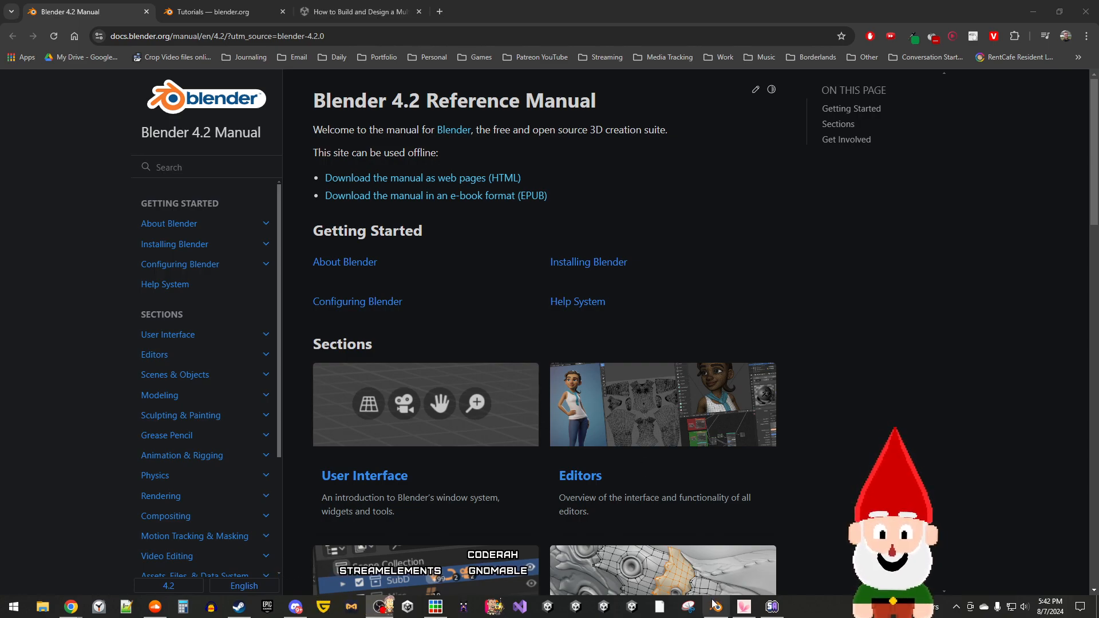
Step: Switch to Piskel and examine frame 4 of the Gnome Spin V2 sprite in the popup preview
{"action": "mouse_move", "coordinate": [716, 608]}
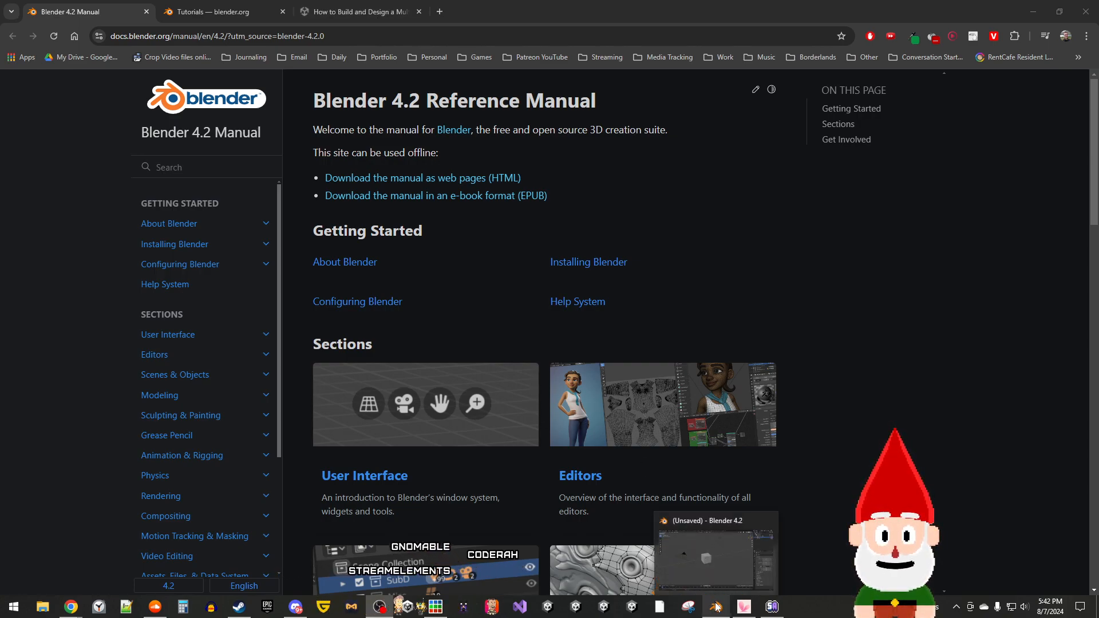
{"action": "left_click", "coordinate": [435, 608]}
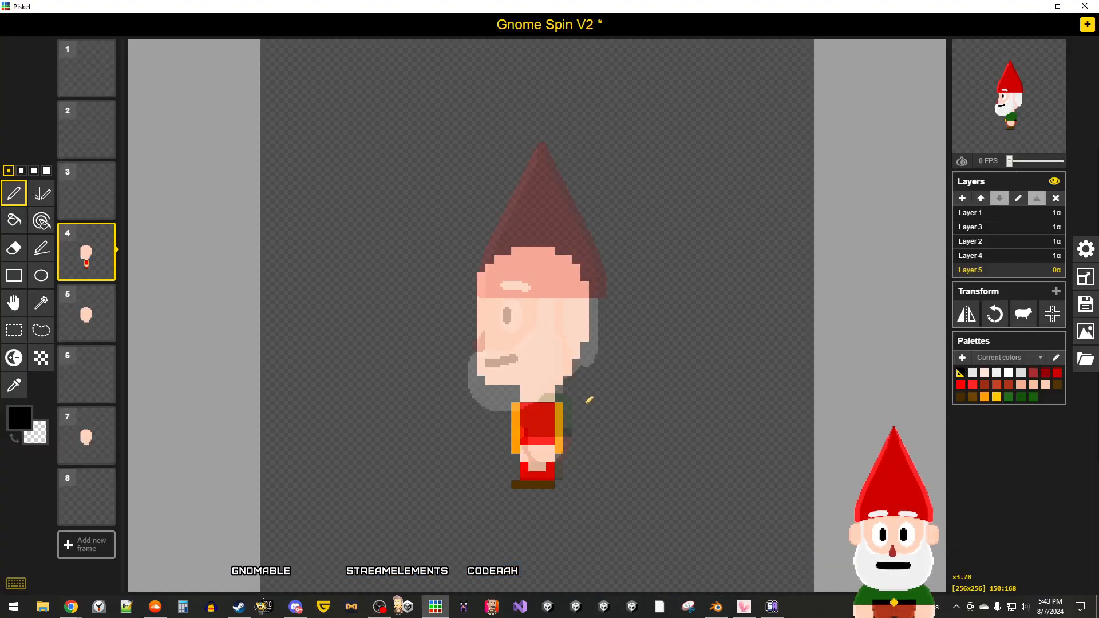
{"action": "left_click", "coordinate": [1051, 43]}
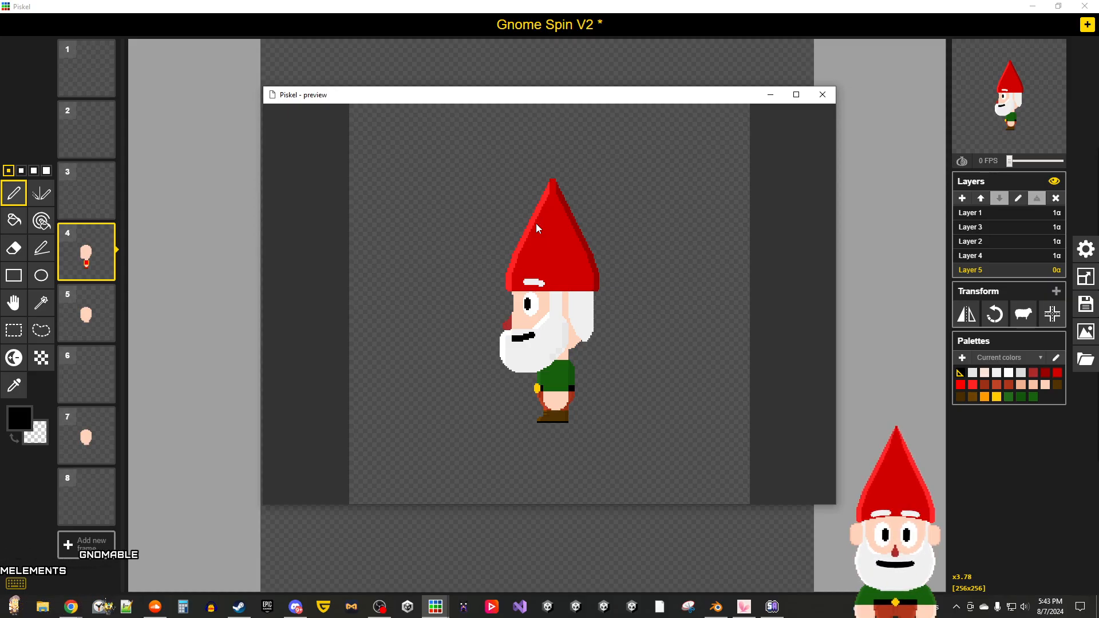
{"action": "left_click", "coordinate": [829, 97]}
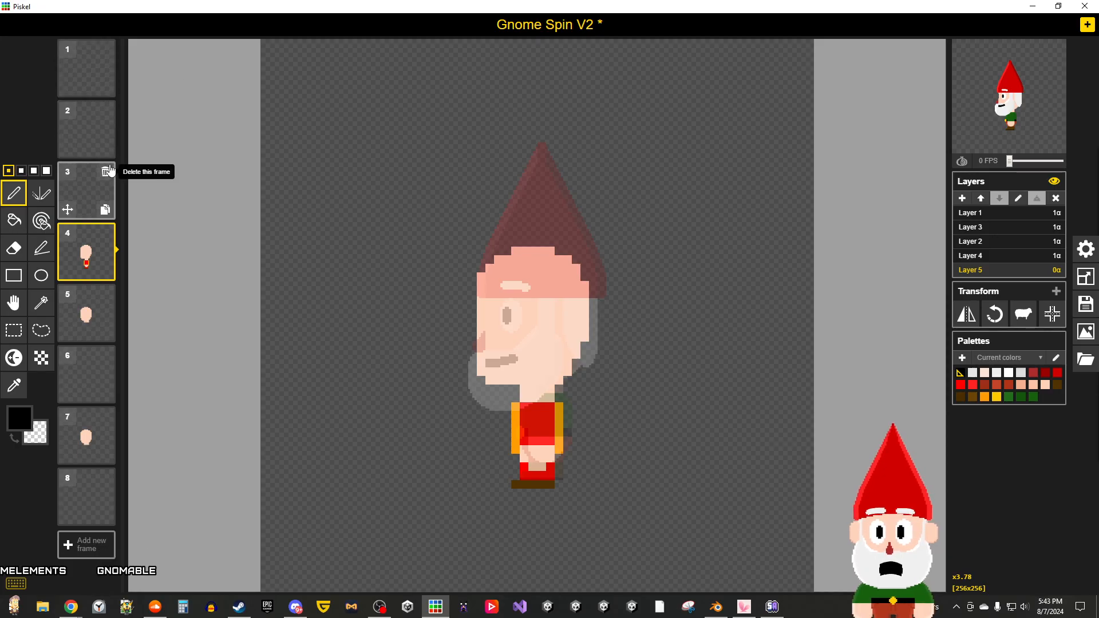
Step: Compare the front-facing gnome in frame 2 with the side view in frame 4 using the popup preview
{"action": "left_click", "coordinate": [86, 124]}
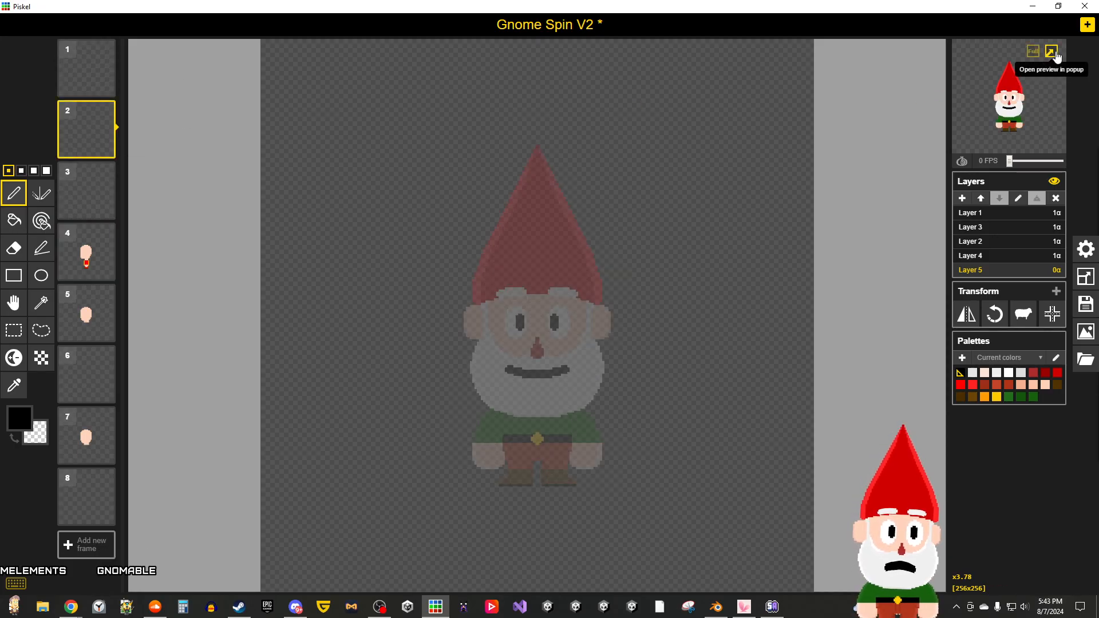
{"action": "left_click", "coordinate": [1053, 52]}
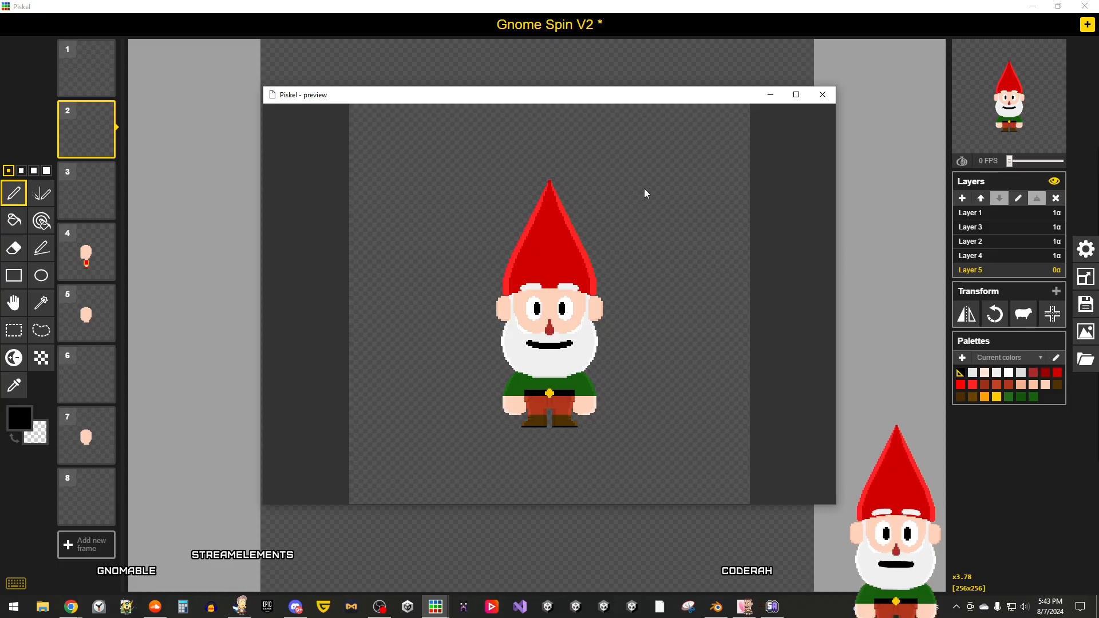
{"action": "left_click", "coordinate": [828, 98]}
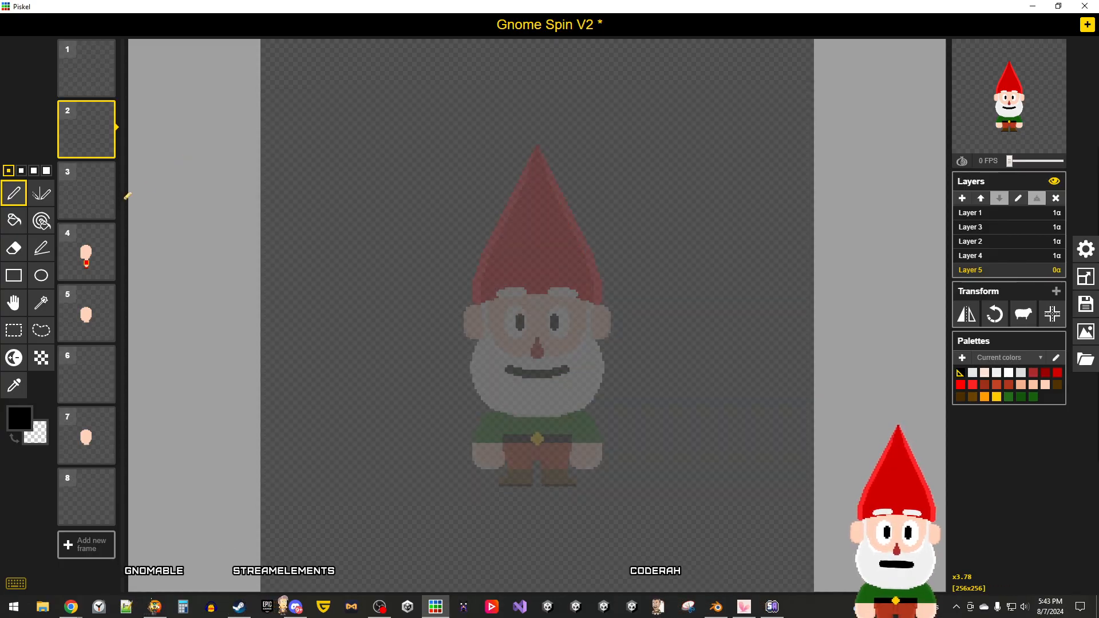
{"action": "left_click", "coordinate": [86, 252]}
{"action": "left_click", "coordinate": [1058, 48]}
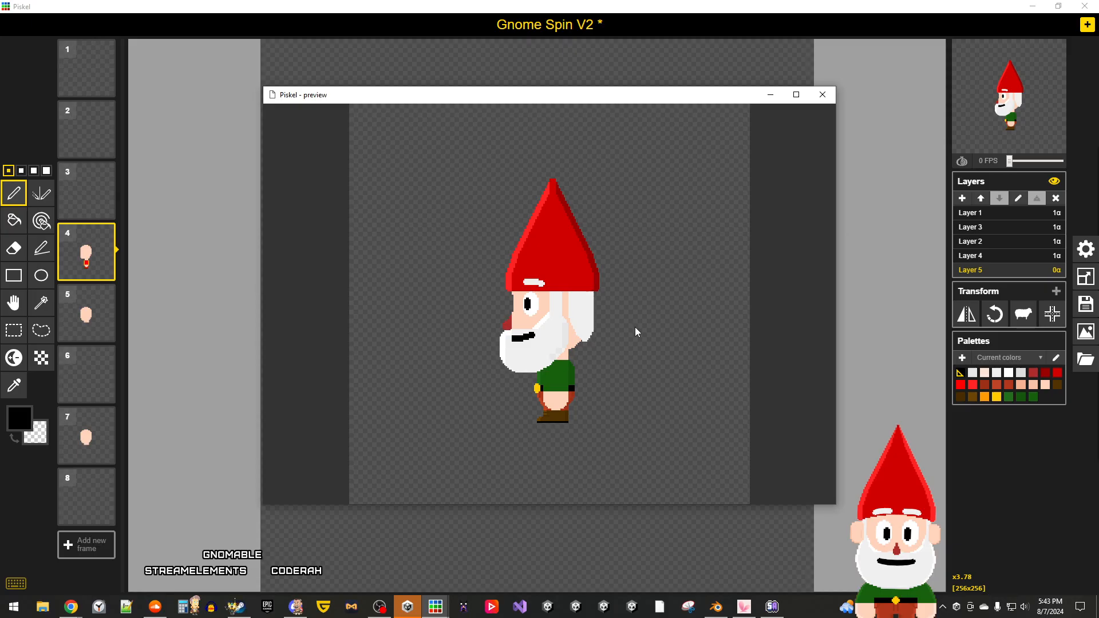
{"action": "left_click", "coordinate": [833, 96]}
Step: Examine the cheek and beard edge on Layer 2, comparing the side view in frame 4 with the front view in frame 2
{"action": "left_click", "coordinate": [1008, 255]}
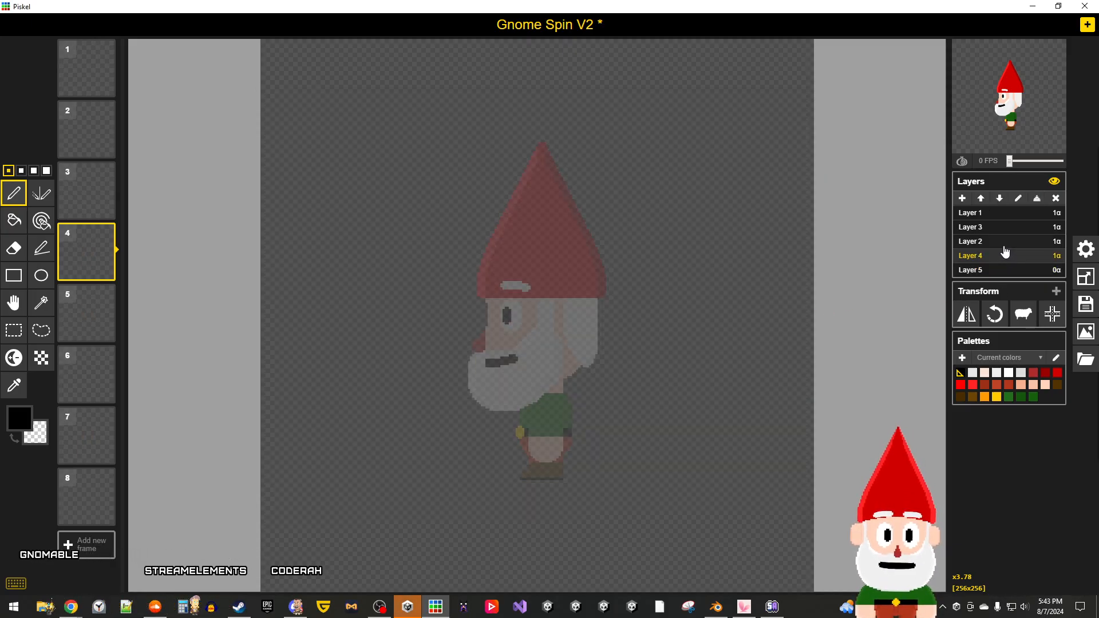
{"action": "left_click", "coordinate": [1005, 246]}
{"action": "scroll", "coordinate": [450, 414], "scroll_direction": "up", "scroll_amount": 5}
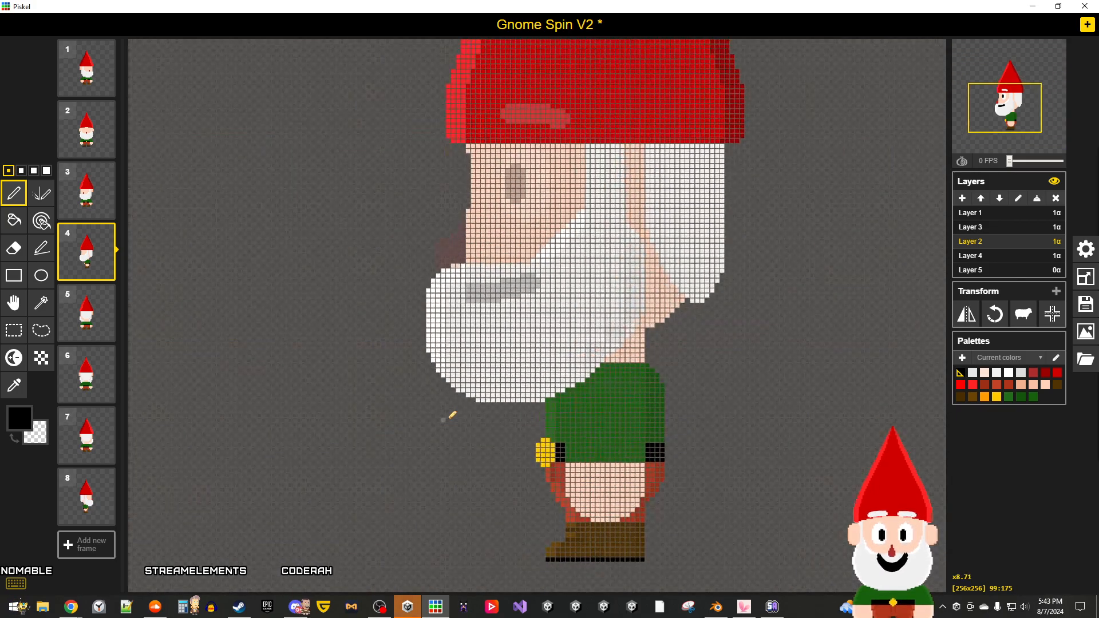
{"action": "scroll", "coordinate": [537, 253], "scroll_direction": "up", "scroll_amount": 1}
{"action": "middle_click_drag", "start_coordinate": [537, 252], "coordinate": [460, 439]}
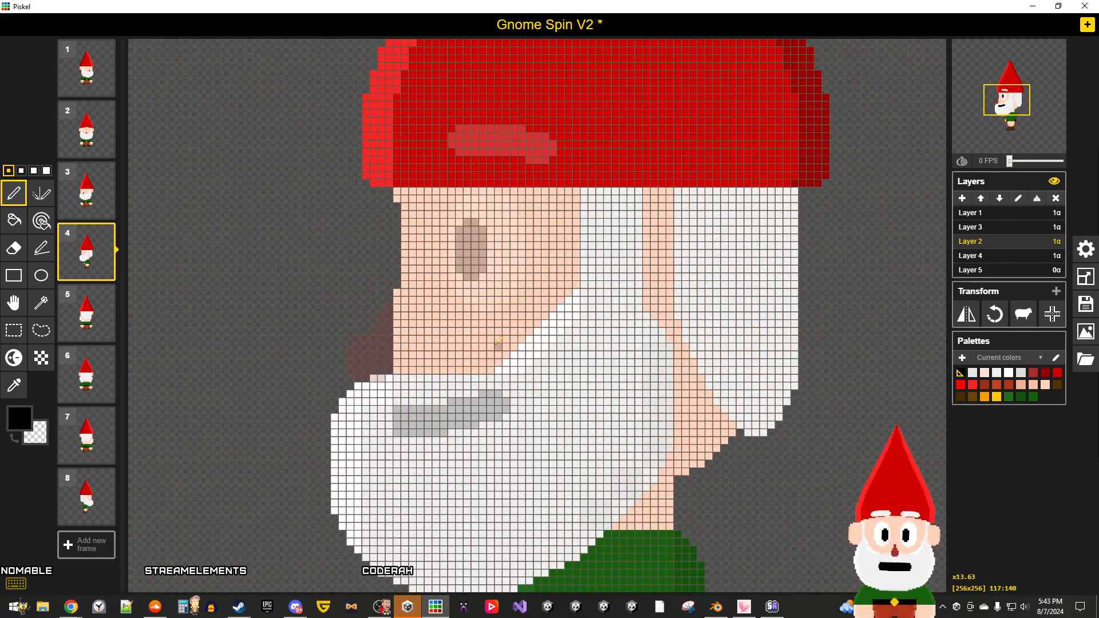
{"action": "key", "text": "Up"}
{"action": "key", "text": "Up"}
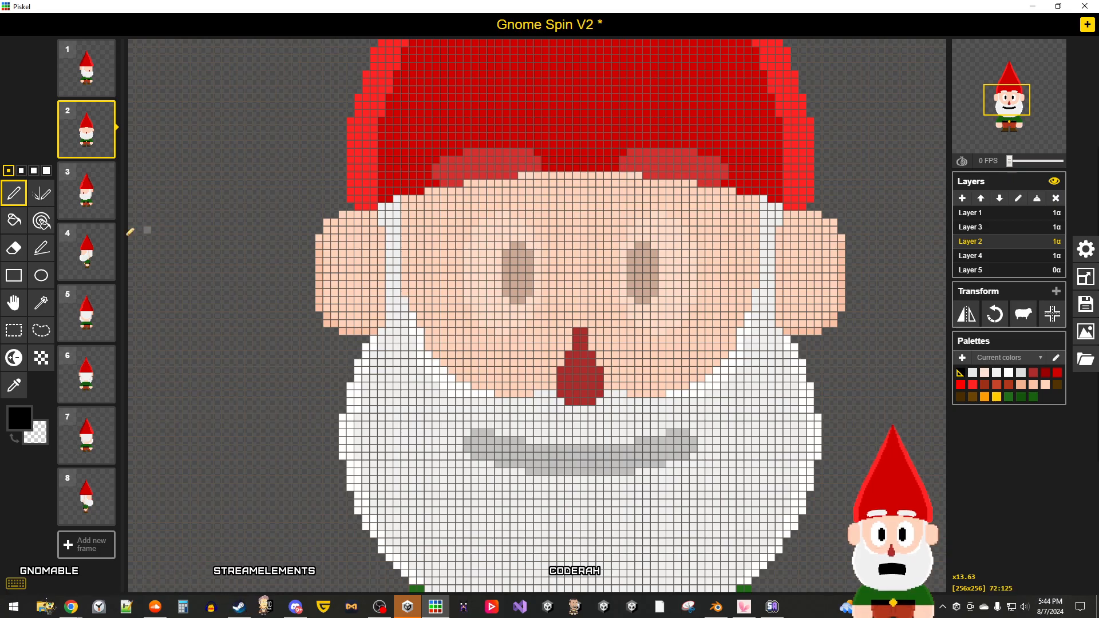
{"action": "left_click", "coordinate": [86, 252]}
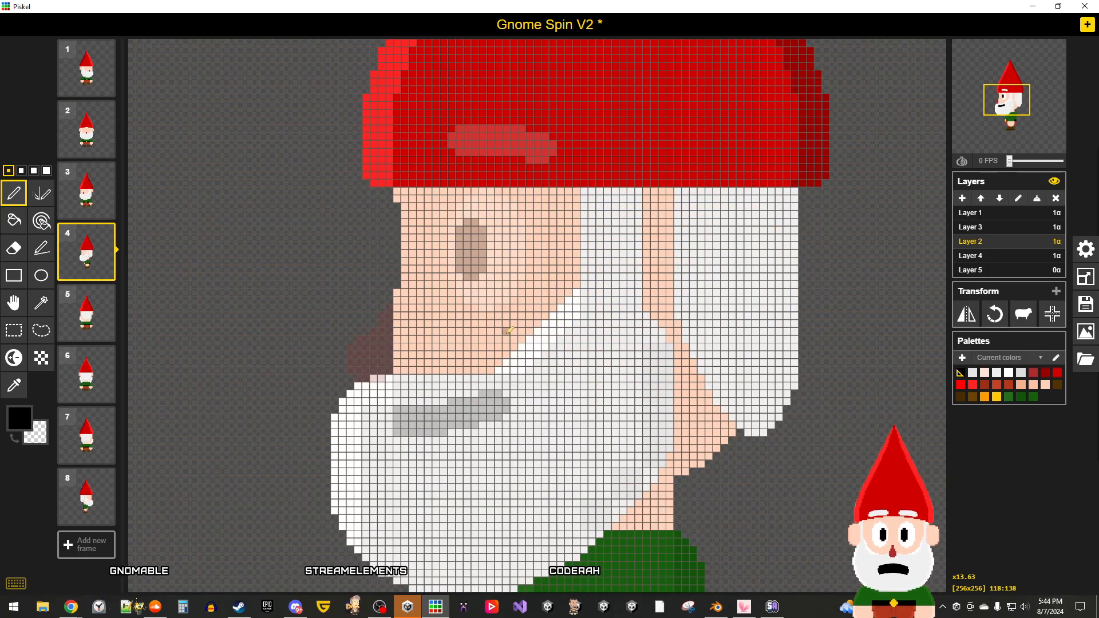
{"action": "key", "text": "Up"}
{"action": "key", "text": "Up"}
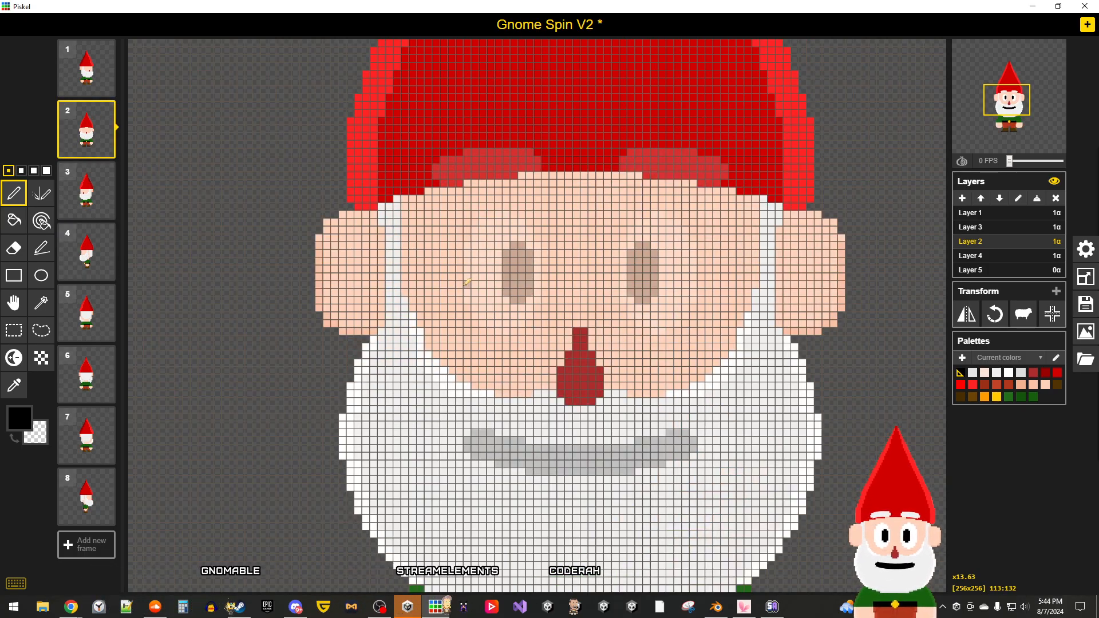
Step: Copy the curved cheek-and-beard area beside the nose from Layer 2 of frame 2 and paste it into Layer 3 of frame 4
{"action": "left_click", "coordinate": [14, 331]}
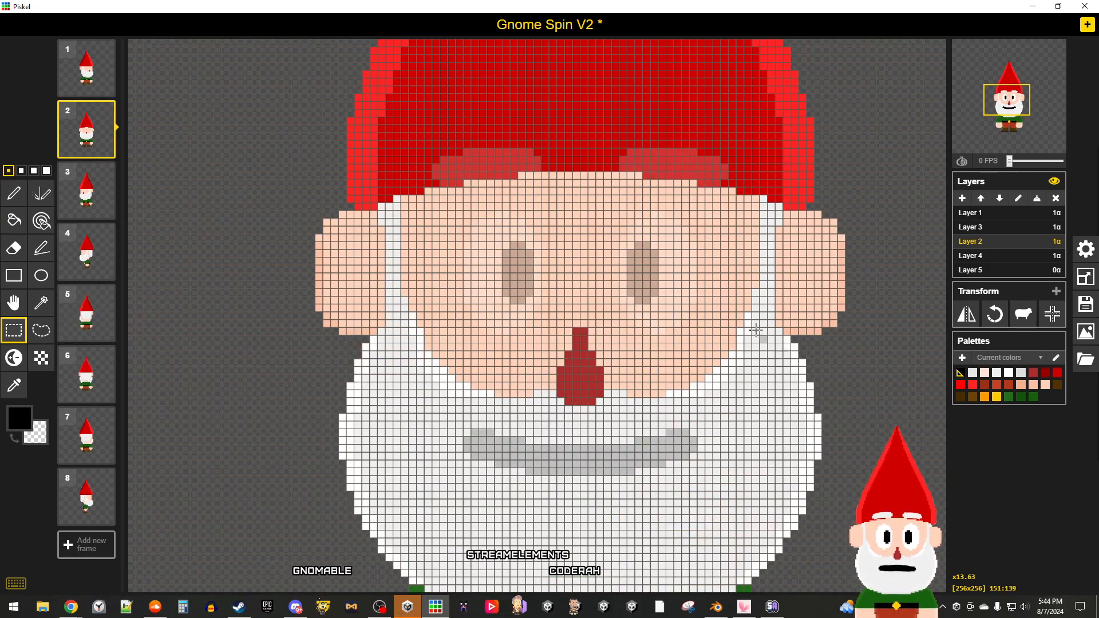
{"action": "left_click_drag", "start_coordinate": [660, 395], "coordinate": [755, 287]}
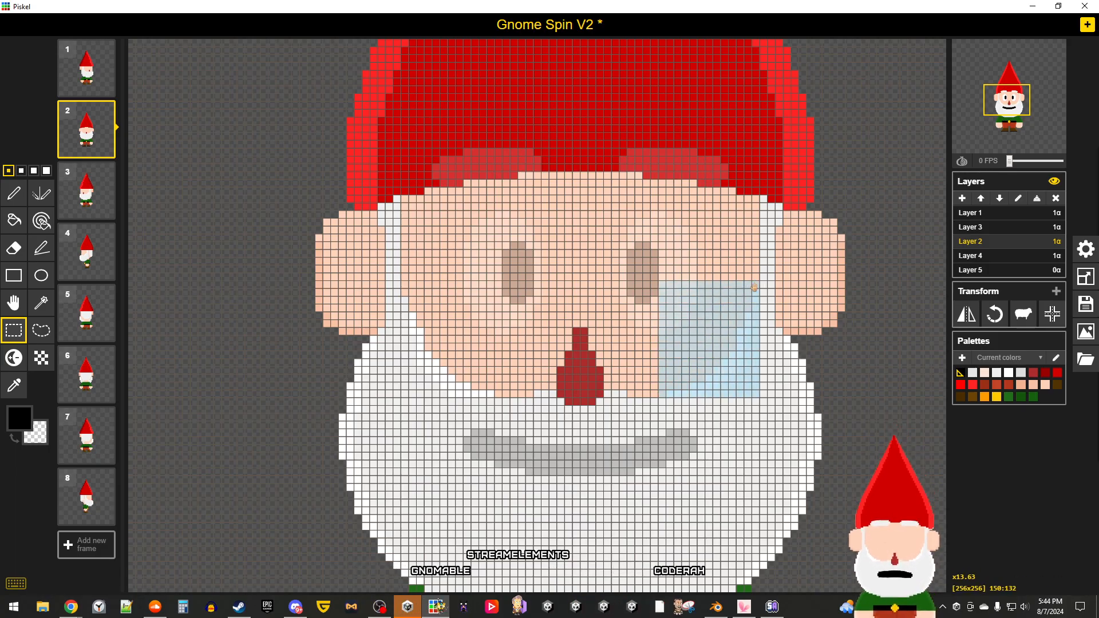
{"action": "key", "text": "Down"}
{"action": "key", "text": "Down"}
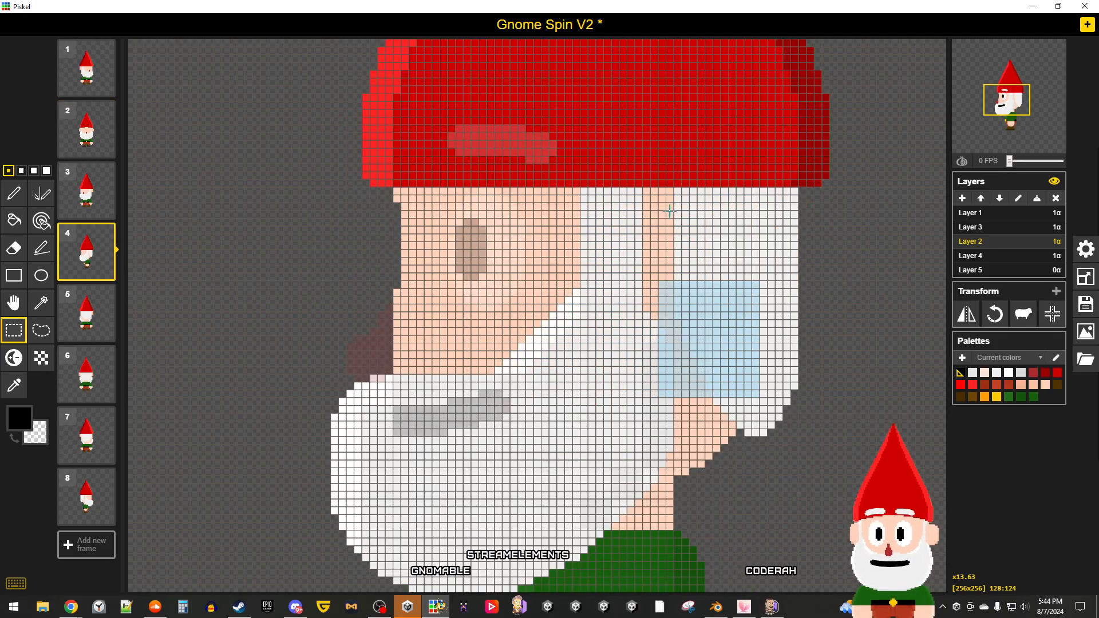
{"action": "left_click", "coordinate": [986, 228]}
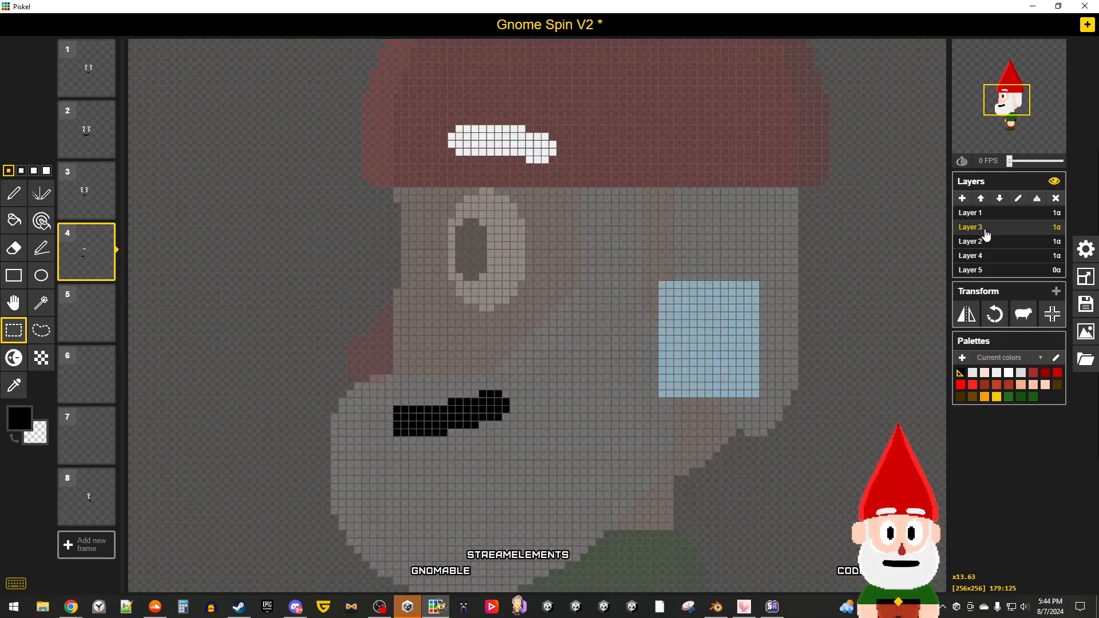
Step: Move the pasted cheek-and-beard patch on Layer 3 so its edge lines up with the side-view face, just above the beard
{"action": "left_click_drag", "start_coordinate": [732, 301], "coordinate": [553, 285]}
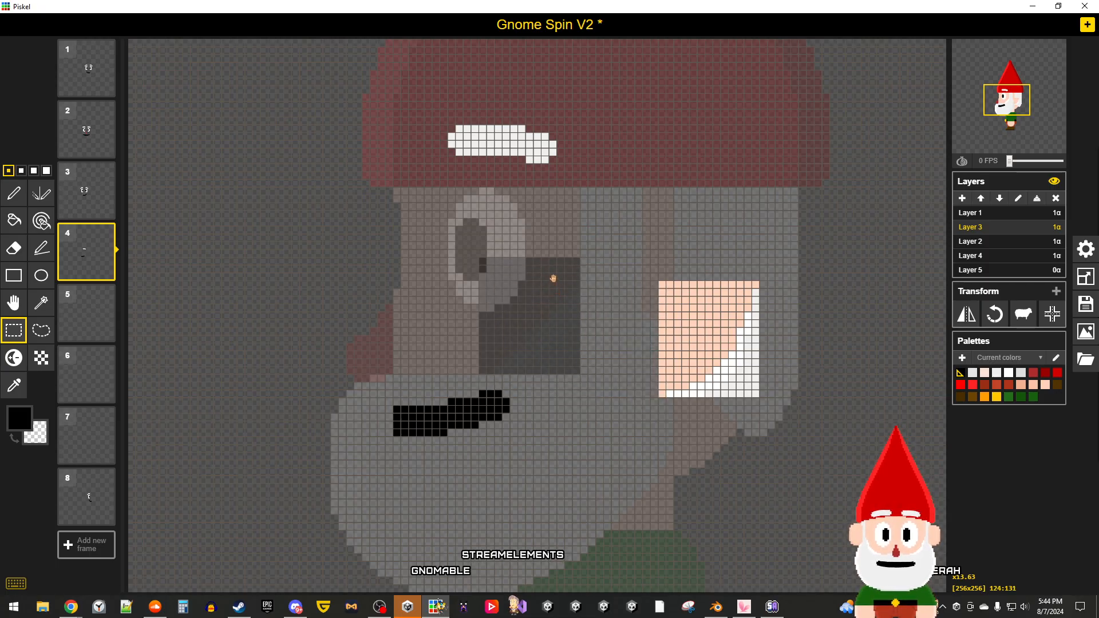
{"action": "left_click", "coordinate": [846, 330]}
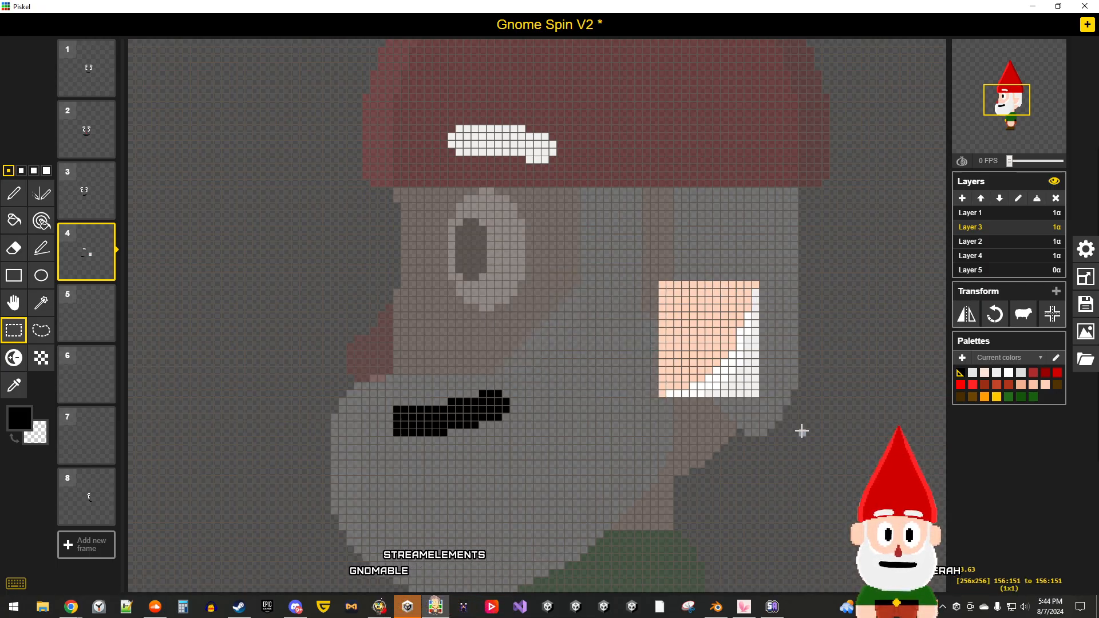
{"action": "left_click_drag", "start_coordinate": [802, 433], "coordinate": [553, 206]}
{"action": "mouse_move", "coordinate": [707, 340]}
{"action": "left_mouse_down"}
{"action": "mouse_move", "coordinate": [616, 319]}
{"action": "mouse_move", "coordinate": [717, 373]}
{"action": "mouse_move", "coordinate": [761, 371]}
{"action": "mouse_move", "coordinate": [582, 345]}
{"action": "left_mouse_up"}
{"action": "left_click", "coordinate": [720, 340]}
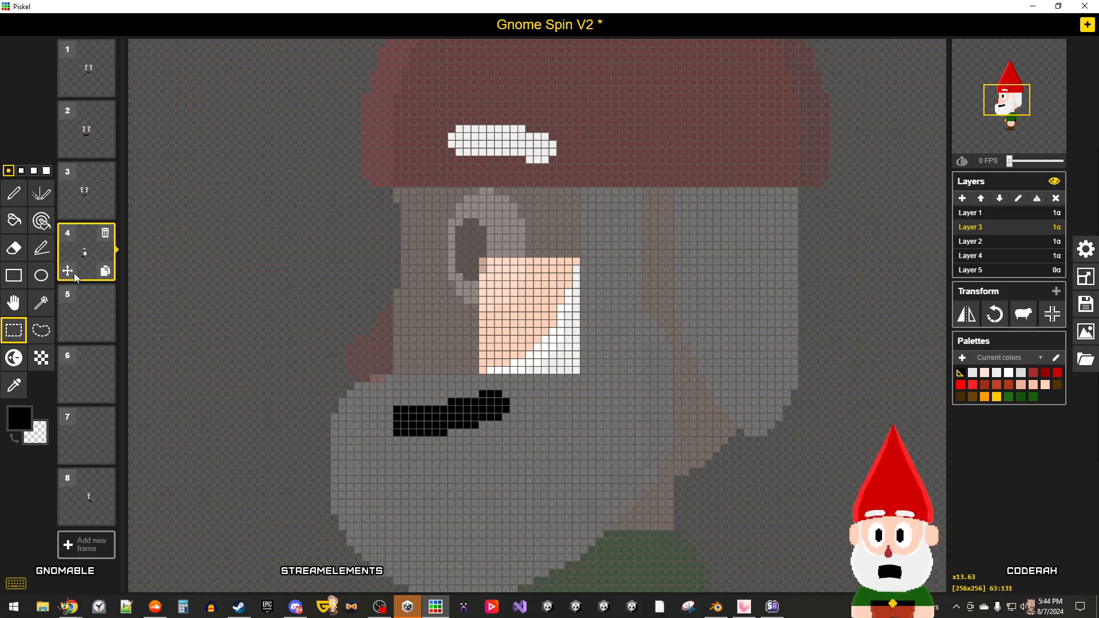
Step: Delete the part of the pasted patch that overlaps the eye on Layer 3
{"action": "left_click_drag", "start_coordinate": [435, 214], "coordinate": [534, 317]}
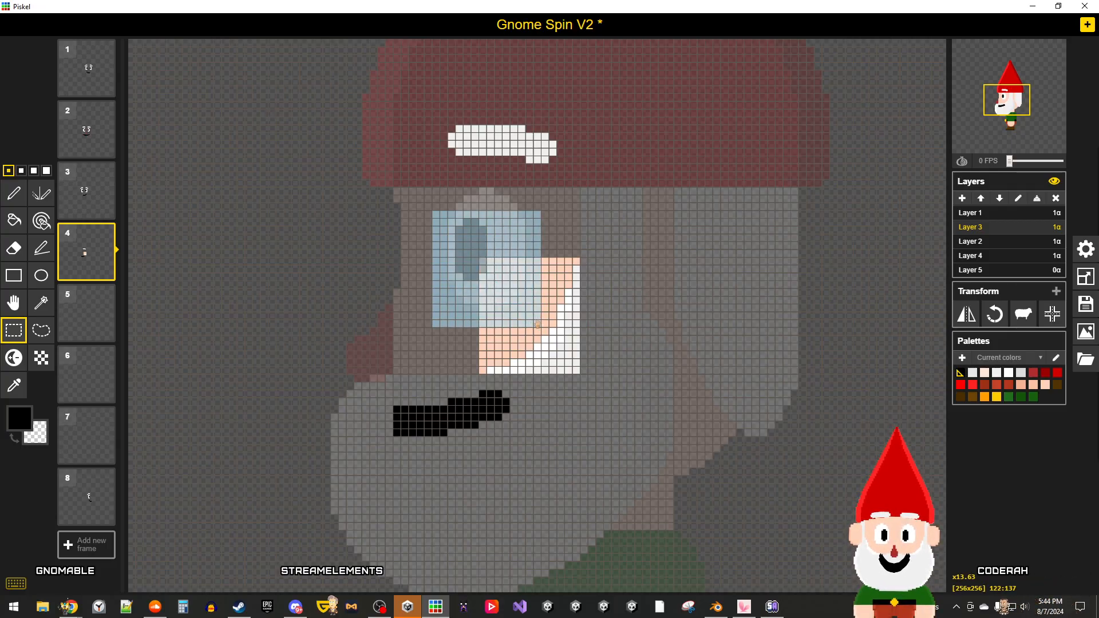
{"action": "key", "text": "Delete"}
{"action": "left_click", "coordinate": [726, 343]}
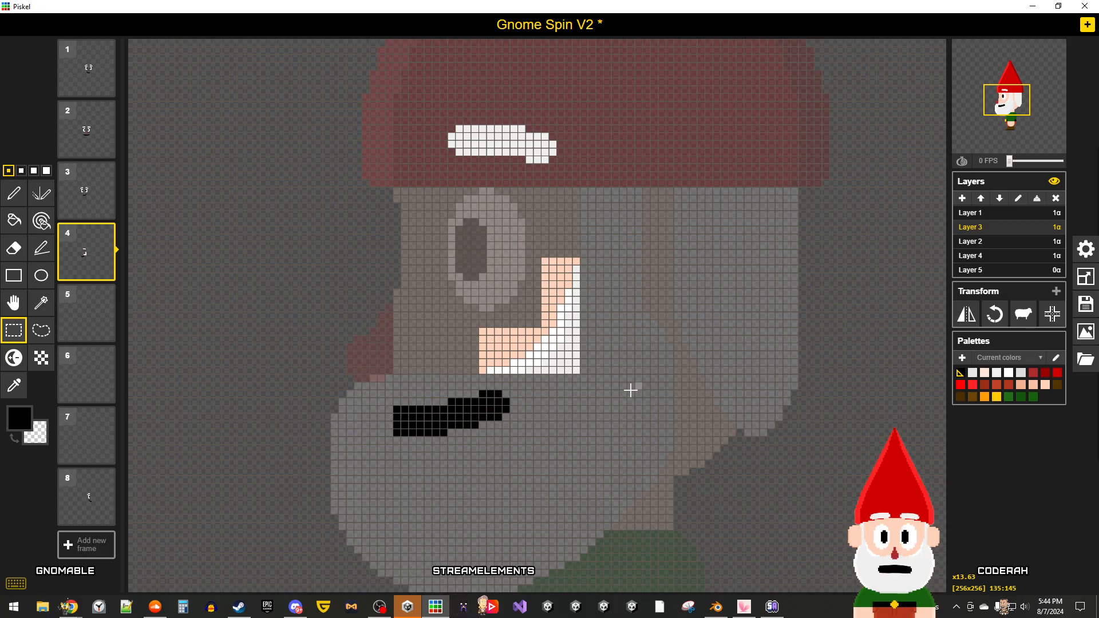
Step: Try to copy the patch area, including the upper mouth pixels, from Layer 3 onto Layer 2, and undo the paste
{"action": "left_click_drag", "start_coordinate": [618, 403], "coordinate": [403, 214]}
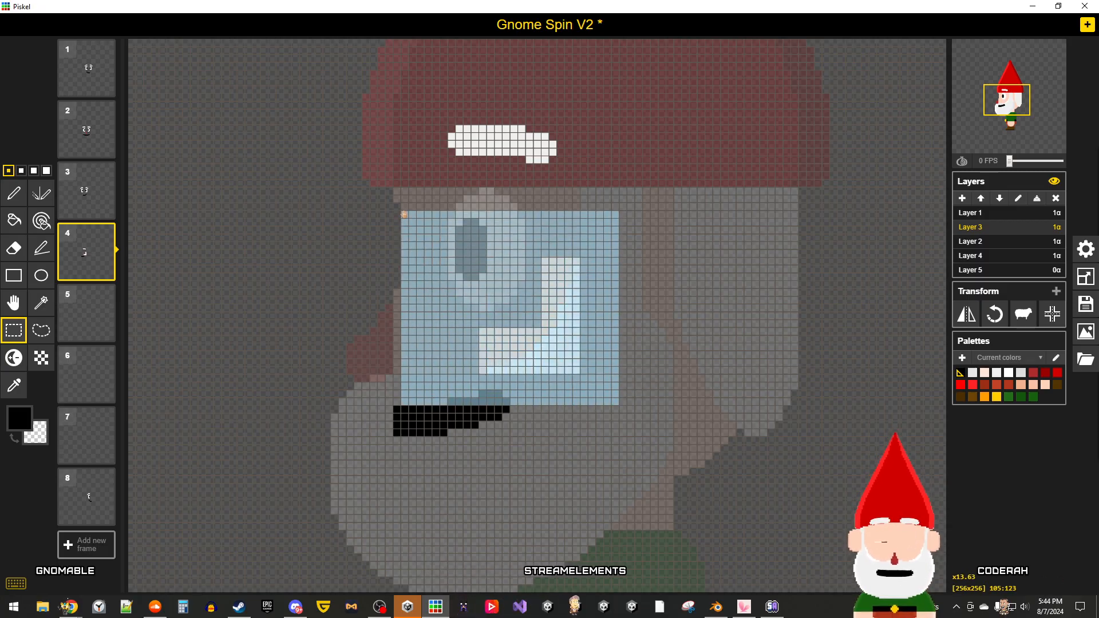
{"action": "left_click", "coordinate": [986, 243]}
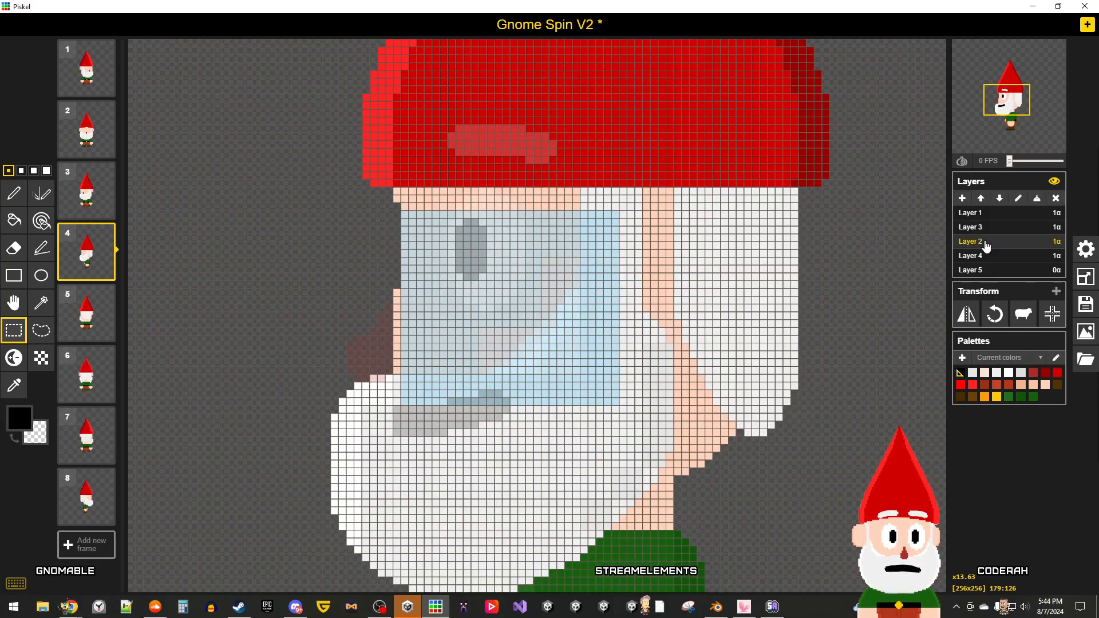
{"action": "key", "text": "ctrl+v"}
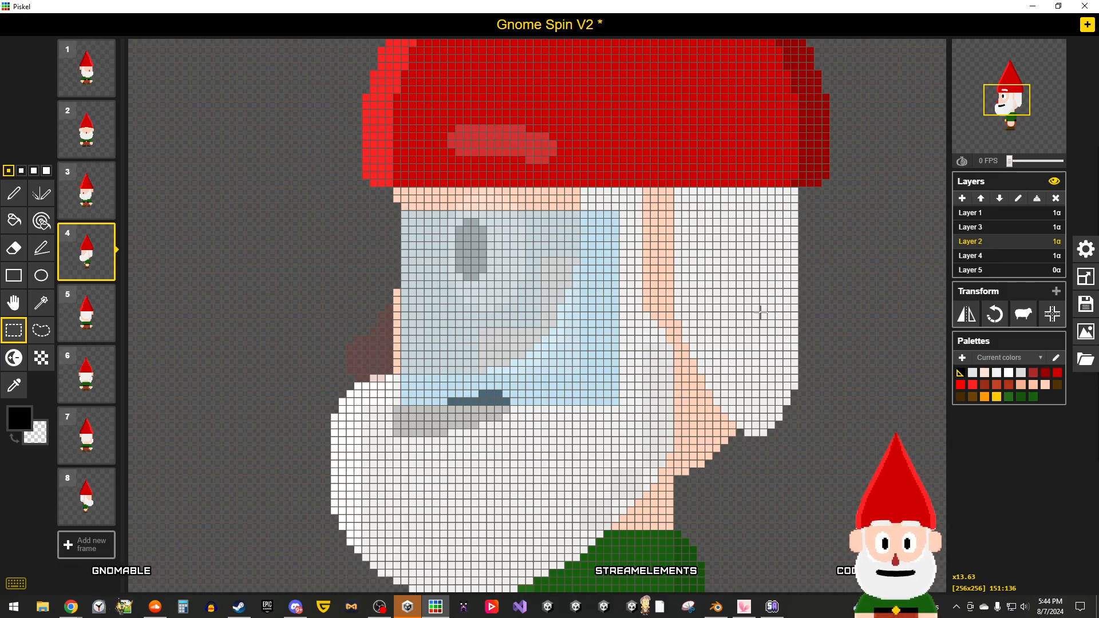
{"action": "scroll", "coordinate": [760, 312], "scroll_direction": "up", "scroll_amount": 1}
{"action": "left_click", "coordinate": [761, 312]}
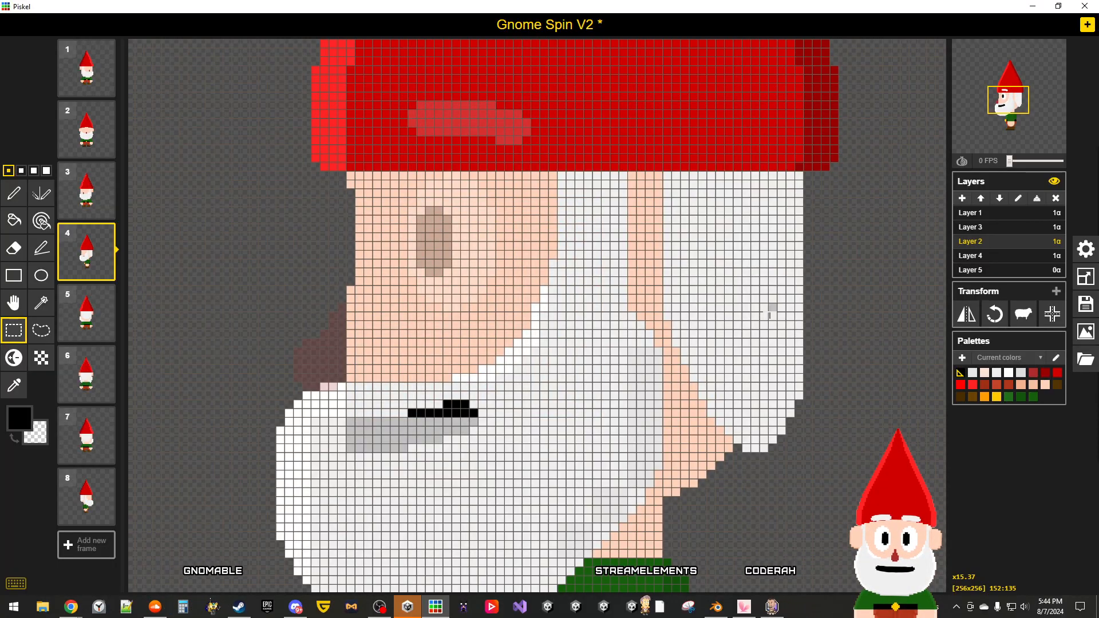
{"action": "key", "text": "ctrl+z"}
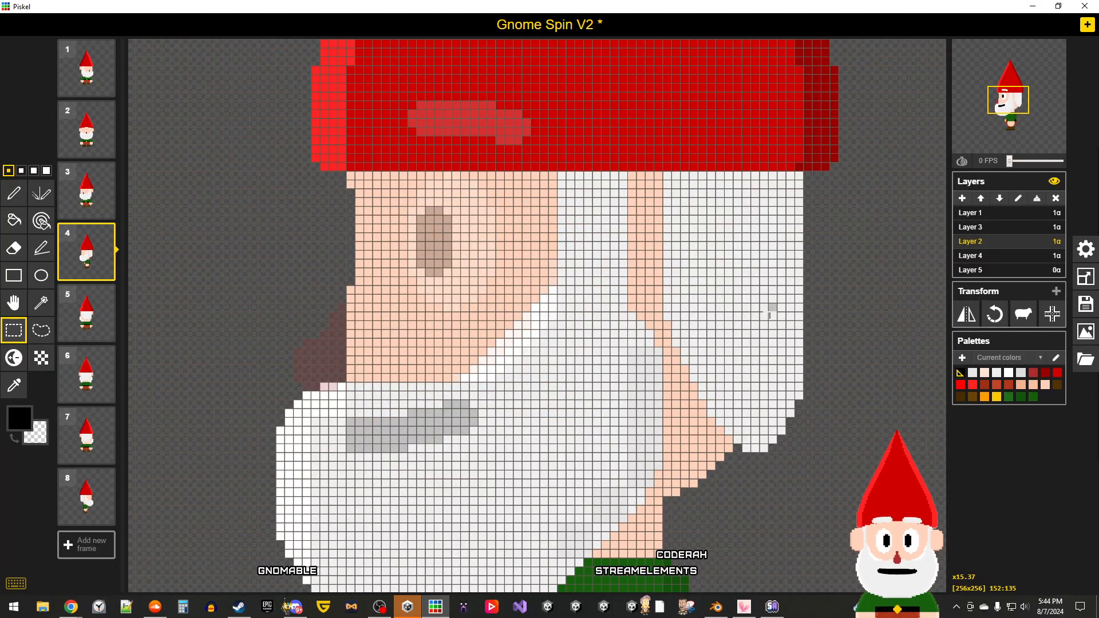
Step: Copy only the curved cheek patch above the mouth from Layer 3 and paste it in place on Layer 2 of frame 4
{"action": "left_click", "coordinate": [981, 228]}
{"action": "scroll", "coordinate": [600, 410], "scroll_direction": "up", "scroll_amount": 3}
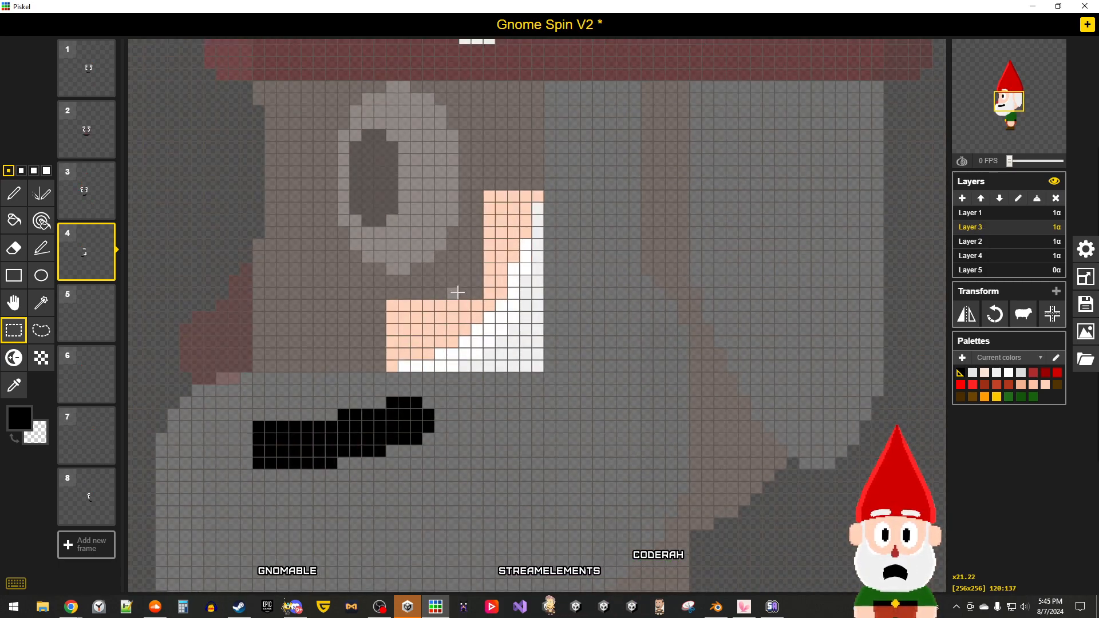
{"action": "left_click_drag", "start_coordinate": [338, 155], "coordinate": [553, 371]}
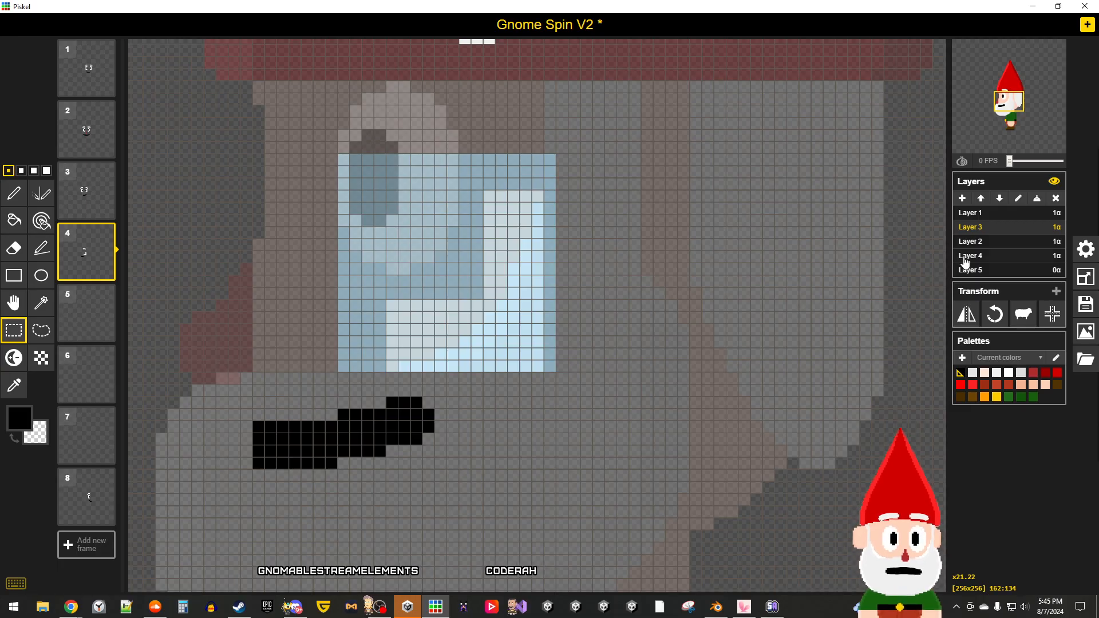
{"action": "left_click", "coordinate": [982, 243]}
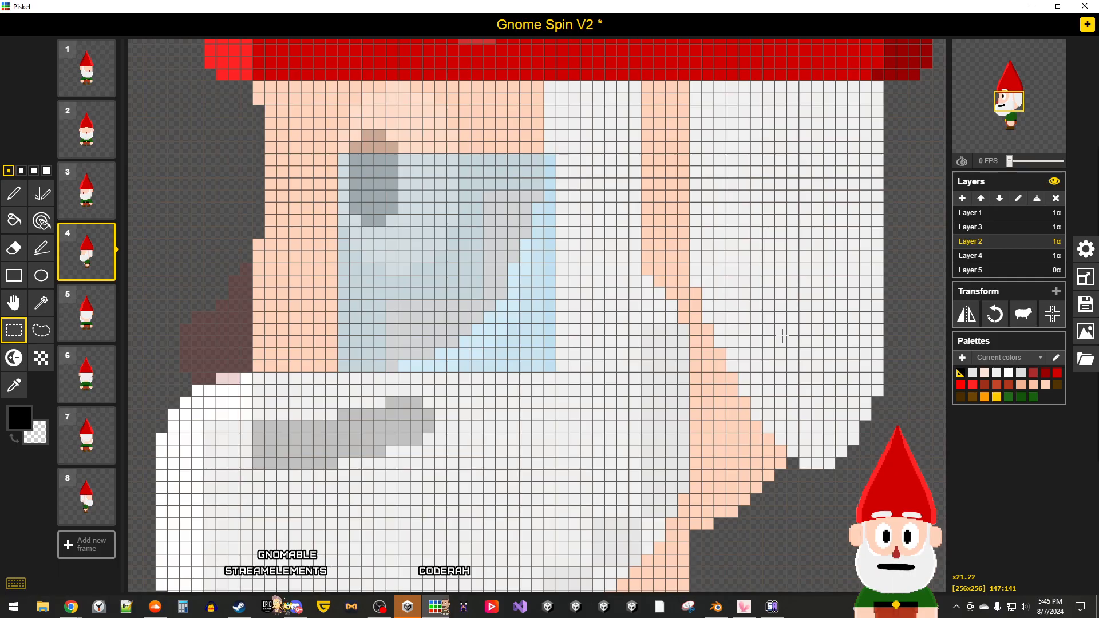
Step: Check the reshaped beard edge of frame 4 on the canvas and in the popup preview
{"action": "scroll", "coordinate": [615, 401], "scroll_direction": "down", "scroll_amount": 4}
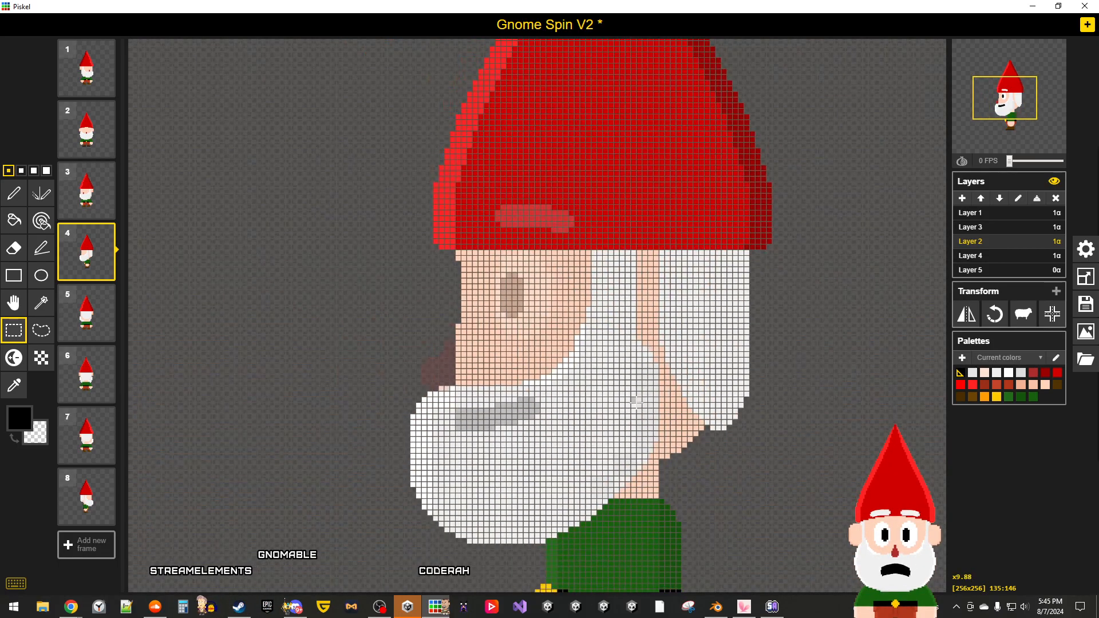
{"action": "scroll", "coordinate": [636, 401], "scroll_direction": "up", "scroll_amount": 1}
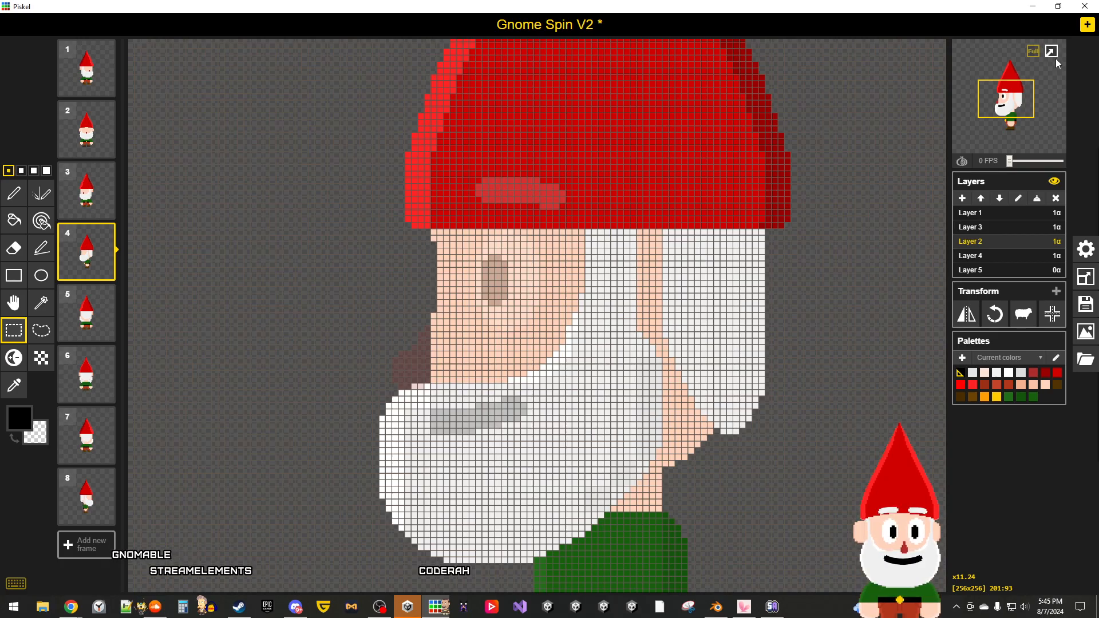
{"action": "left_click", "coordinate": [1056, 57]}
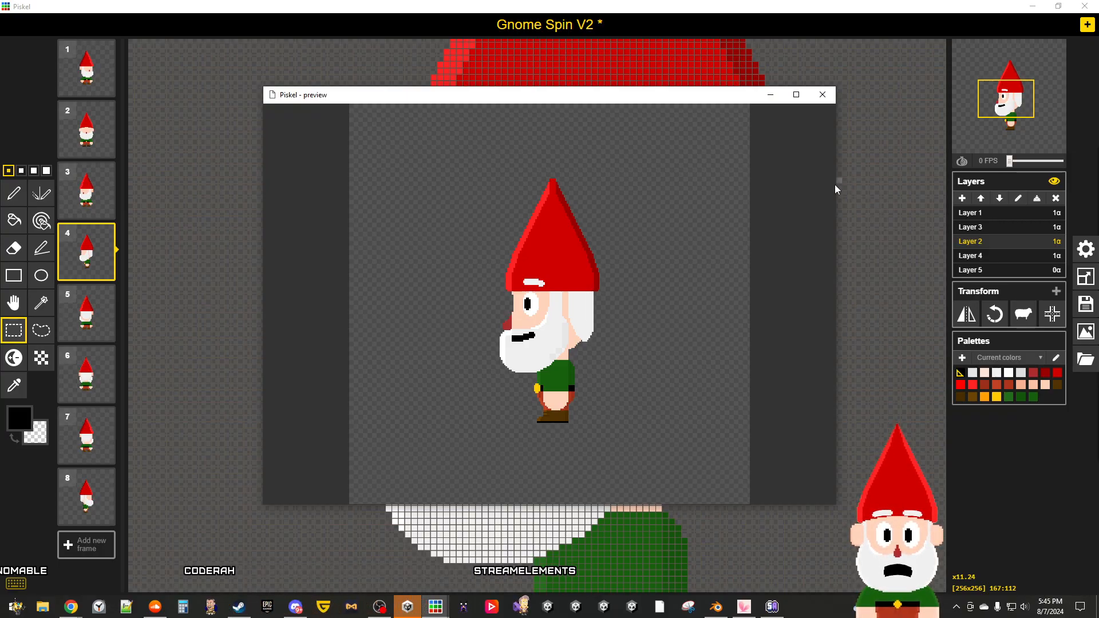
{"action": "left_click", "coordinate": [823, 95]}
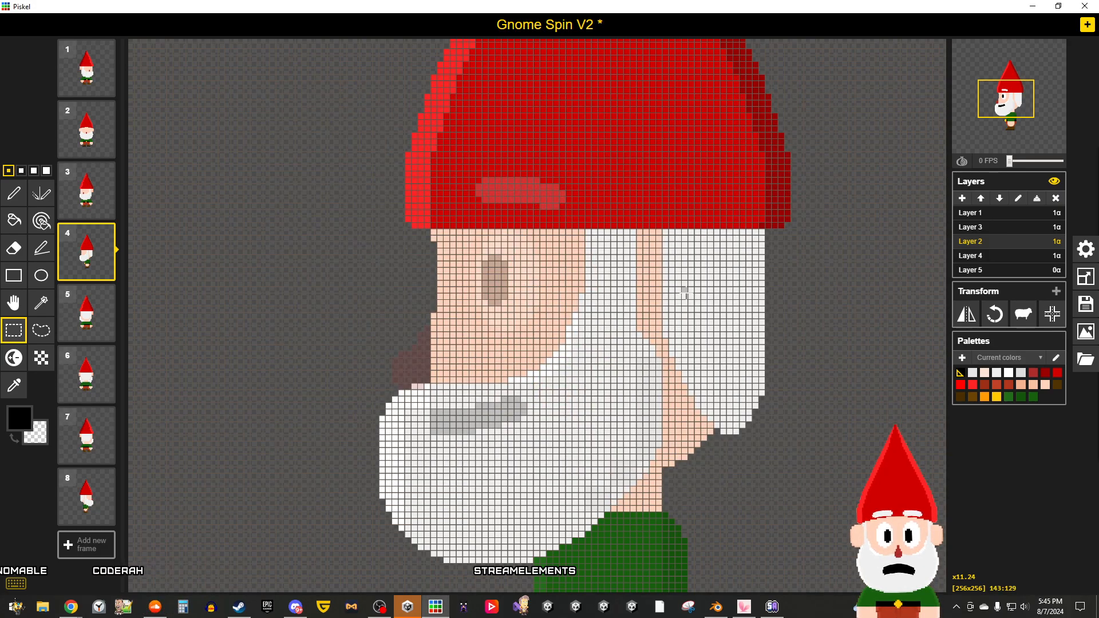
Step: Sample the dark red and the lighter red of the trousers in frame 4 as Pen tool colours for retouching them
{"action": "scroll", "coordinate": [584, 421], "scroll_direction": "up", "scroll_amount": 3}
{"action": "scroll", "coordinate": [583, 421], "scroll_direction": "down", "scroll_amount": 2}
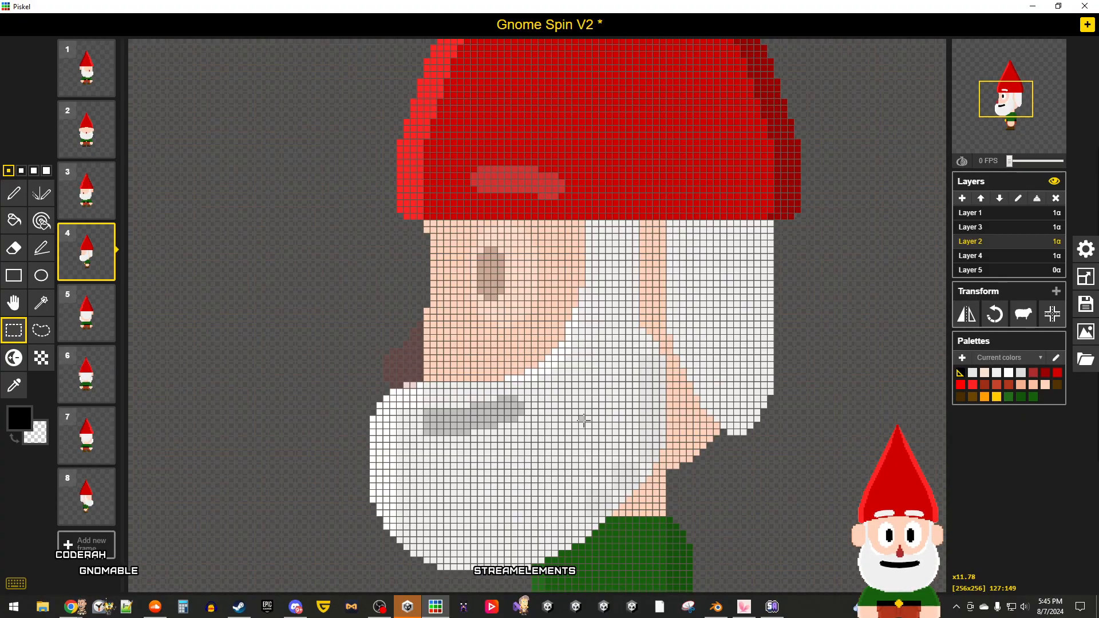
{"action": "scroll", "coordinate": [584, 420], "scroll_direction": "down", "scroll_amount": 2}
{"action": "scroll", "coordinate": [713, 457], "scroll_direction": "down", "scroll_amount": 2}
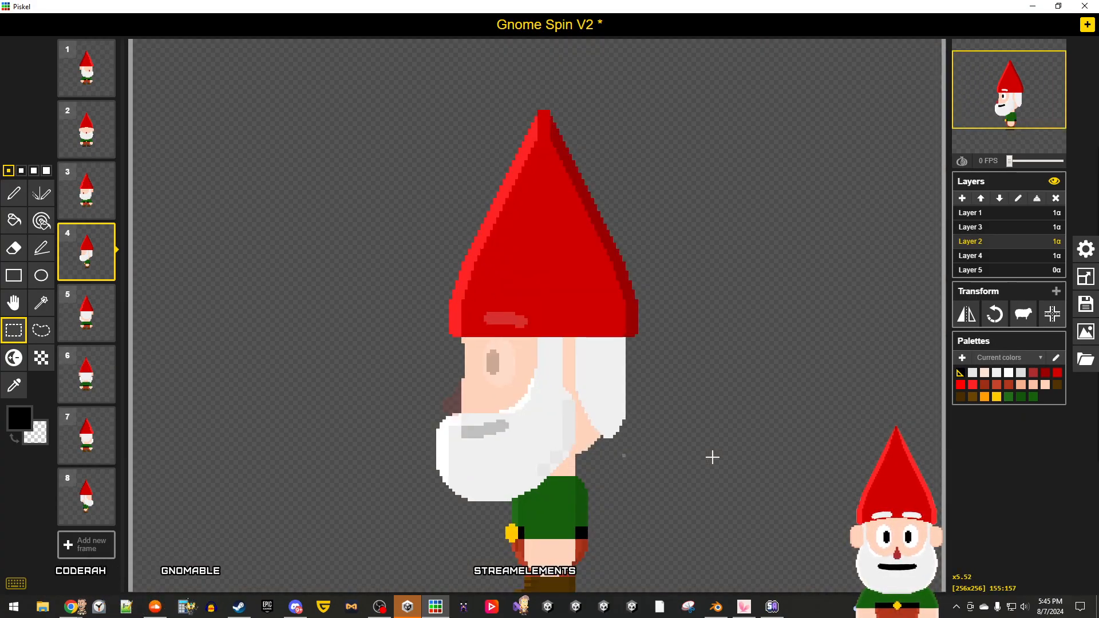
{"action": "scroll", "coordinate": [687, 504], "scroll_direction": "up", "scroll_amount": 3}
{"action": "scroll", "coordinate": [554, 422], "scroll_direction": "up", "scroll_amount": 3}
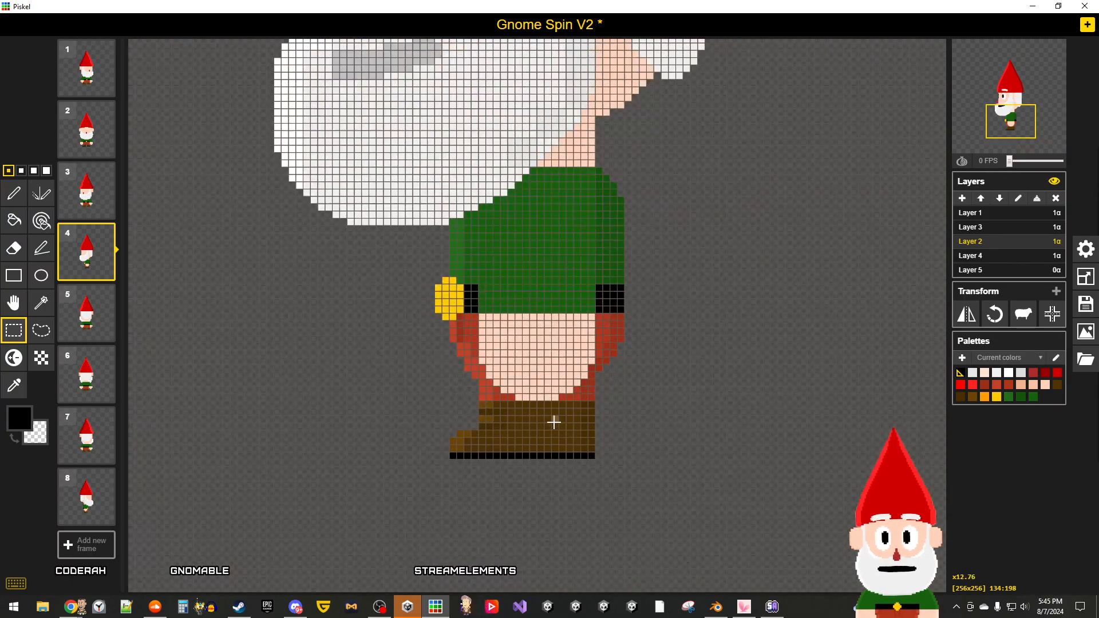
{"action": "scroll", "coordinate": [555, 422], "scroll_direction": "up", "scroll_amount": 3}
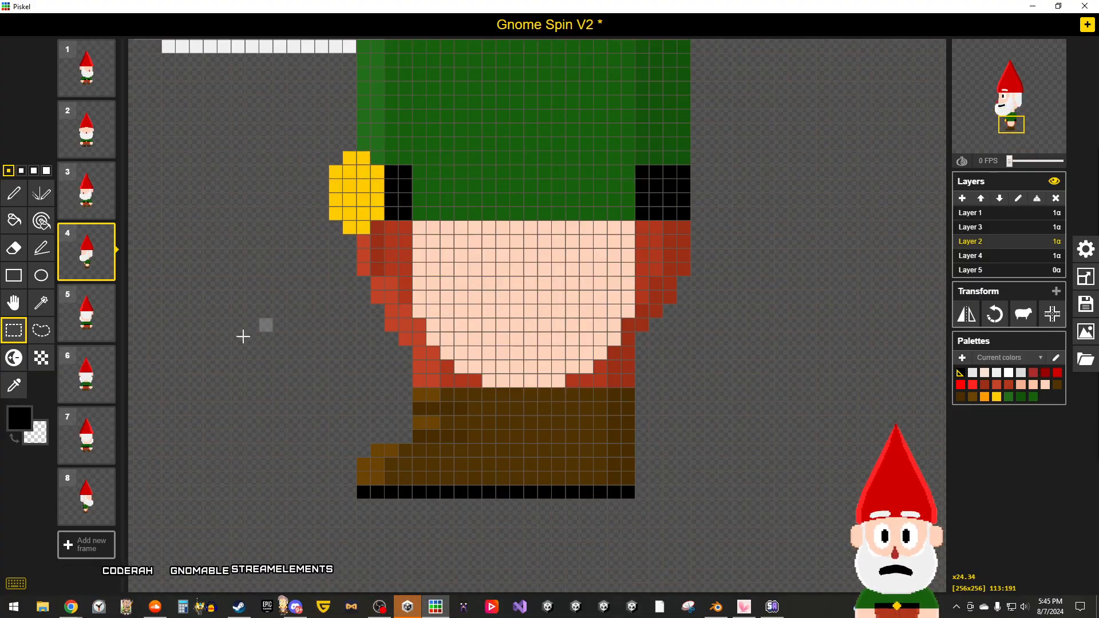
{"action": "key", "text": "o"}
{"action": "left_click", "coordinate": [398, 252]}
{"action": "left_click", "coordinate": [9, 200]}
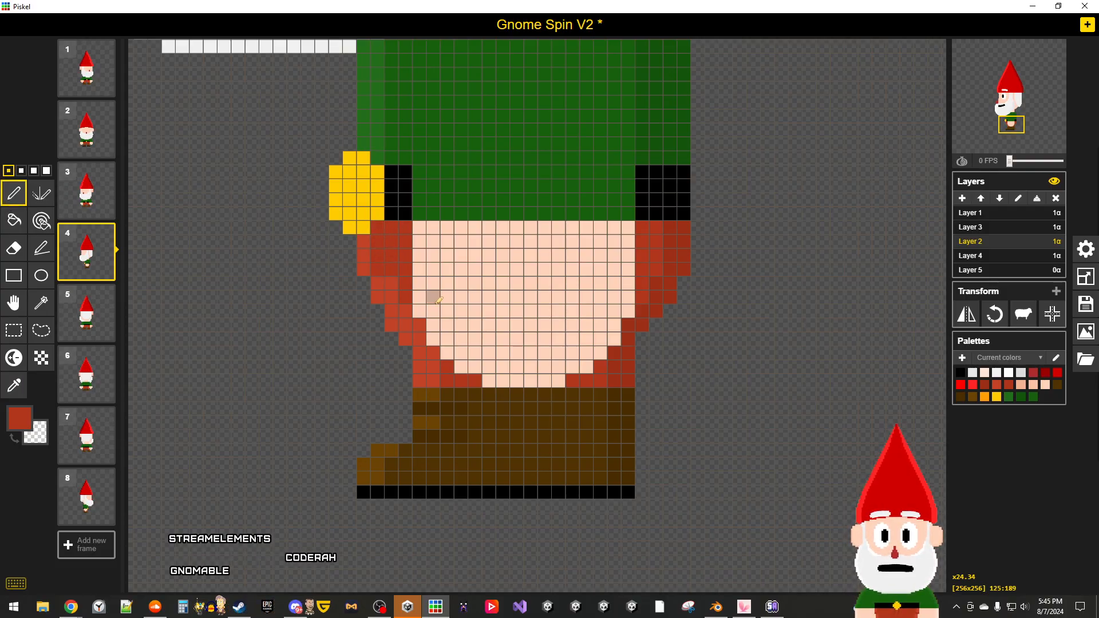
{"action": "left_click", "coordinate": [14, 386]}
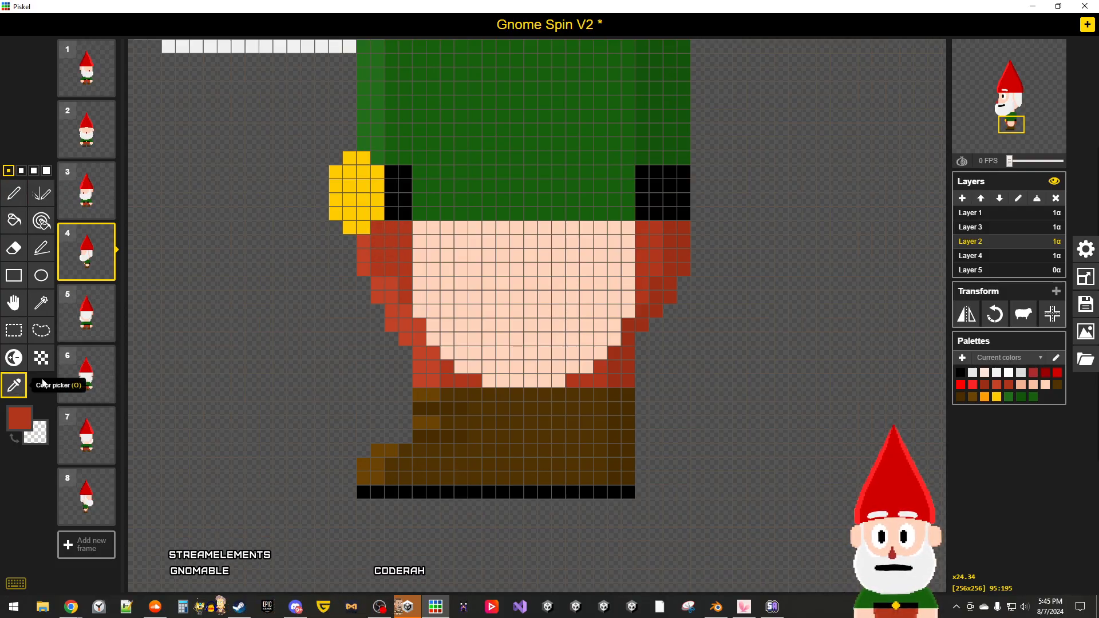
{"action": "left_click", "coordinate": [22, 196]}
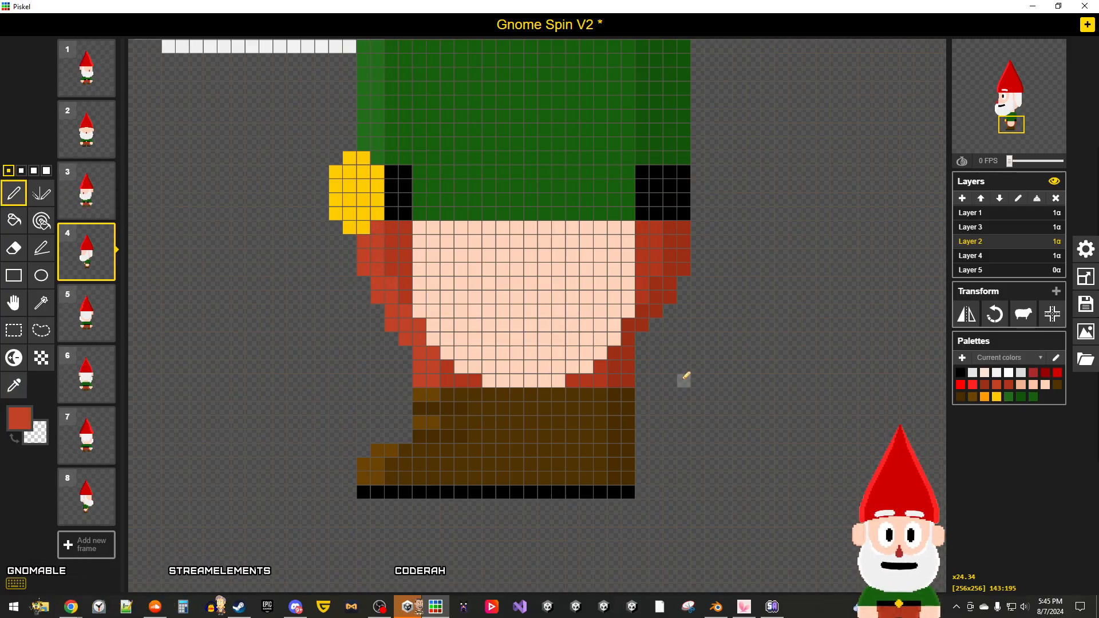
Step: Sample the beard's light grey and paint over white highlight pixels between the front end of the mouth and the beard's edge
{"action": "scroll", "coordinate": [683, 379], "scroll_direction": "down", "scroll_amount": 3}
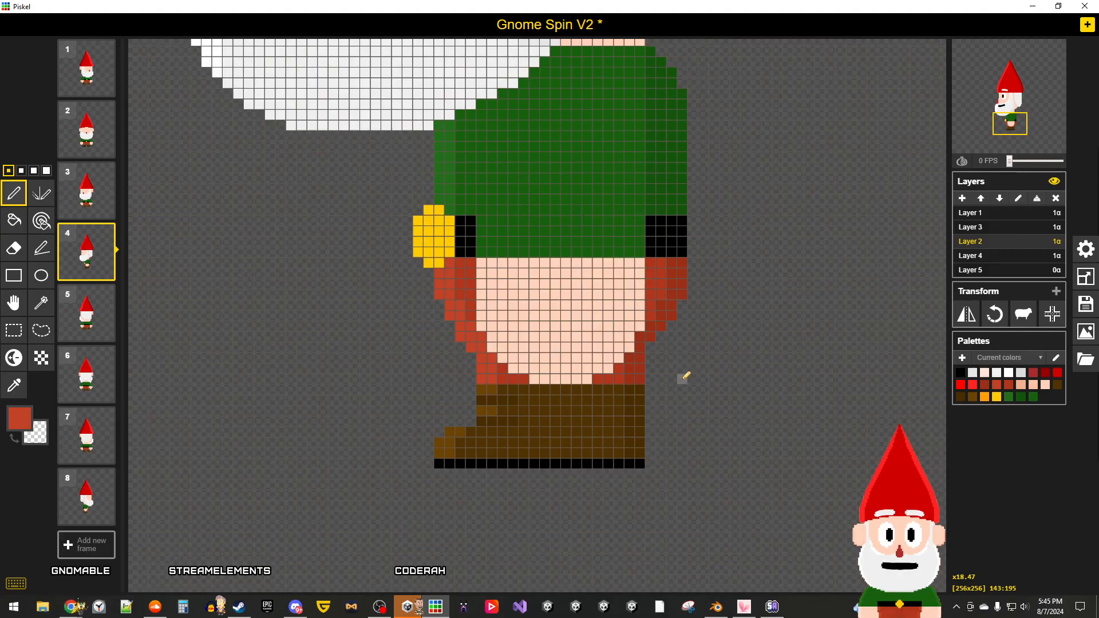
{"action": "middle_click_drag", "start_coordinate": [710, 335], "coordinate": [698, 425]}
{"action": "scroll", "coordinate": [693, 413], "scroll_direction": "down", "scroll_amount": 3}
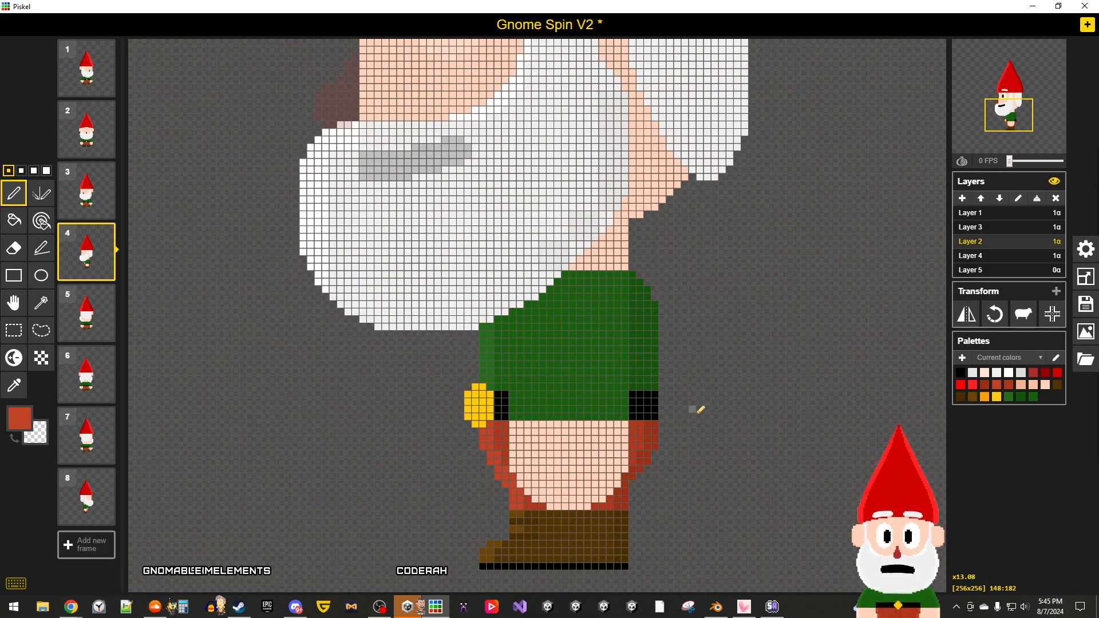
{"action": "scroll", "coordinate": [374, 219], "scroll_direction": "up", "scroll_amount": 5}
{"action": "middle_click_drag", "start_coordinate": [371, 222], "coordinate": [576, 459]}
{"action": "middle_click_drag", "start_coordinate": [692, 518], "coordinate": [525, 238]}
{"action": "scroll", "coordinate": [407, 367], "scroll_direction": "up", "scroll_amount": 2}
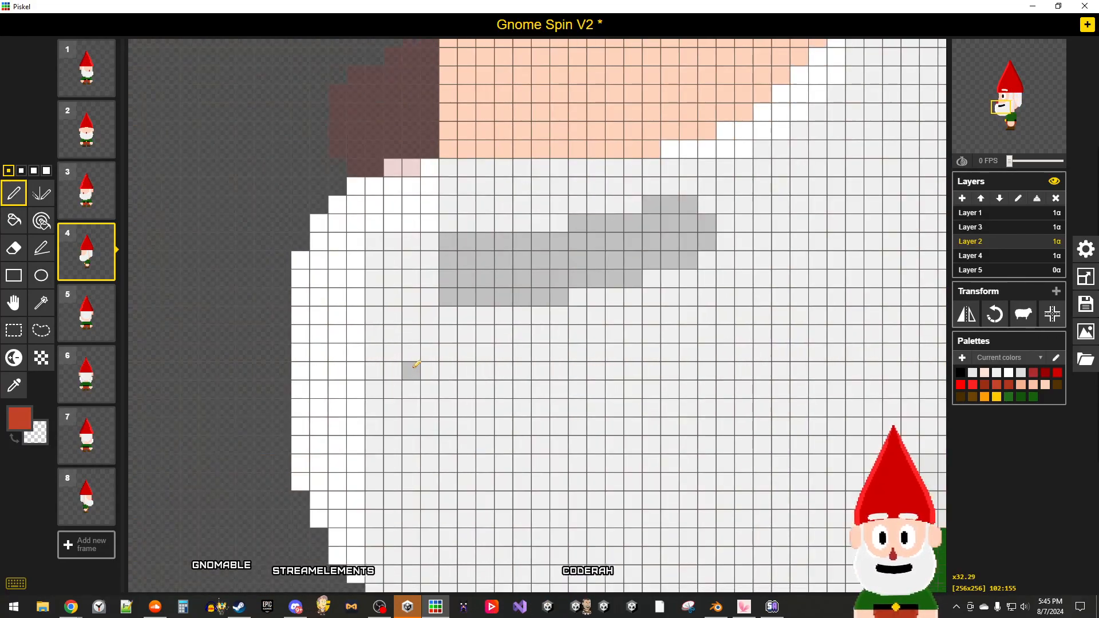
{"action": "scroll", "coordinate": [430, 355], "scroll_direction": "down", "scroll_amount": 1}
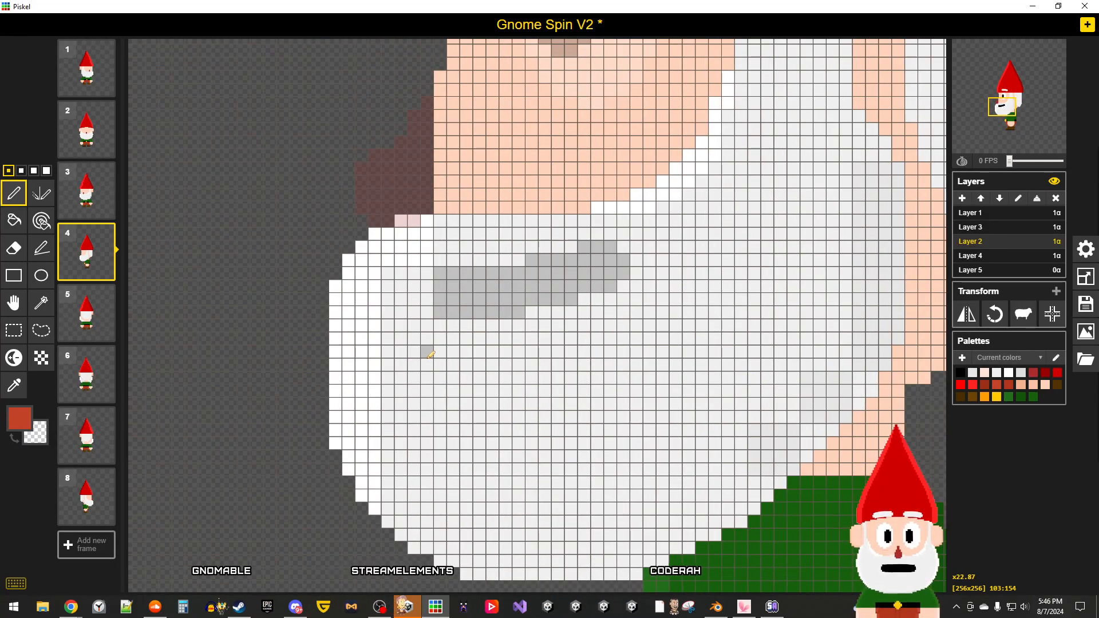
{"action": "left_click", "coordinate": [17, 386]}
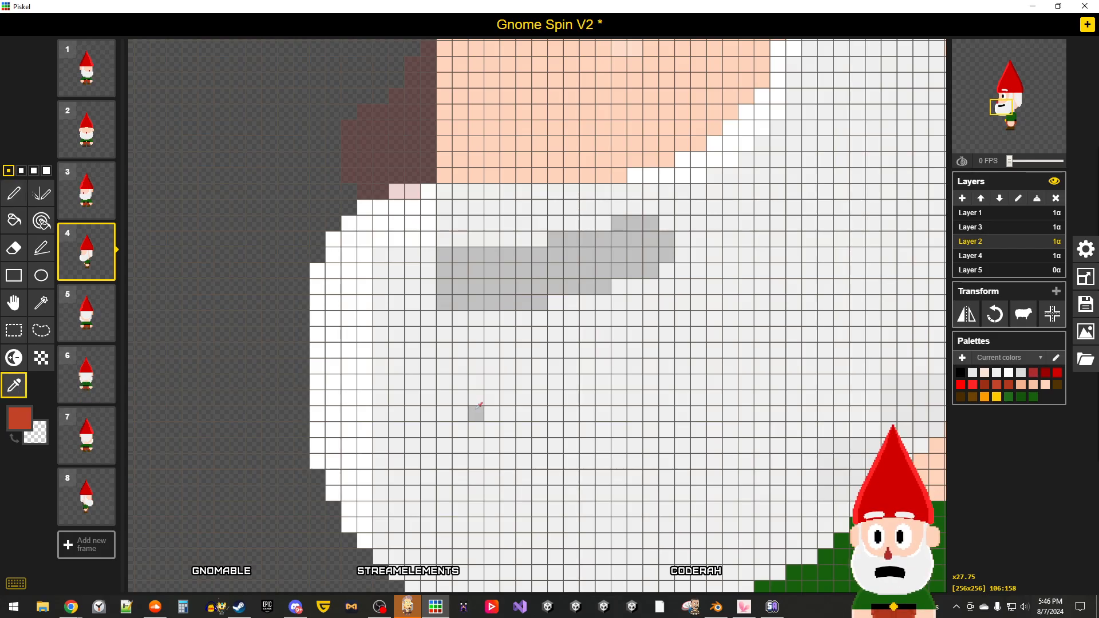
{"action": "scroll", "coordinate": [480, 405], "scroll_direction": "up", "scroll_amount": 2}
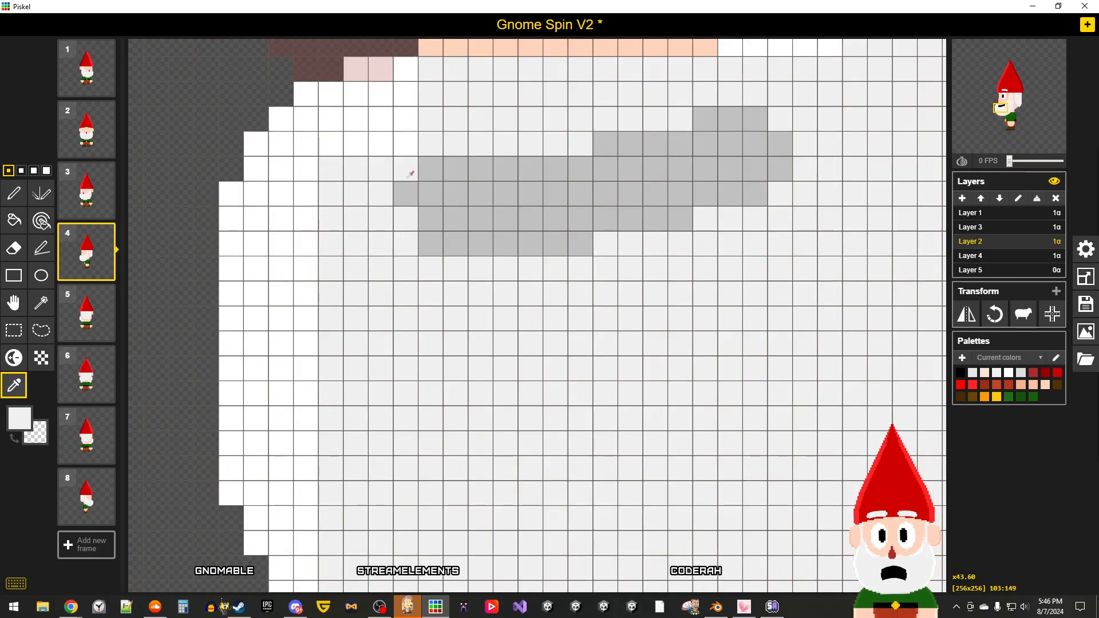
{"action": "left_click", "coordinate": [14, 193]}
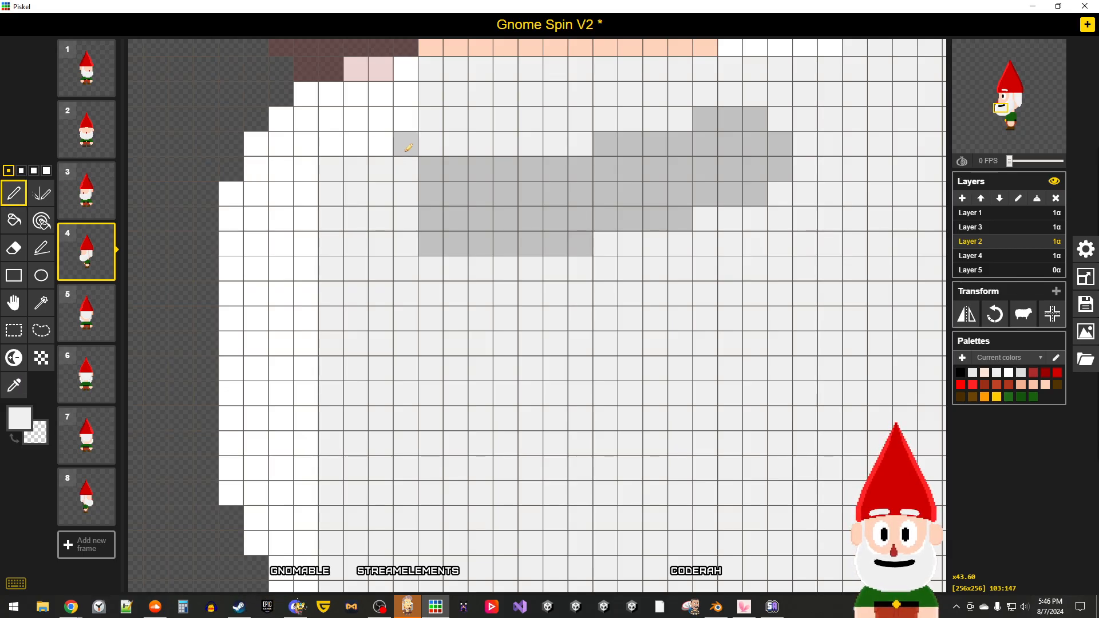
{"action": "left_click", "coordinate": [382, 150]}
{"action": "left_click", "coordinate": [404, 122]}
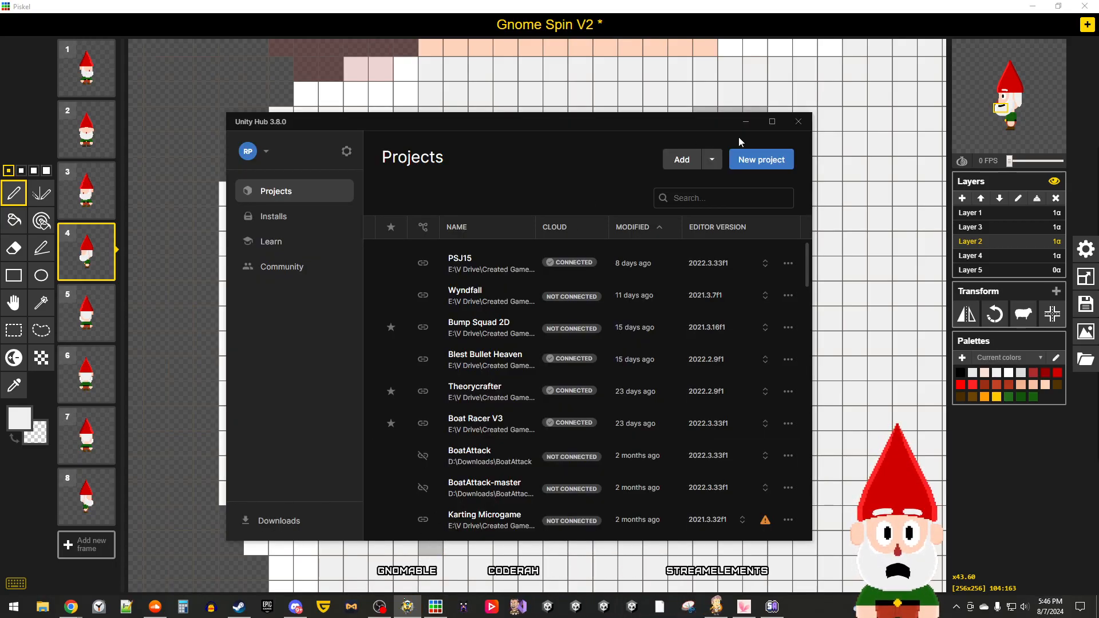
{"action": "left_click", "coordinate": [799, 121]}
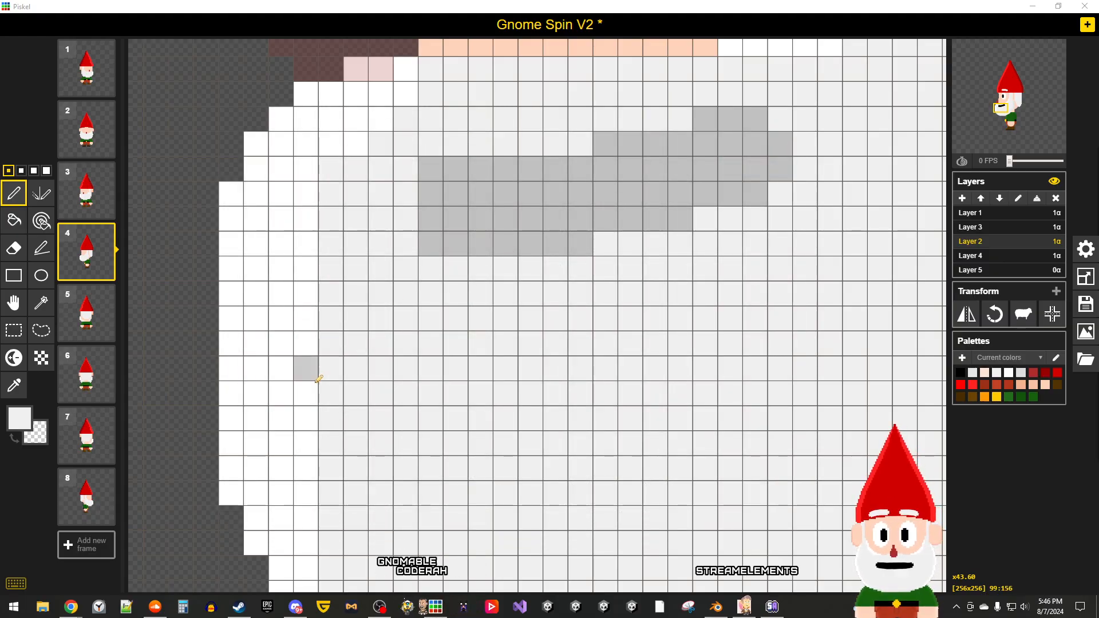
Step: Narrow the white highlight along the beard's front edge to two pixels by painting its inner columns light grey
{"action": "scroll", "coordinate": [322, 385], "scroll_direction": "down", "scroll_amount": 2}
{"action": "middle_click_drag", "start_coordinate": [358, 425], "coordinate": [317, 384]}
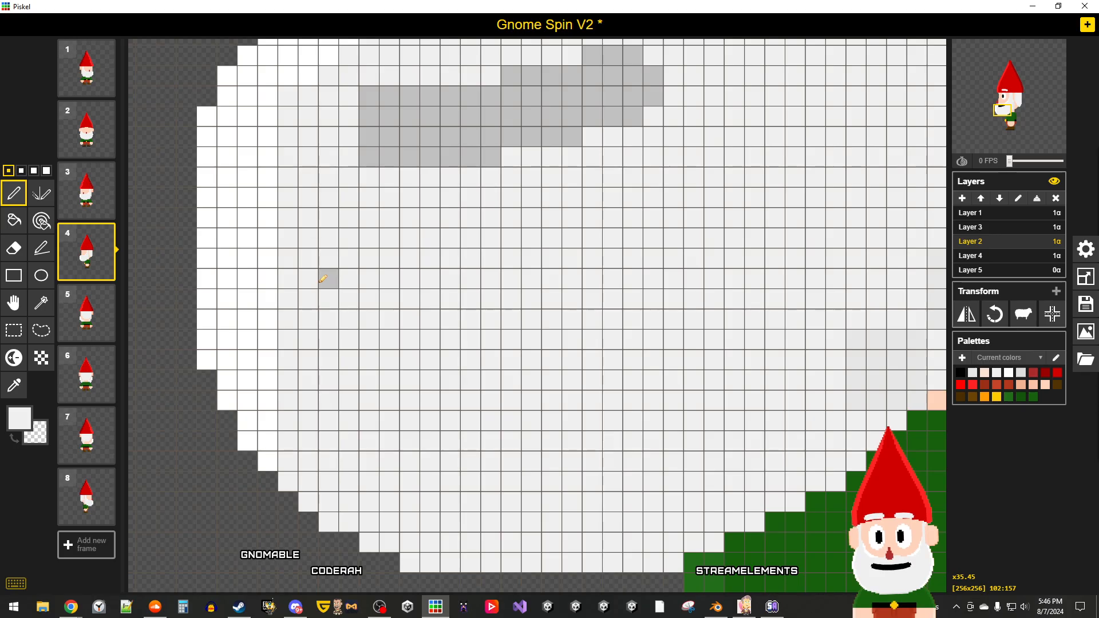
{"action": "scroll", "coordinate": [322, 279], "scroll_direction": "down", "scroll_amount": 4}
{"action": "scroll", "coordinate": [322, 279], "scroll_direction": "down", "scroll_amount": 2}
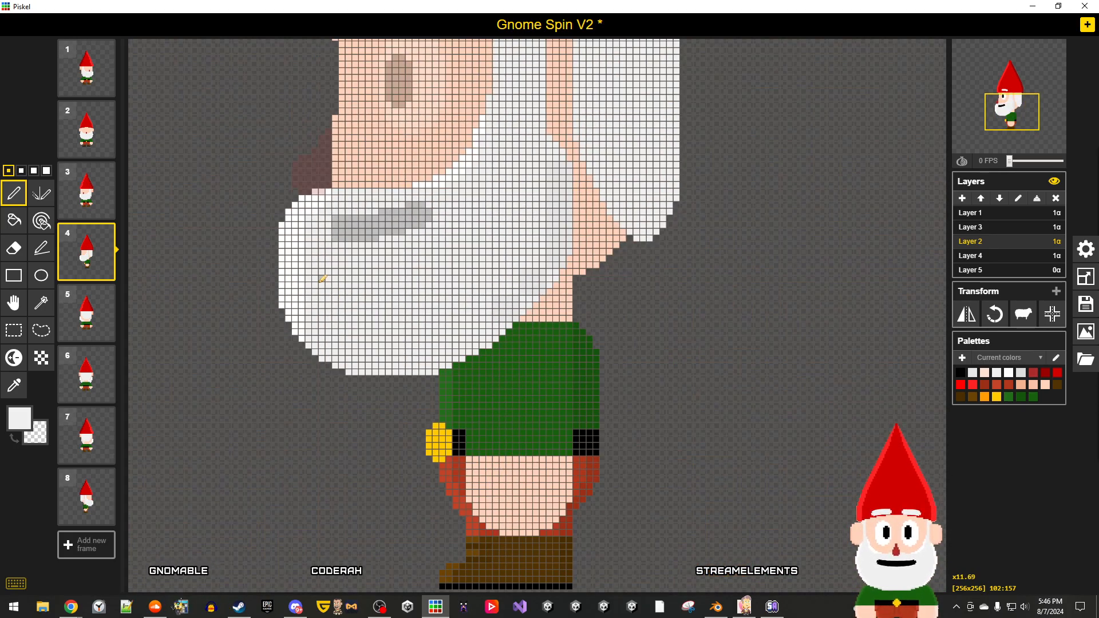
{"action": "scroll", "coordinate": [322, 278], "scroll_direction": "up", "scroll_amount": 5}
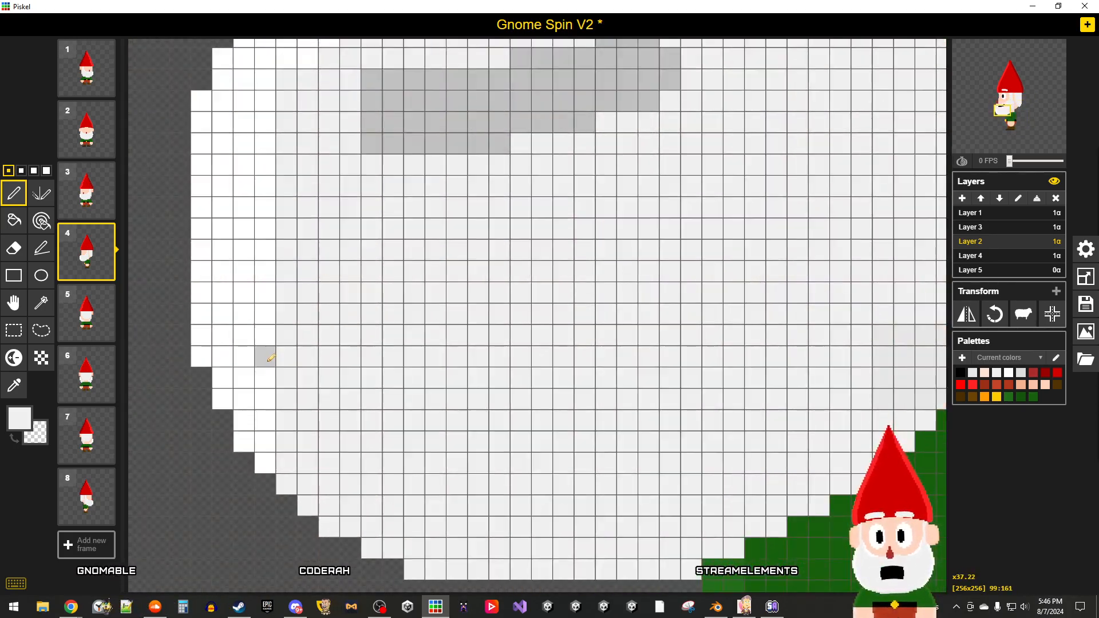
{"action": "mouse_move", "coordinate": [261, 320]}
{"action": "left_mouse_down"}
{"action": "mouse_move", "coordinate": [247, 229]}
{"action": "mouse_move", "coordinate": [256, 135]}
{"action": "mouse_move", "coordinate": [271, 320]}
{"action": "left_mouse_up"}
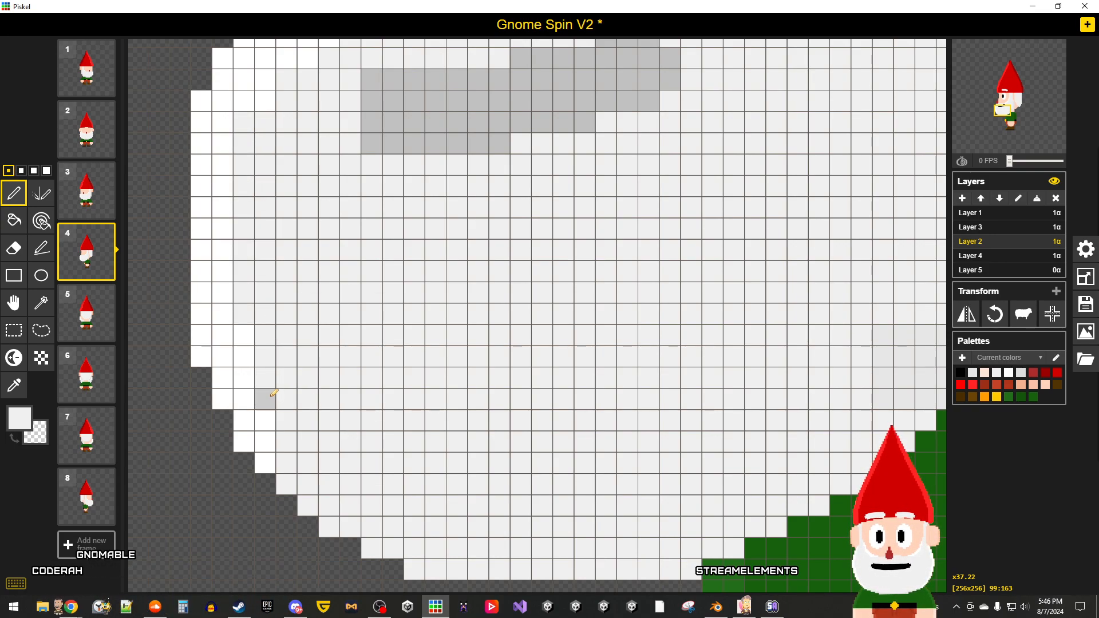
{"action": "middle_click_drag", "start_coordinate": [331, 62], "coordinate": [288, 276]}
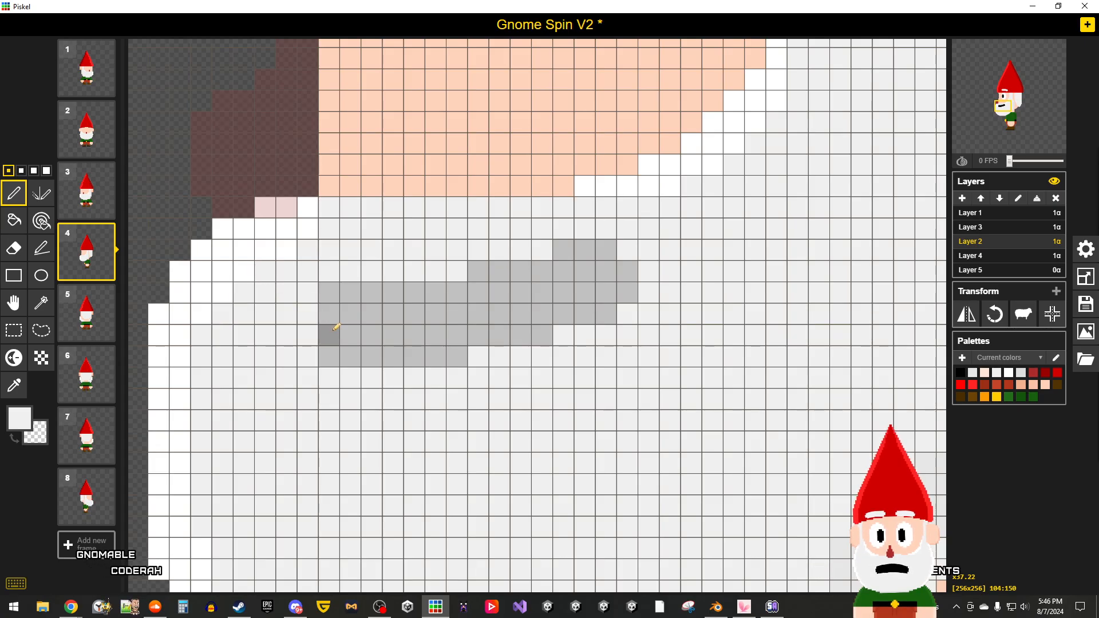
Step: Sample the beard's white highlight colour for the Pen tool to touch up the beard's front edge beside the mouth
{"action": "scroll", "coordinate": [336, 327], "scroll_direction": "down", "scroll_amount": 5}
{"action": "scroll", "coordinate": [334, 327], "scroll_direction": "up", "scroll_amount": 3}
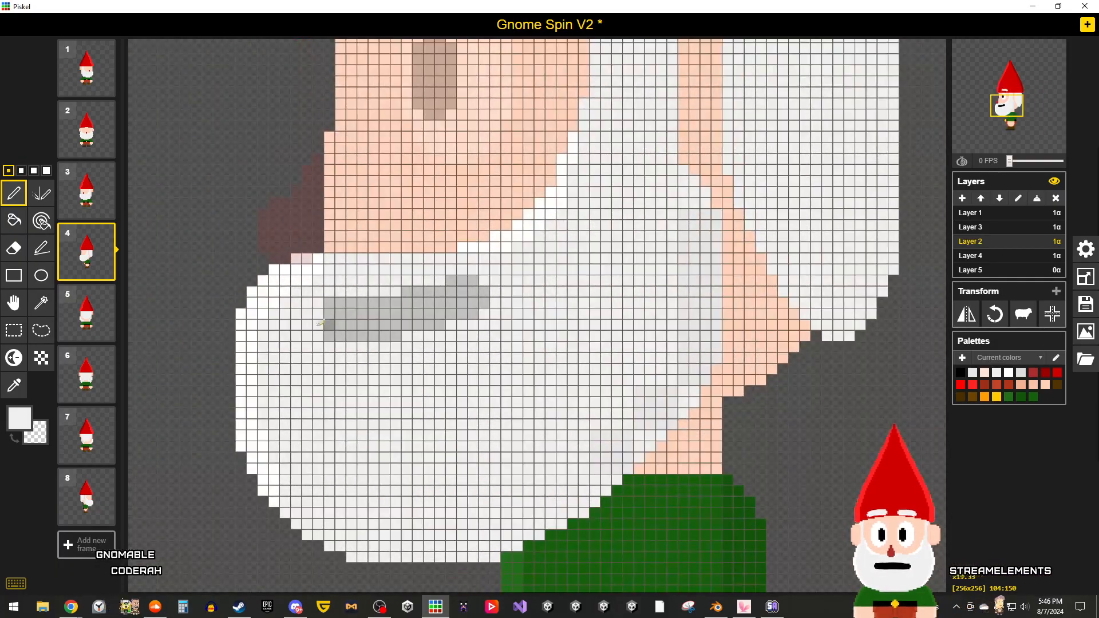
{"action": "scroll", "coordinate": [328, 324], "scroll_direction": "up", "scroll_amount": 5}
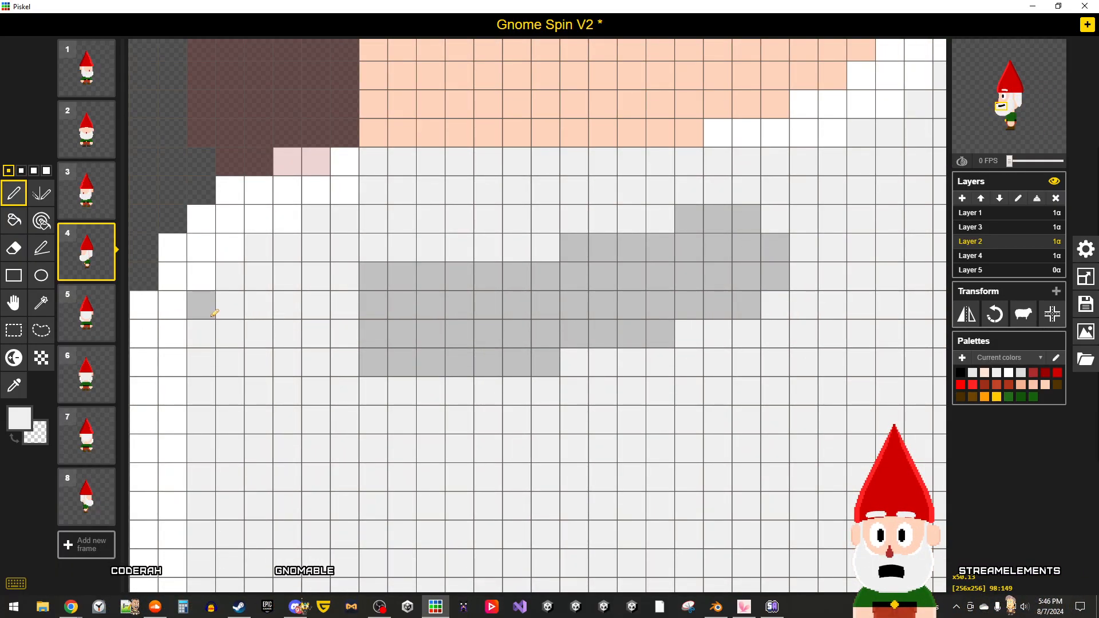
{"action": "scroll", "coordinate": [167, 326], "scroll_direction": "down", "scroll_amount": 2}
{"action": "left_click", "coordinate": [15, 380]}
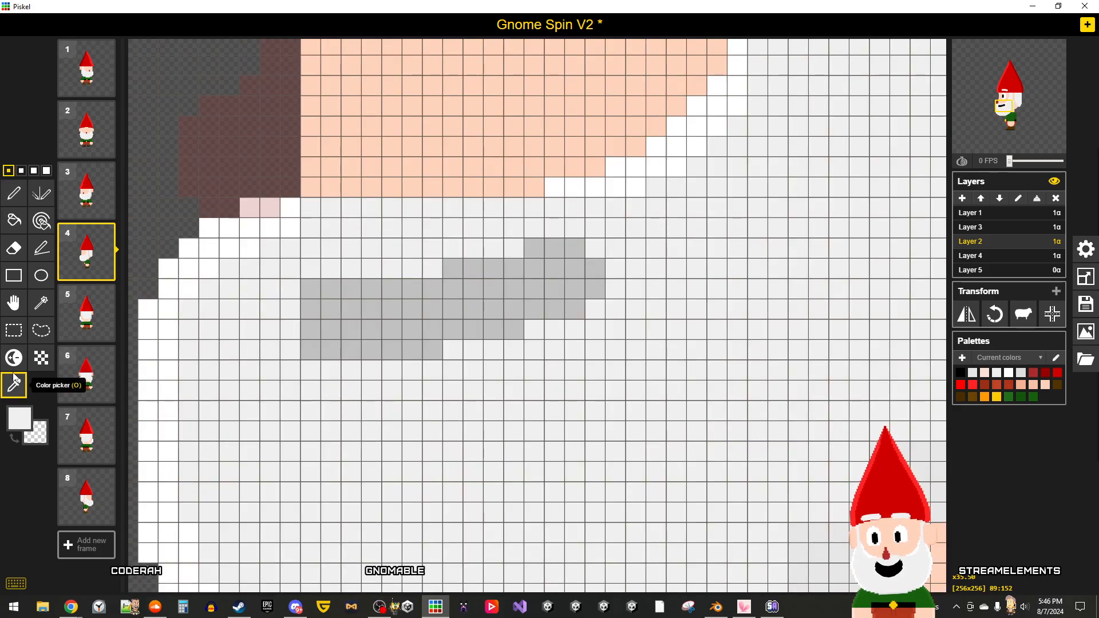
{"action": "left_click", "coordinate": [148, 337]}
{"action": "left_click", "coordinate": [14, 194]}
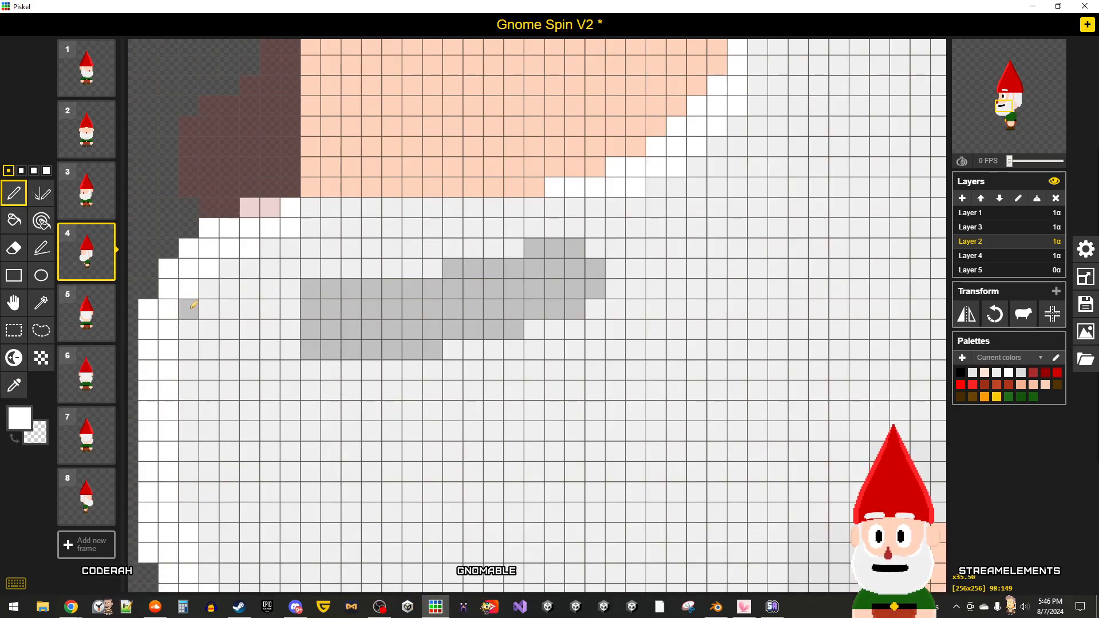
{"action": "scroll", "coordinate": [269, 322], "scroll_direction": "down", "scroll_amount": 4}
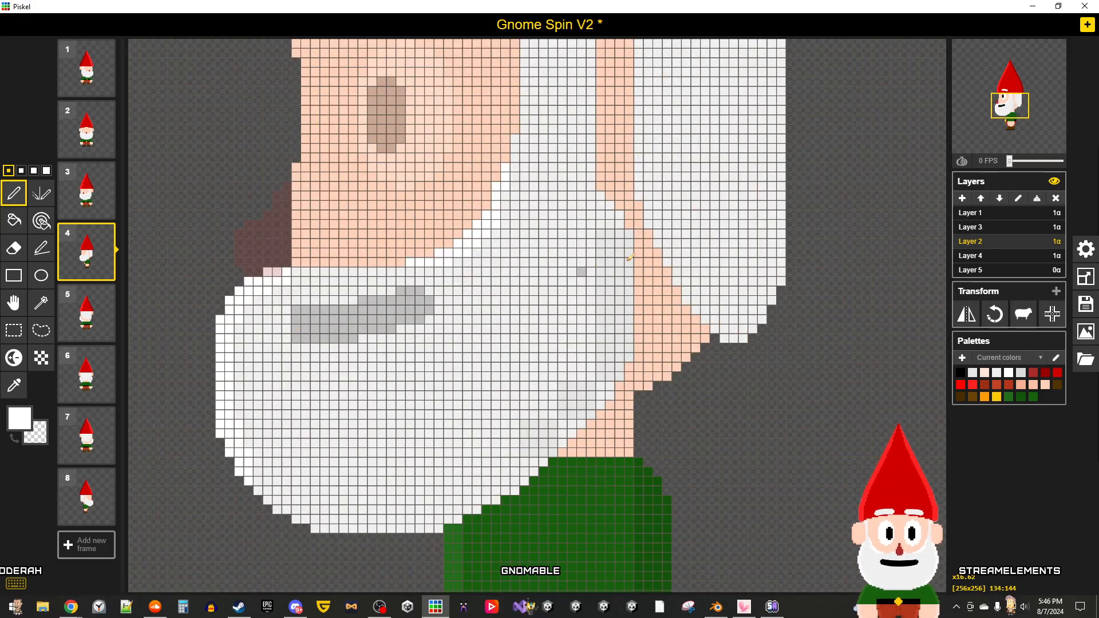
Step: Examine the beard highlight of frame 4 in the popup preview and along the cheek and front edge on the canvas
{"action": "left_click", "coordinate": [1058, 51]}
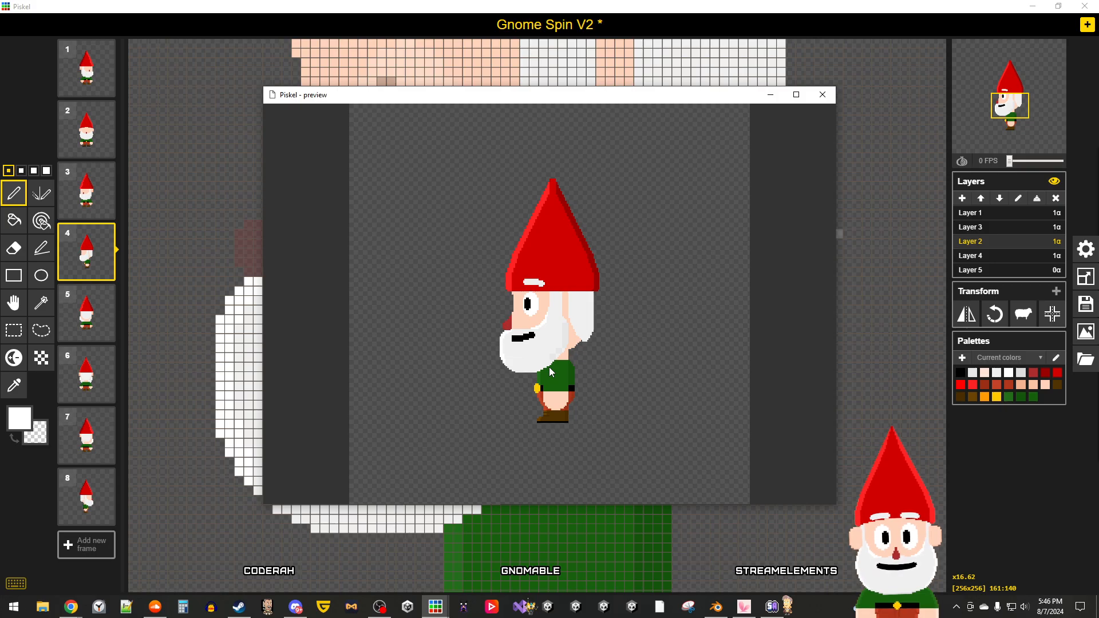
{"action": "left_click", "coordinate": [823, 95]}
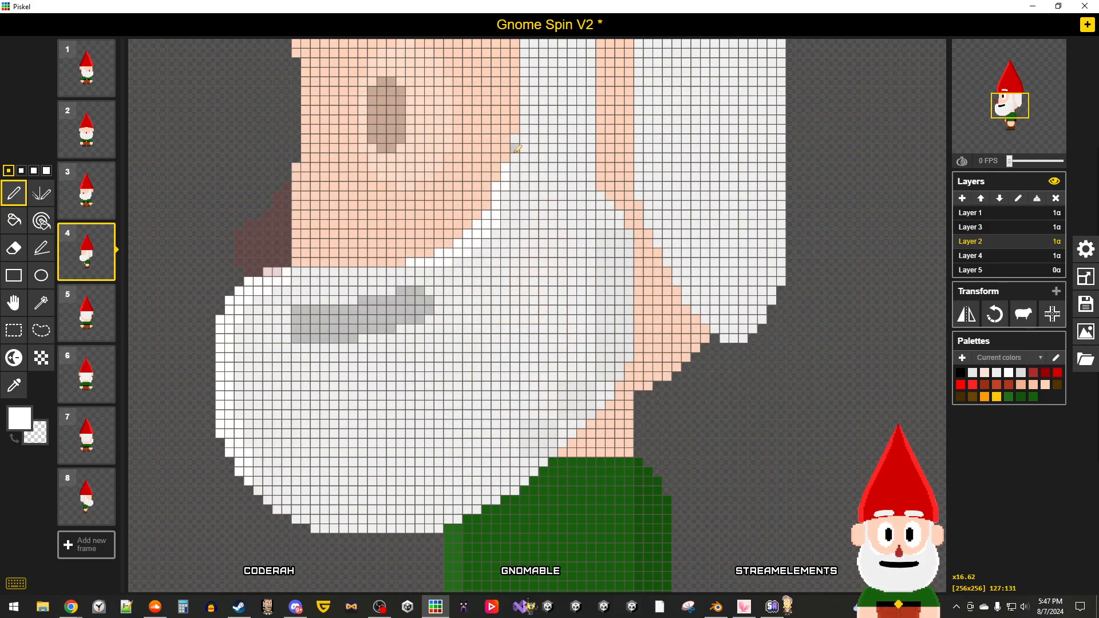
{"action": "scroll", "coordinate": [518, 149], "scroll_direction": "up", "scroll_amount": 6}
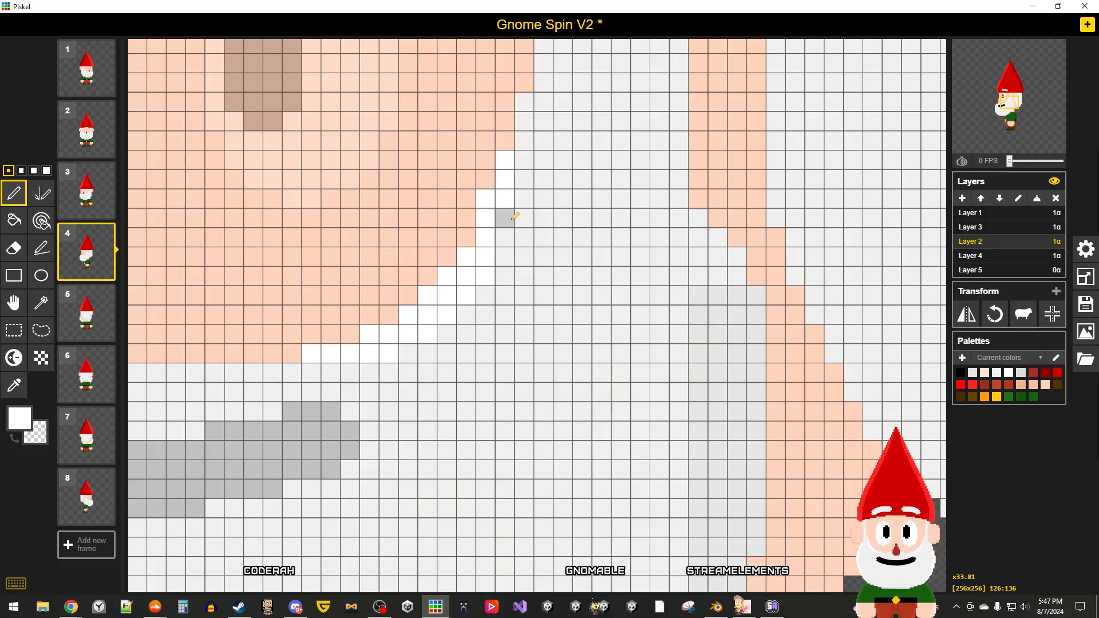
{"action": "scroll", "coordinate": [507, 215], "scroll_direction": "down", "scroll_amount": 6}
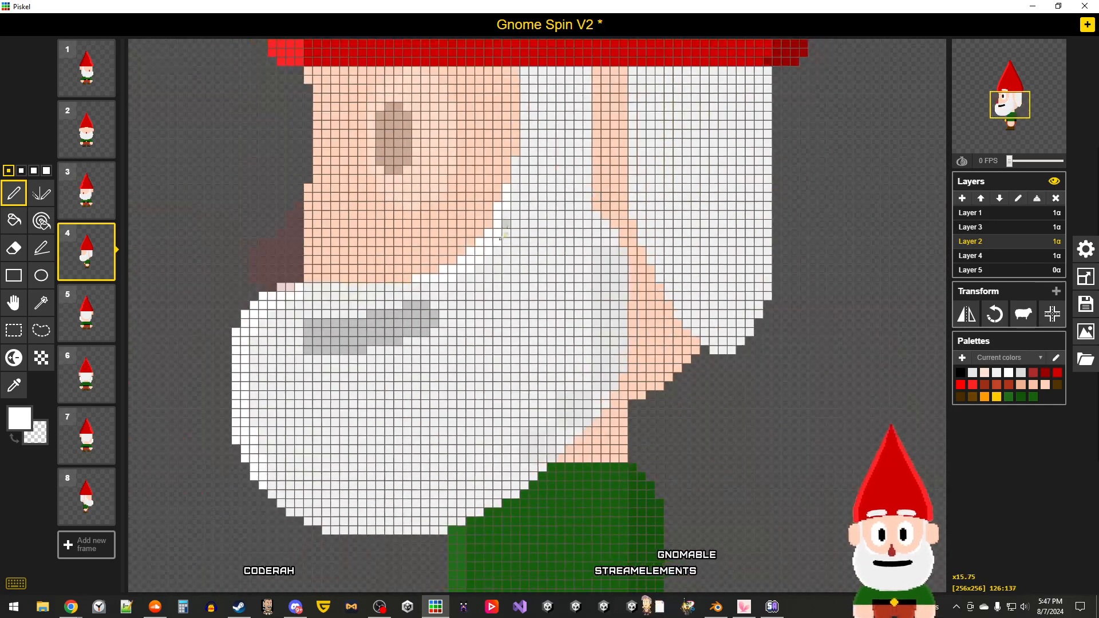
{"action": "scroll", "coordinate": [344, 359], "scroll_direction": "up", "scroll_amount": 4}
{"action": "scroll", "coordinate": [286, 343], "scroll_direction": "down", "scroll_amount": 3}
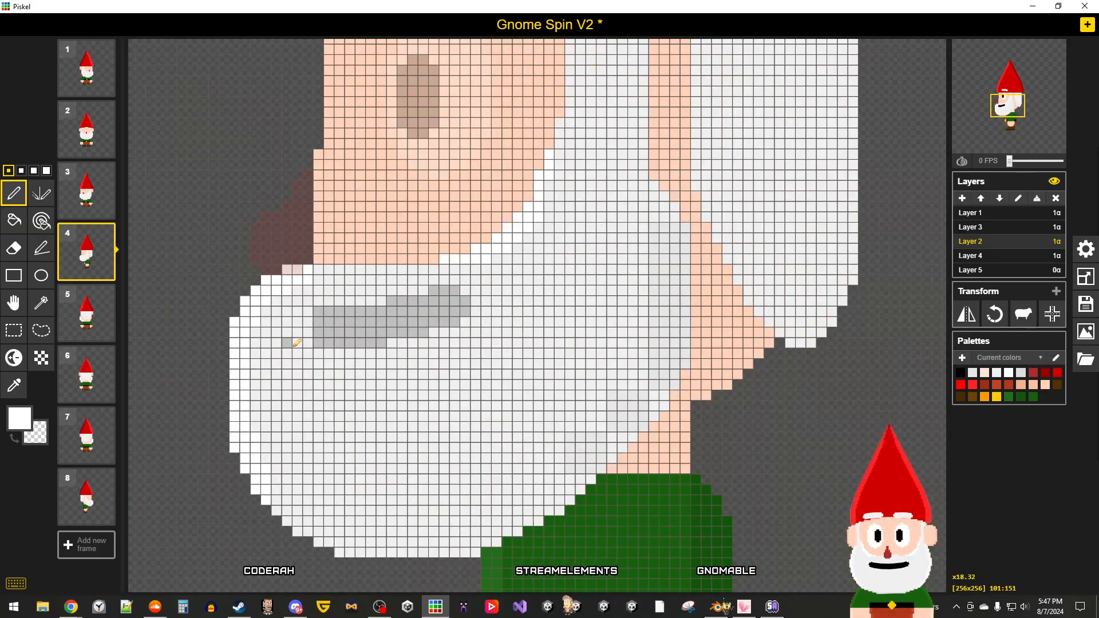
{"action": "scroll", "coordinate": [297, 343], "scroll_direction": "up", "scroll_amount": 3}
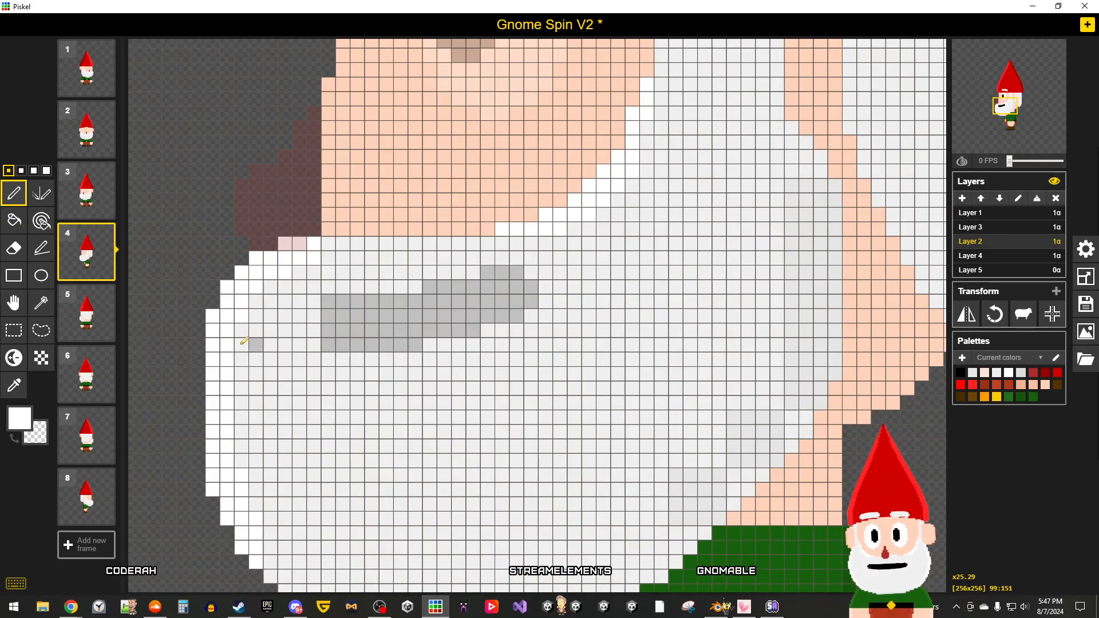
Step: Sample the beard's light grey again and refine the inner edge of the white highlight around the front of the beard
{"action": "left_click", "coordinate": [14, 385]}
{"action": "left_click", "coordinate": [351, 361]}
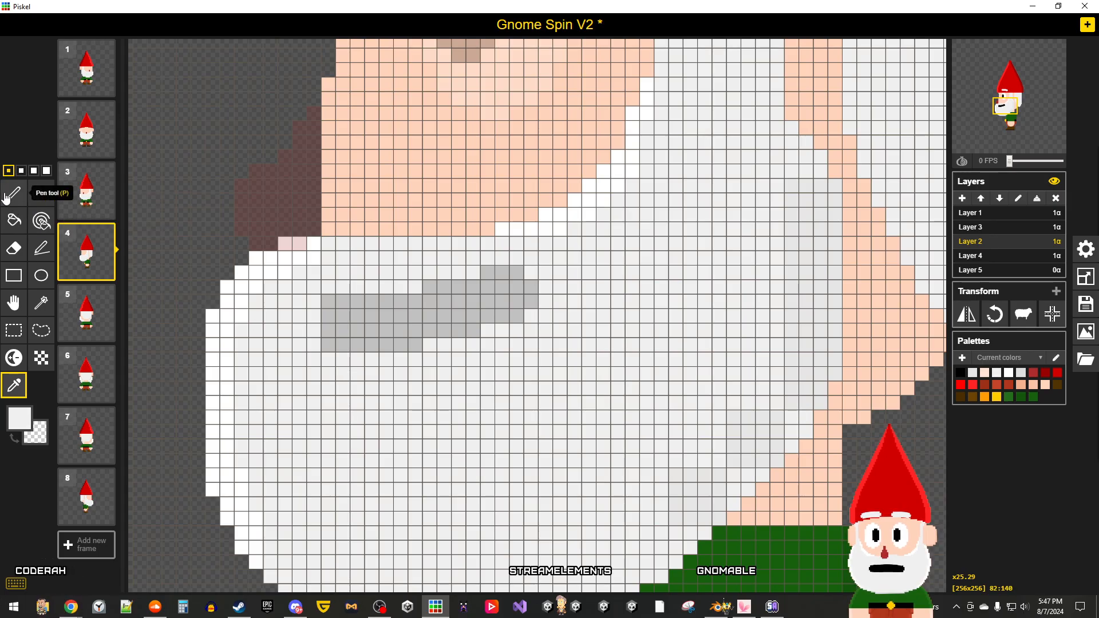
{"action": "scroll", "coordinate": [313, 291], "scroll_direction": "up", "scroll_amount": 3}
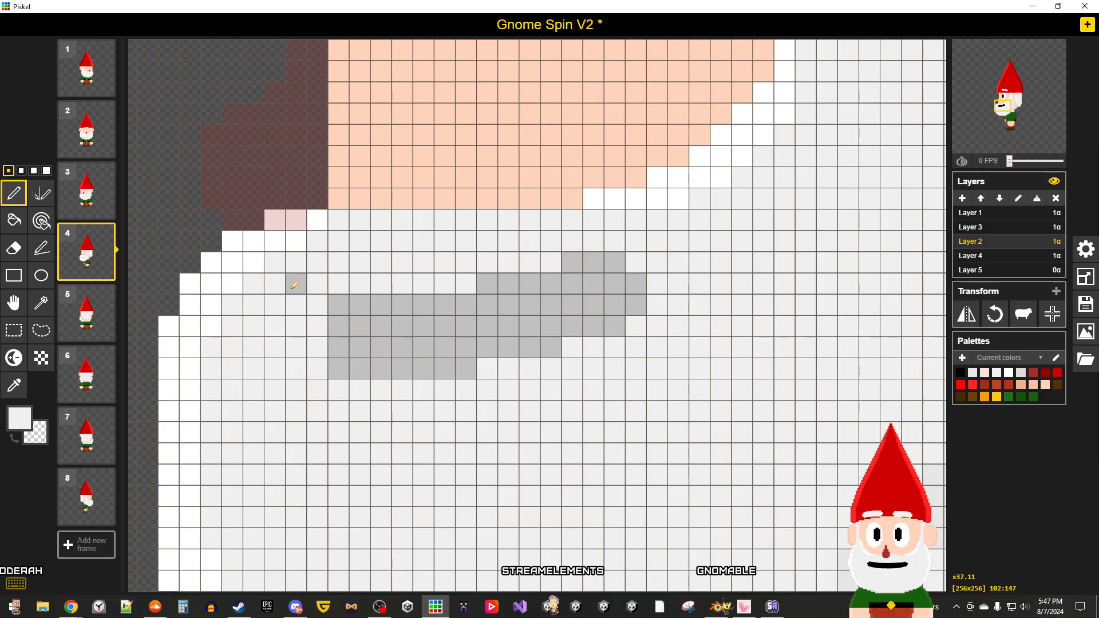
{"action": "scroll", "coordinate": [284, 367], "scroll_direction": "down", "scroll_amount": 3}
{"action": "middle_click_drag", "start_coordinate": [302, 444], "coordinate": [274, 235]}
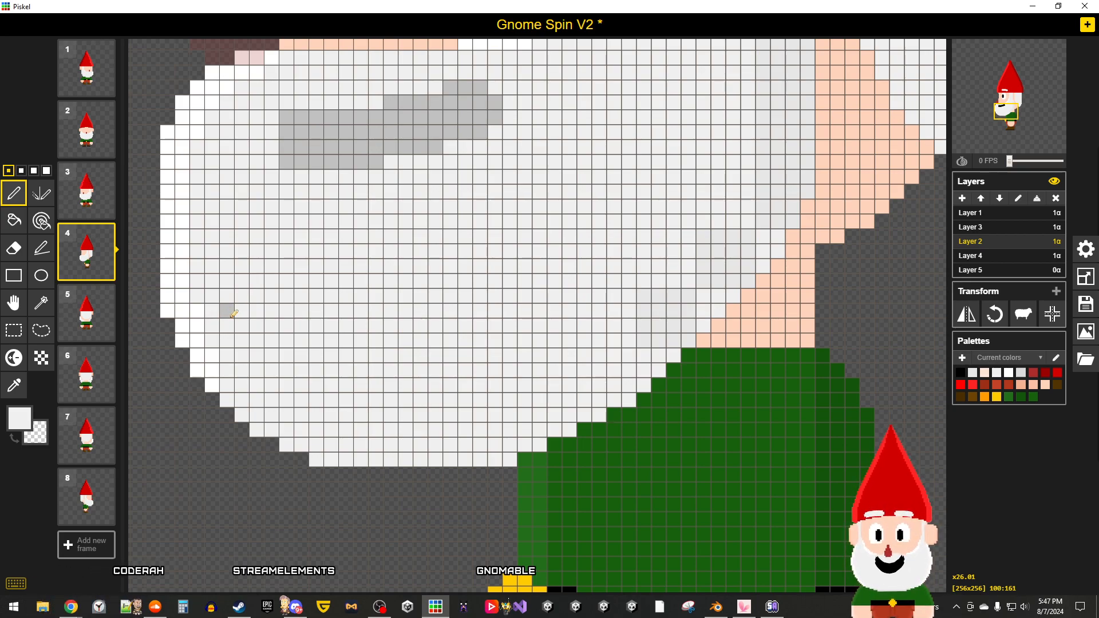
Step: Examine the beard shading of frame 4 in the popup preview and along the beard's back edge beside the neck on the canvas
{"action": "scroll", "coordinate": [252, 354], "scroll_direction": "down", "scroll_amount": 3}
{"action": "scroll", "coordinate": [252, 353], "scroll_direction": "up", "scroll_amount": 3}
{"action": "scroll", "coordinate": [252, 353], "scroll_direction": "down", "scroll_amount": 3}
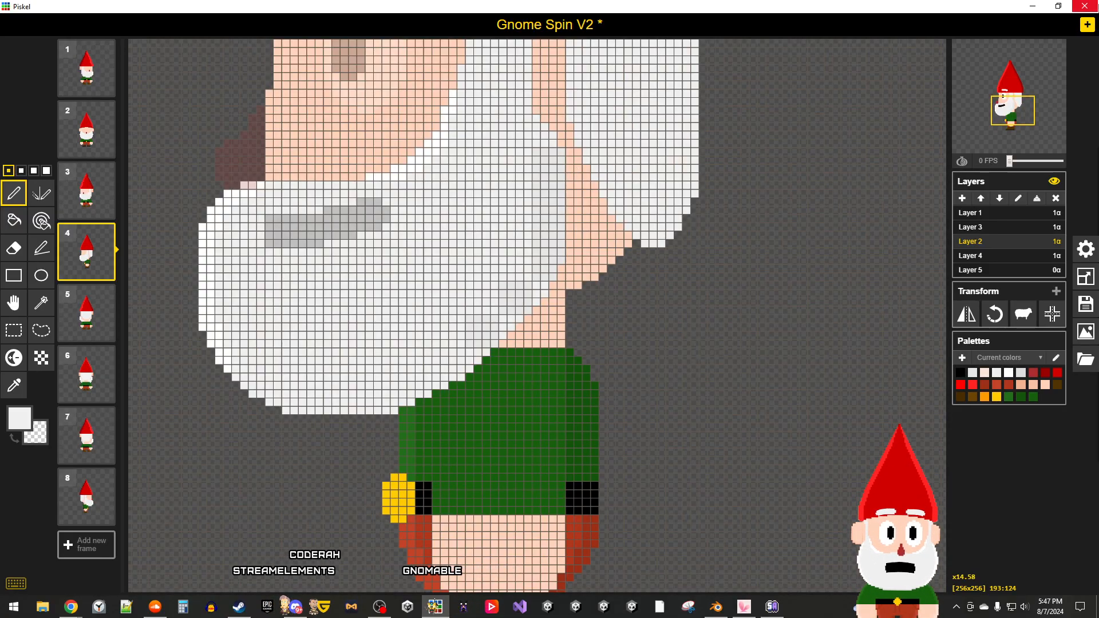
{"action": "left_click", "coordinate": [1051, 51]}
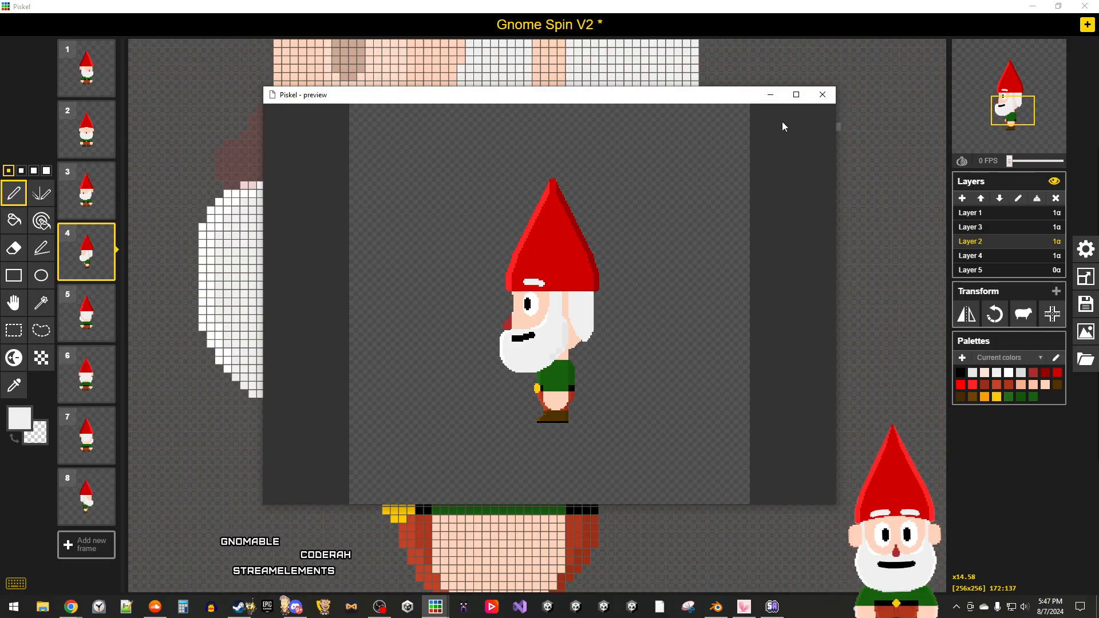
{"action": "left_click", "coordinate": [823, 95]}
{"action": "scroll", "coordinate": [513, 241], "scroll_direction": "up", "scroll_amount": 3}
{"action": "scroll", "coordinate": [588, 295], "scroll_direction": "up", "scroll_amount": 6}
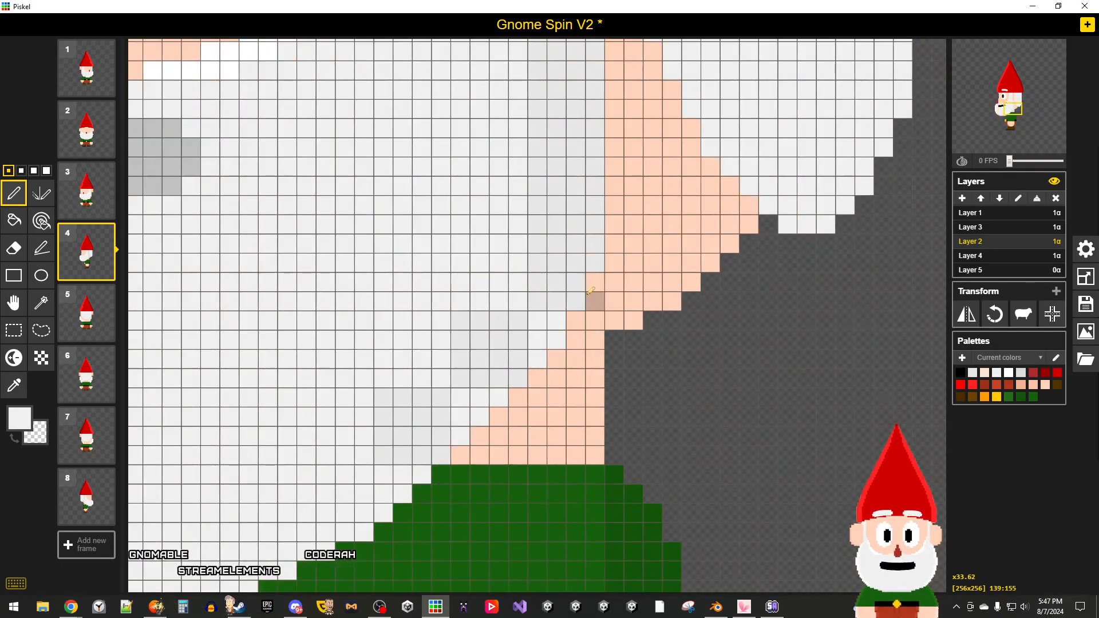
{"action": "scroll", "coordinate": [557, 206], "scroll_direction": "down", "scroll_amount": 5}
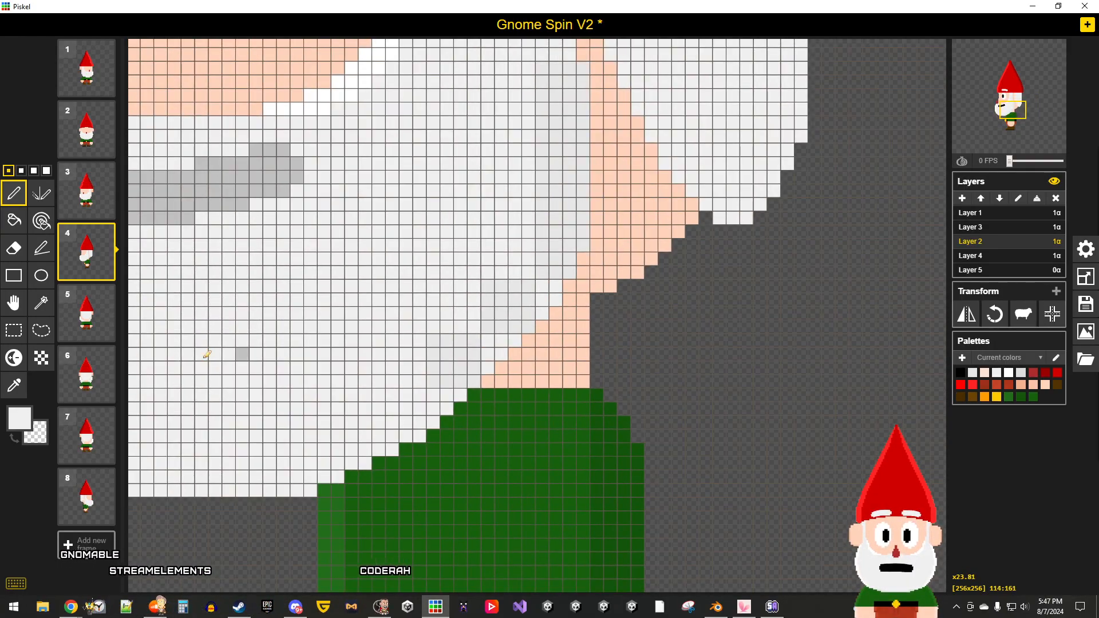
Step: Sample the beard's darker grey shade and extend the shading along its back edge beside the neck with the Pen tool
{"action": "left_click", "coordinate": [14, 385]}
{"action": "scroll", "coordinate": [584, 213], "scroll_direction": "down", "scroll_amount": 1}
{"action": "scroll", "coordinate": [584, 224], "scroll_direction": "down", "scroll_amount": 2}
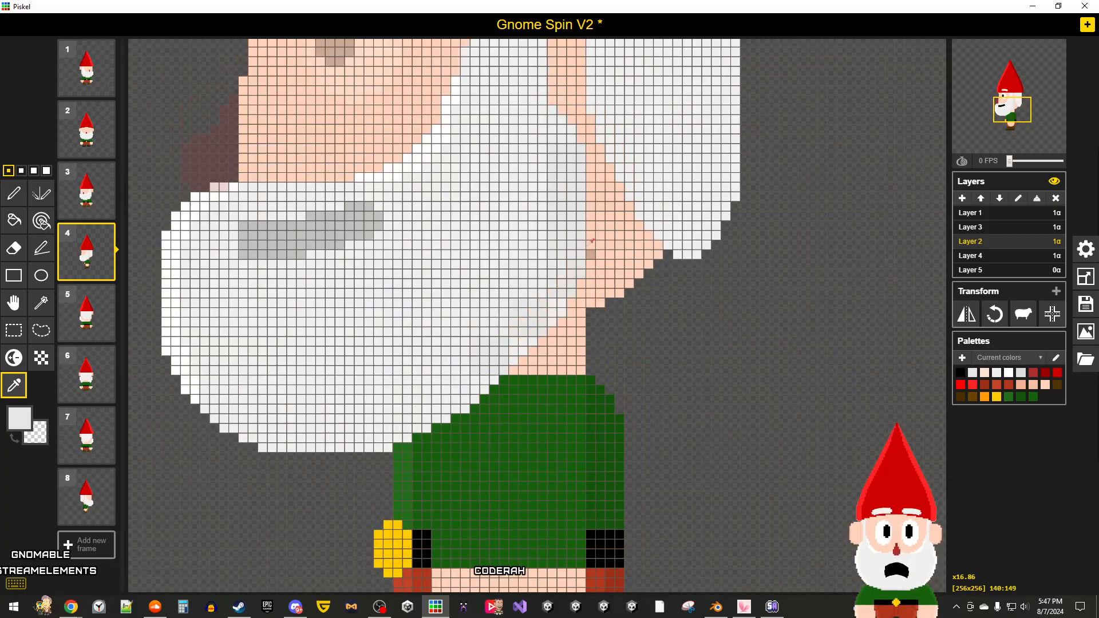
{"action": "left_click", "coordinate": [13, 195]}
{"action": "scroll", "coordinate": [523, 184], "scroll_direction": "up", "scroll_amount": 4}
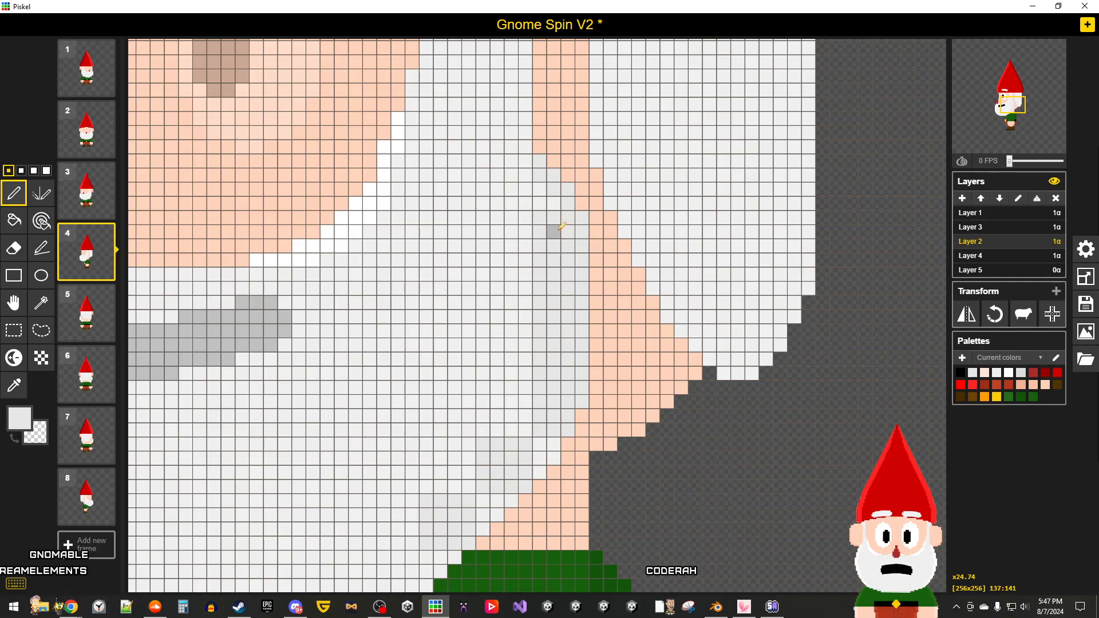
Step: Sample the beard's light grey and trim the inner side of the darker shading near the top of its back edge
{"action": "left_click", "coordinate": [13, 384]}
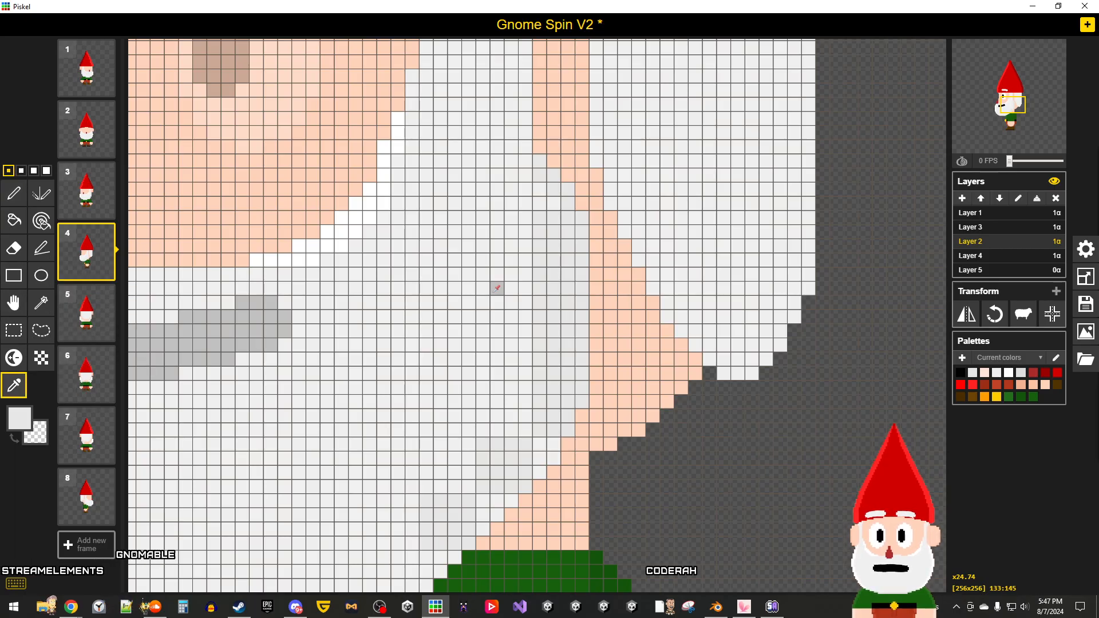
{"action": "left_click", "coordinate": [12, 194]}
{"action": "mouse_move", "coordinate": [553, 227]}
{"action": "left_mouse_down"}
{"action": "mouse_move", "coordinate": [548, 399]}
{"action": "mouse_move", "coordinate": [545, 222]}
{"action": "left_mouse_up"}
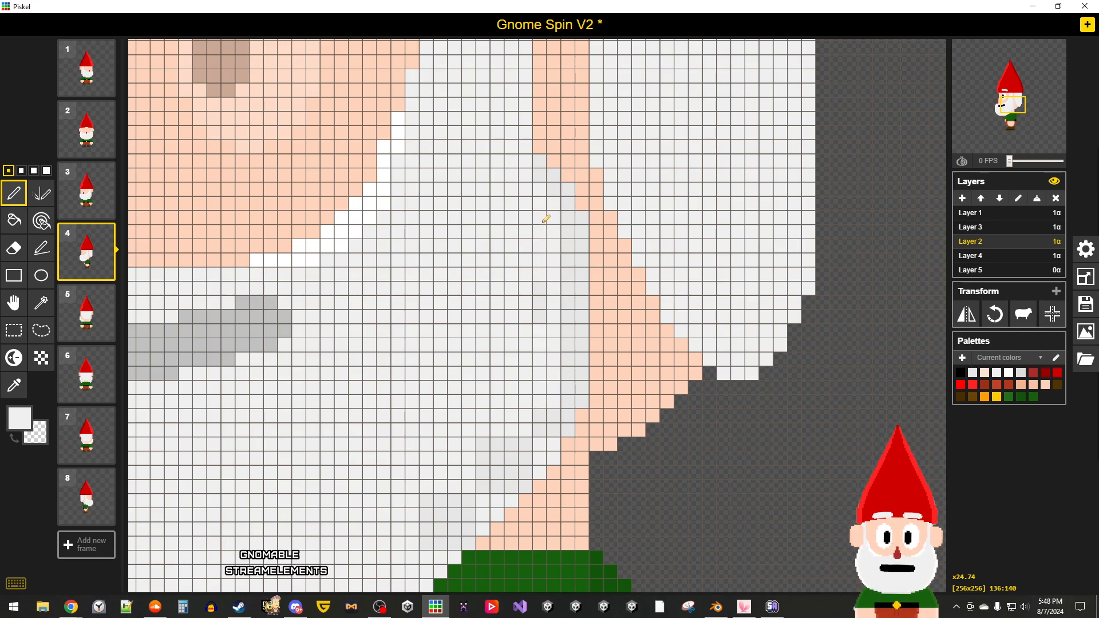
{"action": "middle_click_drag", "start_coordinate": [524, 347], "coordinate": [552, 302]}
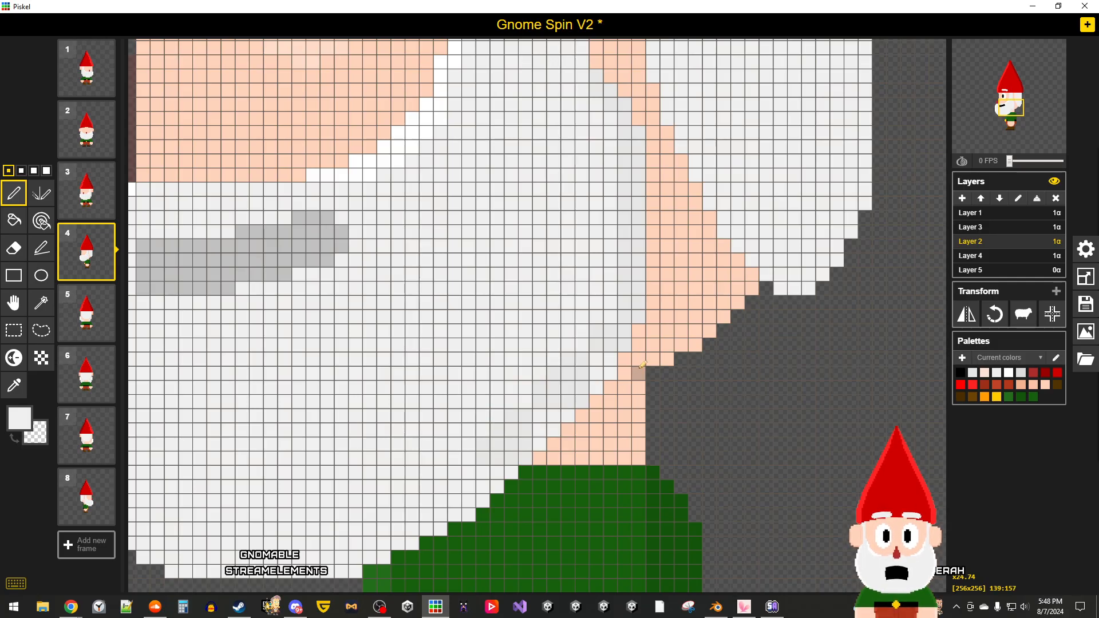
Step: Sample the darker grey and continue the shading band down the beard's diagonal lower edge to above the green shirt
{"action": "scroll", "coordinate": [642, 365], "scroll_direction": "up", "scroll_amount": 2}
{"action": "left_click", "coordinate": [13, 386]}
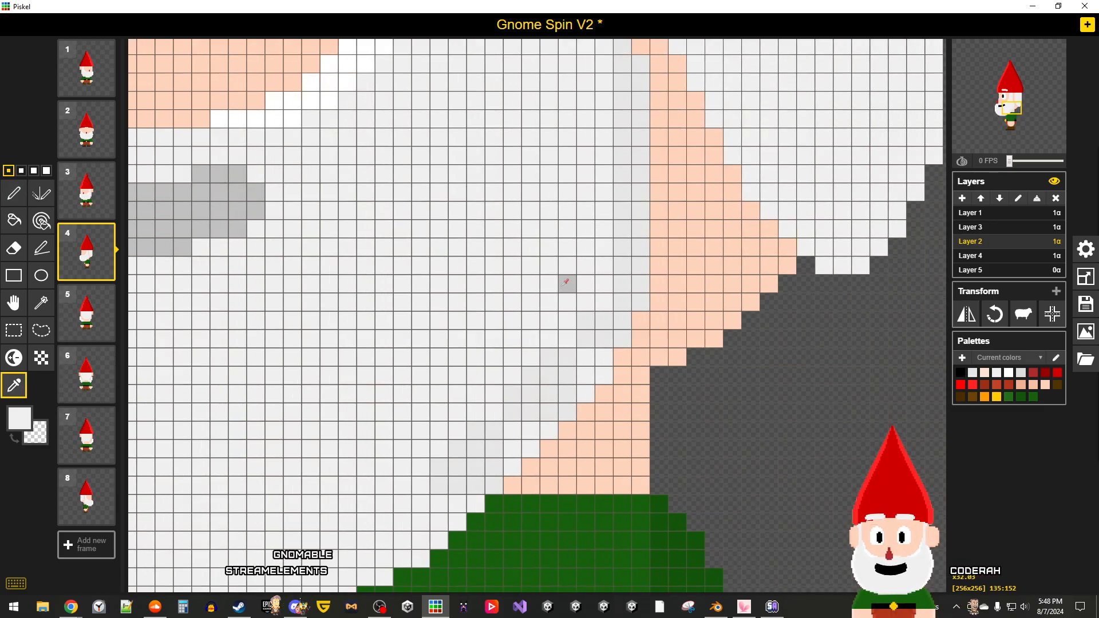
{"action": "left_click", "coordinate": [14, 193]}
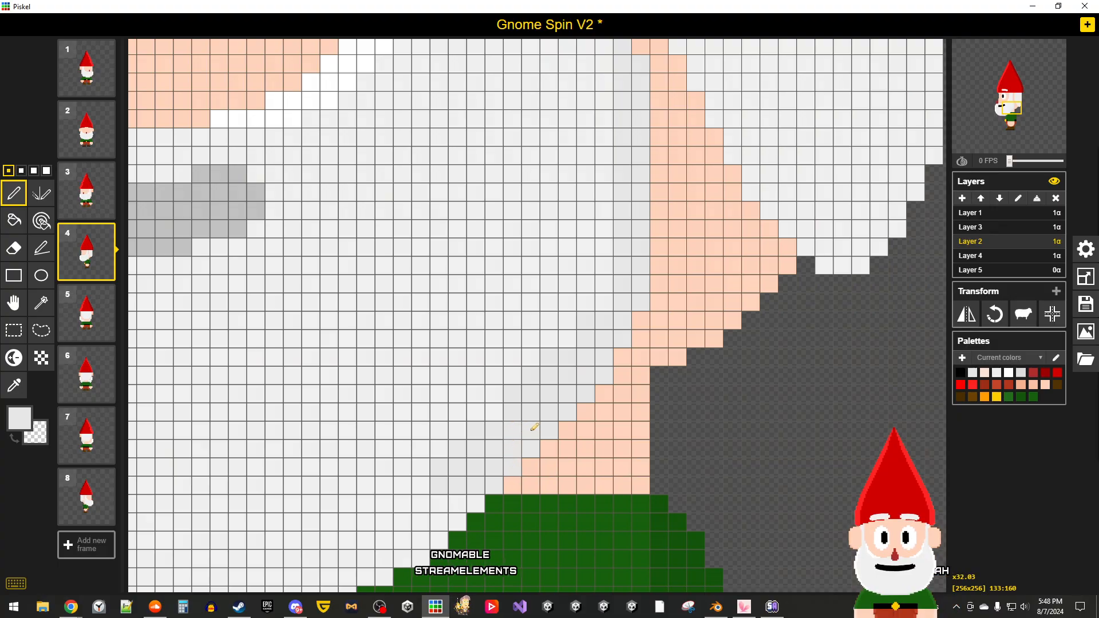
{"action": "scroll", "coordinate": [488, 482], "scroll_direction": "down", "scroll_amount": 2}
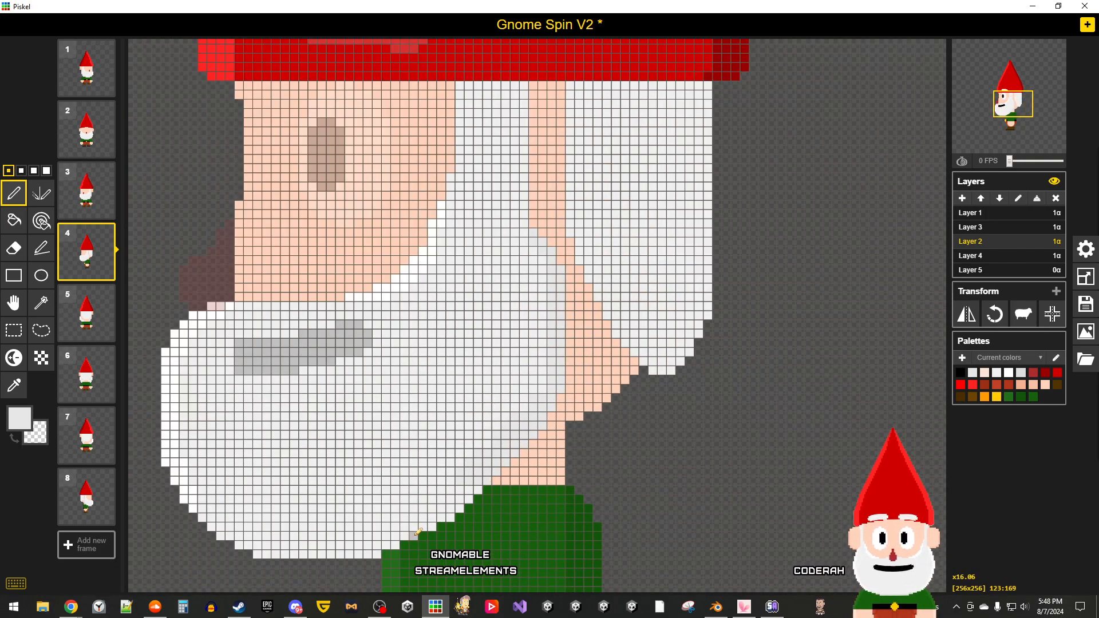
{"action": "scroll", "coordinate": [417, 533], "scroll_direction": "up", "scroll_amount": 1}
{"action": "scroll", "coordinate": [399, 539], "scroll_direction": "up", "scroll_amount": 4}
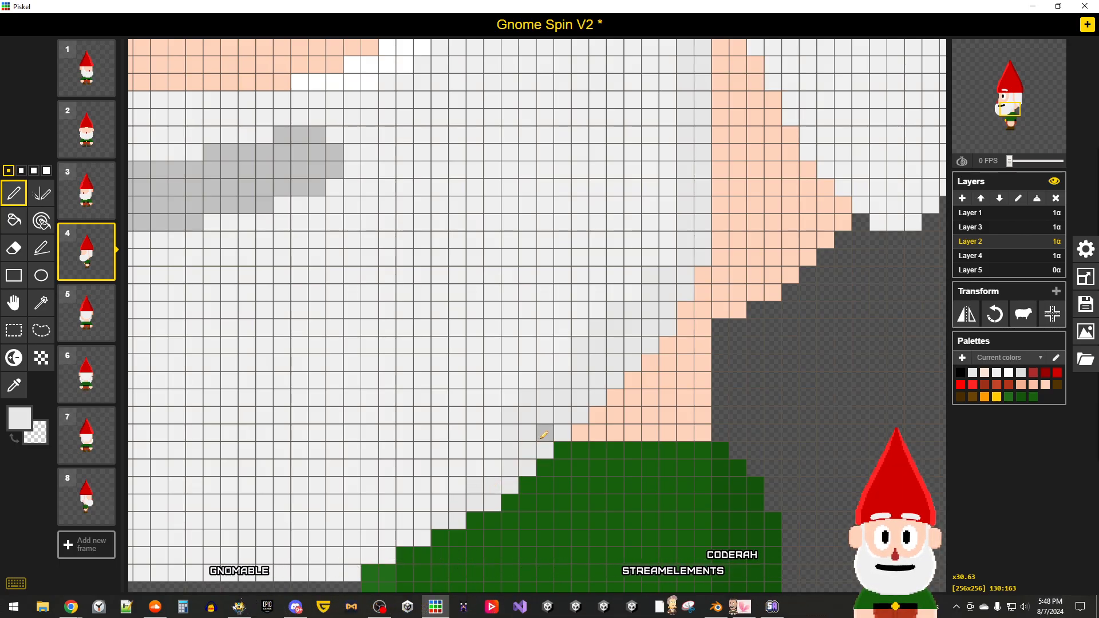
Step: Sample the beard's light grey and thin the inner edge of the darker shading along the neck and shirt
{"action": "scroll", "coordinate": [544, 434], "scroll_direction": "up", "scroll_amount": 2}
{"action": "left_click", "coordinate": [14, 386]}
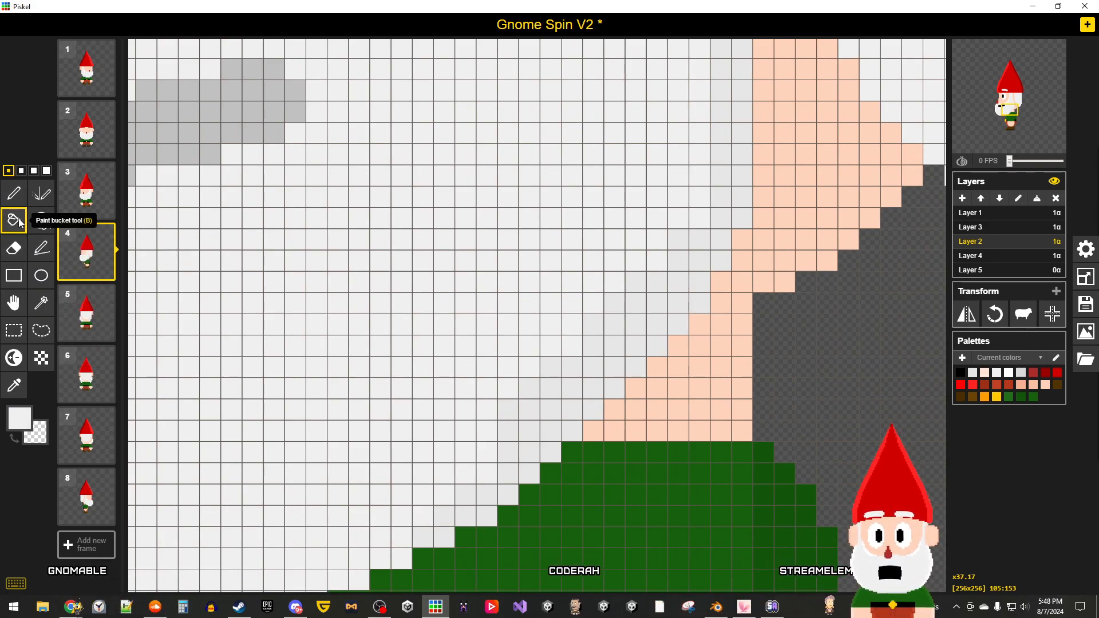
{"action": "left_click", "coordinate": [20, 194]}
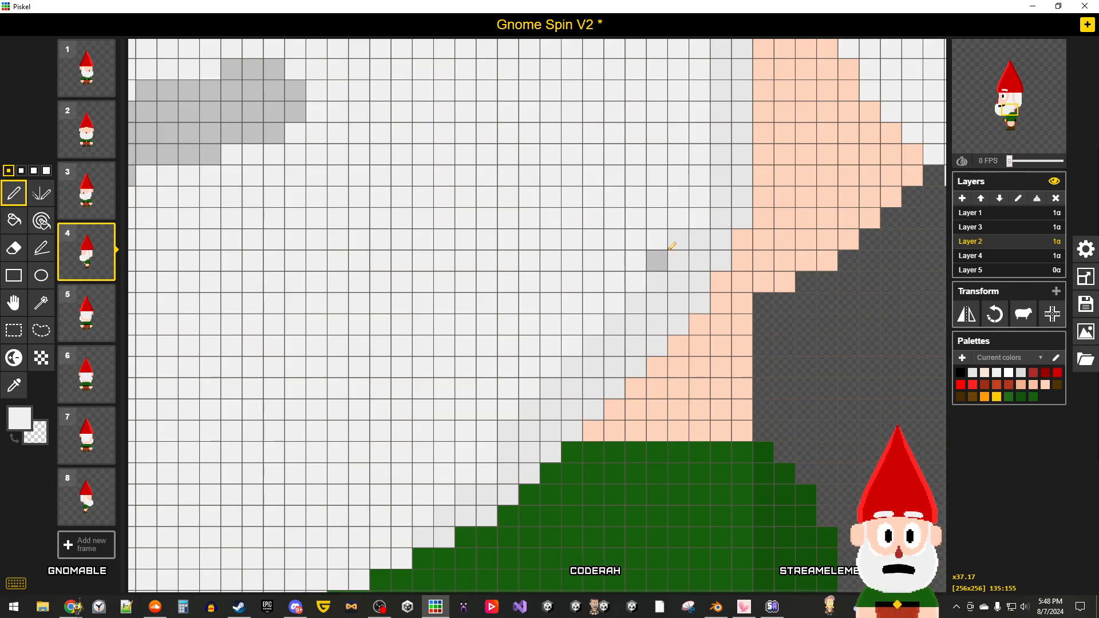
{"action": "scroll", "coordinate": [640, 312], "scroll_direction": "down", "scroll_amount": 2}
{"action": "scroll", "coordinate": [527, 410], "scroll_direction": "up", "scroll_amount": 4}
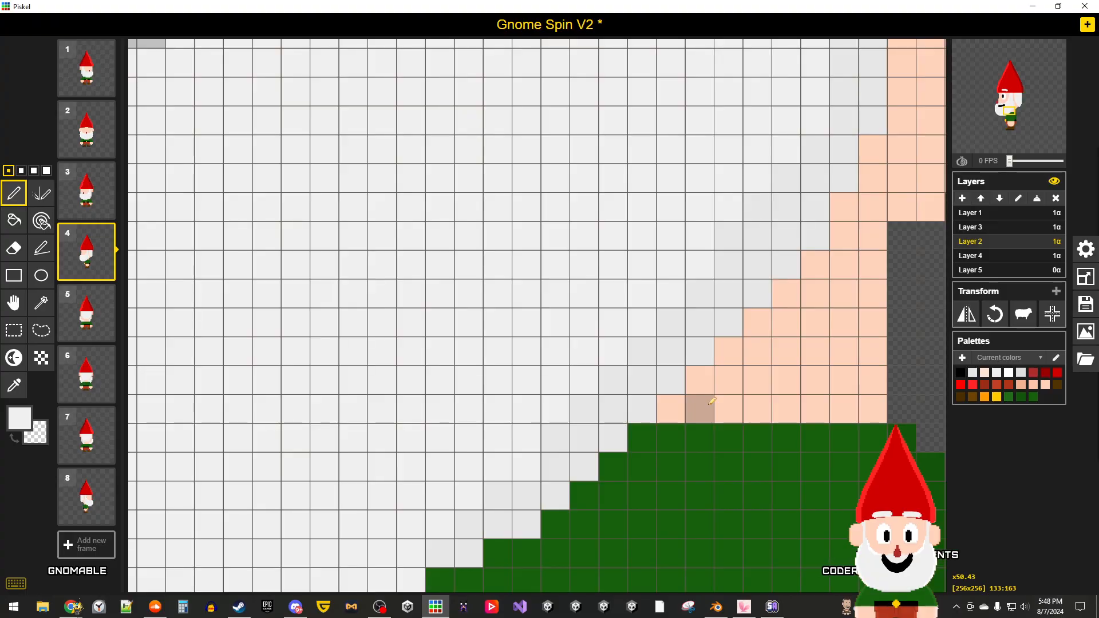
{"action": "scroll", "coordinate": [712, 401], "scroll_direction": "down", "scroll_amount": 2}
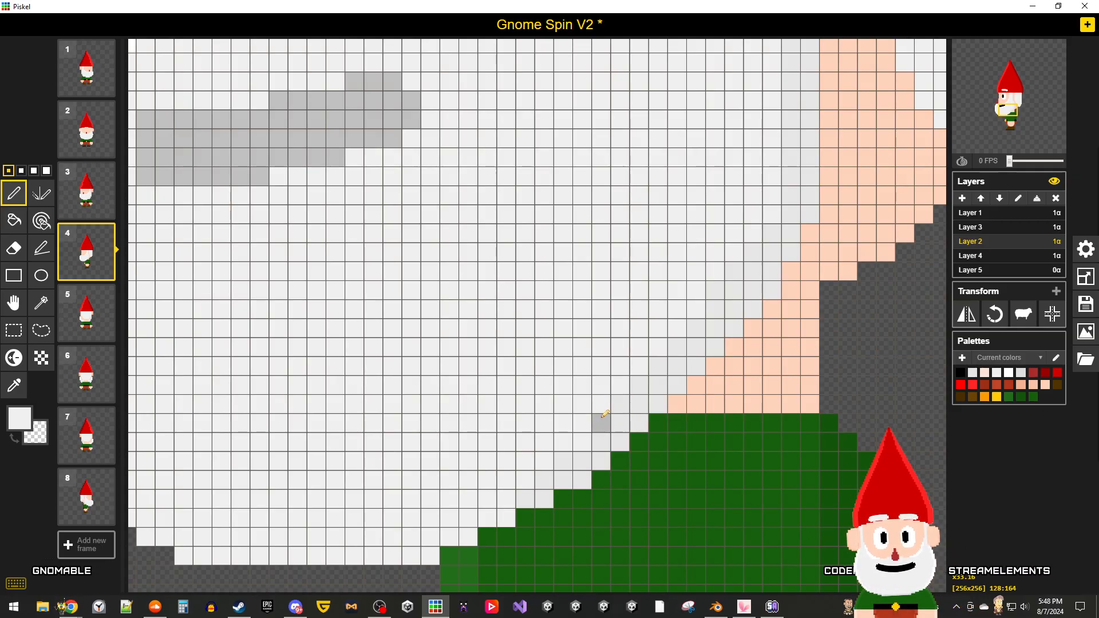
{"action": "scroll", "coordinate": [679, 440], "scroll_direction": "down", "scroll_amount": 1}
{"action": "scroll", "coordinate": [679, 440], "scroll_direction": "up", "scroll_amount": 1}
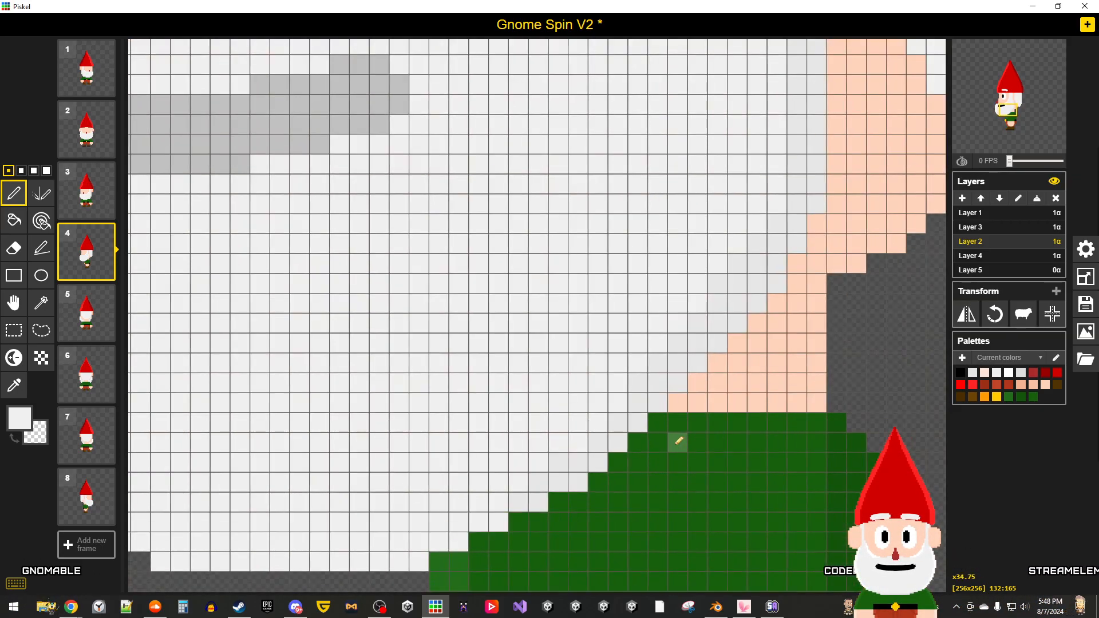
Step: Sample the darker grey again to touch up the shaded edge above the shirt, and check frame 4 in the popup preview
{"action": "key", "text": "o"}
{"action": "left_click", "coordinate": [14, 194]}
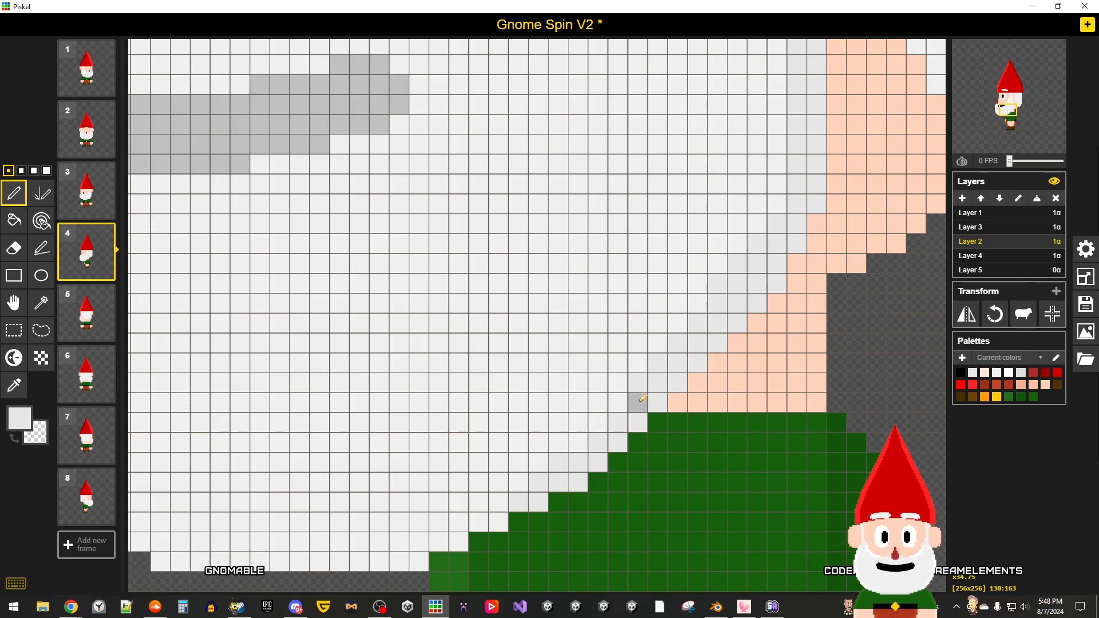
{"action": "scroll", "coordinate": [658, 395], "scroll_direction": "down", "scroll_amount": 4}
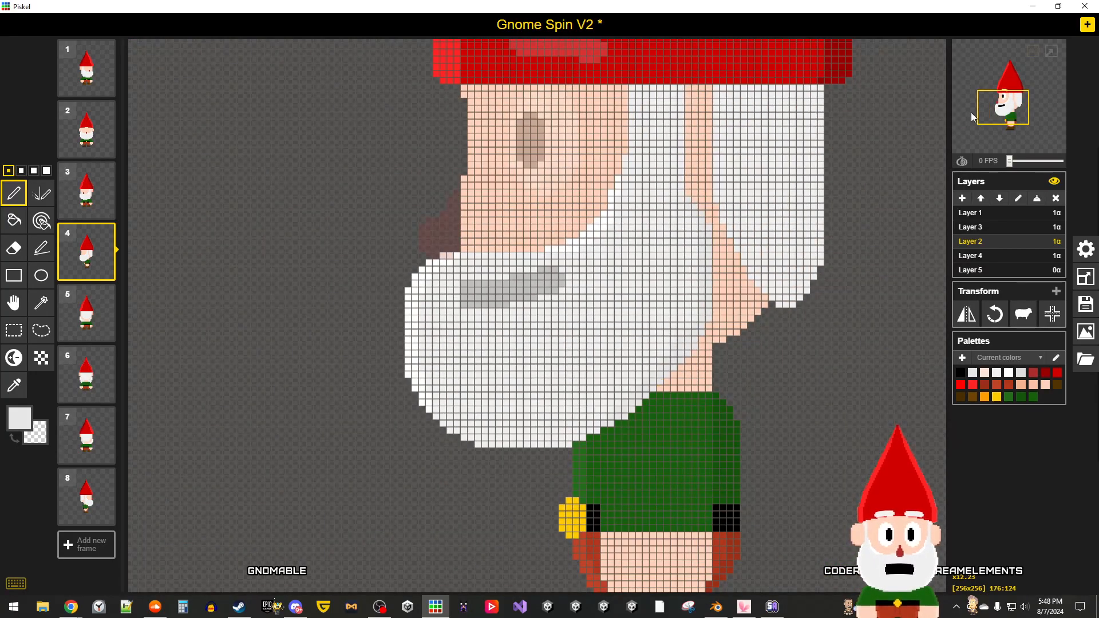
{"action": "left_click", "coordinate": [1051, 51]}
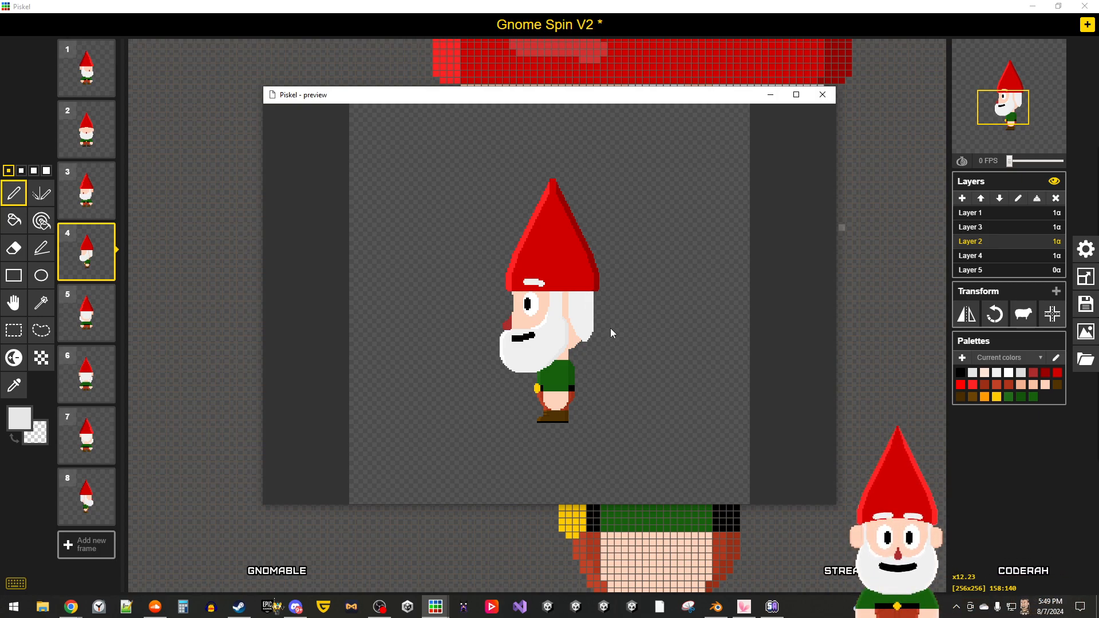
{"action": "left_click", "coordinate": [822, 94]}
Step: Sample the beard's light grey and paint over the inner pixels of the shading where the beard meets the neck
{"action": "scroll", "coordinate": [659, 355], "scroll_direction": "up", "scroll_amount": 5}
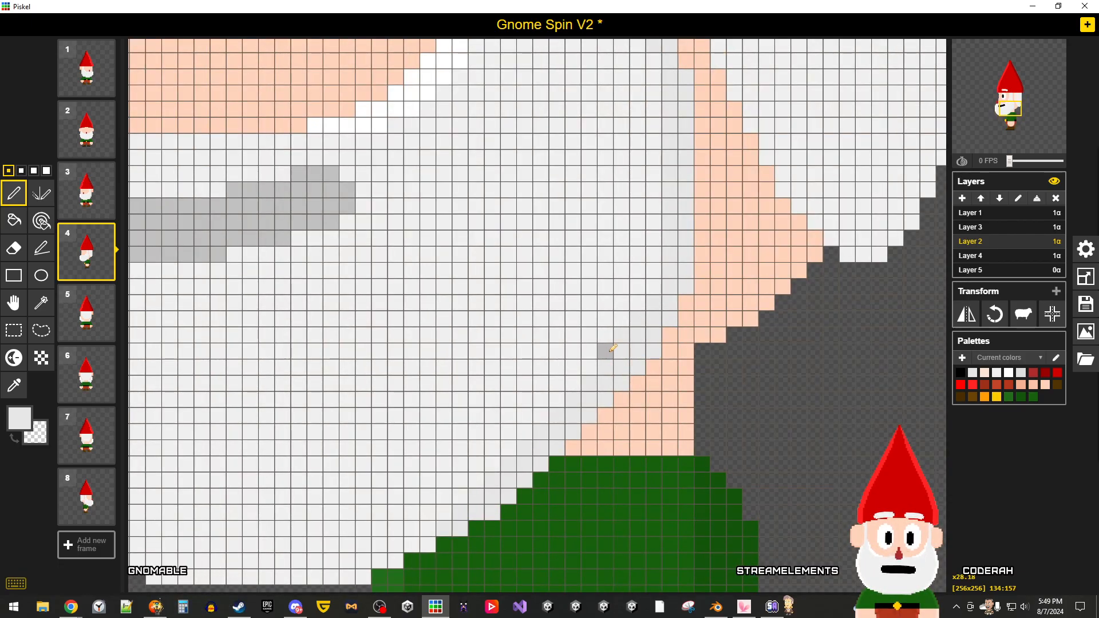
{"action": "left_click", "coordinate": [14, 384]}
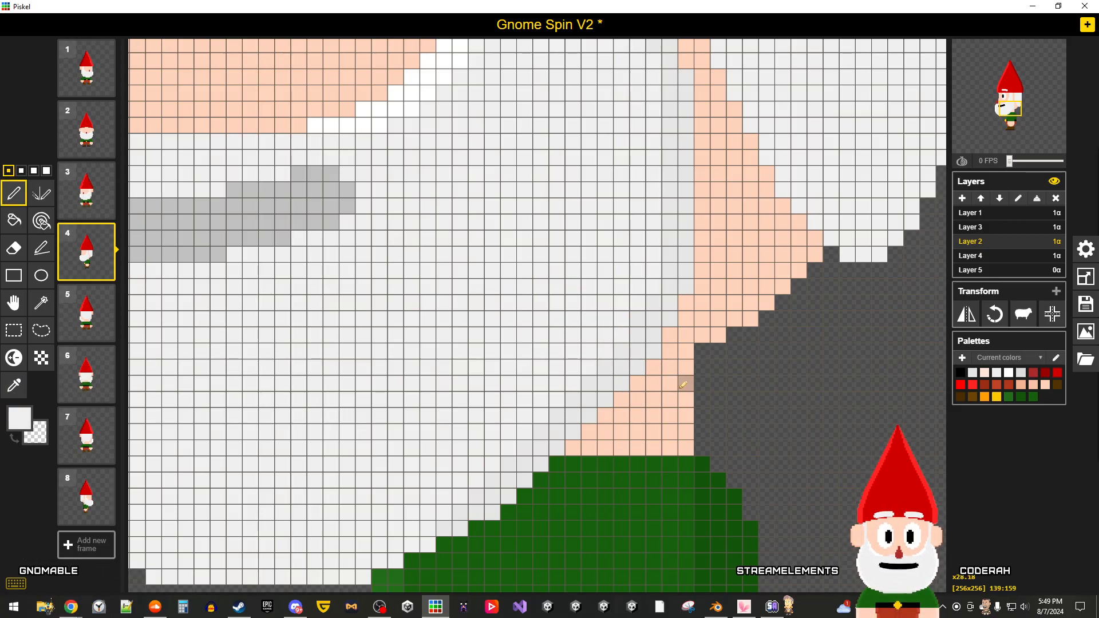
{"action": "scroll", "coordinate": [667, 253], "scroll_direction": "down", "scroll_amount": 4}
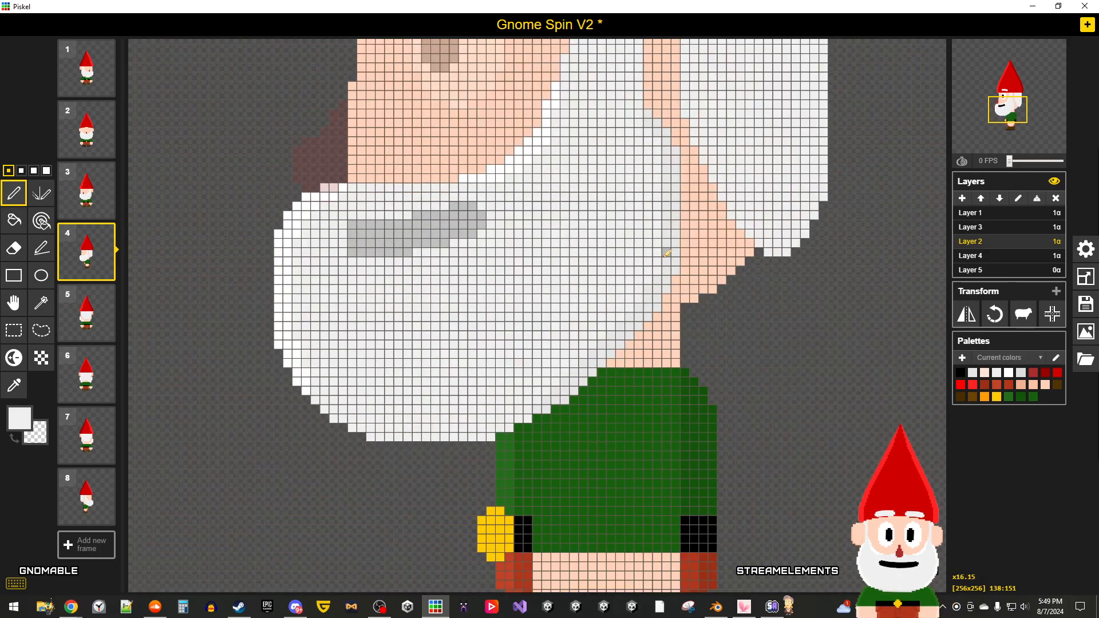
{"action": "scroll", "coordinate": [667, 253], "scroll_direction": "up", "scroll_amount": 1}
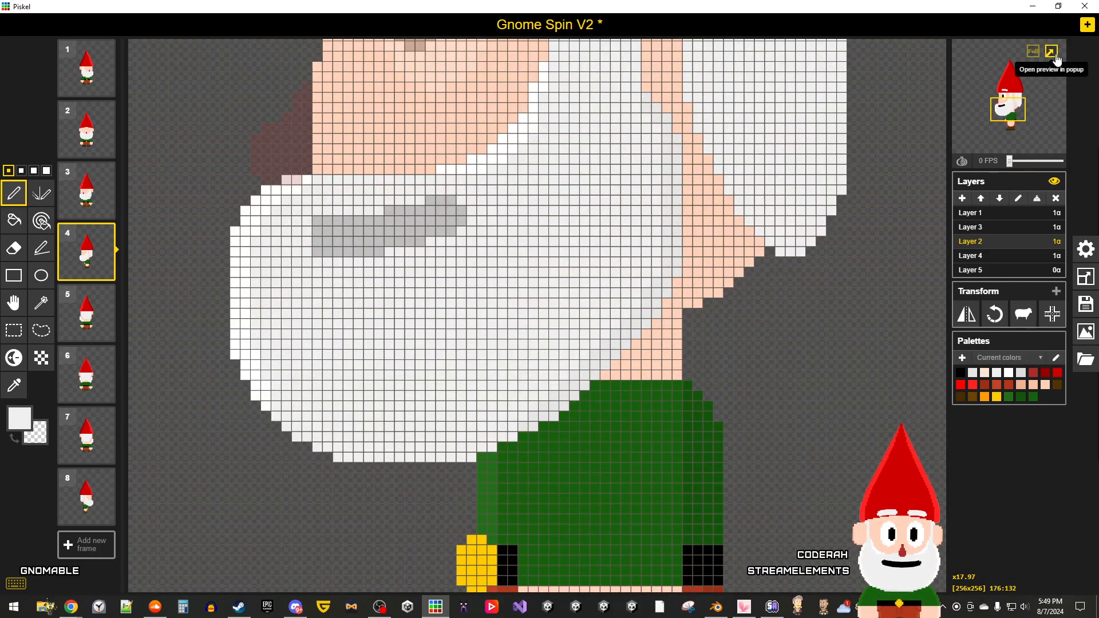
Step: Compare side-view frame 4 with front-view frame 2 in the popup preview, and return to frame 4
{"action": "left_click", "coordinate": [1052, 51]}
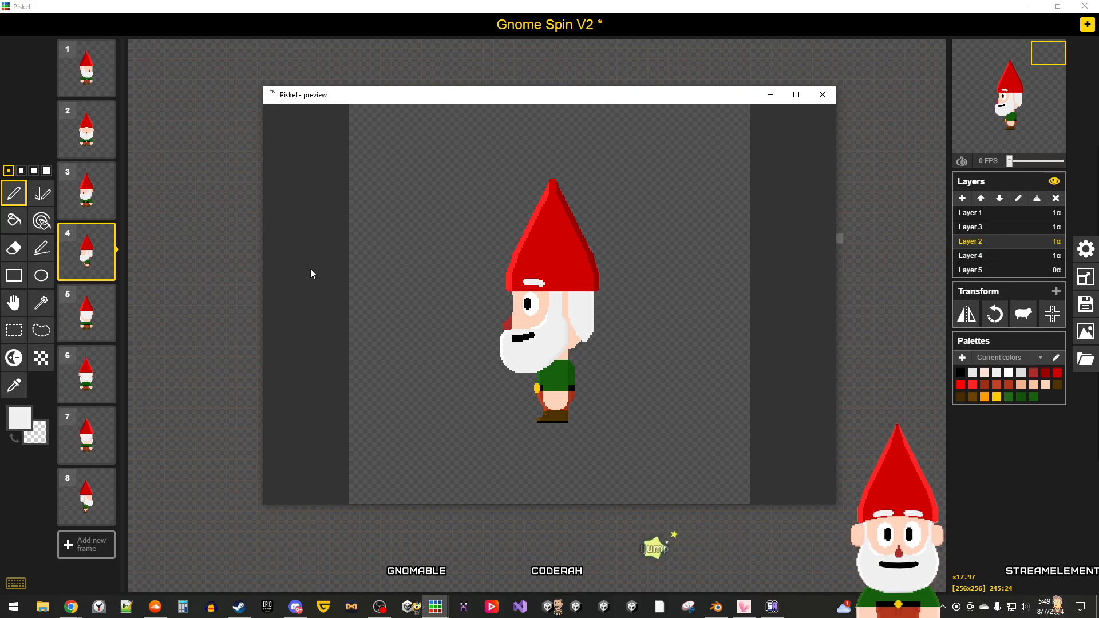
{"action": "left_click", "coordinate": [98, 143]}
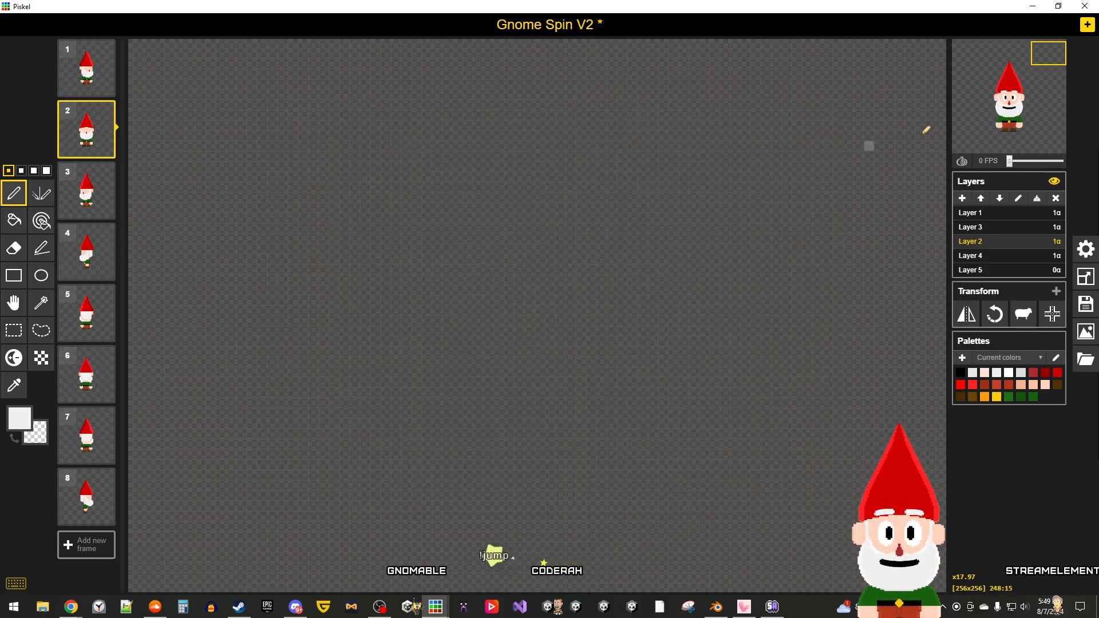
{"action": "left_click", "coordinate": [1060, 56]}
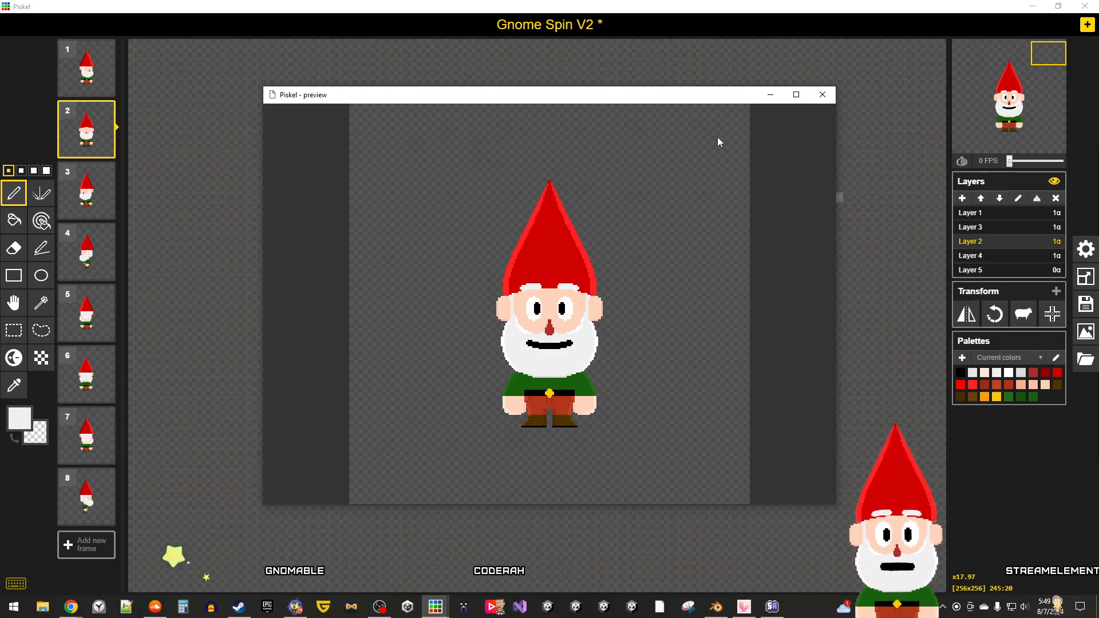
{"action": "left_click", "coordinate": [823, 95]}
{"action": "left_click", "coordinate": [92, 252]}
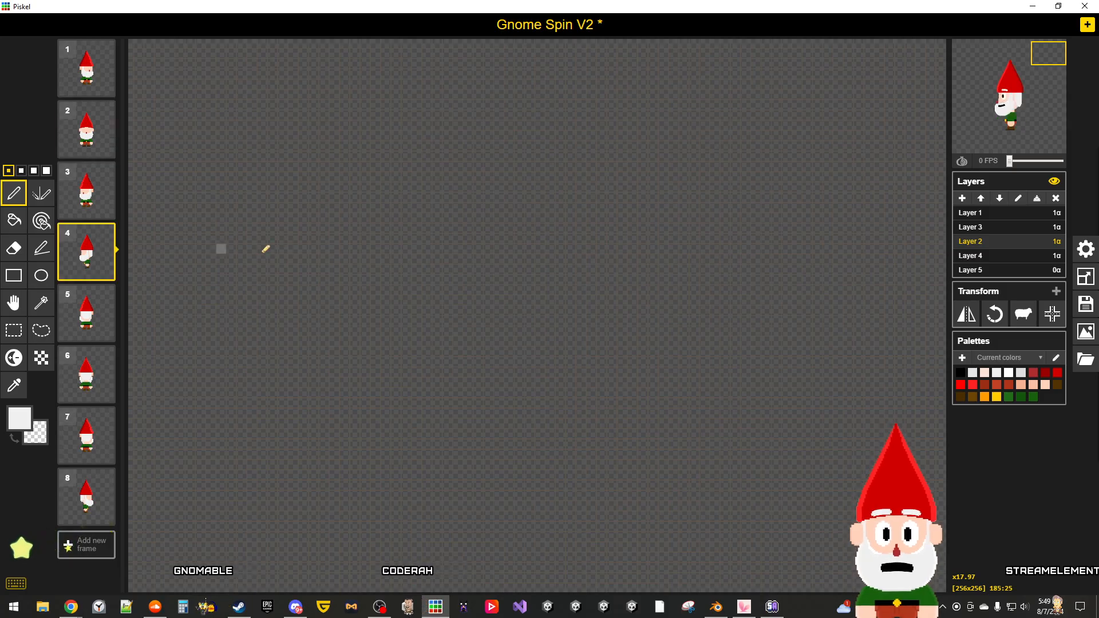
Step: Compare the shape and height of the hat tip in frame 4 with the hat tip in frame 2
{"action": "scroll", "coordinate": [613, 331], "scroll_direction": "down", "scroll_amount": 15}
{"action": "scroll", "coordinate": [449, 225], "scroll_direction": "up", "scroll_amount": 16}
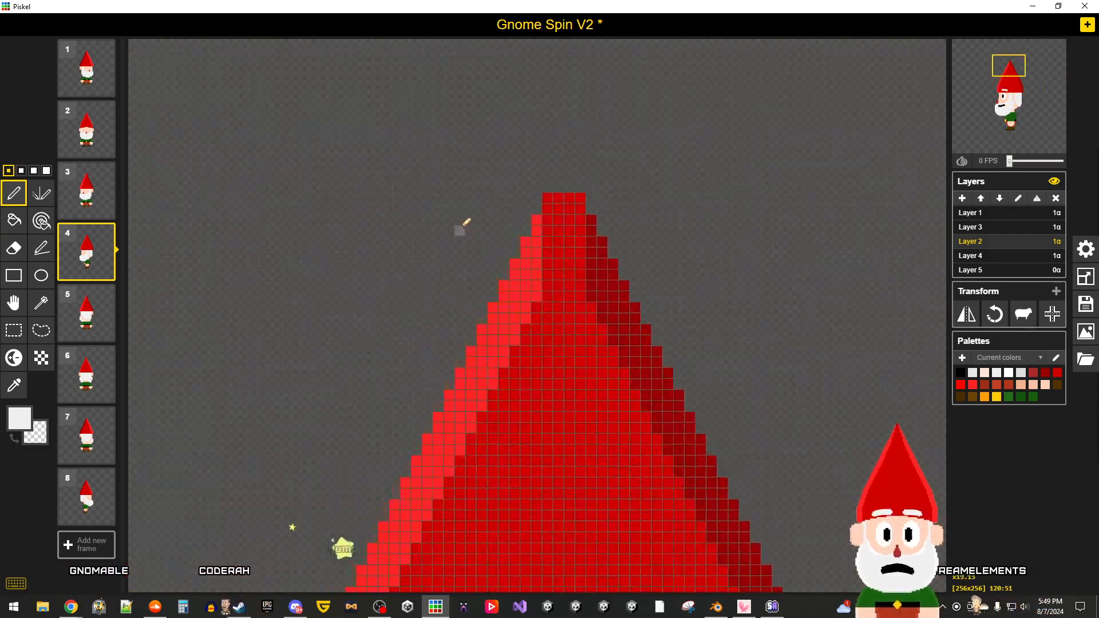
{"action": "left_click", "coordinate": [88, 137]}
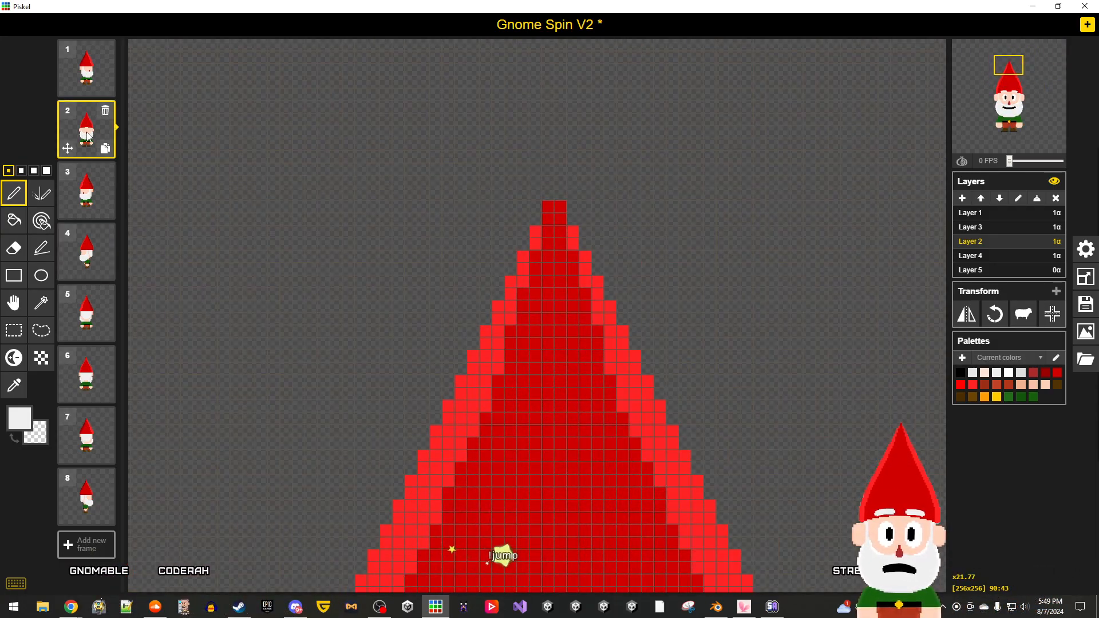
{"action": "left_click", "coordinate": [85, 252]}
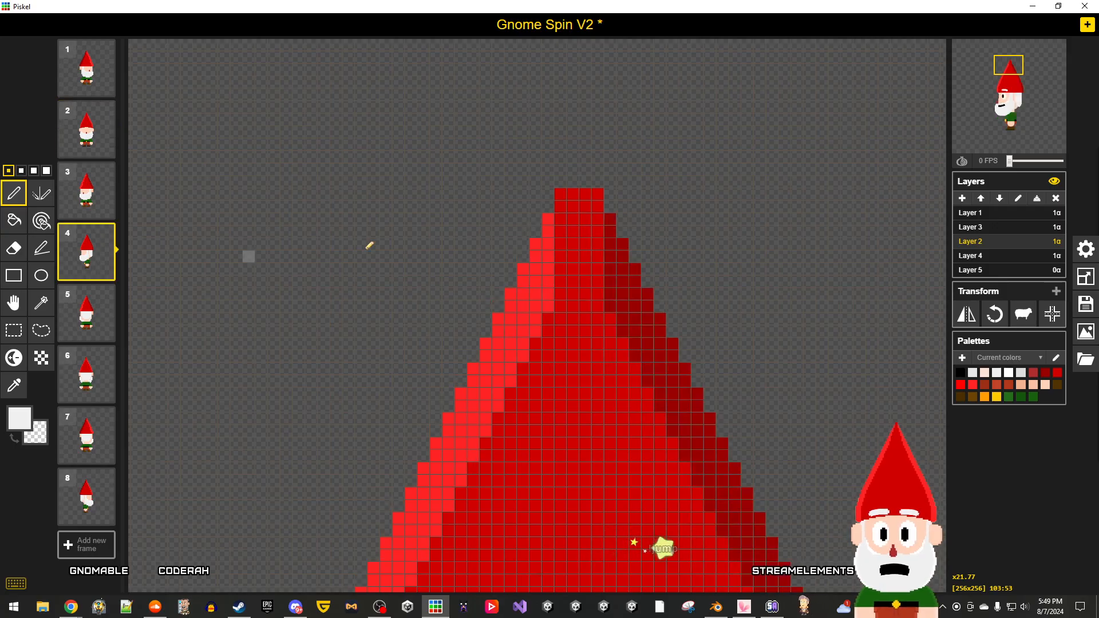
{"action": "key", "text": "Up"}
{"action": "key", "text": "Up"}
{"action": "scroll", "coordinate": [532, 252], "scroll_direction": "down", "scroll_amount": 6}
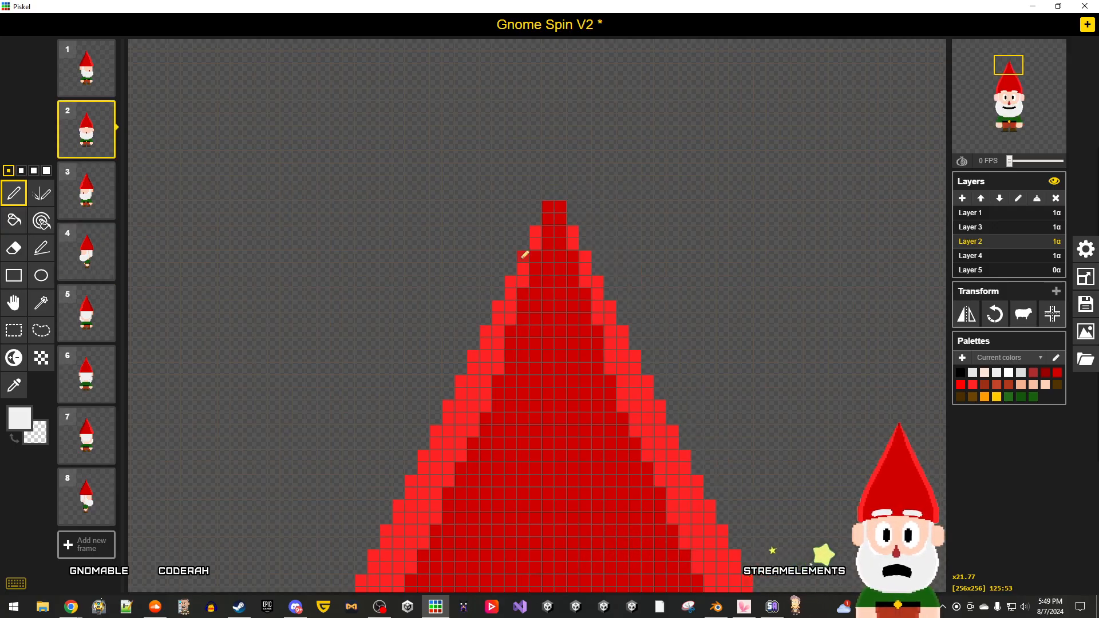
{"action": "scroll", "coordinate": [545, 252], "scroll_direction": "up", "scroll_amount": 4}
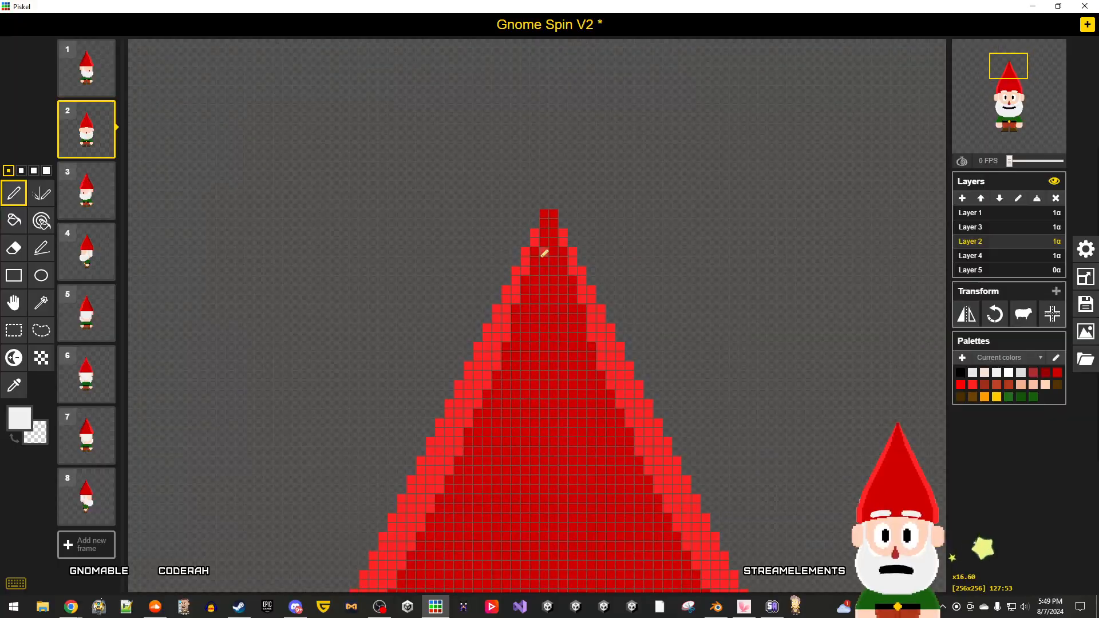
{"action": "left_click", "coordinate": [86, 252]}
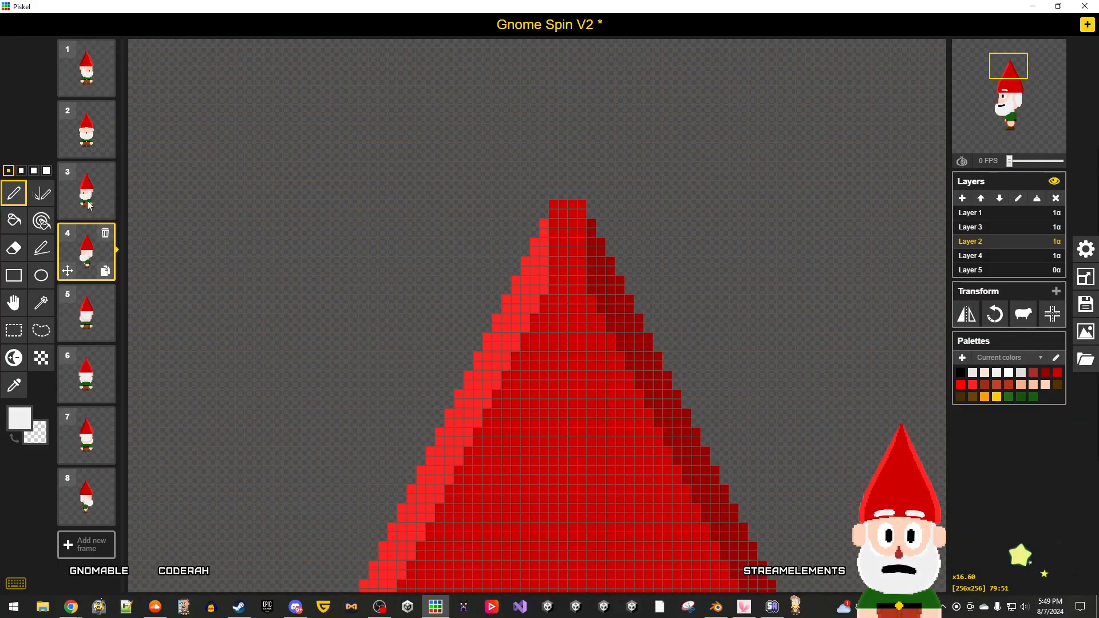
Step: Recheck the height and width of the hat tip between front-view frame 2 and side-view frame 4
{"action": "left_click", "coordinate": [87, 131]}
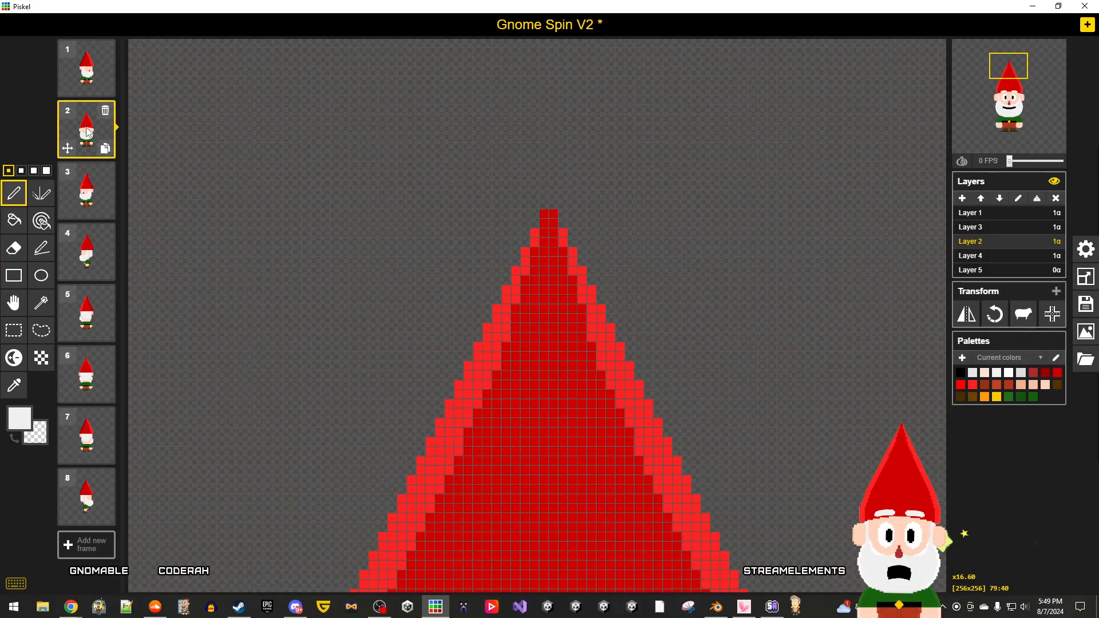
{"action": "left_click", "coordinate": [86, 247]}
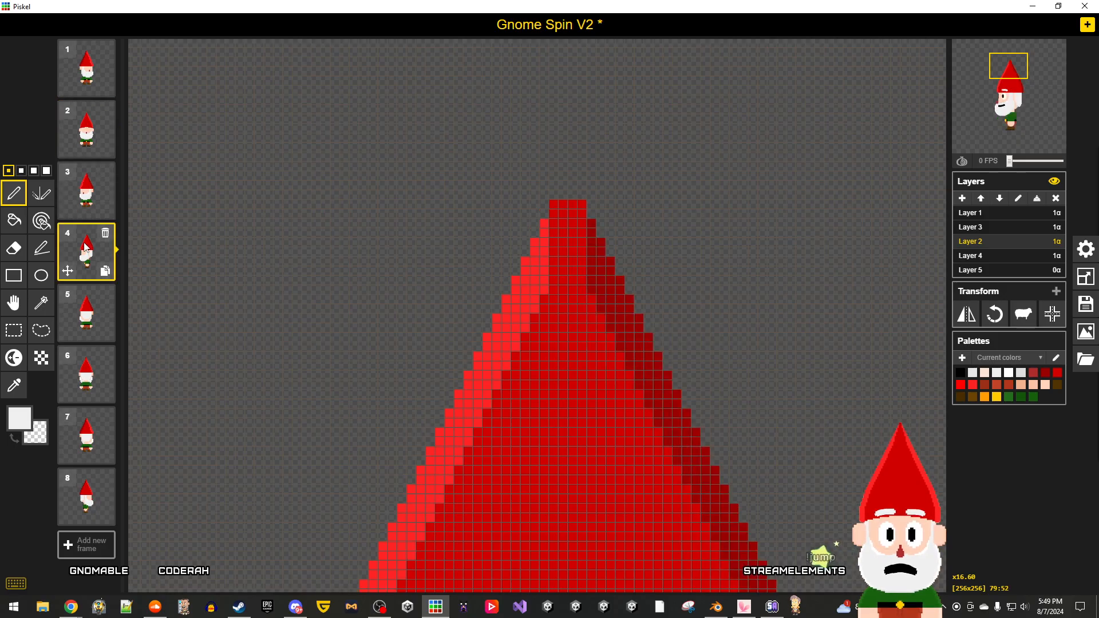
{"action": "left_click", "coordinate": [86, 130]}
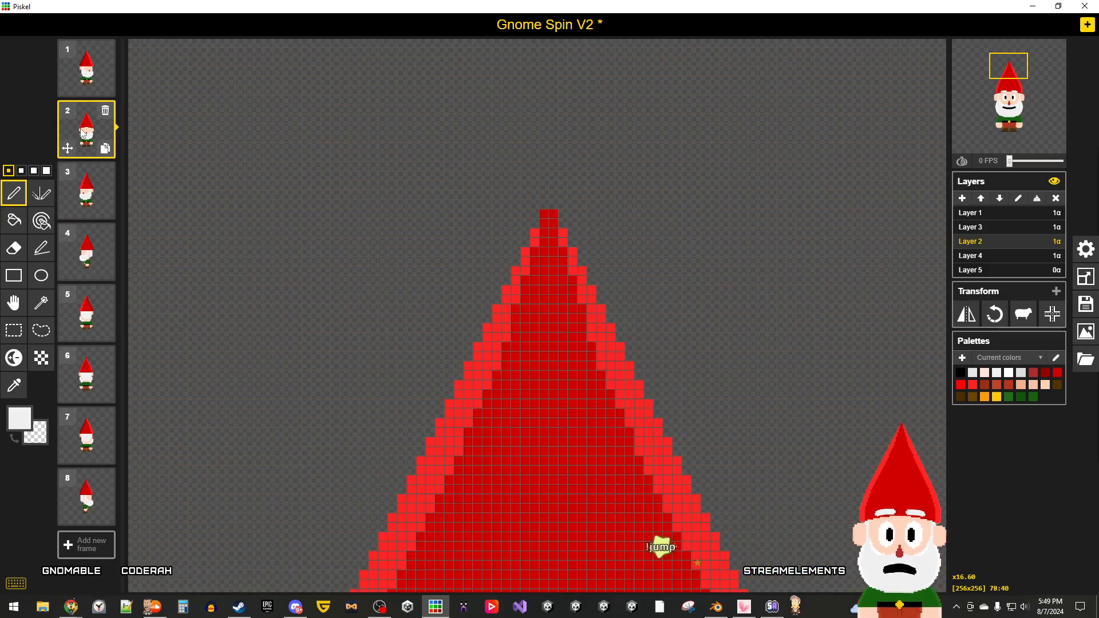
{"action": "left_click", "coordinate": [95, 254]}
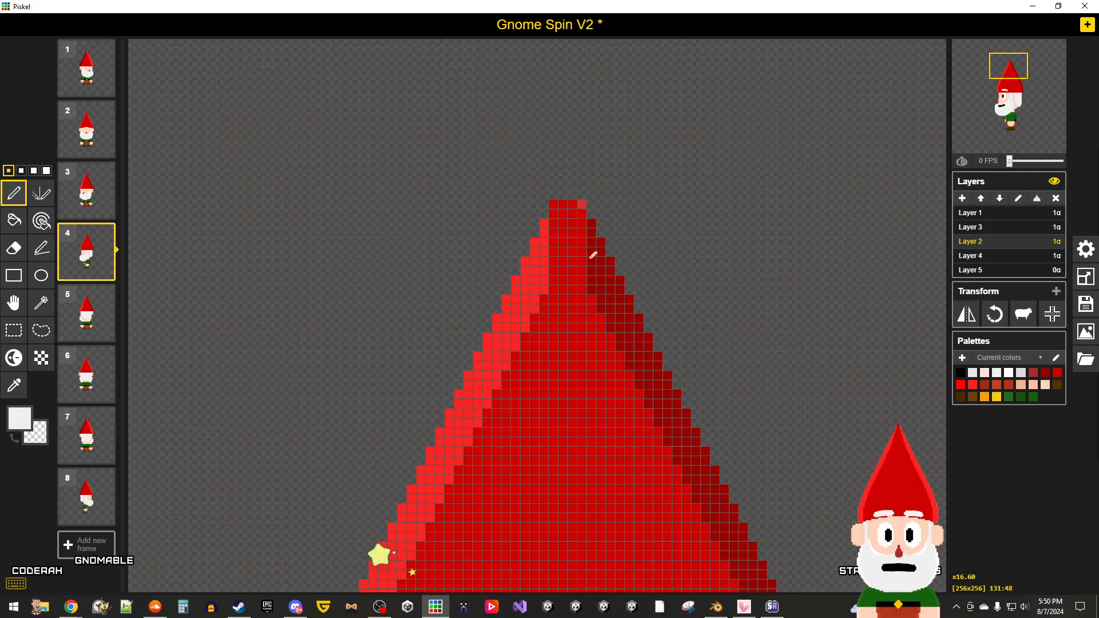
Step: Compare the whole figure in side-view frame 4 with front-view frame 2, checking the hat, head, body and feet
{"action": "scroll", "coordinate": [616, 340], "scroll_direction": "down", "scroll_amount": 6}
{"action": "scroll", "coordinate": [616, 340], "scroll_direction": "up", "scroll_amount": 1}
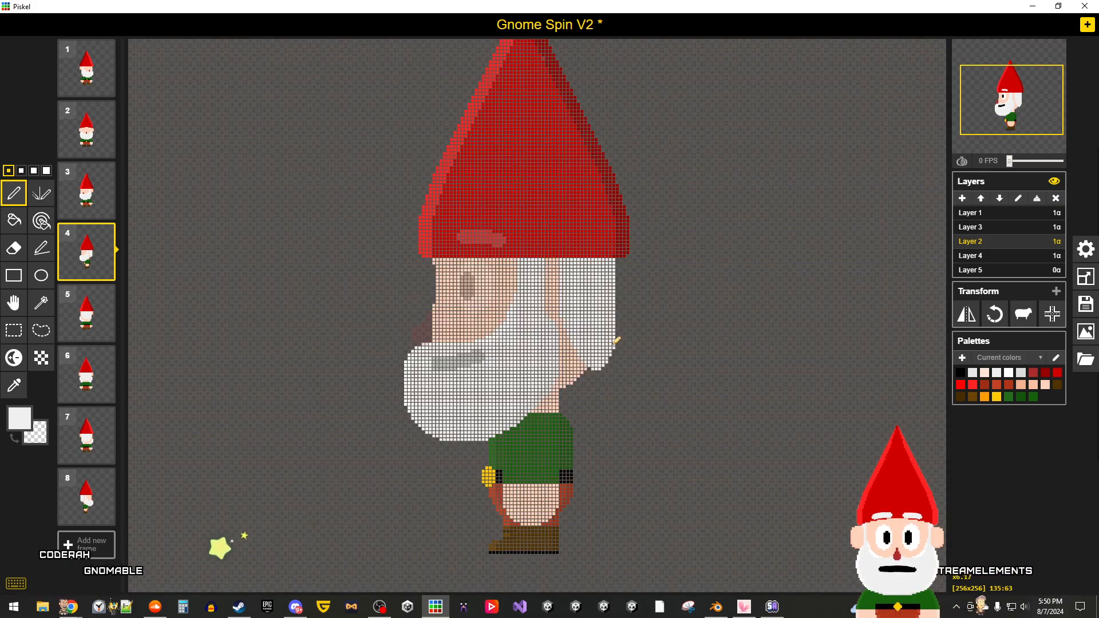
{"action": "key", "text": "Up"}
{"action": "key", "text": "Up"}
{"action": "key", "text": "Down"}
{"action": "key", "text": "Down"}
{"action": "key", "text": "Up"}
{"action": "key", "text": "Up"}
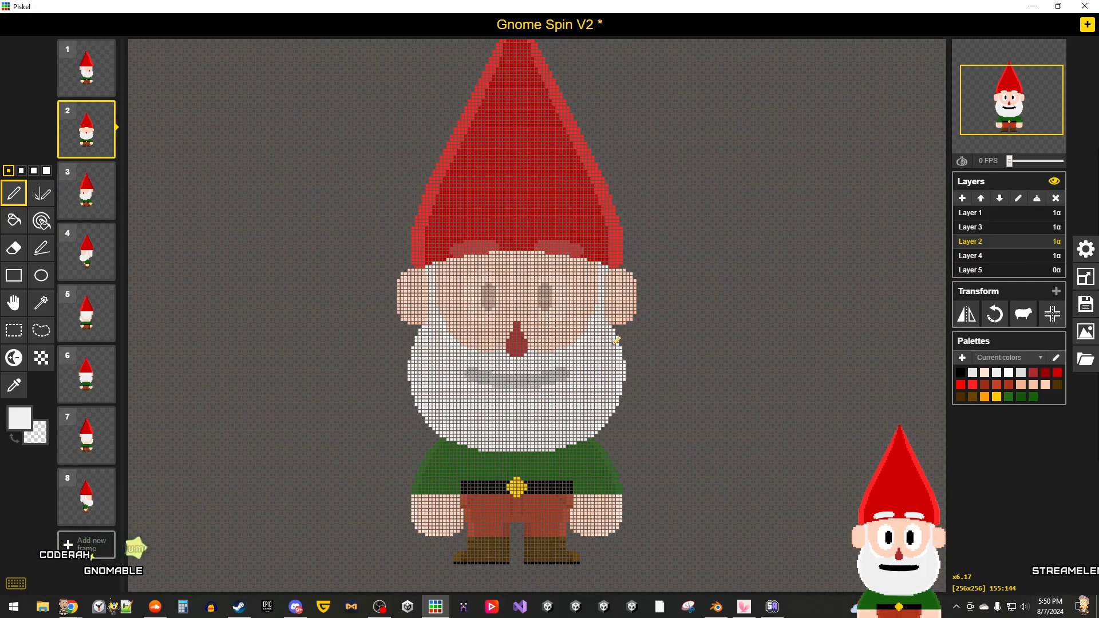
{"action": "key", "text": "Down"}
{"action": "key", "text": "Down"}
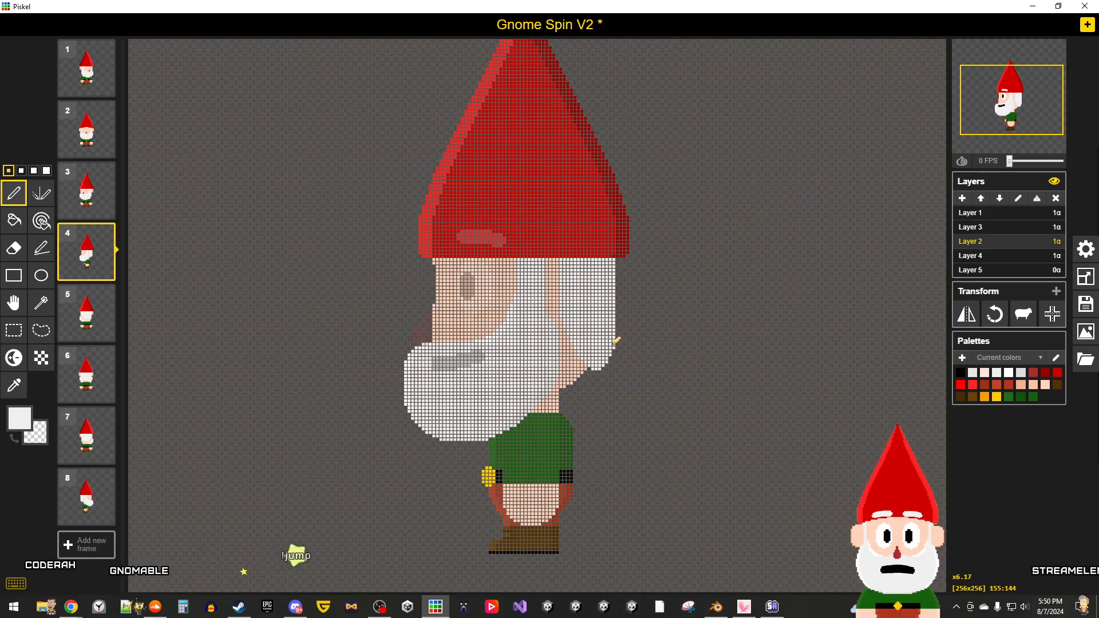
{"action": "key", "text": "Up"}
{"action": "key", "text": "Up"}
{"action": "key", "text": "Down"}
{"action": "key", "text": "Down"}
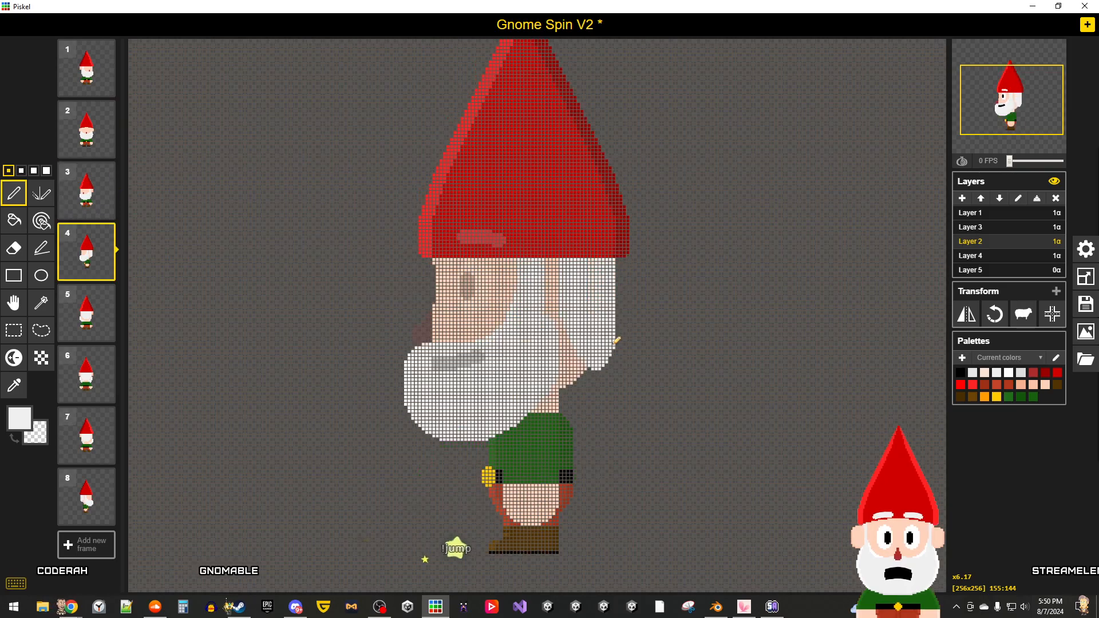
{"action": "key", "text": "Up"}
{"action": "key", "text": "Up"}
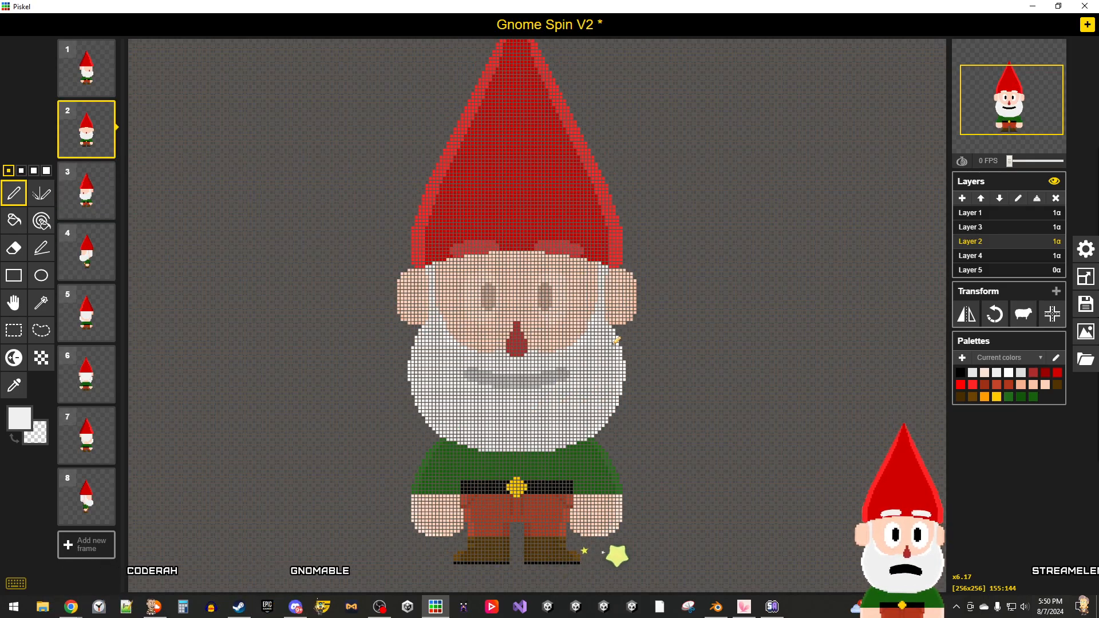
Step: Reorder the frames so the front-view gnome is frame 1 and the side-view gnome is frame 2
{"action": "key", "text": "Up"}
{"action": "key", "text": "Down"}
{"action": "key", "text": "Up"}
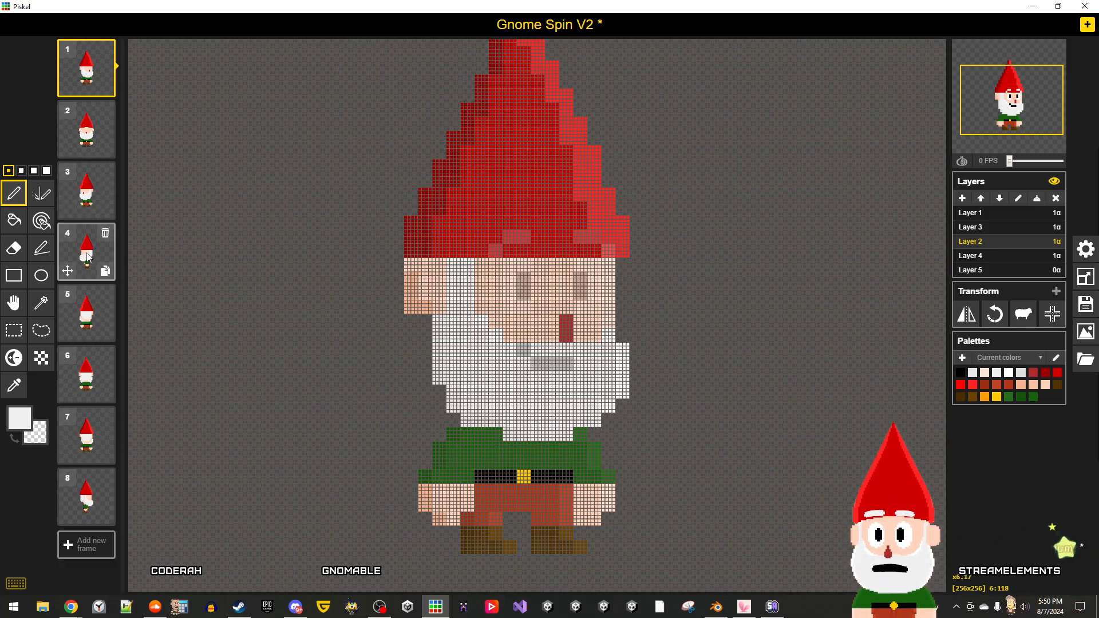
{"action": "left_click_drag", "start_coordinate": [83, 127], "coordinate": [85, 64]}
{"action": "left_click_drag", "start_coordinate": [86, 252], "coordinate": [96, 143]}
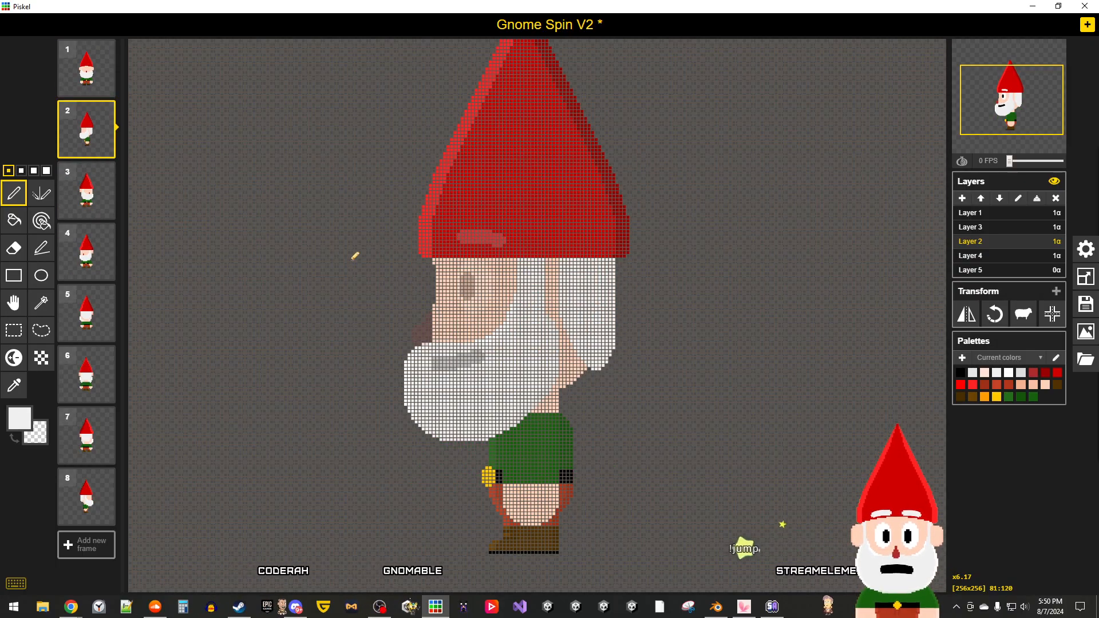
Step: Compare the boots, trousers and belt height of front-view frame 1 with those of side-view frame 2
{"action": "key", "text": "Up"}
{"action": "key", "text": "Down"}
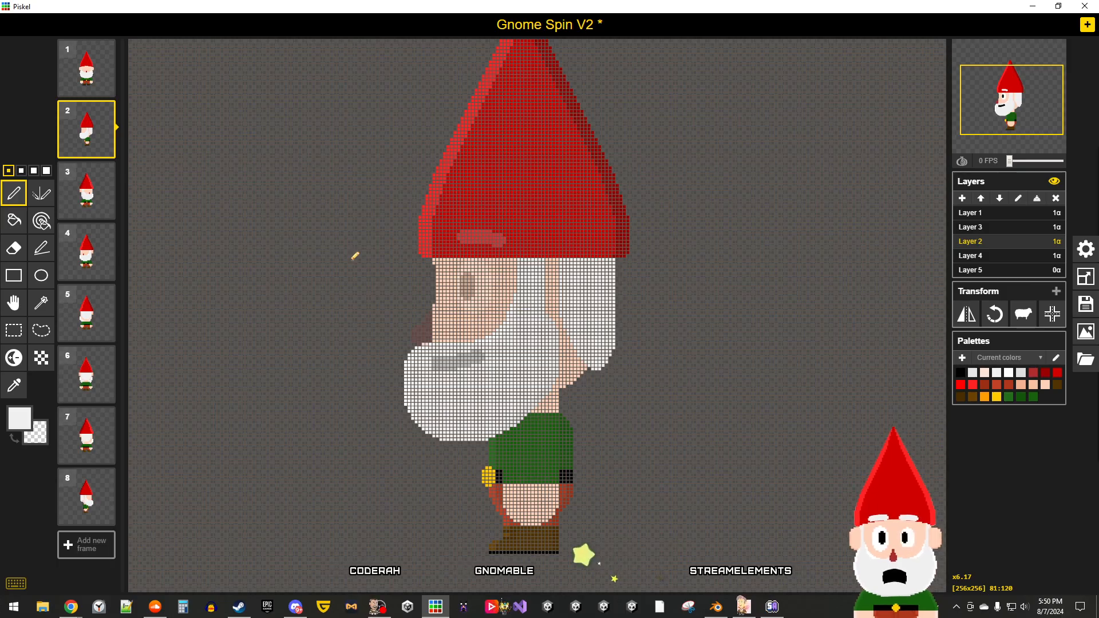
{"action": "key", "text": "Up"}
{"action": "middle_click_drag", "start_coordinate": [436, 387], "coordinate": [422, 244]}
{"action": "scroll", "coordinate": [464, 326], "scroll_direction": "up", "scroll_amount": 8}
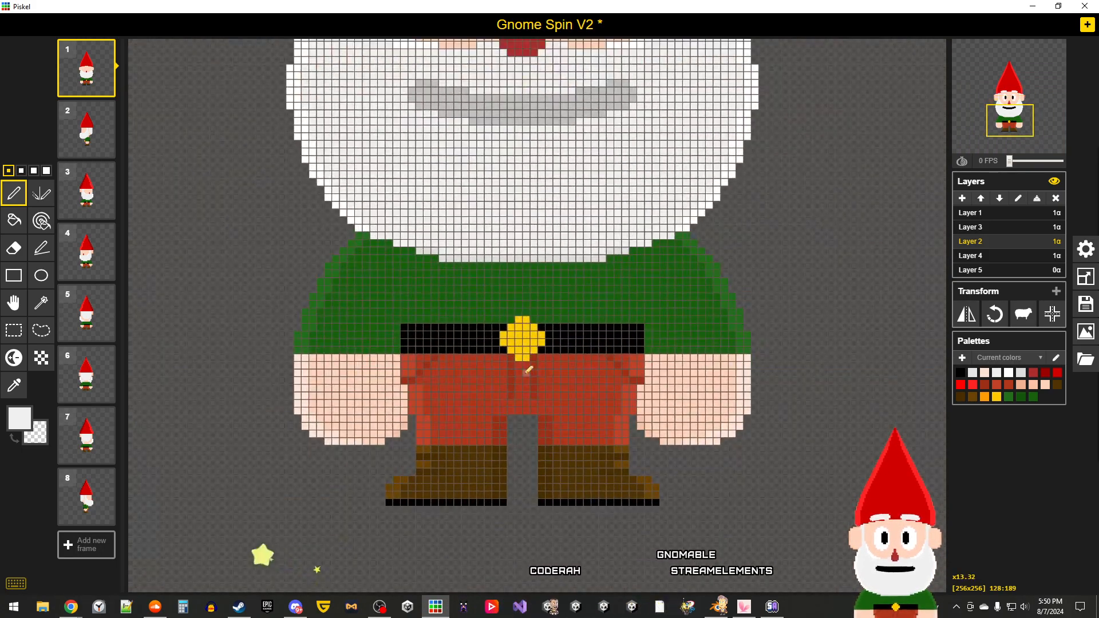
{"action": "key", "text": "Down"}
{"action": "key", "text": "Up"}
{"action": "key", "text": "Down"}
{"action": "key", "text": "Up"}
{"action": "key", "text": "Down"}
{"action": "key", "text": "Up"}
{"action": "key", "text": "Down"}
{"action": "key", "text": "Up"}
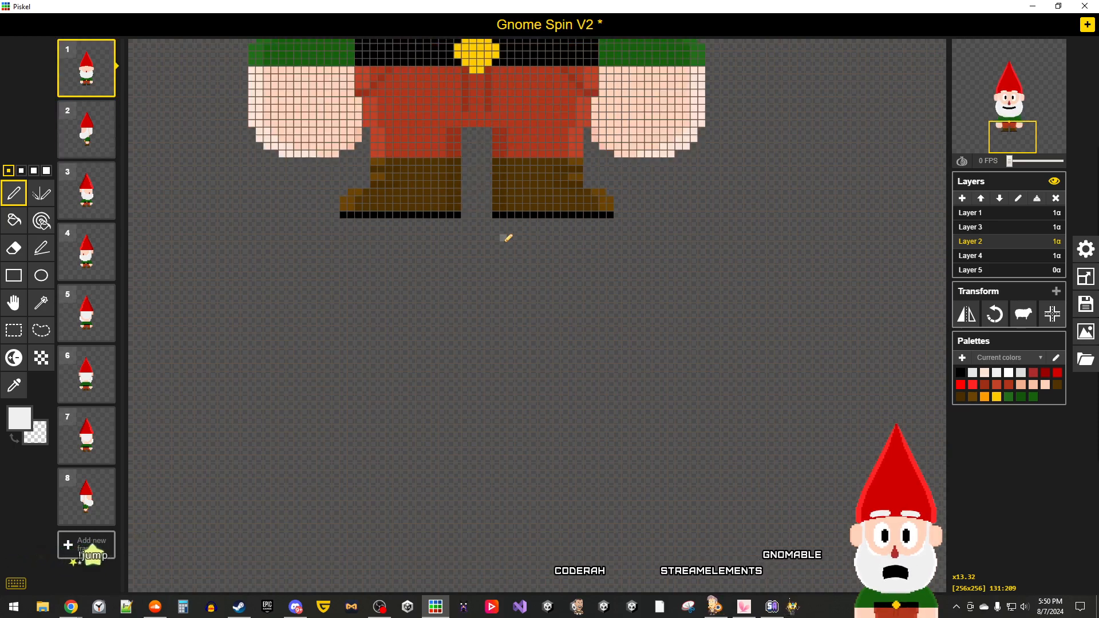
{"action": "key", "text": "Down"}
{"action": "key", "text": "Up"}
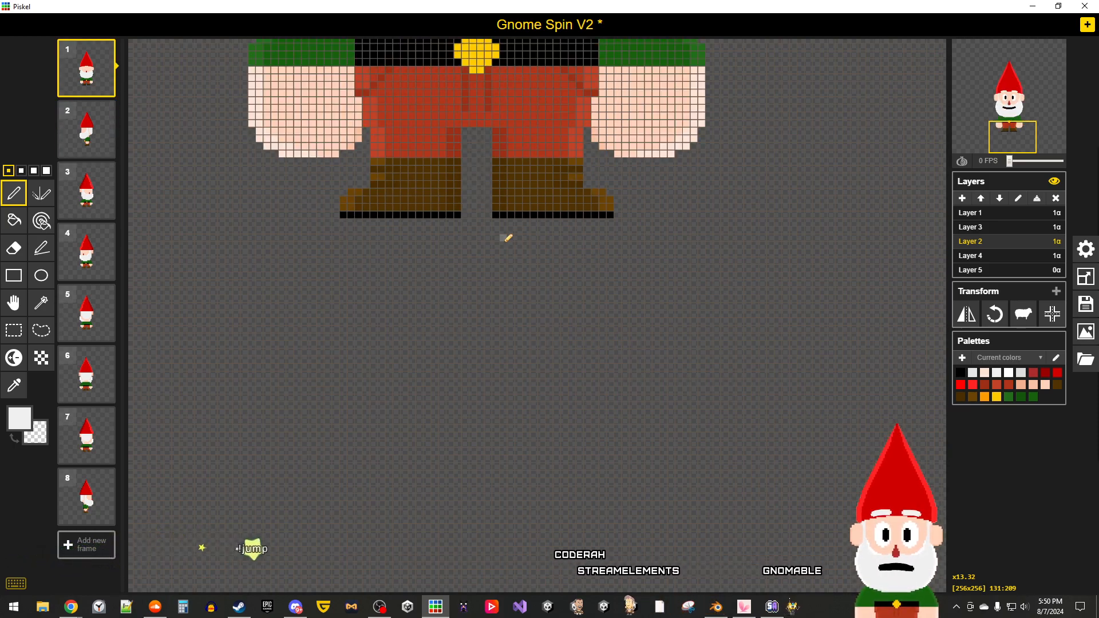
{"action": "key", "text": "Down"}
{"action": "key", "text": "Up"}
Step: Compare the full gnome in front-view frame 1 and side-view frame 2 for differences in vertical position and proportions
{"action": "scroll", "coordinate": [507, 238], "scroll_direction": "down", "scroll_amount": 5}
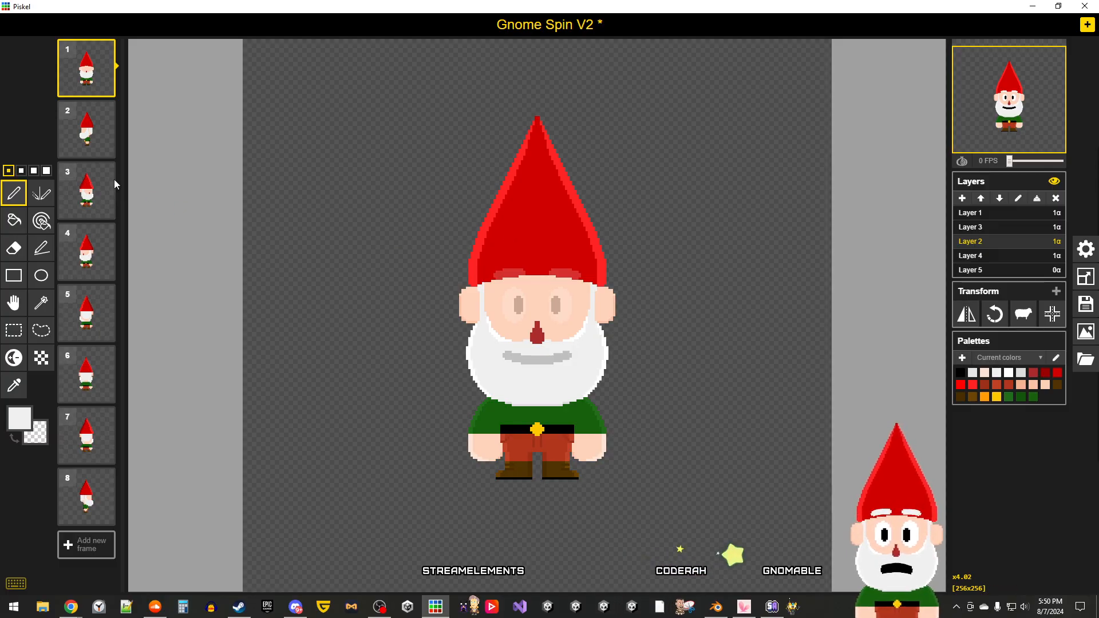
{"action": "left_click", "coordinate": [86, 129]}
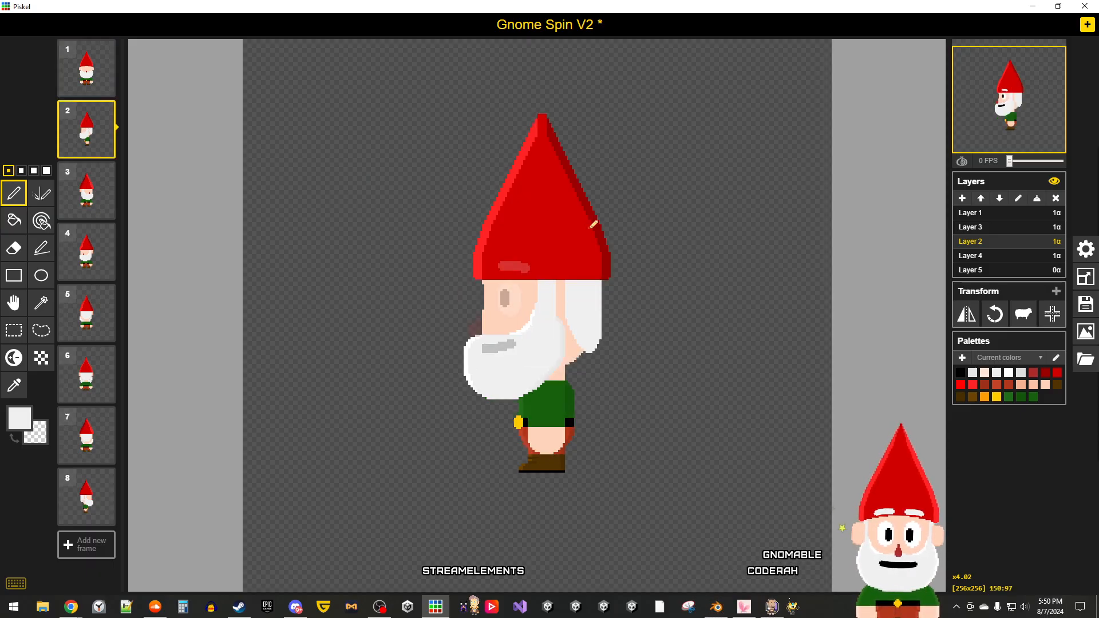
{"action": "left_click", "coordinate": [85, 76]}
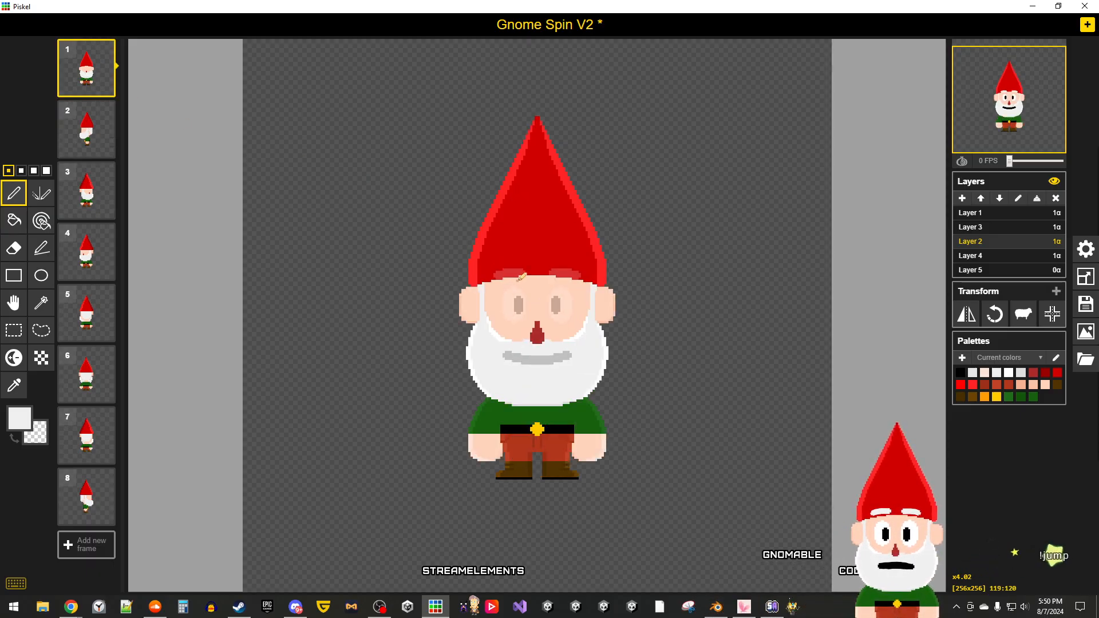
{"action": "left_click", "coordinate": [85, 128]}
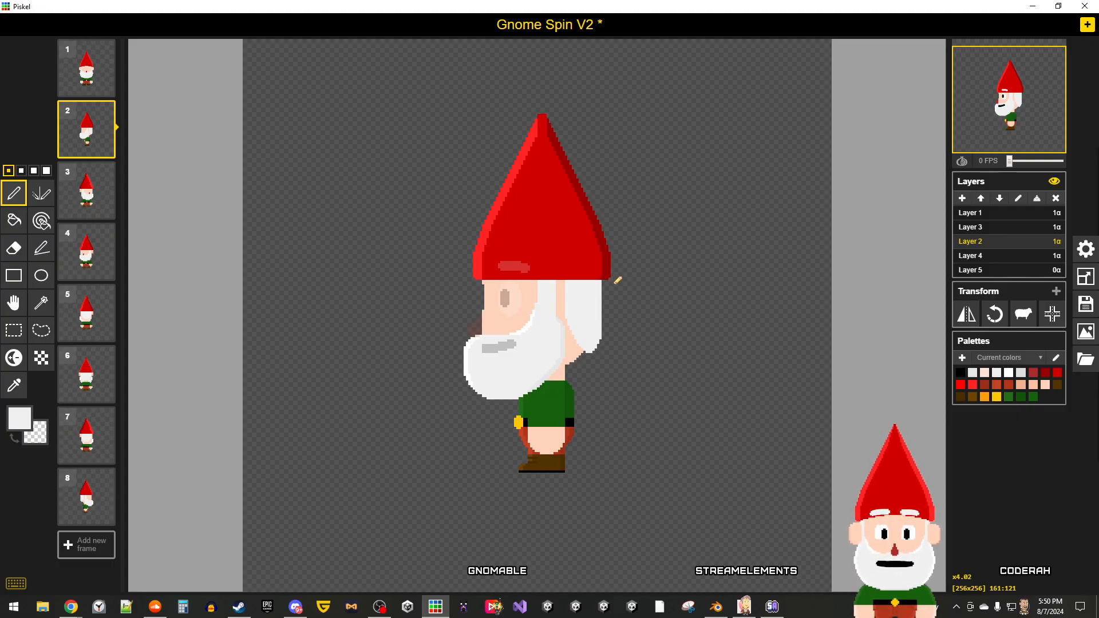
{"action": "key", "text": "Up"}
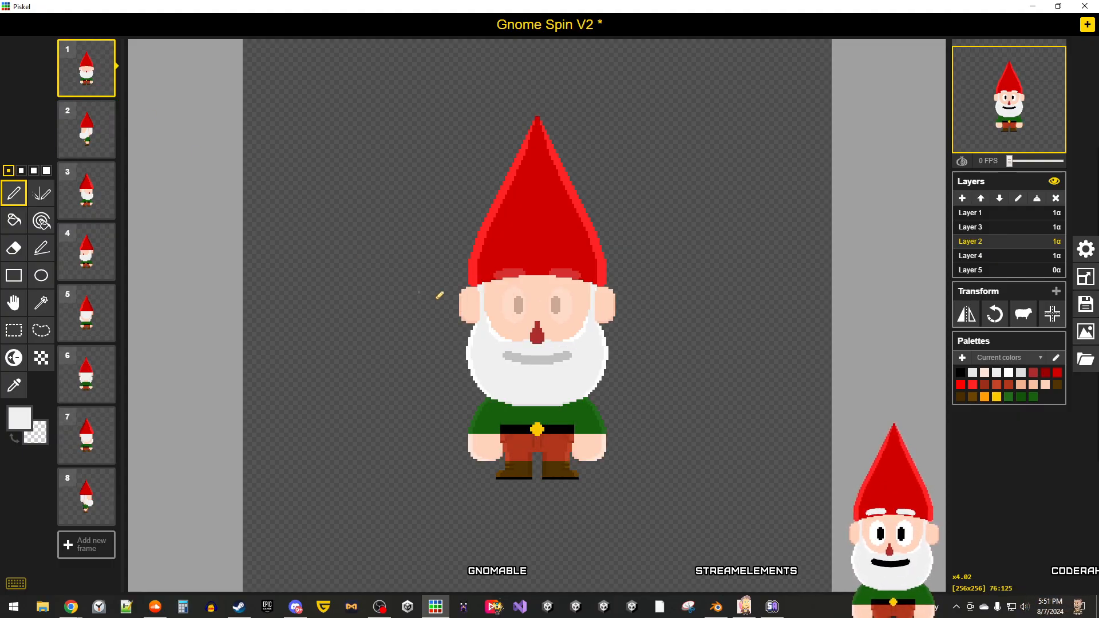
{"action": "key", "text": "Down"}
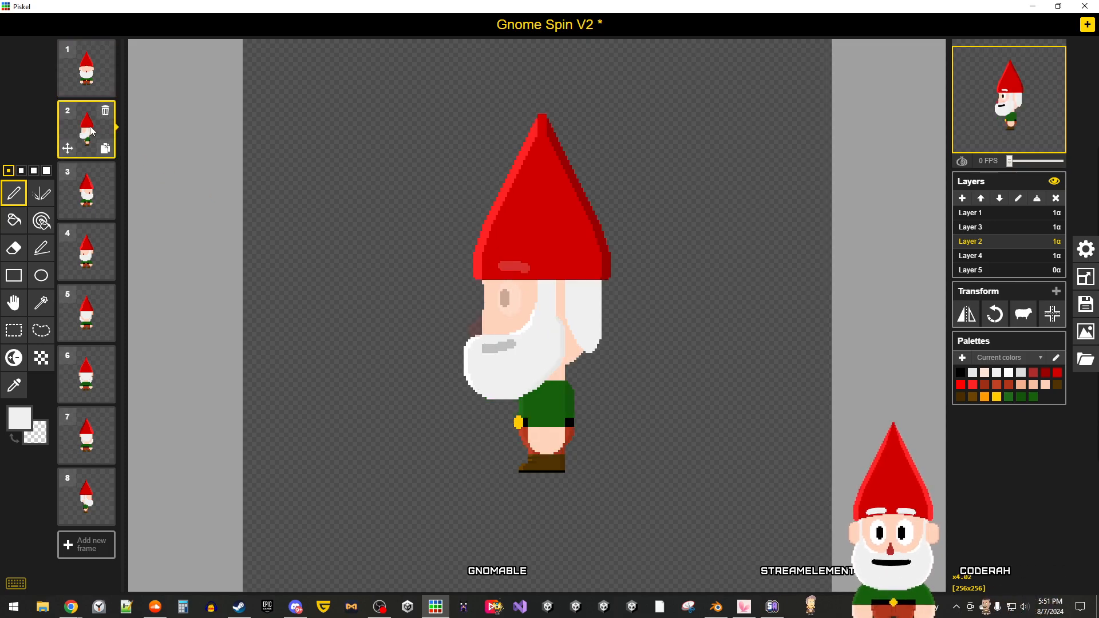
{"action": "key", "text": "Up"}
{"action": "scroll", "coordinate": [541, 322], "scroll_direction": "up", "scroll_amount": 2}
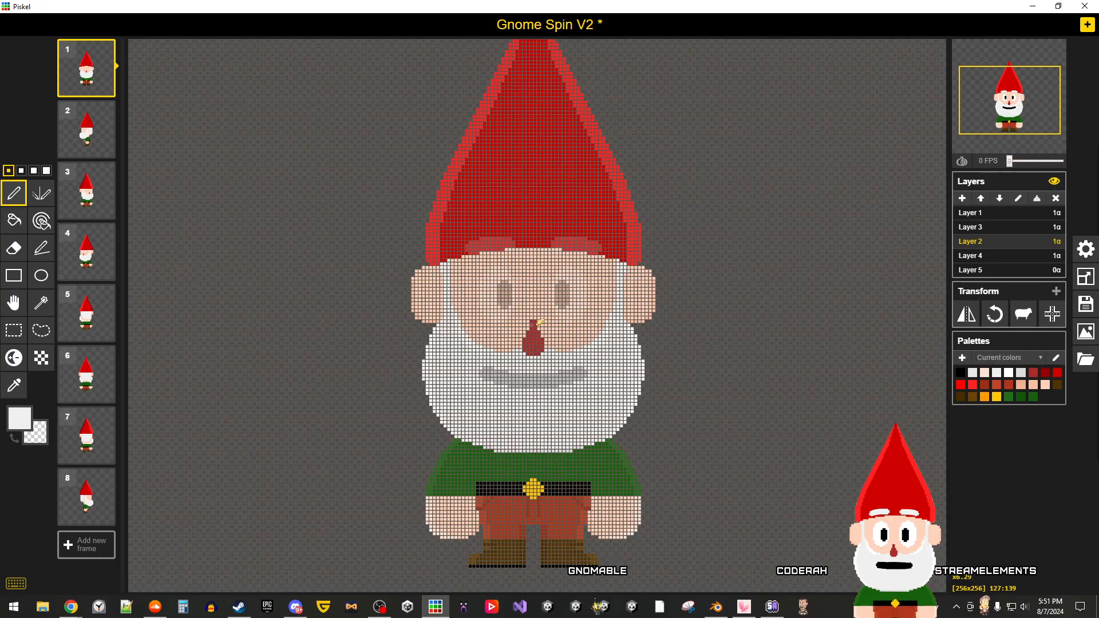
{"action": "key", "text": "Down"}
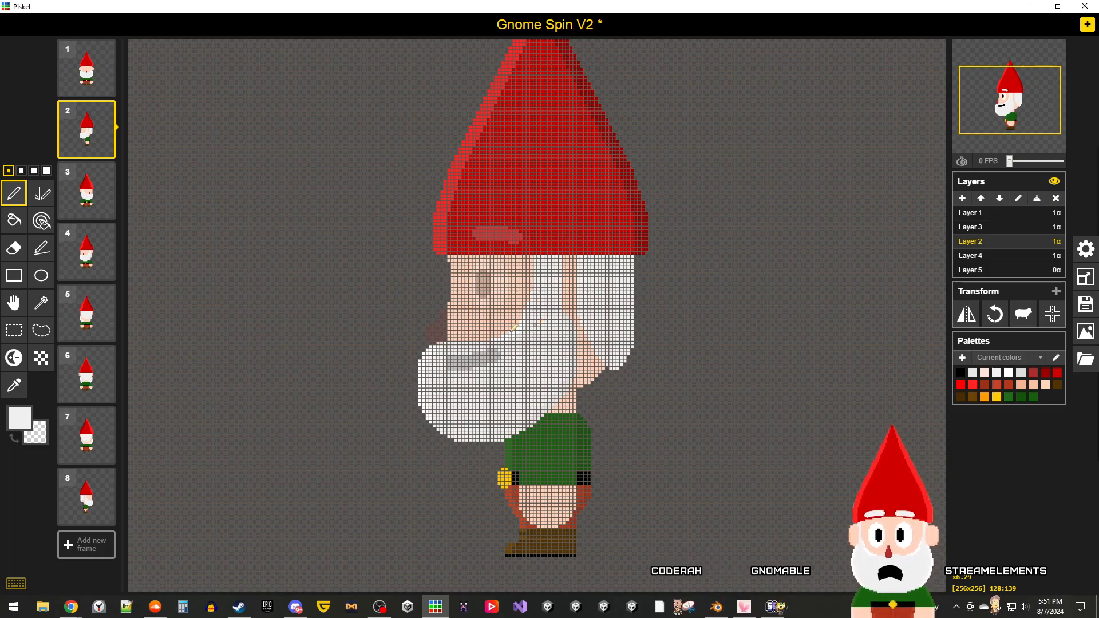
Step: Shift all layers of the side-view gnome in frame 2 down 3 pixels, lining up its feet with front-view frame 1
{"action": "left_click", "coordinate": [14, 303]}
{"action": "scroll", "coordinate": [626, 379], "scroll_direction": "down", "scroll_amount": 2}
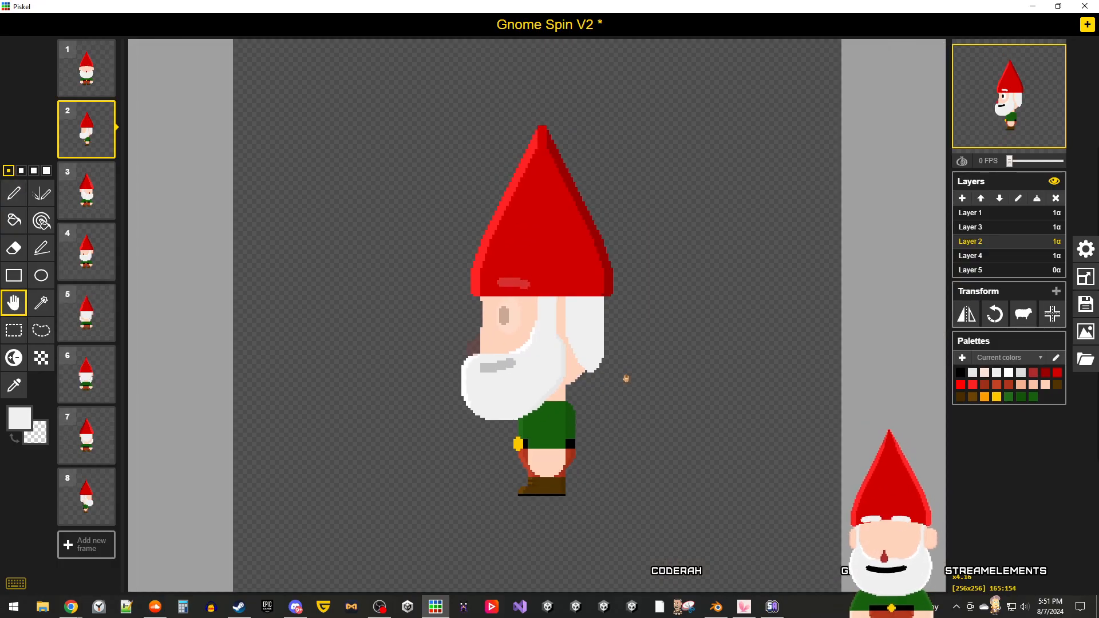
{"action": "left_click_drag", "start_coordinate": [547, 341], "coordinate": [547, 347]}
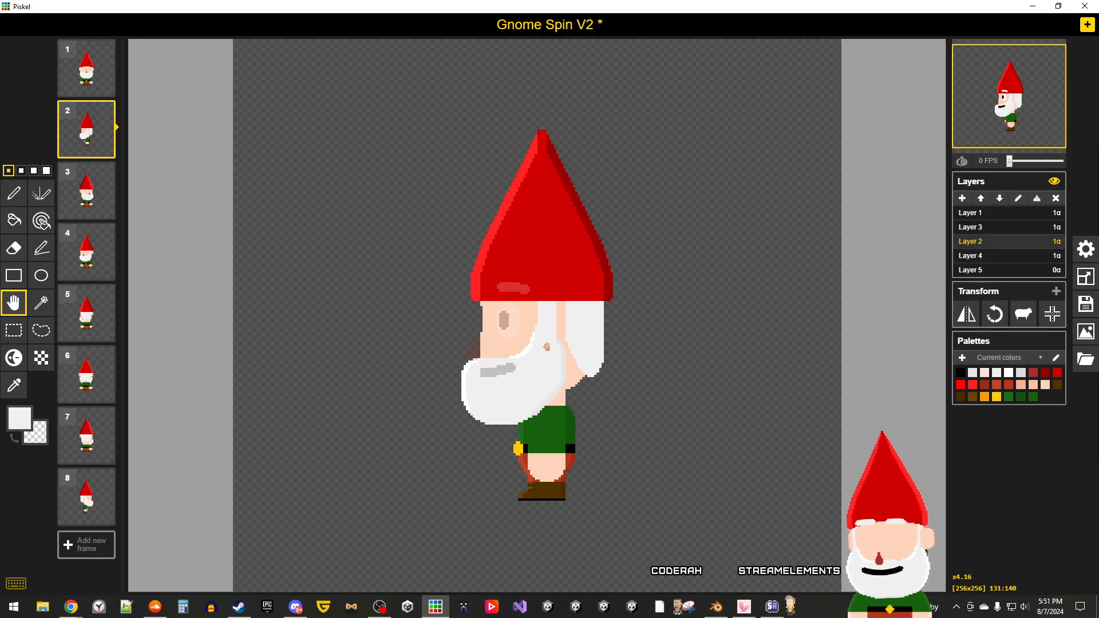
{"action": "left_click_drag", "start_coordinate": [546, 346], "coordinate": [547, 342]}
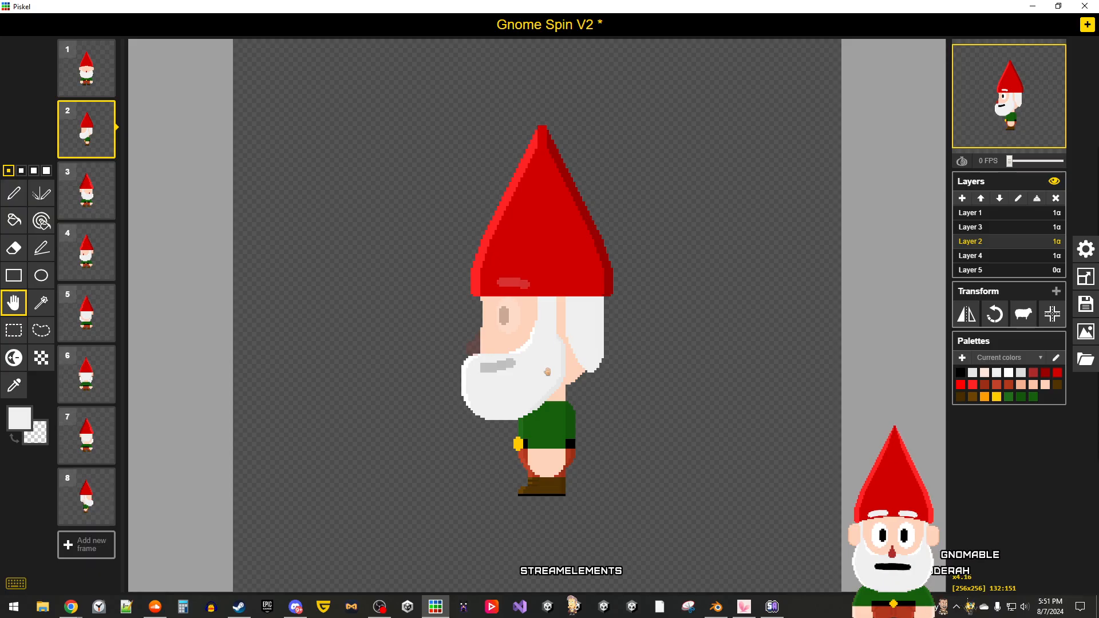
{"action": "left_click_drag", "start_coordinate": [548, 373], "coordinate": [548, 372]}
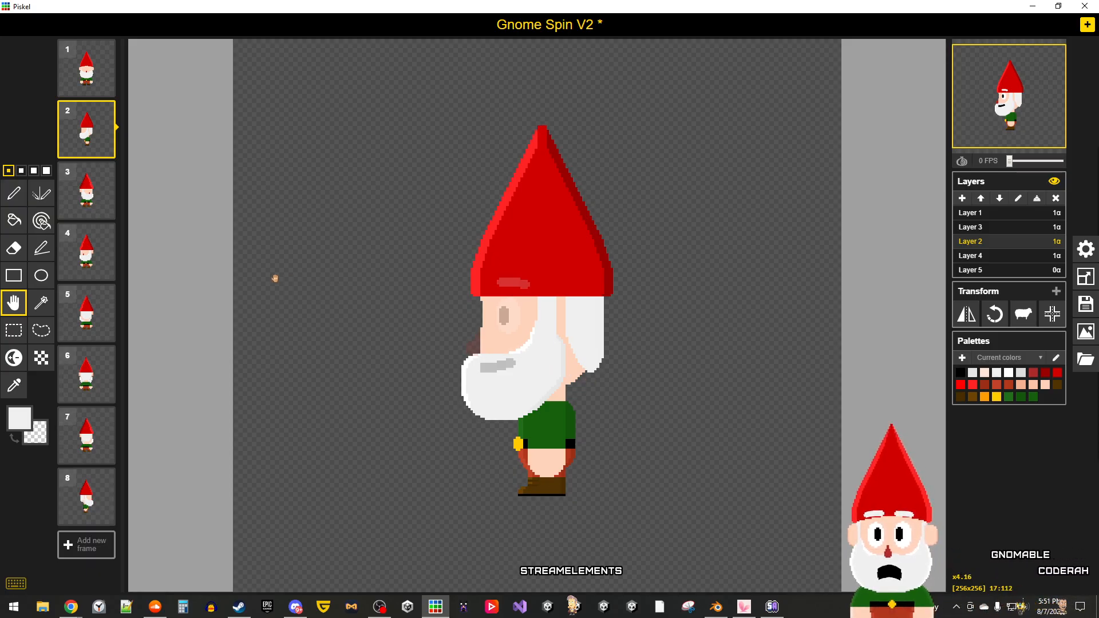
{"action": "left_click", "coordinate": [89, 86]}
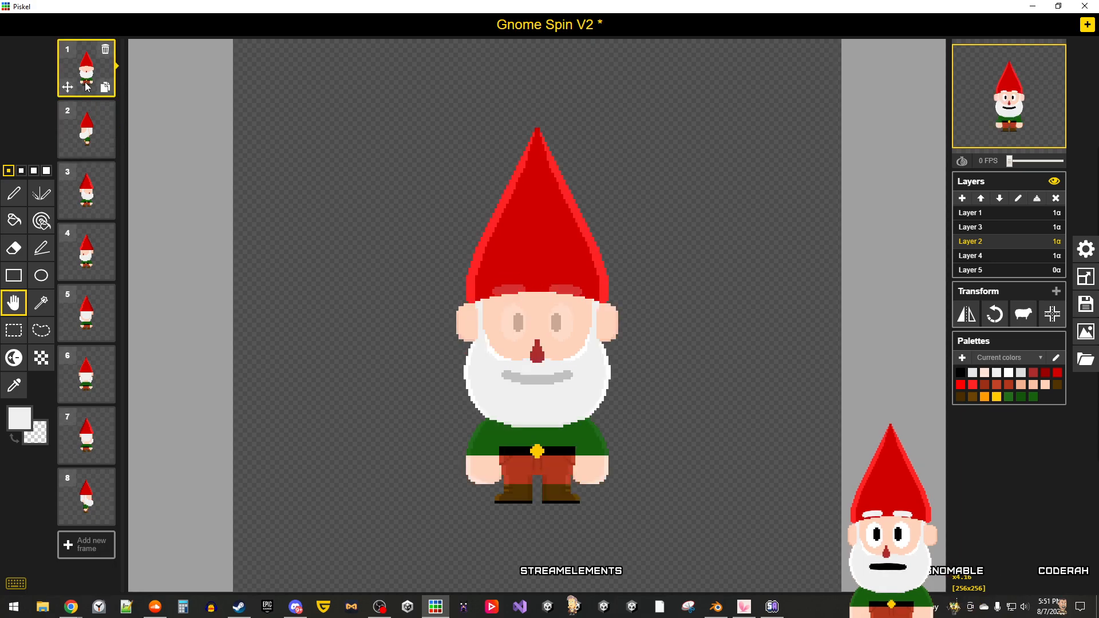
{"action": "left_click", "coordinate": [84, 131]}
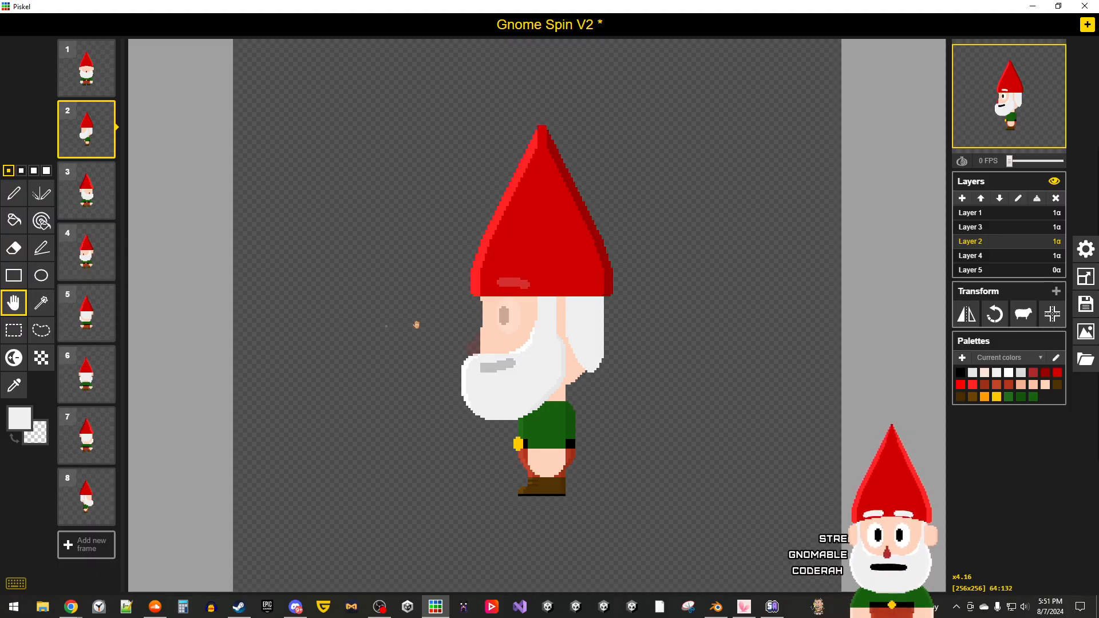
{"action": "left_click_drag", "start_coordinate": [532, 317], "coordinate": [531, 324]}
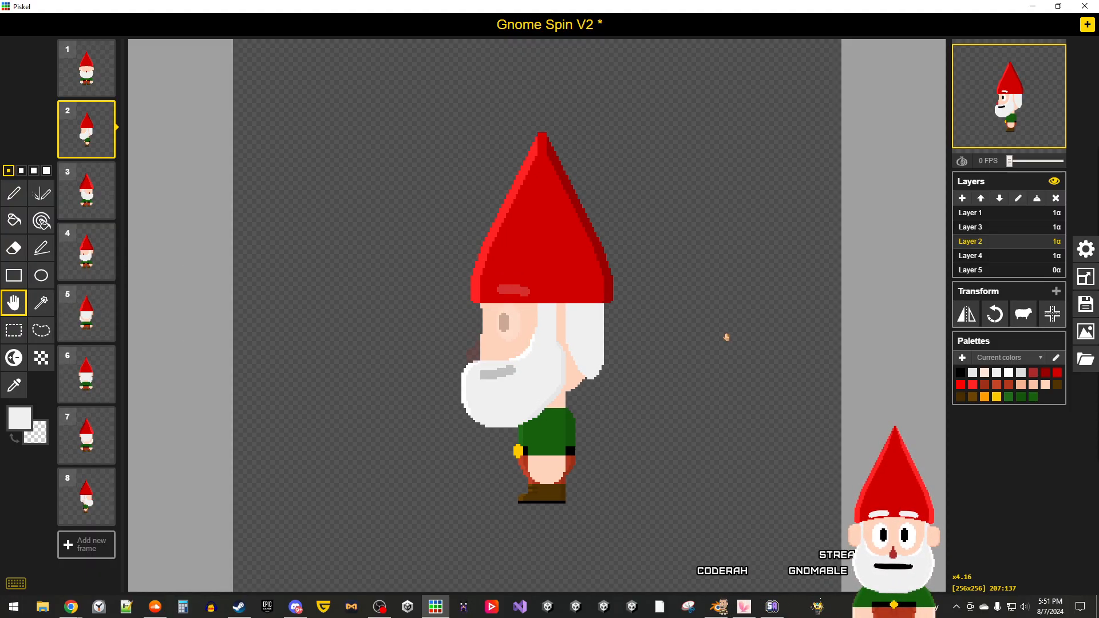
Step: Alternate between frames 1 and 2 to check the vertical alignment of the shifted side-view gnome
{"action": "key", "text": "Up"}
{"action": "key", "text": "Down"}
{"action": "key", "text": "Up"}
{"action": "key", "text": "Down"}
{"action": "key", "text": "Up"}
{"action": "key", "text": "Down"}
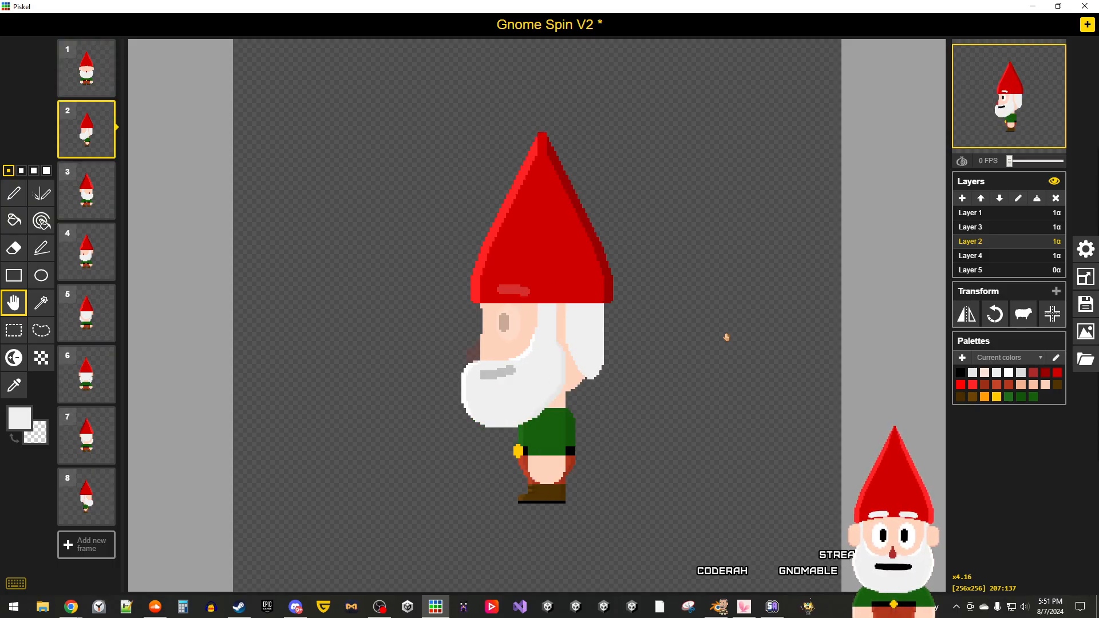
{"action": "key", "text": "Up"}
{"action": "key", "text": "Down"}
{"action": "key", "text": "Up"}
{"action": "key", "text": "Down"}
{"action": "key", "text": "Up"}
{"action": "key", "text": "Down"}
{"action": "key", "text": "Up"}
{"action": "key", "text": "Down"}
{"action": "key", "text": "Up"}
{"action": "key", "text": "Down"}
{"action": "key", "text": "Up"}
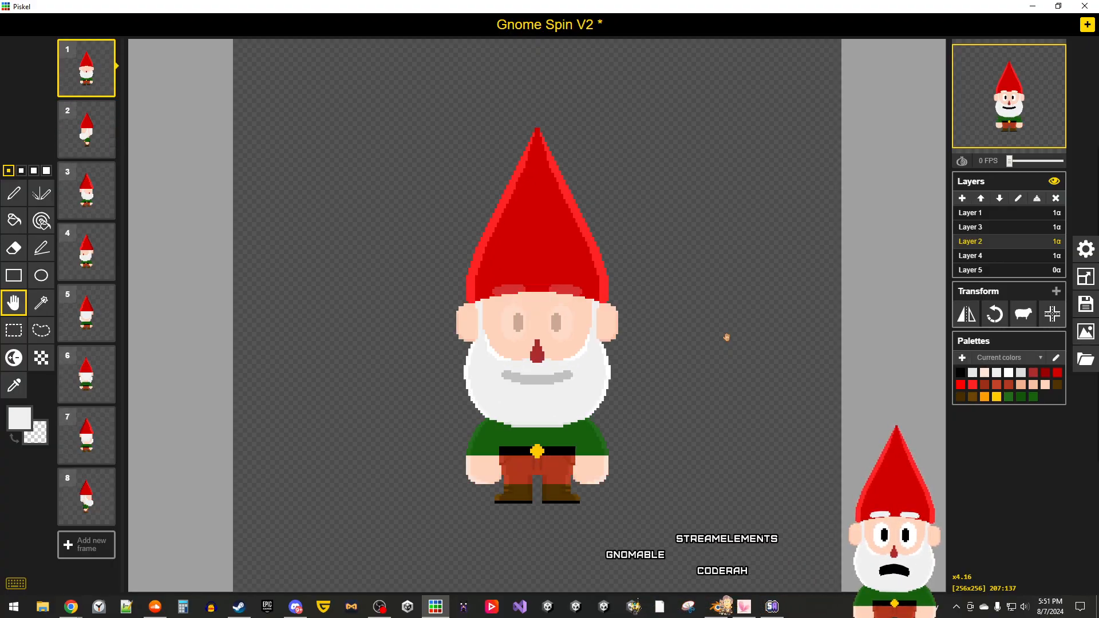
{"action": "key", "text": "Down"}
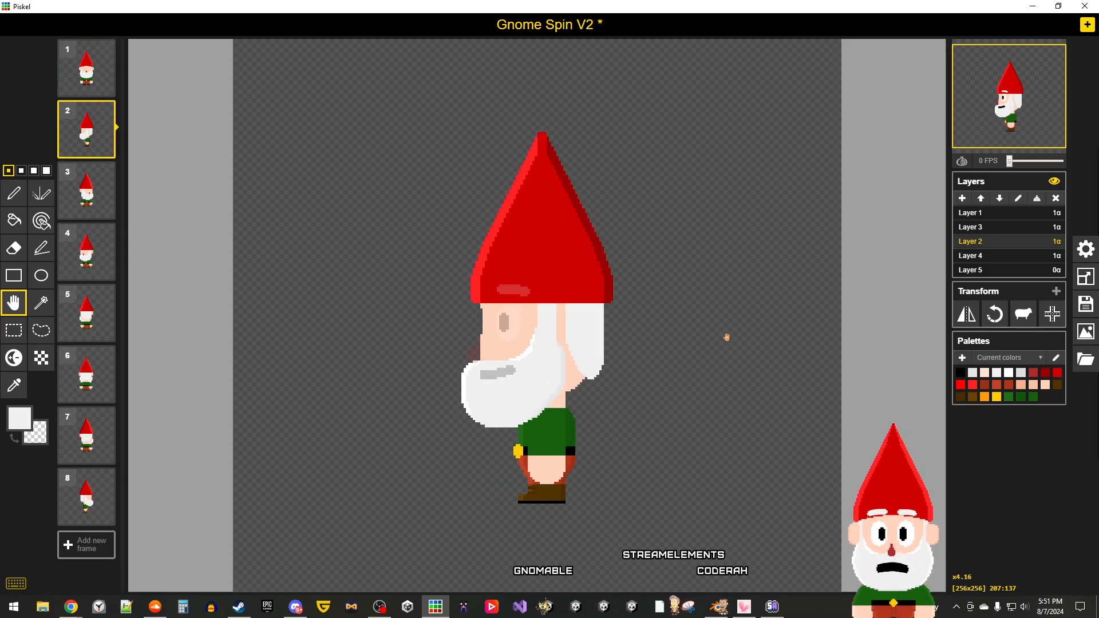
Step: Compare the hat tip and brim of side-view frame 2 with front-view frame 1 up close
{"action": "scroll", "coordinate": [559, 164], "scroll_direction": "up", "scroll_amount": 8}
{"action": "key", "text": "Up"}
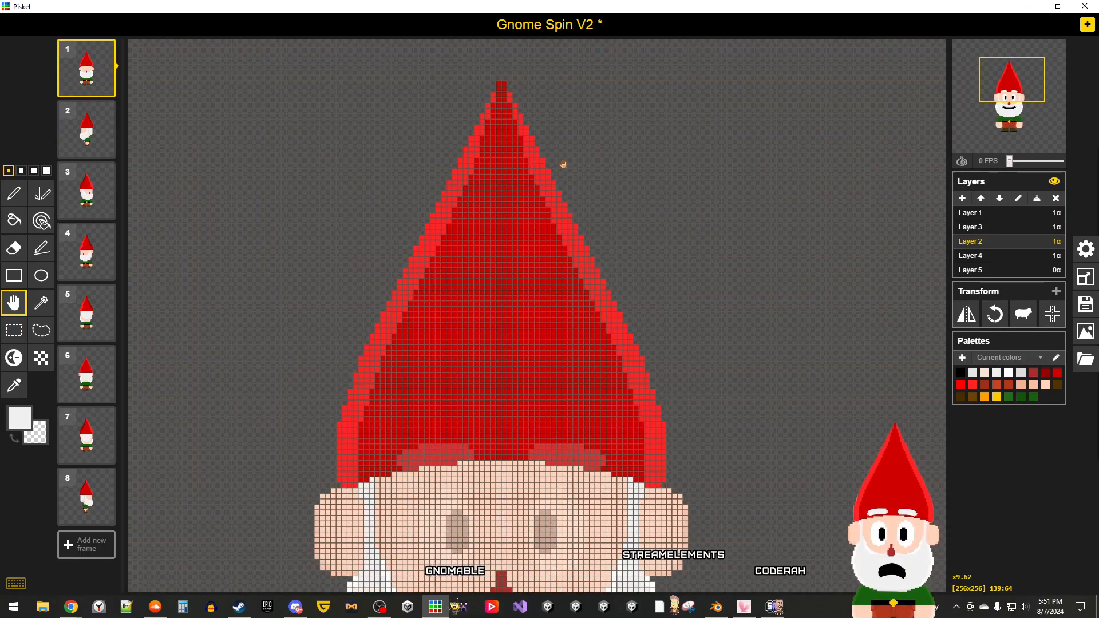
{"action": "key", "text": "Down"}
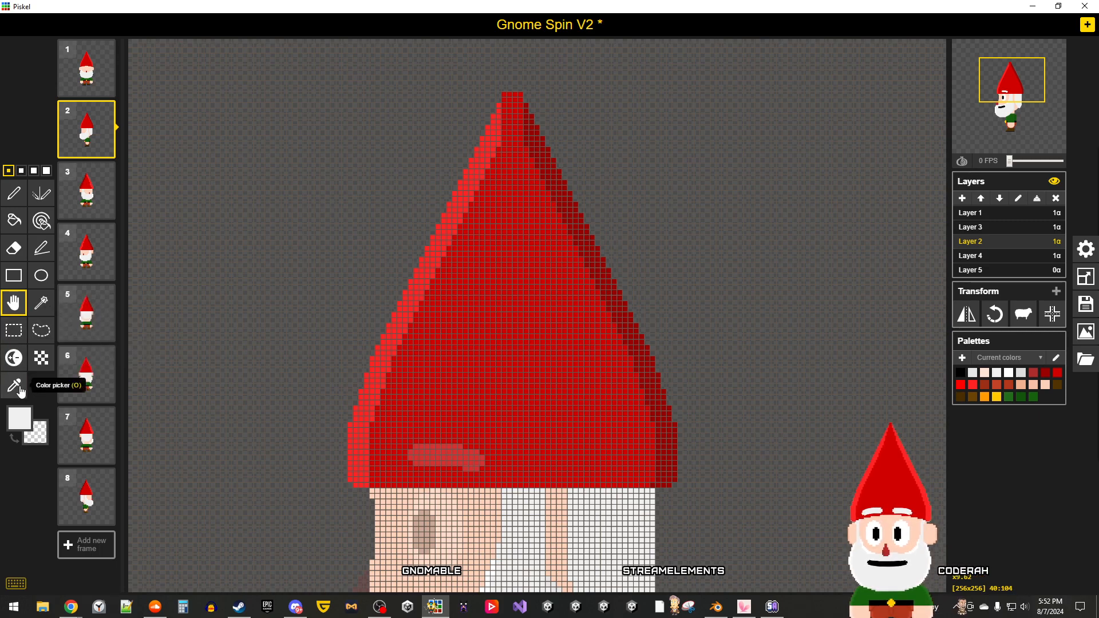
Step: Extend the tip of the side-view hat in frame 2 upward using the hat's main red, and compare it with frame 1
{"action": "left_click", "coordinate": [543, 225]}
{"action": "left_click", "coordinate": [15, 193]}
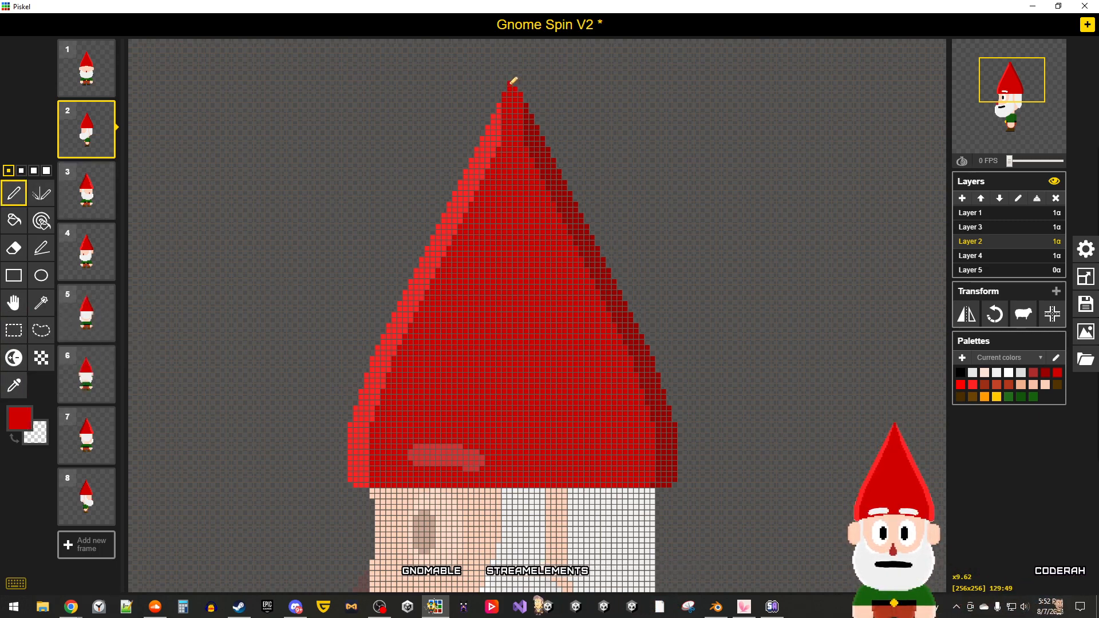
{"action": "key", "text": "Up"}
{"action": "key", "text": "Down"}
{"action": "key", "text": "Up"}
{"action": "key", "text": "Down"}
{"action": "key", "text": "Up"}
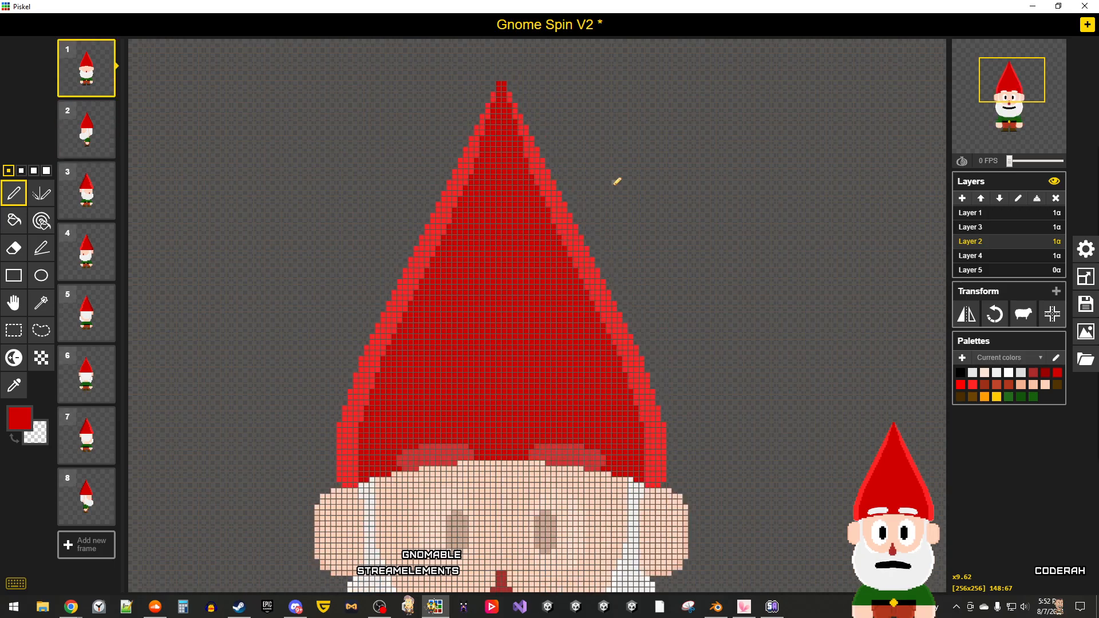
{"action": "key", "text": "Down"}
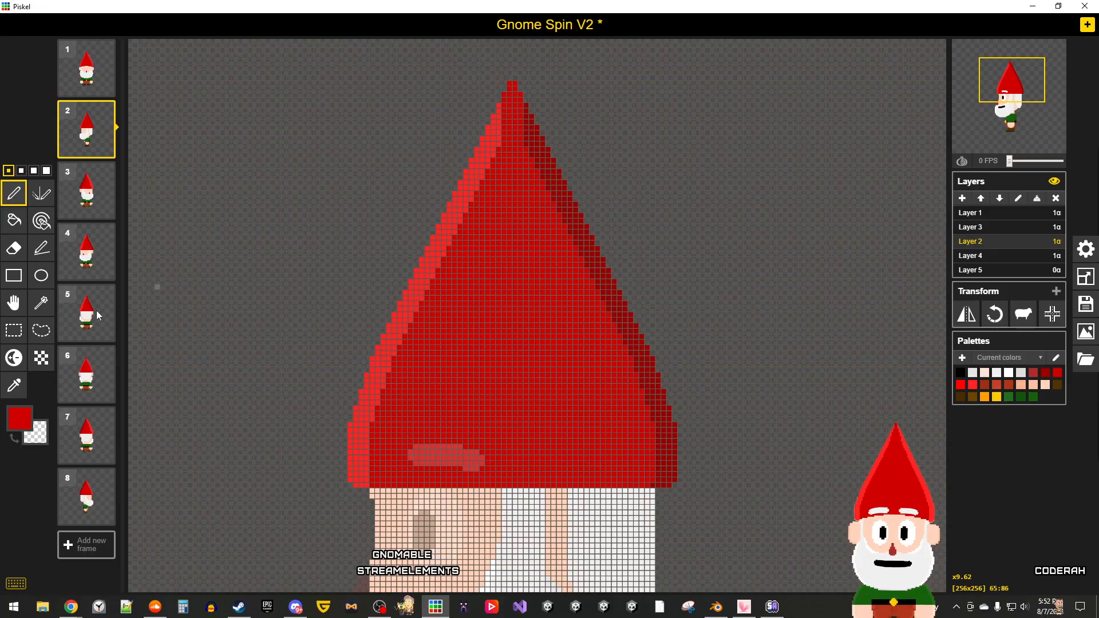
Step: Widen the bright red highlight along the front edge just below the tip of frame 2's hat, using the sampled highlight colour
{"action": "left_click", "coordinate": [14, 385]}
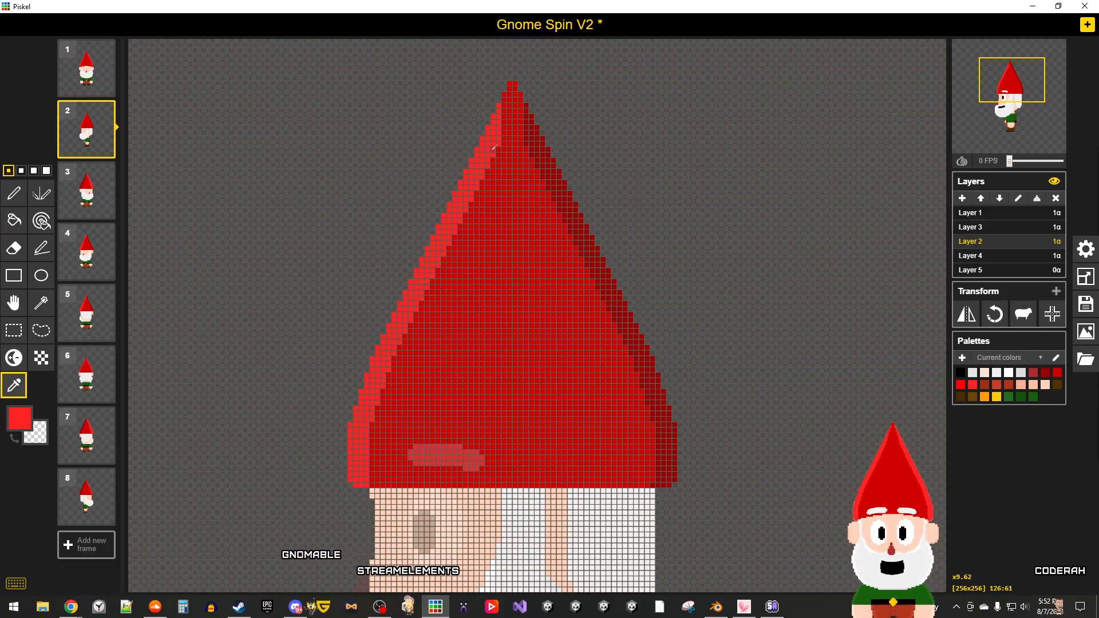
{"action": "left_click", "coordinate": [14, 193]}
{"action": "scroll", "coordinate": [510, 115], "scroll_direction": "up", "scroll_amount": 2}
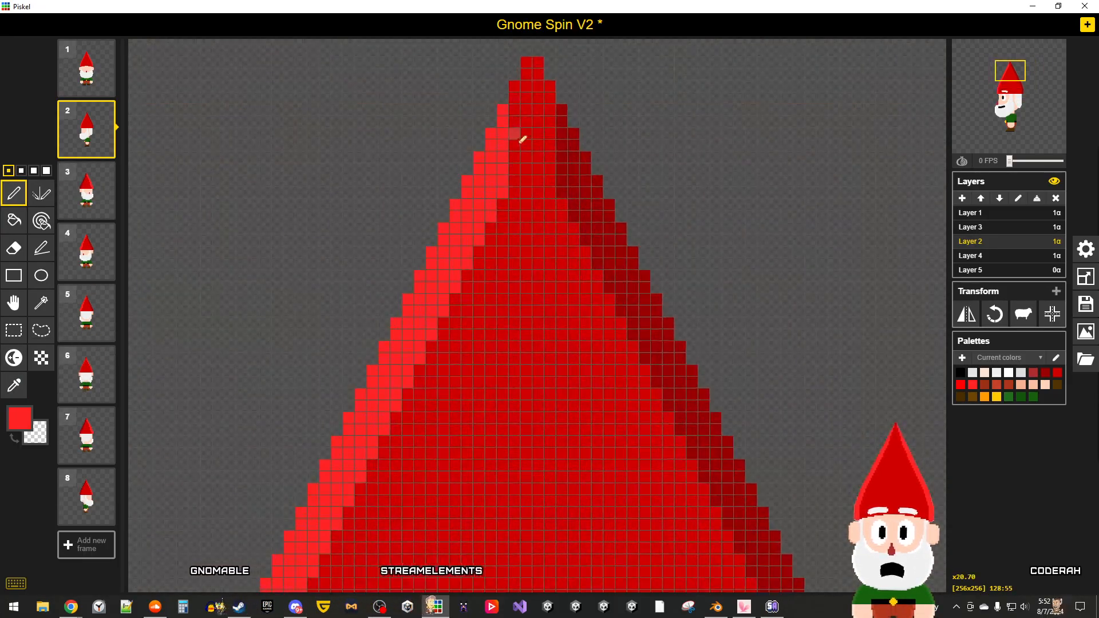
{"action": "scroll", "coordinate": [522, 131], "scroll_direction": "up", "scroll_amount": 2}
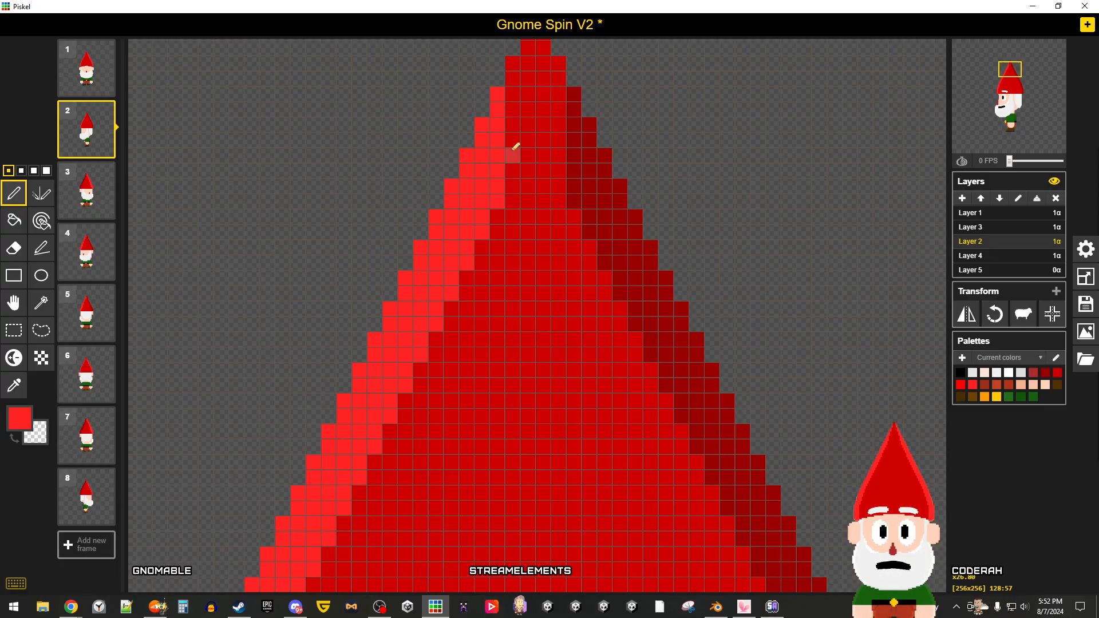
{"action": "left_click_drag", "start_coordinate": [513, 147], "coordinate": [515, 105]}
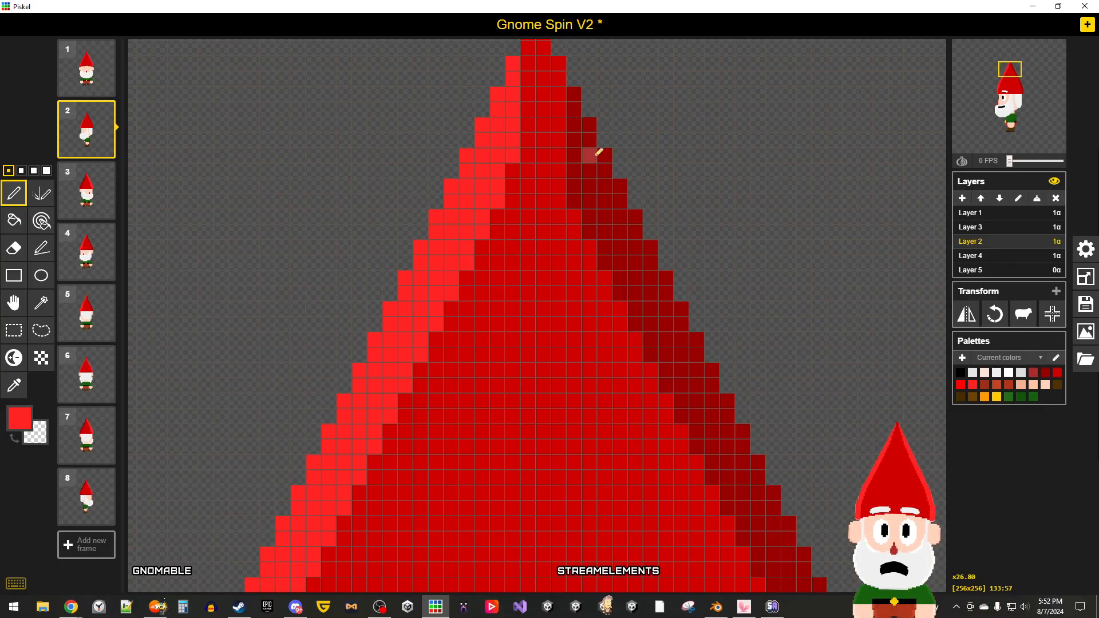
Step: Extend the dark red shading up the rear edge of the hat to just below its tip in frame 2
{"action": "scroll", "coordinate": [599, 152], "scroll_direction": "down", "scroll_amount": 3}
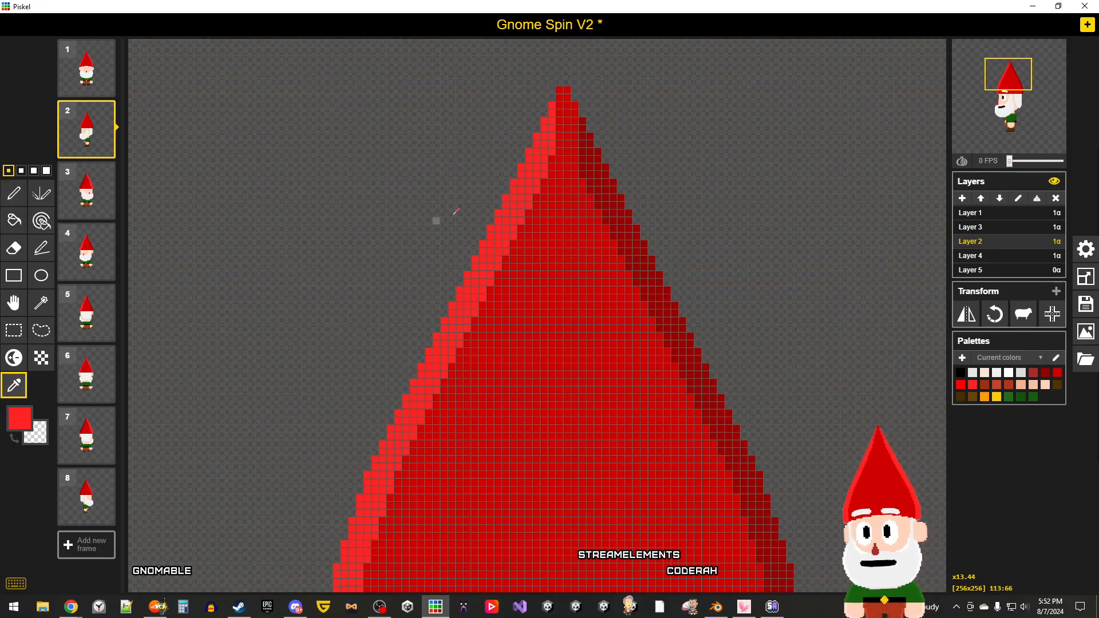
{"action": "left_click", "coordinate": [14, 193]}
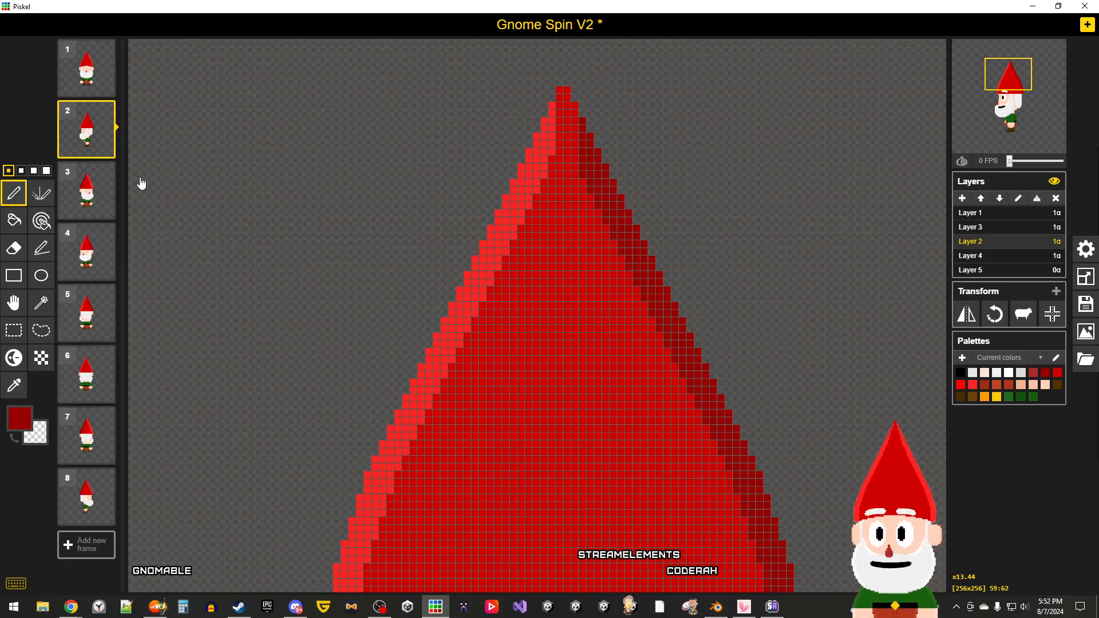
{"action": "scroll", "coordinate": [676, 179], "scroll_direction": "up", "scroll_amount": 2}
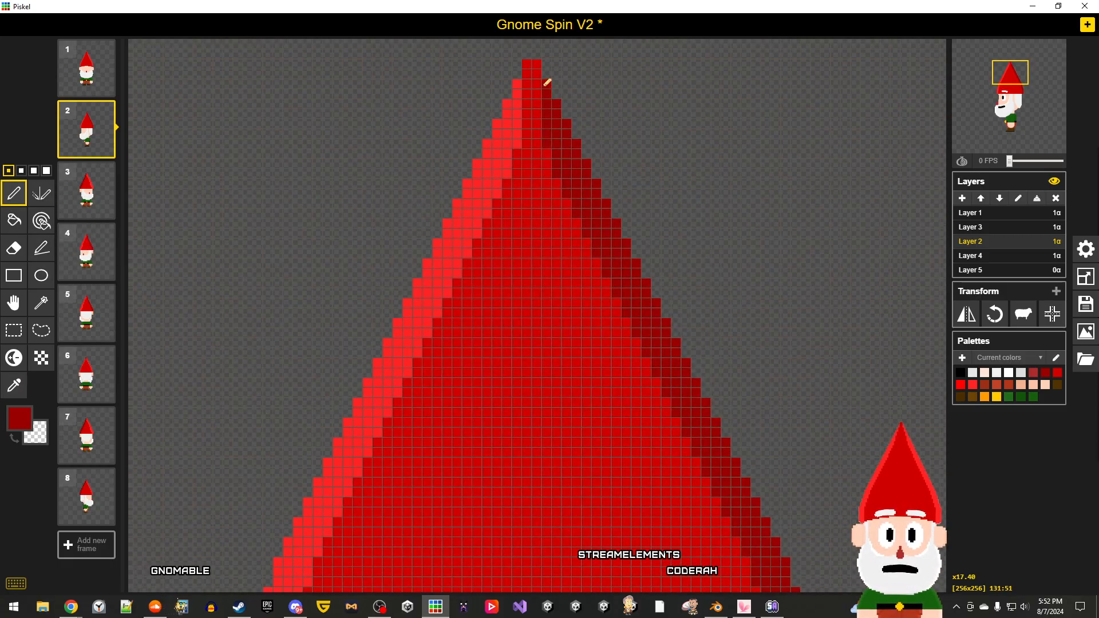
{"action": "scroll", "coordinate": [564, 290], "scroll_direction": "down", "scroll_amount": 3}
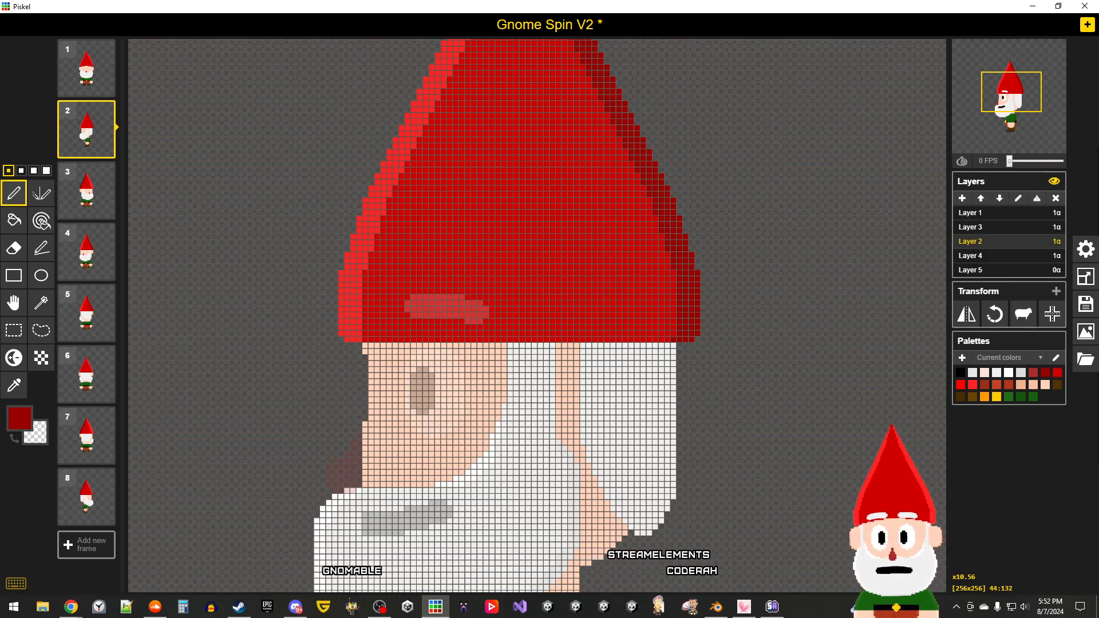
Step: Sample the bright red from the front edge of the hat's brim as the pen colour
{"action": "left_click", "coordinate": [9, 392]}
{"action": "left_click", "coordinate": [348, 283]}
{"action": "left_click", "coordinate": [15, 195]}
{"action": "scroll", "coordinate": [475, 410], "scroll_direction": "down", "scroll_amount": 2}
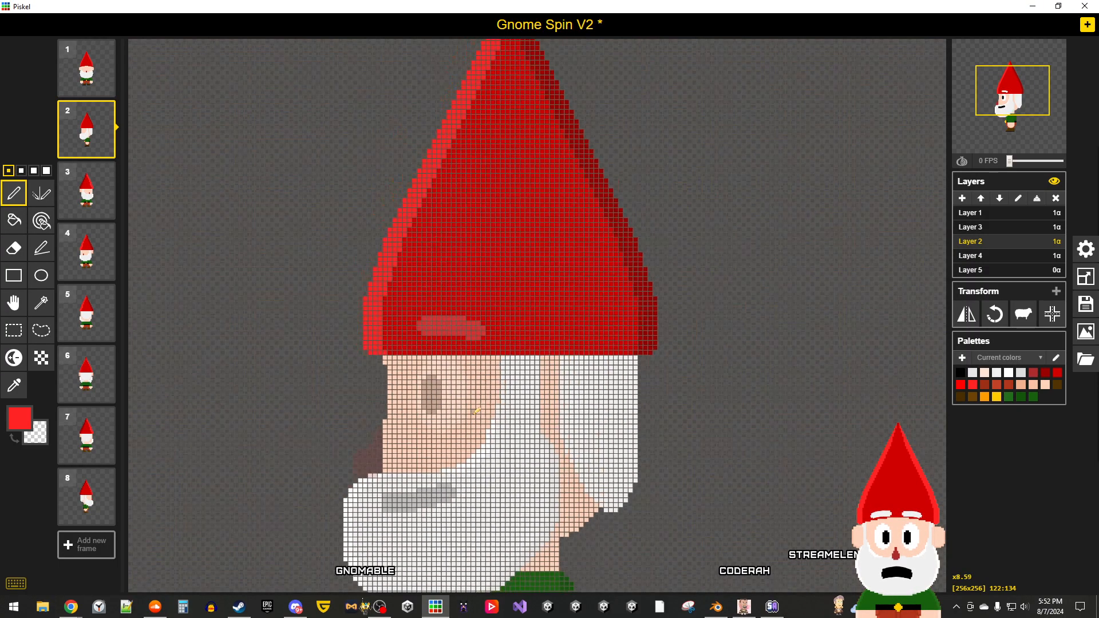
Step: Compare the whole side-view gnome in frame 2 with front-view frame 1, checking the alignment of hat, body and feet
{"action": "scroll", "coordinate": [480, 420], "scroll_direction": "down", "scroll_amount": 3}
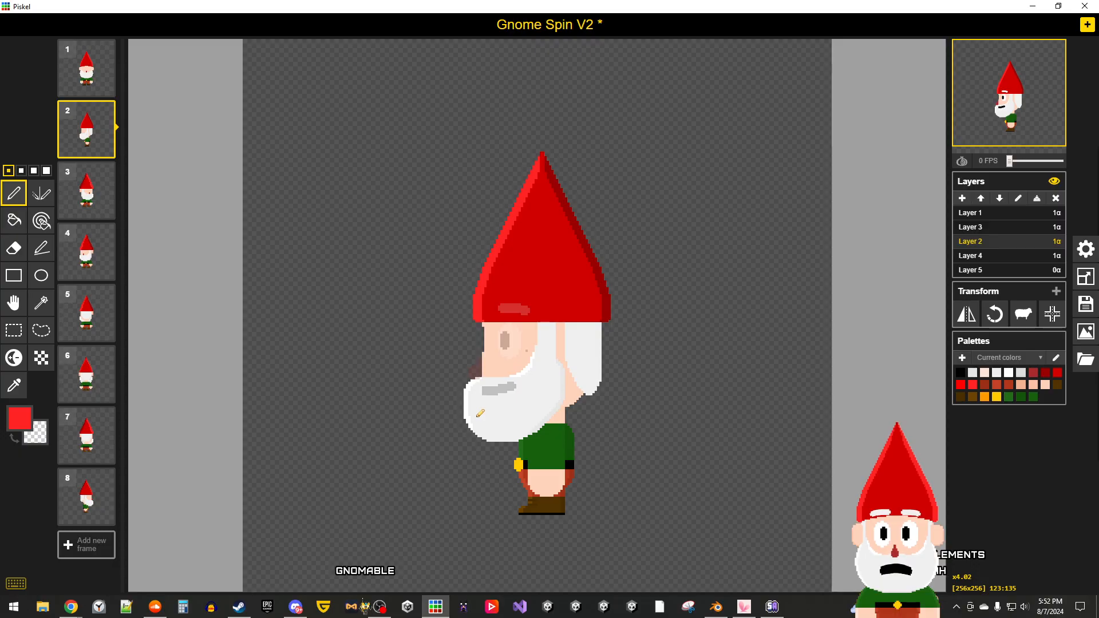
{"action": "key", "text": "Up"}
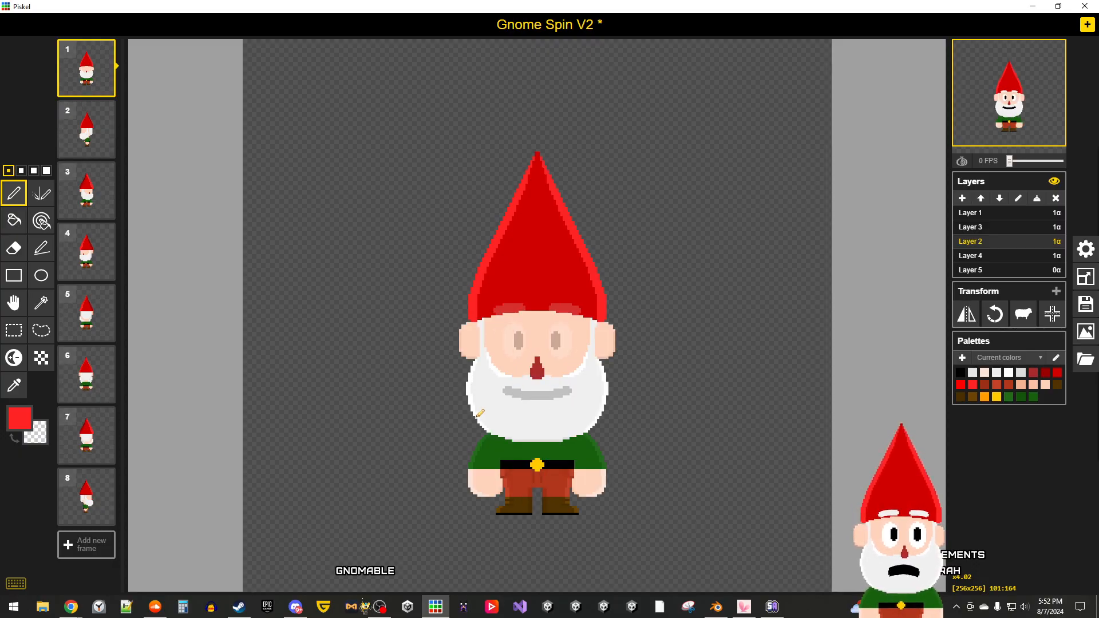
{"action": "key", "text": "Down"}
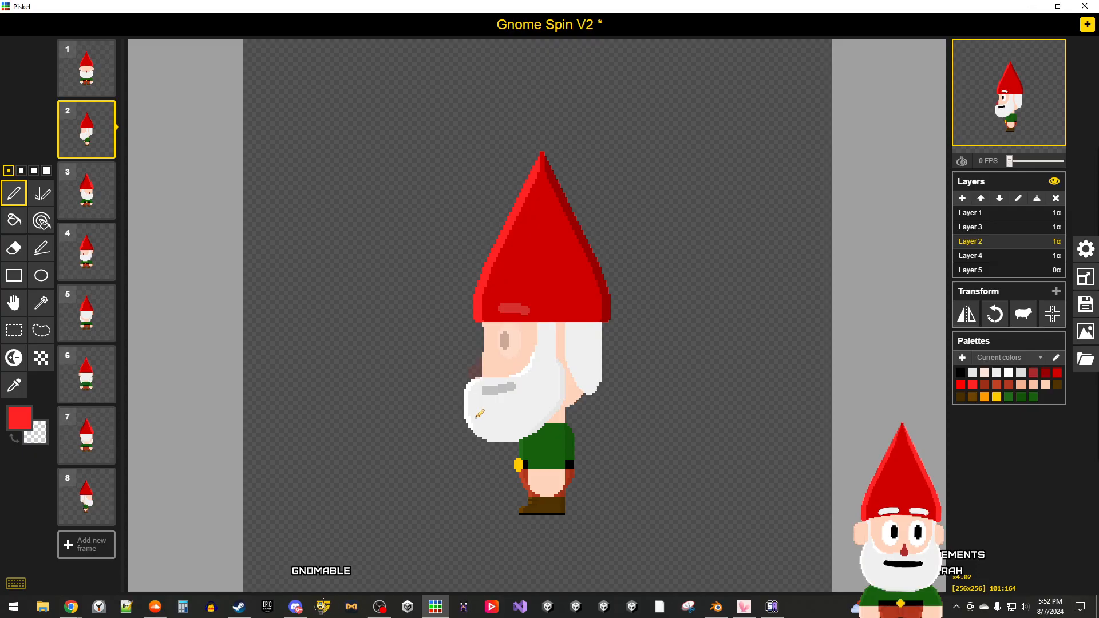
{"action": "key", "text": "Up"}
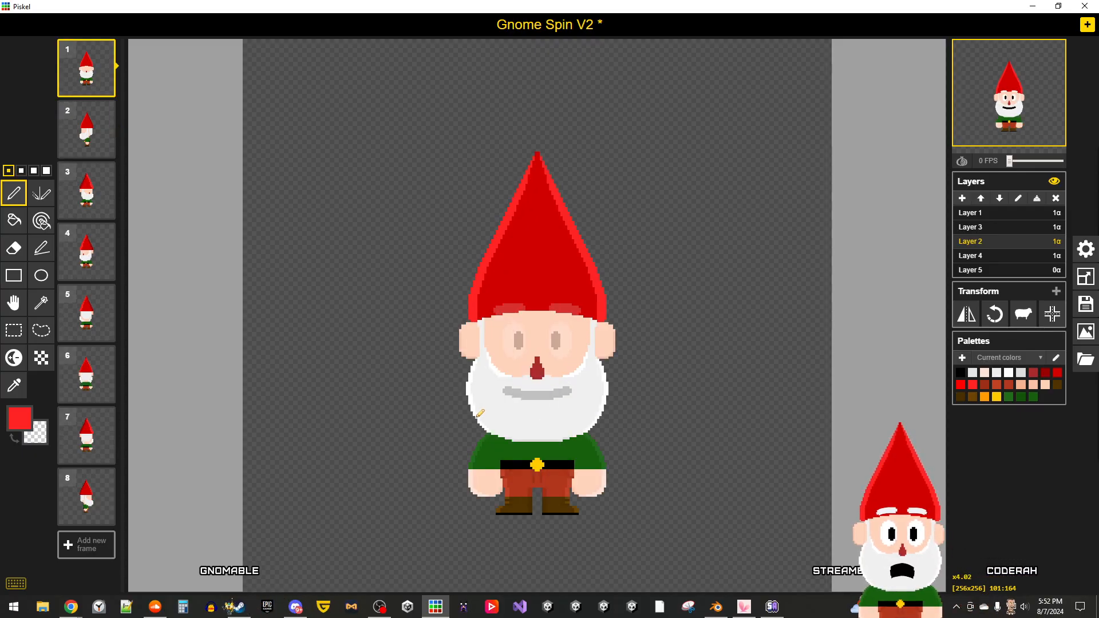
{"action": "key", "text": "Down"}
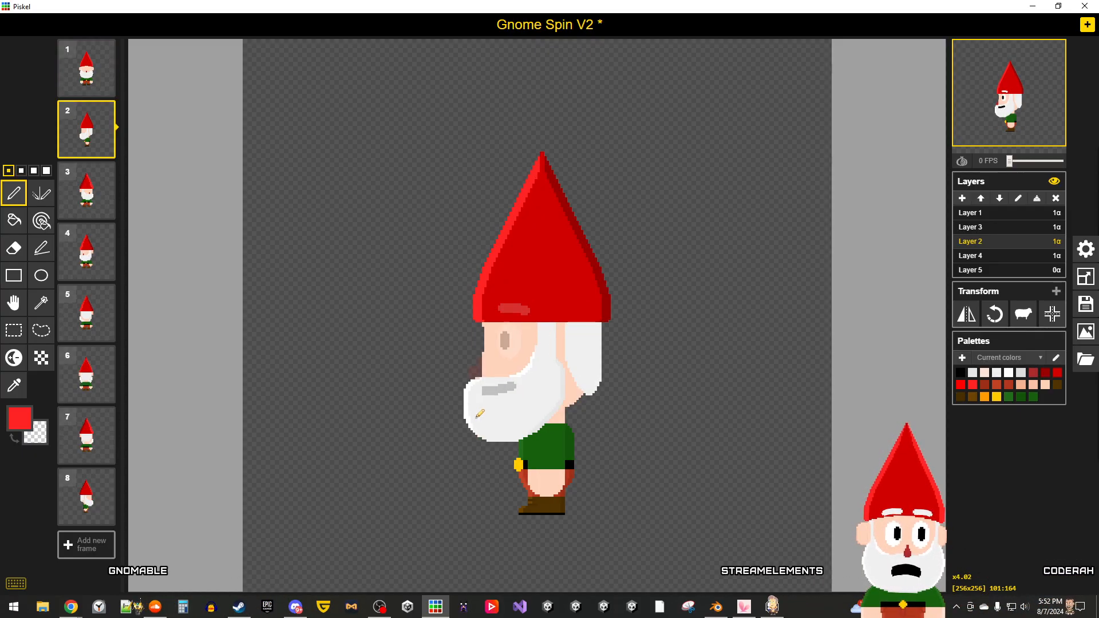
{"action": "key", "text": "Up"}
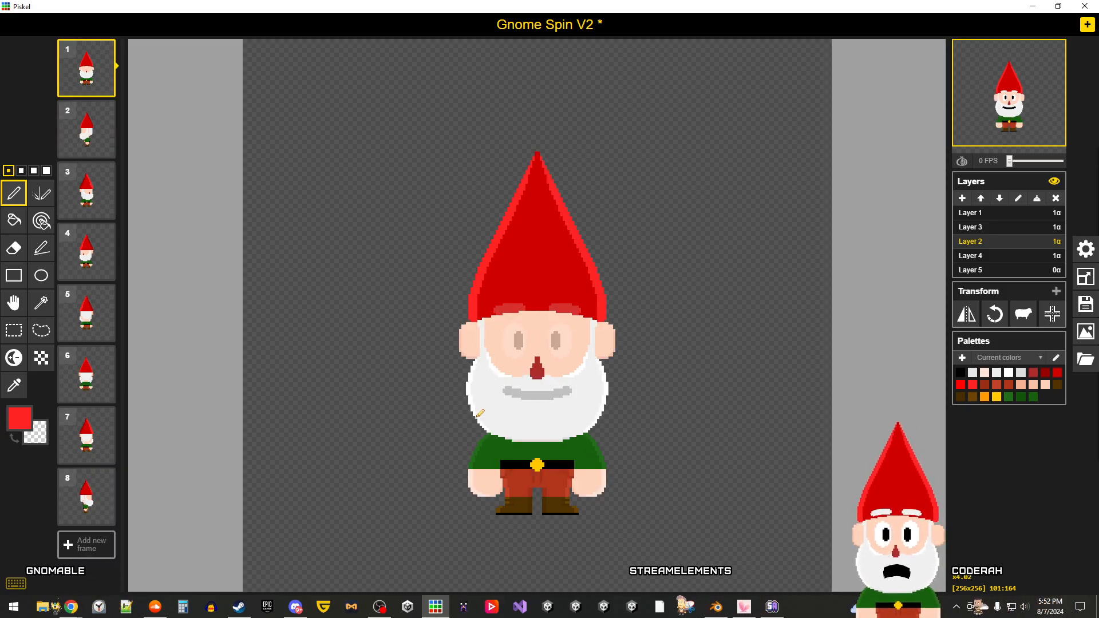
{"action": "key", "text": "Down"}
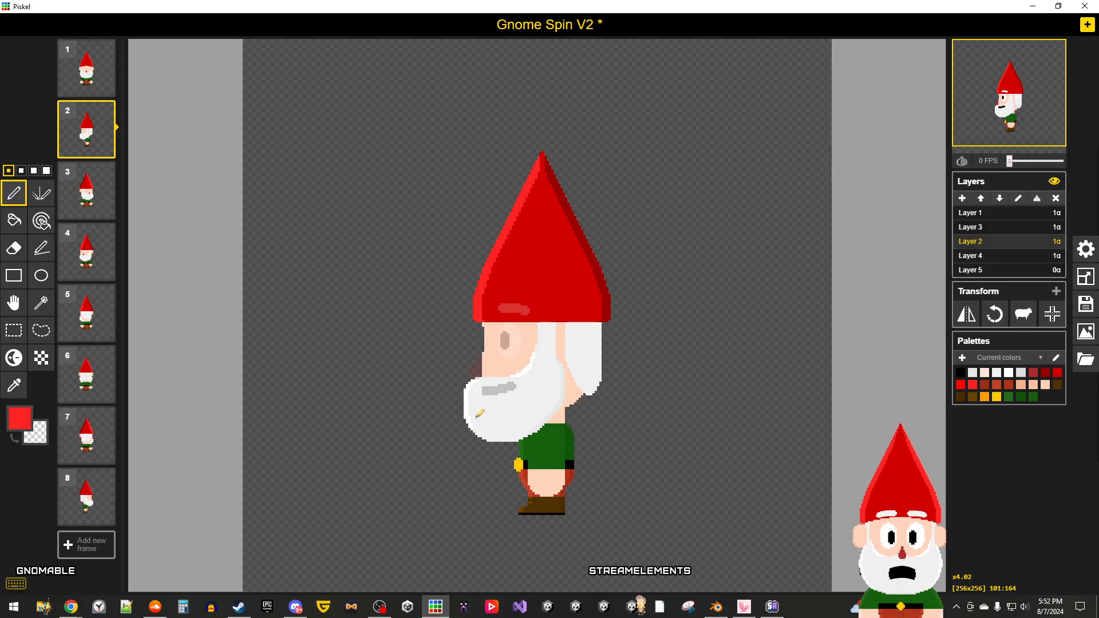
{"action": "key", "text": "Up"}
{"action": "key", "text": "Down"}
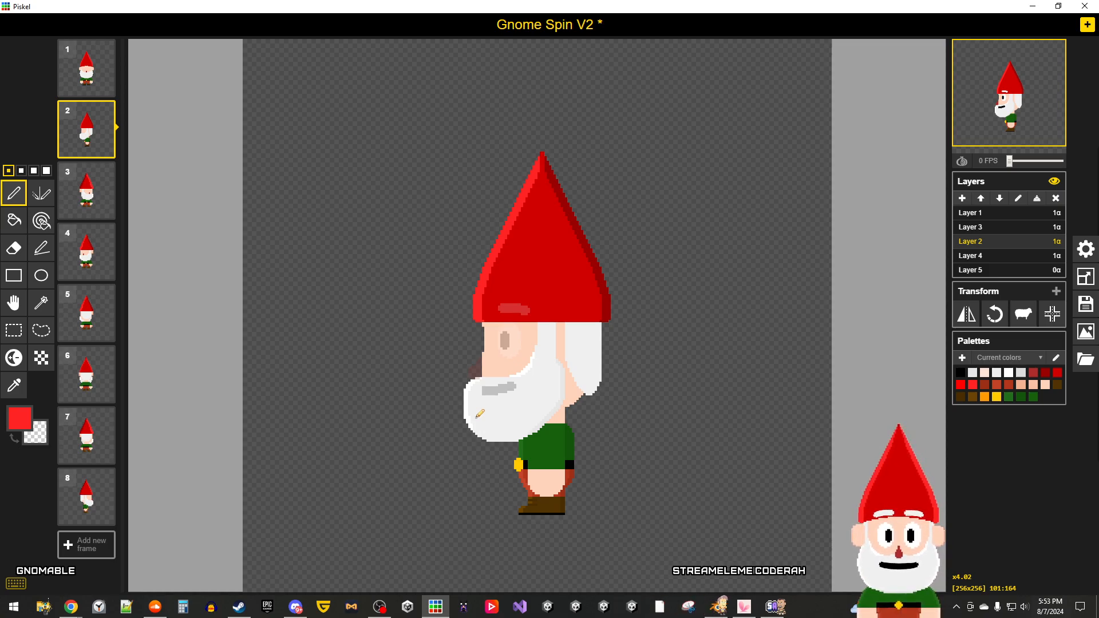
Step: Shift the rear part of the side-view belt buckle one pixel forward so the buckle is three pixels wide
{"action": "scroll", "coordinate": [521, 467], "scroll_direction": "up", "scroll_amount": 8}
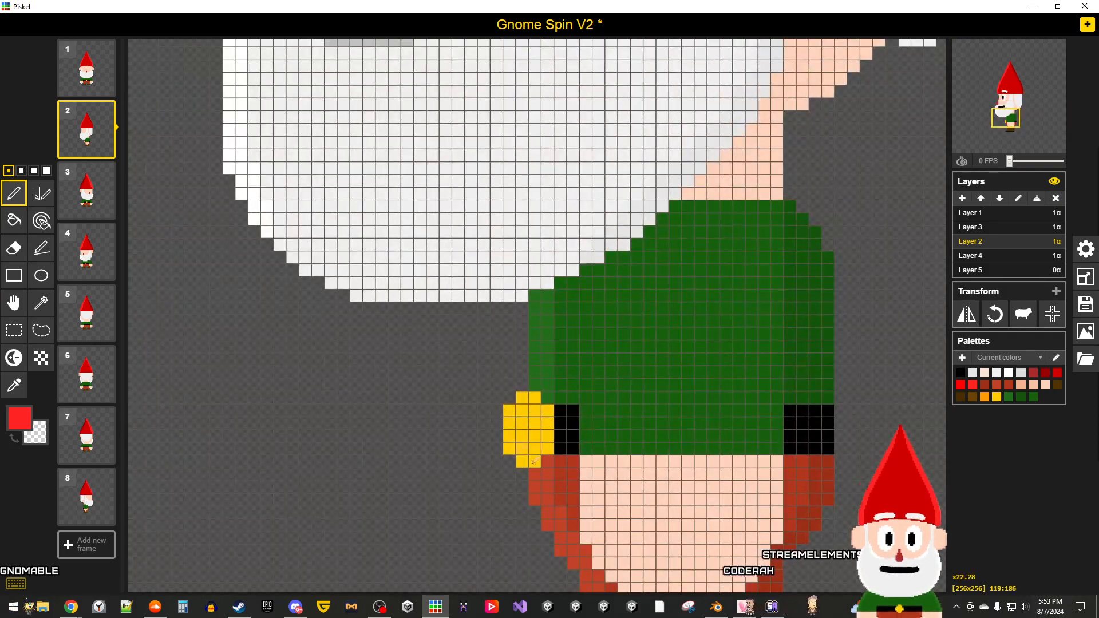
{"action": "scroll", "coordinate": [528, 455], "scroll_direction": "up", "scroll_amount": 2}
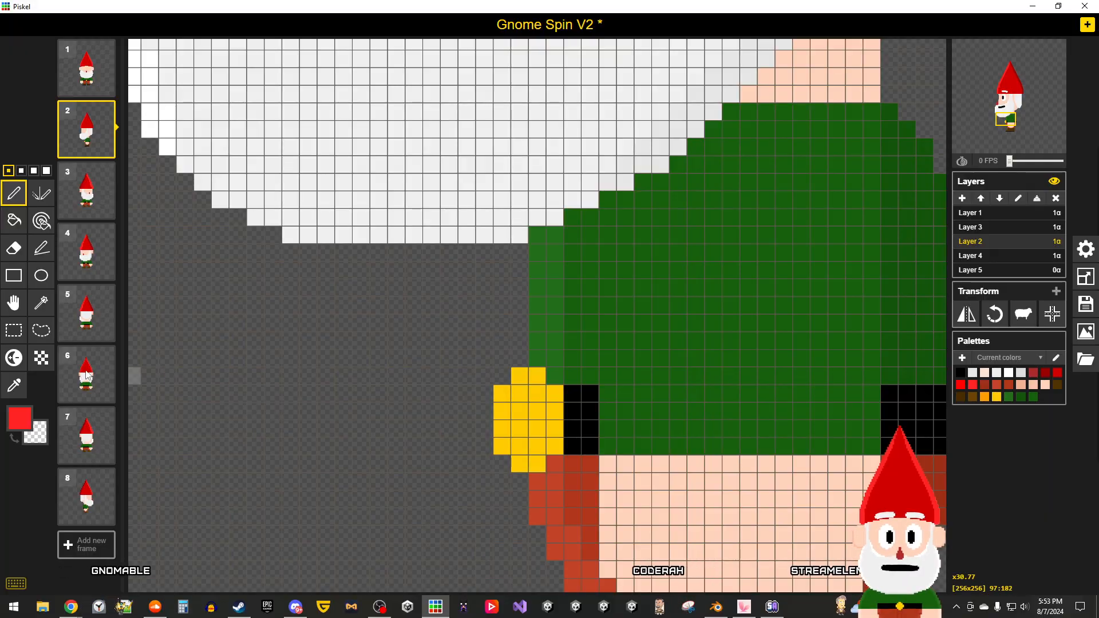
{"action": "left_click", "coordinate": [14, 331]}
{"action": "left_click_drag", "start_coordinate": [552, 462], "coordinate": [526, 407]}
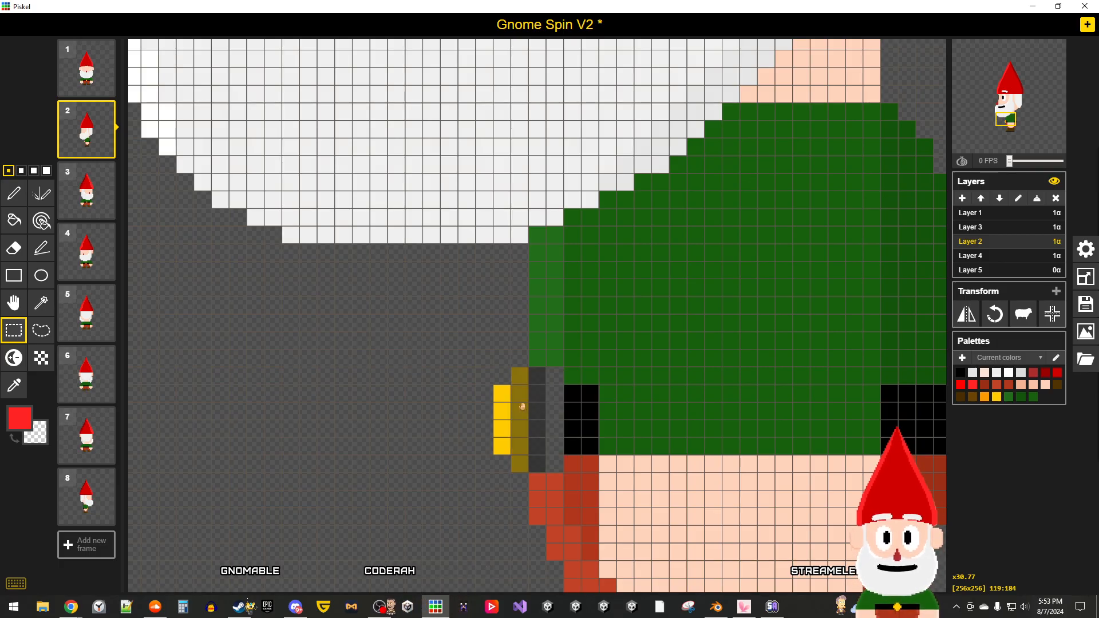
{"action": "left_click", "coordinate": [660, 452]}
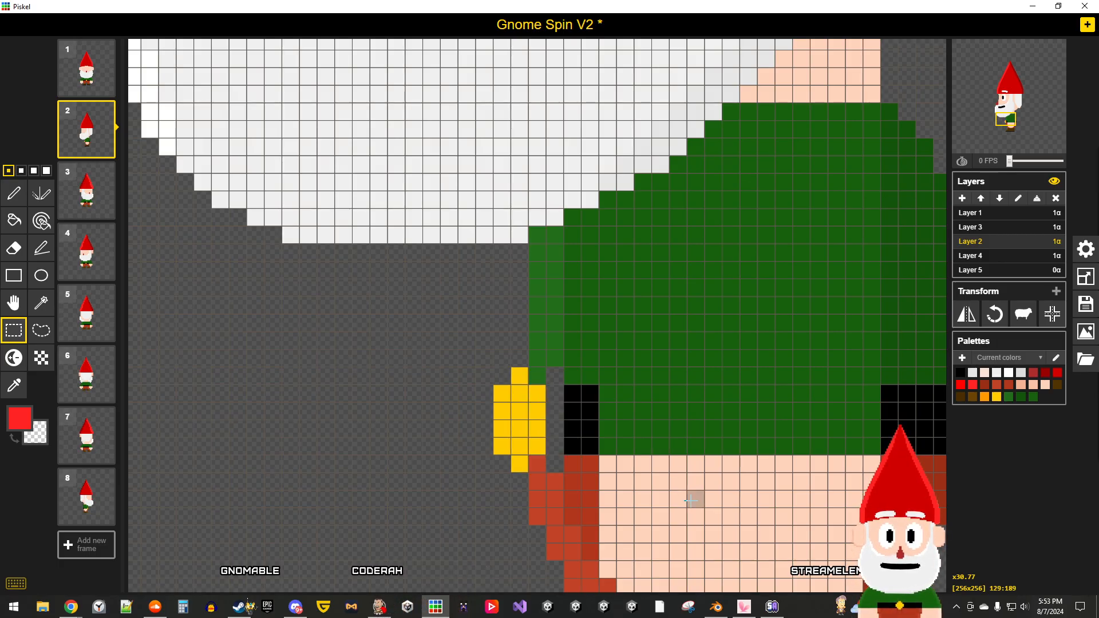
Step: Fill the trouser and belt gaps behind the narrowed buckle with the sampled reddish-brown and black
{"action": "left_click", "coordinate": [14, 385]}
{"action": "left_click", "coordinate": [19, 201]}
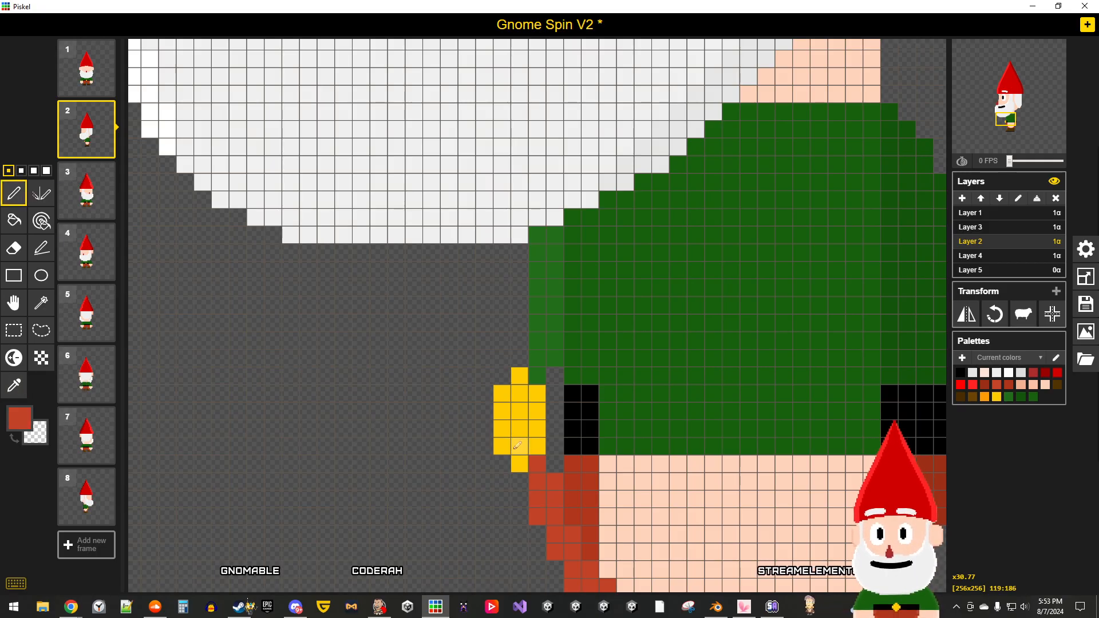
{"action": "left_click", "coordinate": [554, 481]}
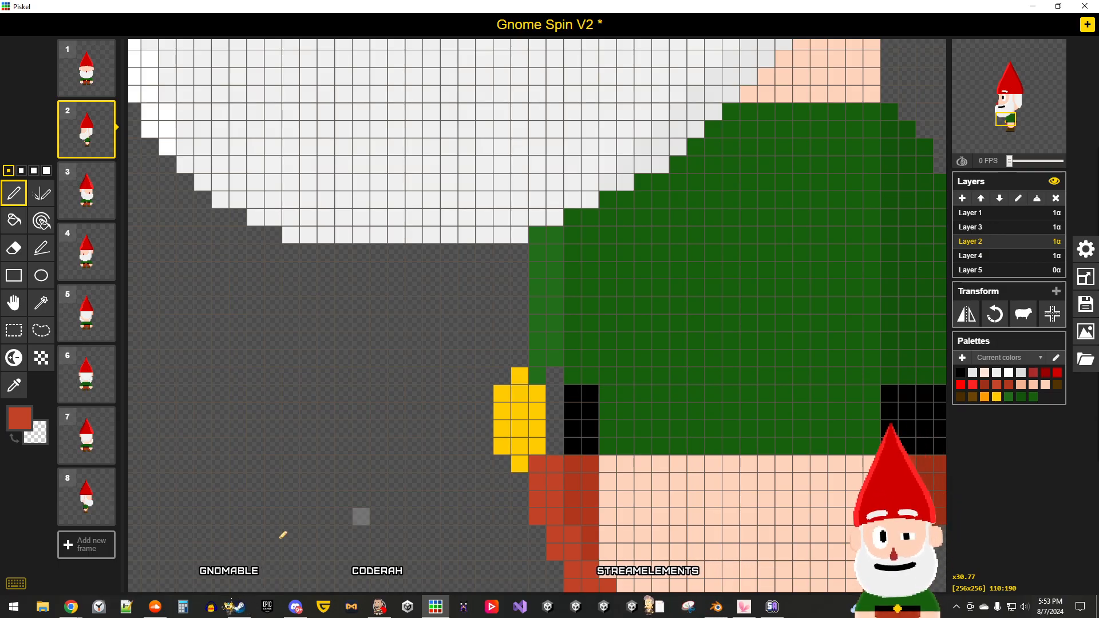
{"action": "left_click", "coordinate": [14, 385]}
{"action": "left_click", "coordinate": [569, 400]}
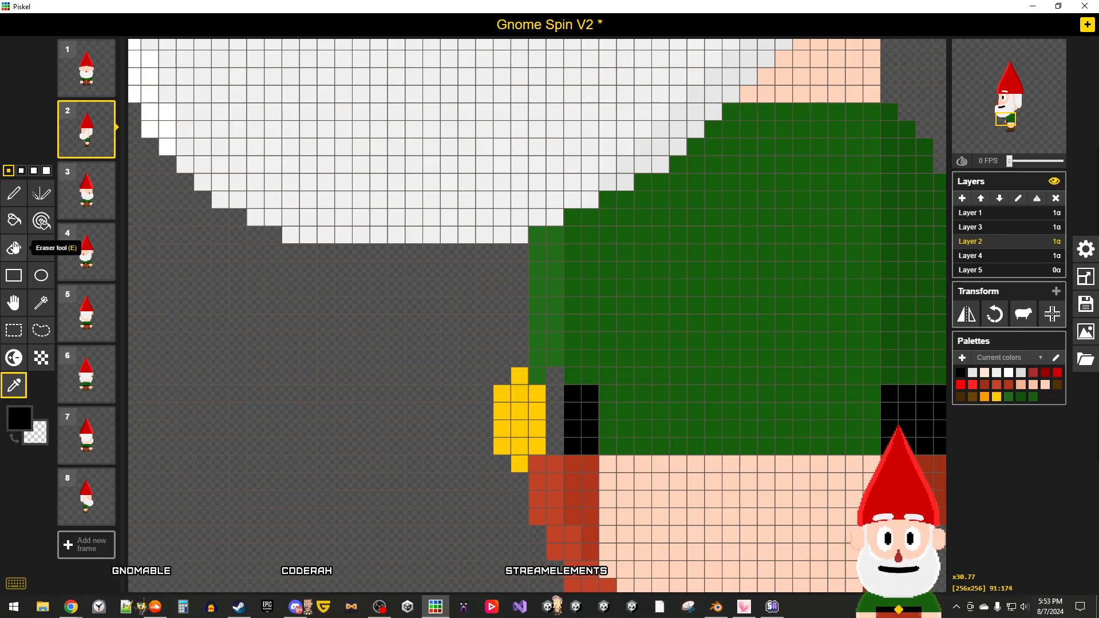
{"action": "left_click", "coordinate": [14, 194]}
{"action": "left_click_drag", "start_coordinate": [556, 447], "coordinate": [561, 398]}
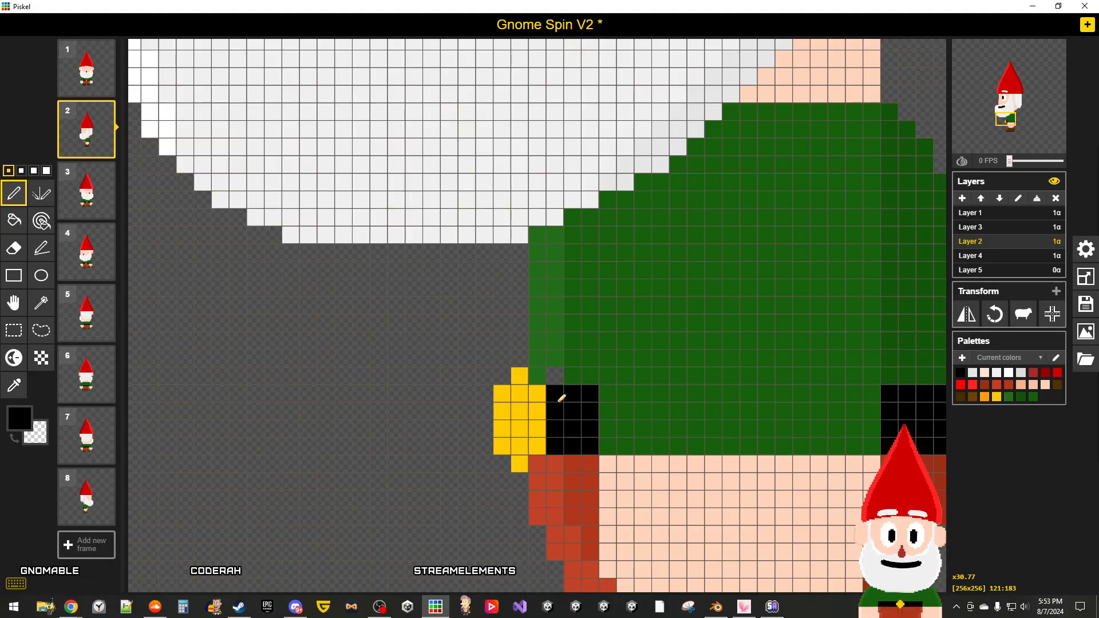
Step: Fill the remaining empty tunic pixel above the belt beside the buckle with the sampled lighter green
{"action": "left_click", "coordinate": [14, 386]}
{"action": "left_click", "coordinate": [554, 325]}
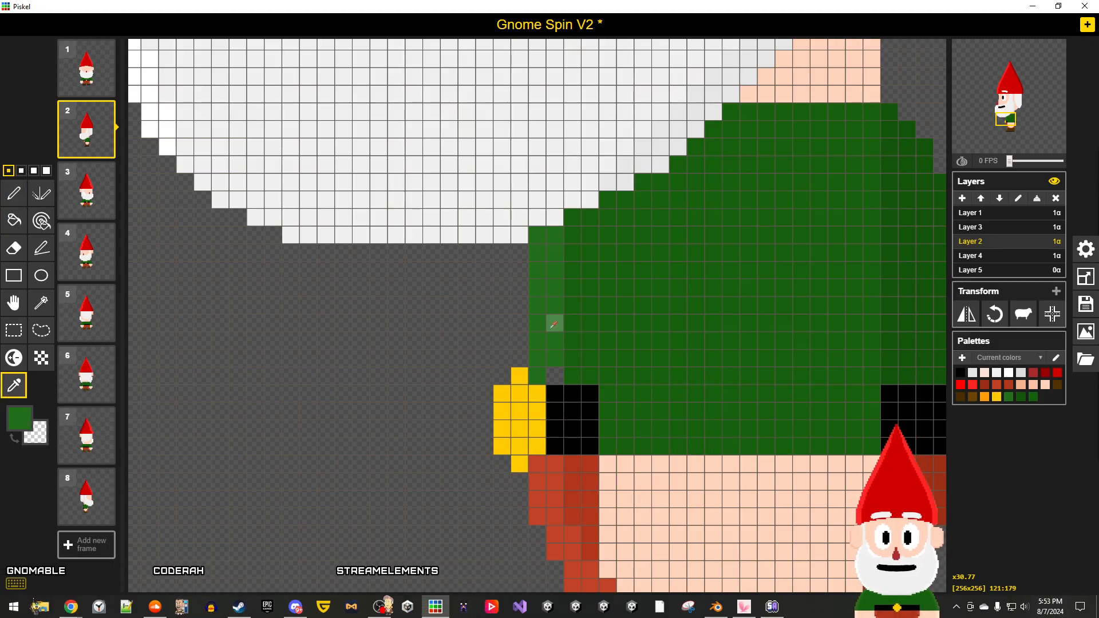
{"action": "left_click", "coordinate": [13, 193]}
{"action": "scroll", "coordinate": [560, 371], "scroll_direction": "down", "scroll_amount": 6}
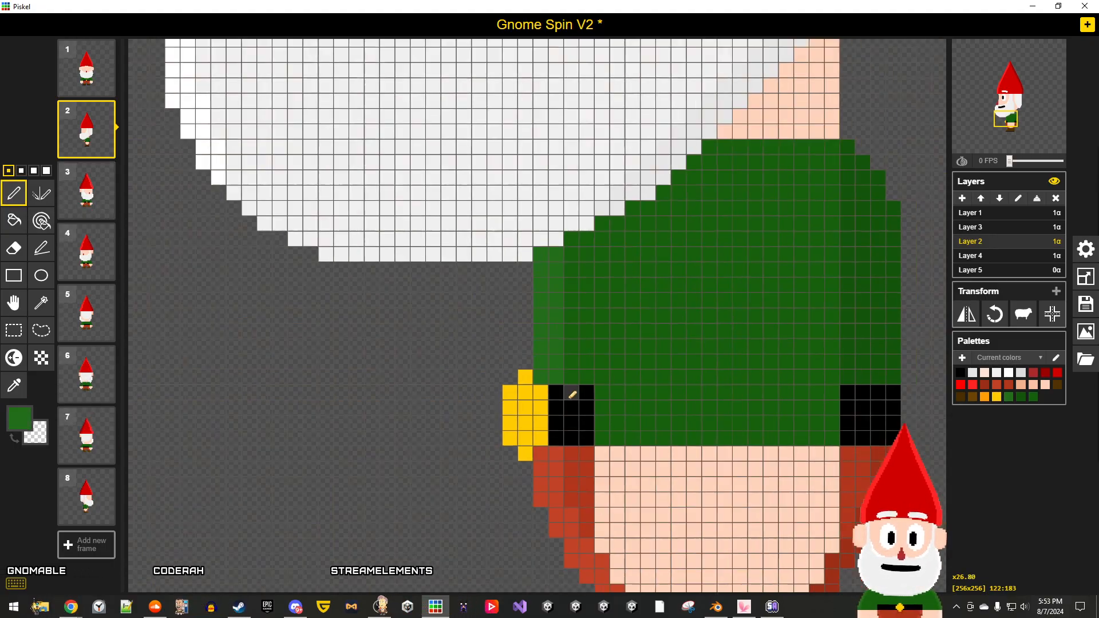
{"action": "scroll", "coordinate": [594, 415], "scroll_direction": "down", "scroll_amount": 1}
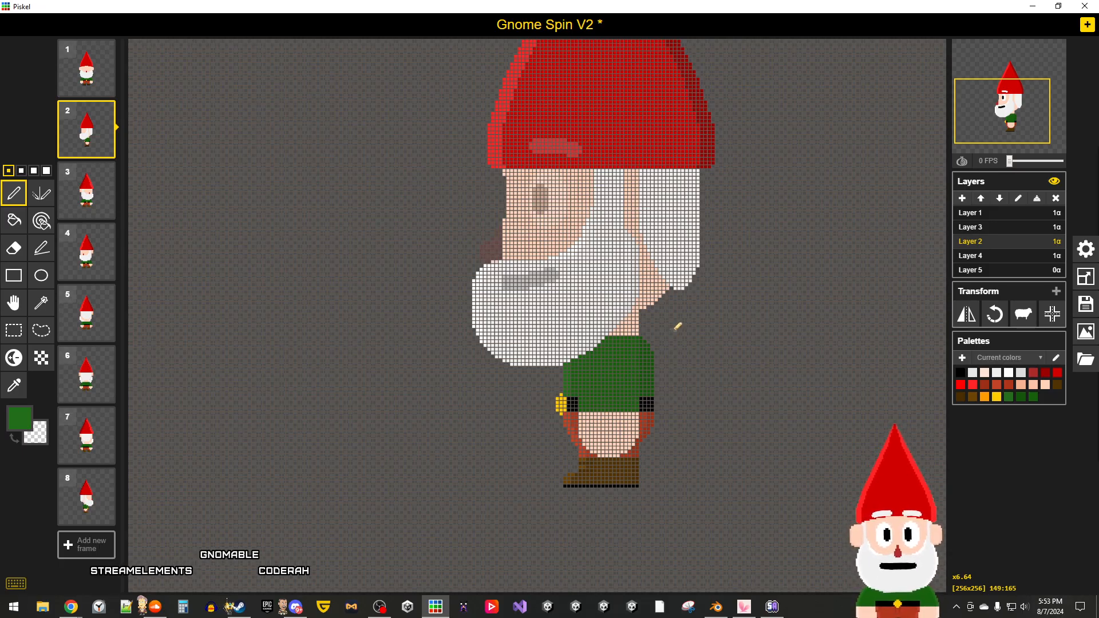
{"action": "scroll", "coordinate": [677, 327], "scroll_direction": "down", "scroll_amount": 5}
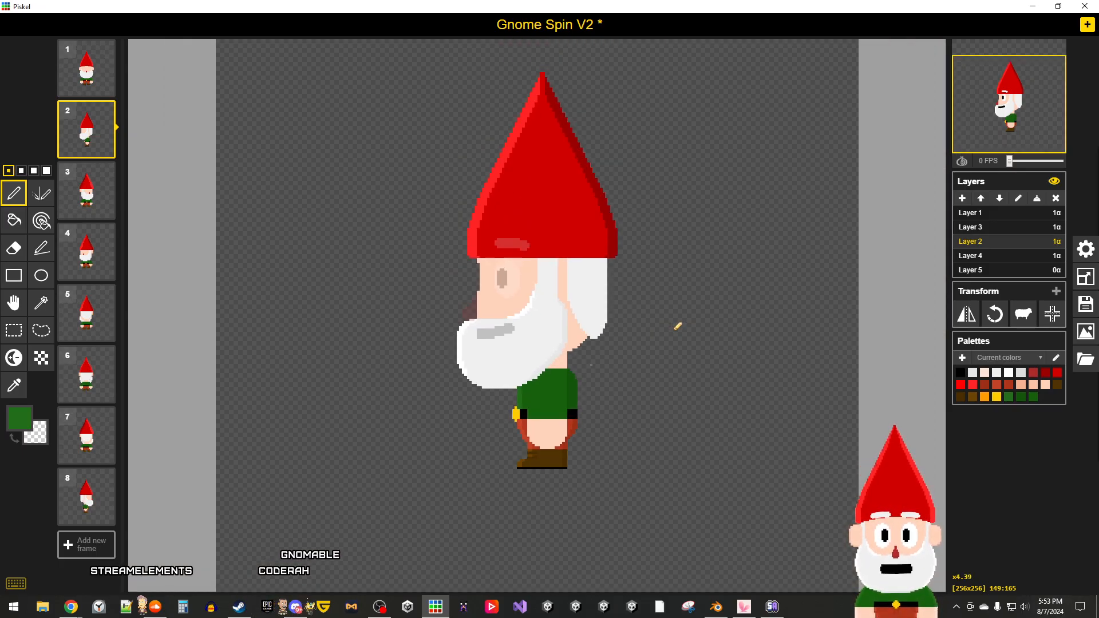
{"action": "scroll", "coordinate": [574, 168], "scroll_direction": "up", "scroll_amount": 4}
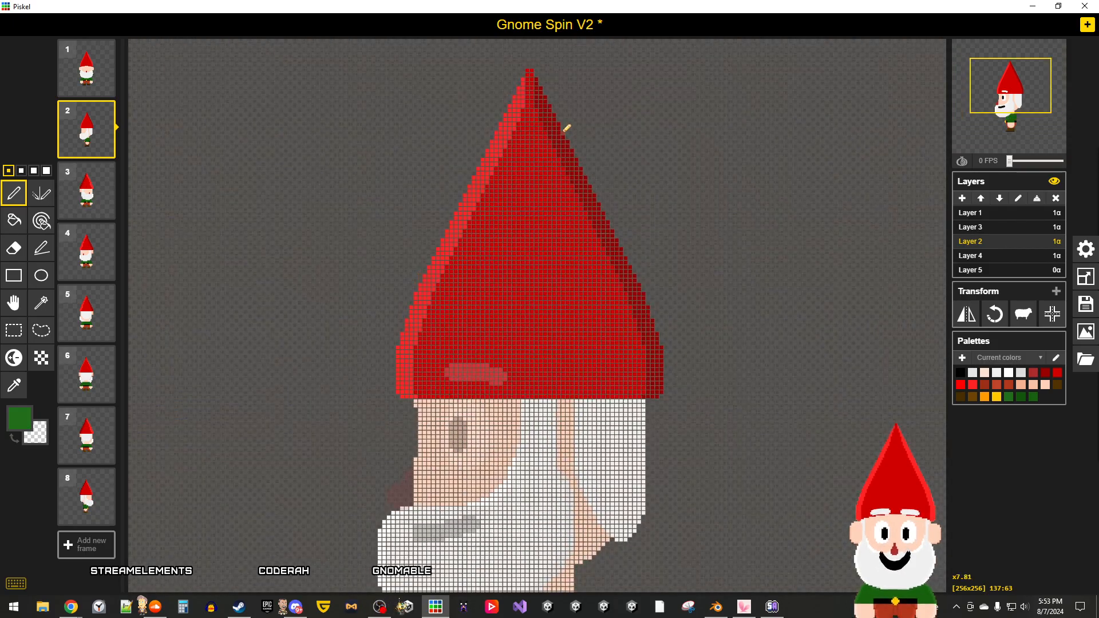
{"action": "scroll", "coordinate": [542, 426], "scroll_direction": "up", "scroll_amount": 2}
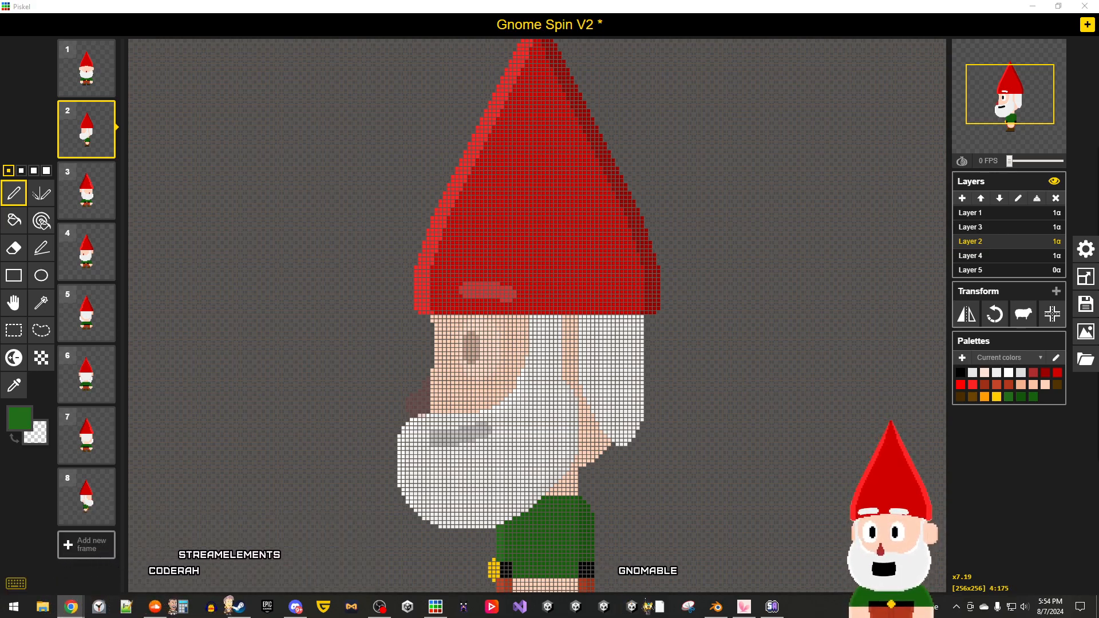
{"action": "scroll", "coordinate": [515, 383], "scroll_direction": "up", "scroll_amount": 2}
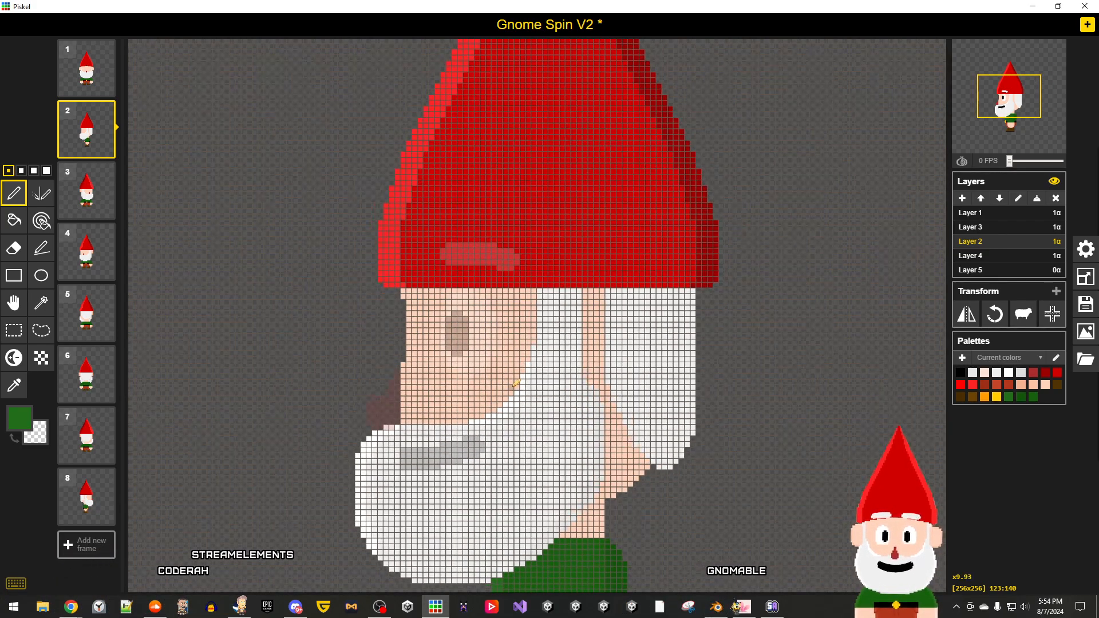
Step: Examine the side-view gnome's face on the canvas and in the enlarged animation preview
{"action": "scroll", "coordinate": [515, 383], "scroll_direction": "down", "scroll_amount": 2}
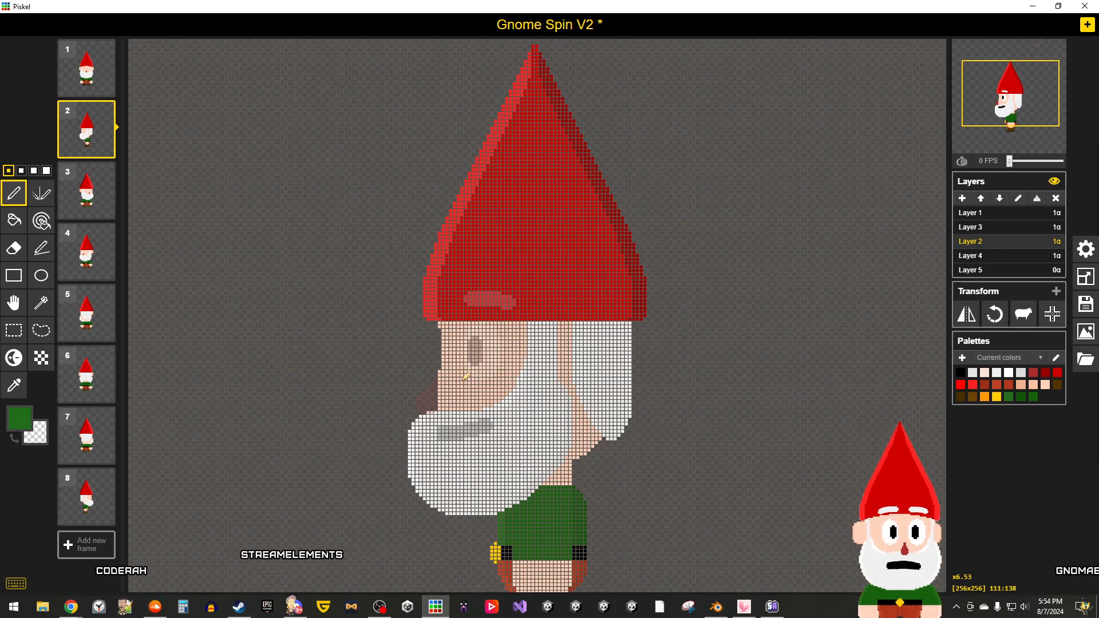
{"action": "scroll", "coordinate": [464, 378], "scroll_direction": "up", "scroll_amount": 2}
{"action": "scroll", "coordinate": [464, 377], "scroll_direction": "up", "scroll_amount": 2}
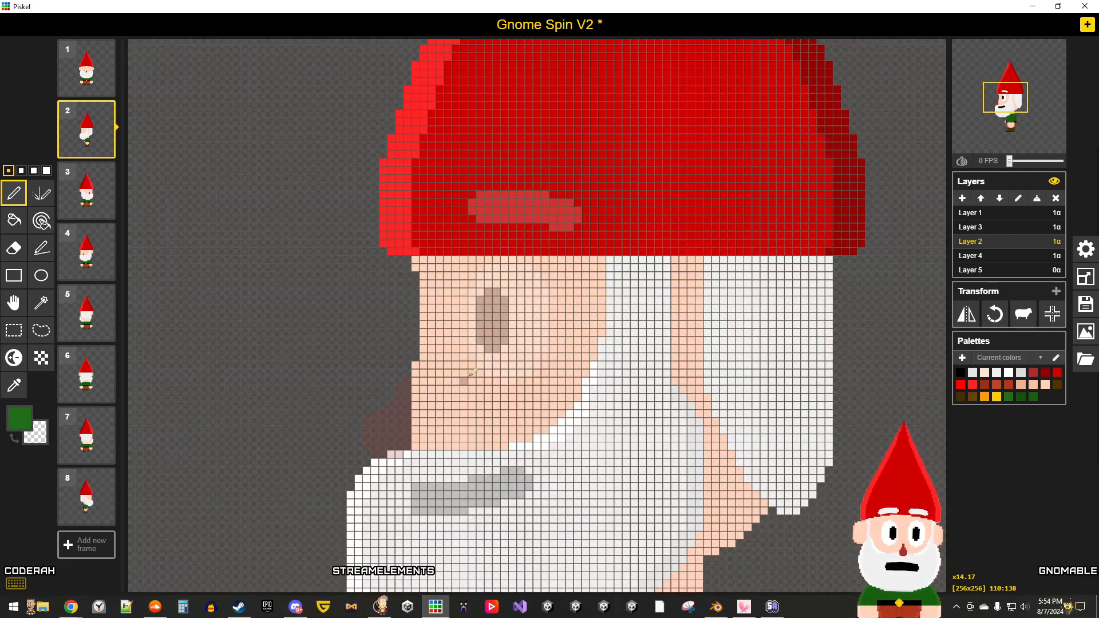
{"action": "left_click", "coordinate": [1052, 51]}
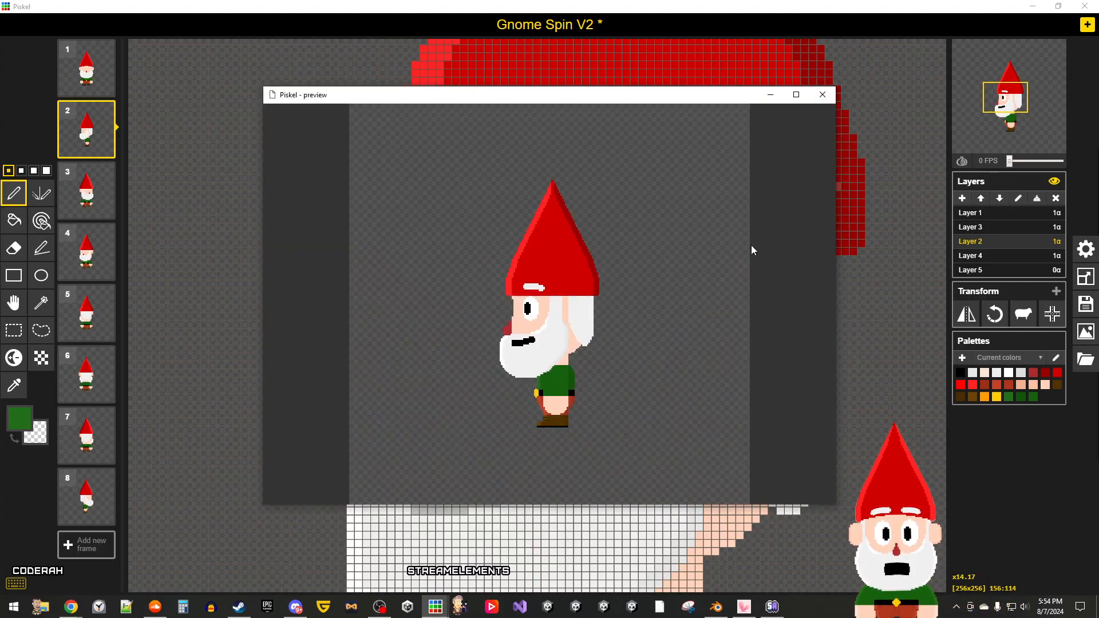
{"action": "left_click", "coordinate": [823, 94]}
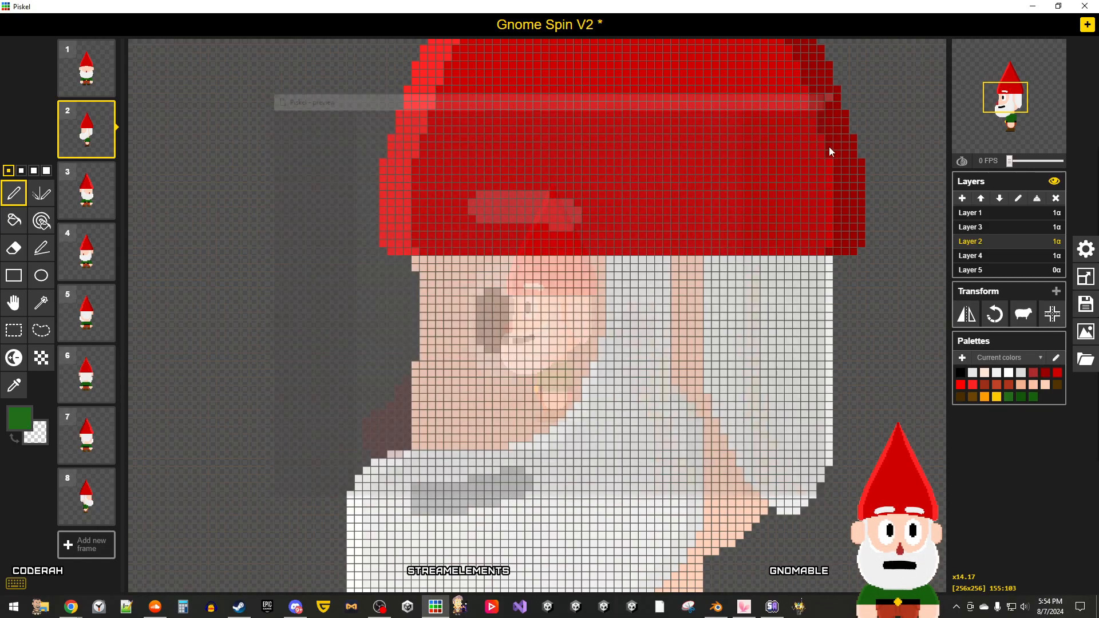
Step: Delete the stray skin and beard patch behind the eye from Layer 3 of frame 2
{"action": "left_click", "coordinate": [972, 227]}
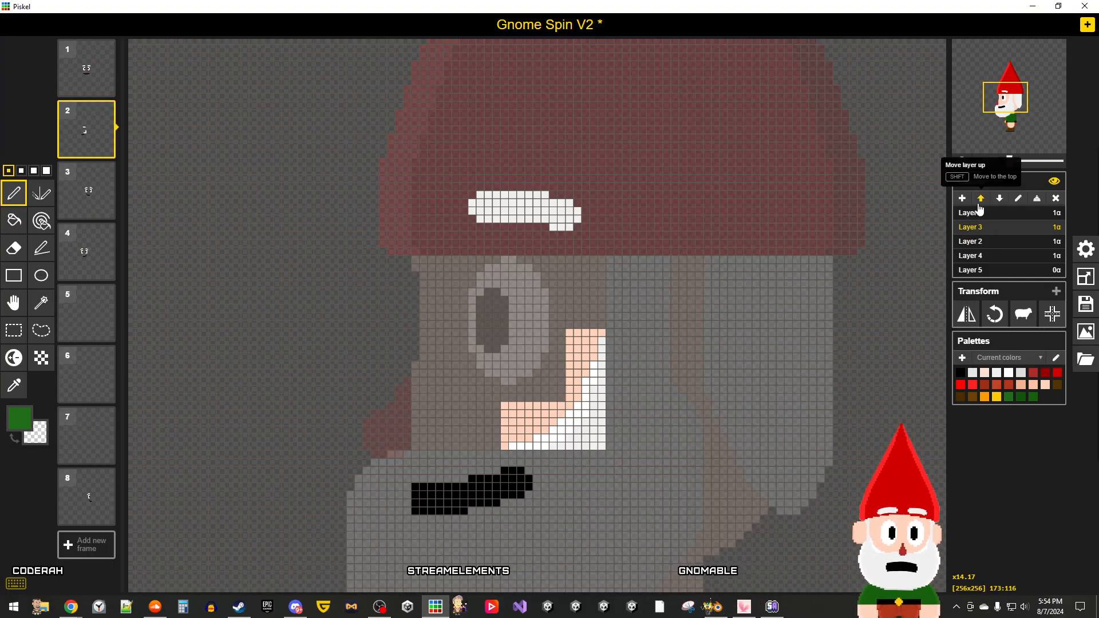
{"action": "left_click", "coordinate": [14, 330]}
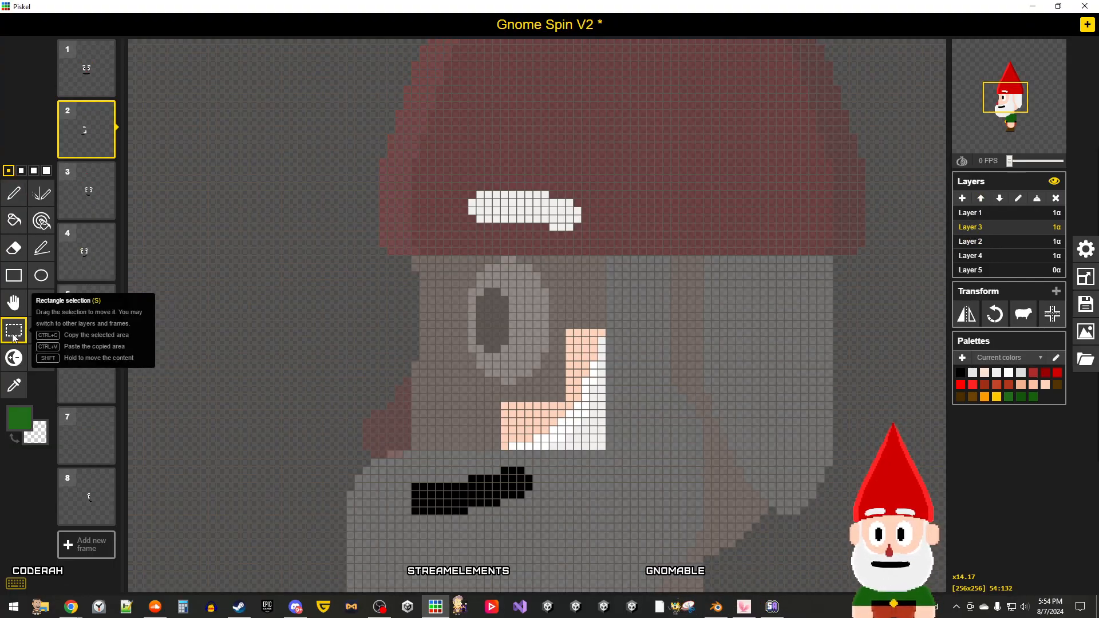
{"action": "left_click_drag", "start_coordinate": [642, 468], "coordinate": [483, 331]}
{"action": "left_click", "coordinate": [696, 415]}
{"action": "left_click_drag", "start_coordinate": [644, 466], "coordinate": [470, 307]}
{"action": "key", "text": "Delete"}
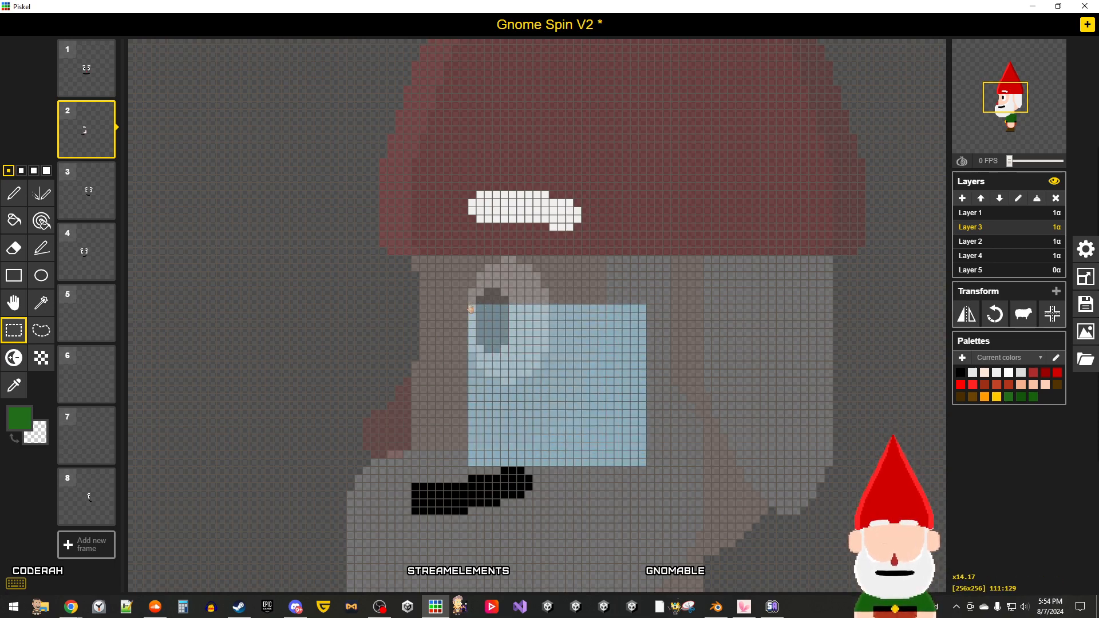
{"action": "left_click", "coordinate": [752, 257]}
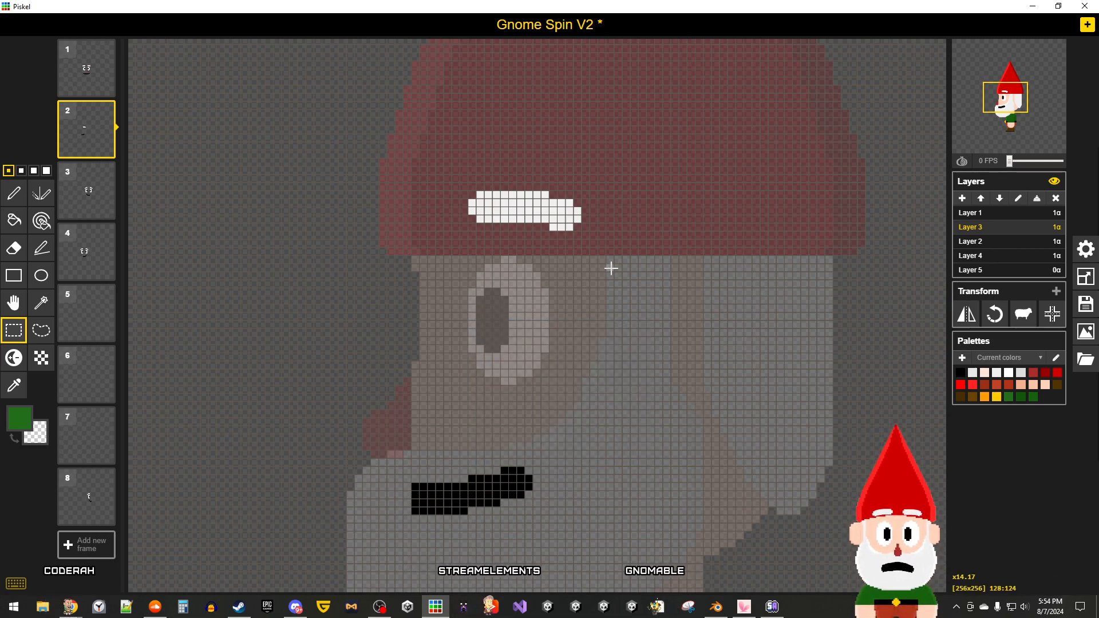
Step: Copy the side-view eye and nose from Layer 1 of frame 2 to the same place on Layer 3
{"action": "left_click", "coordinate": [996, 214]}
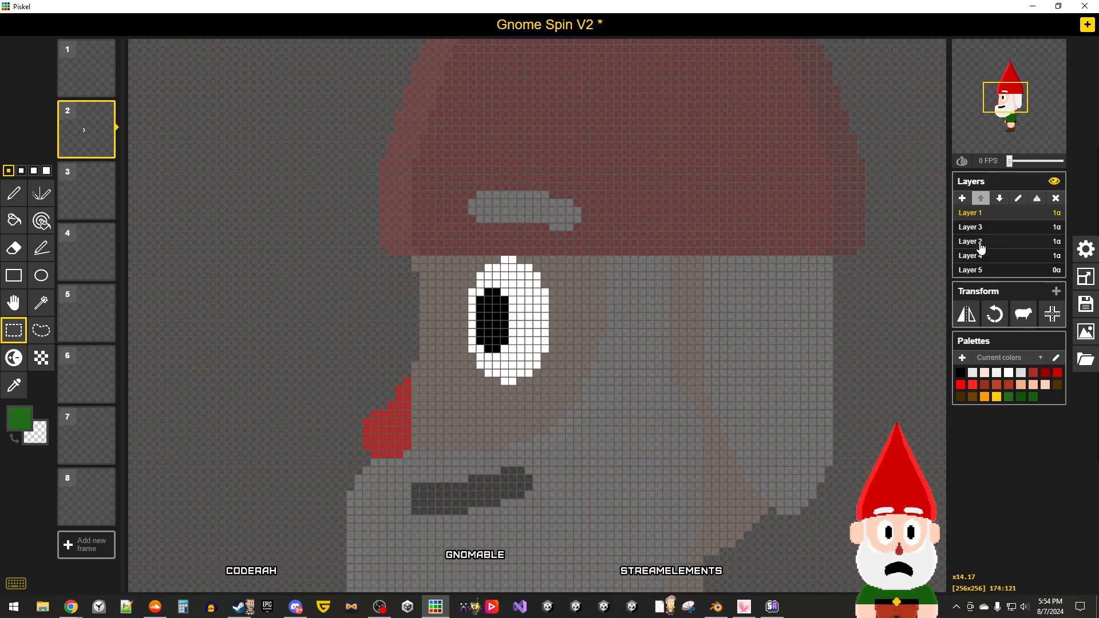
{"action": "left_click", "coordinate": [980, 229]}
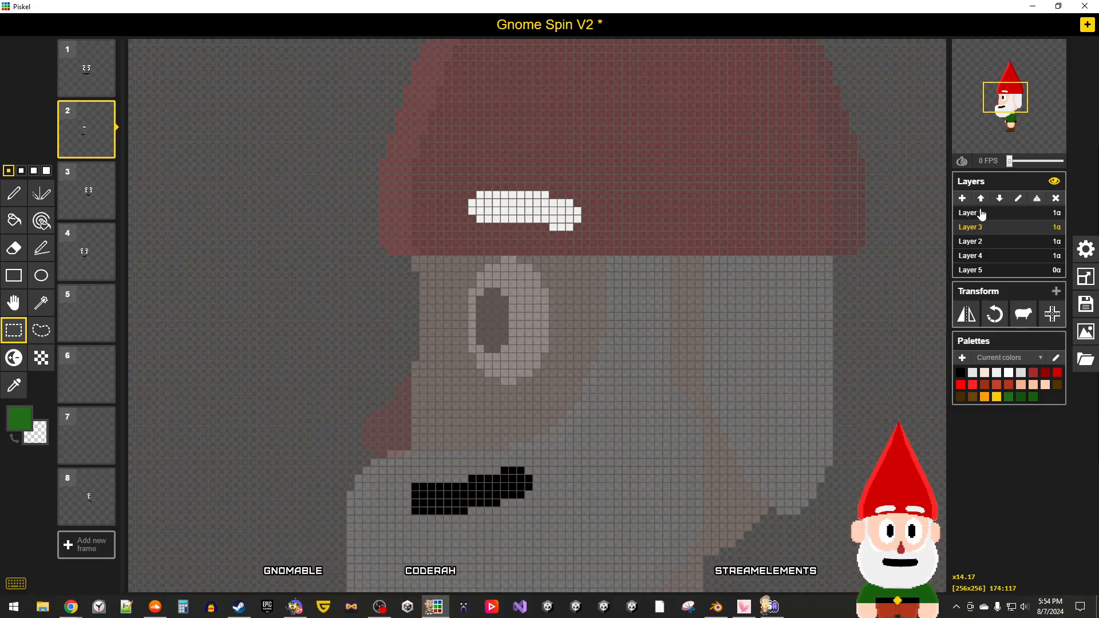
{"action": "key", "text": "shift+Up"}
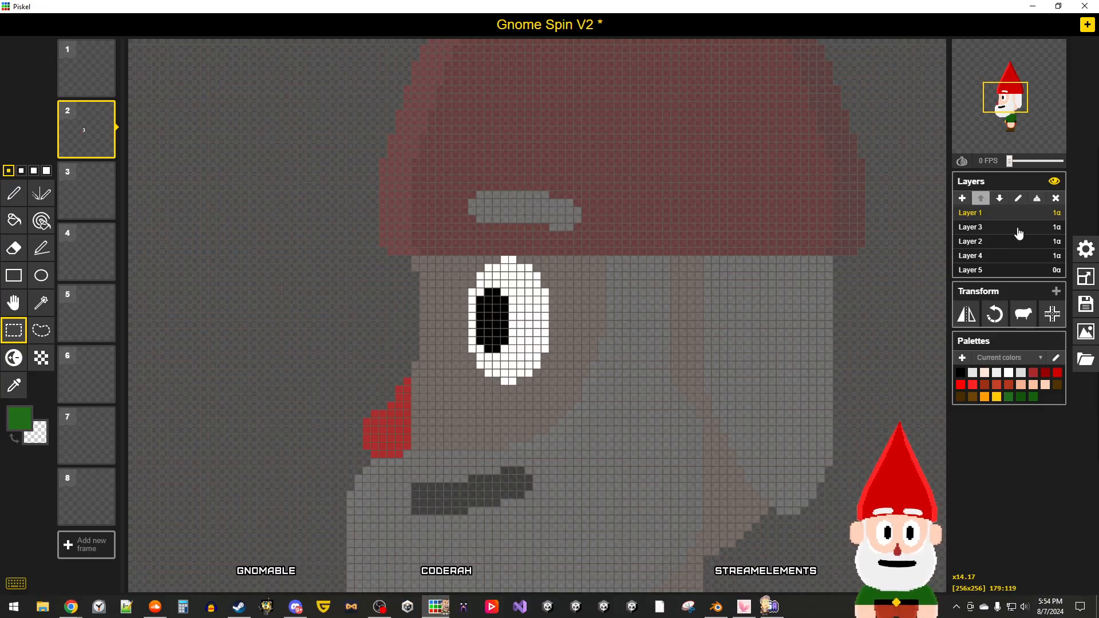
{"action": "left_click", "coordinate": [992, 228]}
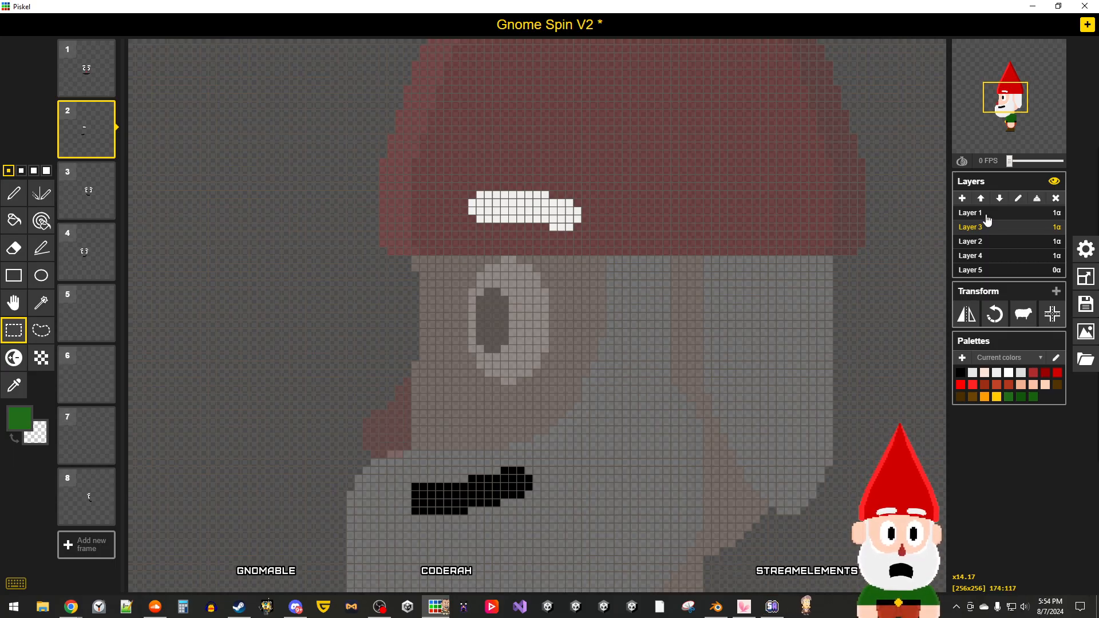
{"action": "left_click", "coordinate": [988, 215]}
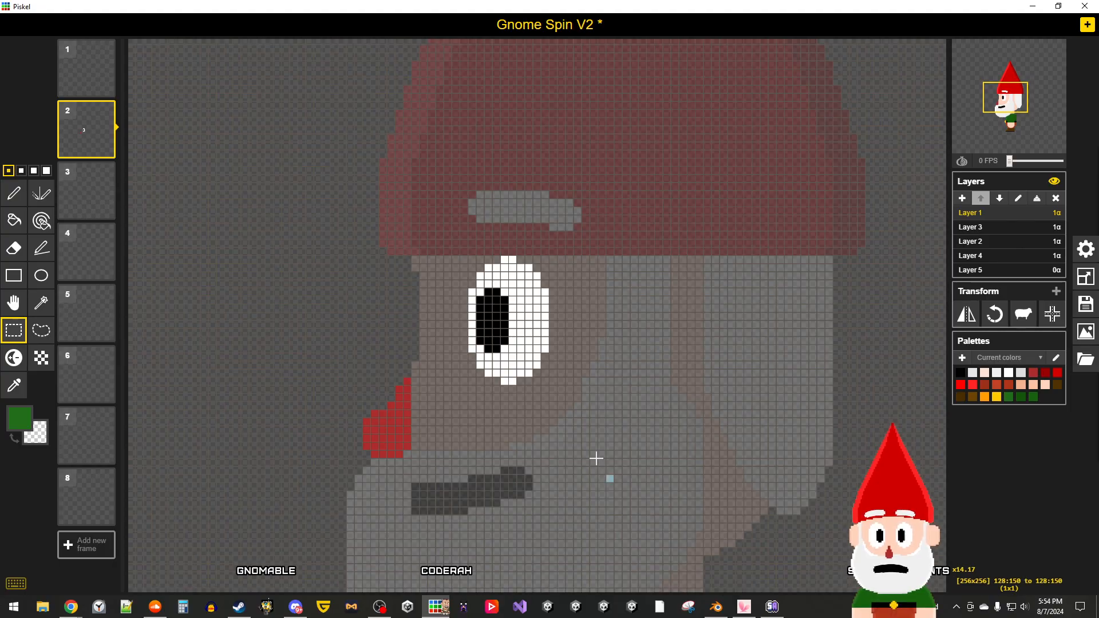
{"action": "left_click_drag", "start_coordinate": [612, 481], "coordinate": [259, 197]}
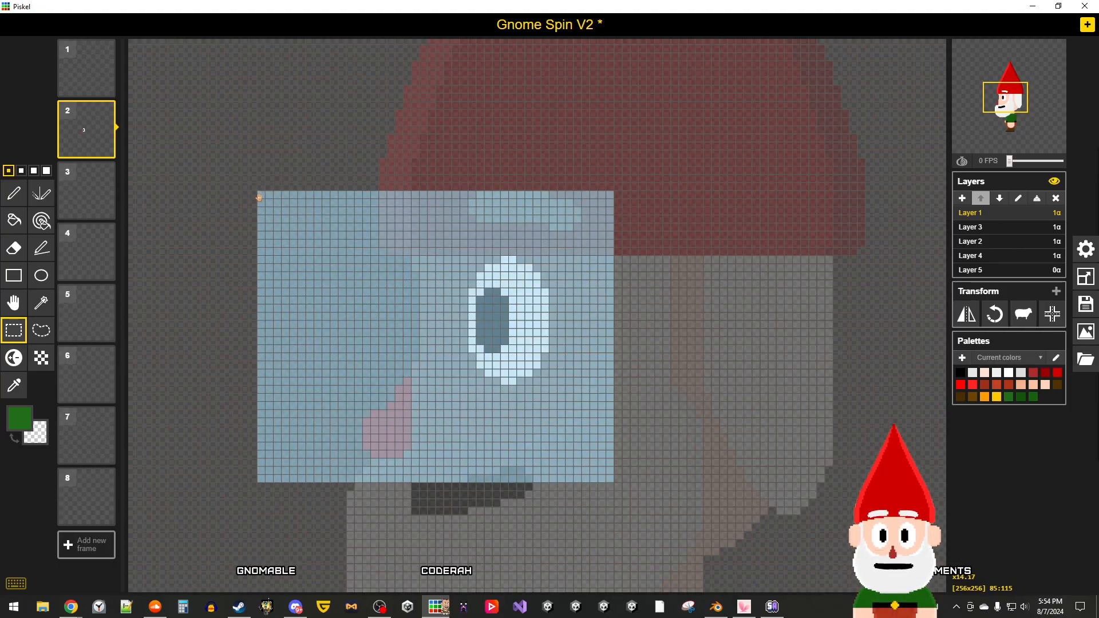
{"action": "left_click", "coordinate": [1001, 232]}
{"action": "left_click", "coordinate": [828, 327]}
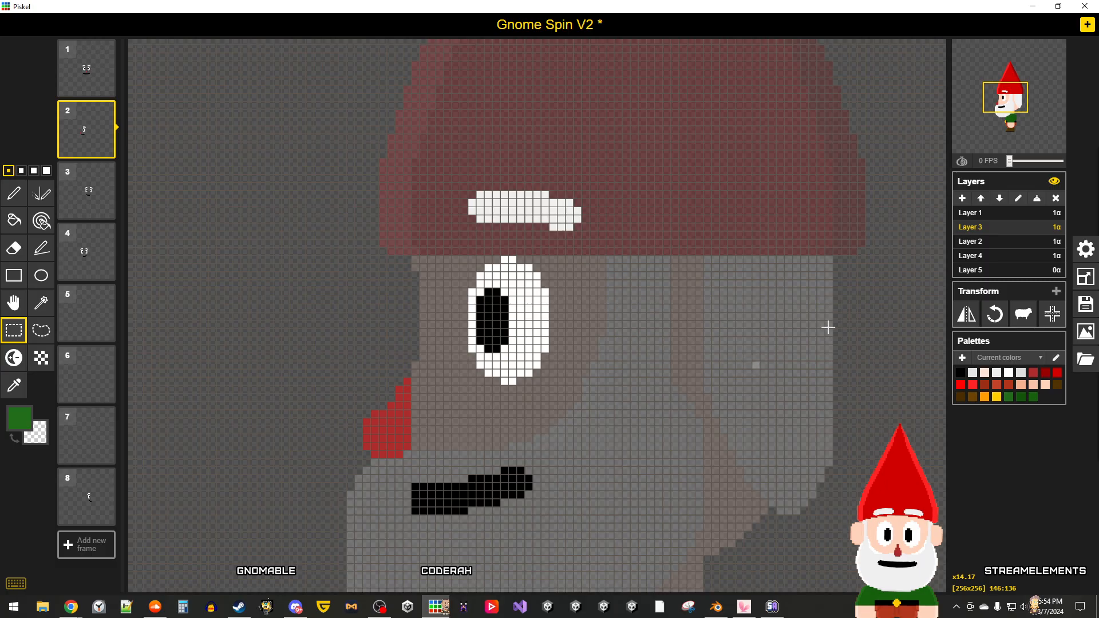
Step: Delete the original eye and nose from Layer 1 of frame 2
{"action": "left_click", "coordinate": [983, 214]}
{"action": "left_click_drag", "start_coordinate": [743, 530], "coordinate": [254, 191]}
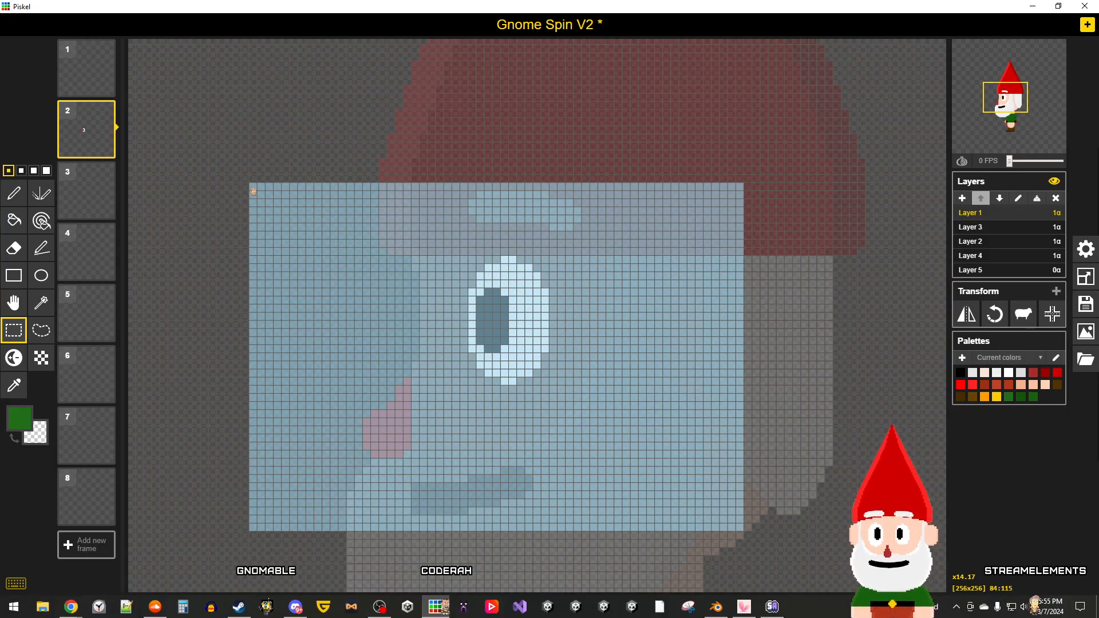
{"action": "key", "text": "Delete"}
{"action": "left_click", "coordinate": [780, 391]}
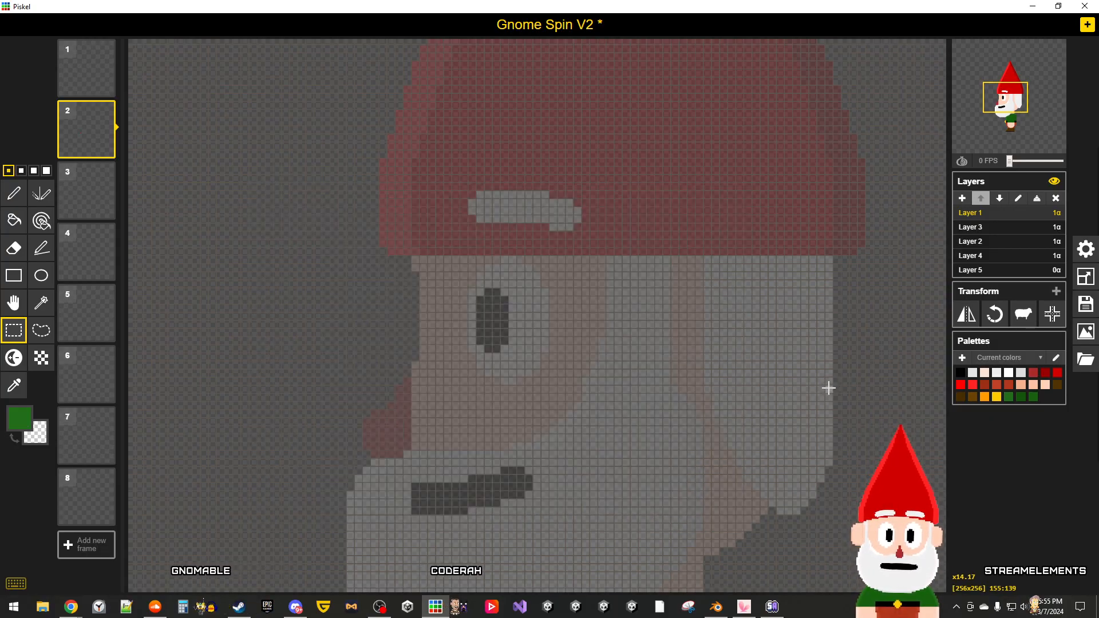
Step: Shift the eye and eyebrow together two pixels forward toward the nose on Layer 3 of frame 2
{"action": "left_click", "coordinate": [993, 227]}
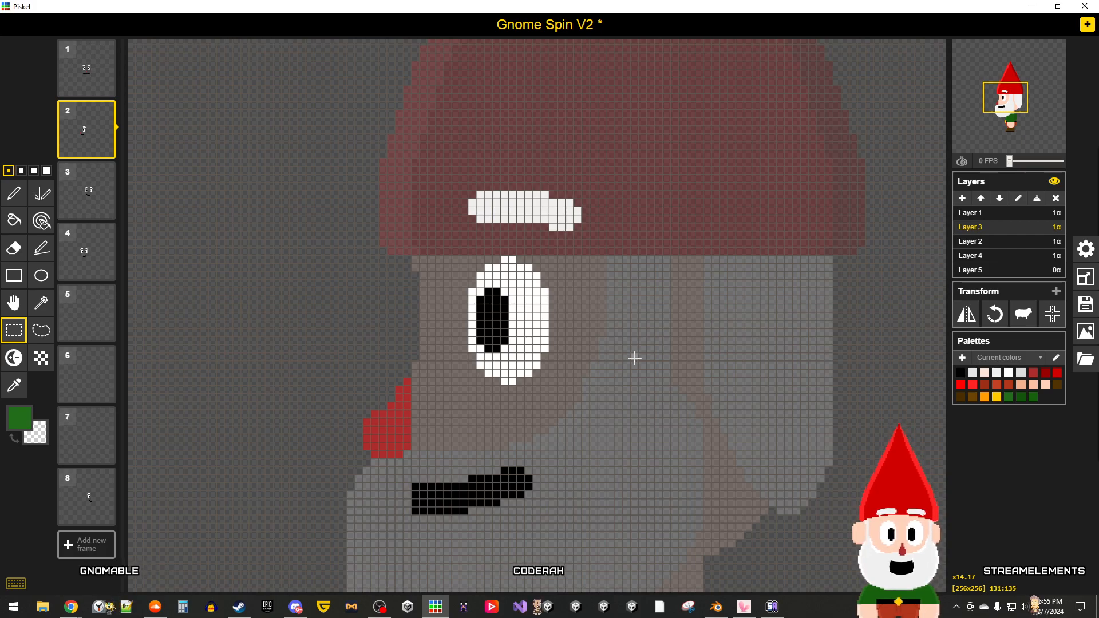
{"action": "left_click_drag", "start_coordinate": [629, 401], "coordinate": [455, 170]}
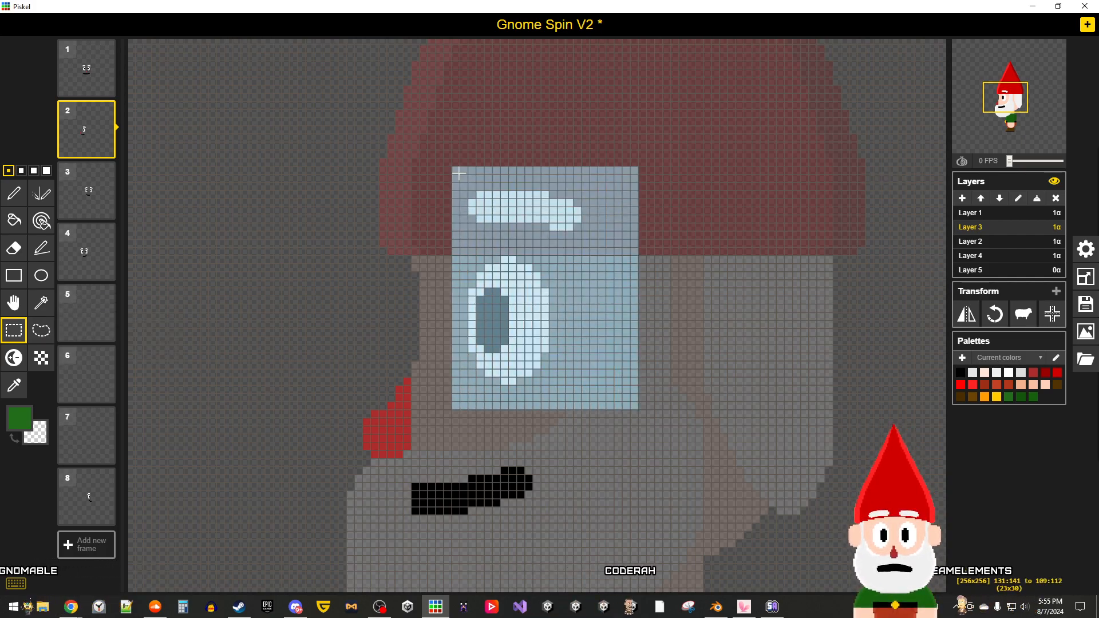
{"action": "left_click_drag", "start_coordinate": [508, 293], "coordinate": [489, 292]}
{"action": "left_click", "coordinate": [680, 355]}
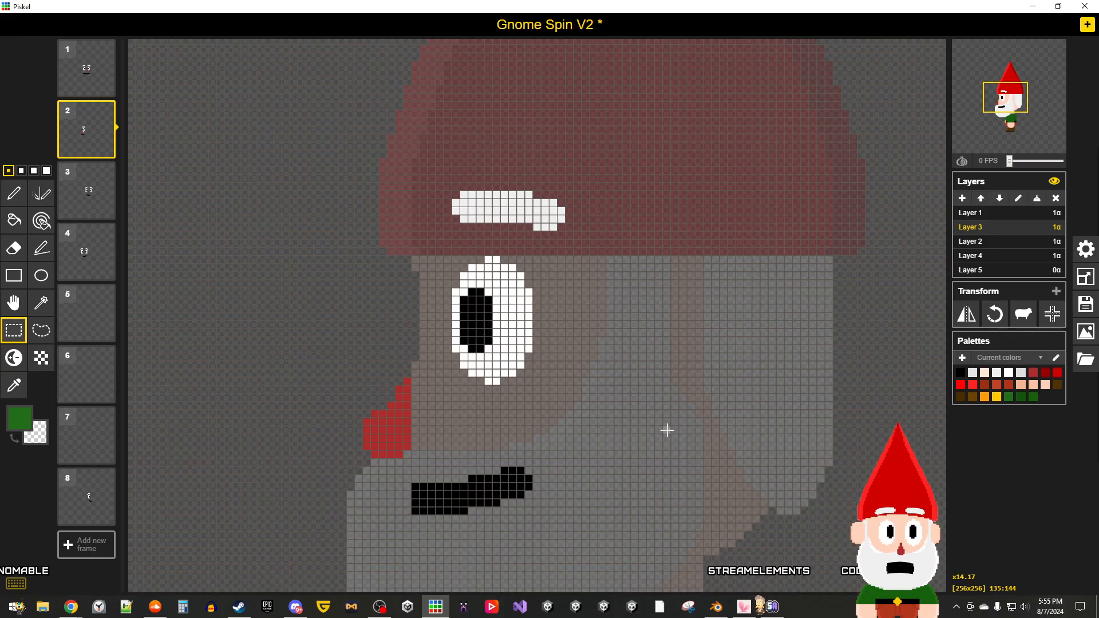
Step: Save the Gnome Spin V2 sprite and open its enlarged animation preview
{"action": "scroll", "coordinate": [667, 430], "scroll_direction": "down", "scroll_amount": 4}
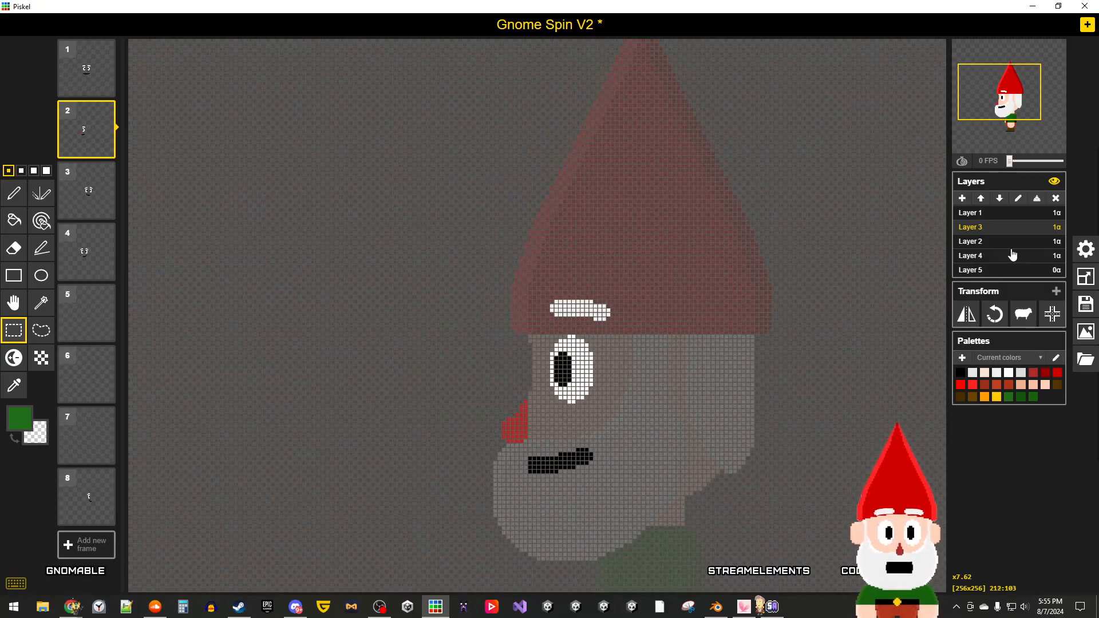
{"action": "left_click", "coordinate": [1086, 304]}
{"action": "left_click", "coordinate": [963, 267]}
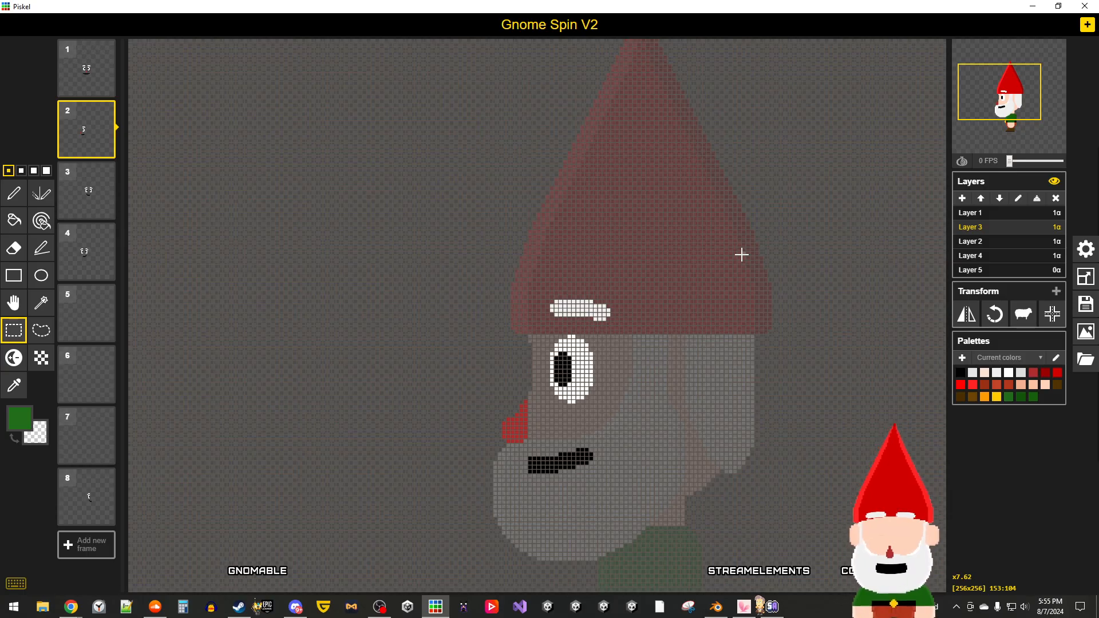
{"action": "left_click", "coordinate": [1052, 52]}
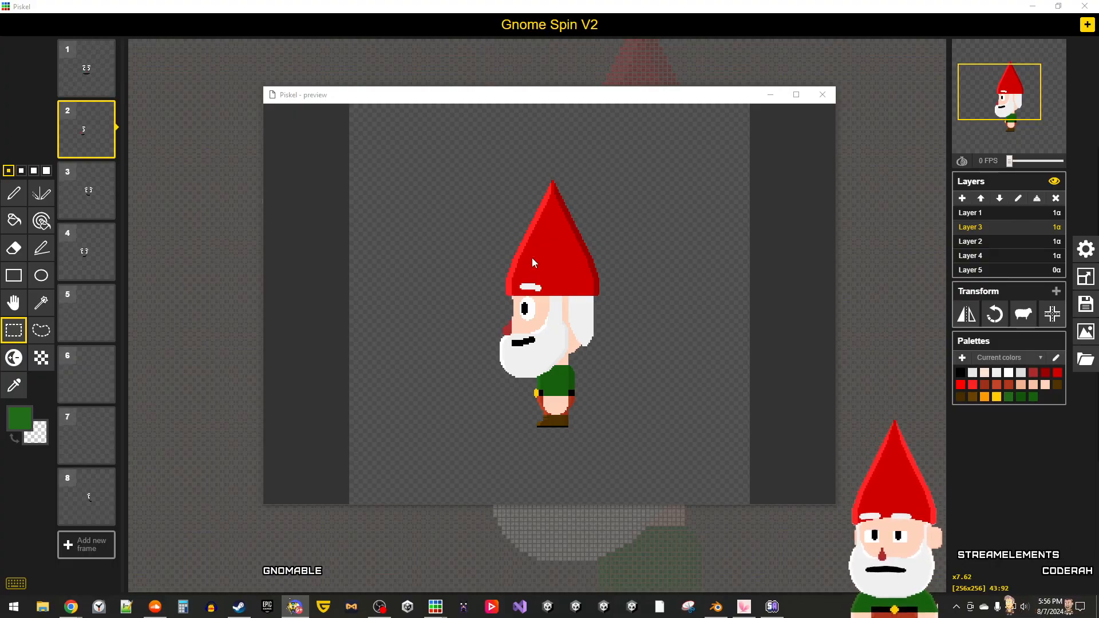
Step: Switch to Chrome, open the Gnomable Archive YouTube channel and select its web address
{"action": "mouse_move", "coordinate": [71, 607]}
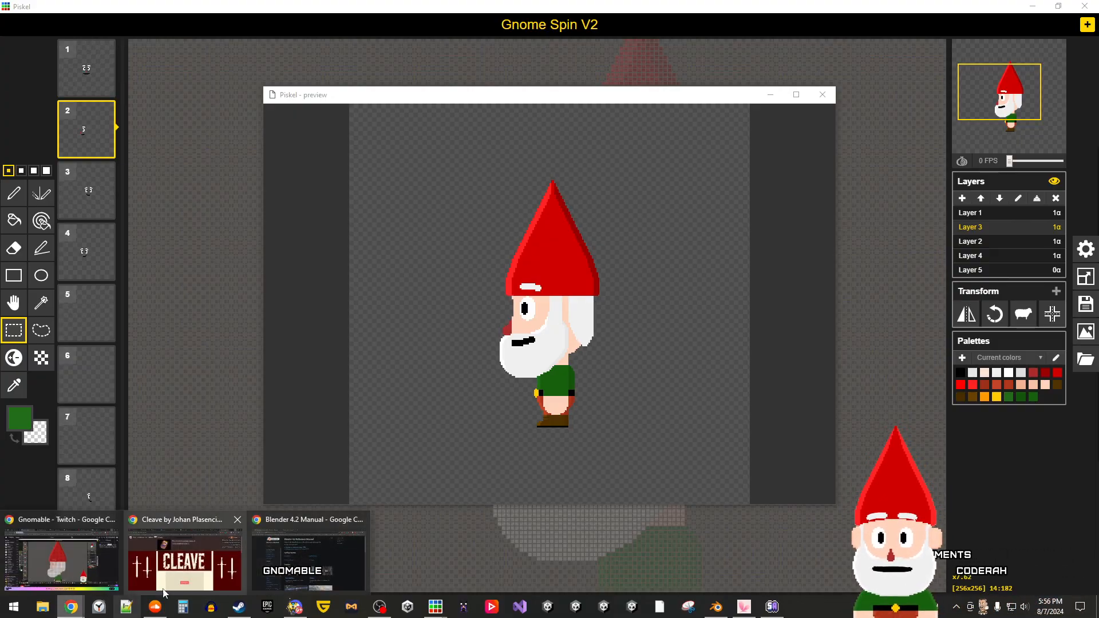
{"action": "left_click", "coordinate": [362, 566]}
{"action": "left_click", "coordinate": [442, 13]}
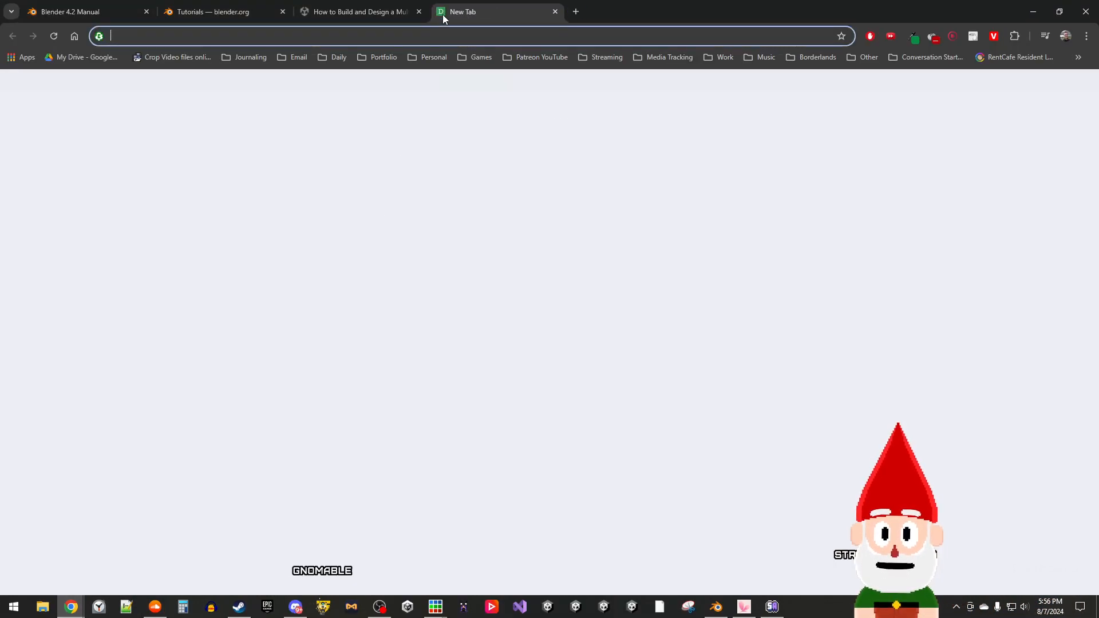
{"action": "type", "text": "gho"}
{"action": "key", "text": "BackSpace"}
{"action": "key", "text": "BackSpace"}
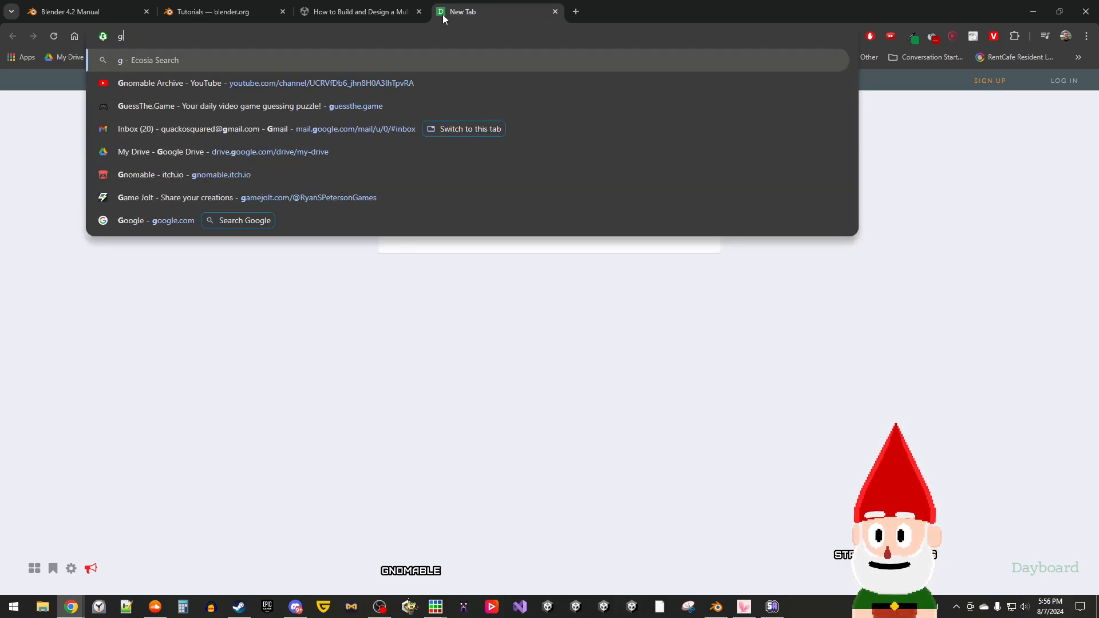
{"action": "type", "text": "nom"}
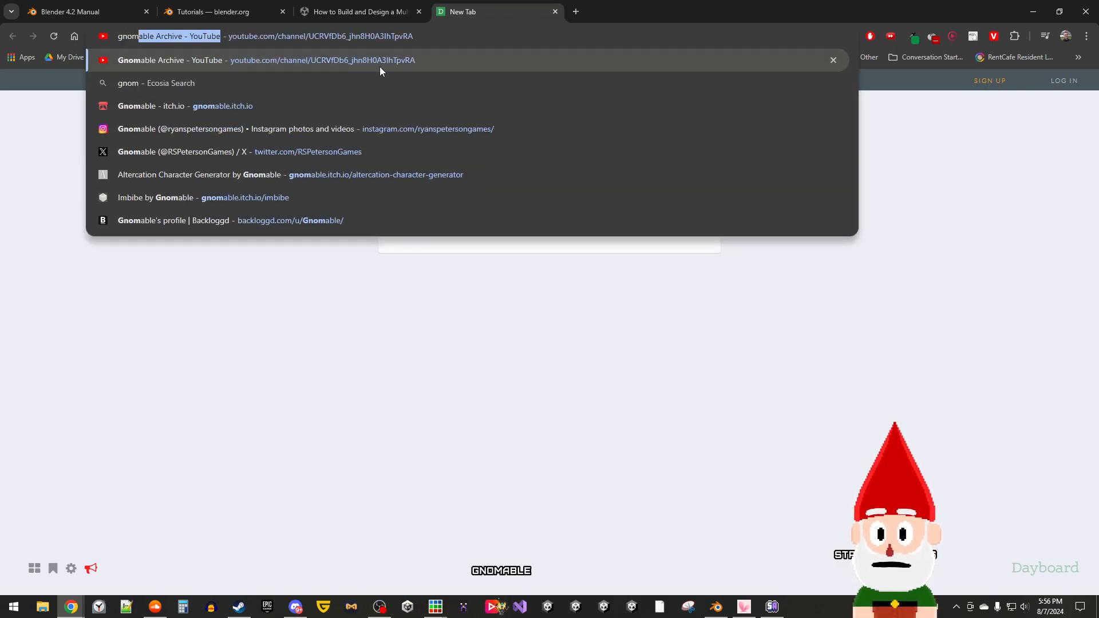
{"action": "left_click", "coordinate": [355, 64]}
{"action": "left_click", "coordinate": [319, 36]}
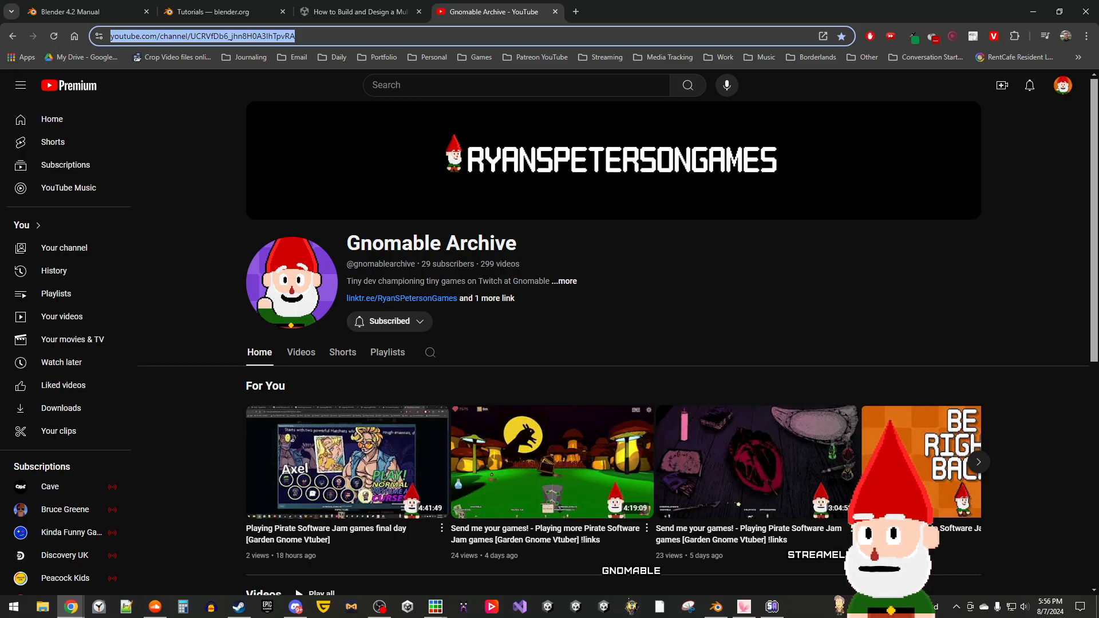
{"action": "key", "text": "alt+Tab"}
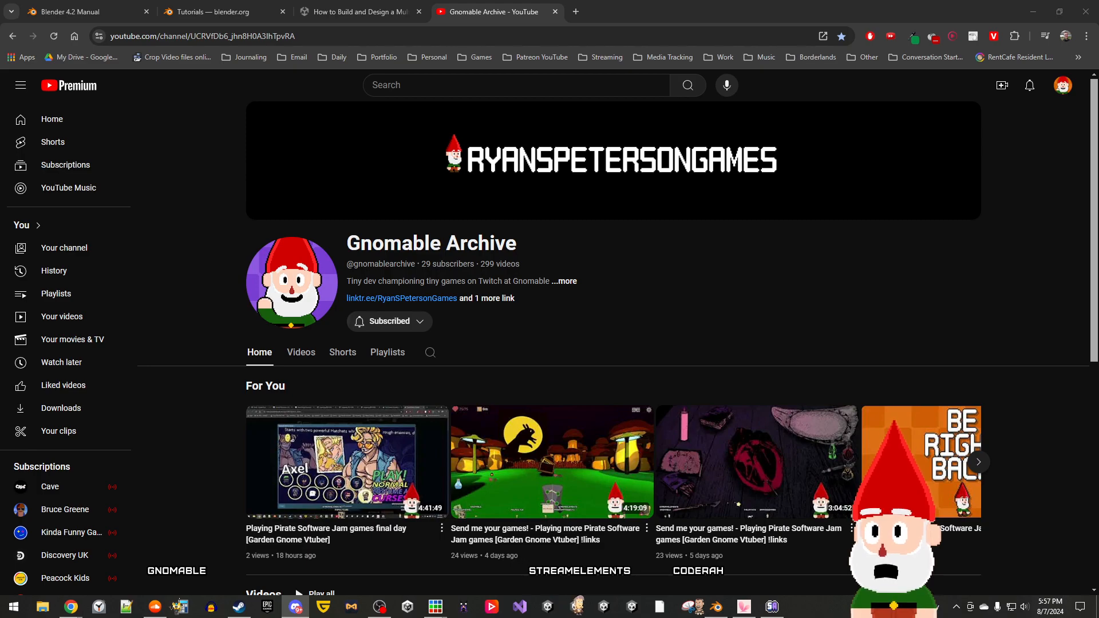
{"action": "left_click", "coordinate": [202, 36]}
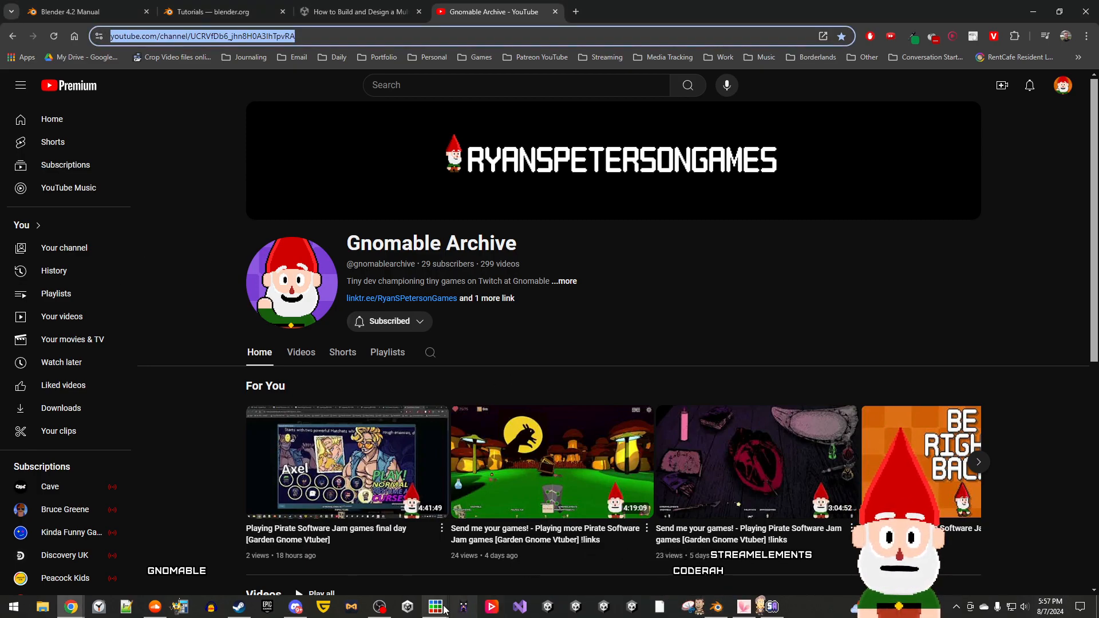
Step: Switch back to Piskel and check the side-view gnome's repositioned eye and eyebrow in the enlarged preview
{"action": "mouse_move", "coordinate": [441, 608]}
{"action": "left_click", "coordinate": [406, 555]}
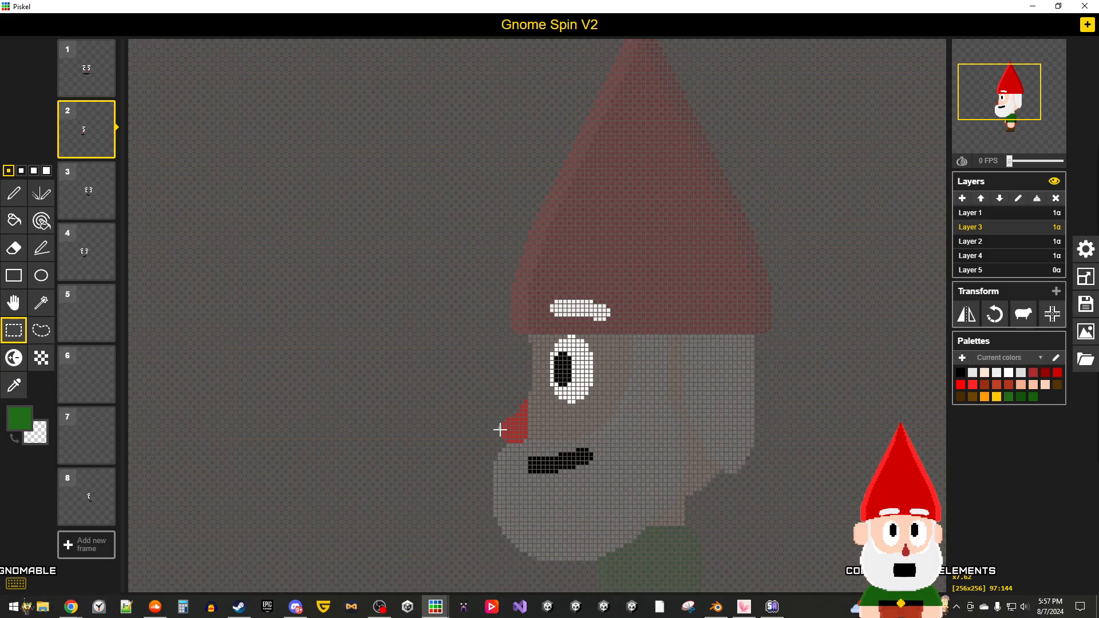
{"action": "mouse_move", "coordinate": [1046, 105]}
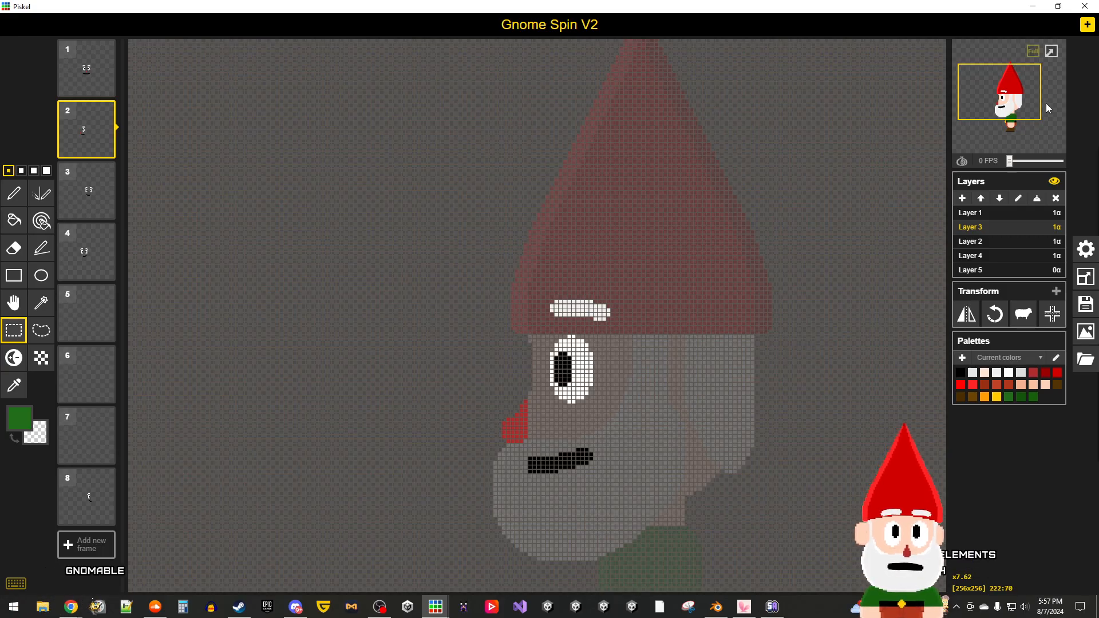
{"action": "left_click", "coordinate": [1051, 54]}
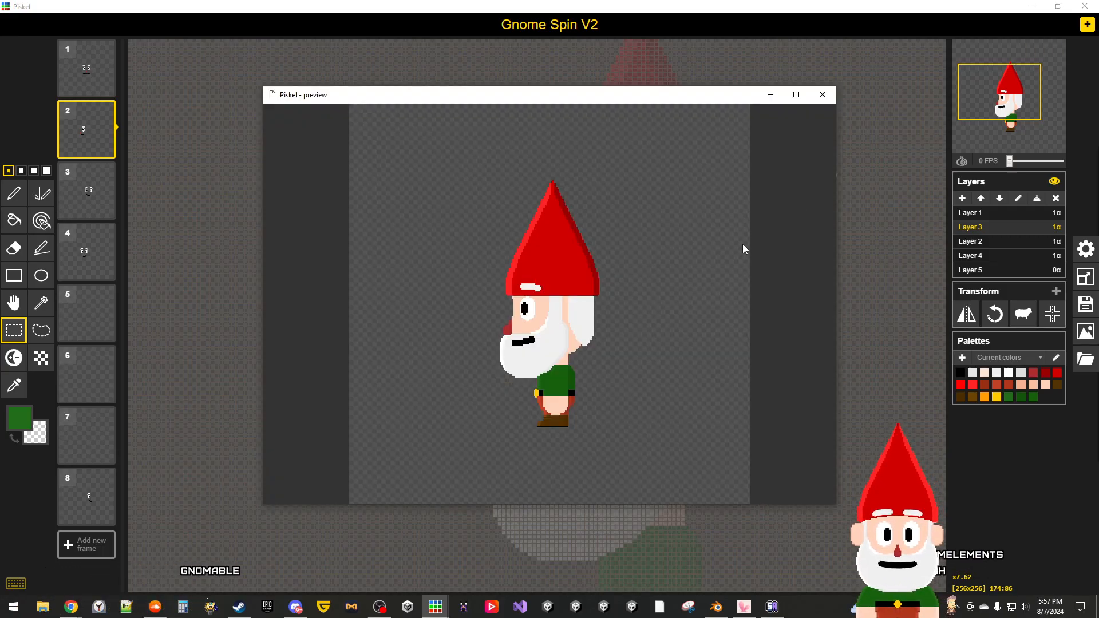
{"action": "left_click", "coordinate": [817, 95]}
Step: Flip repeatedly between frames 1 and 2 to compare the front-view and side-view facial features on Layer 3
{"action": "key", "text": "Up"}
{"action": "key", "text": "Down"}
{"action": "key", "text": "Up"}
{"action": "key", "text": "Down"}
{"action": "key", "text": "Up"}
{"action": "key", "text": "Down"}
{"action": "key", "text": "Up"}
{"action": "key", "text": "Down"}
{"action": "key", "text": "Up"}
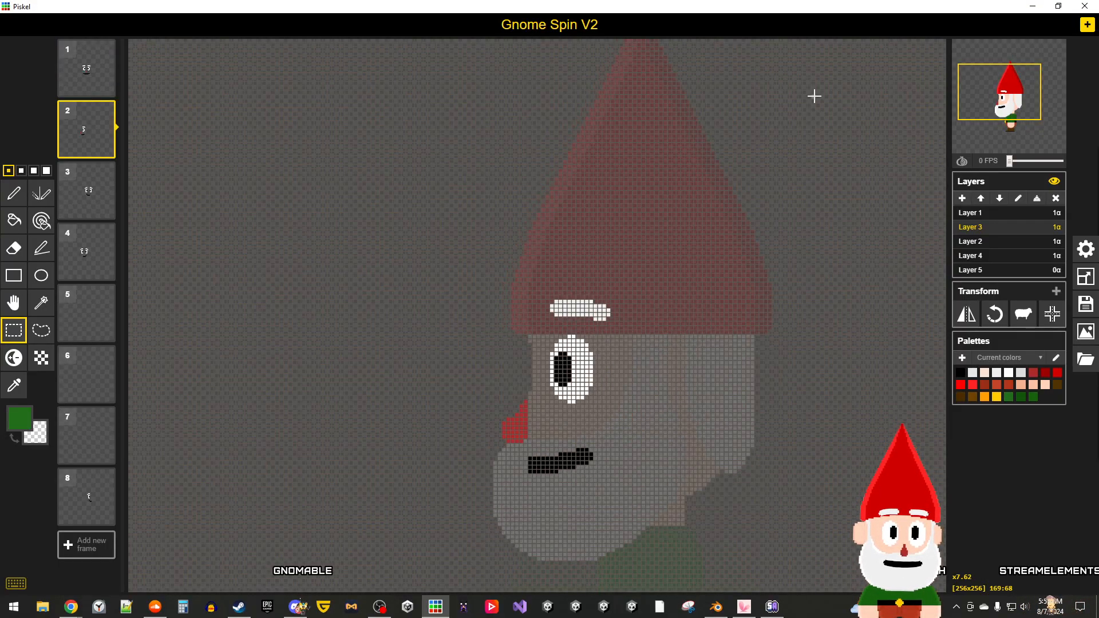
{"action": "key", "text": "Down"}
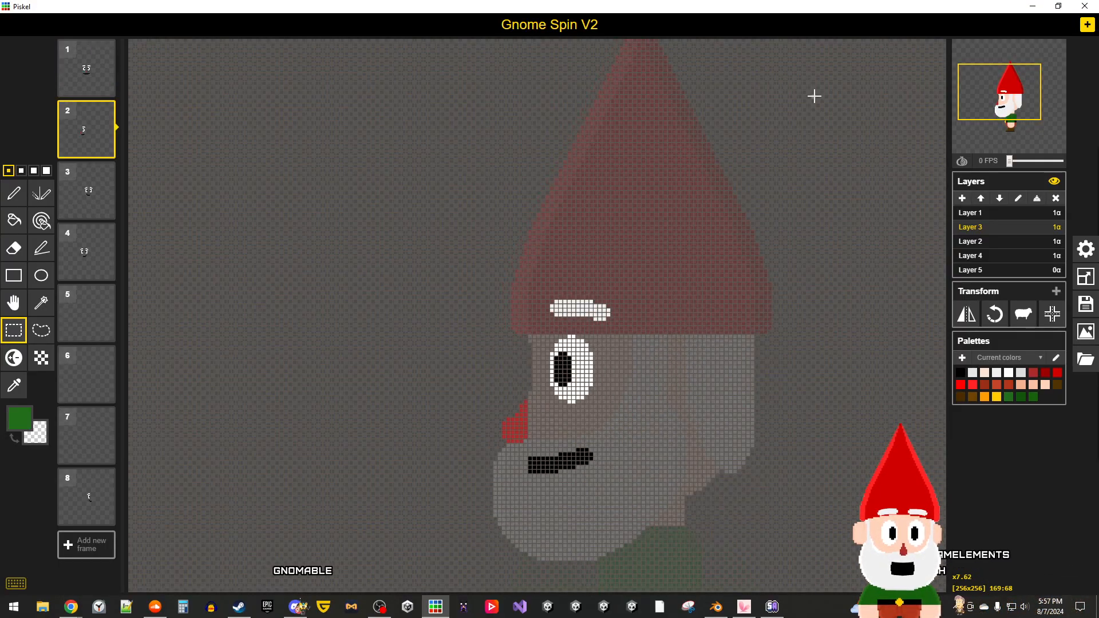
Step: Keep alternating between the front-view and side-view frames to check how the eye, eyebrow, nose and mouth line up
{"action": "key", "text": "Up"}
{"action": "key", "text": "Down"}
{"action": "key", "text": "Up"}
{"action": "key", "text": "Down"}
{"action": "key", "text": "Up"}
{"action": "key", "text": "Down"}
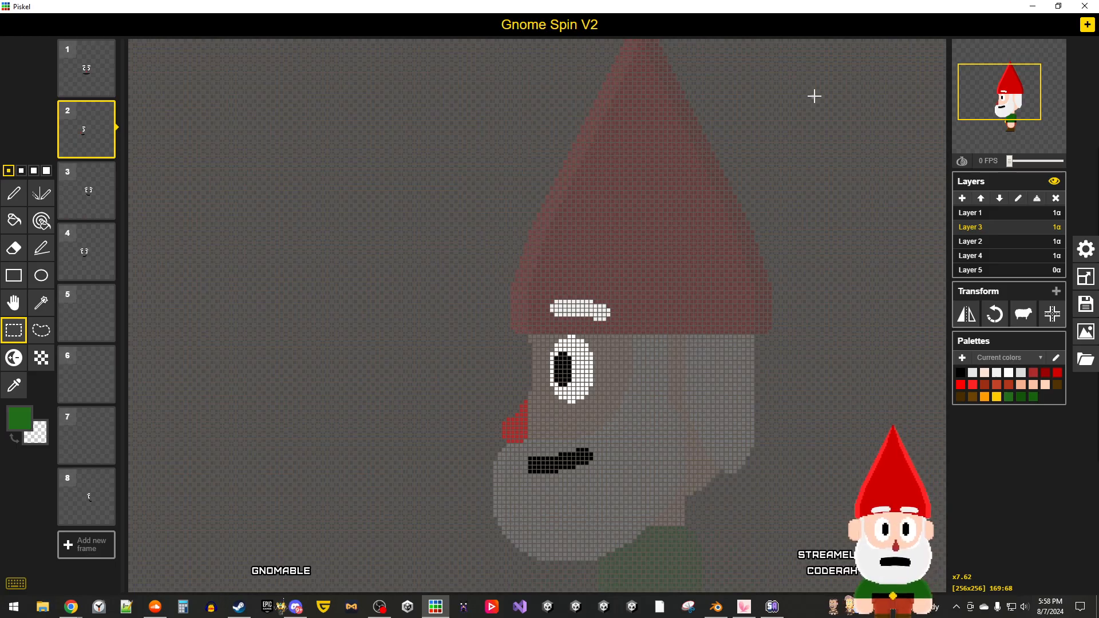
{"action": "key", "text": "Up"}
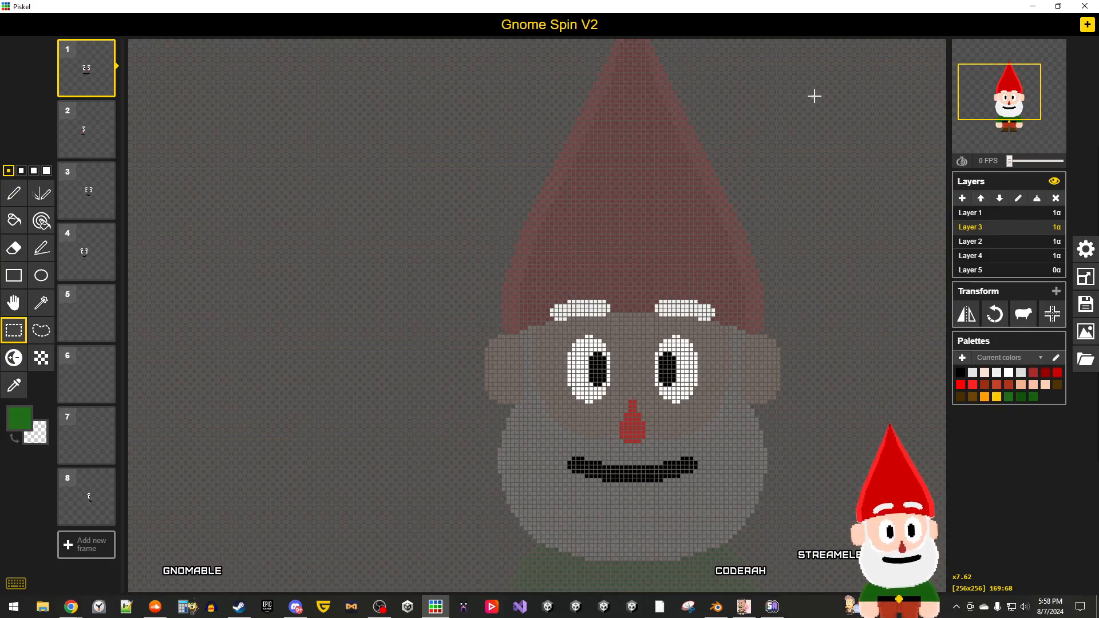
{"action": "key", "text": "Down"}
{"action": "key", "text": "Up"}
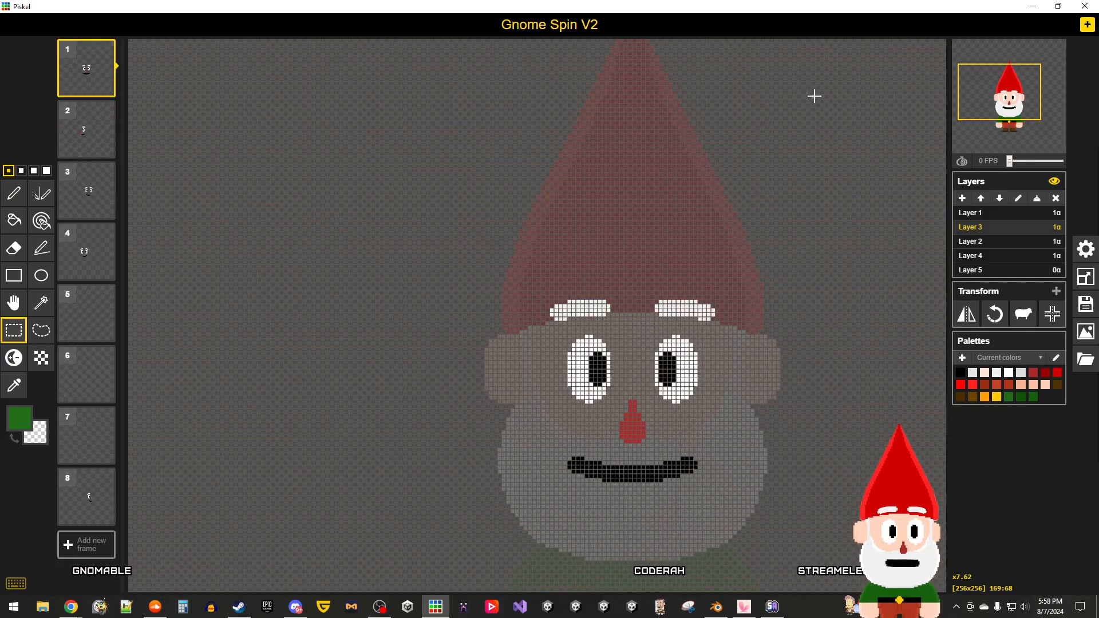
{"action": "key", "text": "Down"}
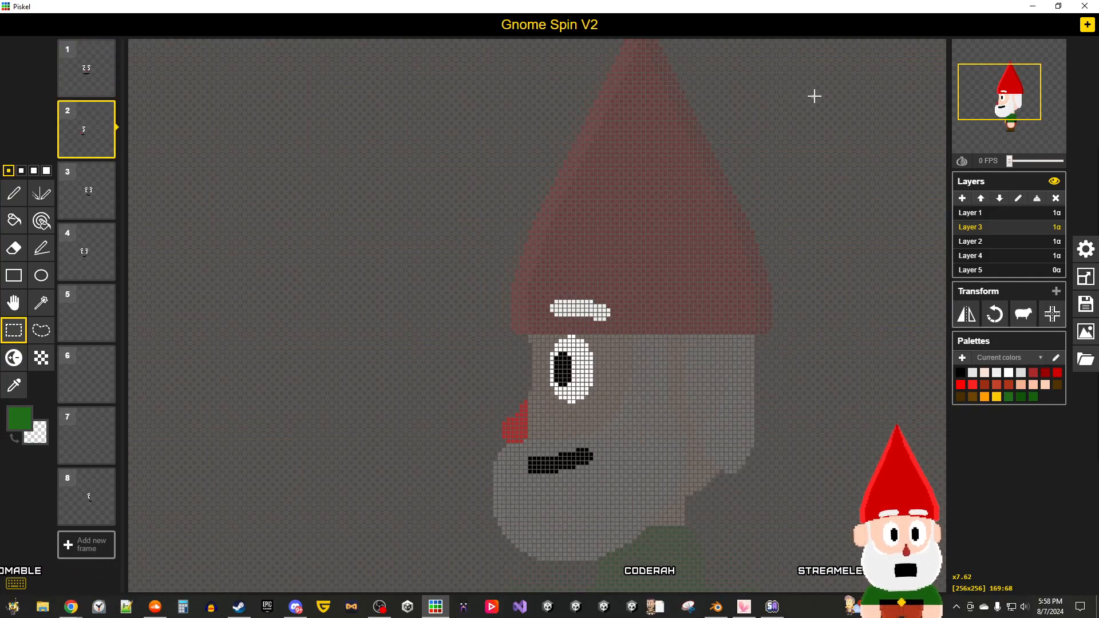
{"action": "key", "text": "Up"}
{"action": "key", "text": "Down"}
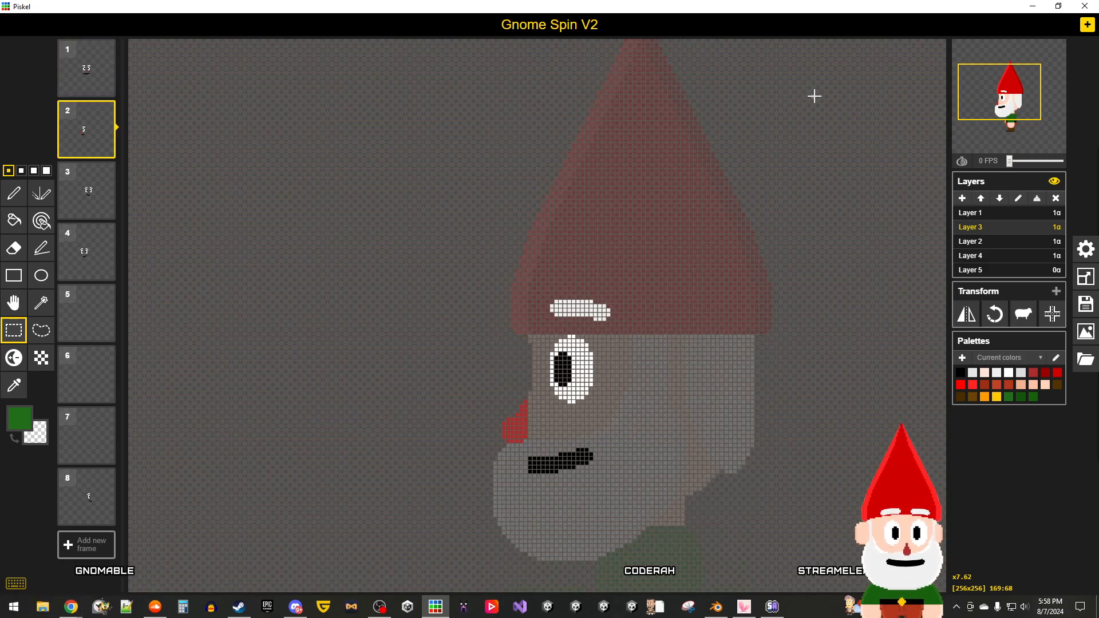
{"action": "key", "text": "Up"}
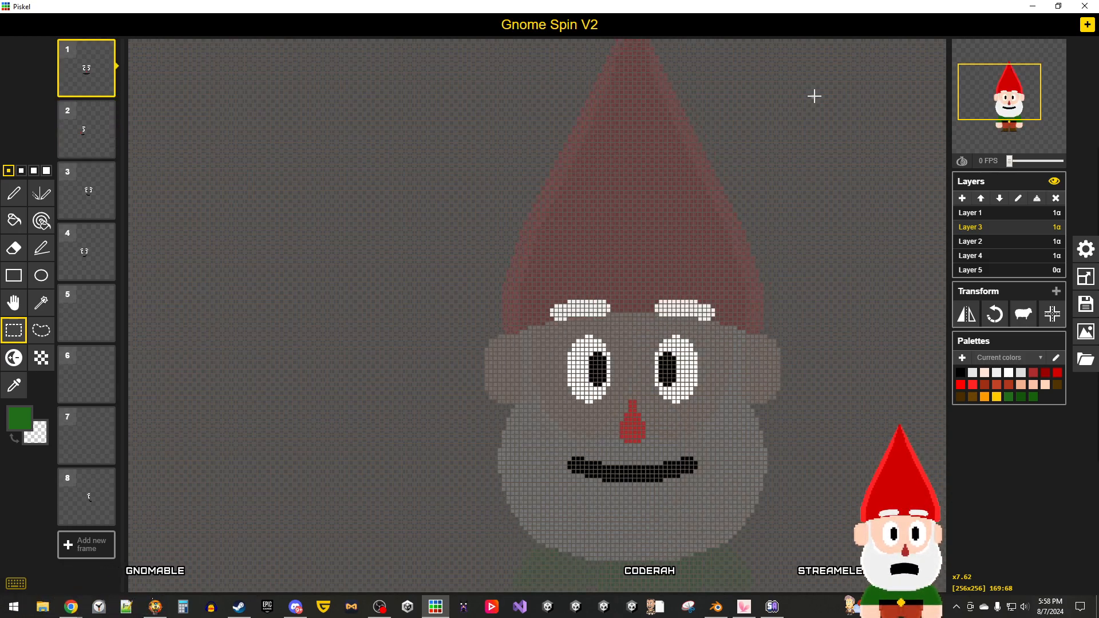
{"action": "key", "text": "Down"}
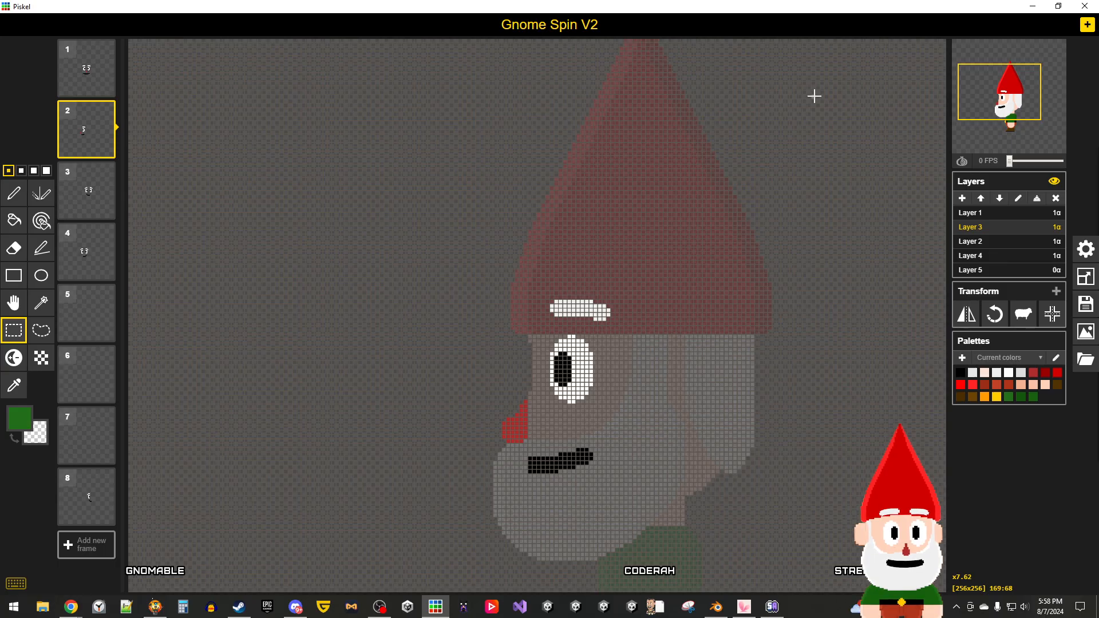
{"action": "key", "text": "Up"}
{"action": "key", "text": "Down"}
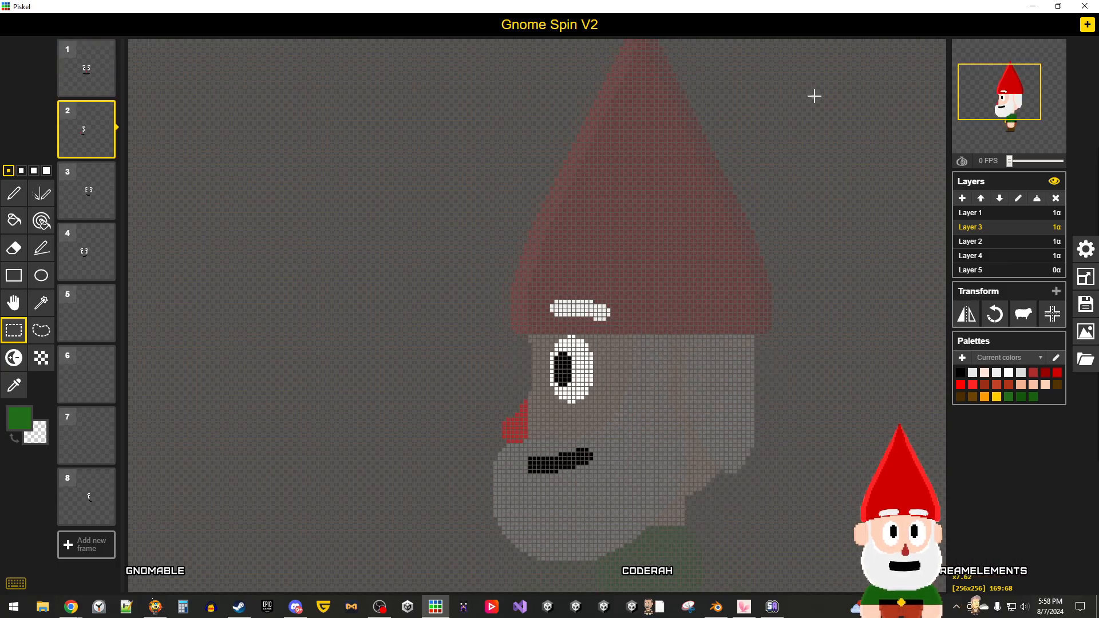
{"action": "key", "text": "Up"}
{"action": "key", "text": "Down"}
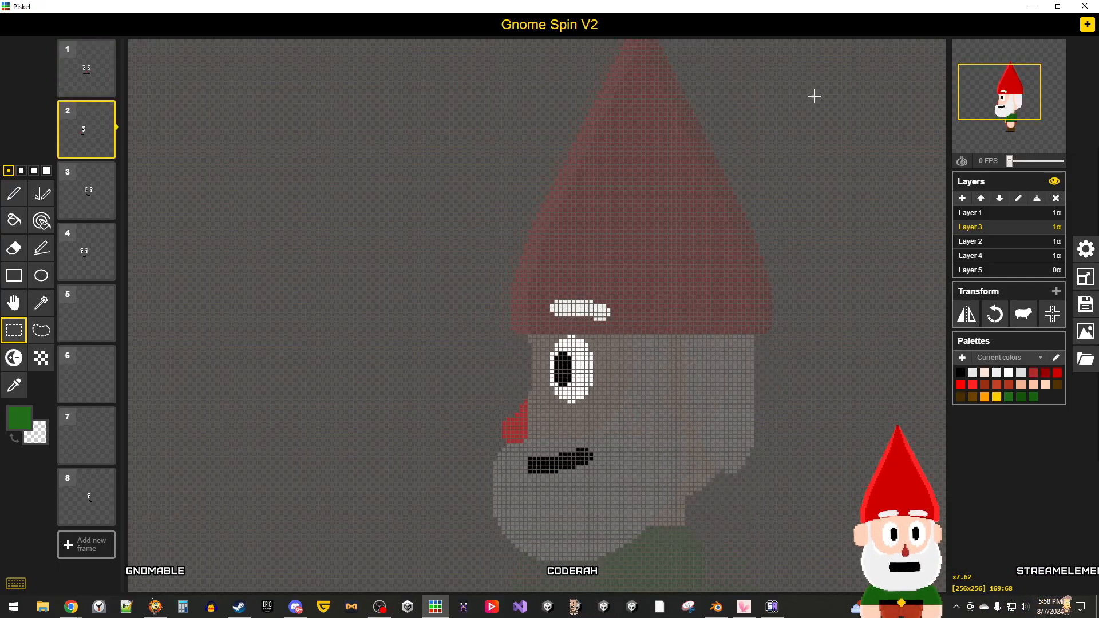
{"action": "key", "text": "Up"}
{"action": "key", "text": "Down"}
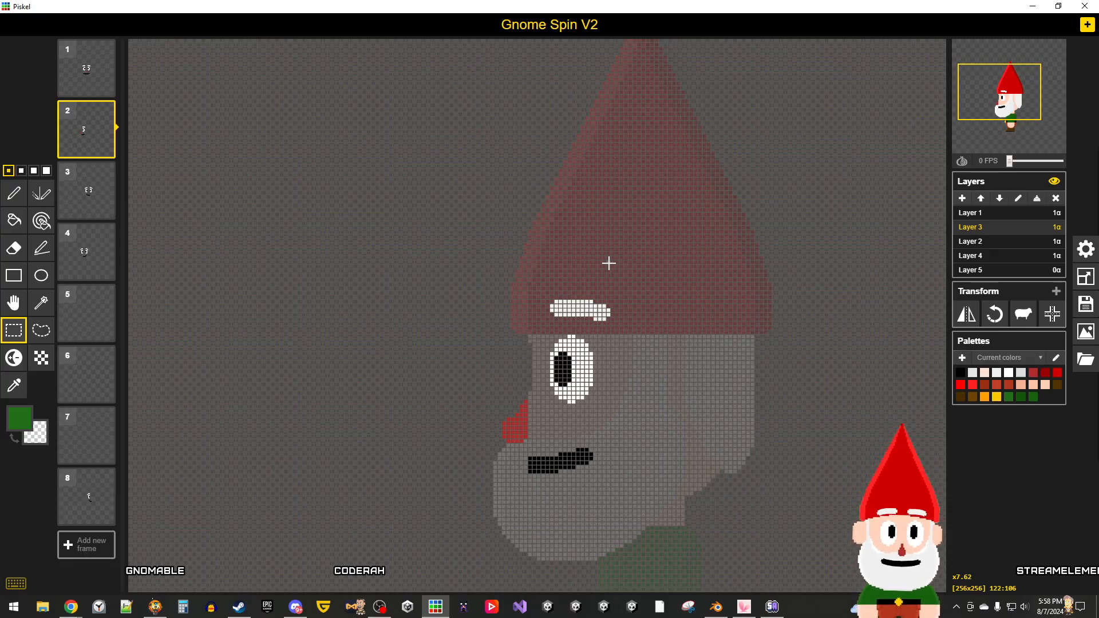
{"action": "scroll", "coordinate": [609, 263], "scroll_direction": "down", "scroll_amount": 4}
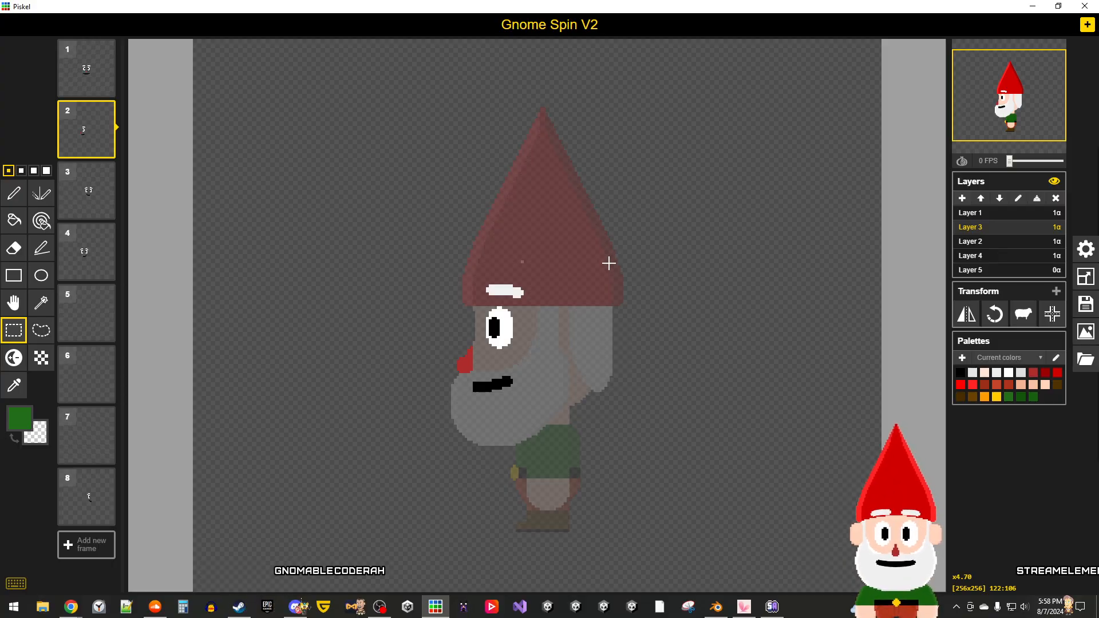
{"action": "left_click", "coordinate": [83, 68]}
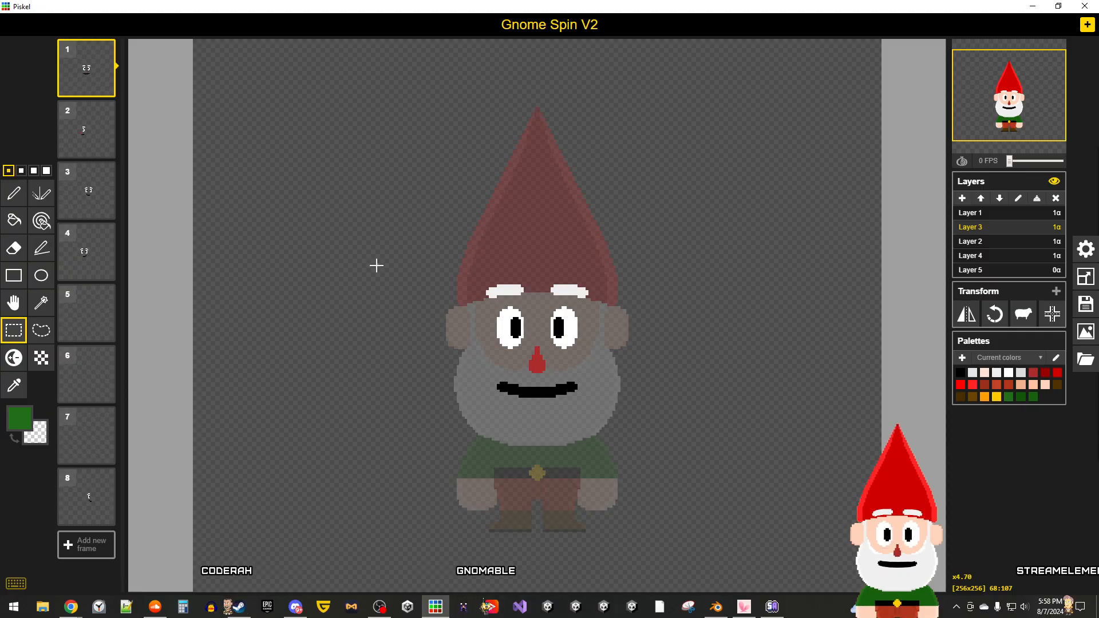
{"action": "left_click", "coordinate": [90, 139]}
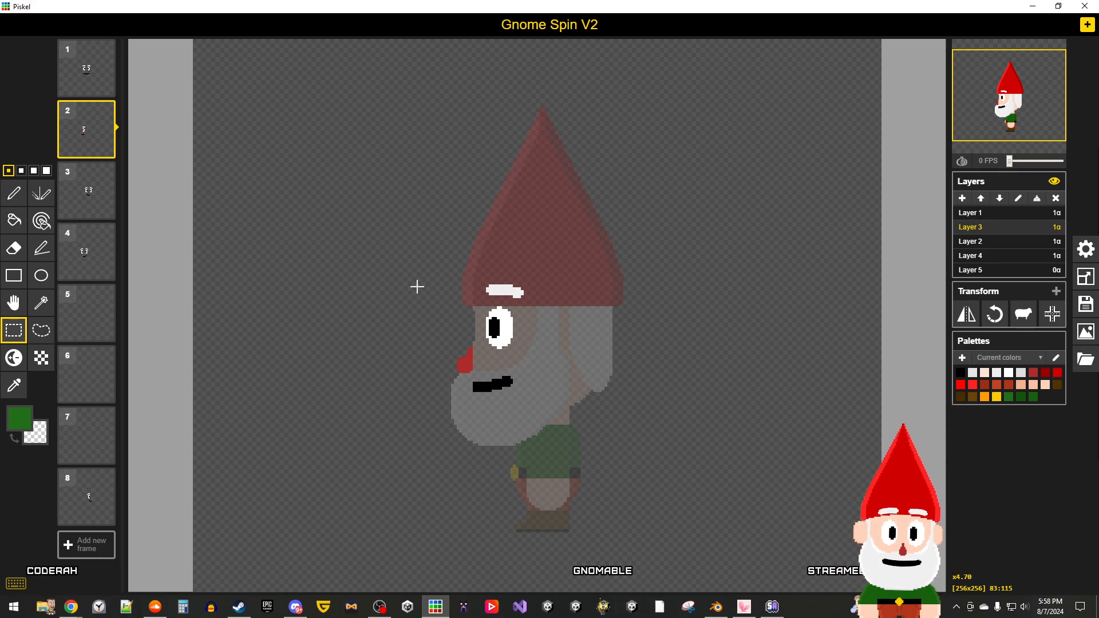
Step: Duplicate the side-view frame 2 and mirror the copy left to right across all layers
{"action": "left_click", "coordinate": [108, 147]}
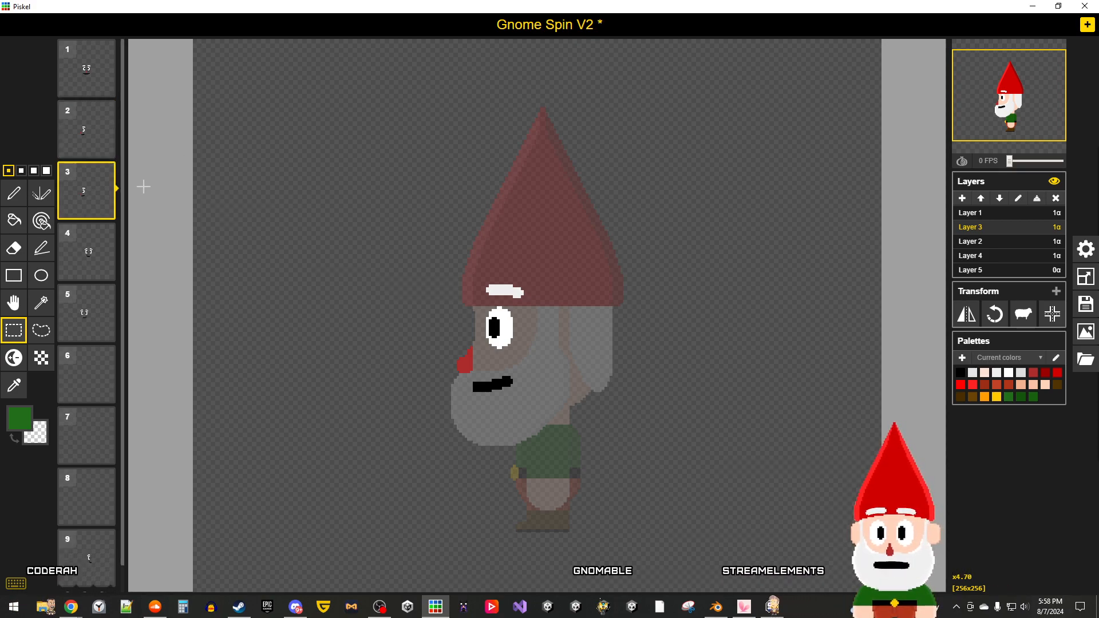
{"action": "left_click", "coordinate": [957, 319]}
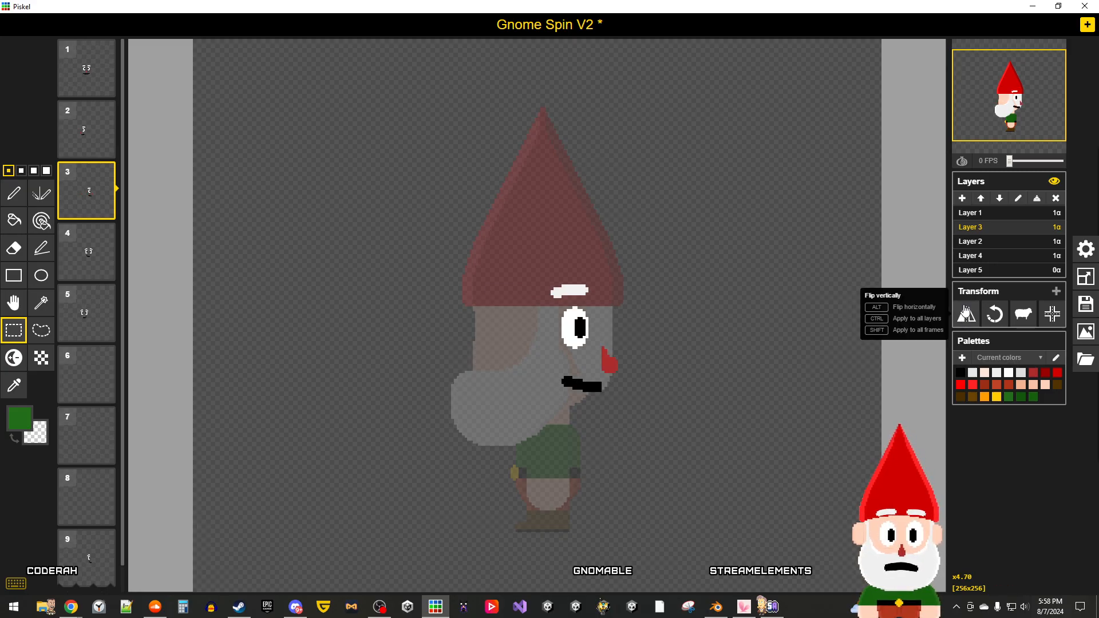
{"action": "left_click", "coordinate": [972, 321]}
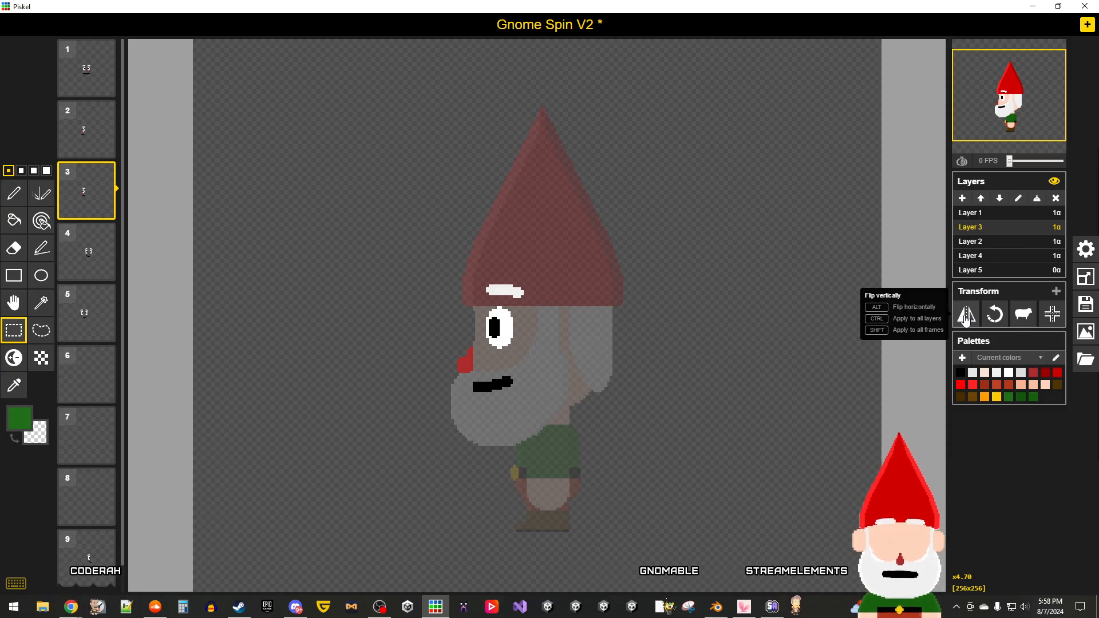
{"action": "left_click", "coordinate": [967, 318], "text": "ctrl+alt"}
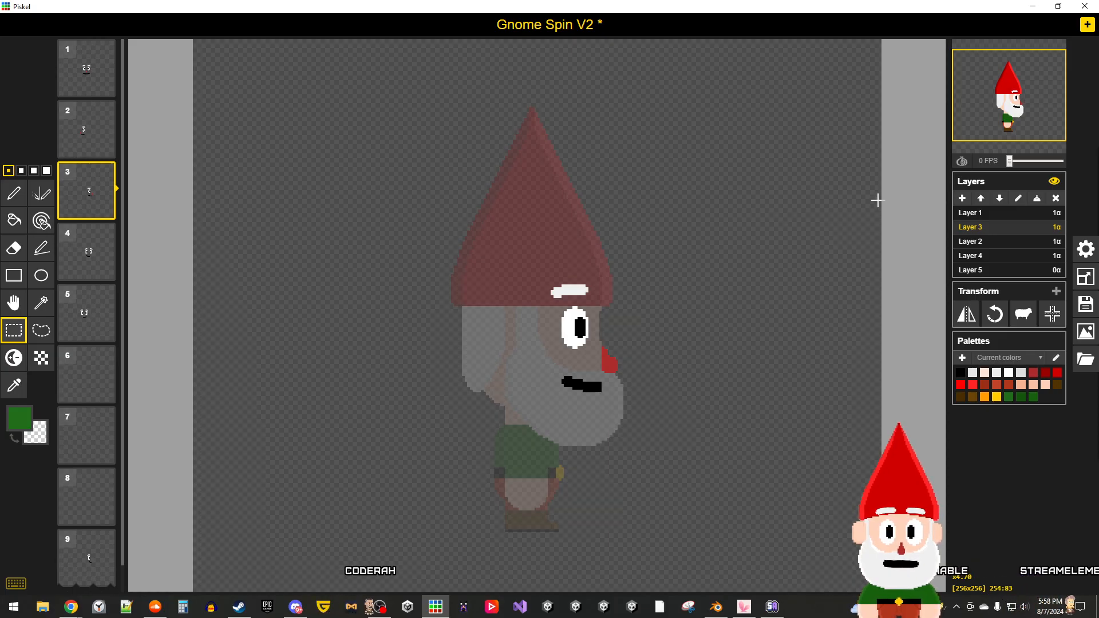
Step: Compare the mirrored side view in frame 3 with its neighbouring frames and inspect it in the enlarged preview
{"action": "key", "text": "Up"}
{"action": "key", "text": "Down"}
{"action": "key", "text": "Down"}
{"action": "key", "text": "Up"}
{"action": "key", "text": "Up"}
{"action": "key", "text": "Down"}
{"action": "key", "text": "Up"}
{"action": "key", "text": "Down"}
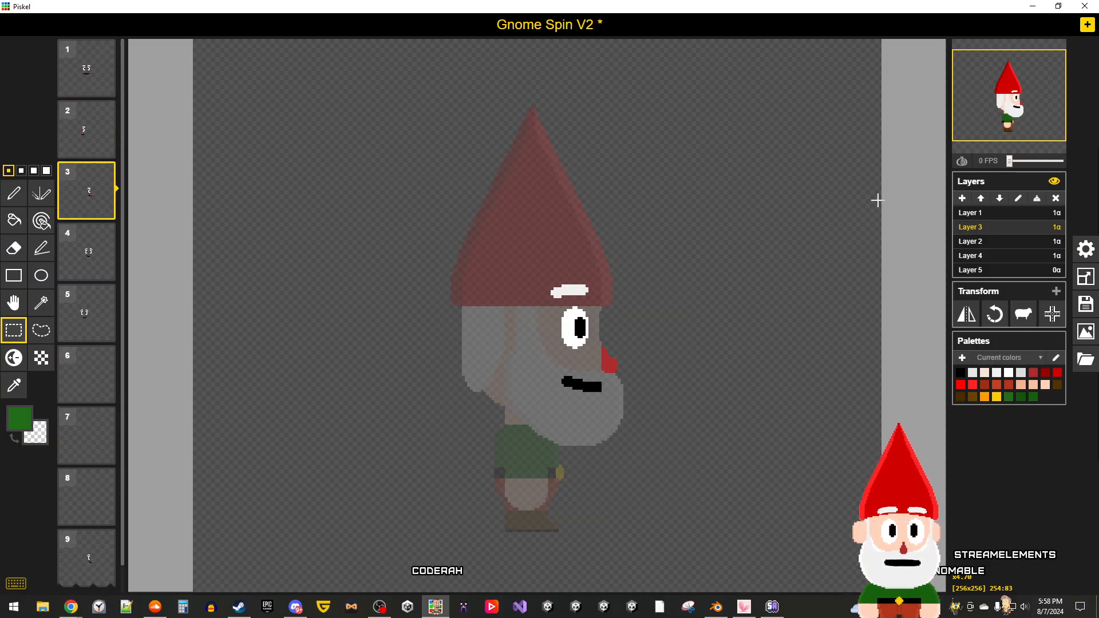
{"action": "left_click", "coordinate": [1051, 51]}
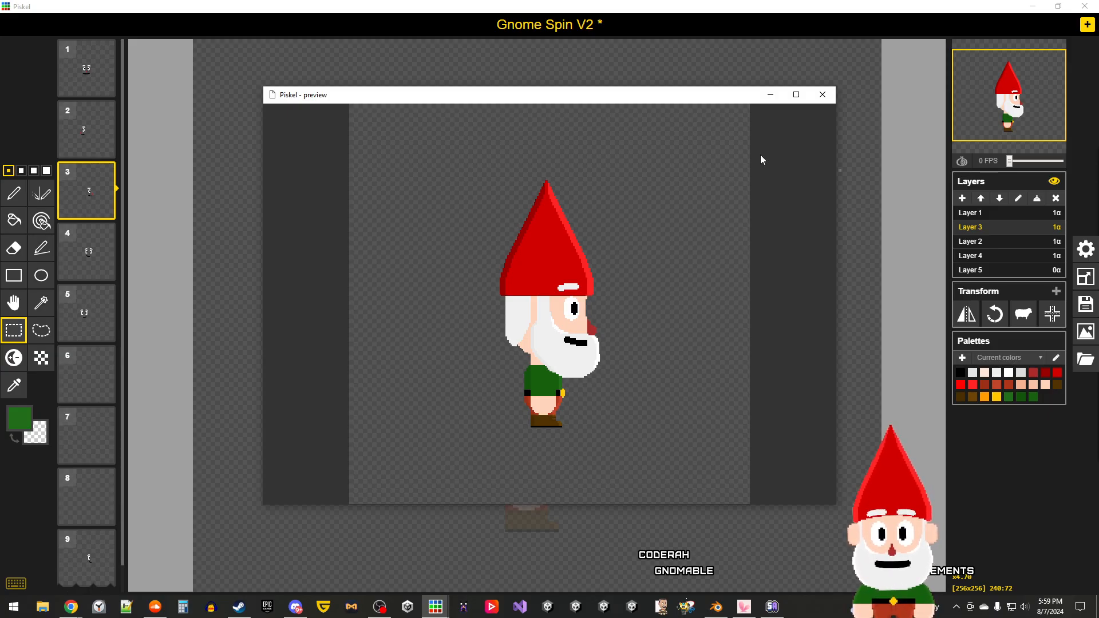
{"action": "left_click", "coordinate": [822, 97]}
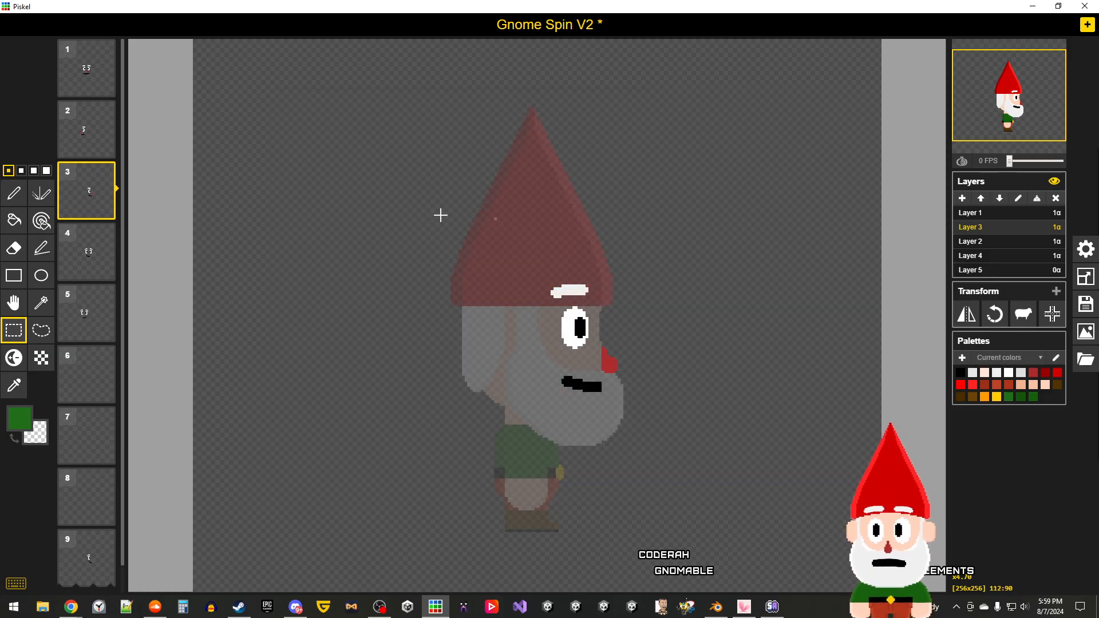
Step: Delete the mirrored duplicate of the side view at frame 3
{"action": "left_click", "coordinate": [91, 137]}
{"action": "left_click", "coordinate": [91, 55]}
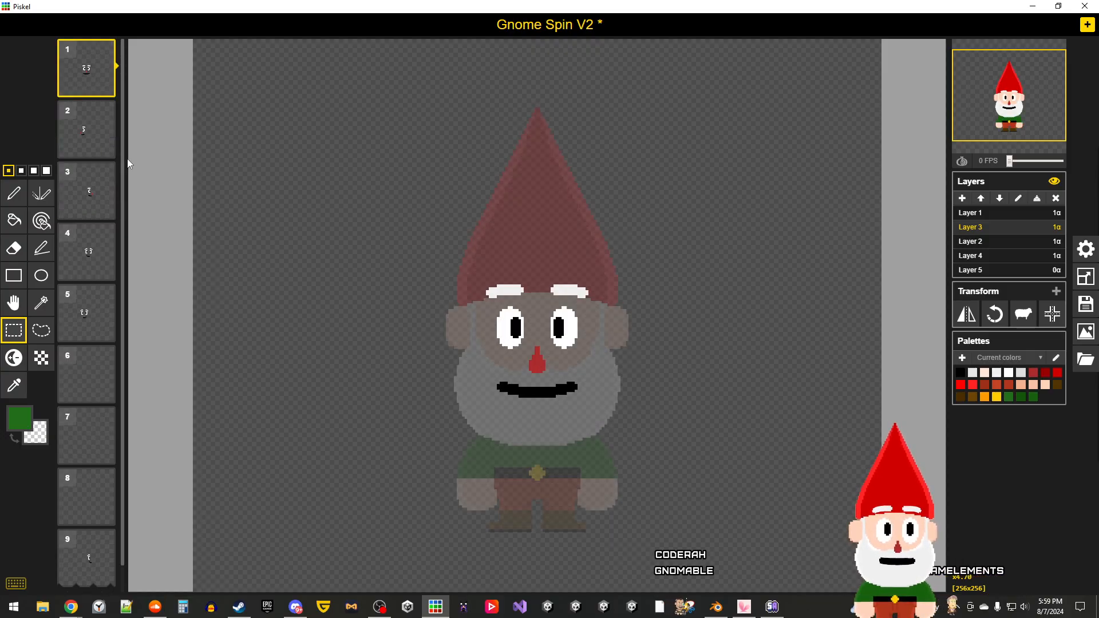
{"action": "key", "text": "Down"}
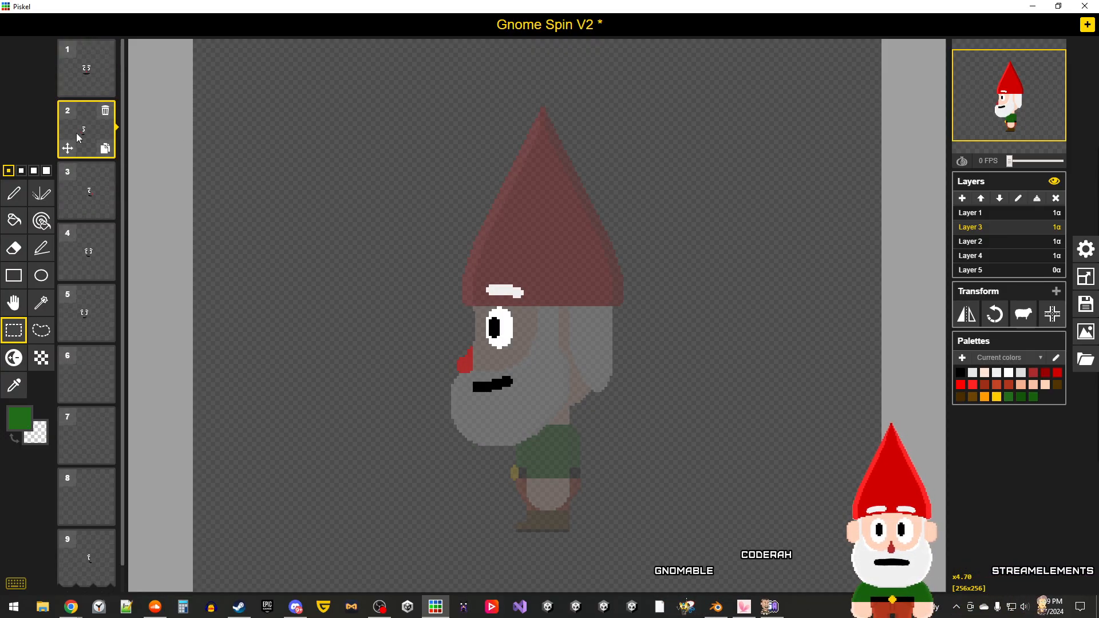
{"action": "left_click", "coordinate": [100, 178]}
{"action": "left_click", "coordinate": [106, 172]}
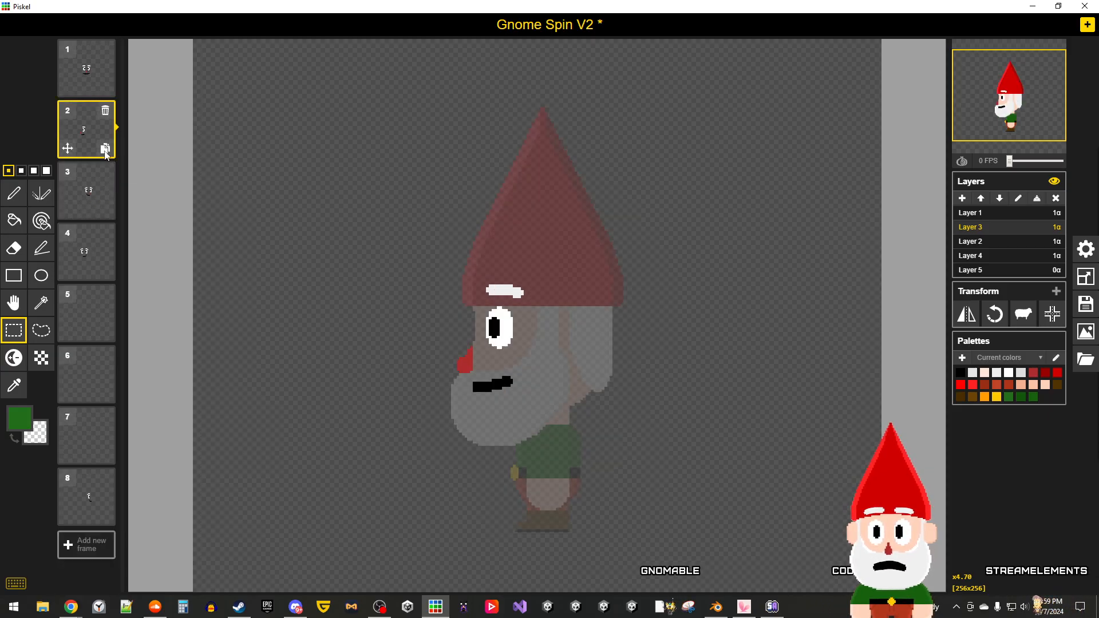
Step: Examine what each layer, from Layer 1 to Layer 5, contains for the three-quarter-view gnome in frame 3
{"action": "left_click", "coordinate": [79, 193]}
{"action": "scroll", "coordinate": [456, 207], "scroll_direction": "down", "scroll_amount": 2}
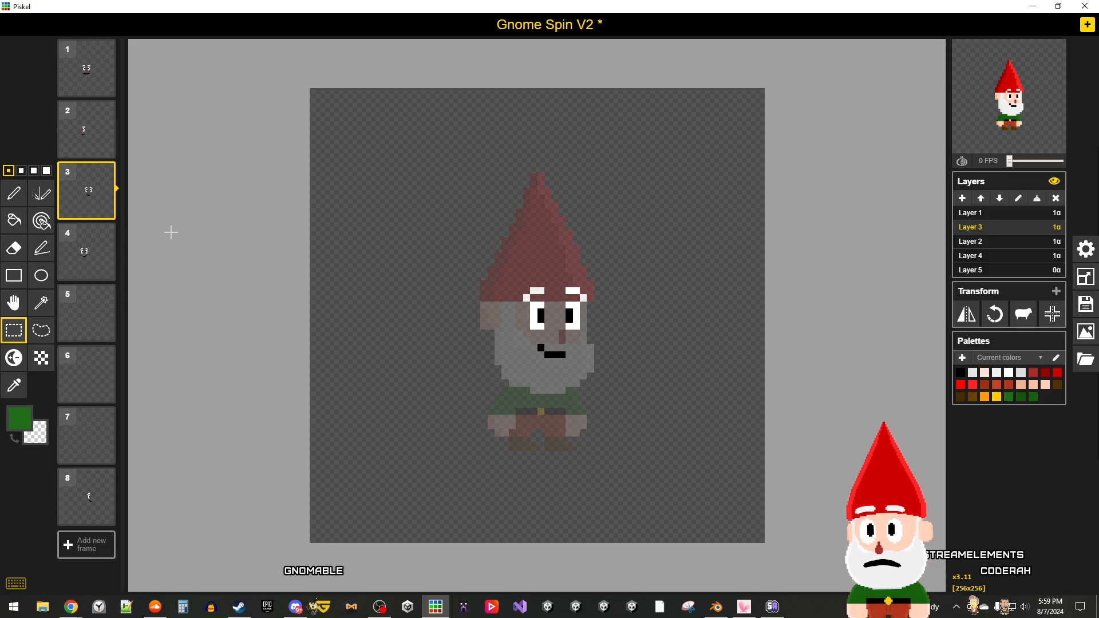
{"action": "left_click", "coordinate": [985, 215]}
{"action": "left_click", "coordinate": [980, 228]}
{"action": "left_click", "coordinate": [981, 241]}
{"action": "left_click", "coordinate": [982, 255]}
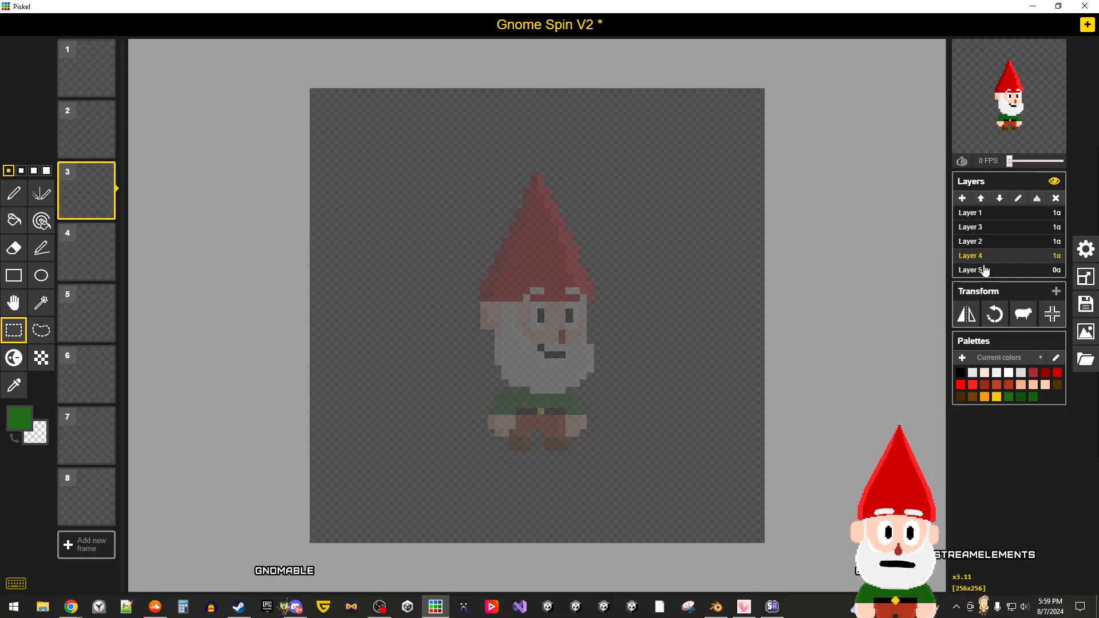
{"action": "left_click", "coordinate": [985, 271]}
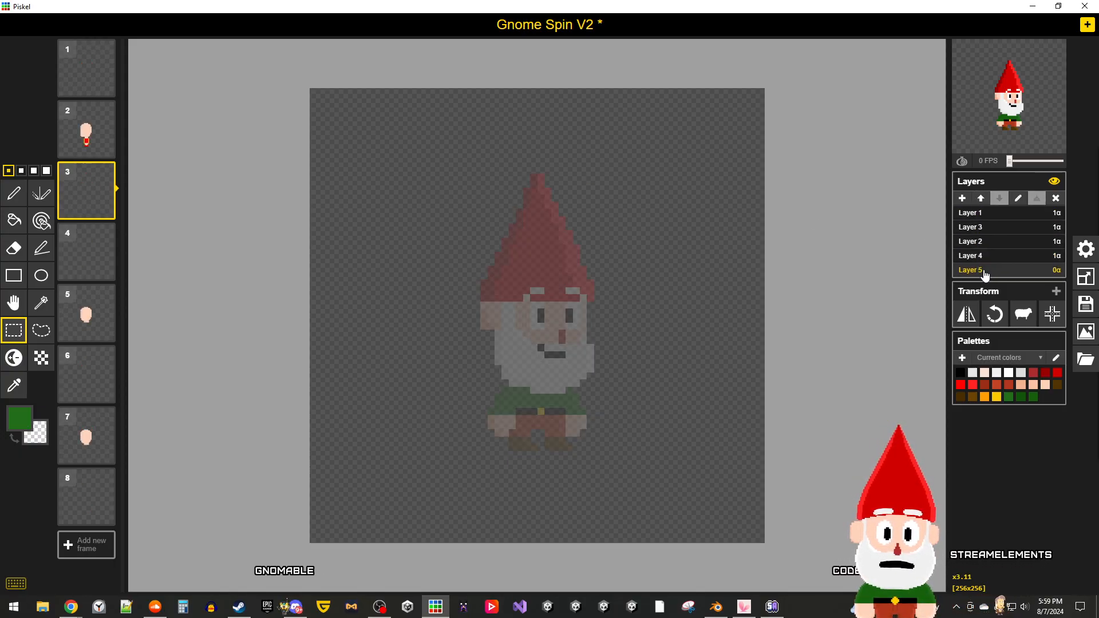
{"action": "left_click", "coordinate": [980, 228]}
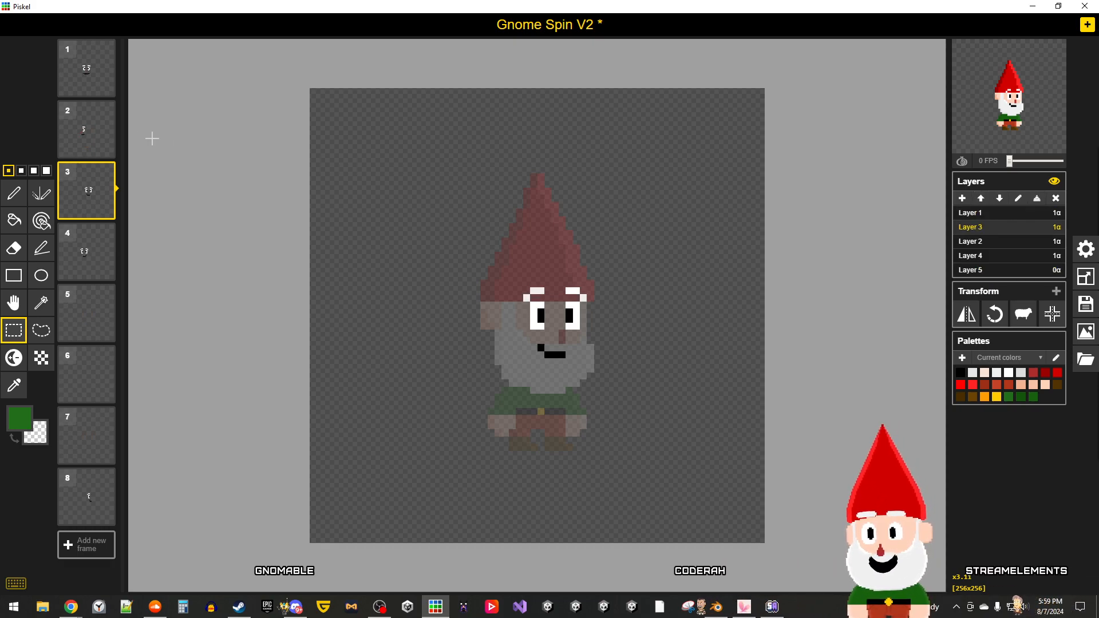
Step: Compare the whole gnome and the facial details on Layer 3 between the front-view frame 1 and side-view frame 2
{"action": "left_click", "coordinate": [94, 137]}
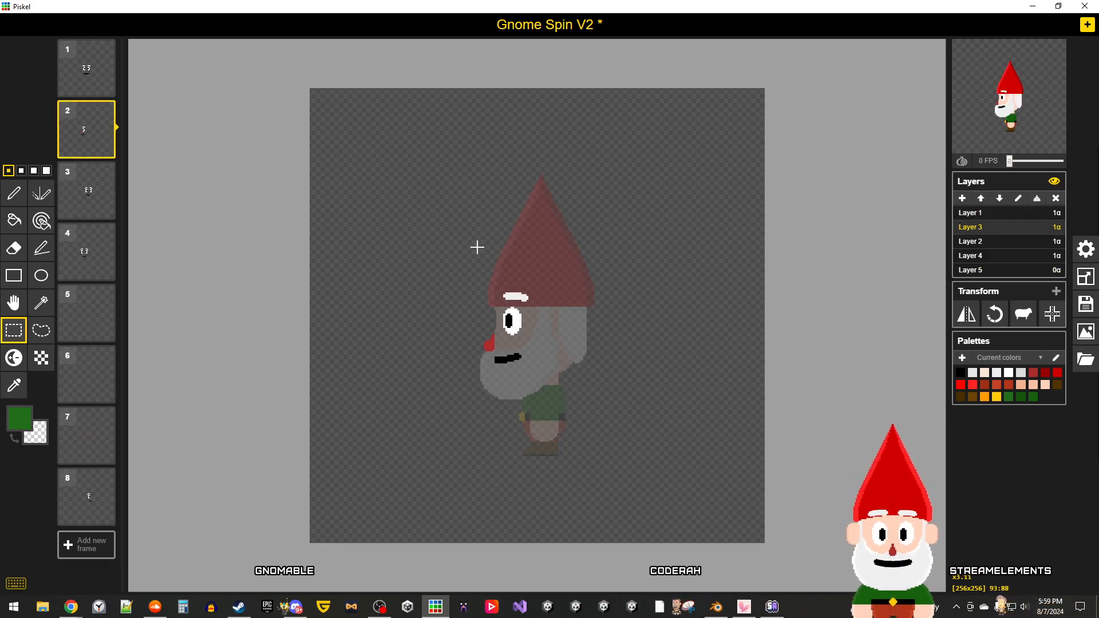
{"action": "left_click", "coordinate": [74, 60]}
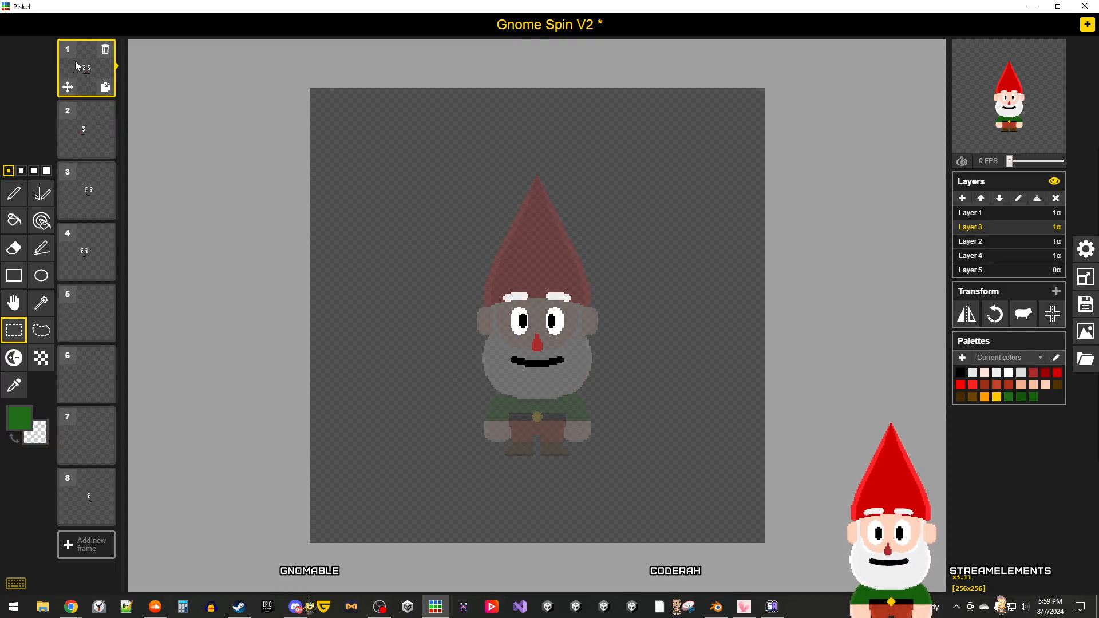
{"action": "left_click", "coordinate": [94, 106]}
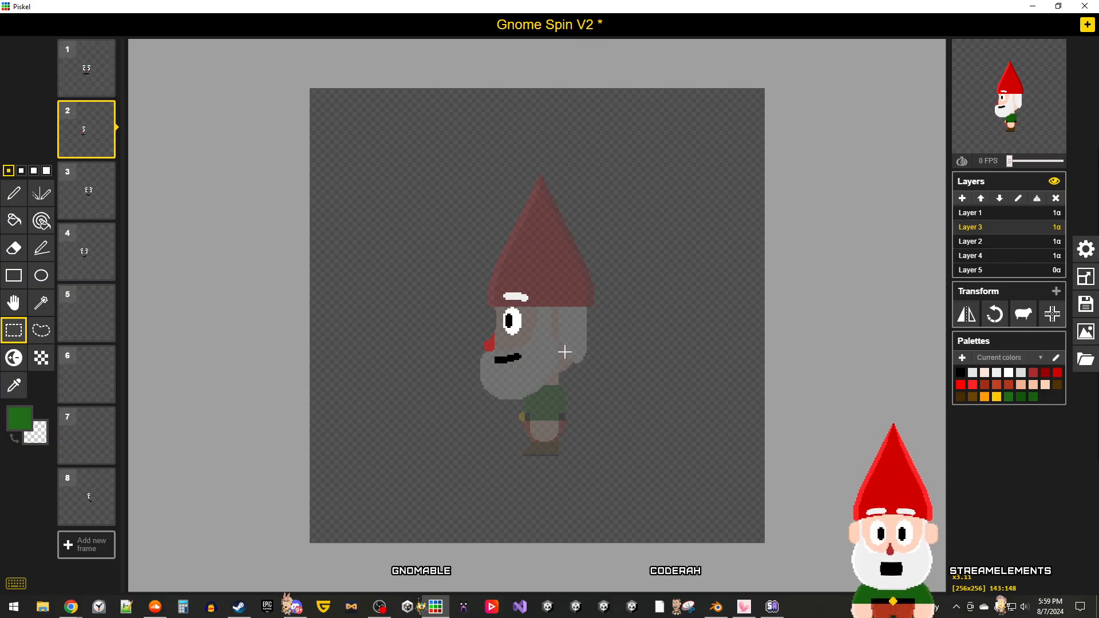
{"action": "left_click", "coordinate": [77, 62]}
{"action": "scroll", "coordinate": [628, 309], "scroll_direction": "up", "scroll_amount": 6}
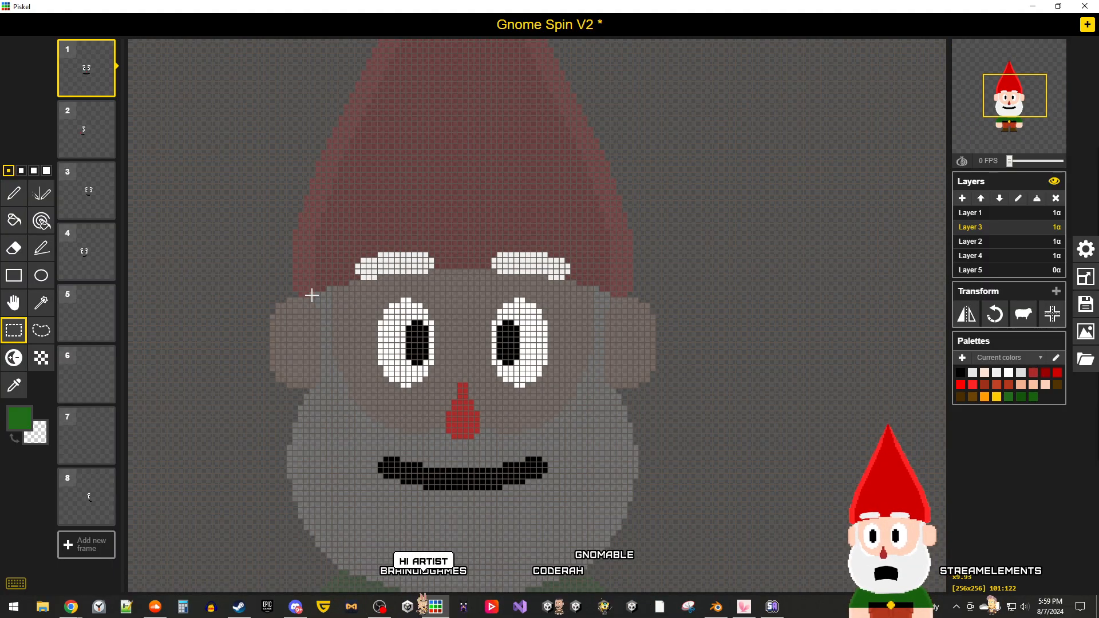
{"action": "scroll", "coordinate": [445, 276], "scroll_direction": "up", "scroll_amount": 2}
{"action": "scroll", "coordinate": [446, 276], "scroll_direction": "up", "scroll_amount": 2}
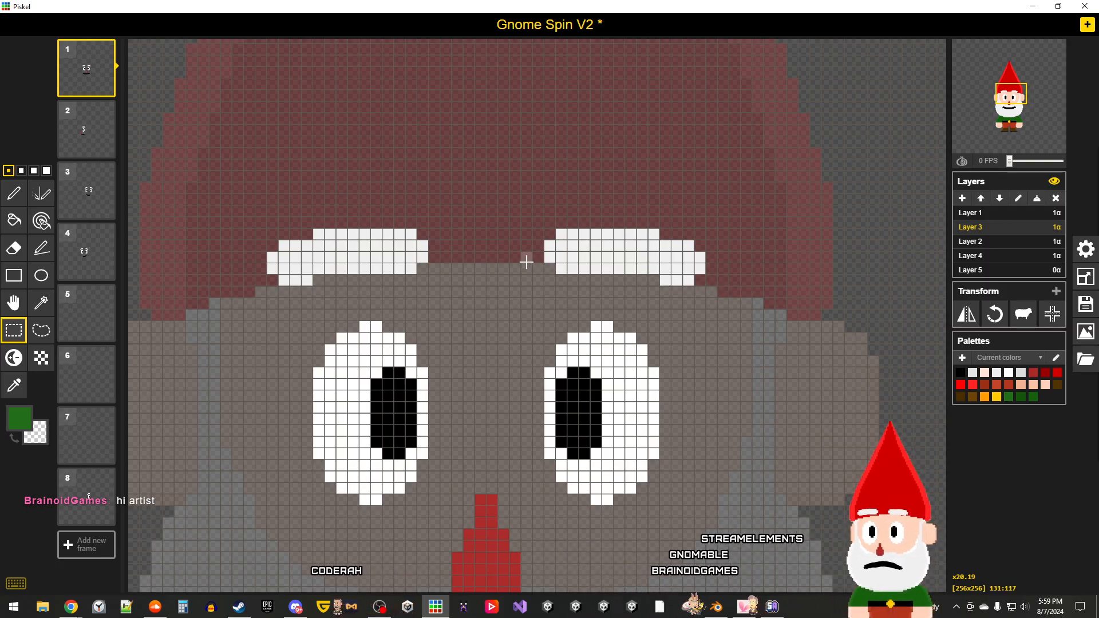
{"action": "scroll", "coordinate": [526, 261], "scroll_direction": "down", "scroll_amount": 4}
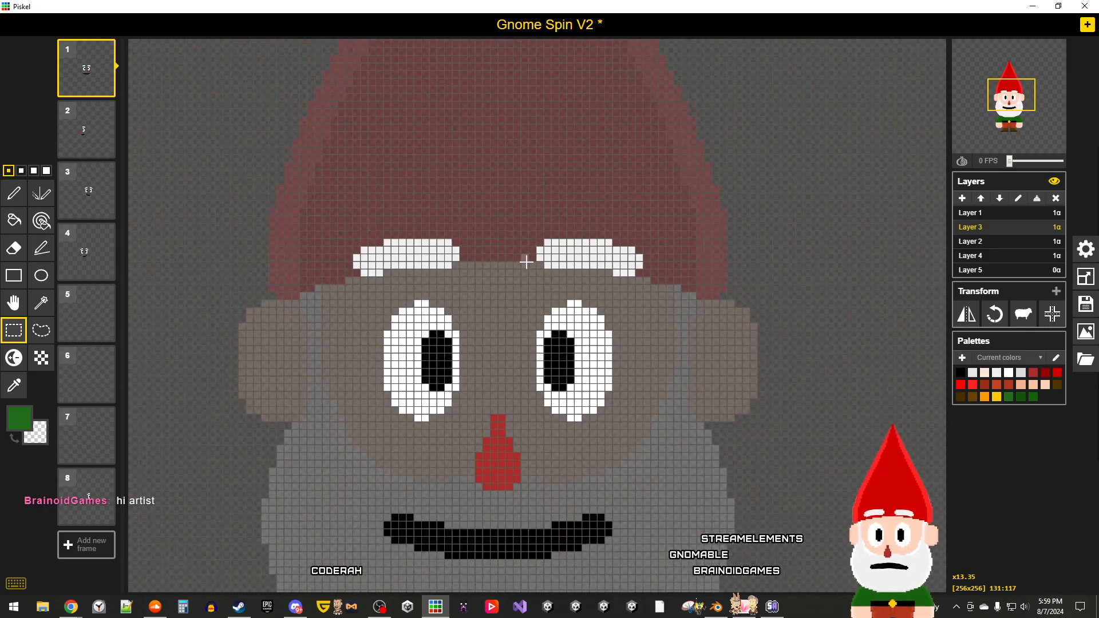
{"action": "left_click", "coordinate": [91, 130]}
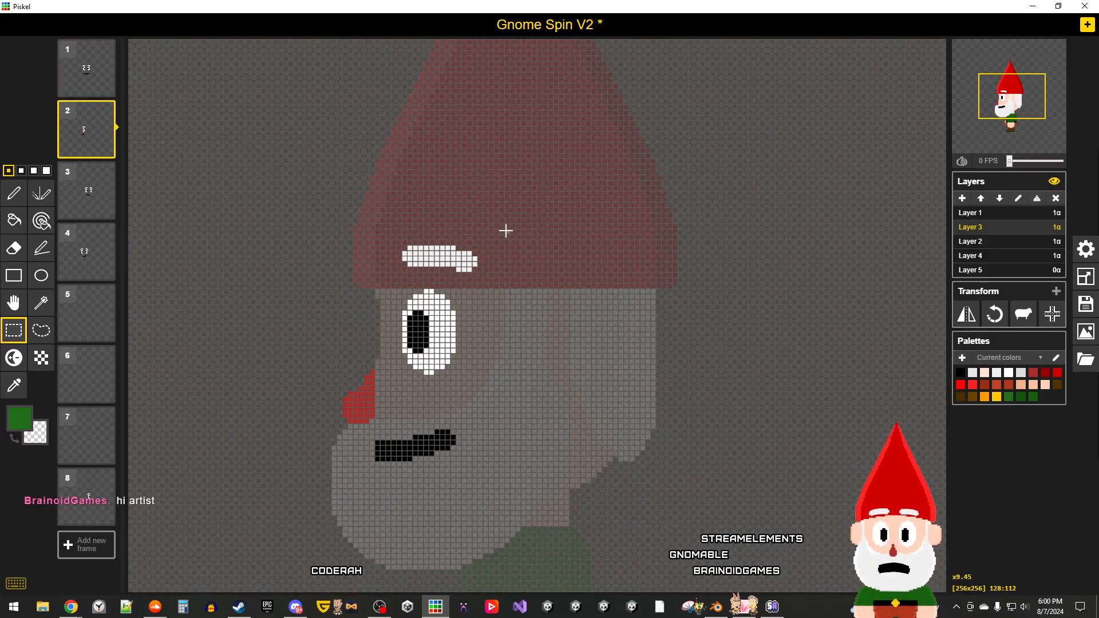
{"action": "scroll", "coordinate": [506, 230], "scroll_direction": "down", "scroll_amount": 2}
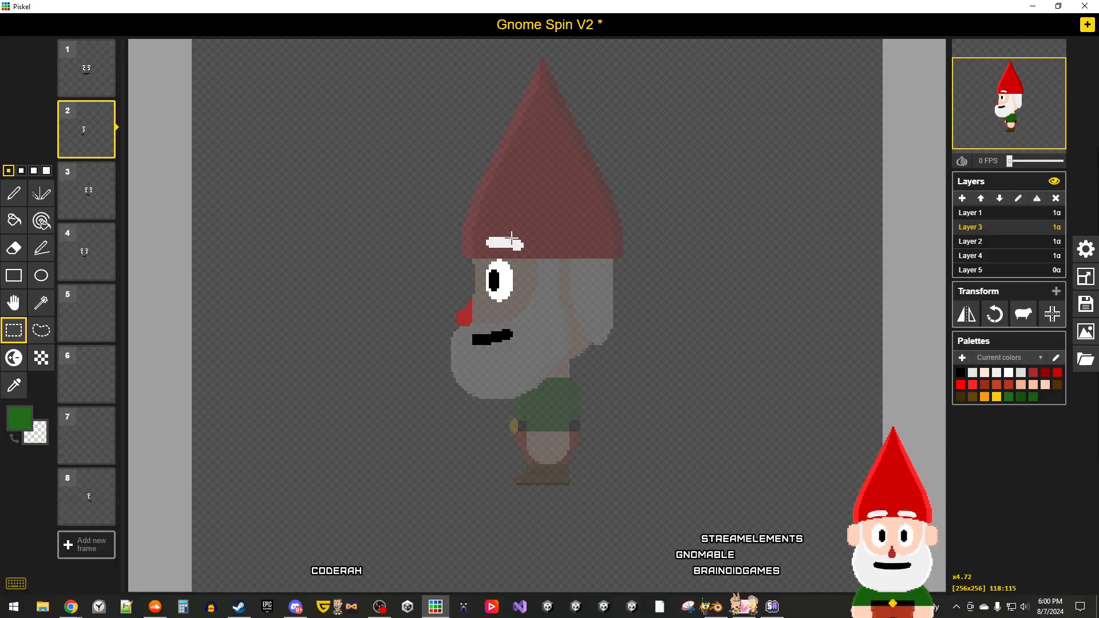
Step: Switch to Blender and inspect the default cube in the unsaved scene from different angles and distances, returning to Piskel at the end
{"action": "left_click", "coordinate": [716, 607]}
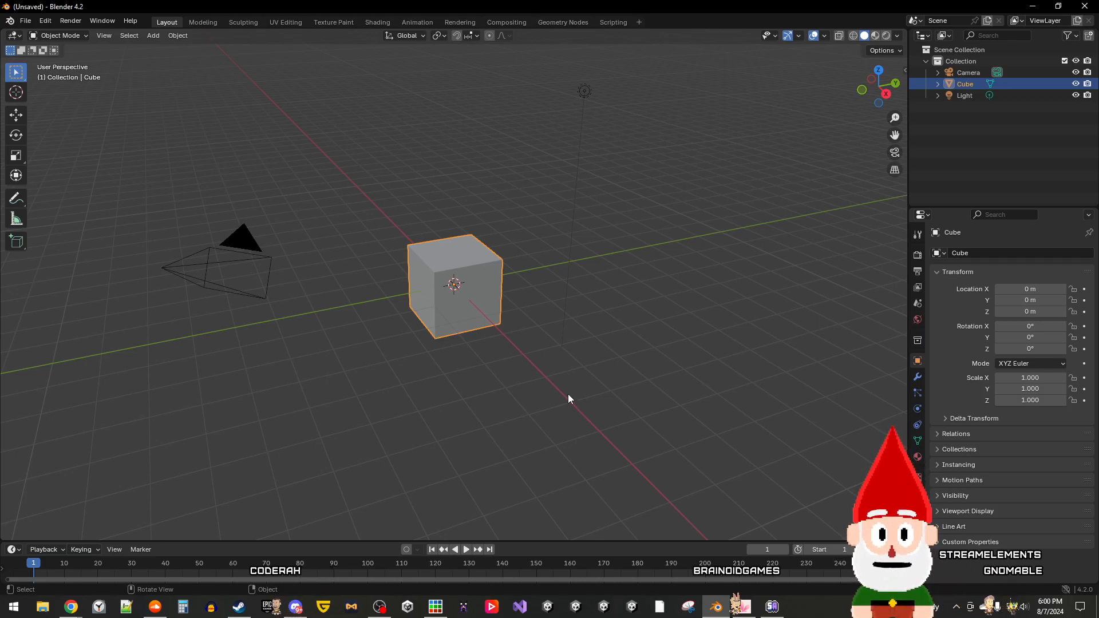
{"action": "left_click", "coordinate": [435, 607]}
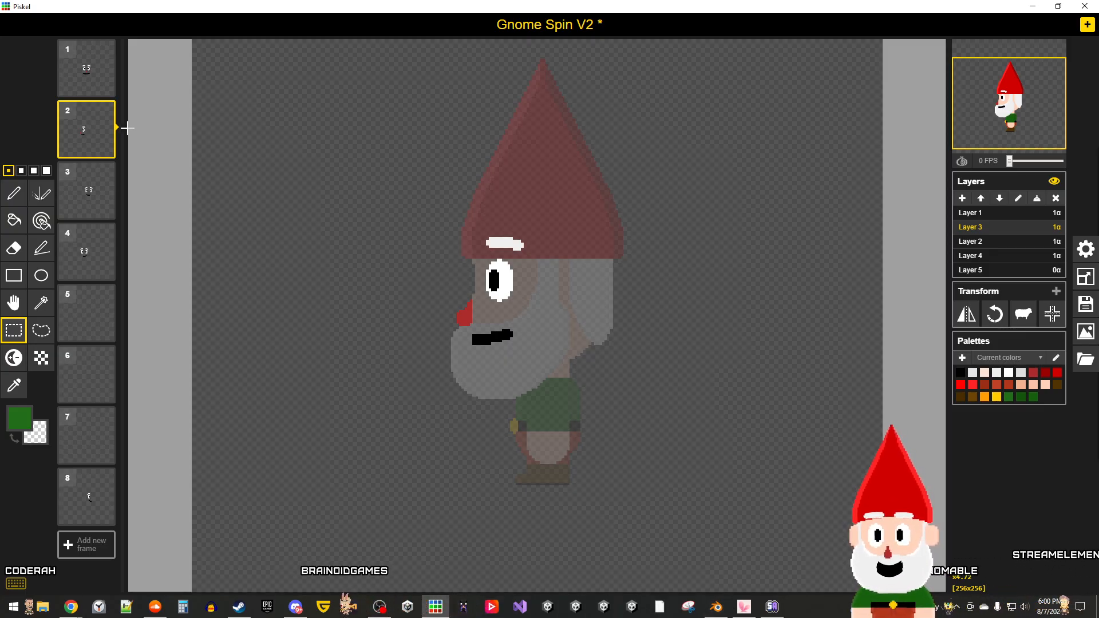
{"action": "left_click", "coordinate": [86, 69]}
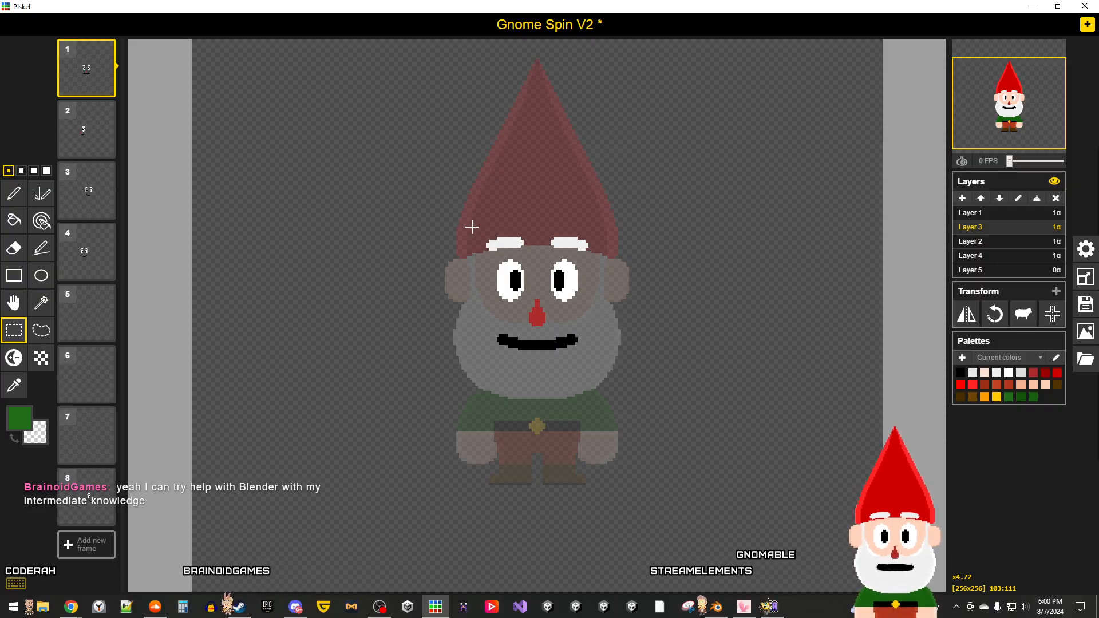
{"action": "key", "text": "alt+Tab"}
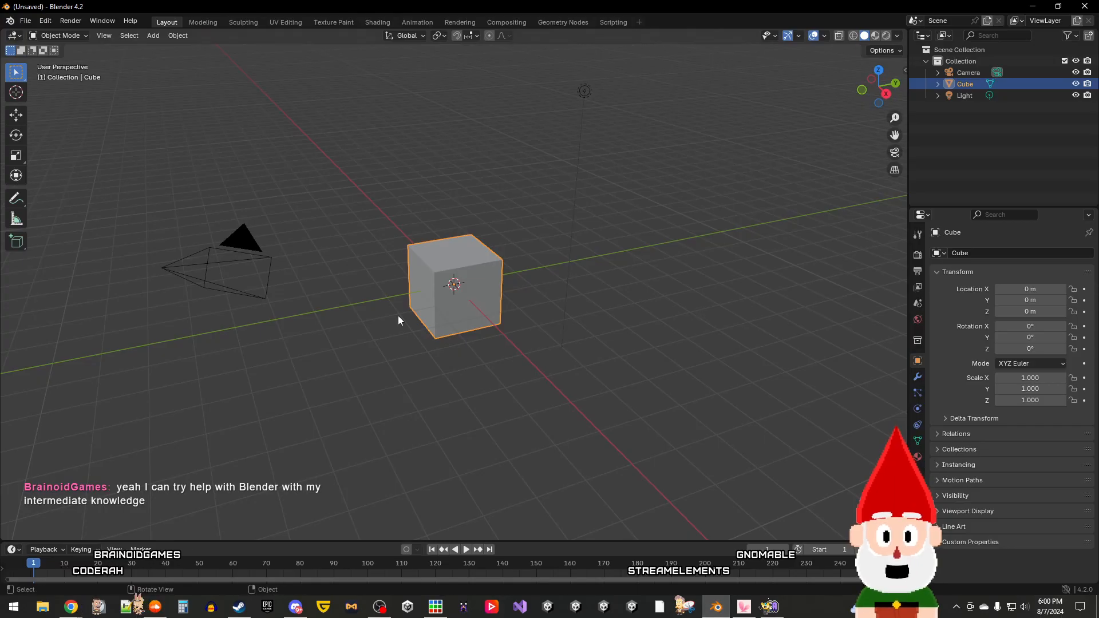
{"action": "middle_click_drag", "start_coordinate": [521, 377], "coordinate": [531, 406]}
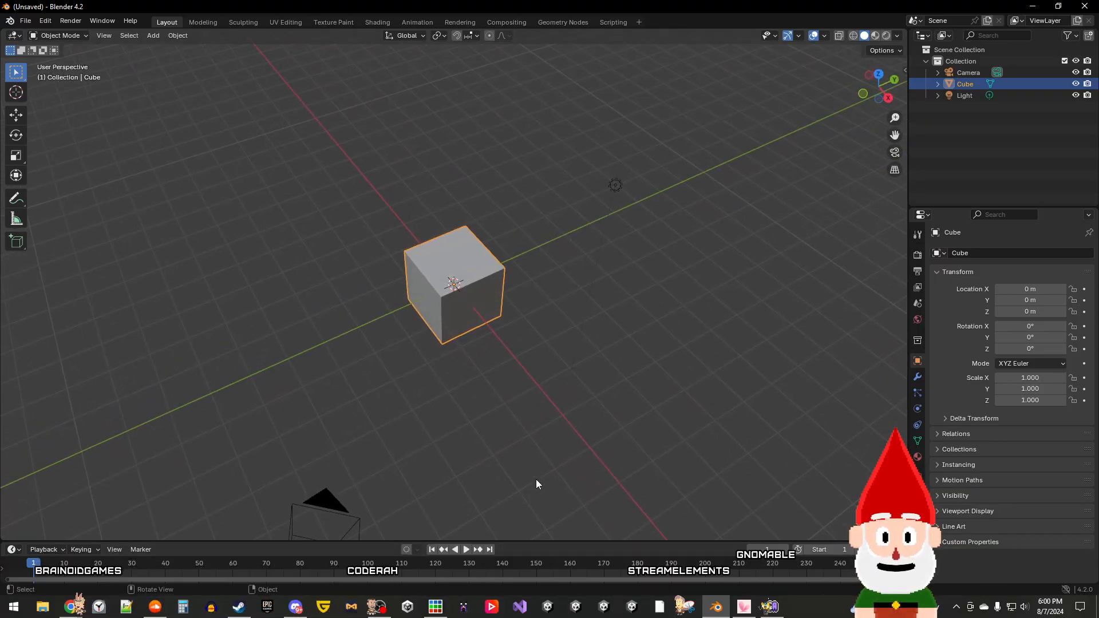
{"action": "scroll", "coordinate": [613, 467], "scroll_direction": "down", "scroll_amount": 8}
{"action": "scroll", "coordinate": [613, 467], "scroll_direction": "up", "scroll_amount": 10}
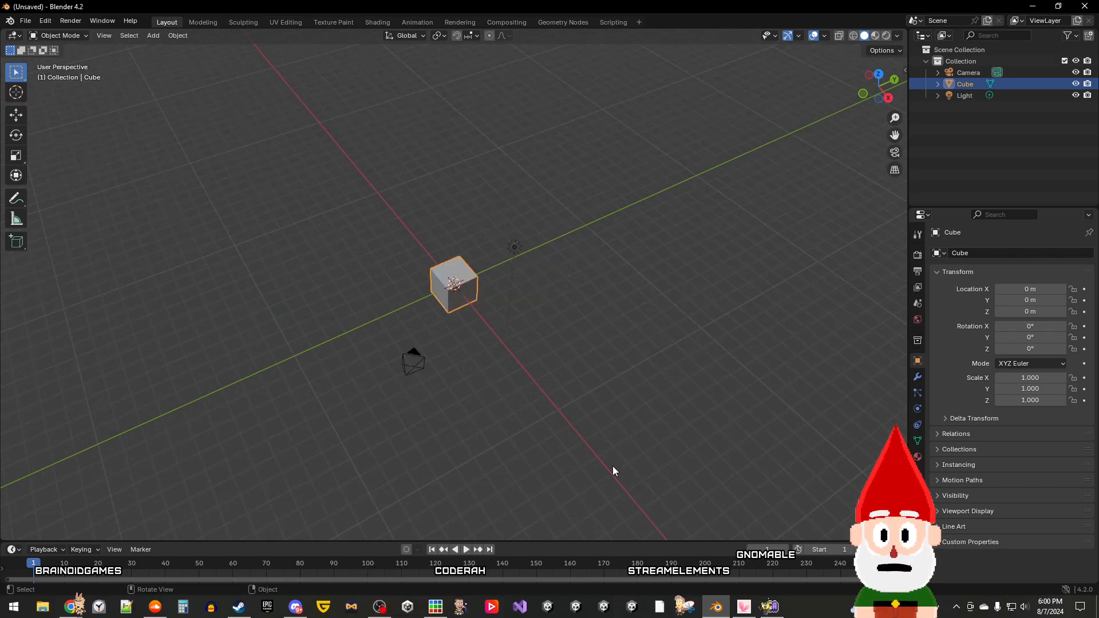
{"action": "scroll", "coordinate": [612, 466], "scroll_direction": "up", "scroll_amount": 6}
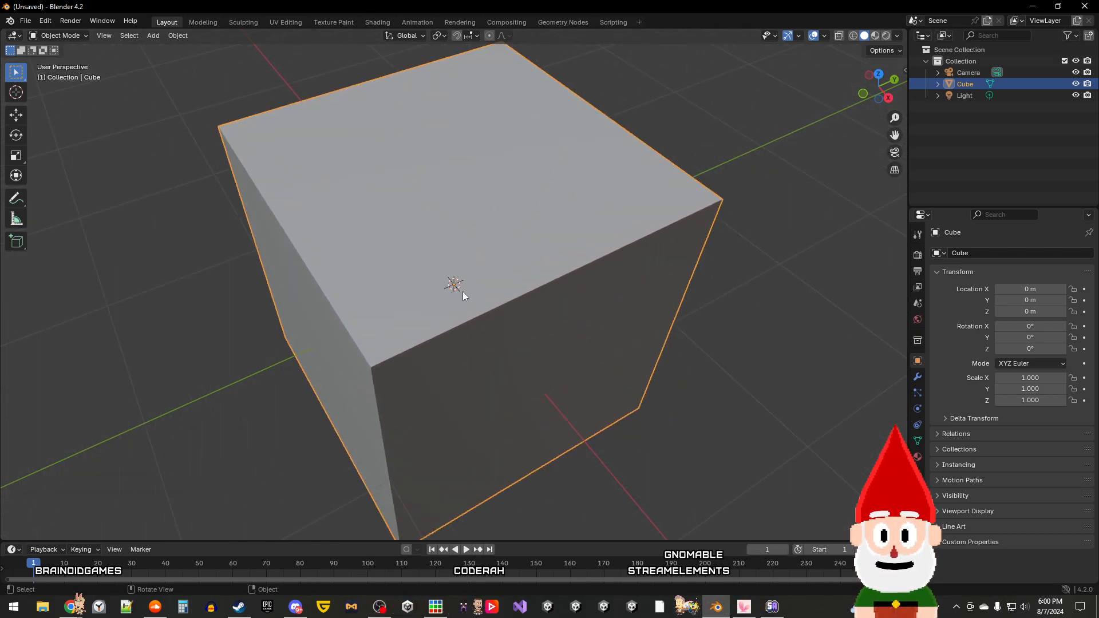
{"action": "middle_click_drag", "start_coordinate": [470, 308], "coordinate": [568, 427]}
{"action": "scroll", "coordinate": [568, 427], "scroll_direction": "down", "scroll_amount": 6}
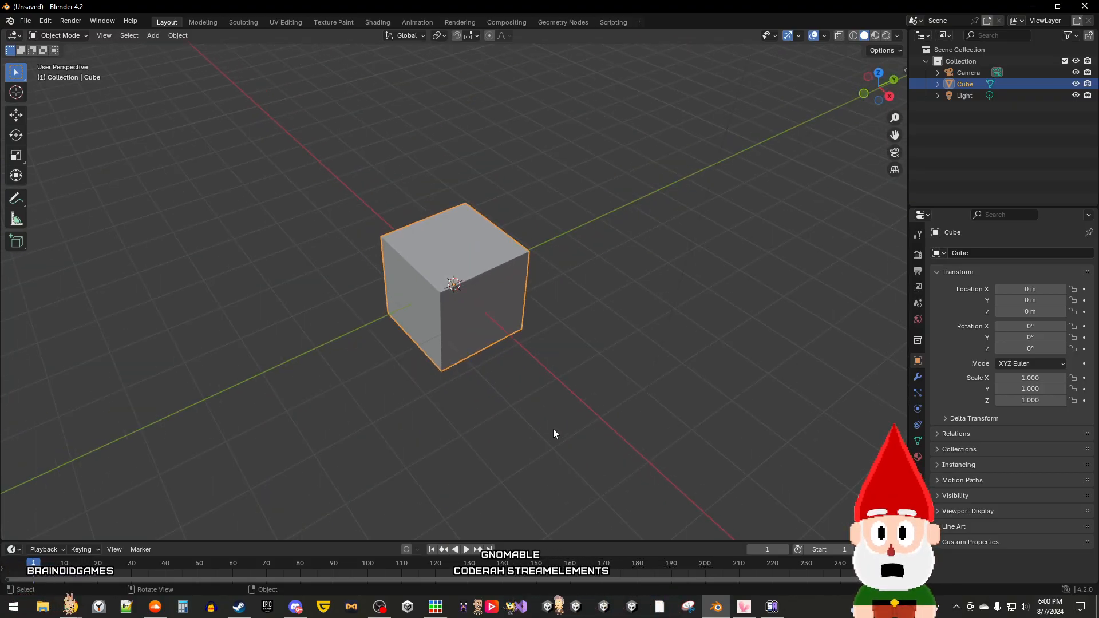
{"action": "key", "text": "alt+Tab"}
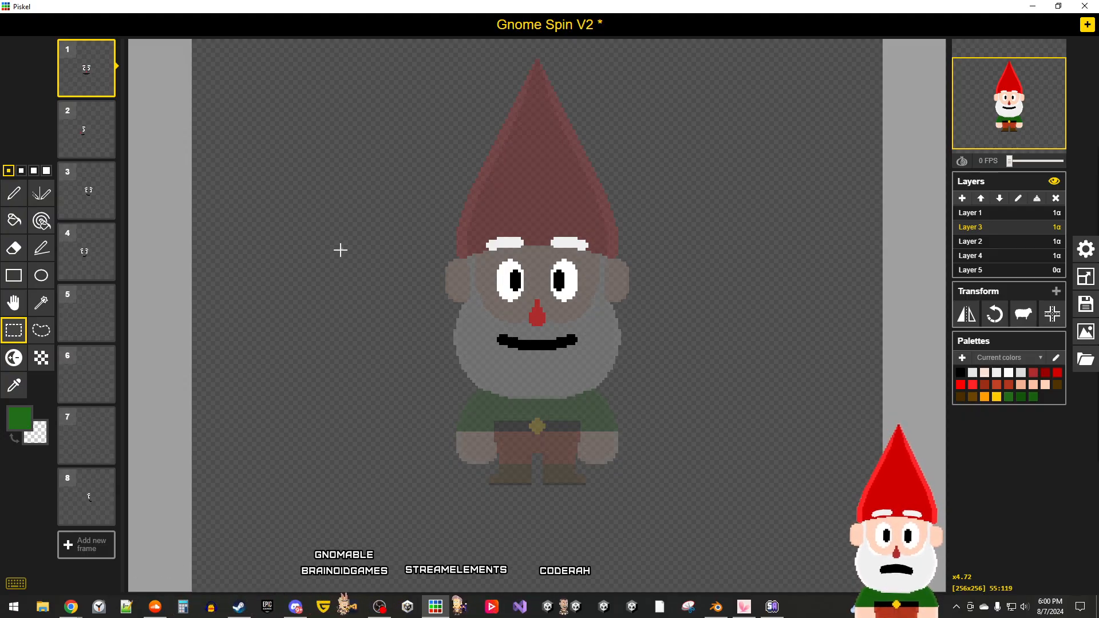
Step: Activate Layer 2, which holds the hat, head and body, and examine the hat brim in front-view frame 1
{"action": "left_click", "coordinate": [81, 126]}
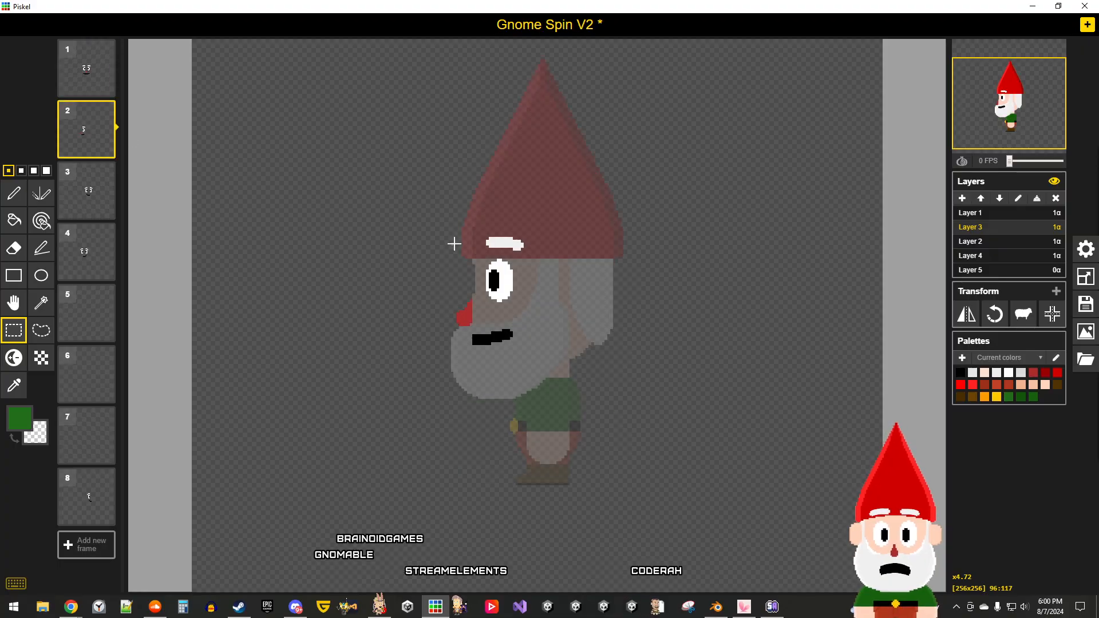
{"action": "left_click", "coordinate": [978, 216]}
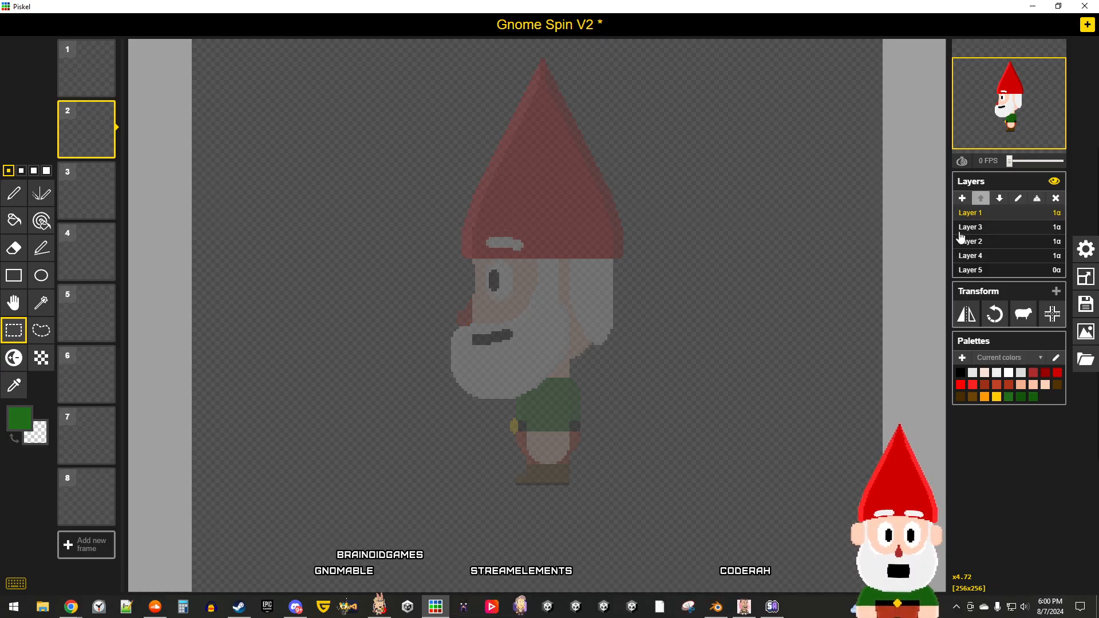
{"action": "left_click", "coordinate": [961, 230]}
{"action": "left_click", "coordinate": [967, 245]}
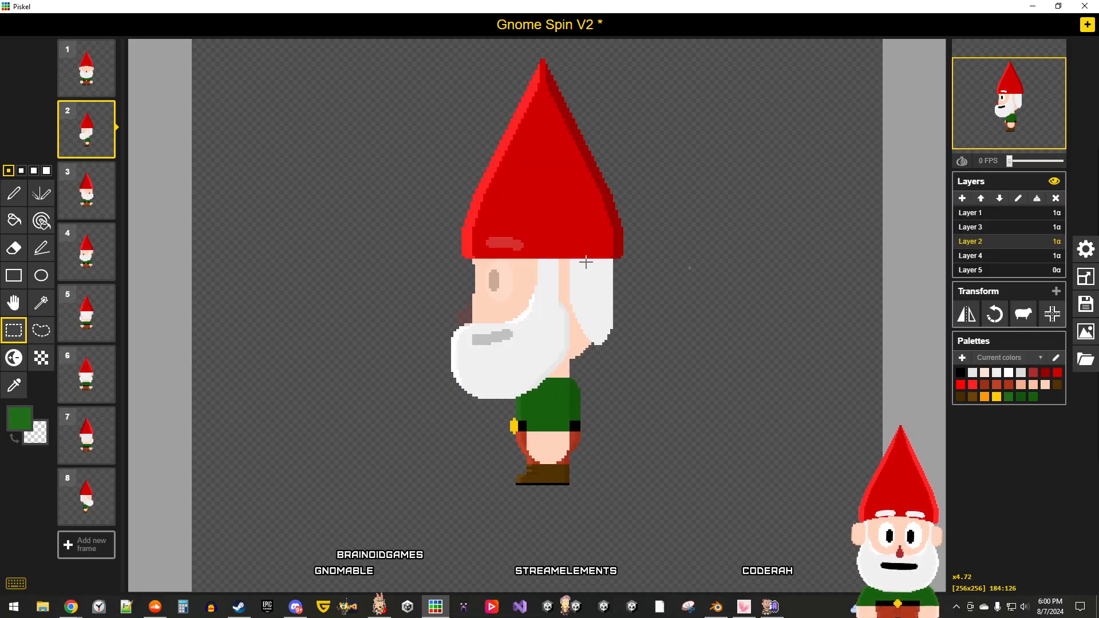
{"action": "left_click", "coordinate": [94, 72]}
{"action": "scroll", "coordinate": [566, 238], "scroll_direction": "up", "scroll_amount": 5}
{"action": "scroll", "coordinate": [567, 237], "scroll_direction": "up", "scroll_amount": 2}
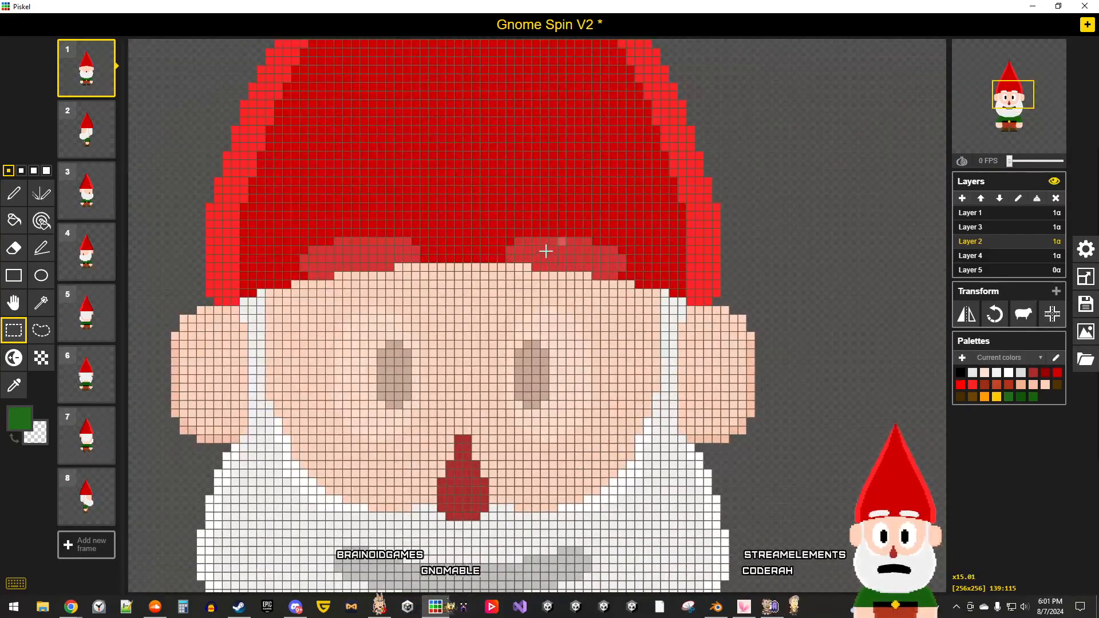
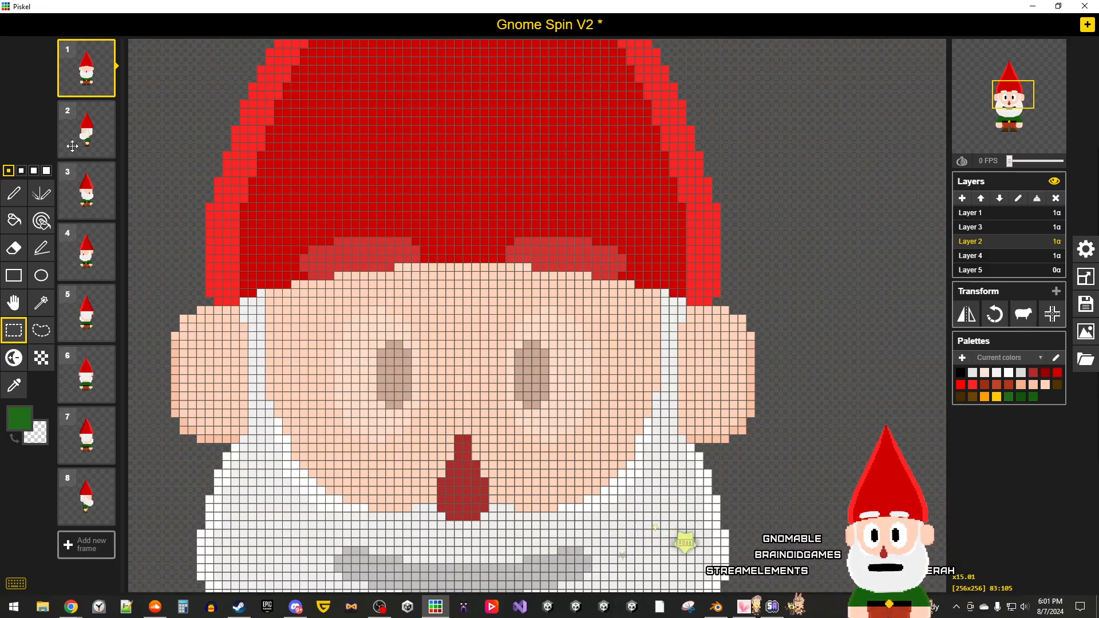
Step: Erase the lower front corner of the hat's light-red edge on Layer 2 in side-view frame 2
{"action": "left_click", "coordinate": [86, 129]}
{"action": "scroll", "coordinate": [287, 291], "scroll_direction": "up", "scroll_amount": 1}
{"action": "scroll", "coordinate": [287, 292], "scroll_direction": "up", "scroll_amount": 9}
{"action": "scroll", "coordinate": [237, 286], "scroll_direction": "down", "scroll_amount": 9}
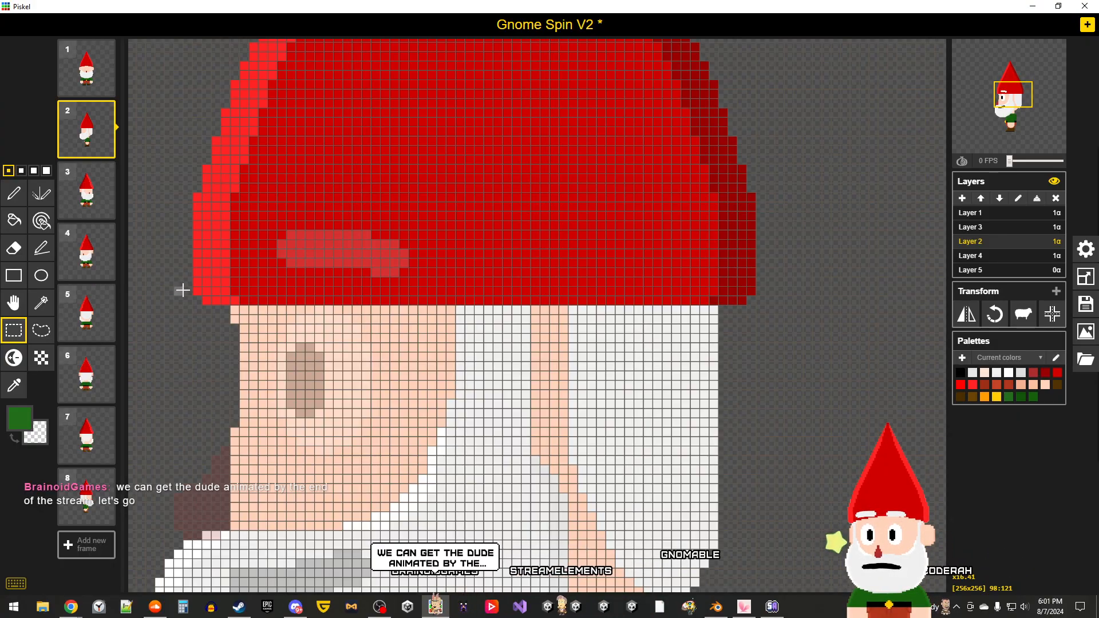
{"action": "scroll", "coordinate": [181, 290], "scroll_direction": "up", "scroll_amount": 3}
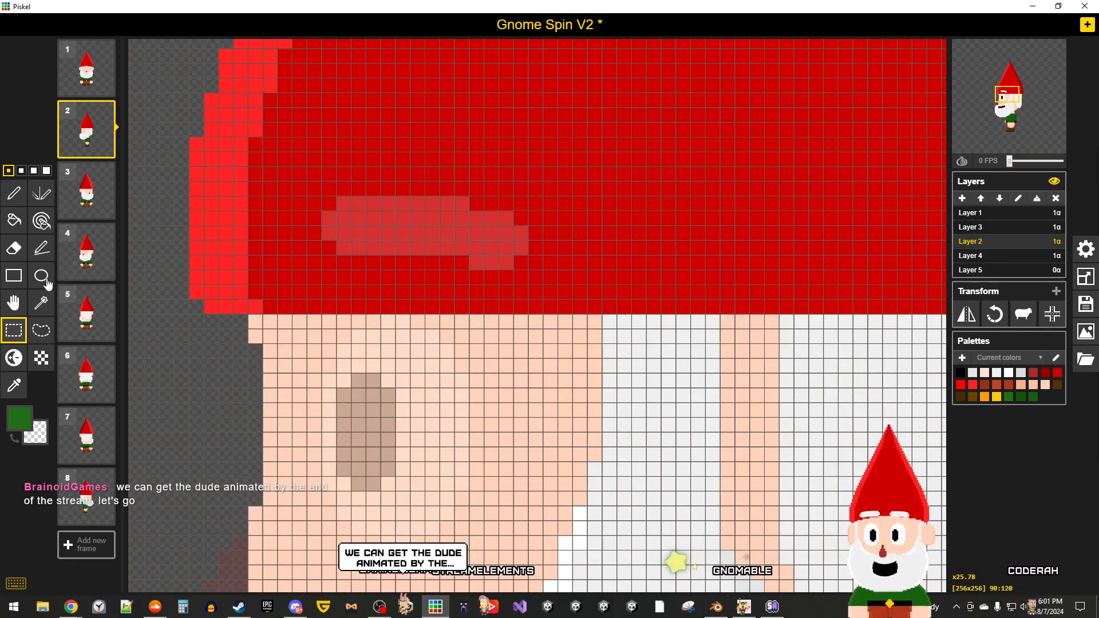
{"action": "left_click", "coordinate": [40, 248]}
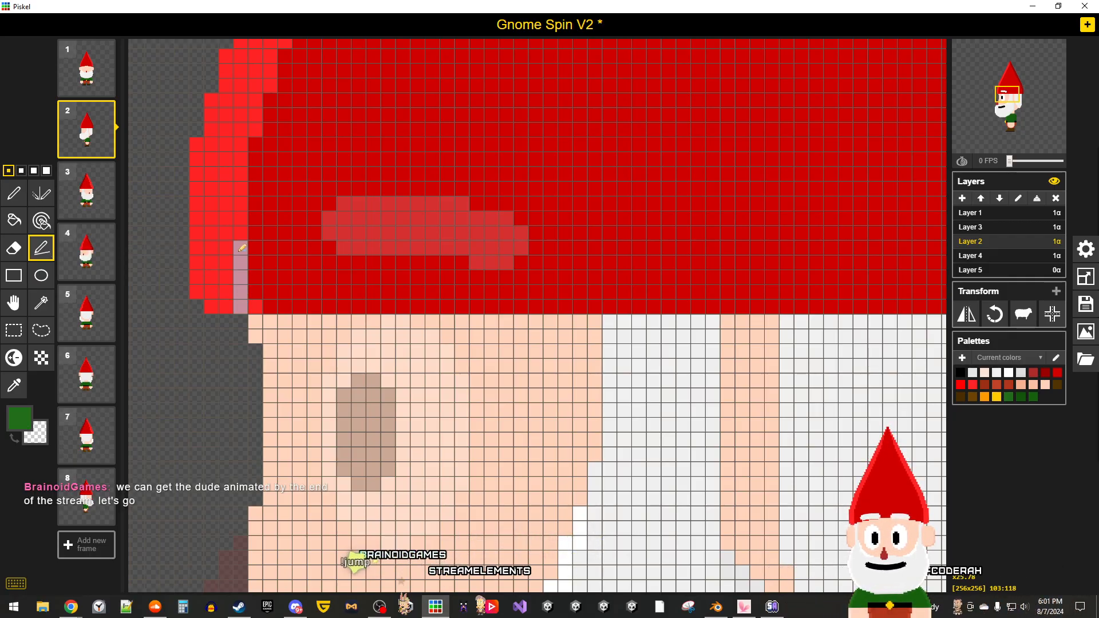
{"action": "right_click_drag", "start_coordinate": [242, 248], "coordinate": [242, 248]}
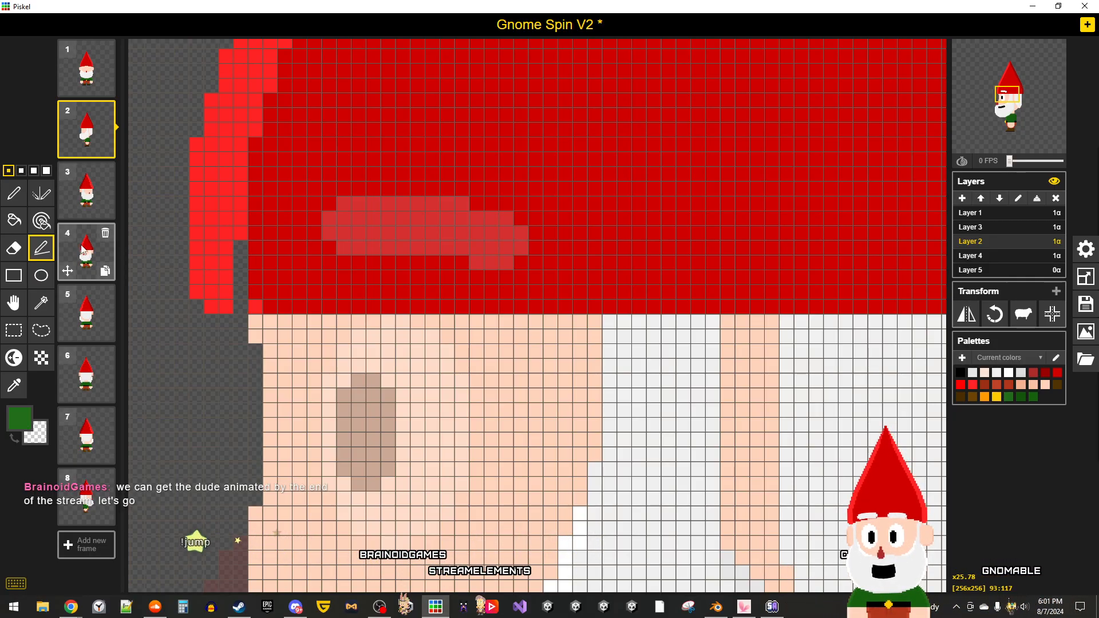
{"action": "left_click", "coordinate": [13, 330]}
{"action": "left_click_drag", "start_coordinate": [202, 250], "coordinate": [247, 306]}
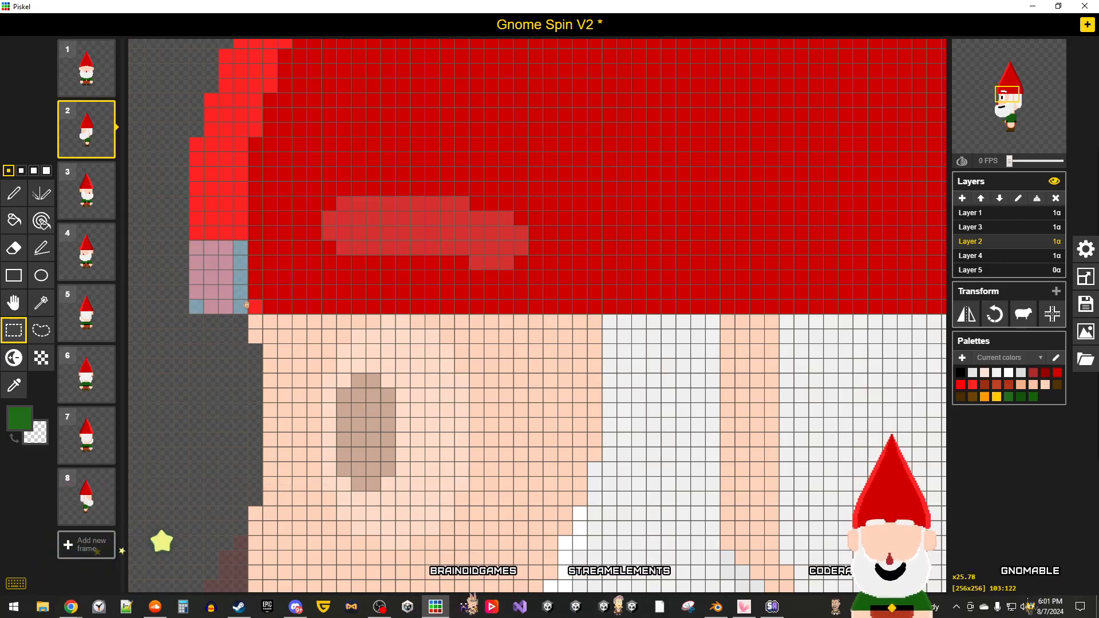
{"action": "scroll", "coordinate": [379, 344], "scroll_direction": "down", "scroll_amount": 5}
{"action": "left_click", "coordinate": [380, 350]}
{"action": "scroll", "coordinate": [508, 367], "scroll_direction": "down", "scroll_amount": 1}
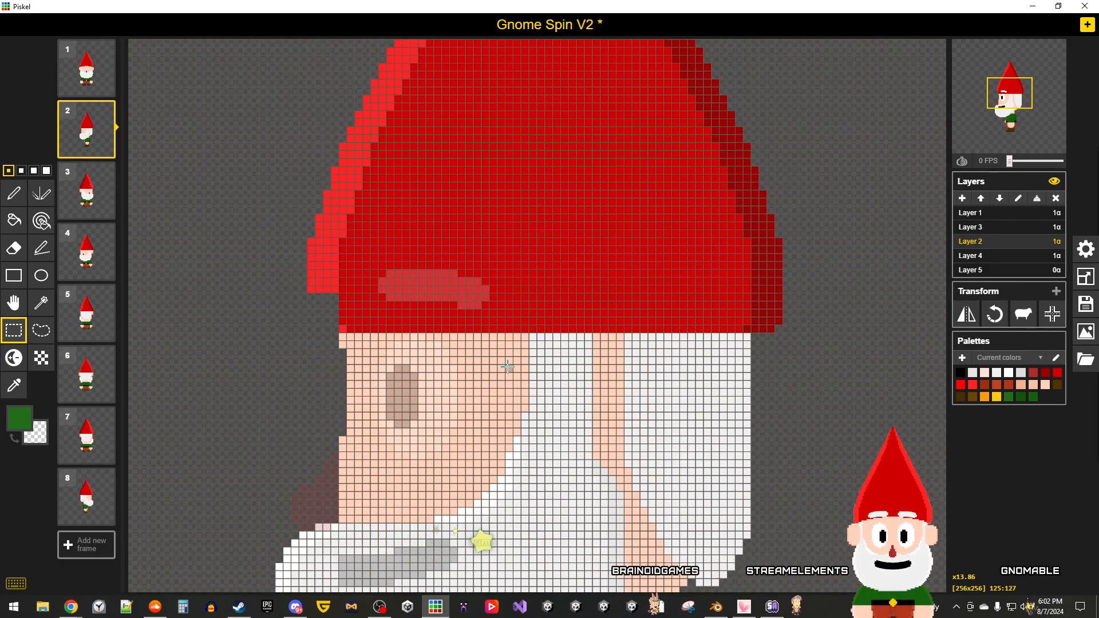
Step: Erase a stepped line sloping down from the front to the back of frame 2's hat brim and clear the red strip beneath it
{"action": "scroll", "coordinate": [507, 367], "scroll_direction": "down", "scroll_amount": 1}
{"action": "left_click", "coordinate": [41, 248]}
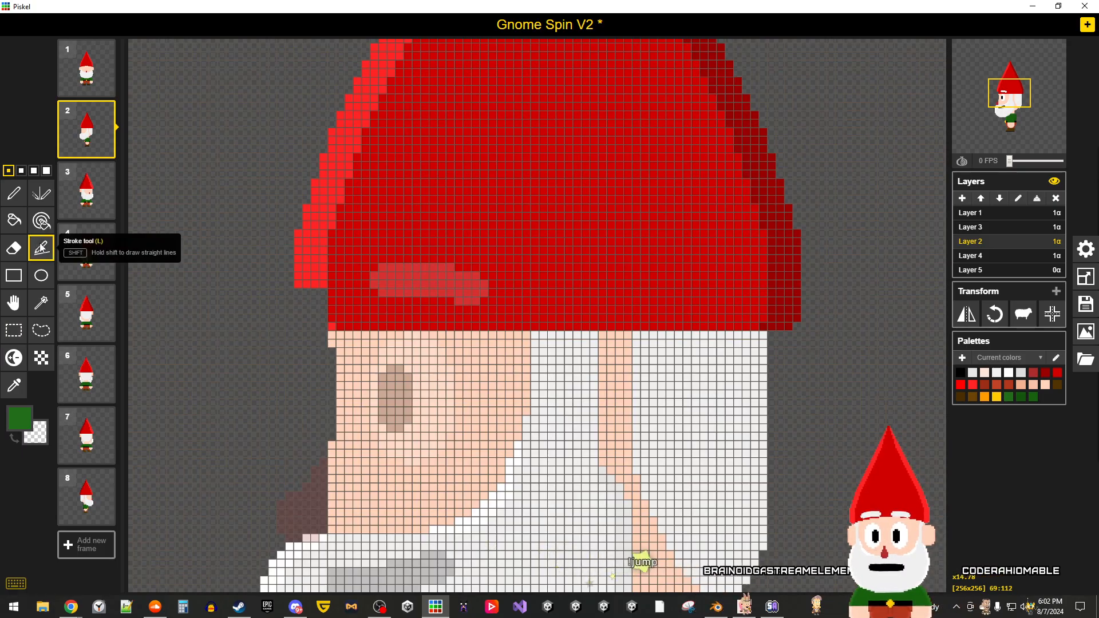
{"action": "scroll", "coordinate": [335, 291], "scroll_direction": "up", "scroll_amount": 2}
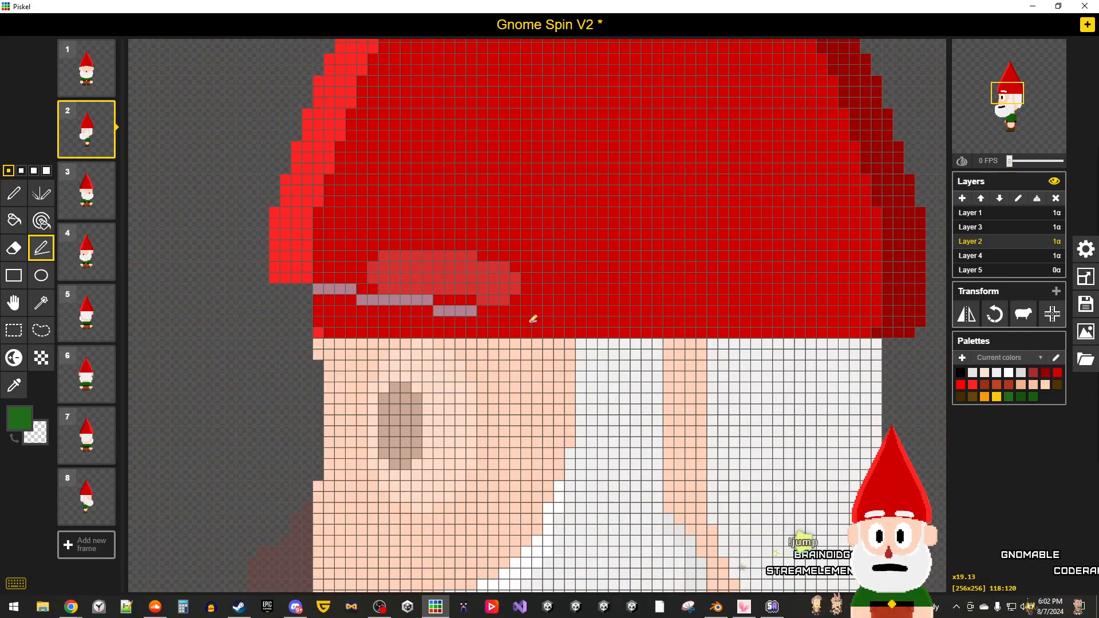
{"action": "left_click_drag", "start_coordinate": [498, 314], "coordinate": [855, 327]}
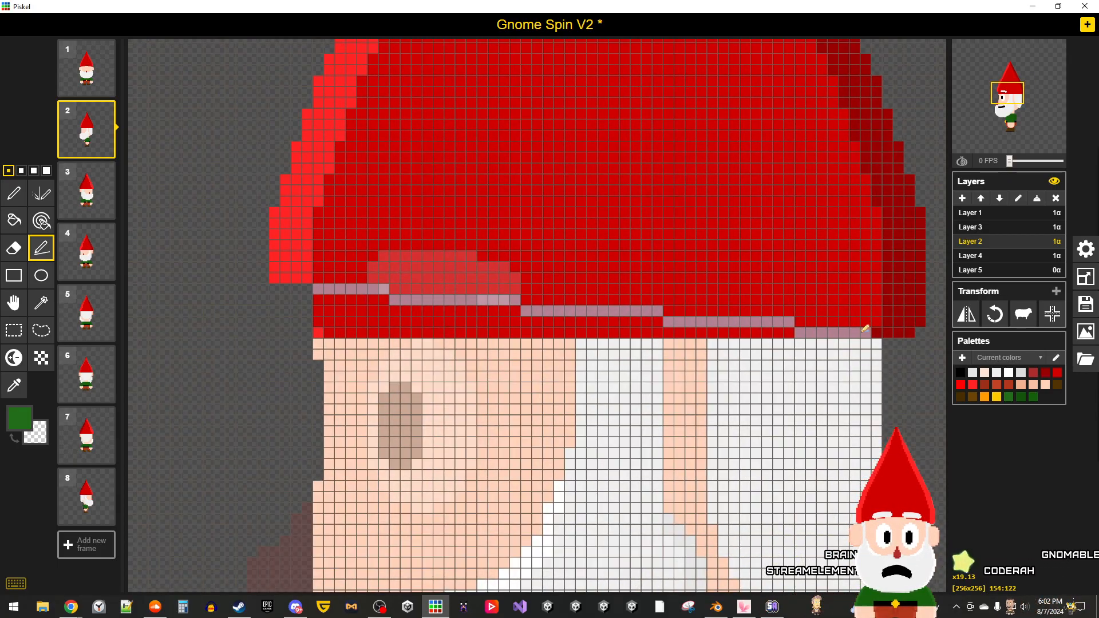
{"action": "right_click_drag", "start_coordinate": [866, 329], "coordinate": [866, 329]}
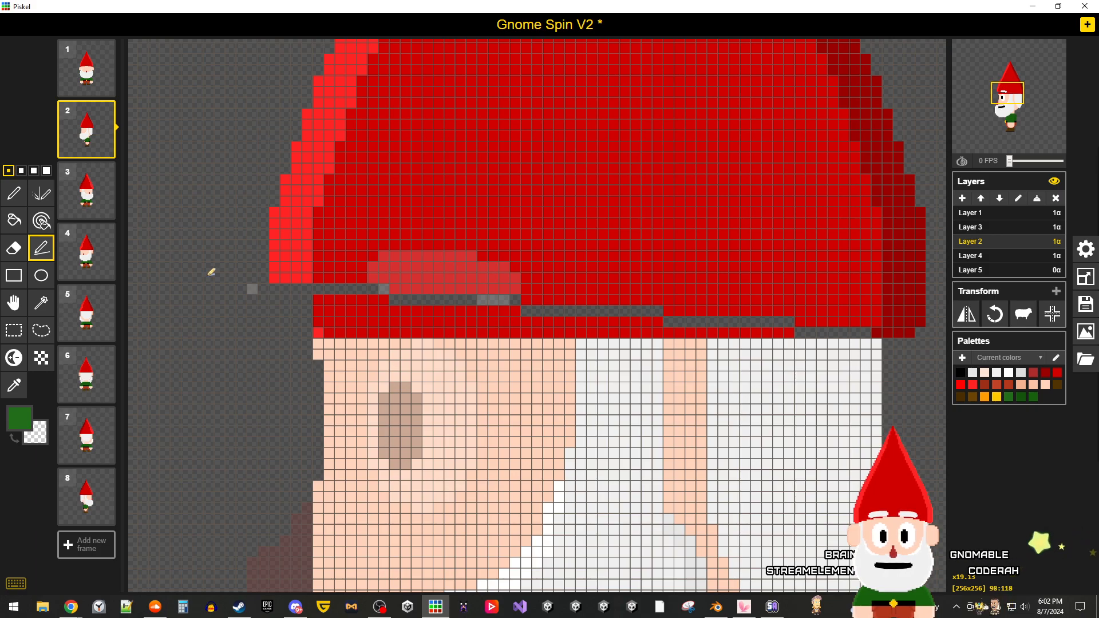
{"action": "right_click", "coordinate": [362, 315]}
{"action": "scroll", "coordinate": [541, 356], "scroll_direction": "down", "scroll_amount": 4}
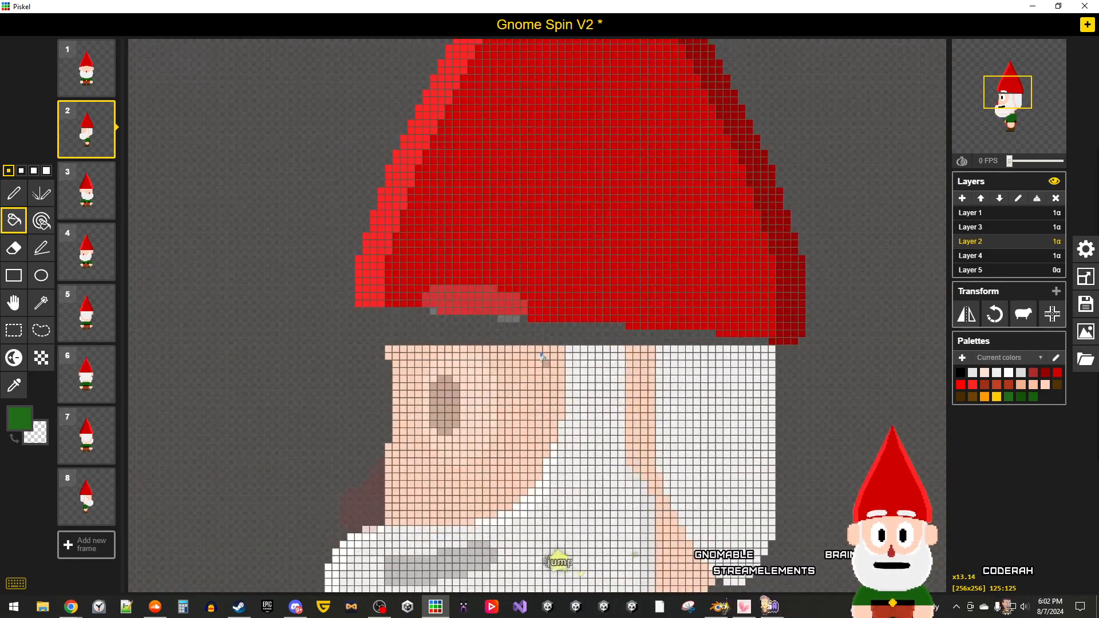
Step: Sample the light red of the hat's front edge for the Pen tool and compare frame 2's cut brim with front-view frame 1
{"action": "scroll", "coordinate": [541, 356], "scroll_direction": "up", "scroll_amount": 4}
{"action": "left_click", "coordinate": [14, 385]}
{"action": "left_click", "coordinate": [304, 258]}
{"action": "left_click", "coordinate": [14, 193]}
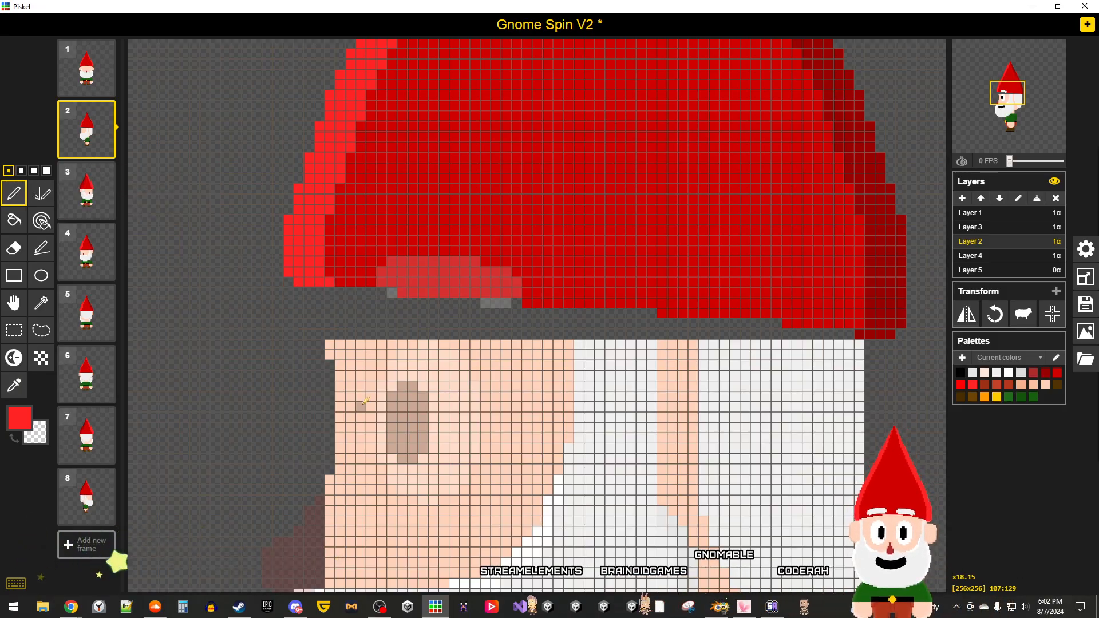
{"action": "scroll", "coordinate": [365, 400], "scroll_direction": "down", "scroll_amount": 3}
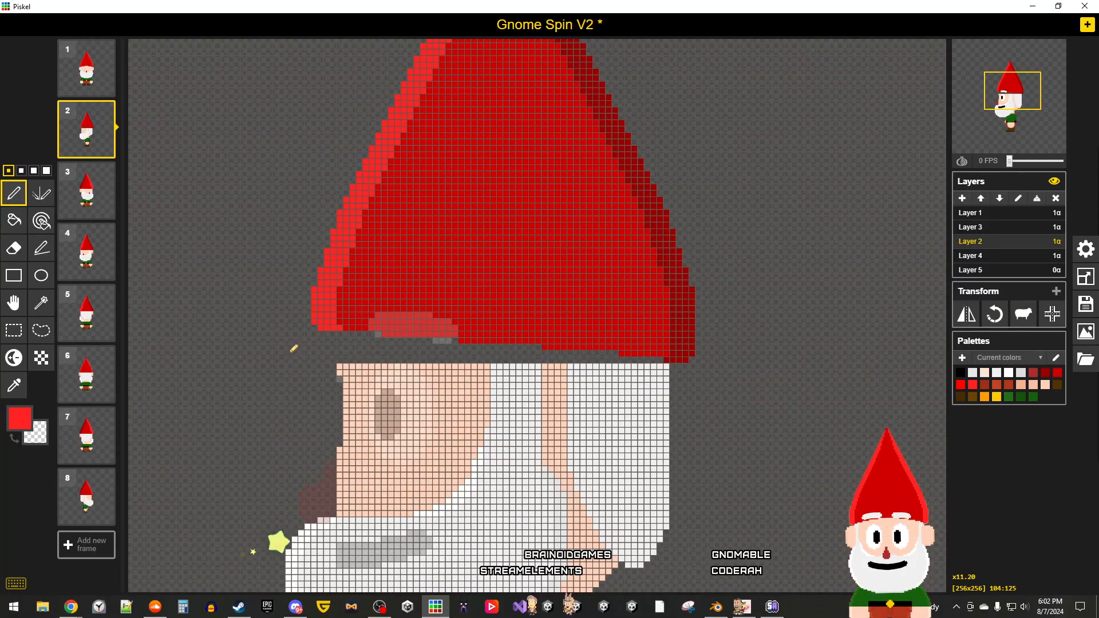
{"action": "left_click", "coordinate": [94, 80]}
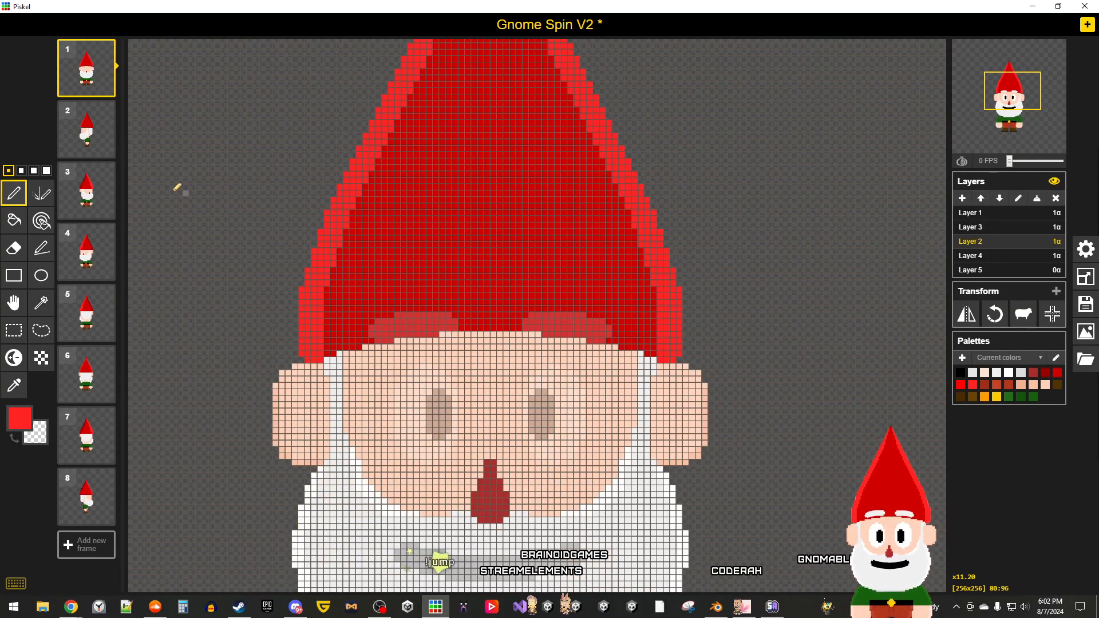
{"action": "scroll", "coordinate": [398, 383], "scroll_direction": "up", "scroll_amount": 2}
{"action": "left_click", "coordinate": [88, 140]}
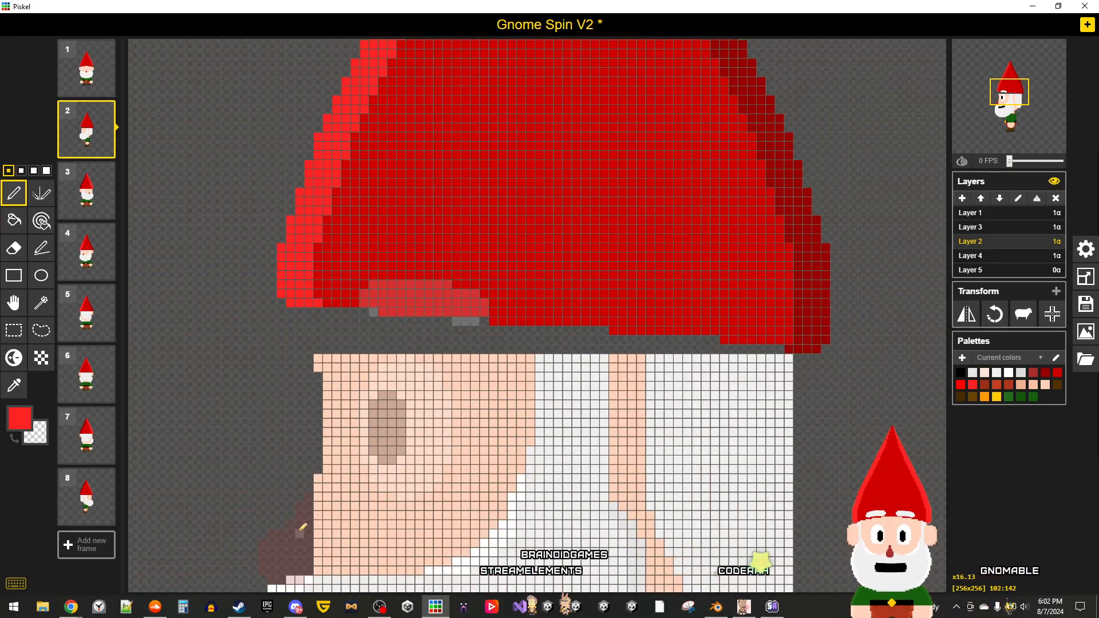
Step: Switch to Chrome and skim the Unity article on designing a multiplayer game for scale
{"action": "mouse_move", "coordinate": [72, 613]}
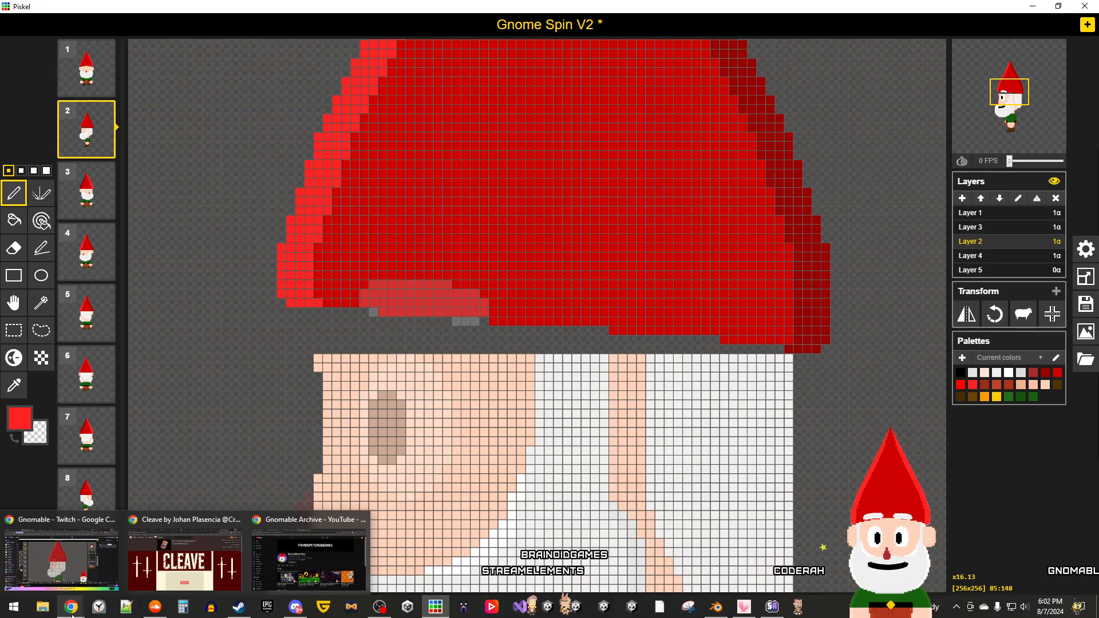
{"action": "left_click", "coordinate": [272, 568]}
{"action": "left_click", "coordinate": [351, 11]}
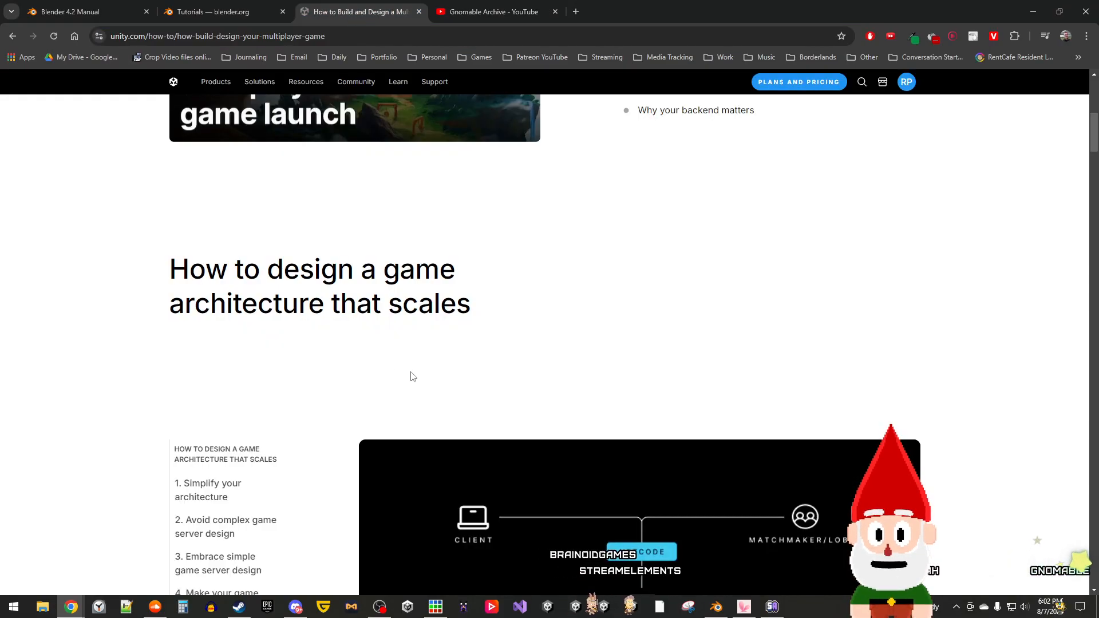
{"action": "scroll", "coordinate": [408, 375], "scroll_direction": "down", "scroll_amount": 6}
{"action": "scroll", "coordinate": [520, 339], "scroll_direction": "down", "scroll_amount": 20}
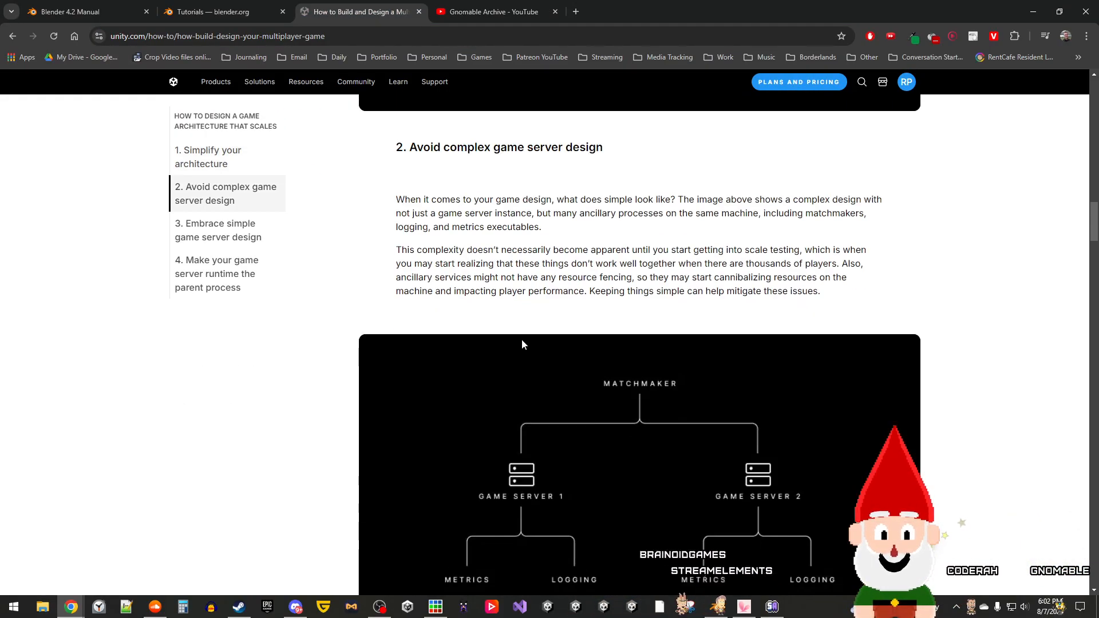
{"action": "scroll", "coordinate": [521, 339], "scroll_direction": "up", "scroll_amount": 18}
{"action": "scroll", "coordinate": [521, 339], "scroll_direction": "up", "scroll_amount": 10}
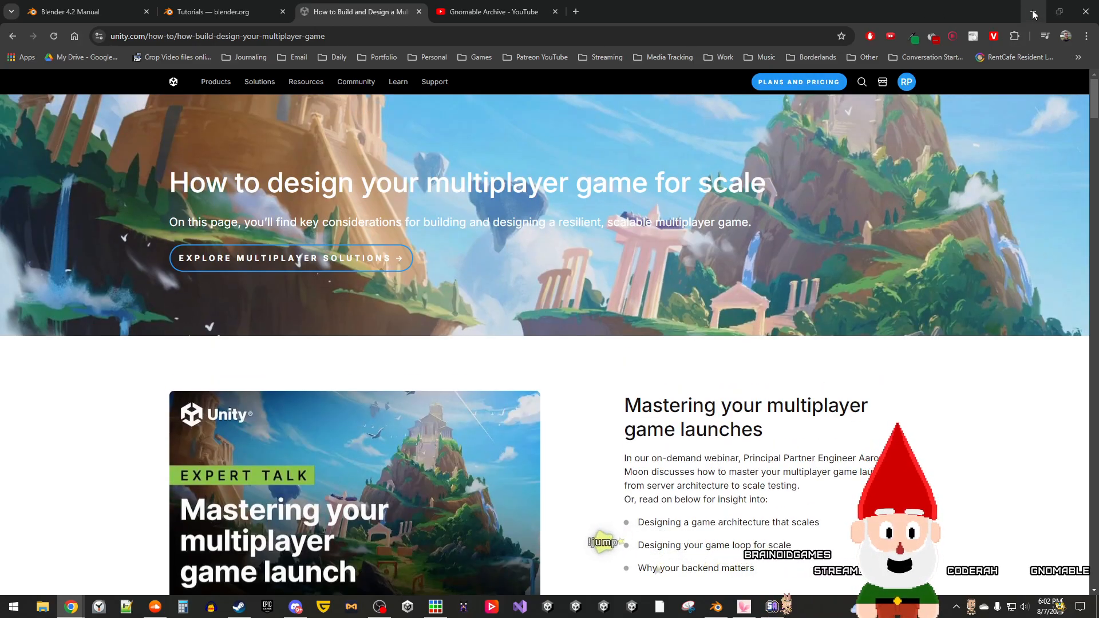
{"action": "left_click", "coordinate": [1034, 13]}
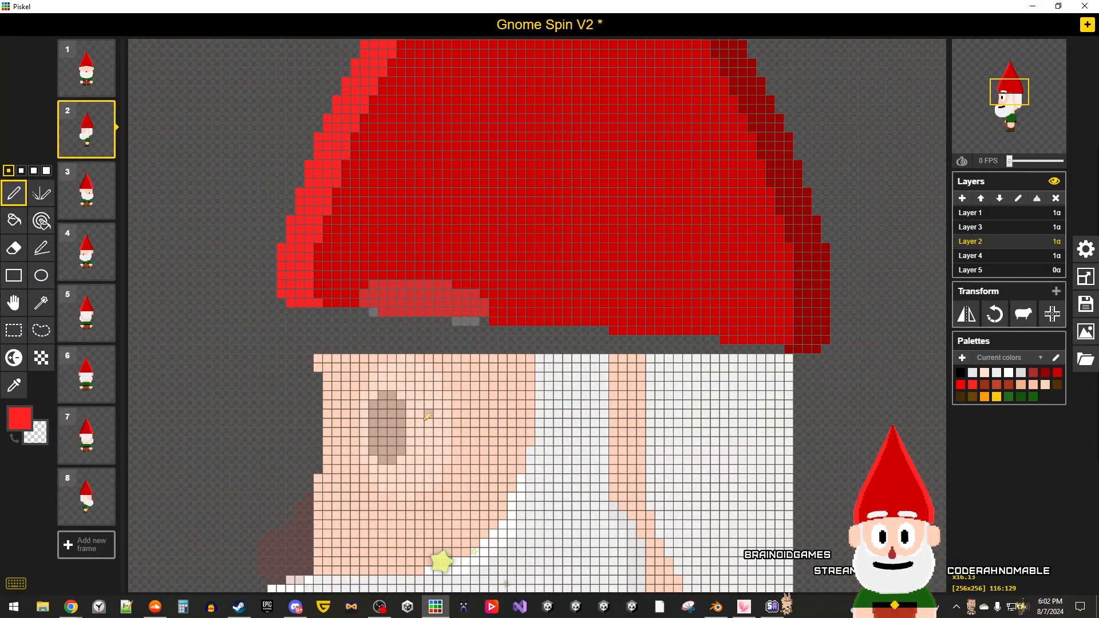
Step: Switch to Chrome and open the Project Beanstalk Concept Document from Google Docs in a new browser tab
{"action": "mouse_move", "coordinate": [67, 610]}
{"action": "left_click", "coordinate": [312, 553]}
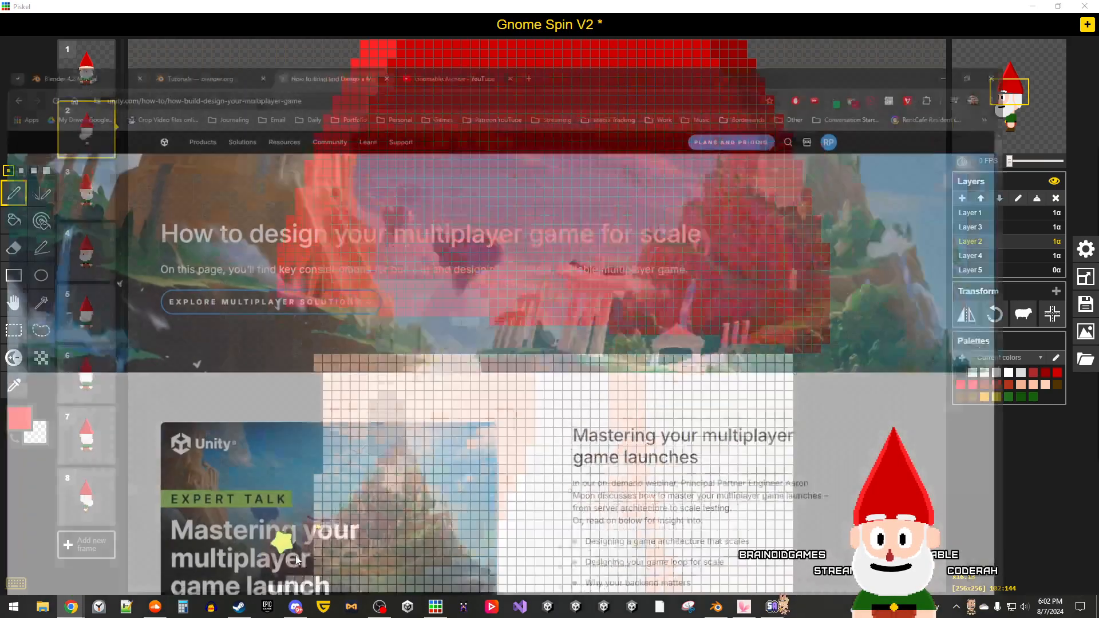
{"action": "left_click", "coordinate": [576, 11]}
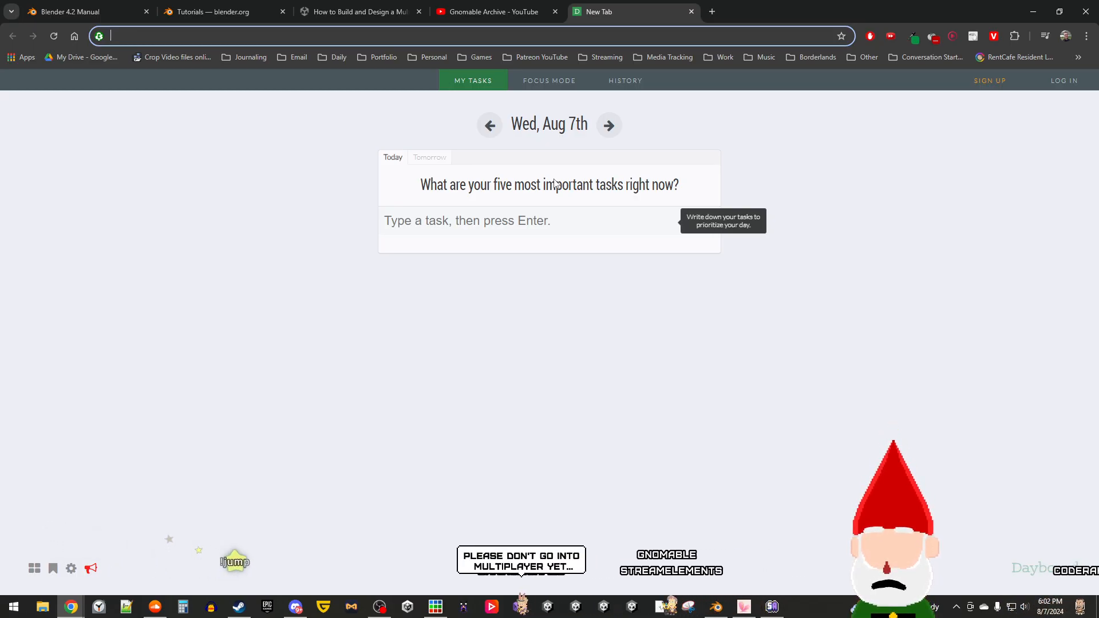
{"action": "type", "text": "project"}
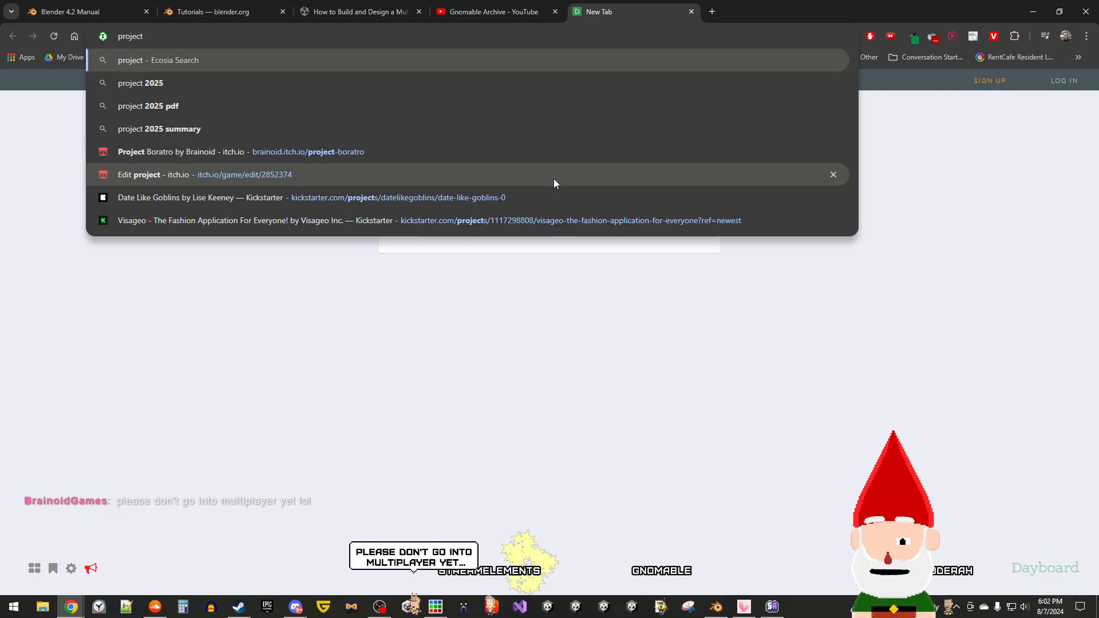
{"action": "type", "text": " bean"}
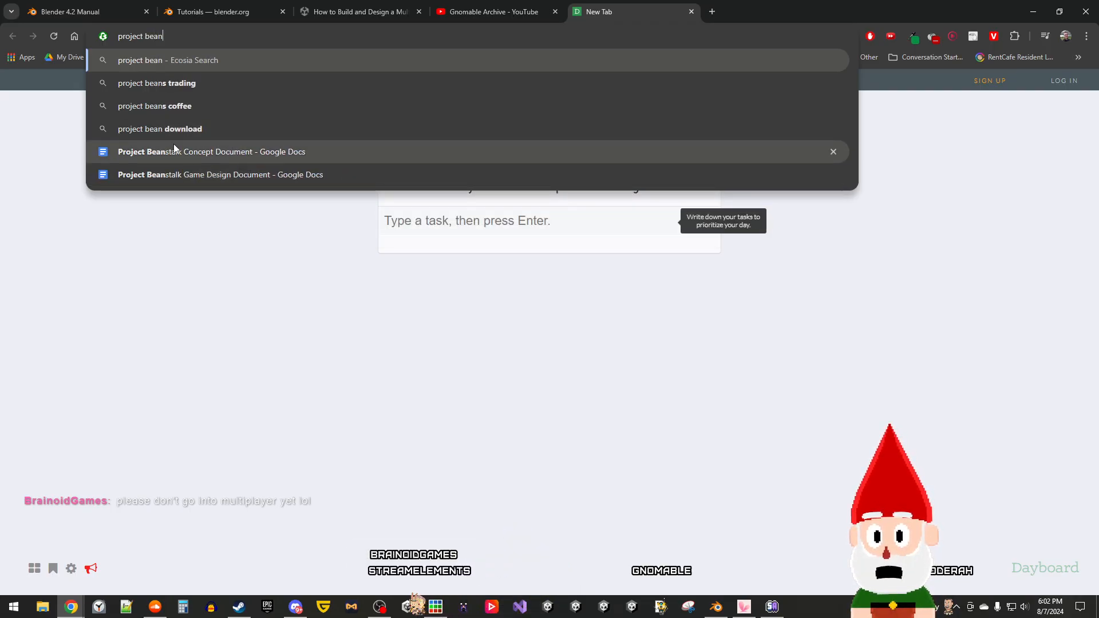
{"action": "left_click", "coordinate": [198, 152]}
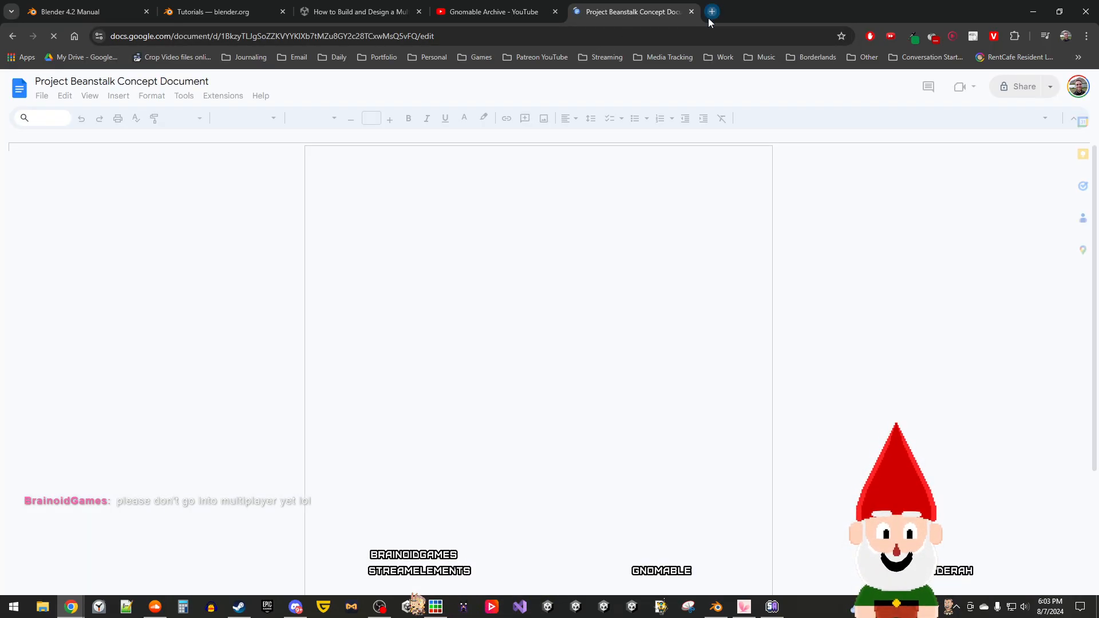
Step: Open the Project Beanstalk Game Design Document from Google Docs in another new browser tab
{"action": "key", "text": "ctrl+t"}
{"action": "type", "text": "pro"}
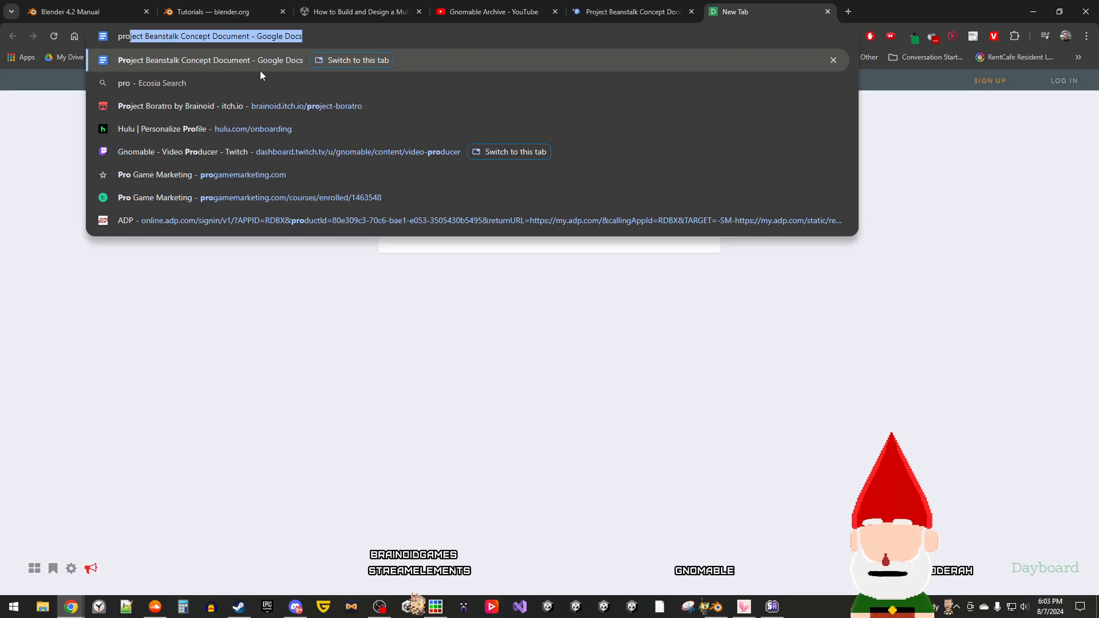
{"action": "type", "text": "jacy"}
{"action": "key", "text": "BackSpace"}
{"action": "key", "text": "BackSpace"}
{"action": "key", "text": "BackSpace"}
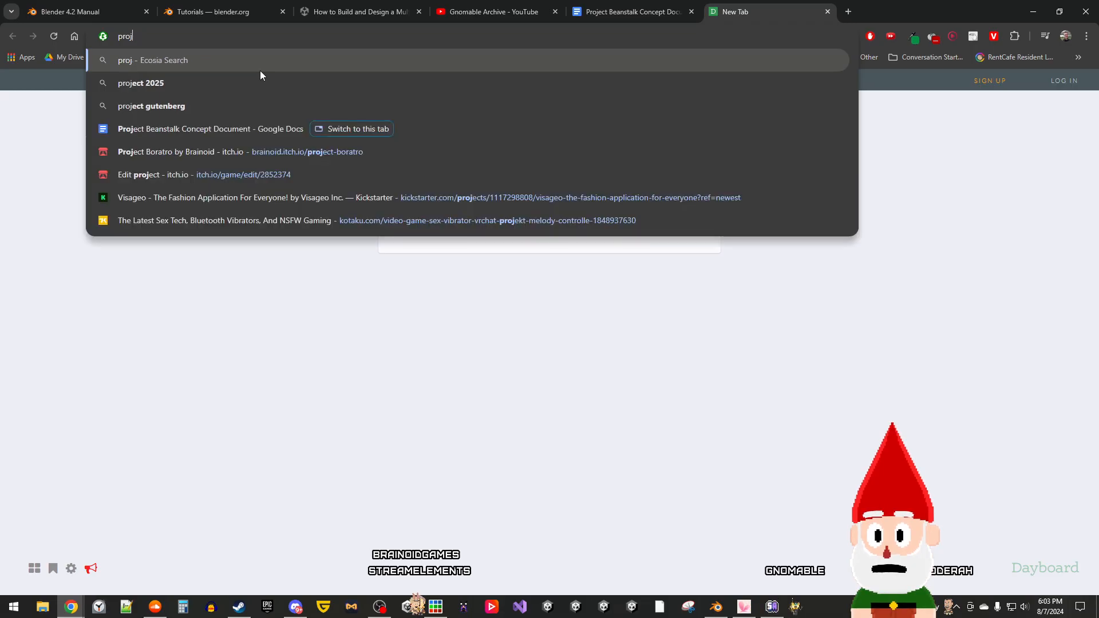
{"action": "type", "text": "eact"}
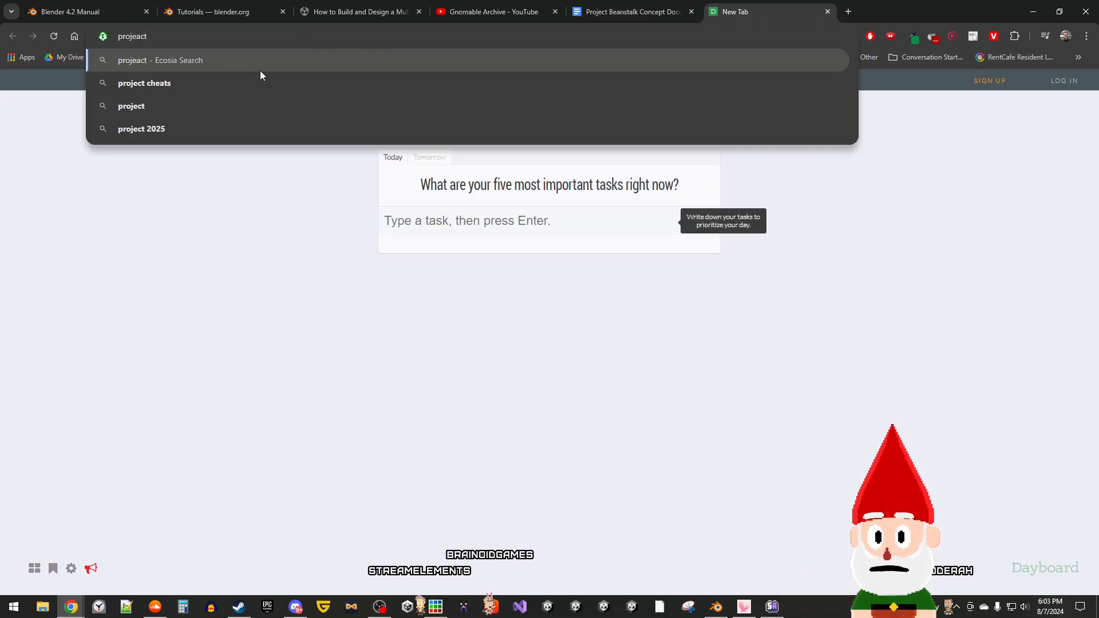
{"action": "key", "text": "BackSpace"}
{"action": "key", "text": "BackSpace"}
{"action": "key", "text": "BackSpace"}
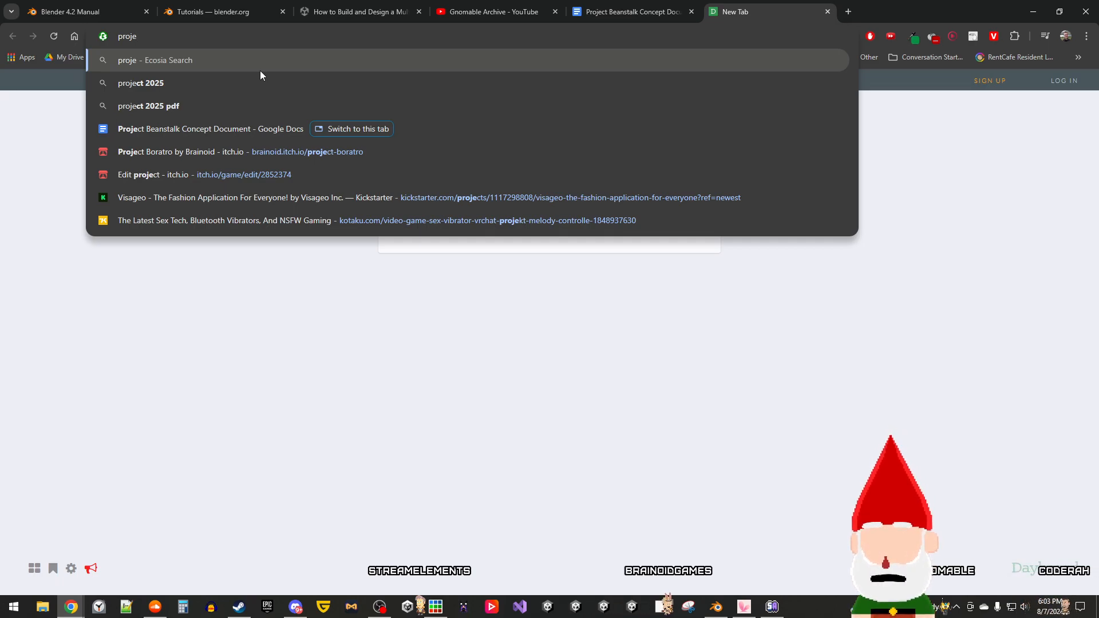
{"action": "type", "text": "ct"}
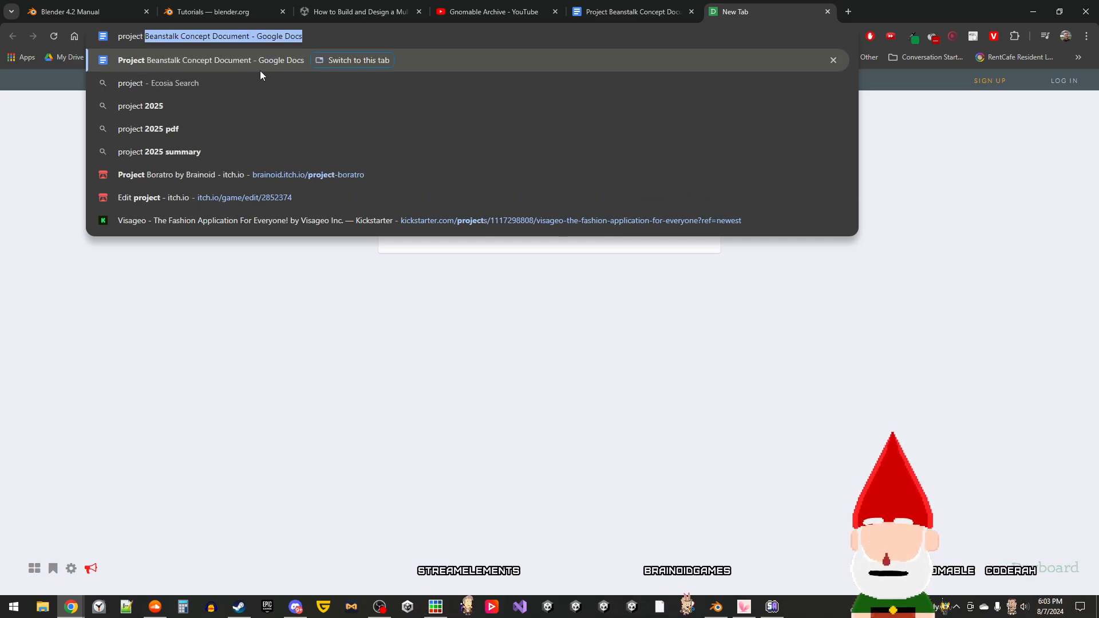
{"action": "type", "text": " Be"}
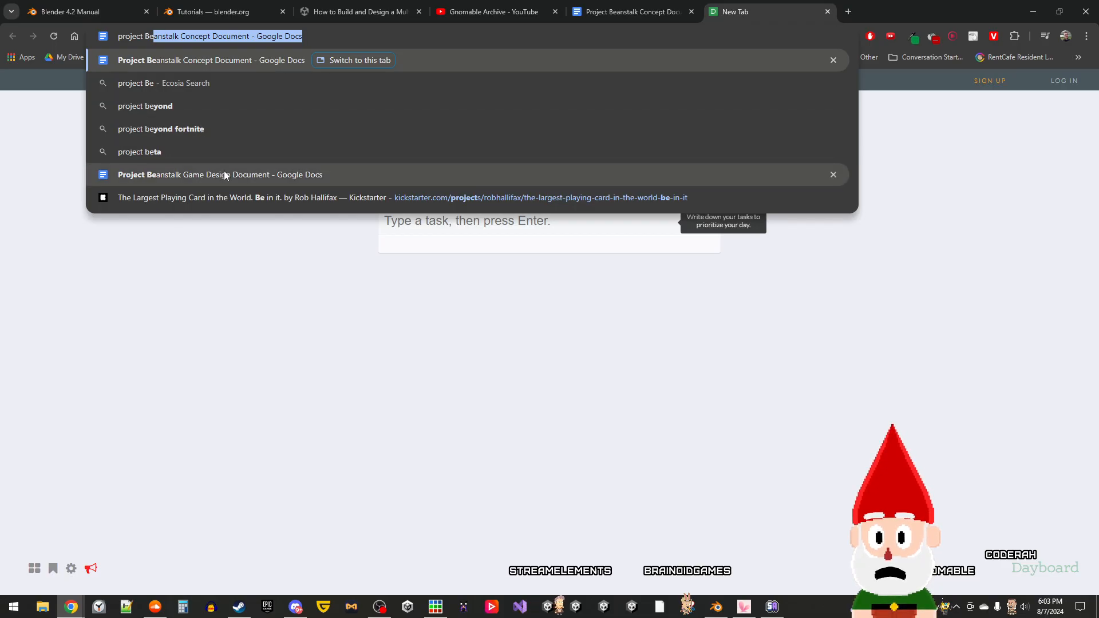
{"action": "left_click", "coordinate": [200, 174]}
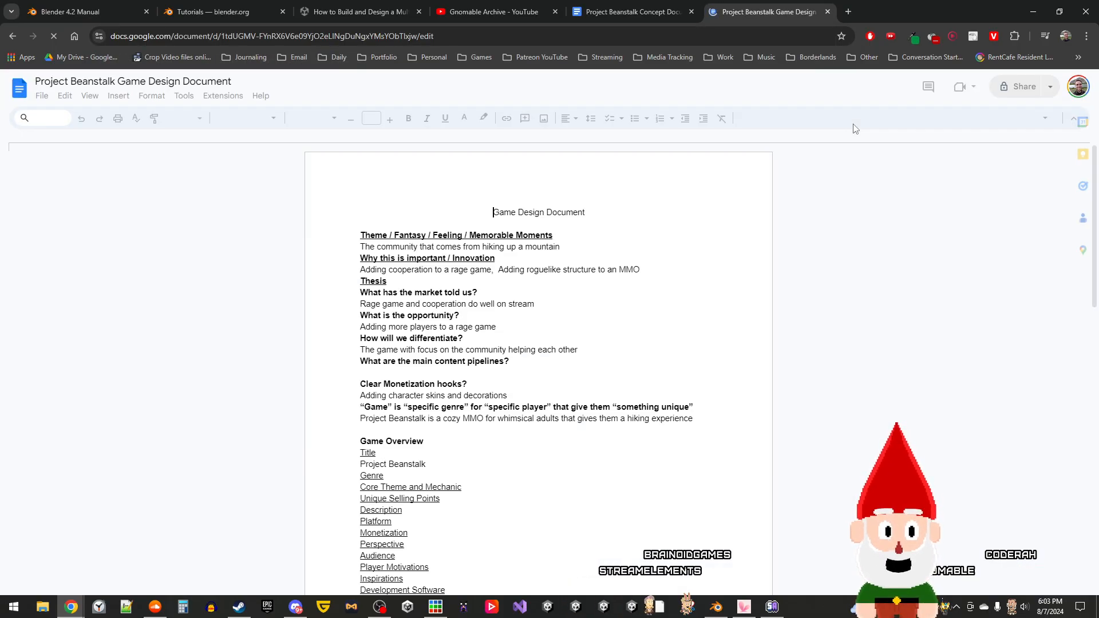
{"action": "left_click", "coordinate": [1033, 11]}
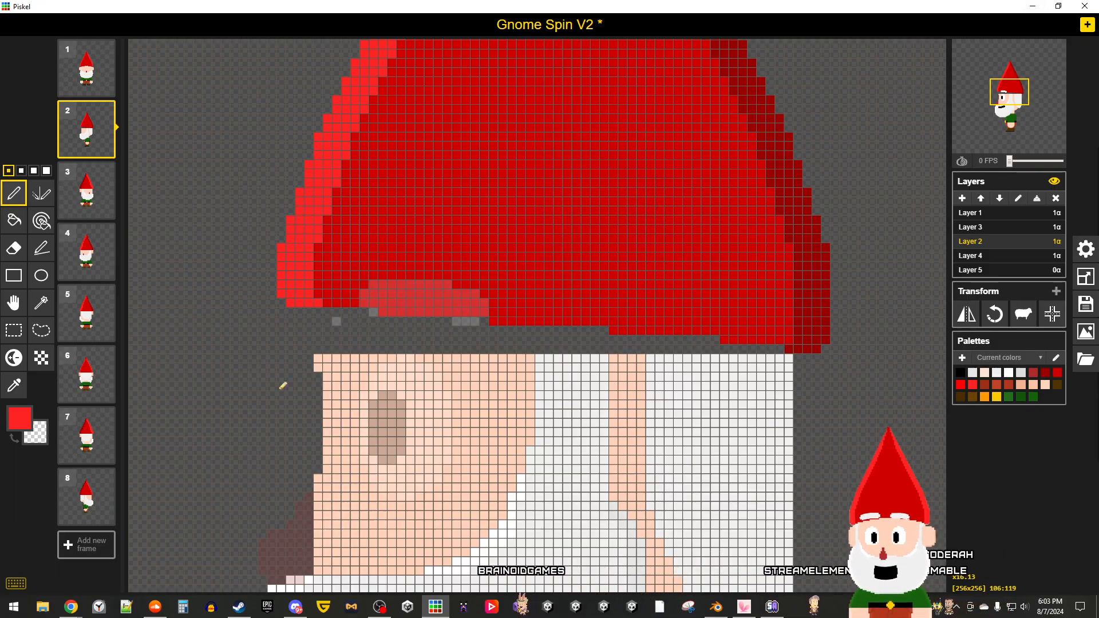
{"action": "mouse_move", "coordinate": [71, 607]}
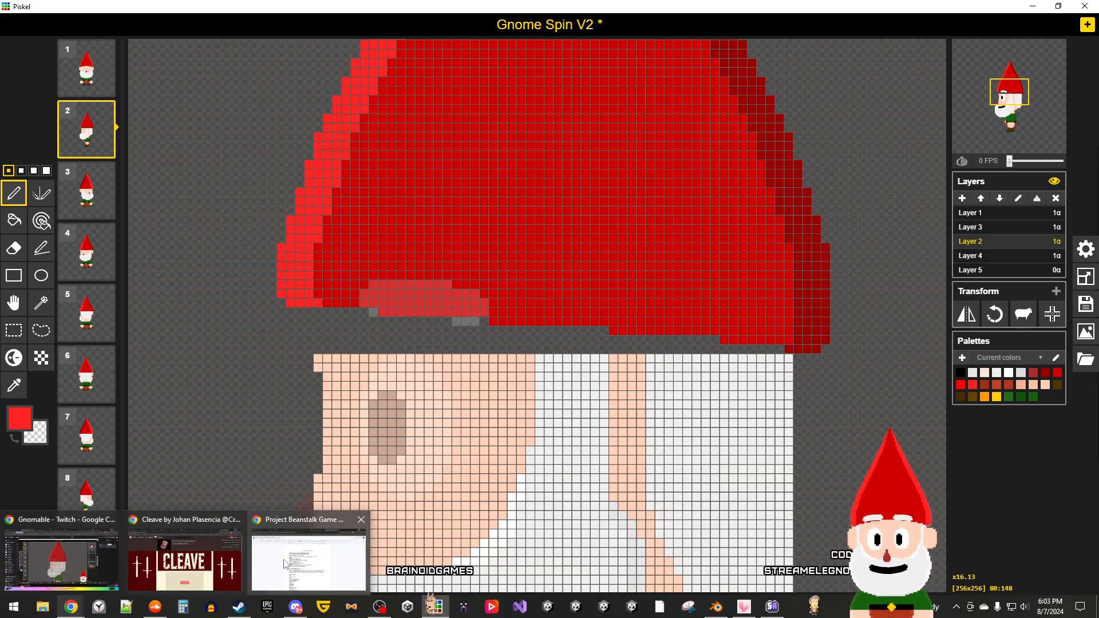
{"action": "left_click", "coordinate": [309, 554]}
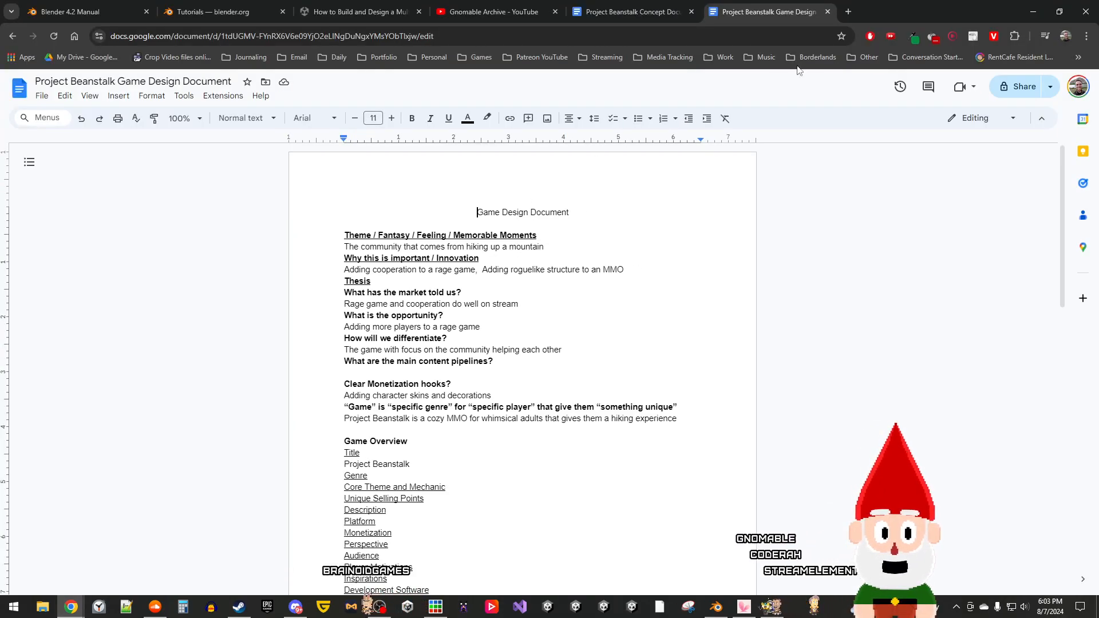
Step: Open the Gnomable itch.io page in a new tab and browse its projects down to the Game Jams section
{"action": "left_click", "coordinate": [853, 12]}
{"action": "type", "text": "itch"}
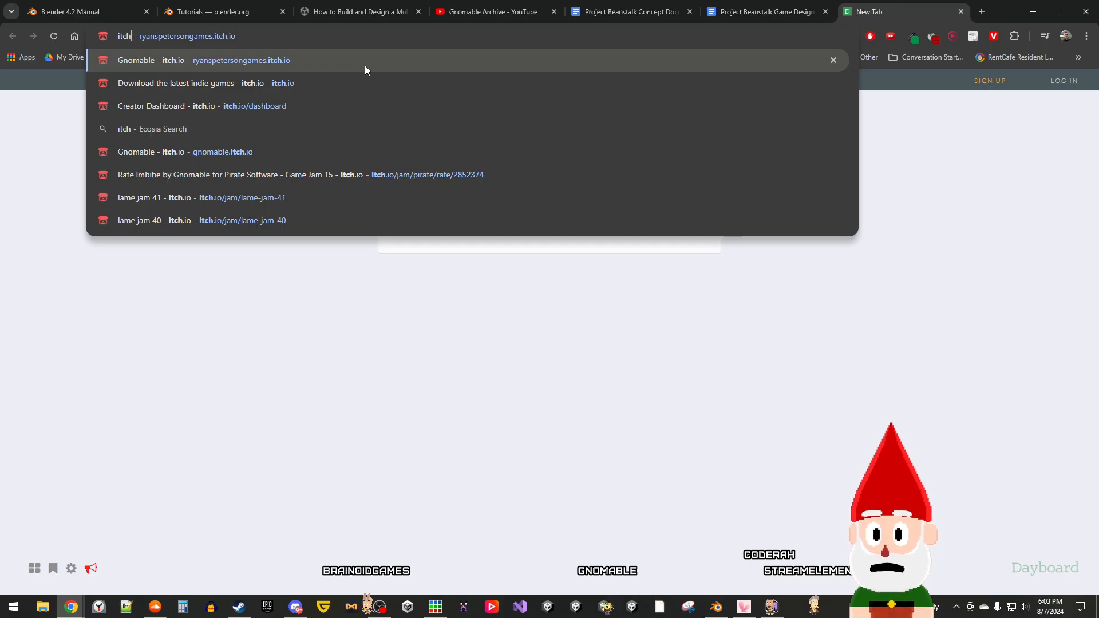
{"action": "left_click", "coordinate": [358, 63]}
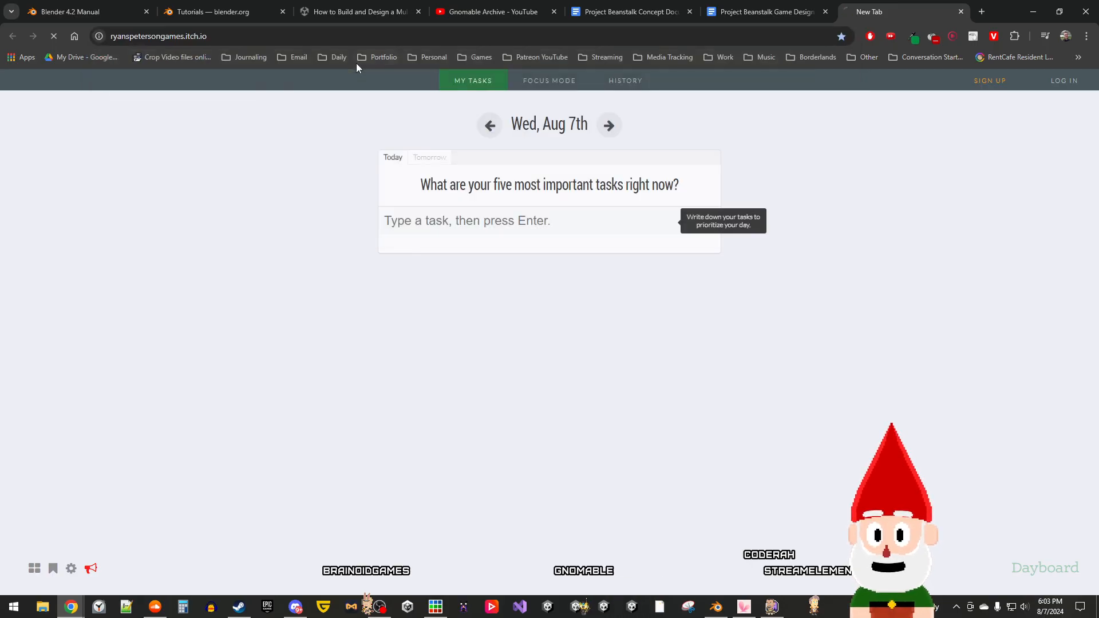
{"action": "scroll", "coordinate": [251, 327], "scroll_direction": "down", "scroll_amount": 10}
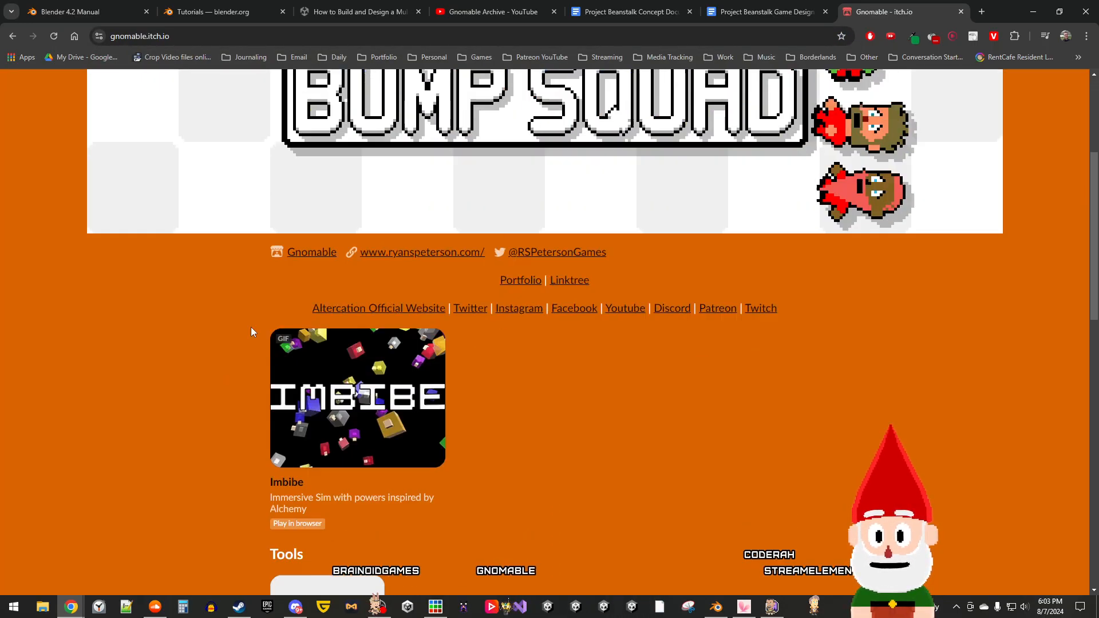
{"action": "scroll", "coordinate": [248, 331], "scroll_direction": "down", "scroll_amount": 4}
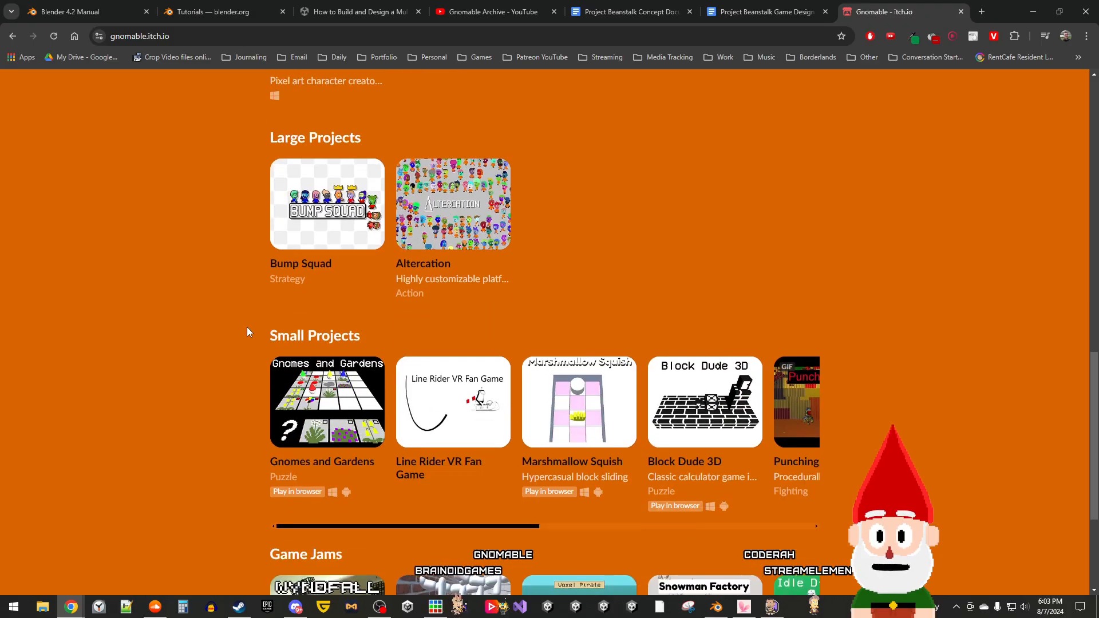
{"action": "scroll", "coordinate": [183, 333], "scroll_direction": "down", "scroll_amount": 4}
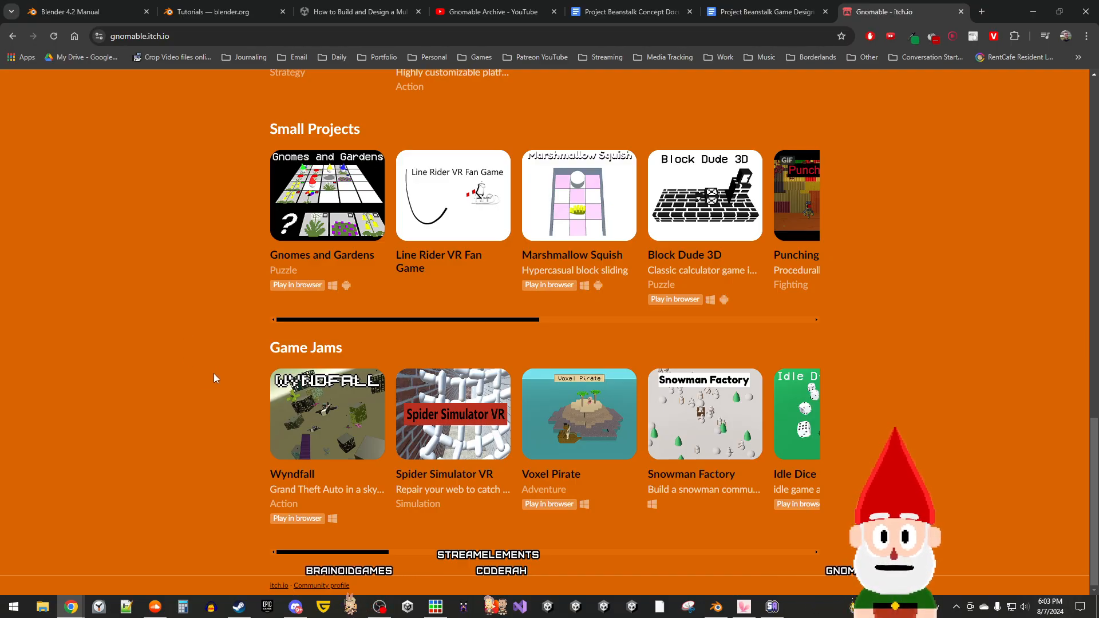
Step: Open Shank your Friends! and Dragon's Isle from the Game Jams row in separate new tabs
{"action": "left_click_drag", "start_coordinate": [305, 553], "coordinate": [431, 549]}
{"action": "right_click", "coordinate": [394, 424]}
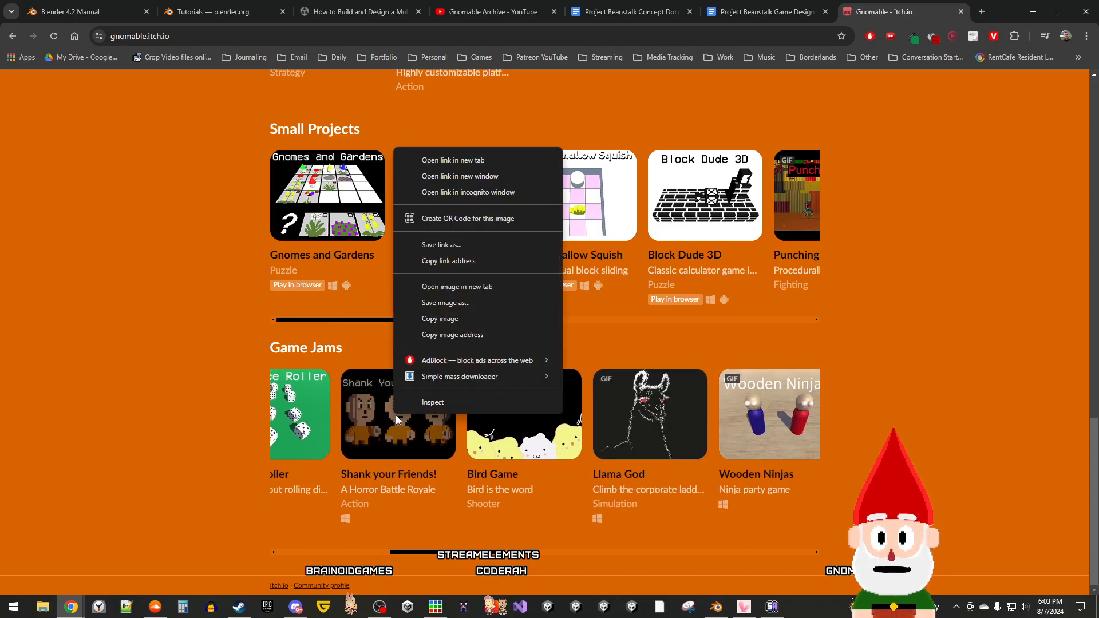
{"action": "left_click", "coordinate": [448, 164]}
{"action": "left_click_drag", "start_coordinate": [471, 558], "coordinate": [668, 562]}
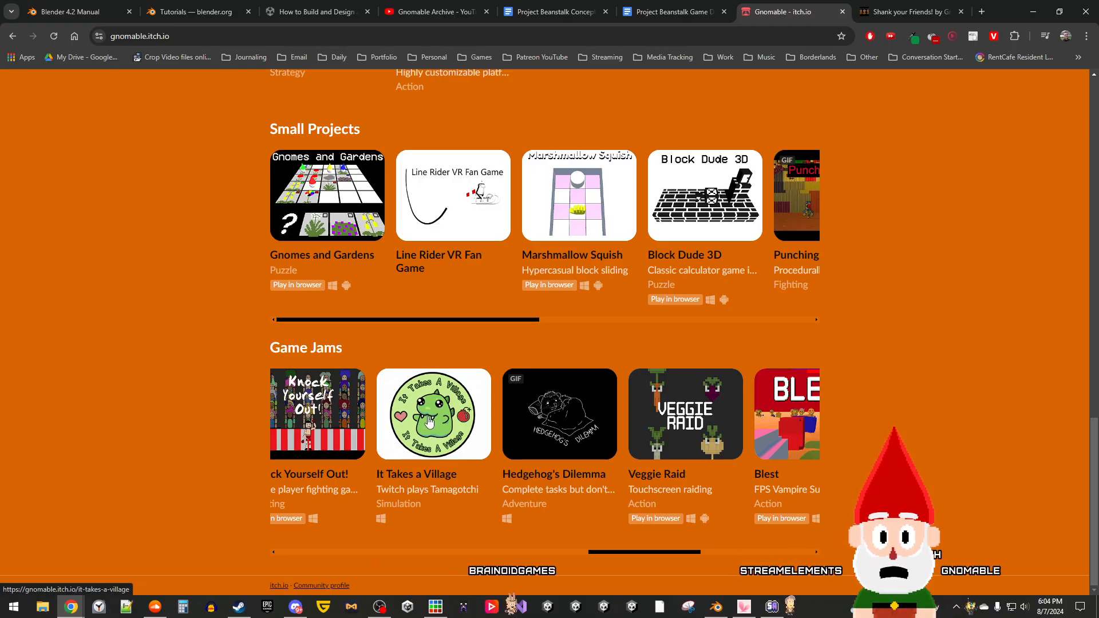
{"action": "left_click_drag", "start_coordinate": [620, 553], "coordinate": [744, 555]}
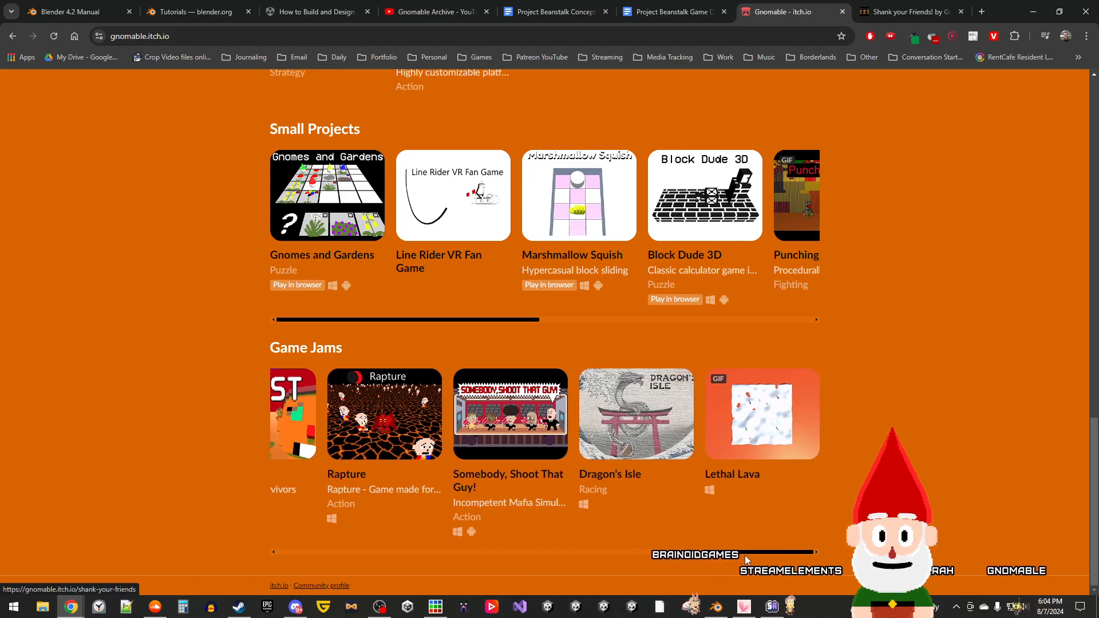
{"action": "right_click", "coordinate": [622, 411]}
{"action": "left_click", "coordinate": [644, 153]}
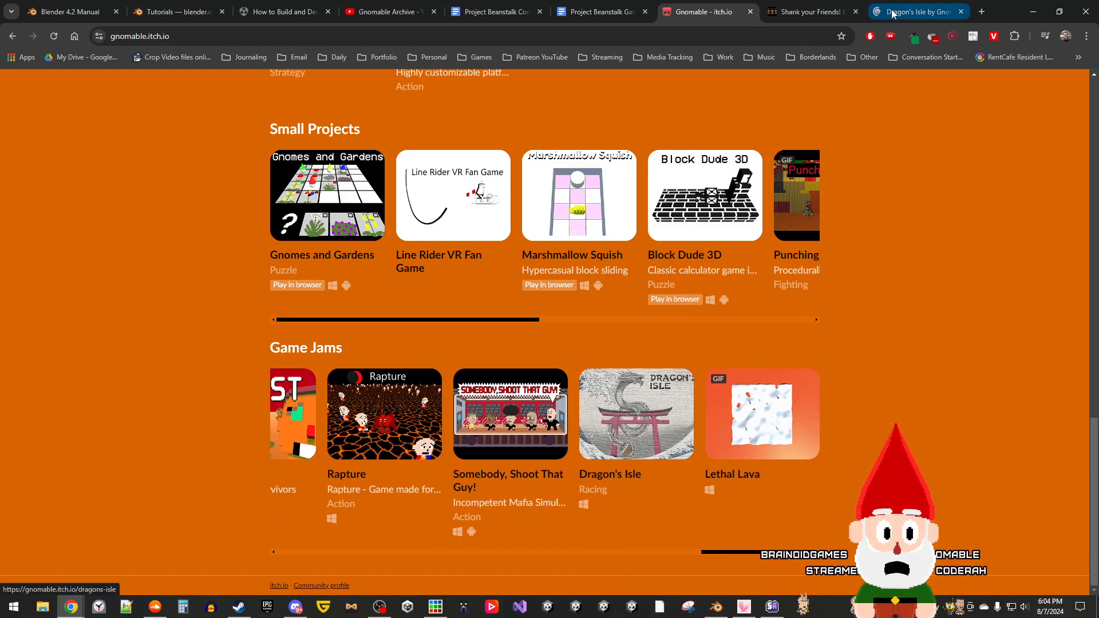
Step: Look through the screenshots on the Dragon's Isle page and view the one with the branching beanstalk enlarged
{"action": "left_click", "coordinate": [892, 12]}
{"action": "scroll", "coordinate": [561, 325], "scroll_direction": "down", "scroll_amount": 5}
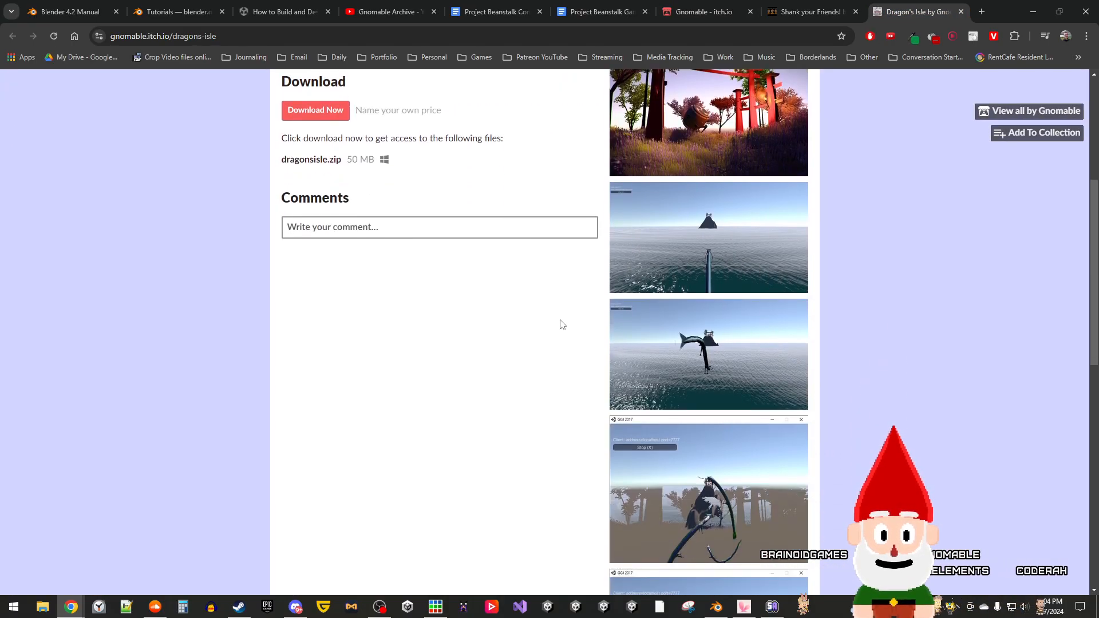
{"action": "scroll", "coordinate": [561, 325], "scroll_direction": "down", "scroll_amount": 5}
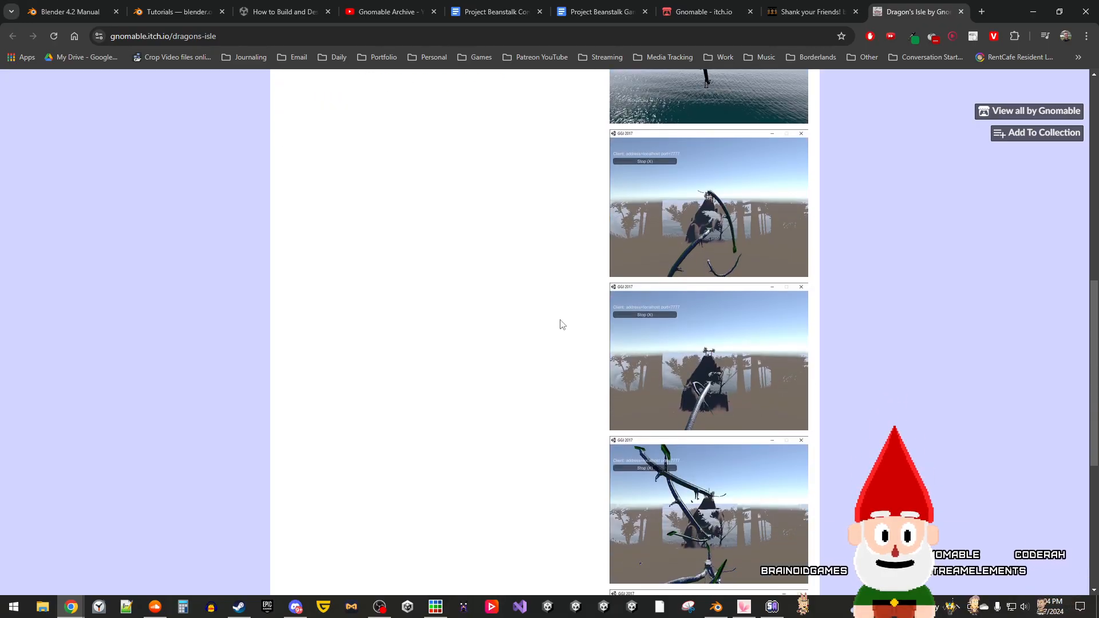
{"action": "scroll", "coordinate": [691, 328], "scroll_direction": "down", "scroll_amount": 3}
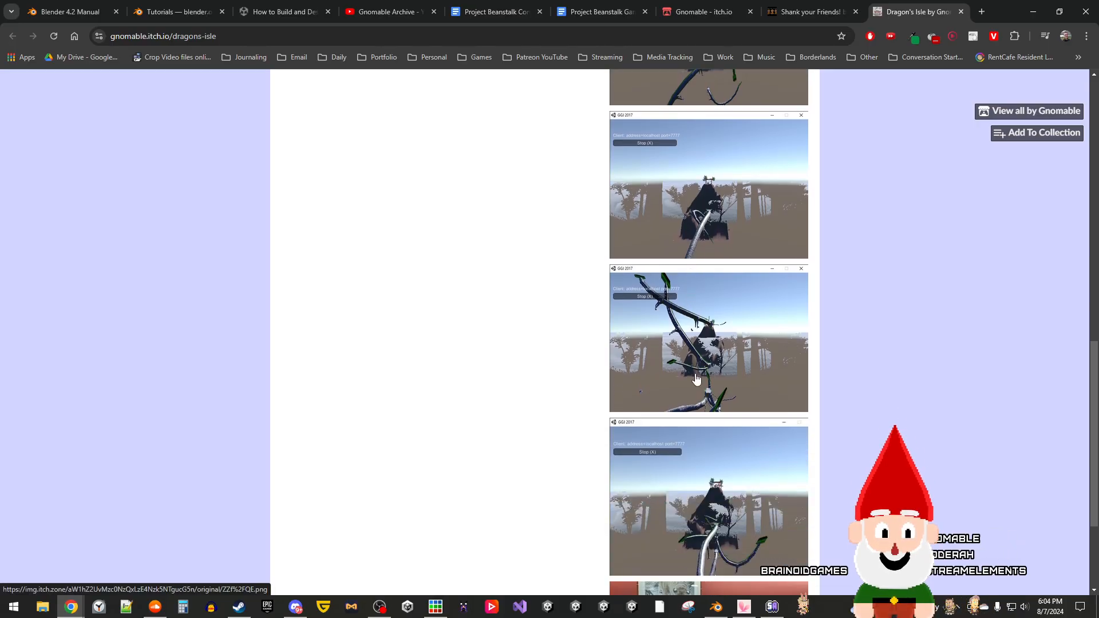
{"action": "left_click", "coordinate": [709, 358]}
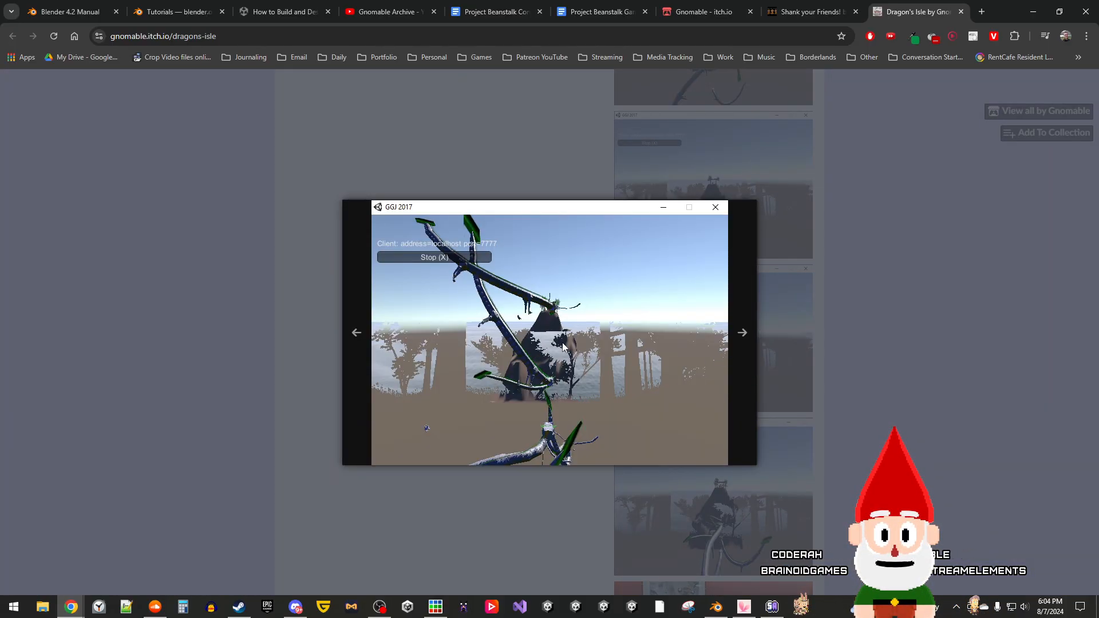
{"action": "left_click", "coordinate": [939, 325]}
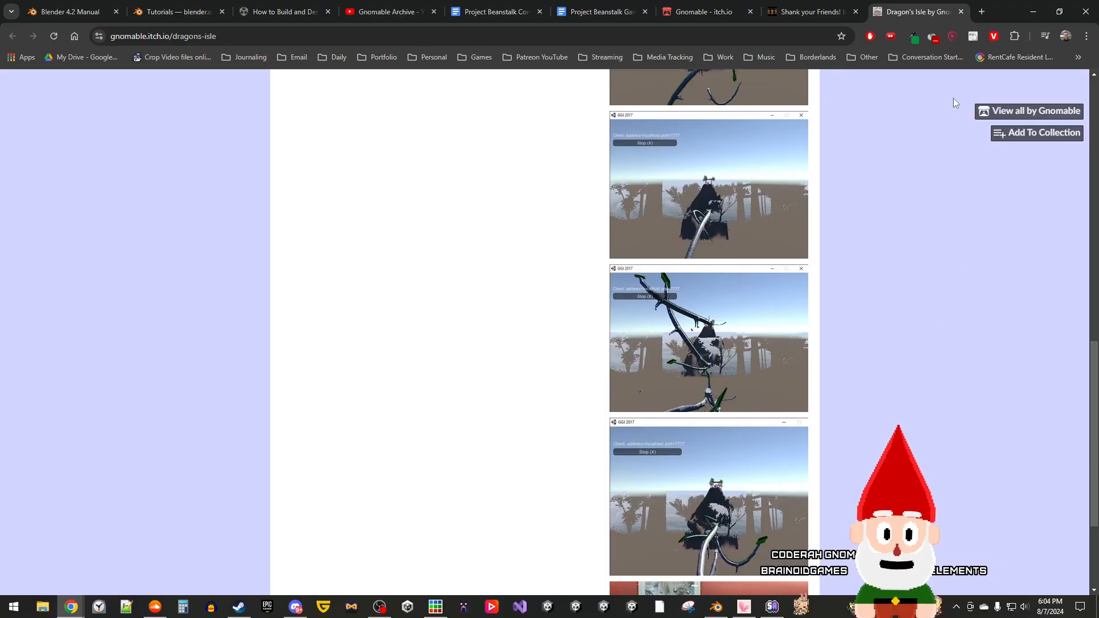
Step: Close the Dragon's Isle page and review the description, screenshots and hosting instructions on the Shank your Friends! page
{"action": "left_click", "coordinate": [961, 12]}
{"action": "scroll", "coordinate": [762, 315], "scroll_direction": "down", "scroll_amount": 4}
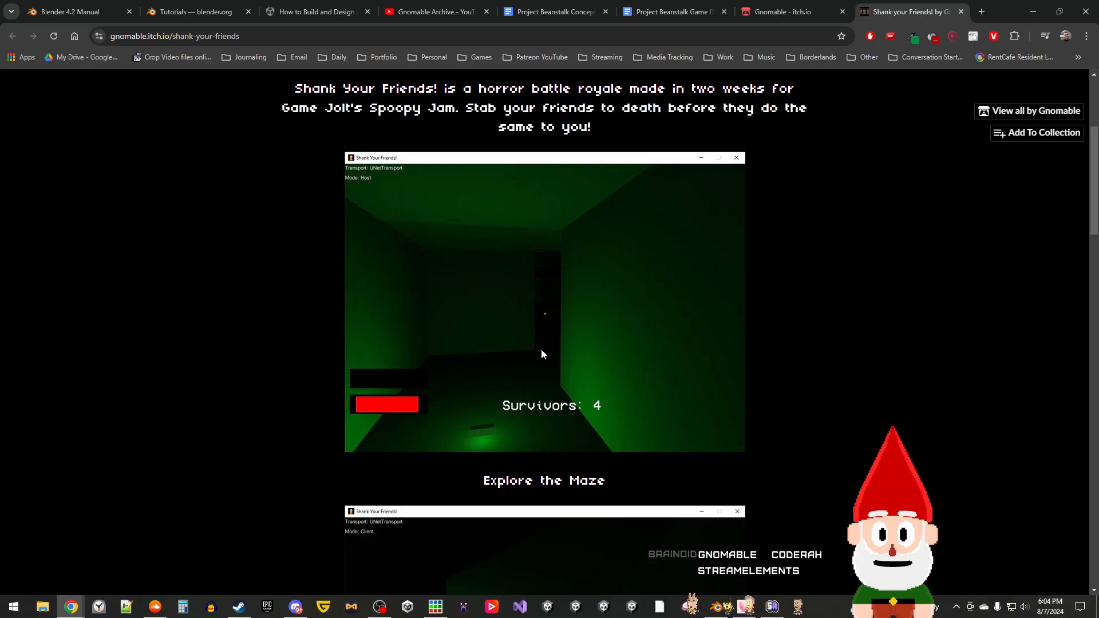
{"action": "scroll", "coordinate": [541, 354], "scroll_direction": "down", "scroll_amount": 7}
{"action": "scroll", "coordinate": [542, 354], "scroll_direction": "down", "scroll_amount": 5}
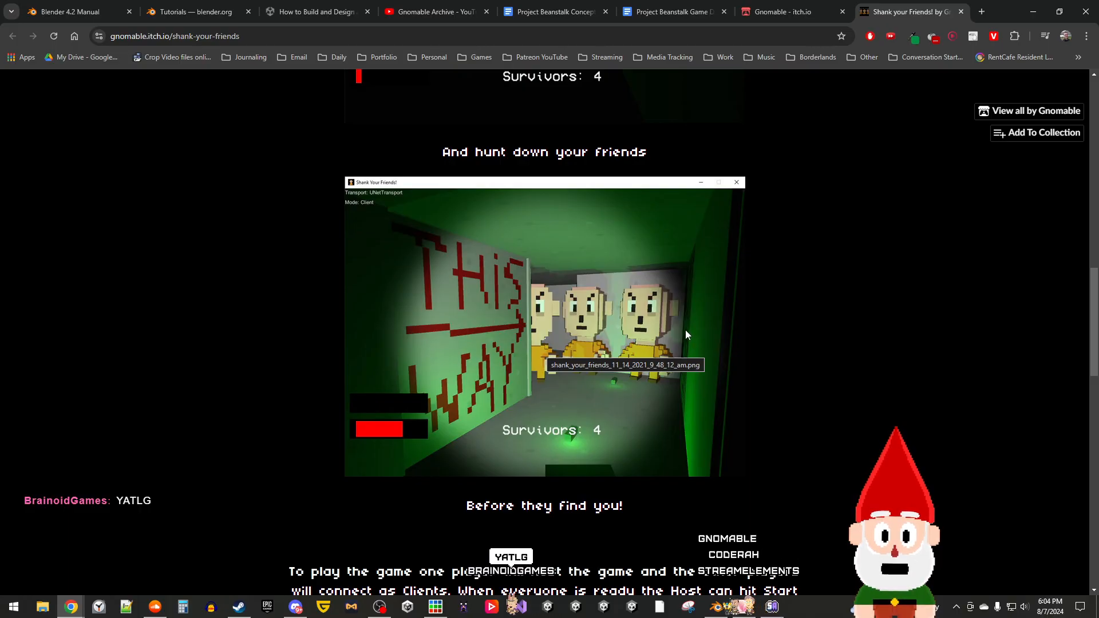
{"action": "scroll", "coordinate": [620, 352], "scroll_direction": "down", "scroll_amount": 10}
{"action": "scroll", "coordinate": [620, 358], "scroll_direction": "up", "scroll_amount": 15}
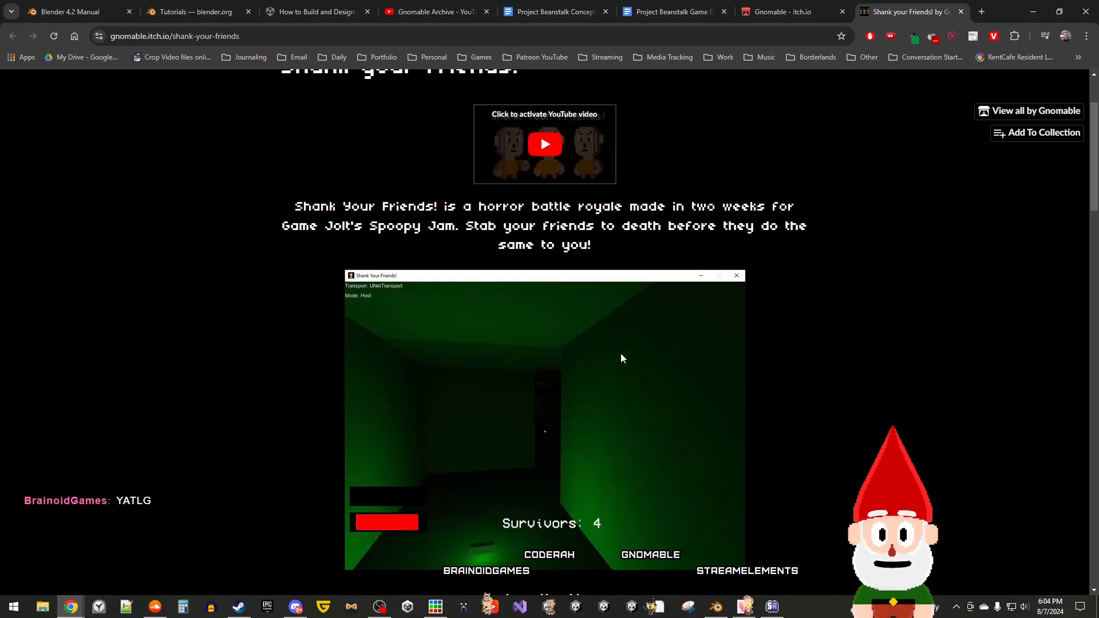
{"action": "scroll", "coordinate": [621, 358], "scroll_direction": "up", "scroll_amount": 2}
{"action": "scroll", "coordinate": [620, 358], "scroll_direction": "down", "scroll_amount": 1}
{"action": "scroll", "coordinate": [620, 359], "scroll_direction": "down", "scroll_amount": 6}
{"action": "scroll", "coordinate": [621, 358], "scroll_direction": "up", "scroll_amount": 6}
{"action": "scroll", "coordinate": [620, 359], "scroll_direction": "down", "scroll_amount": 3}
{"action": "scroll", "coordinate": [621, 358], "scroll_direction": "down", "scroll_amount": 10}
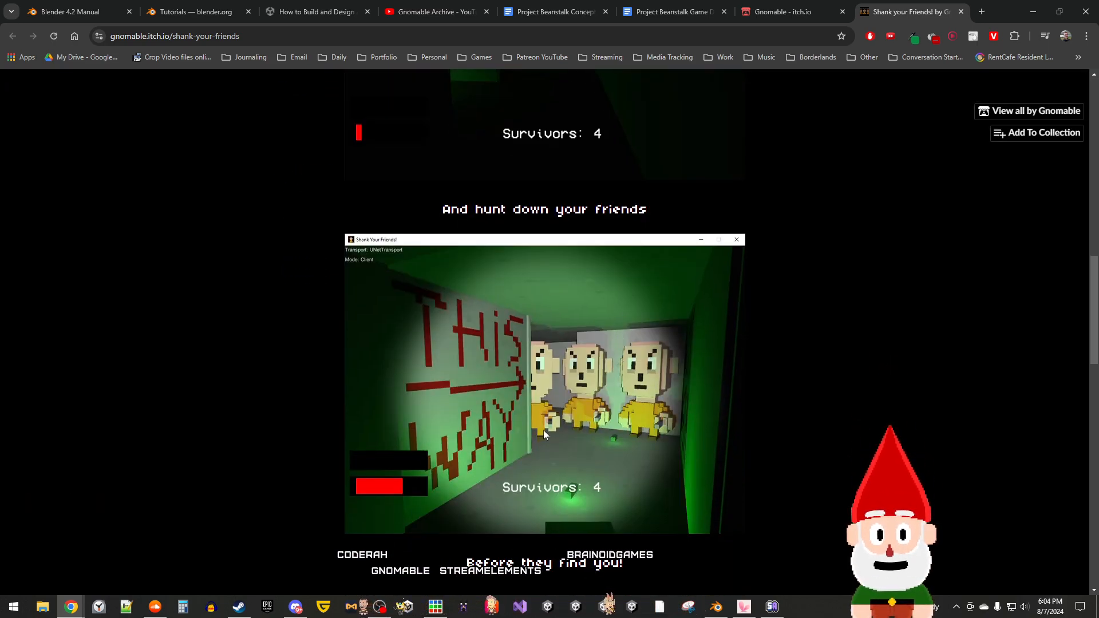
{"action": "scroll", "coordinate": [610, 409], "scroll_direction": "down", "scroll_amount": 5}
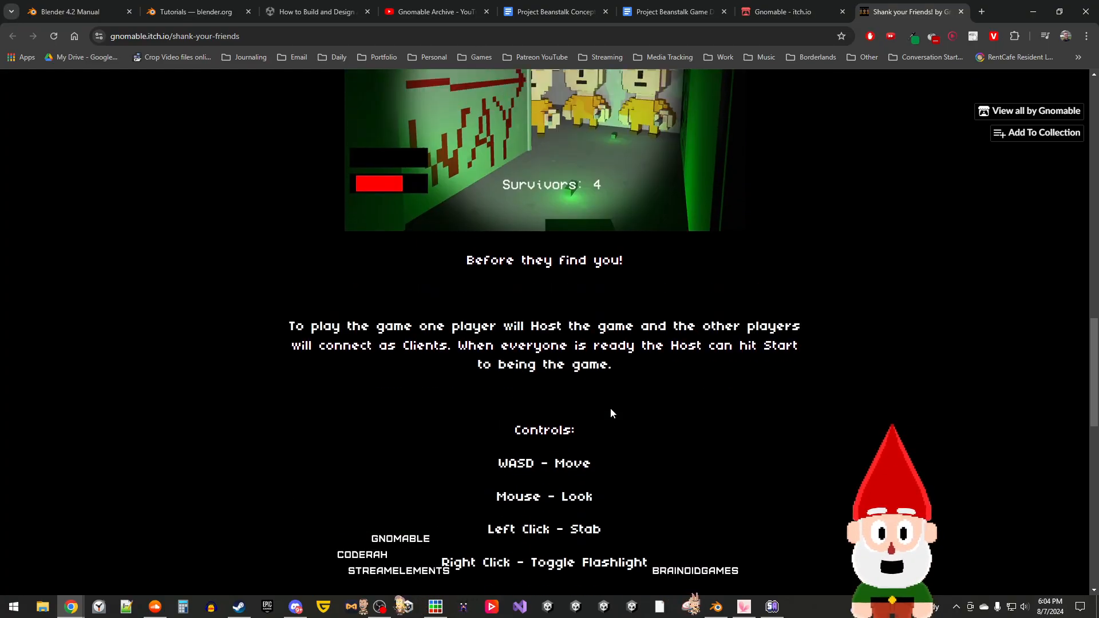
{"action": "scroll", "coordinate": [610, 409], "scroll_direction": "up", "scroll_amount": 15}
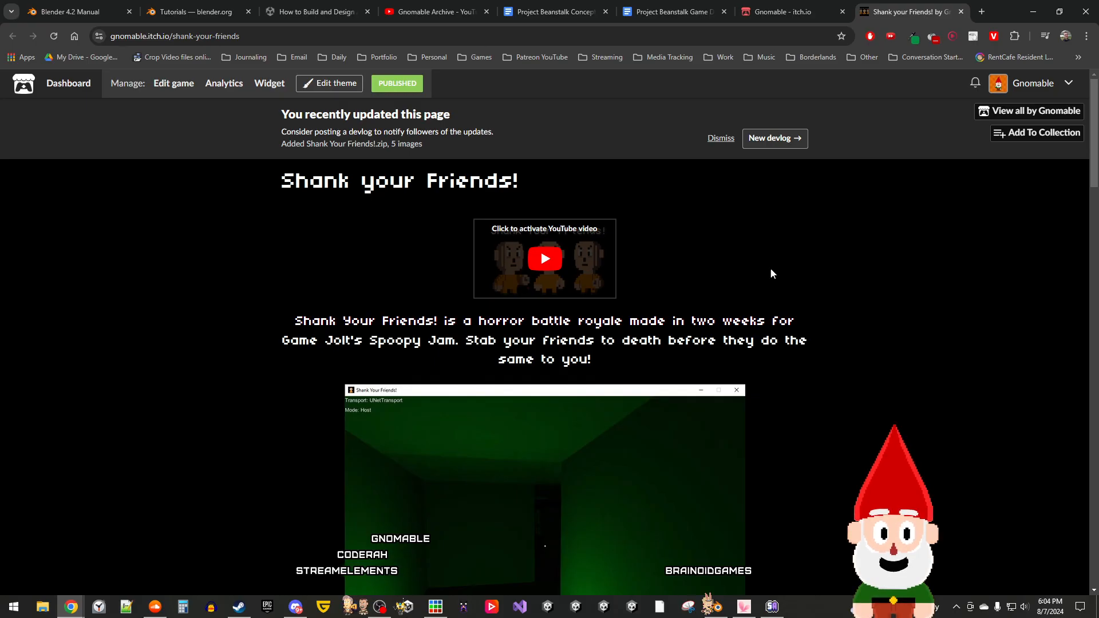
Step: Return to the Gnomable itch.io page and open Block Dude 3D from the Small Projects row in a new tab
{"action": "left_click", "coordinate": [777, 13]}
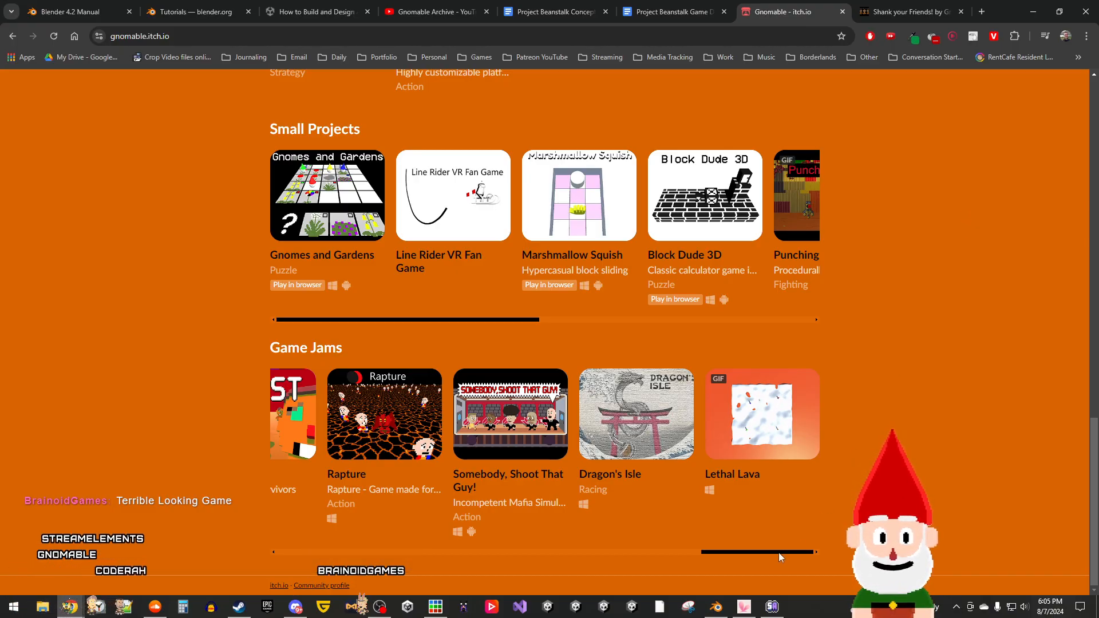
{"action": "left_click_drag", "start_coordinate": [784, 551], "coordinate": [733, 554]}
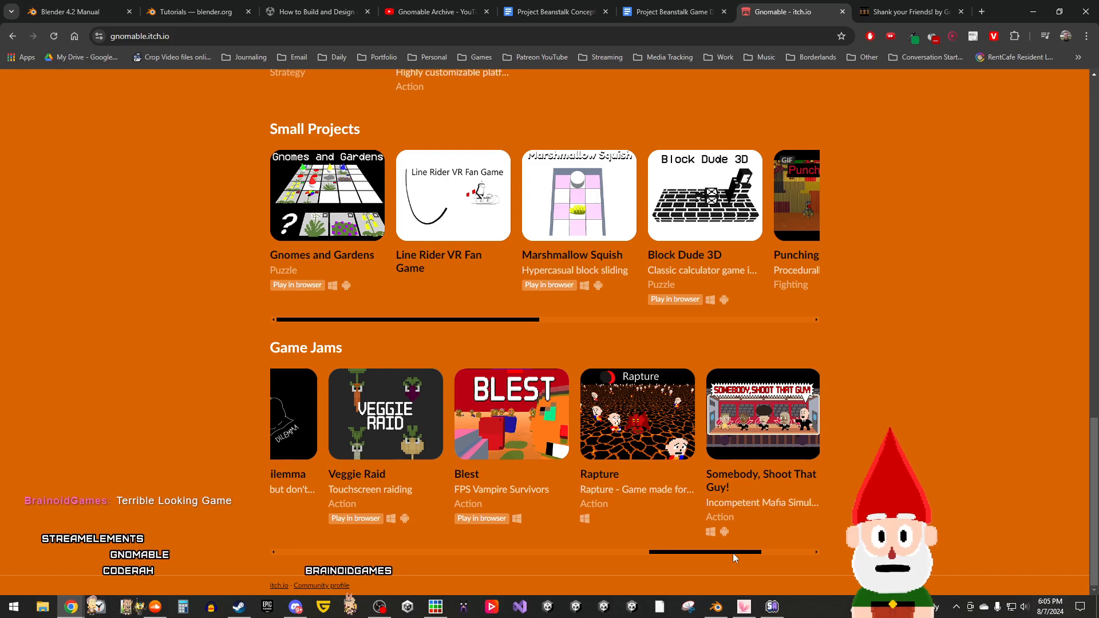
{"action": "left_click_drag", "start_coordinate": [499, 321], "coordinate": [589, 331]}
{"action": "right_click", "coordinate": [515, 208]}
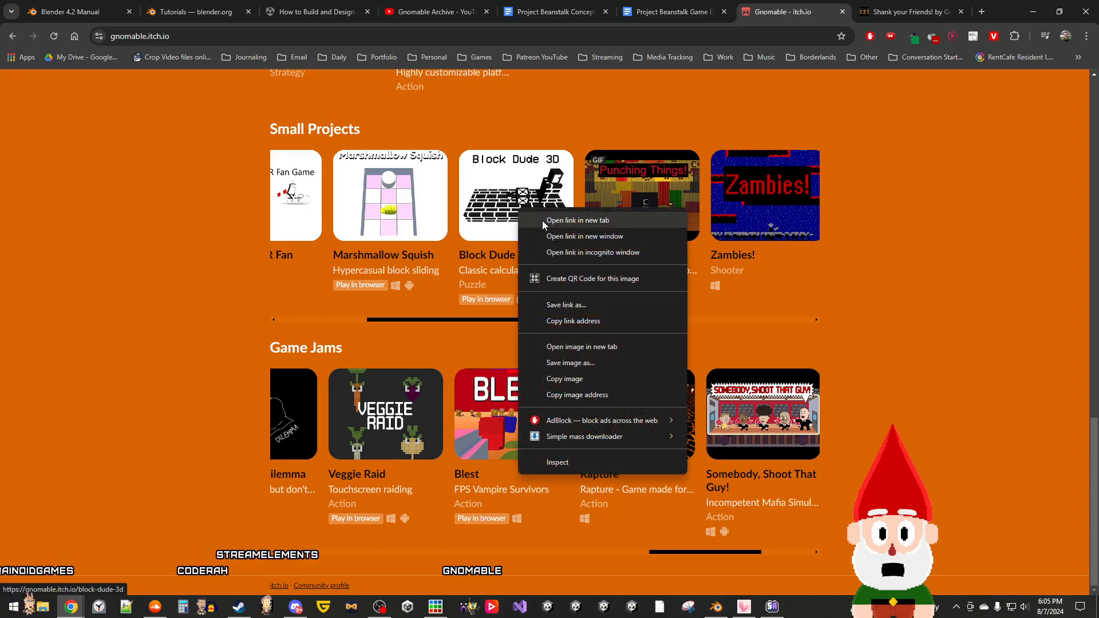
{"action": "left_click", "coordinate": [540, 221]}
Step: Open Hedgehog's Dilemma and Llama God from the Game Jams row in separate new tabs
{"action": "left_click_drag", "start_coordinate": [557, 320], "coordinate": [449, 323]}
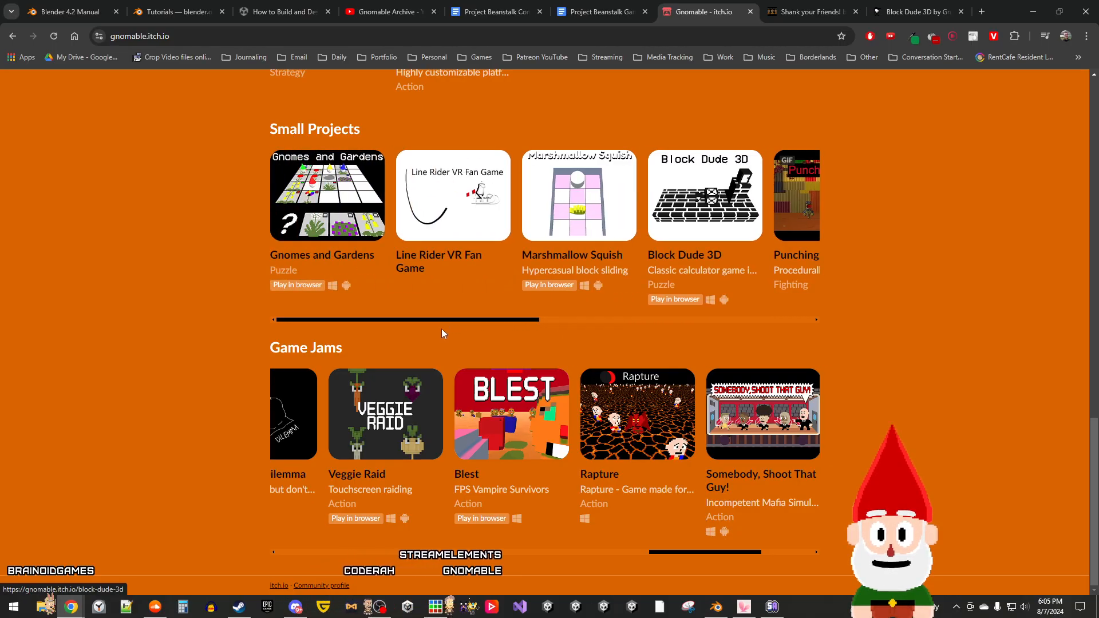
{"action": "left_click_drag", "start_coordinate": [676, 551], "coordinate": [611, 549]}
{"action": "right_click", "coordinate": [652, 437]}
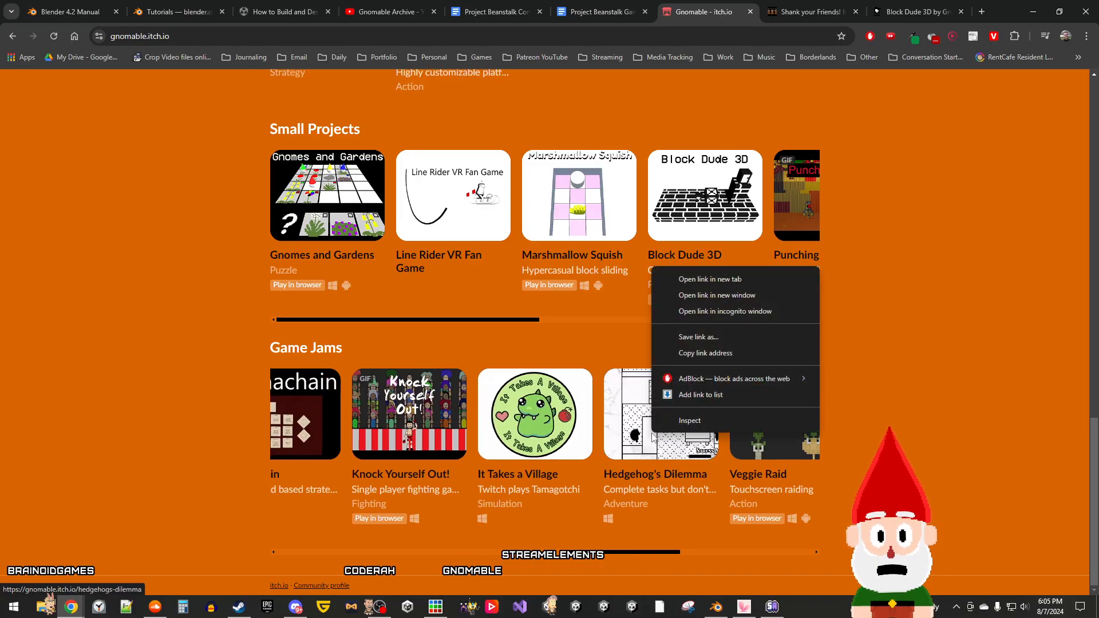
{"action": "left_click", "coordinate": [689, 280]}
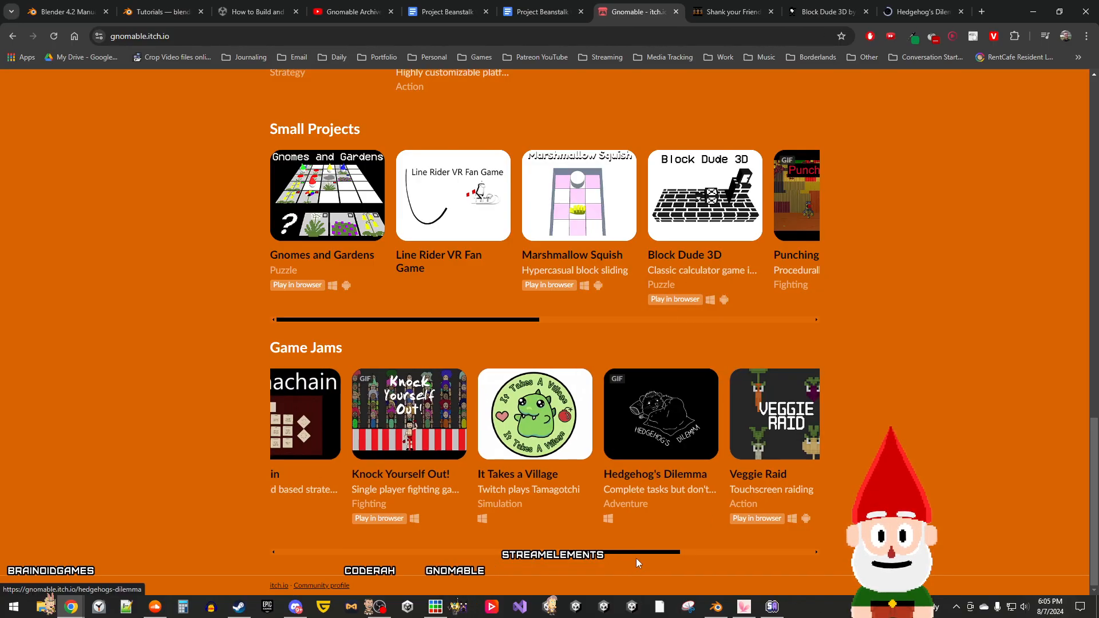
{"action": "left_click_drag", "start_coordinate": [638, 557], "coordinate": [430, 548]}
{"action": "left_click", "coordinate": [253, 475]}
{"action": "right_click", "coordinate": [525, 438]}
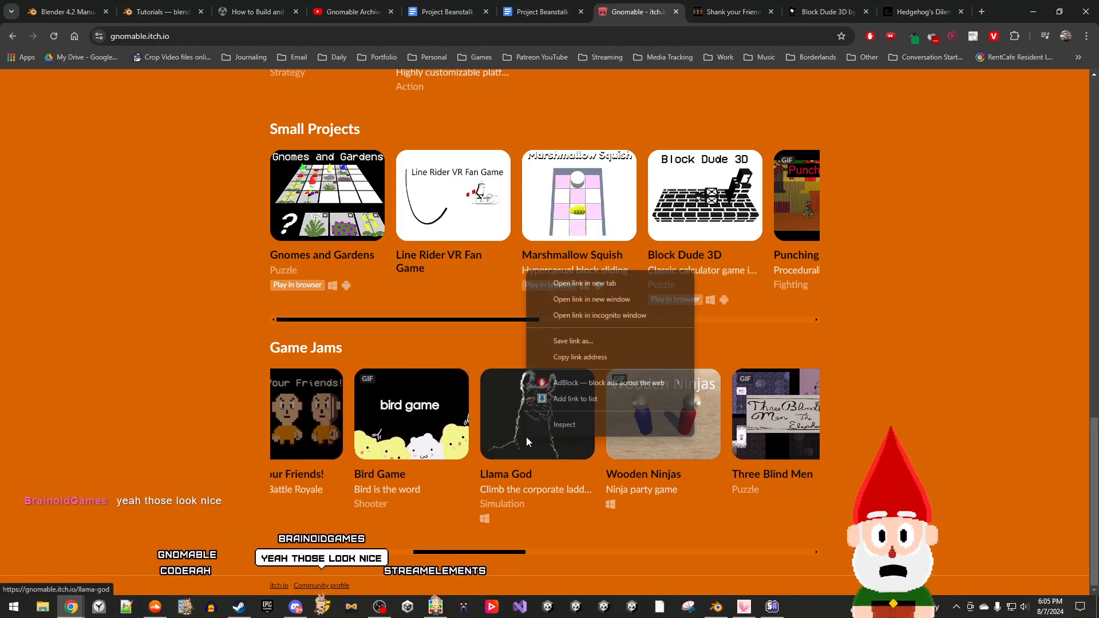
{"action": "left_click", "coordinate": [585, 288]}
Step: Open Idle Dice Roller and Voxel Pirate from the Game Jams row in separate new tabs
{"action": "left_click_drag", "start_coordinate": [478, 552], "coordinate": [411, 559]}
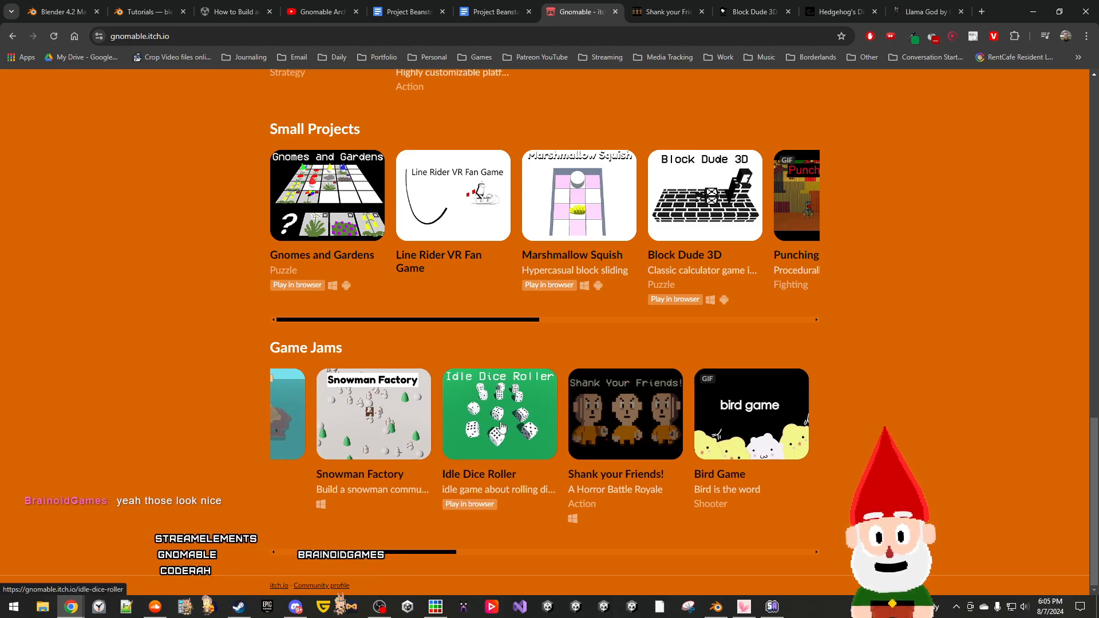
{"action": "right_click", "coordinate": [518, 438]}
{"action": "left_click", "coordinate": [558, 167]}
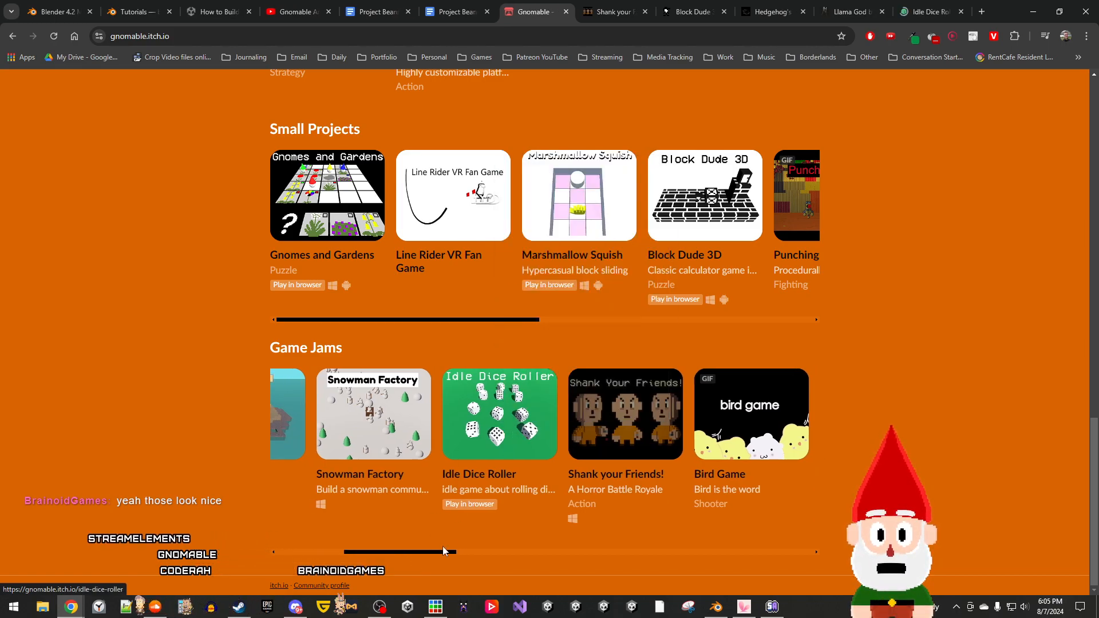
{"action": "left_click_drag", "start_coordinate": [439, 552], "coordinate": [348, 552]}
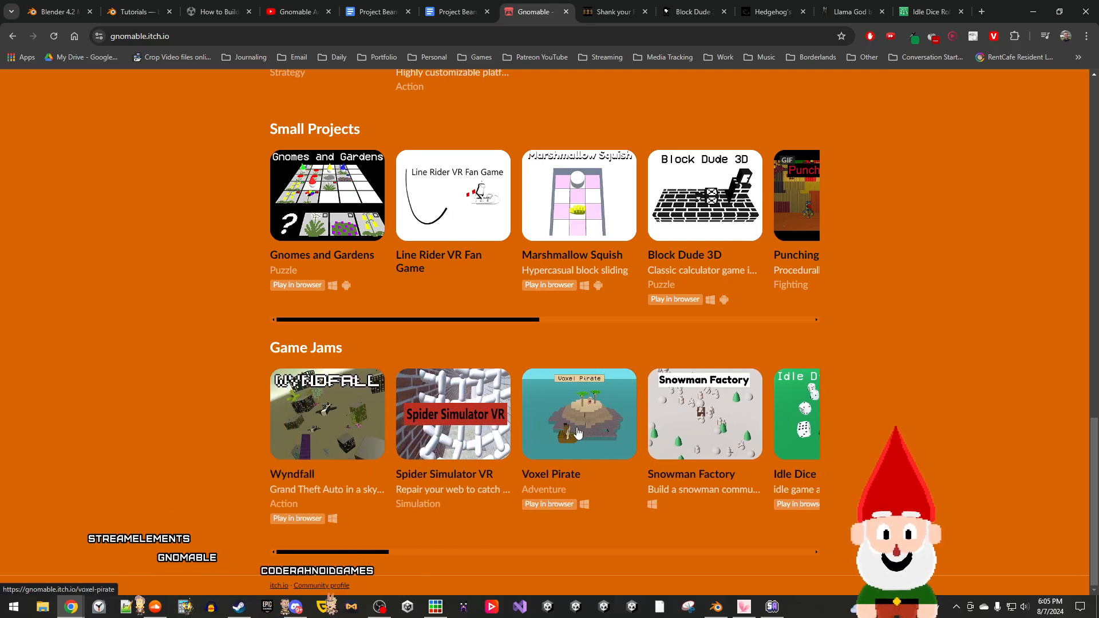
{"action": "right_click", "coordinate": [593, 403]}
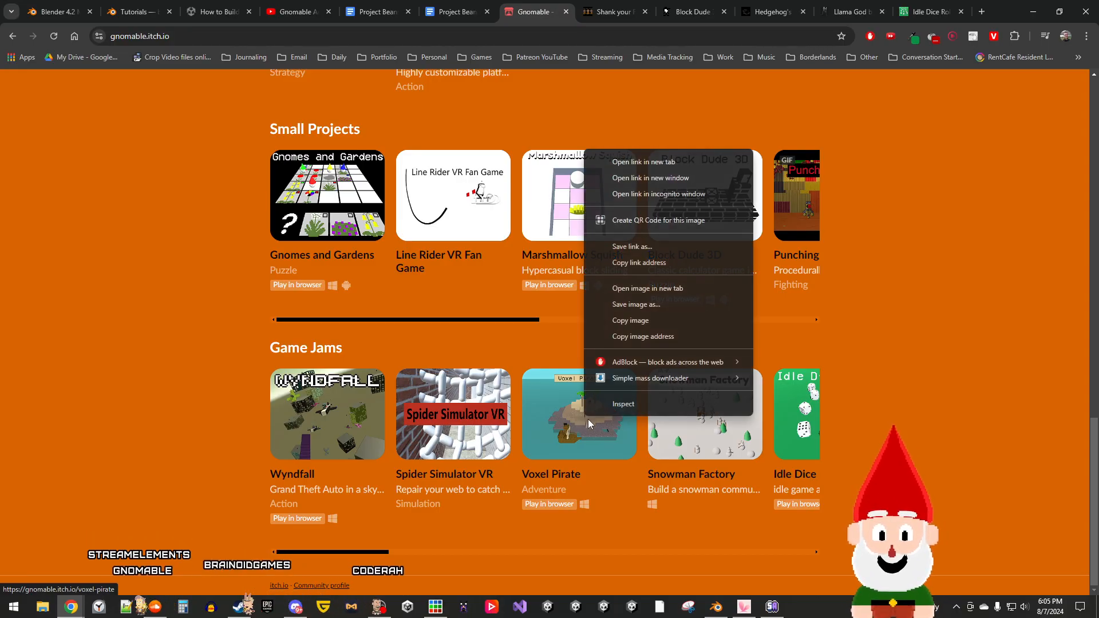
{"action": "left_click", "coordinate": [623, 158]}
Step: Look through the Block Dude 3D page's level images, then the Hedgehog's Dilemma and Llama God pages
{"action": "left_click", "coordinate": [566, 18]}
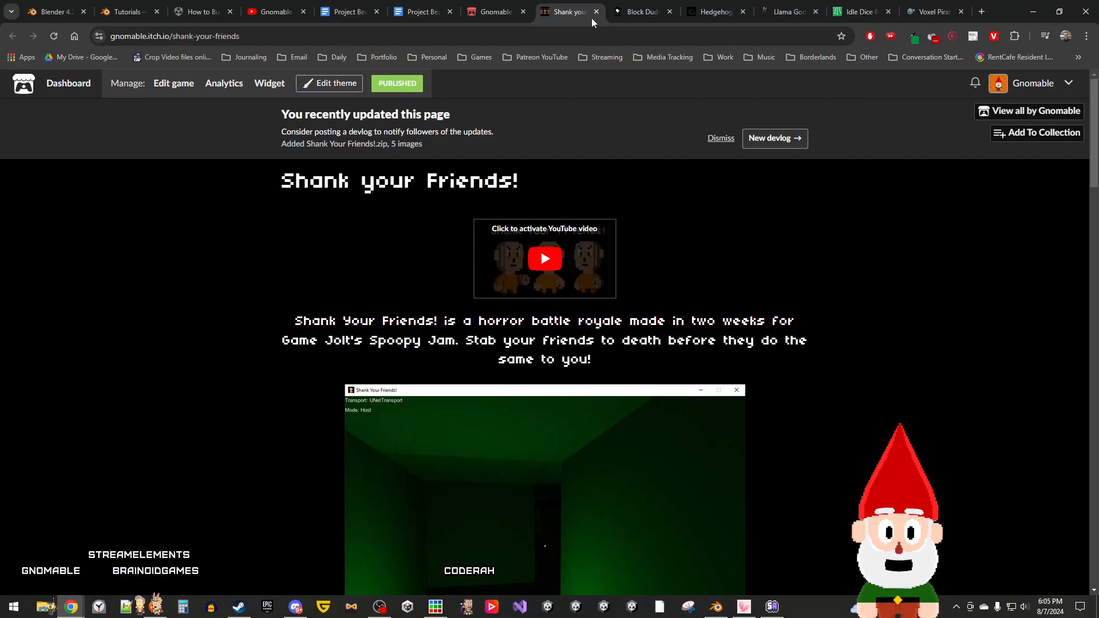
{"action": "left_click", "coordinate": [638, 12]}
{"action": "scroll", "coordinate": [651, 279], "scroll_direction": "down", "scroll_amount": 18}
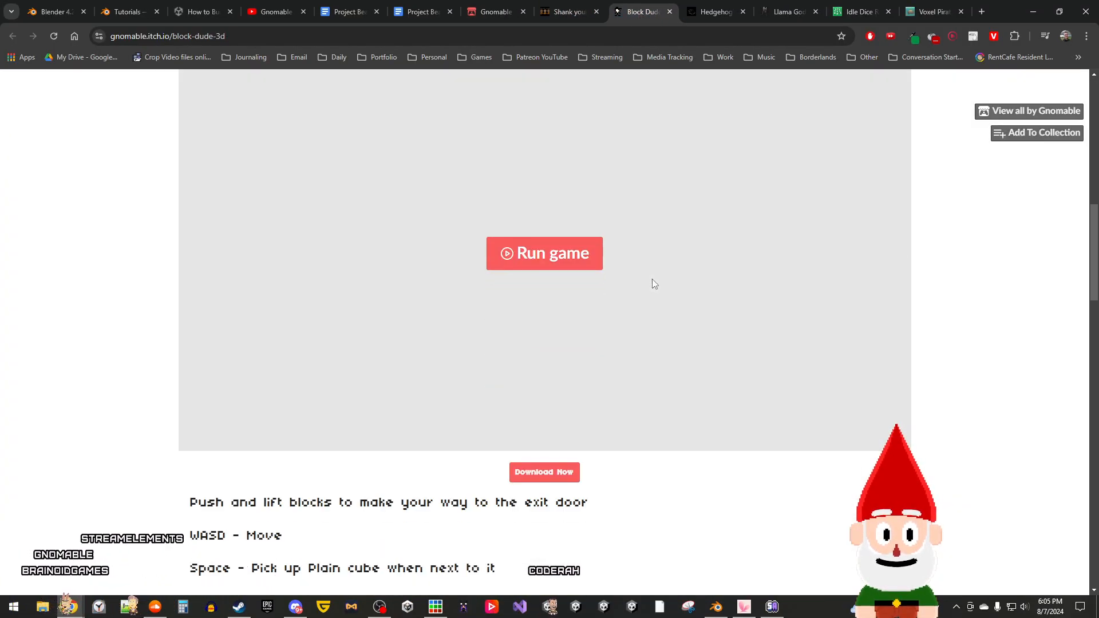
{"action": "scroll", "coordinate": [653, 283], "scroll_direction": "down", "scroll_amount": 9}
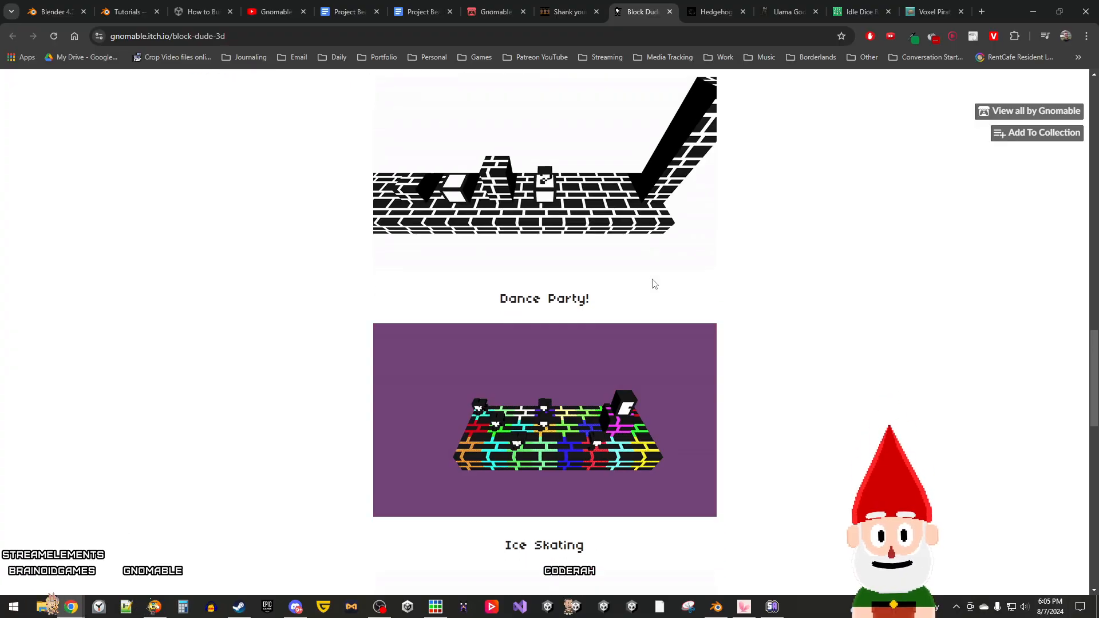
{"action": "left_click", "coordinate": [716, 12]}
{"action": "scroll", "coordinate": [548, 261], "scroll_direction": "down", "scroll_amount": 1}
{"action": "scroll", "coordinate": [548, 261], "scroll_direction": "down", "scroll_amount": 3}
{"action": "left_click", "coordinate": [770, 14]}
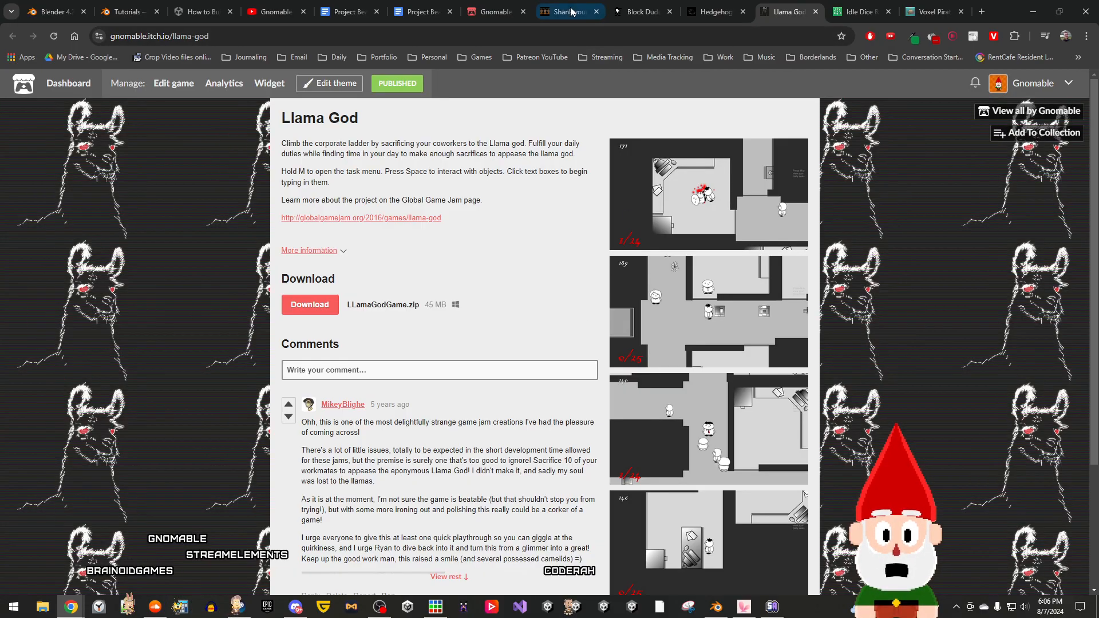
Step: Close the Shank your Friends!, Block Dude 3D, Hedgehog's Dilemma and Llama God pages
{"action": "left_click", "coordinate": [570, 6]}
{"action": "left_click", "coordinate": [613, 13]}
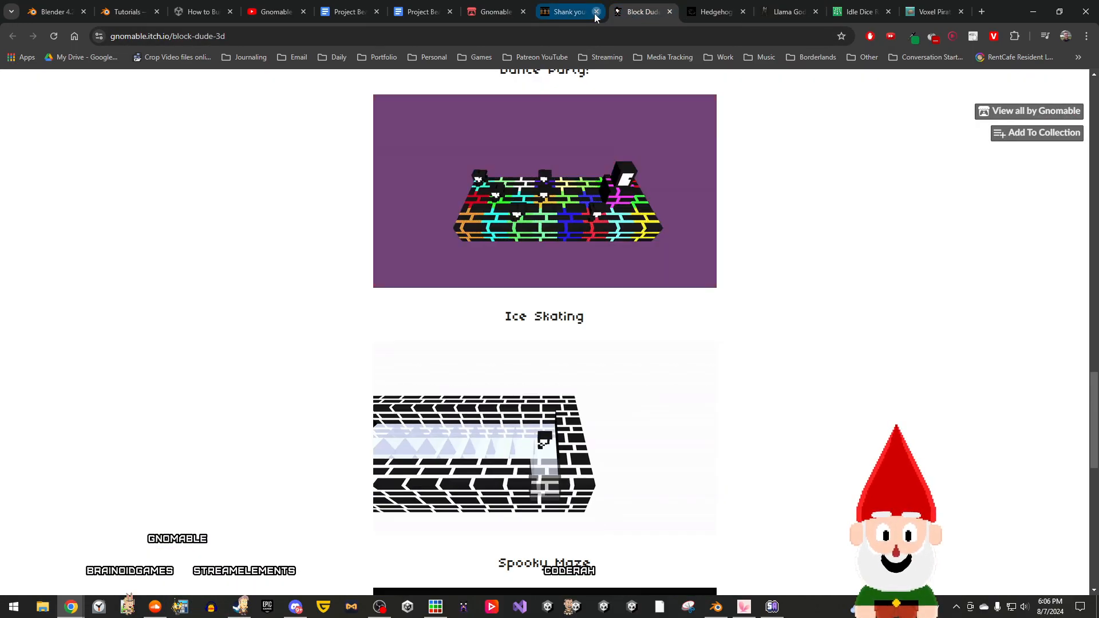
{"action": "left_click", "coordinate": [596, 12]}
{"action": "left_click", "coordinate": [596, 11]}
{"action": "left_click", "coordinate": [595, 12]}
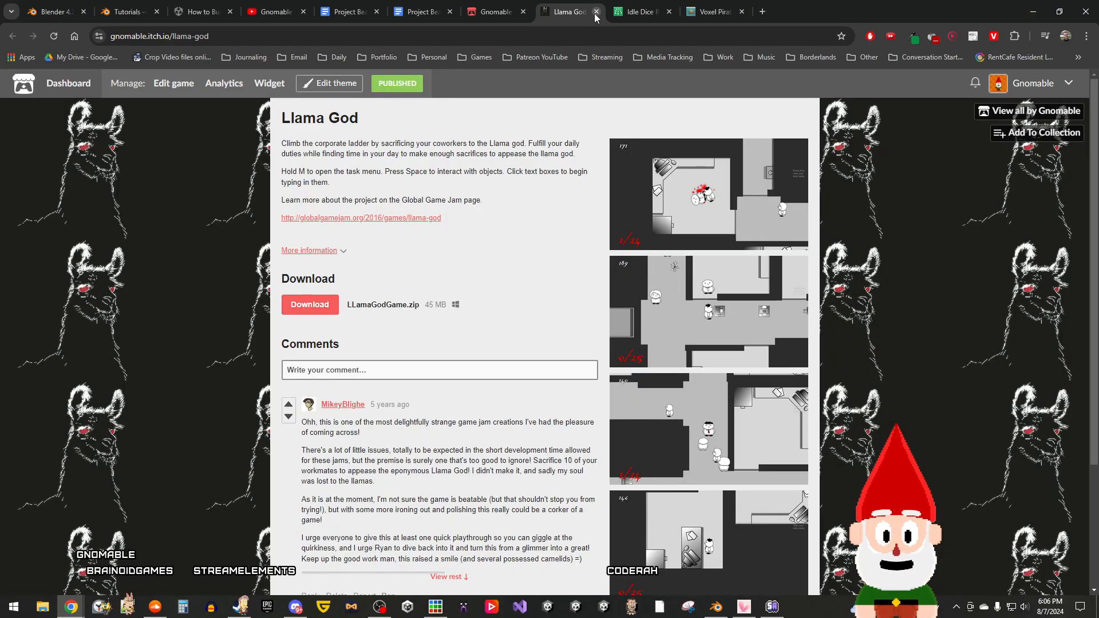
{"action": "left_click", "coordinate": [596, 12]}
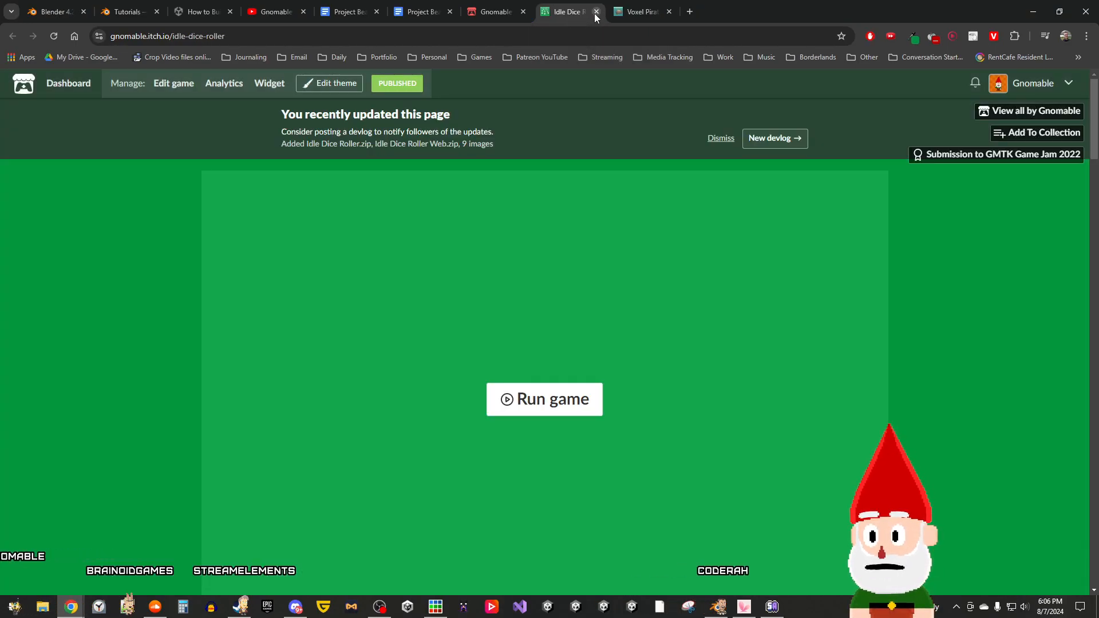
Step: Review the Idle Dice Roller and Voxel Pirate pages, closing each one after viewing it
{"action": "scroll", "coordinate": [576, 232], "scroll_direction": "down", "scroll_amount": 10}
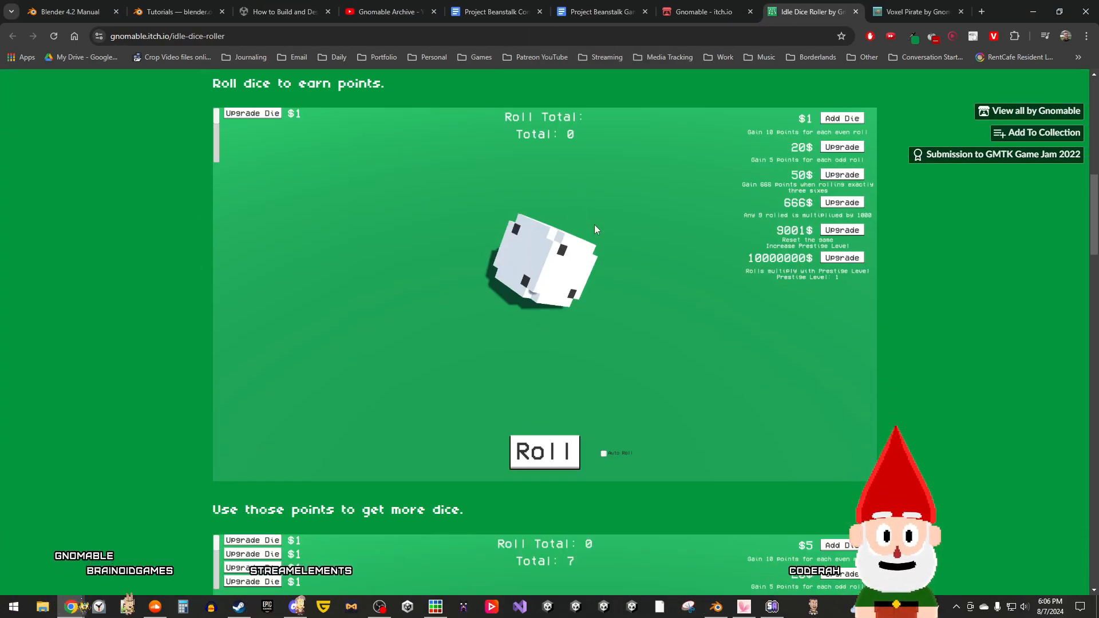
{"action": "left_click", "coordinate": [856, 12]}
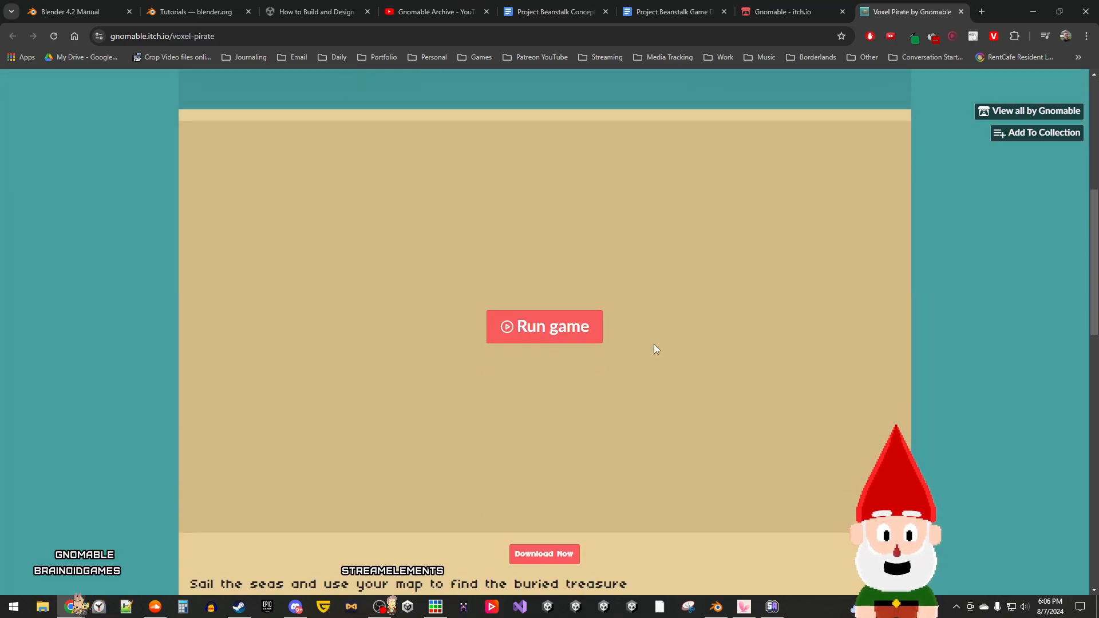
{"action": "scroll", "coordinate": [655, 346], "scroll_direction": "down", "scroll_amount": 12}
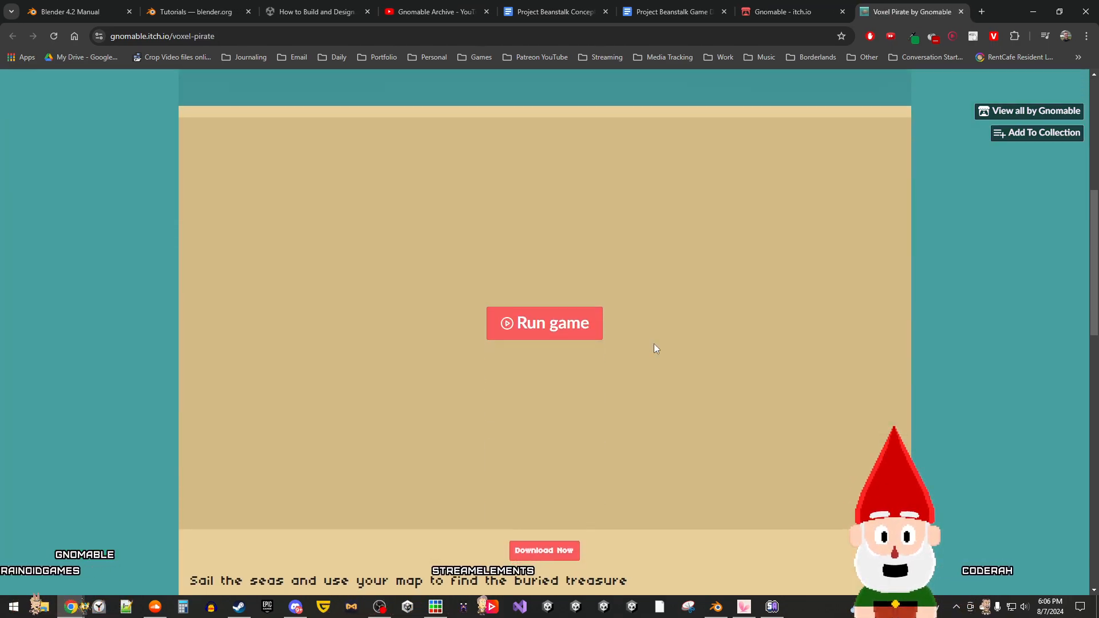
{"action": "scroll", "coordinate": [653, 343], "scroll_direction": "down", "scroll_amount": 4}
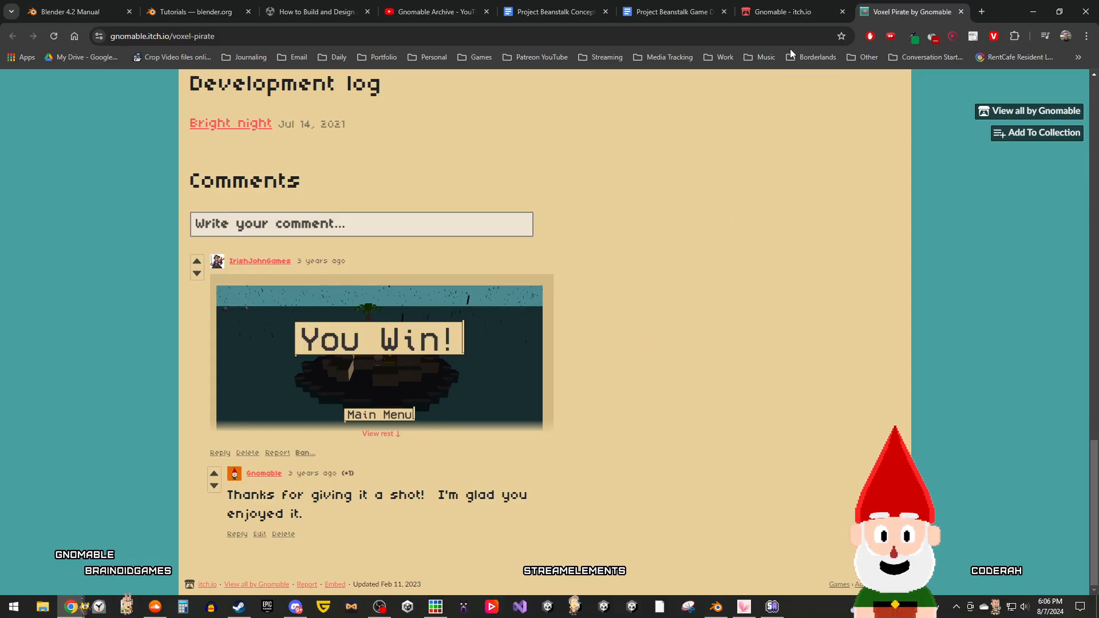
{"action": "left_click", "coordinate": [961, 12]}
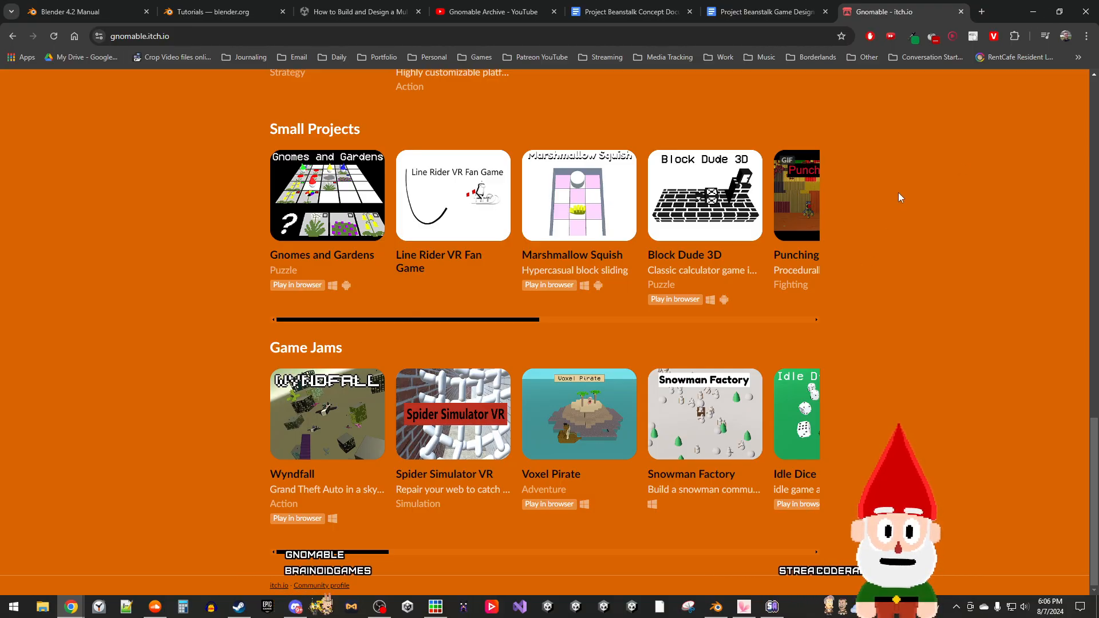
Step: Switch to Piskel and erase a strip of red pixels along the hat brim's lower edge, under and just behind the eyebrow
{"action": "left_click", "coordinate": [1033, 11]}
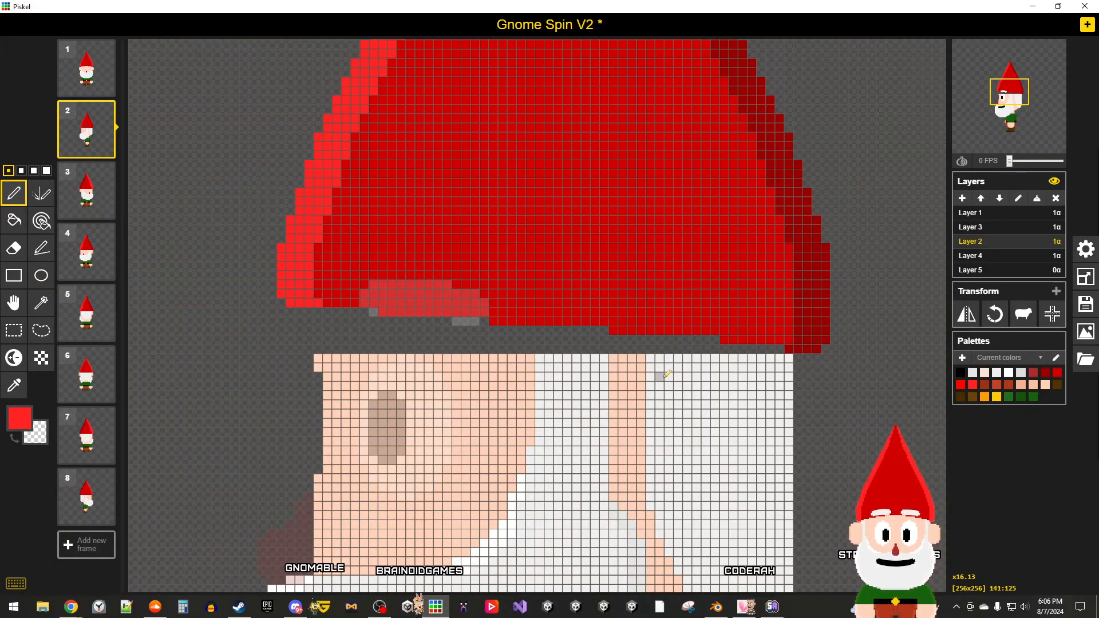
{"action": "scroll", "coordinate": [661, 377], "scroll_direction": "down", "scroll_amount": 3}
{"action": "scroll", "coordinate": [607, 364], "scroll_direction": "down", "scroll_amount": 8}
{"action": "scroll", "coordinate": [596, 363], "scroll_direction": "up", "scroll_amount": 8}
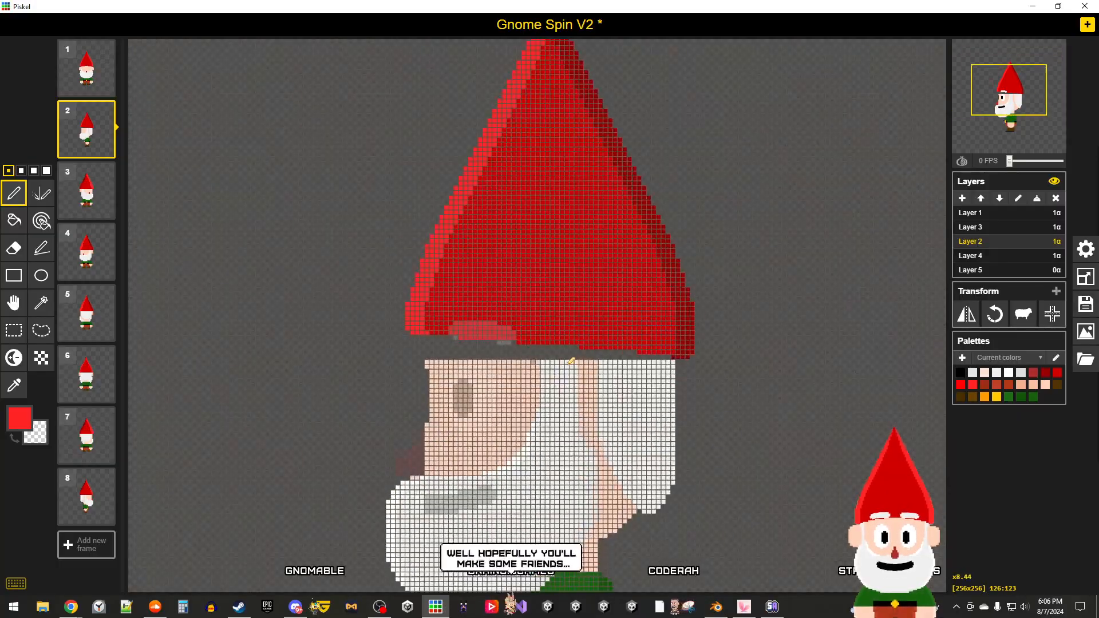
{"action": "scroll", "coordinate": [567, 362], "scroll_direction": "up", "scroll_amount": 3}
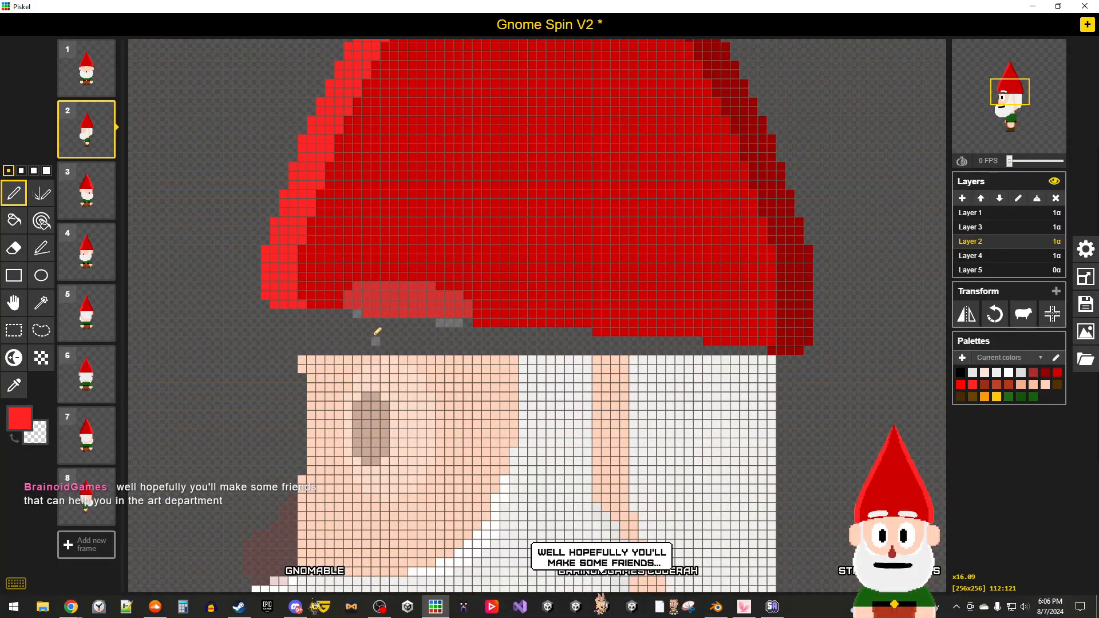
{"action": "right_click_drag", "start_coordinate": [367, 315], "coordinate": [534, 324]}
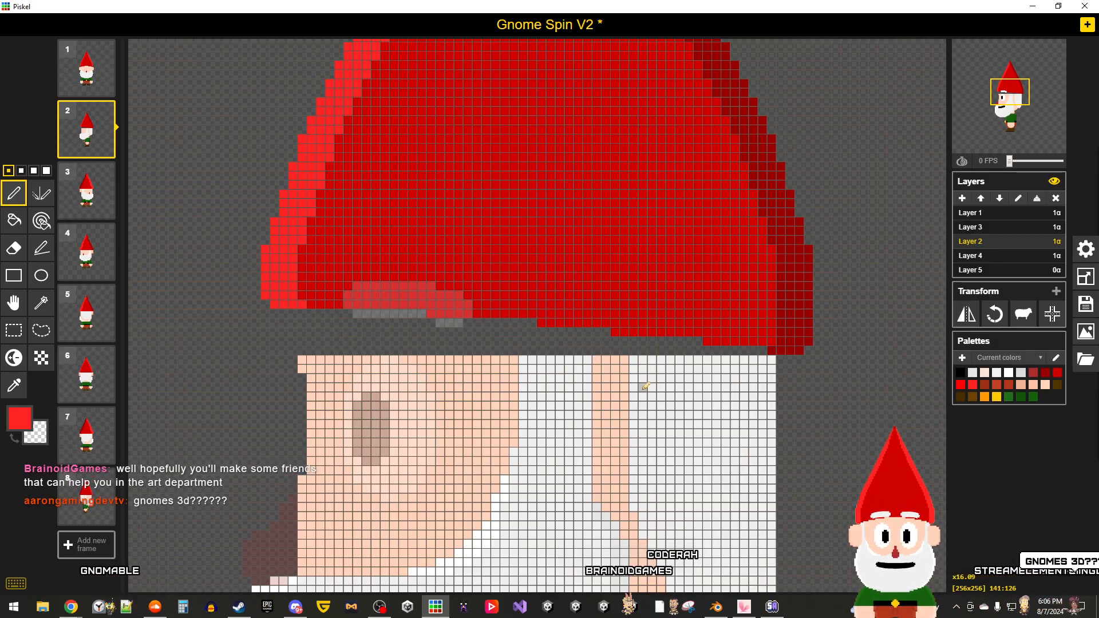
{"action": "scroll", "coordinate": [646, 386], "scroll_direction": "down", "scroll_amount": 3}
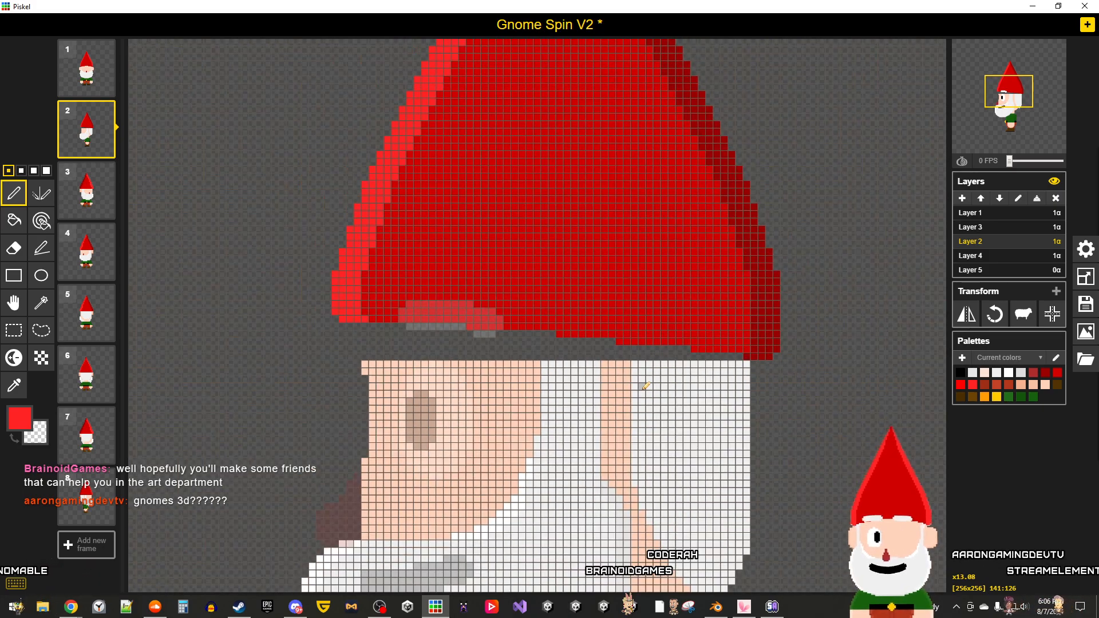
{"action": "scroll", "coordinate": [646, 386], "scroll_direction": "up", "scroll_amount": 2}
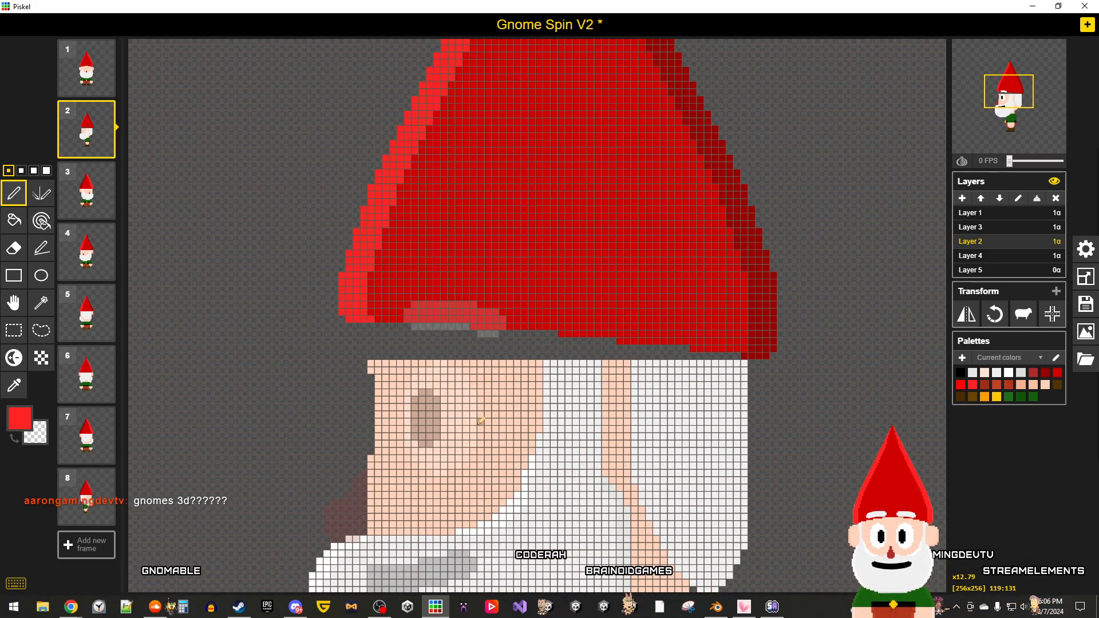
{"action": "scroll", "coordinate": [482, 422], "scroll_direction": "down", "scroll_amount": 2}
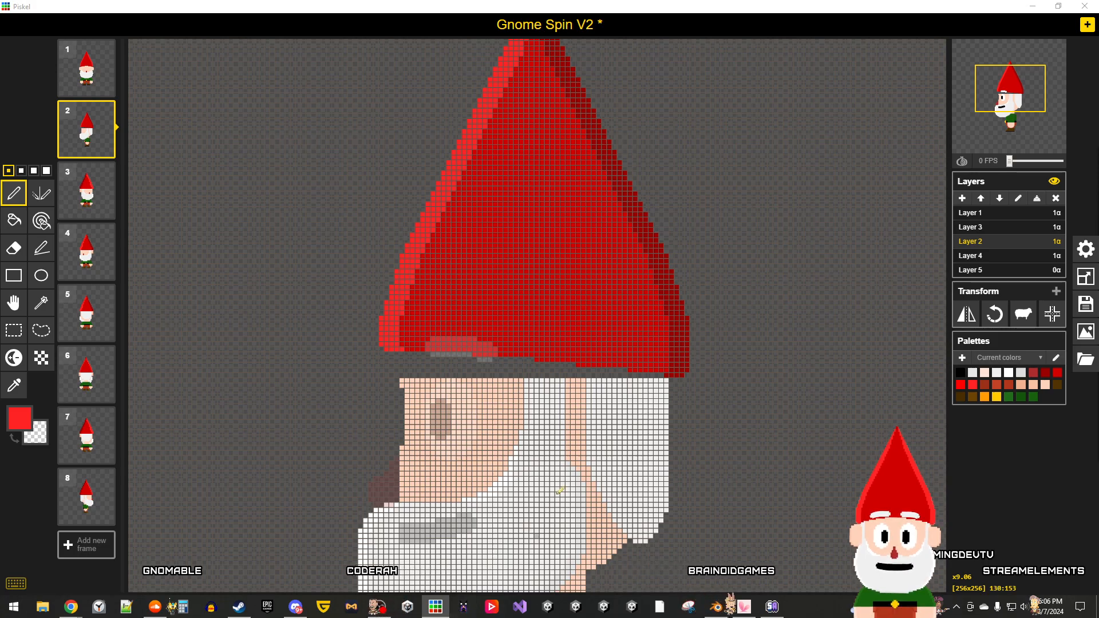
Step: Switch to MagicaVoxel, open the Gnome project and orbit the model to examine it from a three-quarter side angle
{"action": "left_click", "coordinate": [655, 103]}
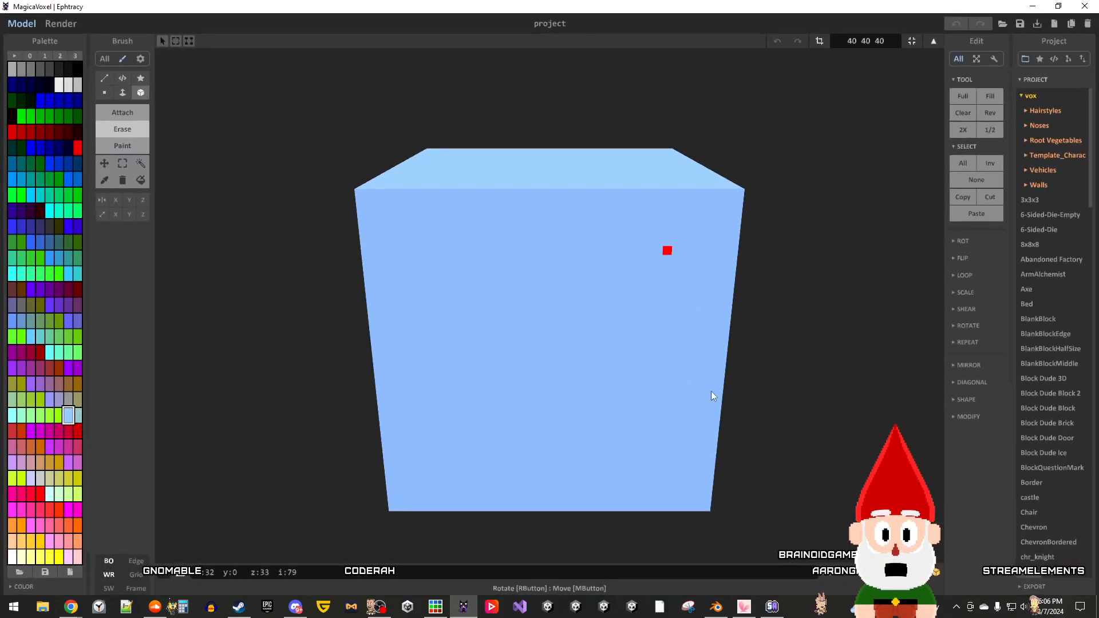
{"action": "scroll", "coordinate": [1034, 462], "scroll_direction": "down", "scroll_amount": 3}
{"action": "scroll", "coordinate": [1034, 461], "scroll_direction": "down", "scroll_amount": 8}
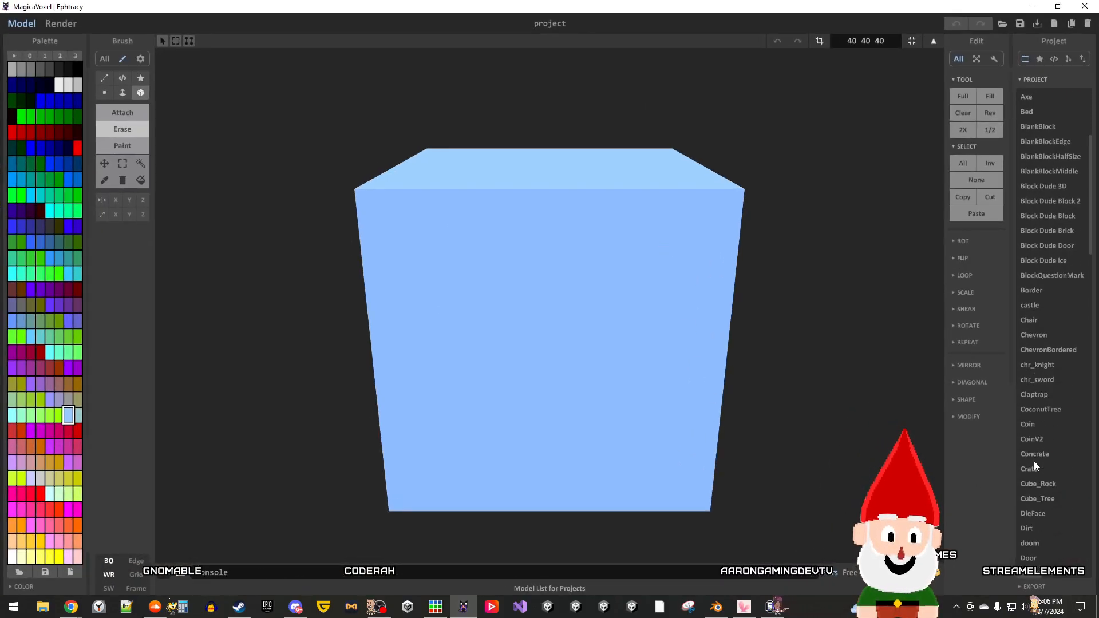
{"action": "scroll", "coordinate": [1033, 462], "scroll_direction": "down", "scroll_amount": 3}
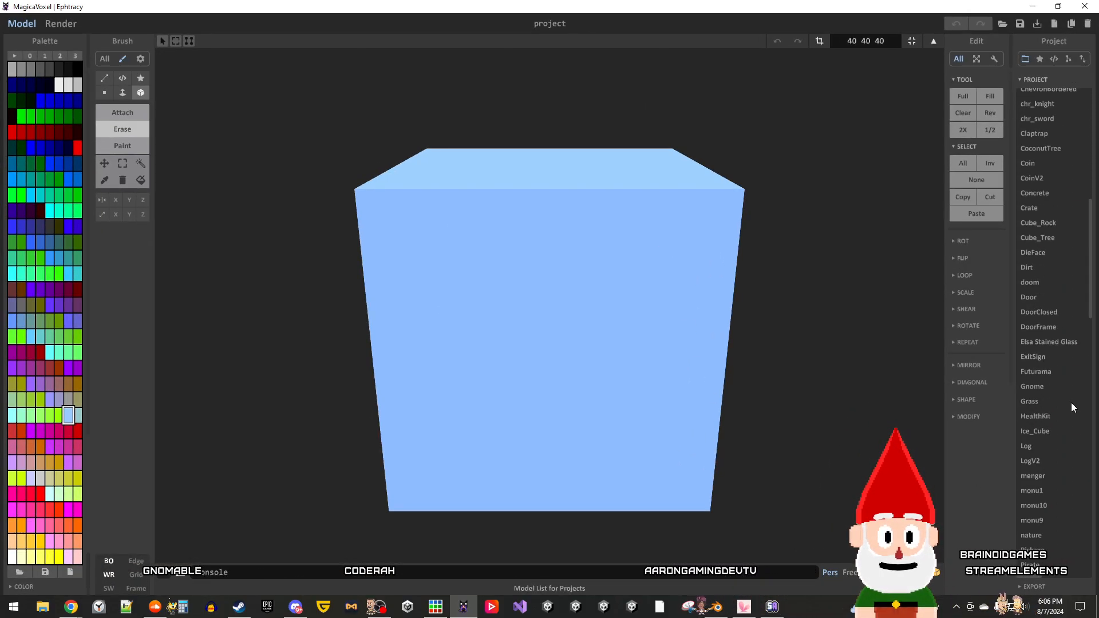
{"action": "left_click", "coordinate": [1042, 305]}
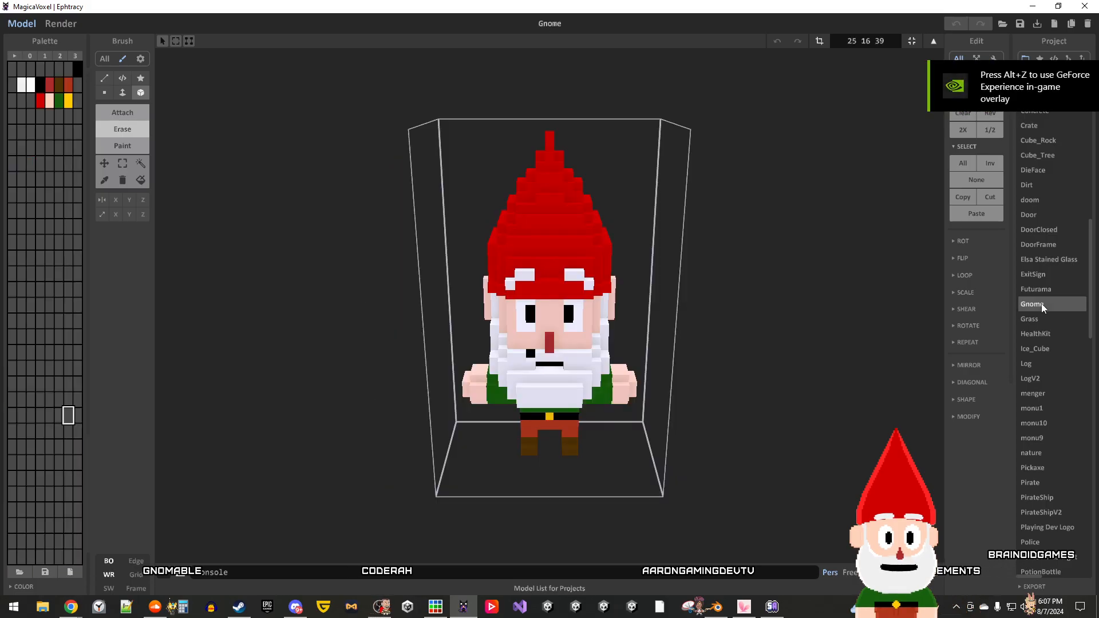
{"action": "right_click_drag", "start_coordinate": [746, 392], "coordinate": [683, 407]}
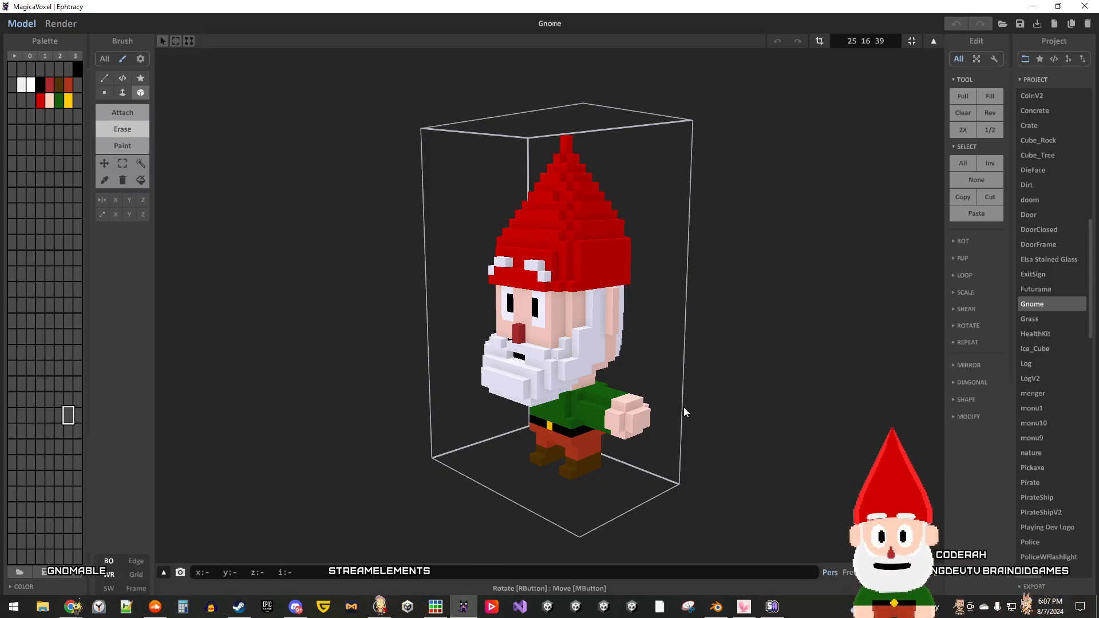
Step: Return to Piskel and examine the hat brim of the Gnome Spin V2 side-view frame close up
{"action": "left_click", "coordinate": [1033, 7]}
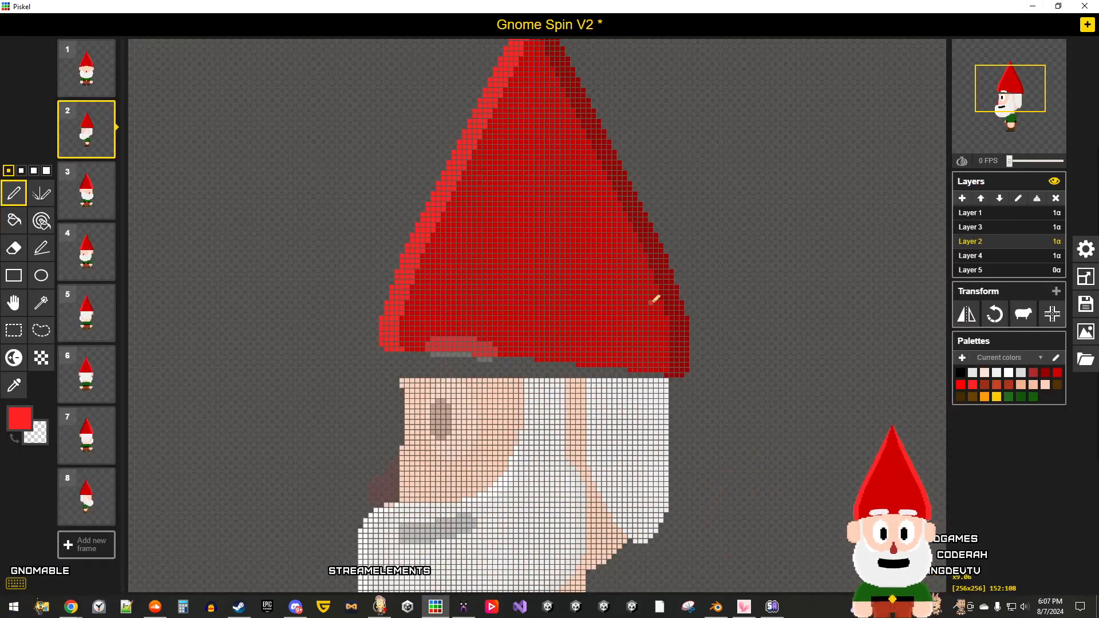
{"action": "scroll", "coordinate": [599, 525], "scroll_direction": "up", "scroll_amount": 2}
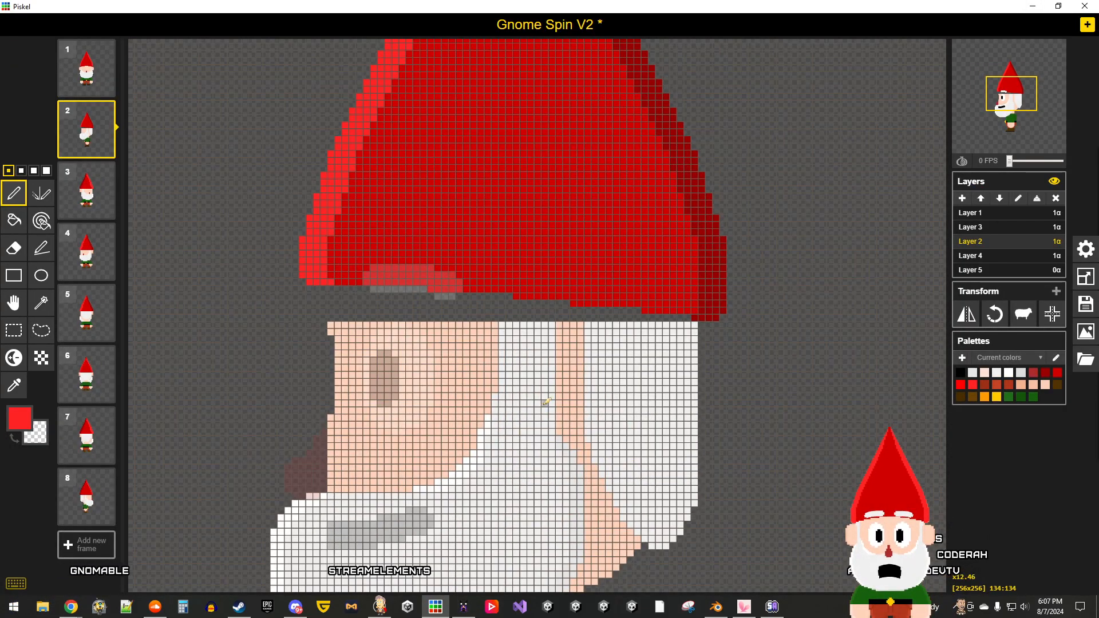
{"action": "scroll", "coordinate": [339, 305], "scroll_direction": "up", "scroll_amount": 2}
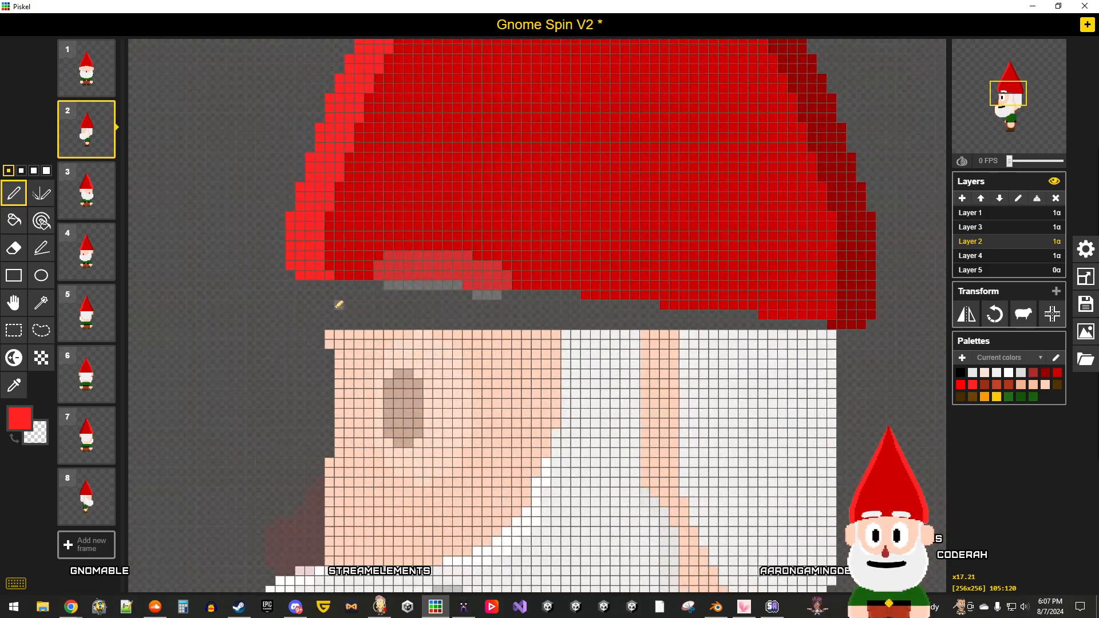
Step: Fill the gap between the hat brim and the face and ear strip with the sampled skin tone on Layer 2
{"action": "left_click", "coordinate": [14, 385]}
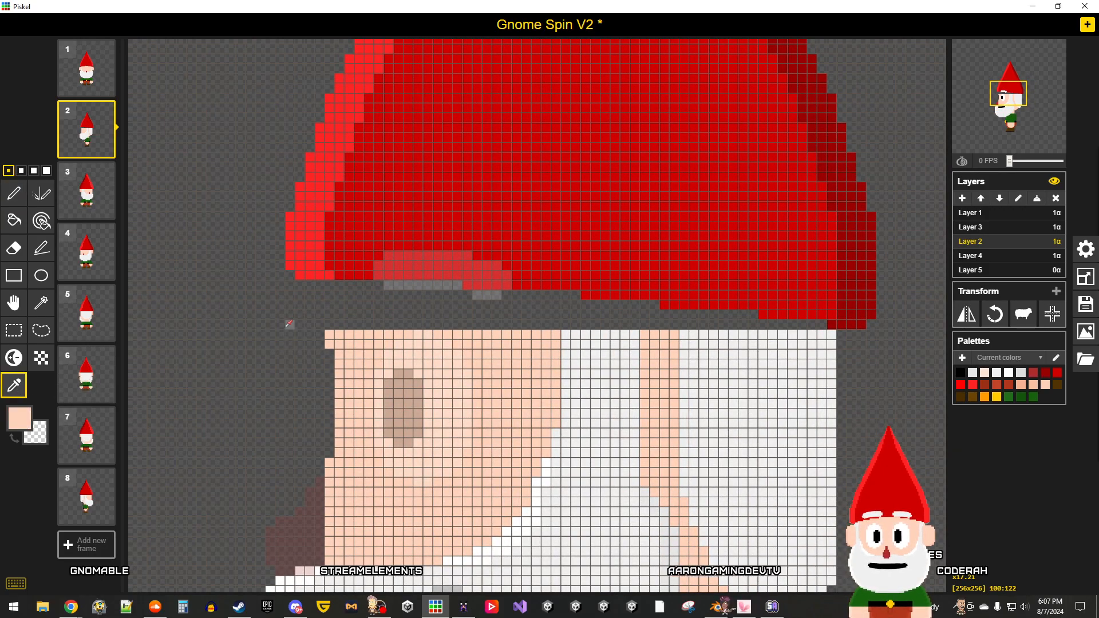
{"action": "left_click", "coordinate": [14, 193]}
{"action": "mouse_move", "coordinate": [335, 315]}
{"action": "left_mouse_down"}
{"action": "mouse_move", "coordinate": [332, 324]}
{"action": "mouse_move", "coordinate": [331, 283]}
{"action": "left_mouse_up"}
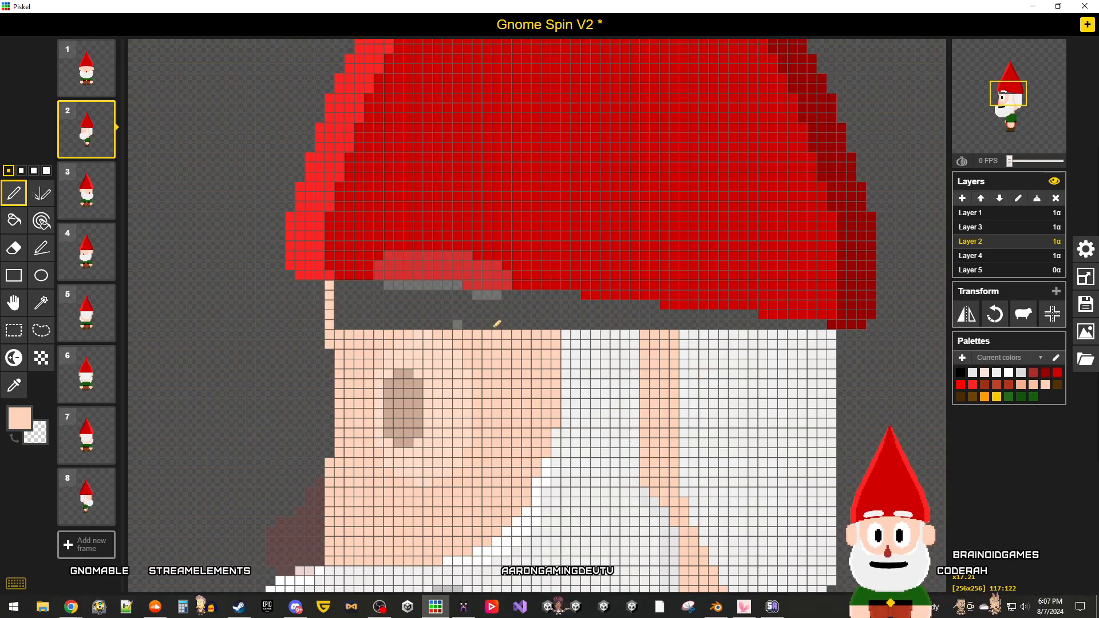
{"action": "left_click_drag", "start_coordinate": [559, 309], "coordinate": [558, 293]}
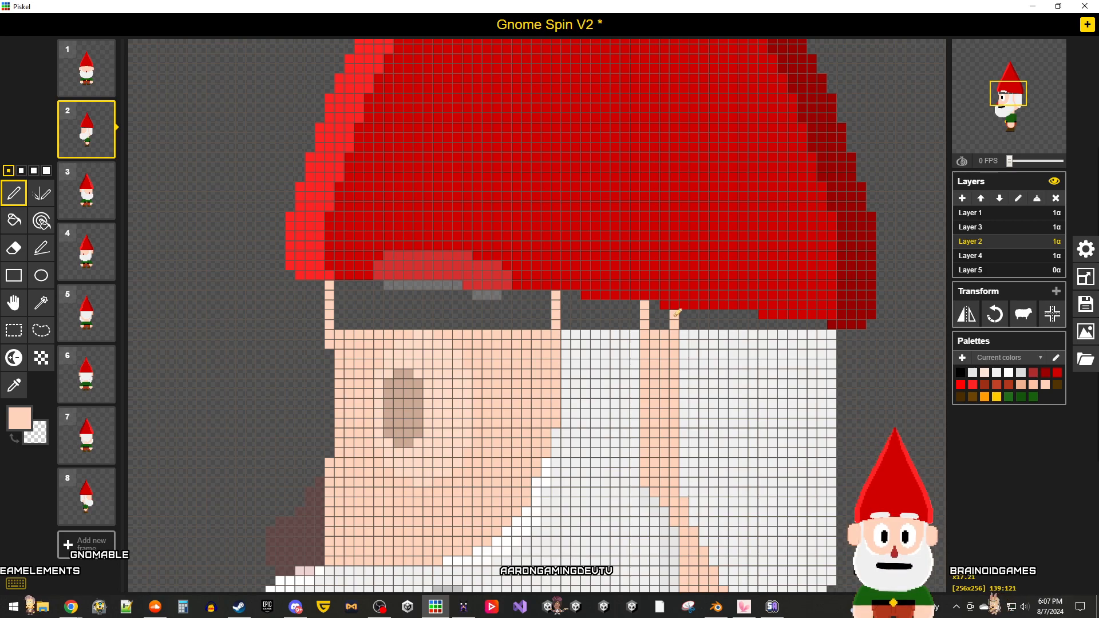
{"action": "left_click", "coordinate": [13, 220]}
{"action": "left_click", "coordinate": [470, 312]}
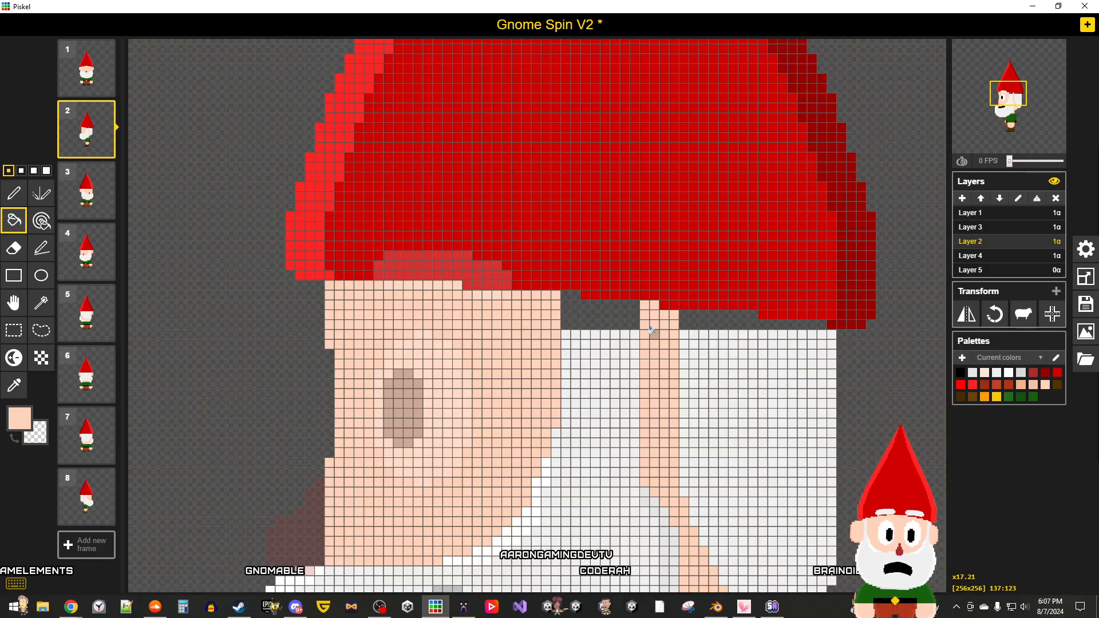
Step: Fill the two remaining gaps under the hat beside the ear strip with the sampled off-white hair colour
{"action": "left_click", "coordinate": [14, 385]}
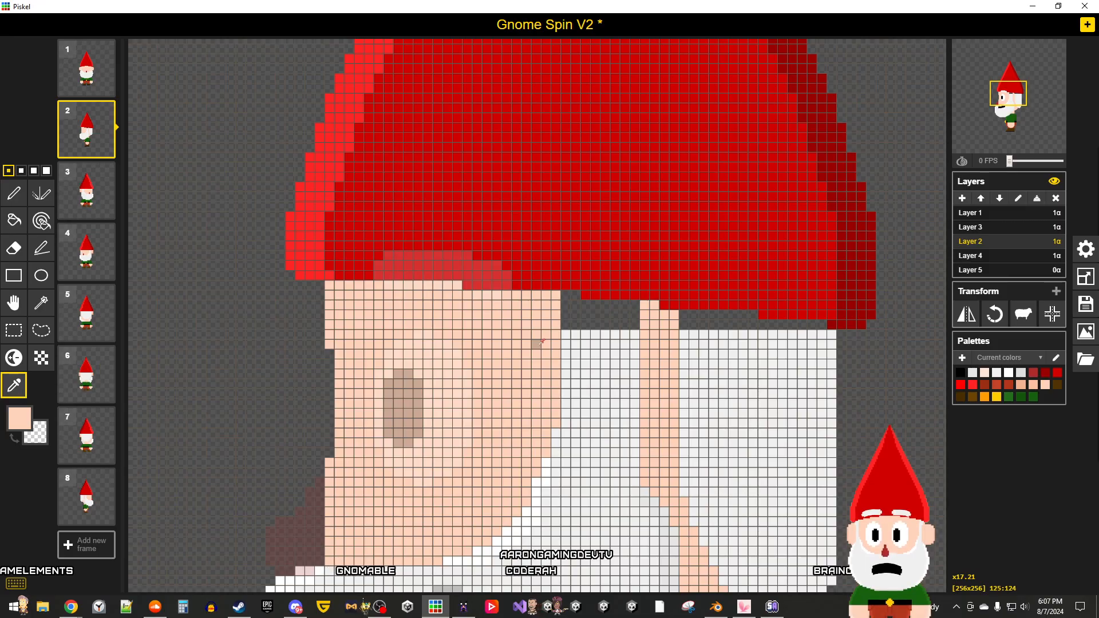
{"action": "left_click", "coordinate": [13, 220]}
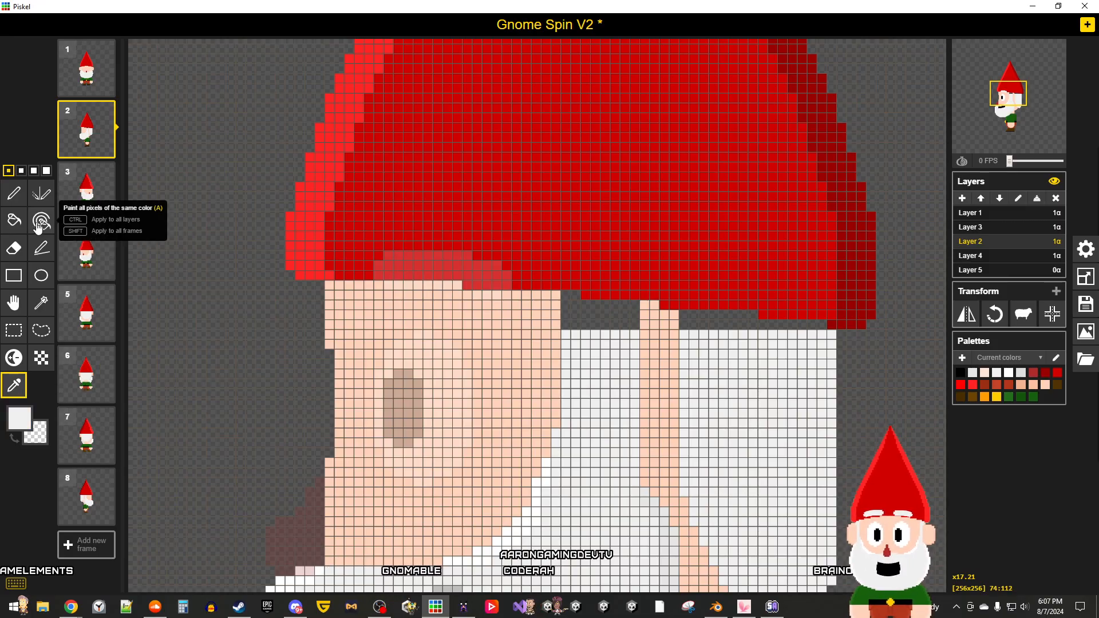
{"action": "left_click", "coordinate": [615, 314]}
{"action": "left_click", "coordinate": [738, 322]}
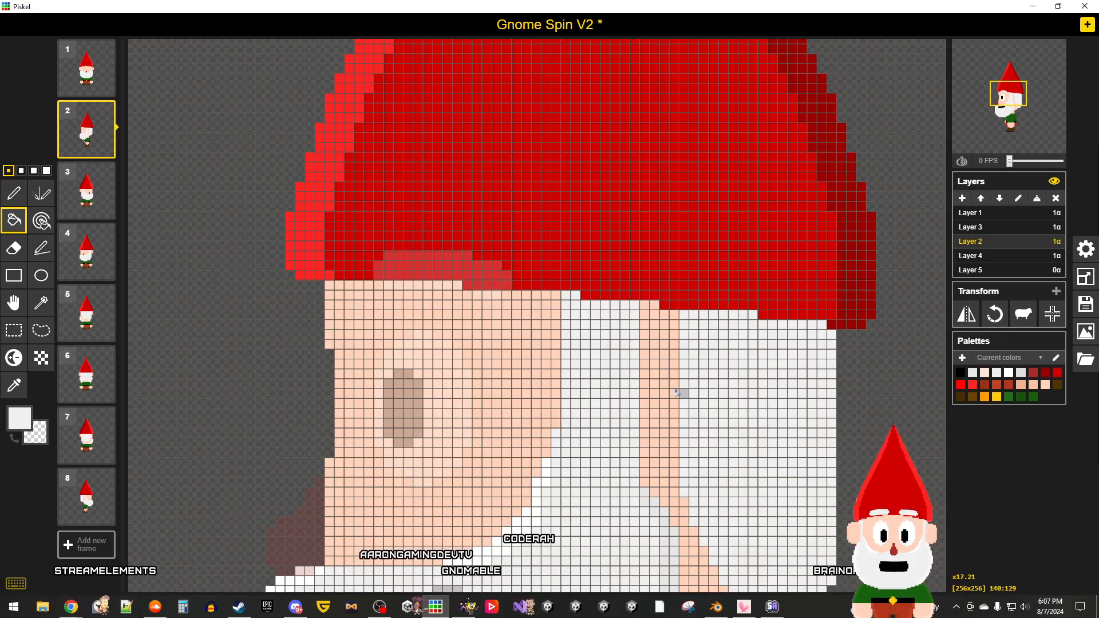
Step: Examine the filled area beneath the hat and check the whole gnome sprite in the separate preview window
{"action": "scroll", "coordinate": [677, 393], "scroll_direction": "down", "scroll_amount": 3}
{"action": "scroll", "coordinate": [676, 393], "scroll_direction": "up", "scroll_amount": 2}
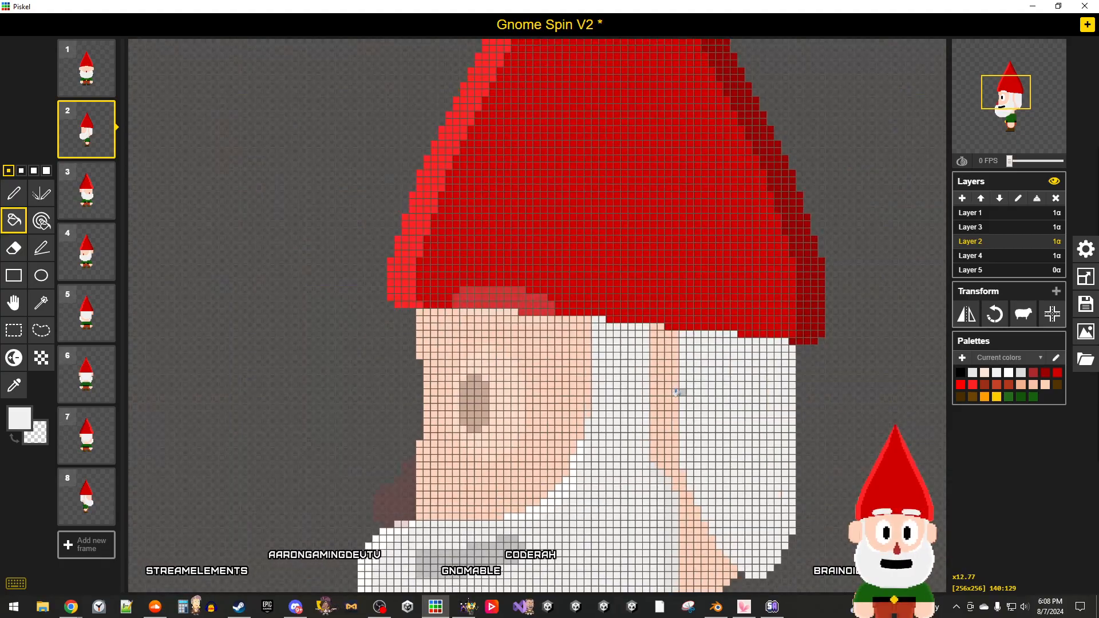
{"action": "scroll", "coordinate": [676, 393], "scroll_direction": "down", "scroll_amount": 4}
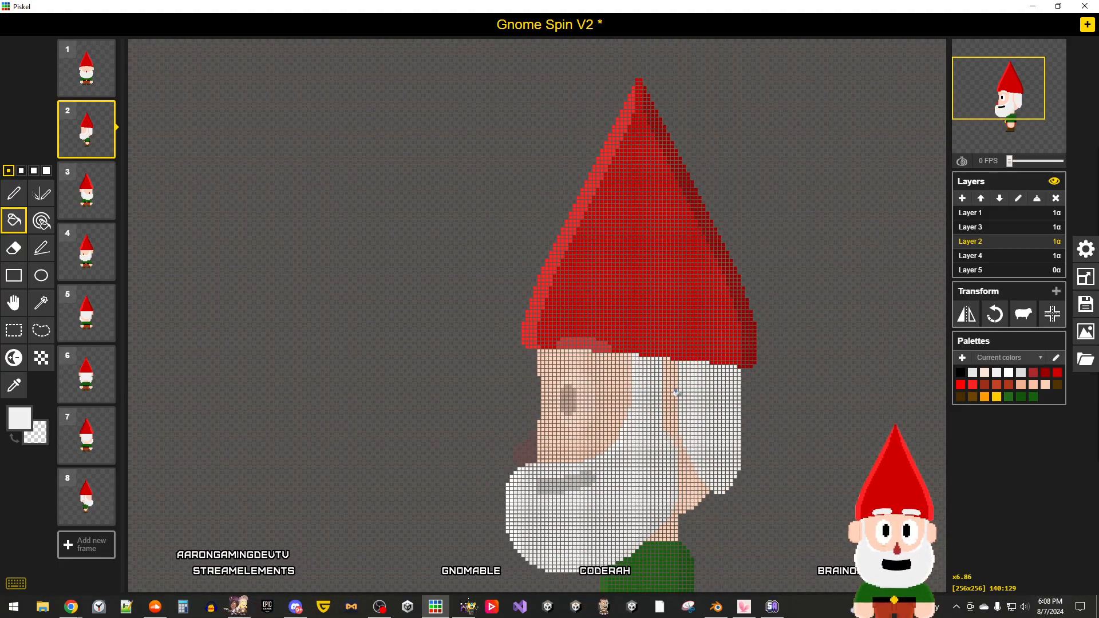
{"action": "scroll", "coordinate": [677, 393], "scroll_direction": "up", "scroll_amount": 3}
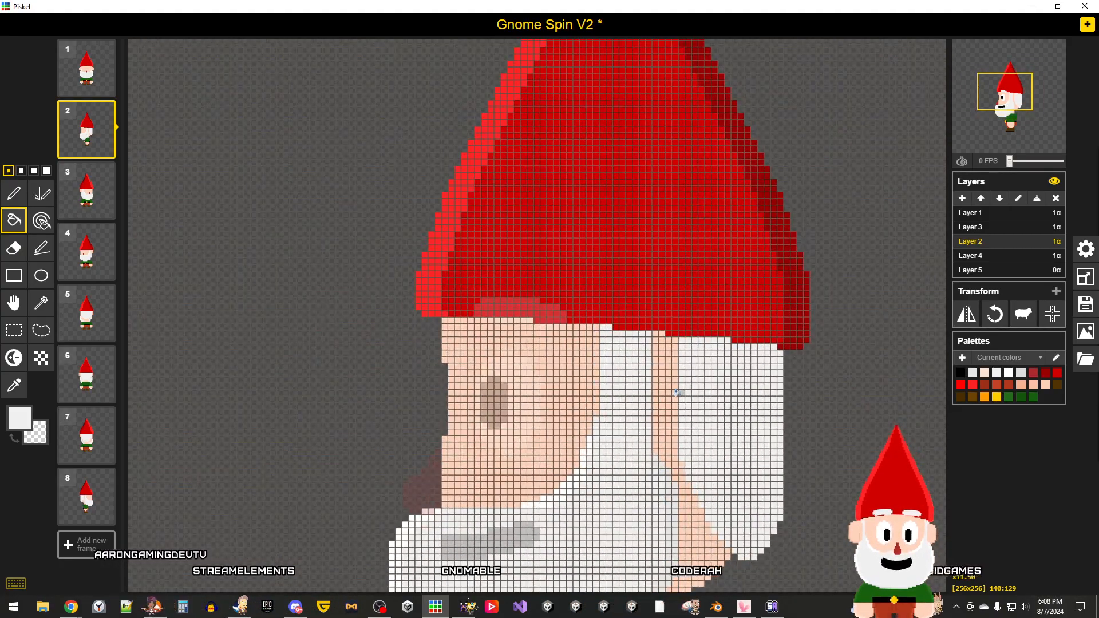
{"action": "scroll", "coordinate": [677, 393], "scroll_direction": "up", "scroll_amount": 3}
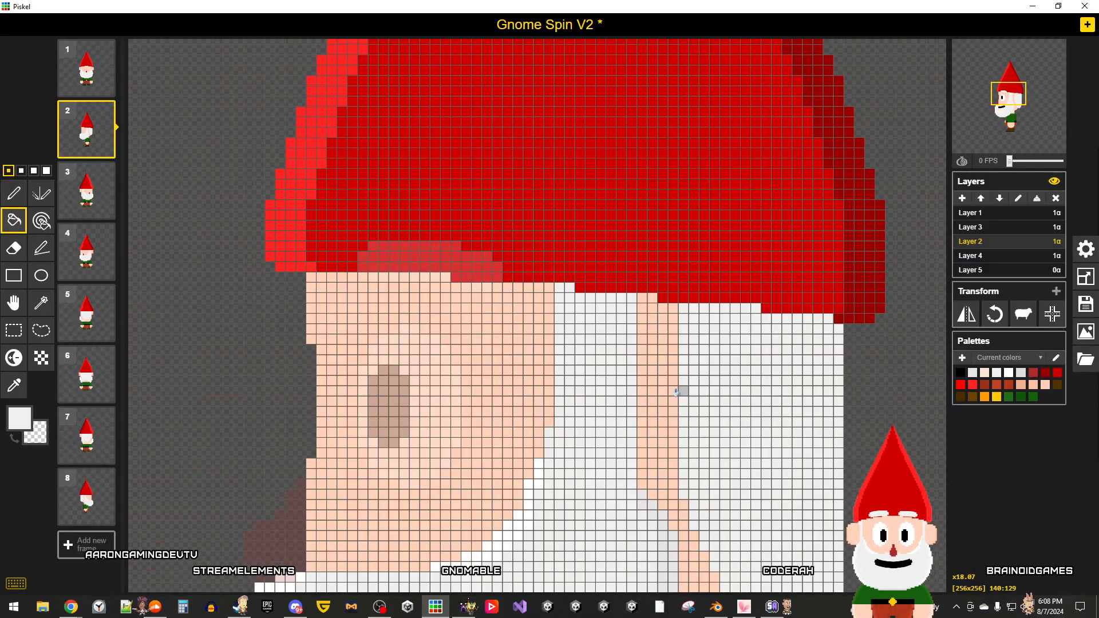
{"action": "scroll", "coordinate": [677, 393], "scroll_direction": "down", "scroll_amount": 3}
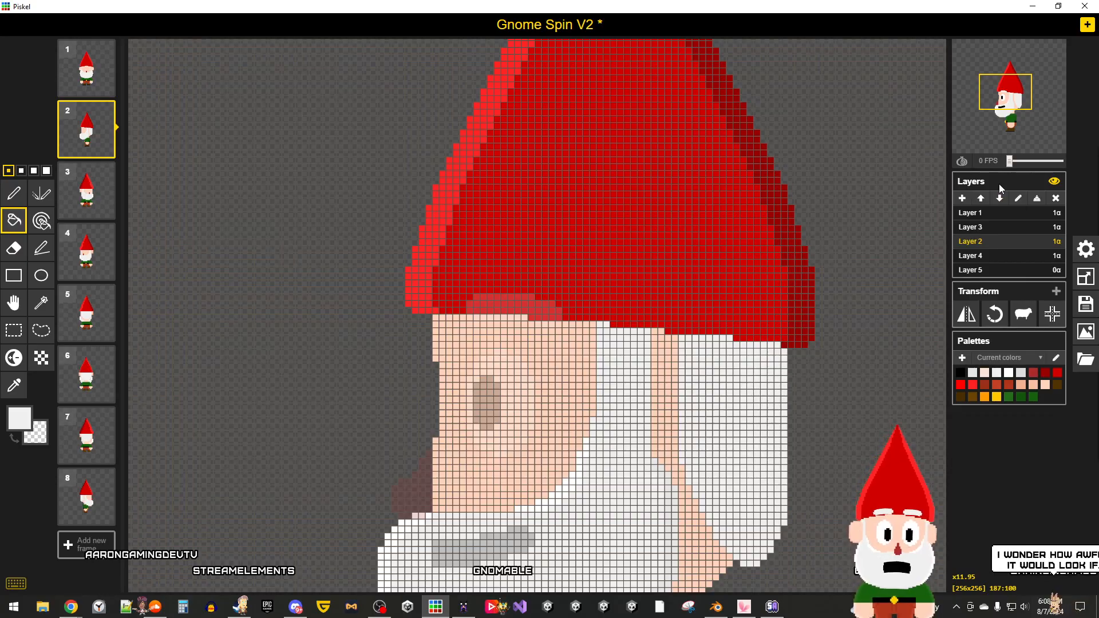
{"action": "left_click", "coordinate": [1051, 51]}
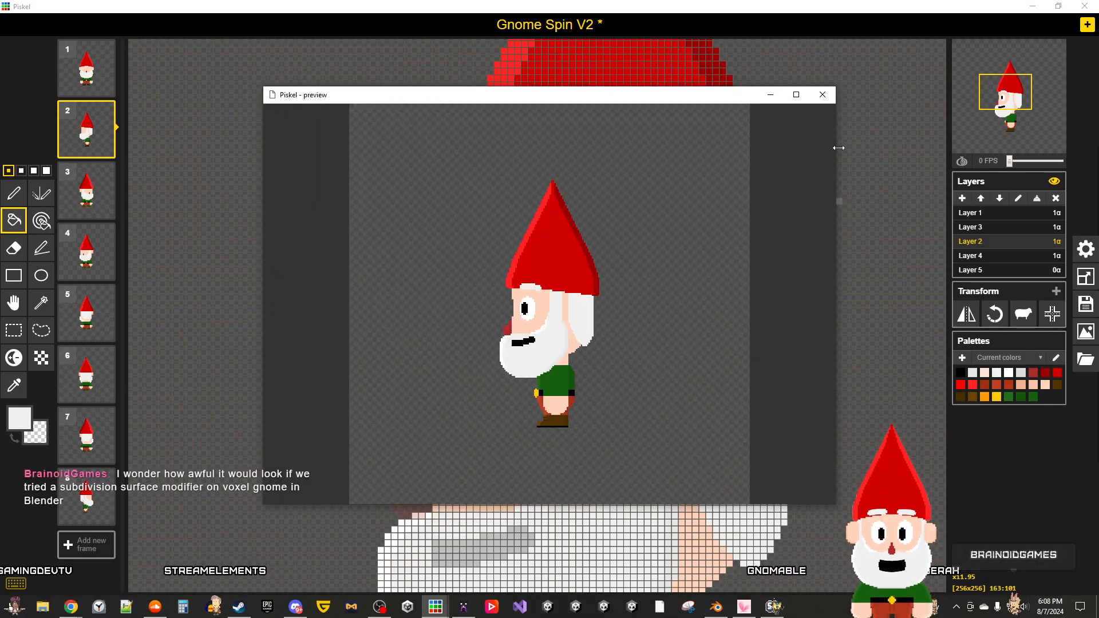
{"action": "left_click", "coordinate": [830, 97]}
{"action": "scroll", "coordinate": [509, 365], "scroll_direction": "up", "scroll_amount": 3}
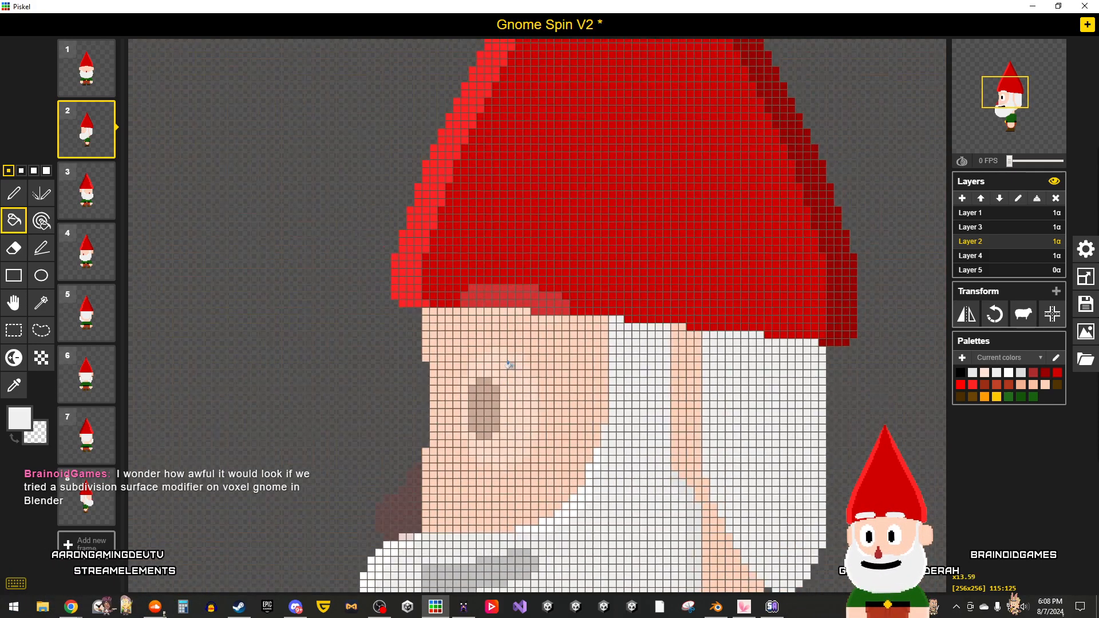
{"action": "scroll", "coordinate": [510, 365], "scroll_direction": "up", "scroll_amount": 1}
{"action": "left_click", "coordinate": [14, 194]}
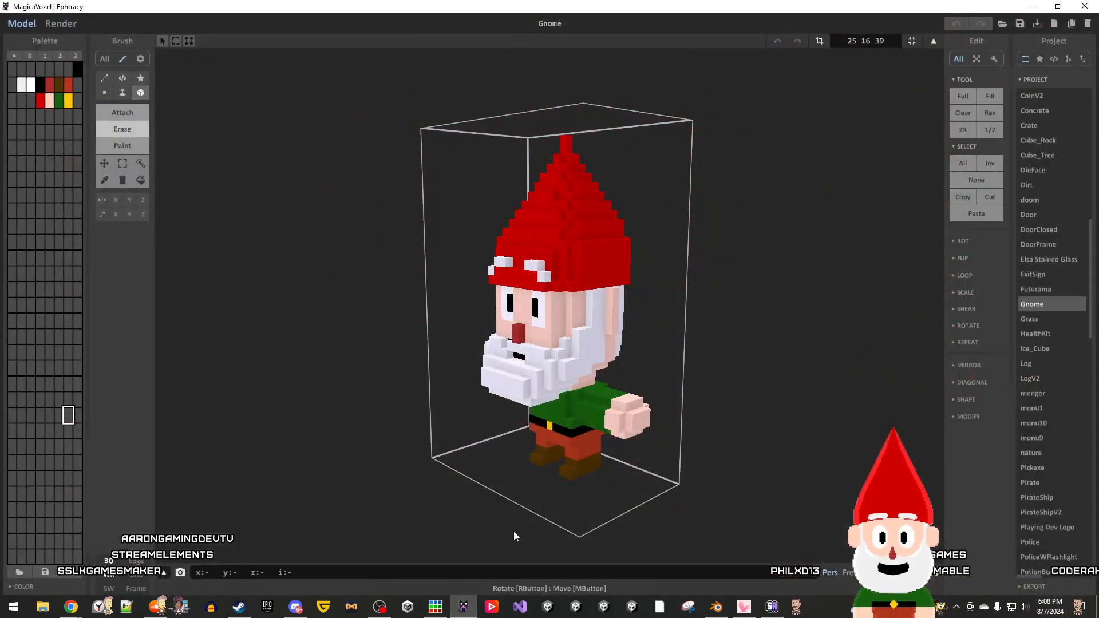
Step: Switch to MagicaVoxel, examine the Gnome voxel model from several angles and look through the project list
{"action": "right_click_drag", "start_coordinate": [671, 483], "coordinate": [607, 493]}
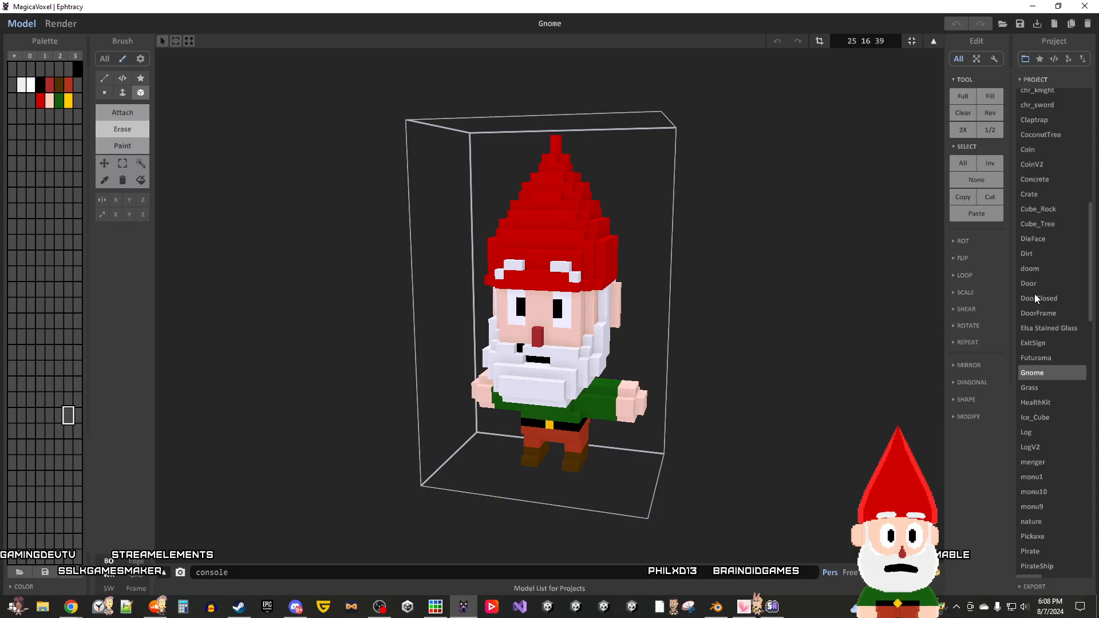
{"action": "scroll", "coordinate": [1035, 294], "scroll_direction": "up", "scroll_amount": 6}
{"action": "scroll", "coordinate": [1035, 294], "scroll_direction": "up", "scroll_amount": 3}
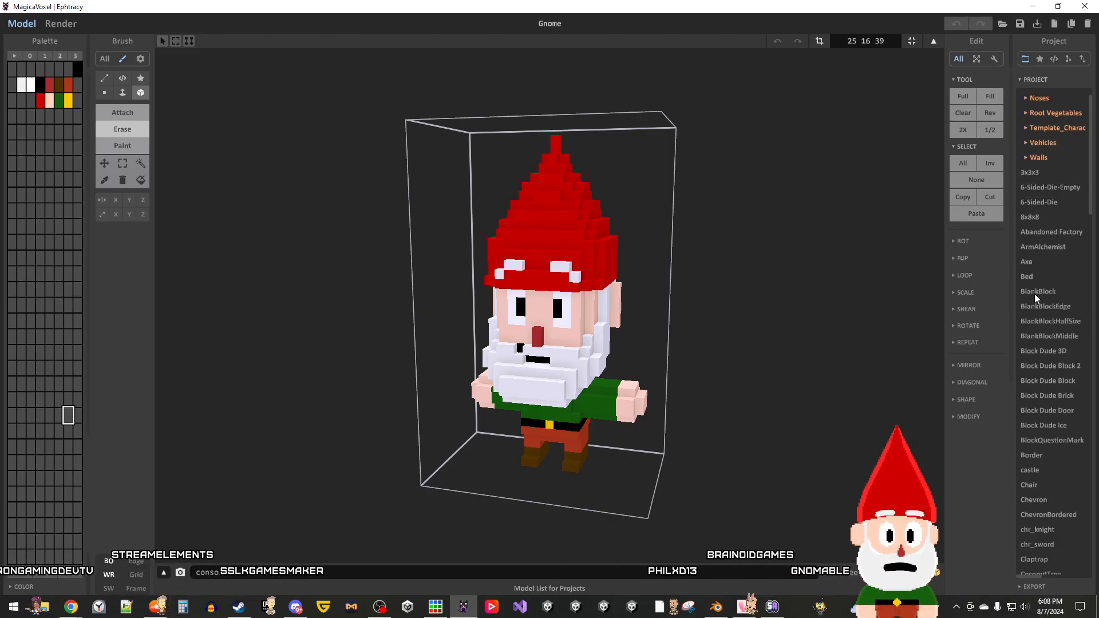
{"action": "scroll", "coordinate": [596, 434], "scroll_direction": "down", "scroll_amount": 5}
{"action": "right_click_drag", "start_coordinate": [595, 434], "coordinate": [558, 444]}
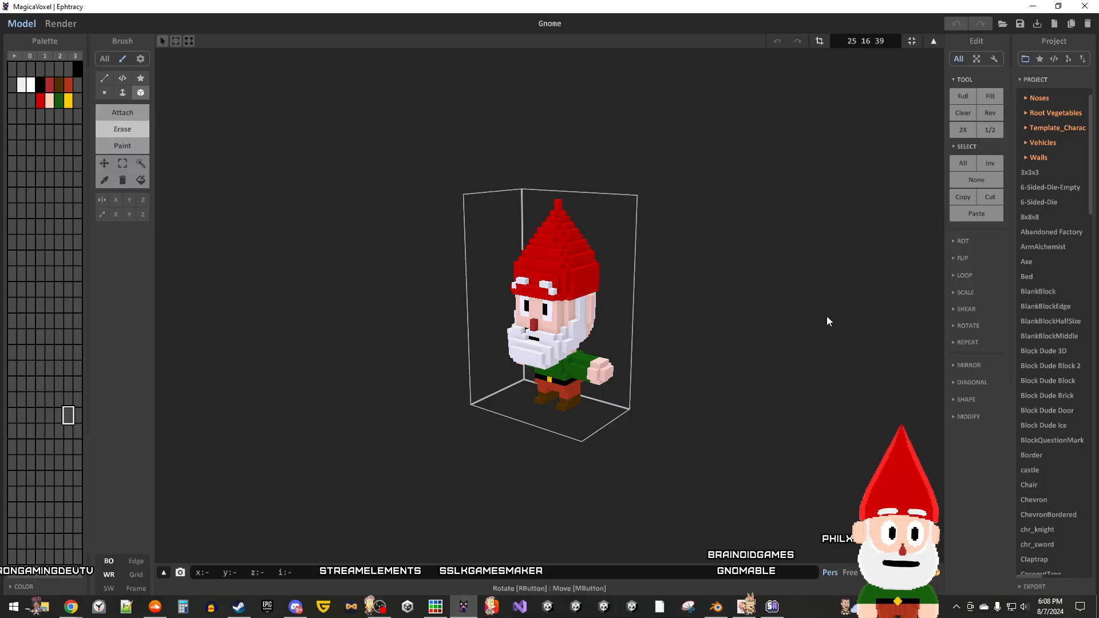
{"action": "left_click", "coordinate": [1025, 608]}
{"action": "scroll", "coordinate": [998, 580], "scroll_direction": "down", "scroll_amount": 1}
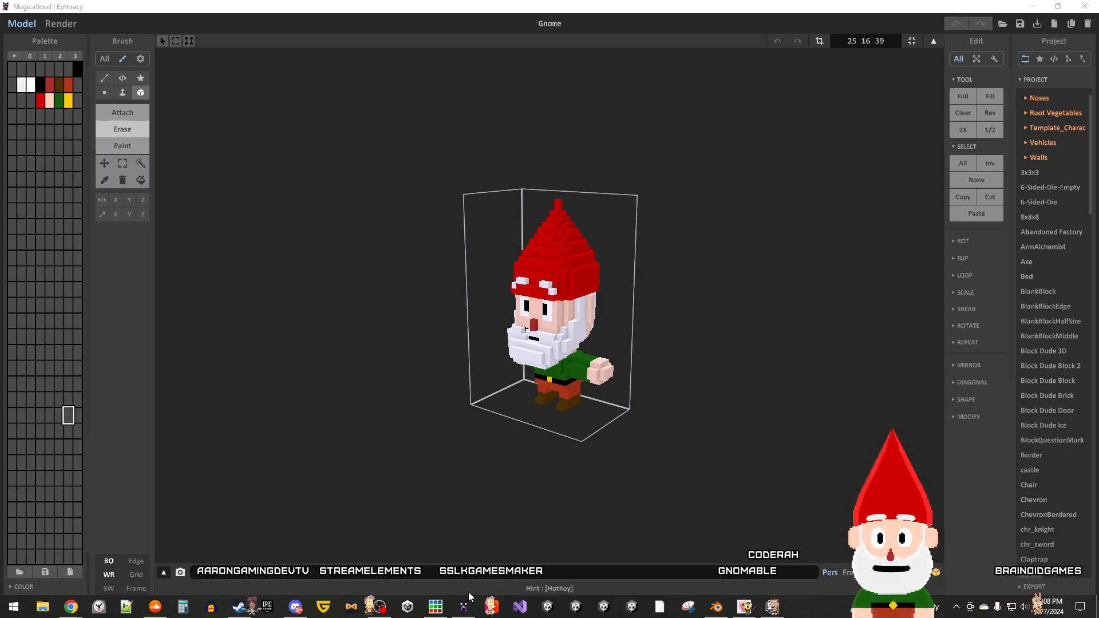
Step: Switch to Blender and delete the default cube from the new scene
{"action": "left_click", "coordinate": [716, 607]}
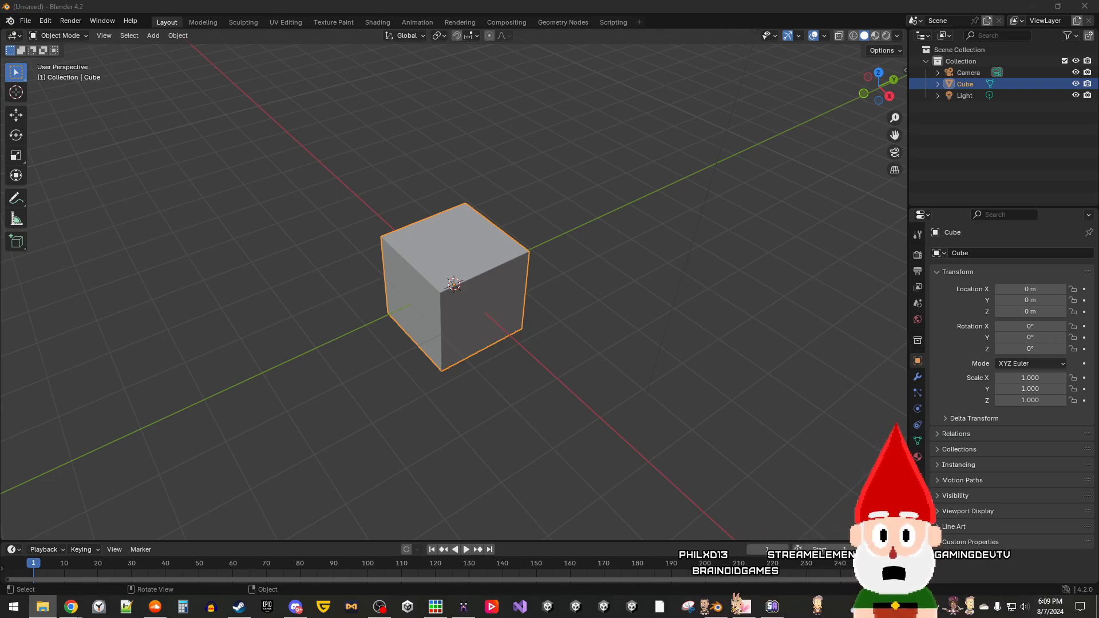
{"action": "scroll", "coordinate": [532, 411], "scroll_direction": "down", "scroll_amount": 2}
{"action": "scroll", "coordinate": [531, 411], "scroll_direction": "up", "scroll_amount": 2}
{"action": "scroll", "coordinate": [532, 411], "scroll_direction": "down", "scroll_amount": 2}
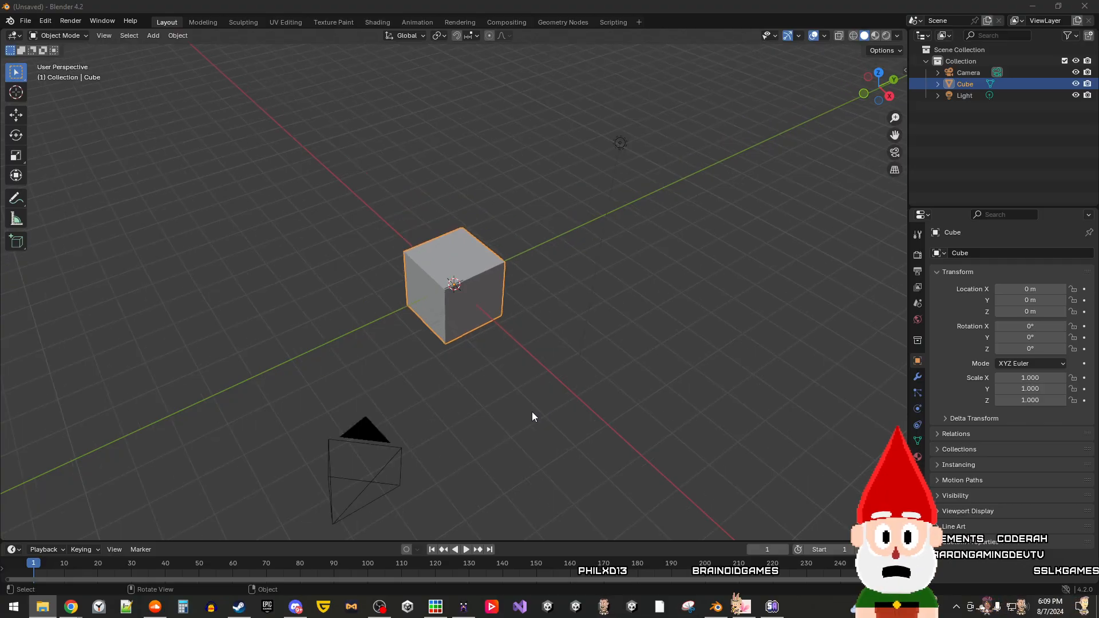
{"action": "left_click", "coordinate": [491, 386]}
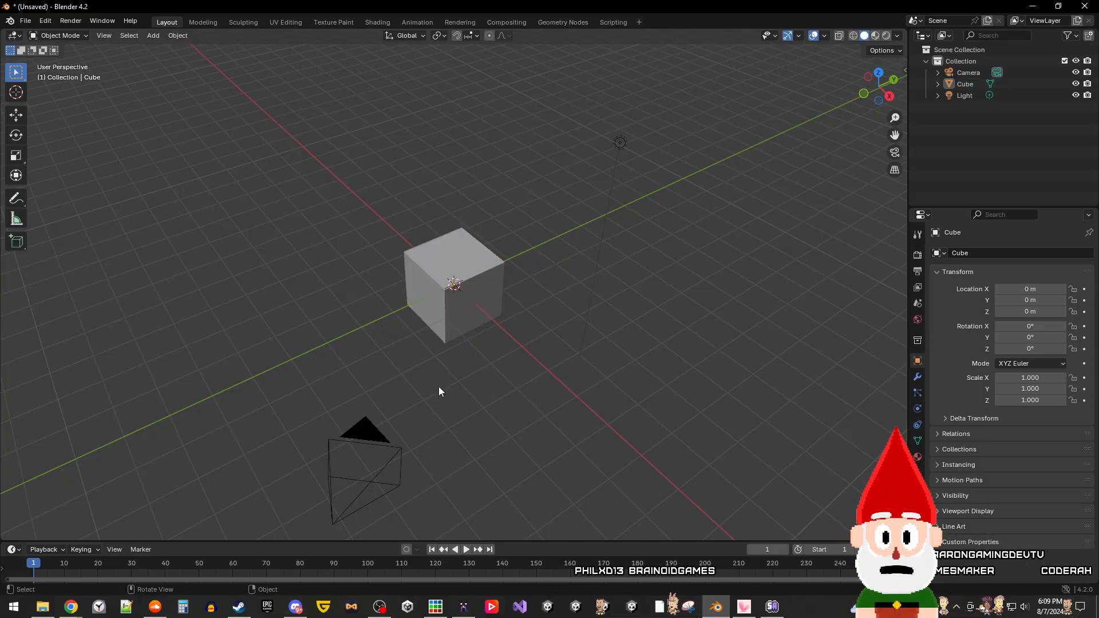
{"action": "left_click", "coordinate": [431, 298]}
{"action": "key", "text": "Delete"}
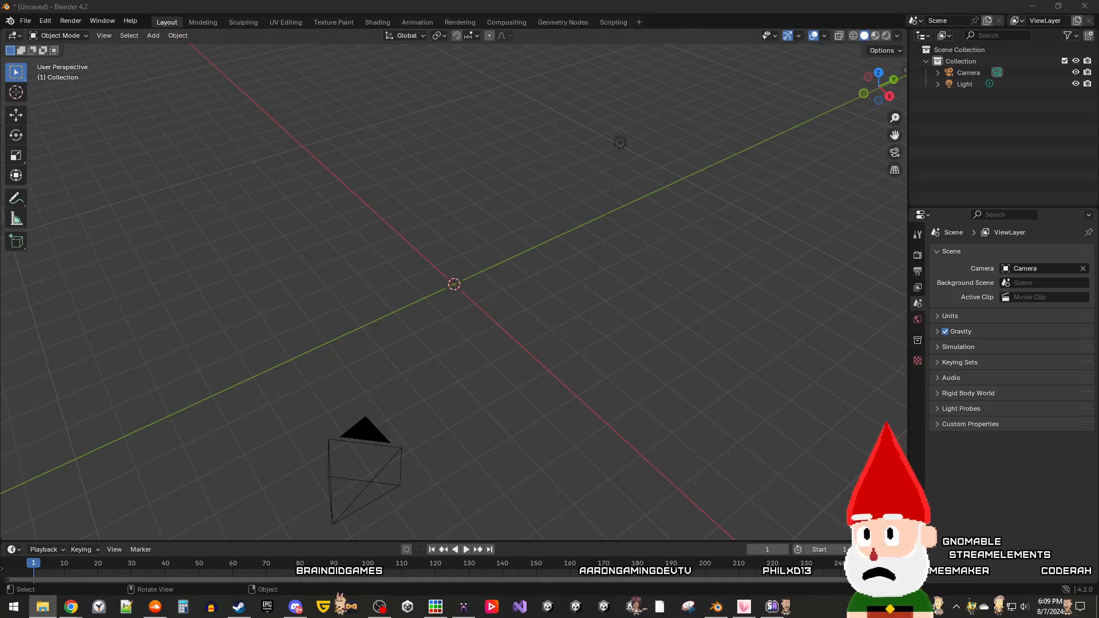
Step: Import GnomeTPose.obj into the scene with the default Wavefront OBJ settings
{"action": "right_click", "coordinate": [475, 491]}
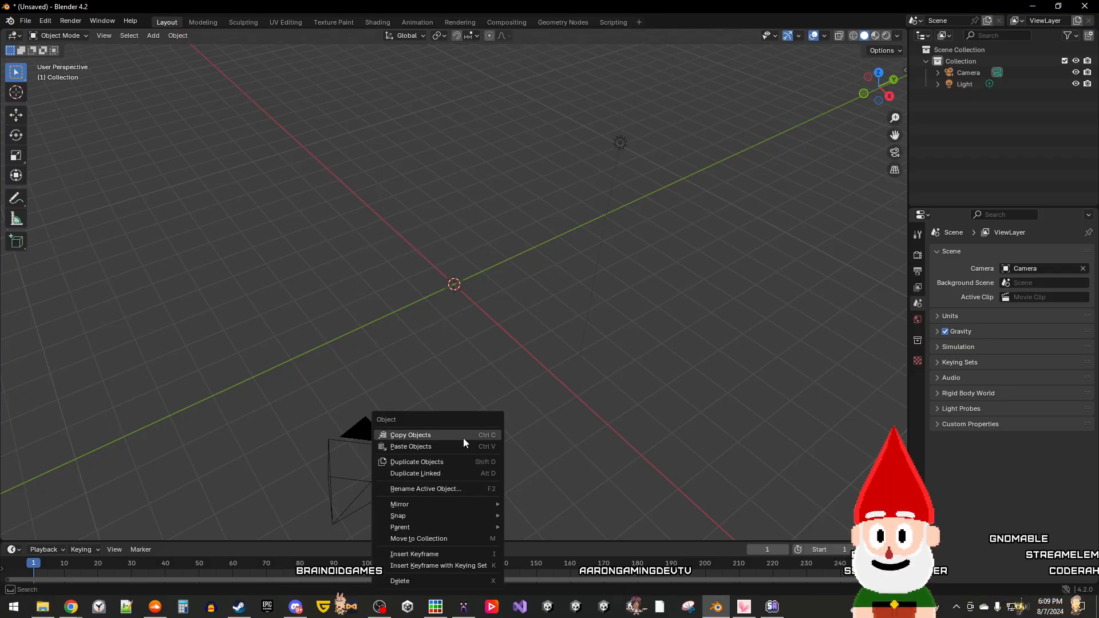
{"action": "right_click", "coordinate": [577, 446]}
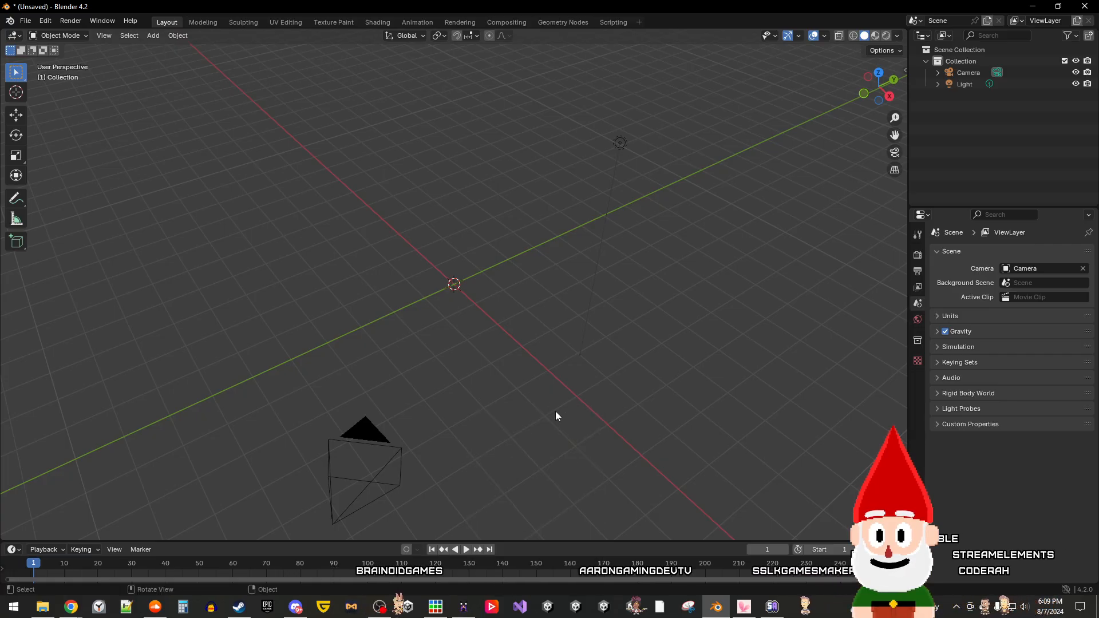
{"action": "middle_click_drag", "start_coordinate": [583, 431], "coordinate": [531, 439]}
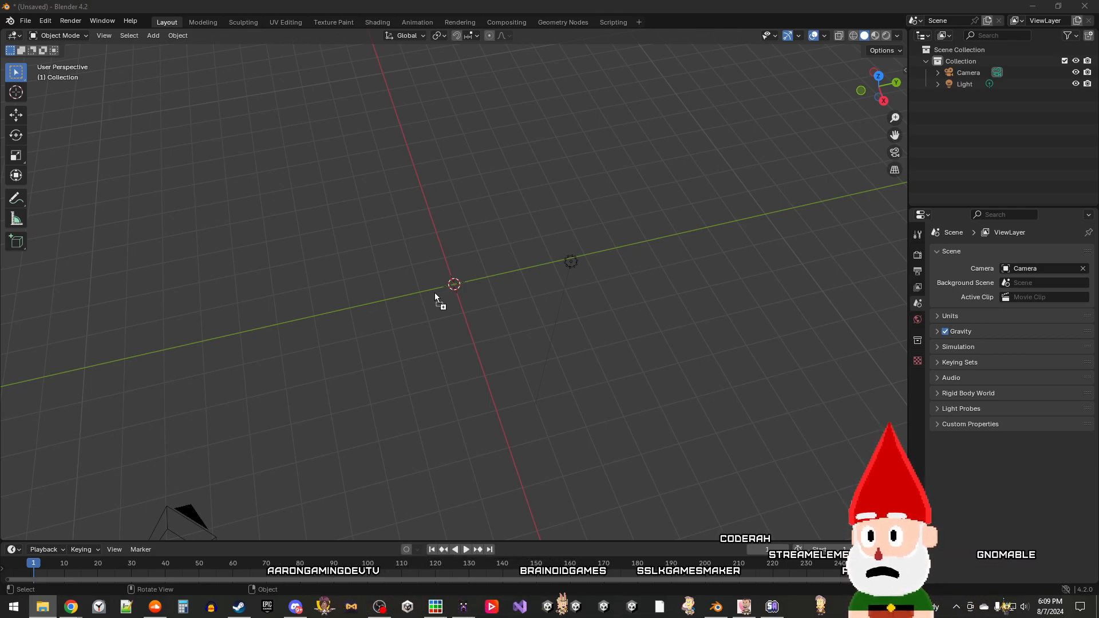
{"action": "left_click_drag", "start_coordinate": [432, 293], "coordinate": [437, 298]}
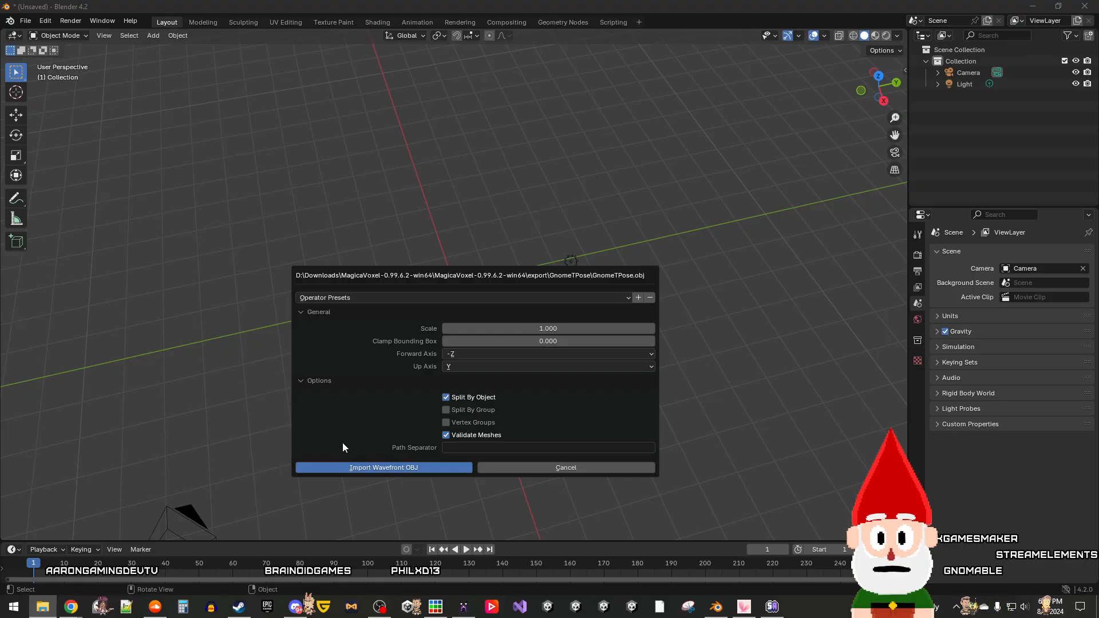
{"action": "left_click", "coordinate": [379, 470]}
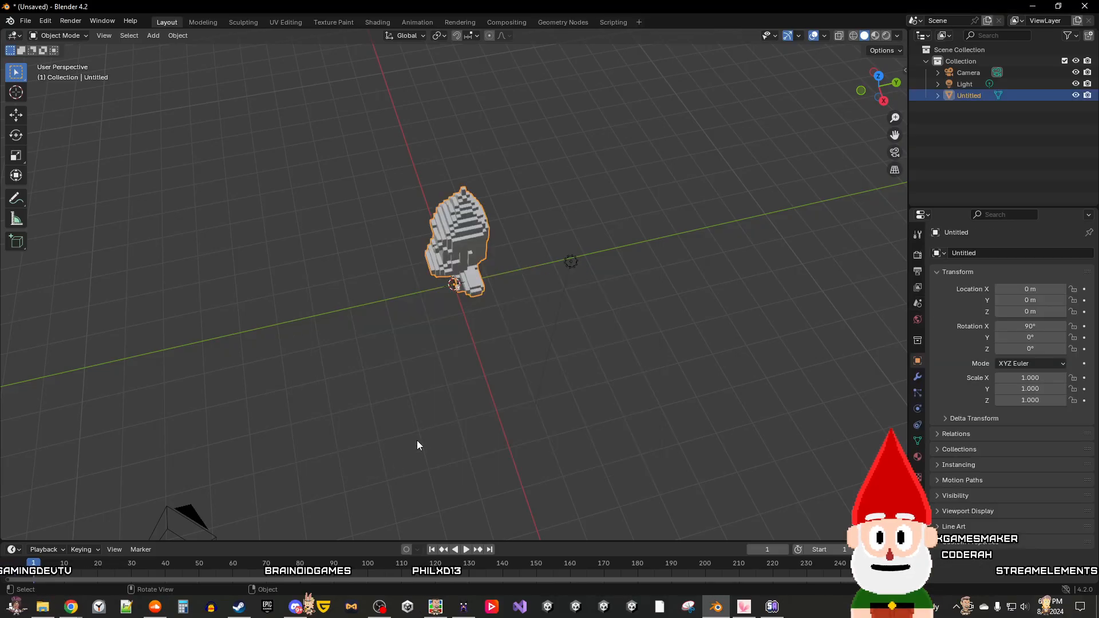
{"action": "right_click", "coordinate": [427, 419]}
{"action": "middle_click_drag", "start_coordinate": [515, 385], "coordinate": [469, 364]}
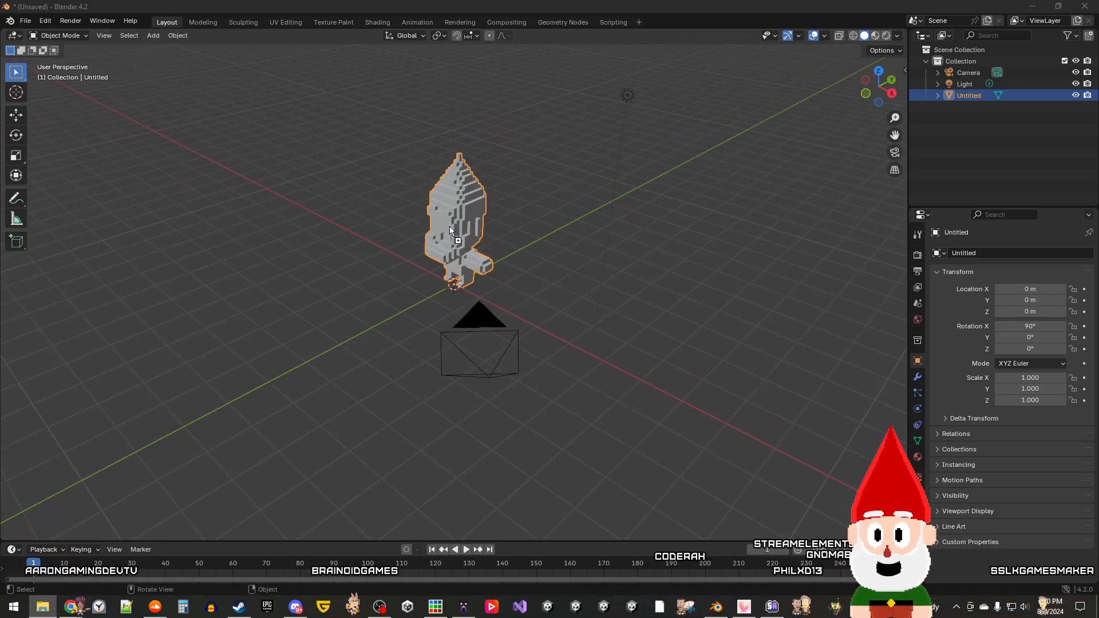
{"action": "right_click", "coordinate": [447, 298]}
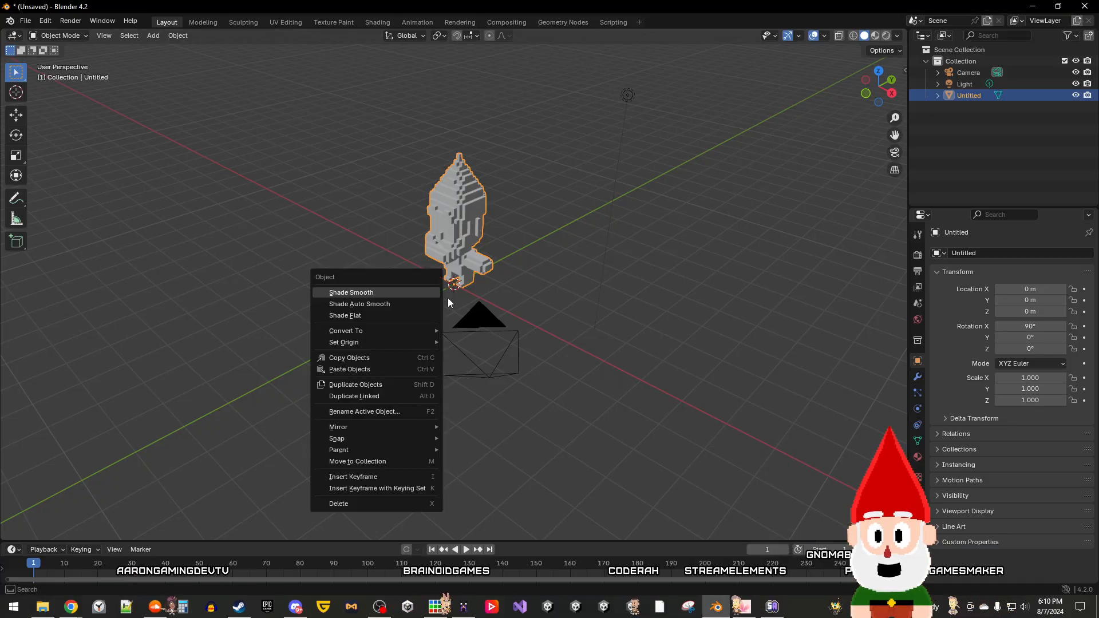
{"action": "left_click", "coordinate": [492, 328]}
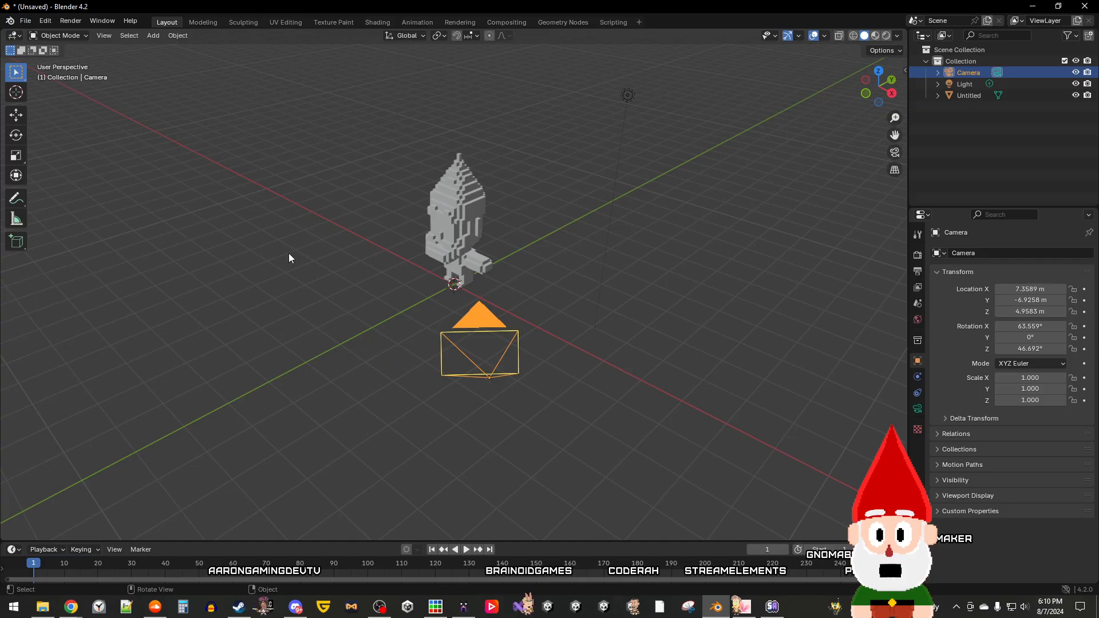
{"action": "left_click", "coordinate": [290, 313]}
{"action": "middle_click_drag", "start_coordinate": [290, 312], "coordinate": [345, 338]}
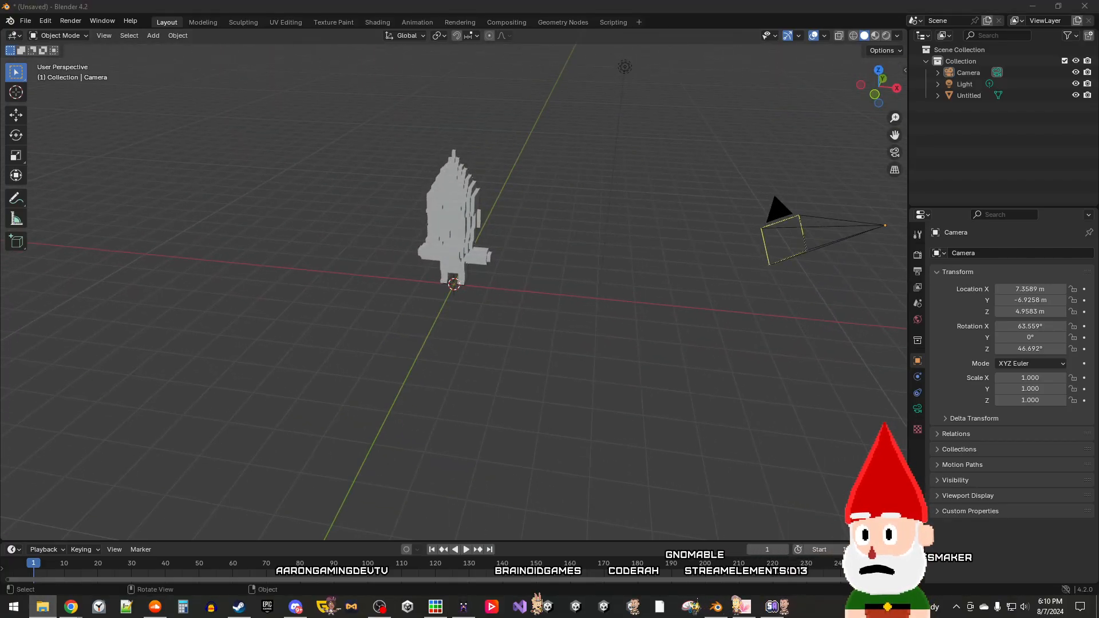
Step: Try to bring an image file onto the gnome model, and delete the image empty this adds to the scene
{"action": "left_click_drag", "start_coordinate": [1, 241], "coordinate": [455, 224]}
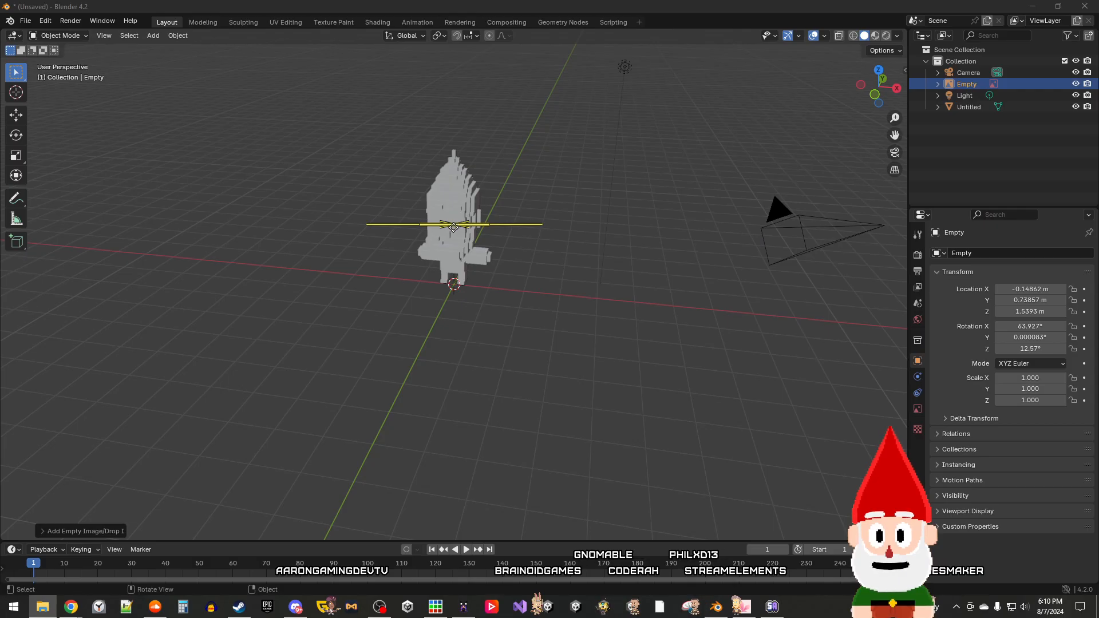
{"action": "right_click", "coordinate": [530, 281]}
{"action": "middle_click_drag", "start_coordinate": [542, 195], "coordinate": [558, 298]}
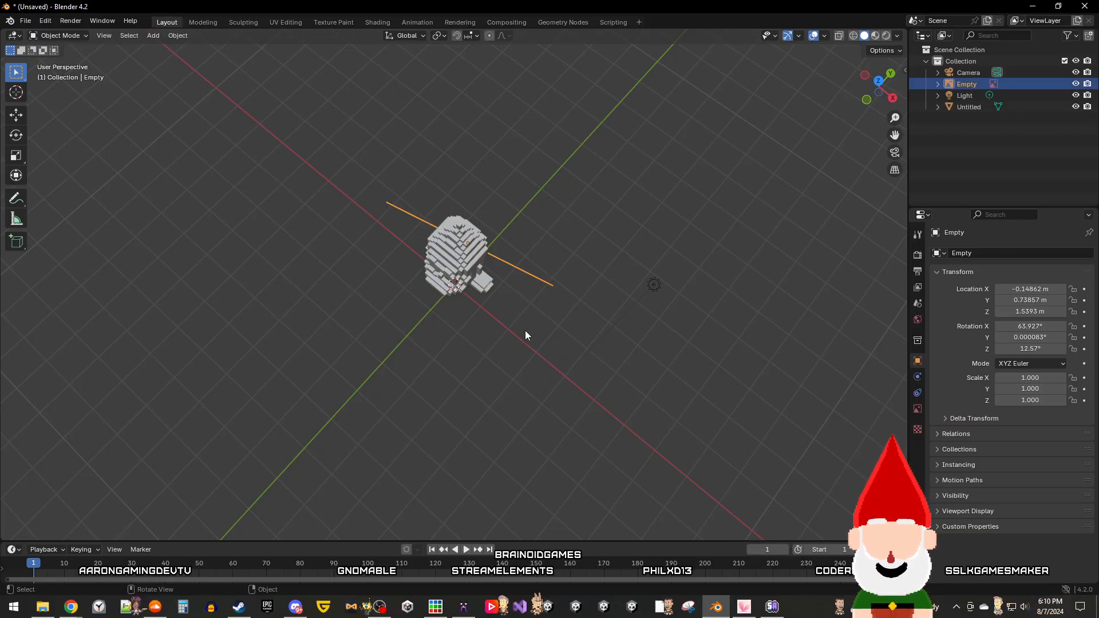
{"action": "key", "text": "Delete"}
{"action": "middle_click_drag", "start_coordinate": [511, 348], "coordinate": [475, 285]}
{"action": "scroll", "coordinate": [475, 284], "scroll_direction": "up", "scroll_amount": 4}
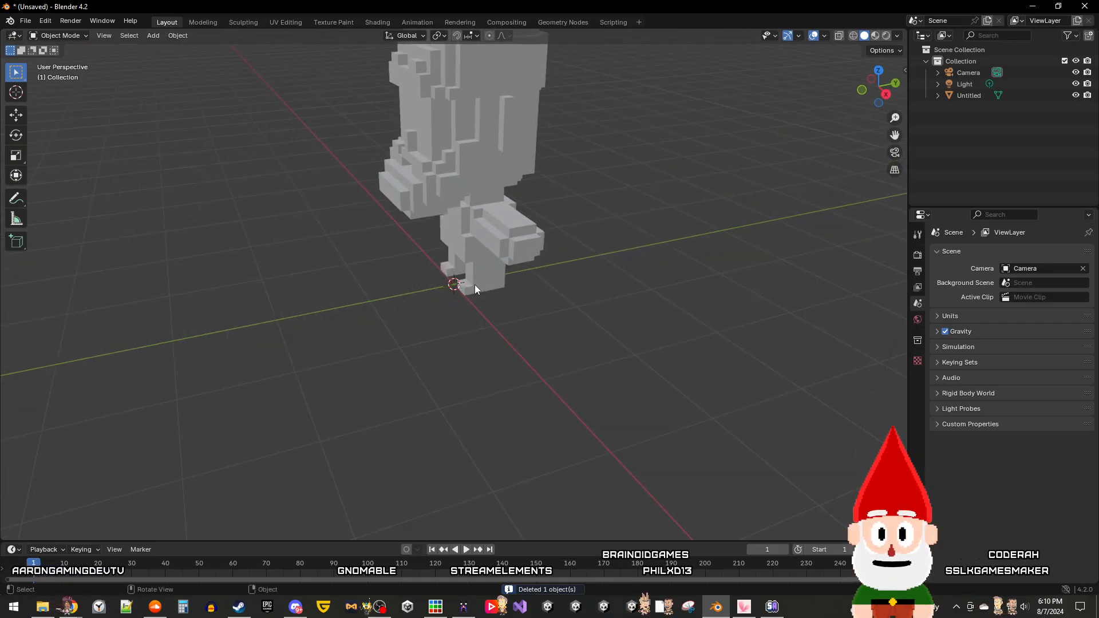
Step: Examine the gnome model in the scene and check the exported files in the GnomeTPose folder in File Explorer
{"action": "scroll", "coordinate": [476, 285], "scroll_direction": "down", "scroll_amount": 2}
{"action": "middle_click_drag", "start_coordinate": [419, 328], "coordinate": [469, 328]}
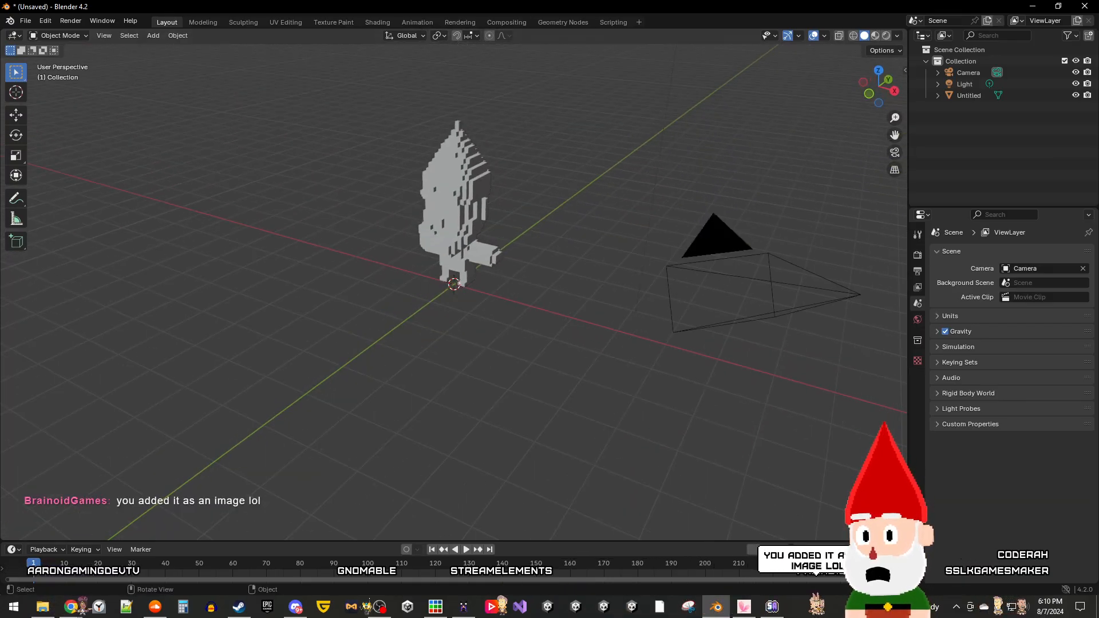
{"action": "left_click_drag", "start_coordinate": [0, 146], "coordinate": [445, 146]}
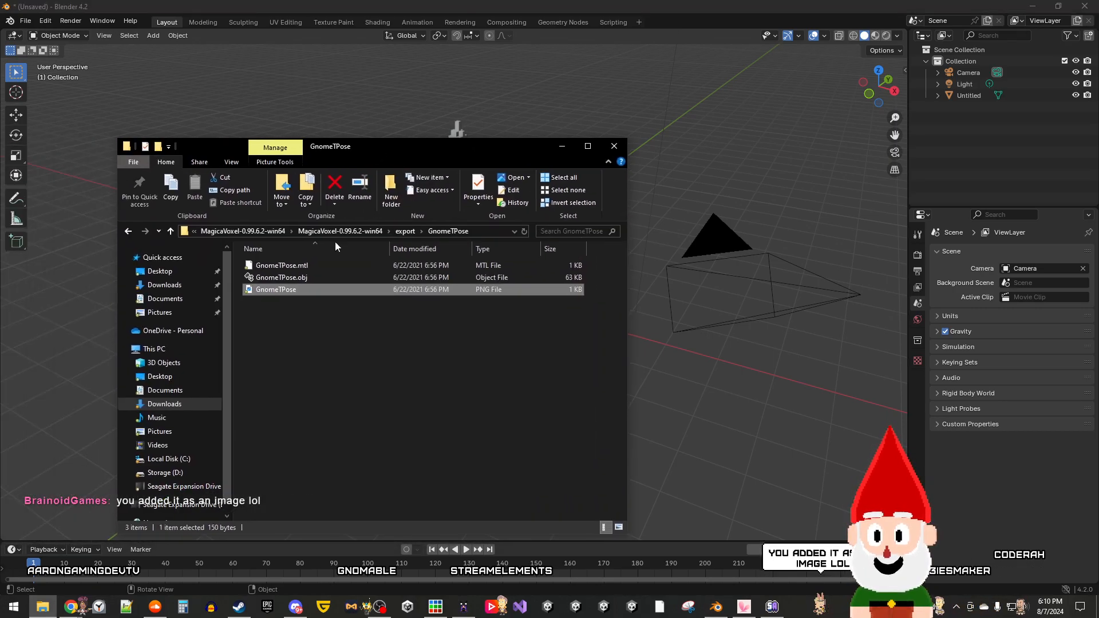
{"action": "left_click", "coordinate": [330, 280]}
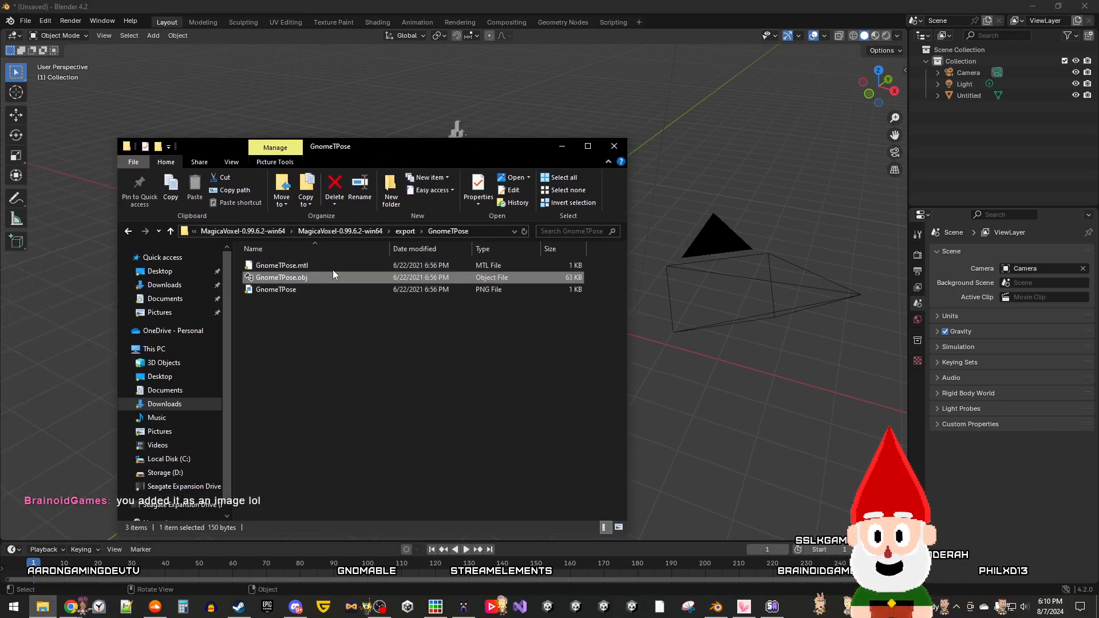
{"action": "left_click", "coordinate": [329, 289]}
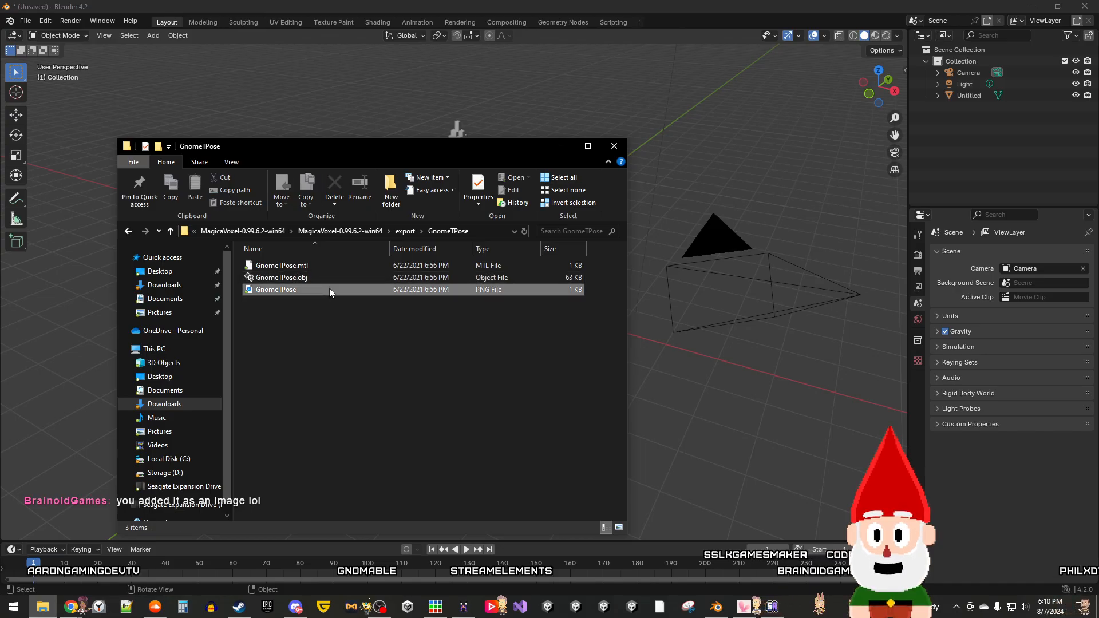
{"action": "left_click", "coordinate": [377, 277]}
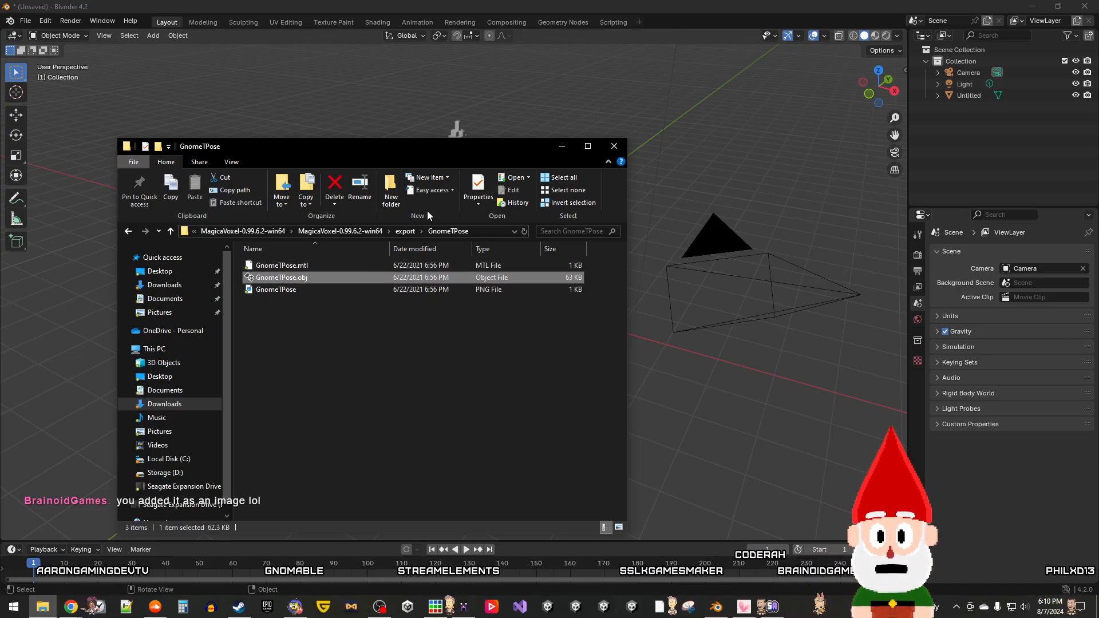
{"action": "left_click_drag", "start_coordinate": [439, 153], "coordinate": [456, 129]}
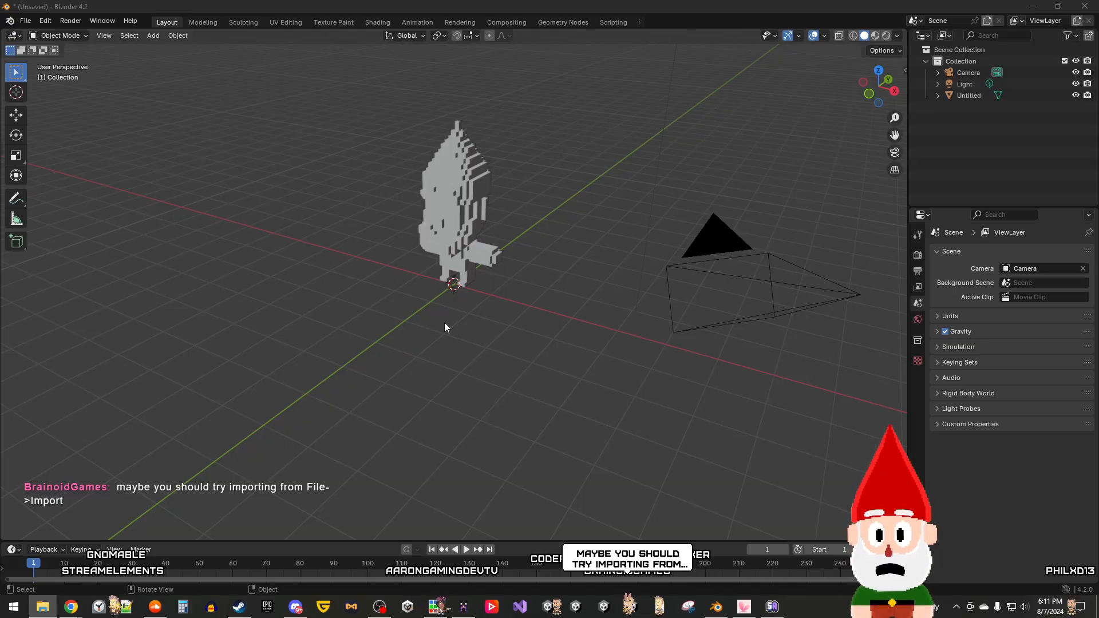
Step: Delete the gnome model from the scene, and try to import GnomeTPose.mtl with the Wavefront OBJ importer
{"action": "left_click", "coordinate": [461, 197]}
{"action": "key", "text": "Delete"}
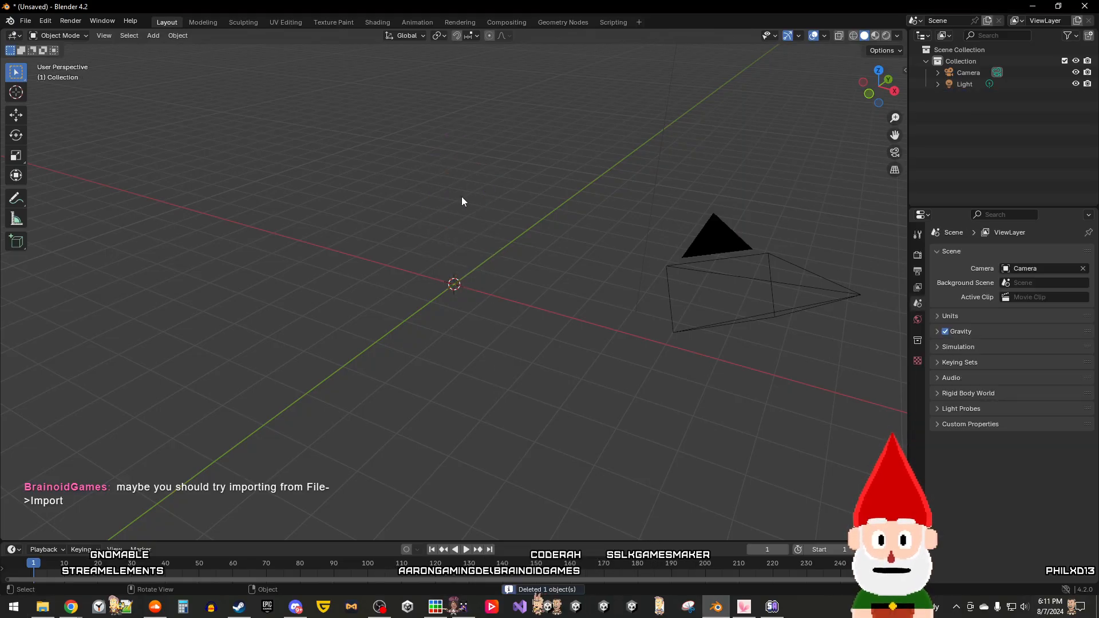
{"action": "left_click", "coordinate": [33, 23]}
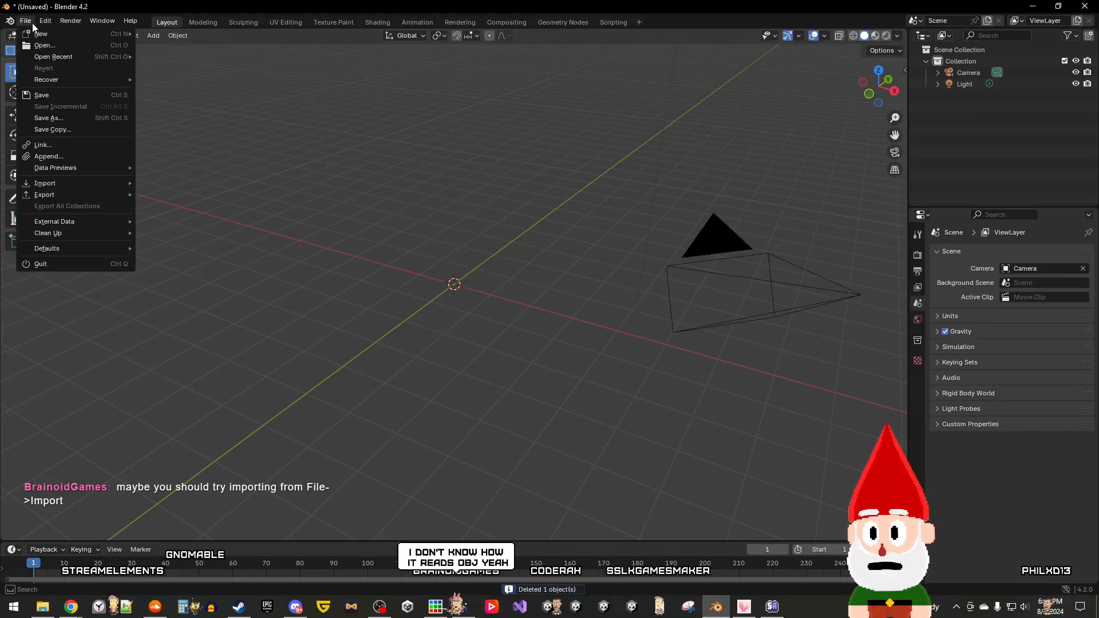
{"action": "mouse_move", "coordinate": [111, 81]}
{"action": "mouse_move", "coordinate": [90, 187]}
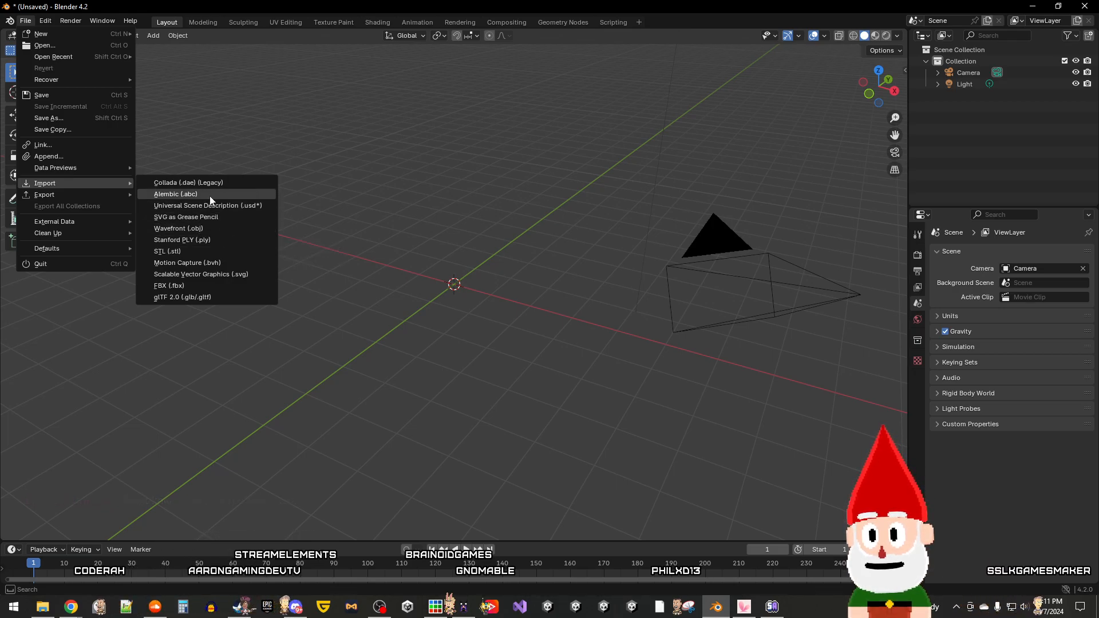
{"action": "left_click", "coordinate": [194, 229]}
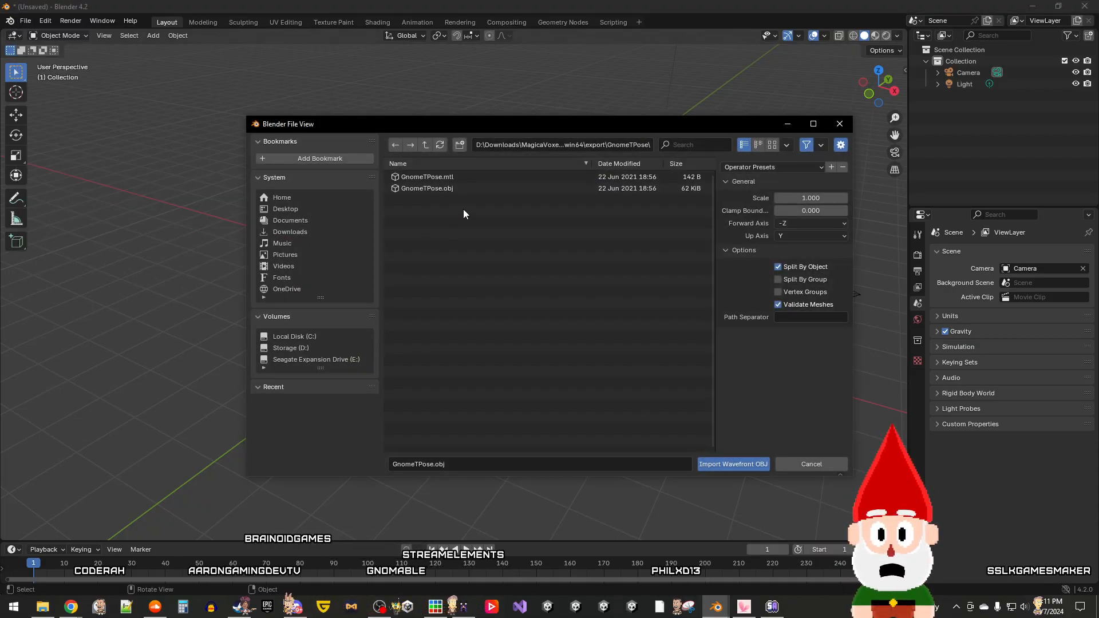
{"action": "left_click", "coordinate": [466, 190]}
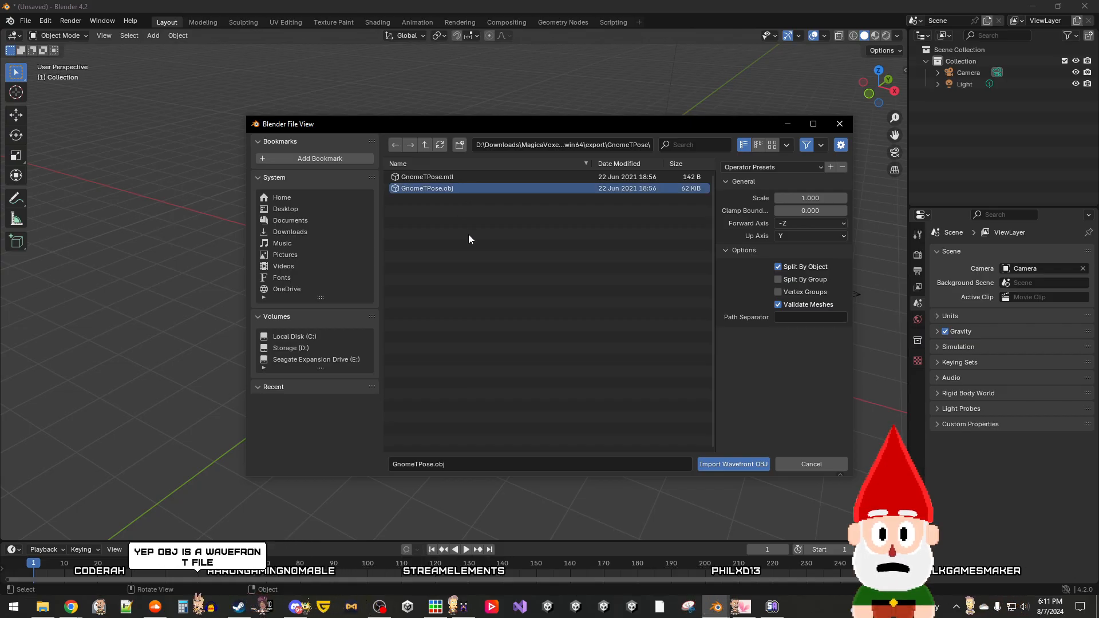
{"action": "left_click", "coordinate": [545, 178]}
{"action": "left_click", "coordinate": [544, 193]}
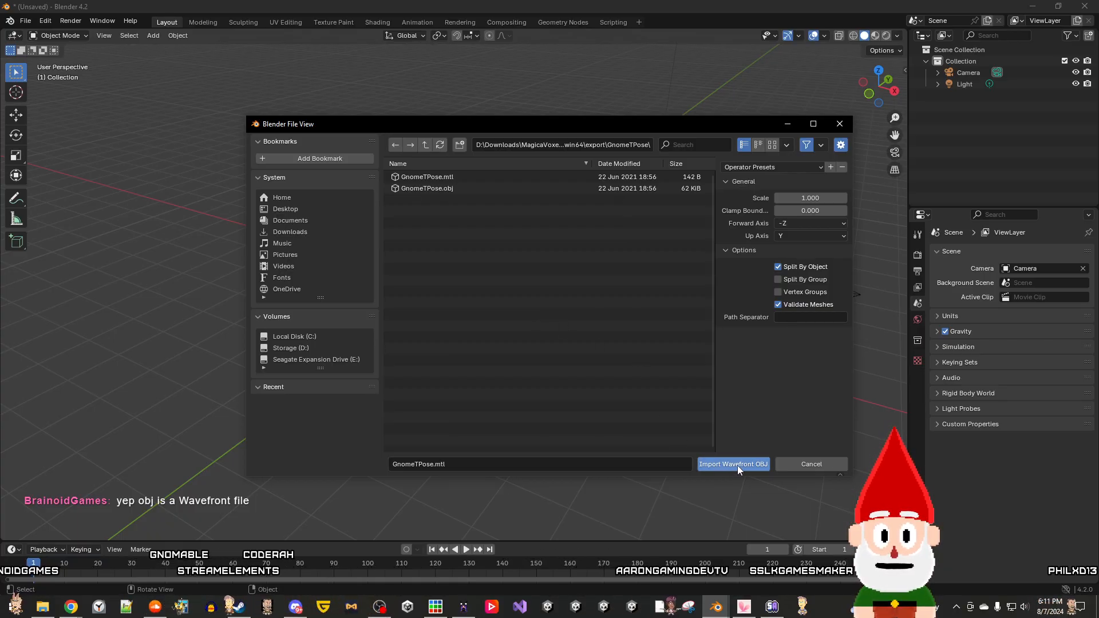
{"action": "left_click", "coordinate": [754, 465]}
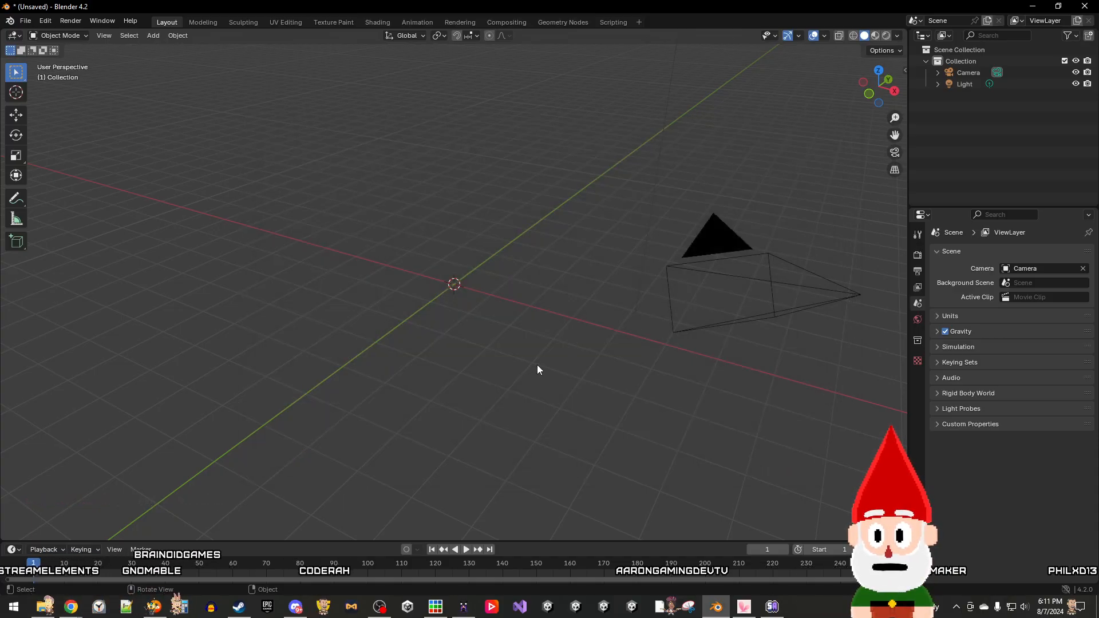
{"action": "mouse_move", "coordinate": [535, 328]}
{"action": "middle_mouse_down"}
{"action": "mouse_move", "coordinate": [471, 350]}
{"action": "mouse_move", "coordinate": [517, 313]}
{"action": "mouse_move", "coordinate": [547, 307]}
{"action": "mouse_move", "coordinate": [534, 329]}
{"action": "middle_mouse_up"}
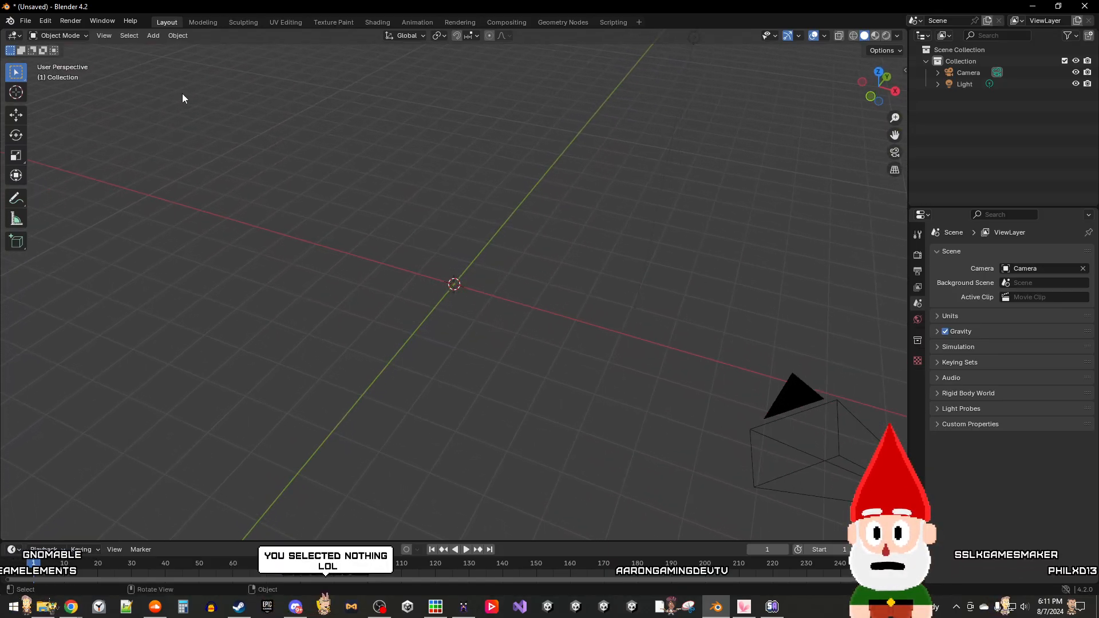
Step: Import GnomeTPose.obj into the empty scene with the default Wavefront OBJ settings
{"action": "left_click", "coordinate": [25, 22]}
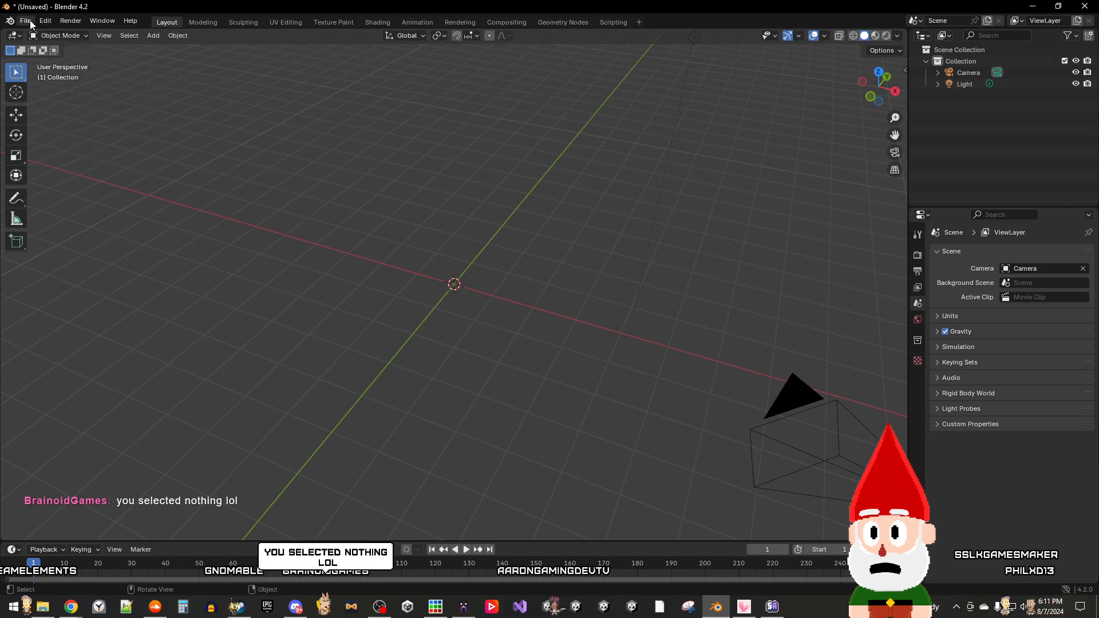
{"action": "left_click", "coordinate": [25, 21]}
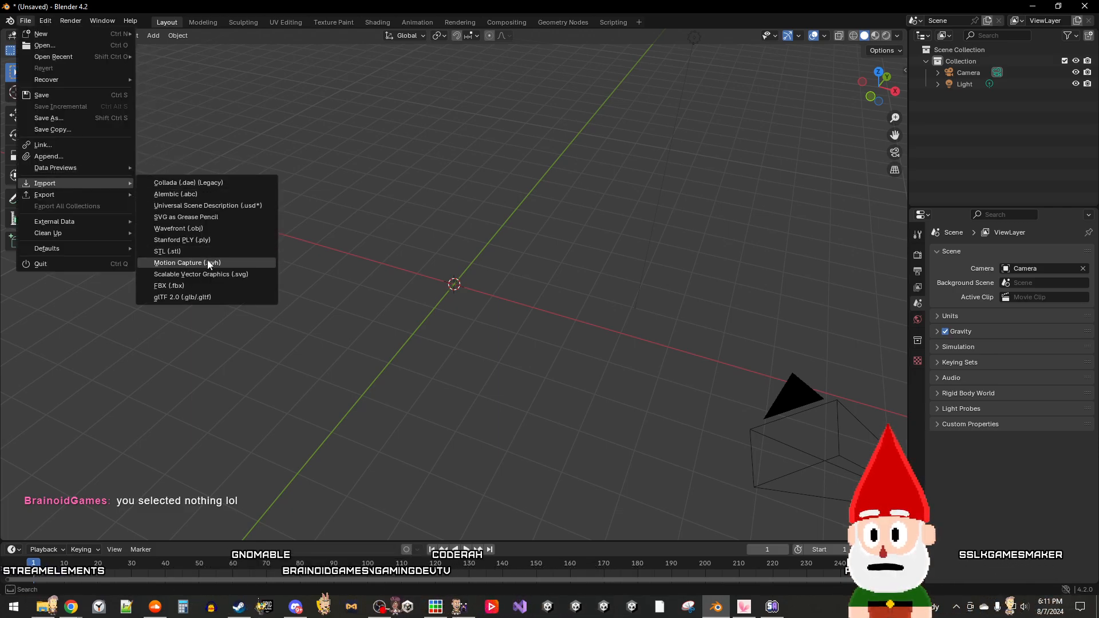
{"action": "left_click", "coordinate": [221, 226]}
{"action": "left_click", "coordinate": [452, 189]}
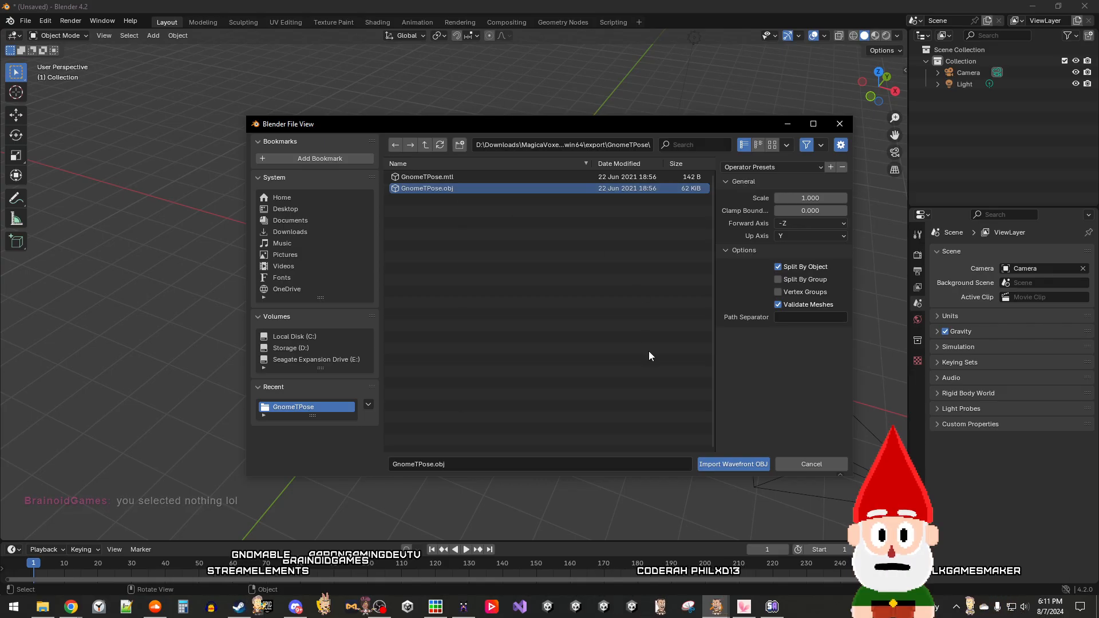
{"action": "double_click", "coordinate": [514, 191]}
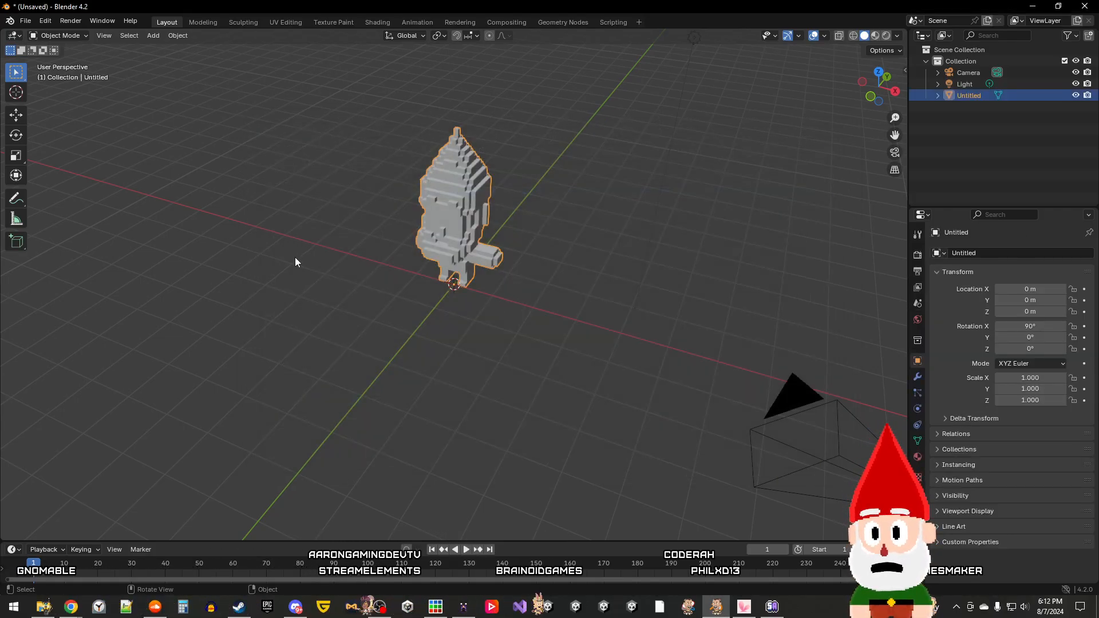
Step: Try to add GnomeTPose.mtl to the gnome through a Wavefront OBJ import, and delete the gnome model
{"action": "left_click", "coordinate": [27, 21]}
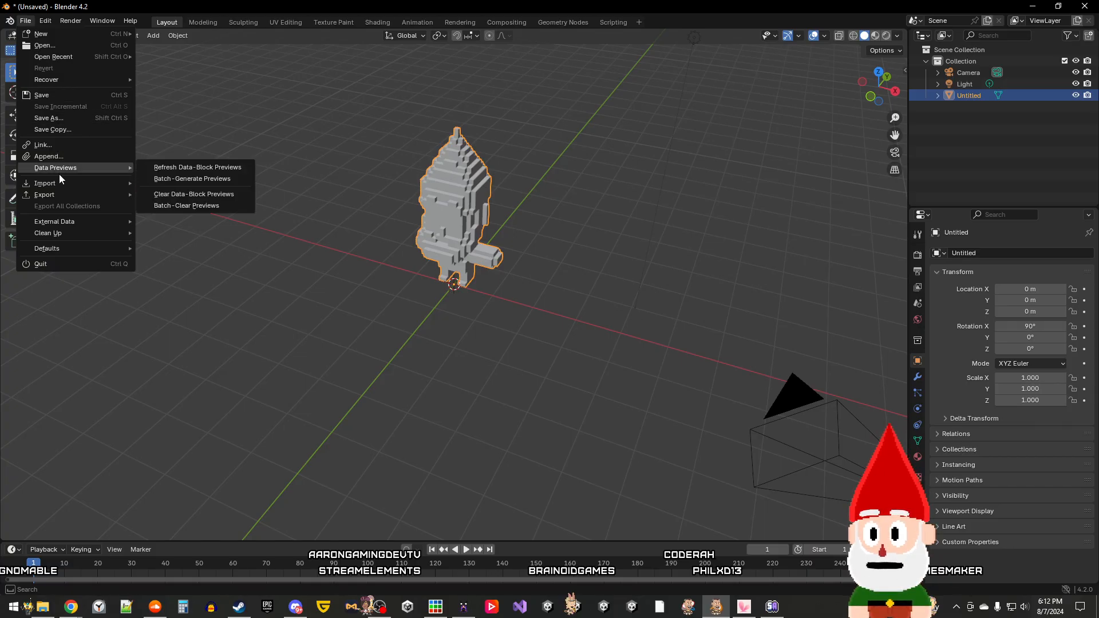
{"action": "mouse_move", "coordinate": [62, 184]}
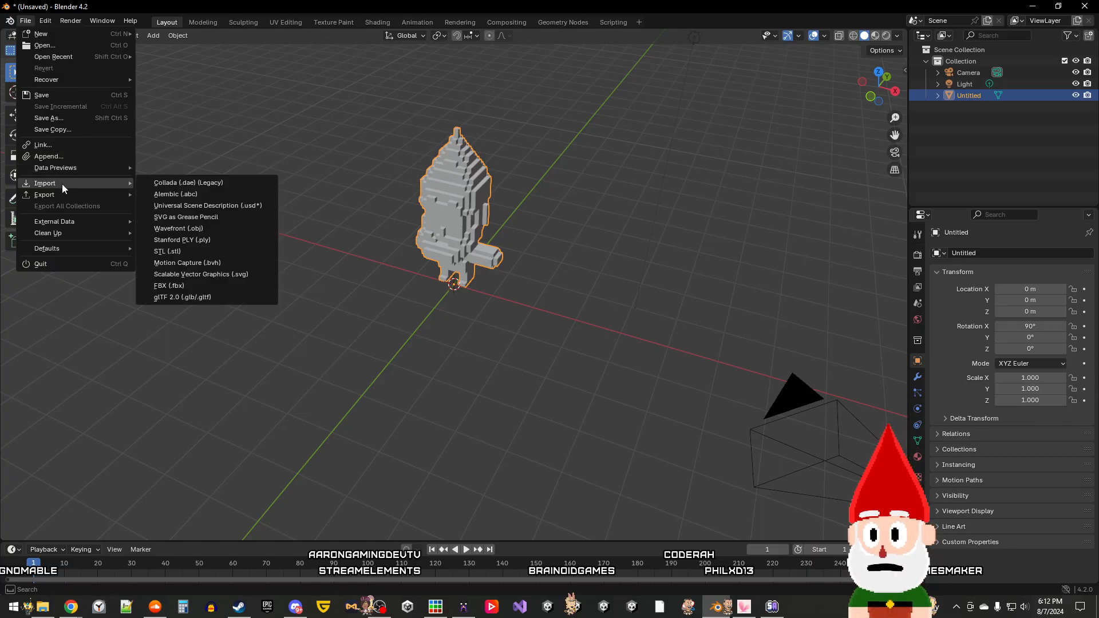
{"action": "left_click", "coordinate": [204, 228]}
{"action": "double_click", "coordinate": [467, 178]}
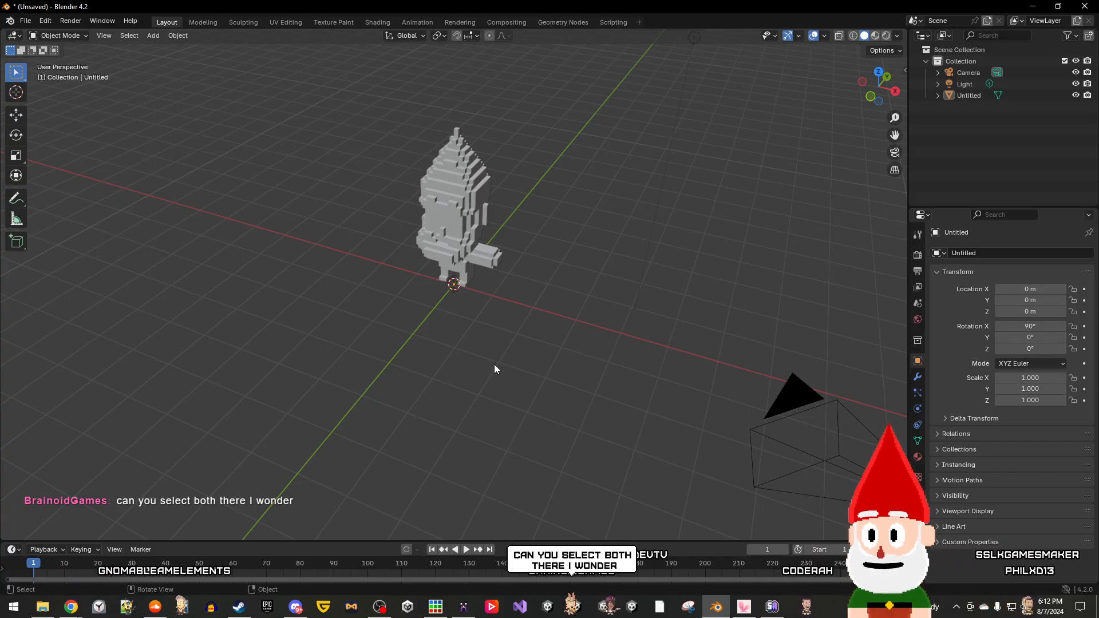
{"action": "left_click", "coordinate": [459, 244]}
{"action": "key", "text": "Delete"}
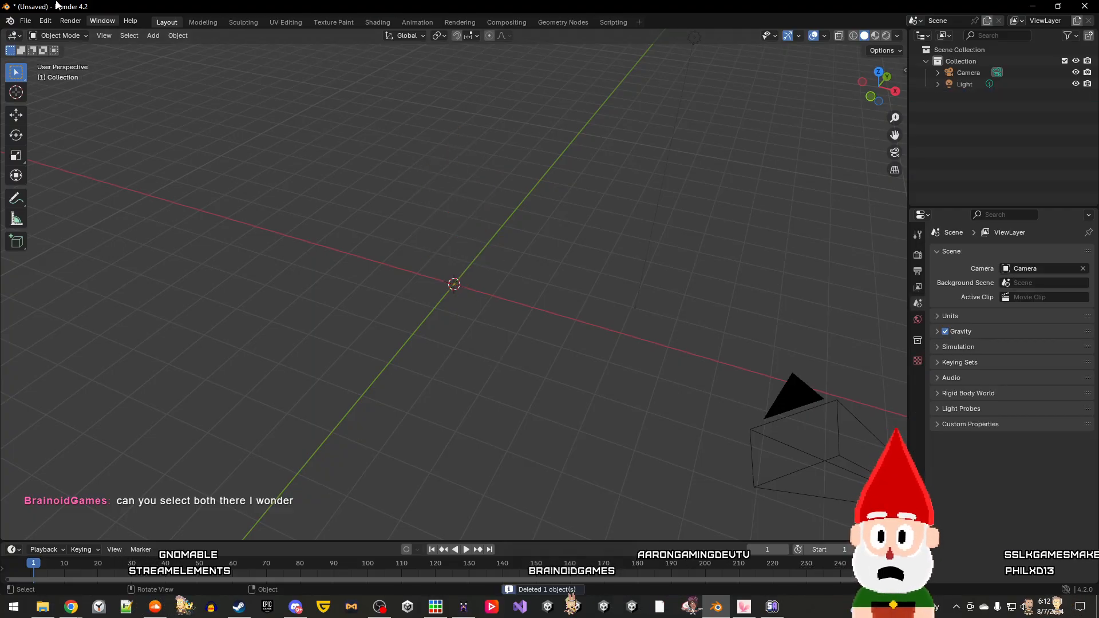
Step: Import GnomeTPose.obj and GnomeTPose.mtl together in one Wavefront OBJ import with default settings
{"action": "left_click", "coordinate": [26, 21]}
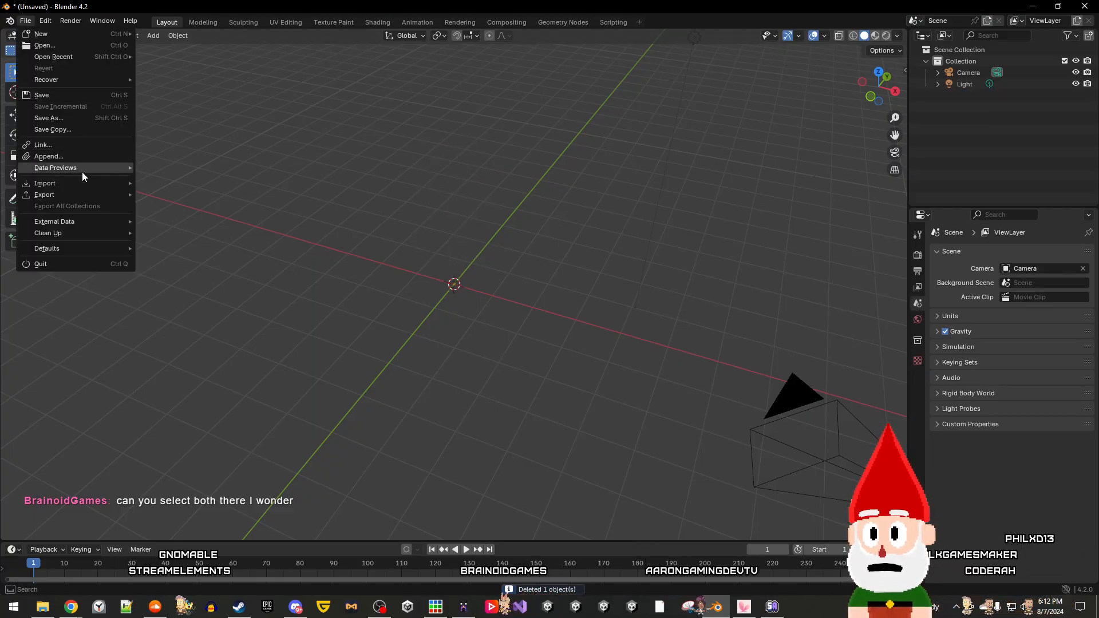
{"action": "mouse_move", "coordinate": [89, 183]}
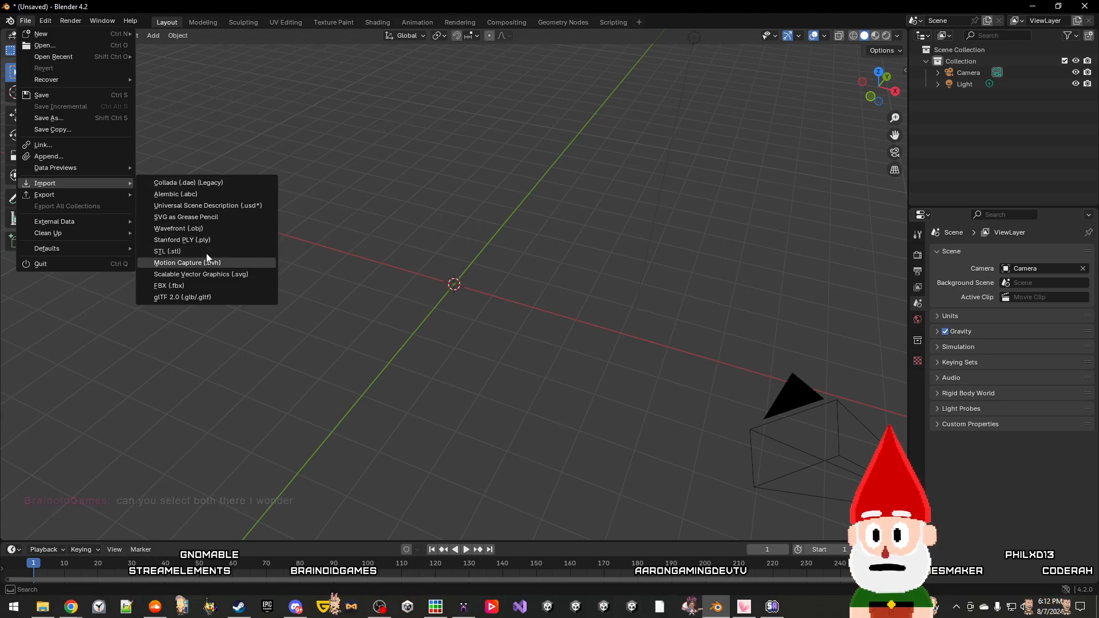
{"action": "left_click", "coordinate": [213, 226]}
{"action": "left_click", "coordinate": [503, 188]}
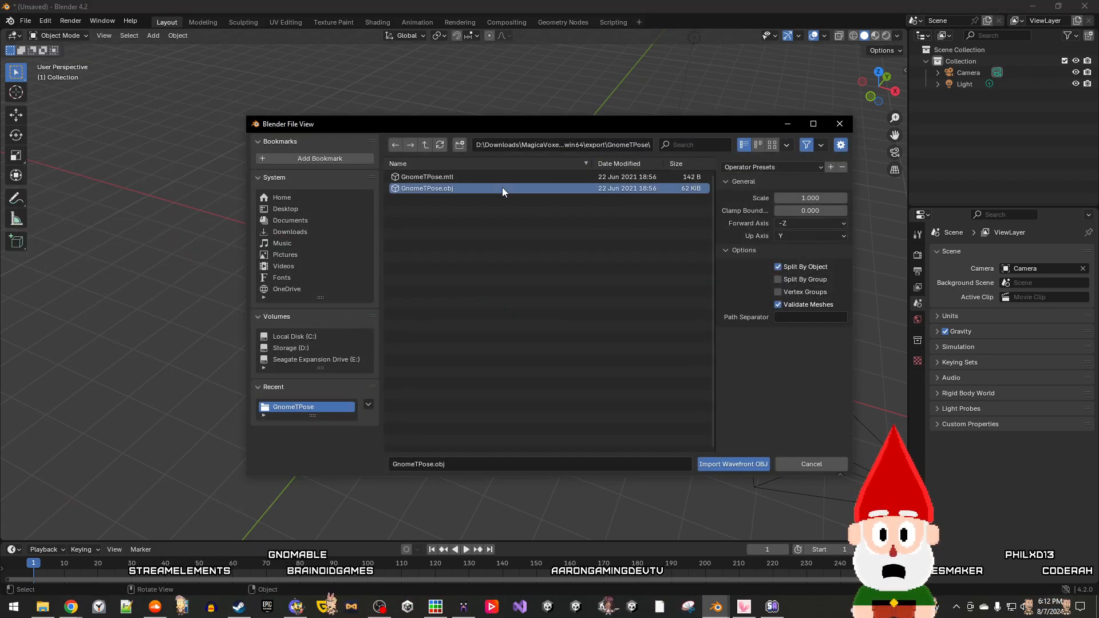
{"action": "left_click", "coordinate": [490, 177], "text": "shift"}
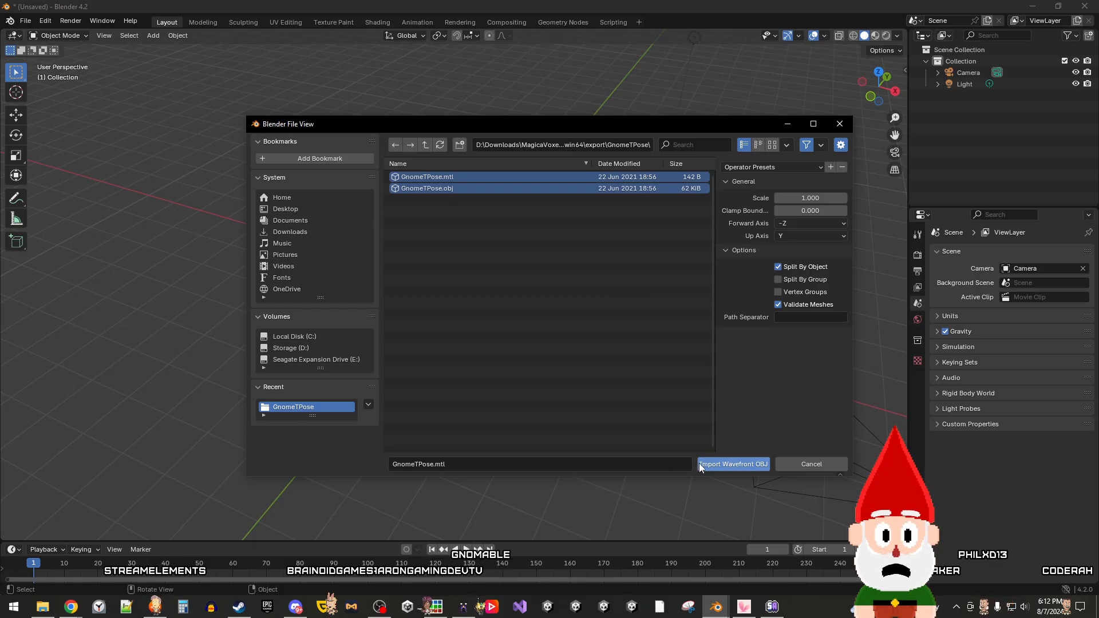
{"action": "left_click", "coordinate": [718, 465]}
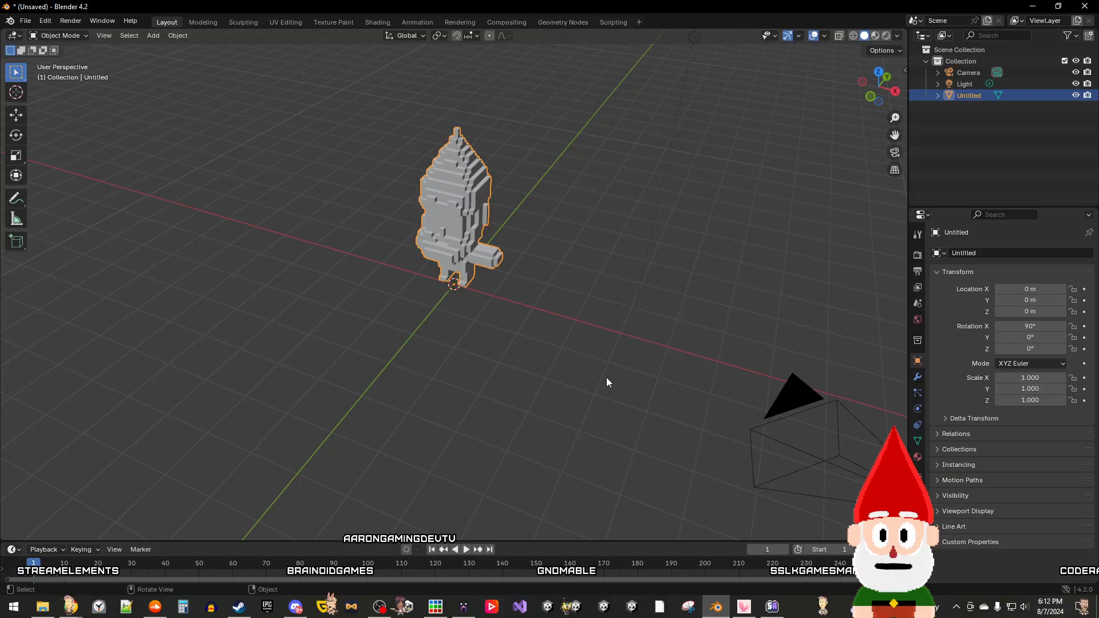
{"action": "right_click", "coordinate": [582, 364]}
{"action": "middle_click_drag", "start_coordinate": [589, 312], "coordinate": [429, 424]}
Step: Switch to Chrome and search the web for "blender import obj" in a new tab
{"action": "mouse_move", "coordinate": [71, 607]}
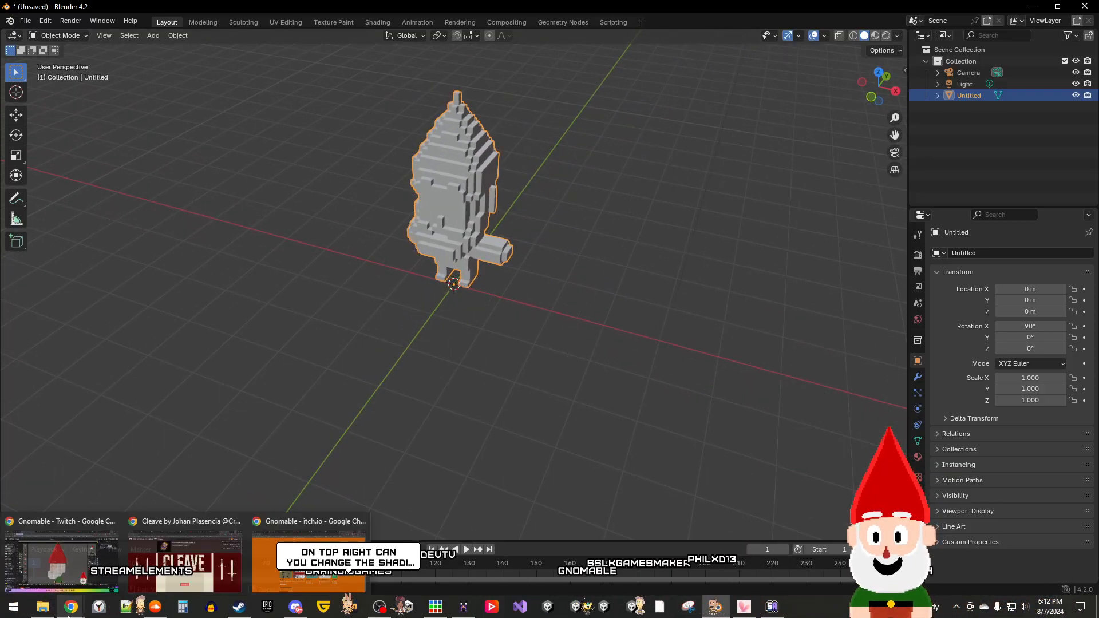
{"action": "left_click", "coordinate": [277, 567]}
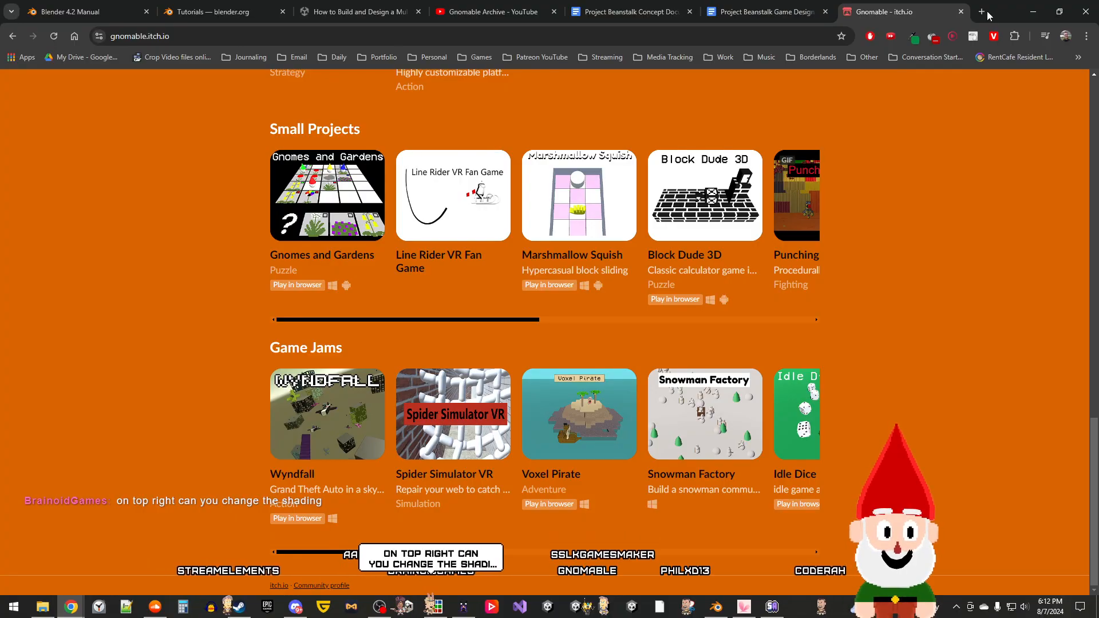
{"action": "key", "text": "ctrl+t"}
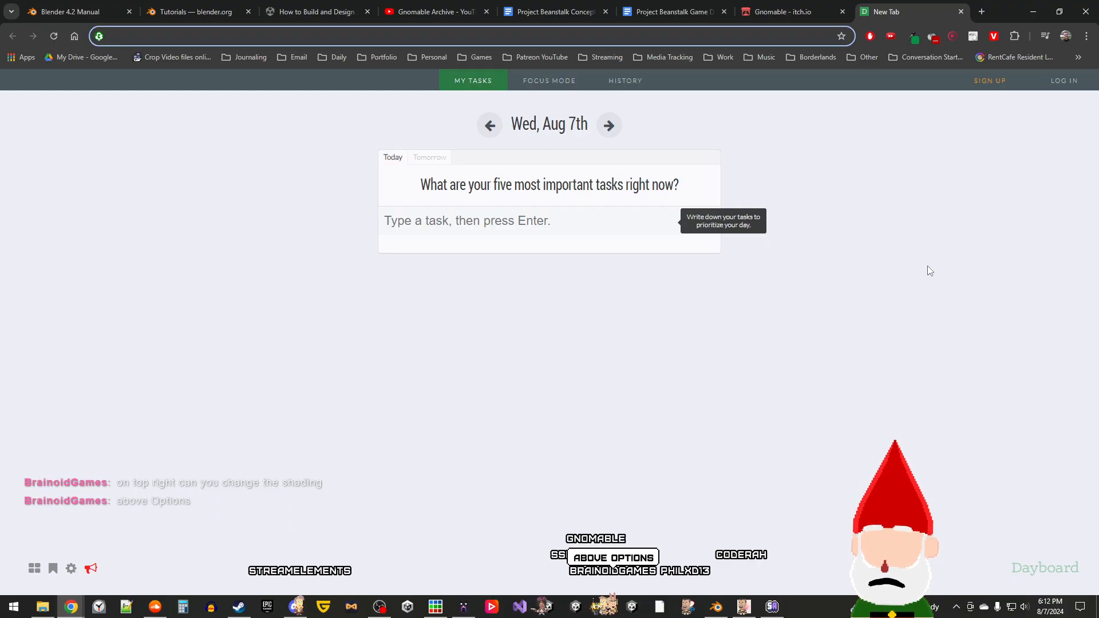
{"action": "type", "text": "blender "}
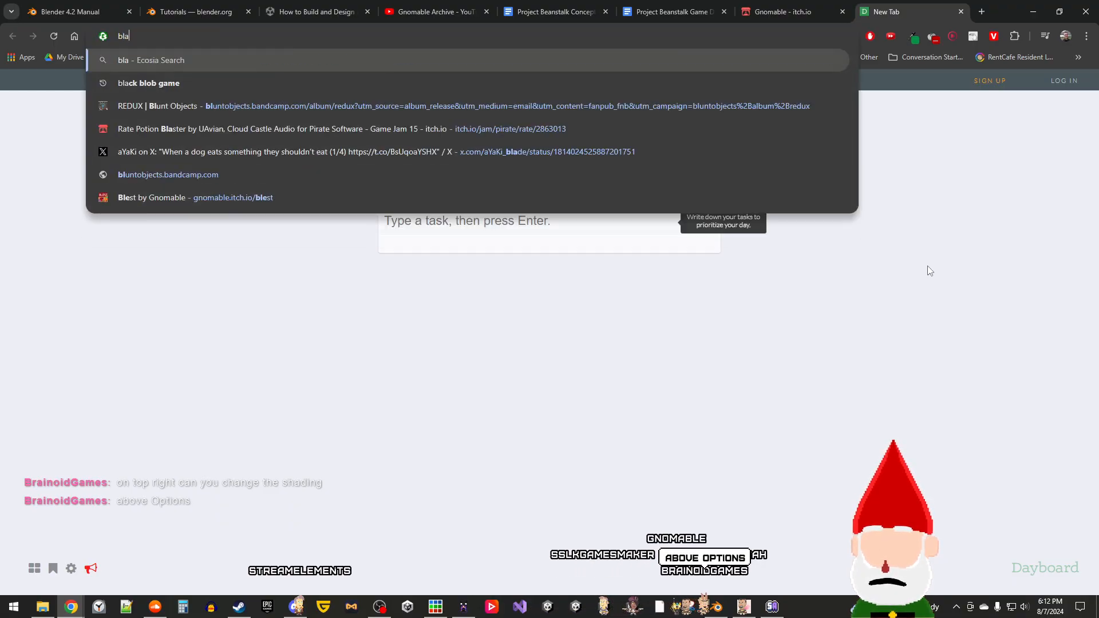
{"action": "type", "text": "i"}
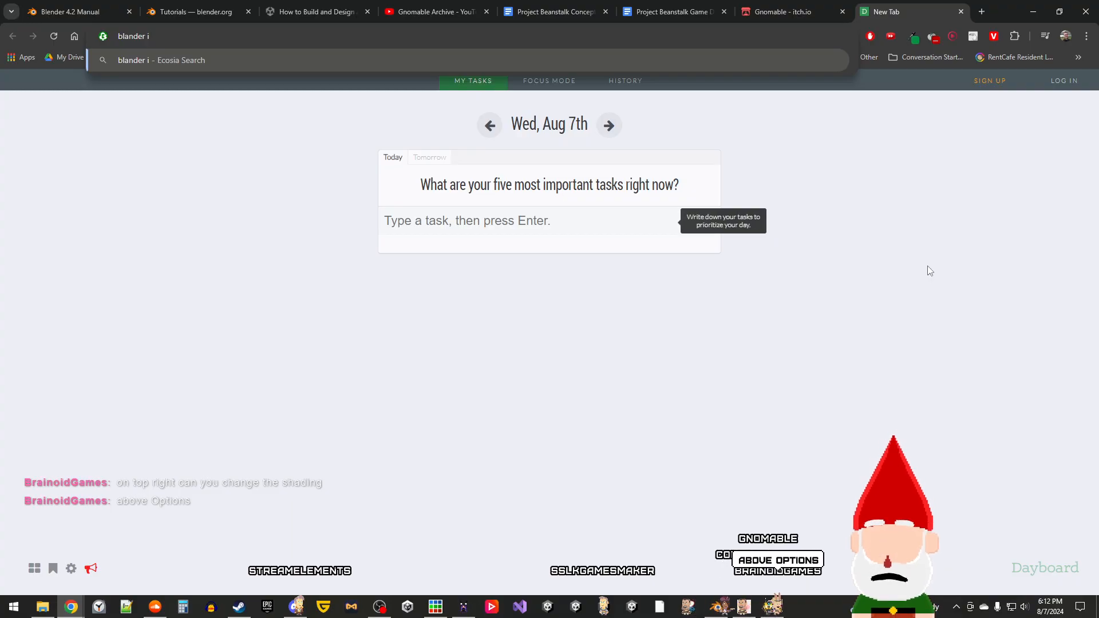
{"action": "type", "text": "mport"}
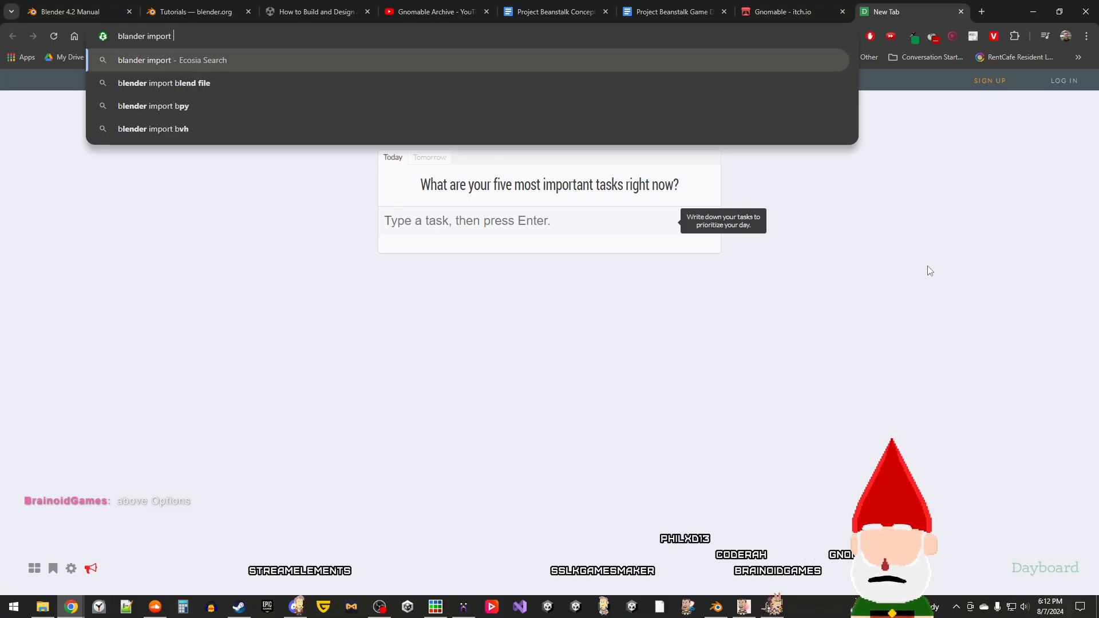
{"action": "key", "text": "Down"}
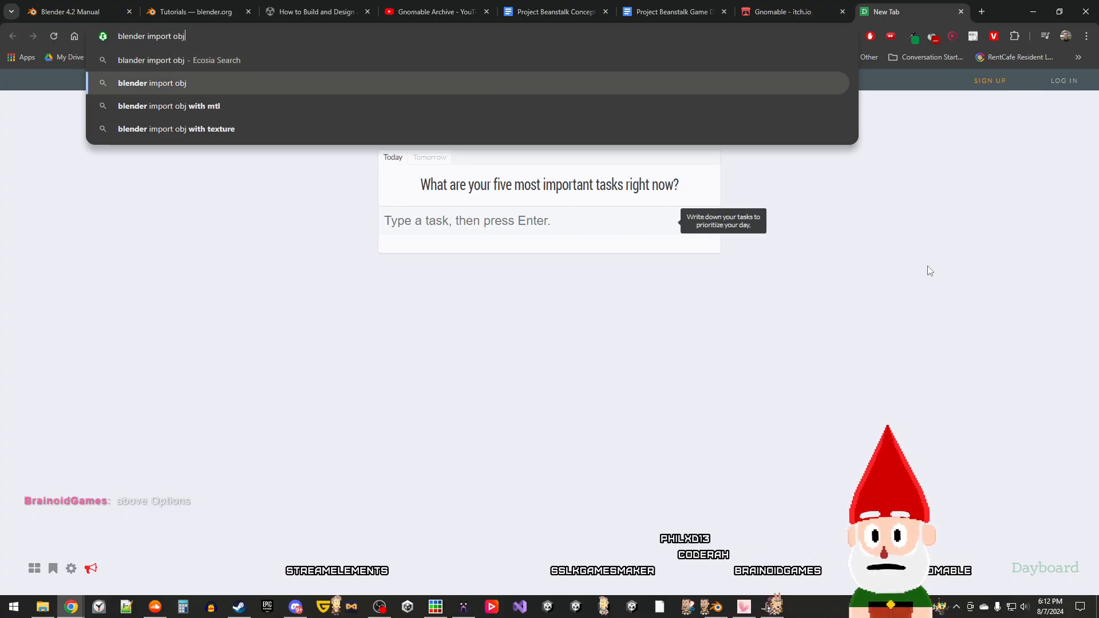
{"action": "key", "text": "Return"}
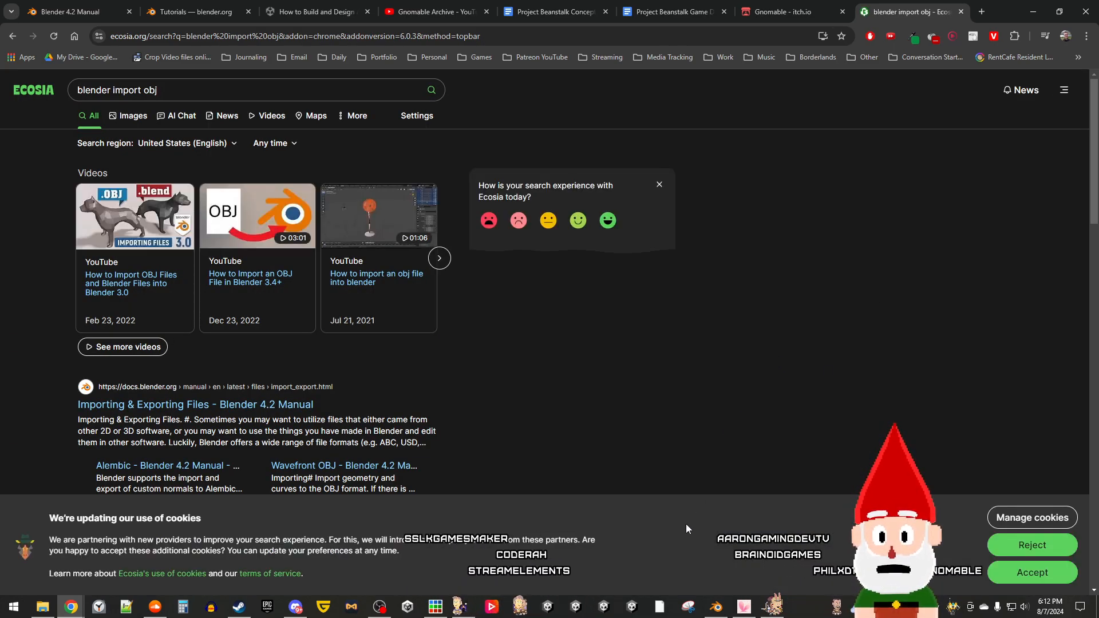
Step: Switch to Blender and inspect the gnome's mesh in wireframe display, restoring solid shading at the end
{"action": "left_click", "coordinate": [716, 606]}
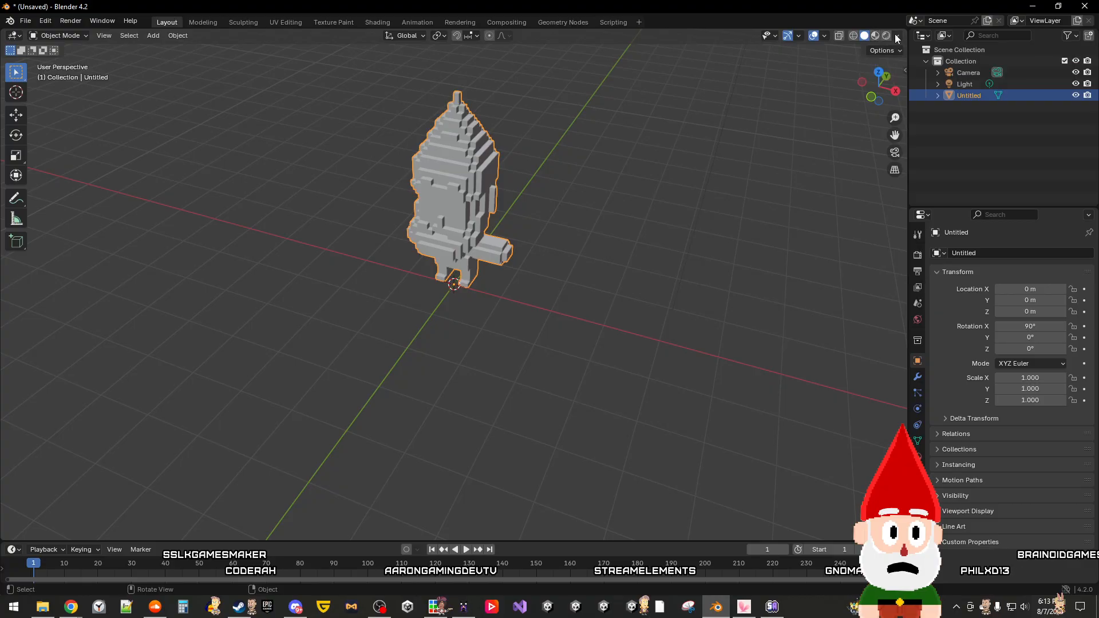
{"action": "left_click", "coordinate": [852, 35]}
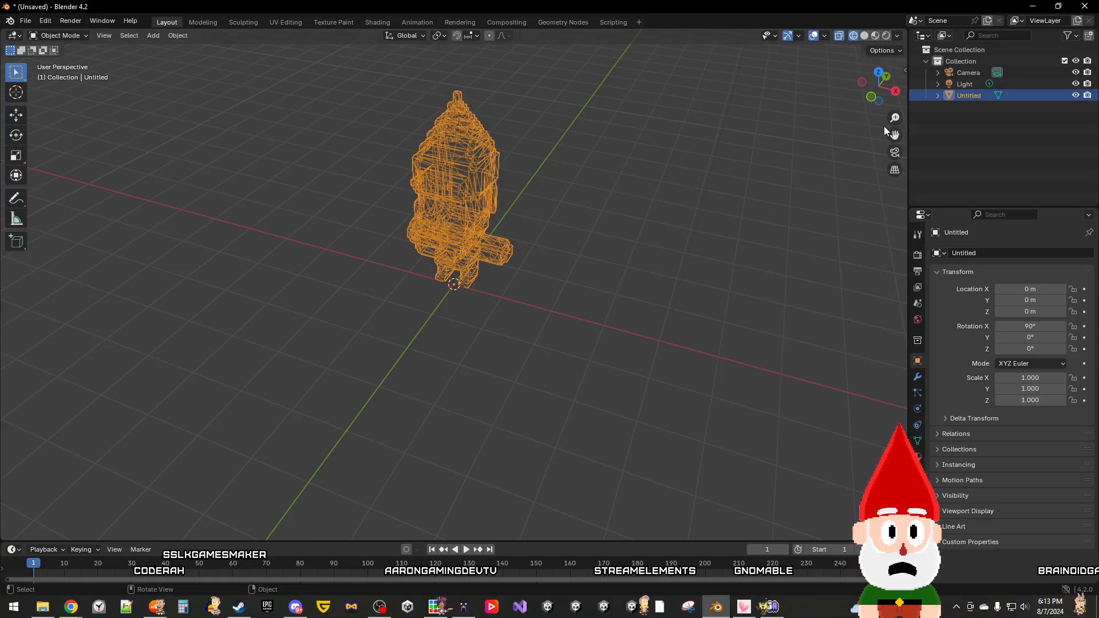
{"action": "right_click", "coordinate": [700, 186]}
{"action": "mouse_move", "coordinate": [627, 194]}
{"action": "middle_mouse_down"}
{"action": "mouse_move", "coordinate": [532, 210]}
{"action": "mouse_move", "coordinate": [517, 166]}
{"action": "mouse_move", "coordinate": [625, 141]}
{"action": "mouse_move", "coordinate": [658, 172]}
{"action": "mouse_move", "coordinate": [641, 218]}
{"action": "mouse_move", "coordinate": [577, 251]}
{"action": "mouse_move", "coordinate": [508, 256]}
{"action": "mouse_move", "coordinate": [530, 218]}
{"action": "mouse_move", "coordinate": [486, 197]}
{"action": "mouse_move", "coordinate": [511, 174]}
{"action": "mouse_move", "coordinate": [534, 225]}
{"action": "middle_mouse_up"}
{"action": "scroll", "coordinate": [500, 253], "scroll_direction": "up", "scroll_amount": 6}
{"action": "scroll", "coordinate": [501, 253], "scroll_direction": "down", "scroll_amount": 4}
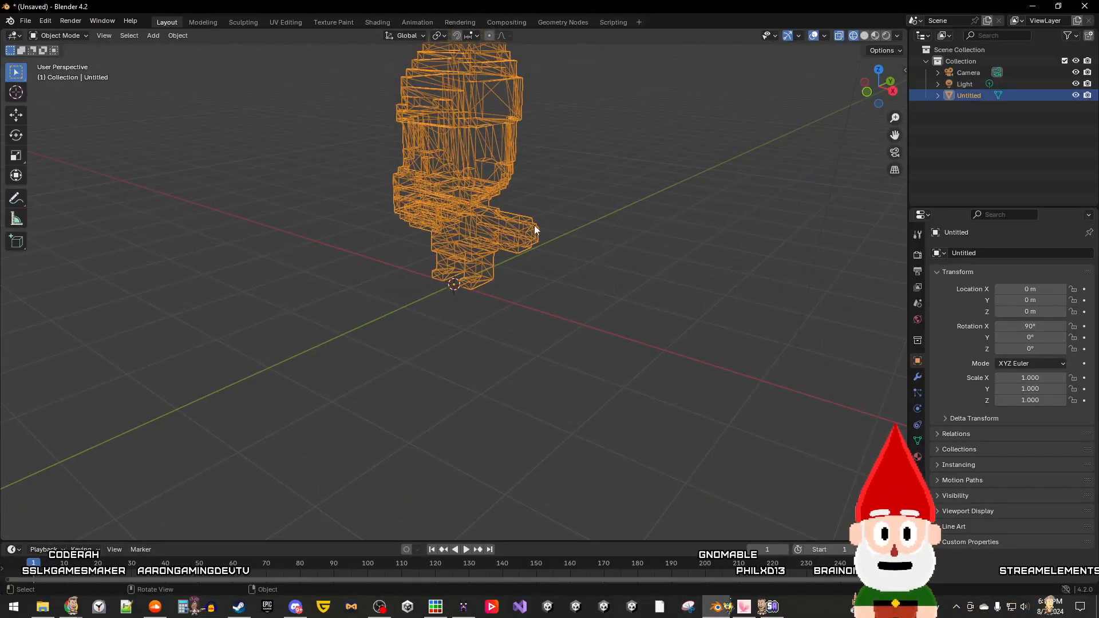
{"action": "left_click", "coordinate": [864, 36]}
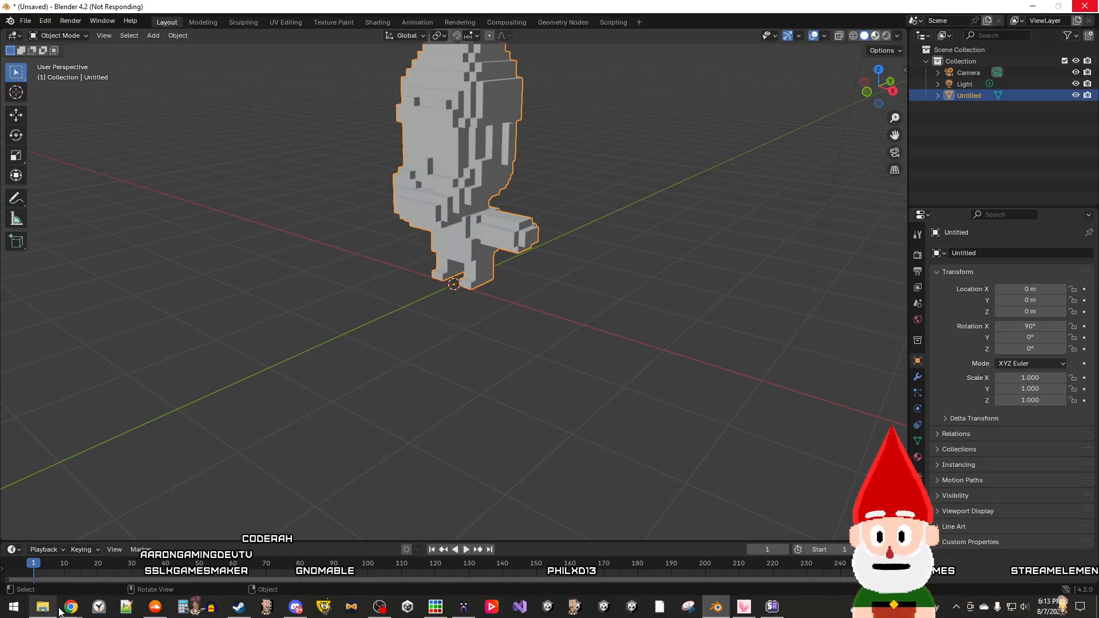
Step: Switch to Chrome and open the "Importing & Exporting Files - Blender 4.2 Manual" search result in a new tab
{"action": "mouse_move", "coordinate": [71, 607]}
{"action": "left_click", "coordinate": [332, 562]}
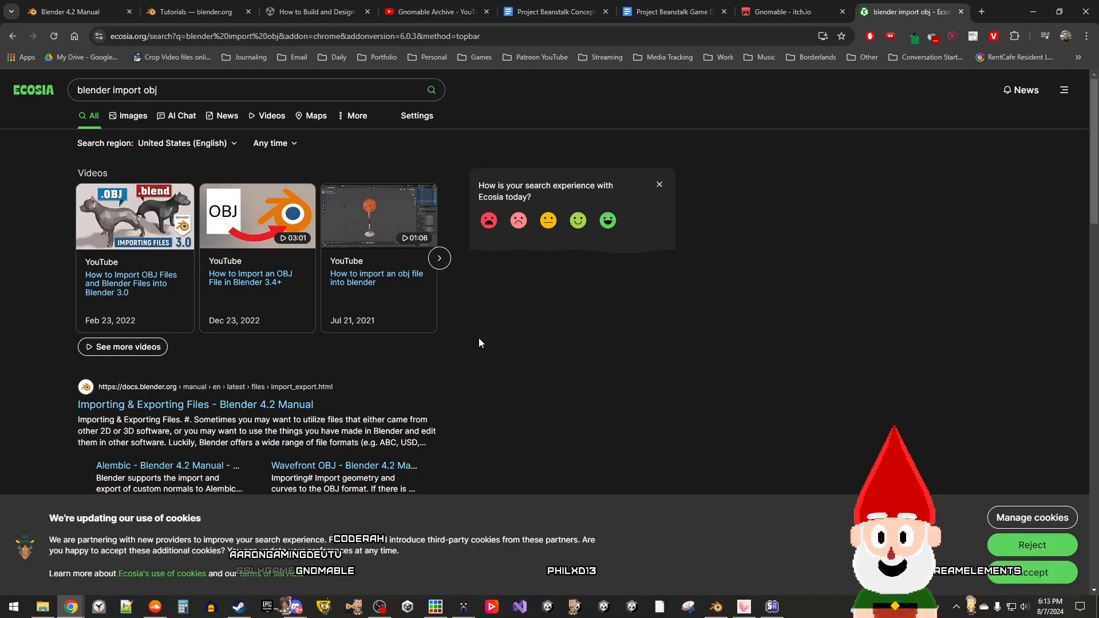
{"action": "scroll", "coordinate": [479, 342], "scroll_direction": "down", "scroll_amount": 3}
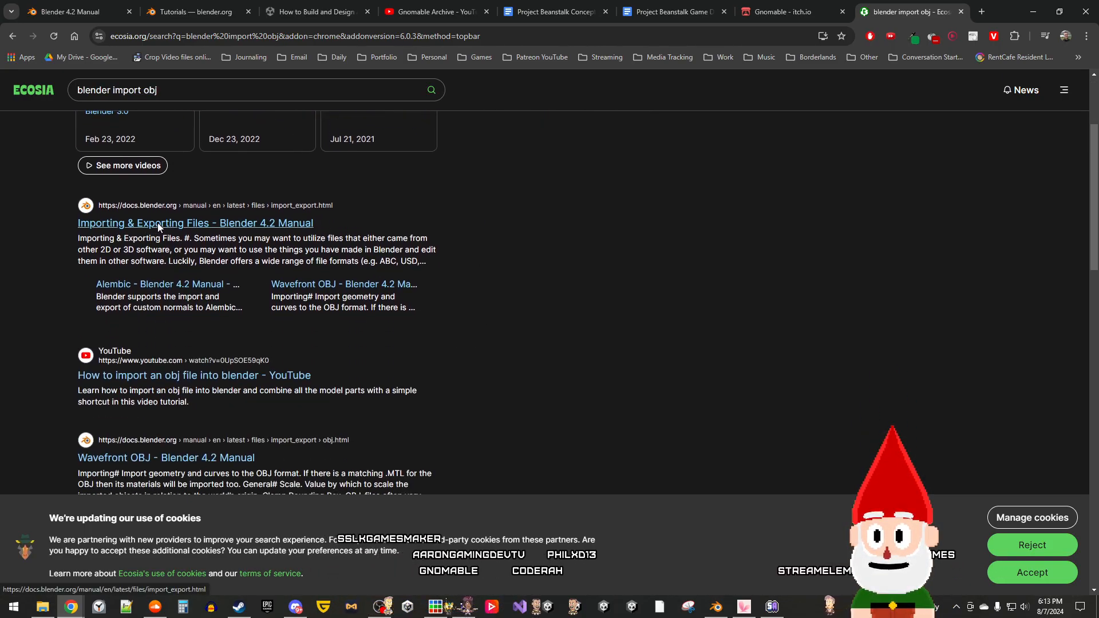
{"action": "right_click", "coordinate": [158, 225]}
{"action": "left_click", "coordinate": [180, 231]}
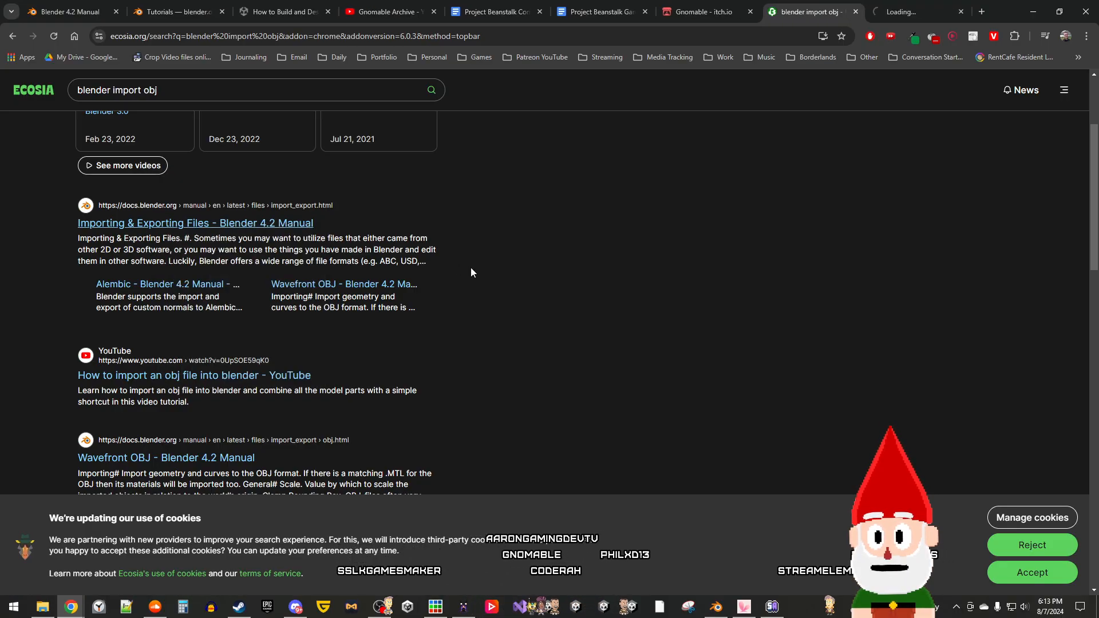
{"action": "left_click", "coordinate": [888, 18]}
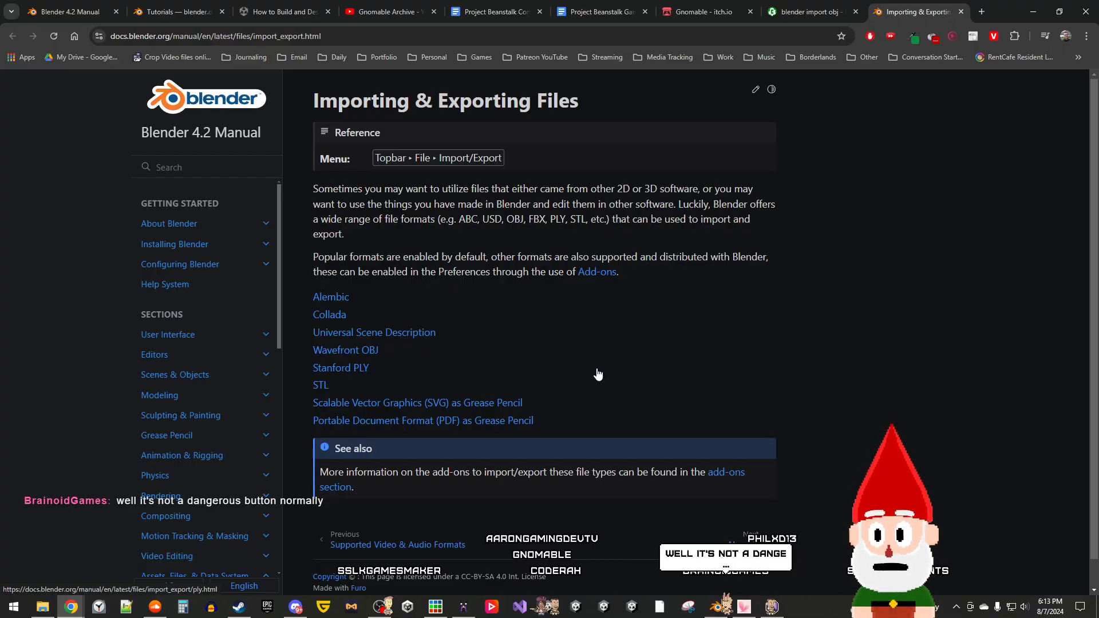
{"action": "scroll", "coordinate": [598, 375], "scroll_direction": "down", "scroll_amount": 1}
{"action": "key", "text": "alt+Tab"}
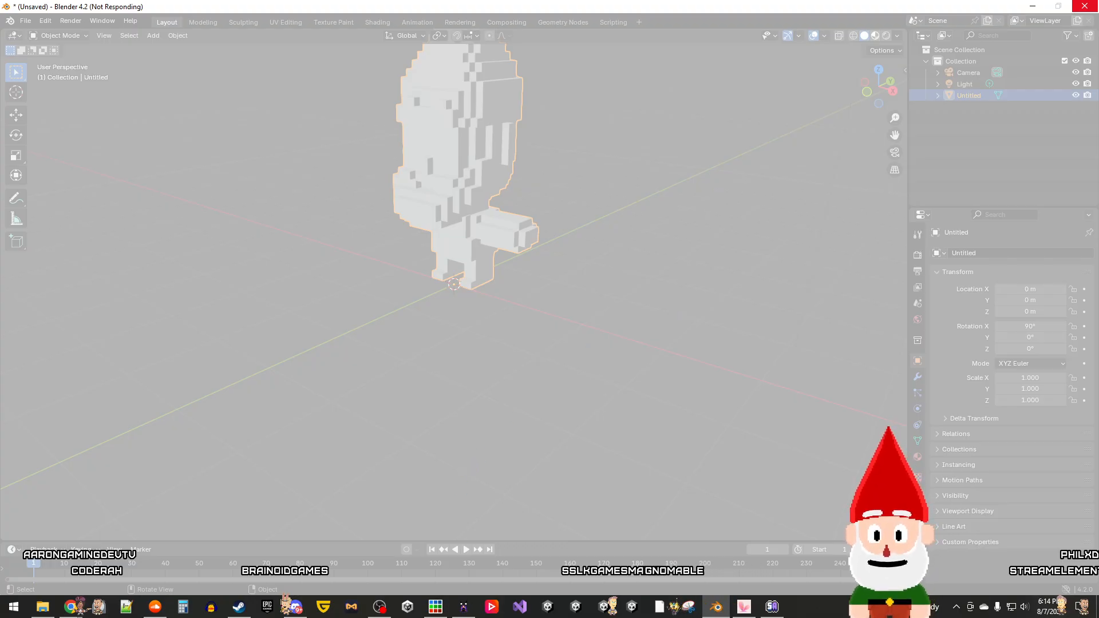
{"action": "mouse_move", "coordinate": [464, 607]}
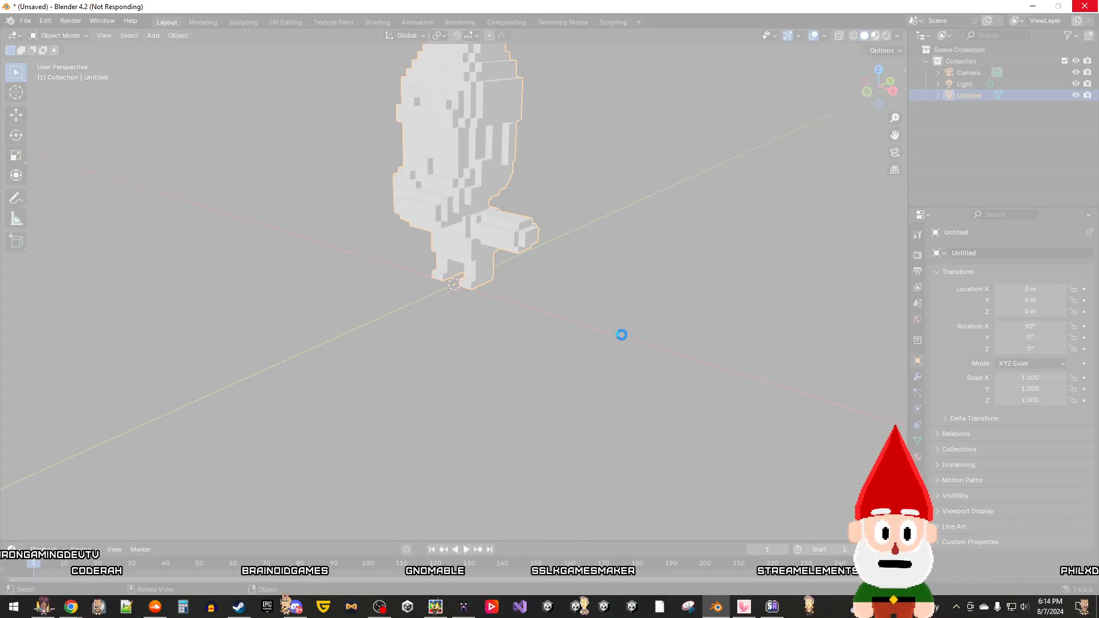
{"action": "mouse_move", "coordinate": [71, 607]}
{"action": "left_click", "coordinate": [301, 566]}
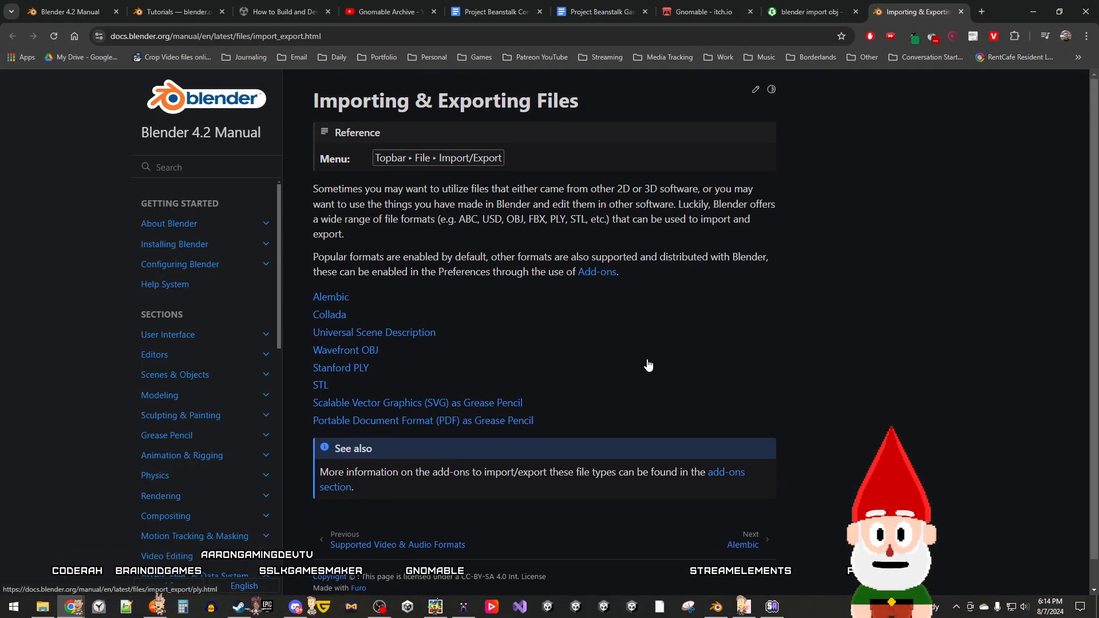
Step: Open the manual's Wavefront OBJ page and read its Importing section about matching MTL files
{"action": "left_click", "coordinate": [346, 350]}
{"action": "scroll", "coordinate": [526, 349], "scroll_direction": "down", "scroll_amount": 5}
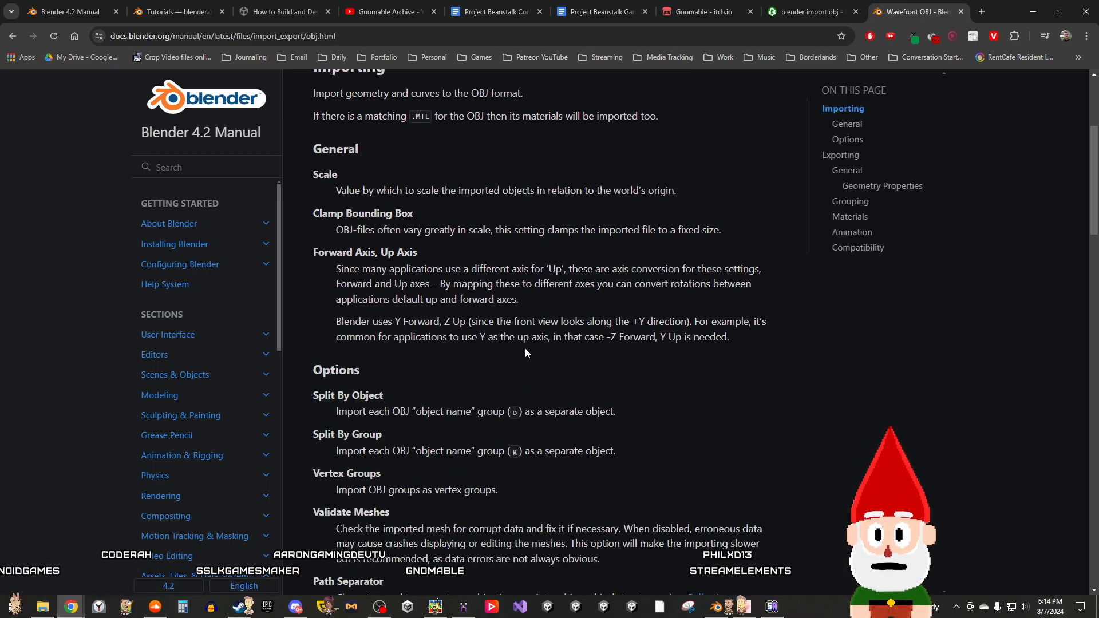
{"action": "scroll", "coordinate": [525, 348], "scroll_direction": "up", "scroll_amount": 4}
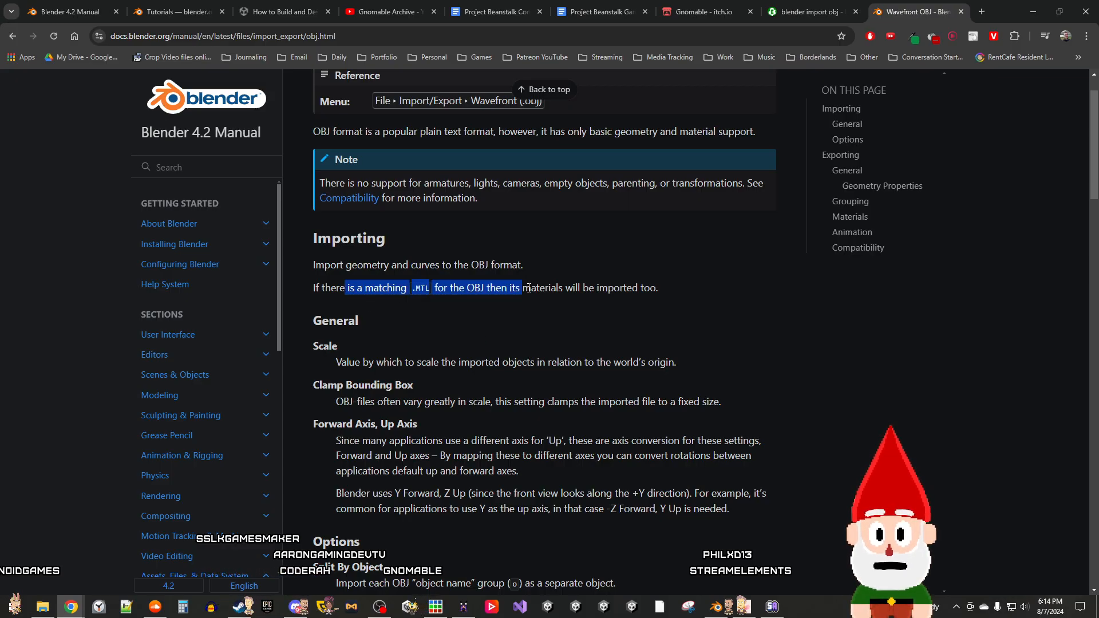
{"action": "left_click", "coordinate": [676, 314]}
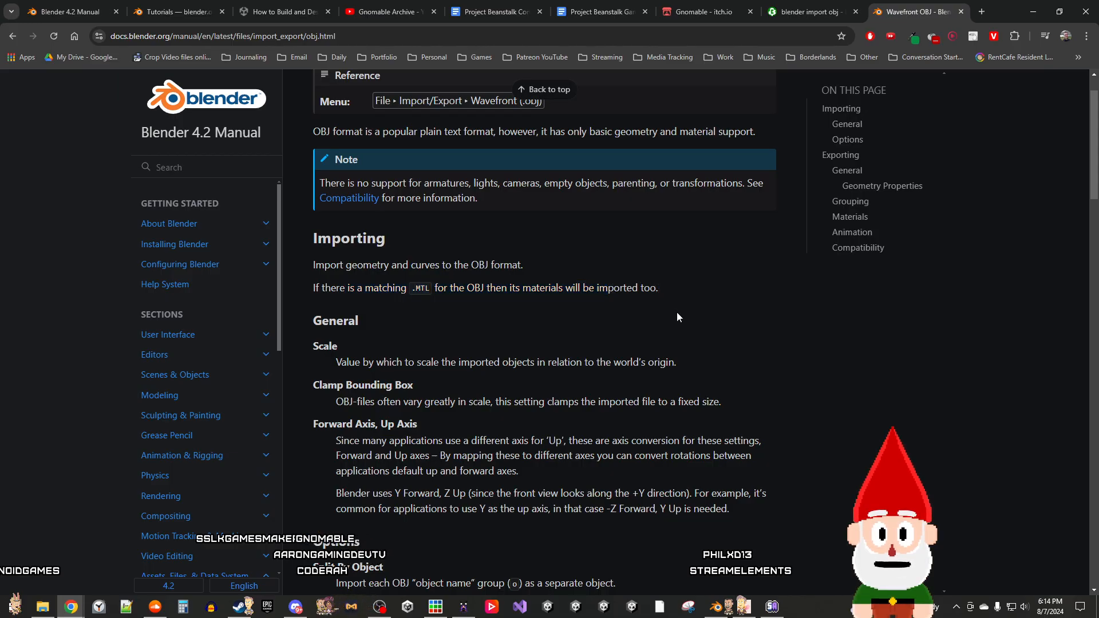
{"action": "scroll", "coordinate": [678, 315], "scroll_direction": "up", "scroll_amount": 1}
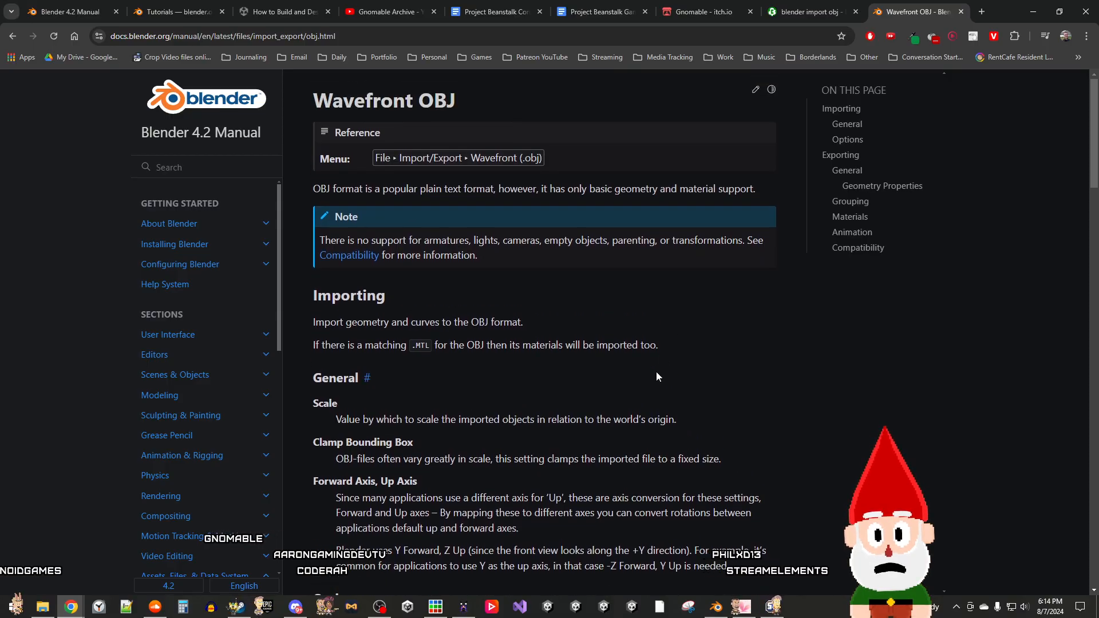
Step: Read through the Wavefront OBJ page's import options and its export, materials and compatibility sections
{"action": "scroll", "coordinate": [656, 376], "scroll_direction": "down", "scroll_amount": 7}
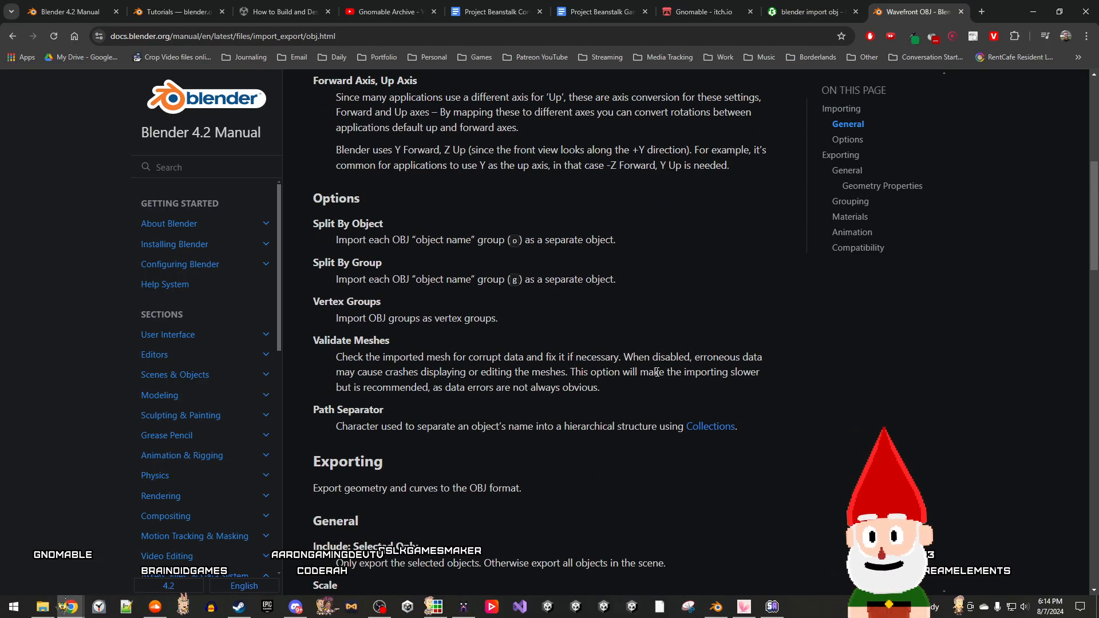
{"action": "scroll", "coordinate": [657, 373], "scroll_direction": "down", "scroll_amount": 3}
{"action": "scroll", "coordinate": [656, 375], "scroll_direction": "down", "scroll_amount": 20}
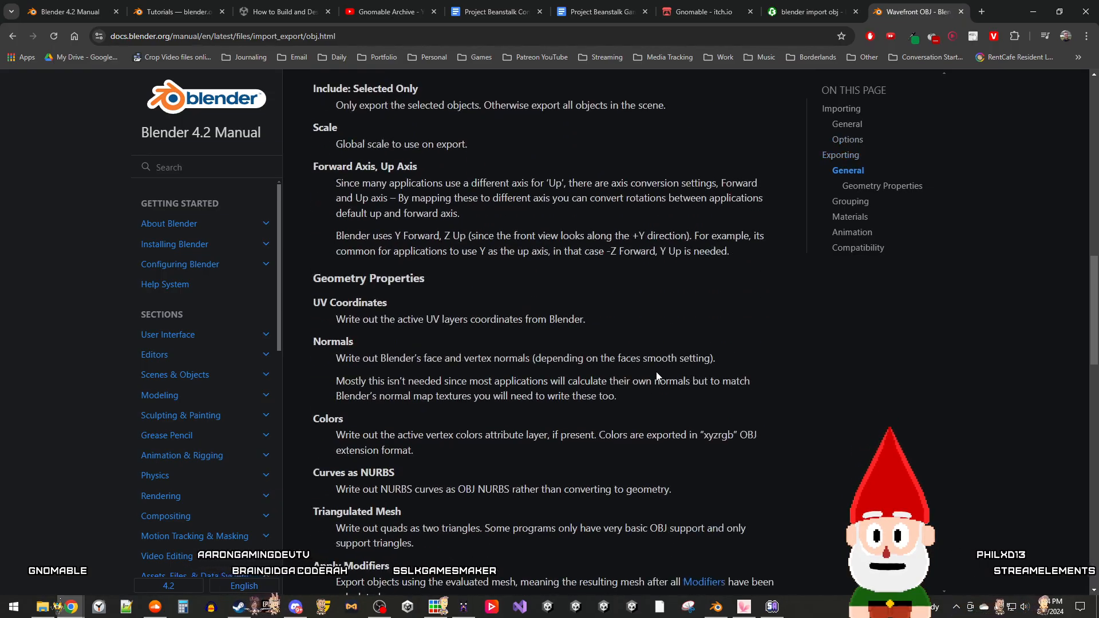
{"action": "scroll", "coordinate": [656, 375], "scroll_direction": "down", "scroll_amount": 4}
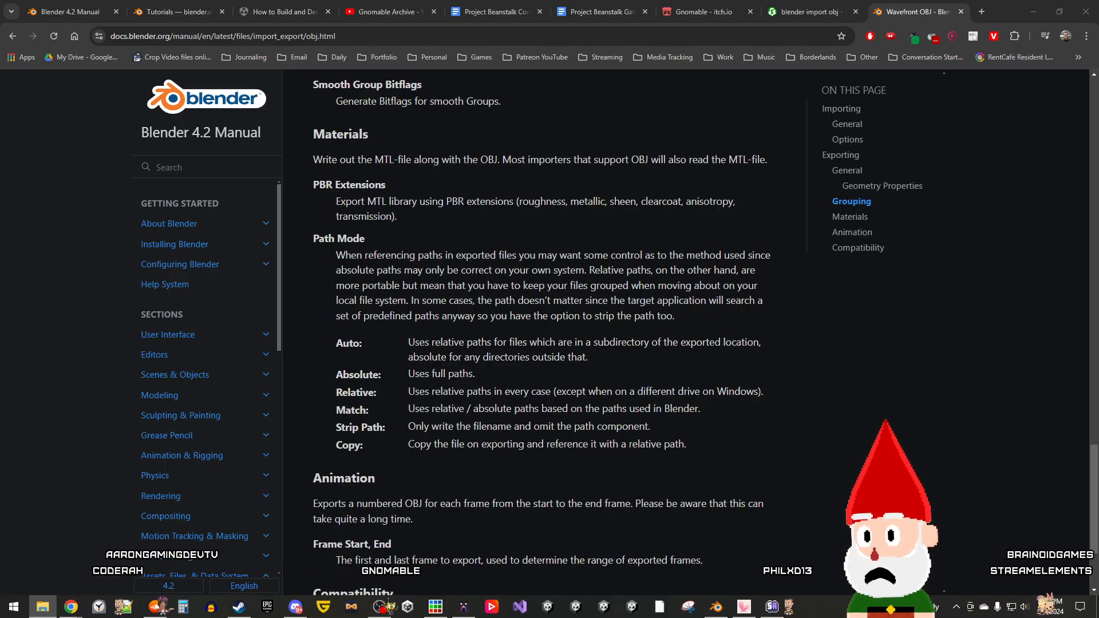
{"action": "scroll", "coordinate": [547, 407], "scroll_direction": "down", "scroll_amount": 3}
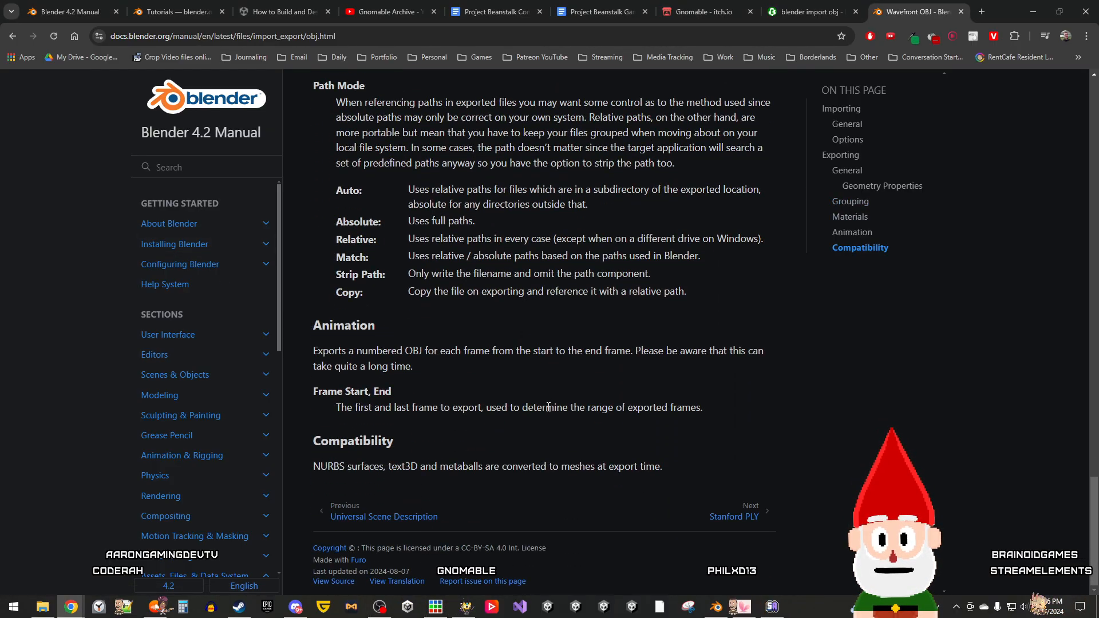
{"action": "scroll", "coordinate": [547, 407], "scroll_direction": "up", "scroll_amount": 12}
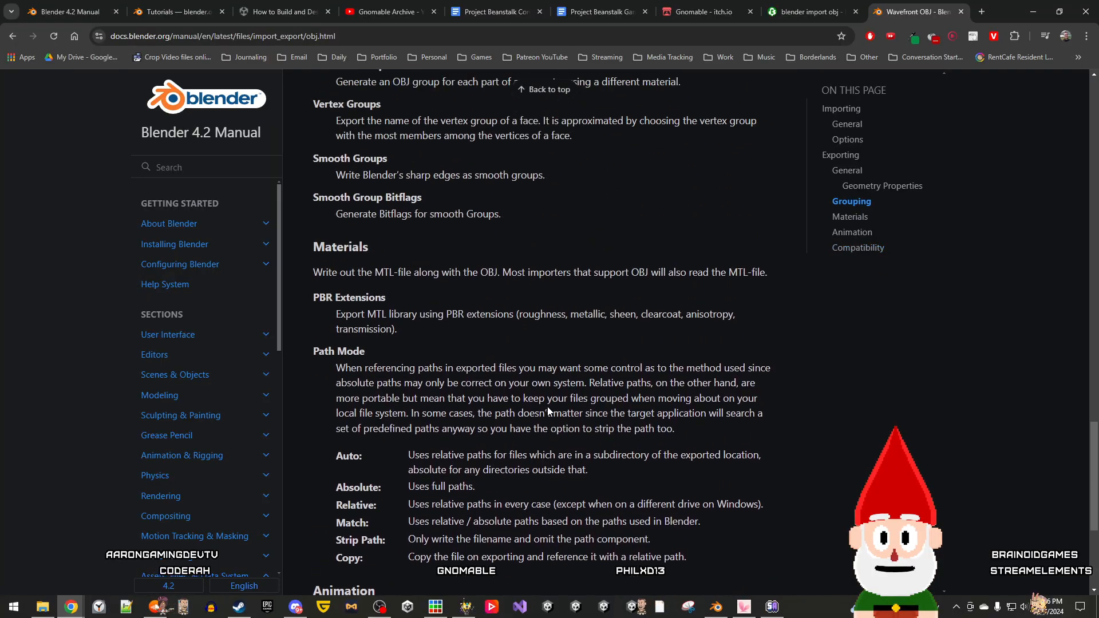
{"action": "scroll", "coordinate": [549, 407], "scroll_direction": "up", "scroll_amount": 16}
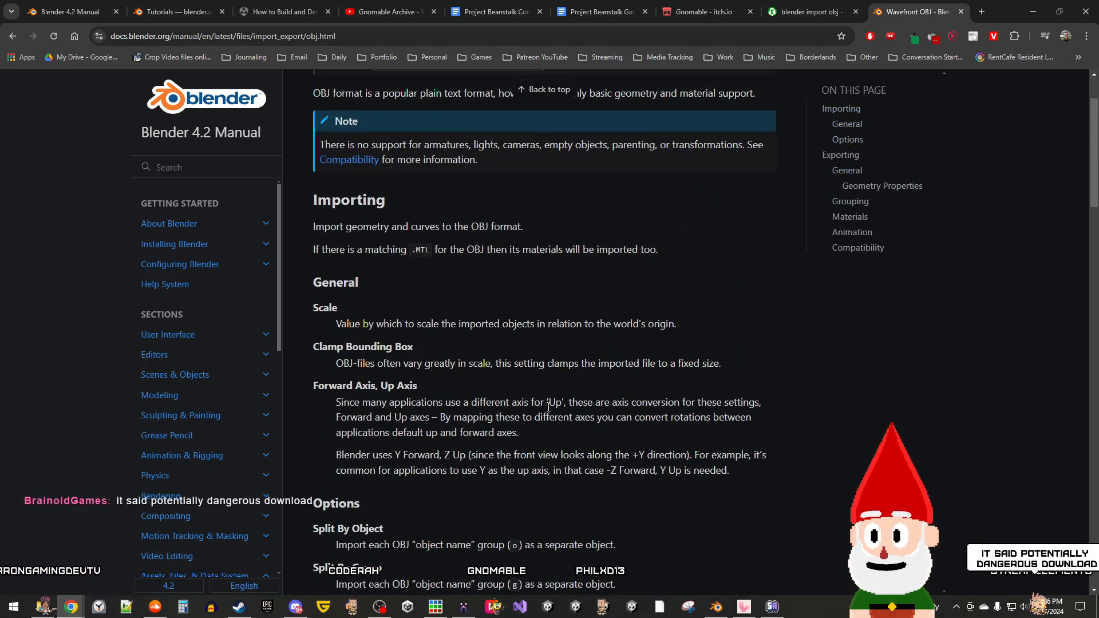
{"action": "scroll", "coordinate": [548, 406], "scroll_direction": "up", "scroll_amount": 2}
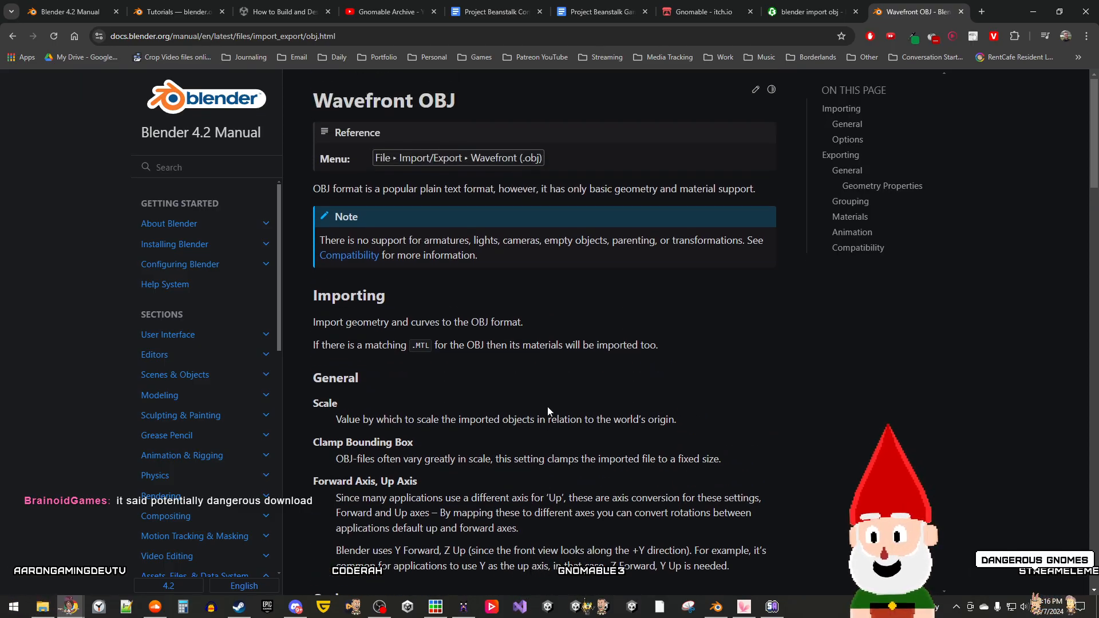
Step: Switch back to Blender and set the viewport shading to Rendered, viewing the coloured gnome from several sides
{"action": "left_click", "coordinate": [1026, 8]}
{"action": "right_click", "coordinate": [569, 259]}
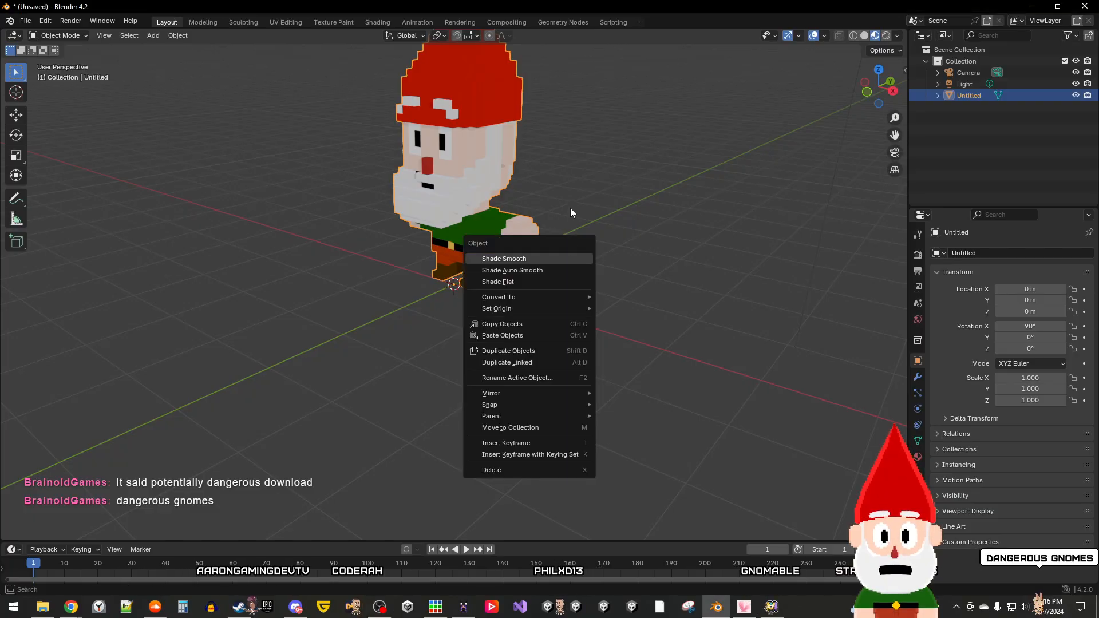
{"action": "middle_click_drag", "start_coordinate": [647, 218], "coordinate": [642, 261]}
{"action": "scroll", "coordinate": [641, 262], "scroll_direction": "down", "scroll_amount": 4}
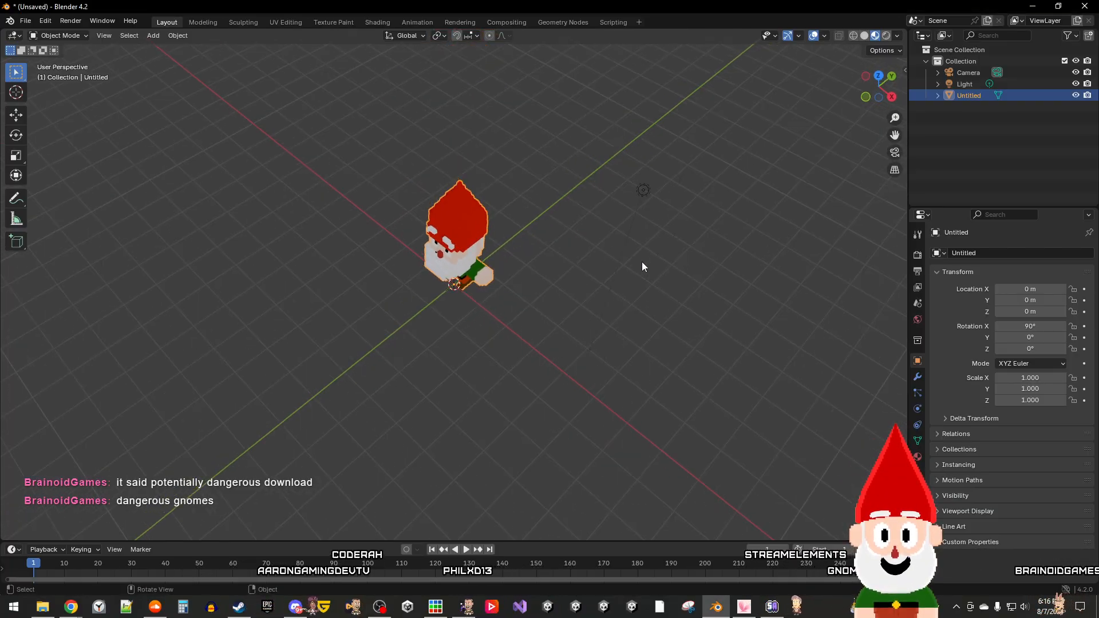
{"action": "mouse_move", "coordinate": [554, 312]}
{"action": "middle_mouse_down"}
{"action": "mouse_move", "coordinate": [557, 283]}
{"action": "mouse_move", "coordinate": [530, 303]}
{"action": "mouse_move", "coordinate": [563, 270]}
{"action": "mouse_move", "coordinate": [535, 304]}
{"action": "mouse_move", "coordinate": [530, 344]}
{"action": "mouse_move", "coordinate": [544, 320]}
{"action": "middle_mouse_up"}
{"action": "scroll", "coordinate": [537, 261], "scroll_direction": "up", "scroll_amount": 4}
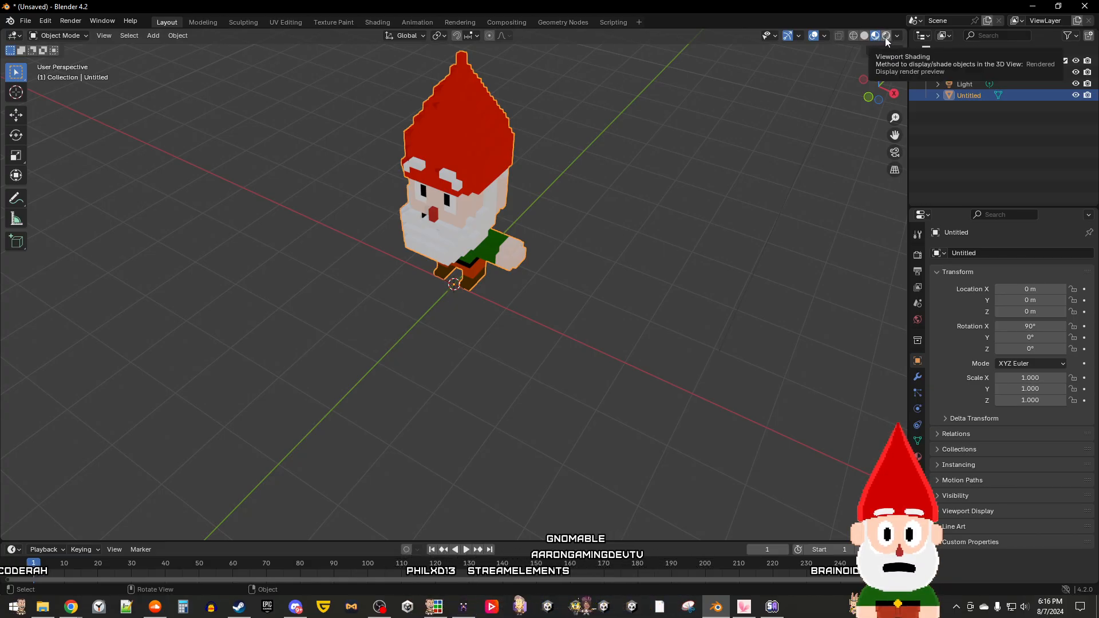
{"action": "mouse_move", "coordinate": [726, 205]}
{"action": "middle_mouse_down"}
{"action": "mouse_move", "coordinate": [722, 231]}
{"action": "mouse_move", "coordinate": [729, 192]}
{"action": "middle_mouse_up"}
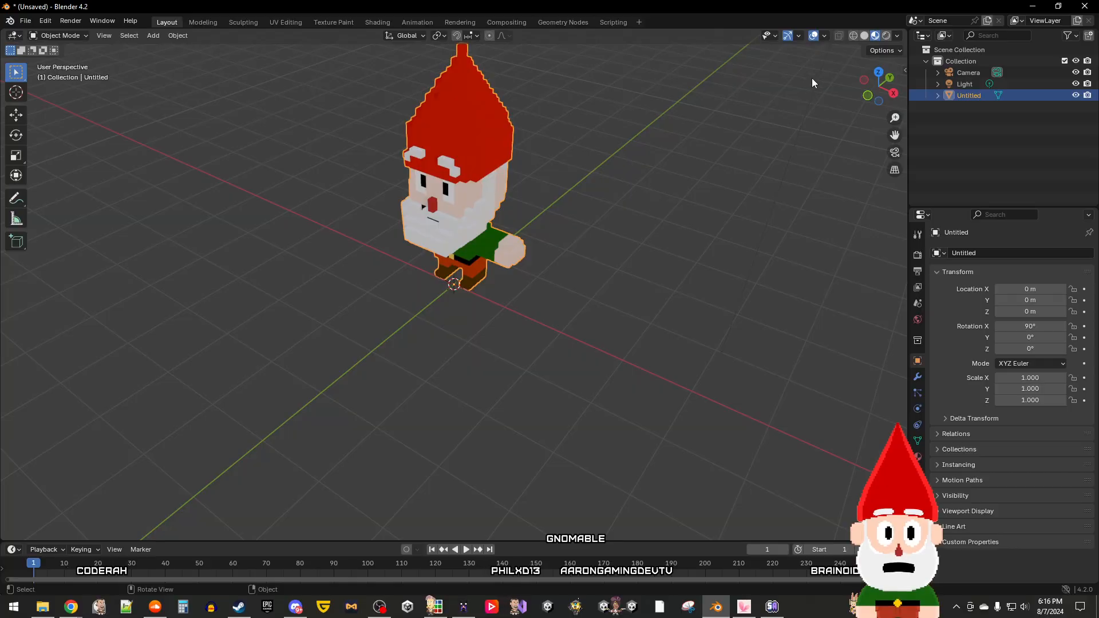
{"action": "left_click", "coordinate": [887, 37]}
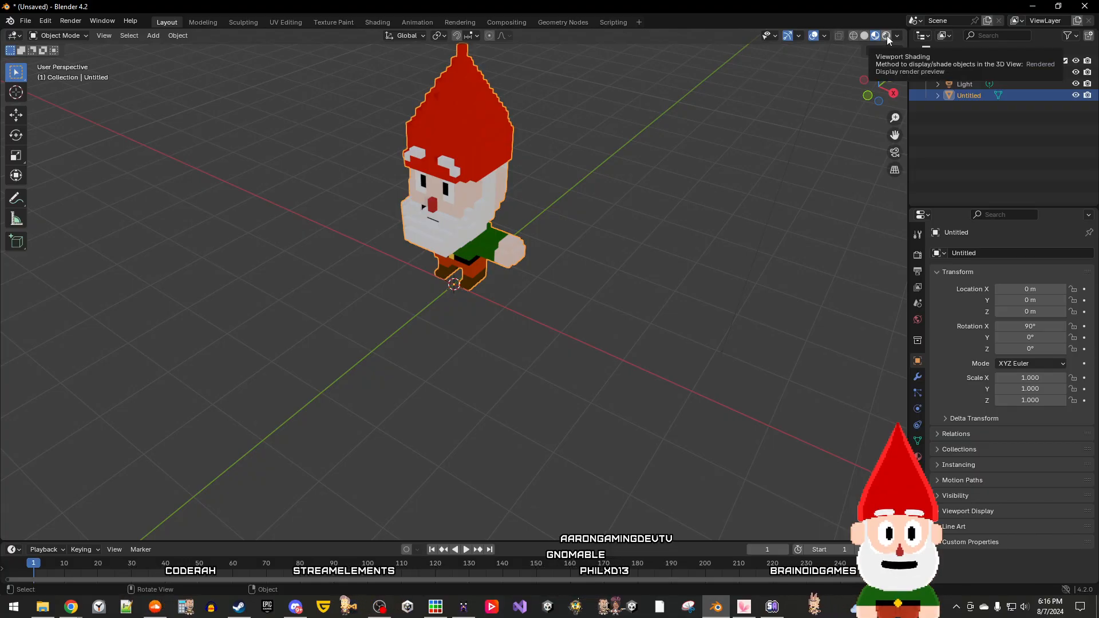
{"action": "middle_click_drag", "start_coordinate": [733, 224], "coordinate": [612, 210]}
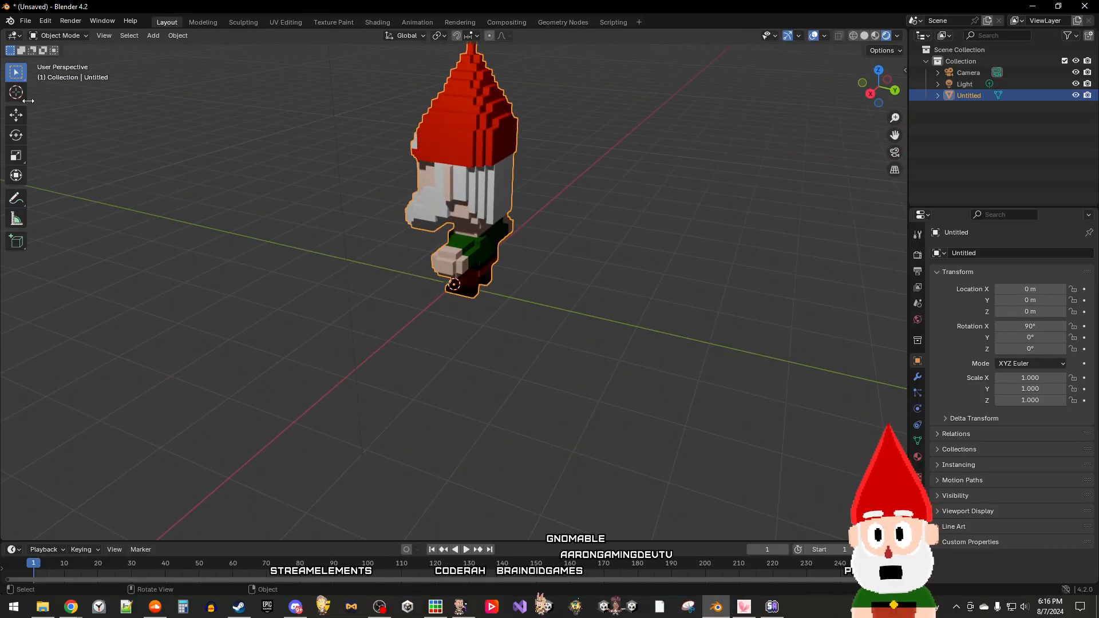
Step: Rotate the gnome about the Z axis and set its Z rotation to exactly 90°
{"action": "left_click", "coordinate": [23, 135]}
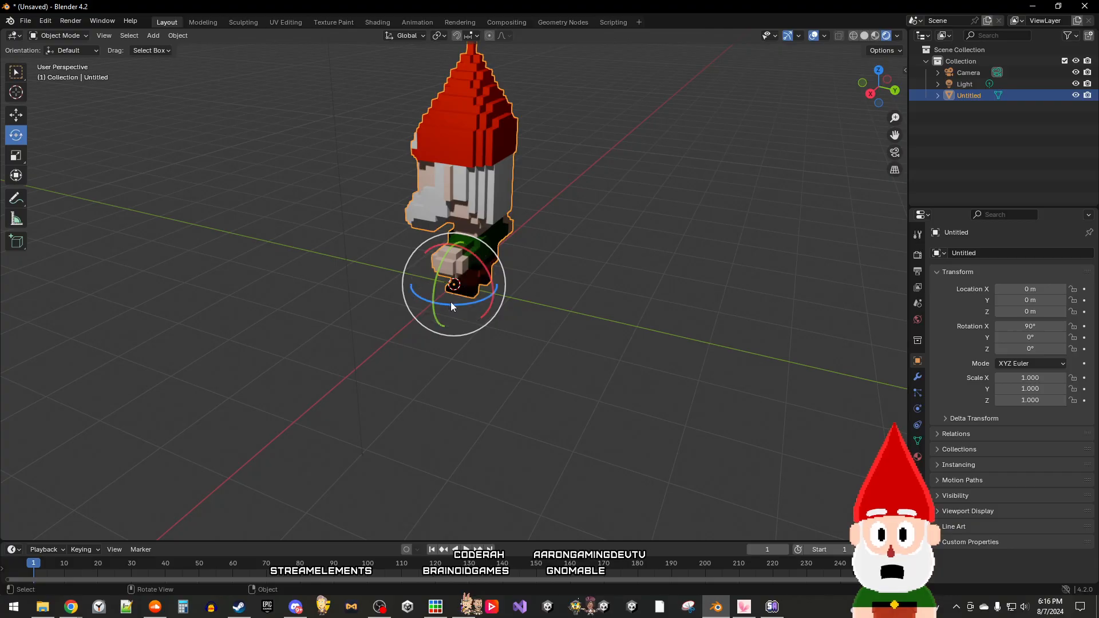
{"action": "left_click_drag", "start_coordinate": [459, 304], "coordinate": [574, 281]}
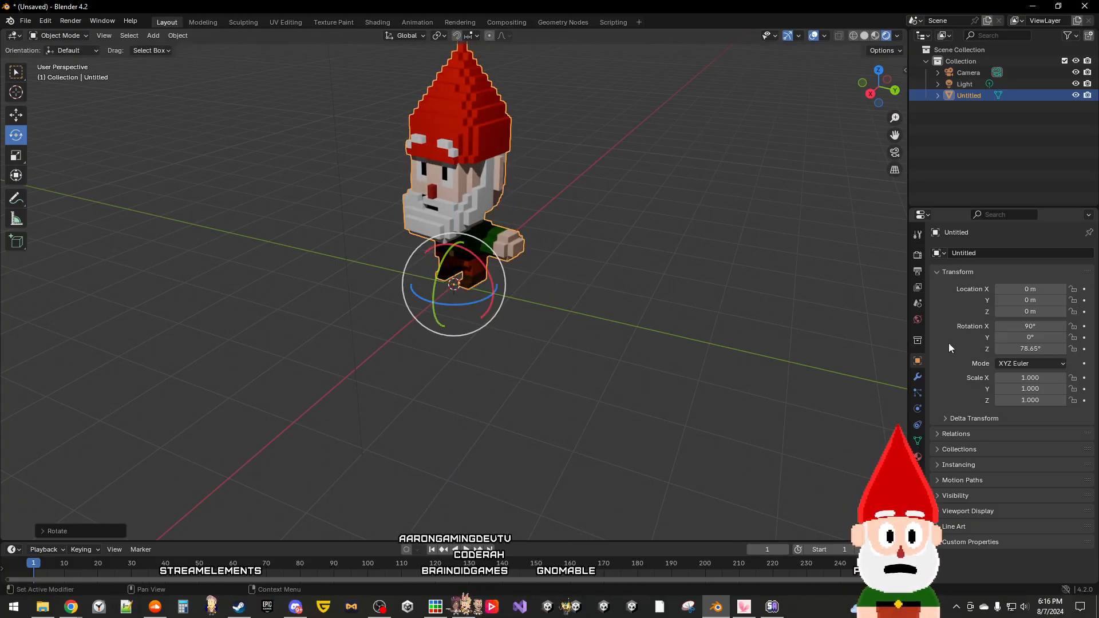
{"action": "double_click", "coordinate": [1037, 349]}
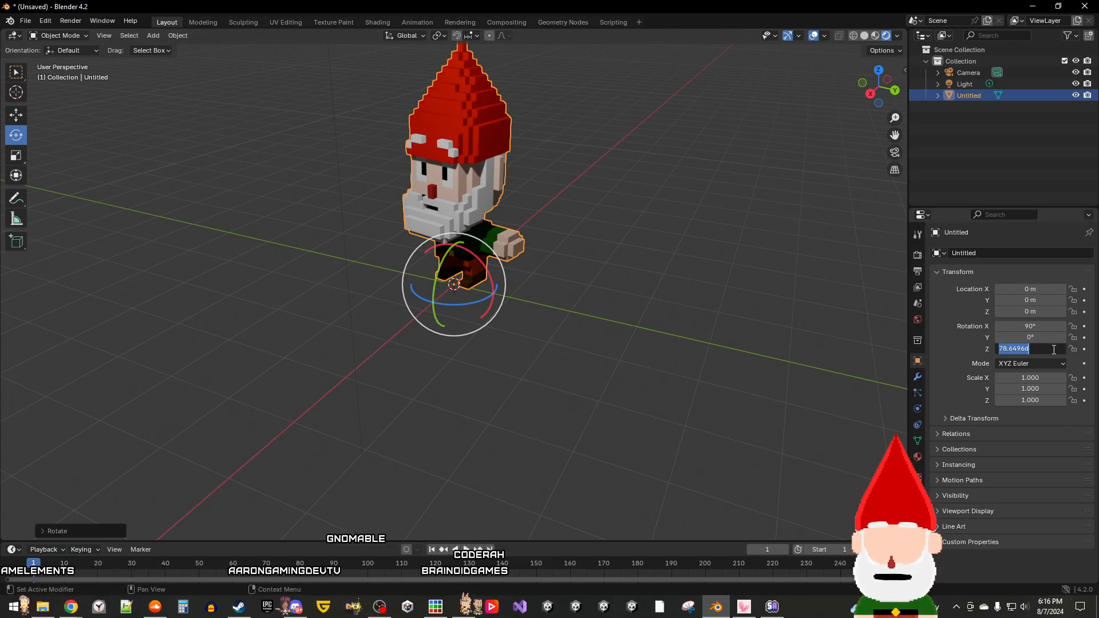
{"action": "key", "text": "Return"}
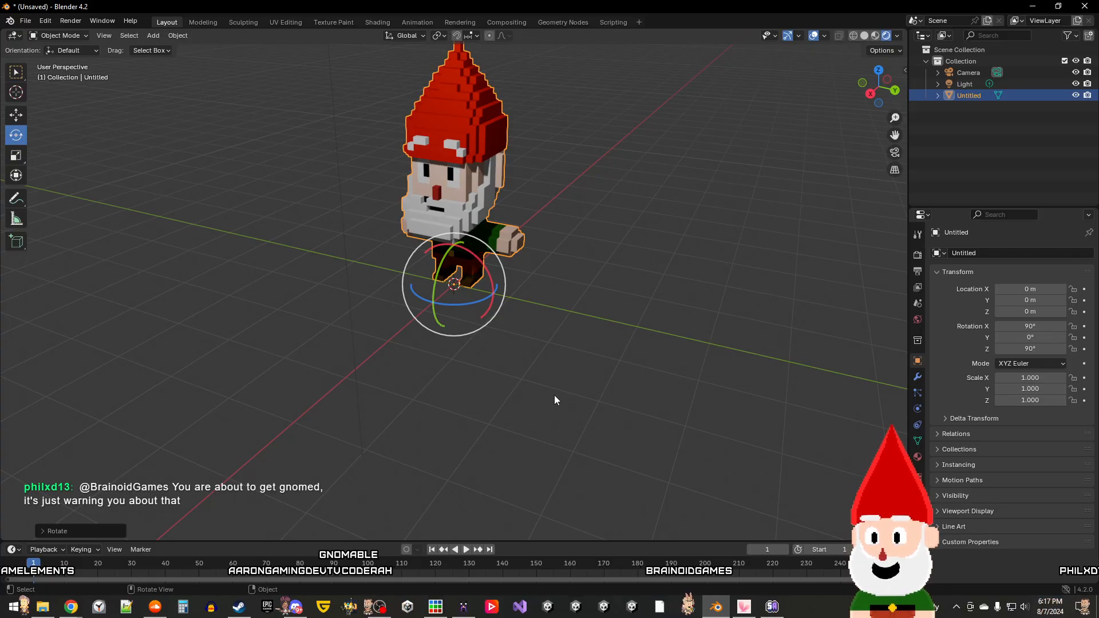
Step: Apply Shade Smooth to the gnome and check its surface from another angle
{"action": "middle_click_drag", "start_coordinate": [570, 352], "coordinate": [607, 253]}
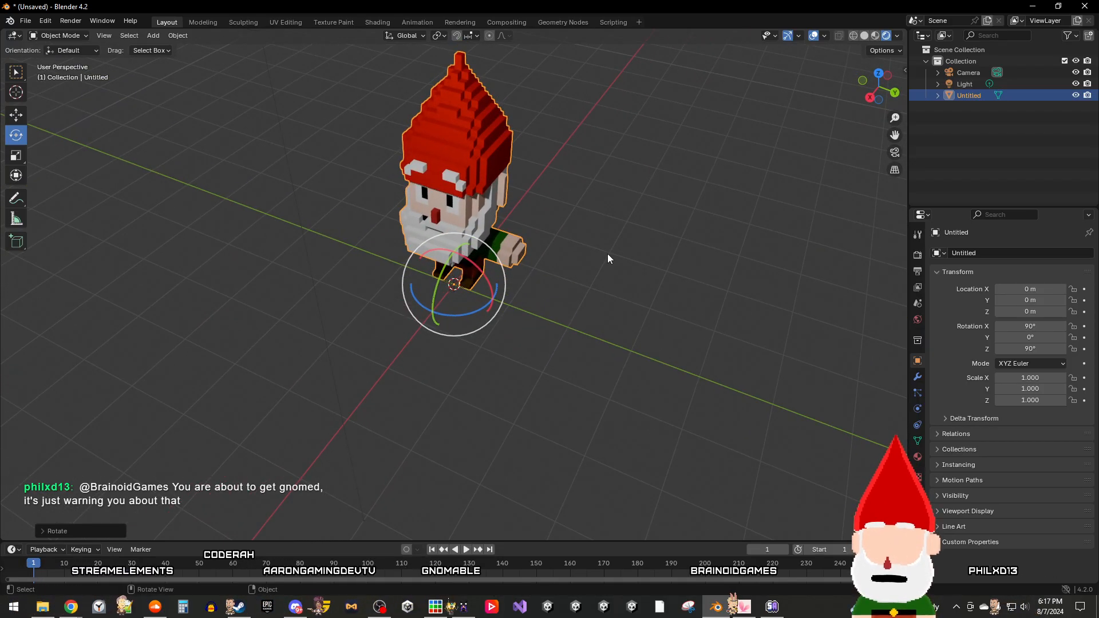
{"action": "right_click", "coordinate": [607, 258]}
{"action": "middle_click_drag", "start_coordinate": [729, 317], "coordinate": [543, 246]}
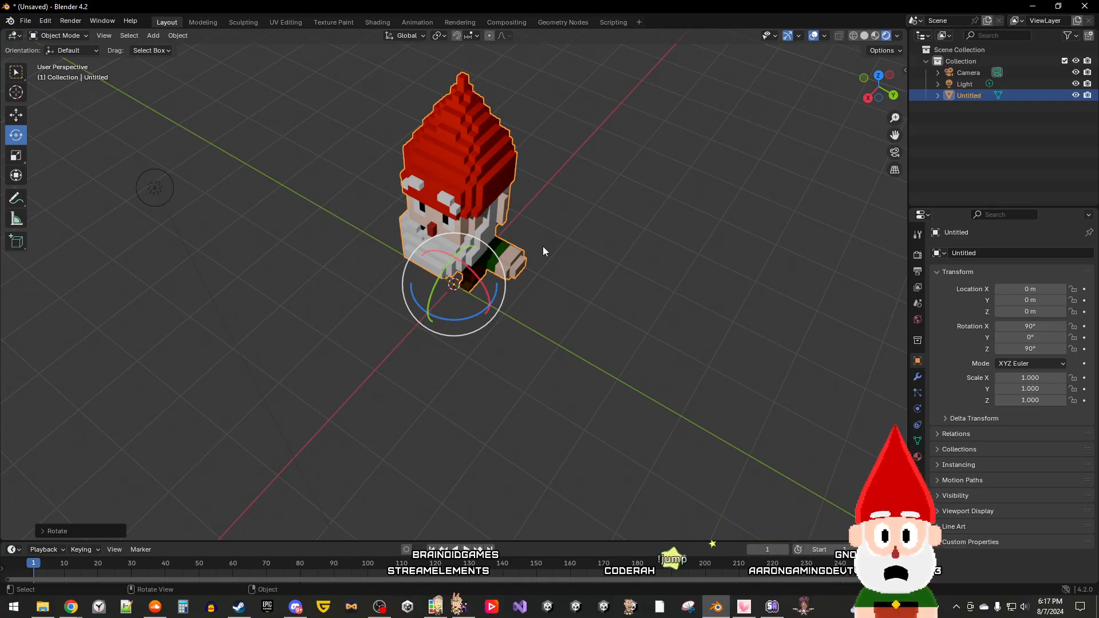
{"action": "right_click", "coordinate": [475, 179]}
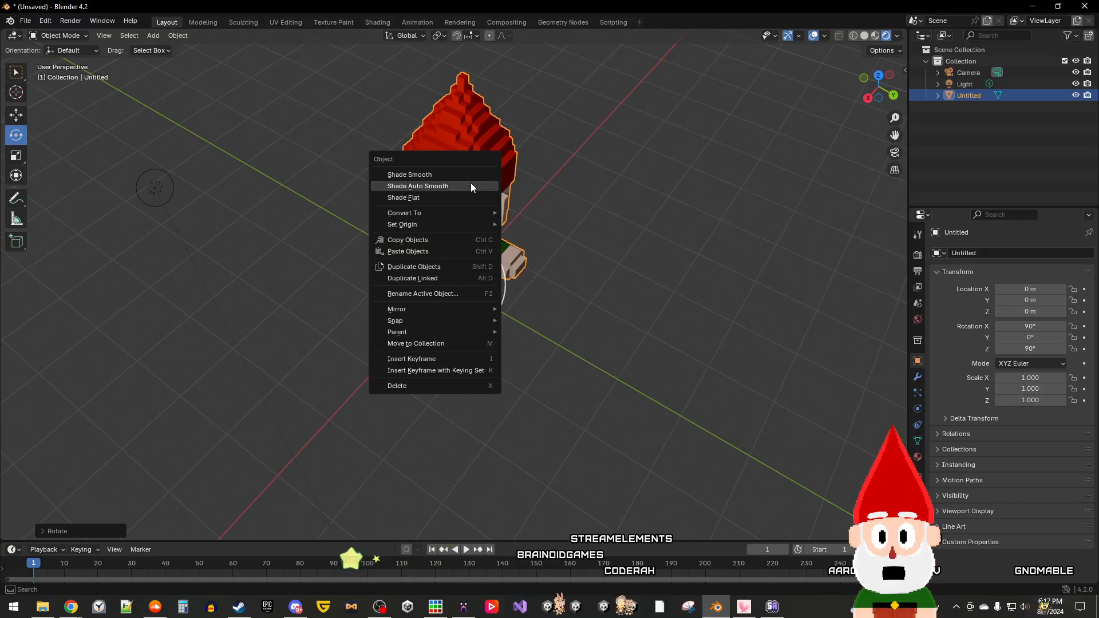
{"action": "mouse_move", "coordinate": [469, 212]}
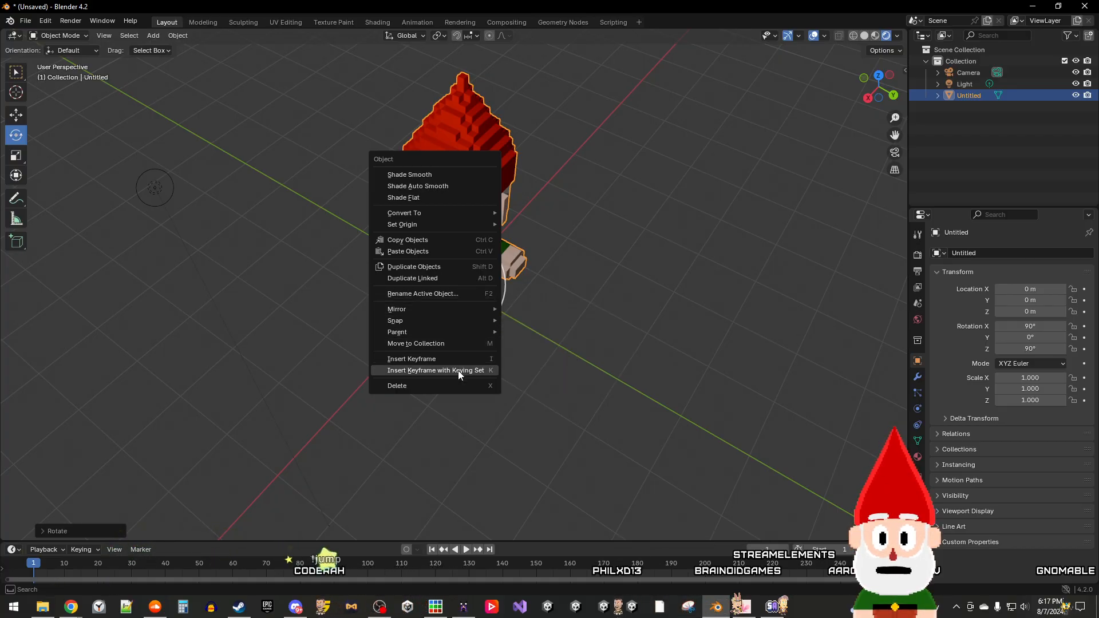
{"action": "left_click", "coordinate": [458, 175]}
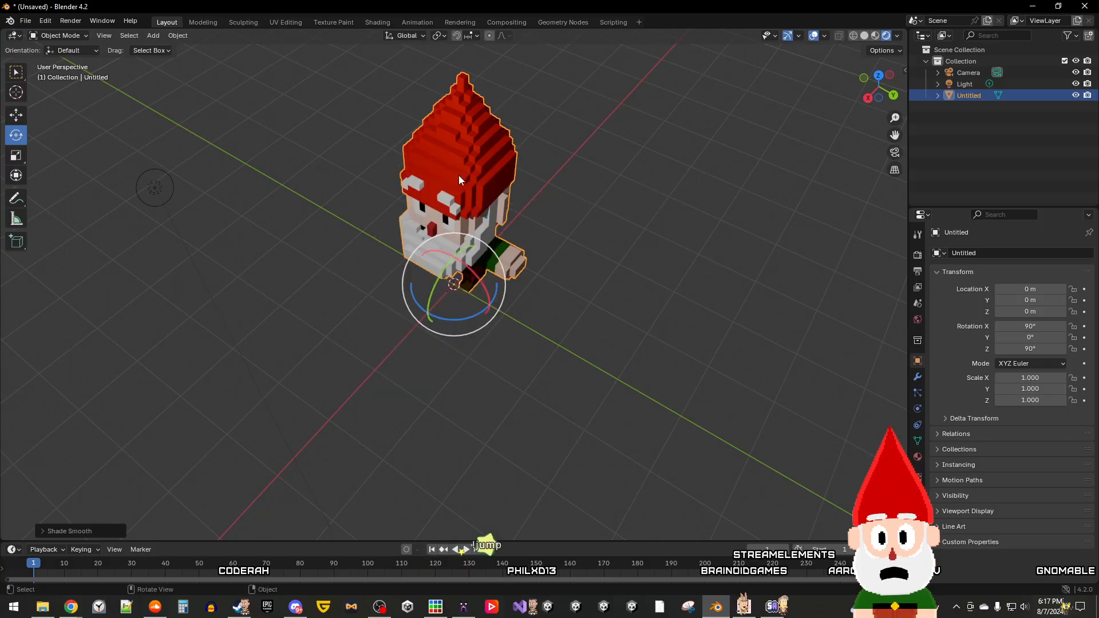
{"action": "middle_click_drag", "start_coordinate": [562, 328], "coordinate": [584, 318]}
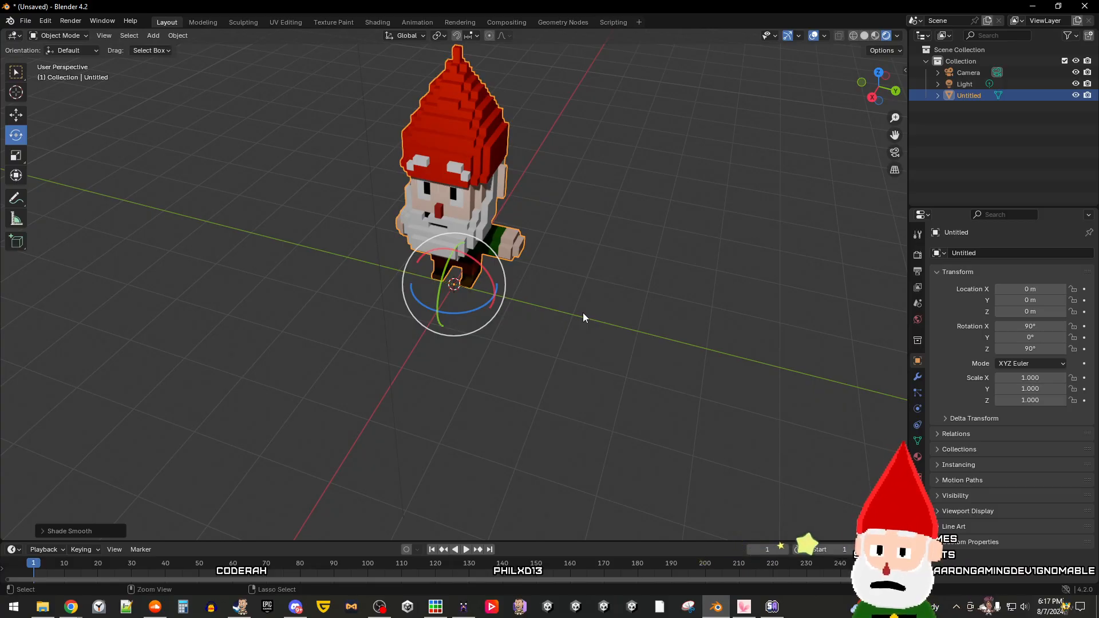
Step: Try Shade Auto Smooth on the gnome and return it to Shade Smooth
{"action": "right_click", "coordinate": [463, 145]}
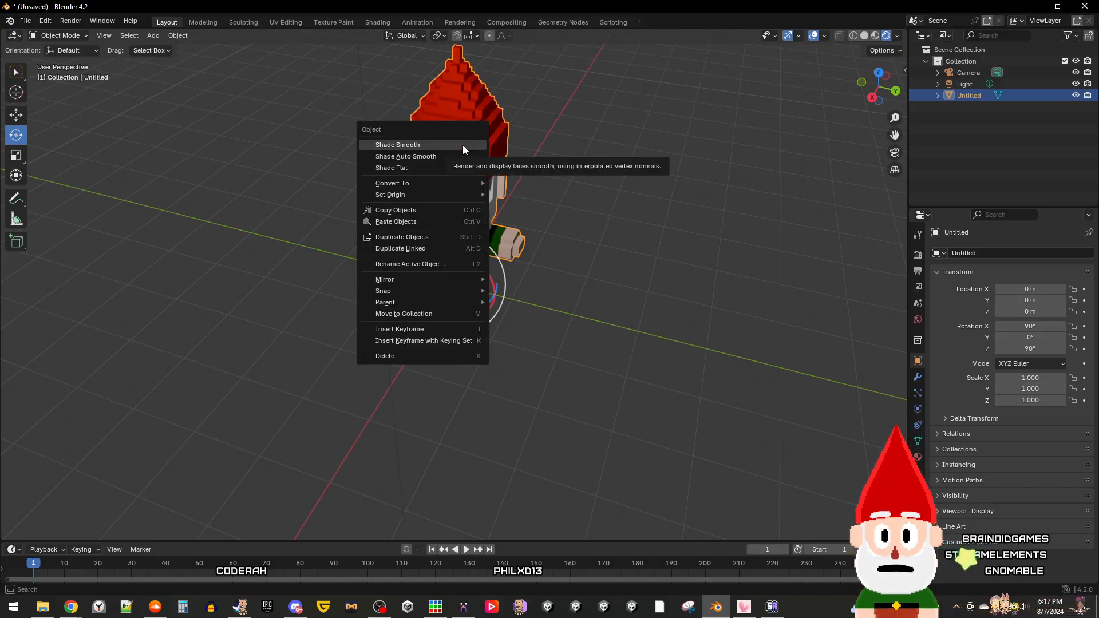
{"action": "left_click", "coordinate": [437, 159]}
{"action": "right_click", "coordinate": [587, 321]}
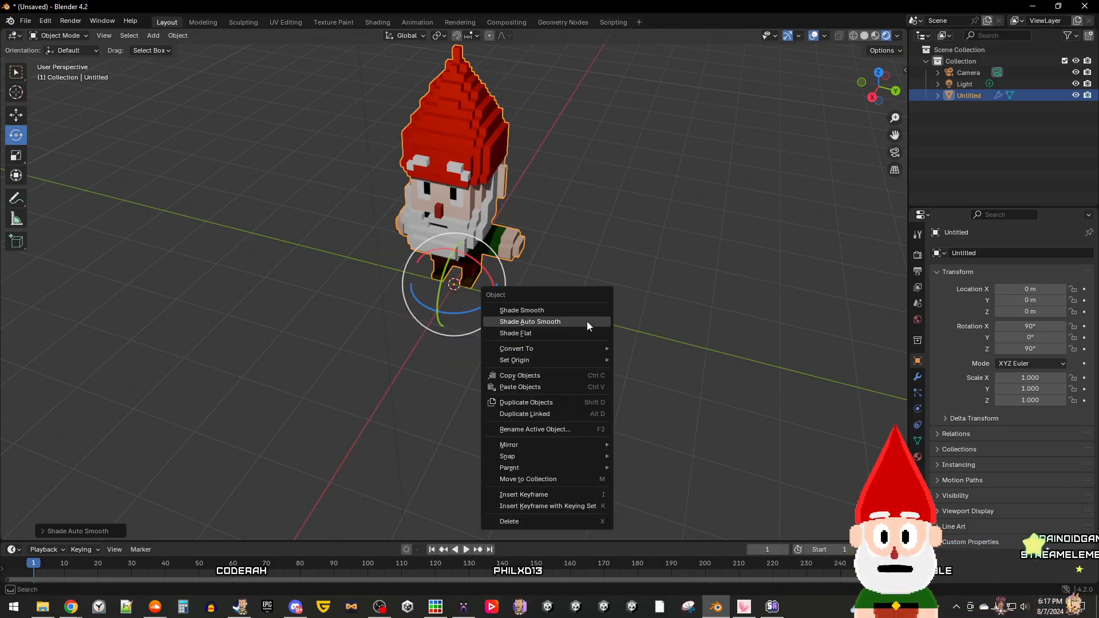
{"action": "left_click", "coordinate": [572, 311]}
{"action": "middle_click_drag", "start_coordinate": [572, 312], "coordinate": [605, 293]}
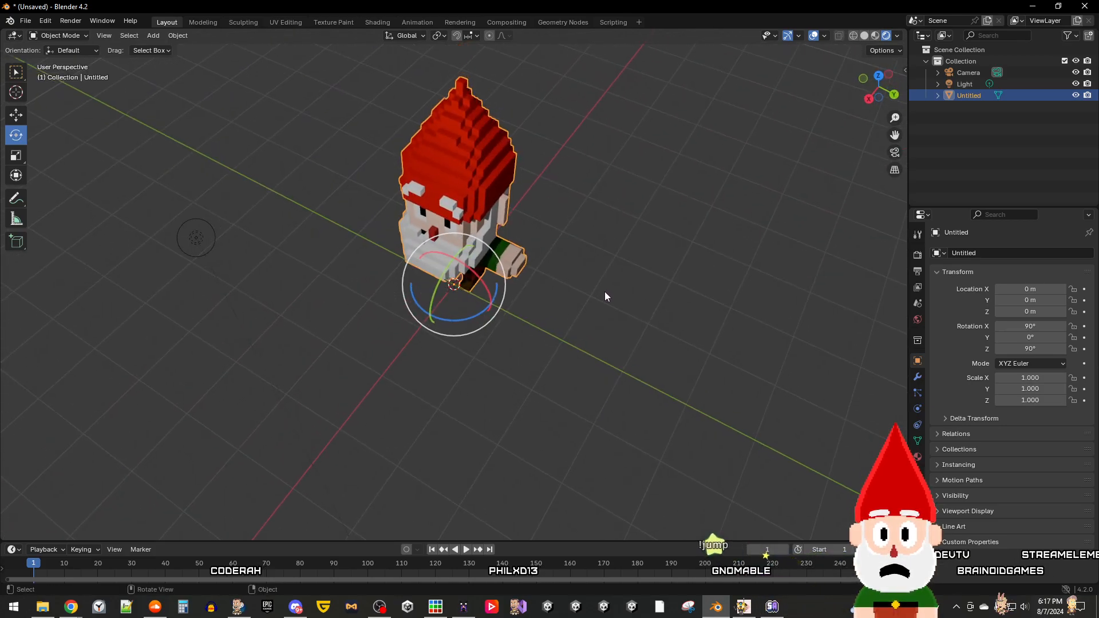
Step: Switch to the Modeling workspace and try moving a vertex on the side of the gnome's head along the Y axis
{"action": "left_click", "coordinate": [205, 25]}
{"action": "middle_click_drag", "start_coordinate": [321, 184], "coordinate": [235, 216]}
{"action": "scroll", "coordinate": [287, 223], "scroll_direction": "up", "scroll_amount": 5}
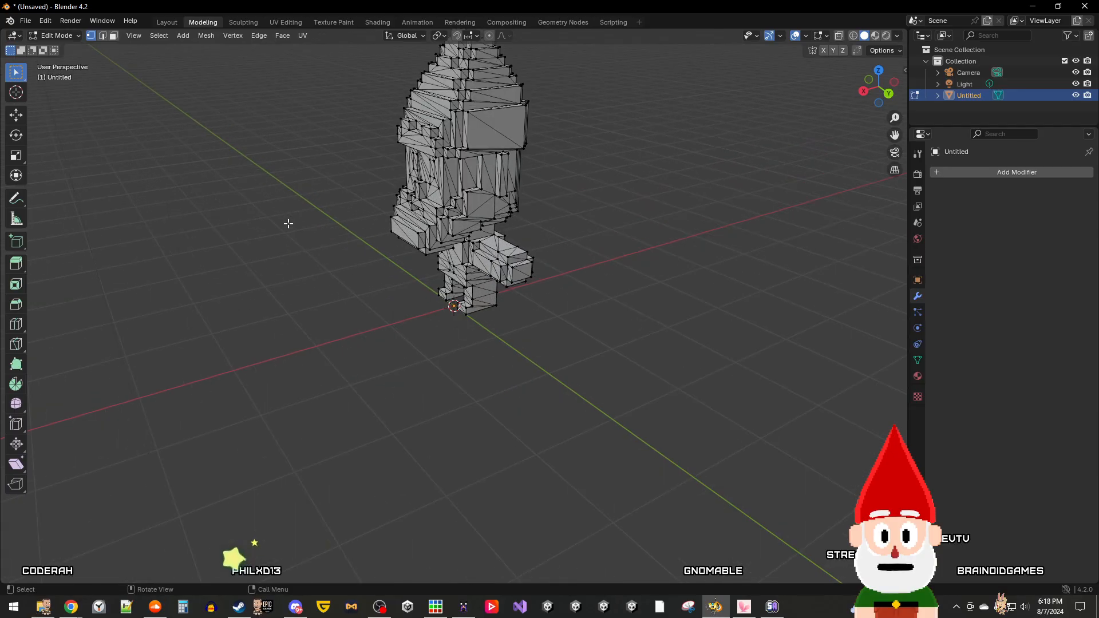
{"action": "scroll", "coordinate": [288, 223], "scroll_direction": "up", "scroll_amount": 1}
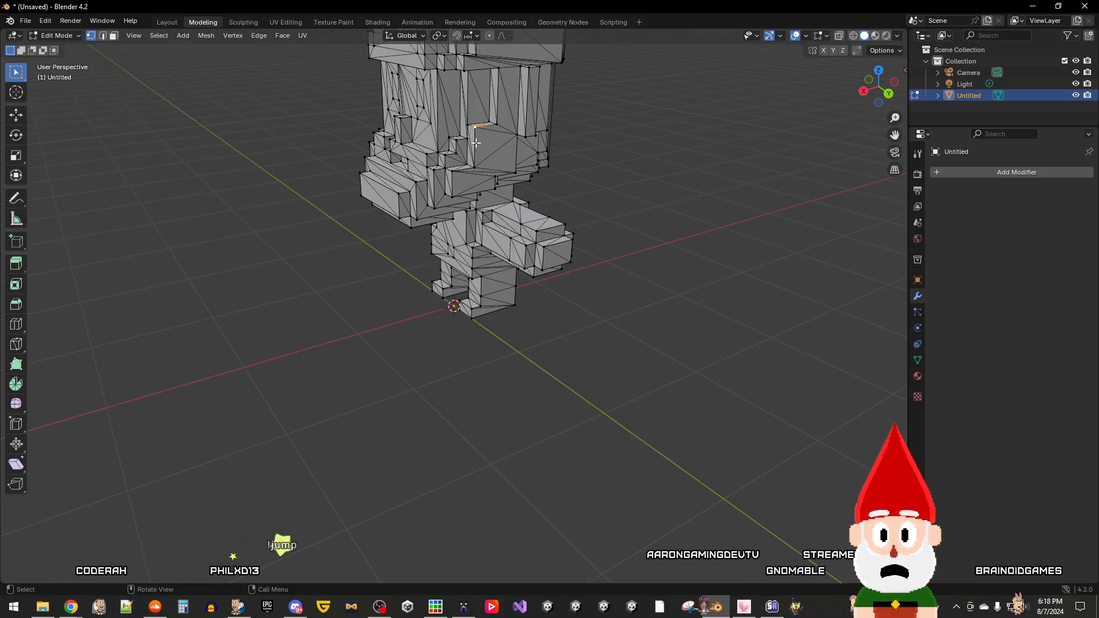
{"action": "left_click", "coordinate": [16, 115]}
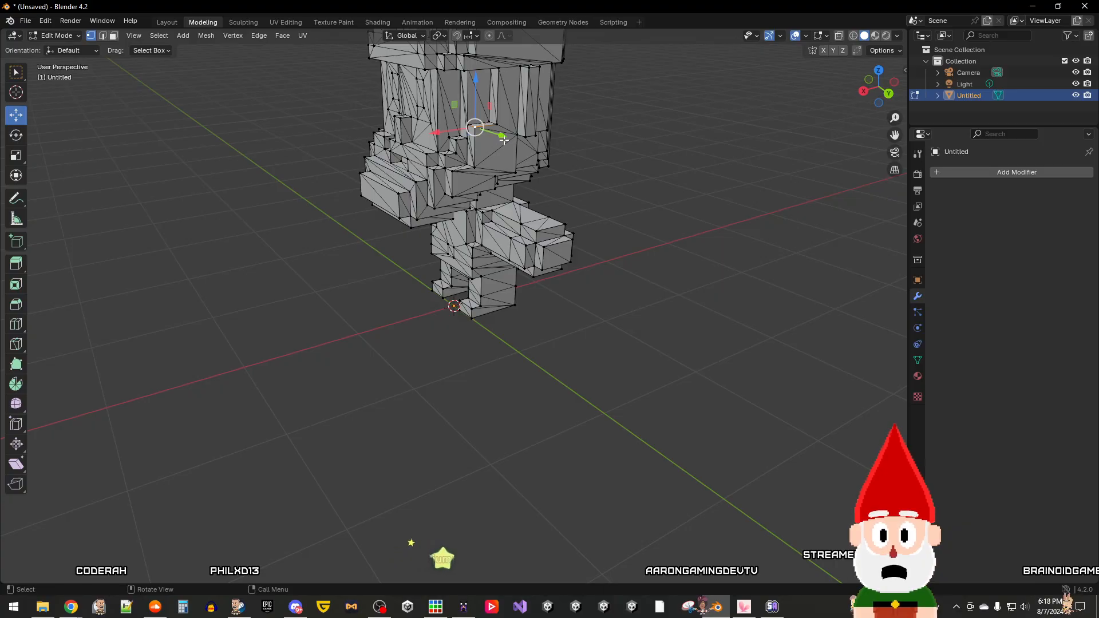
{"action": "left_click_drag", "start_coordinate": [502, 141], "coordinate": [558, 171]}
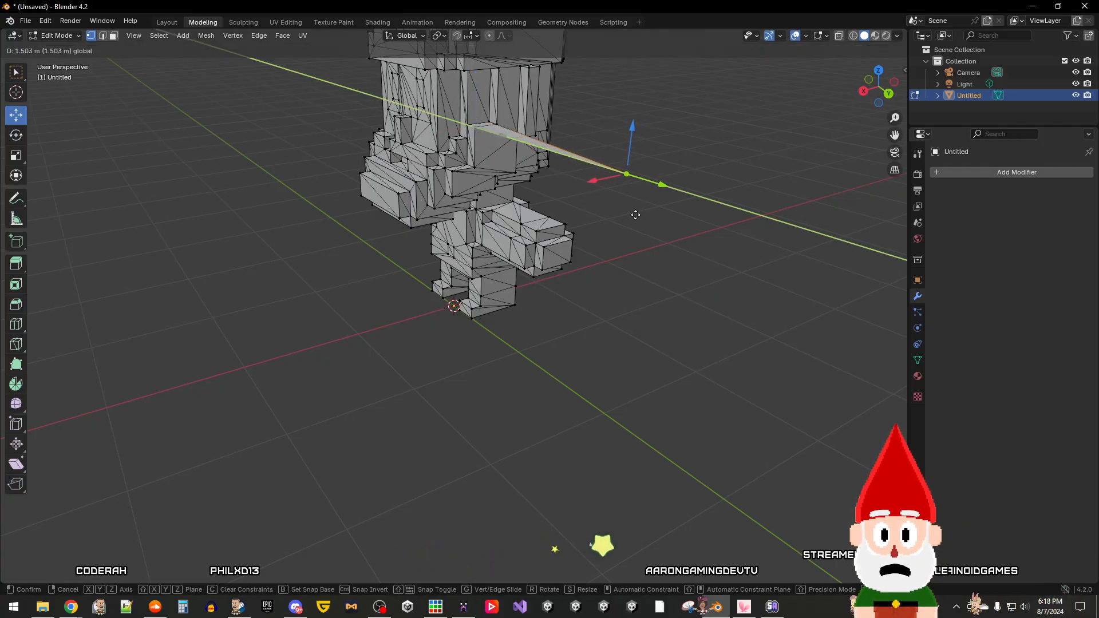
{"action": "left_click_drag", "start_coordinate": [488, 178], "coordinate": [513, 199]}
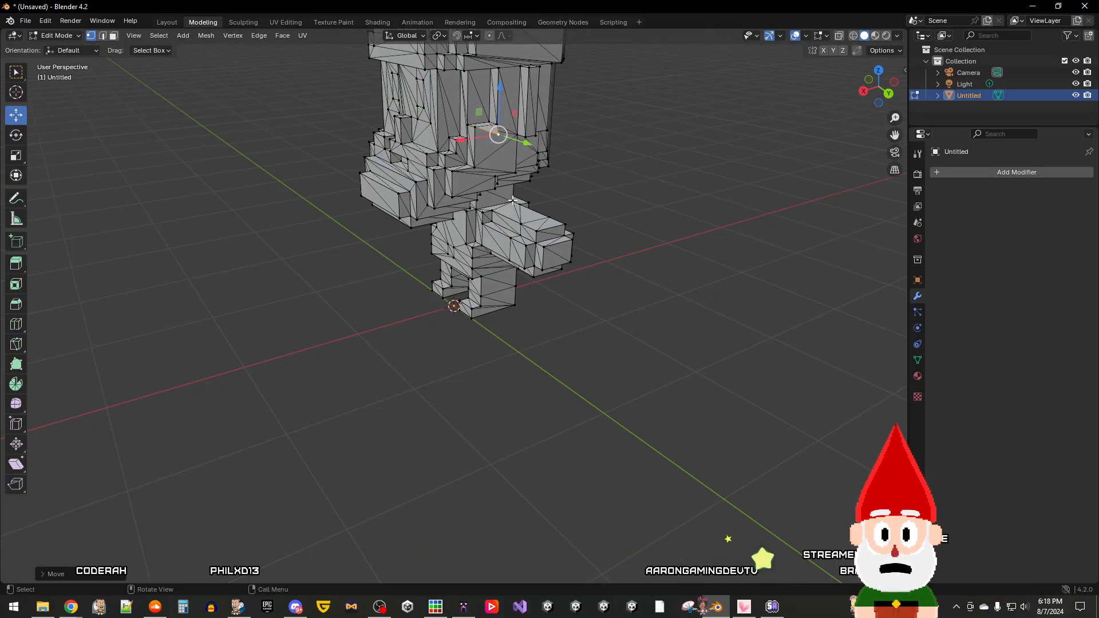
Step: Examine the gnome's mesh topology from several sides in Edit Mode and return to the rendered view in the Layout workspace
{"action": "middle_click_drag", "start_coordinate": [601, 252], "coordinate": [545, 287]}
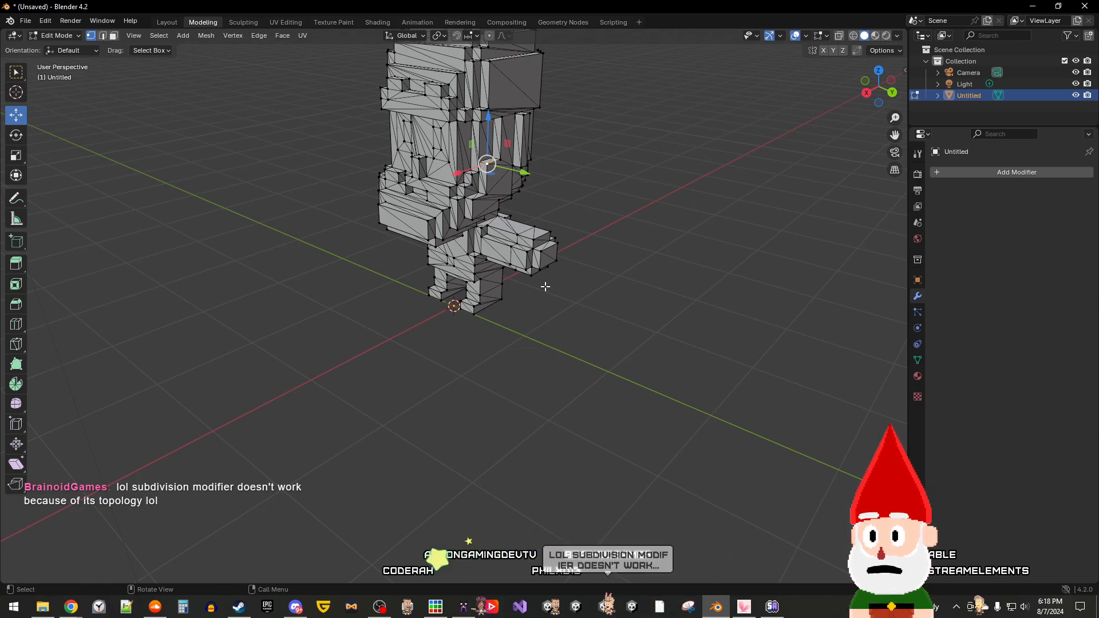
{"action": "middle_click_drag", "start_coordinate": [545, 286], "coordinate": [581, 241]}
{"action": "scroll", "coordinate": [581, 242], "scroll_direction": "down", "scroll_amount": 4}
{"action": "middle_click_drag", "start_coordinate": [510, 201], "coordinate": [510, 225]}
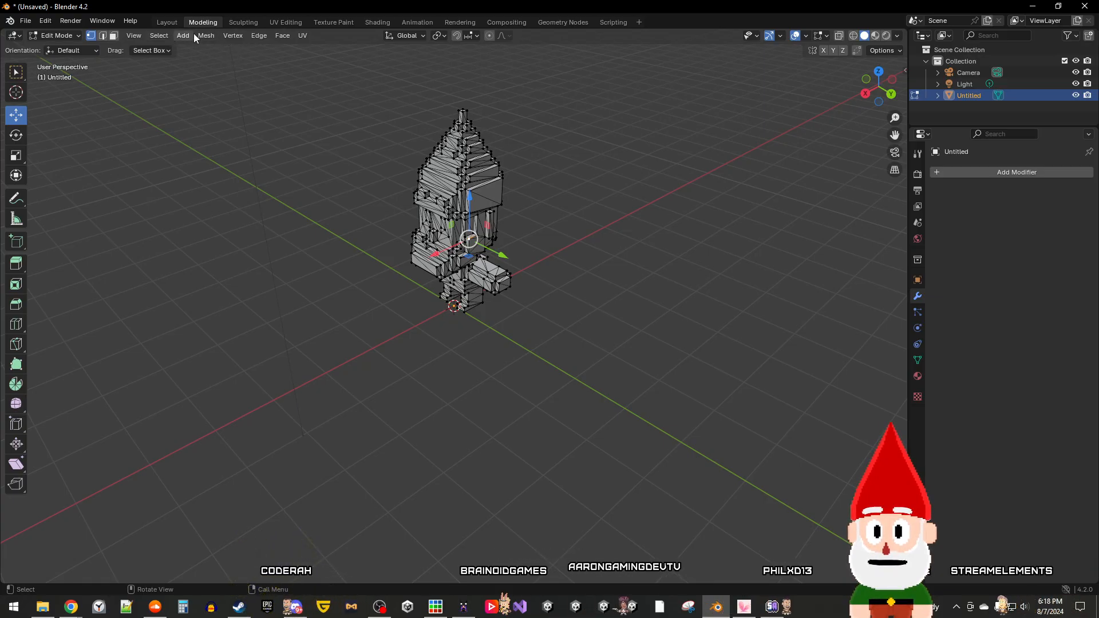
{"action": "scroll", "coordinate": [436, 117], "scroll_direction": "up", "scroll_amount": 4}
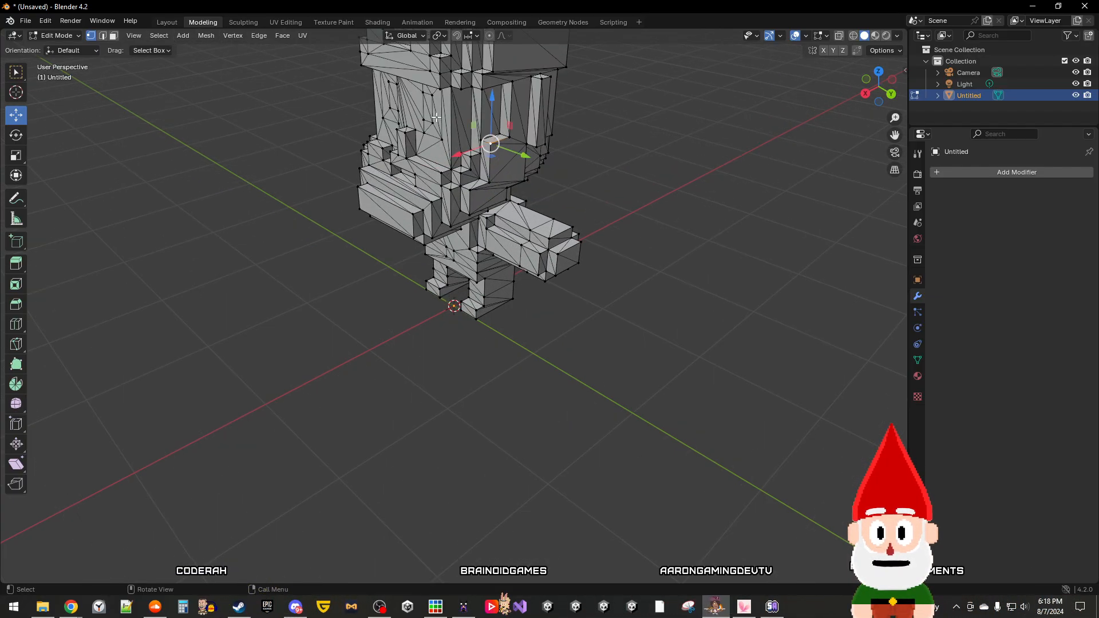
{"action": "scroll", "coordinate": [438, 117], "scroll_direction": "down", "scroll_amount": 4}
{"action": "middle_click_drag", "start_coordinate": [456, 114], "coordinate": [437, 131]}
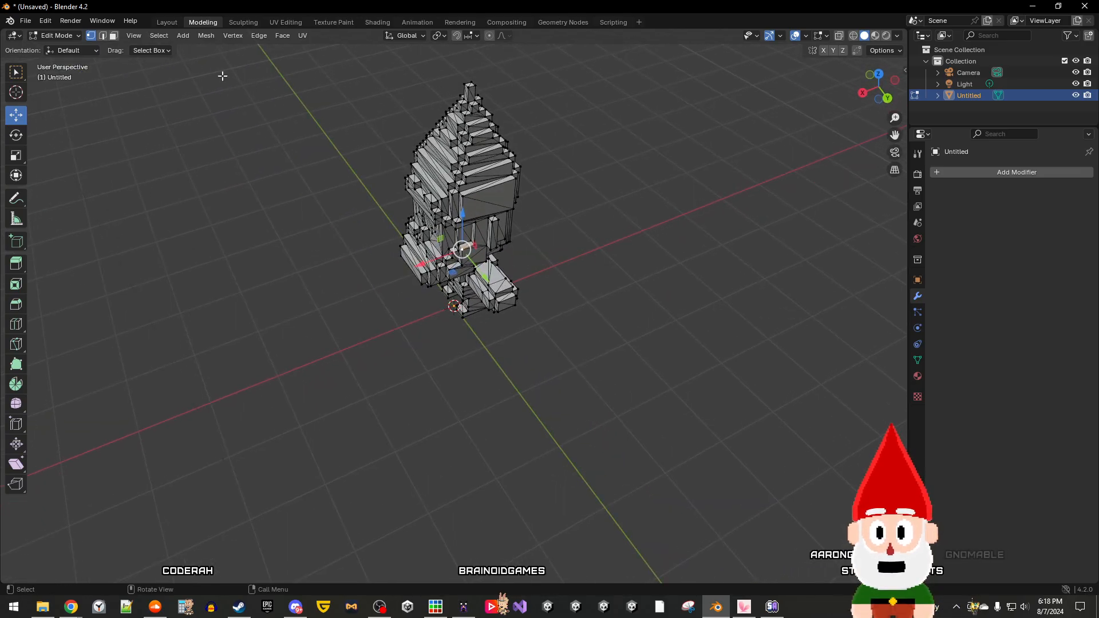
{"action": "left_click", "coordinate": [170, 26]}
{"action": "middle_click_drag", "start_coordinate": [409, 181], "coordinate": [418, 143]}
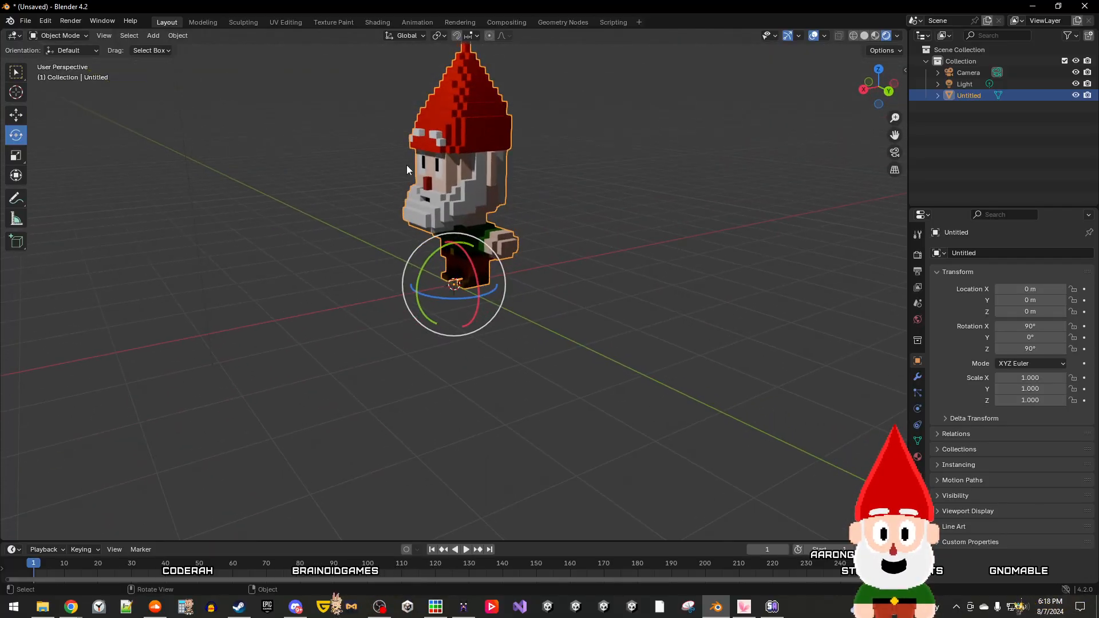
Step: Switch to Piskel to compare frames 1 and 2 of the Gnome Spin V2 sprite, and return to Blender
{"action": "left_click", "coordinate": [443, 612]}
{"action": "scroll", "coordinate": [544, 421], "scroll_direction": "down", "scroll_amount": 10}
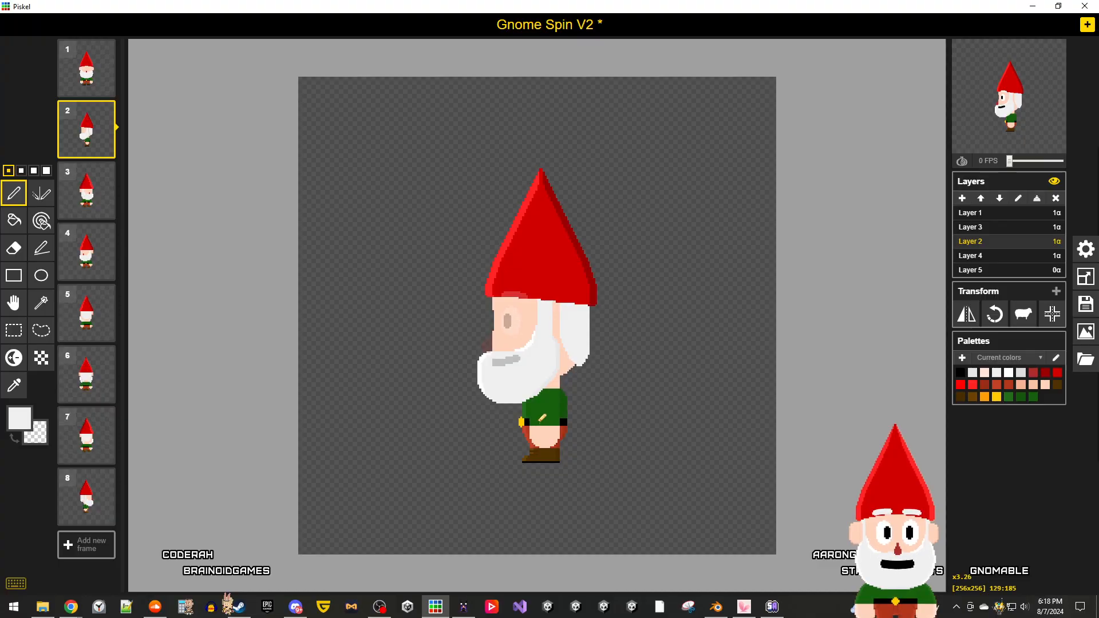
{"action": "left_click", "coordinate": [85, 71]}
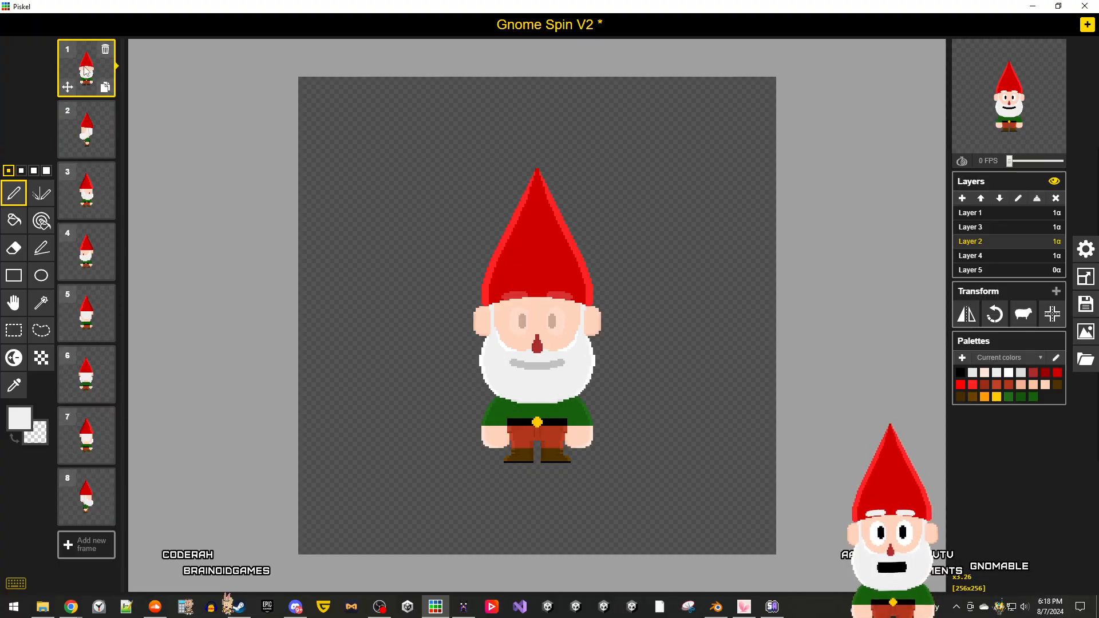
{"action": "left_click", "coordinate": [84, 130]}
{"action": "left_click", "coordinate": [1033, 5]}
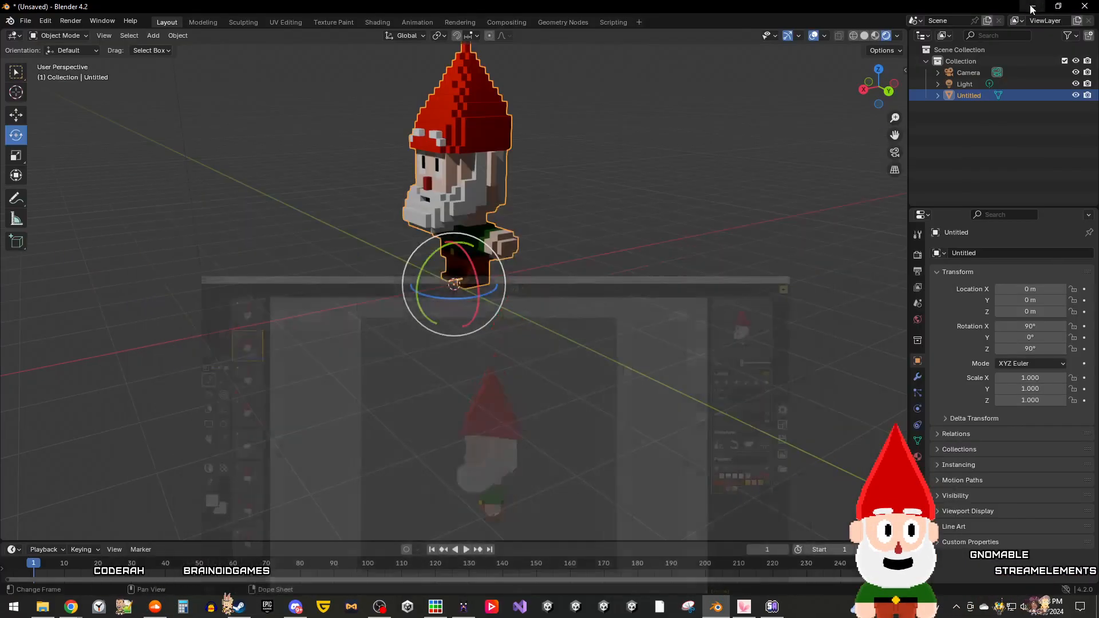
Step: Open the gnome's modifier settings, look through the available modifier categories, and activate the Move tool
{"action": "middle_click_drag", "start_coordinate": [524, 221], "coordinate": [545, 284]}
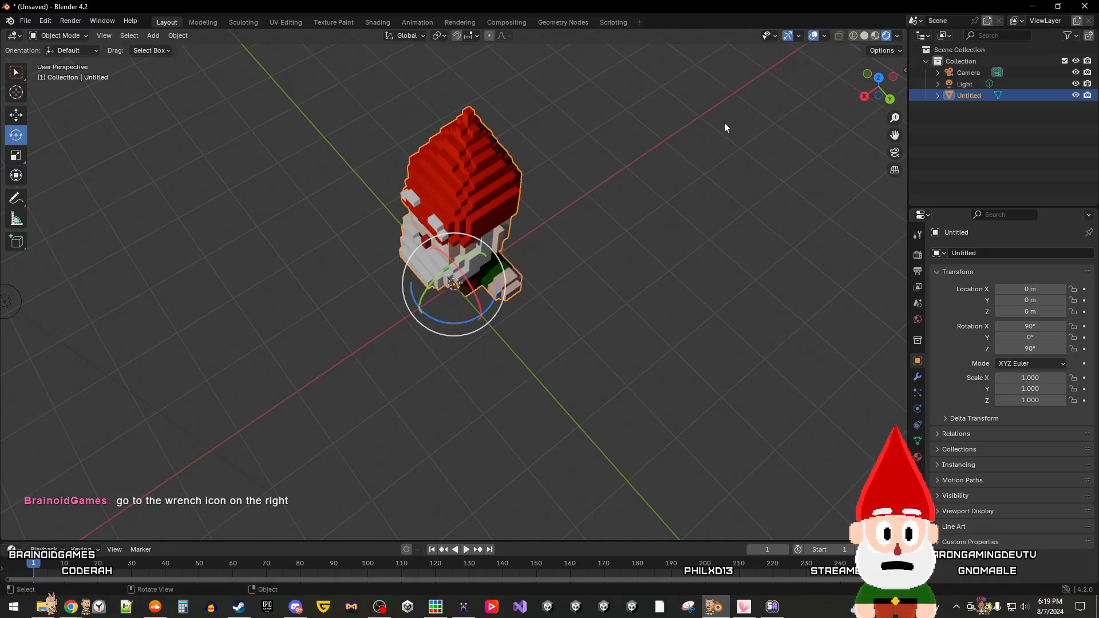
{"action": "left_click", "coordinate": [918, 376]}
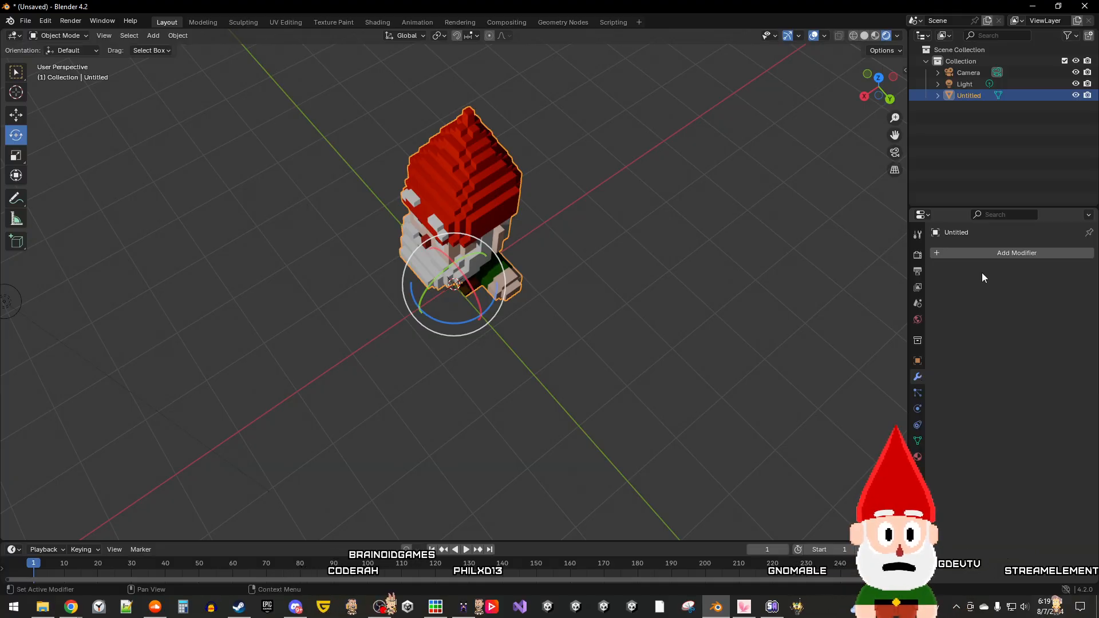
{"action": "left_click", "coordinate": [990, 254]}
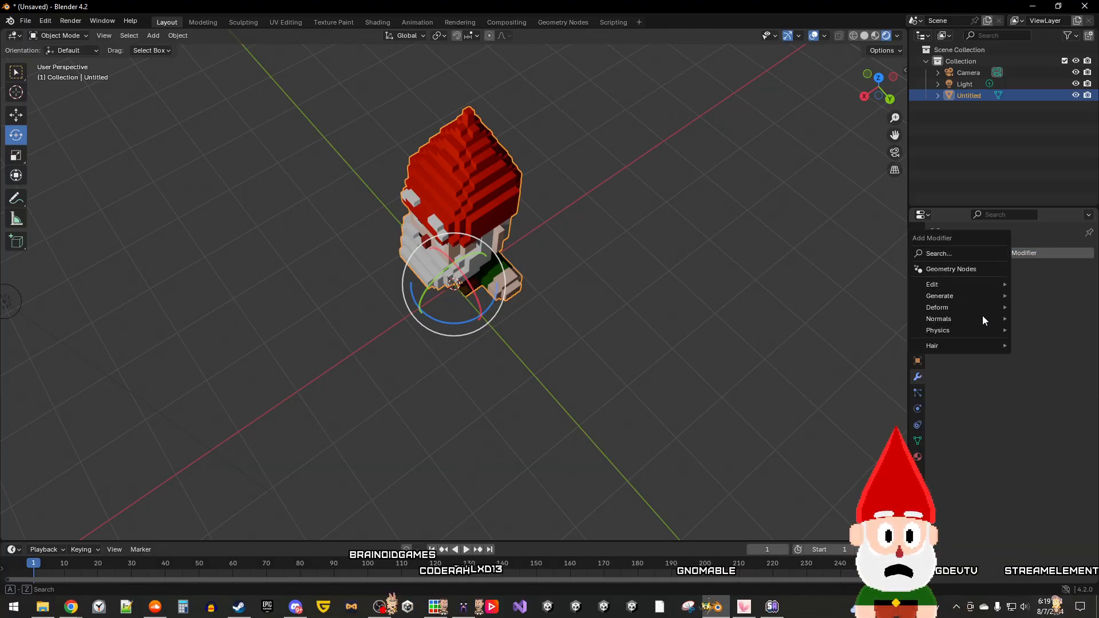
{"action": "mouse_move", "coordinate": [983, 284]}
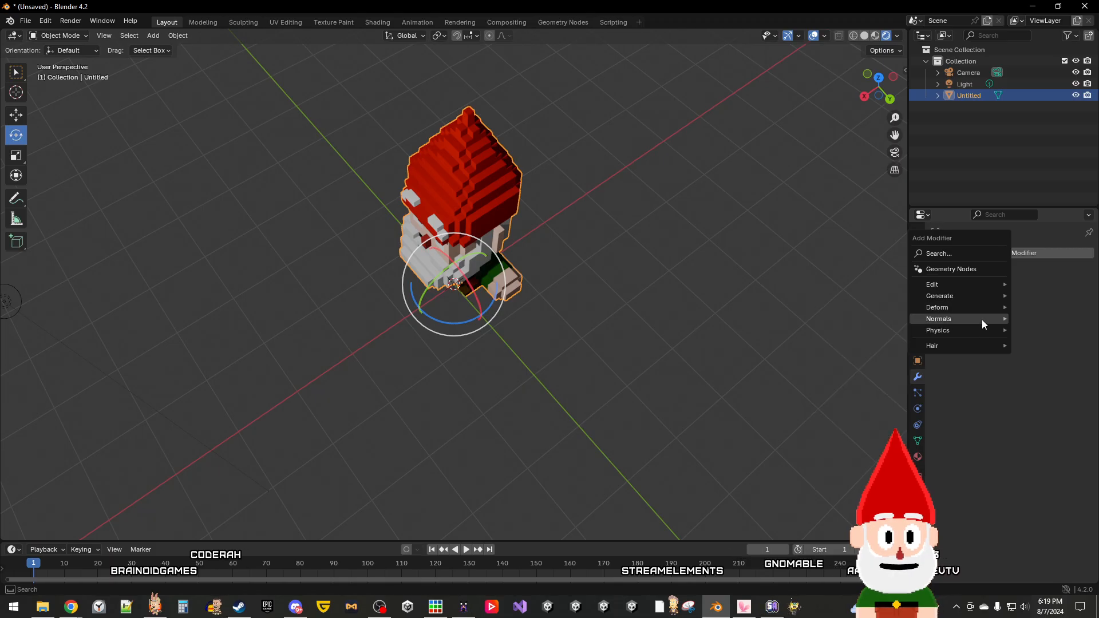
{"action": "middle_click_drag", "start_coordinate": [569, 342], "coordinate": [487, 138]}
{"action": "middle_click_drag", "start_coordinate": [473, 249], "coordinate": [551, 296]}
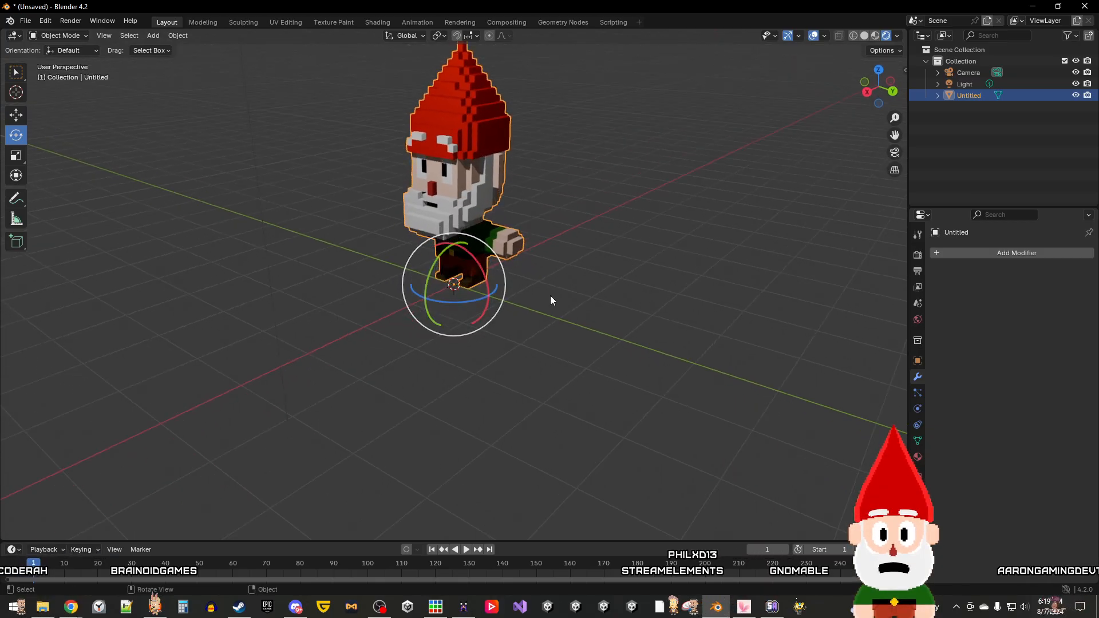
{"action": "left_click", "coordinate": [16, 115]}
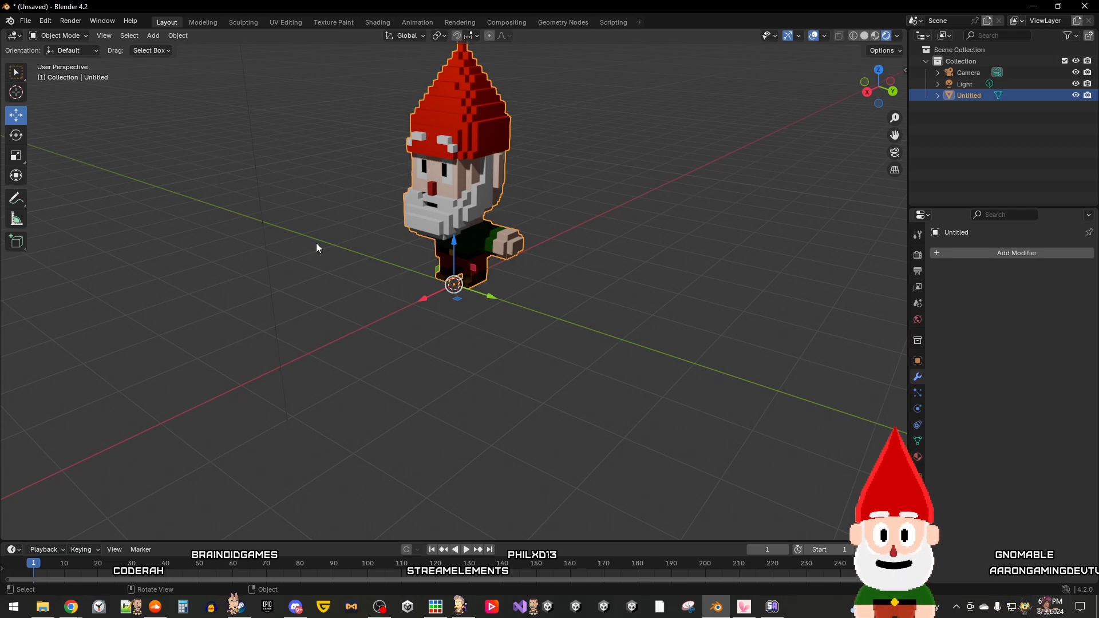
{"action": "middle_click_drag", "start_coordinate": [381, 228], "coordinate": [630, 262]}
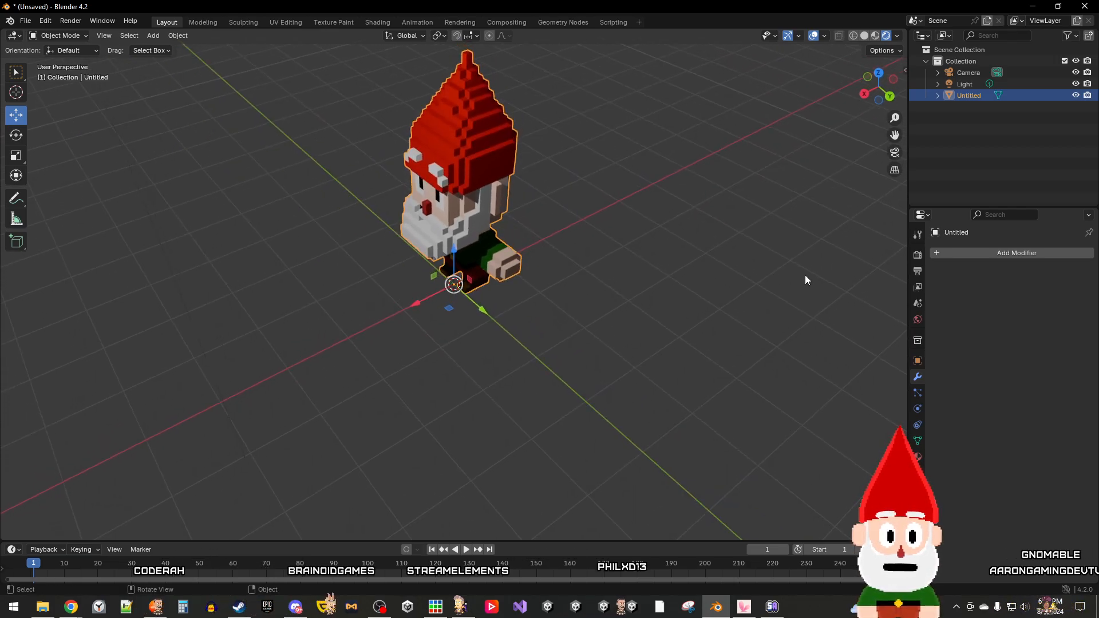
Step: Try an Explode physics modifier on the gnome, view the model from several sides, and remove the modifier
{"action": "left_click", "coordinate": [973, 259]}
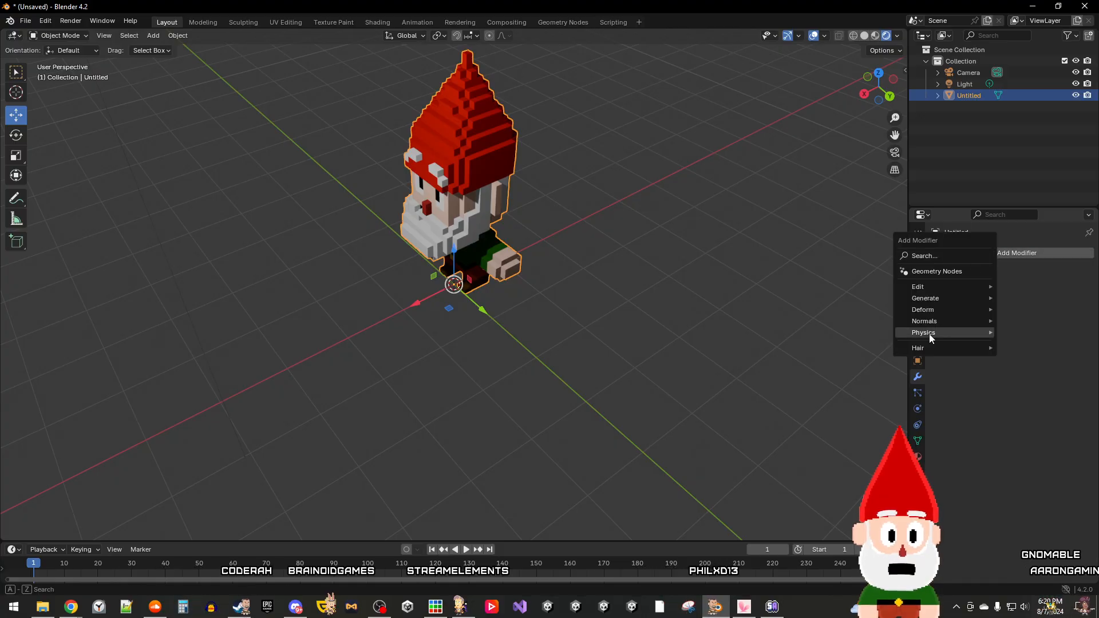
{"action": "mouse_move", "coordinate": [929, 334]}
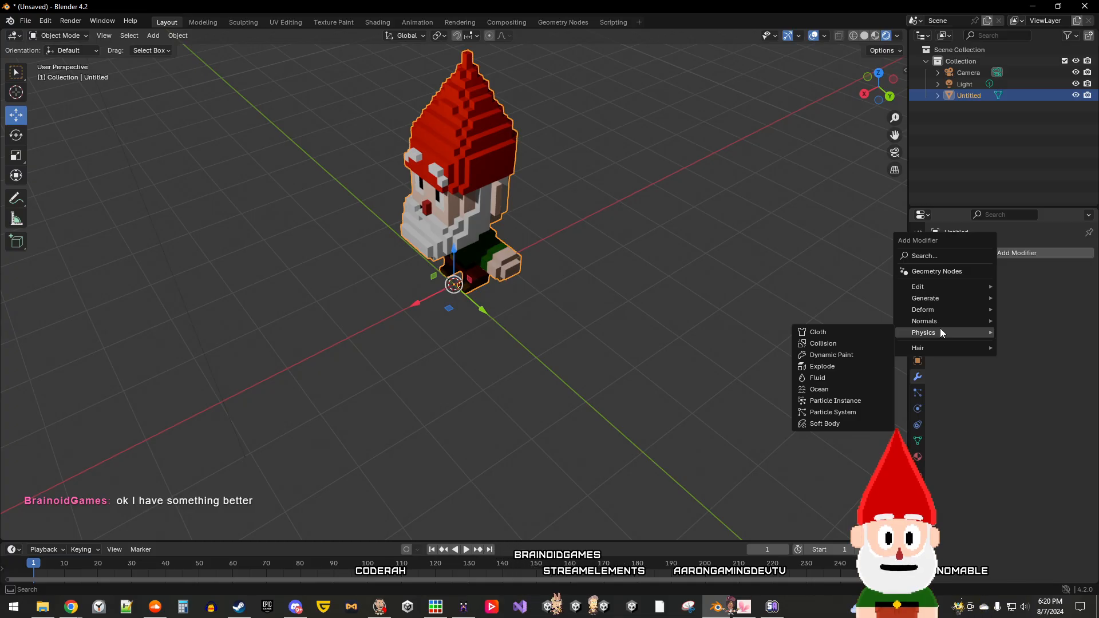
{"action": "left_click", "coordinate": [853, 368]}
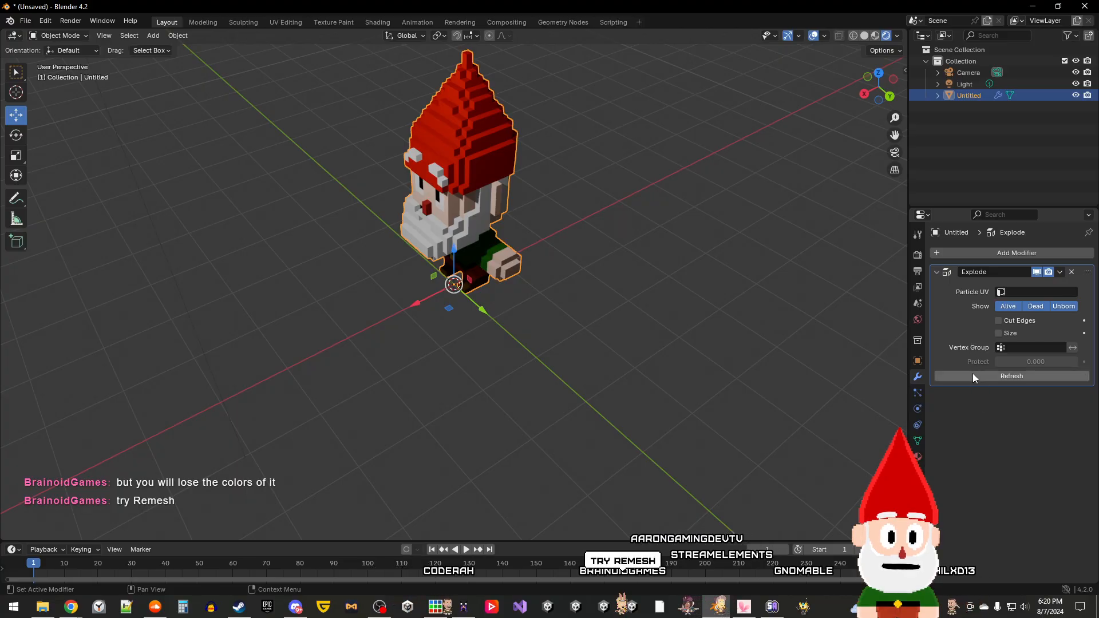
{"action": "right_click", "coordinate": [607, 307]}
{"action": "middle_click_drag", "start_coordinate": [776, 348], "coordinate": [686, 222]}
{"action": "scroll", "coordinate": [687, 222], "scroll_direction": "down", "scroll_amount": 4}
{"action": "scroll", "coordinate": [635, 195], "scroll_direction": "up", "scroll_amount": 4}
{"action": "scroll", "coordinate": [635, 195], "scroll_direction": "down", "scroll_amount": 5}
{"action": "middle_click_drag", "start_coordinate": [619, 168], "coordinate": [602, 217]}
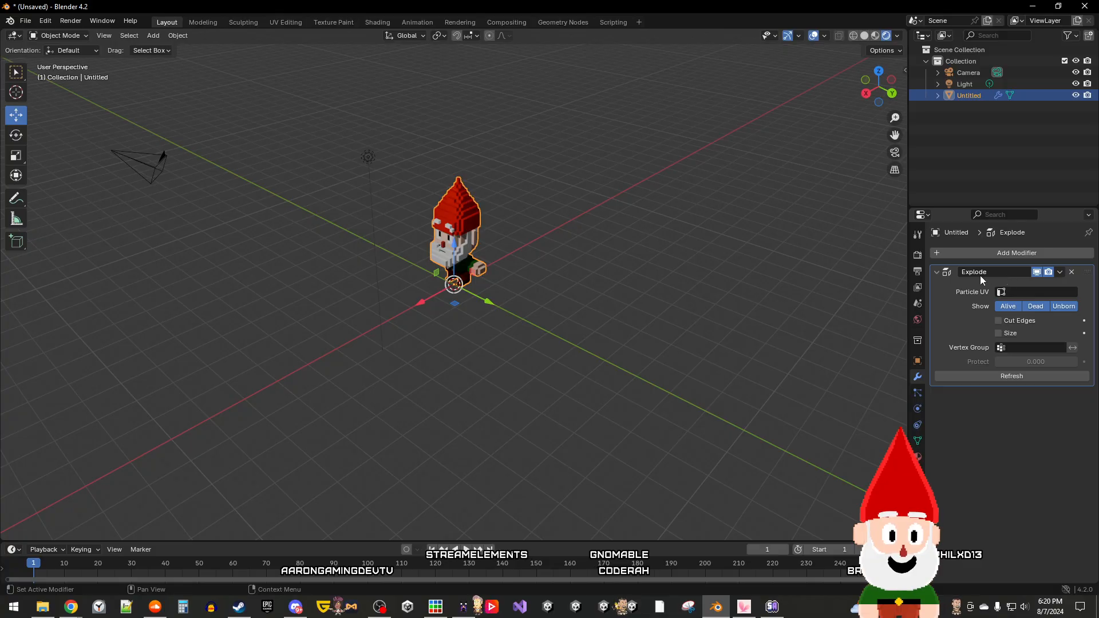
{"action": "left_click", "coordinate": [1071, 272]}
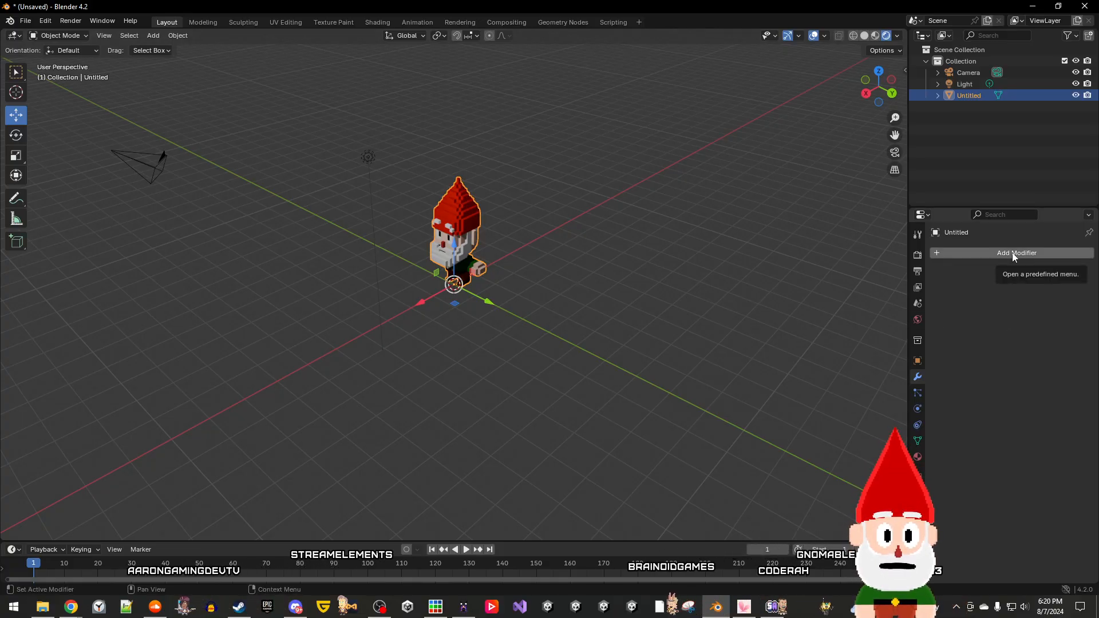
Step: Add a Remesh modifier to the gnome in Voxel mode and view the remeshed shape up close
{"action": "right_click", "coordinate": [465, 223]}
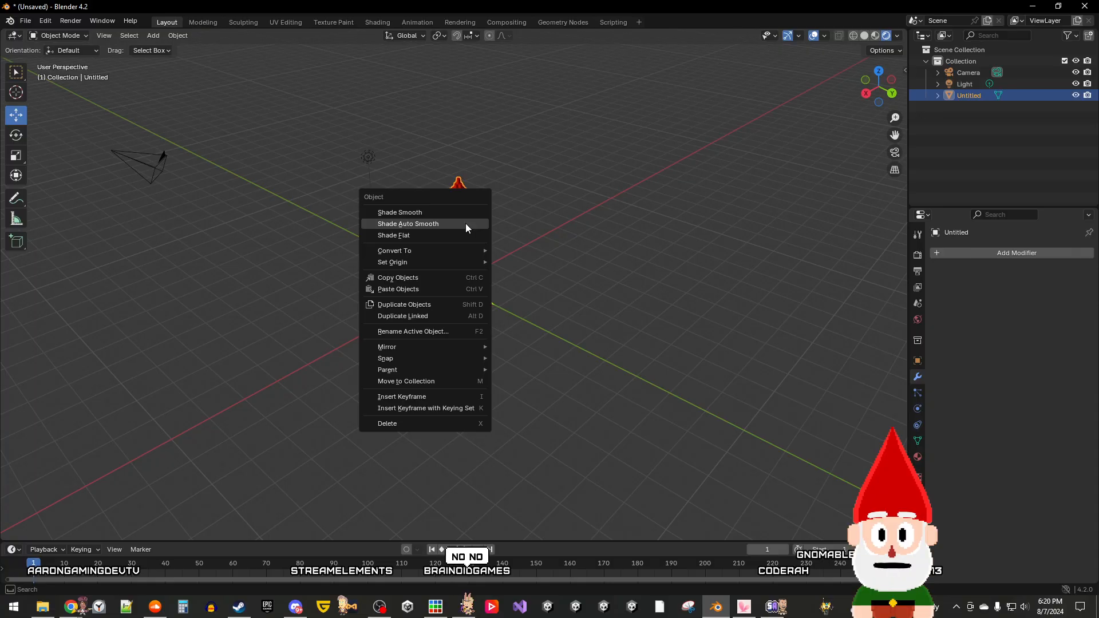
{"action": "left_click", "coordinate": [984, 254]}
{"action": "mouse_move", "coordinate": [983, 256]}
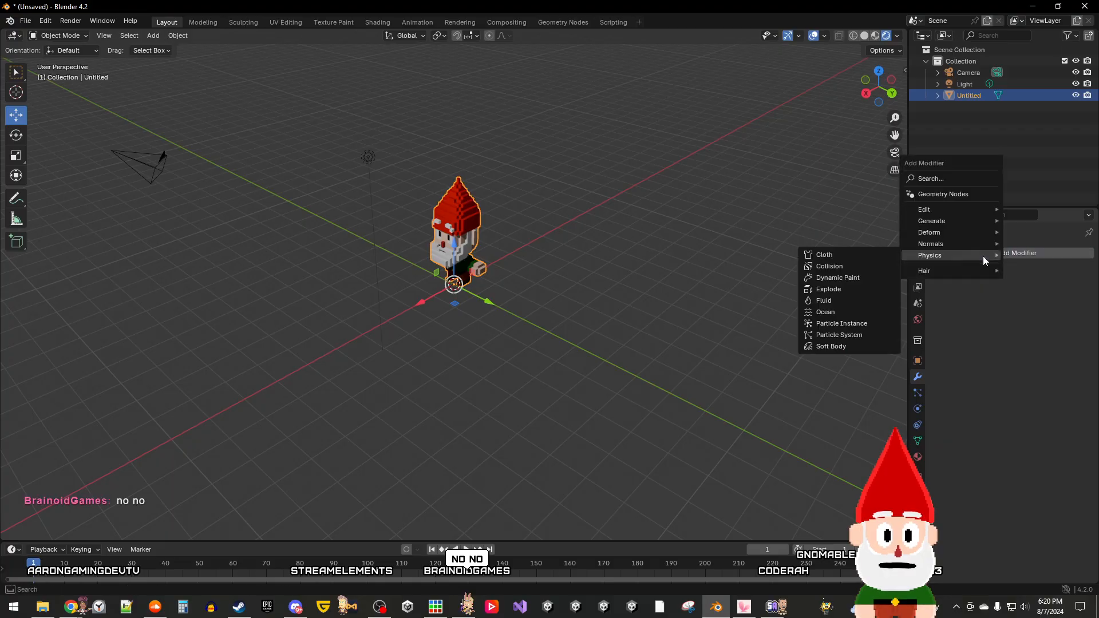
{"action": "mouse_move", "coordinate": [958, 220]}
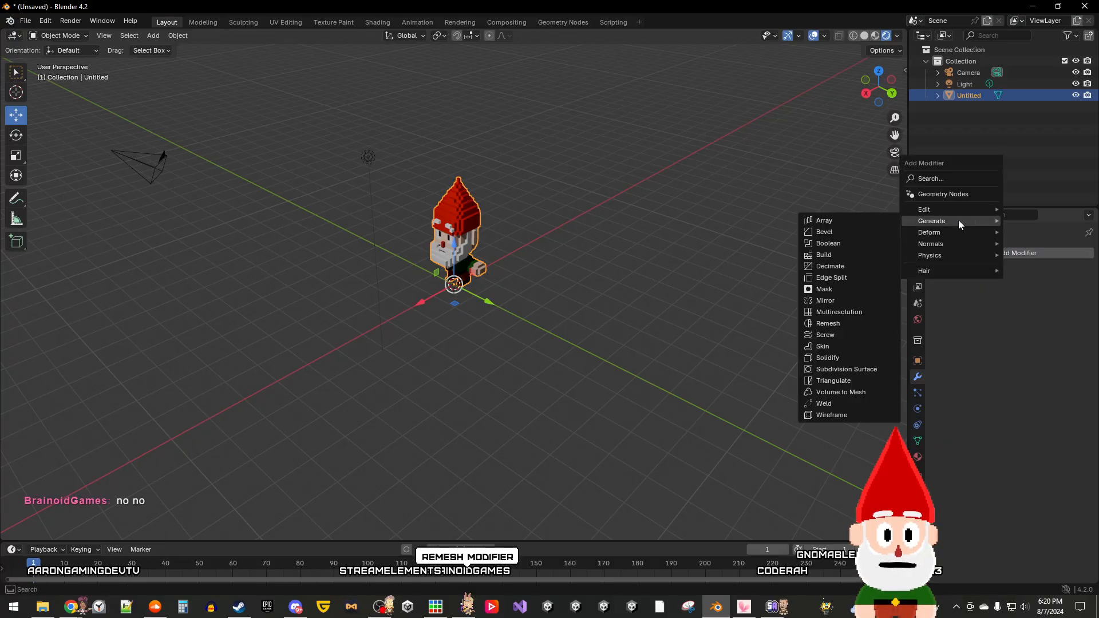
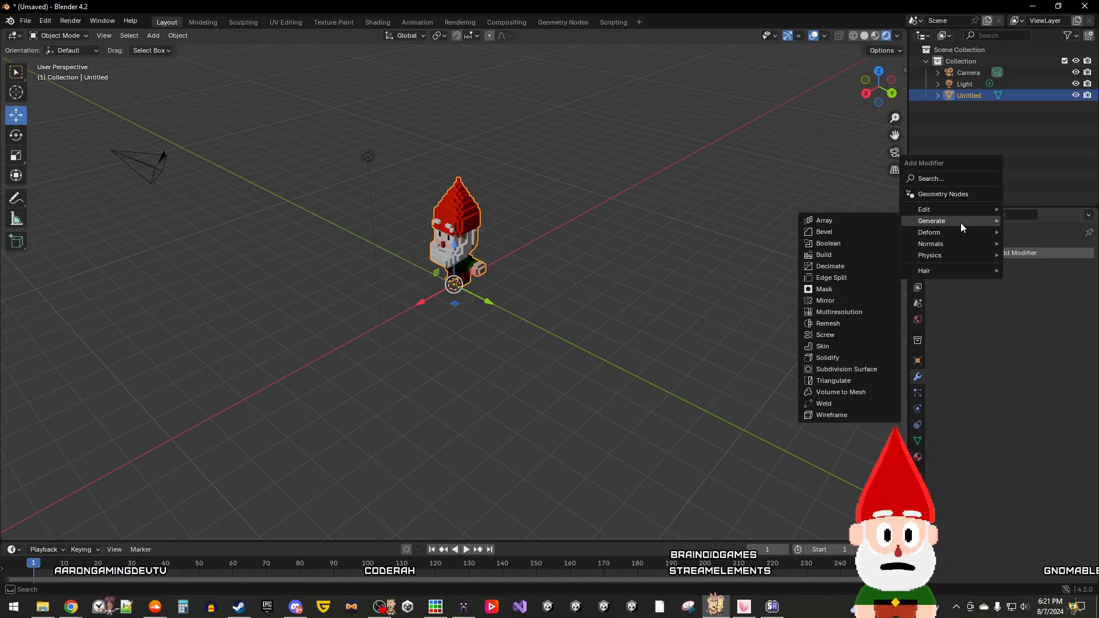
{"action": "left_click", "coordinate": [837, 324]}
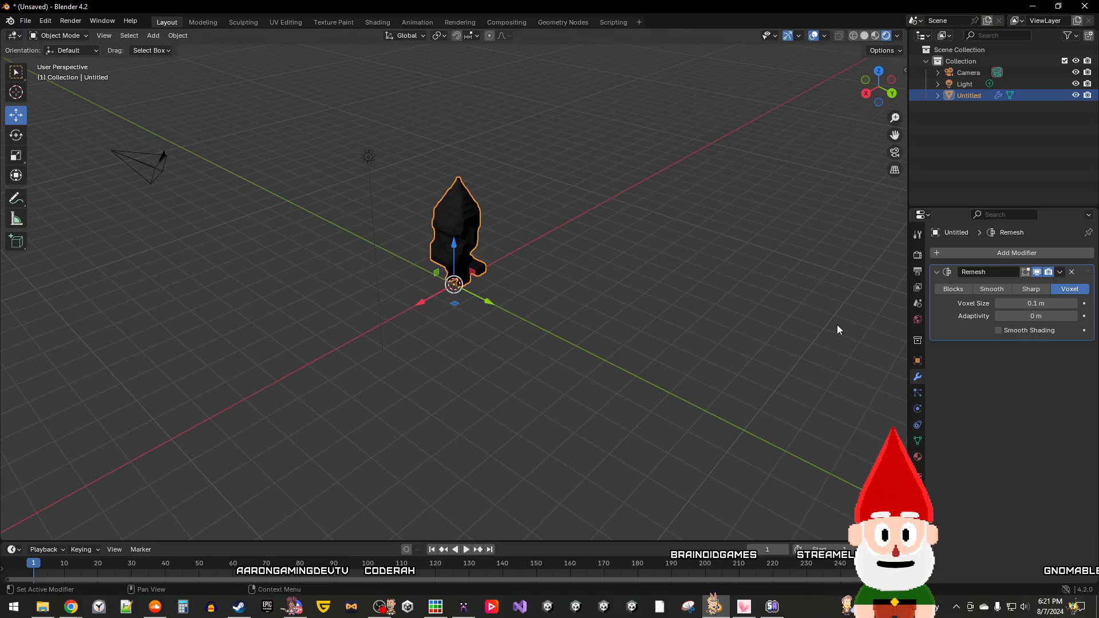
{"action": "scroll", "coordinate": [460, 273], "scroll_direction": "up", "scroll_amount": 4}
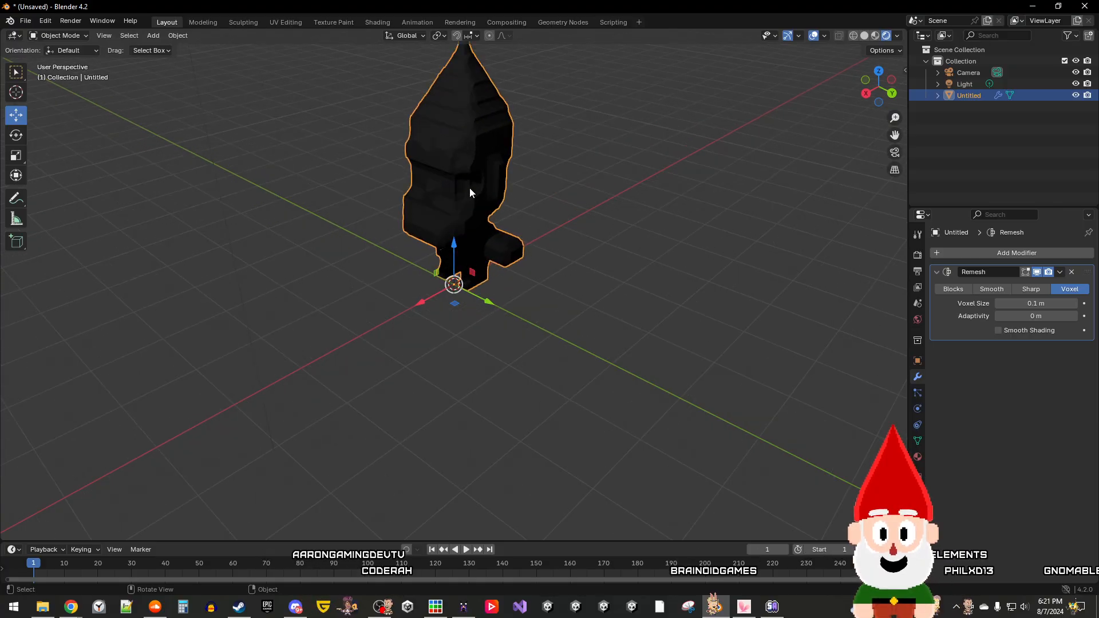
{"action": "scroll", "coordinate": [470, 189], "scroll_direction": "up", "scroll_amount": 1}
{"action": "middle_click_drag", "start_coordinate": [482, 190], "coordinate": [595, 237]}
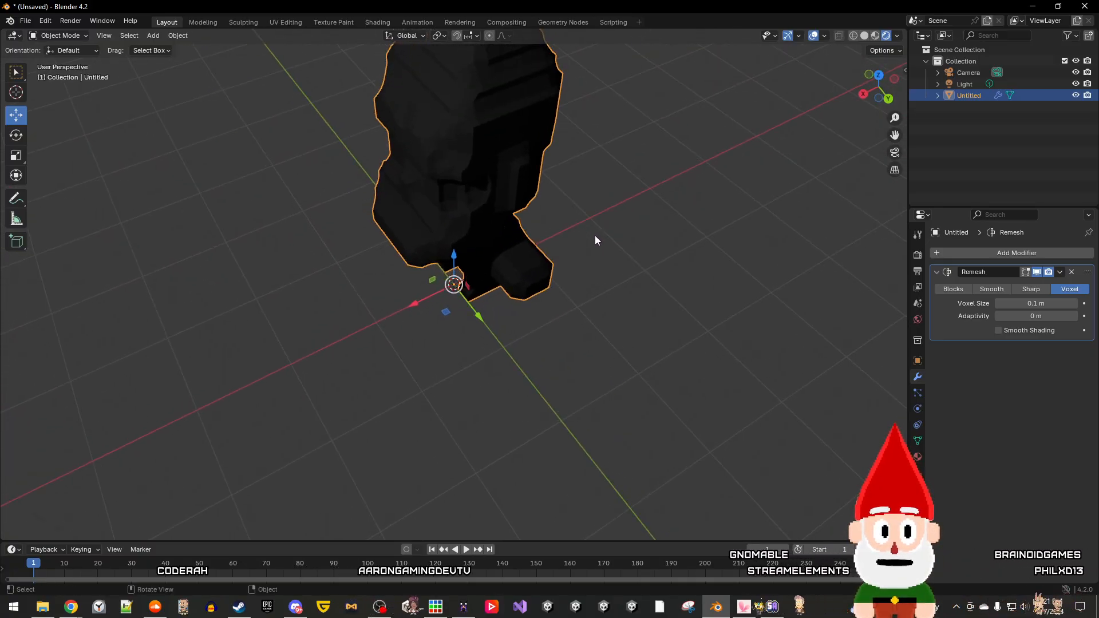
{"action": "scroll", "coordinate": [595, 236], "scroll_direction": "up", "scroll_amount": 1}
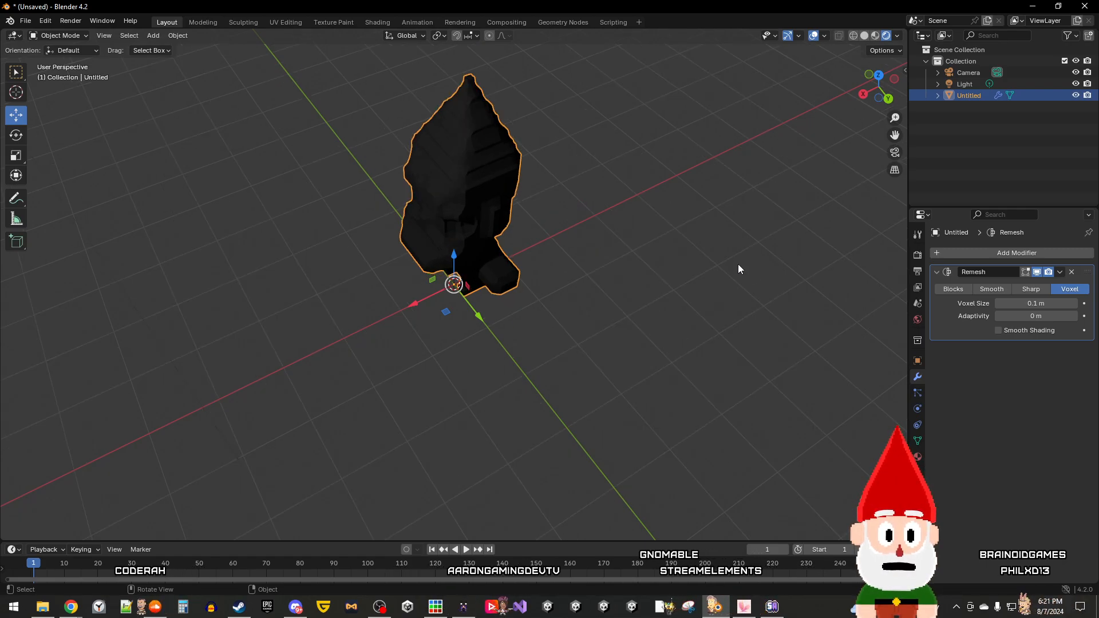
Step: Stack two more Remesh modifiers on the gnome and view the model from different angles
{"action": "left_click", "coordinate": [984, 256]}
{"action": "mouse_move", "coordinate": [984, 255]}
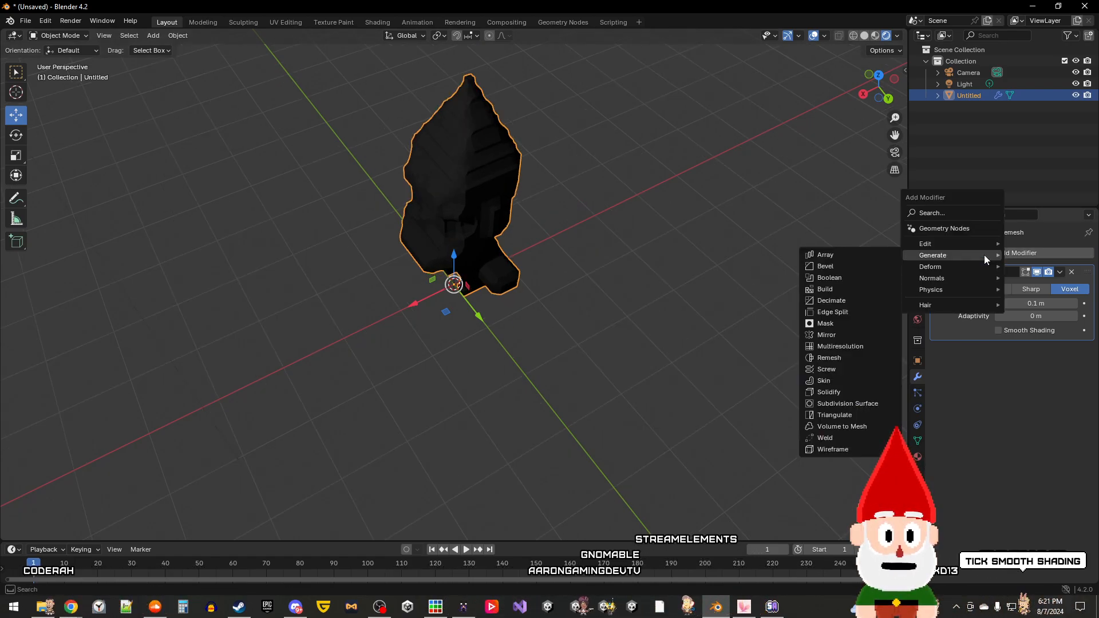
{"action": "left_click", "coordinate": [844, 358]}
{"action": "middle_click_drag", "start_coordinate": [568, 253], "coordinate": [586, 200]}
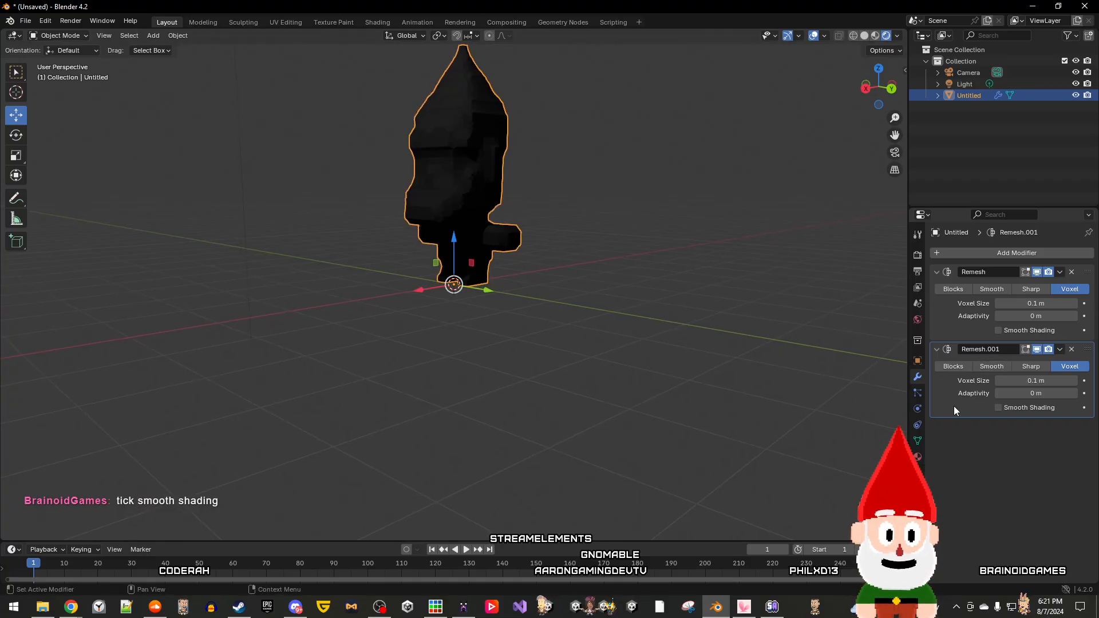
{"action": "left_click", "coordinate": [1016, 258]}
{"action": "mouse_move", "coordinate": [1015, 257]}
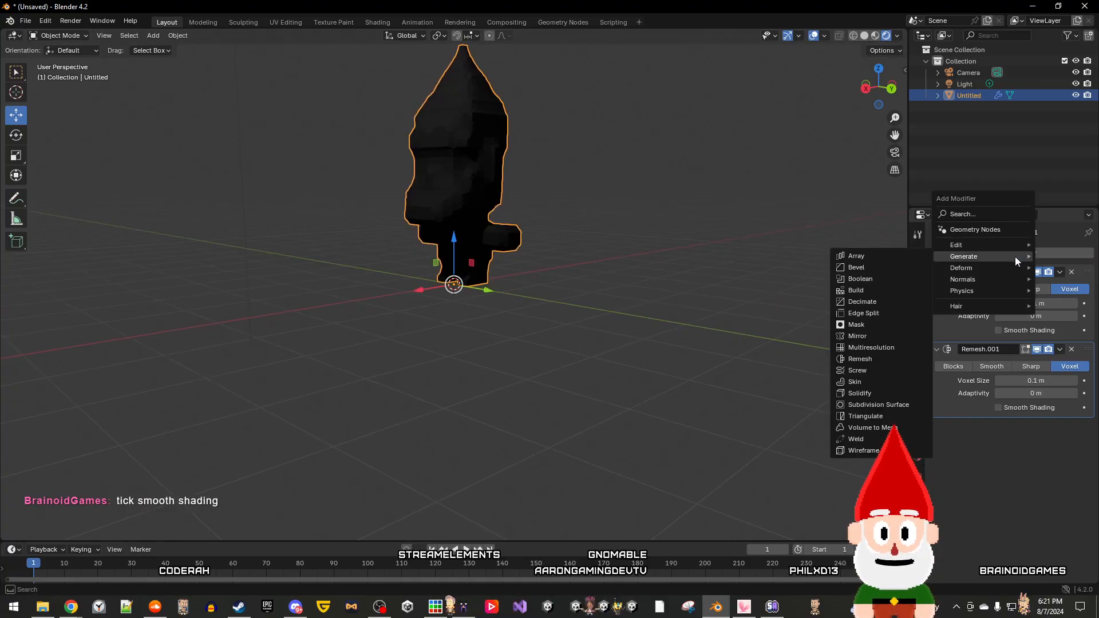
{"action": "left_click", "coordinate": [871, 359]}
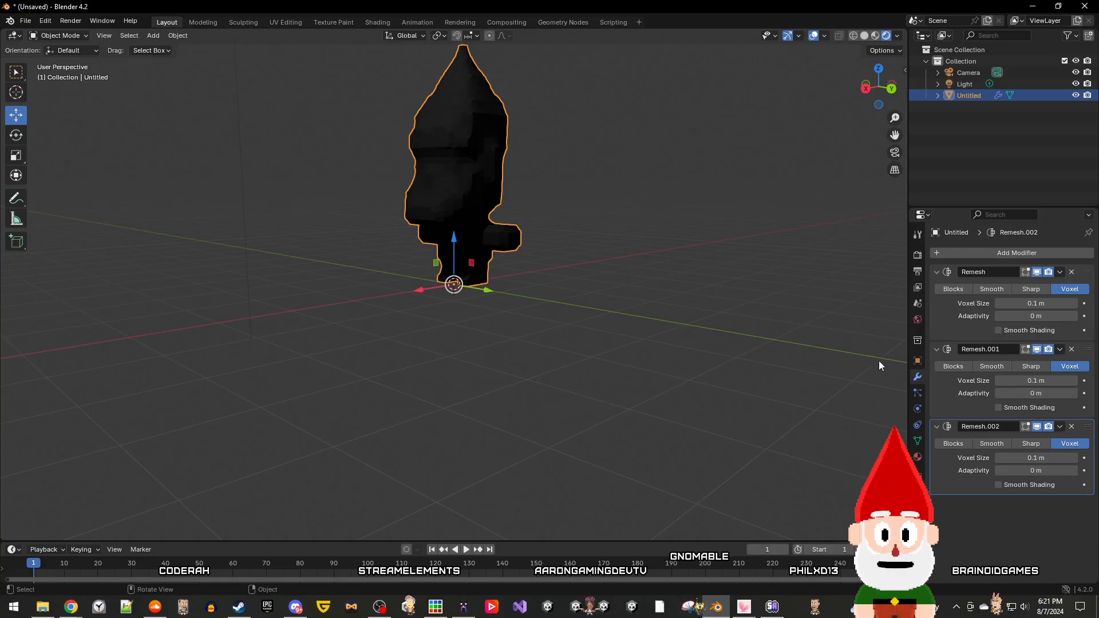
{"action": "middle_click_drag", "start_coordinate": [654, 240], "coordinate": [681, 309]}
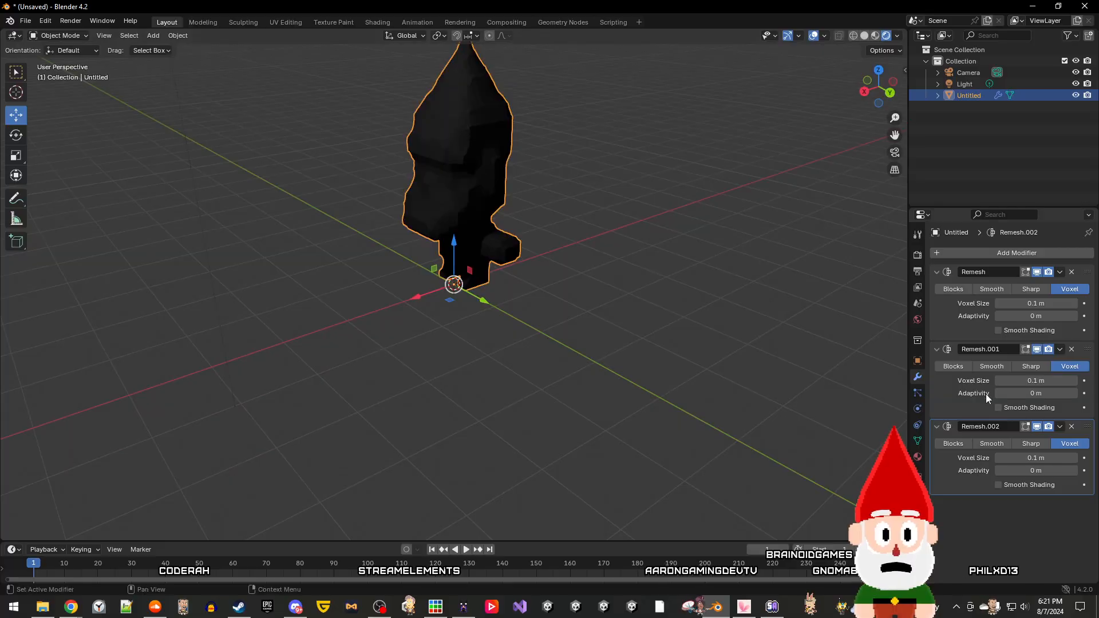
Step: Remove all three Remesh modifiers from the gnome
{"action": "left_click", "coordinate": [1071, 427]}
{"action": "left_click", "coordinate": [1072, 349]}
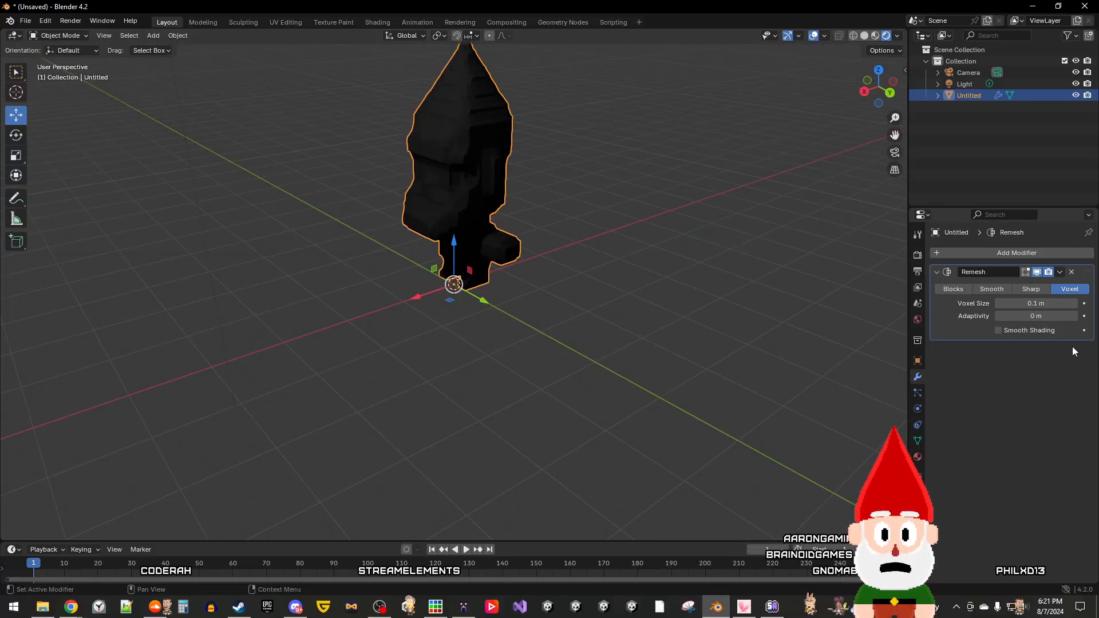
{"action": "left_click", "coordinate": [1072, 272]}
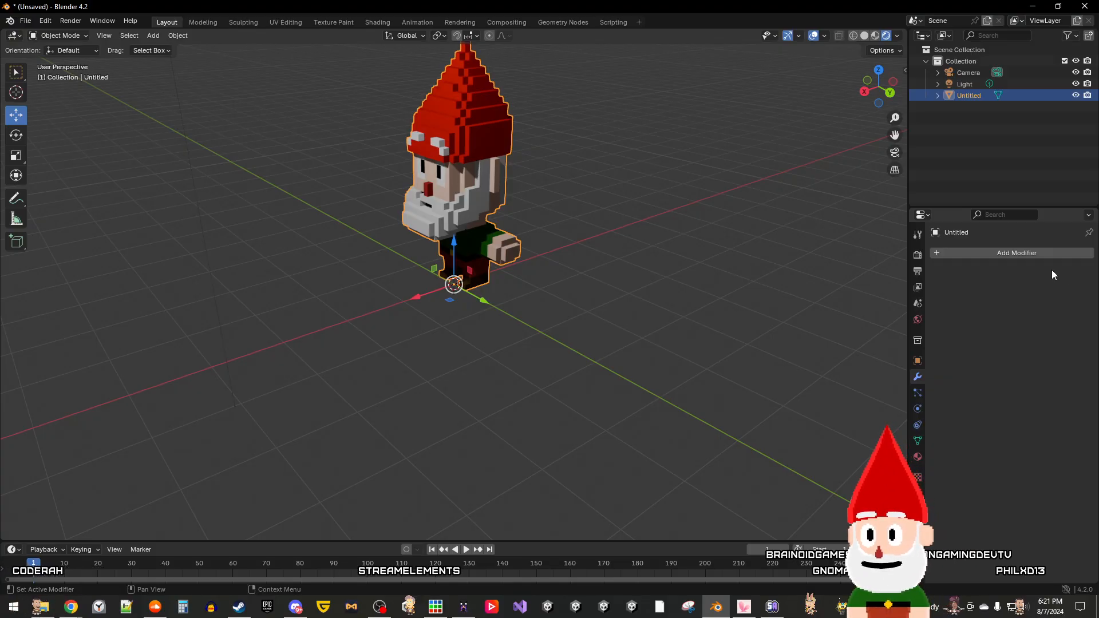
Step: Add a single Remesh modifier to the gnome, enable its Smooth Shading, and view the model from several sides
{"action": "left_click", "coordinate": [1029, 254]}
{"action": "mouse_move", "coordinate": [1028, 253]}
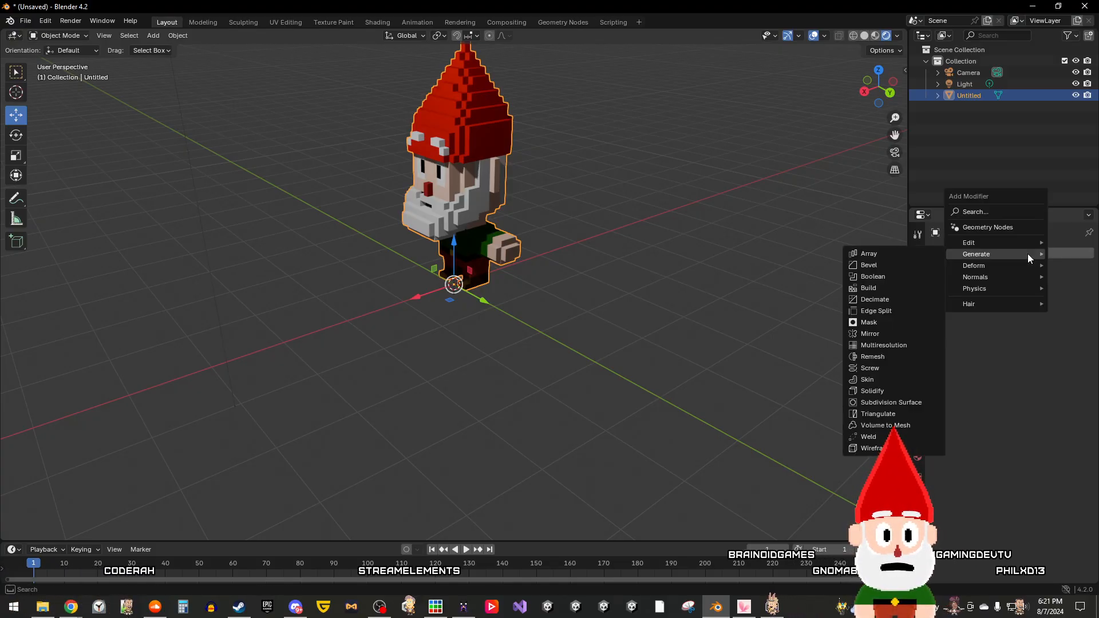
{"action": "left_click", "coordinate": [892, 357]}
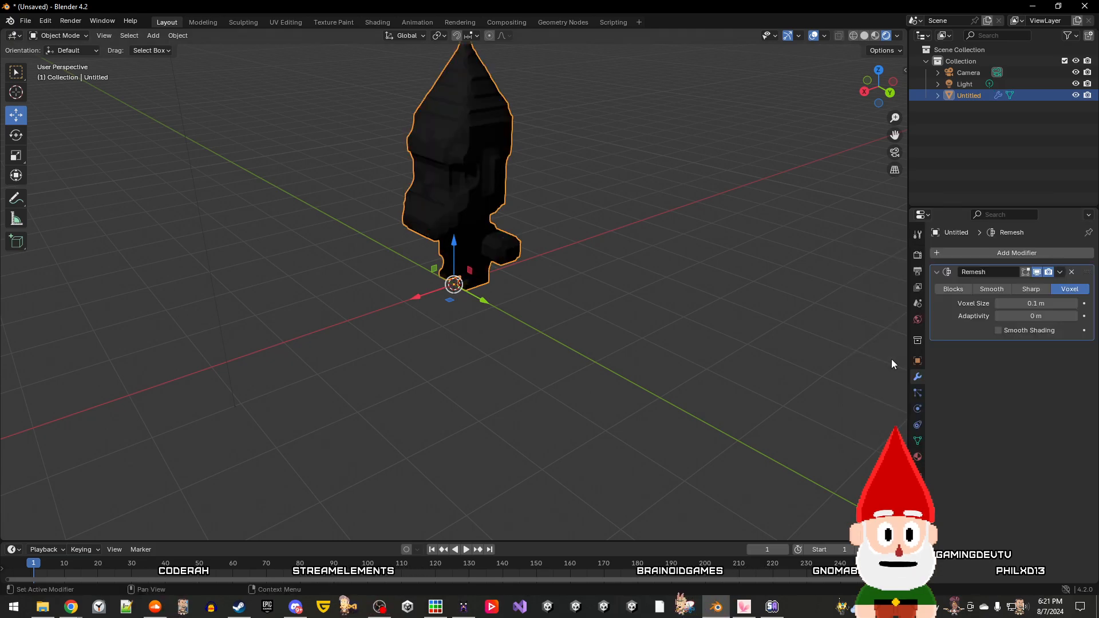
{"action": "left_click", "coordinate": [998, 330]}
{"action": "middle_click_drag", "start_coordinate": [747, 252], "coordinate": [522, 196]}
{"action": "middle_click_drag", "start_coordinate": [625, 193], "coordinate": [667, 201]}
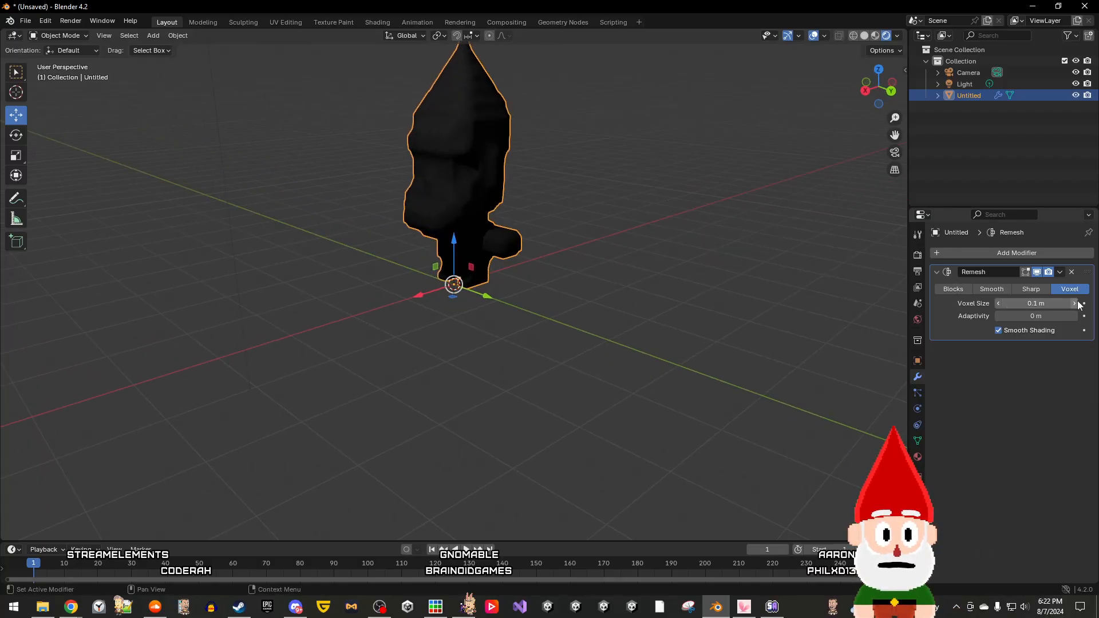
Step: Lower the Remesh voxel size in steps to below 0.015 m and view the finer mesh
{"action": "left_click", "coordinate": [997, 304]}
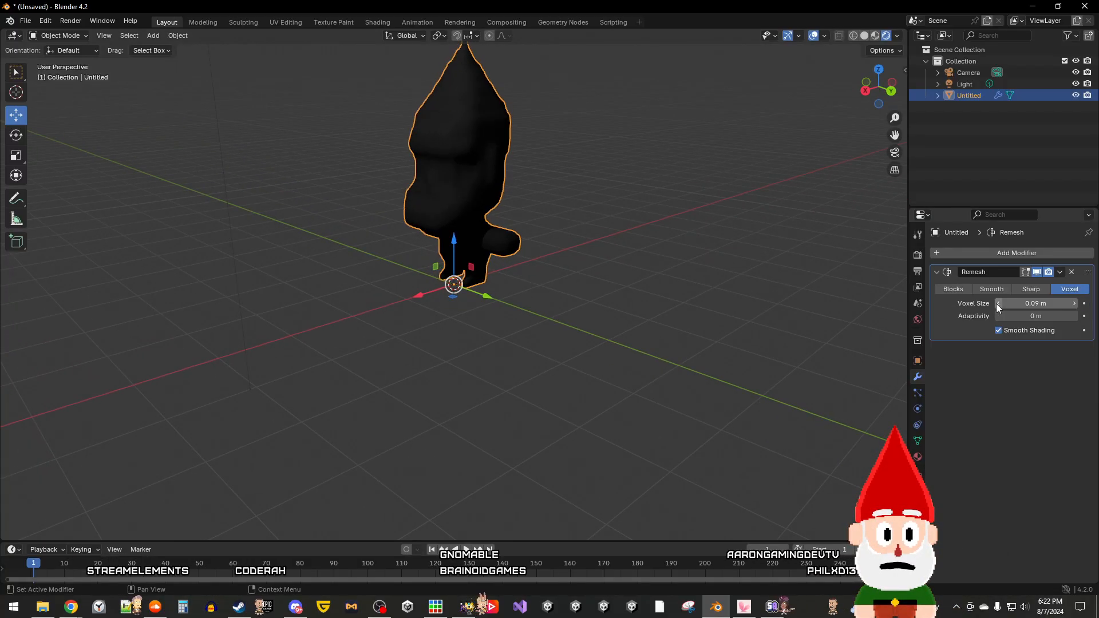
{"action": "left_click", "coordinate": [997, 304]}
{"action": "left_click", "coordinate": [998, 304]}
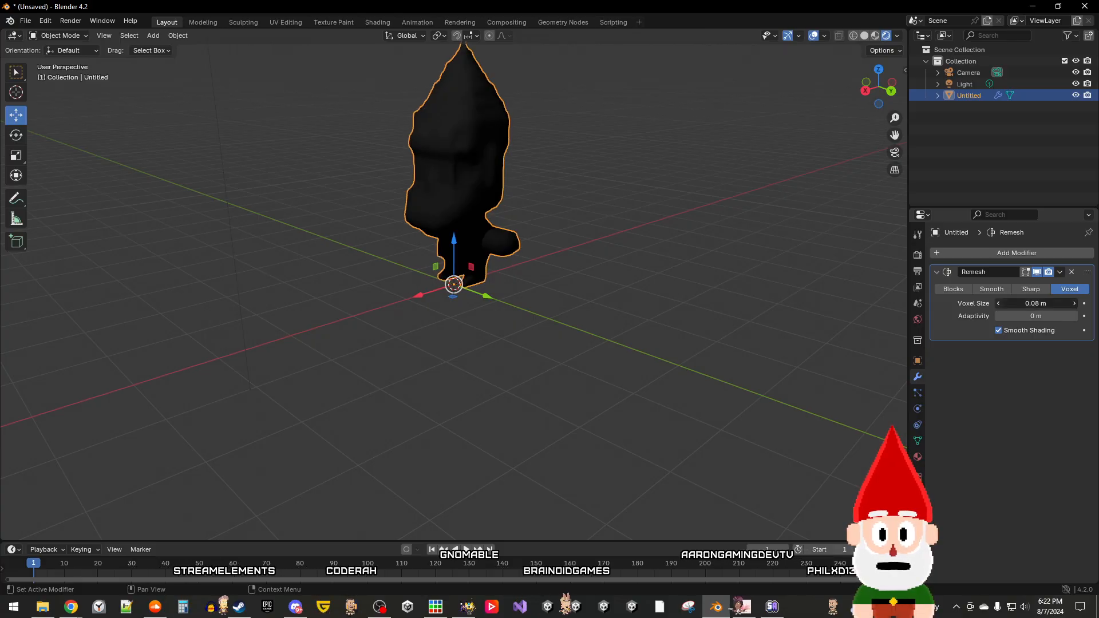
{"action": "left_click", "coordinate": [998, 304]}
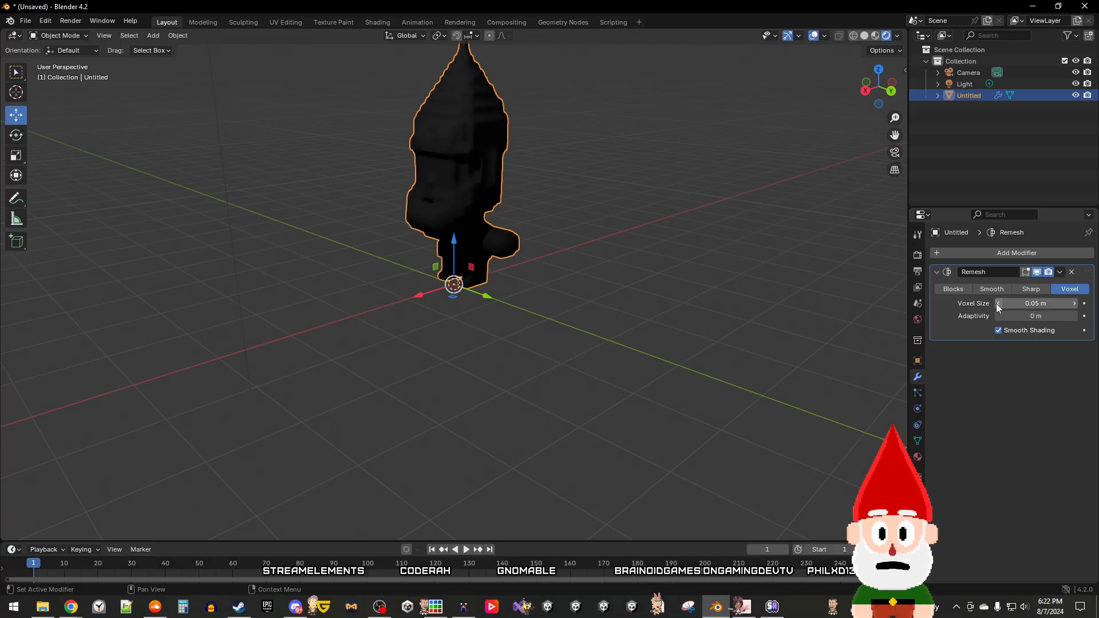
{"action": "left_click", "coordinate": [997, 304]}
{"action": "left_click", "coordinate": [997, 304]}
{"action": "left_click", "coordinate": [998, 304]}
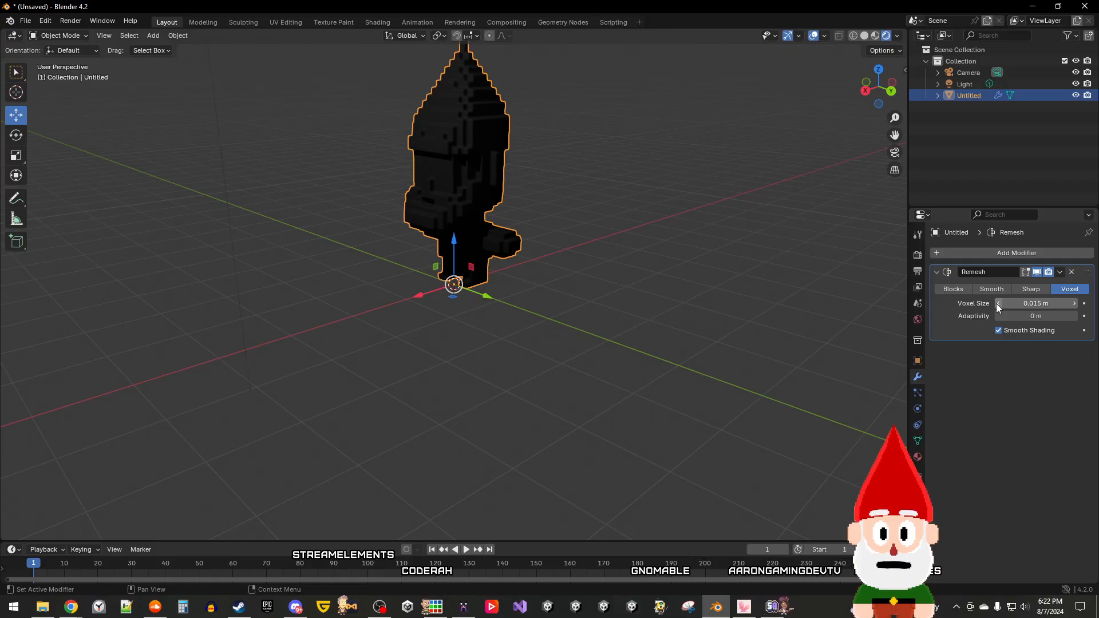
{"action": "left_click", "coordinate": [997, 304]}
{"action": "left_click", "coordinate": [998, 304]}
{"action": "mouse_move", "coordinate": [517, 207]}
{"action": "middle_mouse_down"}
{"action": "mouse_move", "coordinate": [672, 211]}
{"action": "mouse_move", "coordinate": [515, 207]}
{"action": "middle_mouse_up"}
Step: Raise the Remesh voxel size in steps to 1.2 m
{"action": "left_click", "coordinate": [1075, 304]}
{"action": "left_click", "coordinate": [1076, 304]}
{"action": "left_click", "coordinate": [1075, 304]}
{"action": "left_click", "coordinate": [1075, 304]}
{"action": "left_click", "coordinate": [1075, 304]}
{"action": "left_click", "coordinate": [1075, 304]}
{"action": "left_click", "coordinate": [1075, 304]}
{"action": "left_click", "coordinate": [1075, 304]}
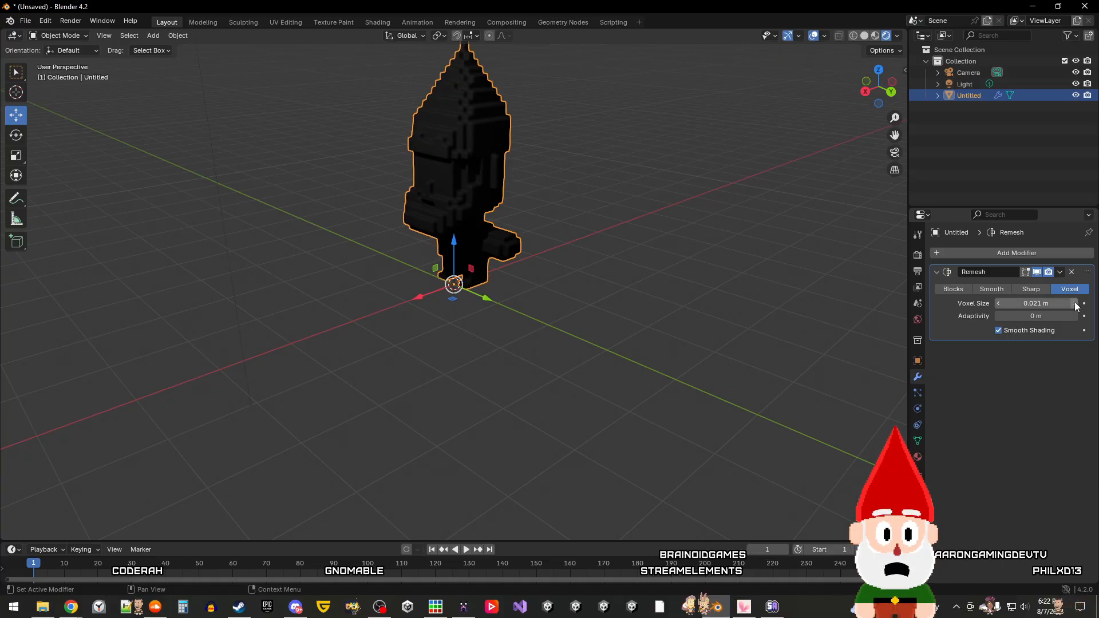
{"action": "left_click", "coordinate": [1075, 304]}
{"action": "left_click", "coordinate": [1076, 304]}
{"action": "left_click", "coordinate": [1075, 304]}
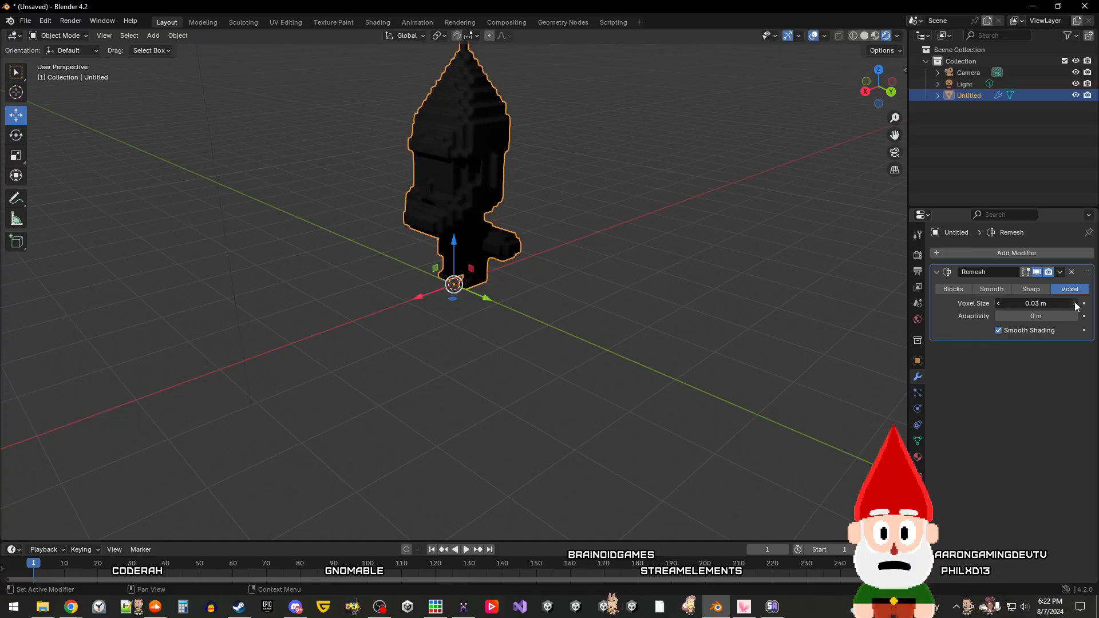
{"action": "left_click", "coordinate": [1075, 304]}
{"action": "left_click", "coordinate": [1075, 303]}
{"action": "left_click", "coordinate": [1075, 303]}
{"action": "left_click", "coordinate": [1075, 303]}
{"action": "left_click", "coordinate": [1075, 305]}
{"action": "left_click", "coordinate": [1075, 305]}
{"action": "left_click", "coordinate": [1075, 305]}
{"action": "left_click", "coordinate": [1075, 305]}
{"action": "left_click", "coordinate": [1076, 304]}
{"action": "left_click", "coordinate": [1075, 305]}
{"action": "left_click", "coordinate": [1075, 305]}
{"action": "left_click", "coordinate": [1075, 305]}
{"action": "left_click", "coordinate": [1075, 304]}
{"action": "left_click", "coordinate": [1075, 304]}
{"action": "left_click", "coordinate": [1075, 304]}
{"action": "left_click", "coordinate": [1076, 304]}
{"action": "left_click", "coordinate": [1075, 304]}
{"action": "left_click", "coordinate": [1075, 304]}
{"action": "left_click", "coordinate": [1075, 304]}
{"action": "left_click", "coordinate": [1076, 304]}
{"action": "left_click_drag", "start_coordinate": [1075, 303], "coordinate": [1098, 303]}
{"action": "left_click", "coordinate": [1075, 304]}
{"action": "left_click", "coordinate": [1075, 303]}
{"action": "left_click", "coordinate": [1075, 304]}
{"action": "left_click", "coordinate": [1075, 303]}
{"action": "left_click", "coordinate": [1075, 303]}
{"action": "left_click", "coordinate": [1075, 304]}
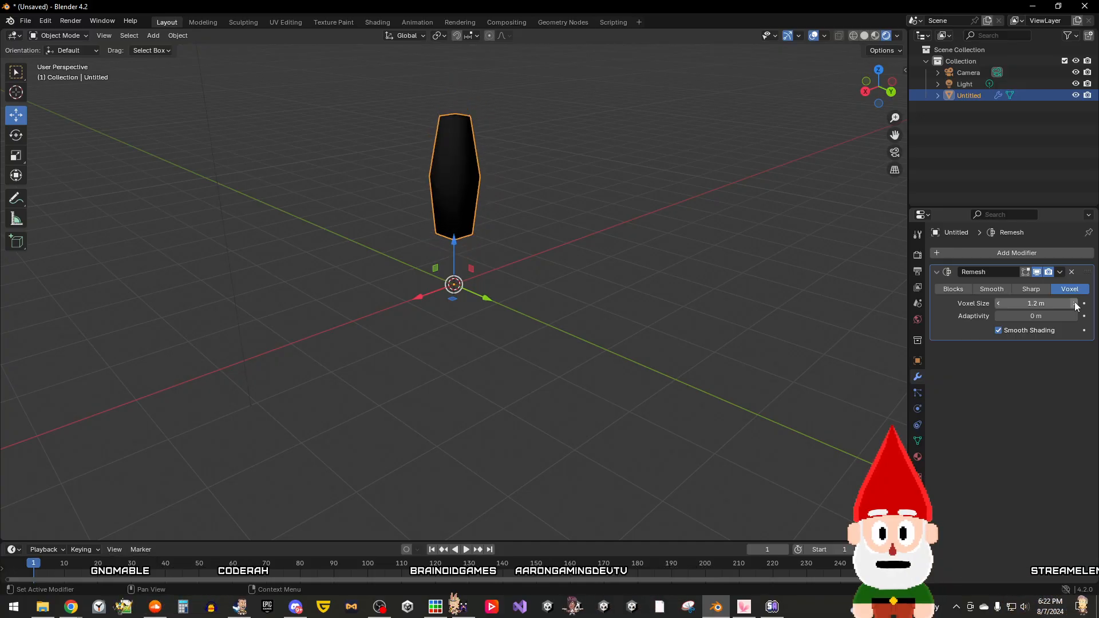
Step: Try a voxel size of 1.1 m, view the shape from the side, and remove the Remesh modifier
{"action": "left_click", "coordinate": [998, 305]}
{"action": "middle_click_drag", "start_coordinate": [859, 264], "coordinate": [777, 237]}
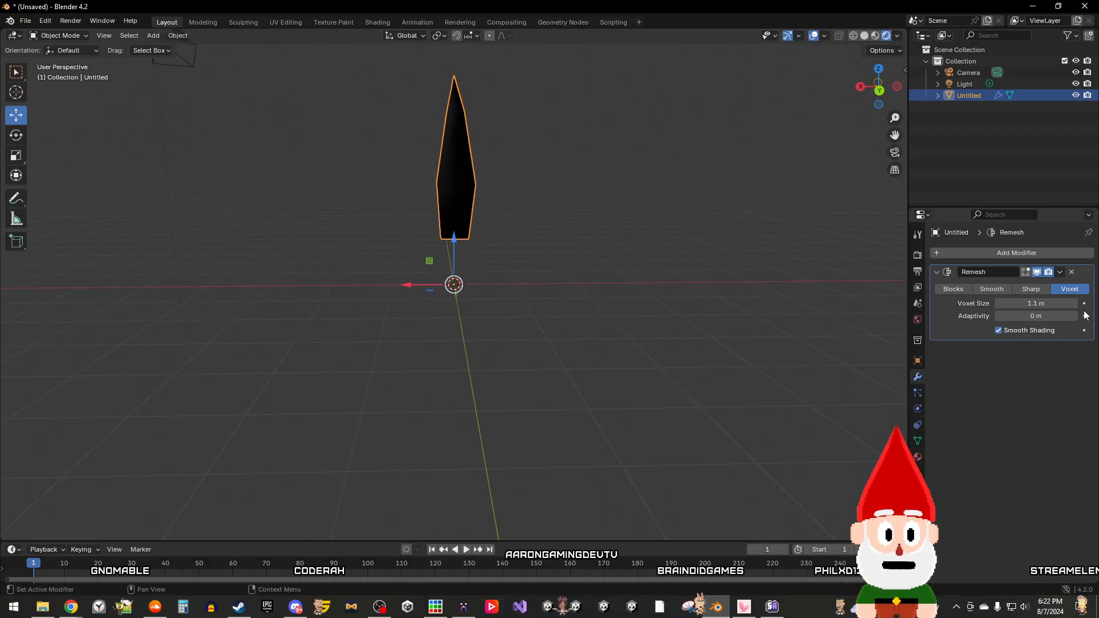
{"action": "left_click", "coordinate": [1072, 273]}
{"action": "middle_click_drag", "start_coordinate": [889, 281], "coordinate": [692, 239]}
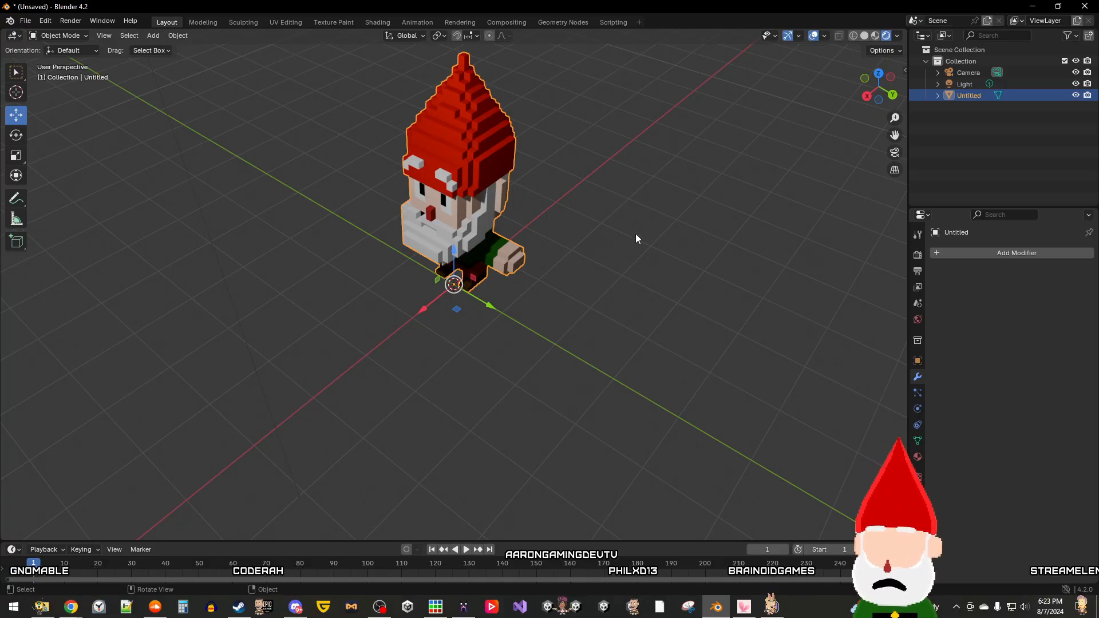
Step: Activate the Select Box tool and reposition the view around the gnome
{"action": "key", "text": "w"}
{"action": "middle_click_drag", "start_coordinate": [629, 319], "coordinate": [737, 252]}
{"action": "right_click", "coordinate": [626, 255]}
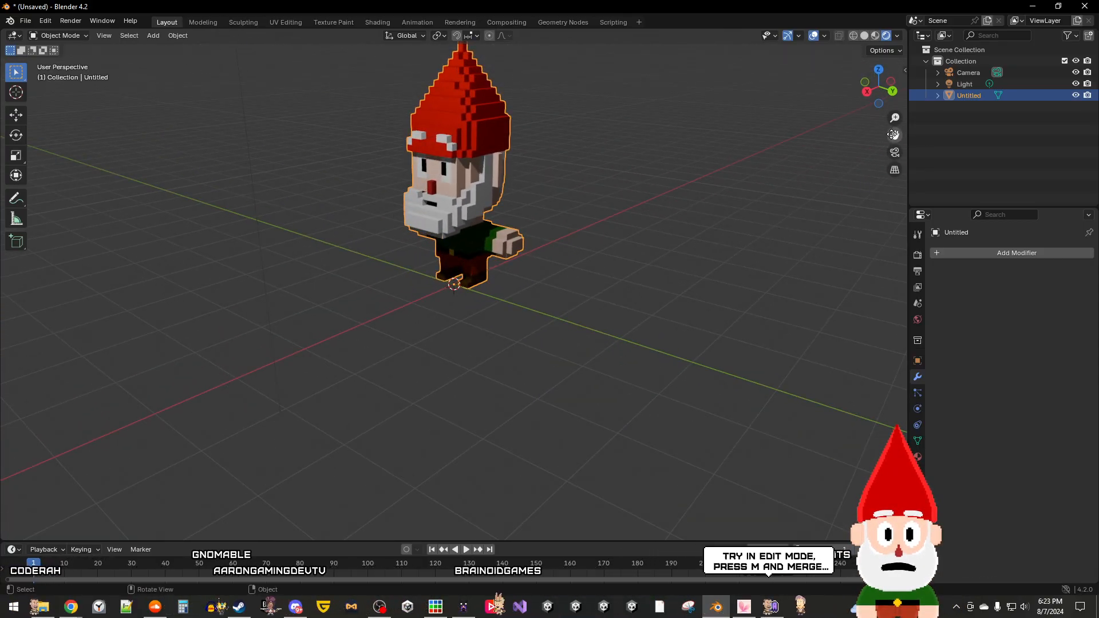
{"action": "left_click_drag", "start_coordinate": [746, 150], "coordinate": [641, 214]}
{"action": "middle_click_drag", "start_coordinate": [639, 217], "coordinate": [819, 166]}
{"action": "left_click_drag", "start_coordinate": [895, 135], "coordinate": [869, 225]}
{"action": "middle_click_drag", "start_coordinate": [680, 220], "coordinate": [672, 214]}
{"action": "right_click", "coordinate": [672, 214]}
Step: Deselect the gnome, place the 3D cursor beside it, and return the cursor to the world origin
{"action": "mouse_move", "coordinate": [607, 268]}
{"action": "left_mouse_down"}
{"action": "mouse_move", "coordinate": [654, 247]}
{"action": "mouse_move", "coordinate": [616, 255]}
{"action": "mouse_move", "coordinate": [641, 243]}
{"action": "left_mouse_up"}
{"action": "mouse_move", "coordinate": [734, 203]}
{"action": "right_mouse_down", "text": "ctrl"}
{"action": "mouse_move", "coordinate": [624, 244]}
{"action": "mouse_move", "coordinate": [590, 184]}
{"action": "mouse_move", "coordinate": [634, 235]}
{"action": "mouse_move", "coordinate": [748, 241]}
{"action": "mouse_move", "coordinate": [778, 207]}
{"action": "mouse_move", "coordinate": [560, 315]}
{"action": "mouse_move", "coordinate": [665, 403]}
{"action": "mouse_move", "coordinate": [699, 400]}
{"action": "right_mouse_up", "text": "ctrl"}
{"action": "right_click_drag", "start_coordinate": [672, 287], "coordinate": [598, 254], "text": "shift"}
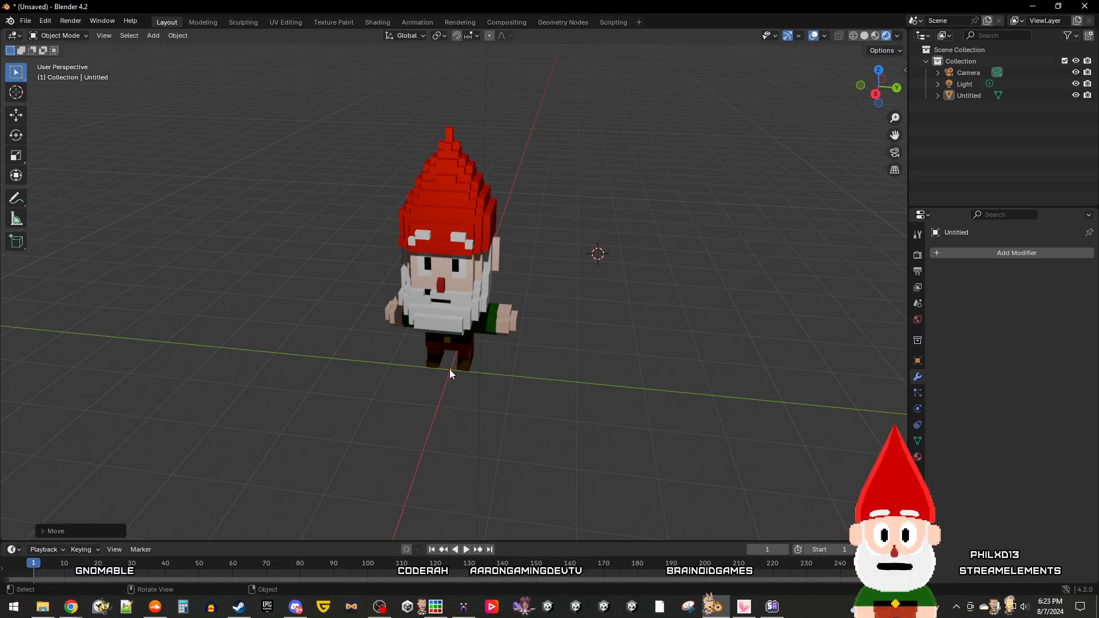
{"action": "key", "text": "shift+c"}
{"action": "mouse_move", "coordinate": [617, 376]}
{"action": "middle_mouse_down"}
{"action": "mouse_move", "coordinate": [566, 371]}
{"action": "mouse_move", "coordinate": [461, 325]}
{"action": "mouse_move", "coordinate": [463, 369]}
{"action": "mouse_move", "coordinate": [601, 381]}
{"action": "middle_mouse_up"}
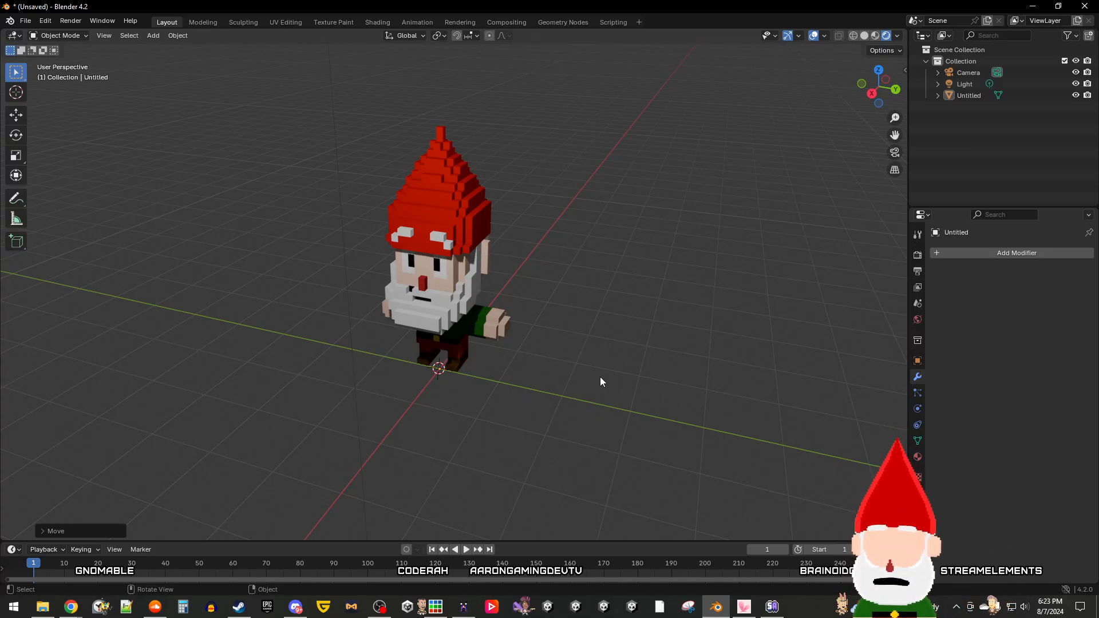
Step: View the gnome from its side and hide the viewport's toolbar
{"action": "key", "text": "q"}
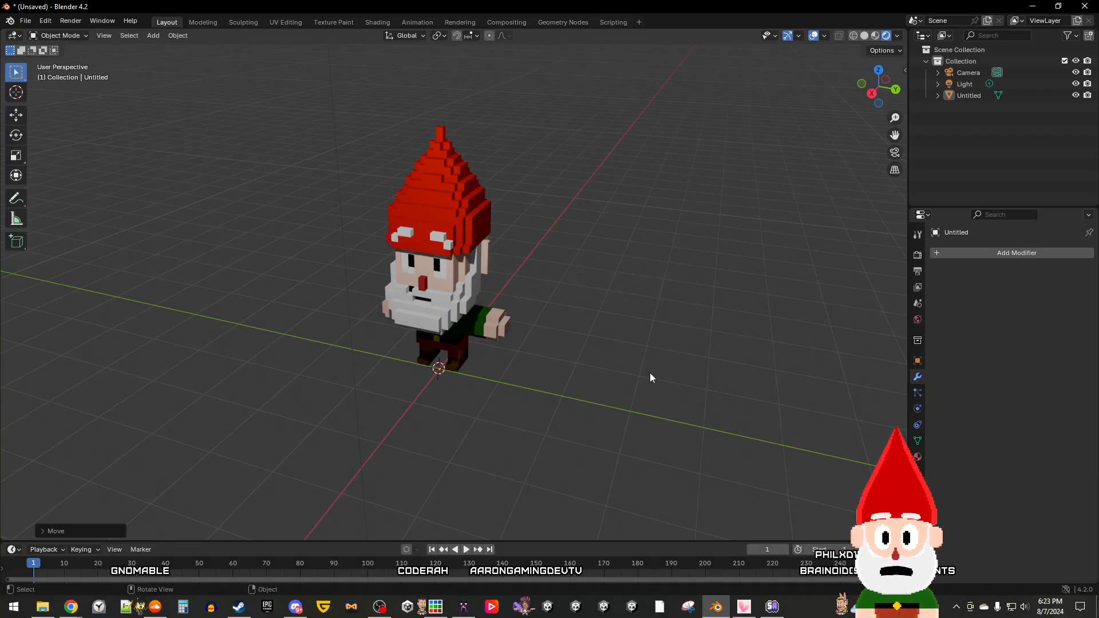
{"action": "key", "text": "q"}
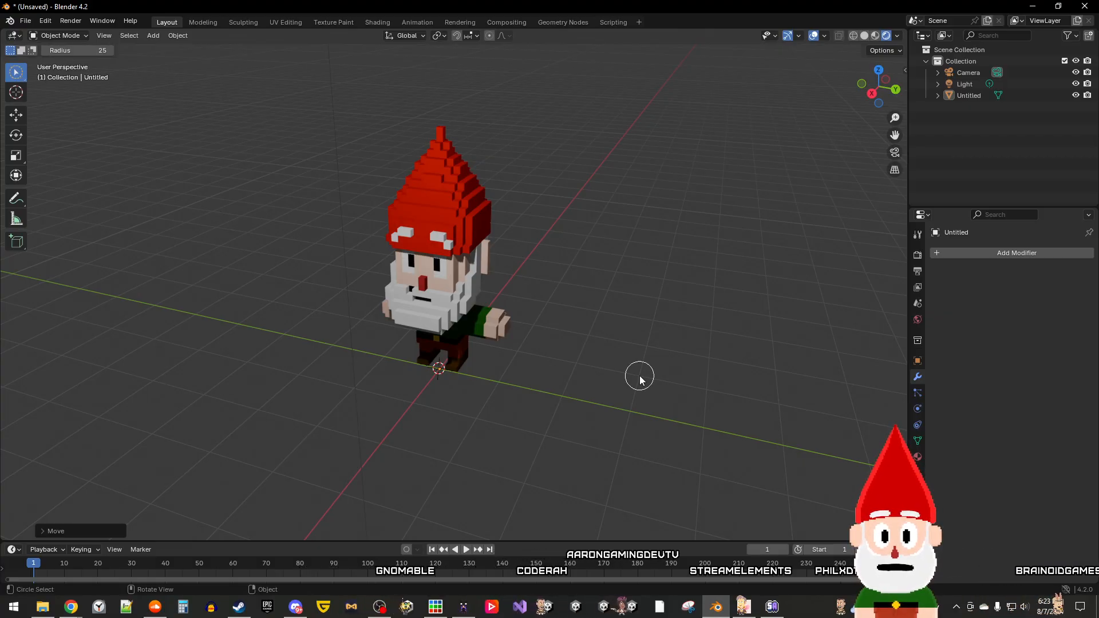
{"action": "middle_click_drag", "start_coordinate": [673, 366], "coordinate": [616, 364]}
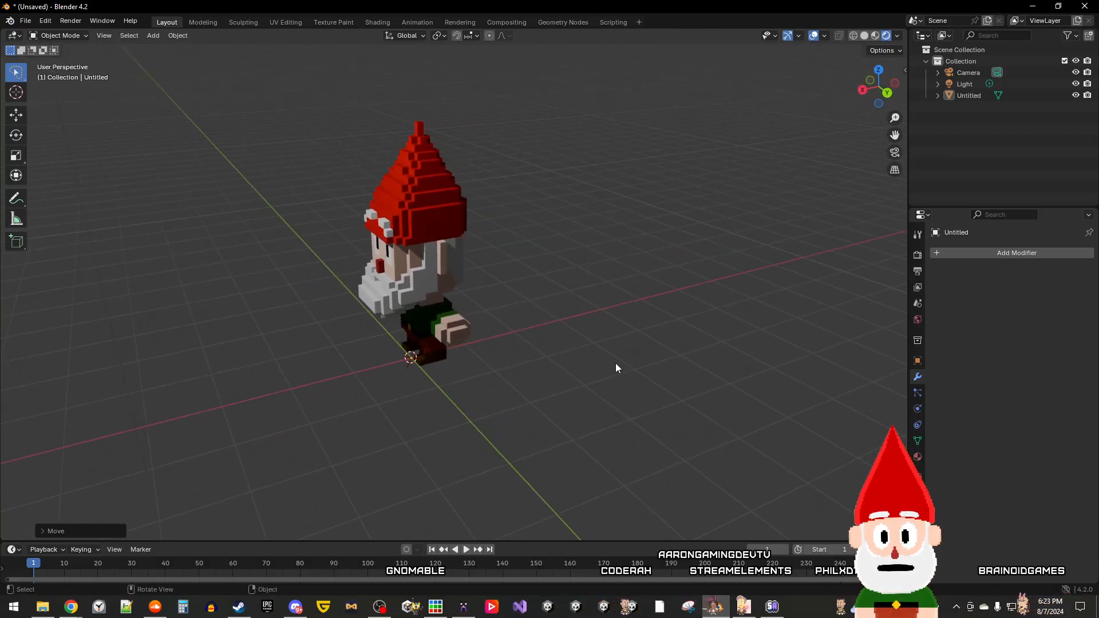
{"action": "key", "text": "t"}
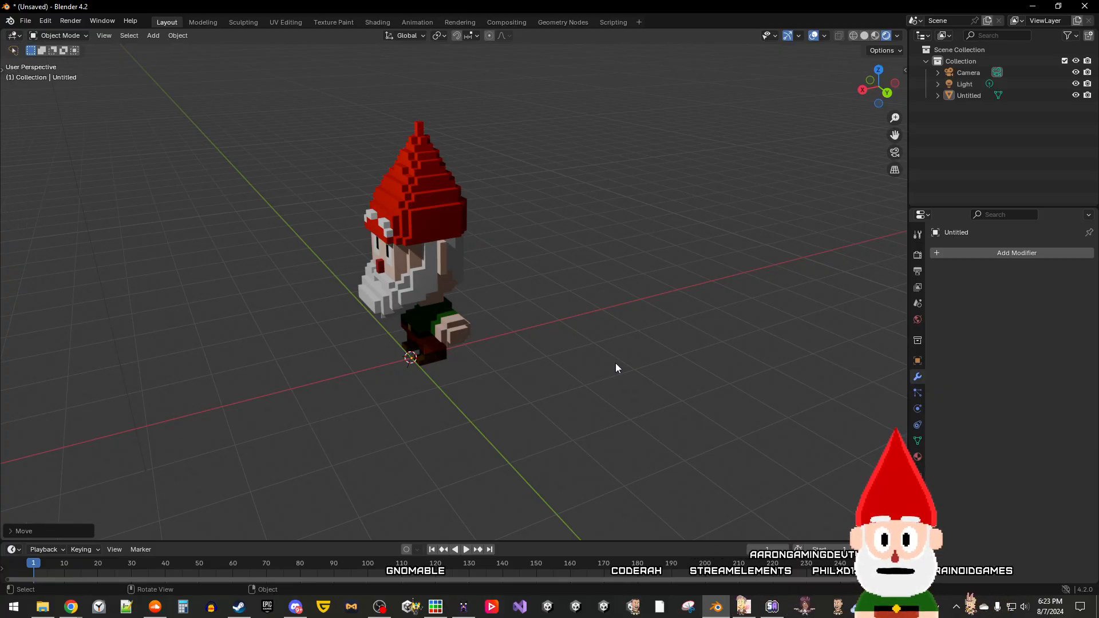
{"action": "key", "text": "t"}
{"action": "key", "text": "t"}
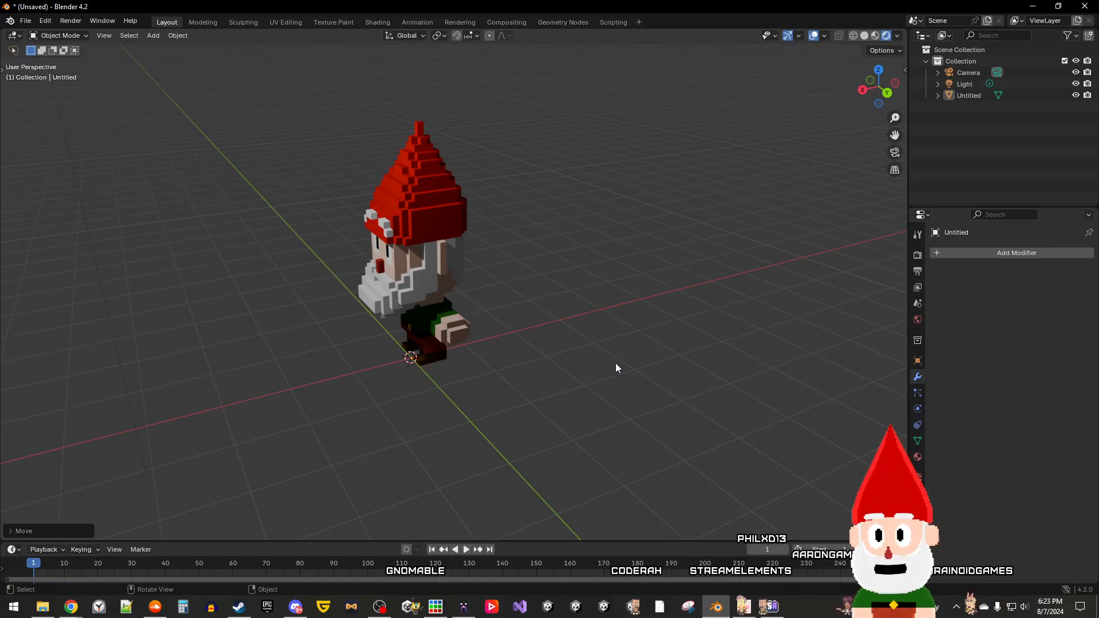
Step: Show the viewport's toolbar again and select all objects in the scene
{"action": "key", "text": "t"}
{"action": "key", "text": "t"}
{"action": "key", "text": "t"}
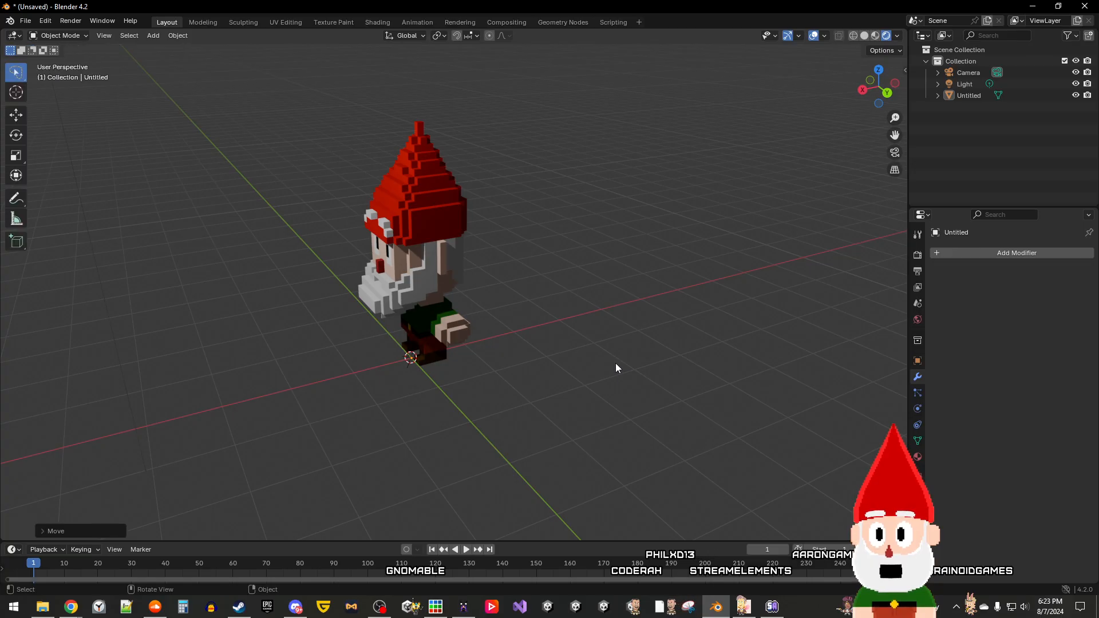
{"action": "key", "text": "i"}
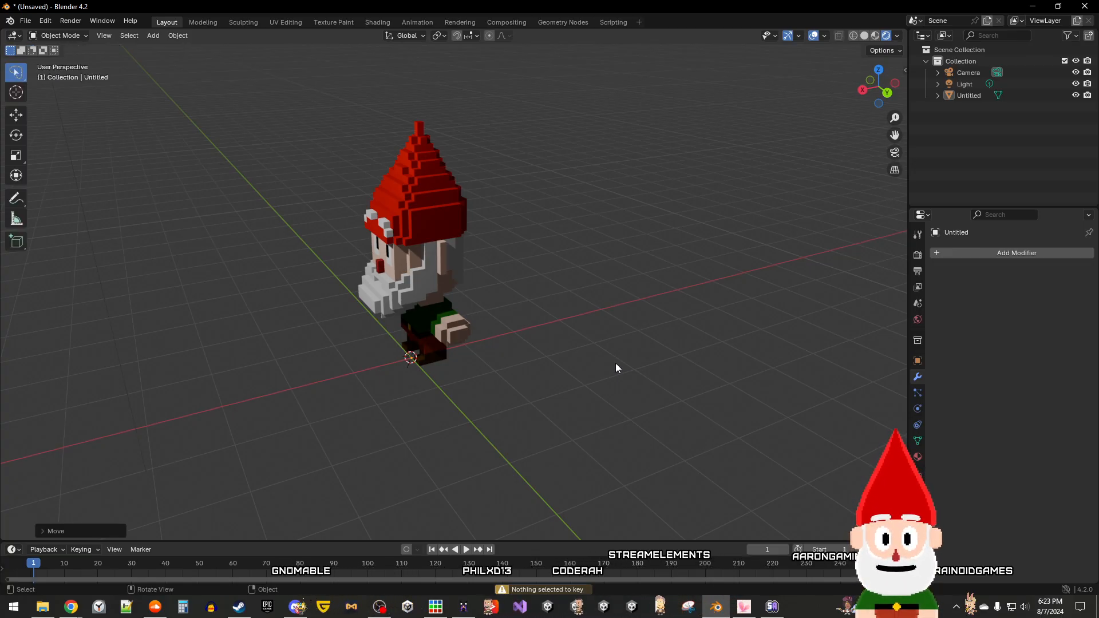
{"action": "key", "text": "o"}
{"action": "key", "text": "o"}
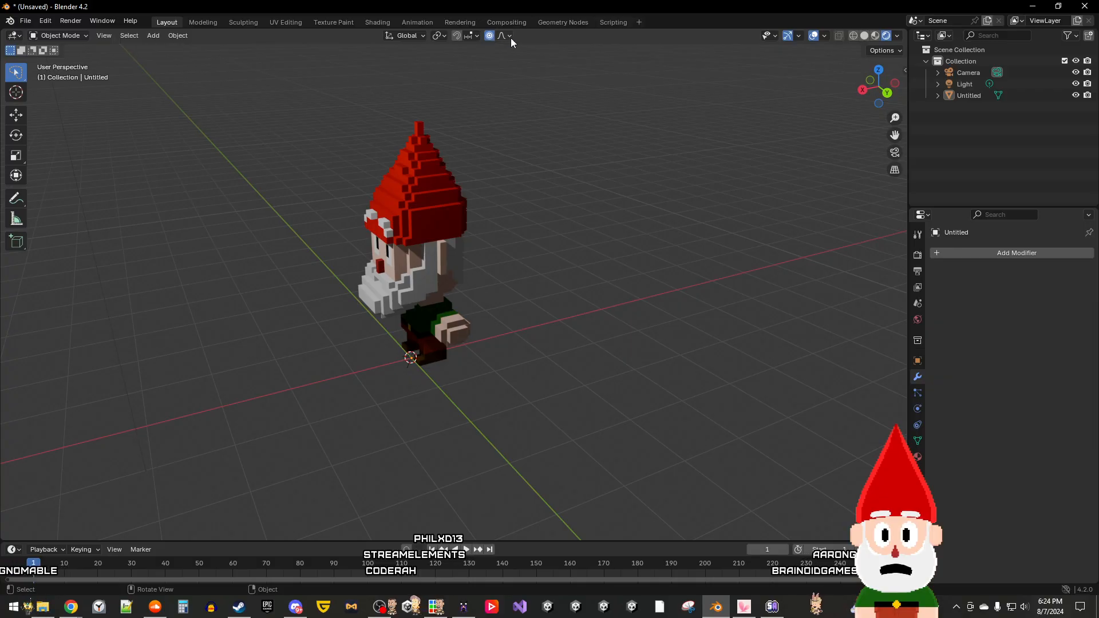
{"action": "key", "text": "o"}
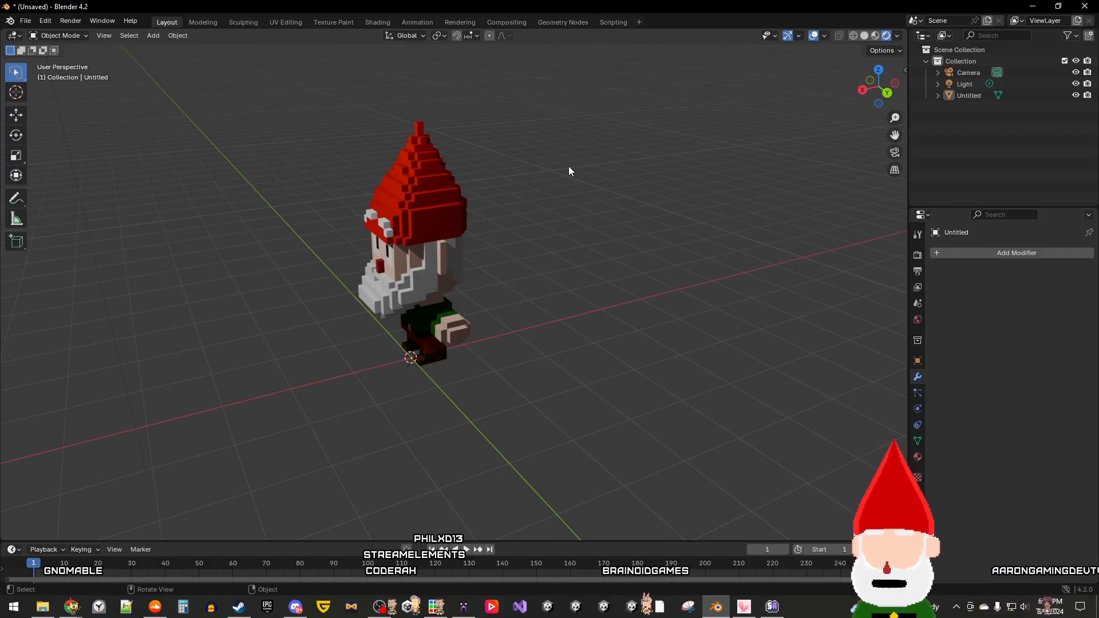
{"action": "key", "text": "a"}
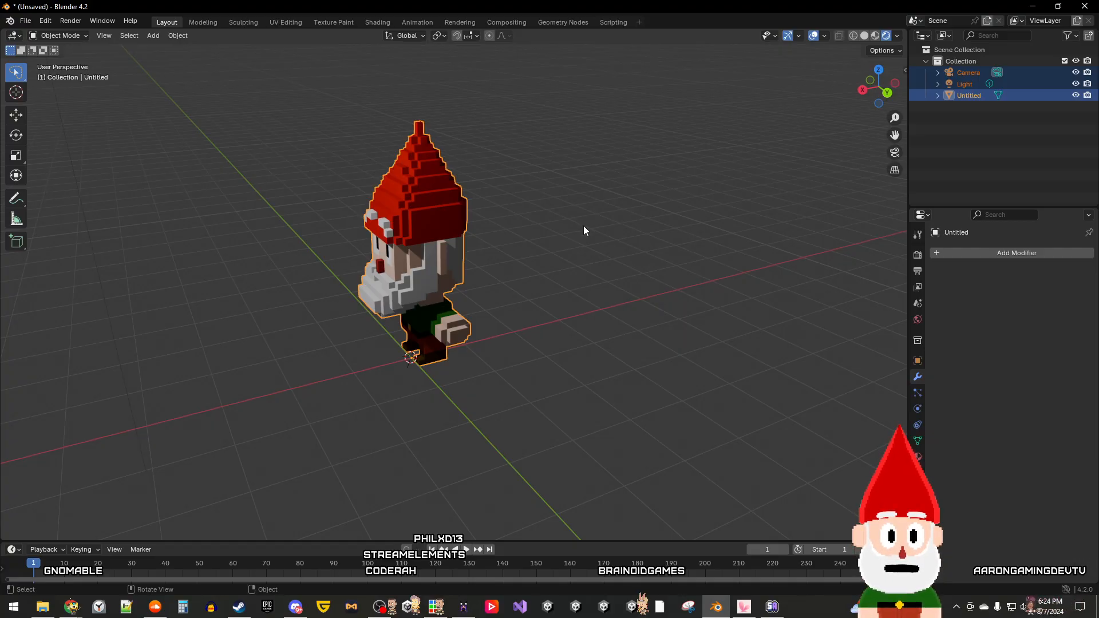
{"action": "key", "text": "s"}
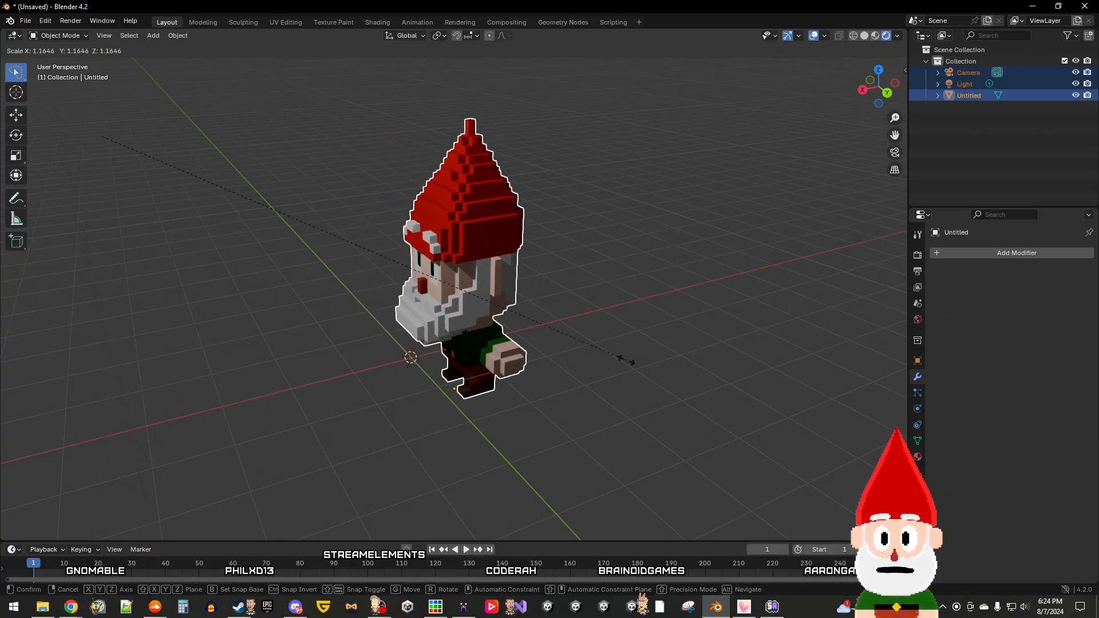
{"action": "key", "text": "Escape"}
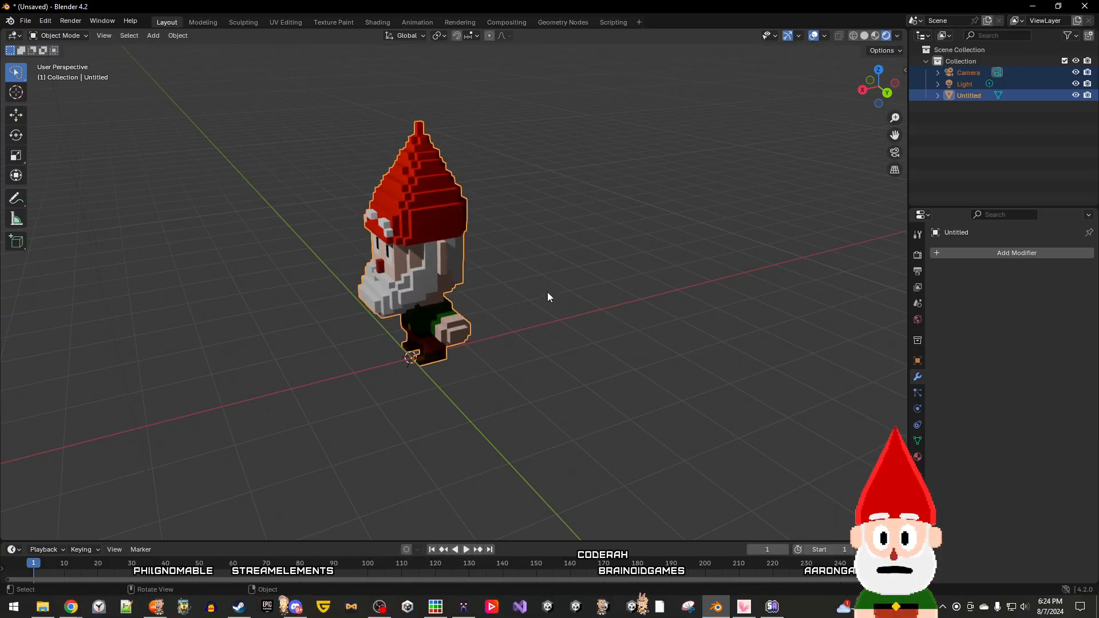
{"action": "key", "text": "s"}
{"action": "key", "text": "Escape"}
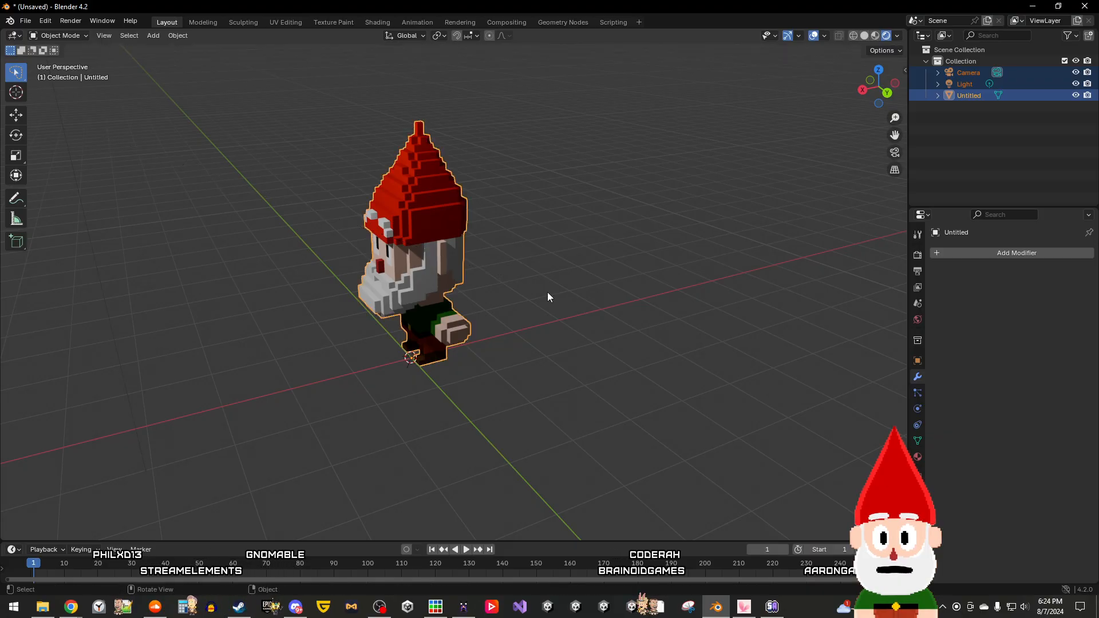
{"action": "key", "text": "s"}
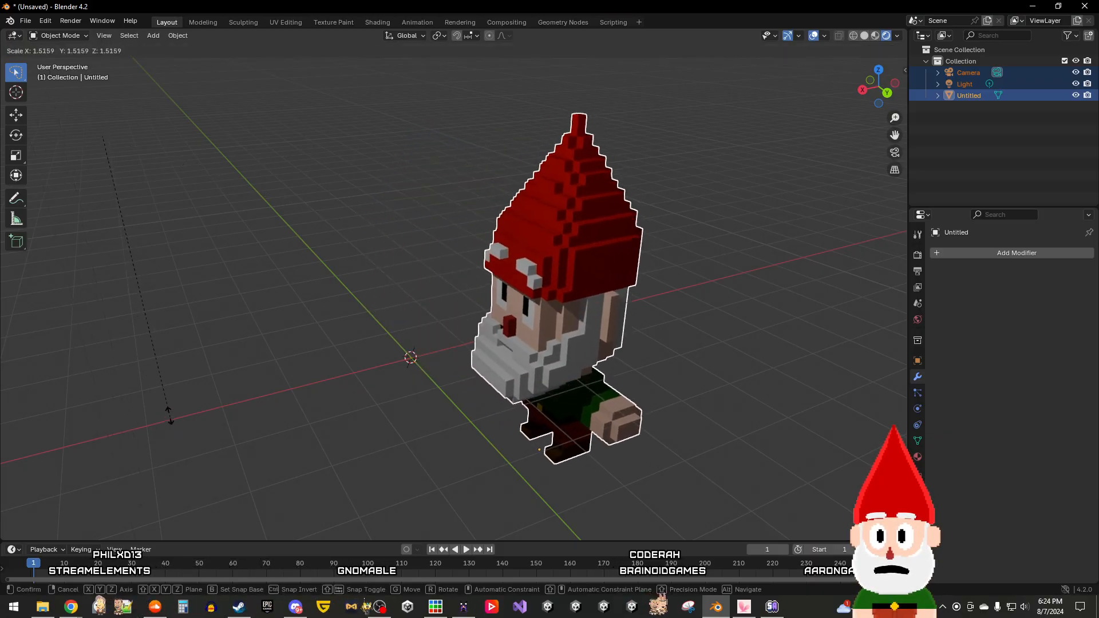
{"action": "key", "text": "Escape"}
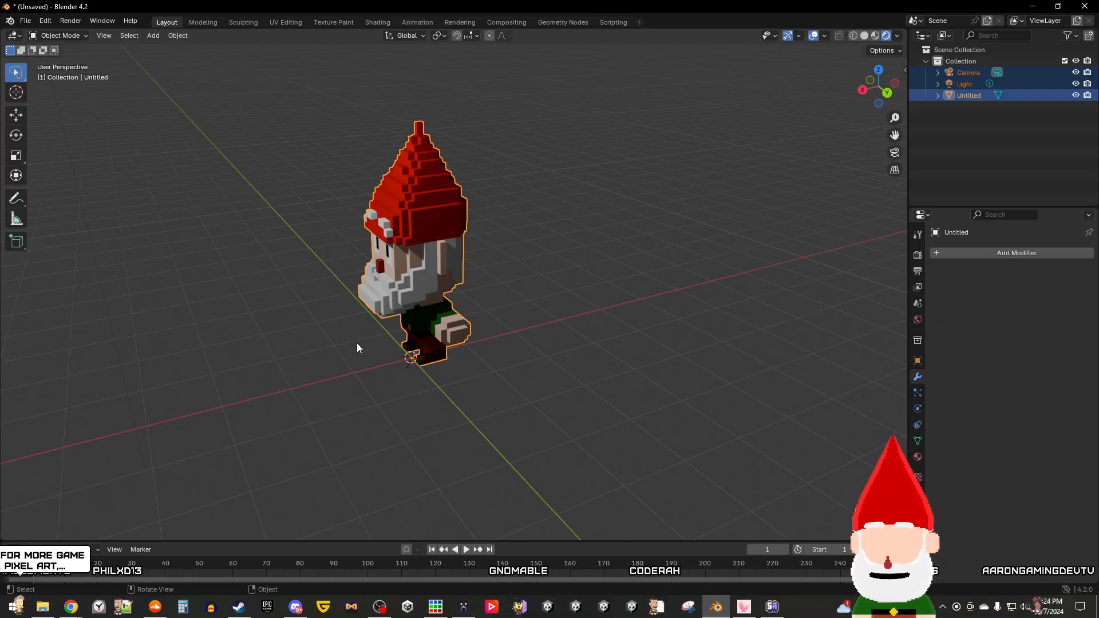
{"action": "key", "text": "g"}
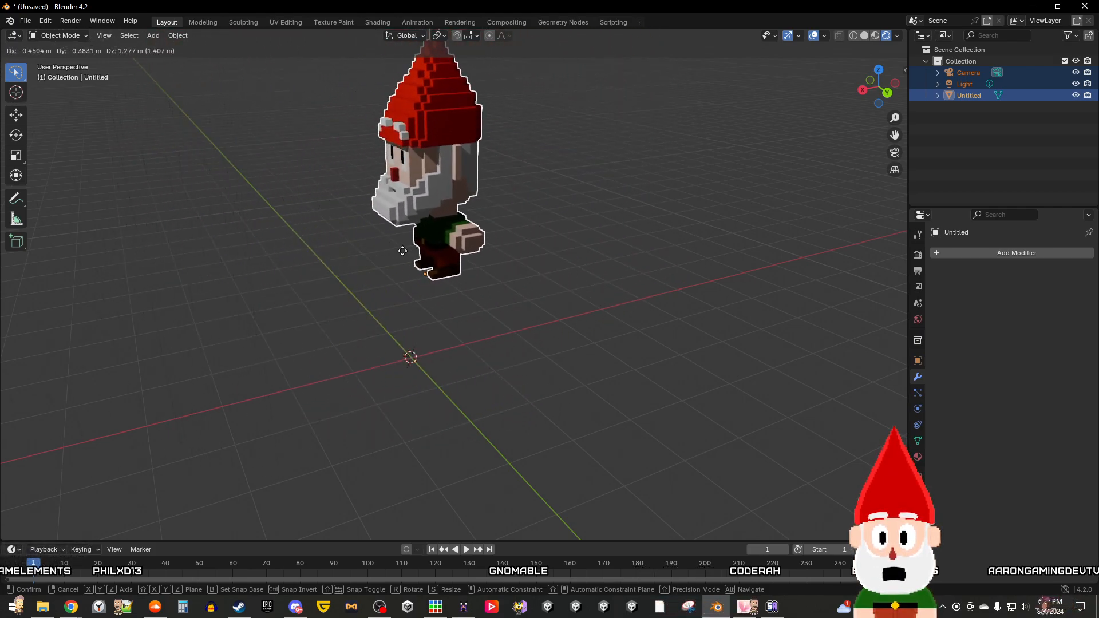
{"action": "key", "text": "Escape"}
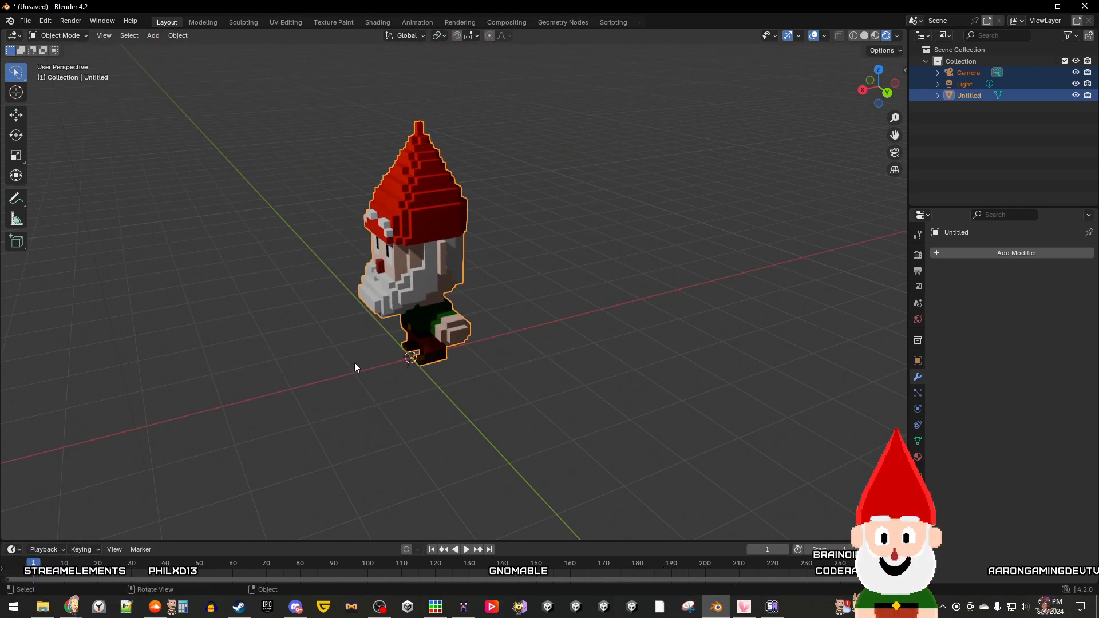
{"action": "key", "text": "k"}
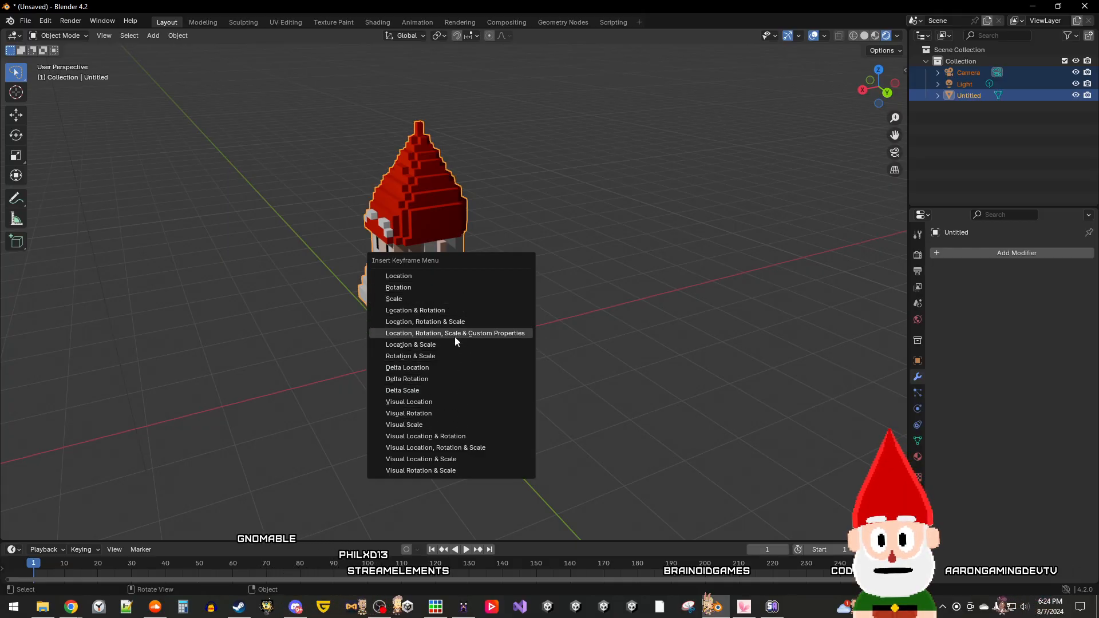
{"action": "right_click", "coordinate": [600, 353]}
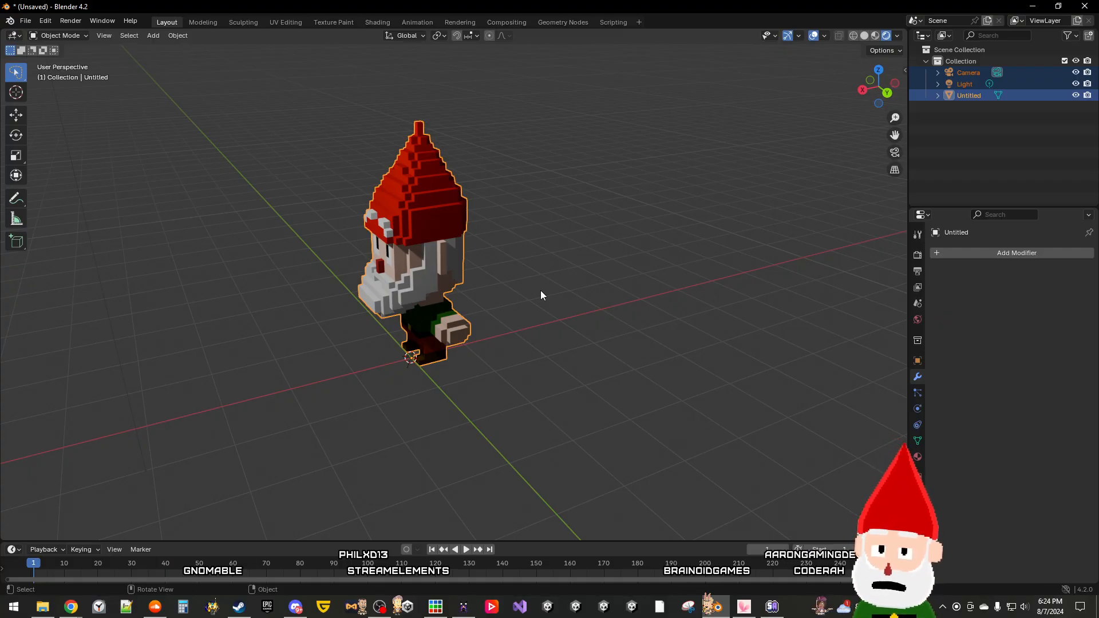
{"action": "key", "text": "z"}
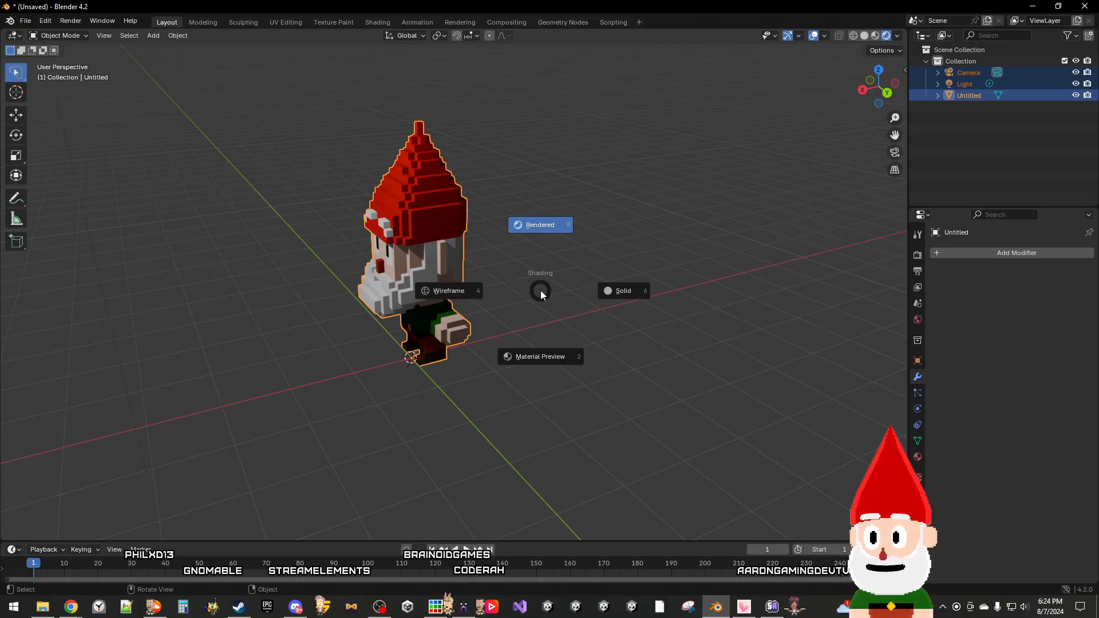
{"action": "key", "text": "Escape"}
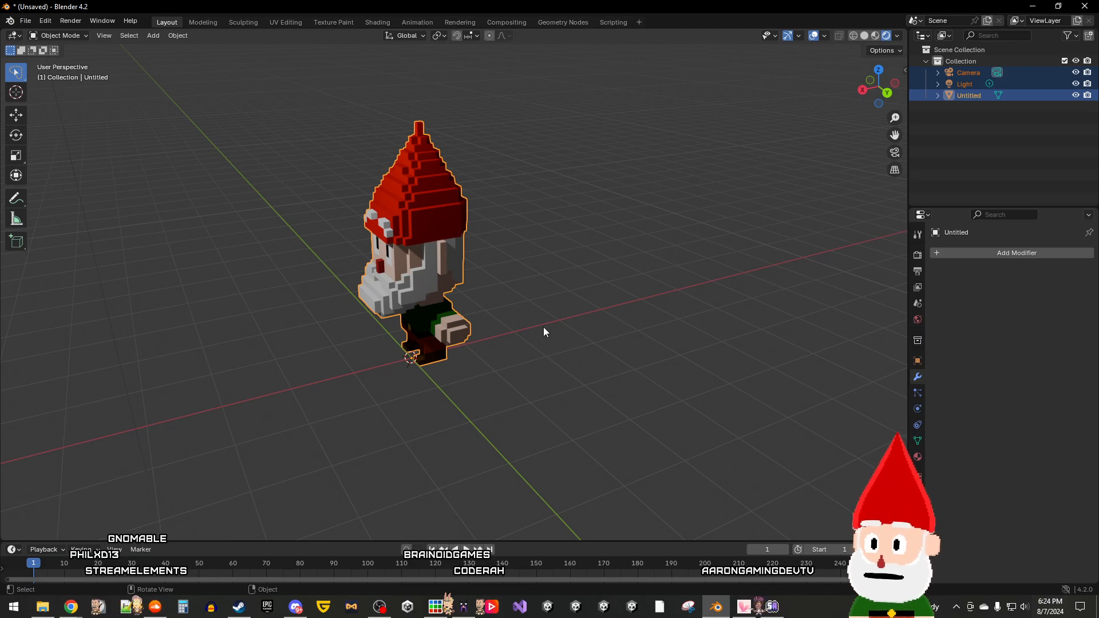
Step: Switch the gnome to Edit Mode and try merging its vertices by distance
{"action": "left_click", "coordinate": [85, 37]}
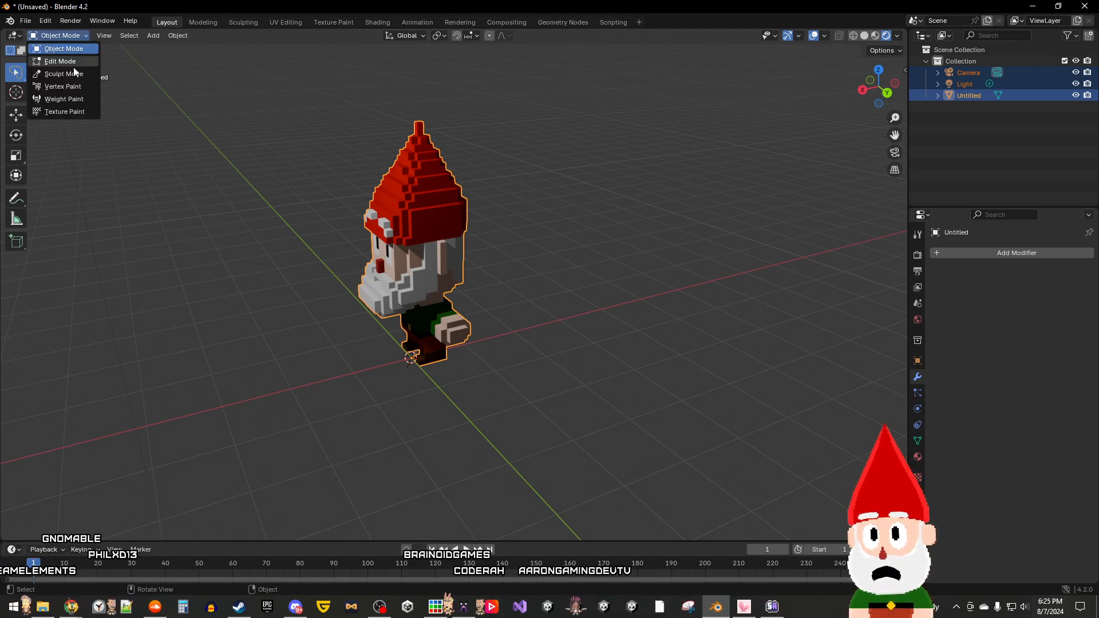
{"action": "left_click", "coordinate": [76, 60]}
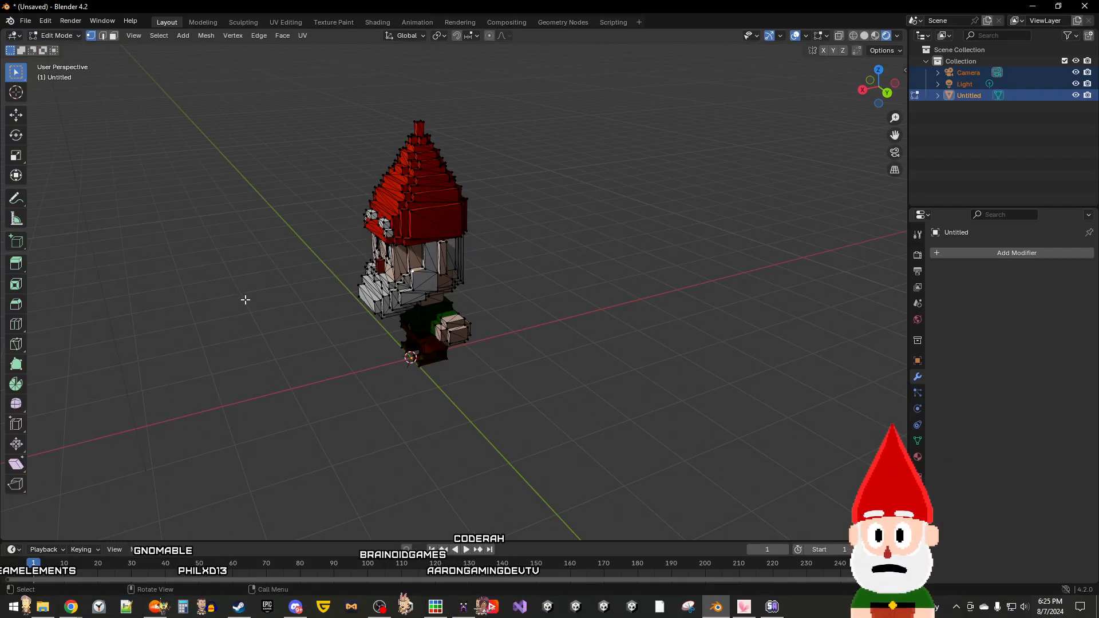
{"action": "right_click", "coordinate": [276, 321]}
{"action": "middle_click_drag", "start_coordinate": [277, 322], "coordinate": [354, 403]}
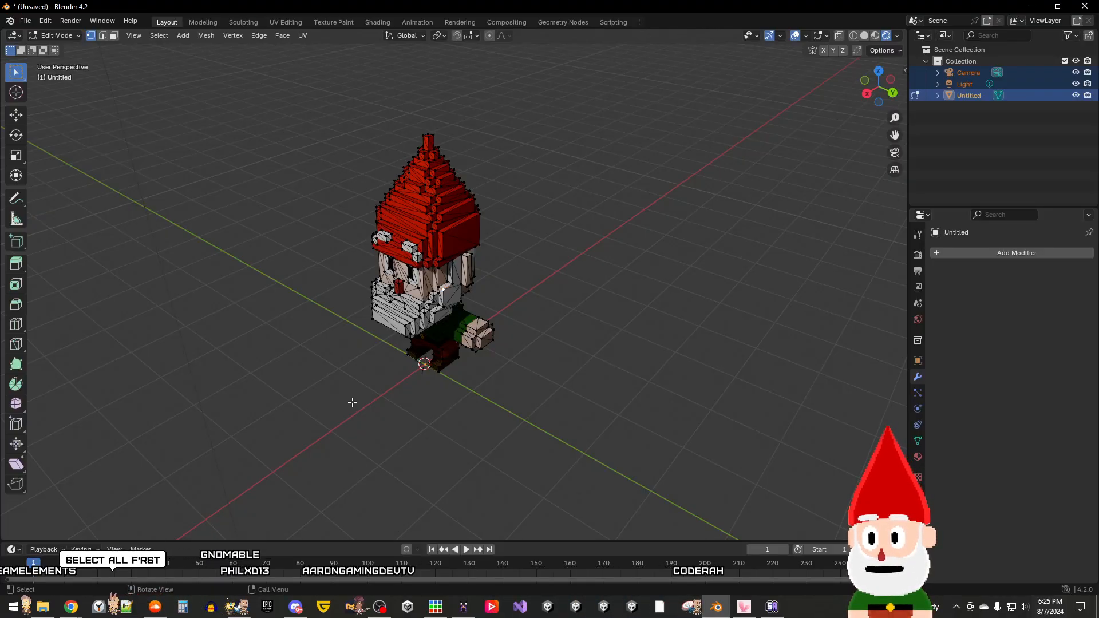
{"action": "key", "text": "m"}
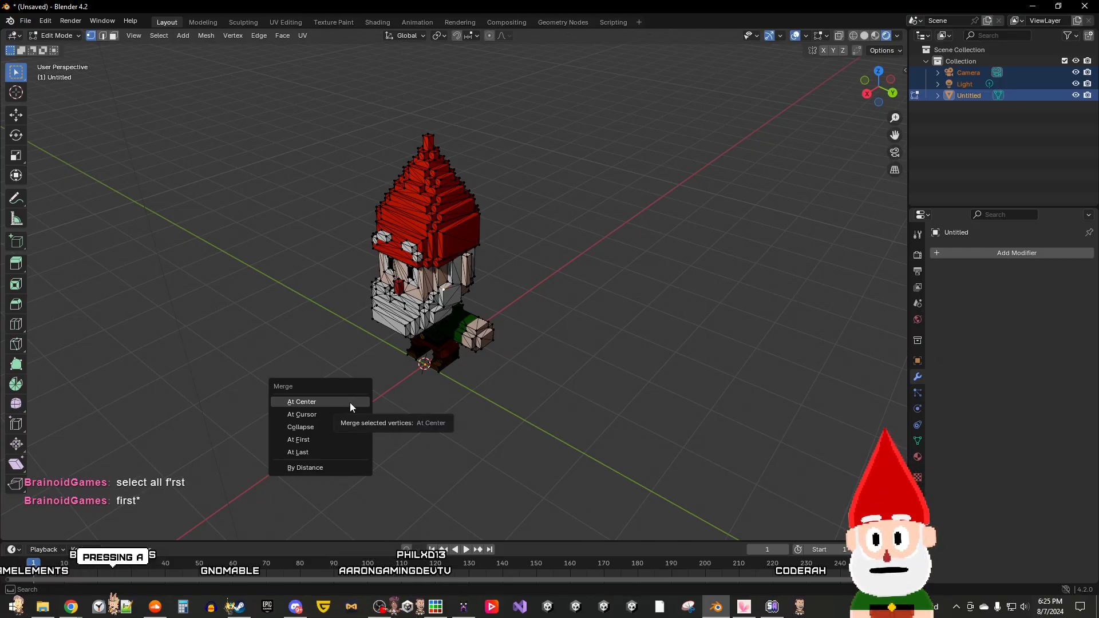
{"action": "left_click", "coordinate": [330, 469]}
Step: Select all vertices of the gnome mesh and run Merge by Distance on them twice
{"action": "middle_click_drag", "start_coordinate": [330, 469], "coordinate": [305, 417]}
{"action": "middle_click_drag", "start_coordinate": [351, 389], "coordinate": [447, 452]}
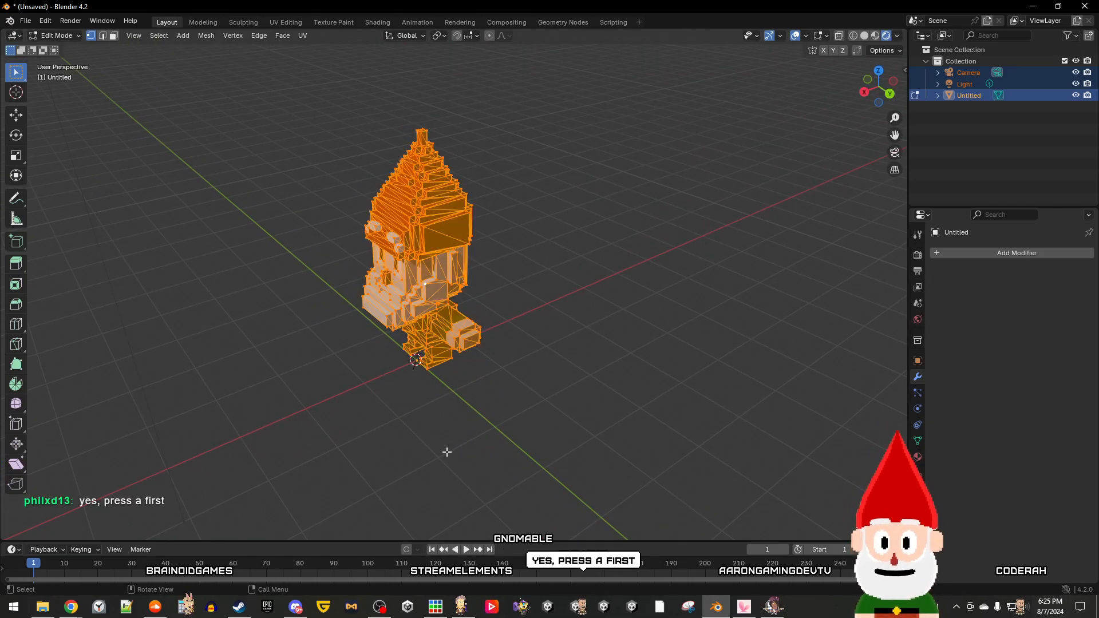
{"action": "key", "text": "m"}
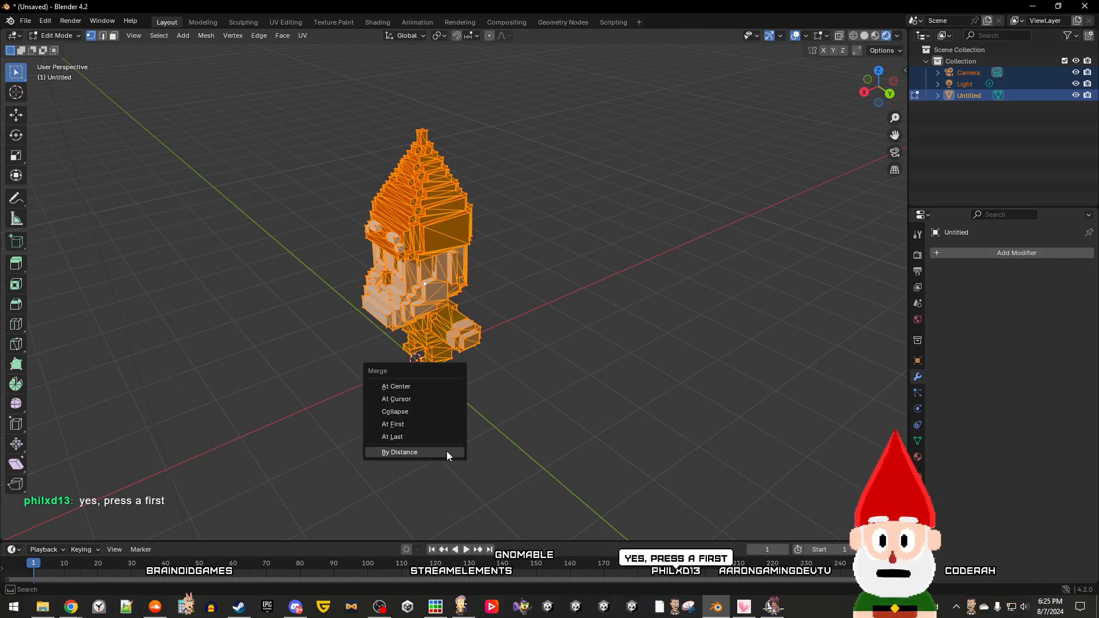
{"action": "left_click", "coordinate": [426, 453]}
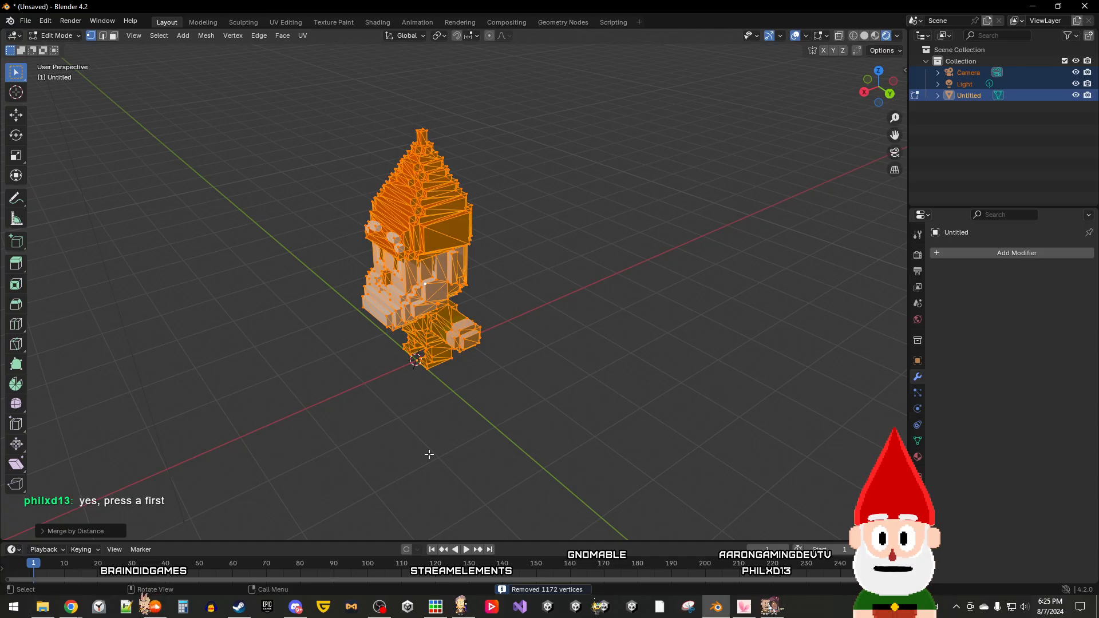
{"action": "middle_click_drag", "start_coordinate": [431, 455], "coordinate": [461, 444]}
{"action": "key", "text": "m"}
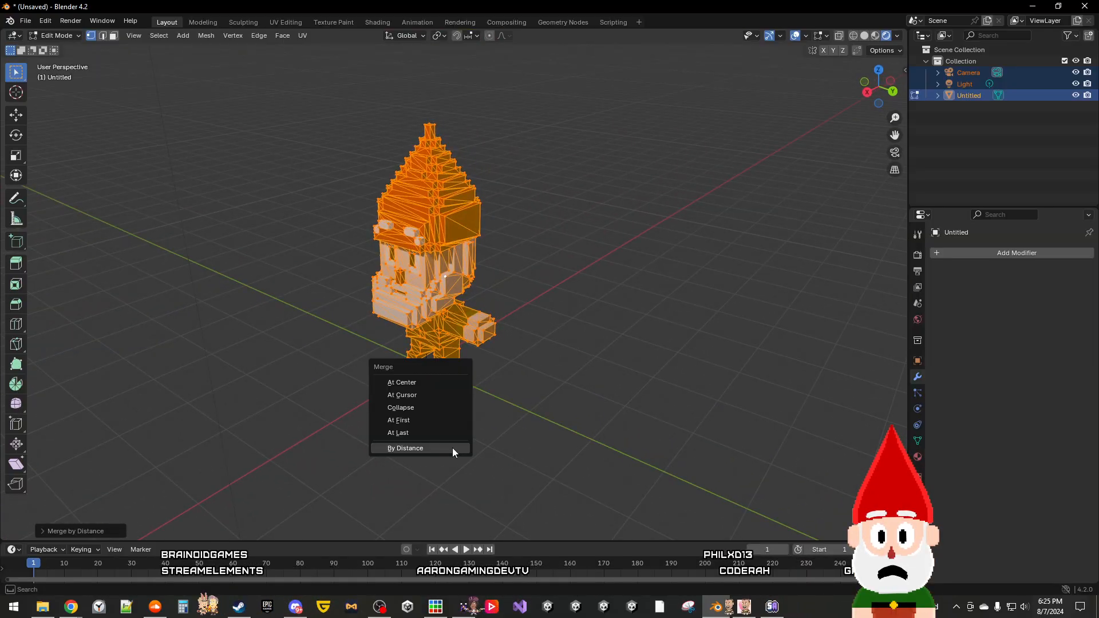
{"action": "left_click", "coordinate": [452, 448]}
Step: Examine the merged gnome mesh up close and from several angles
{"action": "middle_click_drag", "start_coordinate": [498, 468], "coordinate": [439, 438]}
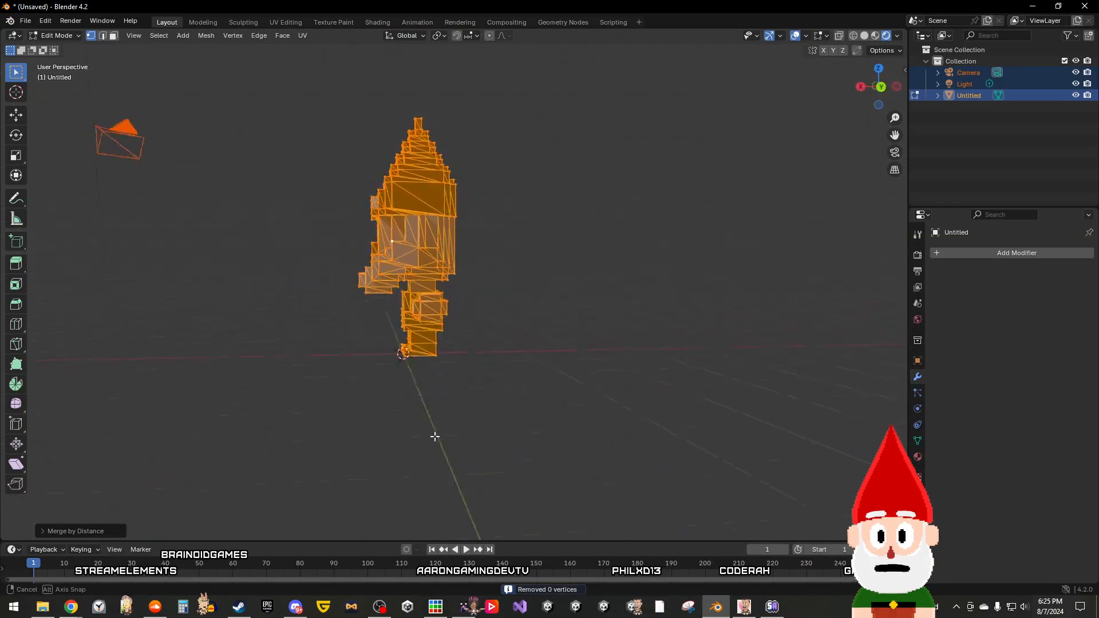
{"action": "middle_click_drag", "start_coordinate": [346, 408], "coordinate": [515, 467]}
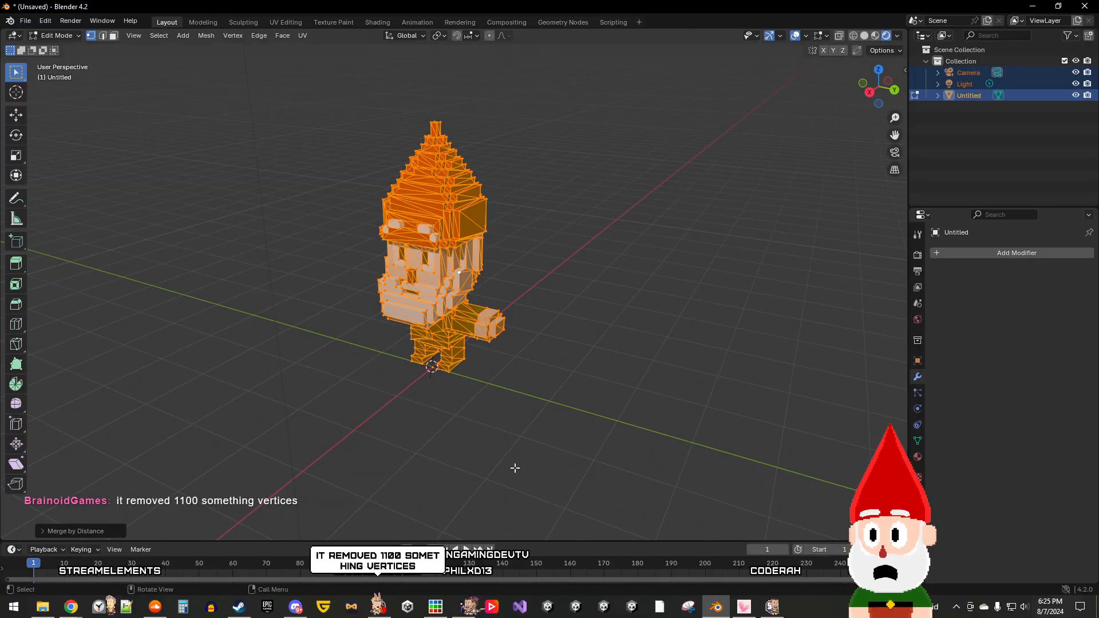
{"action": "scroll", "coordinate": [475, 401], "scroll_direction": "up", "scroll_amount": 5}
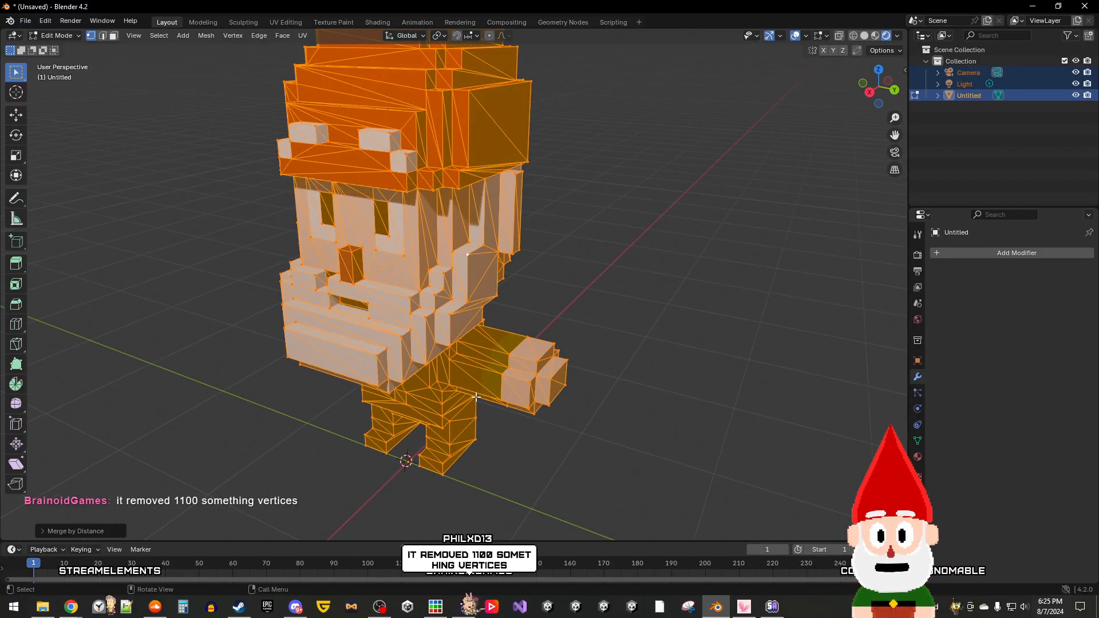
{"action": "middle_click_drag", "start_coordinate": [481, 404], "coordinate": [478, 444]}
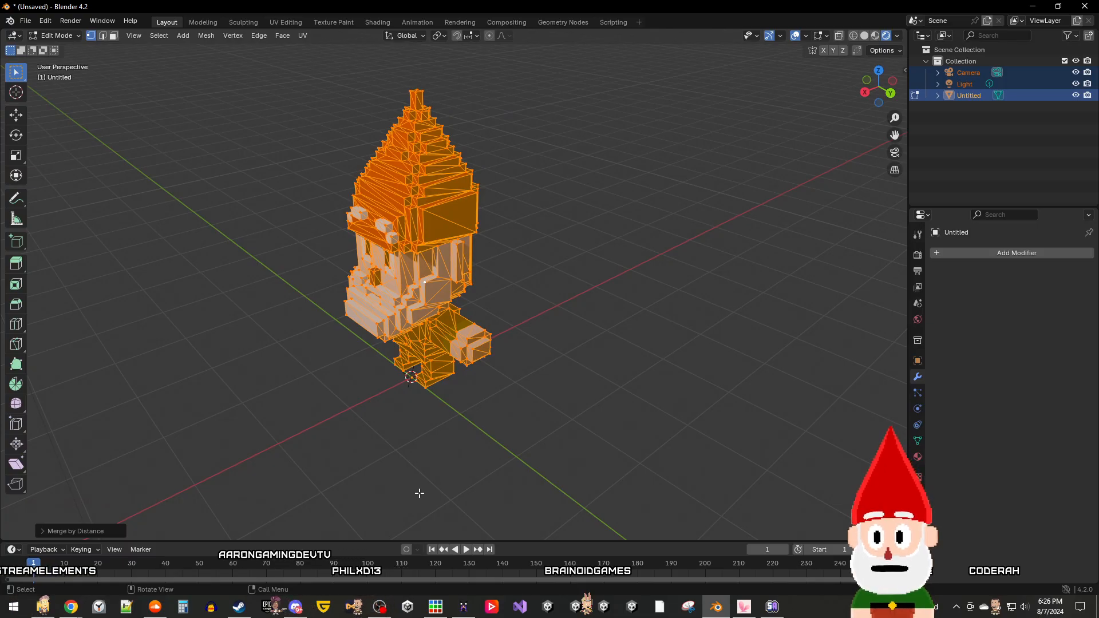
{"action": "mouse_move", "coordinate": [421, 483]}
{"action": "middle_mouse_down"}
{"action": "mouse_move", "coordinate": [444, 466]}
{"action": "mouse_move", "coordinate": [391, 469]}
{"action": "mouse_move", "coordinate": [406, 472]}
{"action": "middle_mouse_up"}
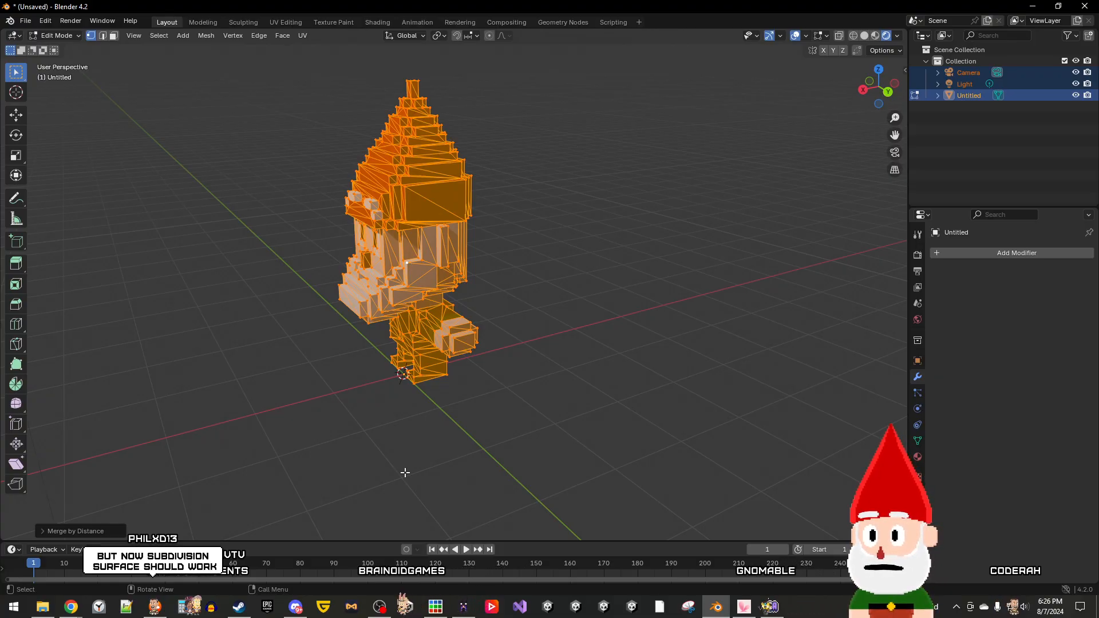
{"action": "middle_click_drag", "start_coordinate": [406, 473], "coordinate": [428, 474]}
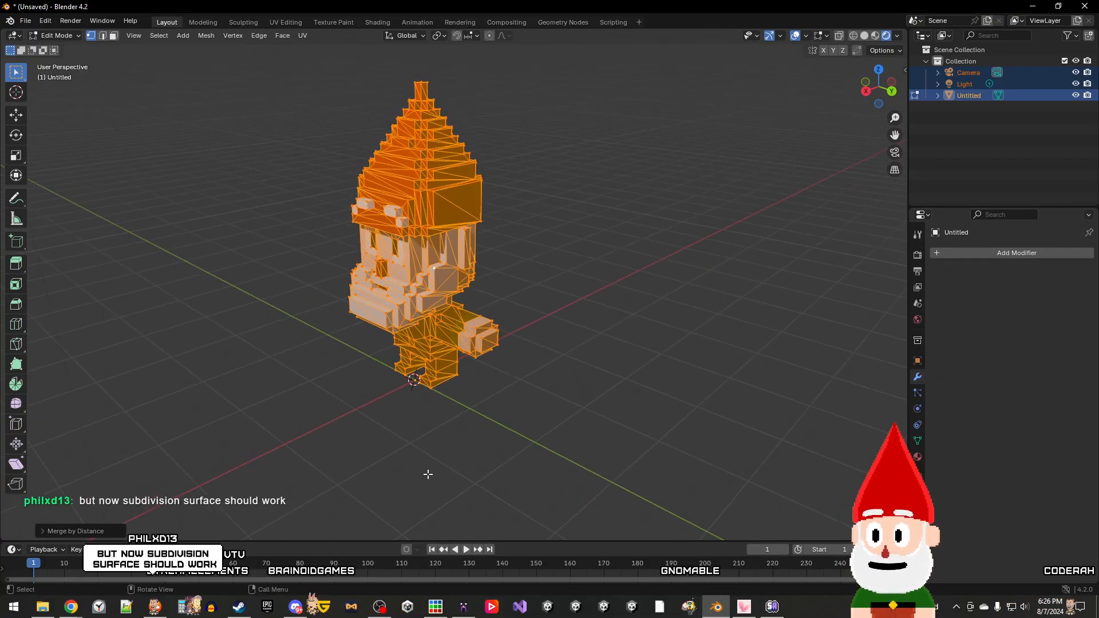
{"action": "scroll", "coordinate": [427, 474], "scroll_direction": "down", "scroll_amount": 2}
{"action": "scroll", "coordinate": [428, 474], "scroll_direction": "up", "scroll_amount": 1}
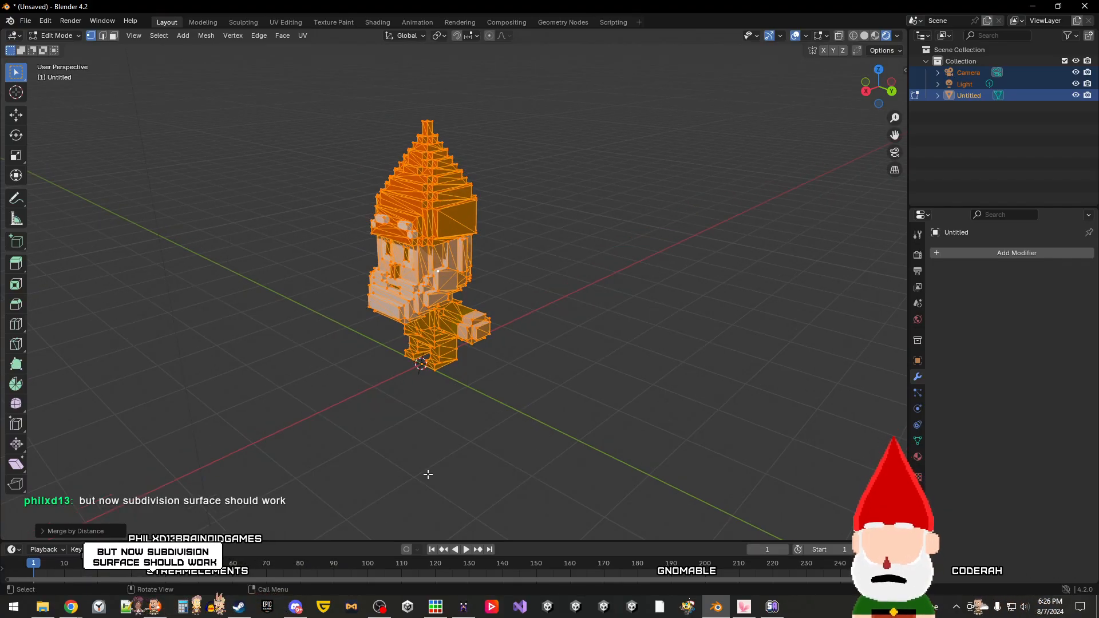
Step: Deselect the gnome's vertices and return to Object Mode
{"action": "key", "text": "a"}
{"action": "right_click", "coordinate": [428, 476]}
{"action": "left_click", "coordinate": [648, 431]}
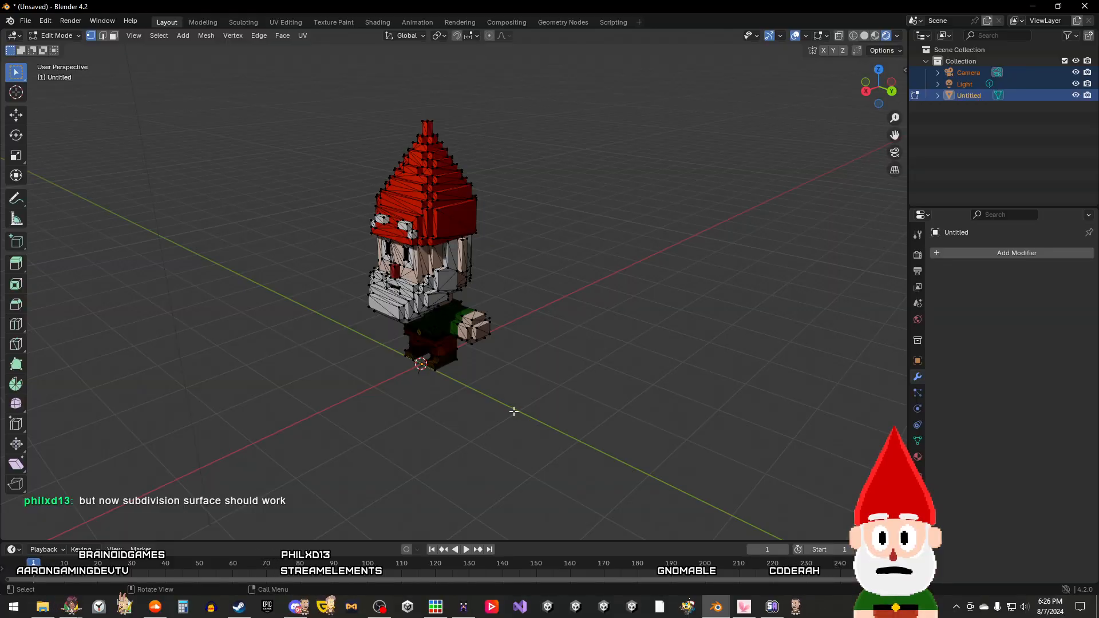
{"action": "left_click", "coordinate": [79, 35]}
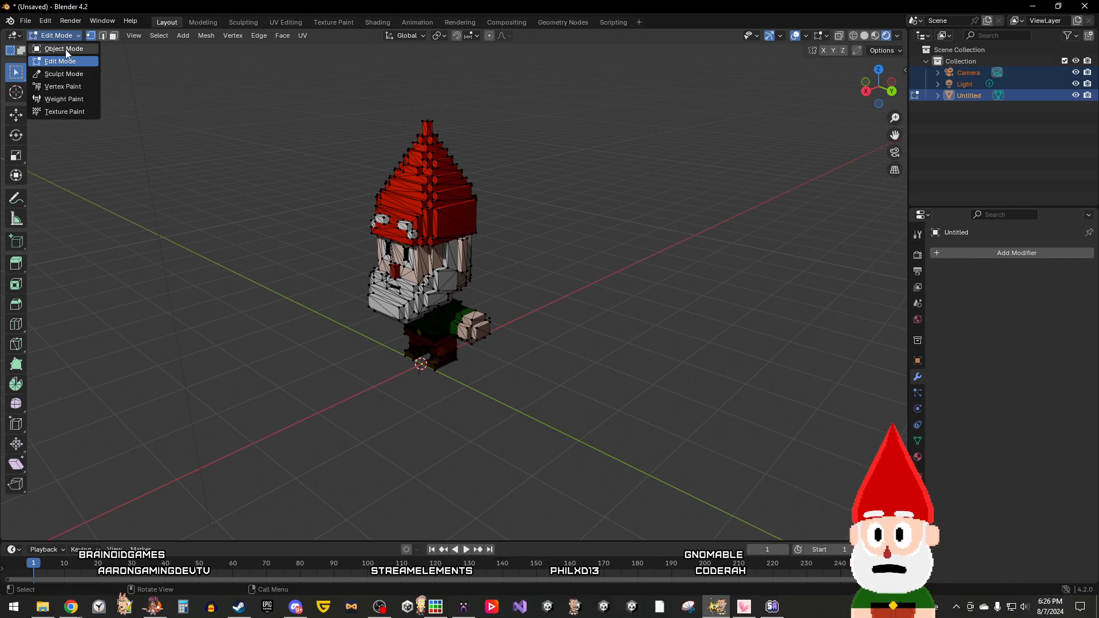
{"action": "left_click", "coordinate": [65, 50]}
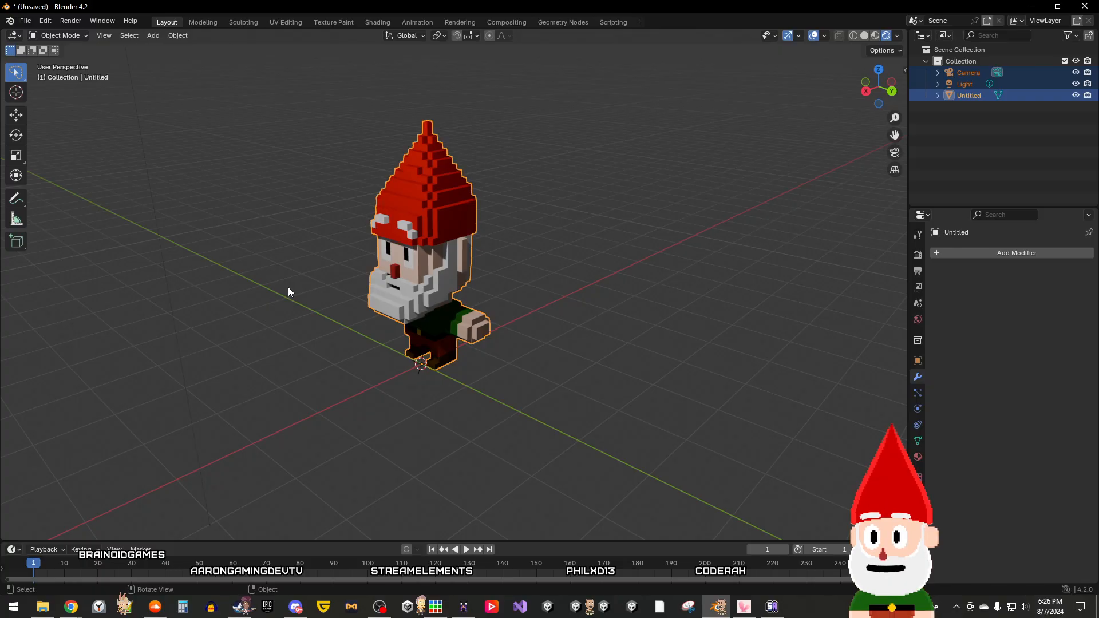
Step: Try a voxel Remesh modifier on the gnome, then remove it
{"action": "left_click", "coordinate": [1012, 255]}
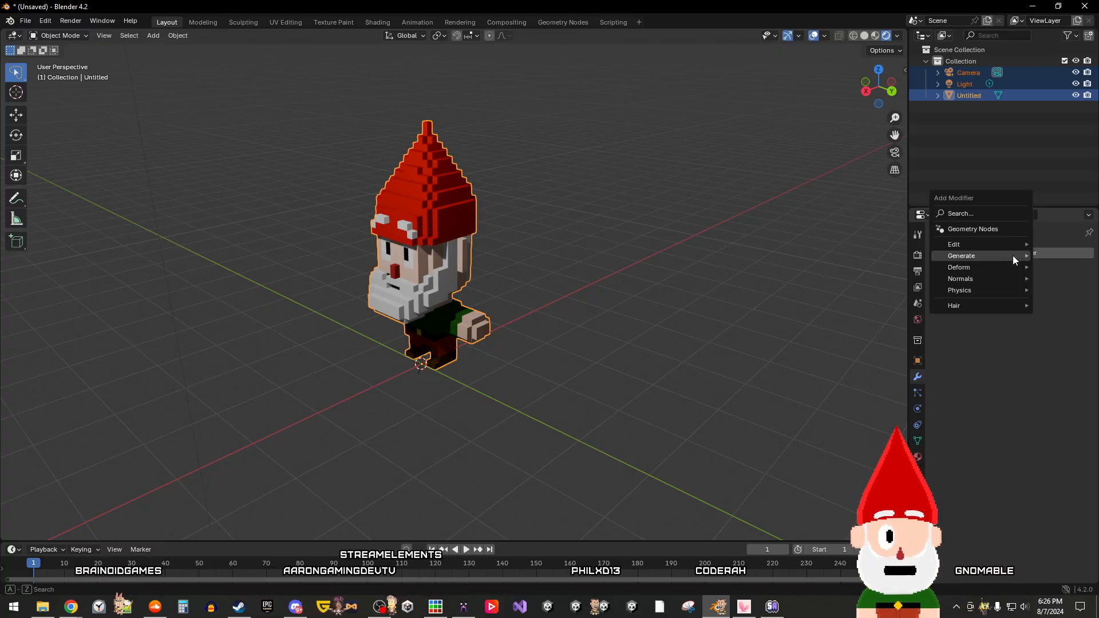
{"action": "mouse_move", "coordinate": [1013, 256]}
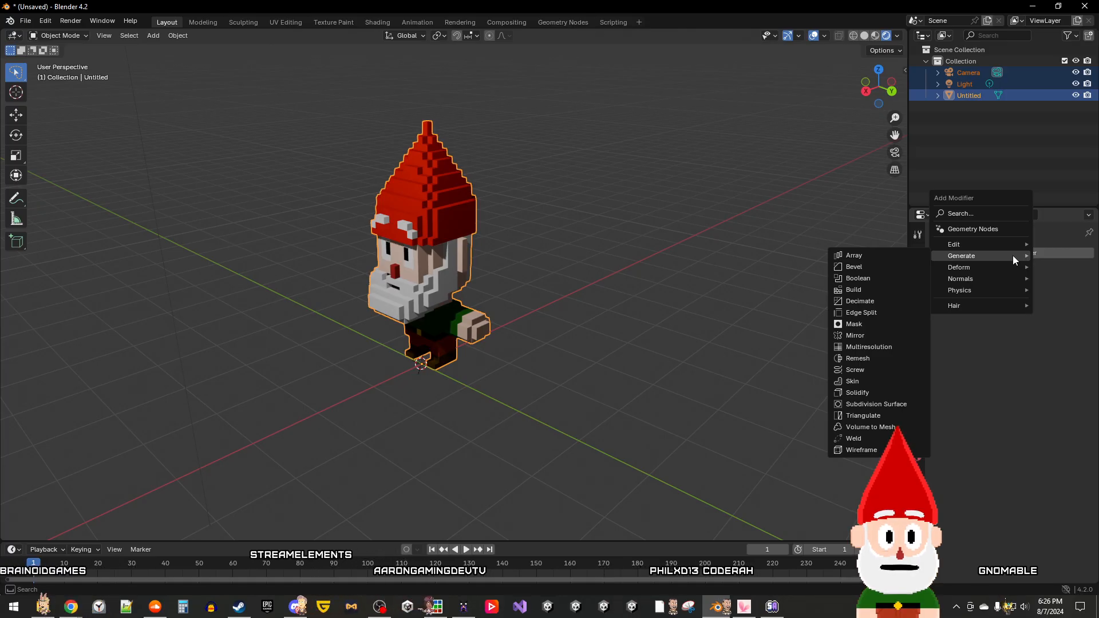
{"action": "left_click", "coordinate": [885, 358]}
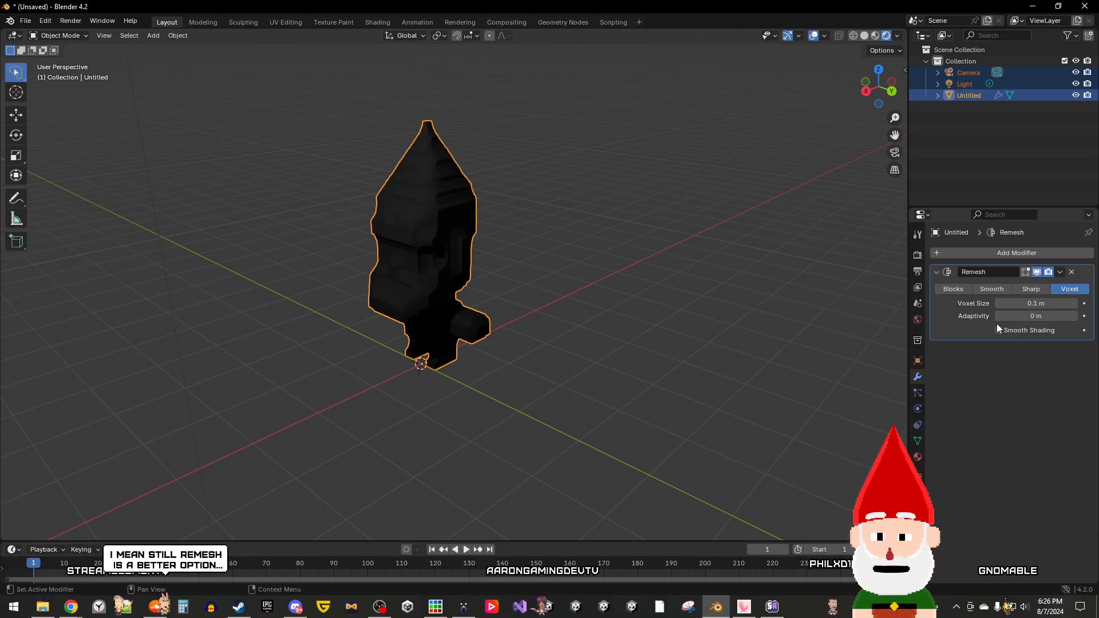
{"action": "left_click", "coordinate": [1073, 271]}
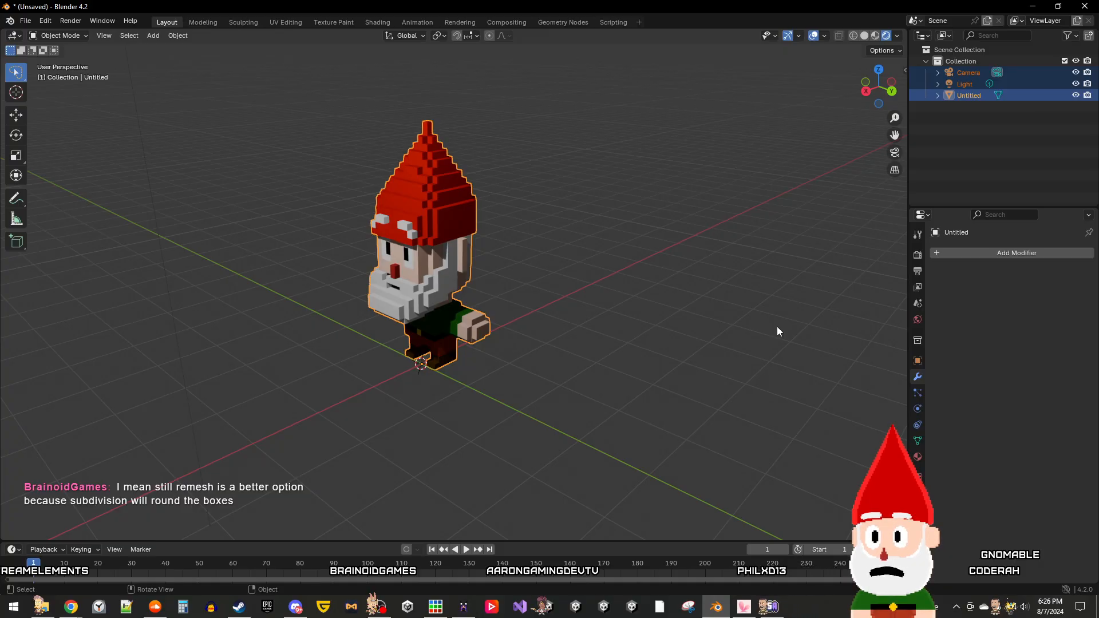
Step: Add a Subdivision Surface modifier to the gnome and check the result from the front and side
{"action": "middle_click_drag", "start_coordinate": [624, 387], "coordinate": [639, 358]}
{"action": "scroll", "coordinate": [437, 252], "scroll_direction": "up", "scroll_amount": 3}
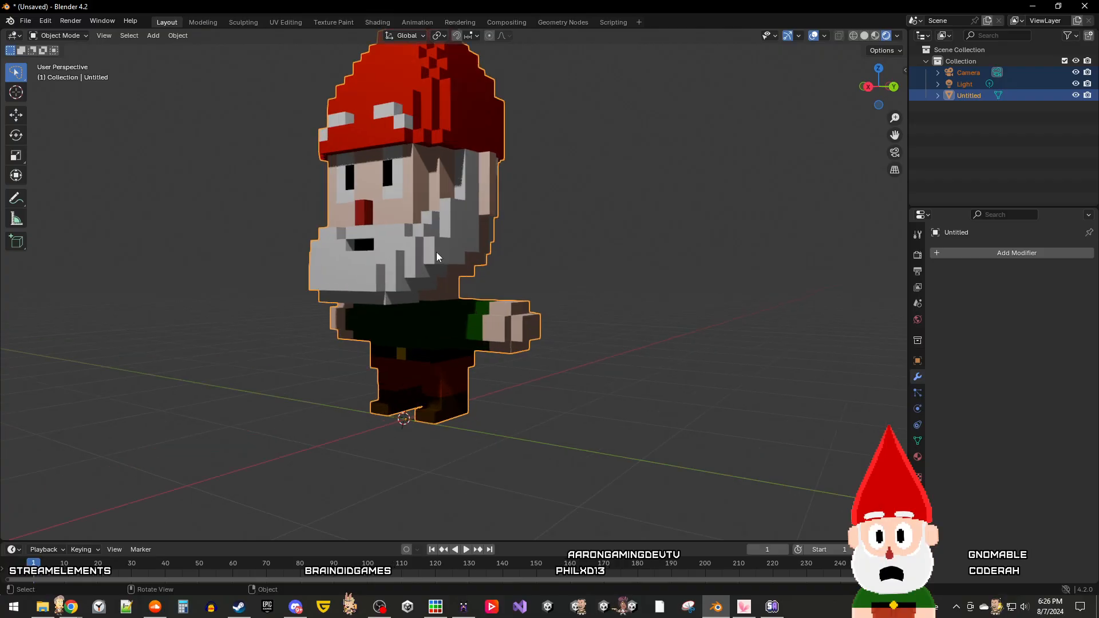
{"action": "middle_click_drag", "start_coordinate": [569, 262], "coordinate": [395, 266]}
{"action": "right_click", "coordinate": [390, 266]}
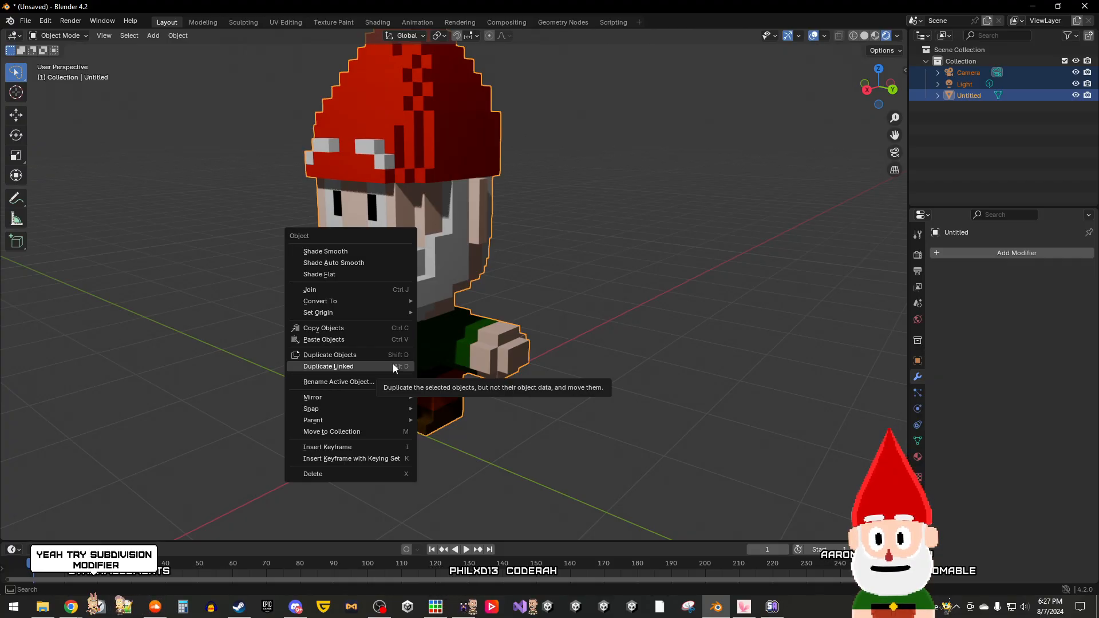
{"action": "left_click", "coordinate": [987, 257]}
{"action": "mouse_move", "coordinate": [987, 259]}
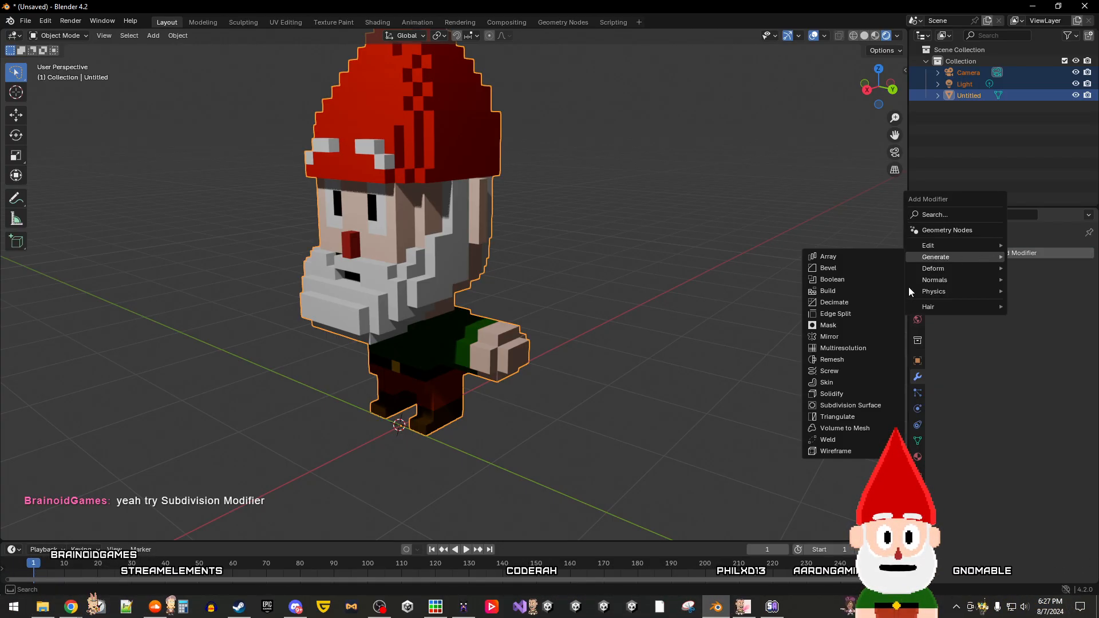
{"action": "left_click", "coordinate": [861, 404]}
{"action": "middle_click_drag", "start_coordinate": [571, 326], "coordinate": [619, 314]}
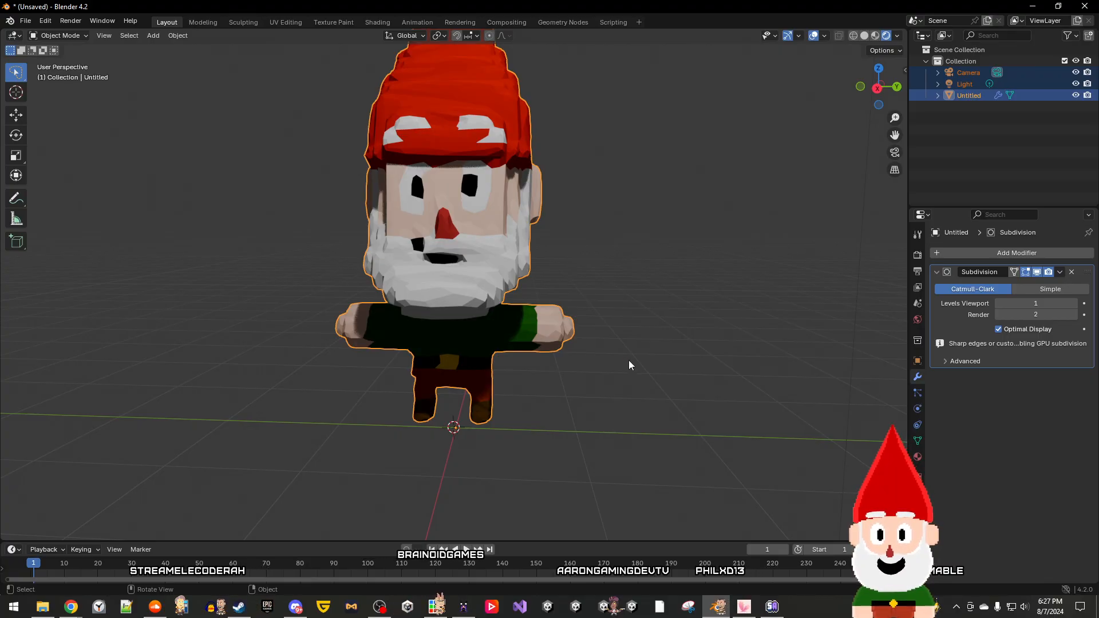
{"action": "middle_click_drag", "start_coordinate": [660, 359], "coordinate": [660, 356]}
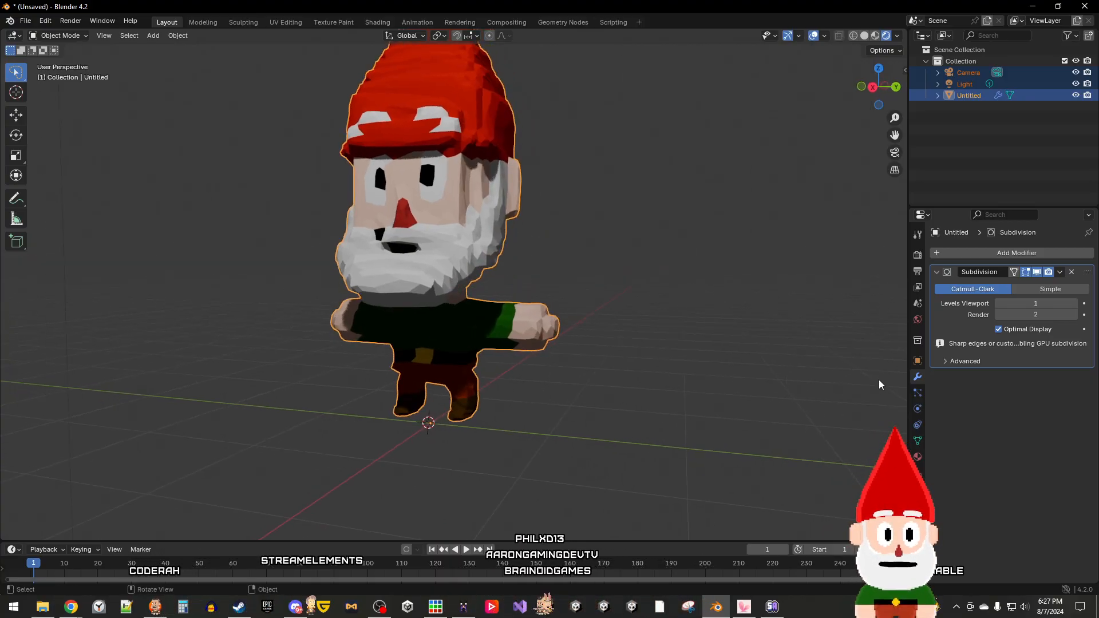
Step: Set both the viewport and render levels of the gnome's Subdivision modifier to 6
{"action": "left_click", "coordinate": [1074, 303]}
{"action": "left_click", "coordinate": [1075, 304]}
{"action": "left_click", "coordinate": [1074, 304]}
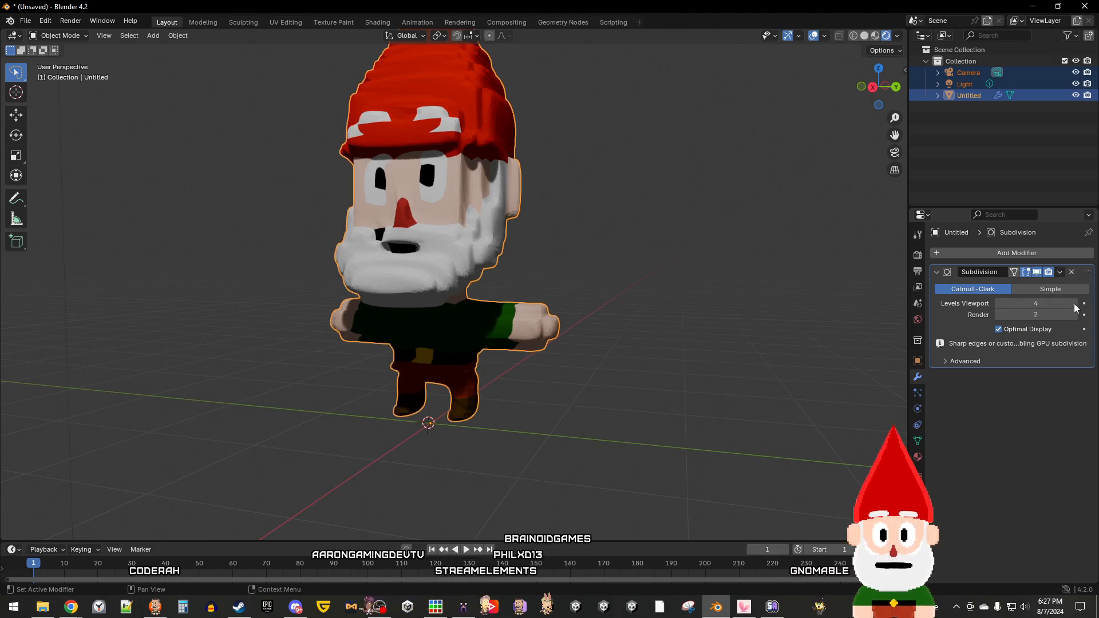
{"action": "left_click", "coordinate": [1074, 305]}
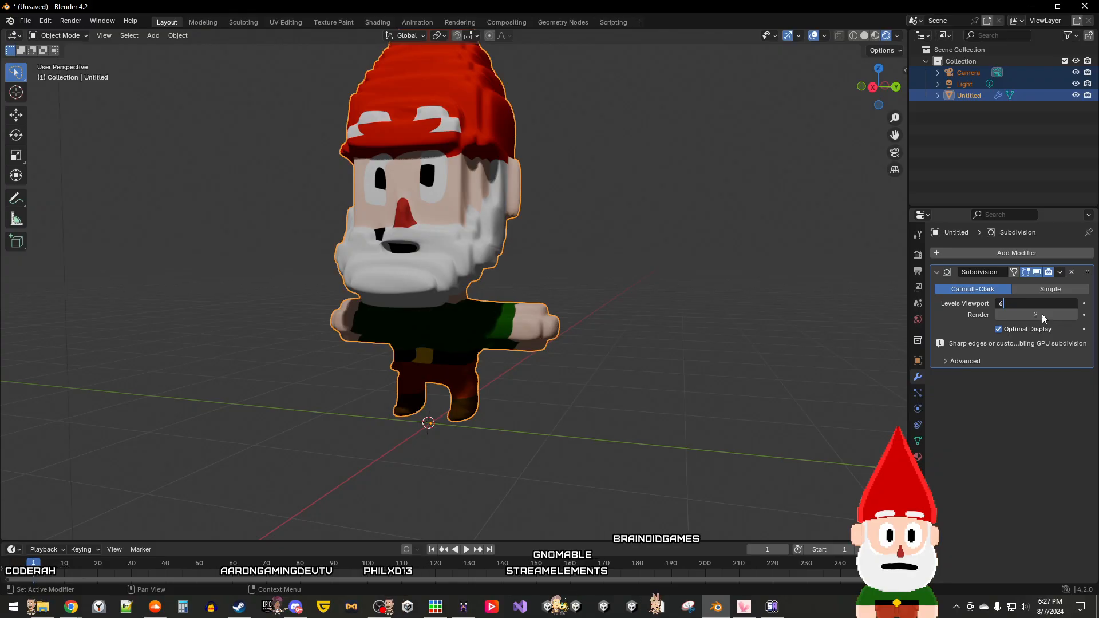
{"action": "key", "text": "Return"}
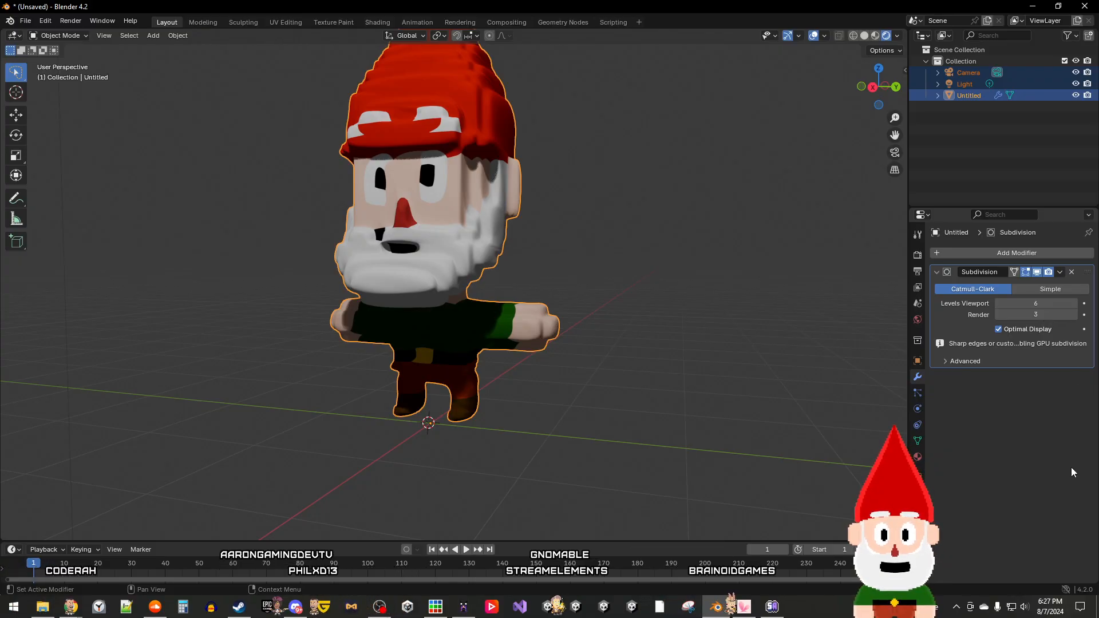
{"action": "left_click", "coordinate": [1075, 315]}
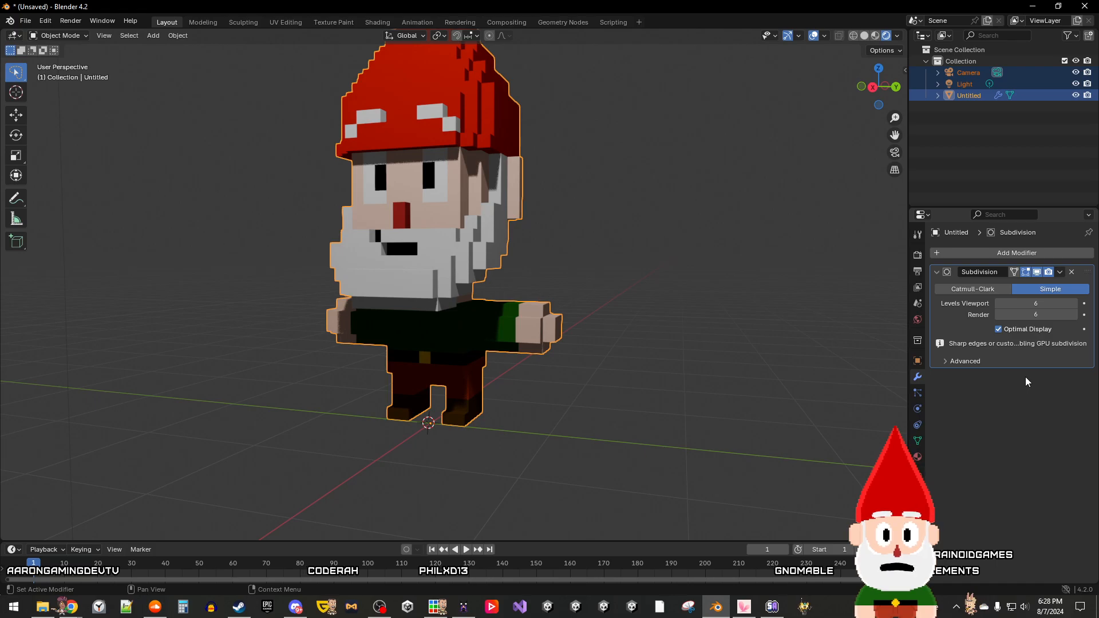
Step: Return the gnome's Subdivision modifier from Simple to Catmull-Clark and inspect the smoothed model from several angles
{"action": "right_click", "coordinate": [706, 344]}
{"action": "middle_click_drag", "start_coordinate": [820, 277], "coordinate": [940, 298]}
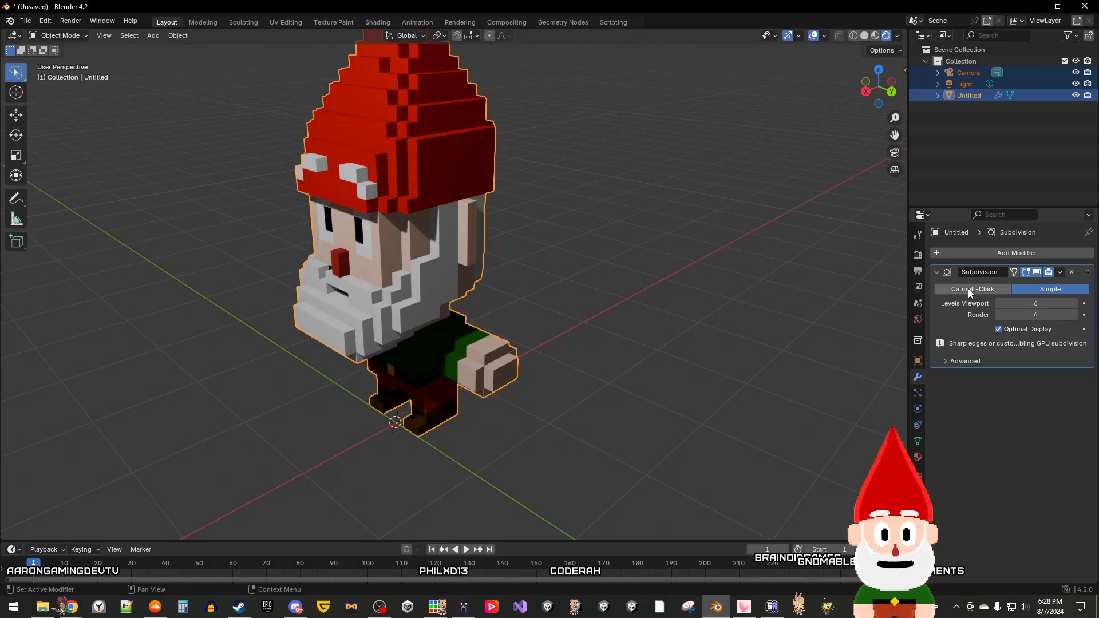
{"action": "key", "text": "ctrl+z"}
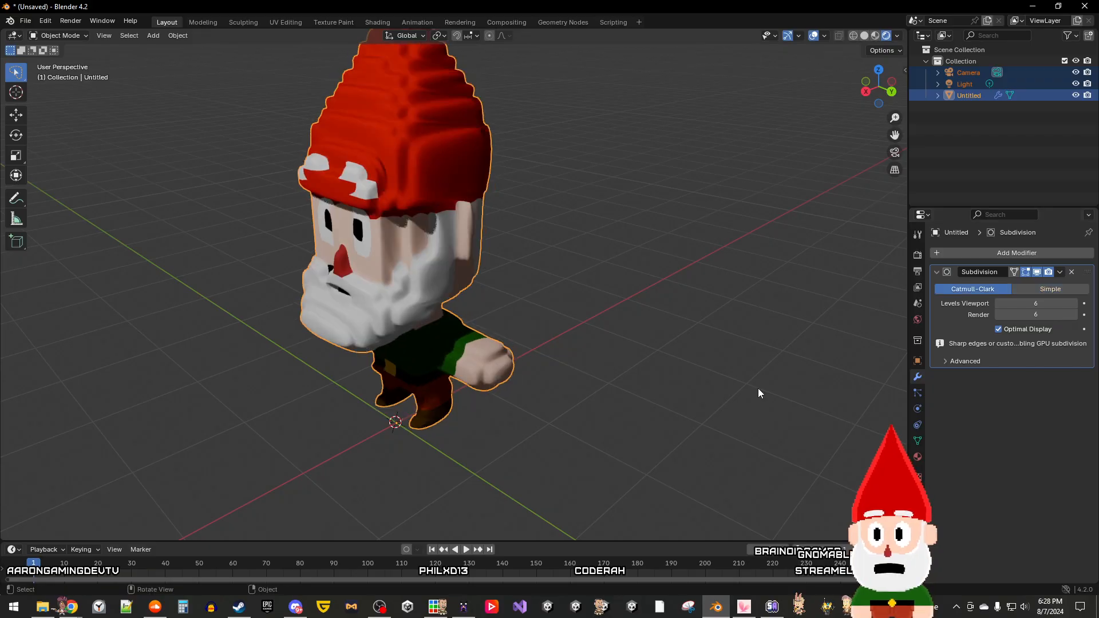
{"action": "mouse_move", "coordinate": [758, 388]}
{"action": "middle_mouse_down"}
{"action": "mouse_move", "coordinate": [719, 397]}
{"action": "mouse_move", "coordinate": [747, 378]}
{"action": "mouse_move", "coordinate": [847, 380]}
{"action": "middle_mouse_up"}
{"action": "middle_click_drag", "start_coordinate": [776, 387], "coordinate": [653, 309]}
{"action": "right_click", "coordinate": [670, 417]}
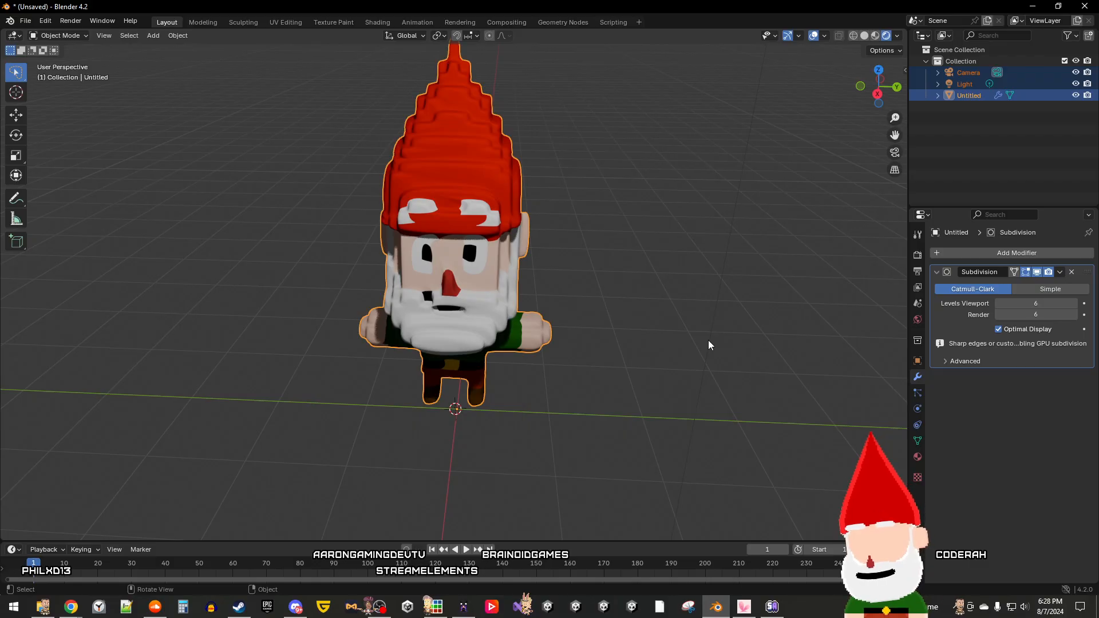
{"action": "middle_click_drag", "start_coordinate": [702, 349], "coordinate": [649, 355]}
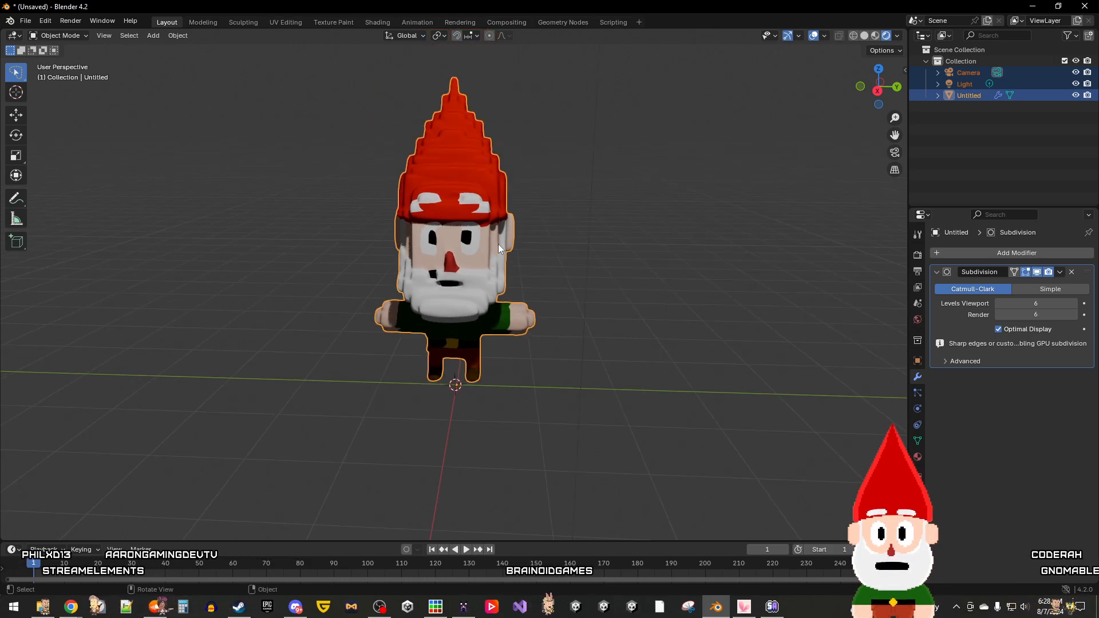
Step: Start an FBX export of the scene and choose the 3D Objects folder inside the home directory
{"action": "left_click", "coordinate": [26, 22]}
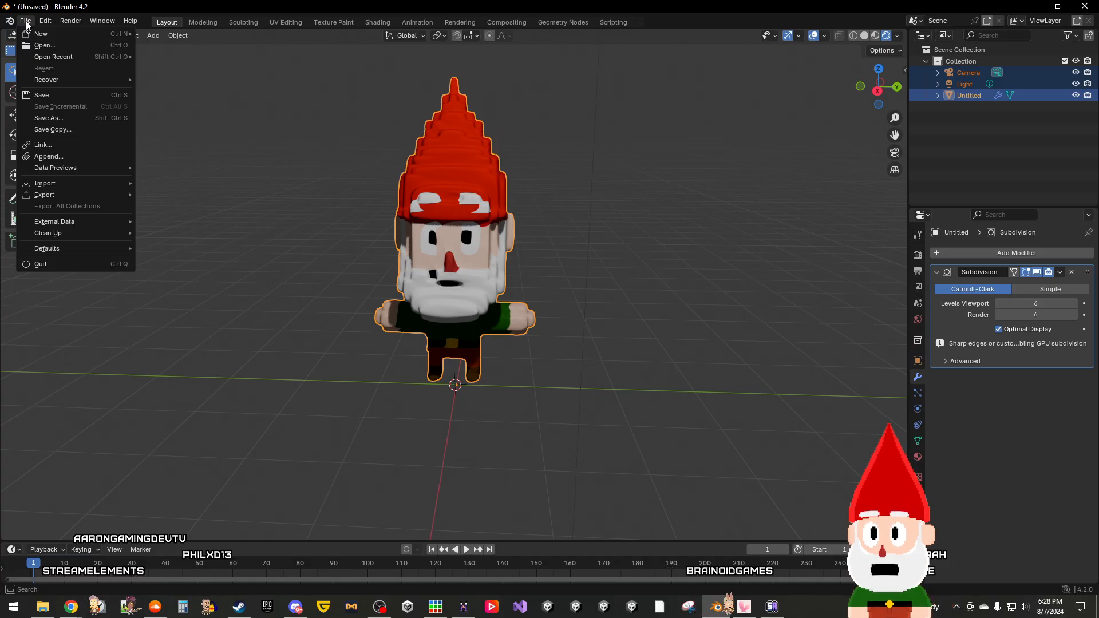
{"action": "mouse_move", "coordinate": [87, 197]}
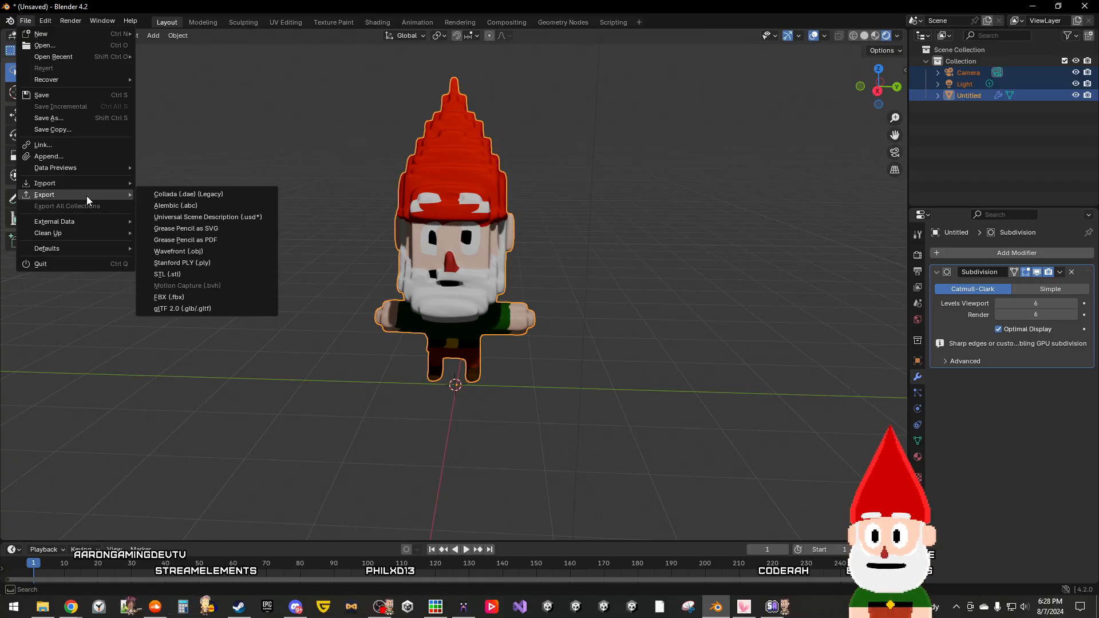
{"action": "left_click", "coordinate": [183, 293]}
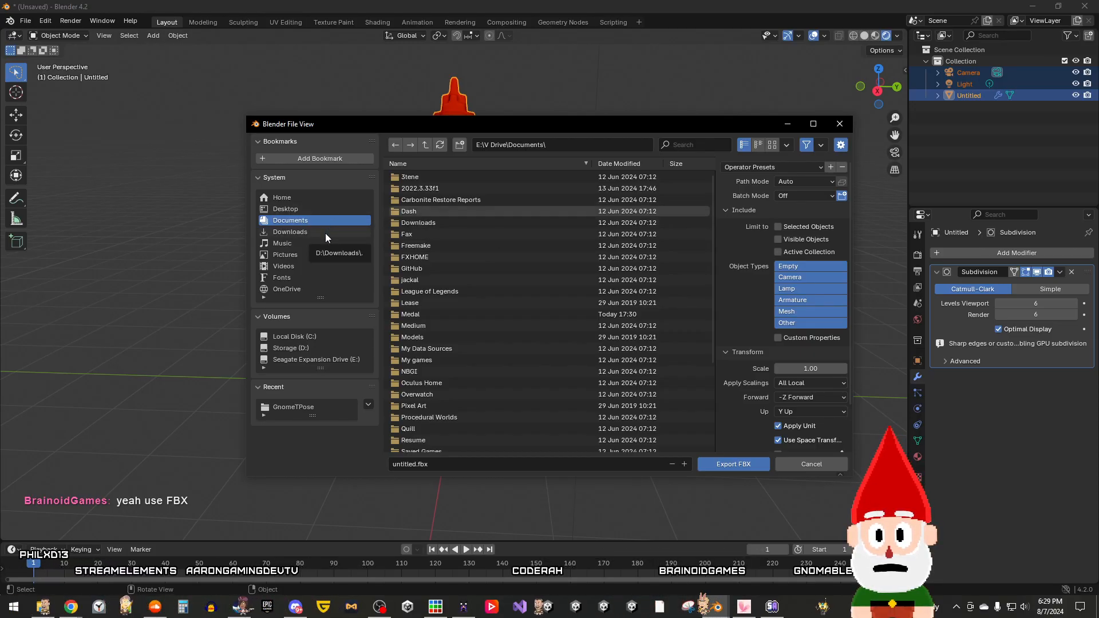
{"action": "left_click", "coordinate": [36, 612]}
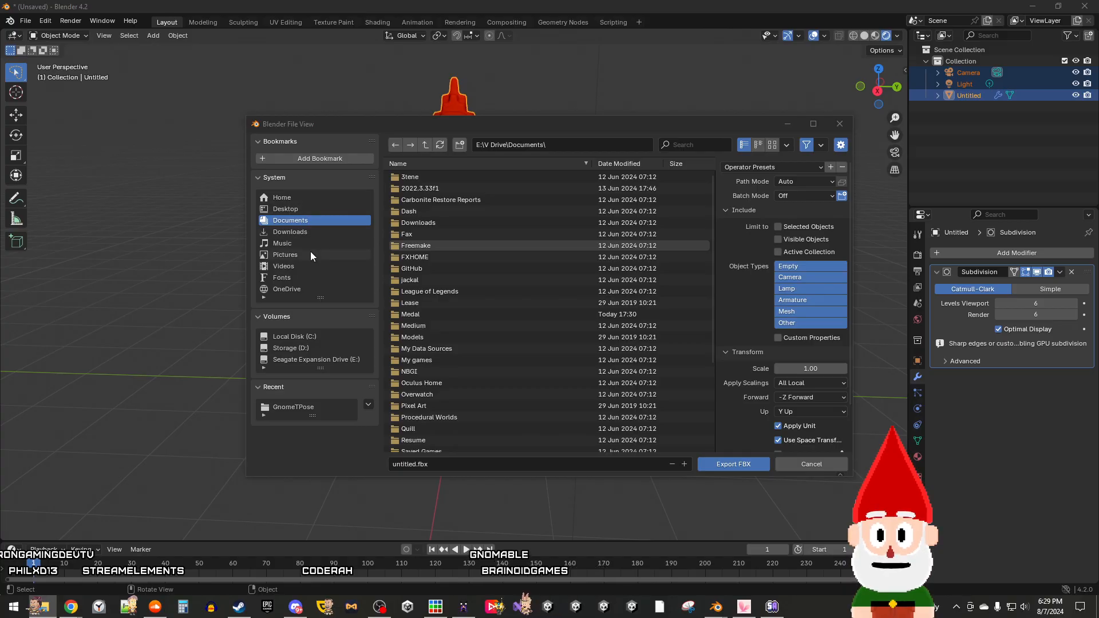
{"action": "left_click", "coordinate": [313, 197]}
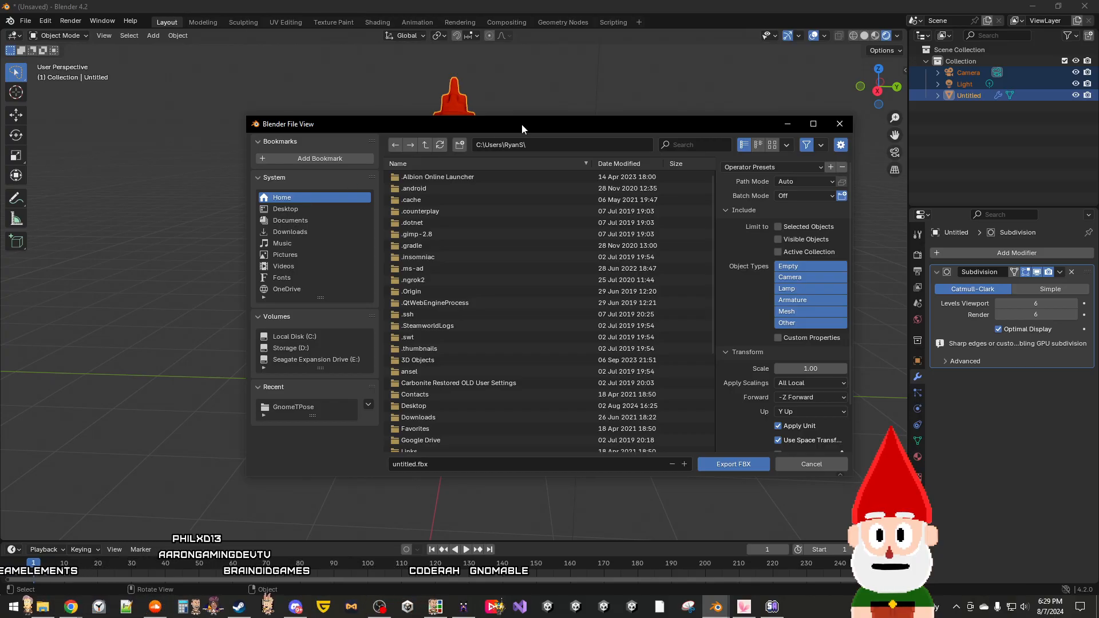
{"action": "left_click", "coordinate": [840, 123]}
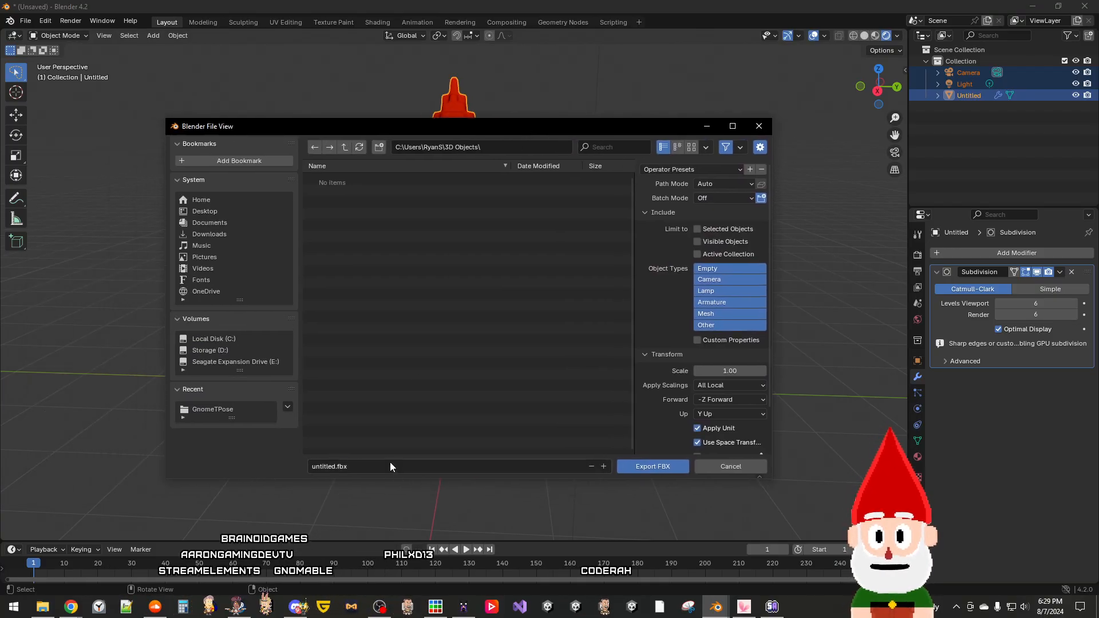
Step: Name the export file SmoothGnome.fbx and export it
{"action": "left_click", "coordinate": [390, 465]}
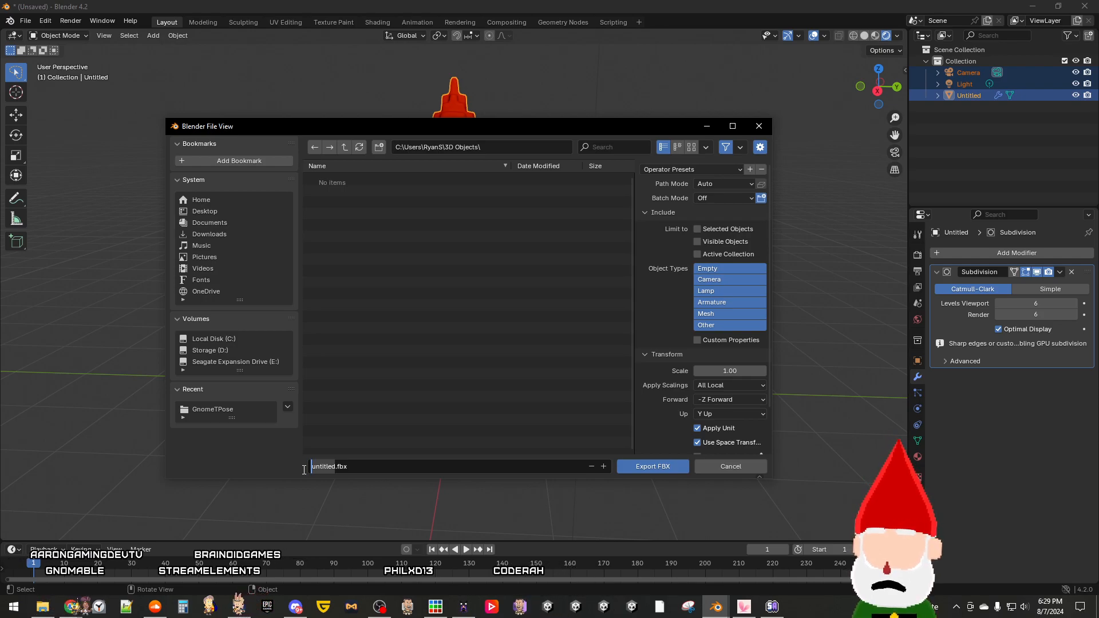
{"action": "type", "text": "mmo"}
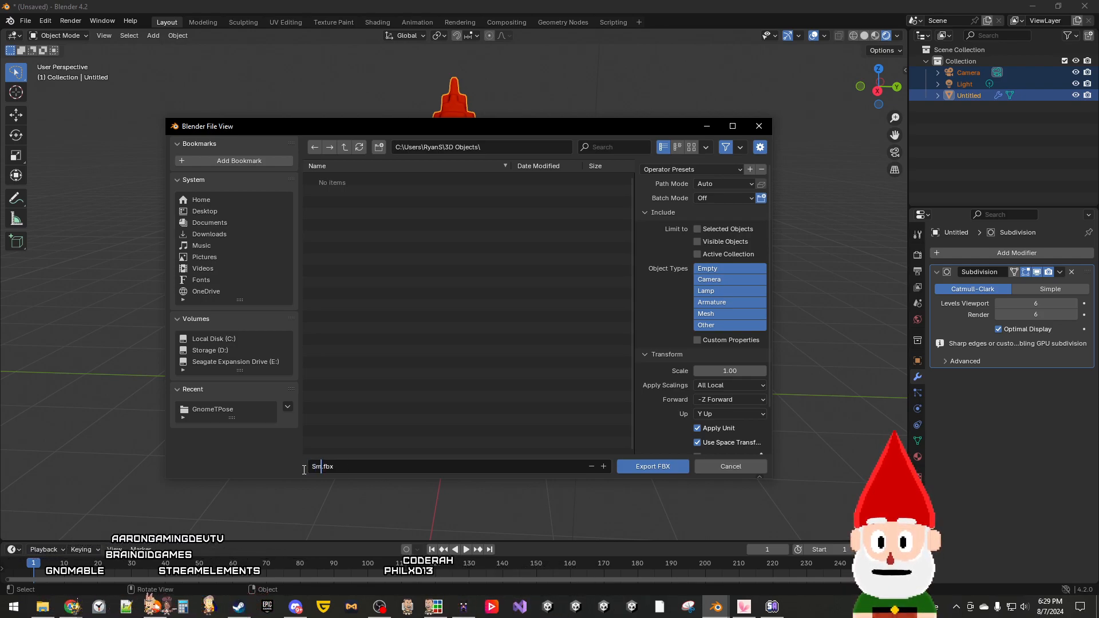
{"action": "type", "text": "thGnome"}
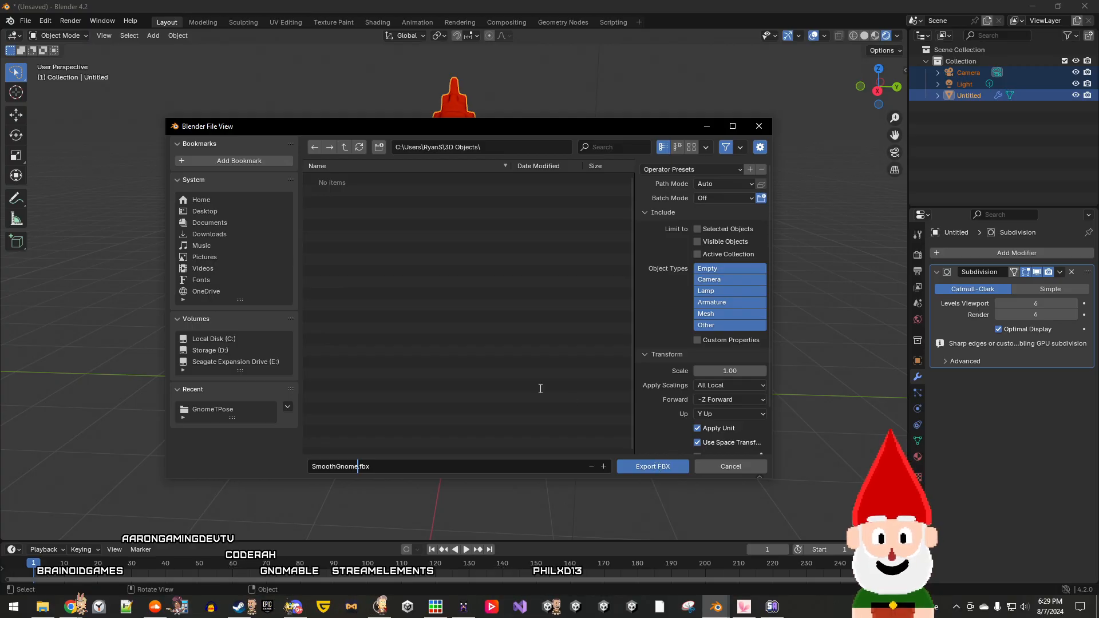
{"action": "left_click", "coordinate": [654, 468]}
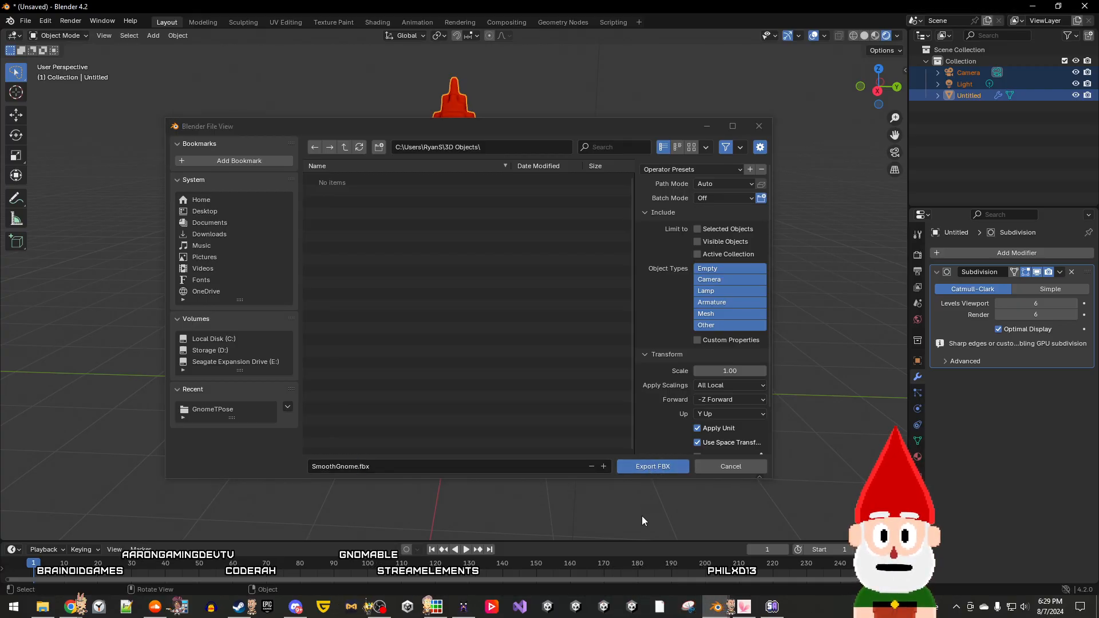
{"action": "left_click", "coordinate": [655, 465]}
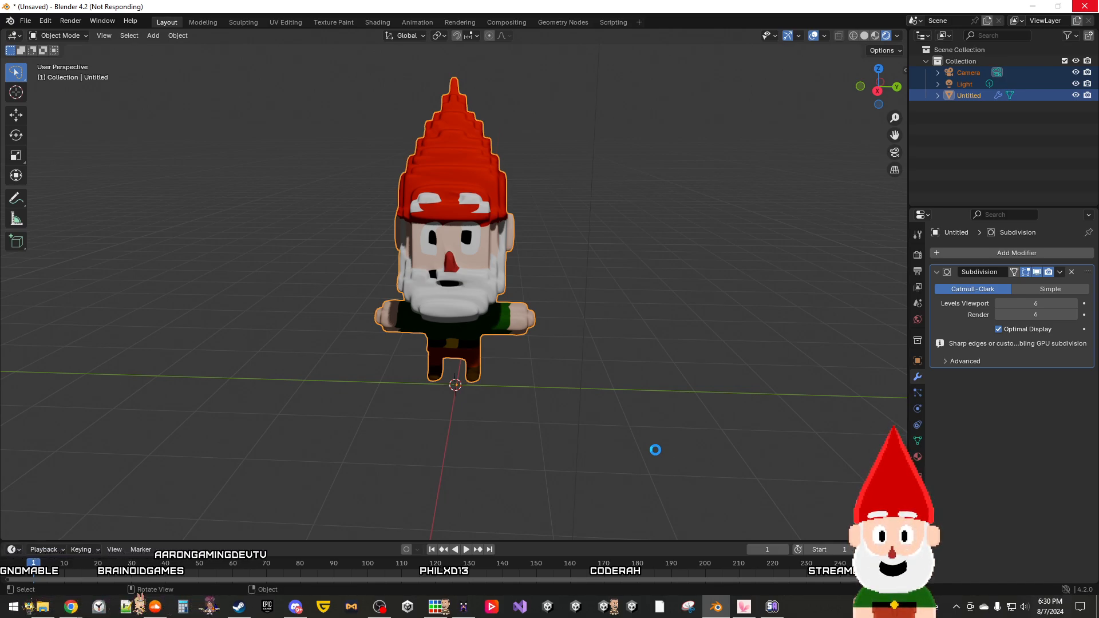
{"action": "right_click", "coordinate": [655, 450]}
{"action": "right_click", "coordinate": [656, 450]}
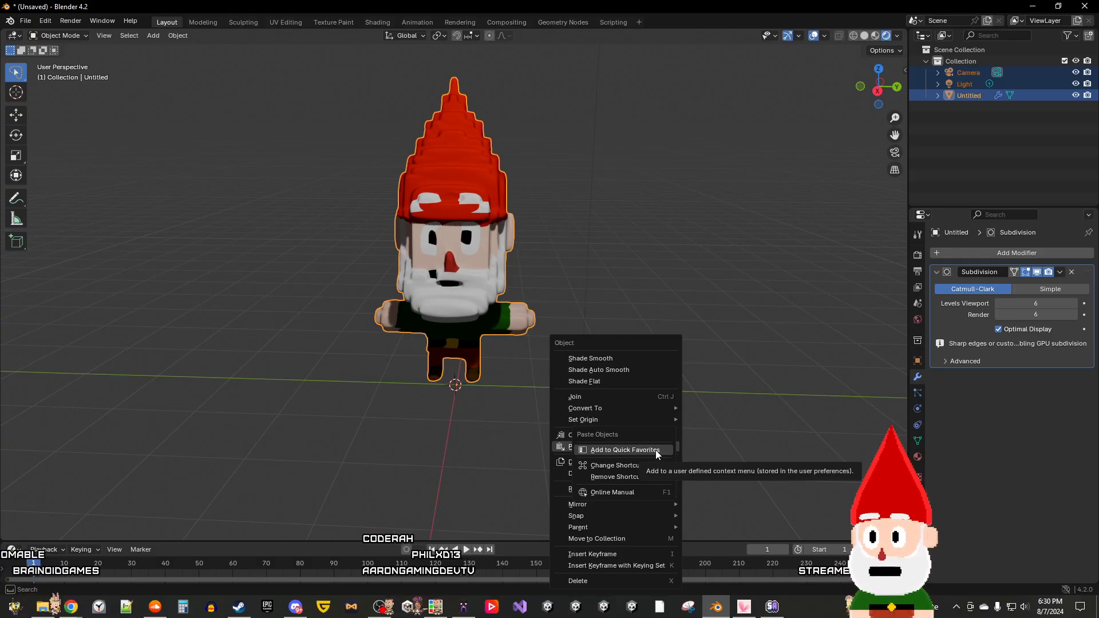
{"action": "left_click", "coordinate": [657, 451]}
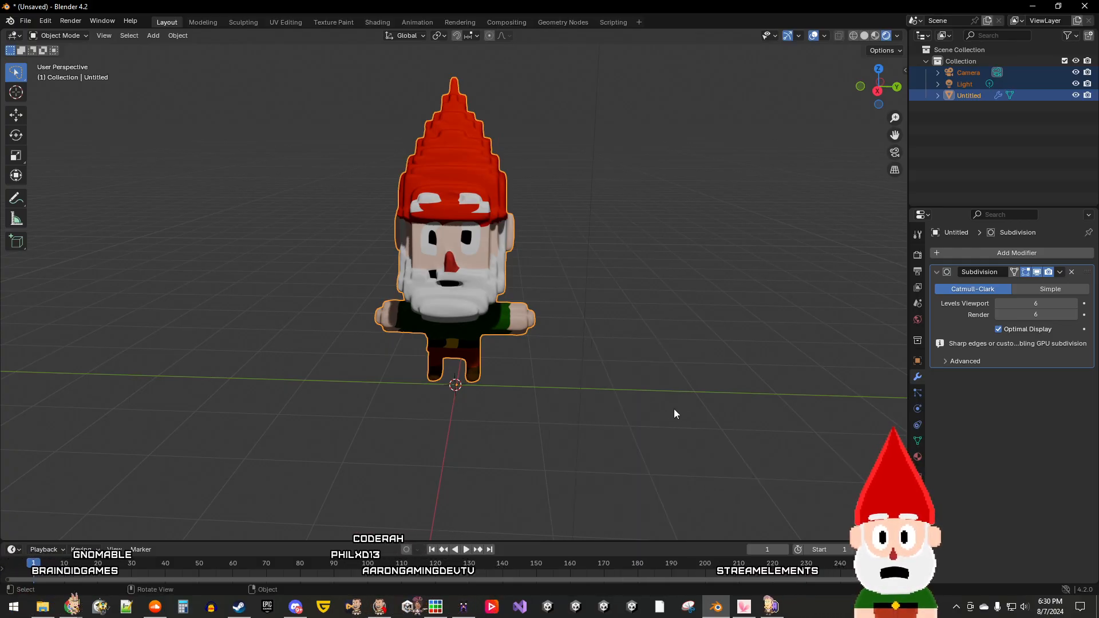
Step: Export the gnome as FBX again with only the Mesh object type included, overwriting SmoothGnome.fbx
{"action": "left_click", "coordinate": [28, 21]}
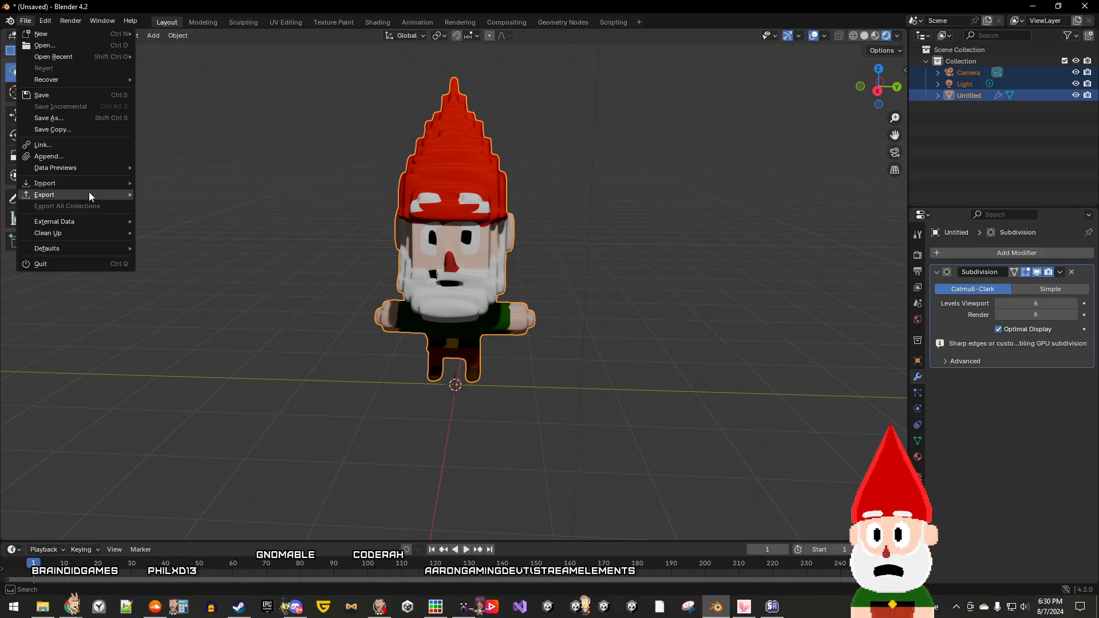
{"action": "mouse_move", "coordinate": [88, 193]}
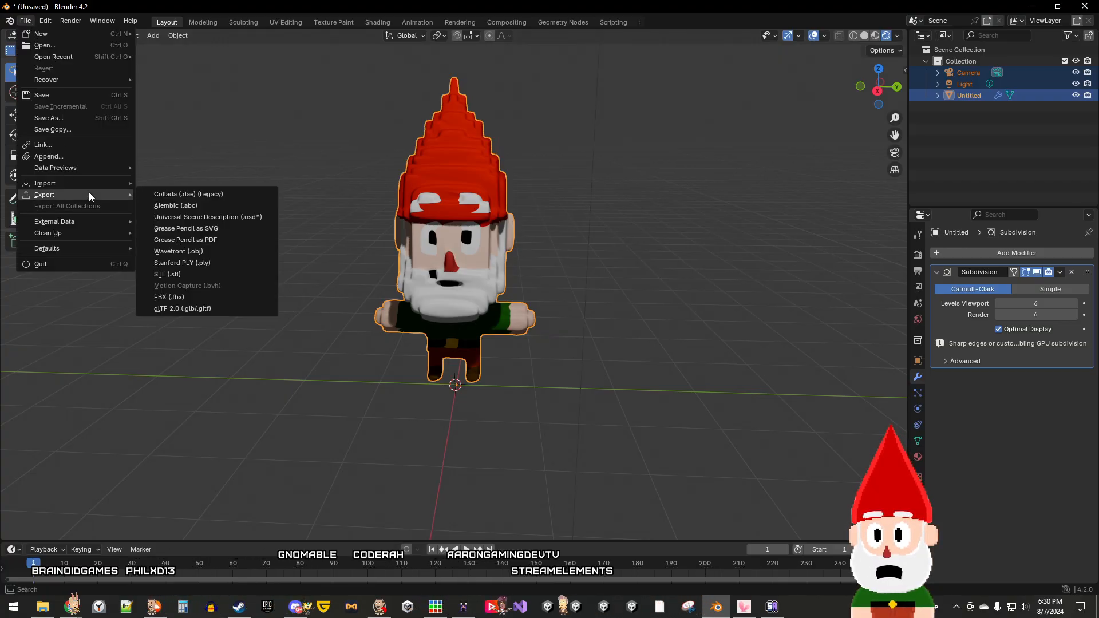
{"action": "left_click", "coordinate": [200, 297]}
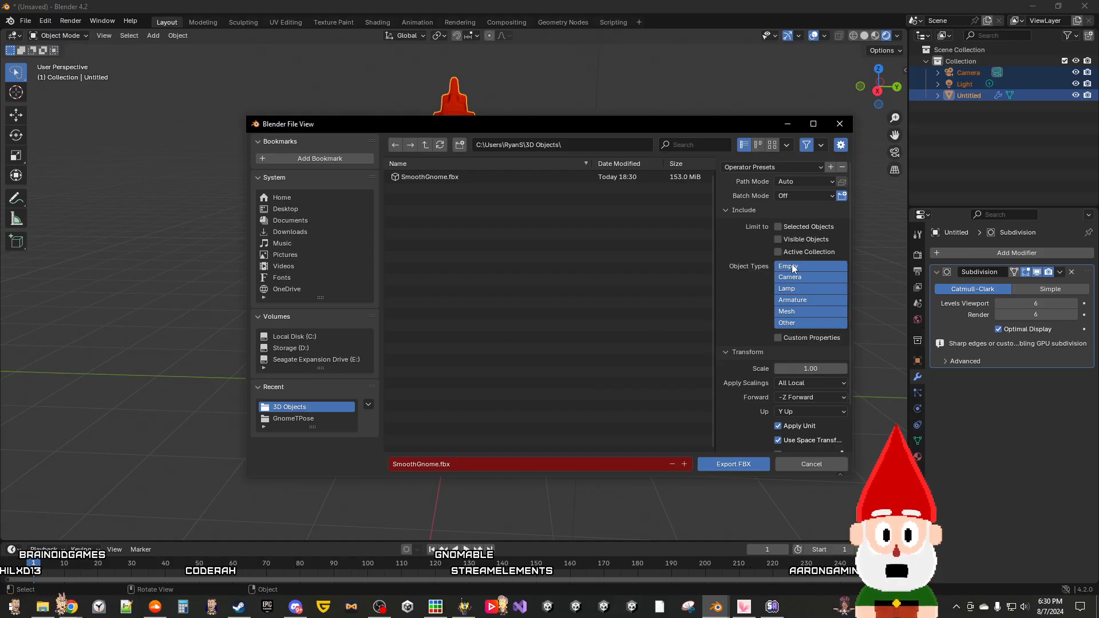
{"action": "left_click", "coordinate": [795, 323]}
{"action": "left_click", "coordinate": [790, 314]}
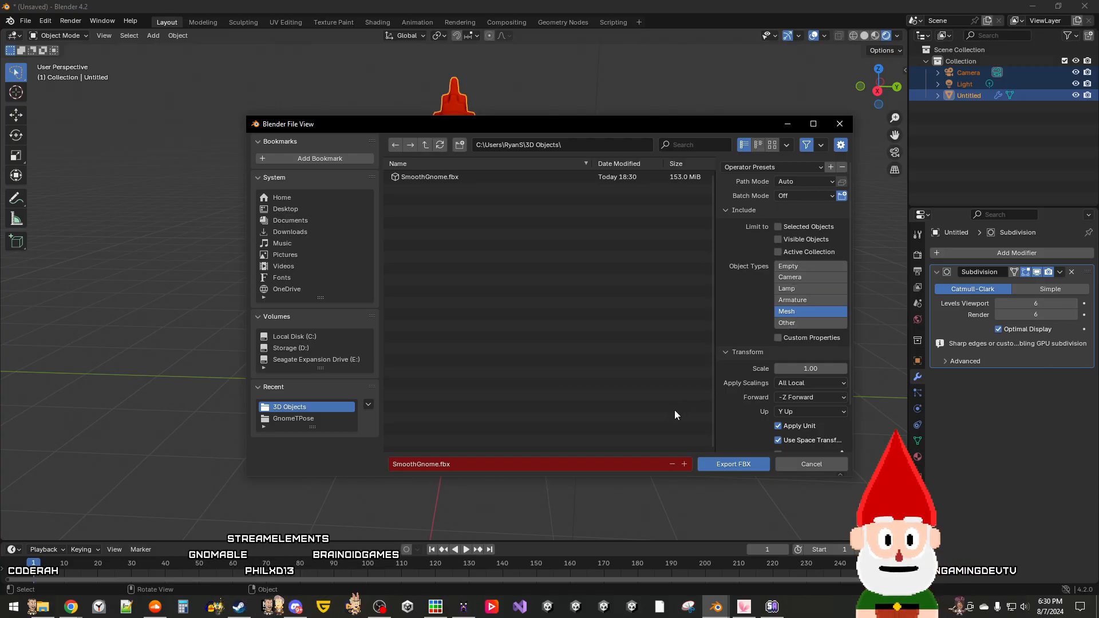
{"action": "left_click", "coordinate": [716, 465]}
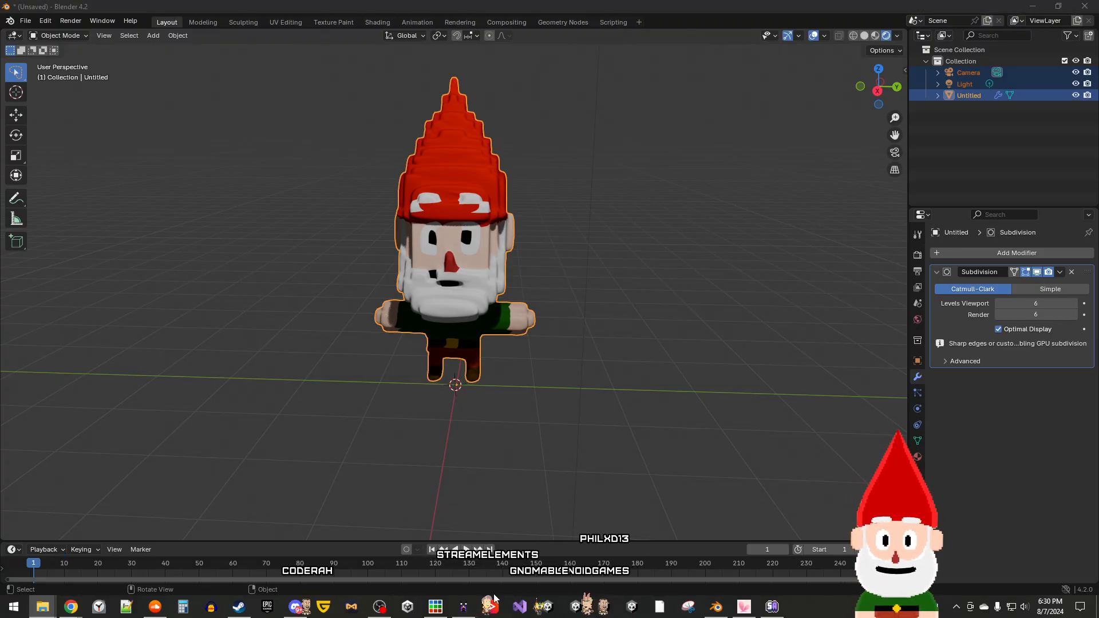
Step: Import SmoothGnome.fbx back into the scene with the default FBX import options
{"action": "mouse_move", "coordinate": [392, 616]}
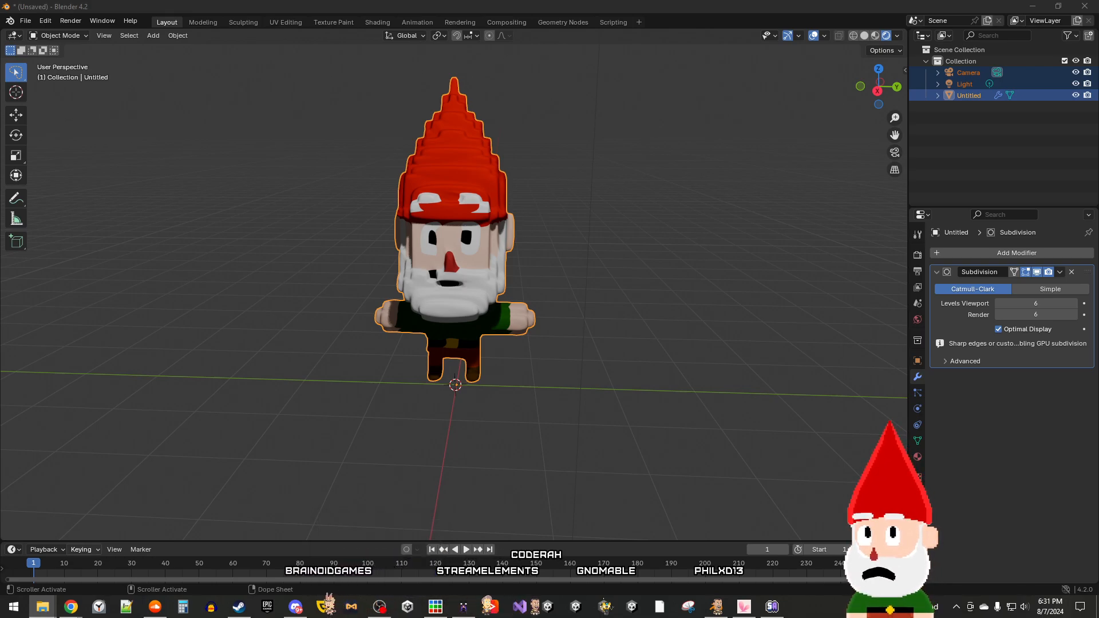
{"action": "left_click_drag", "start_coordinate": [199, 344], "coordinate": [202, 346]}
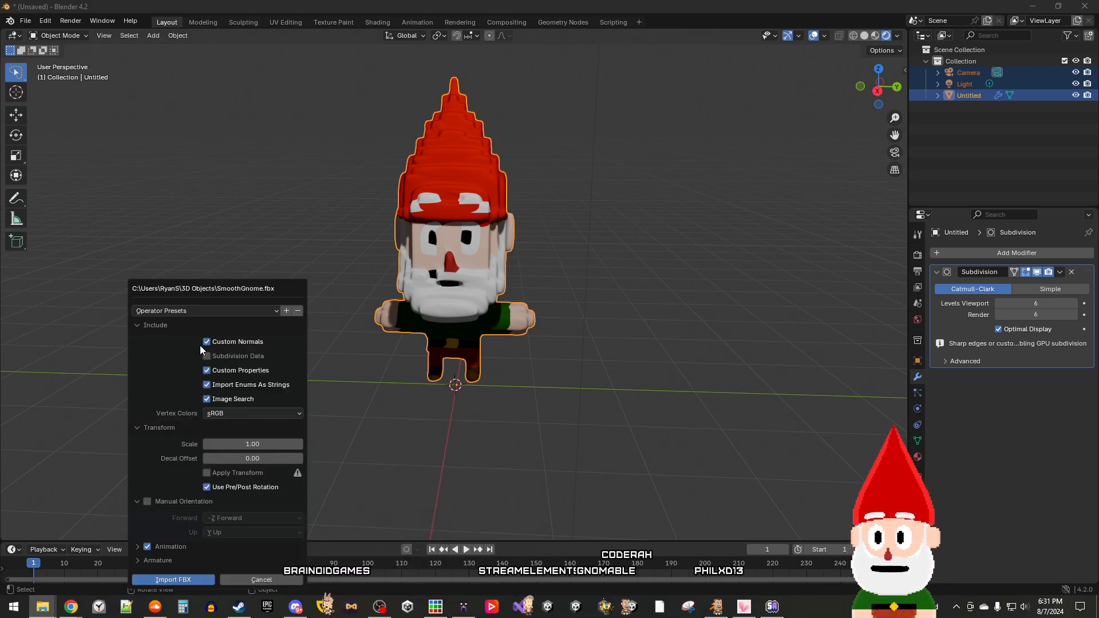
{"action": "left_click", "coordinate": [184, 581]}
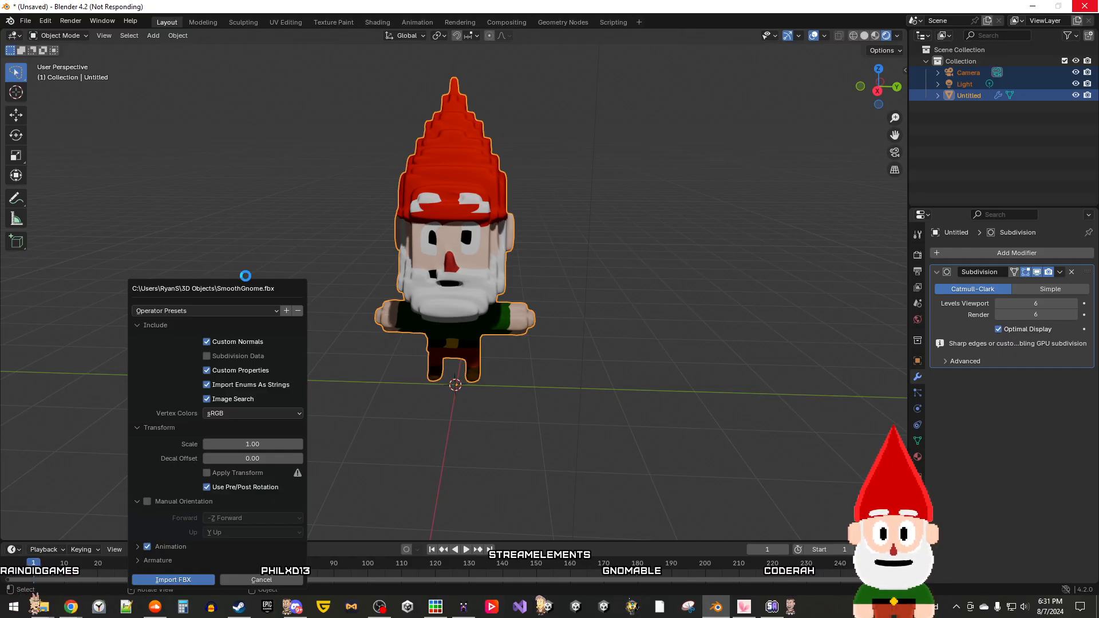
Step: Switch to MagicaVoxel and open the Futurama project from the project list
{"action": "left_click", "coordinate": [464, 611]}
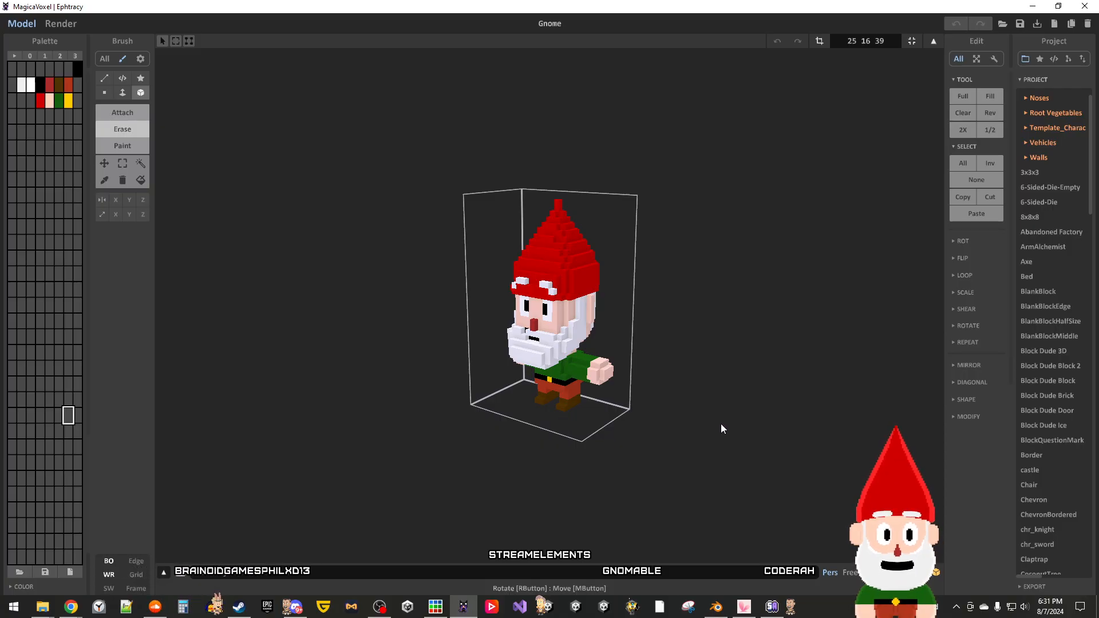
{"action": "scroll", "coordinate": [1028, 452], "scroll_direction": "down", "scroll_amount": 3}
{"action": "scroll", "coordinate": [1057, 453], "scroll_direction": "down", "scroll_amount": 12}
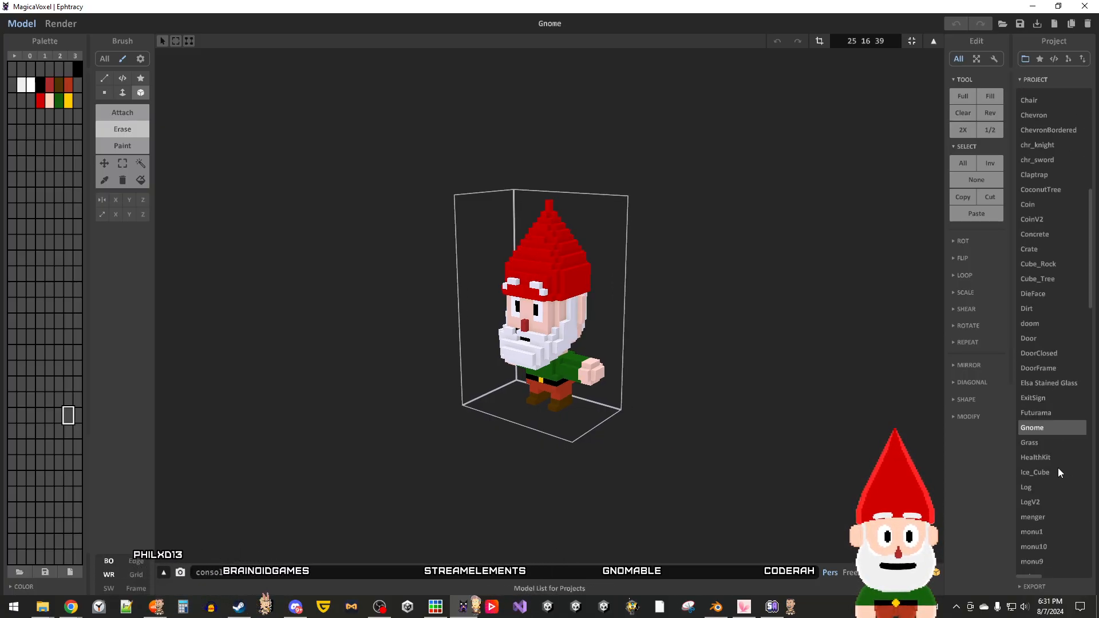
{"action": "left_click", "coordinate": [1034, 412]}
{"action": "scroll", "coordinate": [1040, 465], "scroll_direction": "down", "scroll_amount": 2}
{"action": "scroll", "coordinate": [1039, 465], "scroll_direction": "down", "scroll_amount": 1}
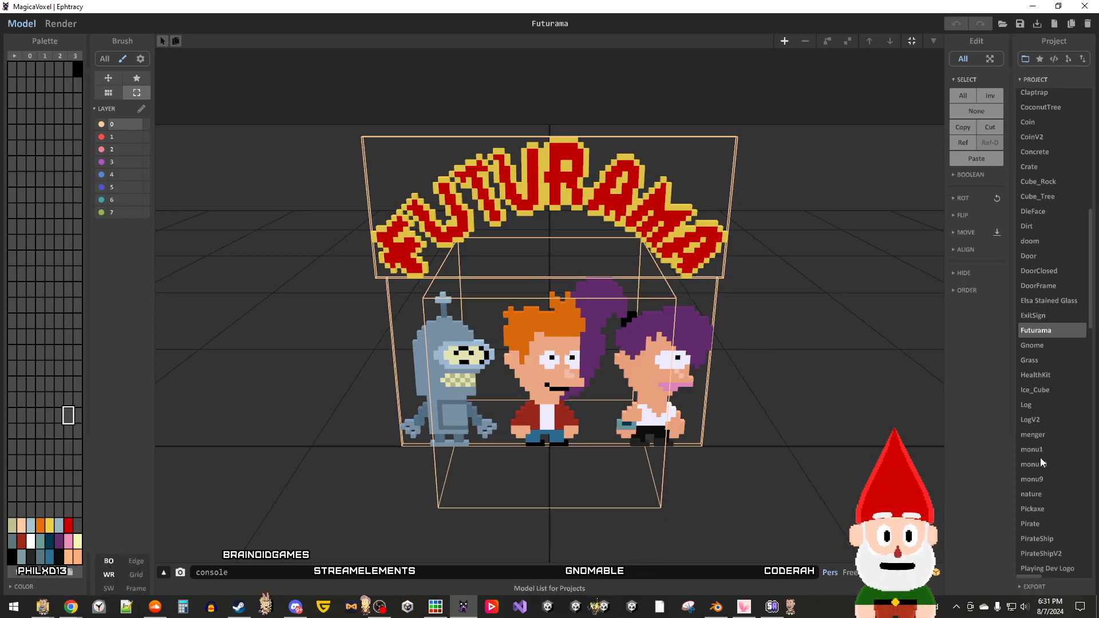
Step: View the PirateShip, PirateShipV2 and Playing Dev Logo projects one after another
{"action": "scroll", "coordinate": [1045, 477], "scroll_direction": "down", "scroll_amount": 3}
{"action": "scroll", "coordinate": [1046, 478], "scroll_direction": "down", "scroll_amount": 4}
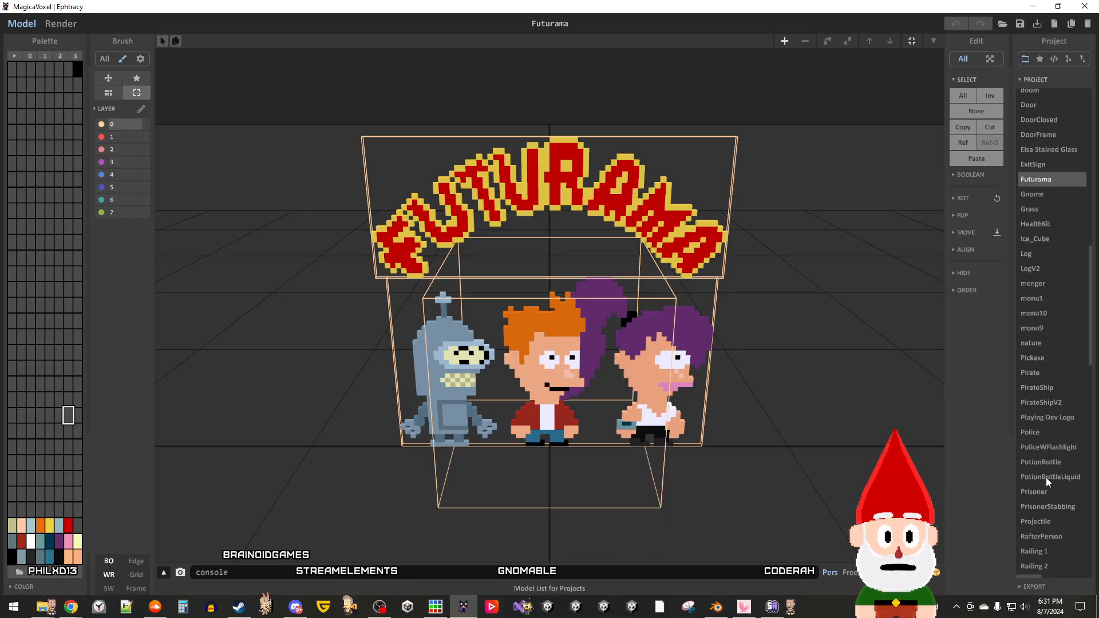
{"action": "left_click", "coordinate": [1045, 387]}
{"action": "right_click_drag", "start_coordinate": [830, 442], "coordinate": [724, 424]}
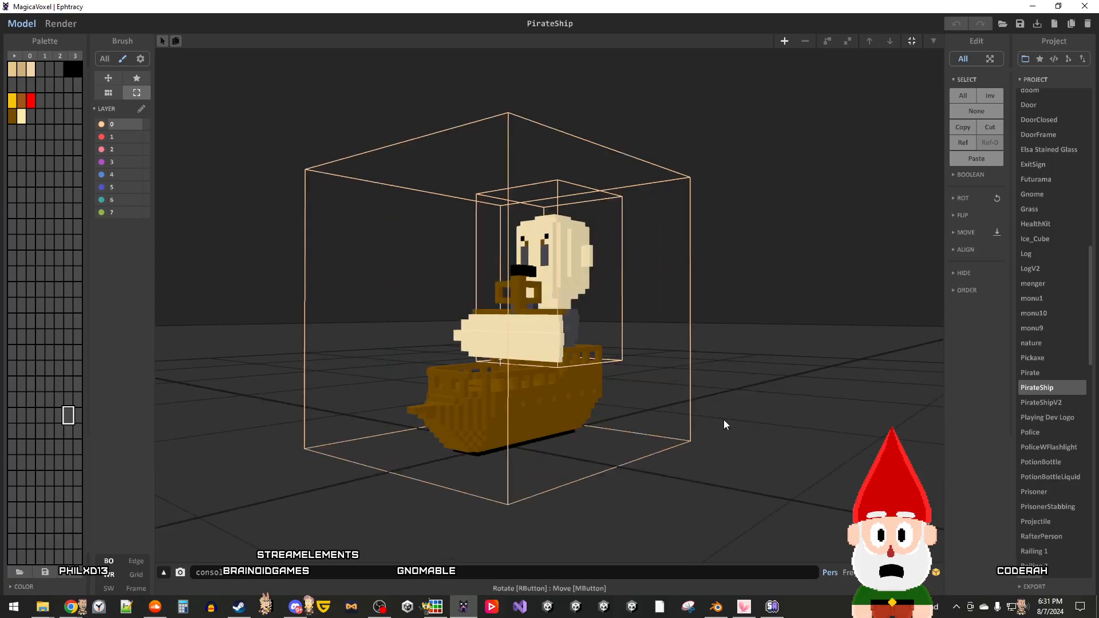
{"action": "left_click", "coordinate": [1042, 403]}
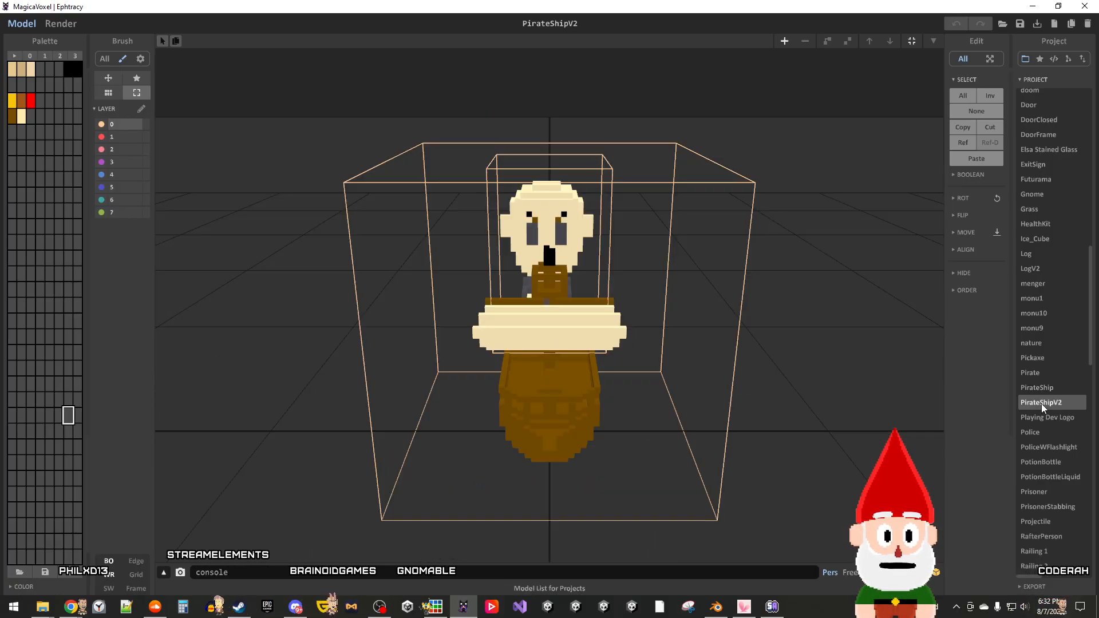
{"action": "left_click", "coordinate": [1040, 420]}
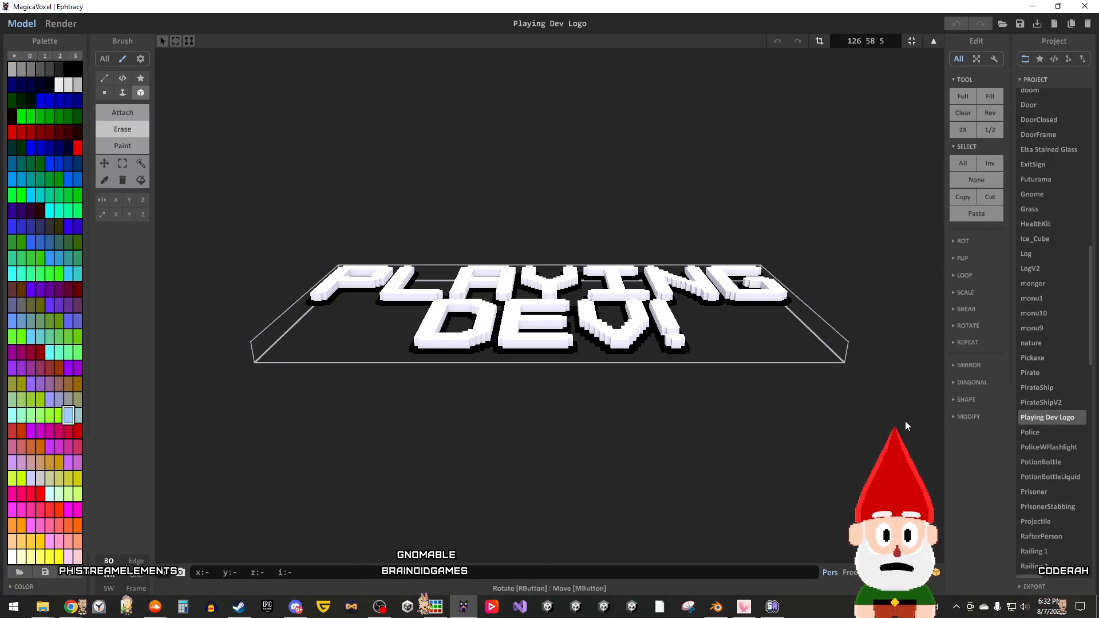
{"action": "mouse_move", "coordinate": [741, 410]}
{"action": "right_mouse_down"}
{"action": "mouse_move", "coordinate": [684, 382]}
{"action": "mouse_move", "coordinate": [732, 350]}
{"action": "mouse_move", "coordinate": [815, 349]}
{"action": "mouse_move", "coordinate": [740, 400]}
{"action": "right_mouse_up"}
Step: View the PotionBottle project from a slightly higher angle and return to Blender
{"action": "left_click", "coordinate": [1046, 461]}
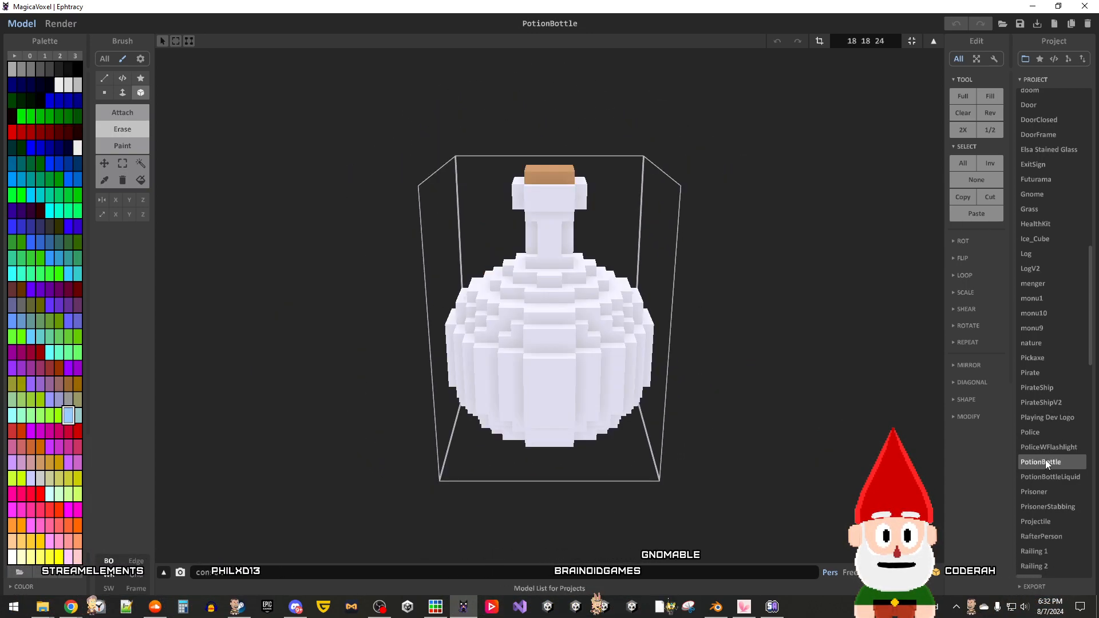
{"action": "mouse_move", "coordinate": [805, 429]}
{"action": "right_mouse_down"}
{"action": "mouse_move", "coordinate": [871, 418]}
{"action": "mouse_move", "coordinate": [802, 438]}
{"action": "right_mouse_up"}
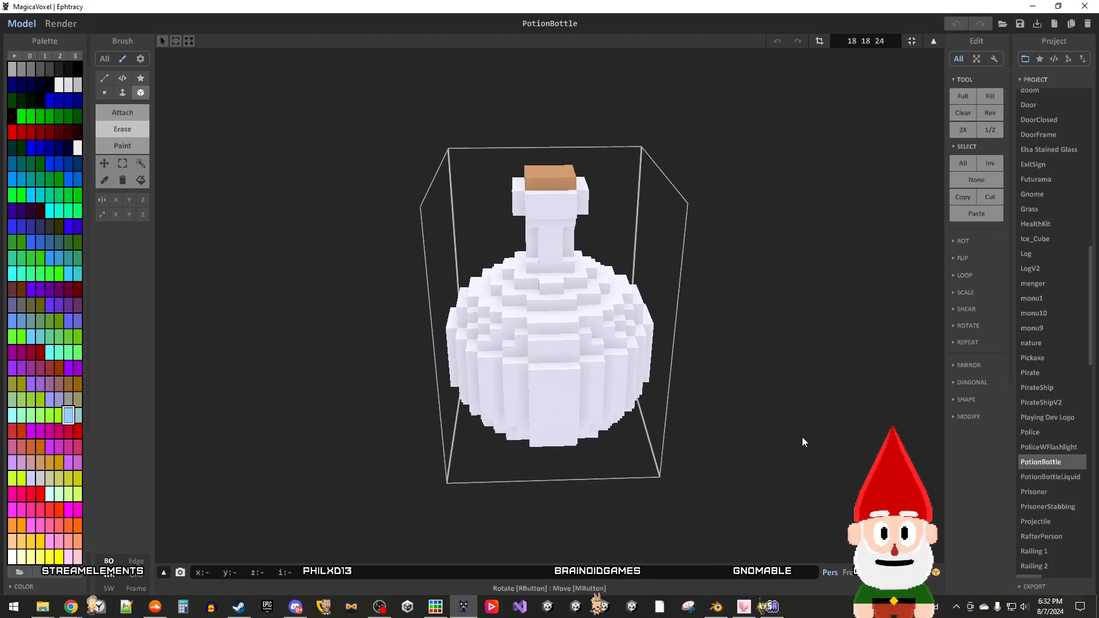
{"action": "left_click", "coordinate": [1033, 6]}
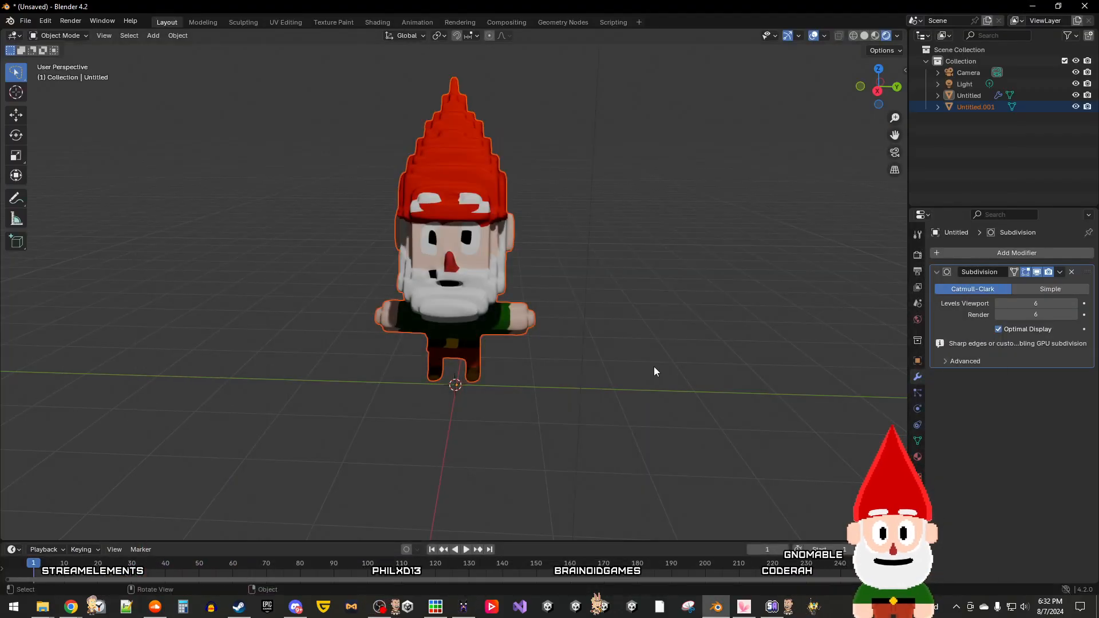
Step: Select the imported gnome copy and try to move it away from the original
{"action": "left_click", "coordinate": [472, 276]}
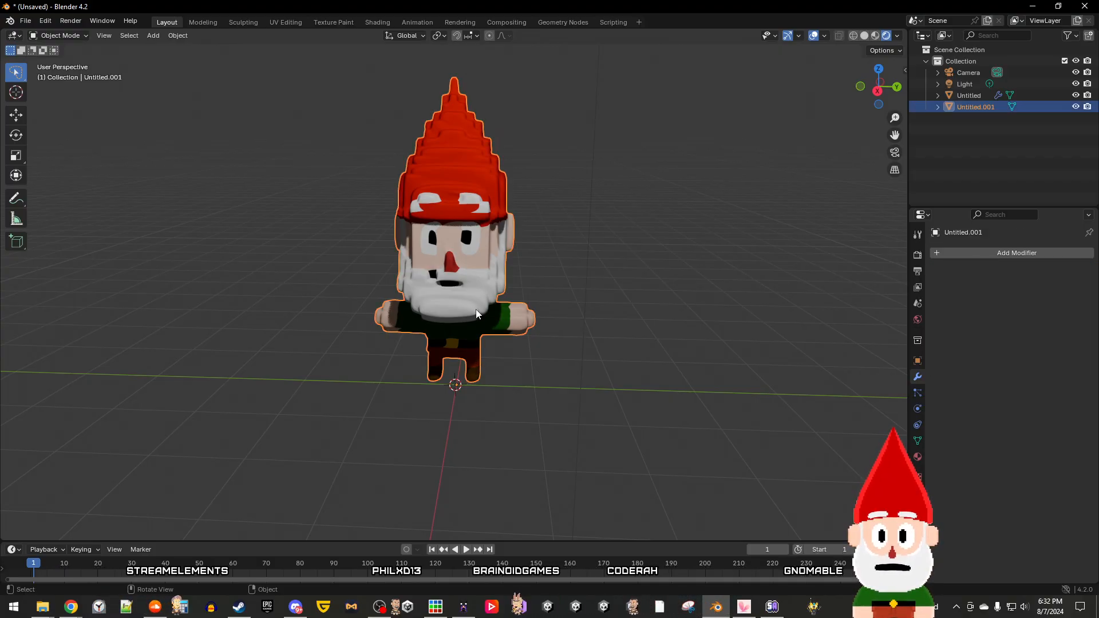
{"action": "key", "text": "shift+space"}
{"action": "left_click", "coordinate": [17, 113]}
{"action": "mouse_move", "coordinate": [449, 277]}
{"action": "left_mouse_down"}
{"action": "mouse_move", "coordinate": [341, 276]}
{"action": "mouse_move", "coordinate": [259, 253]}
{"action": "mouse_move", "coordinate": [269, 240]}
{"action": "left_mouse_up"}
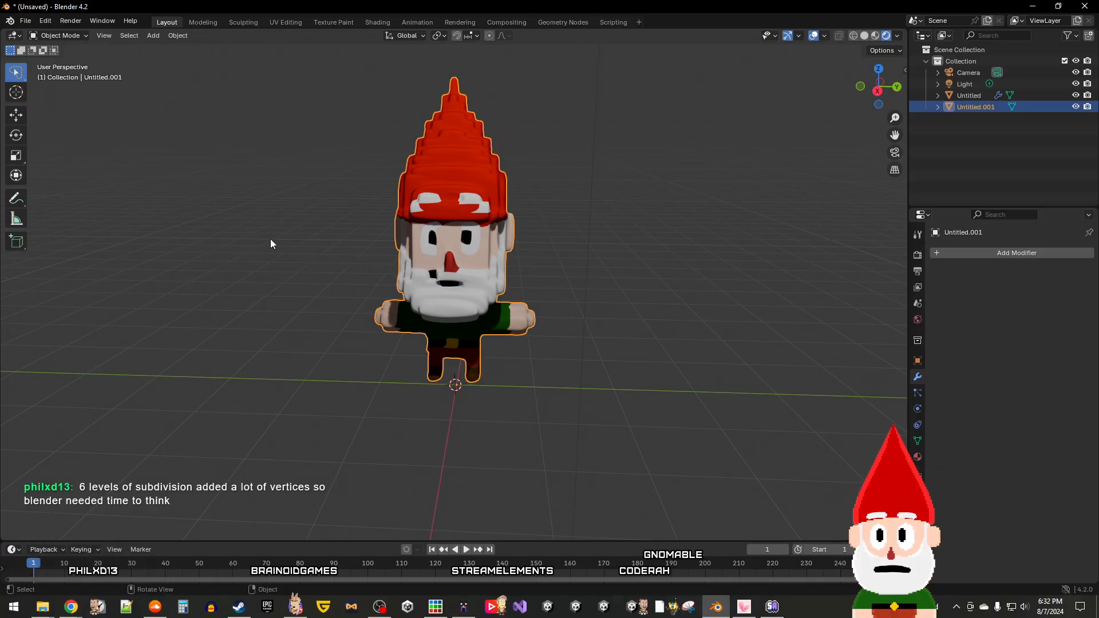
{"action": "key", "text": "shift+g"}
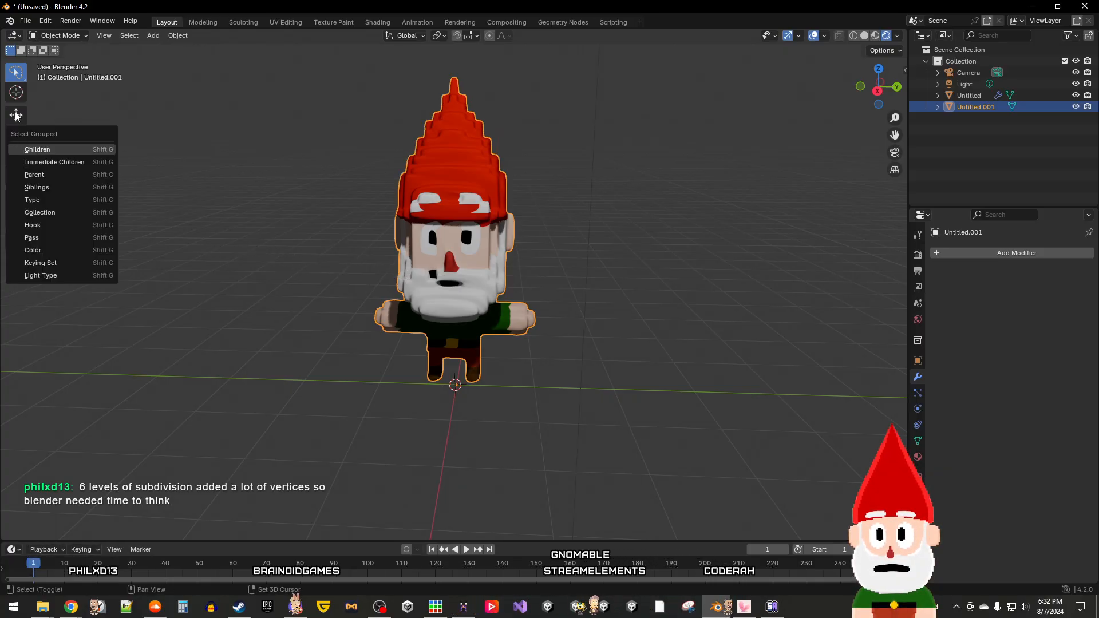
{"action": "key", "text": "space"}
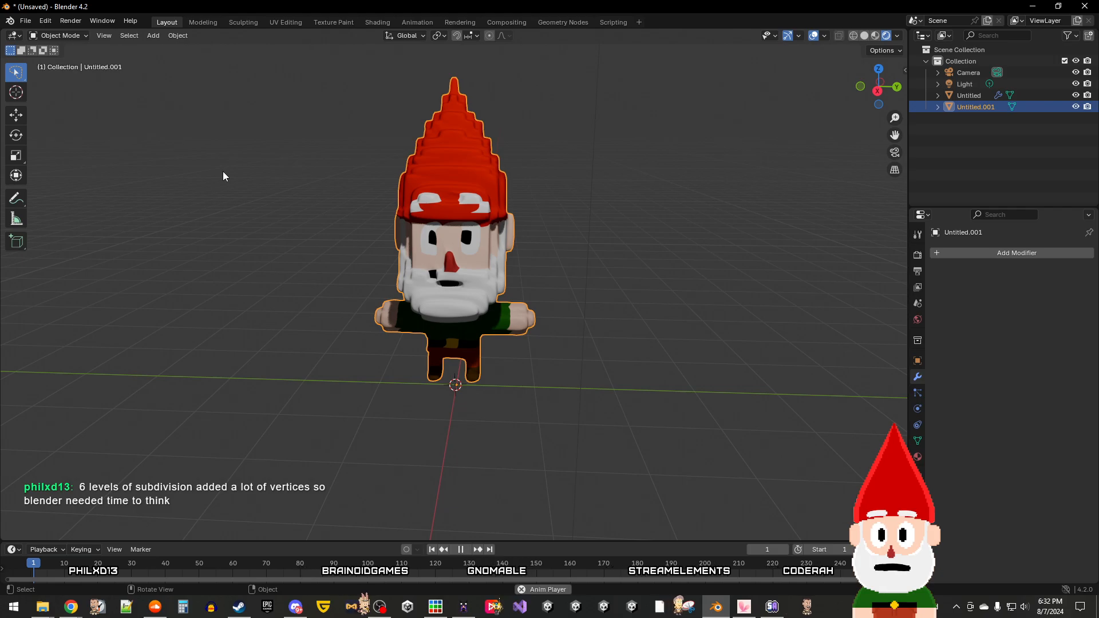
{"action": "key", "text": "shift+space"}
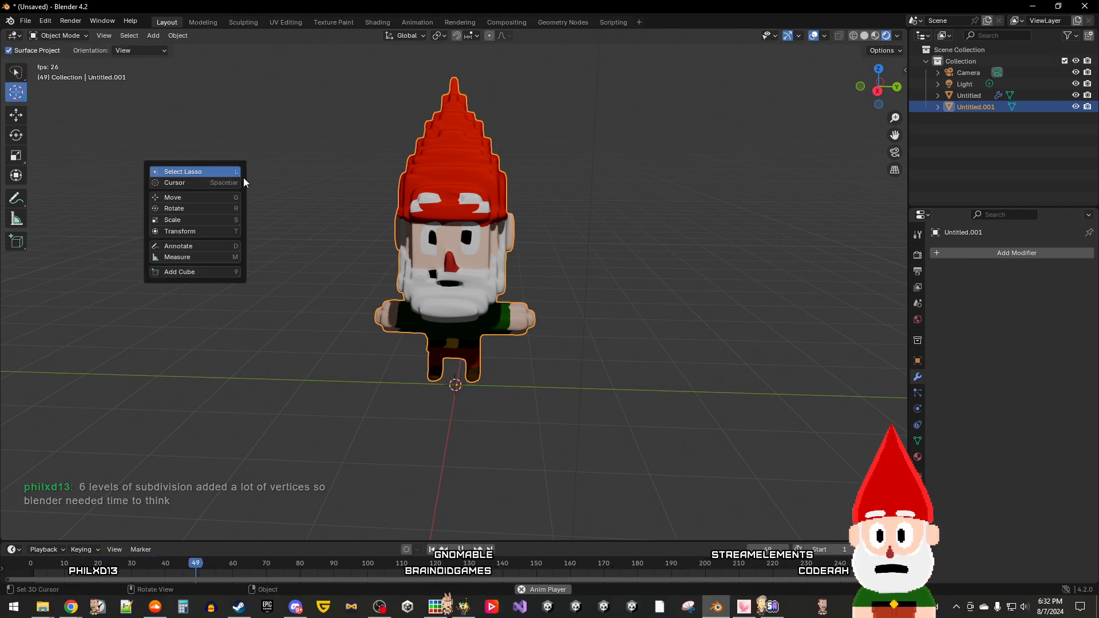
{"action": "key", "text": "space"}
{"action": "key", "text": "g"}
{"action": "left_click", "coordinate": [275, 289]}
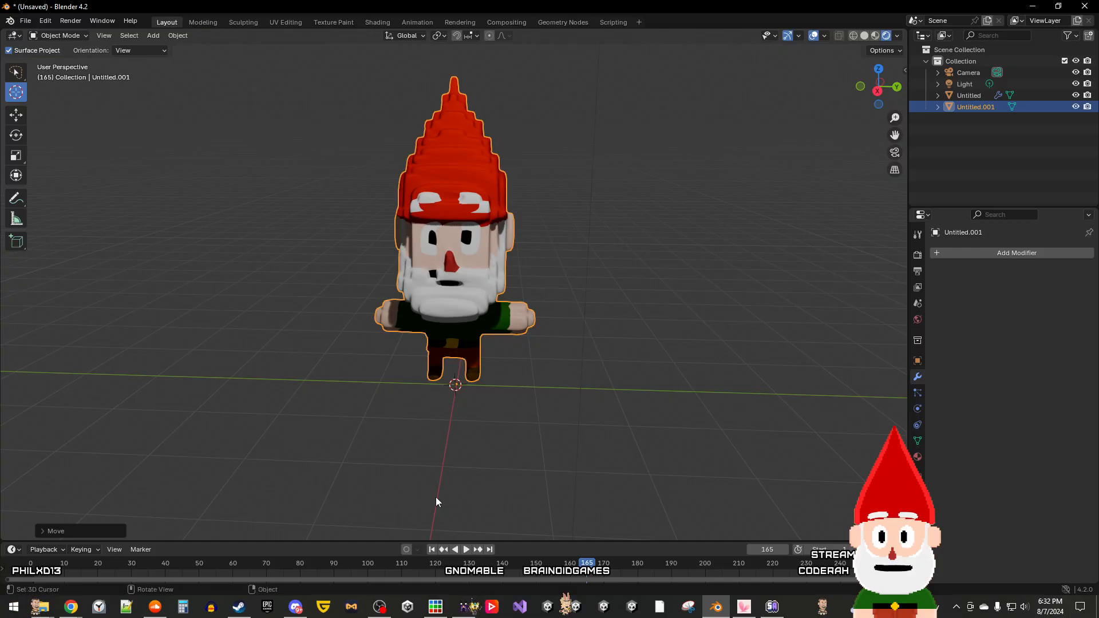
{"action": "left_click", "coordinate": [298, 395]}
Step: Move the imported gnome along the Y axis to stand beside the original and undo the move
{"action": "left_click", "coordinate": [15, 116]}
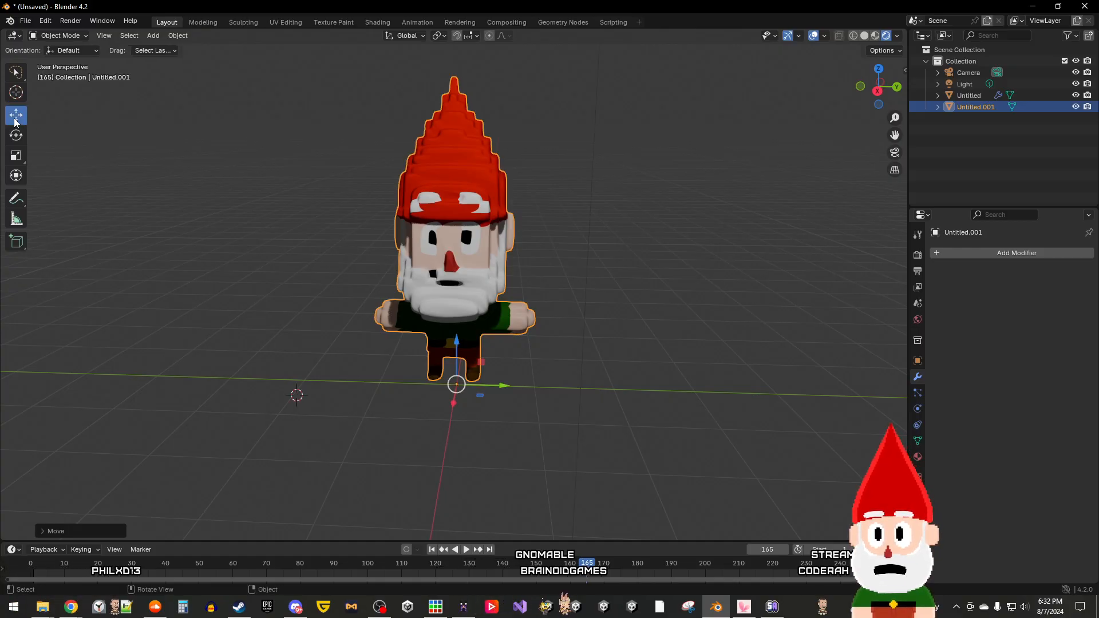
{"action": "left_click_drag", "start_coordinate": [504, 386], "coordinate": [281, 365]}
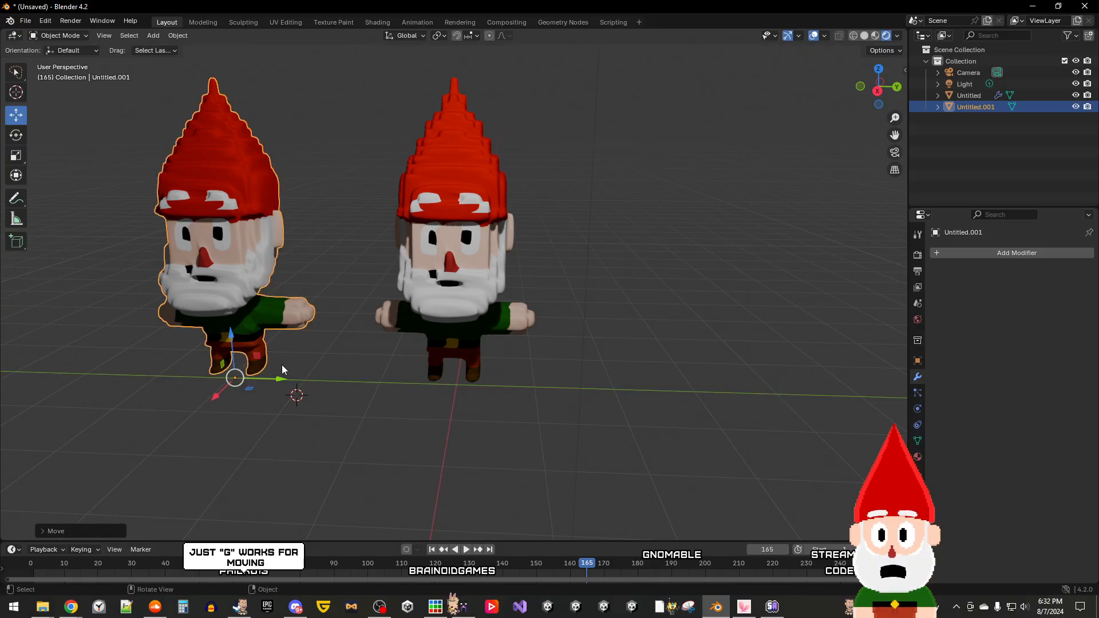
{"action": "key", "text": "ctrl+z"}
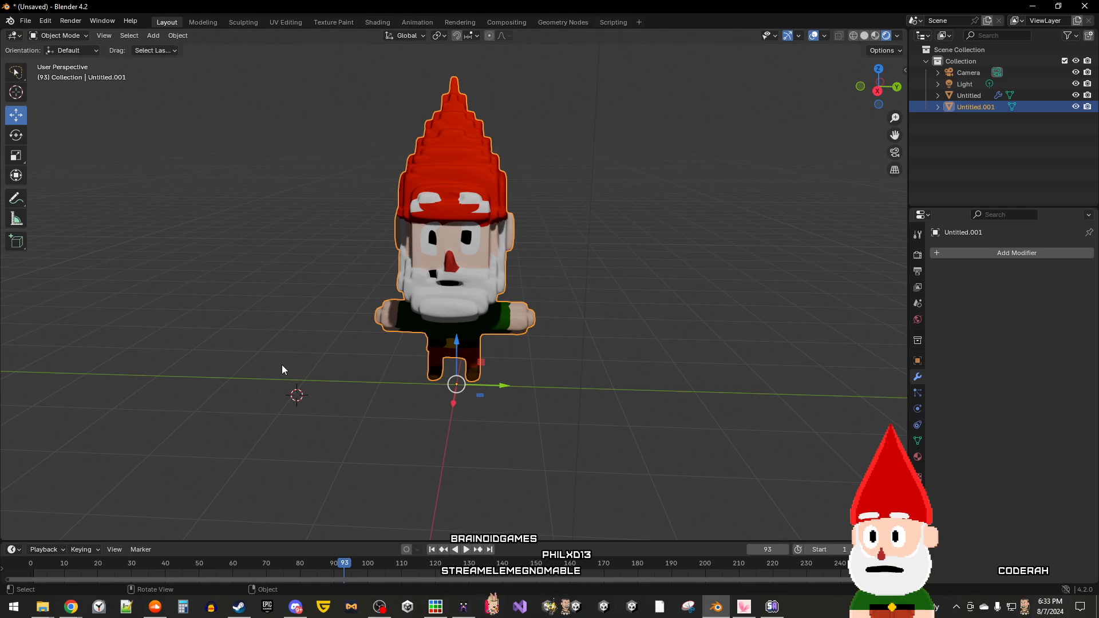
Step: Cancel a trial duplication of the imported gnome and delete the imported copy from the scene
{"action": "key", "text": "shift+d"}
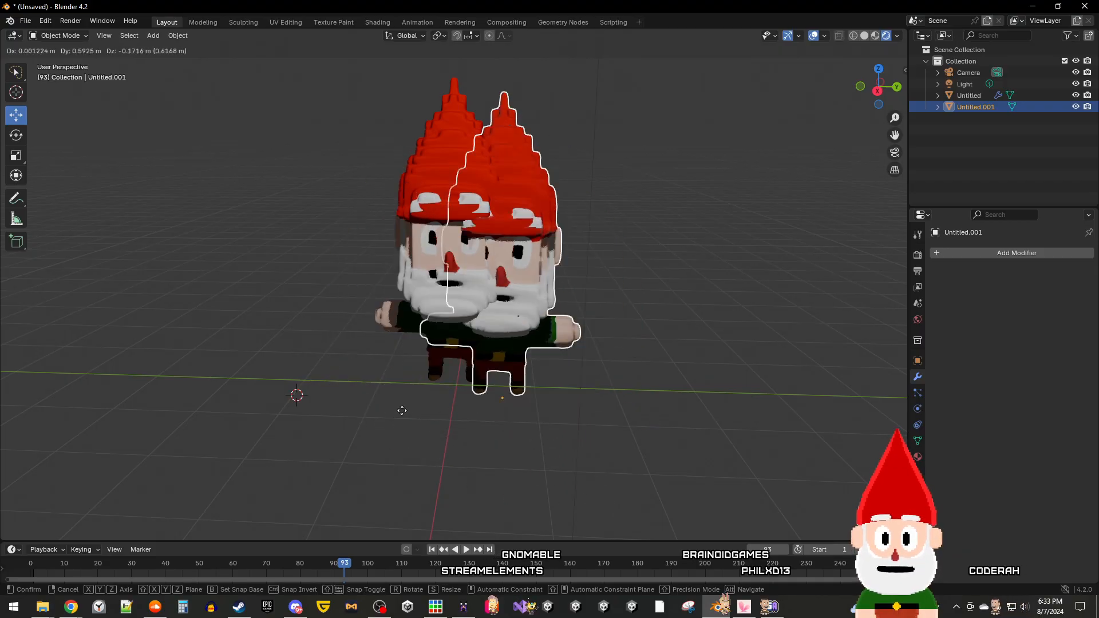
{"action": "right_click", "coordinate": [300, 369]}
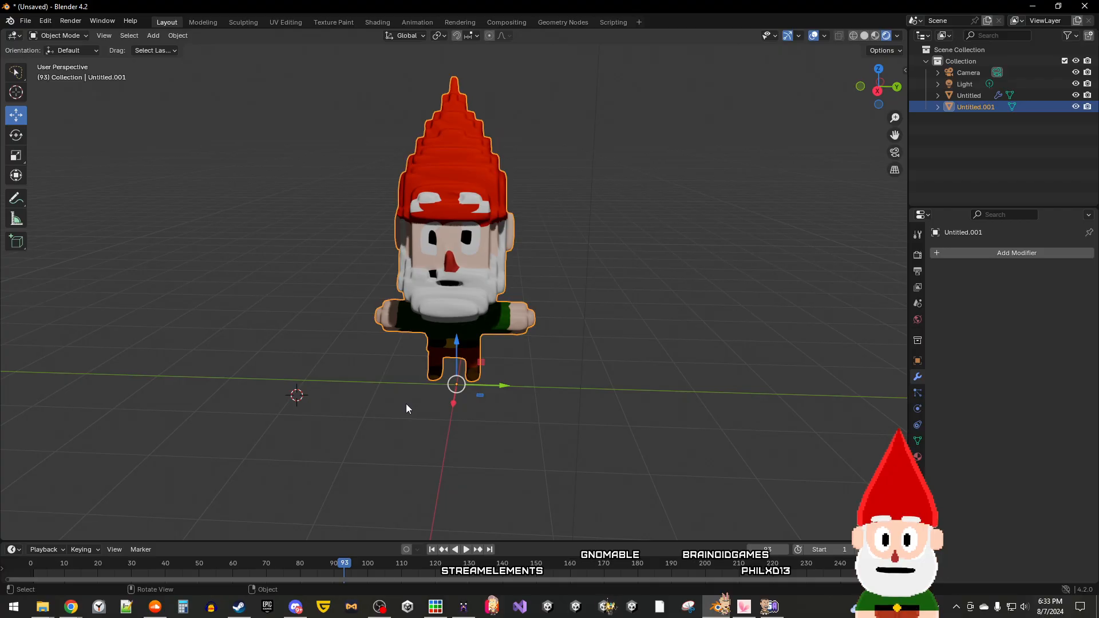
{"action": "key", "text": "Delete"}
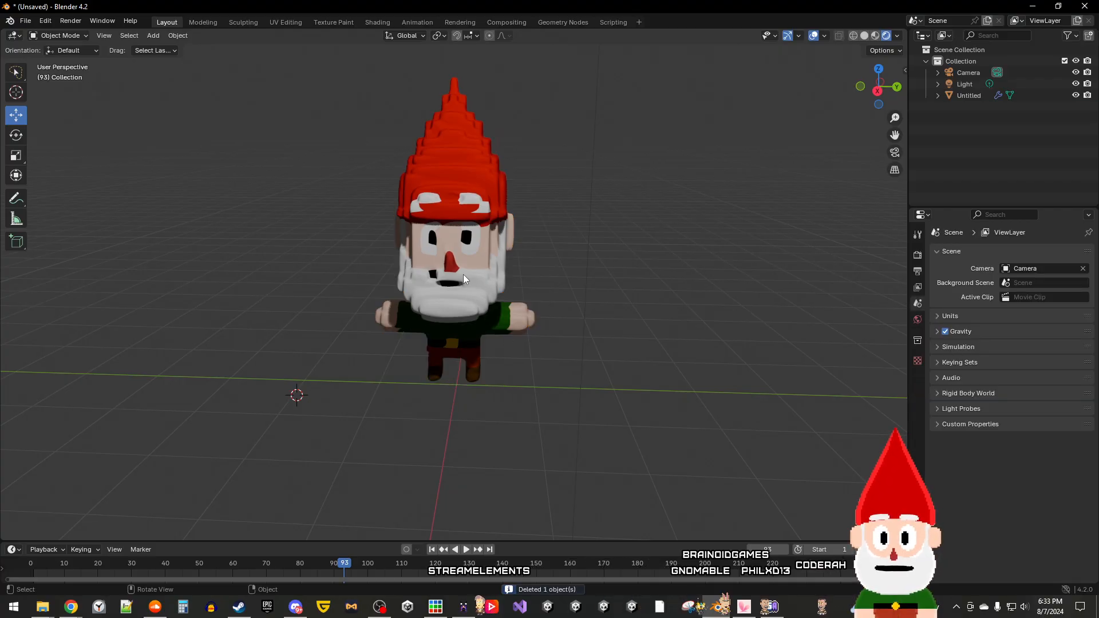
Step: Delete the original gnome and undo that deletion
{"action": "left_click", "coordinate": [476, 300]}
{"action": "key", "text": "Delete"}
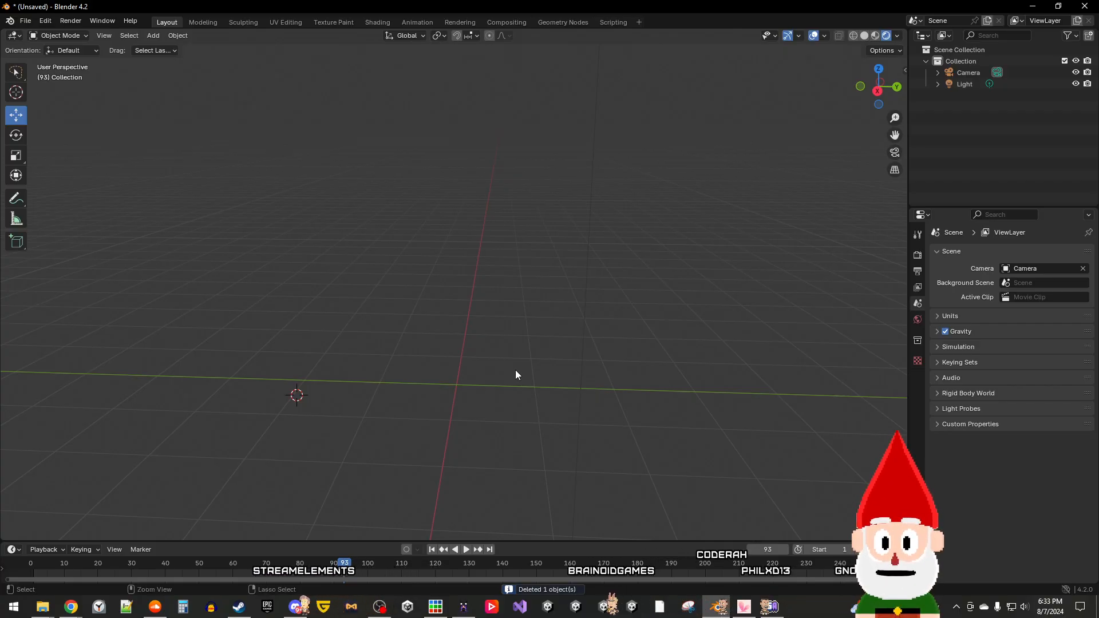
{"action": "key", "text": "ctrl+z"}
Step: Remove the Subdivision modifier from the gnome
{"action": "right_click", "coordinate": [520, 310]}
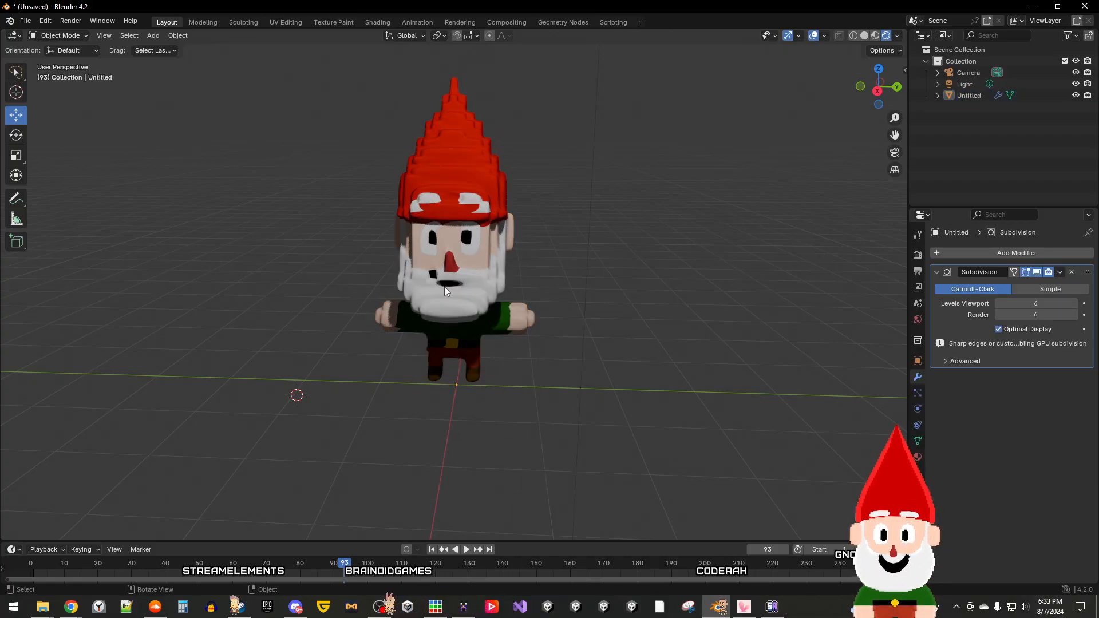
{"action": "left_click", "coordinate": [1072, 272]}
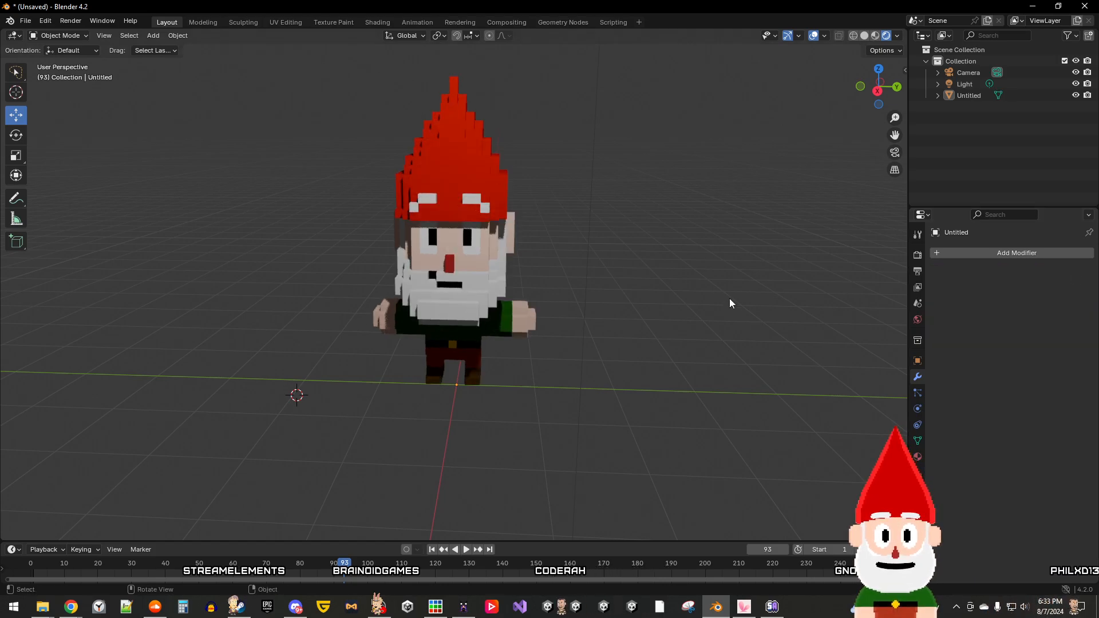
{"action": "right_click", "coordinate": [730, 300]}
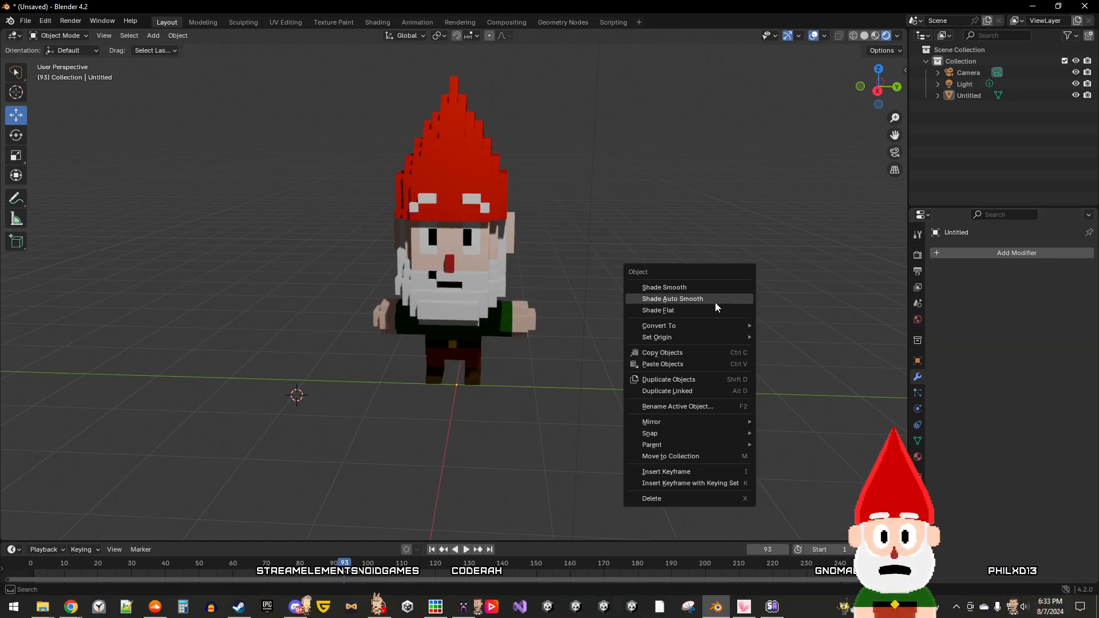
Step: Place the 3D cursor at the gnome's feet, by the world origin
{"action": "middle_click_drag", "start_coordinate": [742, 236], "coordinate": [684, 276]}
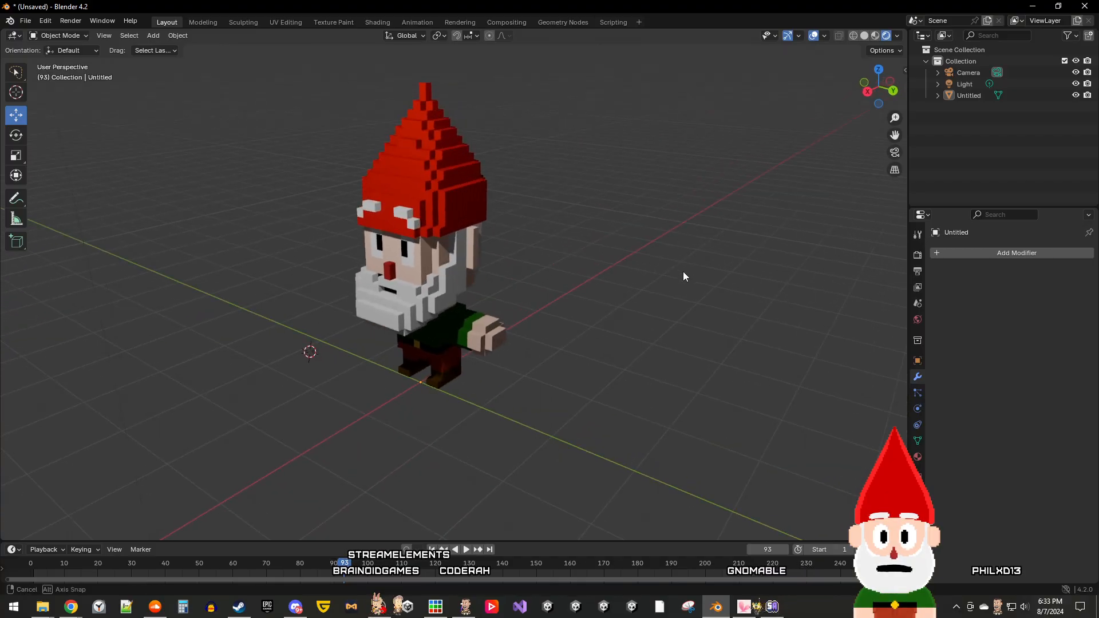
{"action": "scroll", "coordinate": [683, 274], "scroll_direction": "down", "scroll_amount": 4}
{"action": "scroll", "coordinate": [685, 273], "scroll_direction": "up", "scroll_amount": 1}
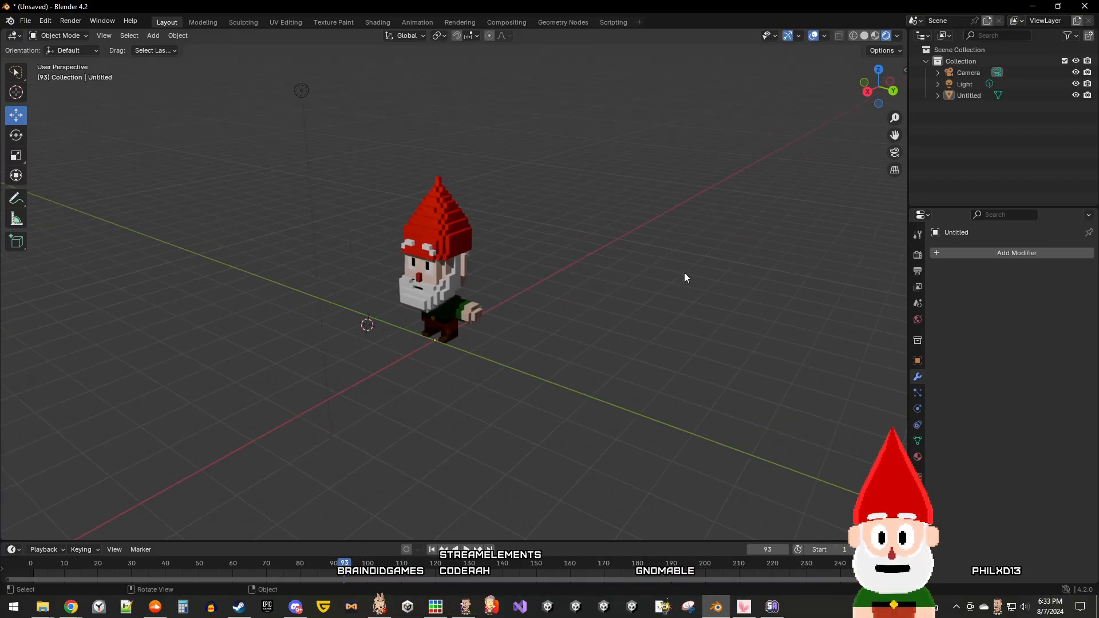
{"action": "right_click", "coordinate": [436, 341], "text": "shift"}
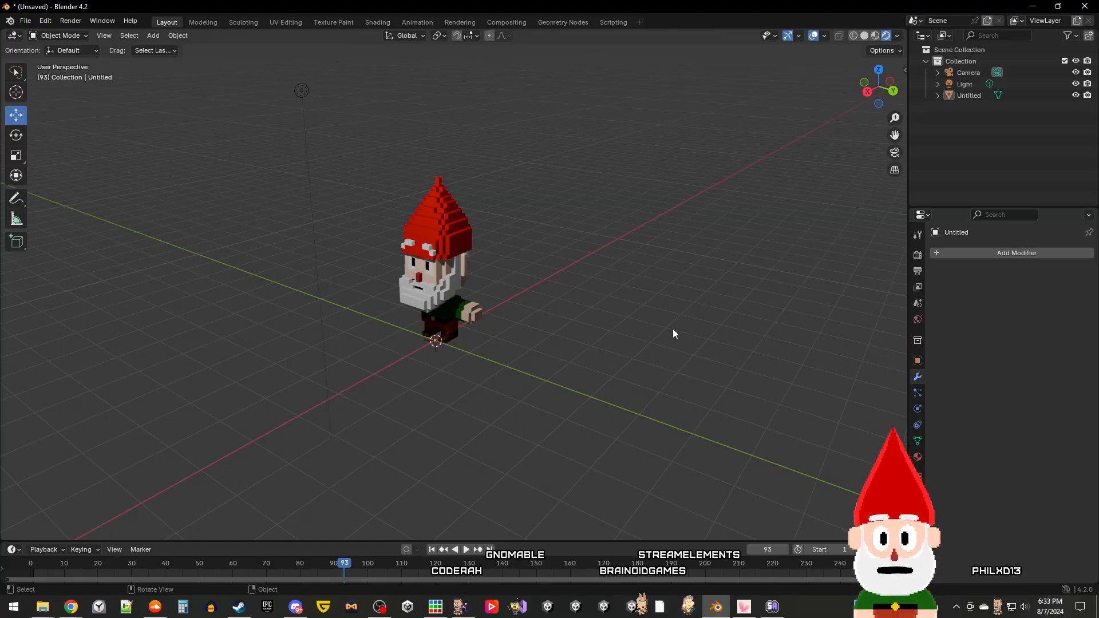
{"action": "key", "text": "a"}
{"action": "right_click", "coordinate": [455, 281]}
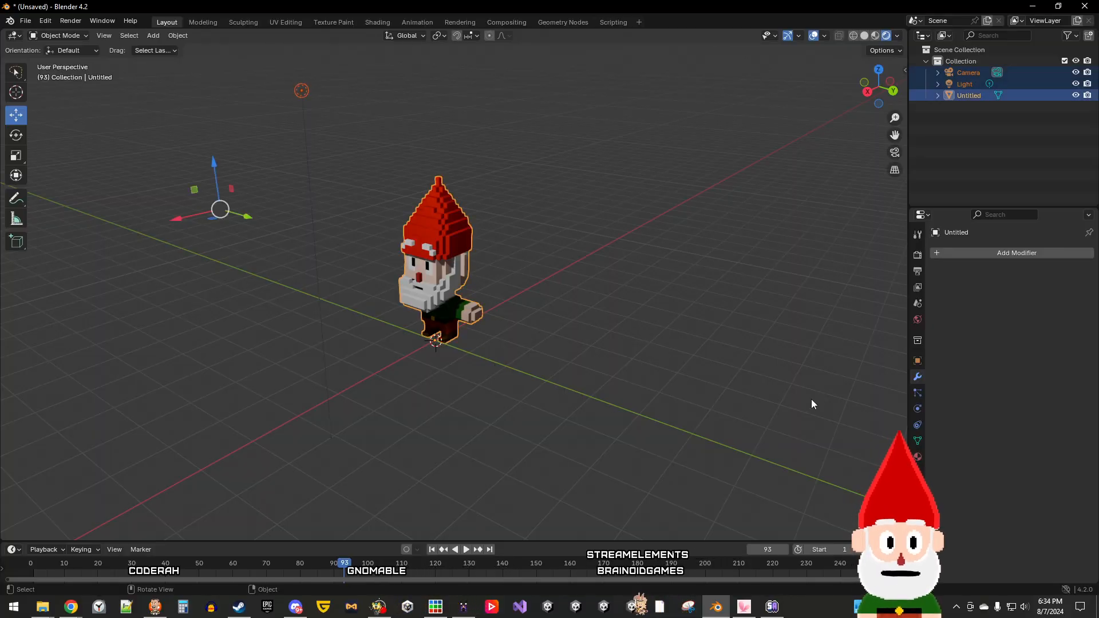
{"action": "right_click", "coordinate": [501, 283]}
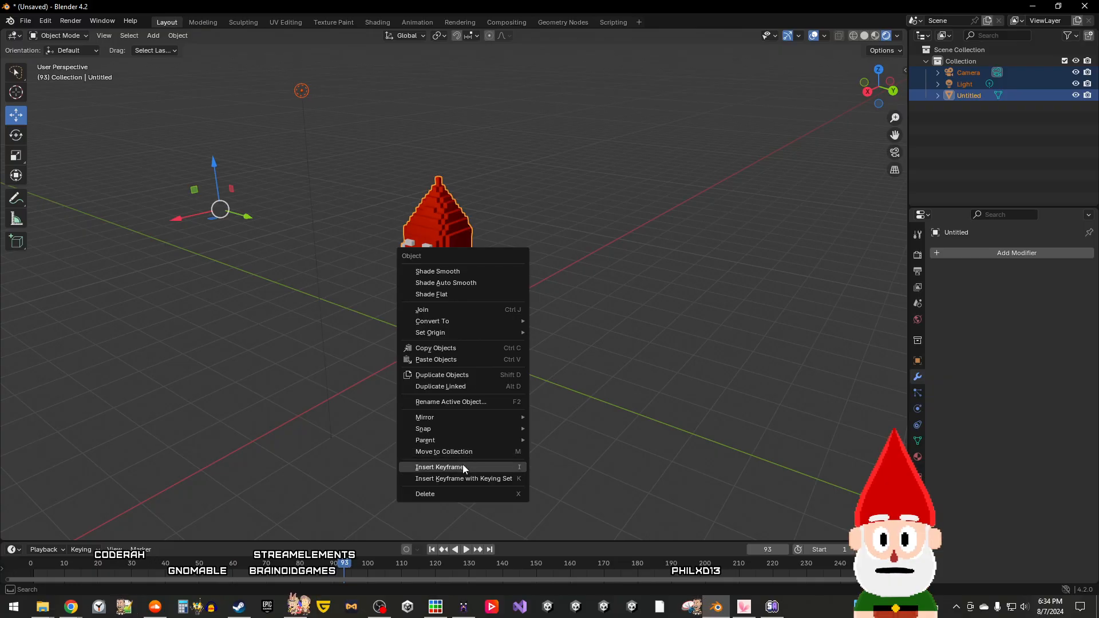
{"action": "left_click", "coordinate": [683, 425]}
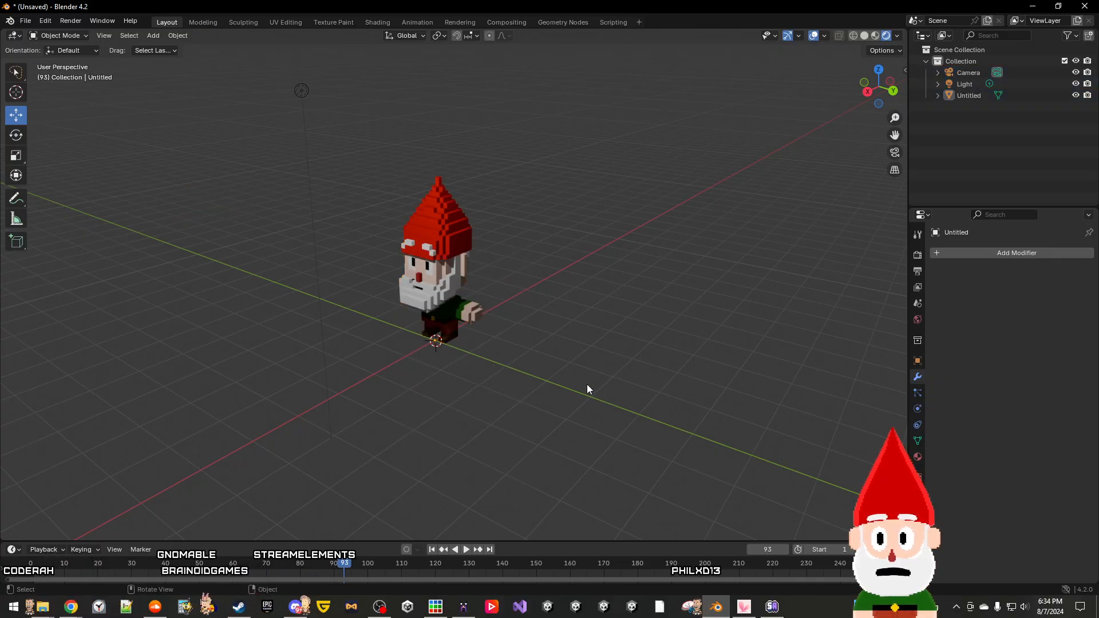
Step: Set the timeline's current frame to 0
{"action": "left_click_drag", "start_coordinate": [331, 567], "coordinate": [30, 549]}
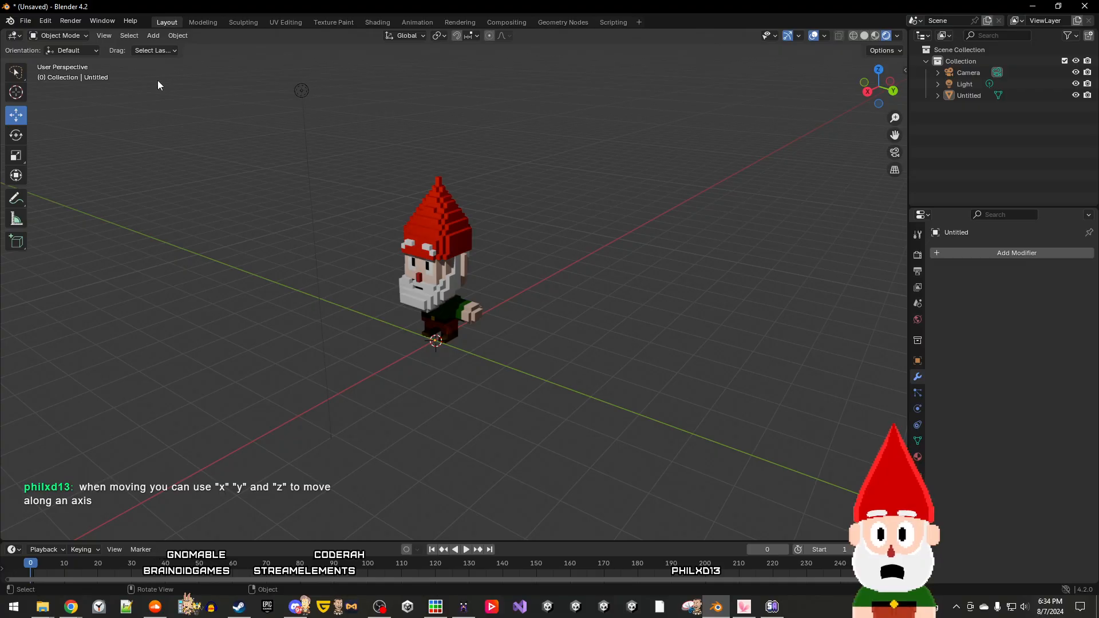
{"action": "left_click", "coordinate": [29, 22]}
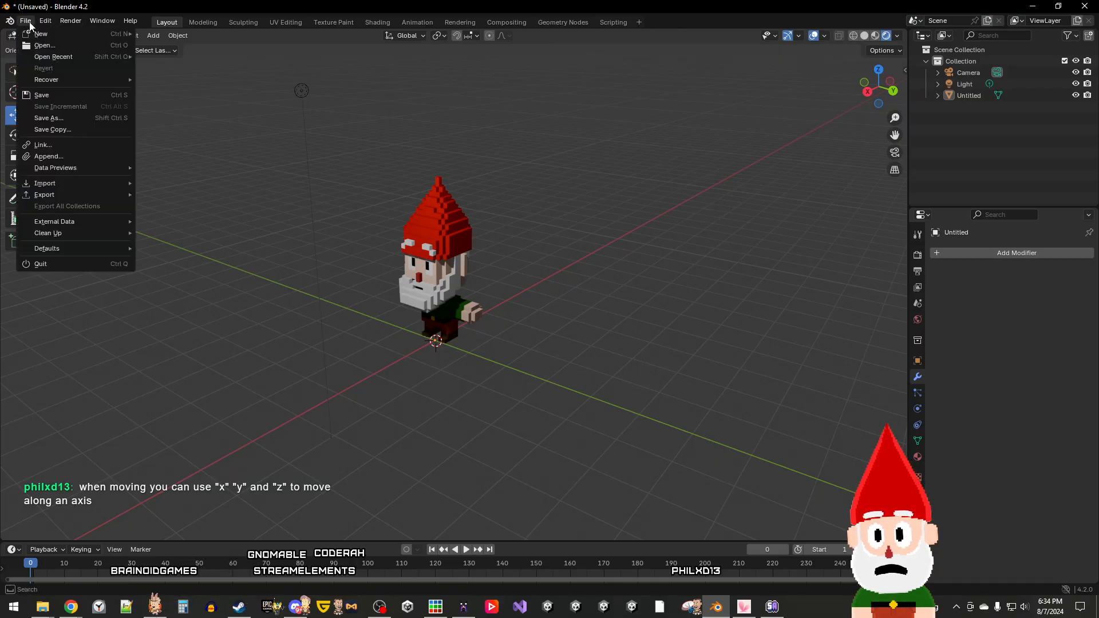
{"action": "mouse_move", "coordinate": [102, 25]}
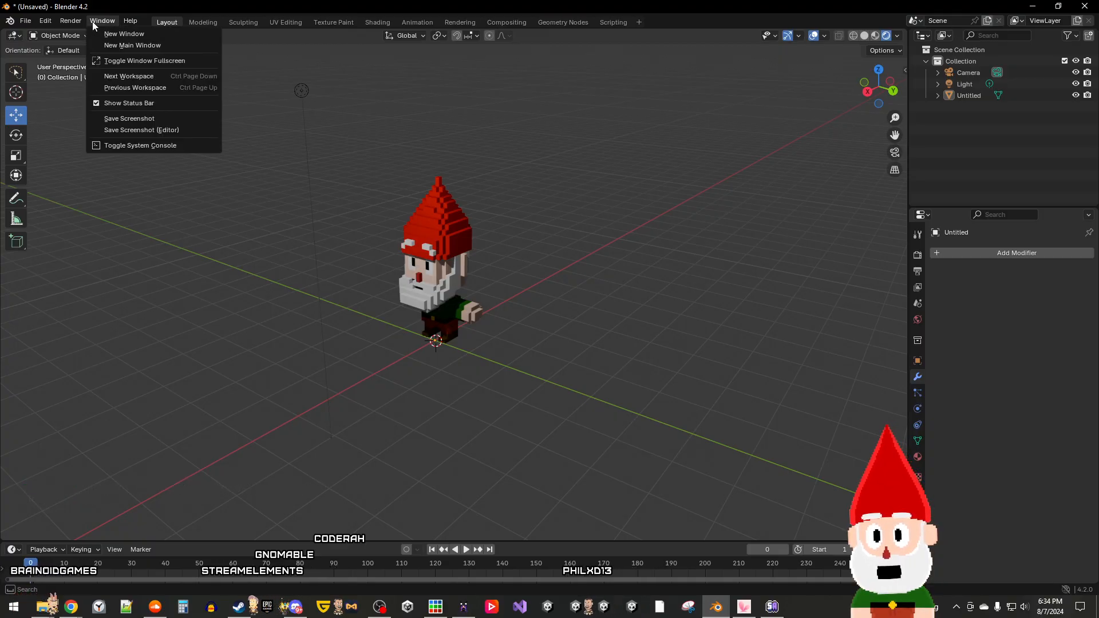
{"action": "mouse_move", "coordinate": [38, 21]}
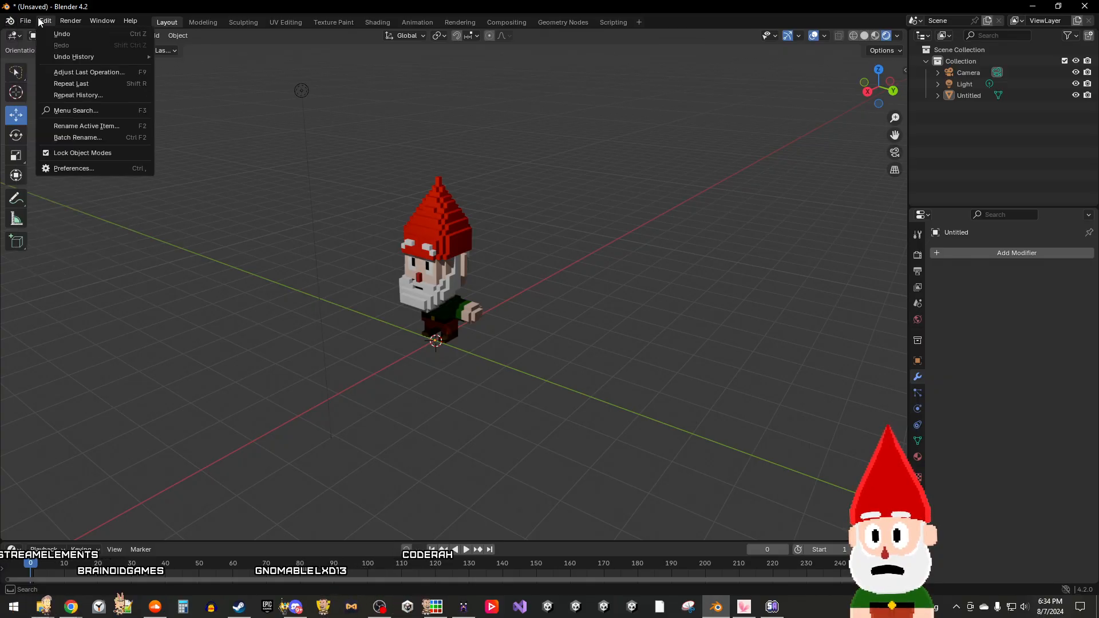
{"action": "mouse_move", "coordinate": [145, 19]}
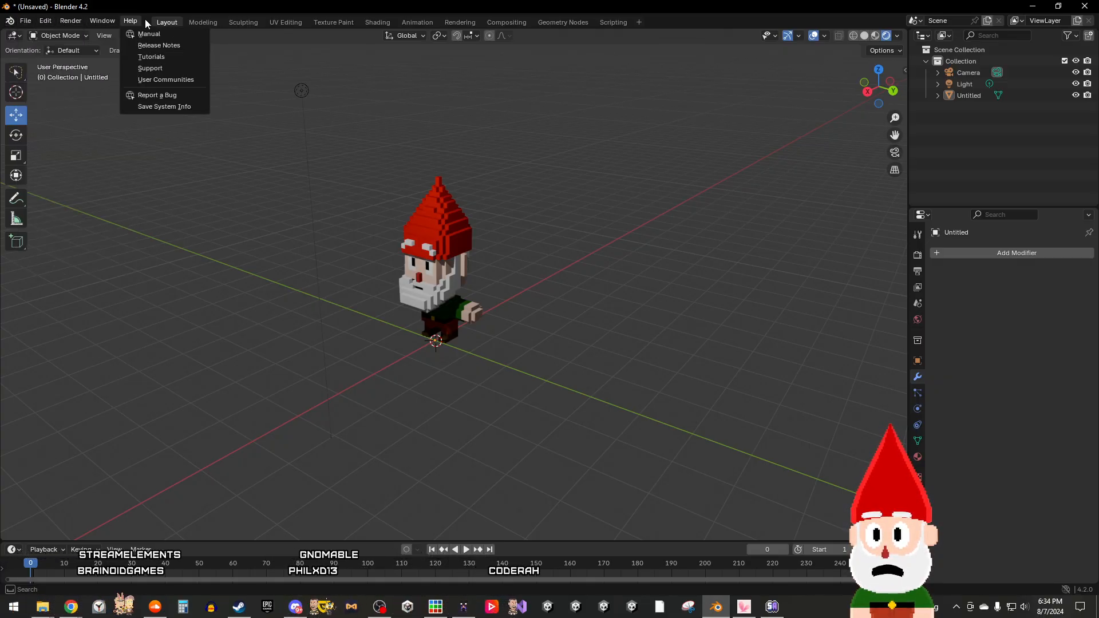
{"action": "left_click", "coordinate": [204, 21]}
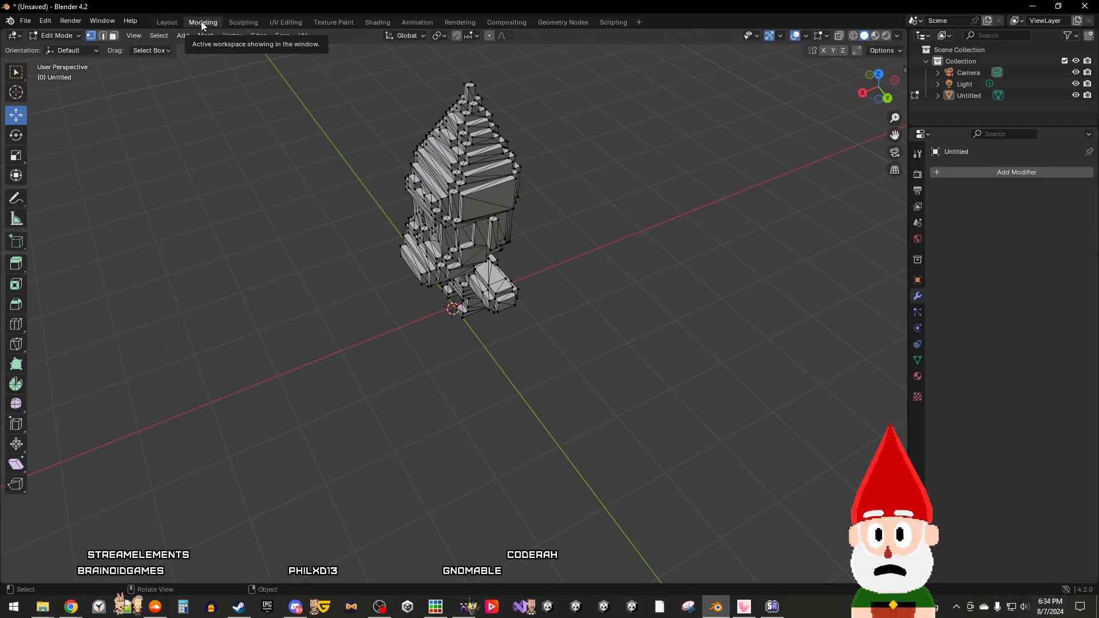
{"action": "left_click", "coordinate": [166, 21]}
Step: Merge all of the gnome's vertices by distance in Edit Mode, and return to Object Mode
{"action": "left_click", "coordinate": [81, 35]}
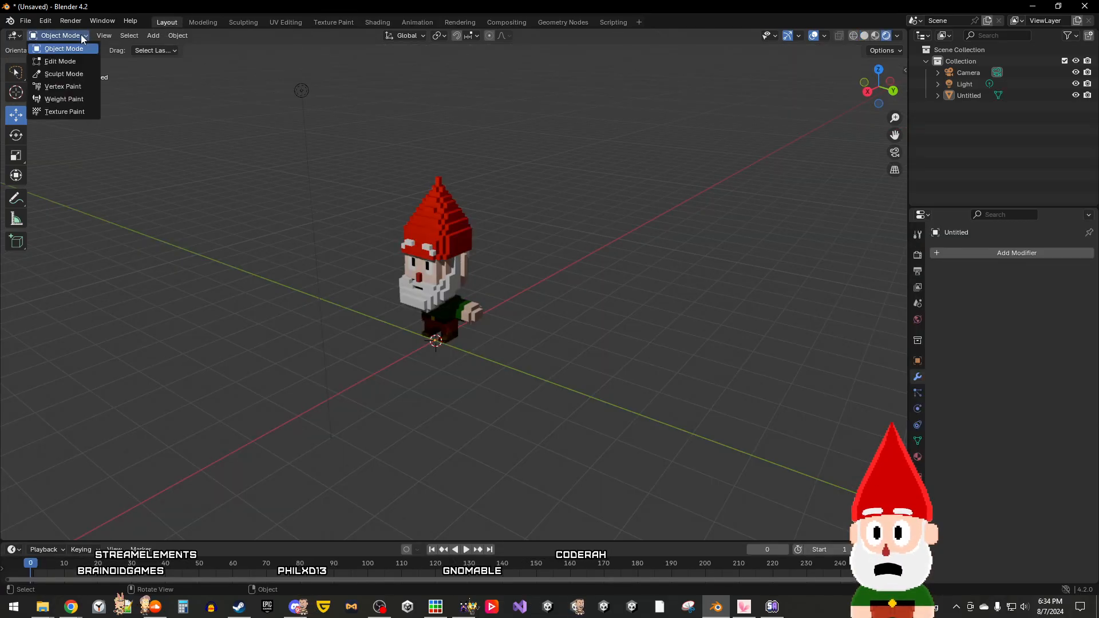
{"action": "left_click", "coordinate": [57, 61]}
{"action": "right_click", "coordinate": [433, 278]}
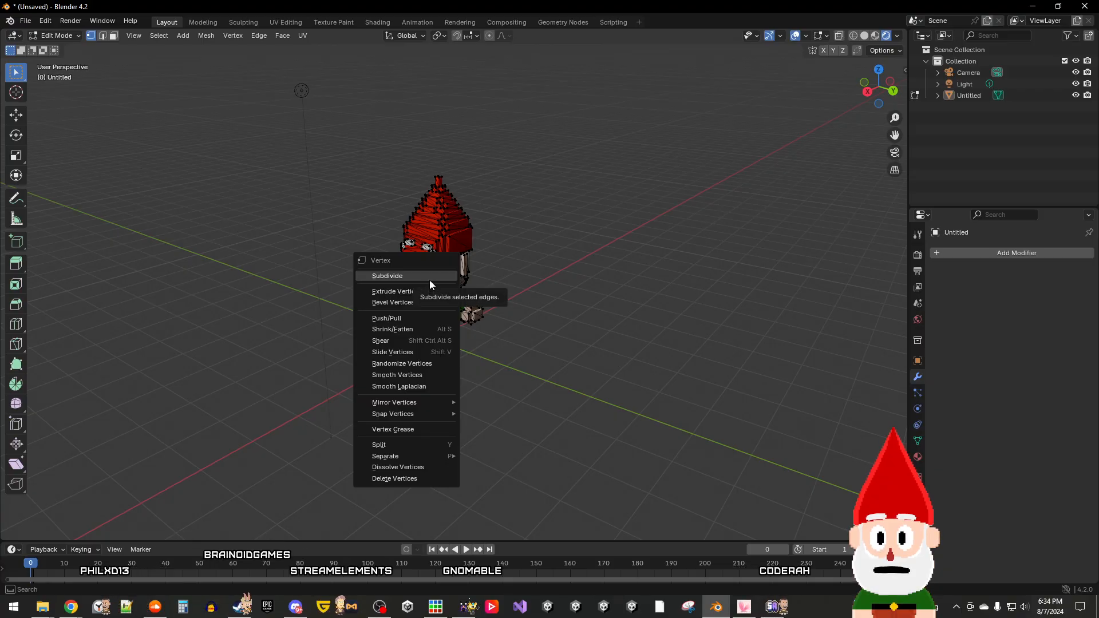
{"action": "key", "text": "a"}
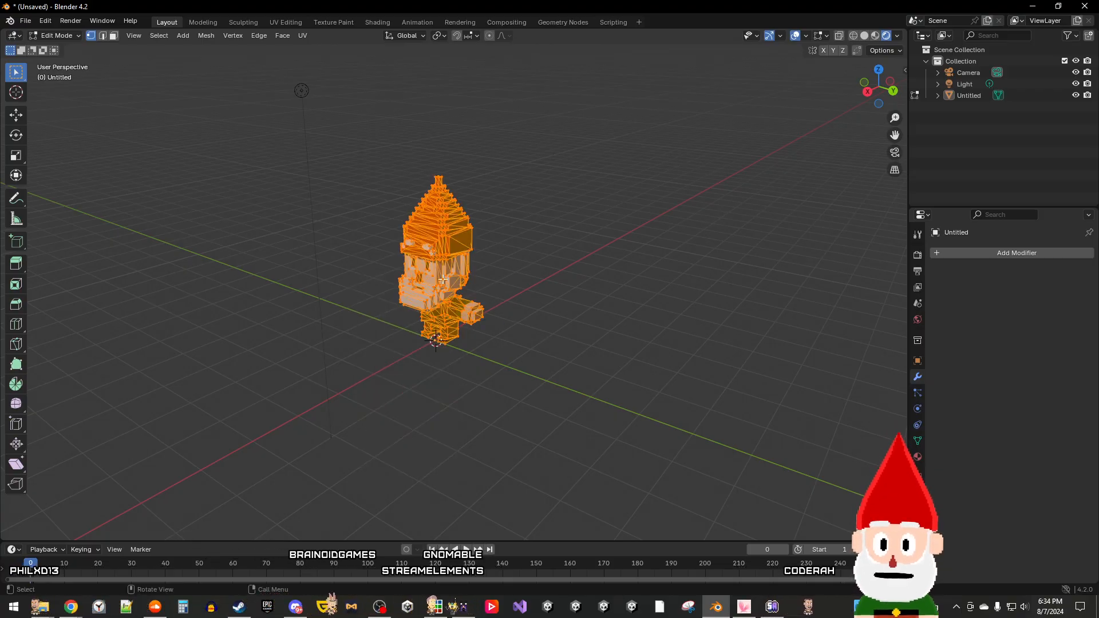
{"action": "right_click", "coordinate": [437, 273]}
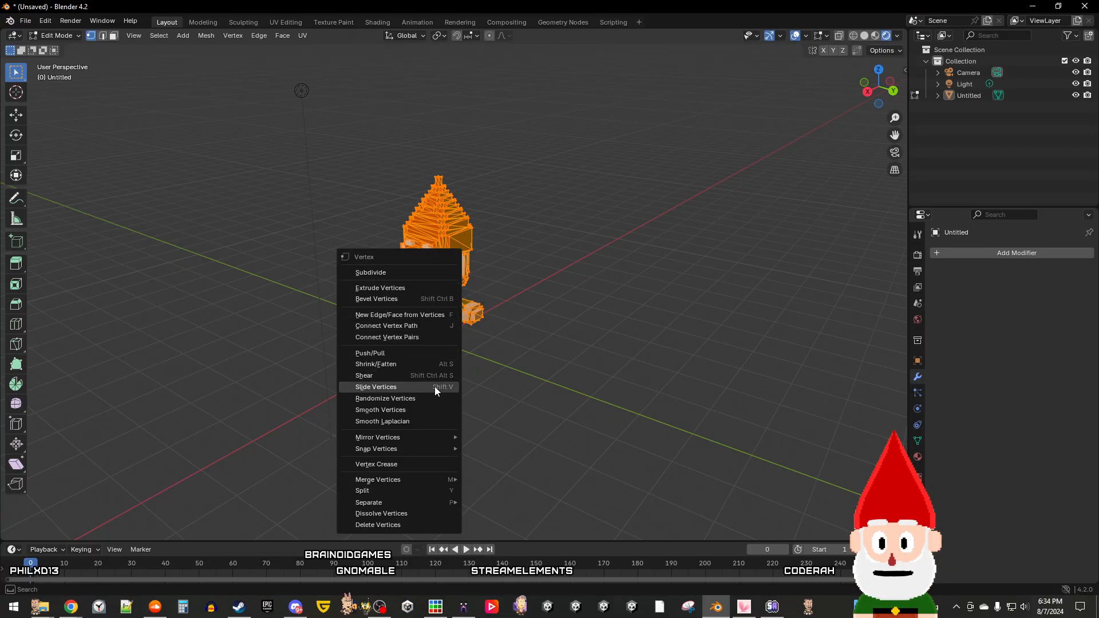
{"action": "mouse_move", "coordinate": [418, 480]}
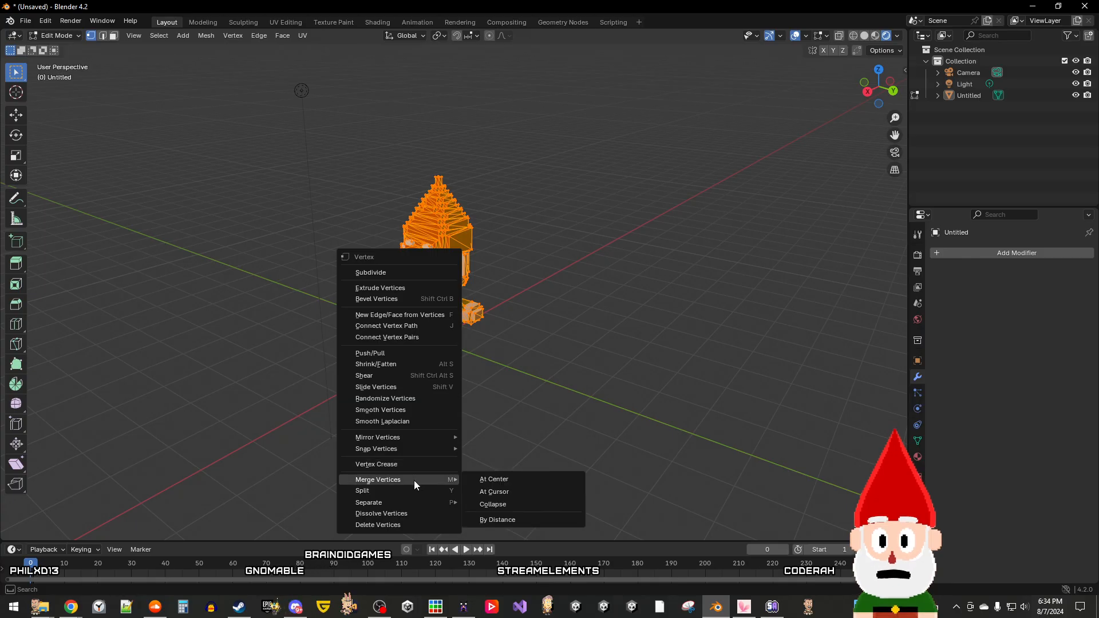
{"action": "left_click", "coordinate": [517, 520]}
{"action": "left_click", "coordinate": [575, 368]}
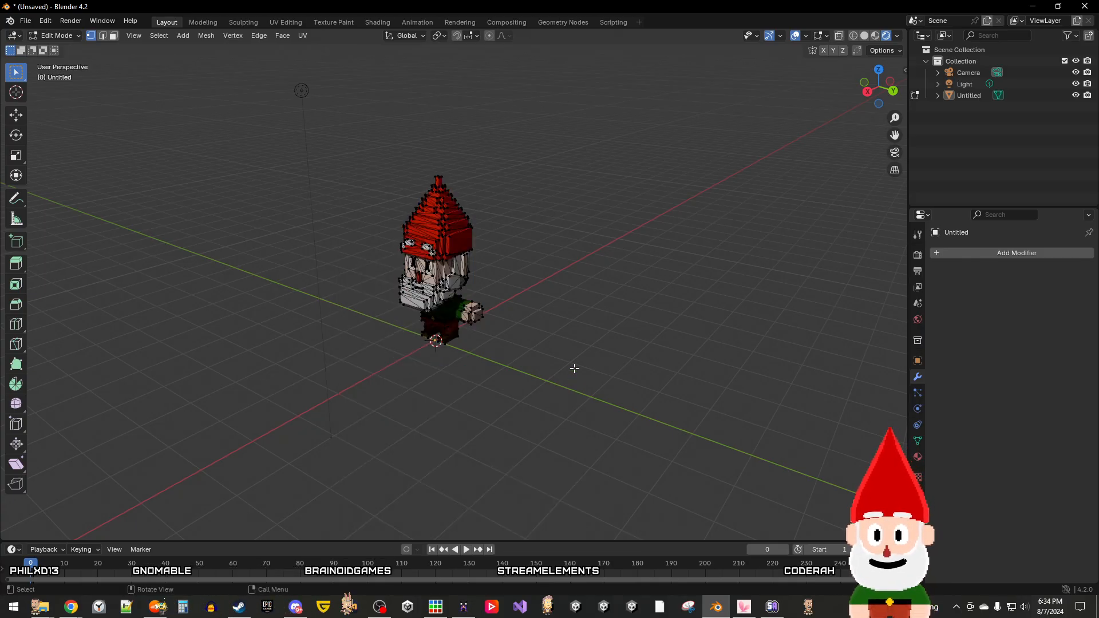
{"action": "left_click", "coordinate": [70, 36]}
{"action": "left_click", "coordinate": [64, 53]}
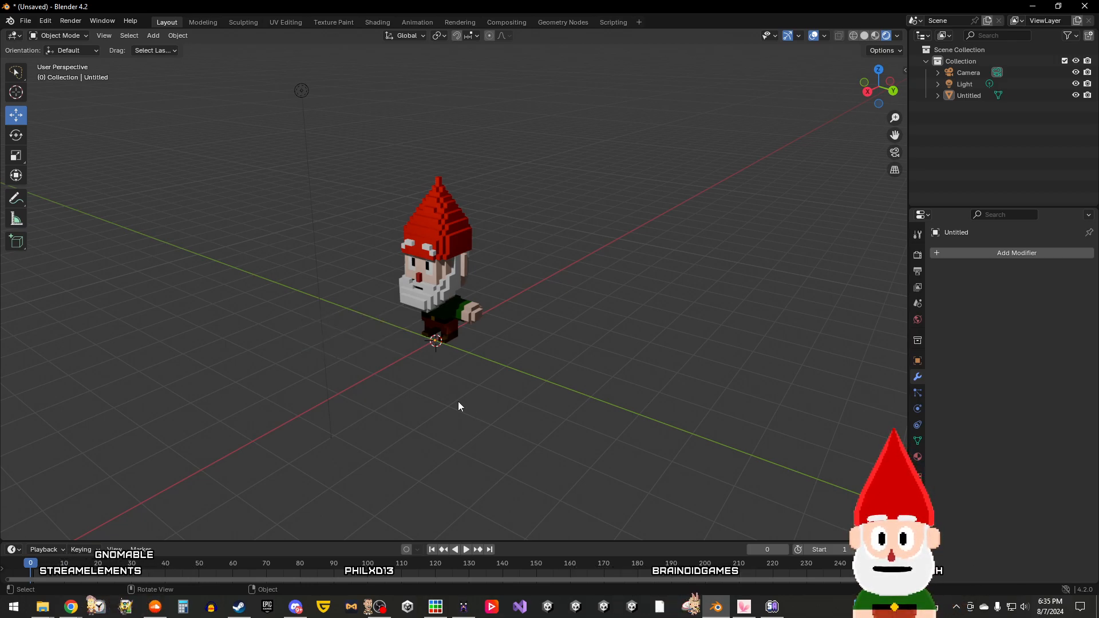
{"action": "key", "text": "x"}
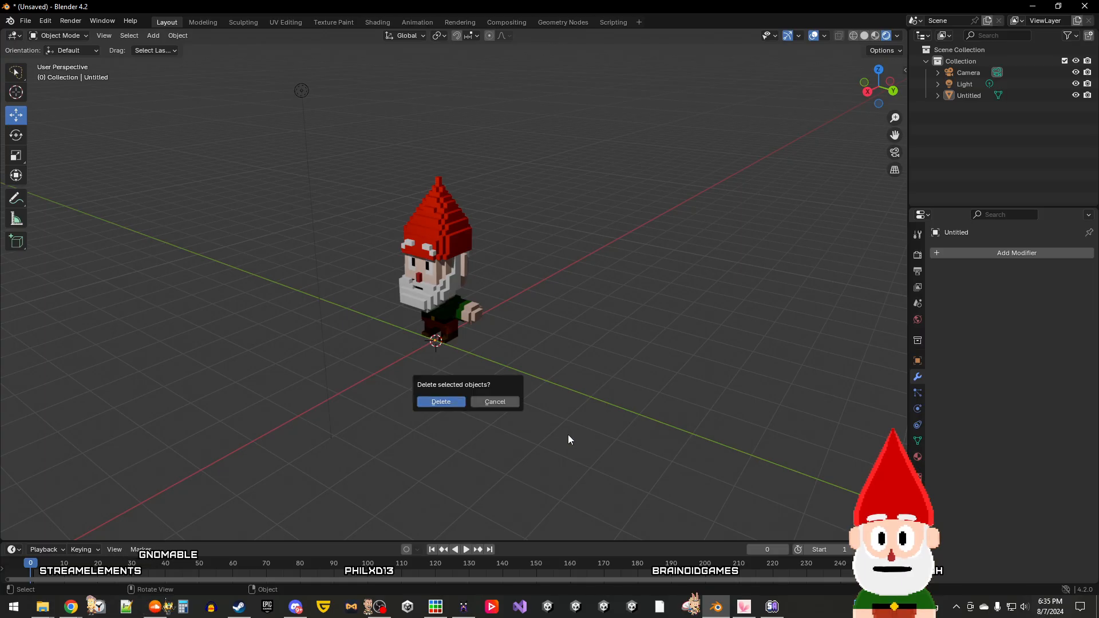
{"action": "left_click", "coordinate": [505, 406]}
{"action": "left_click", "coordinate": [67, 35]}
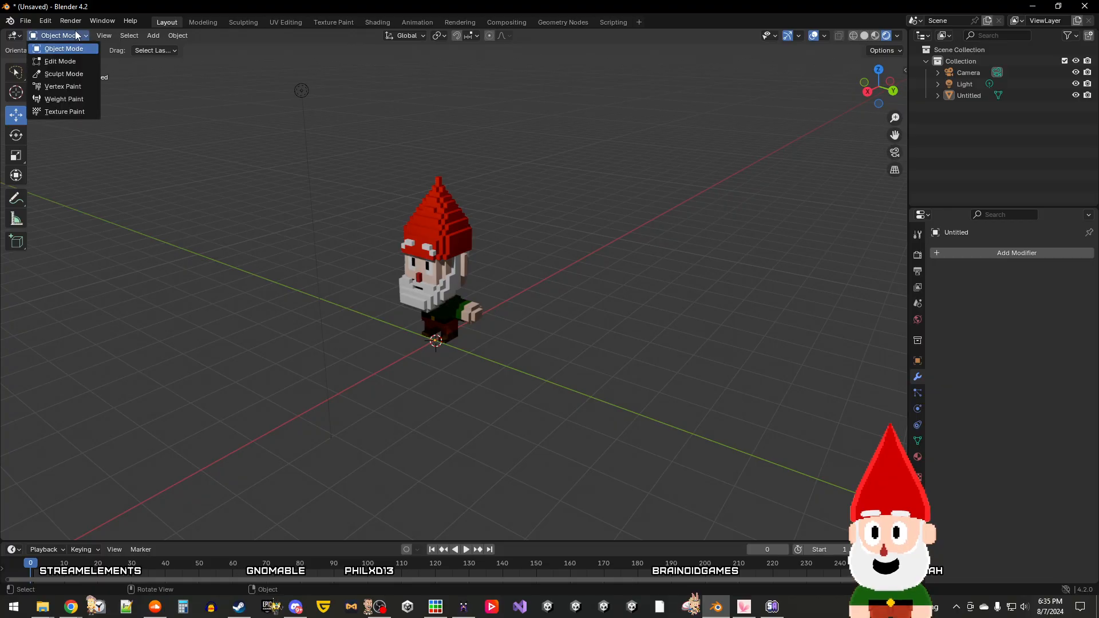
{"action": "left_click", "coordinate": [64, 65]}
{"action": "left_click", "coordinate": [78, 35]}
{"action": "left_click", "coordinate": [74, 52]}
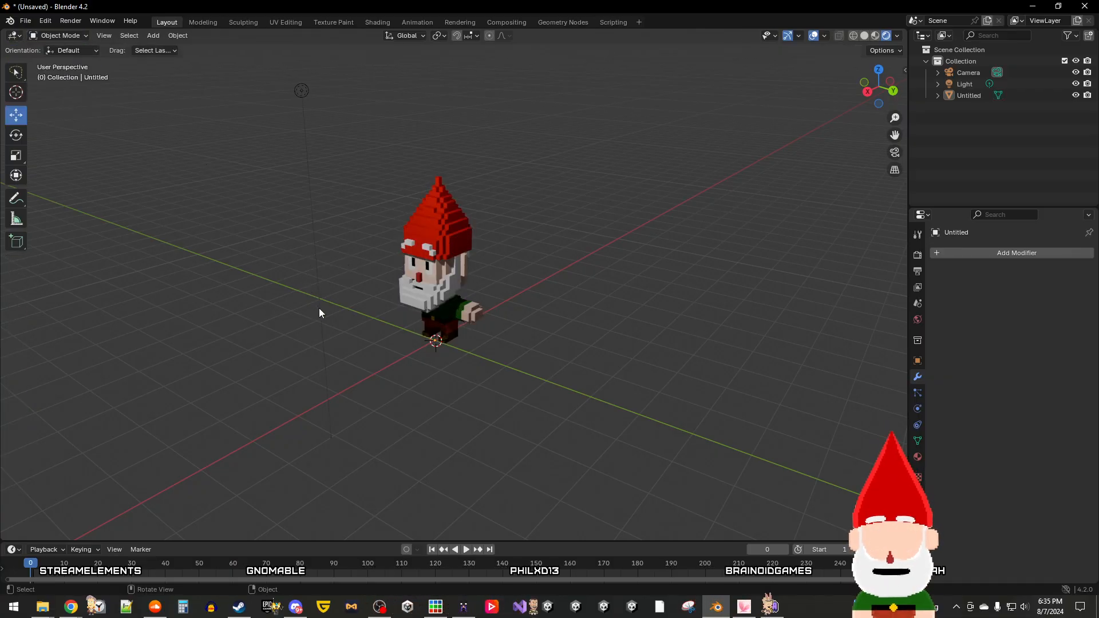
Step: Try moving the gnome, camera and light together along the global X and Y axes, then cancel the move and deselect everything
{"action": "key", "text": "a"}
{"action": "key", "text": "g"}
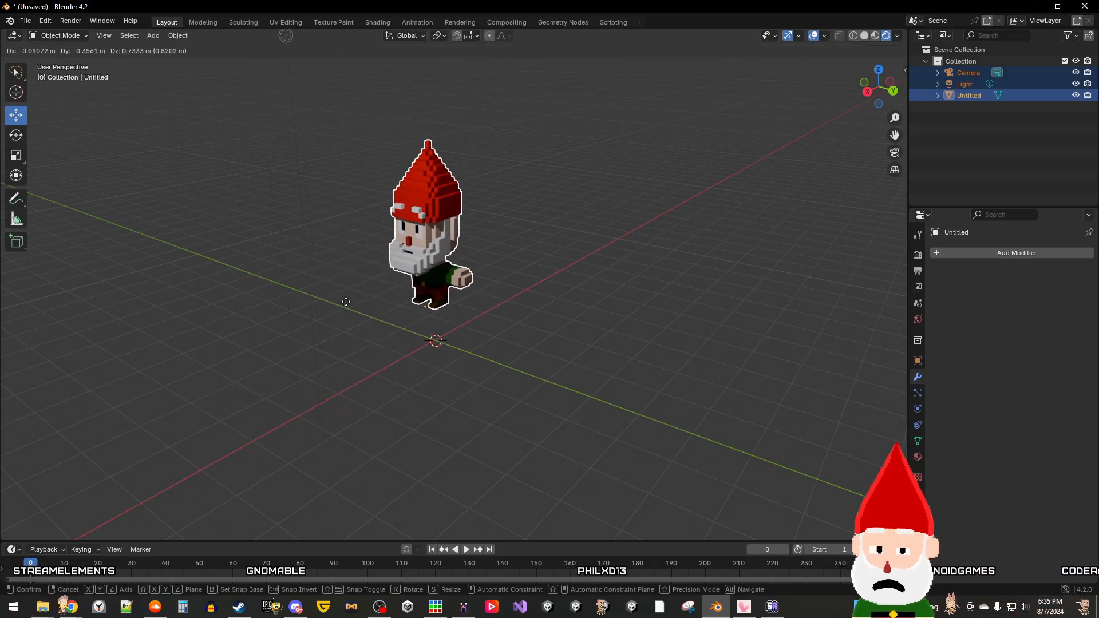
{"action": "key", "text": "x"}
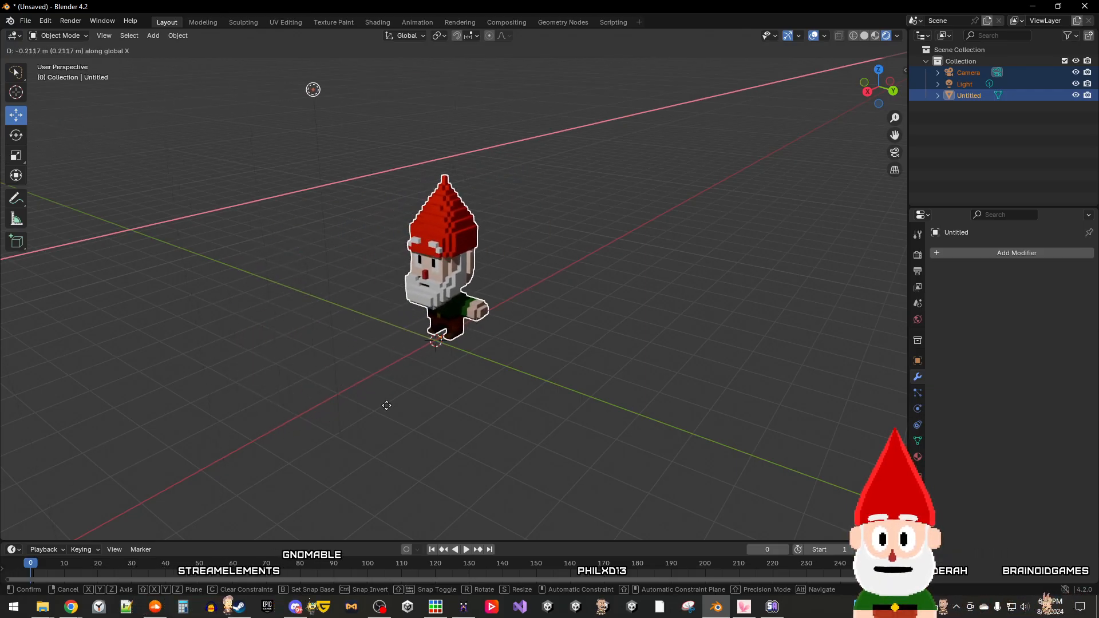
{"action": "key", "text": "y"}
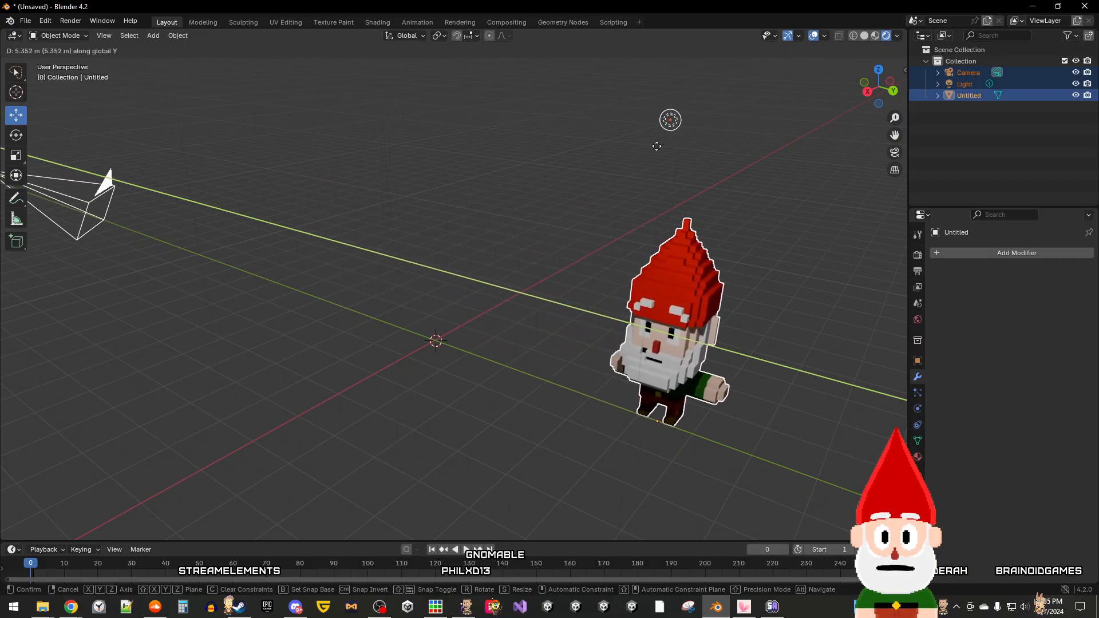
{"action": "key", "text": "x"}
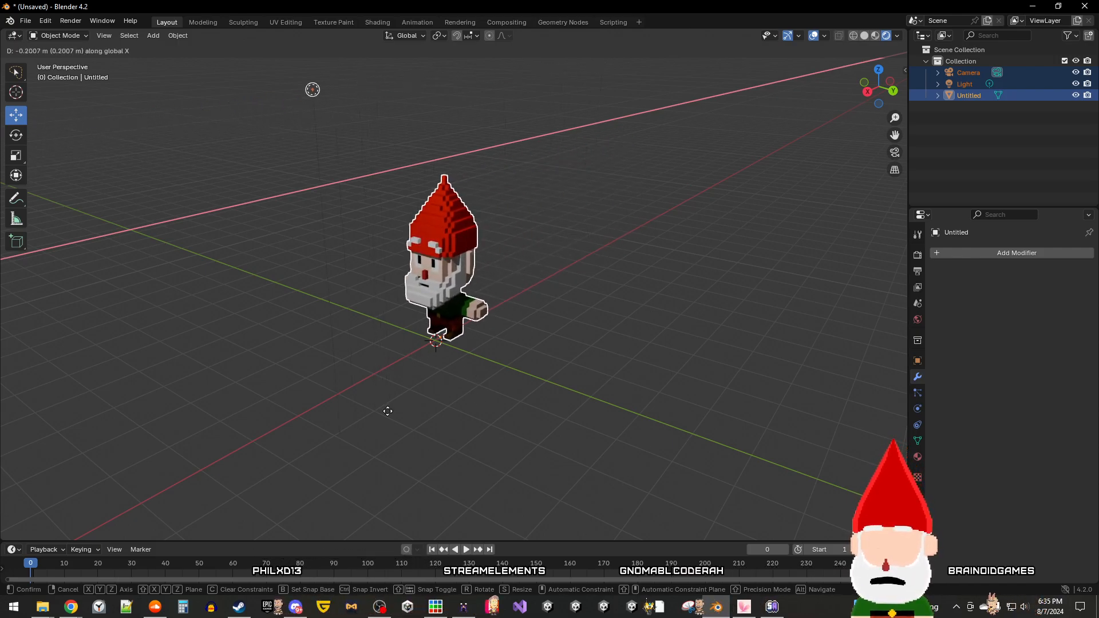
{"action": "right_click", "coordinate": [486, 447]}
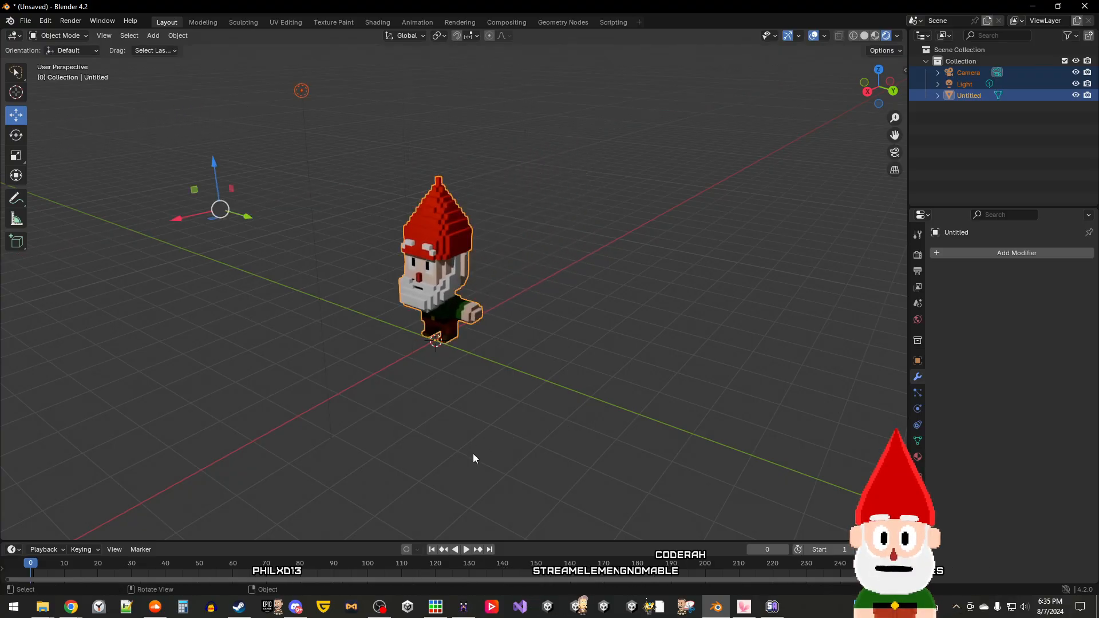
{"action": "left_click", "coordinate": [552, 354]}
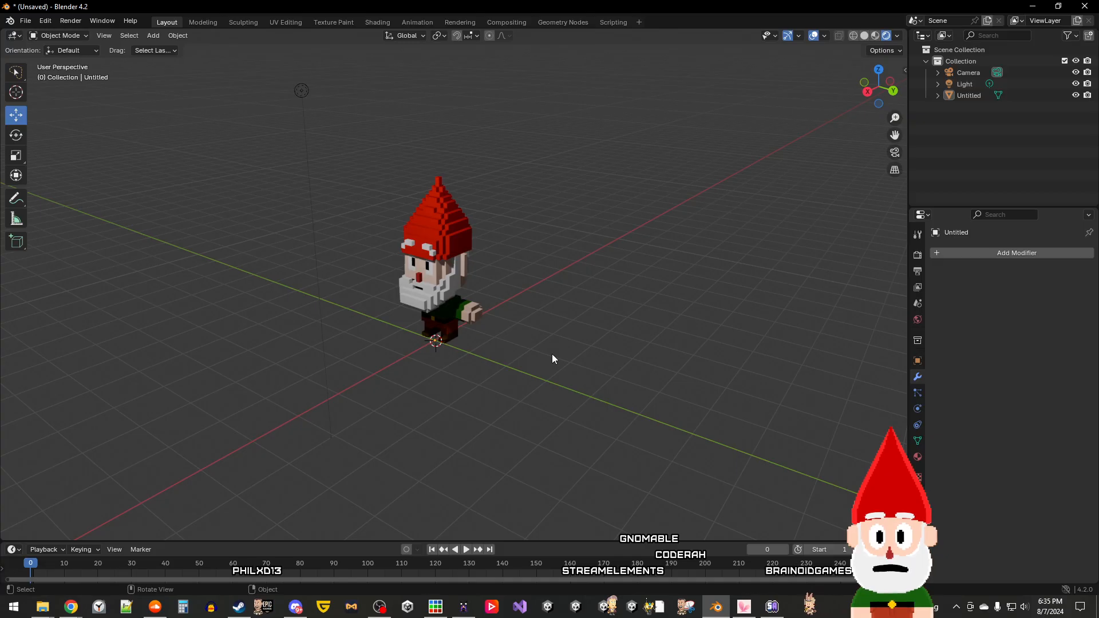
Step: Switch to the Sculpting workspace with the gnome as the active object
{"action": "right_click", "coordinate": [517, 405]}
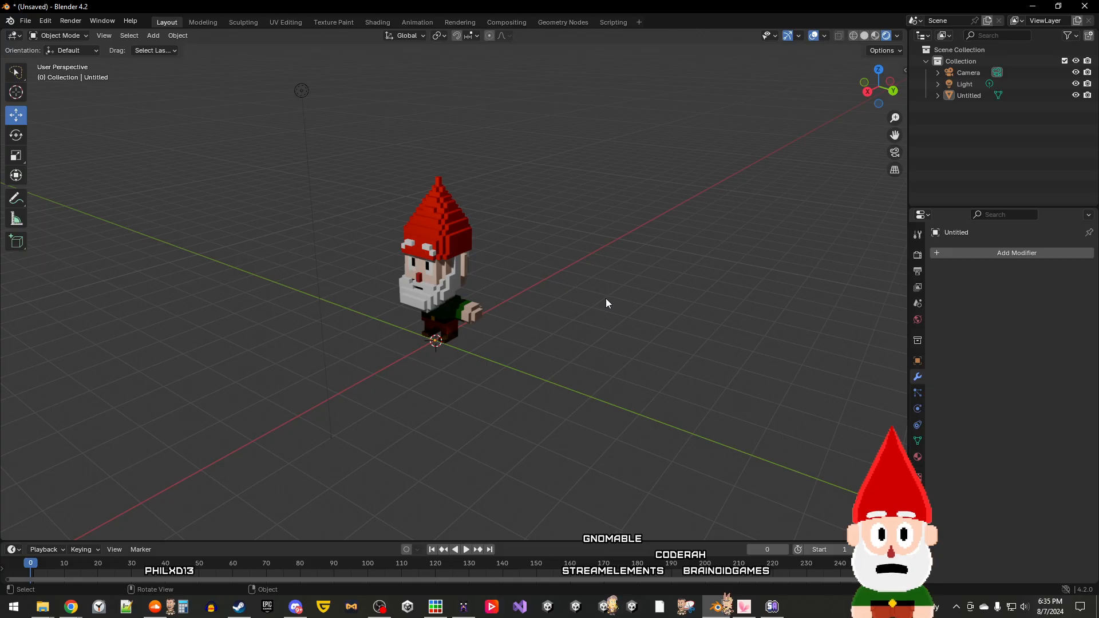
{"action": "mouse_move", "coordinate": [538, 404]}
{"action": "middle_mouse_down"}
{"action": "mouse_move", "coordinate": [566, 389]}
{"action": "mouse_move", "coordinate": [539, 391]}
{"action": "middle_mouse_up"}
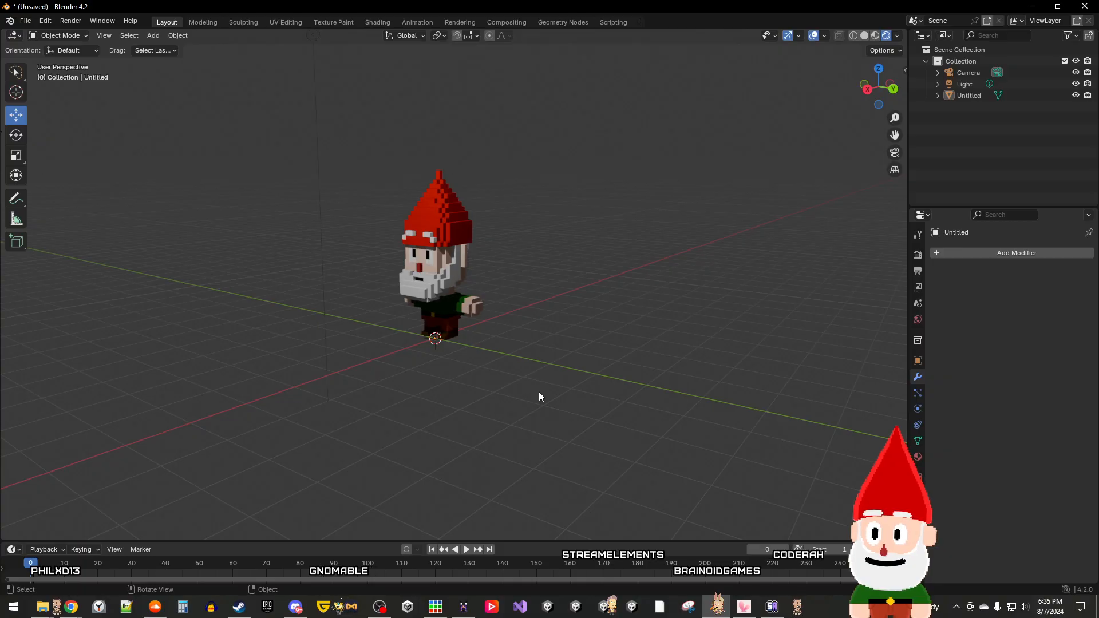
{"action": "scroll", "coordinate": [509, 295], "scroll_direction": "up", "scroll_amount": 3}
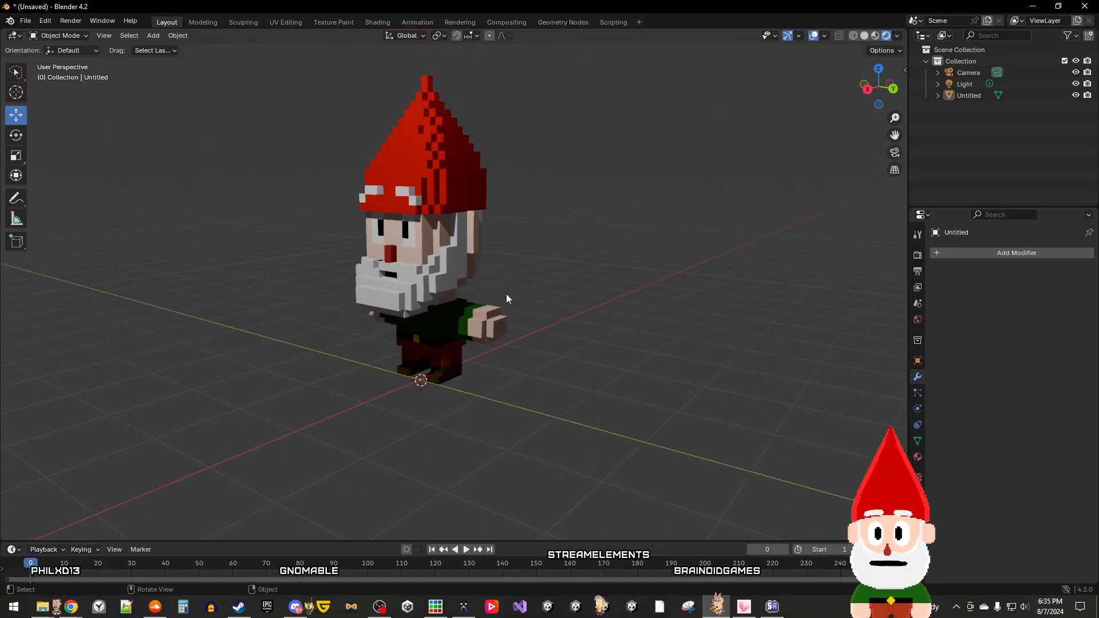
{"action": "middle_click_drag", "start_coordinate": [542, 336], "coordinate": [524, 393]}
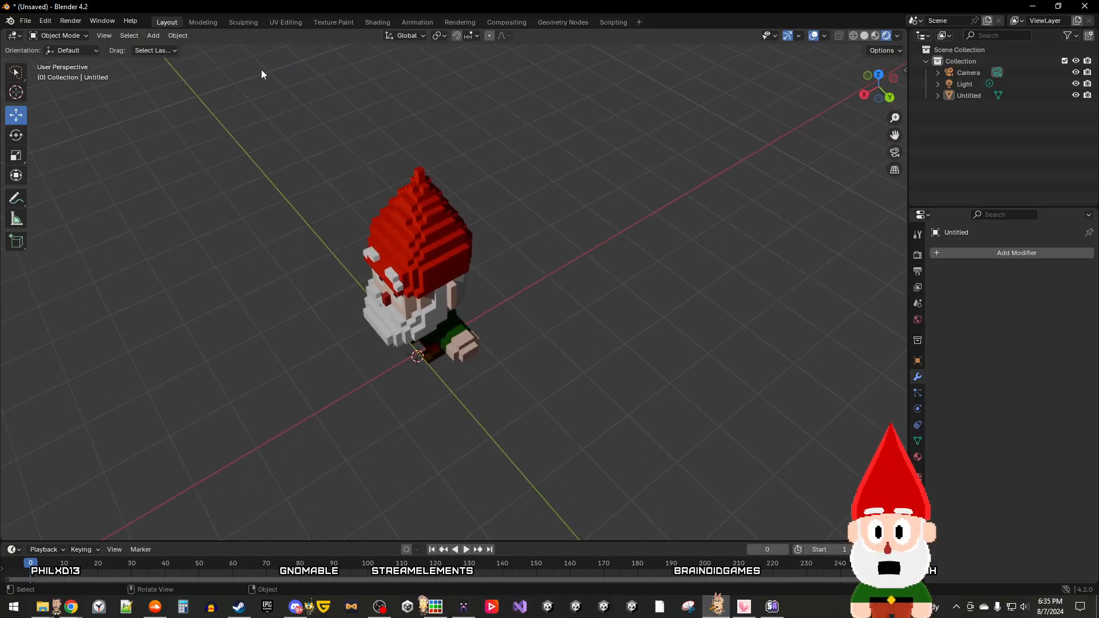
{"action": "left_click", "coordinate": [251, 25]}
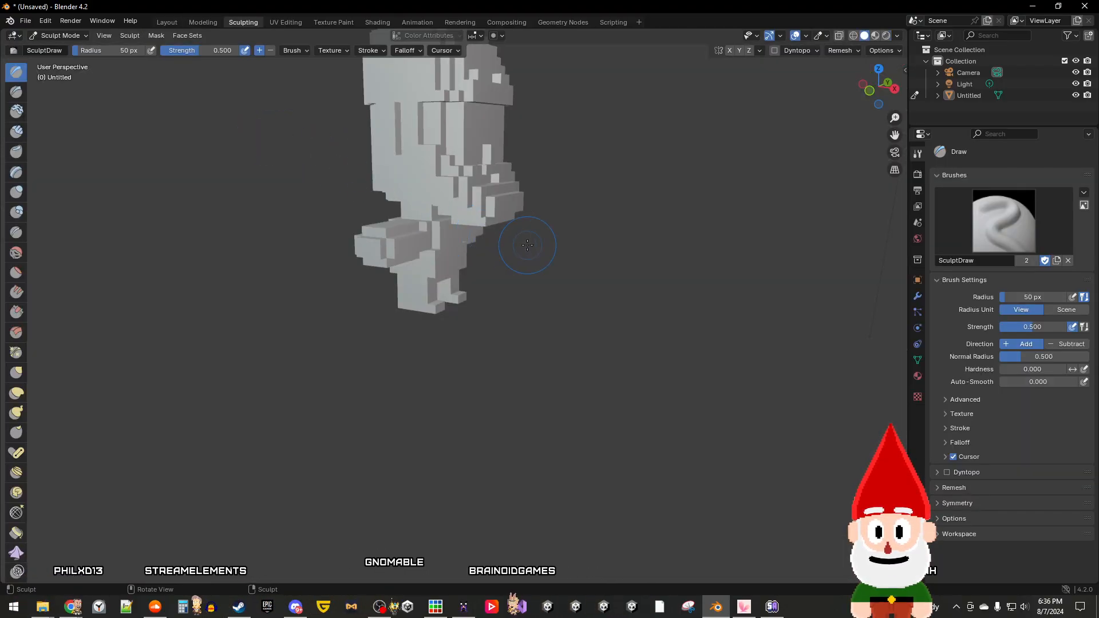
Step: Try sculpting the gnome's beard from both sides with the Draw brush at 50 px radius and 0.500 strength, and undo the strokes
{"action": "middle_click_drag", "start_coordinate": [527, 246], "coordinate": [450, 188]}
{"action": "left_click_drag", "start_coordinate": [450, 189], "coordinate": [438, 212]}
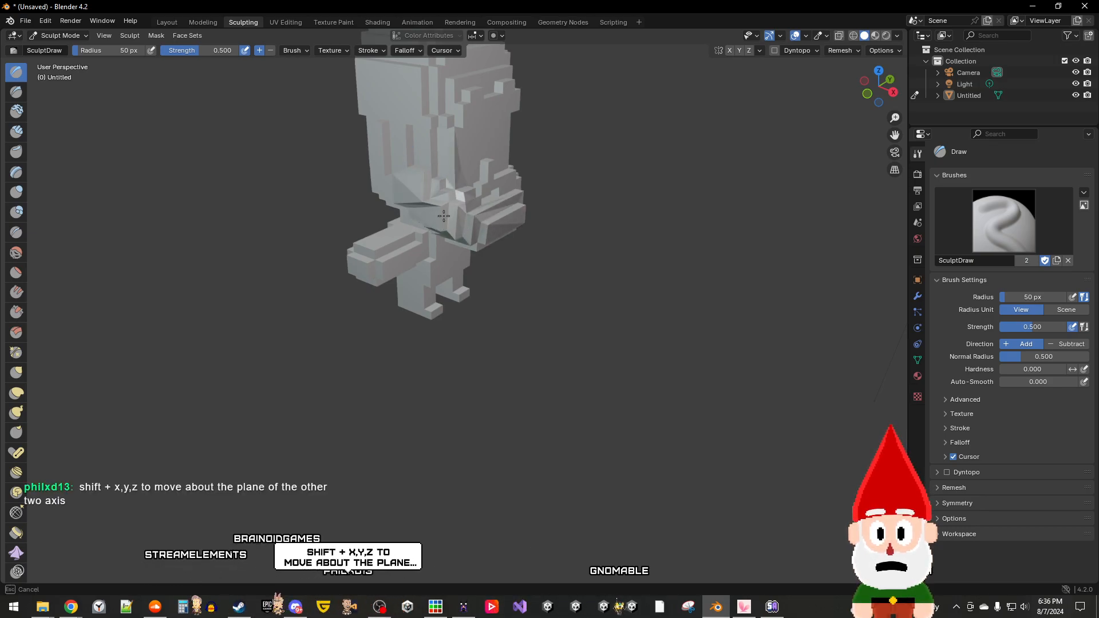
{"action": "mouse_move", "coordinate": [550, 216]}
{"action": "middle_mouse_down"}
{"action": "mouse_move", "coordinate": [568, 215]}
{"action": "mouse_move", "coordinate": [449, 239]}
{"action": "mouse_move", "coordinate": [421, 216]}
{"action": "middle_mouse_up"}
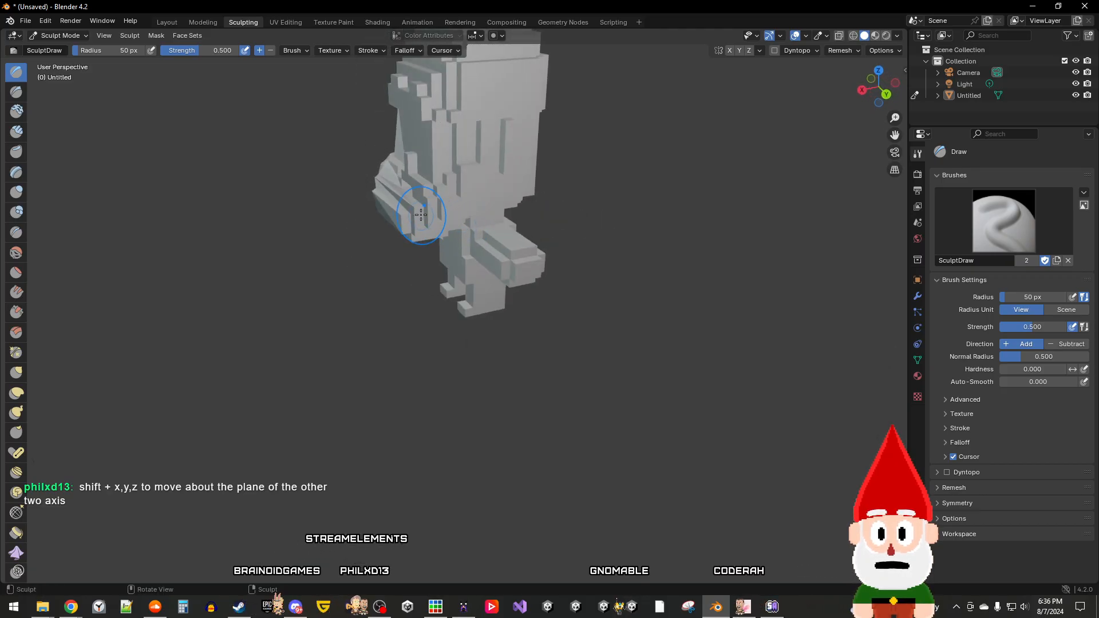
{"action": "left_click_drag", "start_coordinate": [431, 210], "coordinate": [464, 198]}
{"action": "middle_click_drag", "start_coordinate": [438, 205], "coordinate": [541, 243]}
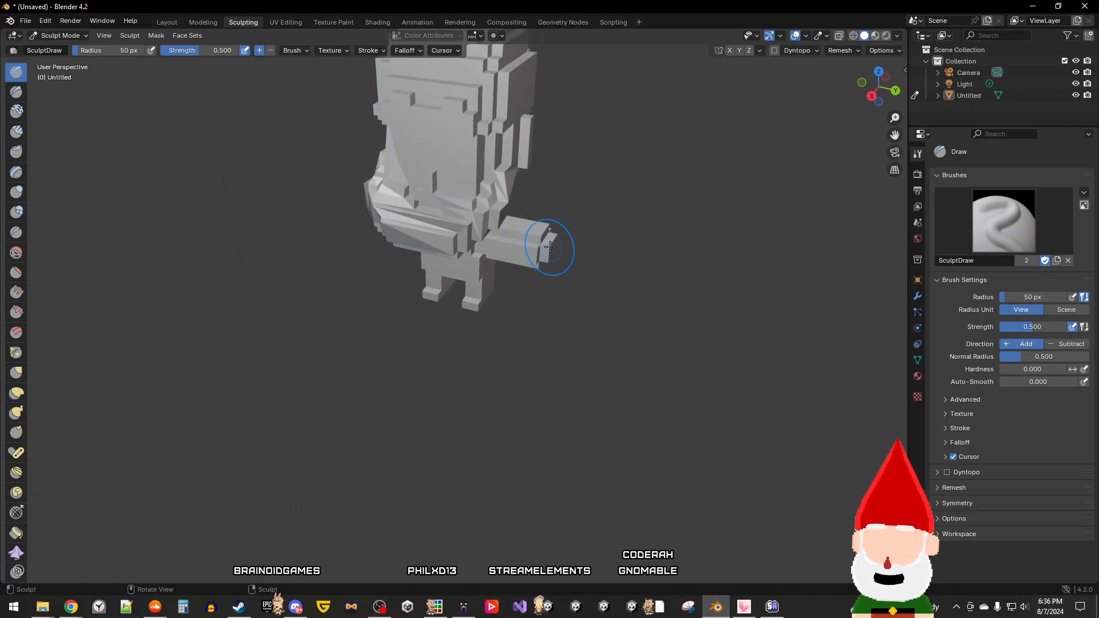
{"action": "key", "text": "ctrl+z"}
{"action": "key", "text": "ctrl+z"}
{"action": "mouse_move", "coordinate": [550, 247]}
{"action": "middle_mouse_down"}
{"action": "mouse_move", "coordinate": [587, 237]}
{"action": "mouse_move", "coordinate": [567, 236]}
{"action": "mouse_move", "coordinate": [579, 235]}
{"action": "middle_mouse_up"}
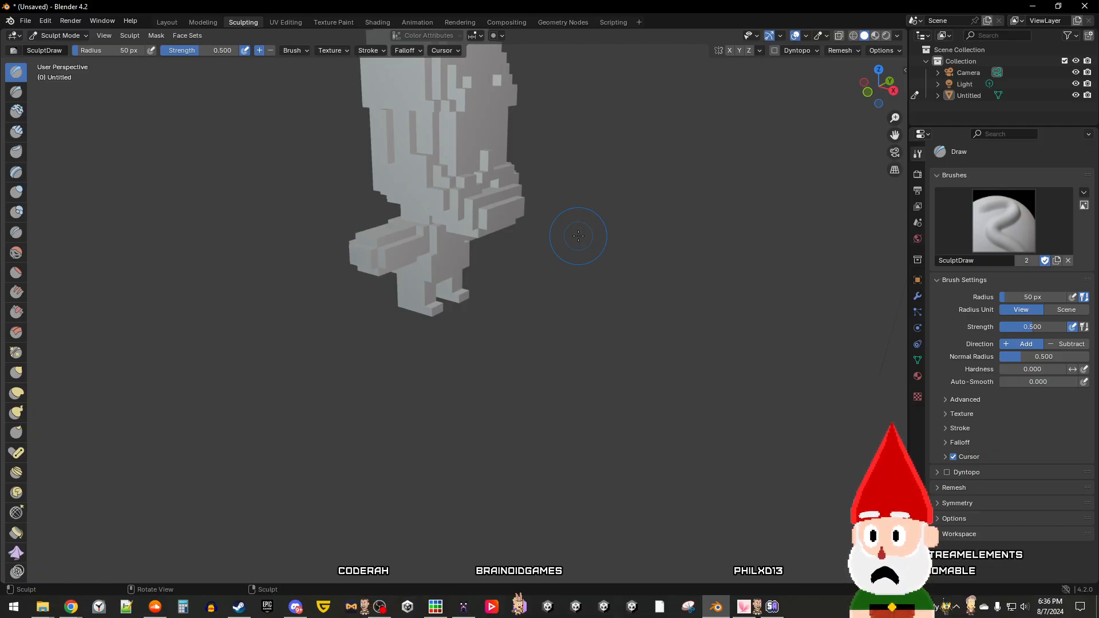
Step: Try sculpting the gnome's hat from the side and front with the Draw brush at 0.500 strength, and undo the strokes
{"action": "middle_click_drag", "start_coordinate": [578, 235], "coordinate": [559, 172]}
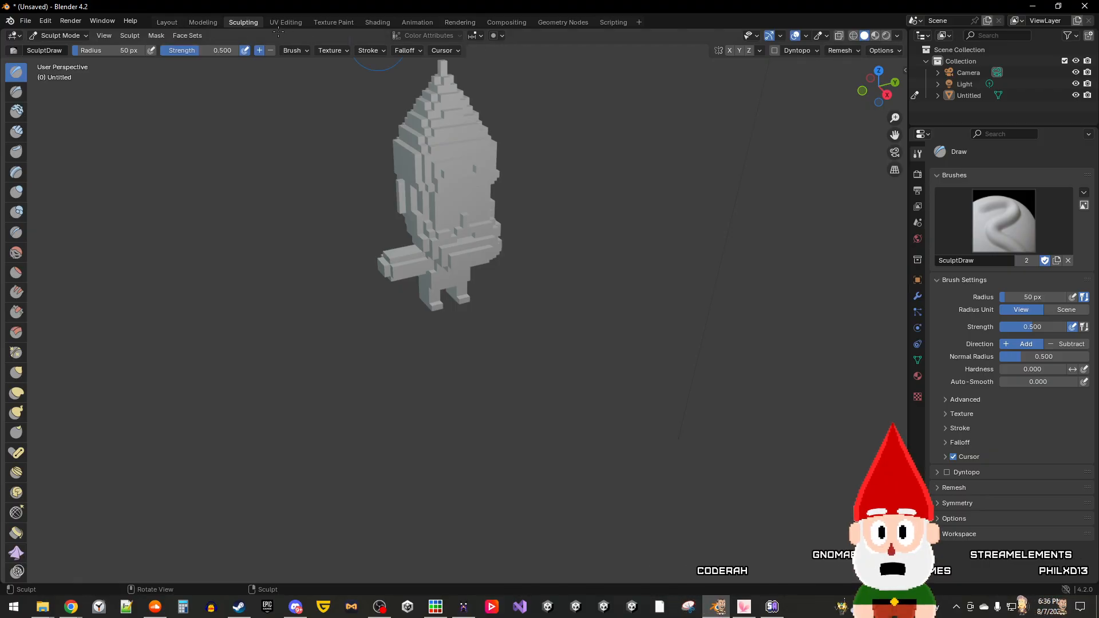
{"action": "left_click", "coordinate": [202, 22]}
{"action": "left_click", "coordinate": [236, 20]}
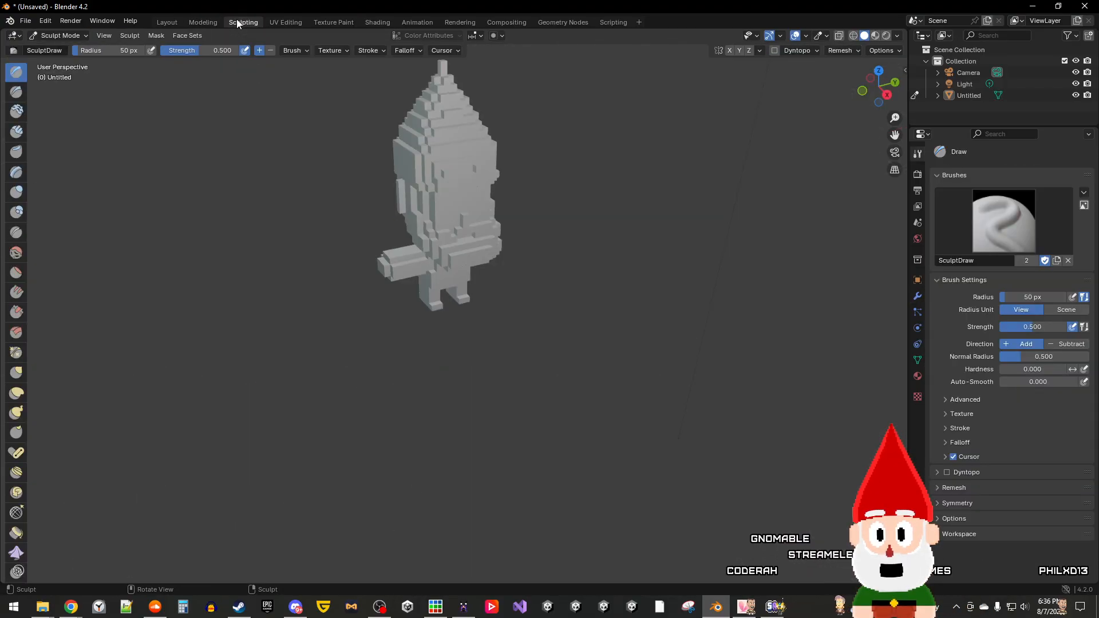
{"action": "middle_click_drag", "start_coordinate": [409, 146], "coordinate": [435, 136]}
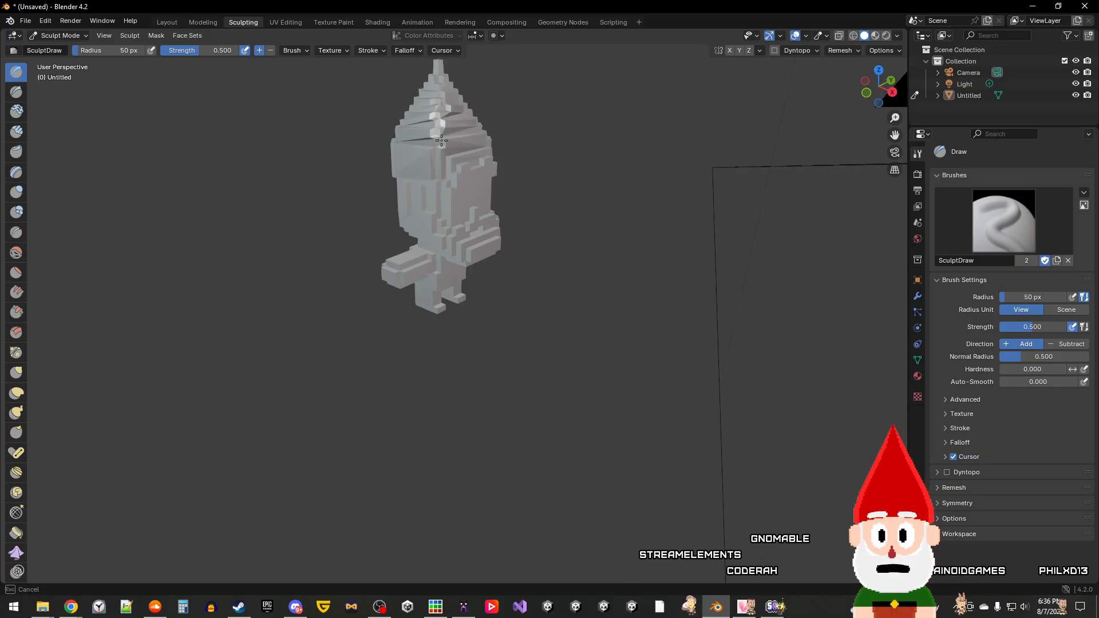
{"action": "middle_click_drag", "start_coordinate": [439, 140], "coordinate": [428, 142]}
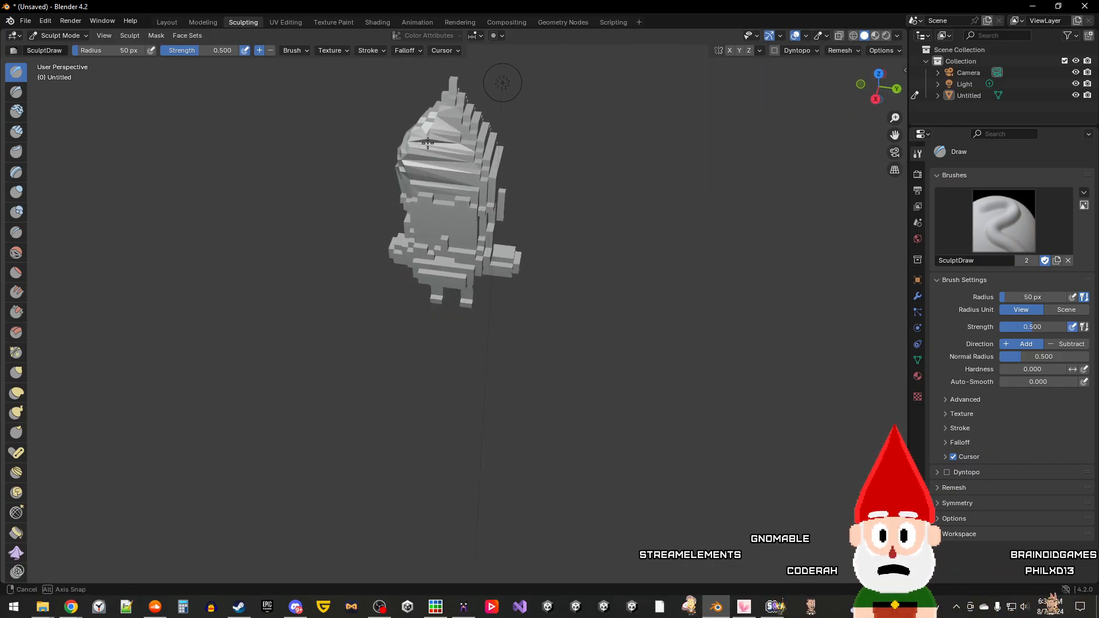
{"action": "left_click_drag", "start_coordinate": [439, 141], "coordinate": [470, 140]}
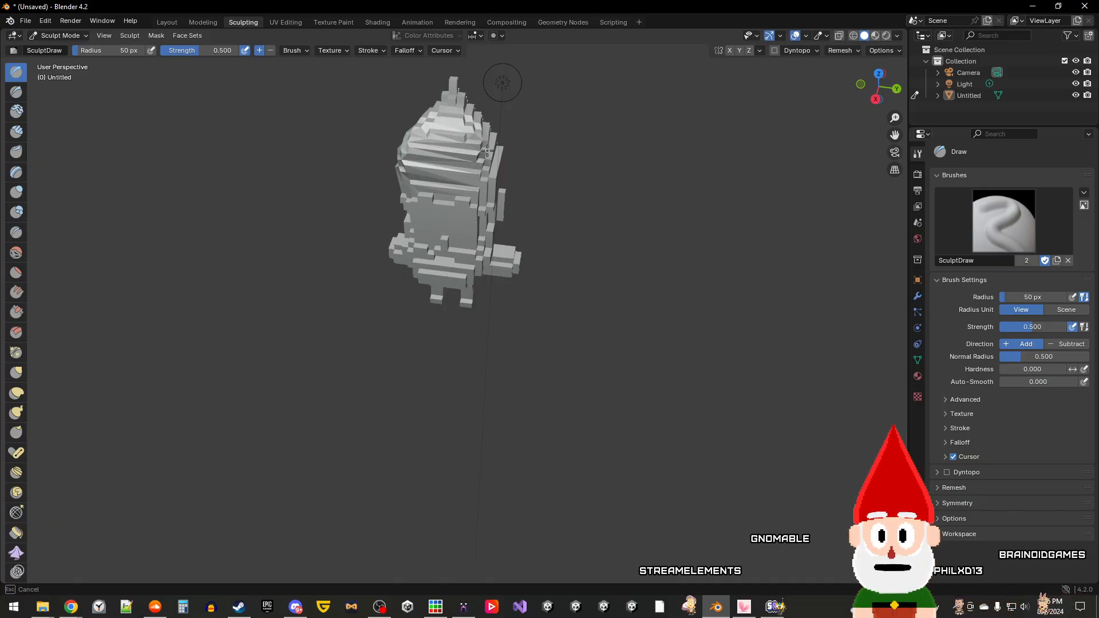
{"action": "middle_click_drag", "start_coordinate": [532, 194], "coordinate": [516, 156]}
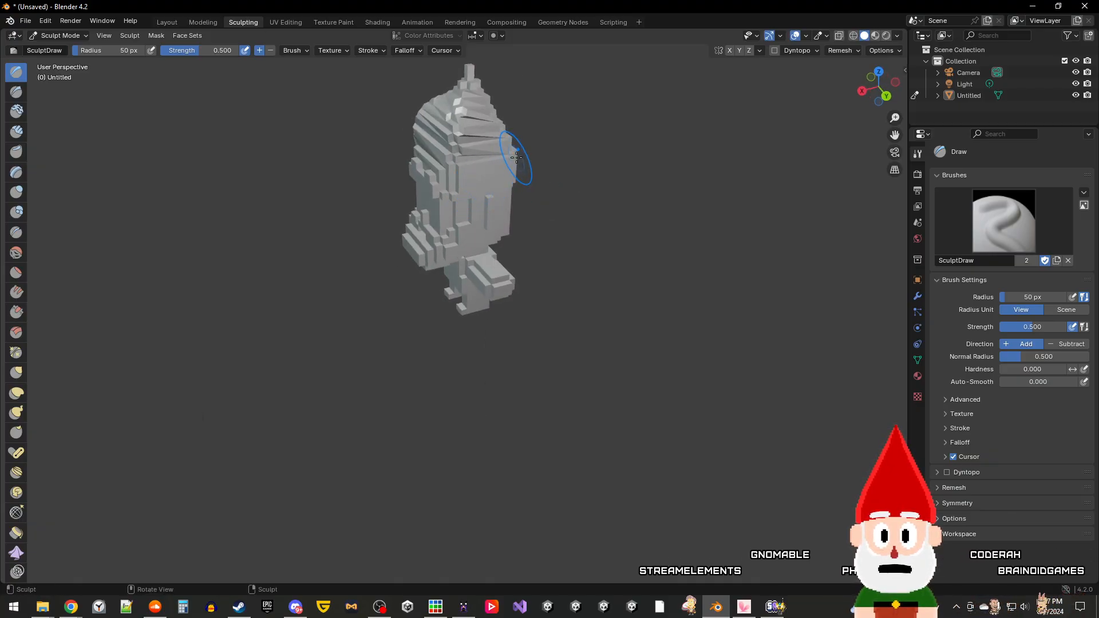
{"action": "key", "text": "ctrl+z"}
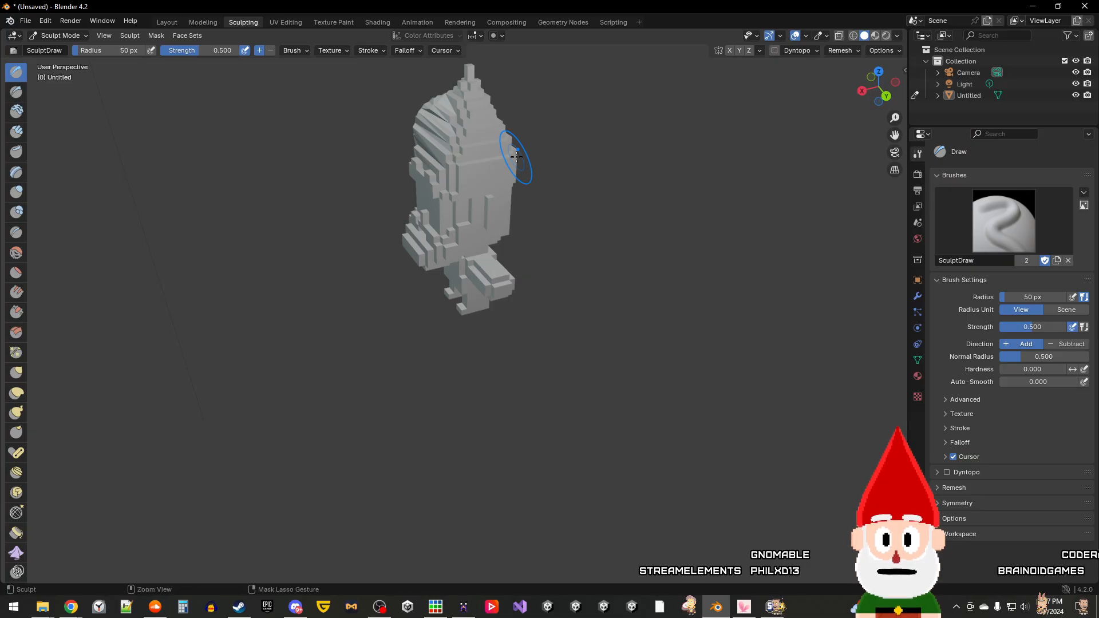
{"action": "key", "text": "ctrl+z"}
{"action": "middle_click_drag", "start_coordinate": [516, 156], "coordinate": [604, 161]}
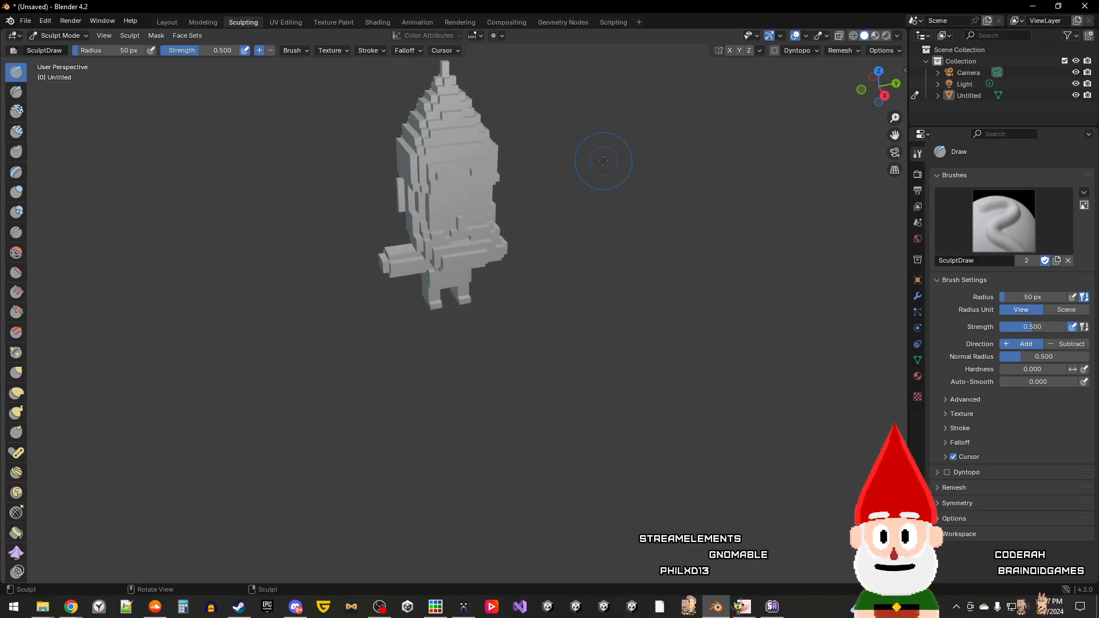
Step: Look over the gnome in the UV Editing, Modeling and Layout workspaces, ending with its front view in Layout
{"action": "left_click", "coordinate": [280, 22]}
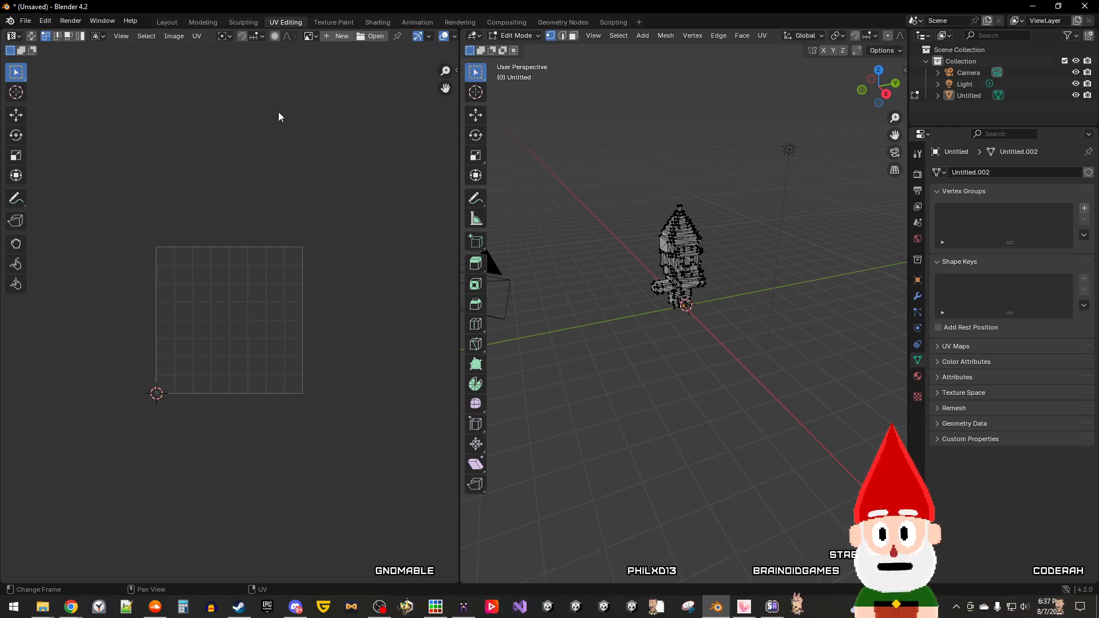
{"action": "left_click", "coordinate": [202, 22]}
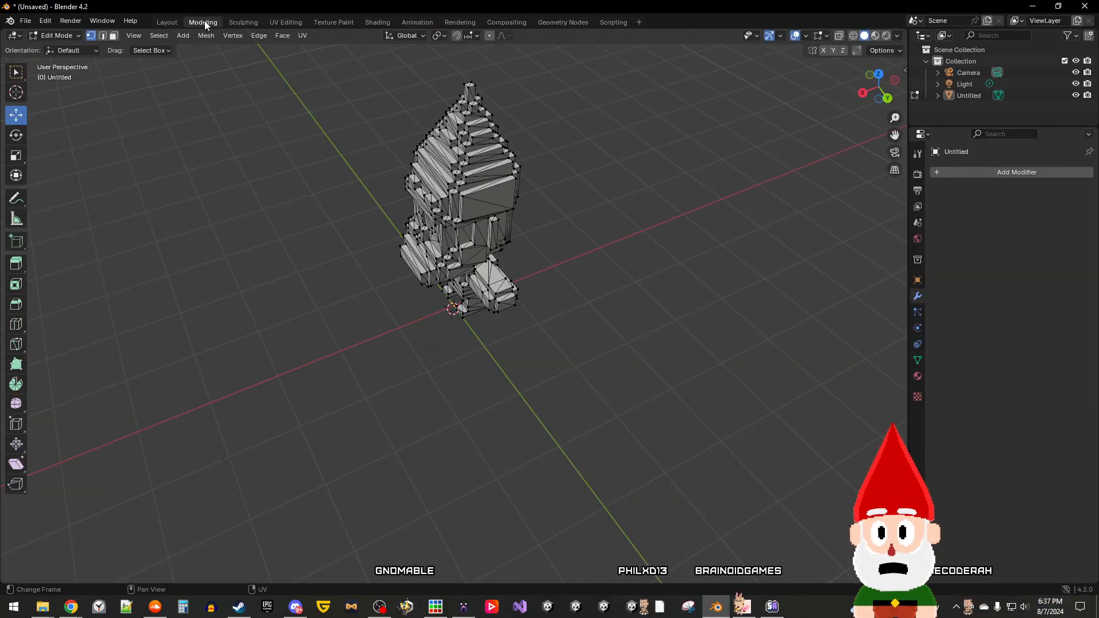
{"action": "left_click", "coordinate": [169, 23]}
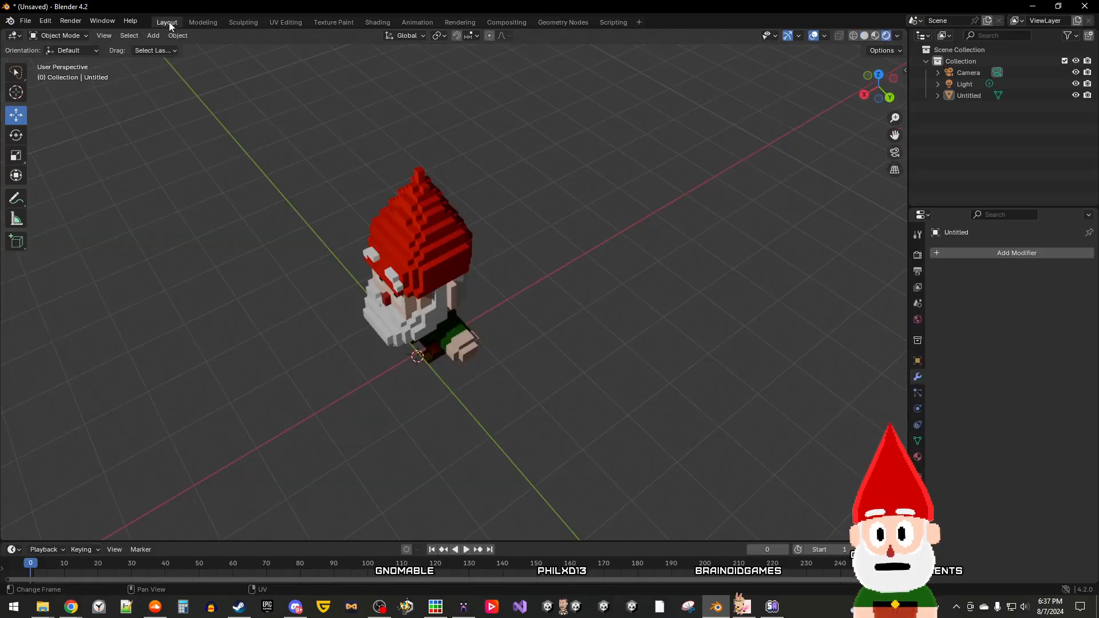
{"action": "middle_click_drag", "start_coordinate": [269, 195], "coordinate": [332, 201]}
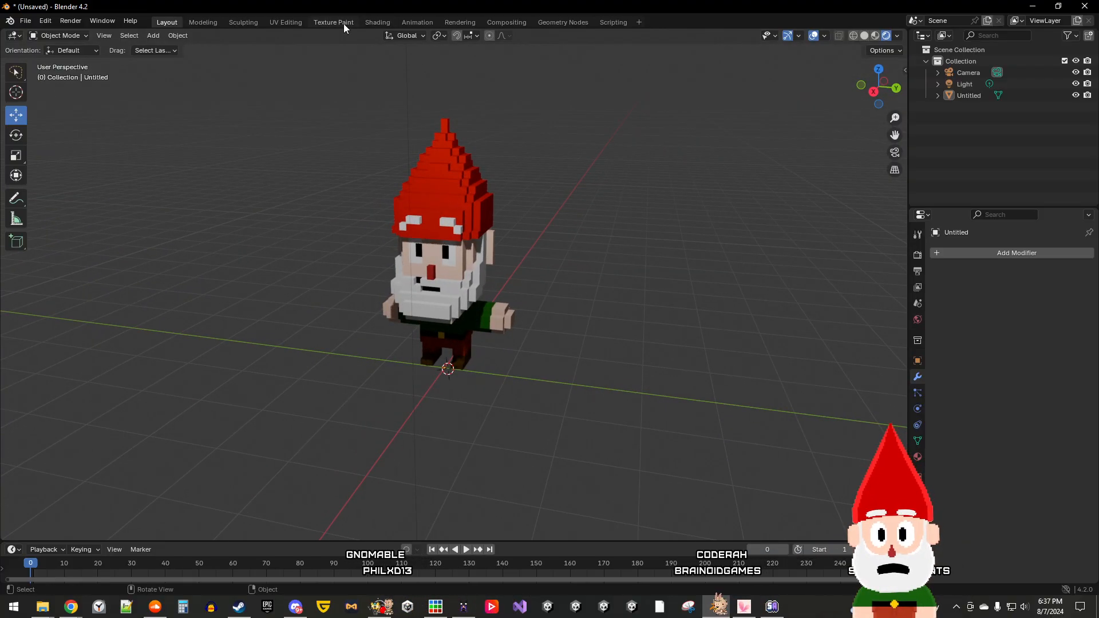
Step: Switch to the Texture Paint workspace and paint white across the GnomeTPose.png texture strip at 50 px radius and full strength
{"action": "left_click", "coordinate": [322, 25]}
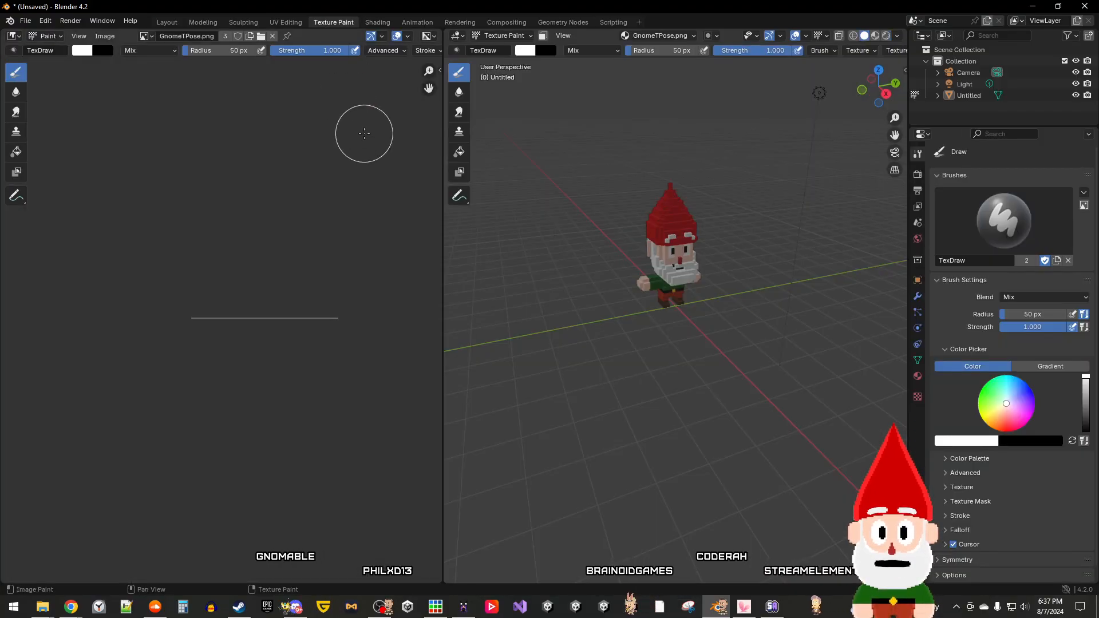
{"action": "mouse_move", "coordinate": [355, 314]}
{"action": "left_mouse_down"}
{"action": "mouse_move", "coordinate": [338, 172]}
{"action": "mouse_move", "coordinate": [436, 229]}
{"action": "left_mouse_up"}
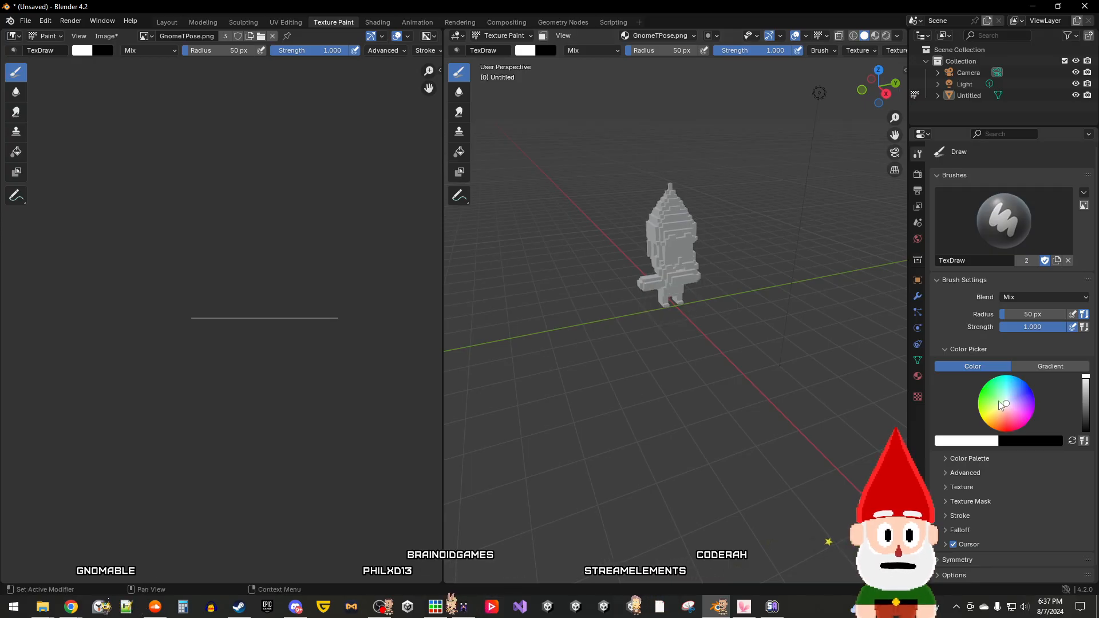
Step: Set the TexDraw brush colour to yellow and try painting over the whole gnome model
{"action": "left_click", "coordinate": [980, 417]}
{"action": "left_click_drag", "start_coordinate": [757, 294], "coordinate": [694, 191]}
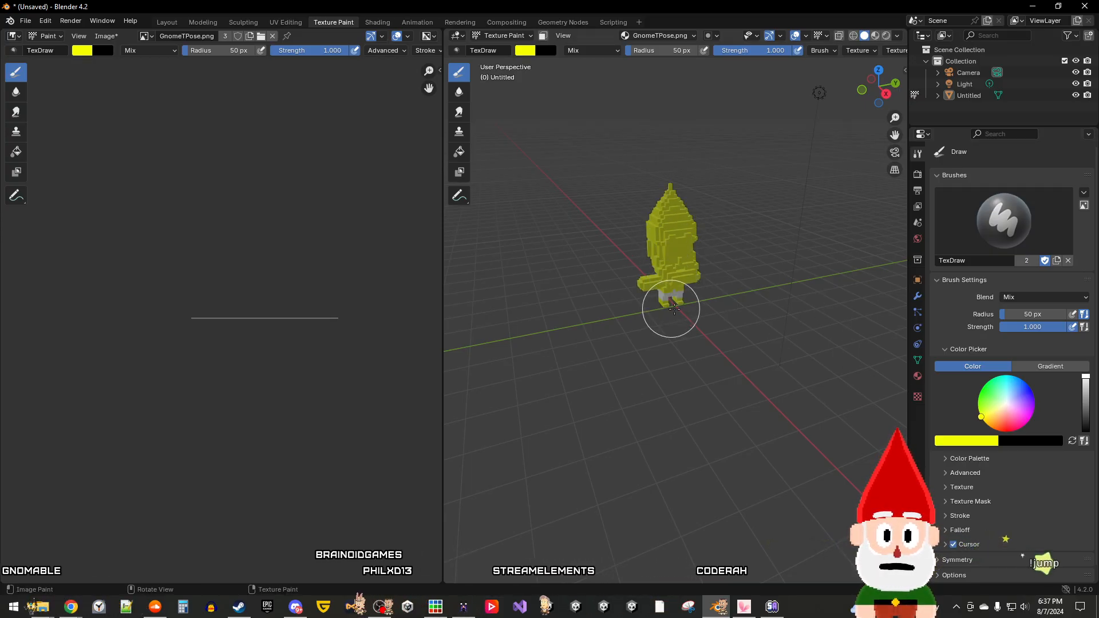
{"action": "right_click", "coordinate": [775, 359]}
{"action": "mouse_move", "coordinate": [767, 213]}
{"action": "middle_mouse_down"}
{"action": "mouse_move", "coordinate": [713, 176]}
{"action": "mouse_move", "coordinate": [784, 229]}
{"action": "mouse_move", "coordinate": [797, 269]}
{"action": "mouse_move", "coordinate": [771, 297]}
{"action": "middle_mouse_up"}
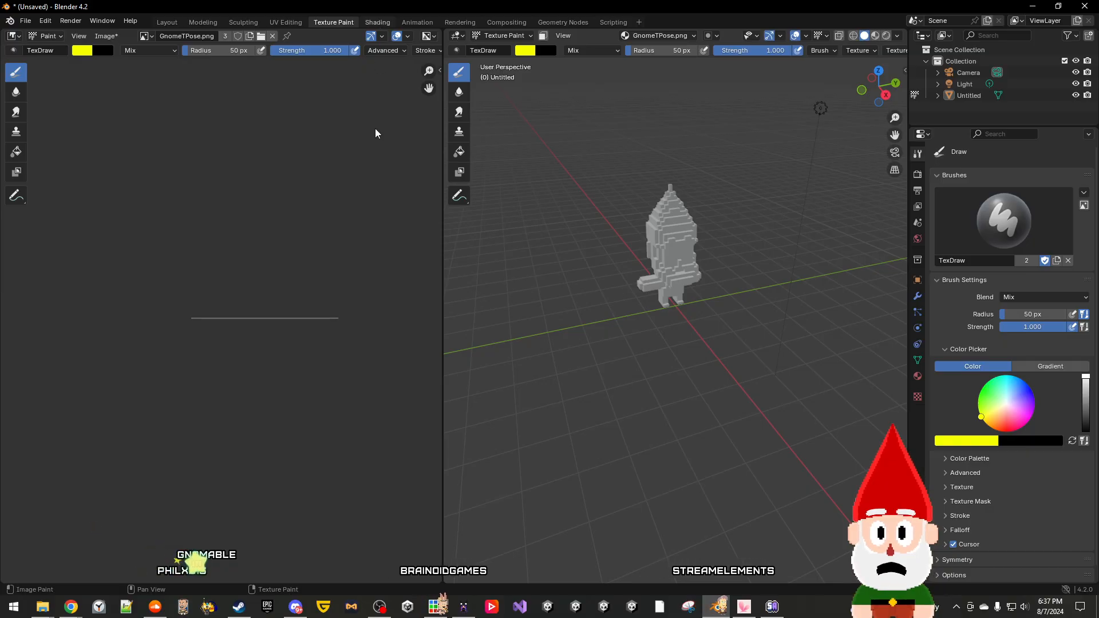
Step: Examine the gnome's material node tree, the world's Mist Pass settings and the viewport's view options in the Shading workspace
{"action": "left_click", "coordinate": [383, 22]}
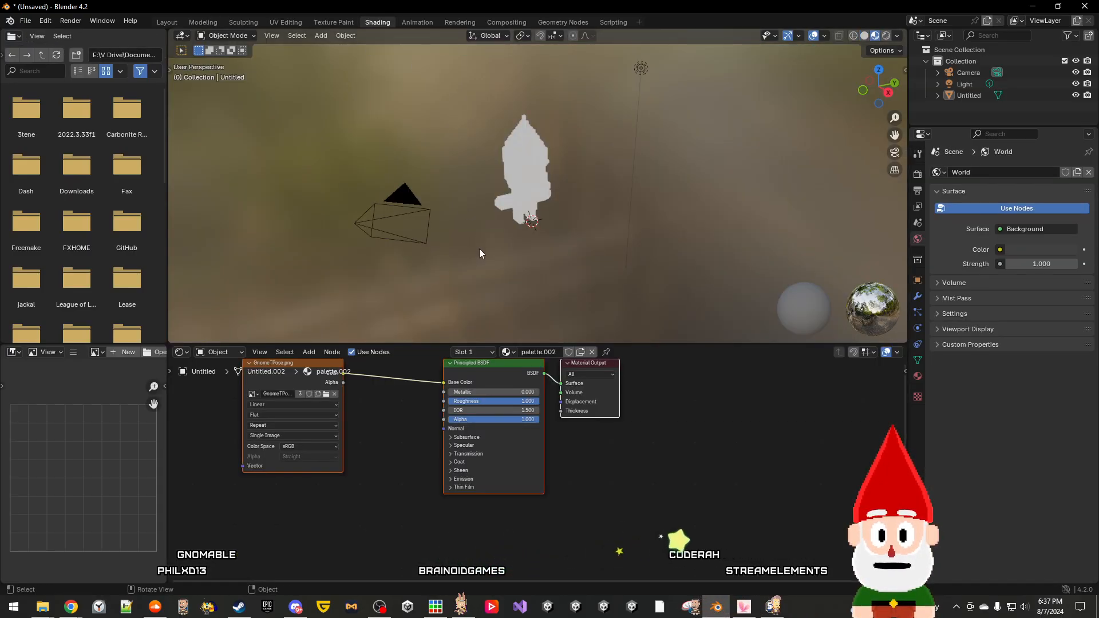
{"action": "scroll", "coordinate": [609, 530], "scroll_direction": "down", "scroll_amount": 2}
{"action": "scroll", "coordinate": [609, 530], "scroll_direction": "up", "scroll_amount": 1}
{"action": "middle_click_drag", "start_coordinate": [609, 530], "coordinate": [661, 544]}
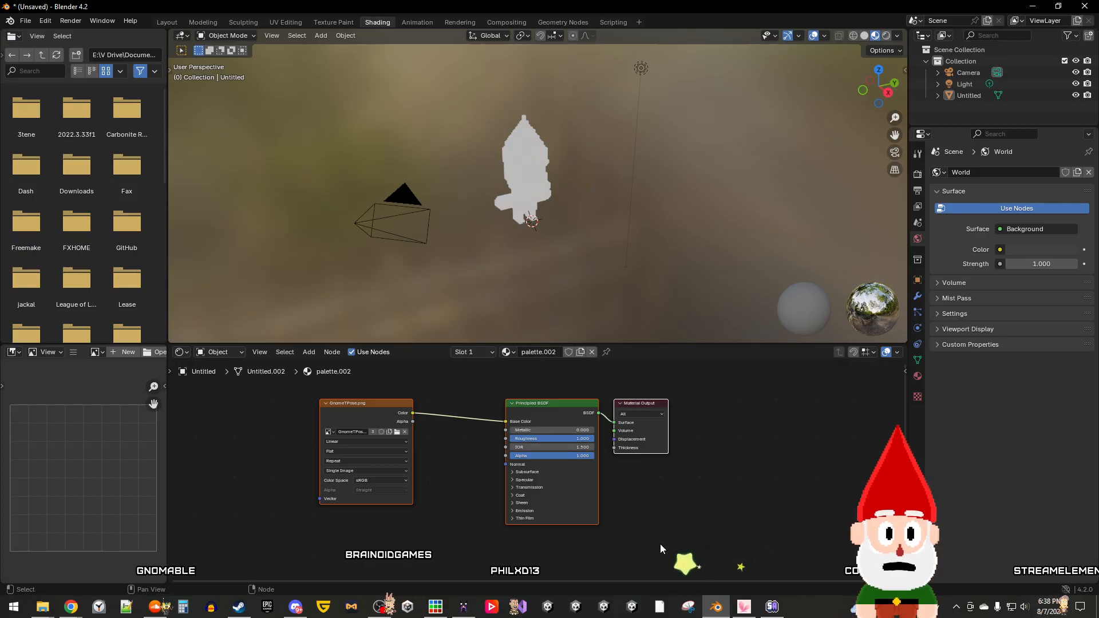
{"action": "mouse_move", "coordinate": [630, 251]}
{"action": "middle_mouse_down"}
{"action": "mouse_move", "coordinate": [610, 220]}
{"action": "mouse_move", "coordinate": [503, 214]}
{"action": "mouse_move", "coordinate": [510, 191]}
{"action": "mouse_move", "coordinate": [675, 204]}
{"action": "mouse_move", "coordinate": [682, 234]}
{"action": "mouse_move", "coordinate": [641, 263]}
{"action": "mouse_move", "coordinate": [624, 245]}
{"action": "middle_mouse_up"}
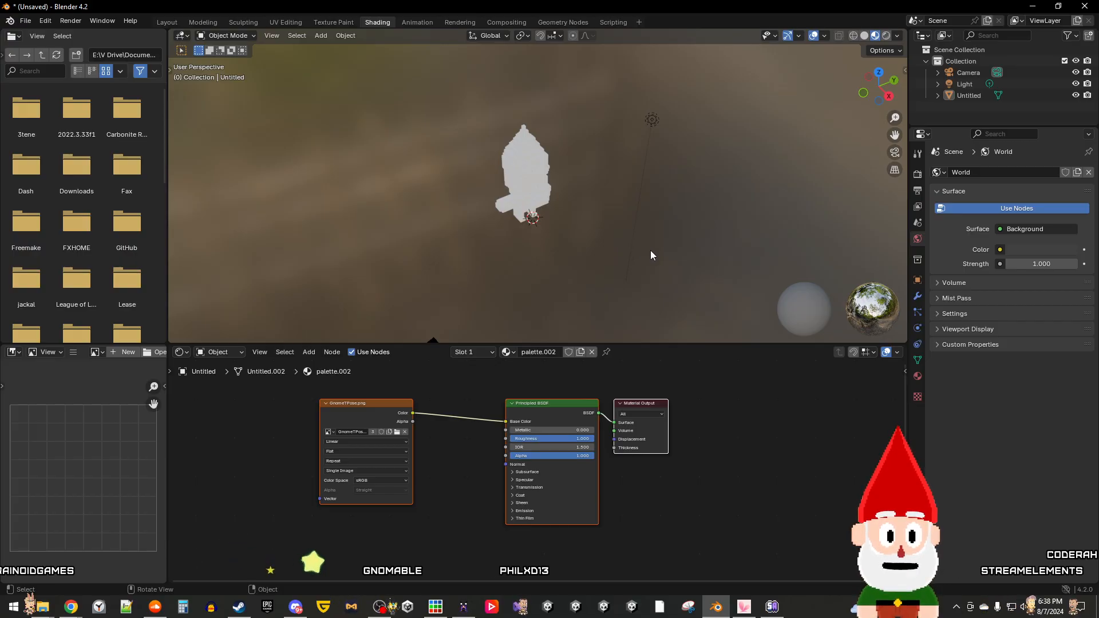
{"action": "left_click", "coordinate": [937, 298]}
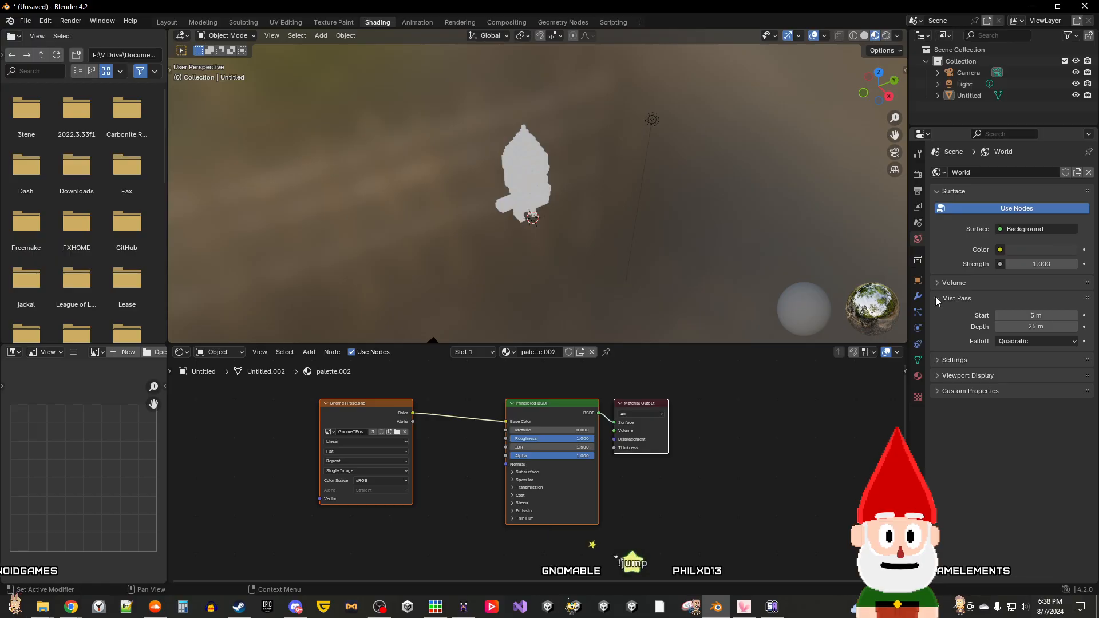
{"action": "middle_click_drag", "start_coordinate": [695, 215], "coordinate": [671, 210]}
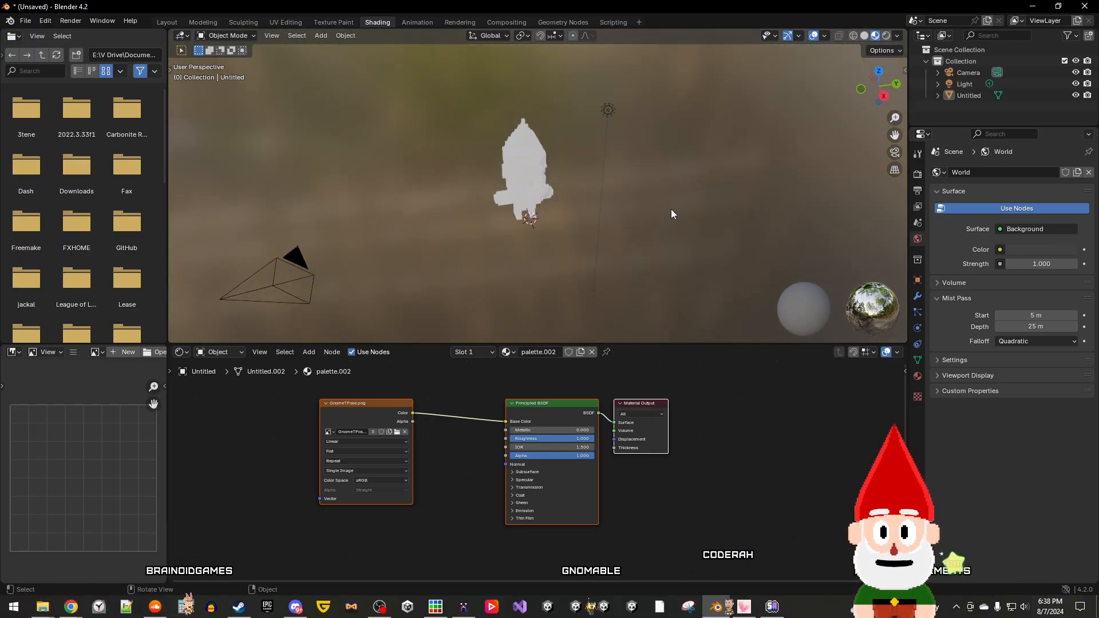
{"action": "left_click", "coordinate": [272, 36]}
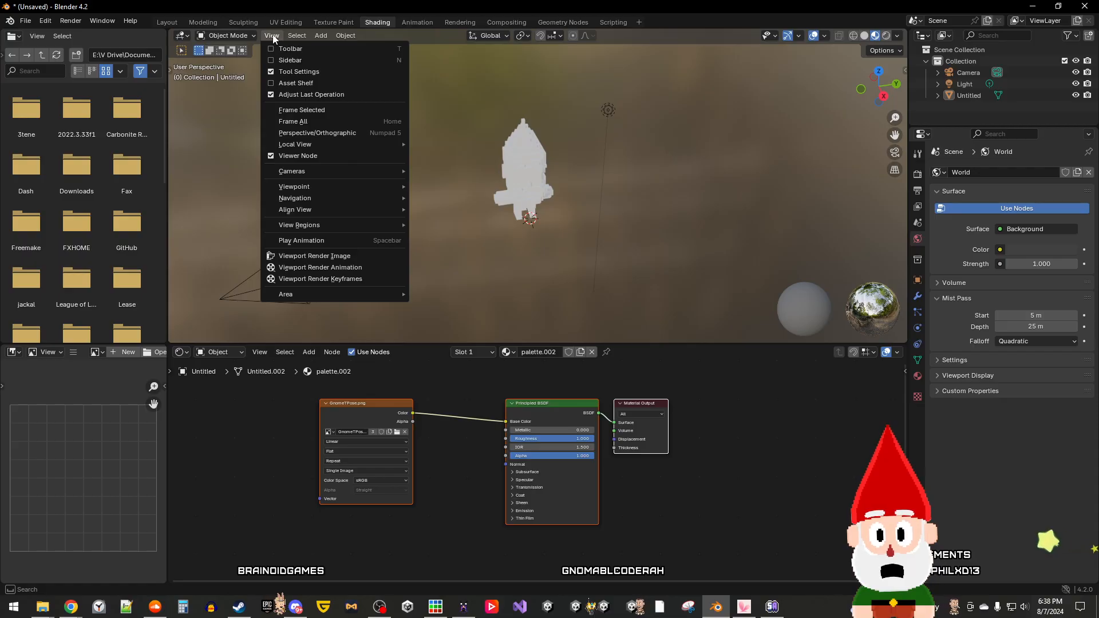
{"action": "middle_click_drag", "start_coordinate": [676, 194], "coordinate": [672, 216]}
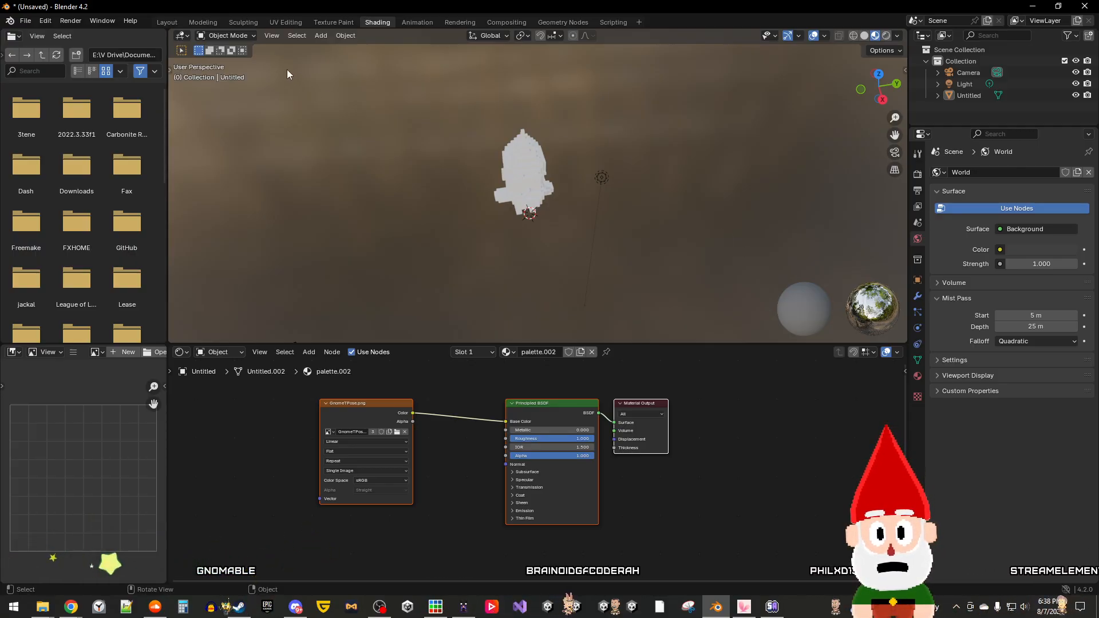
Step: Inspect the gnome and the scene in the Animation workspace's viewport
{"action": "left_click", "coordinate": [417, 23]}
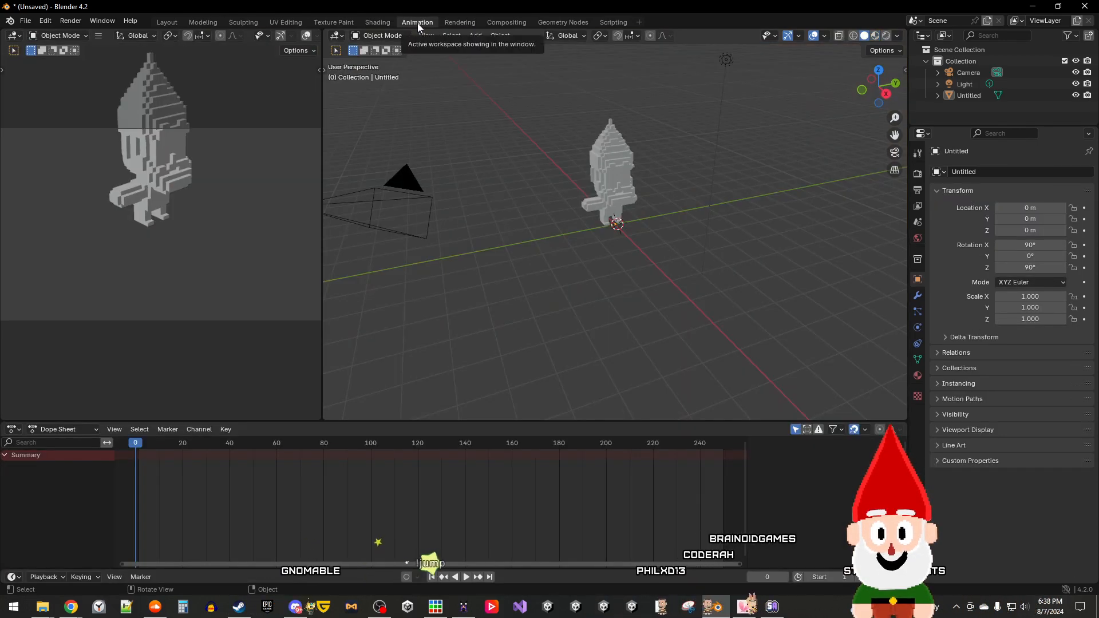
{"action": "scroll", "coordinate": [476, 180], "scroll_direction": "down", "scroll_amount": 2}
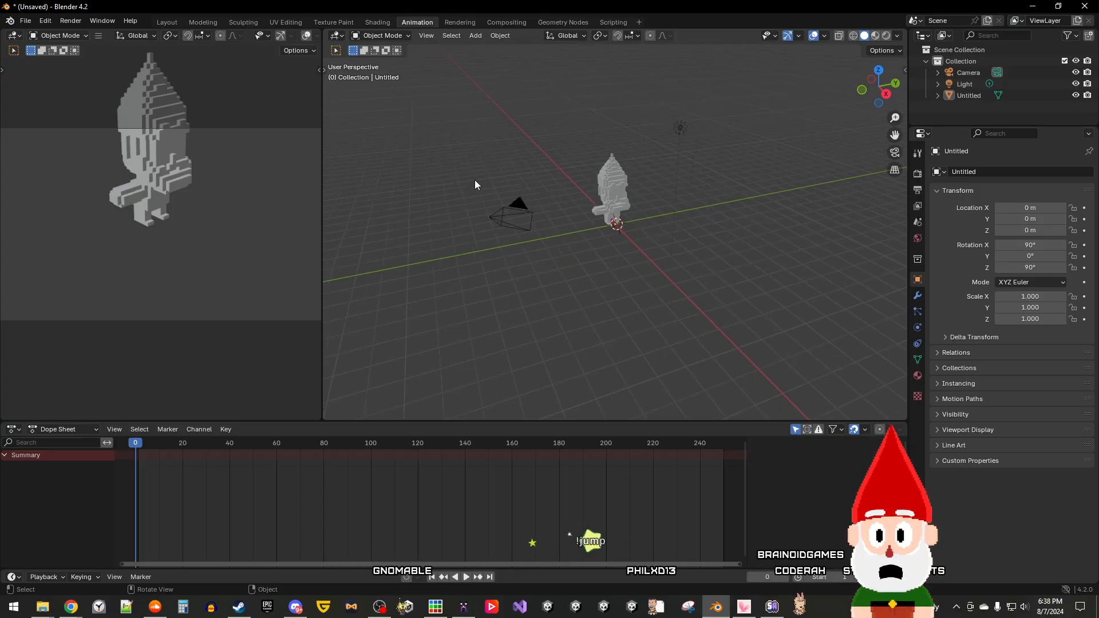
{"action": "scroll", "coordinate": [475, 180], "scroll_direction": "up", "scroll_amount": 3}
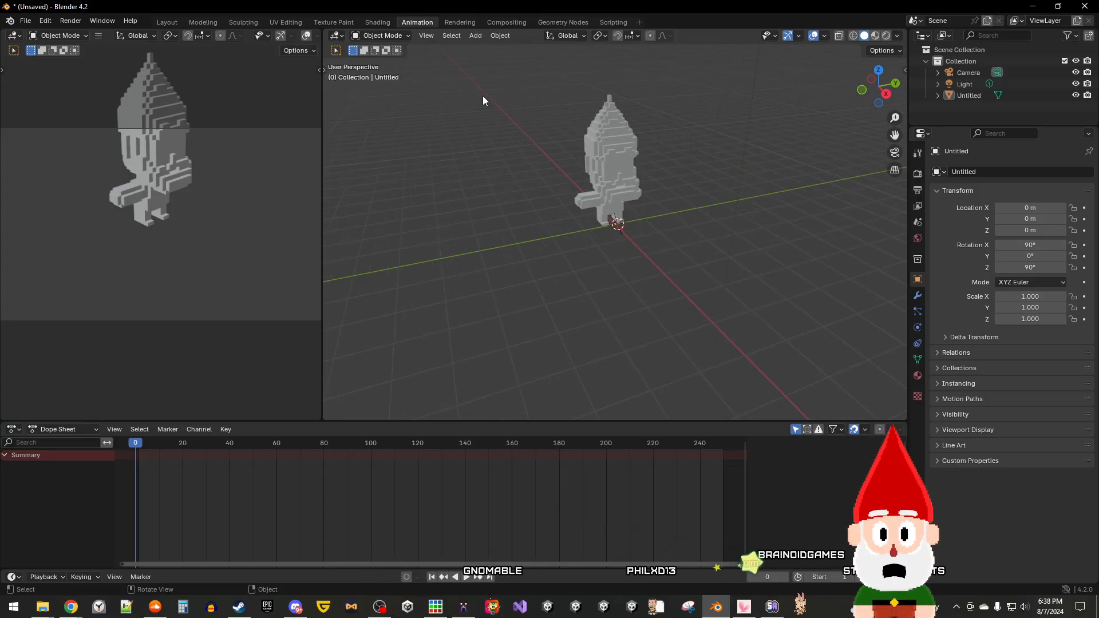
{"action": "middle_click_drag", "start_coordinate": [545, 177], "coordinate": [504, 104]}
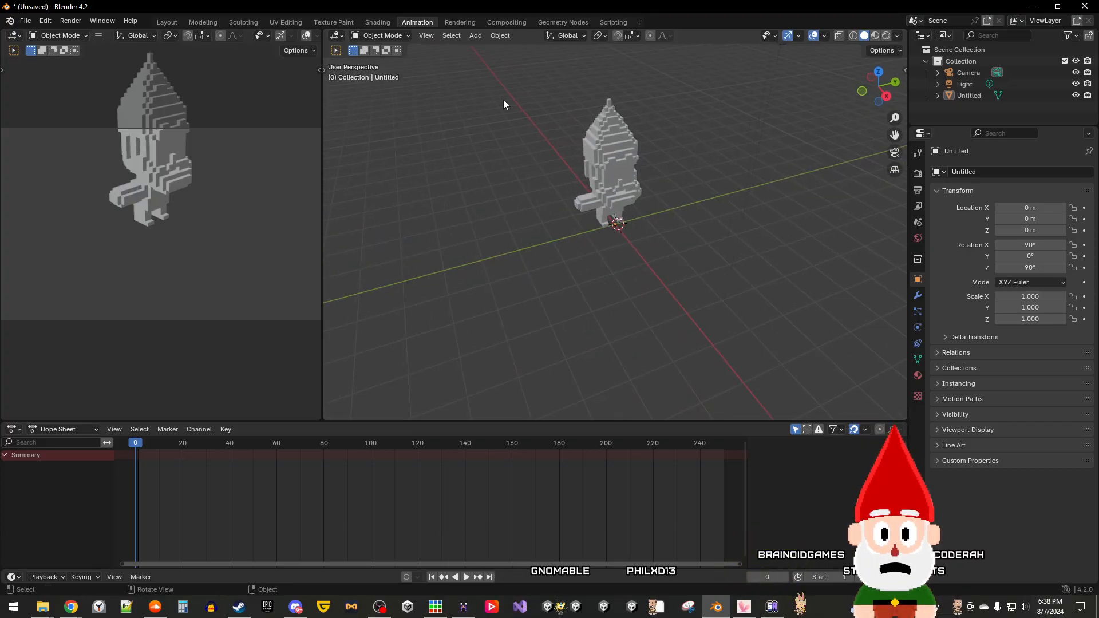
Step: Review the Rendering workspace's empty render result along with its view, scope, image and tool settings
{"action": "left_click", "coordinate": [454, 21]}
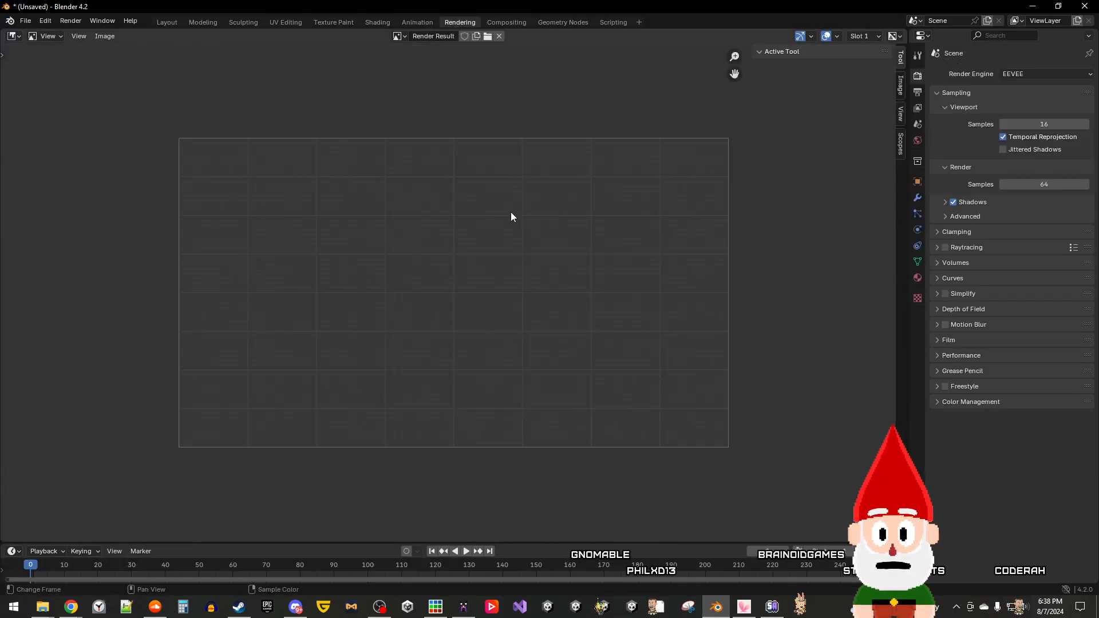
{"action": "mouse_move", "coordinate": [534, 247]}
{"action": "middle_mouse_down"}
{"action": "mouse_move", "coordinate": [508, 235]}
{"action": "mouse_move", "coordinate": [586, 249]}
{"action": "mouse_move", "coordinate": [535, 274]}
{"action": "mouse_move", "coordinate": [531, 265]}
{"action": "middle_mouse_up"}
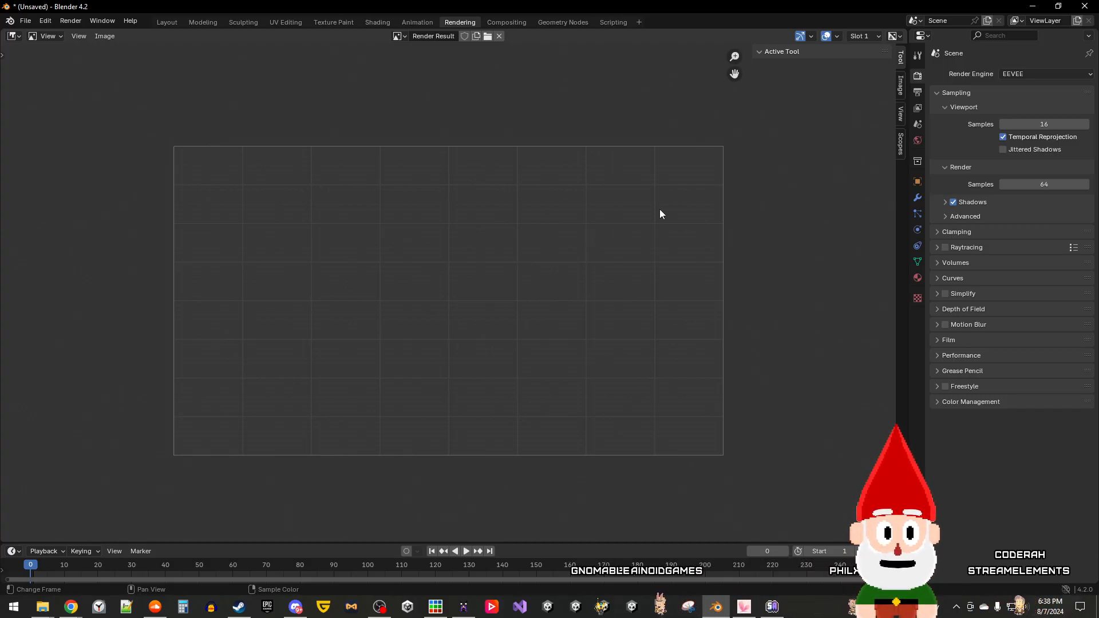
{"action": "left_click", "coordinate": [901, 114]}
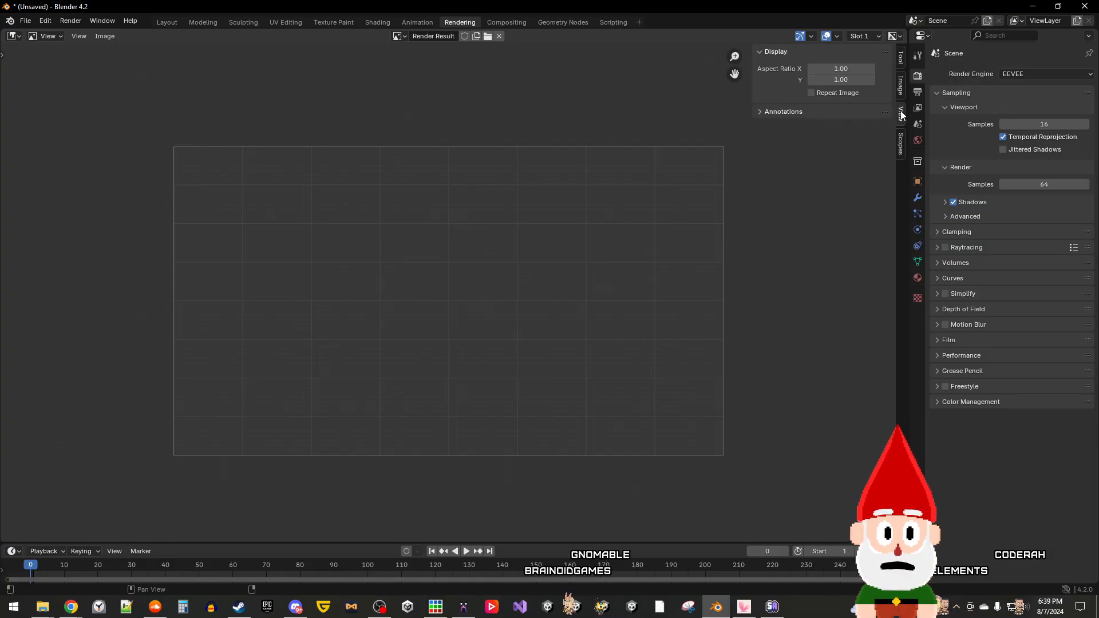
{"action": "left_click", "coordinate": [898, 144]}
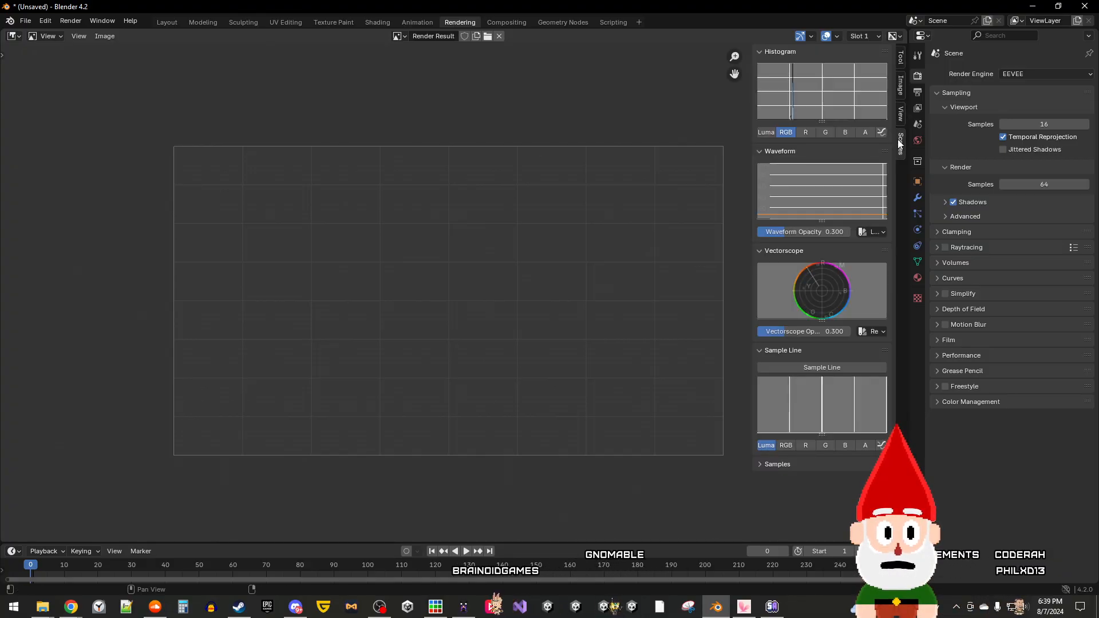
{"action": "left_click", "coordinate": [901, 87]}
{"action": "left_click", "coordinate": [898, 59]}
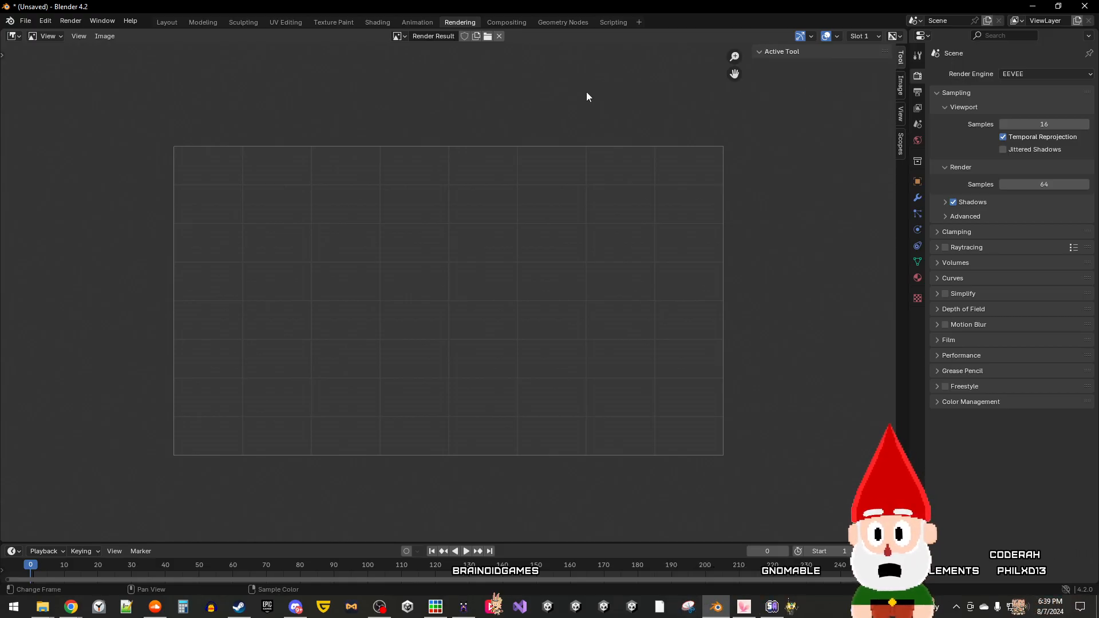
Step: Look through the Compositing, Geometry Nodes and Scripting workspaces
{"action": "left_click", "coordinate": [510, 23]}
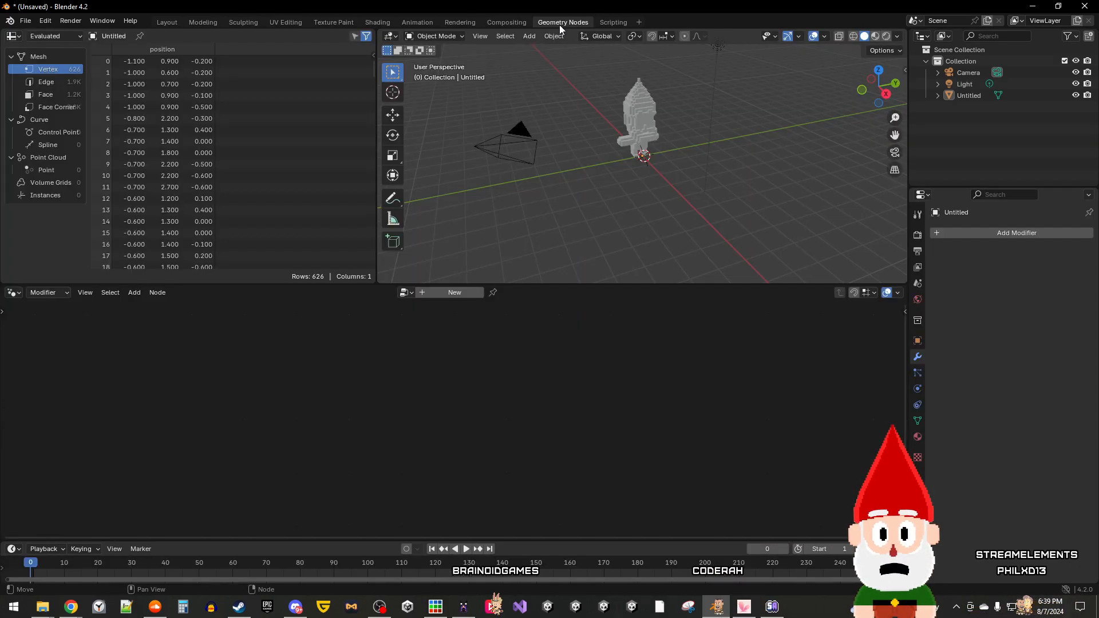
{"action": "left_click", "coordinate": [559, 23]}
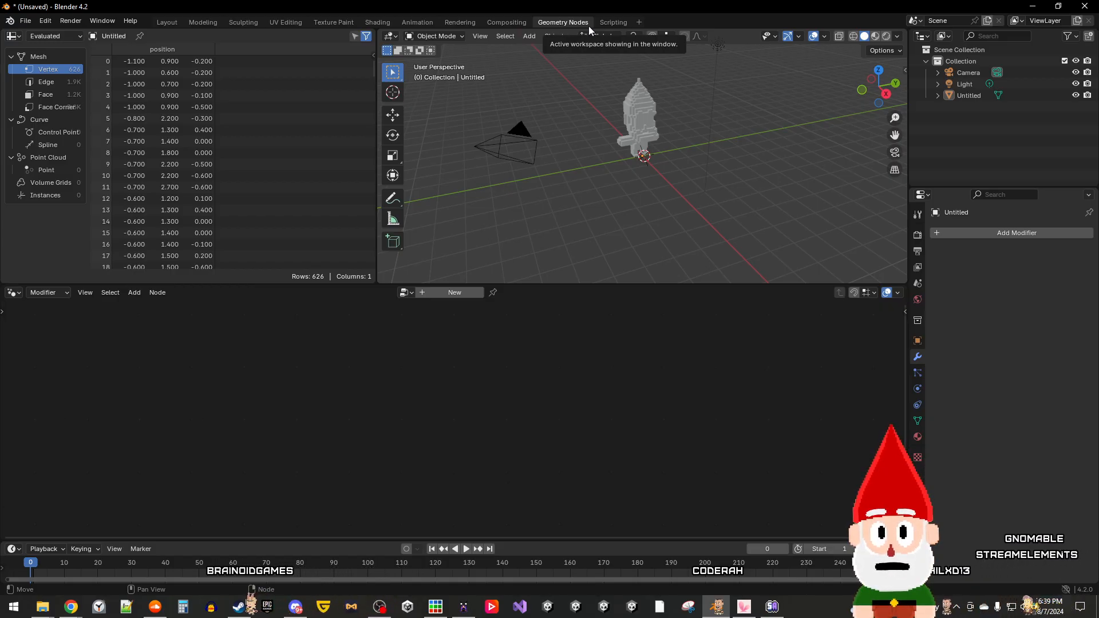
{"action": "left_click", "coordinate": [612, 23]}
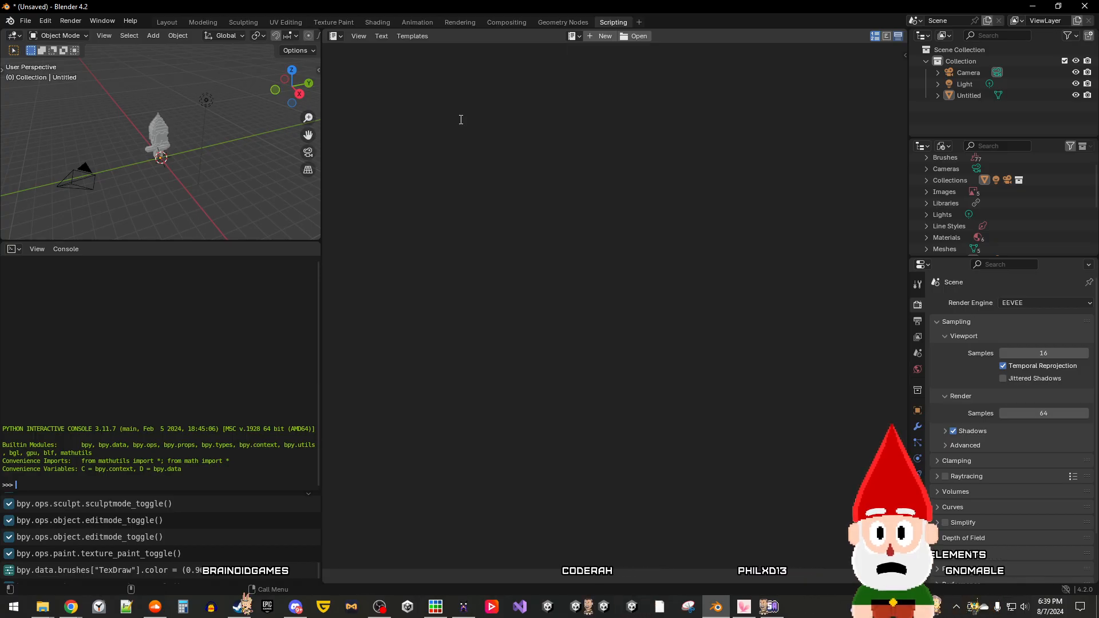
Step: Inspect the voxel gnome in the Layout and Modeling workspaces, checking its mesh in Edit Mode and its surface in Object Mode
{"action": "left_click", "coordinate": [174, 22]}
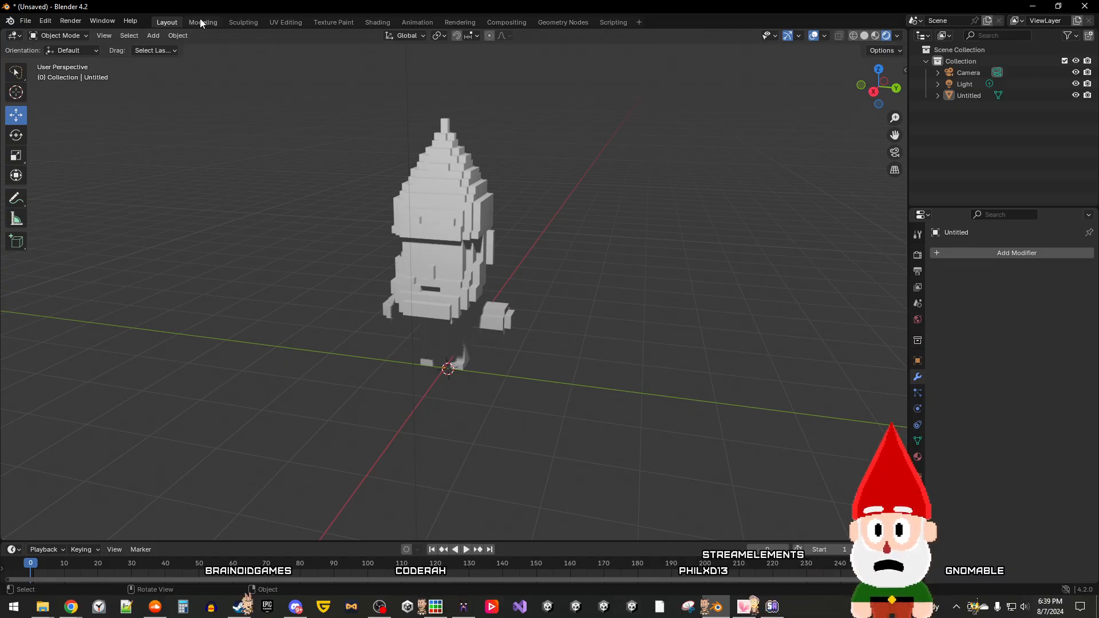
{"action": "left_click", "coordinate": [201, 22]}
{"action": "left_click", "coordinate": [166, 23]}
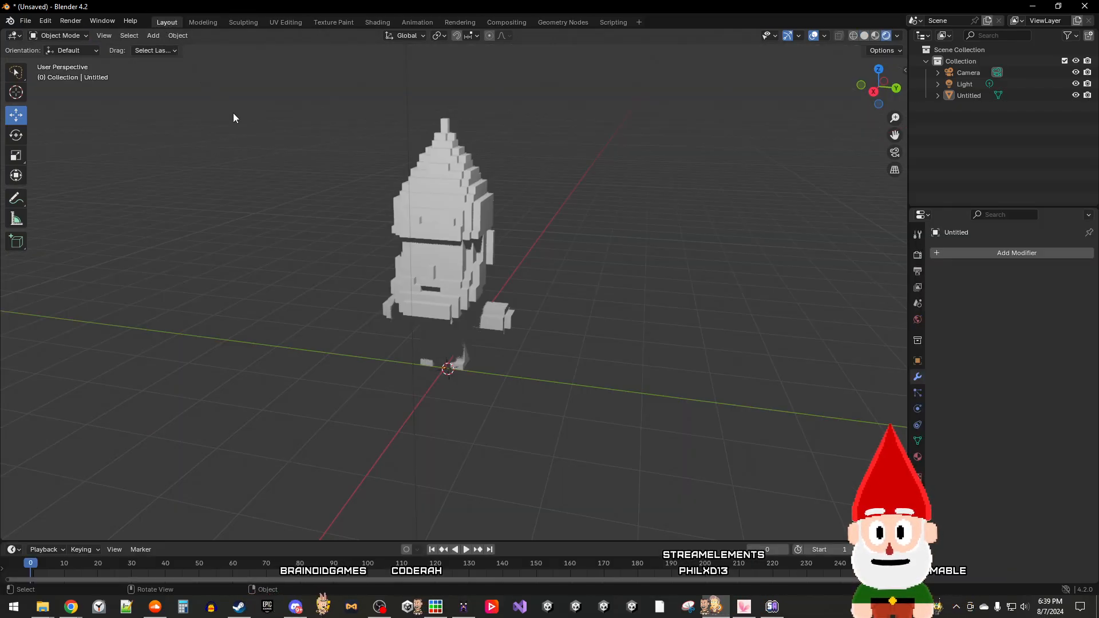
{"action": "middle_click_drag", "start_coordinate": [274, 168], "coordinate": [287, 199]}
{"action": "key", "text": "Tab"}
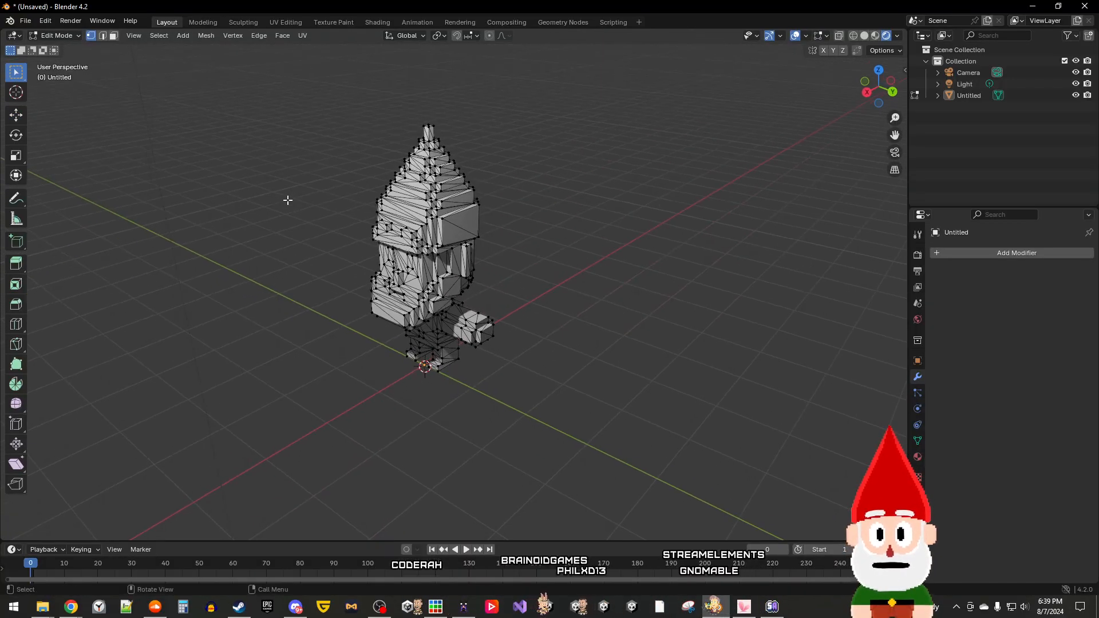
{"action": "left_click", "coordinate": [202, 22]}
{"action": "left_click", "coordinate": [166, 22]}
{"action": "middle_click_drag", "start_coordinate": [297, 164], "coordinate": [313, 159]}
{"action": "key", "text": "Tab"}
{"action": "key", "text": "Tab"}
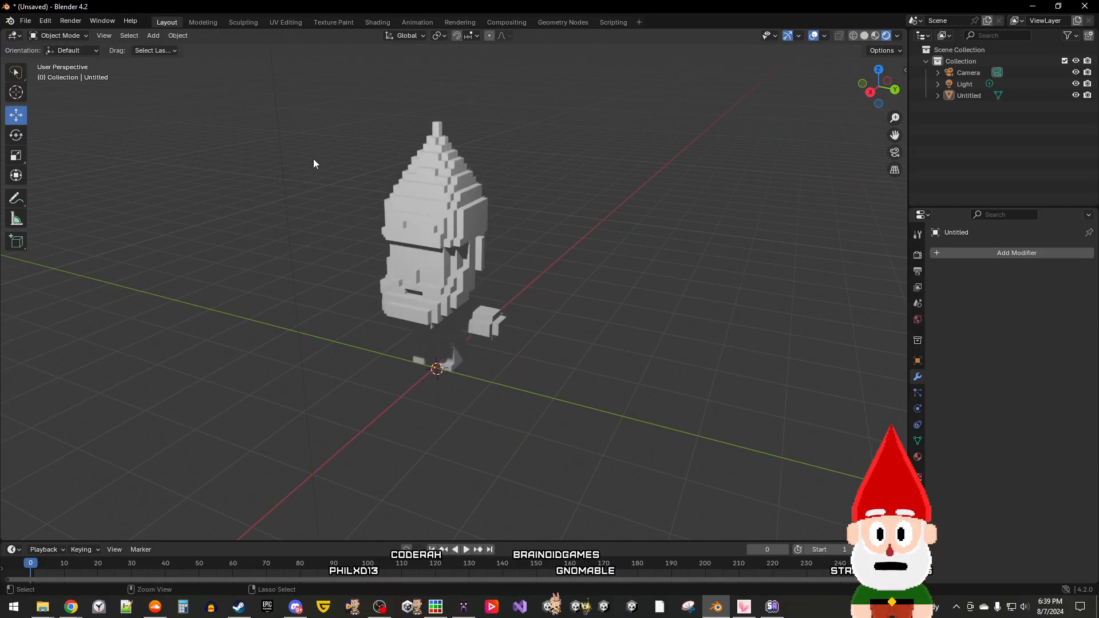
Step: Undo the mode changes back to Texture Paint mode in the Layout workspace and inspect the coloured gnome from above
{"action": "key", "text": "ctrl+z"}
{"action": "mouse_move", "coordinate": [313, 159]}
{"action": "middle_mouse_down"}
{"action": "mouse_move", "coordinate": [351, 183]}
{"action": "mouse_move", "coordinate": [327, 177]}
{"action": "middle_mouse_up"}
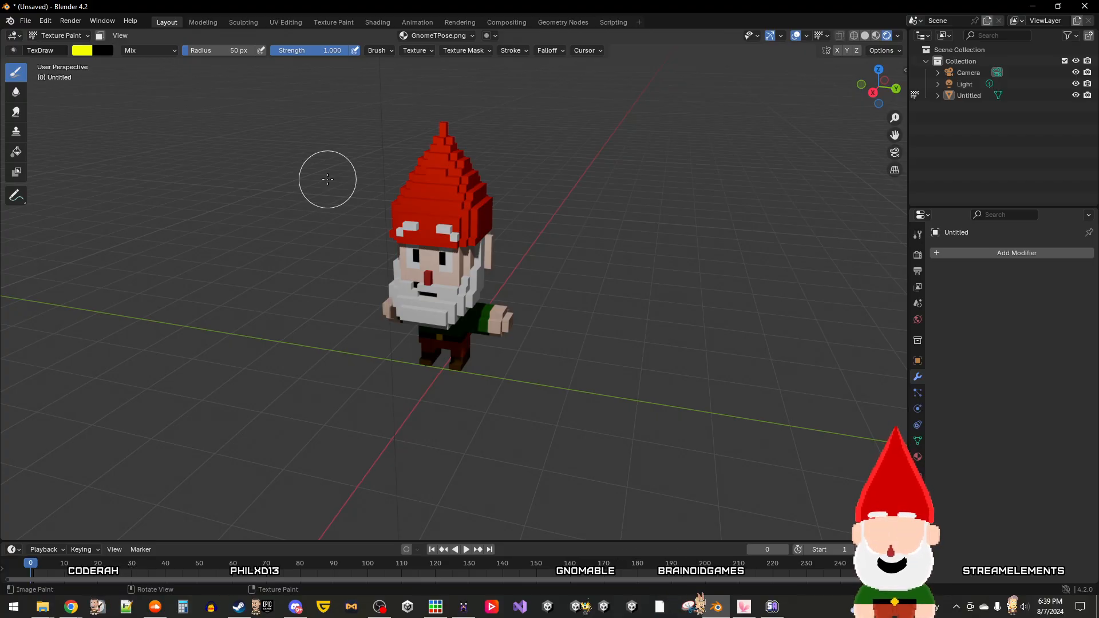
{"action": "middle_click_drag", "start_coordinate": [328, 180], "coordinate": [319, 356]}
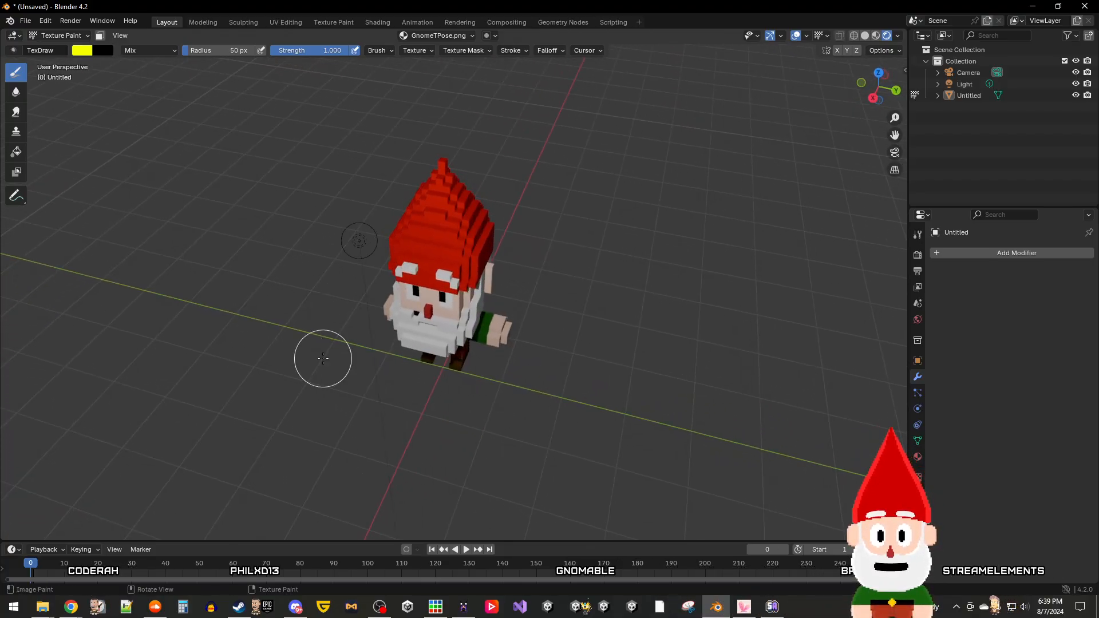
Step: Switch to Piskel, view the Gnome Spin V2 sprite in the enlarged preview, and compare frames 1 and 2 up close
{"action": "left_click", "coordinate": [436, 608]}
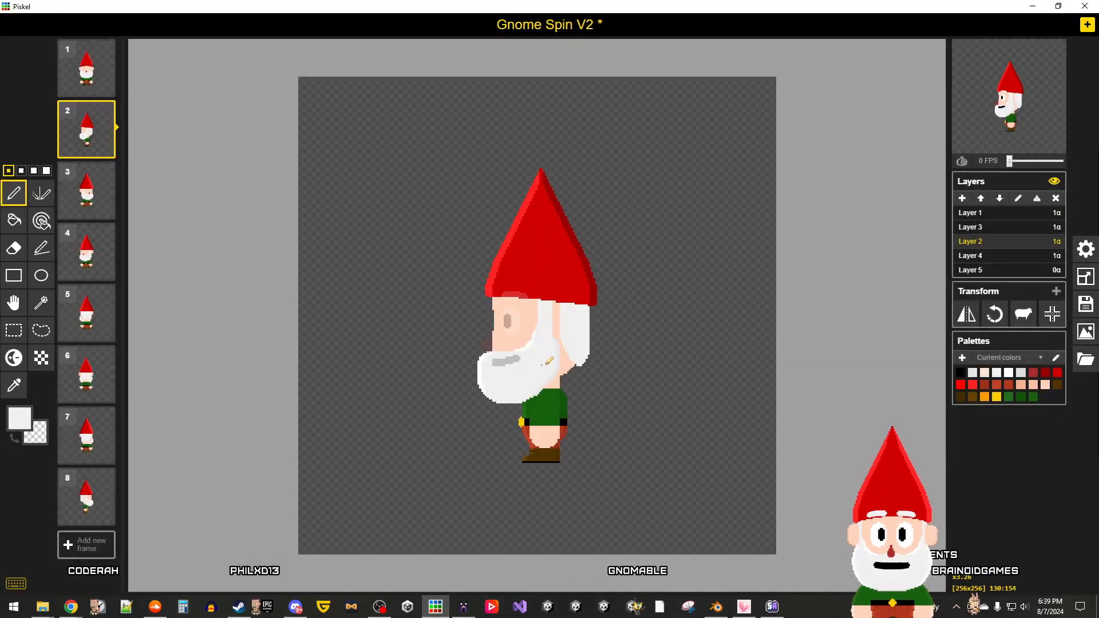
{"action": "left_click", "coordinate": [1057, 51]}
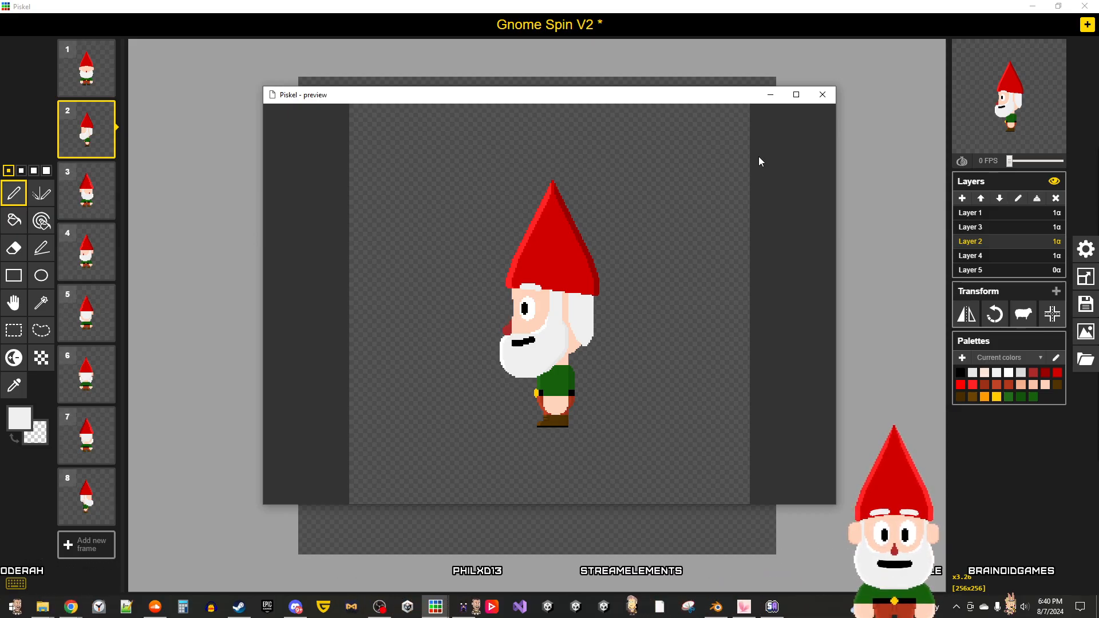
{"action": "left_click", "coordinate": [85, 71]}
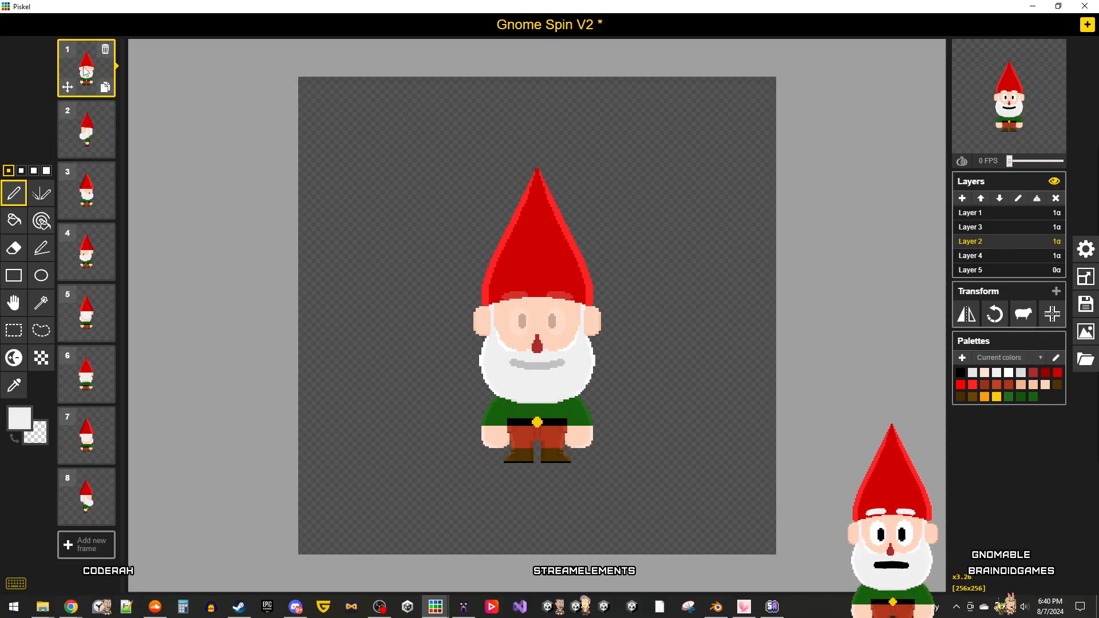
{"action": "left_click", "coordinate": [86, 129]}
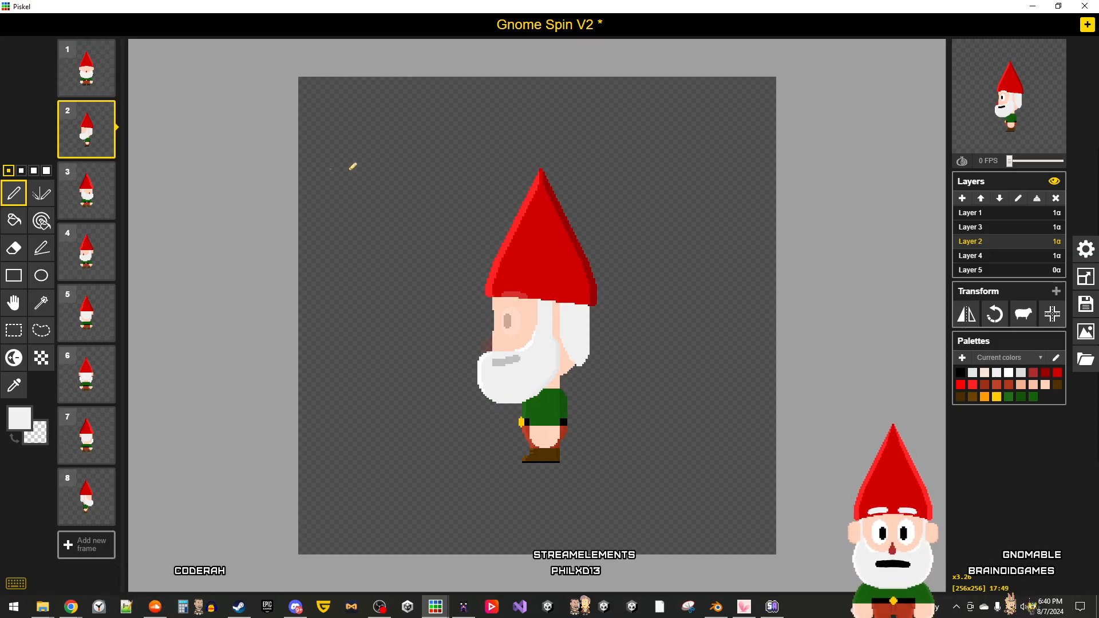
{"action": "scroll", "coordinate": [538, 234], "scroll_direction": "up", "scroll_amount": 5}
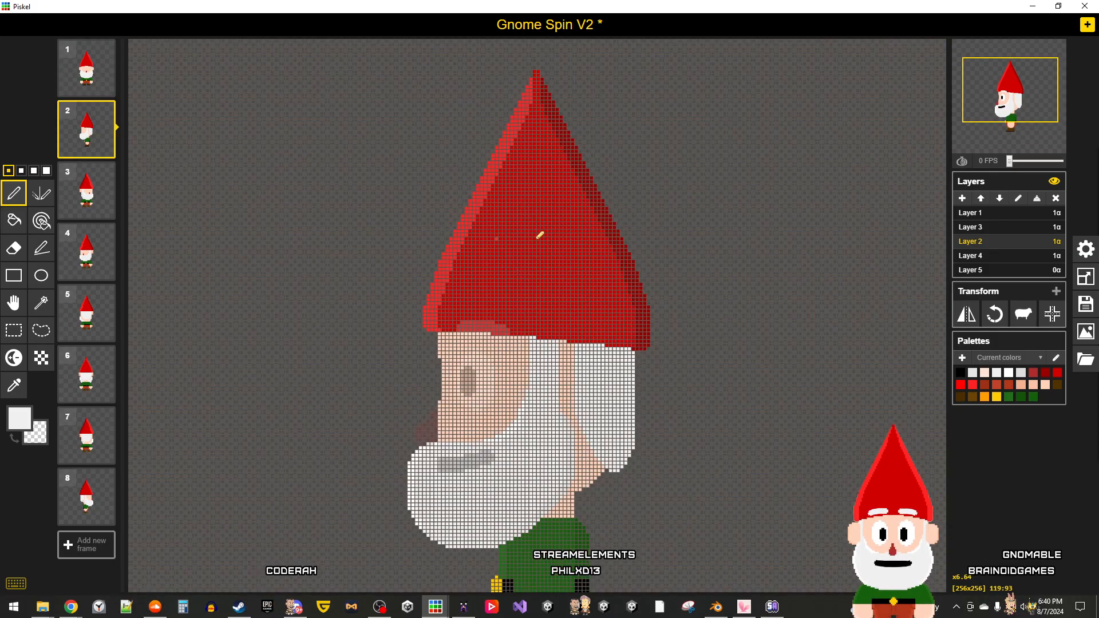
{"action": "scroll", "coordinate": [540, 234], "scroll_direction": "up", "scroll_amount": 2}
{"action": "middle_click_drag", "start_coordinate": [558, 297], "coordinate": [497, 123]}
{"action": "left_click", "coordinate": [94, 94]}
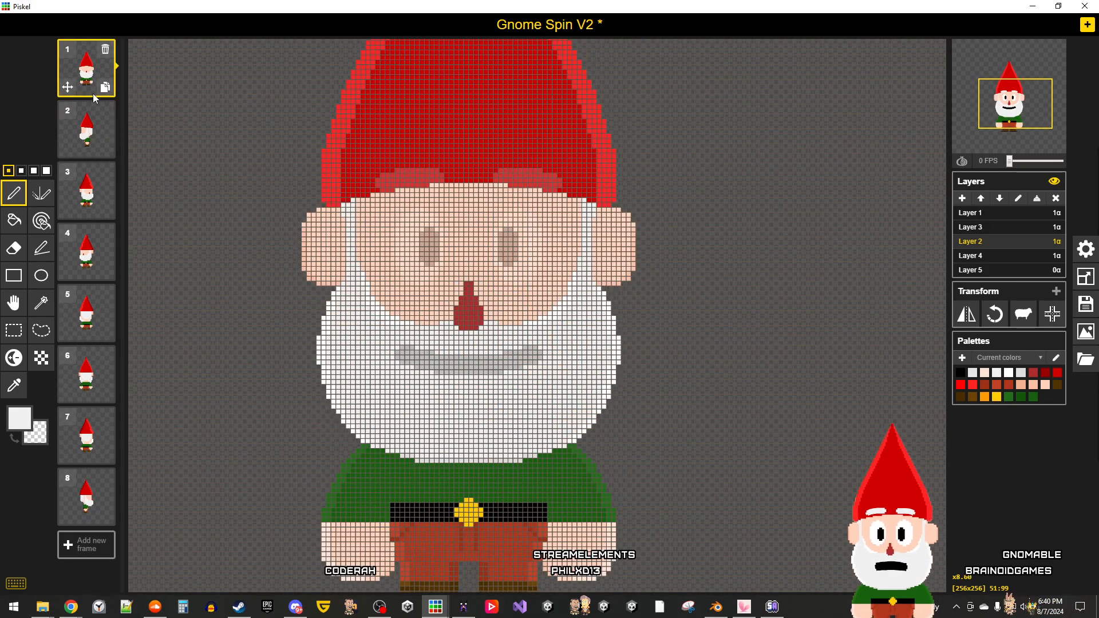
Step: In frame 2, touch up the hair pixels beneath the hat brim using the sampled skin tone and white
{"action": "left_click", "coordinate": [91, 130]}
{"action": "scroll", "coordinate": [452, 205], "scroll_direction": "up", "scroll_amount": 4}
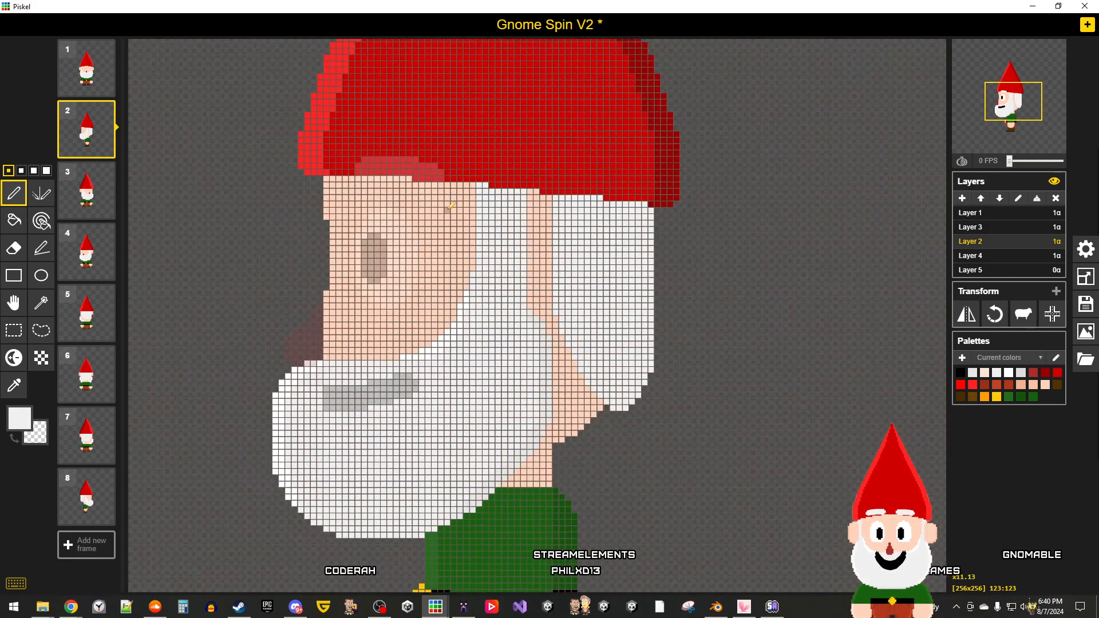
{"action": "scroll", "coordinate": [451, 205], "scroll_direction": "up", "scroll_amount": 1}
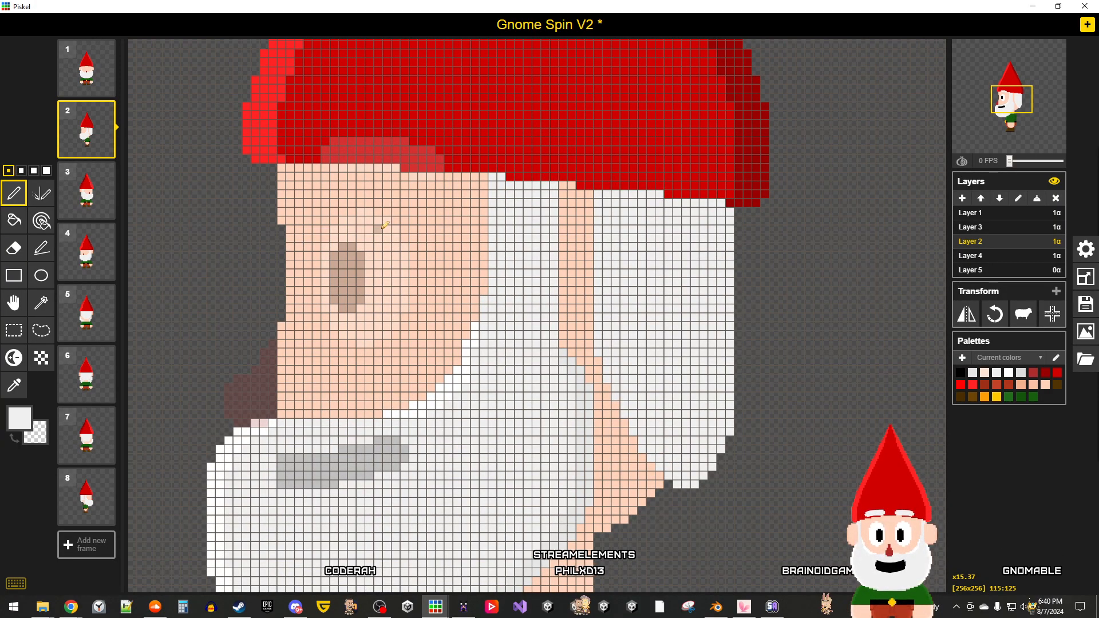
{"action": "left_click", "coordinate": [13, 385]}
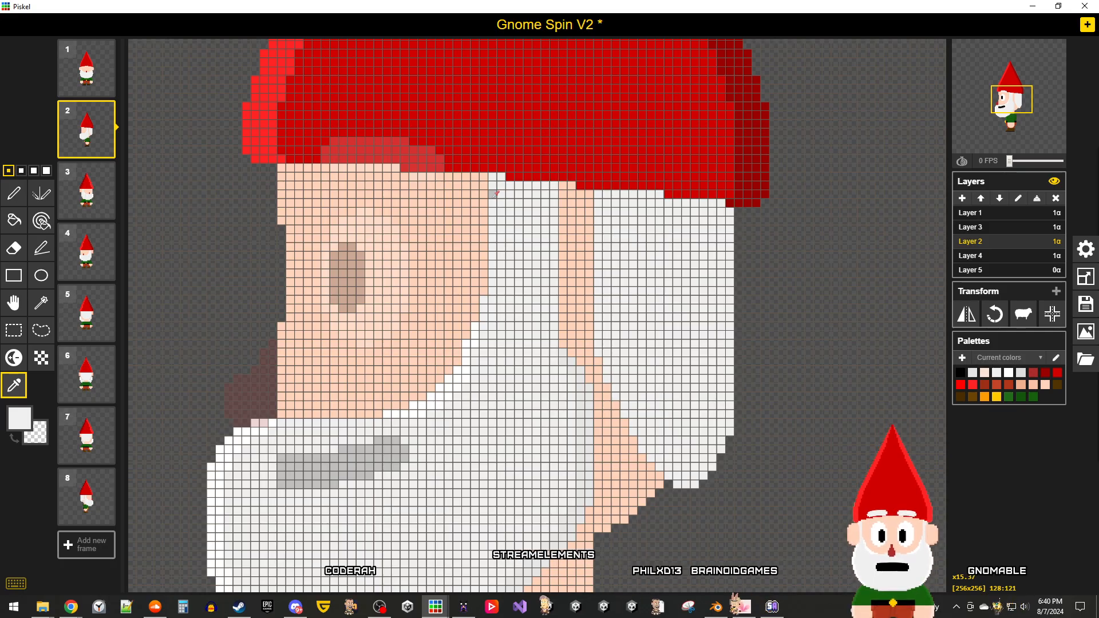
{"action": "scroll", "coordinate": [496, 195], "scroll_direction": "up", "scroll_amount": 1}
{"action": "left_click", "coordinate": [343, 195]}
{"action": "left_click", "coordinate": [14, 193]}
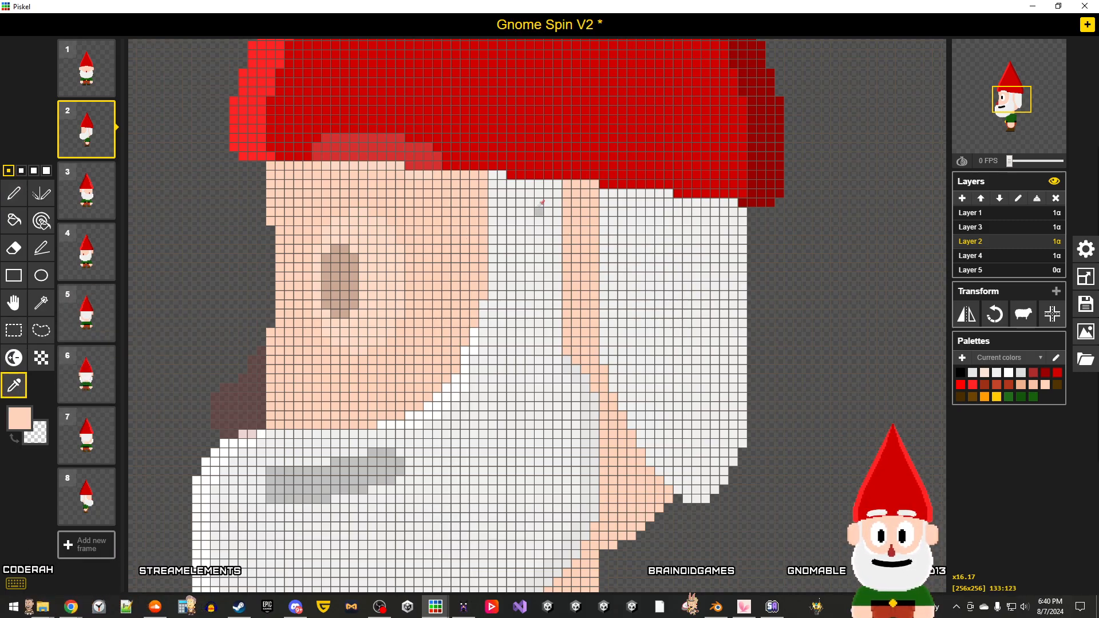
{"action": "left_click", "coordinate": [17, 195]}
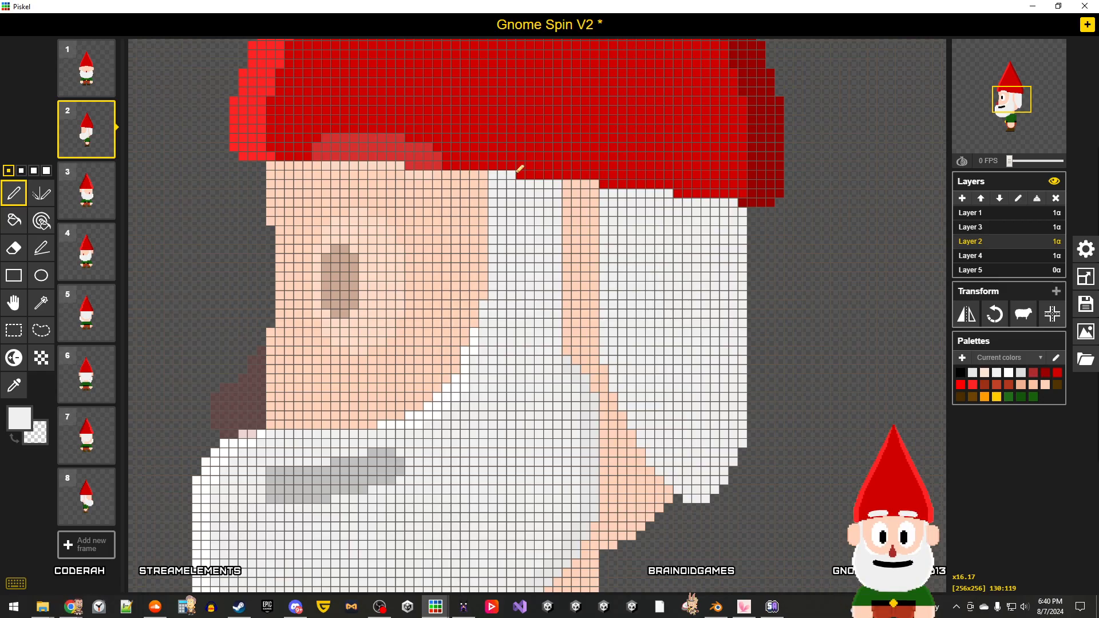
Step: Sample the face's skin colour and paint pixels along the hat brim beside the eyebrow in frame 2
{"action": "left_click", "coordinate": [14, 385]}
{"action": "left_click", "coordinate": [454, 238]}
{"action": "left_click", "coordinate": [14, 193]}
{"action": "left_click_drag", "start_coordinate": [408, 165], "coordinate": [418, 166]}
{"action": "scroll", "coordinate": [454, 212], "scroll_direction": "down", "scroll_amount": 4}
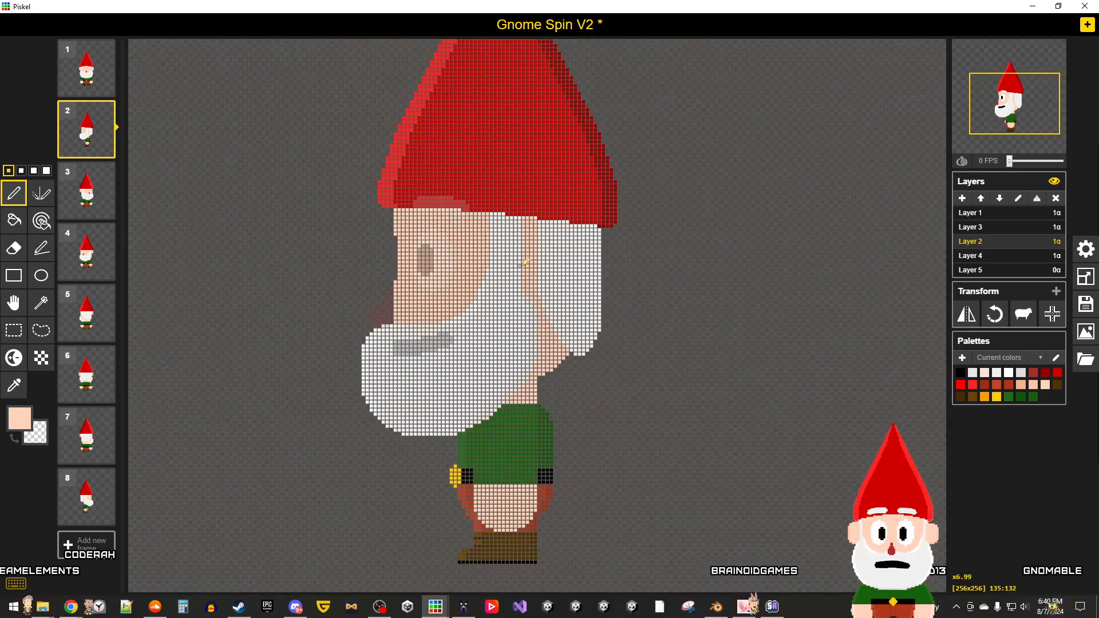
Step: Save the Gnome Spin V2 sprite
{"action": "scroll", "coordinate": [525, 262], "scroll_direction": "down", "scroll_amount": 2}
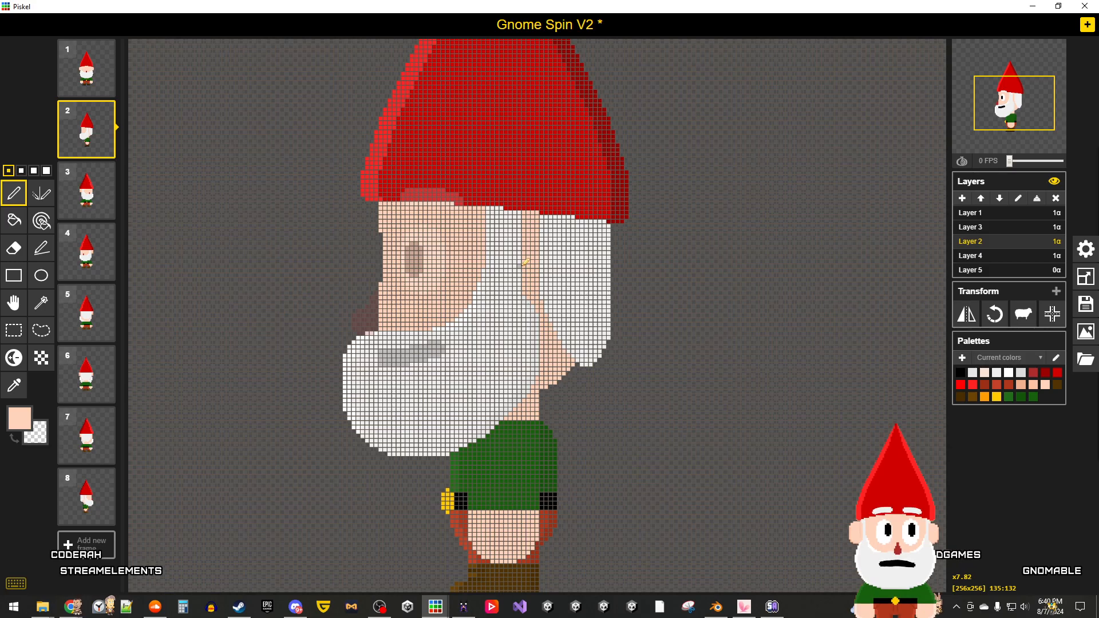
{"action": "scroll", "coordinate": [525, 262], "scroll_direction": "down", "scroll_amount": 2}
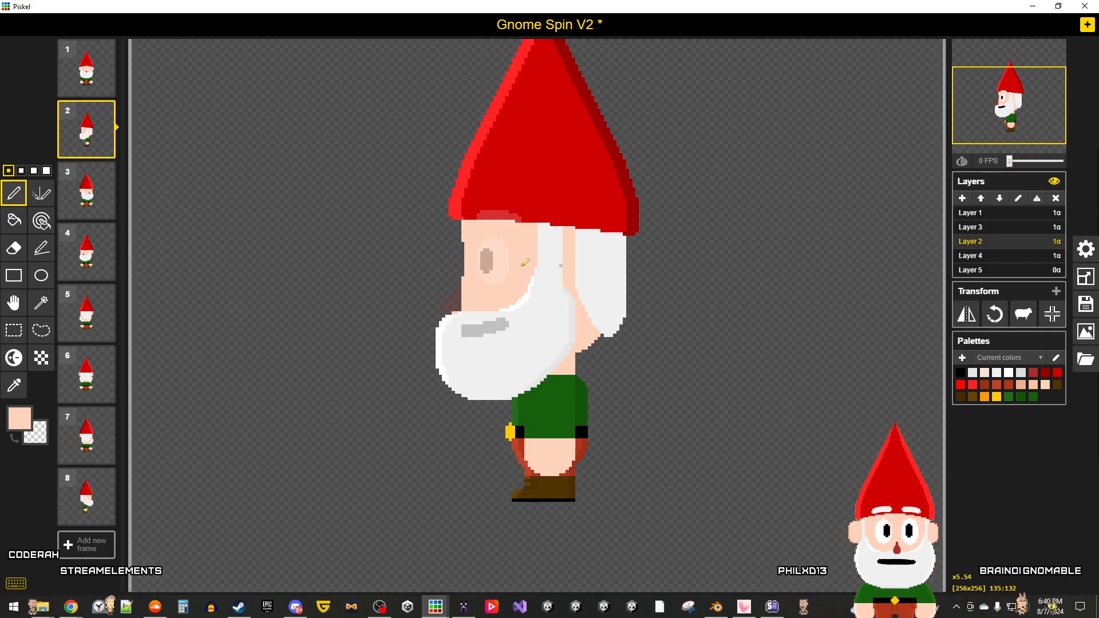
{"action": "left_click", "coordinate": [1088, 306]}
{"action": "left_click", "coordinate": [1090, 309]}
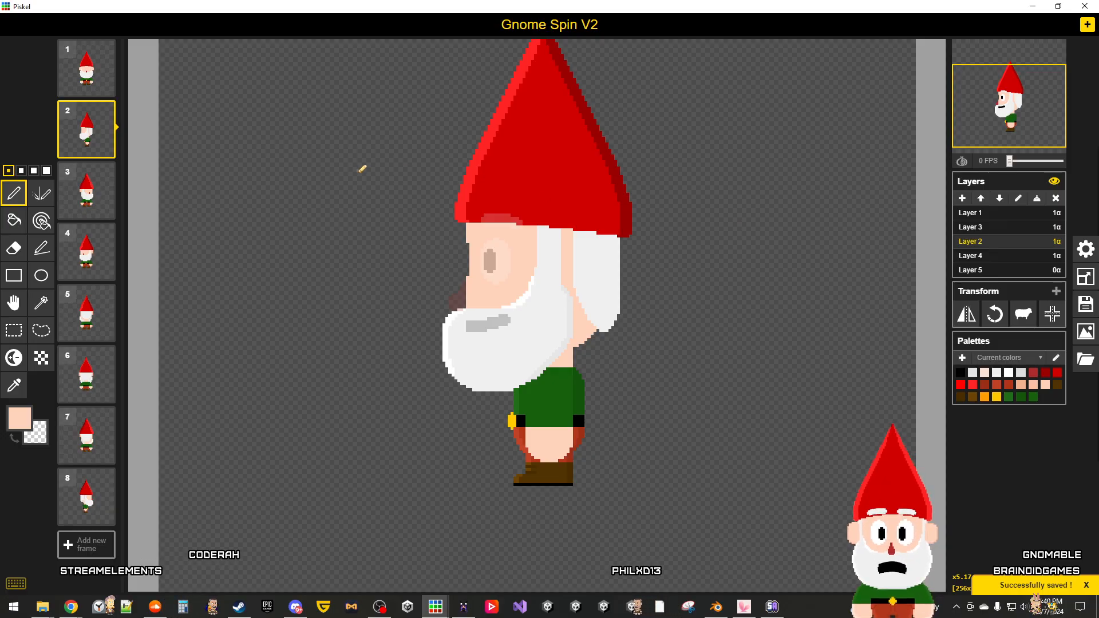
Step: Flip back and forth between frames 1 and 2 to compare the gnome's front and side views
{"action": "key", "text": "Up"}
{"action": "key", "text": "Down"}
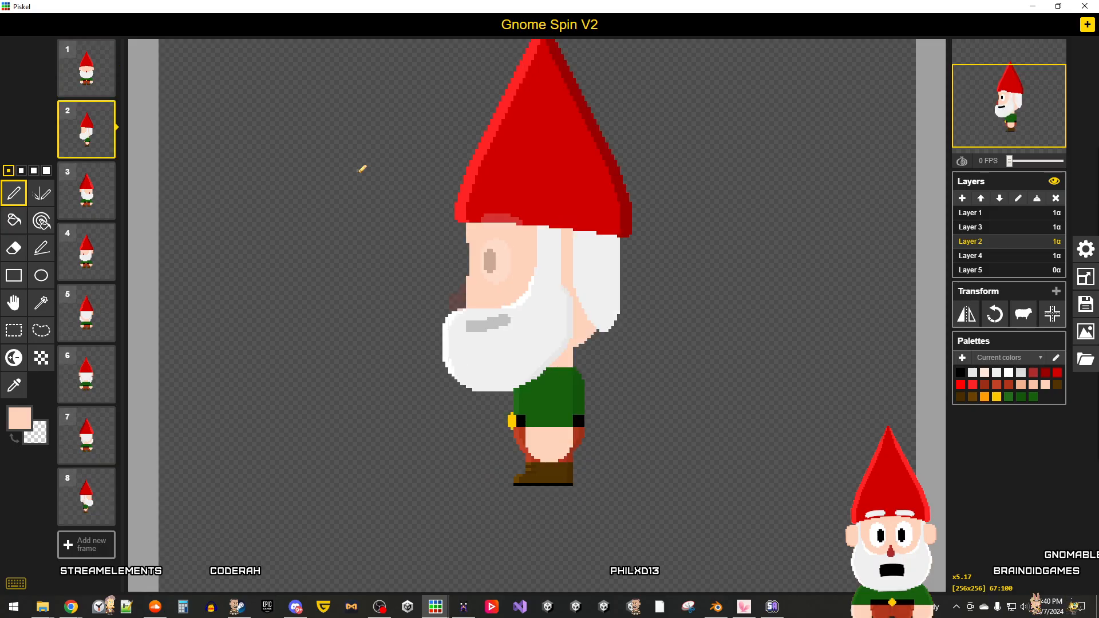
{"action": "key", "text": "Up"}
{"action": "key", "text": "Down"}
{"action": "key", "text": "Up"}
{"action": "key", "text": "Down"}
{"action": "key", "text": "Up"}
{"action": "key", "text": "Down"}
{"action": "key", "text": "Up"}
{"action": "key", "text": "Down"}
{"action": "key", "text": "Up"}
{"action": "key", "text": "Down"}
{"action": "key", "text": "Up"}
{"action": "key", "text": "Down"}
{"action": "key", "text": "Up"}
{"action": "key", "text": "Down"}
{"action": "key", "text": "Up"}
{"action": "key", "text": "Down"}
{"action": "key", "text": "Up"}
{"action": "key", "text": "Down"}
{"action": "key", "text": "Up"}
{"action": "key", "text": "Down"}
{"action": "key", "text": "Up"}
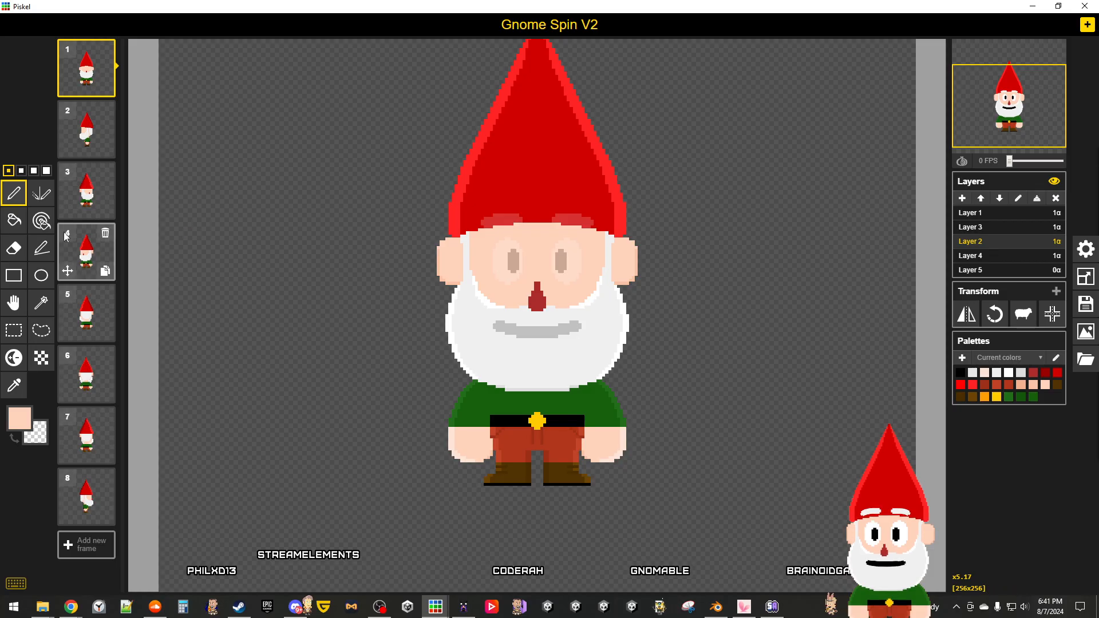
Step: Go through the frames from frame 3 onward to review the remaining low-resolution gnome poses
{"action": "left_click", "coordinate": [74, 192]}
{"action": "key", "text": "Down"}
{"action": "key", "text": "Down"}
{"action": "key", "text": "Down"}
{"action": "key", "text": "Down"}
{"action": "key", "text": "Down"}
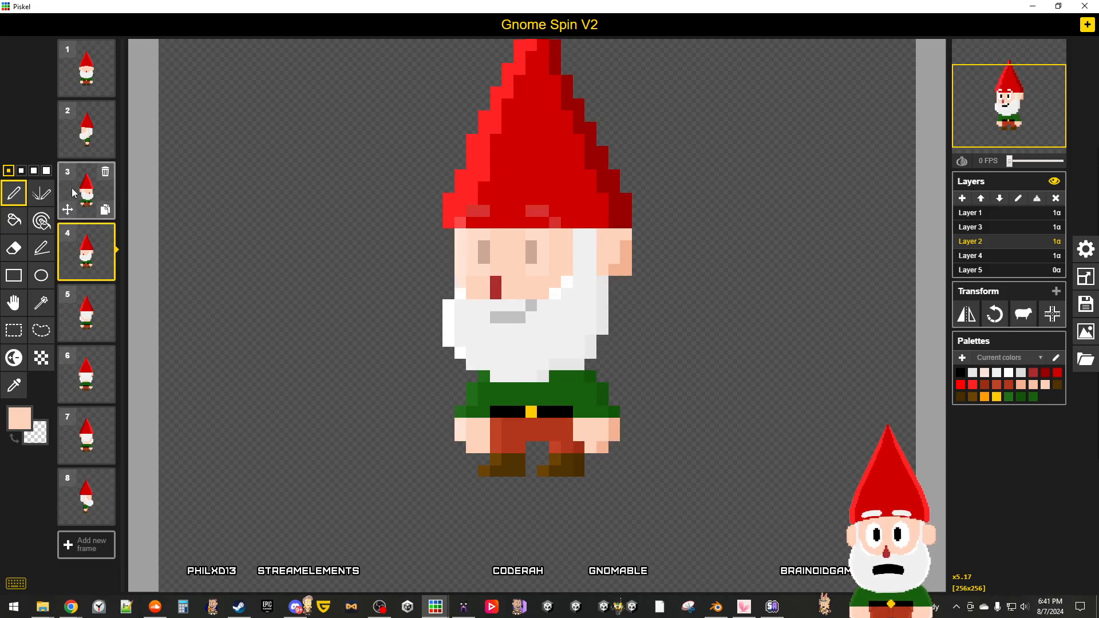
{"action": "key", "text": "Up"}
{"action": "key", "text": "Up"}
{"action": "key", "text": "Up"}
{"action": "key", "text": "Up"}
{"action": "key", "text": "Up"}
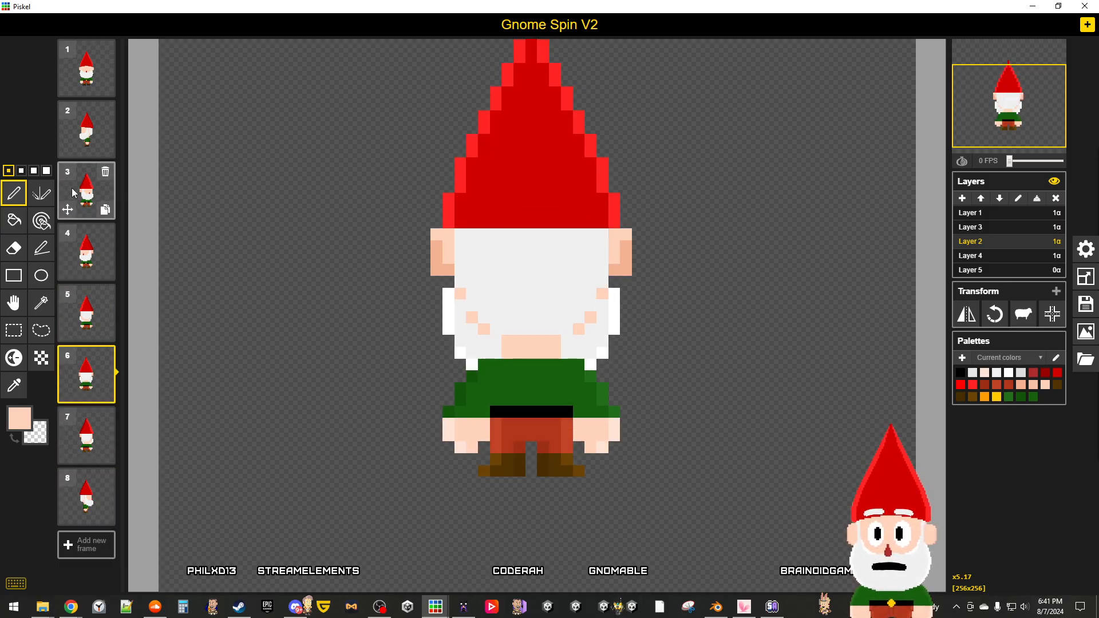
Step: Delete frames 3 to 8, keeping only the front and side views
{"action": "left_click", "coordinate": [105, 173]}
{"action": "left_click", "coordinate": [106, 173]}
{"action": "left_click", "coordinate": [106, 173]}
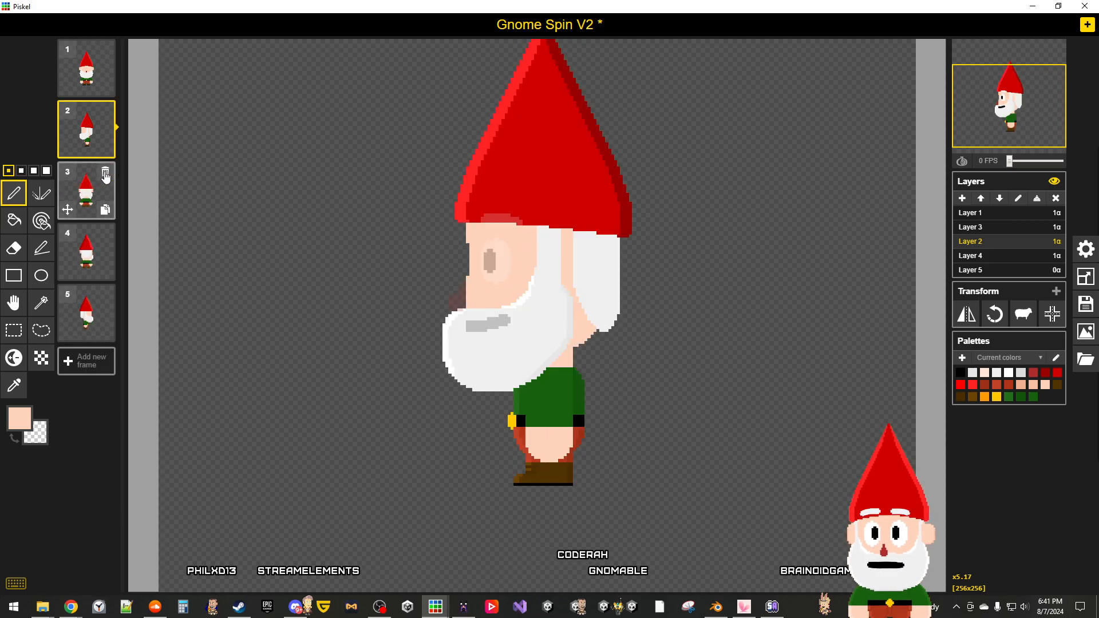
{"action": "left_click", "coordinate": [105, 174]}
{"action": "left_click", "coordinate": [105, 174]}
{"action": "left_click", "coordinate": [105, 174]}
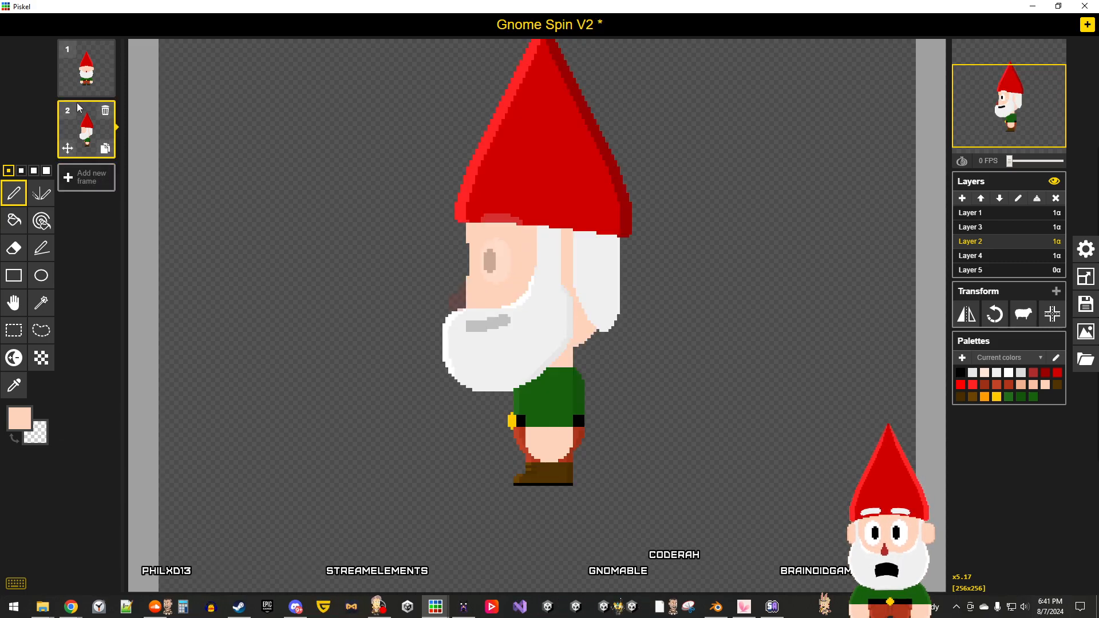
Step: Select frame 1 and show the PNG spritesheet export options
{"action": "left_click", "coordinate": [85, 82]}
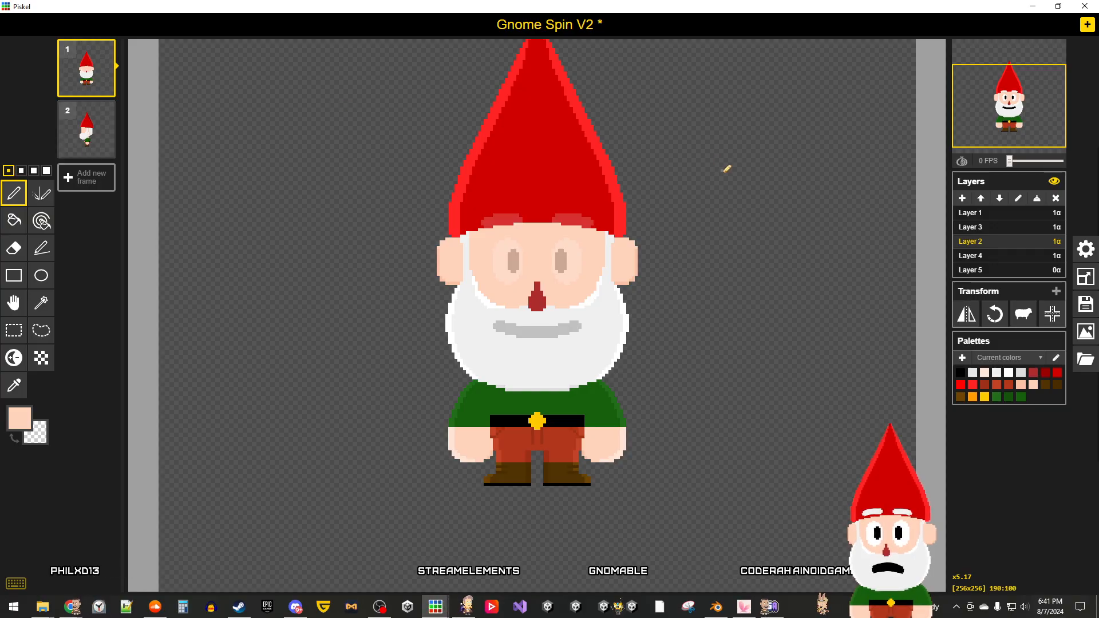
{"action": "left_click", "coordinate": [1086, 331]}
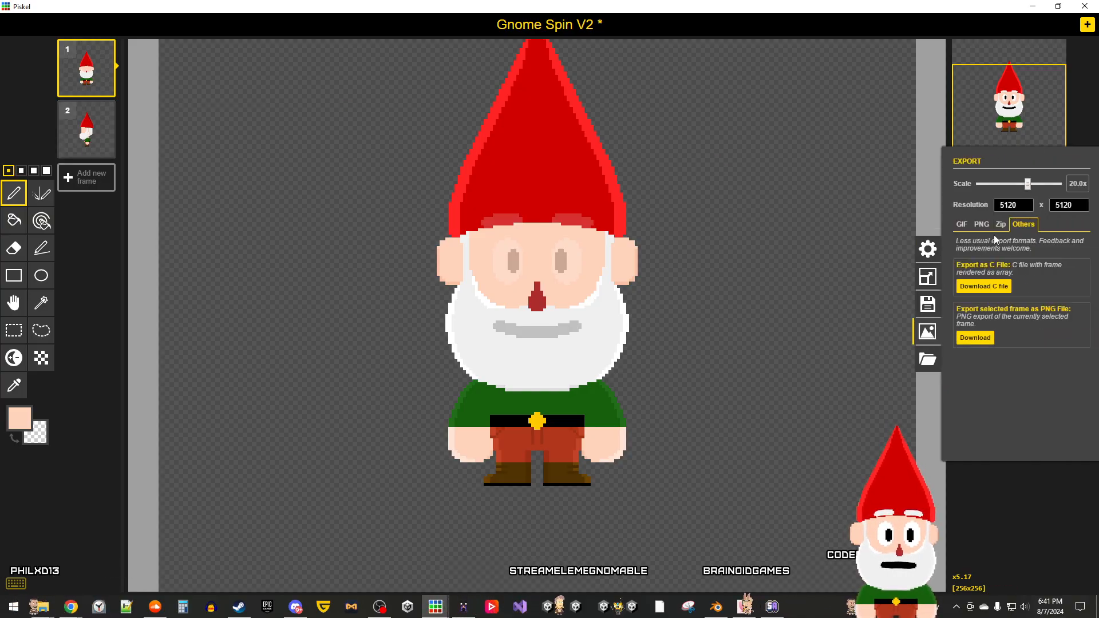
{"action": "left_click", "coordinate": [977, 229]}
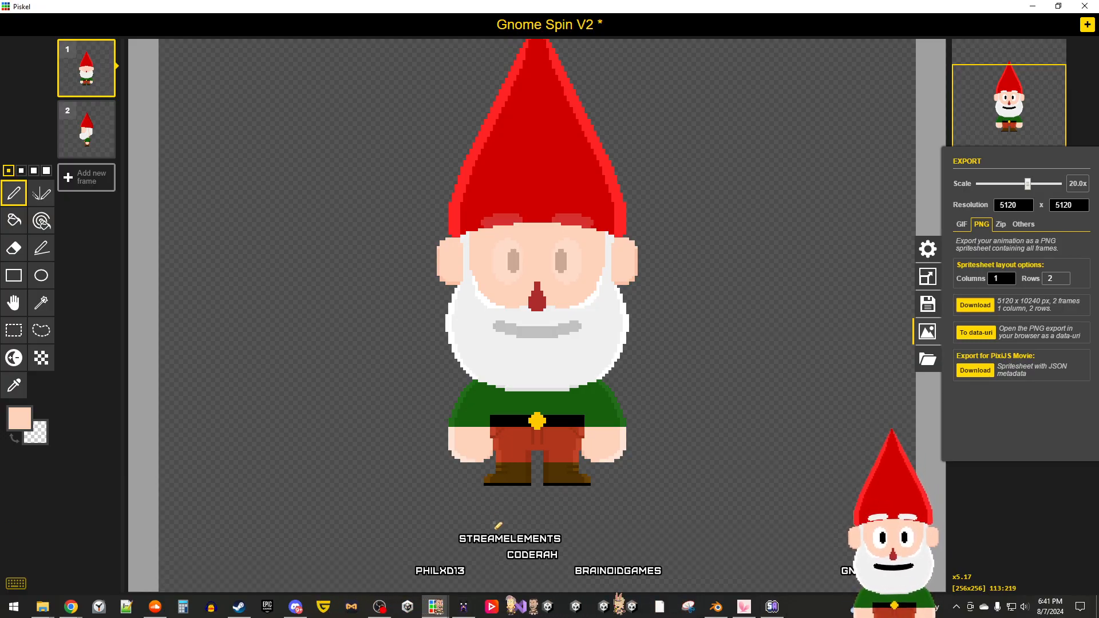
Step: Switch to Blender and examine the voxel gnome model from different angles and distances
{"action": "left_click", "coordinate": [723, 605]}
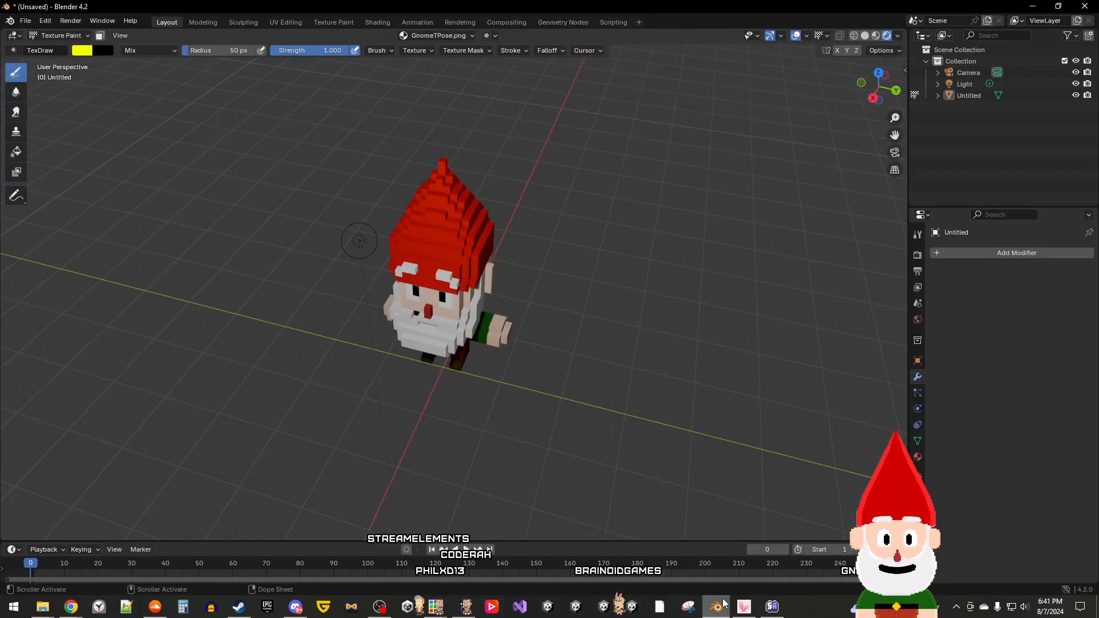
{"action": "middle_click_drag", "start_coordinate": [548, 410], "coordinate": [543, 362]}
{"action": "scroll", "coordinate": [542, 362], "scroll_direction": "down", "scroll_amount": 2}
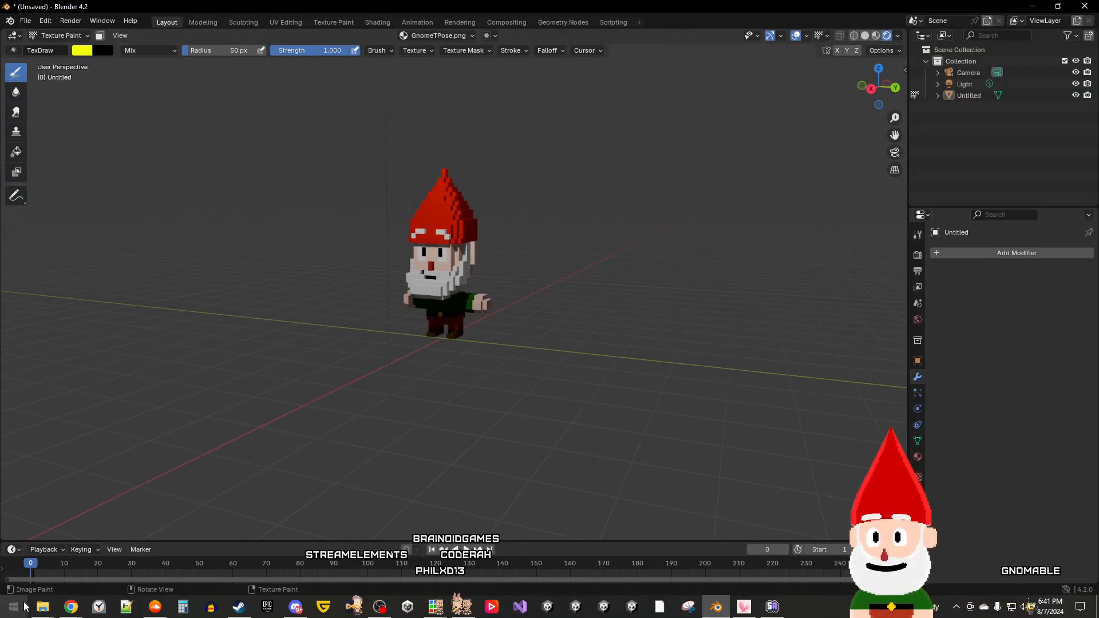
{"action": "left_click", "coordinate": [43, 607]}
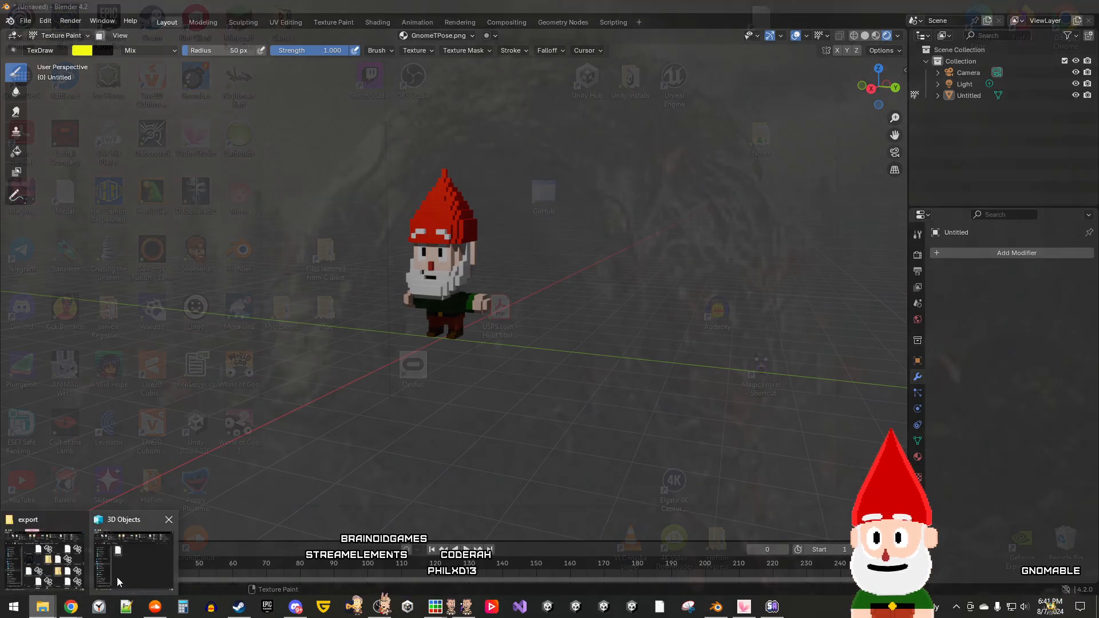
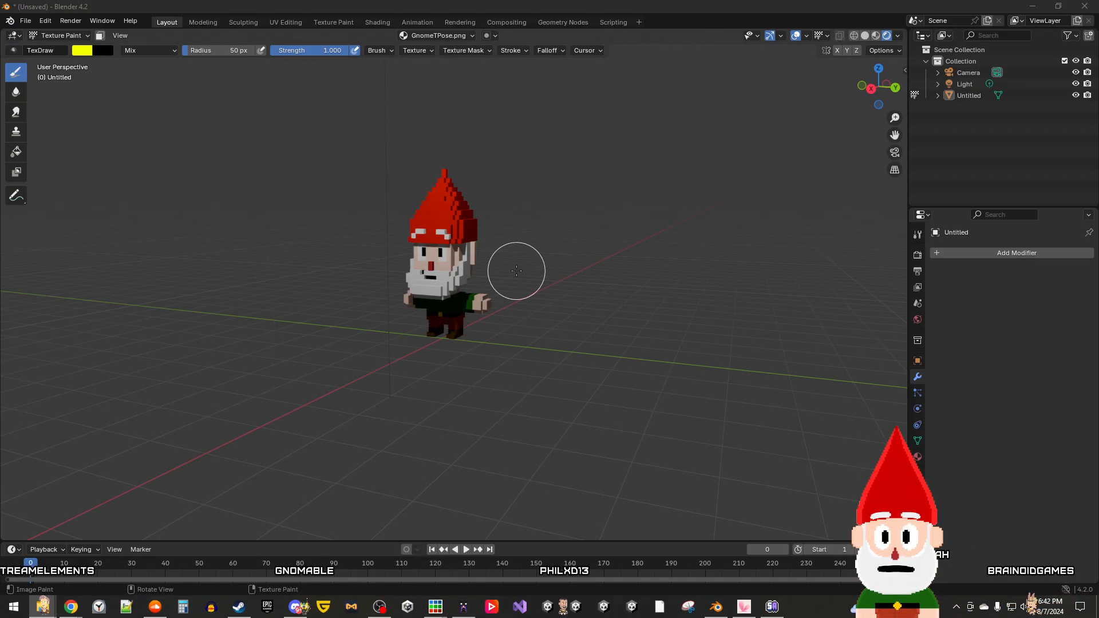
{"action": "scroll", "coordinate": [479, 410], "scroll_direction": "down", "scroll_amount": 5}
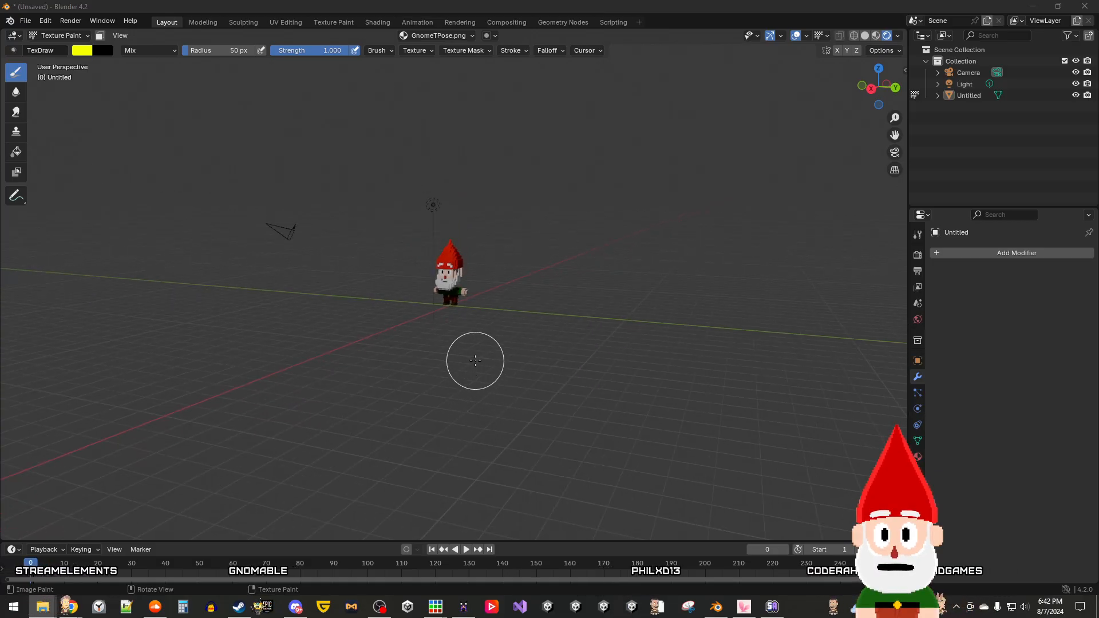
{"action": "scroll", "coordinate": [476, 360], "scroll_direction": "up", "scroll_amount": 5}
{"action": "mouse_move", "coordinate": [544, 347]}
{"action": "middle_mouse_down"}
{"action": "mouse_move", "coordinate": [516, 403]}
{"action": "mouse_move", "coordinate": [391, 395]}
{"action": "middle_mouse_up"}
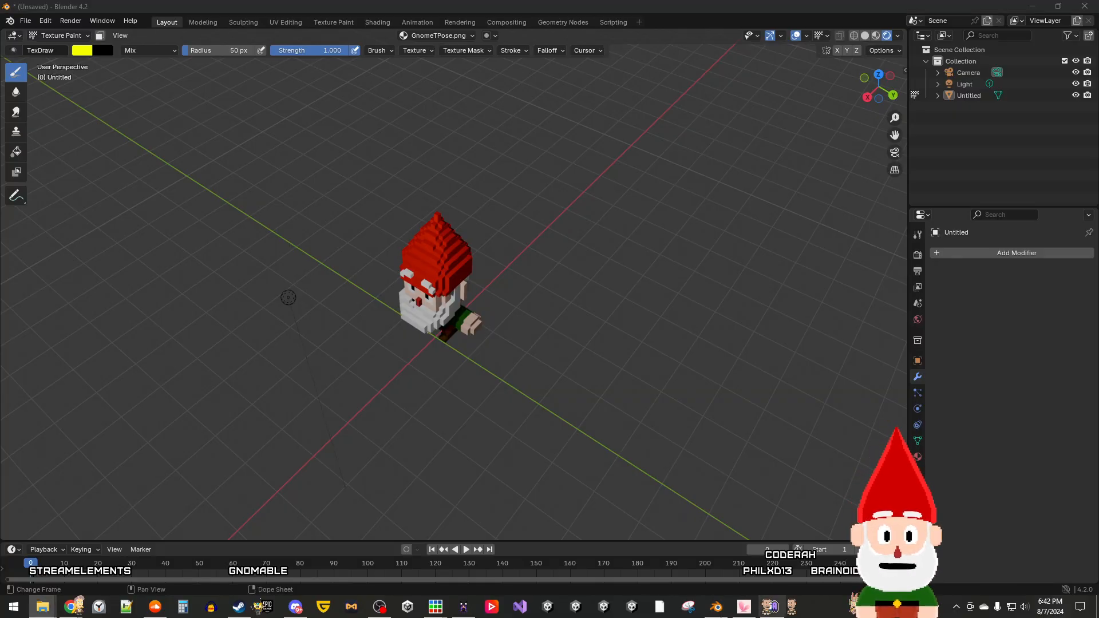
Step: Return to Piskel and set the PNG export scale to 8.0x, giving a 2048 x 2048 resolution
{"action": "left_click", "coordinate": [438, 612]}
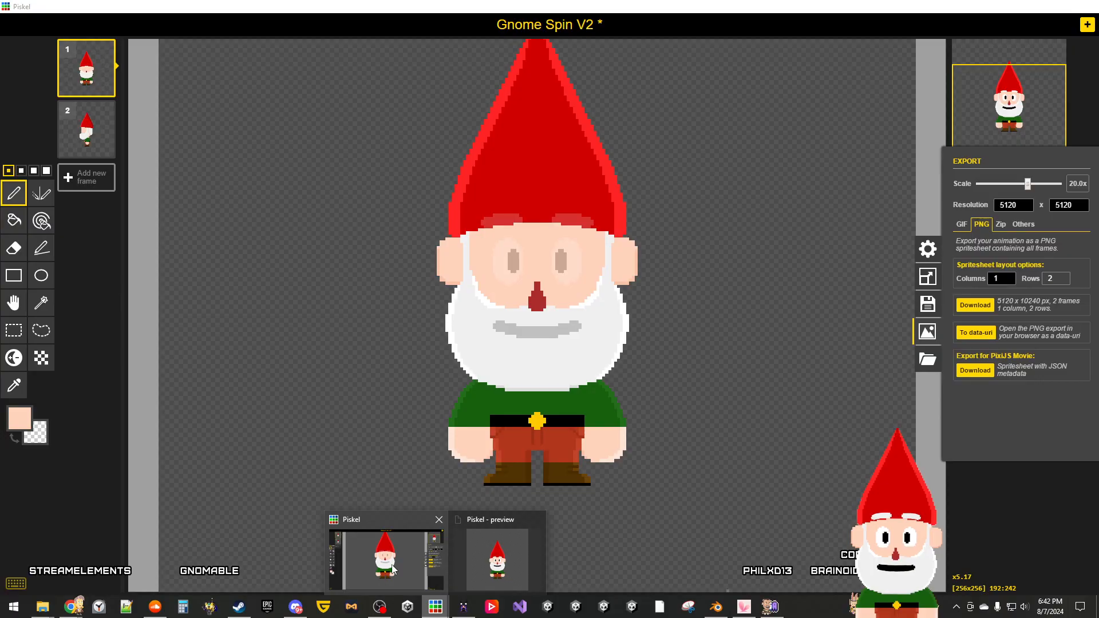
{"action": "left_click", "coordinate": [385, 558]}
{"action": "left_click_drag", "start_coordinate": [1024, 183], "coordinate": [999, 192]}
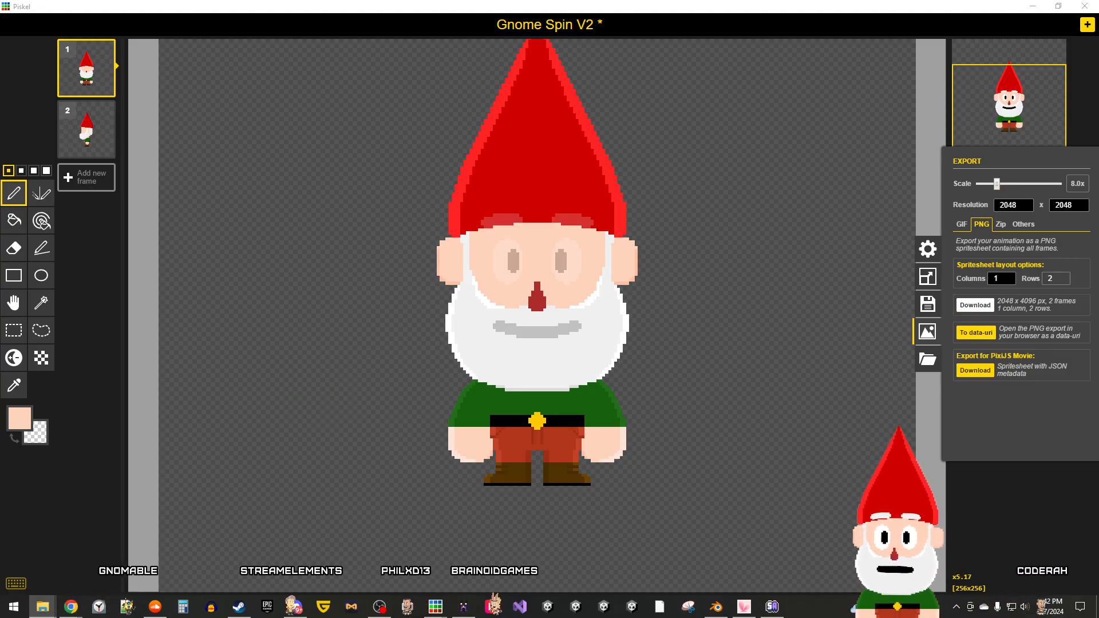
Step: Switch to Blender and try to bring an image file into the 3D viewport beside the voxel gnome
{"action": "left_click", "coordinate": [716, 606]}
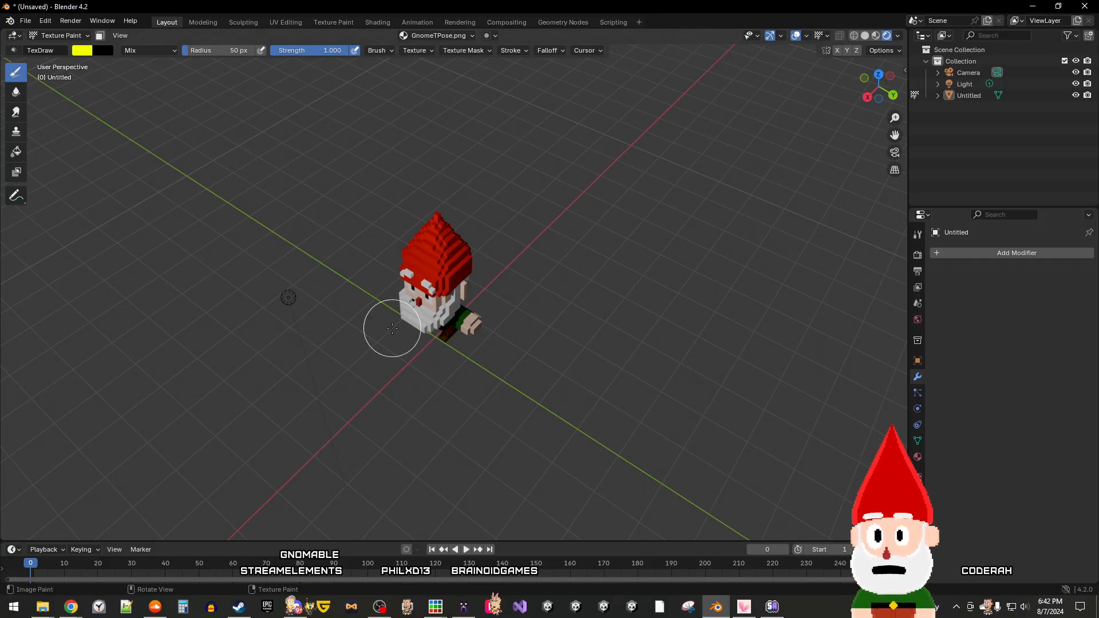
{"action": "mouse_move", "coordinate": [469, 437]}
{"action": "middle_mouse_down"}
{"action": "mouse_move", "coordinate": [420, 364]}
{"action": "mouse_move", "coordinate": [452, 413]}
{"action": "middle_mouse_up"}
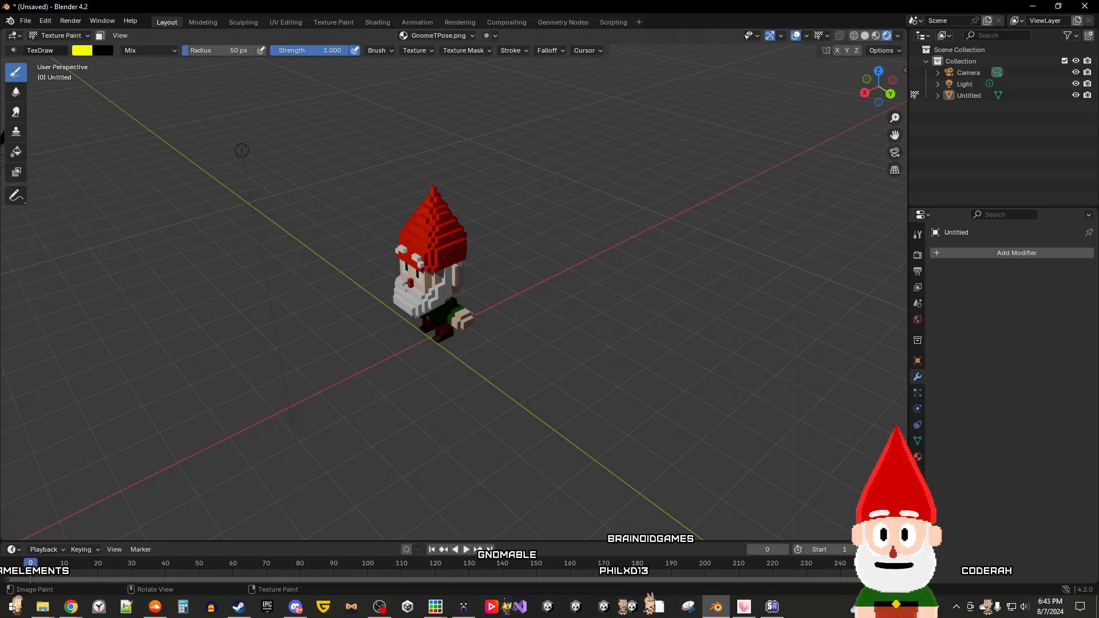
{"action": "left_click_drag", "start_coordinate": [0, 285], "coordinate": [312, 283]}
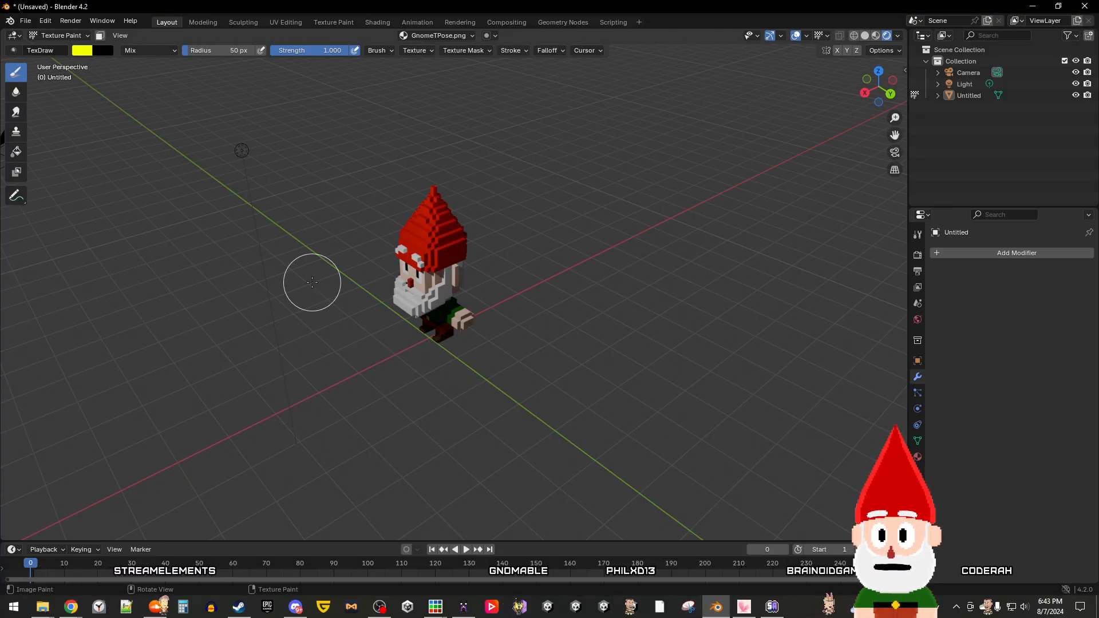
{"action": "middle_click_drag", "start_coordinate": [347, 442], "coordinate": [361, 405]}
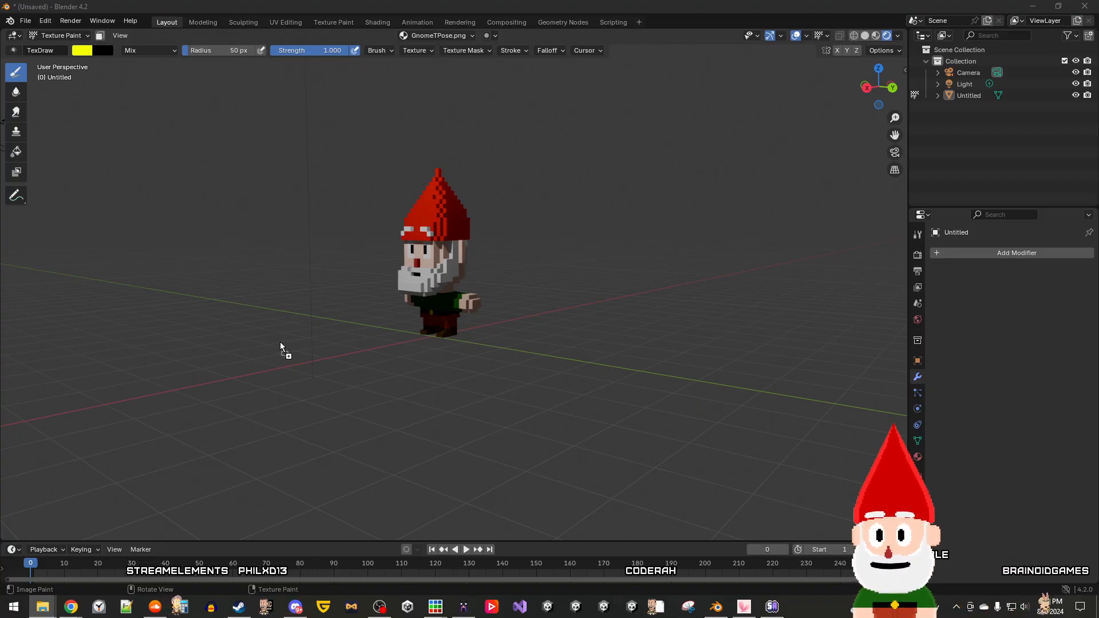
{"action": "scroll", "coordinate": [279, 348], "scroll_direction": "down", "scroll_amount": 5}
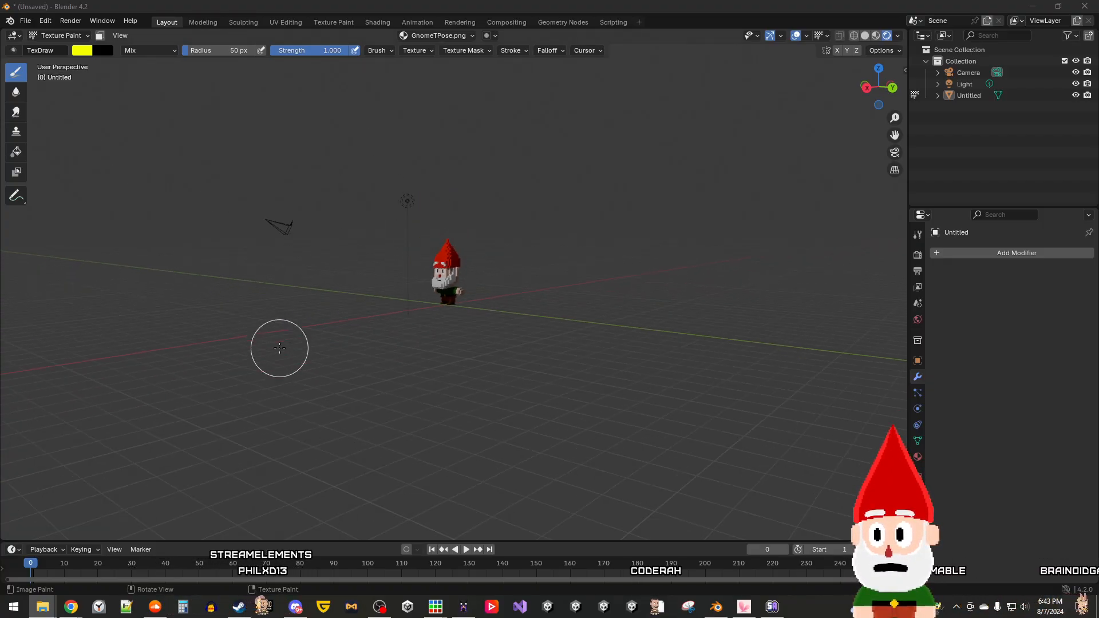
{"action": "mouse_move", "coordinate": [442, 318]}
{"action": "middle_mouse_down"}
{"action": "mouse_move", "coordinate": [415, 348]}
{"action": "mouse_move", "coordinate": [437, 321]}
{"action": "middle_mouse_up"}
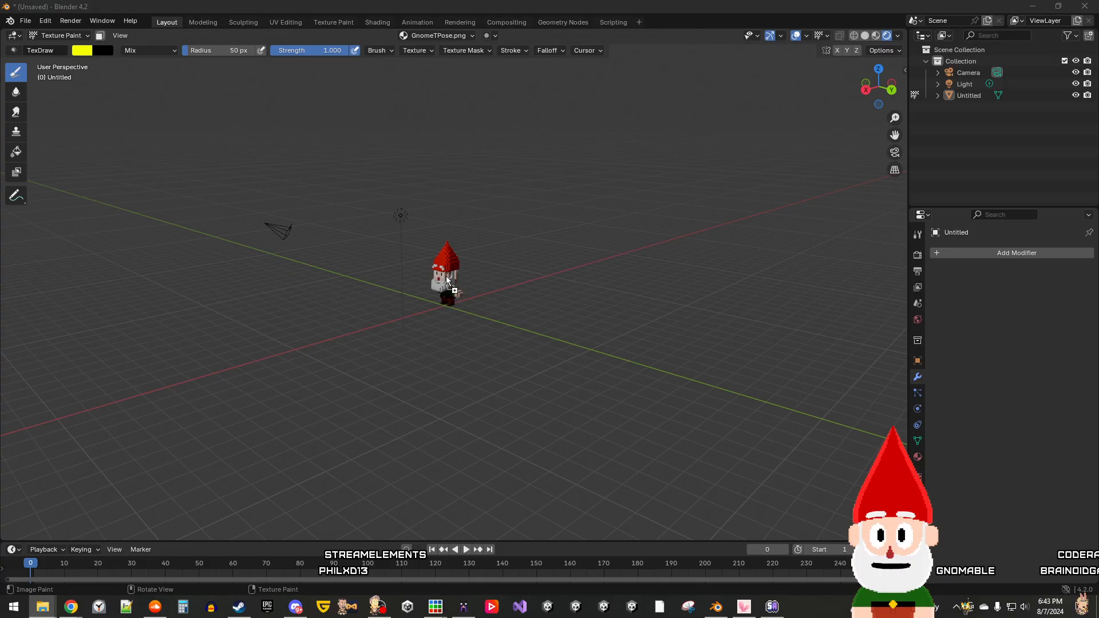
{"action": "scroll", "coordinate": [446, 281], "scroll_direction": "up", "scroll_amount": 8}
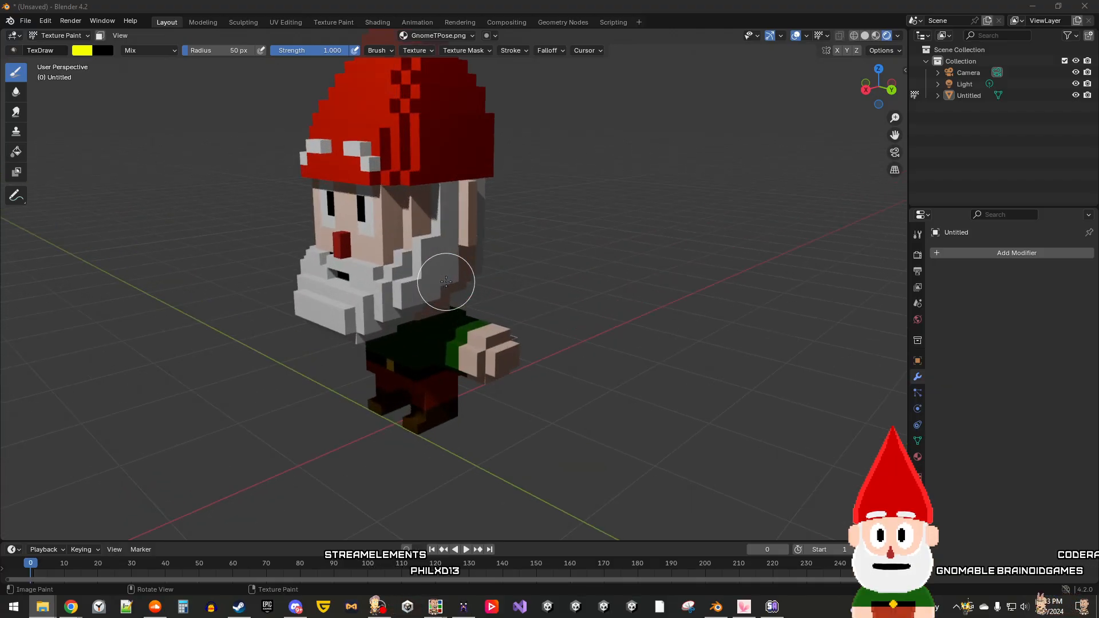
{"action": "scroll", "coordinate": [446, 280], "scroll_direction": "down", "scroll_amount": 8}
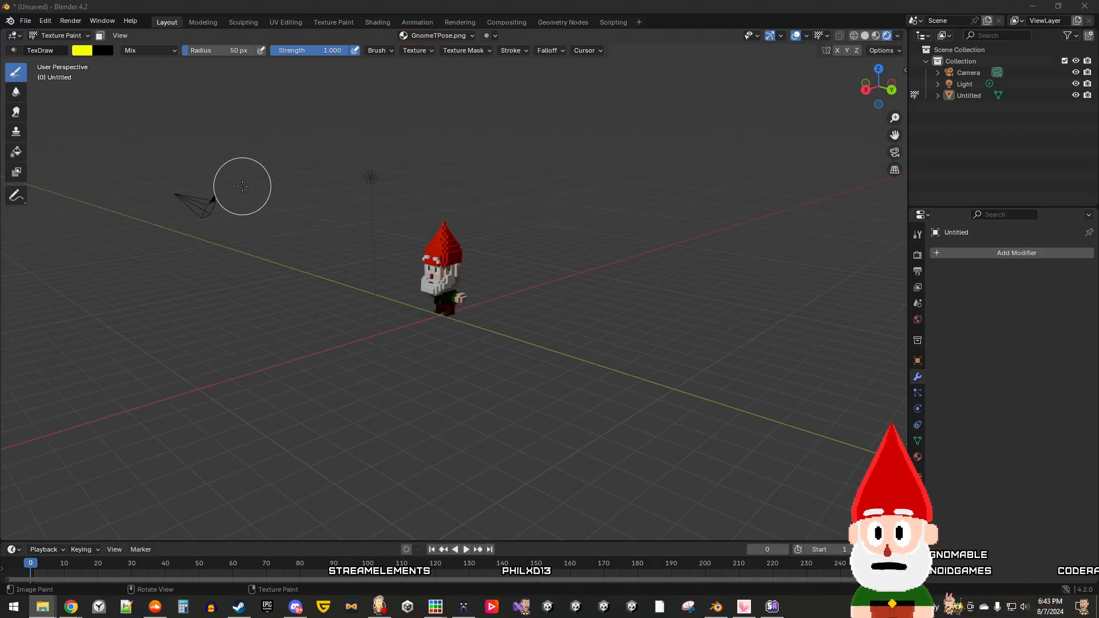
Step: Switch to the Modeling workspace
{"action": "left_click", "coordinate": [200, 22]}
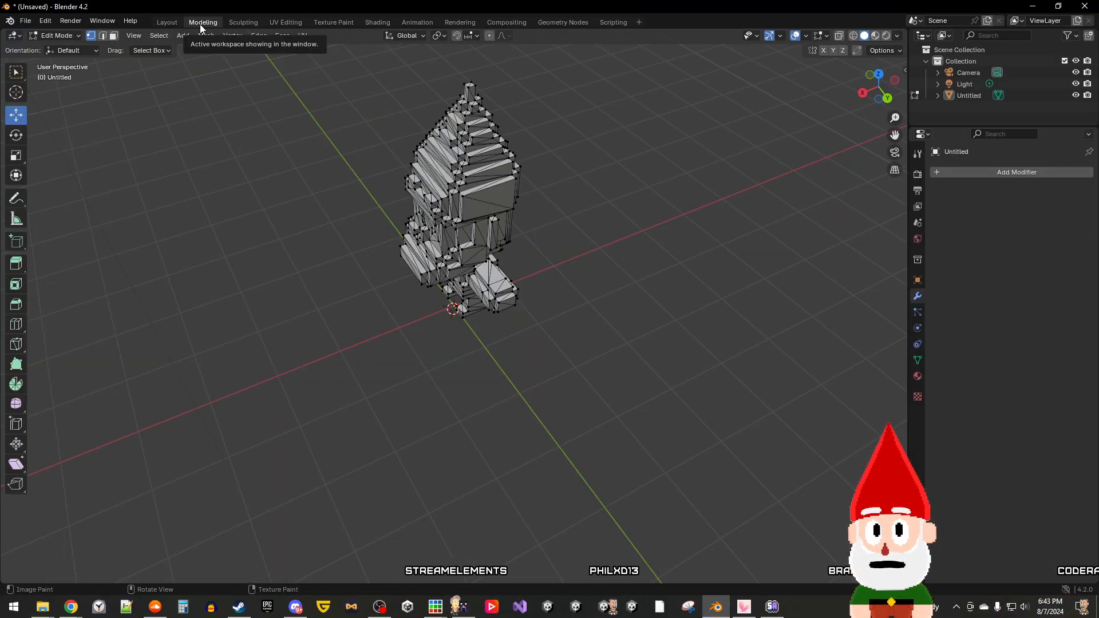
Step: Switch the voxel gnome from Edit Mode to Object Mode and return to the Layout workspace
{"action": "middle_click_drag", "start_coordinate": [261, 288], "coordinate": [319, 270]}
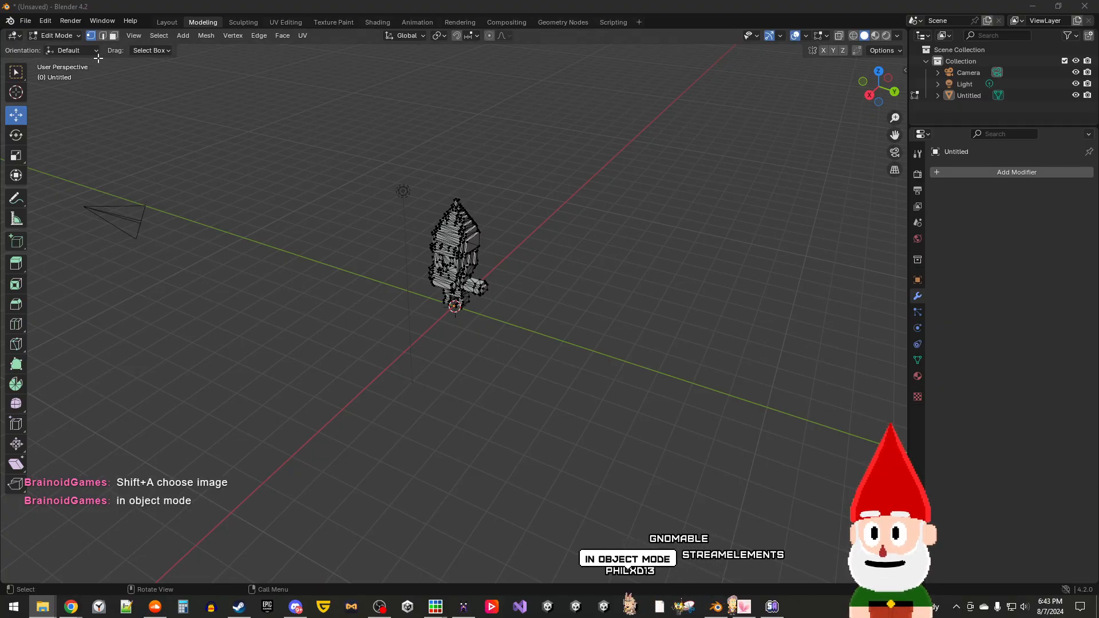
{"action": "left_click", "coordinate": [77, 36]}
{"action": "left_click", "coordinate": [71, 48]}
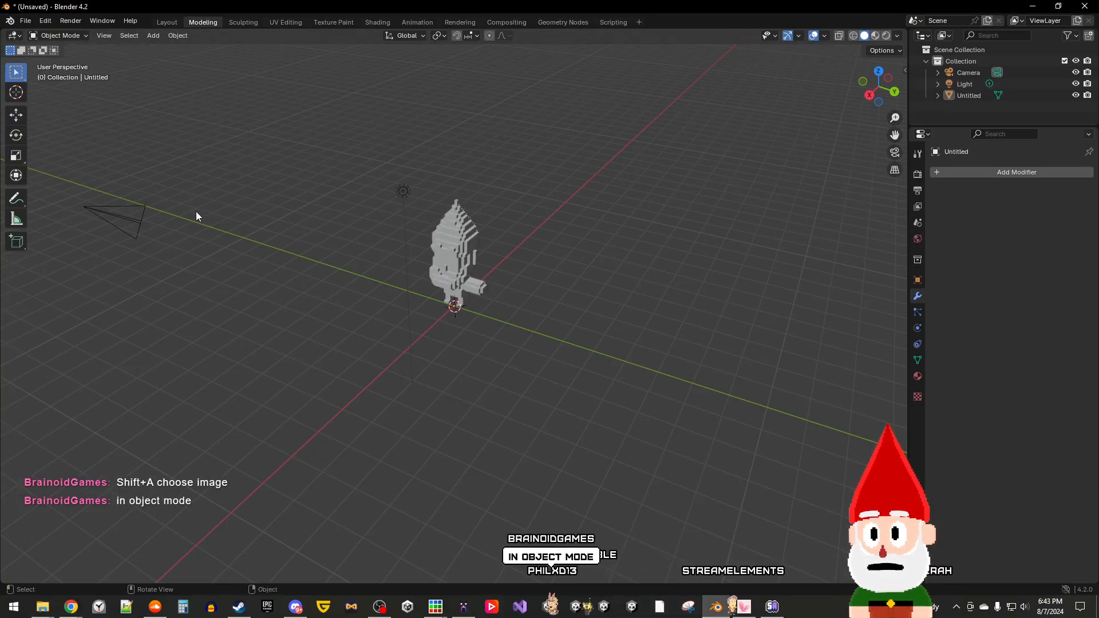
{"action": "middle_click_drag", "start_coordinate": [260, 253], "coordinate": [245, 251]}
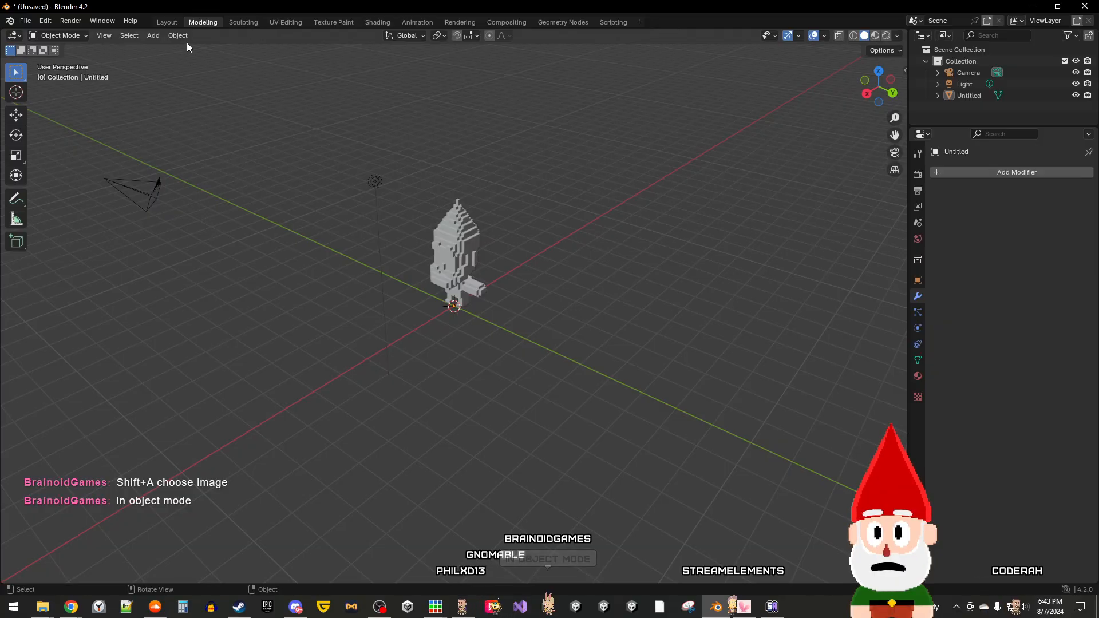
{"action": "left_click", "coordinate": [173, 22]}
{"action": "middle_click_drag", "start_coordinate": [228, 218], "coordinate": [308, 314]}
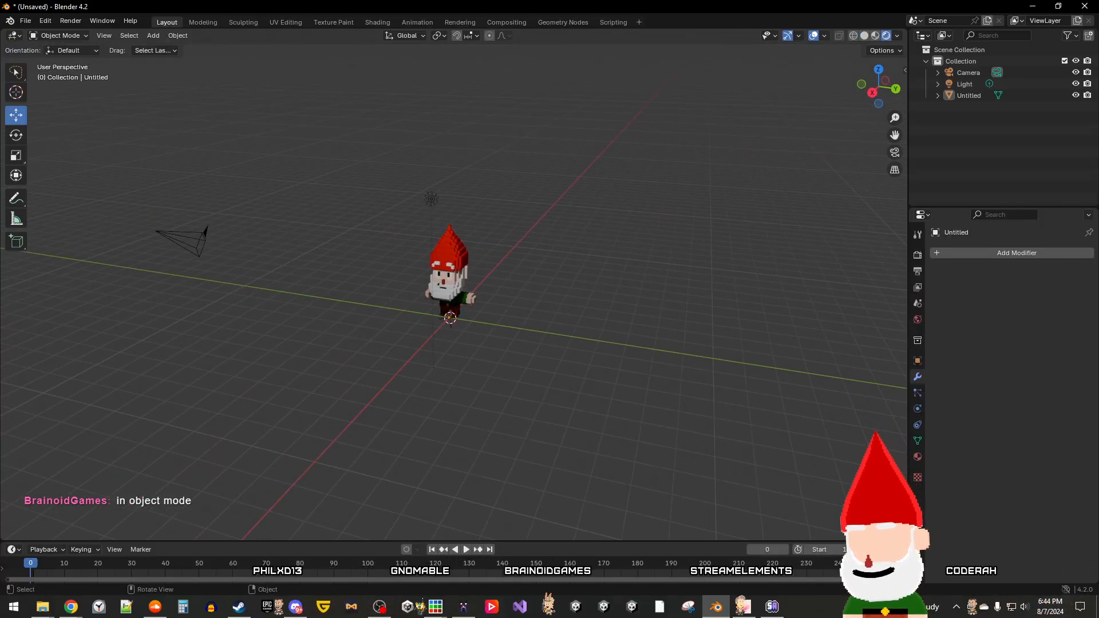
Step: Add the exported gnome sprite sheet to the 3D viewport as an image beside the voxel gnome
{"action": "left_click_drag", "start_coordinate": [379, 294], "coordinate": [379, 294]}
{"action": "scroll", "coordinate": [377, 299], "scroll_direction": "up", "scroll_amount": 5}
{"action": "middle_click_drag", "start_coordinate": [377, 299], "coordinate": [359, 315]}
{"action": "right_click", "coordinate": [265, 250]}
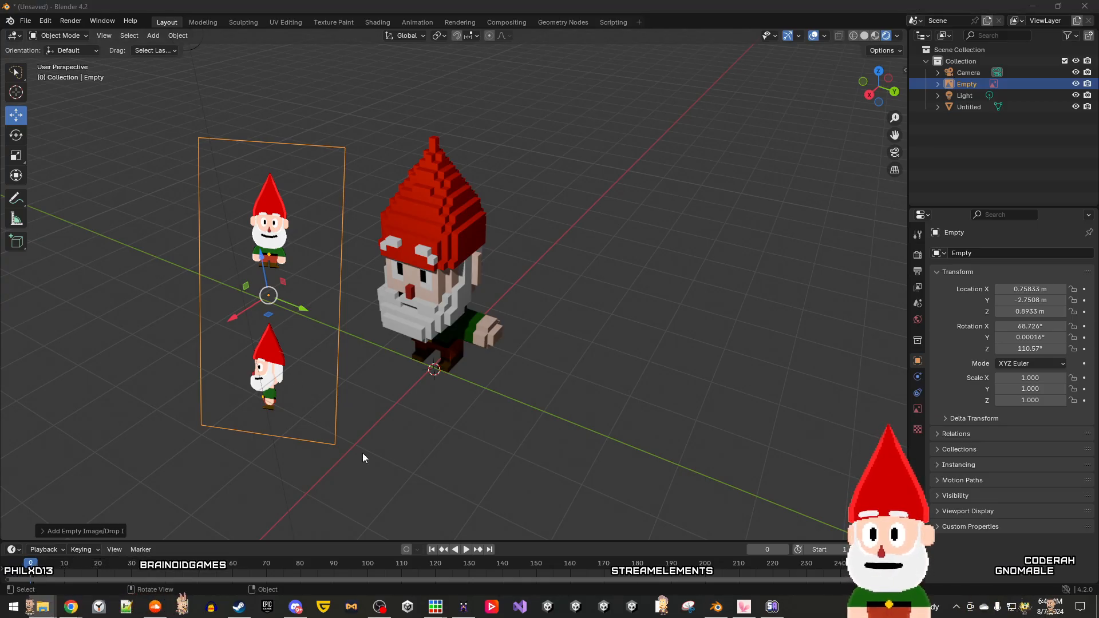
Step: Delete the gnome sprite sheet image object from the scene
{"action": "left_click", "coordinate": [346, 444]}
{"action": "left_click", "coordinate": [279, 369]}
{"action": "key", "text": "Delete"}
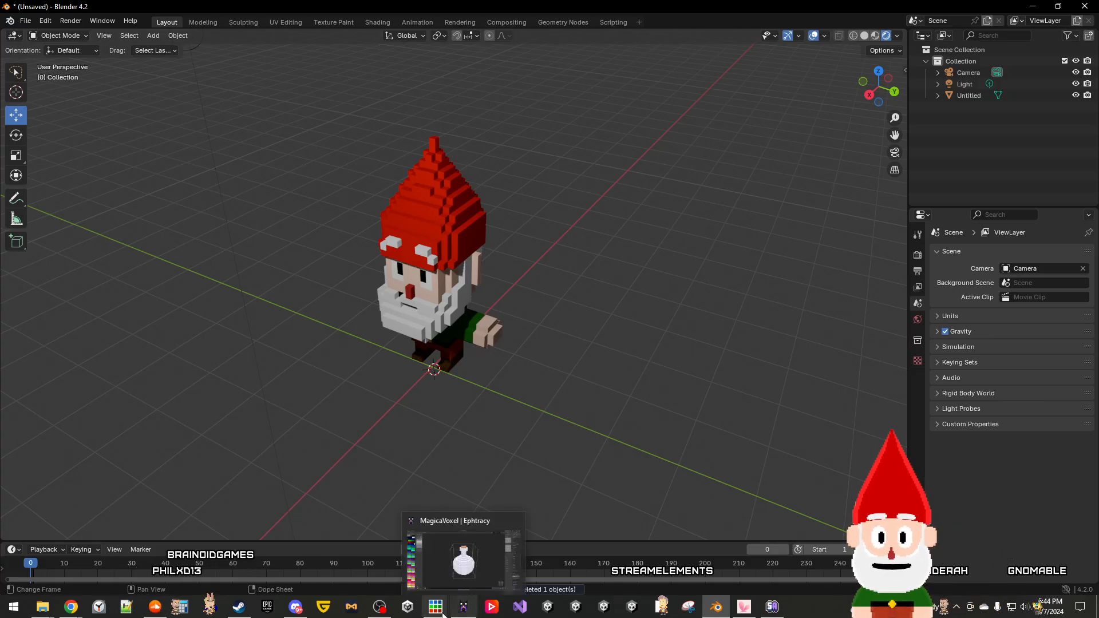
Step: Return to Piskel and set the PNG export scale to 20.0x, giving a 5120 x 5120 resolution
{"action": "mouse_move", "coordinate": [439, 613]}
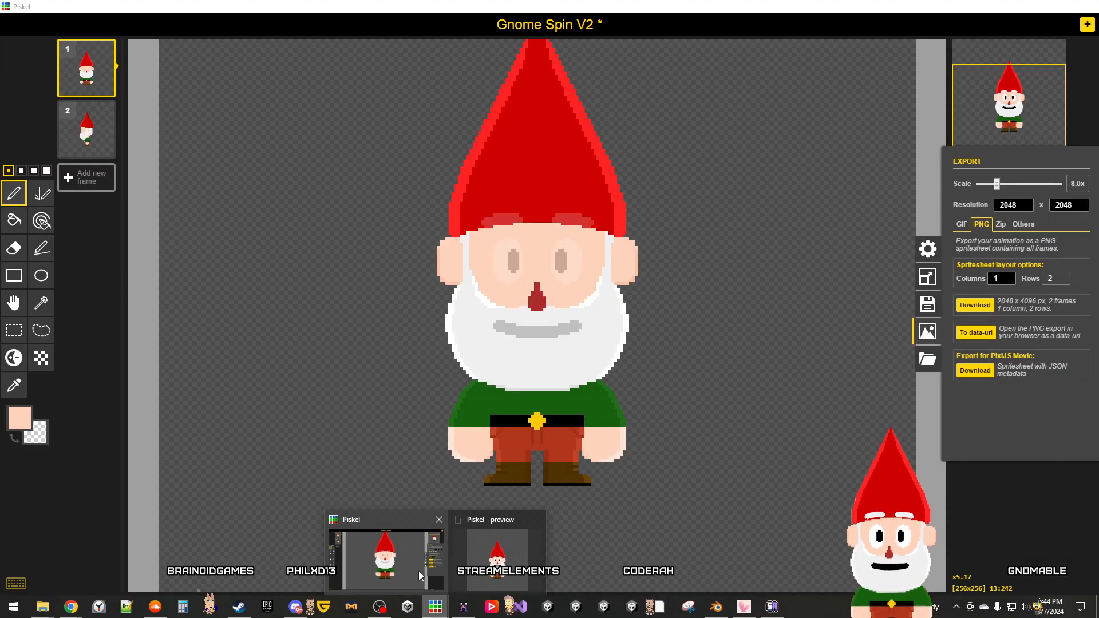
{"action": "left_click", "coordinate": [418, 571]}
{"action": "scroll", "coordinate": [538, 401], "scroll_direction": "down", "scroll_amount": 1}
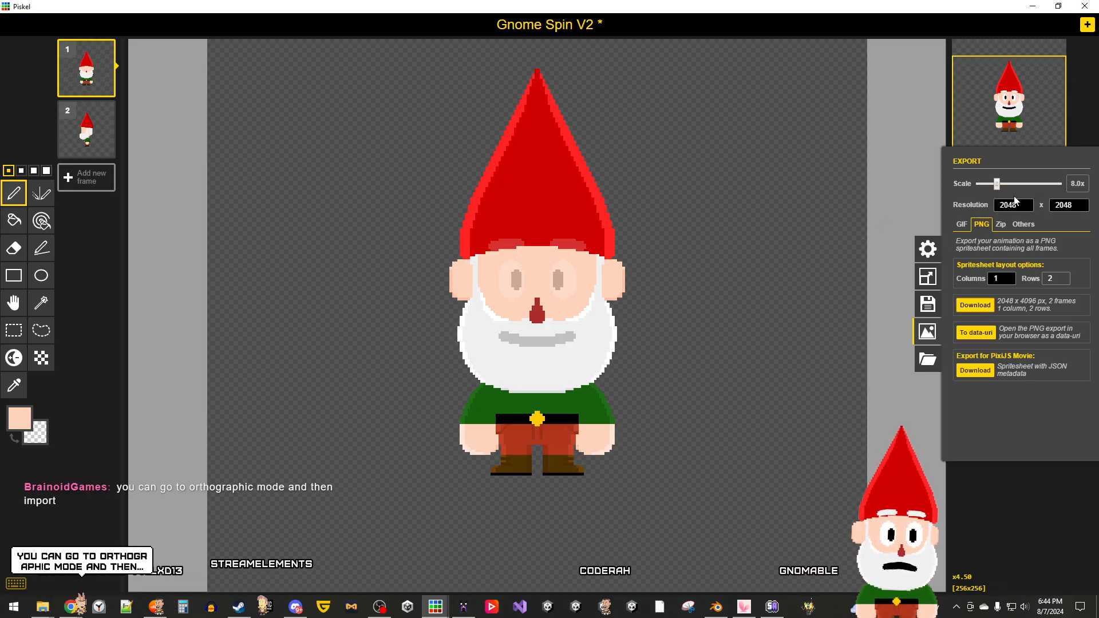
{"action": "left_click_drag", "start_coordinate": [997, 183], "coordinate": [1030, 188]}
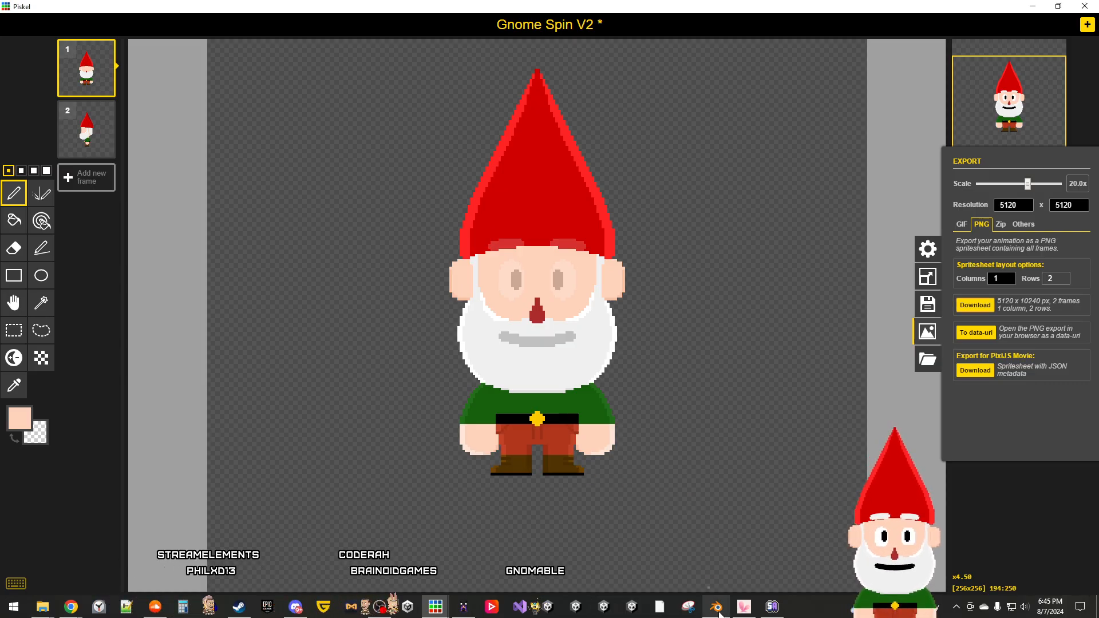
Step: Switch to Blender and add Gnome Spin V2.png to the 3D viewport as an image behind the voxel gnome's outstretched arm
{"action": "key", "text": "alt+Tab"}
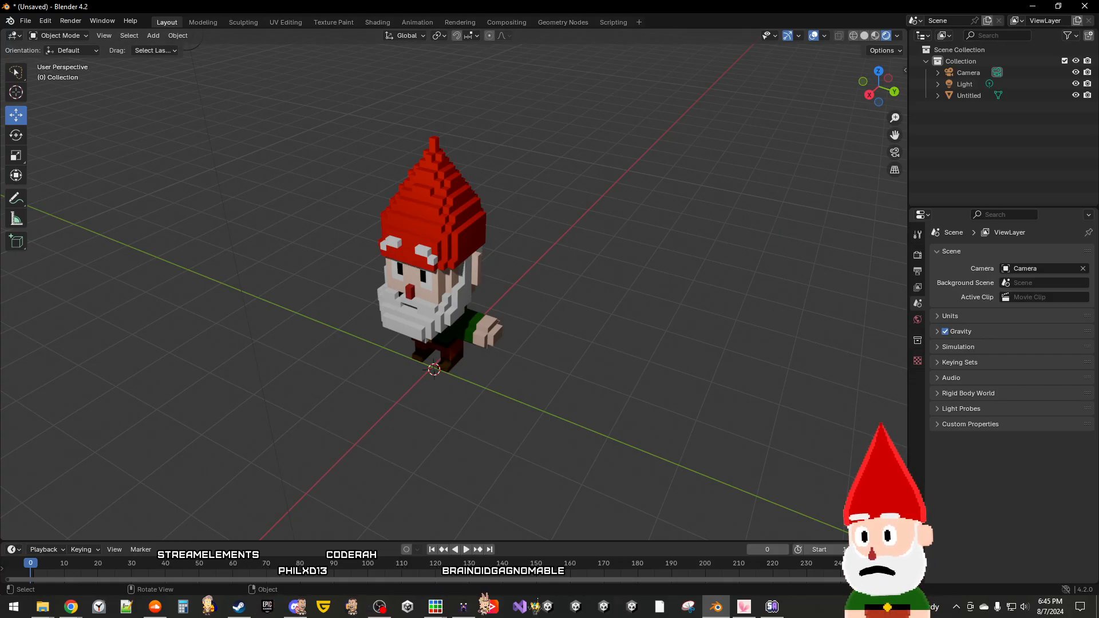
{"action": "key", "text": "alt+Tab"}
{"action": "left_click_drag", "start_coordinate": [276, 292], "coordinate": [542, 286]}
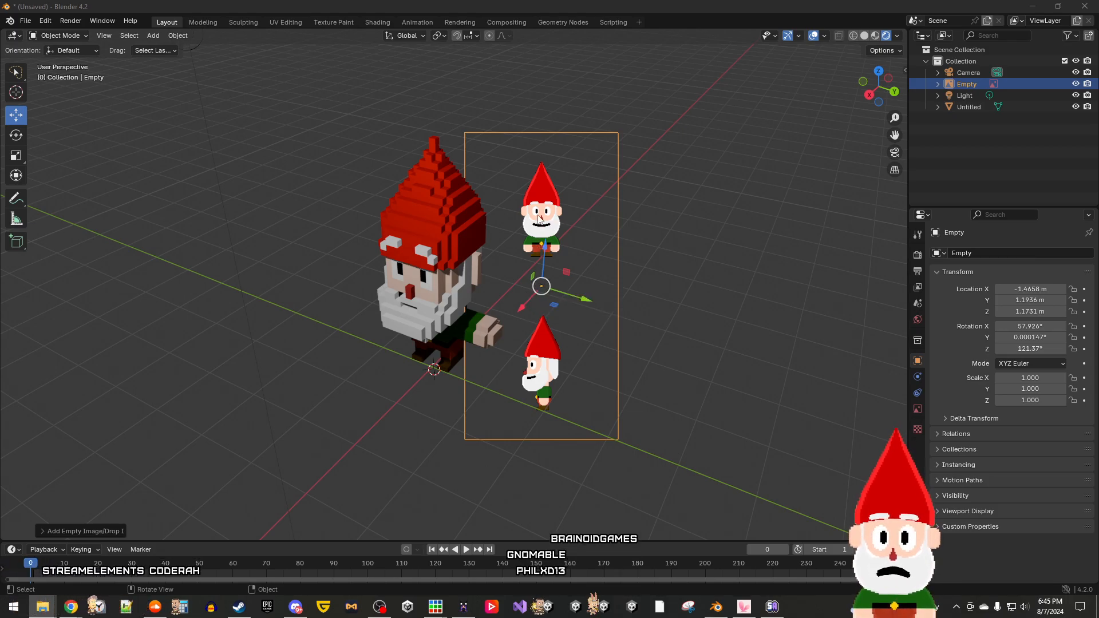
{"action": "mouse_move", "coordinate": [544, 232]}
{"action": "middle_mouse_down"}
{"action": "mouse_move", "coordinate": [516, 231]}
{"action": "mouse_move", "coordinate": [542, 243]}
{"action": "middle_mouse_up"}
{"action": "right_click", "coordinate": [541, 243]}
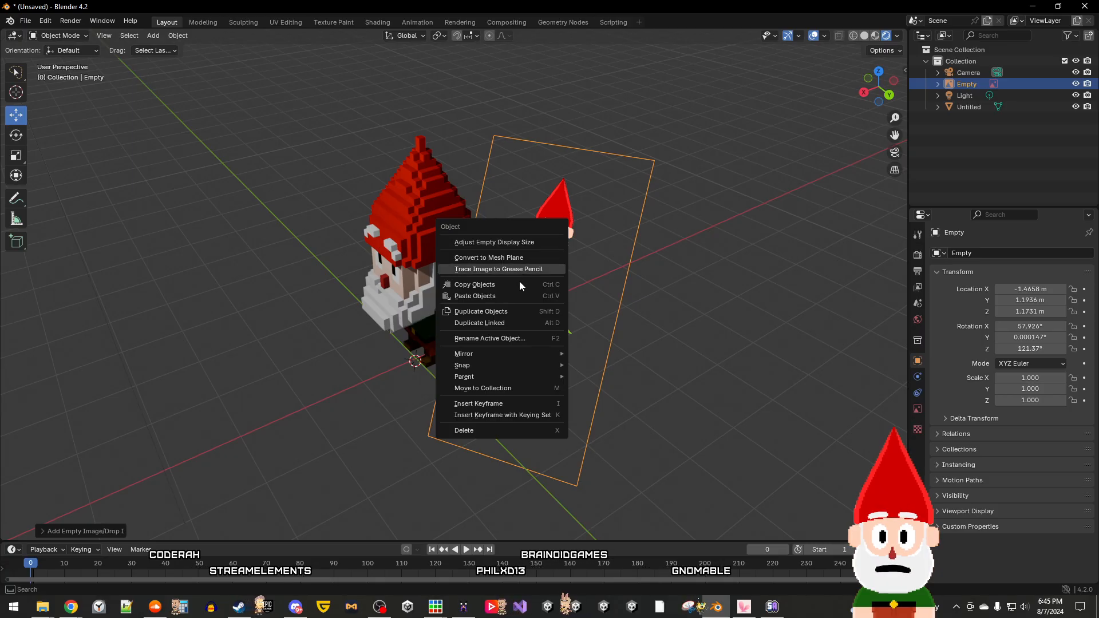
{"action": "mouse_move", "coordinate": [512, 370]}
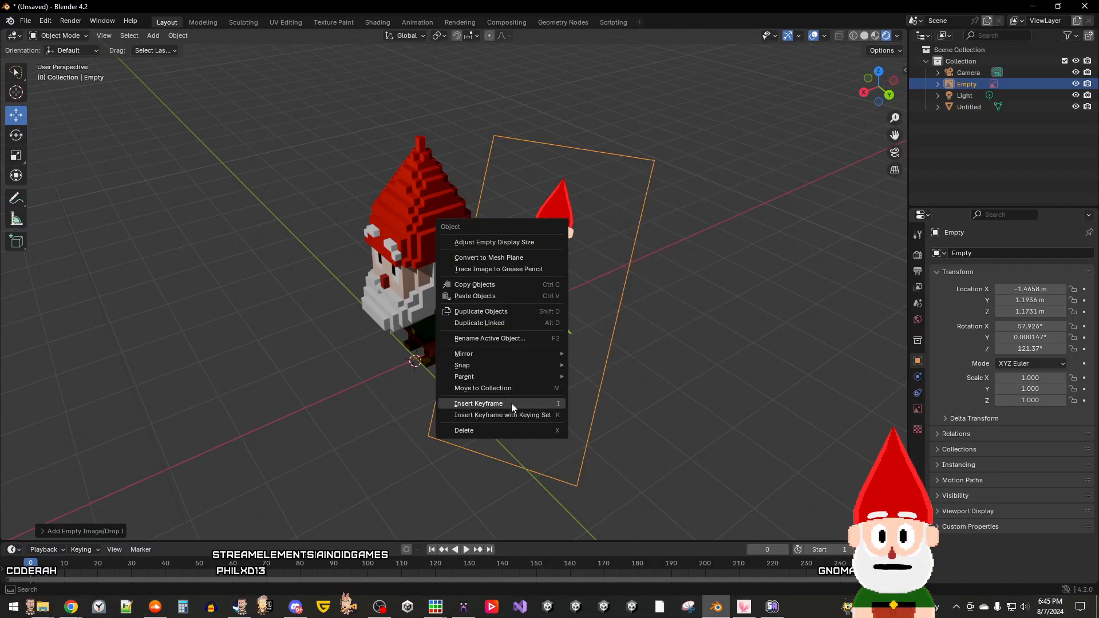
{"action": "left_click", "coordinate": [342, 372]}
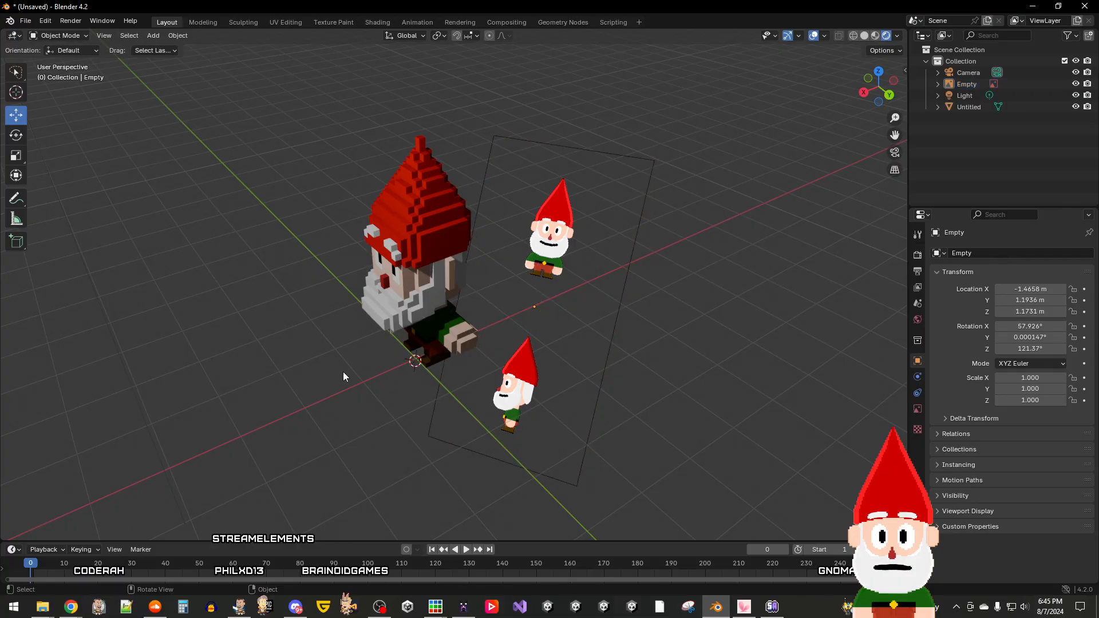
{"action": "left_click", "coordinate": [551, 337]}
{"action": "right_click", "coordinate": [647, 410]}
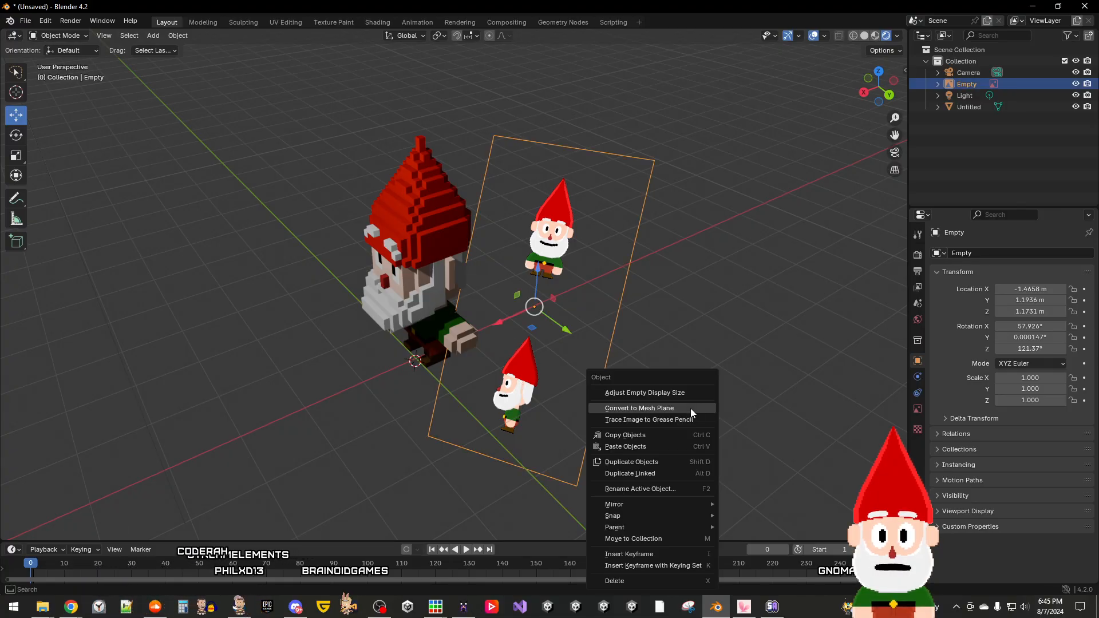
{"action": "middle_click_drag", "start_coordinate": [578, 347], "coordinate": [696, 326]}
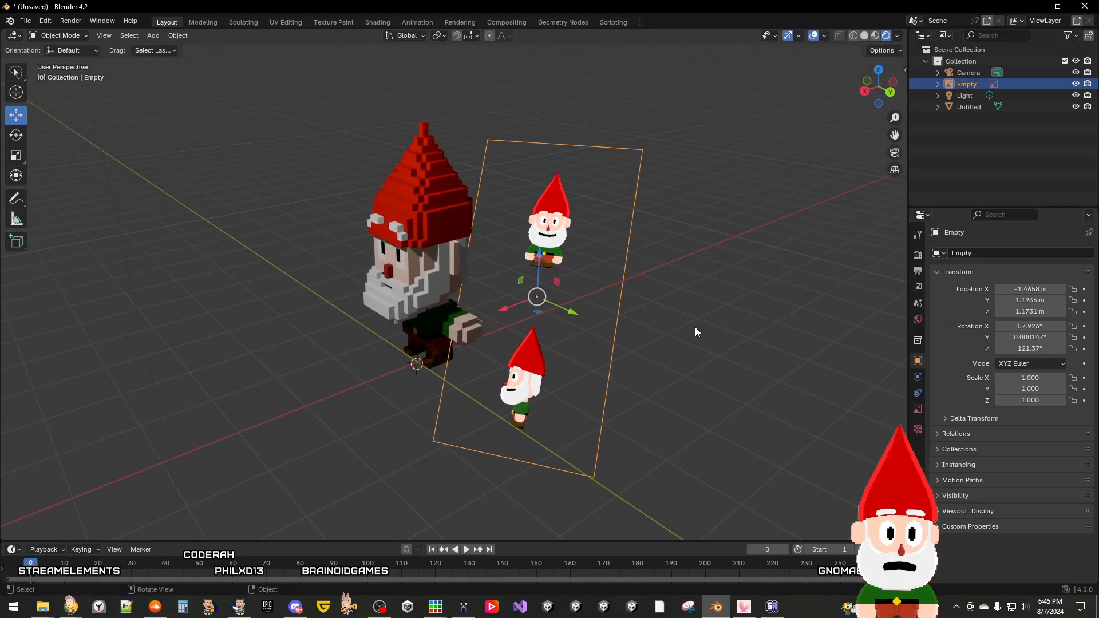
{"action": "mouse_move", "coordinate": [641, 276]}
{"action": "middle_mouse_down"}
{"action": "mouse_move", "coordinate": [550, 233]}
{"action": "mouse_move", "coordinate": [650, 225]}
{"action": "mouse_move", "coordinate": [650, 278]}
{"action": "middle_mouse_up"}
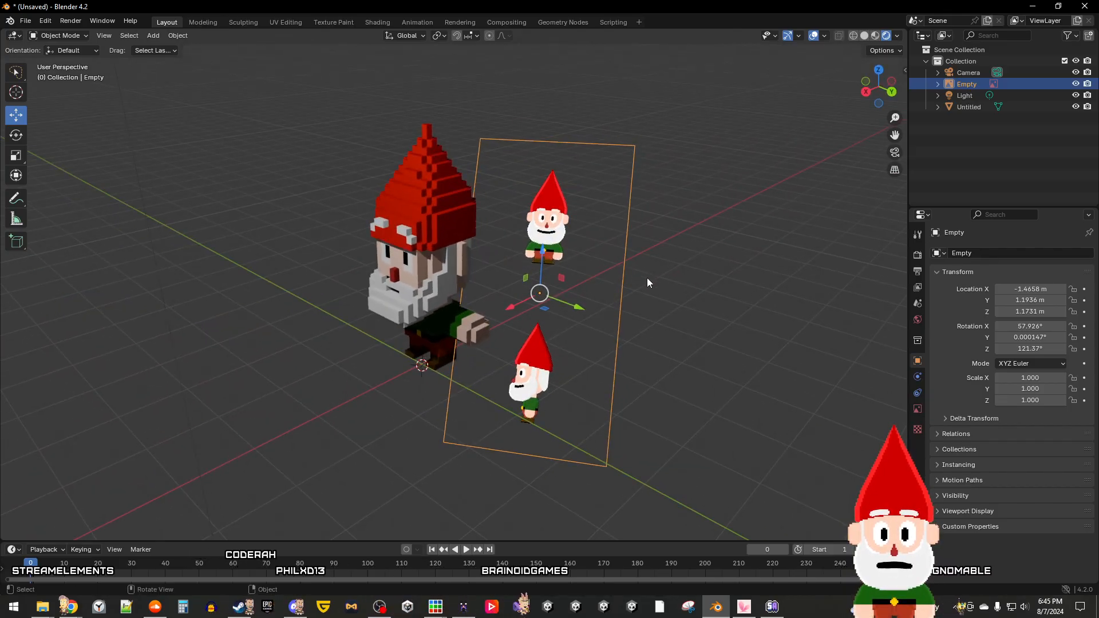
Step: Expand the Empty image object to show its linked Gnome Spin V2.png and rename the object as Reference
{"action": "right_click", "coordinate": [1014, 82]}
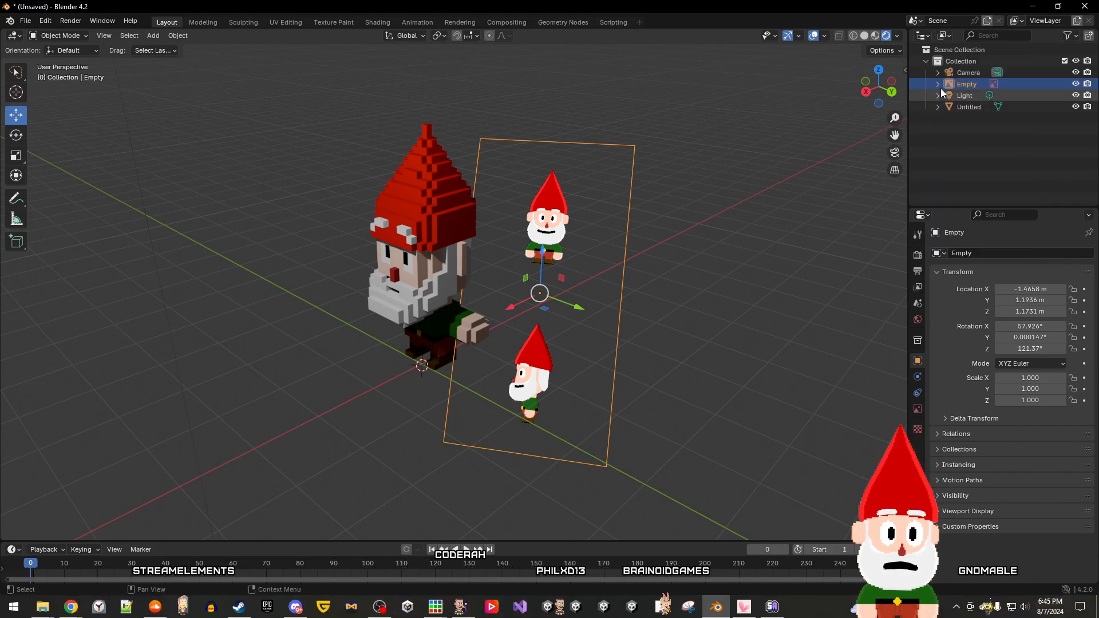
{"action": "left_click", "coordinate": [938, 83]}
{"action": "left_click", "coordinate": [1003, 97]}
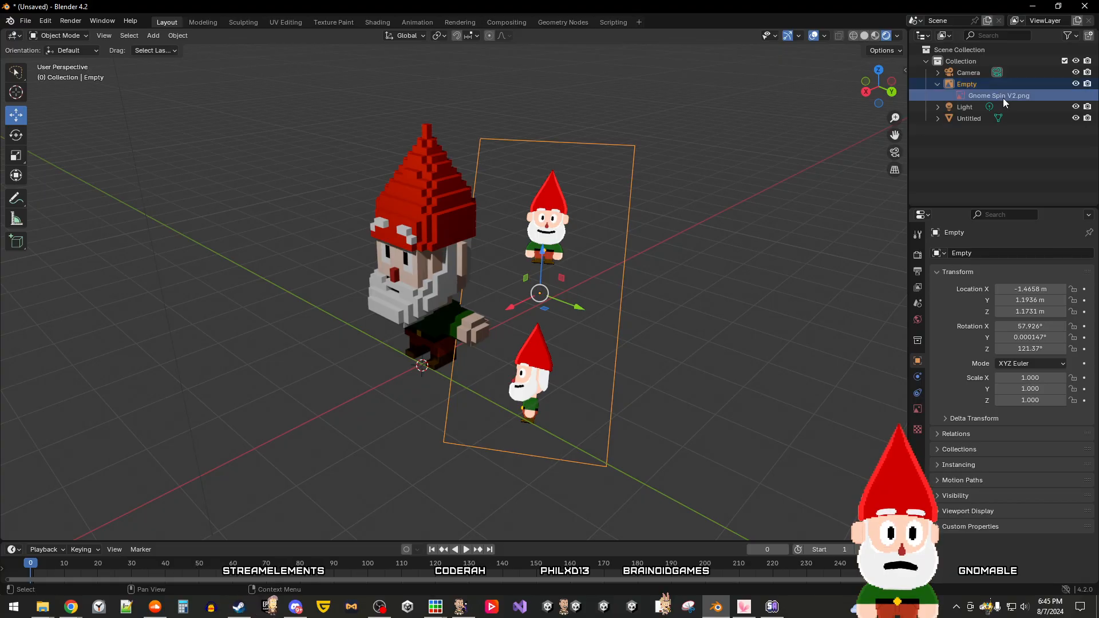
{"action": "right_click", "coordinate": [1002, 94]}
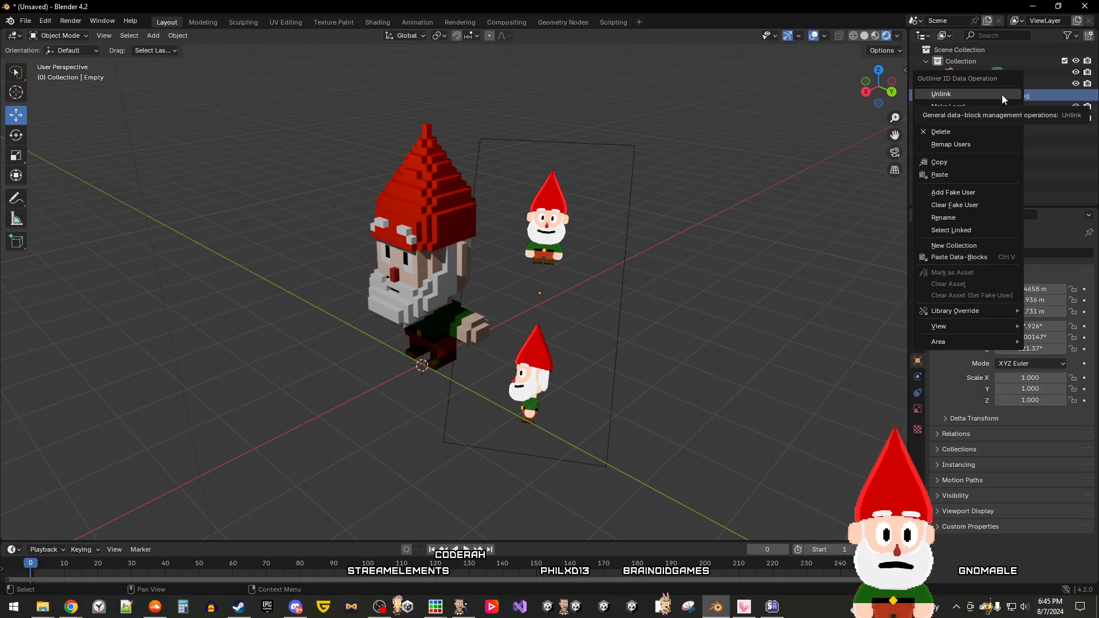
{"action": "left_click", "coordinate": [1034, 152]}
{"action": "left_click", "coordinate": [980, 84]}
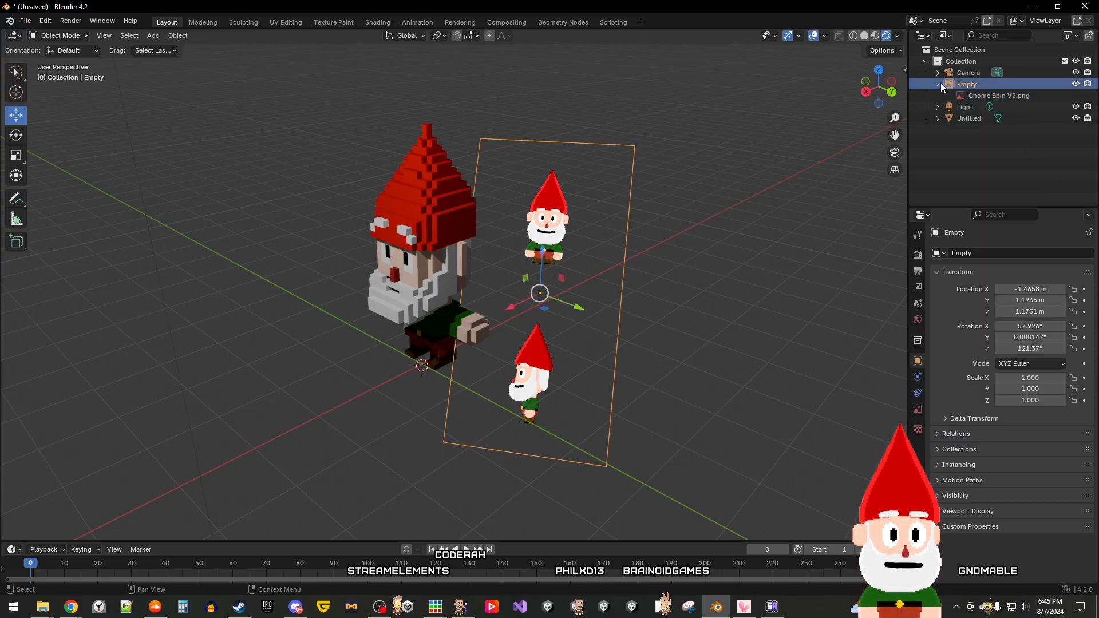
{"action": "right_click", "coordinate": [980, 83]}
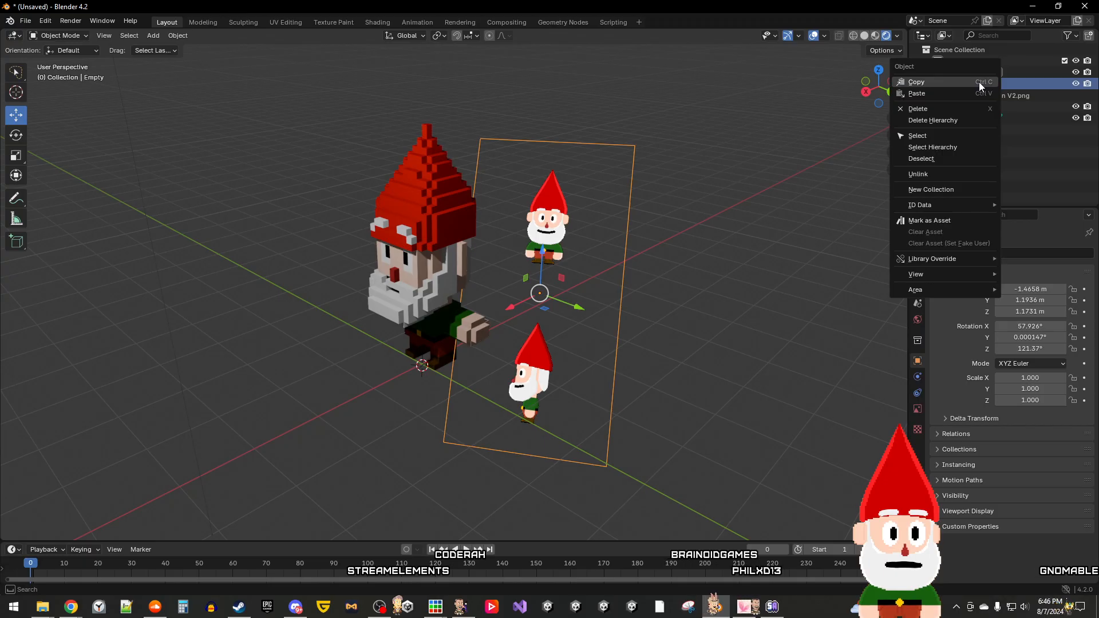
{"action": "double_click", "coordinate": [976, 84]}
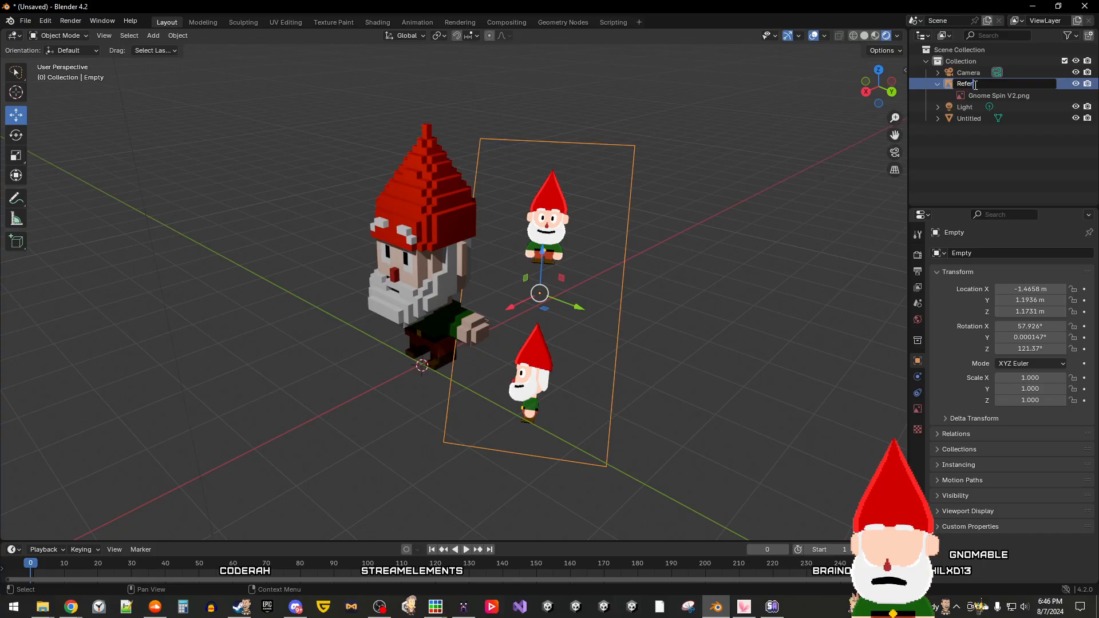
{"action": "key", "text": "Return"}
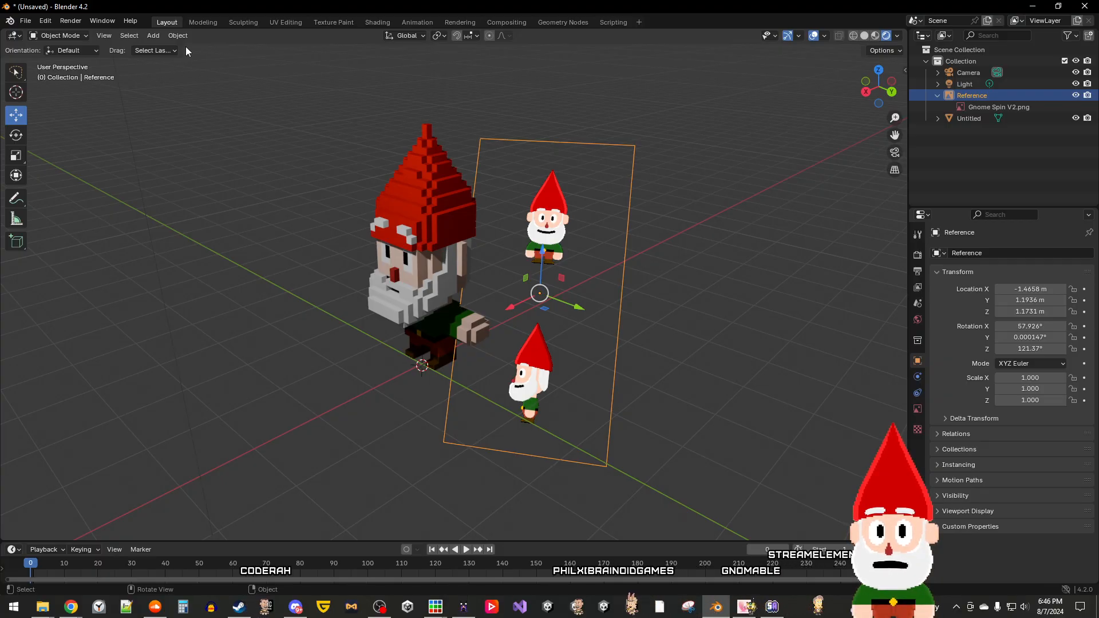
{"action": "left_click", "coordinate": [423, 37]}
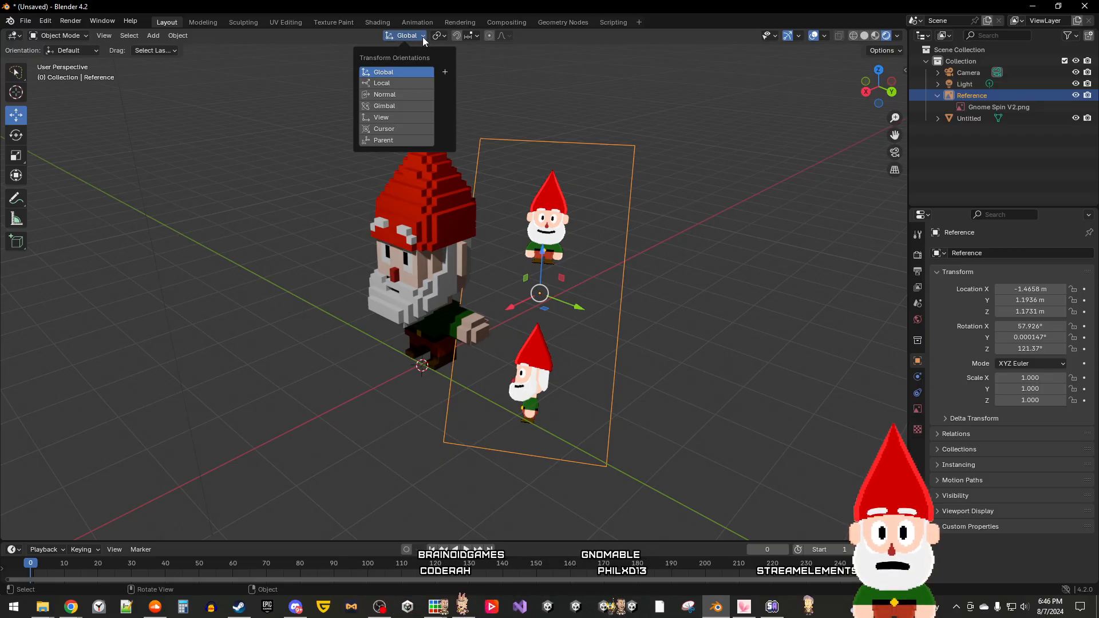
{"action": "left_click", "coordinate": [349, 44]}
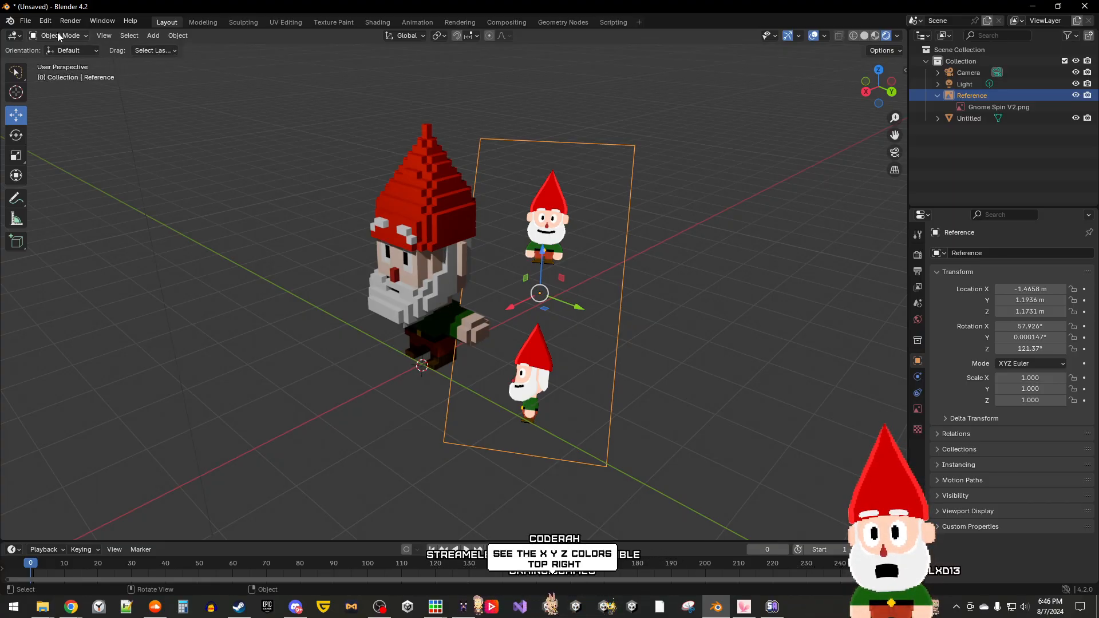
{"action": "left_click", "coordinate": [84, 35]}
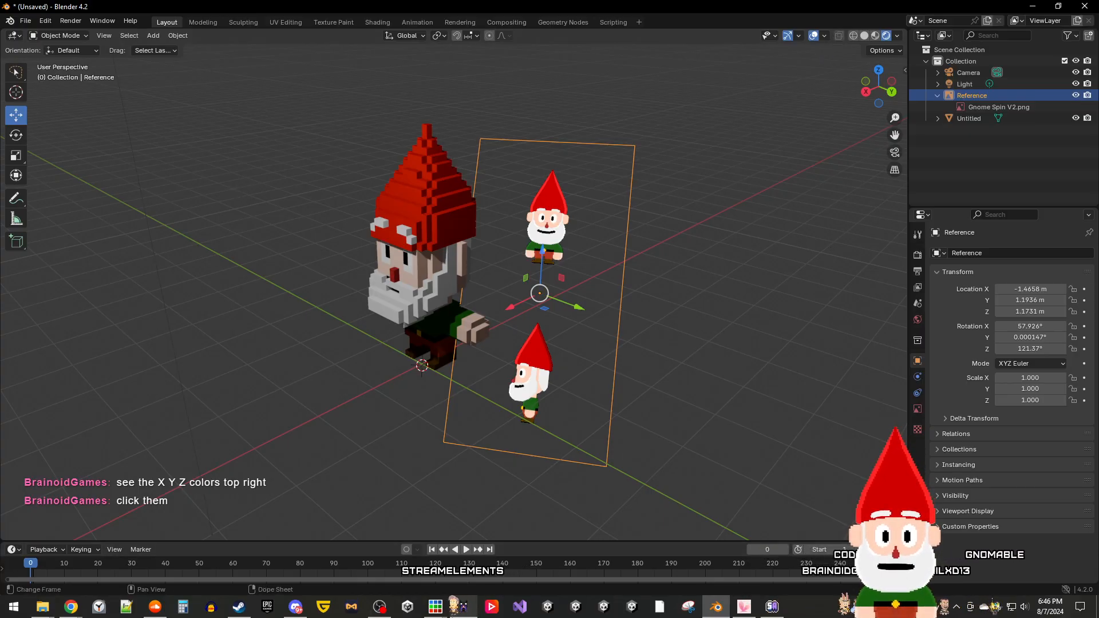
Step: Switch to MagicaVoxel and view the PotionBottle model with the orthogonal camera, restoring the perspective camera at the end
{"action": "mouse_move", "coordinate": [463, 606]}
{"action": "left_click", "coordinate": [474, 541]}
{"action": "left_click", "coordinate": [474, 541]}
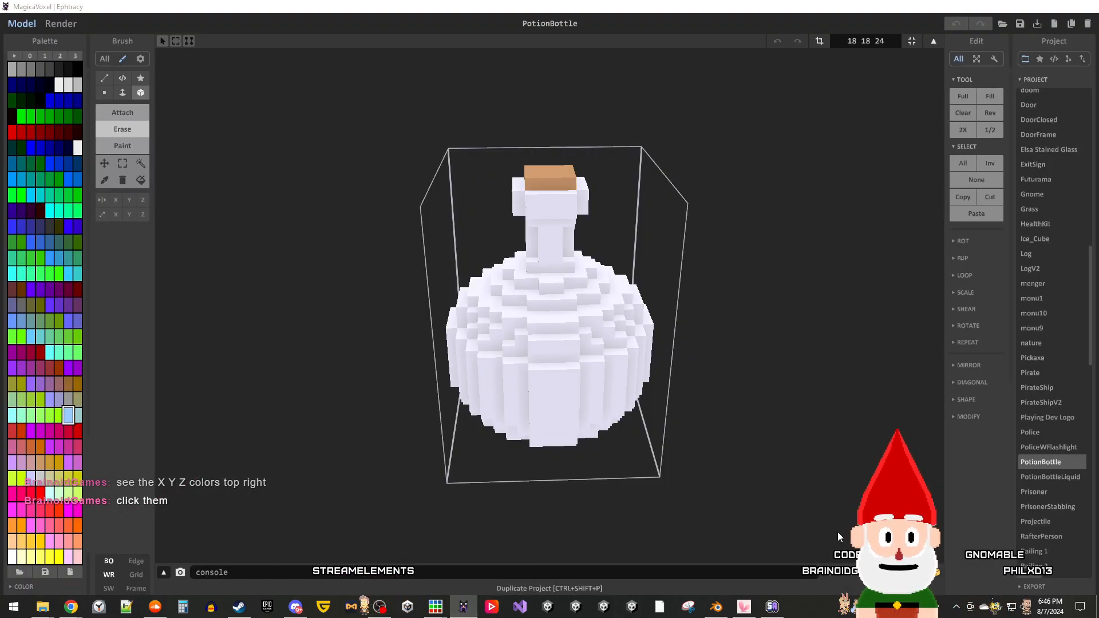
{"action": "left_click", "coordinate": [882, 572]}
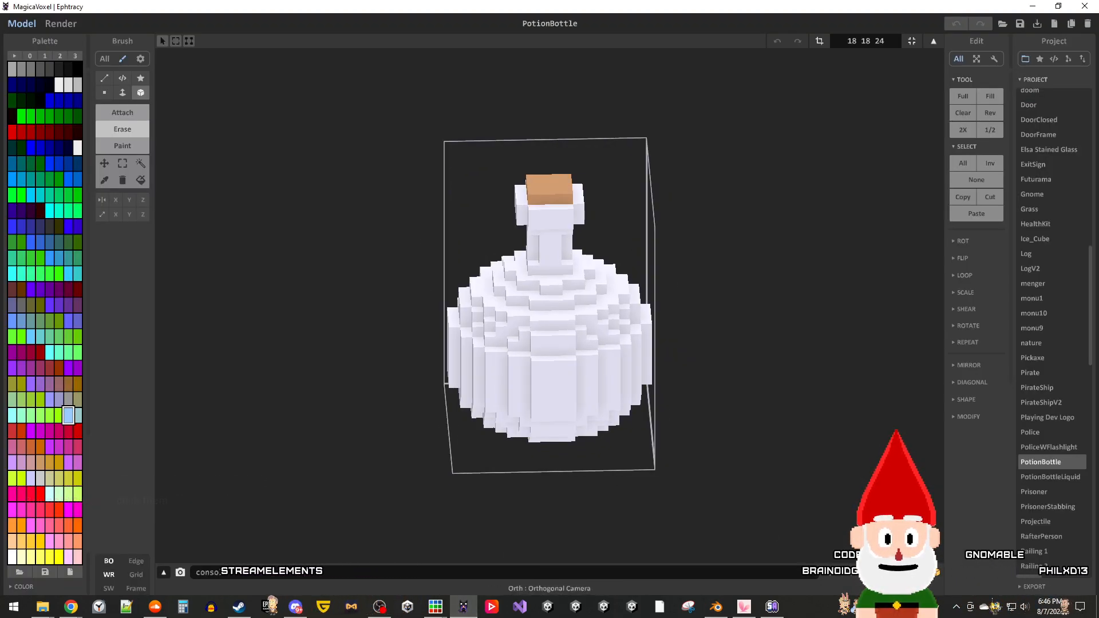
{"action": "left_click", "coordinate": [833, 573]}
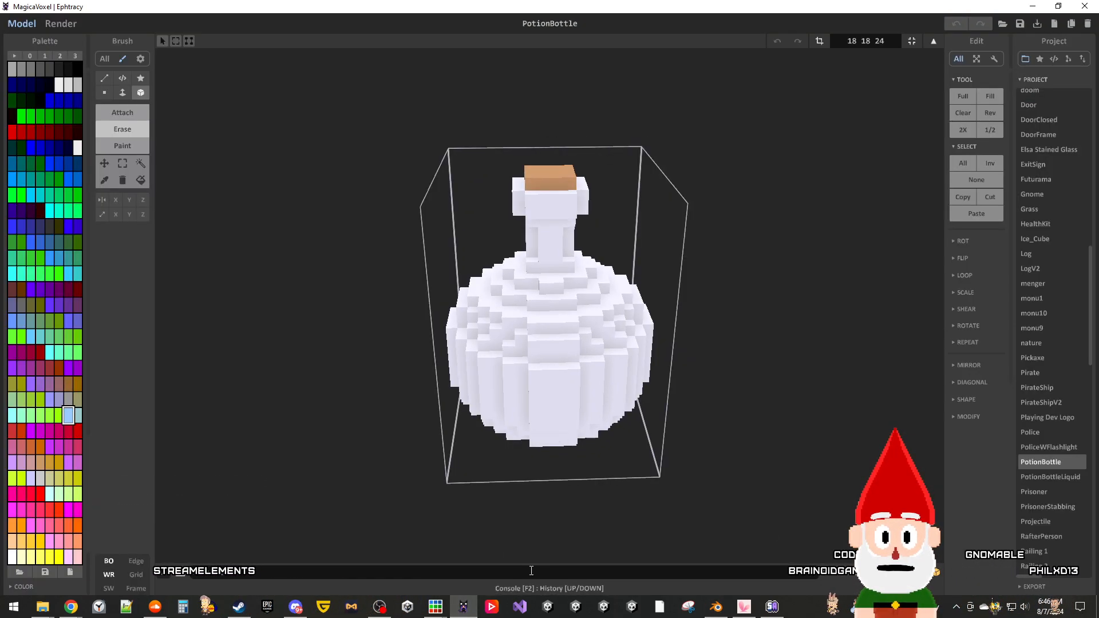
Step: Return to Blender and examine the voxel gnome and the Reference image from the back, right and bottom orthographic viewpoints
{"action": "left_click", "coordinate": [715, 607]}
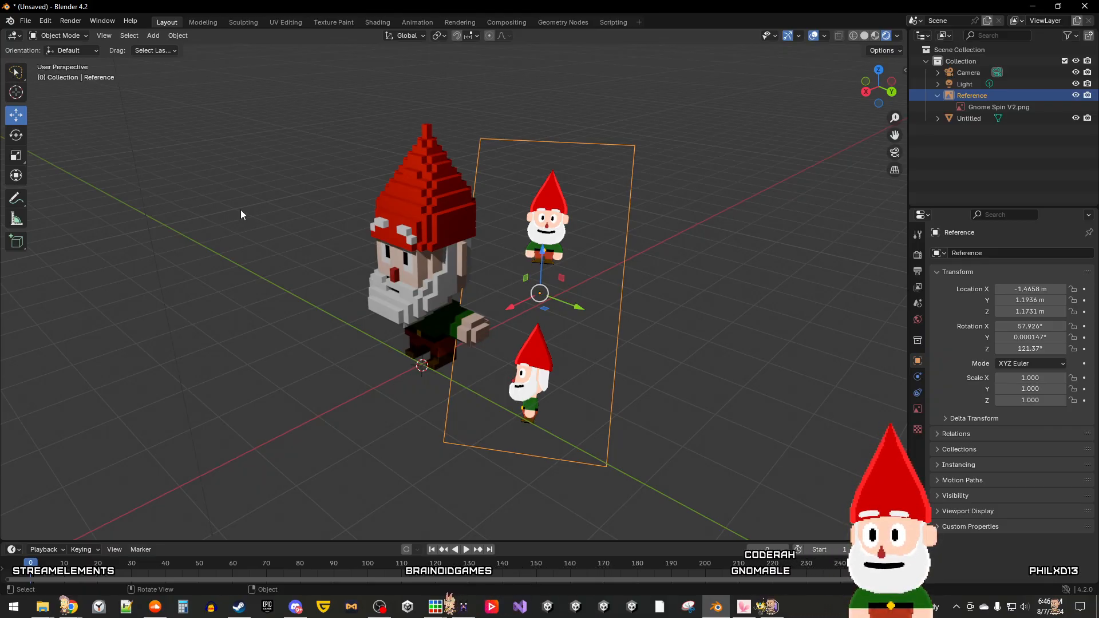
{"action": "left_click", "coordinate": [881, 90]}
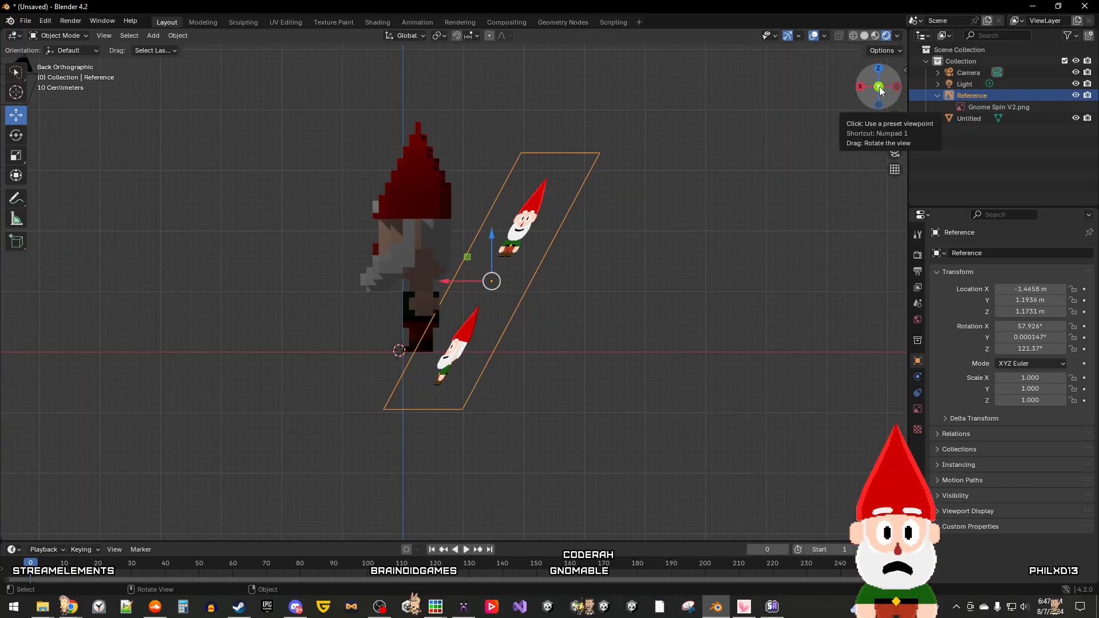
{"action": "left_click", "coordinate": [860, 87]}
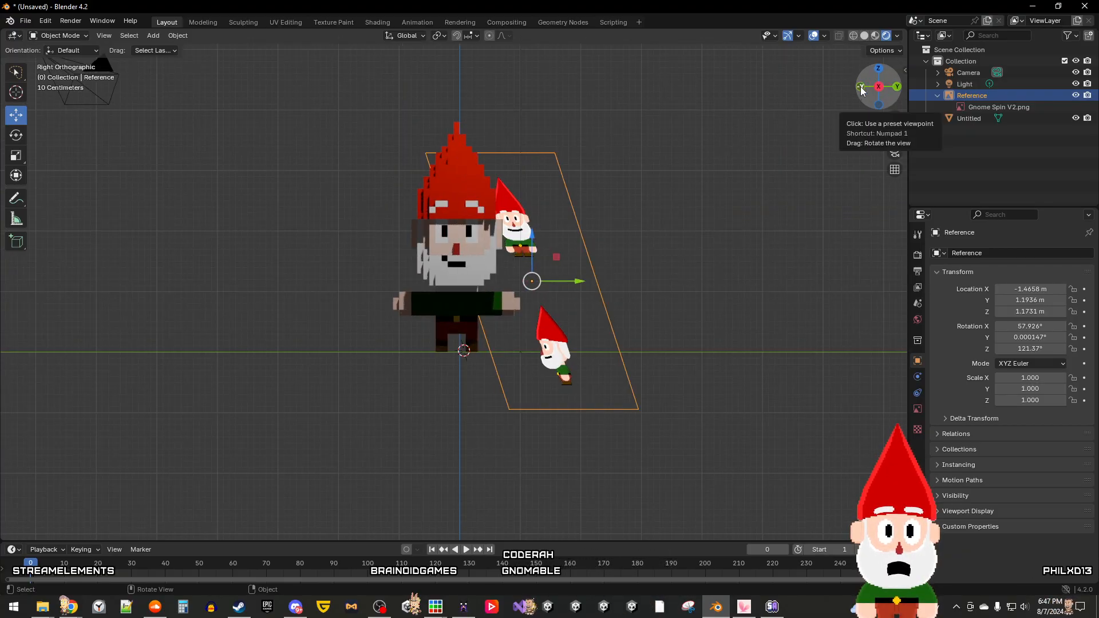
{"action": "middle_click_drag", "start_coordinate": [782, 204], "coordinate": [739, 250]}
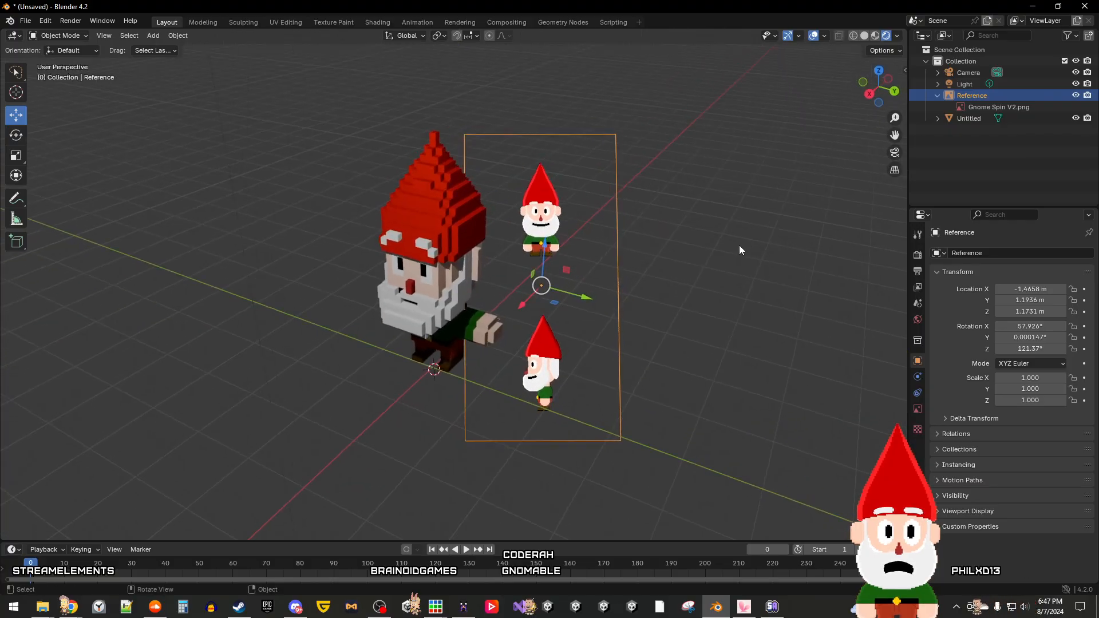
{"action": "left_click", "coordinate": [879, 103]}
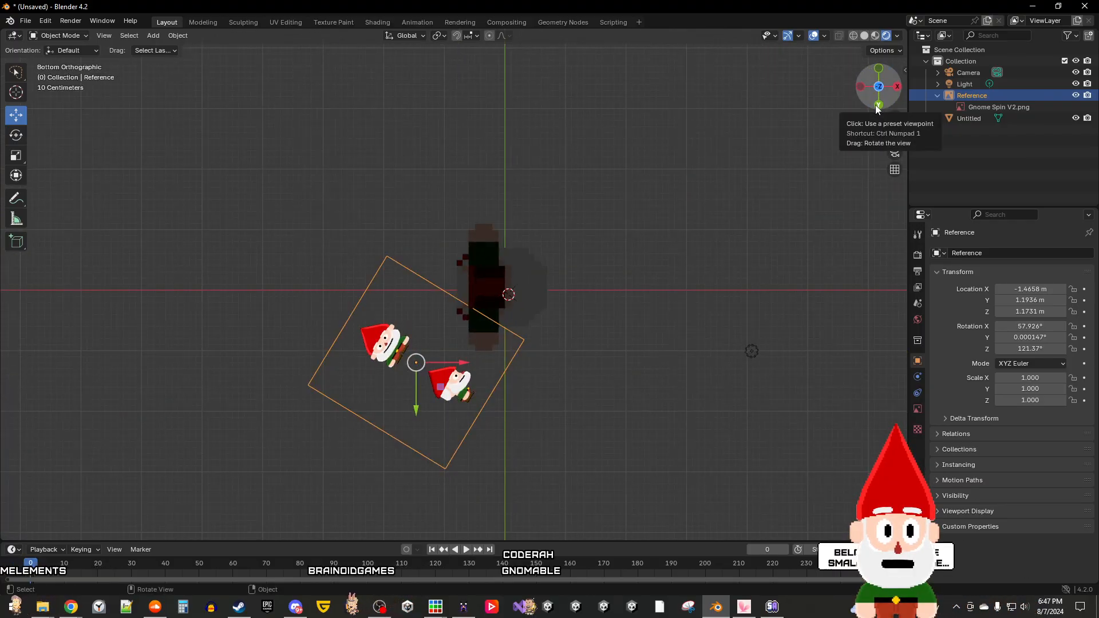
{"action": "left_click", "coordinate": [879, 107]}
{"action": "left_click_drag", "start_coordinate": [879, 108], "coordinate": [821, 144]}
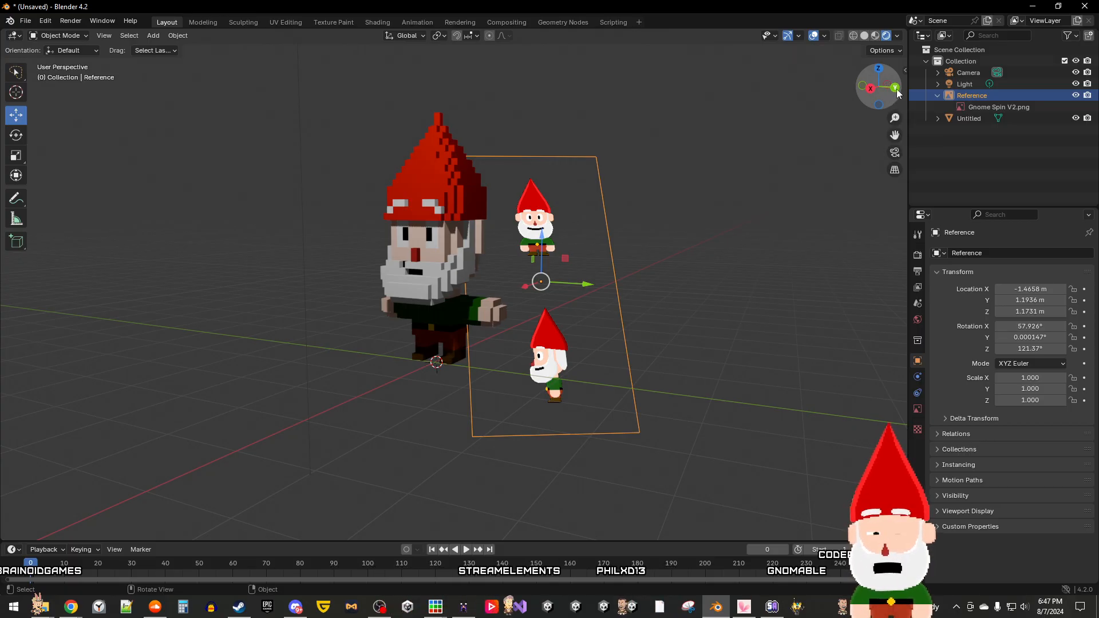
{"action": "left_click", "coordinate": [900, 51]}
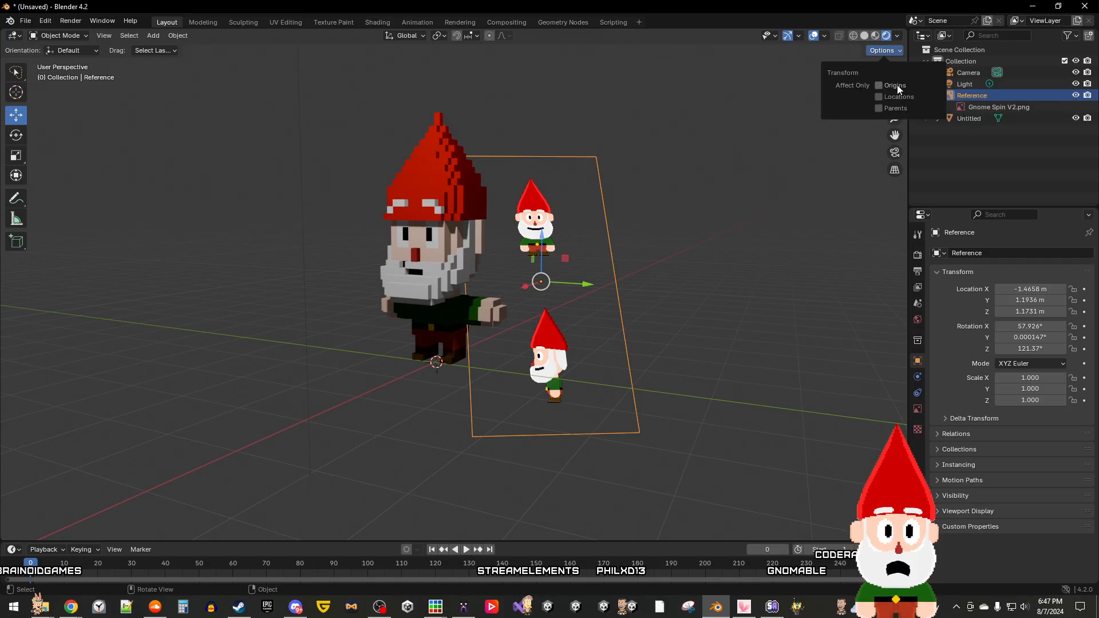
{"action": "left_click", "coordinate": [637, 308]}
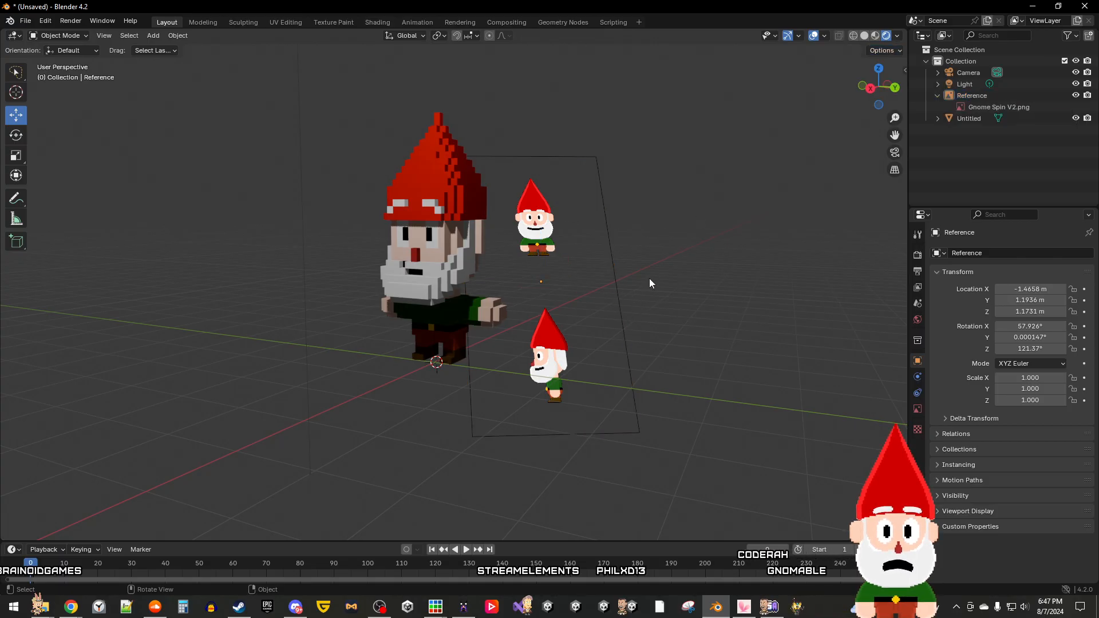
{"action": "left_click", "coordinate": [550, 257]}
{"action": "middle_click_drag", "start_coordinate": [705, 243], "coordinate": [664, 270]}
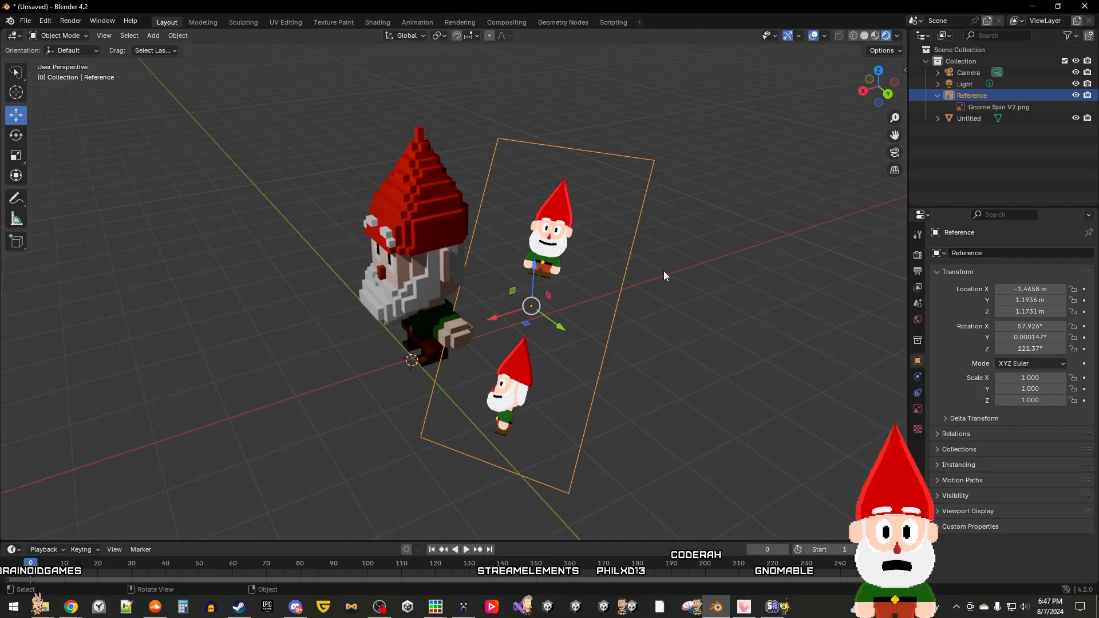
{"action": "right_click", "coordinate": [555, 235]}
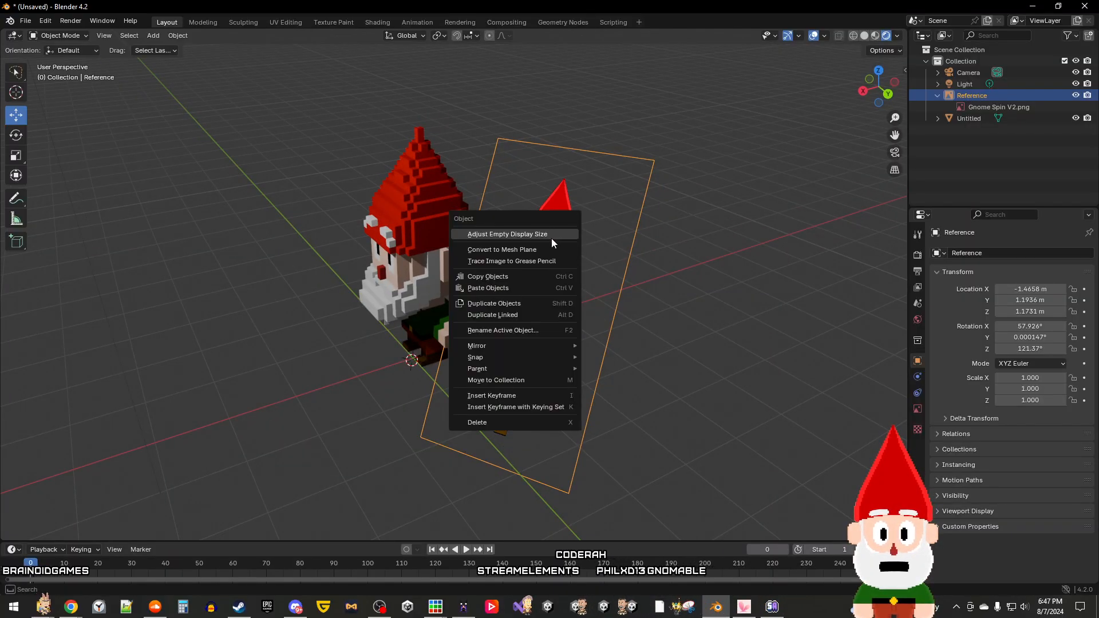
{"action": "left_click", "coordinate": [551, 239]}
{"action": "left_click", "coordinate": [435, 351]}
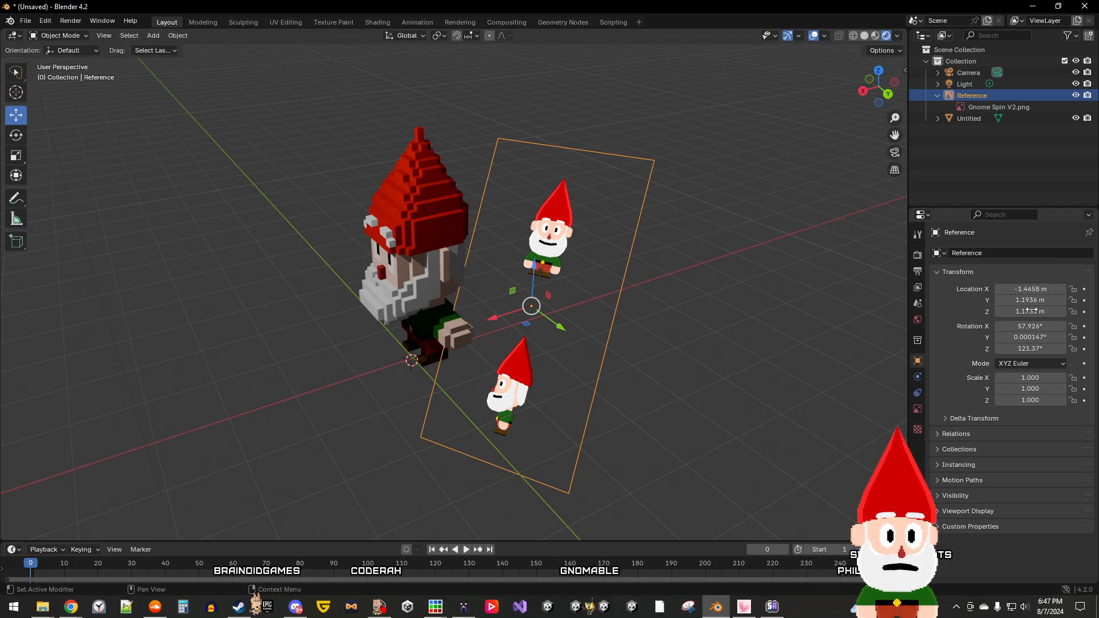
{"action": "right_click", "coordinate": [950, 389]}
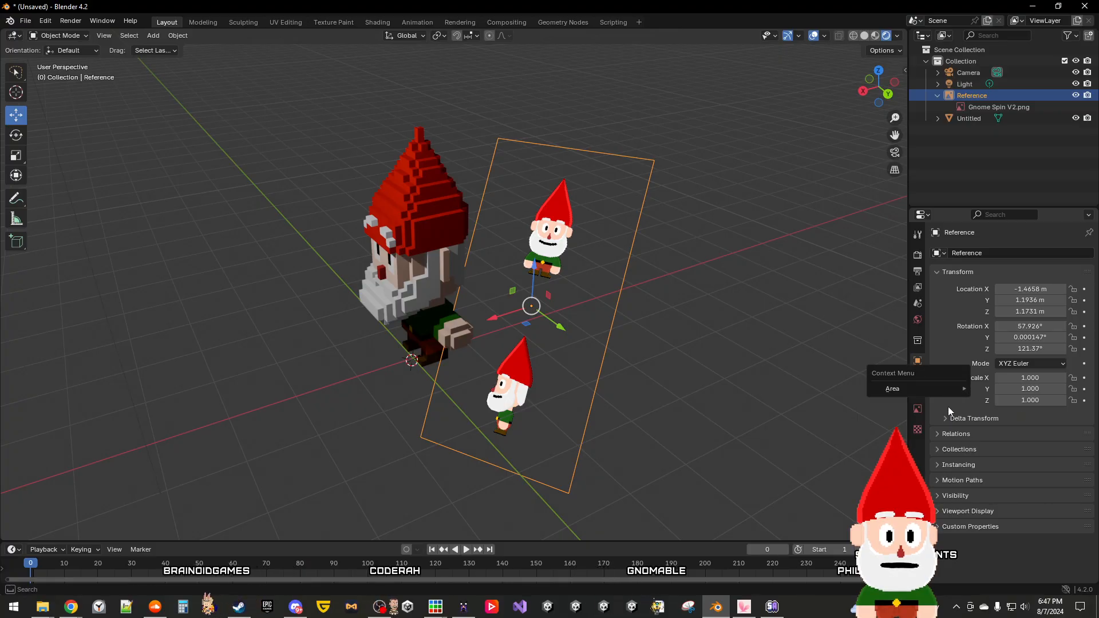
{"action": "left_click", "coordinate": [974, 272]}
{"action": "left_click", "coordinate": [957, 273]}
{"action": "left_click", "coordinate": [1005, 269]}
{"action": "left_click", "coordinate": [1005, 269]}
Step: Set the Reference image's X, Y and Z location to 0 m, placing it at the world origin
{"action": "left_click", "coordinate": [1039, 289]}
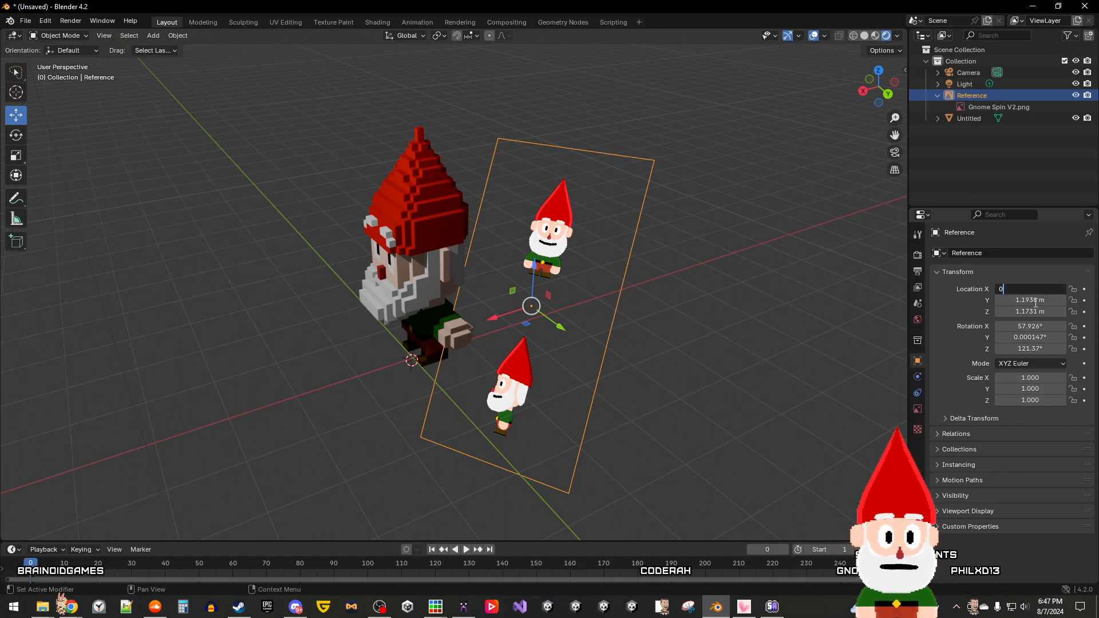
{"action": "key", "text": "Tab"}
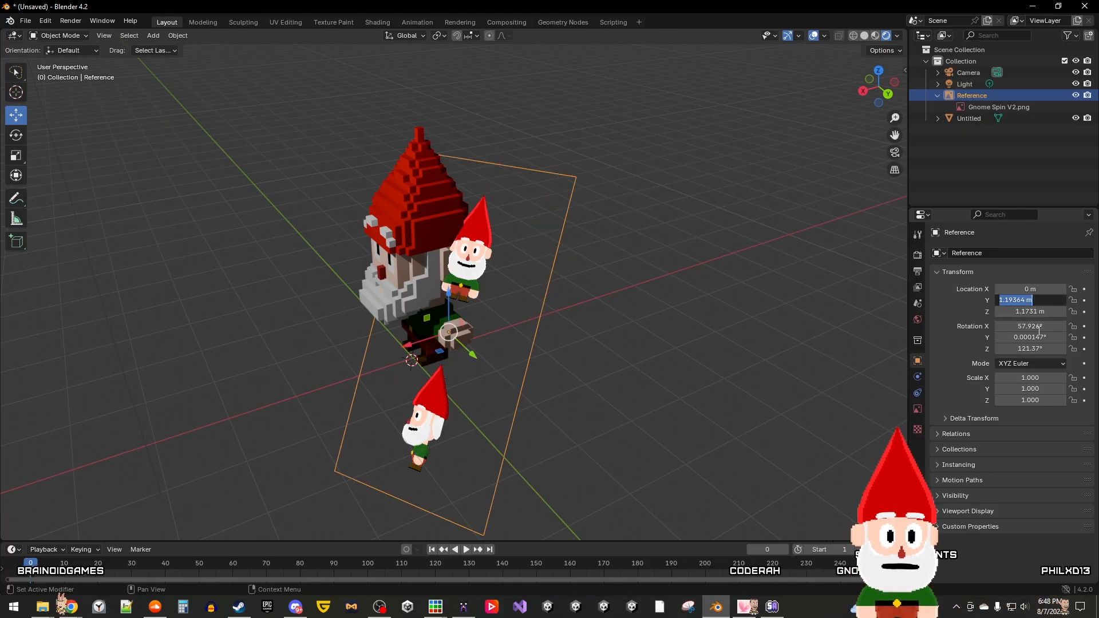
{"action": "type", "text": "0"}
{"action": "key", "text": "Return"}
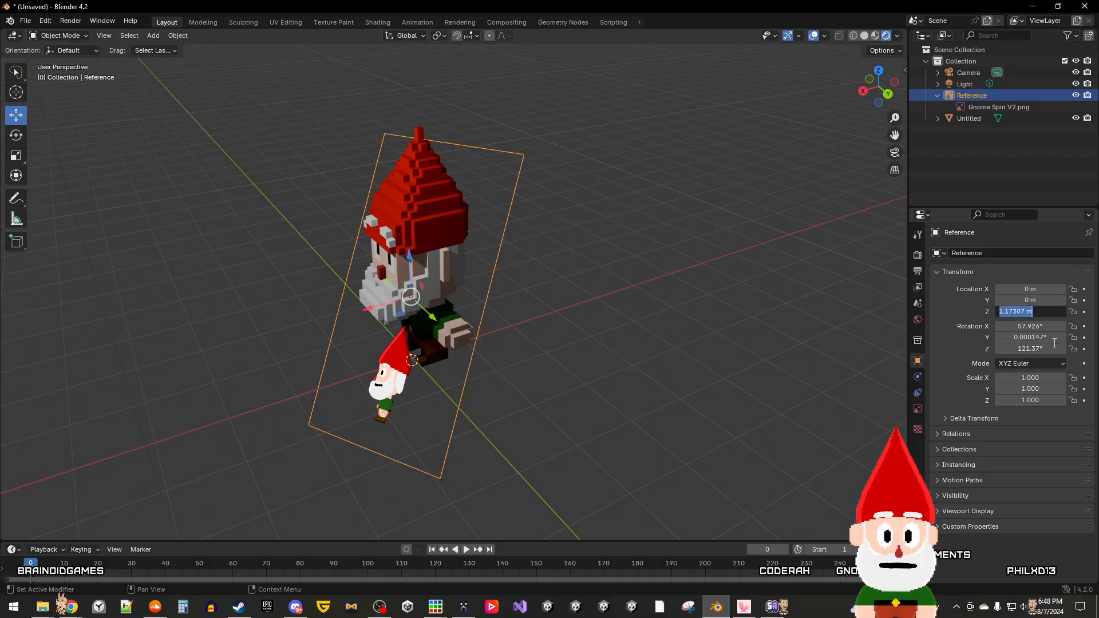
{"action": "key", "text": "Return"}
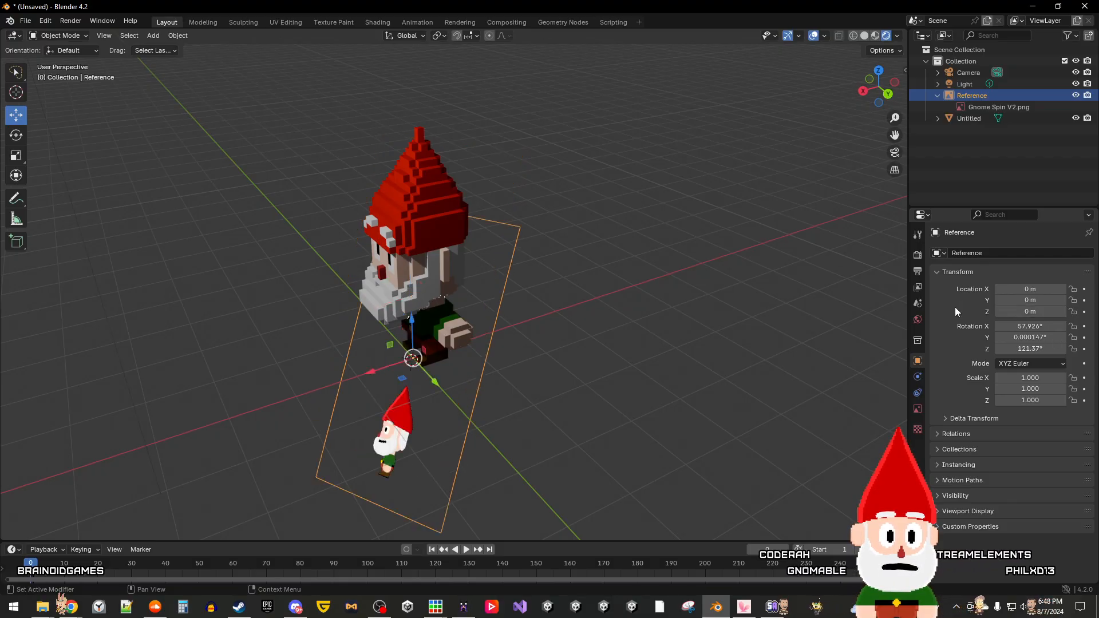
Step: Set the Reference image's X, Y and Z rotation to 0°
{"action": "left_click", "coordinate": [1028, 326]}
{"action": "type", "text": "0"}
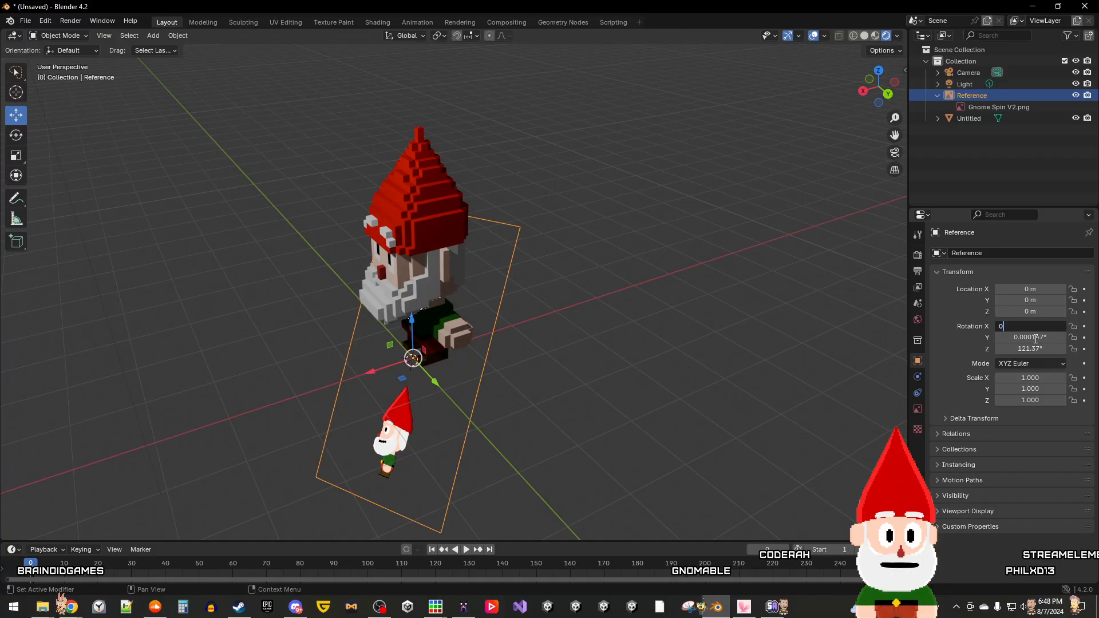
{"action": "key", "text": "Return"}
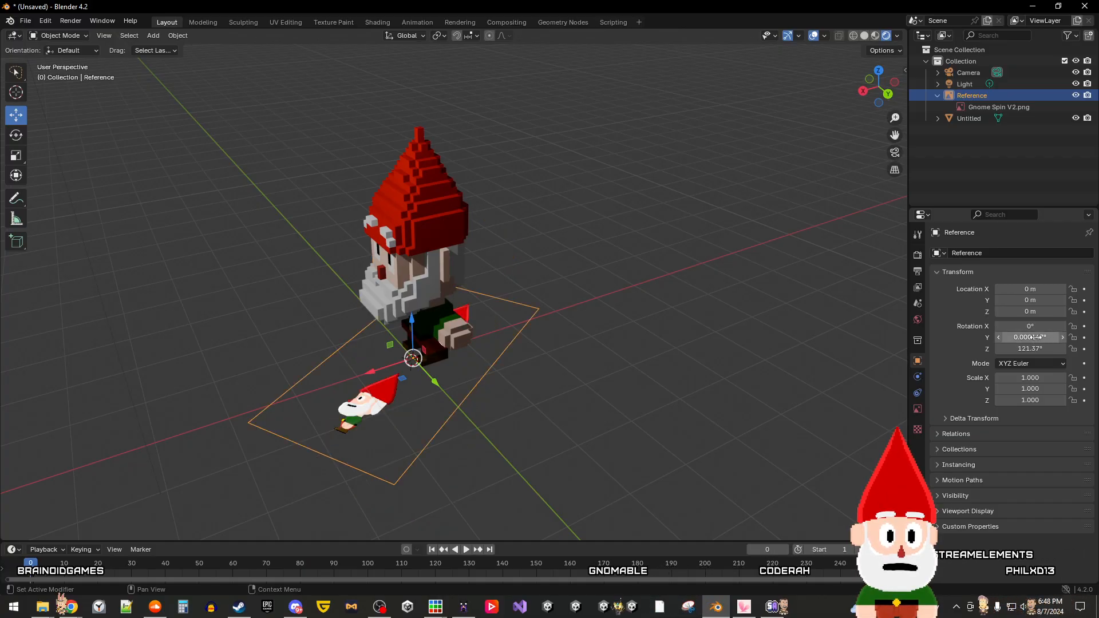
{"action": "left_click", "coordinate": [1033, 337]}
{"action": "type", "text": "0"}
{"action": "key", "text": "Tab"}
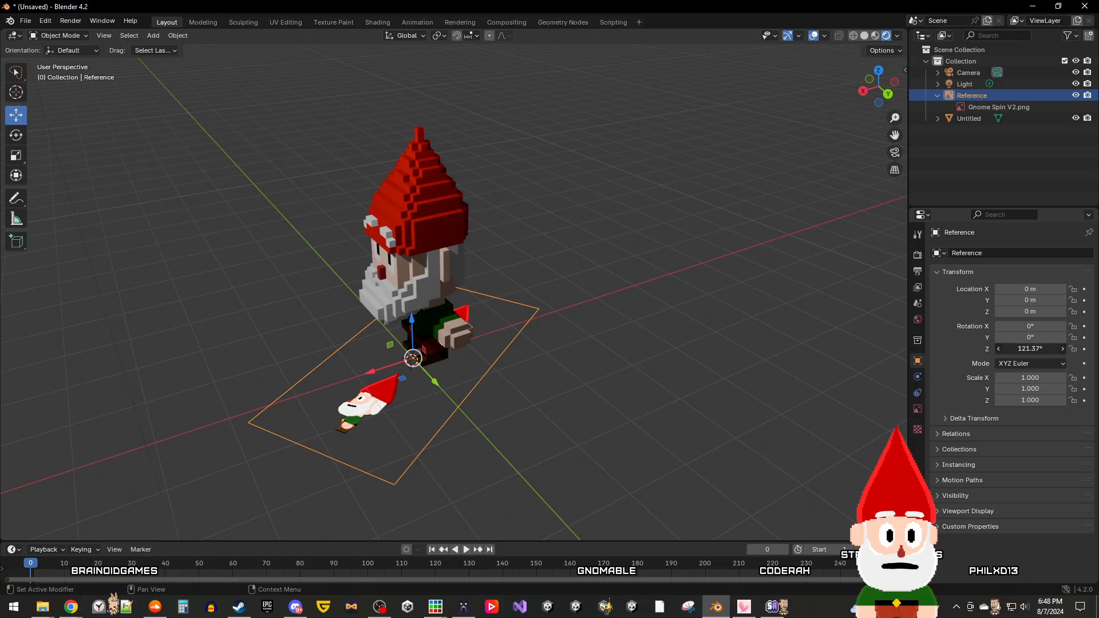
{"action": "key", "text": "Return"}
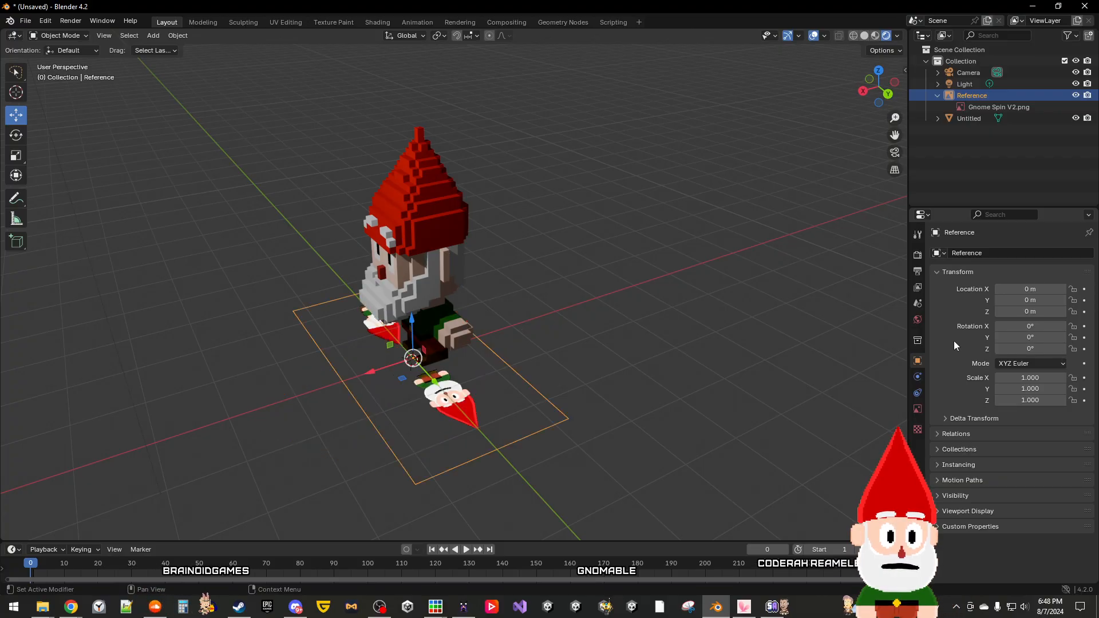
Step: Stand the Reference image upright, facing the same way as the voxel gnome, by setting its X and Z rotation to 90°
{"action": "left_click", "coordinate": [1042, 339]}
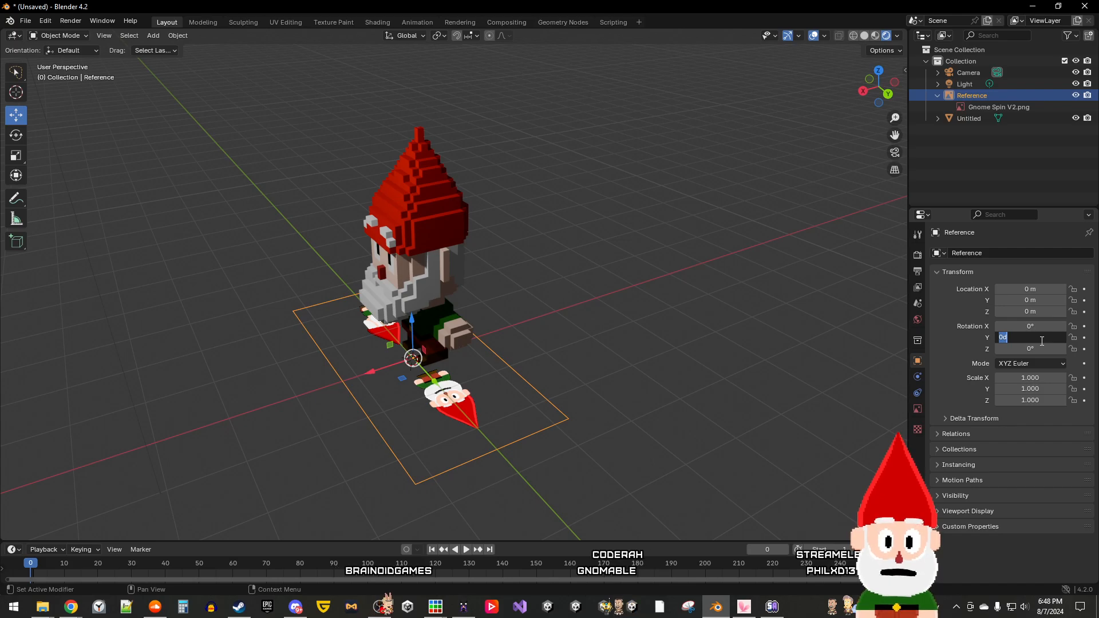
{"action": "key", "text": "Return"}
{"action": "left_click", "coordinate": [1048, 325]}
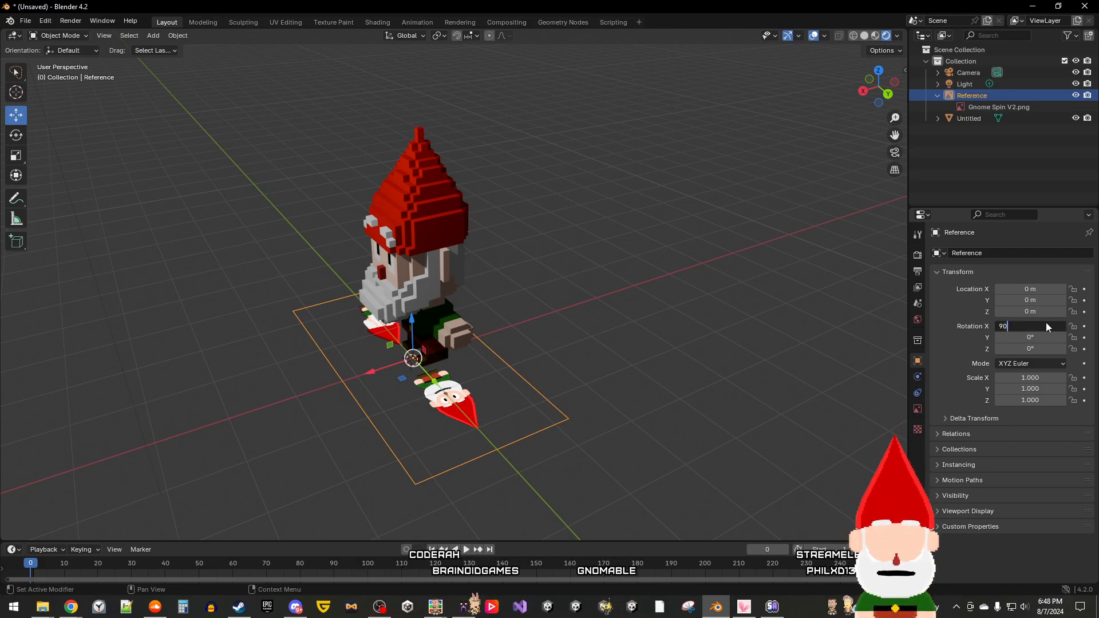
{"action": "key", "text": "Return"}
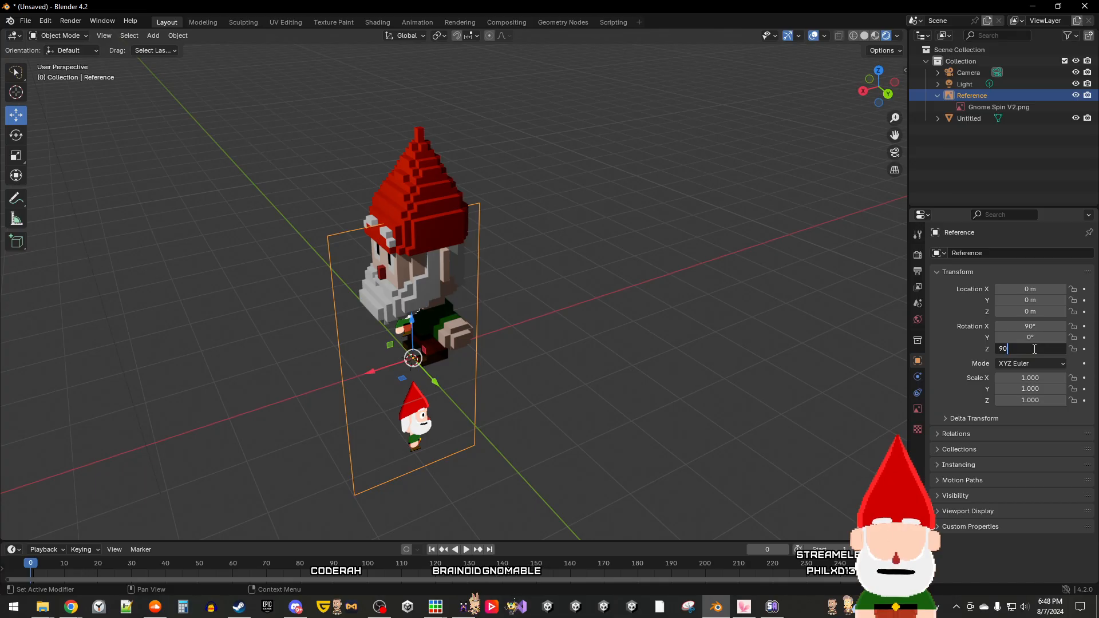
{"action": "left_click", "coordinate": [1034, 348]}
{"action": "type", "text": "90"}
{"action": "key", "text": "Return"}
{"action": "mouse_move", "coordinate": [637, 290]}
{"action": "middle_mouse_down"}
{"action": "mouse_move", "coordinate": [562, 321]}
{"action": "mouse_move", "coordinate": [666, 287]}
{"action": "mouse_move", "coordinate": [630, 276]}
{"action": "mouse_move", "coordinate": [511, 284]}
{"action": "mouse_move", "coordinate": [661, 277]}
{"action": "mouse_move", "coordinate": [651, 277]}
{"action": "middle_mouse_up"}
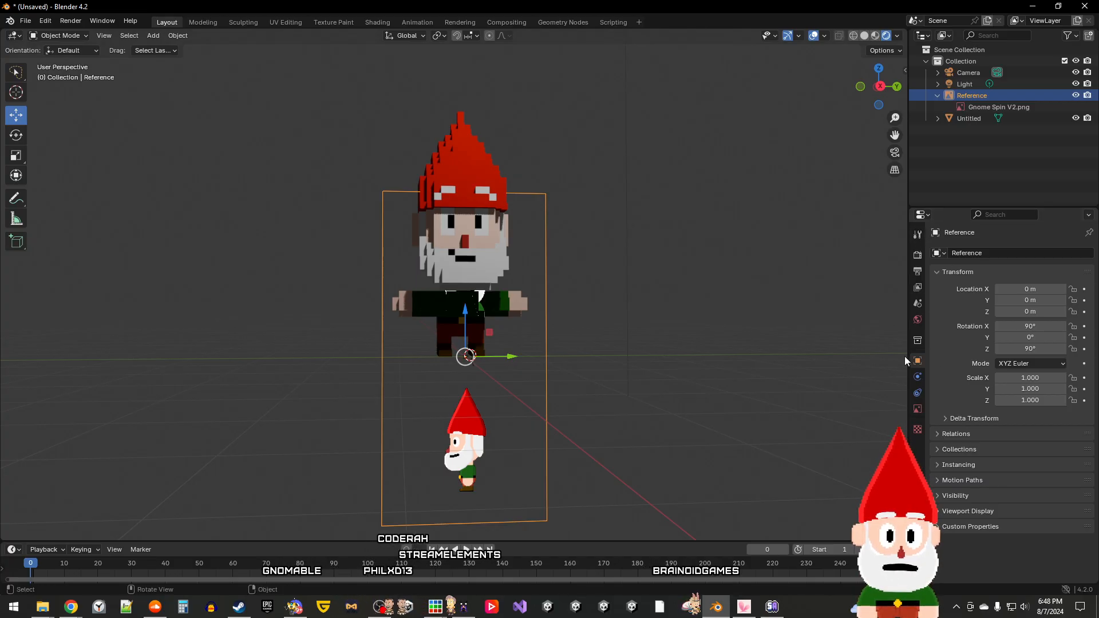
Step: Try enlarging the Reference image, first along the global Y axis only and next within the YZ plane
{"action": "left_click", "coordinate": [15, 157]}
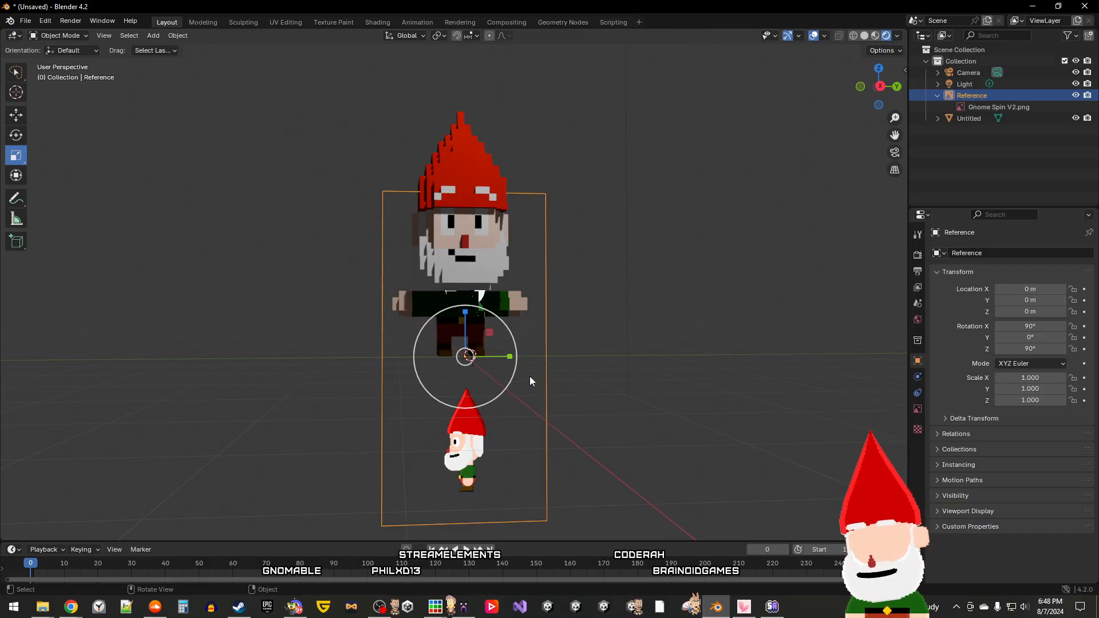
{"action": "left_click_drag", "start_coordinate": [510, 357], "coordinate": [591, 429]}
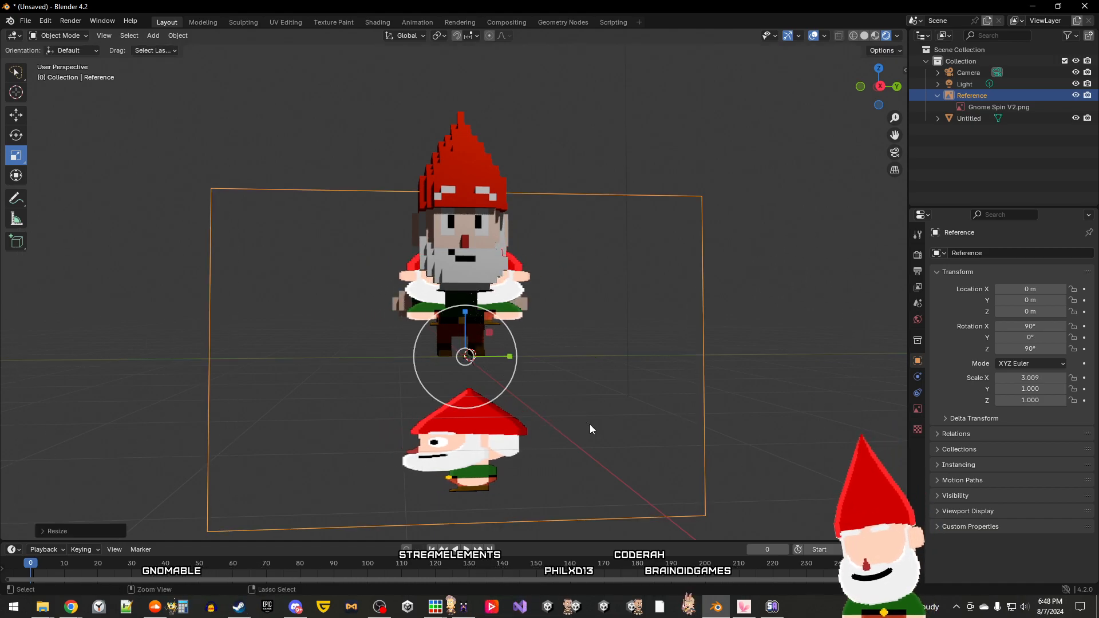
{"action": "key", "text": "ctrl+z"}
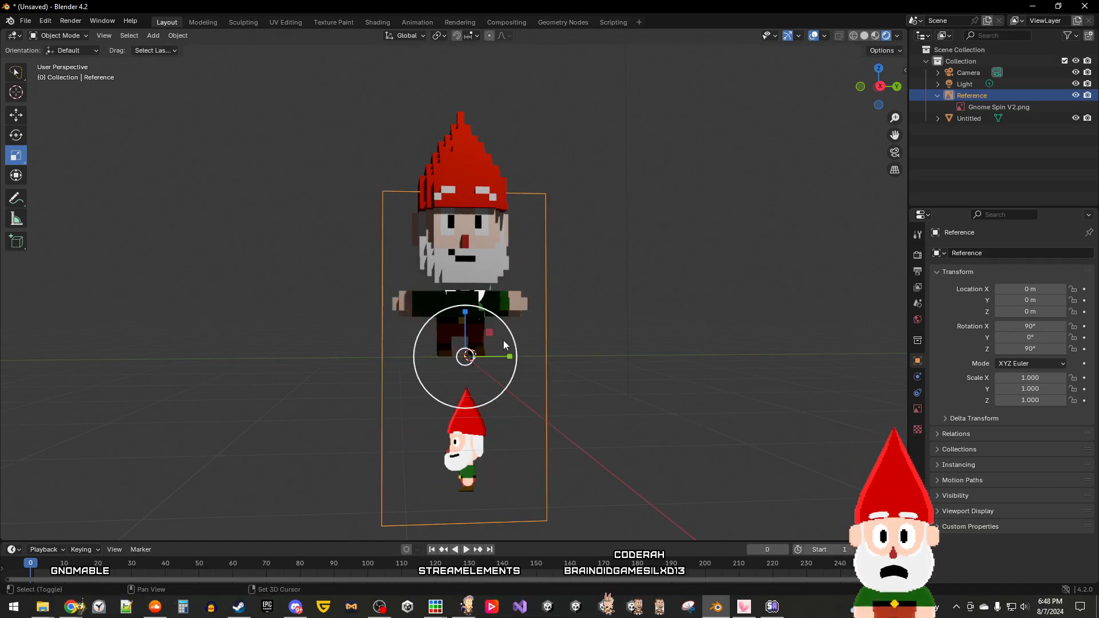
{"action": "left_click_drag", "start_coordinate": [490, 336], "coordinate": [557, 220]}
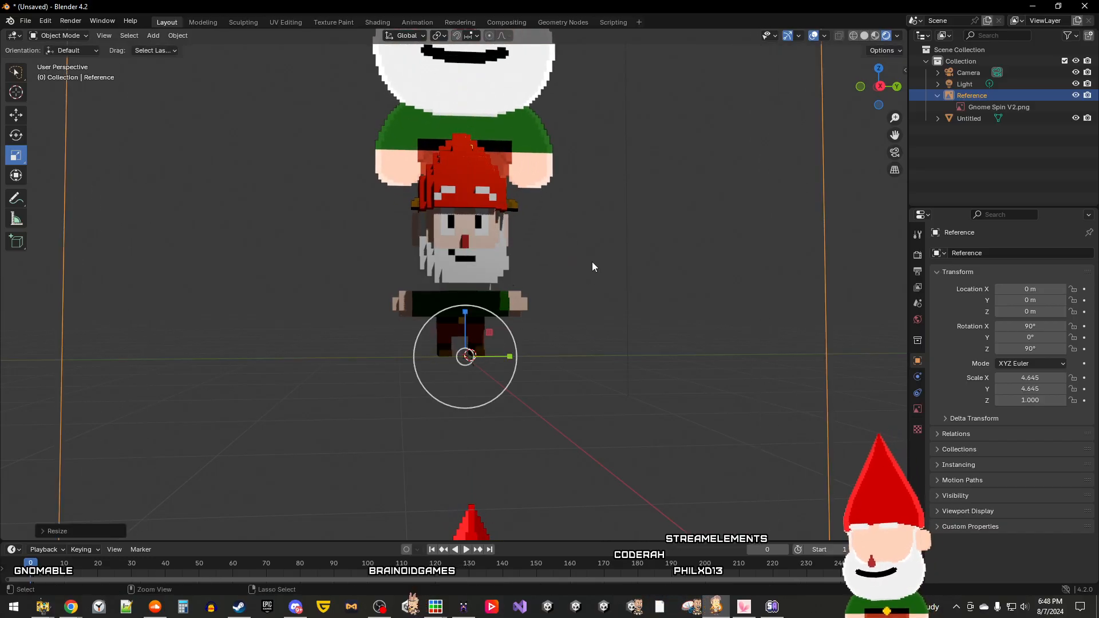
Step: Scale the Reference image in the YZ plane to about 2.016 and lower it to about Z -0.983 m, bringing the front sprite's feet to the ground
{"action": "key", "text": "s"}
{"action": "key", "text": "shift+x"}
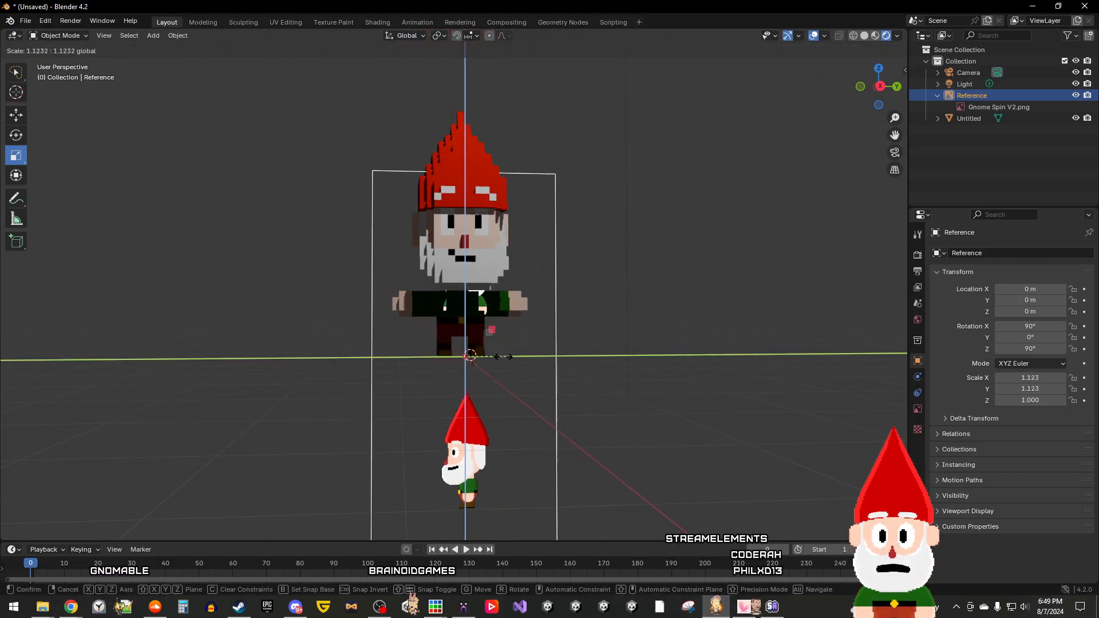
{"action": "left_click", "coordinate": [534, 367]}
{"action": "left_click", "coordinate": [17, 115]}
{"action": "left_click_drag", "start_coordinate": [464, 316], "coordinate": [462, 381]}
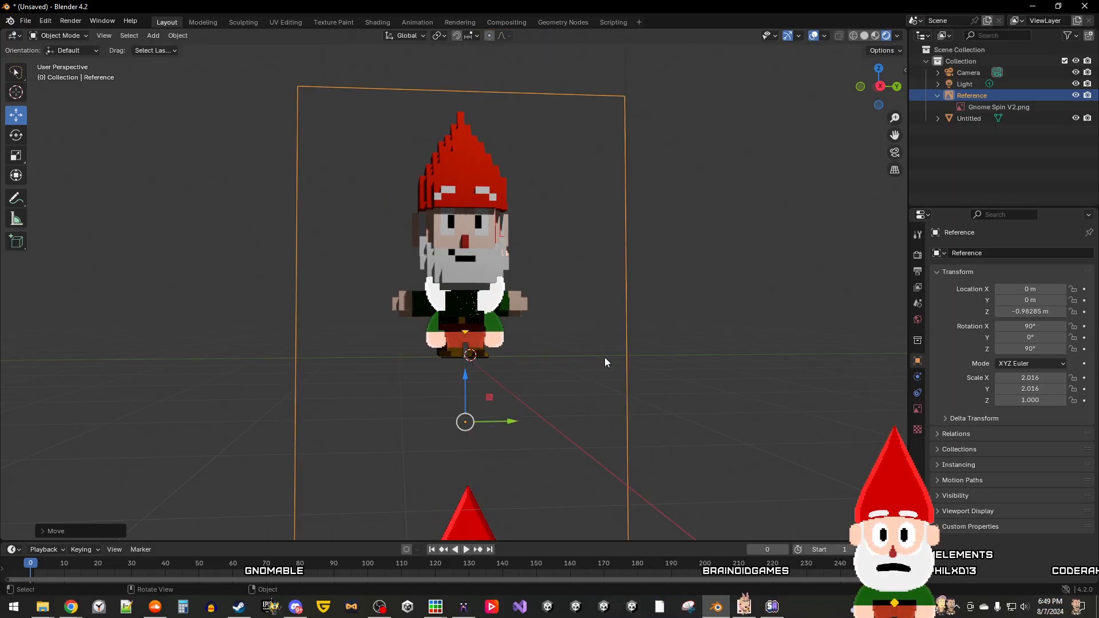
{"action": "right_click", "coordinate": [600, 359]}
Step: Move the voxel gnome along the Y axis so it stands beside the front sprite of the Reference image
{"action": "mouse_move", "coordinate": [716, 293]}
{"action": "middle_mouse_down"}
{"action": "mouse_move", "coordinate": [686, 300]}
{"action": "mouse_move", "coordinate": [700, 304]}
{"action": "middle_mouse_up"}
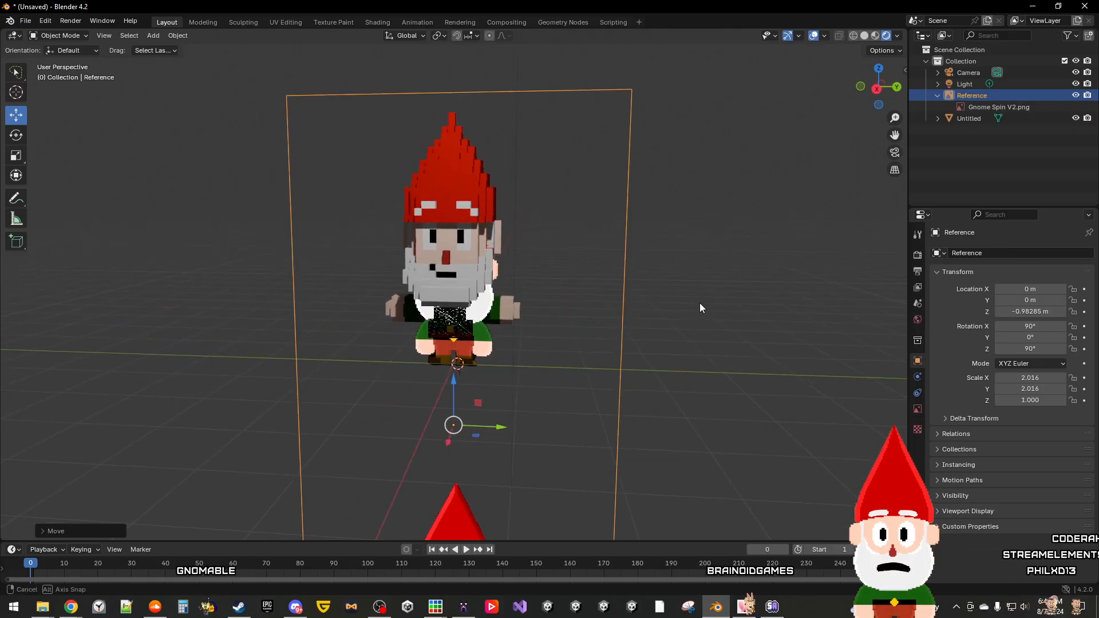
{"action": "left_click", "coordinate": [452, 163]}
{"action": "left_click_drag", "start_coordinate": [496, 369], "coordinate": [630, 369]}
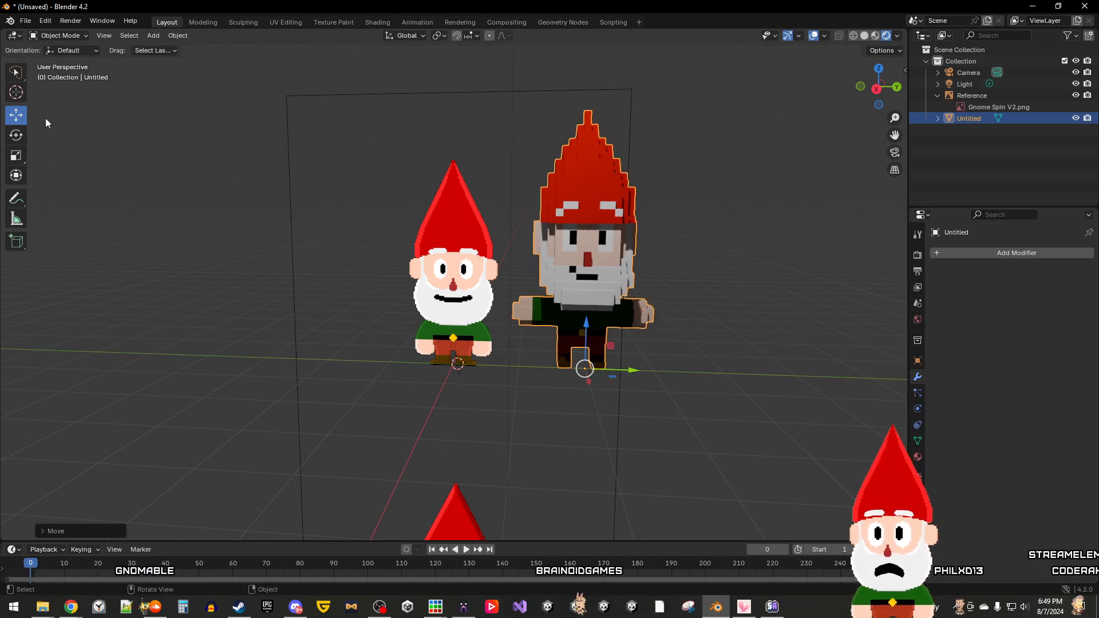
Step: Try enlarging the voxel gnome within the YZ plane and undo the resize
{"action": "left_click", "coordinate": [17, 155]}
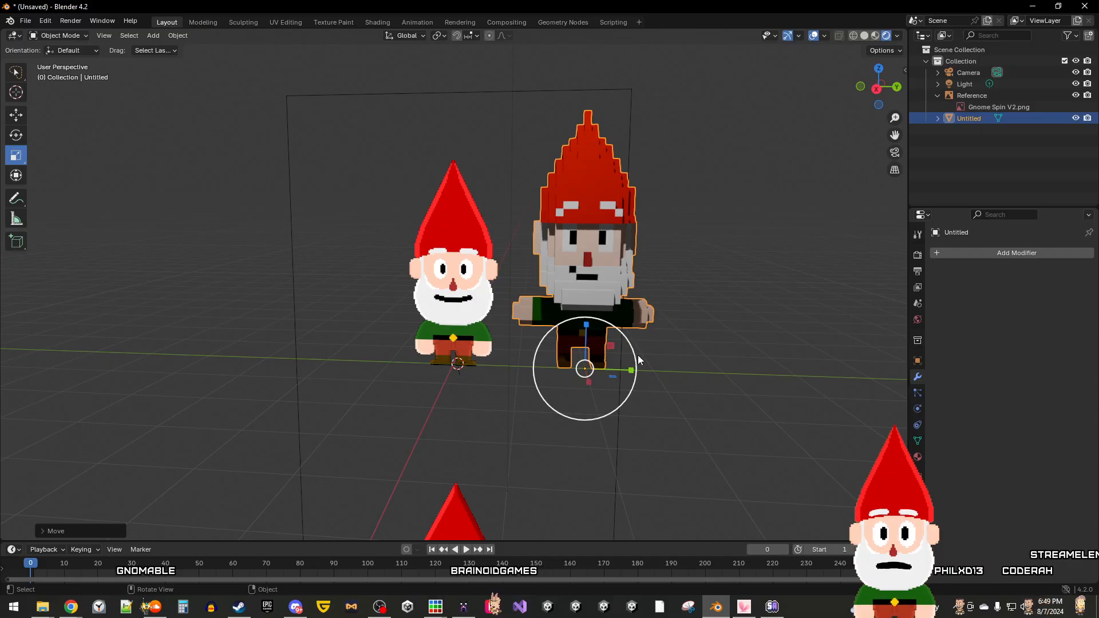
{"action": "left_click_drag", "start_coordinate": [611, 345], "coordinate": [629, 335]}
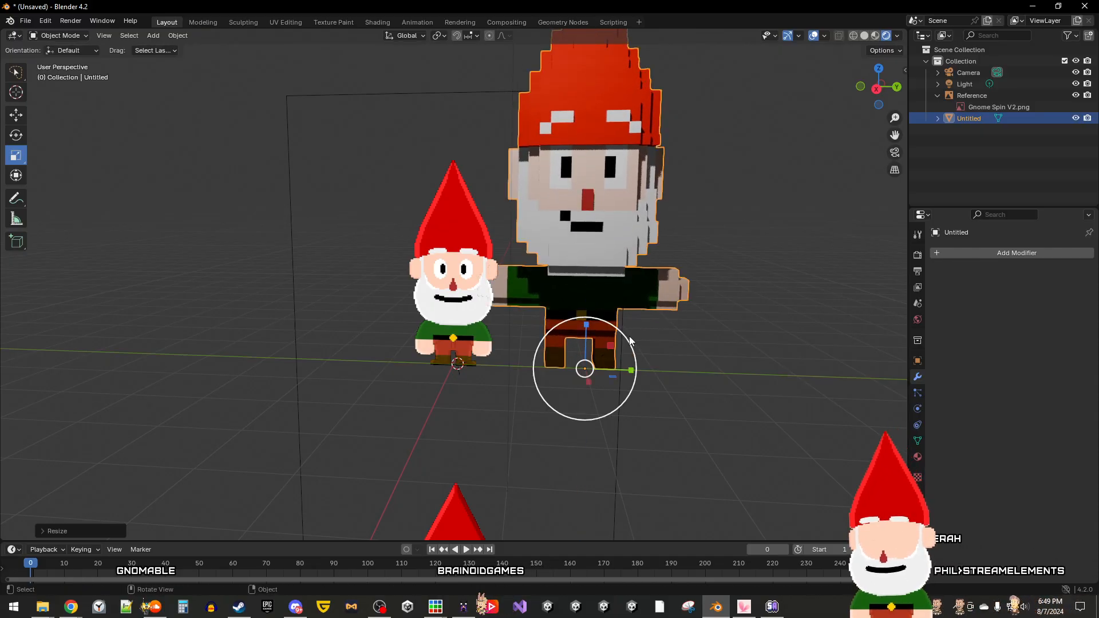
{"action": "key", "text": "ctrl+z"}
Step: Enlarge the Reference image in the YZ plane to about 2.594 and lower it to about Z -1.303 m, matching the voxel gnome's height and ground level
{"action": "left_click", "coordinate": [458, 297]}
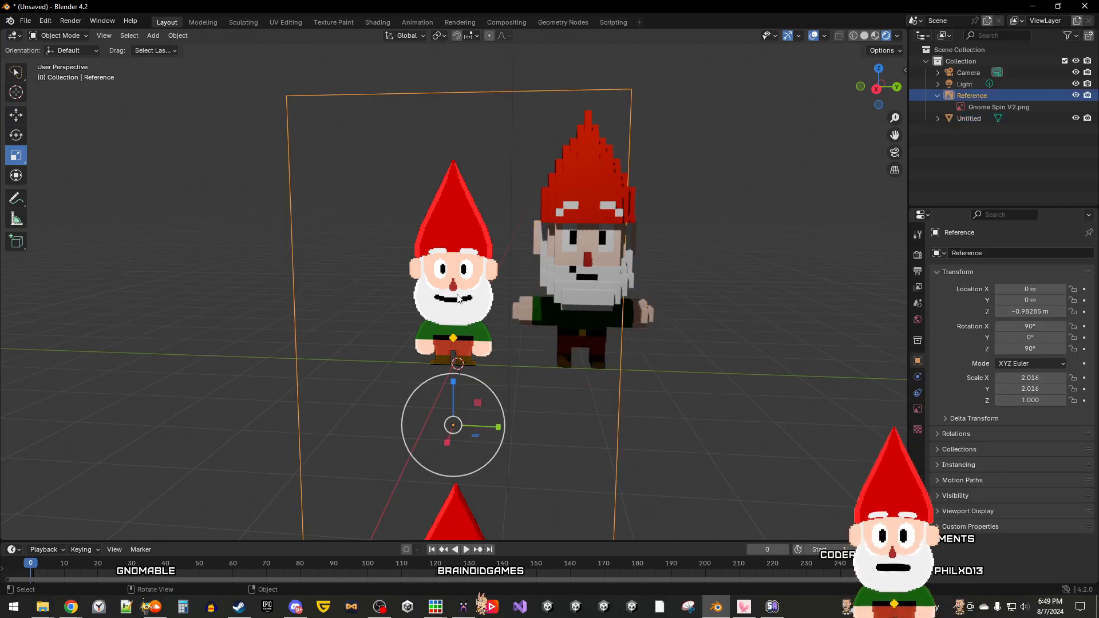
{"action": "left_click_drag", "start_coordinate": [486, 404], "coordinate": [484, 395]}
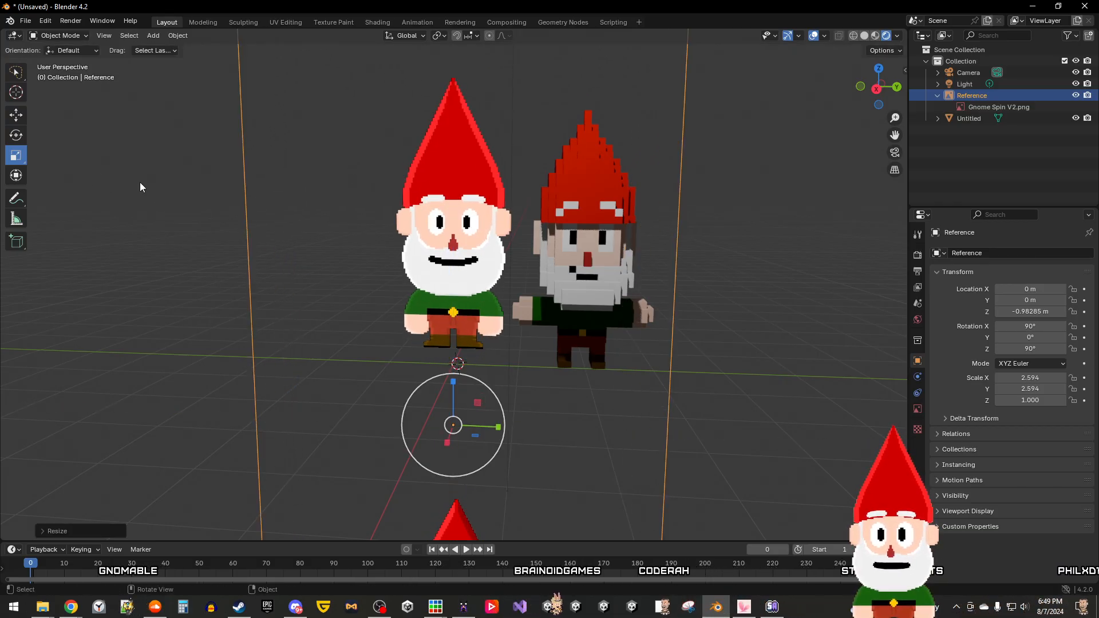
{"action": "left_click", "coordinate": [16, 114]}
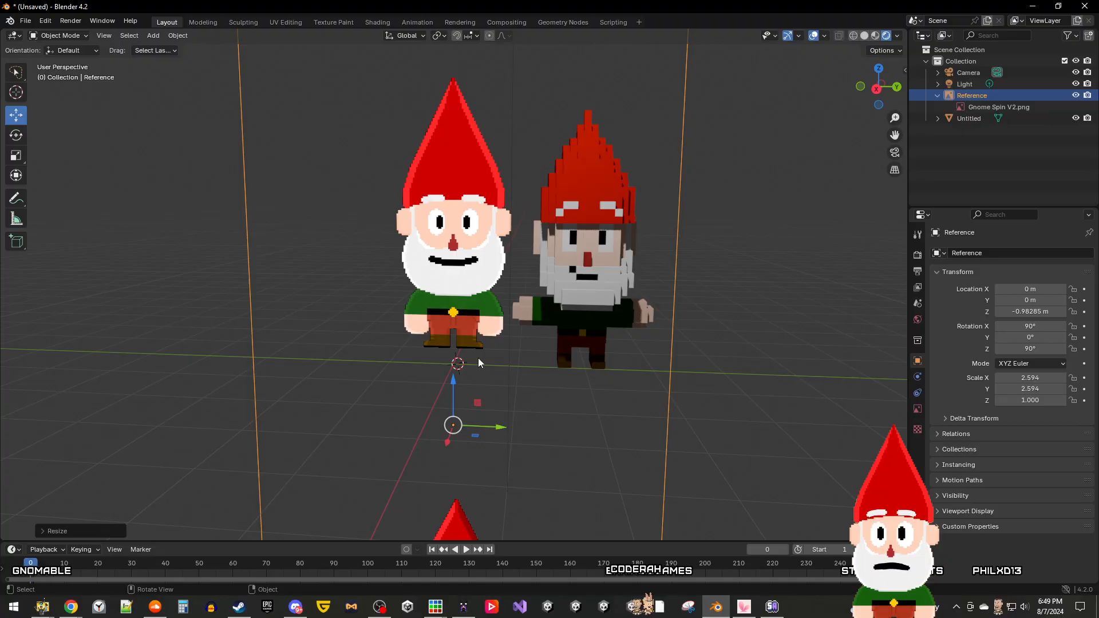
{"action": "left_click_drag", "start_coordinate": [456, 384], "coordinate": [456, 406]}
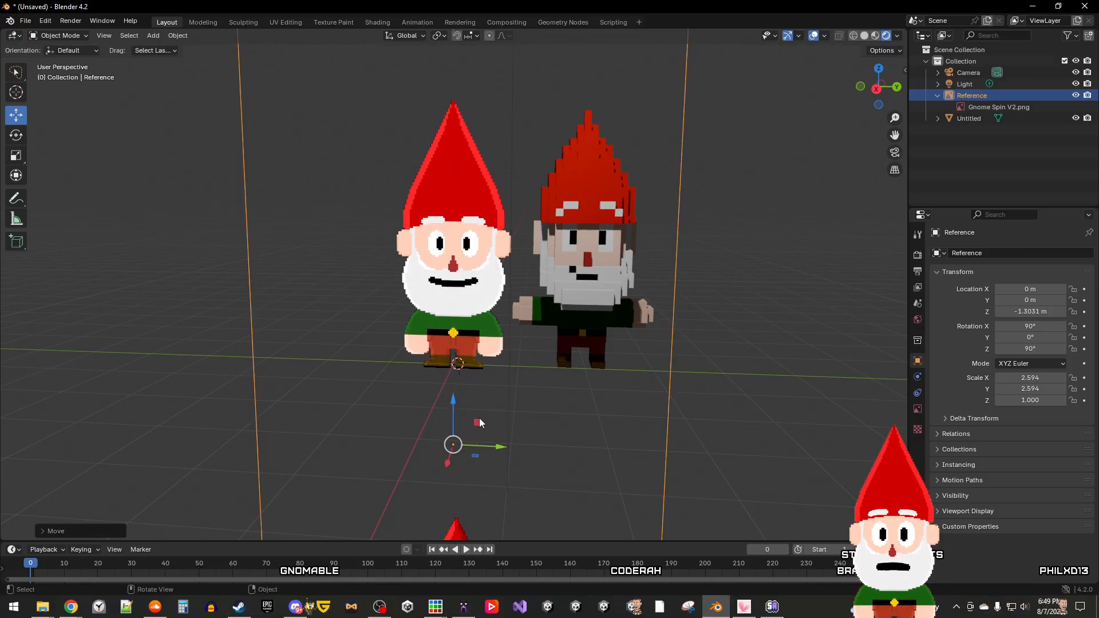
{"action": "left_click_drag", "start_coordinate": [478, 420], "coordinate": [476, 422]}
{"action": "key", "text": "ctrl+z"}
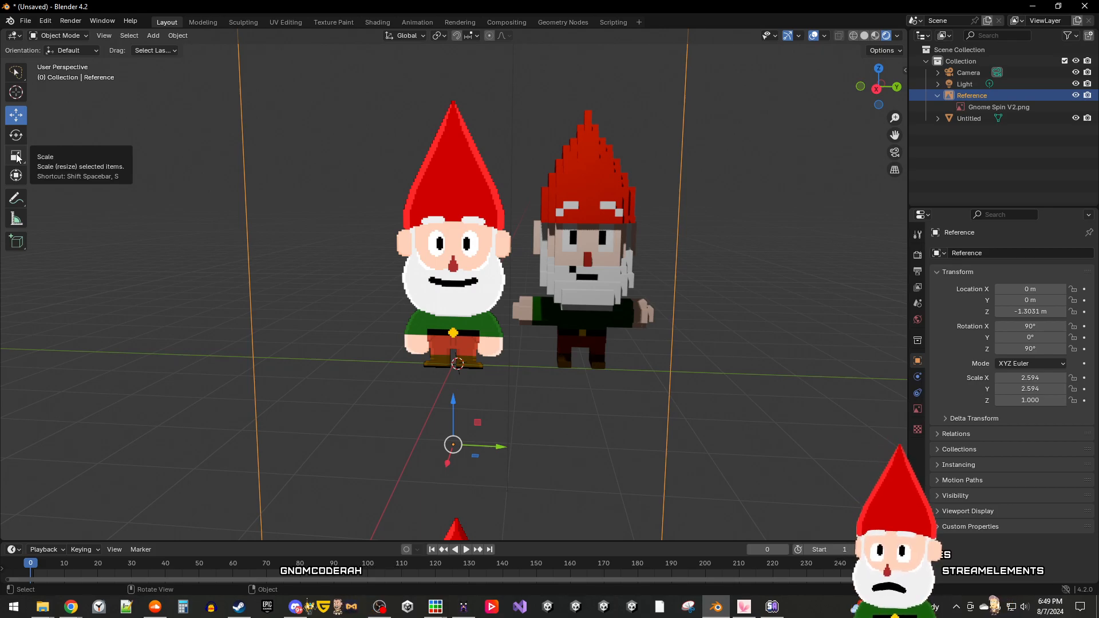
{"action": "key", "text": "shift+space"}
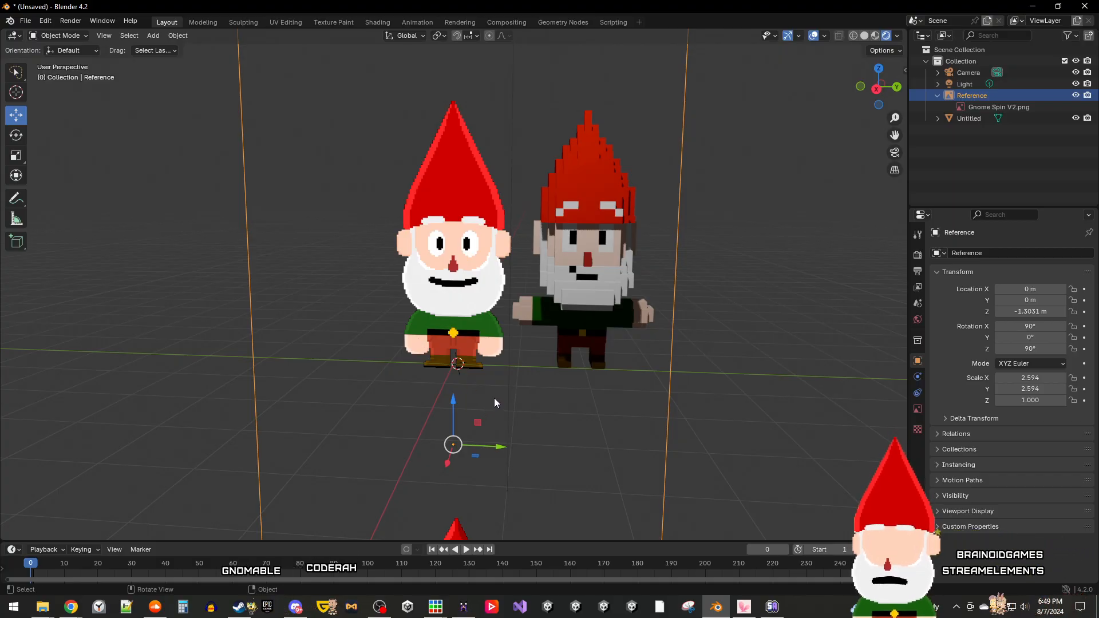
Step: Scale the Reference image down to about 2.531 and raise it to about Z -1.214 m, aligning the front sprite with the voxel gnome
{"action": "key", "text": "s"}
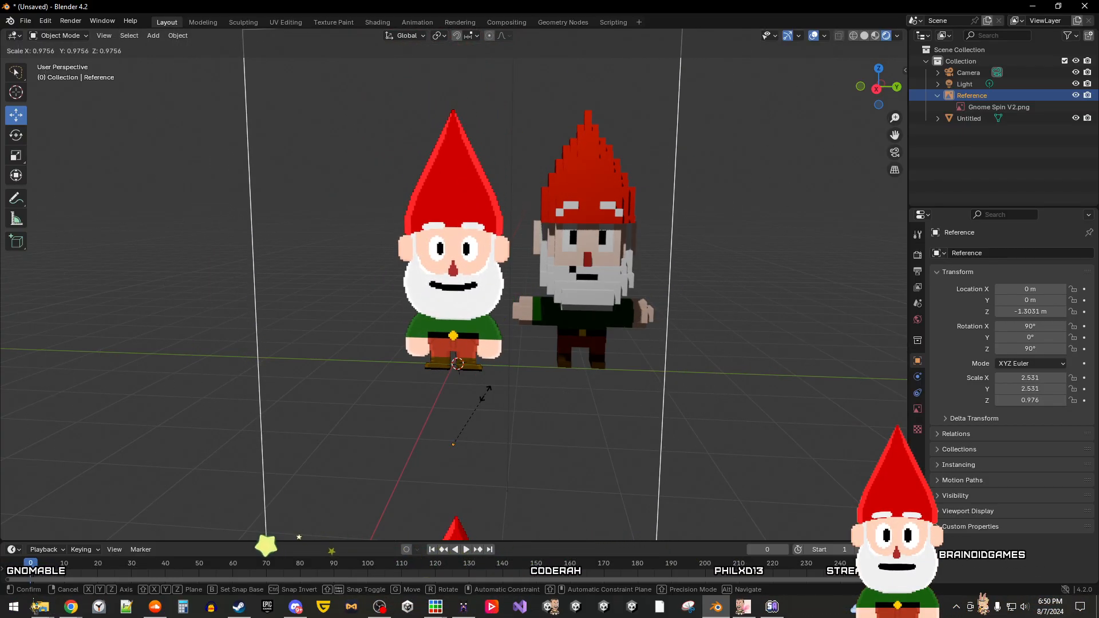
{"action": "left_click", "coordinate": [485, 393]}
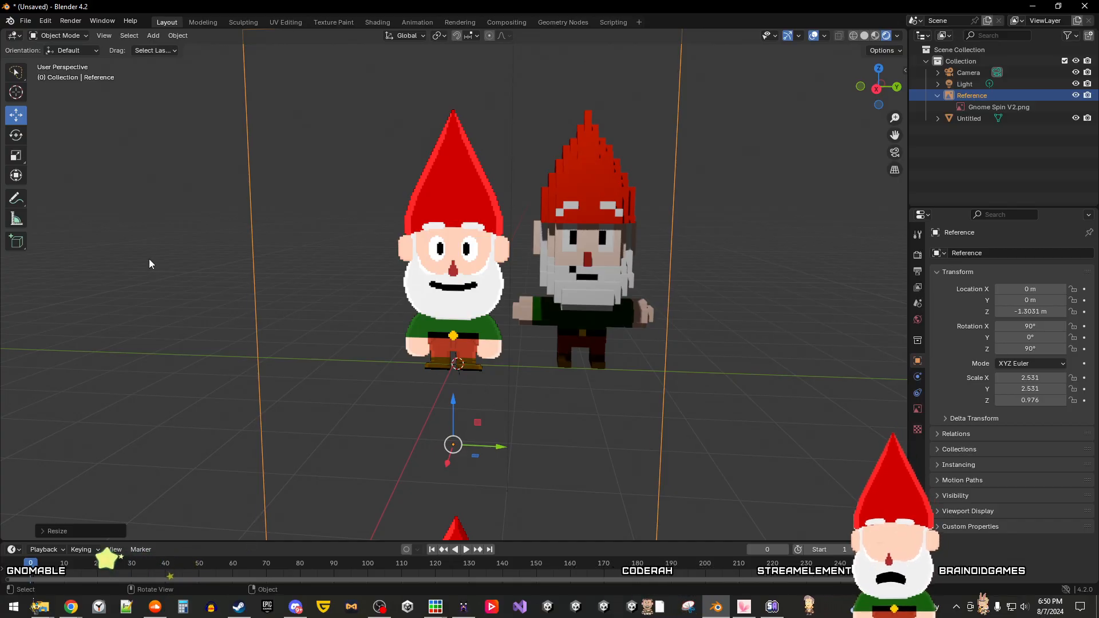
{"action": "key", "text": "g"}
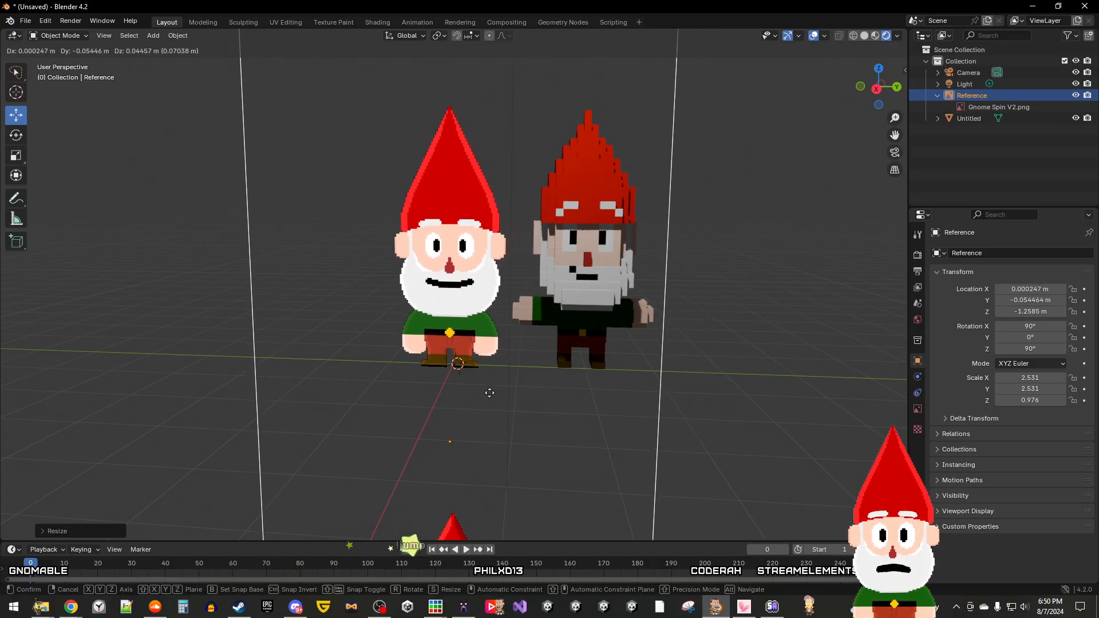
{"action": "left_click", "coordinate": [493, 390]}
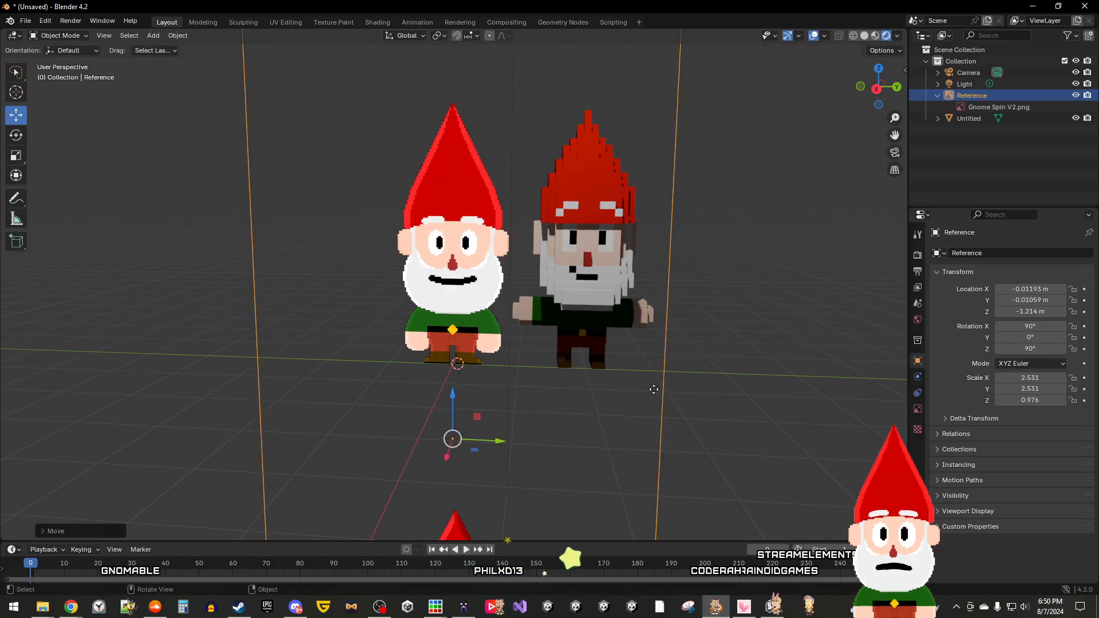
{"action": "mouse_move", "coordinate": [684, 379]}
{"action": "middle_mouse_down"}
{"action": "mouse_move", "coordinate": [589, 372]}
{"action": "mouse_move", "coordinate": [555, 390]}
{"action": "mouse_move", "coordinate": [816, 376]}
{"action": "mouse_move", "coordinate": [691, 376]}
{"action": "middle_mouse_up"}
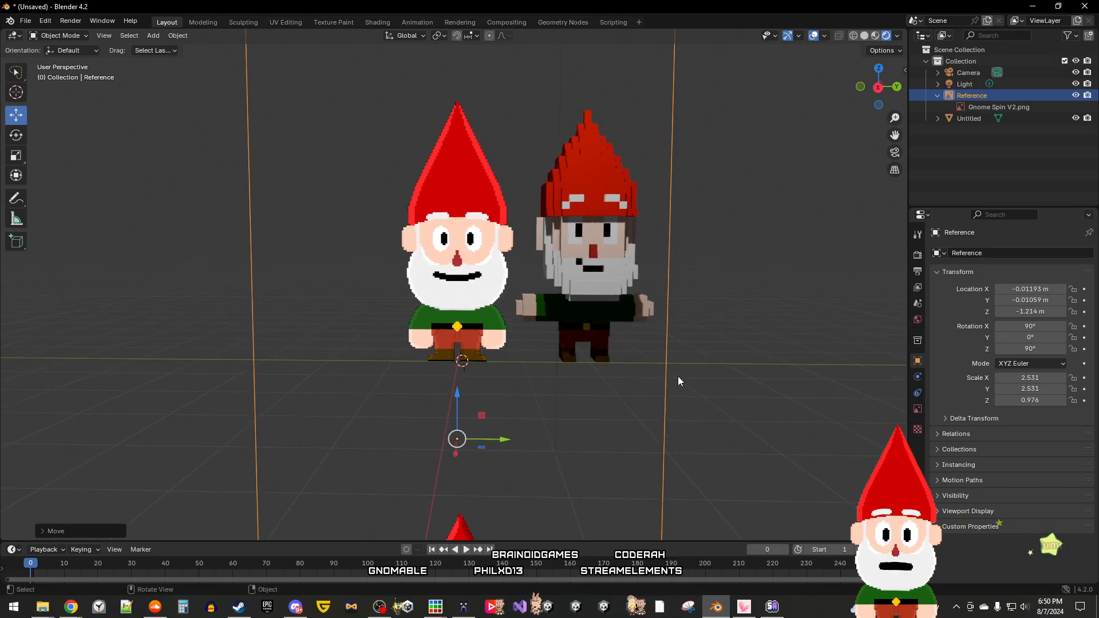
{"action": "scroll", "coordinate": [679, 376], "scroll_direction": "down", "scroll_amount": 3}
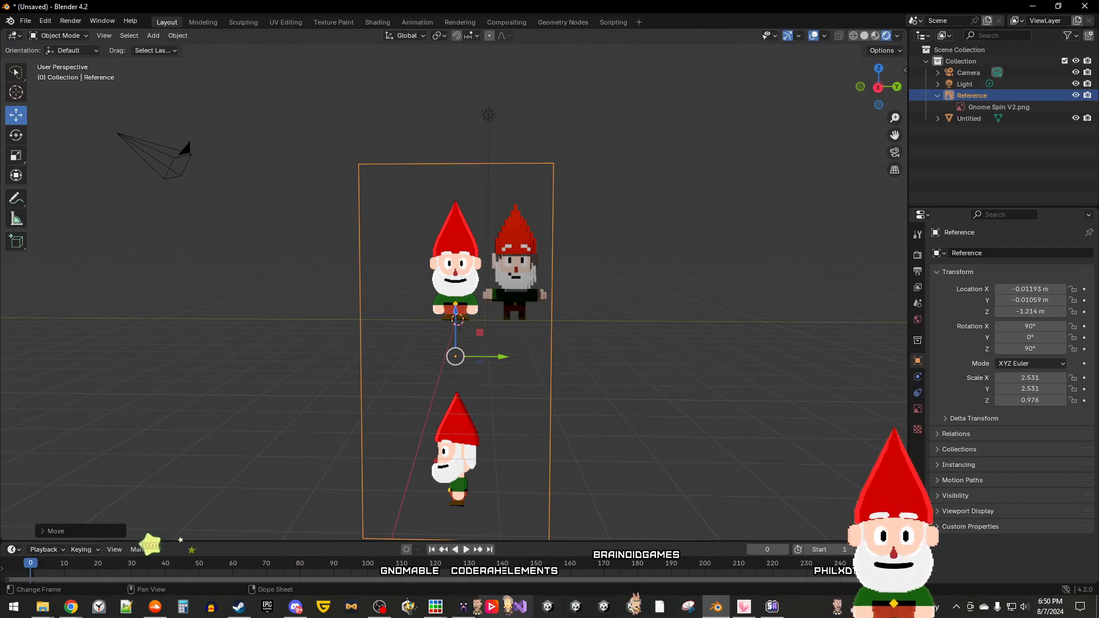
Step: Switch to Piskel and export the side-view frame 2 of Gnome Spin V2 as a single-frame PNG
{"action": "left_click", "coordinate": [463, 607]}
{"action": "mouse_move", "coordinate": [437, 606]}
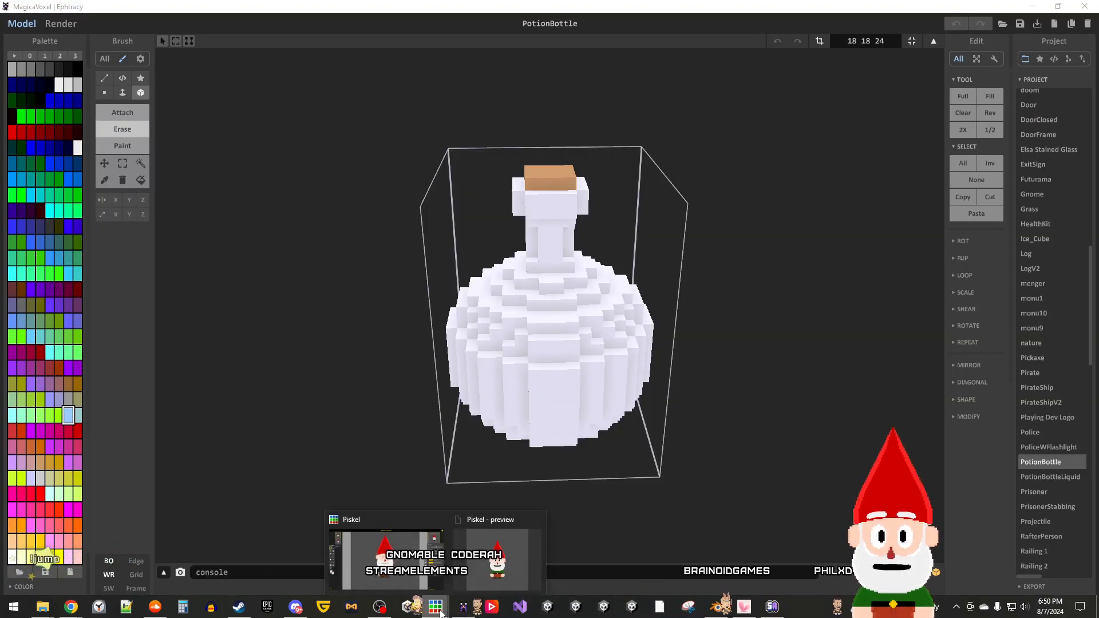
{"action": "left_click", "coordinate": [452, 571]}
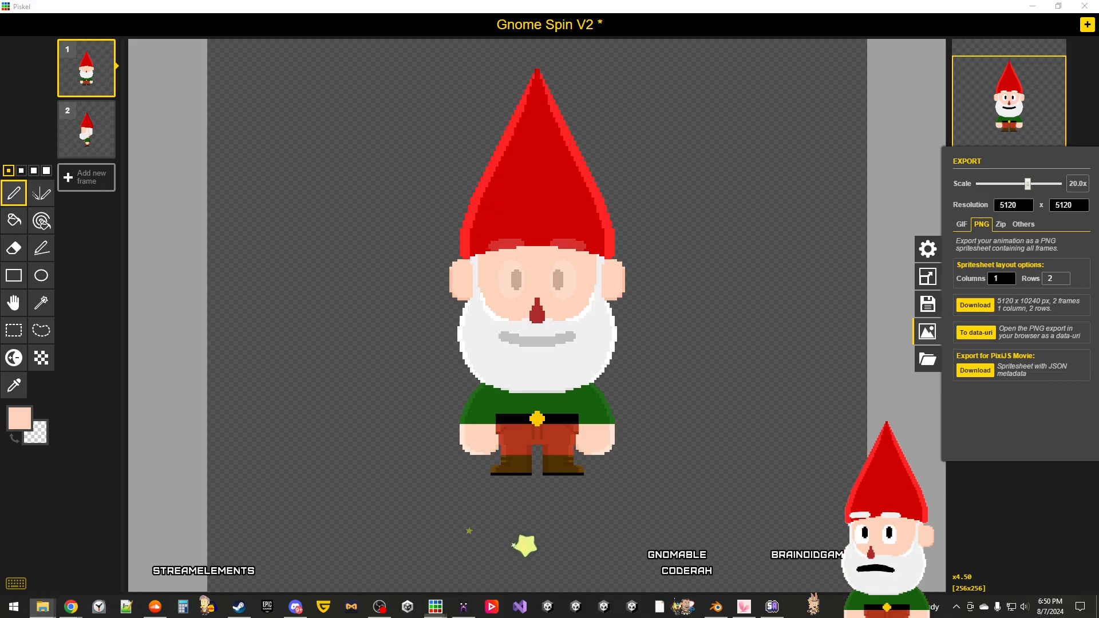
{"action": "left_click", "coordinate": [83, 135]}
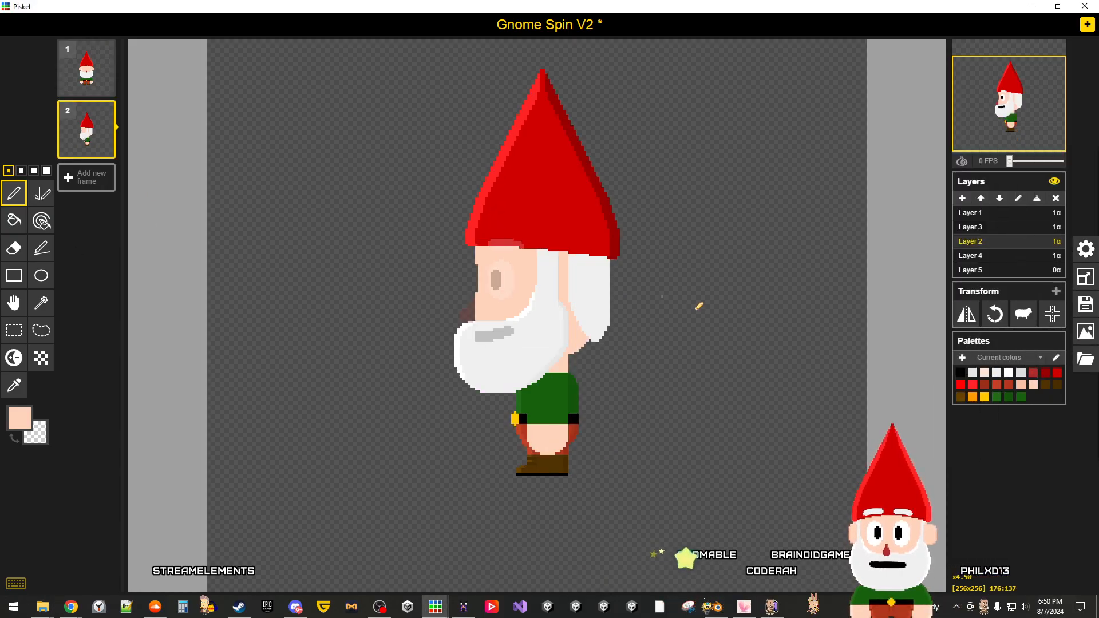
{"action": "left_click", "coordinate": [1086, 333]}
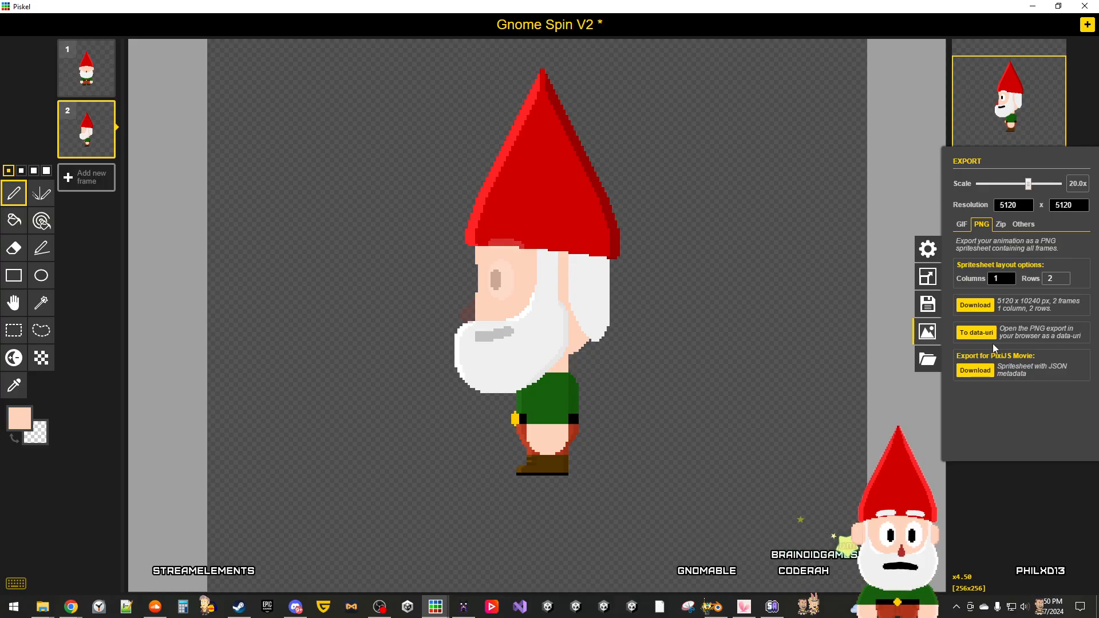
{"action": "left_click", "coordinate": [1025, 225]}
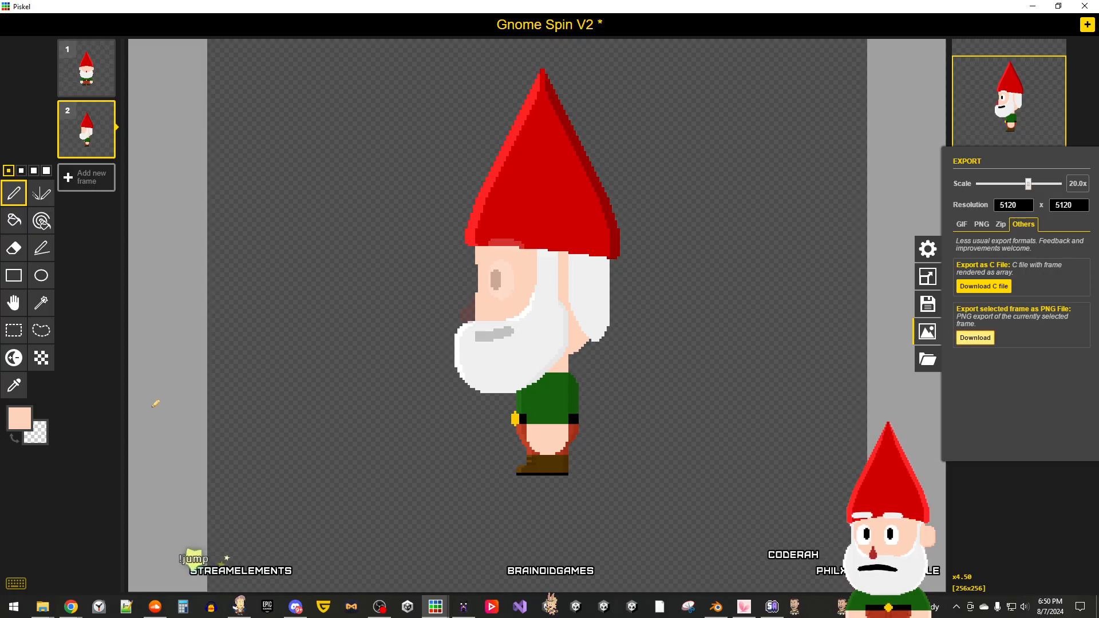
Step: Switch back to Blender and bring in the front and side gnome PNGs as two separate image empties
{"action": "left_click", "coordinate": [1031, 8]}
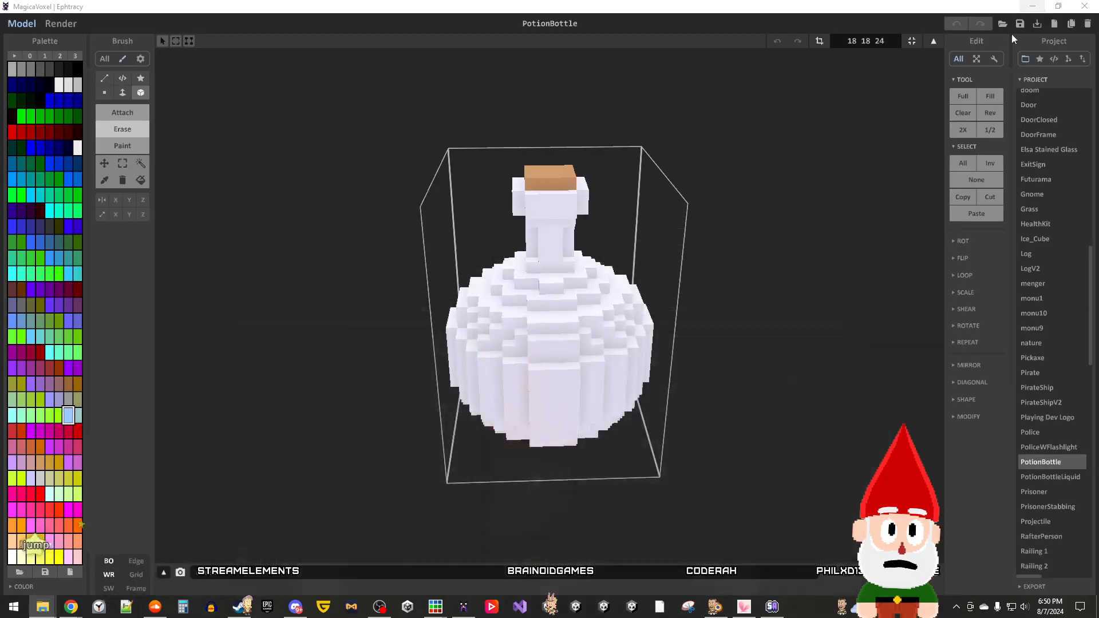
{"action": "left_click", "coordinate": [712, 610]}
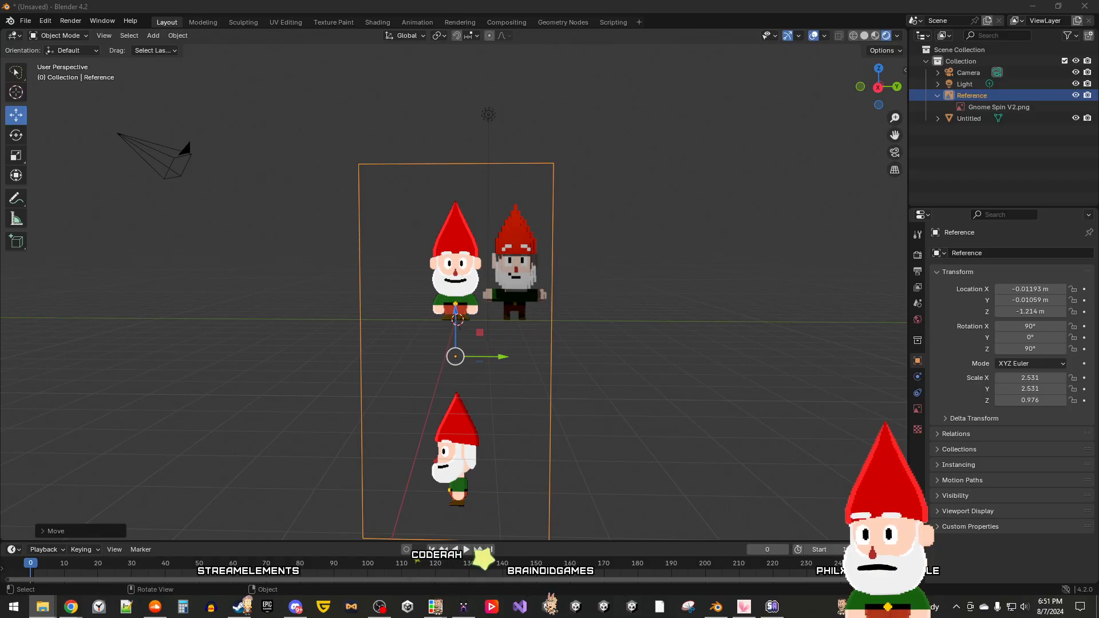
{"action": "left_click_drag", "start_coordinate": [173, 306], "coordinate": [223, 296]}
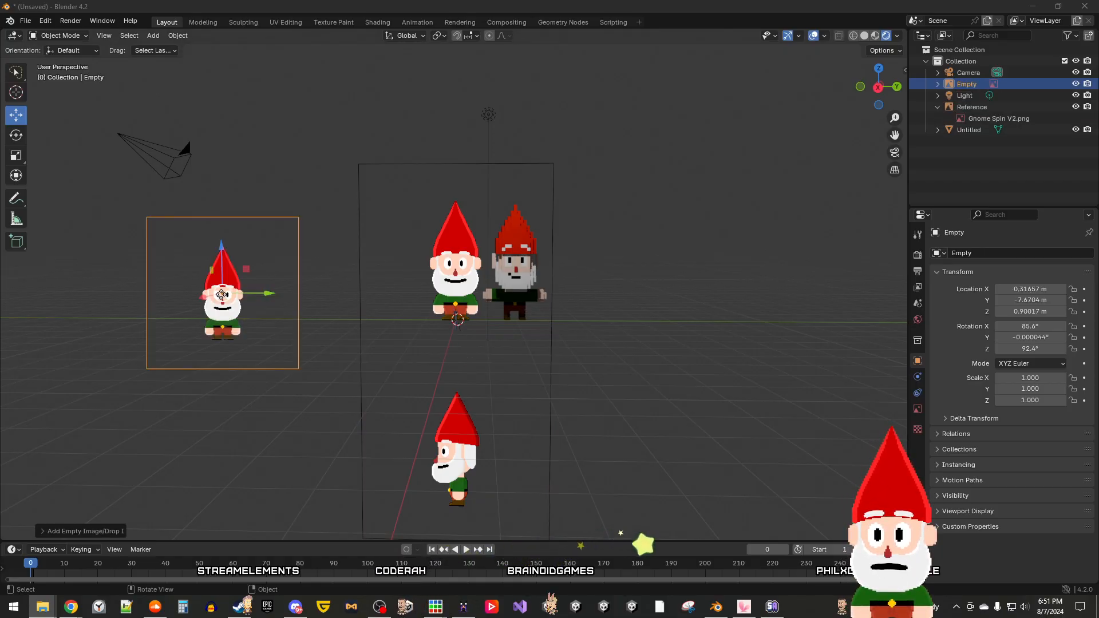
{"action": "left_click_drag", "start_coordinate": [97, 369], "coordinate": [104, 346]}
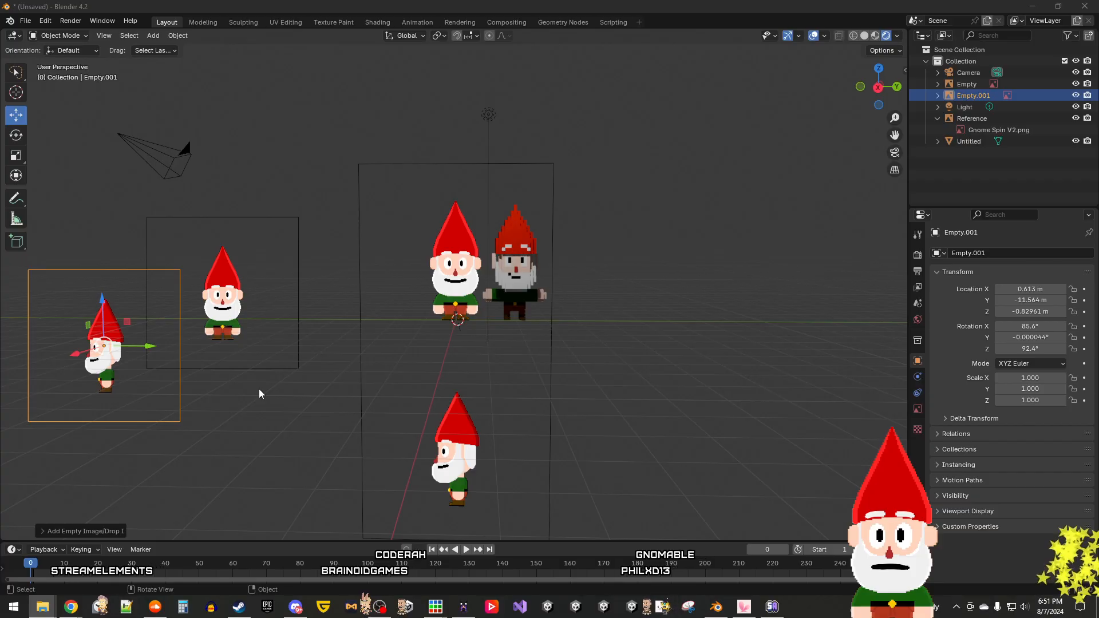
Step: Set the front-view gnome image's location and rotation to 0 on all axes
{"action": "left_click", "coordinate": [238, 331]}
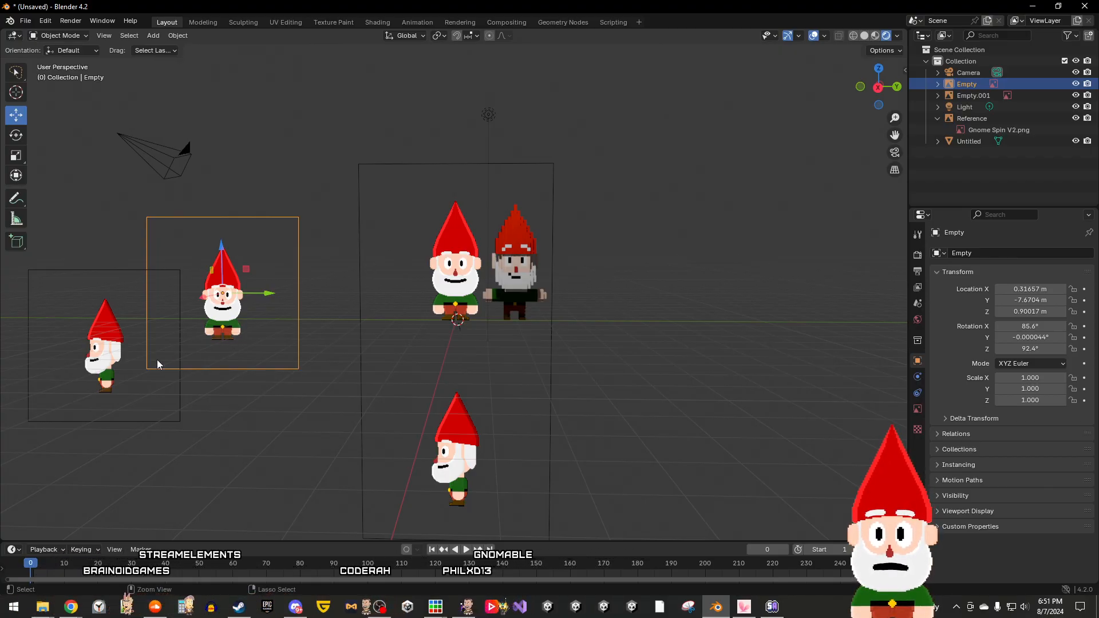
{"action": "left_click", "coordinate": [108, 367]}
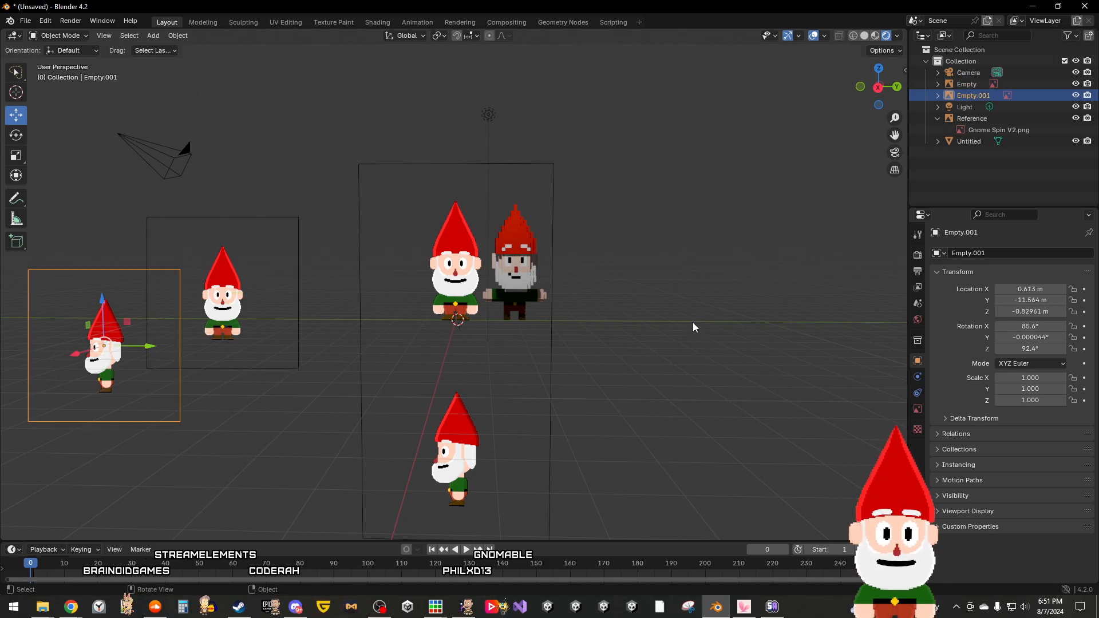
{"action": "left_click", "coordinate": [224, 312]}
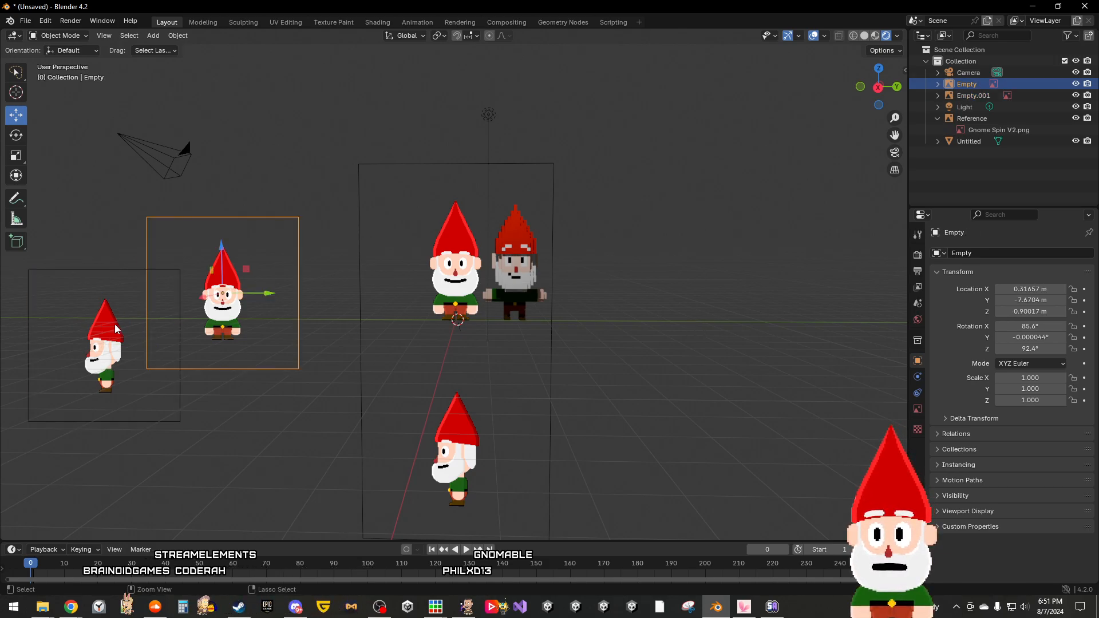
{"action": "left_click", "coordinate": [99, 353]}
{"action": "left_click", "coordinate": [244, 331], "text": "shift"}
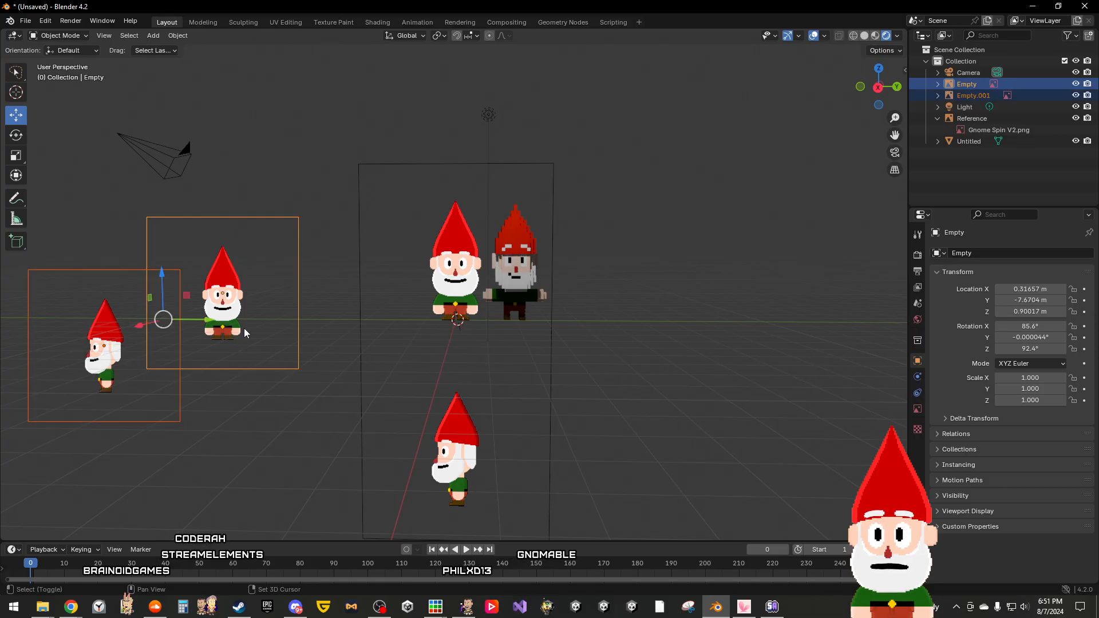
{"action": "left_click", "coordinate": [1035, 289]}
{"action": "type", "text": "0"}
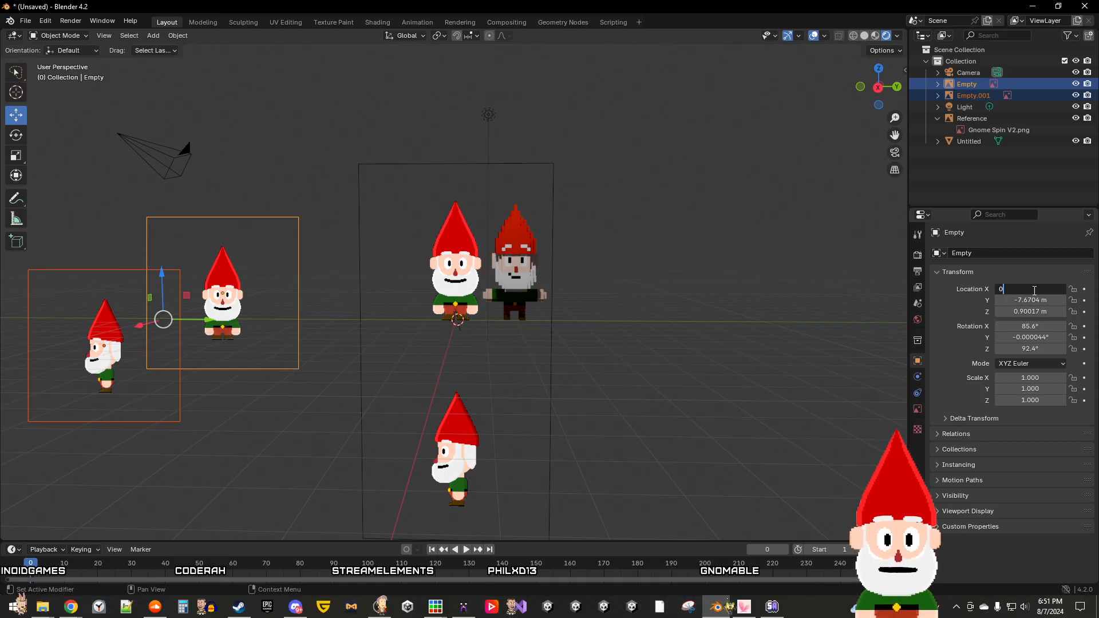
{"action": "key", "text": "Return"}
{"action": "left_click", "coordinate": [1031, 300]}
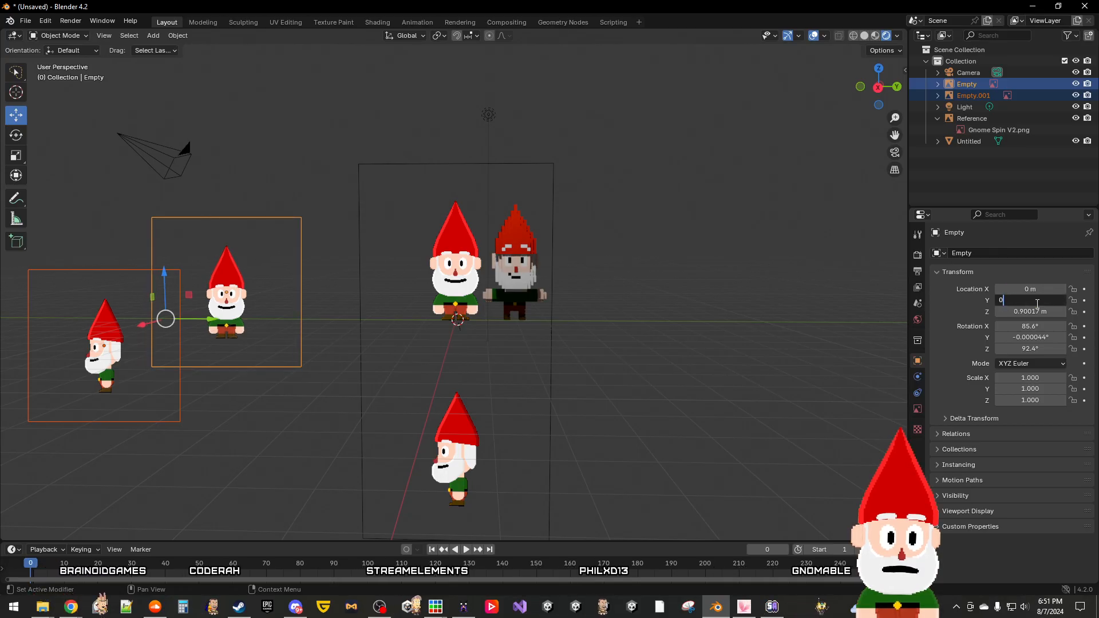
{"action": "type", "text": "0"}
{"action": "key", "text": "Return"}
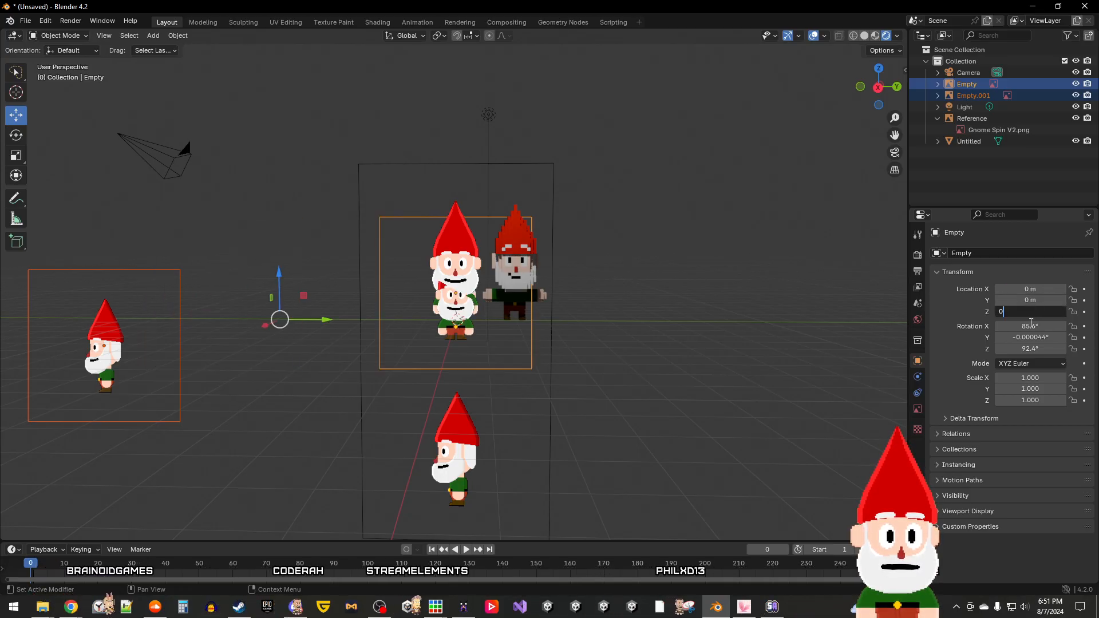
{"action": "type", "text": "0"}
{"action": "key", "text": "Return"}
{"action": "type", "text": "0"}
{"action": "key", "text": "Return"}
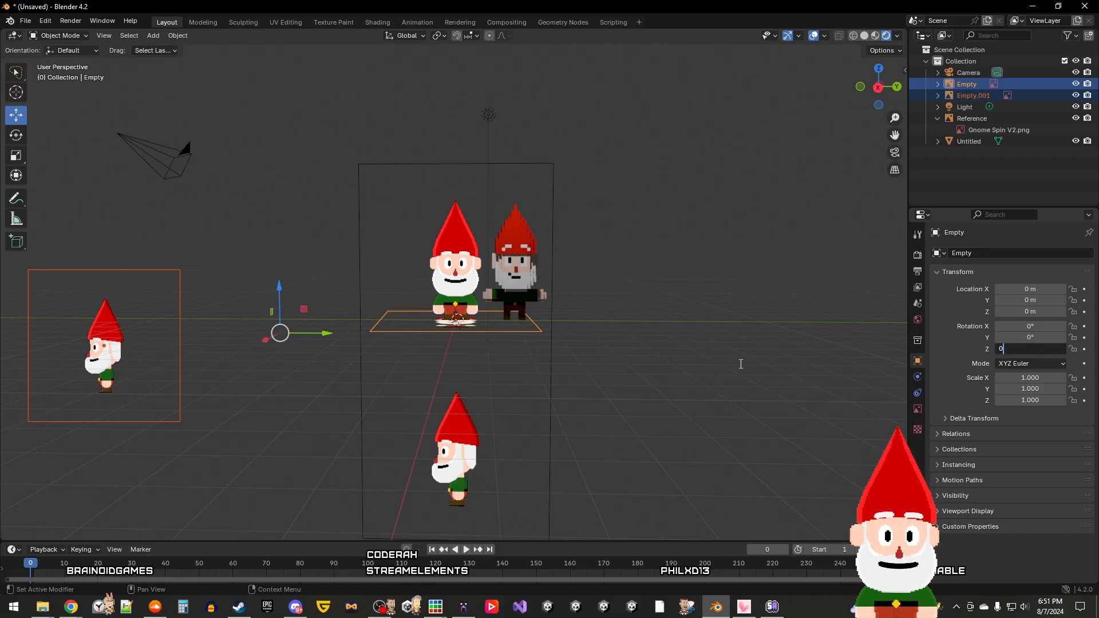
Step: Set the side-view gnome image's location and rotation to 0 on all axes
{"action": "left_click", "coordinate": [117, 362]}
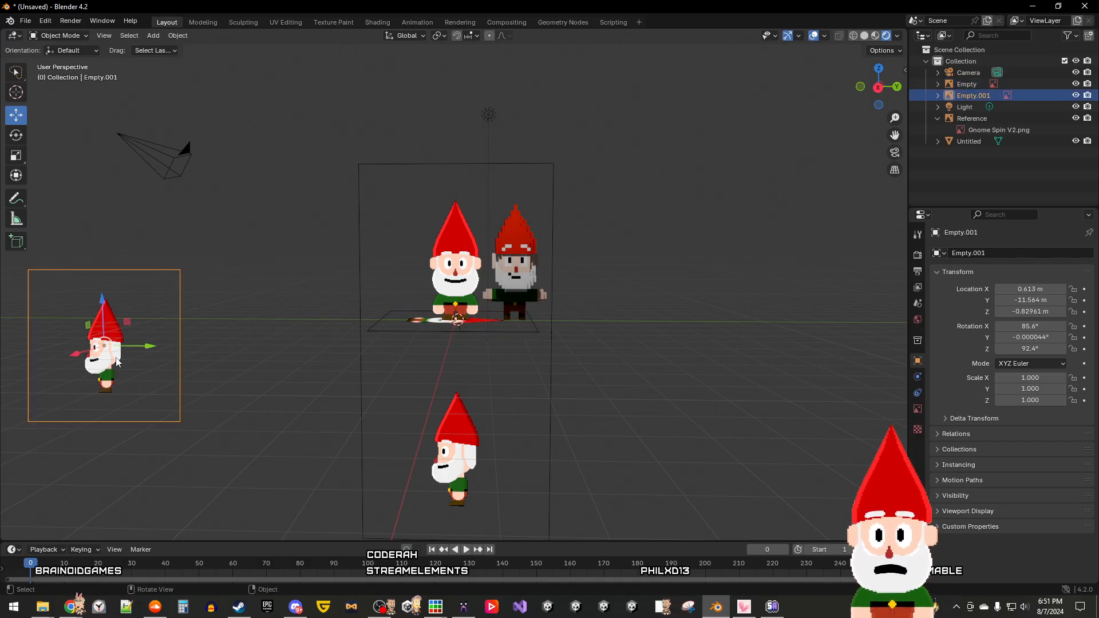
{"action": "left_click", "coordinate": [1031, 289]}
{"action": "type", "text": "0"}
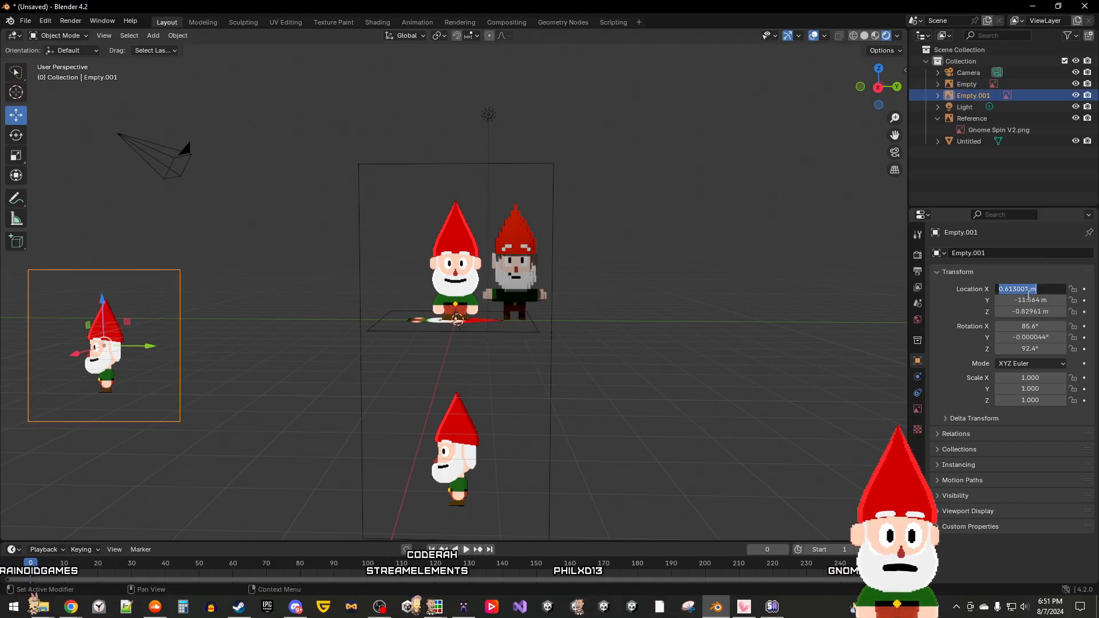
{"action": "key", "text": "Return"}
{"action": "left_click", "coordinate": [1033, 300]}
{"action": "type", "text": "0"}
{"action": "key", "text": "Return"}
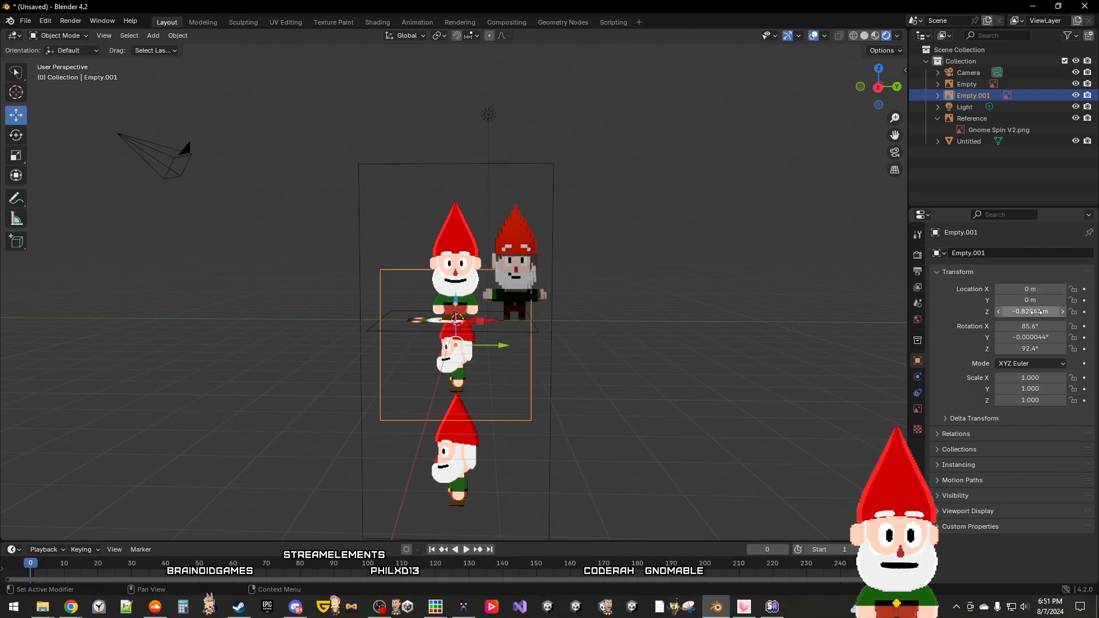
{"action": "left_click", "coordinate": [1035, 312]}
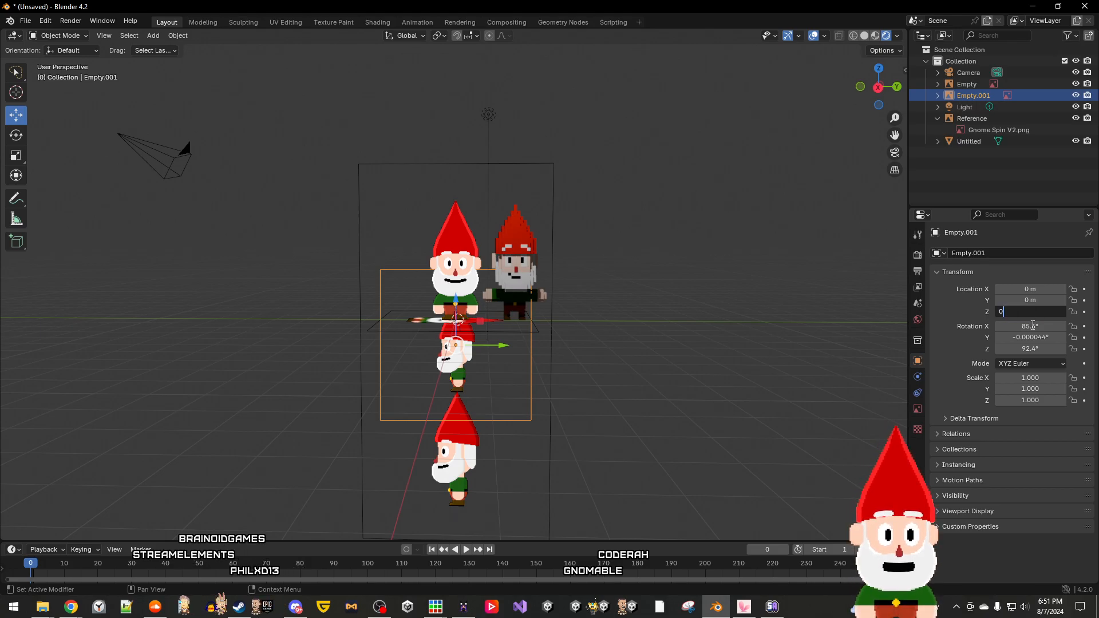
{"action": "type", "text": "0"}
{"action": "key", "text": "Return"}
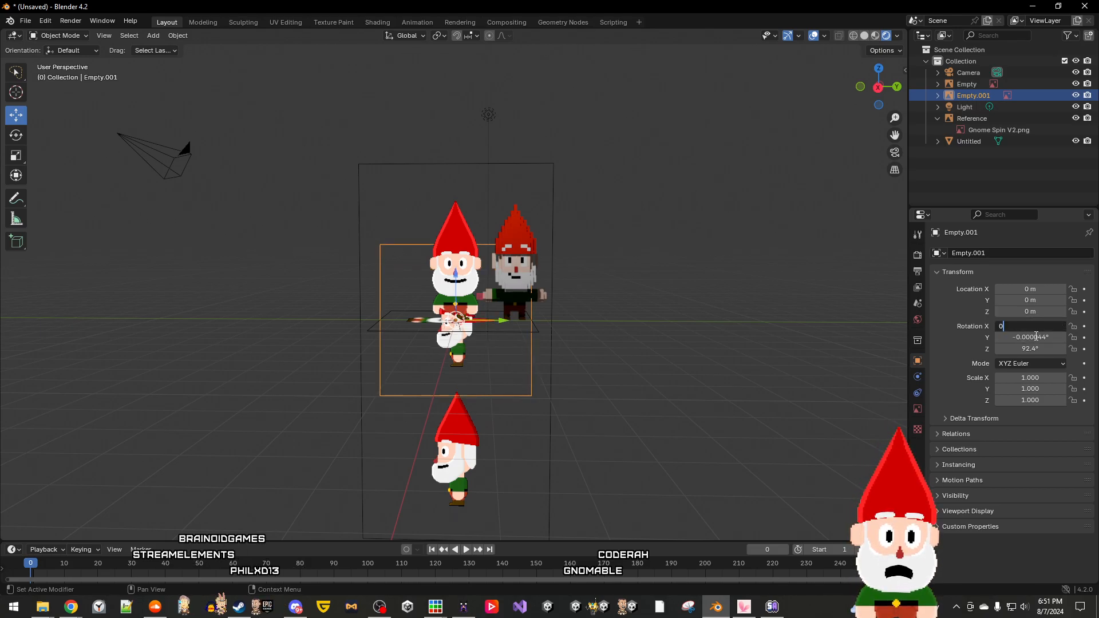
{"action": "type", "text": "0"}
{"action": "key", "text": "Return"}
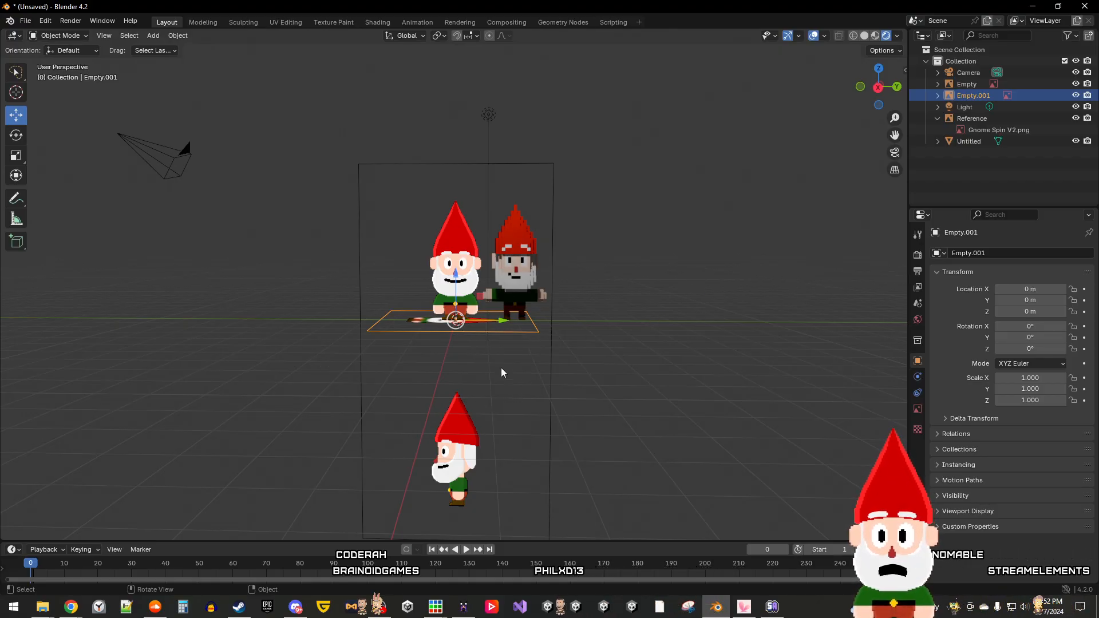
Step: Delete the old Reference image holding the two-sprite gnome sheet
{"action": "left_click", "coordinate": [533, 457]}
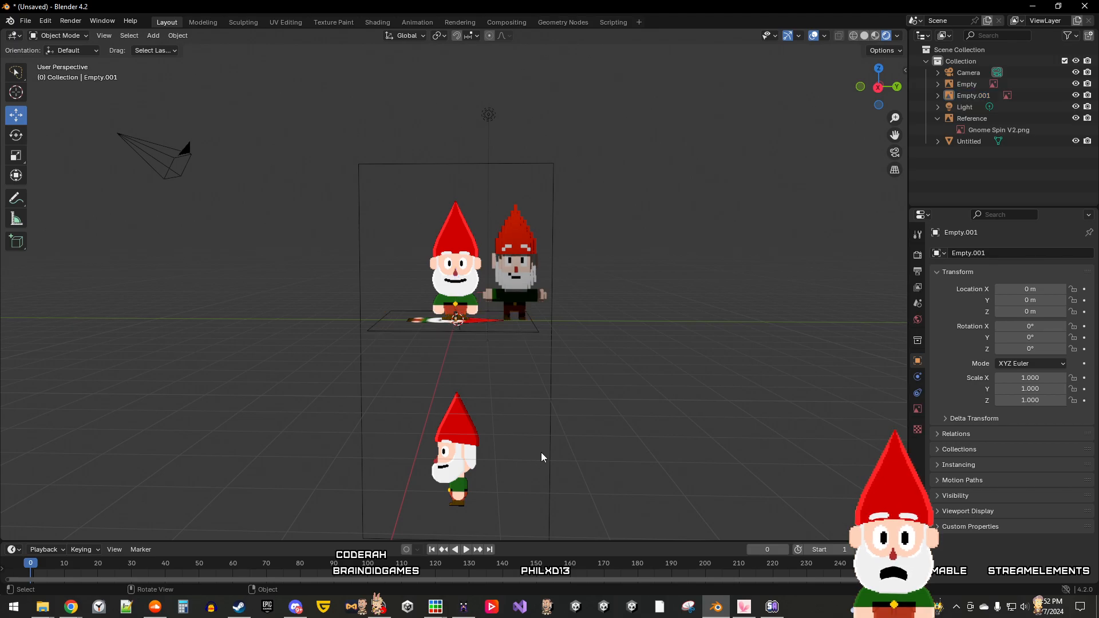
{"action": "left_click", "coordinate": [452, 449]}
{"action": "key", "text": "Delete"}
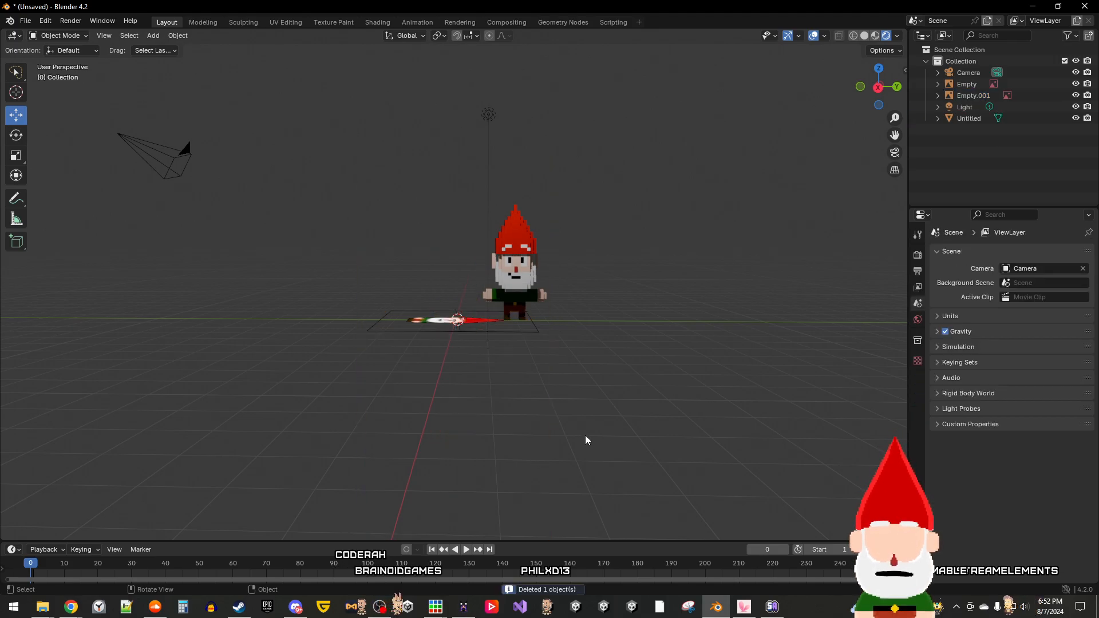
Step: Stand the side-view gnome image upright by setting its rotation to X 90° and Z 90°
{"action": "left_click", "coordinate": [479, 328]}
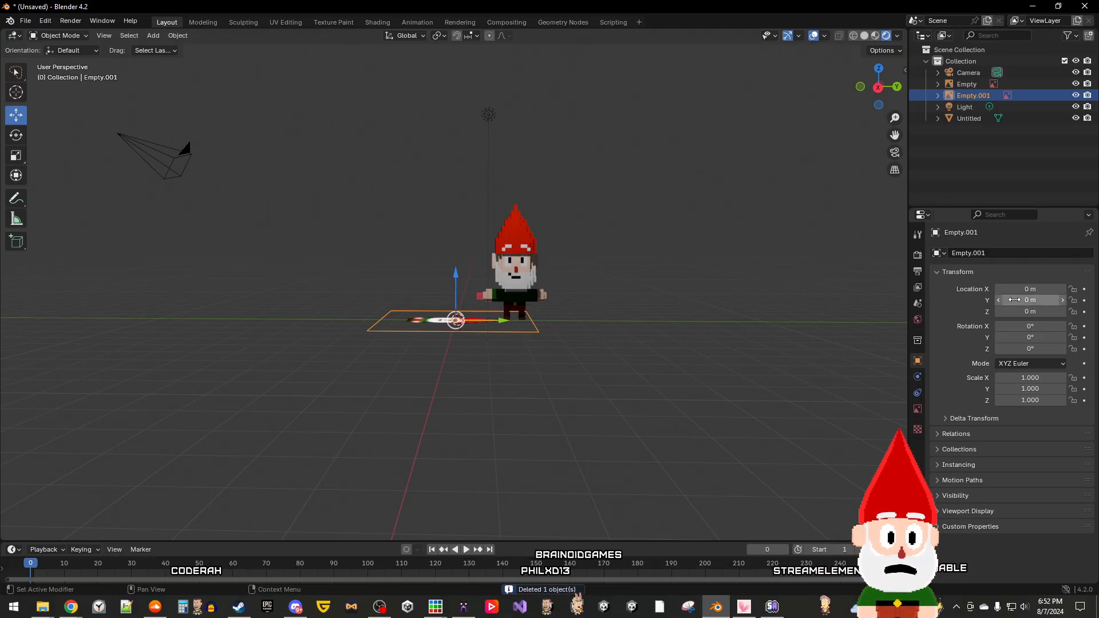
{"action": "left_click", "coordinate": [1030, 326]}
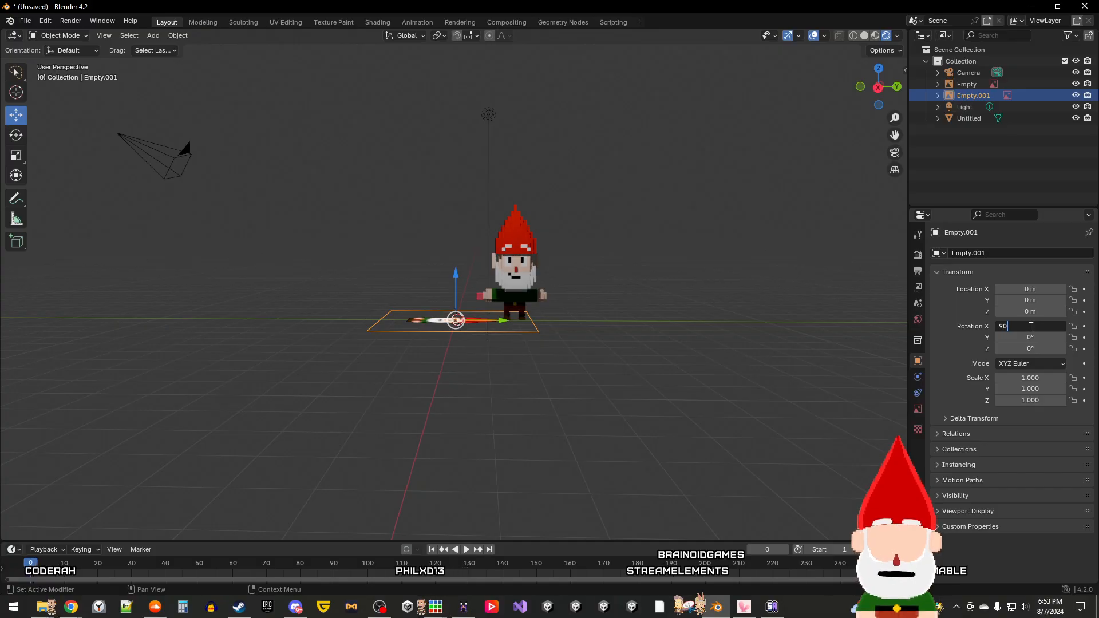
{"action": "type", "text": "90"}
{"action": "key", "text": "Return"}
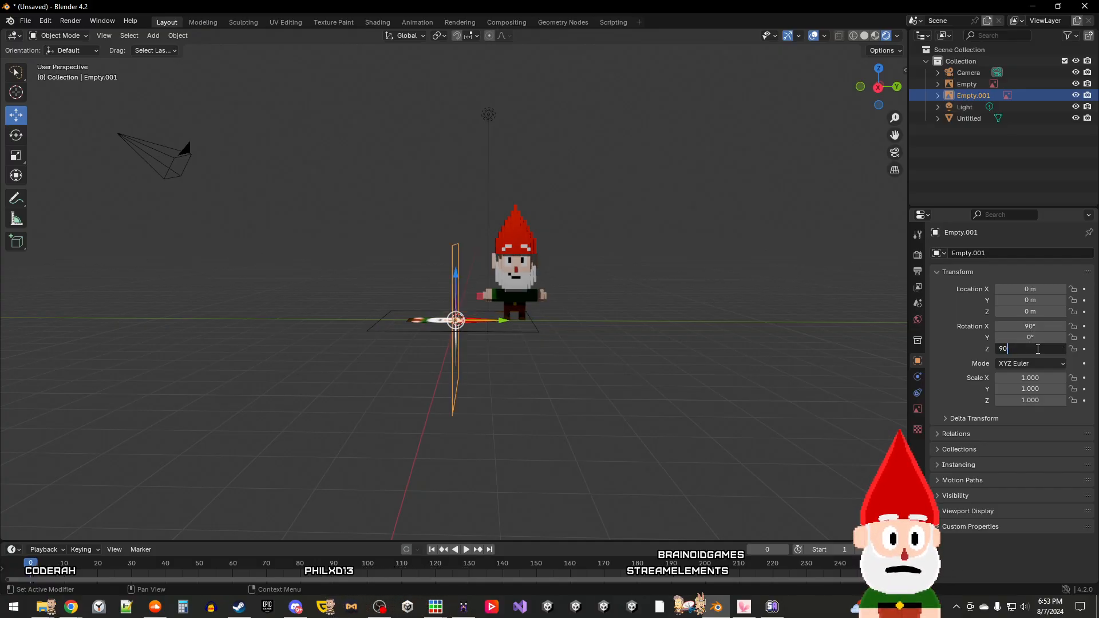
{"action": "type", "text": "90"}
{"action": "key", "text": "Return"}
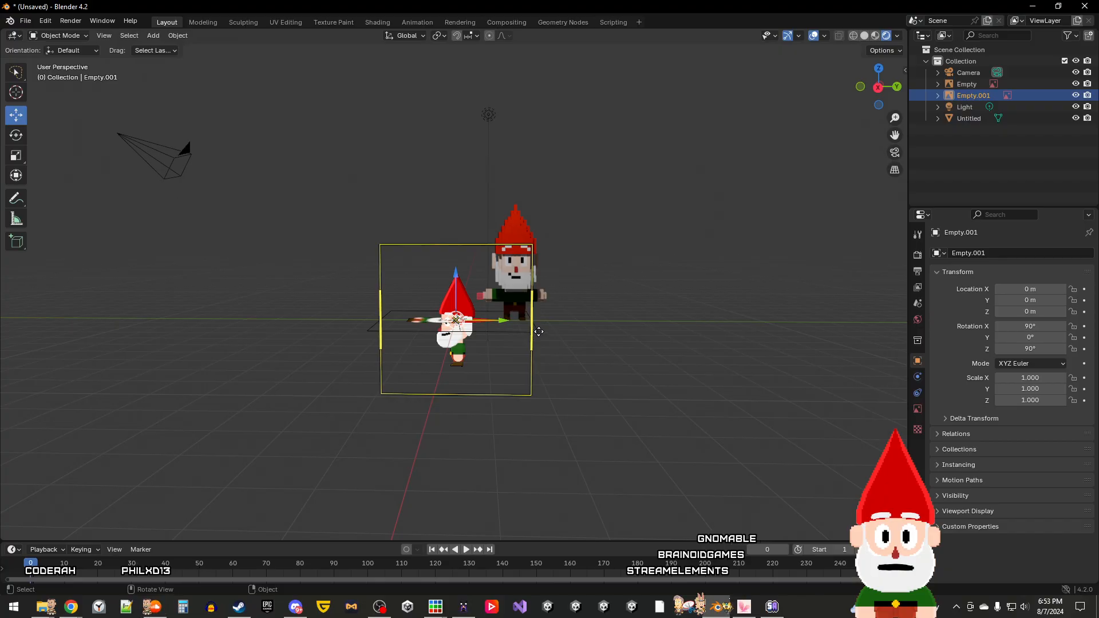
Step: Stand the front-view gnome image upright by setting its rotation to X 90° and Z 90°
{"action": "scroll", "coordinate": [315, 325], "scroll_direction": "up", "scroll_amount": 4}
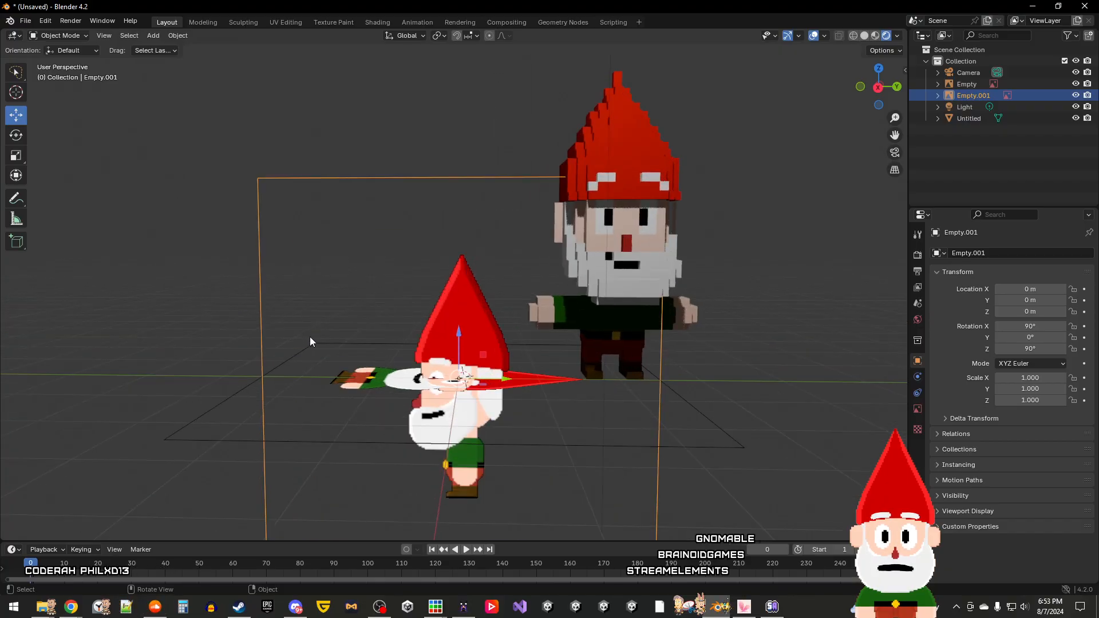
{"action": "left_click", "coordinate": [239, 425]}
{"action": "left_click", "coordinate": [1045, 326]}
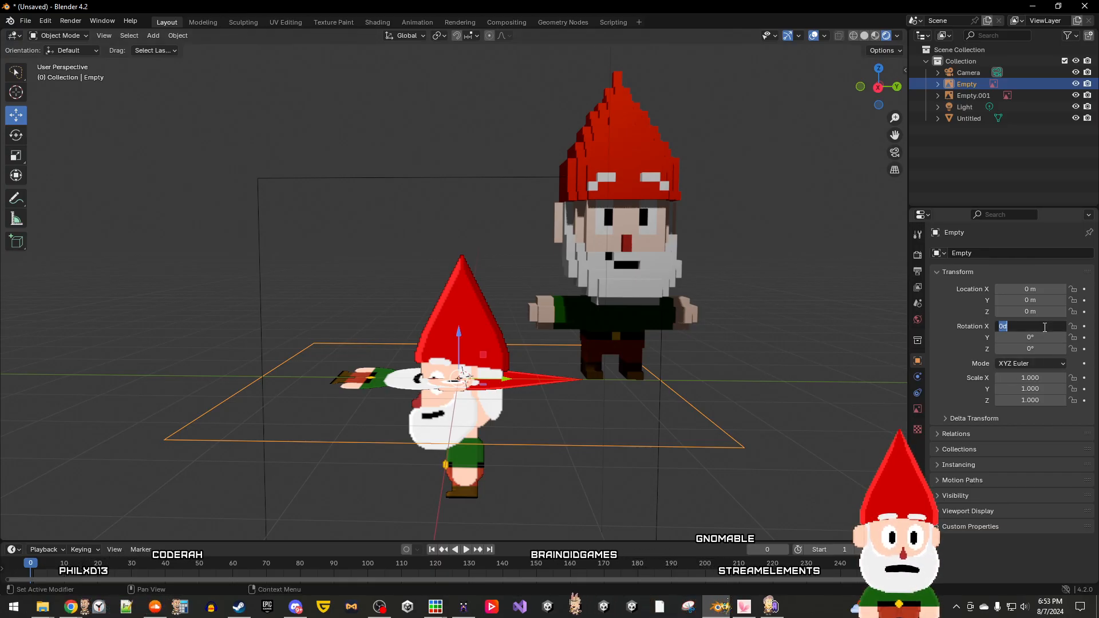
{"action": "type", "text": "90"}
{"action": "key", "text": "Return"}
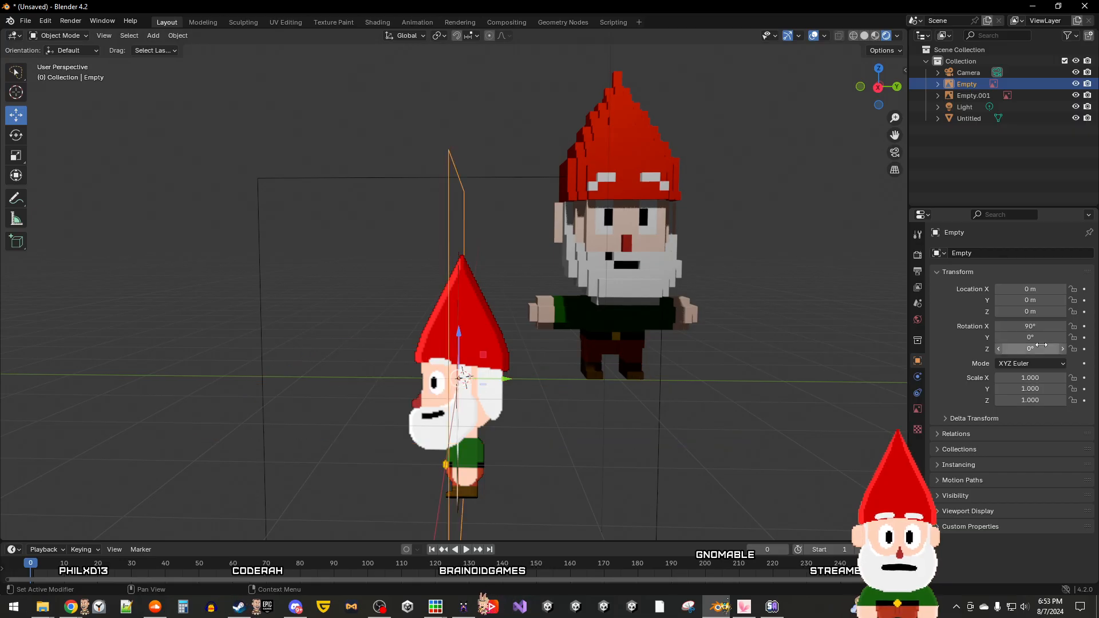
{"action": "left_click", "coordinate": [768, 428]}
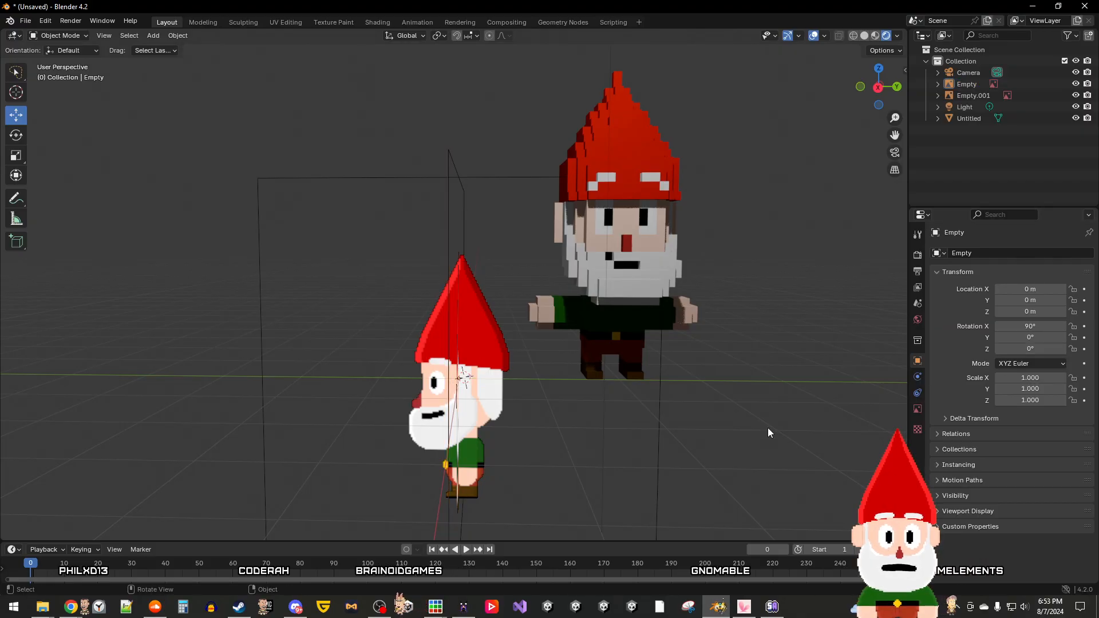
{"action": "left_click", "coordinate": [1037, 349]}
{"action": "type", "text": "90"}
{"action": "key", "text": "Return"}
{"action": "scroll", "coordinate": [696, 412], "scroll_direction": "down", "scroll_amount": 1}
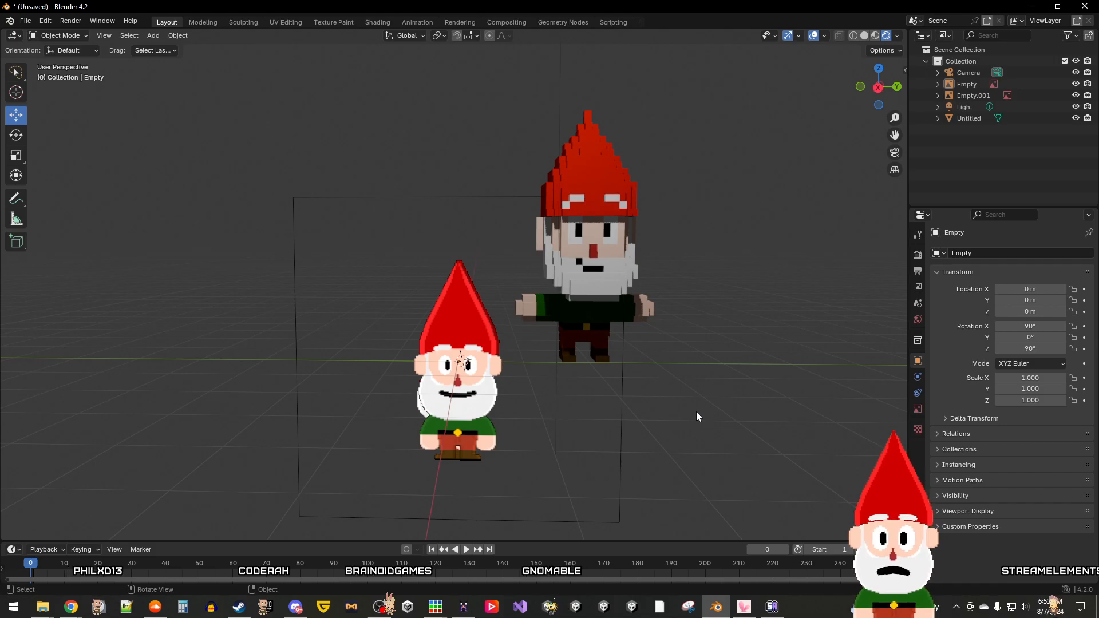
Step: Raise the side-view image to about Z 2 m and move the front-view image aside to about Y -3.9 m, Z 2.5 m
{"action": "left_click", "coordinate": [458, 404]}
{"action": "left_click_drag", "start_coordinate": [468, 312], "coordinate": [470, 181]}
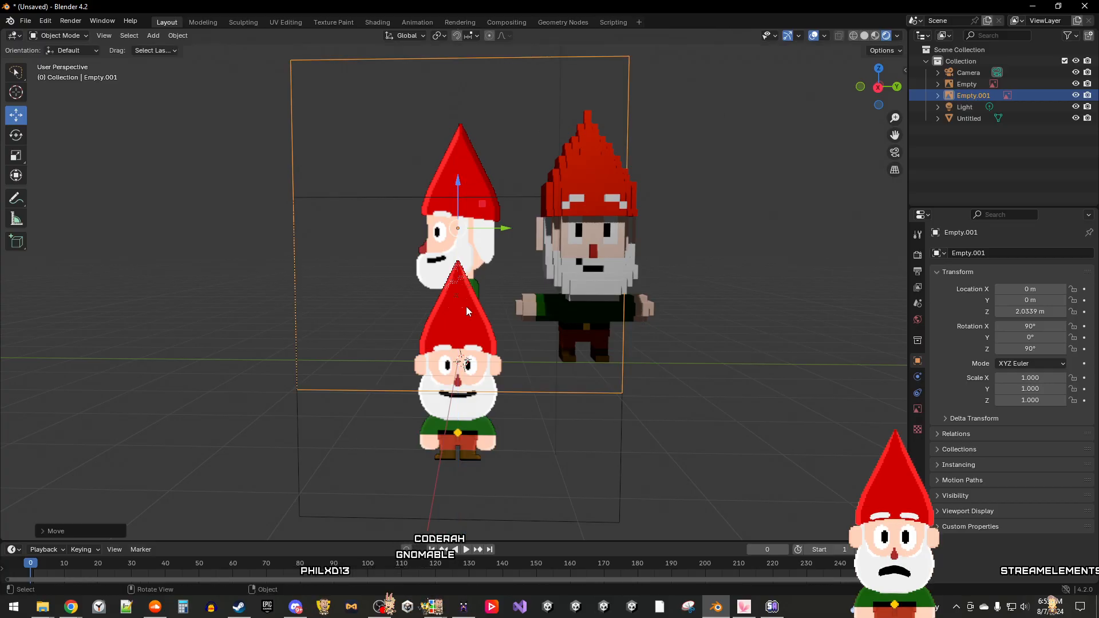
{"action": "left_click", "coordinate": [454, 434]}
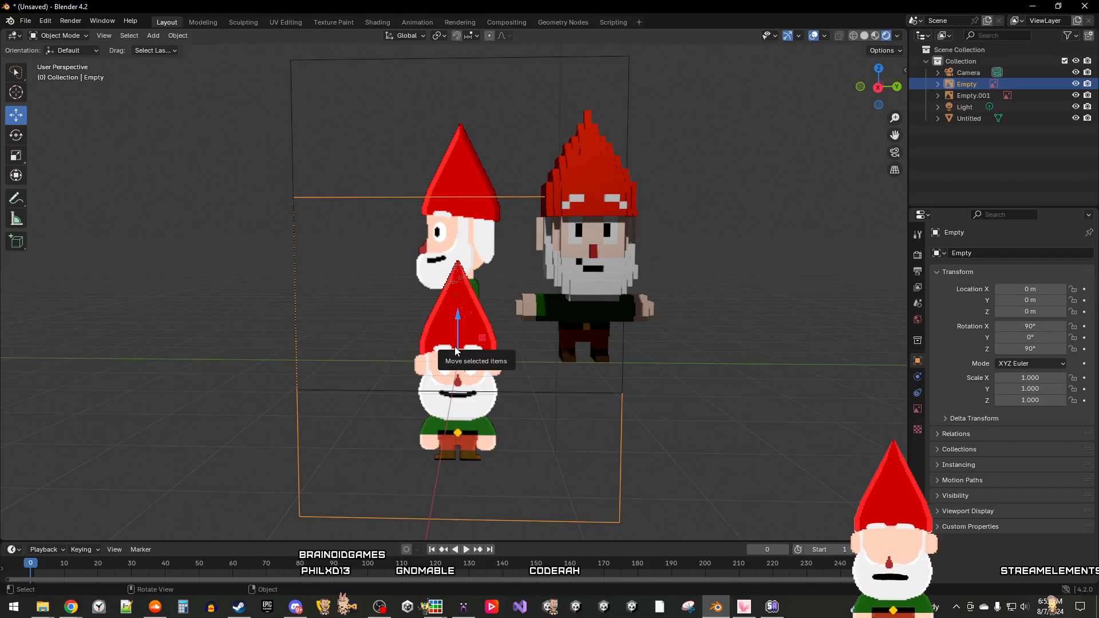
{"action": "key", "text": "g"}
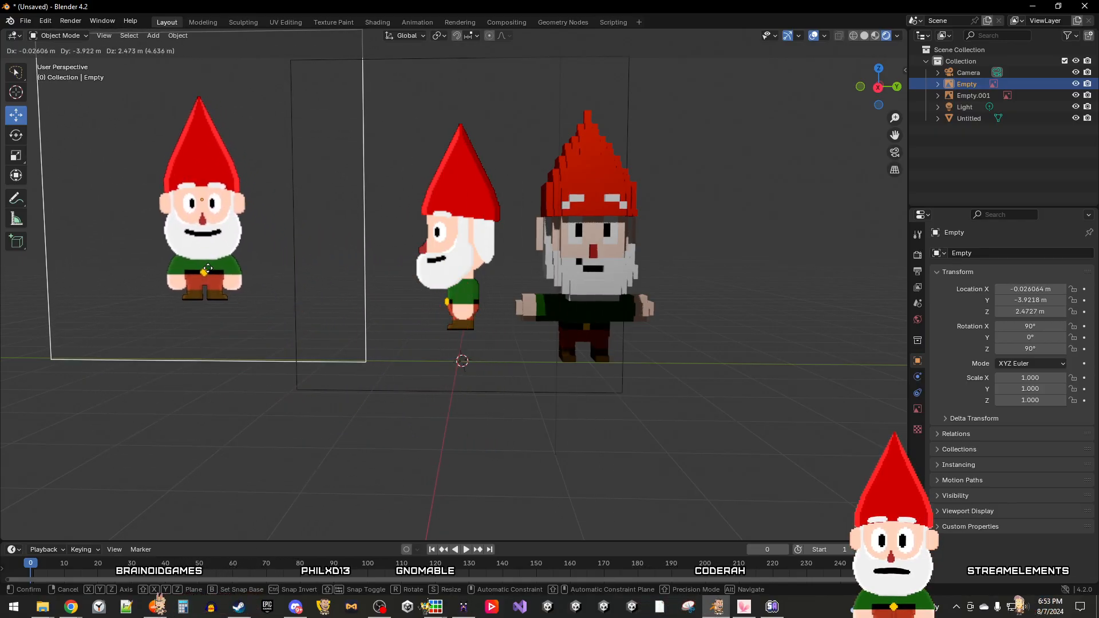
{"action": "left_click", "coordinate": [207, 268]}
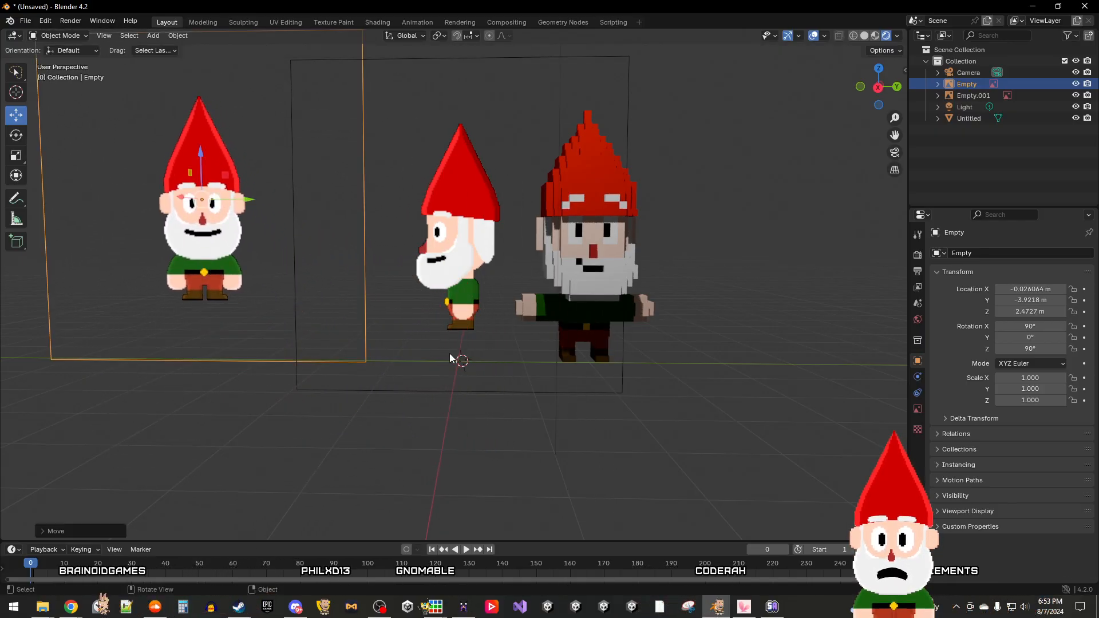
{"action": "right_click", "coordinate": [535, 412]}
{"action": "left_click", "coordinate": [712, 392]}
{"action": "mouse_move", "coordinate": [712, 392]}
{"action": "middle_mouse_down"}
{"action": "mouse_move", "coordinate": [577, 404]}
{"action": "mouse_move", "coordinate": [843, 383]}
{"action": "mouse_move", "coordinate": [704, 399]}
{"action": "mouse_move", "coordinate": [723, 393]}
{"action": "middle_mouse_up"}
{"action": "scroll", "coordinate": [723, 393], "scroll_direction": "up", "scroll_amount": 1}
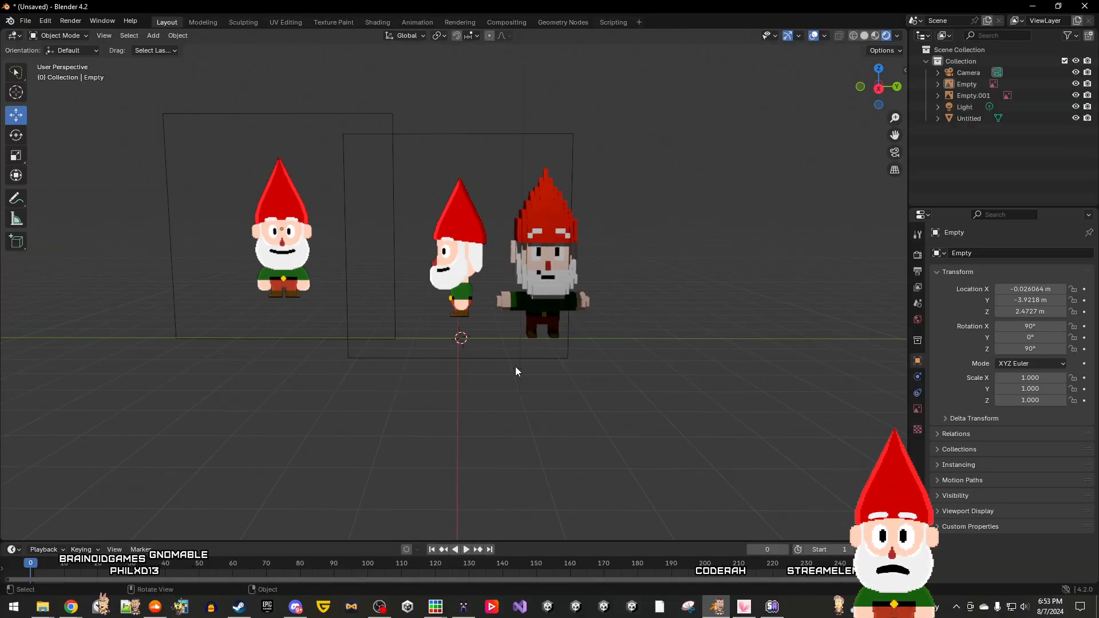
Step: Move the front-view gnome image back to the origin so its feet meet the ground, at about Z 1.5 m
{"action": "left_click", "coordinate": [278, 274]}
{"action": "left_click_drag", "start_coordinate": [279, 273], "coordinate": [455, 311]}
{"action": "left_click", "coordinate": [450, 146]}
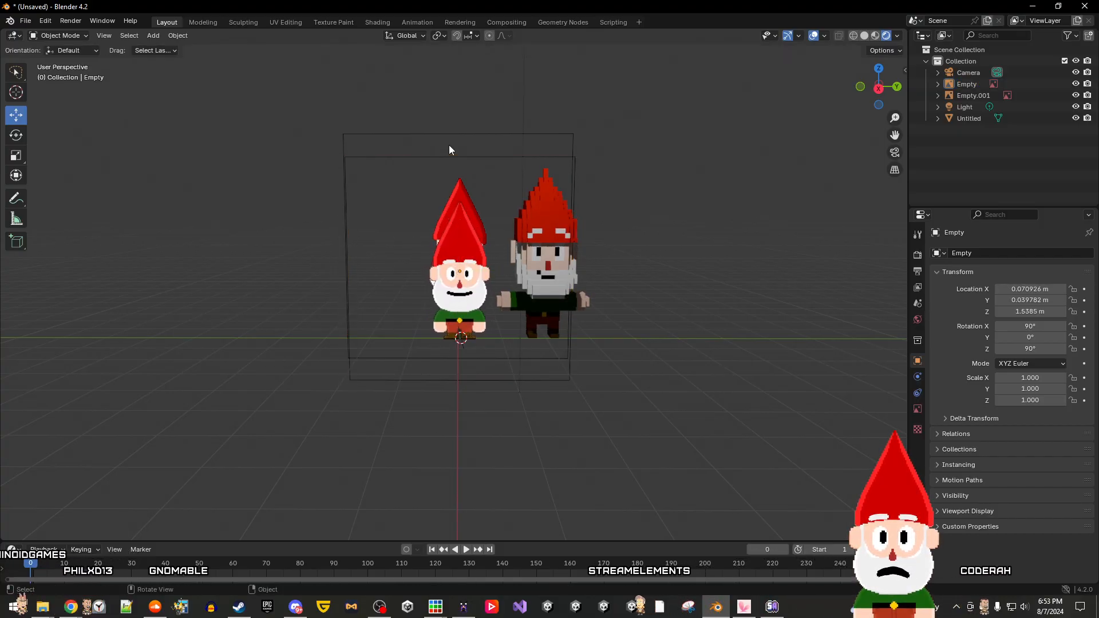
Step: Move the side-view gnome image beside the front view at ground level, to about Y -2.2 m, Z 1.5 m
{"action": "left_click", "coordinate": [454, 135]}
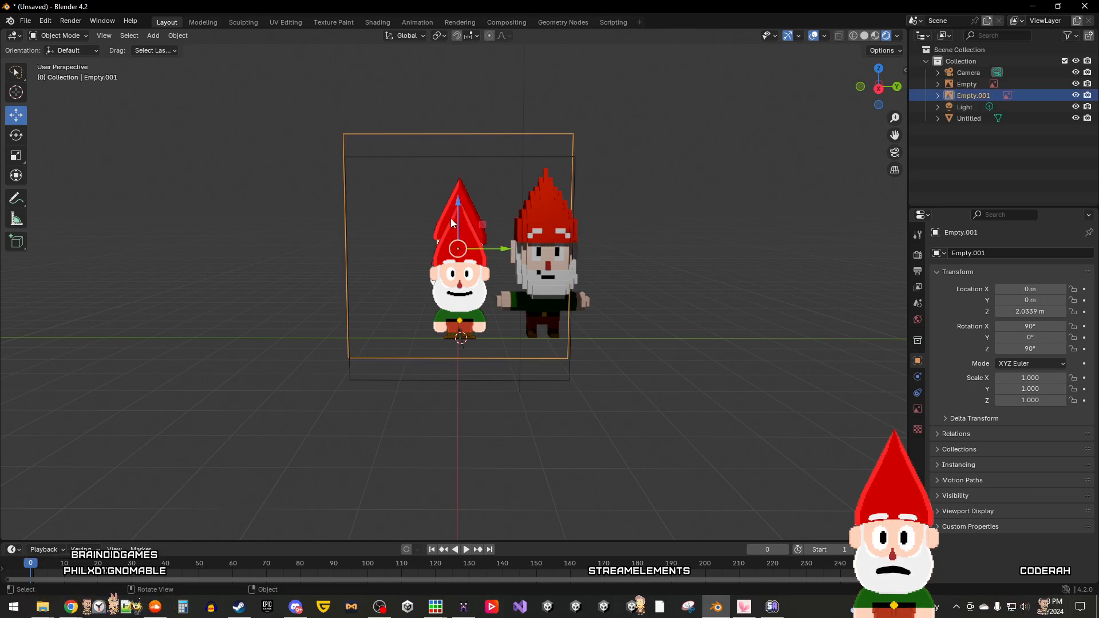
{"action": "key", "text": "shift+d"}
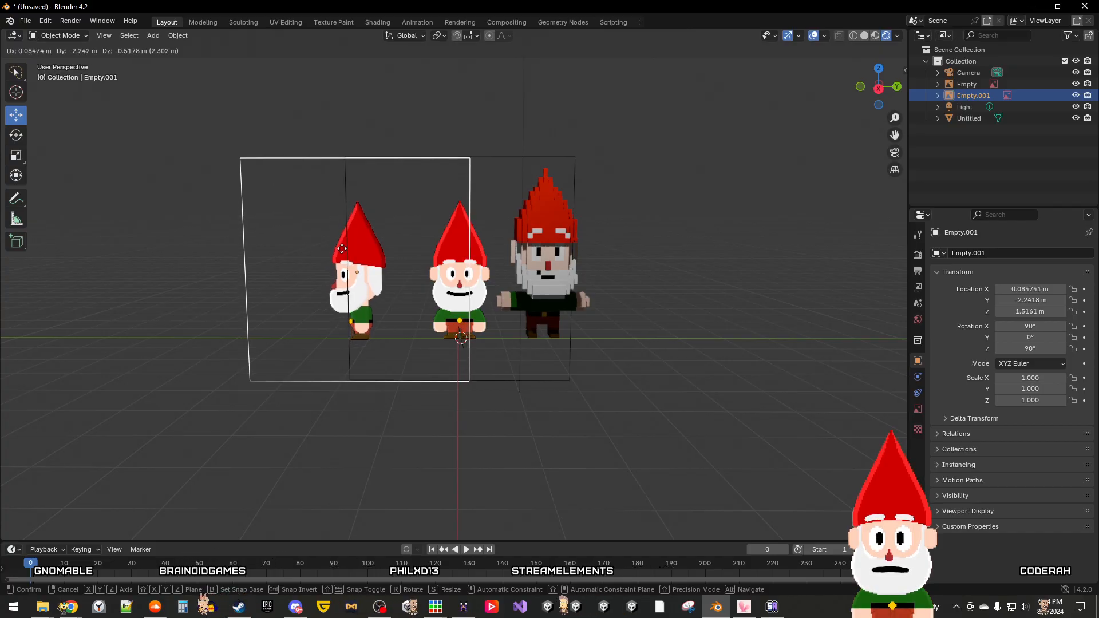
{"action": "left_click", "coordinate": [342, 247]}
{"action": "mouse_move", "coordinate": [383, 356]}
{"action": "middle_mouse_down"}
{"action": "mouse_move", "coordinate": [389, 324]}
{"action": "mouse_move", "coordinate": [435, 318]}
{"action": "mouse_move", "coordinate": [391, 356]}
{"action": "middle_mouse_up"}
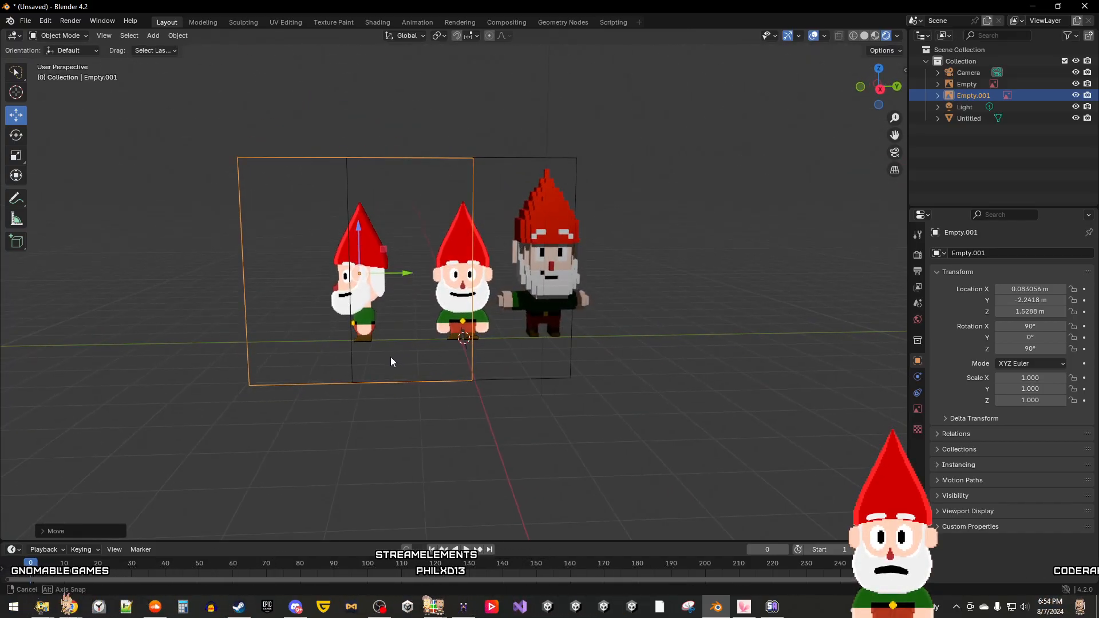
Step: Scale the front-view image to about 1.23 to match the voxel gnome's height, and raise it to about Z 1.9 m
{"action": "left_click", "coordinate": [485, 298]}
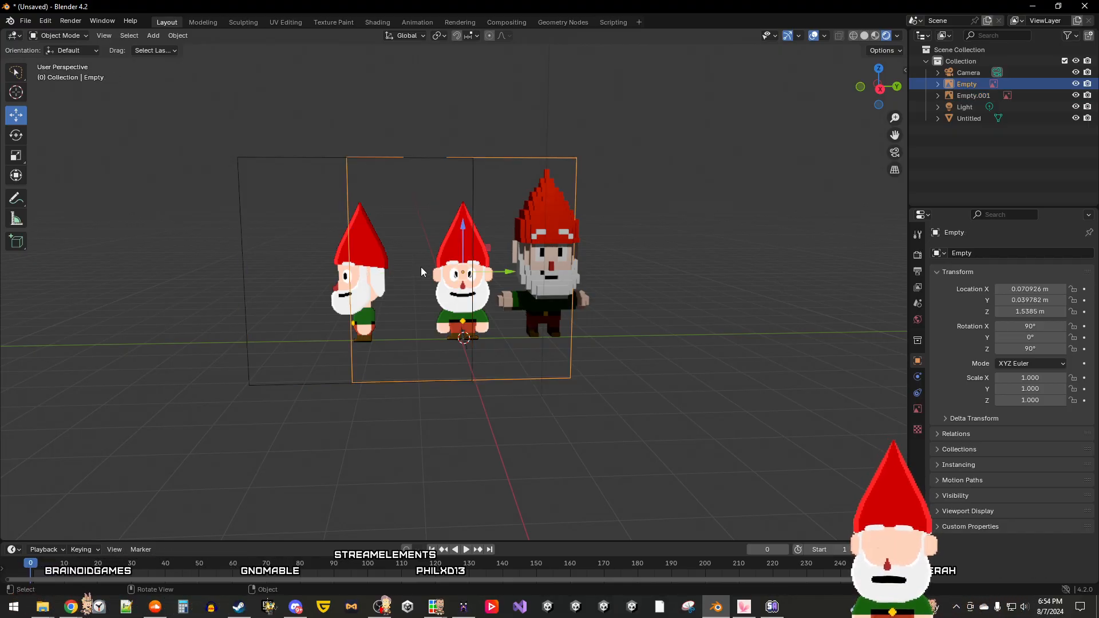
{"action": "key", "text": "s"}
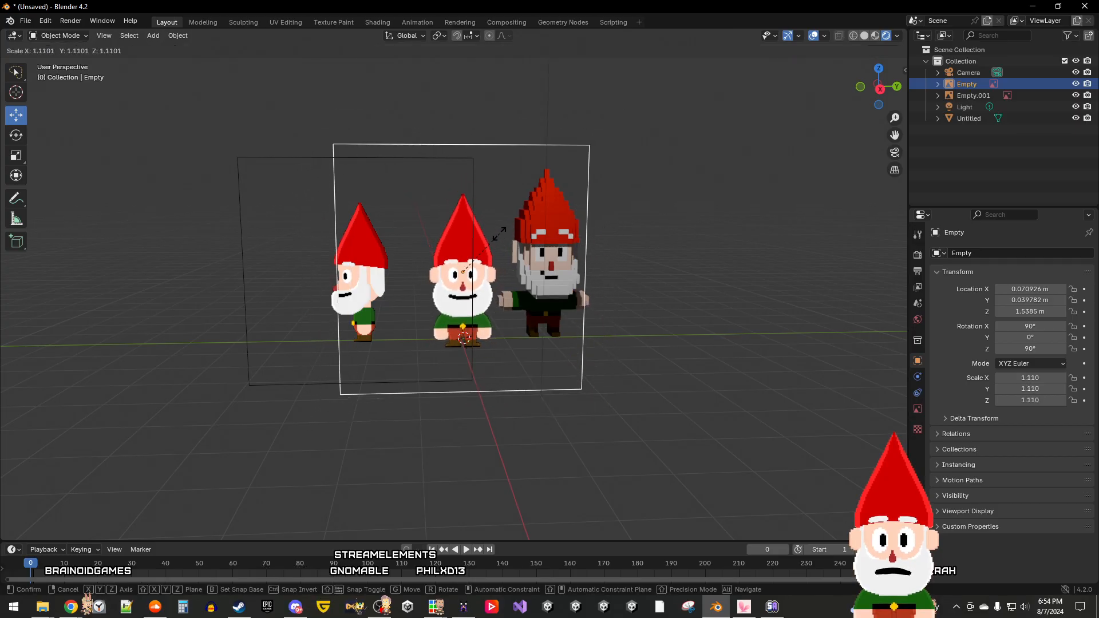
{"action": "left_click", "coordinate": [505, 232]}
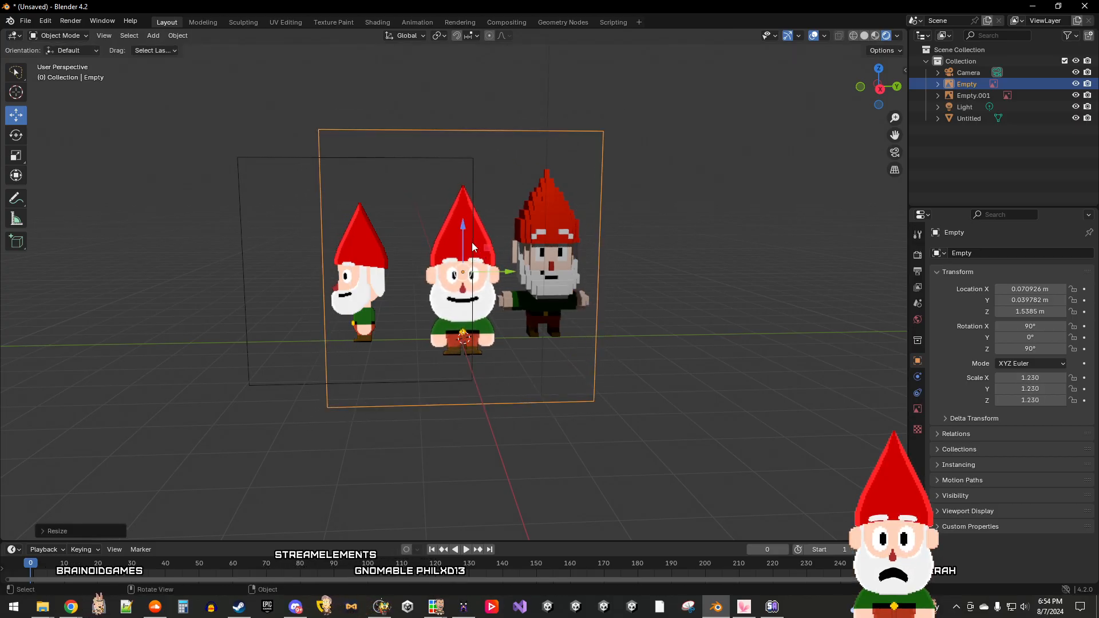
{"action": "key", "text": "g"}
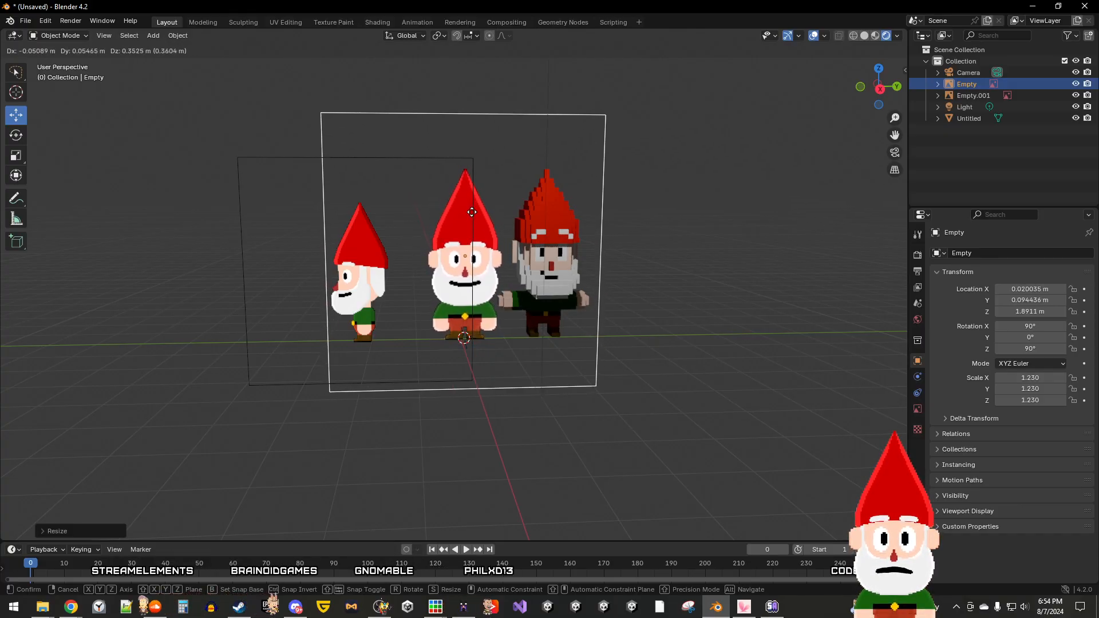
{"action": "left_click", "coordinate": [470, 211]}
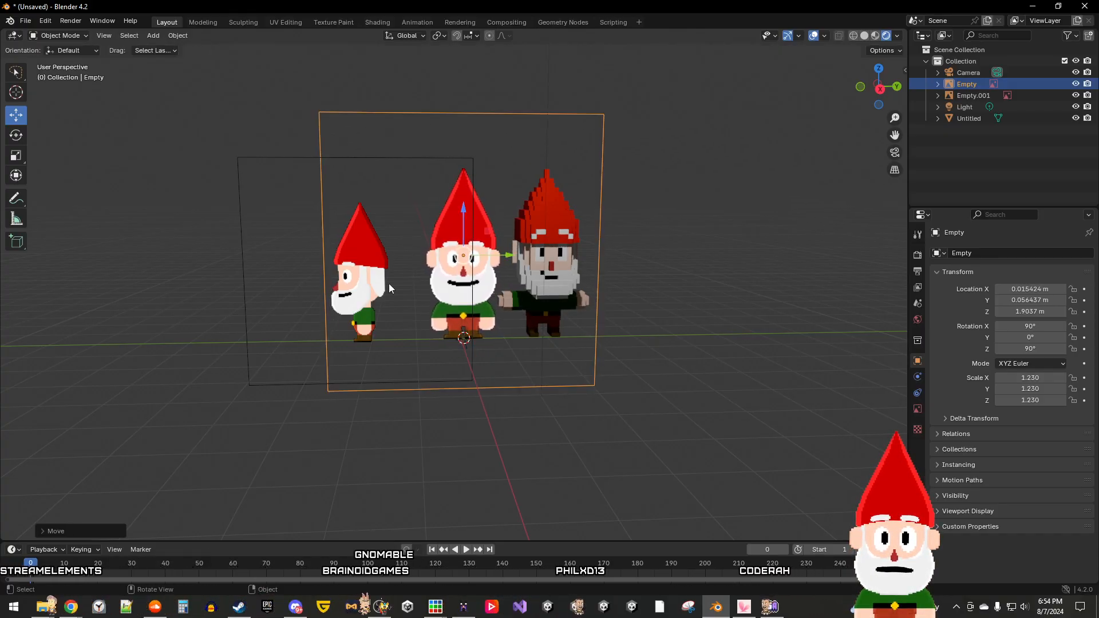
Step: Scale the side-view image to about 1.23 to match the front view, and raise it to about Z 1.9 m
{"action": "left_click", "coordinate": [298, 288]}
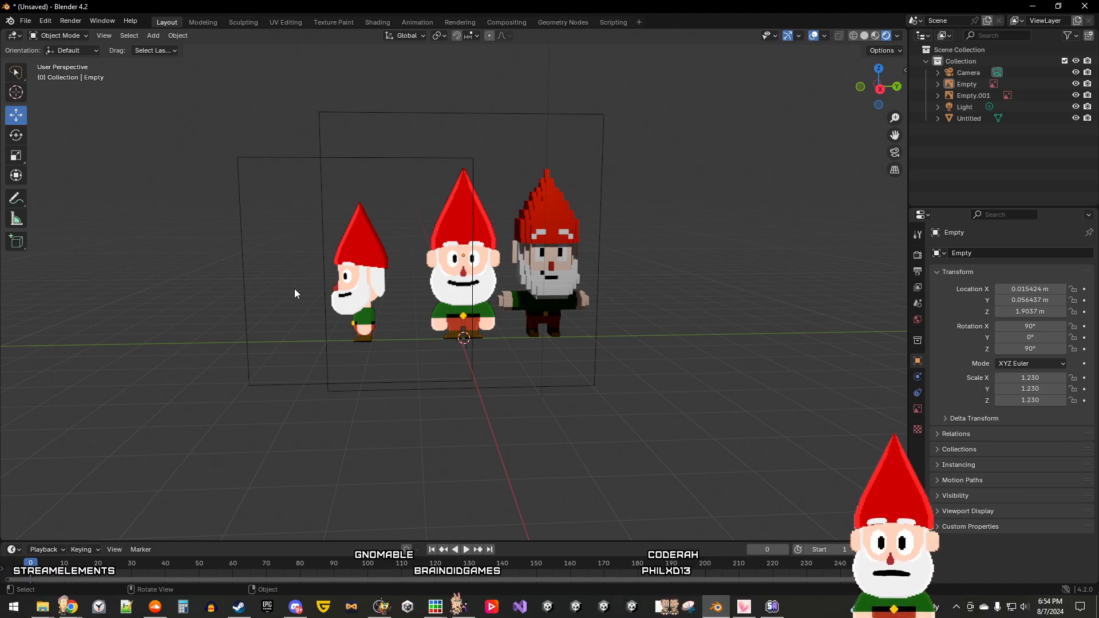
{"action": "left_click", "coordinate": [240, 274]}
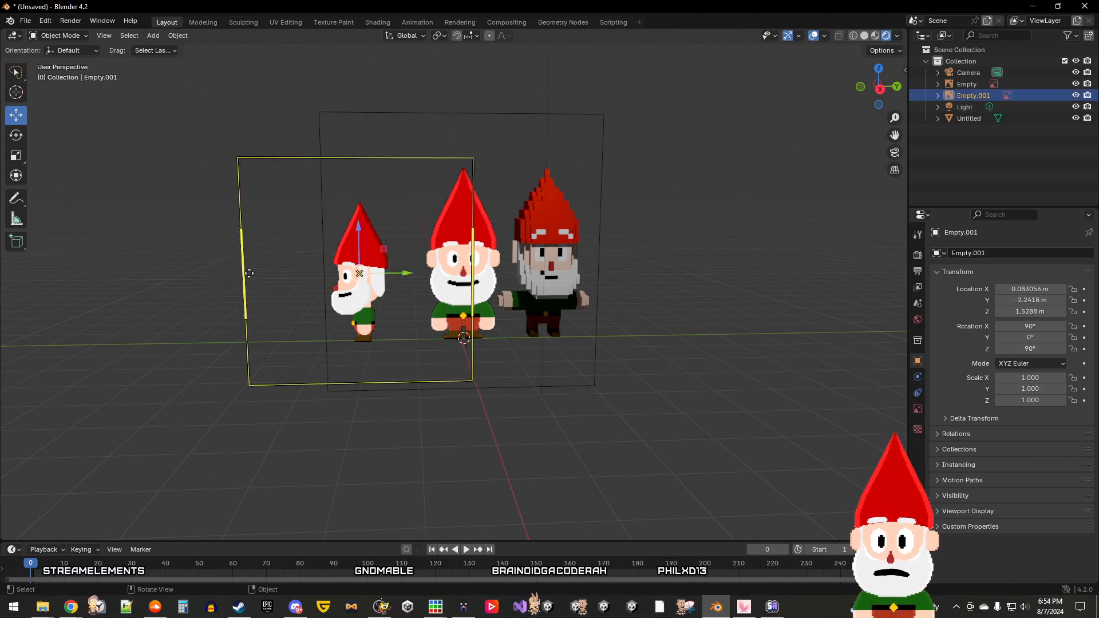
{"action": "key", "text": "s"}
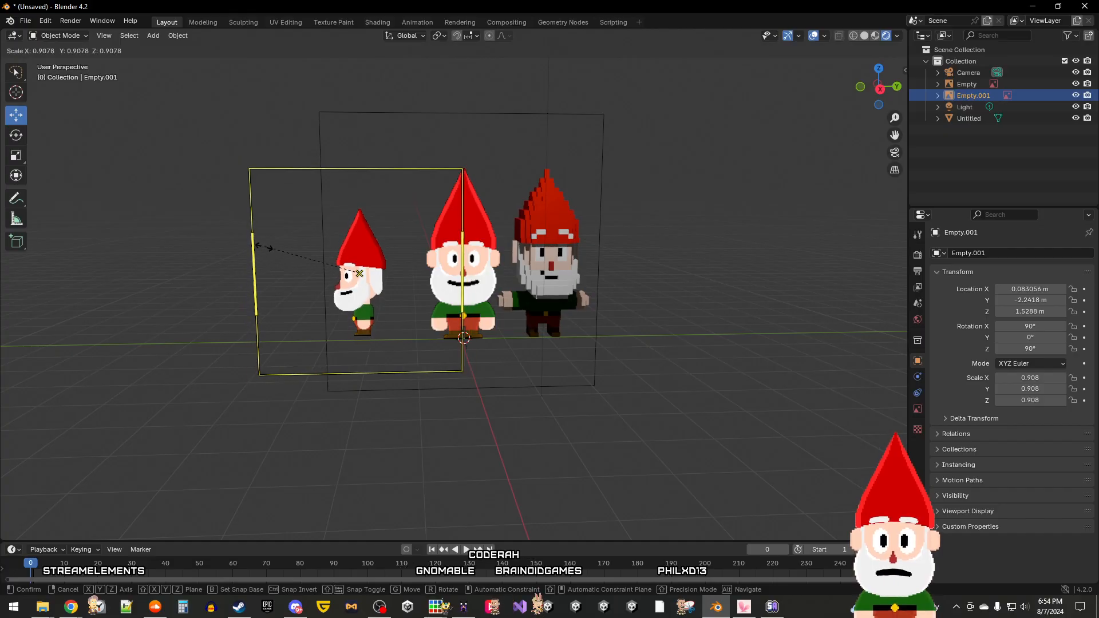
{"action": "left_click", "coordinate": [239, 312]}
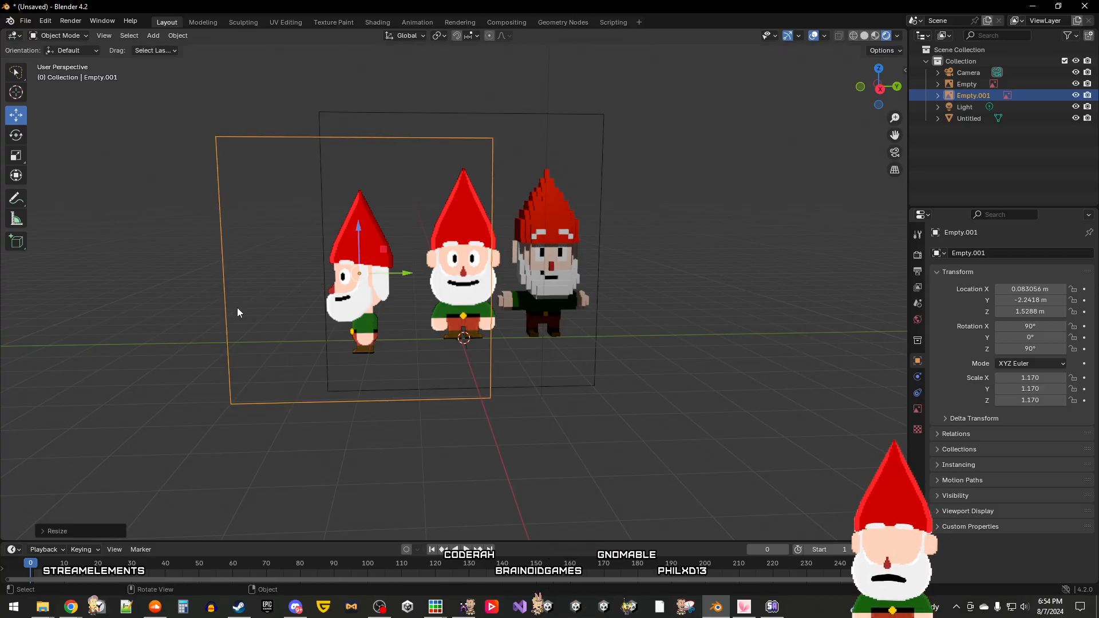
{"action": "key", "text": "g"}
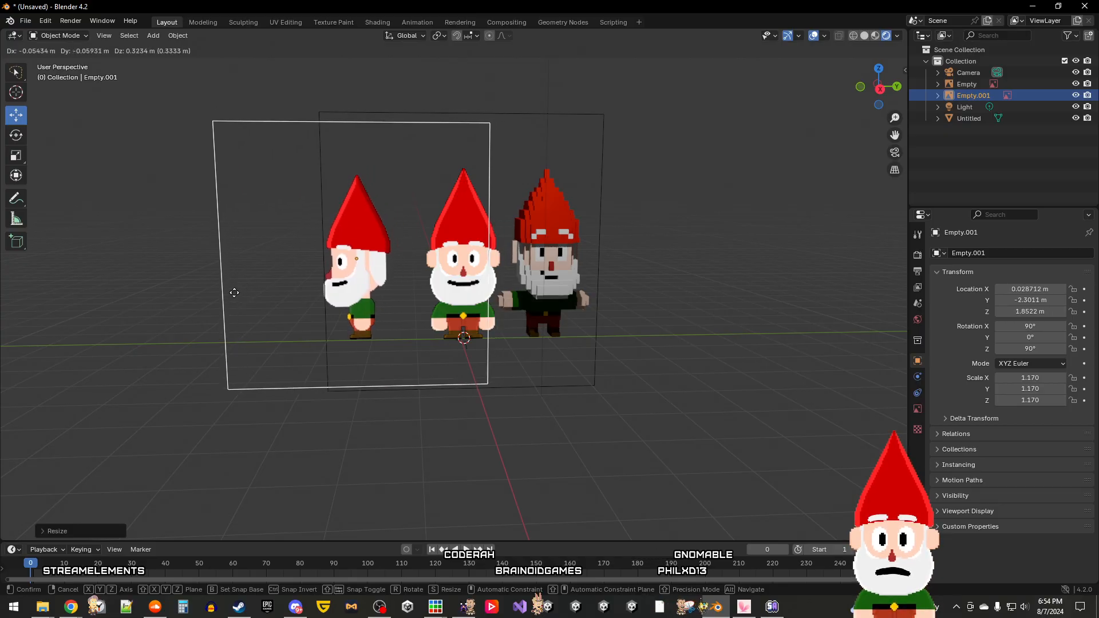
{"action": "left_click", "coordinate": [234, 295]}
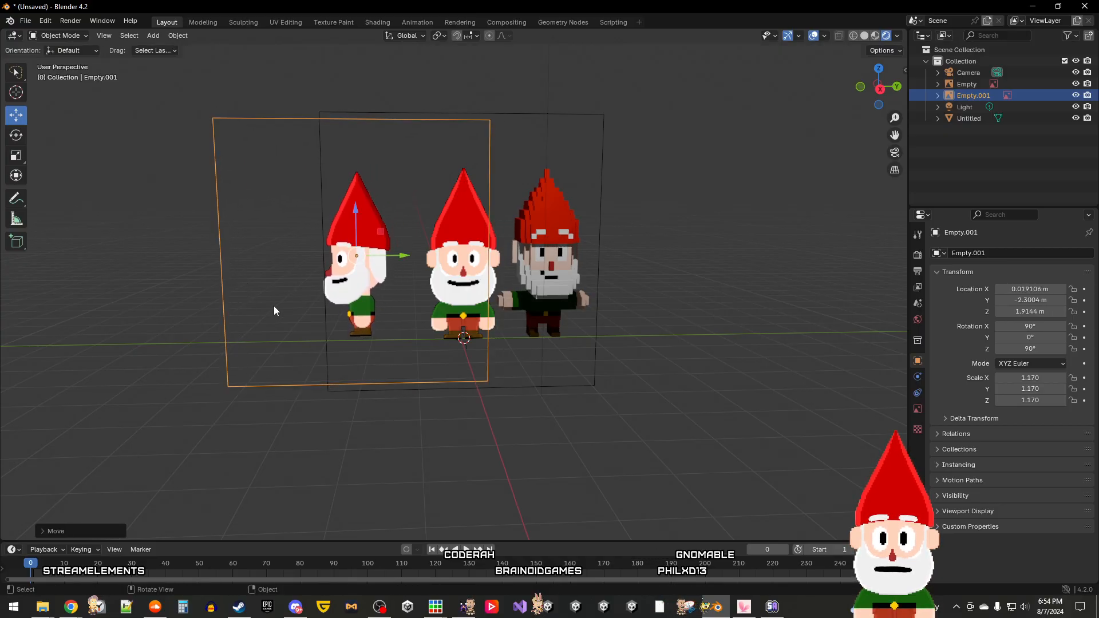
{"action": "key", "text": "s"}
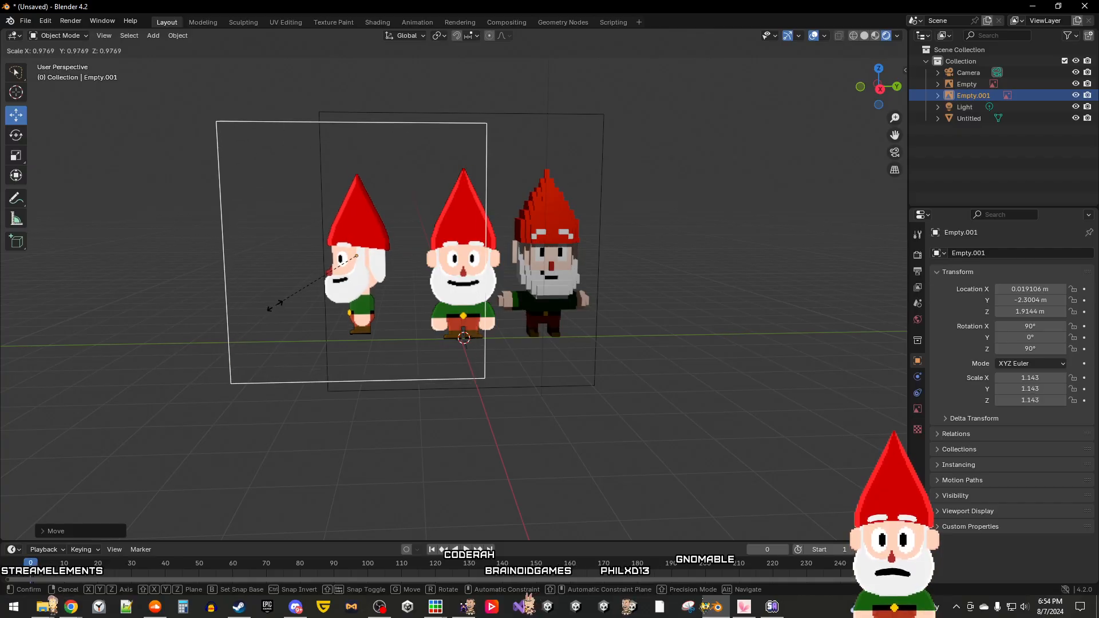
{"action": "left_click", "coordinate": [270, 309]}
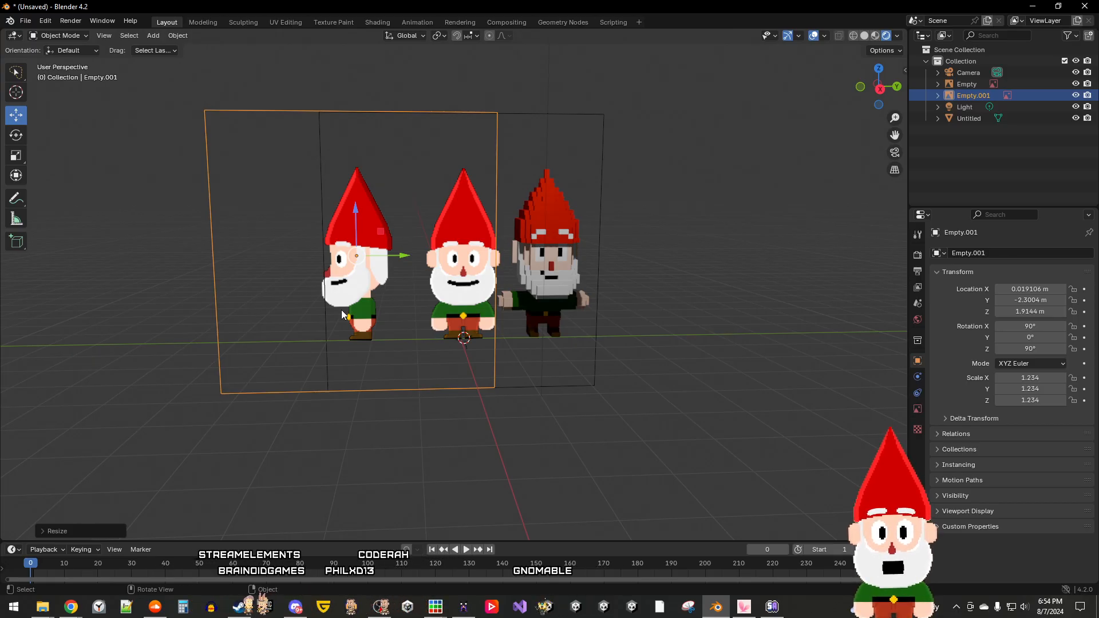
{"action": "middle_click_drag", "start_coordinate": [553, 409], "coordinate": [548, 408]}
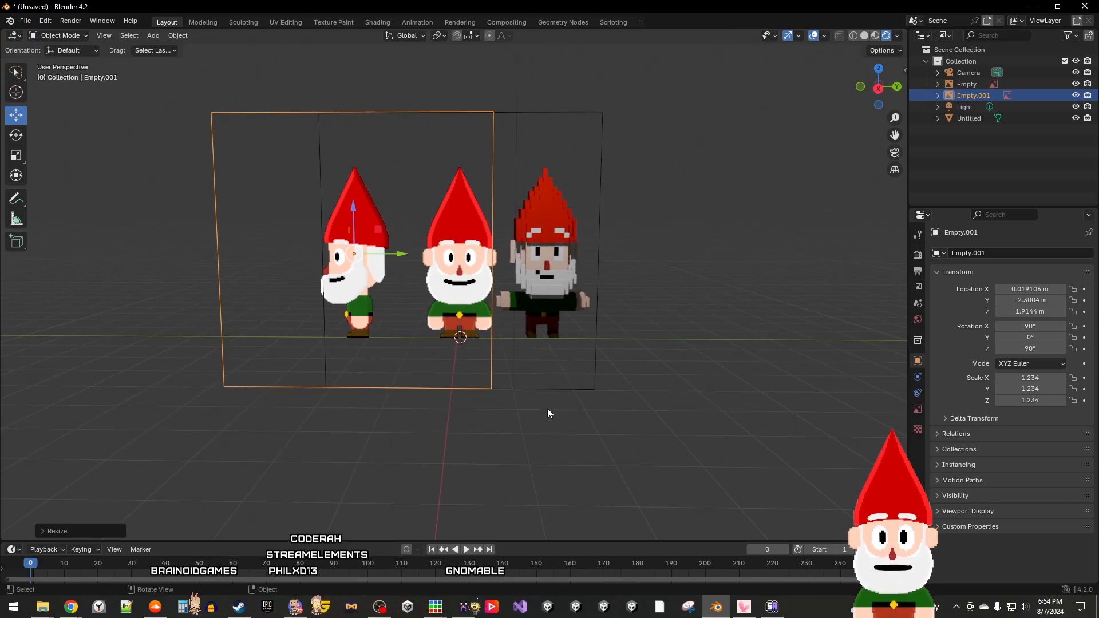
Step: Move the voxel gnome slightly in the positive Y direction, further away from the front-view image
{"action": "left_click", "coordinate": [565, 301]}
{"action": "left_click_drag", "start_coordinate": [594, 341], "coordinate": [633, 374]}
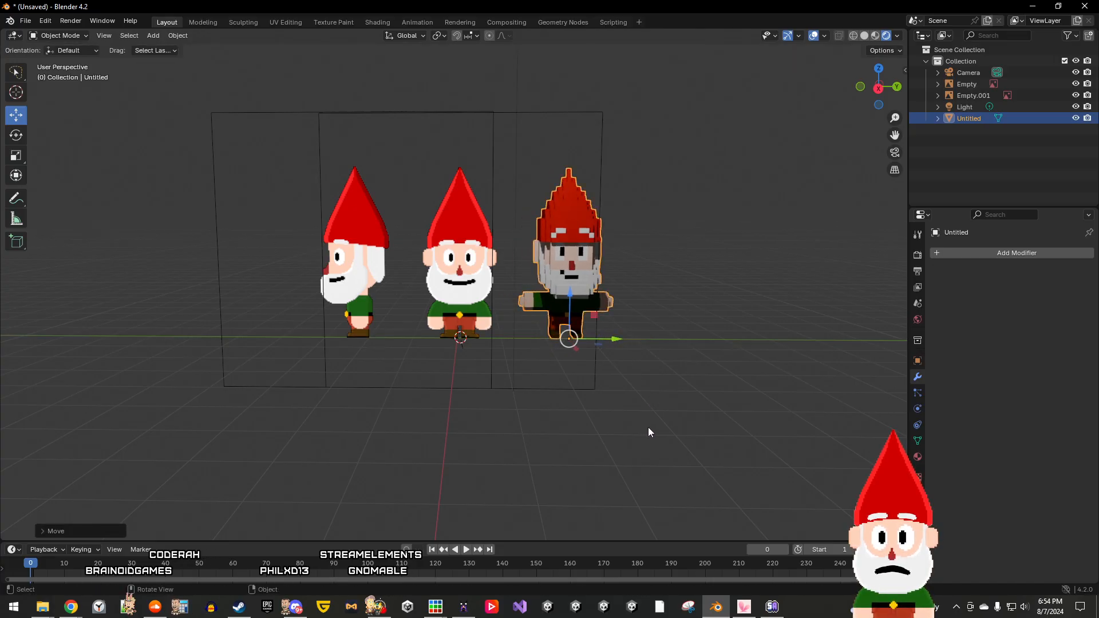
{"action": "mouse_move", "coordinate": [648, 427]}
{"action": "middle_mouse_down"}
{"action": "mouse_move", "coordinate": [758, 422]}
{"action": "mouse_move", "coordinate": [670, 434]}
{"action": "mouse_move", "coordinate": [647, 424]}
{"action": "middle_mouse_up"}
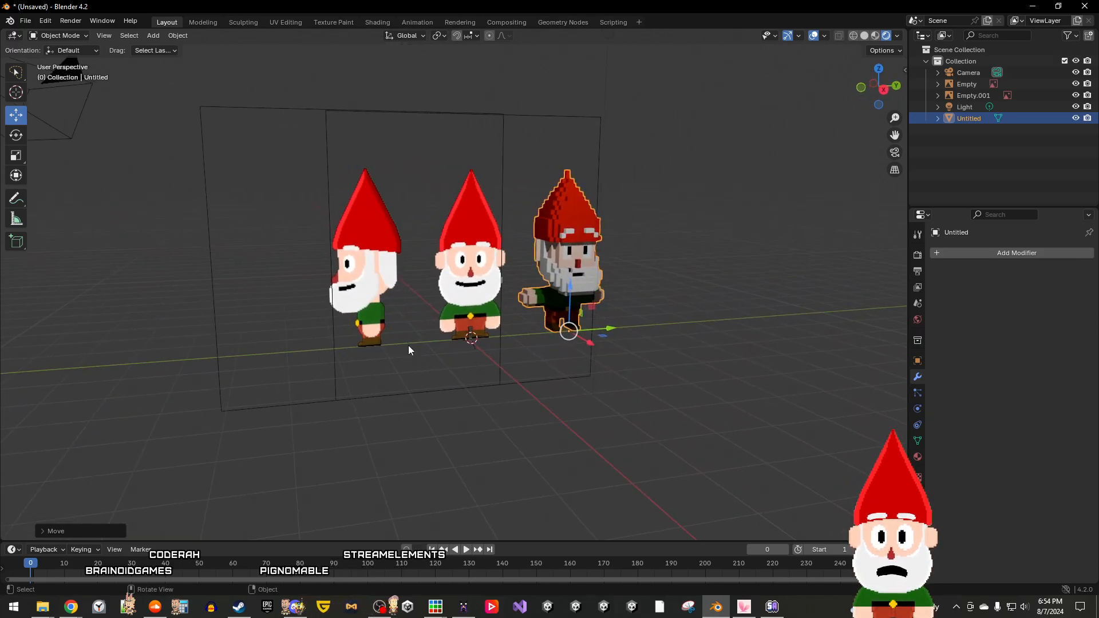
Step: Turn the side-view gnome image perpendicular to the front view by setting its Z rotation to 0°
{"action": "left_click", "coordinate": [304, 277]}
{"action": "left_click", "coordinate": [206, 170]}
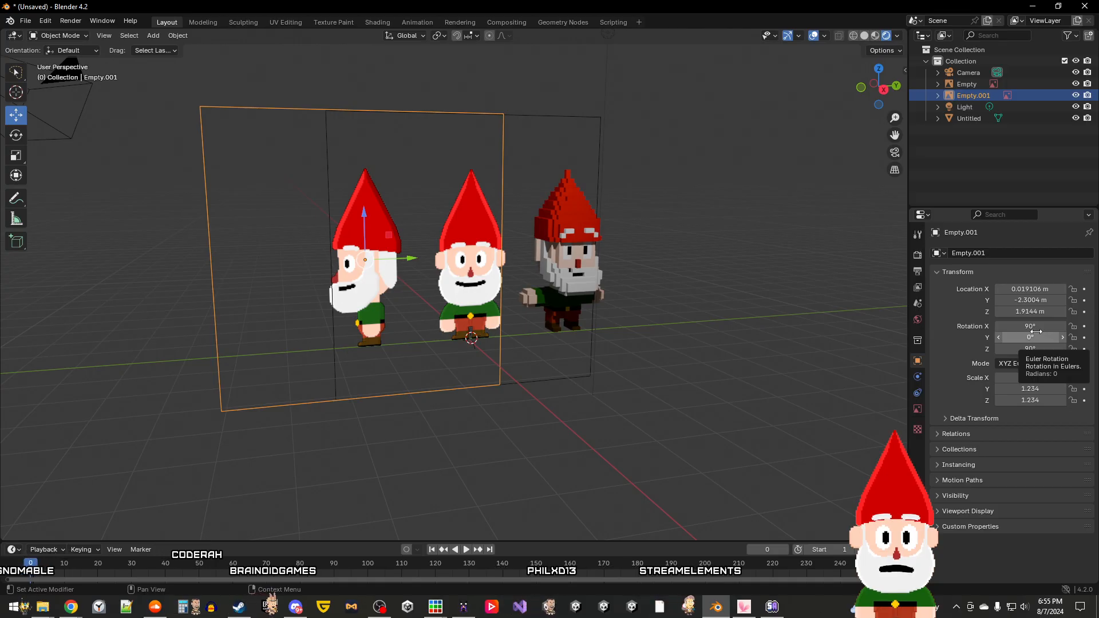
{"action": "left_click", "coordinate": [1037, 349]}
{"action": "type", "text": "0"}
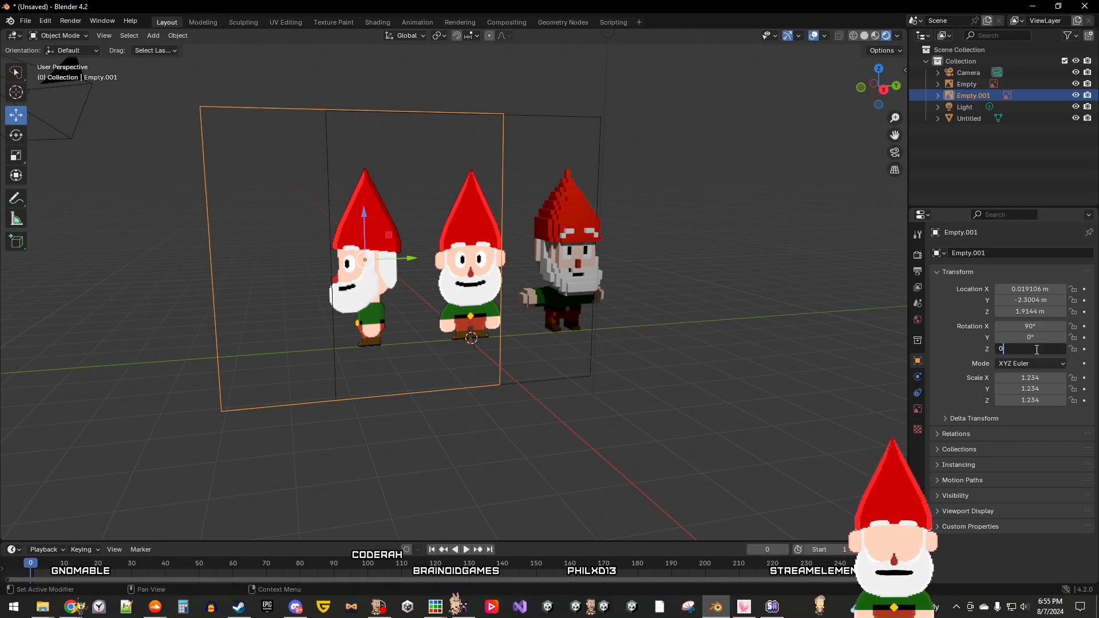
{"action": "key", "text": "Return"}
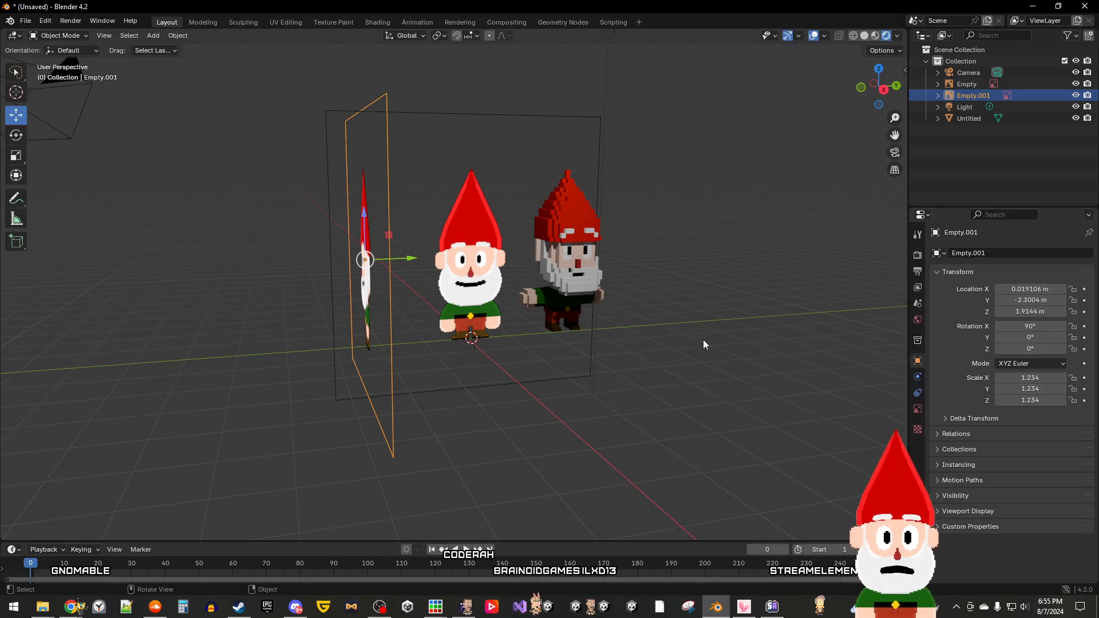
Step: Centre the front-view gnome image on the origin by setting its X and Y location to 0 m
{"action": "left_click", "coordinate": [468, 281]}
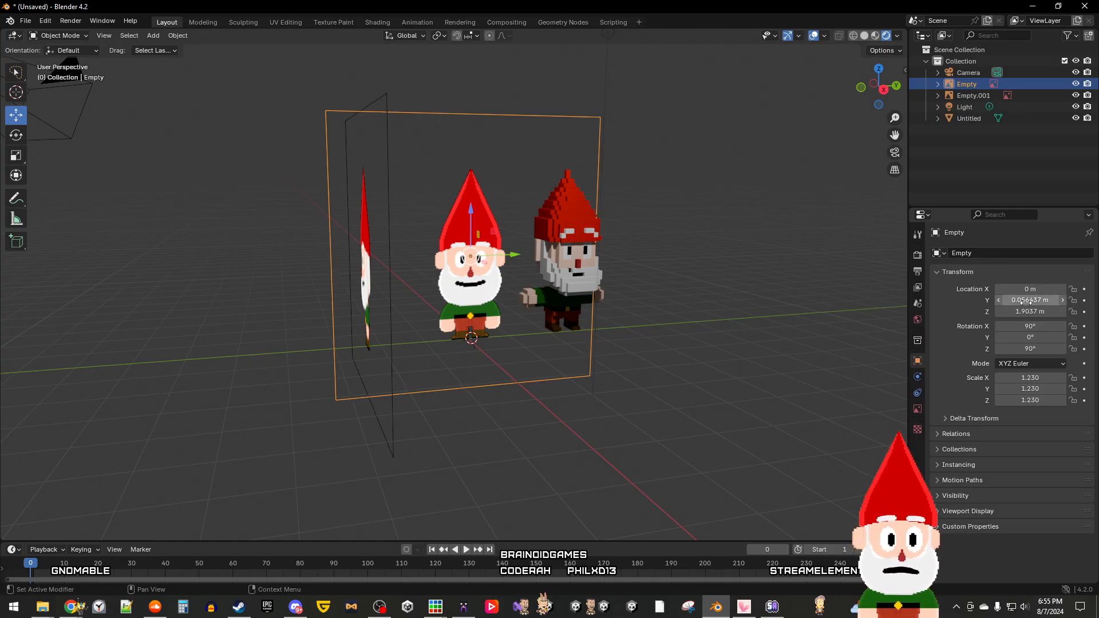
{"action": "key", "text": "Return"}
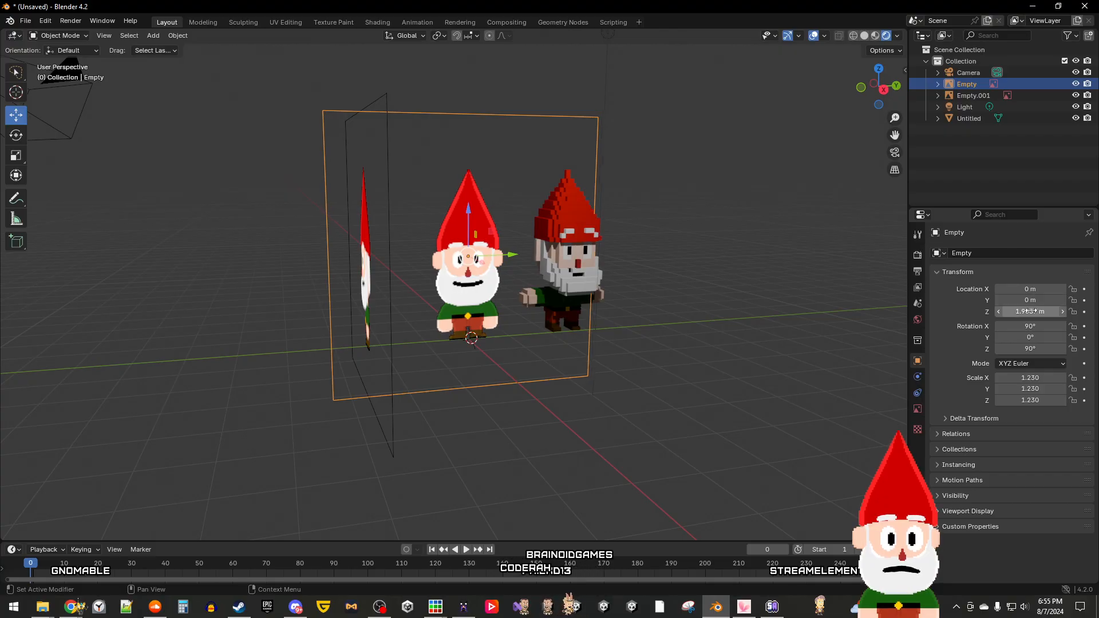
Step: Lower the front-view gnome image to the origin by setting its Z location to 0 m
{"action": "left_click", "coordinate": [1030, 312]}
{"action": "type", "text": "0"}
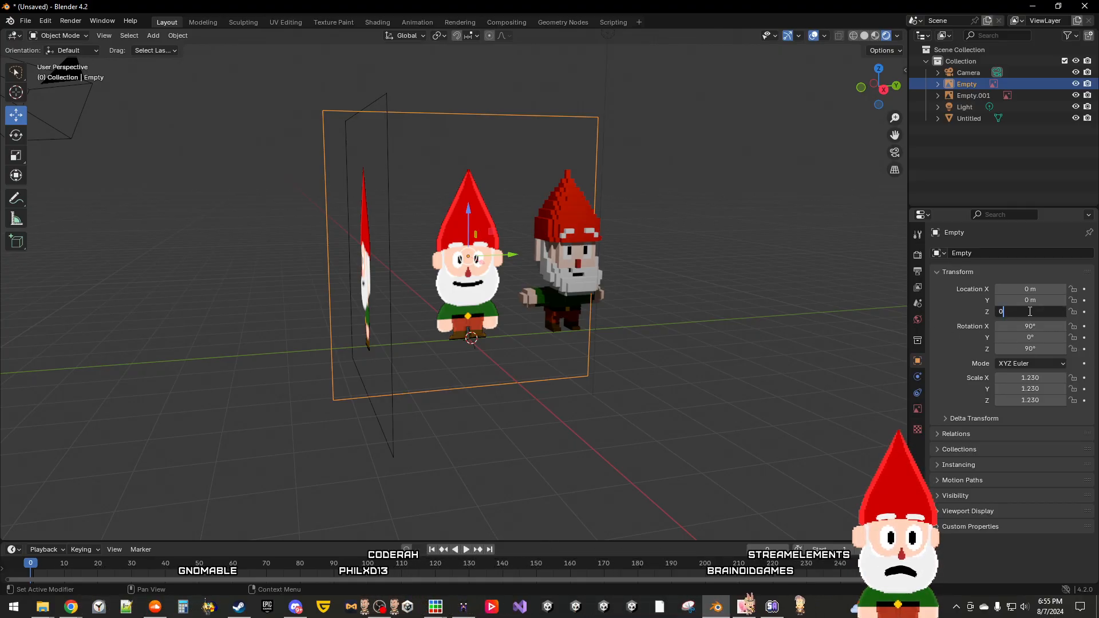
{"action": "key", "text": "Return"}
Step: Centre the side-view gnome image on the origin by setting its X, Y and Z location to 0 m
{"action": "left_click", "coordinate": [368, 163]}
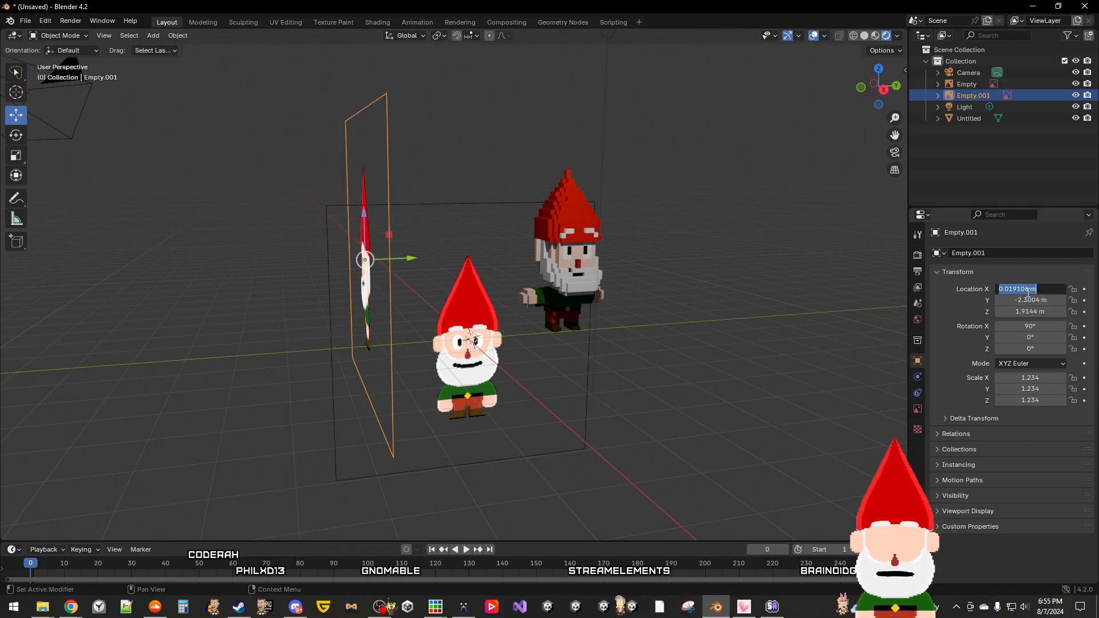
{"action": "type", "text": "0"}
{"action": "key", "text": "Return"}
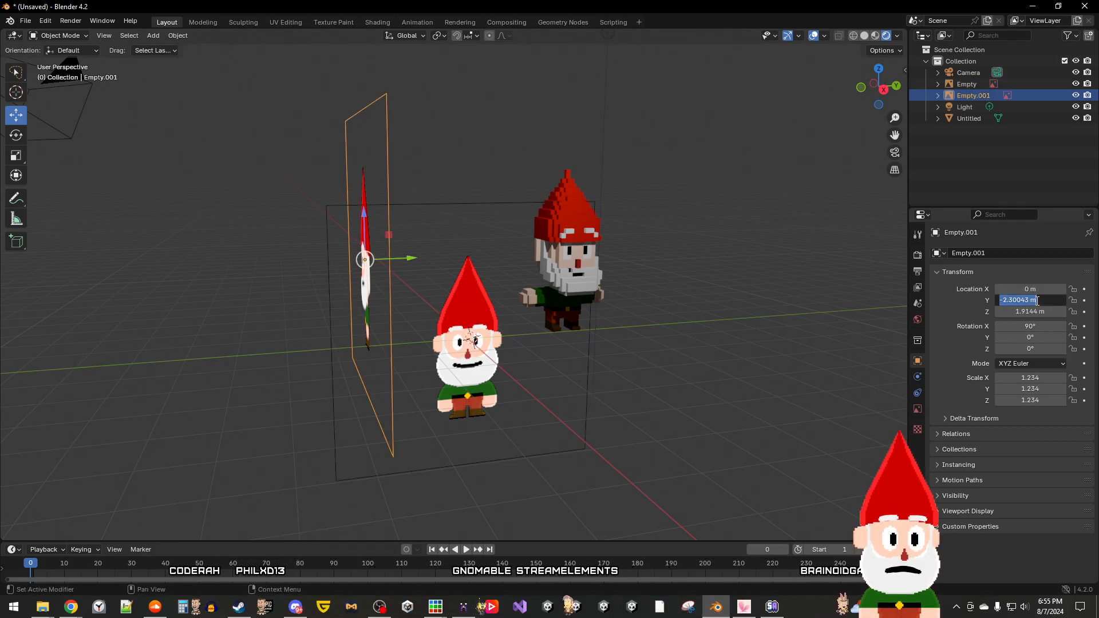
{"action": "type", "text": "0"}
{"action": "key", "text": "Return"}
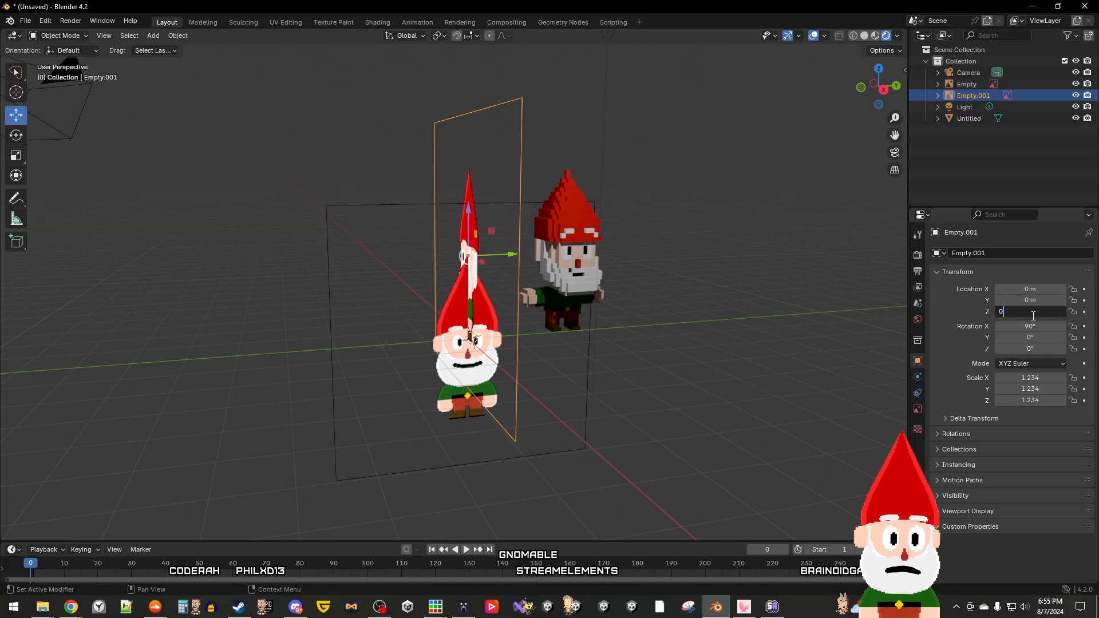
{"action": "left_click", "coordinate": [1034, 313]}
{"action": "type", "text": "0"}
{"action": "key", "text": "Return"}
{"action": "right_click", "coordinate": [637, 345]}
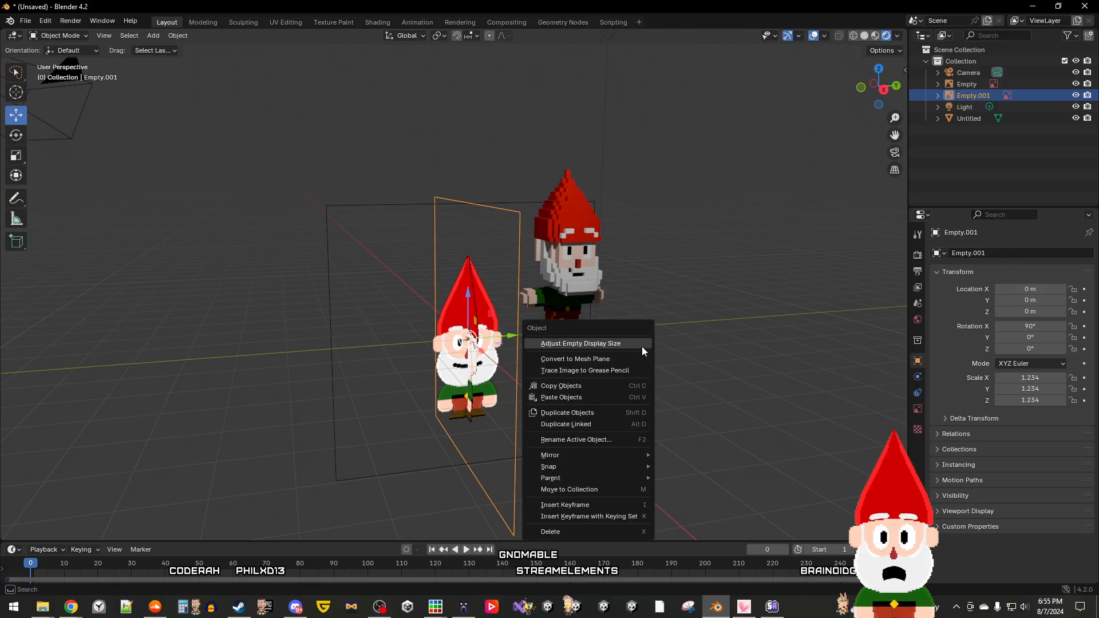
{"action": "key", "text": "Escape"}
Step: Turn the side-view gnome image to face the opposite way by setting its Z rotation to 180°
{"action": "middle_click_drag", "start_coordinate": [670, 342], "coordinate": [768, 349]}
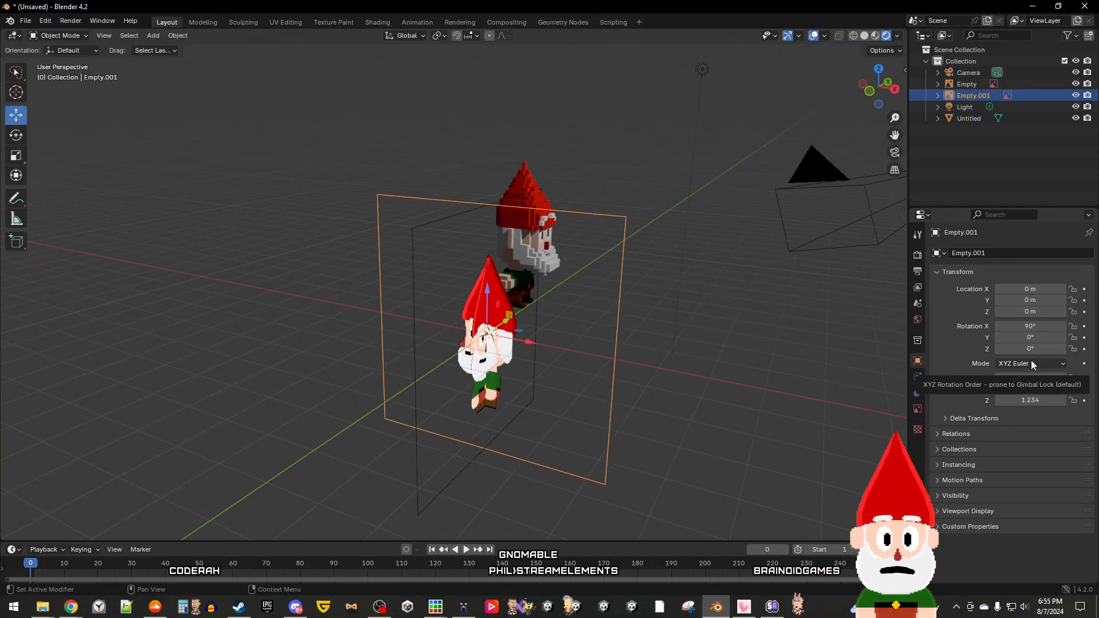
{"action": "left_click", "coordinate": [1042, 349]}
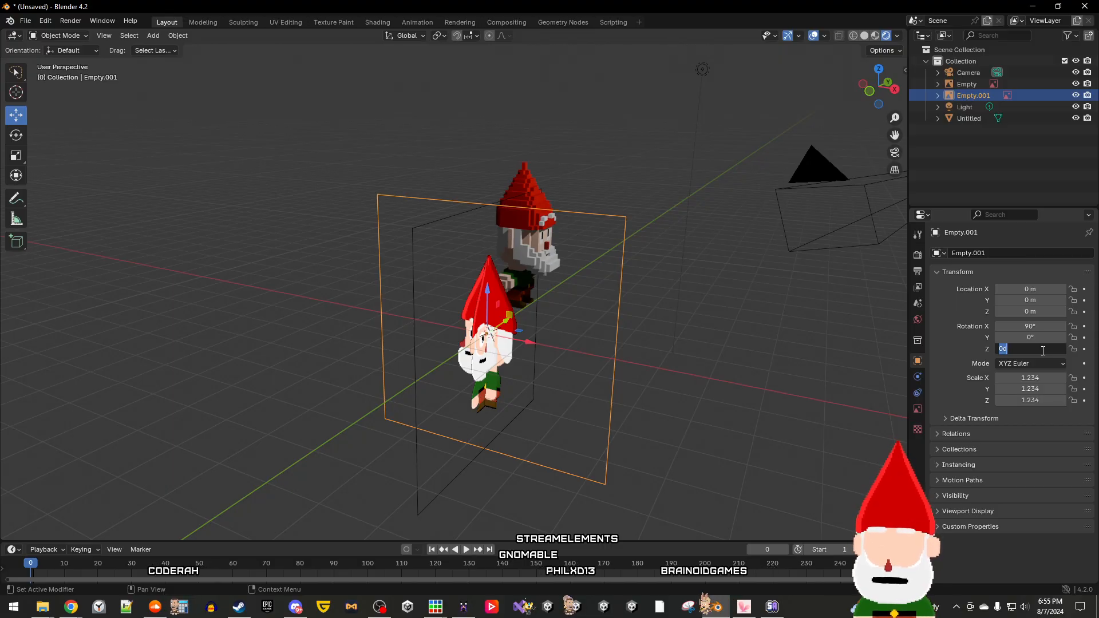
{"action": "key", "text": "Return"}
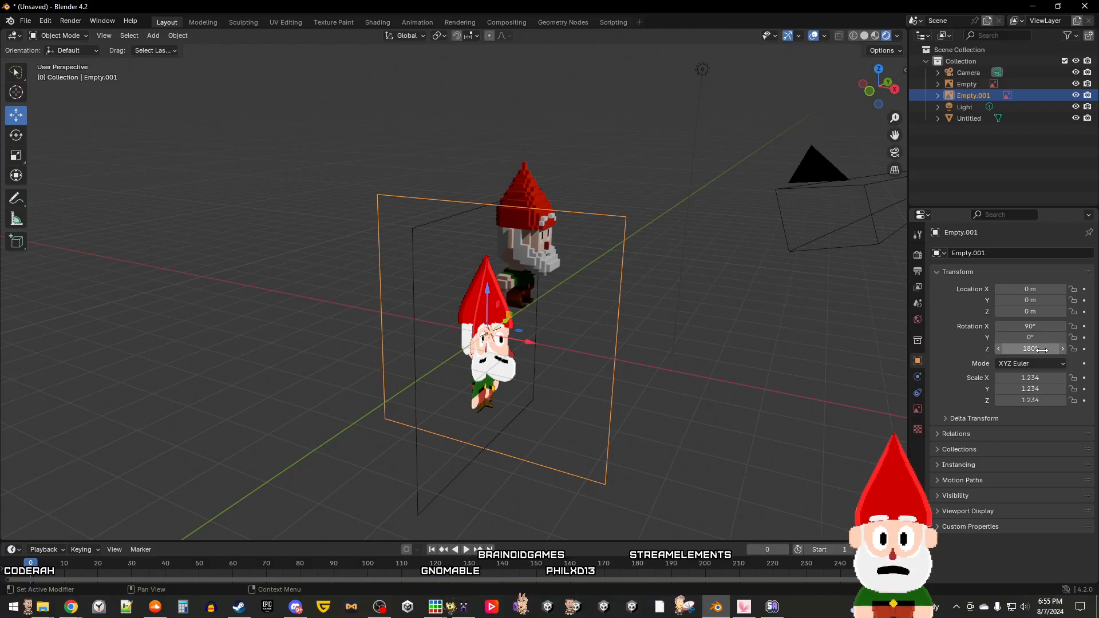
{"action": "middle_click_drag", "start_coordinate": [707, 392], "coordinate": [633, 368]}
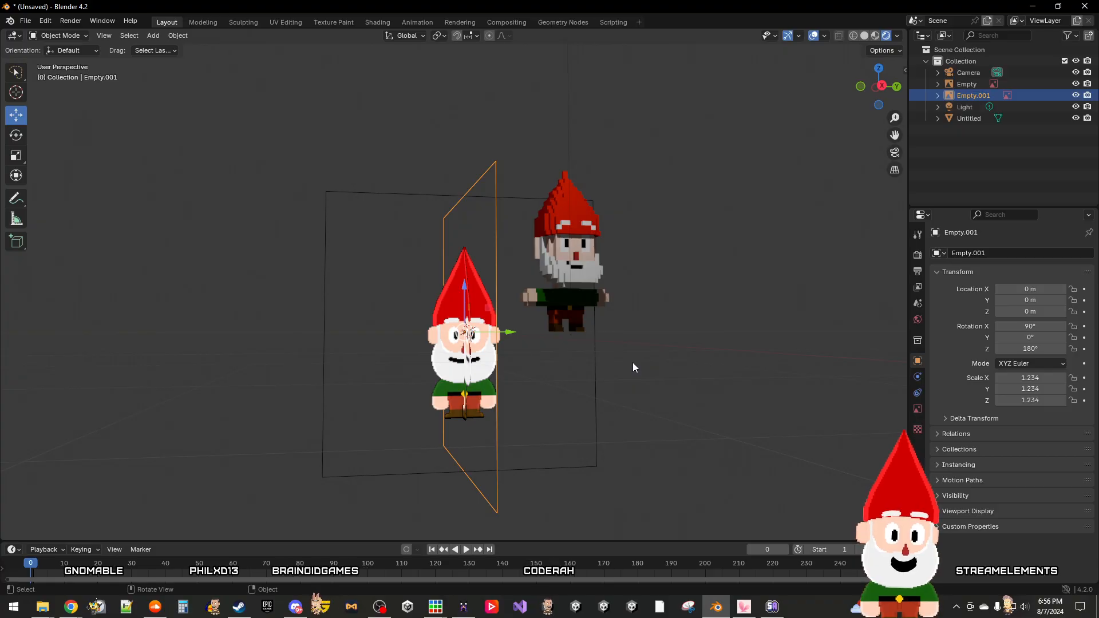
{"action": "middle_click_drag", "start_coordinate": [530, 407], "coordinate": [547, 428]}
{"action": "scroll", "coordinate": [586, 407], "scroll_direction": "up", "scroll_amount": 4}
{"action": "scroll", "coordinate": [547, 427], "scroll_direction": "down", "scroll_amount": 3}
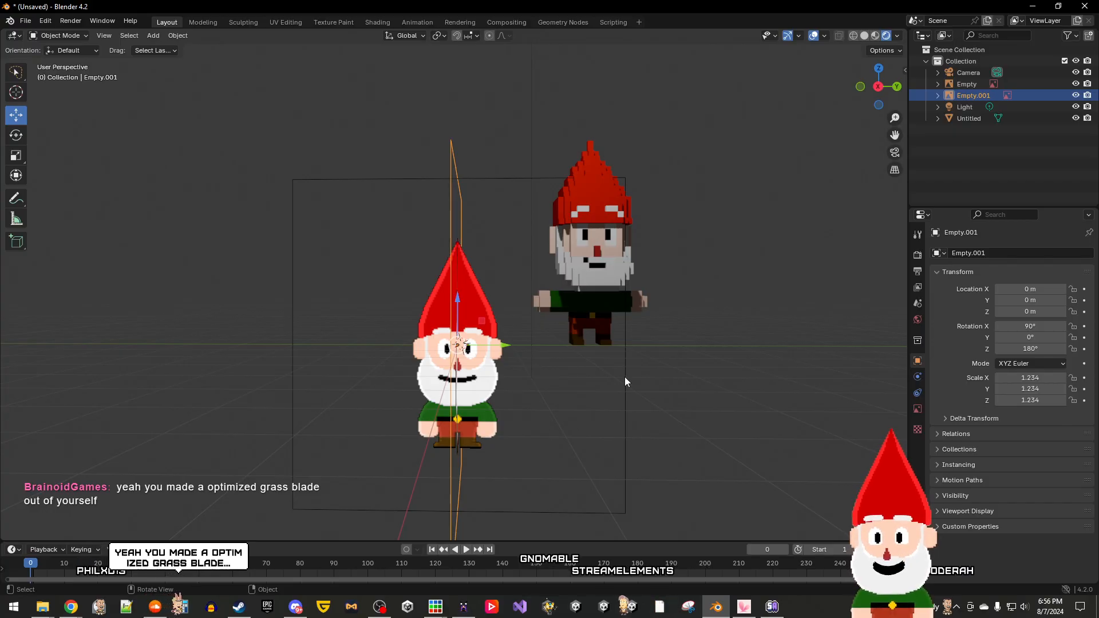
Step: Lower the voxel gnome along the Z axis until its feet line up with those of the reference images
{"action": "left_click", "coordinate": [621, 338]}
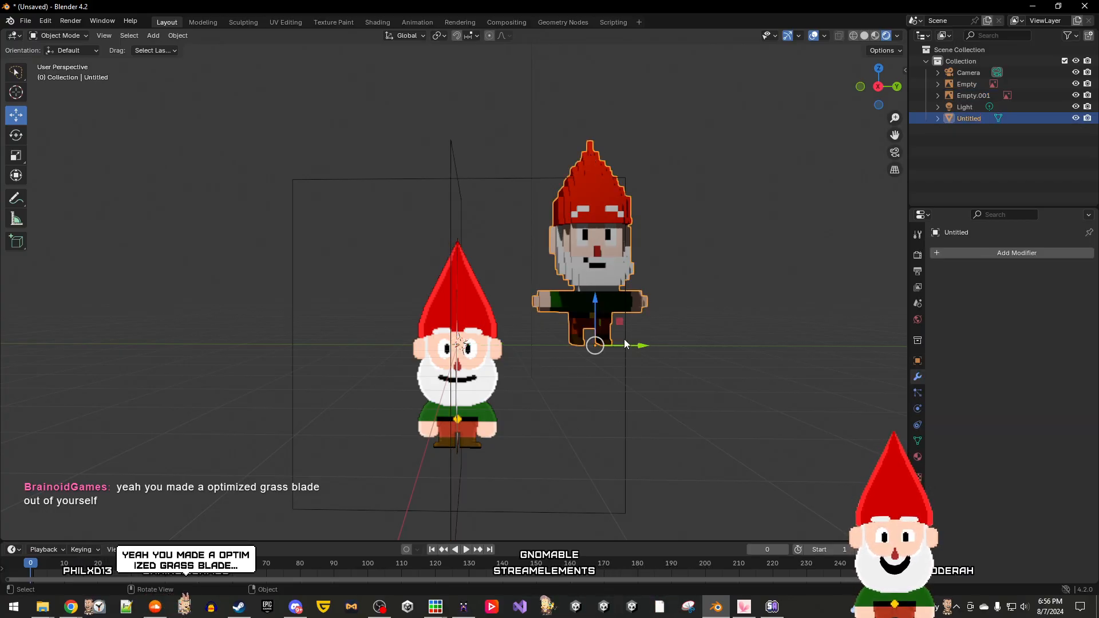
{"action": "left_click_drag", "start_coordinate": [596, 303], "coordinate": [585, 406]}
{"action": "middle_click_drag", "start_coordinate": [627, 413], "coordinate": [699, 427]}
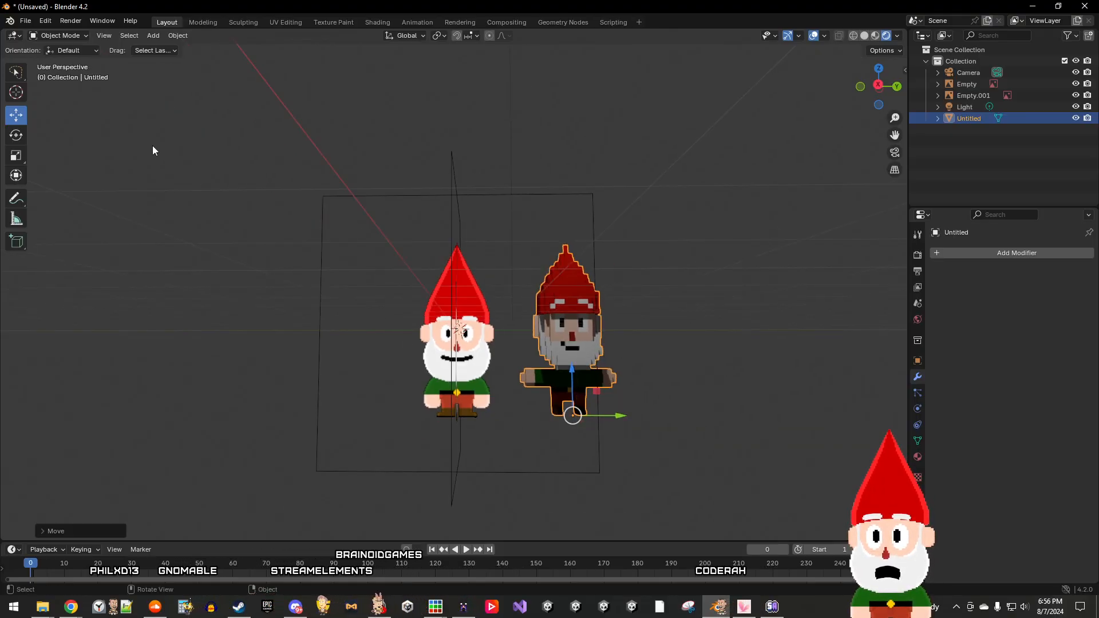
{"action": "right_click", "coordinate": [155, 208]}
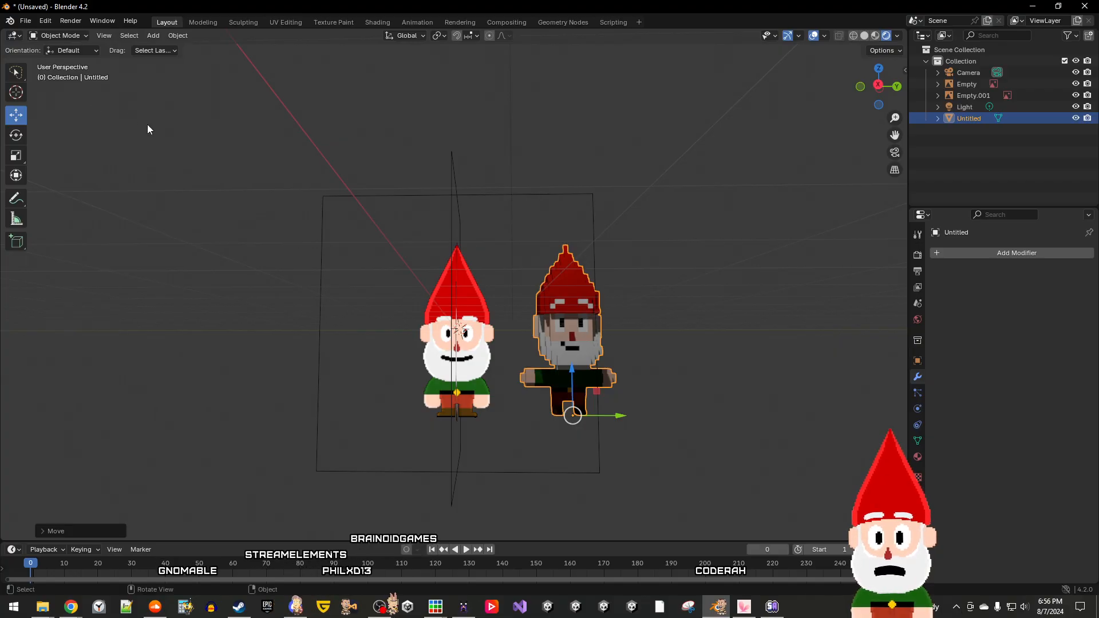
{"action": "mouse_move", "coordinate": [265, 256]}
{"action": "middle_mouse_down"}
{"action": "mouse_move", "coordinate": [300, 275]}
{"action": "mouse_move", "coordinate": [289, 282]}
{"action": "mouse_move", "coordinate": [280, 269]}
{"action": "middle_mouse_up"}
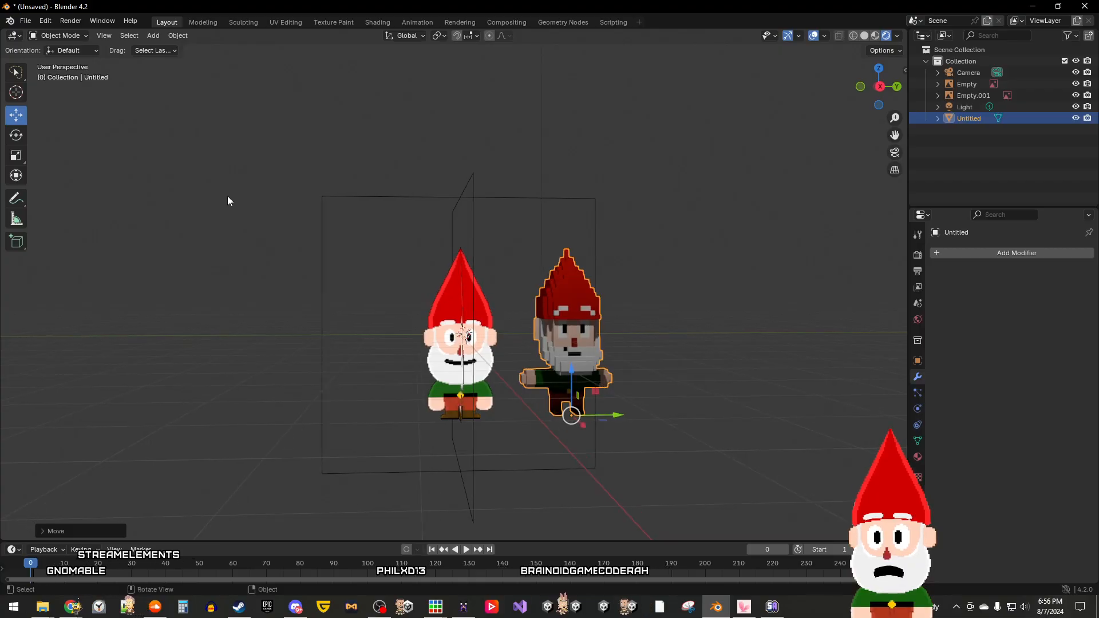
{"action": "left_click", "coordinate": [34, 21]}
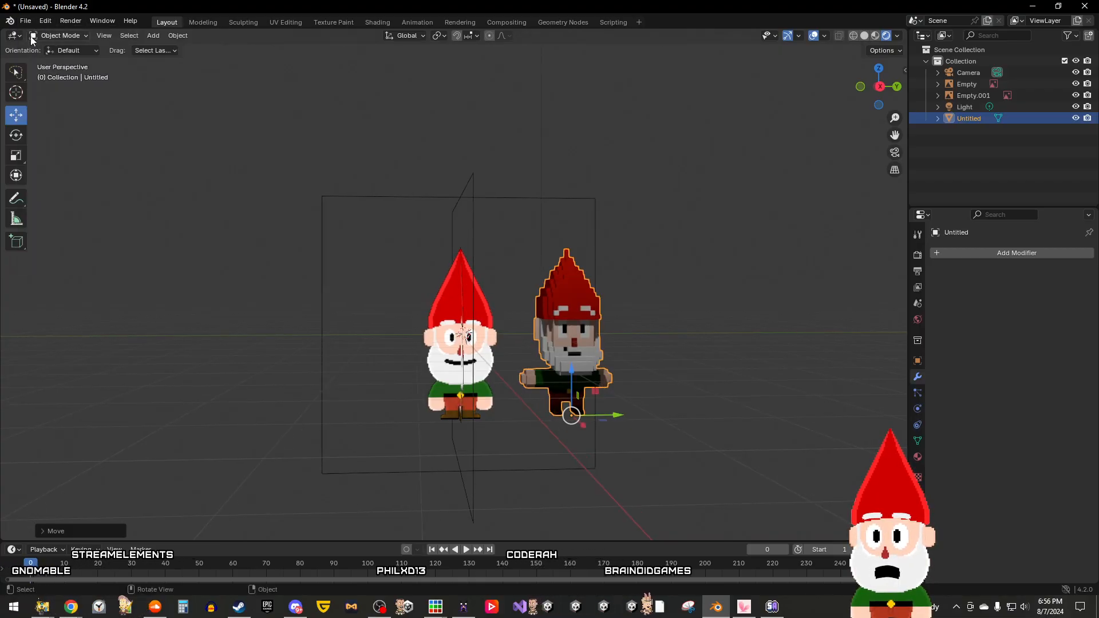
{"action": "left_click", "coordinate": [31, 25]}
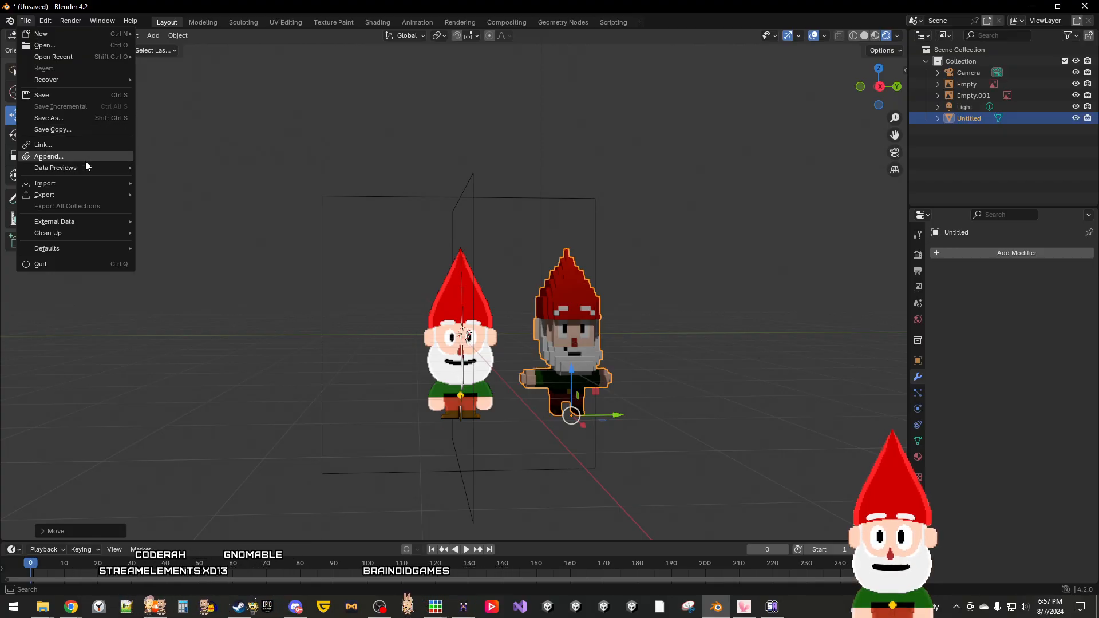
{"action": "mouse_move", "coordinate": [85, 164]}
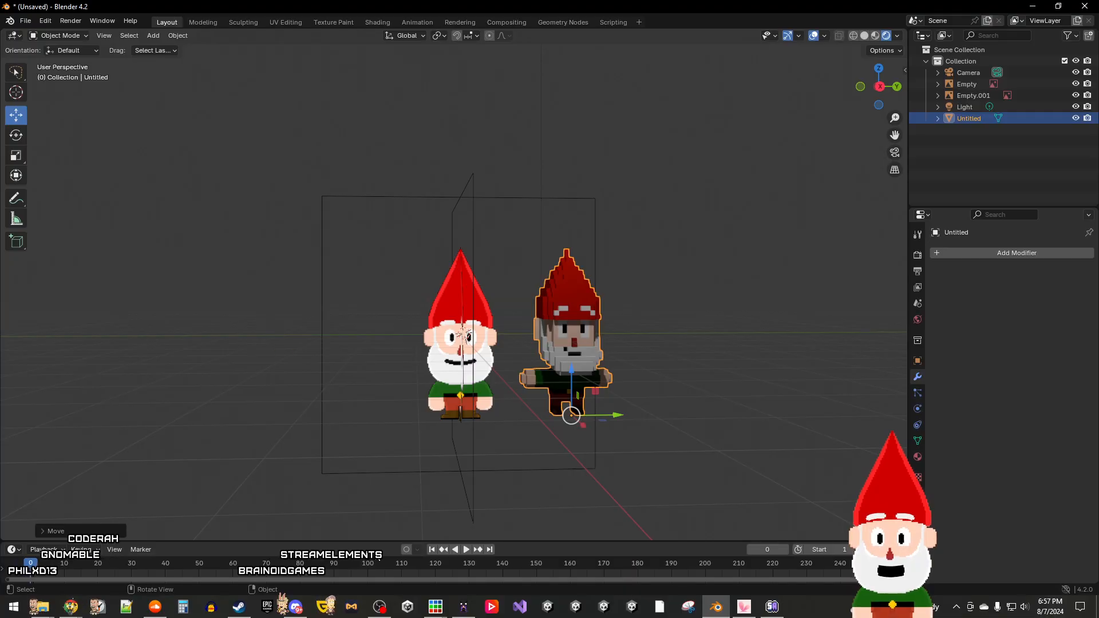
{"action": "mouse_move", "coordinate": [436, 605]}
{"action": "mouse_move", "coordinate": [358, 555]}
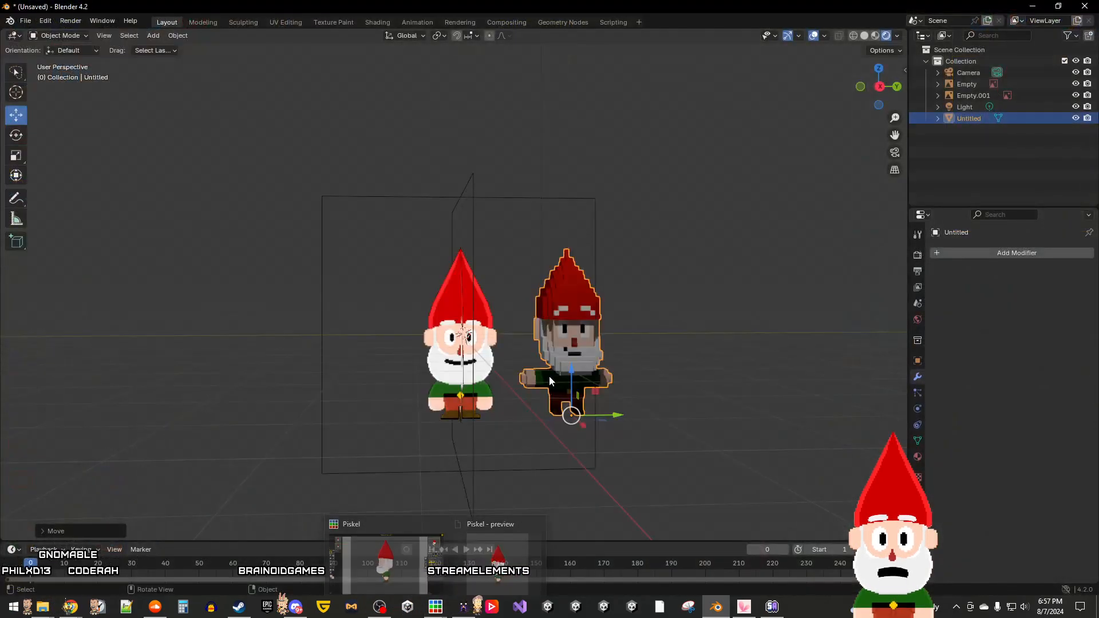
{"action": "mouse_move", "coordinate": [380, 437]}
{"action": "middle_mouse_down"}
{"action": "mouse_move", "coordinate": [500, 438]}
{"action": "mouse_move", "coordinate": [387, 444]}
{"action": "middle_mouse_up"}
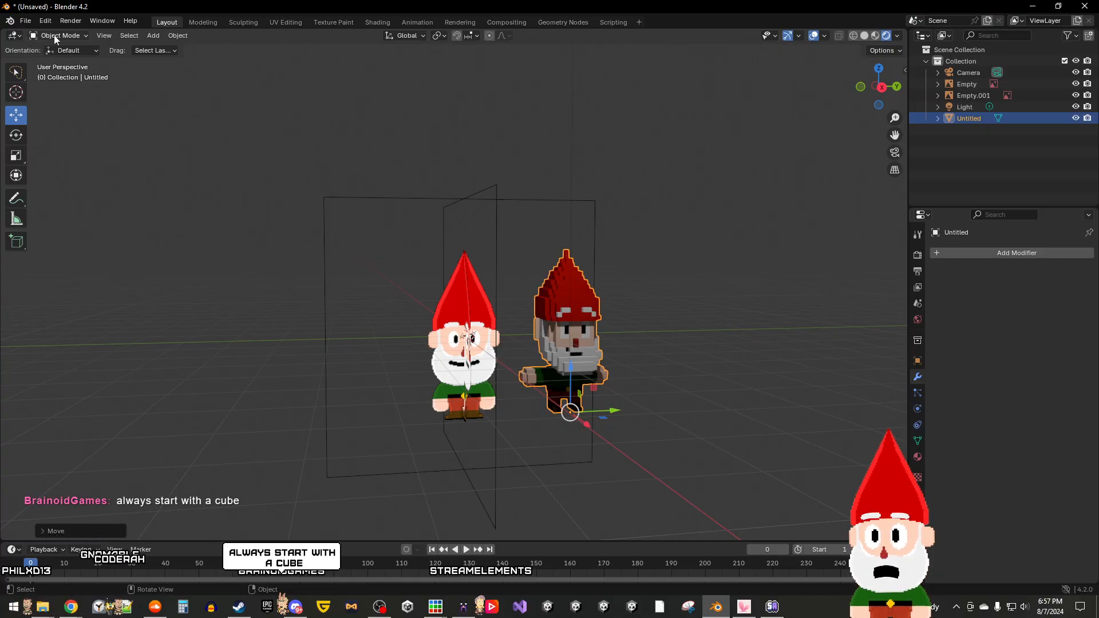
{"action": "left_click", "coordinate": [28, 21]}
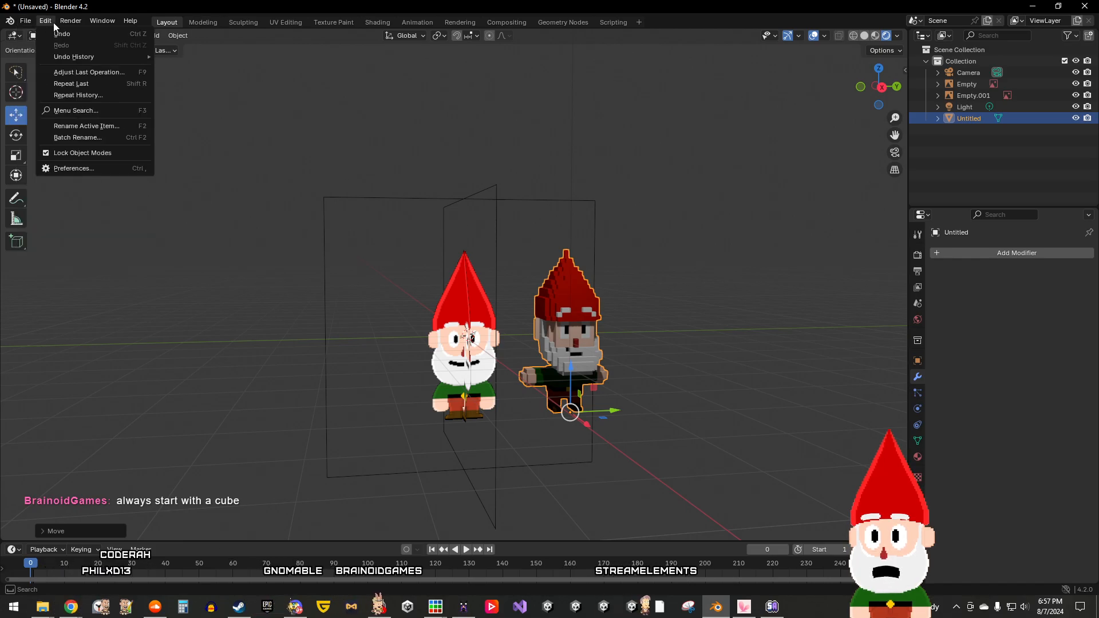
{"action": "mouse_move", "coordinate": [77, 24]}
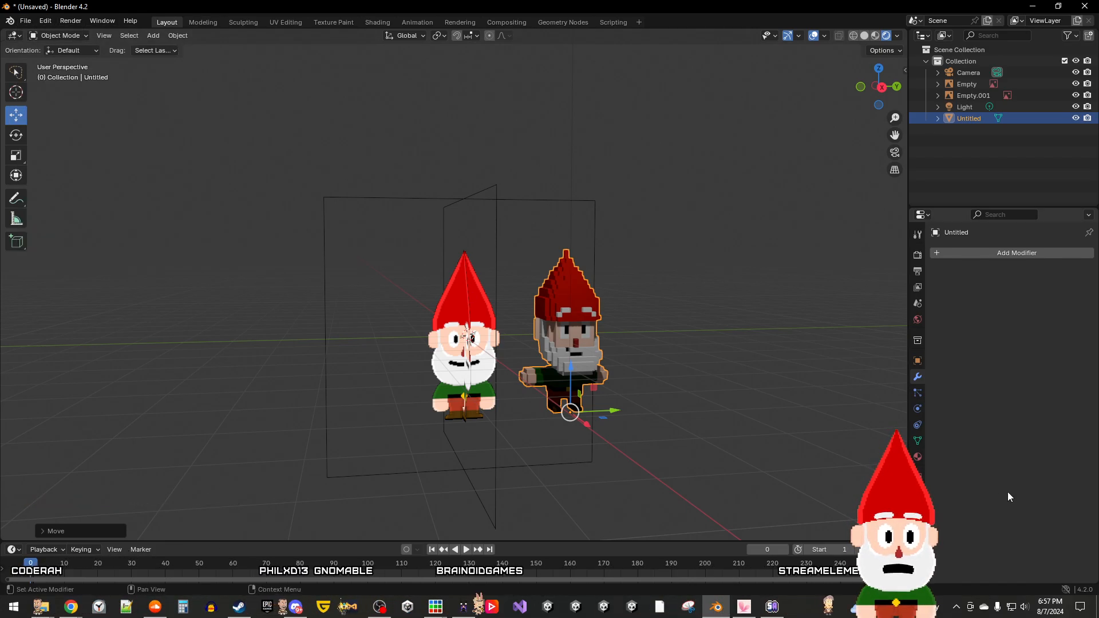
{"action": "left_click", "coordinate": [980, 159]}
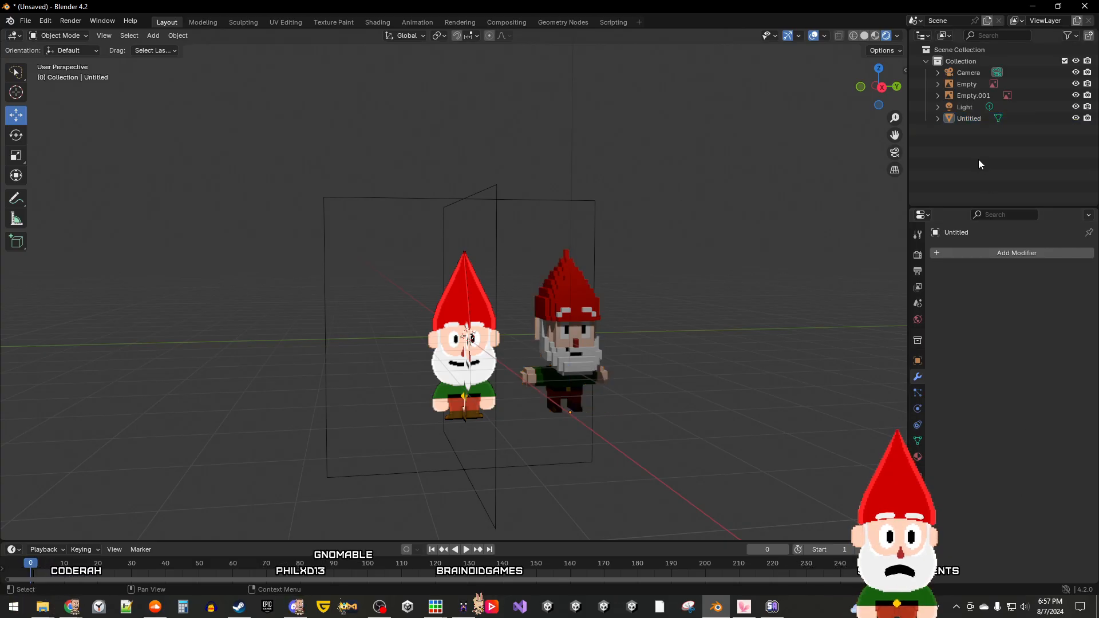
{"action": "right_click", "coordinate": [978, 164]}
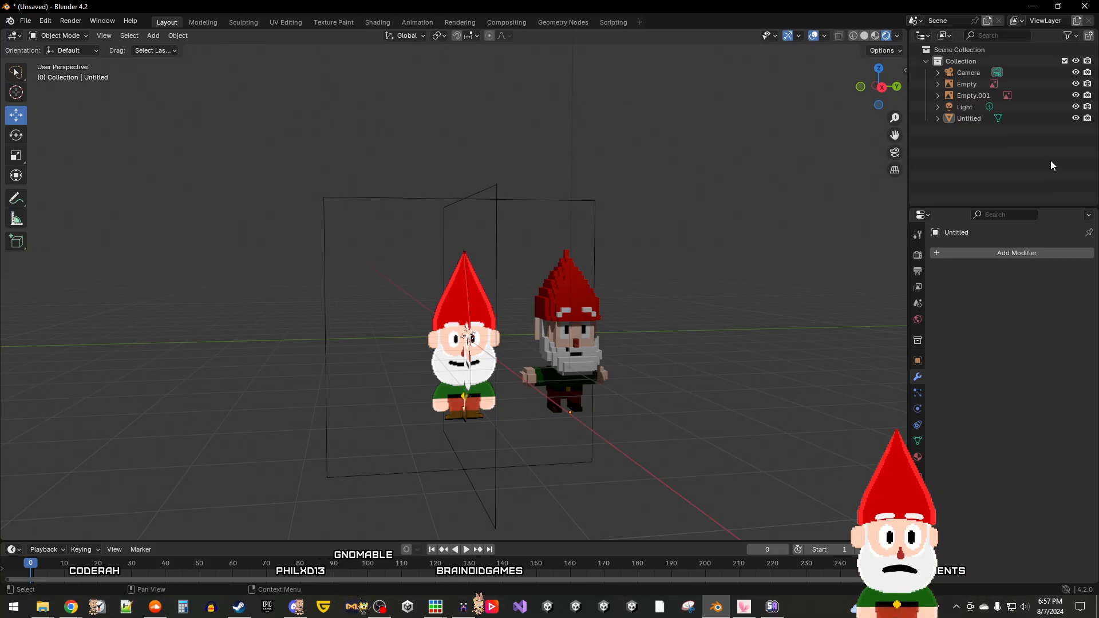
Step: Rename the front-view gnome image object as FrontReference
{"action": "left_click", "coordinate": [967, 93]}
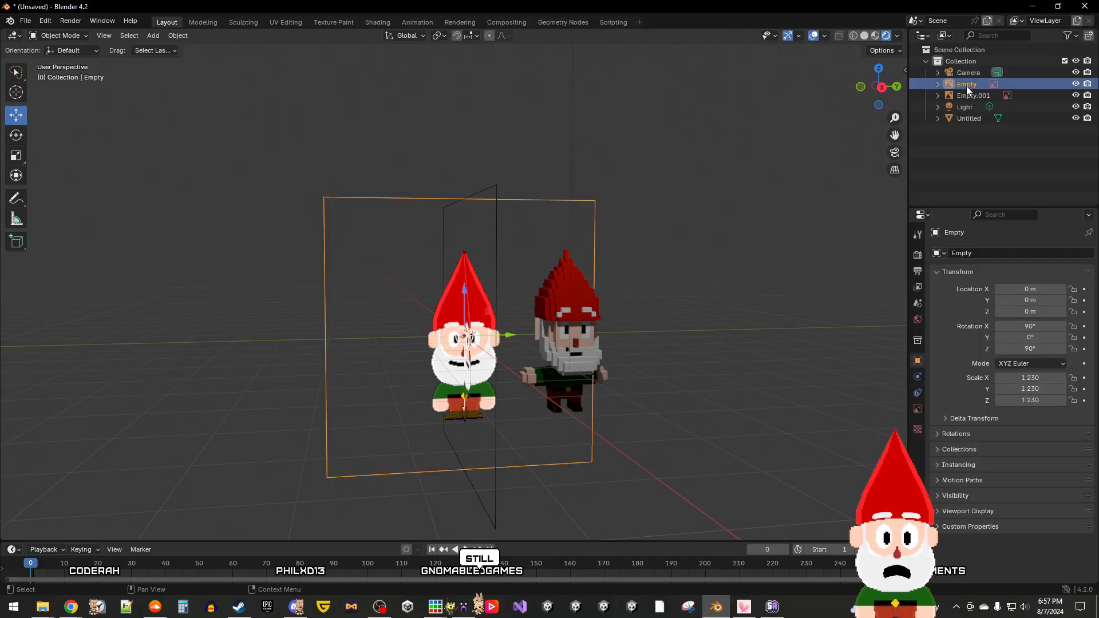
{"action": "left_click", "coordinate": [974, 85]}
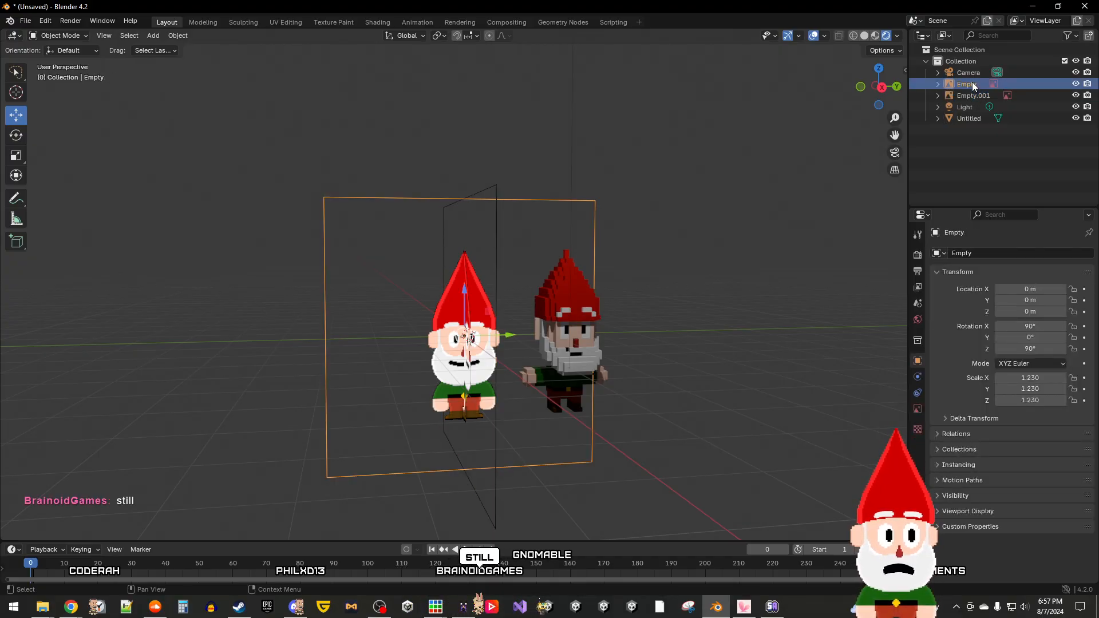
{"action": "right_click", "coordinate": [970, 84]}
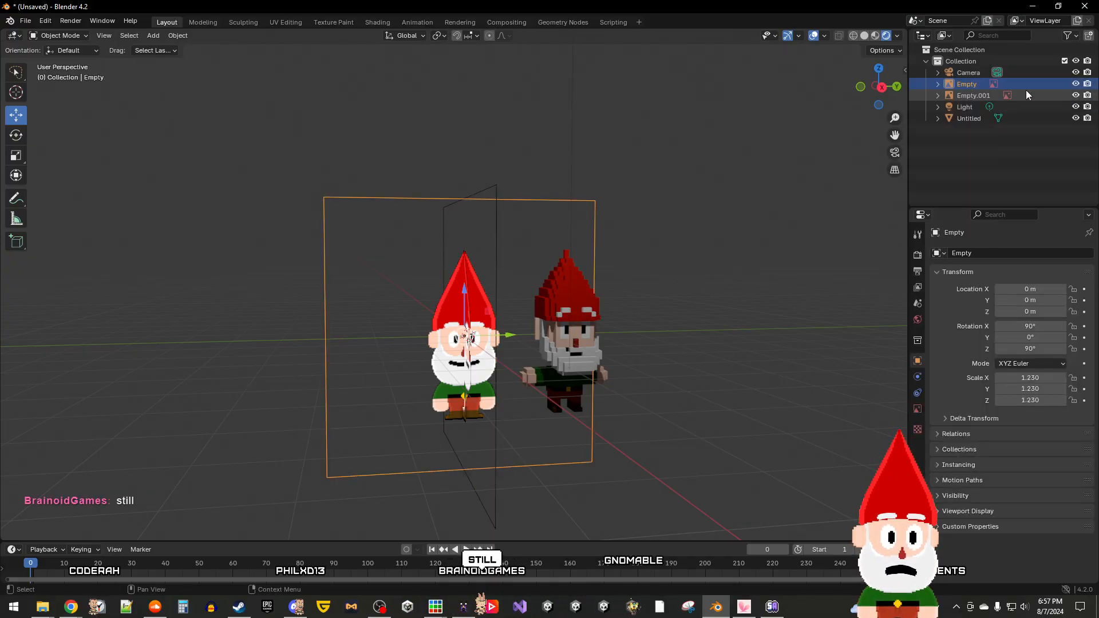
{"action": "double_click", "coordinate": [959, 83]}
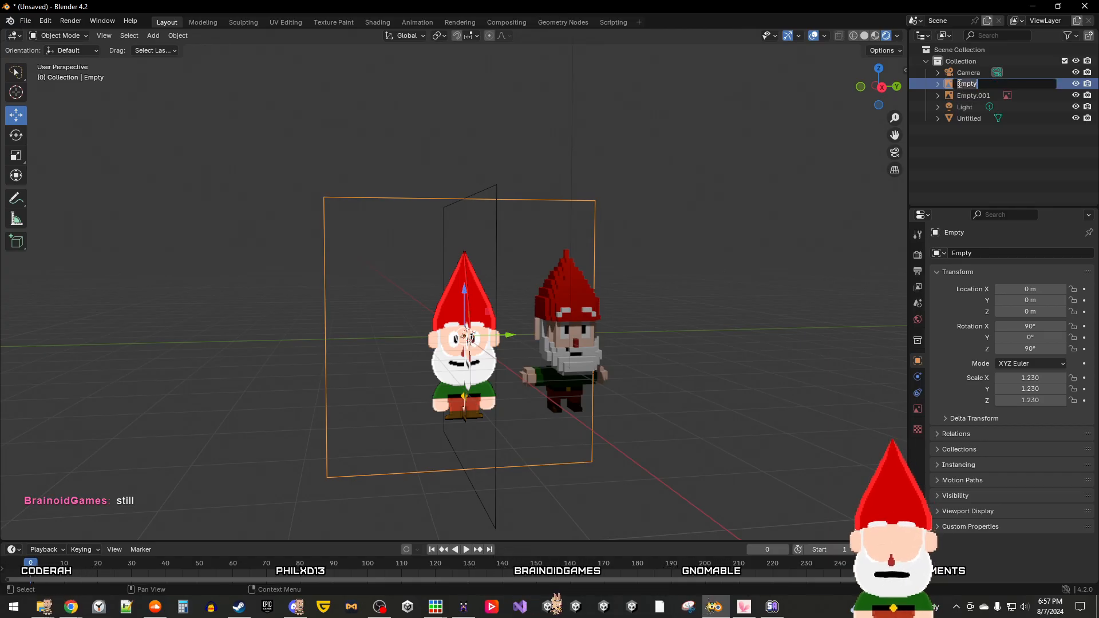
{"action": "type", "text": "Front"}
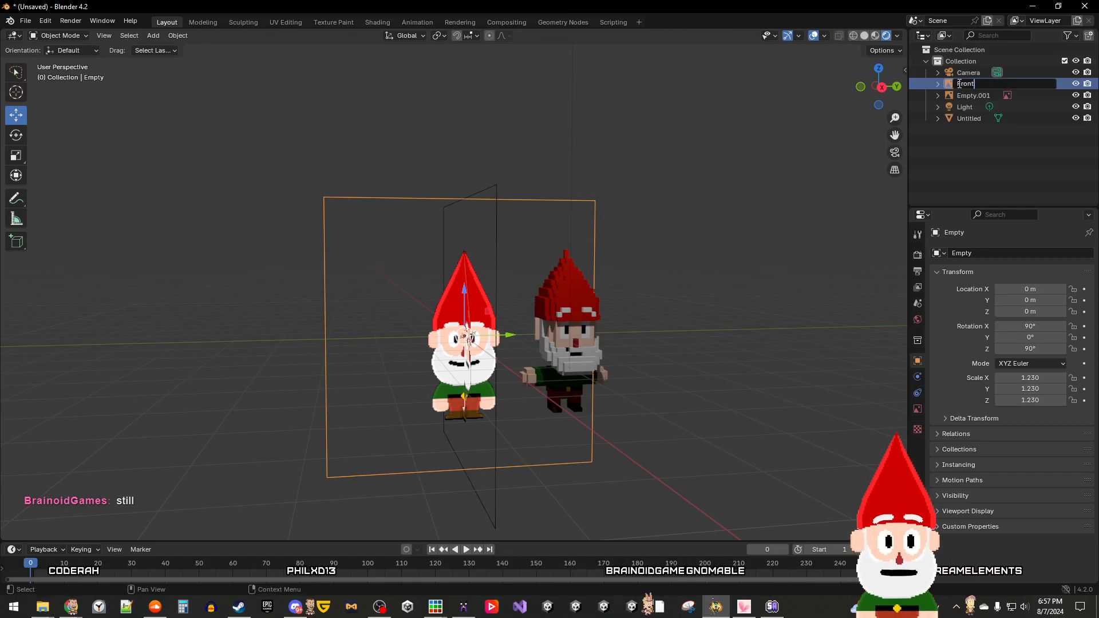
{"action": "type", "text": "Refer"}
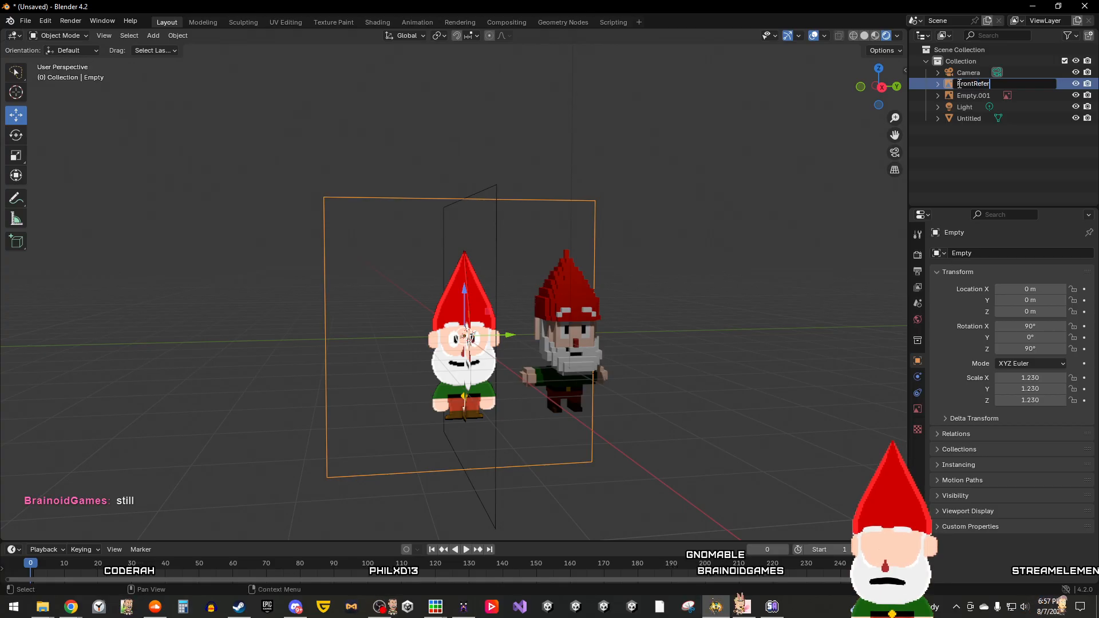
{"action": "type", "text": "ence"}
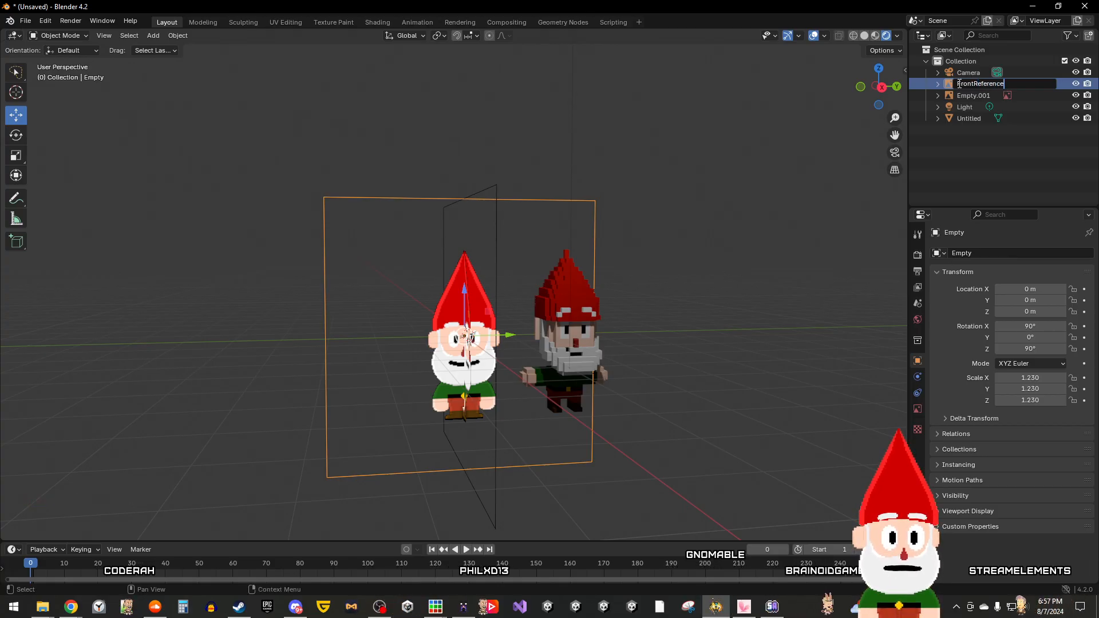
{"action": "key", "text": "Return"}
Step: Rename the side-view gnome image object as SideRefence, and select the front reference image
{"action": "left_click", "coordinate": [965, 87]}
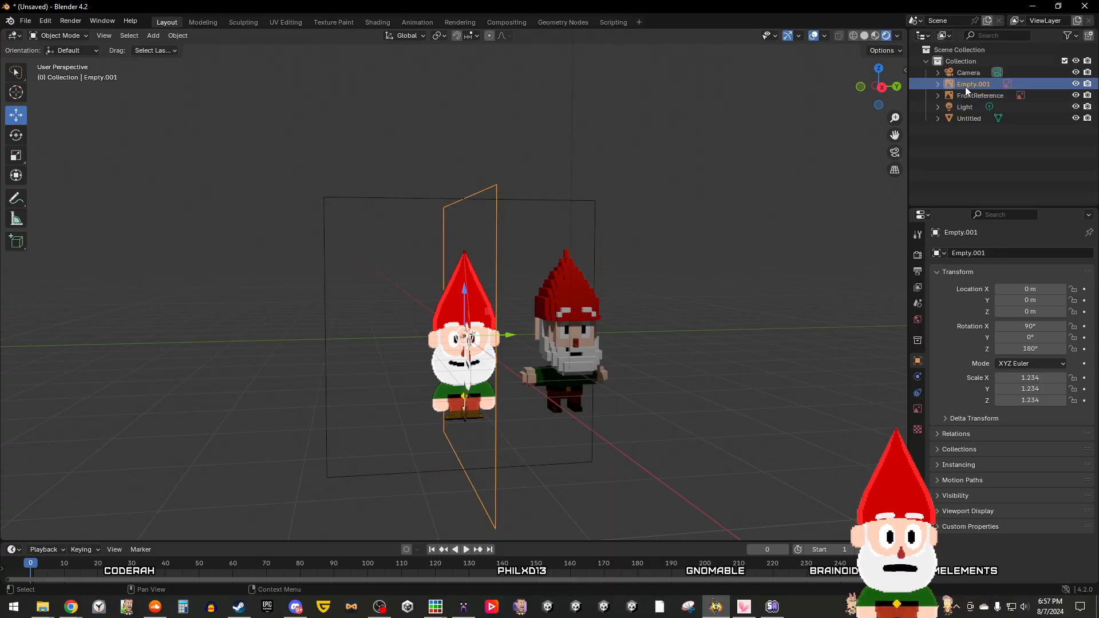
{"action": "double_click", "coordinate": [965, 85]}
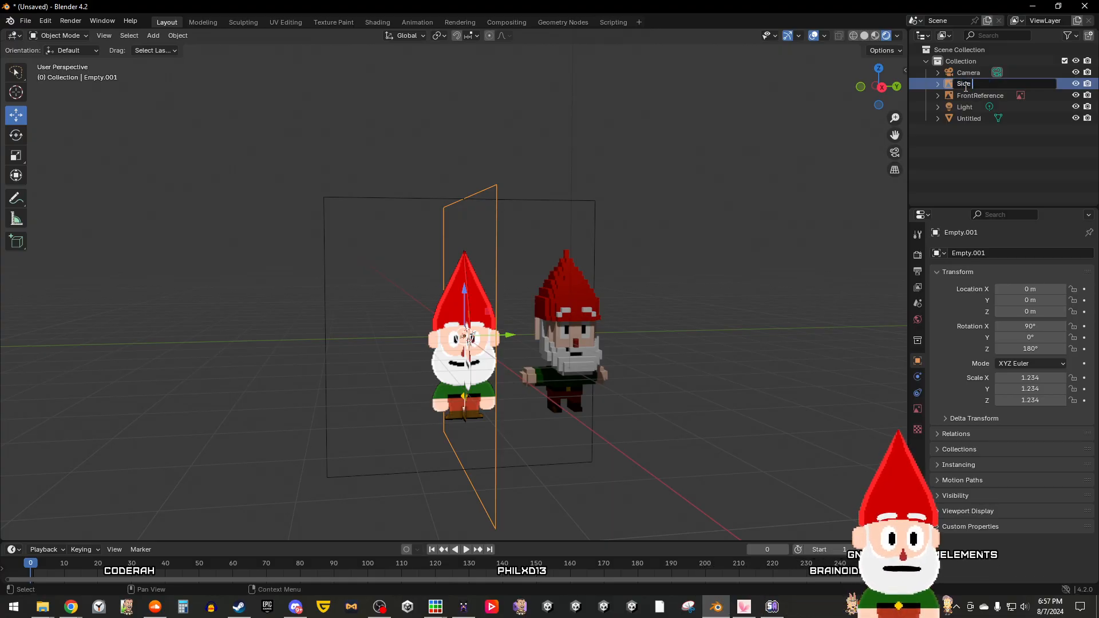
{"action": "type", "text": "Refence"}
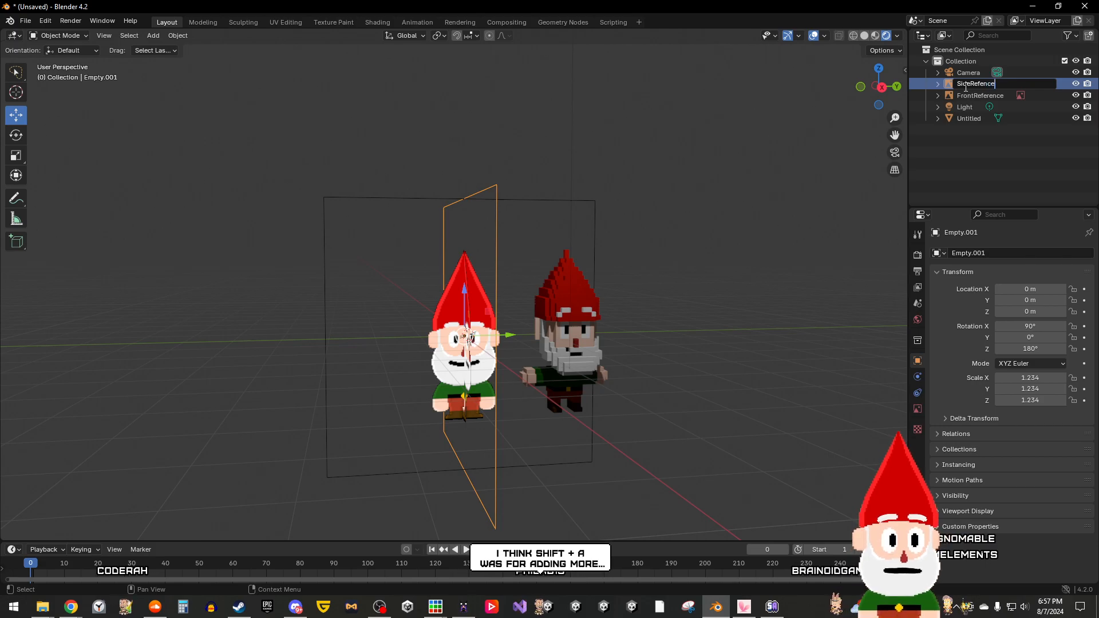
{"action": "key", "text": "Return"}
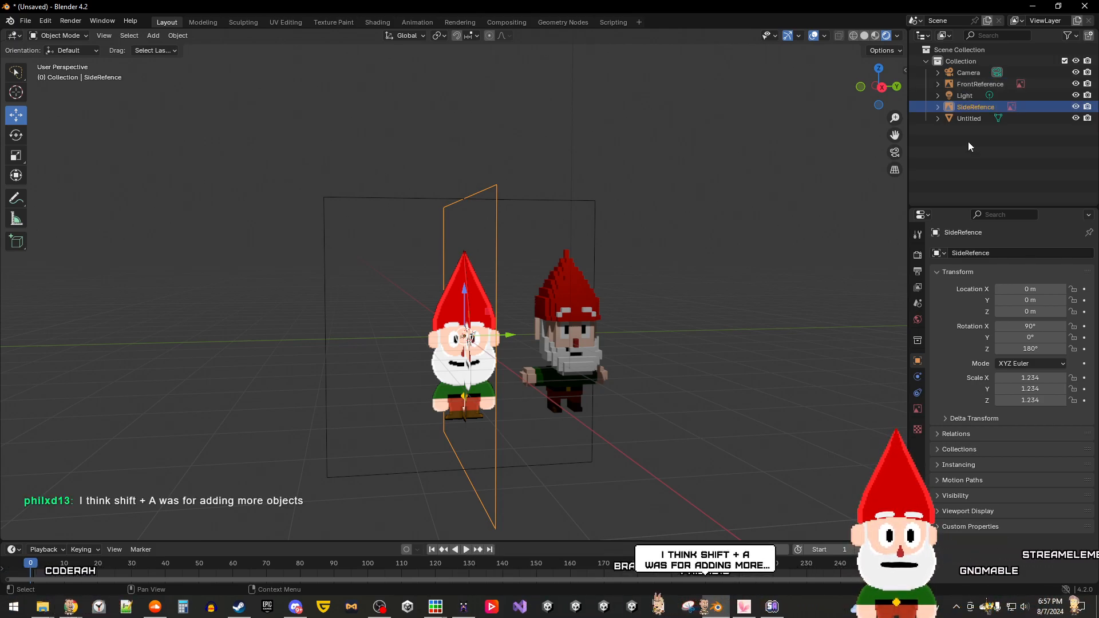
{"action": "left_click", "coordinate": [967, 84]}
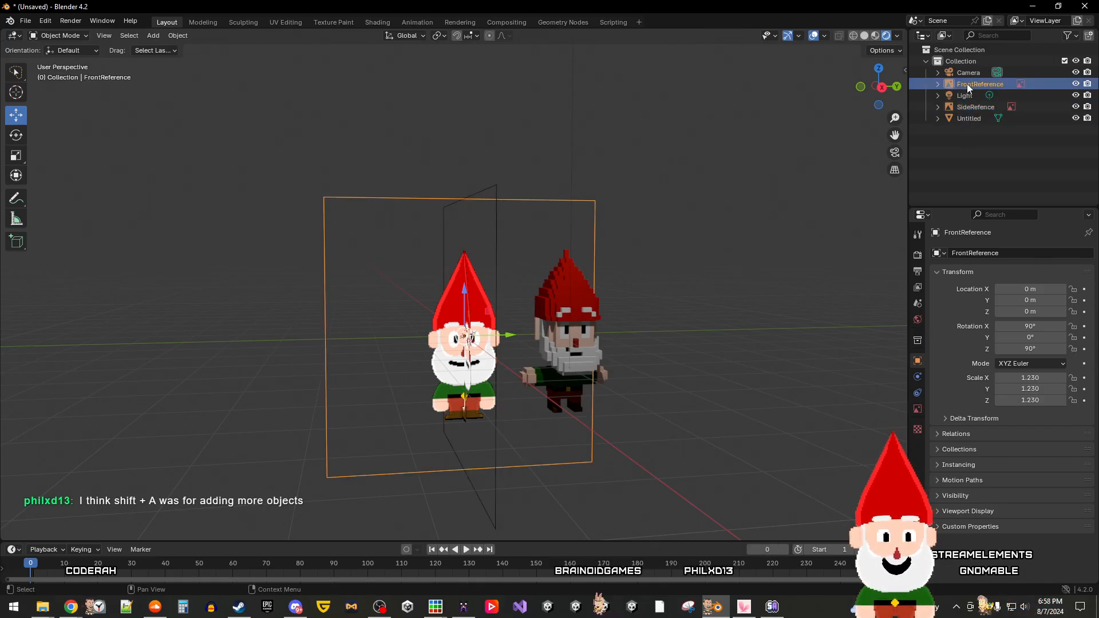
Step: Rename the front-view gnome image object as ReferenceFront
{"action": "double_click", "coordinate": [967, 83]}
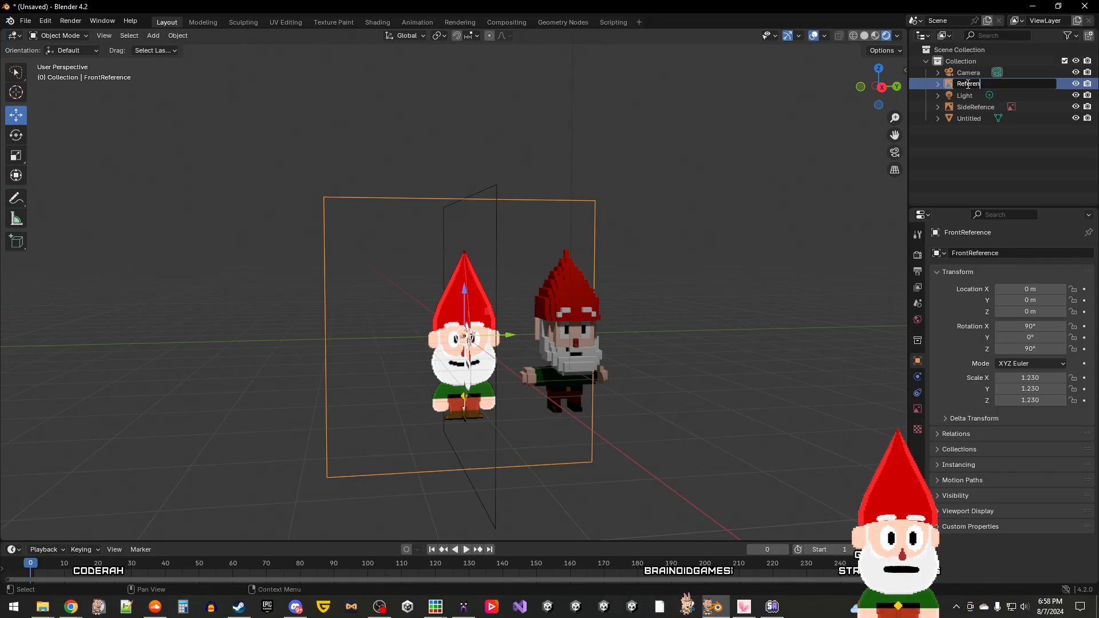
{"action": "type", "text": "Fron"}
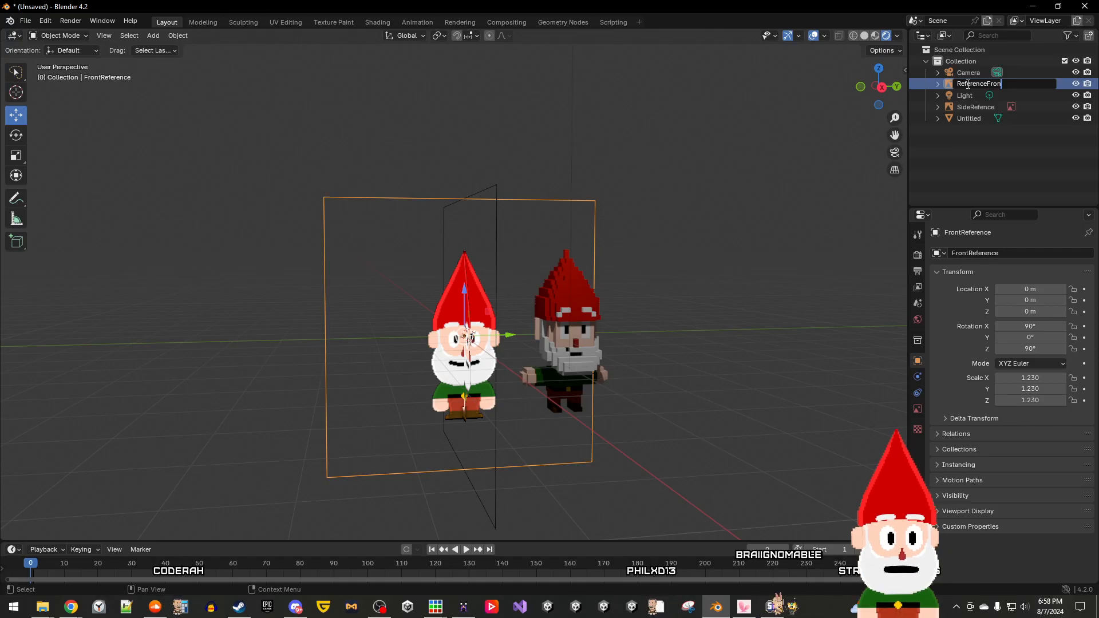
{"action": "type", "text": "t"}
{"action": "key", "text": "Return"}
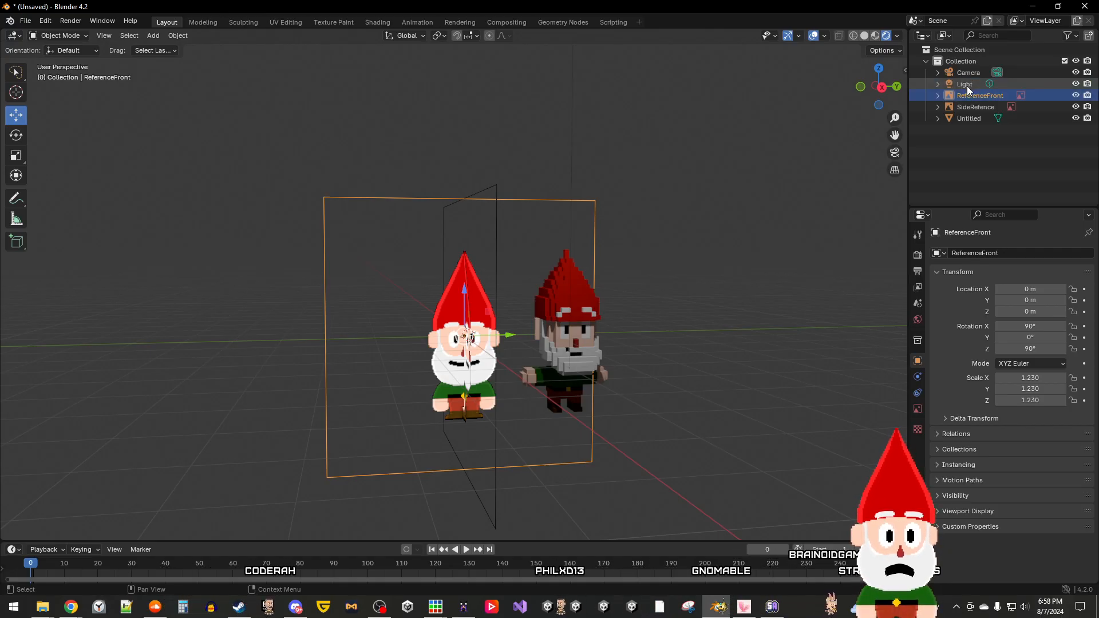
Step: Rename the side-view gnome image object as ReferenceSide
{"action": "left_click", "coordinate": [971, 108]}
{"action": "double_click", "coordinate": [972, 108]}
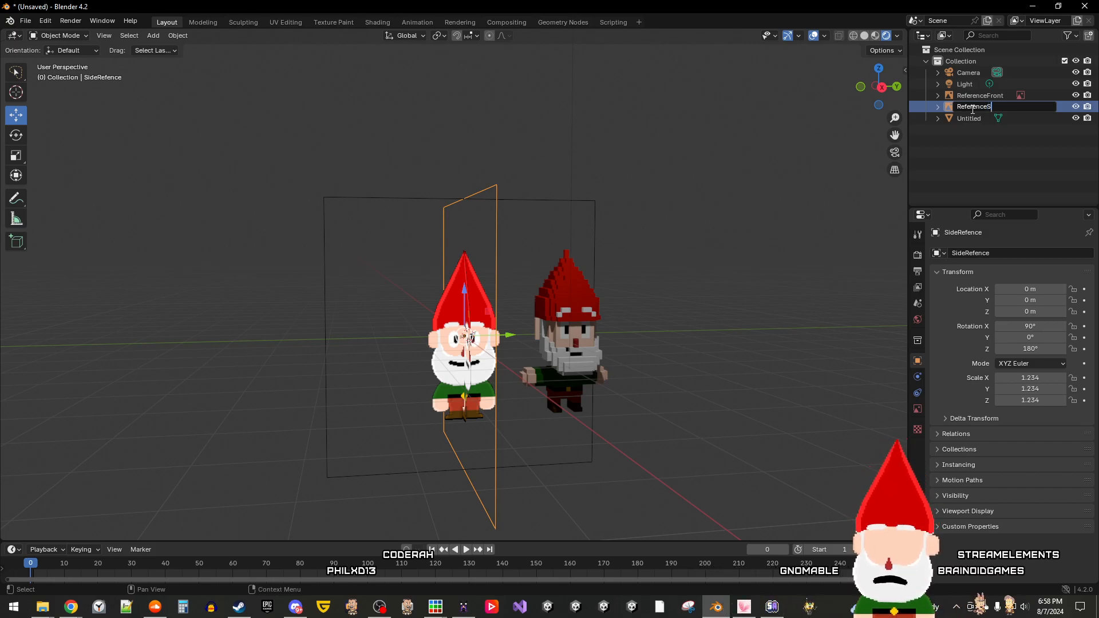
Step: Rename the imported voxel gnome object, Untitled, as GnomeVoxel
{"action": "left_click", "coordinate": [966, 118]}
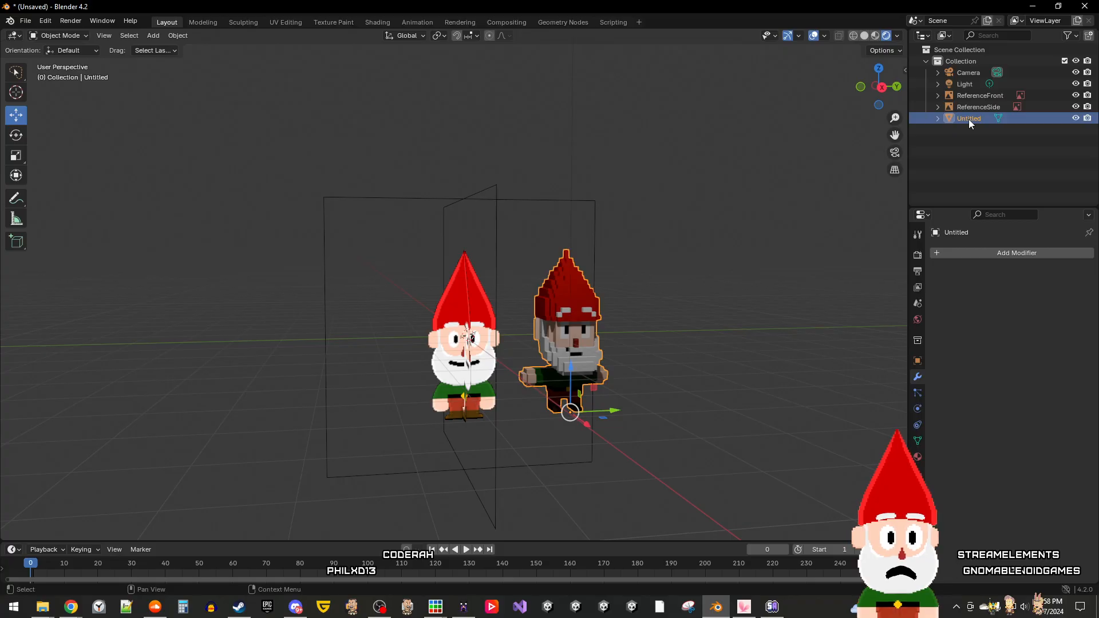
{"action": "double_click", "coordinate": [973, 119]}
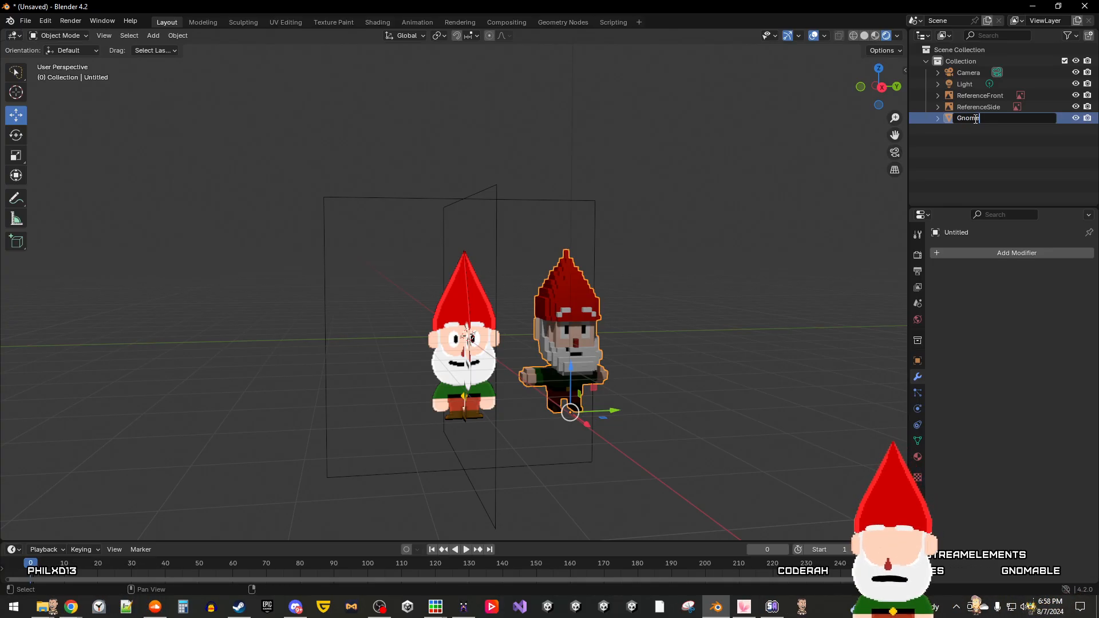
{"action": "key", "text": "Return"}
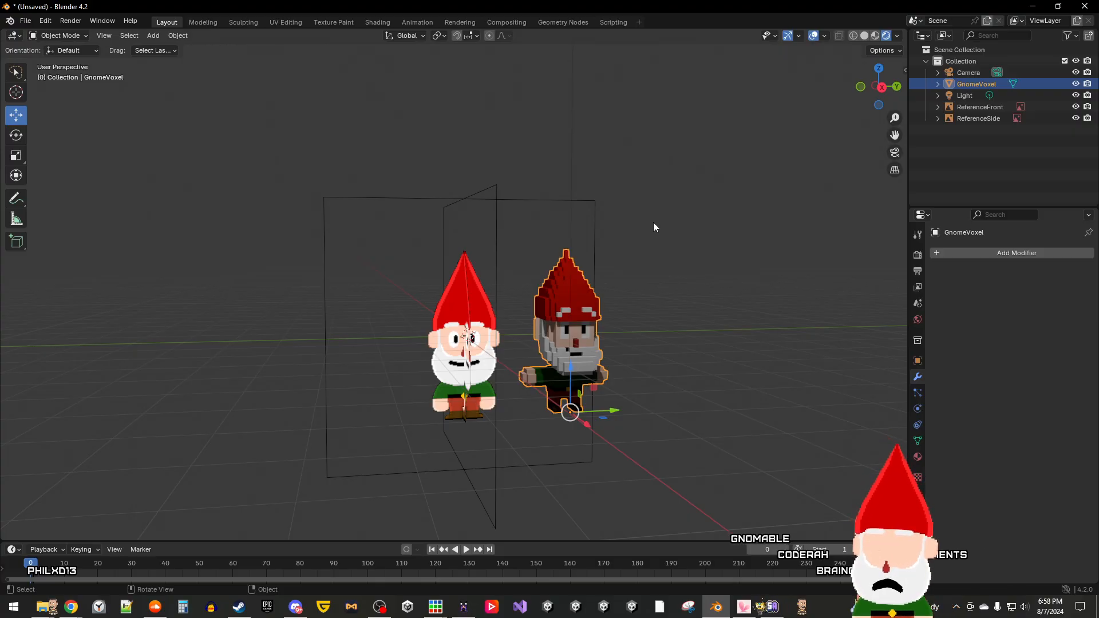
Step: Add a Monkey mesh raised above the gnome reference images, and delete it again
{"action": "key", "text": "shift+a"}
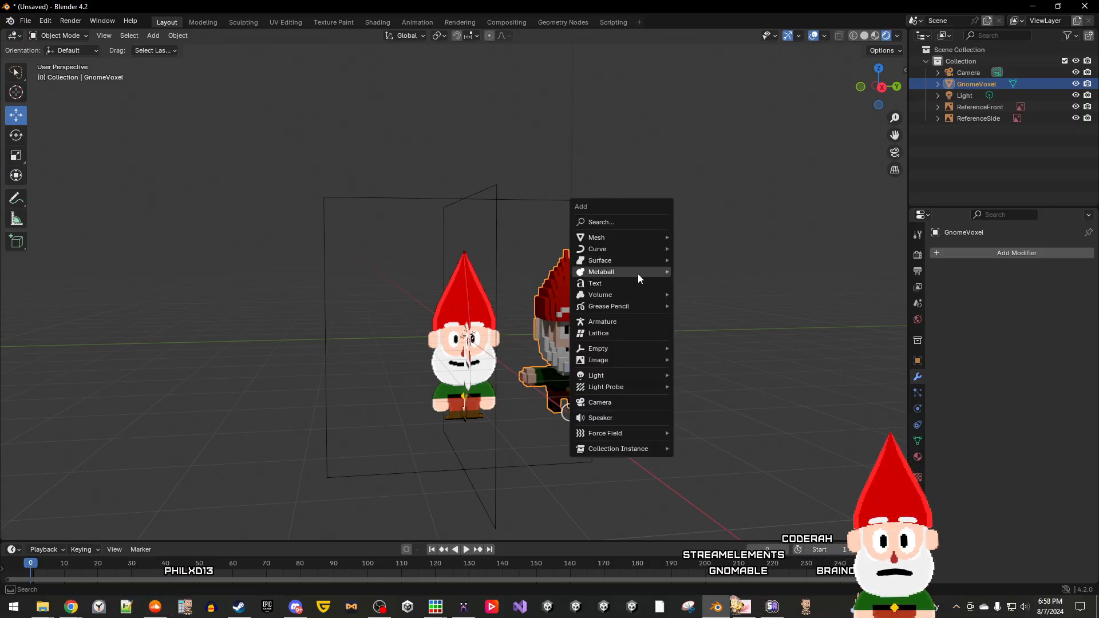
{"action": "mouse_move", "coordinate": [637, 273]}
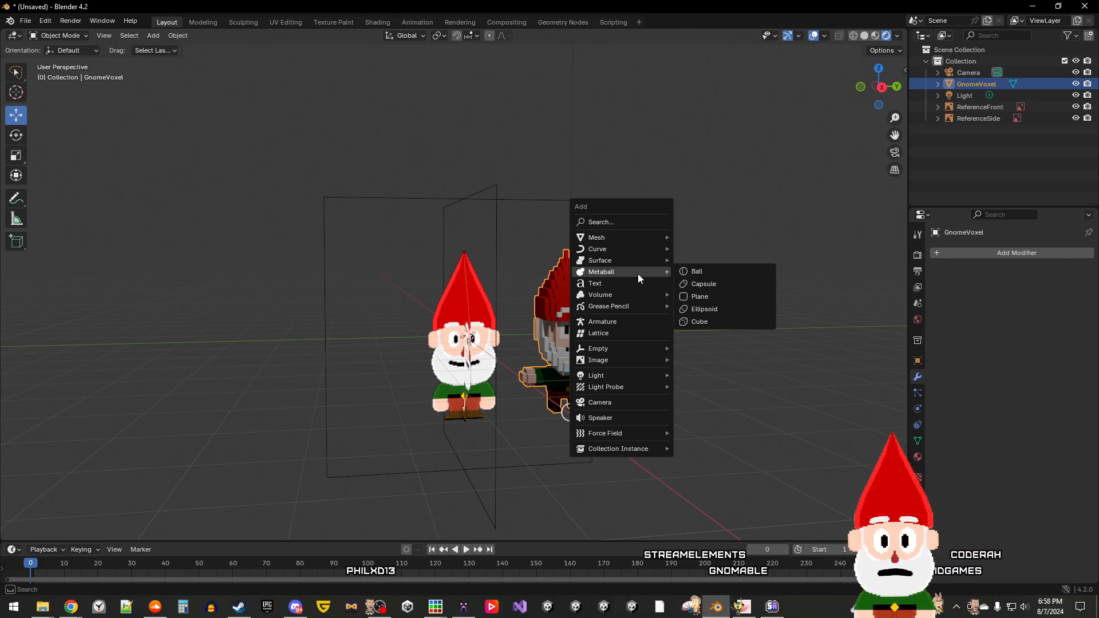
{"action": "mouse_move", "coordinate": [633, 236]}
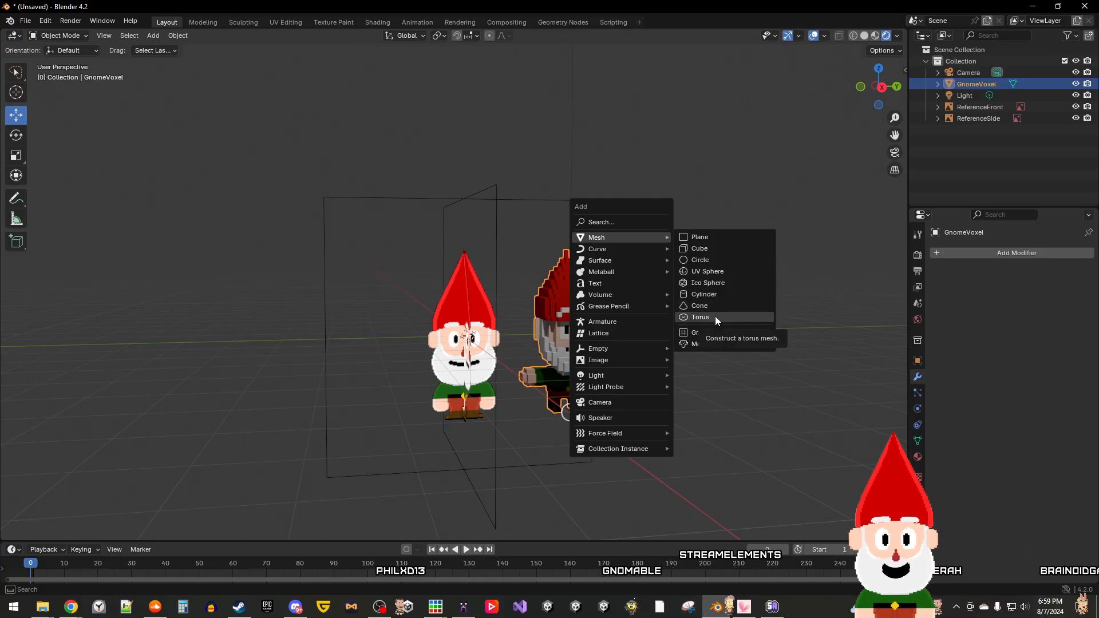
{"action": "left_click", "coordinate": [708, 345]}
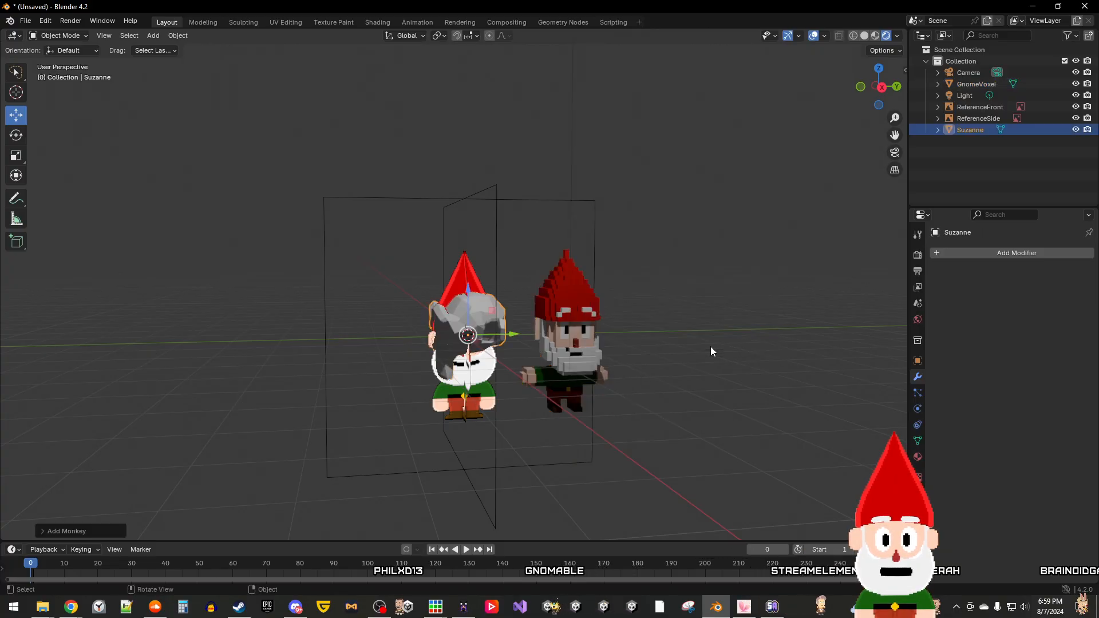
{"action": "left_click_drag", "start_coordinate": [467, 289], "coordinate": [484, 187]}
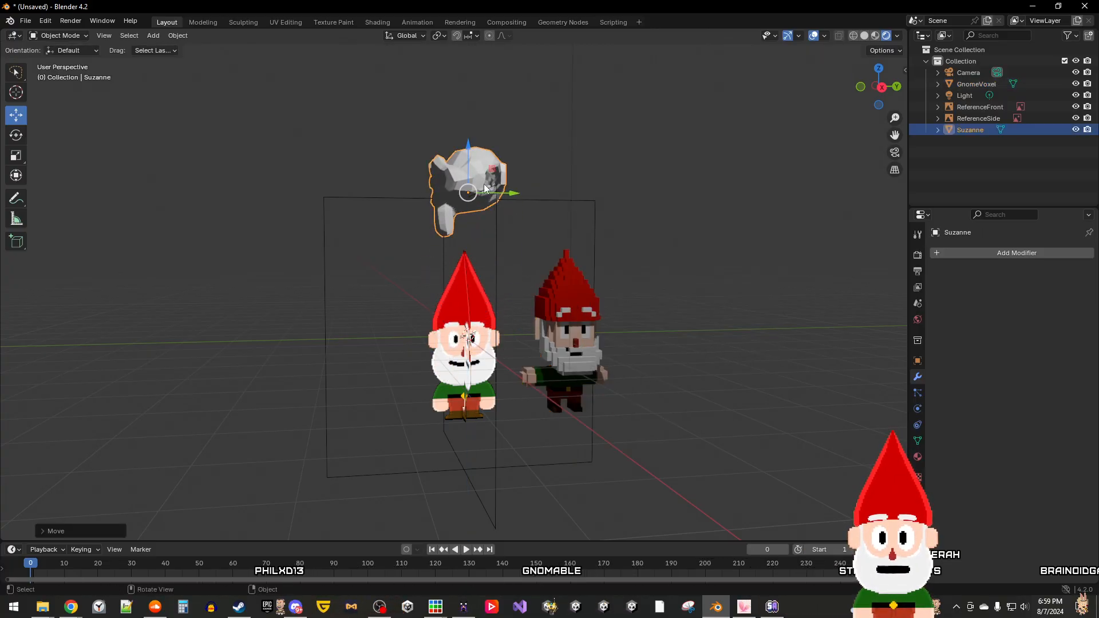
{"action": "right_click", "coordinate": [548, 202]}
{"action": "mouse_move", "coordinate": [624, 219]}
{"action": "middle_mouse_down"}
{"action": "mouse_move", "coordinate": [734, 252]}
{"action": "mouse_move", "coordinate": [632, 224]}
{"action": "middle_mouse_up"}
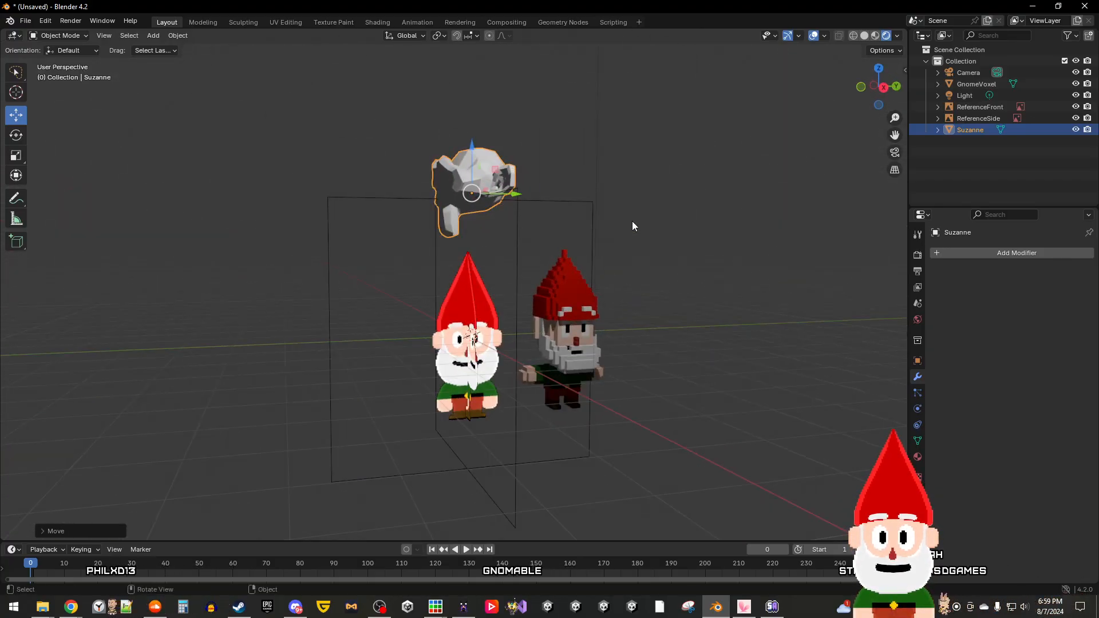
{"action": "key", "text": "Delete"}
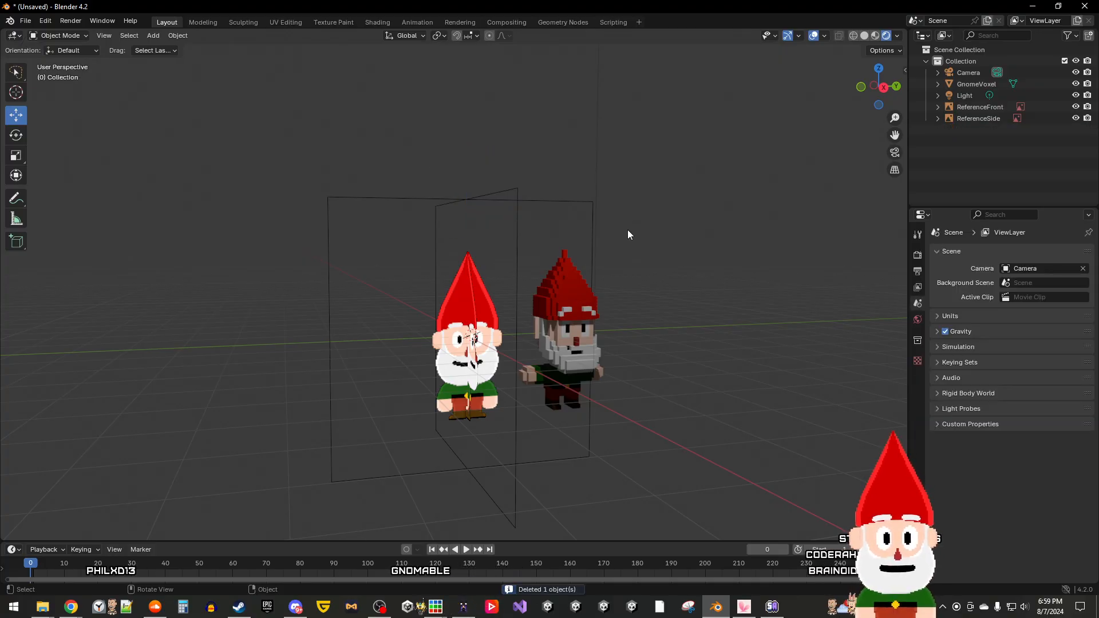
{"action": "right_click", "coordinate": [627, 229]}
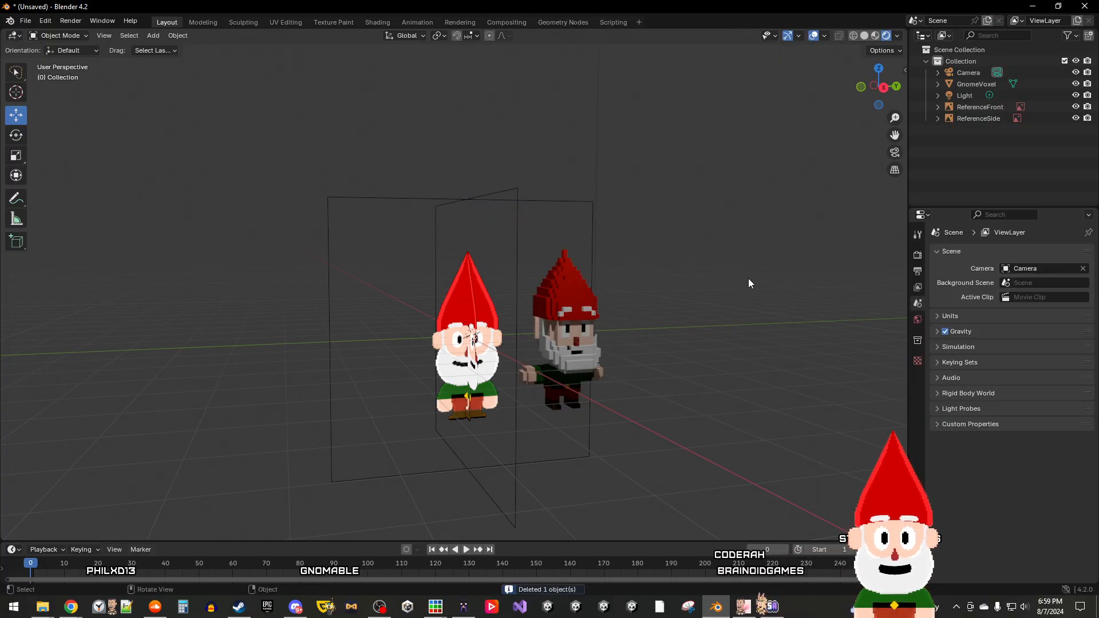
Step: Add a Grease Pencil Monkey, raise it above the reference images to view it from several sides, and delete it
{"action": "key", "text": "shift+a"}
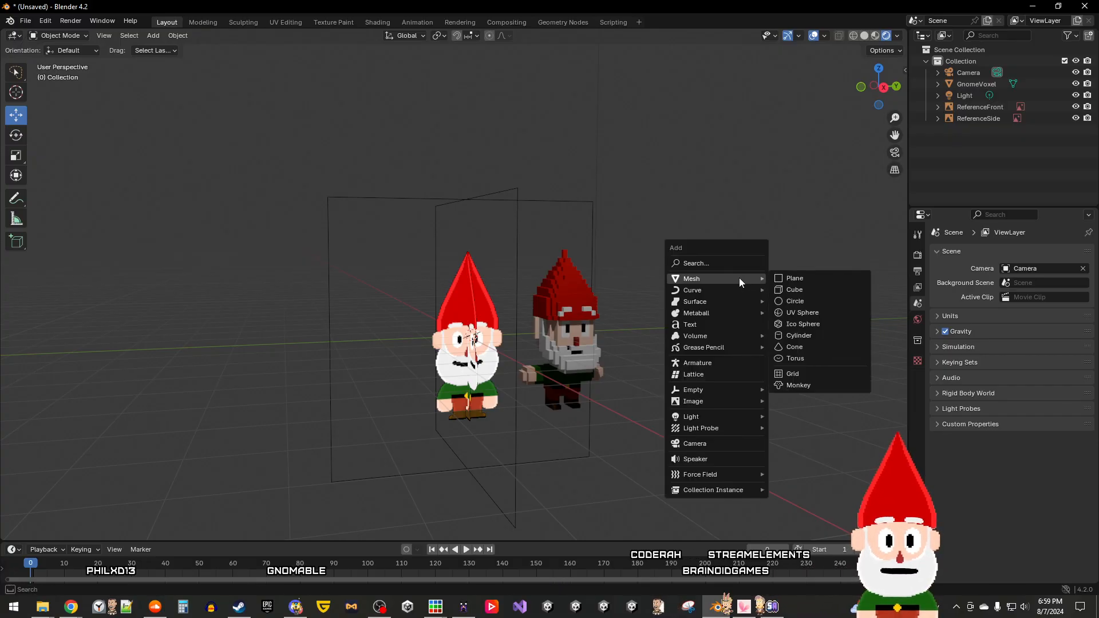
{"action": "mouse_move", "coordinate": [727, 291]}
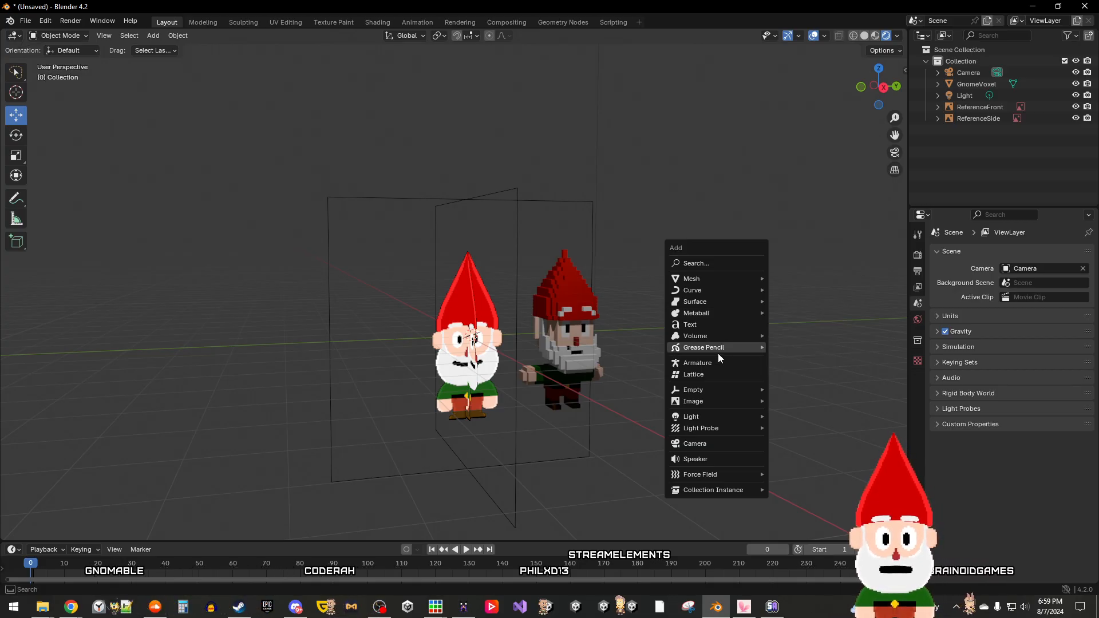
{"action": "mouse_move", "coordinate": [720, 352]}
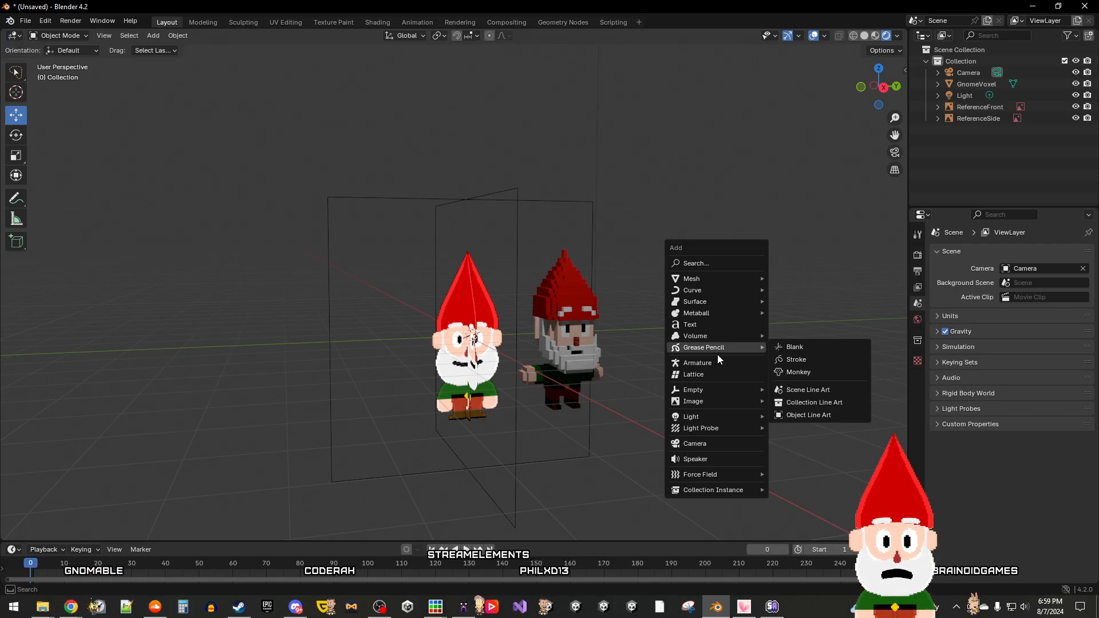
{"action": "left_click", "coordinate": [809, 371]}
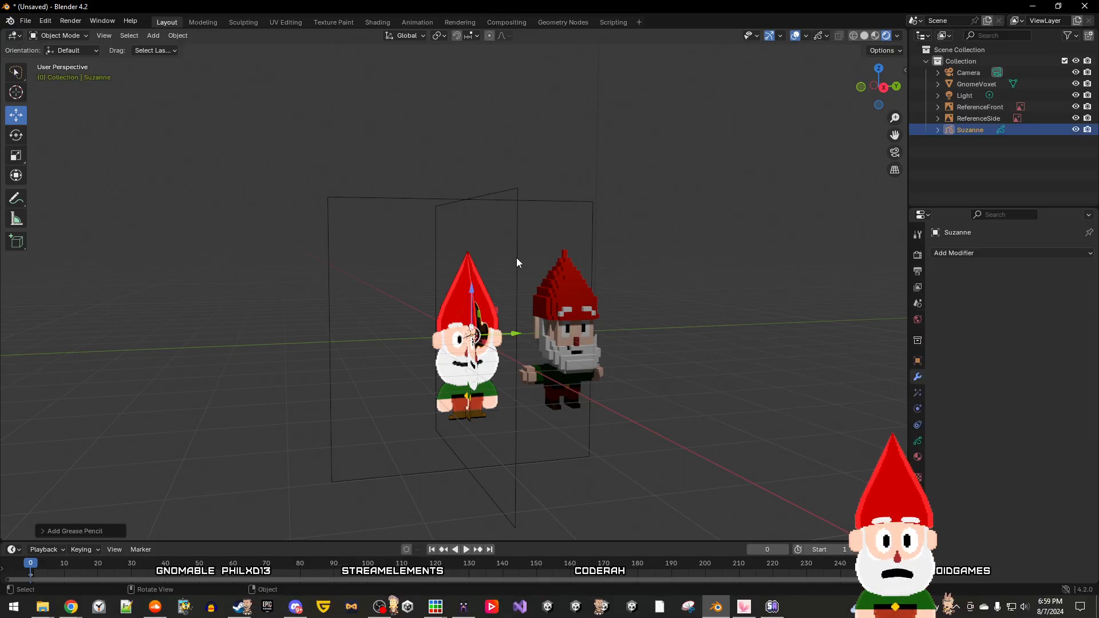
{"action": "left_click_drag", "start_coordinate": [471, 289], "coordinate": [514, 201]}
{"action": "right_click", "coordinate": [514, 198]}
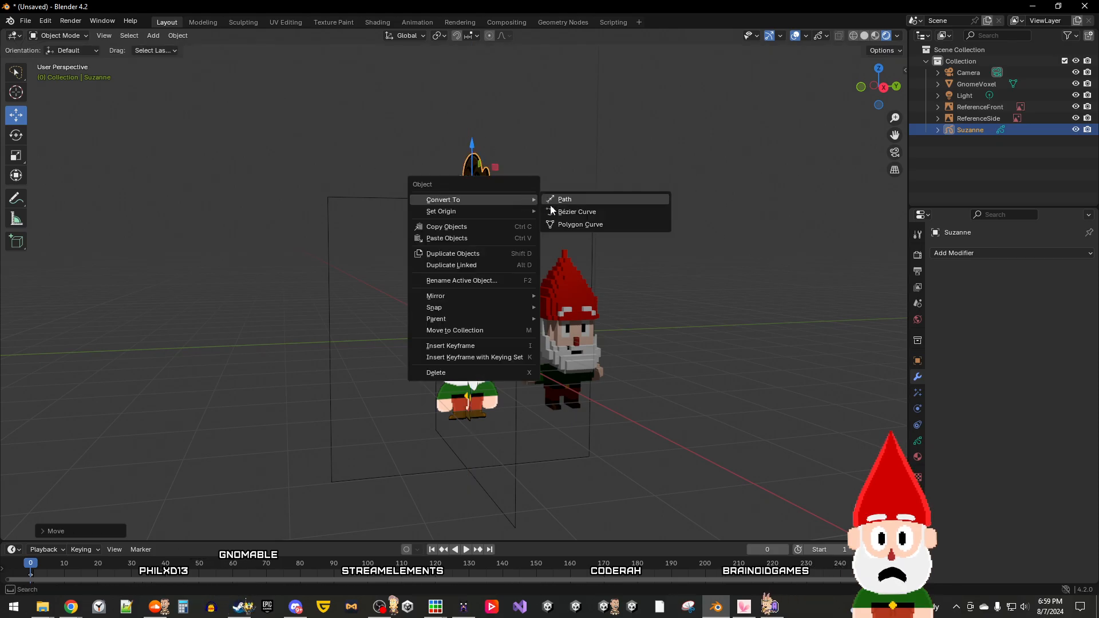
{"action": "left_click", "coordinate": [541, 153]}
{"action": "right_click", "coordinate": [541, 153]}
{"action": "mouse_move", "coordinate": [556, 158]}
{"action": "middle_click_drag", "start_coordinate": [724, 205], "coordinate": [560, 217]}
{"action": "scroll", "coordinate": [560, 217], "scroll_direction": "up", "scroll_amount": 4}
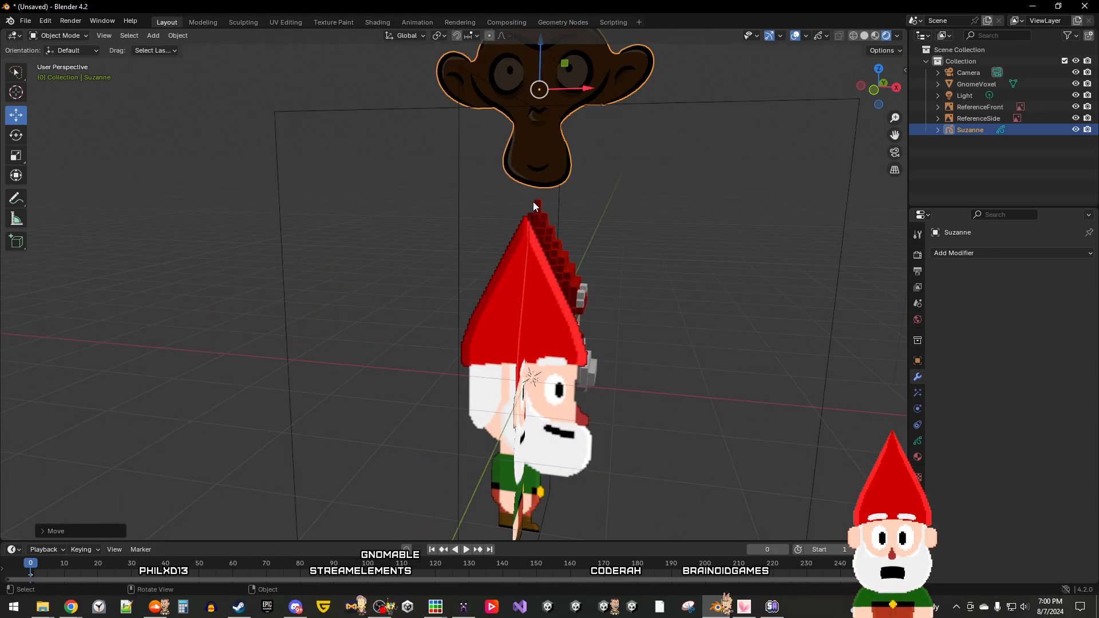
{"action": "middle_click_drag", "start_coordinate": [650, 213], "coordinate": [473, 203]}
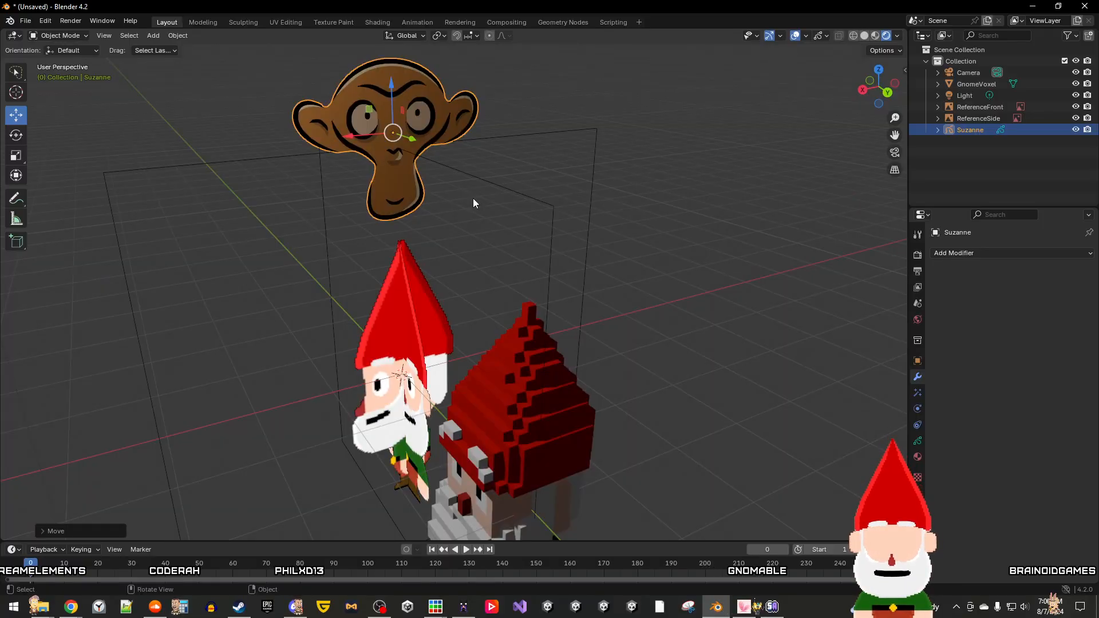
{"action": "key", "text": "Delete"}
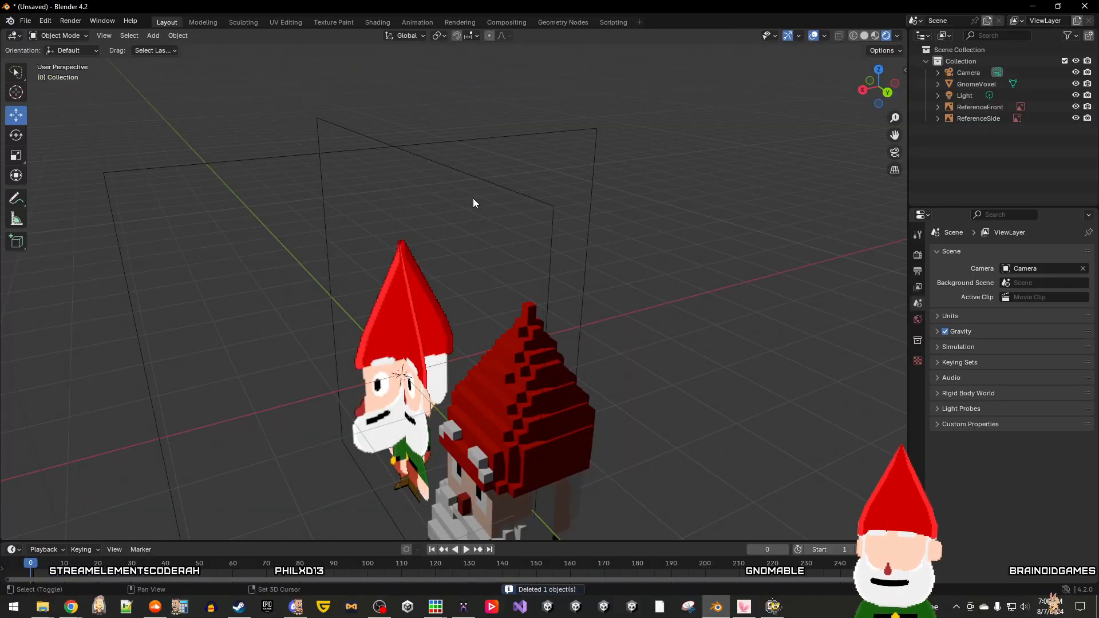
Step: Add a Cone mesh at the origin, over the crossed gnome reference images
{"action": "key", "text": "shift+a"}
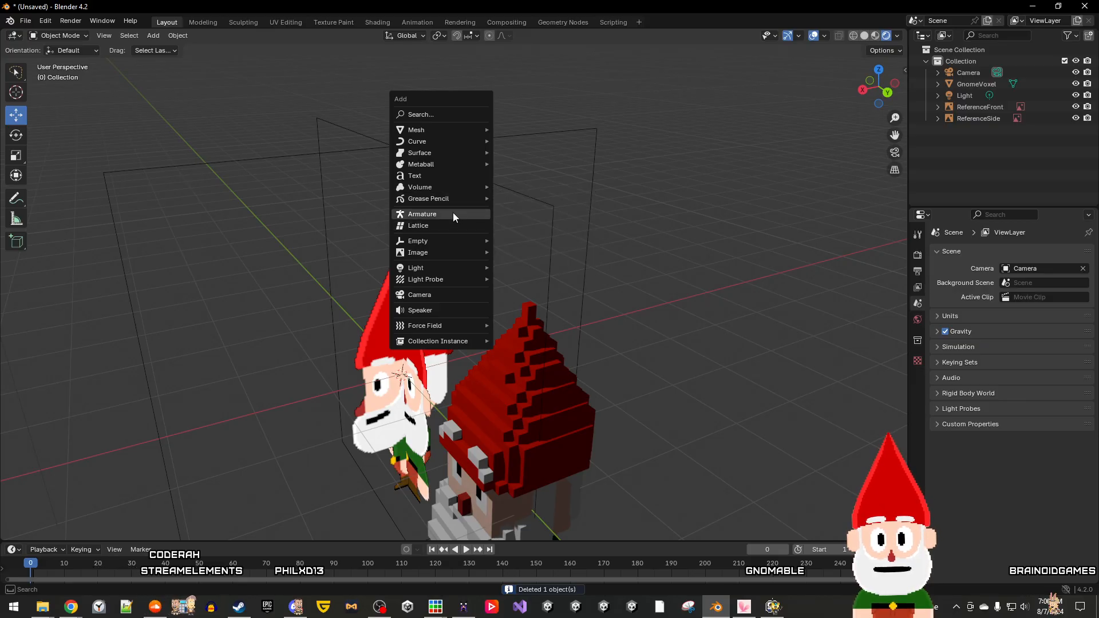
{"action": "mouse_move", "coordinate": [450, 252]}
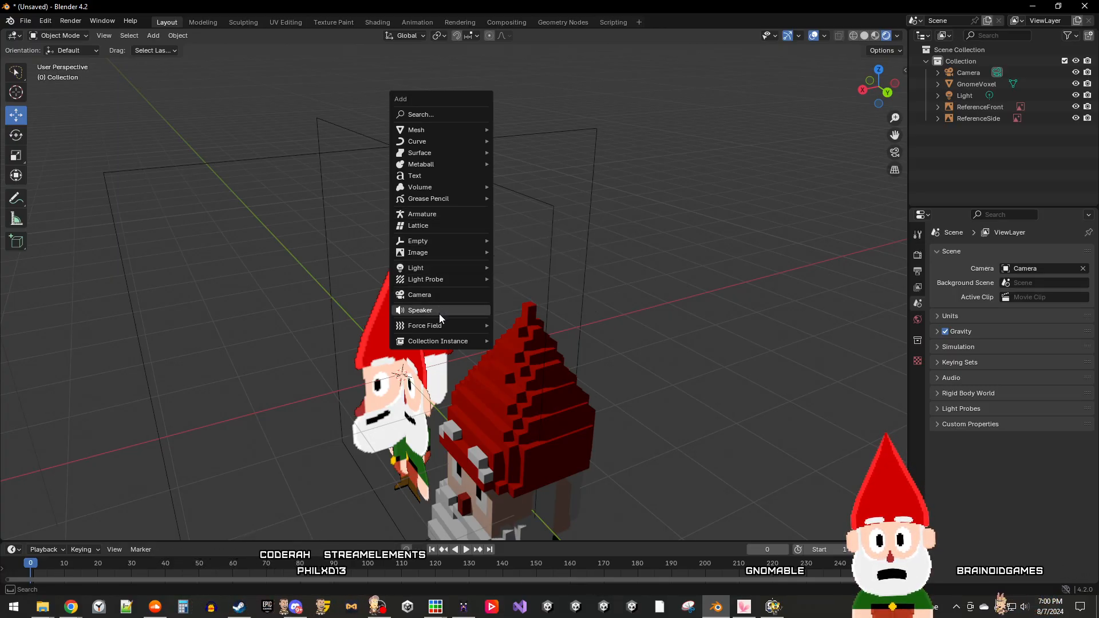
{"action": "mouse_move", "coordinate": [440, 325]}
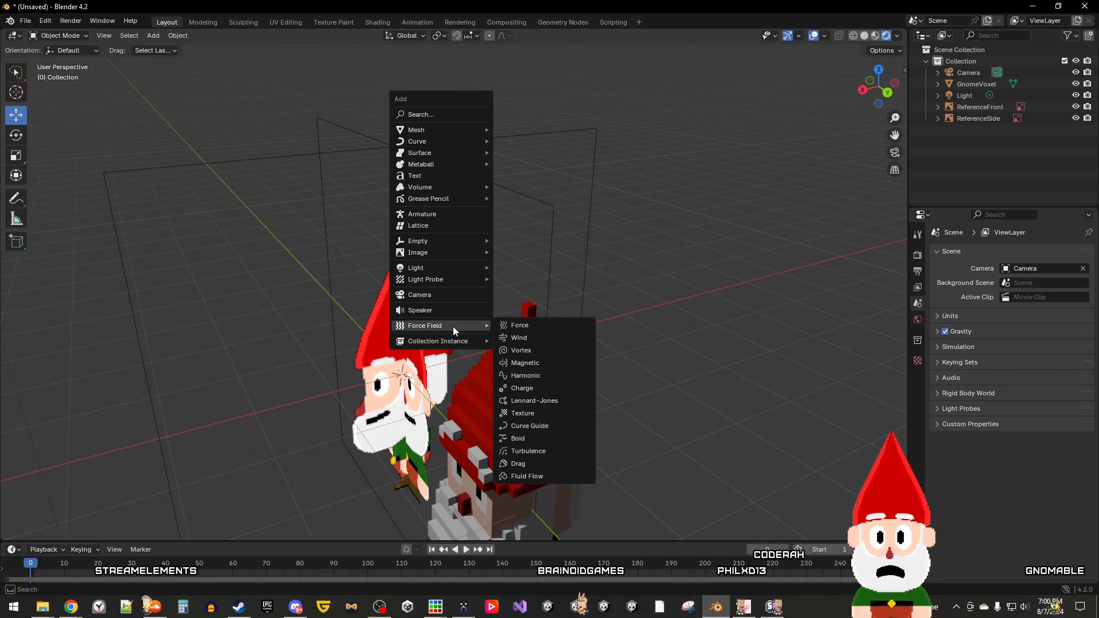
{"action": "mouse_move", "coordinate": [443, 199]}
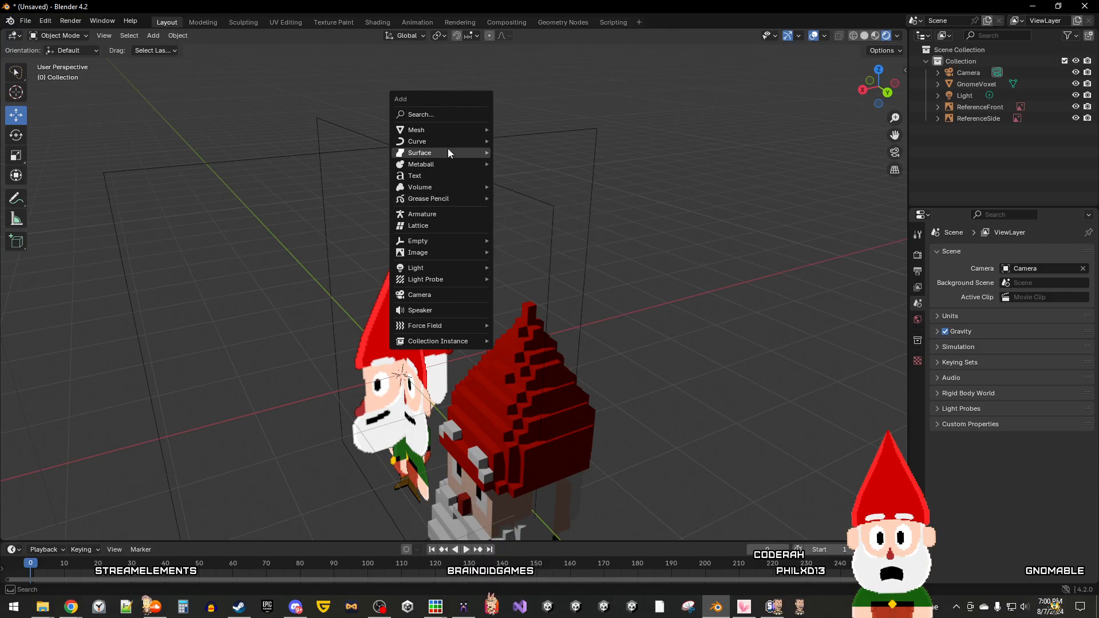
{"action": "mouse_move", "coordinate": [443, 132]}
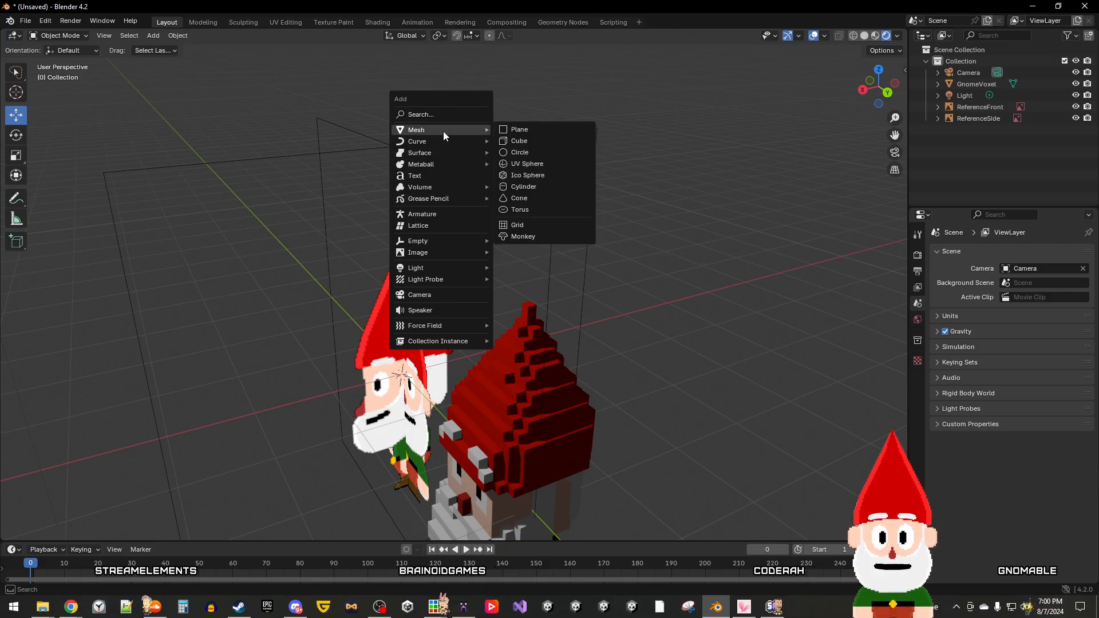
{"action": "left_click", "coordinate": [531, 197]}
{"action": "middle_click_drag", "start_coordinate": [521, 279], "coordinate": [552, 317]}
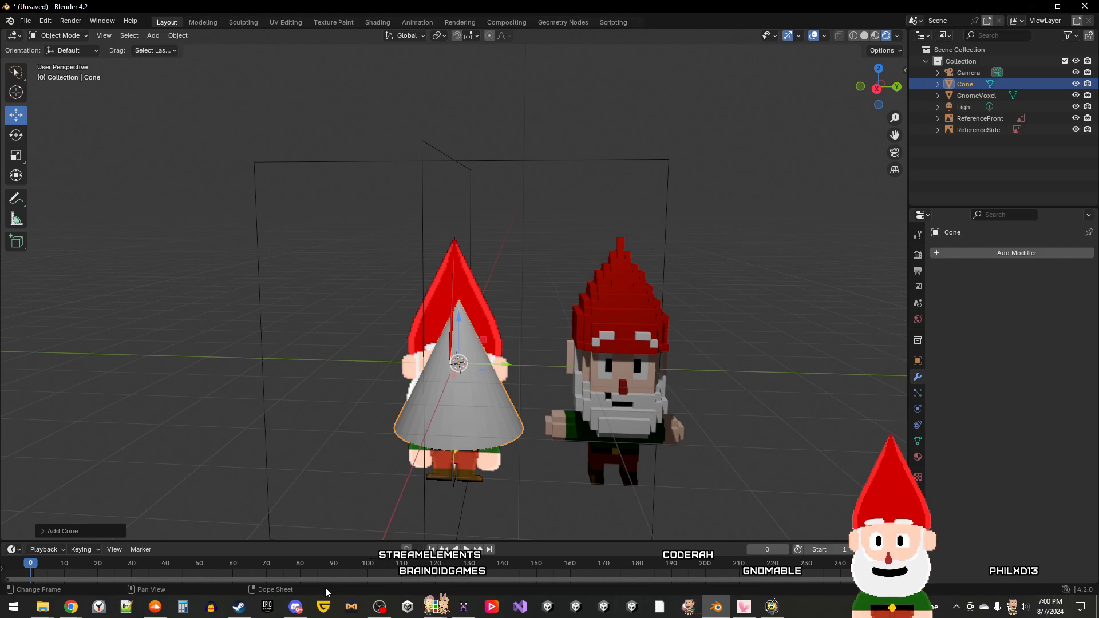
Step: Switch to Chrome and view the Gnomes and Gardens page on the Gnomable itch.io site to examine its gnome models
{"action": "mouse_move", "coordinate": [46, 612]}
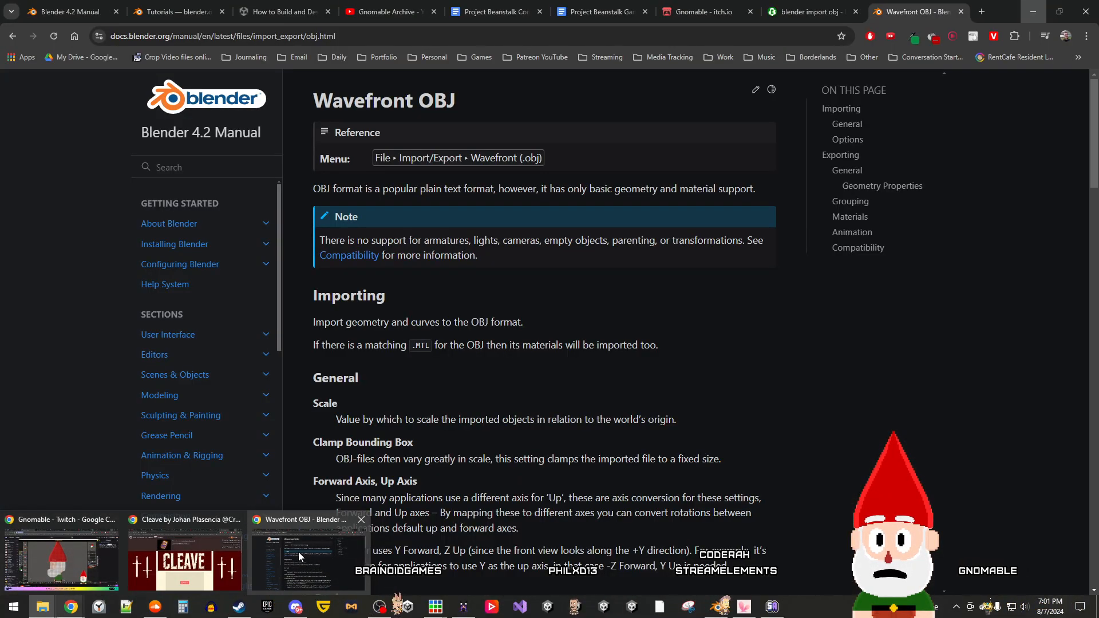
{"action": "left_click", "coordinate": [298, 552]}
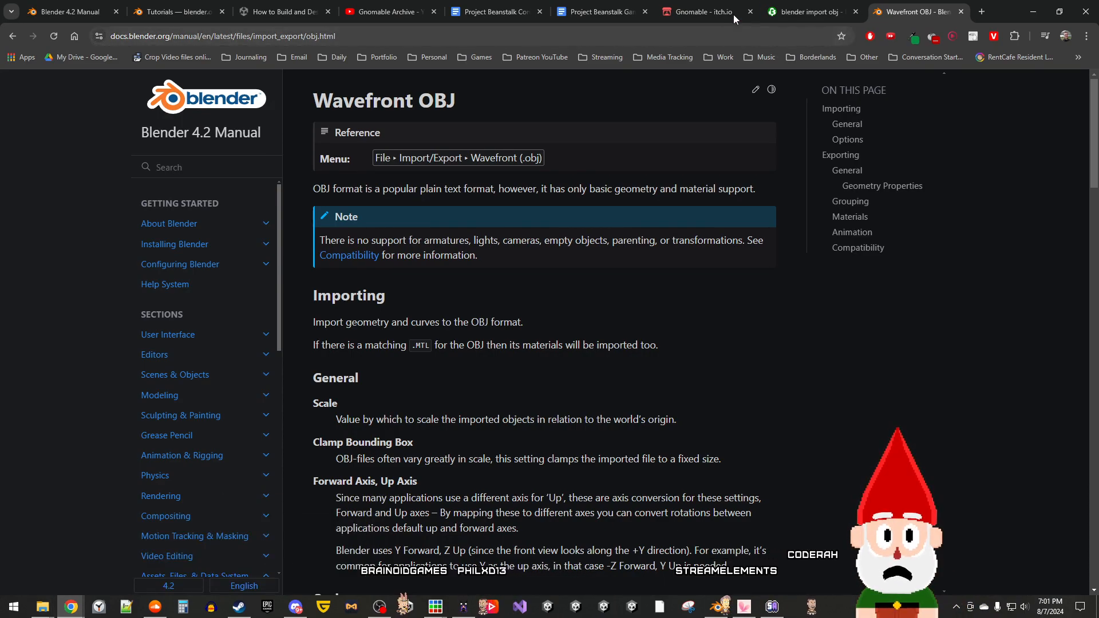
{"action": "left_click", "coordinate": [732, 16]}
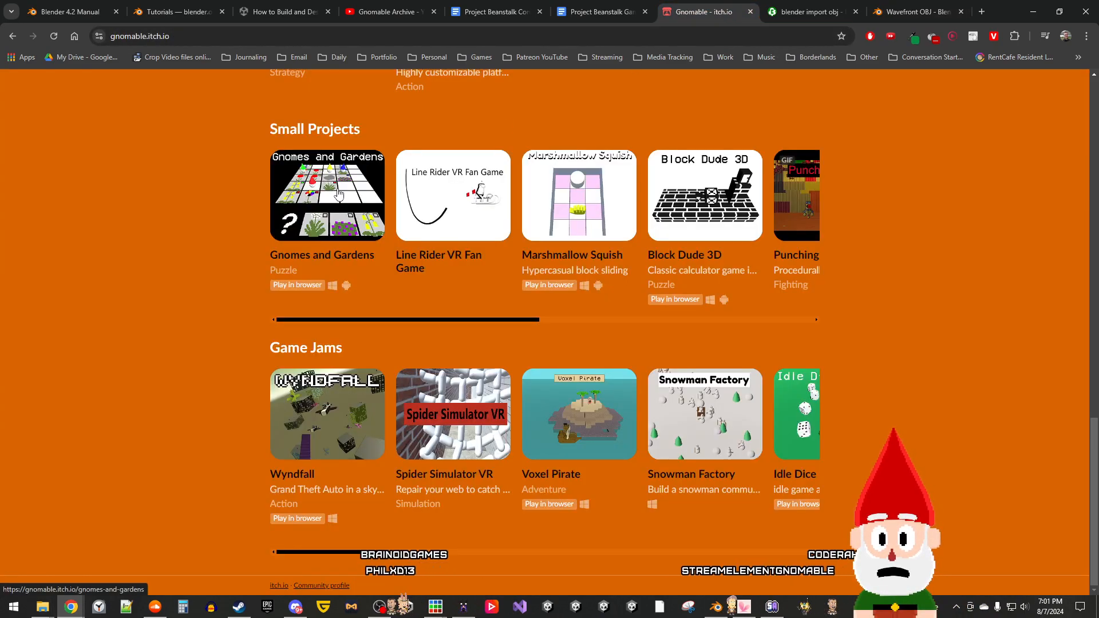
{"action": "left_click", "coordinate": [331, 213]}
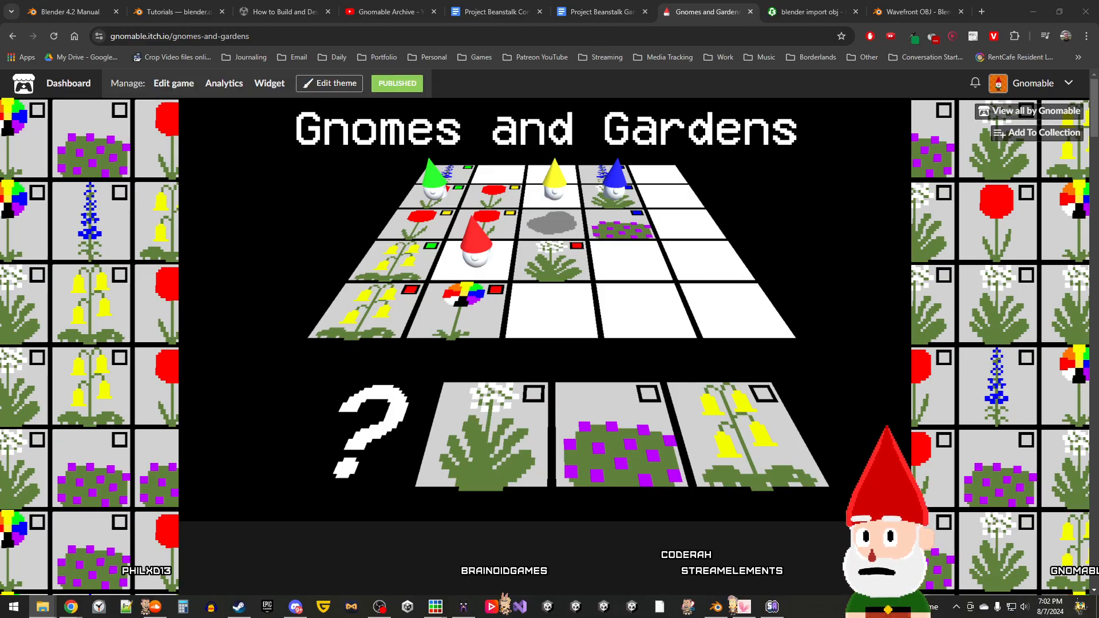
Step: Switch to Blender and import Blank Gnome V2.fbx with the default FBX options, undoing a trial move along Y
{"action": "left_click", "coordinate": [723, 608]}
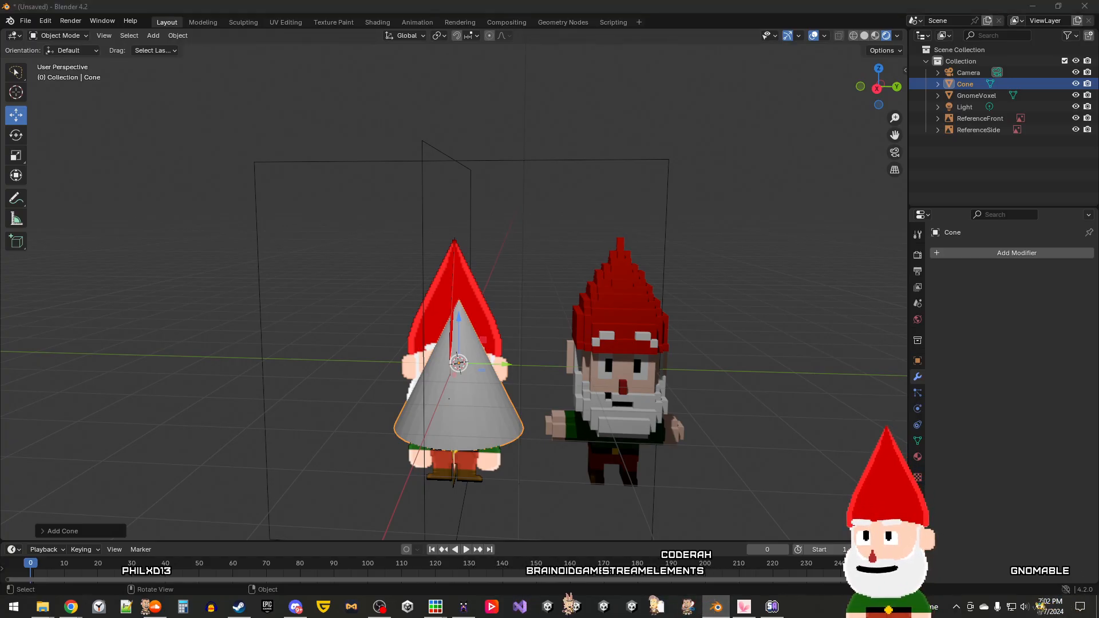
{"action": "left_click_drag", "start_coordinate": [229, 322], "coordinate": [234, 324]}
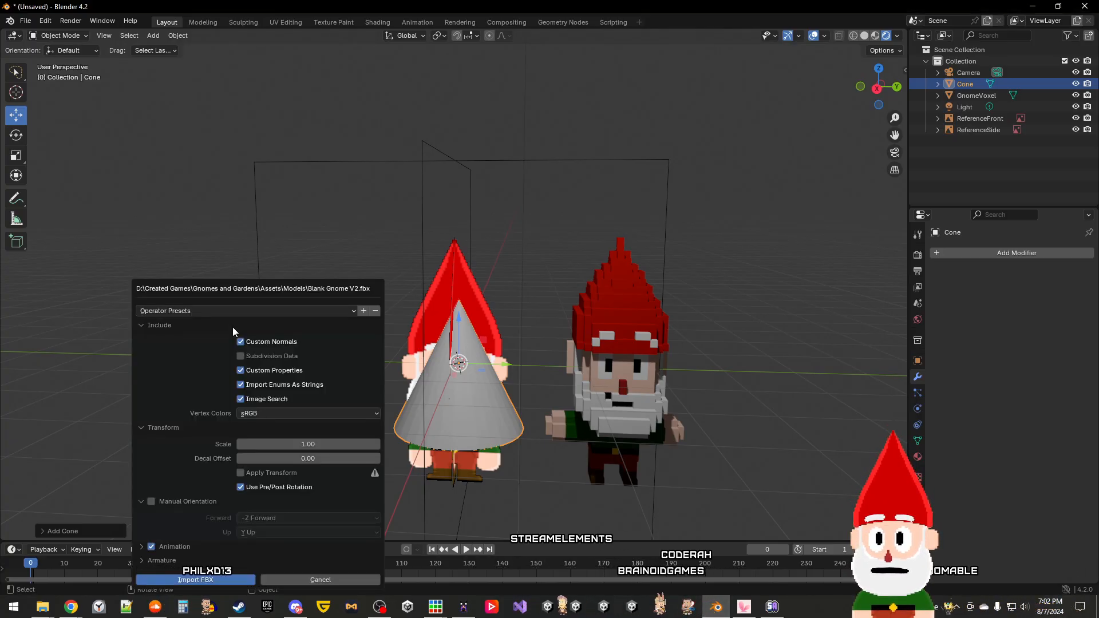
{"action": "left_click", "coordinate": [208, 582]}
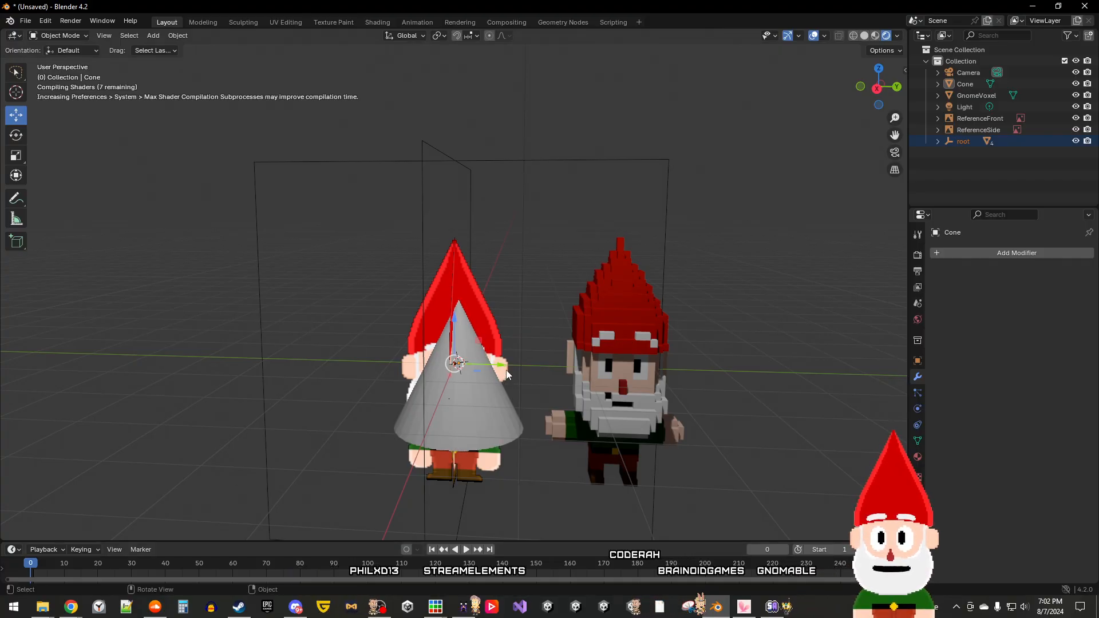
{"action": "left_click_drag", "start_coordinate": [507, 369], "coordinate": [407, 365]}
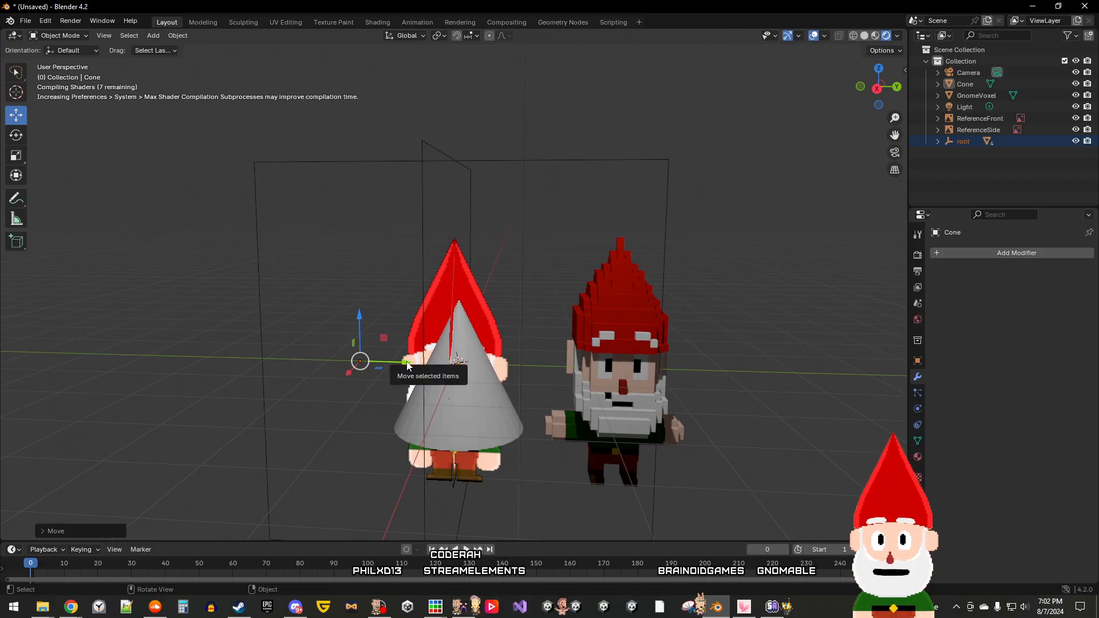
{"action": "key", "text": "ctrl+z"}
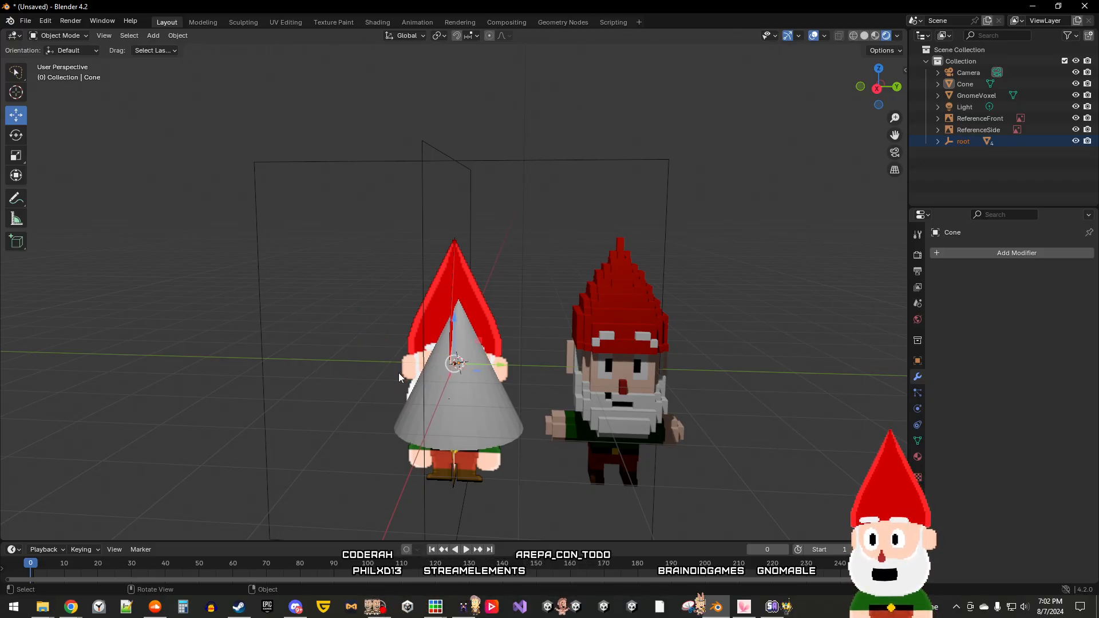
Step: Raise the cone along Z until it sits clear above the gnome reference images
{"action": "left_click", "coordinate": [475, 420]}
{"action": "left_click_drag", "start_coordinate": [459, 317], "coordinate": [465, 209]}
{"action": "middle_click_drag", "start_coordinate": [548, 374], "coordinate": [522, 369]}
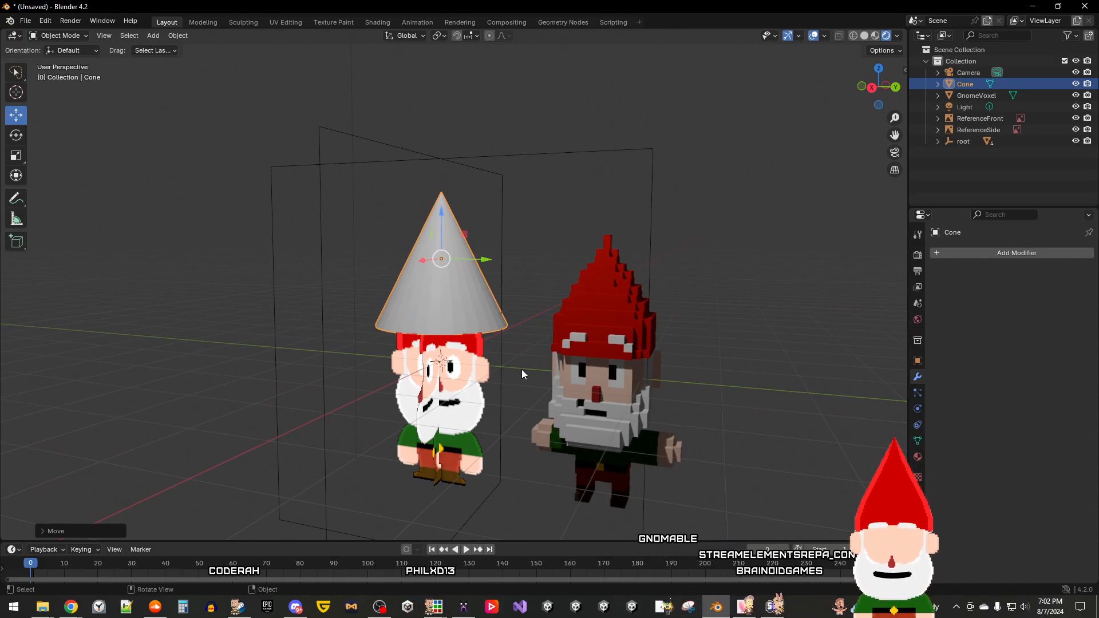
{"action": "left_click_drag", "start_coordinate": [441, 215], "coordinate": [440, 71]}
{"action": "middle_click_drag", "start_coordinate": [550, 211], "coordinate": [600, 226]}
{"action": "scroll", "coordinate": [546, 266], "scroll_direction": "down", "scroll_amount": 3}
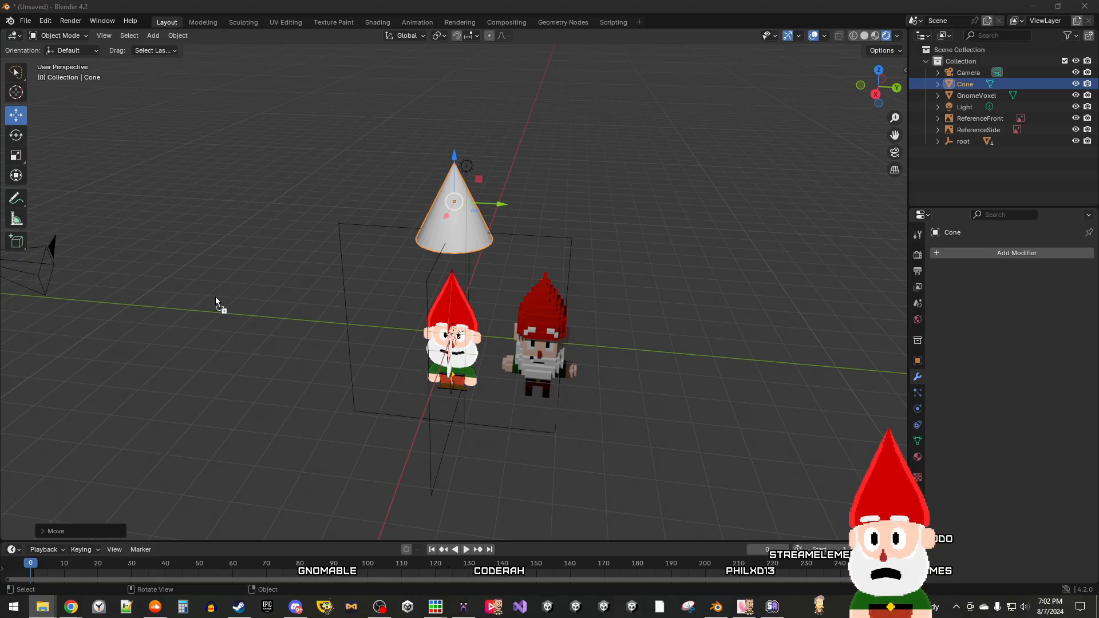
Step: Import Blank Gnome V2.fbx a second time and look through the child objects of the first imported root
{"action": "left_click_drag", "start_coordinate": [216, 298], "coordinate": [216, 298]}
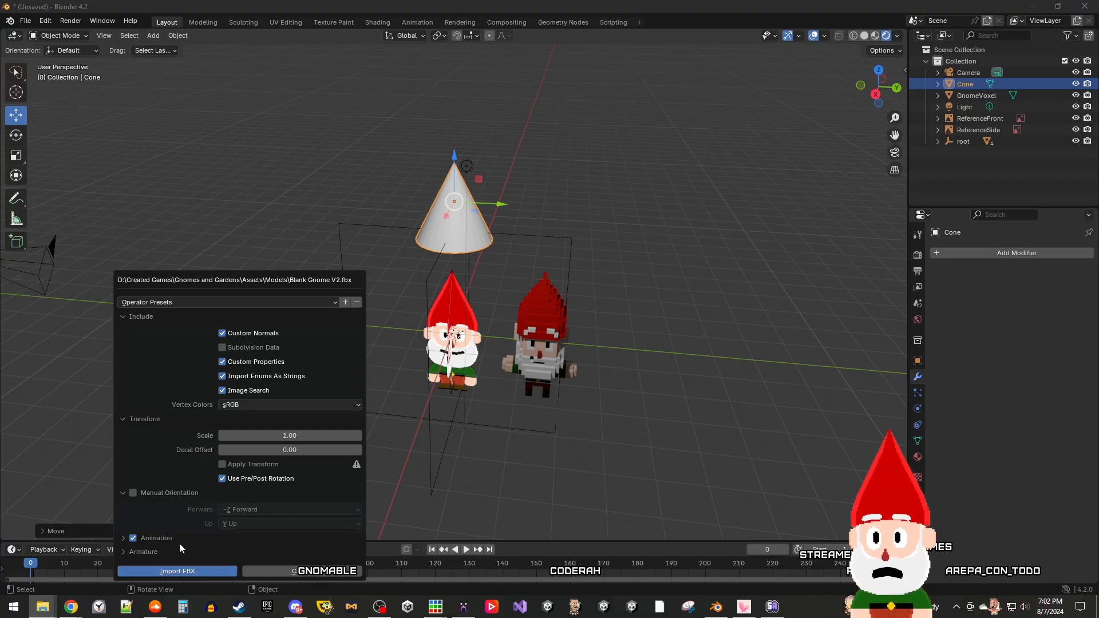
{"action": "left_click", "coordinate": [184, 571]}
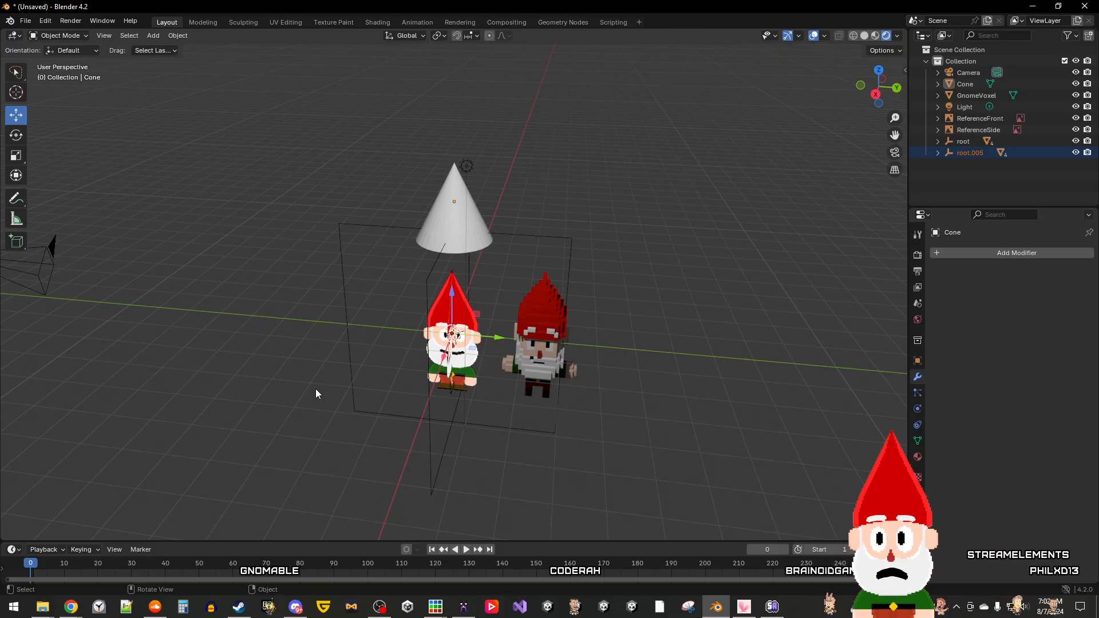
{"action": "double_click", "coordinate": [962, 141]}
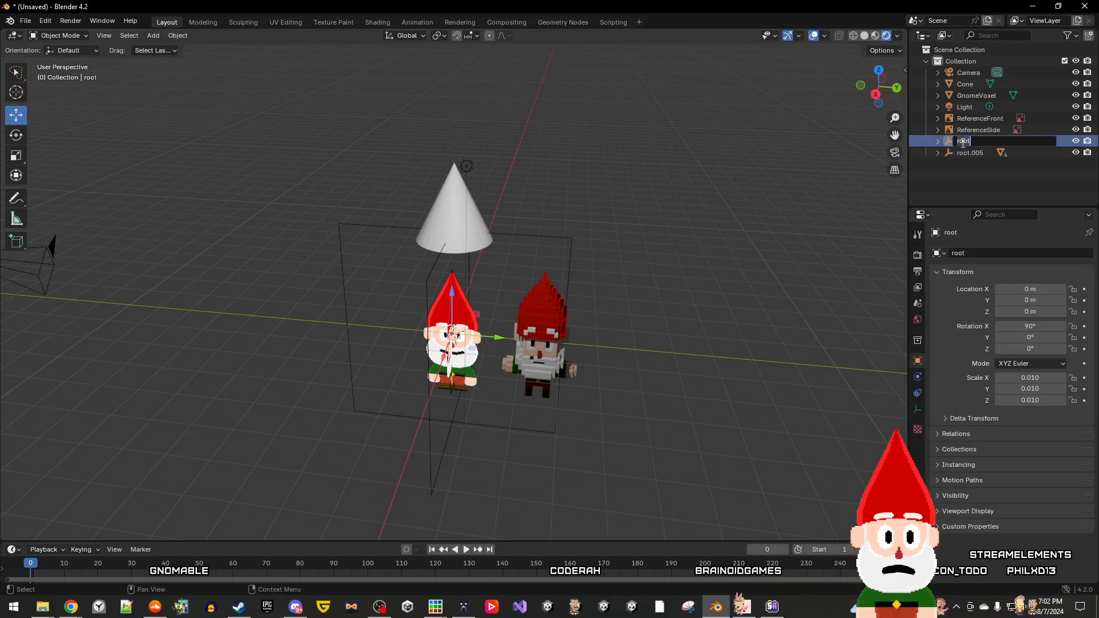
{"action": "key", "text": "Escape"}
{"action": "left_click", "coordinate": [938, 141]}
{"action": "double_click", "coordinate": [980, 152]}
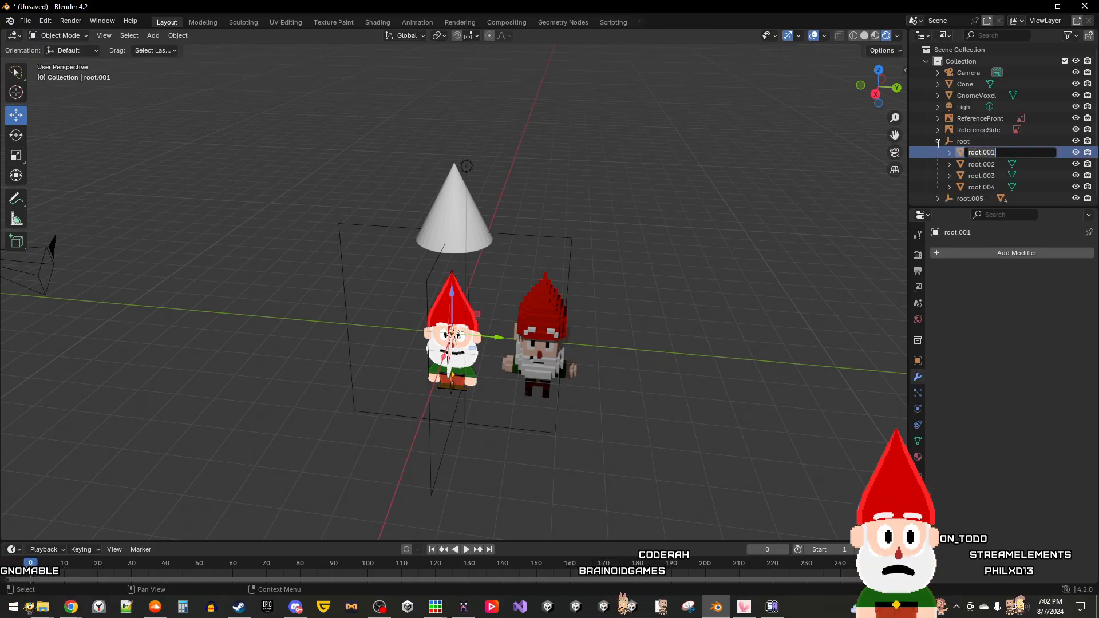
{"action": "key", "text": "Escape"}
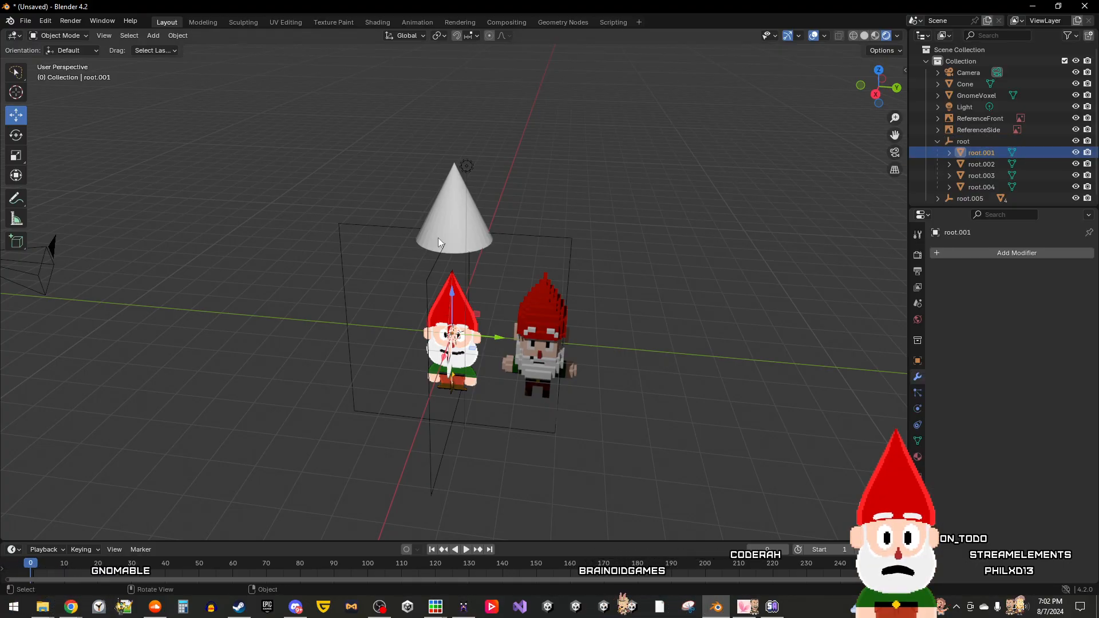
{"action": "left_click", "coordinate": [937, 141]}
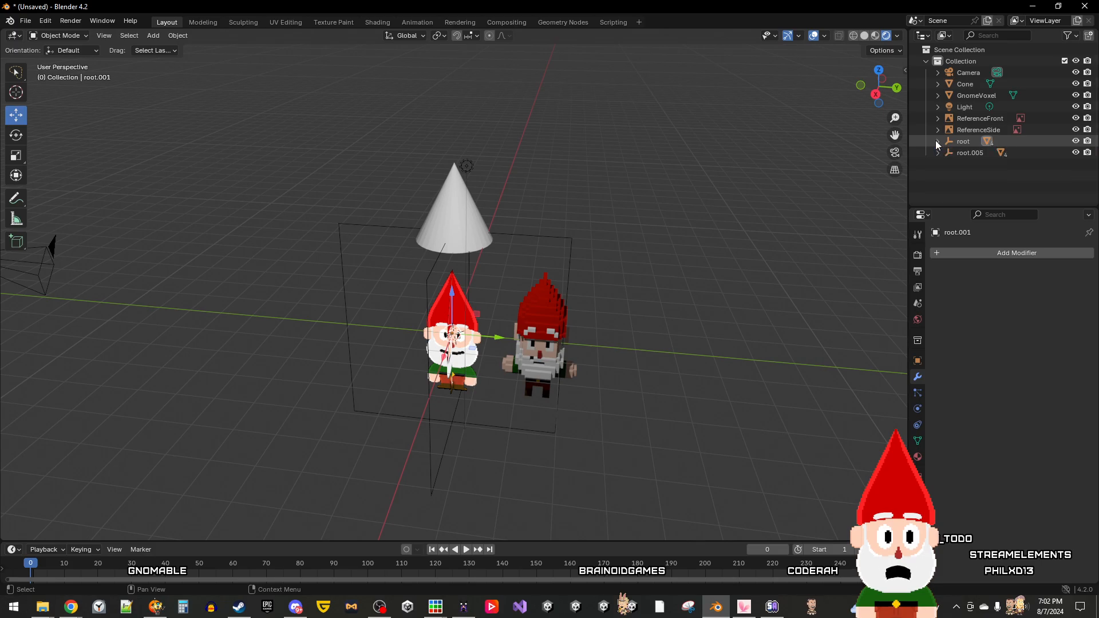
Step: Delete the duplicate import root.005 together with its leftover meshes root.006 to root.009
{"action": "left_click", "coordinate": [970, 152]}
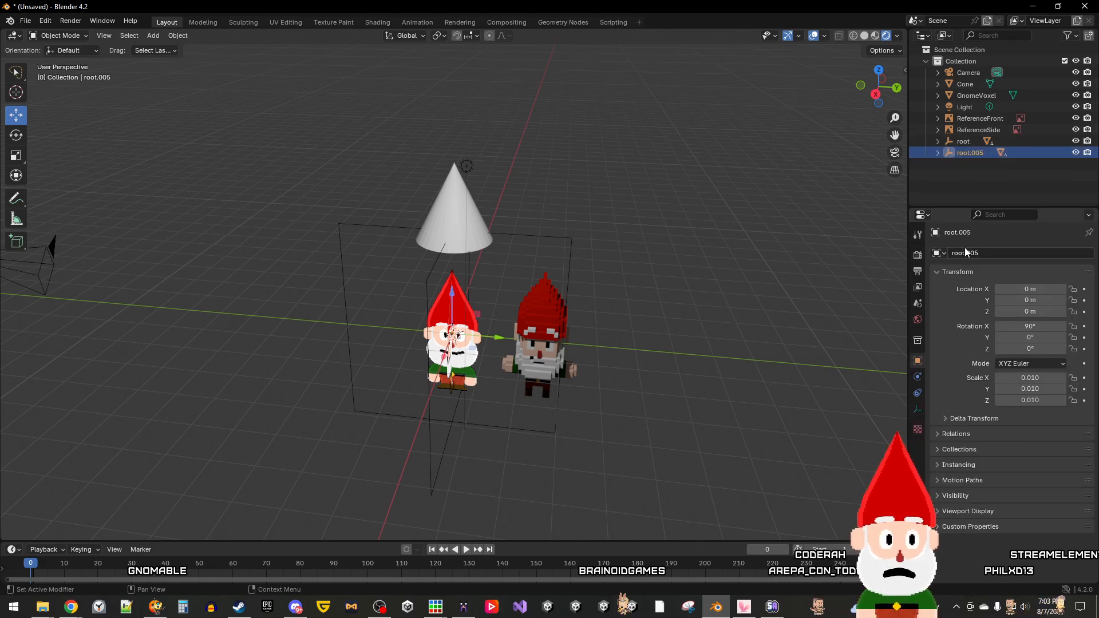
{"action": "right_click", "coordinate": [967, 153]}
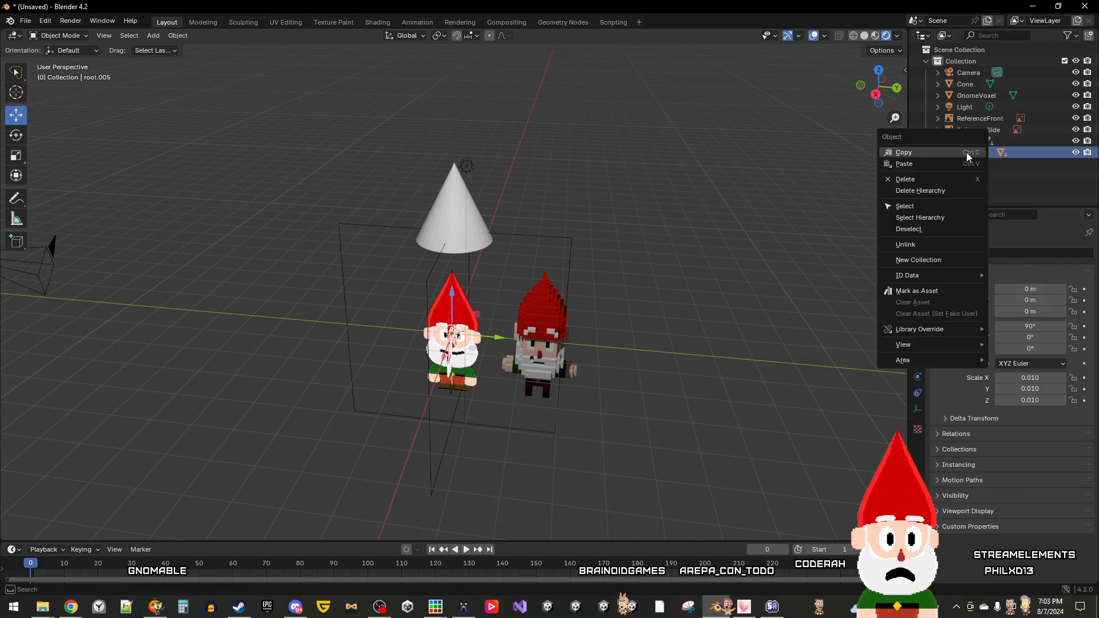
{"action": "left_click", "coordinate": [922, 180]}
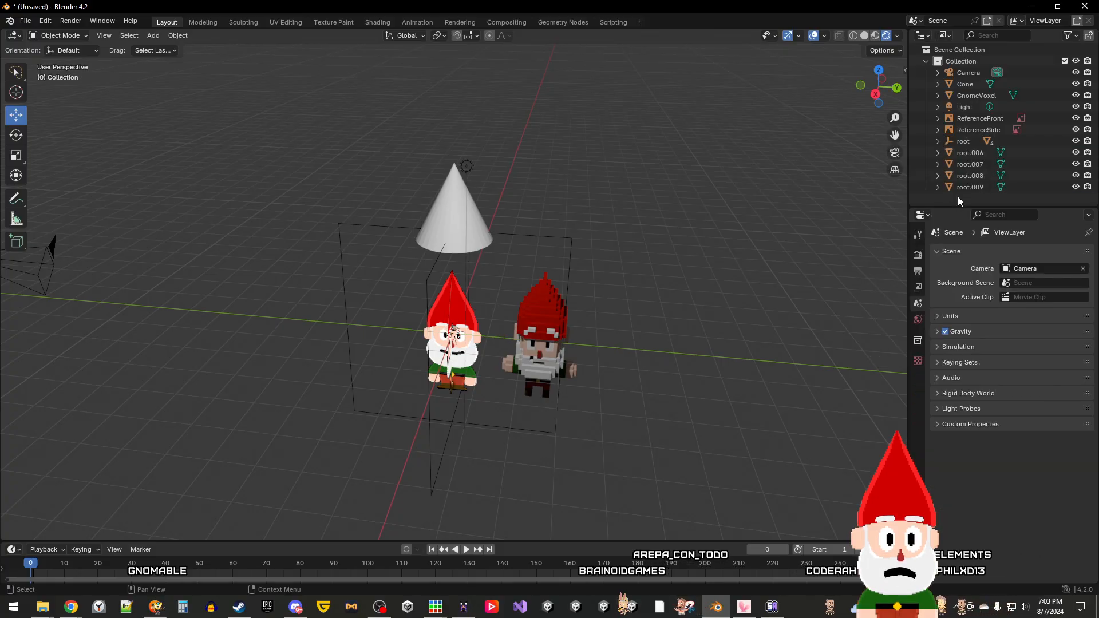
{"action": "left_click", "coordinate": [964, 153]}
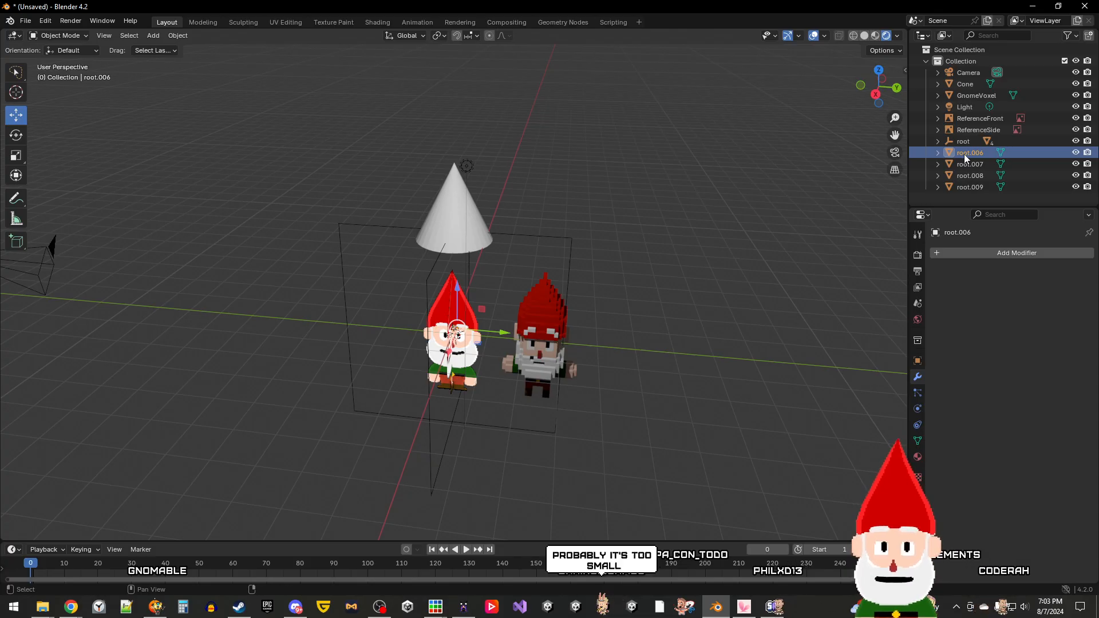
{"action": "left_click", "coordinate": [973, 166], "text": "shift"}
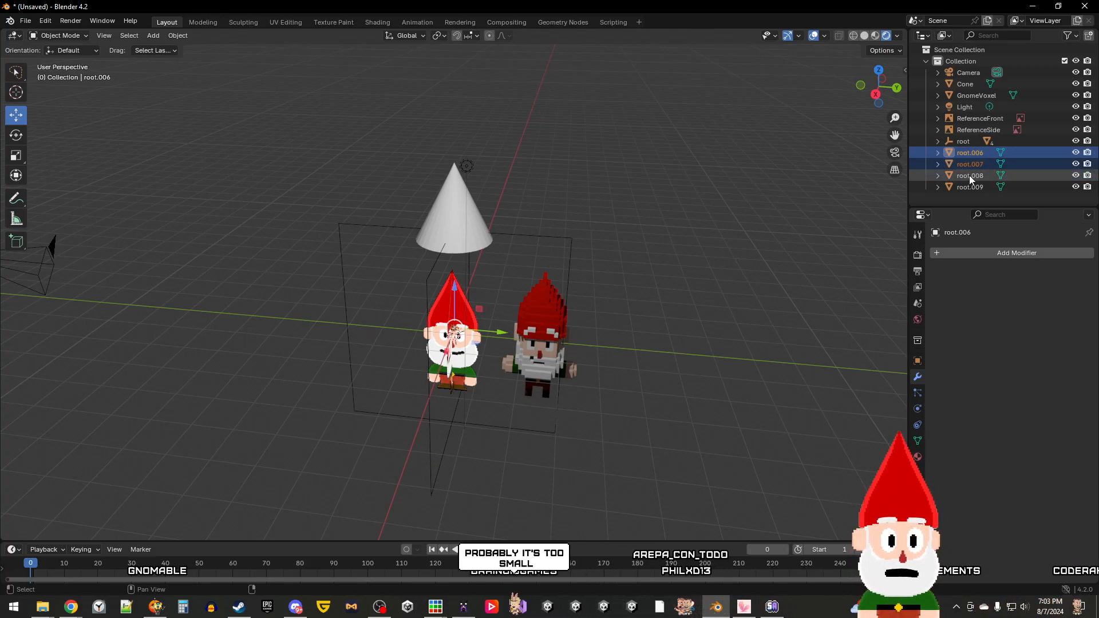
{"action": "left_click", "coordinate": [966, 187], "text": "shift"}
{"action": "right_click", "coordinate": [966, 174]}
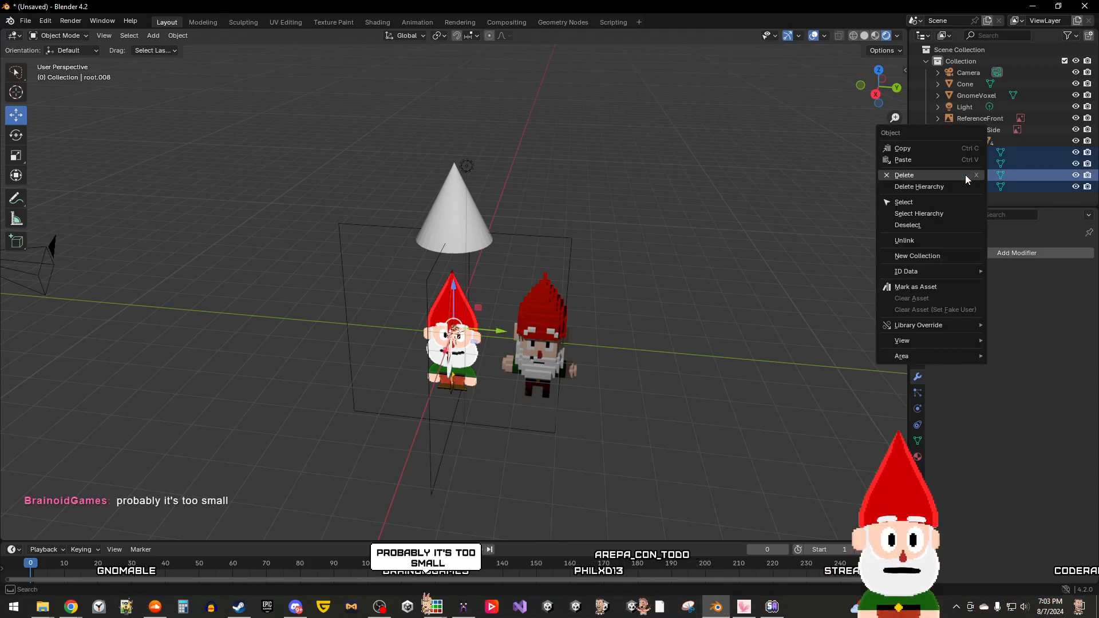
{"action": "left_click", "coordinate": [918, 186]}
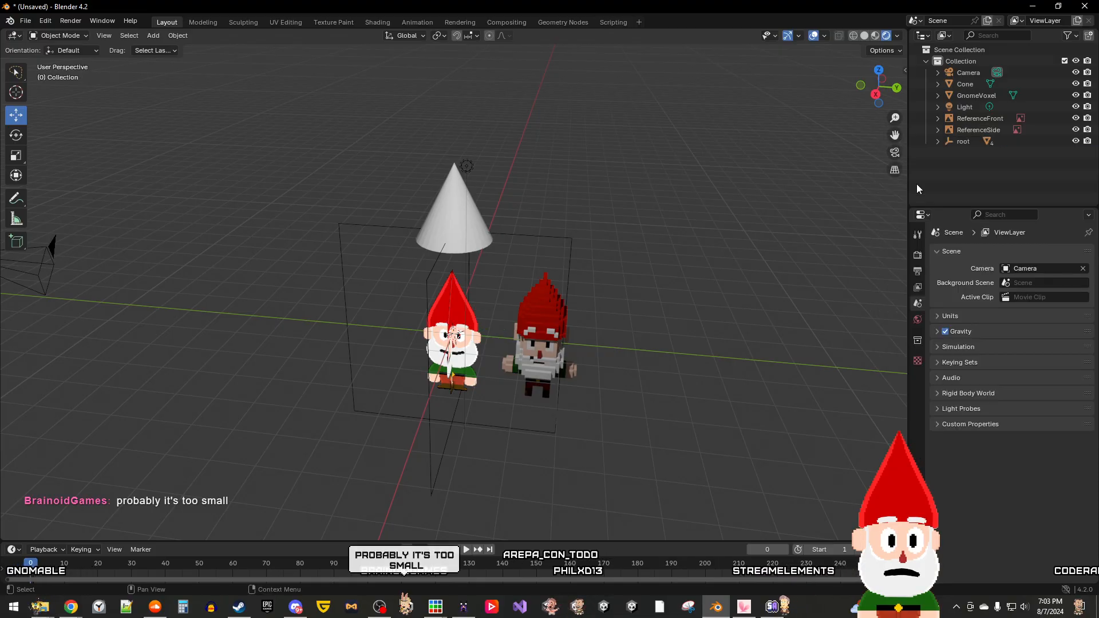
Step: Move the imported root along Y to about -2.32 m, beside the gnome reference images
{"action": "left_click", "coordinate": [964, 141]}
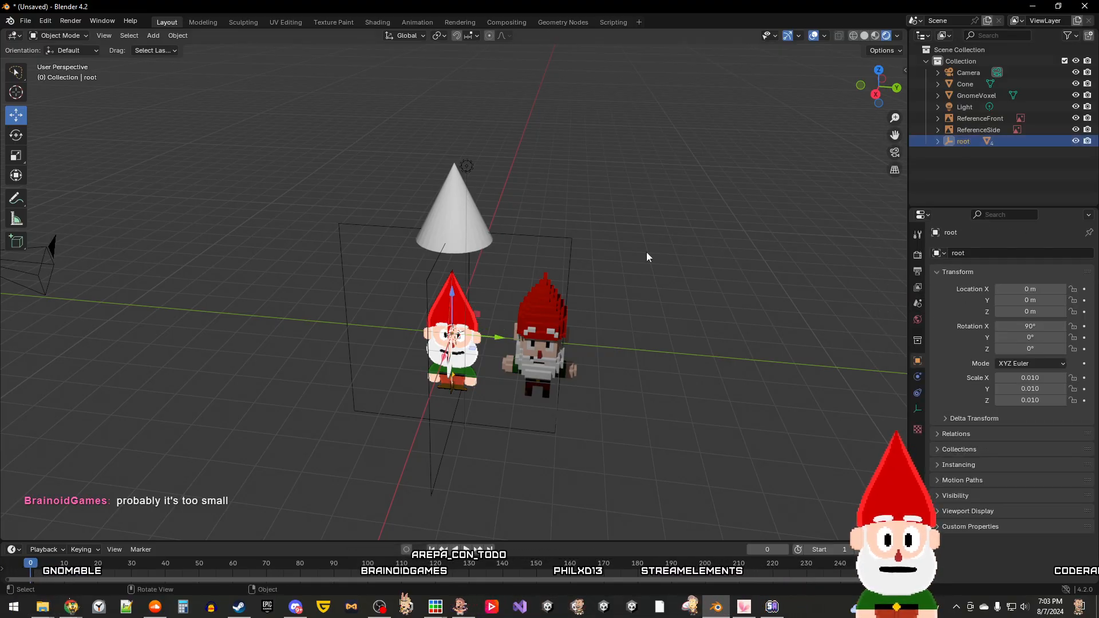
{"action": "scroll", "coordinate": [446, 369], "scroll_direction": "up", "scroll_amount": 7}
{"action": "middle_click_drag", "start_coordinate": [471, 399], "coordinate": [486, 331]}
{"action": "scroll", "coordinate": [451, 389], "scroll_direction": "up", "scroll_amount": 5}
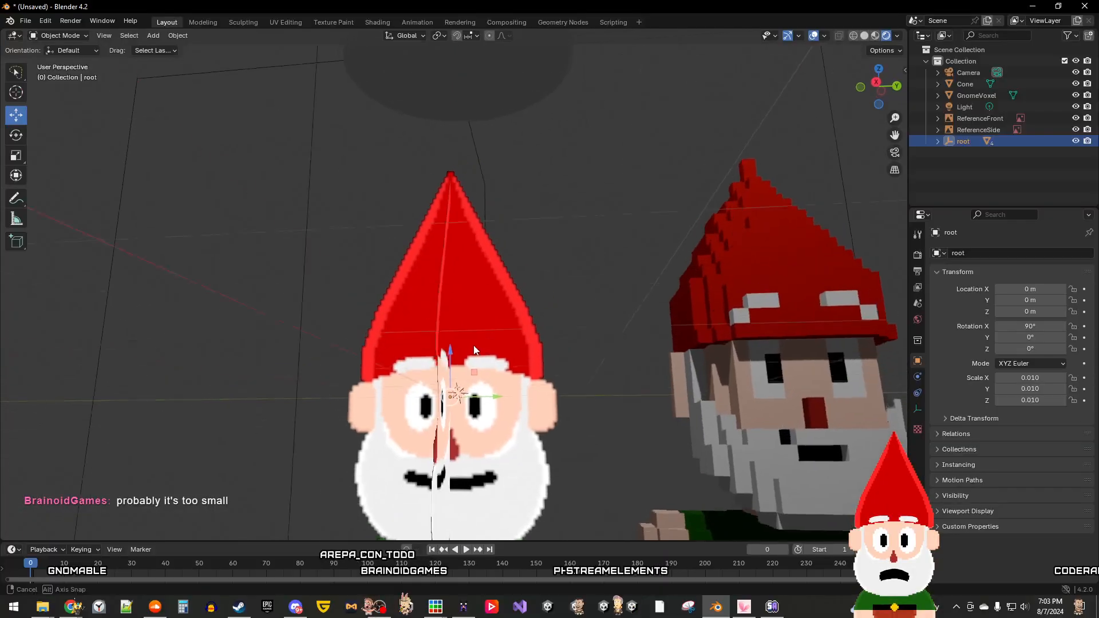
{"action": "scroll", "coordinate": [451, 390], "scroll_direction": "up", "scroll_amount": 1}
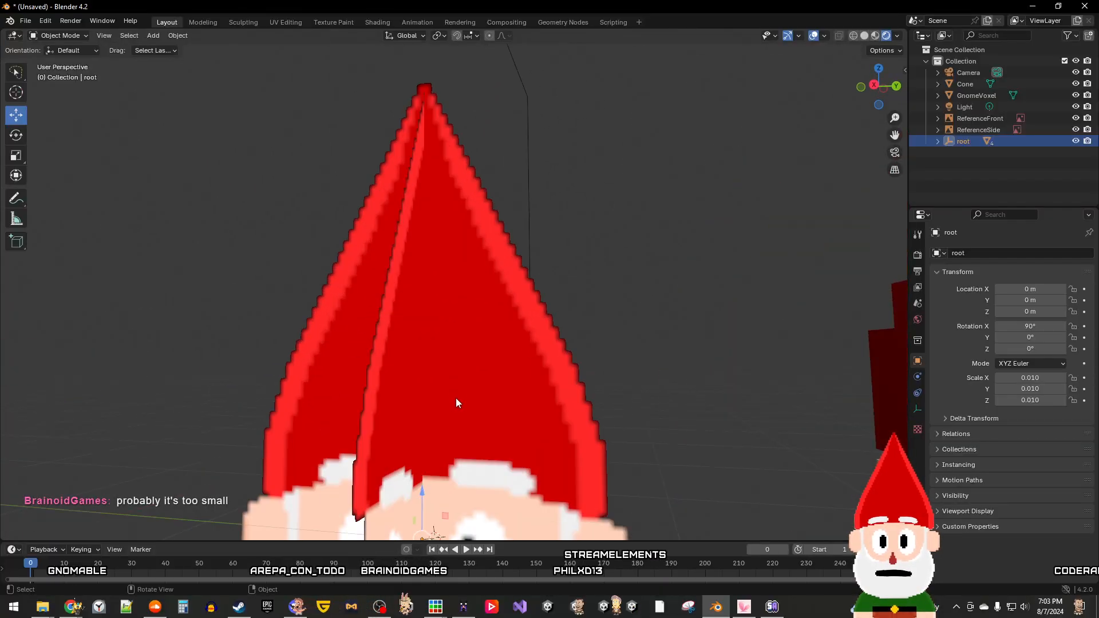
{"action": "scroll", "coordinate": [456, 395], "scroll_direction": "up", "scroll_amount": 2}
{"action": "middle_click_drag", "start_coordinate": [455, 444], "coordinate": [498, 391]}
{"action": "scroll", "coordinate": [468, 383], "scroll_direction": "up", "scroll_amount": 2}
{"action": "scroll", "coordinate": [468, 382], "scroll_direction": "down", "scroll_amount": 6}
{"action": "scroll", "coordinate": [468, 384], "scroll_direction": "down", "scroll_amount": 4}
{"action": "left_click_drag", "start_coordinate": [498, 390], "coordinate": [440, 394]}
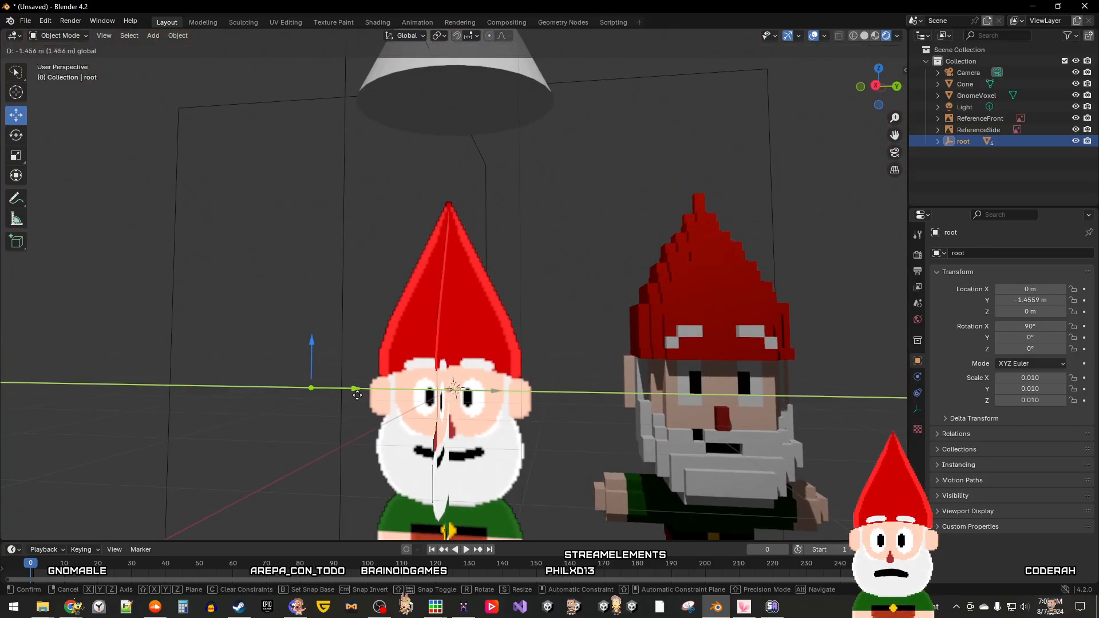
{"action": "left_click_drag", "start_coordinate": [305, 396], "coordinate": [251, 407]}
{"action": "scroll", "coordinate": [234, 415], "scroll_direction": "up", "scroll_amount": 3}
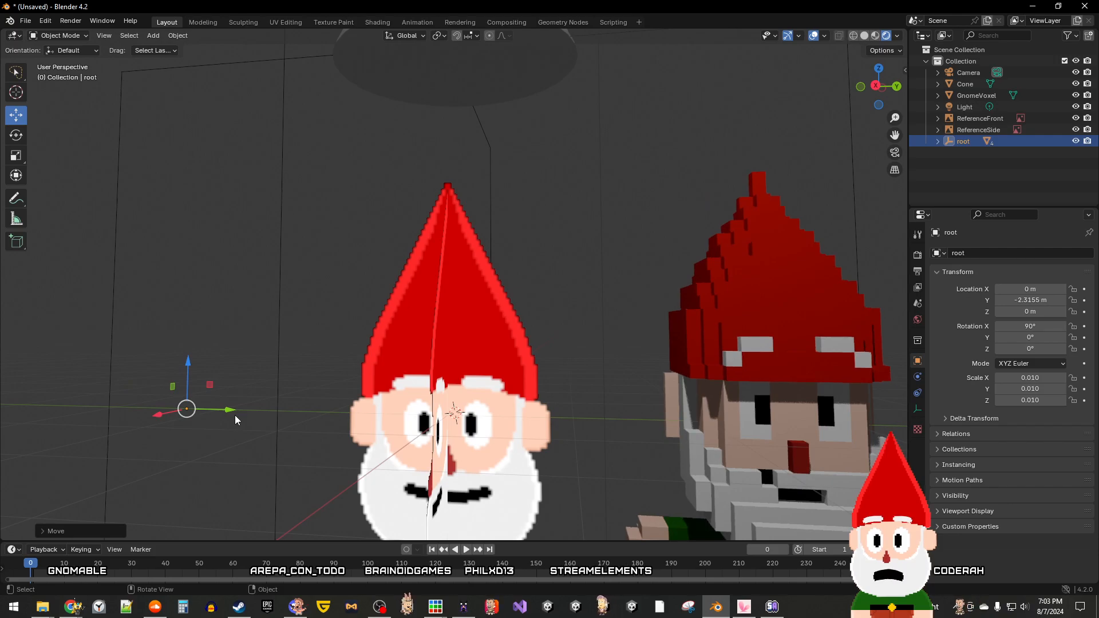
Step: Check the imported root at several distances and examine its first child object and mesh in the hierarchy
{"action": "scroll", "coordinate": [235, 414], "scroll_direction": "down", "scroll_amount": 8}
{"action": "scroll", "coordinate": [235, 415], "scroll_direction": "down", "scroll_amount": 10}
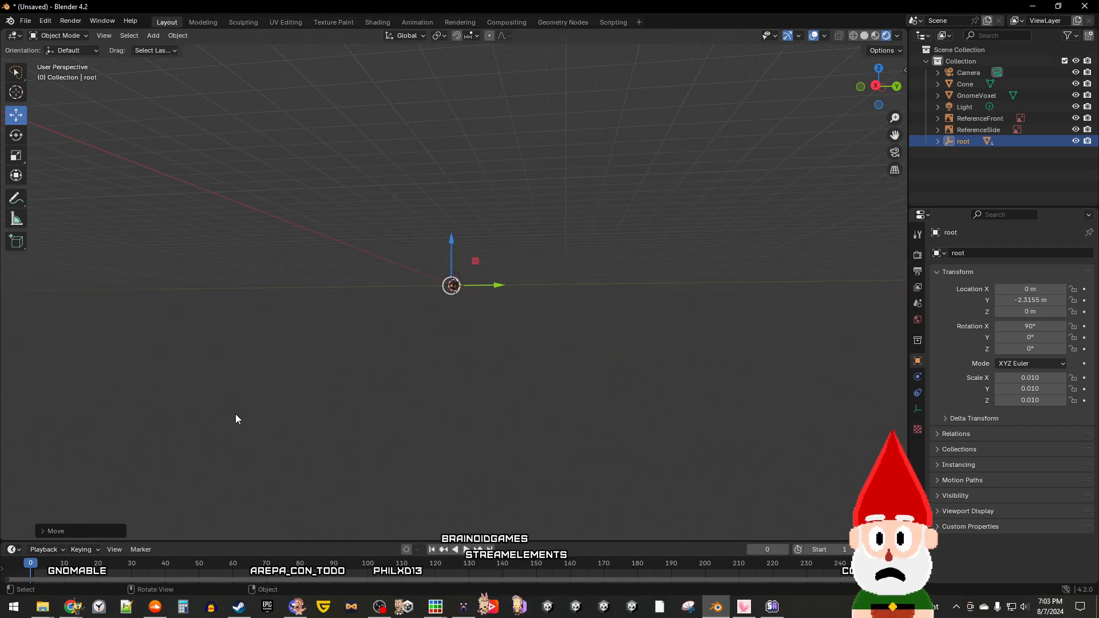
{"action": "scroll", "coordinate": [235, 414], "scroll_direction": "up", "scroll_amount": 12}
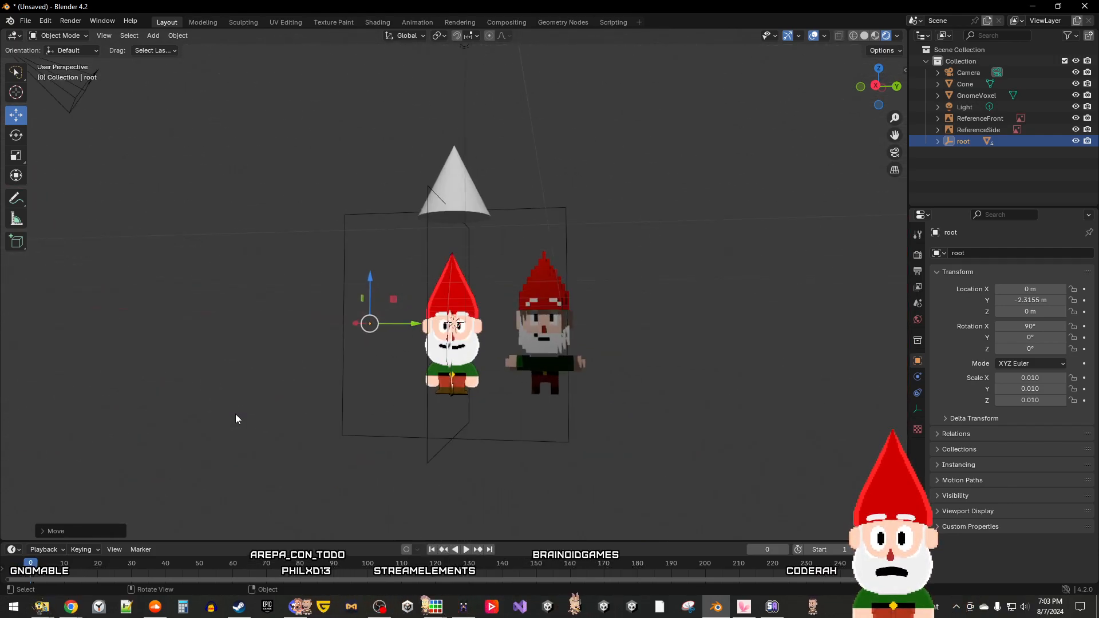
{"action": "scroll", "coordinate": [239, 421], "scroll_direction": "down", "scroll_amount": 1}
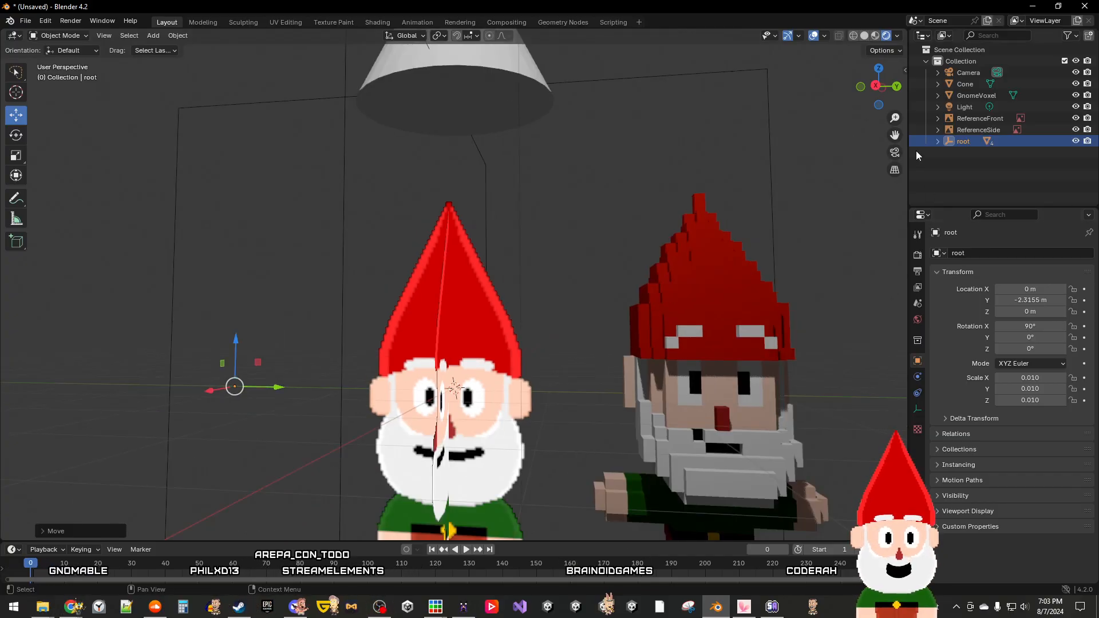
{"action": "left_click", "coordinate": [938, 141]}
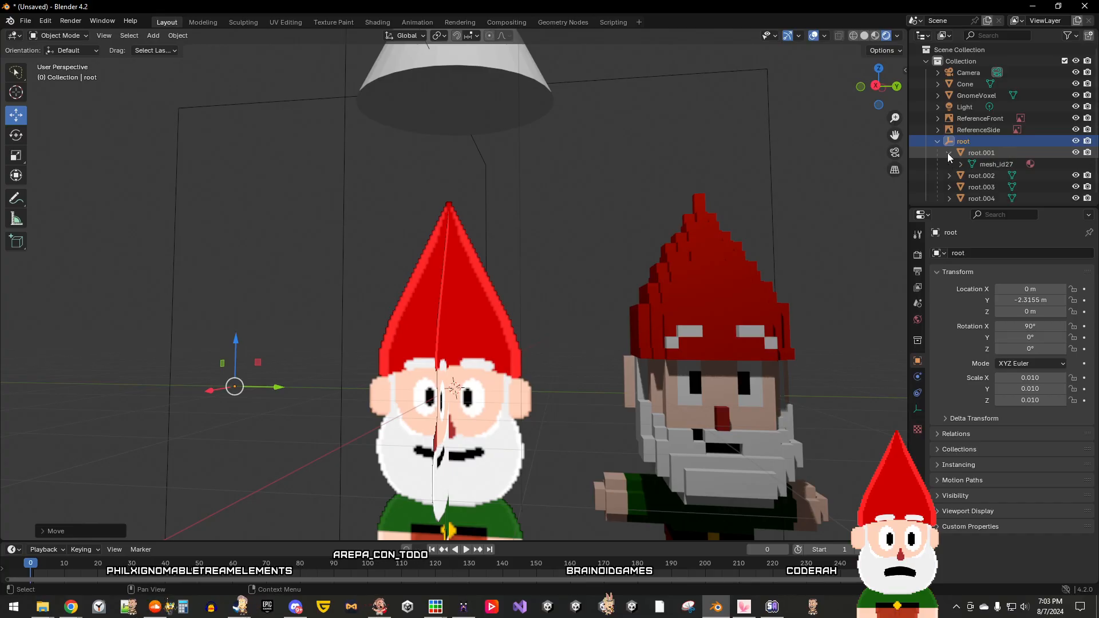
{"action": "left_click", "coordinate": [948, 153]}
{"action": "left_click", "coordinate": [995, 163]}
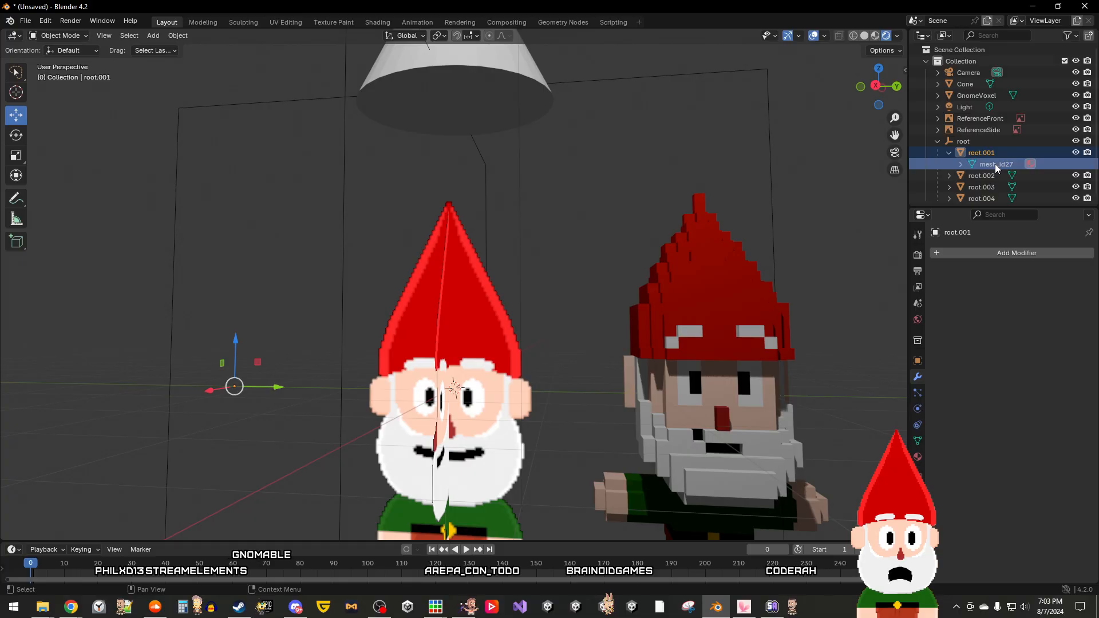
{"action": "double_click", "coordinate": [995, 164]}
{"action": "left_click", "coordinate": [973, 154]}
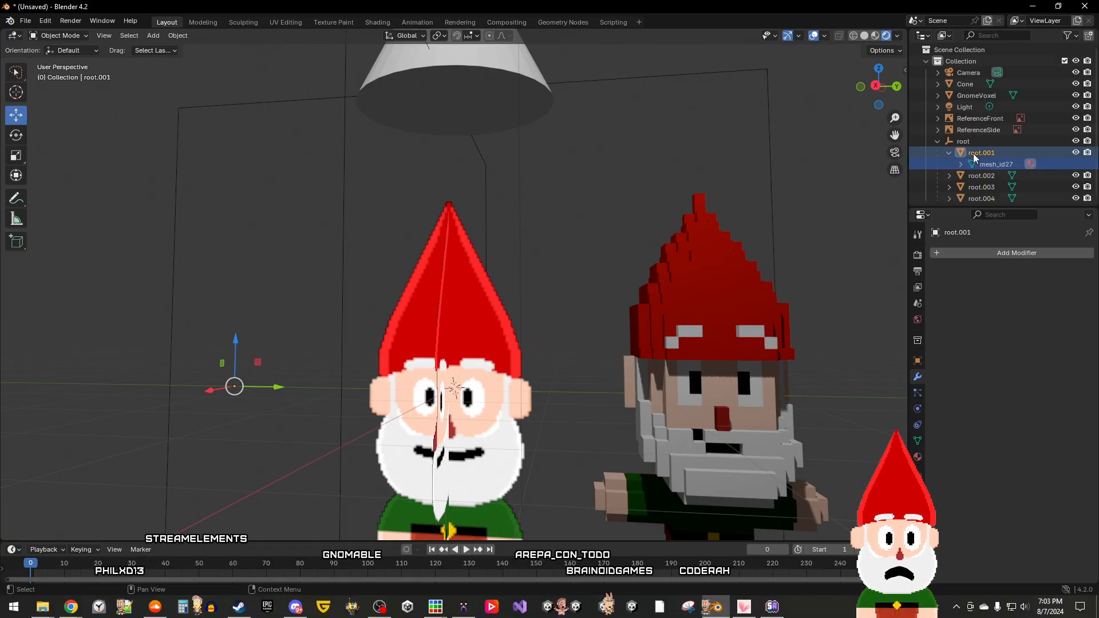
{"action": "double_click", "coordinate": [973, 153]}
{"action": "left_click", "coordinate": [937, 142]}
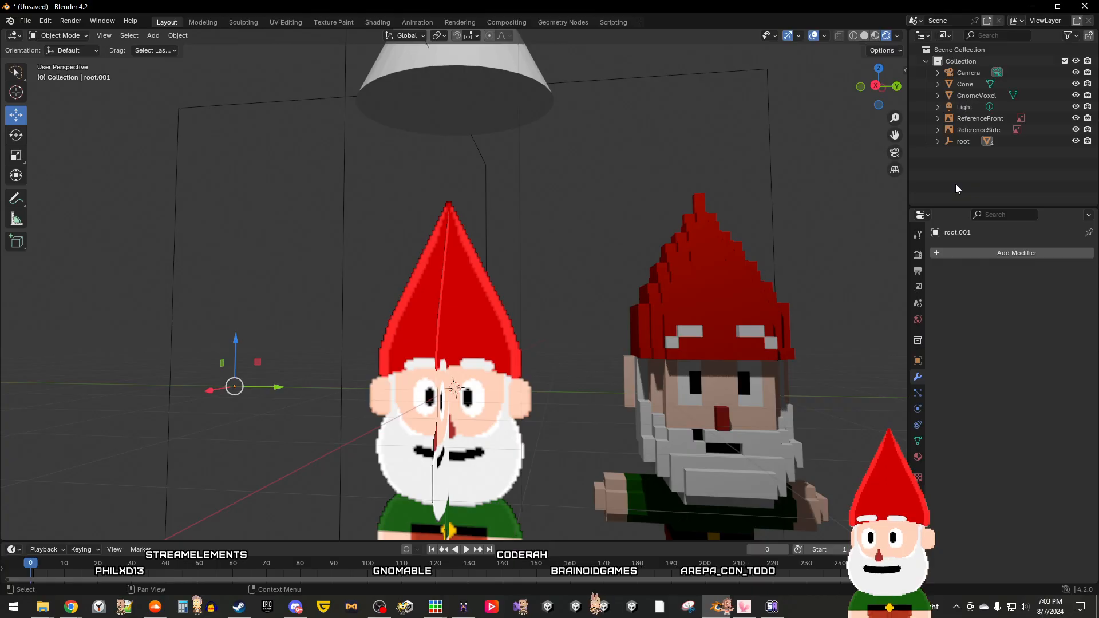
{"action": "middle_click_drag", "start_coordinate": [273, 386], "coordinate": [560, 414]}
{"action": "scroll", "coordinate": [404, 459], "scroll_direction": "down", "scroll_amount": 3}
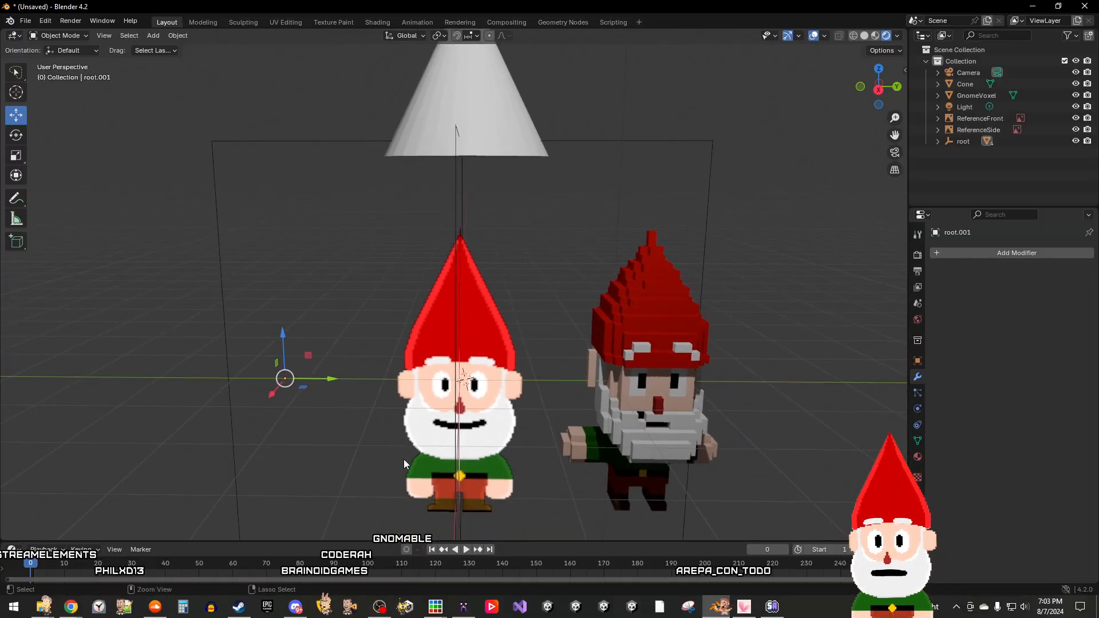
{"action": "scroll", "coordinate": [340, 431], "scroll_direction": "up", "scroll_amount": 6}
{"action": "middle_click_drag", "start_coordinate": [312, 454], "coordinate": [274, 494]}
{"action": "right_click", "coordinate": [275, 489]}
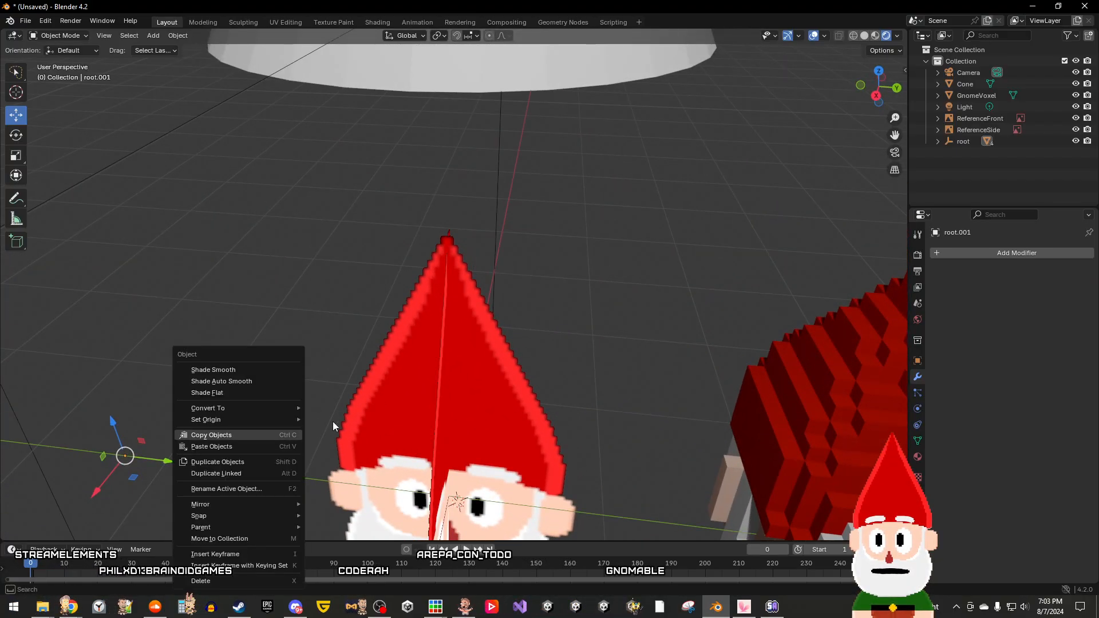
{"action": "left_click", "coordinate": [318, 403]}
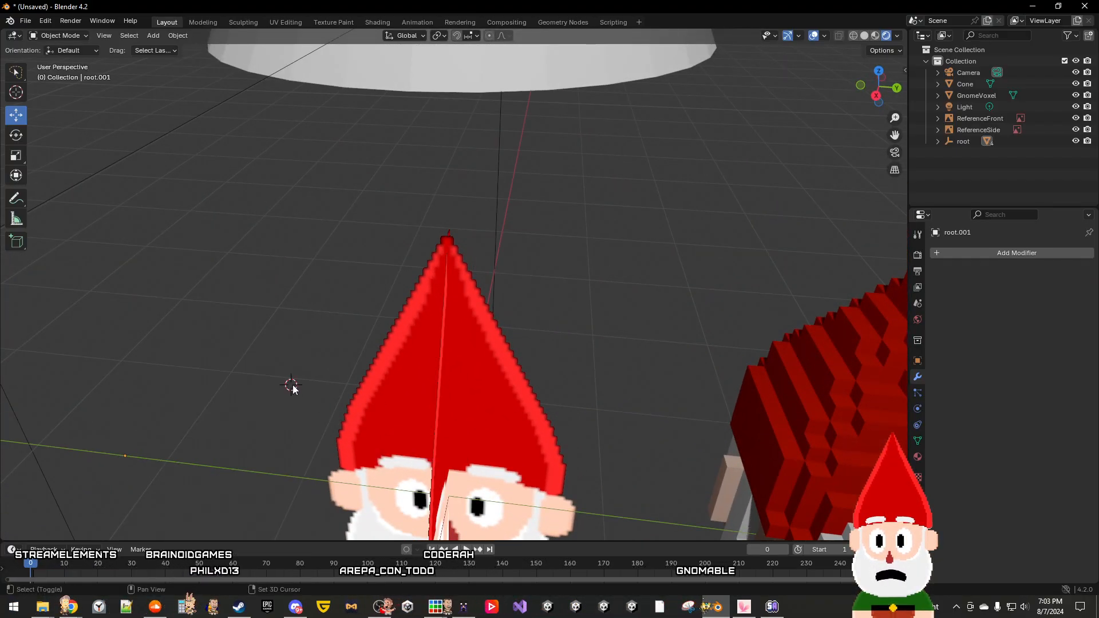
{"action": "right_click_drag", "start_coordinate": [289, 385], "coordinate": [350, 380], "text": "shift"}
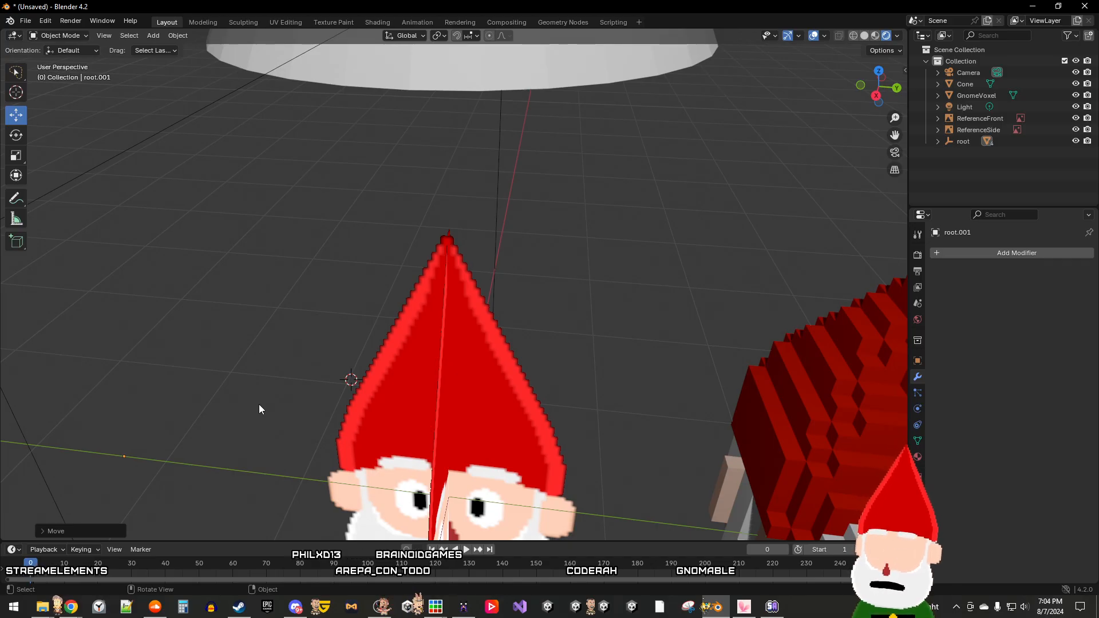
{"action": "key", "text": "Tab"}
{"action": "mouse_move", "coordinate": [256, 406]}
{"action": "middle_mouse_down"}
{"action": "mouse_move", "coordinate": [294, 404]}
{"action": "mouse_move", "coordinate": [242, 418]}
{"action": "middle_mouse_up"}
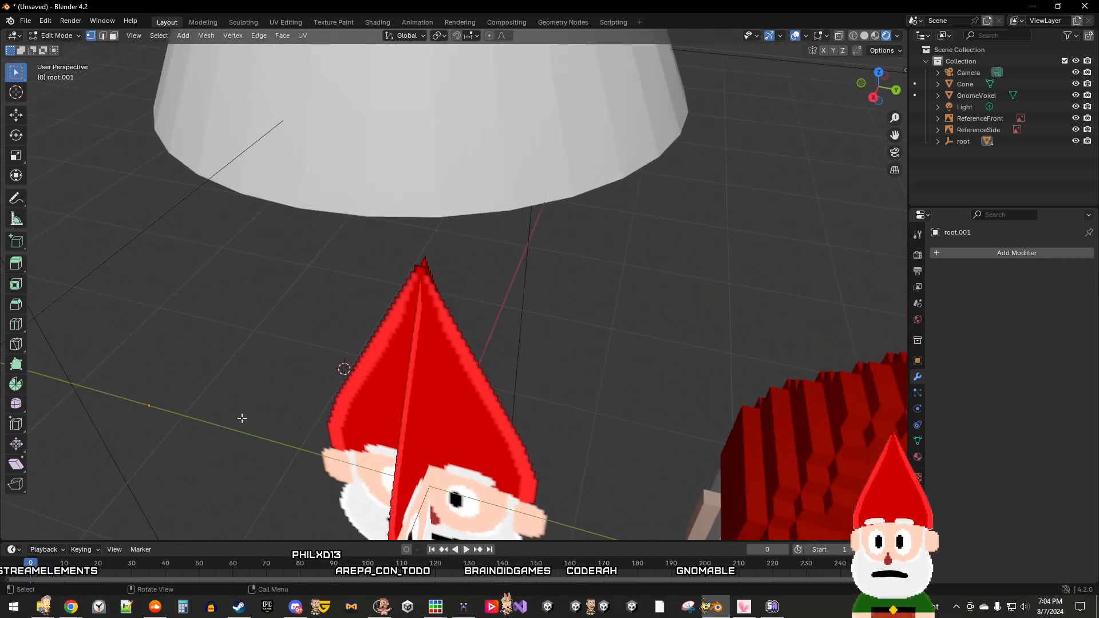
{"action": "key", "text": "Tab"}
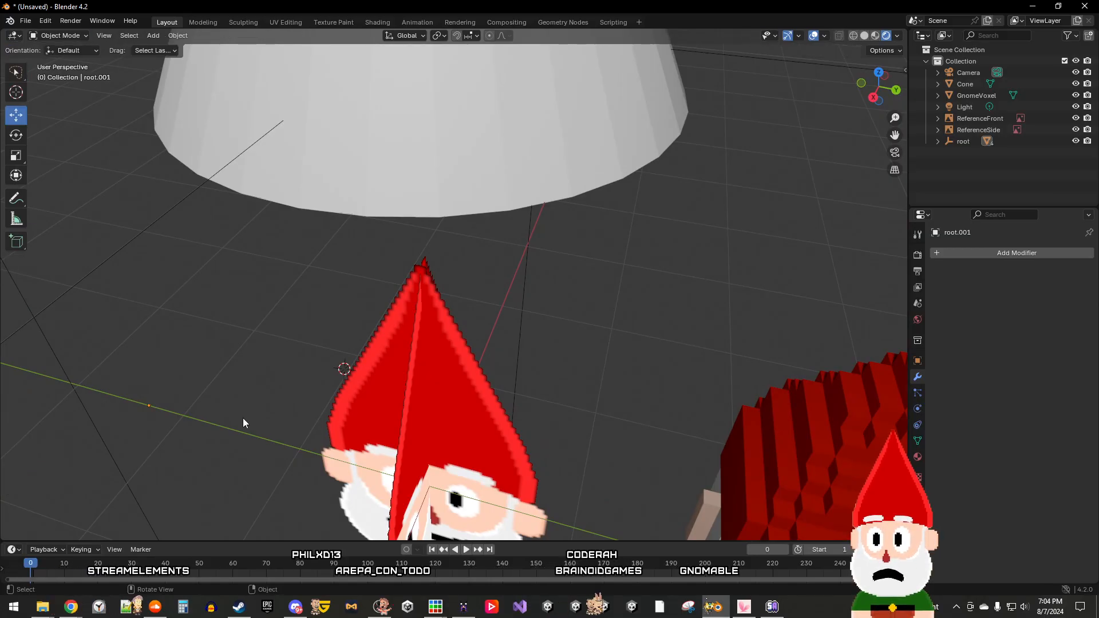
{"action": "scroll", "coordinate": [243, 418], "scroll_direction": "down", "scroll_amount": 5}
{"action": "scroll", "coordinate": [243, 417], "scroll_direction": "up", "scroll_amount": 2}
{"action": "scroll", "coordinate": [243, 418], "scroll_direction": "down", "scroll_amount": 1}
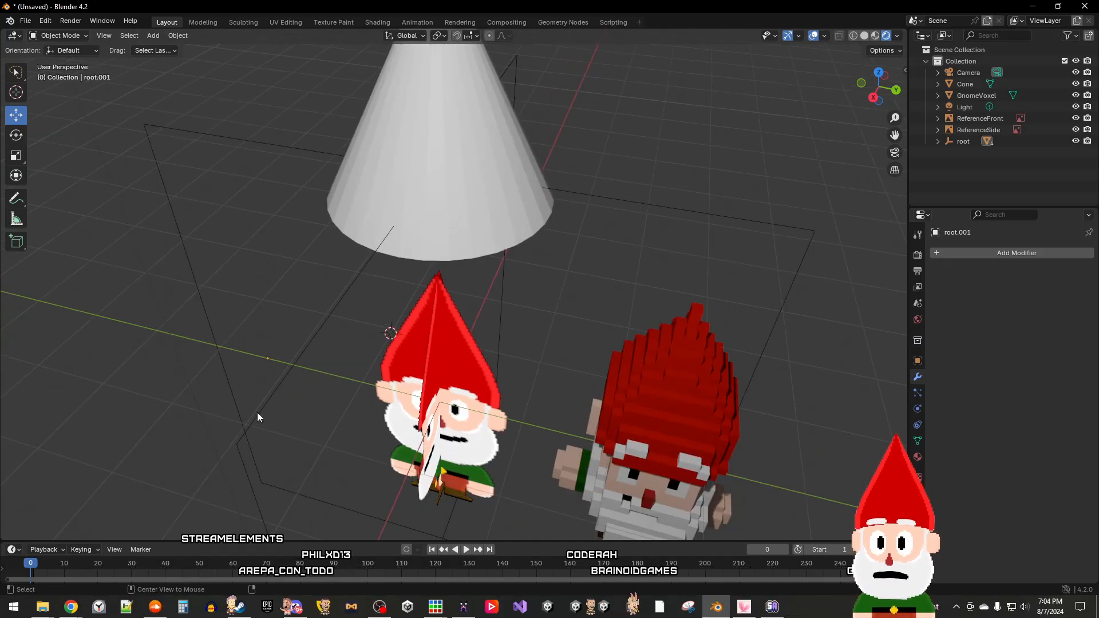
Step: Examine the imported root's position beside the gnome references from the front, the right side and in perspective
{"action": "key", "text": "KP_1"}
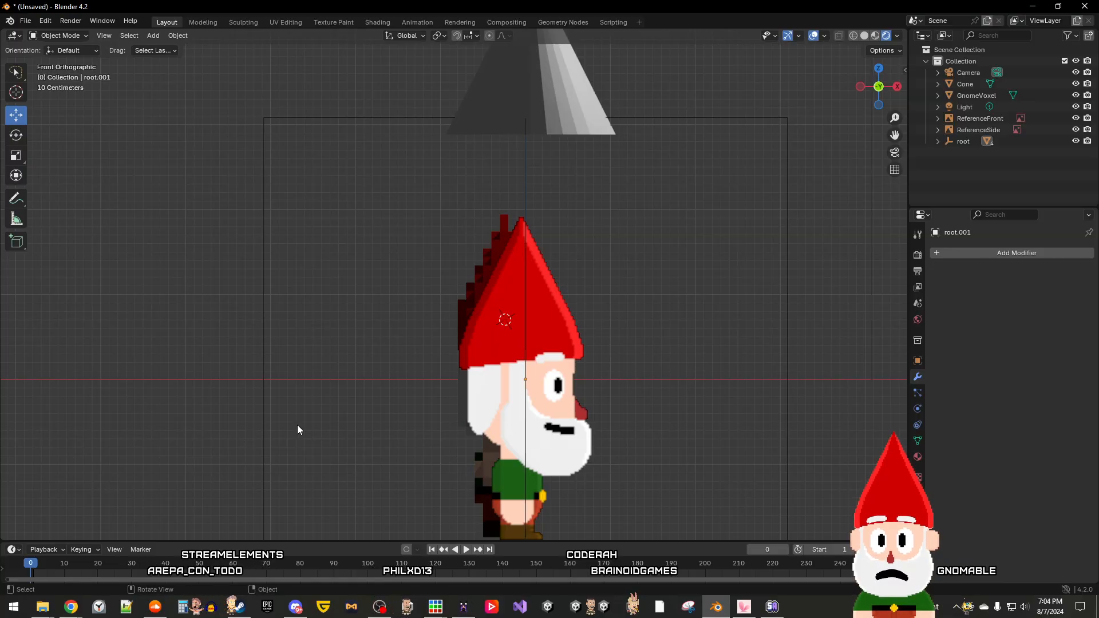
{"action": "right_click", "coordinate": [376, 423]}
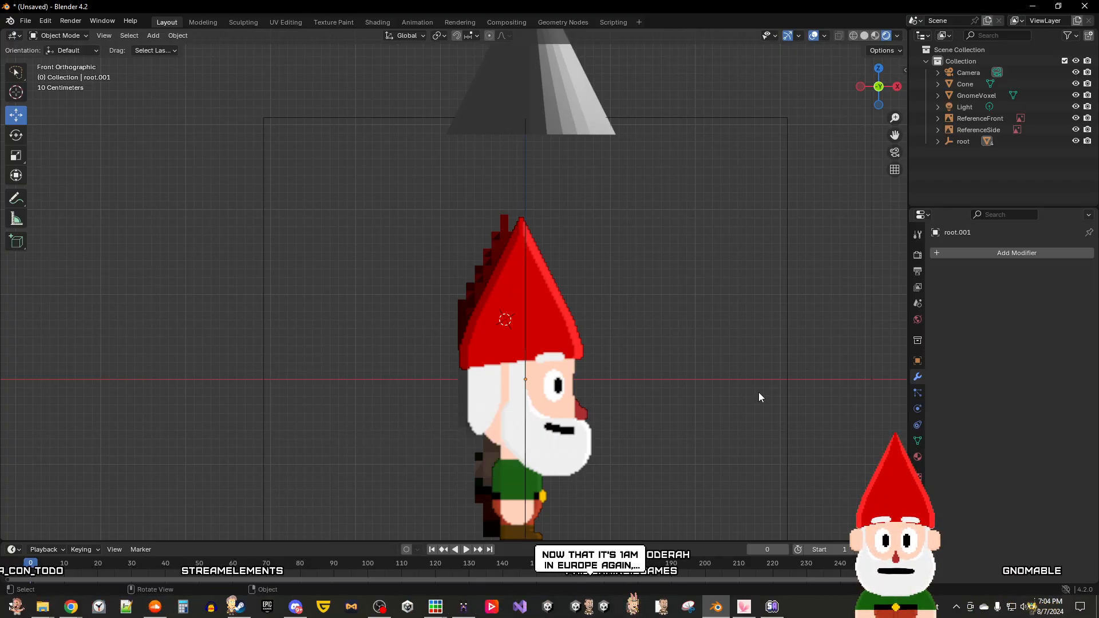
{"action": "left_click", "coordinate": [897, 87]}
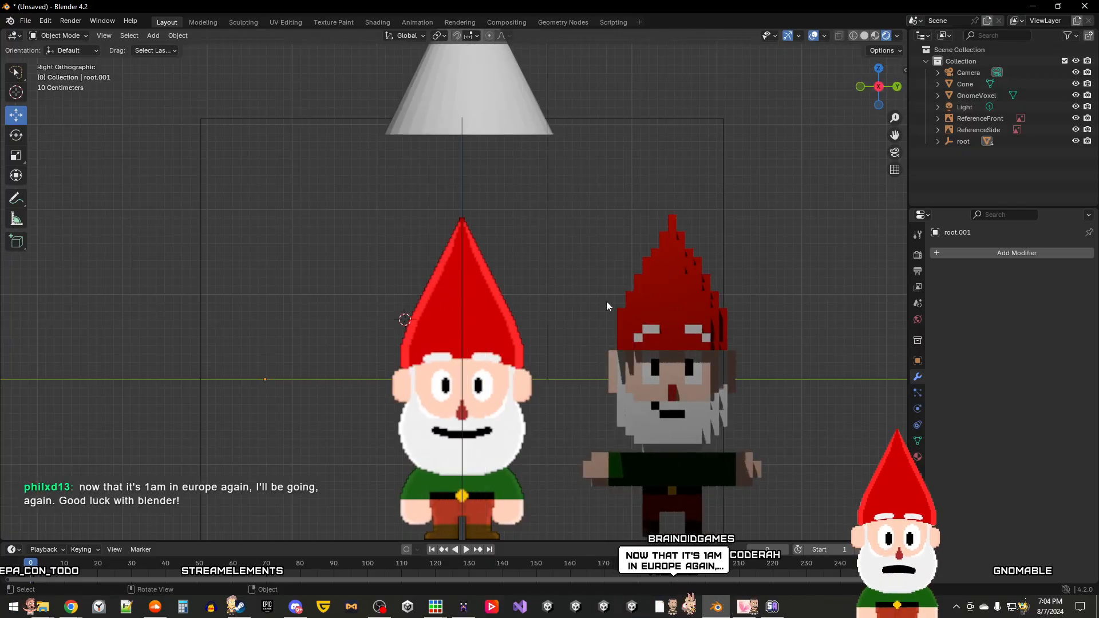
{"action": "middle_click_drag", "start_coordinate": [500, 352], "coordinate": [493, 389]}
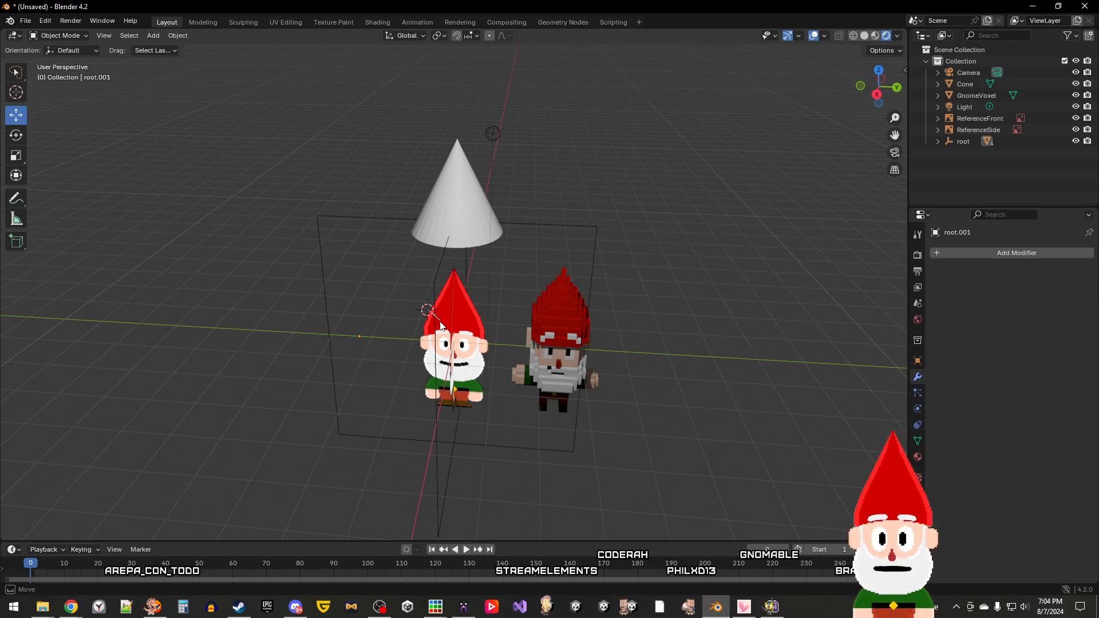
{"action": "middle_click_drag", "start_coordinate": [427, 316], "coordinate": [375, 357]}
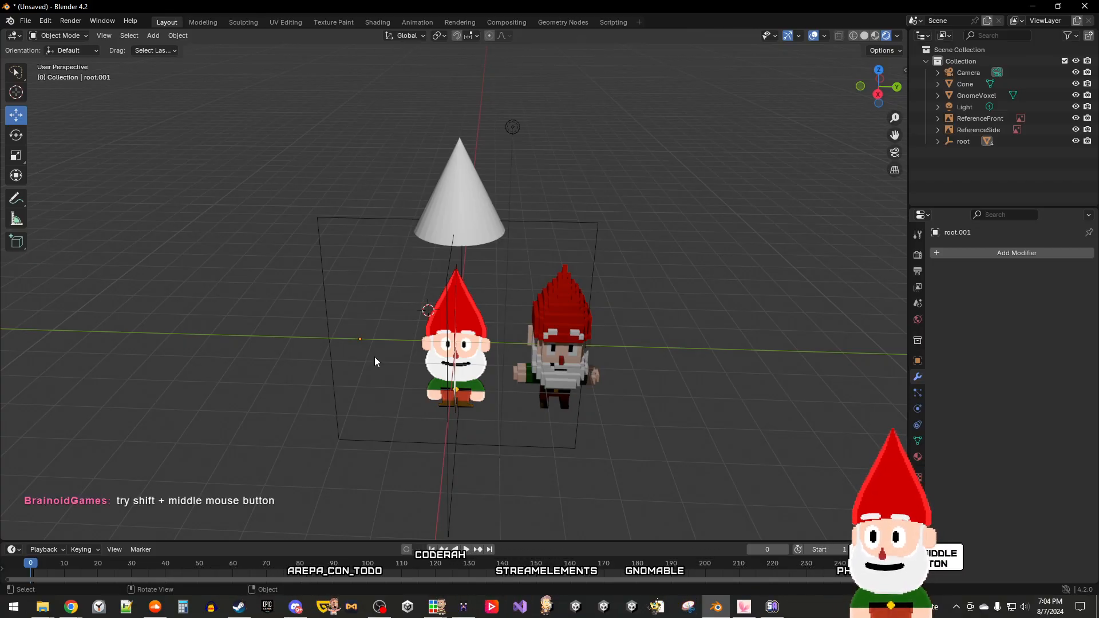
{"action": "middle_click_drag", "start_coordinate": [328, 385], "coordinate": [479, 380]}
{"action": "scroll", "coordinate": [565, 410], "scroll_direction": "up", "scroll_amount": 3}
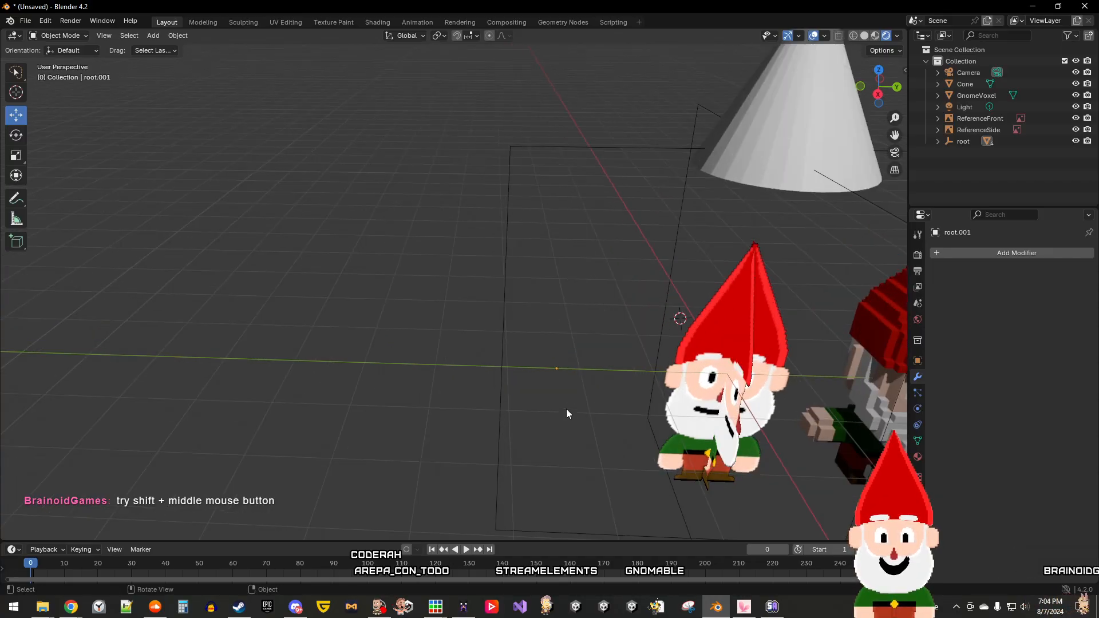
{"action": "middle_click_drag", "start_coordinate": [566, 409], "coordinate": [416, 401], "text": "ctrl"}
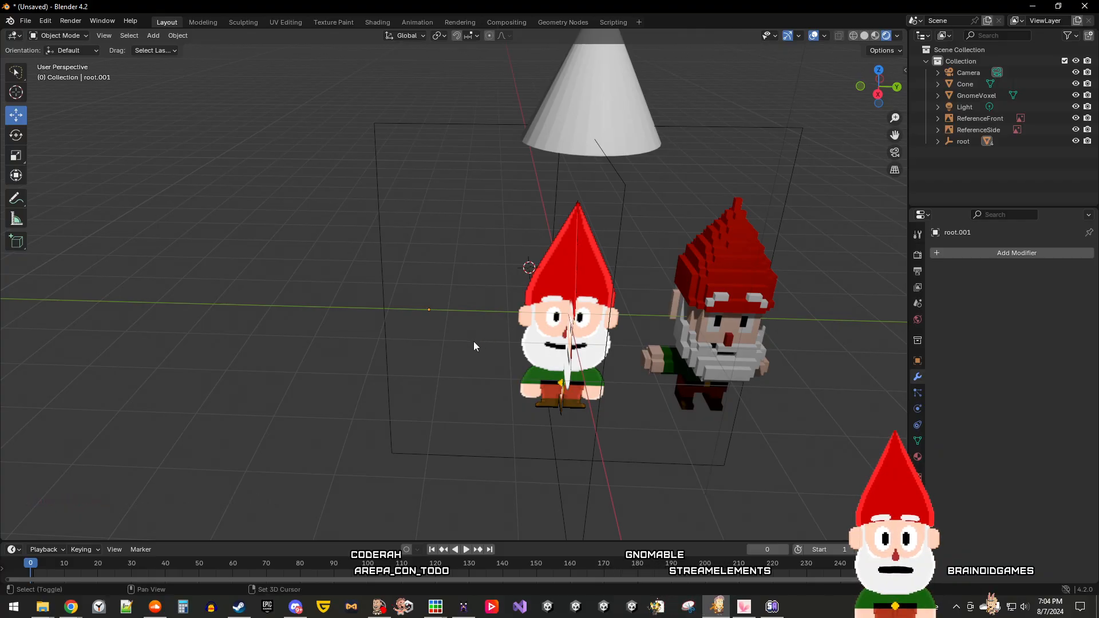
{"action": "scroll", "coordinate": [432, 335], "scroll_direction": "up", "scroll_amount": 3}
{"action": "scroll", "coordinate": [433, 335], "scroll_direction": "up", "scroll_amount": 3}
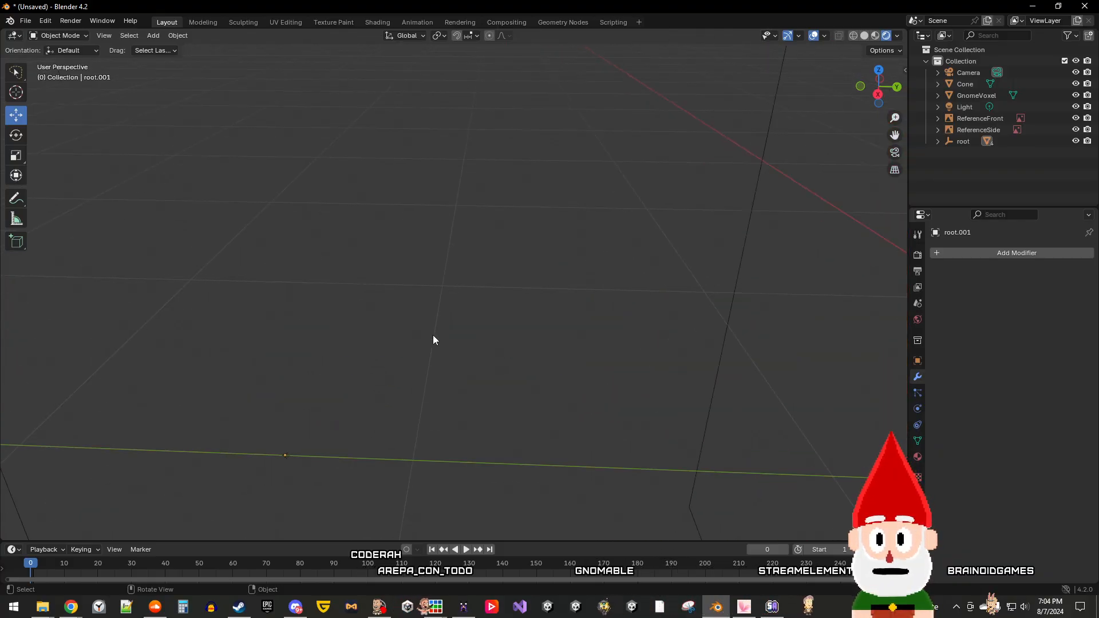
{"action": "mouse_move", "coordinate": [393, 373]}
{"action": "middle_mouse_down"}
{"action": "mouse_move", "coordinate": [389, 362]}
{"action": "mouse_move", "coordinate": [422, 329]}
{"action": "mouse_move", "coordinate": [377, 360]}
{"action": "middle_mouse_up"}
{"action": "scroll", "coordinate": [382, 369], "scroll_direction": "down", "scroll_amount": 5}
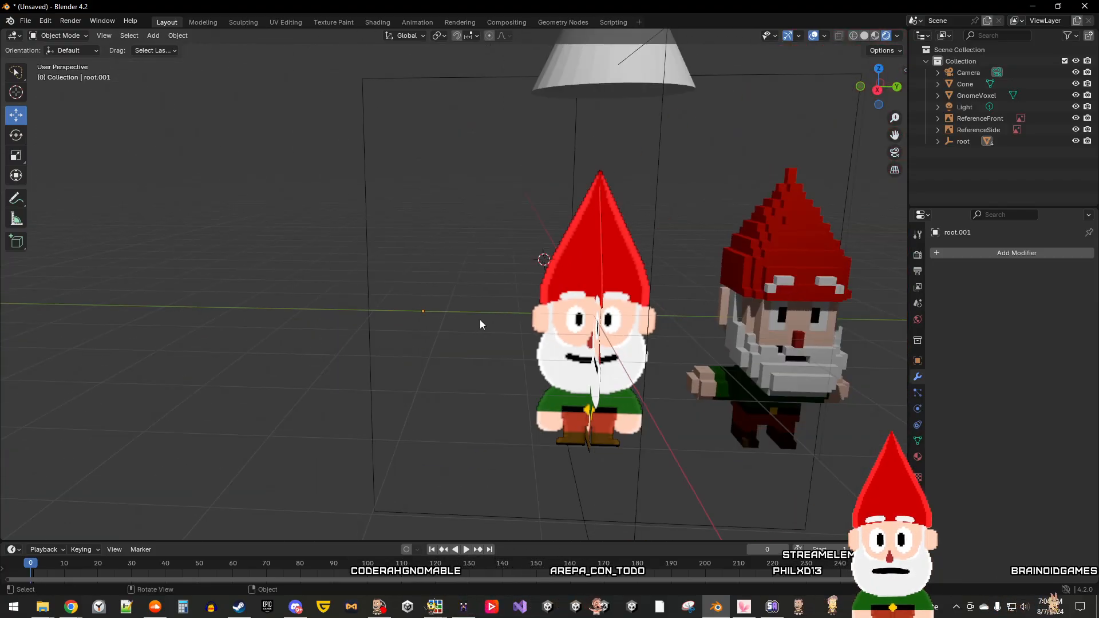
Step: Scale the imported root freehand to about -4.879 on all axes and inspect its enlarged child meshes
{"action": "left_click", "coordinate": [1015, 141]}
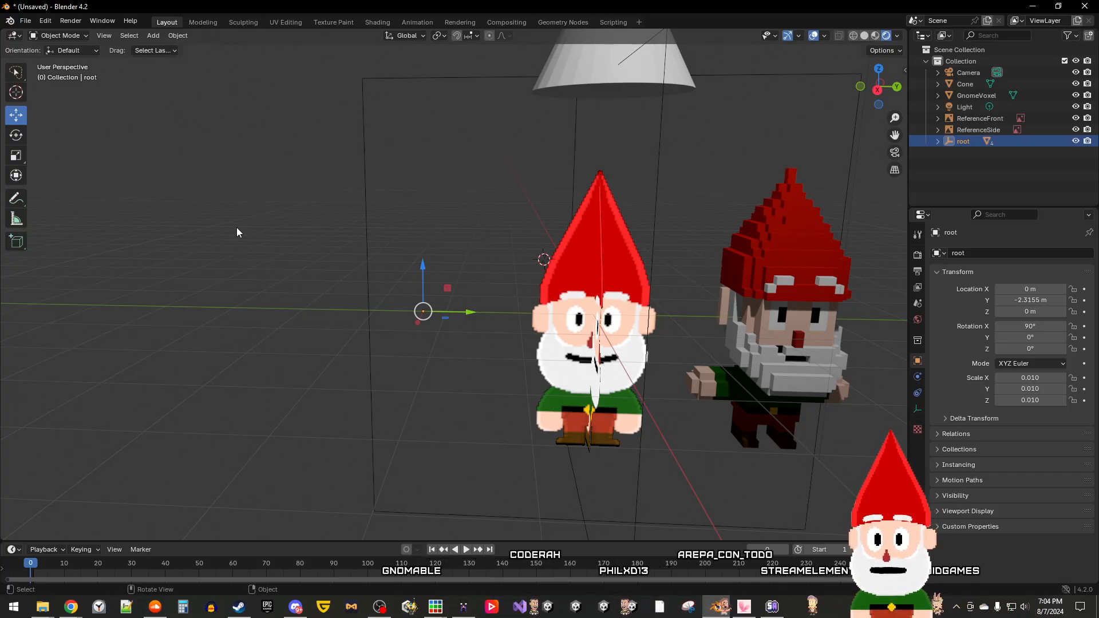
{"action": "key", "text": "s"}
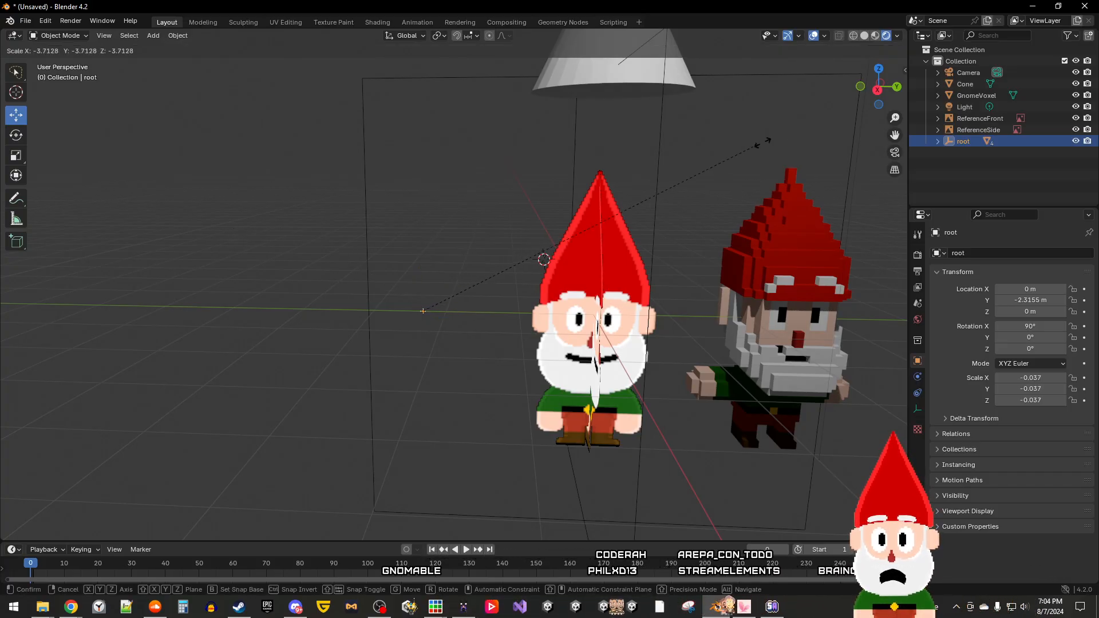
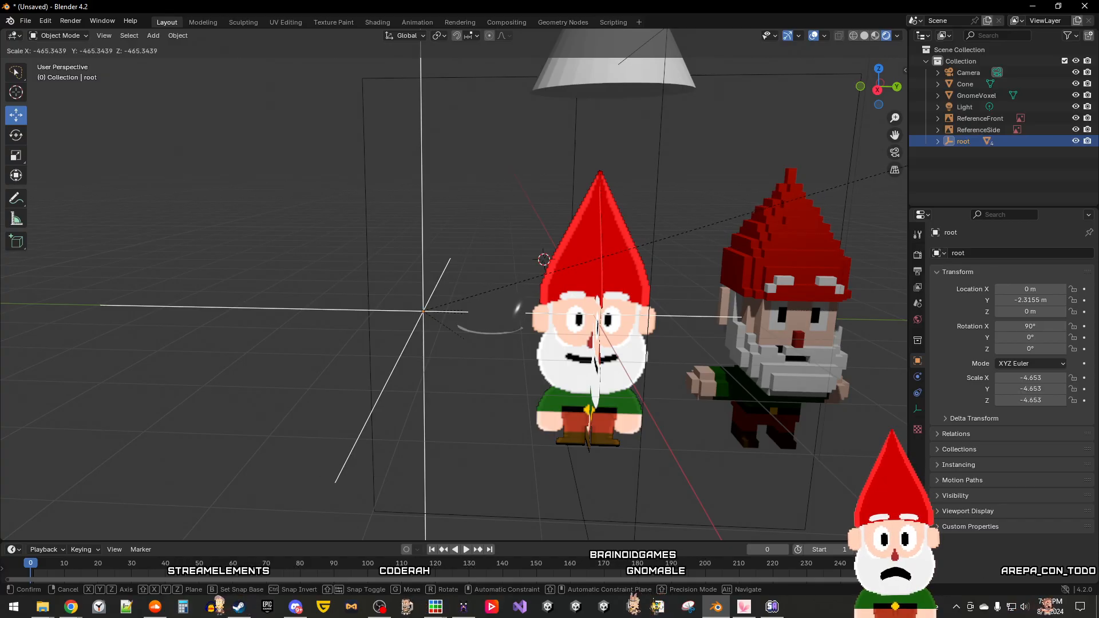
{"action": "left_click", "coordinate": [443, 301]}
{"action": "middle_click_drag", "start_coordinate": [501, 332], "coordinate": [530, 370]}
{"action": "scroll", "coordinate": [528, 366], "scroll_direction": "up", "scroll_amount": 8}
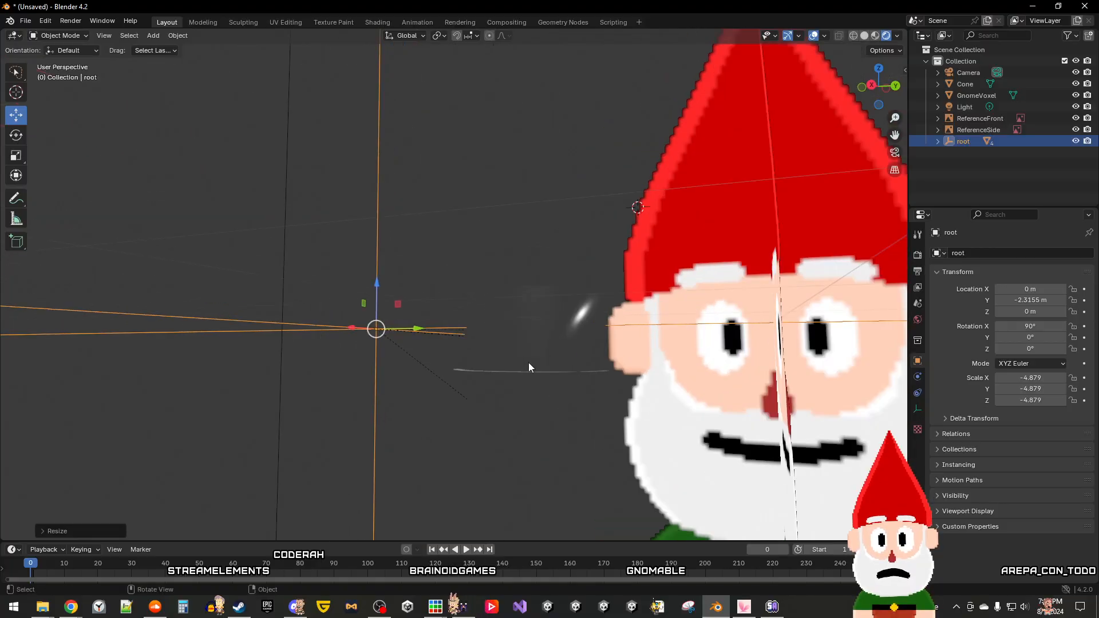
{"action": "scroll", "coordinate": [528, 364], "scroll_direction": "down", "scroll_amount": 3}
{"action": "middle_click_drag", "start_coordinate": [532, 365], "coordinate": [485, 461]}
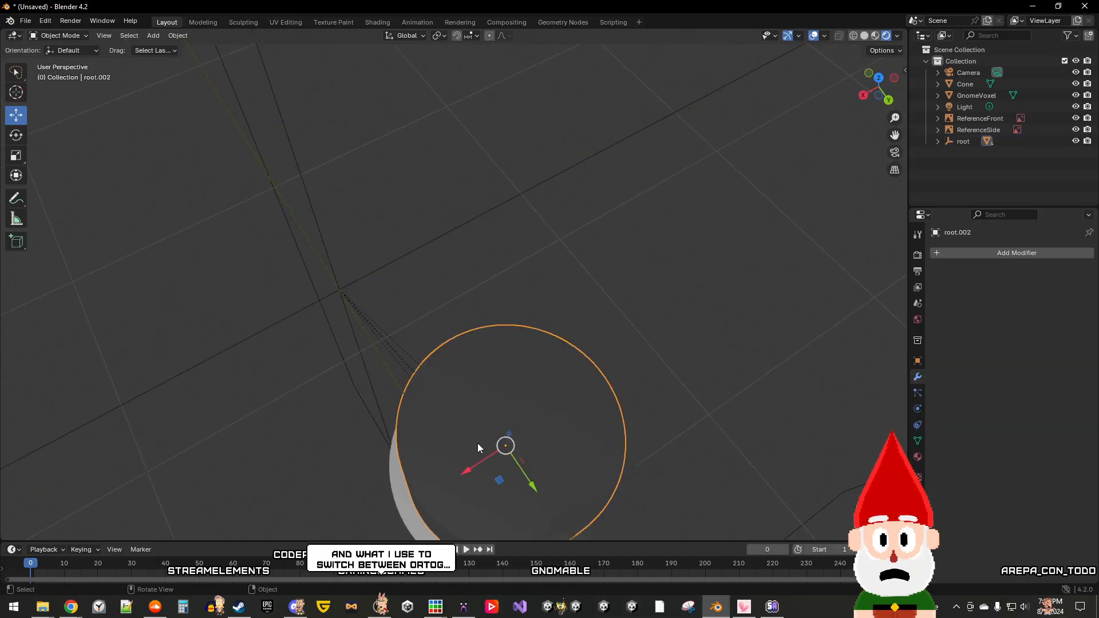
{"action": "middle_click_drag", "start_coordinate": [477, 443], "coordinate": [482, 407]}
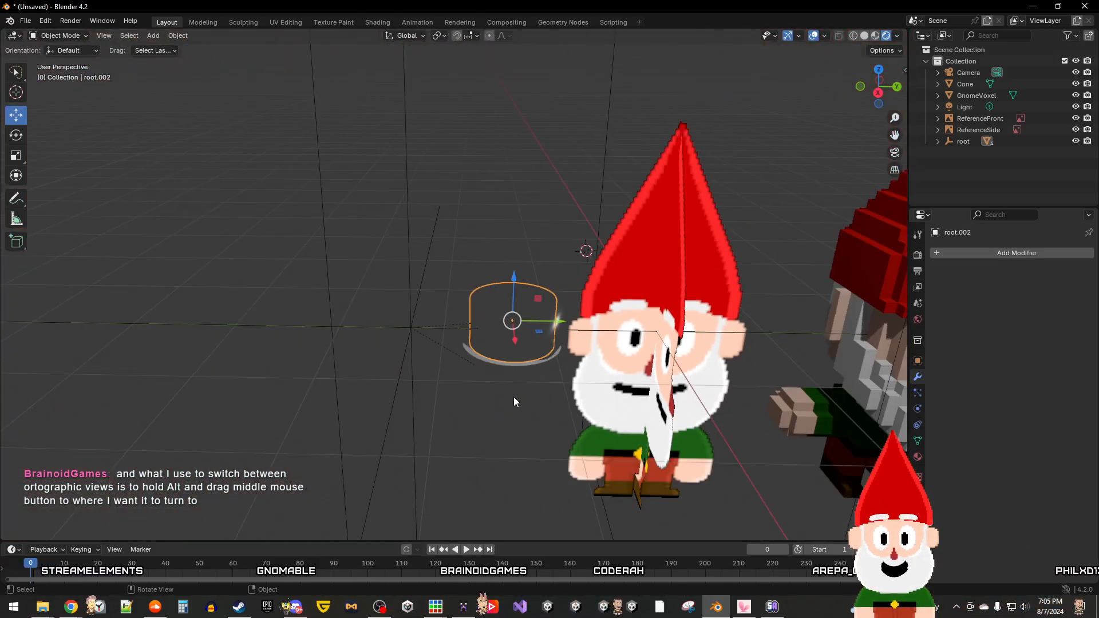
Step: Try X rotations of 0°, 90° and -90° on the imported root to stand the model upright
{"action": "left_click", "coordinate": [971, 145]}
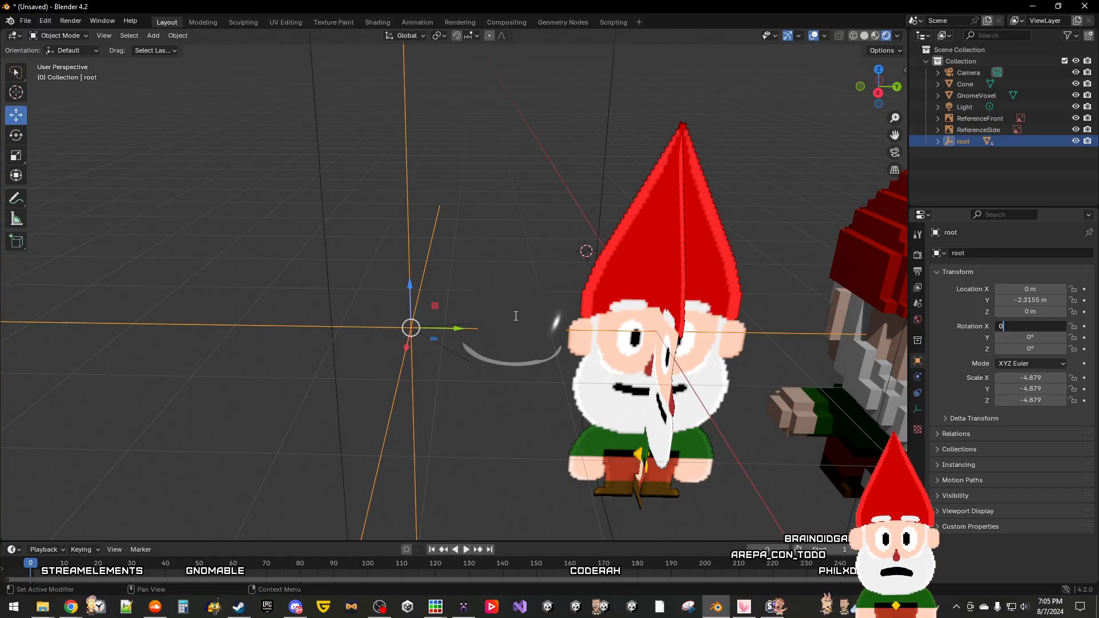
{"action": "key", "text": "Return"}
{"action": "middle_click_drag", "start_coordinate": [521, 245], "coordinate": [568, 205]}
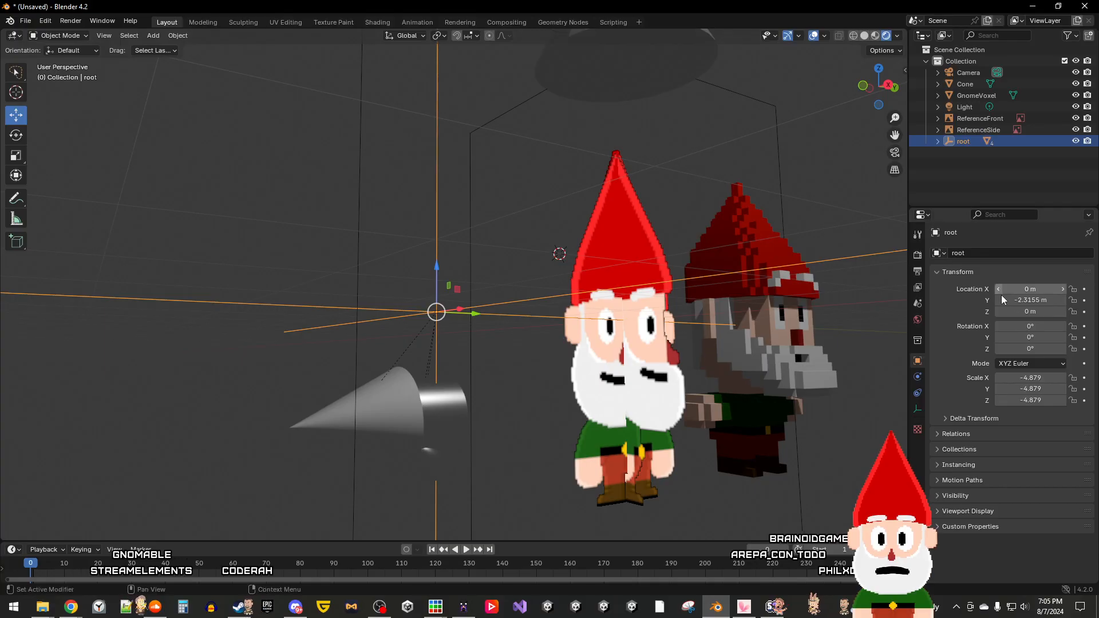
{"action": "left_click", "coordinate": [1033, 327]}
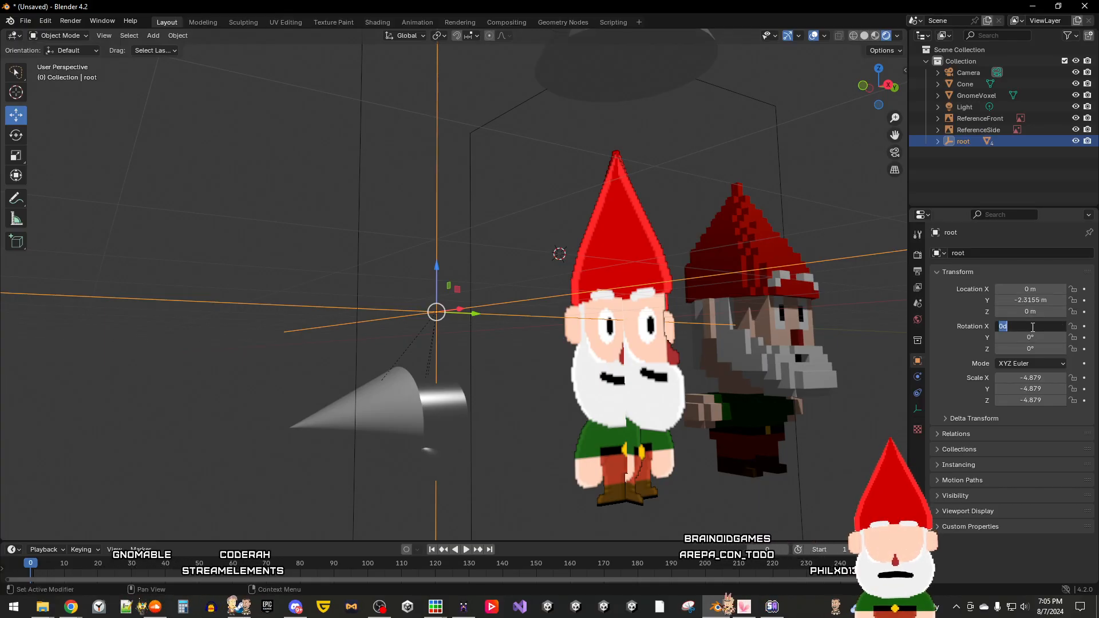
{"action": "type", "text": "90"}
{"action": "key", "text": "Return"}
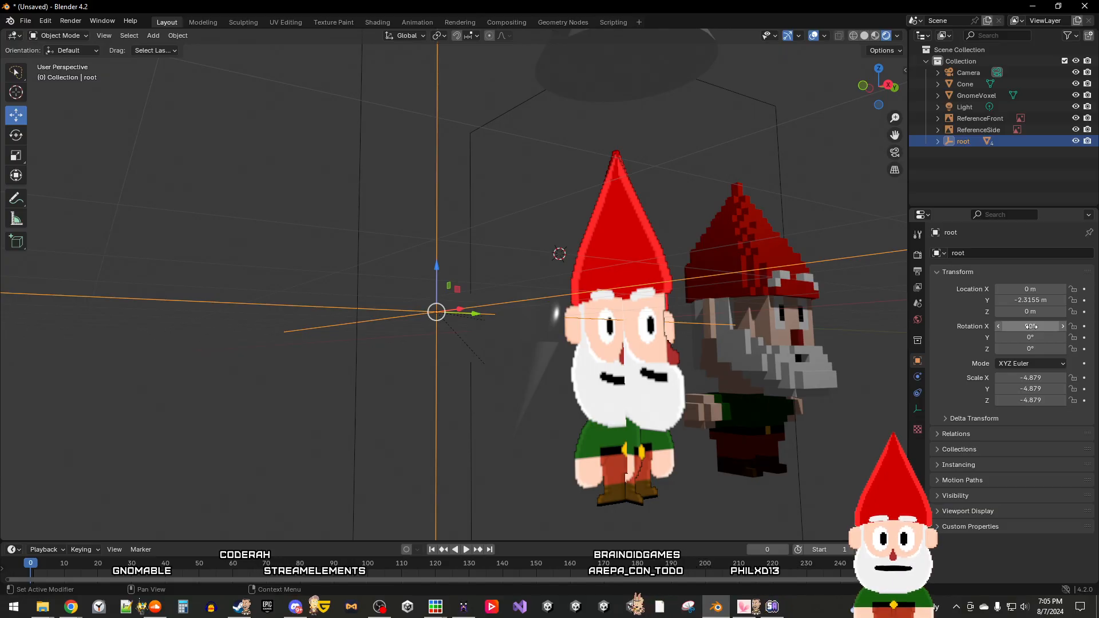
{"action": "mouse_move", "coordinate": [791, 369]}
{"action": "middle_mouse_down"}
{"action": "mouse_move", "coordinate": [660, 381]}
{"action": "mouse_move", "coordinate": [780, 384]}
{"action": "middle_mouse_up"}
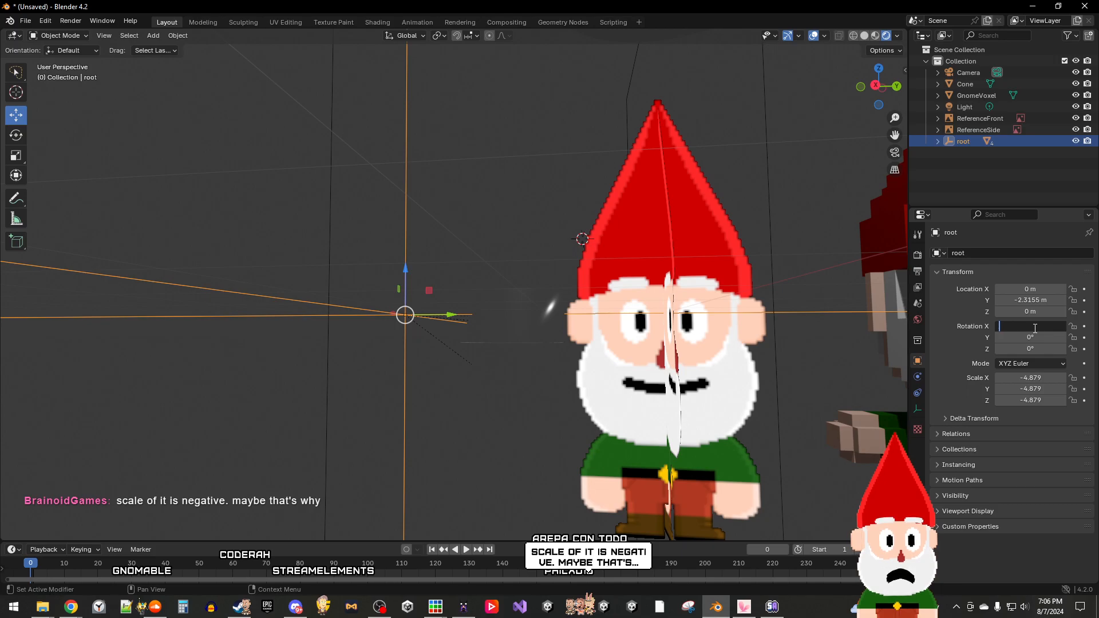
{"action": "type", "text": "-90"}
{"action": "key", "text": "Return"}
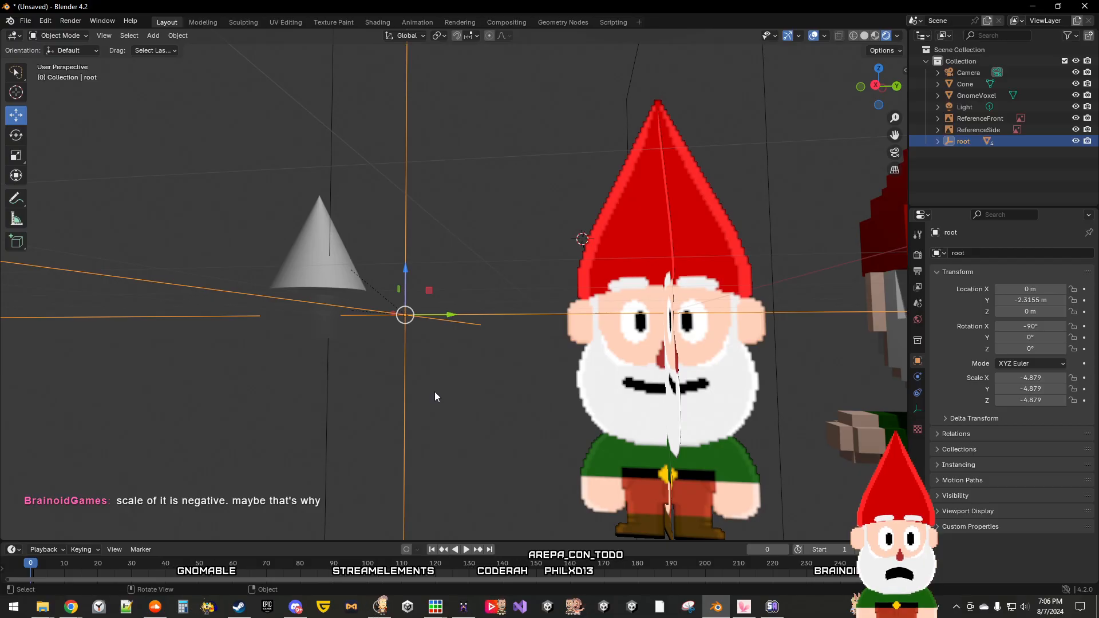
Step: Reset the root's X rotation to 0° and set its scale to 5 on X, Y and Z
{"action": "middle_click_drag", "start_coordinate": [415, 386], "coordinate": [892, 366]}
{"action": "left_click", "coordinate": [1042, 326]}
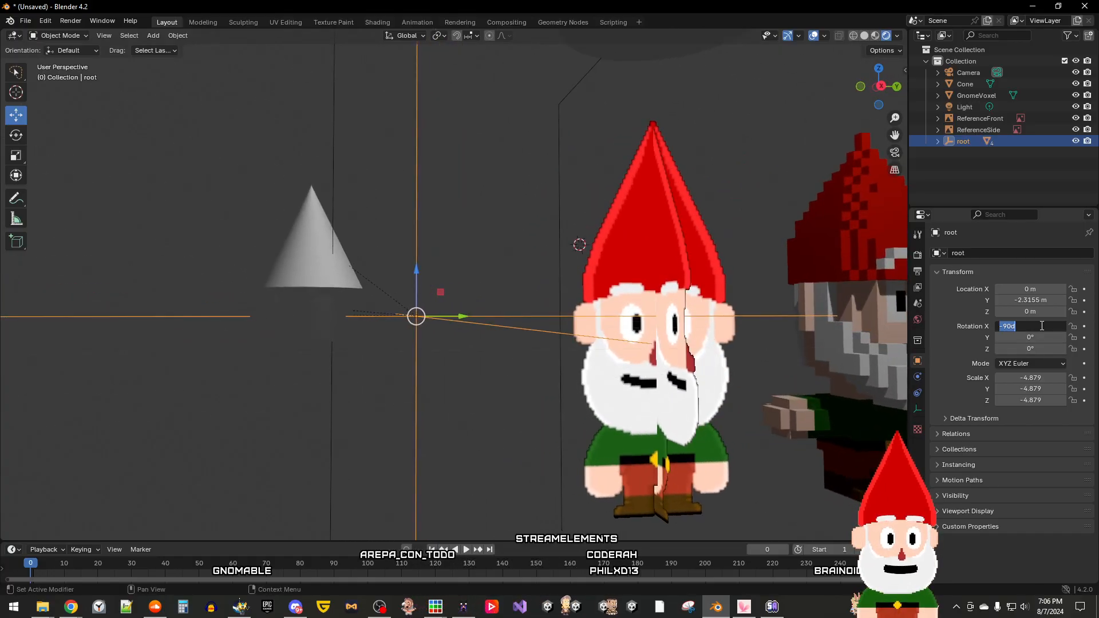
{"action": "type", "text": "0"}
{"action": "key", "text": "Return"}
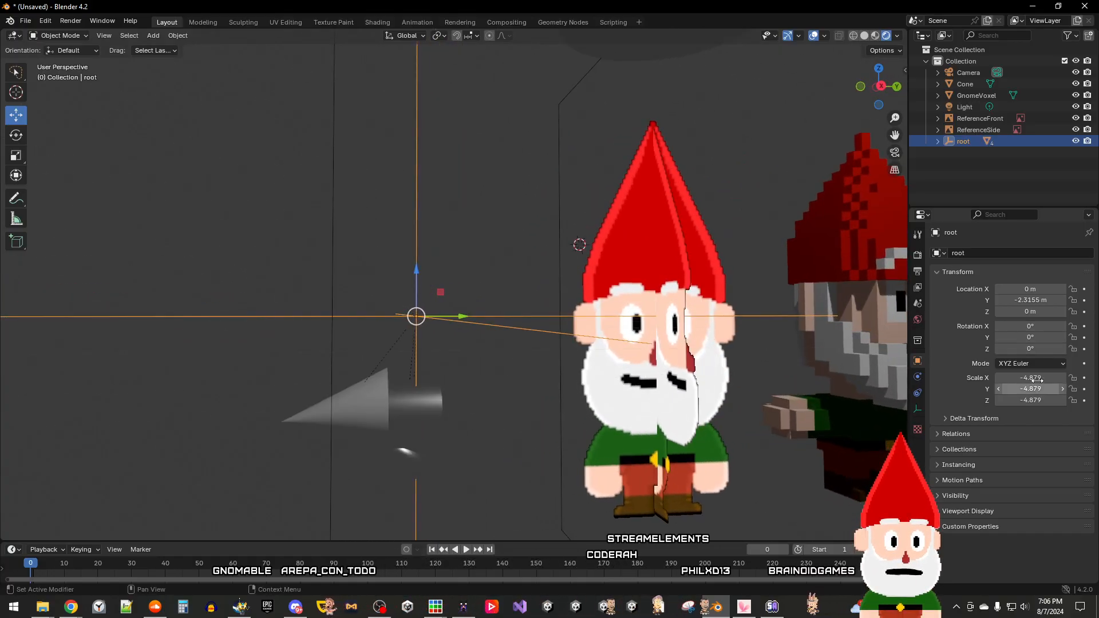
{"action": "left_click", "coordinate": [1041, 378]}
{"action": "type", "text": "5"}
{"action": "key", "text": "Return"}
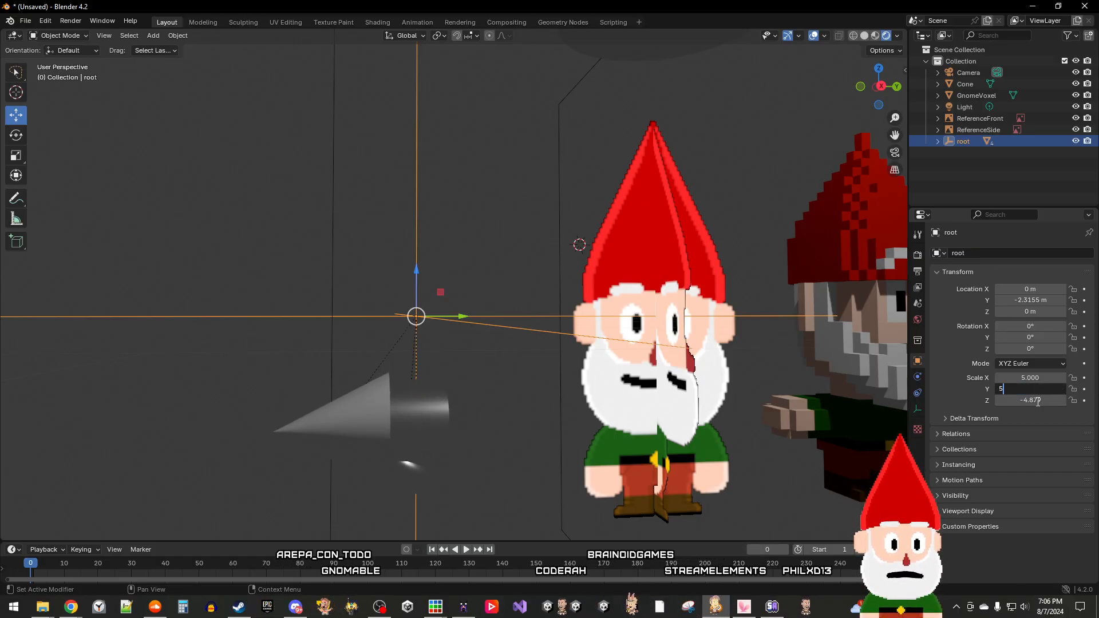
{"action": "key", "text": "Return"}
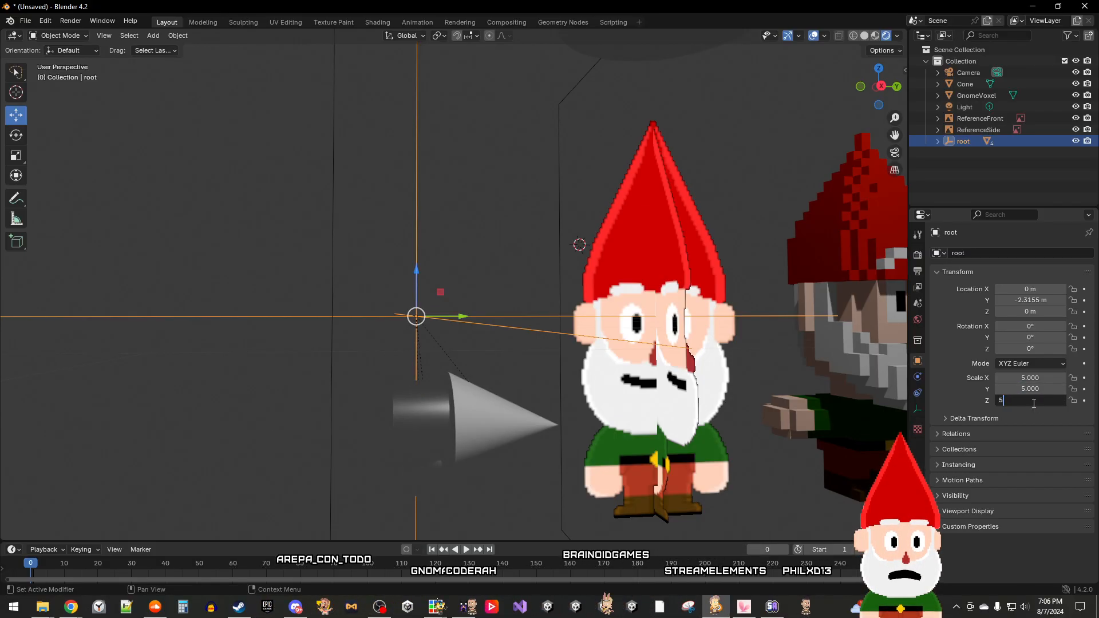
{"action": "type", "text": "5"}
{"action": "key", "text": "Return"}
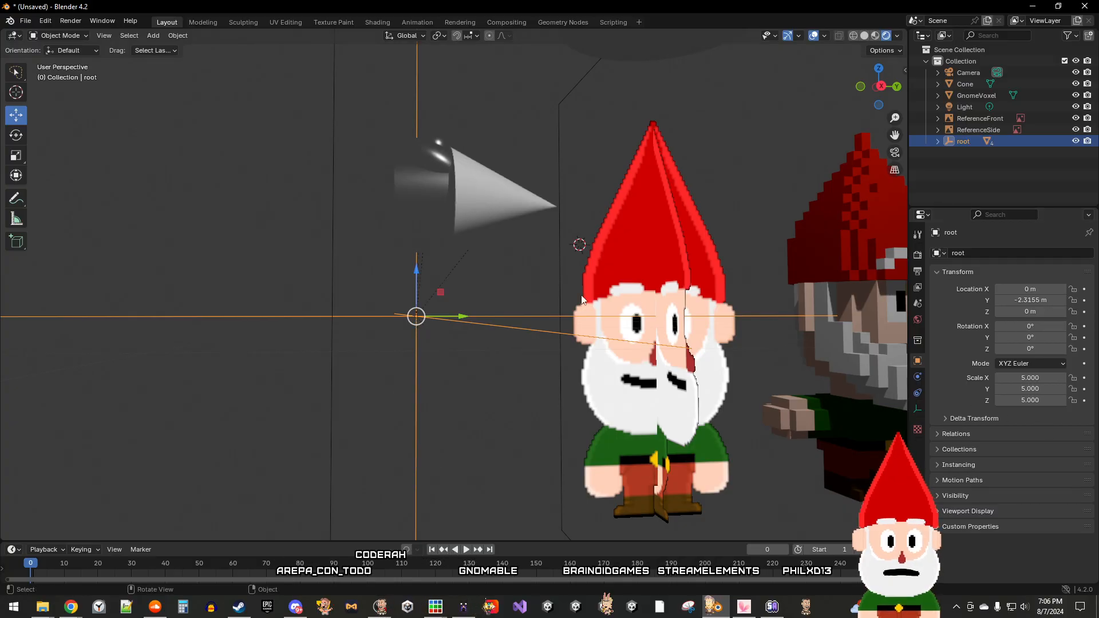
Step: Set the imported root's rotation to 90° on X and 90° on Z
{"action": "middle_click_drag", "start_coordinate": [471, 266], "coordinate": [464, 300]}
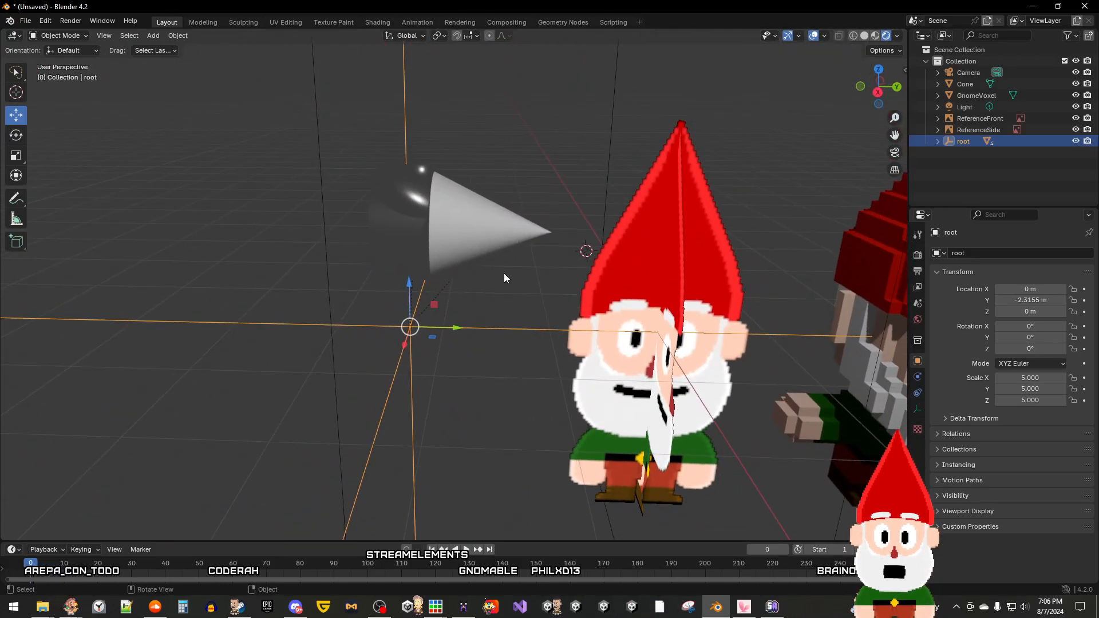
{"action": "left_click", "coordinate": [1038, 329]}
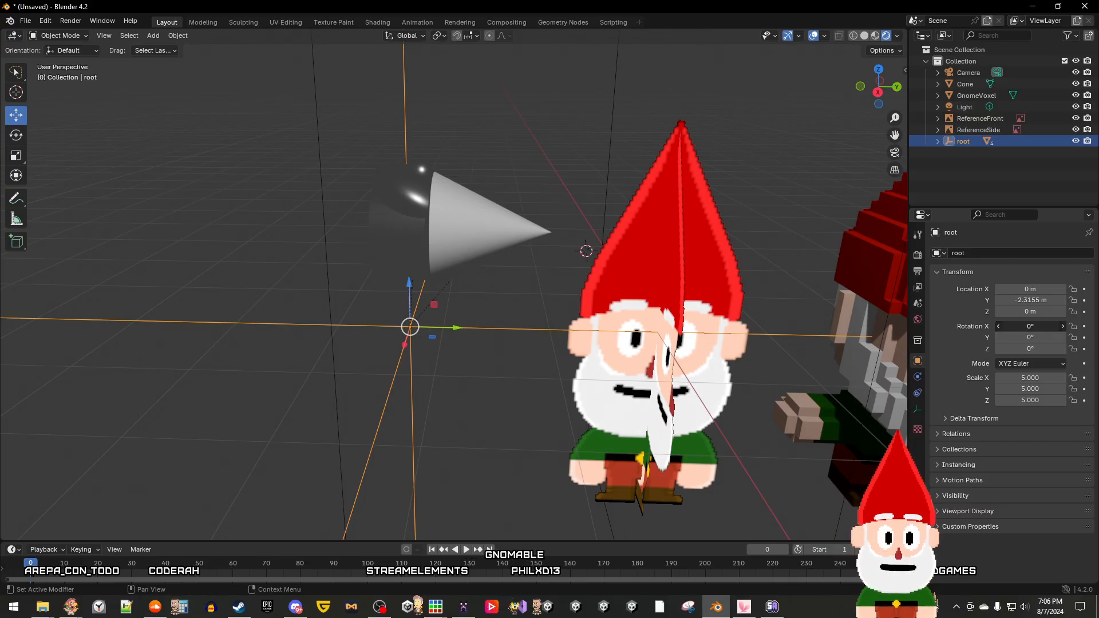
{"action": "type", "text": "90"}
{"action": "key", "text": "Return"}
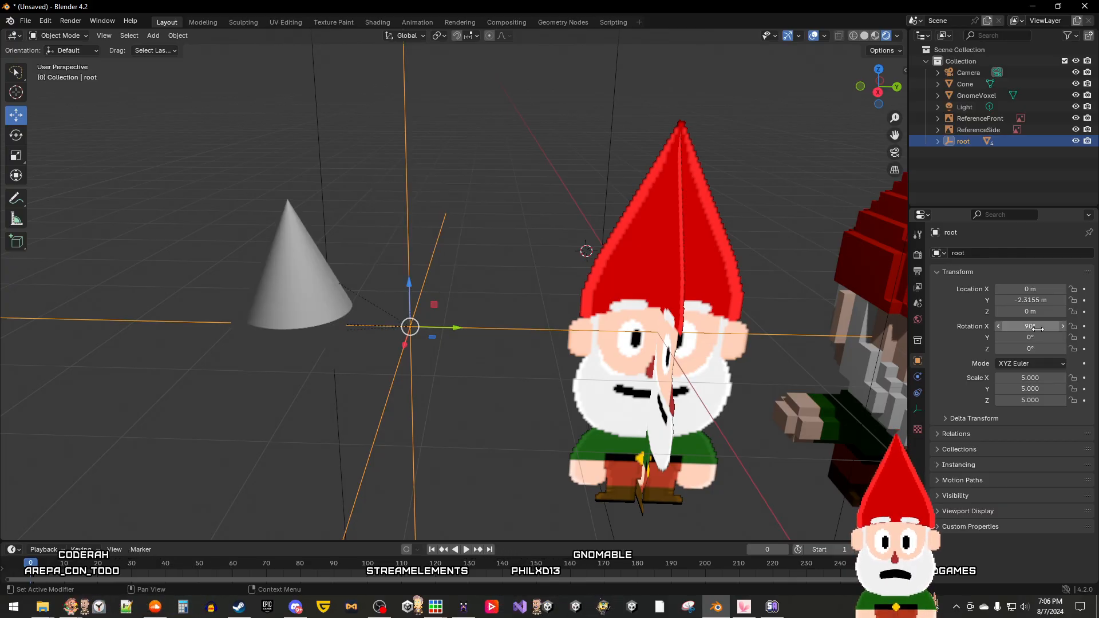
{"action": "middle_click_drag", "start_coordinate": [472, 298], "coordinate": [516, 295]}
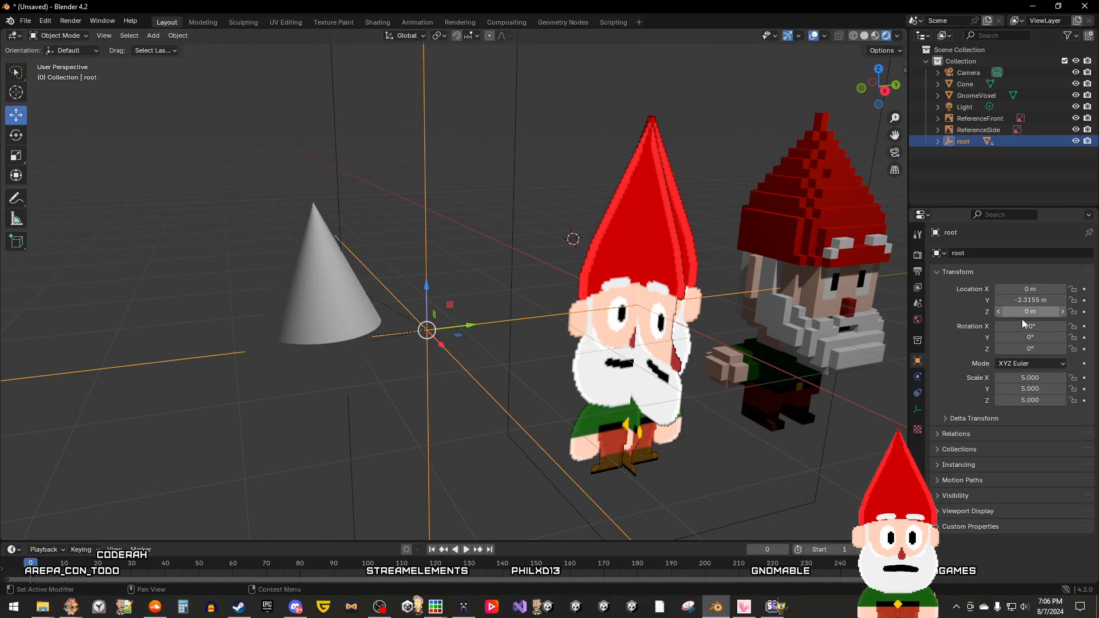
{"action": "left_click", "coordinate": [1037, 349]}
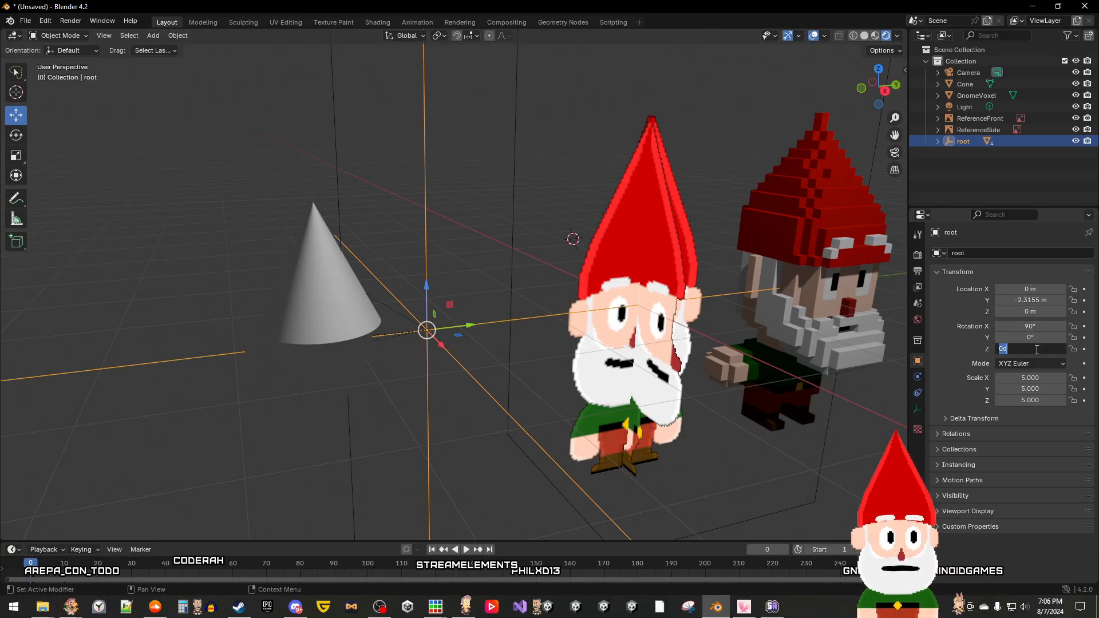
{"action": "type", "text": "90"}
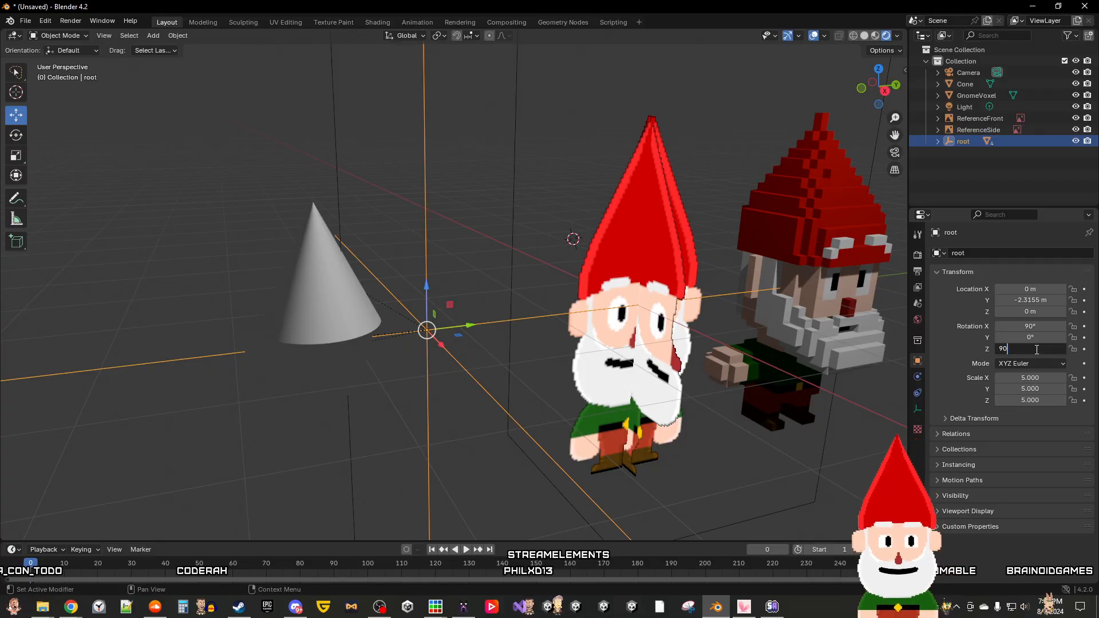
{"action": "key", "text": "Return"}
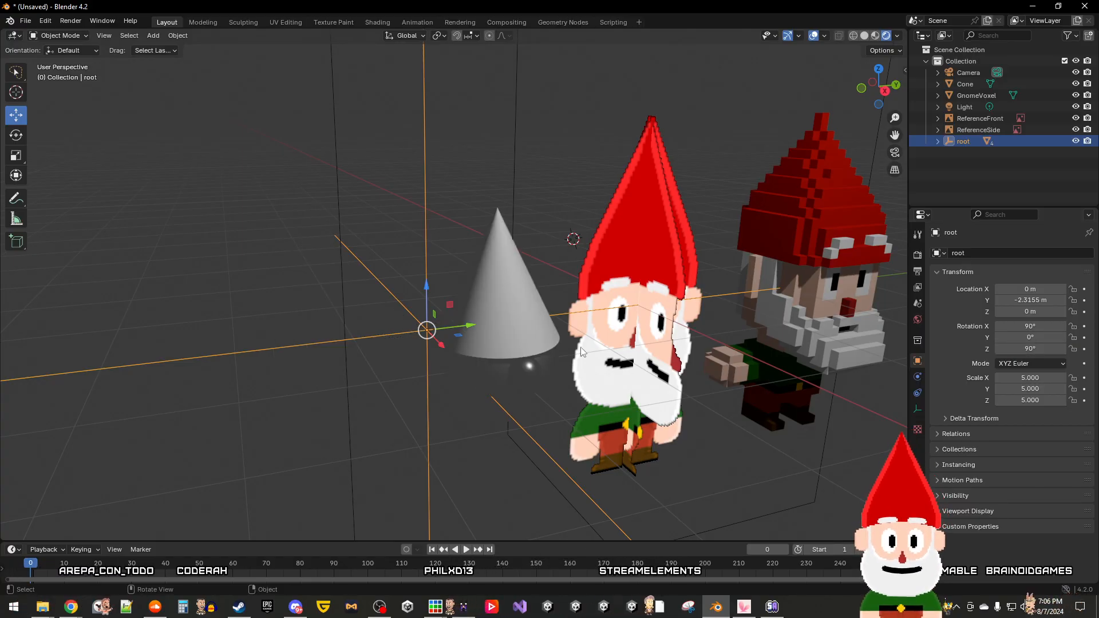
Step: Move the imported root freehand beside the gnome references to about X -1.07 m, Y -2.13 m, Z 0.17 m
{"action": "middle_click_drag", "start_coordinate": [596, 350], "coordinate": [445, 344]}
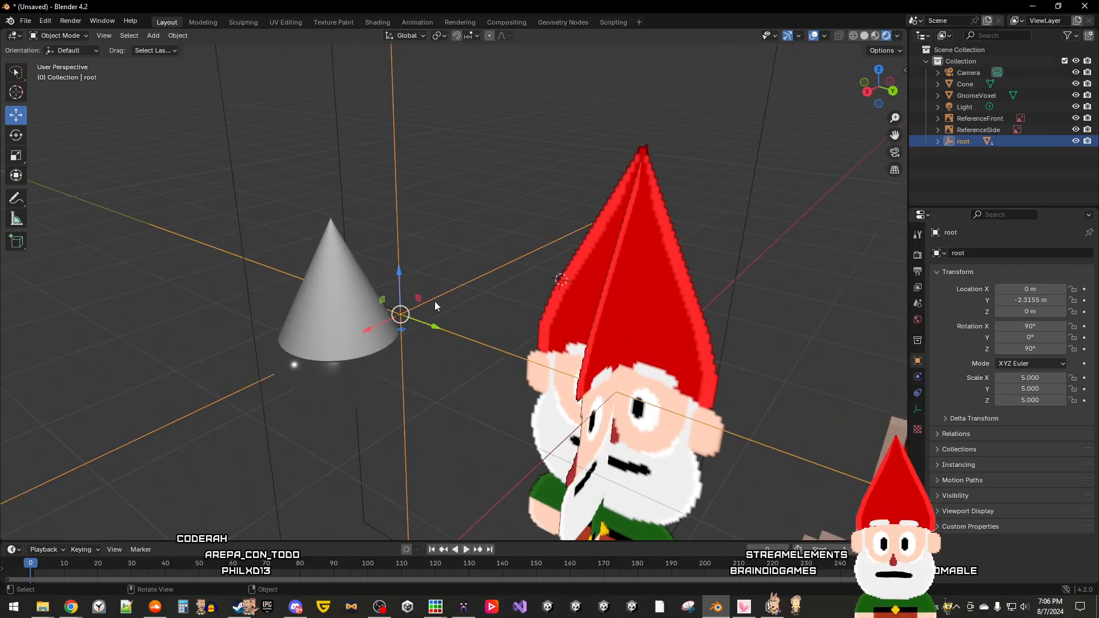
{"action": "key", "text": "g"}
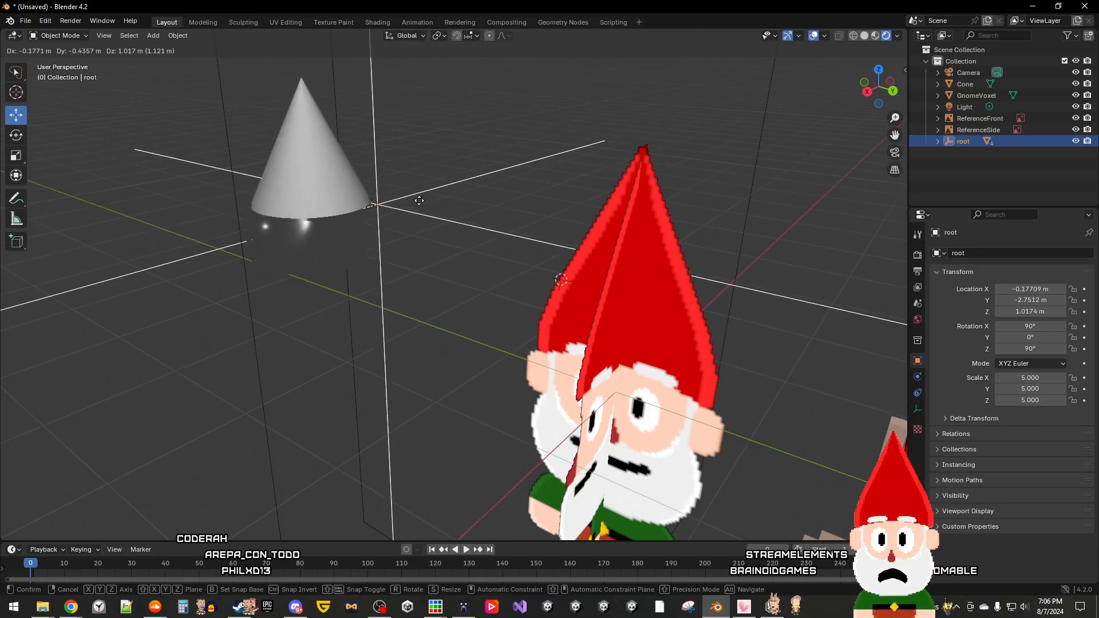
{"action": "left_click", "coordinate": [482, 250]}
{"action": "middle_click_drag", "start_coordinate": [482, 249], "coordinate": [408, 256]}
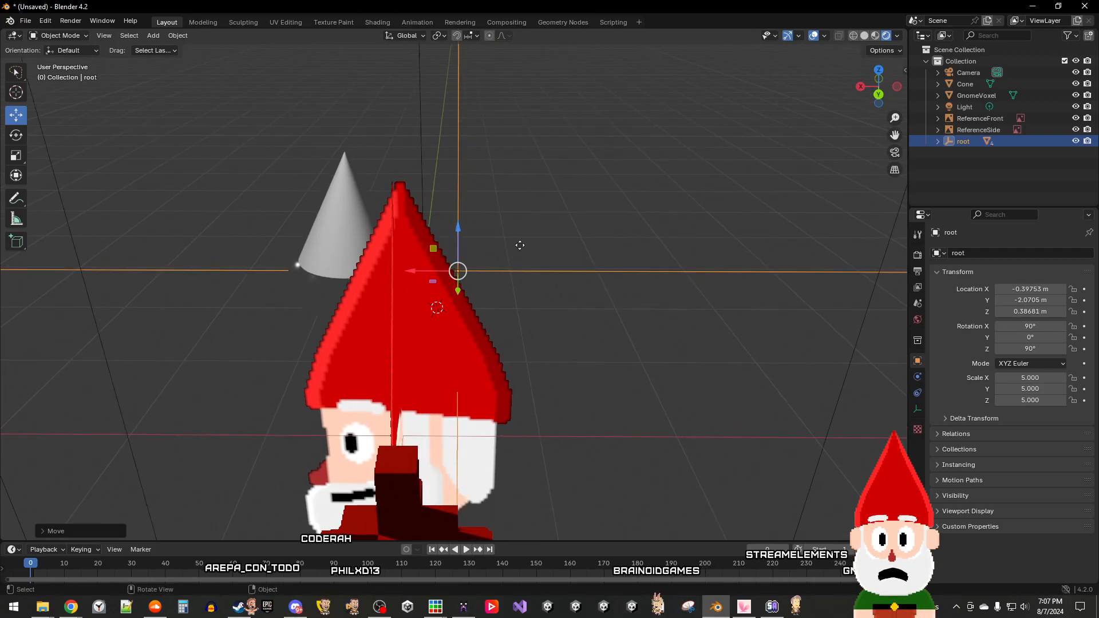
{"action": "key", "text": "g"}
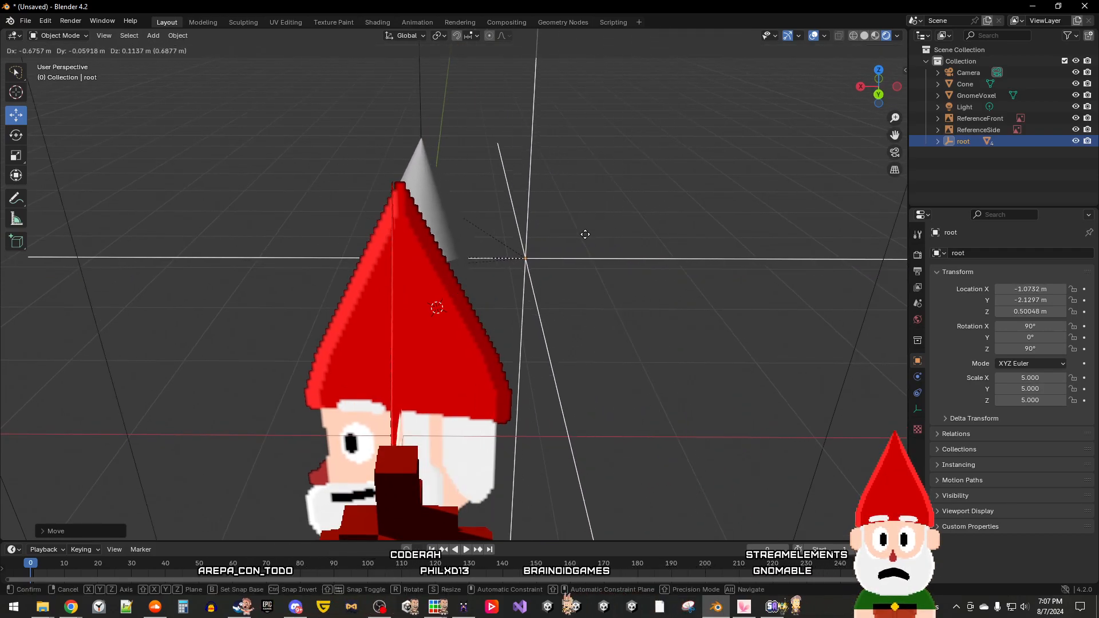
{"action": "left_click", "coordinate": [585, 235]}
{"action": "middle_click_drag", "start_coordinate": [585, 235], "coordinate": [660, 278]}
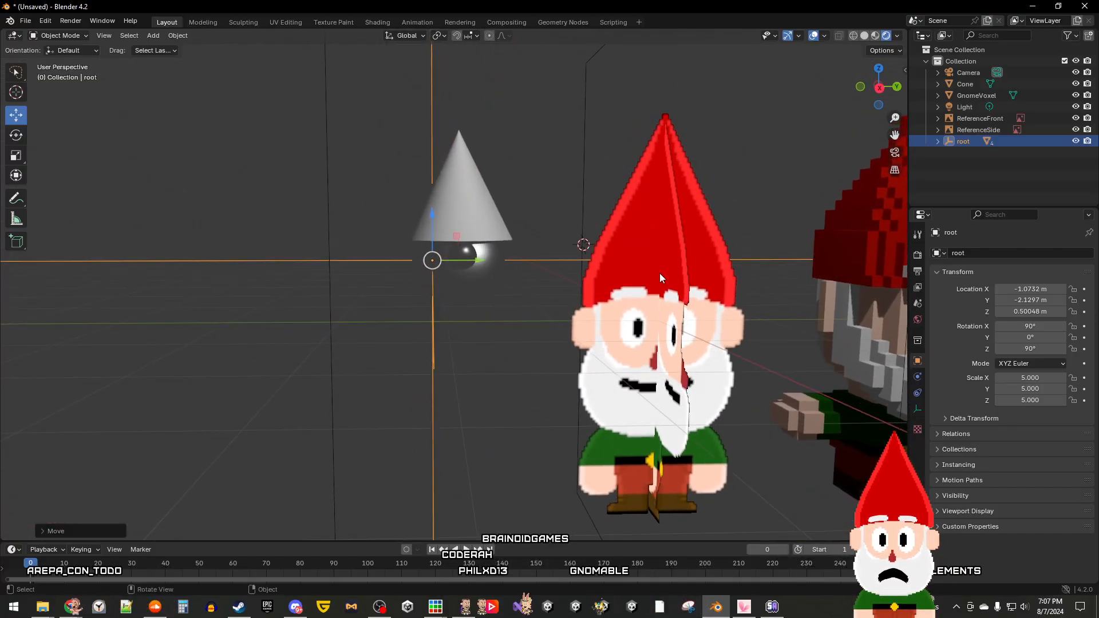
{"action": "left_click_drag", "start_coordinate": [431, 219], "coordinate": [425, 256]}
{"action": "middle_click_drag", "start_coordinate": [425, 256], "coordinate": [568, 325]}
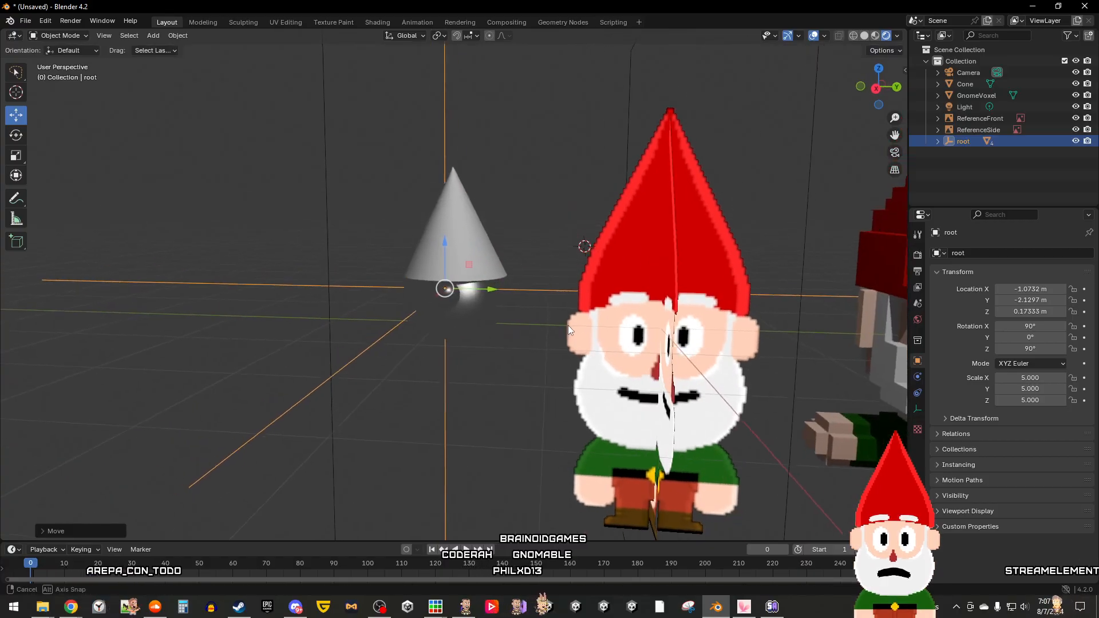
Step: Set the imported root's scale to 8 on X, Y and Z
{"action": "scroll", "coordinate": [568, 326], "scroll_direction": "down", "scroll_amount": 5}
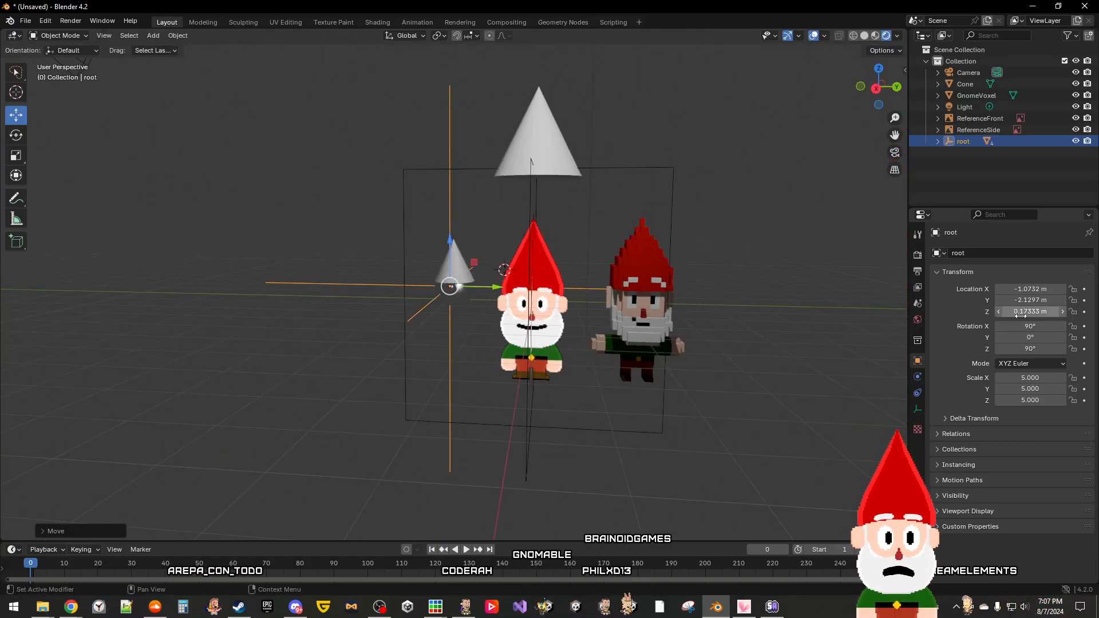
{"action": "left_click", "coordinate": [1030, 378]}
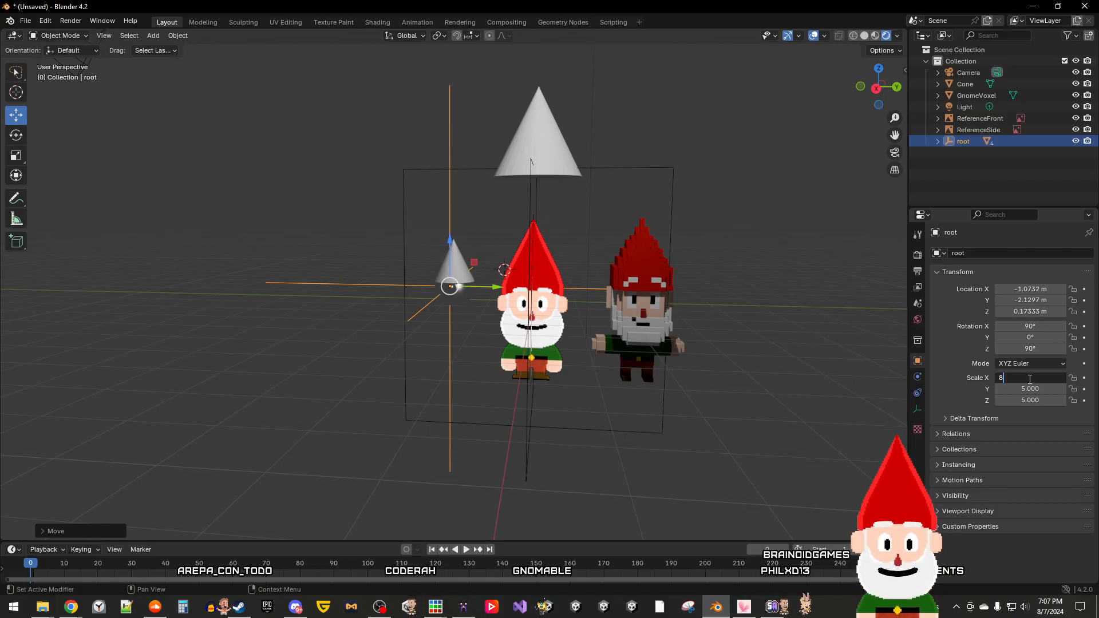
{"action": "type", "text": "8"}
{"action": "key", "text": "Return"}
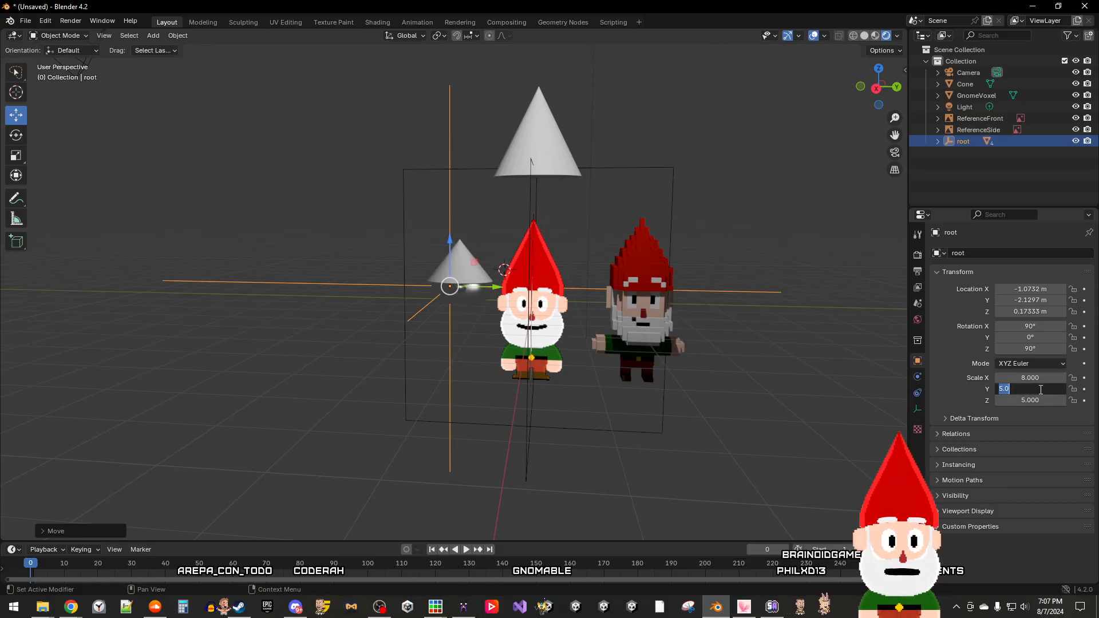
{"action": "key", "text": "Return"}
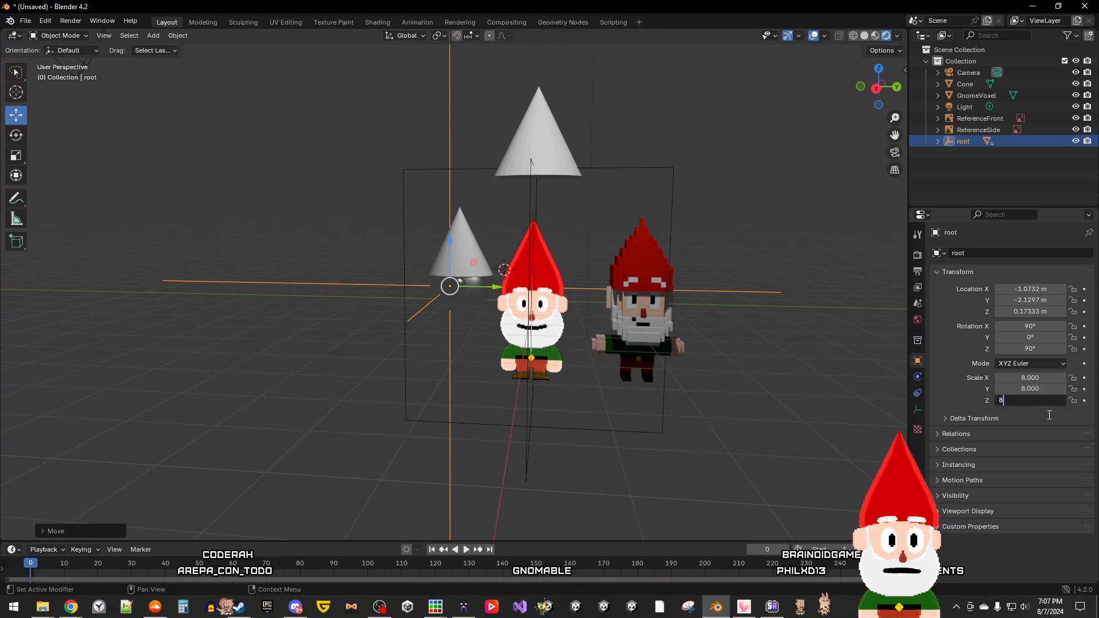
{"action": "type", "text": "8"}
{"action": "key", "text": "Return"}
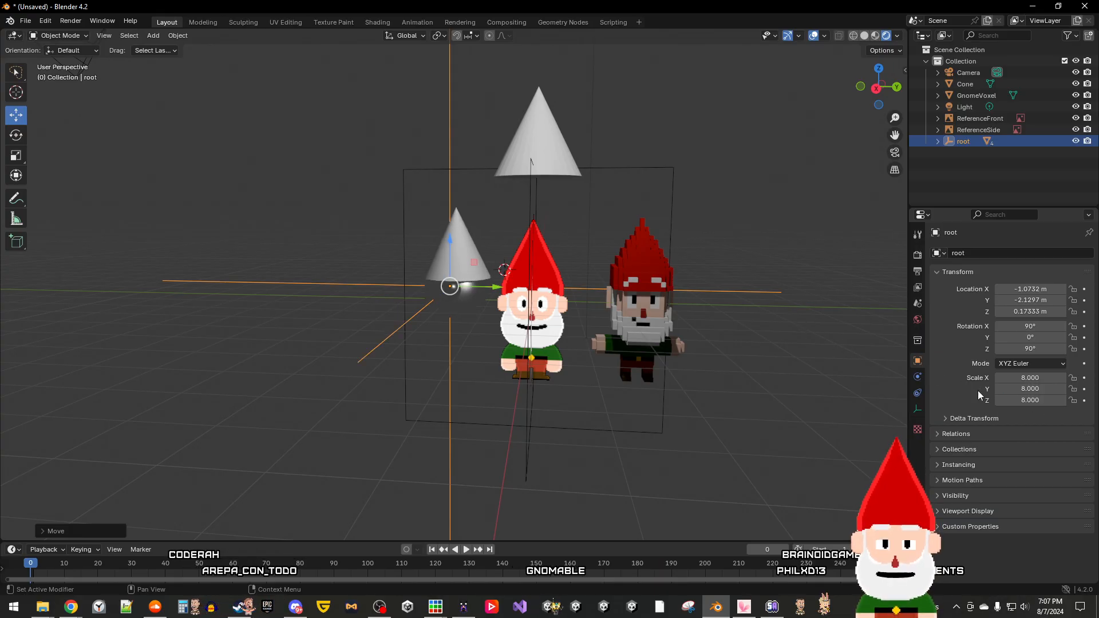
Step: Reposition the enlarged root beside the front reference at about X -1.945 m, Y -2.985 m, Z -1.017 m
{"action": "middle_click_drag", "start_coordinate": [577, 363], "coordinate": [715, 375]}
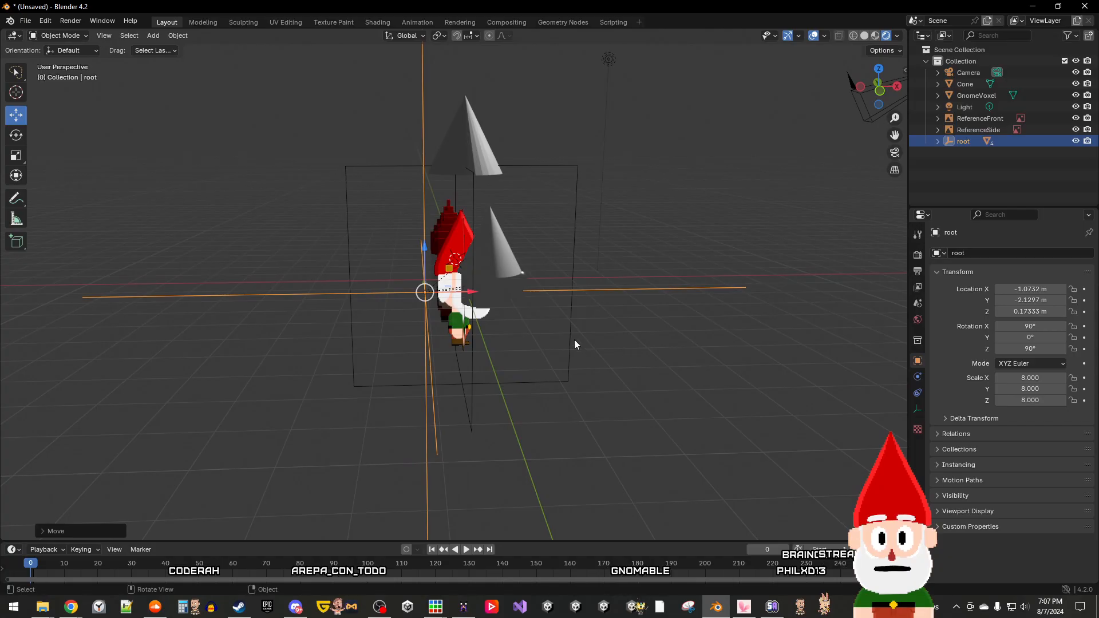
{"action": "middle_click_drag", "start_coordinate": [514, 309], "coordinate": [495, 308]}
{"action": "left_click_drag", "start_coordinate": [474, 295], "coordinate": [435, 292]}
{"action": "left_click_drag", "start_coordinate": [387, 253], "coordinate": [382, 300]}
{"action": "middle_click_drag", "start_coordinate": [615, 330], "coordinate": [488, 324]}
{"action": "left_click_drag", "start_coordinate": [488, 324], "coordinate": [456, 325]}
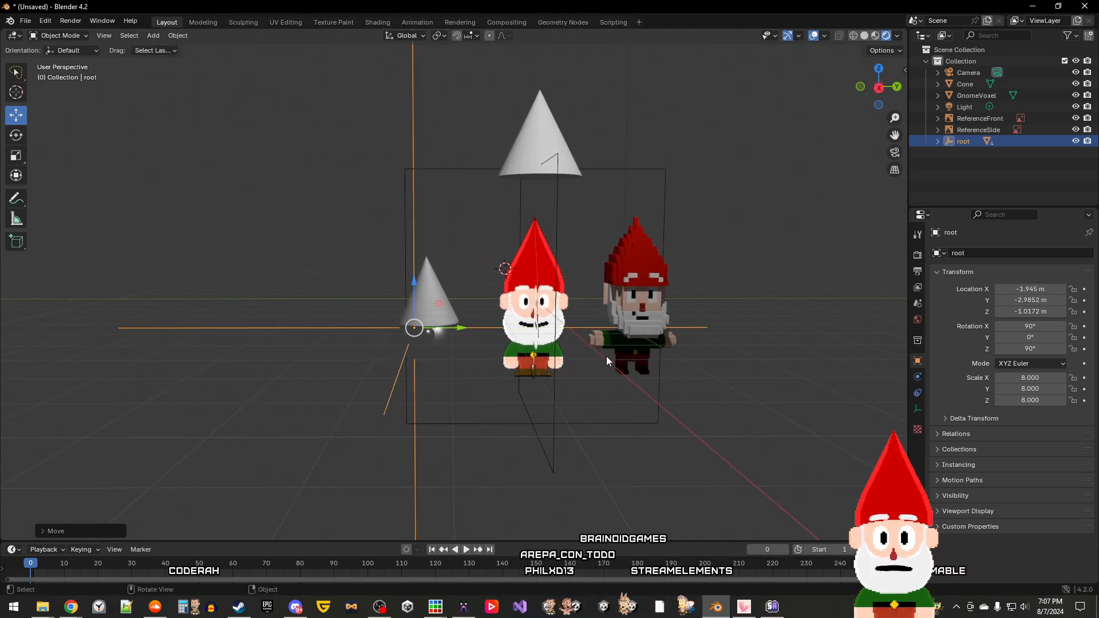
Step: Examine the imported model's size and alignment beside the reference gnome and voxel gnome, up close and from a distance
{"action": "mouse_move", "coordinate": [613, 356]}
{"action": "middle_mouse_down"}
{"action": "mouse_move", "coordinate": [487, 365]}
{"action": "mouse_move", "coordinate": [736, 350]}
{"action": "mouse_move", "coordinate": [558, 349]}
{"action": "mouse_move", "coordinate": [607, 349]}
{"action": "middle_mouse_up"}
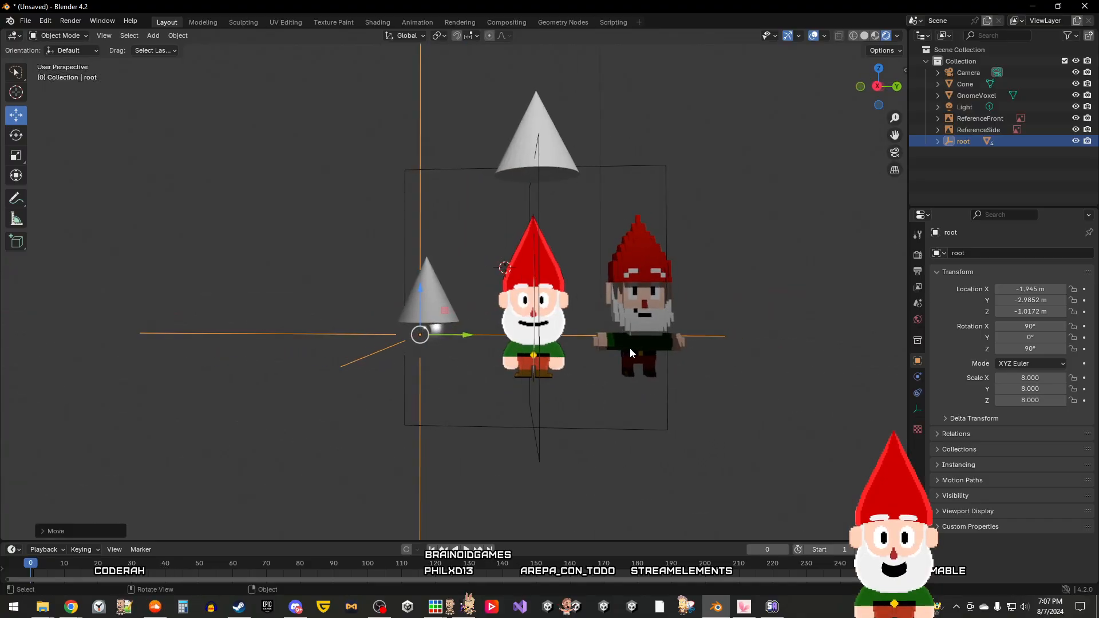
{"action": "scroll", "coordinate": [629, 348], "scroll_direction": "down", "scroll_amount": 1}
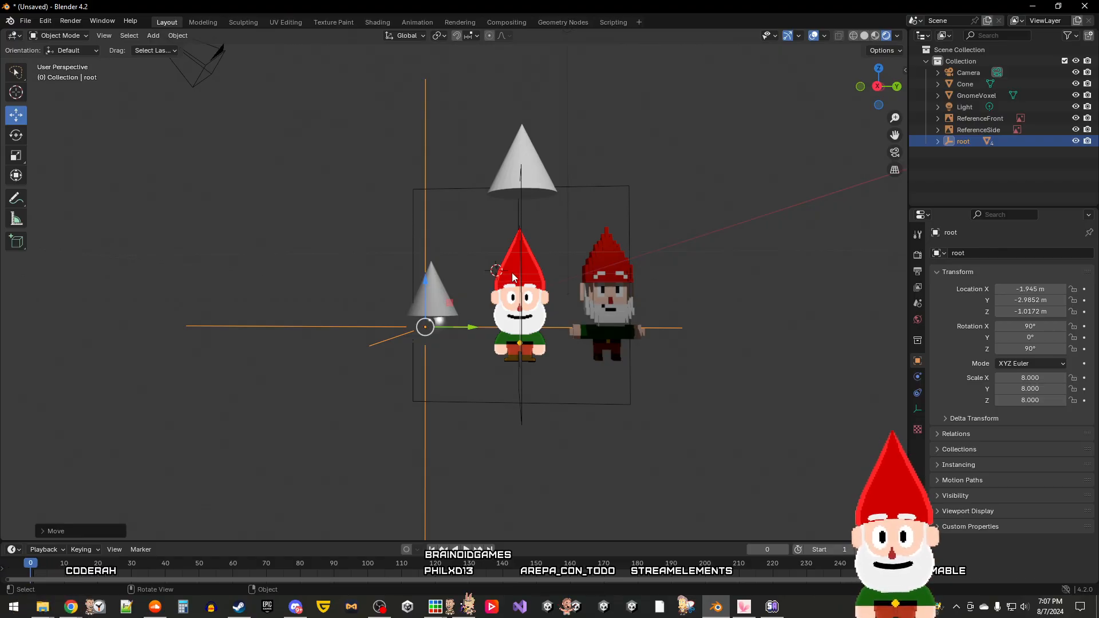
{"action": "scroll", "coordinate": [479, 323], "scroll_direction": "up", "scroll_amount": 5}
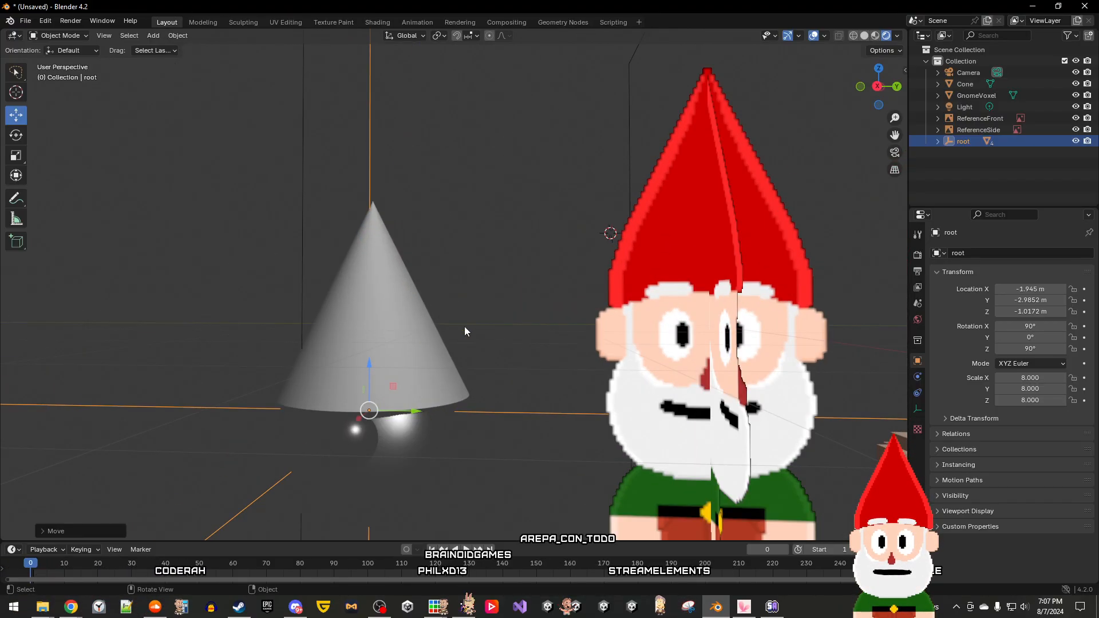
{"action": "scroll", "coordinate": [372, 330], "scroll_direction": "up", "scroll_amount": 2}
{"action": "scroll", "coordinate": [380, 334], "scroll_direction": "up", "scroll_amount": 4}
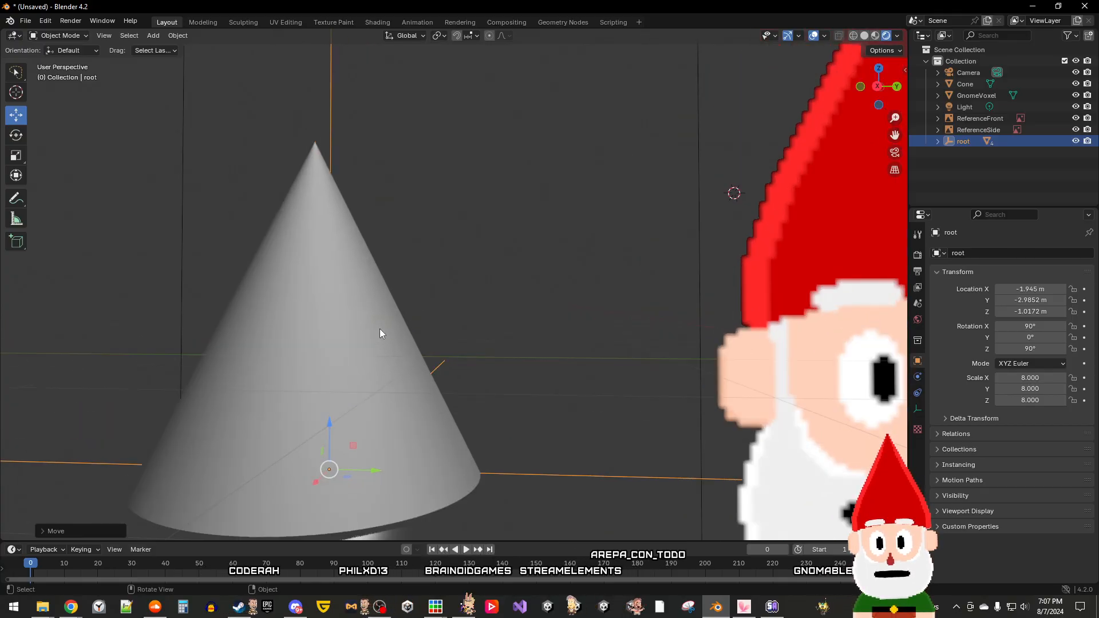
{"action": "scroll", "coordinate": [381, 334], "scroll_direction": "down", "scroll_amount": 5}
{"action": "scroll", "coordinate": [379, 328], "scroll_direction": "down", "scroll_amount": 4}
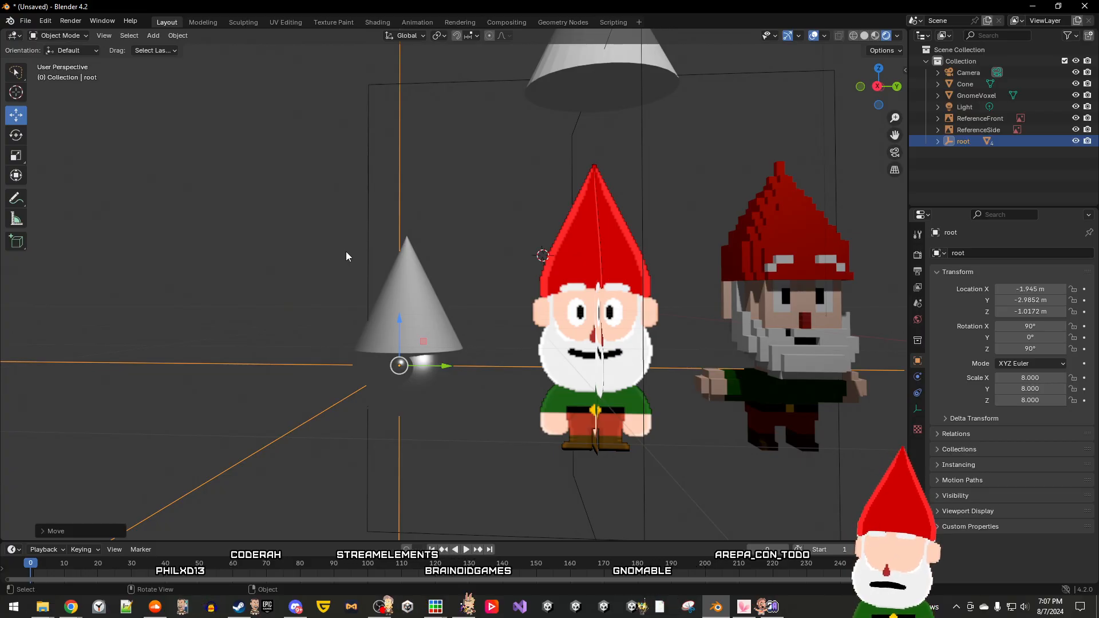
Step: Inspect the outlines of the imported hat cone and of all scene objects by selecting them, and reselect only the root
{"action": "left_click", "coordinate": [378, 312]}
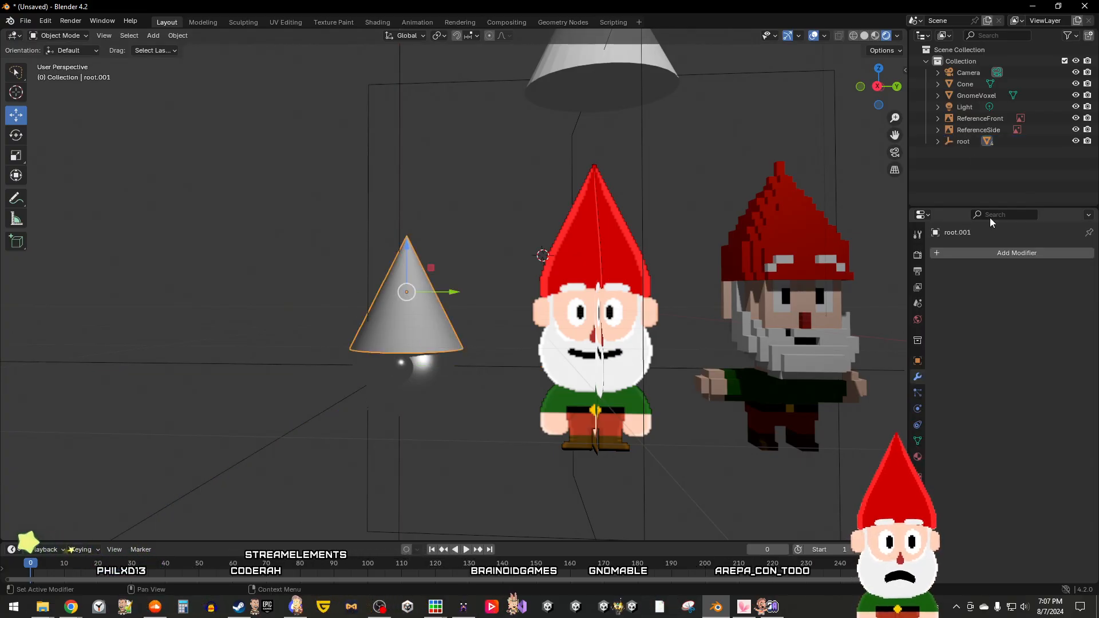
{"action": "left_click", "coordinate": [967, 143]}
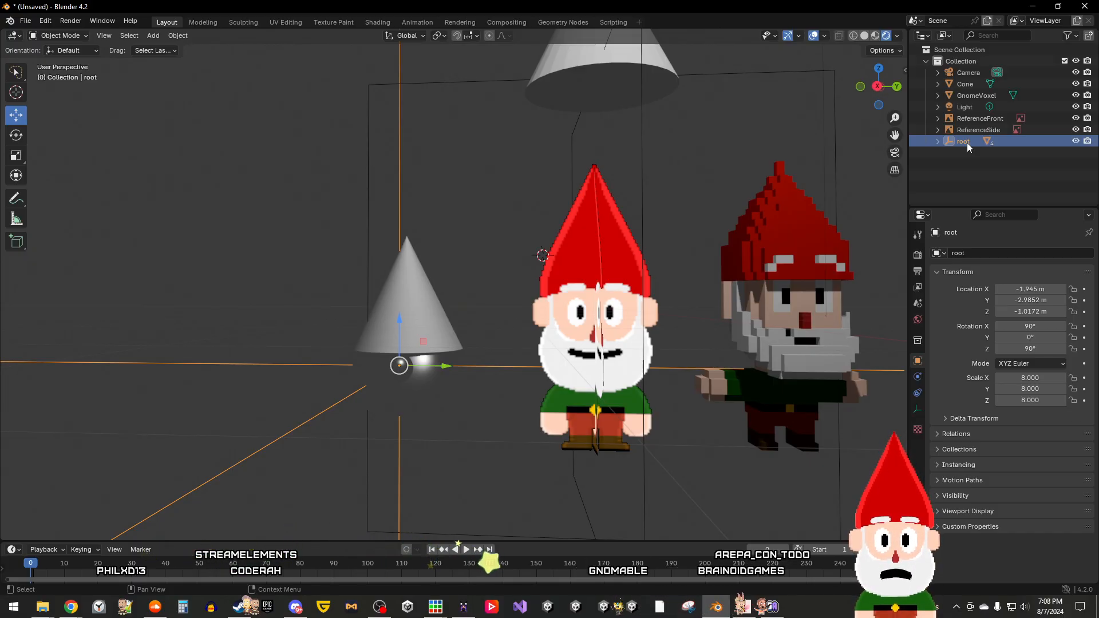
{"action": "key", "text": "a"}
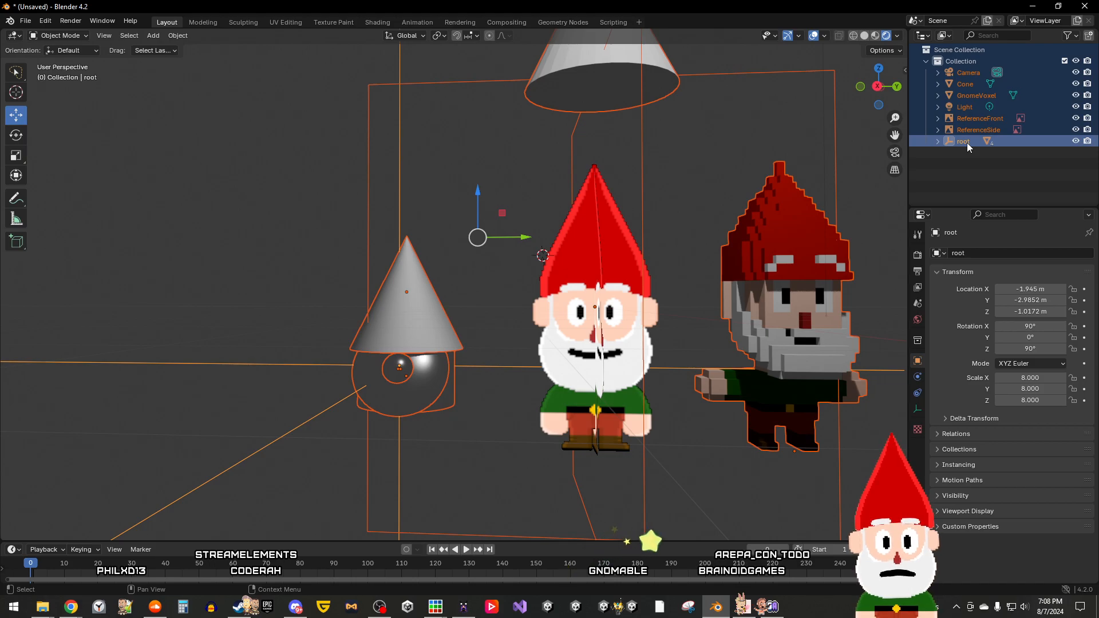
{"action": "scroll", "coordinate": [619, 300], "scroll_direction": "down", "scroll_amount": 4}
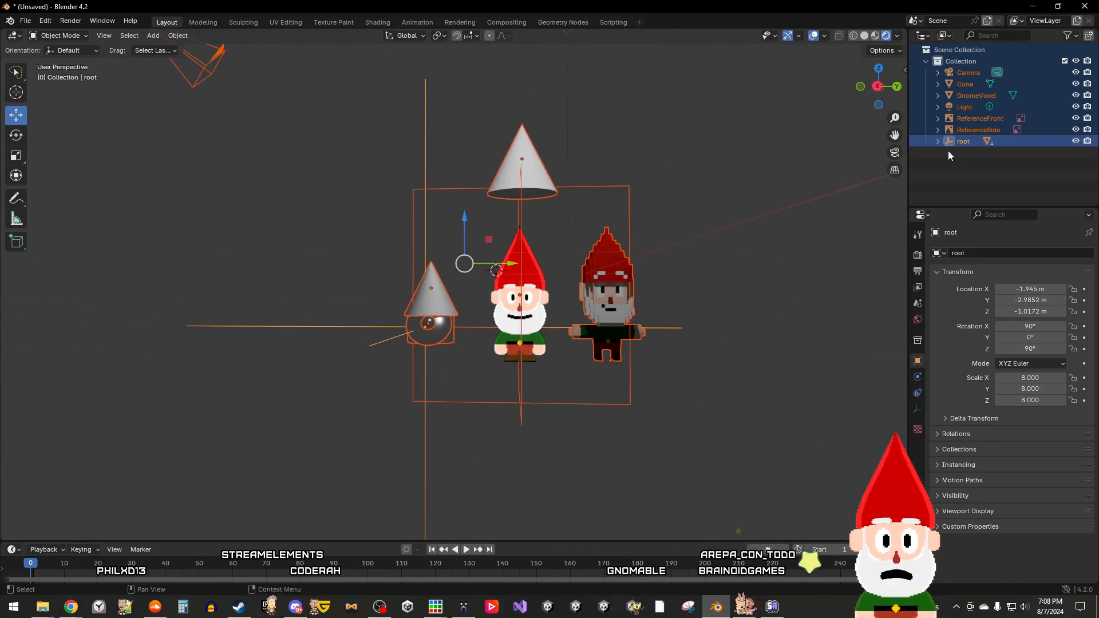
{"action": "left_click", "coordinate": [969, 143]}
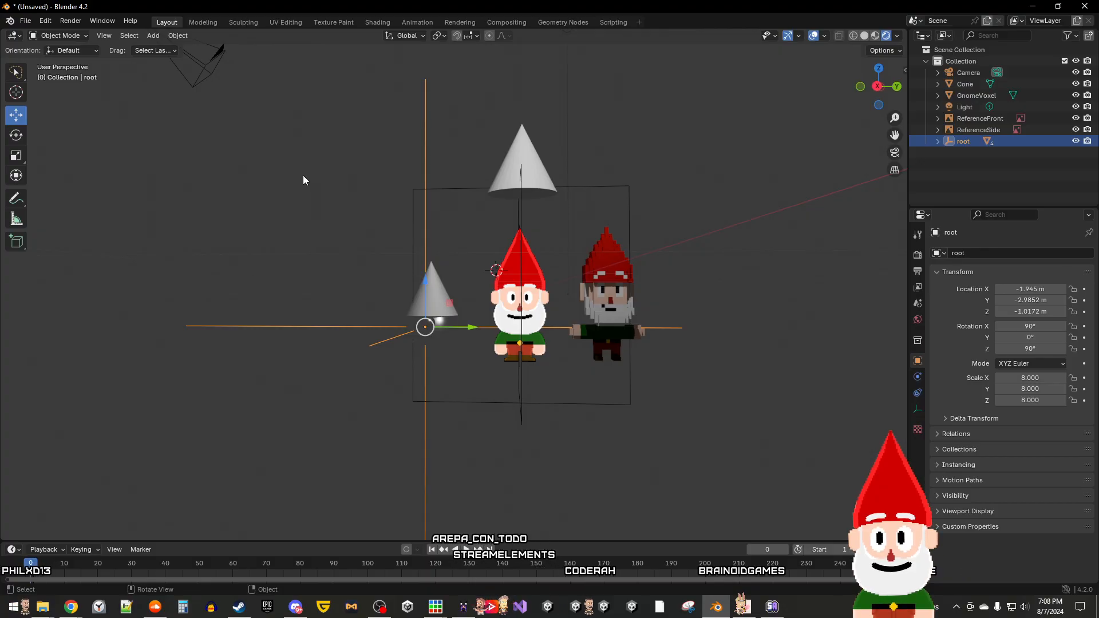
{"action": "right_click", "coordinate": [416, 309]}
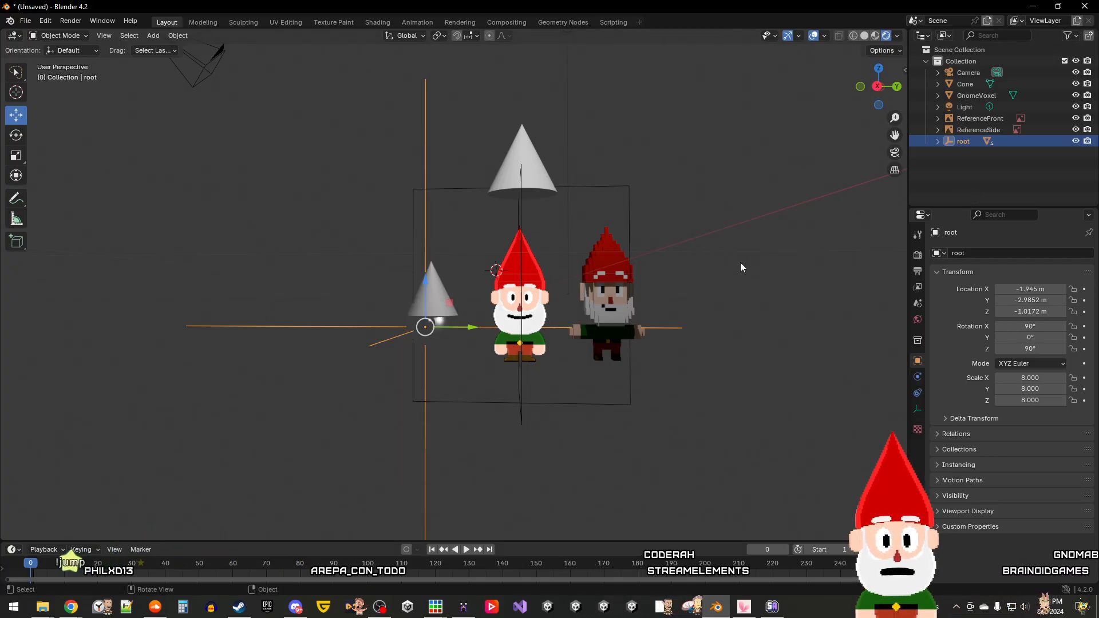
Step: Switch to the Modeling and then the Sculpting workspace, checking the modes available for the root and viewing its meshes from the front
{"action": "left_click", "coordinate": [201, 23]}
{"action": "left_click", "coordinate": [87, 36]}
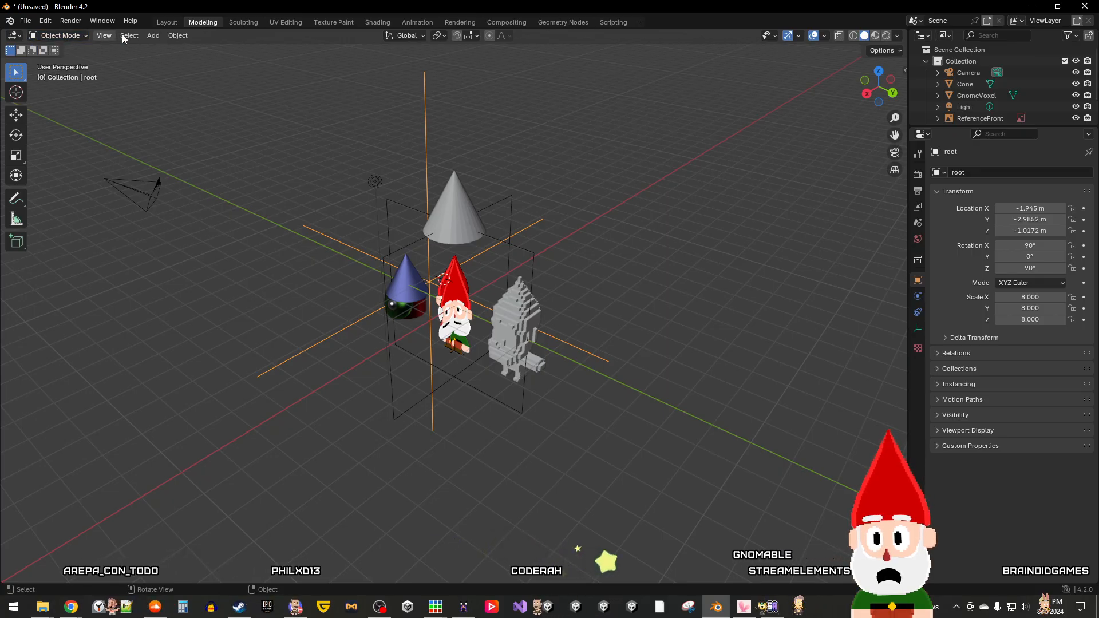
{"action": "left_click", "coordinate": [242, 23]}
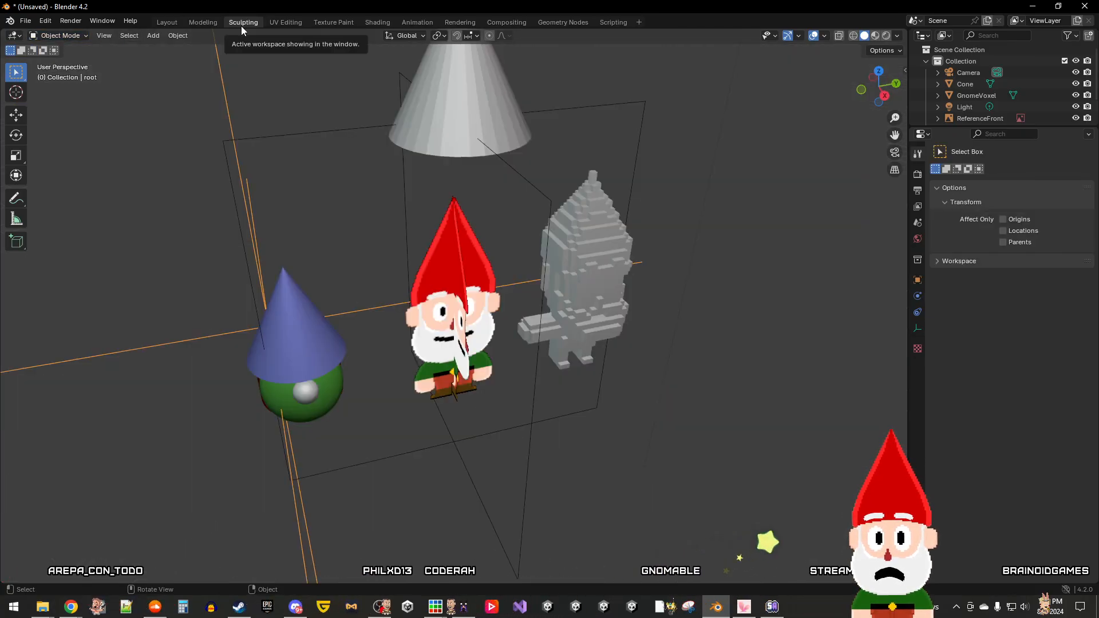
{"action": "mouse_move", "coordinate": [331, 327]}
{"action": "middle_mouse_down"}
{"action": "mouse_move", "coordinate": [348, 263]}
{"action": "mouse_move", "coordinate": [424, 262]}
{"action": "mouse_move", "coordinate": [253, 280]}
{"action": "mouse_move", "coordinate": [302, 288]}
{"action": "middle_mouse_up"}
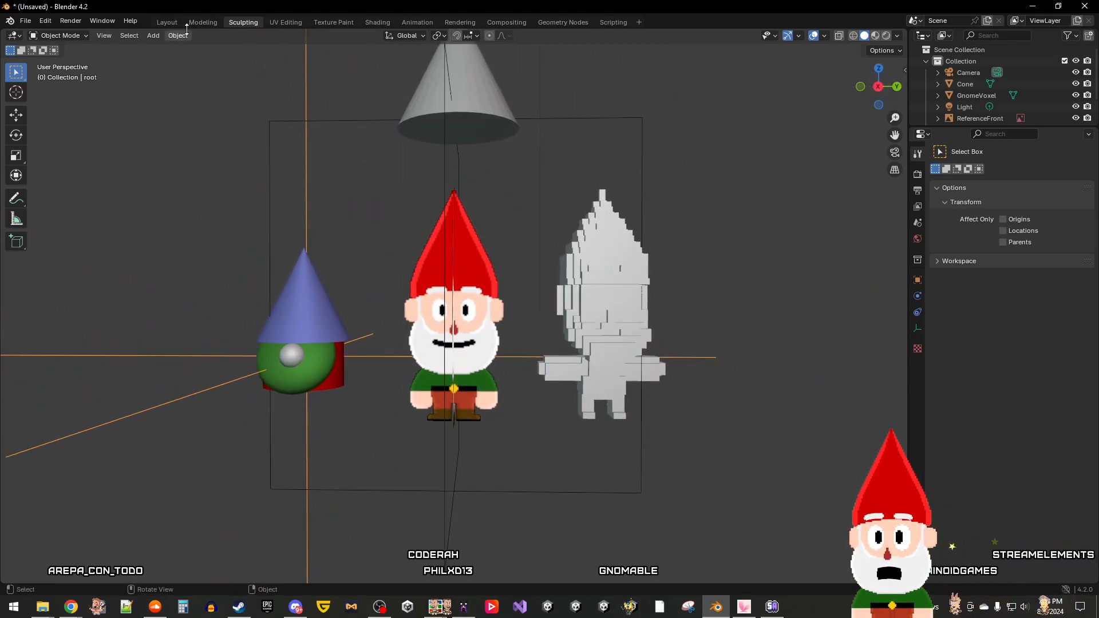
{"action": "left_click", "coordinate": [85, 35]}
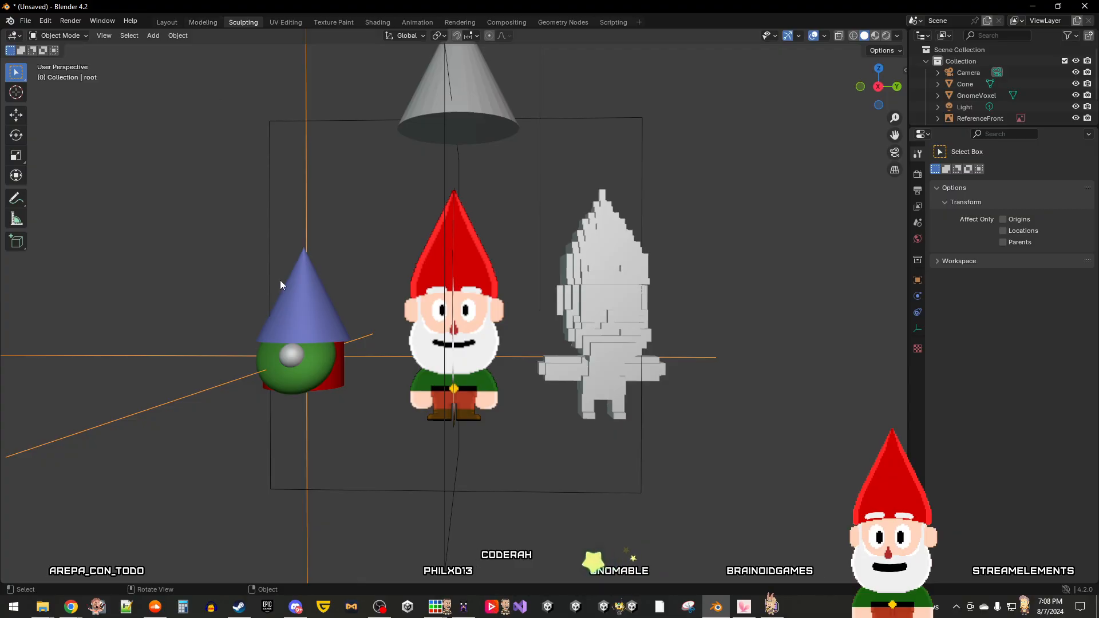
Step: Switch through the Modeling workspace to Layout, check the root's interaction modes, and deselect the root
{"action": "mouse_move", "coordinate": [315, 365]}
{"action": "middle_mouse_down"}
{"action": "mouse_move", "coordinate": [311, 372]}
{"action": "mouse_move", "coordinate": [379, 366]}
{"action": "mouse_move", "coordinate": [312, 370]}
{"action": "middle_mouse_up"}
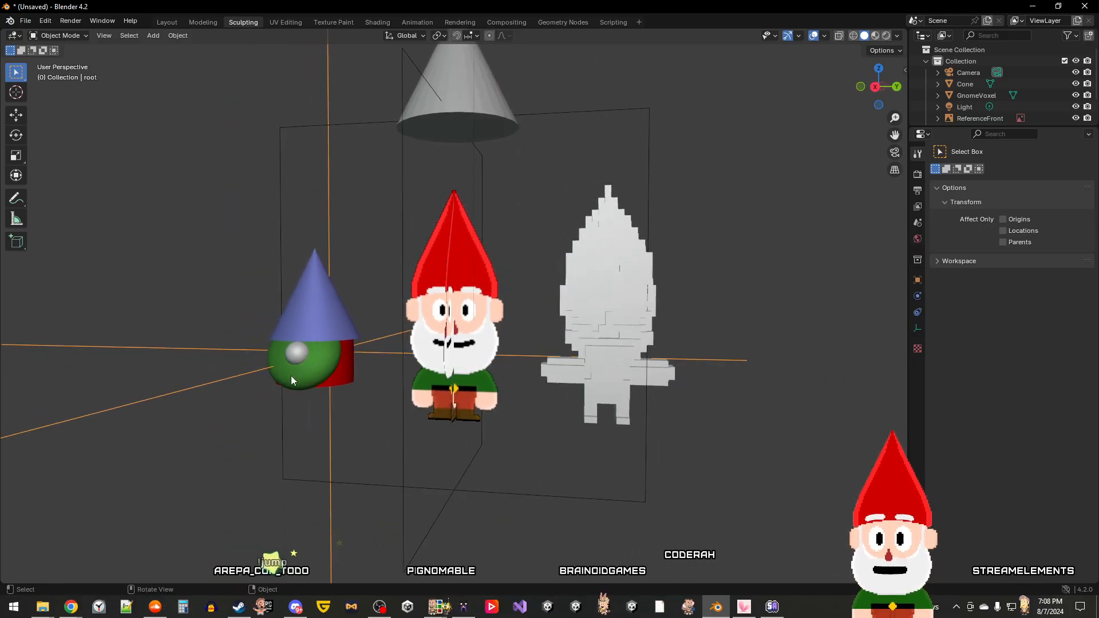
{"action": "left_click", "coordinate": [204, 22]}
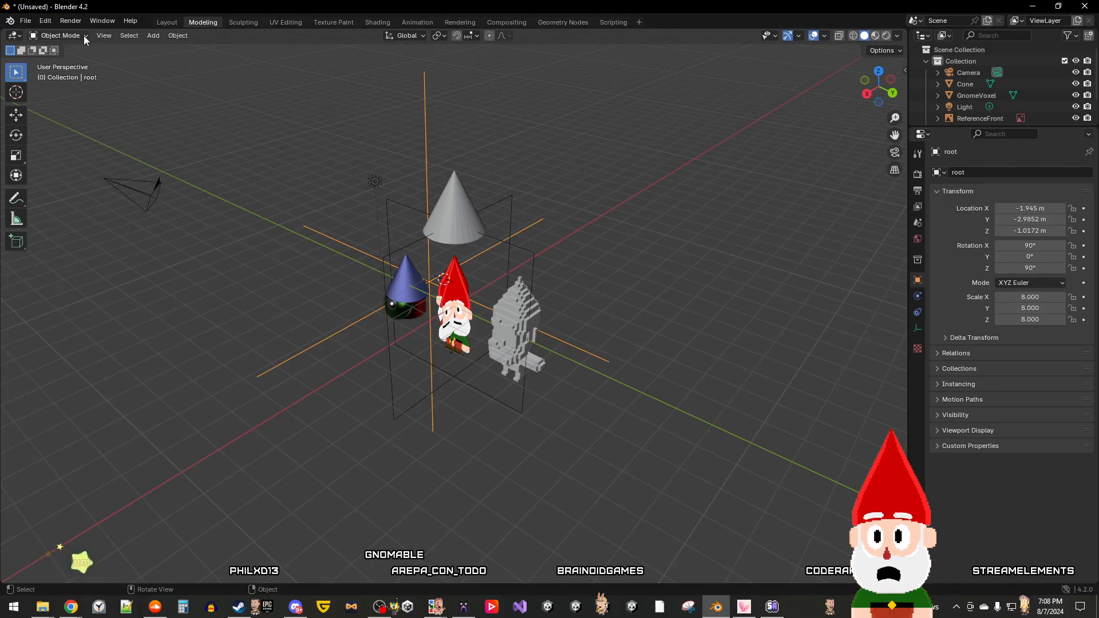
{"action": "left_click", "coordinate": [167, 23]}
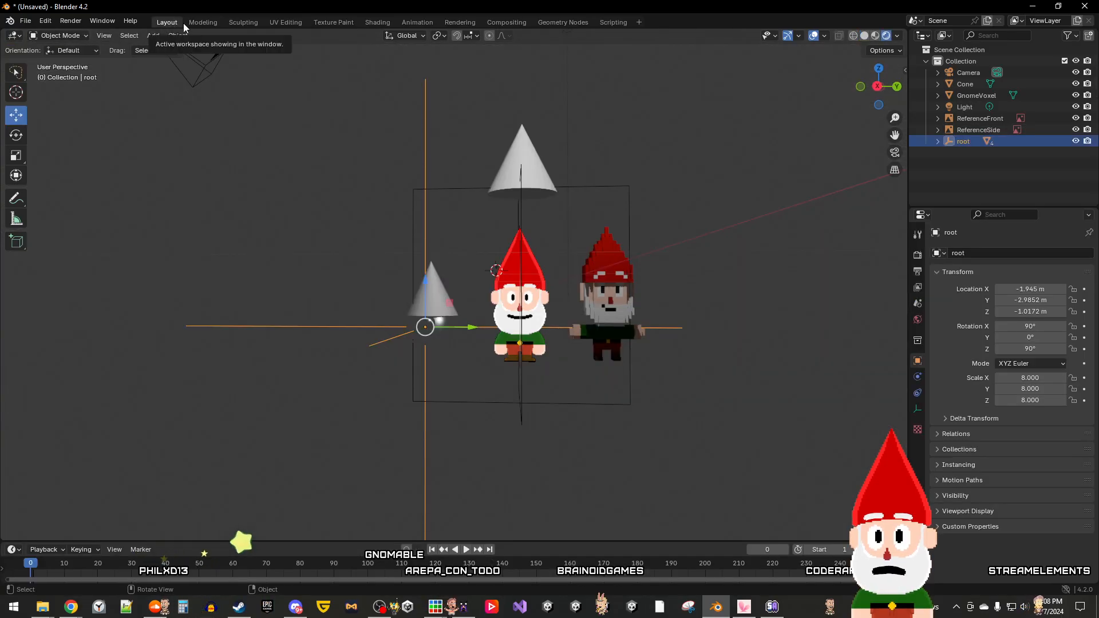
{"action": "left_click", "coordinate": [84, 35]}
{"action": "right_click", "coordinate": [68, 50]}
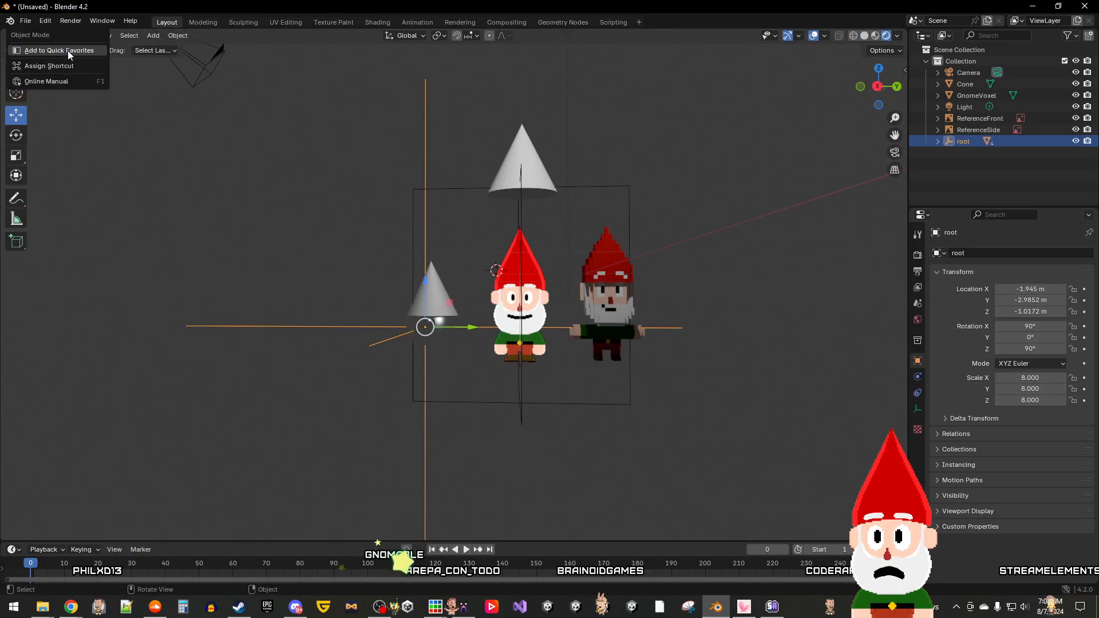
{"action": "left_click", "coordinate": [255, 40]}
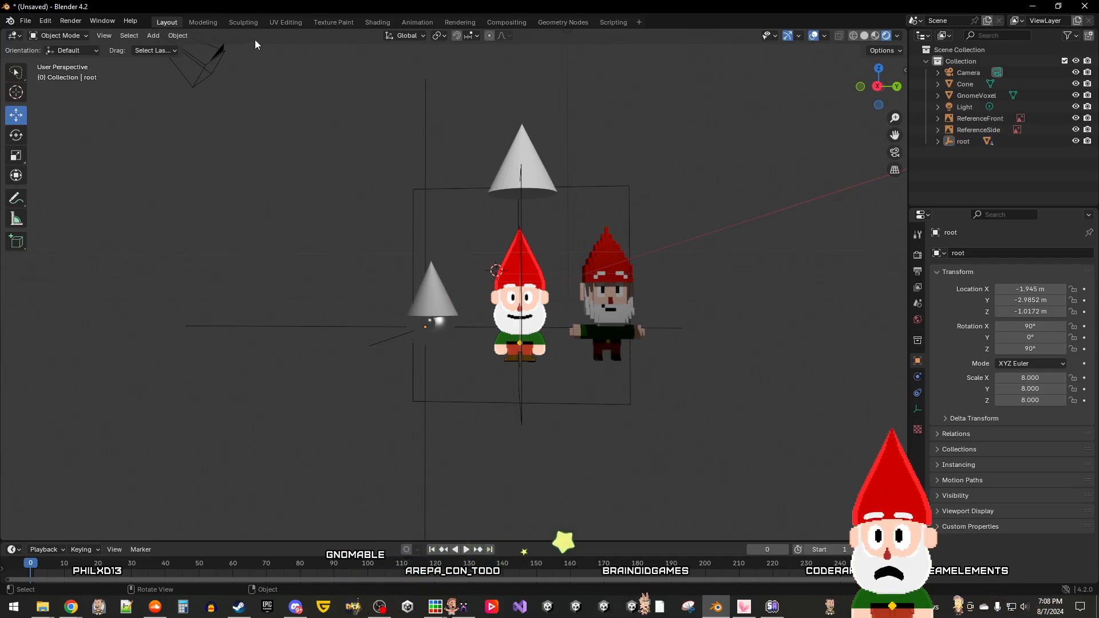
{"action": "middle_click_drag", "start_coordinate": [345, 225], "coordinate": [322, 276]}
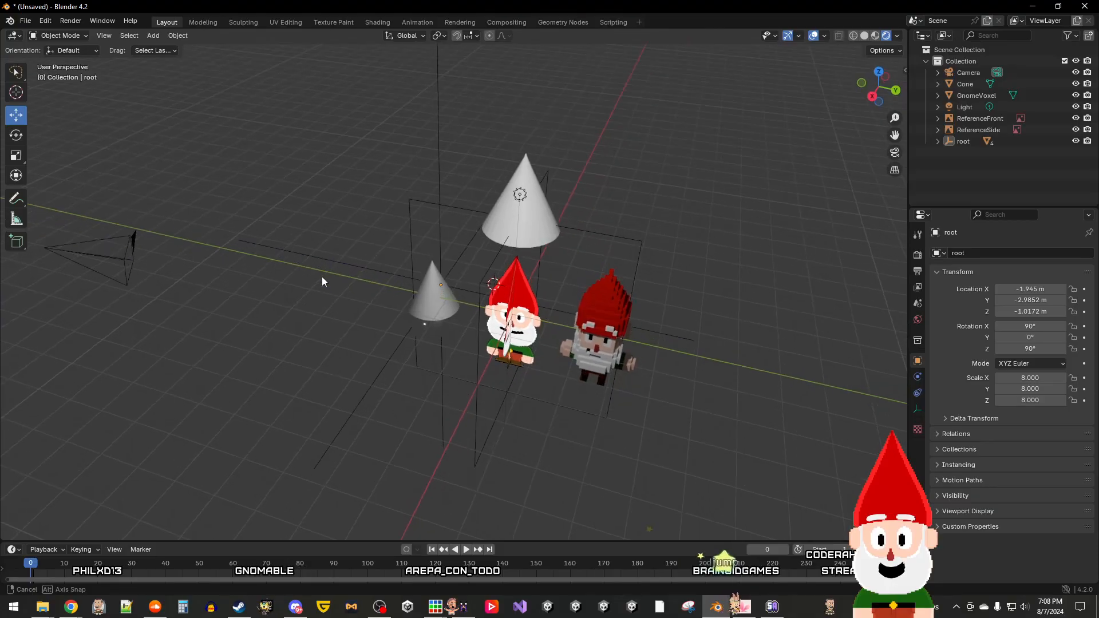
Step: Return to the Modeling workspace and check which interaction modes it offers with nothing selected
{"action": "left_click", "coordinate": [205, 23]}
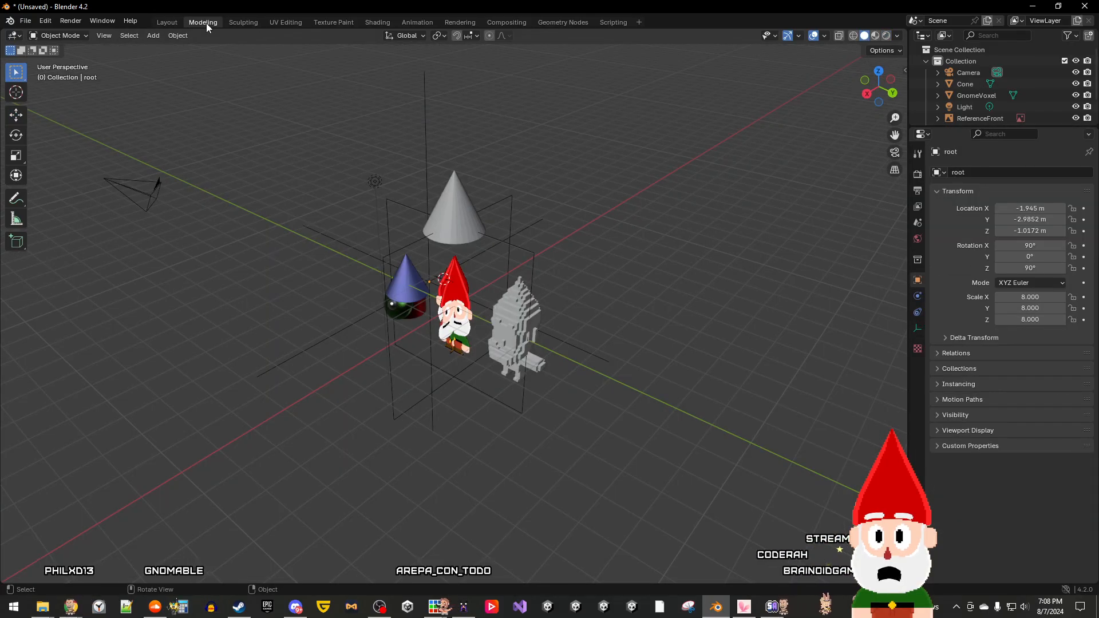
{"action": "left_click", "coordinate": [82, 35]}
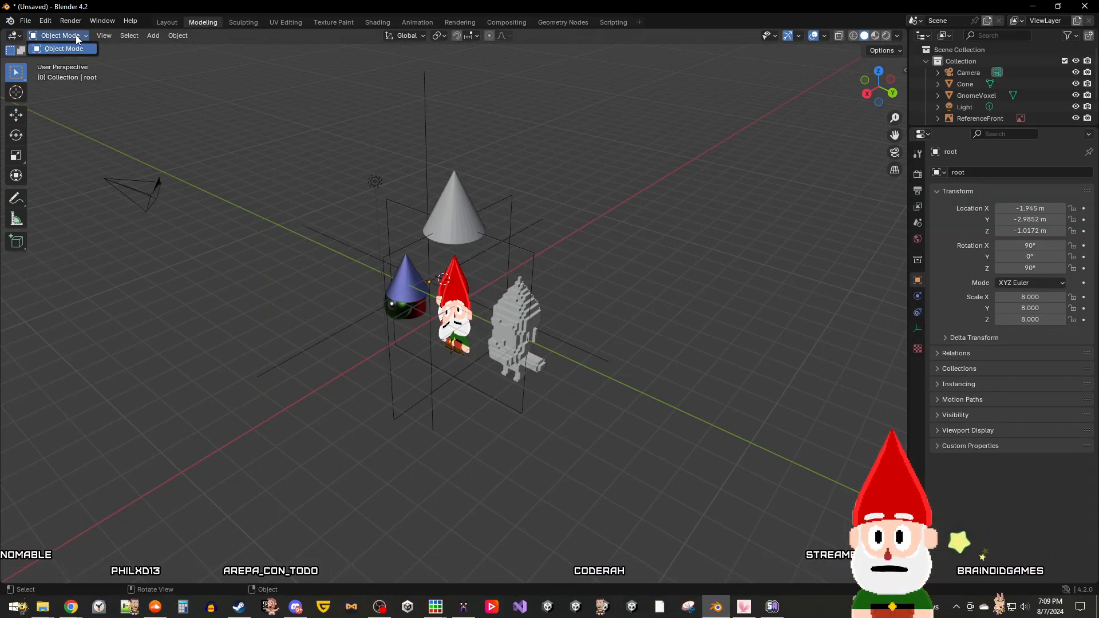
{"action": "left_click", "coordinate": [75, 35]}
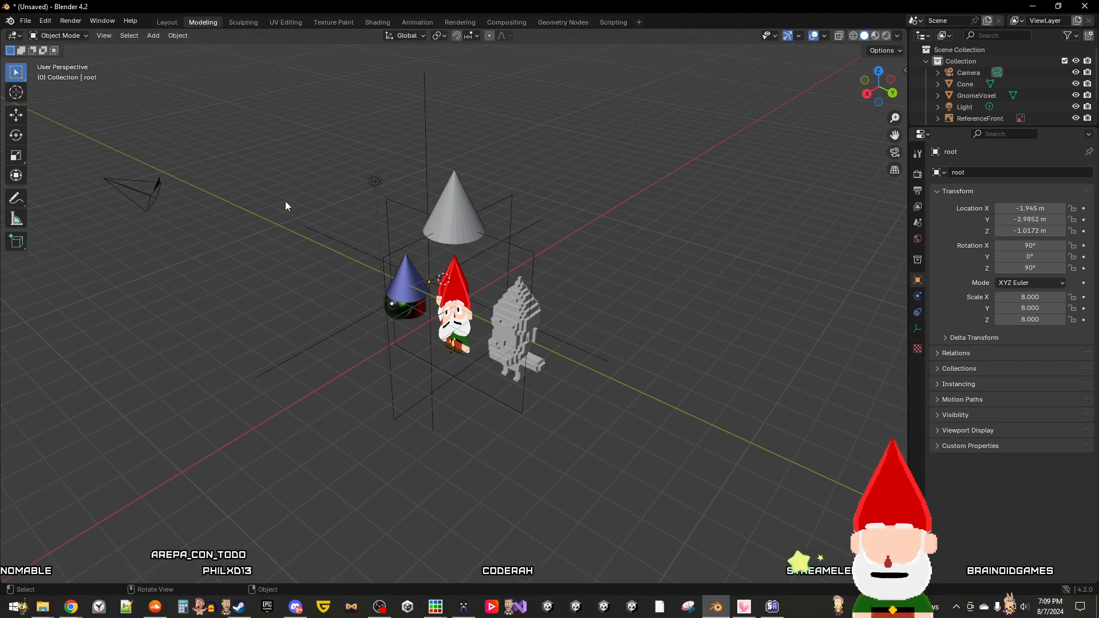
Step: Start saving the unsaved gnome scene as a Blender file
{"action": "key", "text": "ctrl+s"}
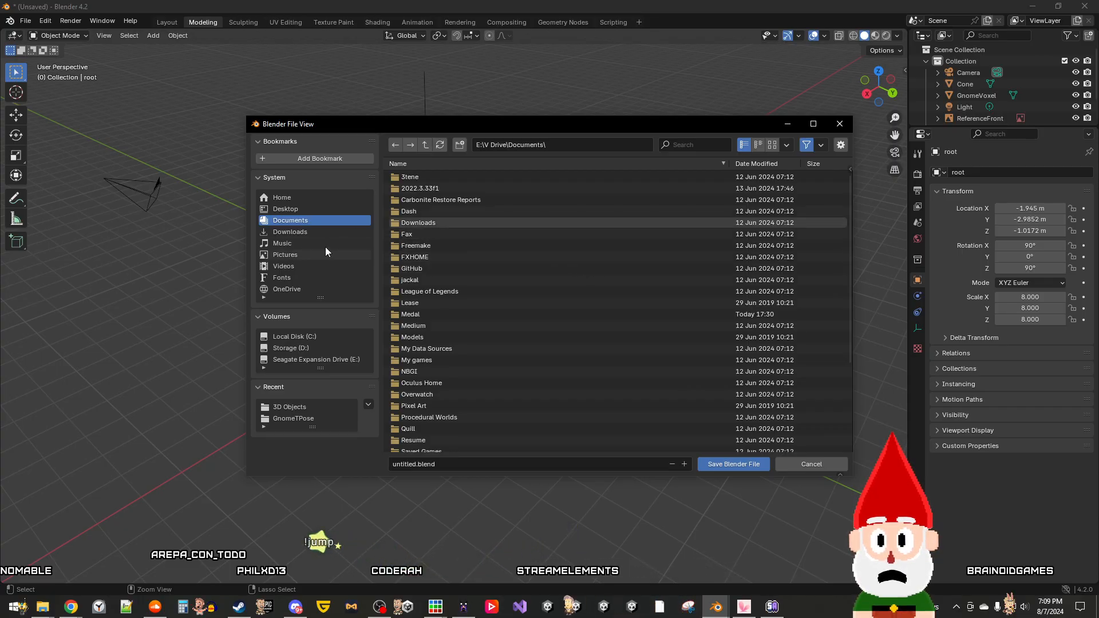
Step: Set the save location to the C:\3D Objects folder
{"action": "left_click", "coordinate": [301, 200]}
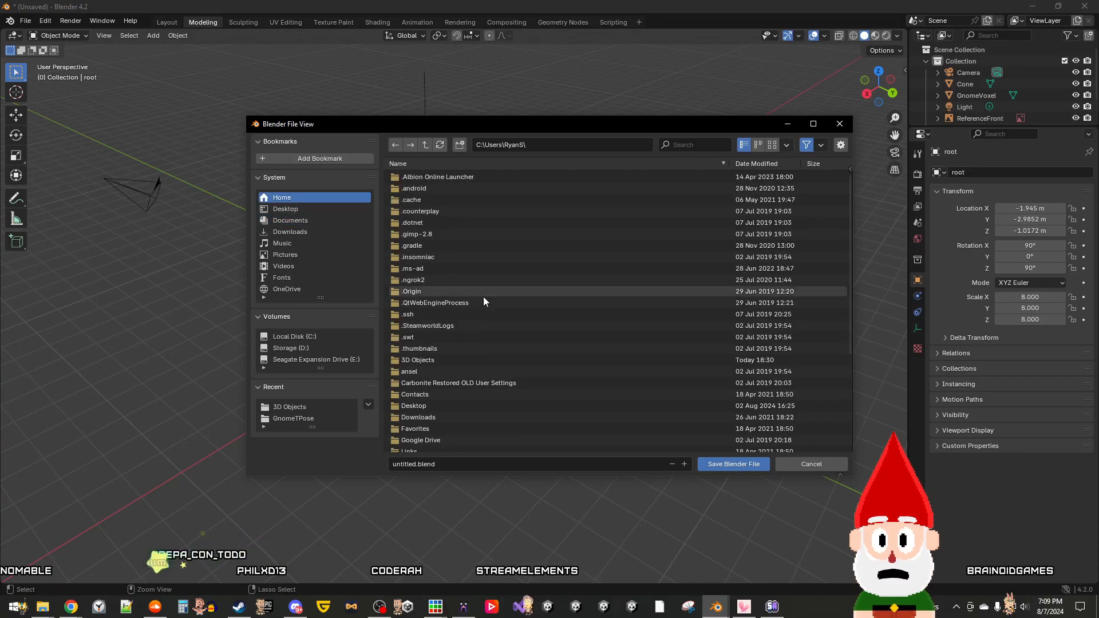
{"action": "scroll", "coordinate": [488, 304], "scroll_direction": "down", "scroll_amount": 2}
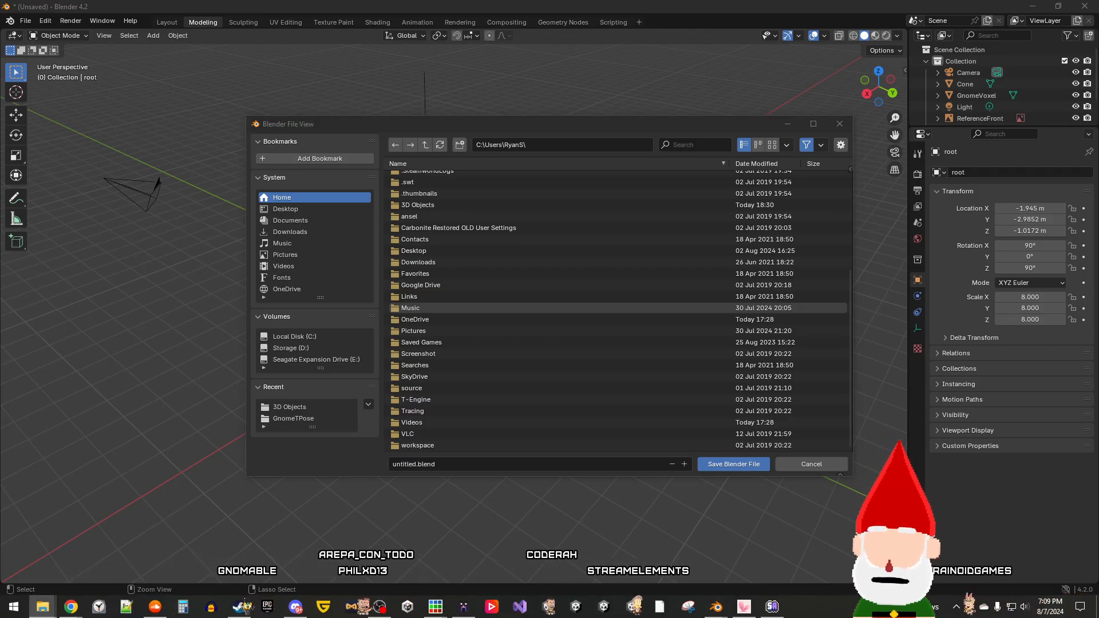
{"action": "left_click", "coordinate": [581, 143]}
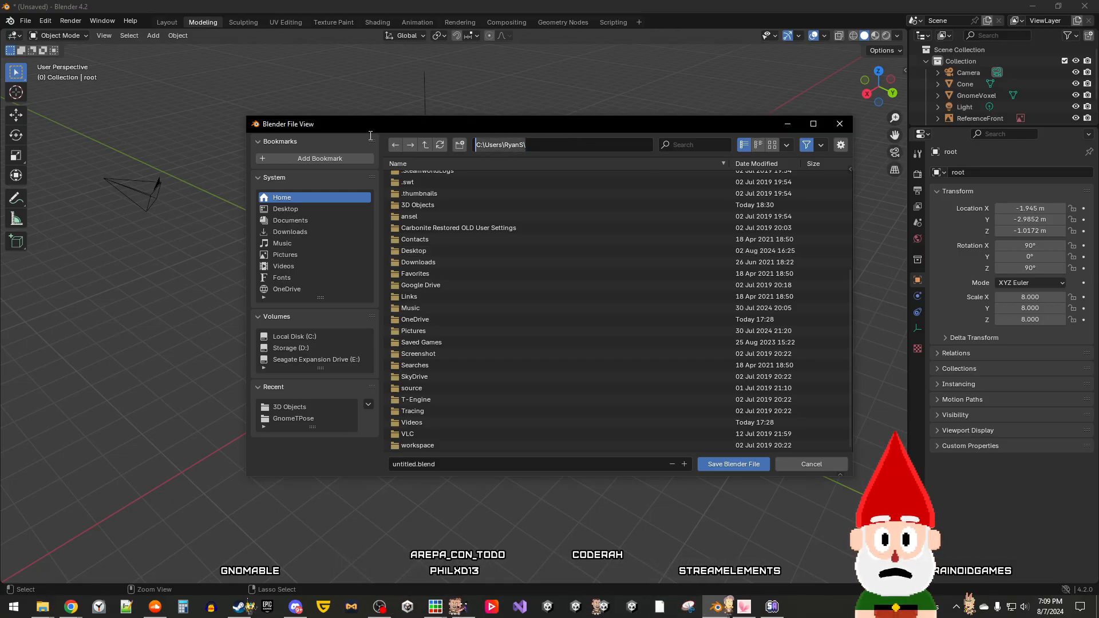
{"action": "type", "text": "3D Objects"}
{"action": "key", "text": "Return"}
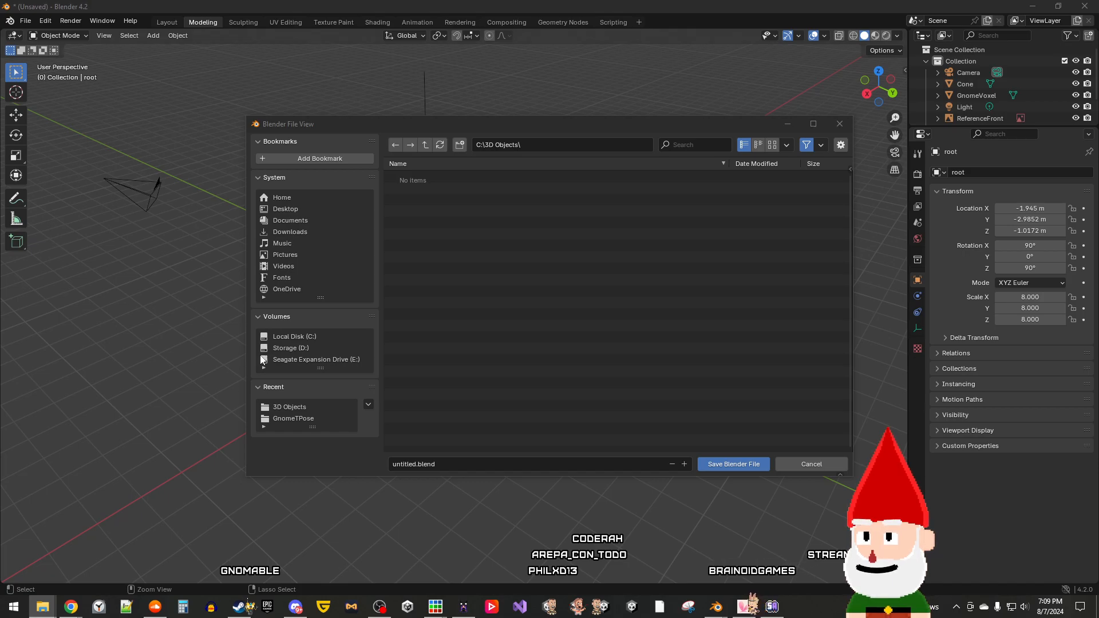
Step: Name the file Gnomes.blend and save it in the chosen folder
{"action": "left_click", "coordinate": [548, 301]}
{"action": "left_click", "coordinate": [476, 466]}
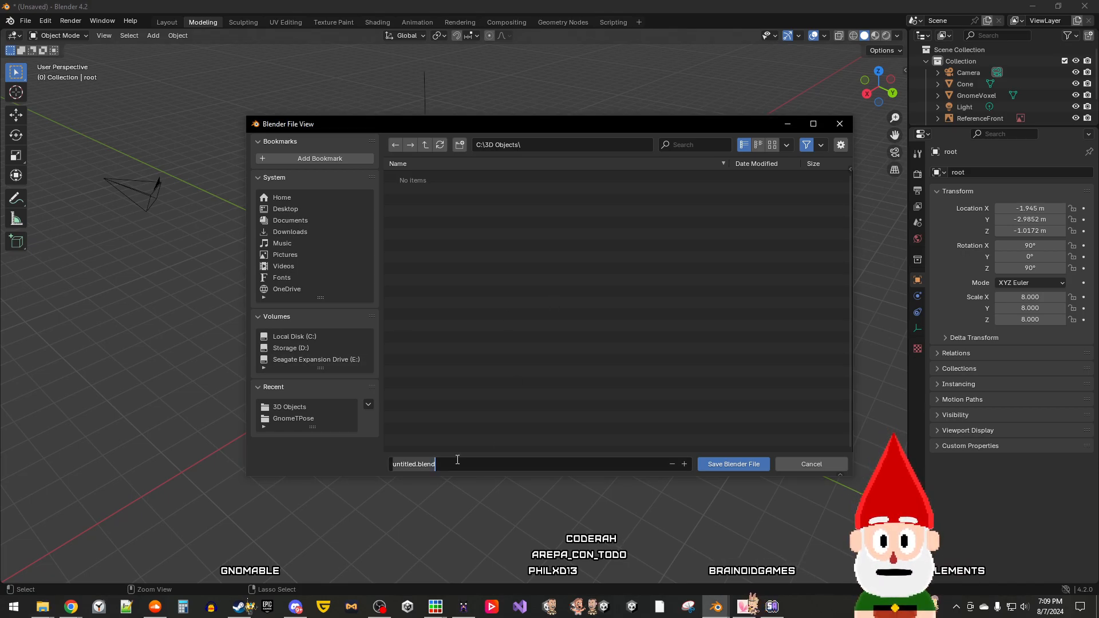
{"action": "left_click_drag", "start_coordinate": [416, 464], "coordinate": [338, 457]}
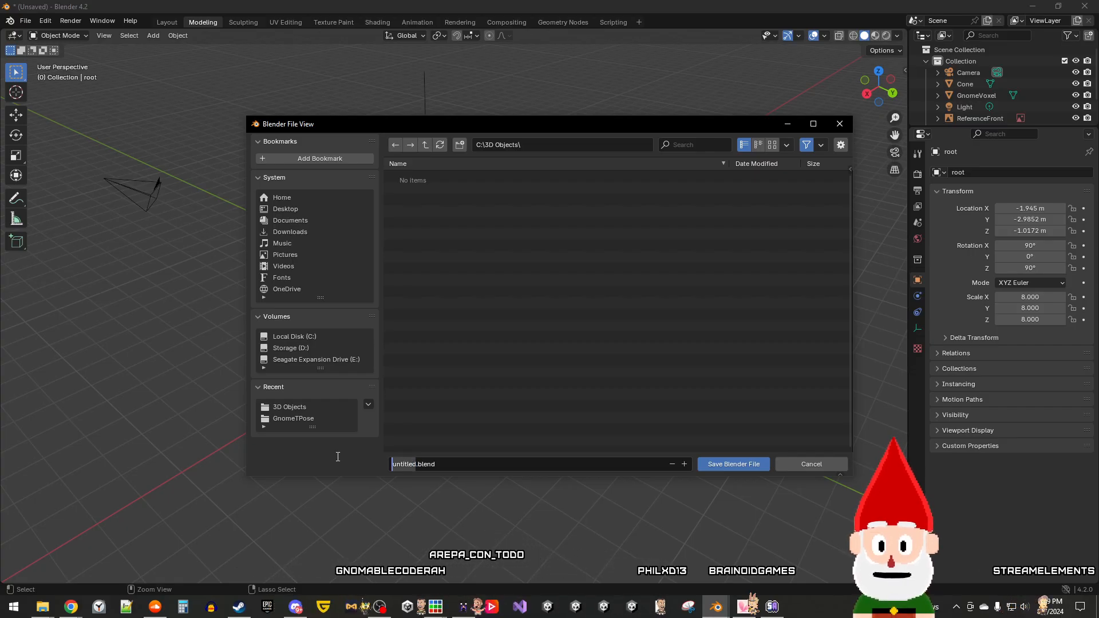
{"action": "key", "text": "BackSpace"}
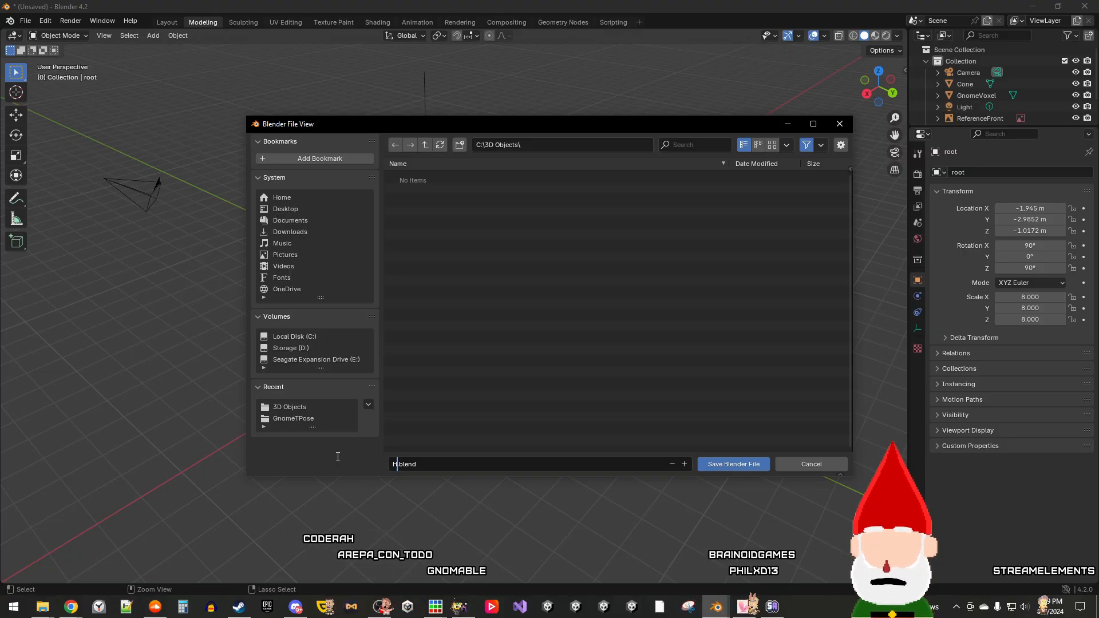
{"action": "type", "text": "Gno"}
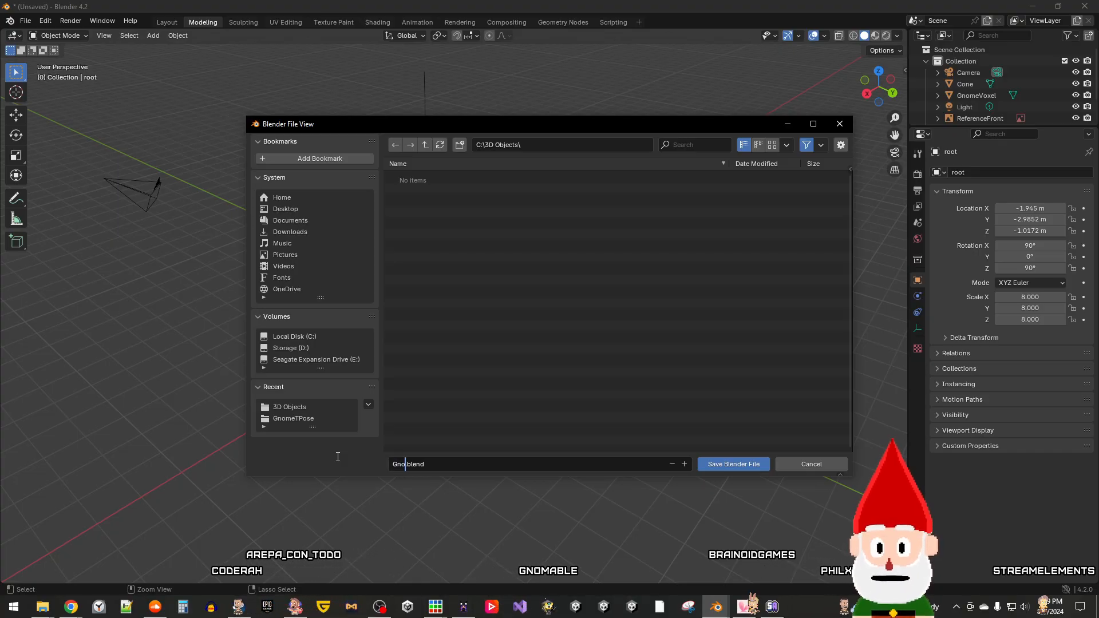
{"action": "type", "text": "mes"}
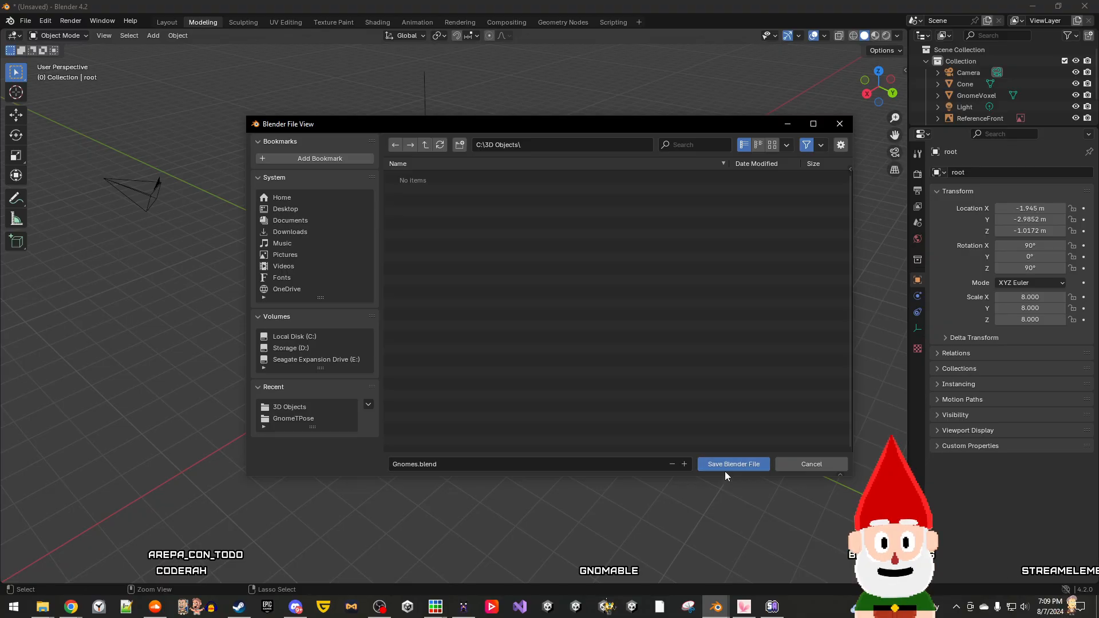
{"action": "left_click", "coordinate": [725, 464]}
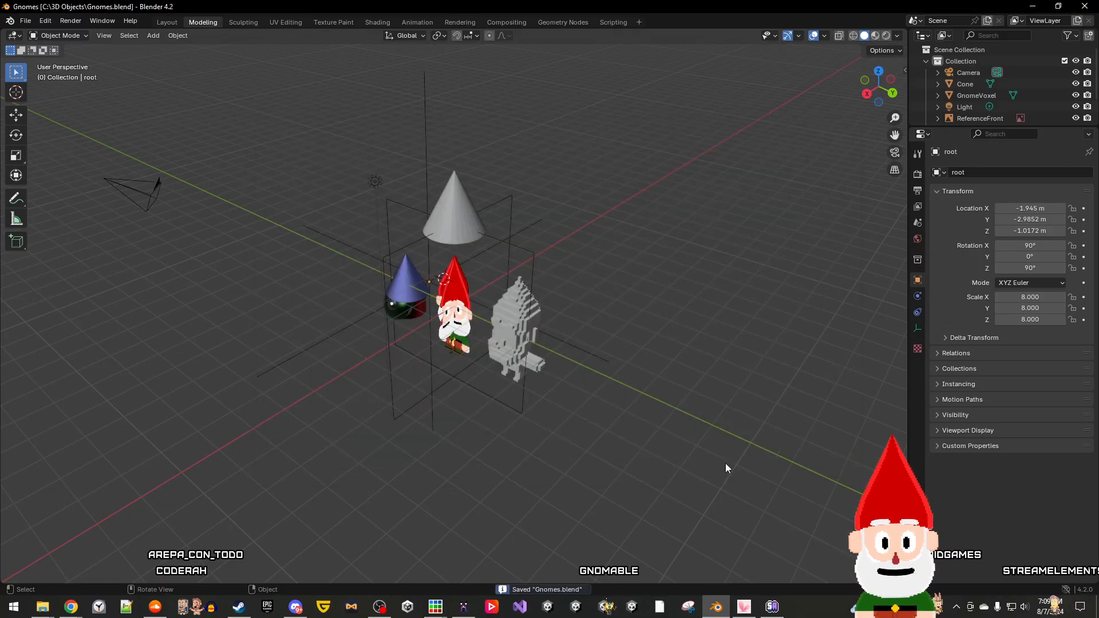
{"action": "middle_click_drag", "start_coordinate": [524, 410], "coordinate": [551, 388]}
{"action": "scroll", "coordinate": [577, 393], "scroll_direction": "up", "scroll_amount": 4}
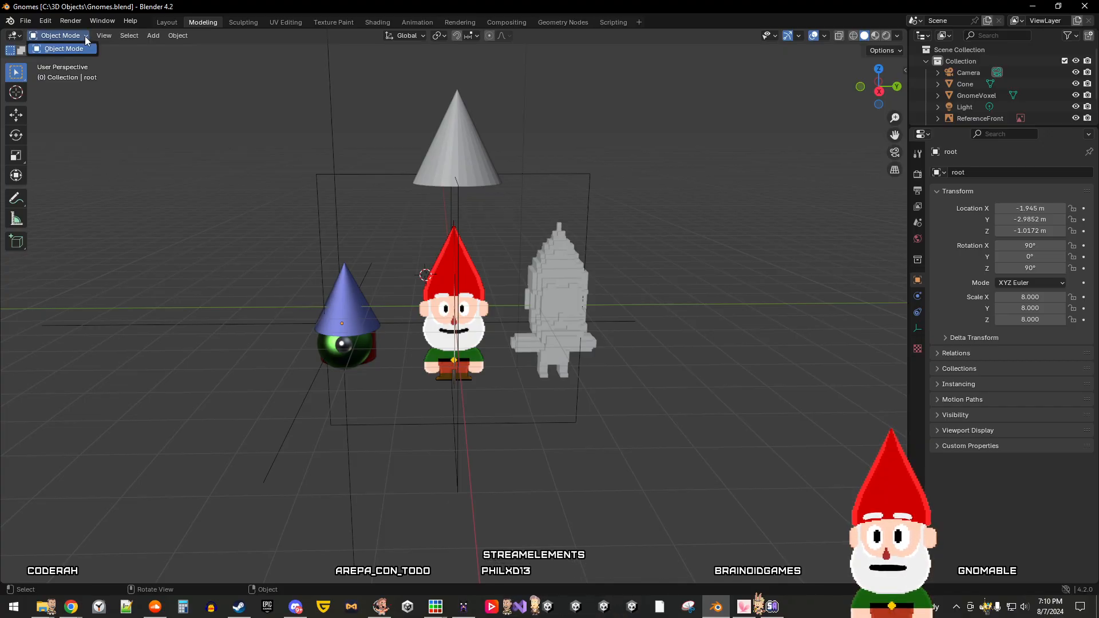
{"action": "left_click", "coordinate": [102, 21]}
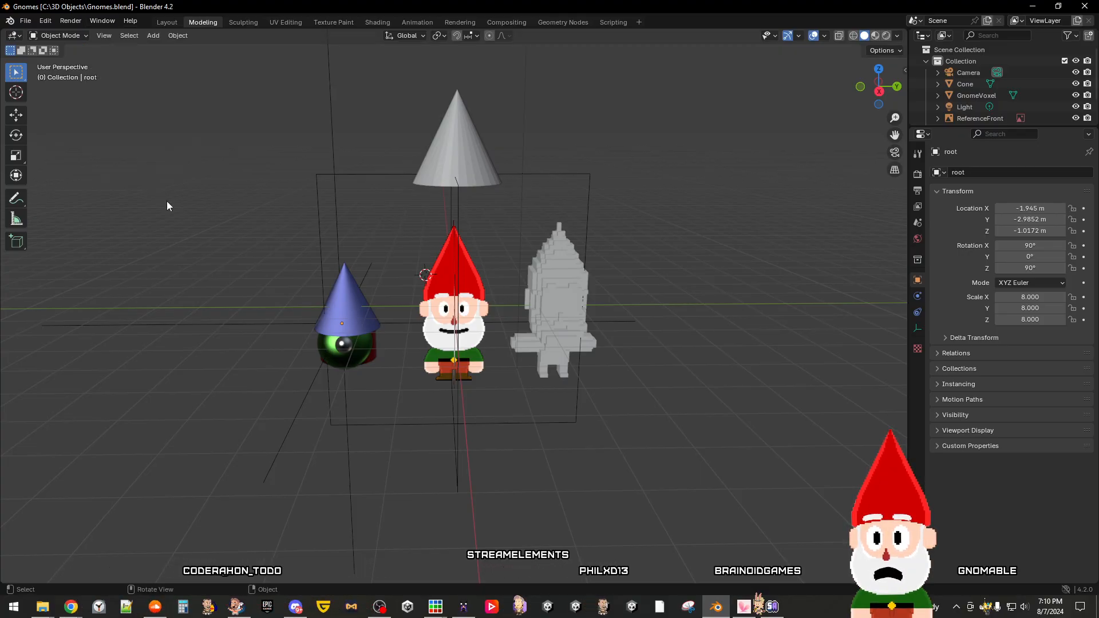
{"action": "left_click", "coordinate": [104, 36]}
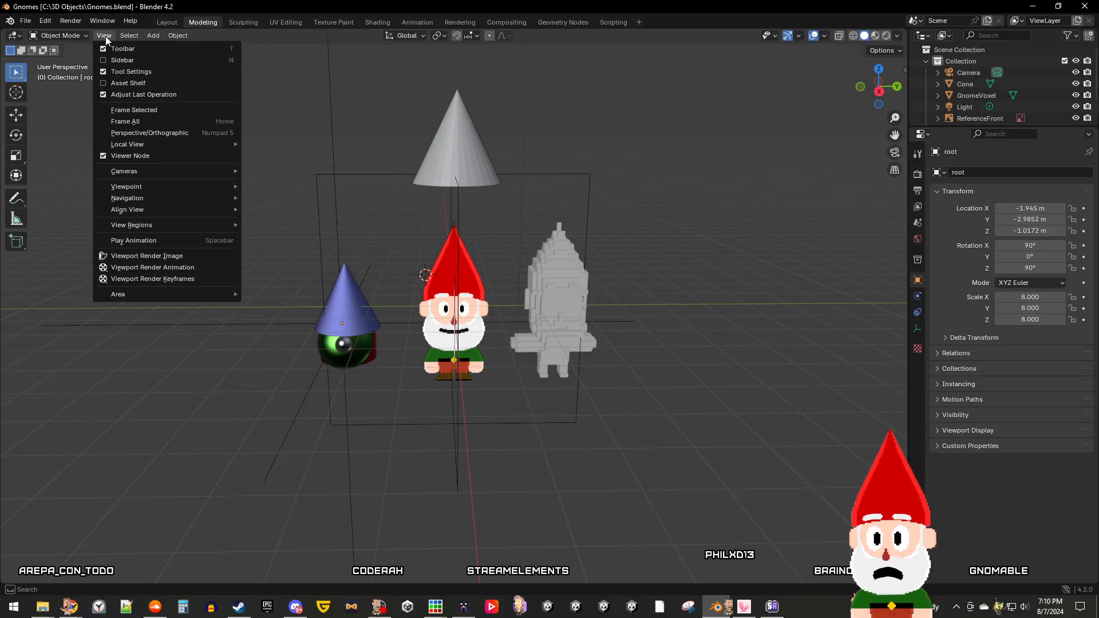
{"action": "mouse_move", "coordinate": [129, 36]}
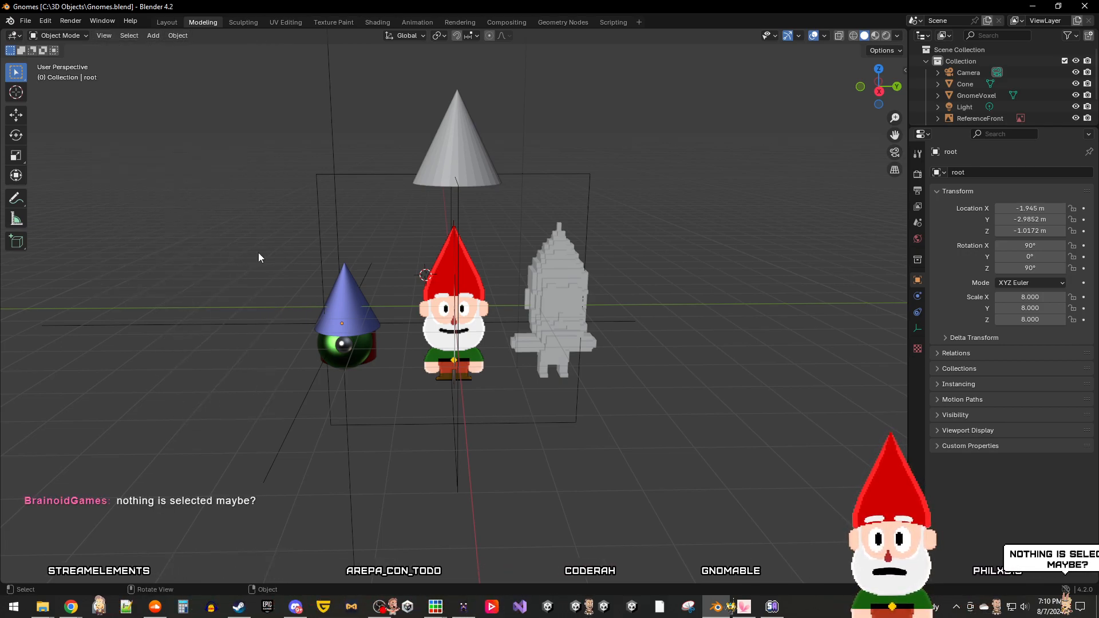
Step: Select the root object, check which interaction modes it offers, and clear the selection
{"action": "scroll", "coordinate": [973, 108], "scroll_direction": "down", "scroll_amount": 2}
{"action": "left_click", "coordinate": [1008, 113]}
{"action": "left_click", "coordinate": [84, 37]}
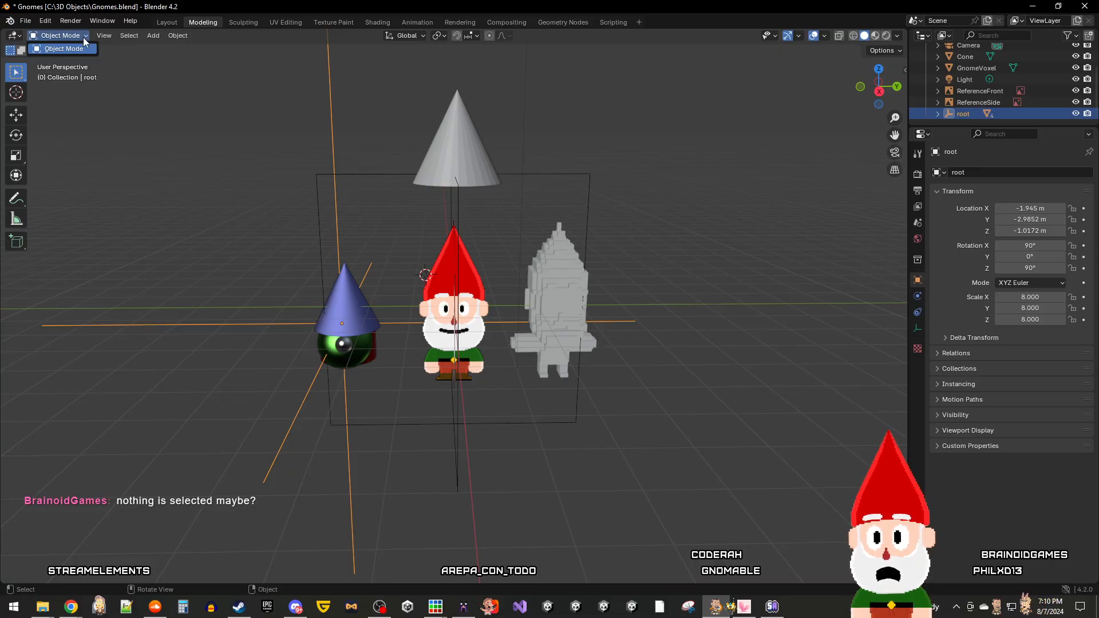
{"action": "left_click", "coordinate": [84, 36]}
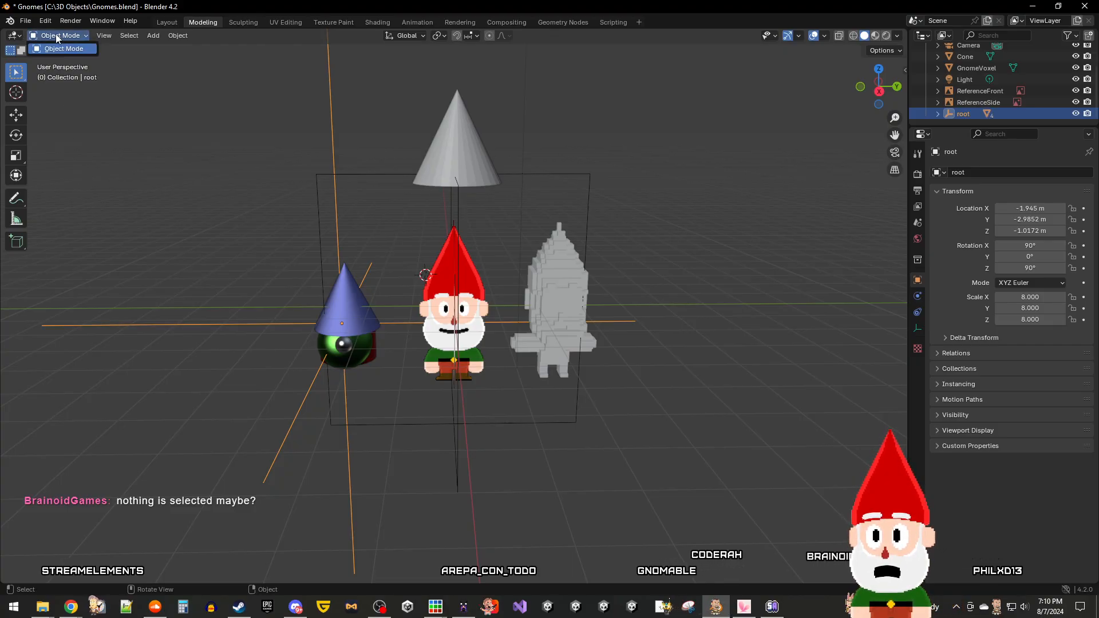
{"action": "left_click", "coordinate": [56, 33]}
{"action": "left_click", "coordinate": [174, 128]}
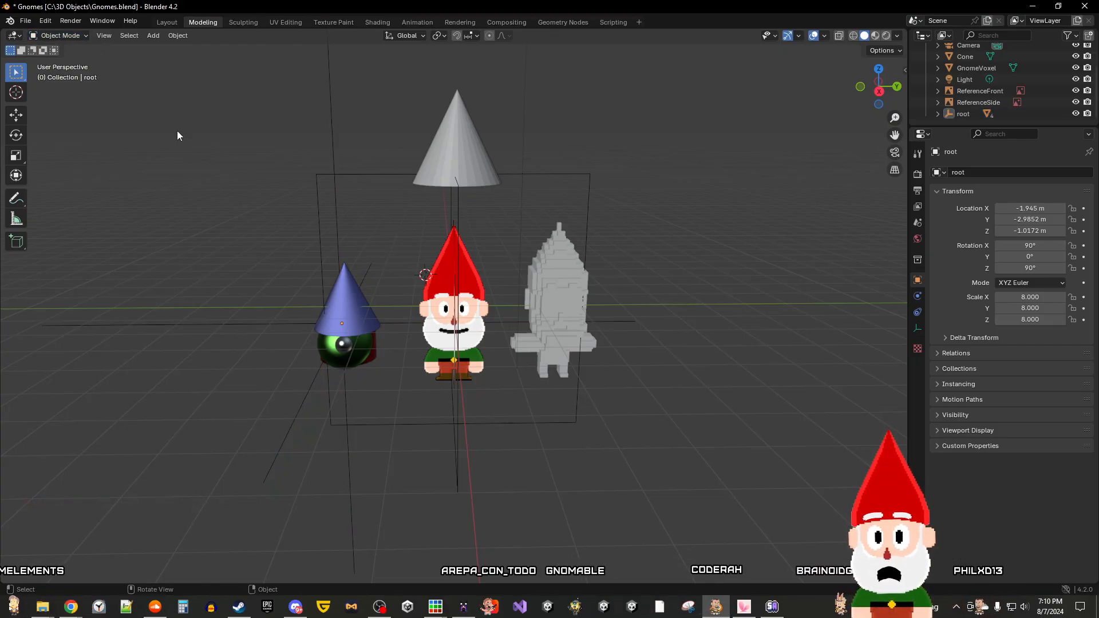
{"action": "scroll", "coordinate": [195, 167], "scroll_direction": "down", "scroll_amount": 3}
{"action": "scroll", "coordinate": [196, 167], "scroll_direction": "up", "scroll_amount": 1}
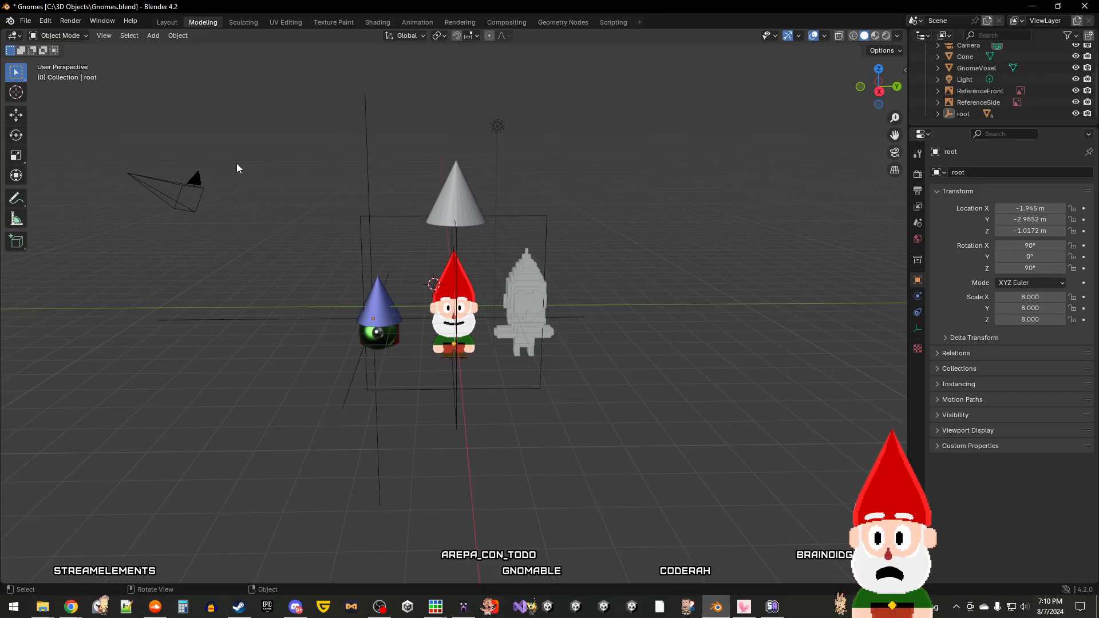
{"action": "middle_click_drag", "start_coordinate": [224, 169], "coordinate": [235, 187]}
{"action": "left_click", "coordinate": [68, 36]}
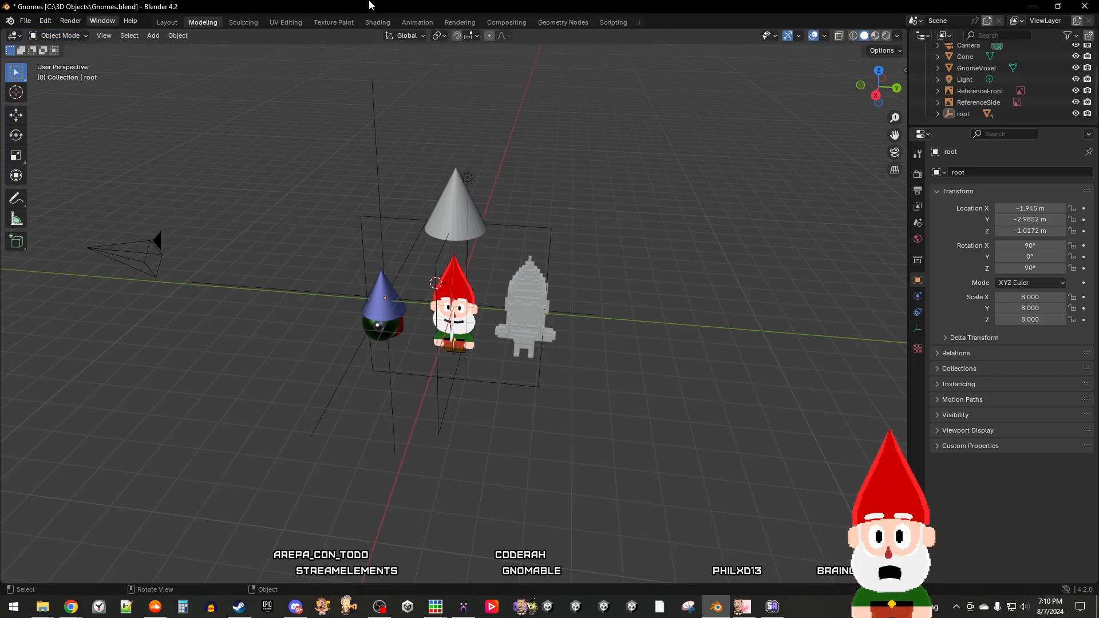
{"action": "left_click", "coordinate": [638, 22]}
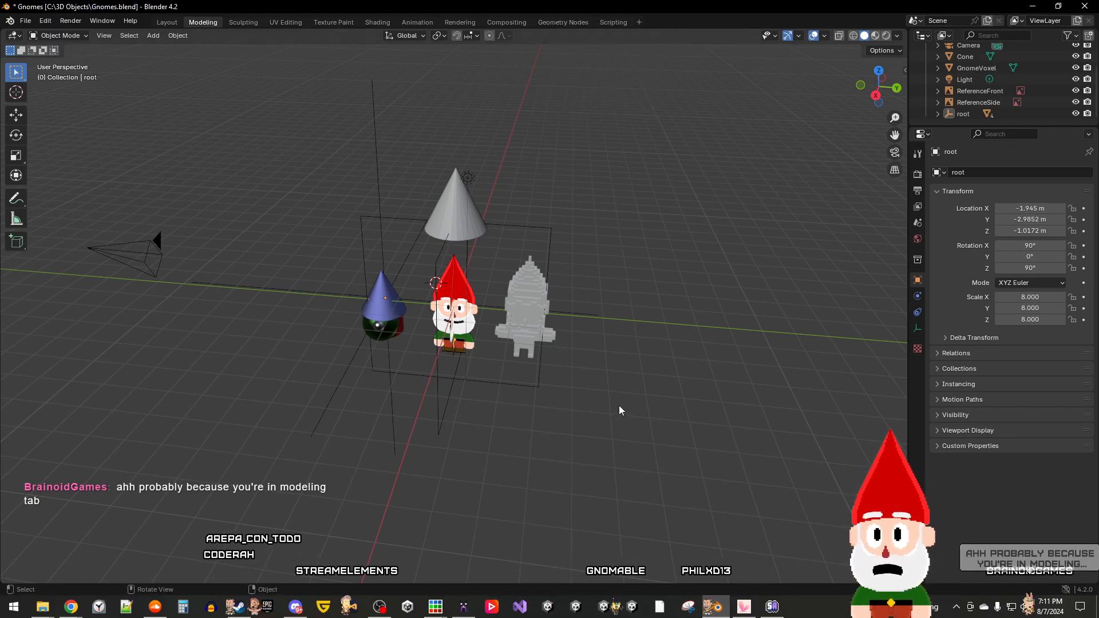
Step: Check the available interaction modes across the Layout, Sculpting, UV Editing, Texture Paint and Modeling workspaces
{"action": "left_click", "coordinate": [167, 22]}
{"action": "left_click", "coordinate": [84, 35]}
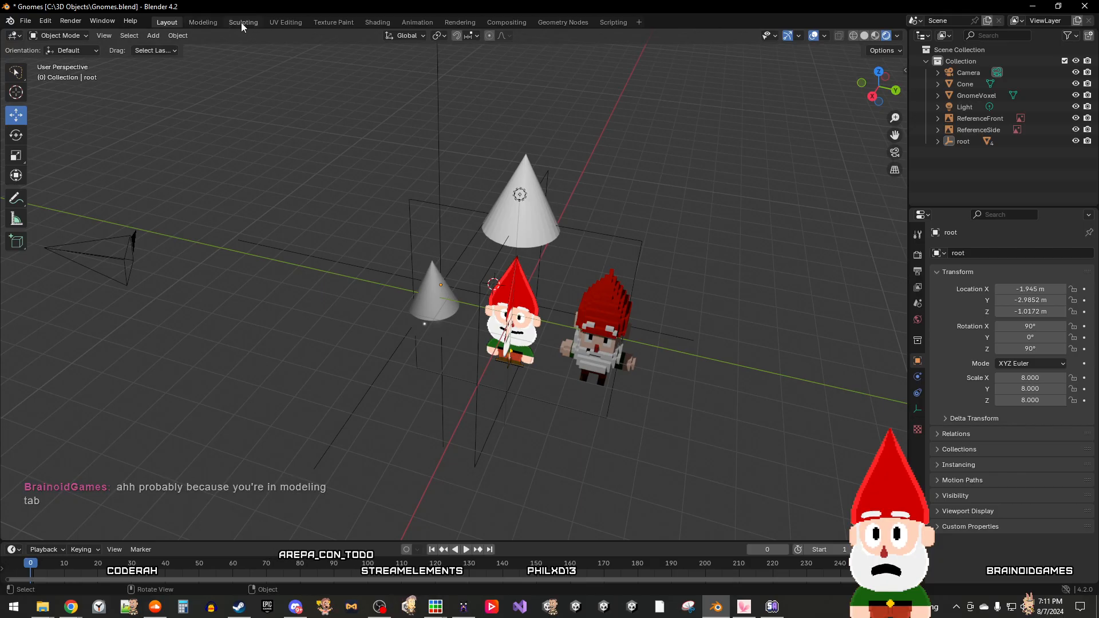
{"action": "left_click", "coordinate": [242, 23]}
{"action": "left_click", "coordinate": [87, 36]}
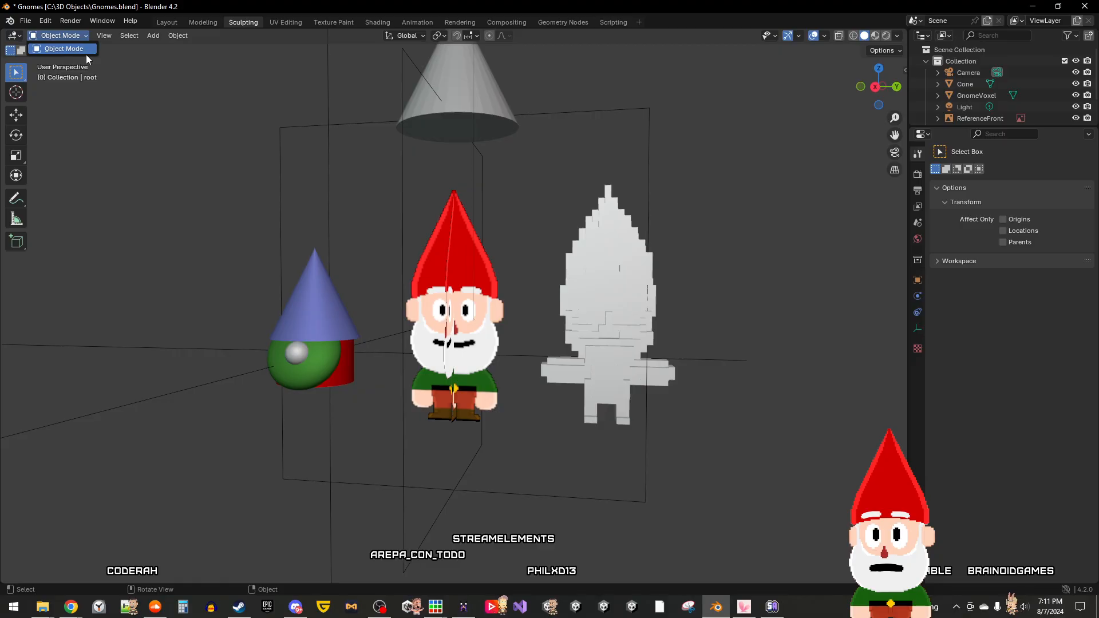
{"action": "left_click", "coordinate": [283, 22]}
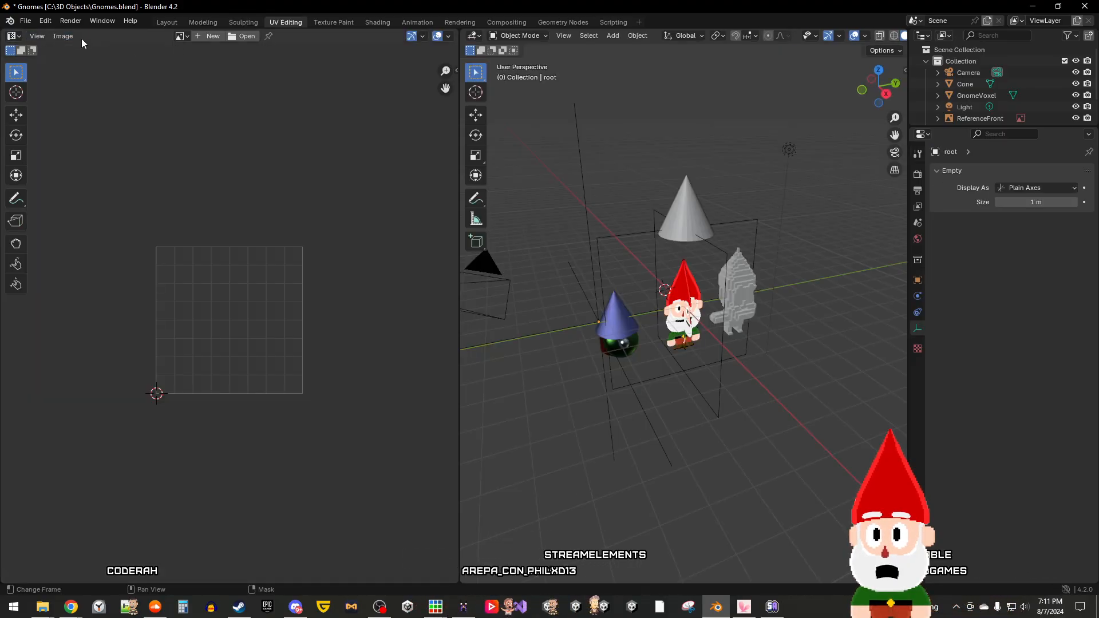
{"action": "left_click", "coordinate": [538, 35]}
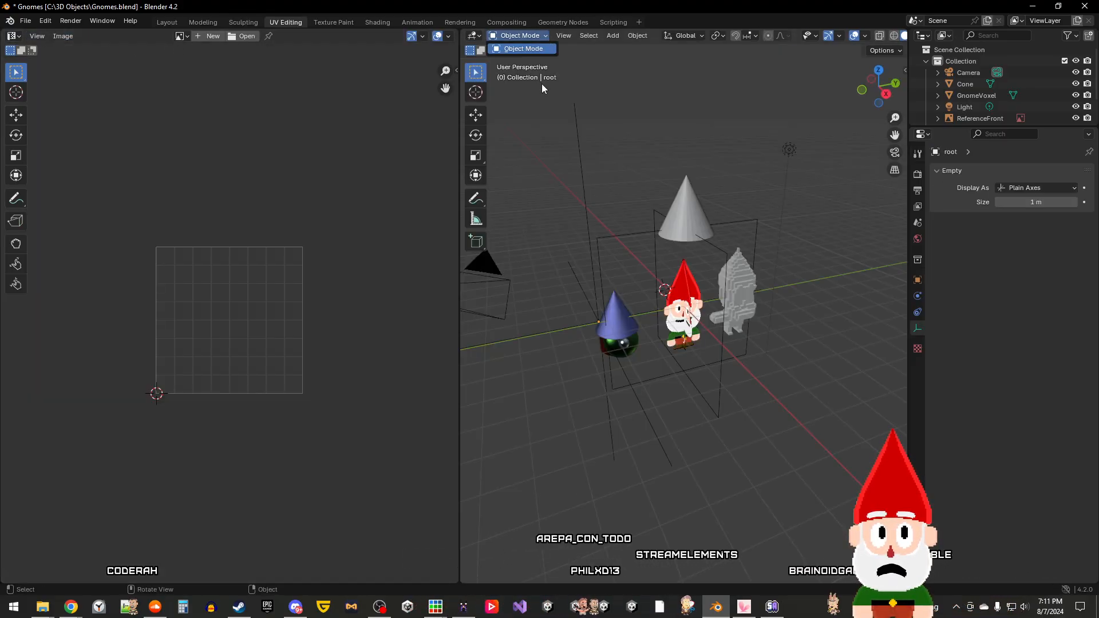
{"action": "left_click", "coordinate": [326, 23]}
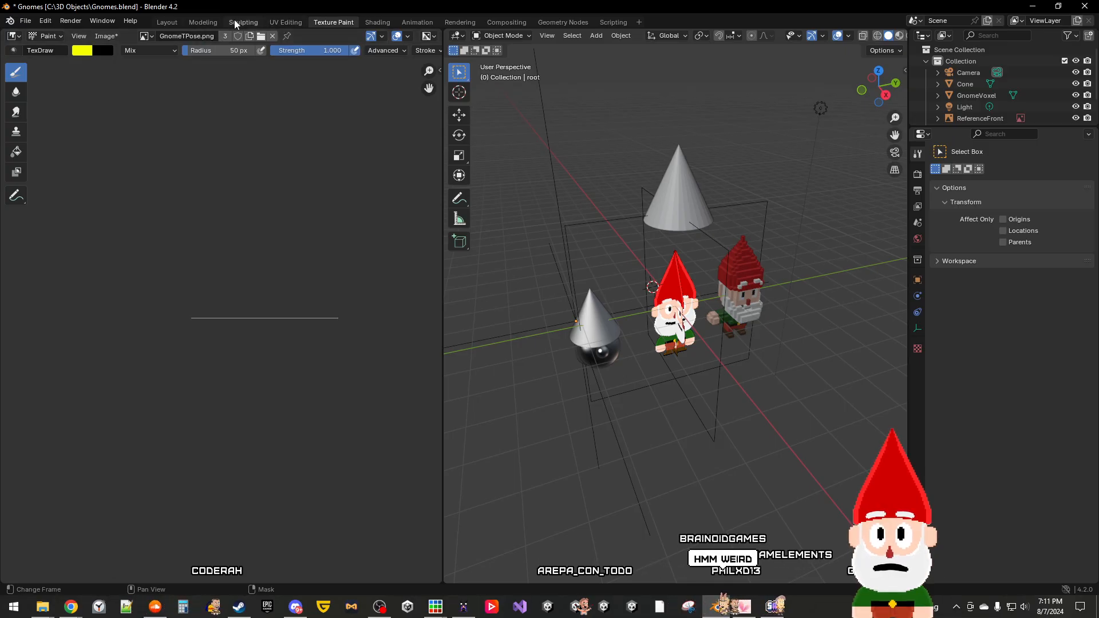
{"action": "left_click", "coordinate": [166, 21]}
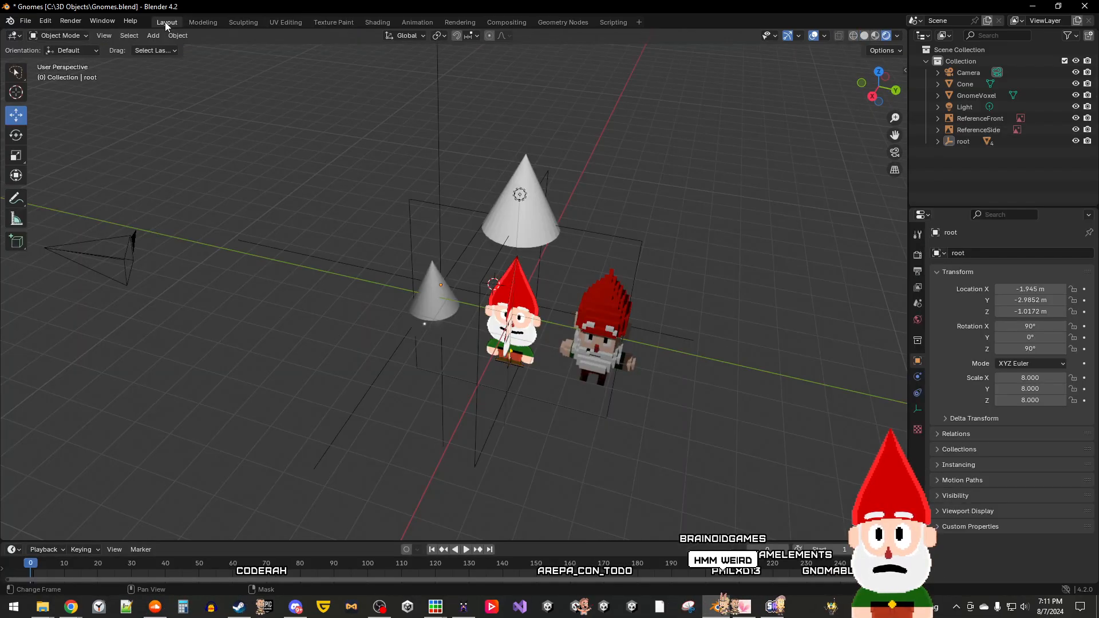
{"action": "left_click", "coordinate": [202, 22]}
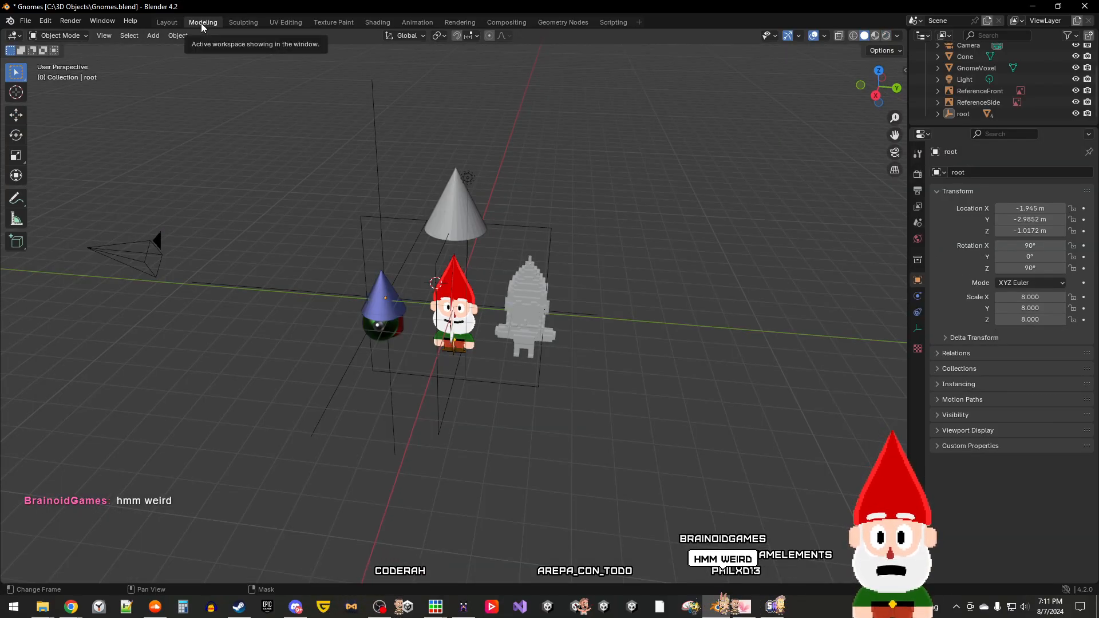
{"action": "left_click", "coordinate": [87, 37]}
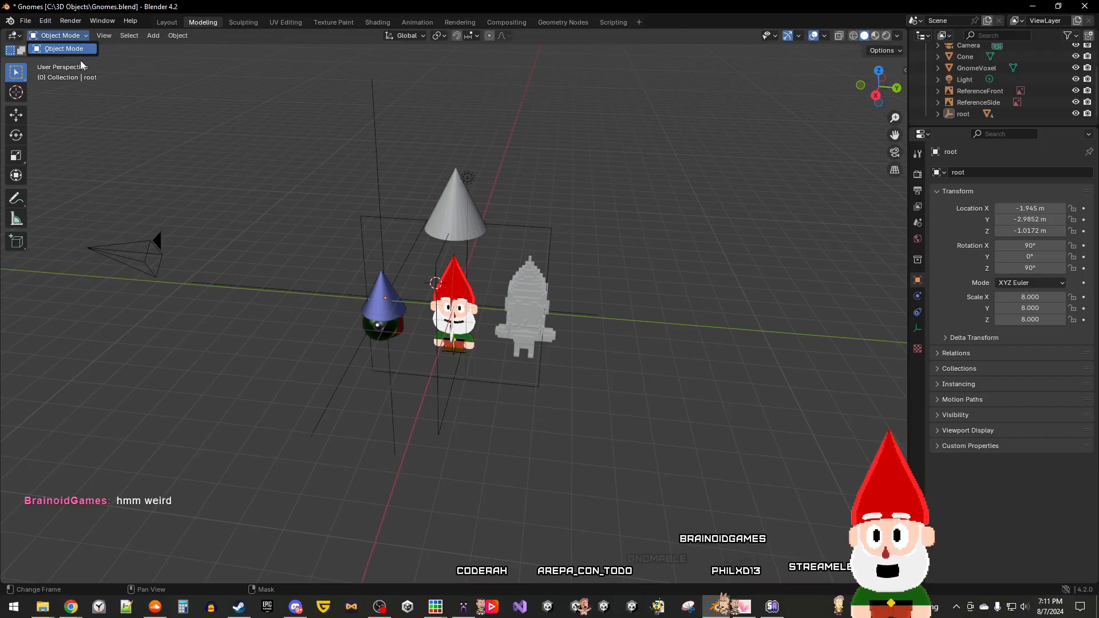
Step: Cycle forward two workspaces, from Modeling through Sculpting to UV Editing
{"action": "left_click", "coordinate": [105, 22]}
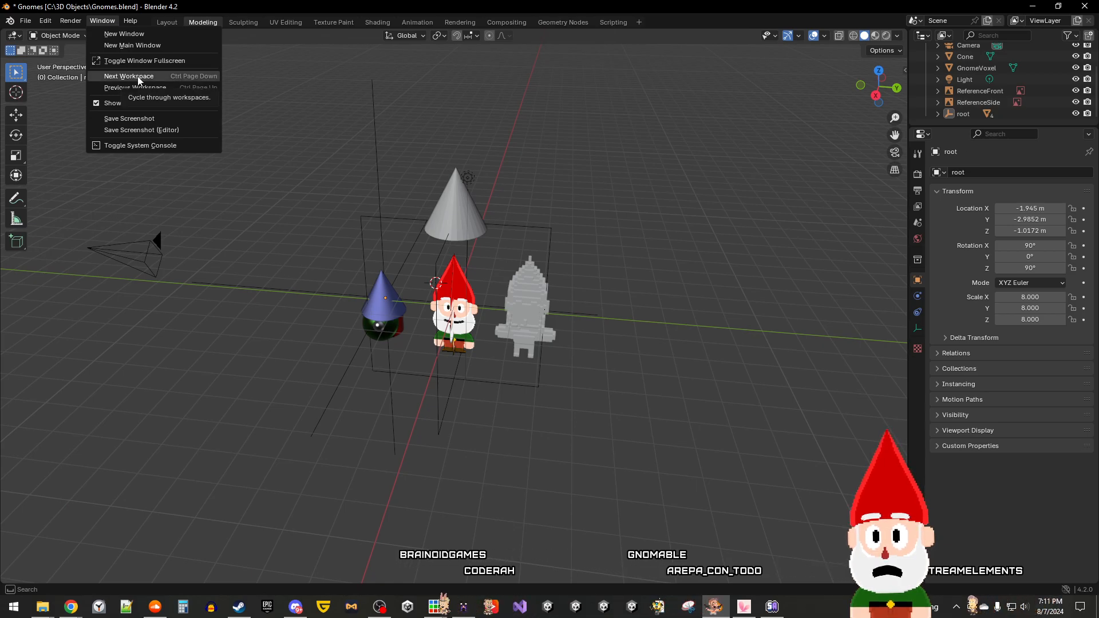
{"action": "left_click", "coordinate": [166, 77]}
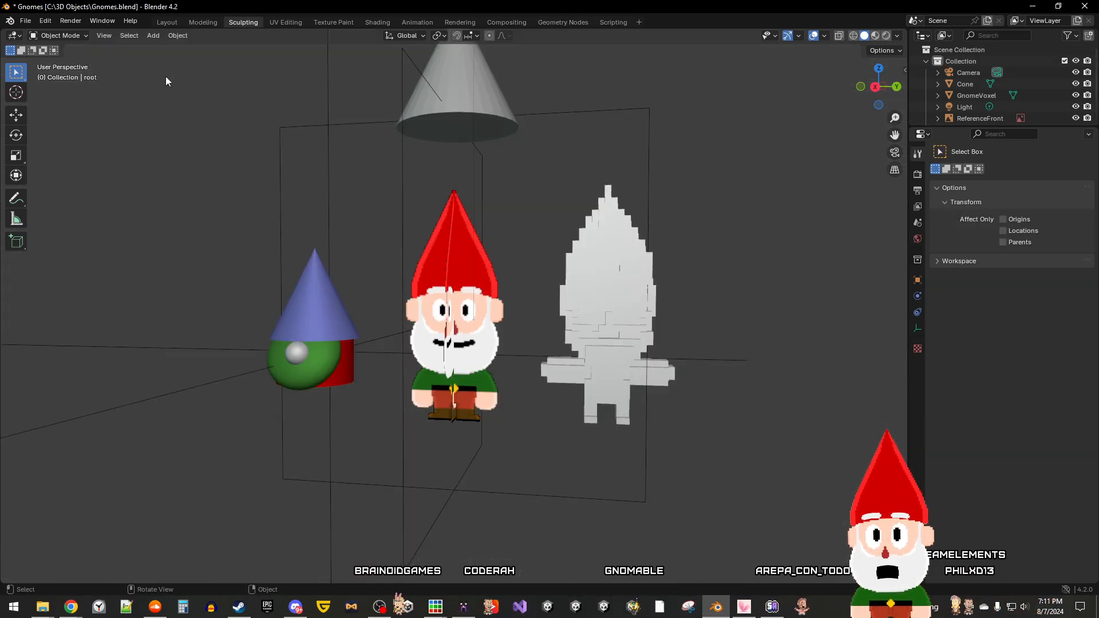
{"action": "left_click", "coordinate": [103, 21]}
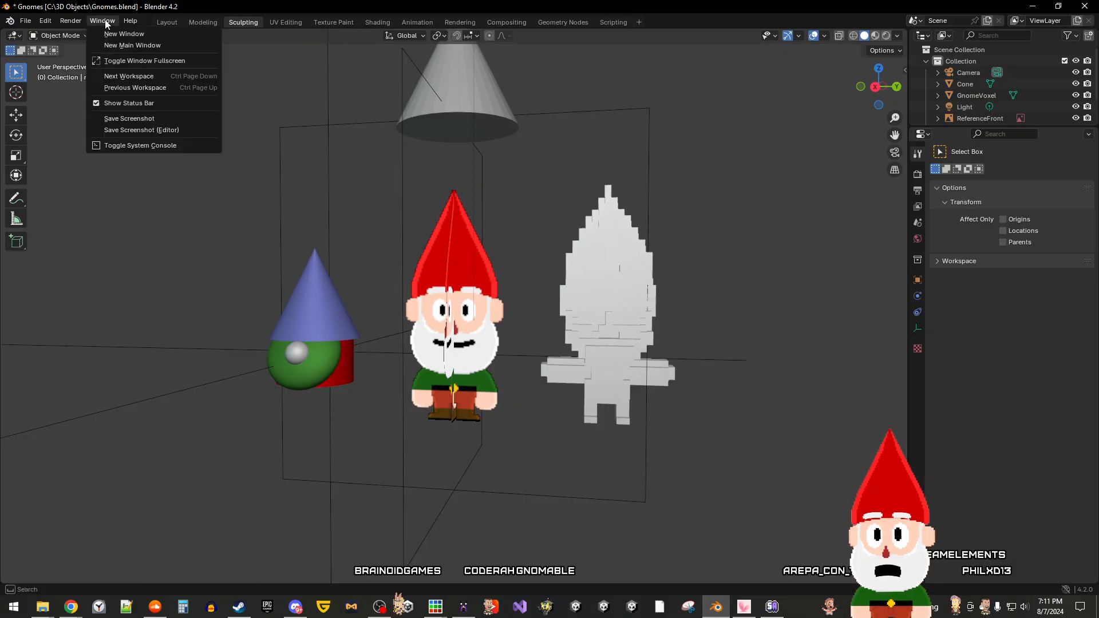
{"action": "left_click", "coordinate": [142, 77]}
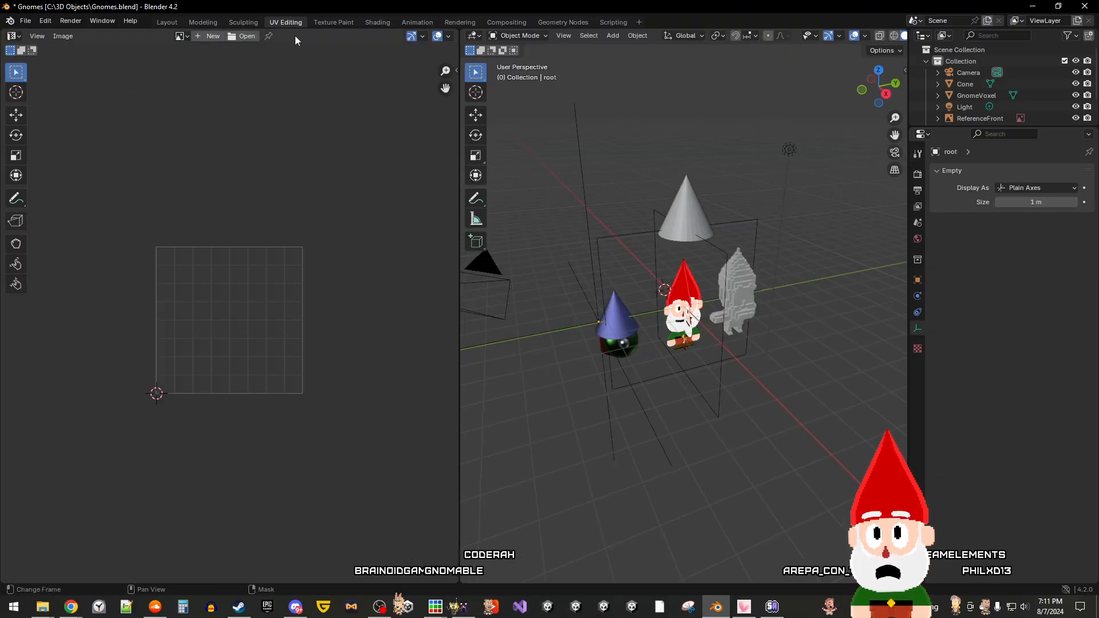
Step: Open a new separate window from the UV Editing workspace
{"action": "left_click", "coordinate": [104, 21]}
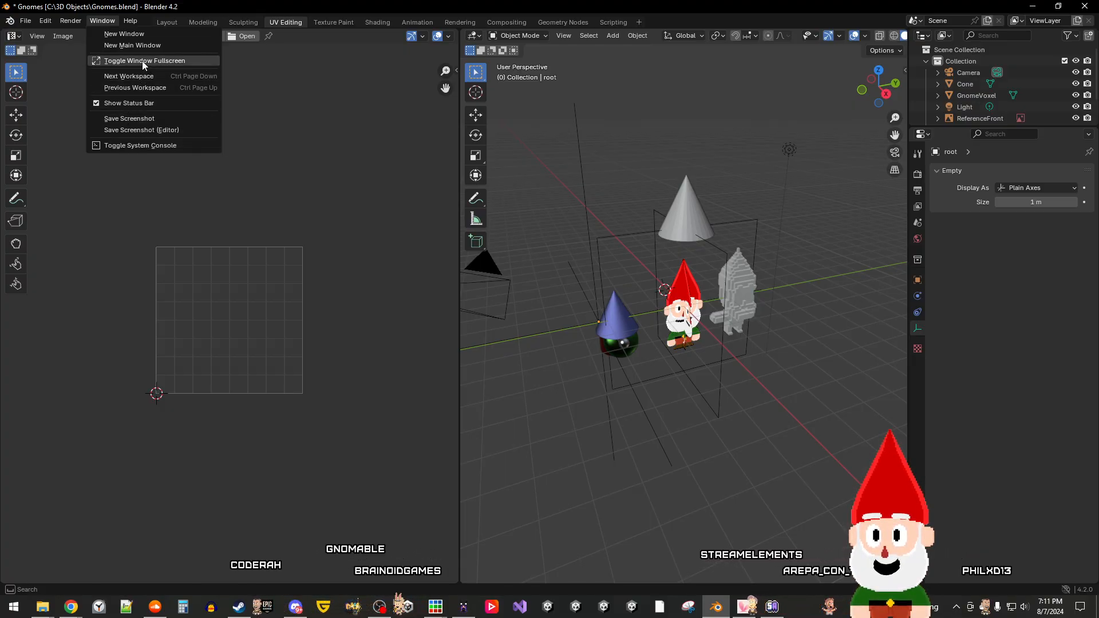
{"action": "left_click", "coordinate": [105, 23]}
{"action": "left_click", "coordinate": [106, 23]}
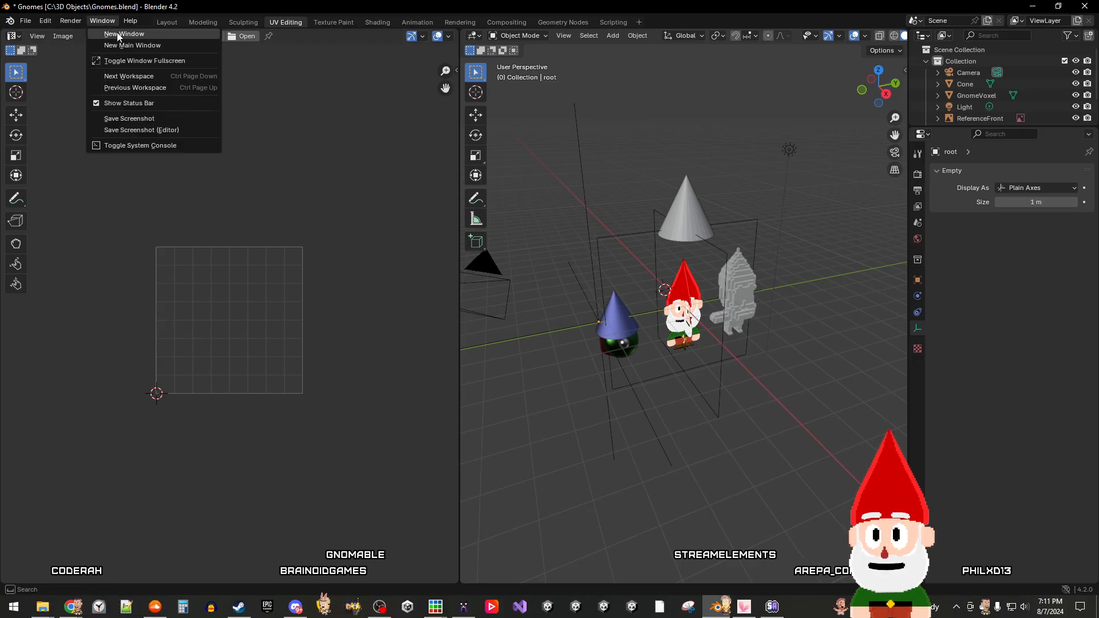
{"action": "left_click", "coordinate": [117, 32]}
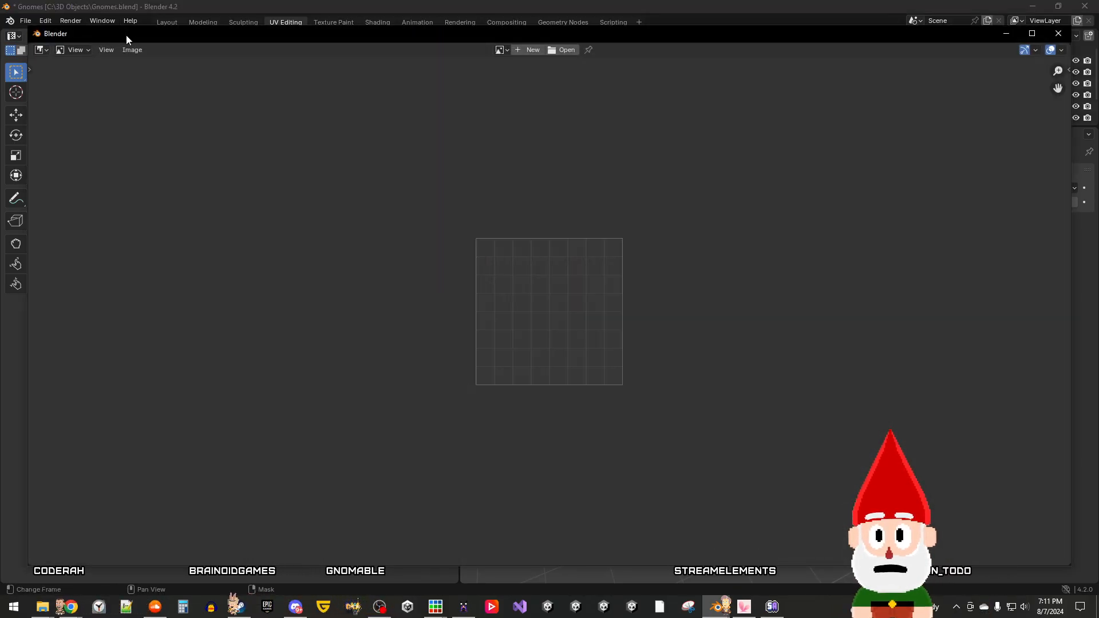
Step: Check the new window's editor mode and available image options, and close that window
{"action": "left_click", "coordinate": [89, 50]}
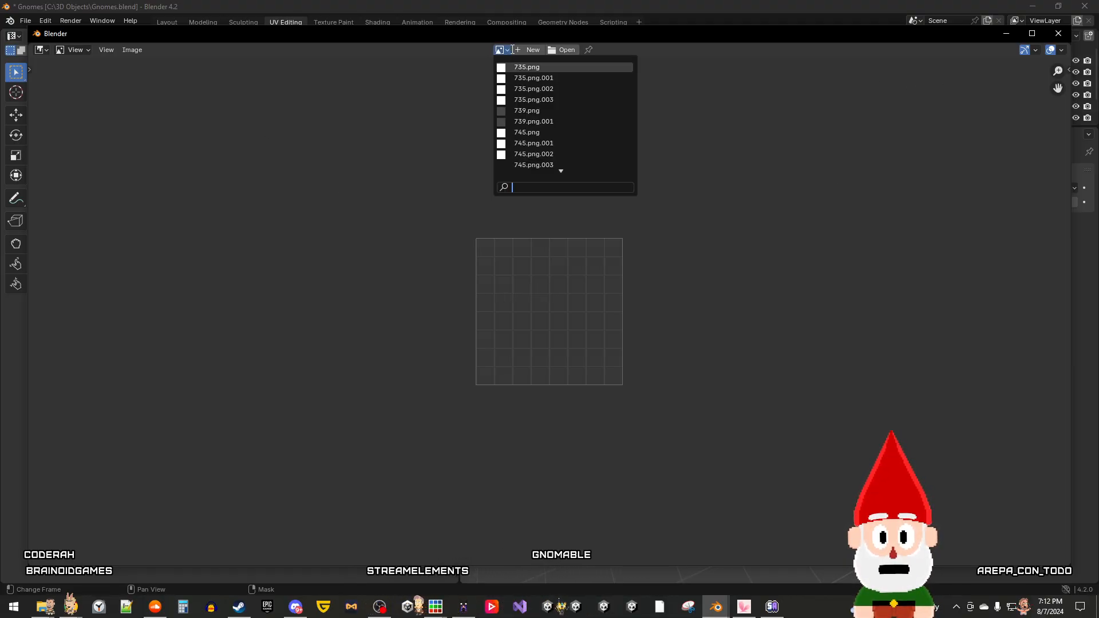
{"action": "left_click", "coordinate": [782, 155]}
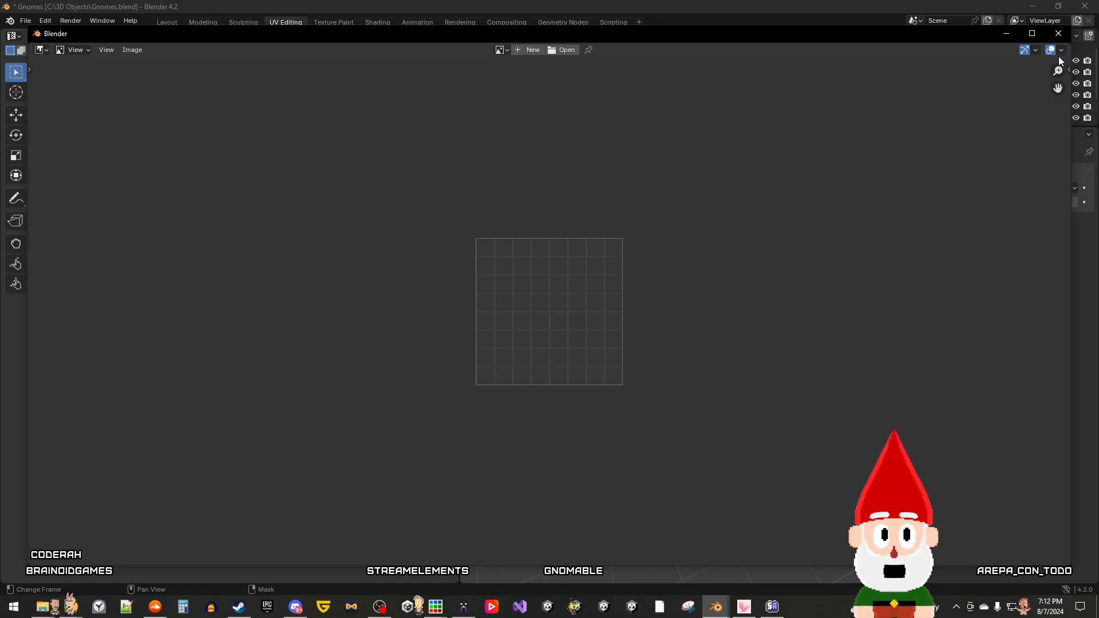
{"action": "left_click", "coordinate": [1059, 33]}
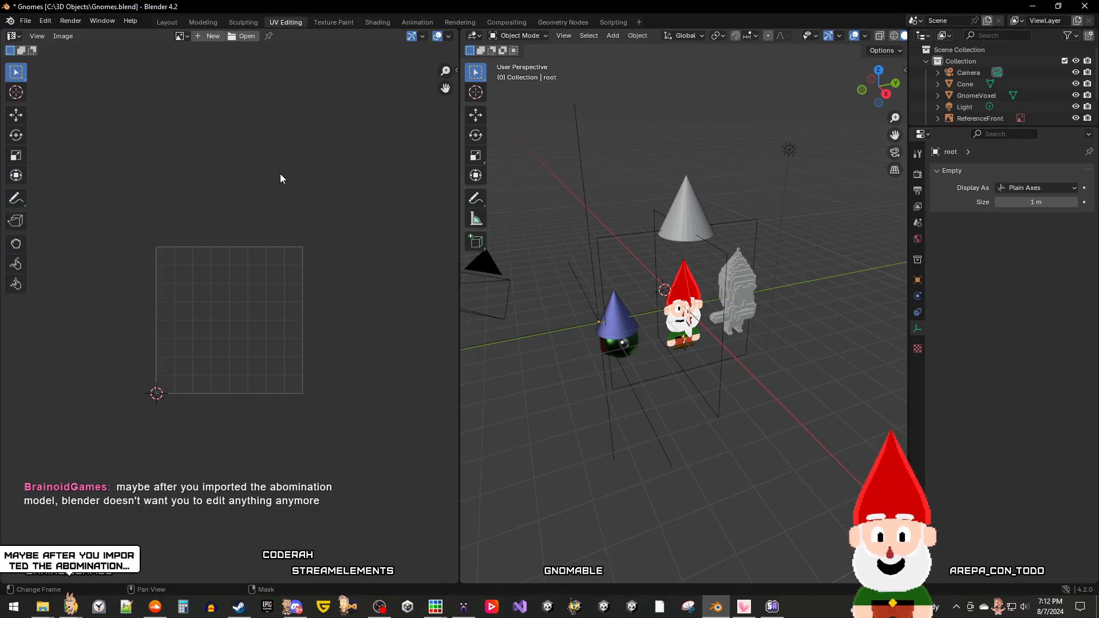
Step: Switch to the Modeling workspace and inspect the gnome models from a different angle
{"action": "mouse_move", "coordinate": [503, 386]}
{"action": "middle_mouse_down"}
{"action": "mouse_move", "coordinate": [534, 396]}
{"action": "mouse_move", "coordinate": [523, 393]}
{"action": "middle_mouse_up"}
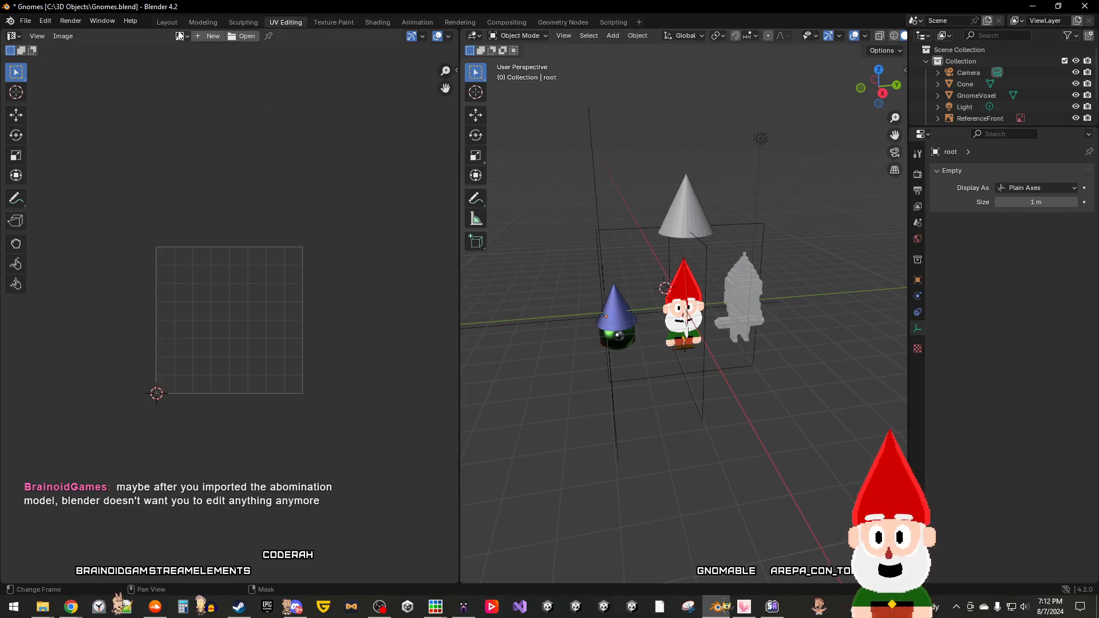
{"action": "left_click", "coordinate": [202, 22]}
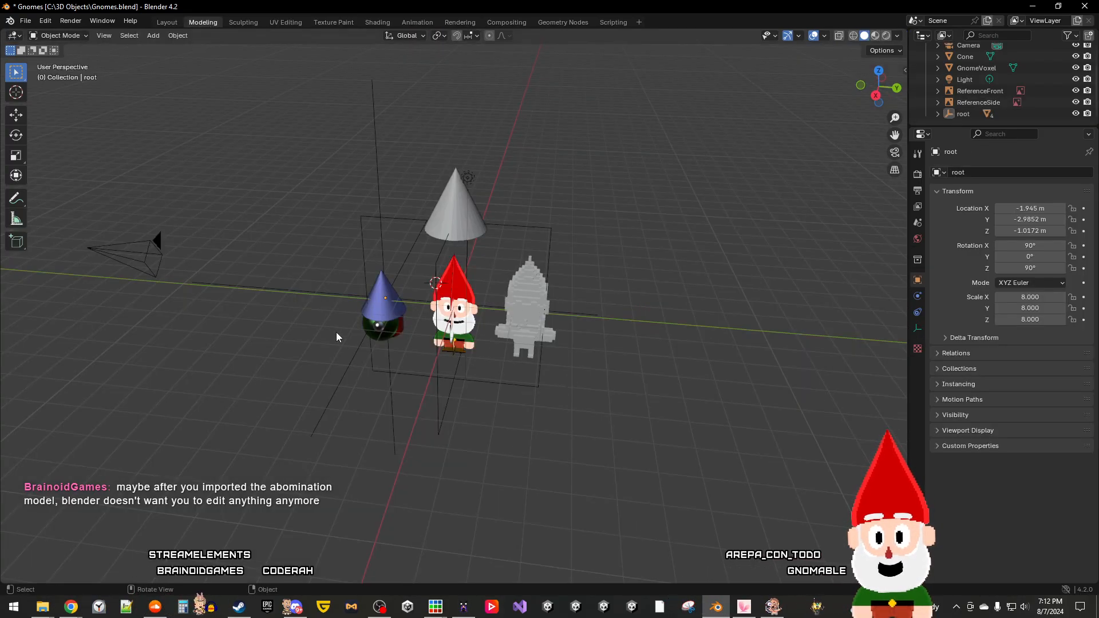
{"action": "scroll", "coordinate": [371, 345], "scroll_direction": "up", "scroll_amount": 6}
{"action": "middle_click_drag", "start_coordinate": [371, 345], "coordinate": [420, 334]}
{"action": "scroll", "coordinate": [377, 373], "scroll_direction": "down", "scroll_amount": 4}
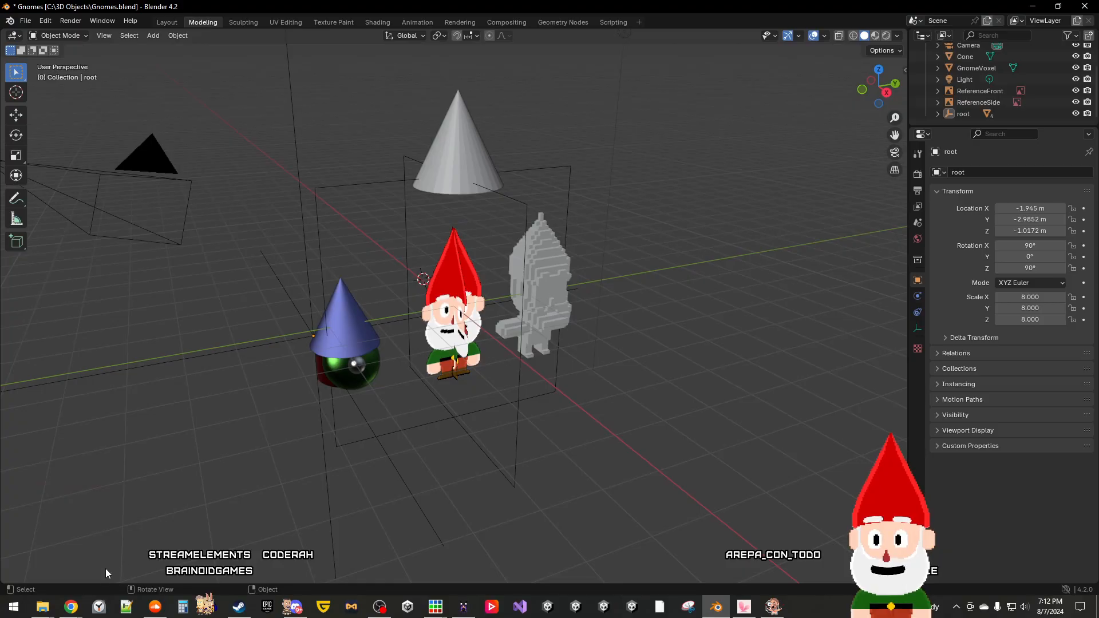
Step: Bring up the Gnomes and Gardens page in Chrome, and start a new blank project in Paint 3D
{"action": "mouse_move", "coordinate": [71, 606]}
{"action": "left_click", "coordinate": [318, 567]}
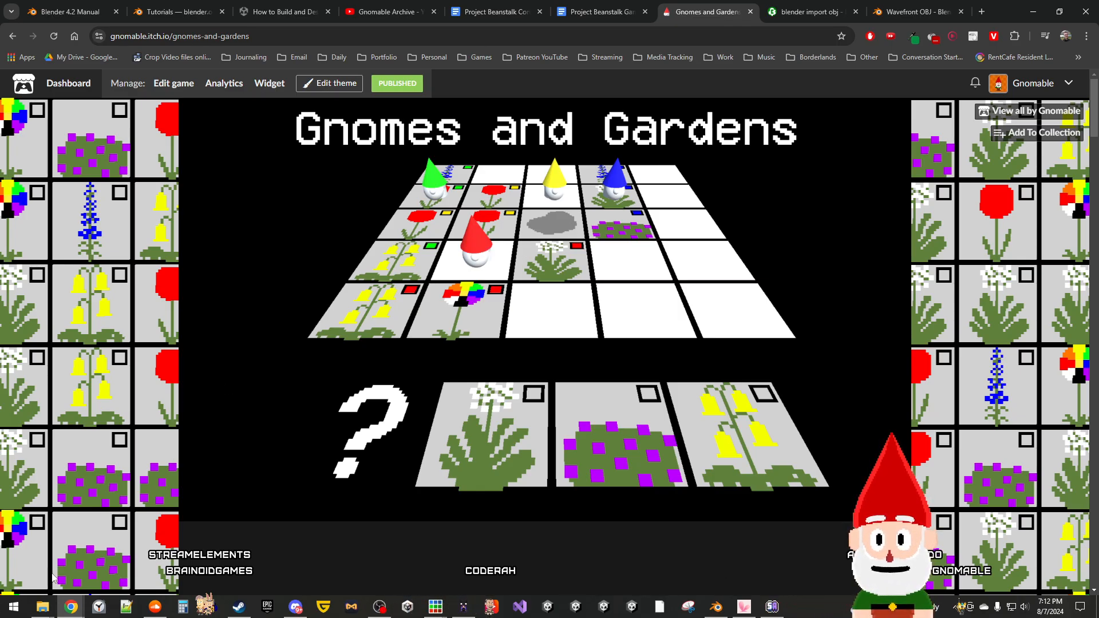
{"action": "left_click", "coordinate": [23, 613]}
{"action": "type", "text": "paint"}
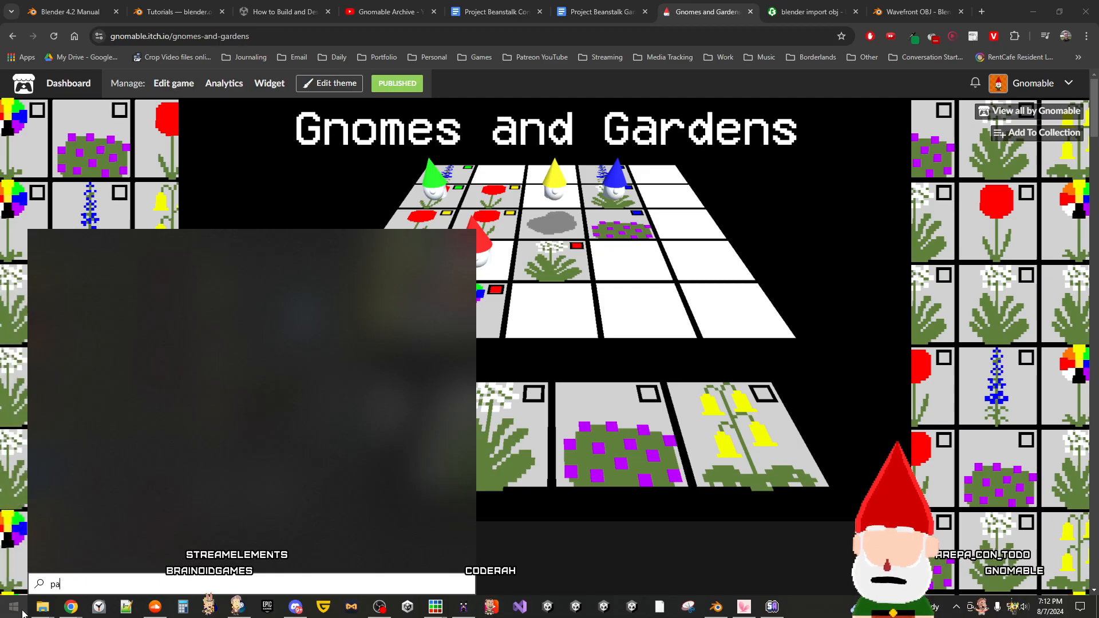
{"action": "left_click", "coordinate": [125, 326]}
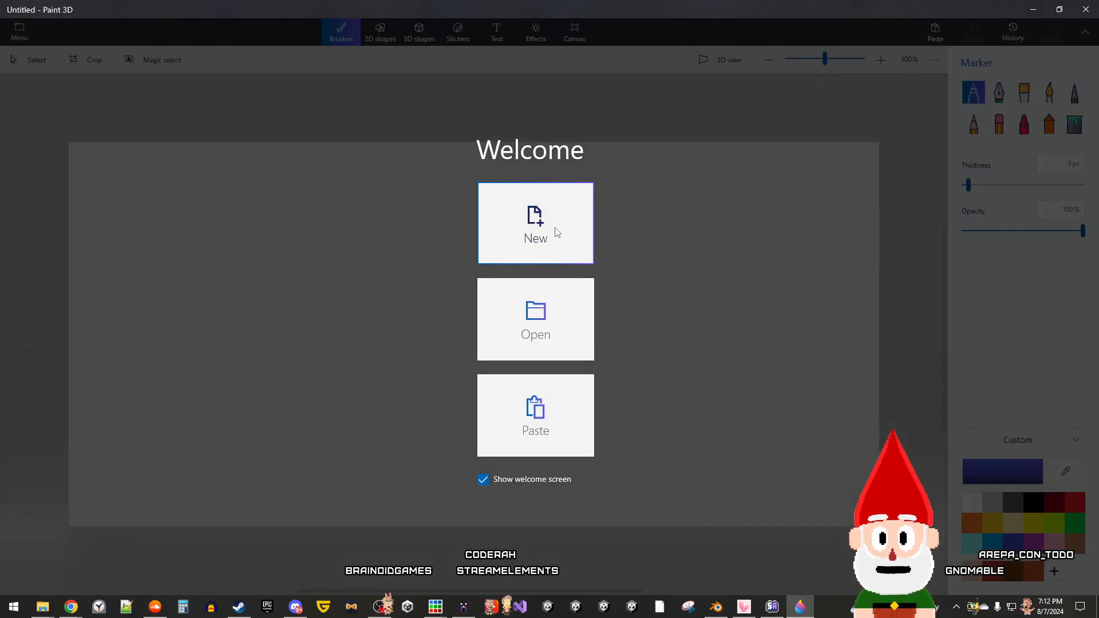
{"action": "left_click", "coordinate": [556, 232]}
{"action": "scroll", "coordinate": [536, 248], "scroll_direction": "down", "scroll_amount": 2}
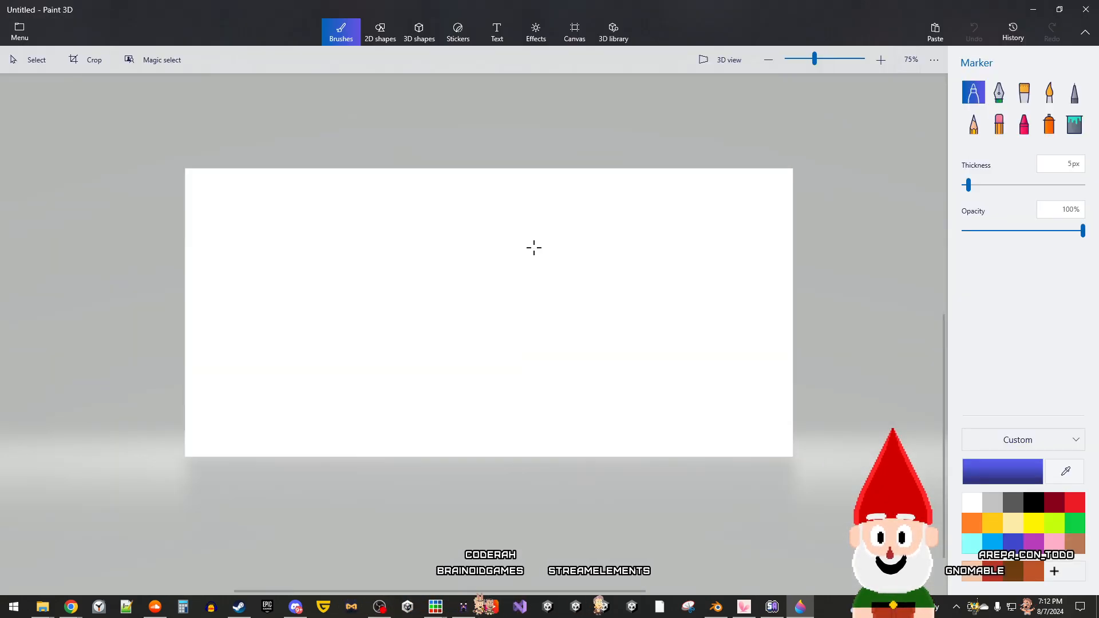
Step: Draw a 3D cone on the upper part of the canvas and colour it red
{"action": "left_click", "coordinate": [413, 38]}
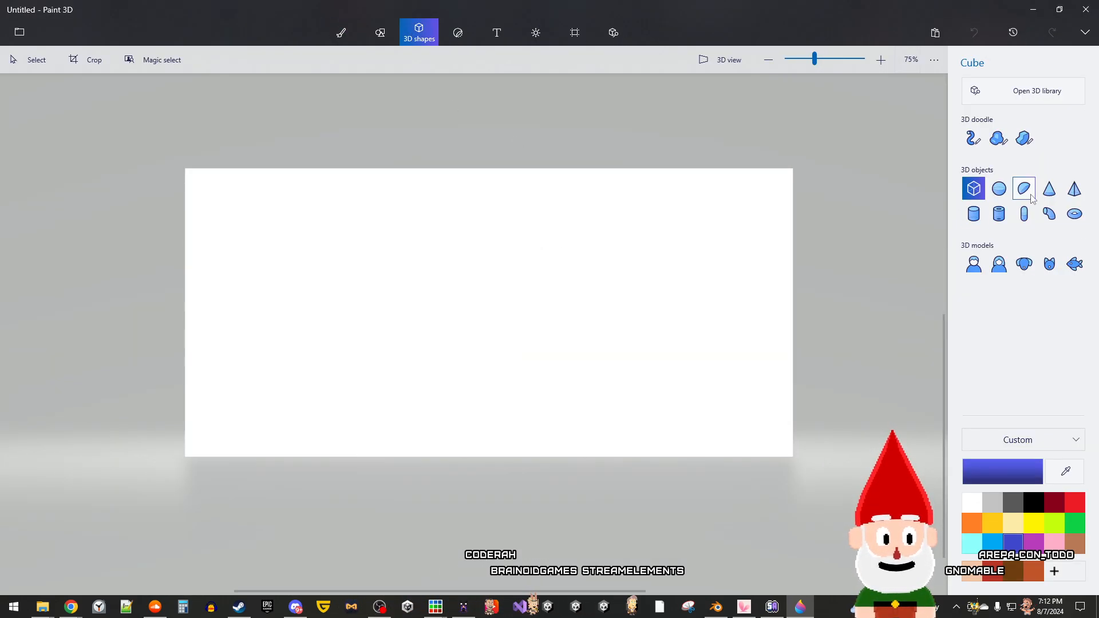
{"action": "left_click_drag", "start_coordinate": [423, 209], "coordinate": [544, 348]}
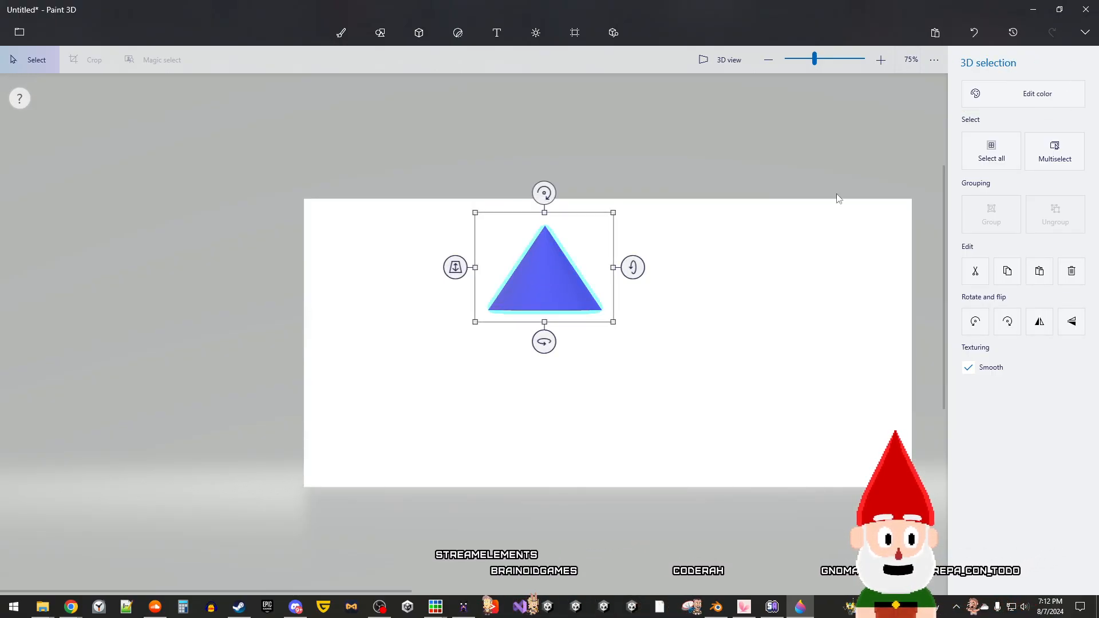
{"action": "left_click", "coordinate": [1024, 94]}
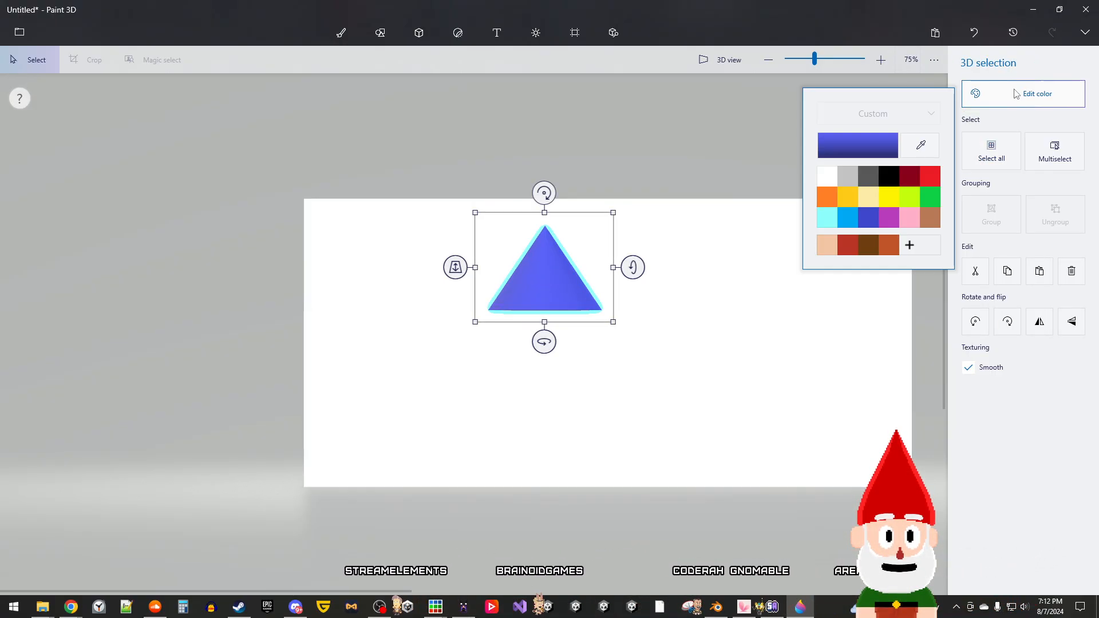
{"action": "left_click", "coordinate": [930, 177]}
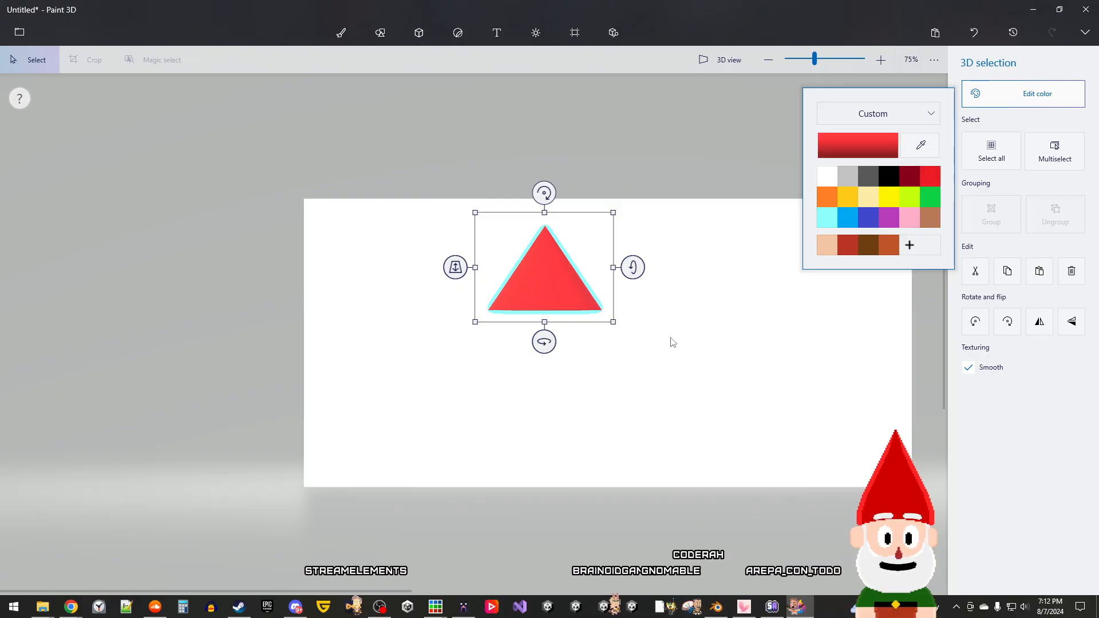
{"action": "left_click", "coordinate": [670, 342]}
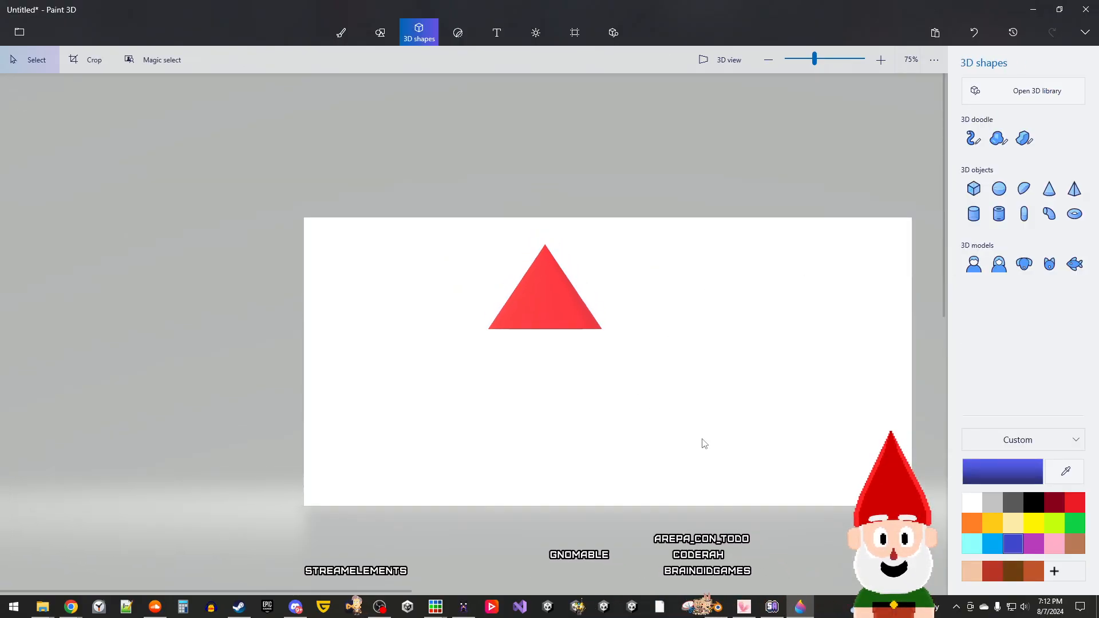
Step: View the red cone in 3D from different angles, and close Paint 3D without saving
{"action": "left_click", "coordinate": [722, 59]}
{"action": "left_click_drag", "start_coordinate": [671, 136], "coordinate": [538, 197]}
{"action": "scroll", "coordinate": [562, 270], "scroll_direction": "down", "scroll_amount": 4}
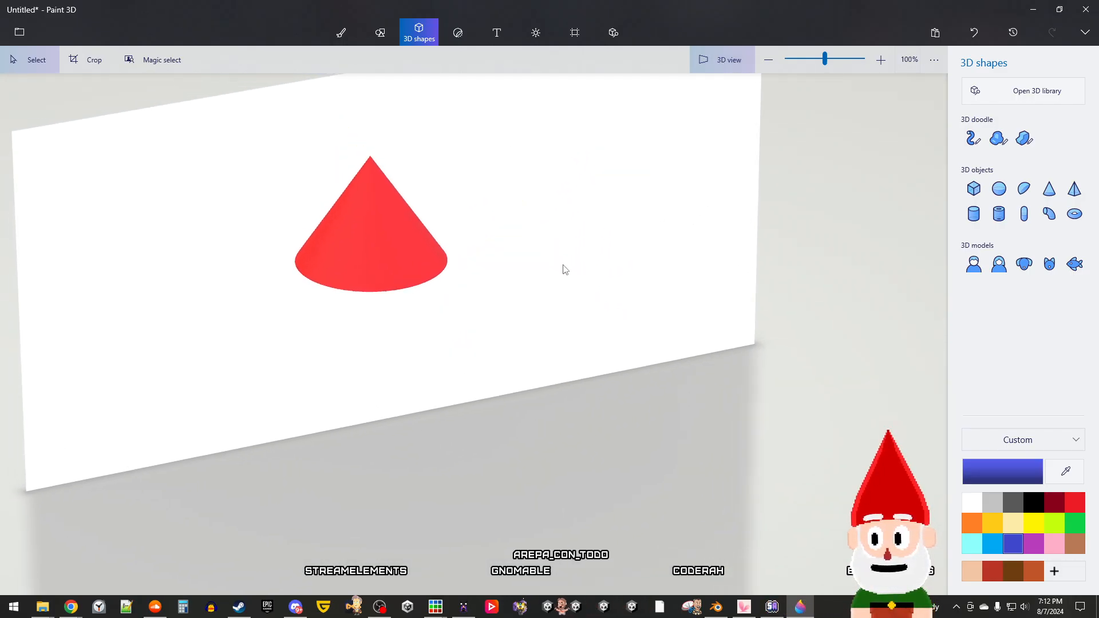
{"action": "left_click_drag", "start_coordinate": [584, 265], "coordinate": [573, 230]}
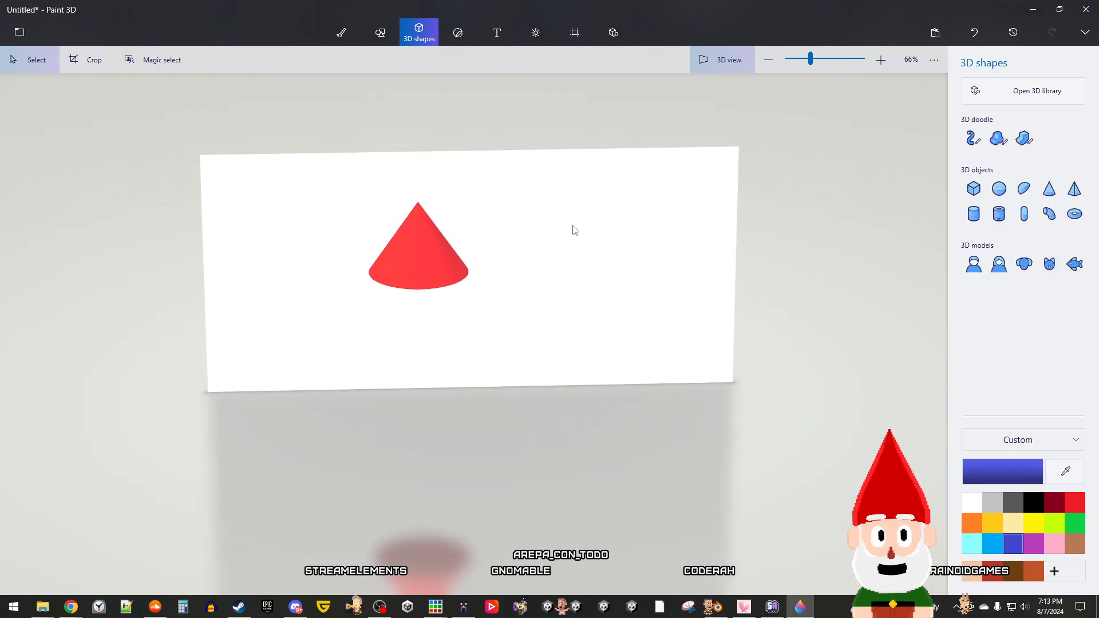
{"action": "left_click", "coordinate": [1086, 9]}
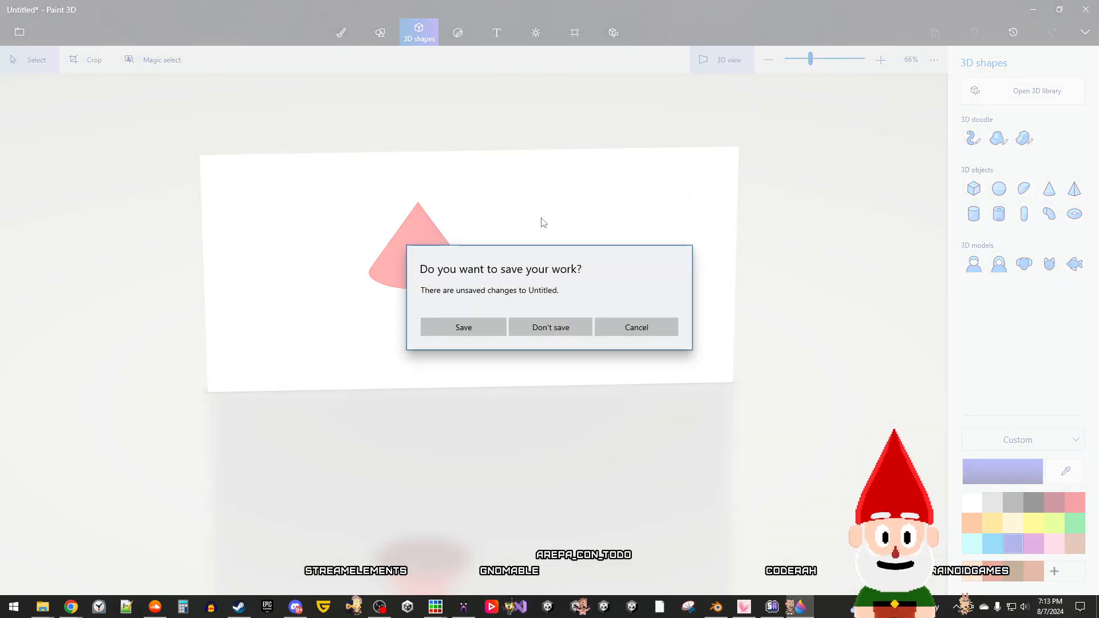
{"action": "left_click", "coordinate": [547, 328]}
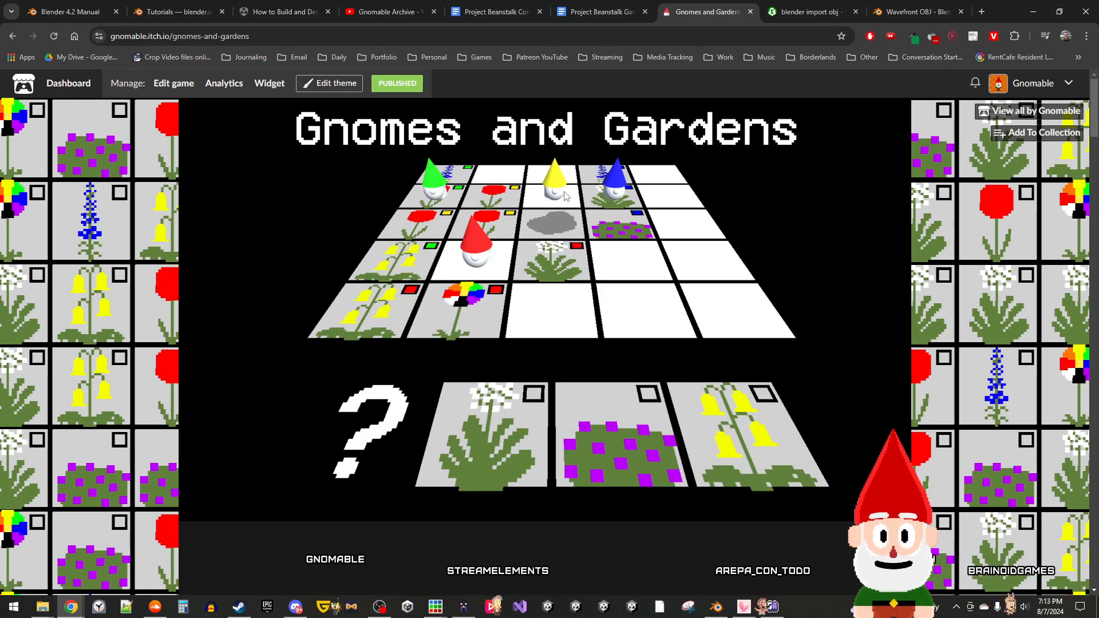
Step: Open the account's itch.io profile in a new tab, and open its Snowman Factory page in another tab
{"action": "left_click", "coordinate": [1068, 83]}
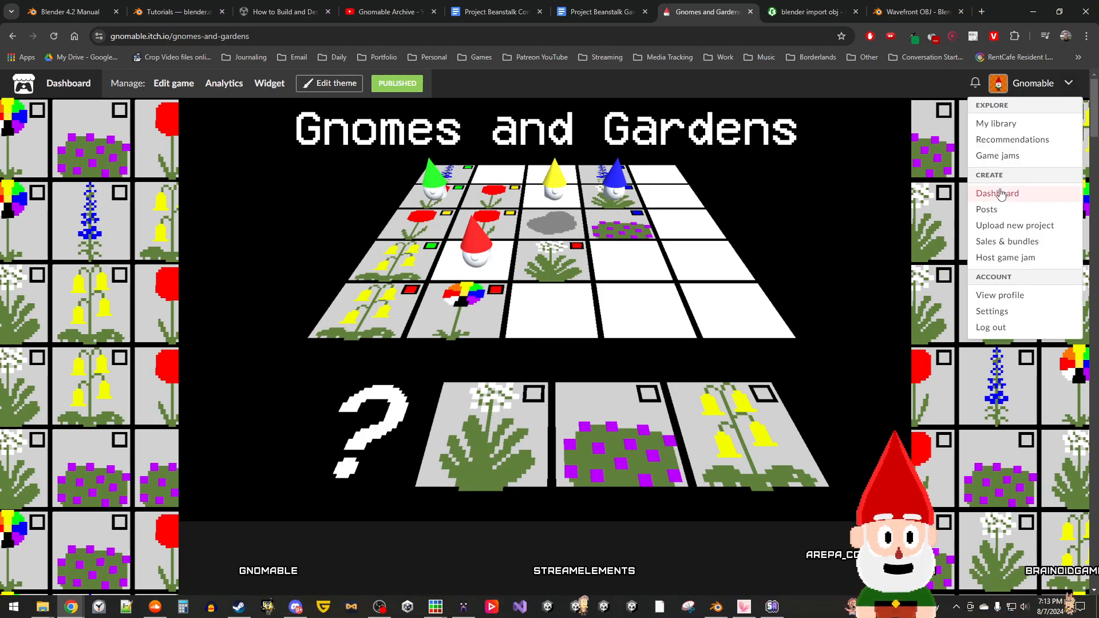
{"action": "middle_click", "coordinate": [1002, 295]}
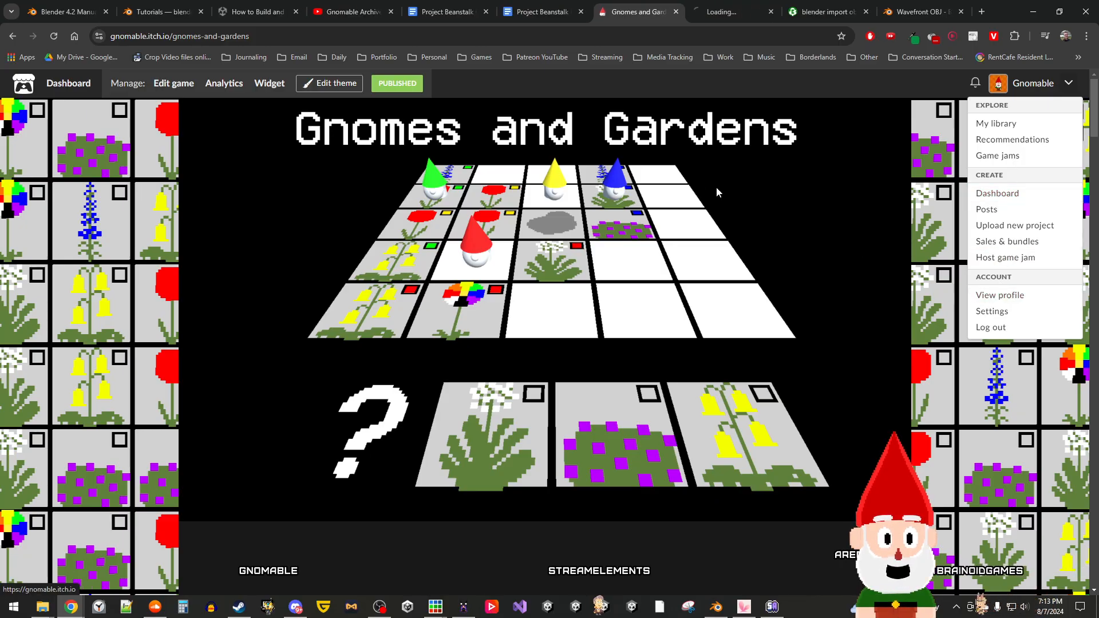
{"action": "left_click", "coordinate": [719, 10]}
{"action": "scroll", "coordinate": [610, 292], "scroll_direction": "down", "scroll_amount": 15}
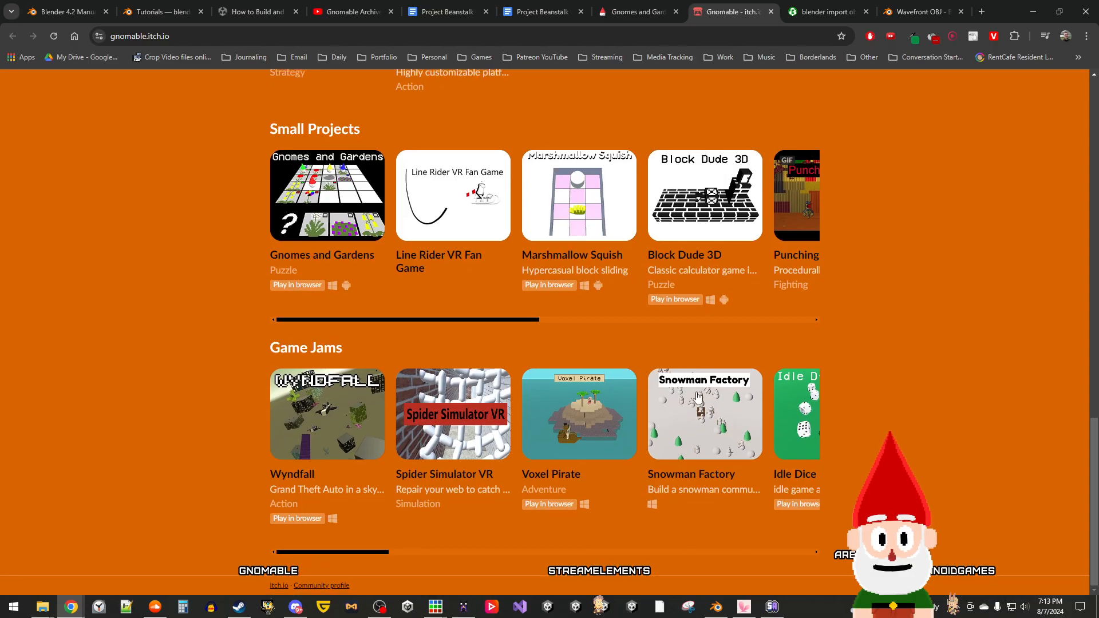
{"action": "middle_click", "coordinate": [694, 389]}
{"action": "left_click", "coordinate": [733, 10]}
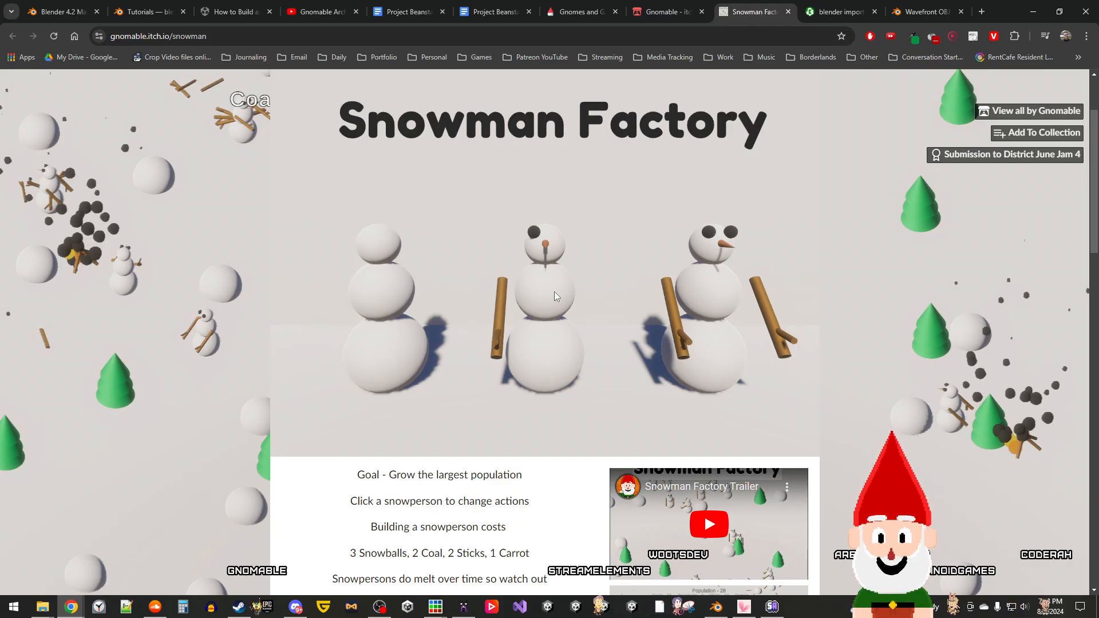
Step: Look through the Snowman Factory page's description and screenshots, viewing one gameplay screenshot enlarged
{"action": "scroll", "coordinate": [555, 291], "scroll_direction": "down", "scroll_amount": 8}
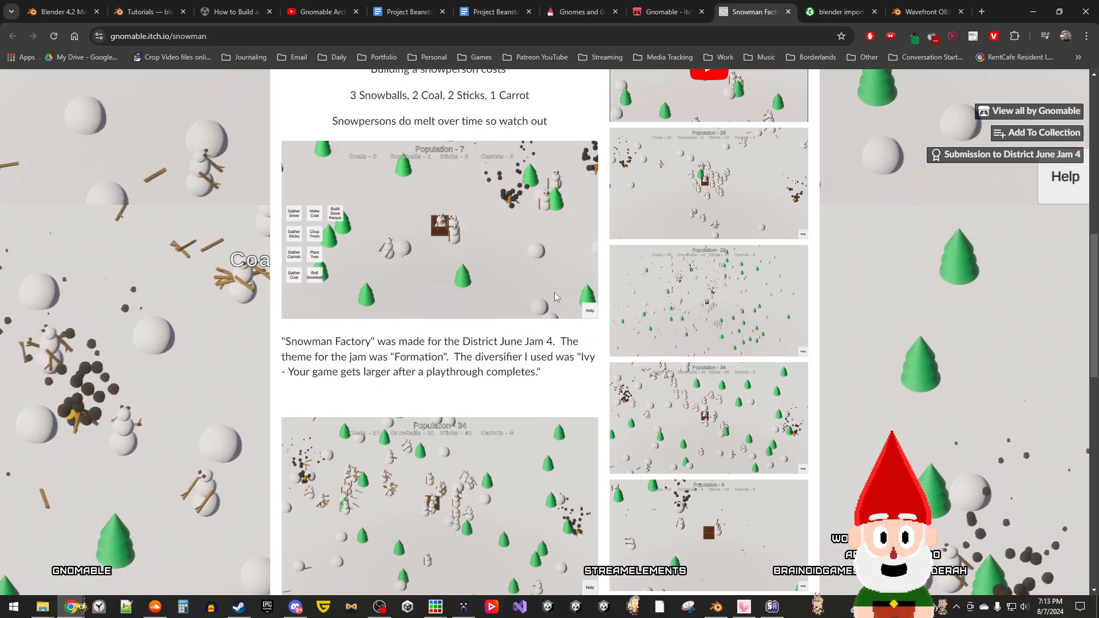
{"action": "scroll", "coordinate": [552, 309], "scroll_direction": "down", "scroll_amount": 4}
{"action": "scroll", "coordinate": [711, 339], "scroll_direction": "up", "scroll_amount": 4}
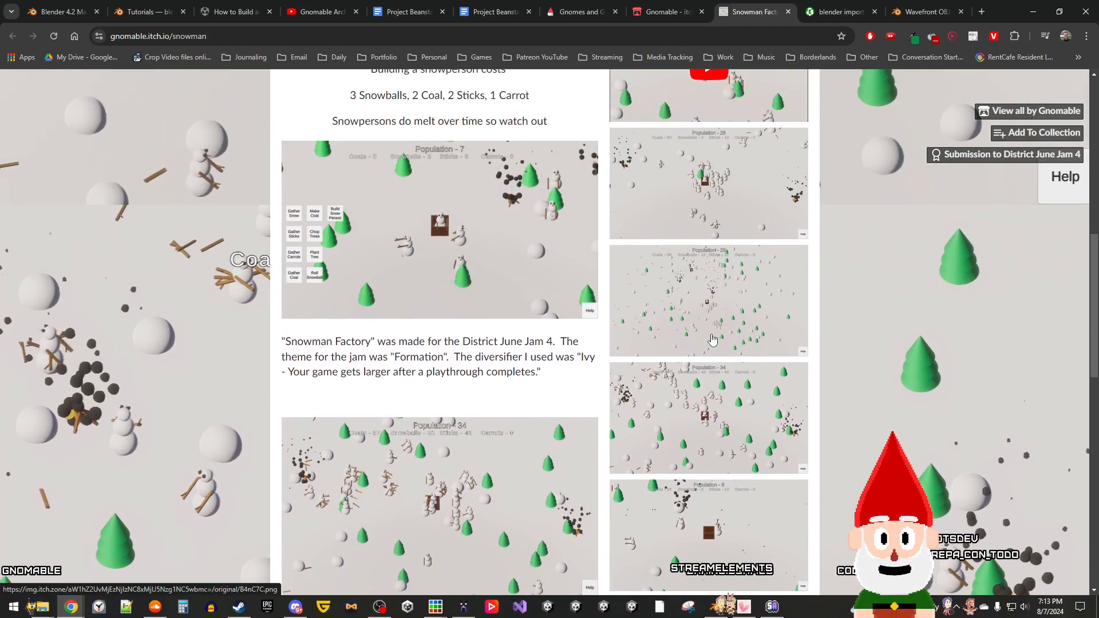
{"action": "left_click", "coordinate": [711, 339]}
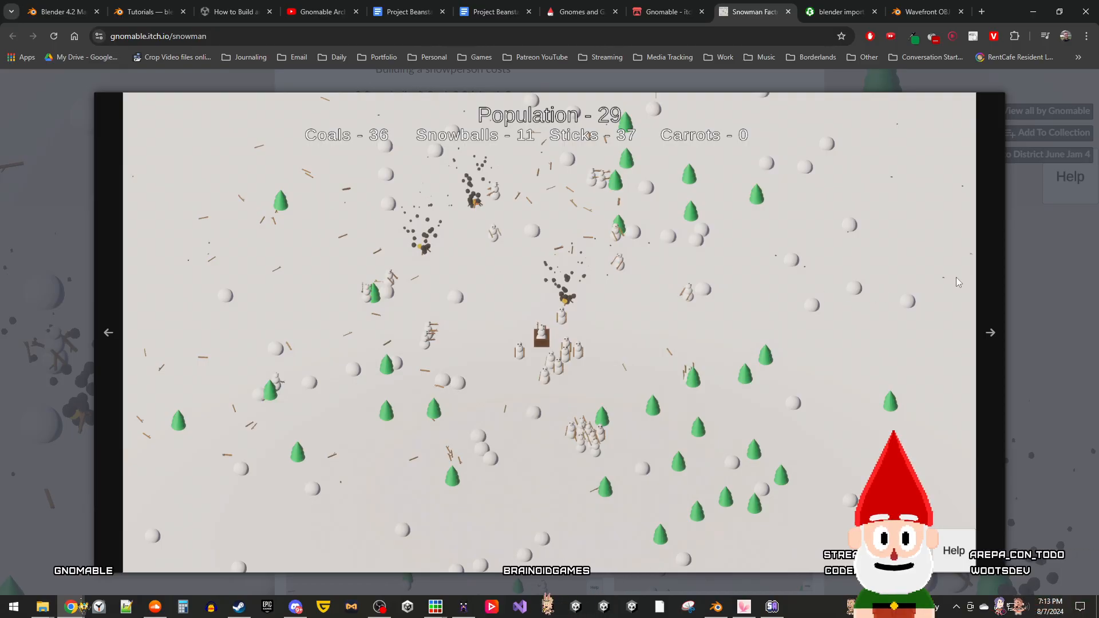
{"action": "left_click", "coordinate": [1042, 254]}
{"action": "scroll", "coordinate": [778, 304], "scroll_direction": "up", "scroll_amount": 2}
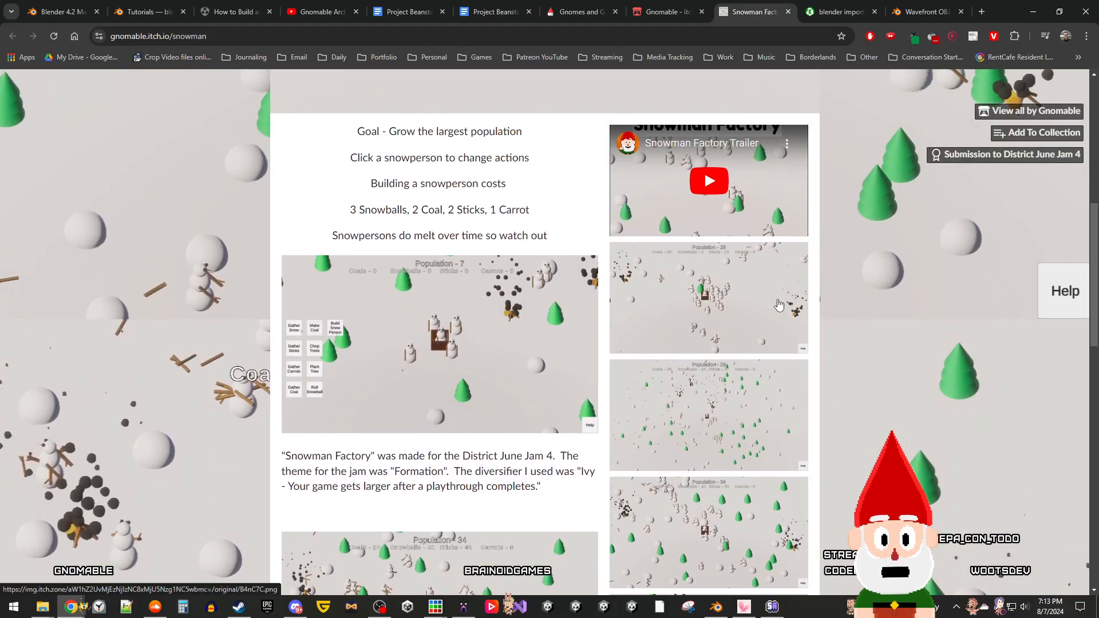
{"action": "scroll", "coordinate": [779, 303], "scroll_direction": "up", "scroll_amount": 8}
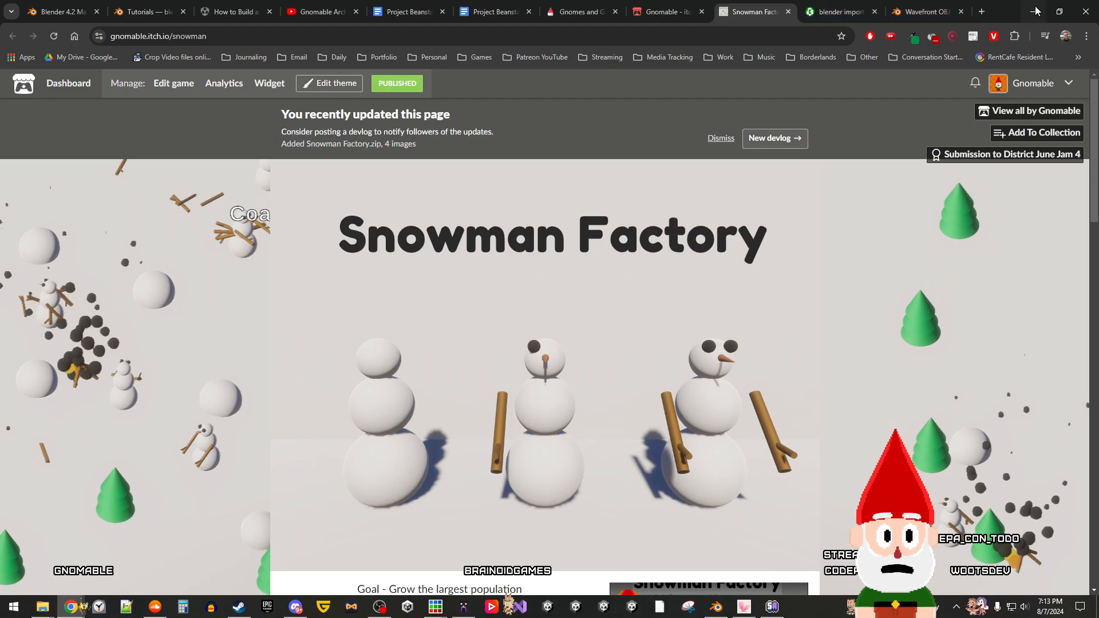
Step: Switch back to Blender, check the interaction modes, and show the 3D viewport's Sidebar
{"action": "key", "text": "alt+Tab"}
{"action": "middle_click_drag", "start_coordinate": [569, 299], "coordinate": [504, 309]}
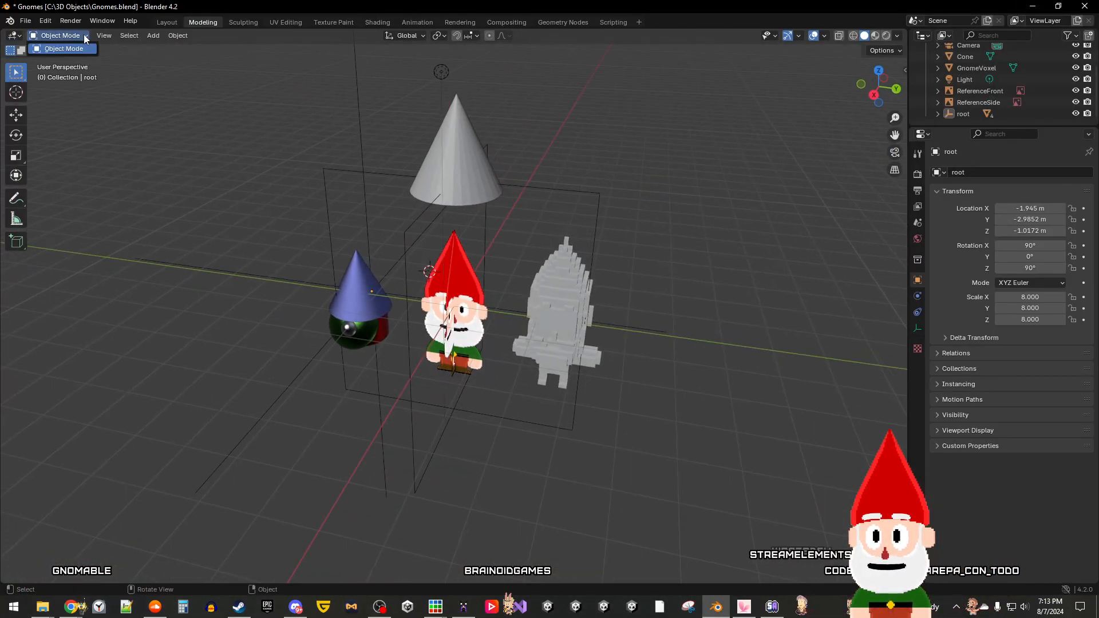
{"action": "left_click", "coordinate": [103, 36]}
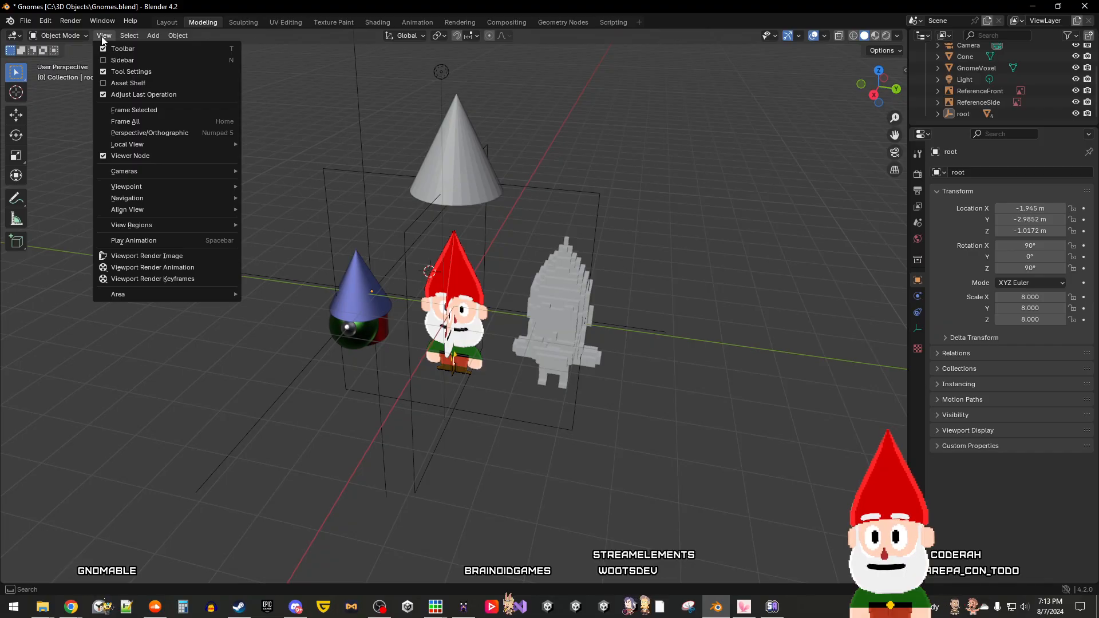
{"action": "left_click", "coordinate": [105, 60]}
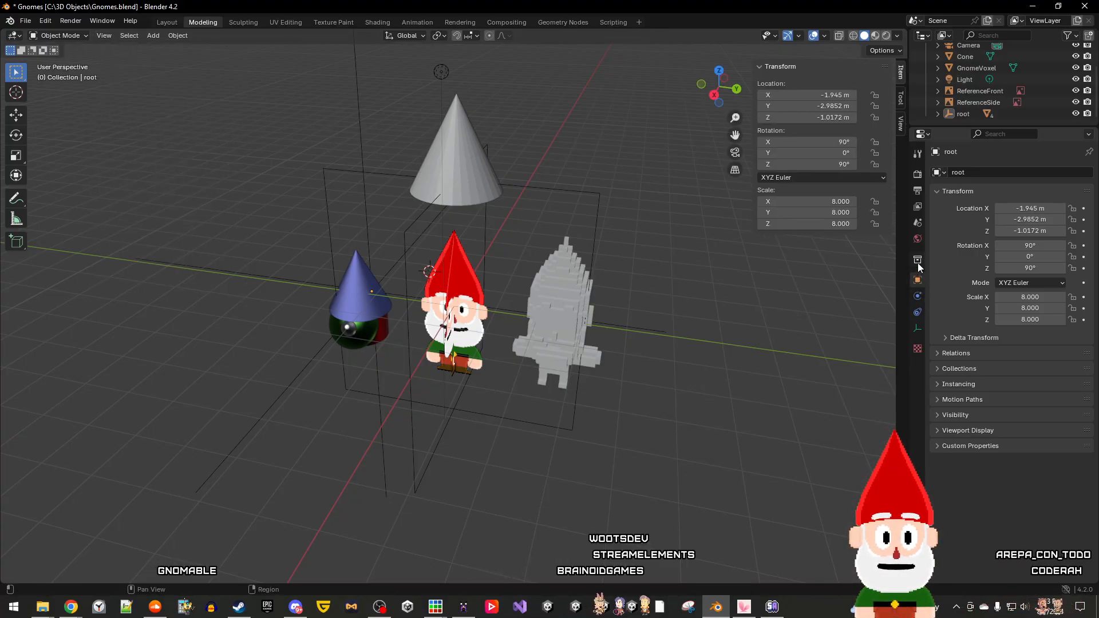
Step: Display the Scene properties and recheck which interaction modes the viewport offers
{"action": "left_click", "coordinate": [918, 223]}
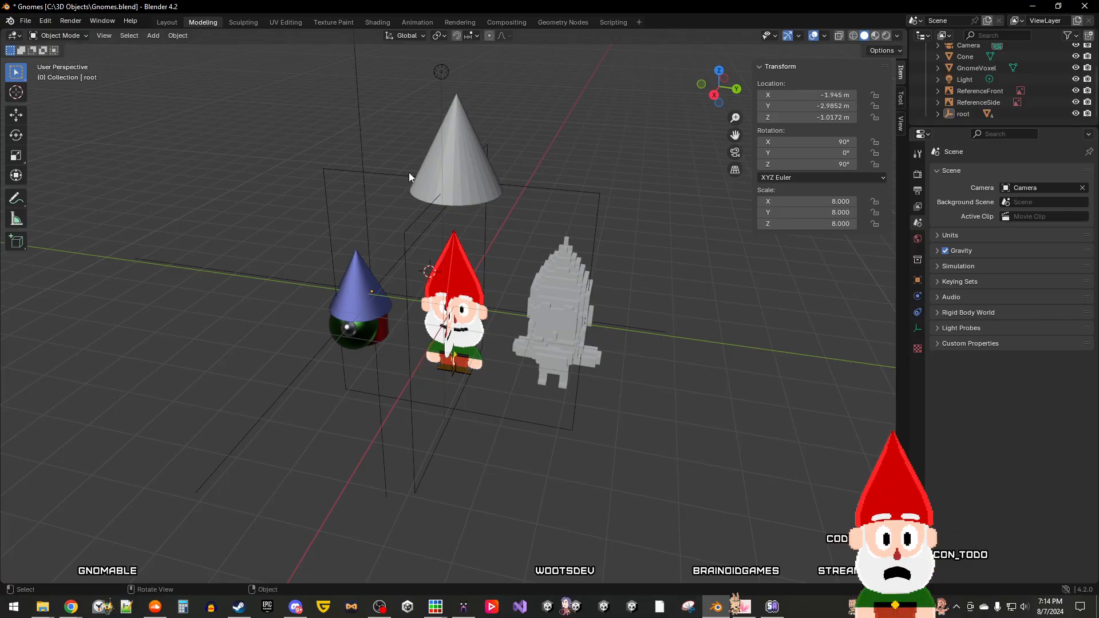
{"action": "left_click", "coordinate": [84, 37]}
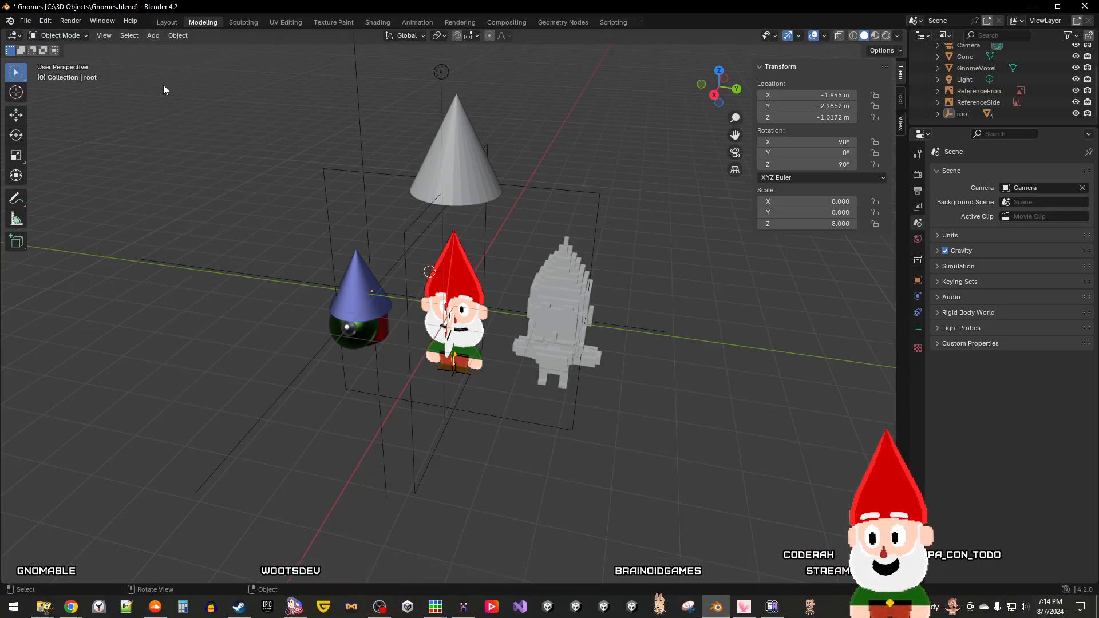
{"action": "left_click", "coordinate": [79, 35]}
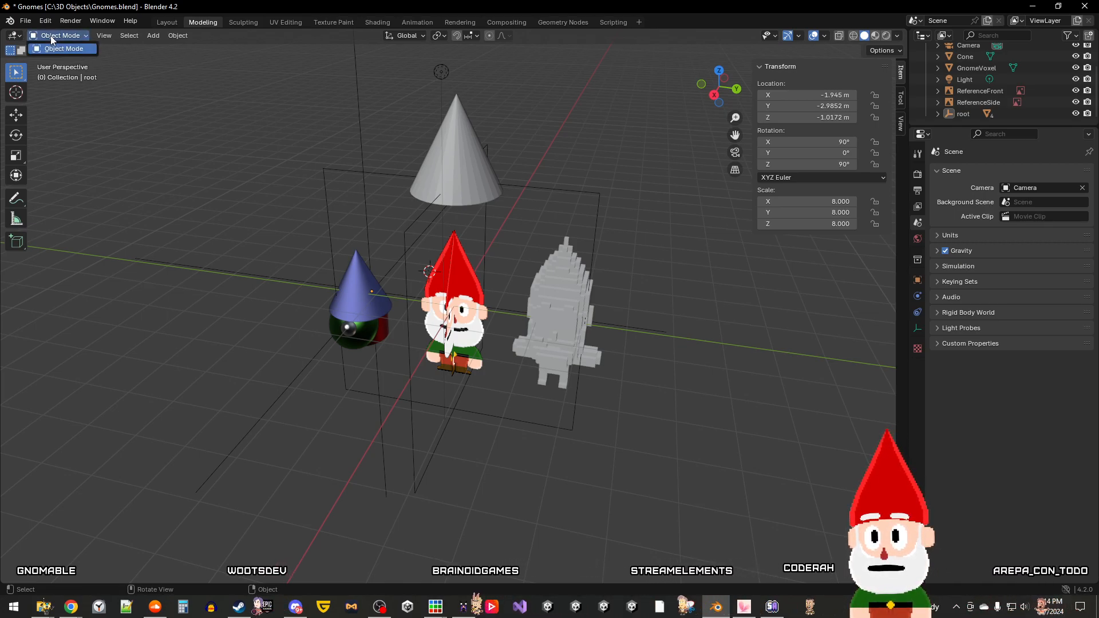
{"action": "left_click", "coordinate": [113, 20]}
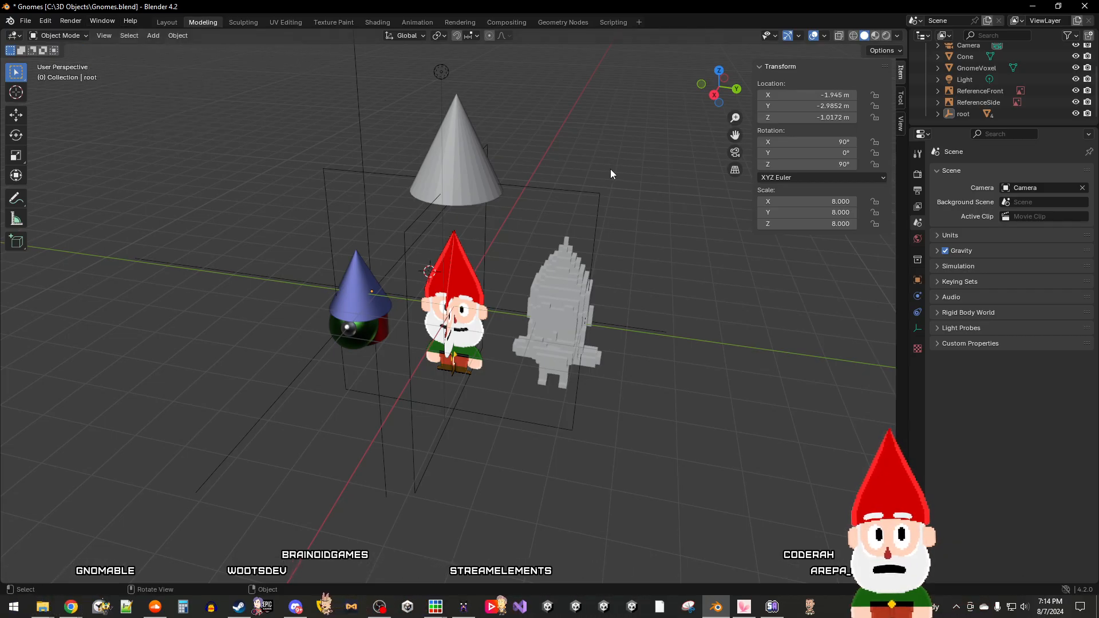
Step: Hide the 3D viewport's Sidebar
{"action": "left_click", "coordinate": [105, 37]}
{"action": "left_click", "coordinate": [101, 60]}
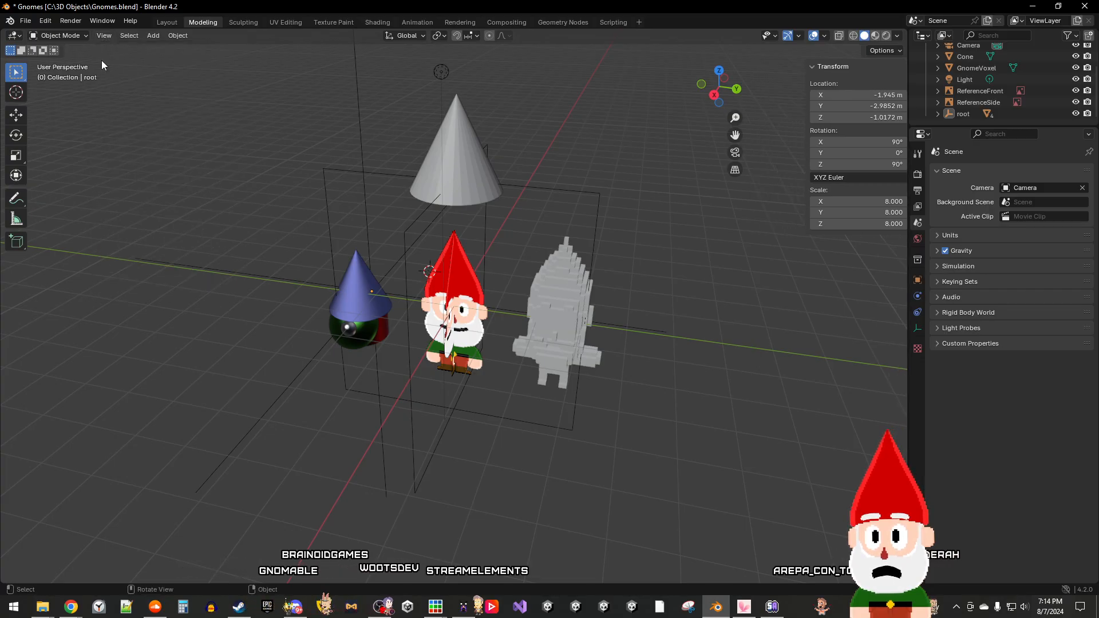
Step: Try the 3D viewport's Asset Shelf option by switching it on and off twice
{"action": "left_click", "coordinate": [108, 39]}
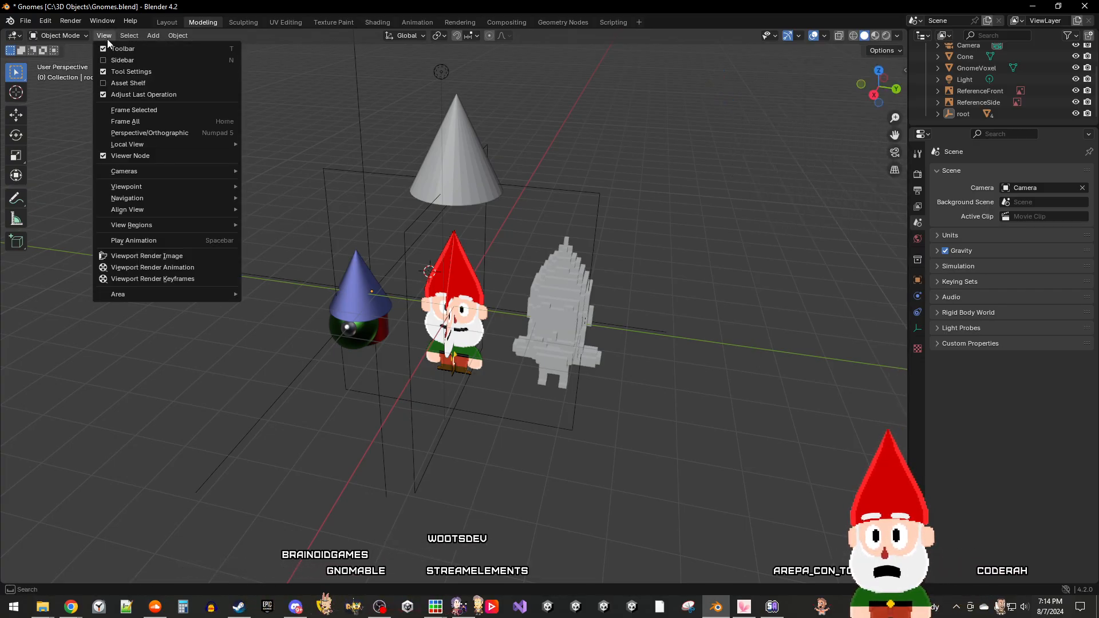
{"action": "left_click", "coordinate": [104, 82]}
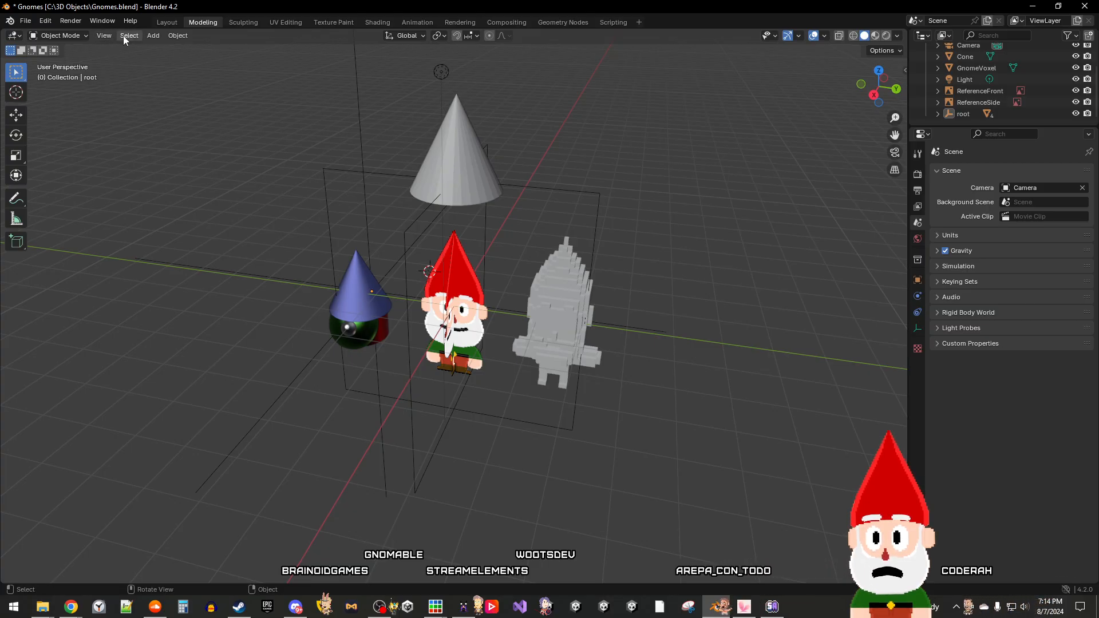
{"action": "left_click", "coordinate": [105, 36]}
{"action": "left_click", "coordinate": [102, 81]}
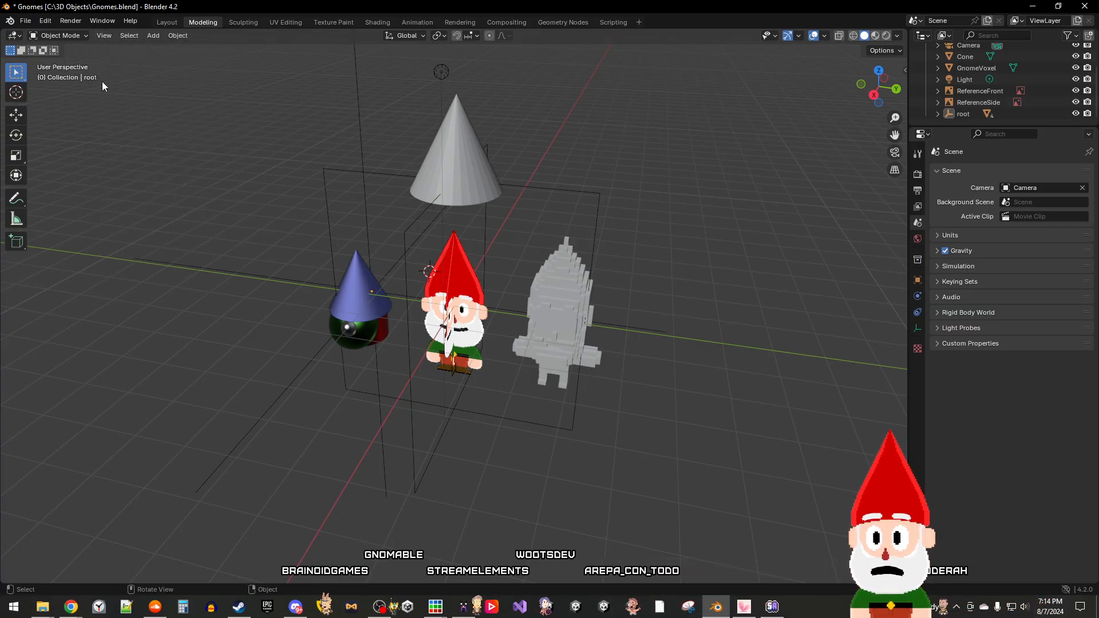
{"action": "middle_click_drag", "start_coordinate": [191, 292], "coordinate": [153, 252]}
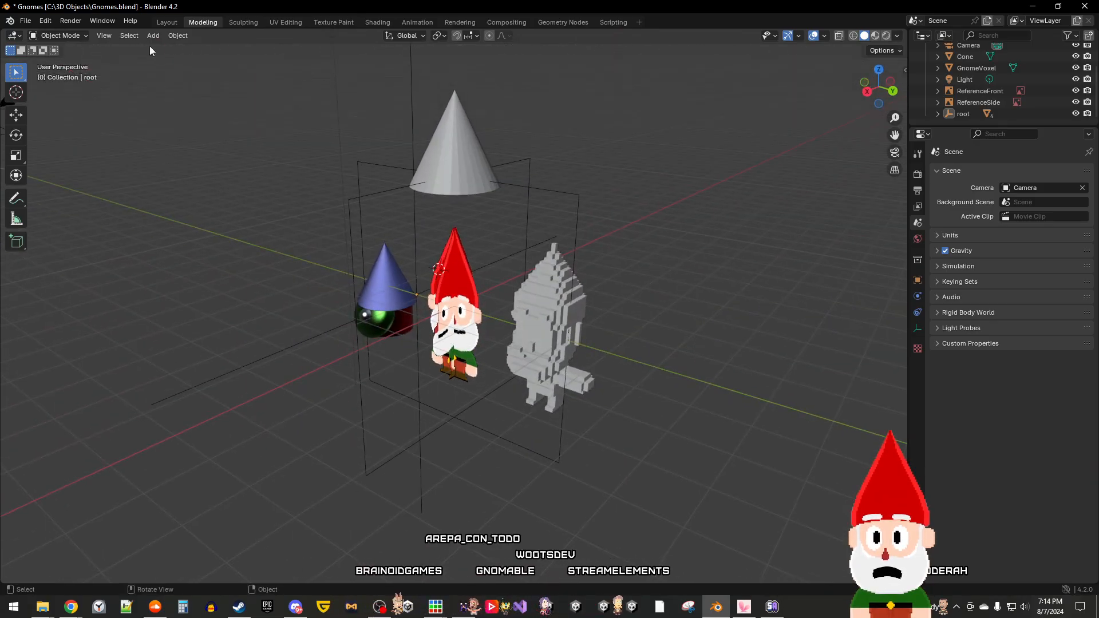
{"action": "left_click", "coordinate": [104, 35]}
{"action": "left_click", "coordinate": [105, 83]}
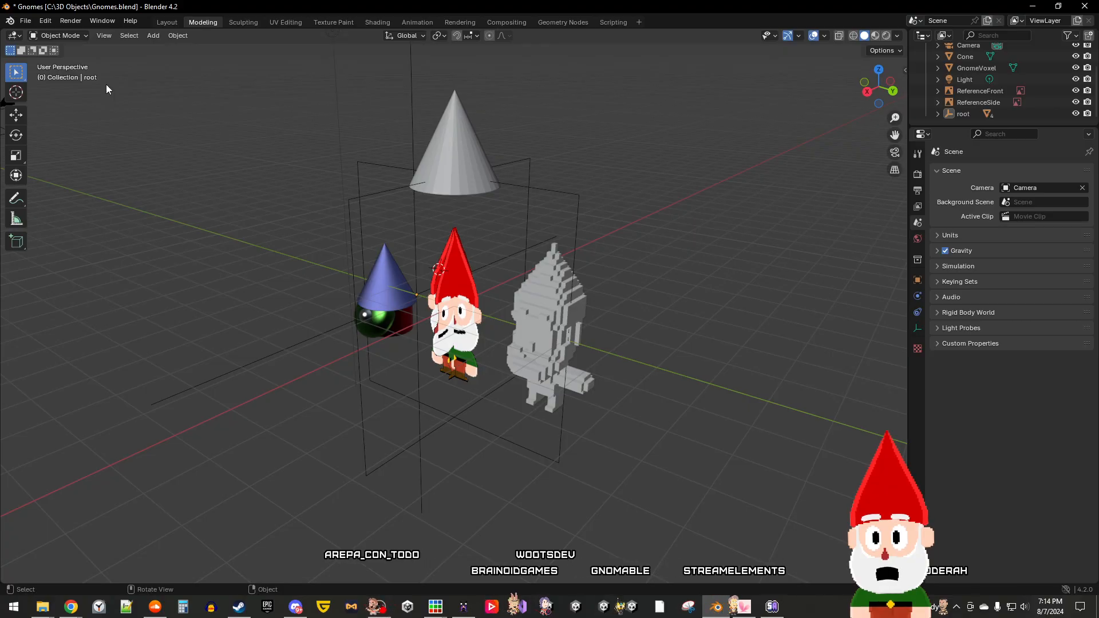
{"action": "left_click", "coordinate": [109, 35]}
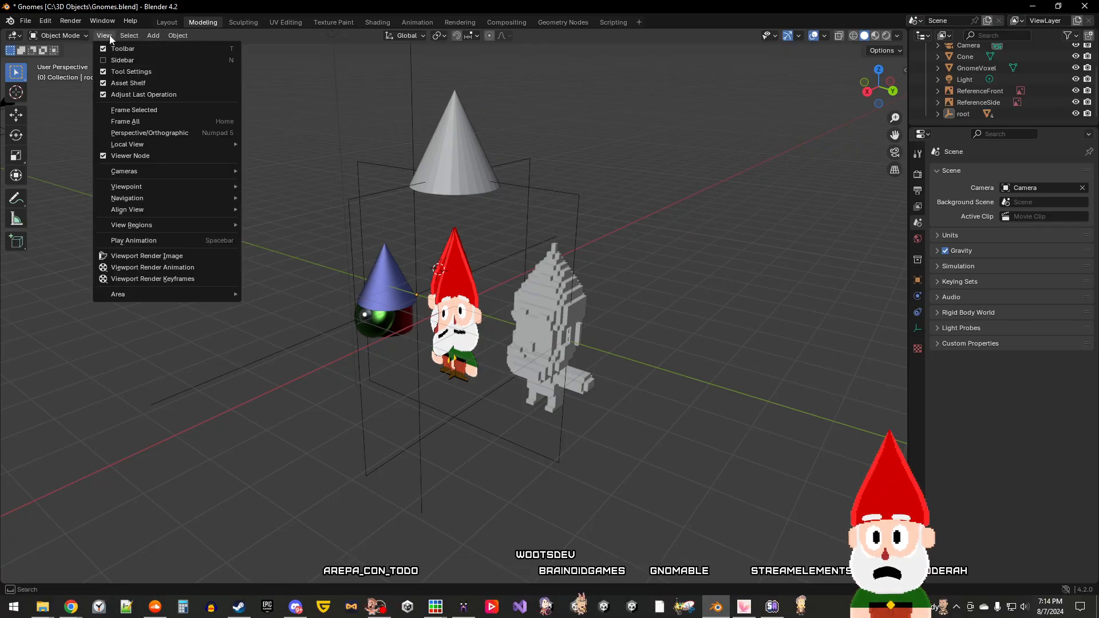
{"action": "left_click", "coordinate": [102, 83]}
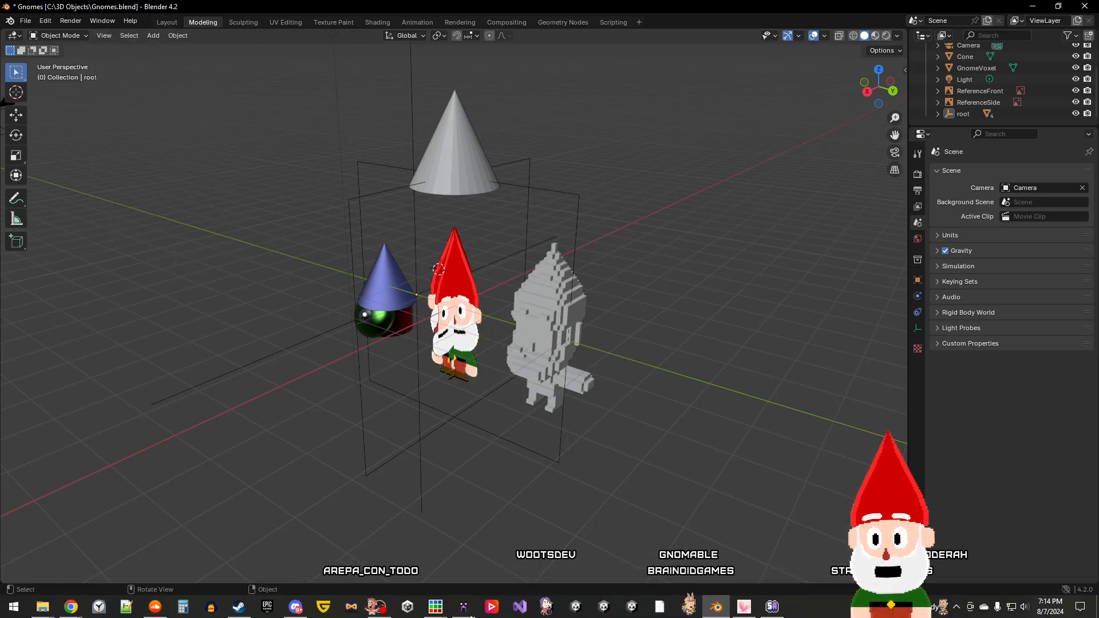
Step: Try switching the viewport's Viewer Node option off and on again, and look through the available view navigation commands
{"action": "left_click", "coordinate": [106, 36]}
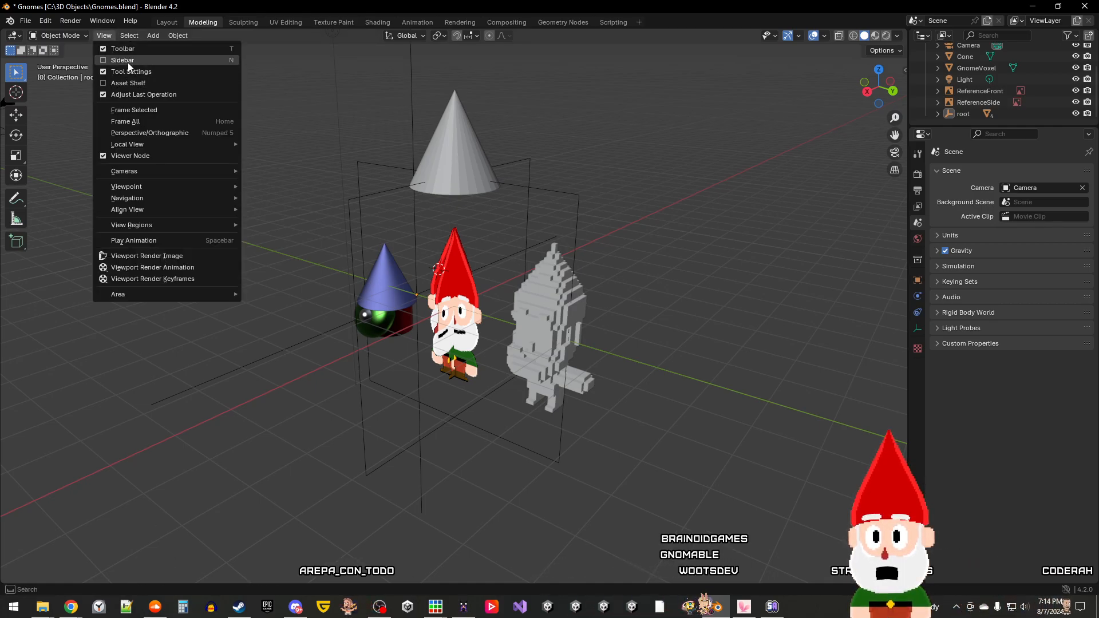
{"action": "left_click", "coordinate": [142, 157]}
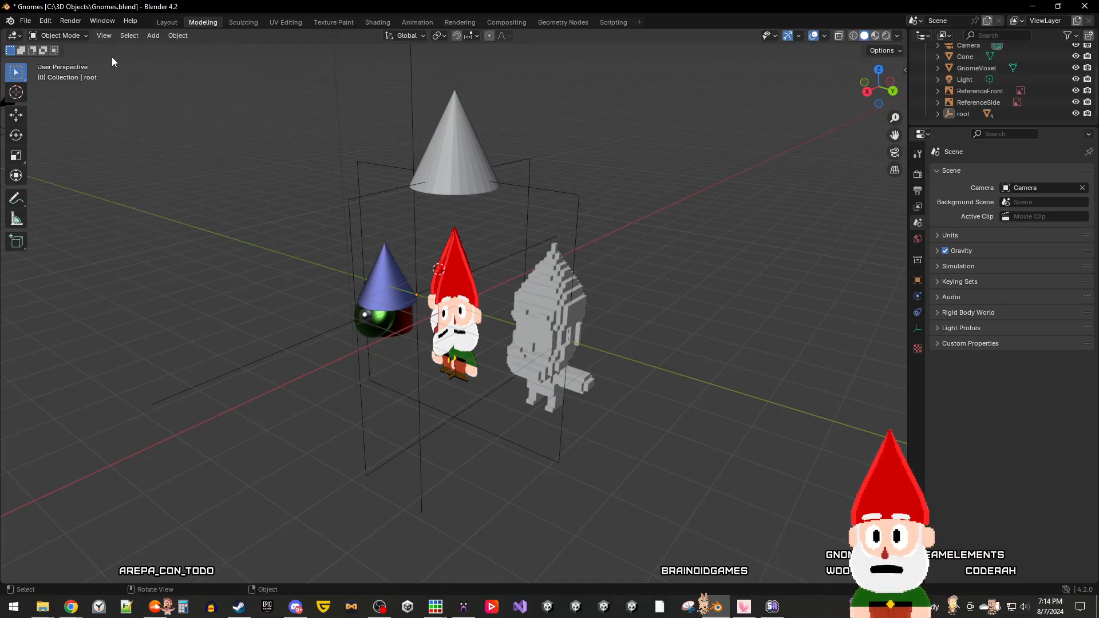
{"action": "left_click", "coordinate": [109, 36]}
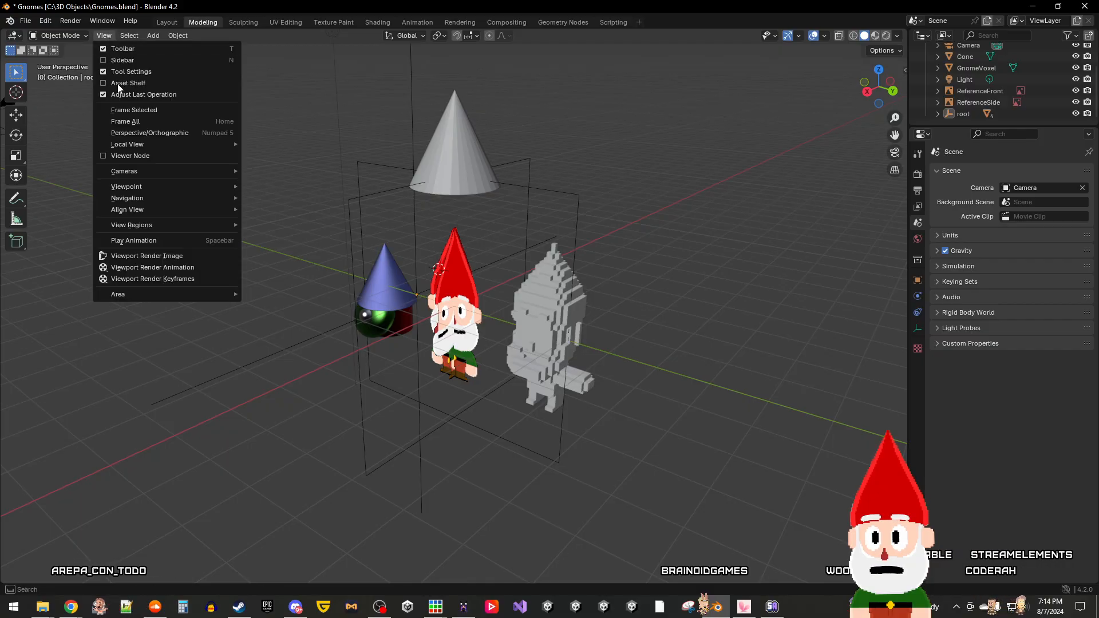
{"action": "left_click", "coordinate": [130, 155]}
{"action": "left_click", "coordinate": [105, 36]}
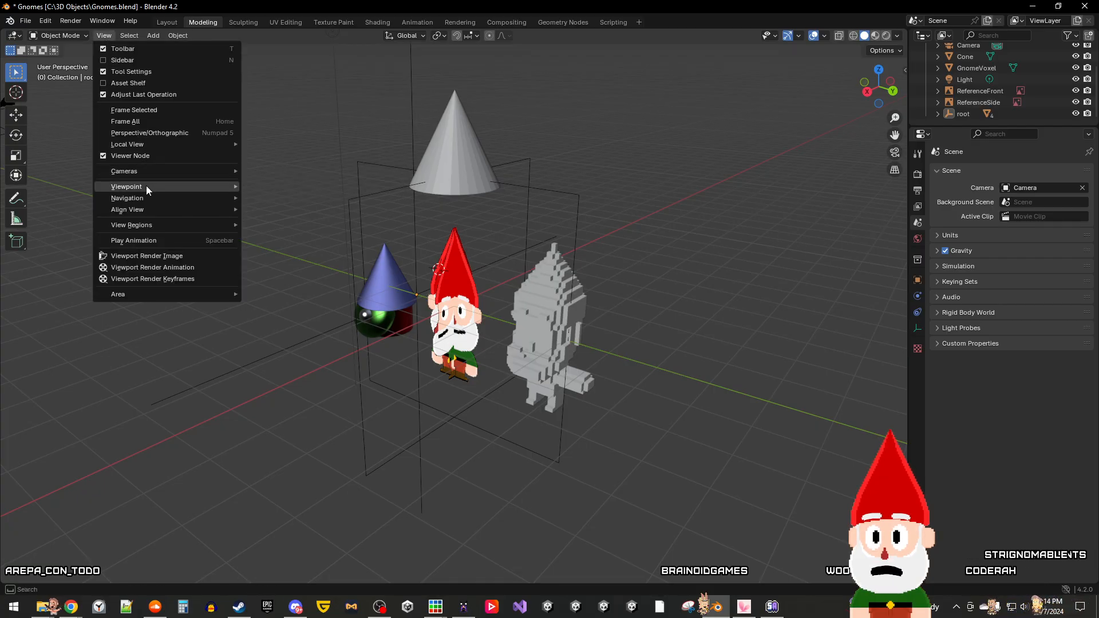
{"action": "mouse_move", "coordinate": [148, 198]}
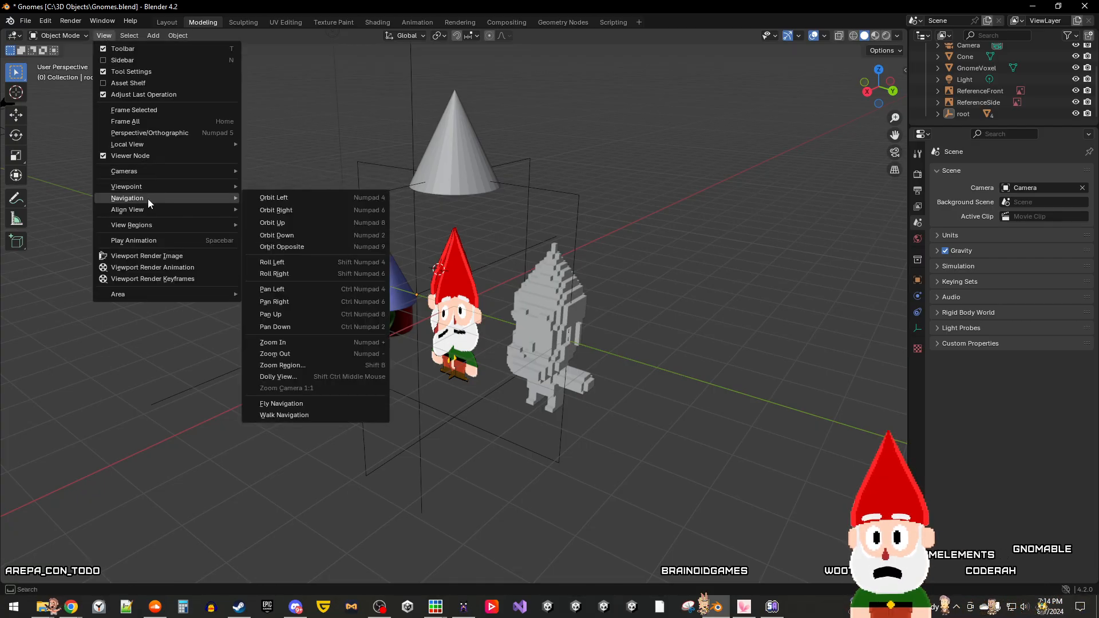
{"action": "middle_click_drag", "start_coordinate": [675, 232], "coordinate": [328, 129]}
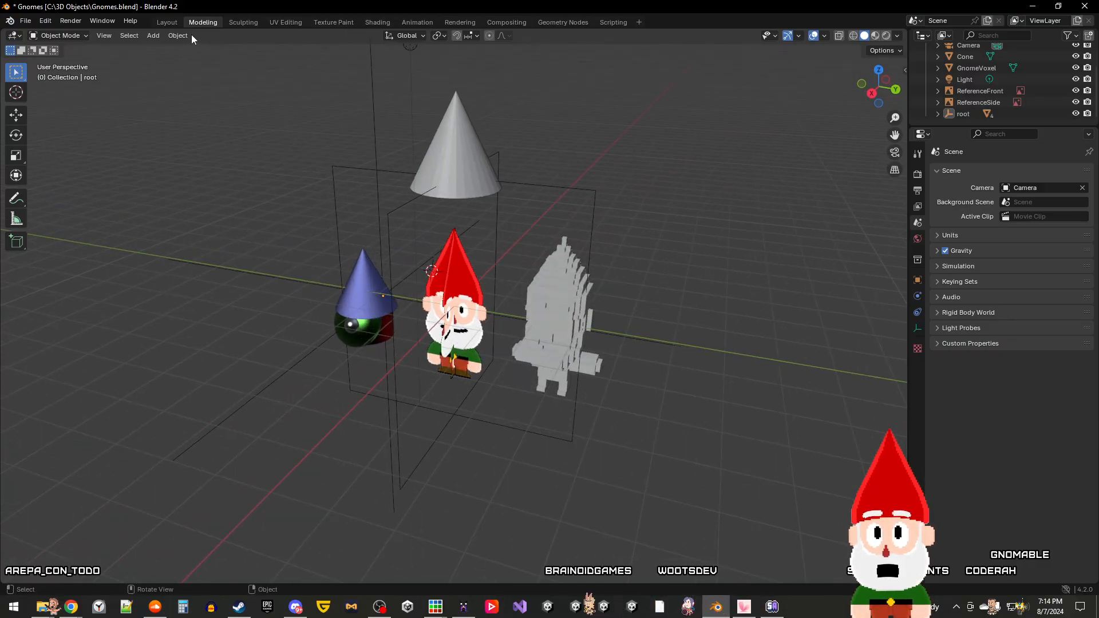
Step: Save Gnomes.blend and close Blender, saving the modified image as well
{"action": "left_click", "coordinate": [25, 22]}
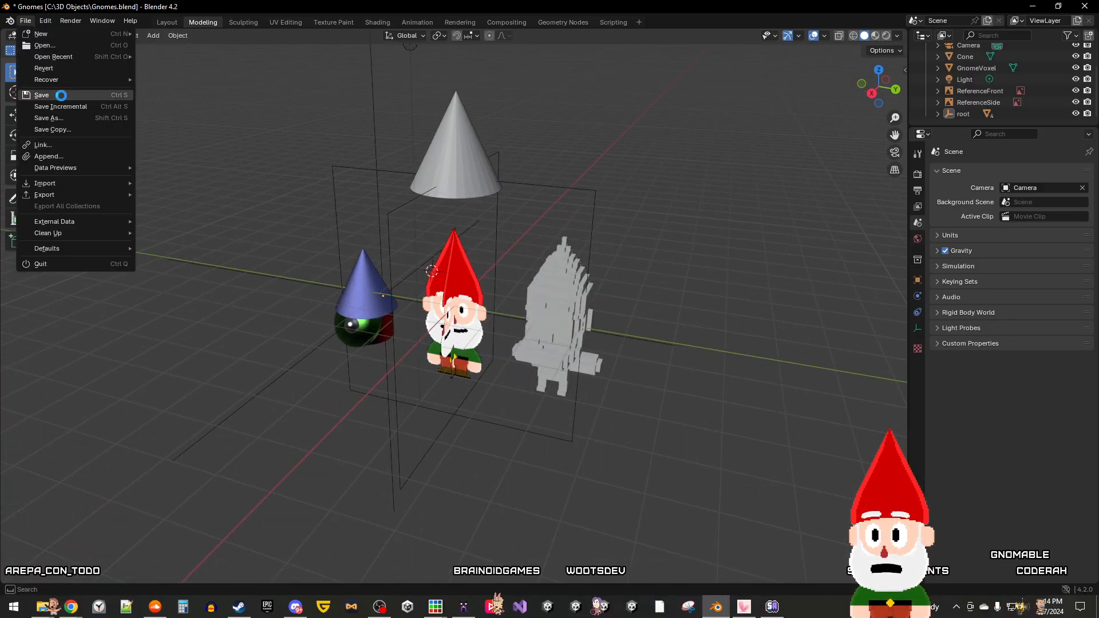
{"action": "left_click", "coordinate": [61, 95]}
{"action": "left_click", "coordinate": [26, 20]}
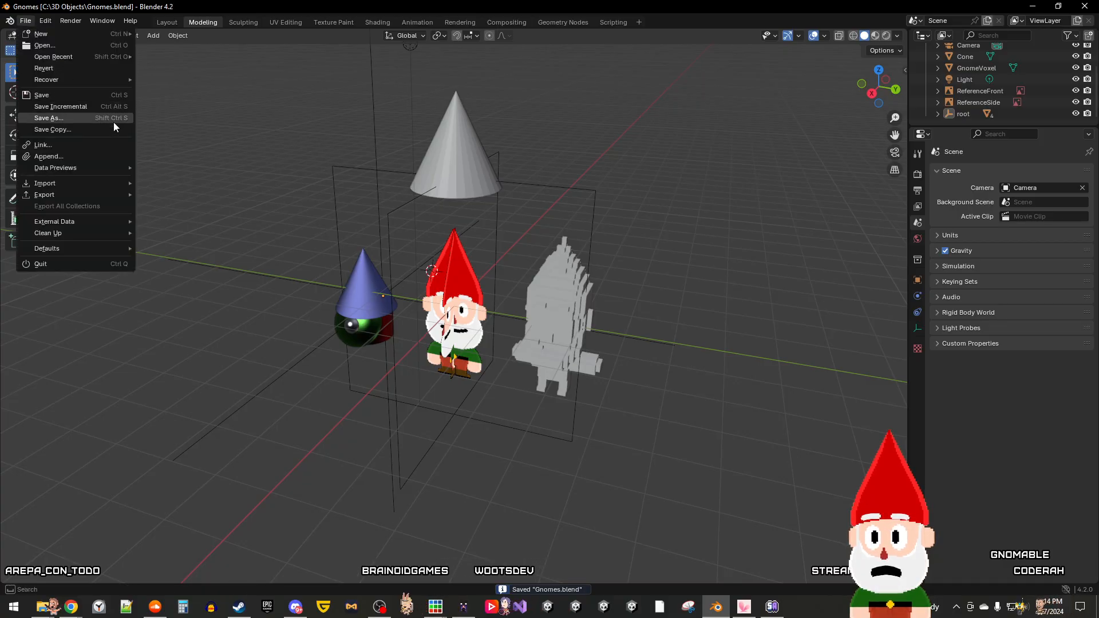
{"action": "left_click", "coordinate": [71, 95]}
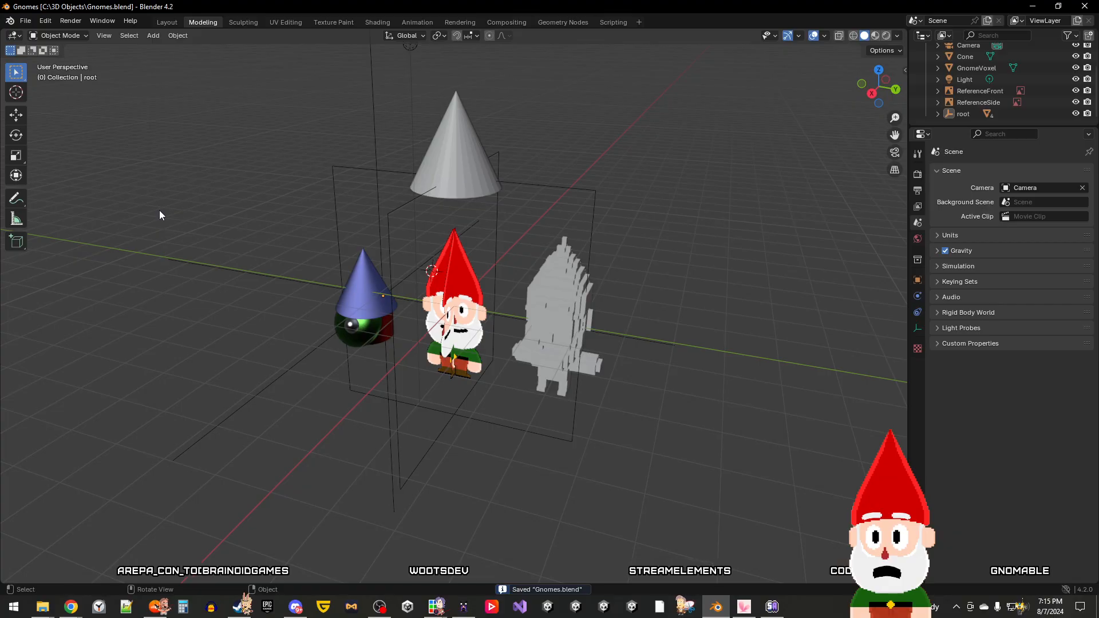
{"action": "left_click", "coordinate": [1083, 7]}
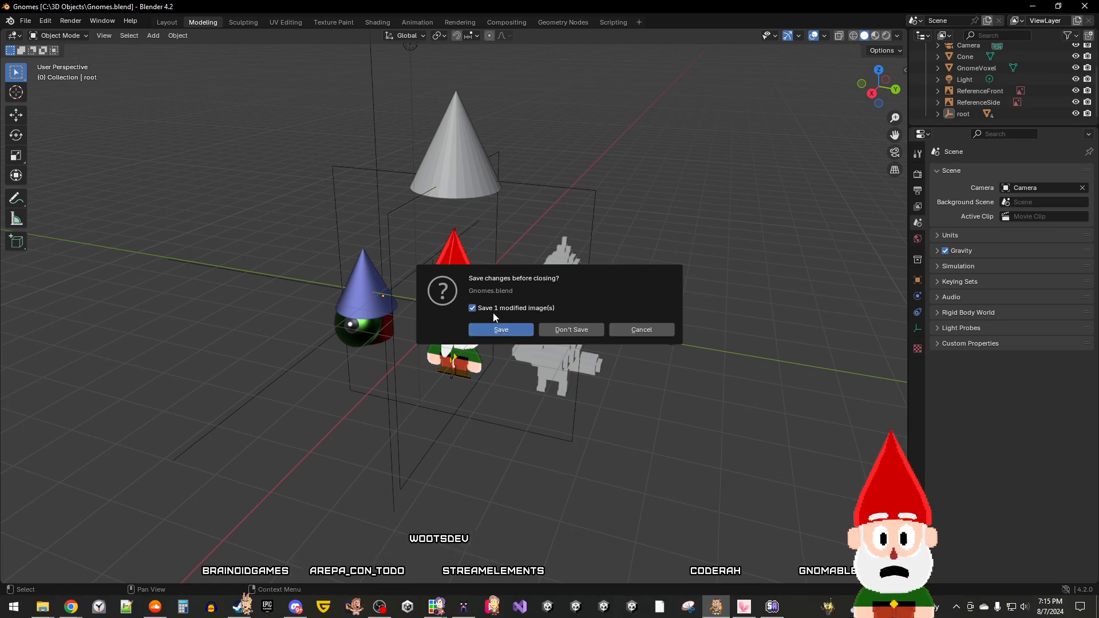
{"action": "left_click", "coordinate": [503, 330]}
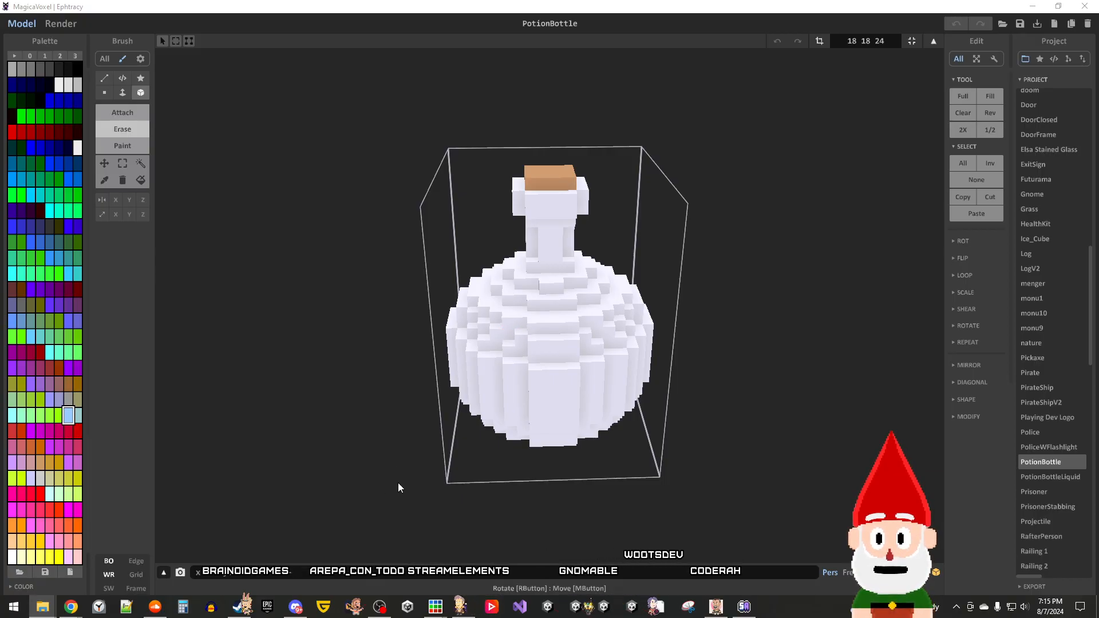
Step: Relaunch Blender and reopen the recent file Gnomes.blend
{"action": "left_click", "coordinate": [16, 608]}
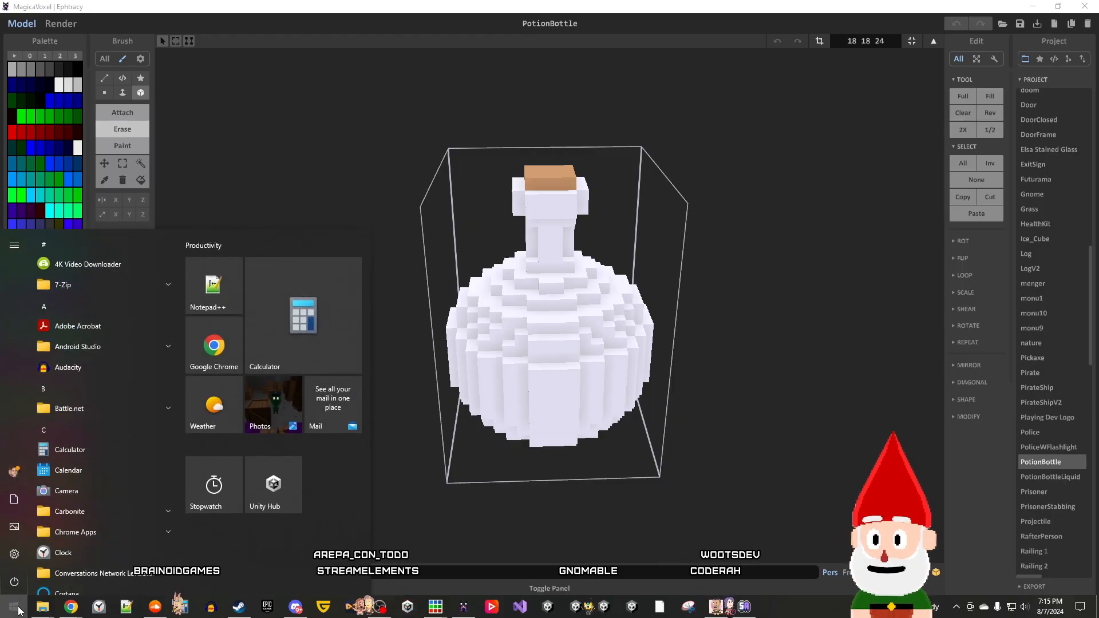
{"action": "type", "text": "blen"}
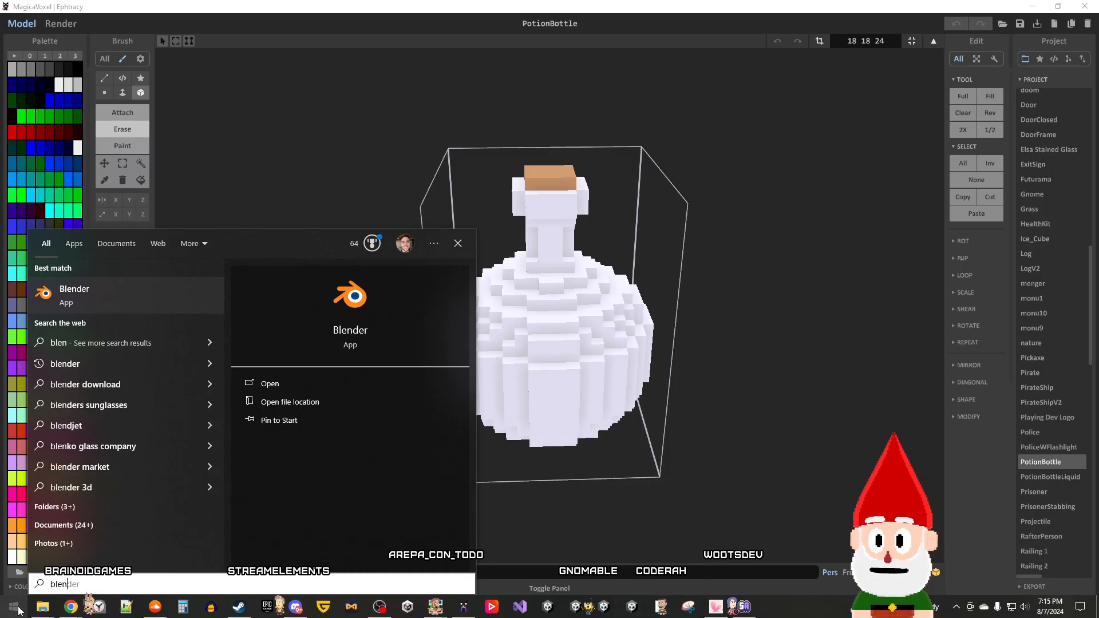
{"action": "left_click", "coordinate": [159, 290]}
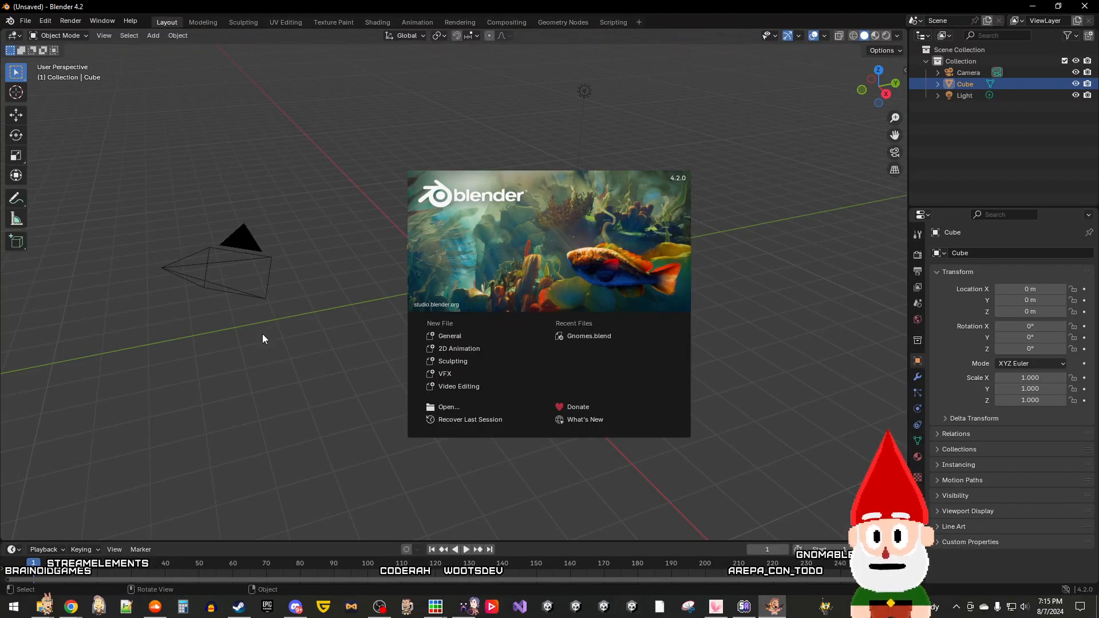
{"action": "left_click", "coordinate": [604, 339]}
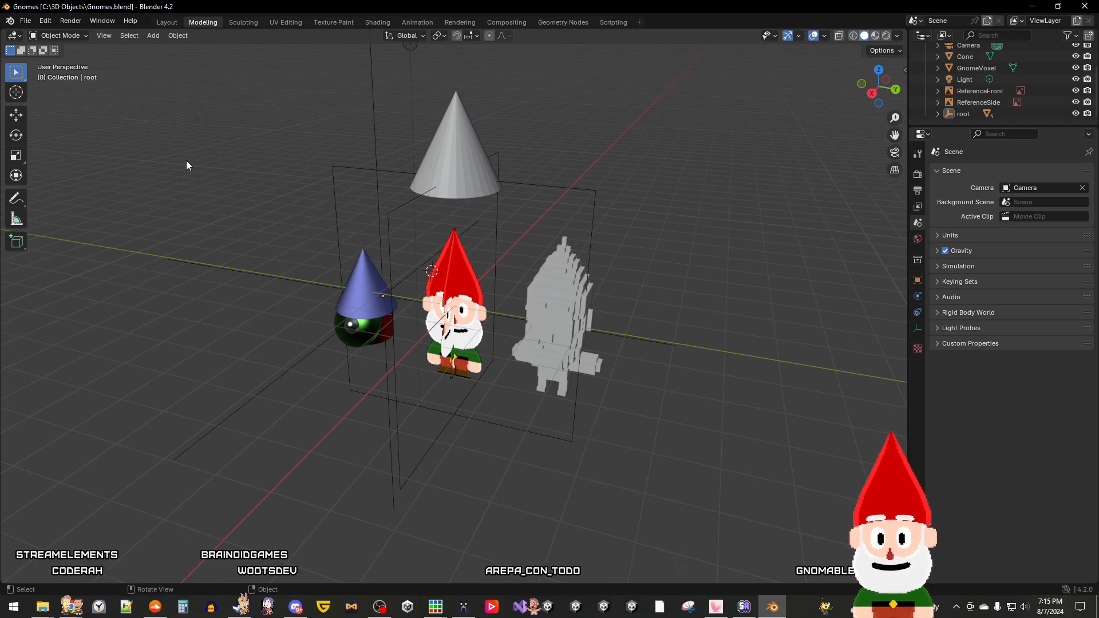
Step: Select the large cone above the gnome and switch to the Texture Paint workspace
{"action": "middle_click_drag", "start_coordinate": [359, 419], "coordinate": [379, 440]}
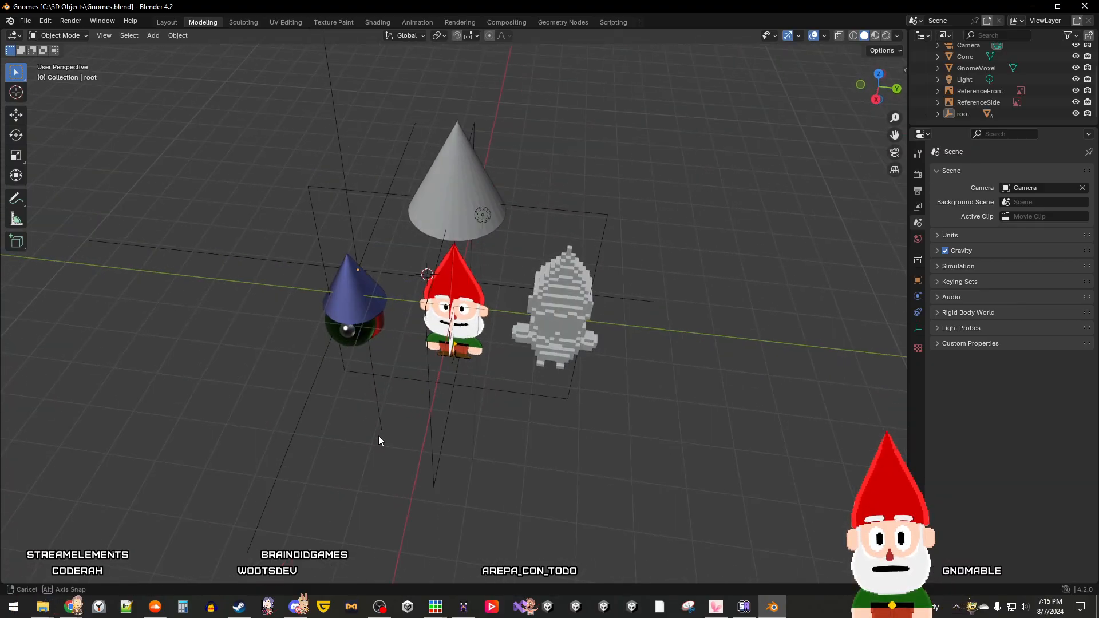
{"action": "left_click", "coordinate": [455, 203]}
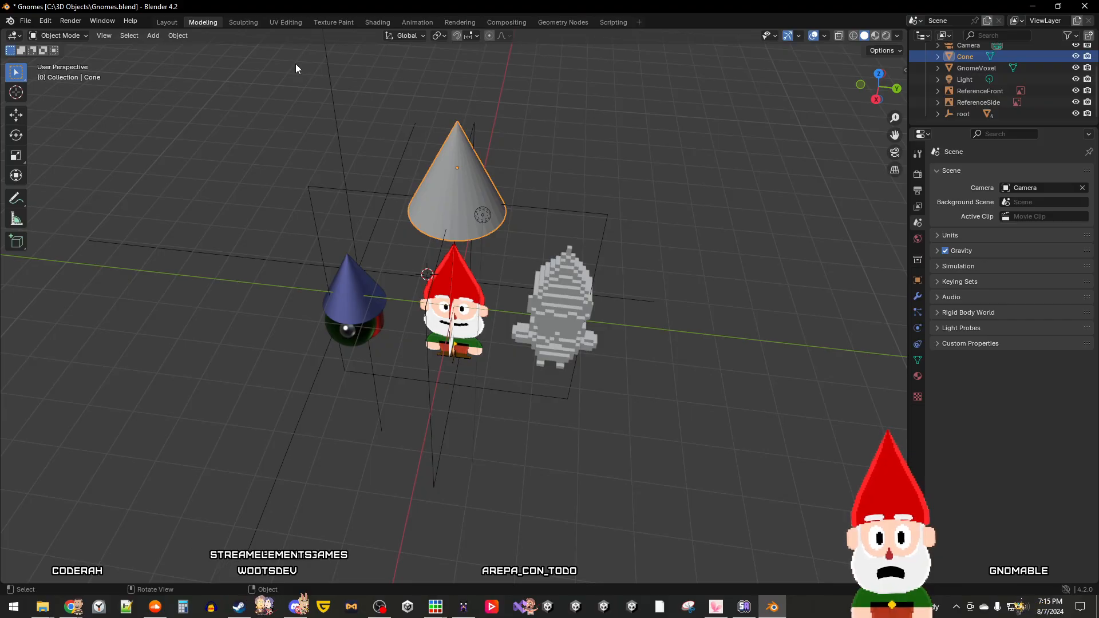
{"action": "left_click", "coordinate": [329, 25]}
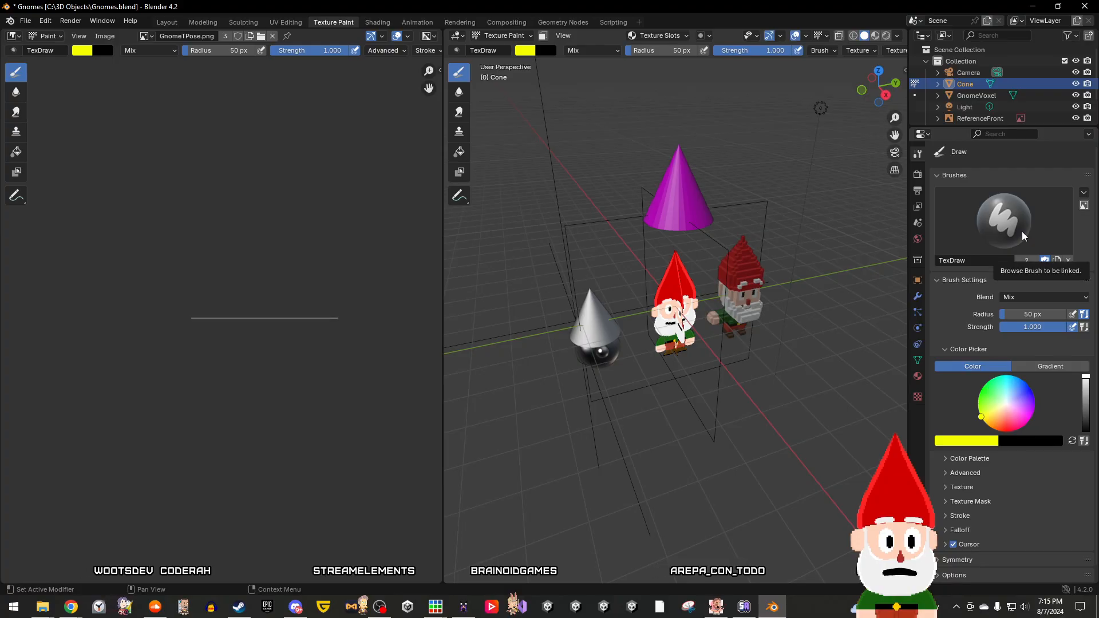
Step: Unlink Palette.001 from the brush's Color Palette settings and expand the paint Options
{"action": "left_click", "coordinate": [946, 459]}
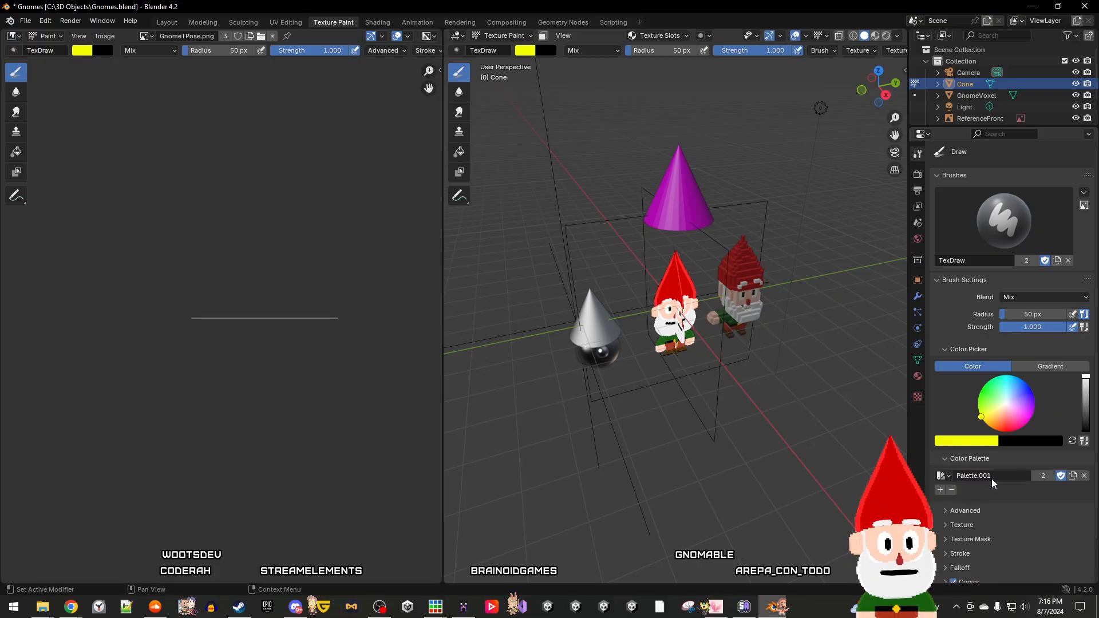
{"action": "left_click", "coordinate": [992, 478]}
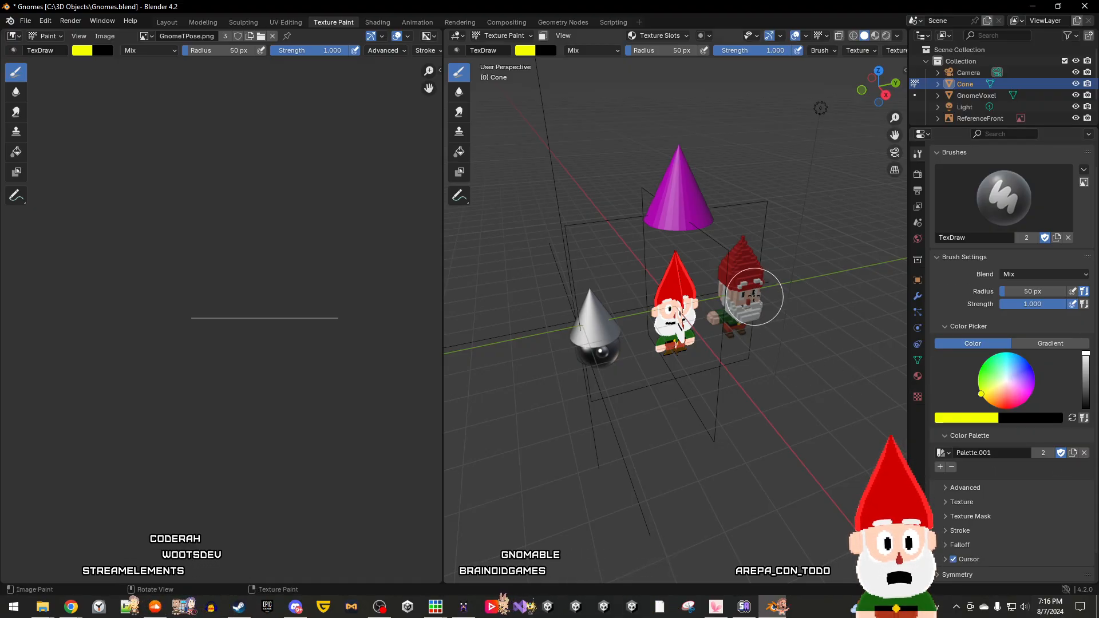
{"action": "left_click", "coordinate": [1084, 452]}
{"action": "scroll", "coordinate": [1008, 478], "scroll_direction": "down", "scroll_amount": 1}
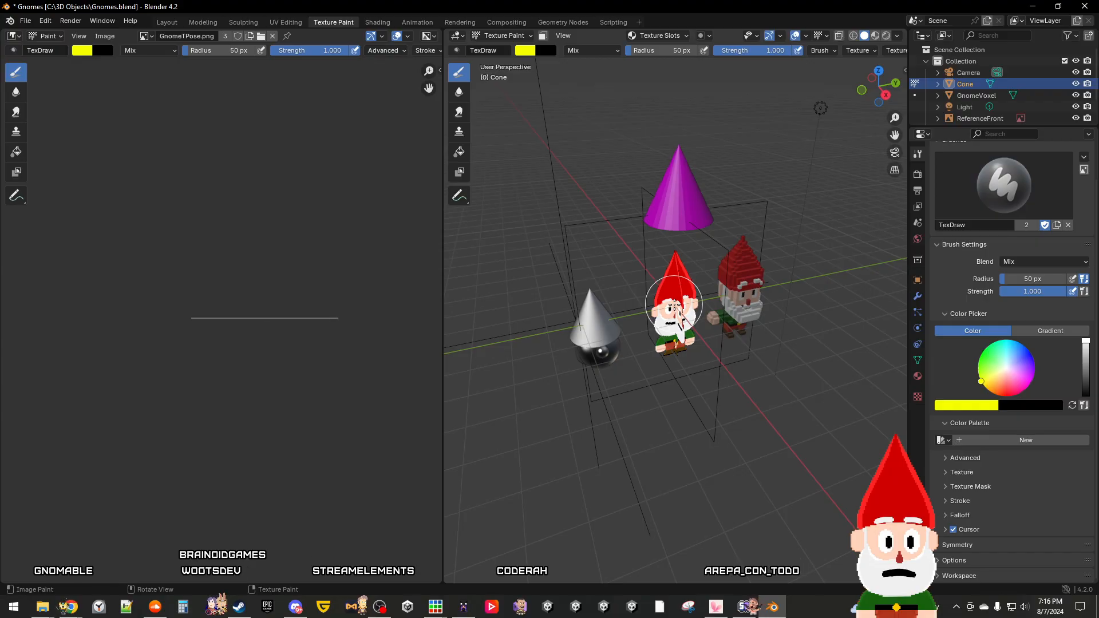
{"action": "left_click", "coordinate": [975, 558]}
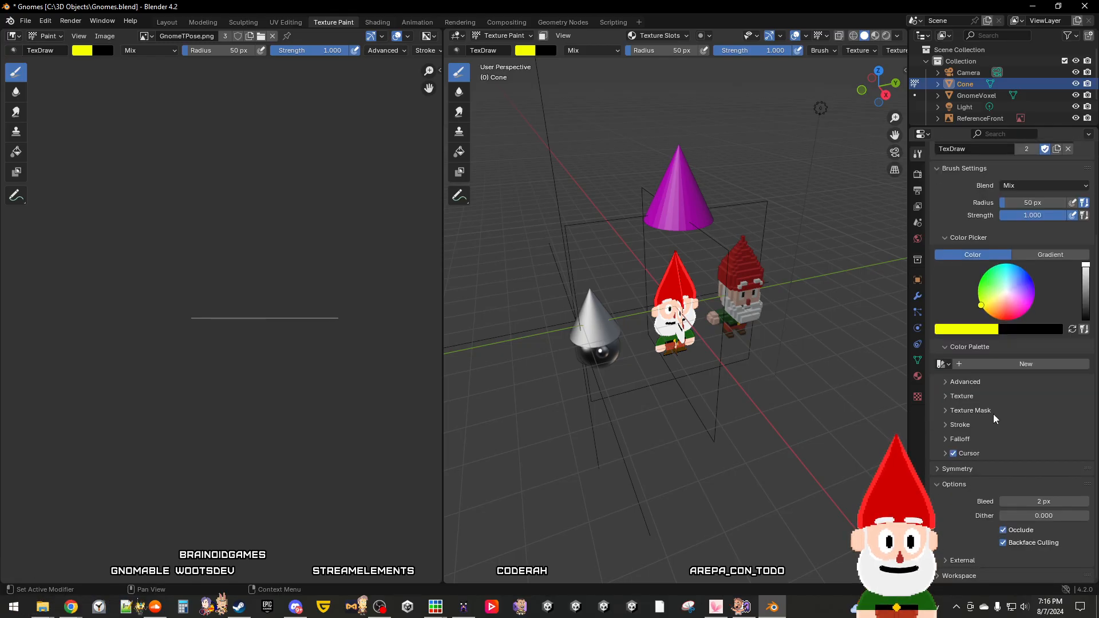
Step: Inspect the cone and gnome models from several angles, and display the cone's Material properties
{"action": "middle_click_drag", "start_coordinate": [741, 218], "coordinate": [666, 214]}
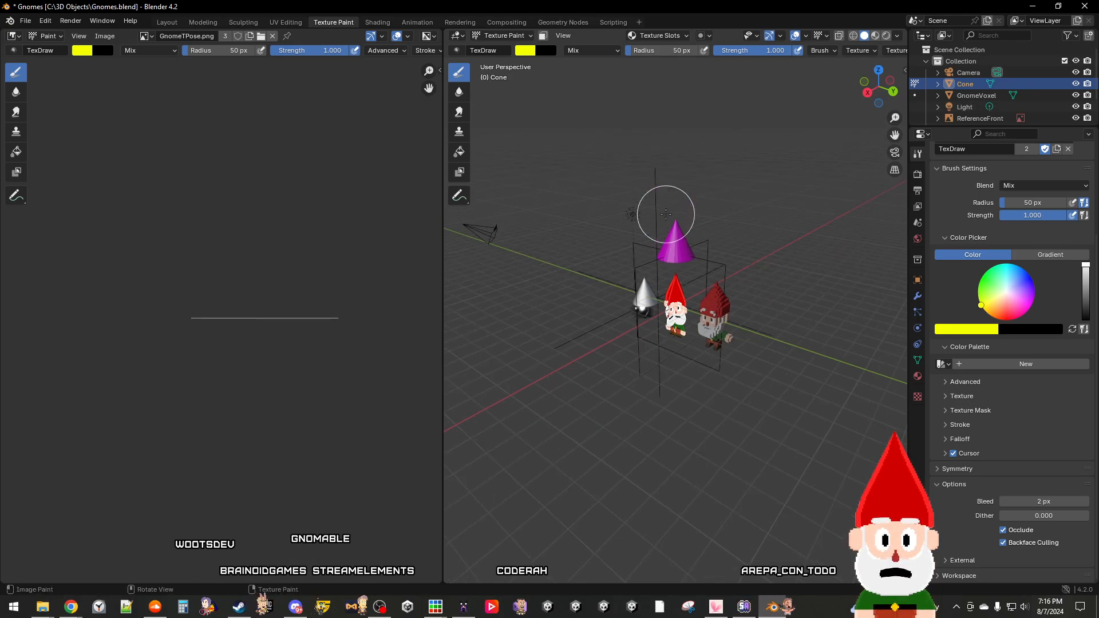
{"action": "scroll", "coordinate": [666, 214], "scroll_direction": "up", "scroll_amount": 4}
{"action": "scroll", "coordinate": [665, 214], "scroll_direction": "down", "scroll_amount": 3}
{"action": "mouse_move", "coordinate": [666, 214]}
{"action": "middle_mouse_down"}
{"action": "mouse_move", "coordinate": [715, 231]}
{"action": "mouse_move", "coordinate": [738, 223]}
{"action": "mouse_move", "coordinate": [704, 229]}
{"action": "middle_mouse_up"}
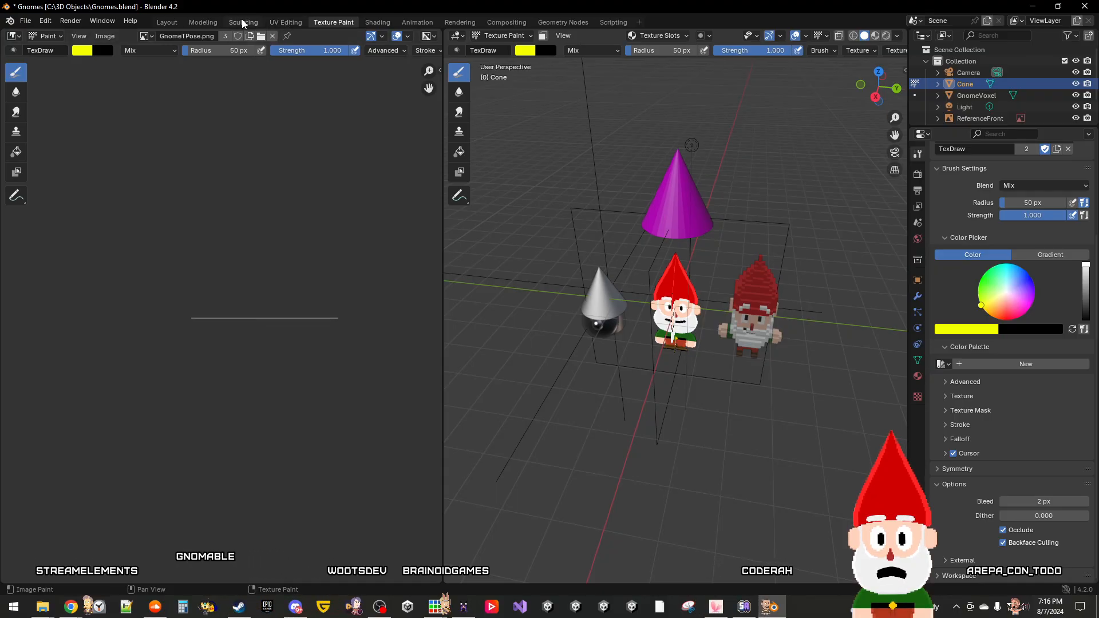
{"action": "middle_click_drag", "start_coordinate": [498, 243], "coordinate": [600, 270]}
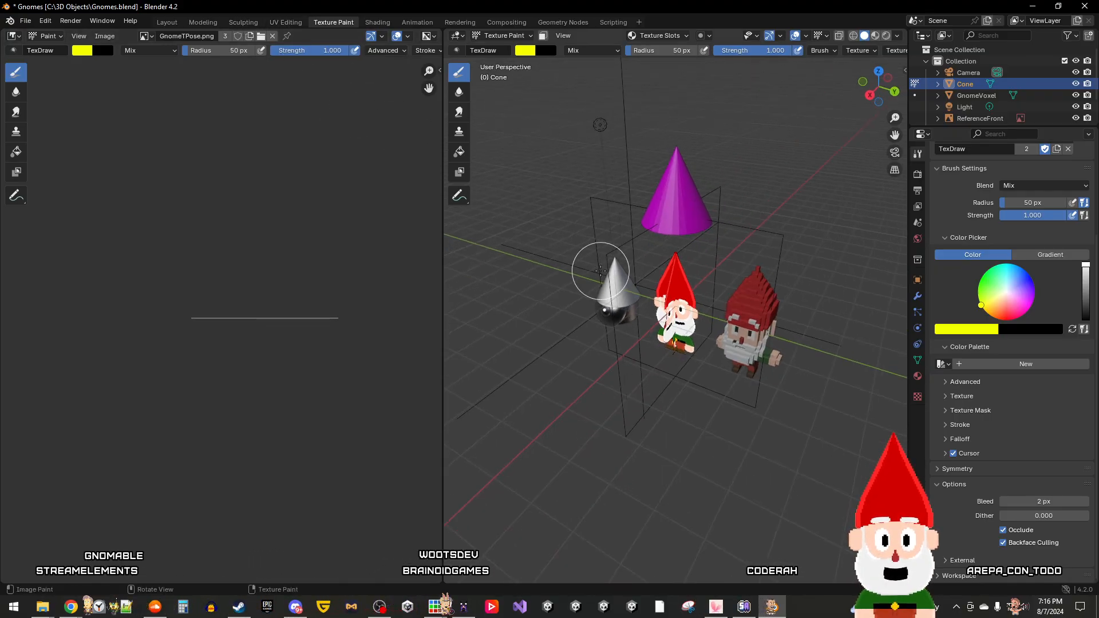
{"action": "mouse_move", "coordinate": [635, 301]}
{"action": "middle_mouse_down"}
{"action": "mouse_move", "coordinate": [508, 209]}
{"action": "mouse_move", "coordinate": [658, 255]}
{"action": "mouse_move", "coordinate": [796, 261]}
{"action": "mouse_move", "coordinate": [697, 326]}
{"action": "mouse_move", "coordinate": [695, 311]}
{"action": "mouse_move", "coordinate": [707, 320]}
{"action": "middle_mouse_up"}
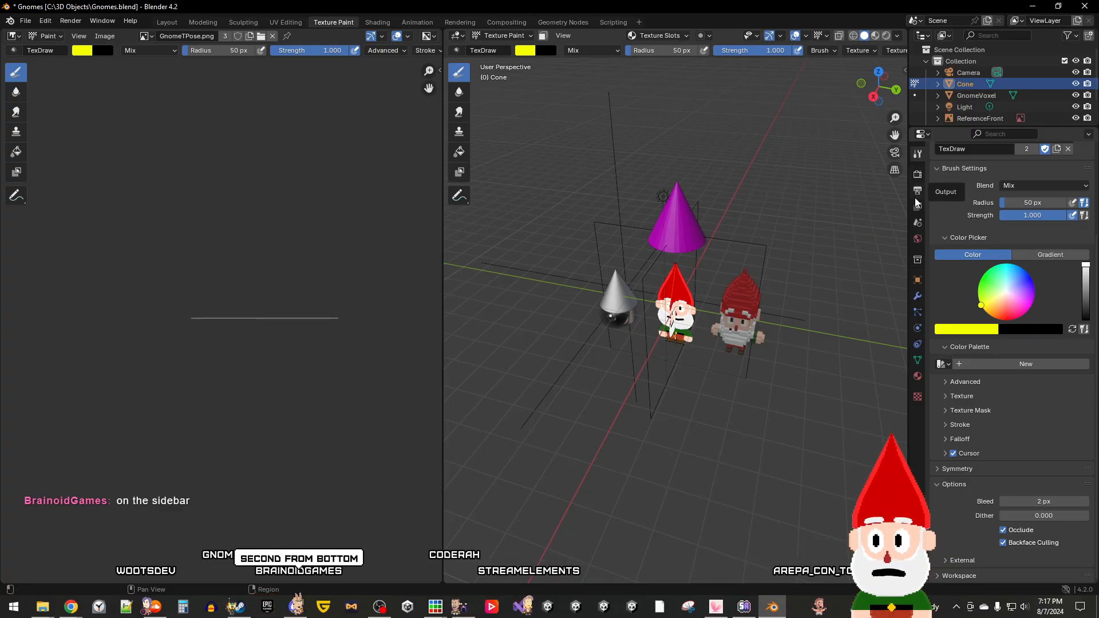
{"action": "left_click", "coordinate": [918, 377]}
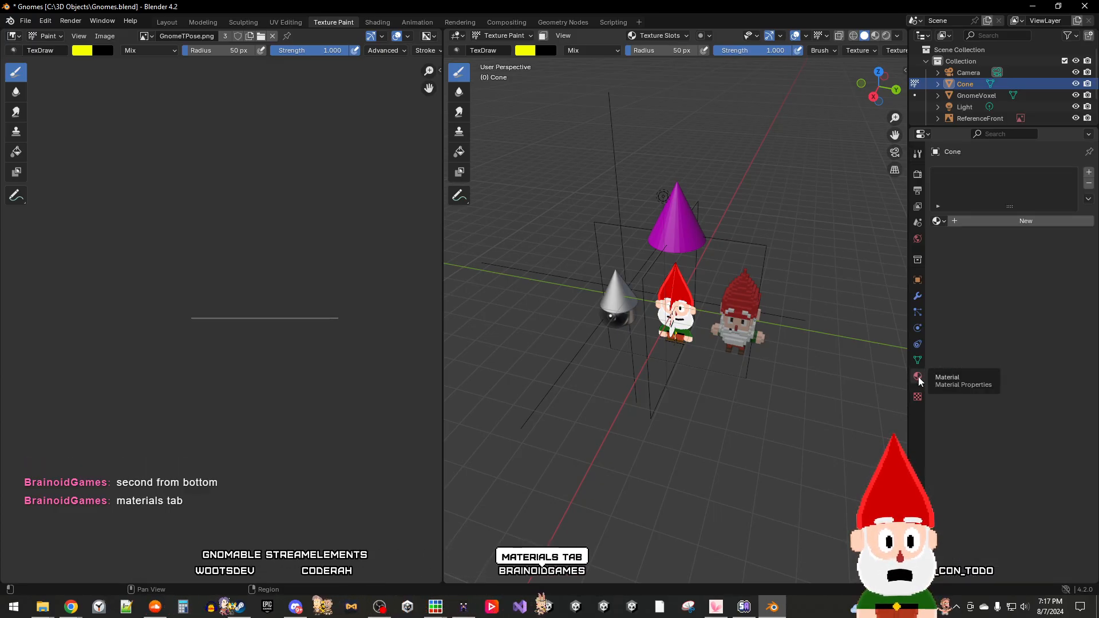
Step: Create a new brush texture in the Texture properties and compare it with the cone's Material properties
{"action": "left_click", "coordinate": [920, 399]}
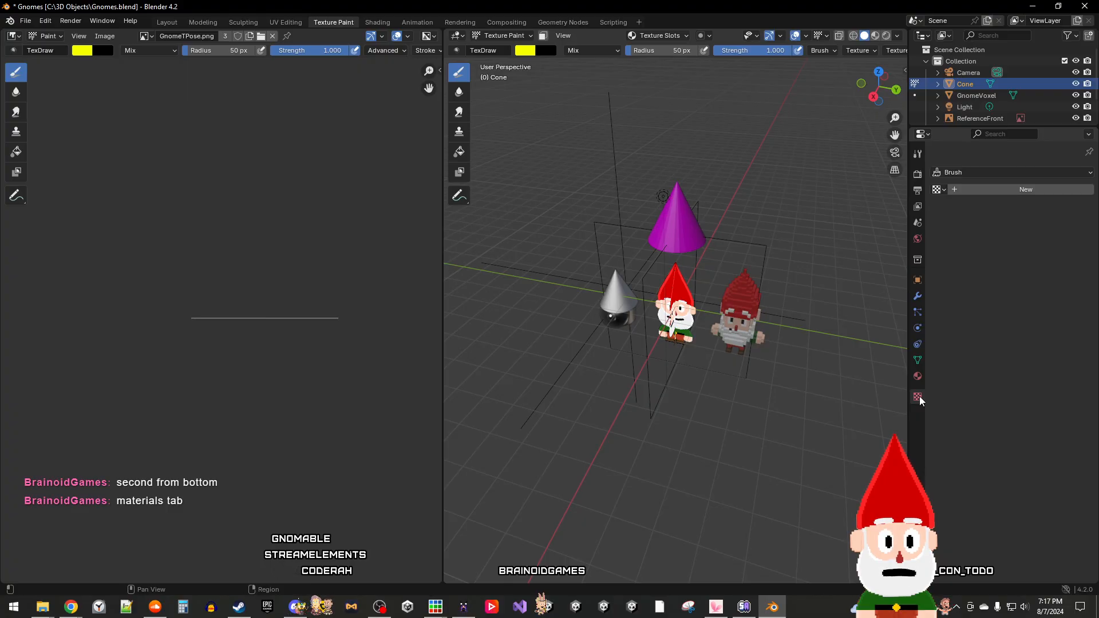
{"action": "left_click", "coordinate": [942, 191]}
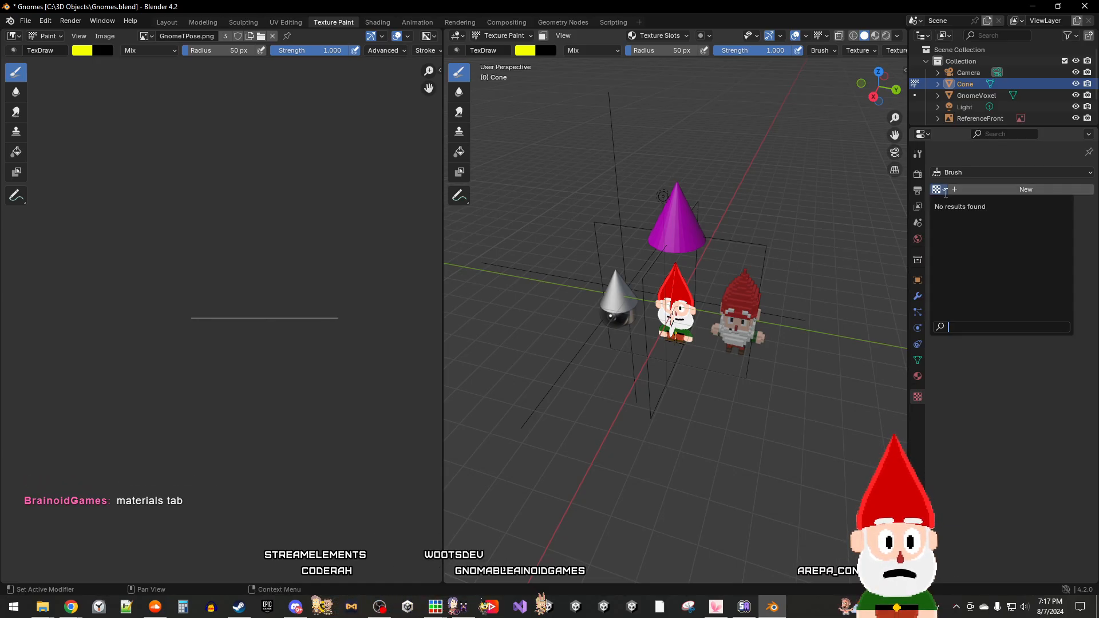
{"action": "left_click", "coordinate": [1005, 192]}
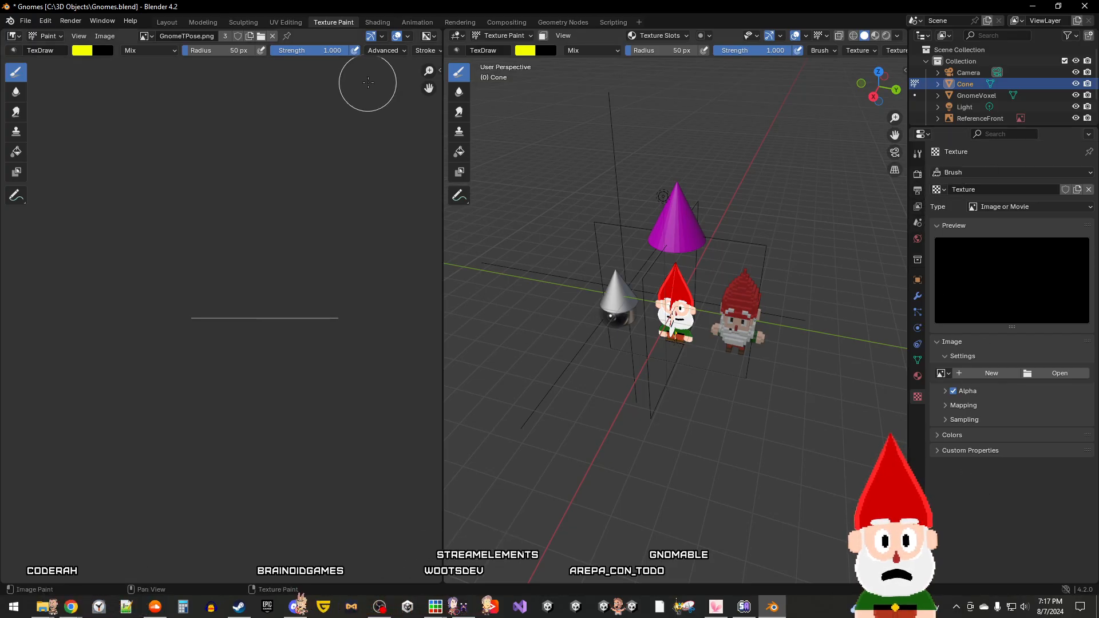
{"action": "left_click", "coordinate": [919, 377]}
{"action": "left_click", "coordinate": [918, 397]}
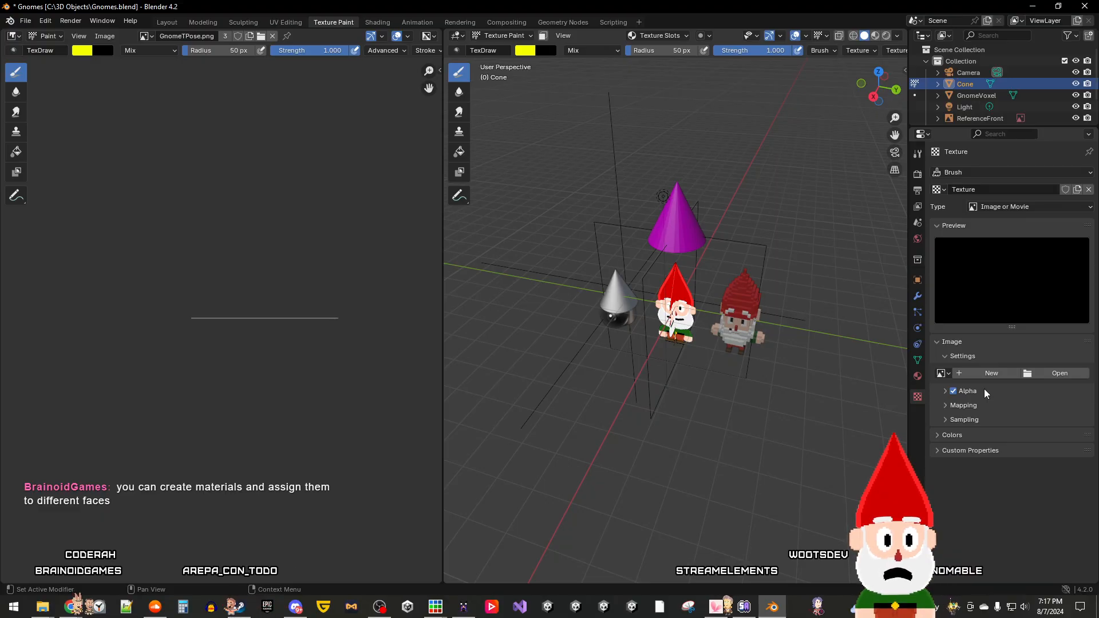
Step: Add a new material to the cone, keeping its default name, and switch its Base Color picker to Hex
{"action": "left_click", "coordinate": [917, 376]}
{"action": "left_click", "coordinate": [998, 222]}
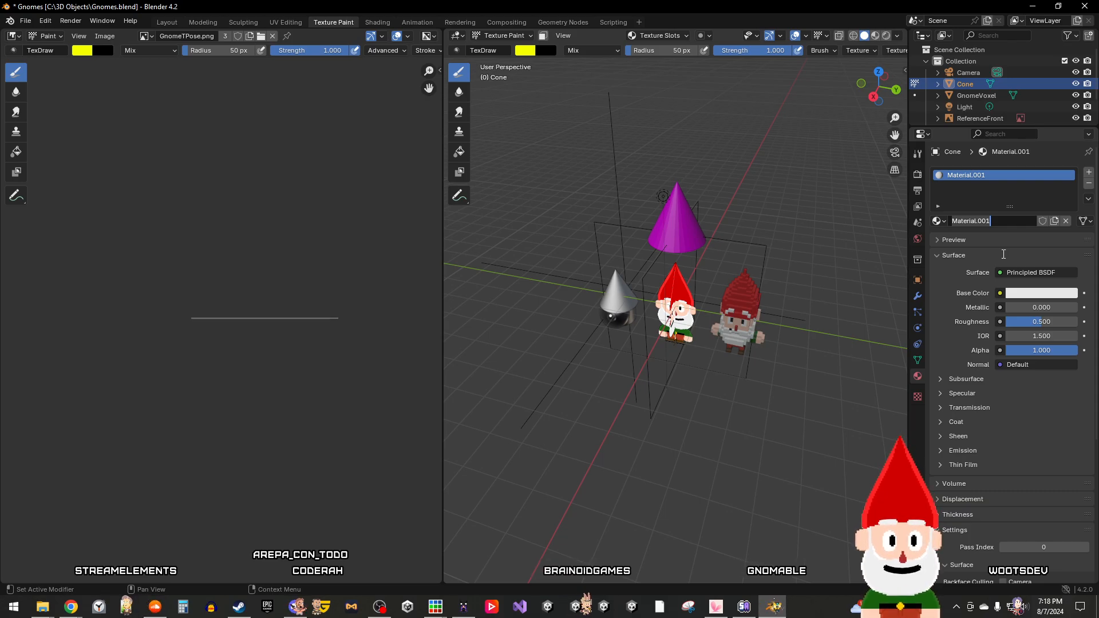
{"action": "key", "text": "Return"}
{"action": "left_click", "coordinate": [1036, 294]}
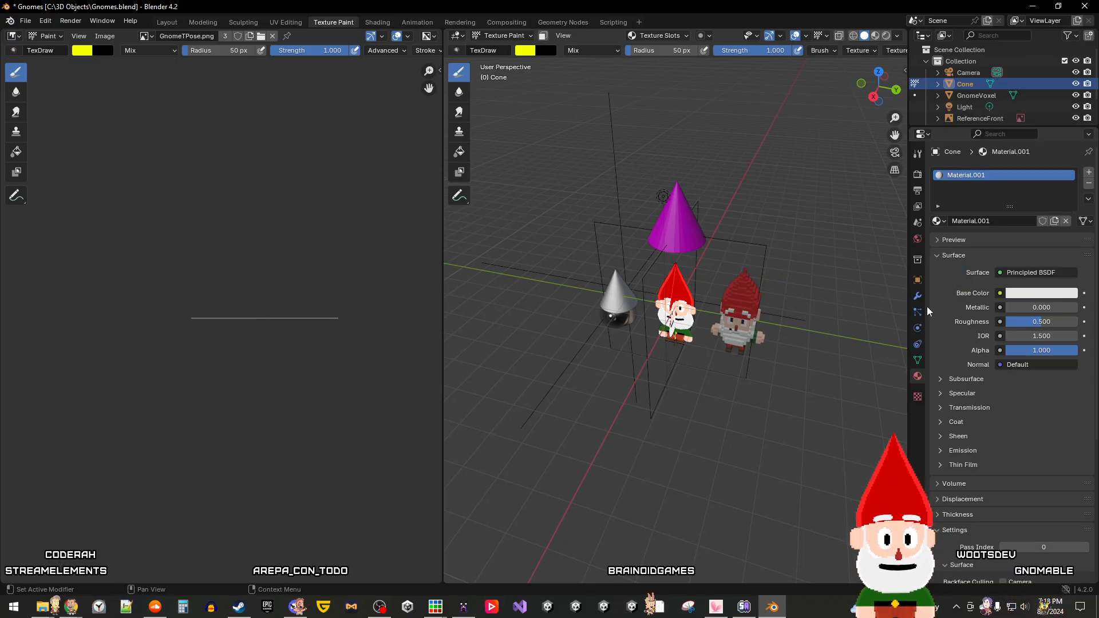
{"action": "left_click", "coordinate": [1027, 295]}
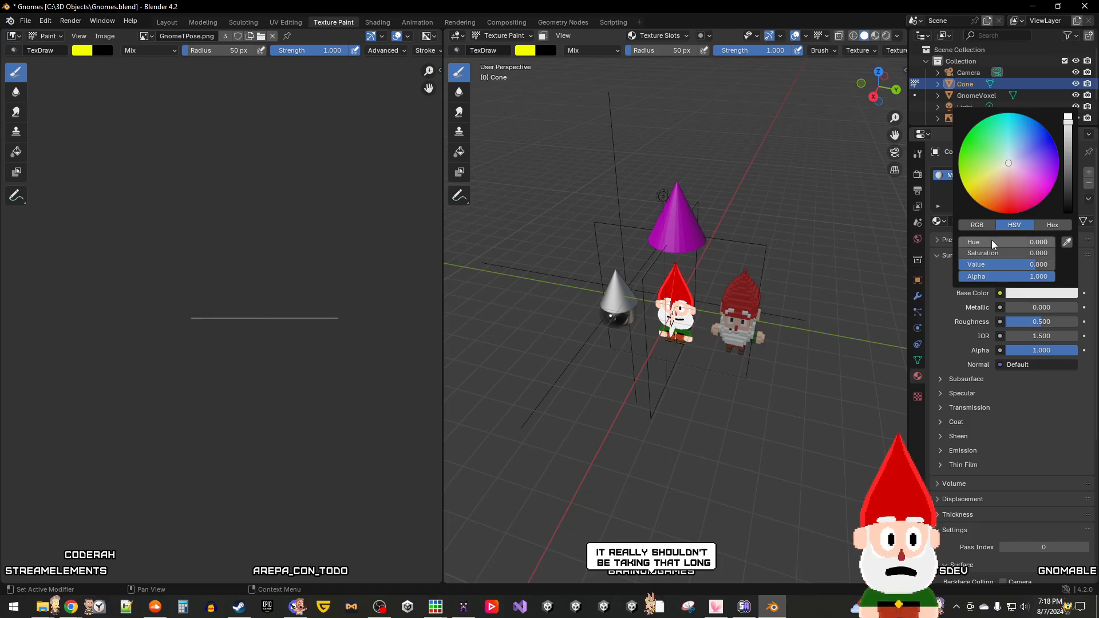
{"action": "left_click", "coordinate": [1039, 225]}
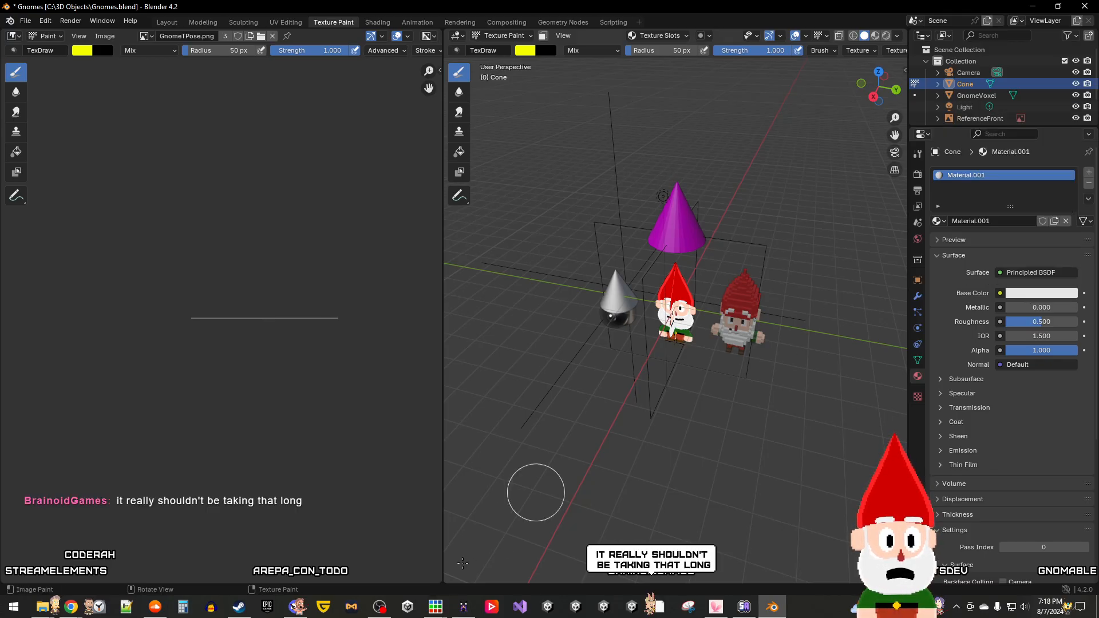
Step: Switch to Piskel, sample the hat's main red from frame 1 and copy its hex code #d00000
{"action": "mouse_move", "coordinate": [436, 607]}
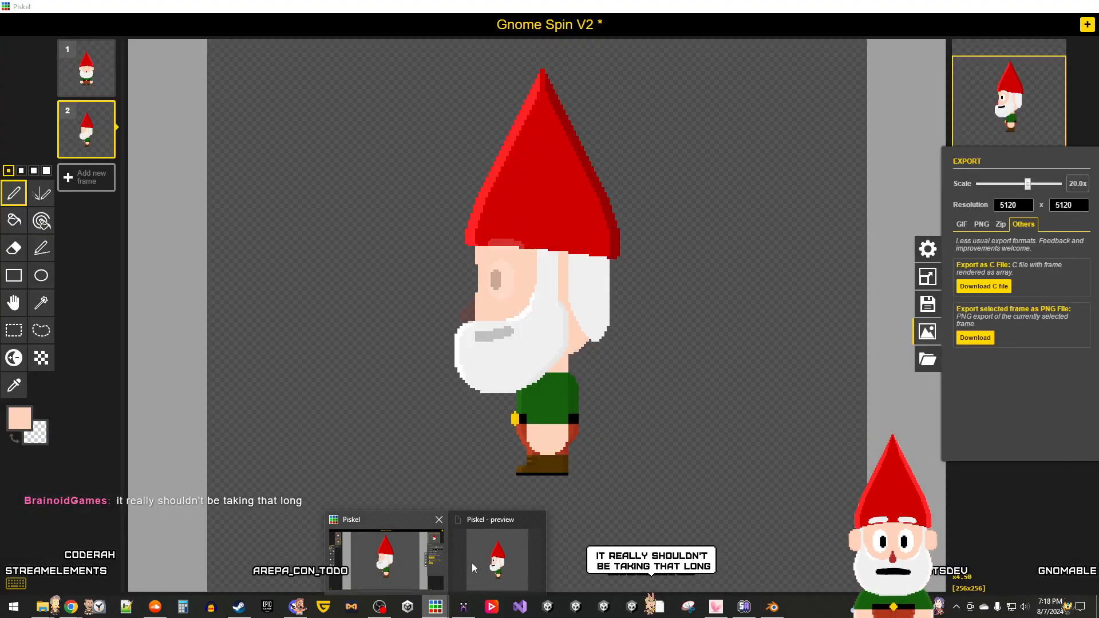
{"action": "mouse_move", "coordinate": [500, 565]}
{"action": "left_click", "coordinate": [387, 558]}
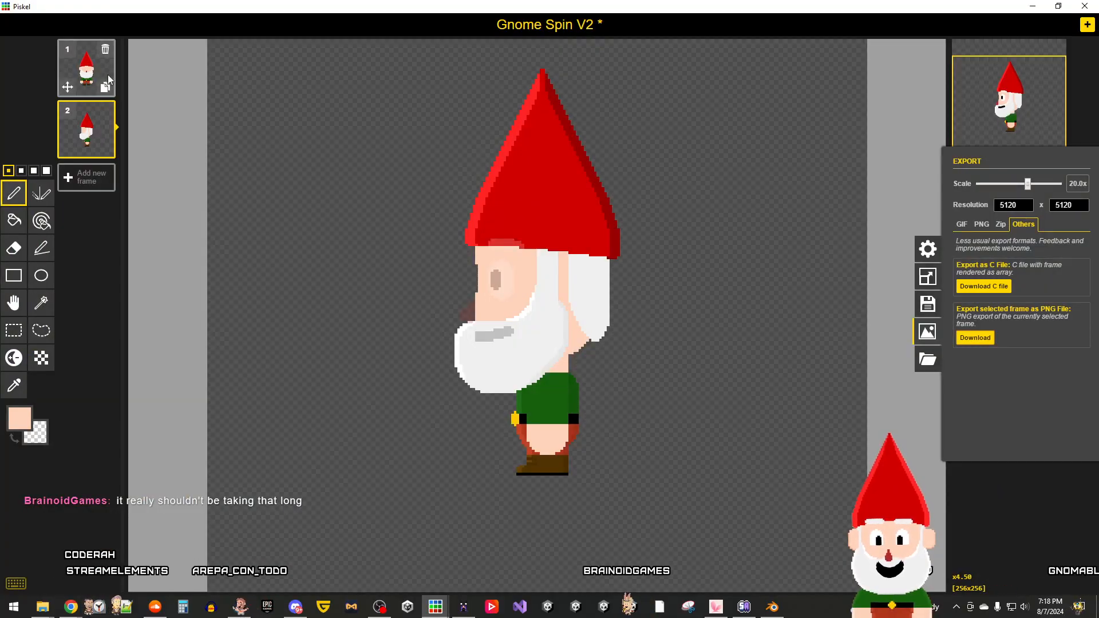
{"action": "left_click", "coordinate": [90, 72]}
{"action": "left_click", "coordinate": [14, 386]}
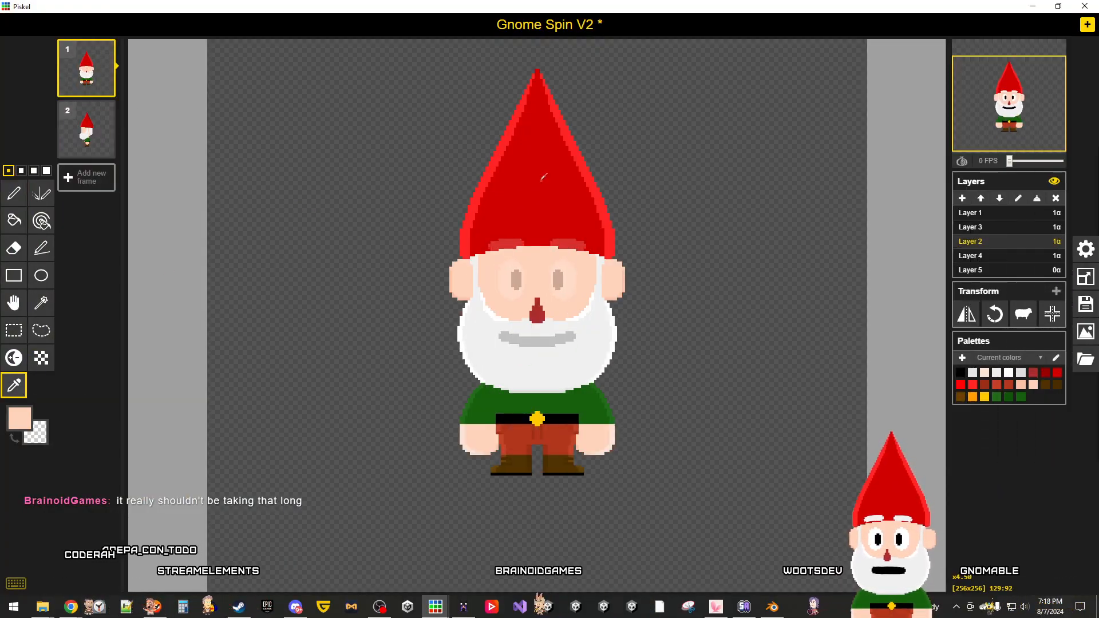
{"action": "left_click", "coordinate": [548, 173]}
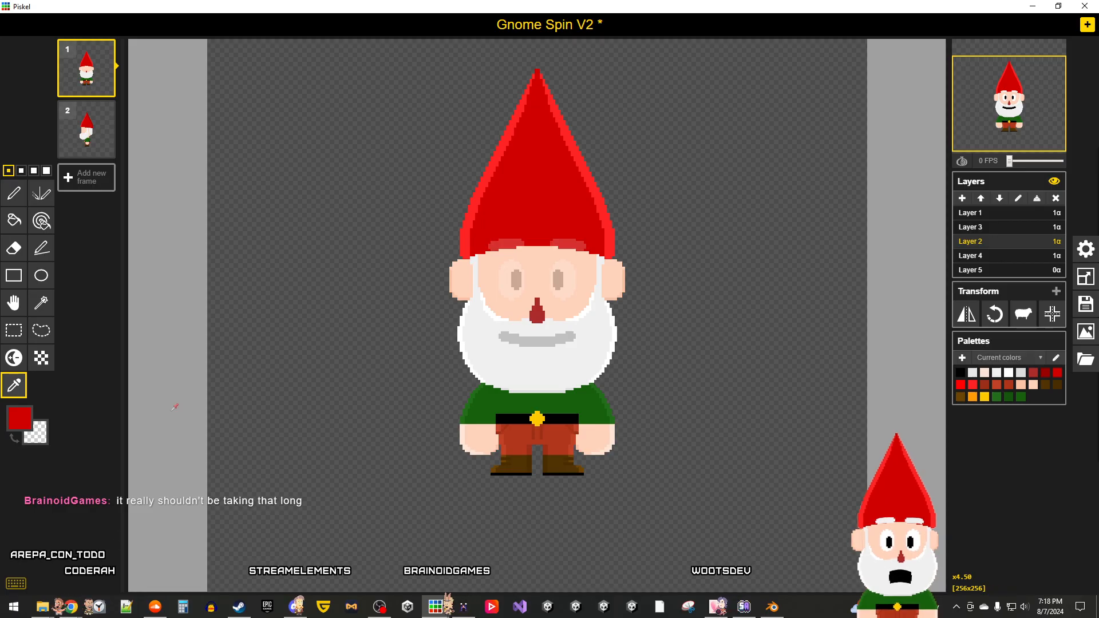
{"action": "left_click", "coordinate": [17, 424]}
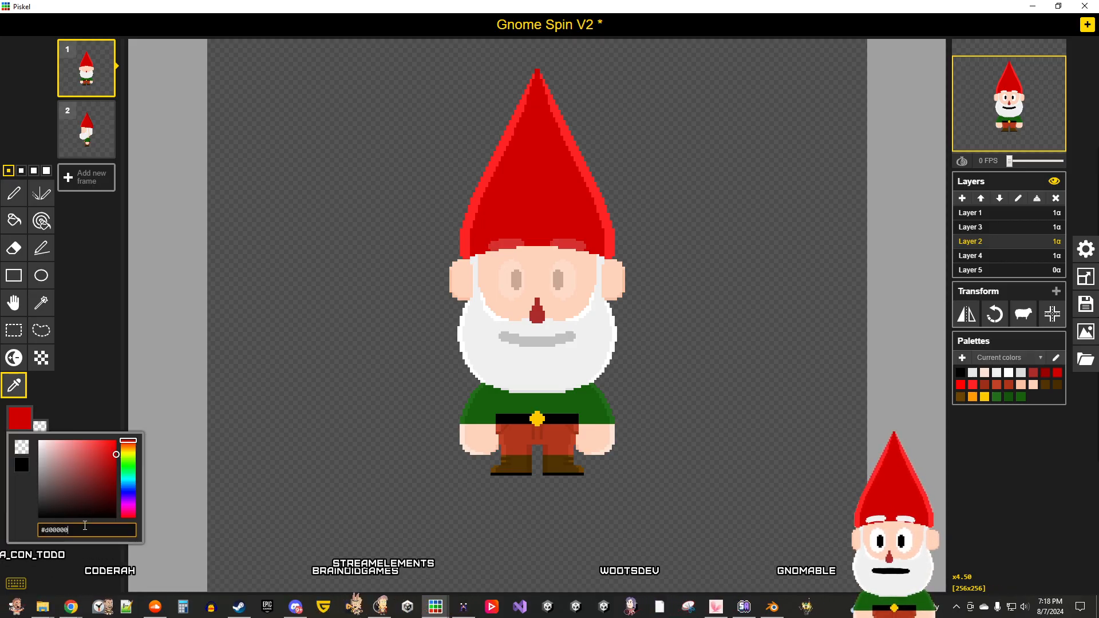
{"action": "left_click_drag", "start_coordinate": [89, 530], "coordinate": [36, 529]}
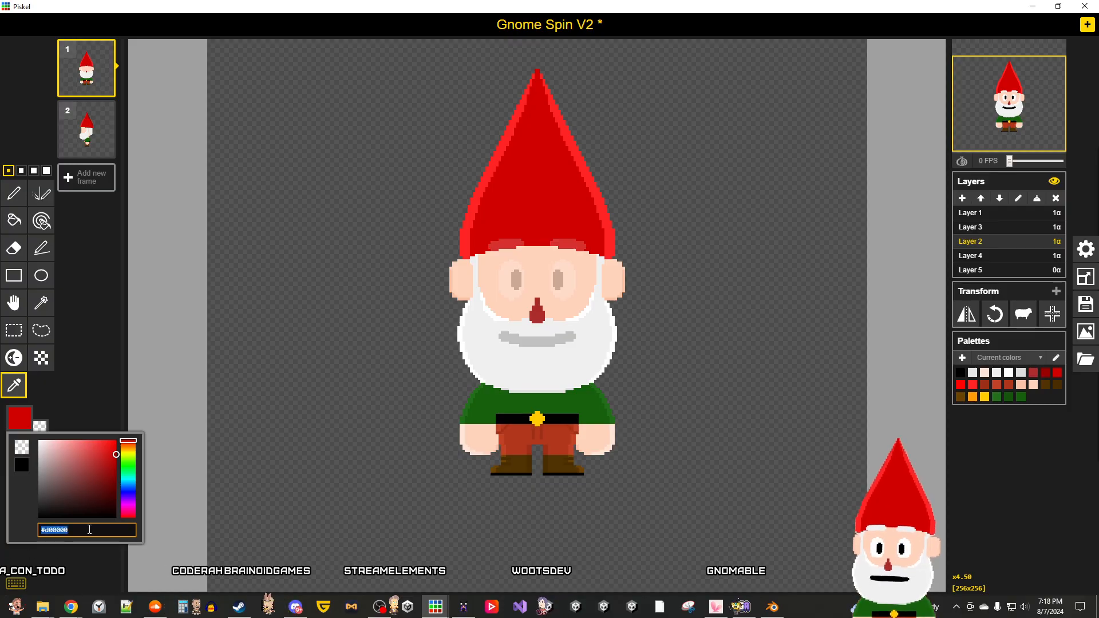
Step: Switch back to Blender and set the cone material's Base Color to hex #d00000
{"action": "left_click", "coordinate": [772, 607]}
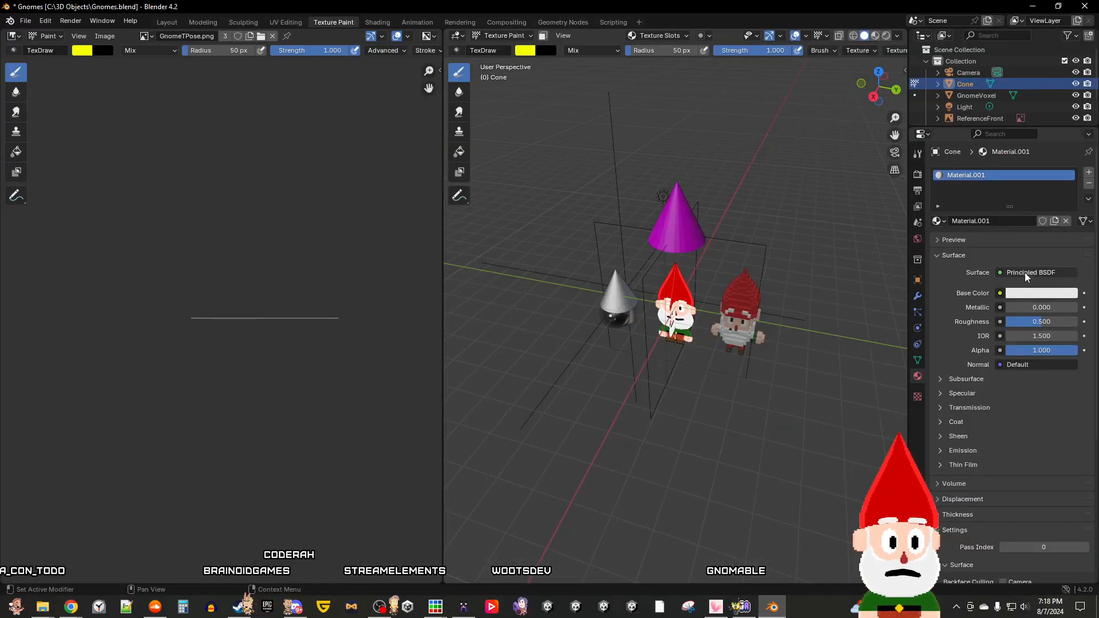
{"action": "left_click", "coordinate": [1028, 294]}
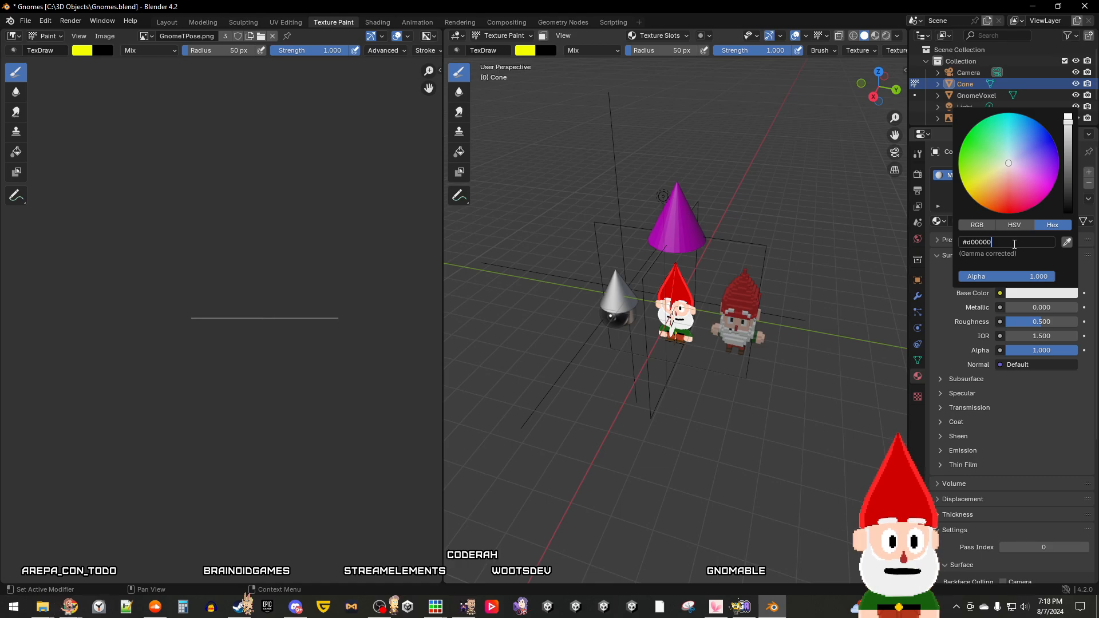
{"action": "key", "text": "Return"}
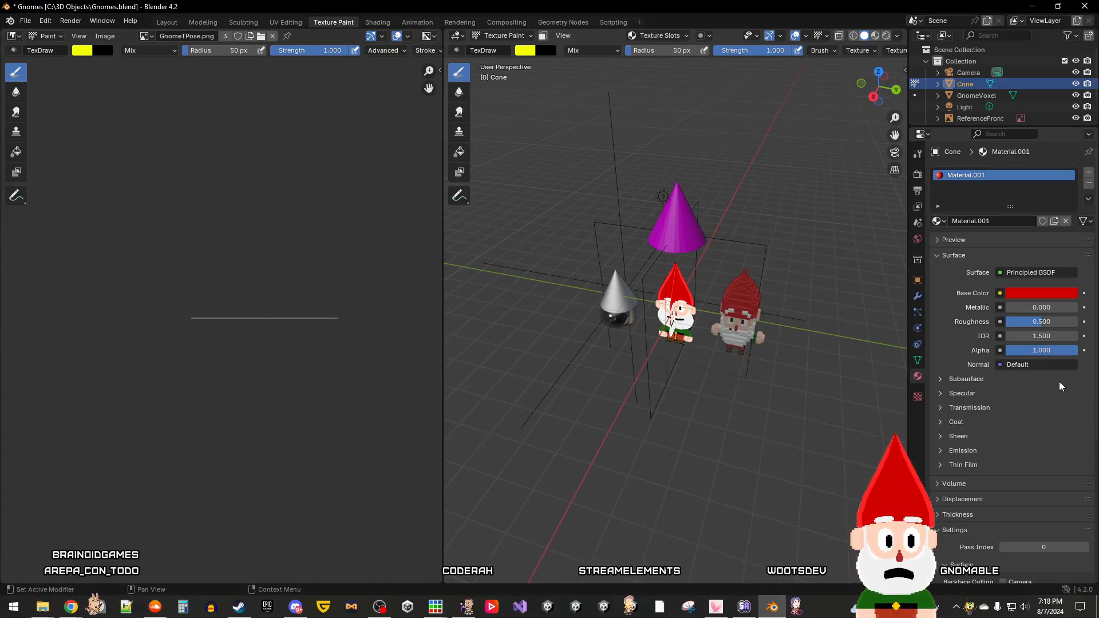
Step: Try to paint a single yellow dab on the magenta cone with the TexDraw brush
{"action": "middle_click_drag", "start_coordinate": [699, 336], "coordinate": [736, 344]}
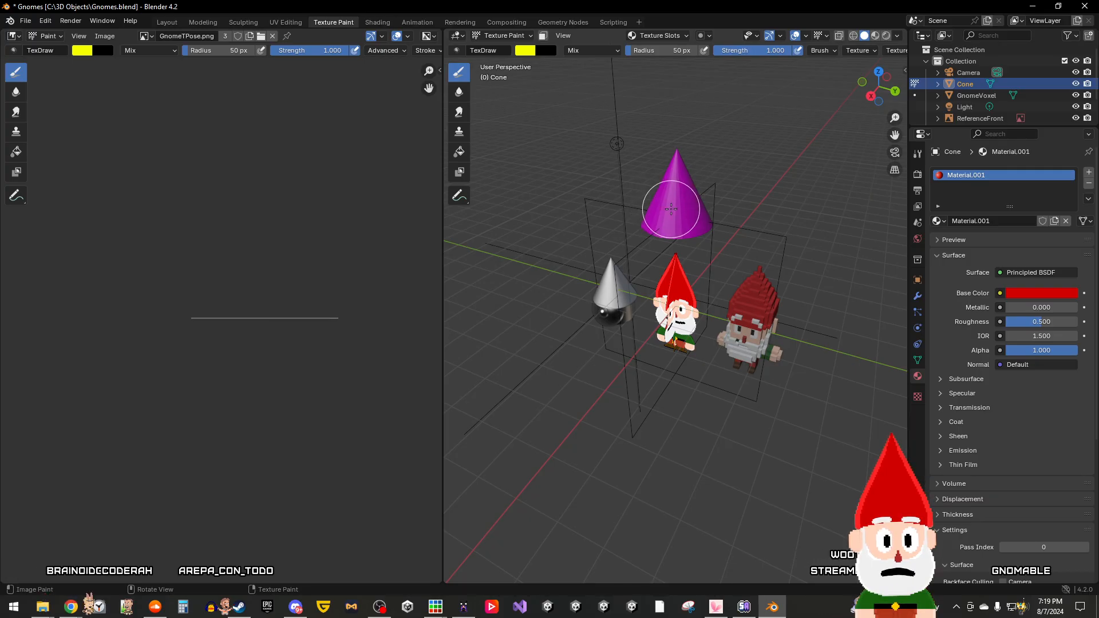
{"action": "scroll", "coordinate": [686, 225], "scroll_direction": "up", "scroll_amount": 4}
{"action": "scroll", "coordinate": [683, 224], "scroll_direction": "down", "scroll_amount": 4}
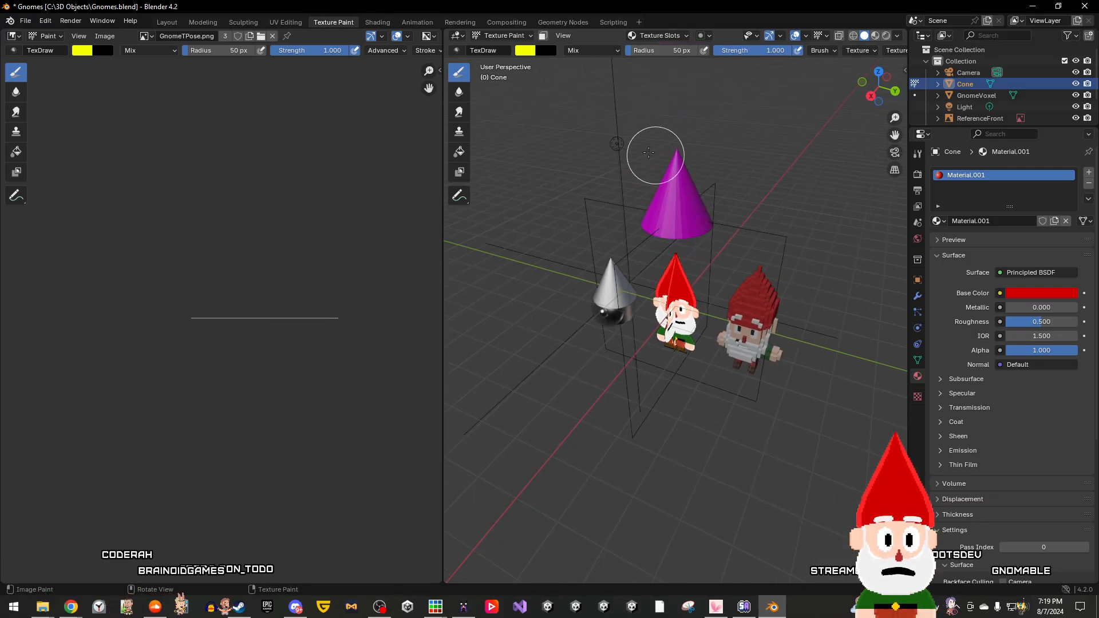
{"action": "left_click", "coordinate": [699, 189]}
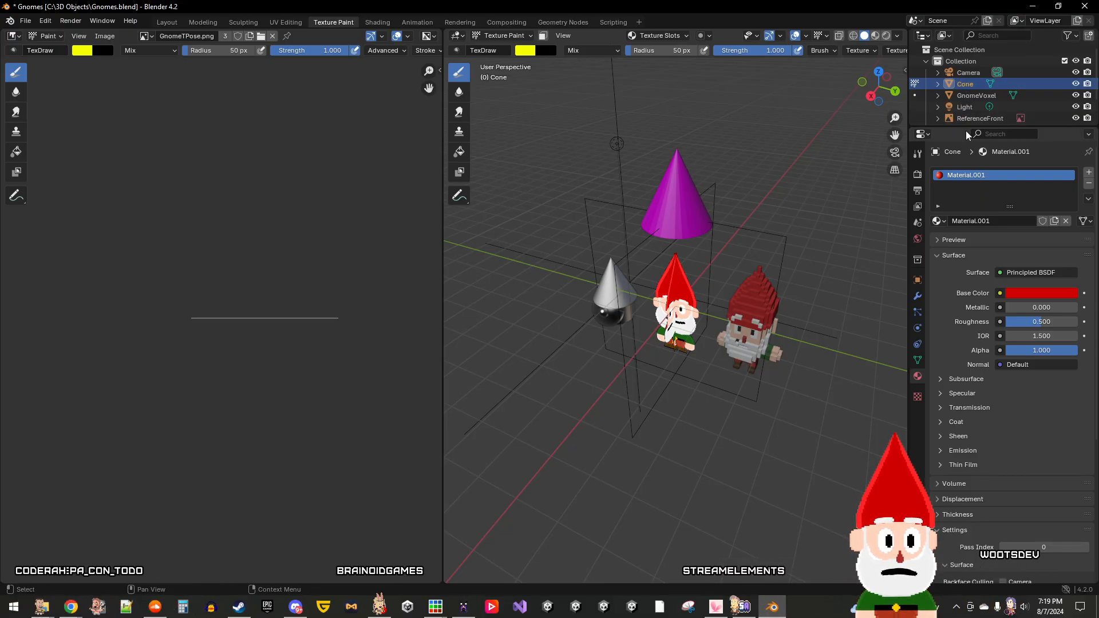
Step: Expand the Cone object and its mesh data in the outliner and select Material.001
{"action": "right_click", "coordinate": [981, 84]}
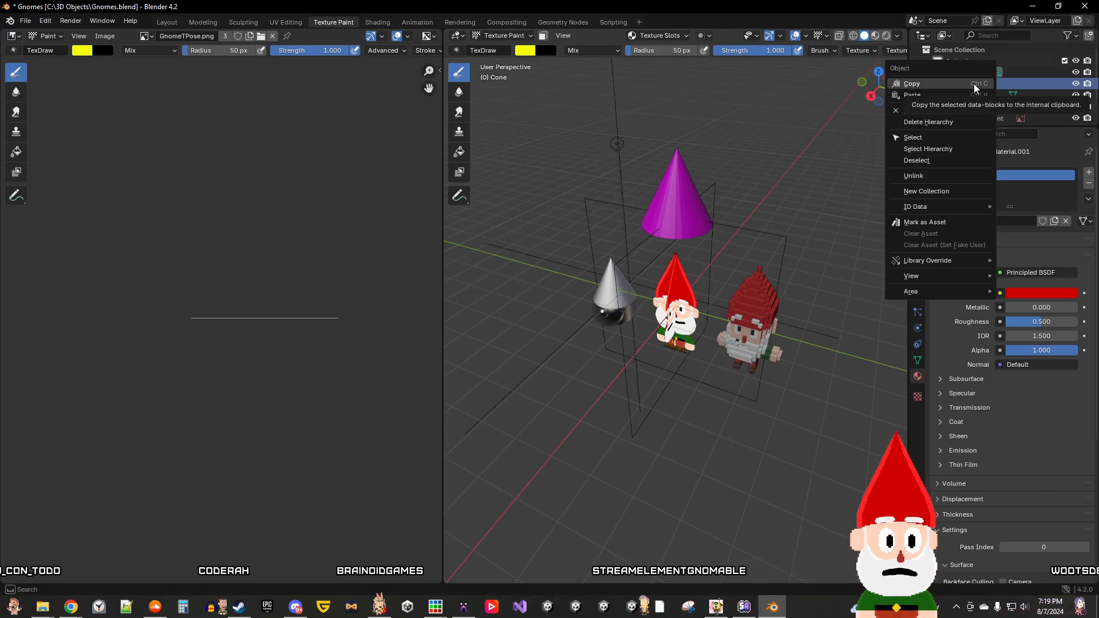
{"action": "left_click", "coordinate": [1011, 87]}
{"action": "left_click", "coordinate": [937, 81]}
{"action": "left_click", "coordinate": [950, 95]}
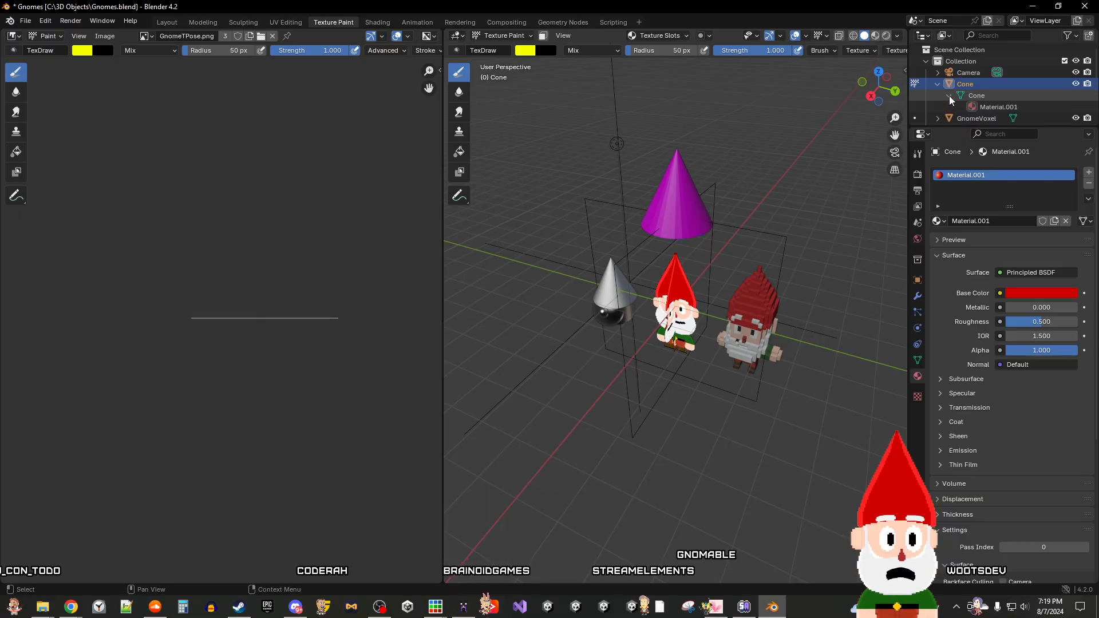
{"action": "left_click", "coordinate": [993, 107]}
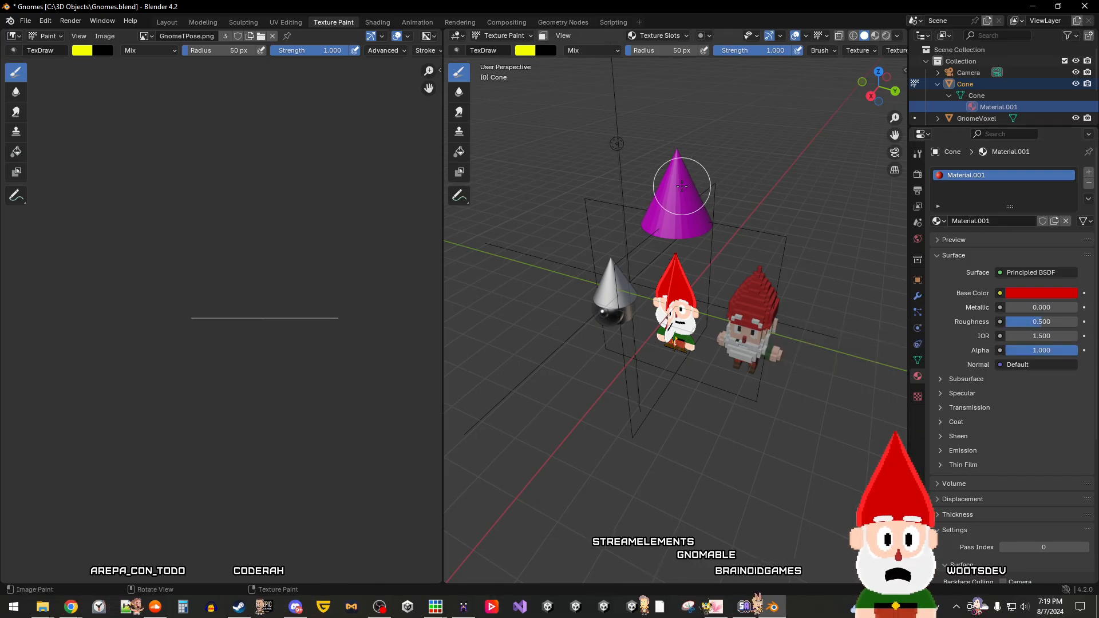
Step: Check the cone's appearance across the Rendering, Modeling, Sculpting and UV Editing workspaces, and return to Texture Paint
{"action": "left_click", "coordinate": [459, 21]}
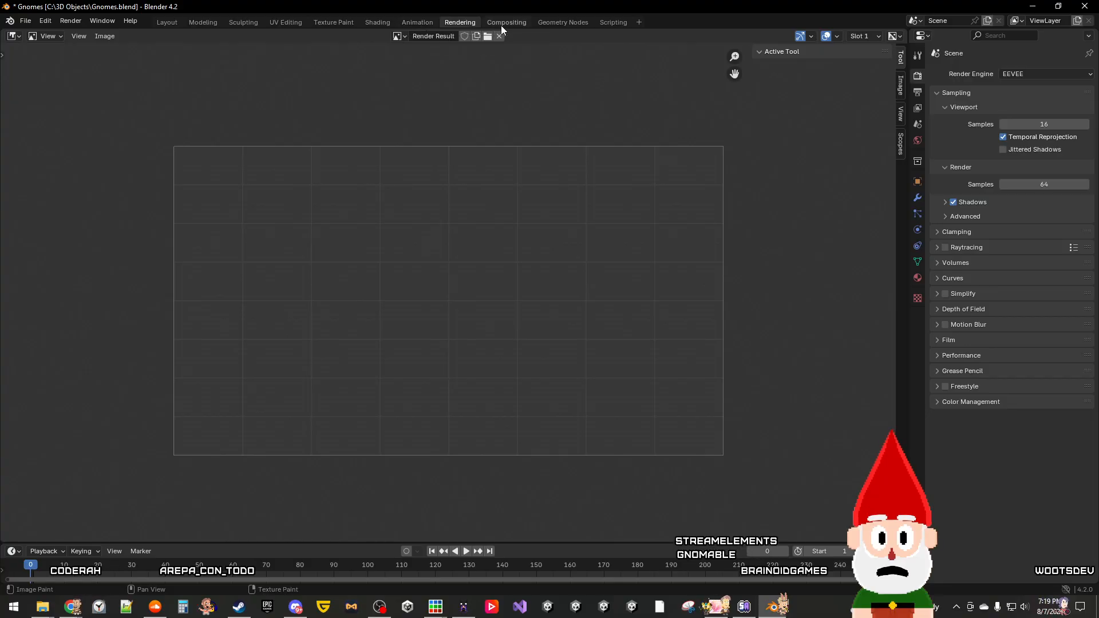
{"action": "left_click", "coordinate": [201, 23]}
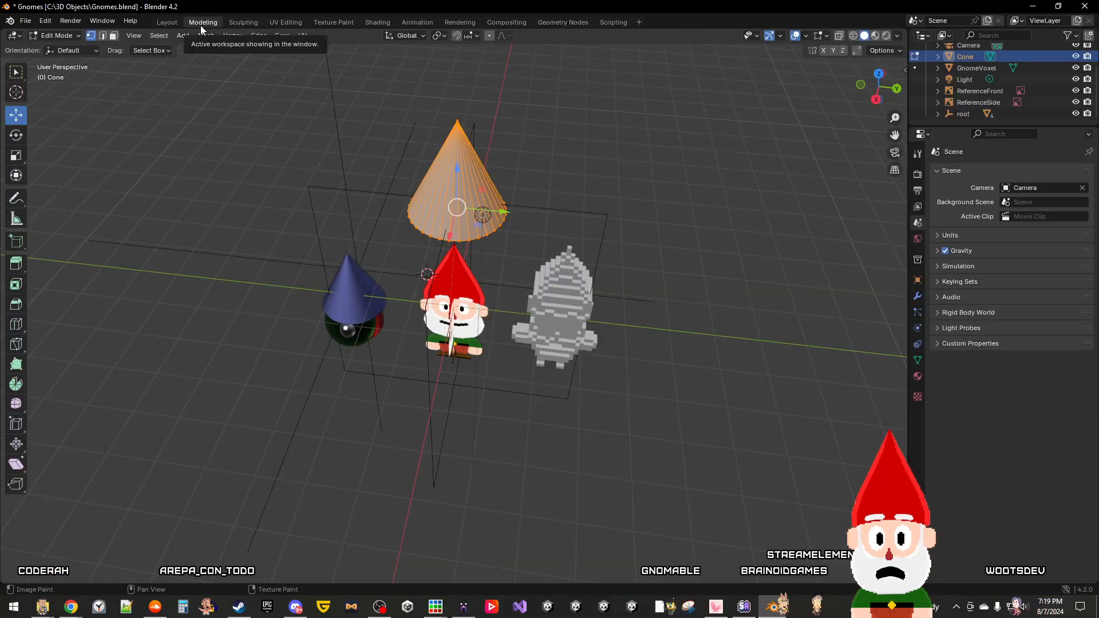
{"action": "middle_click_drag", "start_coordinate": [395, 212], "coordinate": [355, 188]}
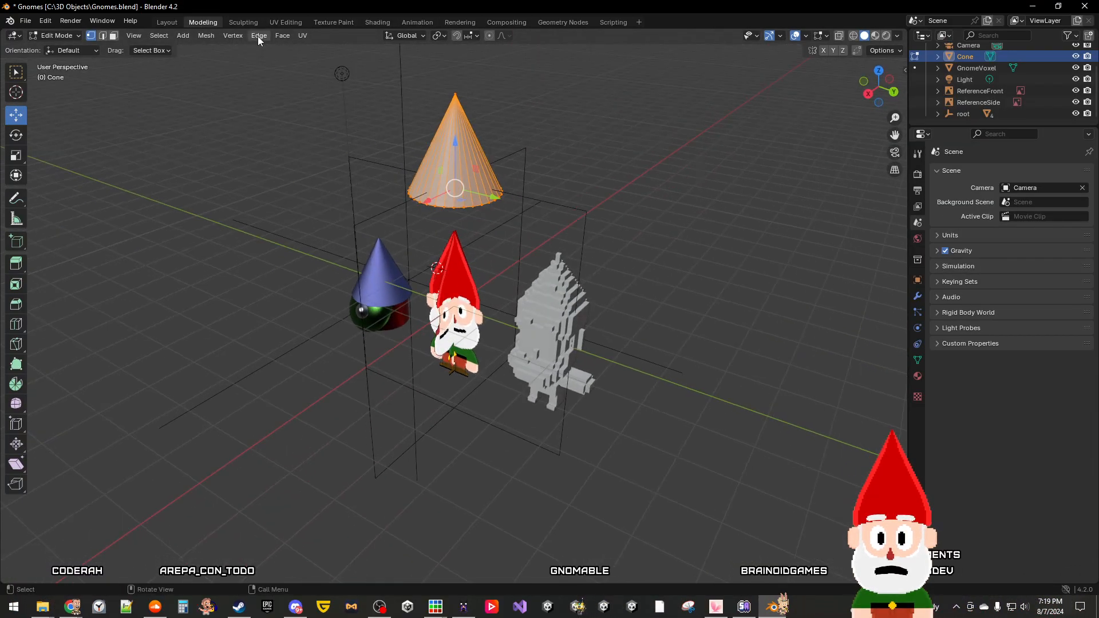
{"action": "left_click", "coordinate": [244, 23]}
{"action": "middle_click_drag", "start_coordinate": [299, 107], "coordinate": [343, 234]}
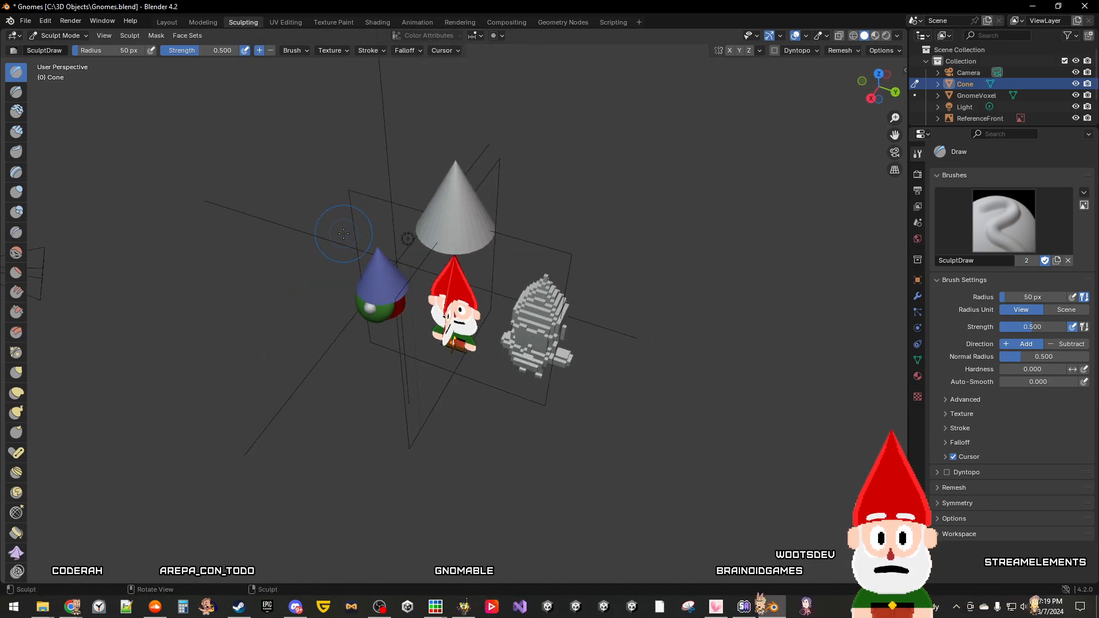
{"action": "left_click", "coordinate": [279, 22]}
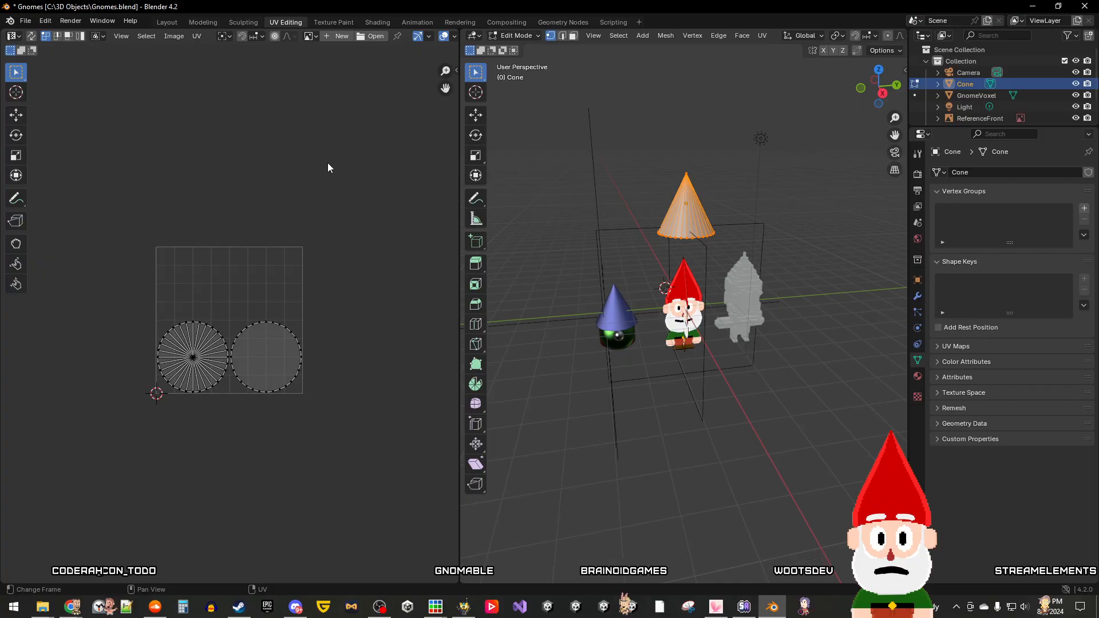
{"action": "middle_click_drag", "start_coordinate": [375, 219], "coordinate": [348, 230]}
{"action": "left_click", "coordinate": [333, 22]}
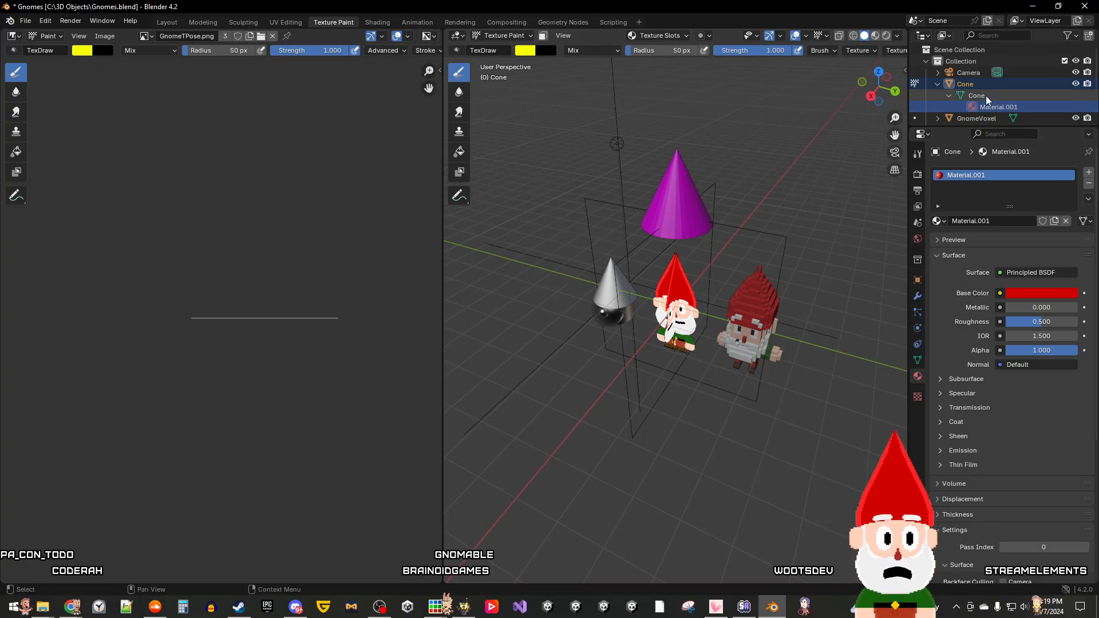
{"action": "mouse_move", "coordinate": [736, 227]}
{"action": "middle_mouse_down"}
{"action": "mouse_move", "coordinate": [673, 218]}
{"action": "mouse_move", "coordinate": [750, 235]}
{"action": "mouse_move", "coordinate": [807, 234]}
{"action": "mouse_move", "coordinate": [795, 273]}
{"action": "middle_mouse_up"}
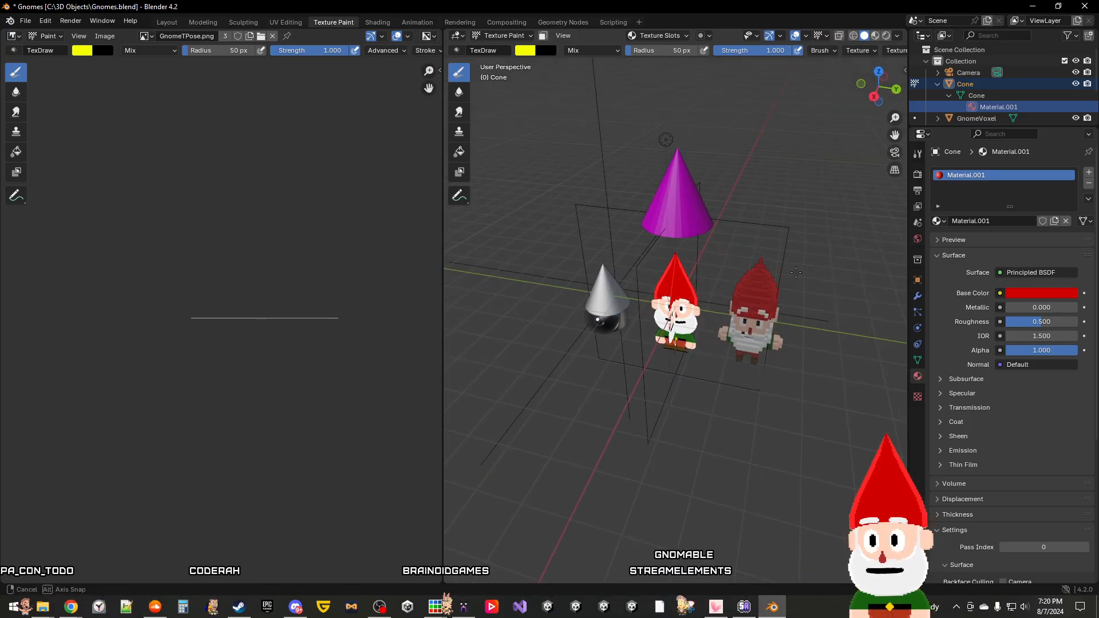
{"action": "middle_click_drag", "start_coordinate": [796, 273], "coordinate": [796, 273]}
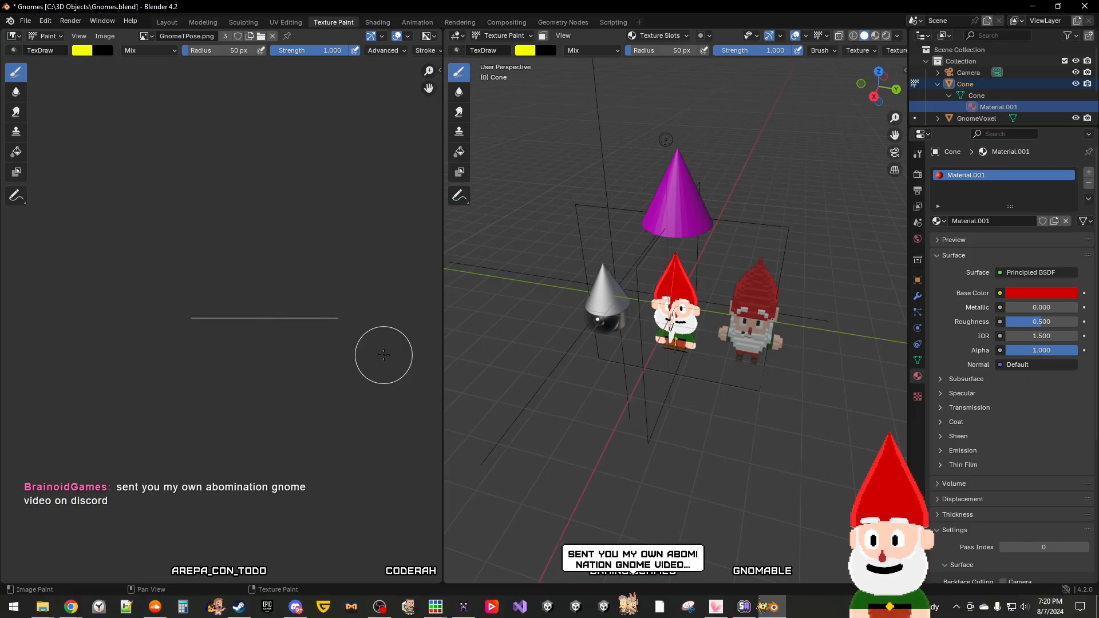
{"action": "left_click", "coordinate": [295, 607]}
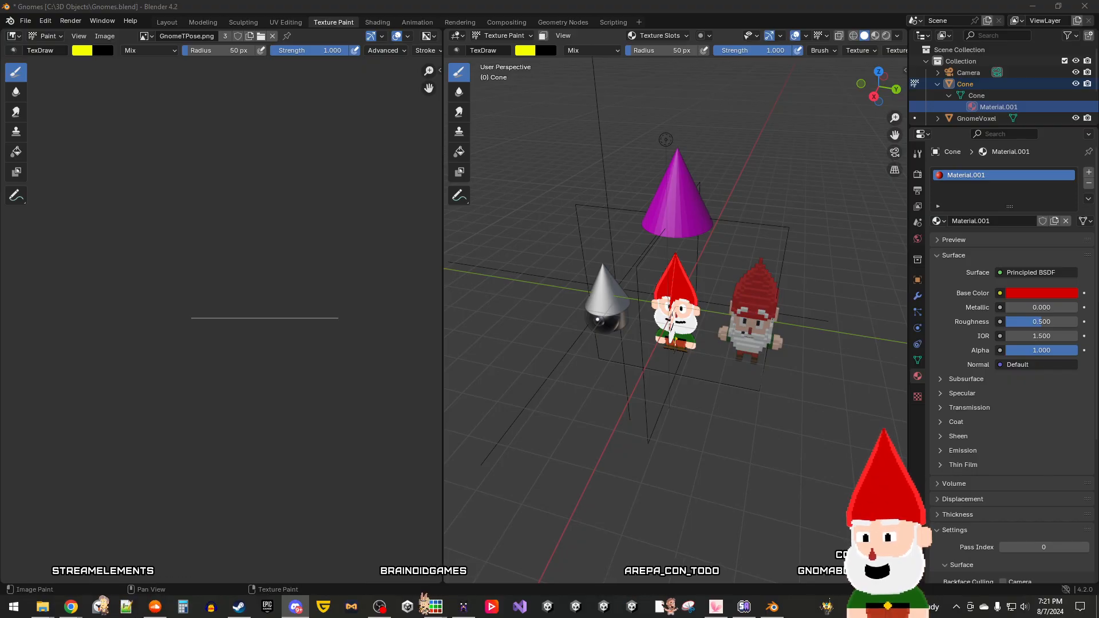
{"action": "key", "text": "alt+Tab"}
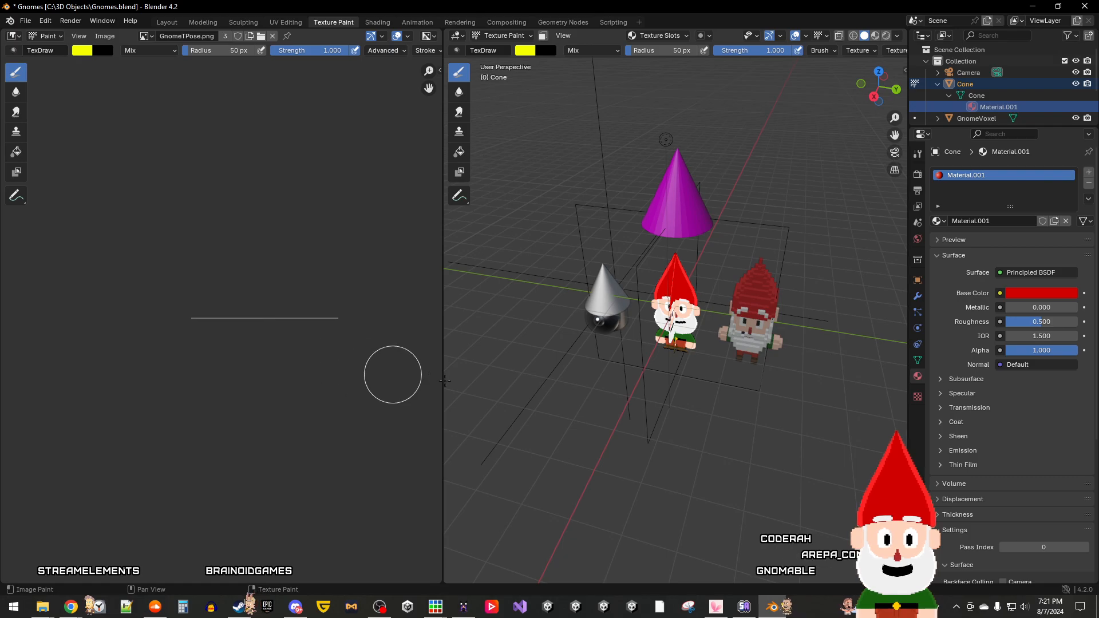
{"action": "middle_click_drag", "start_coordinate": [655, 445], "coordinate": [654, 412]}
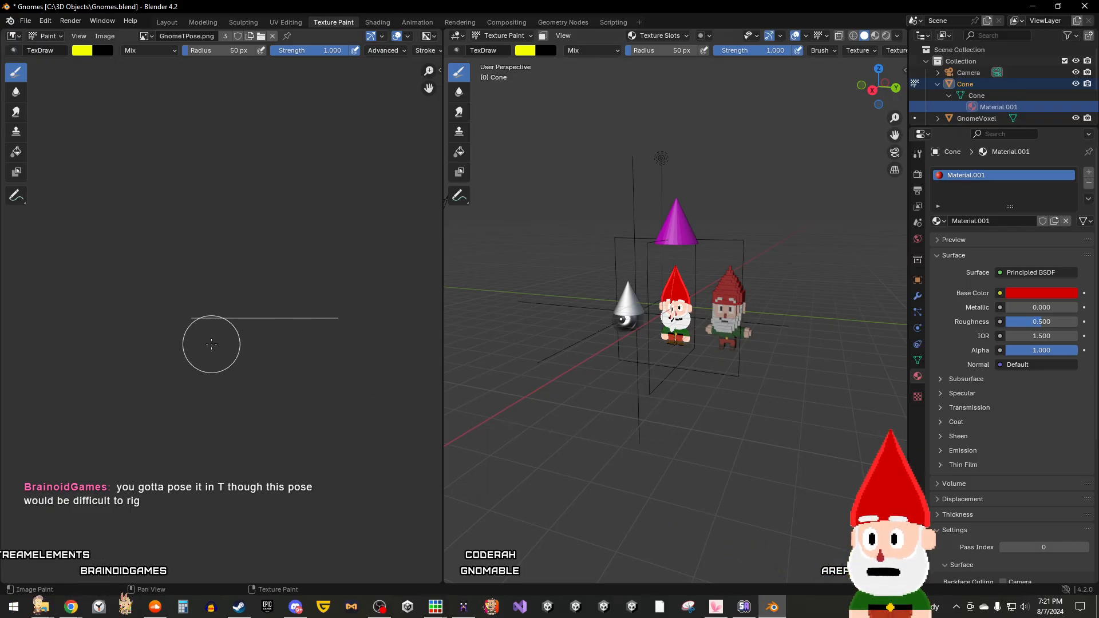
{"action": "middle_click_drag", "start_coordinate": [822, 359], "coordinate": [756, 351]}
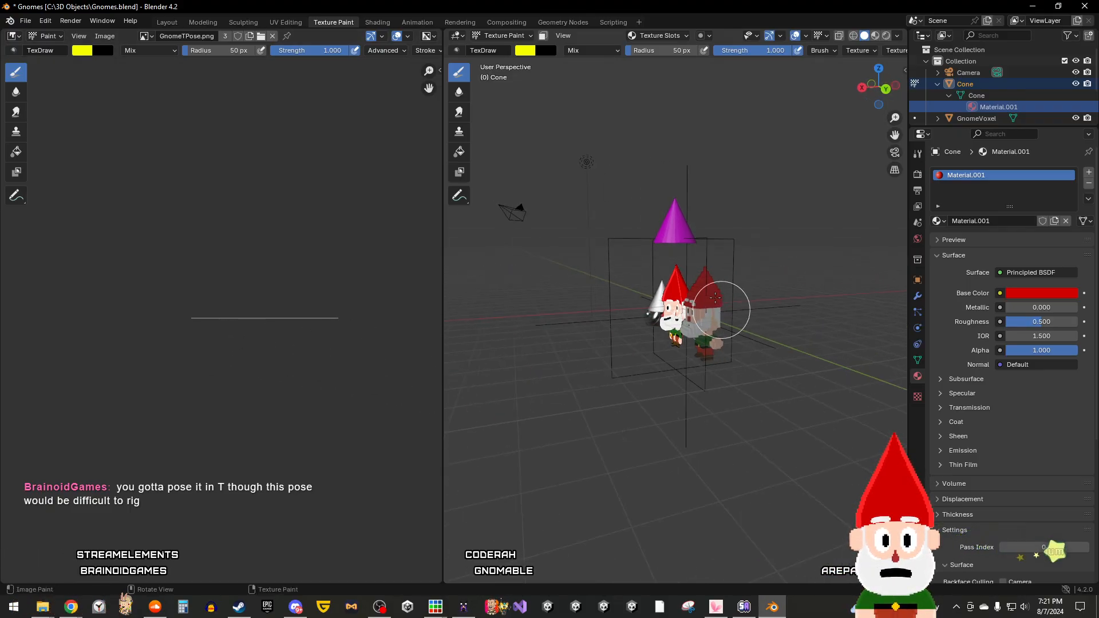
Step: Inspect the gnome models from the front in the 3D viewport and switch to the Gnome Spin V2 sprite in Piskel
{"action": "middle_click_drag", "start_coordinate": [706, 319], "coordinate": [756, 391]}
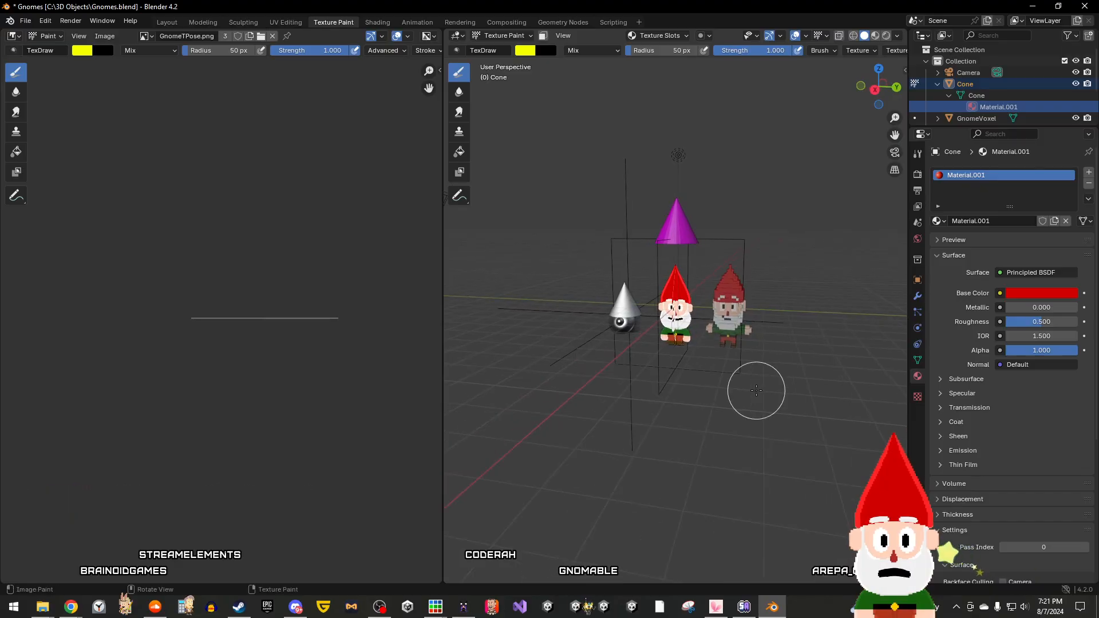
{"action": "scroll", "coordinate": [696, 378], "scroll_direction": "up", "scroll_amount": 5}
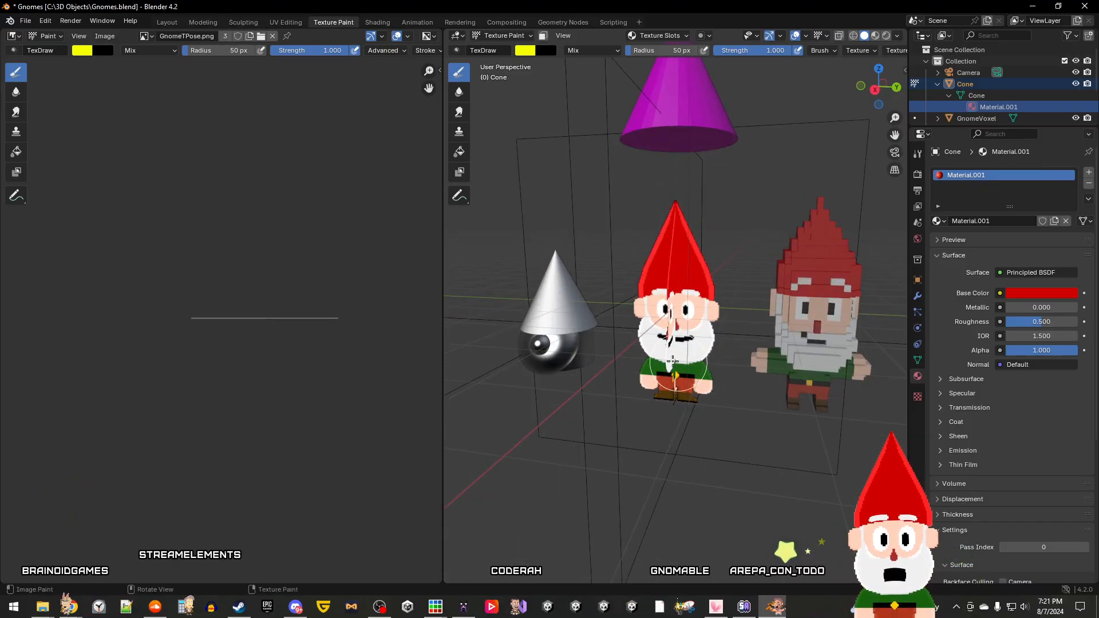
{"action": "mouse_move", "coordinate": [697, 388]}
{"action": "middle_mouse_down"}
{"action": "mouse_move", "coordinate": [810, 380]}
{"action": "mouse_move", "coordinate": [700, 387]}
{"action": "mouse_move", "coordinate": [819, 399]}
{"action": "mouse_move", "coordinate": [575, 374]}
{"action": "middle_mouse_up"}
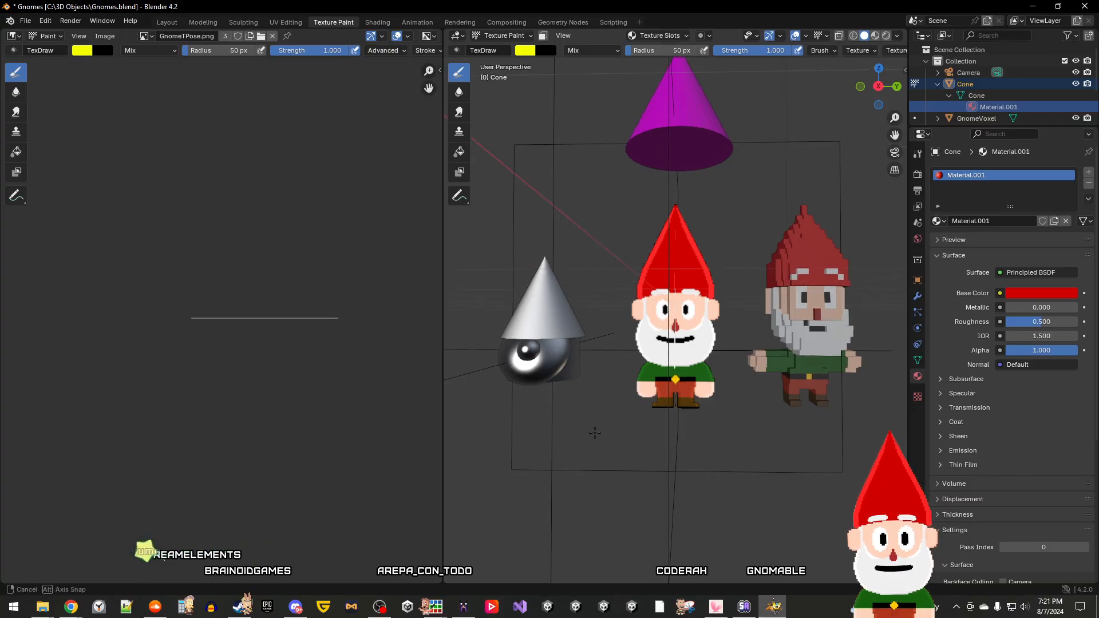
{"action": "mouse_move", "coordinate": [435, 607]}
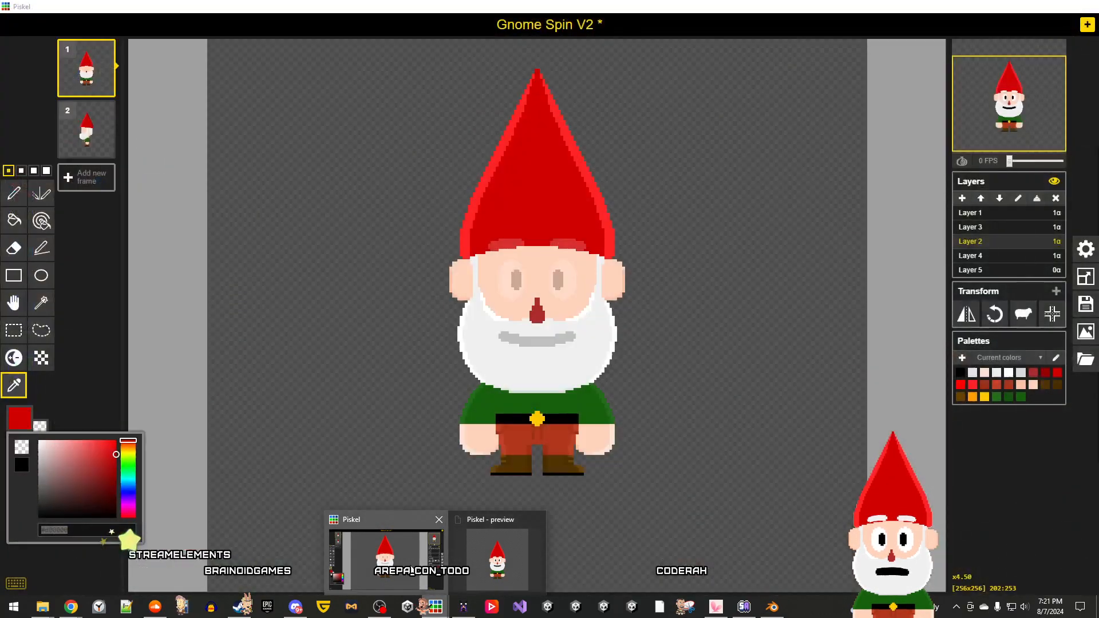
{"action": "left_click", "coordinate": [411, 571]}
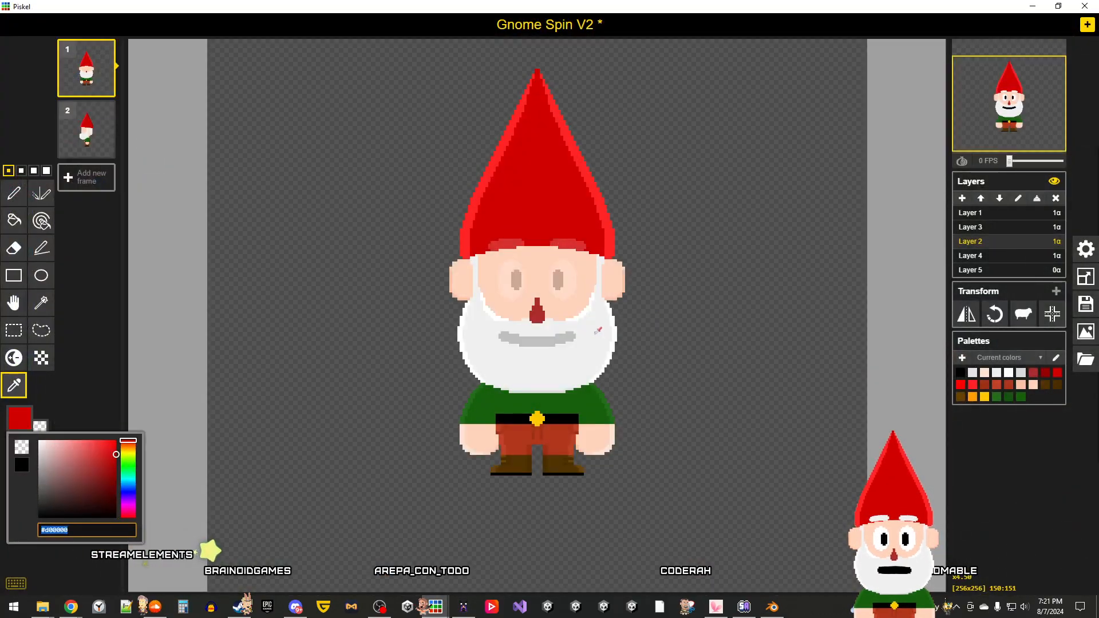
{"action": "scroll", "coordinate": [599, 330], "scroll_direction": "down", "scroll_amount": 2}
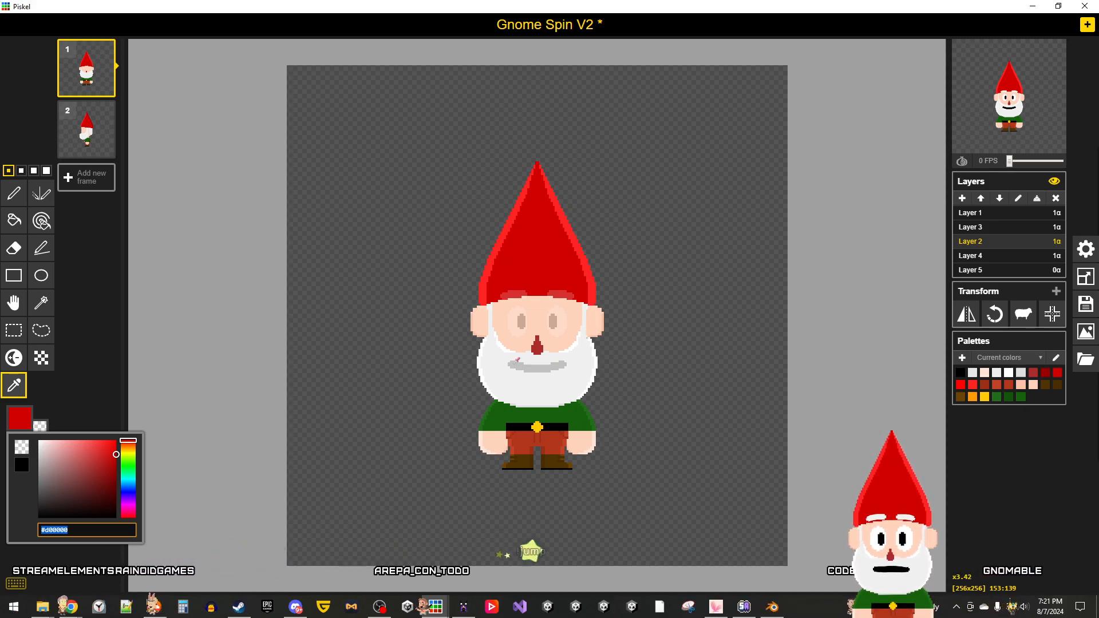
Step: Switch to File Explorer and look through the Gnome Emotes folder for a gnome reference image
{"action": "mouse_move", "coordinate": [43, 606]}
{"action": "left_click", "coordinate": [134, 552]}
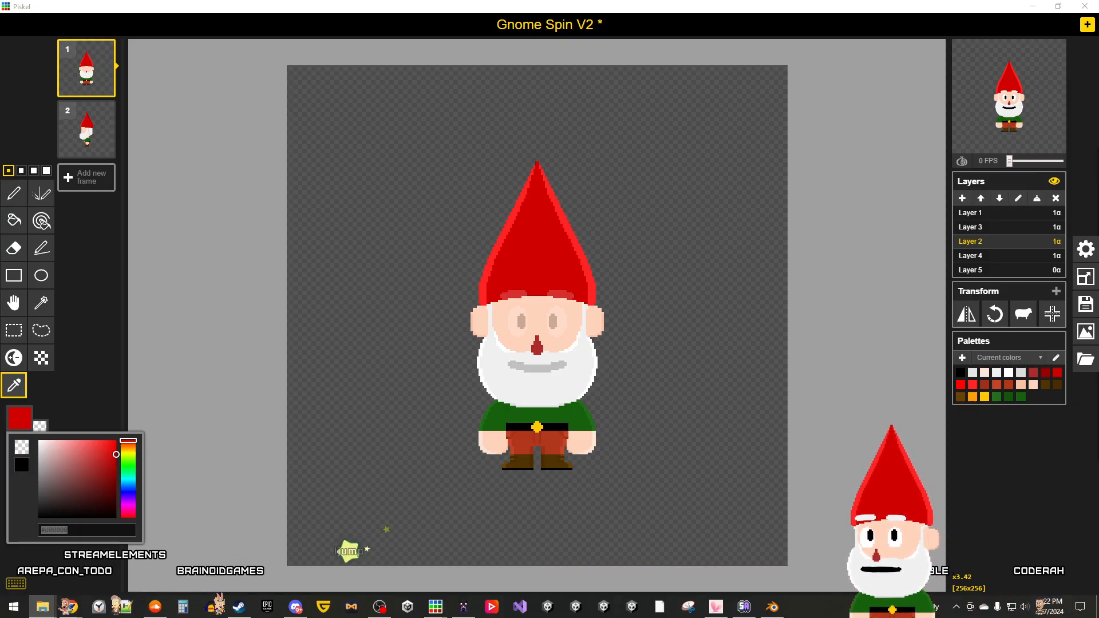
{"action": "left_click", "coordinate": [43, 607]}
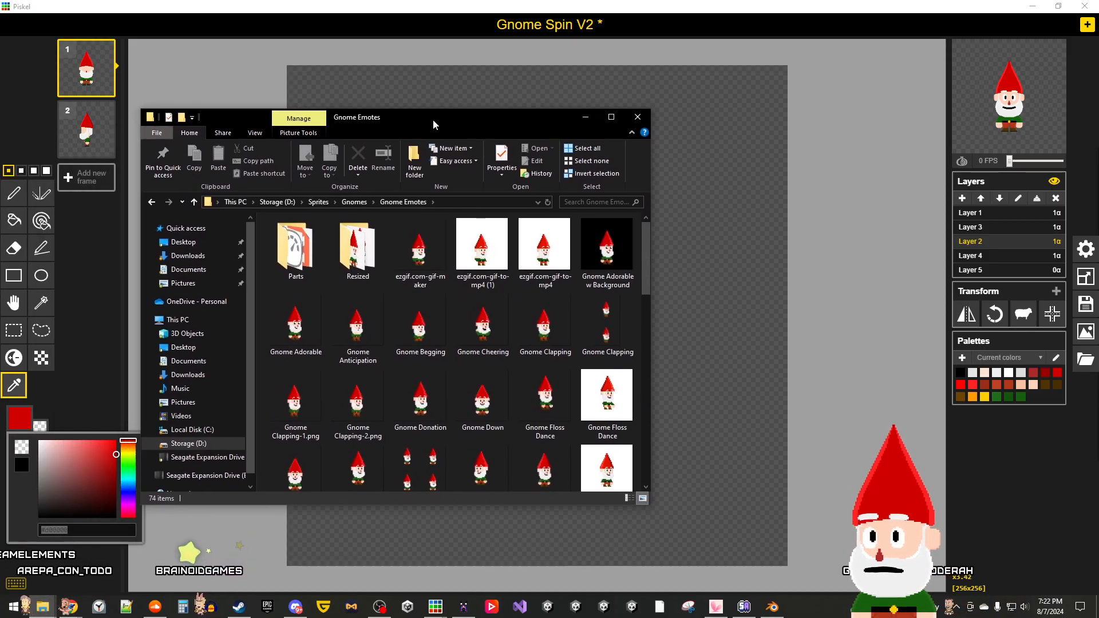
{"action": "scroll", "coordinate": [554, 418], "scroll_direction": "down", "scroll_amount": 6}
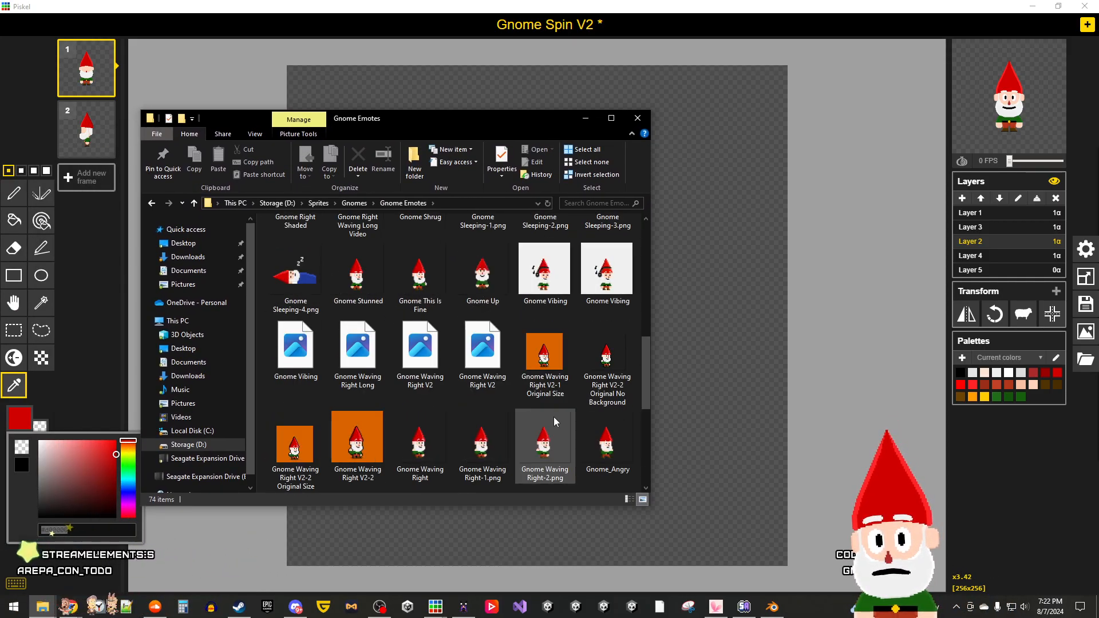
{"action": "scroll", "coordinate": [554, 421], "scroll_direction": "down", "scroll_amount": 5}
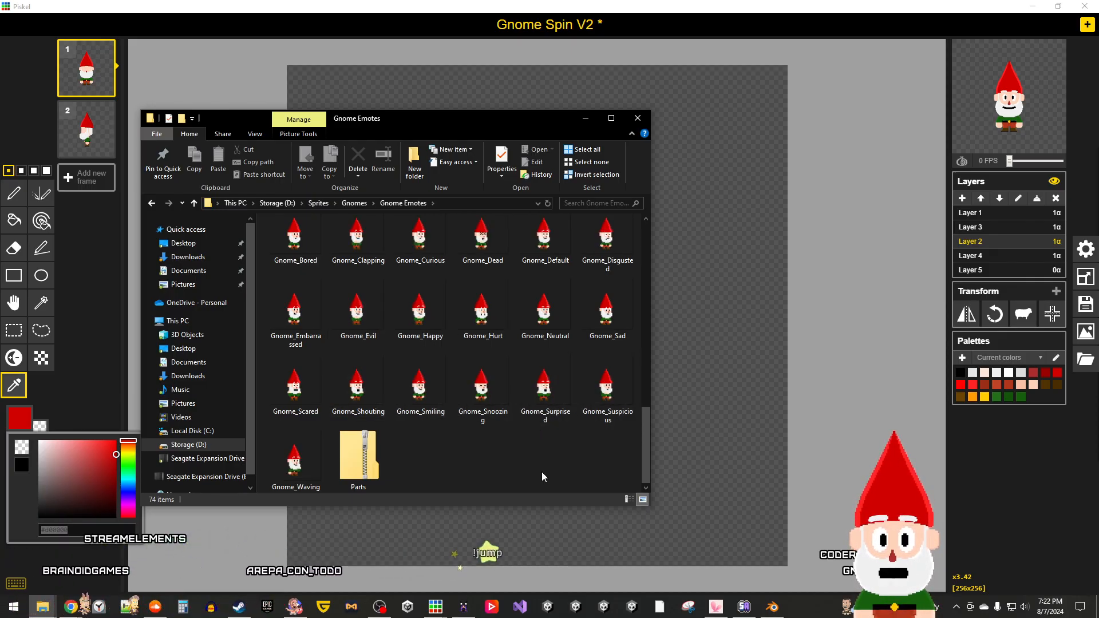
{"action": "scroll", "coordinate": [477, 460], "scroll_direction": "up", "scroll_amount": 2}
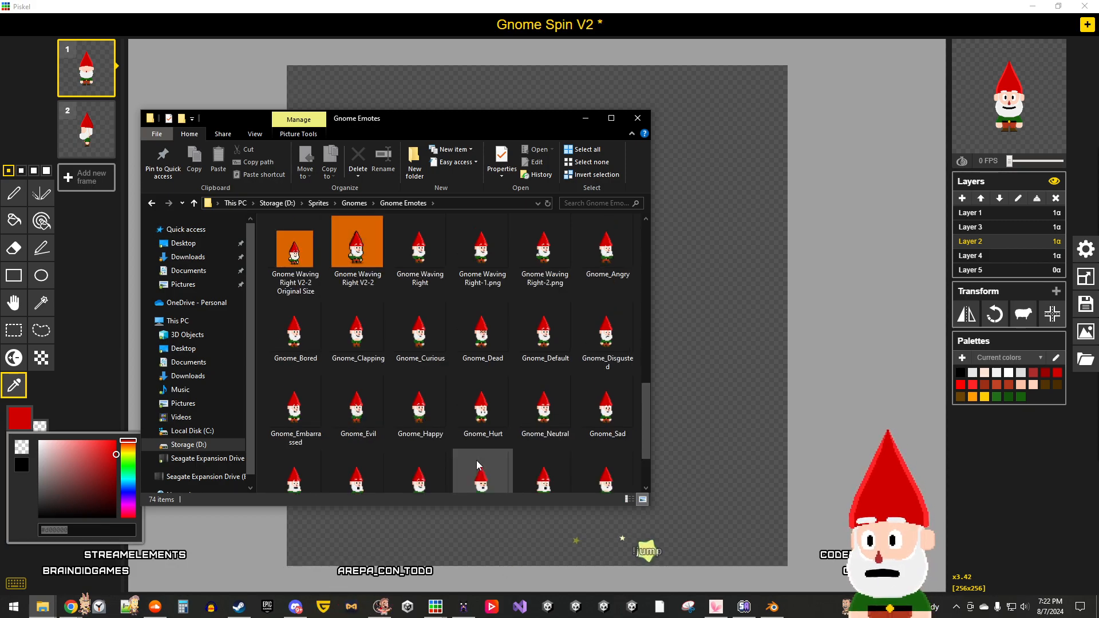
{"action": "scroll", "coordinate": [476, 460], "scroll_direction": "up", "scroll_amount": 3}
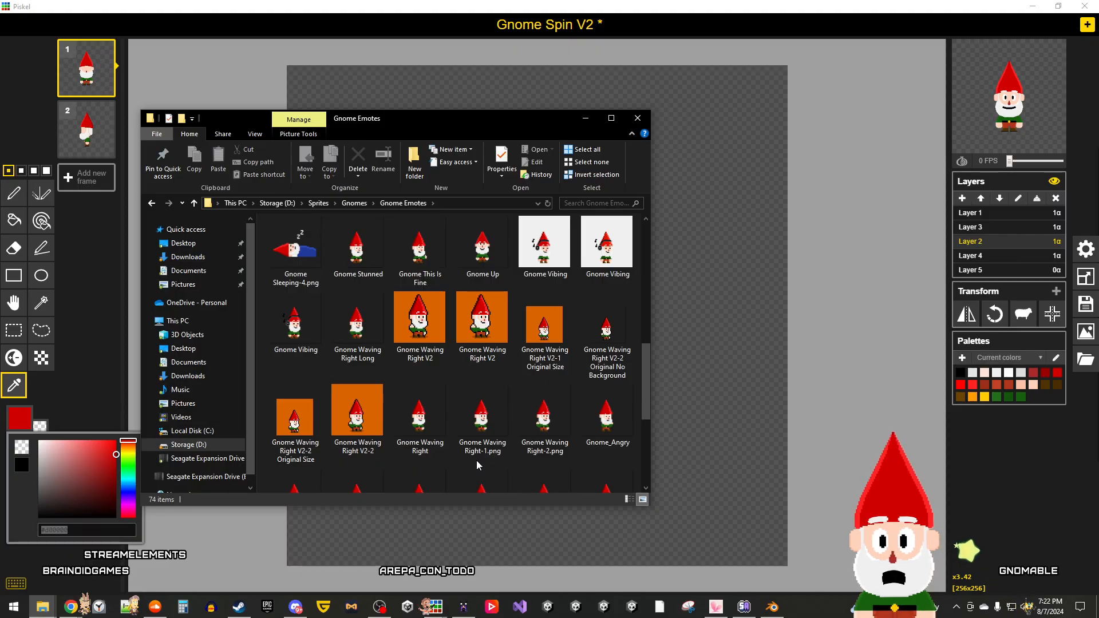
{"action": "scroll", "coordinate": [476, 460], "scroll_direction": "up", "scroll_amount": 6}
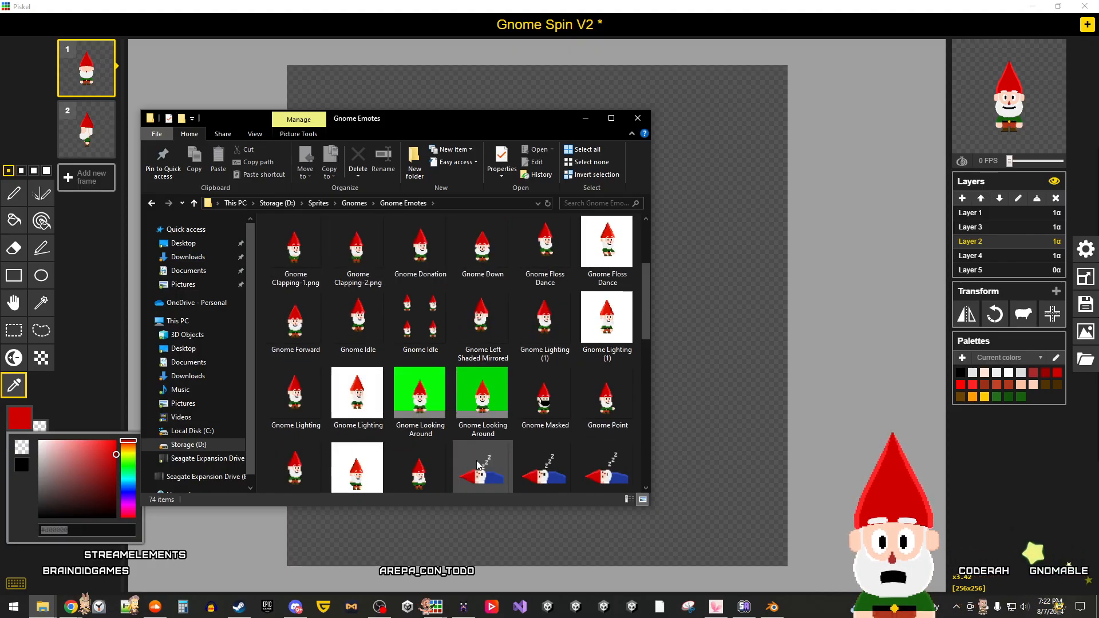
{"action": "scroll", "coordinate": [477, 460], "scroll_direction": "up", "scroll_amount": 3}
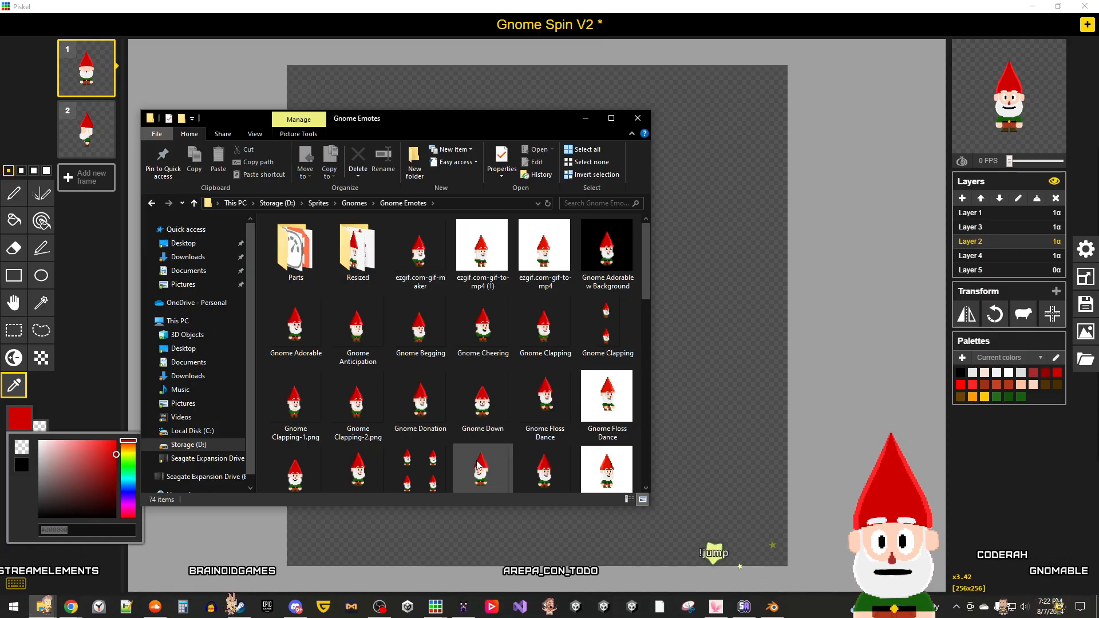
{"action": "scroll", "coordinate": [479, 464], "scroll_direction": "down", "scroll_amount": 2}
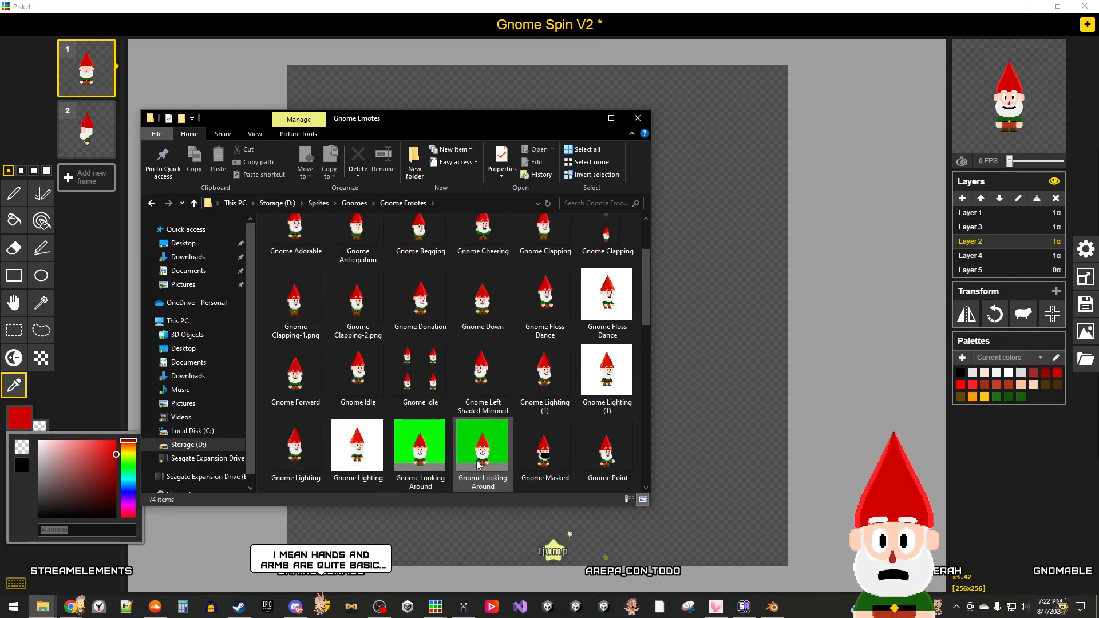
{"action": "scroll", "coordinate": [478, 464], "scroll_direction": "down", "scroll_amount": 10}
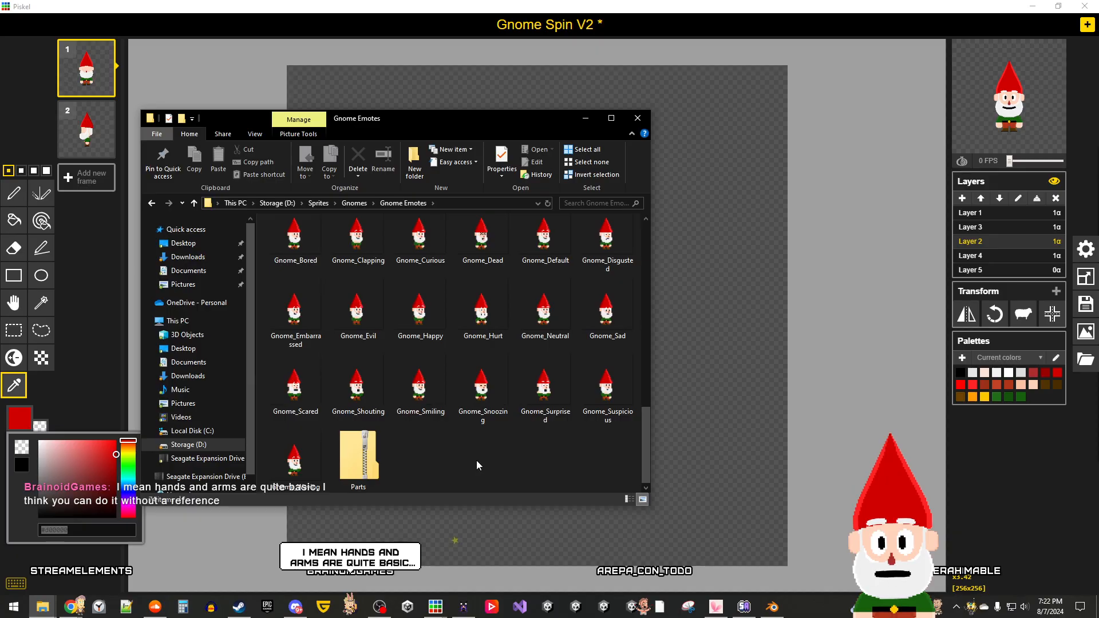
{"action": "scroll", "coordinate": [478, 464], "scroll_direction": "up", "scroll_amount": 15}
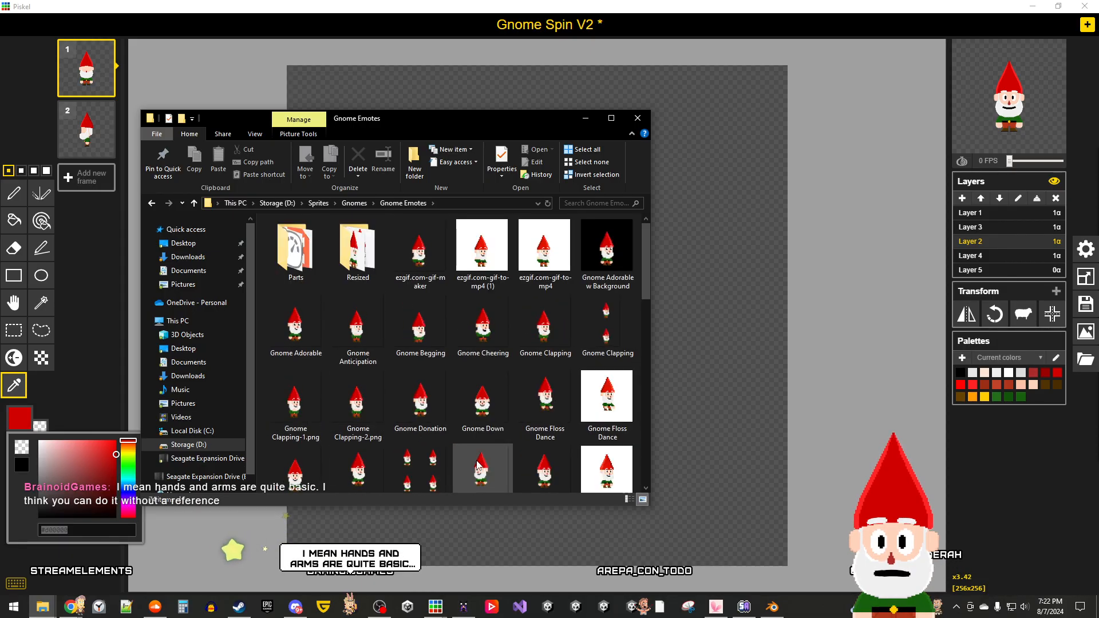
Step: Look through the parent Gnomes folder for a reference sprite and close File Explorer
{"action": "left_click", "coordinate": [347, 203]}
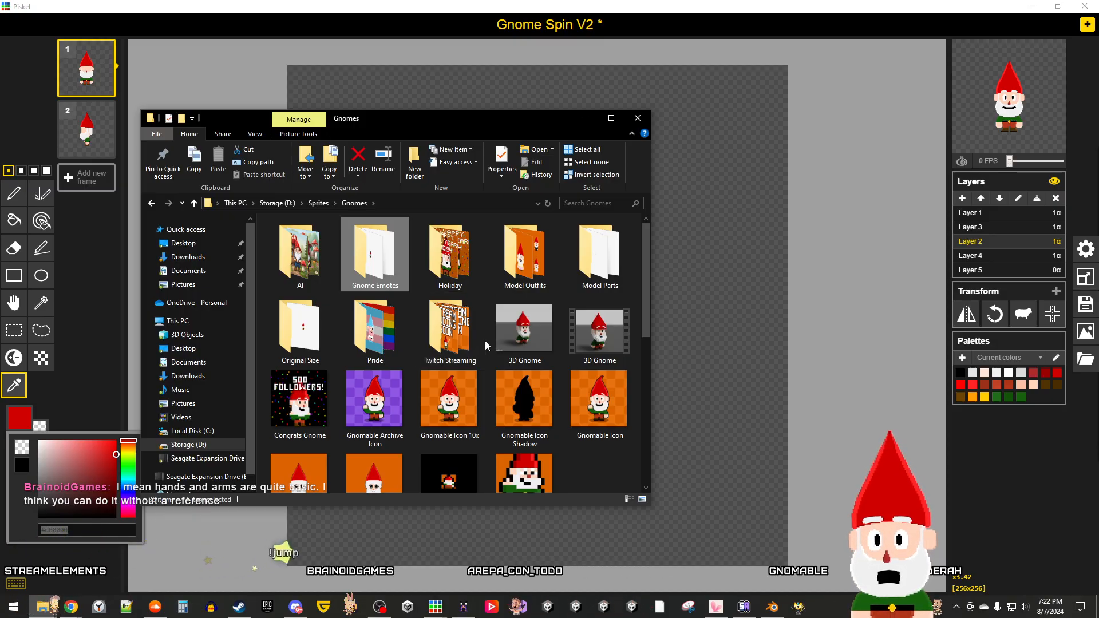
{"action": "scroll", "coordinate": [485, 341], "scroll_direction": "down", "scroll_amount": 3}
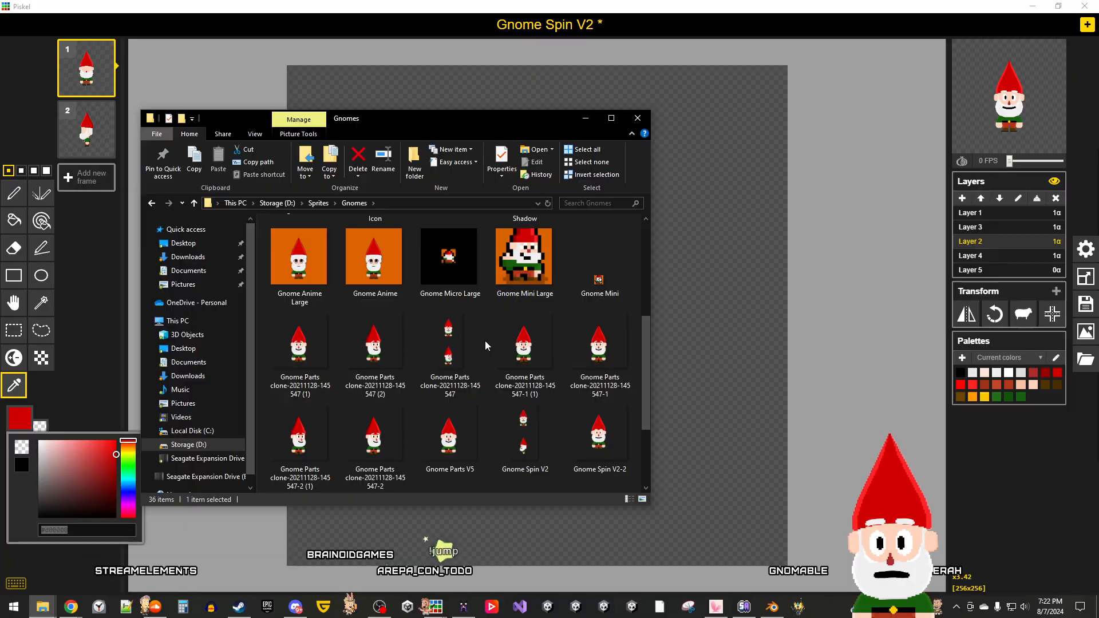
{"action": "scroll", "coordinate": [486, 342], "scroll_direction": "down", "scroll_amount": 3}
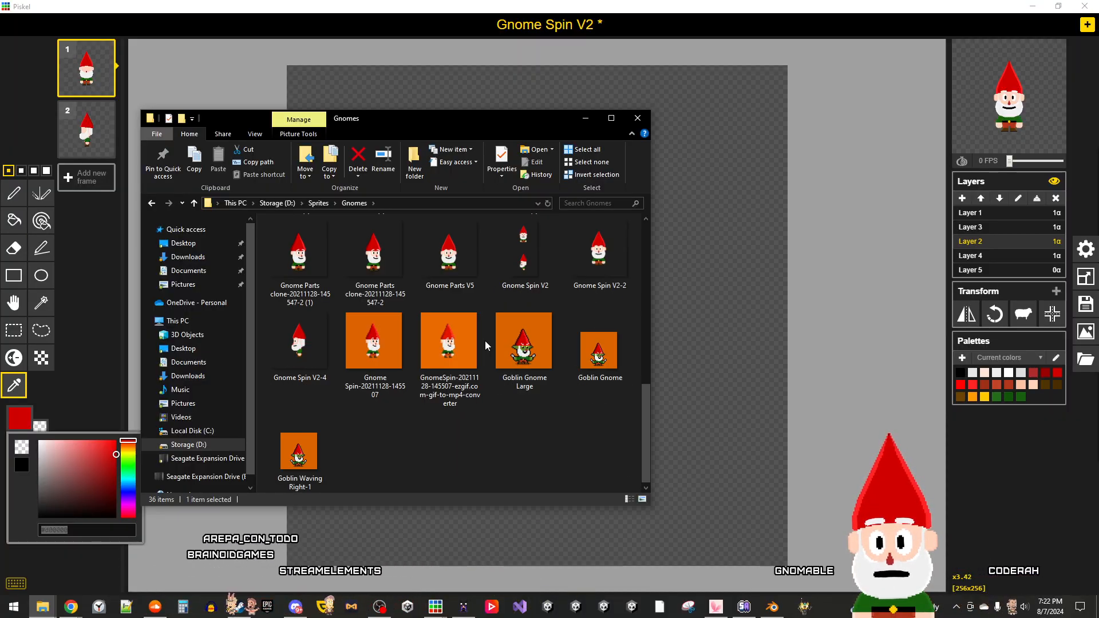
{"action": "scroll", "coordinate": [485, 341], "scroll_direction": "up", "scroll_amount": 3}
{"action": "scroll", "coordinate": [486, 341], "scroll_direction": "up", "scroll_amount": 3}
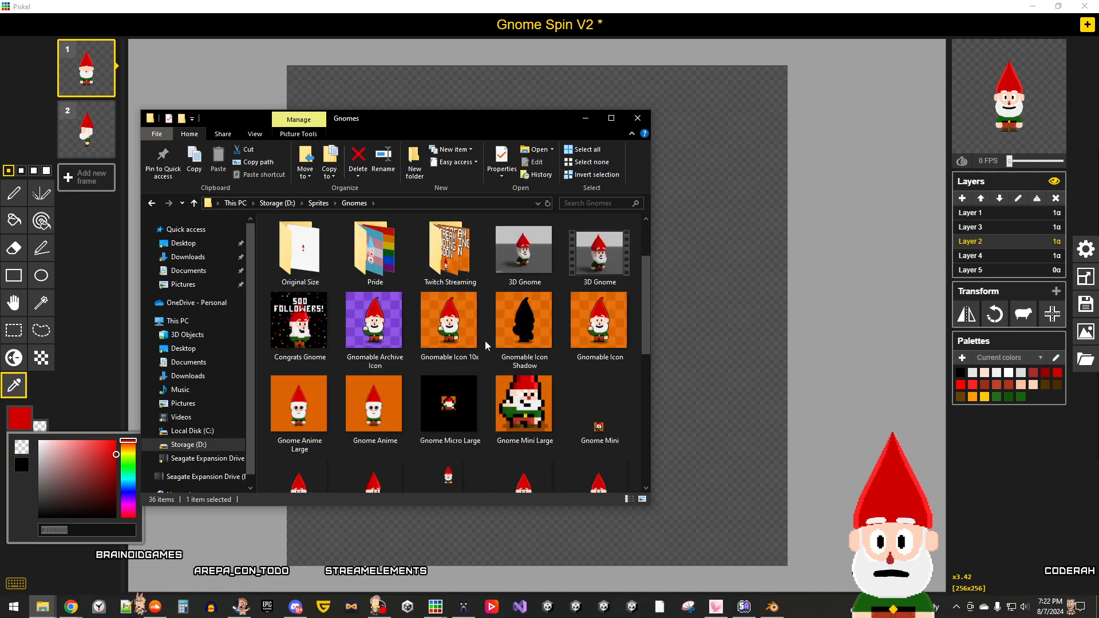
{"action": "scroll", "coordinate": [485, 341], "scroll_direction": "up", "scroll_amount": 2}
{"action": "scroll", "coordinate": [485, 341], "scroll_direction": "down", "scroll_amount": 7}
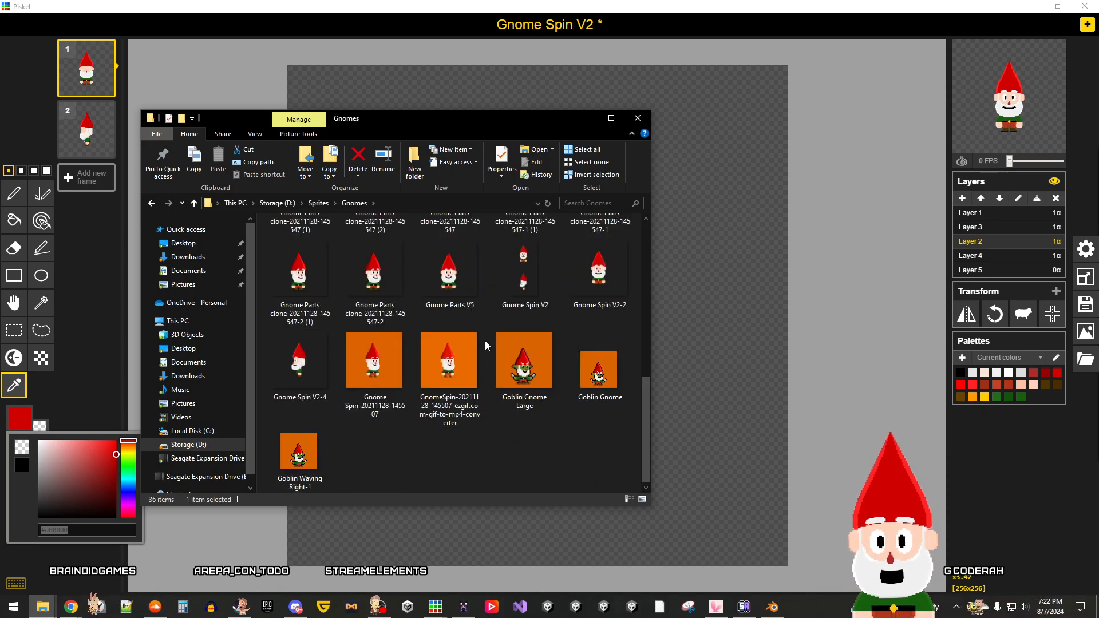
{"action": "left_click", "coordinate": [637, 118]}
Step: Save the Gnome Spin V2 sprite as a new .piskel file named Gnome Reference 3D
{"action": "scroll", "coordinate": [578, 451], "scroll_direction": "up", "scroll_amount": 5}
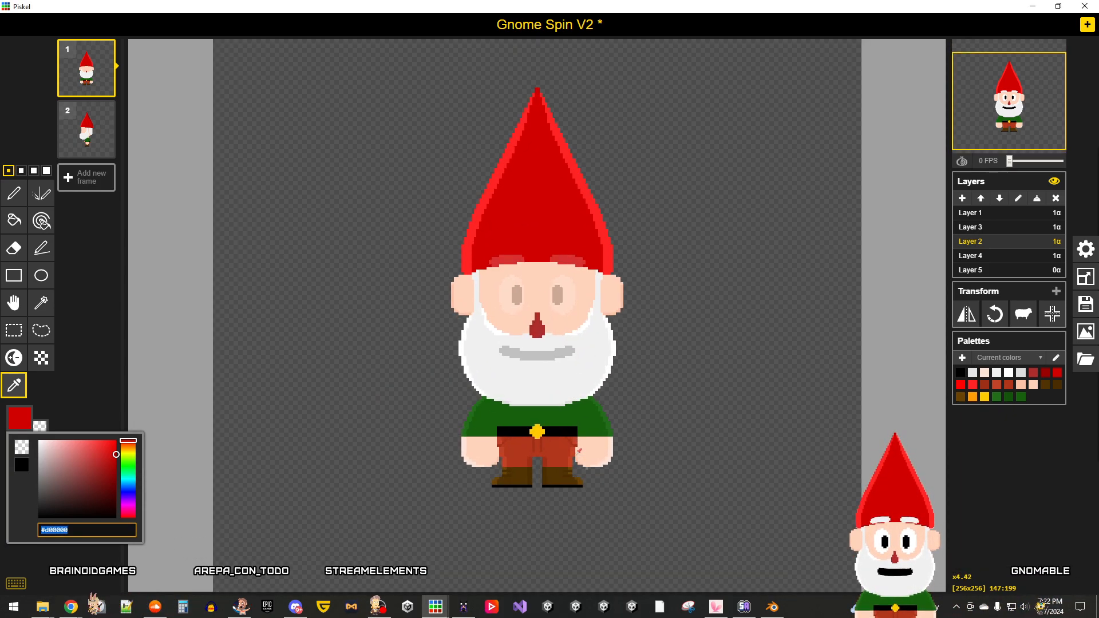
{"action": "scroll", "coordinate": [578, 451], "scroll_direction": "down", "scroll_amount": 2}
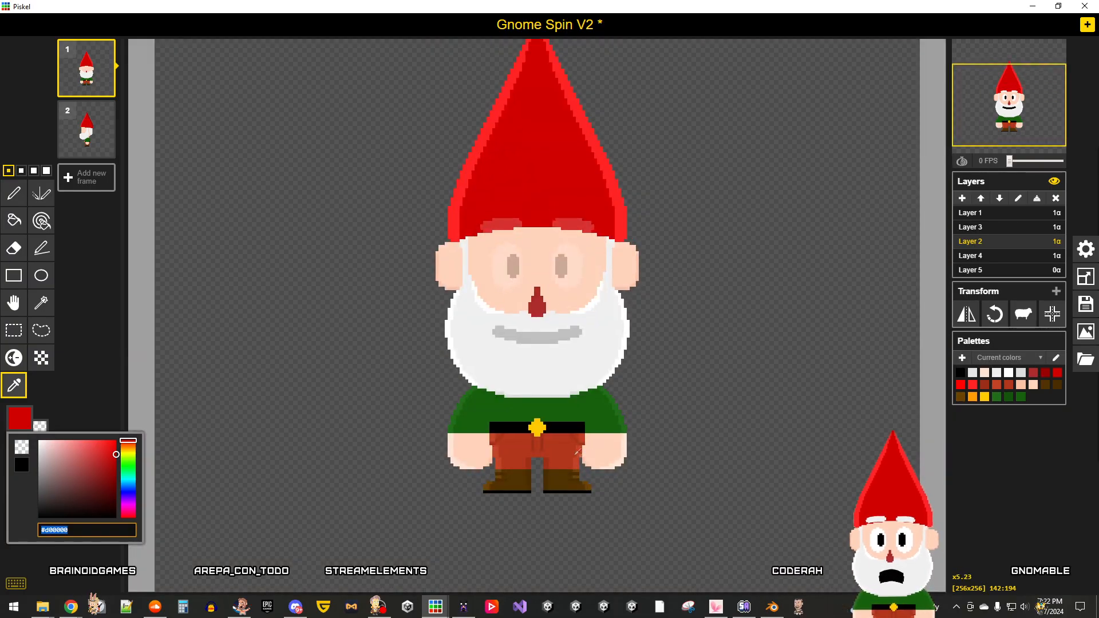
{"action": "scroll", "coordinate": [578, 451], "scroll_direction": "down", "scroll_amount": 3}
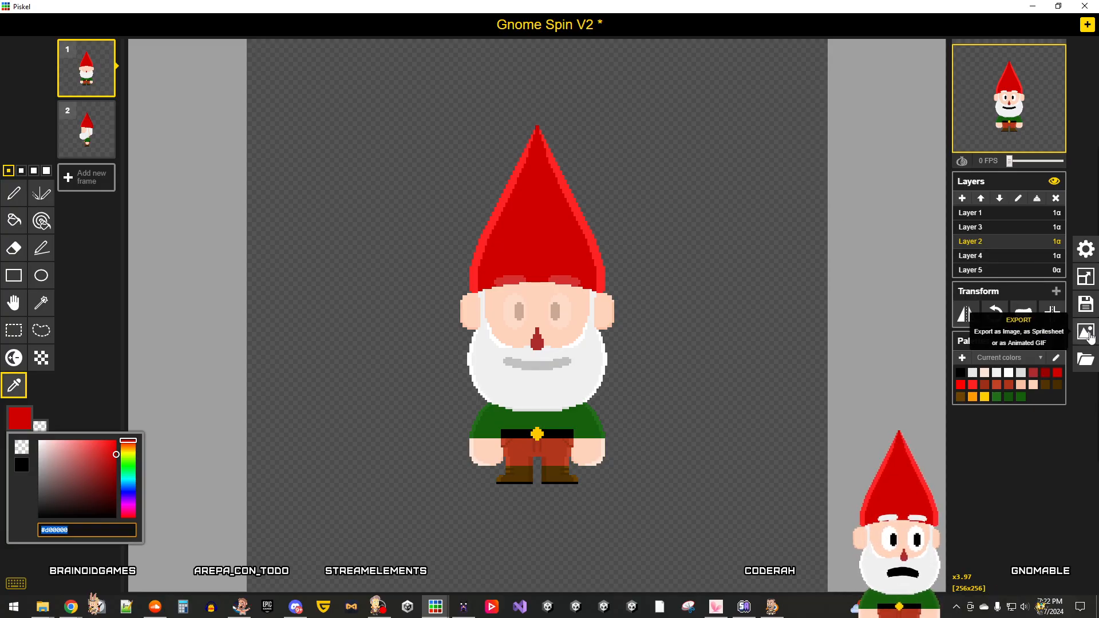
{"action": "left_click", "coordinate": [1086, 304]}
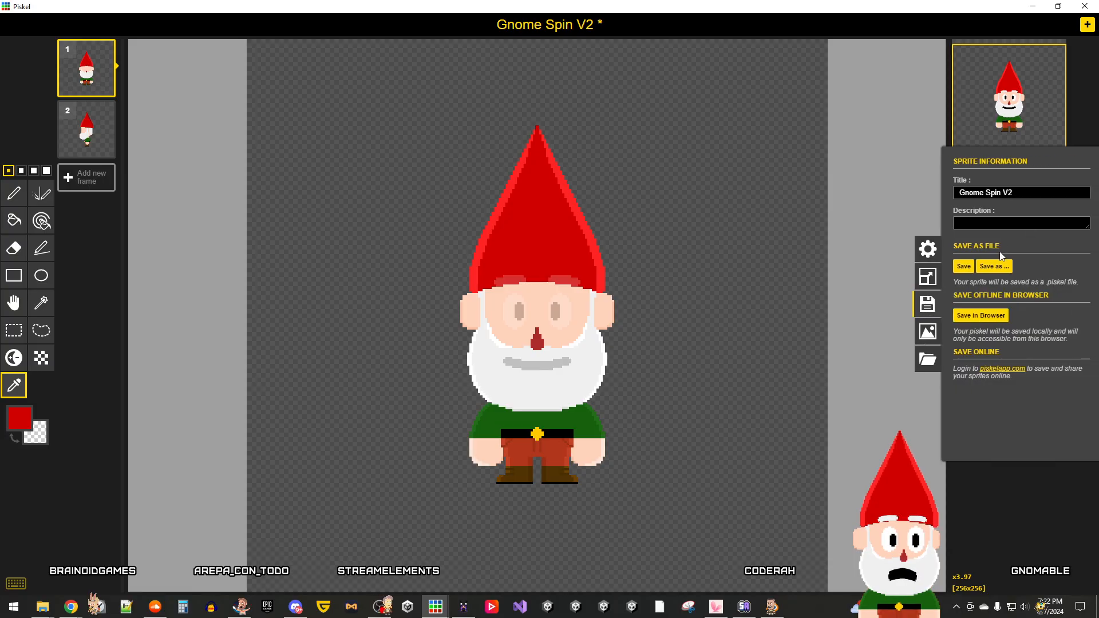
{"action": "left_click", "coordinate": [995, 268]}
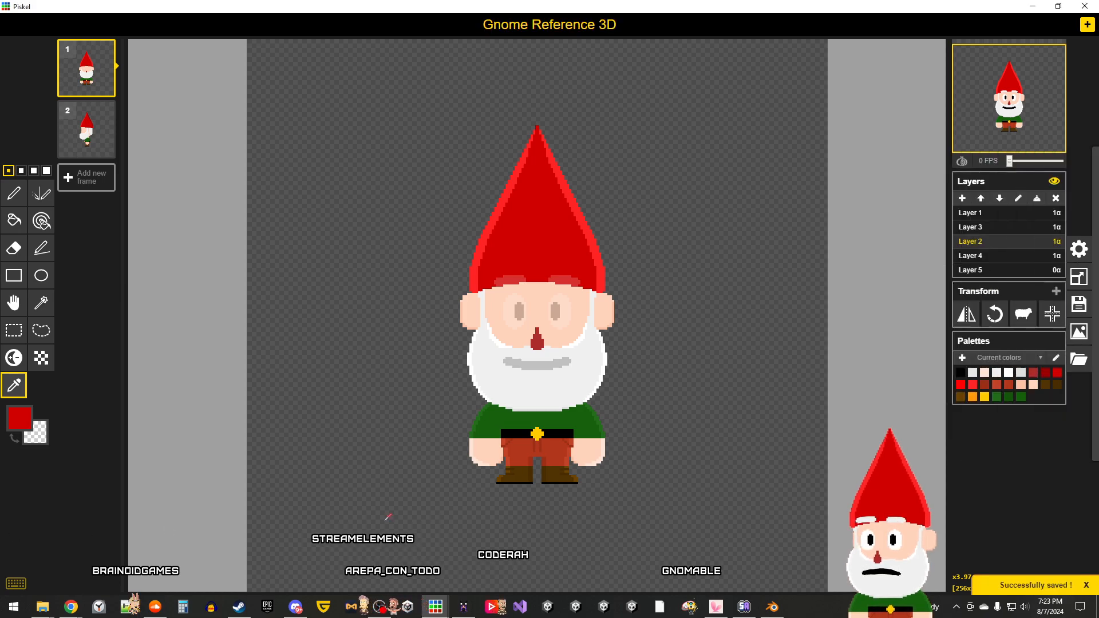
Step: Examine the reference gnome's body up close and close the separate Piskel preview window
{"action": "scroll", "coordinate": [689, 486], "scroll_direction": "up", "scroll_amount": 4}
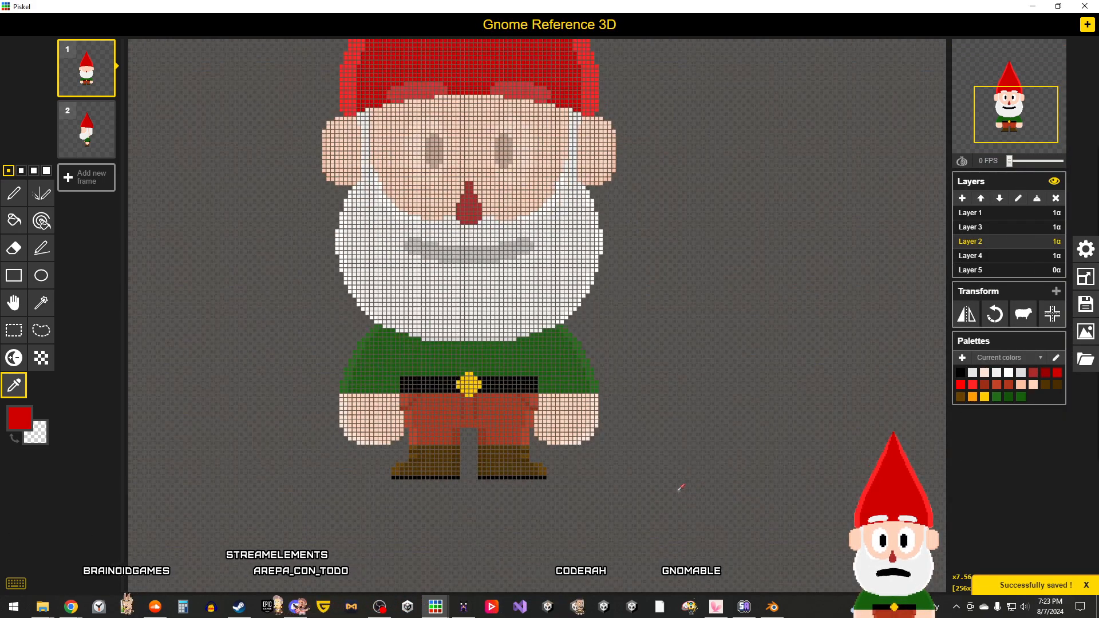
{"action": "scroll", "coordinate": [655, 384], "scroll_direction": "down", "scroll_amount": 2}
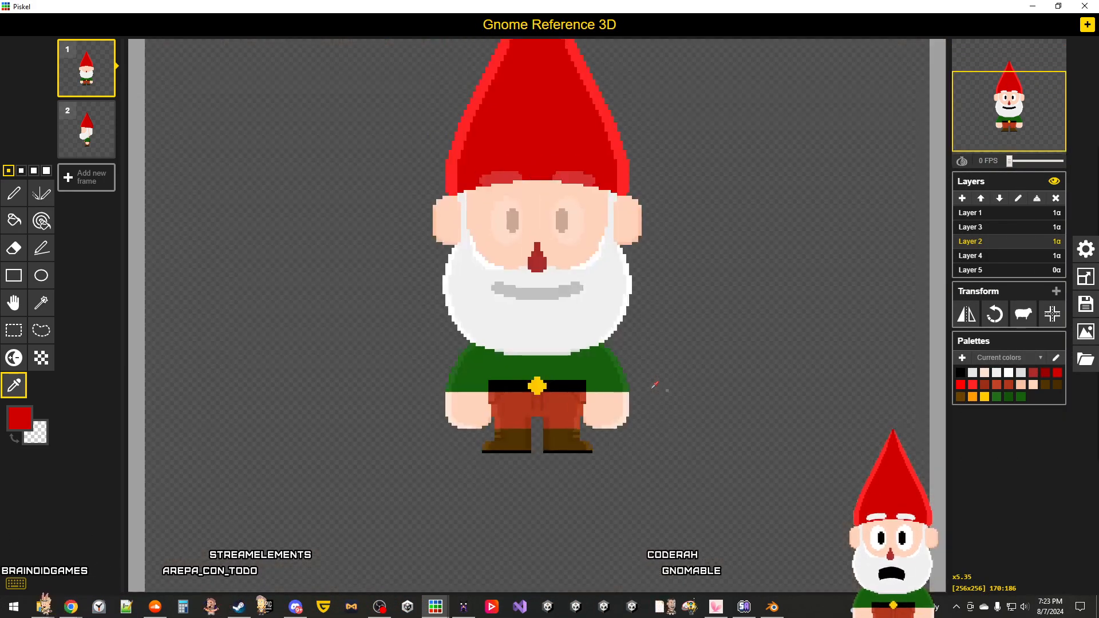
{"action": "scroll", "coordinate": [656, 384], "scroll_direction": "down", "scroll_amount": 2}
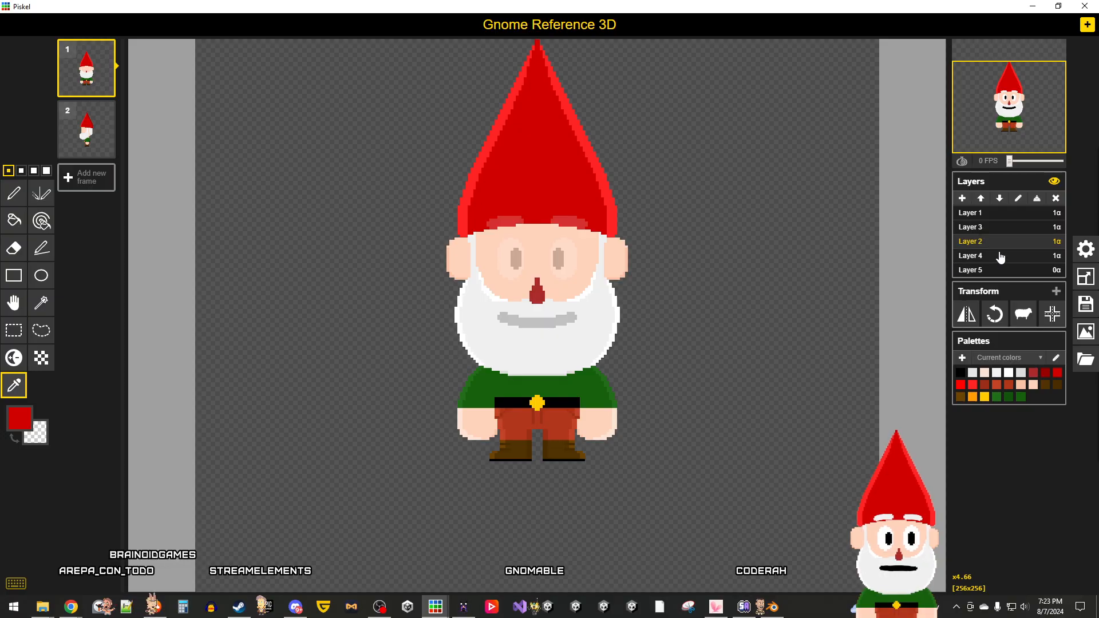
{"action": "scroll", "coordinate": [617, 289], "scroll_direction": "down", "scroll_amount": 1}
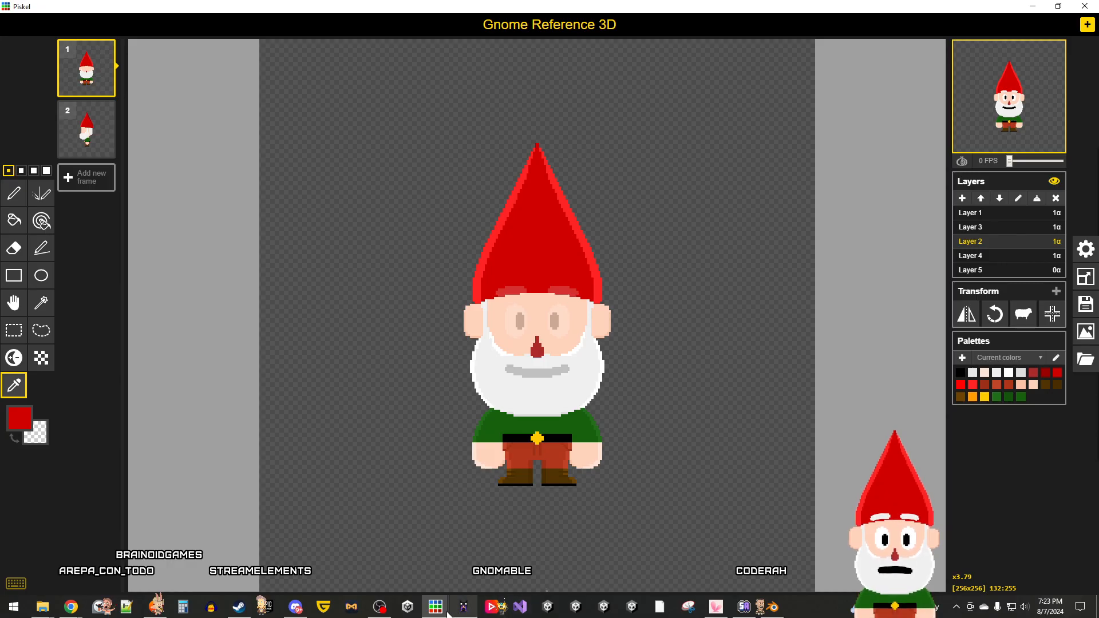
{"action": "mouse_move", "coordinate": [442, 615]}
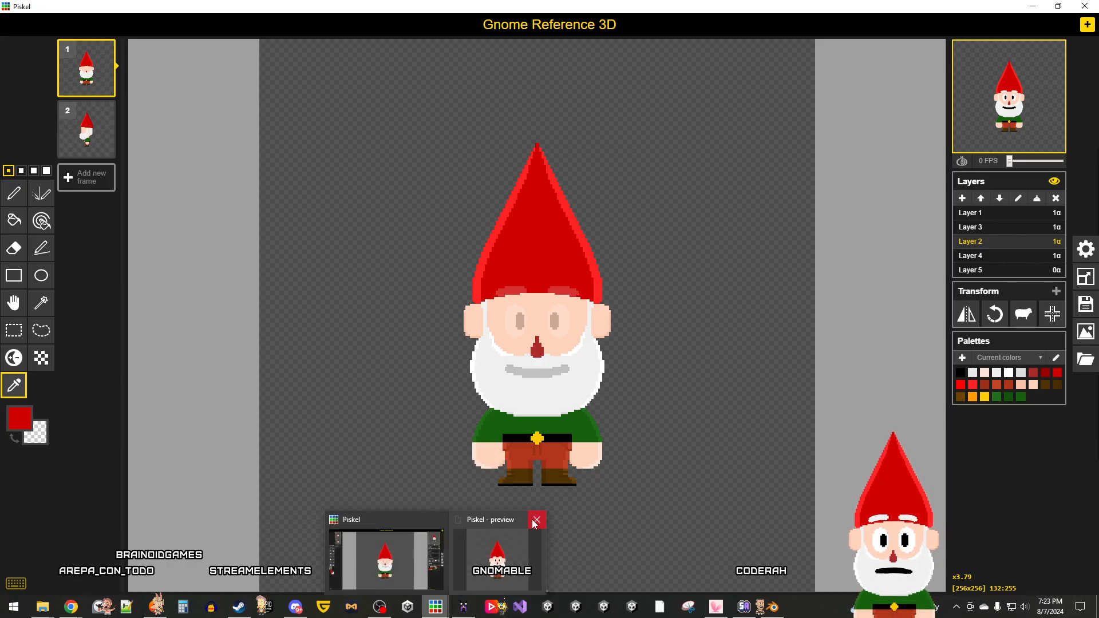
{"action": "left_click", "coordinate": [535, 520]}
Step: Load the Gnome Model V5 .piskel file and show its second frame
{"action": "left_click", "coordinate": [1086, 367]}
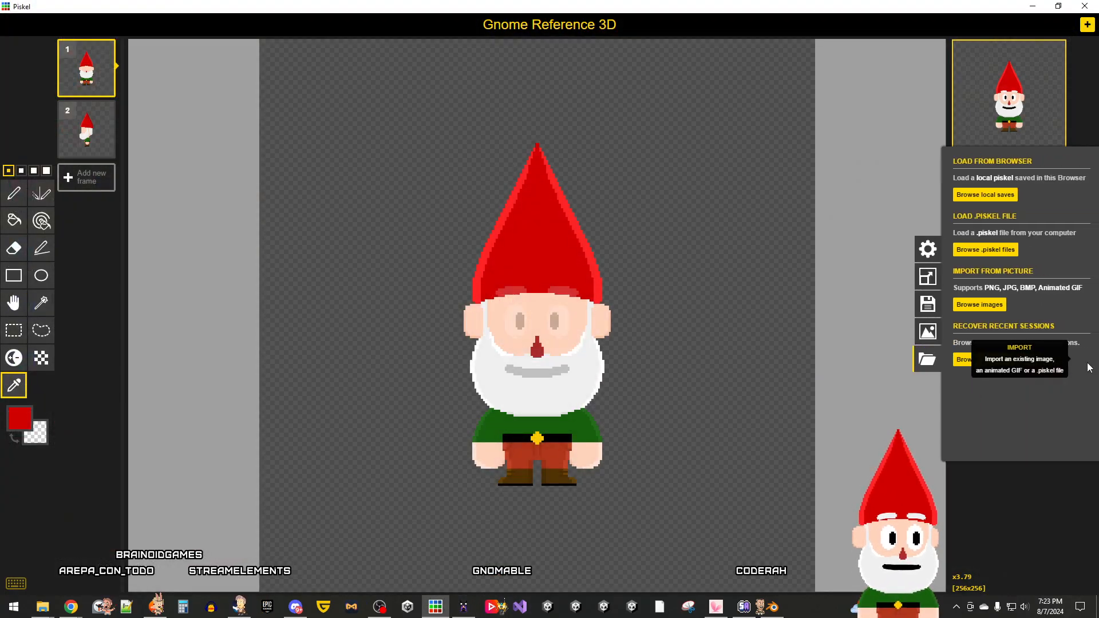
{"action": "left_click", "coordinate": [990, 252]}
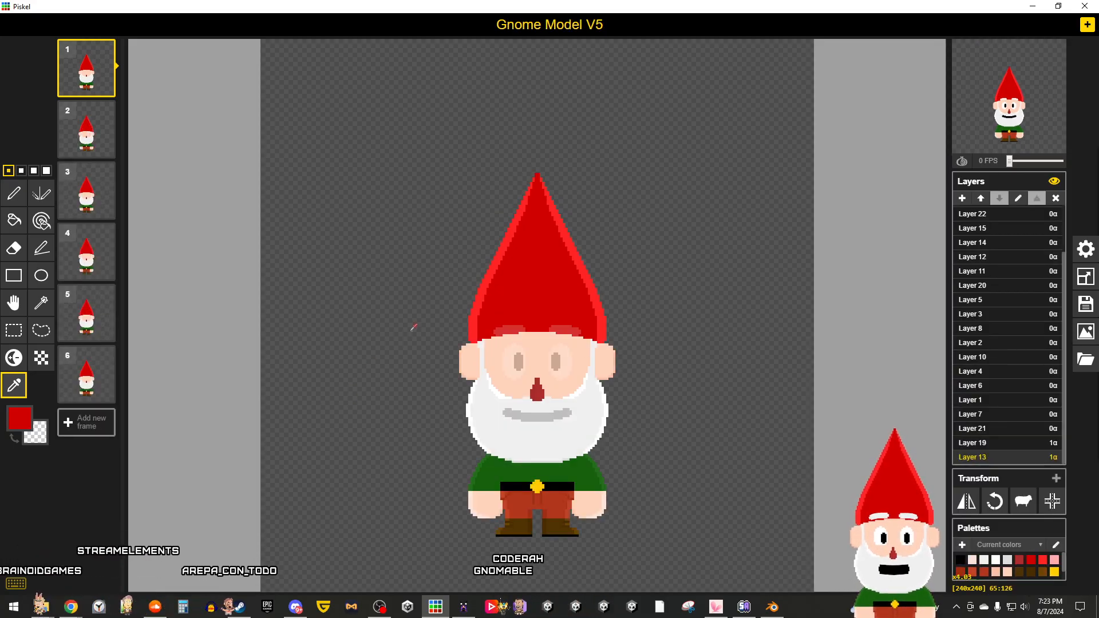
{"action": "left_click", "coordinate": [86, 139]}
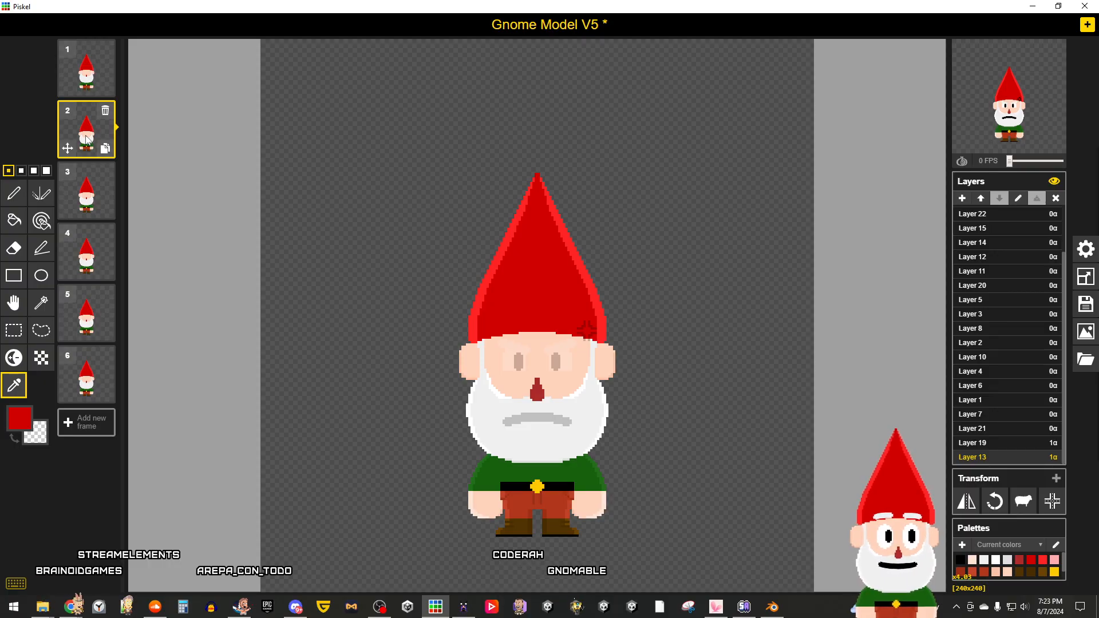
Step: Compare the facial expressions across the six frames of Gnome Model V5 and return to the first frame
{"action": "key", "text": "Down"}
{"action": "key", "text": "Down"}
{"action": "key", "text": "Down"}
{"action": "key", "text": "Down"}
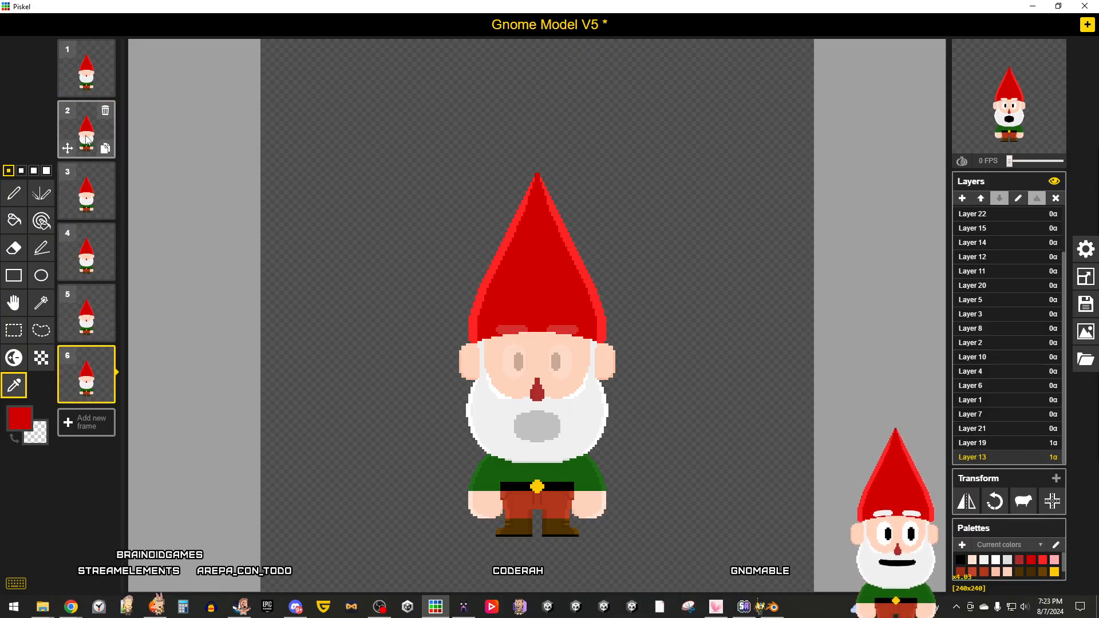
{"action": "key", "text": "Up"}
{"action": "key", "text": "Up"}
{"action": "key", "text": "Up"}
{"action": "key", "text": "Up"}
{"action": "key", "text": "Up"}
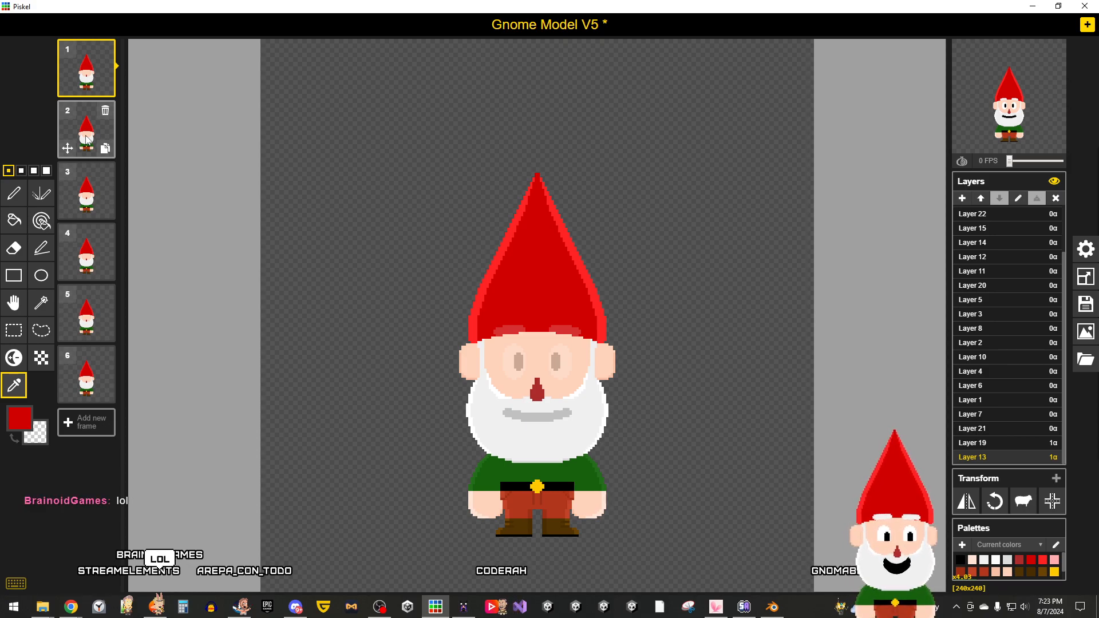
{"action": "key", "text": "Down"}
{"action": "key", "text": "Up"}
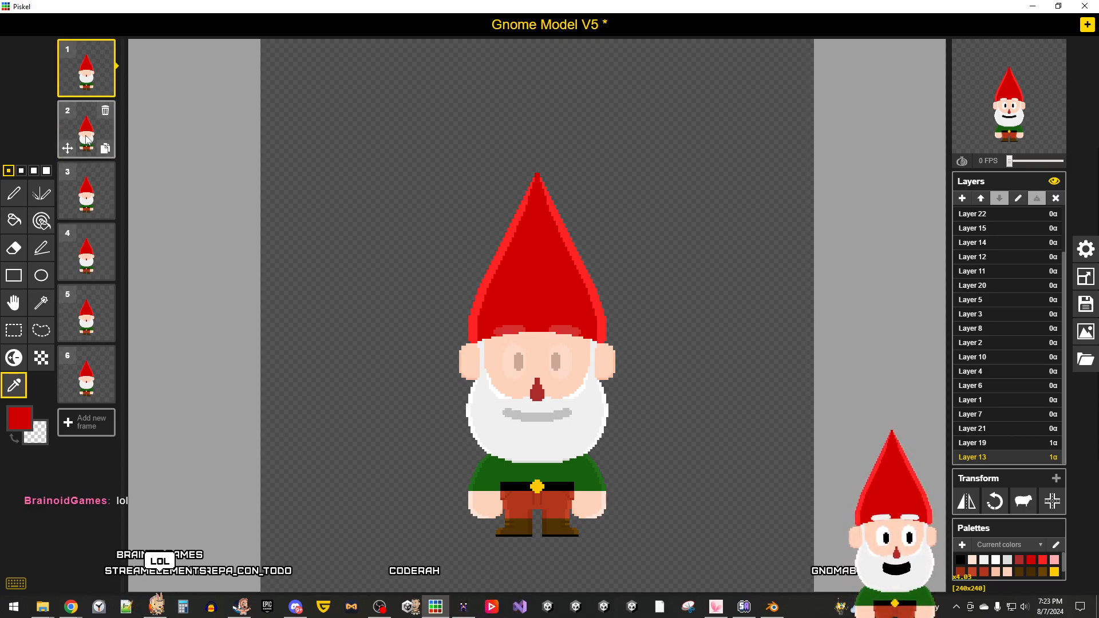
{"action": "key", "text": "Down"}
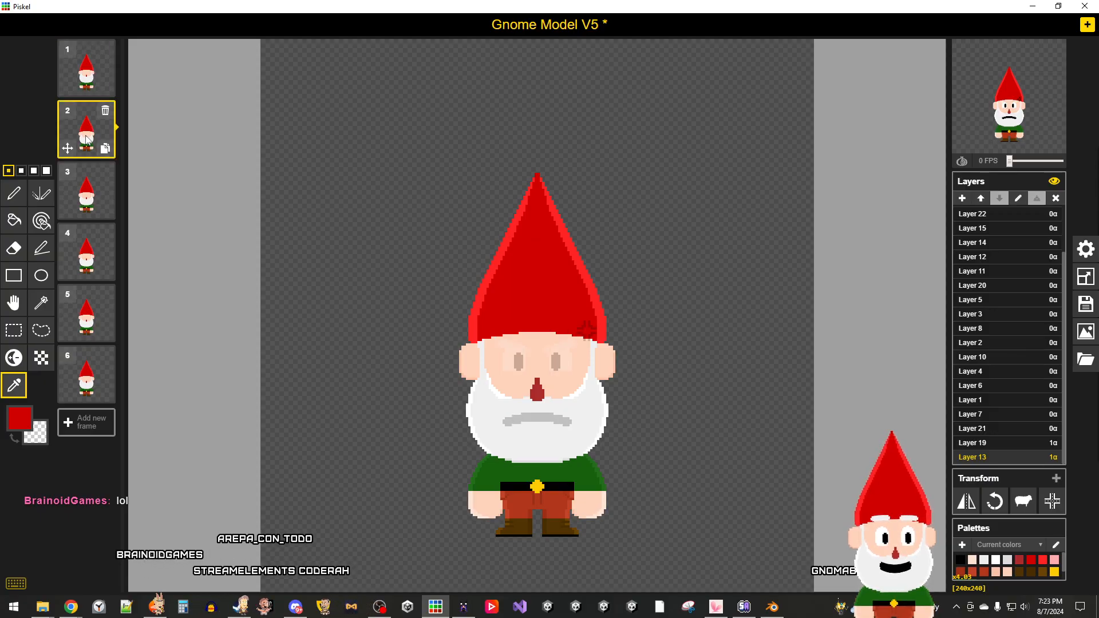
{"action": "key", "text": "Down"}
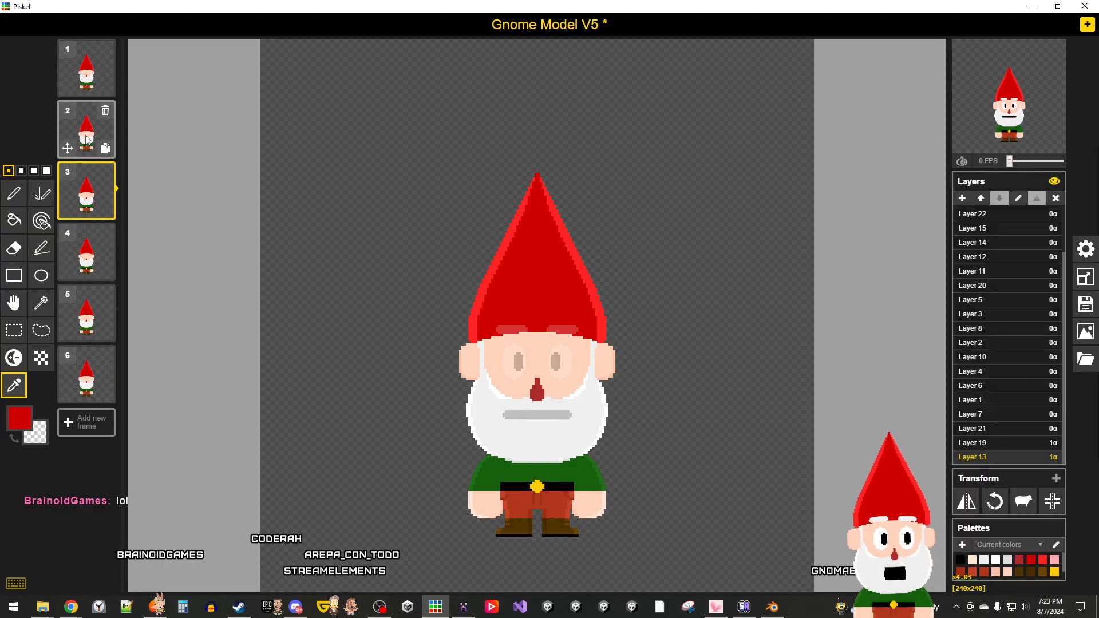
{"action": "key", "text": "Up"}
{"action": "key", "text": "Up"}
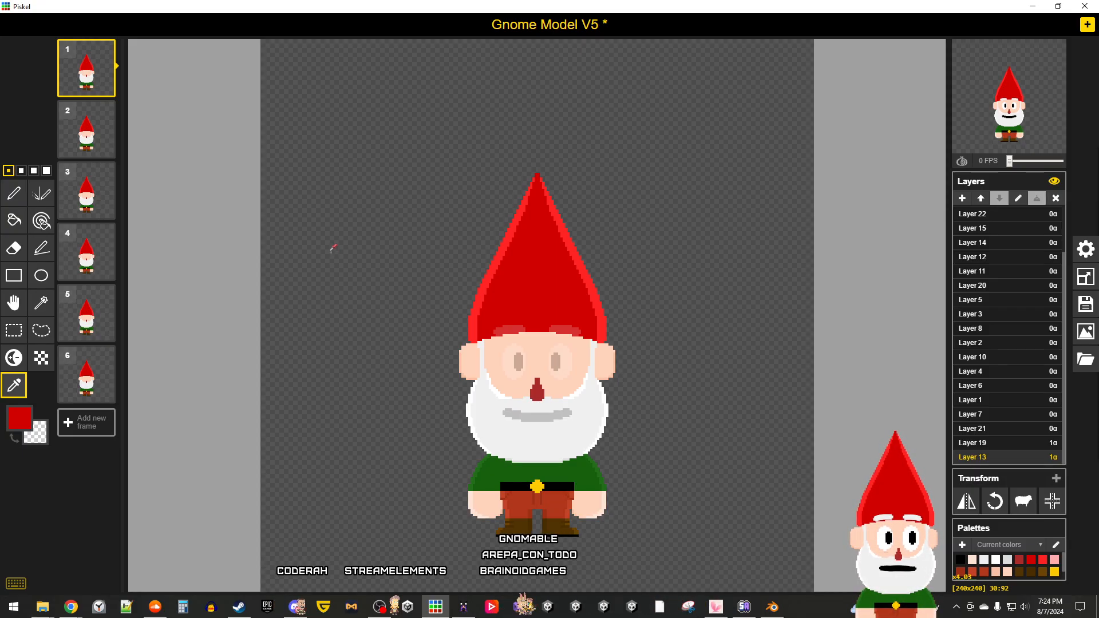
Step: Inspect the body parts on each layer of the first frame, going up from Layer 19 to Layer 18
{"action": "left_click", "coordinate": [976, 443]}
{"action": "left_click", "coordinate": [981, 429]}
{"action": "left_click", "coordinate": [985, 414]}
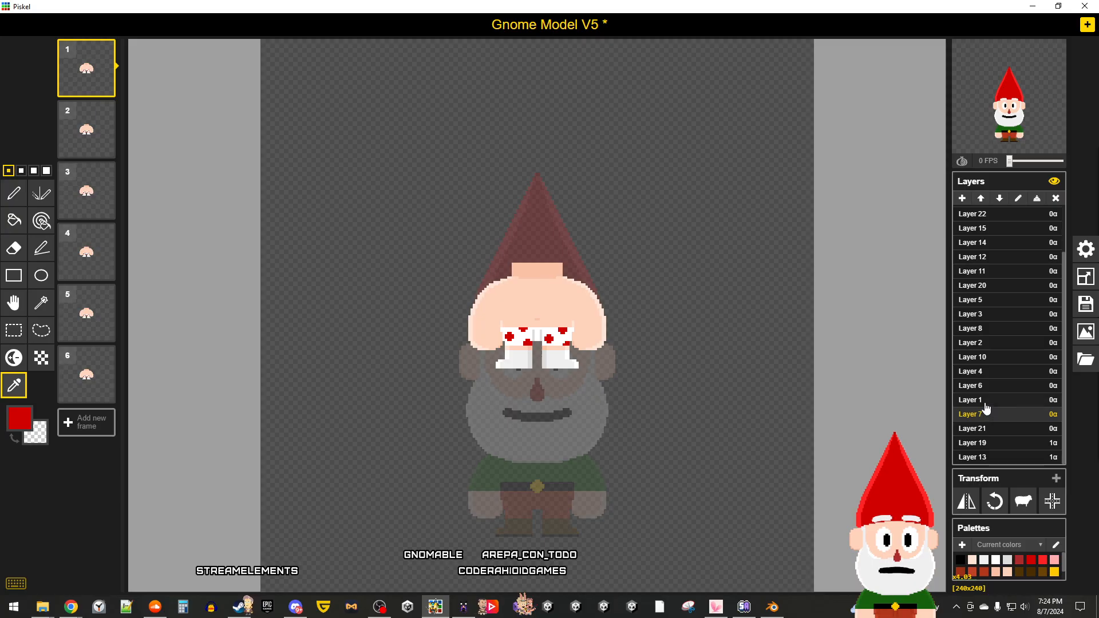
{"action": "left_click", "coordinate": [986, 400]}
{"action": "left_click", "coordinate": [987, 386]}
{"action": "left_click", "coordinate": [989, 371]}
{"action": "left_click", "coordinate": [989, 357]}
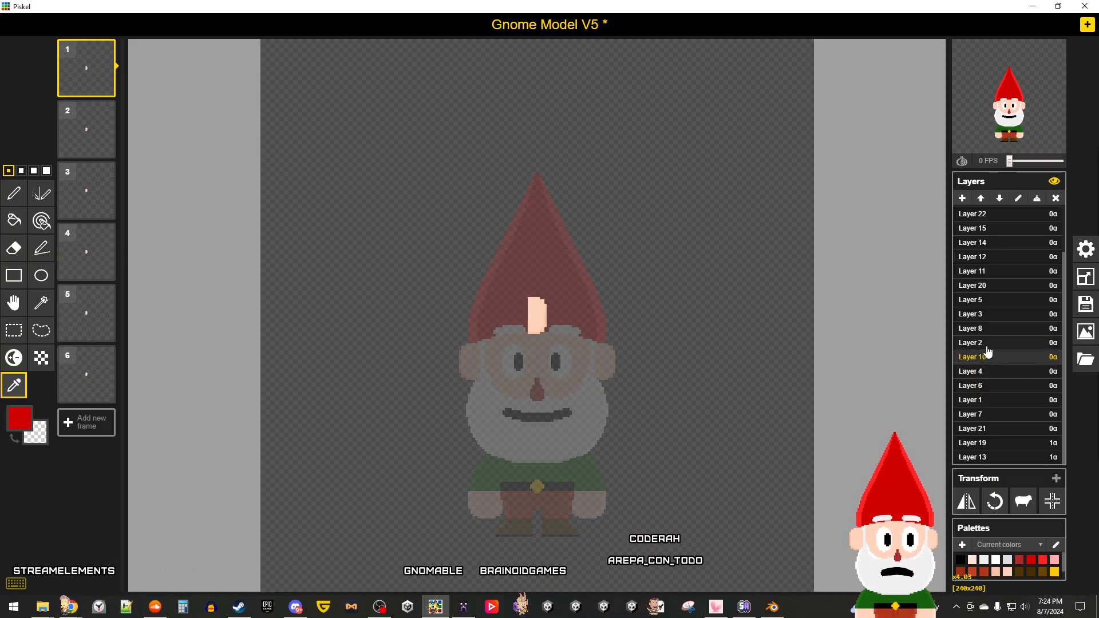
{"action": "left_click", "coordinate": [990, 342]}
{"action": "left_click", "coordinate": [992, 331]}
{"action": "left_click", "coordinate": [992, 316]}
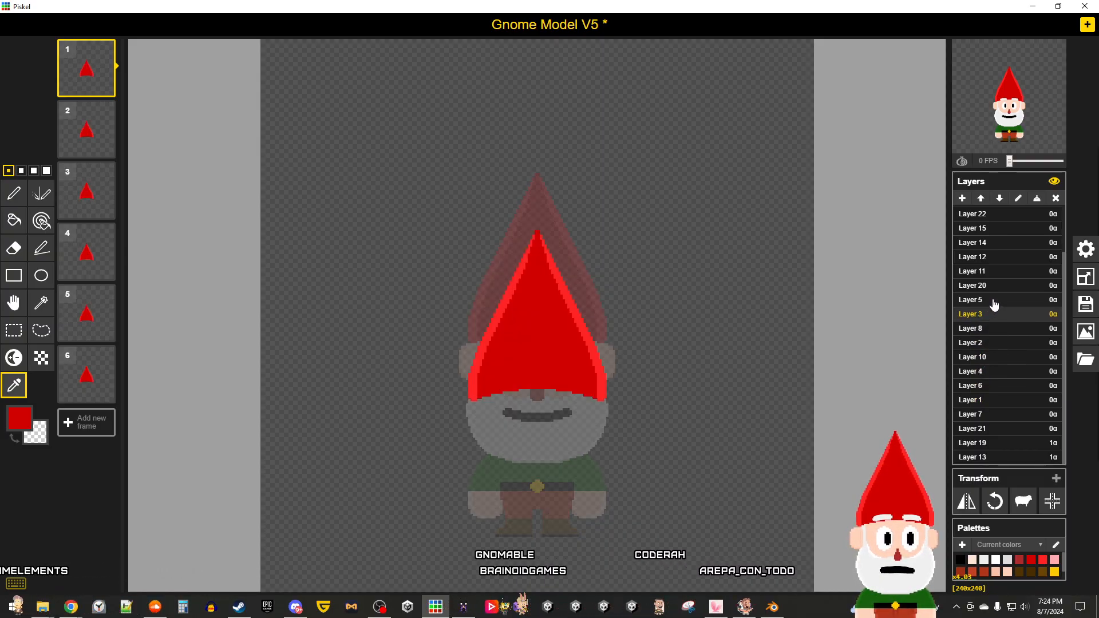
{"action": "left_click", "coordinate": [994, 300]}
{"action": "left_click", "coordinate": [992, 285]}
{"action": "left_click", "coordinate": [993, 271]}
{"action": "left_click", "coordinate": [995, 257]}
{"action": "left_click", "coordinate": [994, 243]}
{"action": "left_click", "coordinate": [994, 228]}
{"action": "left_click", "coordinate": [995, 214]}
{"action": "scroll", "coordinate": [866, 327], "scroll_direction": "up", "scroll_amount": 2}
{"action": "scroll", "coordinate": [986, 351], "scroll_direction": "up", "scroll_amount": 2}
{"action": "left_click", "coordinate": [985, 259]}
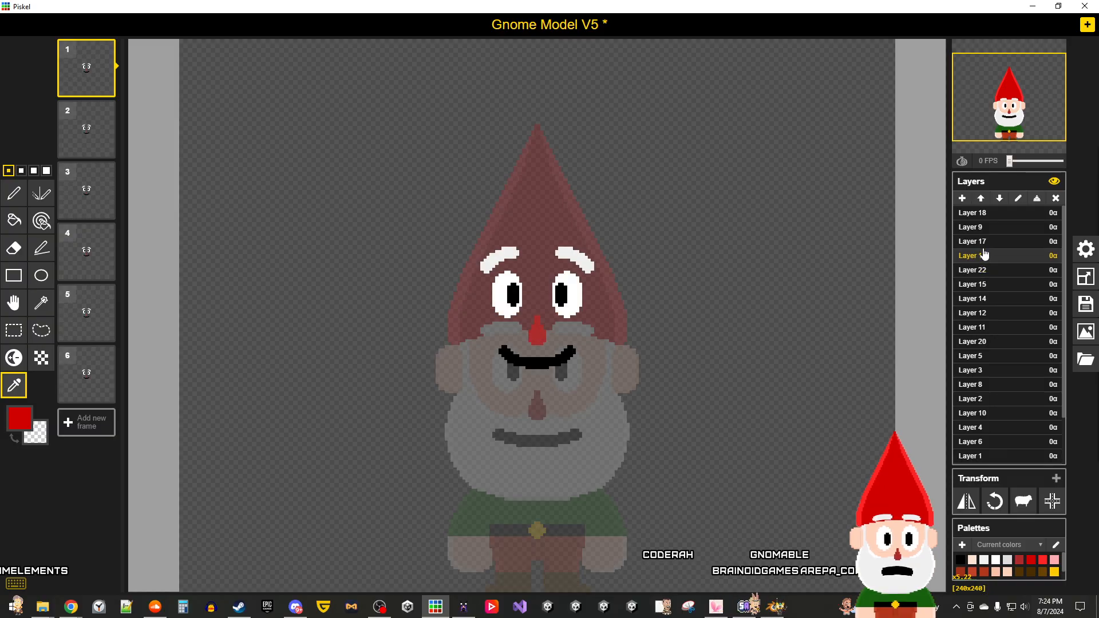
{"action": "left_click", "coordinate": [984, 245]}
{"action": "left_click", "coordinate": [981, 228]}
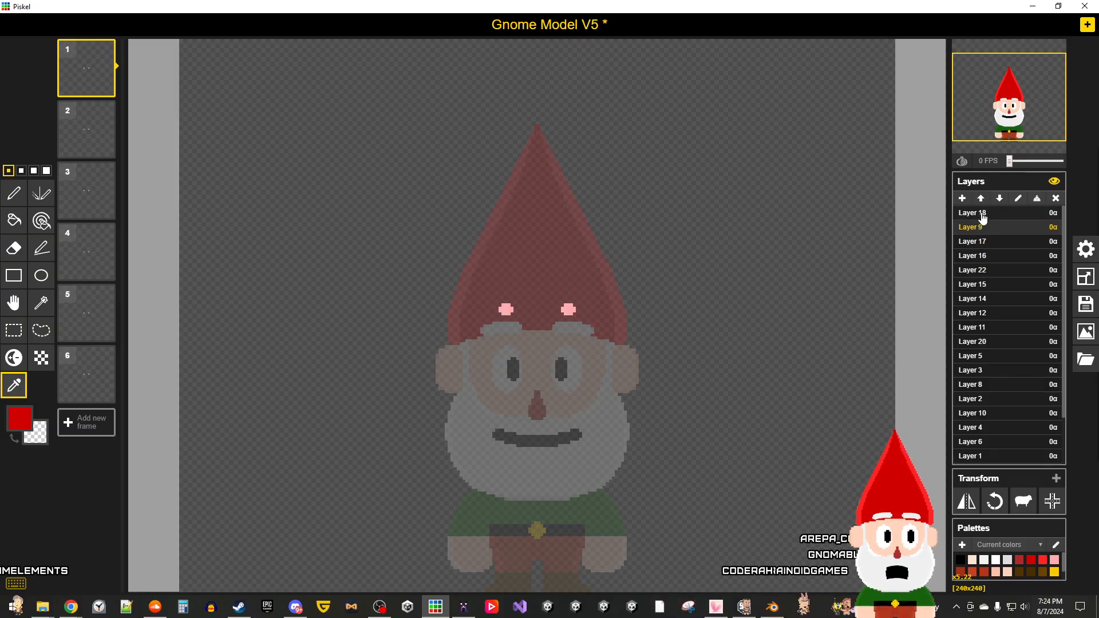
{"action": "left_click", "coordinate": [982, 215]}
Step: Review the individual layers again from Layer 9 down to Layer 13, ending with the full gnome's layer selected
{"action": "left_click", "coordinate": [987, 227]}
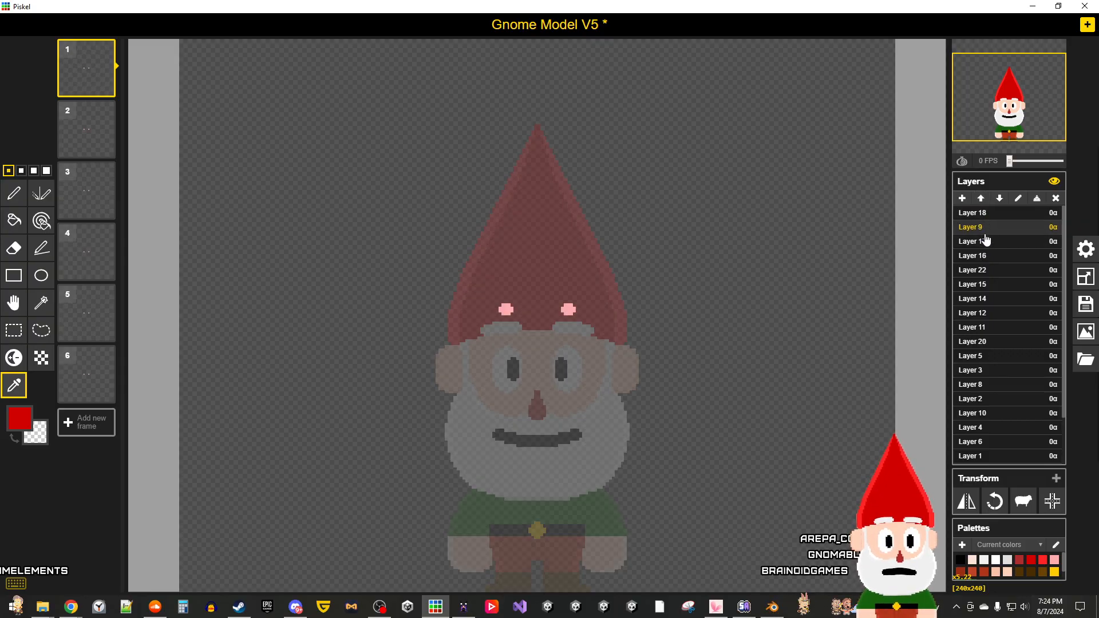
{"action": "left_click", "coordinate": [985, 243]}
{"action": "left_click", "coordinate": [984, 256]}
{"action": "left_click", "coordinate": [988, 271]}
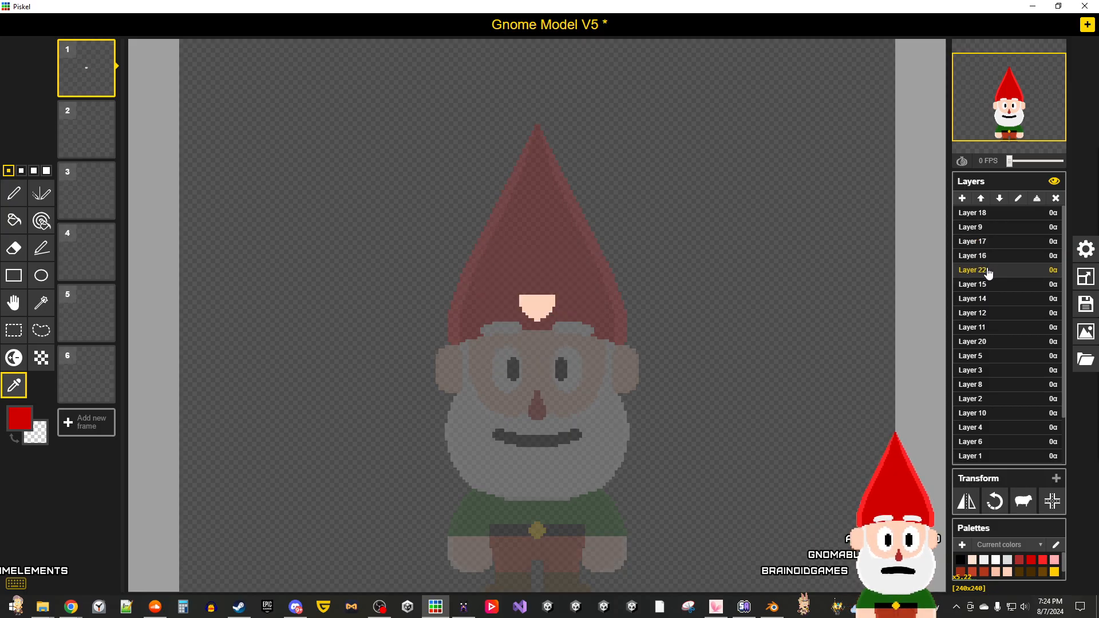
{"action": "left_click", "coordinate": [991, 284]}
{"action": "left_click", "coordinate": [991, 299]}
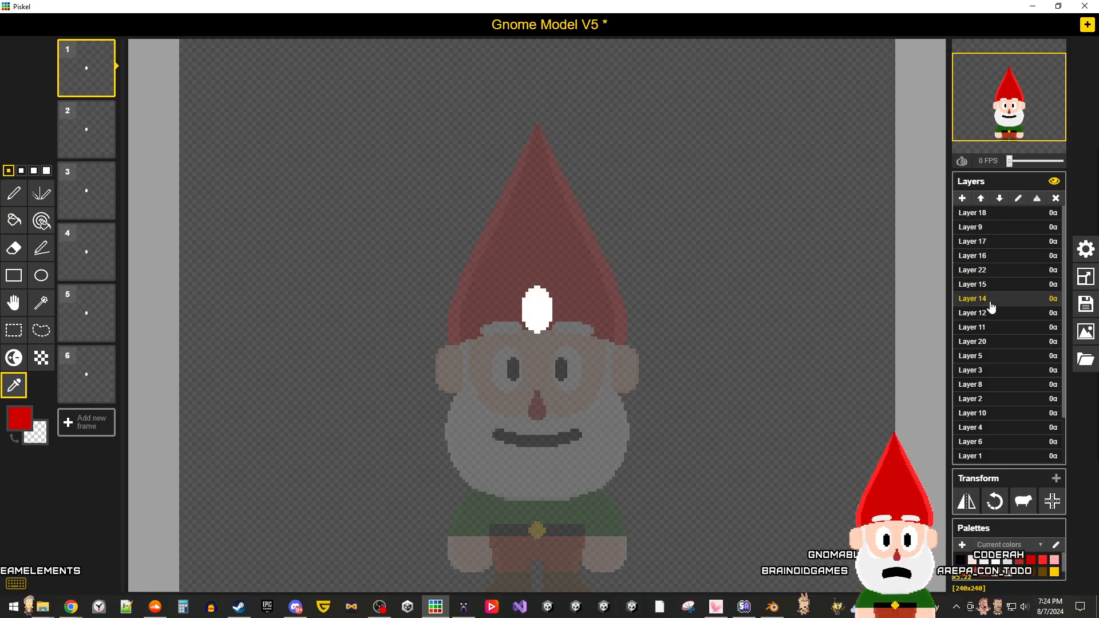
{"action": "left_click", "coordinate": [991, 313]}
{"action": "left_click", "coordinate": [991, 328]}
{"action": "scroll", "coordinate": [790, 418], "scroll_direction": "down", "scroll_amount": 1}
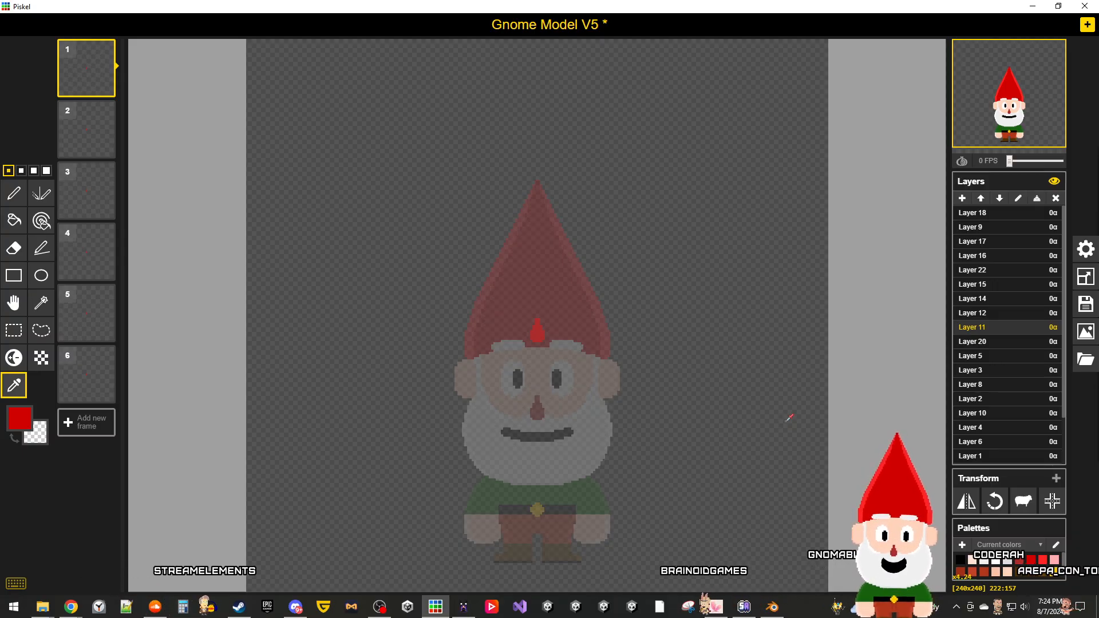
{"action": "left_click", "coordinate": [976, 342]}
{"action": "left_click", "coordinate": [977, 357]}
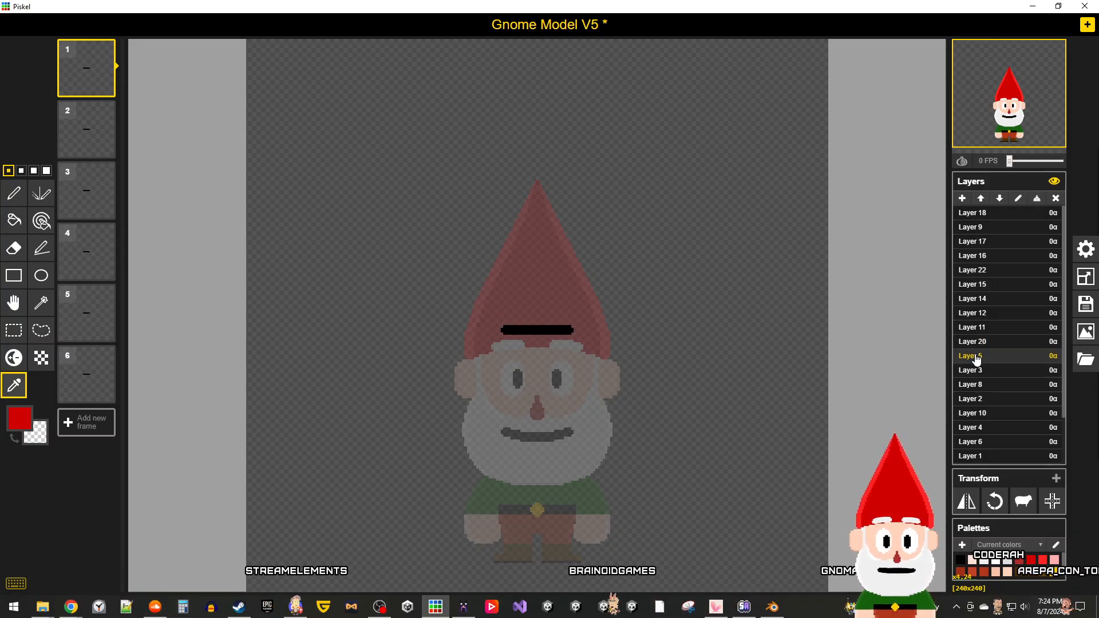
{"action": "left_click", "coordinate": [988, 371]}
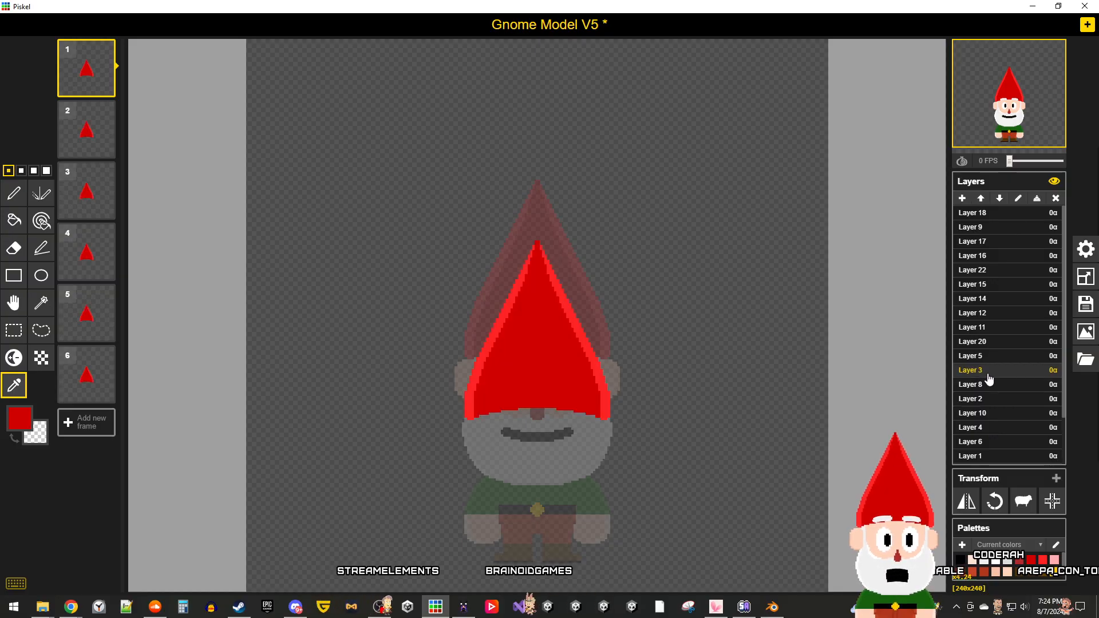
{"action": "left_click", "coordinate": [989, 387]}
{"action": "left_click", "coordinate": [988, 399]}
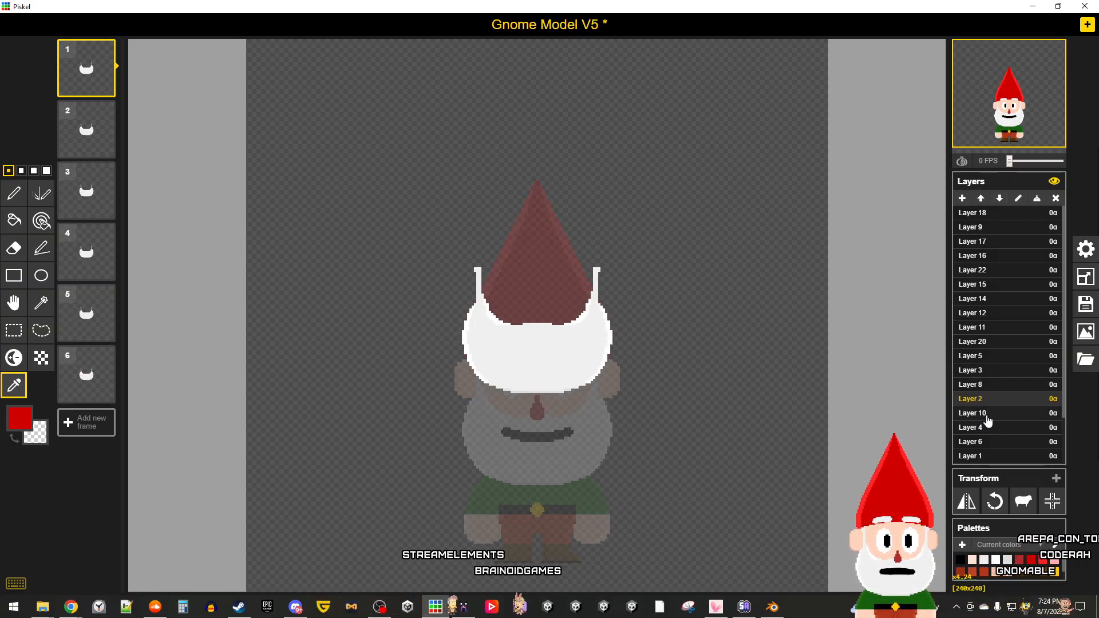
{"action": "left_click", "coordinate": [988, 414]}
{"action": "left_click", "coordinate": [987, 433]}
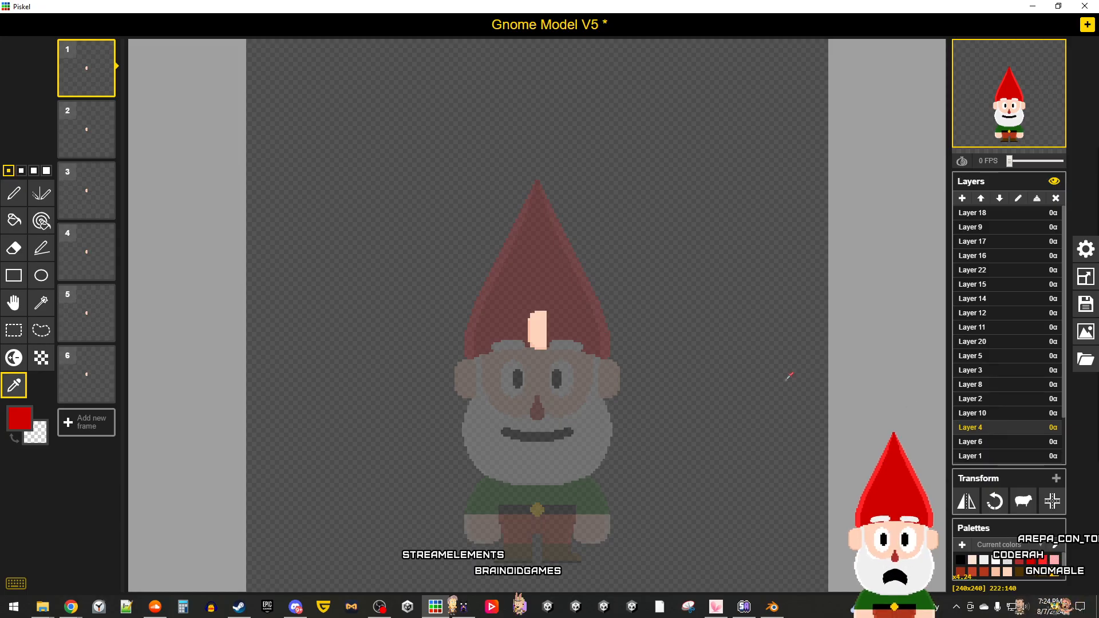
{"action": "left_click", "coordinate": [989, 441]}
{"action": "scroll", "coordinate": [988, 424], "scroll_direction": "down", "scroll_amount": 2}
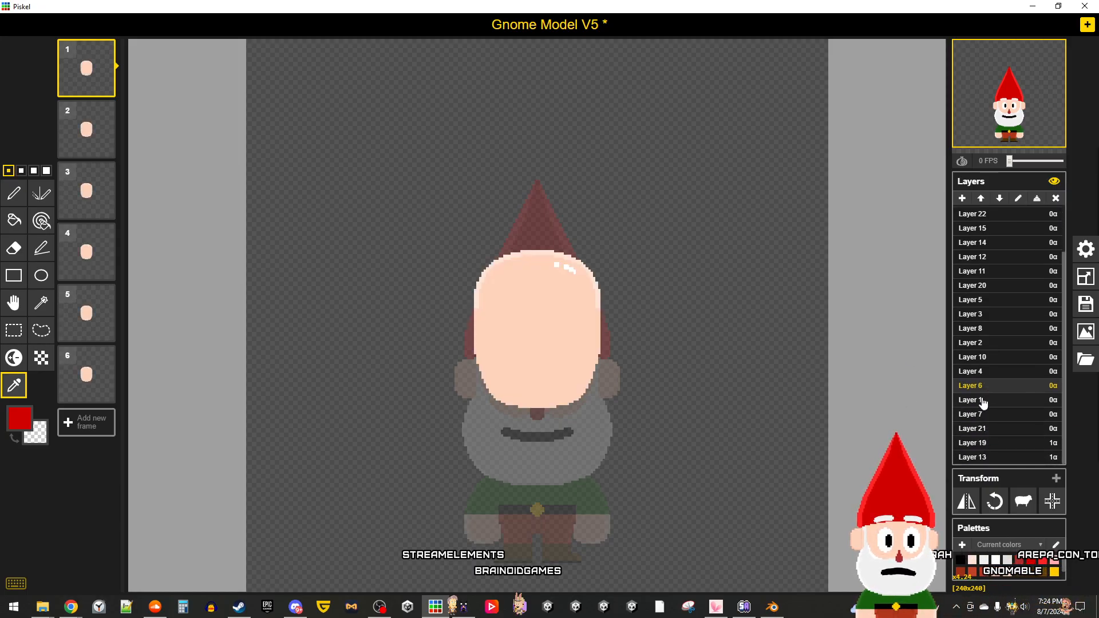
{"action": "left_click", "coordinate": [983, 400]}
{"action": "left_click", "coordinate": [988, 415]}
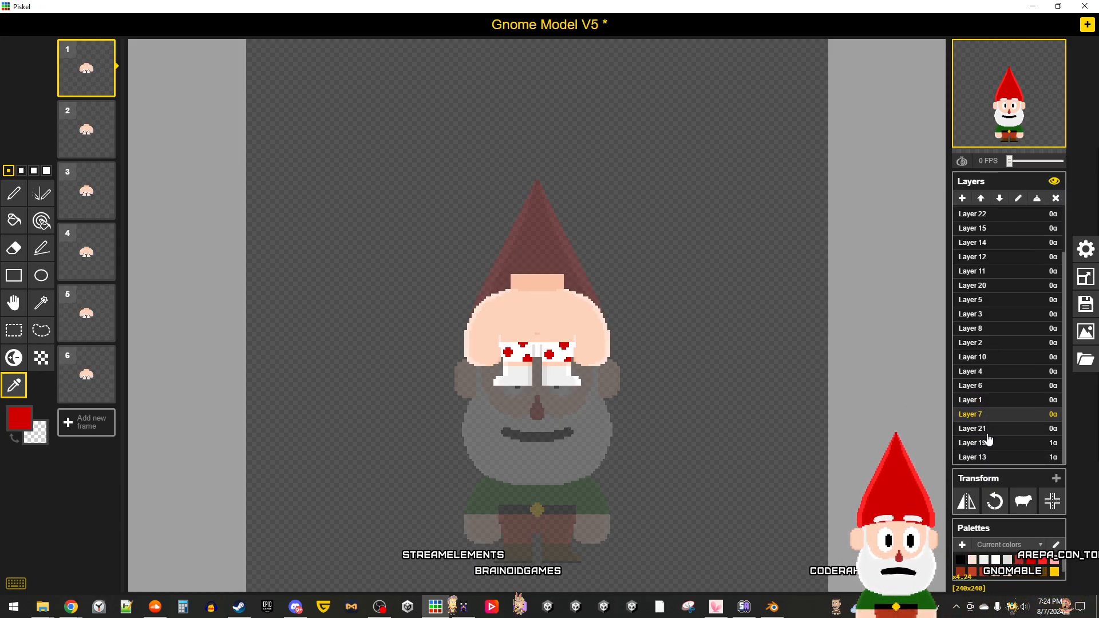
{"action": "left_click", "coordinate": [986, 430]}
{"action": "left_click", "coordinate": [989, 448]}
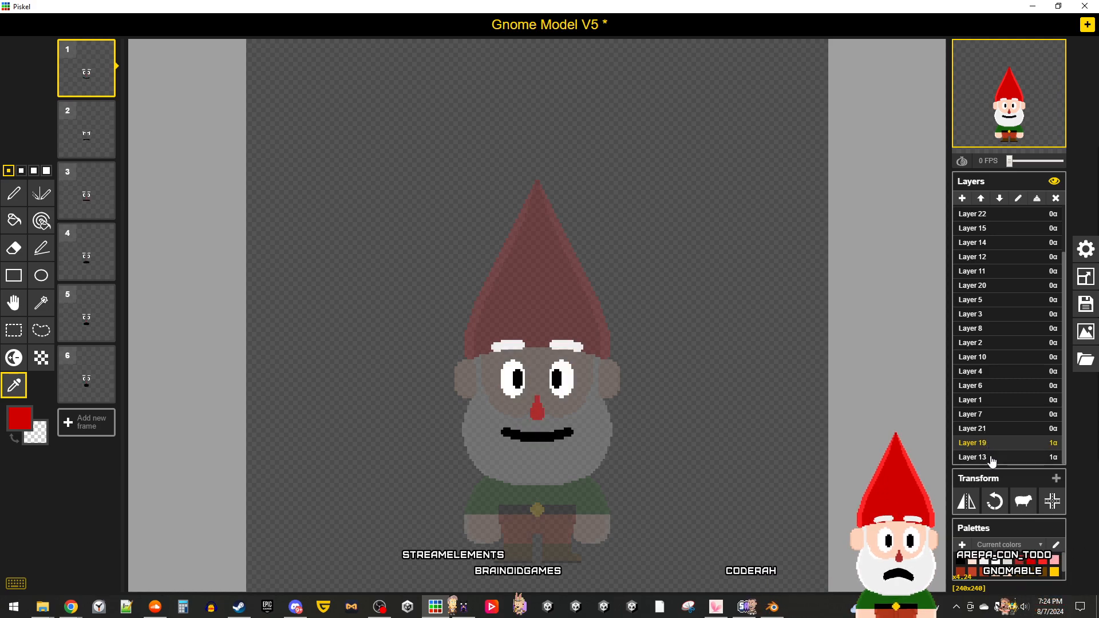
{"action": "left_click", "coordinate": [992, 460]}
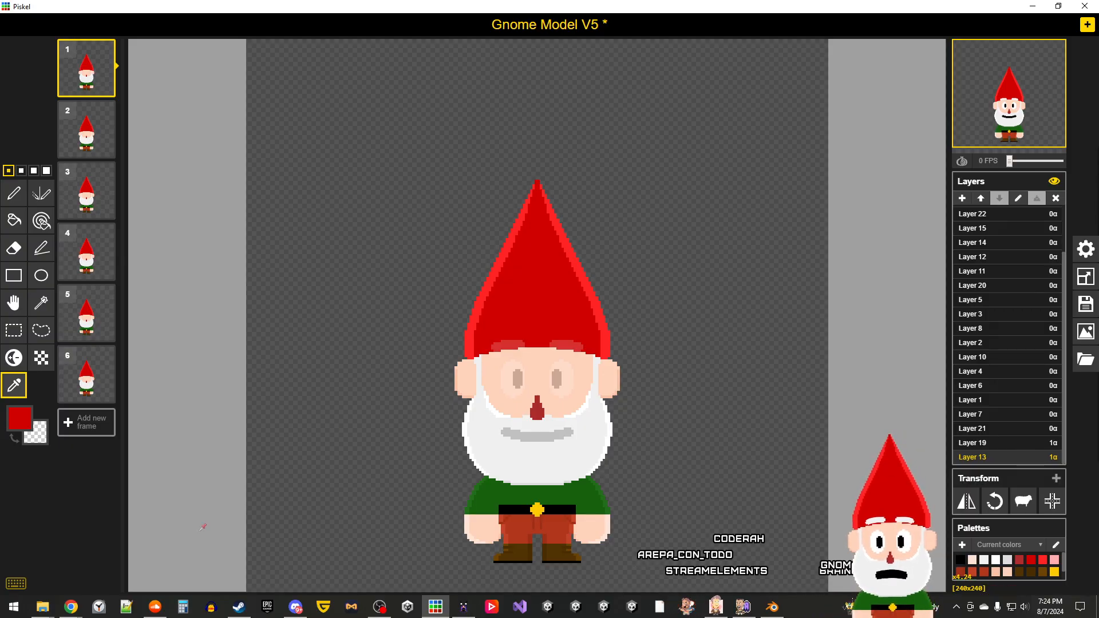
Step: Open a new maximized Piskel window and load the Gnomable Icon .piskel file into it
{"action": "mouse_move", "coordinate": [49, 615]}
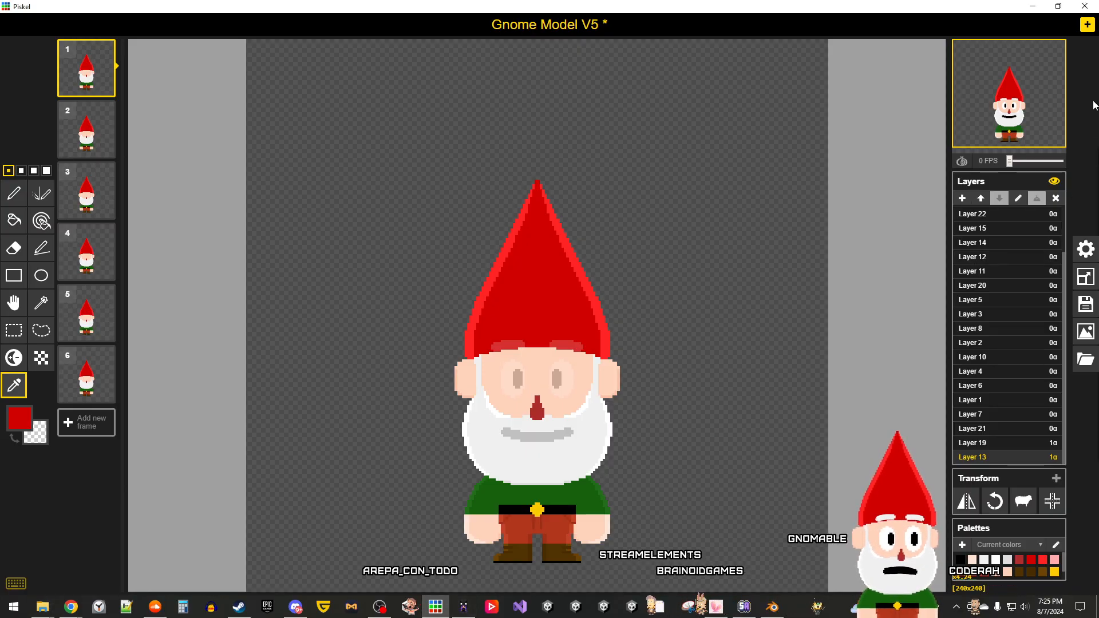
{"action": "left_click", "coordinate": [1087, 25]}
{"action": "left_click", "coordinate": [792, 91]}
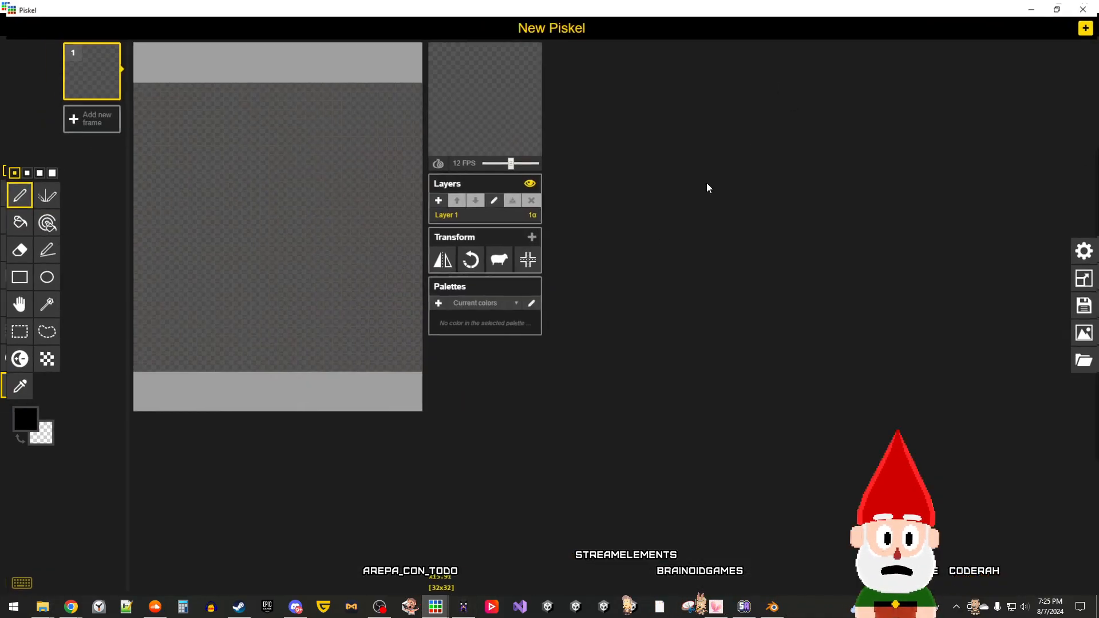
{"action": "left_click", "coordinate": [1086, 359]}
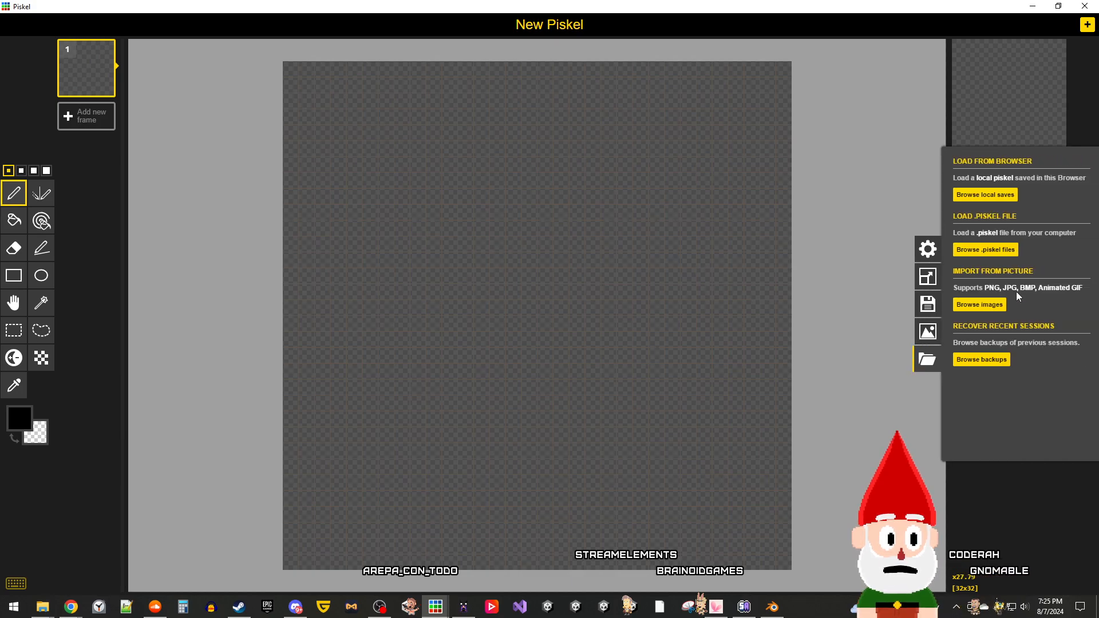
{"action": "left_click", "coordinate": [996, 253]}
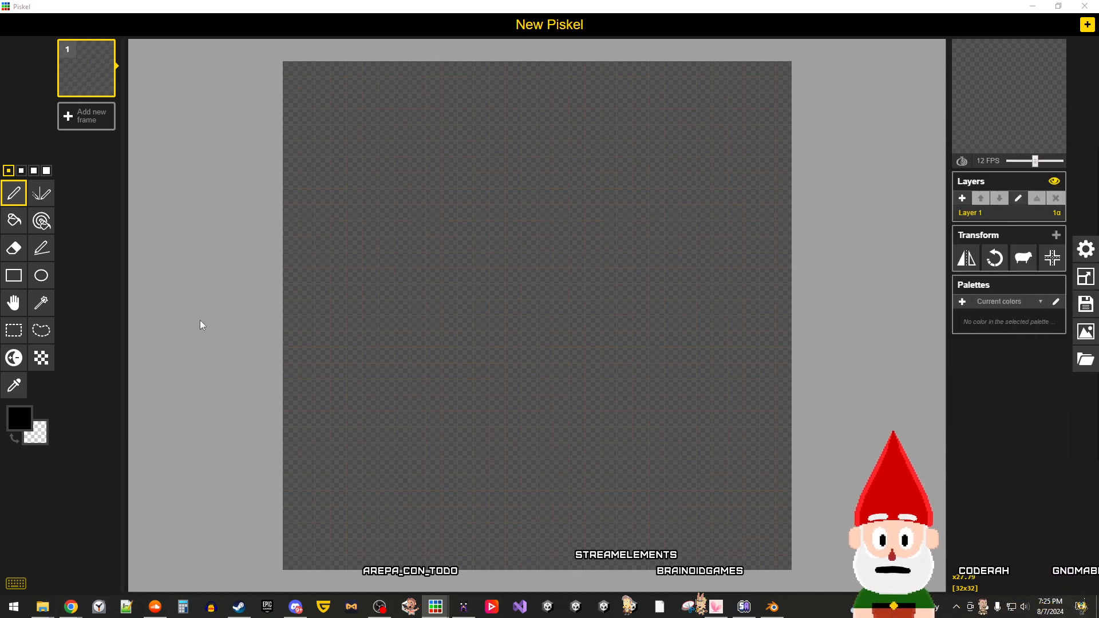
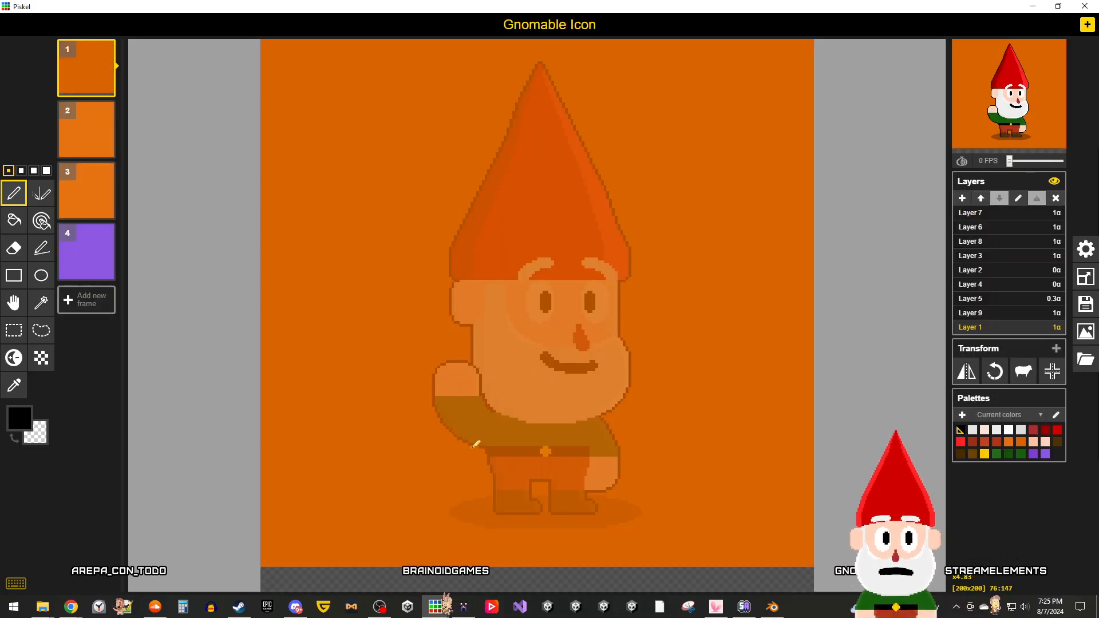
Step: Look through the second, third and fourth frames of Gnomable Icon to compare the waving gnome versions
{"action": "mouse_move", "coordinate": [89, 145]}
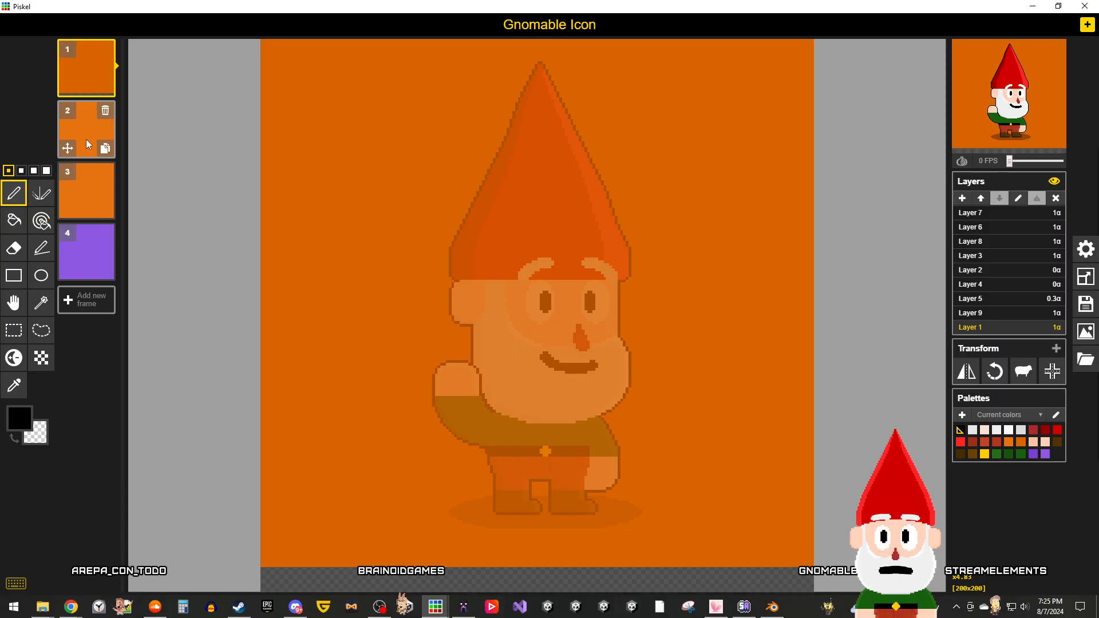
{"action": "left_click", "coordinate": [79, 187]}
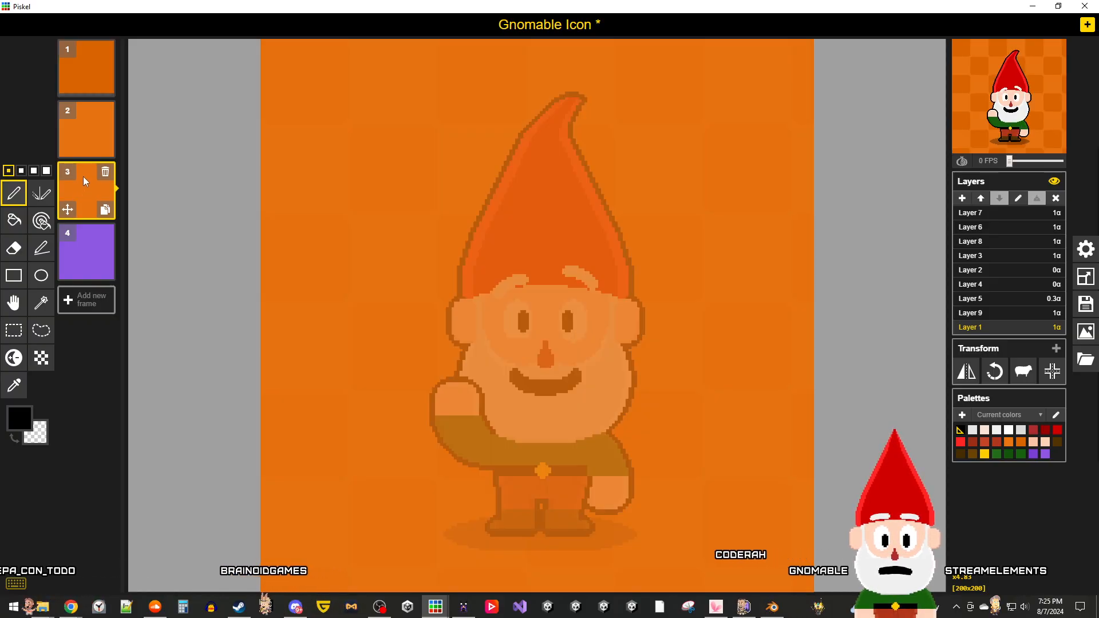
{"action": "left_click", "coordinate": [86, 136]}
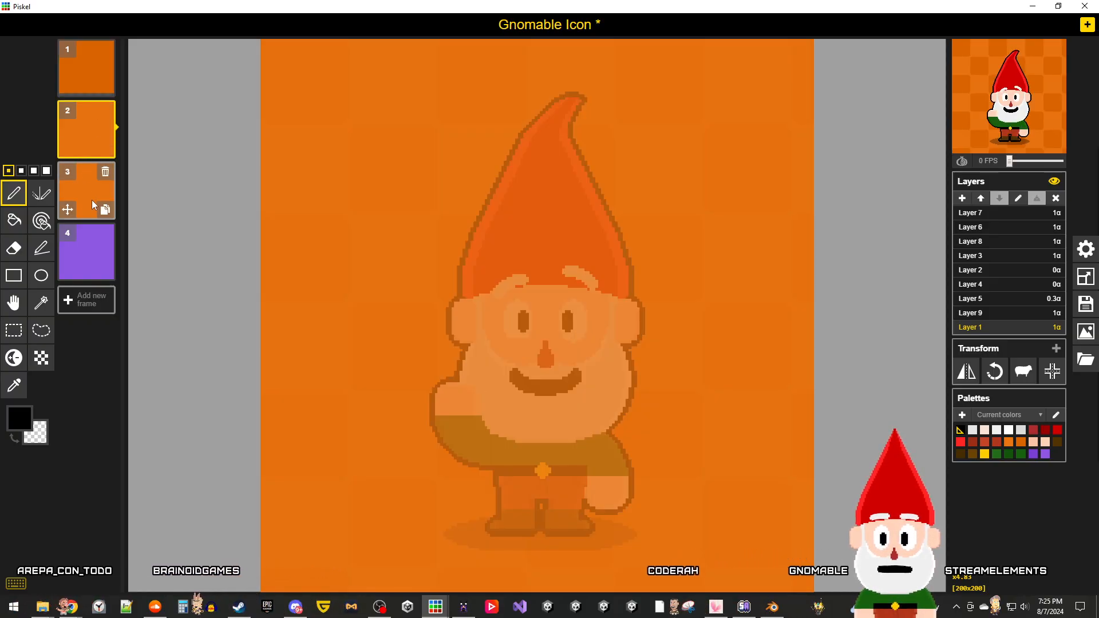
{"action": "left_click", "coordinate": [83, 255]}
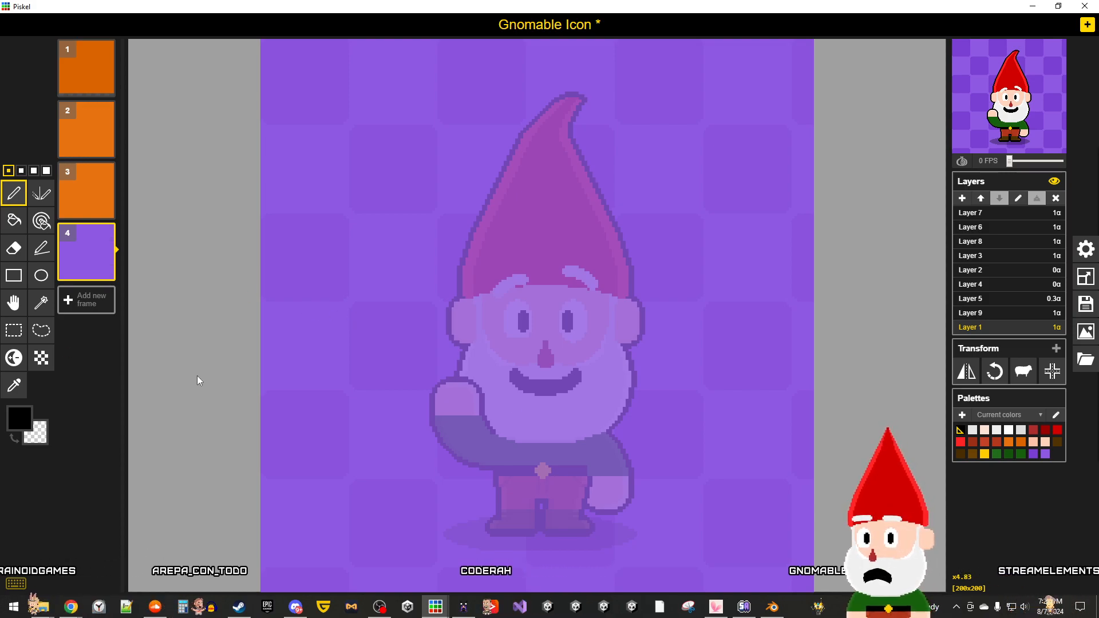
Step: Open another new Piskel window and load the Gnome Anime .piskel file into it
{"action": "left_click", "coordinate": [1087, 25]}
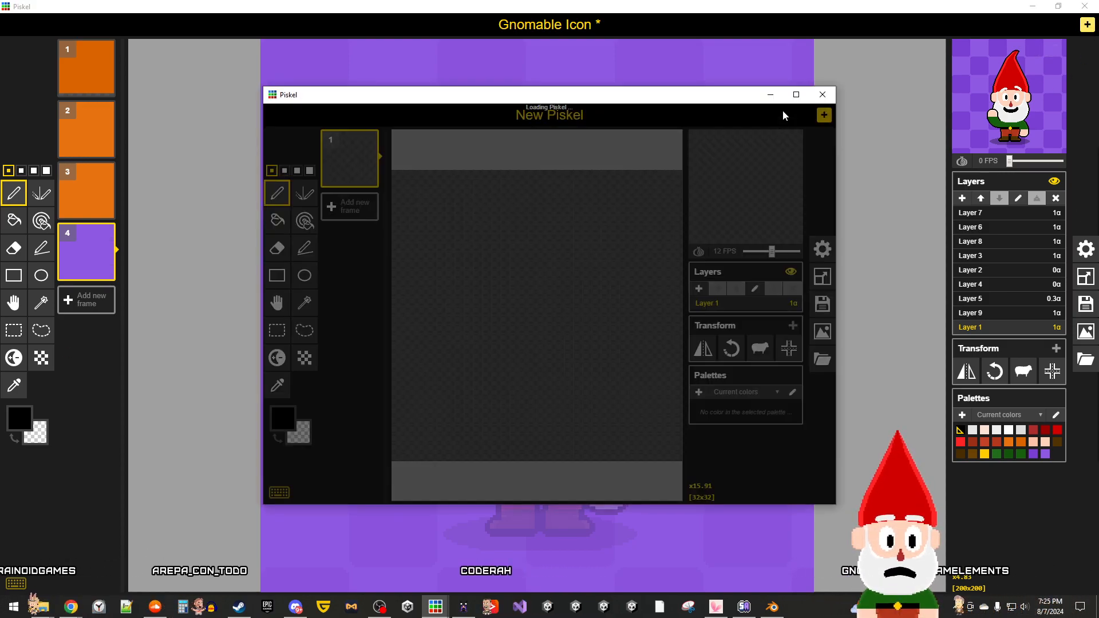
{"action": "scroll", "coordinate": [654, 360], "scroll_direction": "down", "scroll_amount": 1}
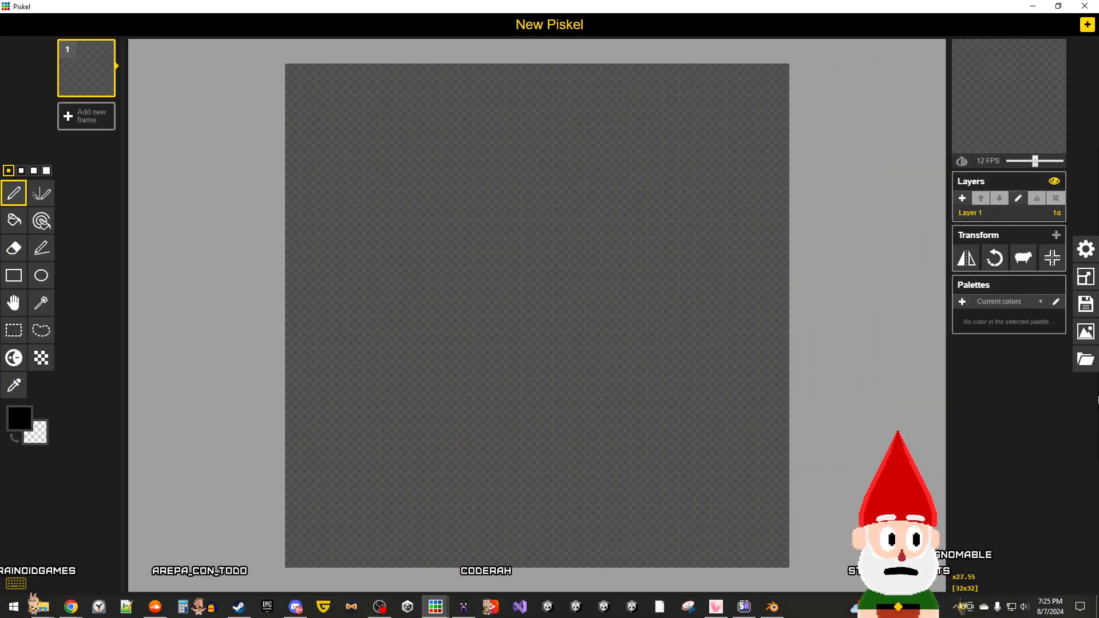
{"action": "left_click", "coordinate": [1081, 362]}
{"action": "left_click", "coordinate": [985, 250]}
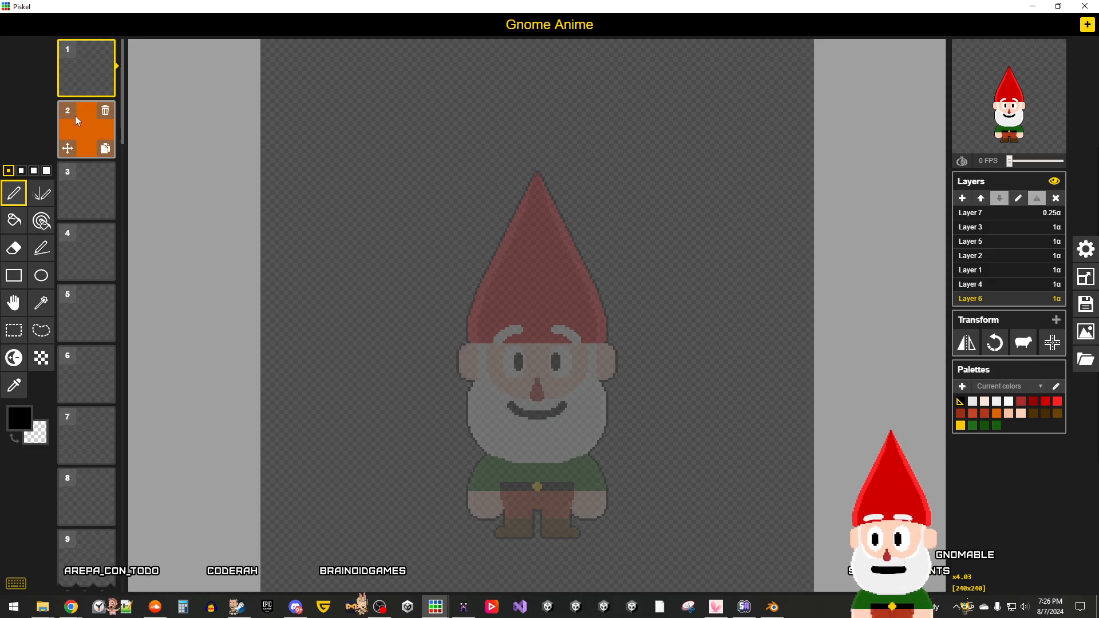
Step: Look through frames 2 to 4 of Gnome Anime and check frame 4 in an enlarged preview
{"action": "left_click", "coordinate": [81, 128]}
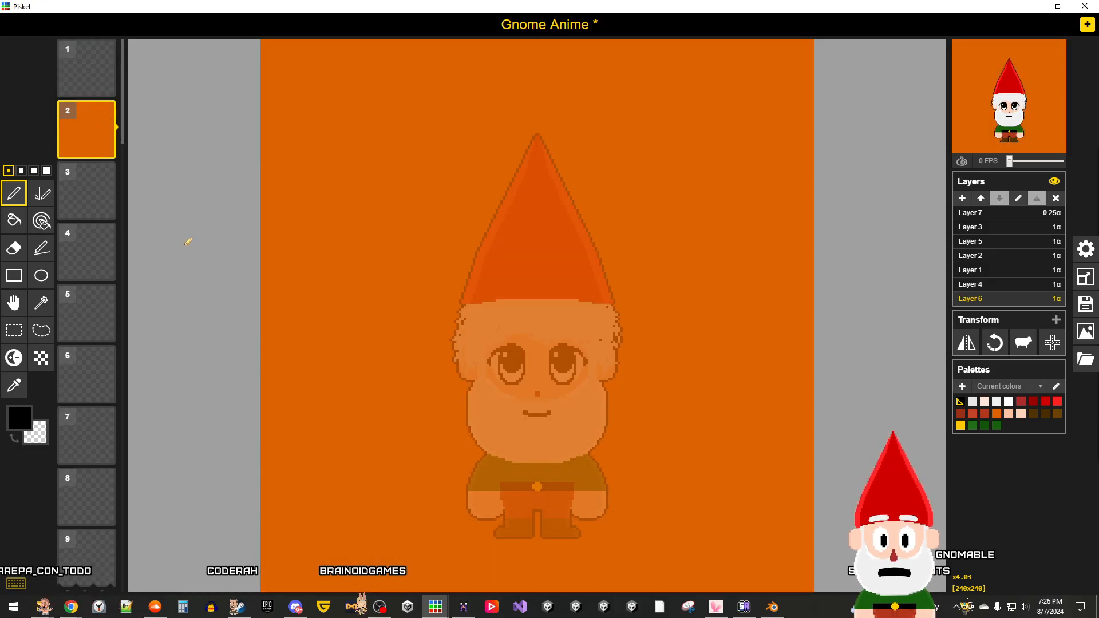
{"action": "left_click", "coordinate": [84, 185]}
{"action": "left_click", "coordinate": [81, 235]}
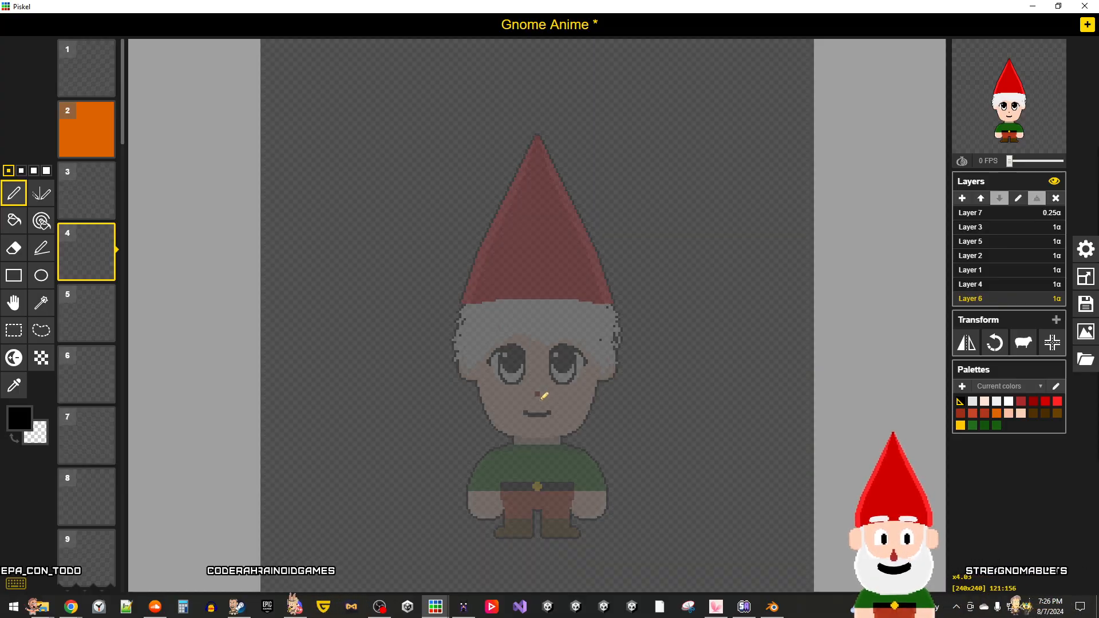
{"action": "left_click", "coordinate": [1051, 52]}
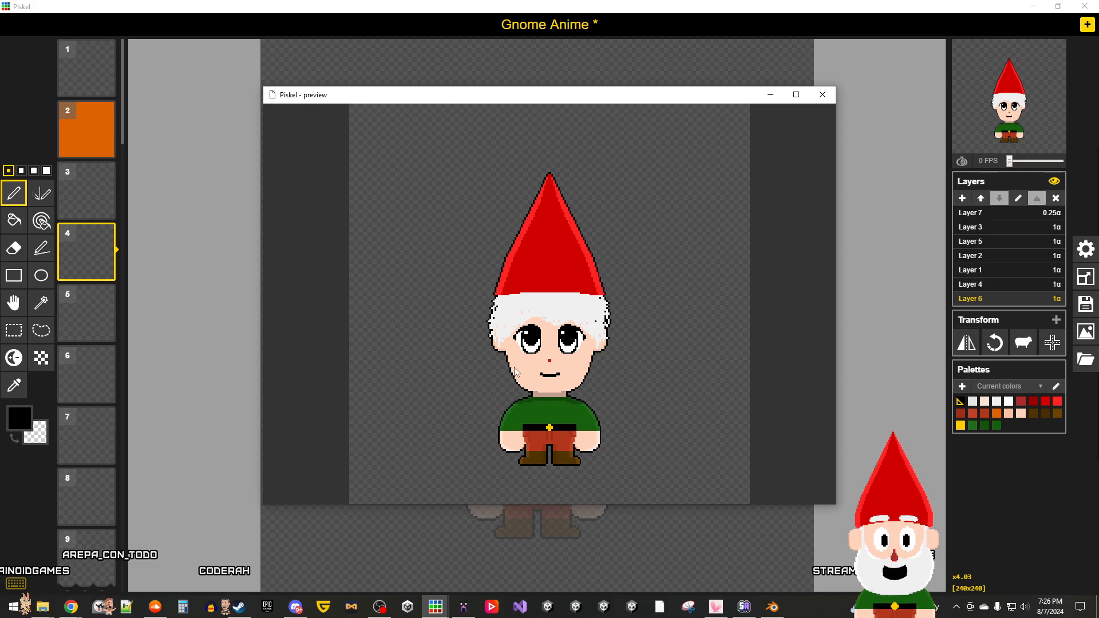
{"action": "left_click", "coordinate": [822, 94]}
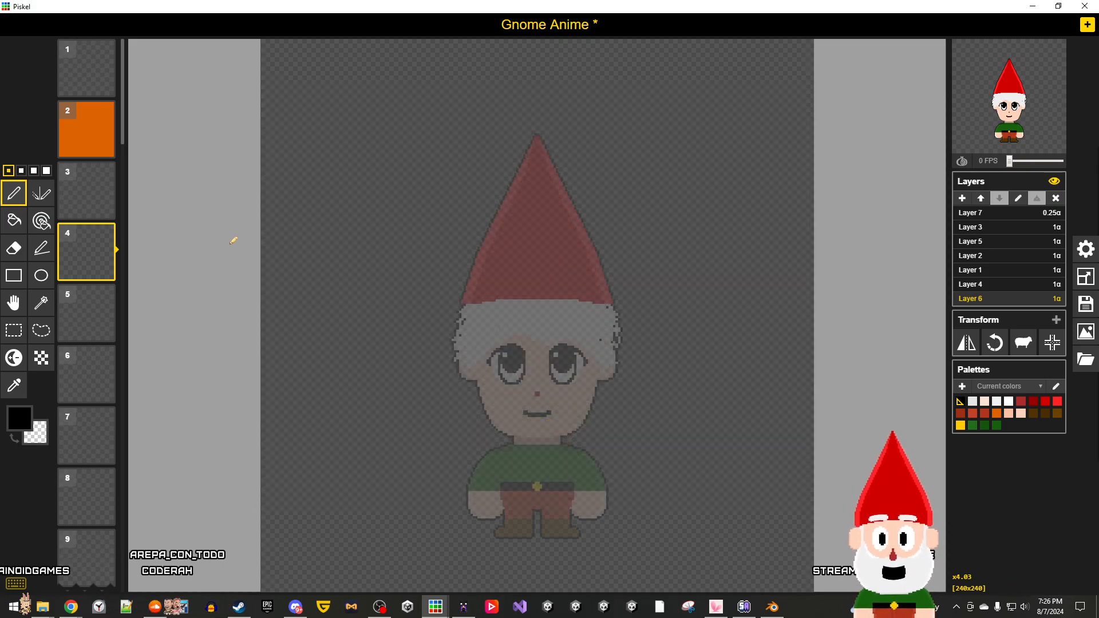
Step: Review frames 5 to 8 of Gnome Anime, comparing the turned gnome's eyes and beard
{"action": "left_click", "coordinate": [83, 320]}
{"action": "scroll", "coordinate": [83, 319], "scroll_direction": "down", "scroll_amount": 2}
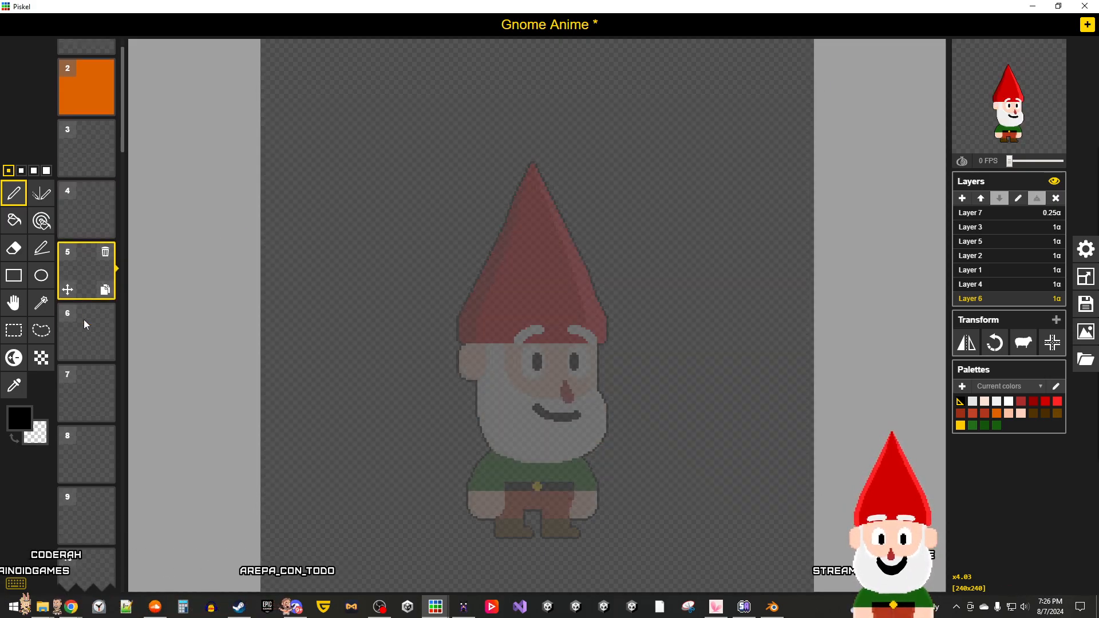
{"action": "left_click", "coordinate": [79, 274]}
{"action": "scroll", "coordinate": [81, 280], "scroll_direction": "down", "scroll_amount": 1}
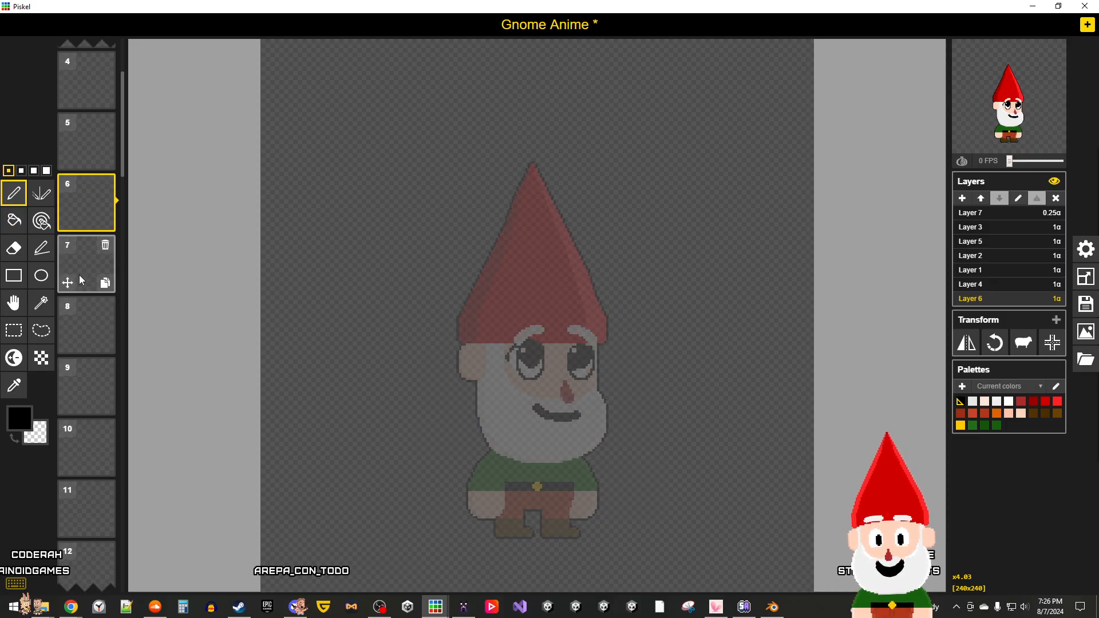
{"action": "left_click", "coordinate": [82, 279]}
{"action": "left_click", "coordinate": [78, 317]}
{"action": "scroll", "coordinate": [77, 317], "scroll_direction": "down", "scroll_amount": 3}
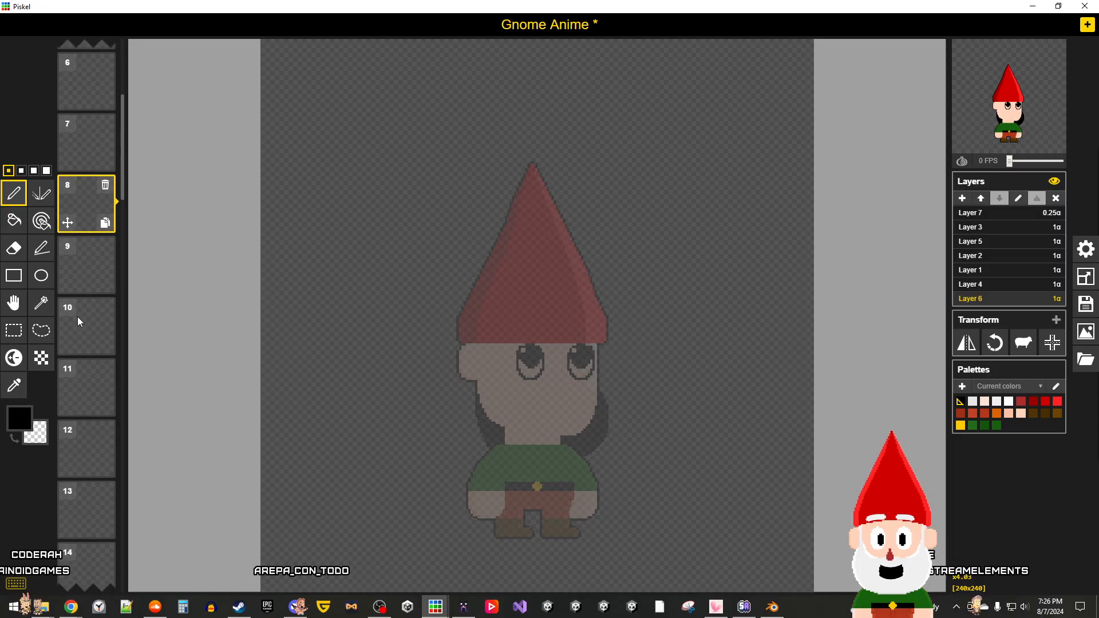
Step: Go through the Gnome Anime frames from frame 9 onward to compare the gnome's separate parts and poses
{"action": "left_click", "coordinate": [84, 234]}
{"action": "key", "text": "Down"}
{"action": "key", "text": "Down"}
{"action": "key", "text": "Down"}
{"action": "key", "text": "Down"}
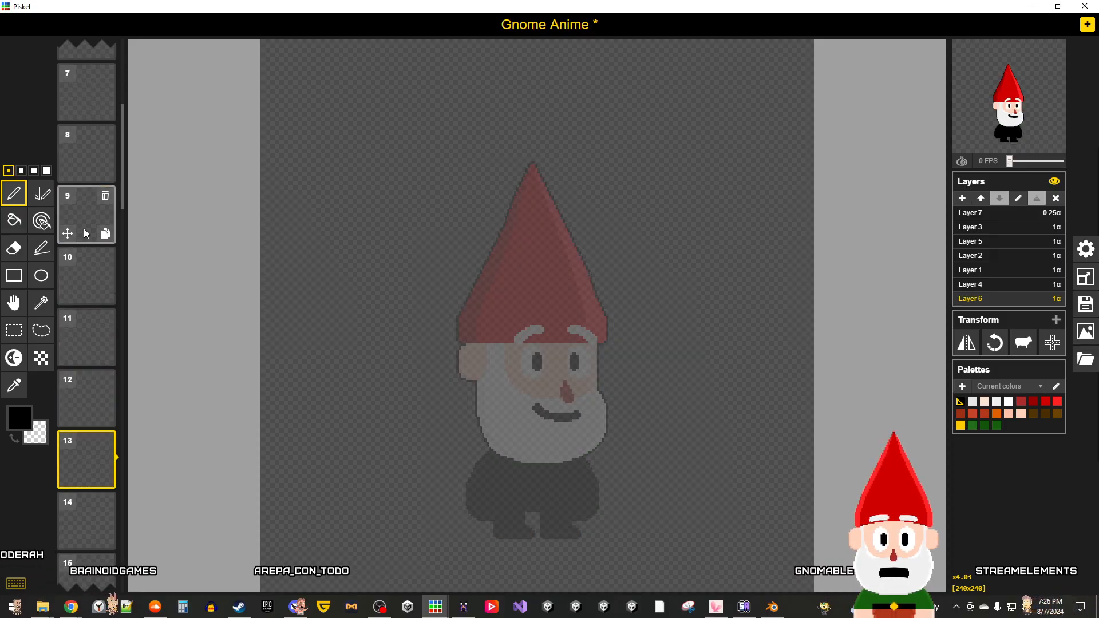
{"action": "key", "text": "Down"}
{"action": "key", "text": "Down"}
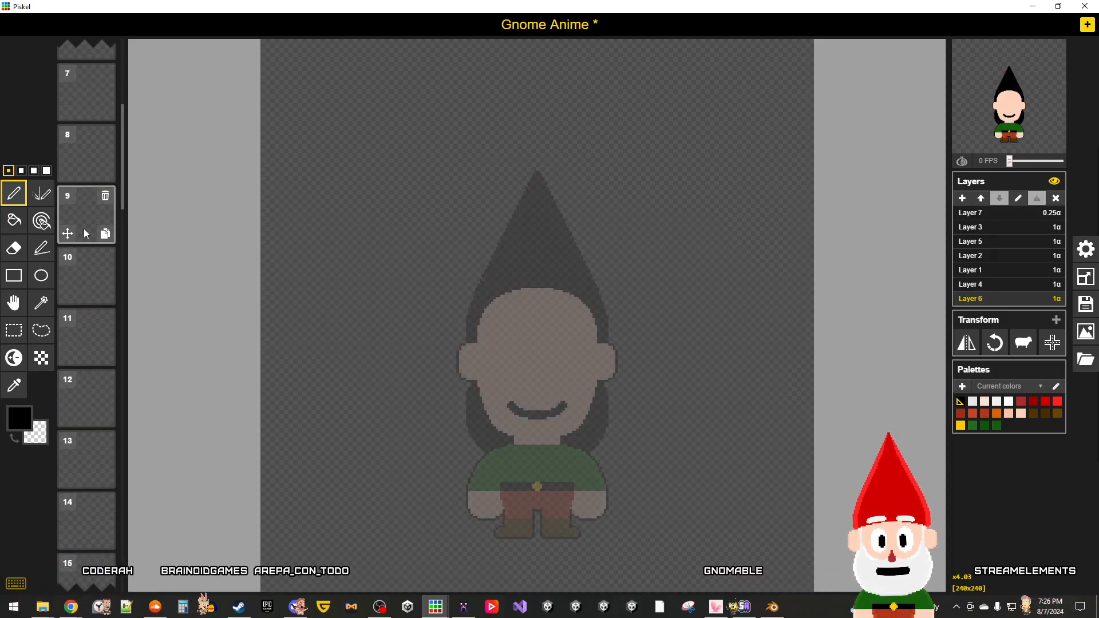
{"action": "key", "text": "Down"}
{"action": "key", "text": "Down"}
{"action": "key", "text": "Down"}
{"action": "key", "text": "Down"}
{"action": "key", "text": "Down"}
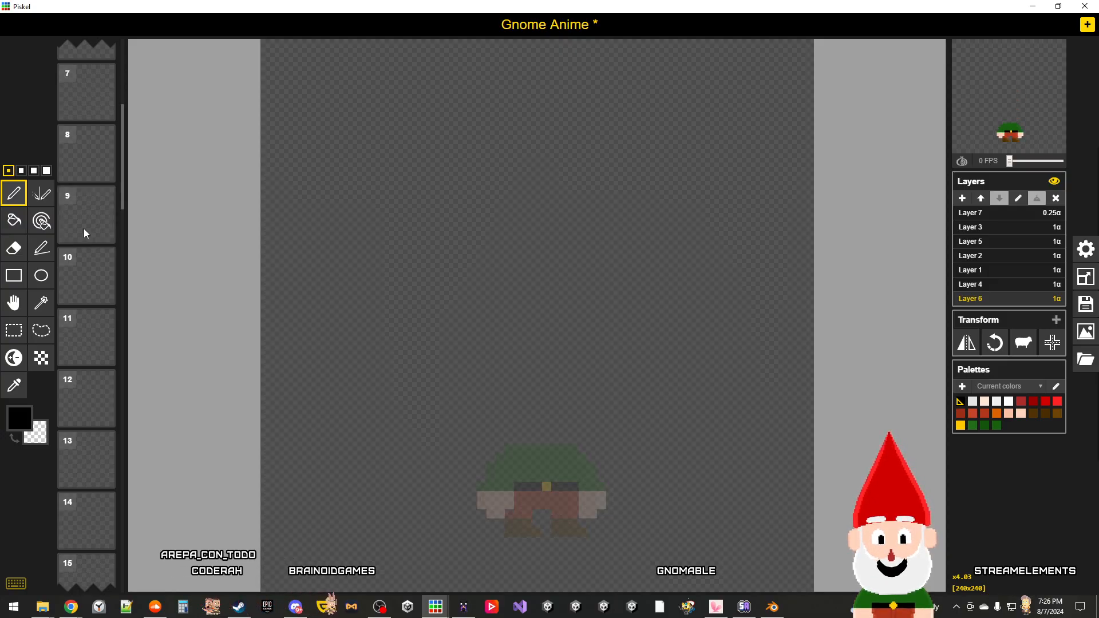
Step: Step back through the Gnome Anime frames to return to the first frame with the plain front-facing gnome
{"action": "key", "text": "Up"}
{"action": "key", "text": "Up"}
{"action": "key", "text": "Up"}
{"action": "key", "text": "Up"}
{"action": "key", "text": "Up"}
{"action": "key", "text": "Down"}
{"action": "key", "text": "Down"}
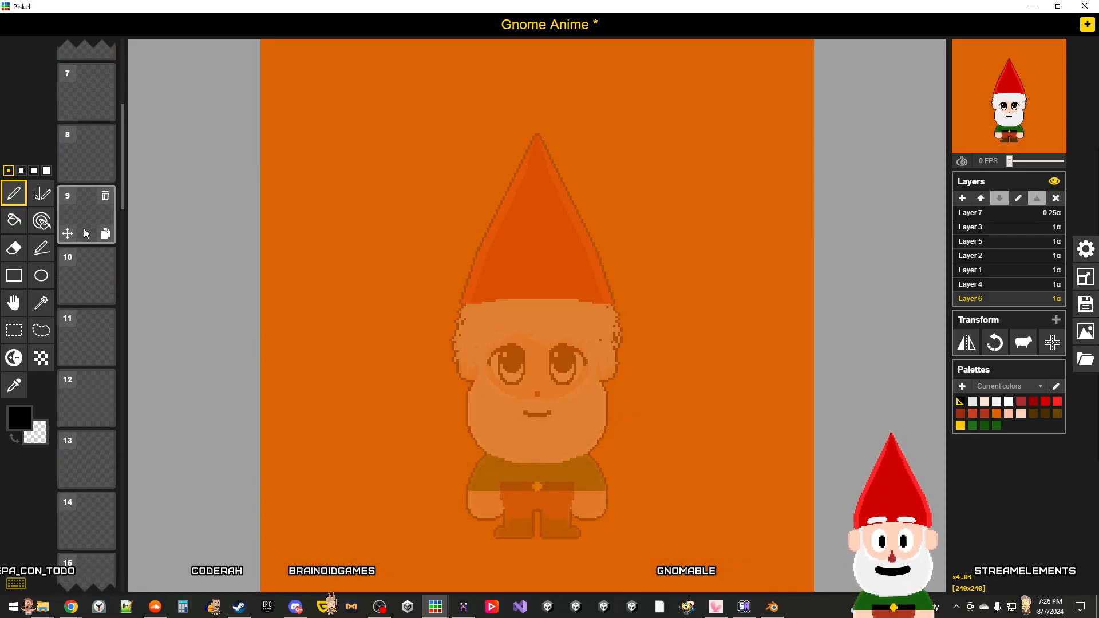
{"action": "key", "text": "Down"}
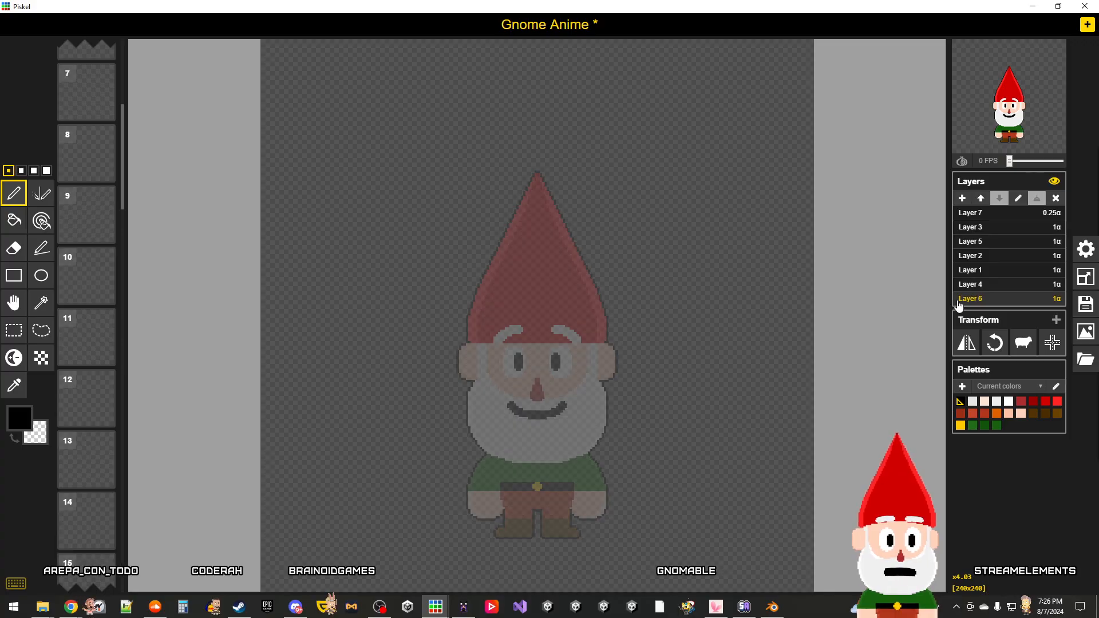
Step: Examine the head and body on Layer 1 up close, comparing frames 1 and 2
{"action": "left_click", "coordinate": [989, 285]}
{"action": "left_click", "coordinate": [991, 269]}
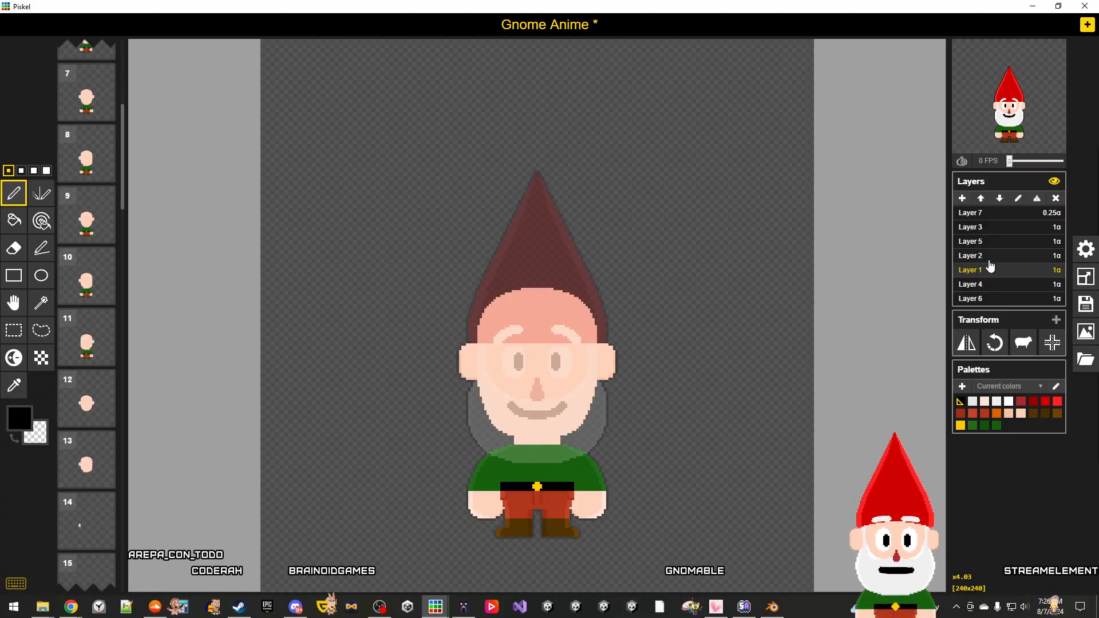
{"action": "scroll", "coordinate": [554, 466], "scroll_direction": "up", "scroll_amount": 3}
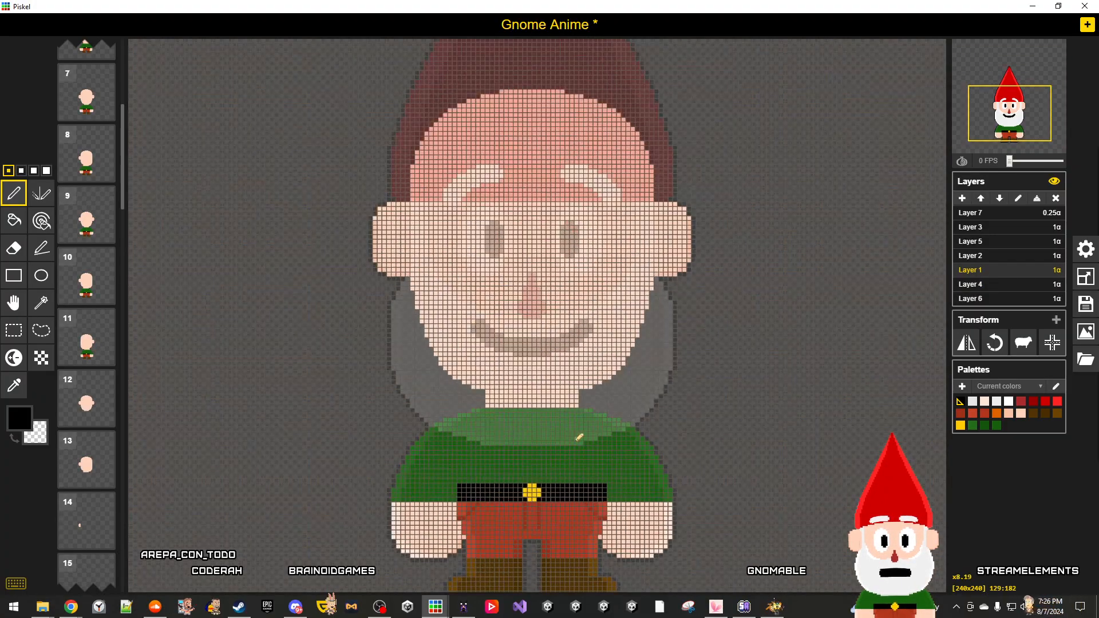
{"action": "scroll", "coordinate": [580, 436], "scroll_direction": "up", "scroll_amount": 1}
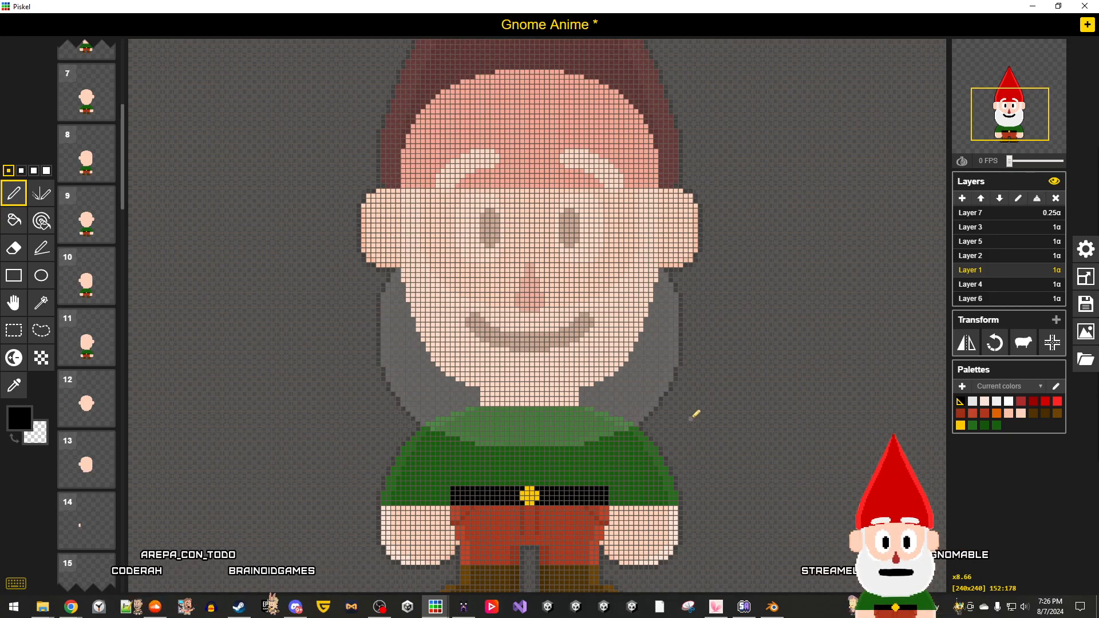
{"action": "scroll", "coordinate": [695, 414], "scroll_direction": "down", "scroll_amount": 2}
{"action": "scroll", "coordinate": [89, 232], "scroll_direction": "up", "scroll_amount": 5}
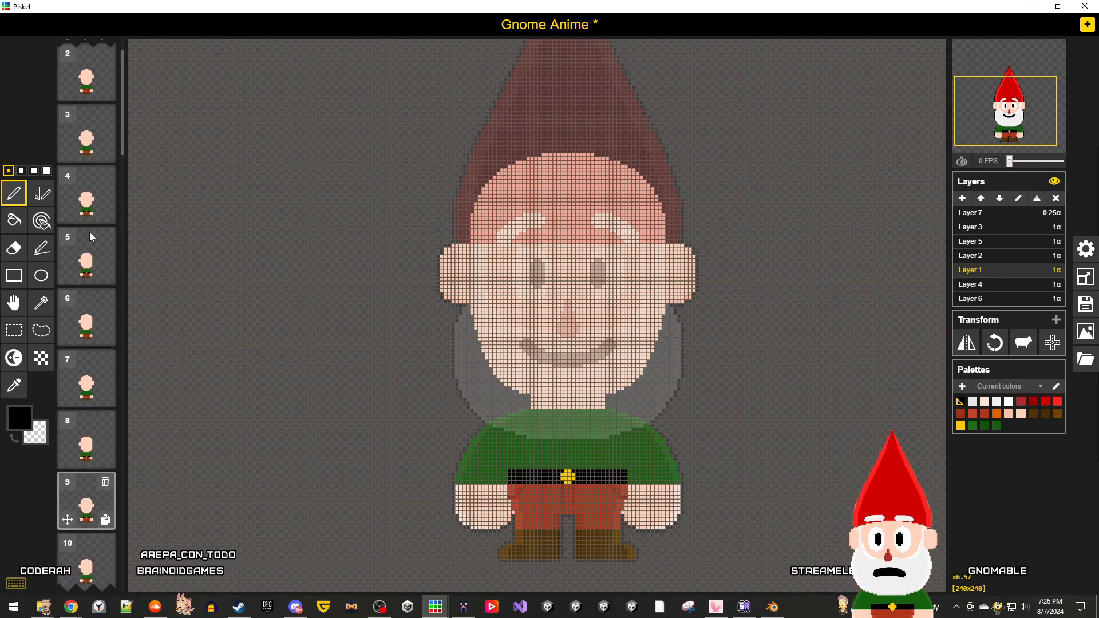
{"action": "scroll", "coordinate": [90, 231], "scroll_direction": "up", "scroll_amount": 1}
{"action": "left_click", "coordinate": [86, 140]}
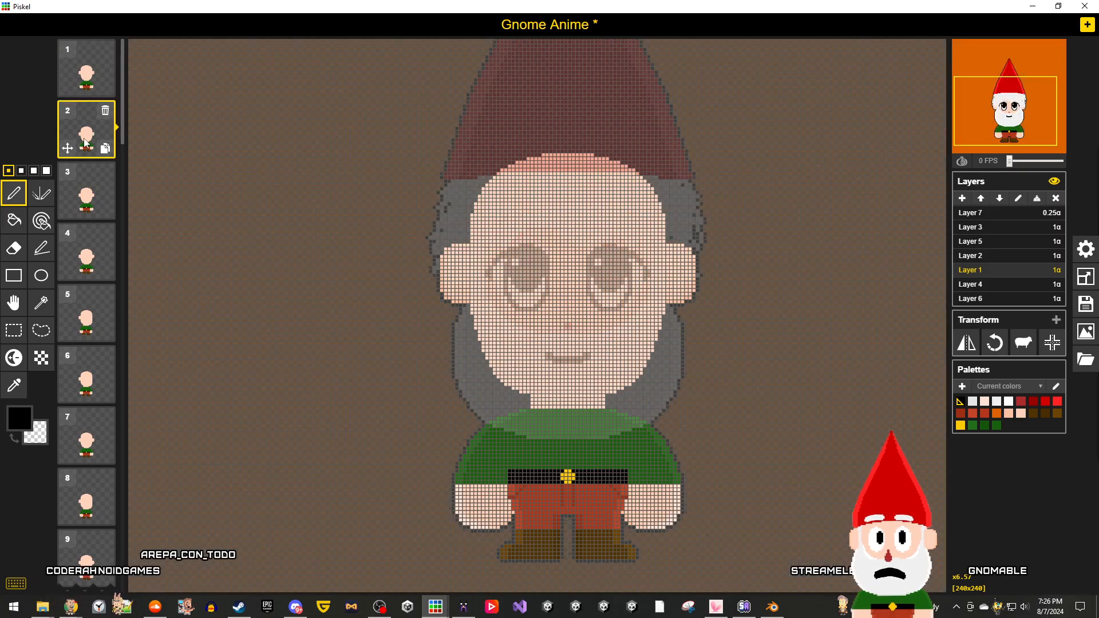
{"action": "left_click", "coordinate": [86, 68]}
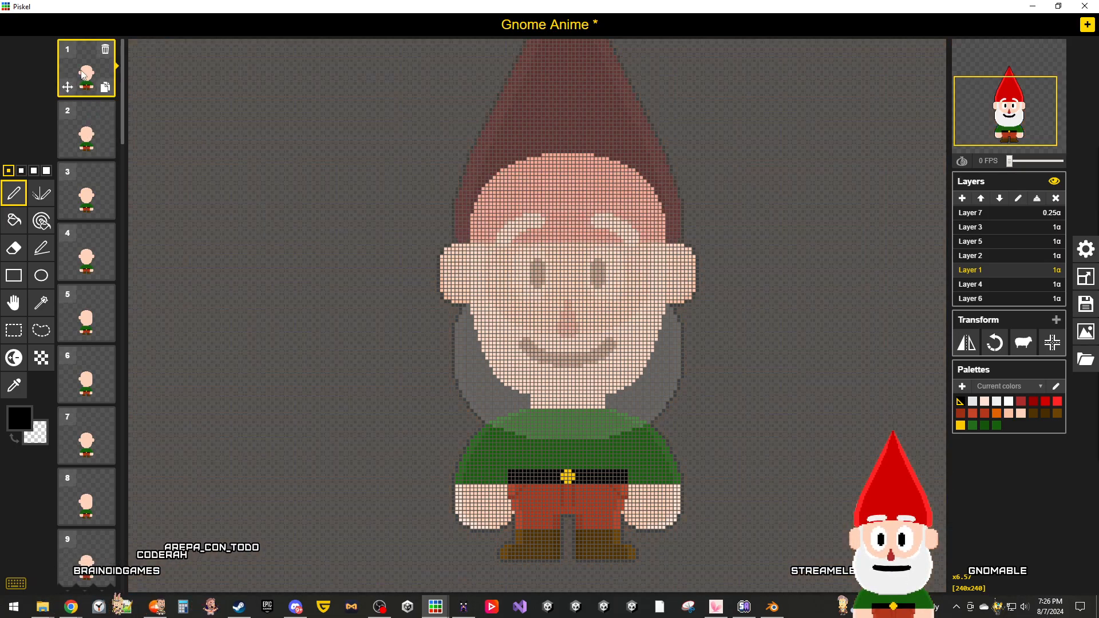
Step: Inspect Layers 2 and 5 of the first frame and check the complete gnome in an enlarged preview
{"action": "left_click", "coordinate": [992, 262]}
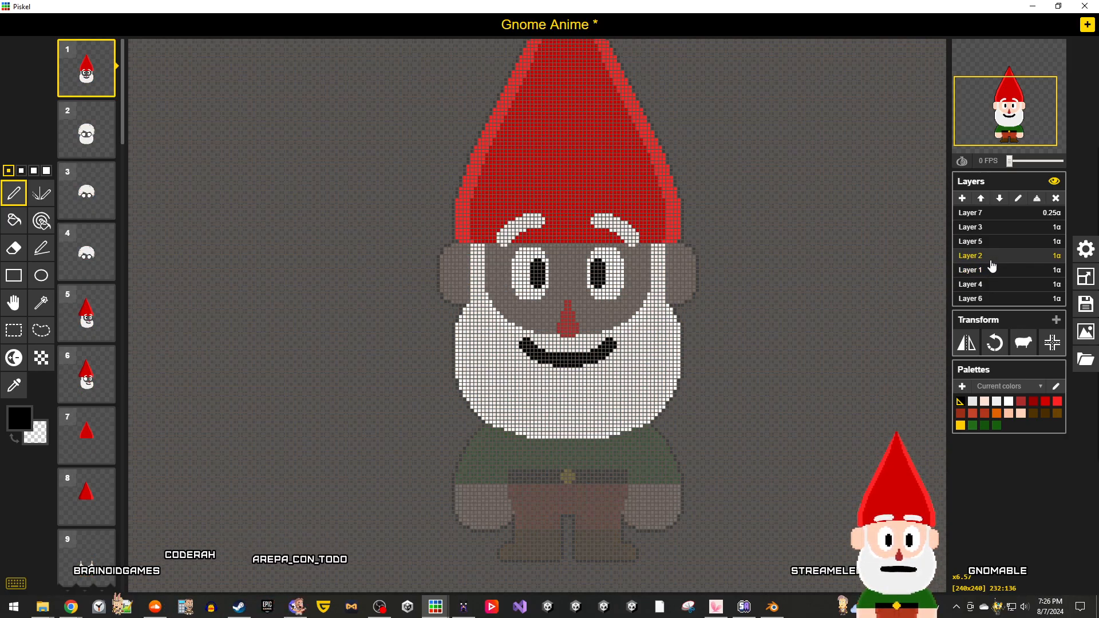
{"action": "left_click", "coordinate": [993, 242]}
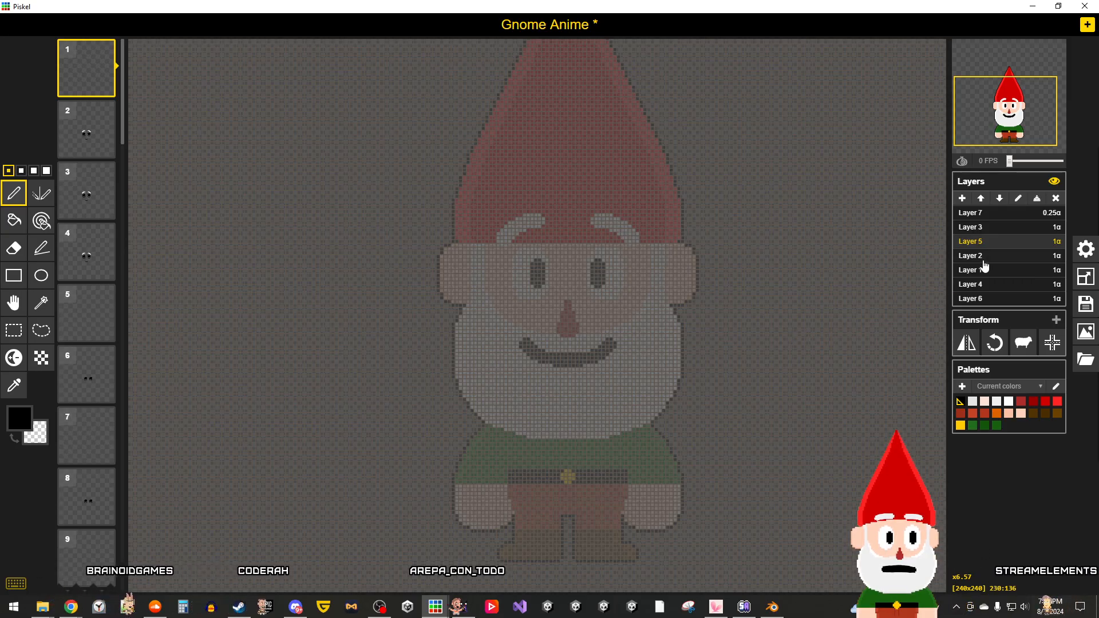
{"action": "key", "text": "alt+Down"}
{"action": "scroll", "coordinate": [716, 377], "scroll_direction": "down", "scroll_amount": 1}
{"action": "scroll", "coordinate": [716, 376], "scroll_direction": "down", "scroll_amount": 1}
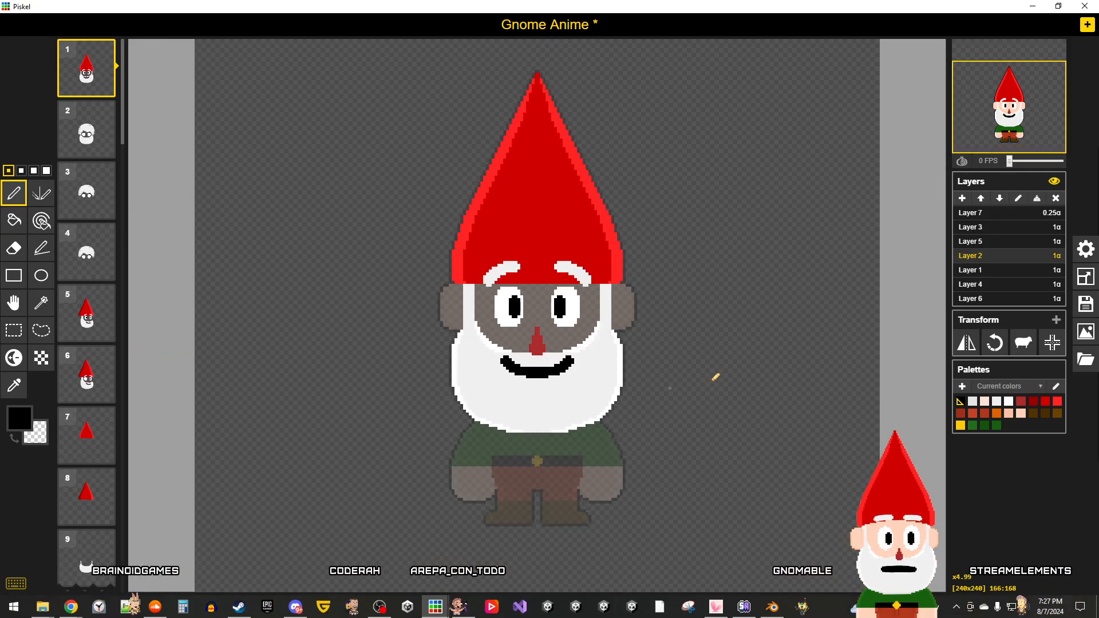
{"action": "left_click", "coordinate": [1051, 51]}
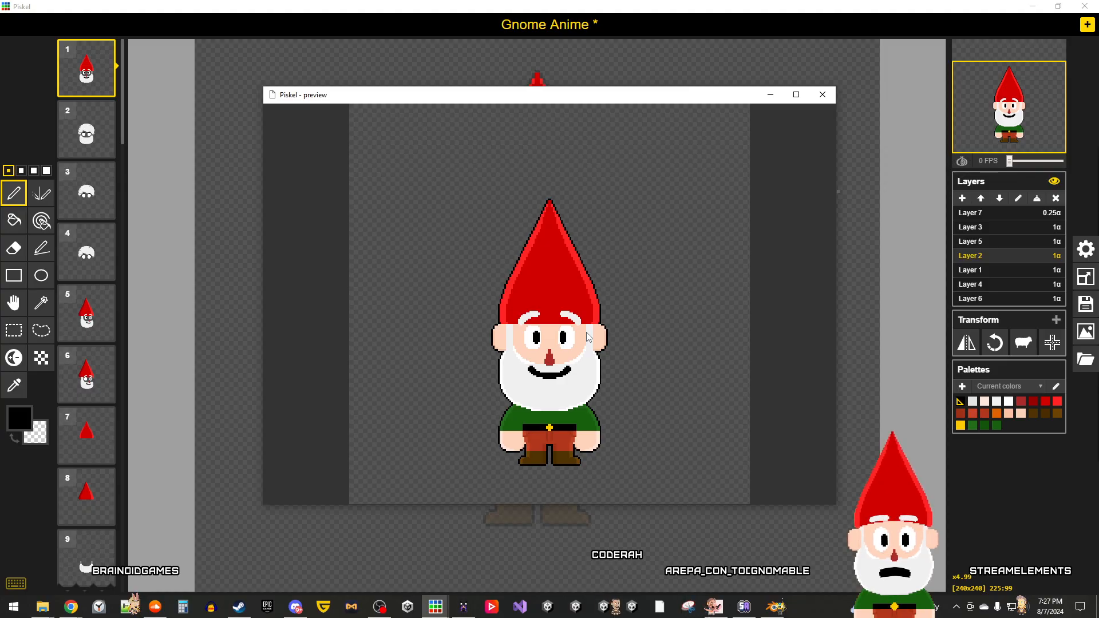
{"action": "left_click", "coordinate": [825, 95]}
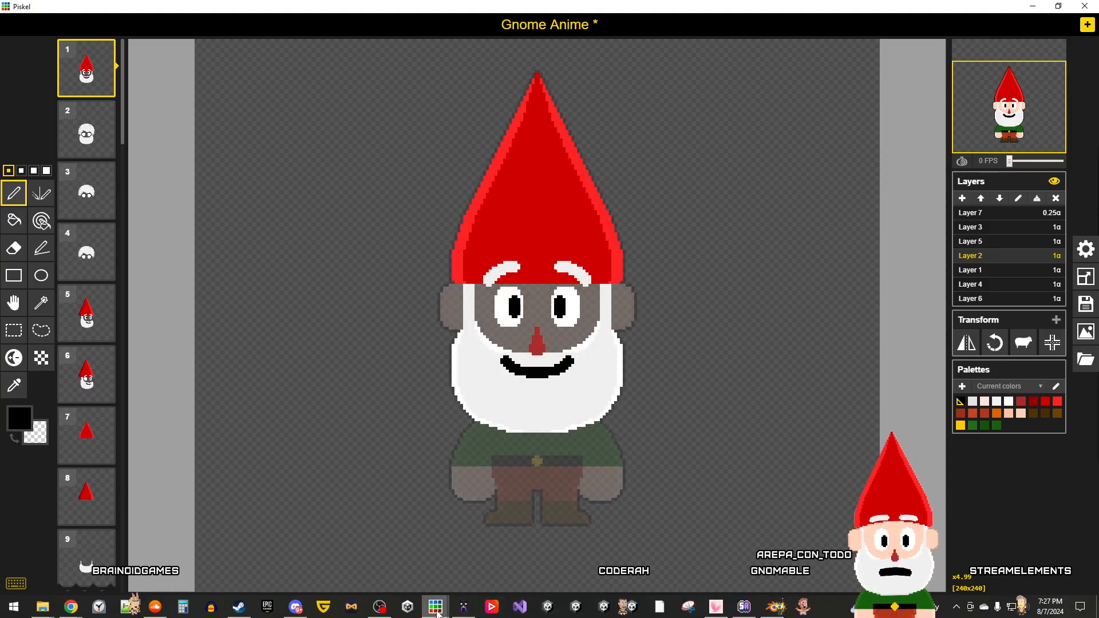
Step: Compare the second frame of Gnomable Icon with the first frame of Gnome Anime, ending in Gnome Anime
{"action": "mouse_move", "coordinate": [437, 613]}
{"action": "left_click", "coordinate": [435, 559]}
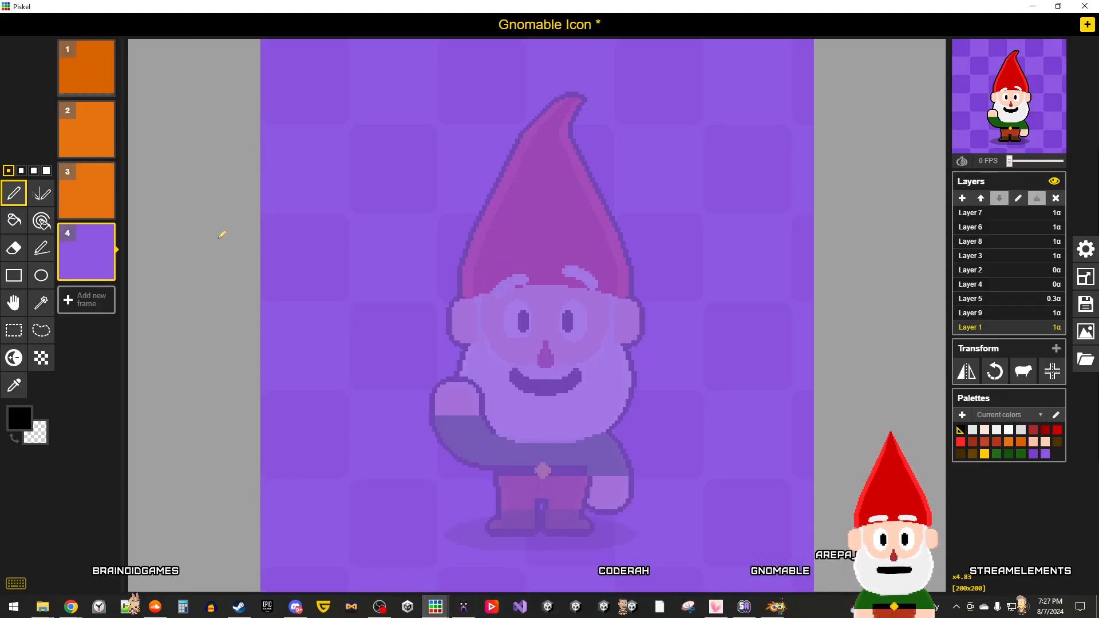
{"action": "left_click", "coordinate": [85, 136]}
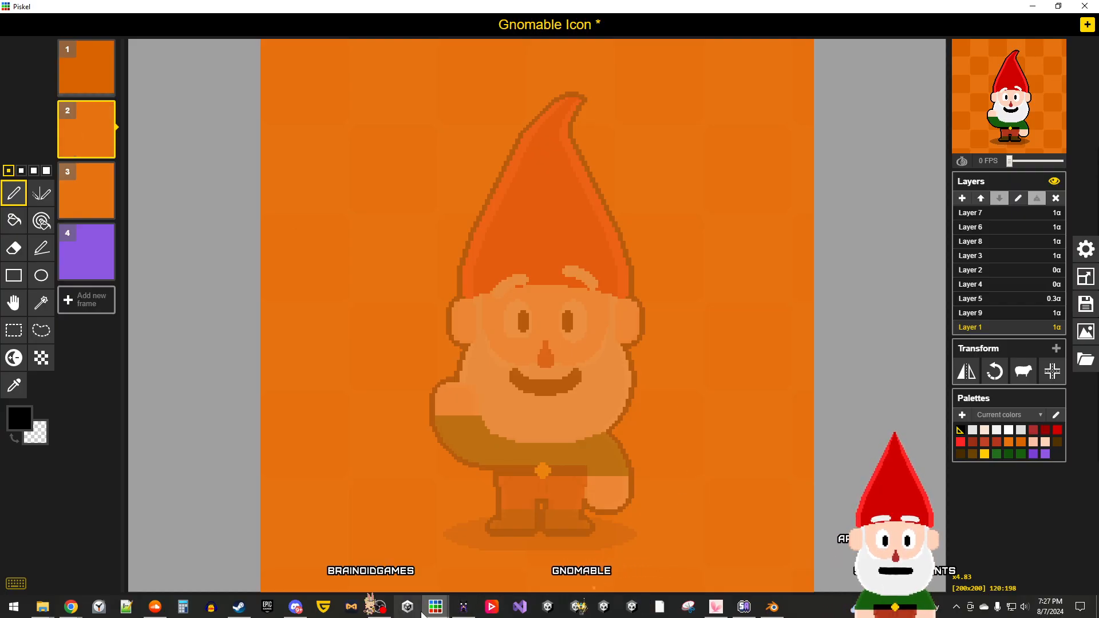
{"action": "mouse_move", "coordinate": [434, 613]}
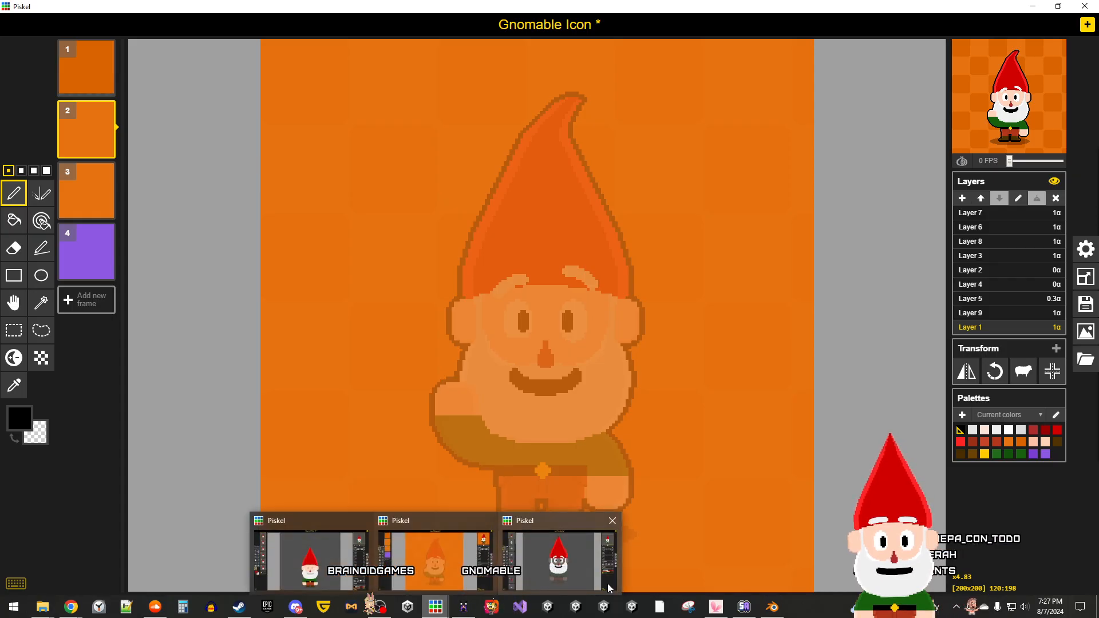
{"action": "left_click", "coordinate": [607, 577]}
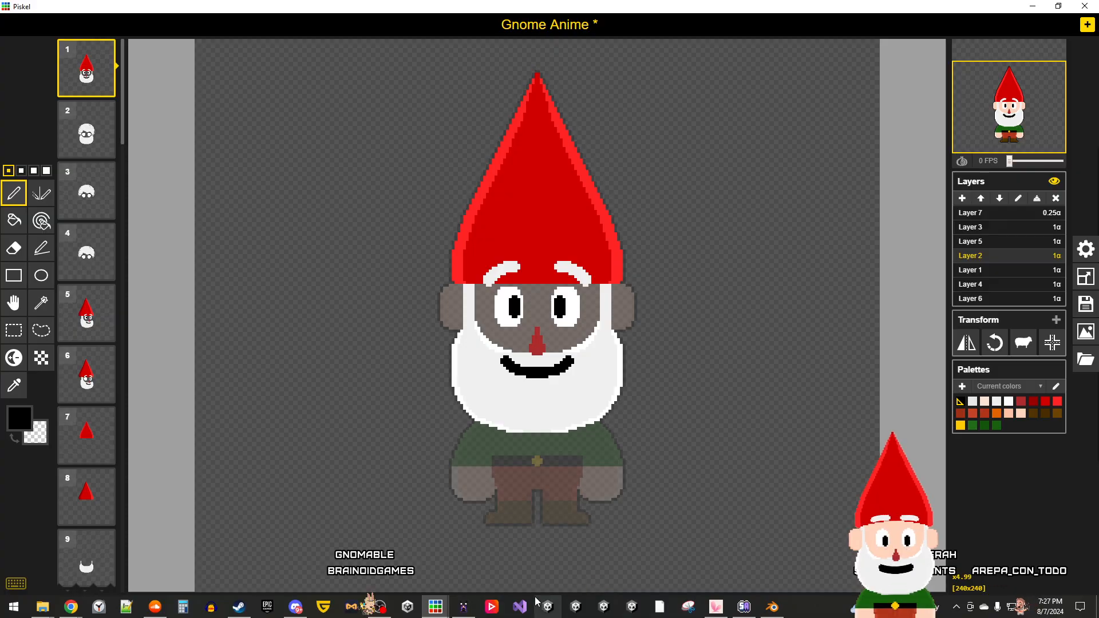
{"action": "mouse_move", "coordinate": [435, 608]}
{"action": "left_click", "coordinate": [462, 577]}
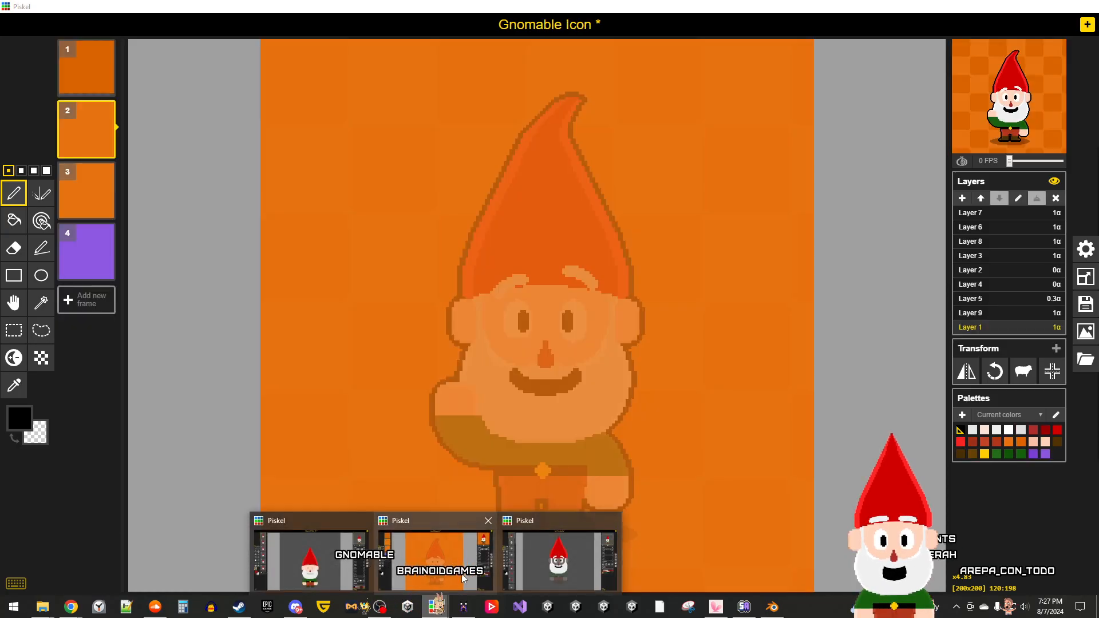
{"action": "left_click", "coordinate": [537, 580]}
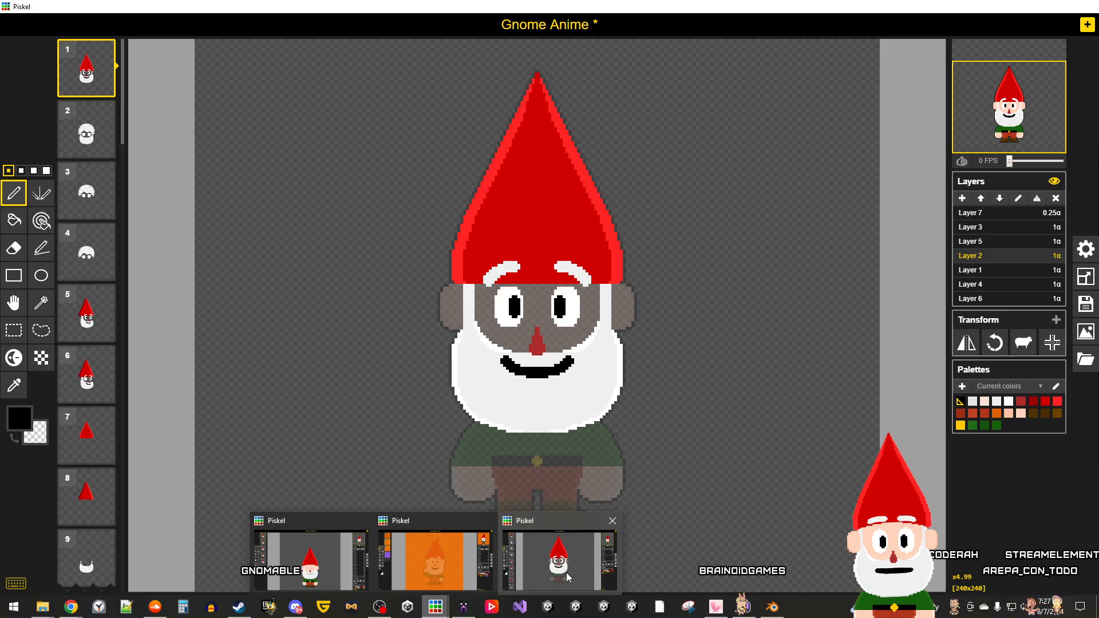
Step: Show Layer 1 and mark the gnome's body below the neck with a rectangular selection, clearing it again
{"action": "left_click", "coordinate": [1002, 273]}
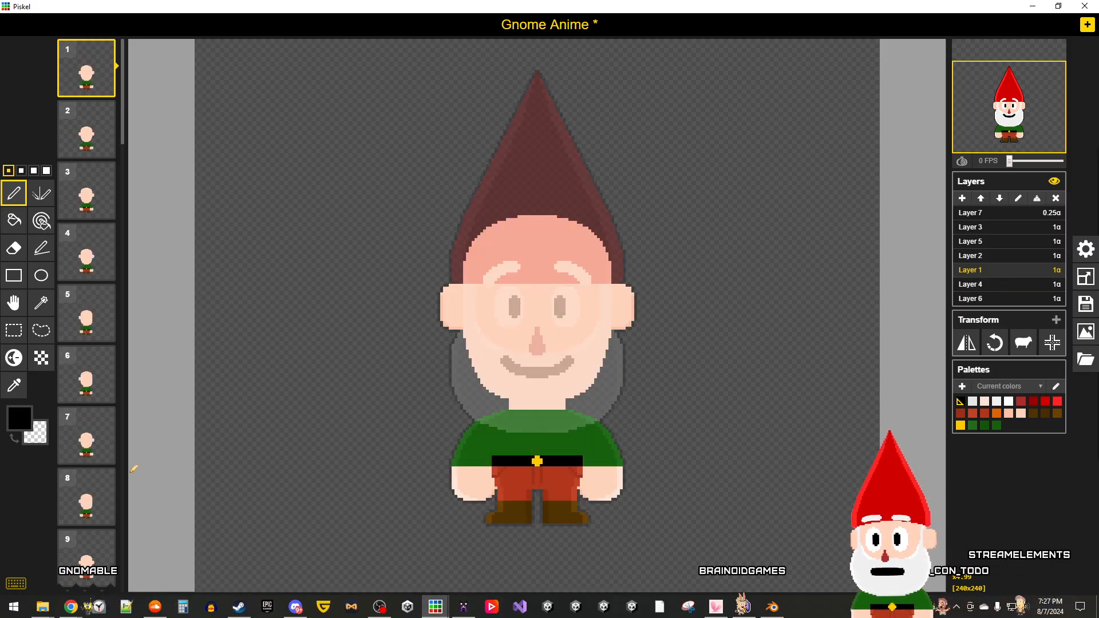
{"action": "left_click", "coordinate": [14, 330]}
{"action": "left_click_drag", "start_coordinate": [726, 581], "coordinate": [361, 409]}
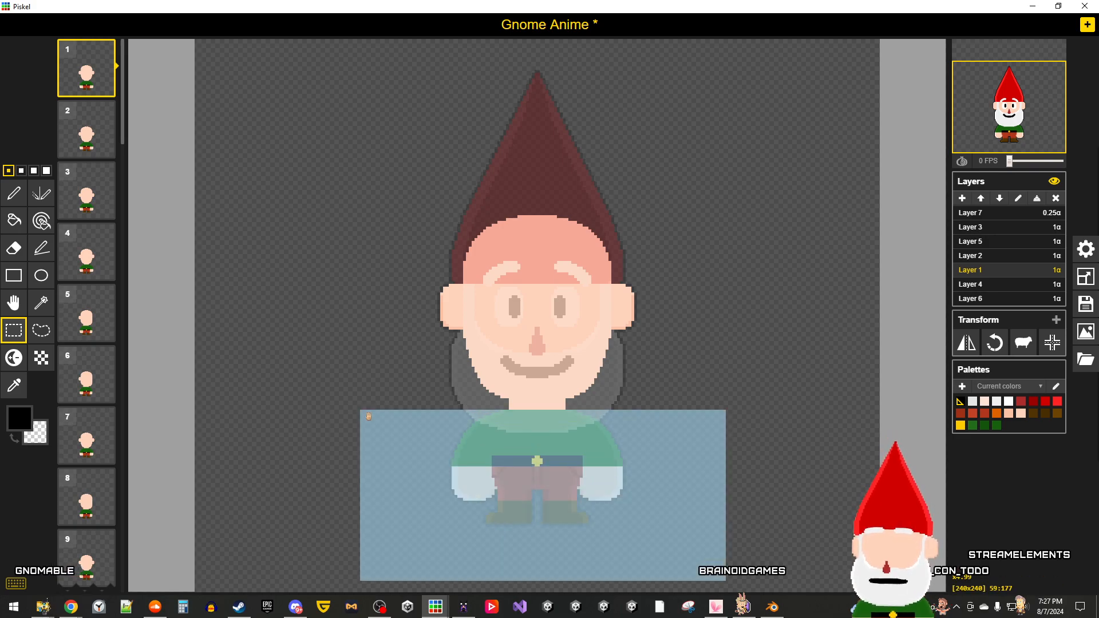
{"action": "left_click", "coordinate": [815, 446]}
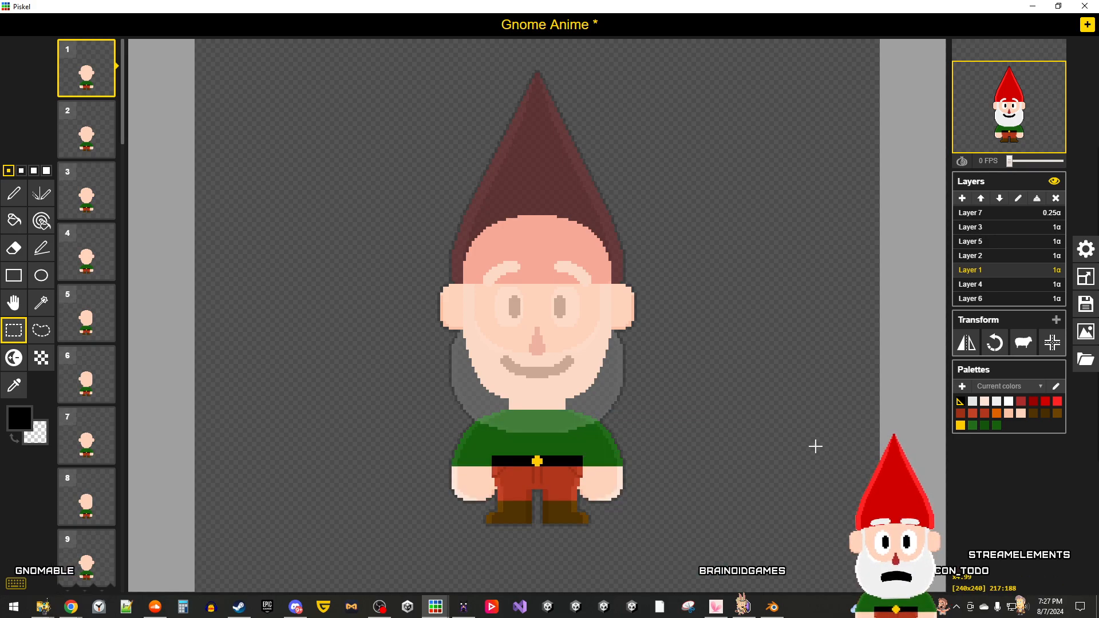
{"action": "left_click", "coordinate": [1086, 25]}
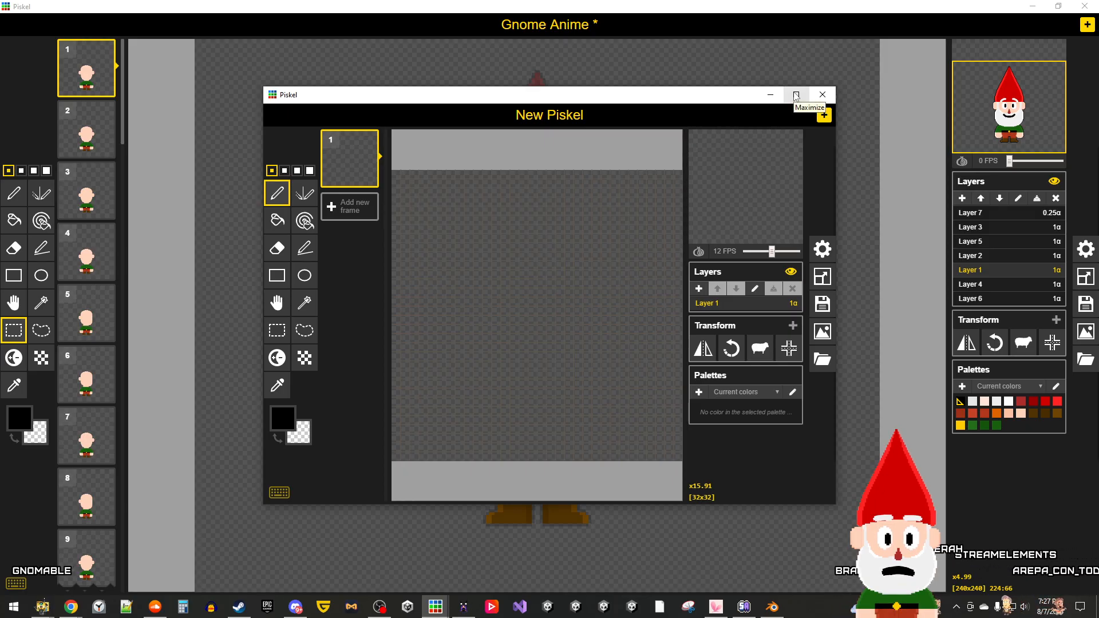
{"action": "left_click", "coordinate": [796, 95]}
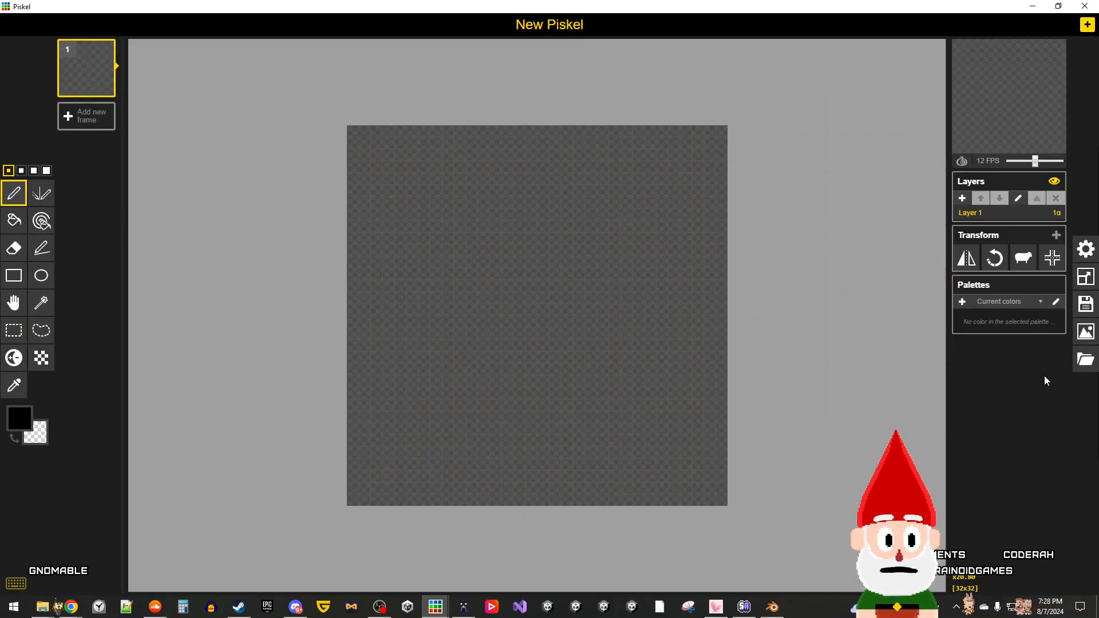
{"action": "left_click", "coordinate": [1086, 359]}
{"action": "left_click", "coordinate": [998, 251]}
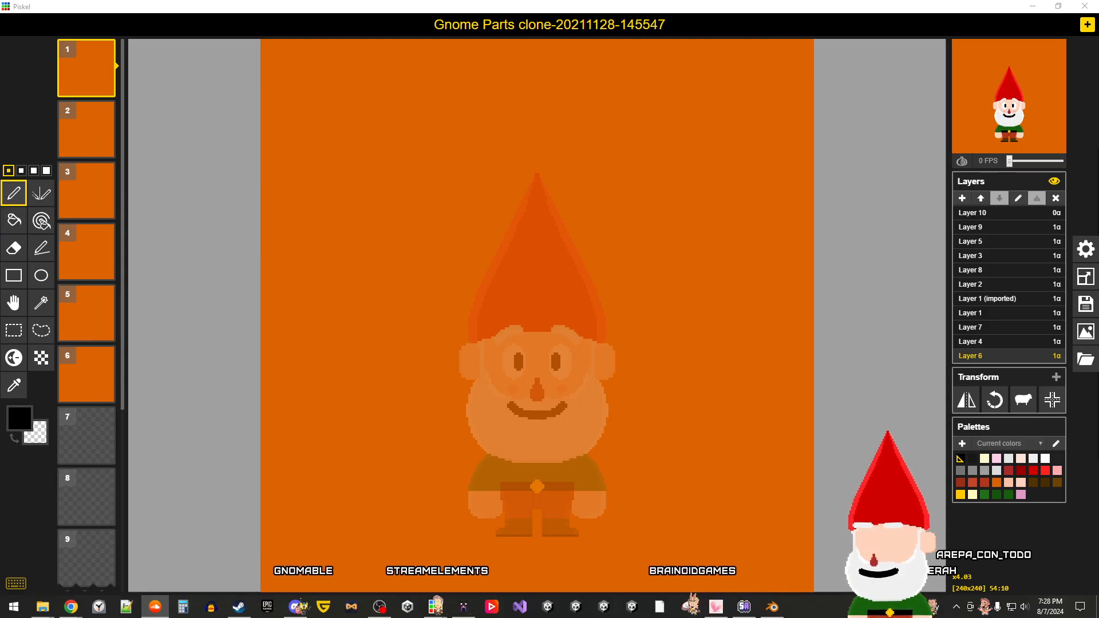
Step: Look at frames 2 and 3 of Gnome Parts, checking frame 3 in an enlarged preview and closing it again
{"action": "mouse_move", "coordinate": [82, 296]}
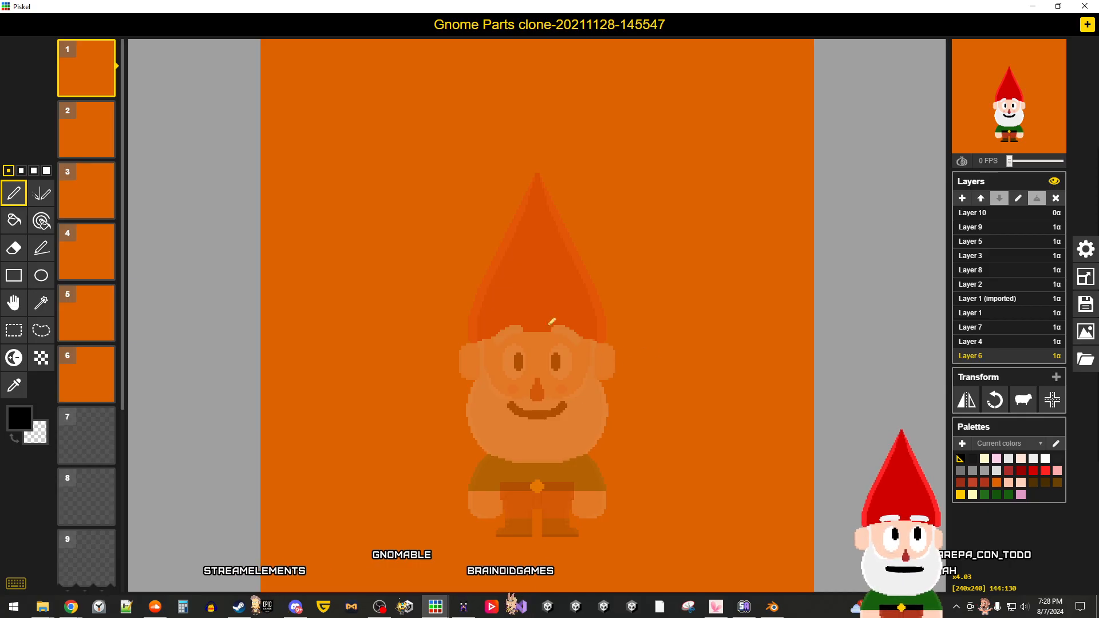
{"action": "mouse_move", "coordinate": [80, 134]}
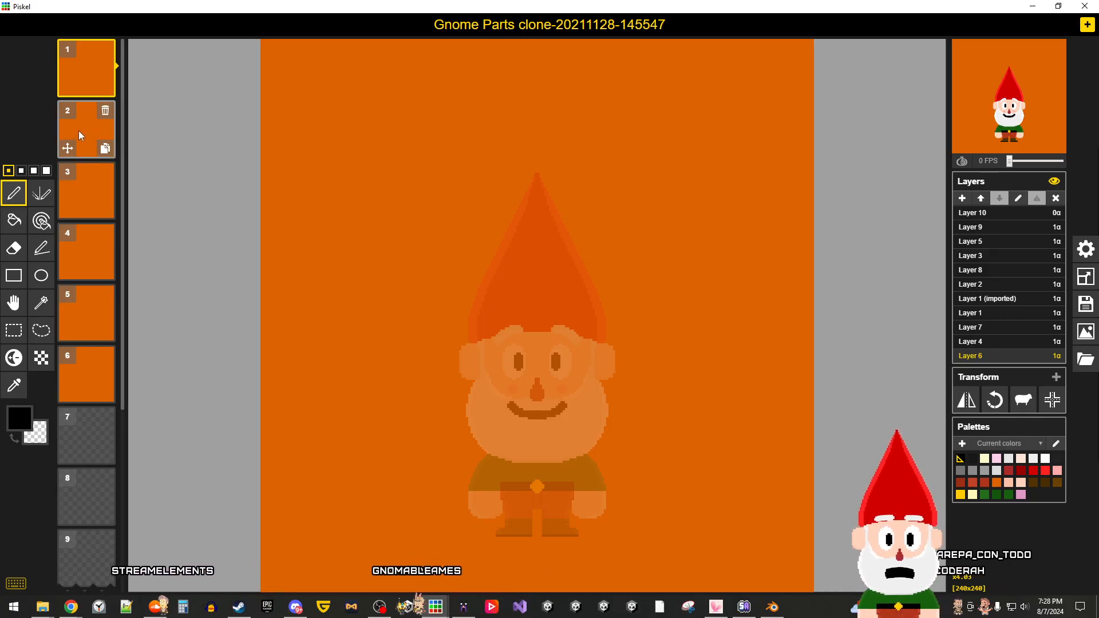
{"action": "left_click", "coordinate": [79, 131]}
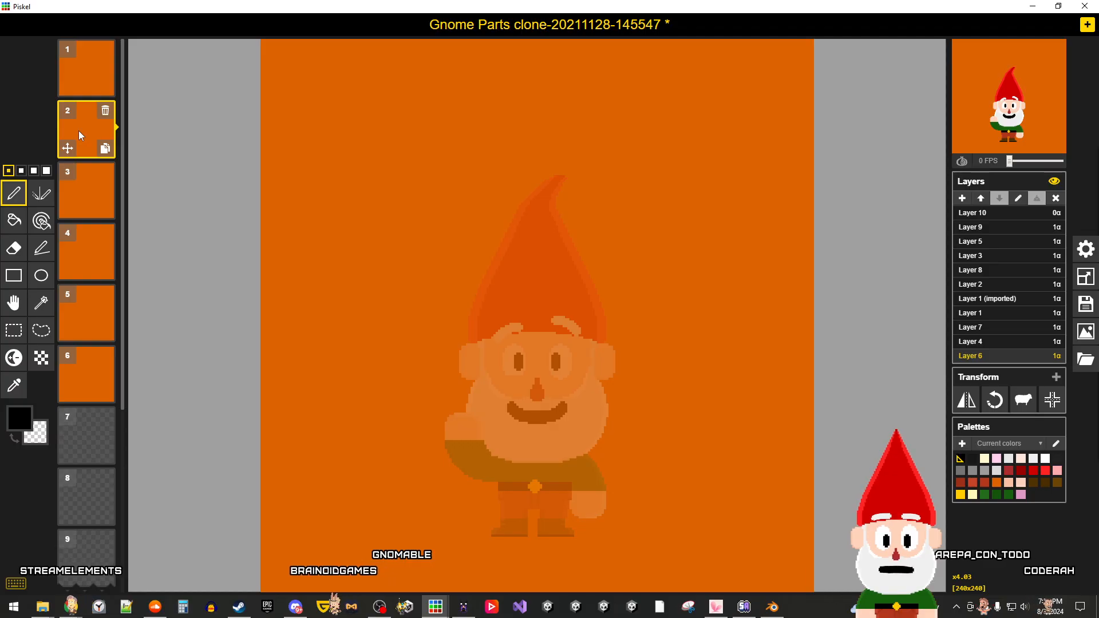
{"action": "left_click", "coordinate": [82, 182]}
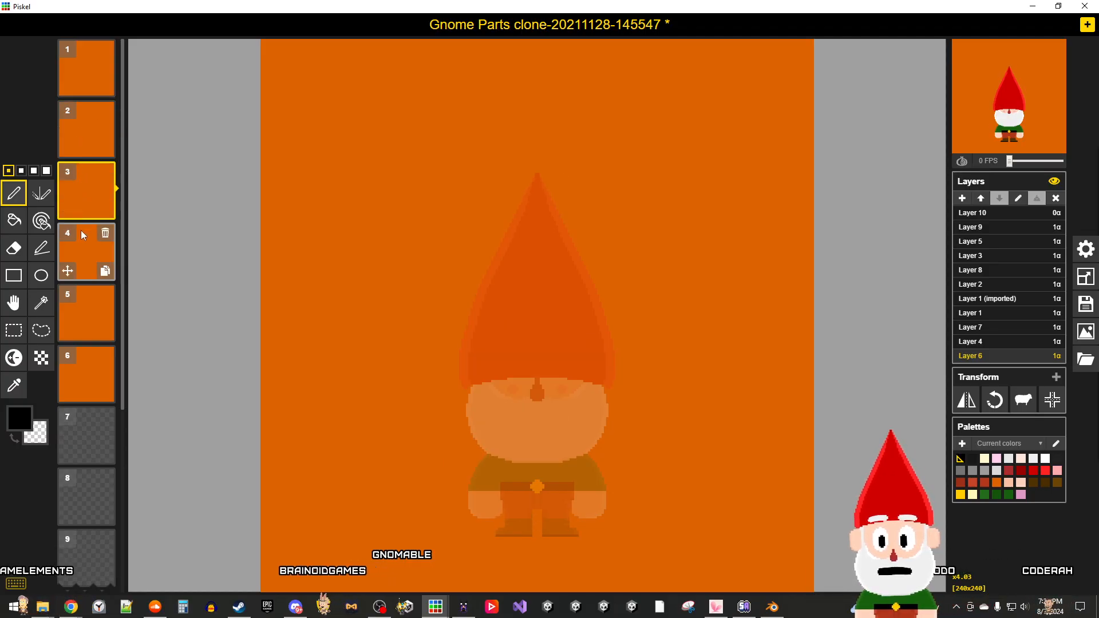
{"action": "left_click", "coordinate": [1052, 52]}
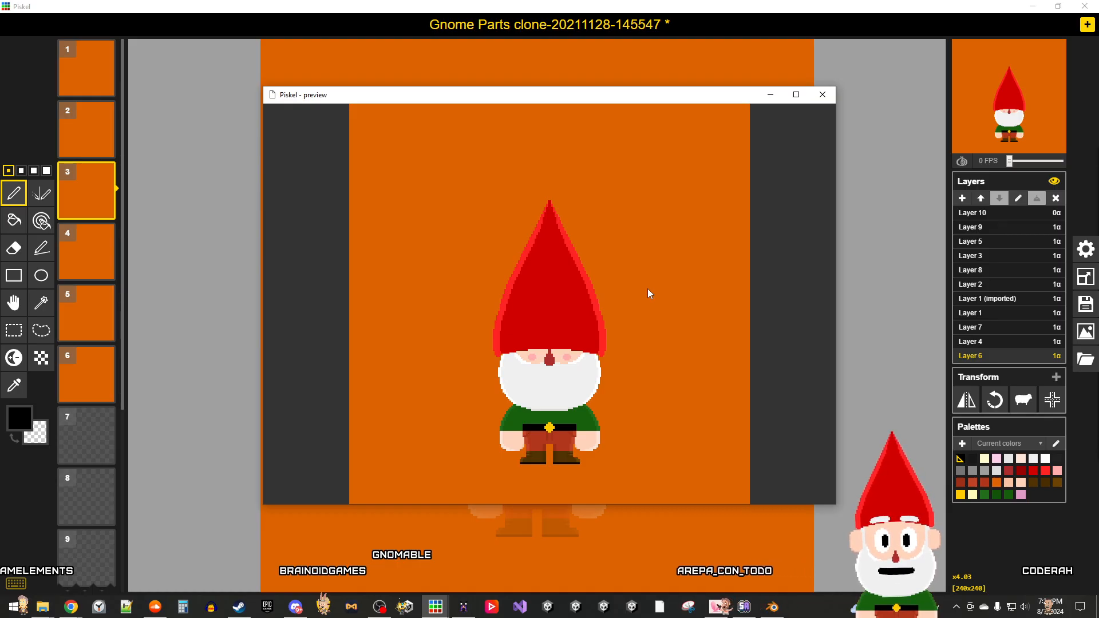
{"action": "left_click", "coordinate": [829, 95]}
Step: Go through frames 4 to 9 of Gnome Parts one by one to compare the gnome outfits and faces
{"action": "left_click", "coordinate": [77, 254]}
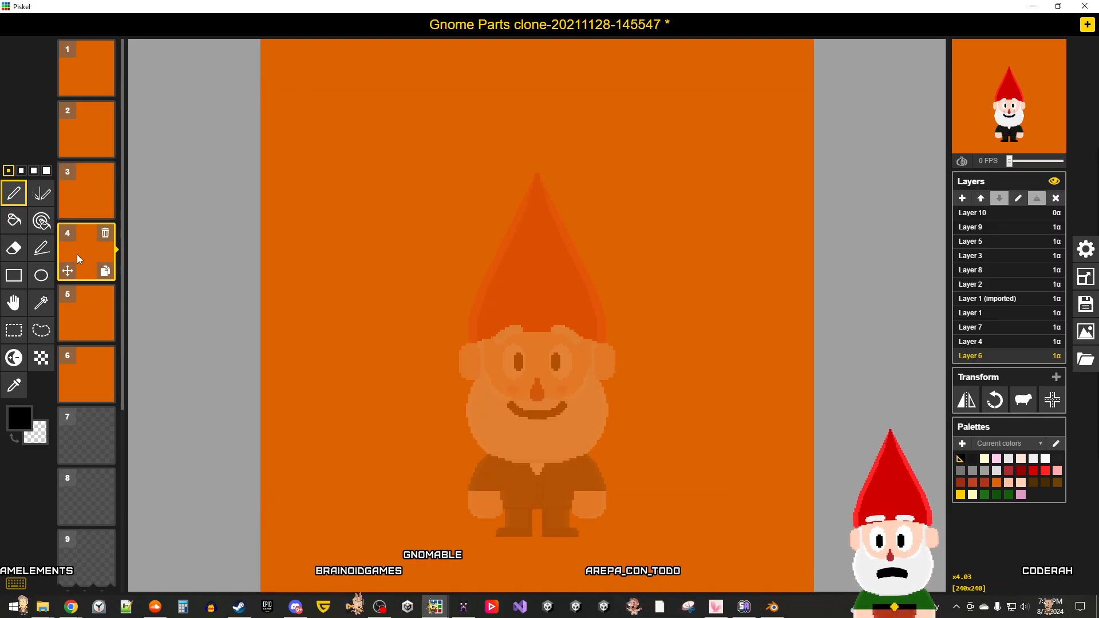
{"action": "left_click", "coordinate": [80, 307]}
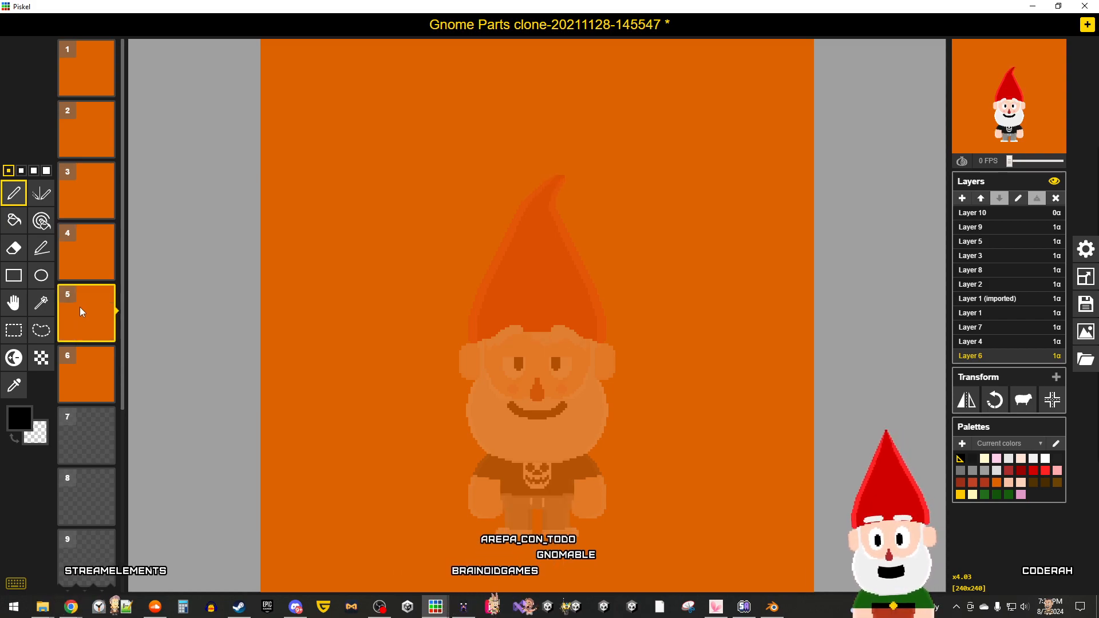
{"action": "left_click", "coordinate": [90, 366]}
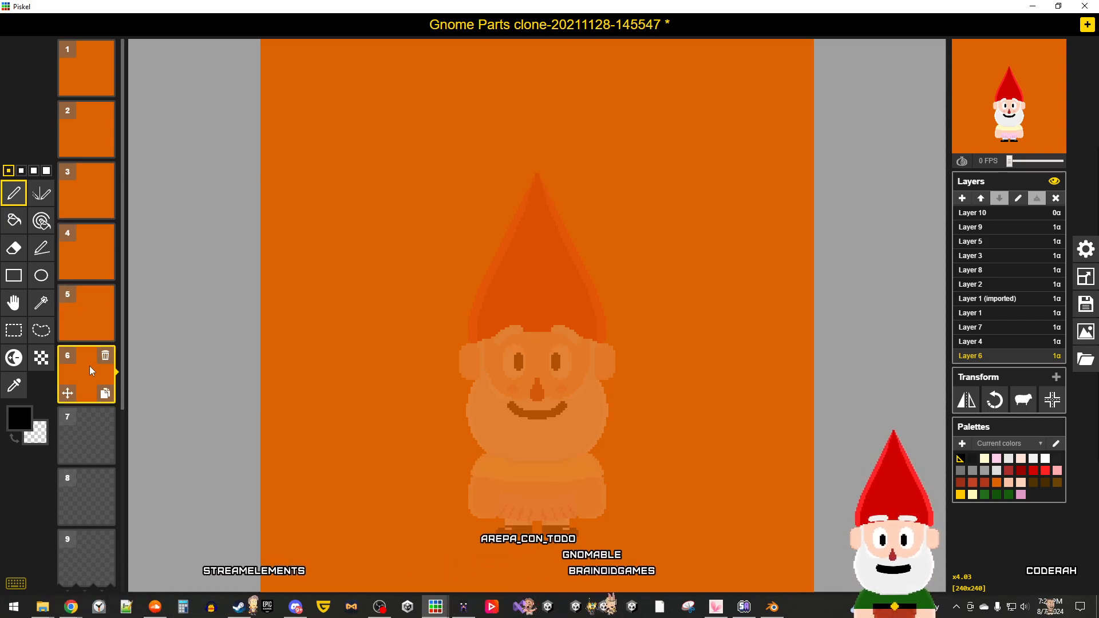
{"action": "left_click", "coordinate": [82, 419]}
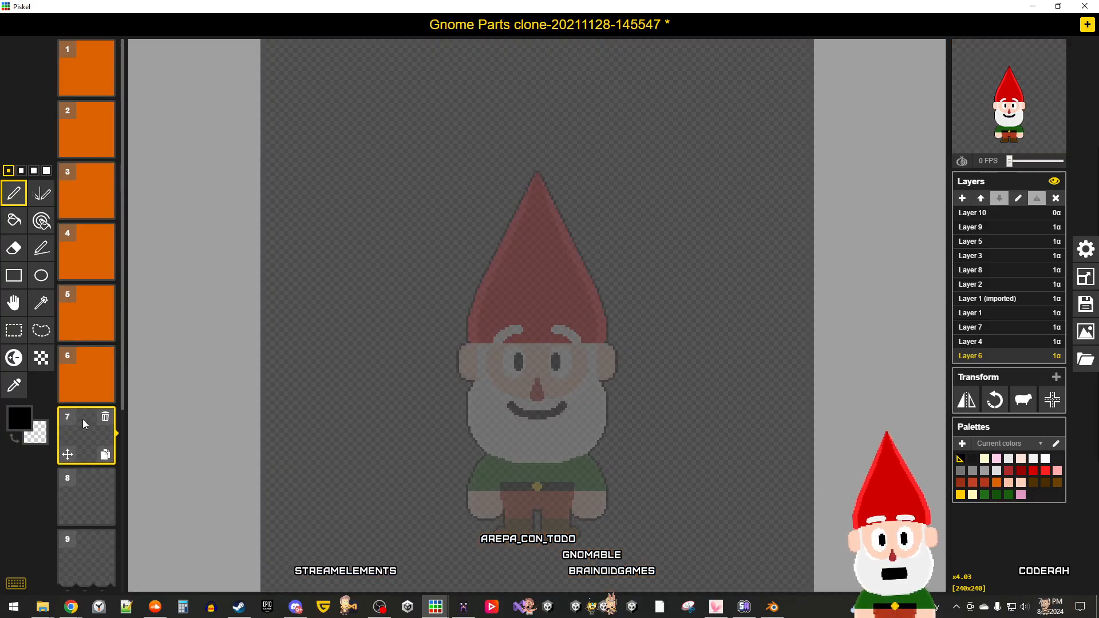
{"action": "scroll", "coordinate": [83, 419], "scroll_direction": "down", "scroll_amount": 2}
{"action": "scroll", "coordinate": [83, 419], "scroll_direction": "down", "scroll_amount": 1}
{"action": "left_click", "coordinate": [84, 334]}
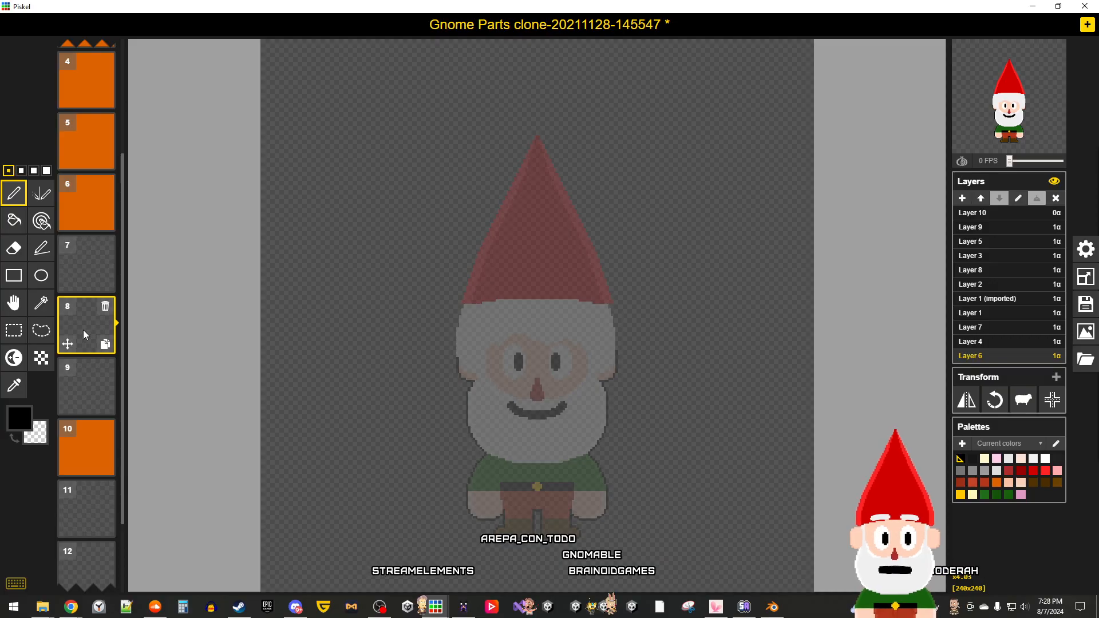
{"action": "key", "text": "Down"}
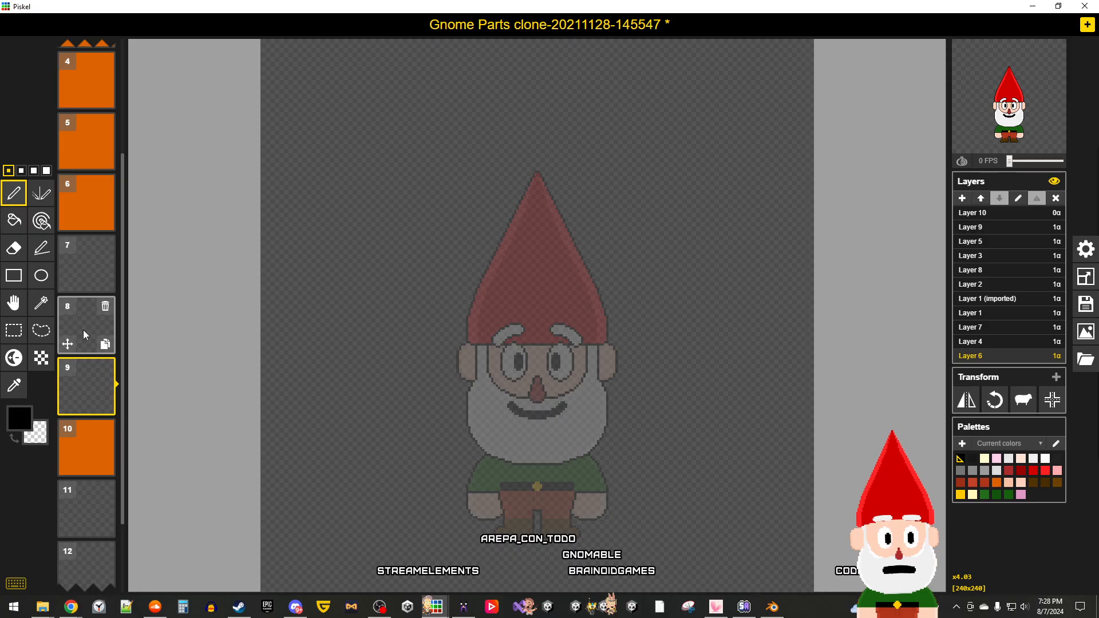
Step: Compare frames 8 and 9 once more, examine frame 10 in an enlarged preview, and close the preview
{"action": "key", "text": "Up"}
{"action": "key", "text": "Down"}
{"action": "key", "text": "Down"}
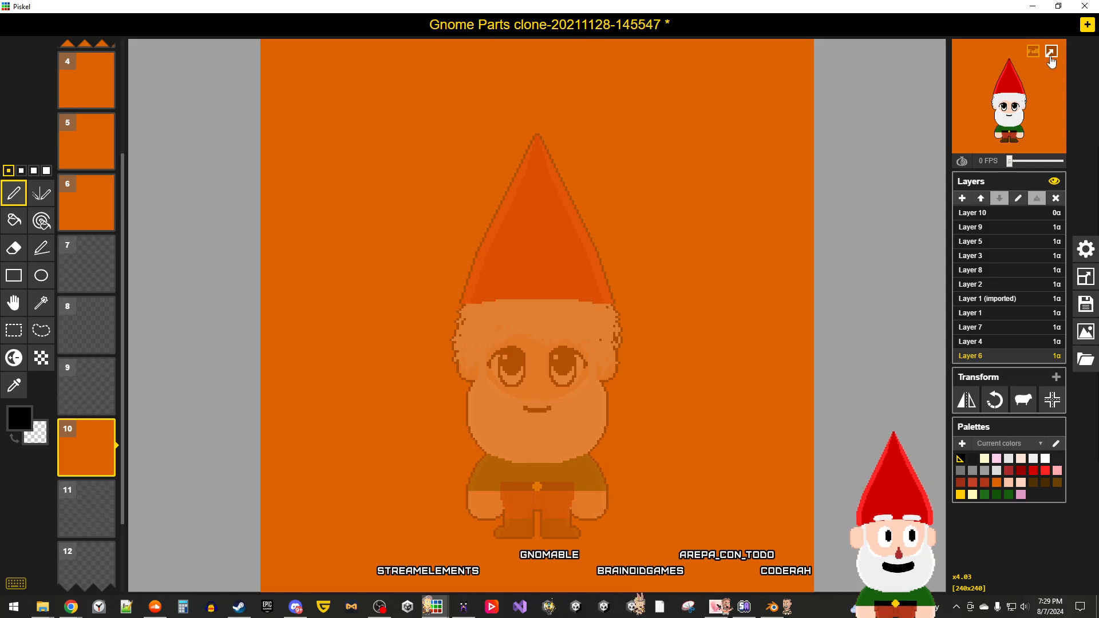
{"action": "left_click", "coordinate": [1052, 51]}
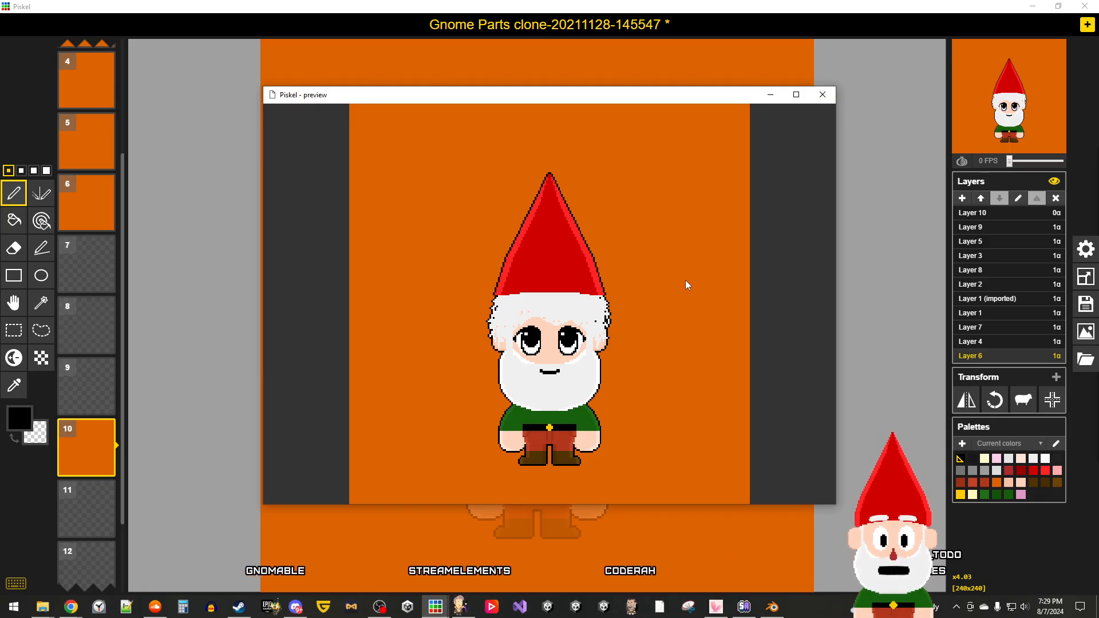
{"action": "left_click", "coordinate": [824, 94]}
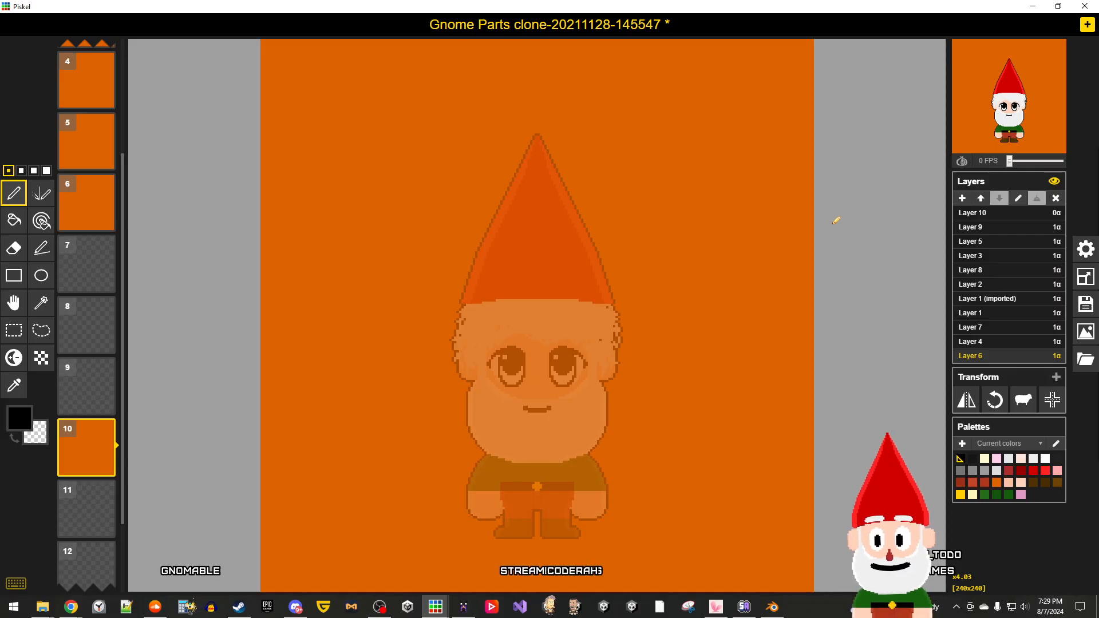
Step: Step through the frames following frame 10, ending on the front-facing gnome with the straight hat over the orange background
{"action": "key", "text": "Down"}
{"action": "key", "text": "Down"}
{"action": "key", "text": "Down"}
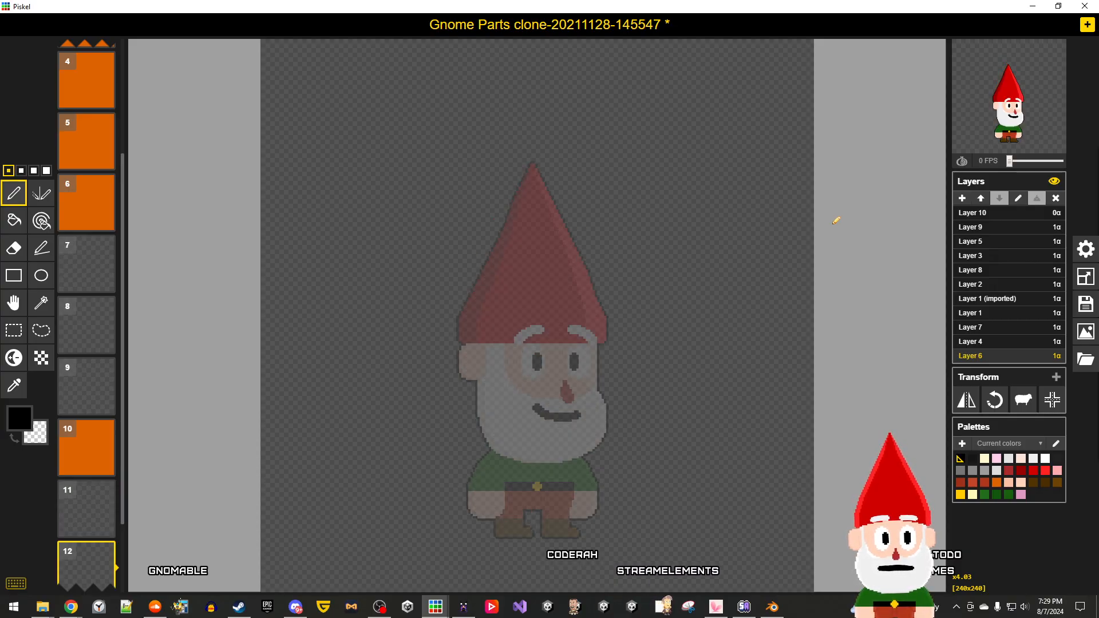
{"action": "key", "text": "Down"}
{"action": "key", "text": "Down"}
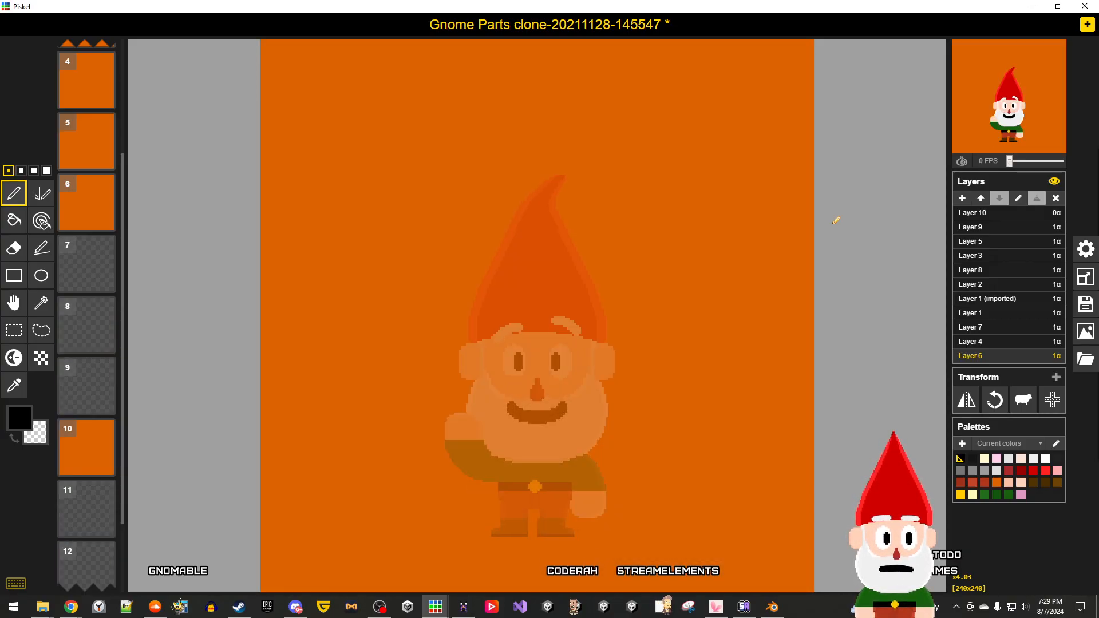
{"action": "key", "text": "Down"}
{"action": "key", "text": "Up"}
{"action": "key", "text": "Down"}
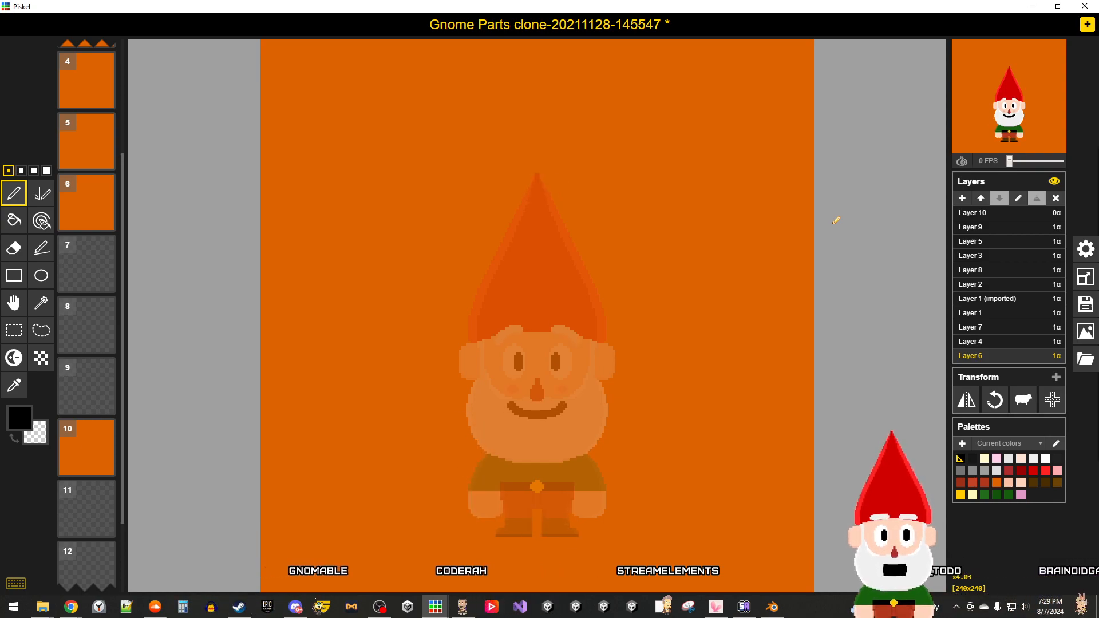
Step: Examine the gnome's individual parts by showing each layer in turn from Layer 4 up to Layer 10
{"action": "scroll", "coordinate": [834, 216], "scroll_direction": "up", "scroll_amount": 2}
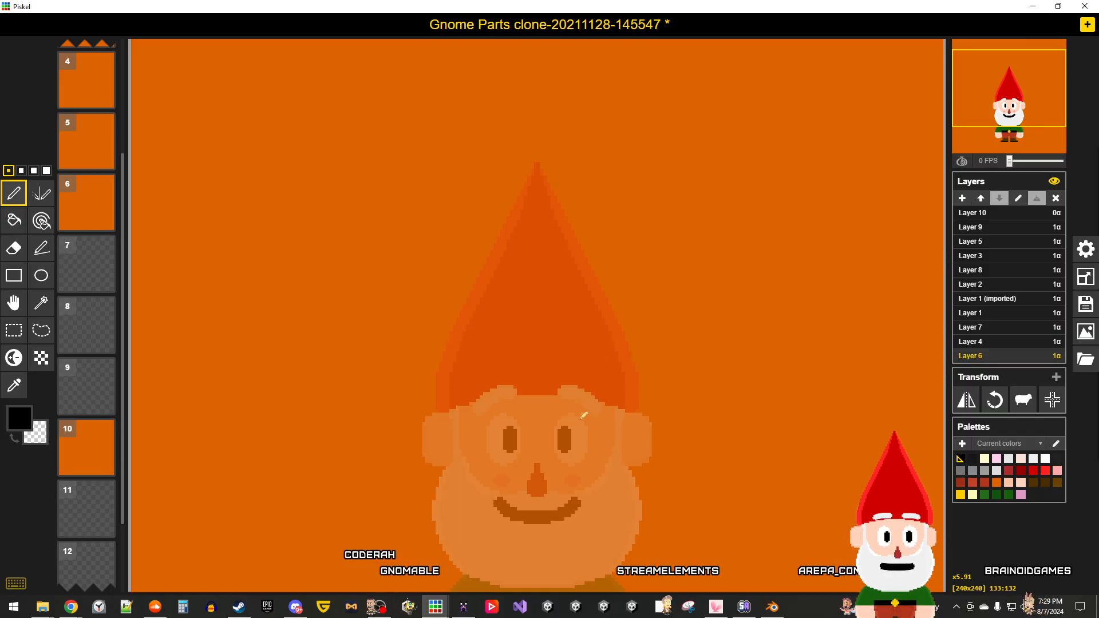
{"action": "scroll", "coordinate": [582, 416], "scroll_direction": "down", "scroll_amount": 3}
{"action": "scroll", "coordinate": [583, 416], "scroll_direction": "up", "scroll_amount": 3}
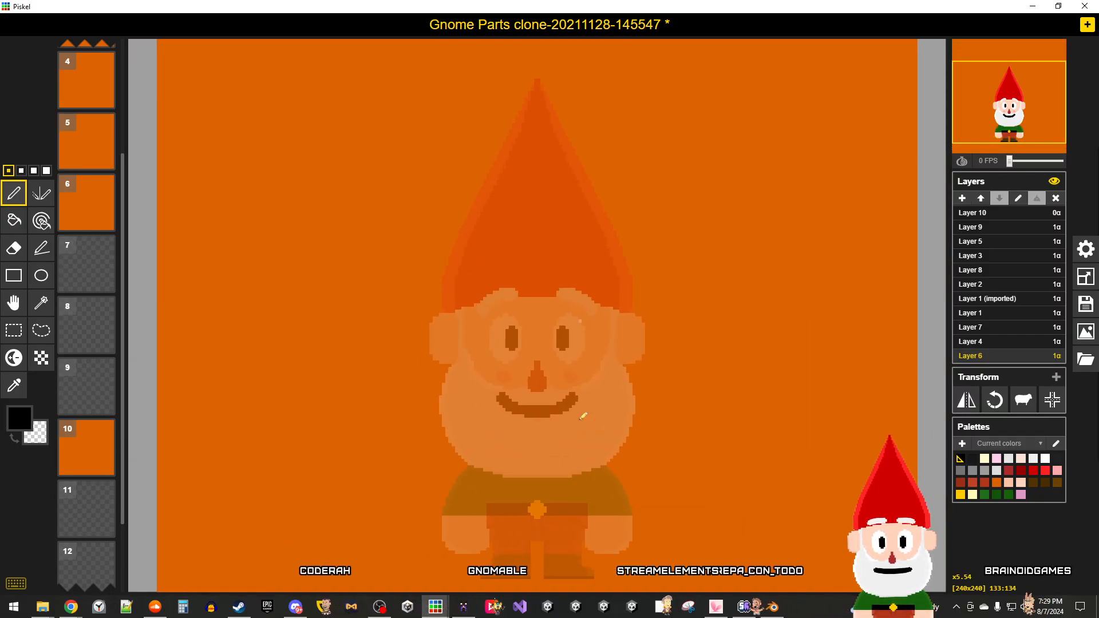
{"action": "scroll", "coordinate": [583, 416], "scroll_direction": "down", "scroll_amount": 2}
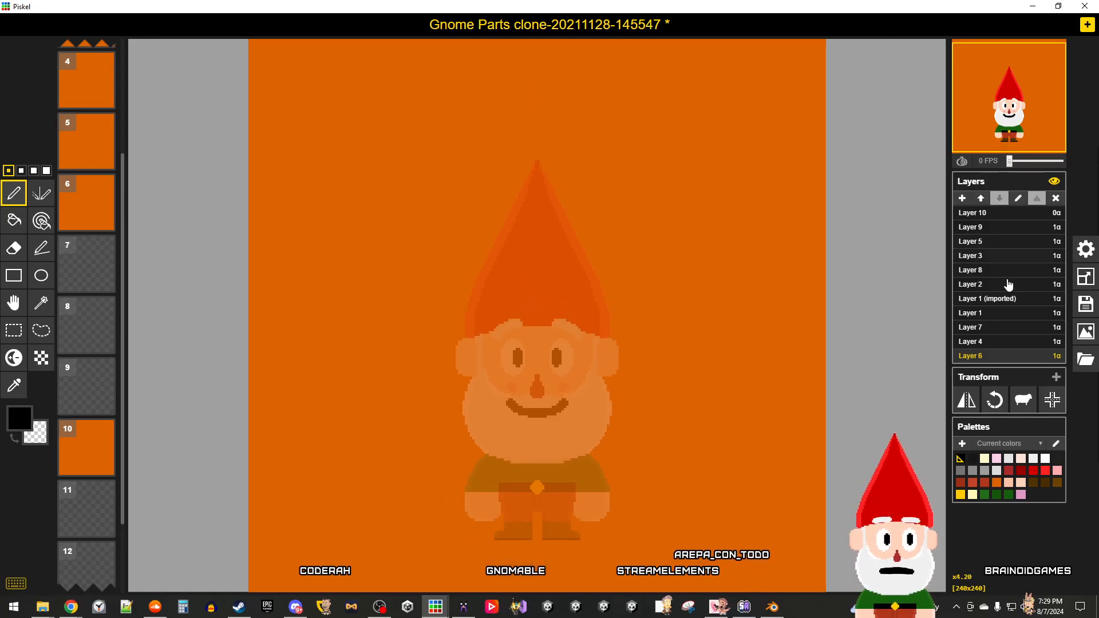
{"action": "left_click", "coordinate": [984, 341]}
{"action": "left_click", "coordinate": [992, 327]}
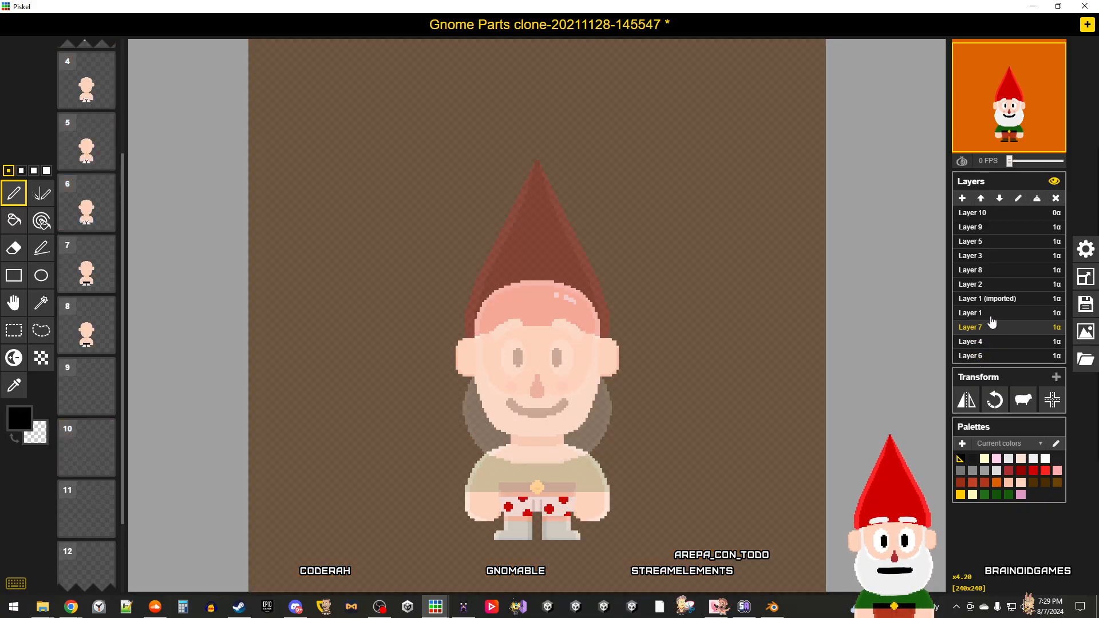
{"action": "left_click", "coordinate": [991, 314]}
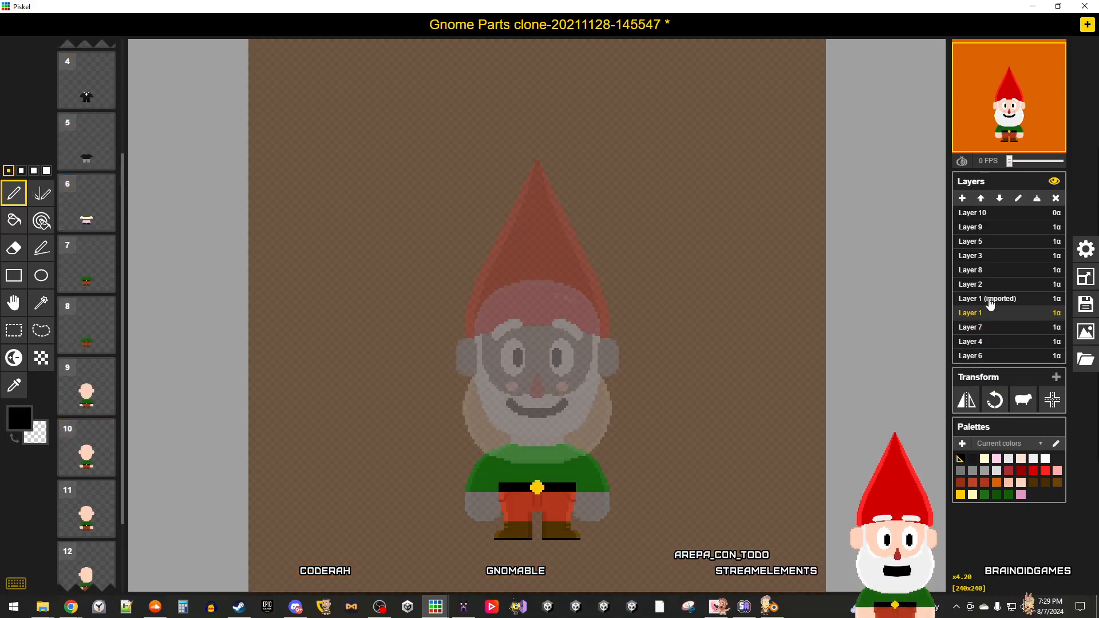
{"action": "left_click", "coordinate": [991, 299]}
{"action": "left_click", "coordinate": [993, 285]}
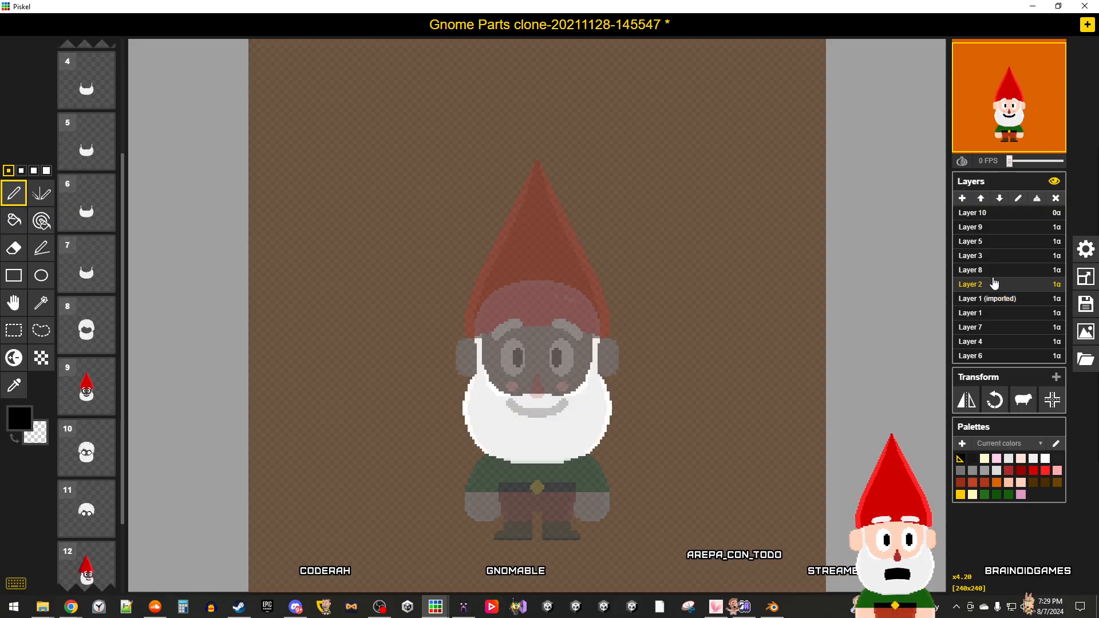
{"action": "left_click", "coordinate": [994, 271]}
{"action": "left_click", "coordinate": [995, 256]}
{"action": "left_click", "coordinate": [994, 242]}
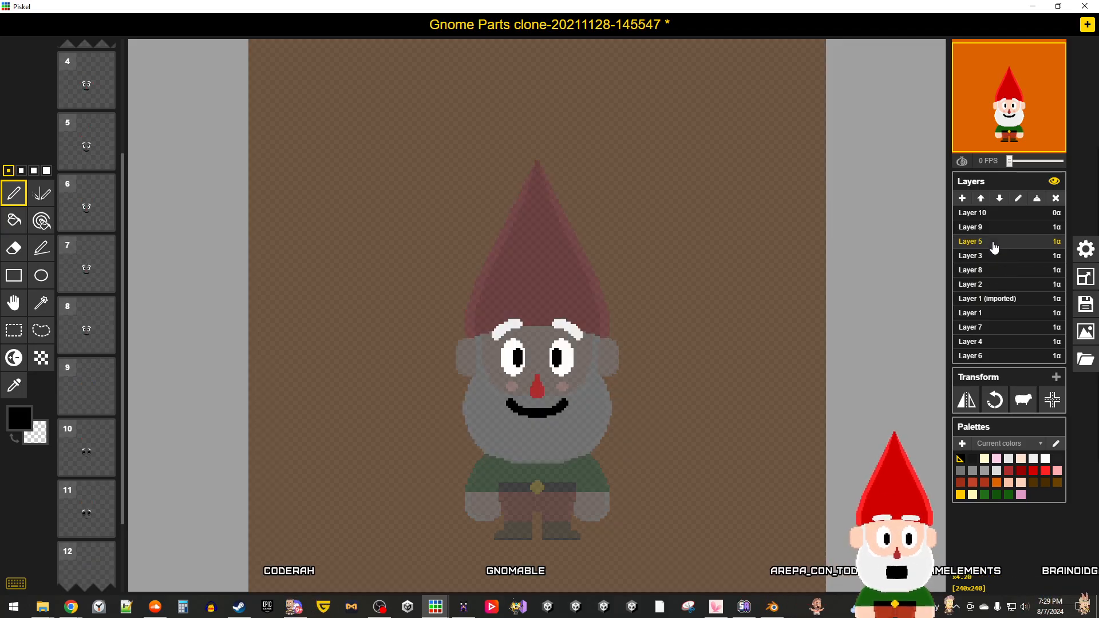
{"action": "left_click", "coordinate": [993, 228]}
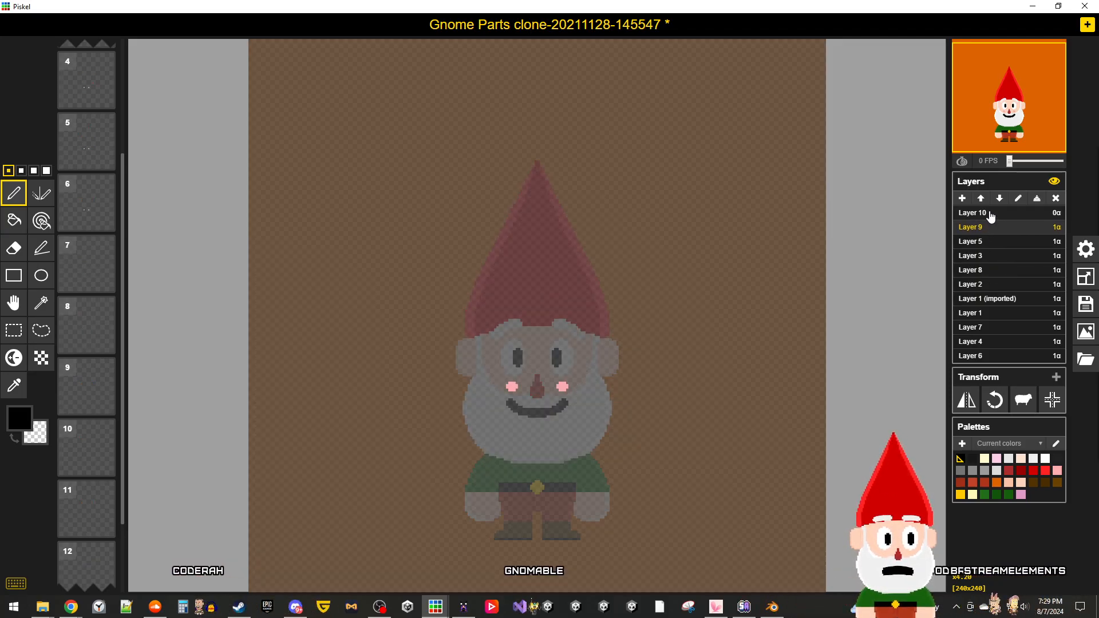
{"action": "left_click", "coordinate": [991, 214]}
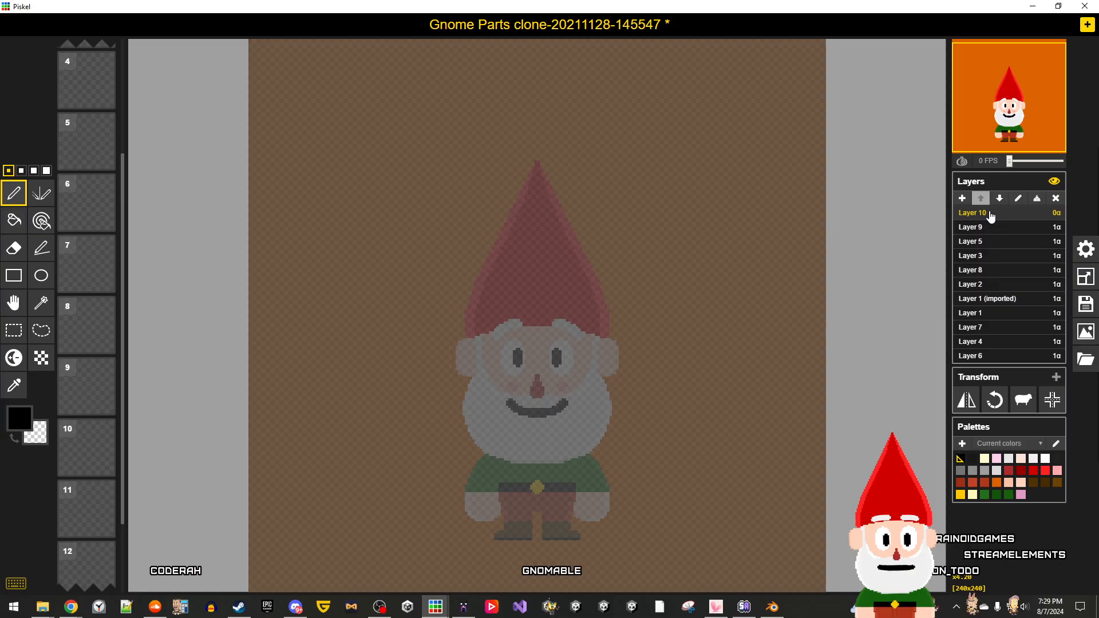
Step: Compare the clothing on Layer 1 with the bare body on Layer 7, ending on Layer 1
{"action": "left_click", "coordinate": [988, 313]}
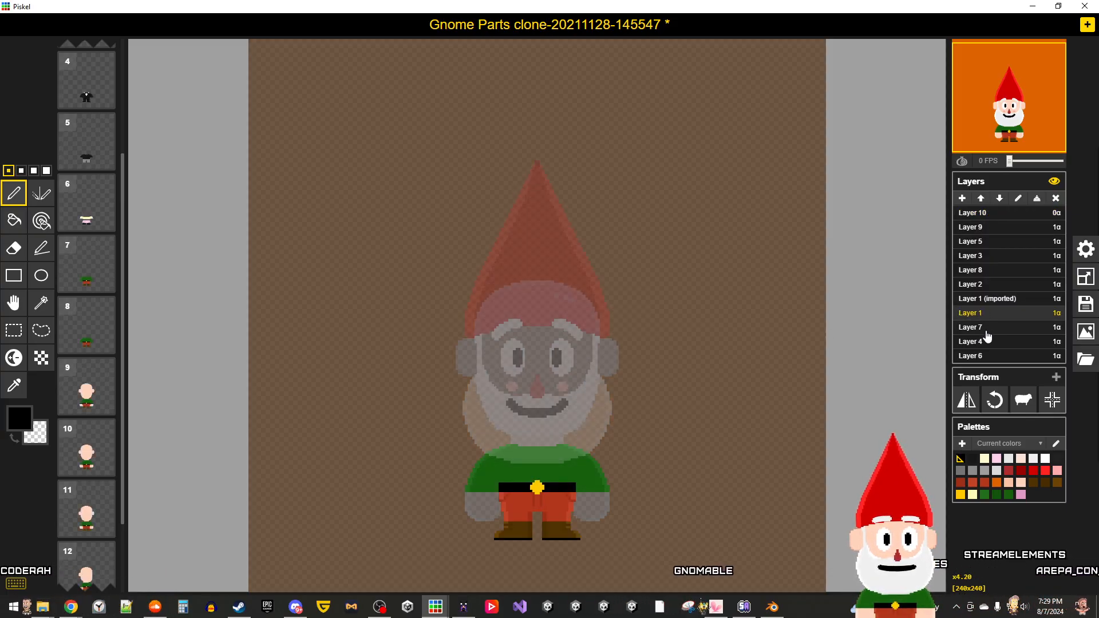
{"action": "left_click", "coordinate": [986, 331]}
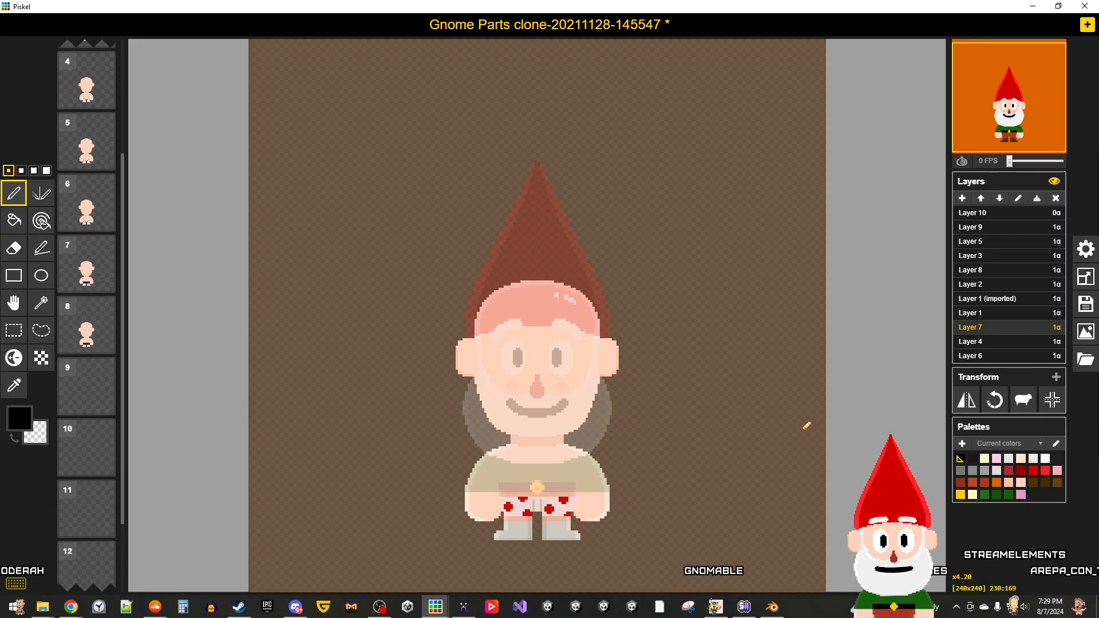
{"action": "left_click", "coordinate": [984, 312]}
{"action": "scroll", "coordinate": [706, 475], "scroll_direction": "up", "scroll_amount": 3}
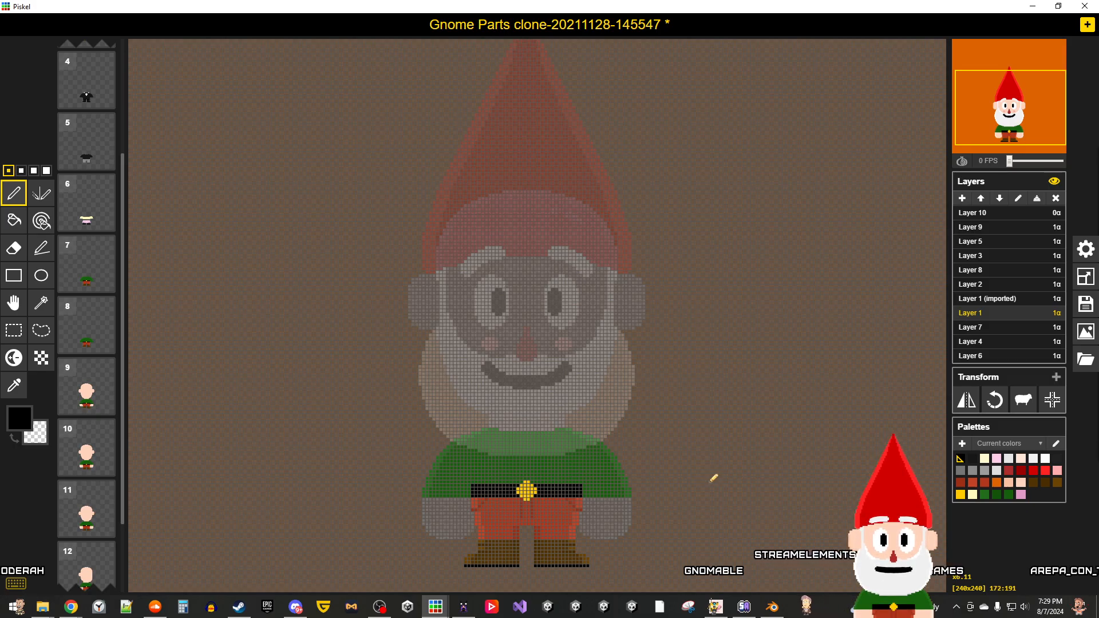
Step: Compare the Gnome Anime body with Layer 1 of Gnome Parts, ending in the Gnome Parts window with the whole gnome in view
{"action": "mouse_move", "coordinate": [432, 611]}
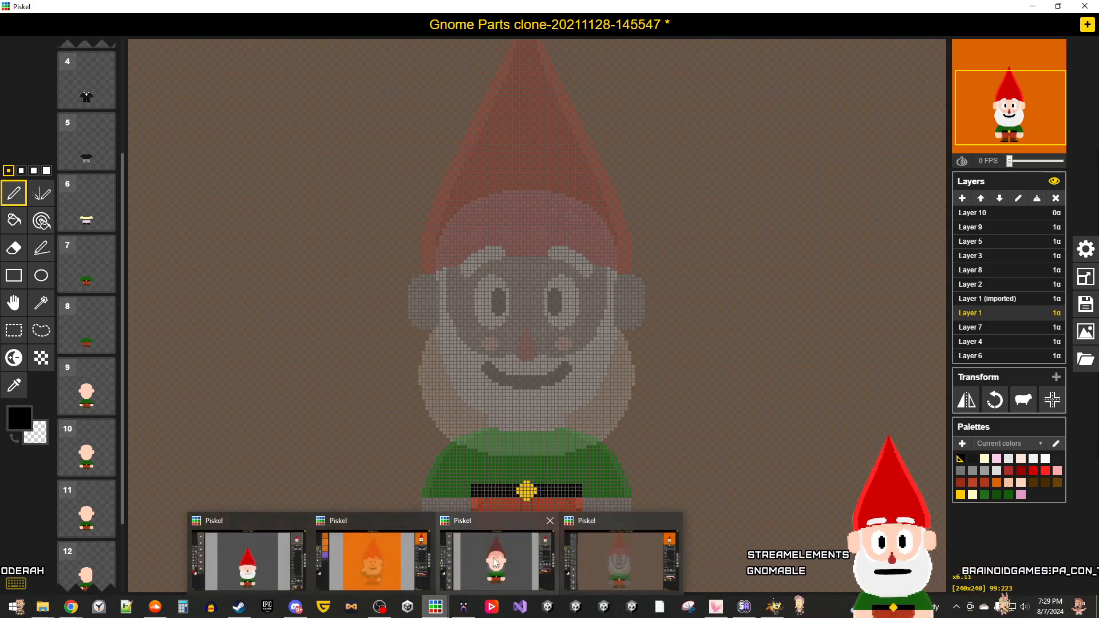
{"action": "mouse_move", "coordinate": [496, 561]}
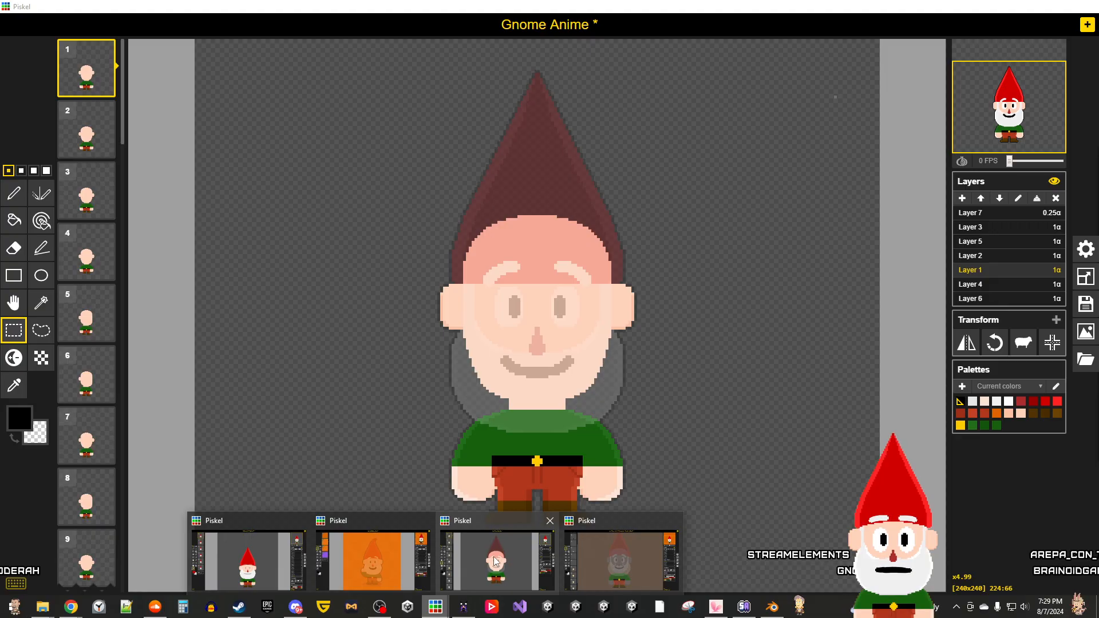
{"action": "left_click", "coordinate": [495, 559]}
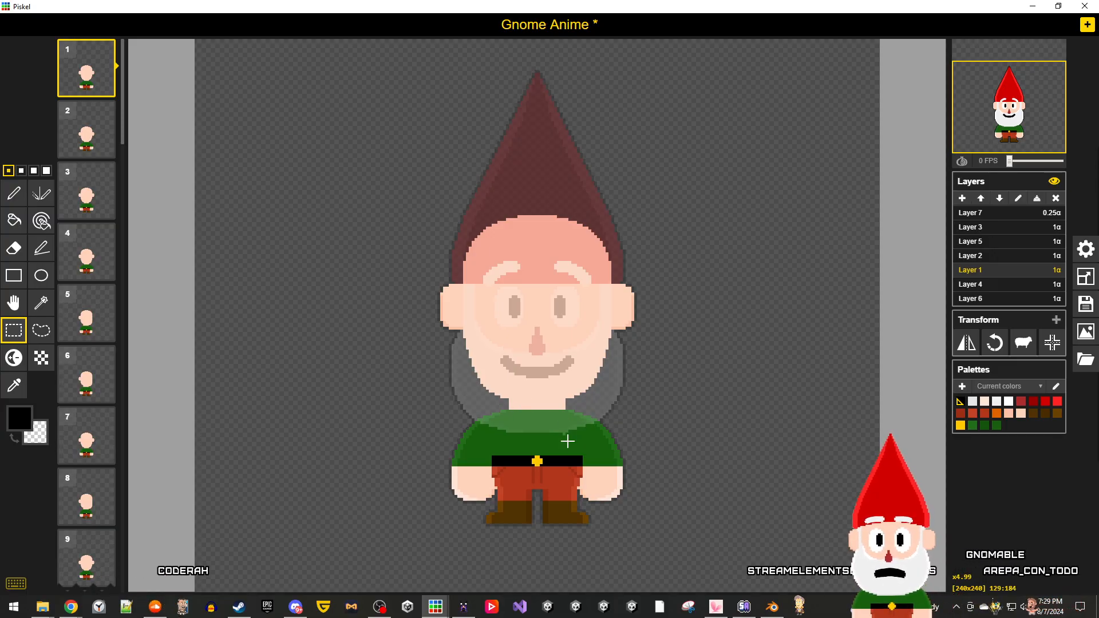
{"action": "mouse_move", "coordinate": [440, 613]}
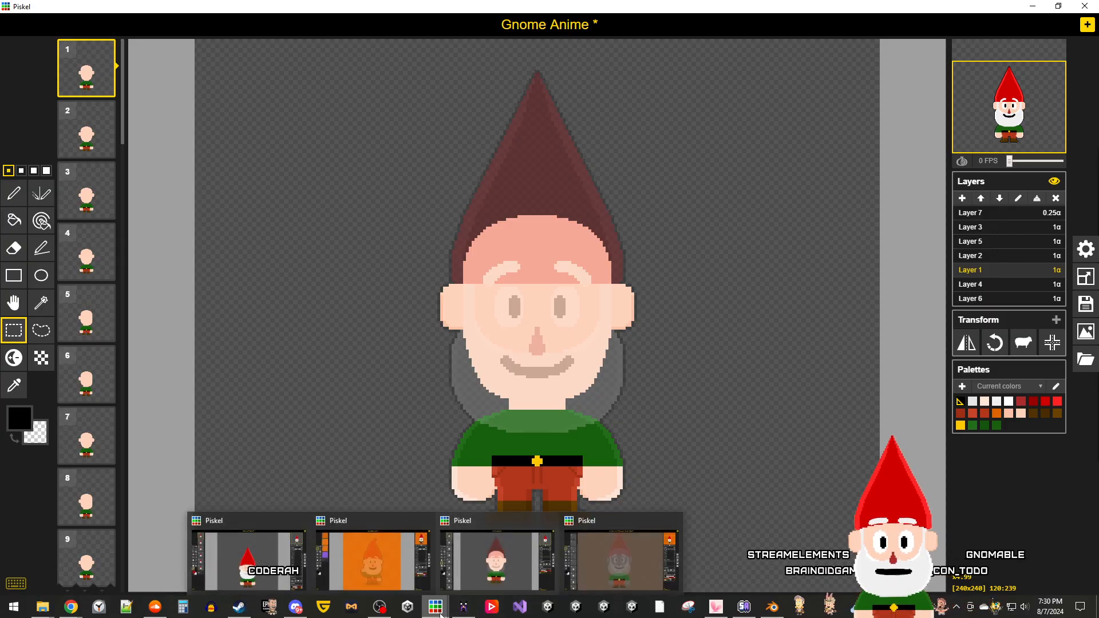
{"action": "left_click", "coordinate": [627, 550]}
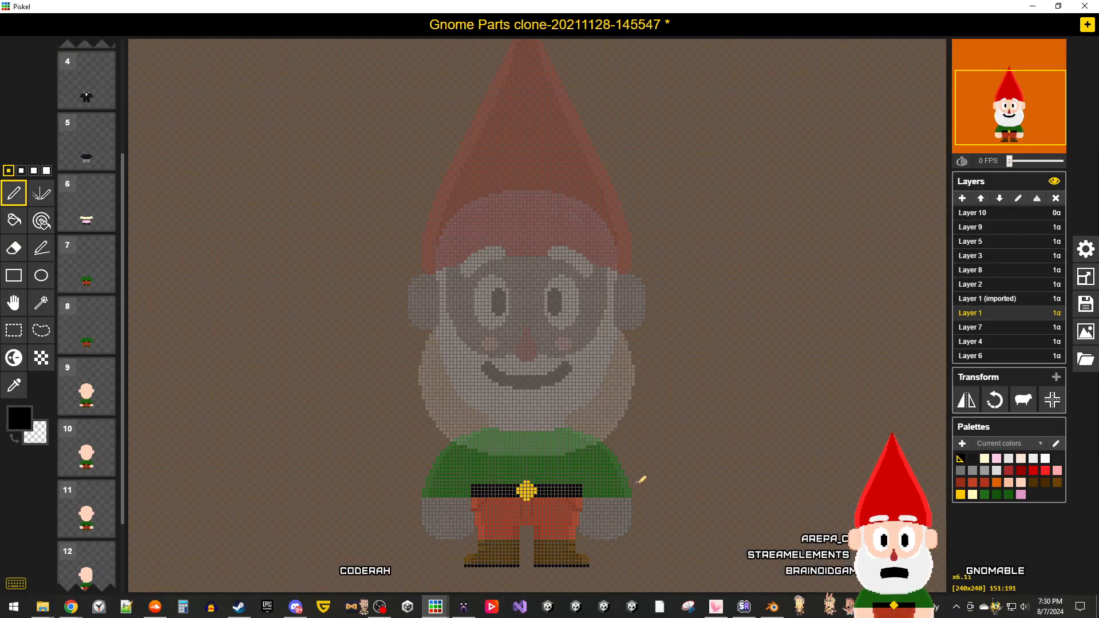
{"action": "scroll", "coordinate": [640, 475], "scroll_direction": "down", "scroll_amount": 3}
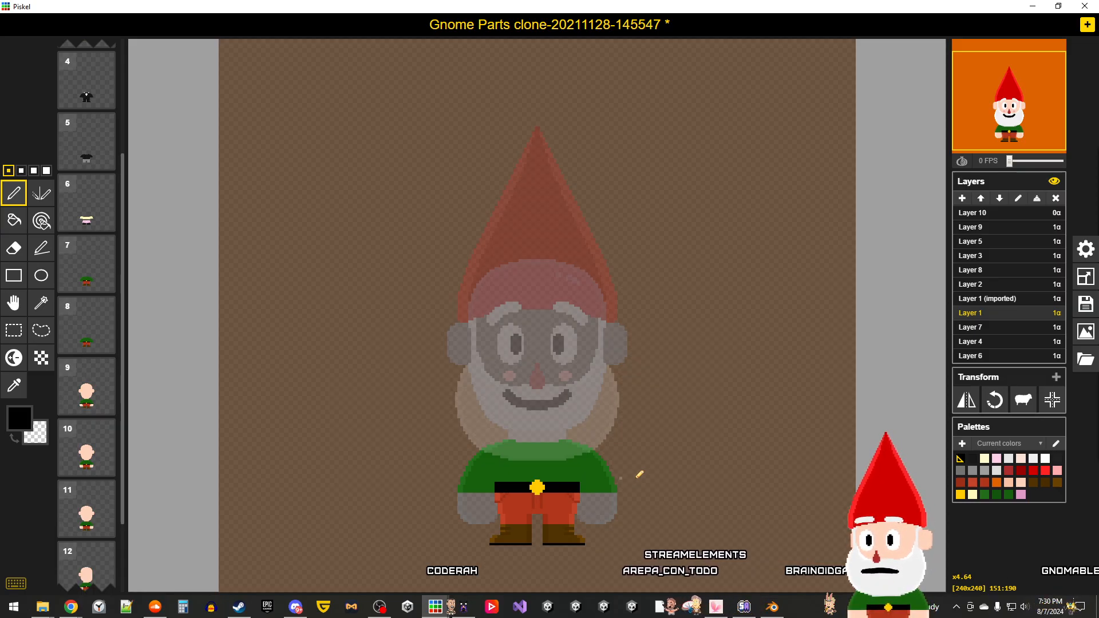
{"action": "scroll", "coordinate": [639, 475], "scroll_direction": "up", "scroll_amount": 4}
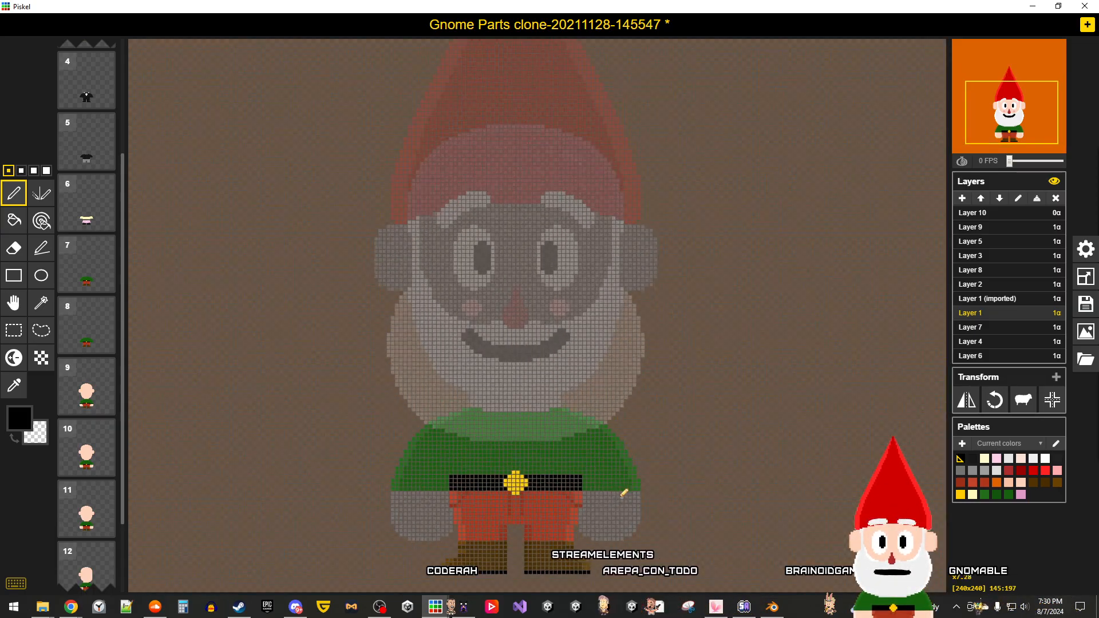
{"action": "scroll", "coordinate": [600, 361], "scroll_direction": "up", "scroll_amount": 3}
{"action": "scroll", "coordinate": [695, 448], "scroll_direction": "down", "scroll_amount": 5}
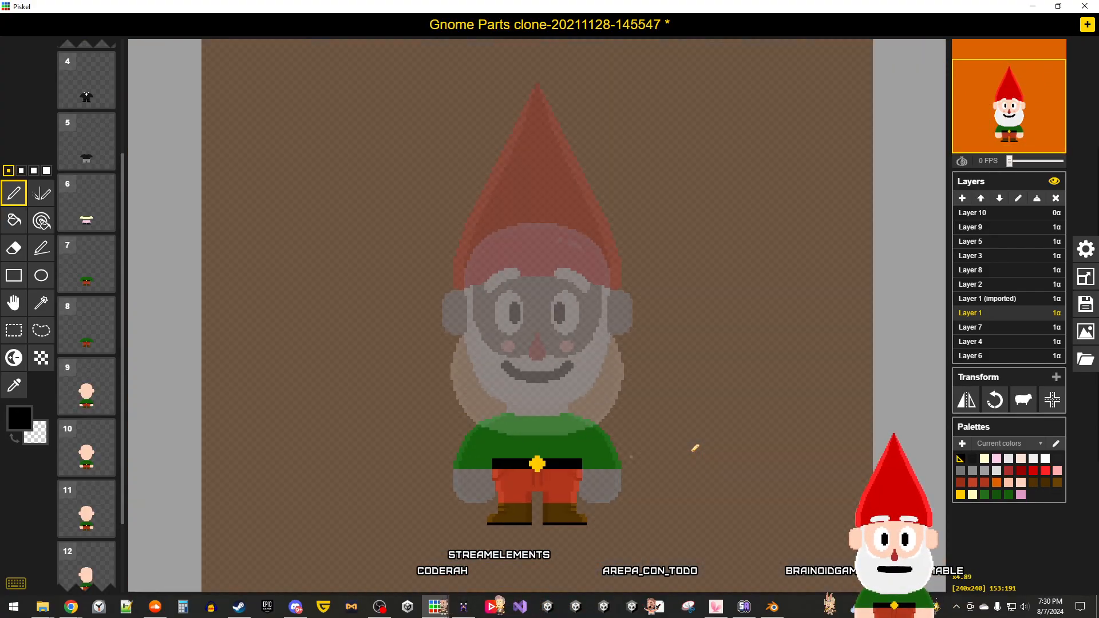
{"action": "mouse_move", "coordinate": [446, 613]}
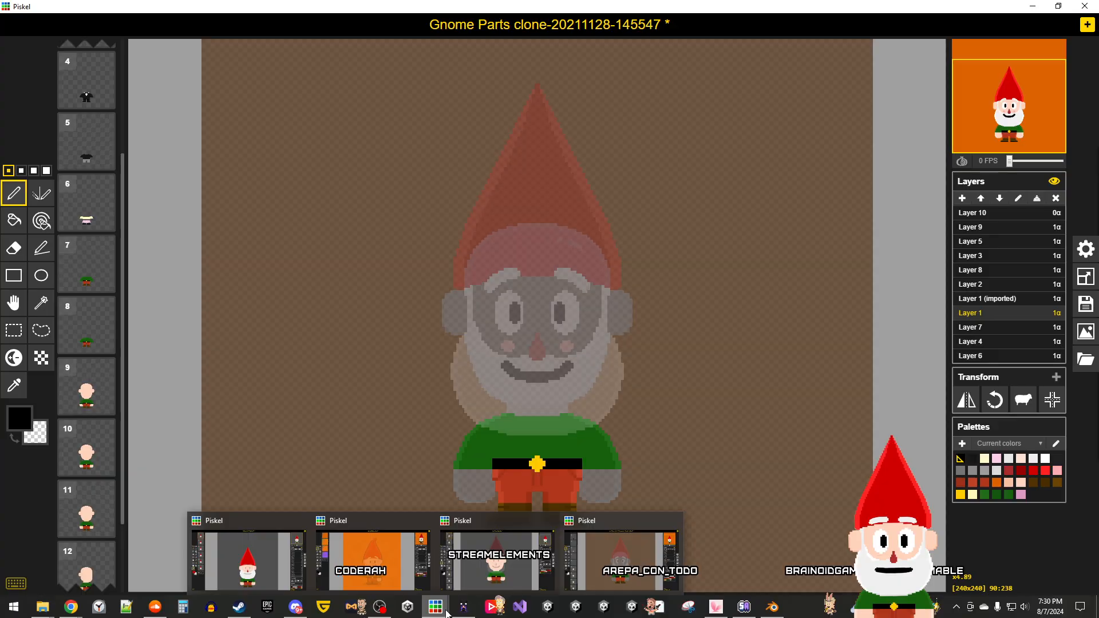
{"action": "mouse_move", "coordinate": [273, 565]}
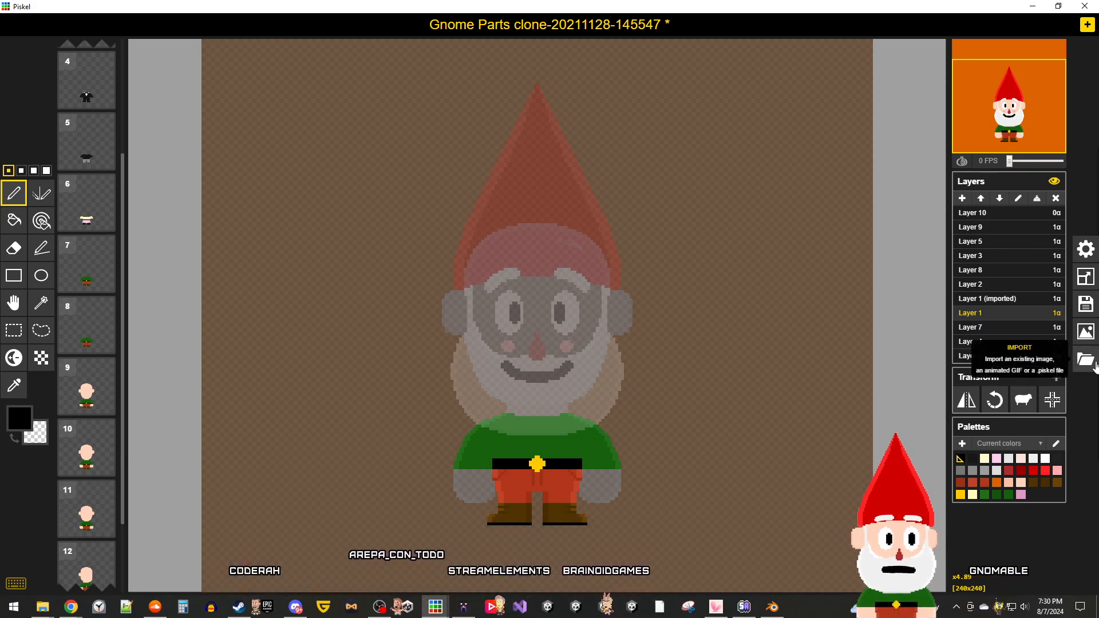
Step: Open the saved Gnome Spin V2 sprite in a new Piskel window
{"action": "left_click", "coordinate": [1087, 25]}
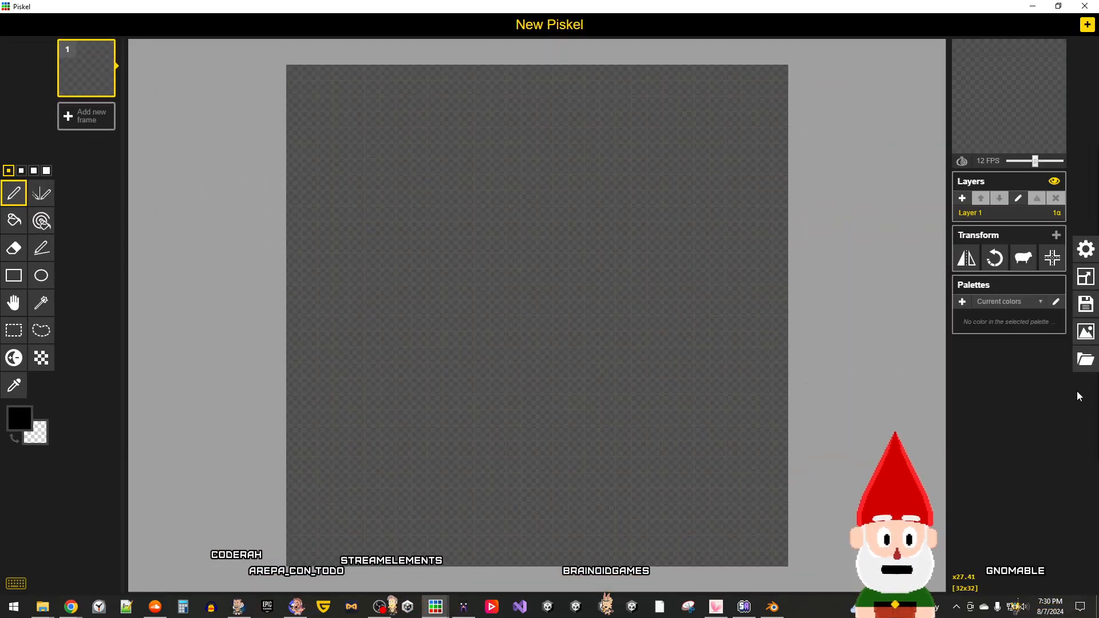
{"action": "left_click", "coordinate": [1085, 359]}
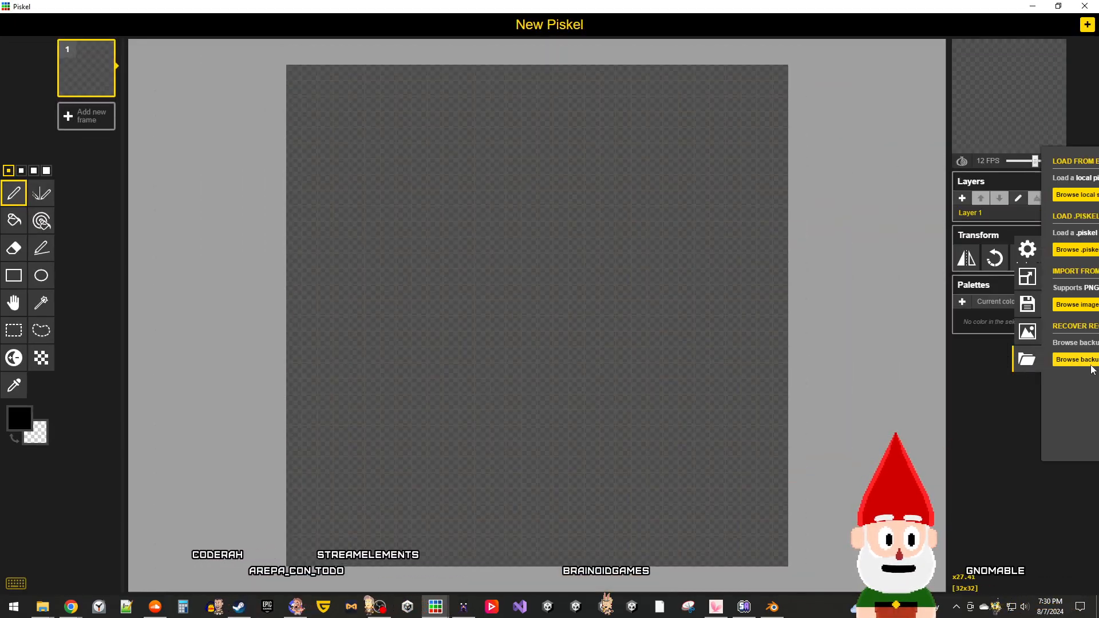
{"action": "left_click", "coordinate": [991, 250]}
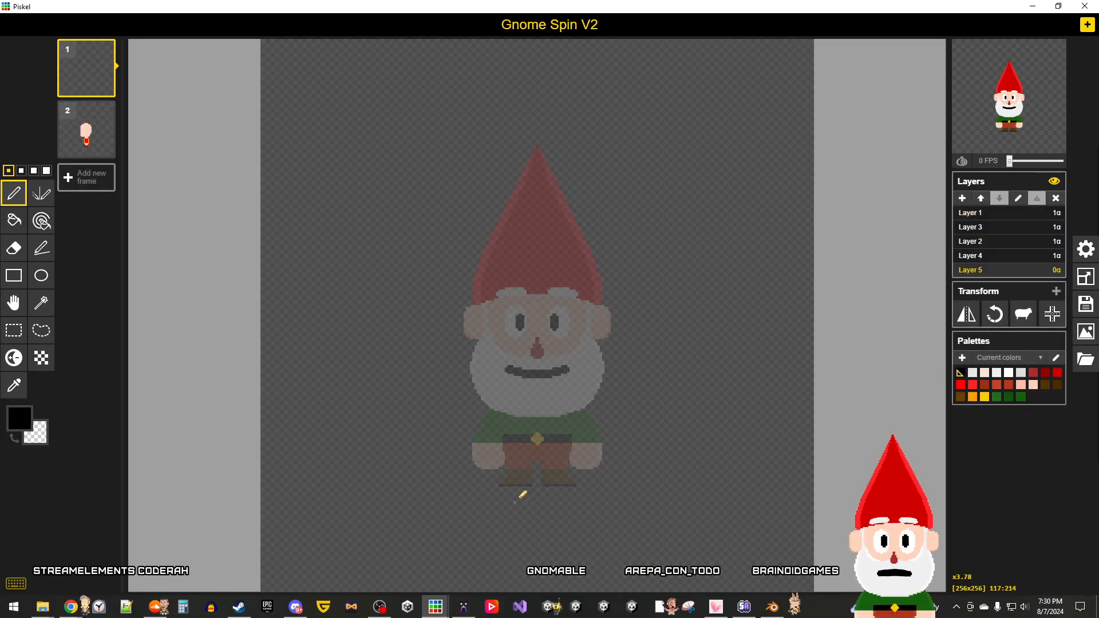
Step: Compare the gnome's side view in frame 2 with its front view in frame 1, ending on frame 1
{"action": "left_click", "coordinate": [91, 133]}
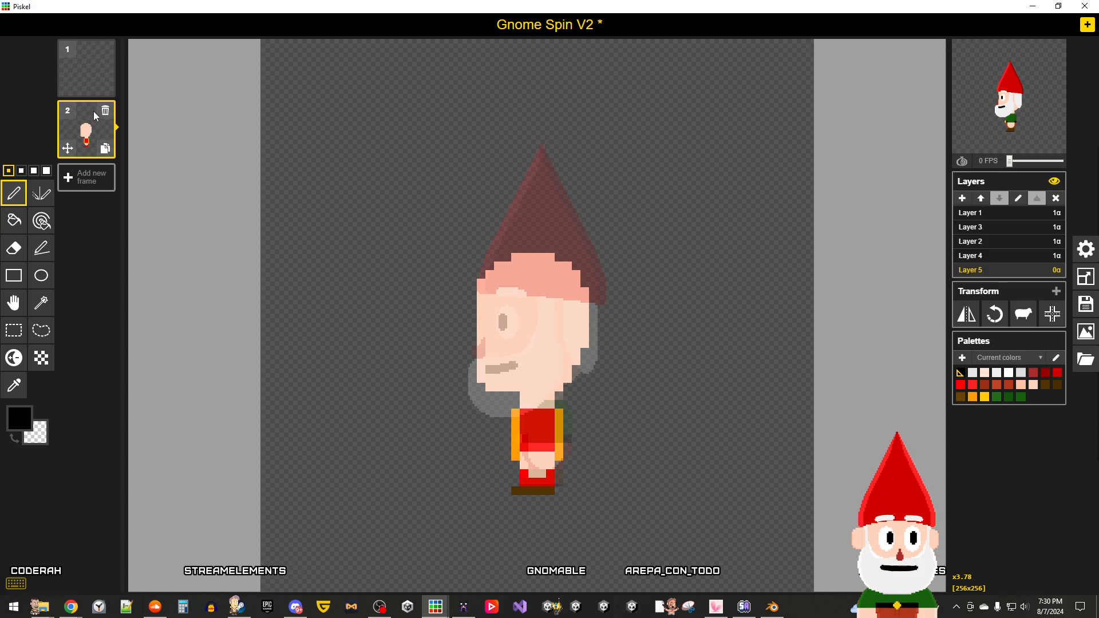
{"action": "left_click", "coordinate": [84, 70]}
{"action": "scroll", "coordinate": [591, 389], "scroll_direction": "up", "scroll_amount": 2}
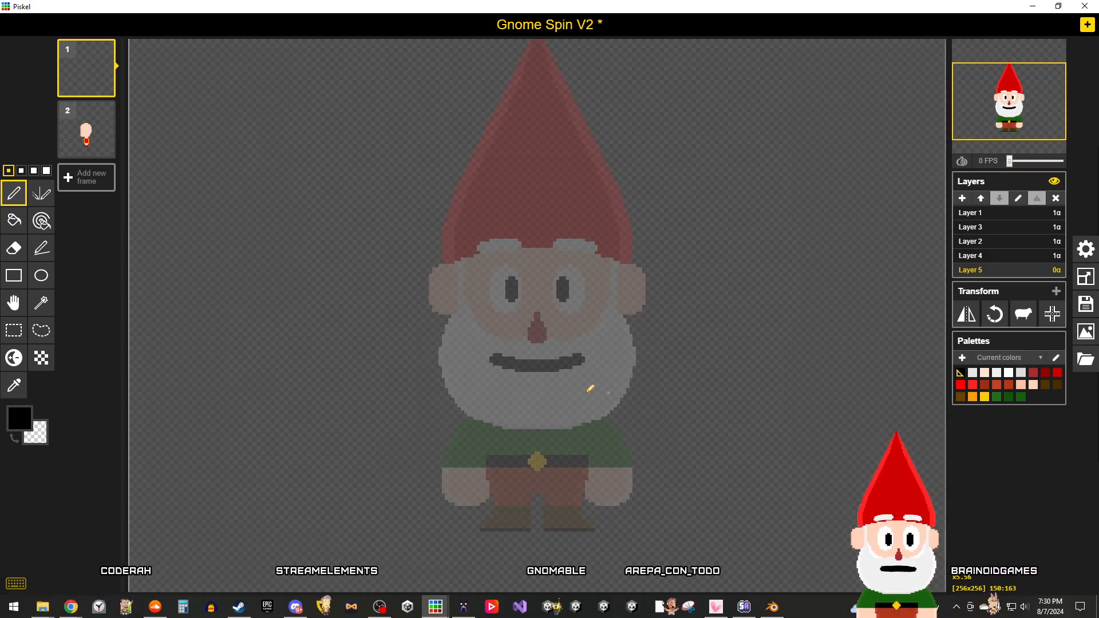
{"action": "scroll", "coordinate": [590, 389], "scroll_direction": "up", "scroll_amount": 2}
Step: Examine which gnome parts each of the five layers holds, ending on Layer 2 with the whole gnome in view
{"action": "left_click", "coordinate": [984, 260]}
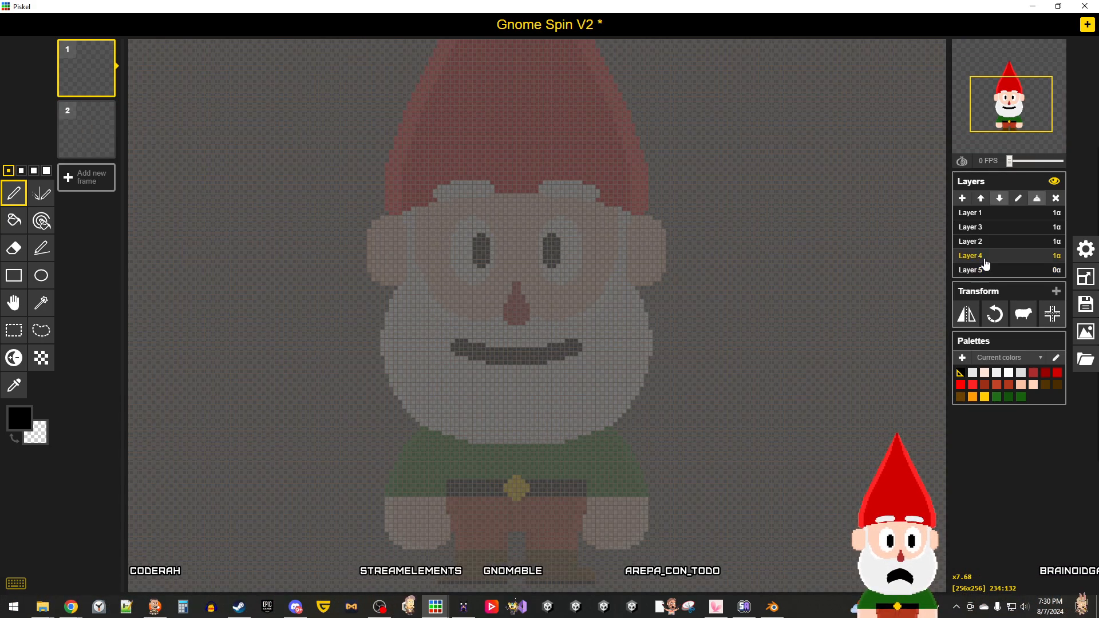
{"action": "left_click", "coordinate": [982, 243]}
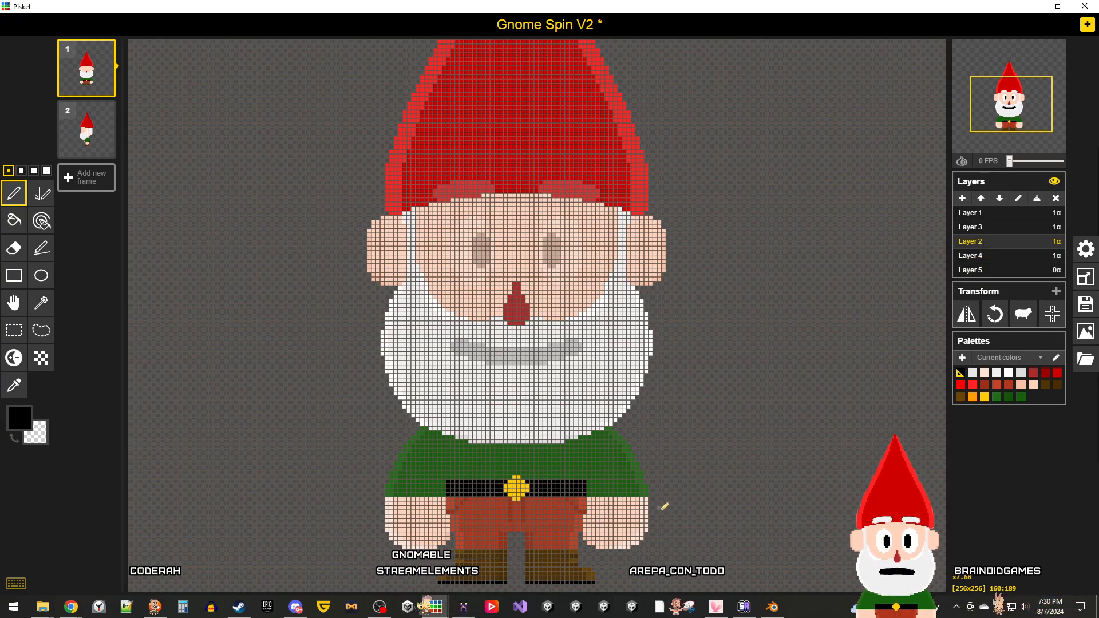
{"action": "scroll", "coordinate": [791, 408], "scroll_direction": "down", "scroll_amount": 2}
{"action": "scroll", "coordinate": [790, 406], "scroll_direction": "down", "scroll_amount": 1}
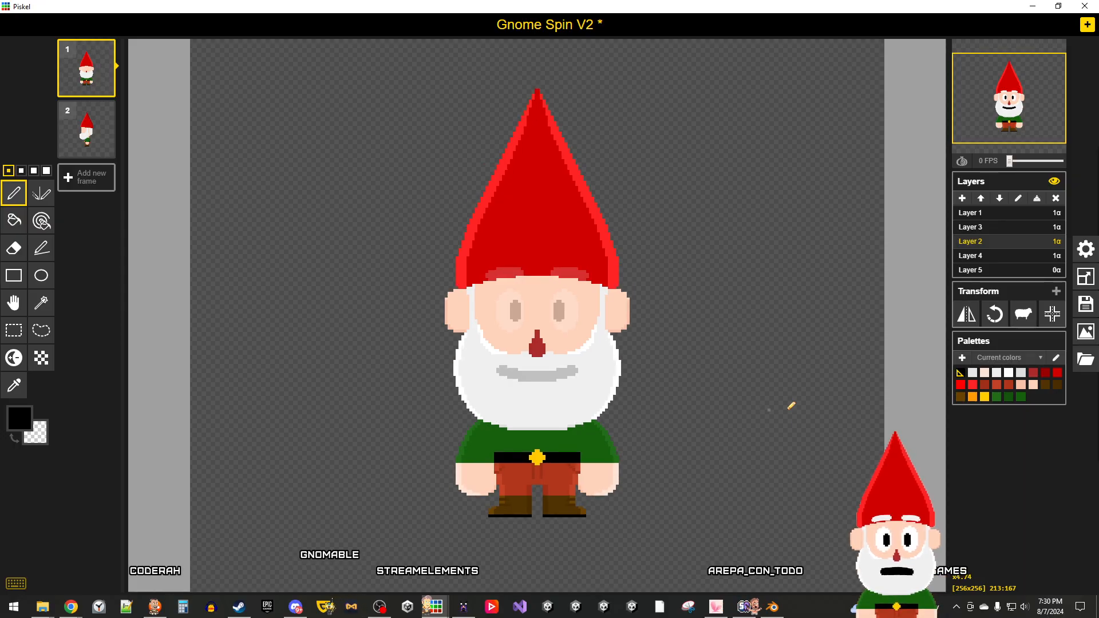
{"action": "left_click", "coordinate": [988, 257]}
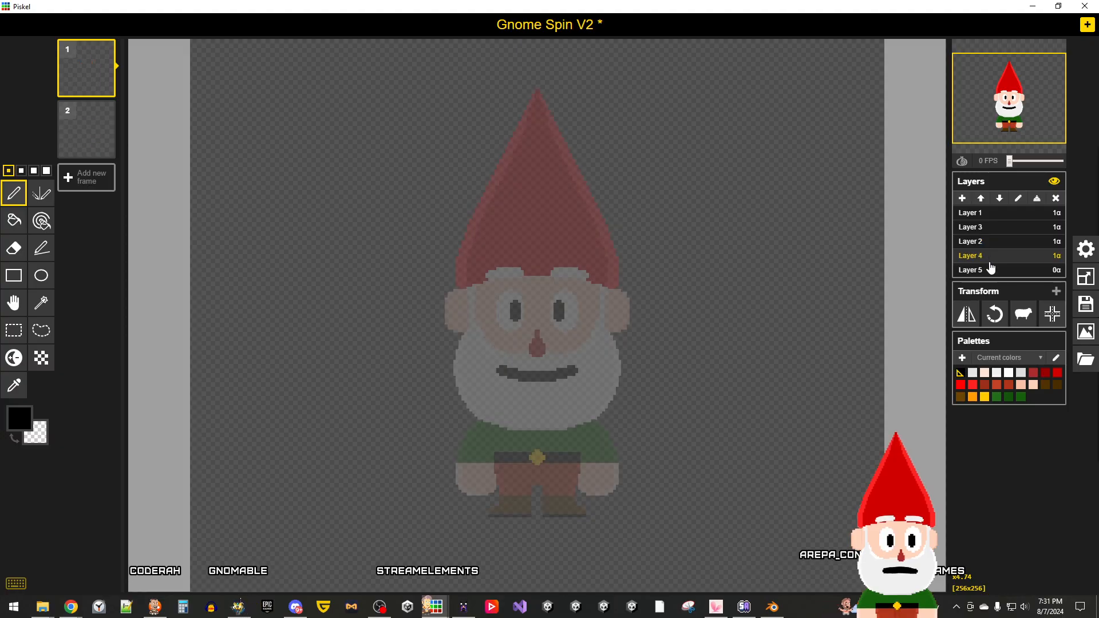
{"action": "left_click", "coordinate": [988, 271]}
{"action": "left_click", "coordinate": [990, 241]}
{"action": "left_click", "coordinate": [991, 226]}
{"action": "left_click", "coordinate": [992, 214]}
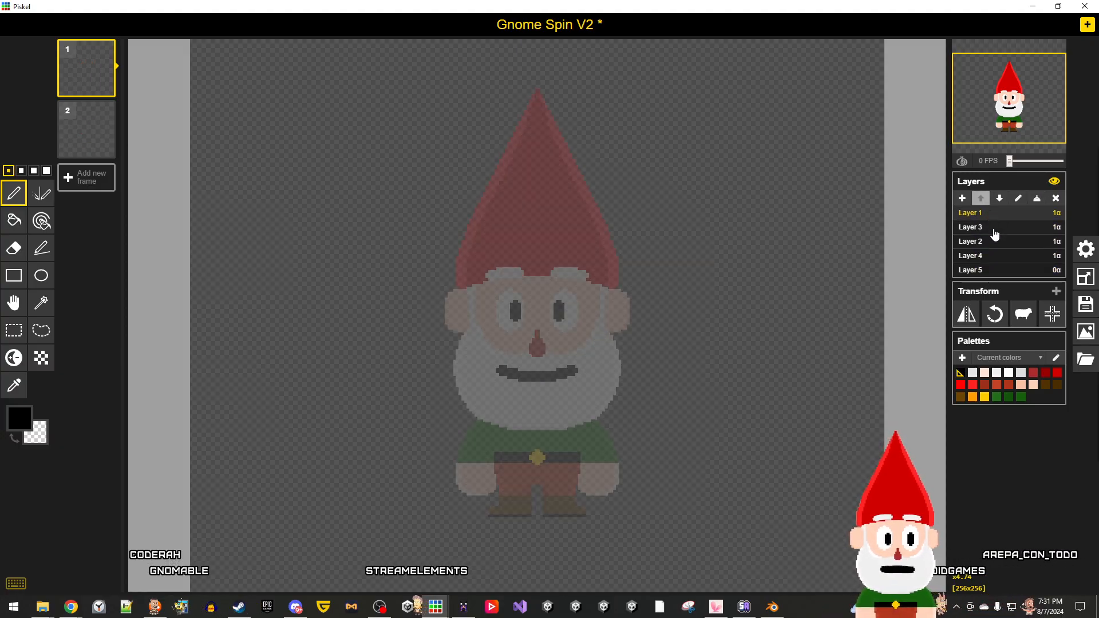
{"action": "left_click", "coordinate": [993, 227]}
{"action": "left_click", "coordinate": [994, 243]}
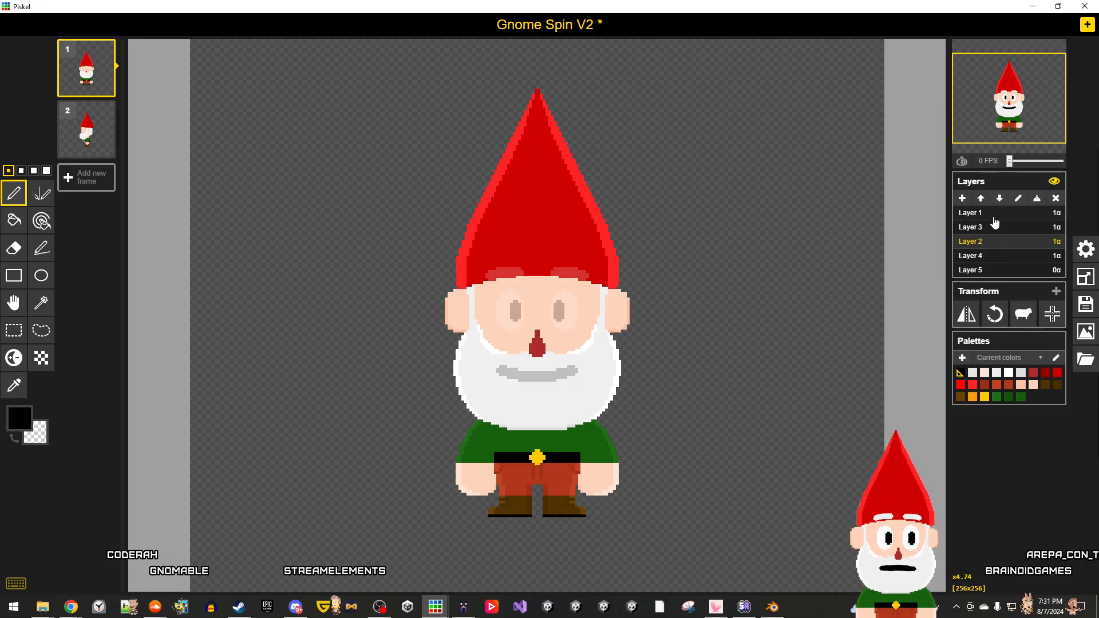
Step: Delete the empty Layer 1 and Layer 4 from Gnome Spin V2
{"action": "left_click", "coordinate": [1050, 216]}
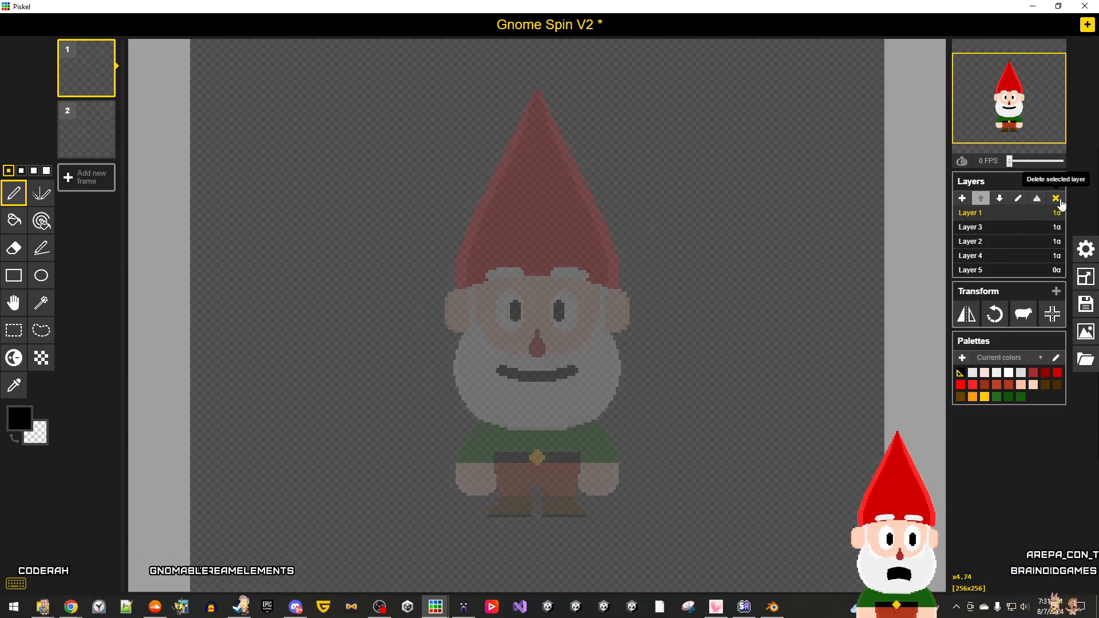
{"action": "left_click", "coordinate": [1057, 198]}
{"action": "left_click", "coordinate": [1003, 243]}
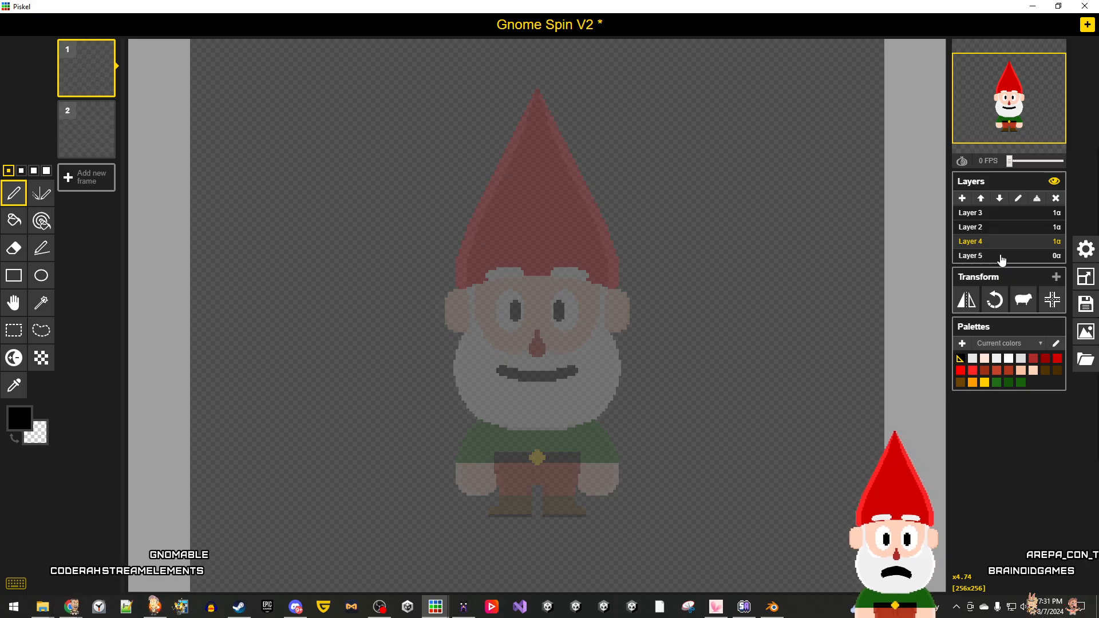
{"action": "left_click", "coordinate": [1056, 199]}
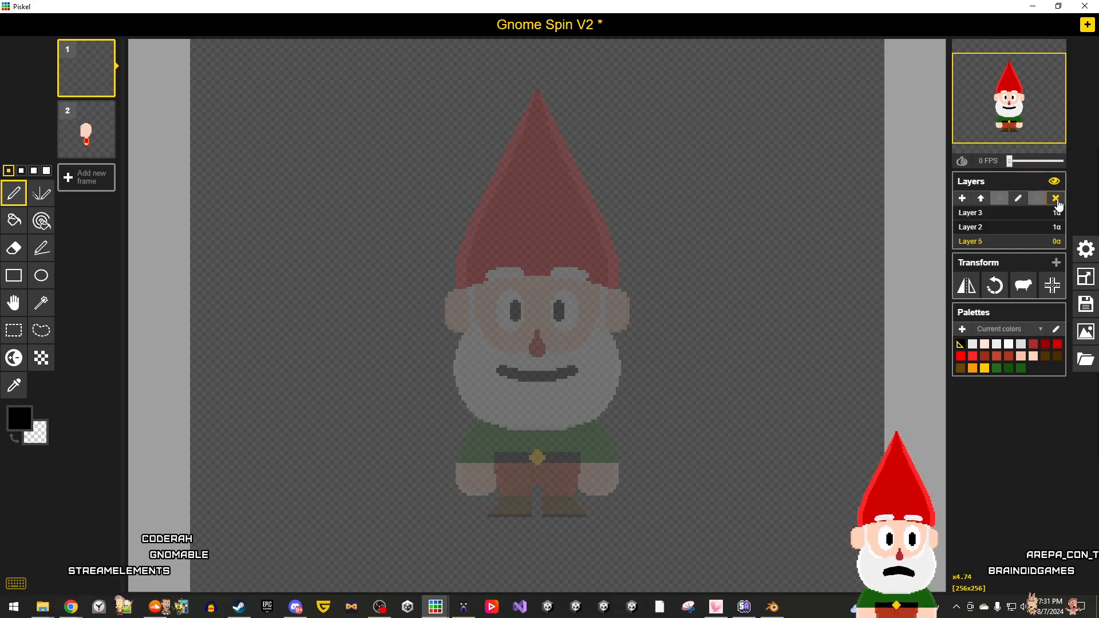
Step: Check the contents of the remaining Layer 3 and Layer 5, ending on Layer 2
{"action": "left_click", "coordinate": [990, 217]}
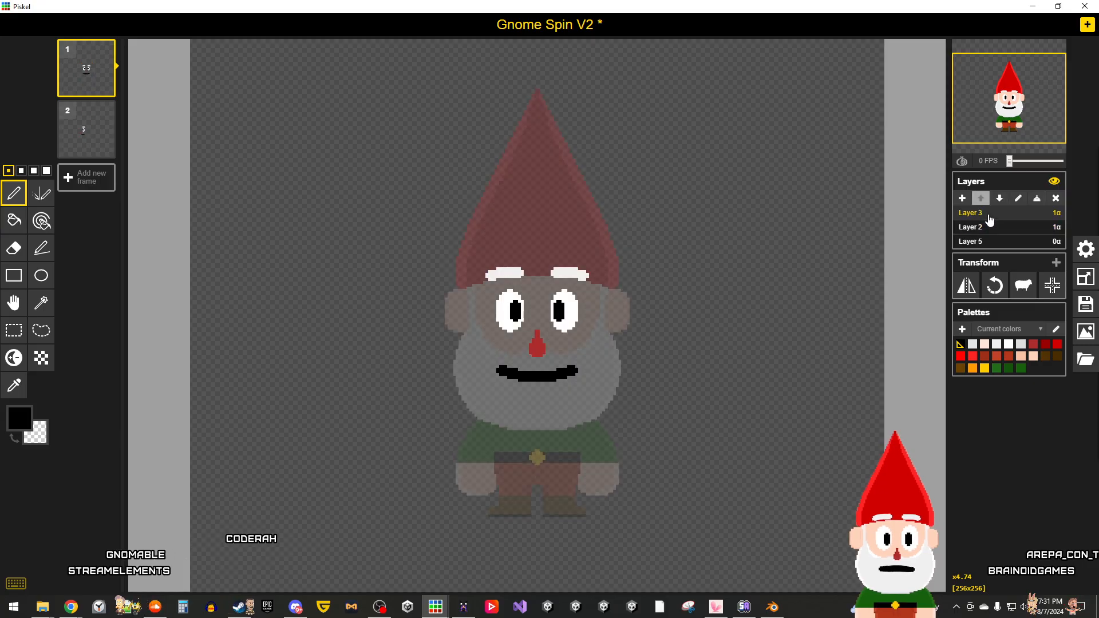
{"action": "left_click", "coordinate": [989, 242]}
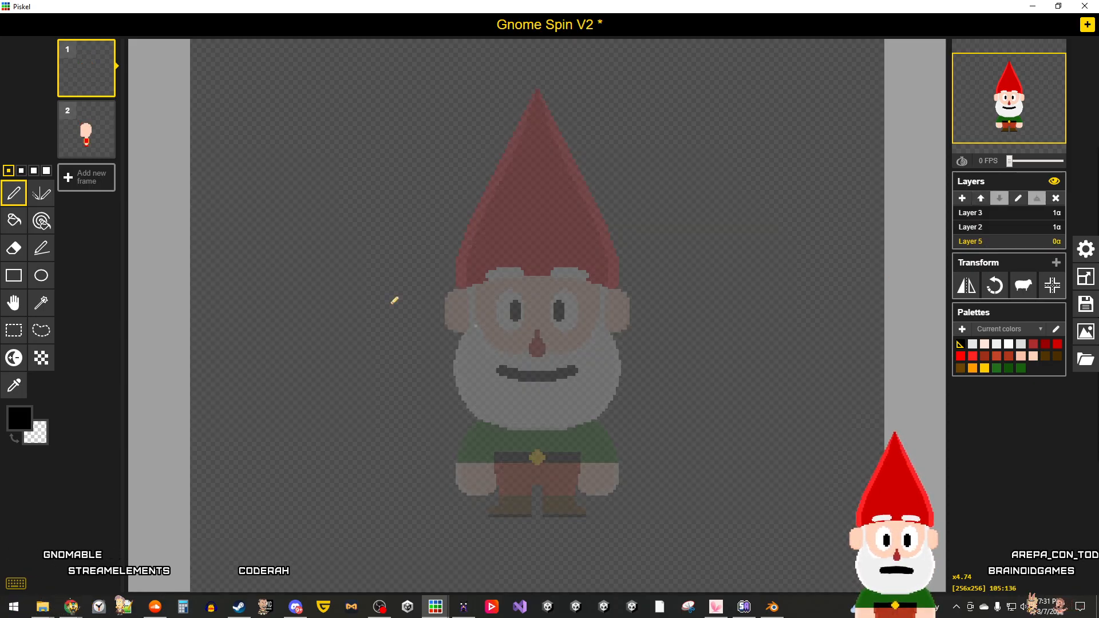
{"action": "mouse_move", "coordinate": [67, 146]}
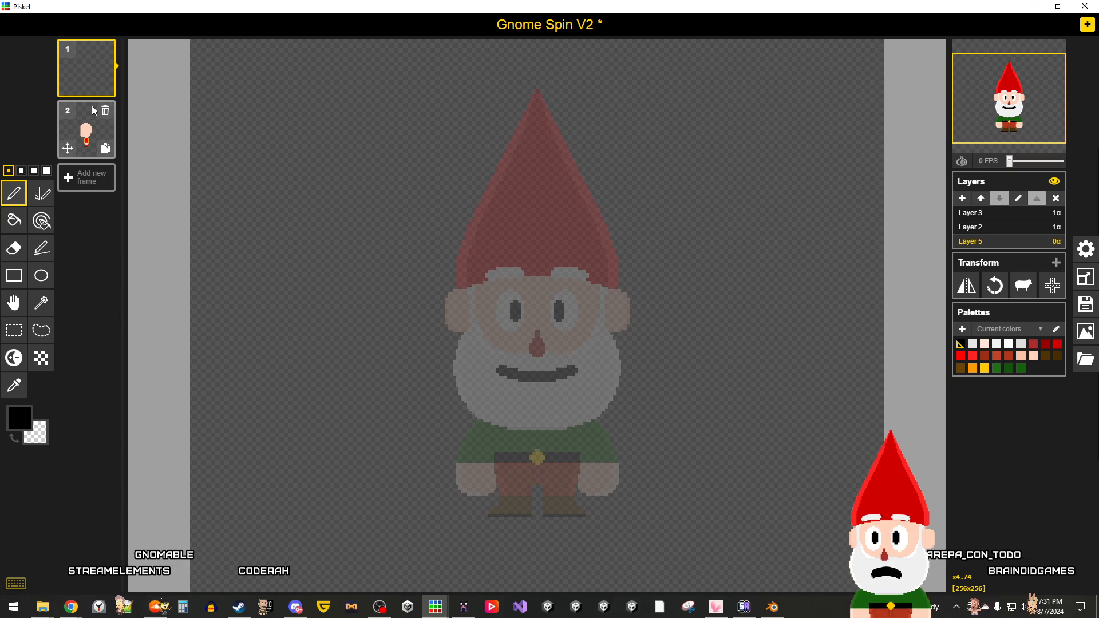
{"action": "left_click", "coordinate": [985, 231]}
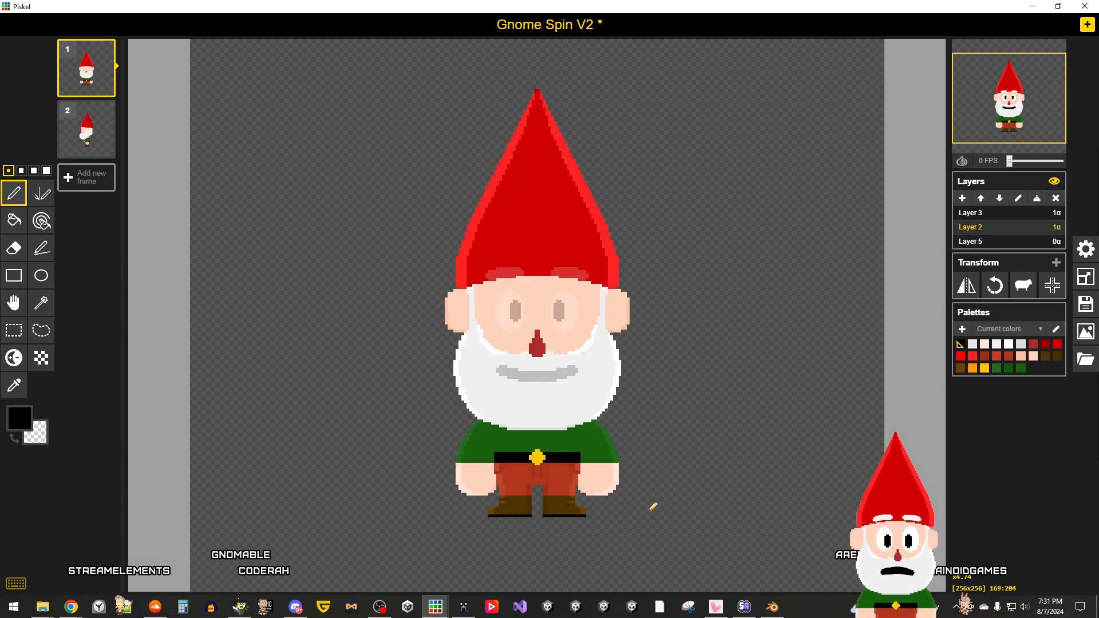
{"action": "scroll", "coordinate": [651, 509], "scroll_direction": "down", "scroll_amount": 1}
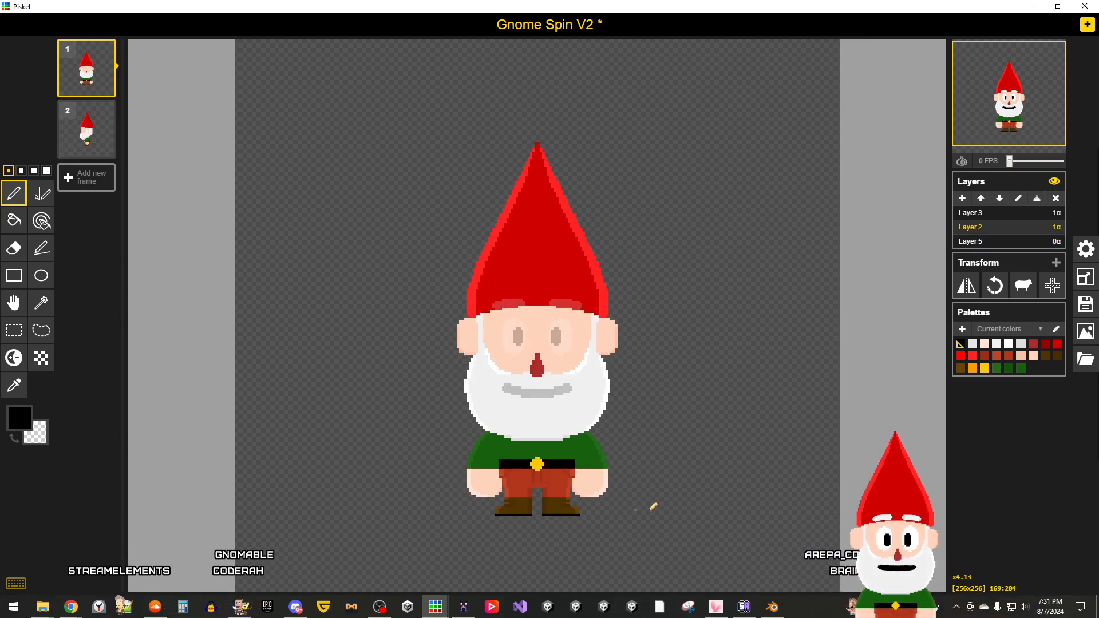
Step: In the Gnome Parts window, select a rectangular area of about 140 by 147 pixels around the gnome's body on Layer 7
{"action": "mouse_move", "coordinate": [435, 606]}
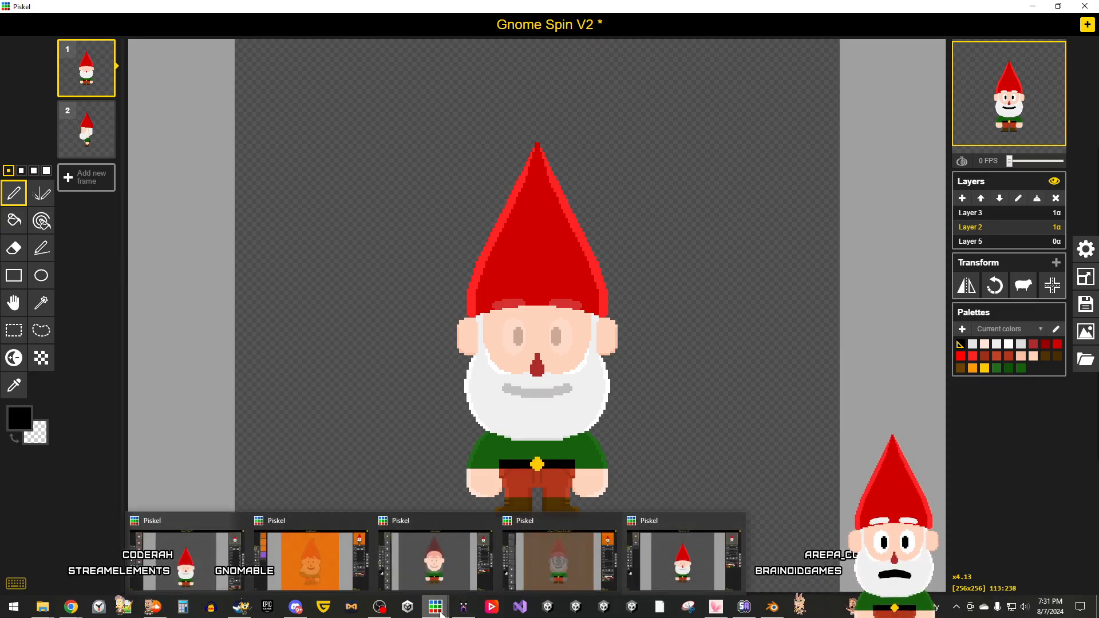
{"action": "left_click", "coordinate": [570, 558]}
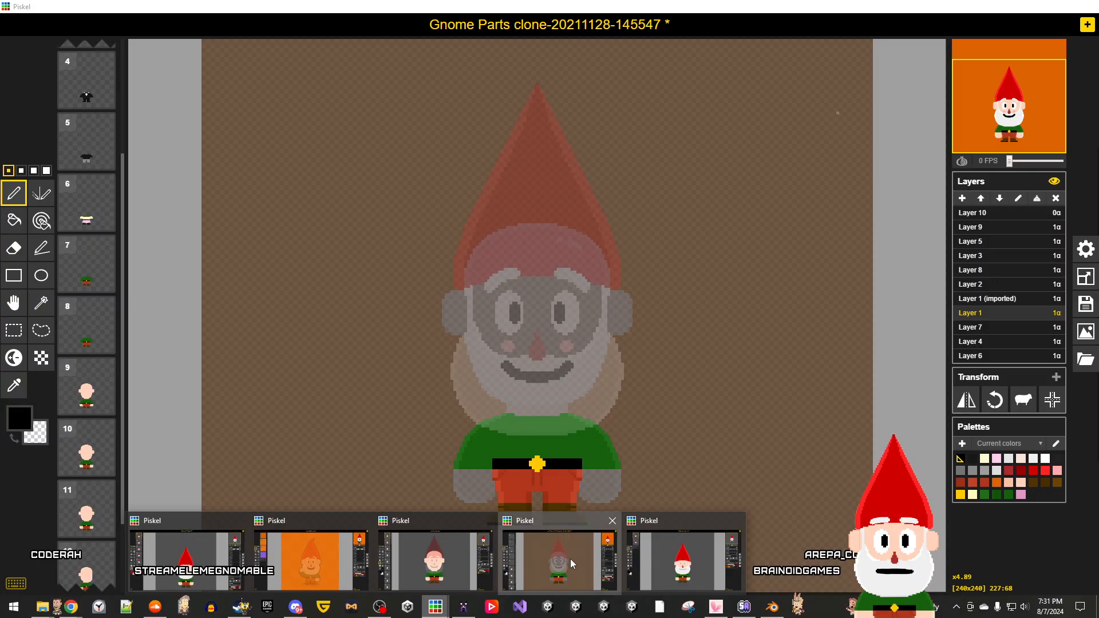
{"action": "left_click", "coordinate": [998, 328]}
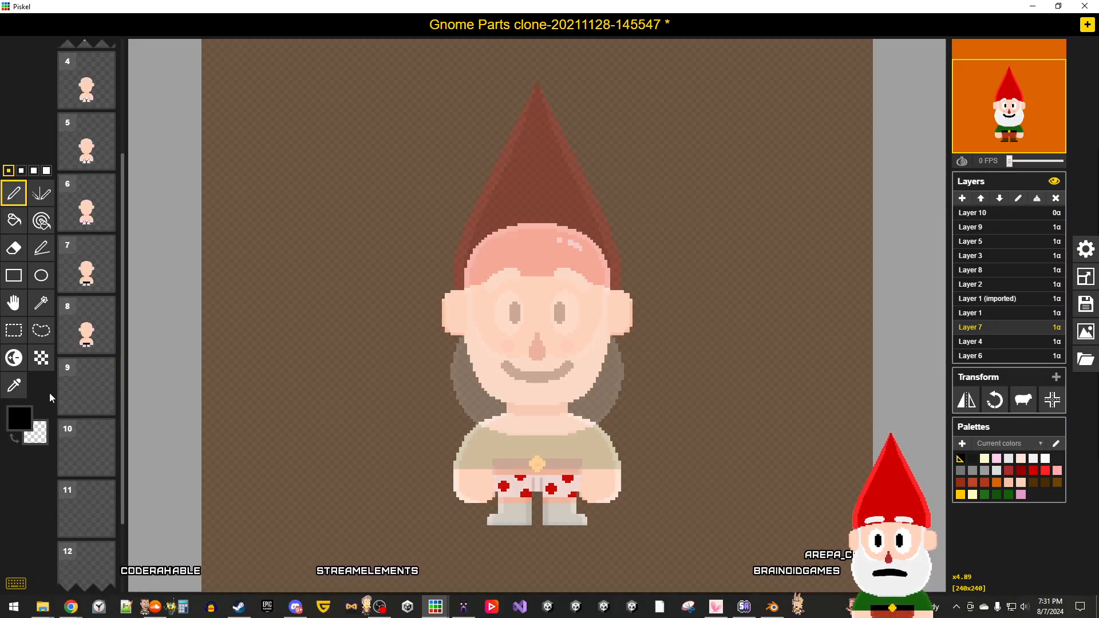
{"action": "left_click", "coordinate": [13, 330]}
{"action": "scroll", "coordinate": [652, 510], "scroll_direction": "down", "scroll_amount": 1}
{"action": "left_click_drag", "start_coordinate": [699, 571], "coordinate": [334, 188]}
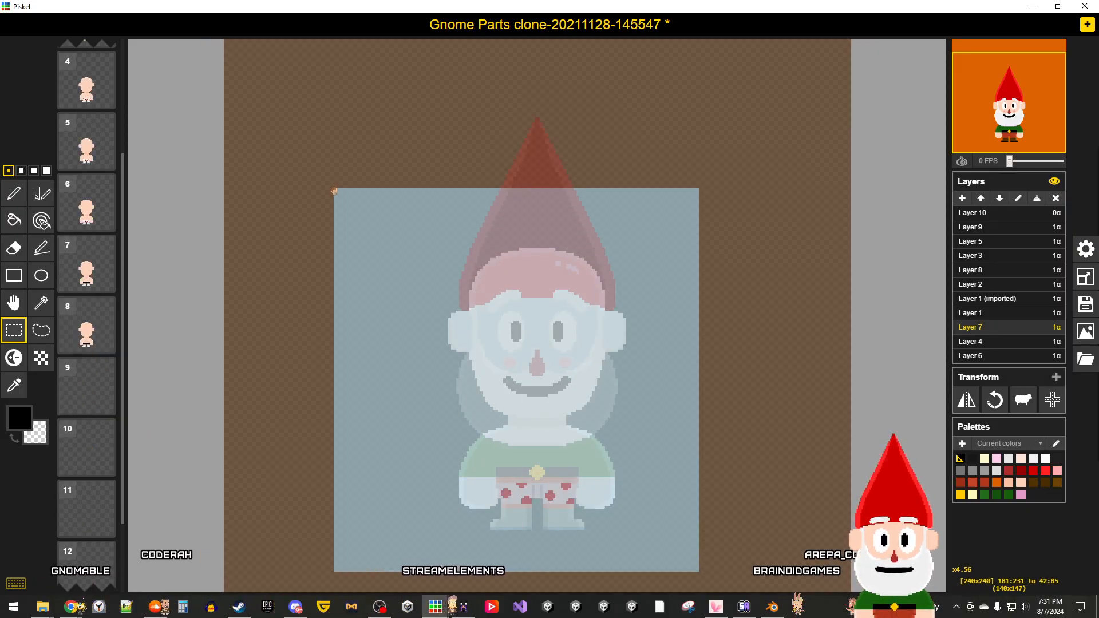
Step: Compare Layer 6 and Layer 4 of Gnome Parts with the bare body on Layer 7, ending on Layer 7
{"action": "left_click", "coordinate": [981, 356]}
{"action": "left_click", "coordinate": [920, 375]}
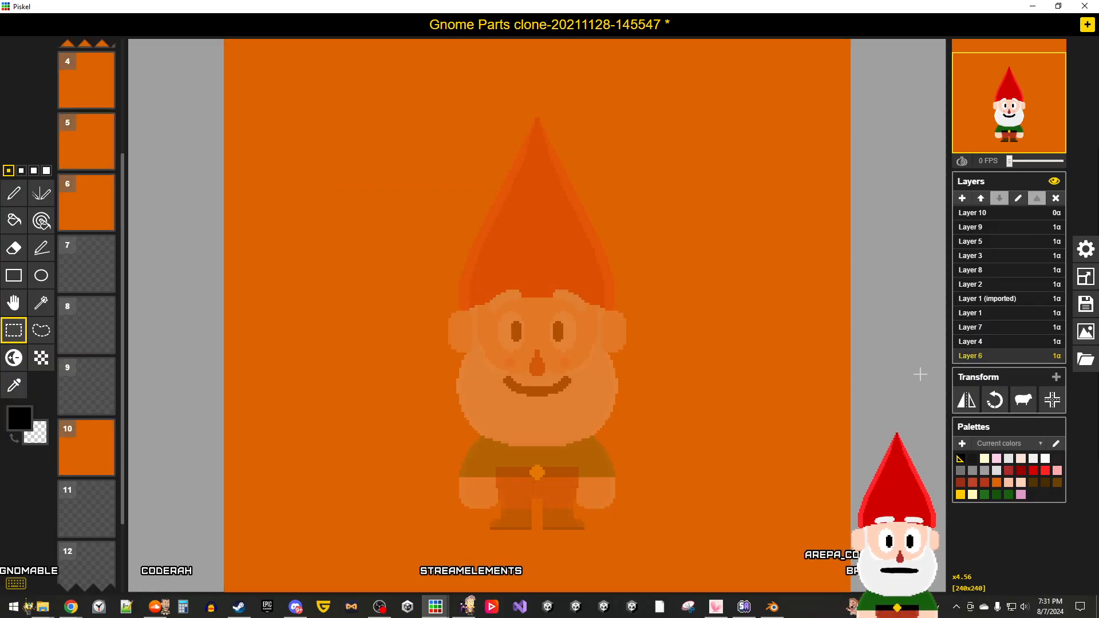
{"action": "left_click", "coordinate": [984, 344]}
{"action": "left_click", "coordinate": [983, 329]}
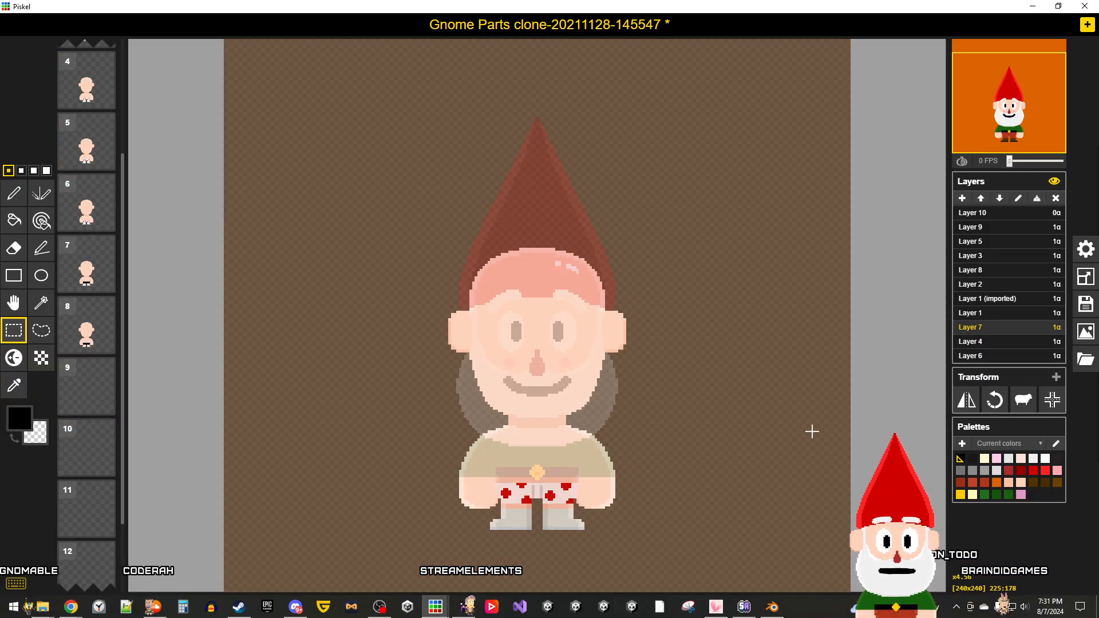
Step: Return to the Gnome Spin V2 window and try to save the sprite as a file
{"action": "mouse_move", "coordinate": [435, 605]}
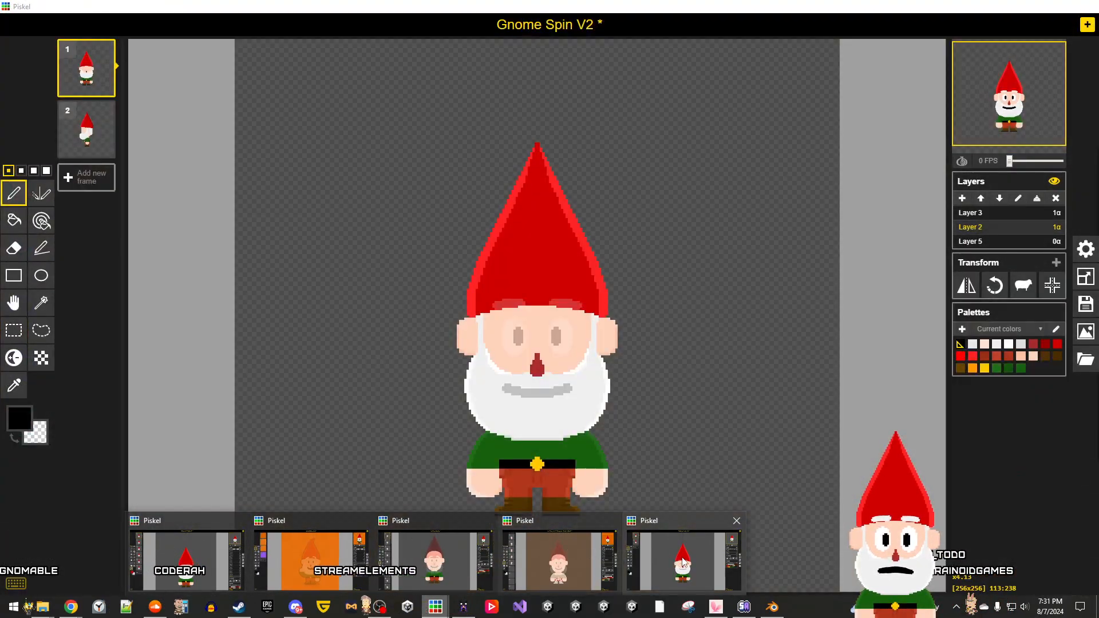
{"action": "left_click", "coordinate": [697, 564]}
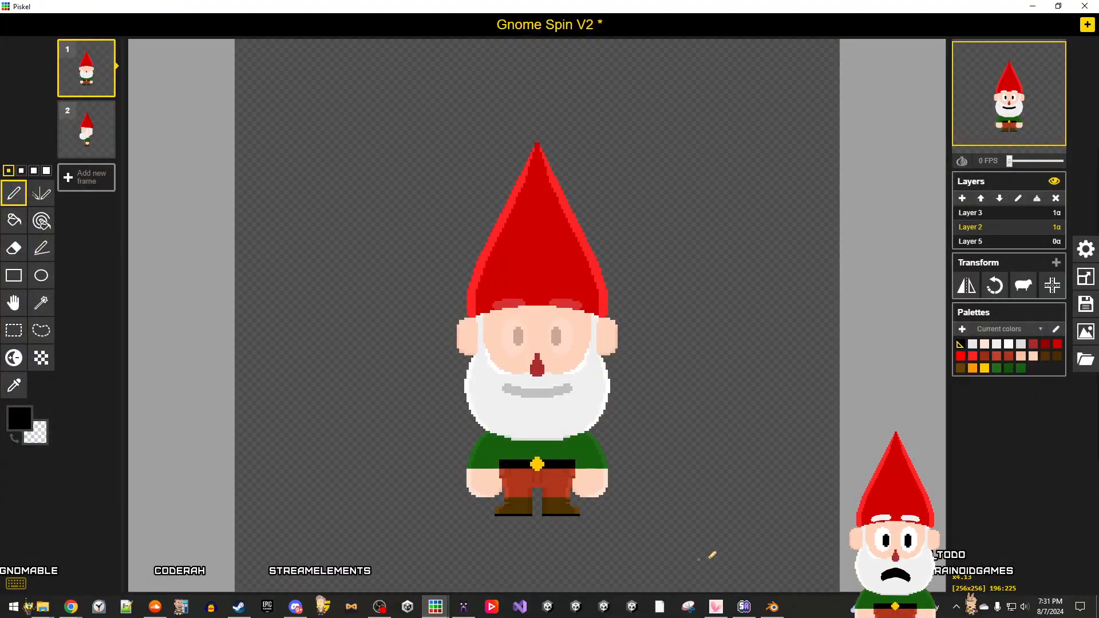
{"action": "left_click", "coordinate": [1087, 330]}
{"action": "left_click", "coordinate": [1088, 329]}
{"action": "left_click", "coordinate": [1087, 306]}
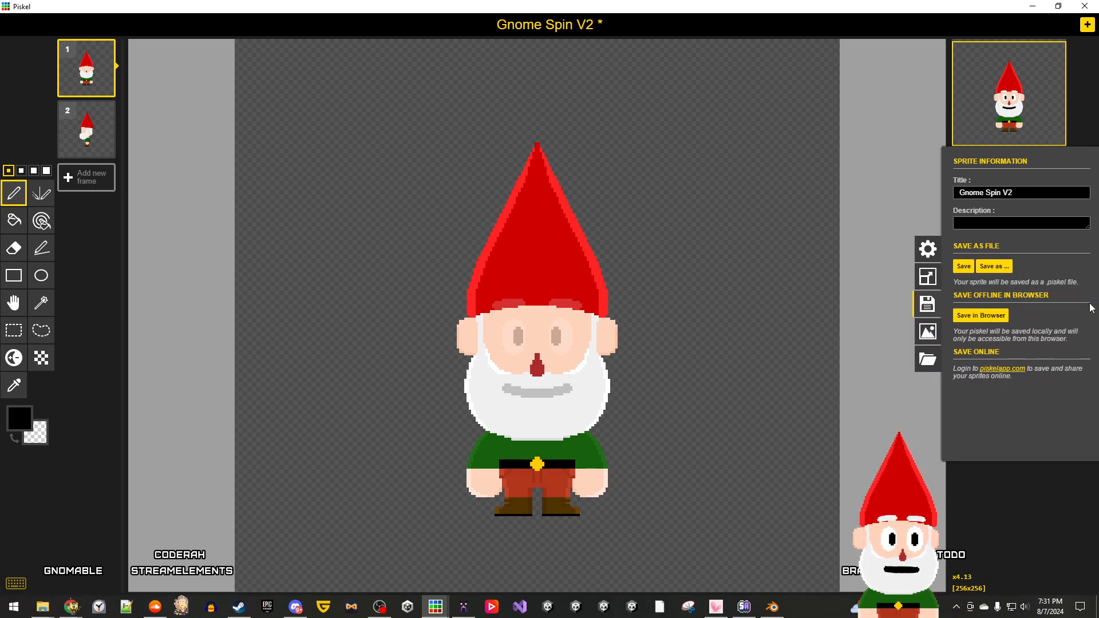
{"action": "left_click", "coordinate": [978, 267]}
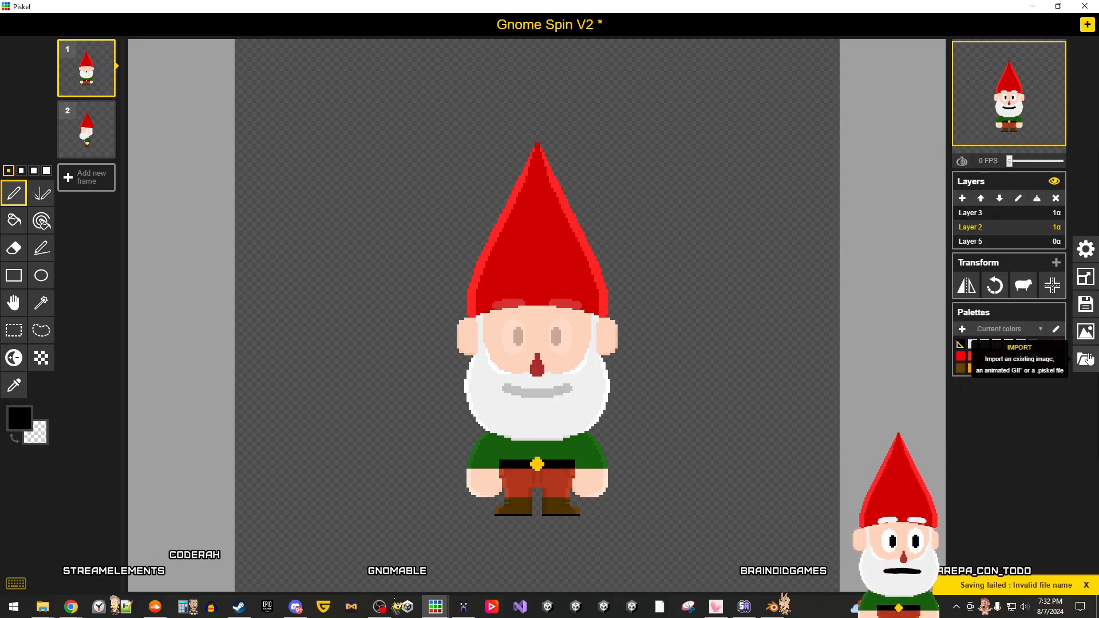
{"action": "left_click", "coordinate": [1085, 358]}
{"action": "left_click", "coordinate": [1050, 556]}
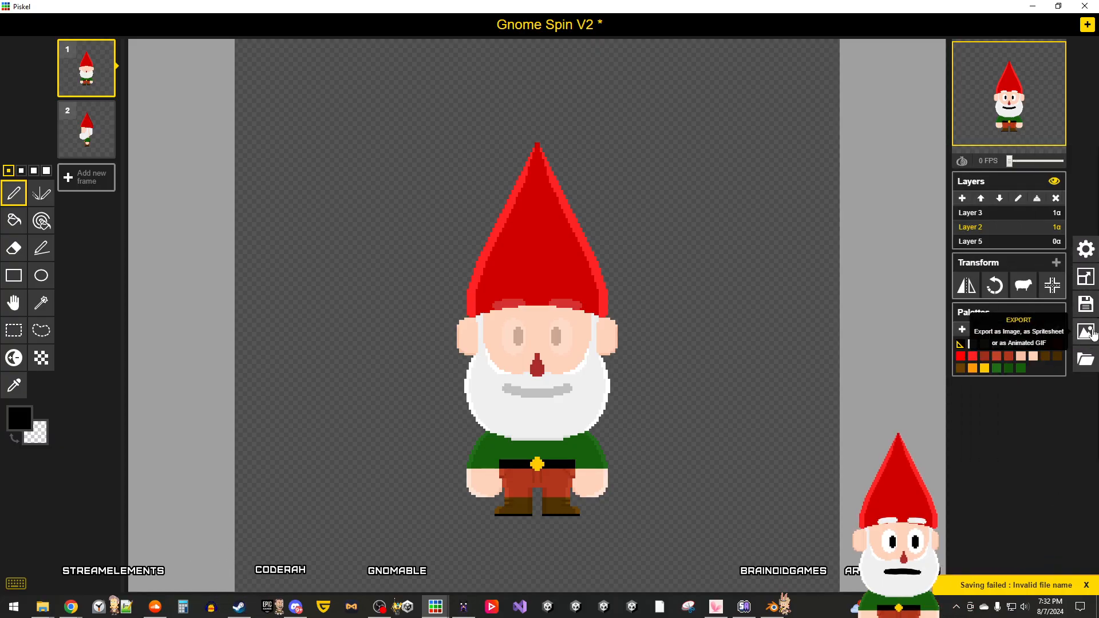
{"action": "left_click", "coordinate": [928, 332]}
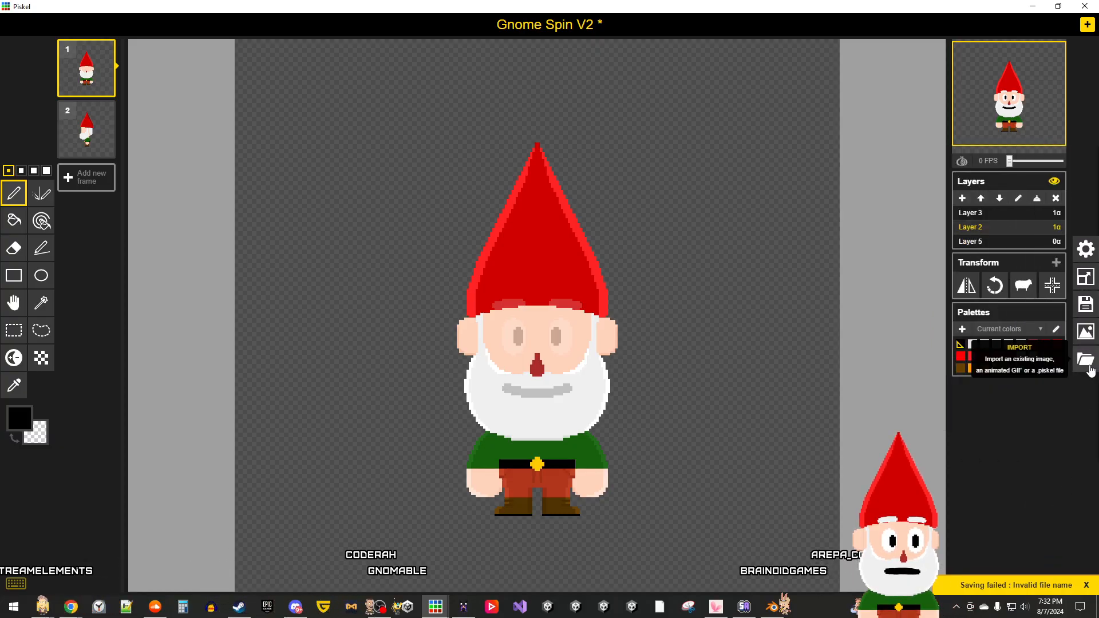
Step: Load the original Gnome Spin V2 sprite with all its layers again and check the contents of Layer 4
{"action": "left_click", "coordinate": [1083, 360]}
{"action": "left_click", "coordinate": [985, 250]}
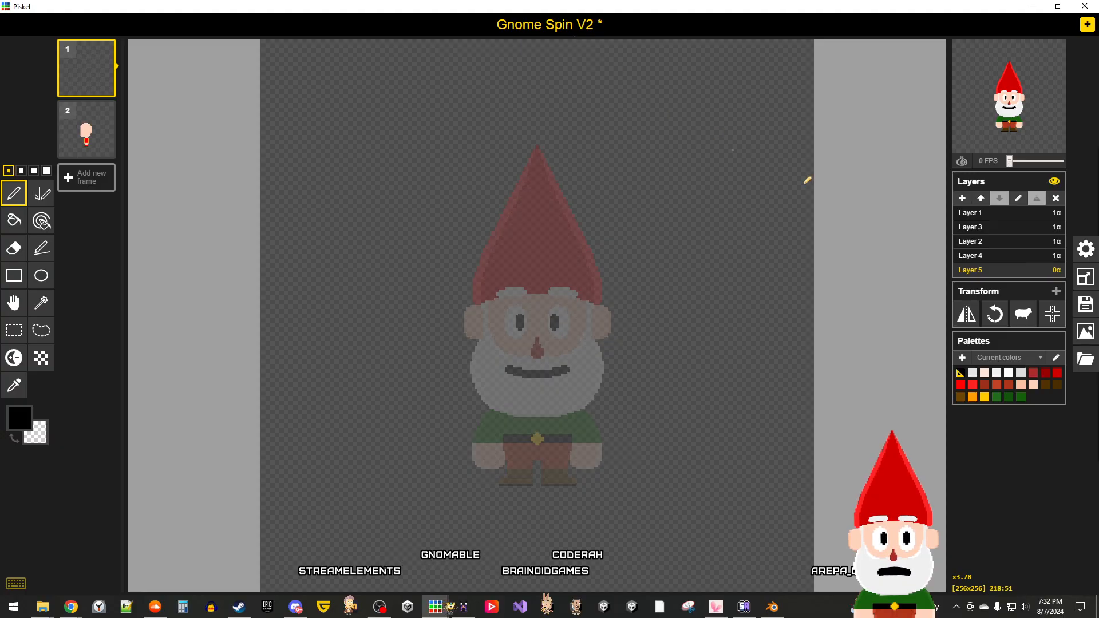
{"action": "left_click", "coordinate": [989, 256]}
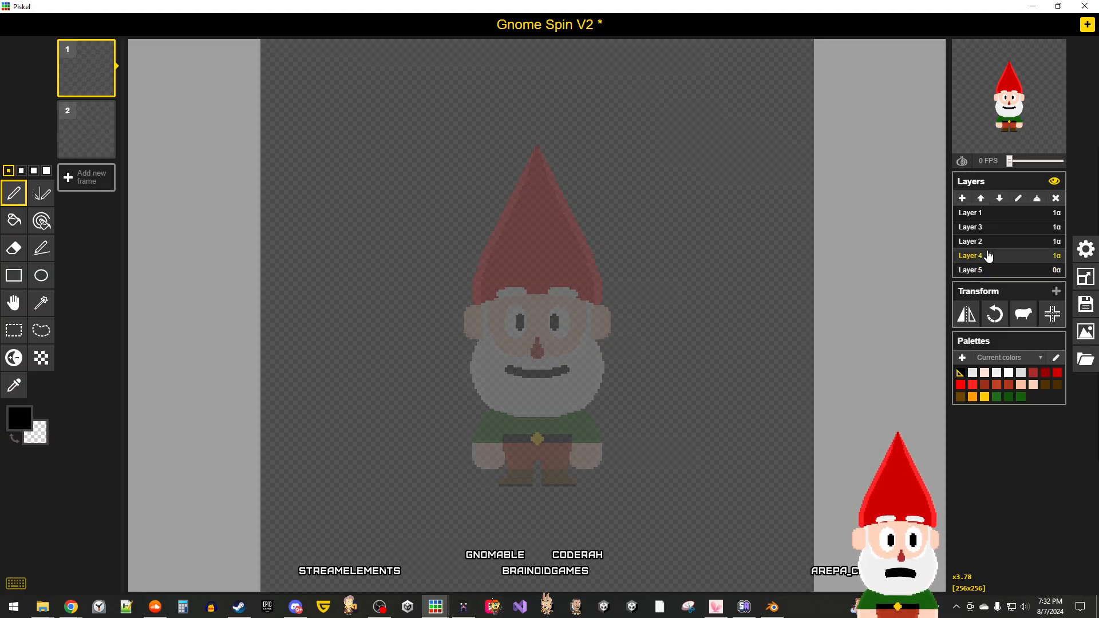
Step: Delete the empty Layer 1 and Layer 4 from the sprite
{"action": "left_click", "coordinate": [995, 214]}
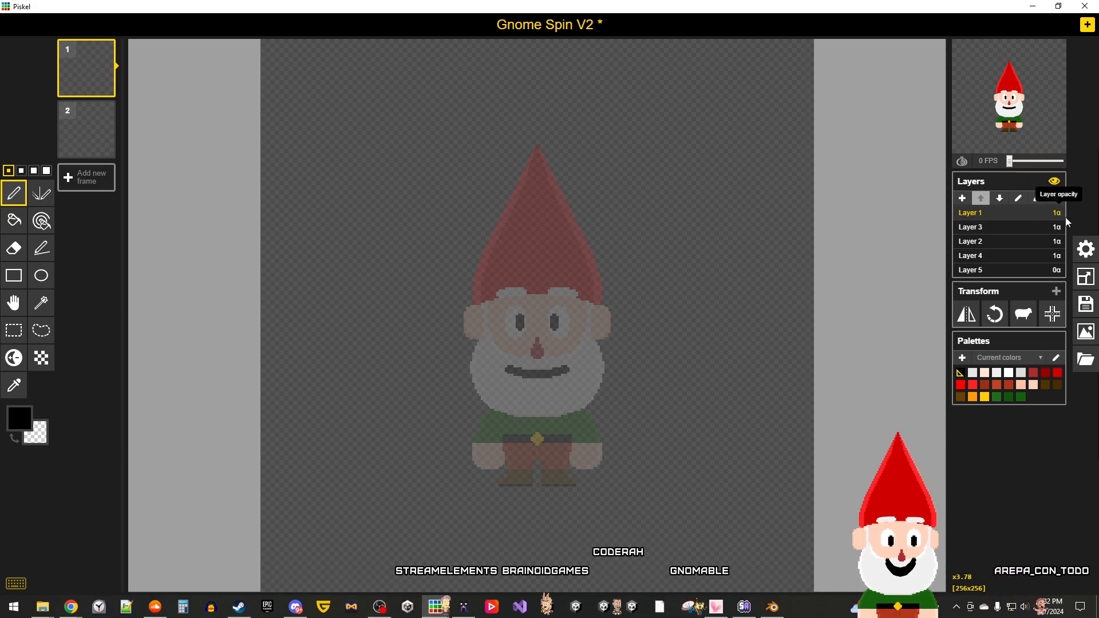
{"action": "left_click", "coordinate": [1056, 198]}
{"action": "left_click", "coordinate": [1013, 227]}
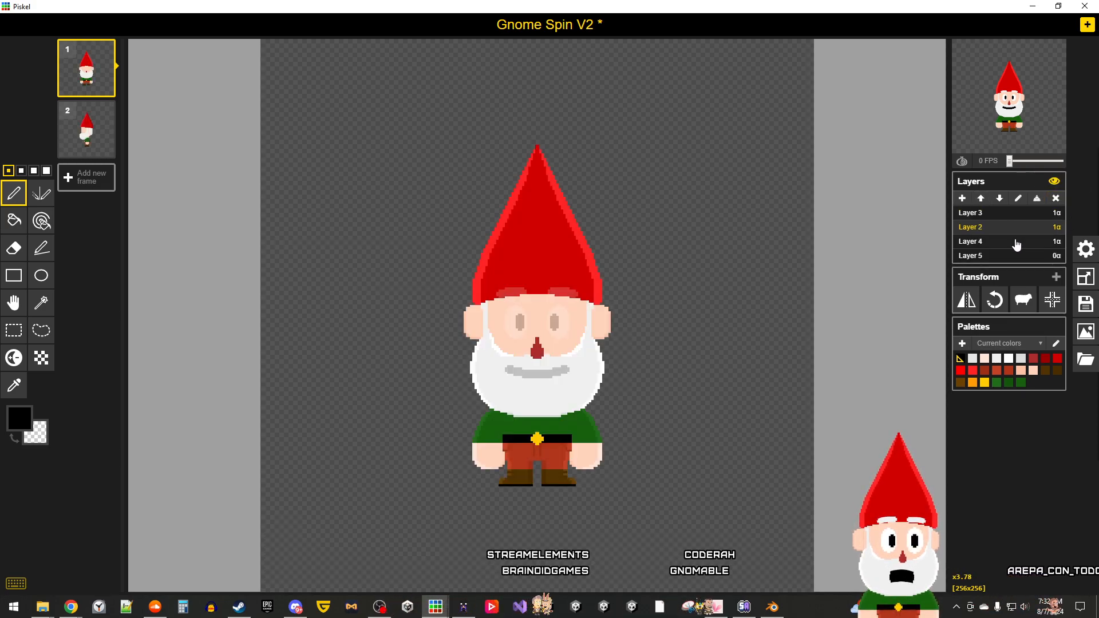
{"action": "left_click", "coordinate": [1016, 243]}
{"action": "left_click", "coordinate": [1056, 198]}
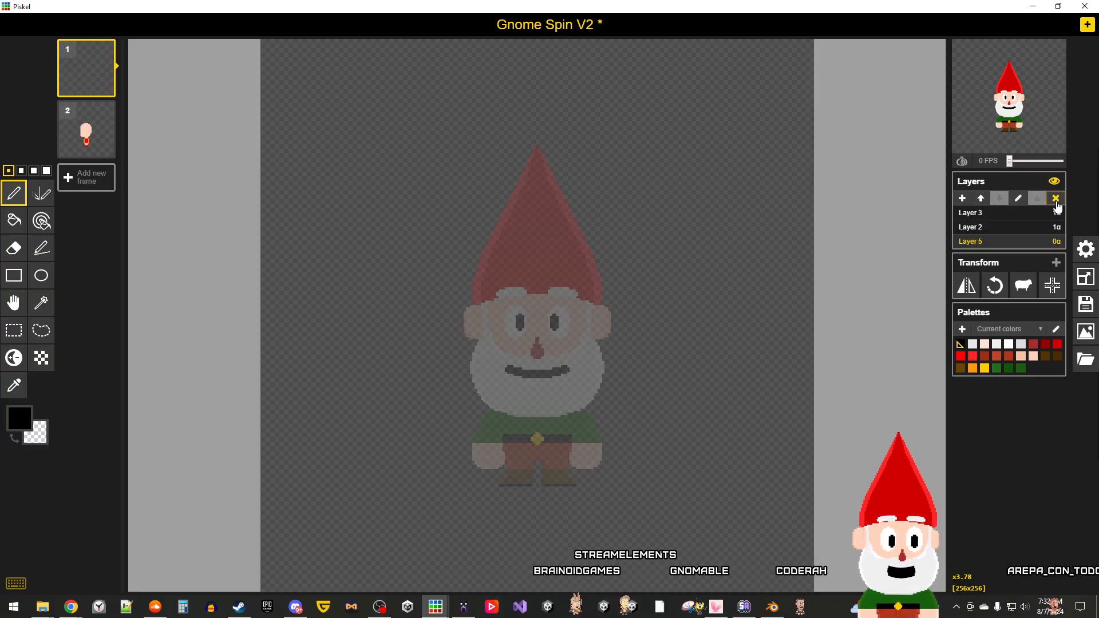
Step: Retitle the sprite Gnome Reference 3D and save it as a file
{"action": "left_click", "coordinate": [1086, 304]}
{"action": "left_click", "coordinate": [1024, 192]}
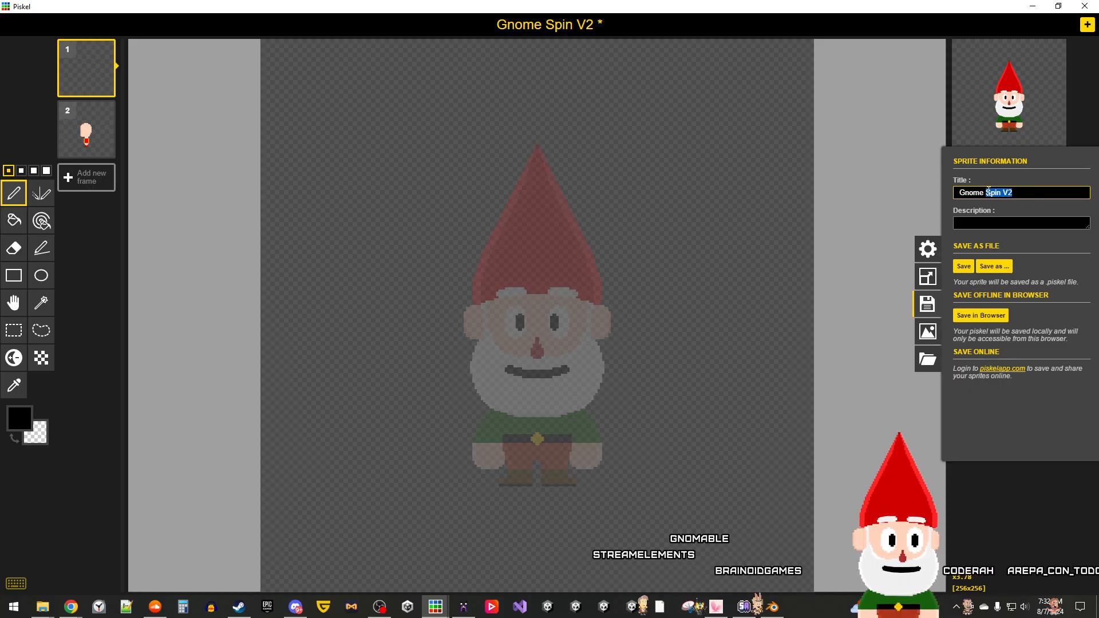
{"action": "type", "text": "Reference"}
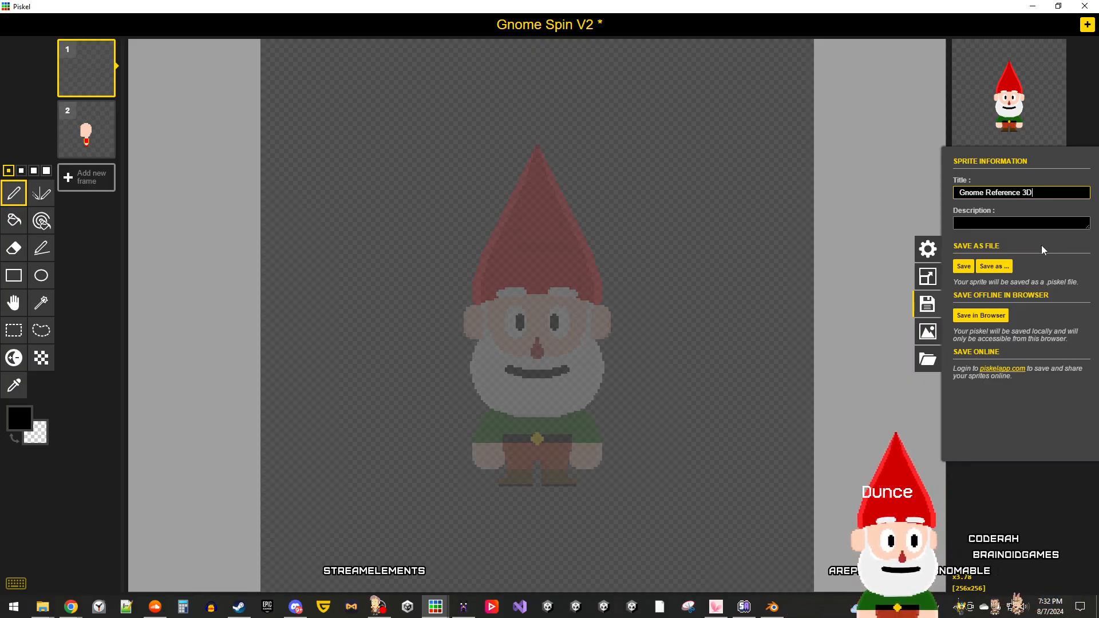
{"action": "left_click", "coordinate": [965, 267]}
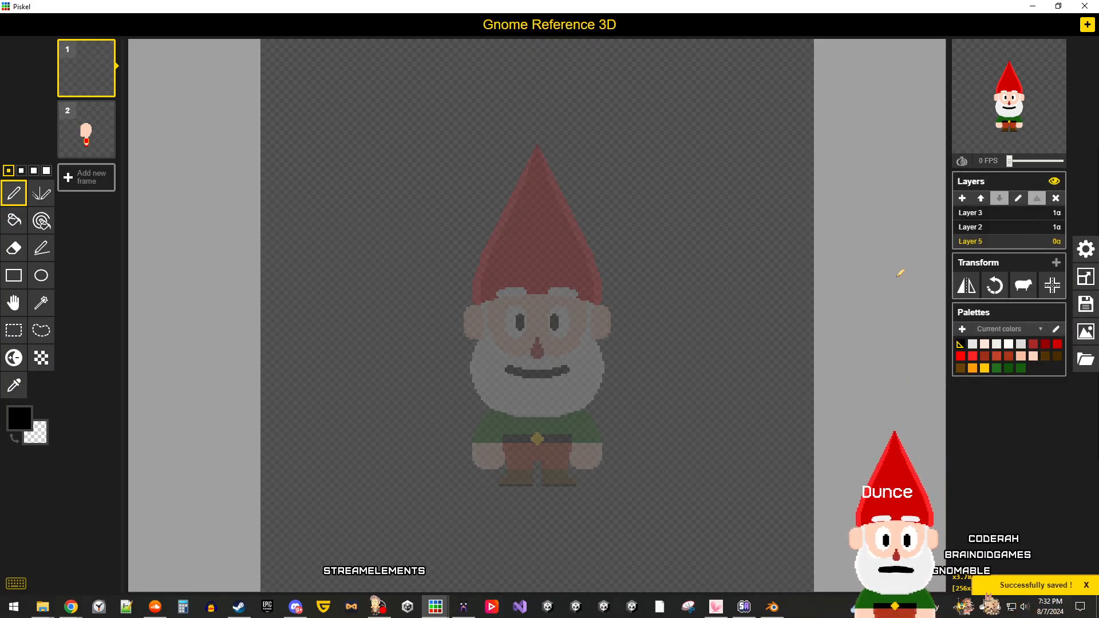
Step: Look at the sprite's export settings and resize settings
{"action": "left_click", "coordinate": [1086, 331]}
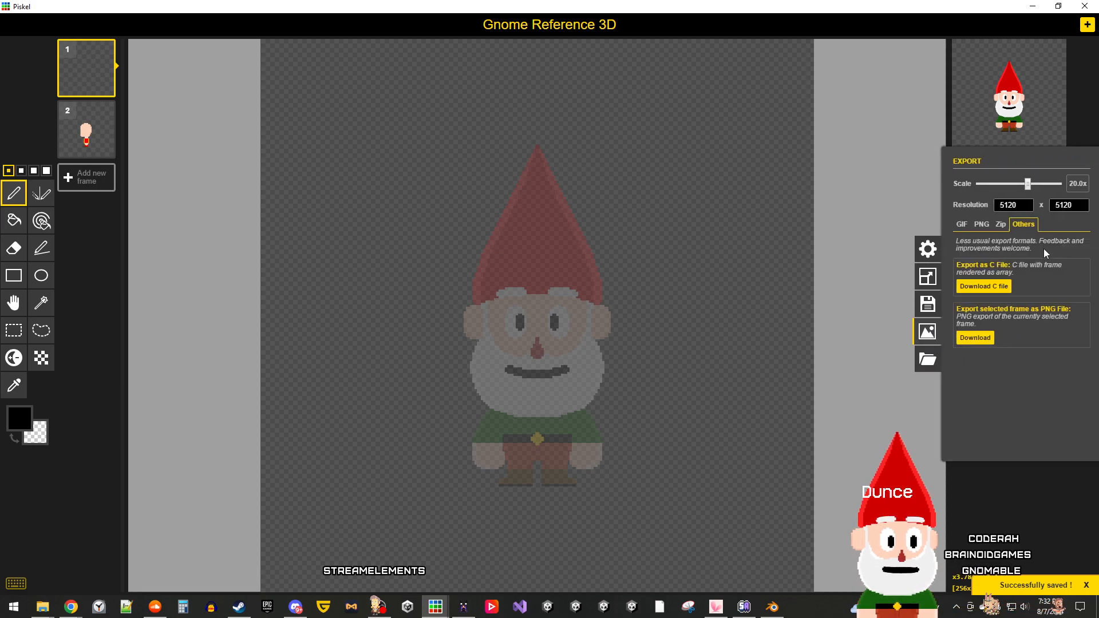
{"action": "left_click", "coordinate": [928, 277]}
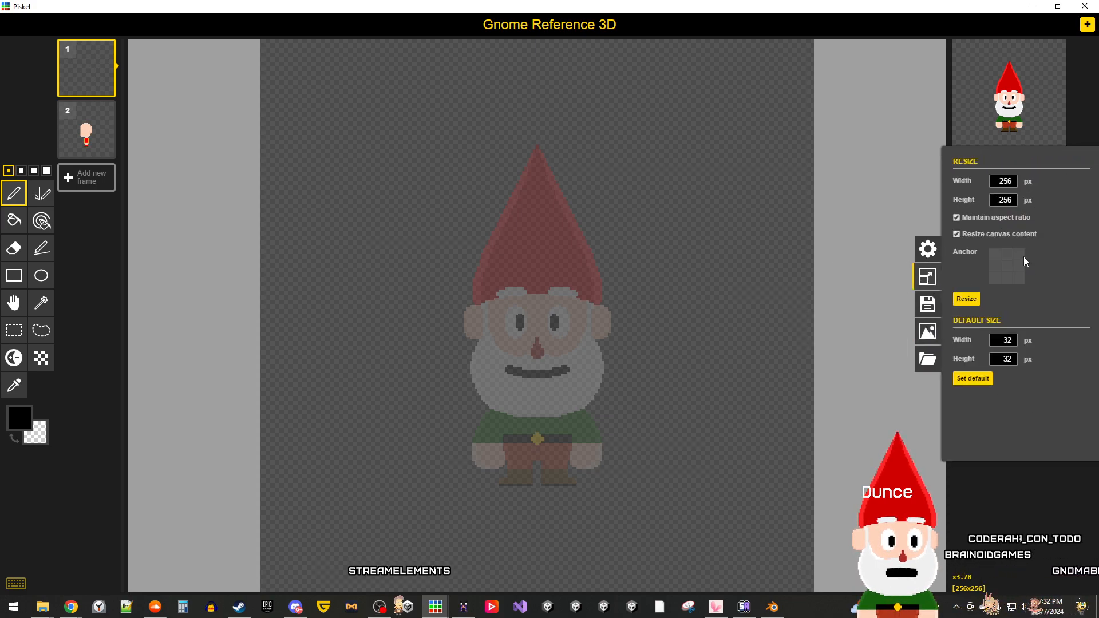
{"action": "left_click", "coordinate": [1026, 486]}
Step: Save Gnome Reference 3D as a separate .piskel file
{"action": "left_click", "coordinate": [1085, 304]}
{"action": "left_click", "coordinate": [928, 302]}
{"action": "left_click", "coordinate": [1085, 303]}
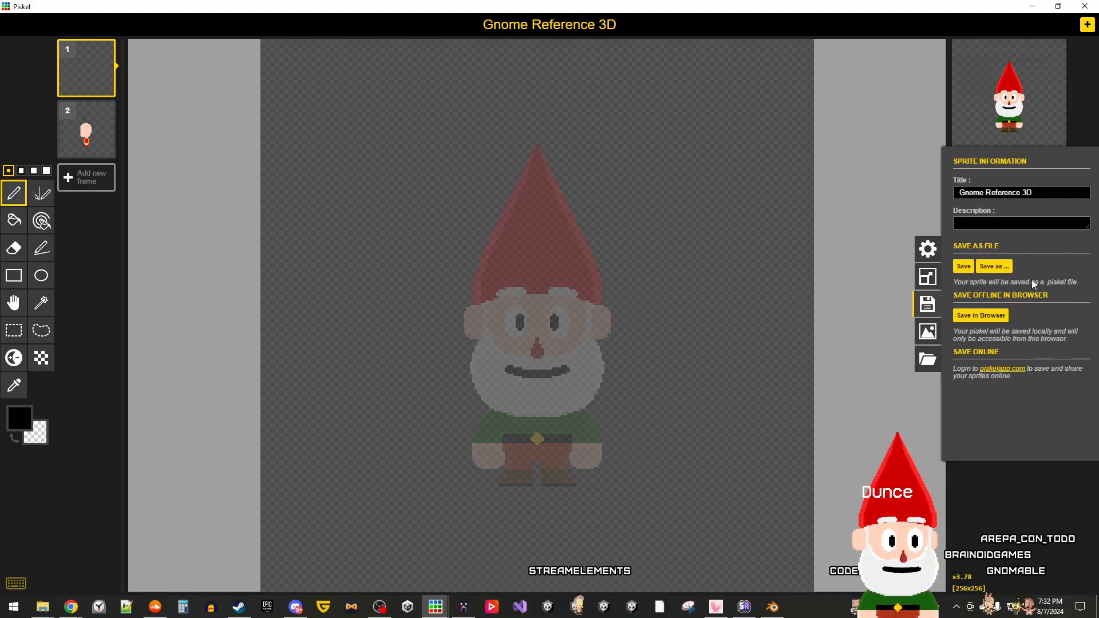
{"action": "left_click", "coordinate": [1003, 269]}
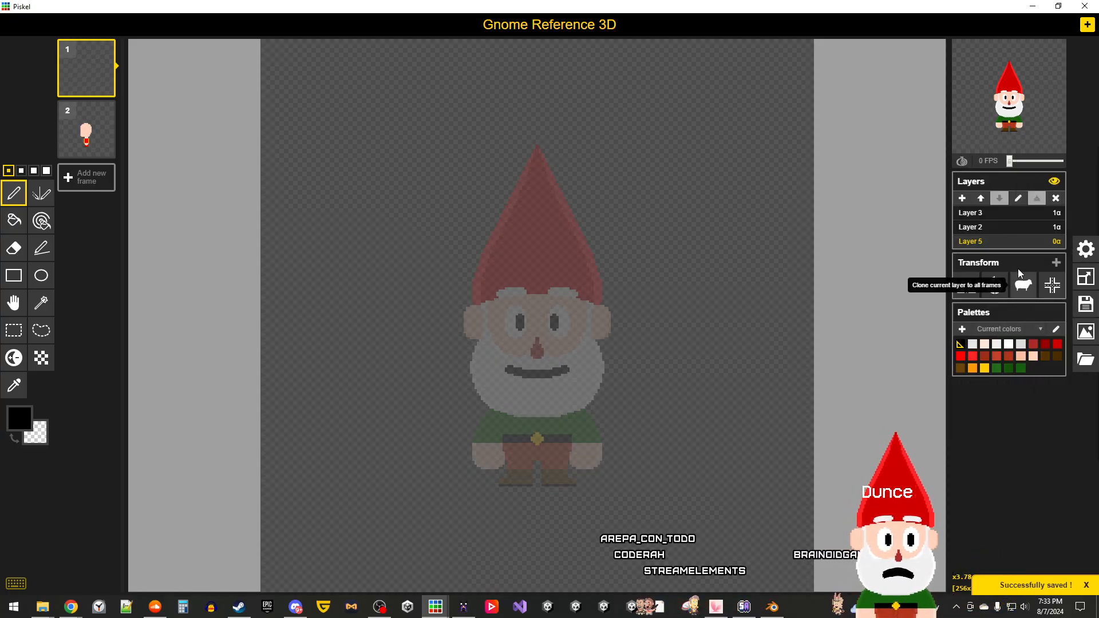
Step: Copy the bare body, an area of about 123 by 137 pixels, from Gnome Parts Layer 7 into Layer 5 of Gnome Reference 3D
{"action": "left_click", "coordinate": [981, 227]}
{"action": "left_click", "coordinate": [981, 213]}
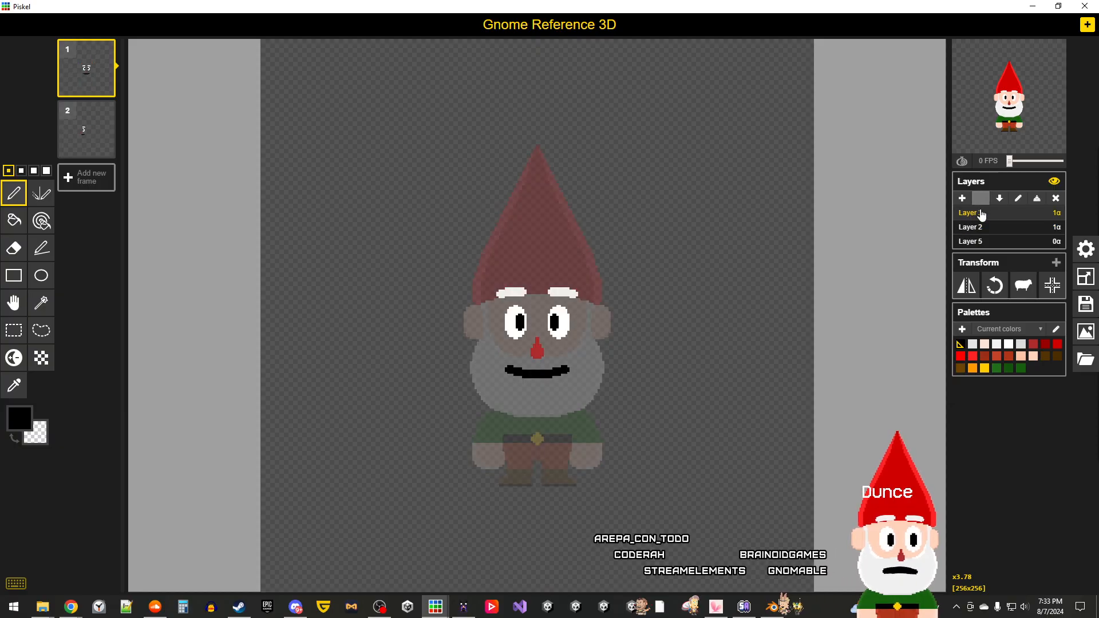
{"action": "left_click", "coordinate": [981, 243]}
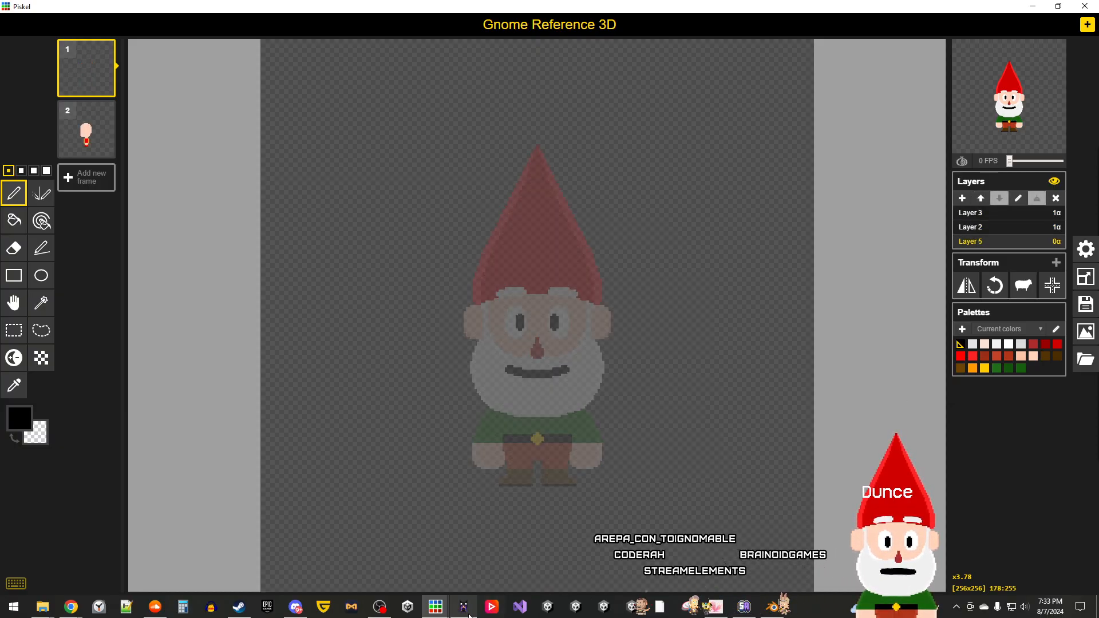
{"action": "mouse_move", "coordinate": [435, 607]}
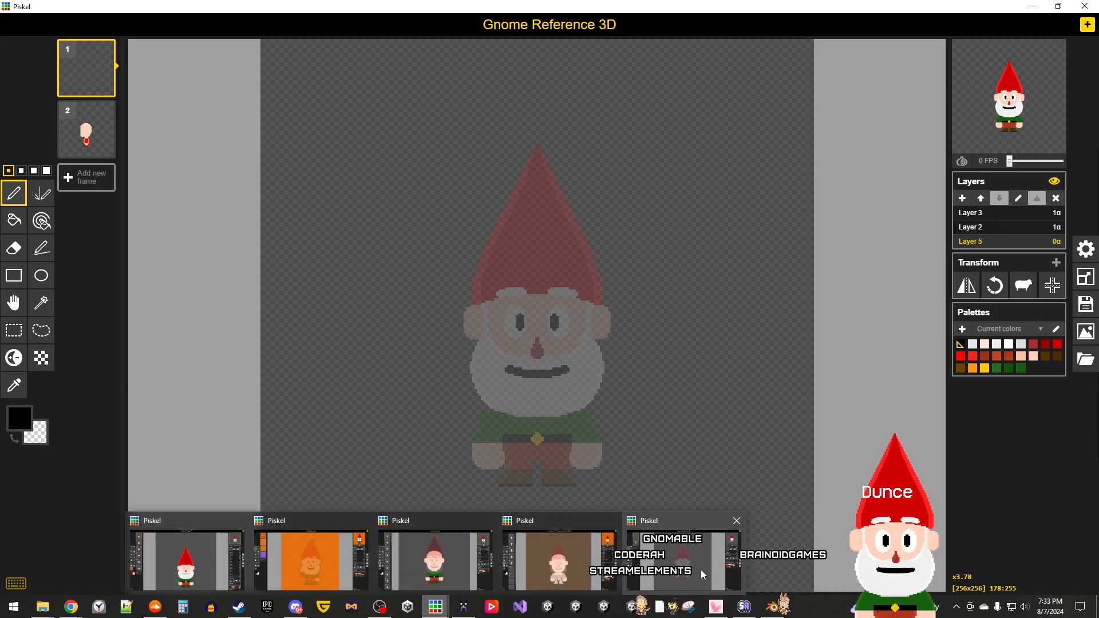
{"action": "left_click", "coordinate": [558, 561]}
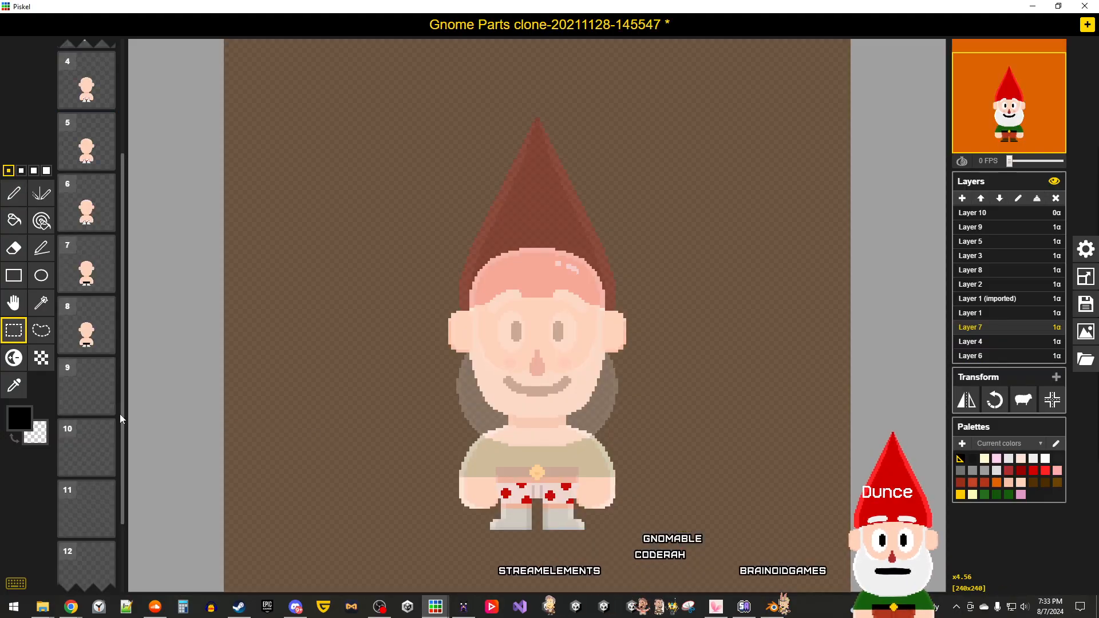
{"action": "left_click_drag", "start_coordinate": [702, 560], "coordinate": [381, 204]}
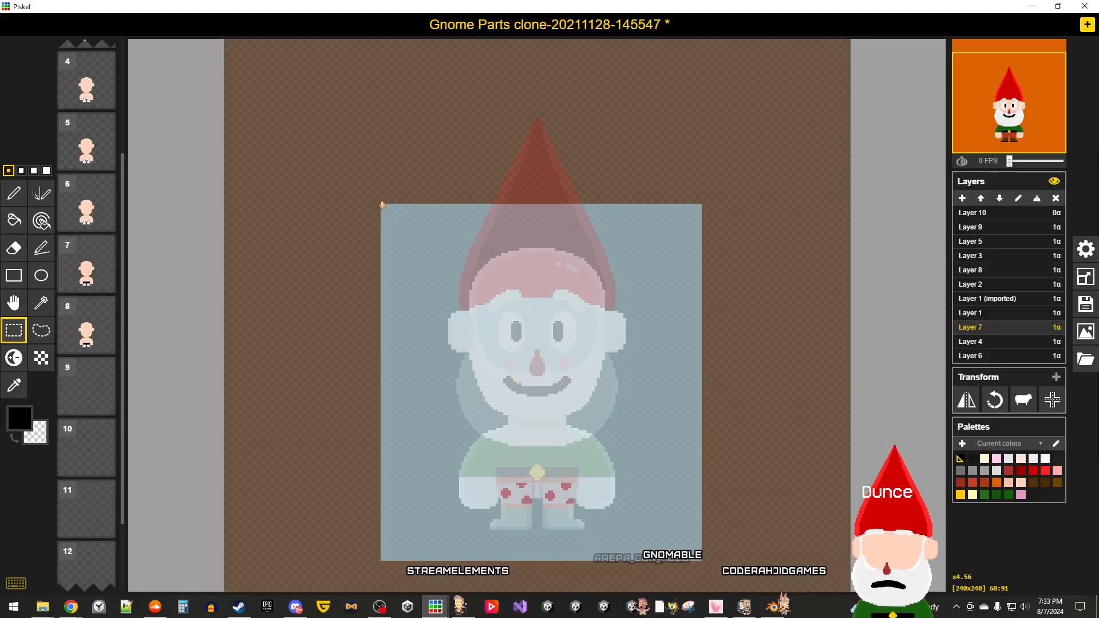
{"action": "mouse_move", "coordinate": [435, 607]}
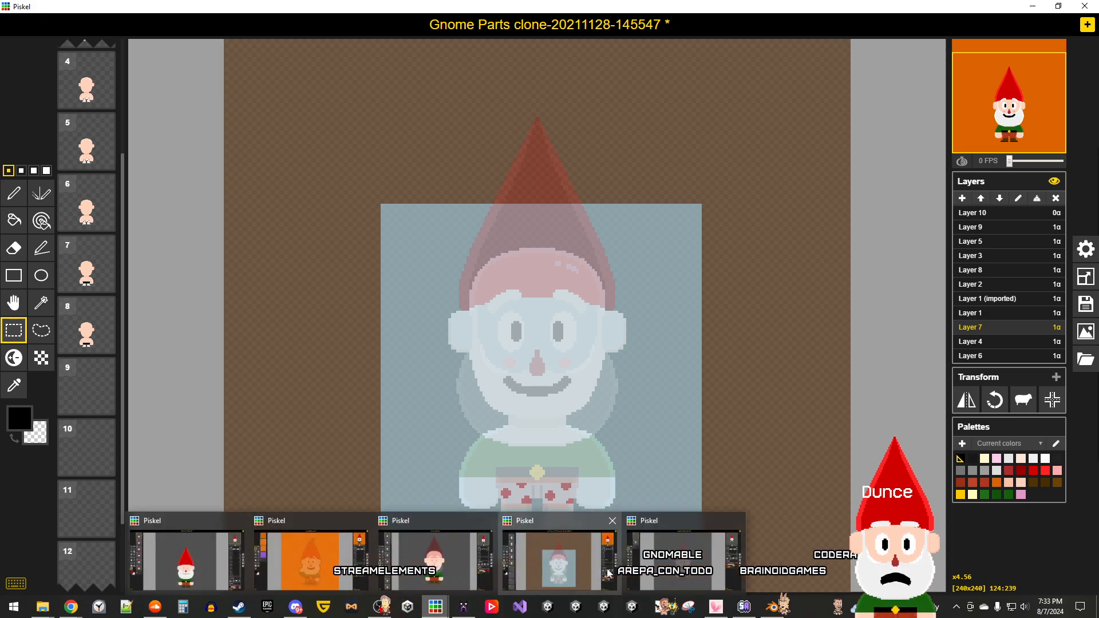
{"action": "left_click", "coordinate": [681, 564]}
{"action": "key", "text": "ctrl+v"}
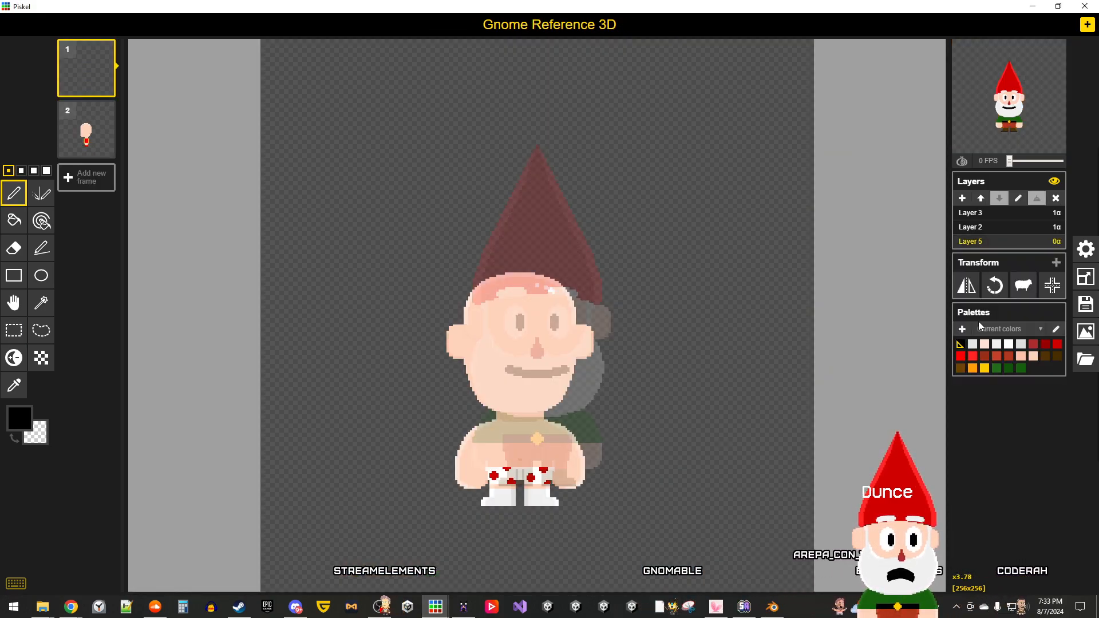
Step: Centre the pasted body on the canvas and move it down about 24 pixels to line up with the clothed gnome
{"action": "left_click", "coordinate": [1050, 288]}
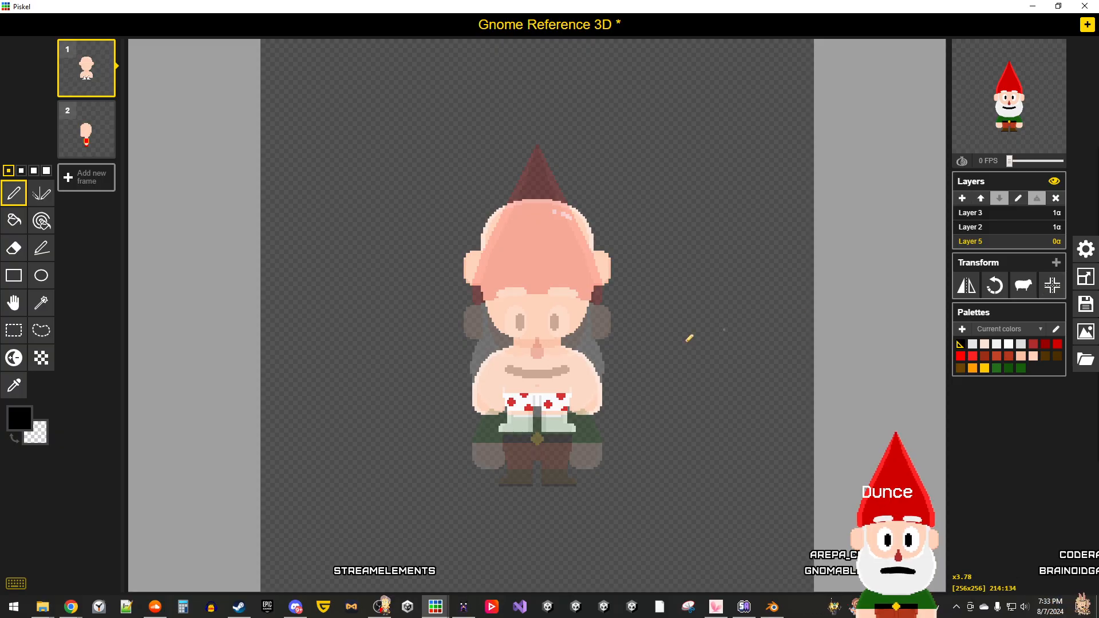
{"action": "scroll", "coordinate": [631, 368], "scroll_direction": "down", "scroll_amount": 2}
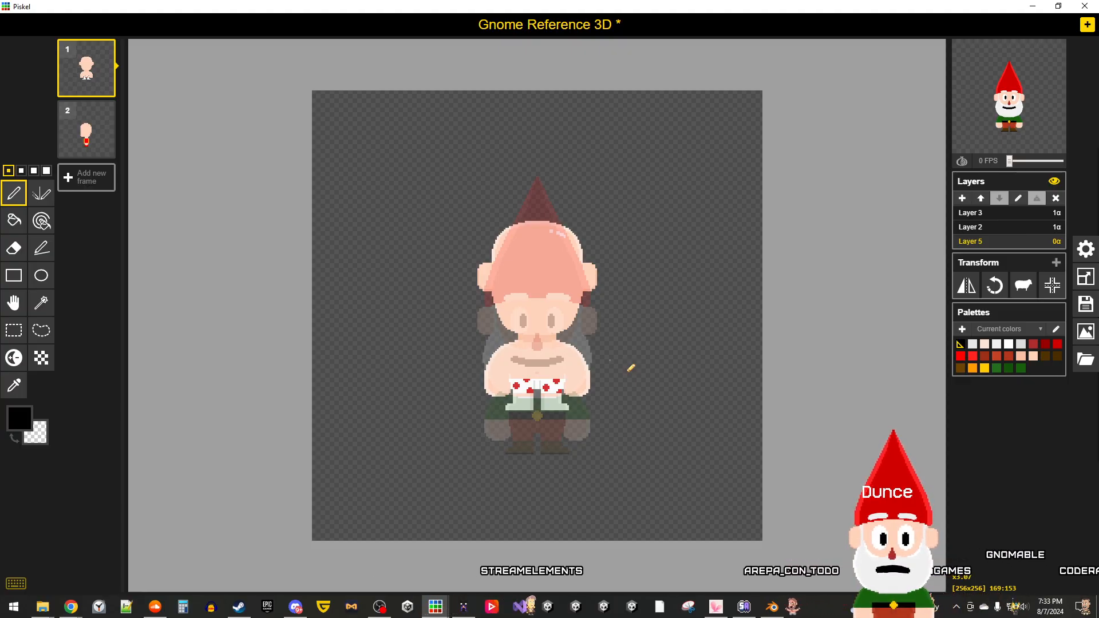
{"action": "left_click", "coordinate": [998, 231]}
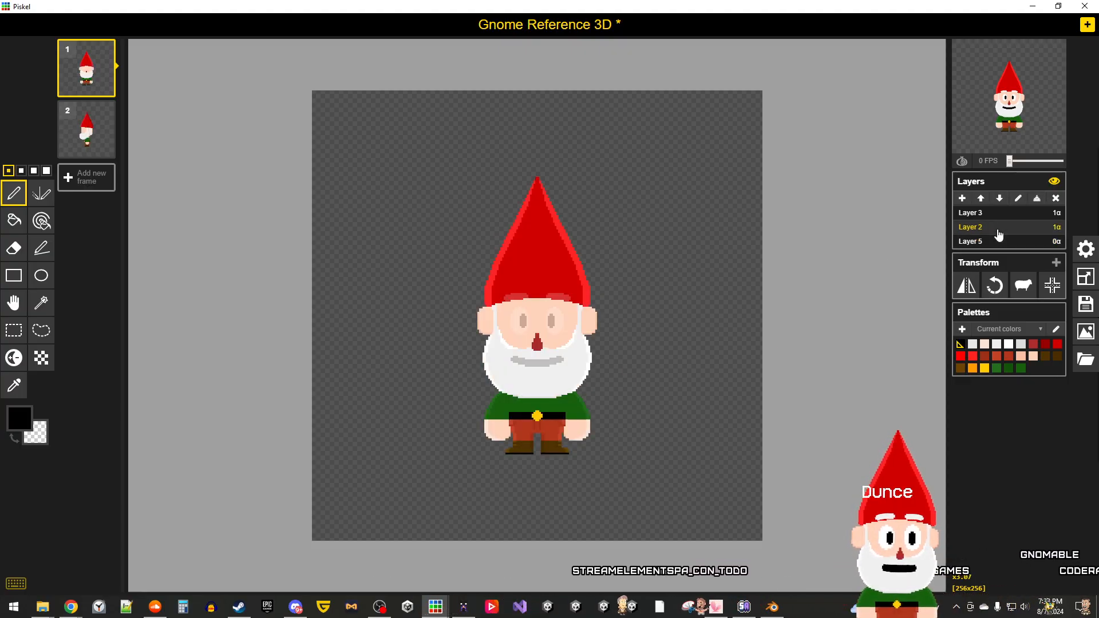
{"action": "left_click", "coordinate": [986, 241]}
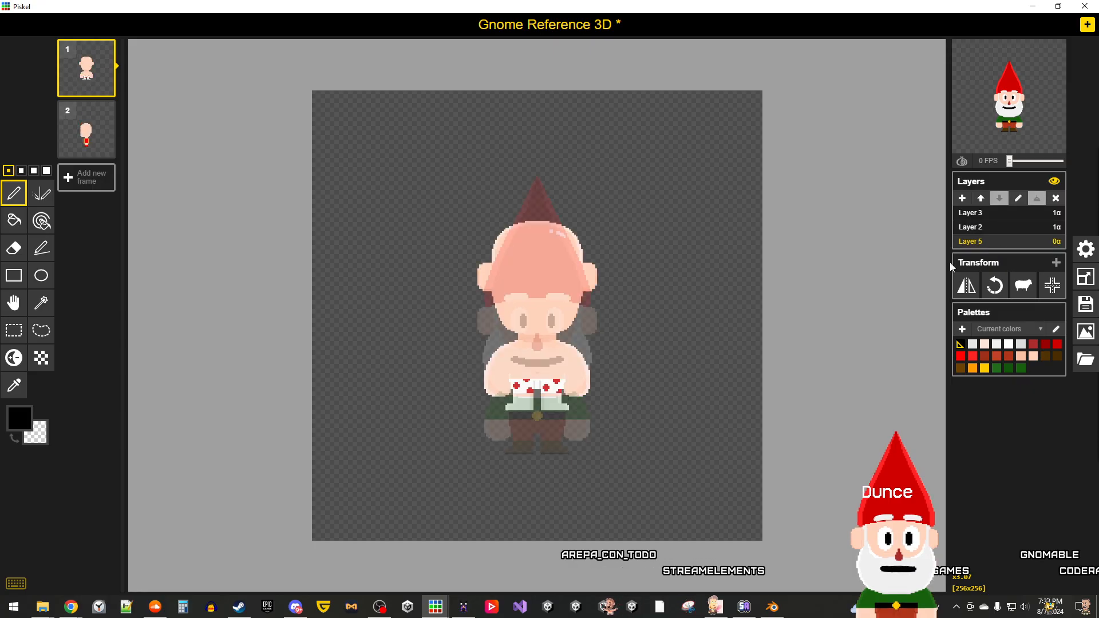
{"action": "left_click", "coordinate": [14, 303]}
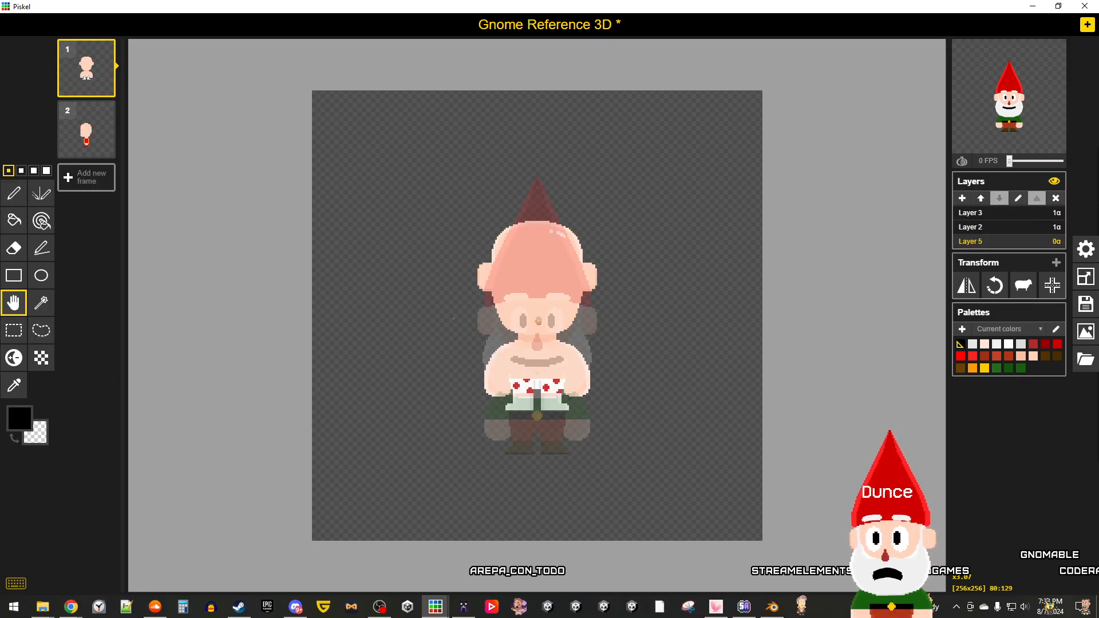
{"action": "left_click_drag", "start_coordinate": [470, 319], "coordinate": [470, 363]}
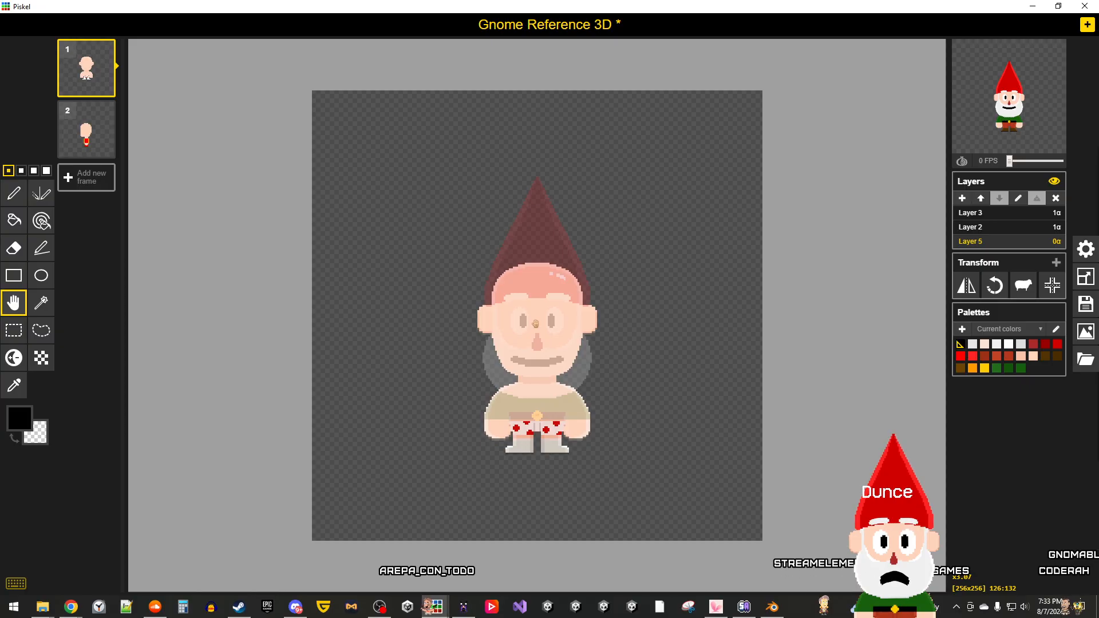
{"action": "scroll", "coordinate": [535, 324], "scroll_direction": "up", "scroll_amount": 3}
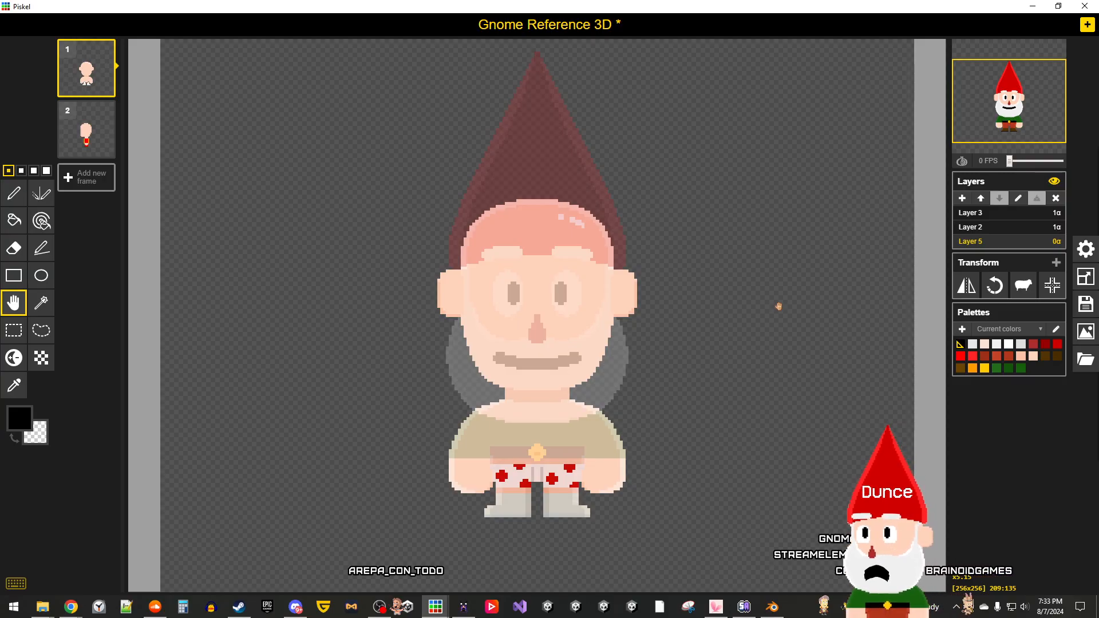
Step: Add a layer above Layer 5 and copy the bare body from Layer 5 of frame 1 onto it
{"action": "left_click", "coordinate": [963, 199]}
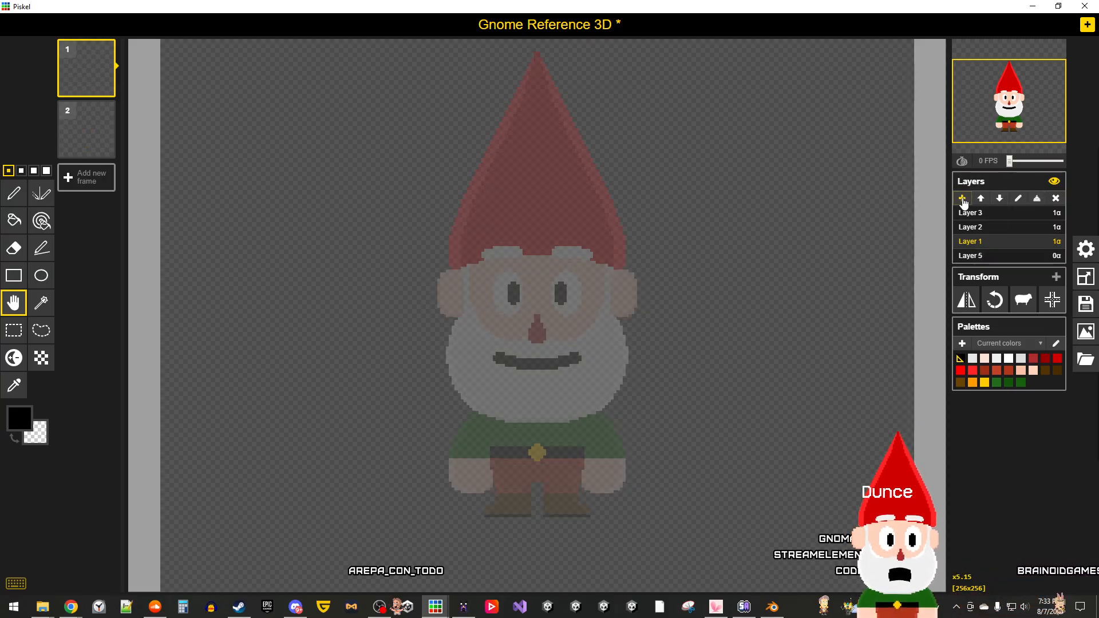
{"action": "left_click", "coordinate": [994, 260]}
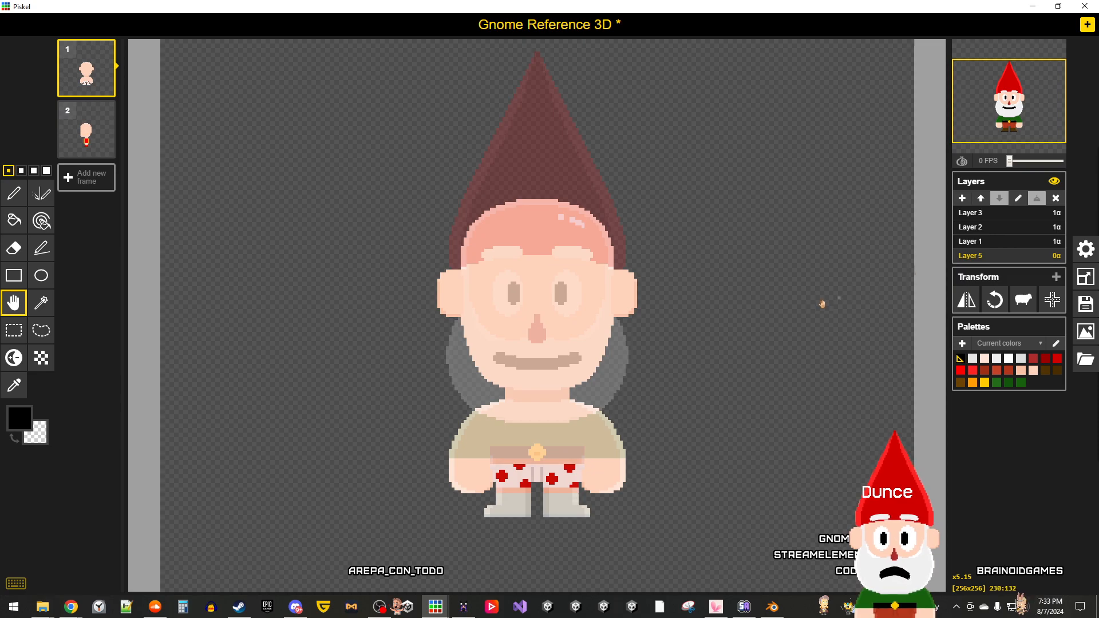
{"action": "left_click", "coordinate": [13, 330]}
{"action": "left_click_drag", "start_coordinate": [700, 539], "coordinate": [348, 153]}
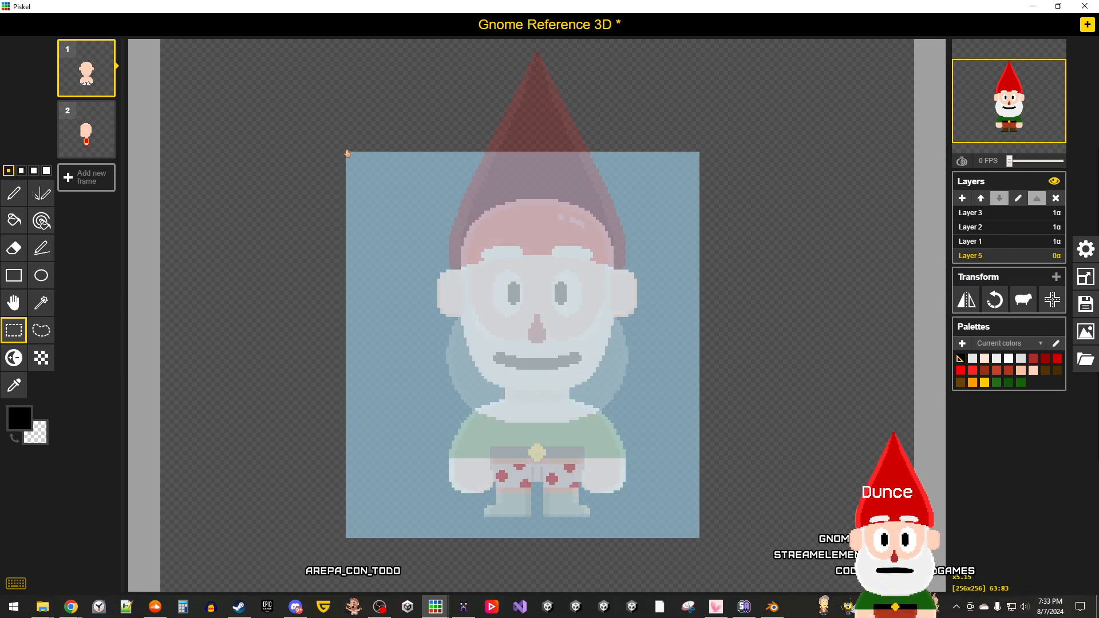
{"action": "left_click", "coordinate": [984, 242]}
{"action": "left_click", "coordinate": [700, 317]}
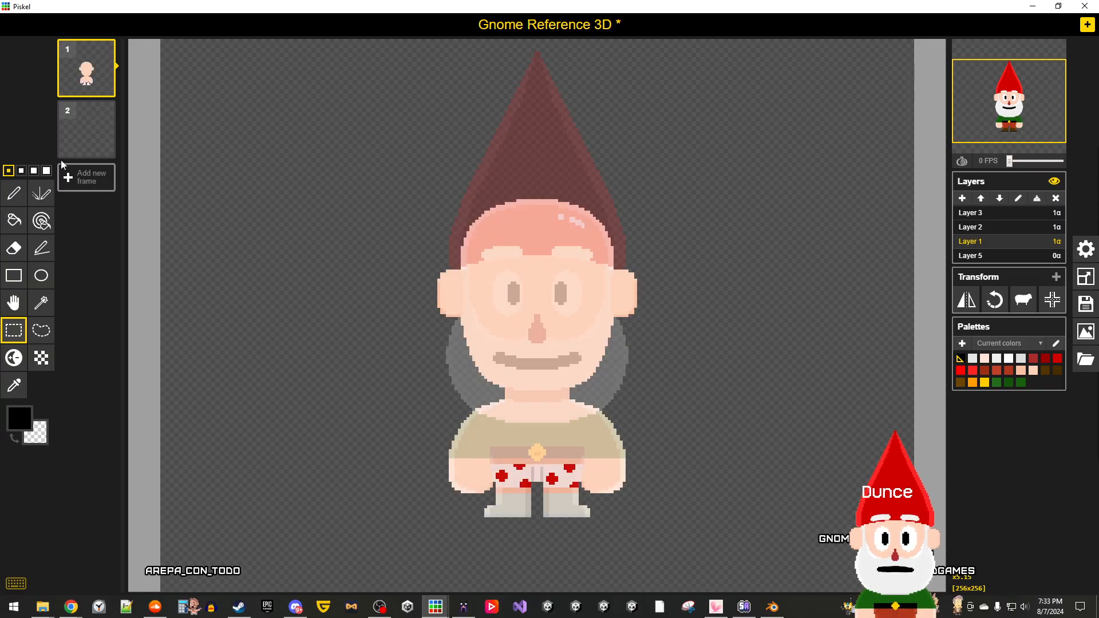
Step: Compare Layer 5 and Layer 1 of the side-view frame 2 with the bare body on Layer 1 of frame 1
{"action": "left_click", "coordinate": [90, 127]}
{"action": "left_click", "coordinate": [998, 258]}
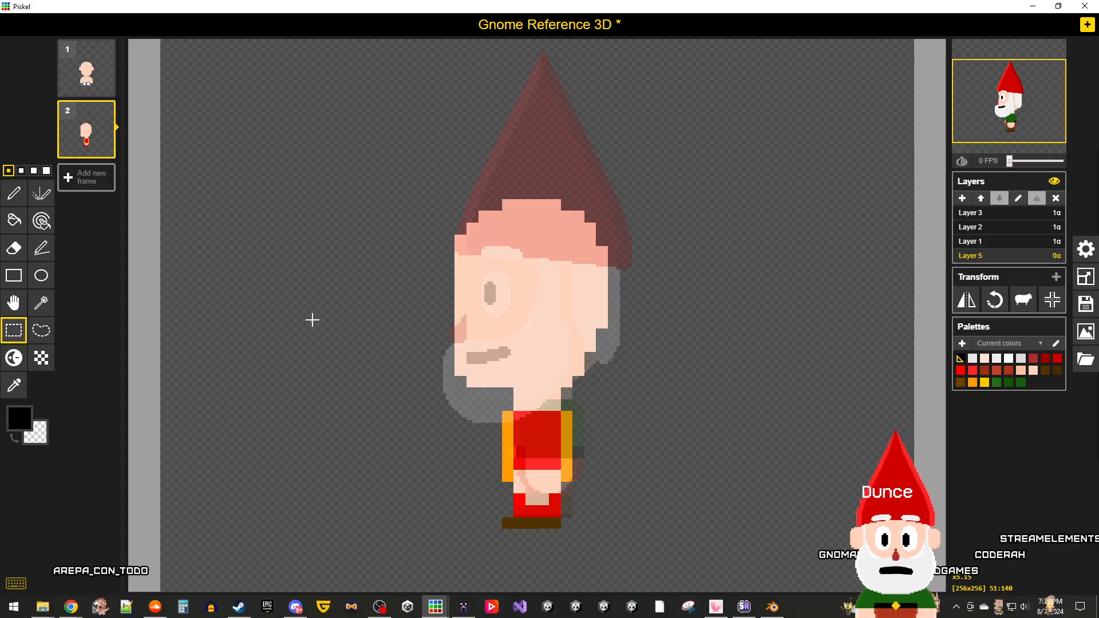
{"action": "left_click", "coordinate": [994, 246]}
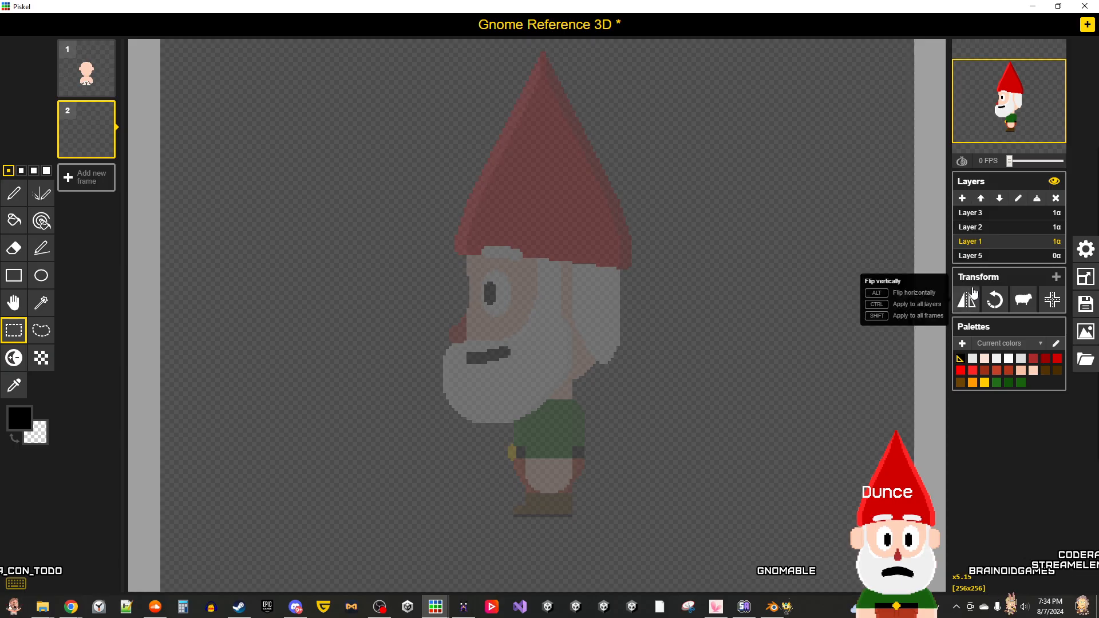
{"action": "left_click", "coordinate": [89, 71]}
{"action": "left_click_drag", "start_coordinate": [737, 561], "coordinate": [295, 114]}
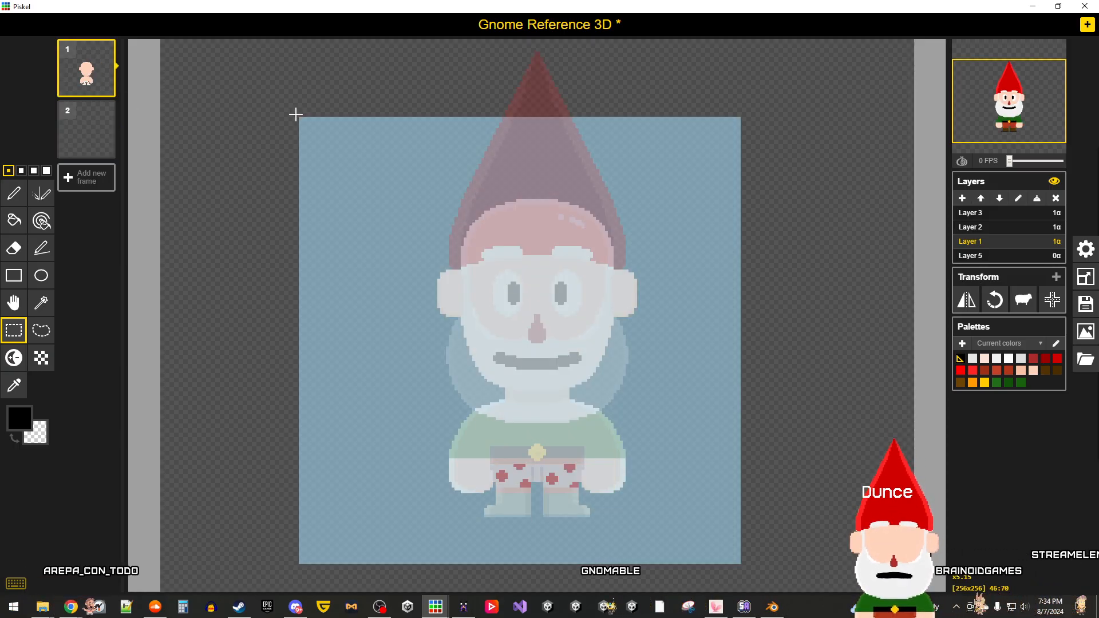
{"action": "left_click", "coordinate": [259, 177]}
{"action": "left_click", "coordinate": [81, 130]}
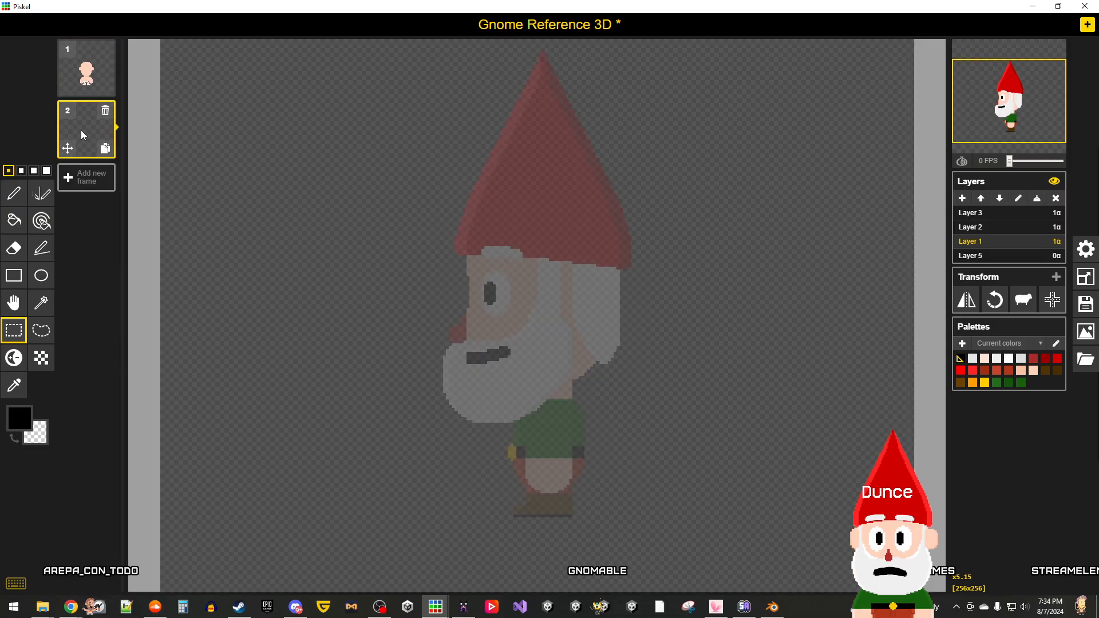
Step: Delete the bare body from Layer 5 in frame 1
{"action": "left_click", "coordinate": [1009, 258]}
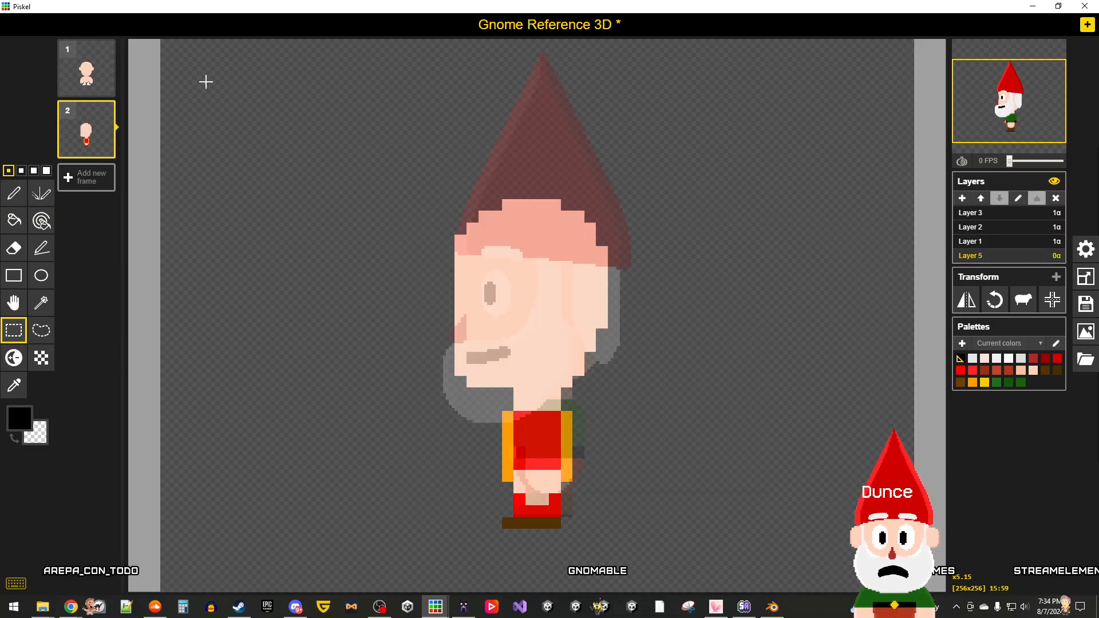
{"action": "left_click", "coordinate": [90, 79]}
{"action": "left_click_drag", "start_coordinate": [338, 170], "coordinate": [782, 564]}
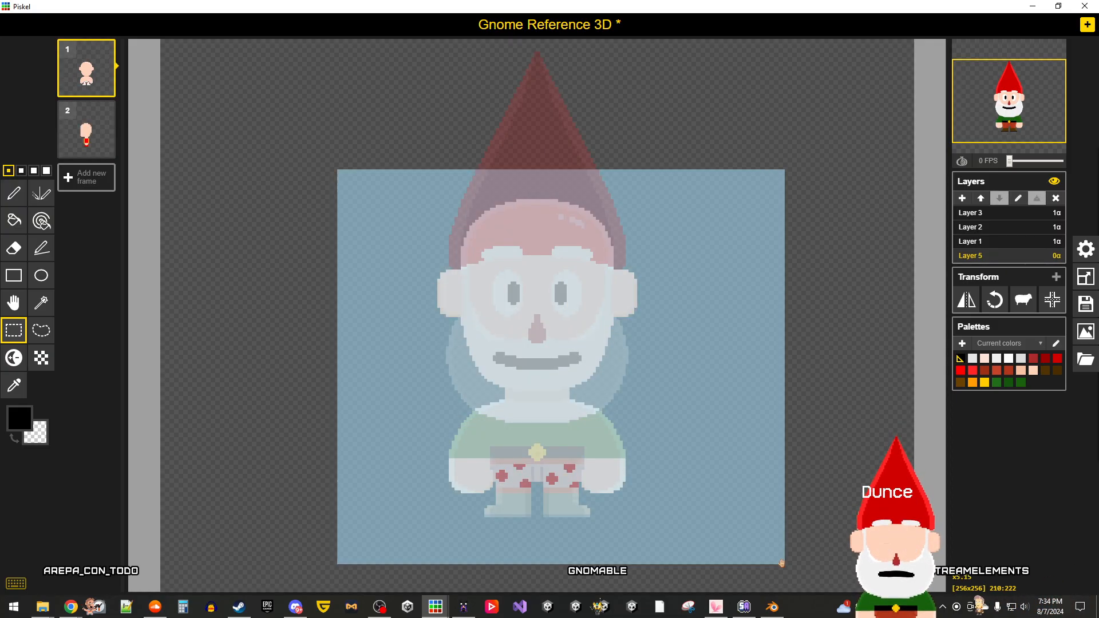
{"action": "key", "text": "Delete"}
{"action": "left_click", "coordinate": [897, 476]}
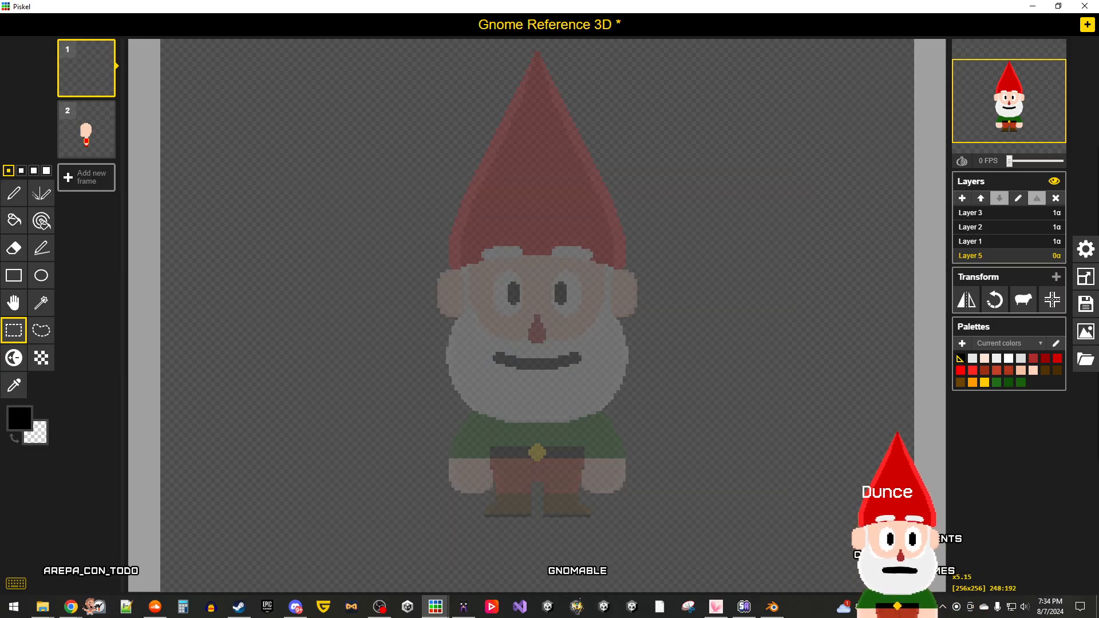
Step: Add a new layer directly above Layer 1 in the gnome reference sprite
{"action": "left_click", "coordinate": [987, 243]}
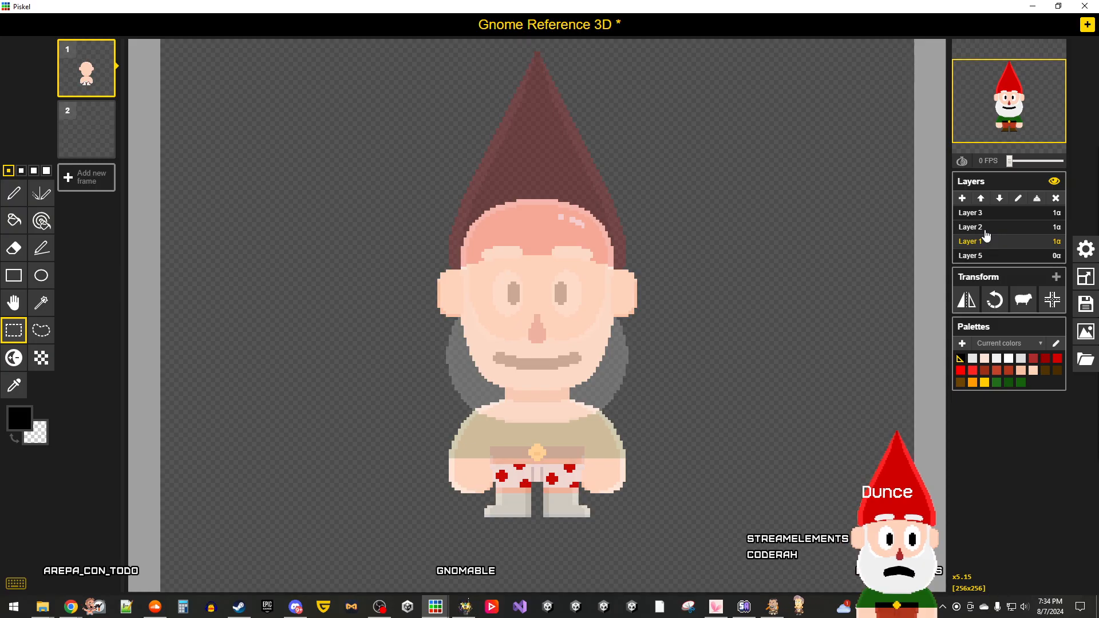
{"action": "left_click", "coordinate": [978, 231]}
{"action": "left_click", "coordinate": [983, 246]}
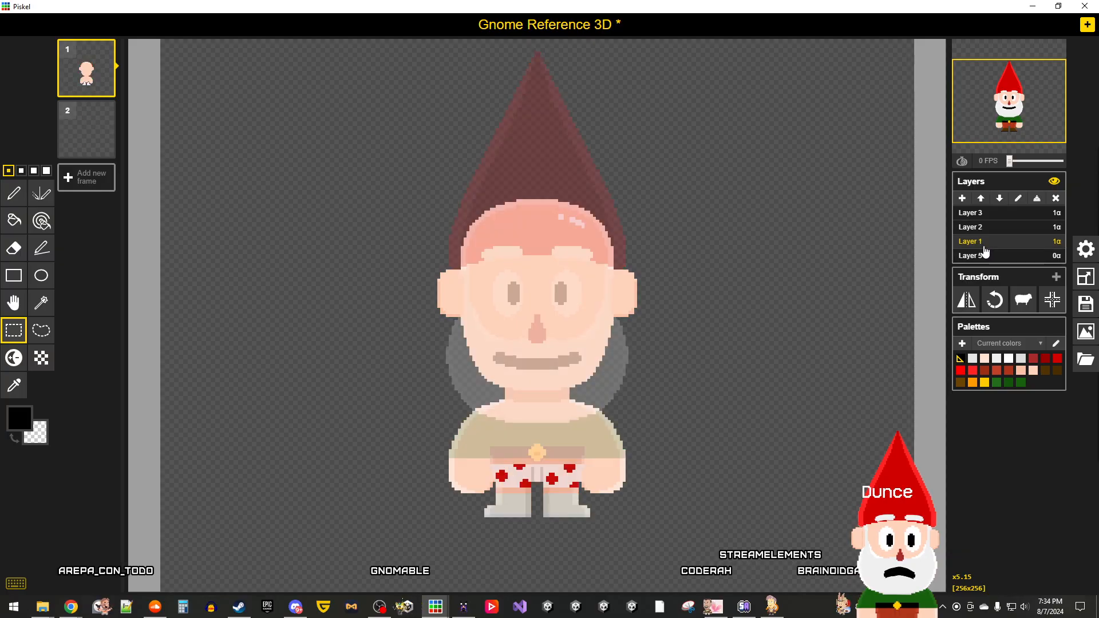
{"action": "left_click", "coordinate": [963, 198]}
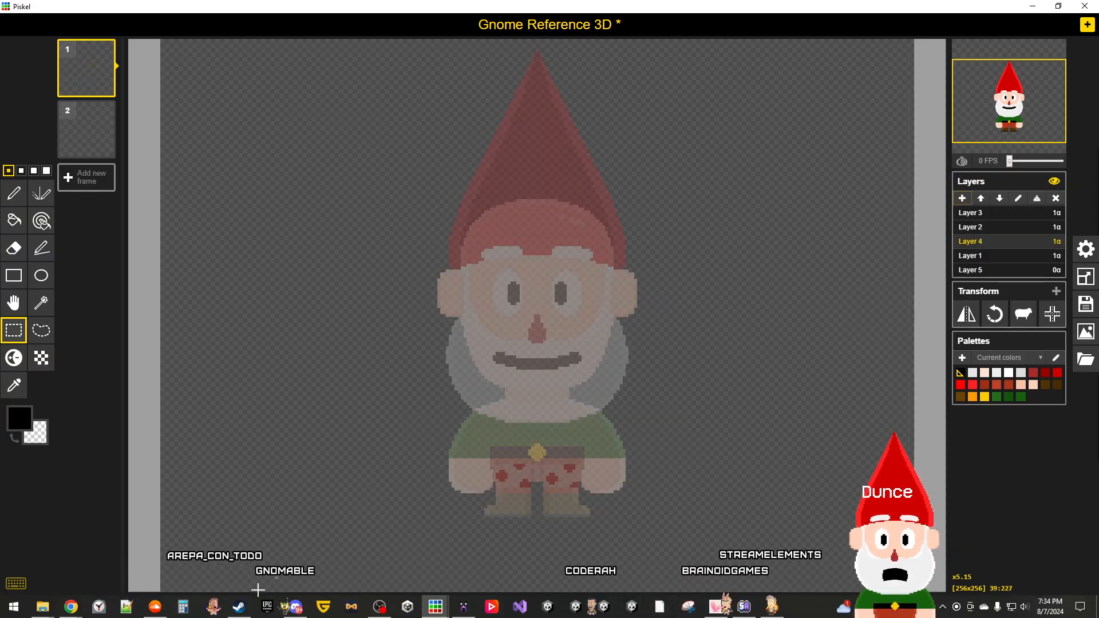
Step: Switch to the Gnome Parts sprite and copy the selected area of Layer 1 containing the gnome's clothes
{"action": "mouse_move", "coordinate": [264, 562]}
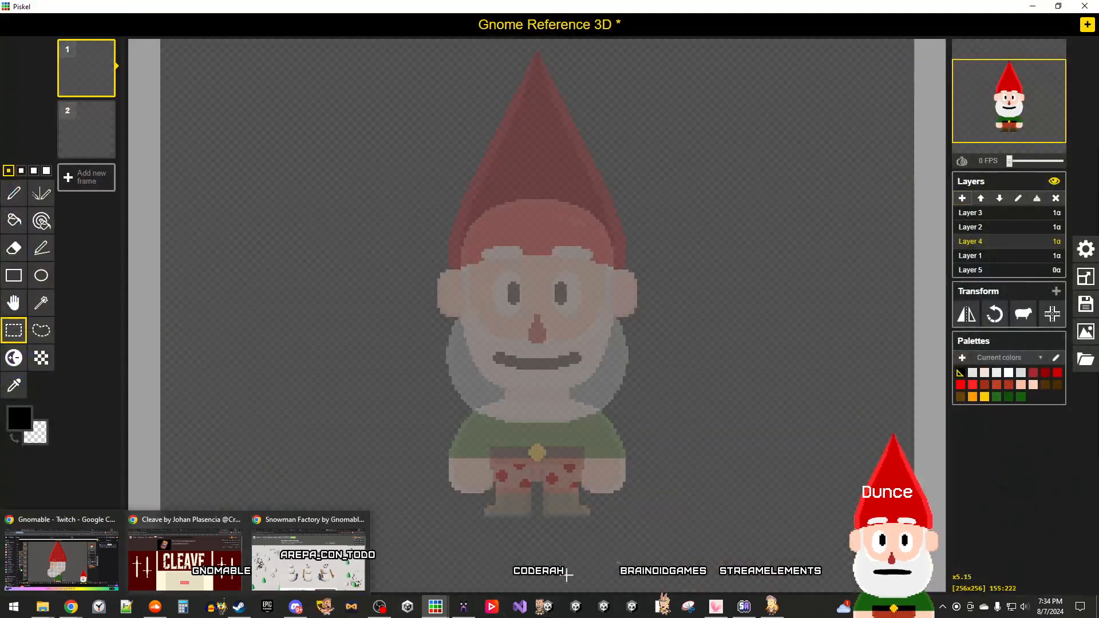
{"action": "mouse_move", "coordinate": [436, 615]}
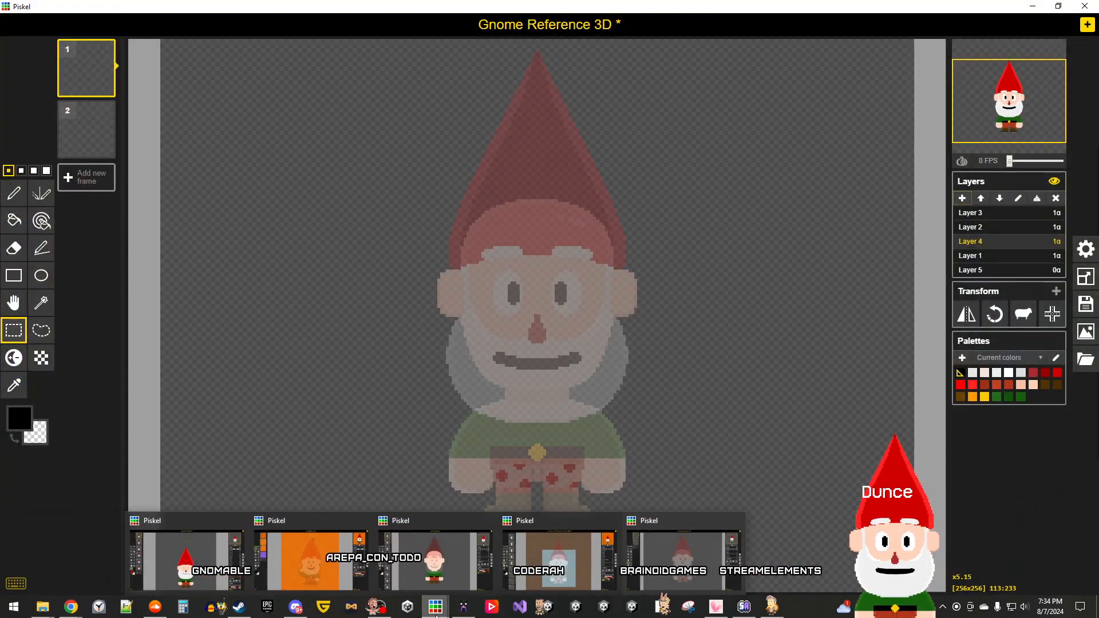
{"action": "left_click", "coordinate": [567, 560]}
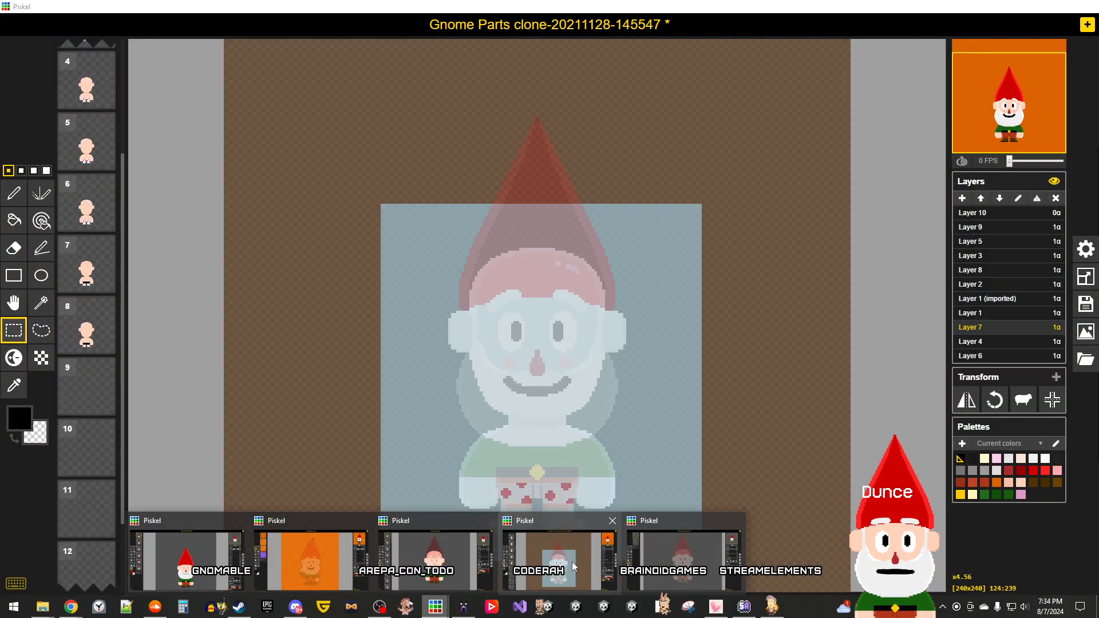
{"action": "left_click", "coordinate": [987, 318]}
{"action": "scroll", "coordinate": [811, 431], "scroll_direction": "down", "scroll_amount": 1}
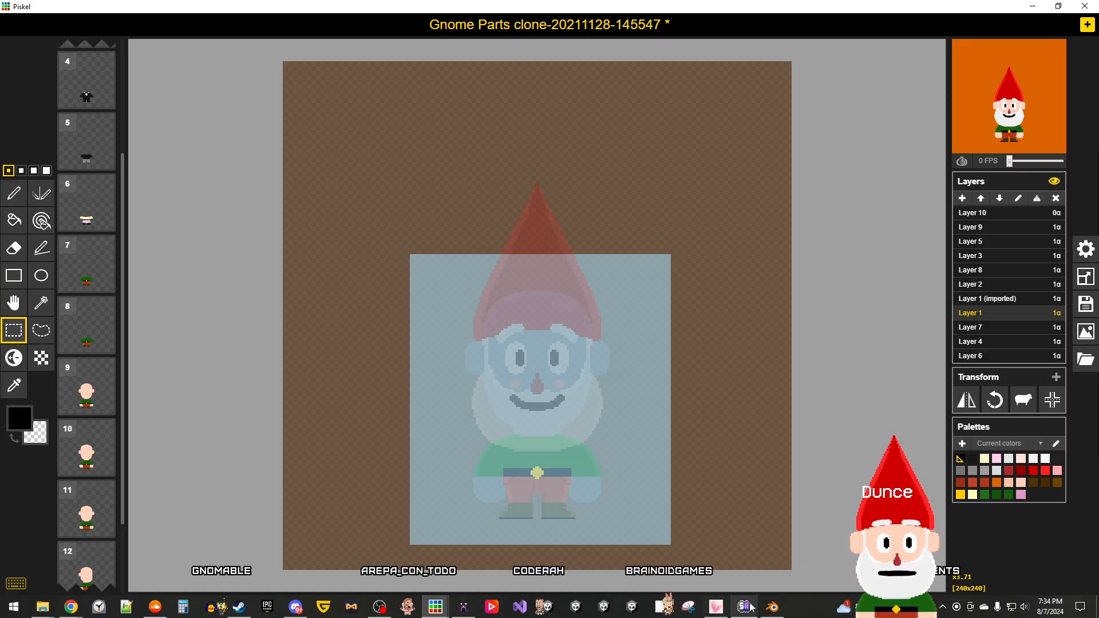
Step: Return to the Gnome Reference 3D sprite and paste the copied clothes into the new Layer 4
{"action": "mouse_move", "coordinate": [436, 608]}
{"action": "left_click", "coordinate": [658, 568]}
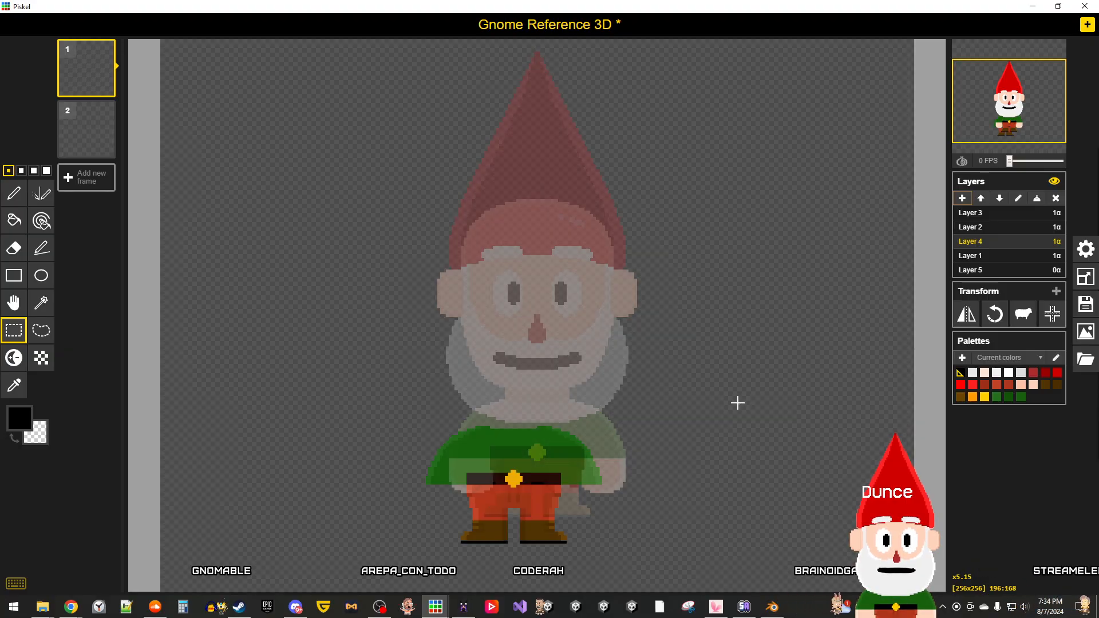
{"action": "scroll", "coordinate": [736, 403], "scroll_direction": "down", "scroll_amount": 1}
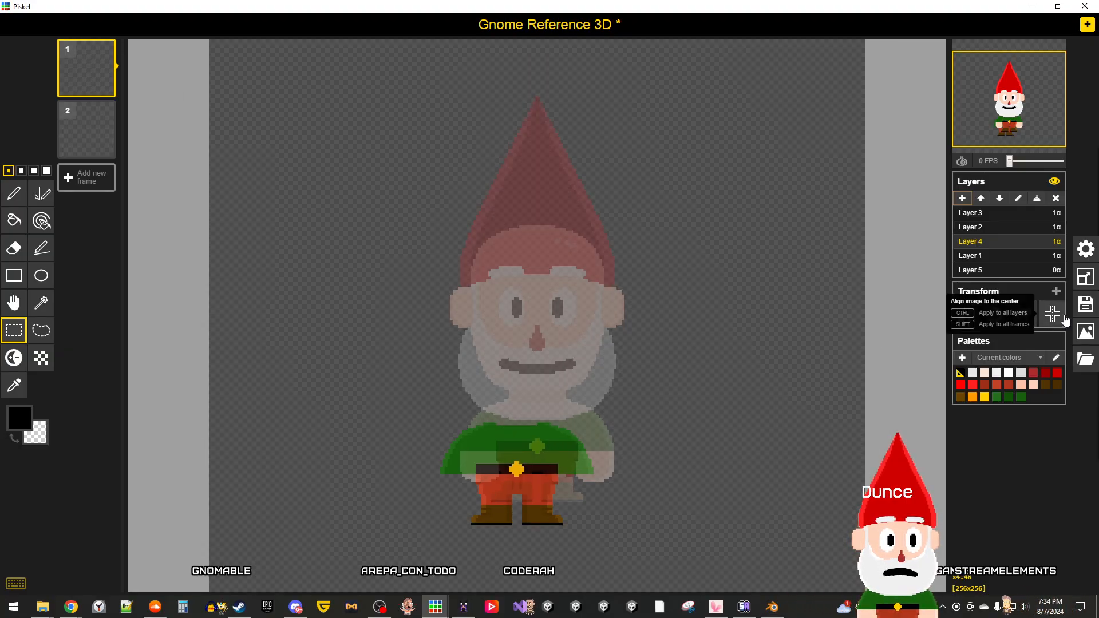
Step: Centre the pasted clothes on the canvas and move them down onto the gnome's body
{"action": "left_click", "coordinate": [1053, 315]}
{"action": "left_click", "coordinate": [14, 303]}
{"action": "left_click_drag", "start_coordinate": [537, 294], "coordinate": [539, 446]}
{"action": "scroll", "coordinate": [544, 477], "scroll_direction": "up", "scroll_amount": 3}
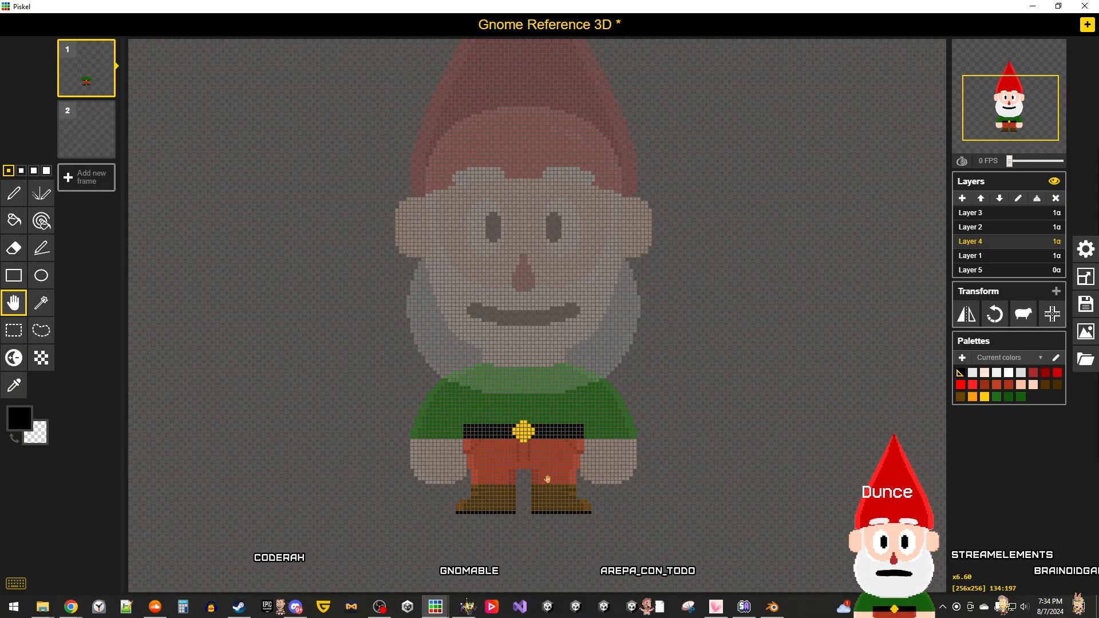
Step: Check what Layer 1, Layer 4 and Layer 2 of the gnome reference each contain
{"action": "left_click", "coordinate": [973, 256]}
{"action": "left_click", "coordinate": [976, 243]}
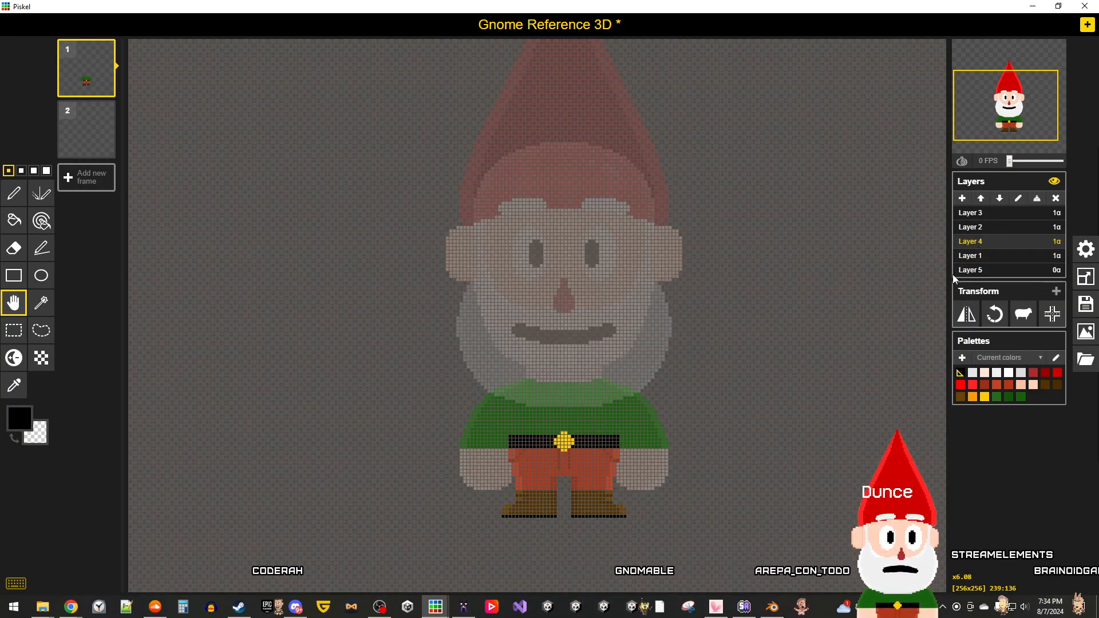
{"action": "left_click", "coordinate": [993, 233]}
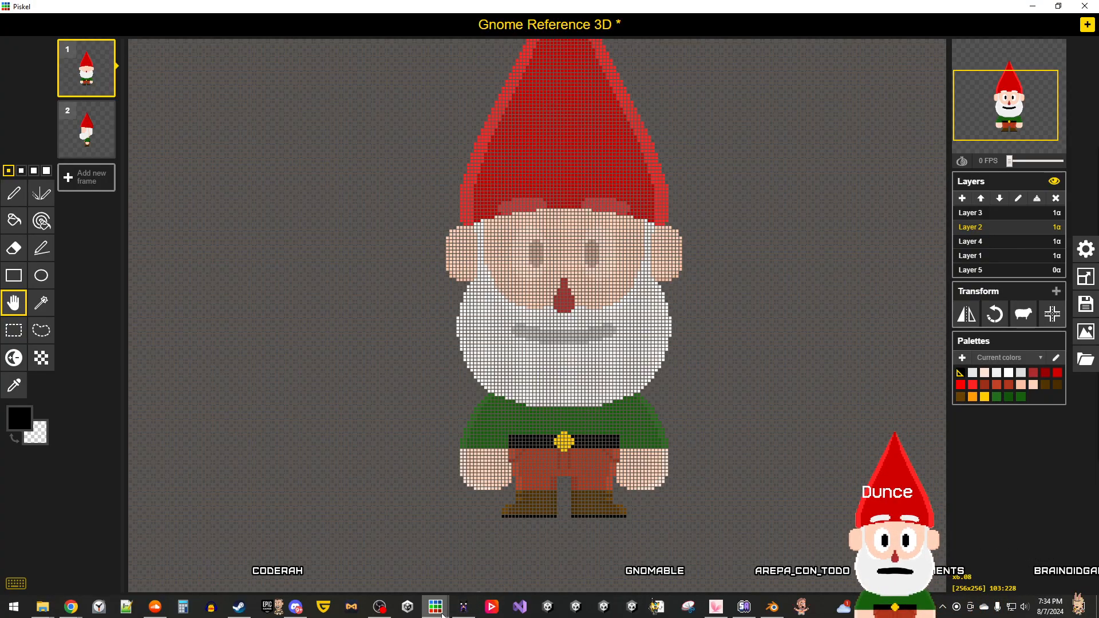
Step: Switch to the Gnome Parts sprite and examine what its layers hold across frames 5, 6 and 7
{"action": "mouse_move", "coordinate": [442, 614]}
{"action": "left_click", "coordinate": [533, 571]}
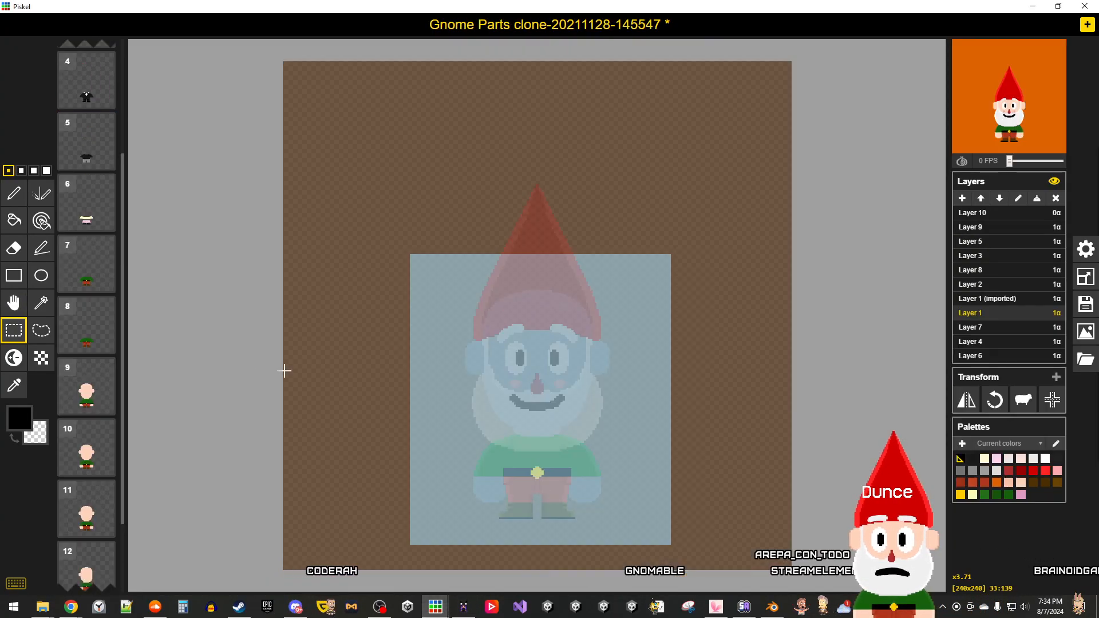
{"action": "left_click", "coordinate": [973, 300]}
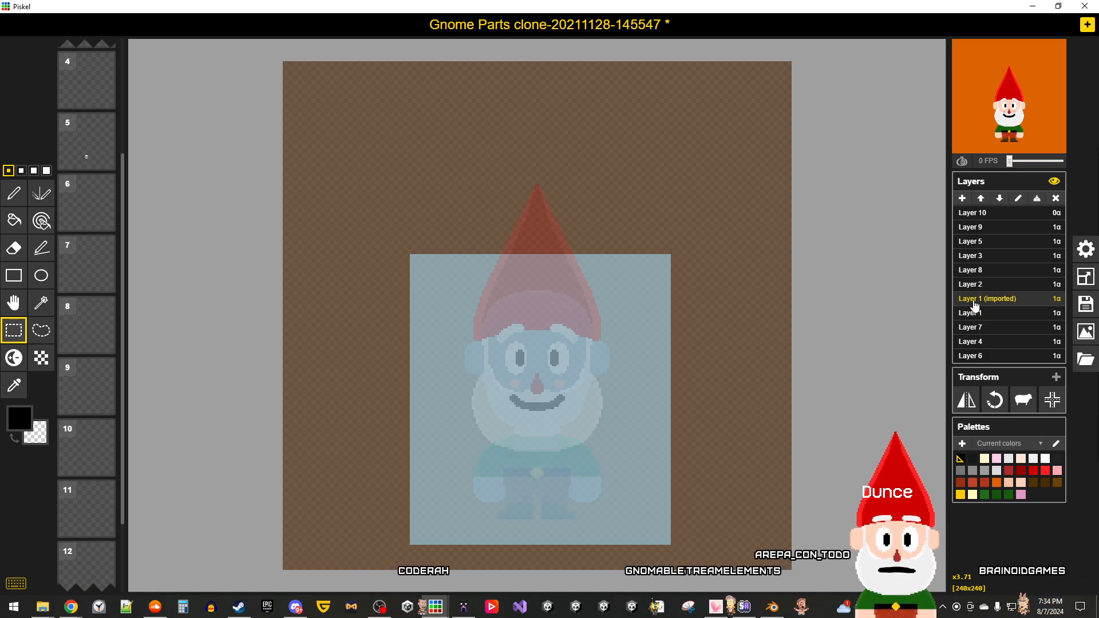
{"action": "scroll", "coordinate": [788, 351], "scroll_direction": "down", "scroll_amount": 1}
{"action": "scroll", "coordinate": [788, 351], "scroll_direction": "up", "scroll_amount": 2}
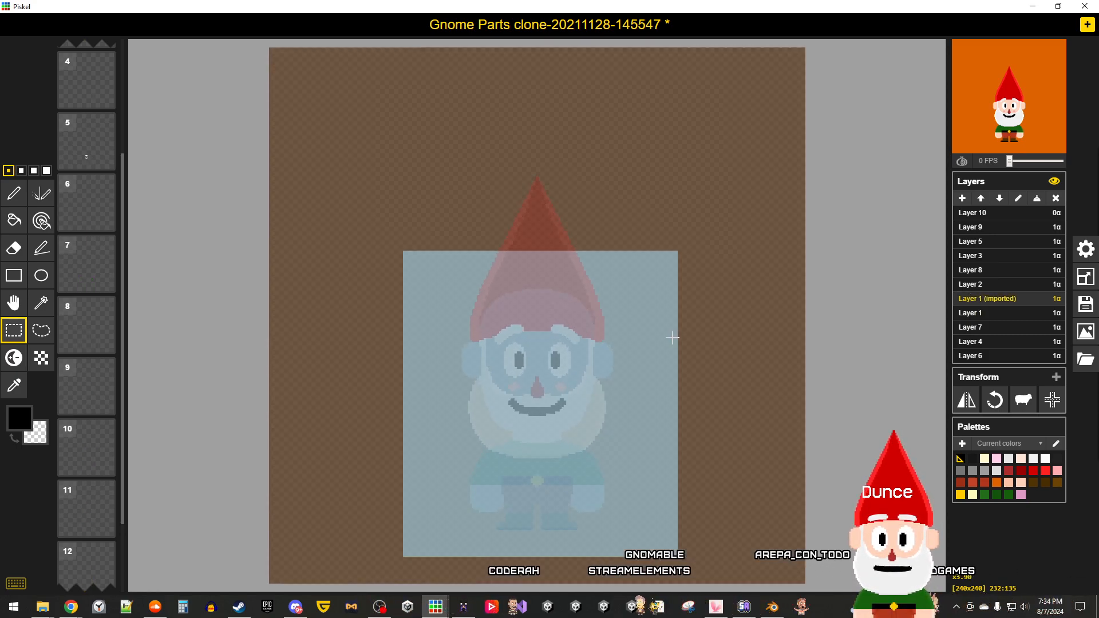
{"action": "left_click", "coordinate": [84, 144]}
{"action": "left_click", "coordinate": [766, 533]}
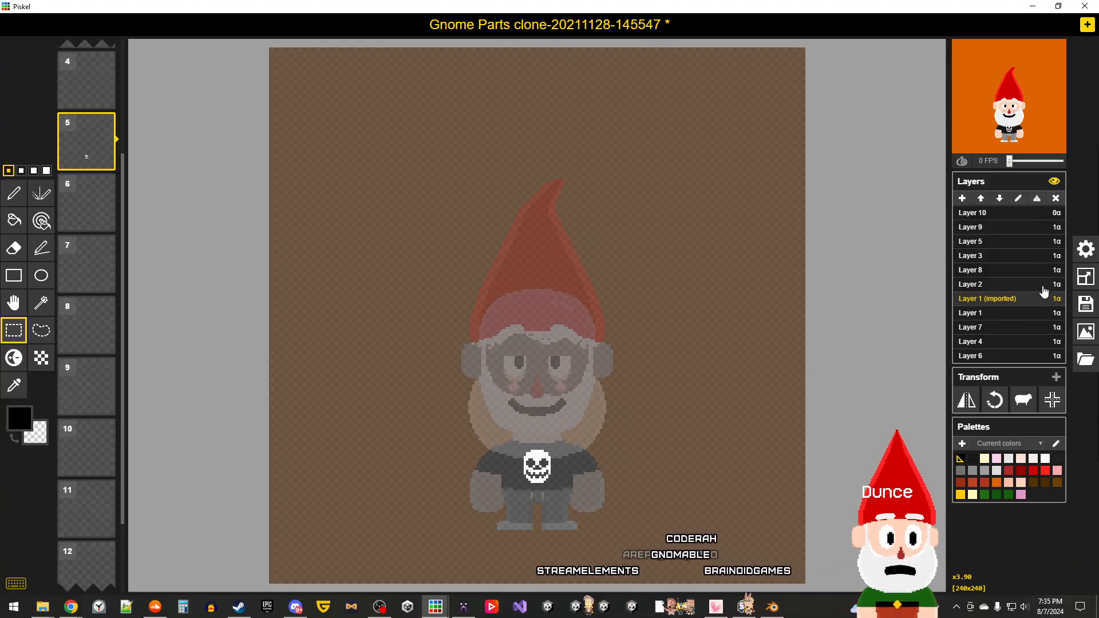
{"action": "left_click", "coordinate": [1012, 286]}
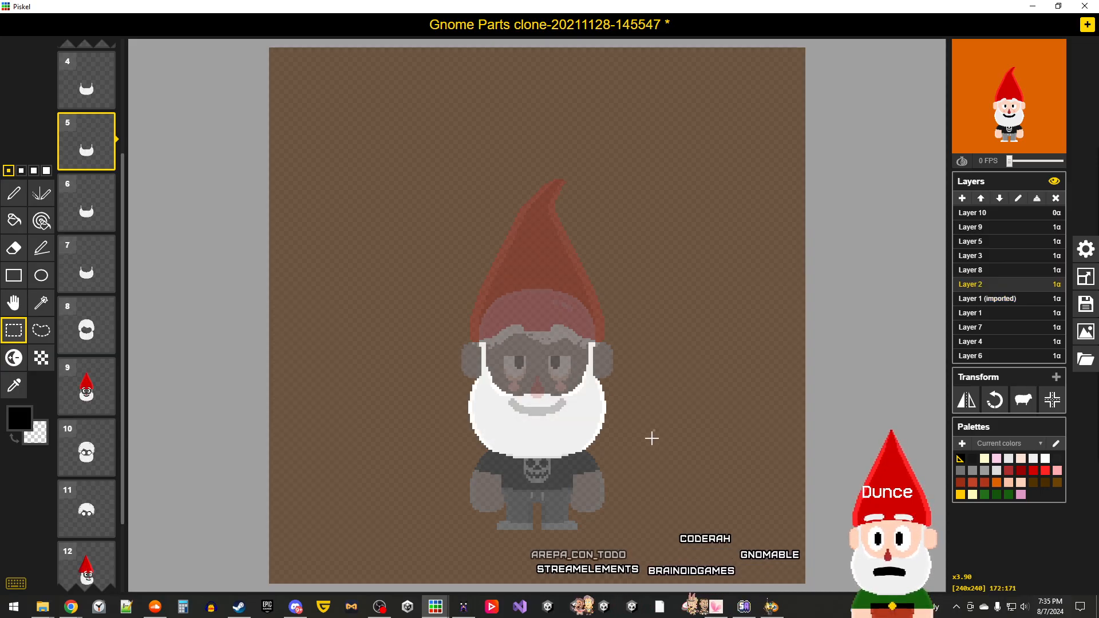
{"action": "left_click", "coordinate": [1005, 313]}
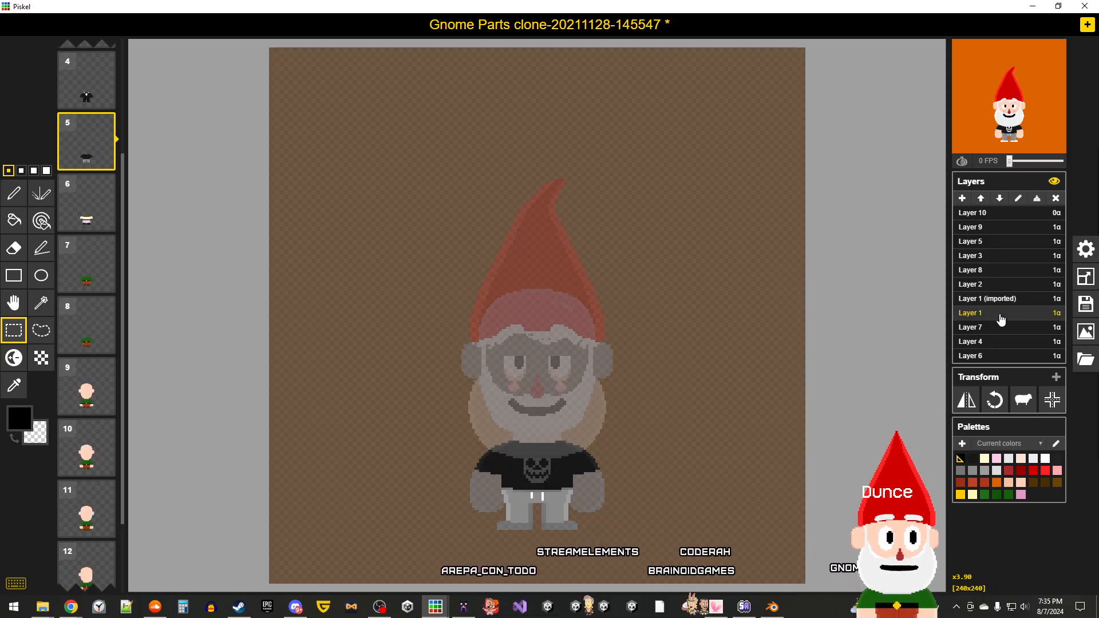
{"action": "left_click", "coordinate": [986, 273]}
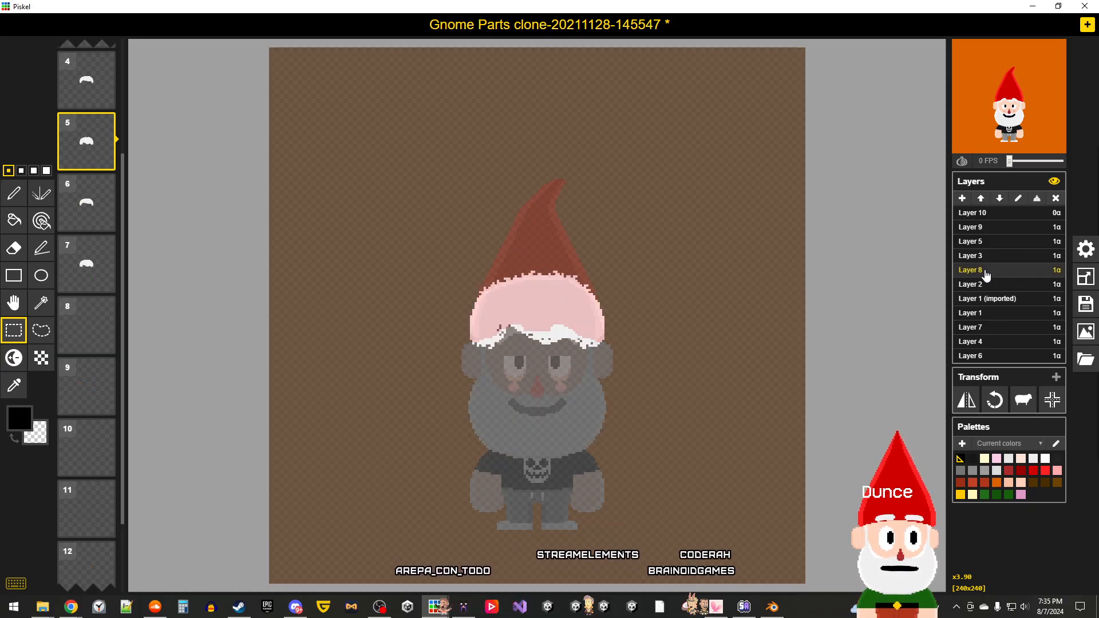
{"action": "left_click", "coordinate": [991, 328]}
{"action": "left_click", "coordinate": [988, 344]}
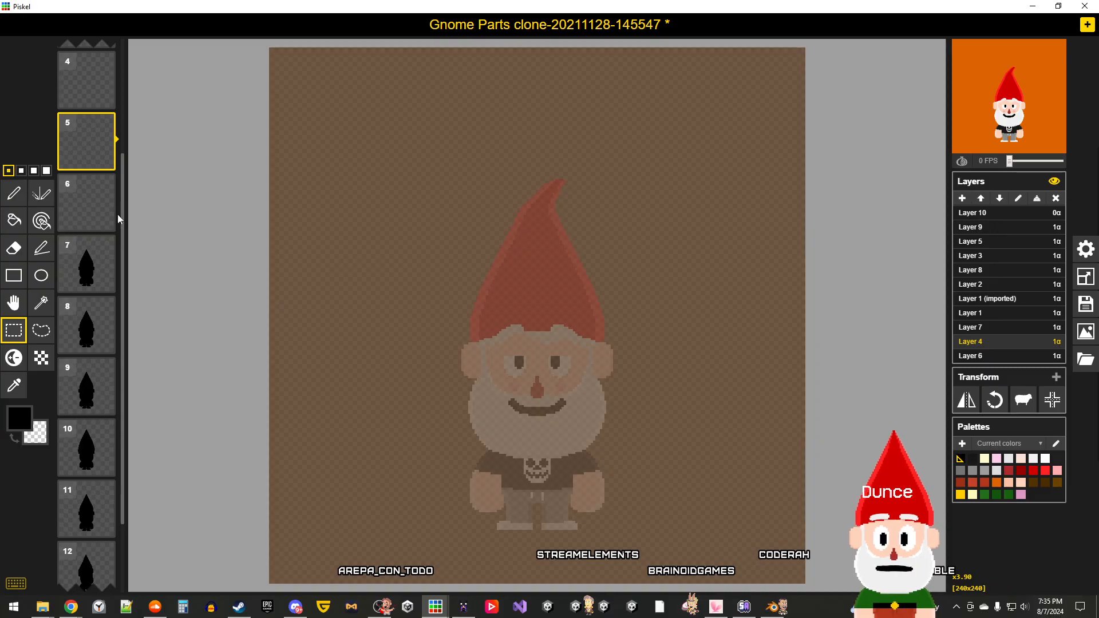
{"action": "left_click", "coordinate": [79, 206]}
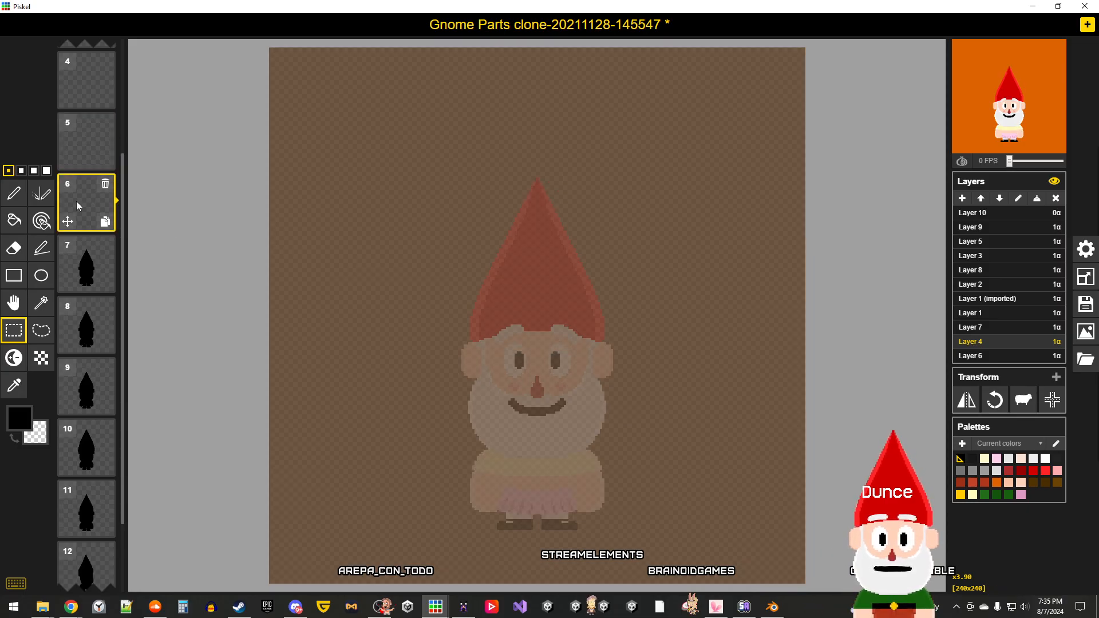
{"action": "left_click", "coordinate": [89, 271]}
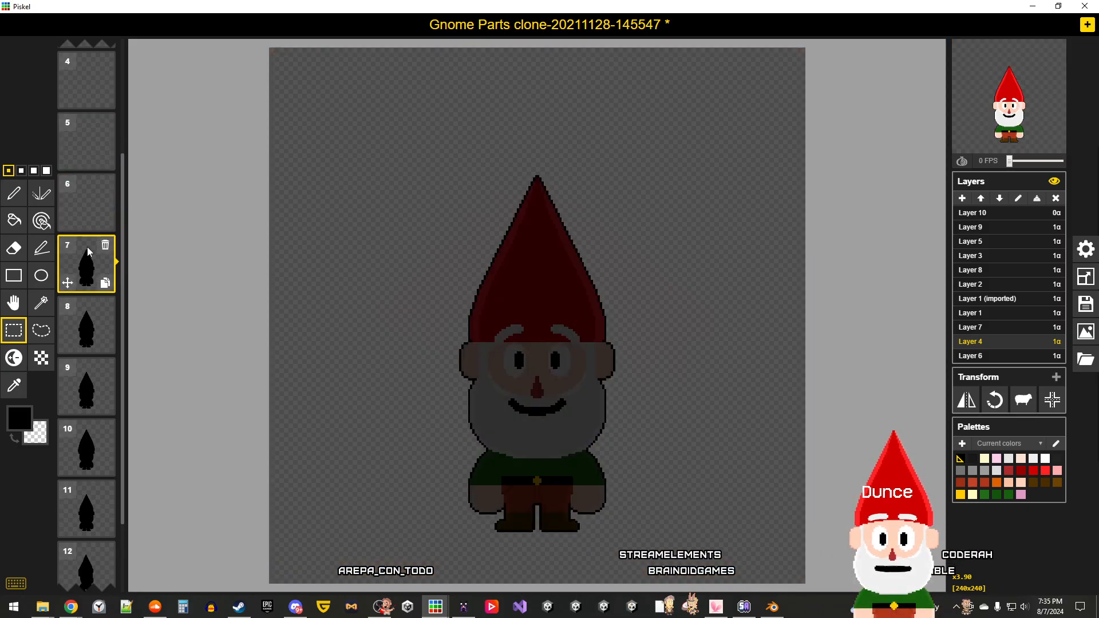
{"action": "scroll", "coordinate": [78, 129], "scroll_direction": "up", "scroll_amount": 3}
Step: Select the area around the white beard on Layer 2 of frame 1 and copy it
{"action": "left_click", "coordinate": [82, 74]}
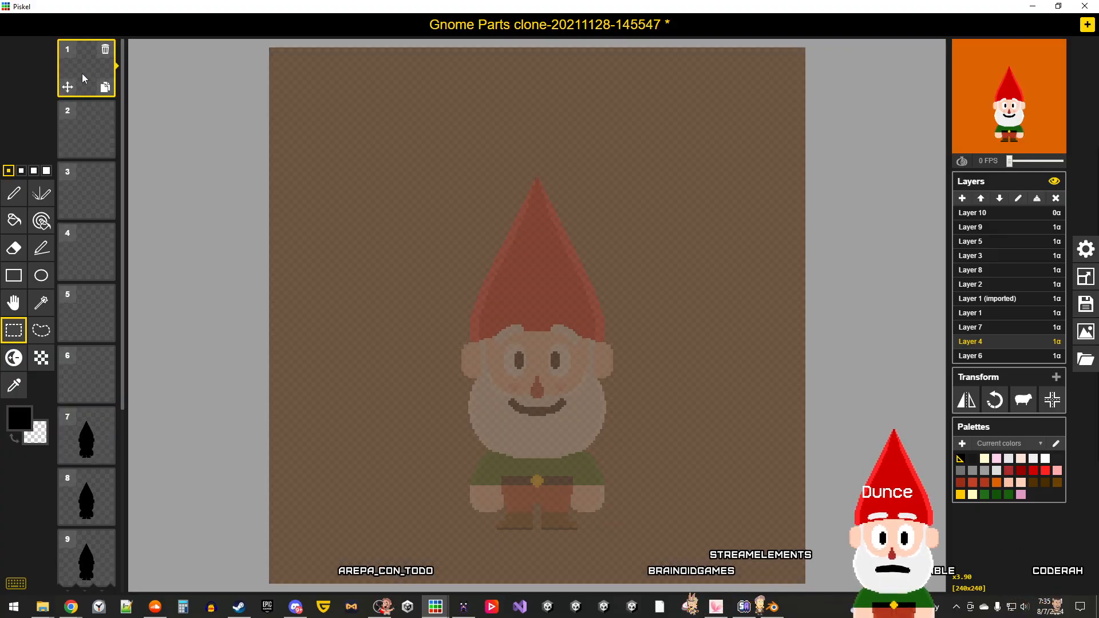
{"action": "left_click", "coordinate": [990, 328]}
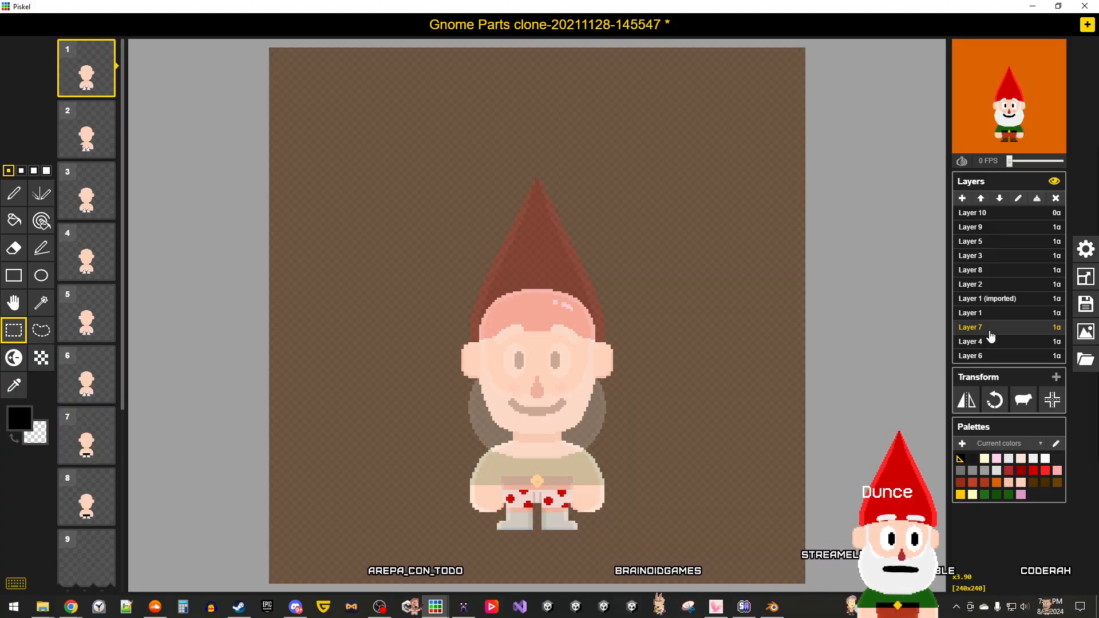
{"action": "left_click", "coordinate": [987, 300]}
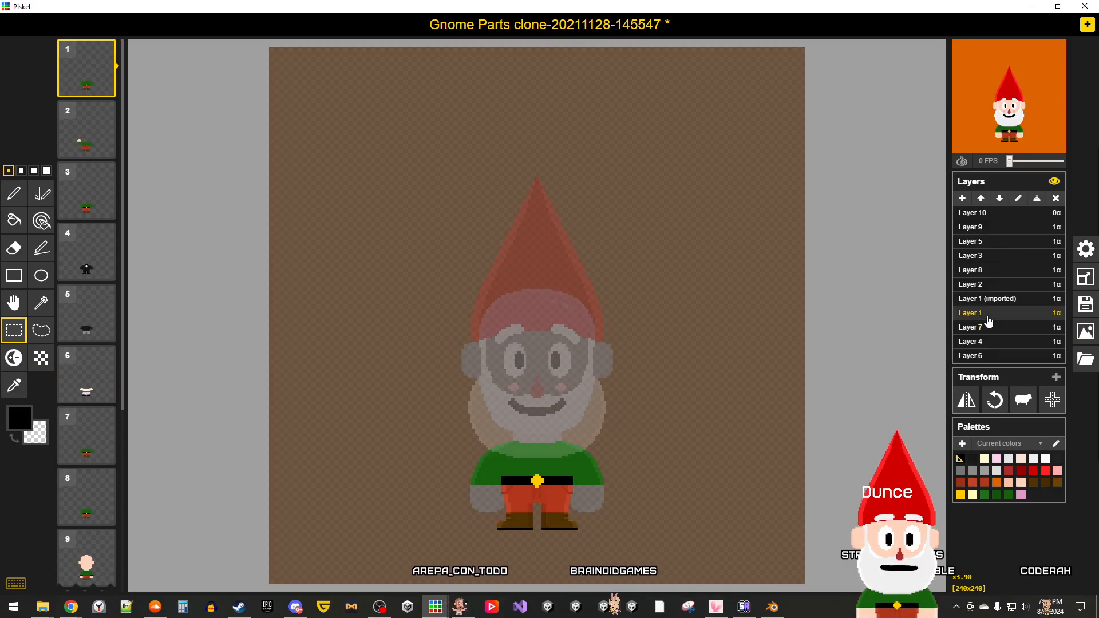
{"action": "left_click", "coordinate": [987, 284]}
{"action": "left_click_drag", "start_coordinate": [679, 491], "coordinate": [411, 284]}
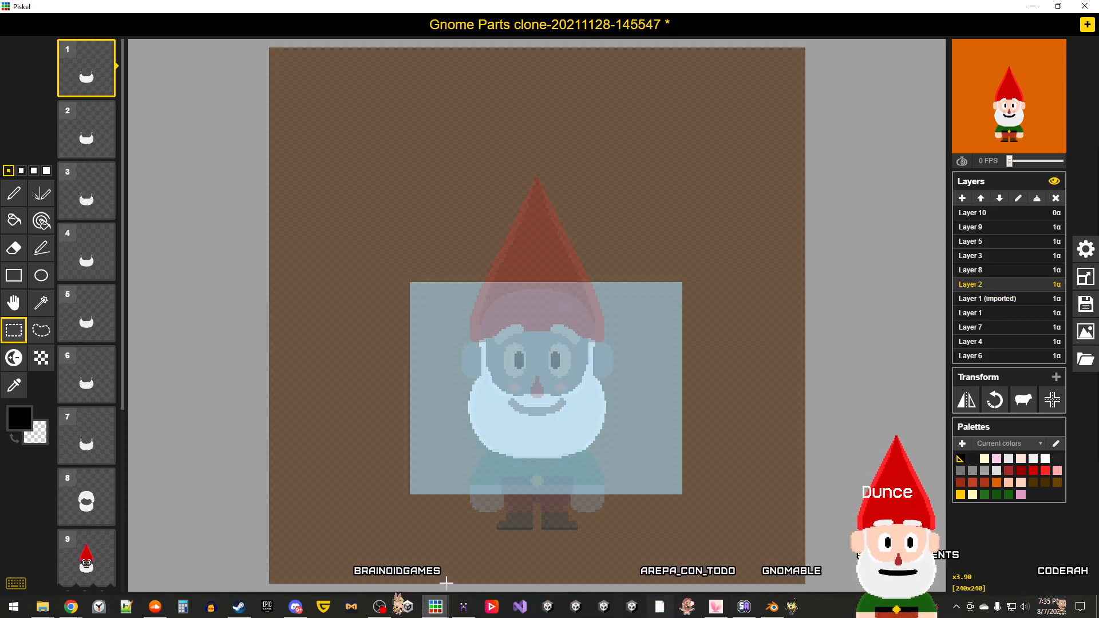
Step: Return to the Gnome Reference 3D sprite and add a new layer between Layer 2 and Layer 4
{"action": "left_click", "coordinate": [685, 567]}
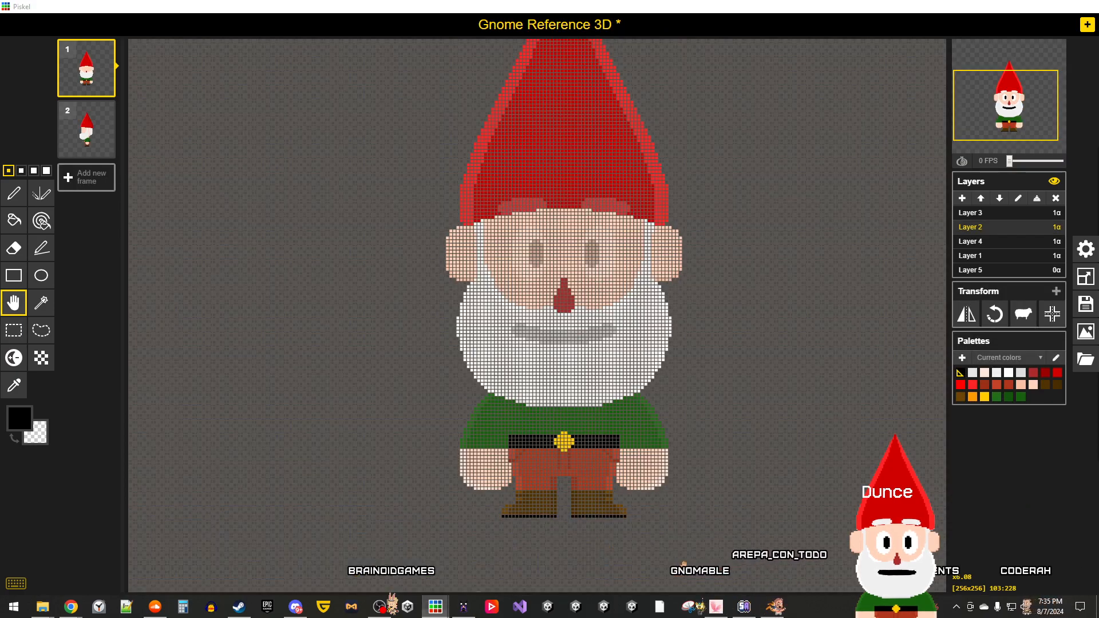
{"action": "scroll", "coordinate": [798, 458], "scroll_direction": "down", "scroll_amount": 3}
{"action": "scroll", "coordinate": [793, 452], "scroll_direction": "down", "scroll_amount": 1}
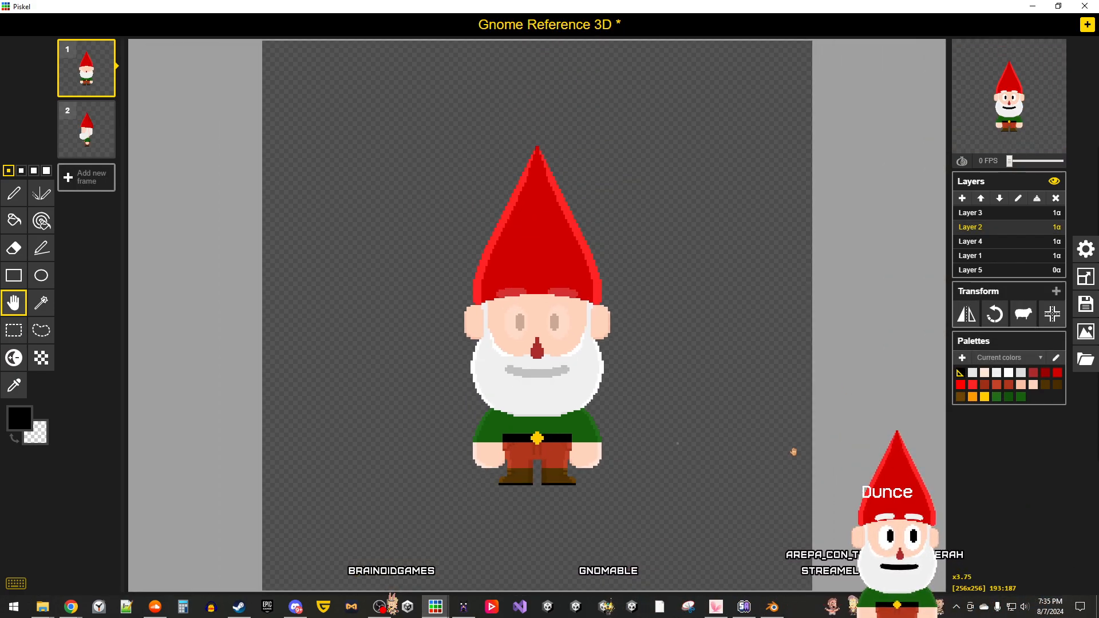
{"action": "left_click", "coordinate": [980, 257]}
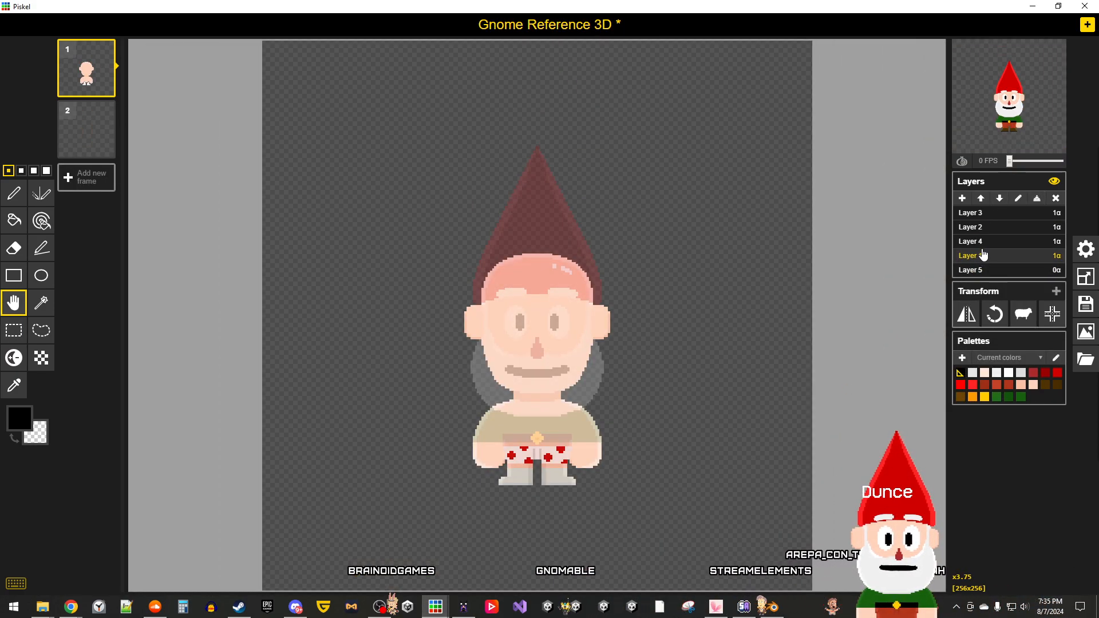
{"action": "left_click", "coordinate": [982, 242]}
{"action": "left_click", "coordinate": [977, 227]}
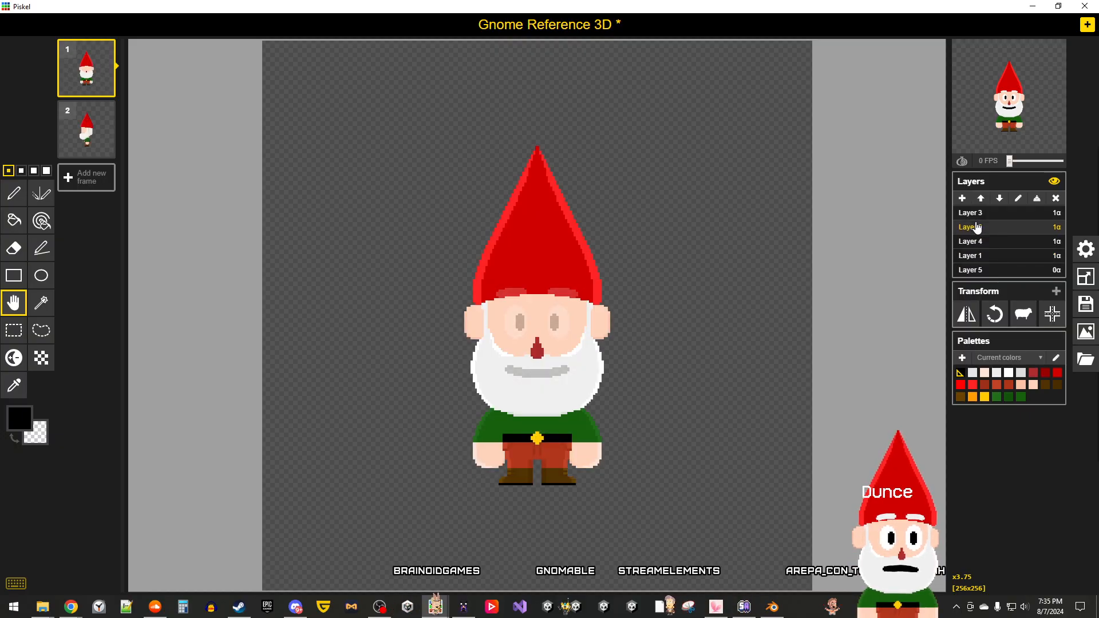
{"action": "left_click", "coordinate": [962, 198]}
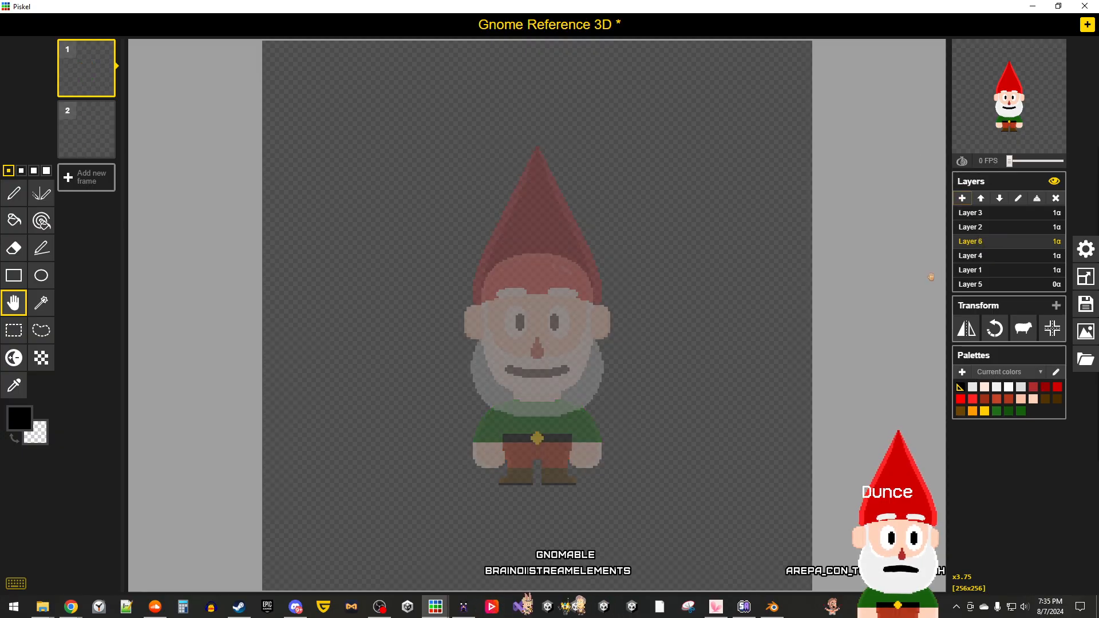
Step: Paste the beard into the new layer, centre it and move it down over the gnome's lower face
{"action": "key", "text": "ctrl+v"}
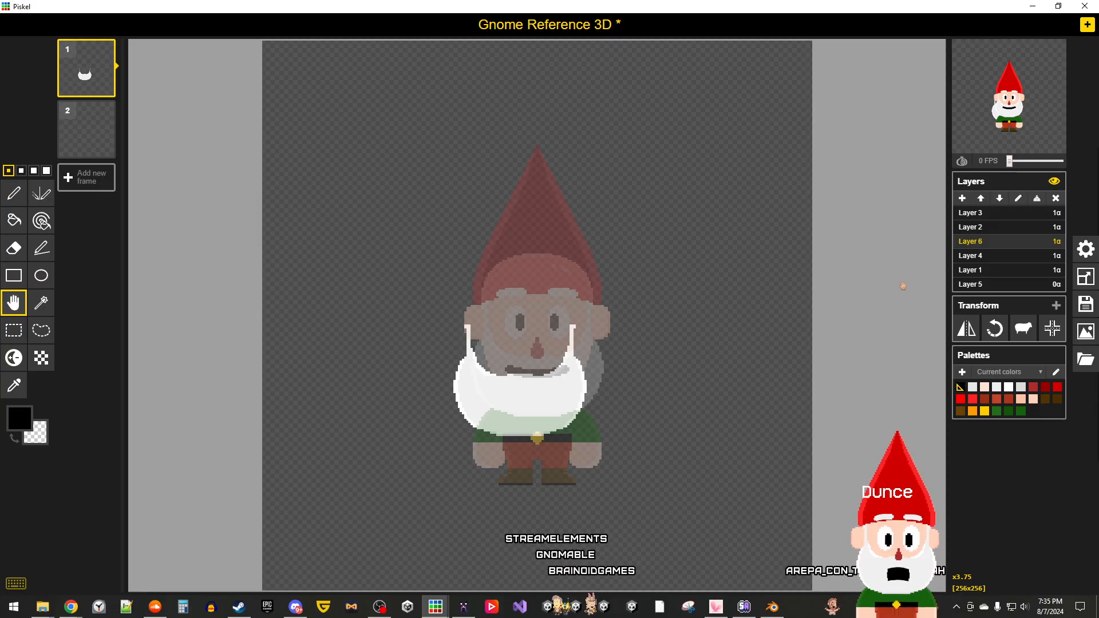
{"action": "left_click", "coordinate": [967, 331]}
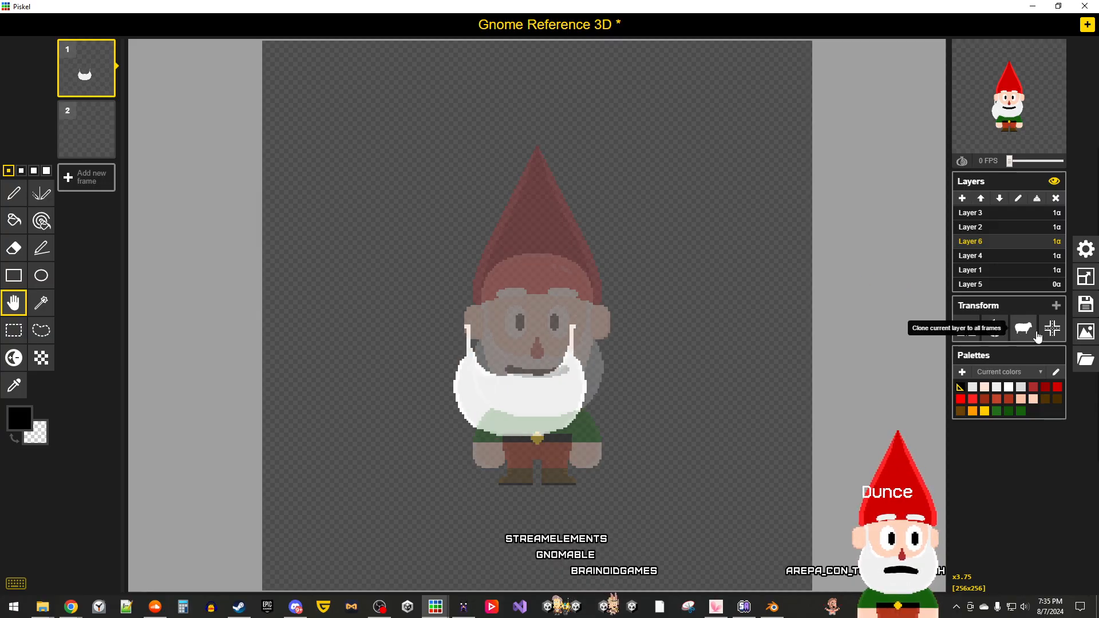
{"action": "left_click", "coordinate": [1055, 331]}
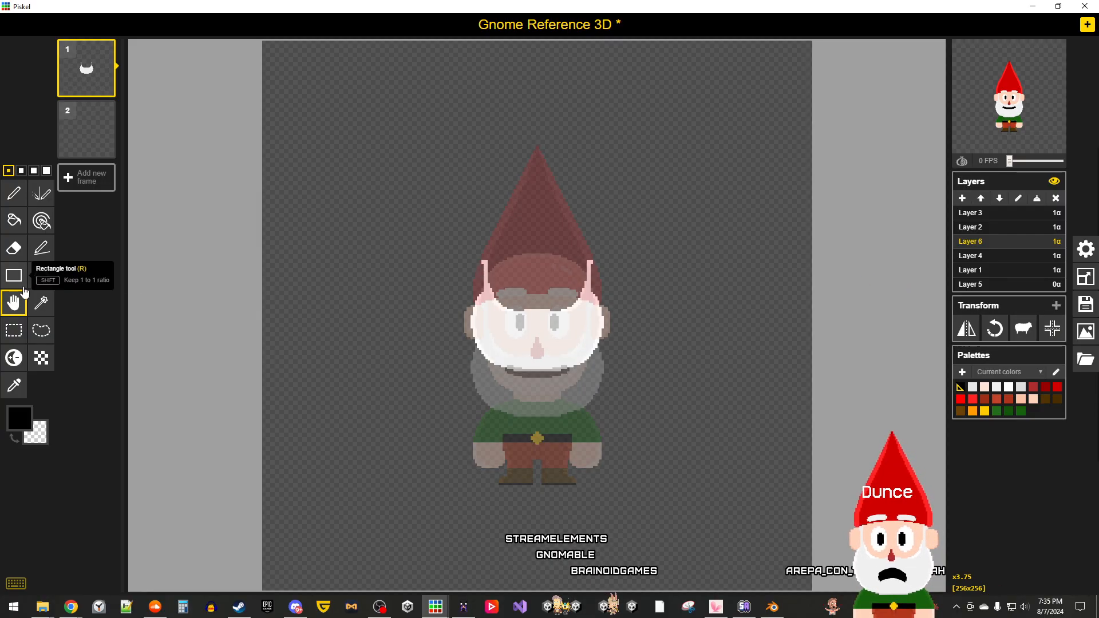
{"action": "left_click_drag", "start_coordinate": [540, 329], "coordinate": [551, 386]}
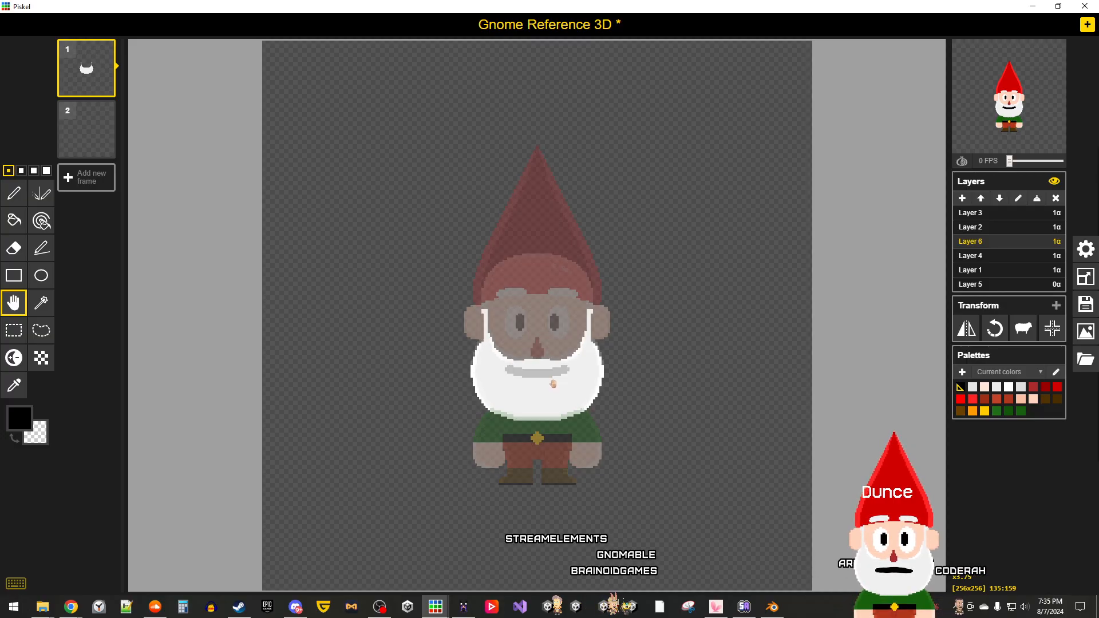
Step: Move Layer 2 down to the bottom of the layer stack, below Layer 5
{"action": "scroll", "coordinate": [553, 382], "scroll_direction": "up", "scroll_amount": 3}
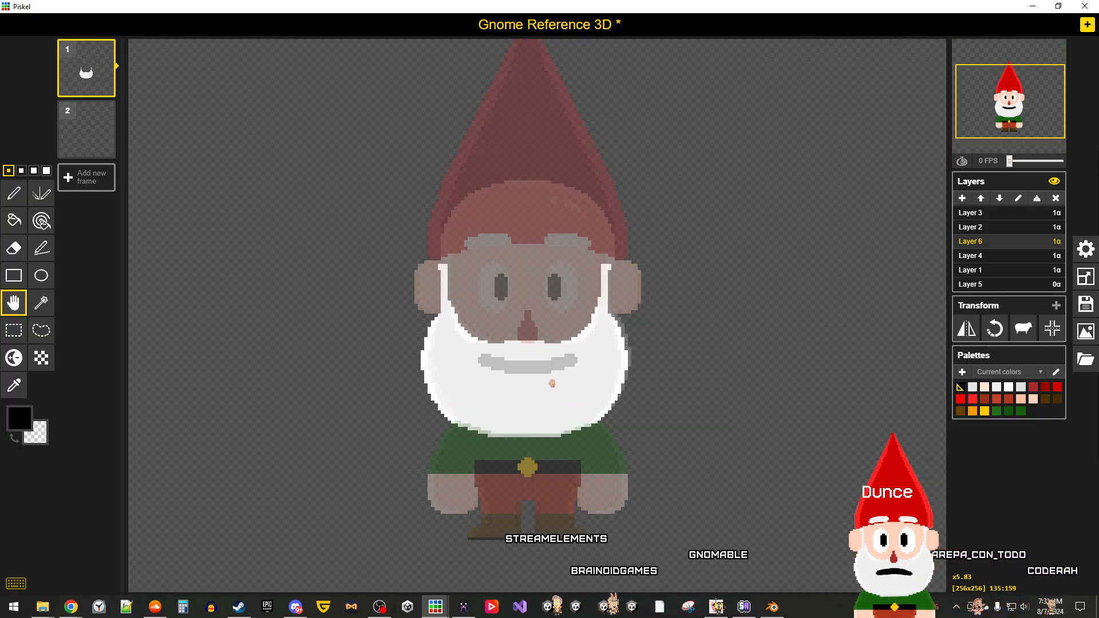
{"action": "scroll", "coordinate": [558, 383], "scroll_direction": "up", "scroll_amount": 2}
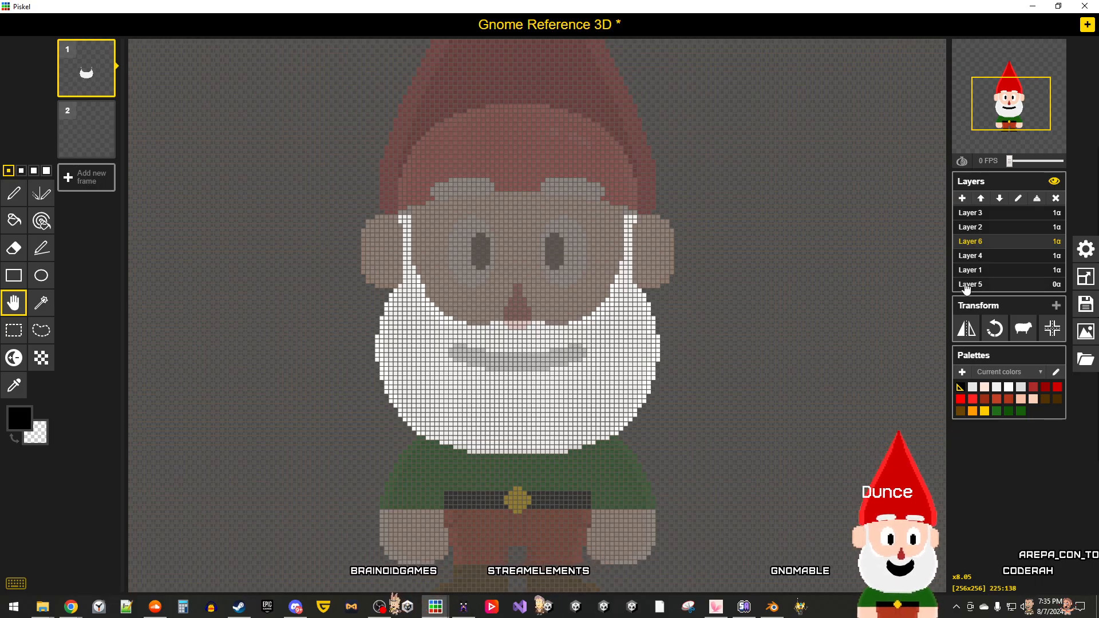
{"action": "left_click", "coordinate": [1007, 284]}
{"action": "left_click", "coordinate": [990, 228]}
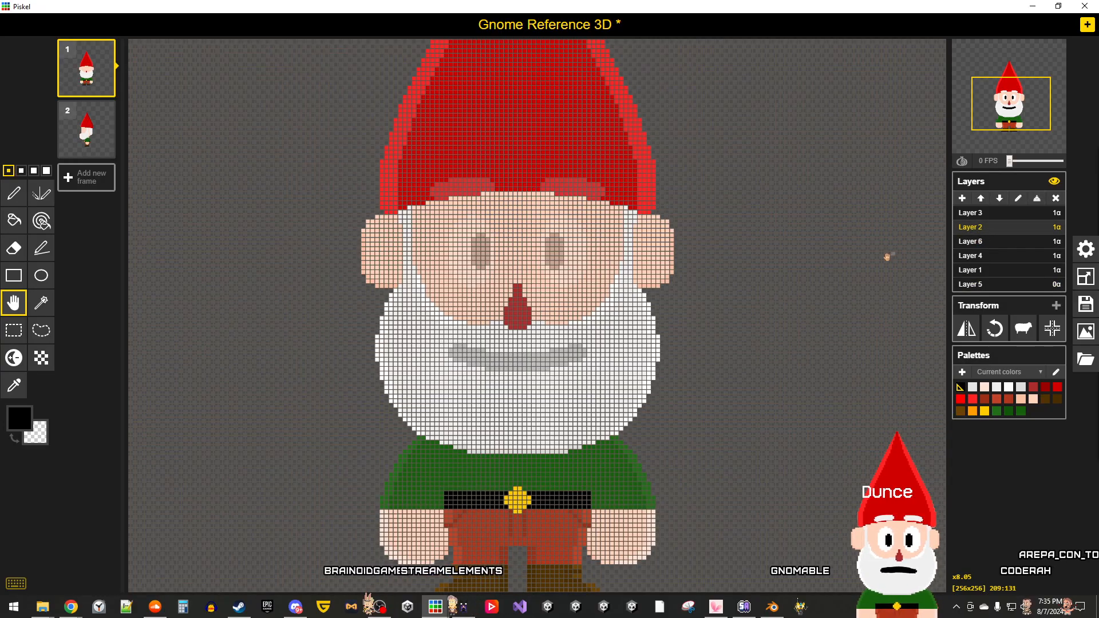
{"action": "scroll", "coordinate": [887, 255], "scroll_direction": "down", "scroll_amount": 2}
{"action": "left_click", "coordinate": [999, 198]}
{"action": "left_click", "coordinate": [999, 198]}
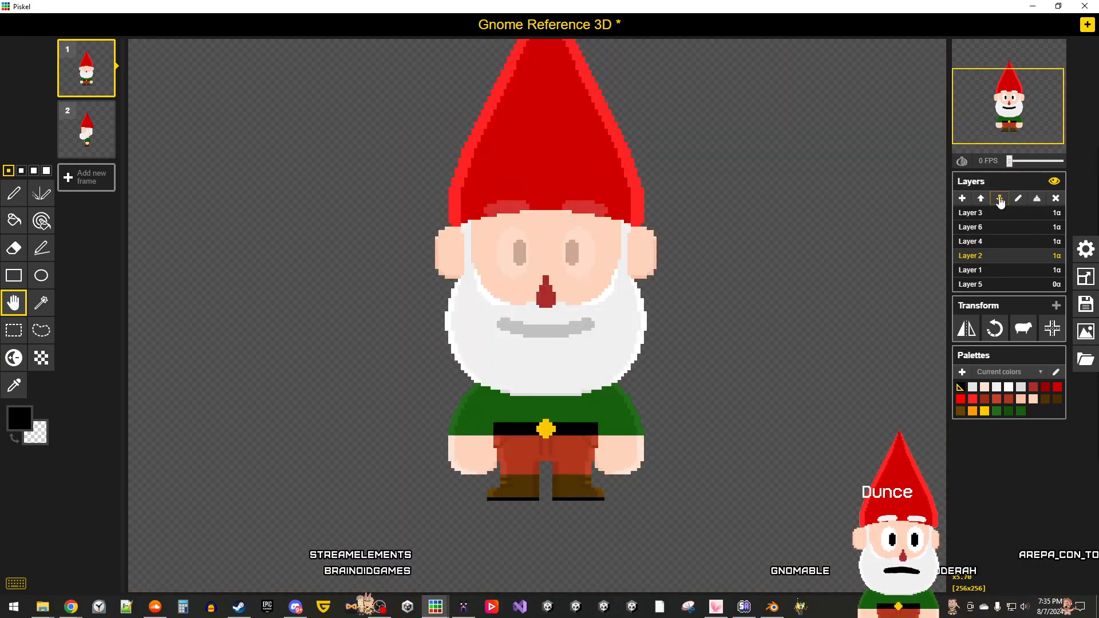
{"action": "left_click", "coordinate": [1000, 198]}
{"action": "left_click", "coordinate": [1000, 198]}
{"action": "scroll", "coordinate": [823, 305], "scroll_direction": "down", "scroll_amount": 1}
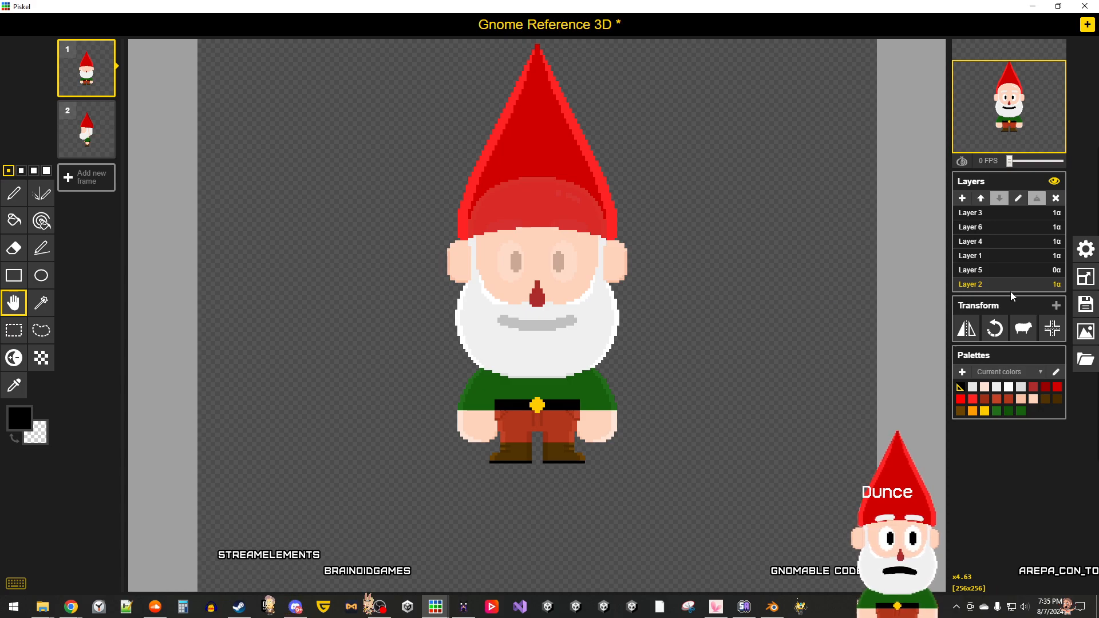
Step: Set the opacity of Layer 2, which holds the complete gnome, to 0
{"action": "left_click", "coordinate": [1060, 273]}
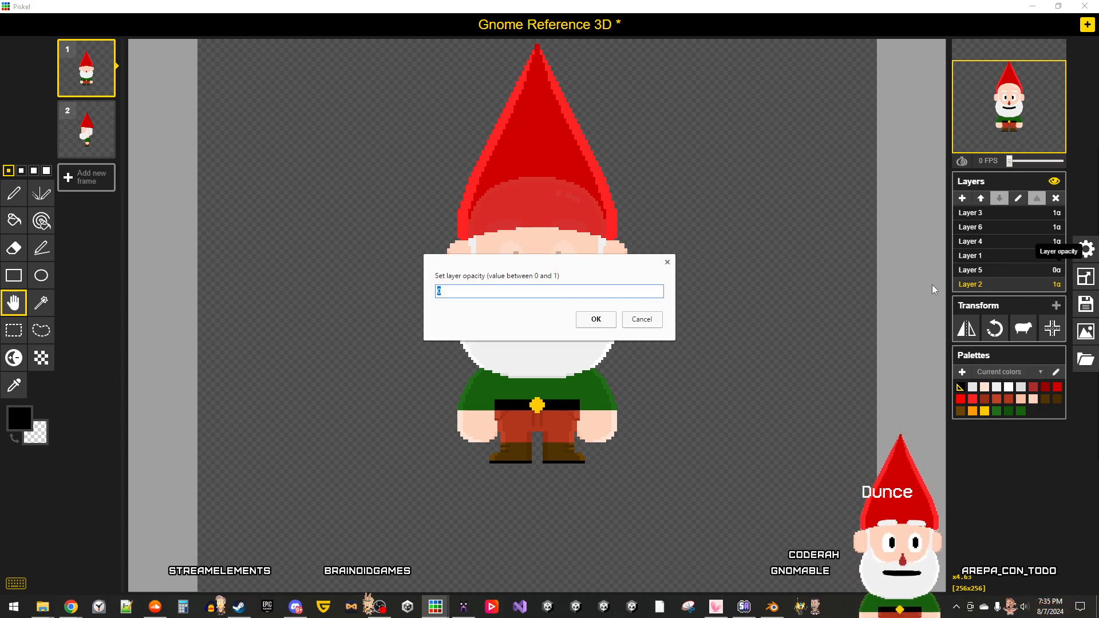
{"action": "left_click", "coordinate": [642, 318]}
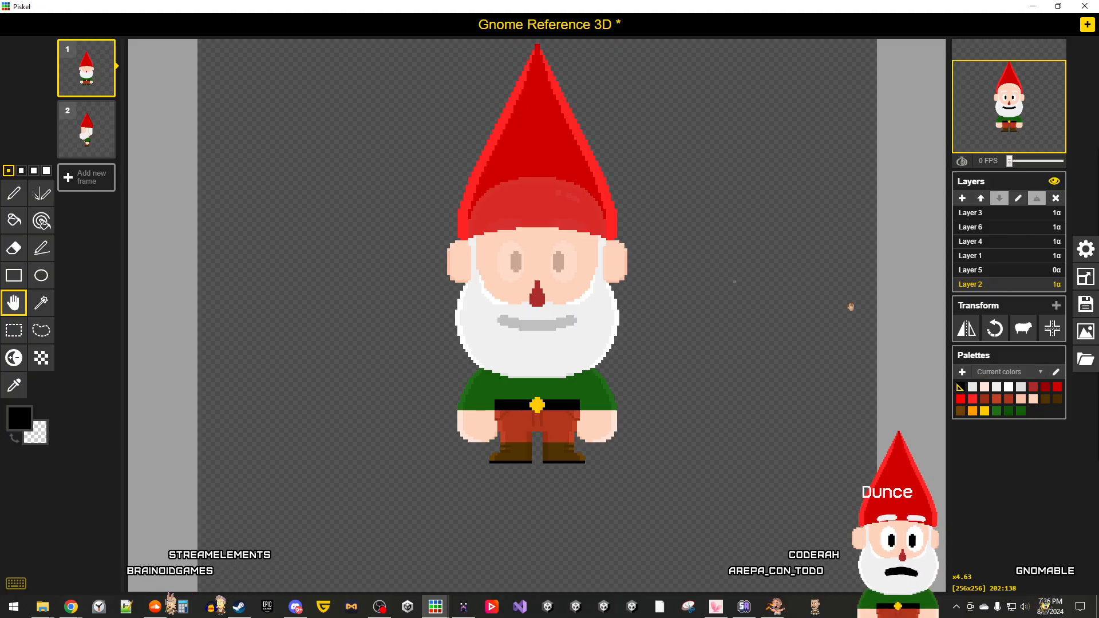
{"action": "left_click", "coordinate": [1057, 286]}
{"action": "type", "text": "0"}
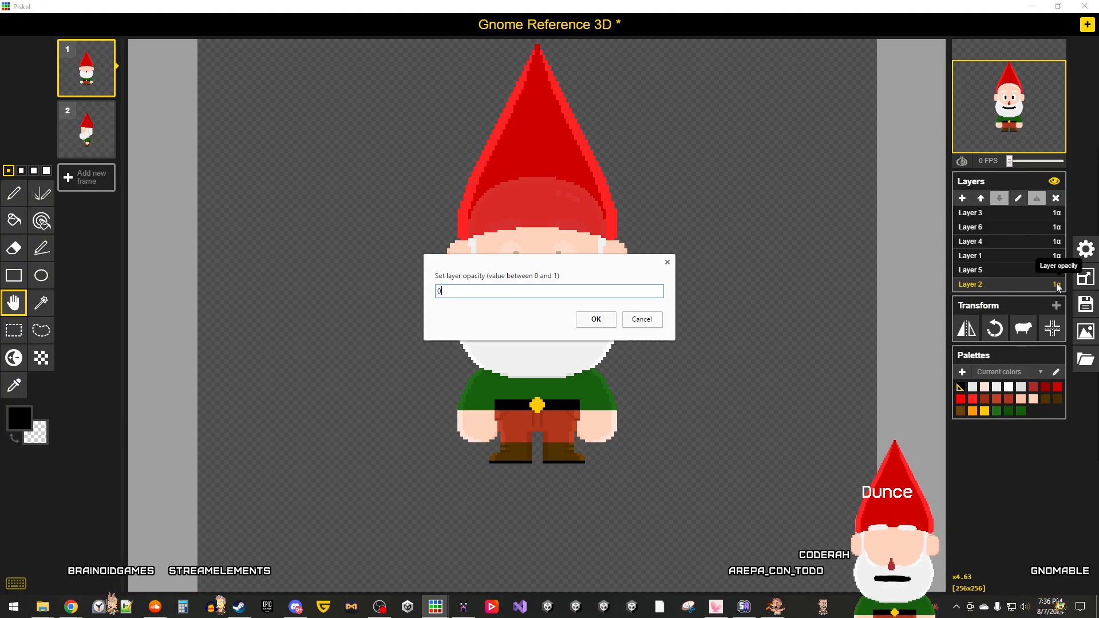
{"action": "left_click", "coordinate": [596, 320]}
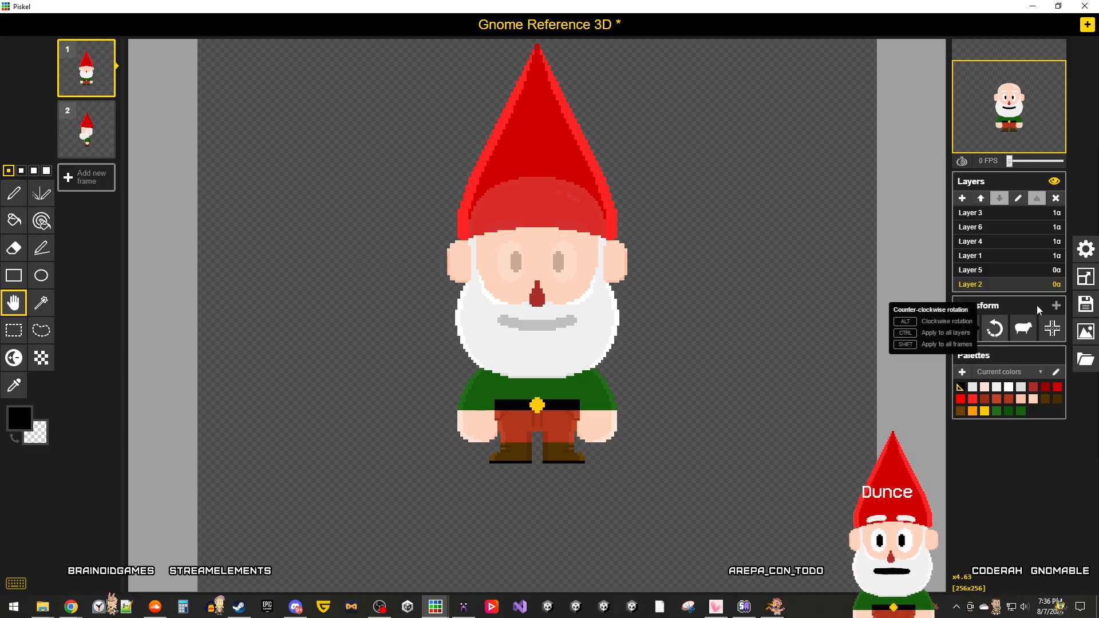
Step: Check what Layers 1, 4, 6 and 3 hold and add a new layer directly above the beard's Layer 6
{"action": "left_click", "coordinate": [1010, 276]}
{"action": "left_click", "coordinate": [1005, 259]}
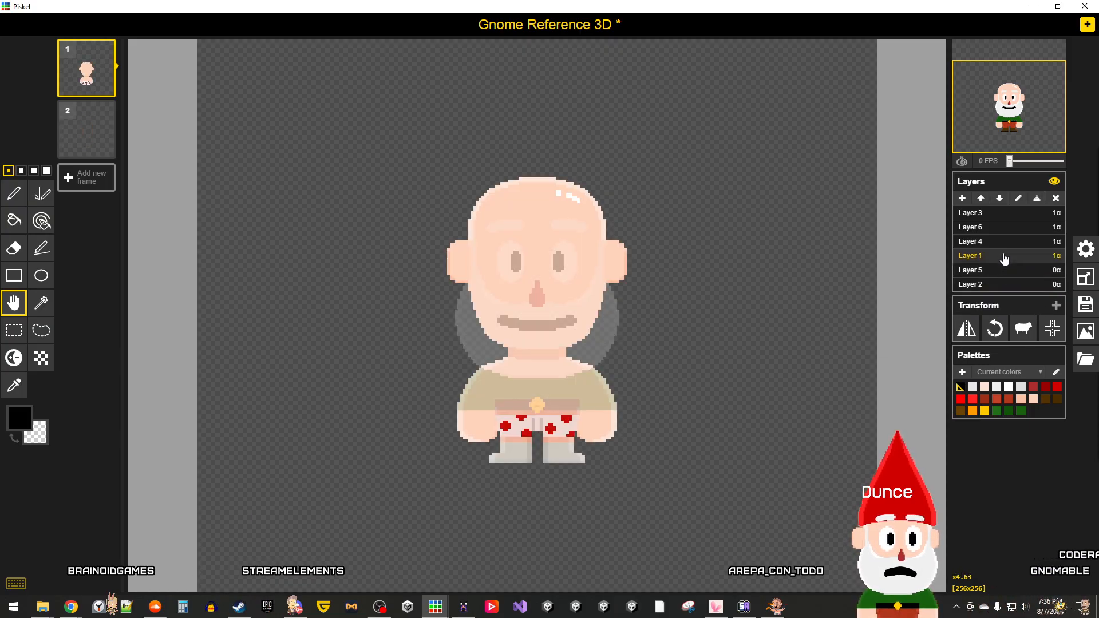
{"action": "left_click", "coordinate": [999, 247]}
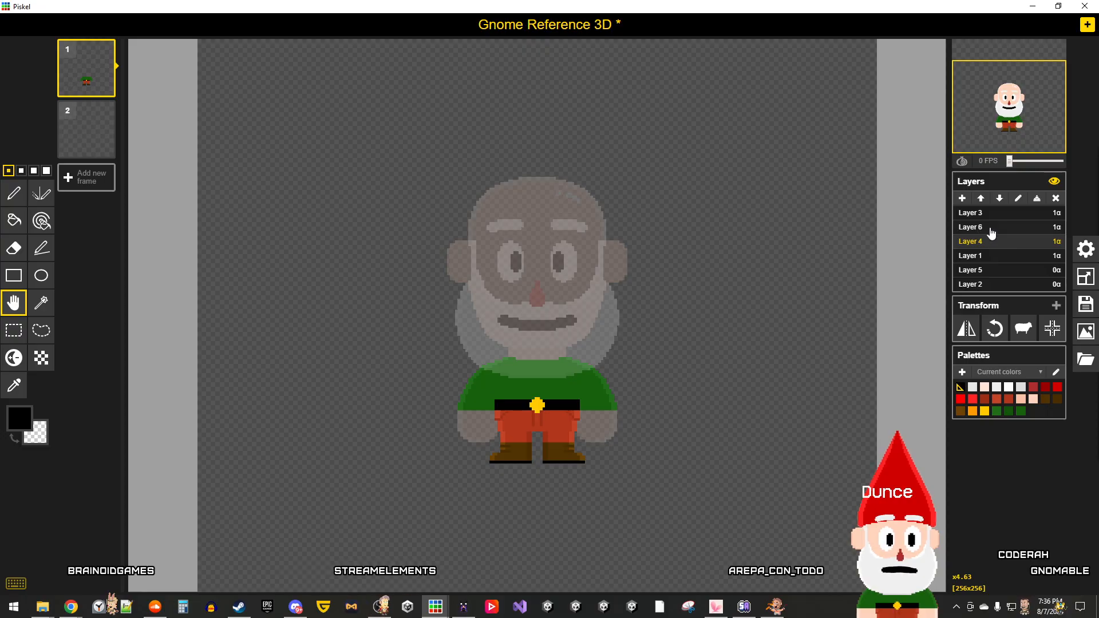
{"action": "left_click", "coordinate": [992, 229]}
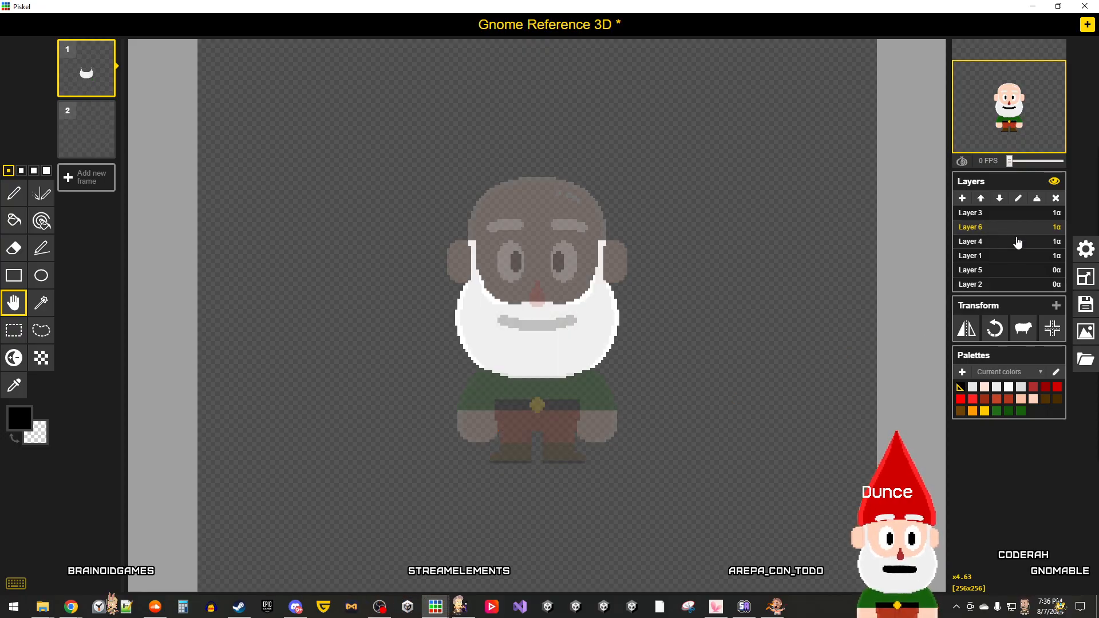
{"action": "left_click", "coordinate": [1006, 216]}
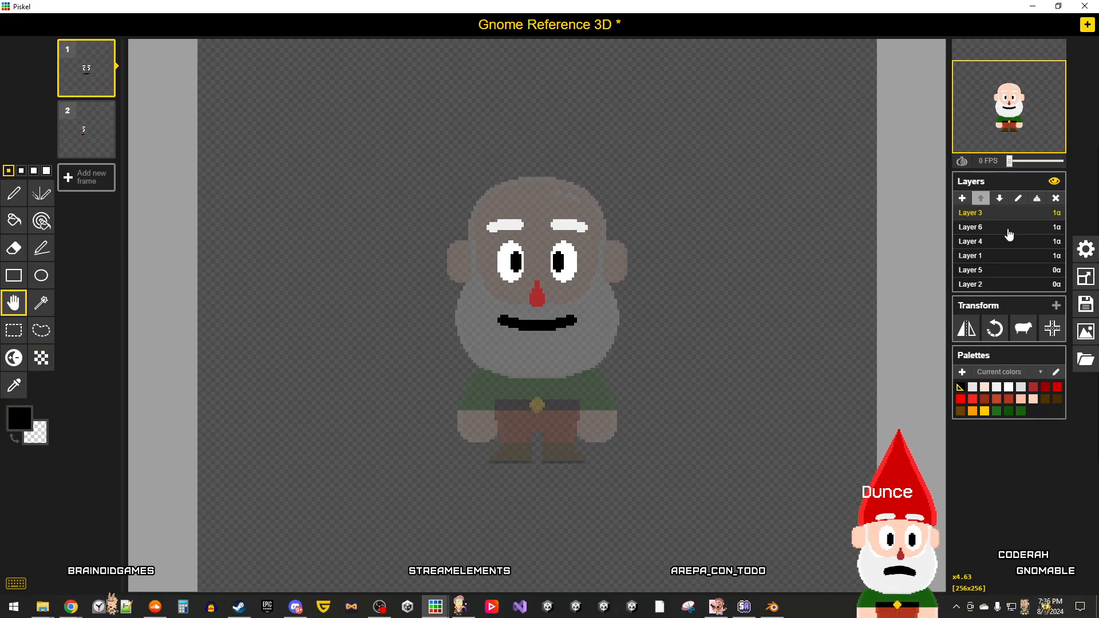
{"action": "left_click", "coordinate": [1006, 228]}
{"action": "left_click", "coordinate": [962, 199]}
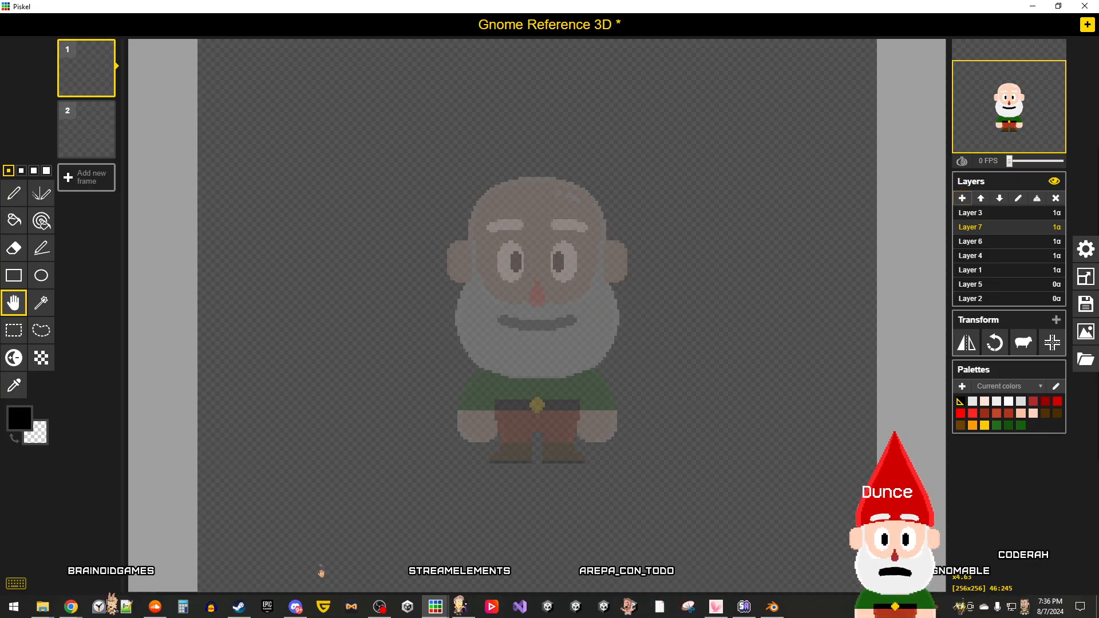
Step: Switch to the Gnome Parts sprite, select the area around the white hair on Layer 8 of frame 1 and copy it
{"action": "mouse_move", "coordinate": [435, 605]}
{"action": "mouse_move", "coordinate": [469, 565]}
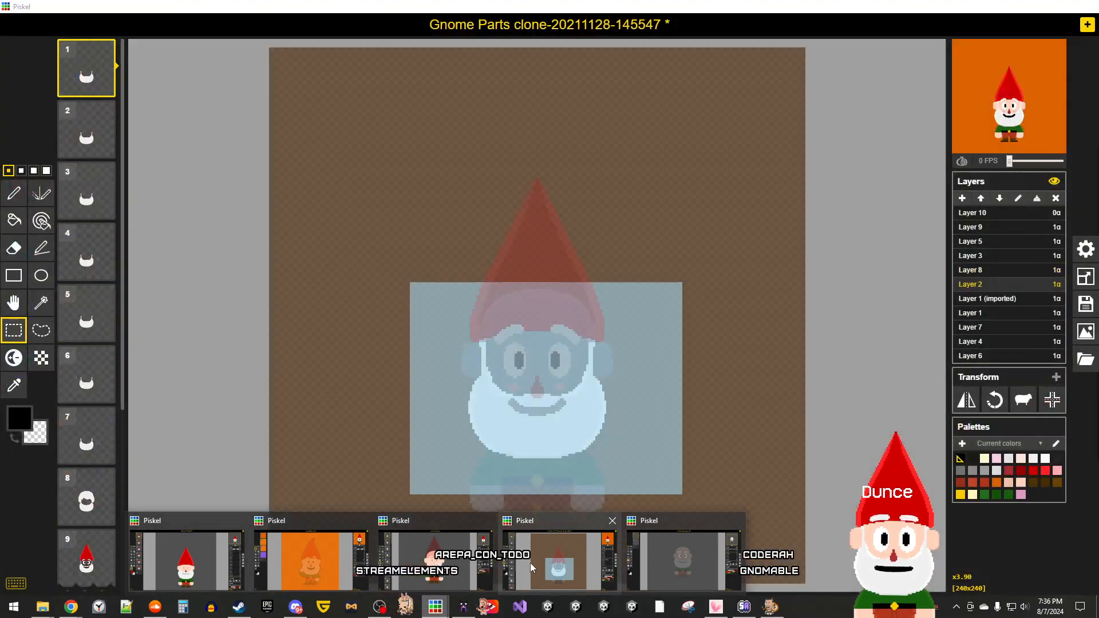
{"action": "left_click", "coordinate": [531, 568]}
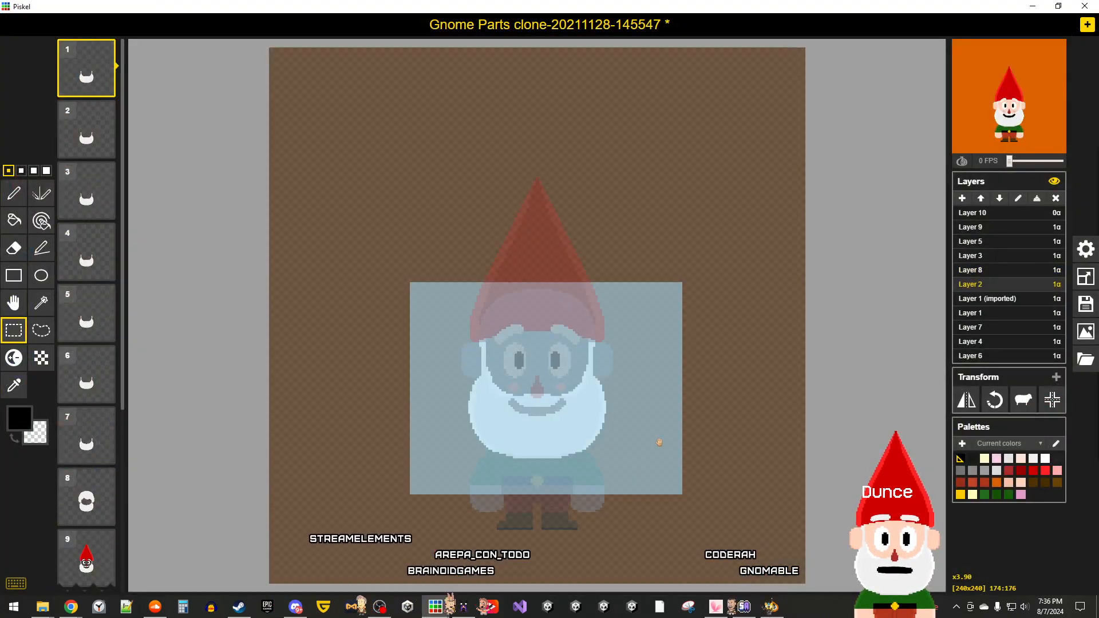
{"action": "left_click", "coordinate": [980, 274]}
{"action": "left_click_drag", "start_coordinate": [694, 399], "coordinate": [419, 261]}
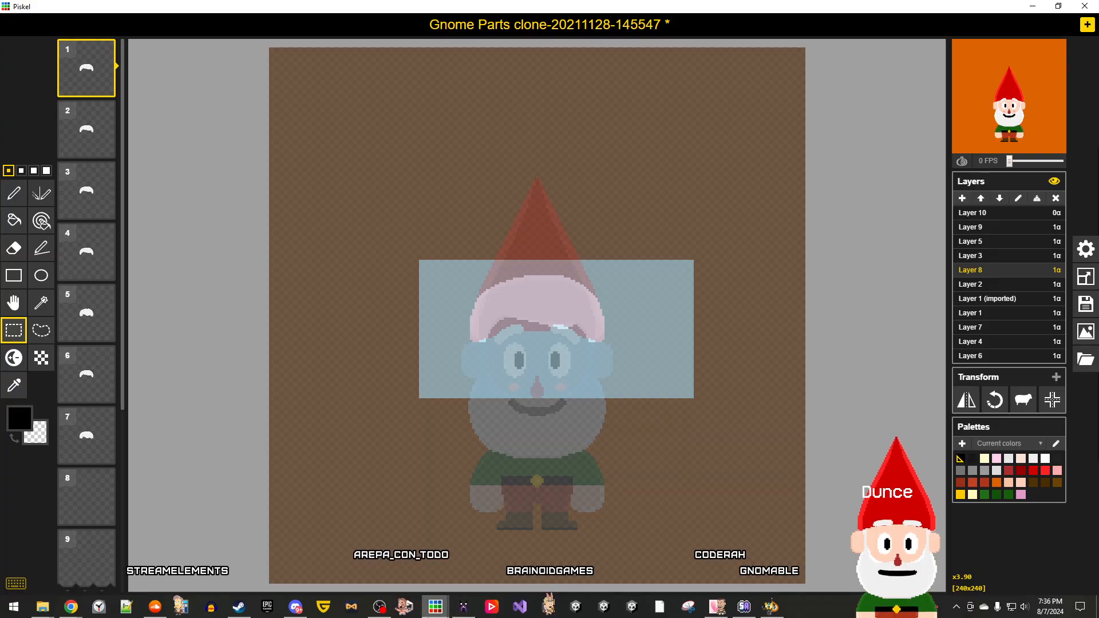
Step: Return to the Gnome Reference 3D sprite, paste the hair into Layer 7, centre it and move it up onto the gnome's head
{"action": "left_click", "coordinate": [674, 572]}
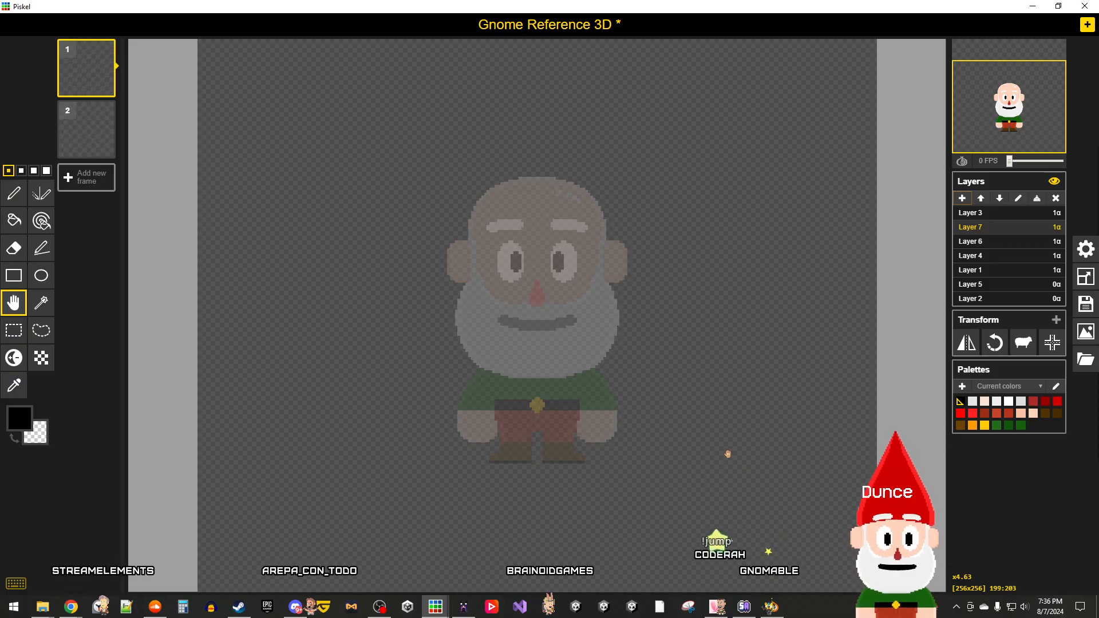
{"action": "left_click", "coordinate": [989, 240]}
{"action": "left_click", "coordinate": [984, 228]}
{"action": "key", "text": "ctrl+v"}
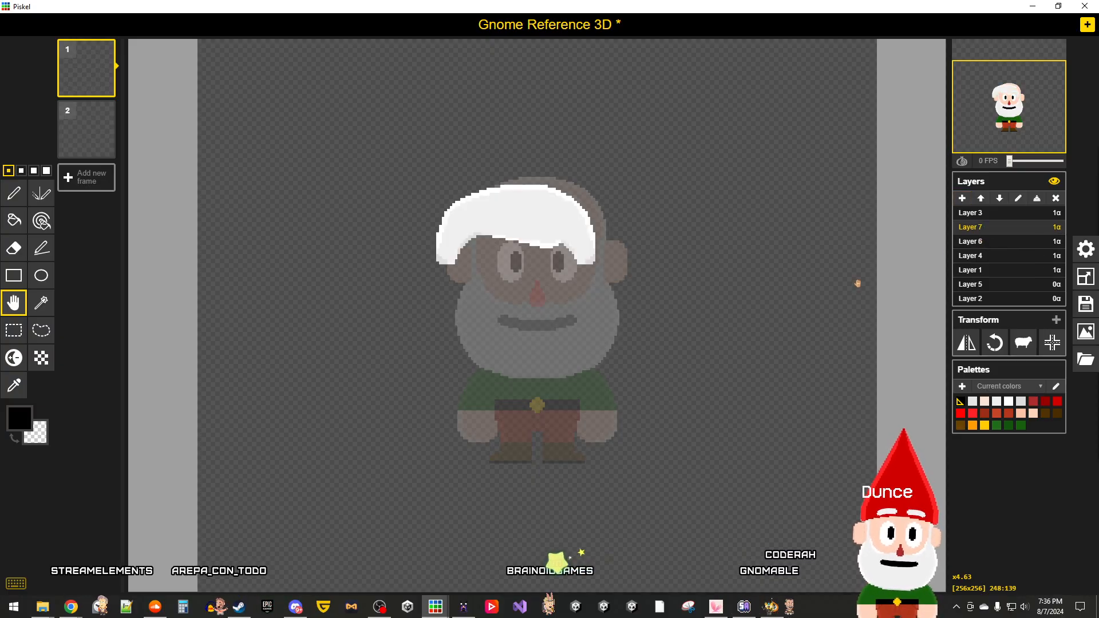
{"action": "left_click", "coordinate": [1051, 344]}
{"action": "left_click_drag", "start_coordinate": [537, 258], "coordinate": [533, 208]}
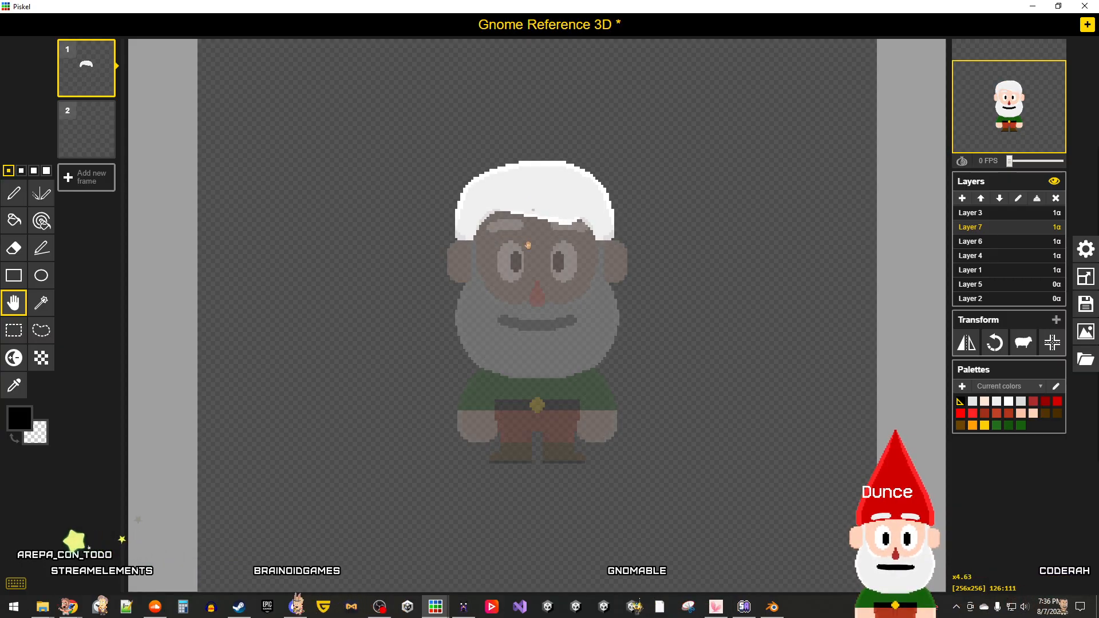
Step: Examine the pasted hair up close and compare it with how the hair meets the ears and eyebrows in the Gnome Parts sprite
{"action": "scroll", "coordinate": [527, 282], "scroll_direction": "up", "scroll_amount": 2}
{"action": "scroll", "coordinate": [538, 262], "scroll_direction": "up", "scroll_amount": 1}
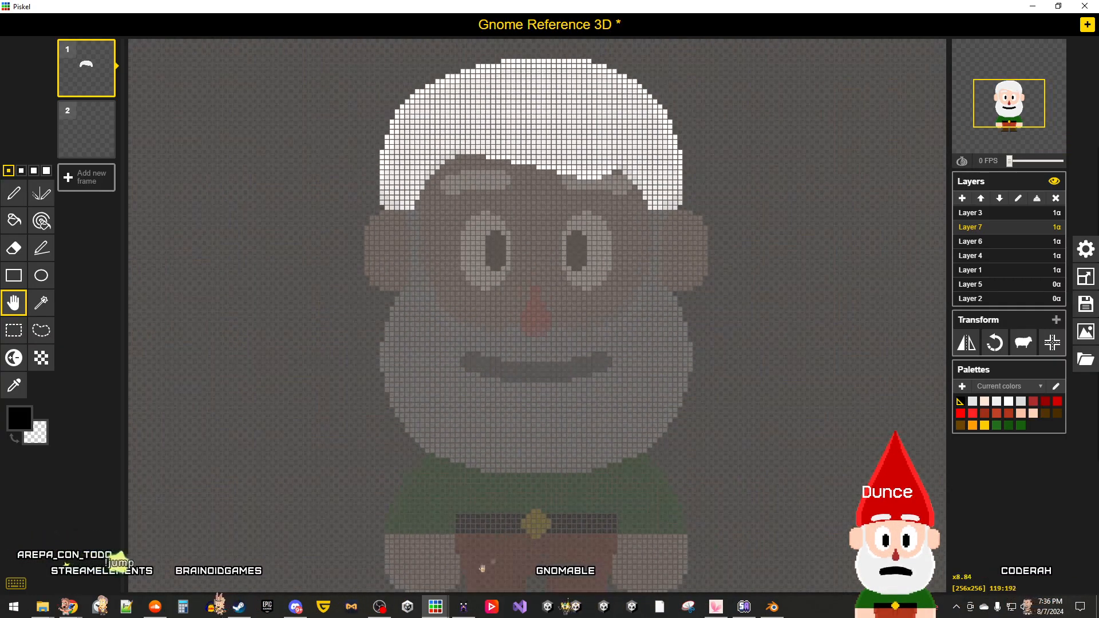
{"action": "mouse_move", "coordinate": [435, 608]}
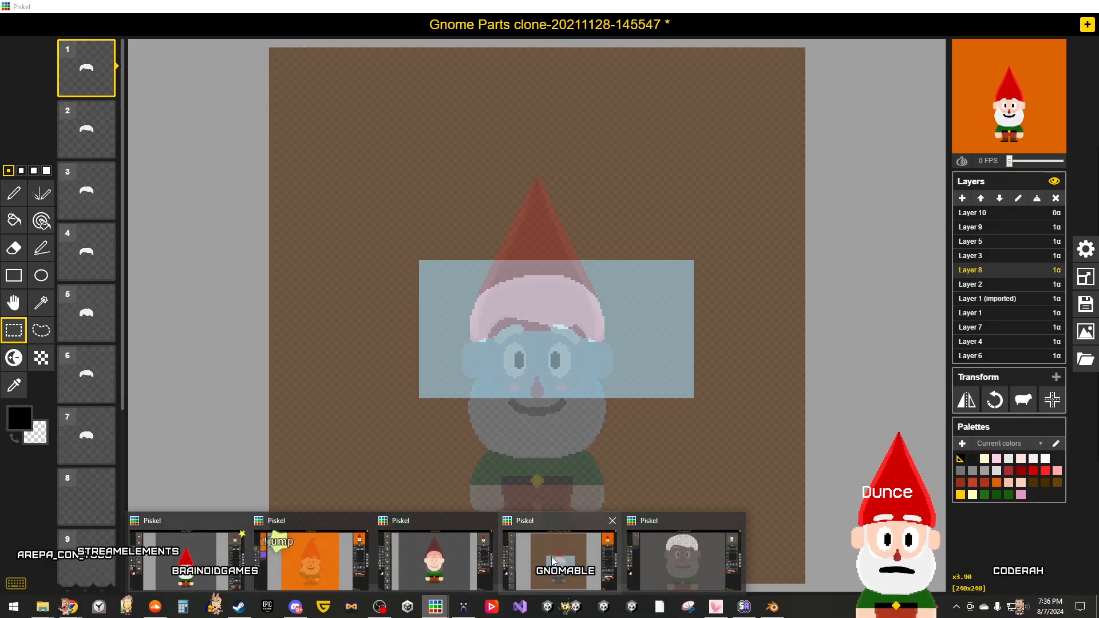
{"action": "left_click", "coordinate": [553, 561]}
{"action": "scroll", "coordinate": [371, 407], "scroll_direction": "up", "scroll_amount": 6}
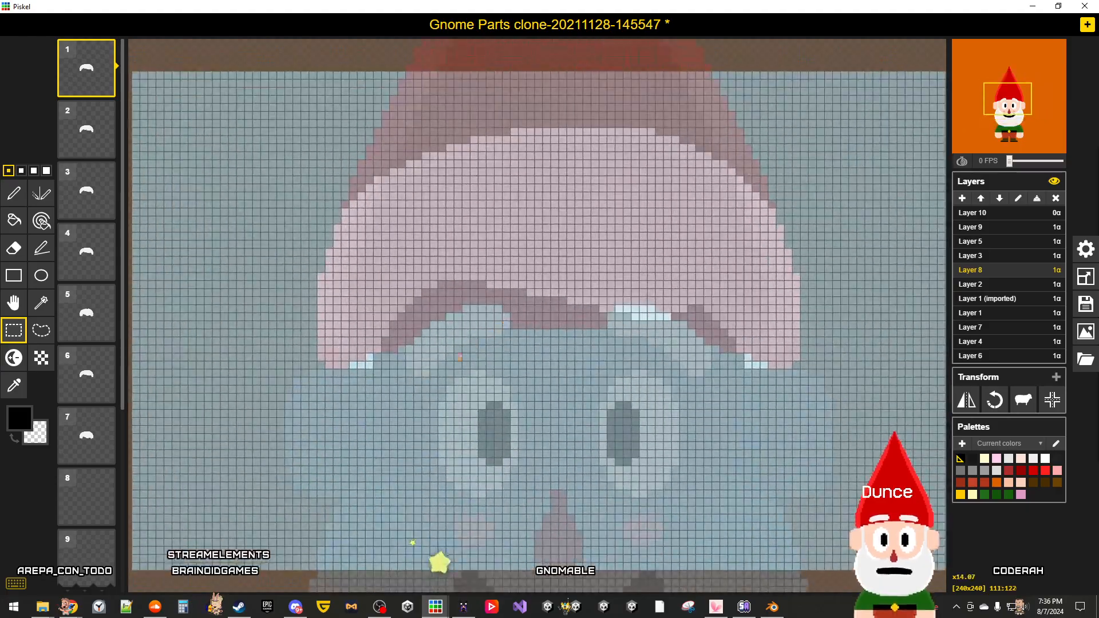
{"action": "scroll", "coordinate": [639, 496], "scroll_direction": "down", "scroll_amount": 3}
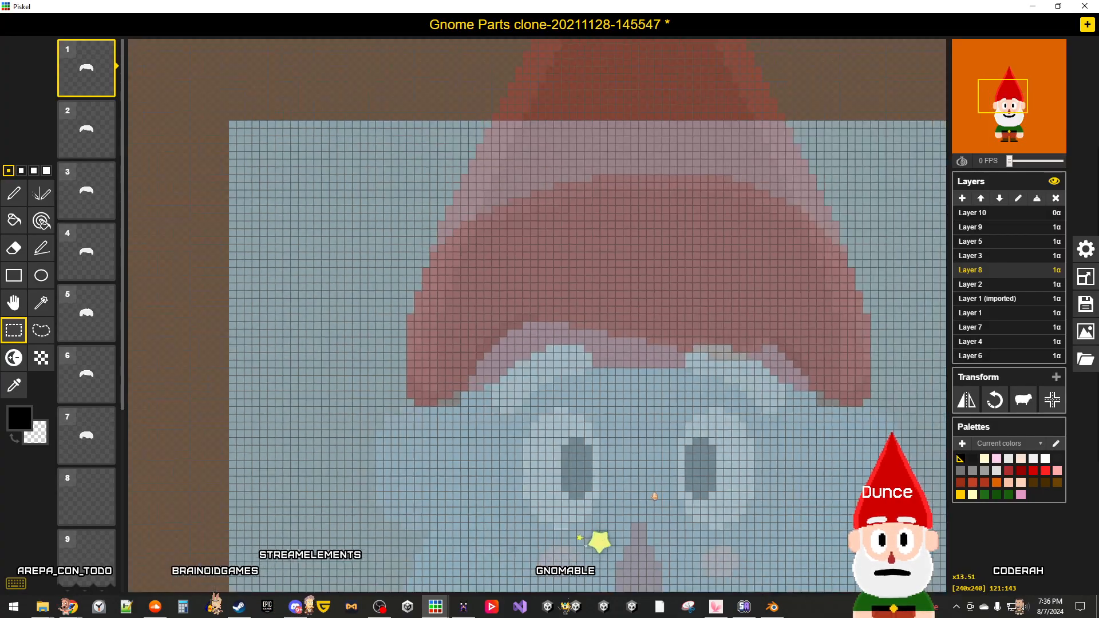
{"action": "scroll", "coordinate": [580, 487], "scroll_direction": "up", "scroll_amount": 3}
{"action": "scroll", "coordinate": [569, 421], "scroll_direction": "up", "scroll_amount": 1}
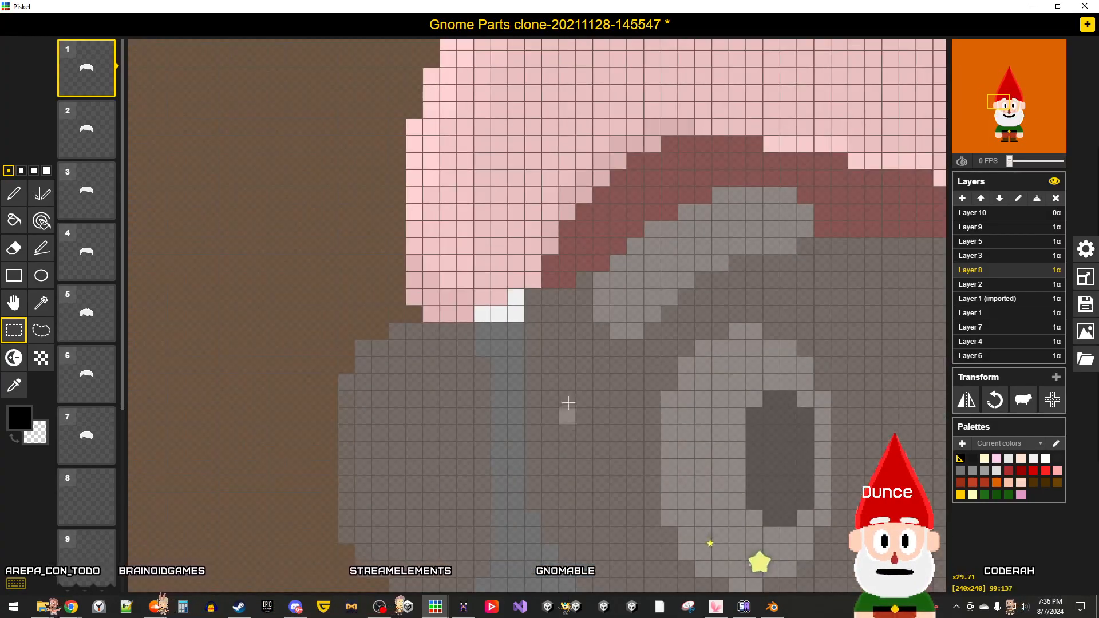
{"action": "scroll", "coordinate": [515, 308], "scroll_direction": "down", "scroll_amount": 3}
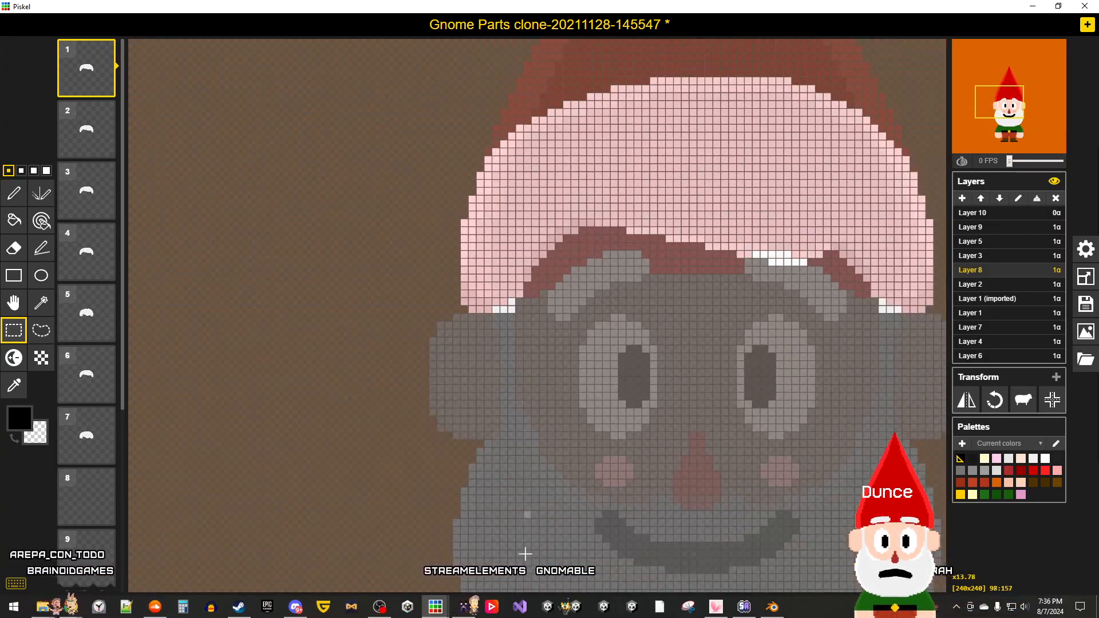
{"action": "mouse_move", "coordinate": [444, 612]}
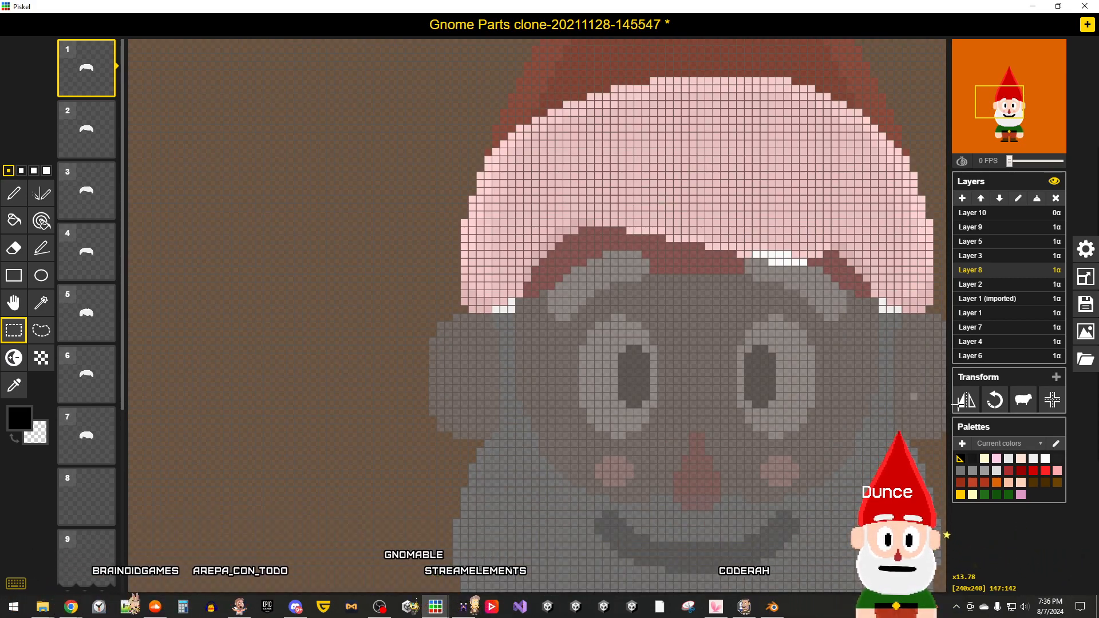
Step: Try moving the hair on Layer 8 of the Gnome Parts sprite slightly upward
{"action": "left_click", "coordinate": [14, 303]}
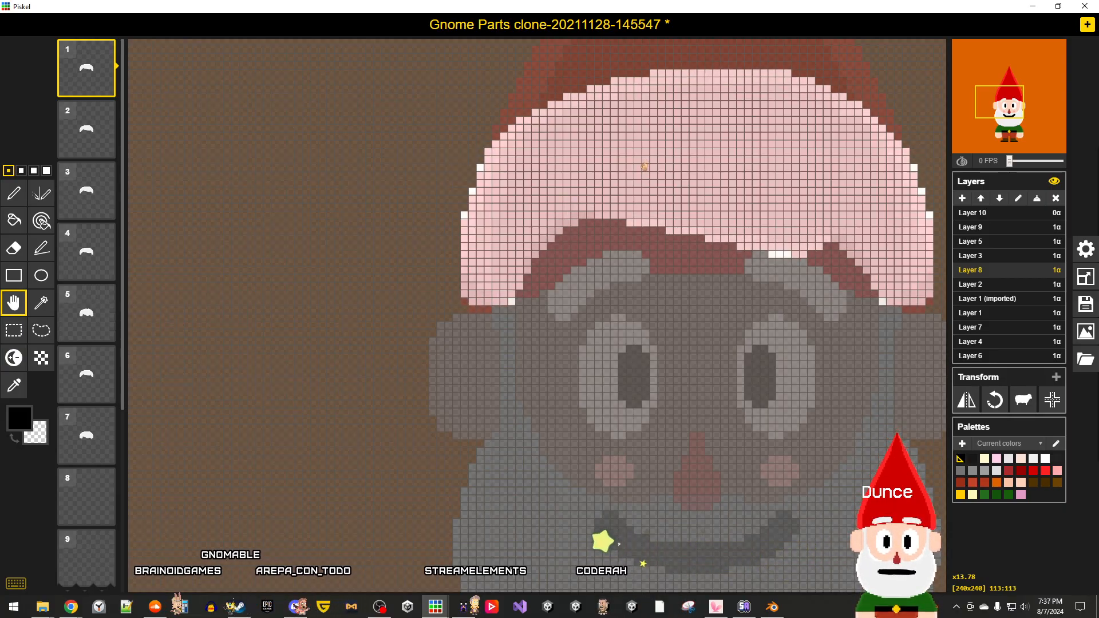
{"action": "left_click_drag", "start_coordinate": [644, 175], "coordinate": [503, 175]}
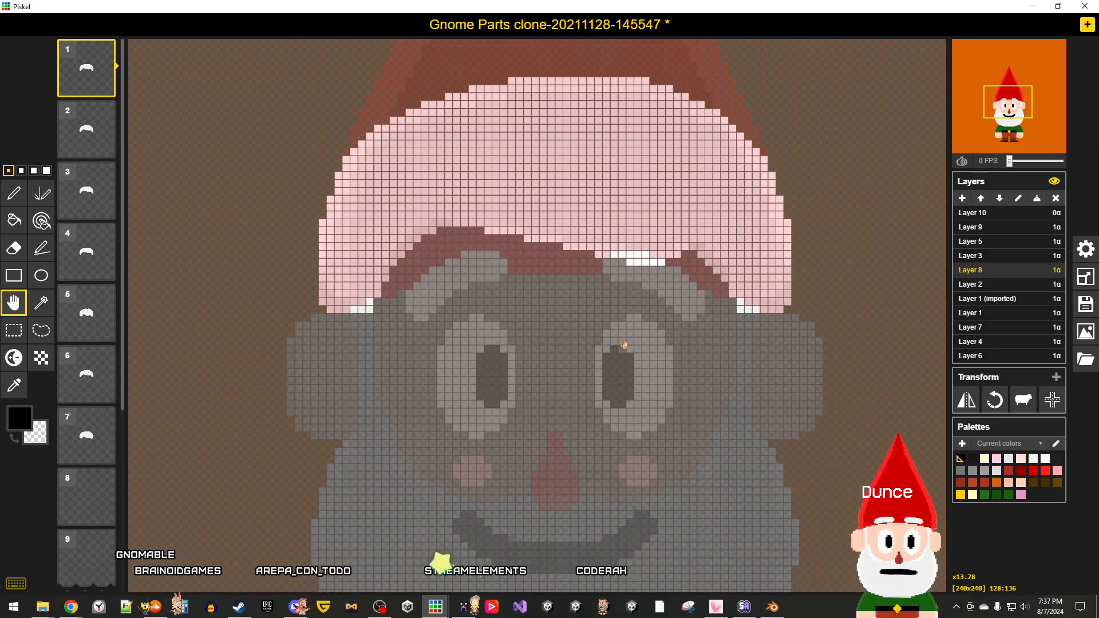
{"action": "scroll", "coordinate": [624, 346], "scroll_direction": "down", "scroll_amount": 3}
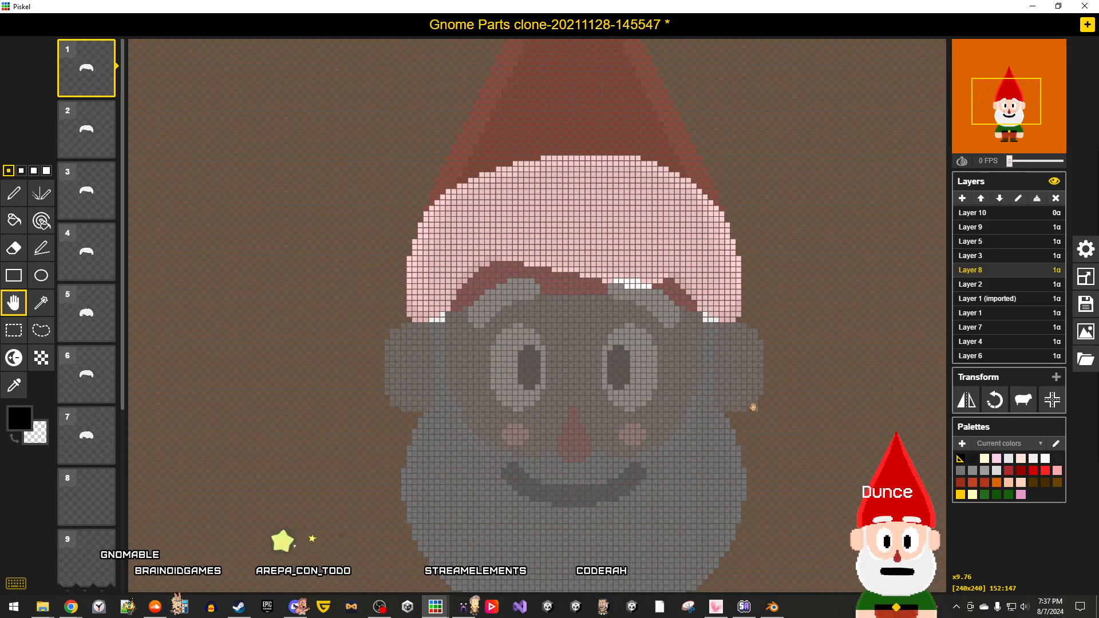
{"action": "scroll", "coordinate": [753, 407], "scroll_direction": "down", "scroll_amount": 2}
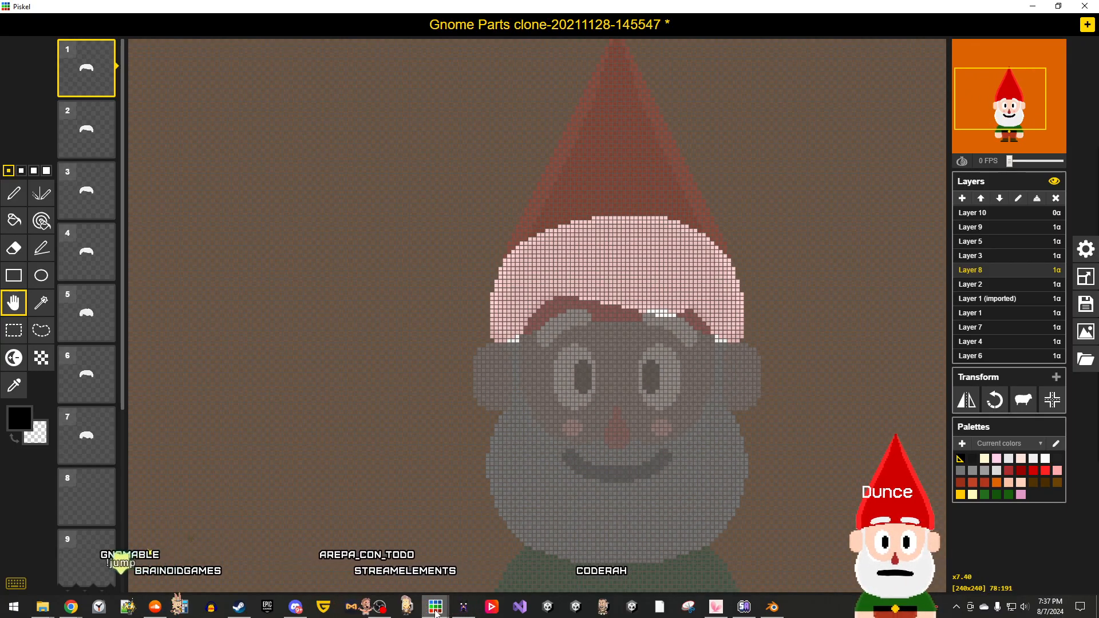
Step: Select the area around the red hat on Layer 3 of frame 1 in the Gnome Parts sprite
{"action": "mouse_move", "coordinate": [435, 607]}
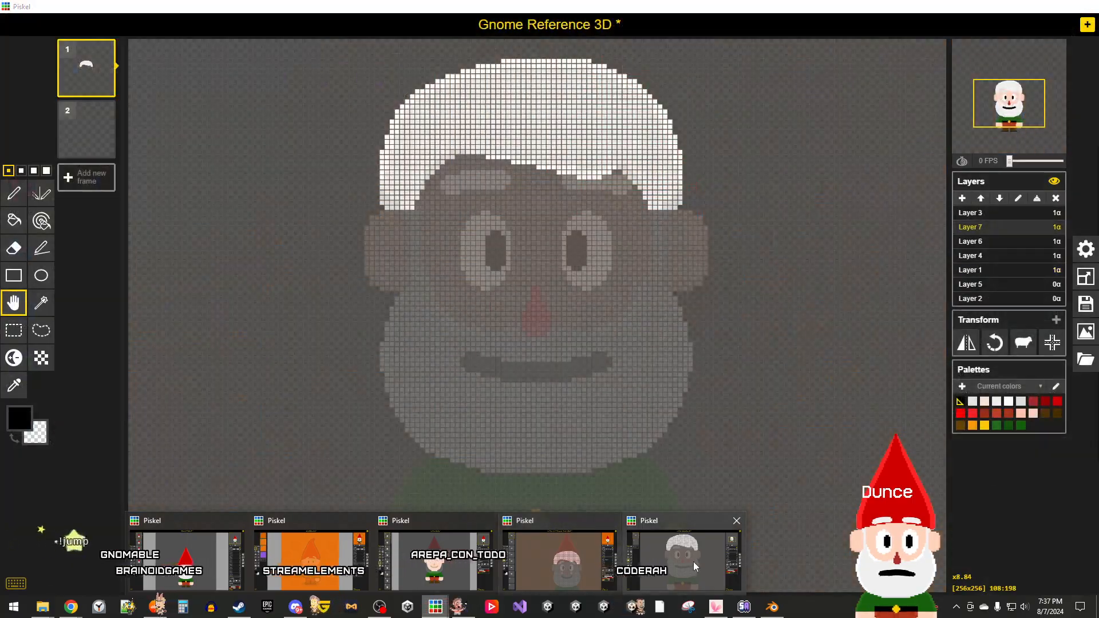
{"action": "left_click", "coordinate": [579, 564]}
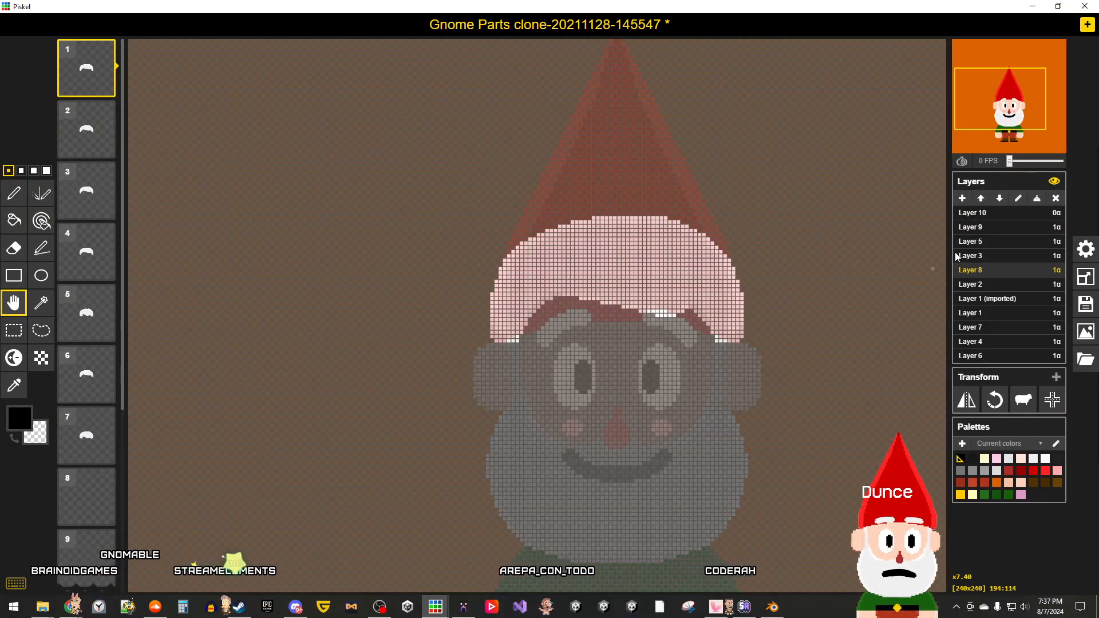
{"action": "left_click", "coordinate": [980, 257]}
{"action": "scroll", "coordinate": [212, 391], "scroll_direction": "down", "scroll_amount": 2}
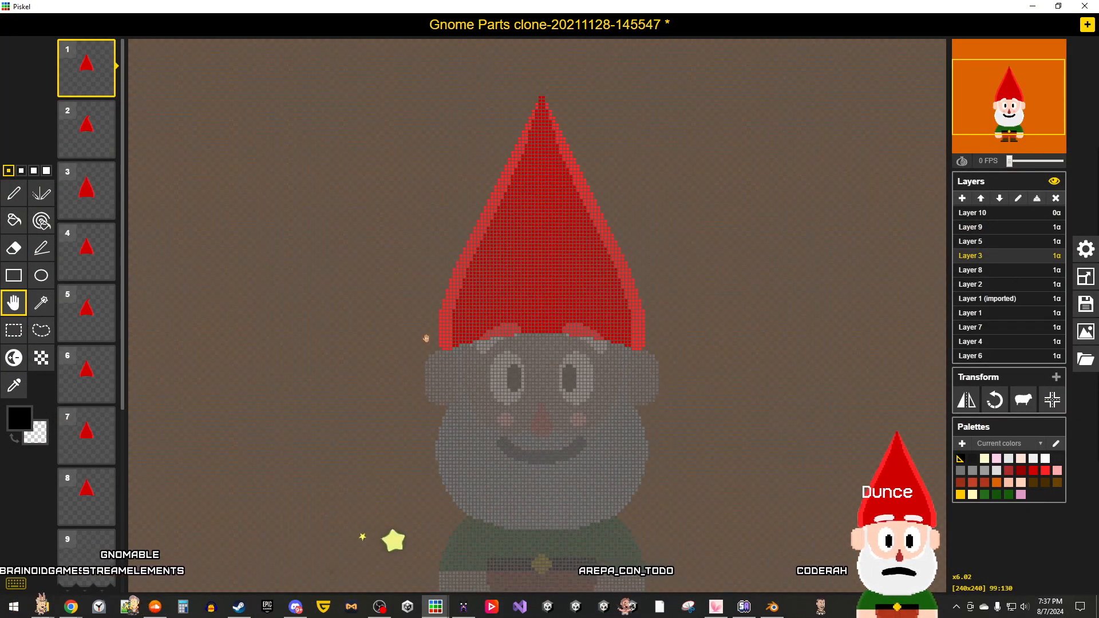
{"action": "left_click", "coordinate": [14, 331]}
{"action": "left_click_drag", "start_coordinate": [734, 406], "coordinate": [392, 25]}
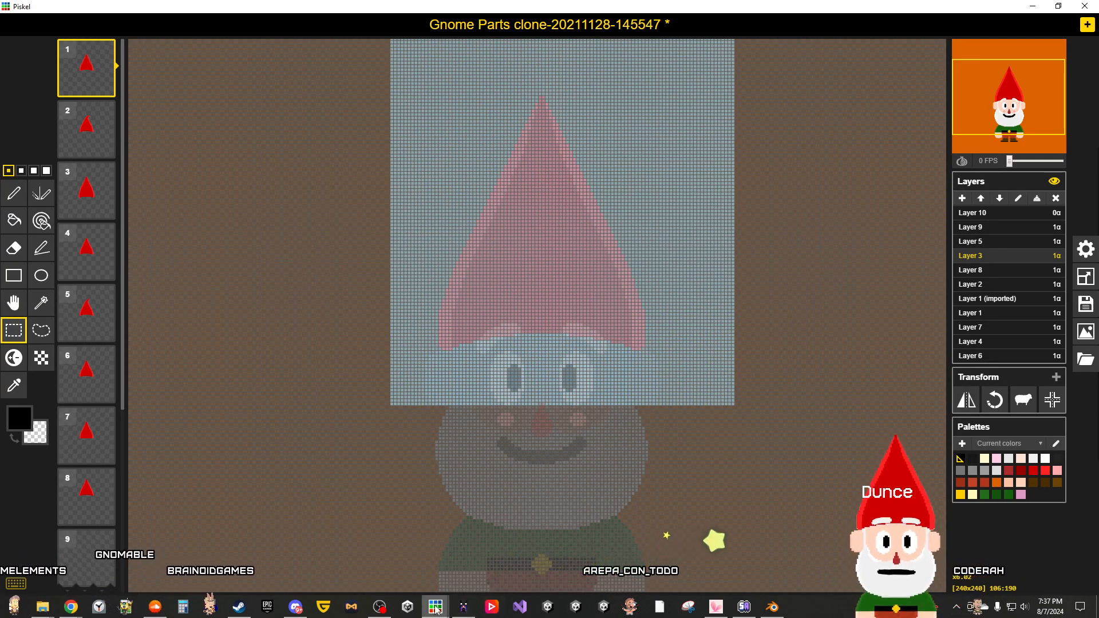
Step: Return to the Gnome Reference 3D sprite, add a new layer above Layer 7 and paste the red hat into it
{"action": "mouse_move", "coordinate": [436, 607]}
{"action": "left_click", "coordinate": [671, 559]}
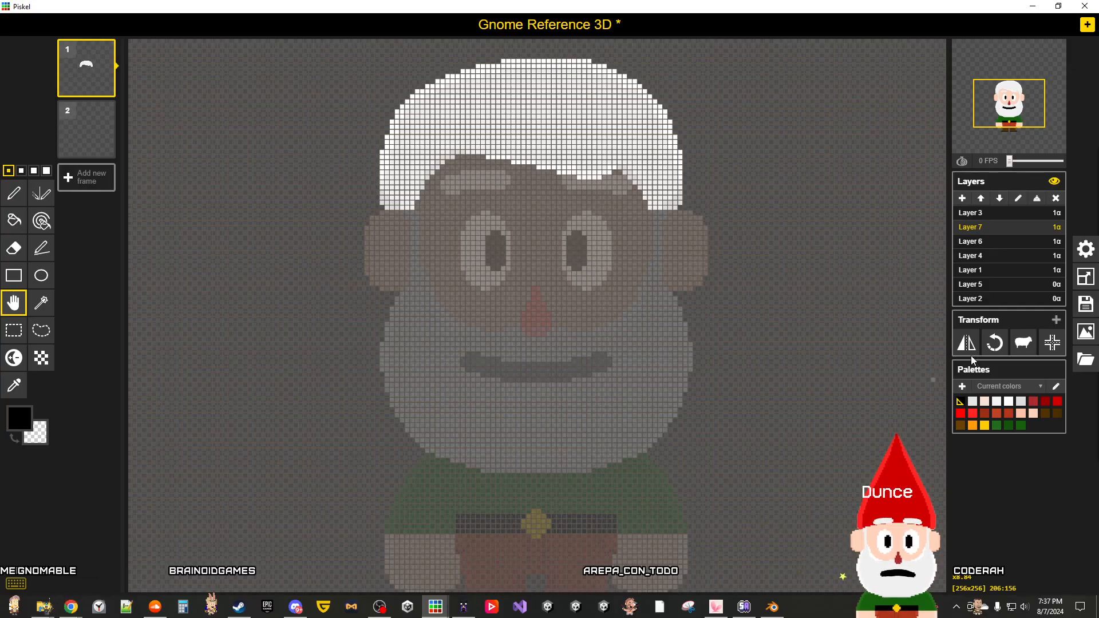
{"action": "scroll", "coordinate": [810, 293], "scroll_direction": "down", "scroll_amount": 1}
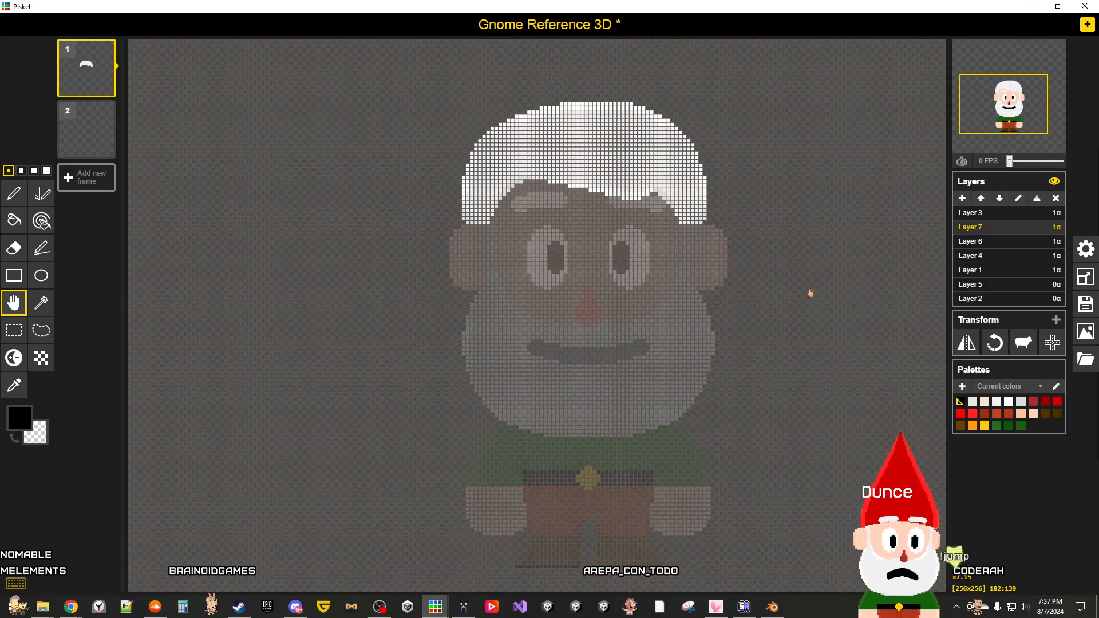
{"action": "left_click", "coordinate": [972, 214]}
{"action": "left_click", "coordinate": [973, 227]}
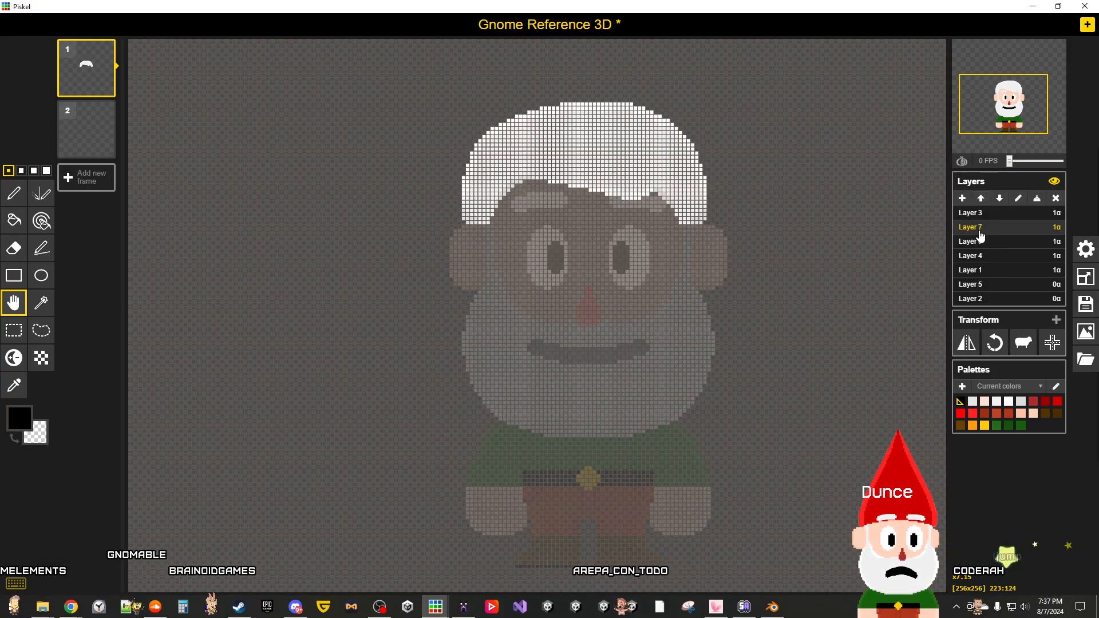
{"action": "left_click", "coordinate": [962, 198]}
{"action": "scroll", "coordinate": [824, 316], "scroll_direction": "down", "scroll_amount": 1}
{"action": "key", "text": "ctrl+v"}
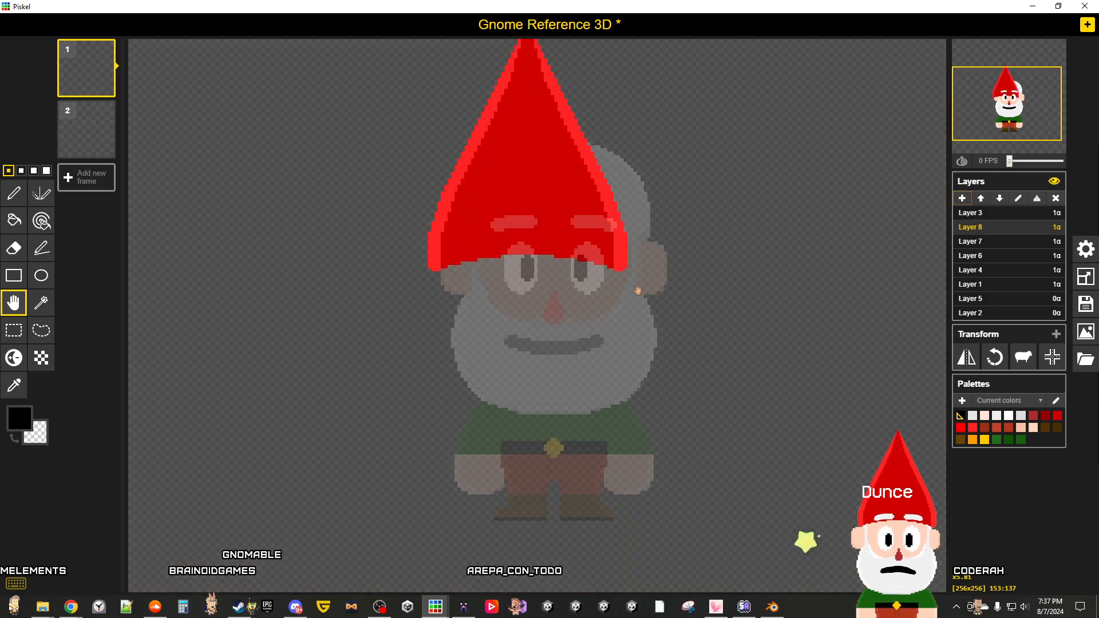
Step: Centre the hat on Layer 8 and move it up so its brim rests on the gnome's forehead
{"action": "left_click", "coordinate": [1052, 357]}
{"action": "scroll", "coordinate": [615, 308], "scroll_direction": "down", "scroll_amount": 1}
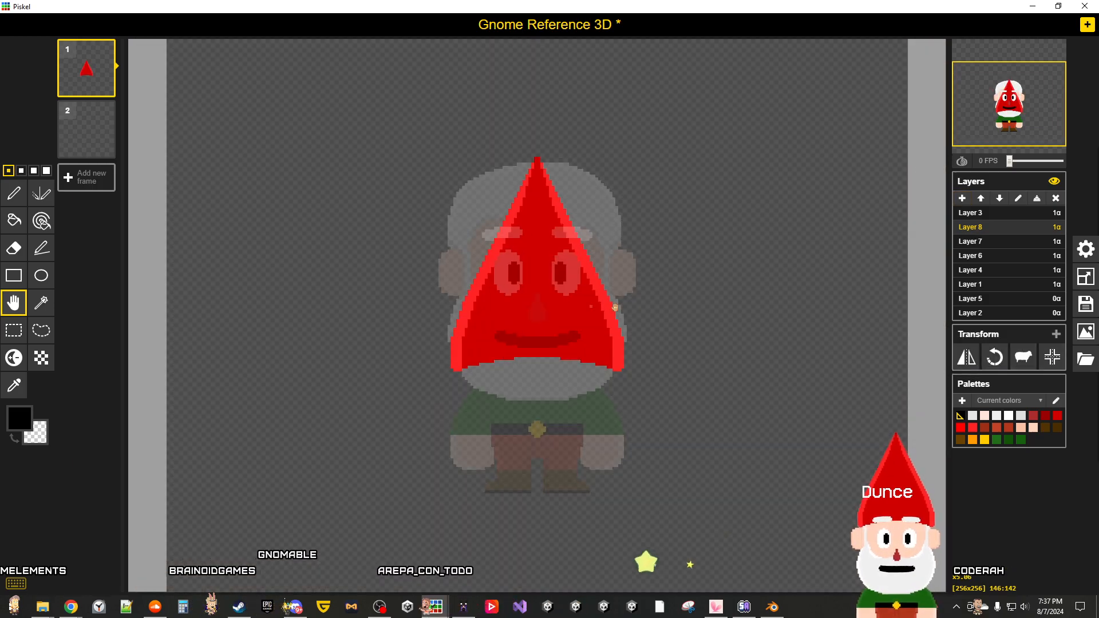
{"action": "scroll", "coordinate": [616, 308], "scroll_direction": "down", "scroll_amount": 1}
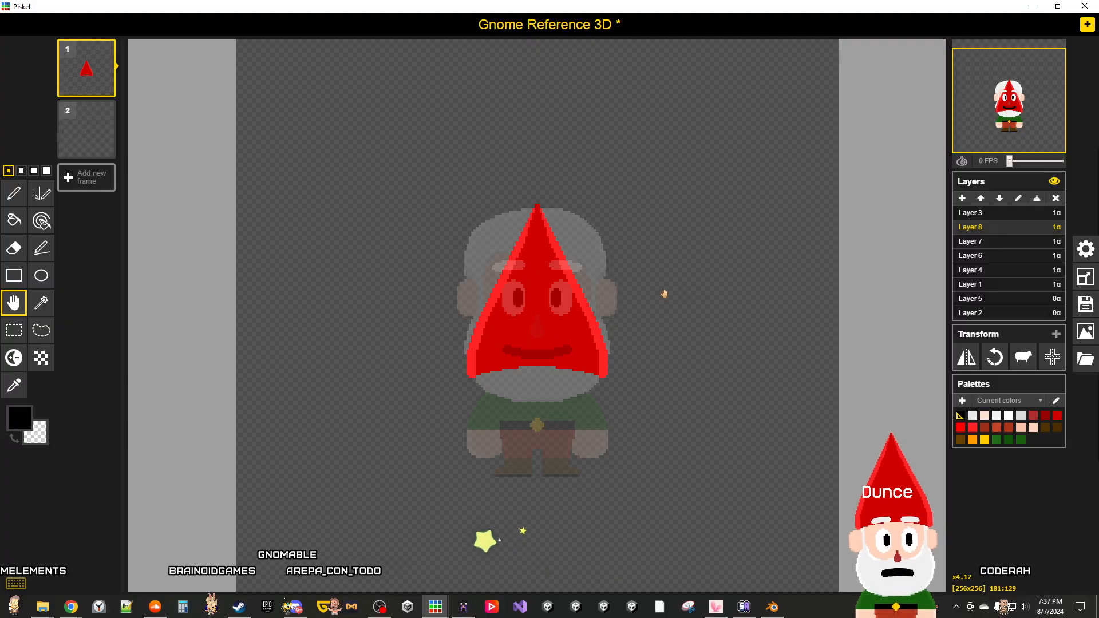
{"action": "left_click_drag", "start_coordinate": [533, 328], "coordinate": [529, 229]}
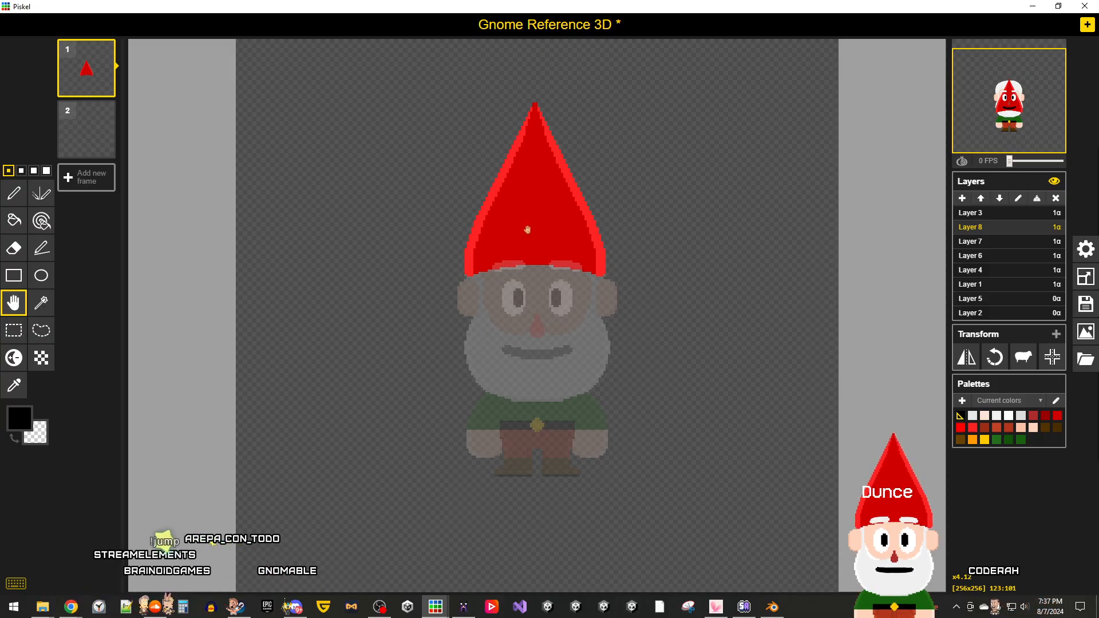
{"action": "scroll", "coordinate": [534, 239], "scroll_direction": "up", "scroll_amount": 1}
{"action": "scroll", "coordinate": [534, 239], "scroll_direction": "up", "scroll_amount": 3}
{"action": "left_click_drag", "start_coordinate": [534, 240], "coordinate": [535, 246]}
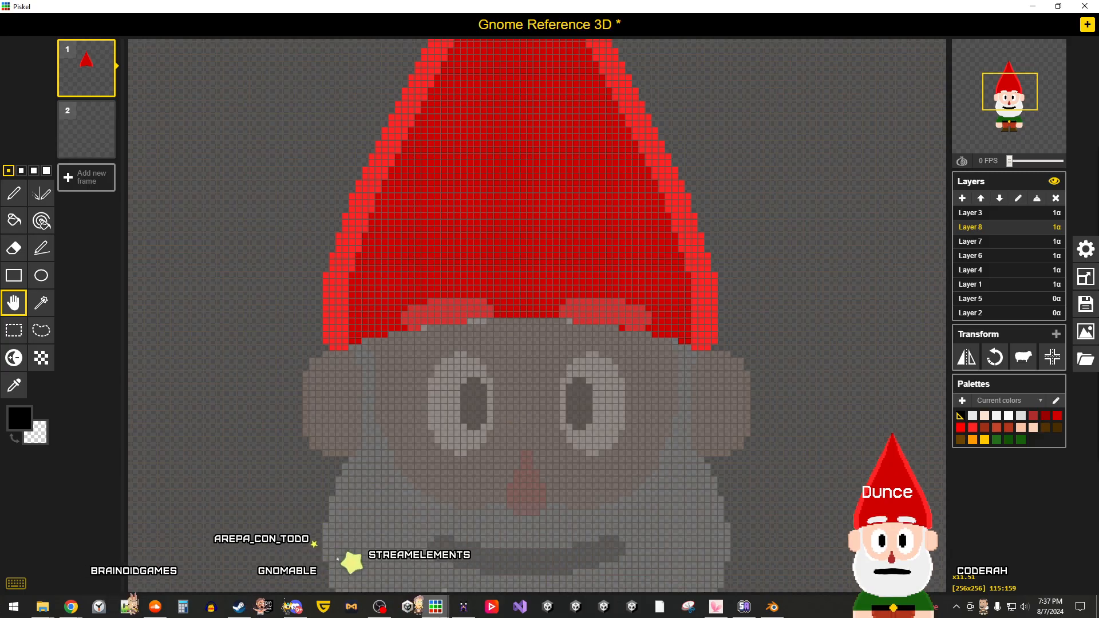
Step: Compare the hat's position at the ears with the Gnome Parts sprite and shift the Layer 8 hat one pixel right
{"action": "mouse_move", "coordinate": [435, 606]}
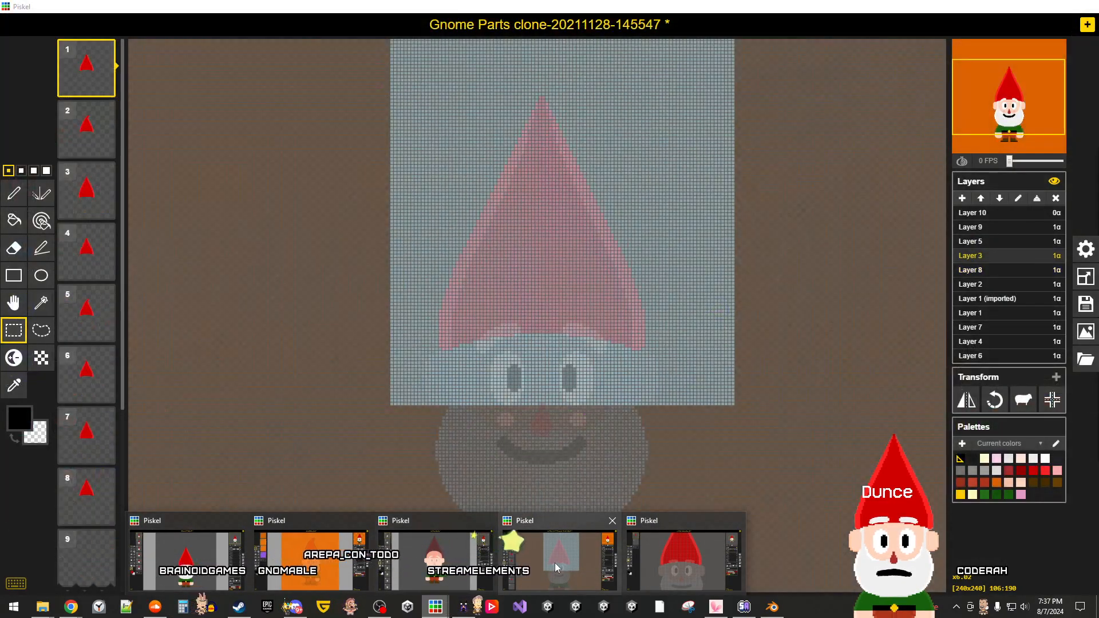
{"action": "left_click", "coordinate": [555, 562]}
{"action": "scroll", "coordinate": [500, 442], "scroll_direction": "up", "scroll_amount": 6}
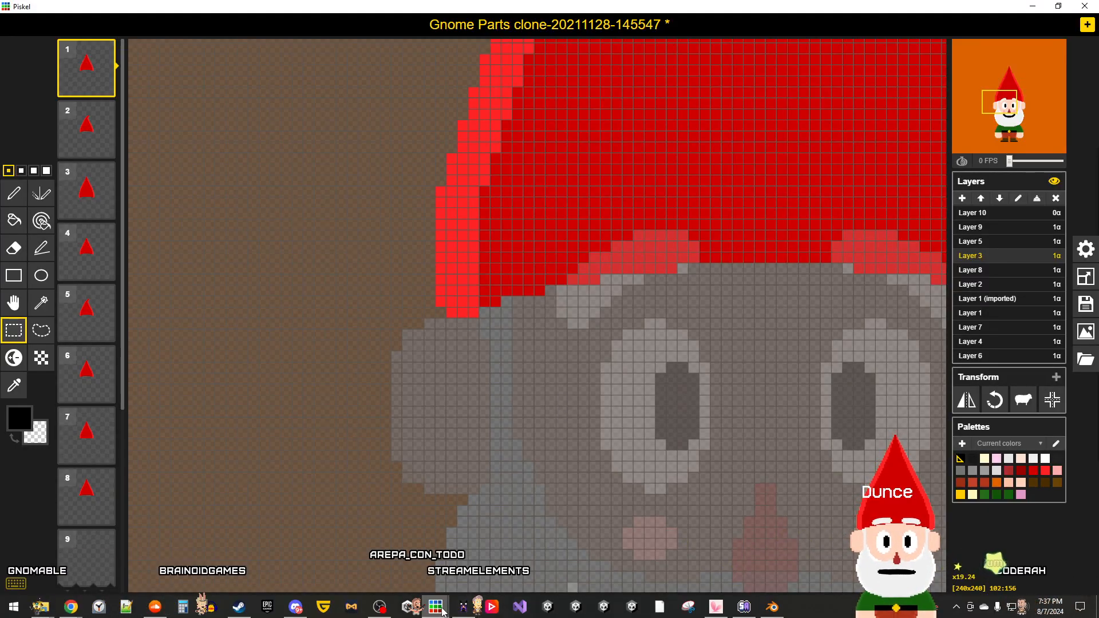
{"action": "mouse_move", "coordinate": [436, 607]}
{"action": "left_click", "coordinate": [702, 548]}
{"action": "scroll", "coordinate": [354, 371], "scroll_direction": "up", "scroll_amount": 6}
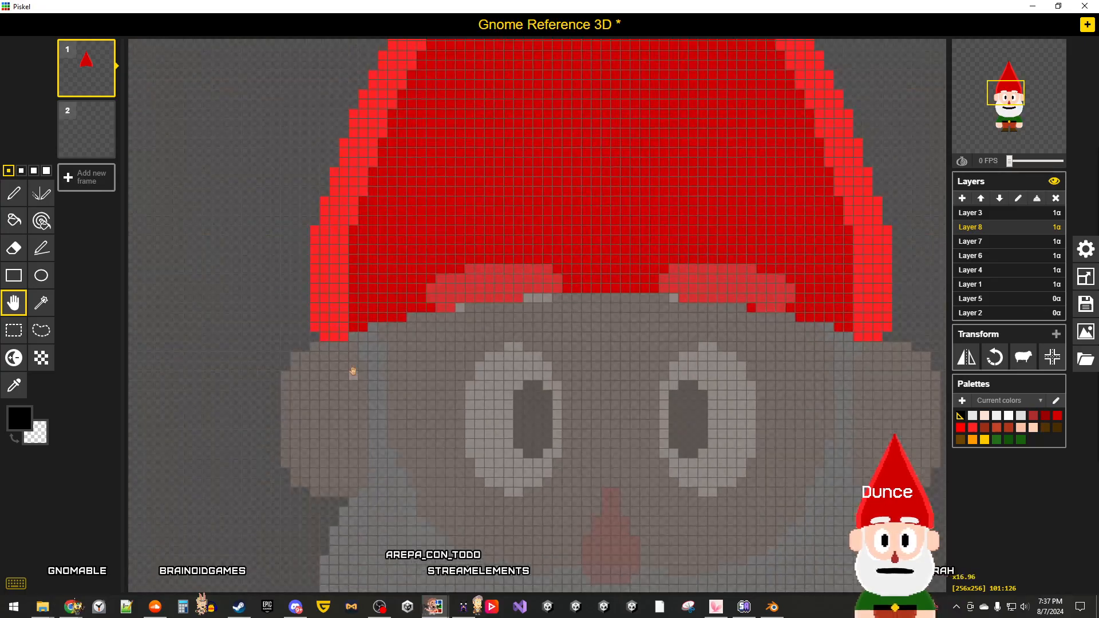
{"action": "scroll", "coordinate": [568, 364], "scroll_direction": "down", "scroll_amount": 5}
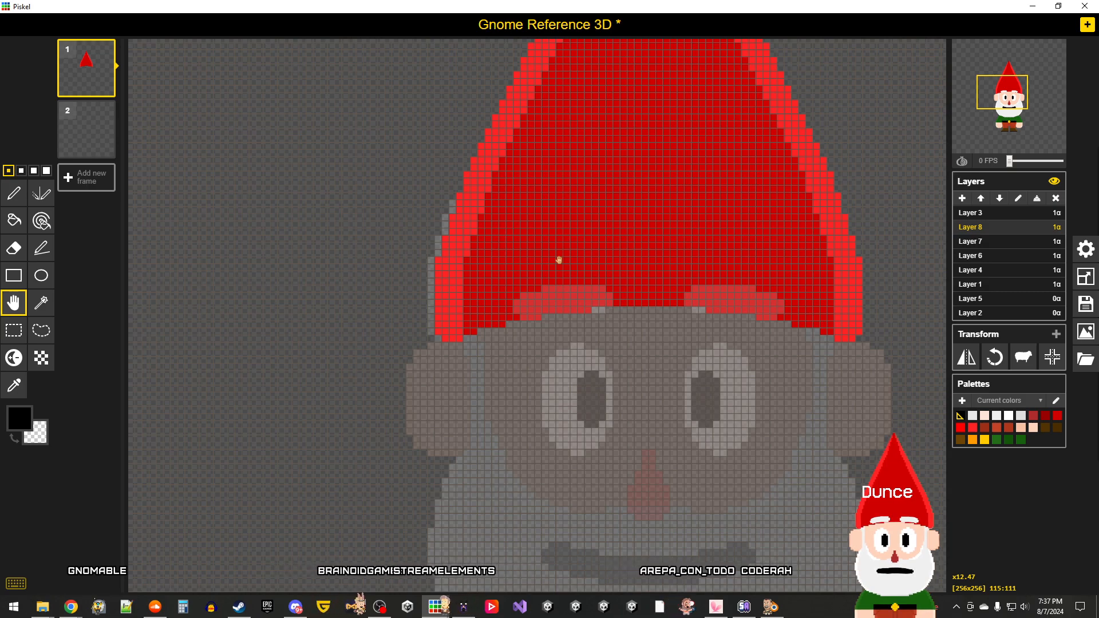
{"action": "scroll", "coordinate": [545, 326], "scroll_direction": "up", "scroll_amount": 2}
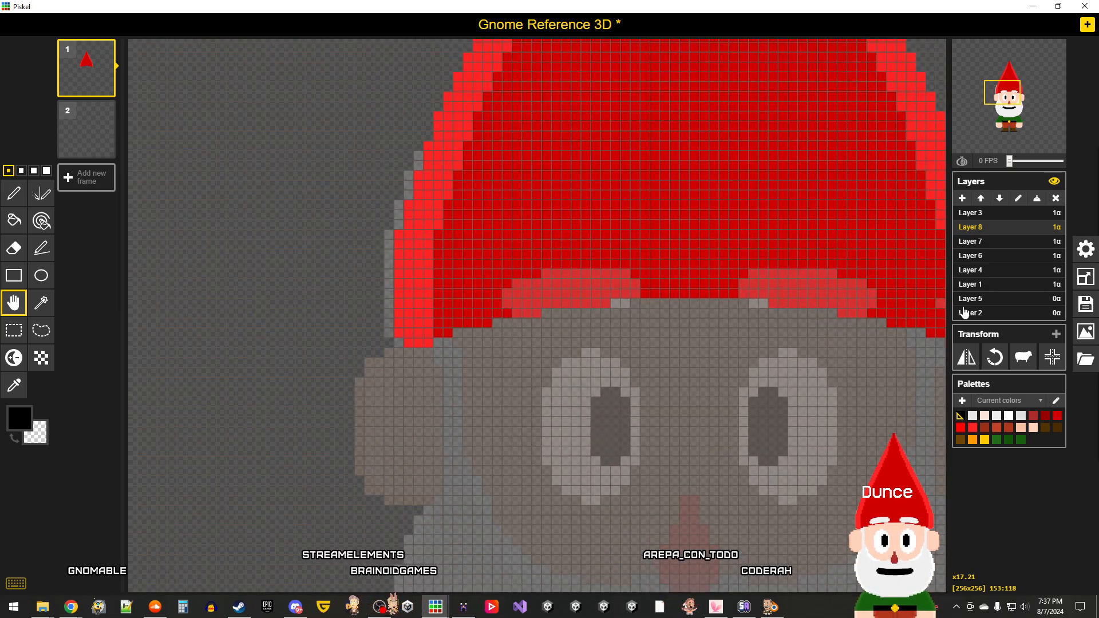
Step: Check the hair on Layer 7 beneath the hat and save the Gnome Reference 3D sprite
{"action": "left_click", "coordinate": [989, 243]}
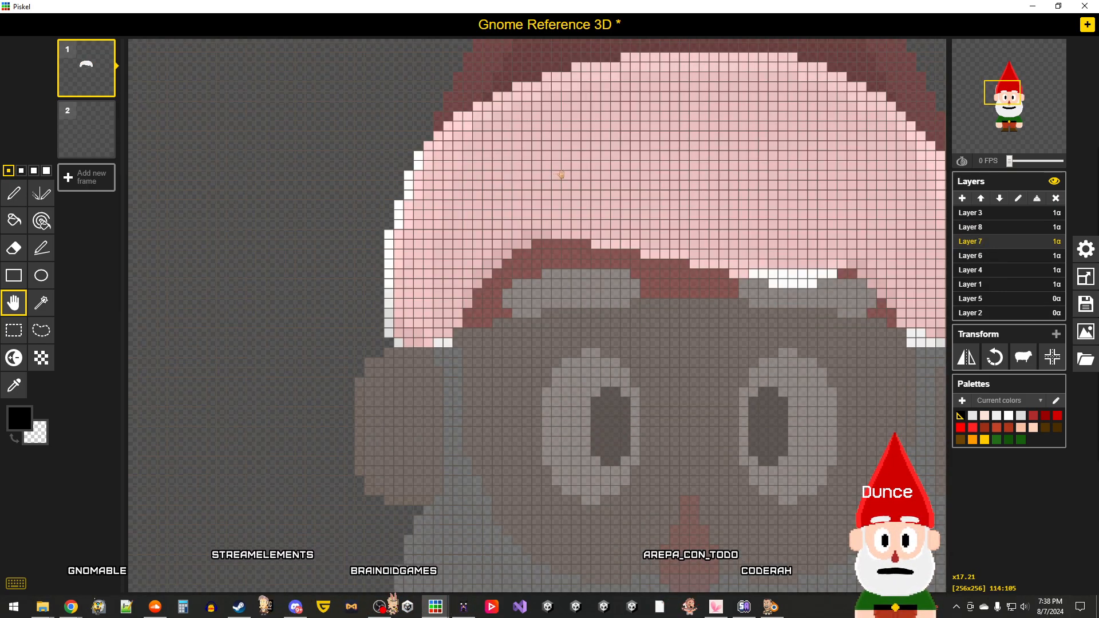
{"action": "scroll", "coordinate": [604, 323], "scroll_direction": "down", "scroll_amount": 3}
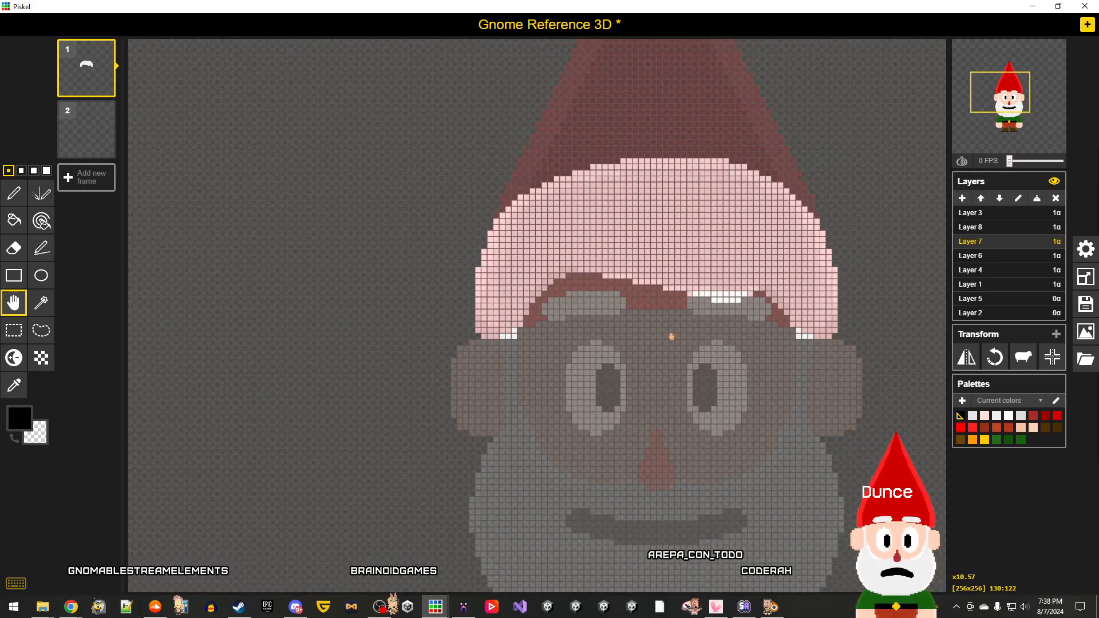
{"action": "key", "text": "ctrl+s"}
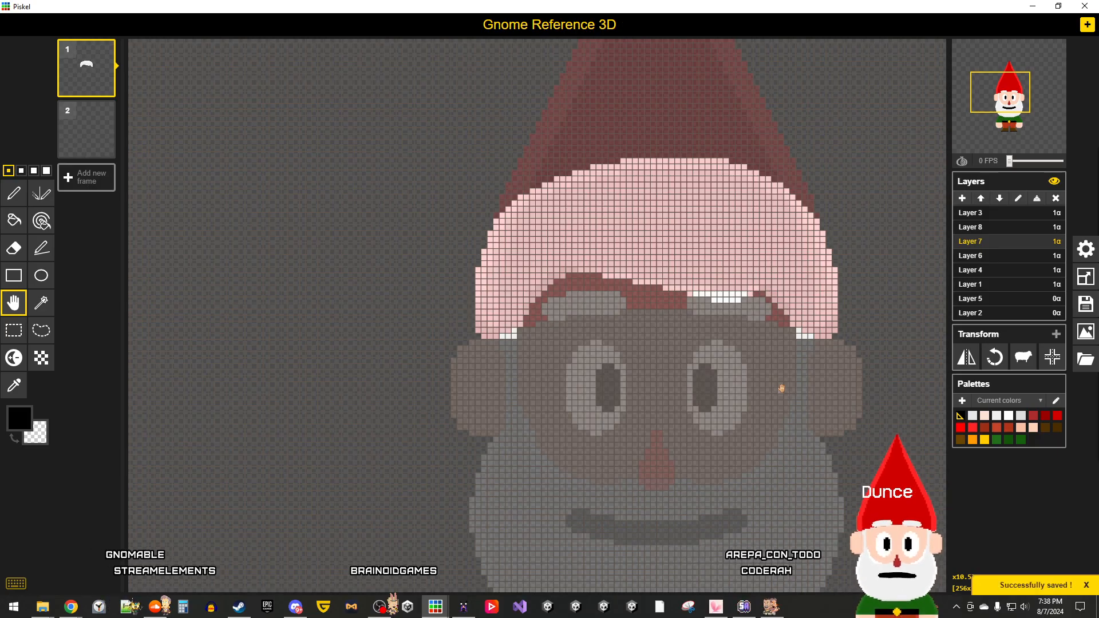
{"action": "scroll", "coordinate": [735, 402], "scroll_direction": "down", "scroll_amount": 3}
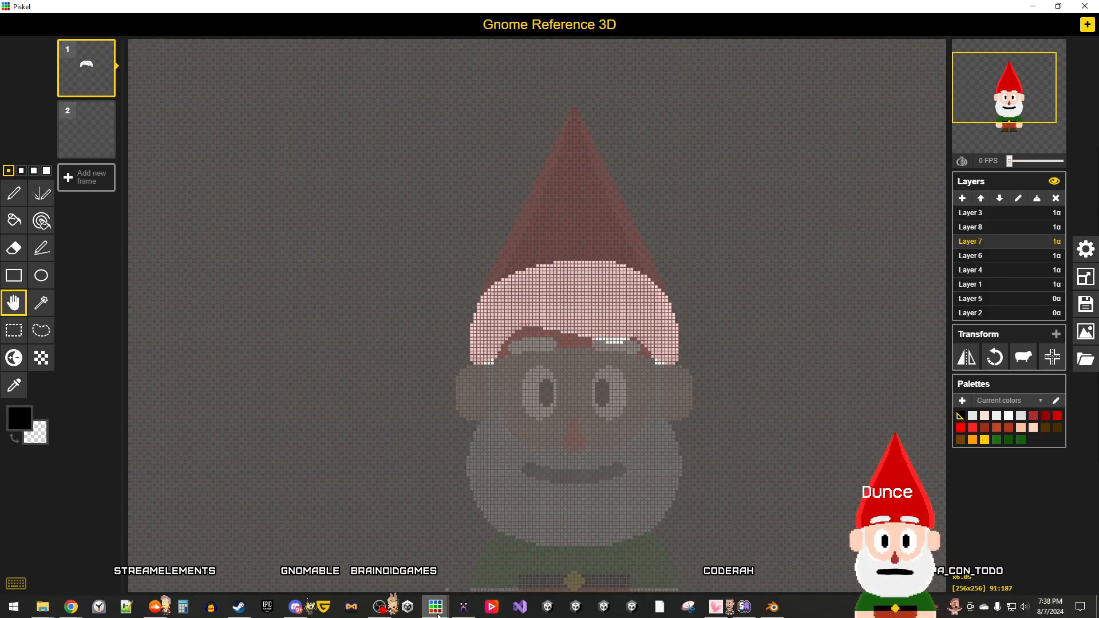
Step: Examine the facial features on Layer 5 and the cheeks on Layer 9 of the Gnome Parts sprite
{"action": "mouse_move", "coordinate": [438, 615]}
{"action": "left_click", "coordinate": [561, 558]}
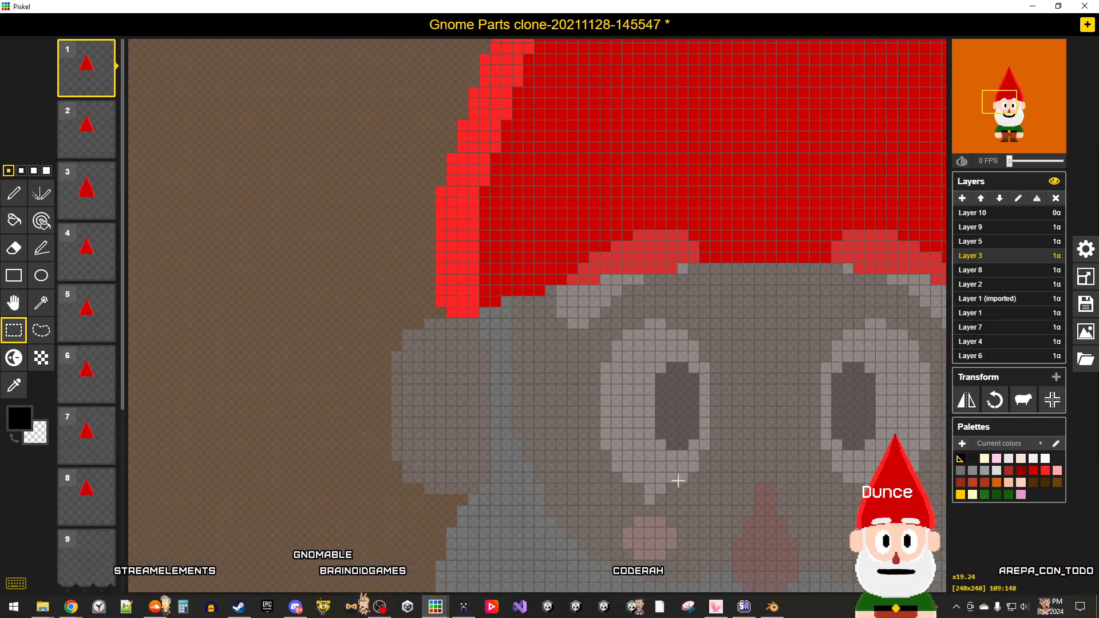
{"action": "scroll", "coordinate": [669, 488], "scroll_direction": "down", "scroll_amount": 3}
{"action": "left_click", "coordinate": [1008, 242]}
{"action": "middle_click_drag", "start_coordinate": [764, 429], "coordinate": [659, 408]}
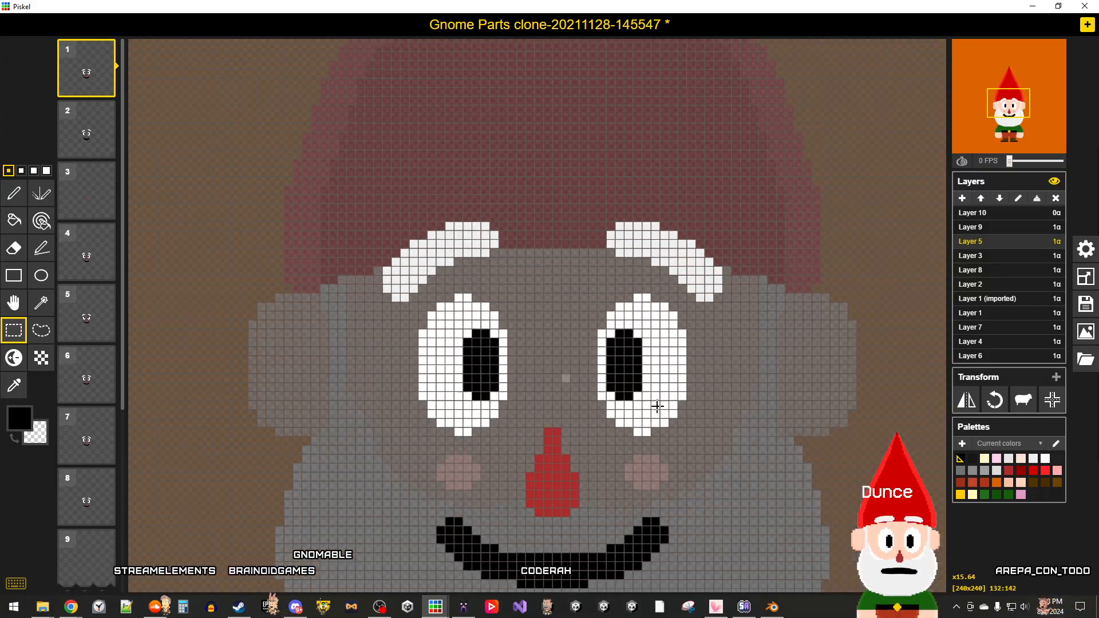
{"action": "scroll", "coordinate": [658, 408], "scroll_direction": "down", "scroll_amount": 1}
{"action": "left_click", "coordinate": [985, 228]}
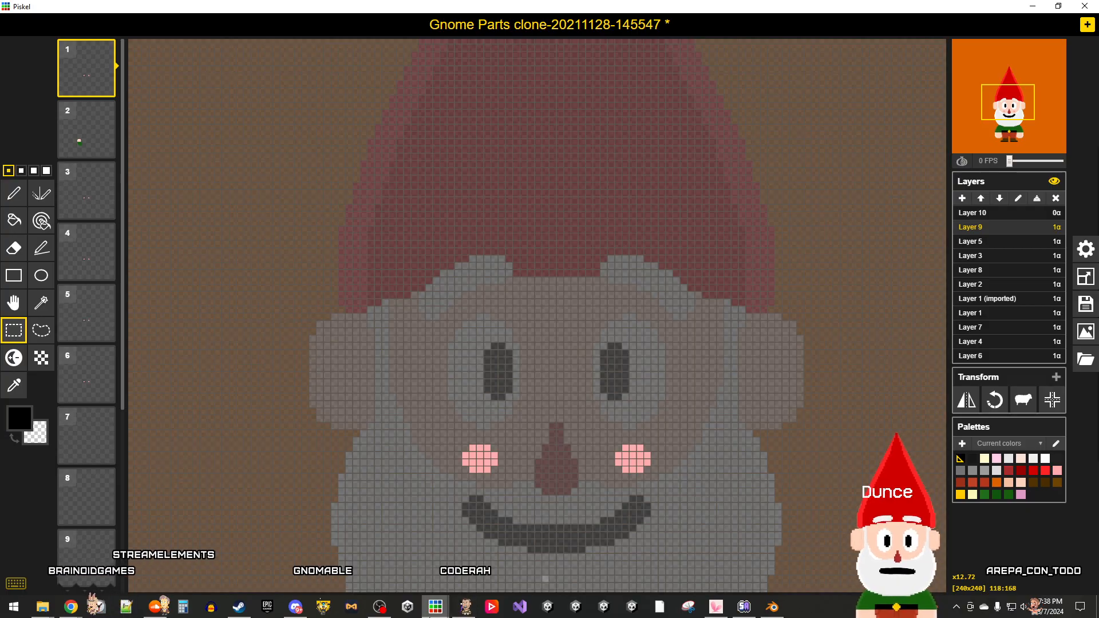
Step: Return to the Gnome Reference 3D sprite and examine the contents of Layers 2, 5 and 1, including the bare body
{"action": "mouse_move", "coordinate": [435, 607]}
{"action": "left_click", "coordinate": [564, 558]}
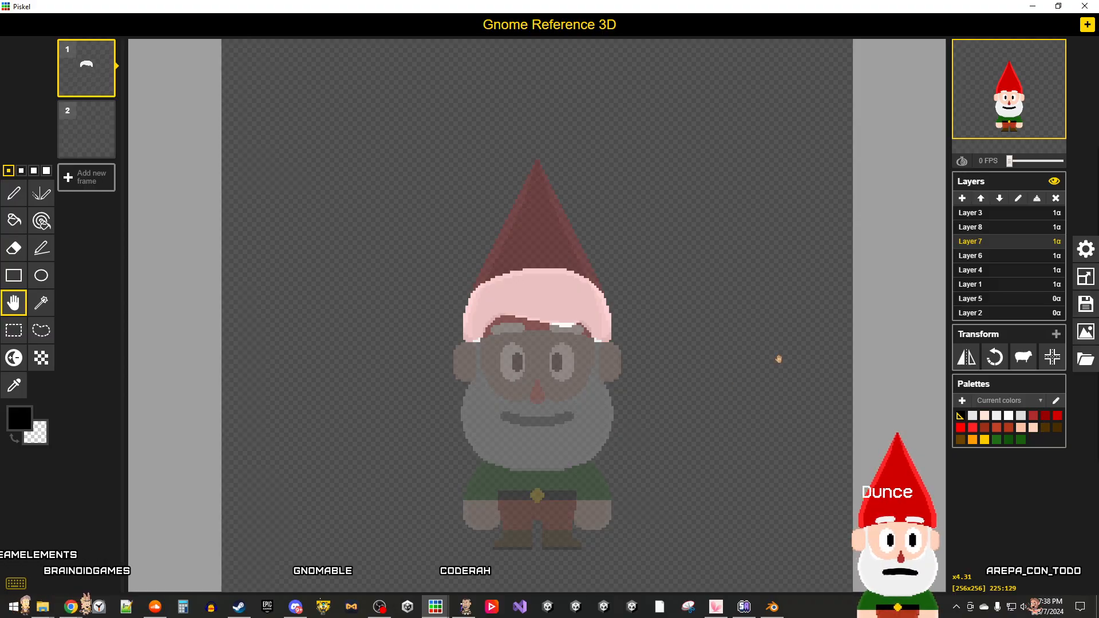
{"action": "left_click", "coordinate": [985, 313]}
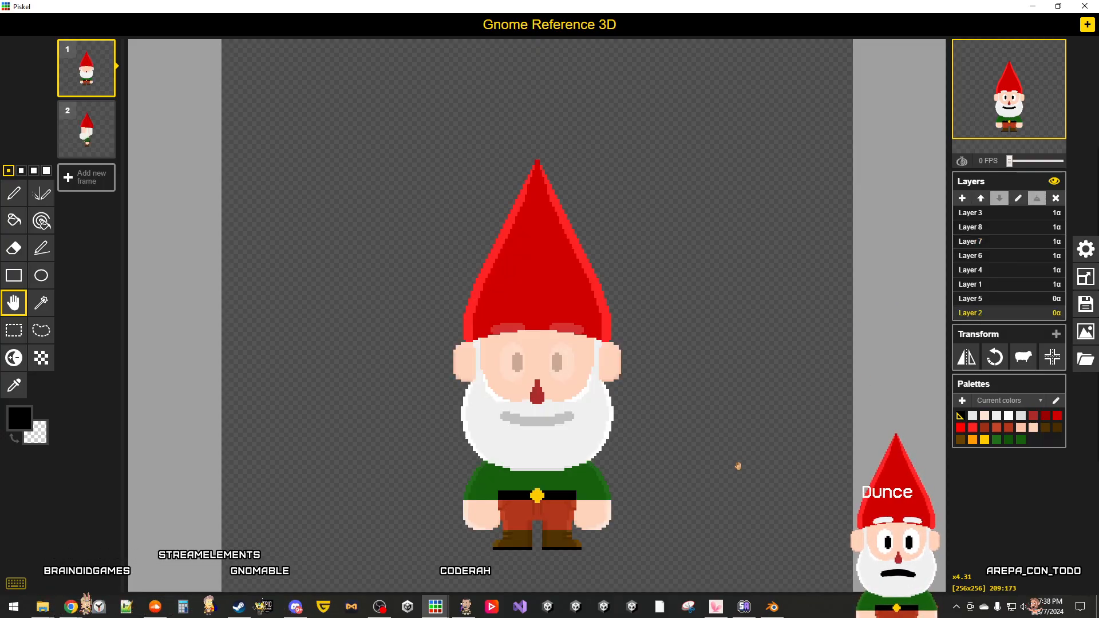
{"action": "scroll", "coordinate": [738, 466], "scroll_direction": "up", "scroll_amount": 2}
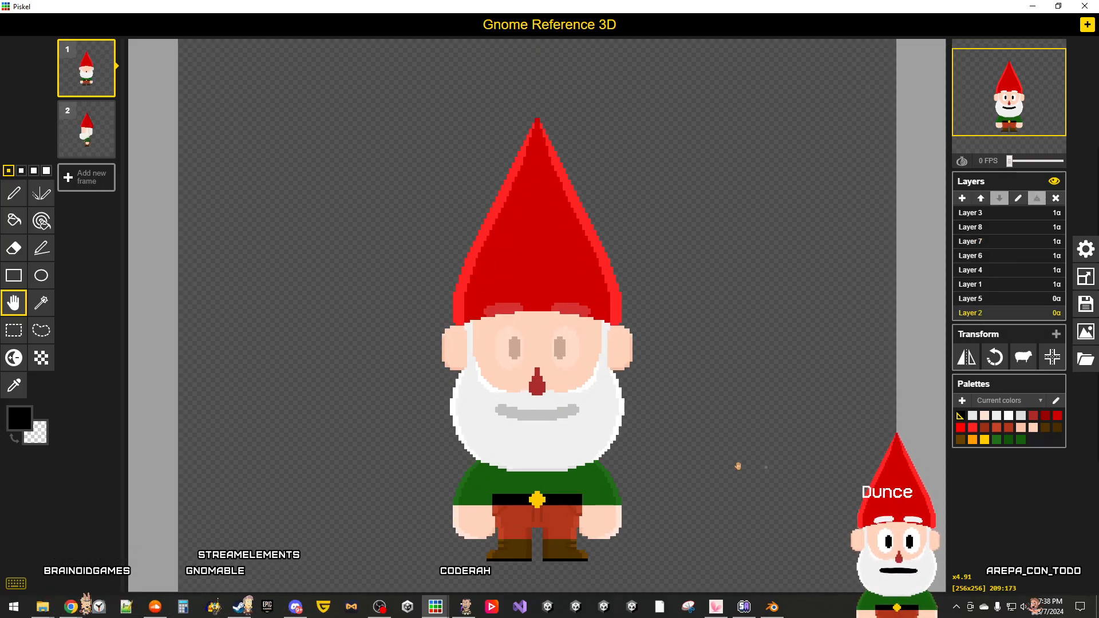
{"action": "scroll", "coordinate": [970, 316], "scroll_direction": "down", "scroll_amount": 1}
{"action": "left_click", "coordinate": [977, 299]}
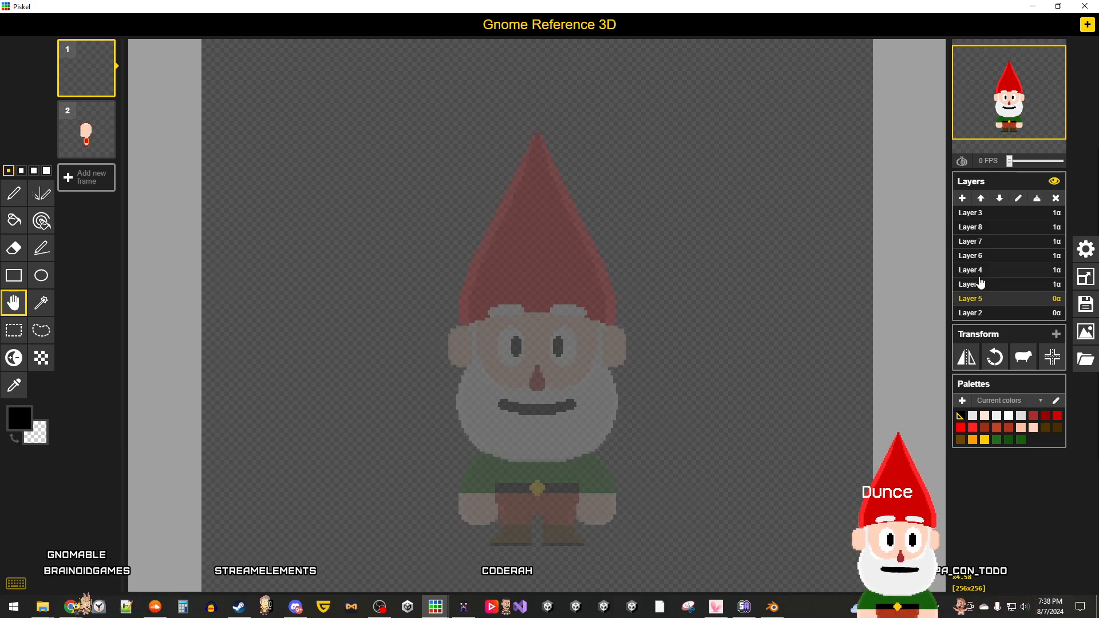
{"action": "left_click", "coordinate": [980, 285]}
{"action": "scroll", "coordinate": [905, 334], "scroll_direction": "down", "scroll_amount": 4}
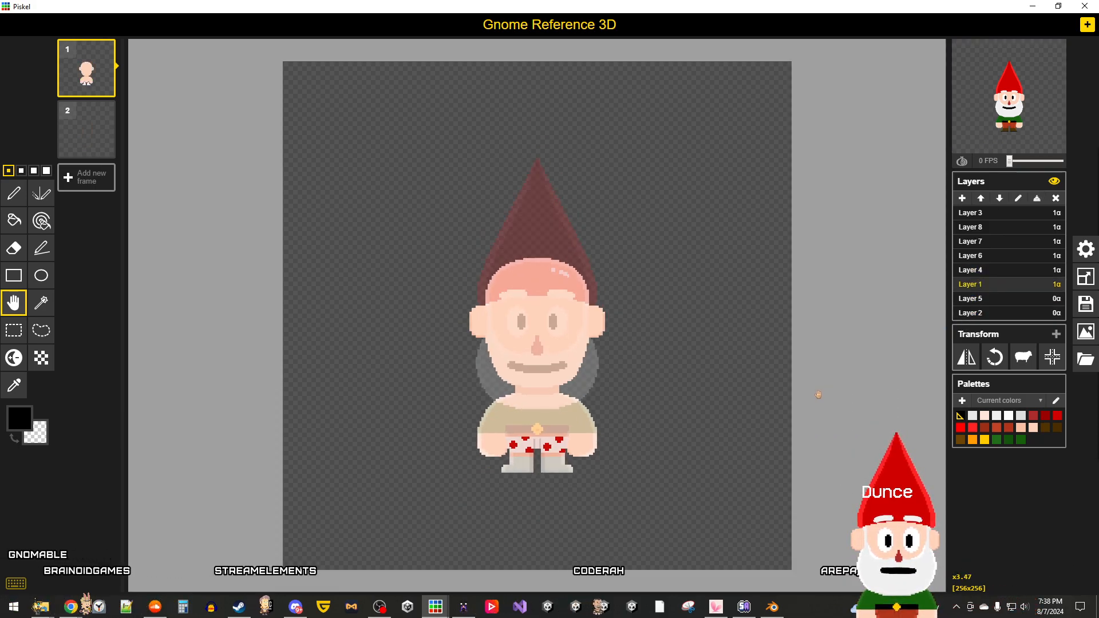
{"action": "scroll", "coordinate": [818, 394], "scroll_direction": "up", "scroll_amount": 6}
{"action": "scroll", "coordinate": [793, 437], "scroll_direction": "up", "scroll_amount": 3}
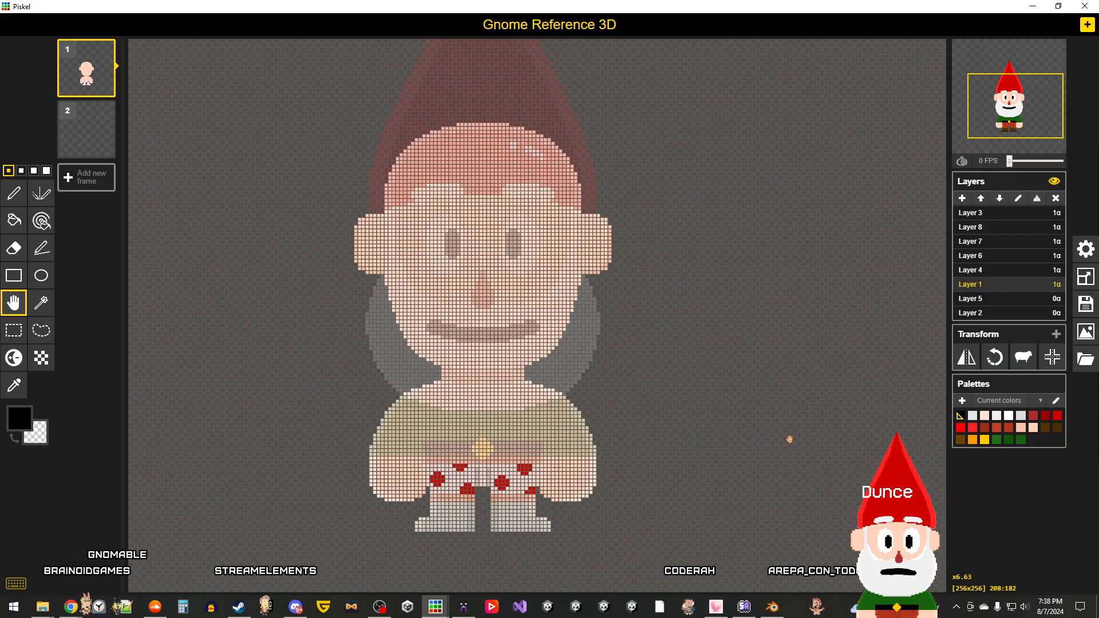
{"action": "scroll", "coordinate": [790, 439], "scroll_direction": "down", "scroll_amount": 2}
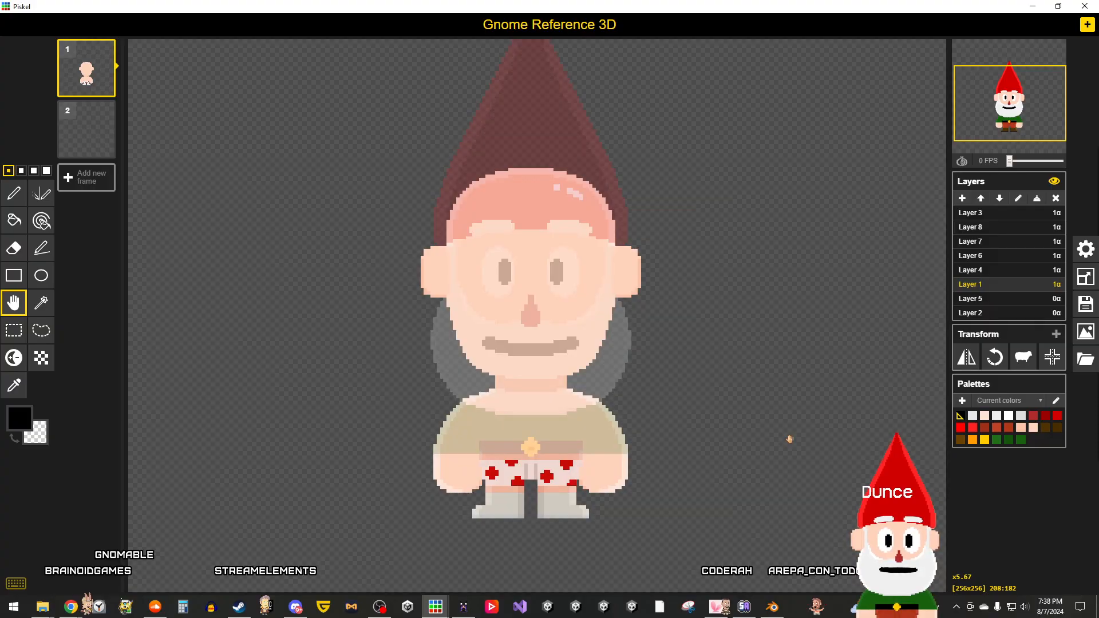
{"action": "scroll", "coordinate": [790, 439], "scroll_direction": "down", "scroll_amount": 2}
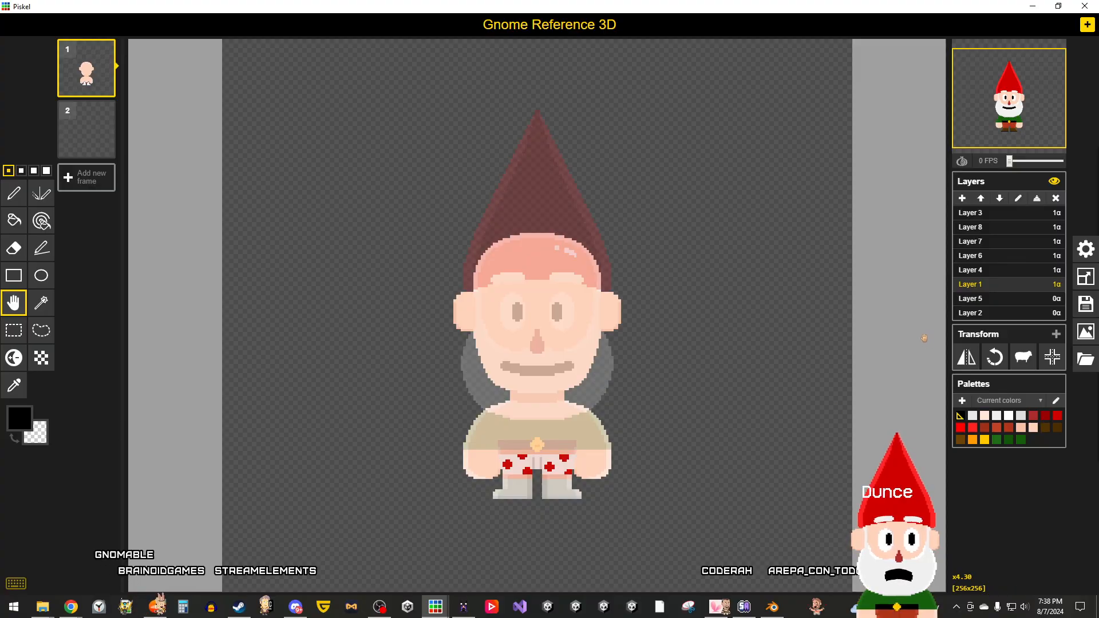
Step: Select the whole bare body on Layer 1 and copy it onto a new layer directly above
{"action": "left_click", "coordinate": [14, 331]}
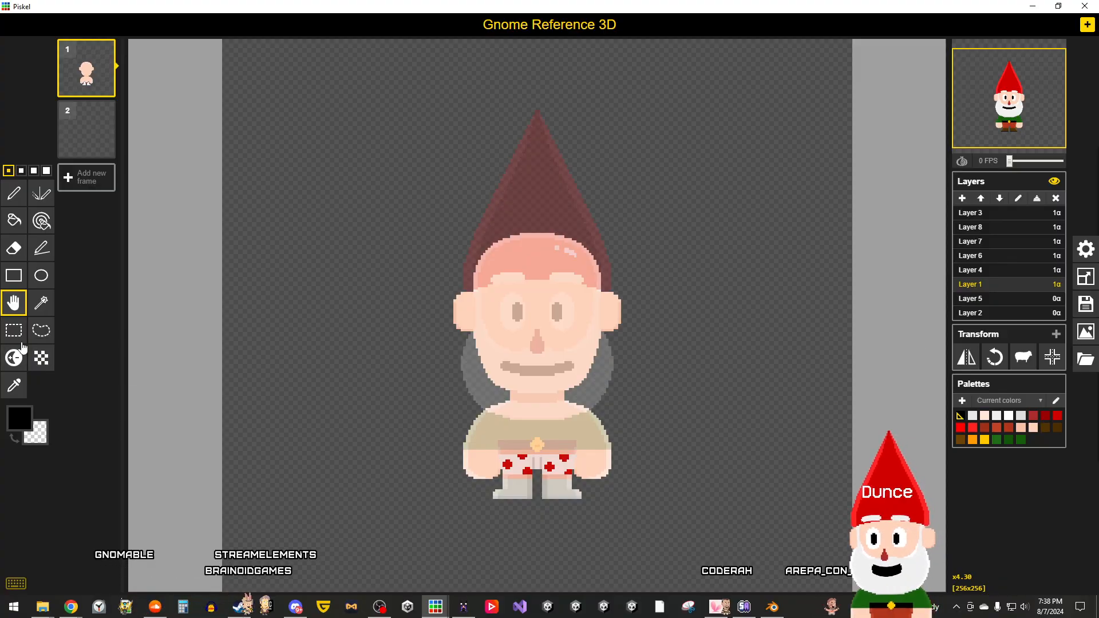
{"action": "left_click_drag", "start_coordinate": [762, 558], "coordinate": [378, 157]}
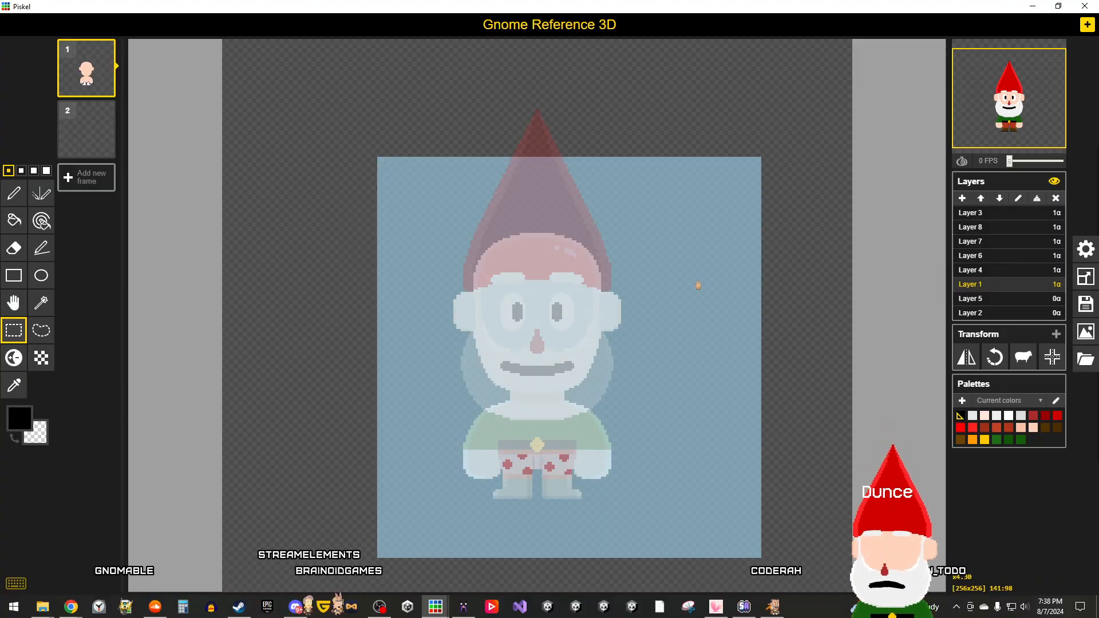
{"action": "left_click", "coordinate": [963, 198]}
{"action": "scroll", "coordinate": [765, 344], "scroll_direction": "up", "scroll_amount": 2}
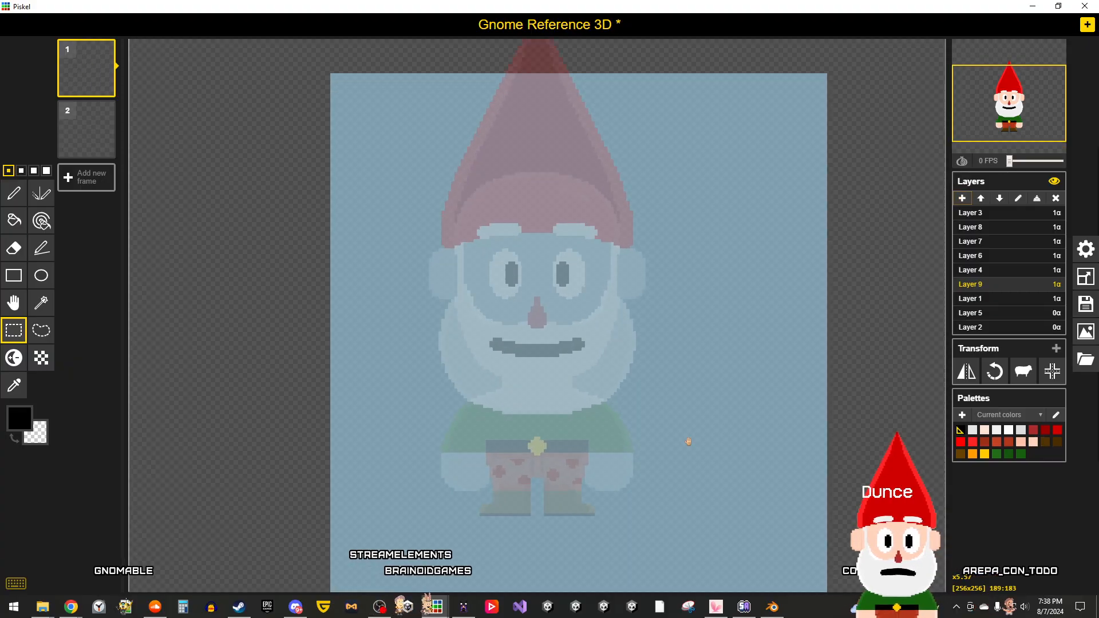
{"action": "left_click", "coordinate": [846, 438]}
{"action": "scroll", "coordinate": [678, 508], "scroll_direction": "up", "scroll_amount": 2}
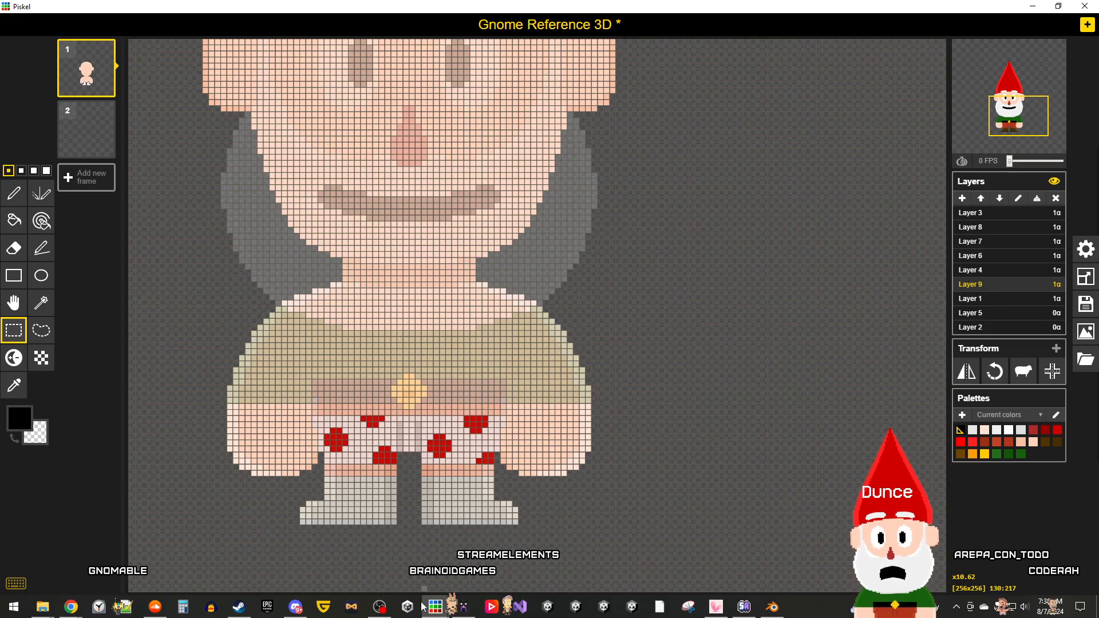
Step: Preview the other open sprites, including Gnomable Icon and Gnome Model V5, and return to Gnome Reference 3D
{"action": "mouse_move", "coordinate": [438, 615]}
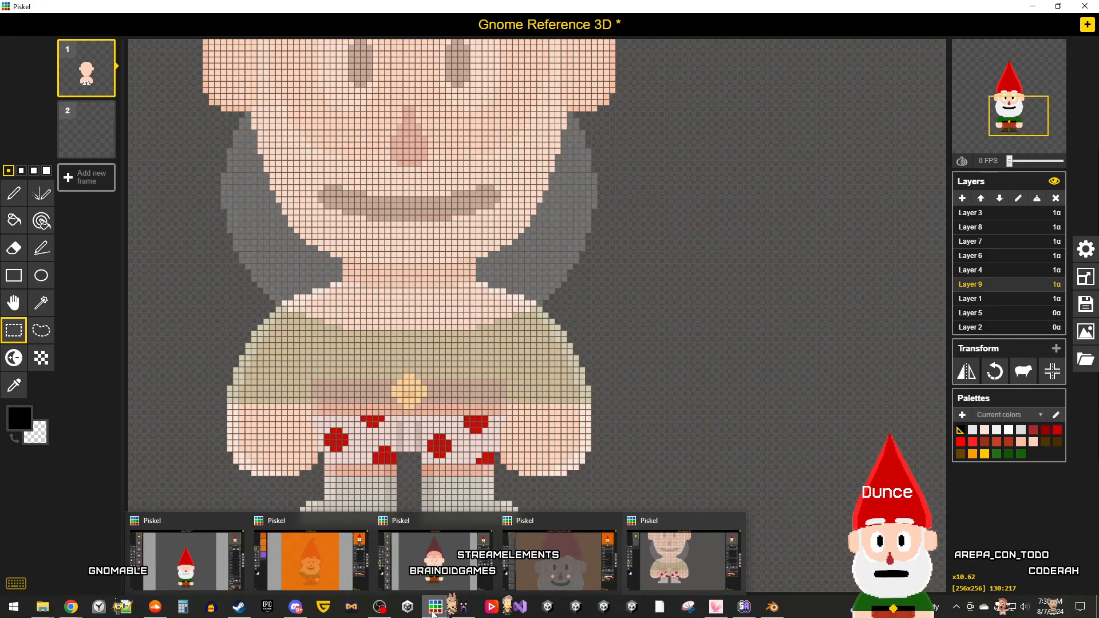
{"action": "left_click", "coordinate": [225, 565]}
{"action": "mouse_move", "coordinate": [305, 565]}
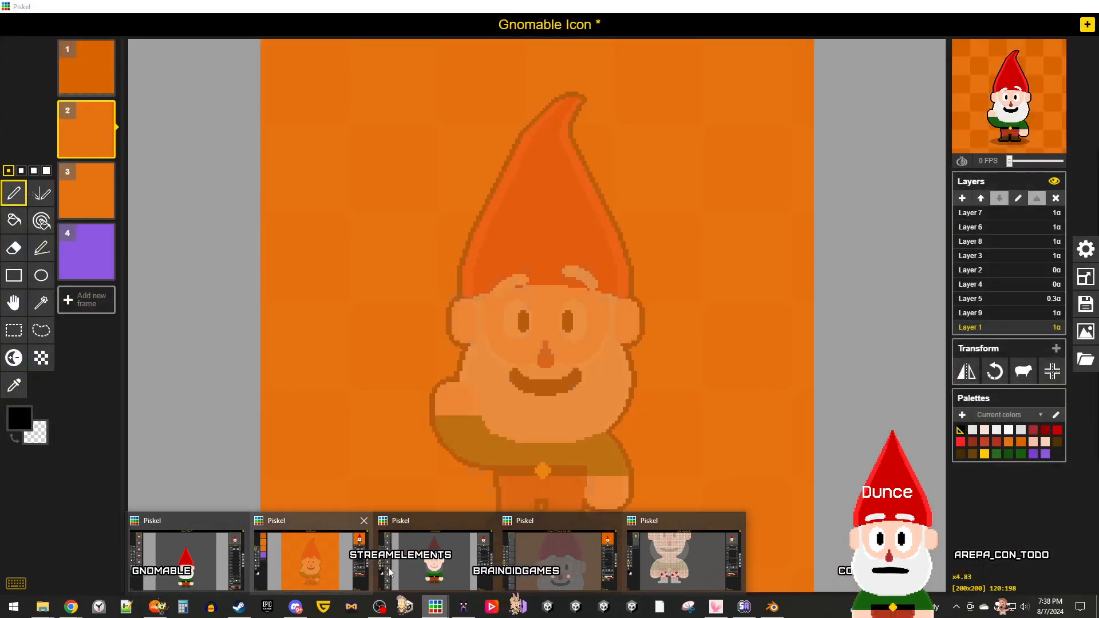
{"action": "mouse_move", "coordinate": [447, 574]}
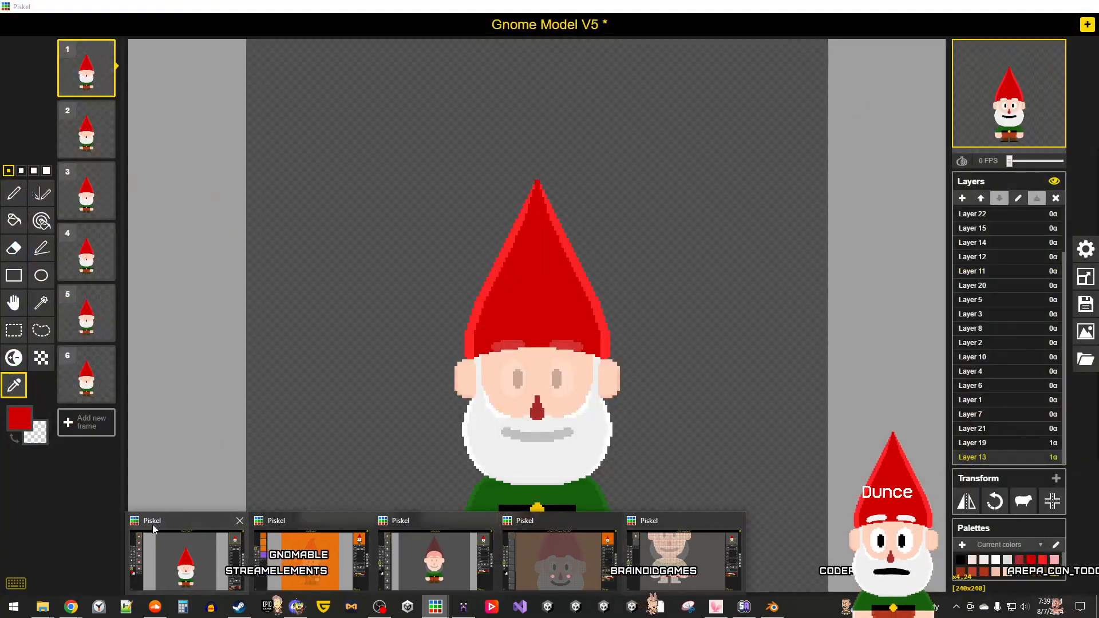
{"action": "mouse_move", "coordinate": [45, 608]}
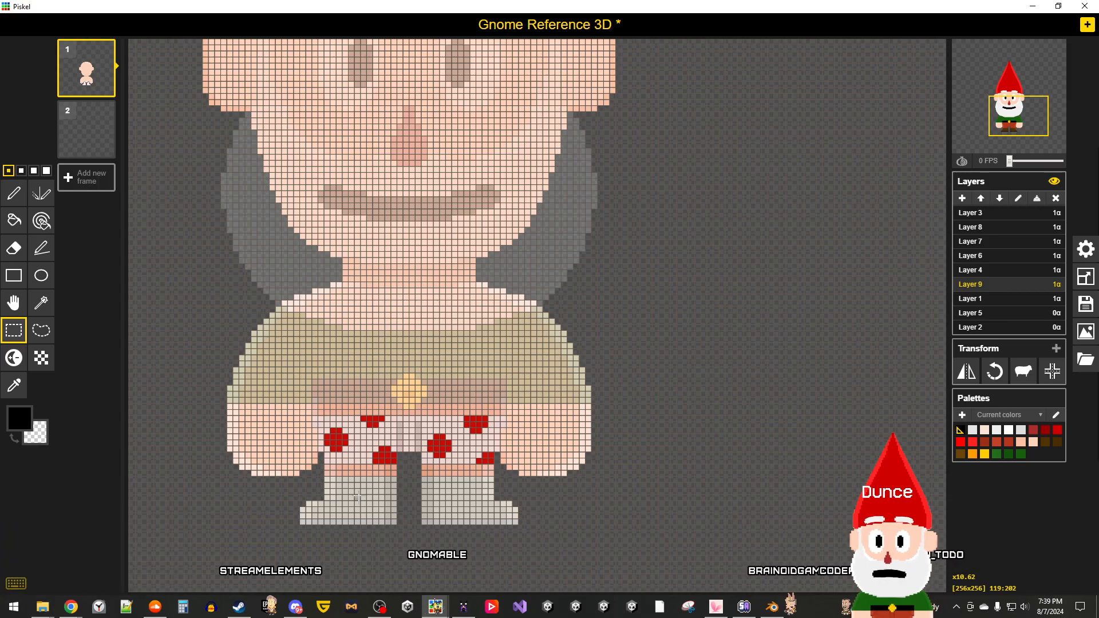
Step: Save the Gnome Reference 3D sprite with its duplicated body layer
{"action": "scroll", "coordinate": [766, 413], "scroll_direction": "down", "scroll_amount": 2}
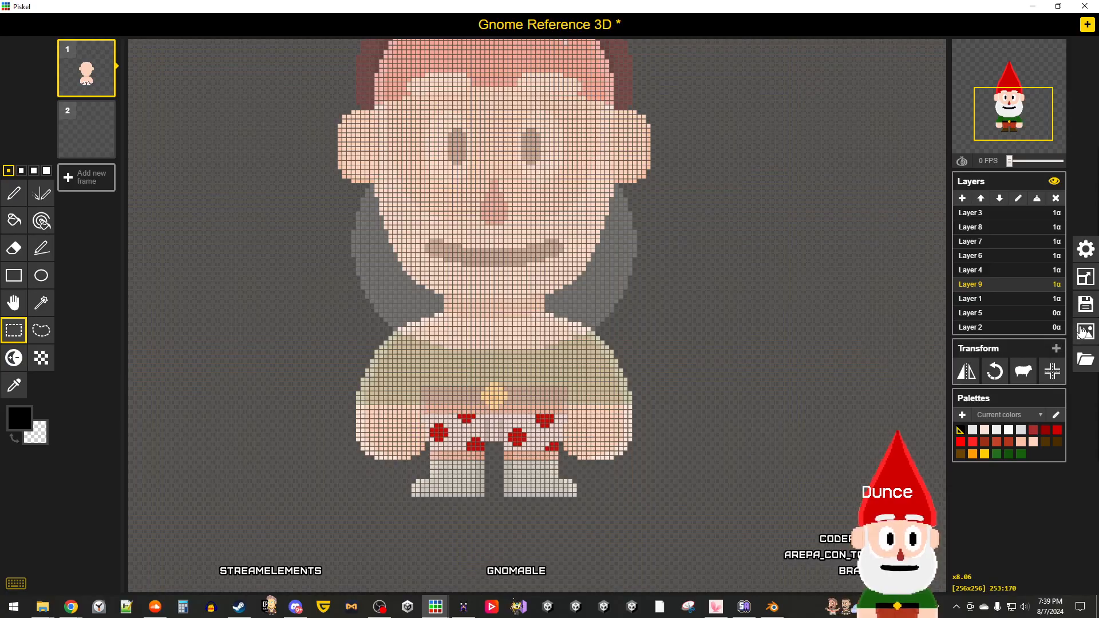
{"action": "left_click", "coordinate": [1086, 304]}
{"action": "left_click", "coordinate": [1018, 302]}
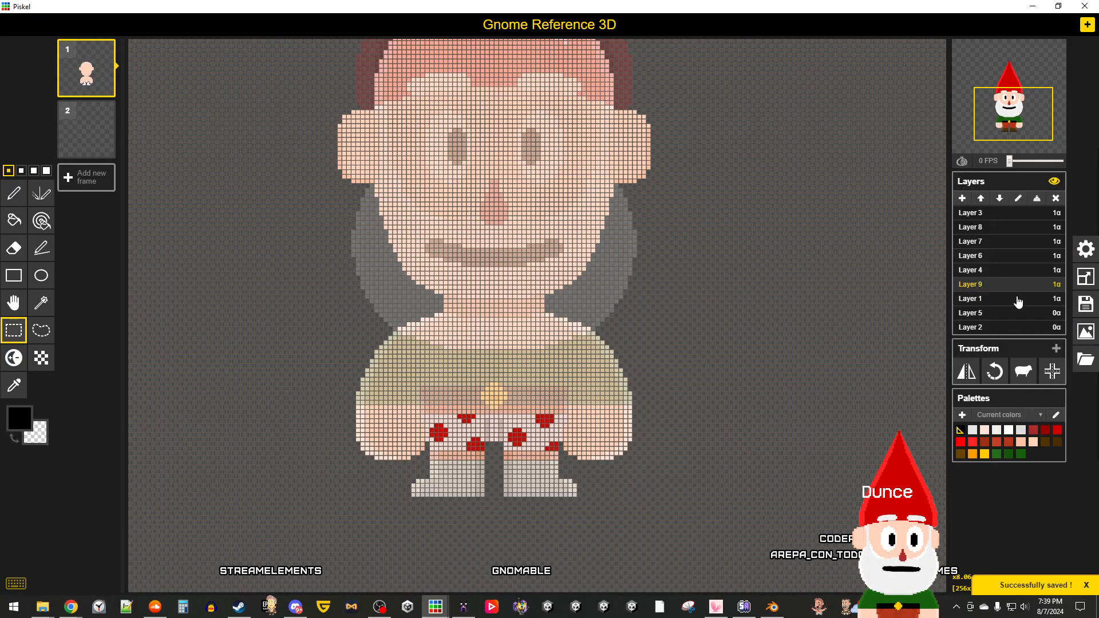
Step: Open a new maximized Piskel window and load the Gnome Idle .piskel file into it
{"action": "left_click", "coordinate": [1086, 359]}
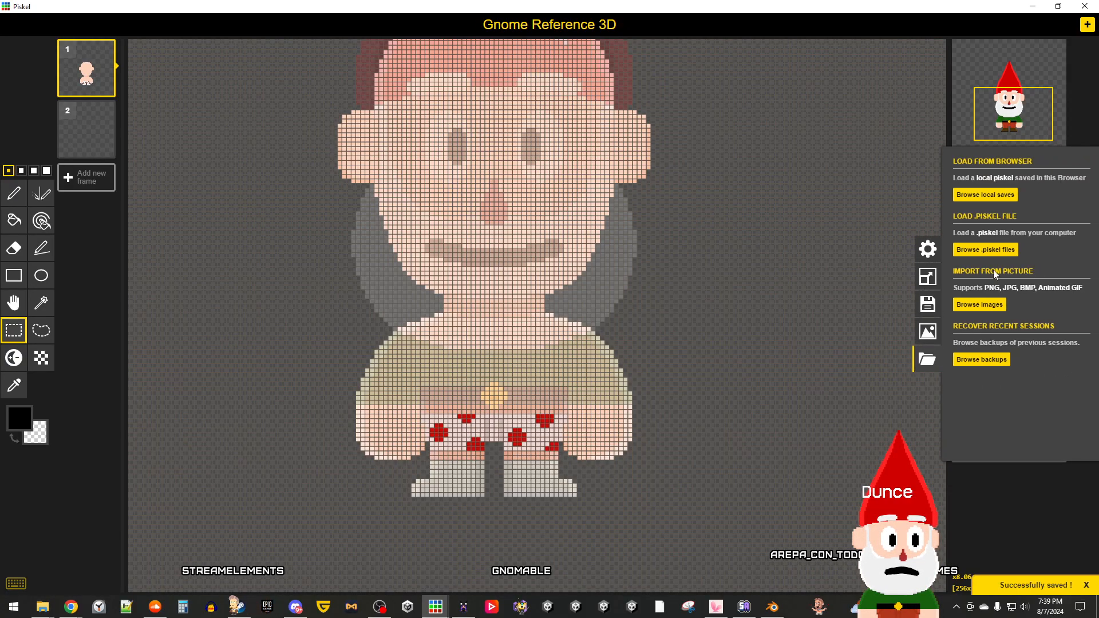
{"action": "left_click", "coordinate": [989, 312]}
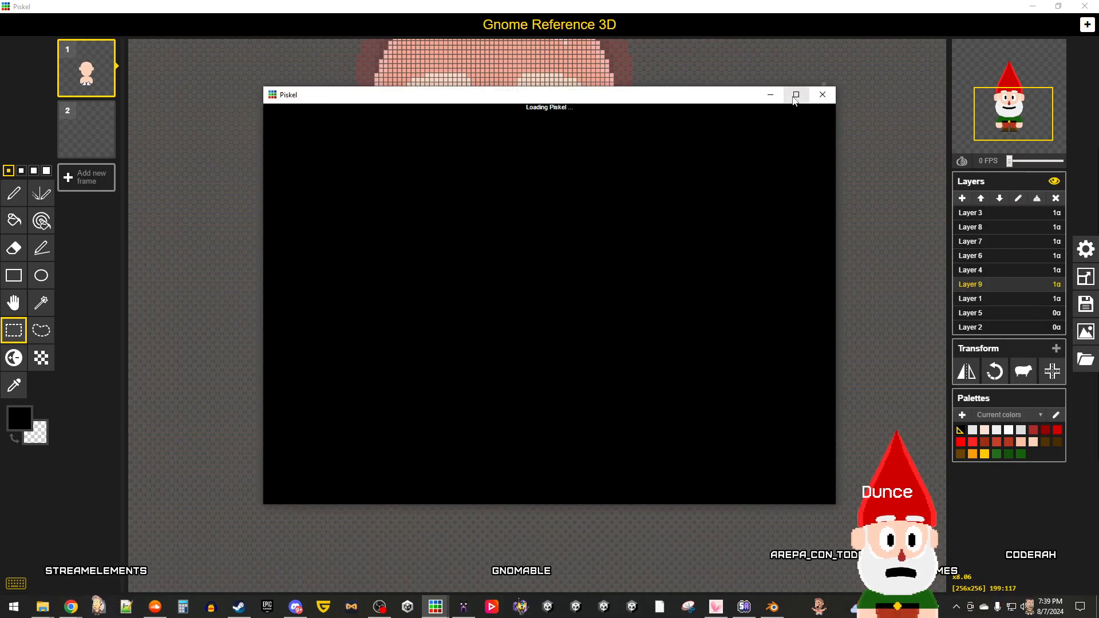
{"action": "left_click", "coordinate": [796, 95]}
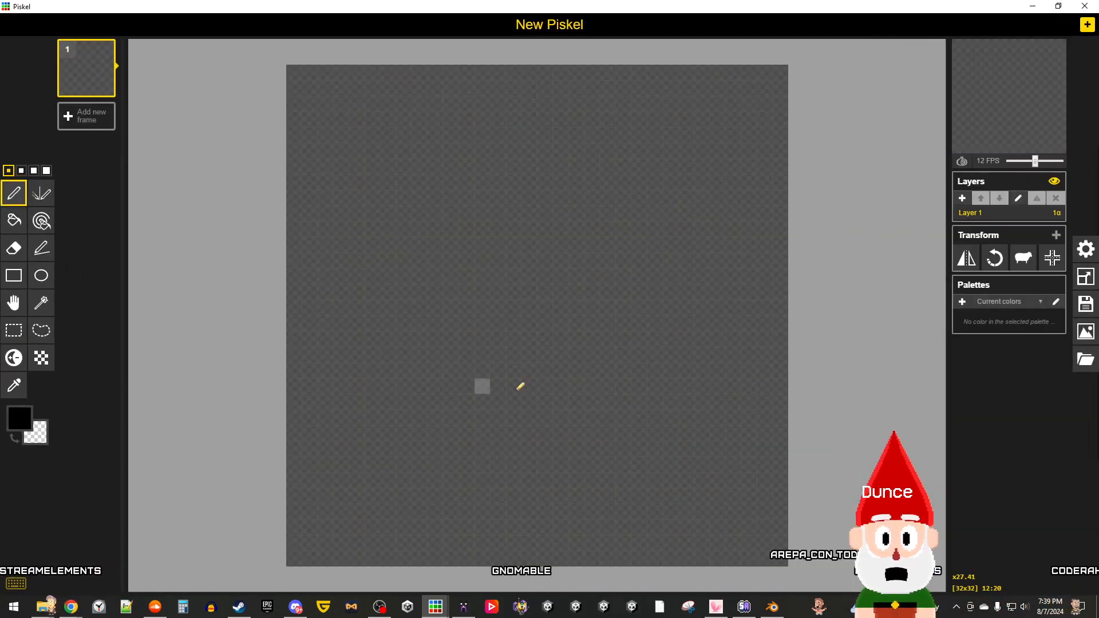
{"action": "left_click", "coordinate": [1085, 362]}
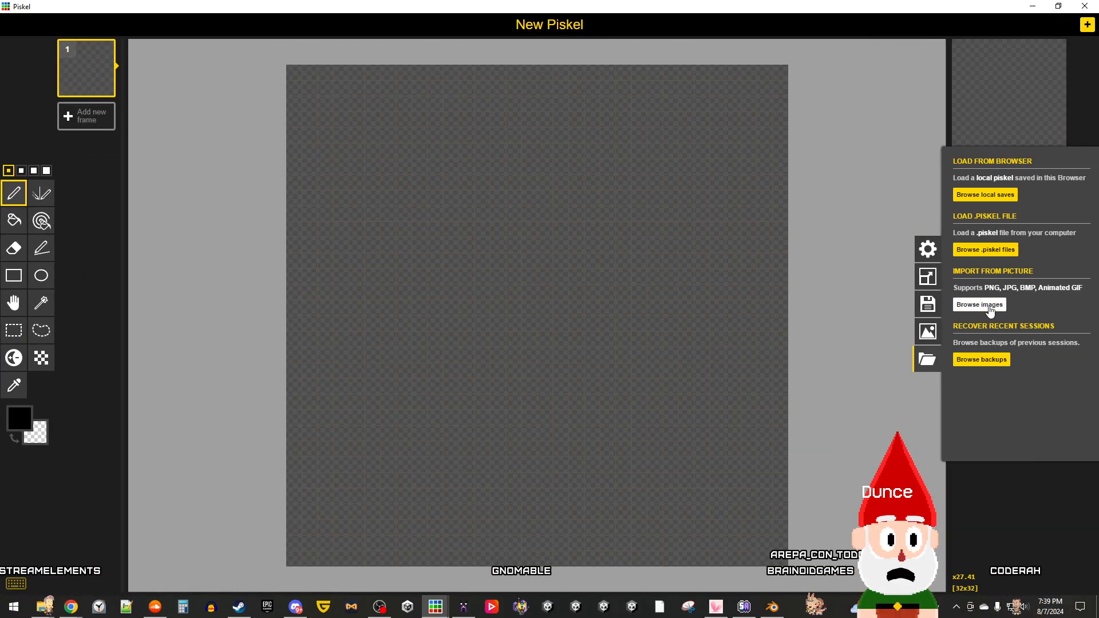
{"action": "left_click", "coordinate": [979, 252]}
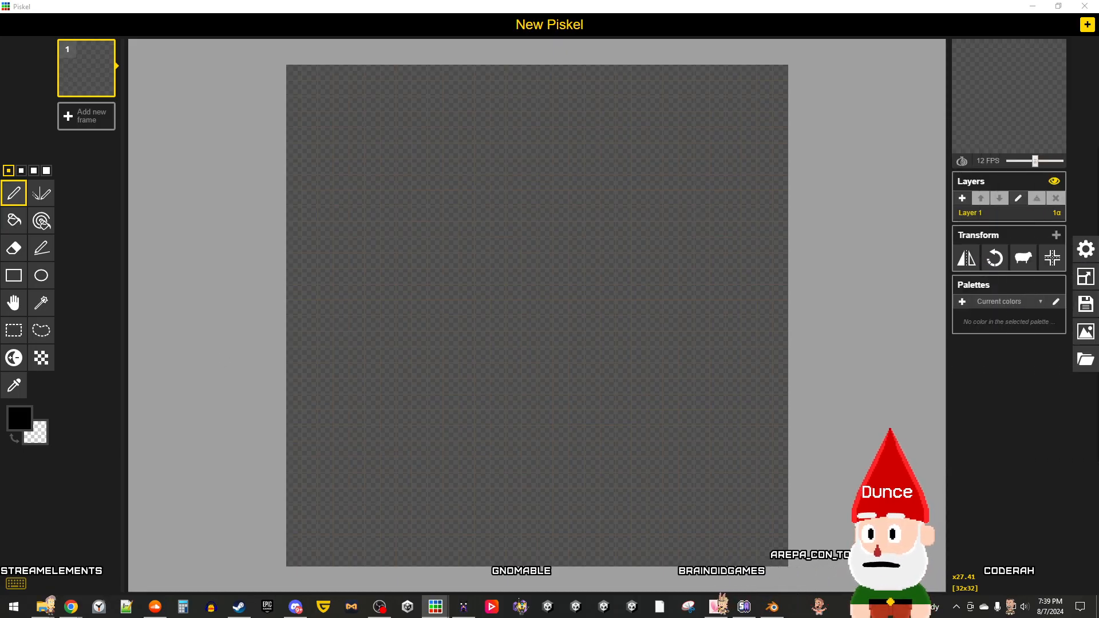
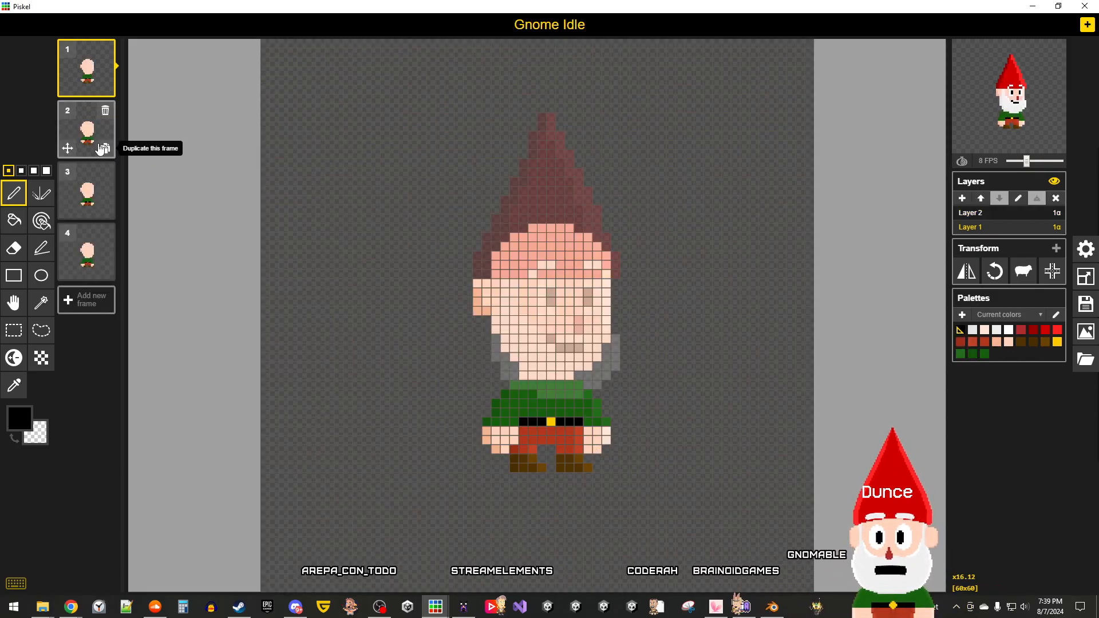
Step: Step through the frames of the Gnome Idle sprite and examine the gnome's pose
{"action": "key", "text": "Down"}
{"action": "key", "text": "Down"}
{"action": "key", "text": "Down"}
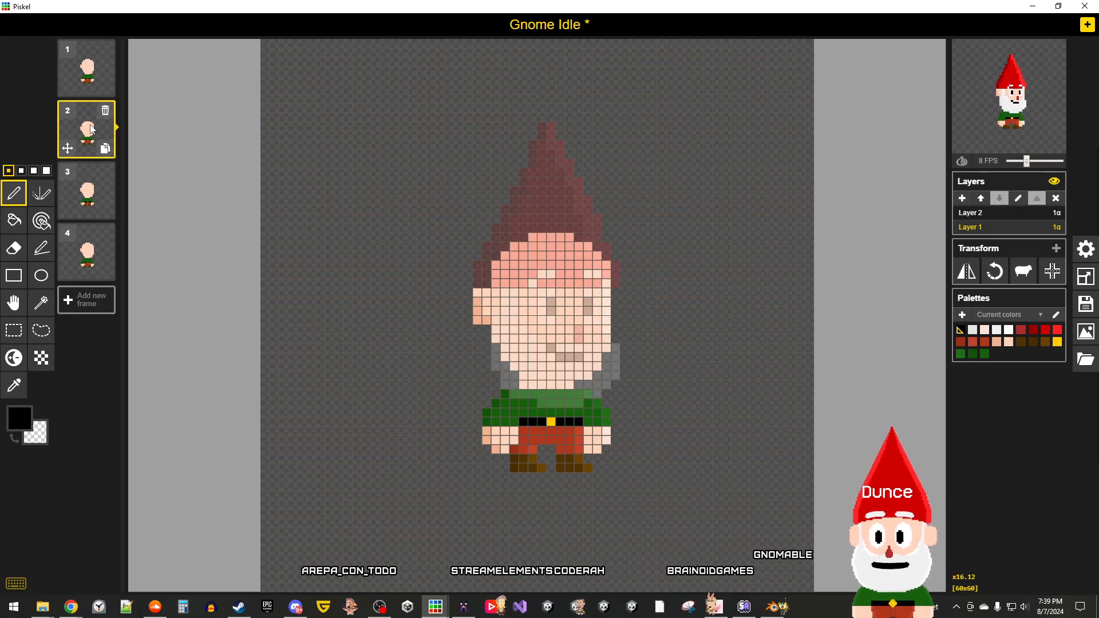
{"action": "key", "text": "Up"}
{"action": "key", "text": "Up"}
{"action": "key", "text": "Up"}
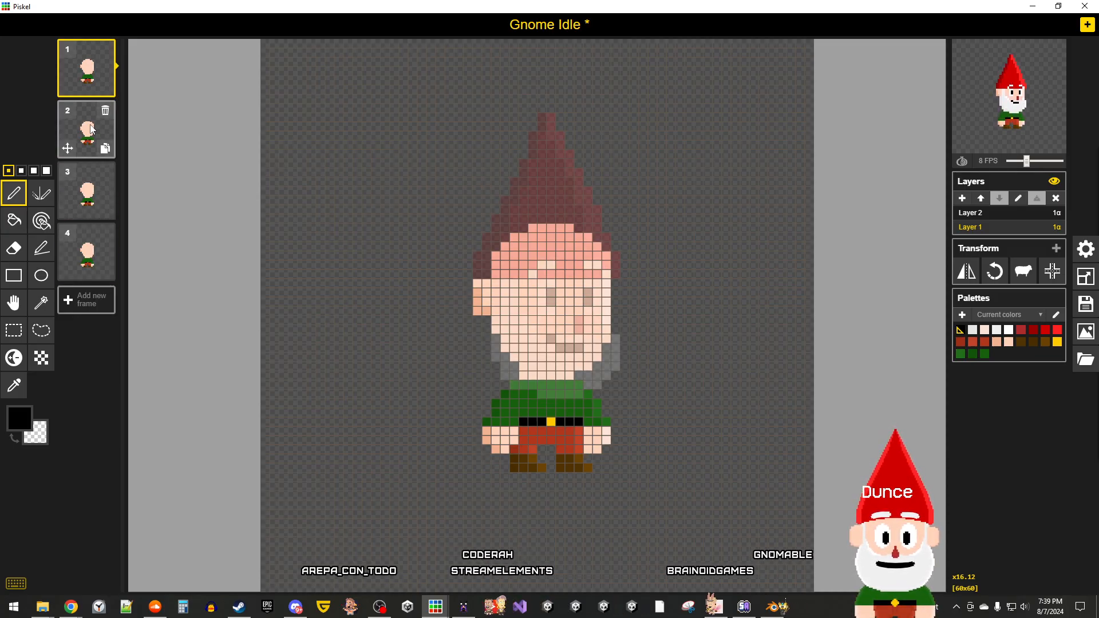
{"action": "scroll", "coordinate": [709, 465], "scroll_direction": "up", "scroll_amount": 3}
{"action": "scroll", "coordinate": [709, 465], "scroll_direction": "down", "scroll_amount": 2}
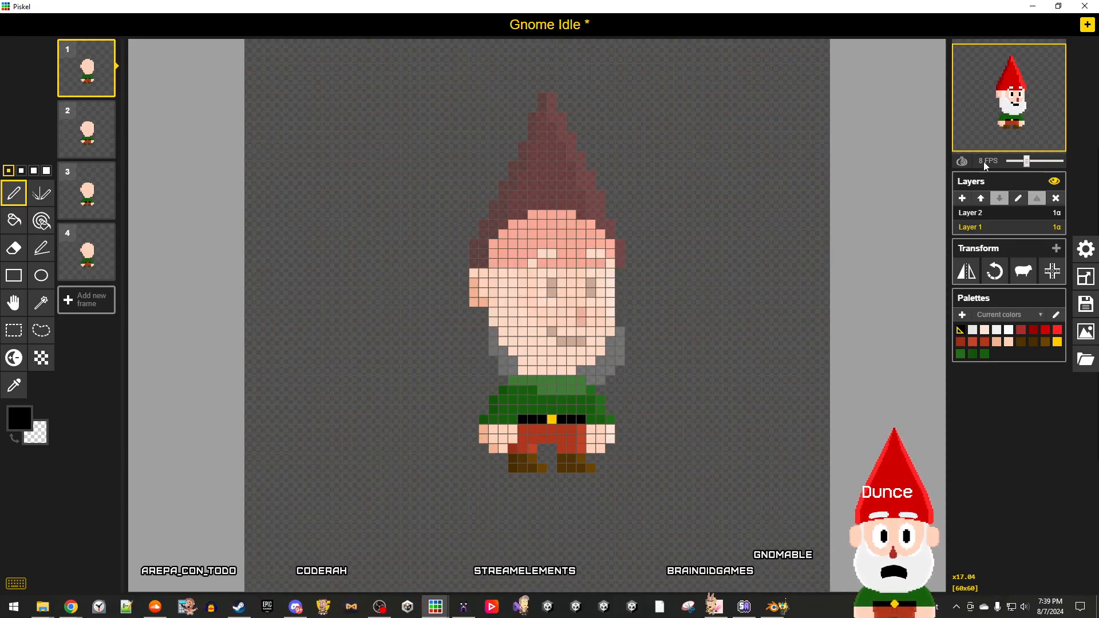
{"action": "left_click", "coordinate": [1086, 359]}
{"action": "left_click", "coordinate": [978, 250]}
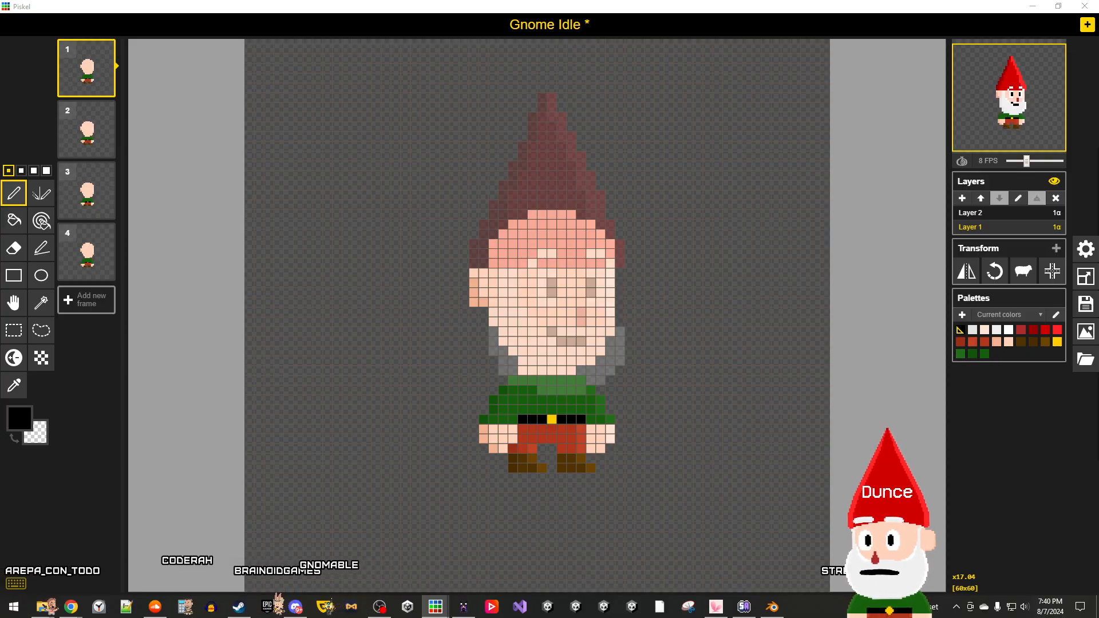
{"action": "key", "text": "alt+Tab"}
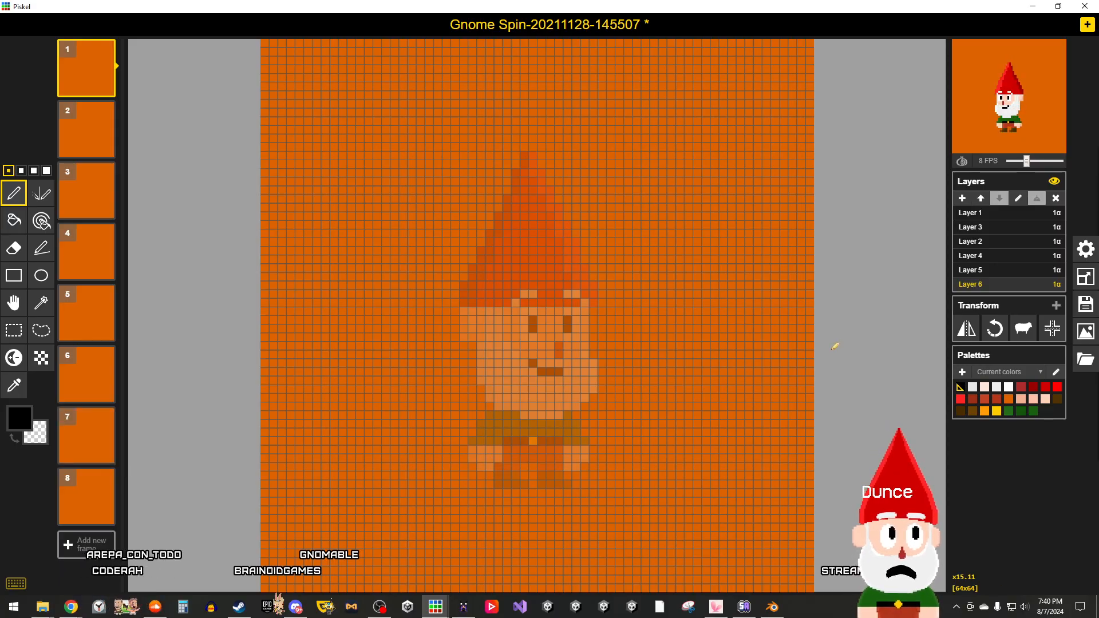
{"action": "scroll", "coordinate": [835, 341], "scroll_direction": "down", "scroll_amount": 2}
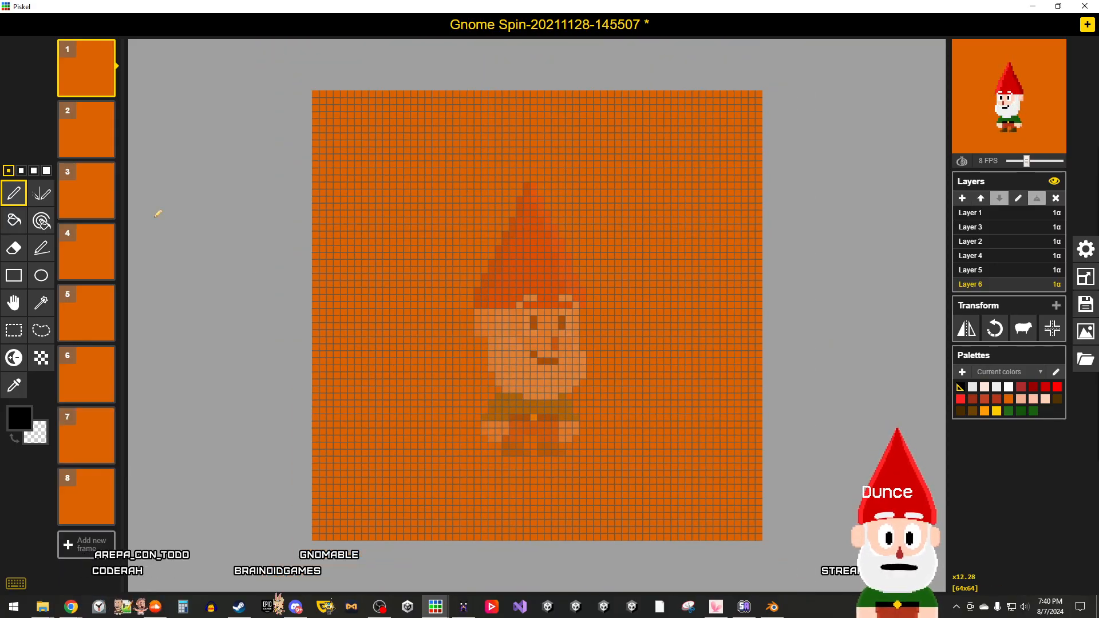
{"action": "left_click", "coordinate": [87, 122]}
{"action": "scroll", "coordinate": [683, 397], "scroll_direction": "up", "scroll_amount": 6}
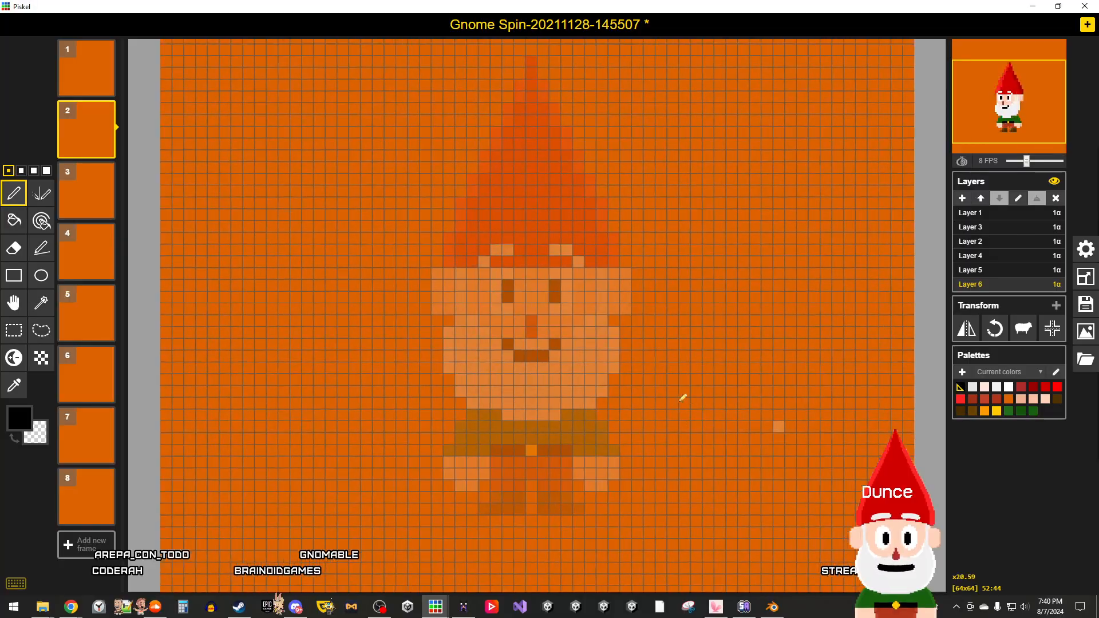
{"action": "scroll", "coordinate": [683, 398], "scroll_direction": "down", "scroll_amount": 3}
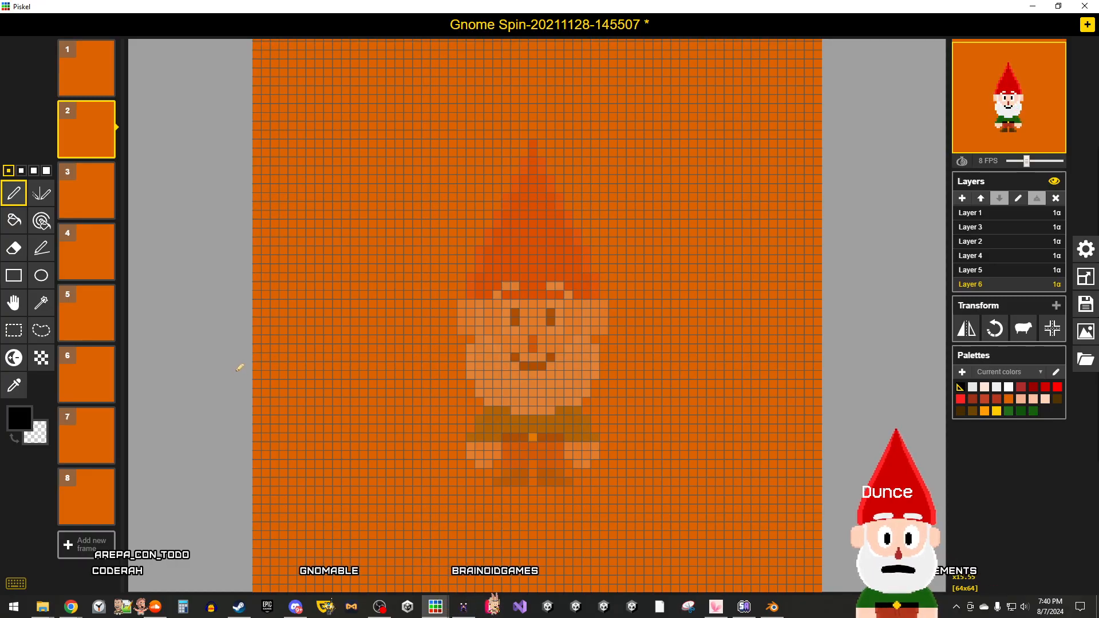
Step: Select the whole front-facing gnome on Layer 2 of the second frame and copy it
{"action": "left_click", "coordinate": [14, 330]}
{"action": "left_click", "coordinate": [978, 270]}
{"action": "left_click", "coordinate": [974, 256]}
{"action": "left_click", "coordinate": [973, 241]}
{"action": "left_click_drag", "start_coordinate": [670, 548], "coordinate": [377, 103]}
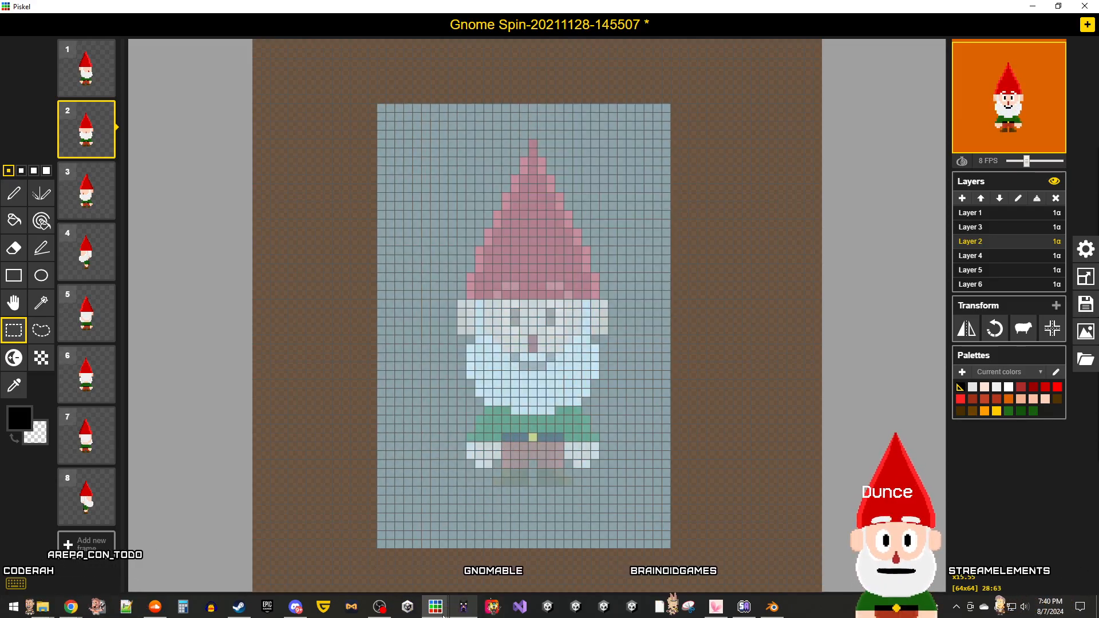
Step: Switch to the Gnome Reference 3D sprite, add a new layer and move it to the bottom of the layer stack
{"action": "mouse_move", "coordinate": [435, 606]}
{"action": "left_click", "coordinate": [622, 576]}
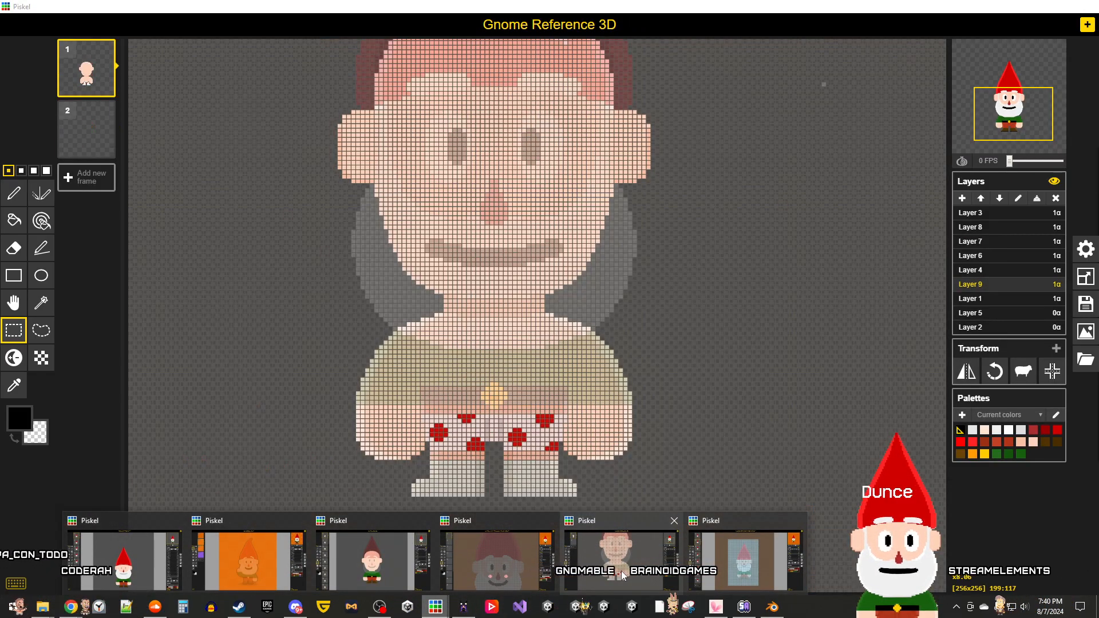
{"action": "scroll", "coordinate": [582, 418], "scroll_direction": "down", "scroll_amount": 1}
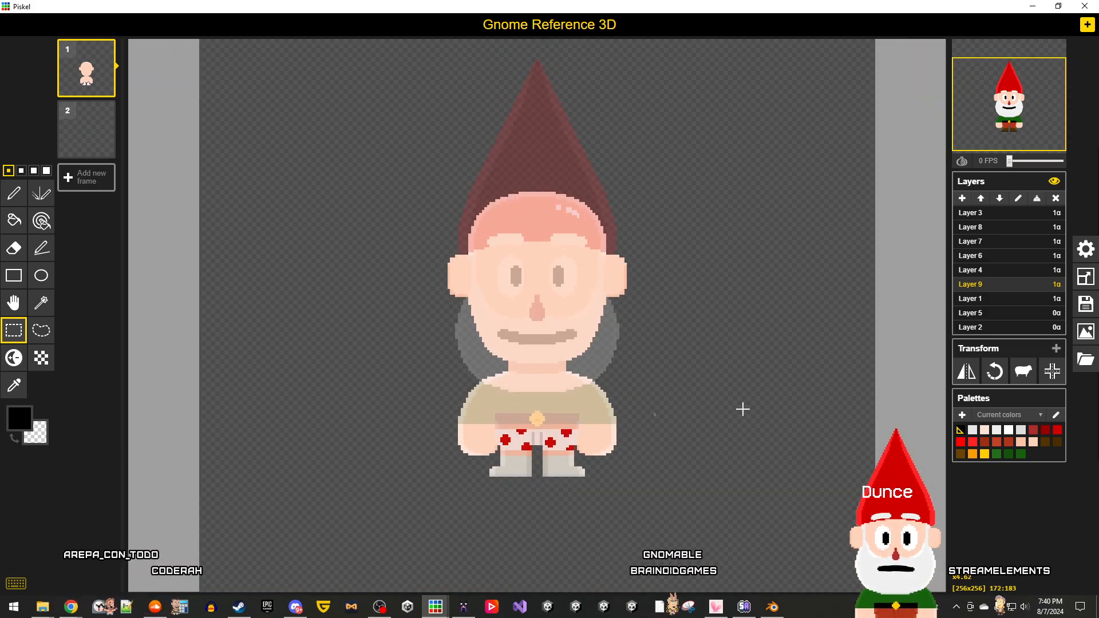
{"action": "left_click", "coordinate": [962, 198]}
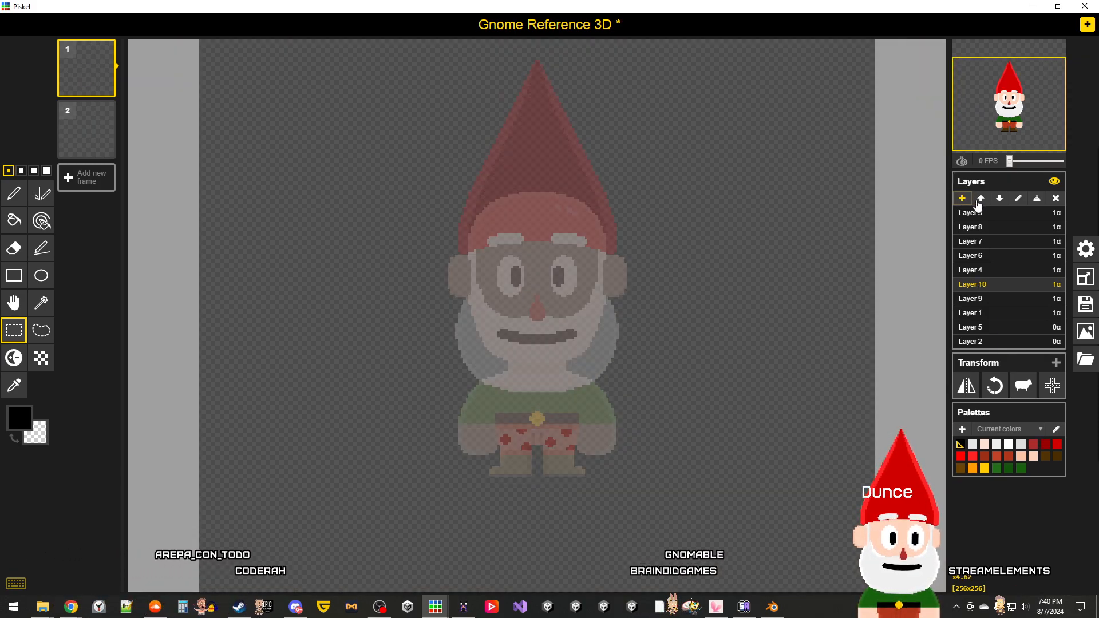
{"action": "left_click", "coordinate": [997, 199]}
{"action": "left_click", "coordinate": [997, 199]}
{"action": "left_click", "coordinate": [997, 199]}
{"action": "left_click", "coordinate": [997, 199]}
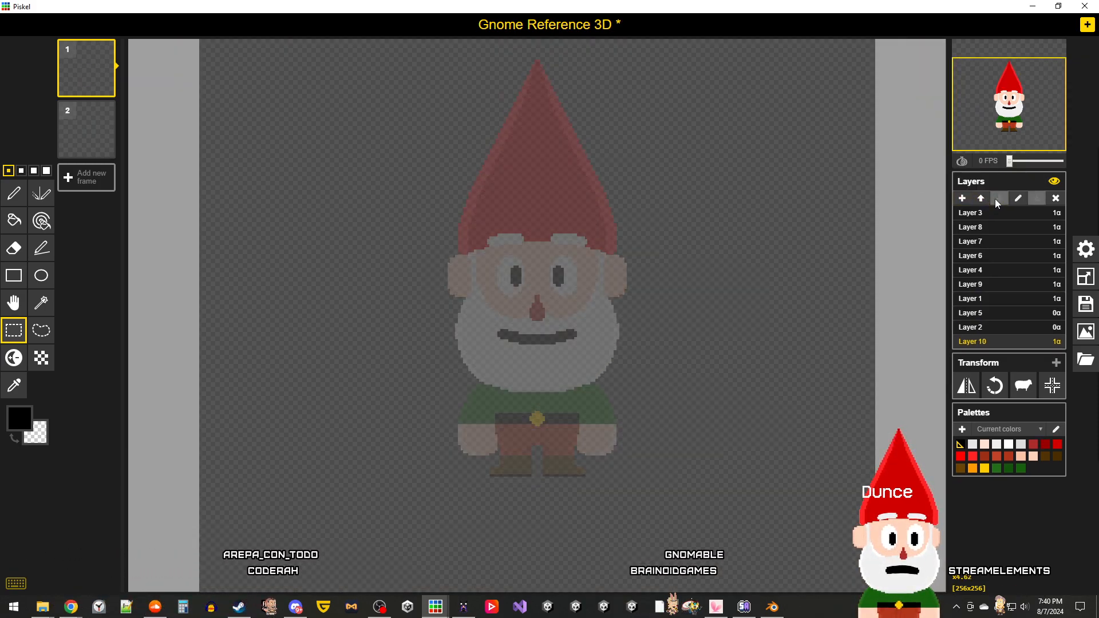
Step: Set the bottom layer's opacity to 0 and paste the copied small gnome onto it, centred on the canvas
{"action": "left_click", "coordinate": [1057, 341]}
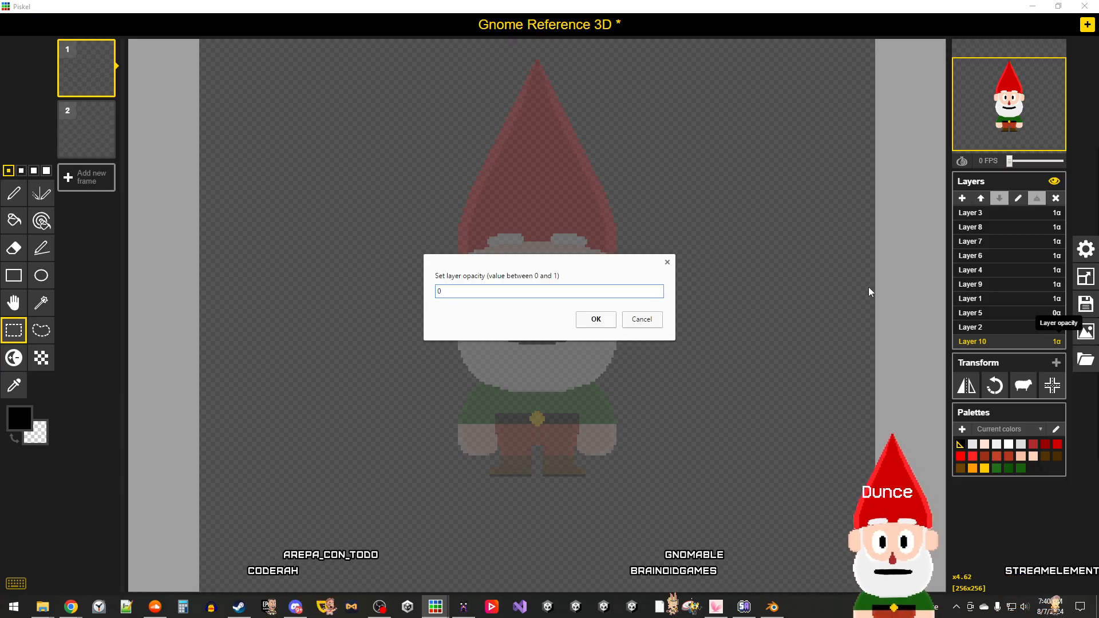
{"action": "left_click", "coordinate": [594, 319]}
{"action": "scroll", "coordinate": [668, 365], "scroll_direction": "down", "scroll_amount": 2}
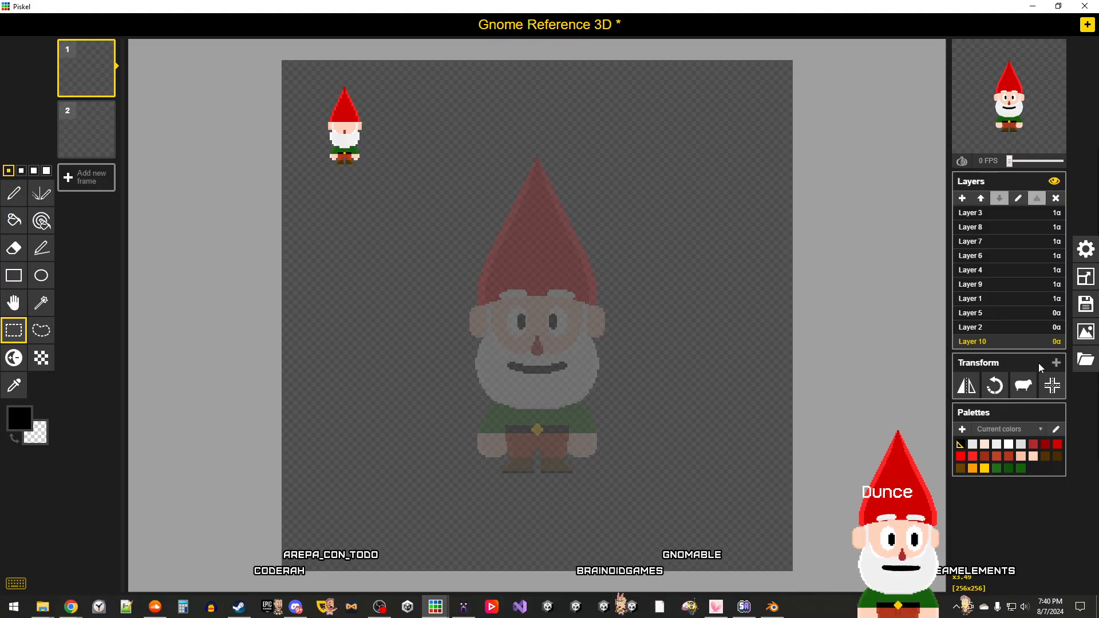
{"action": "left_click", "coordinate": [1052, 385]}
Step: Examine the small pasted gnome up close and compare its proportions and details with the large reference gnome
{"action": "scroll", "coordinate": [567, 363], "scroll_direction": "up", "scroll_amount": 2}
{"action": "scroll", "coordinate": [566, 364], "scroll_direction": "up", "scroll_amount": 3}
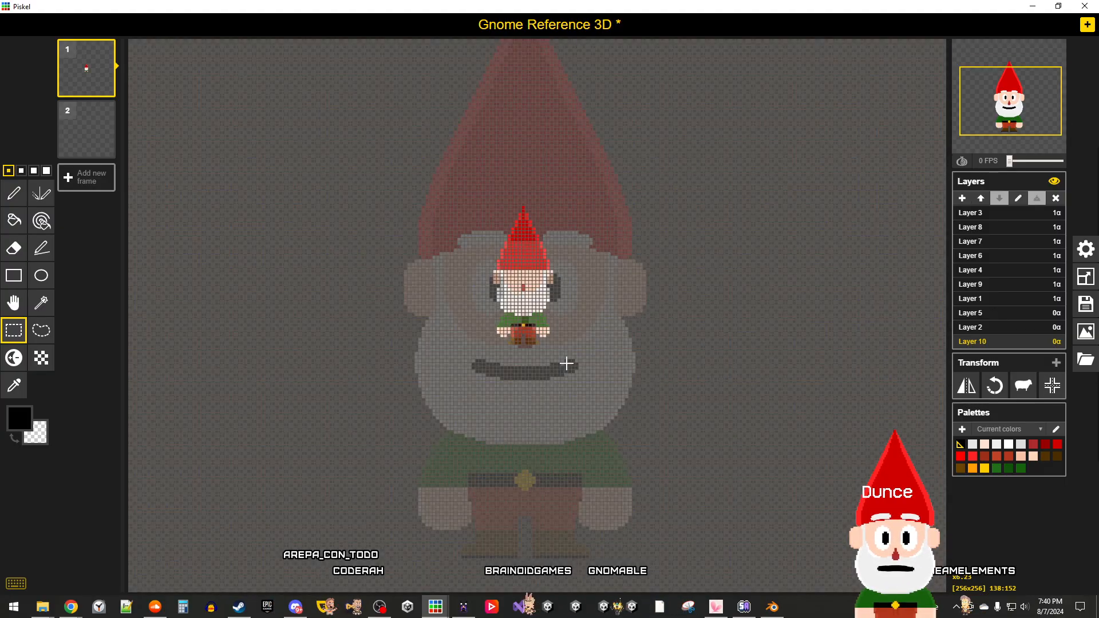
{"action": "scroll", "coordinate": [570, 366], "scroll_direction": "down", "scroll_amount": 3}
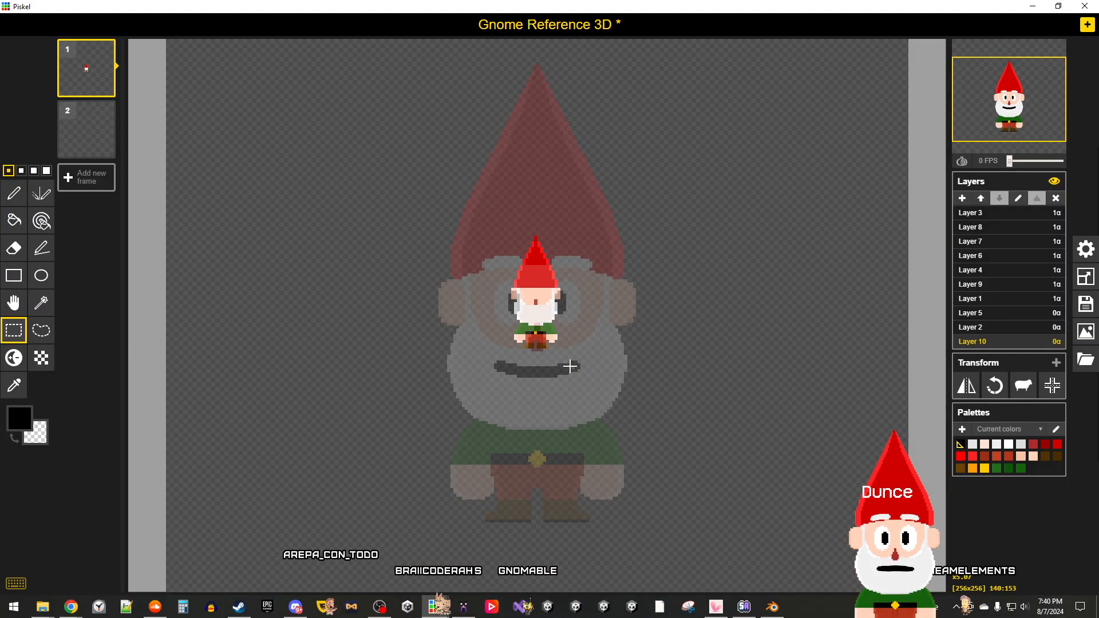
{"action": "scroll", "coordinate": [569, 367], "scroll_direction": "up", "scroll_amount": 2}
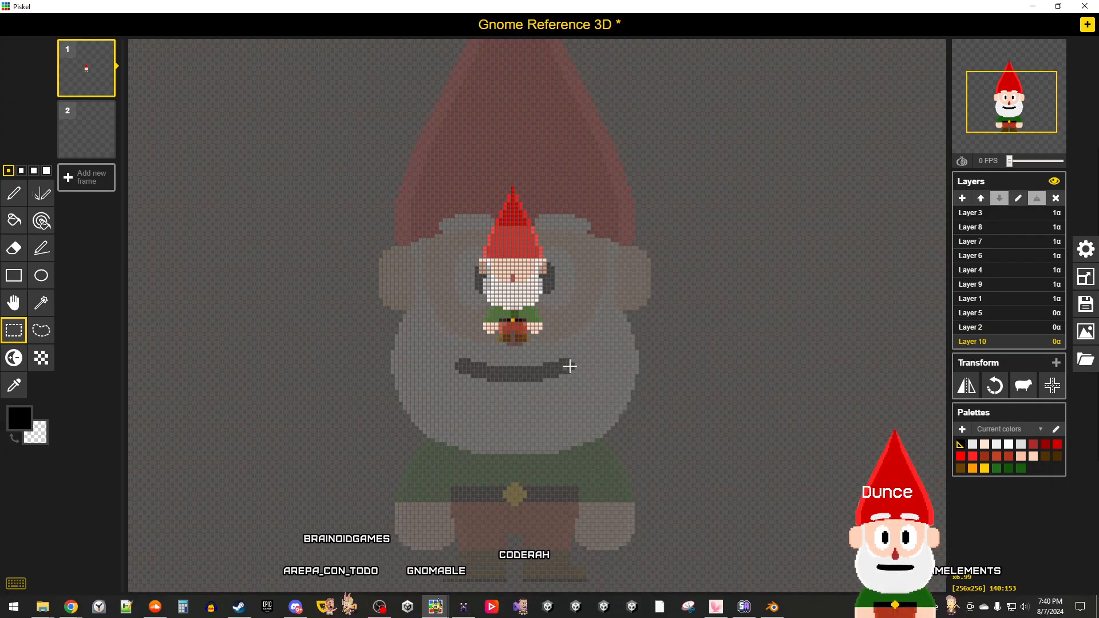
{"action": "scroll", "coordinate": [570, 367], "scroll_direction": "down", "scroll_amount": 2}
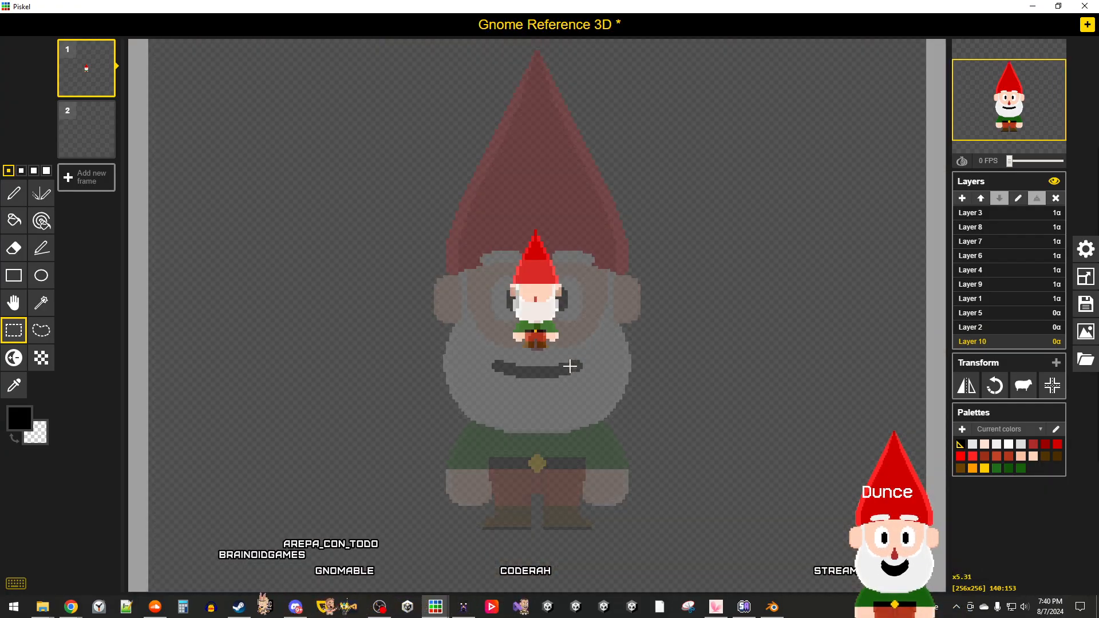
{"action": "scroll", "coordinate": [569, 366], "scroll_direction": "up", "scroll_amount": 5}
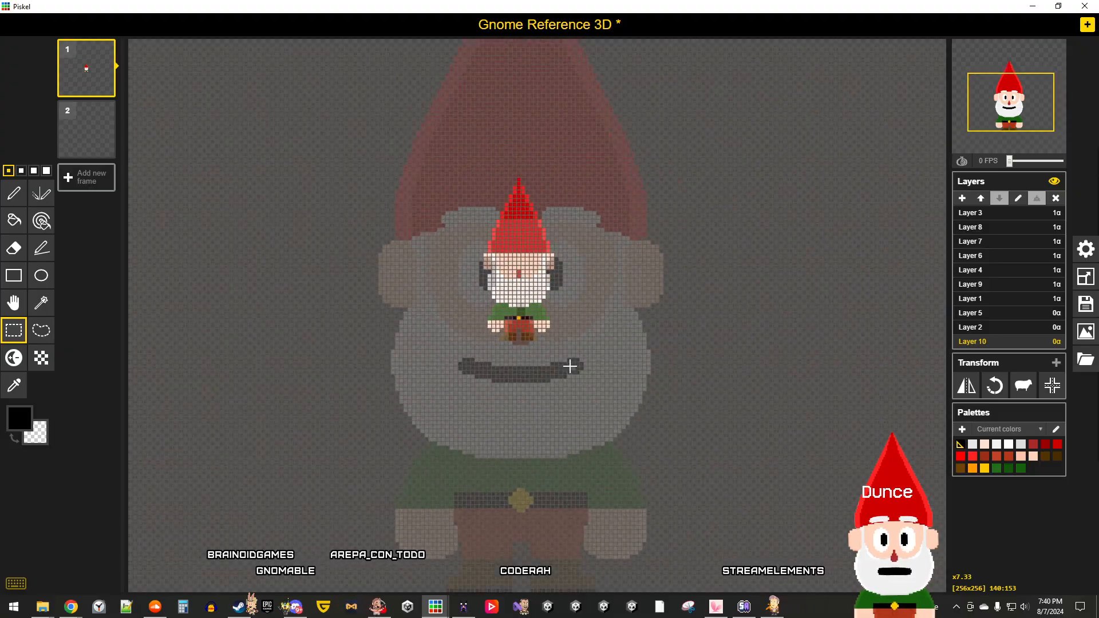
{"action": "scroll", "coordinate": [570, 367], "scroll_direction": "up", "scroll_amount": 7}
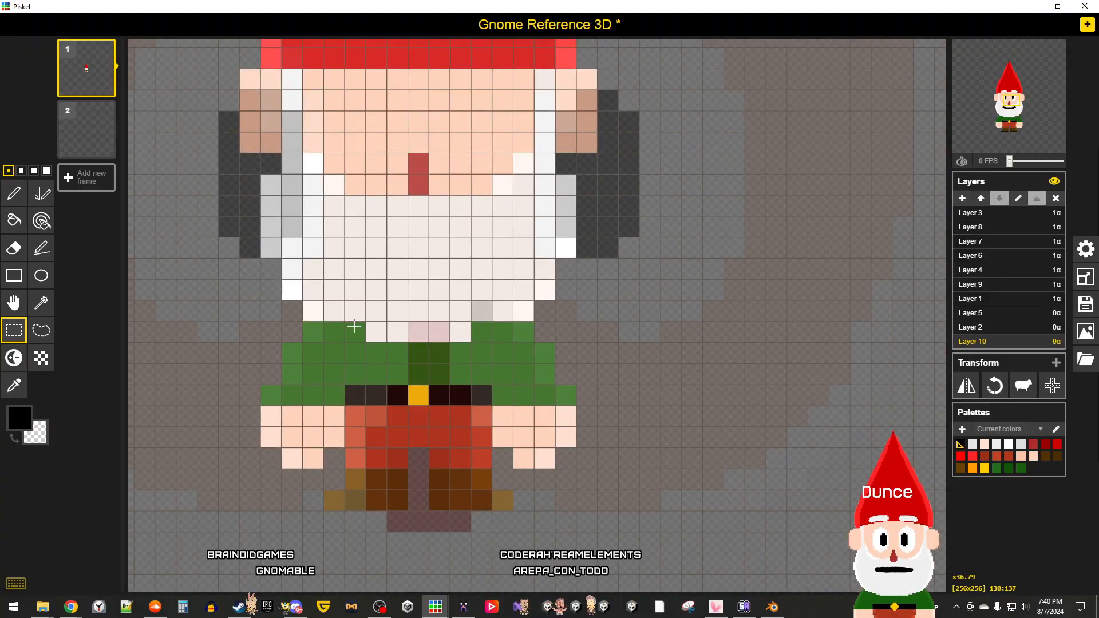
{"action": "scroll", "coordinate": [429, 311], "scroll_direction": "down", "scroll_amount": 1}
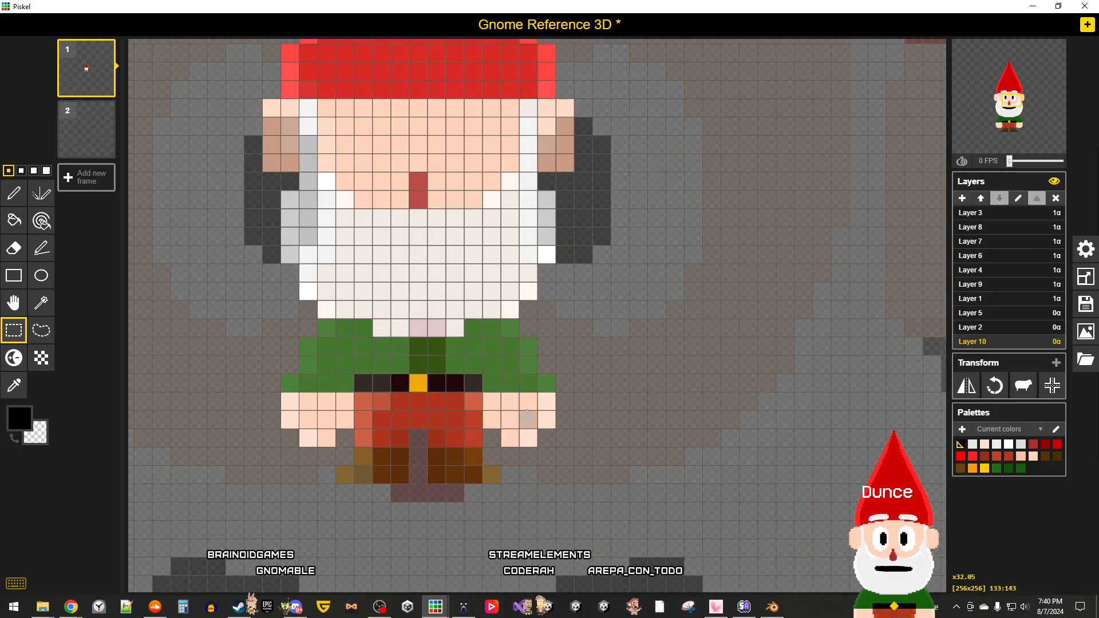
{"action": "scroll", "coordinate": [527, 415], "scroll_direction": "down", "scroll_amount": 11}
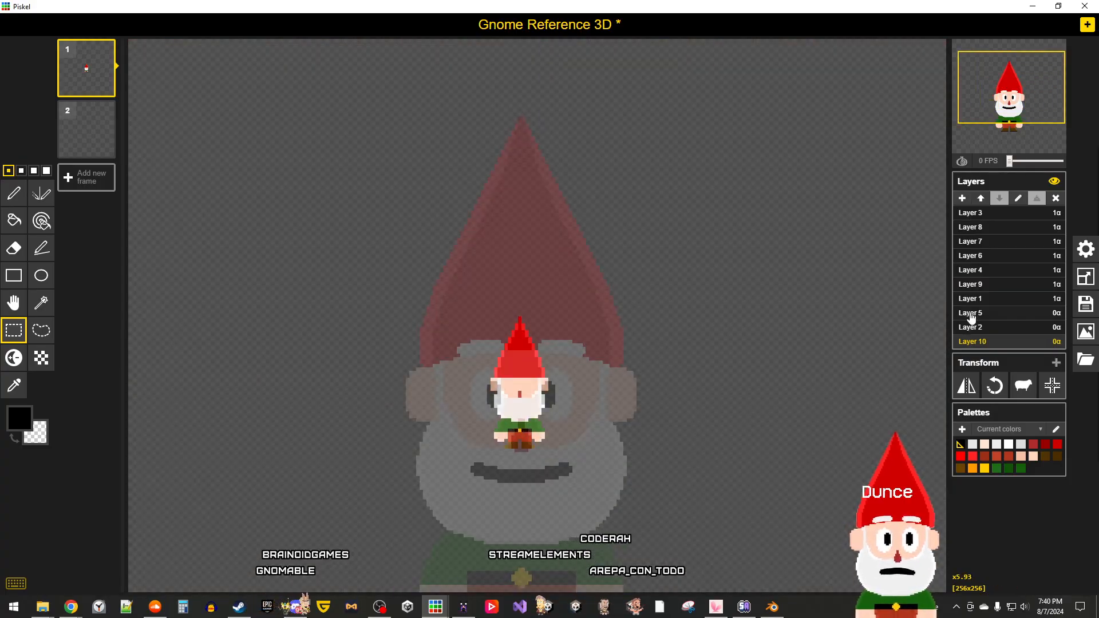
Step: Switch to the Gnome Spin sprite and examine the front-facing gnome's arms, hands and sleeves up close
{"action": "scroll", "coordinate": [552, 415], "scroll_direction": "up", "scroll_amount": 10}
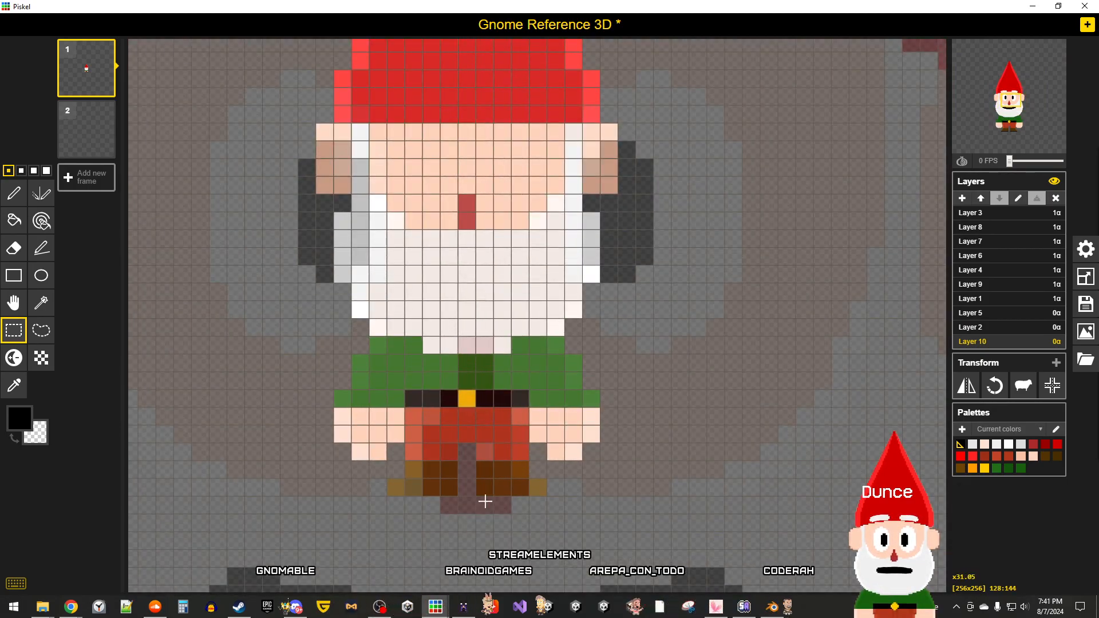
{"action": "mouse_move", "coordinate": [434, 612]}
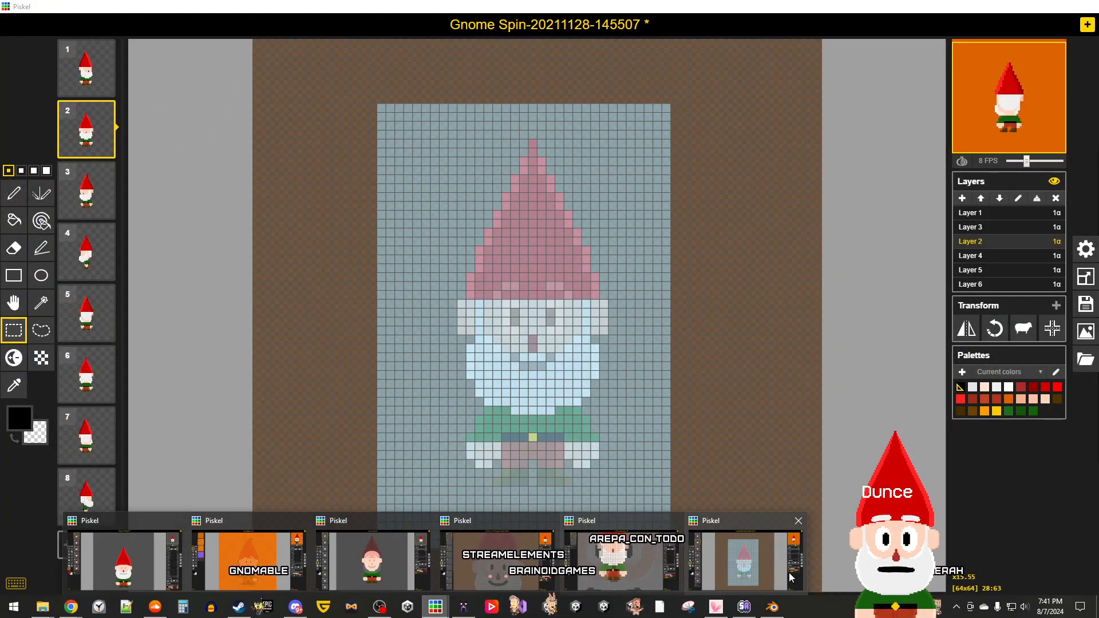
{"action": "left_click", "coordinate": [788, 574]}
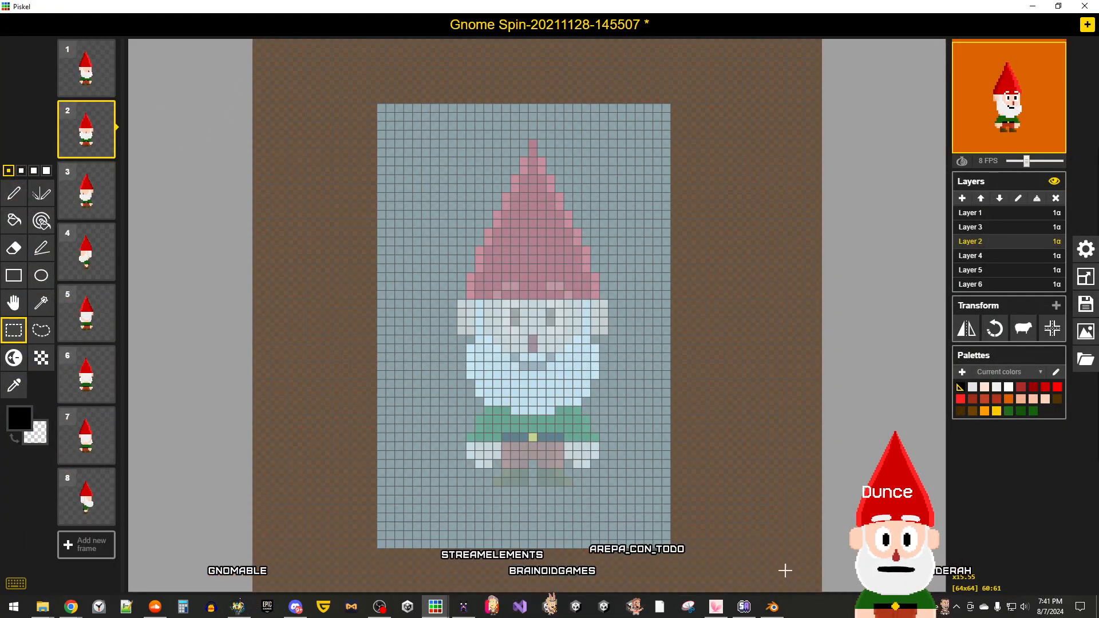
{"action": "scroll", "coordinate": [615, 430], "scroll_direction": "up", "scroll_amount": 5}
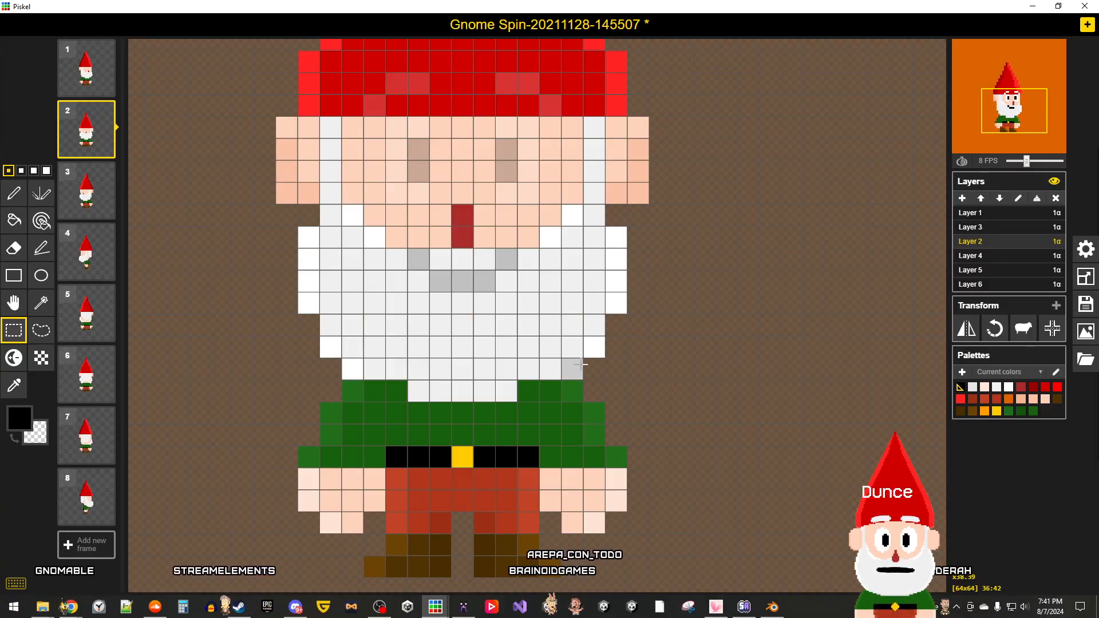
{"action": "scroll", "coordinate": [584, 566], "scroll_direction": "down", "scroll_amount": 2}
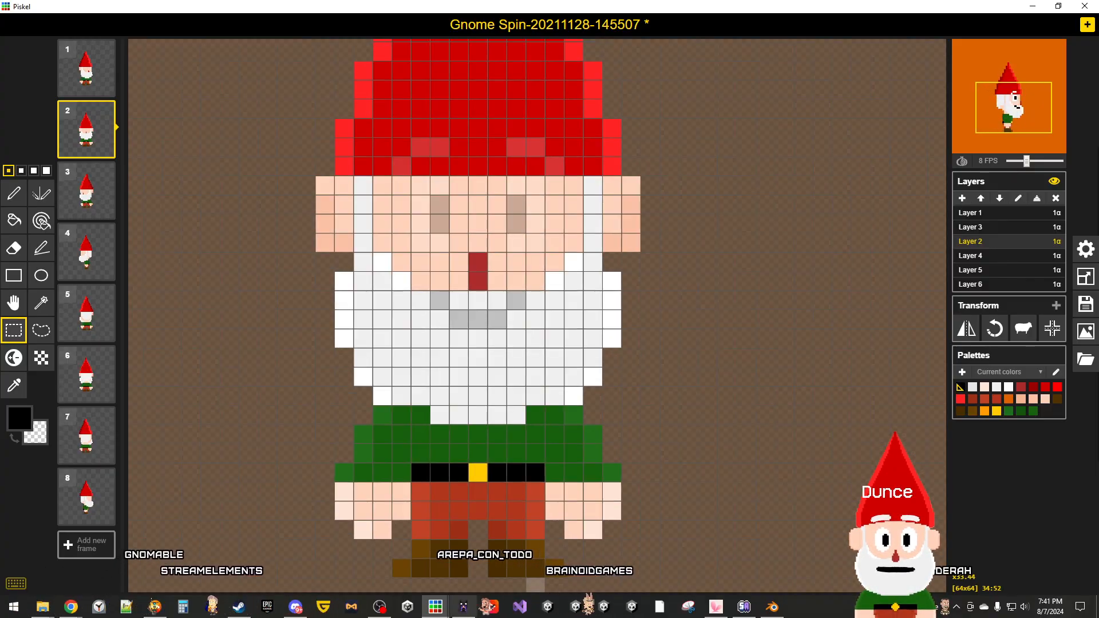
Step: Return to the Gnome Reference 3D sprite, pick the sleeve's lighter green and draw the four-pixel upper edge of an outstretched right arm
{"action": "mouse_move", "coordinate": [441, 610]}
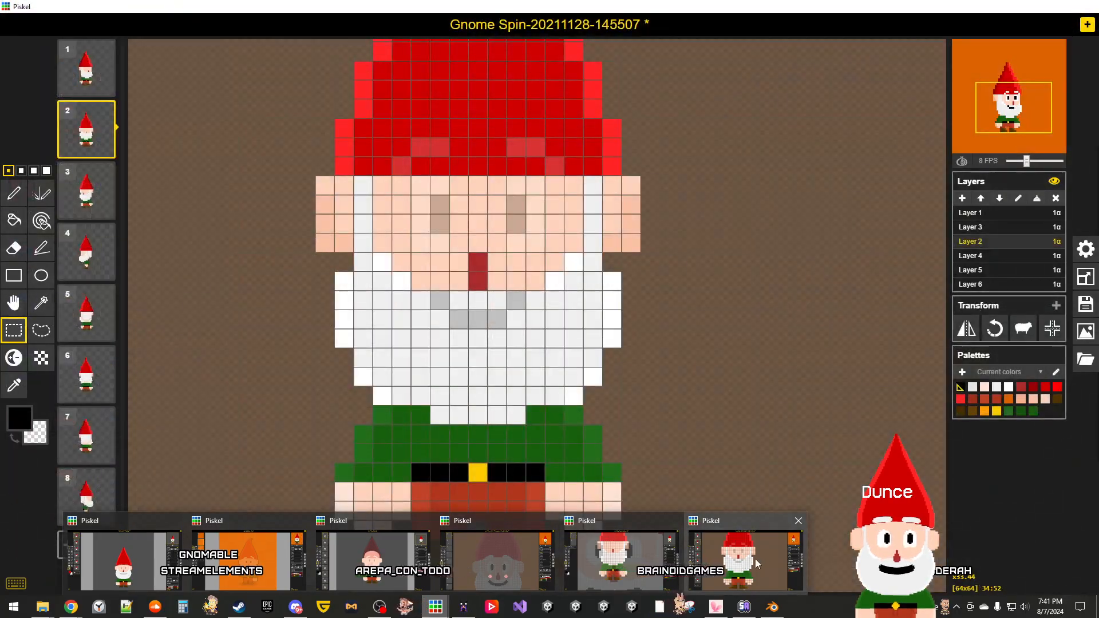
{"action": "left_click", "coordinate": [621, 558]}
{"action": "left_click", "coordinate": [14, 385]}
{"action": "left_click", "coordinate": [14, 193]}
{"action": "scroll", "coordinate": [633, 341], "scroll_direction": "up", "scroll_amount": 4}
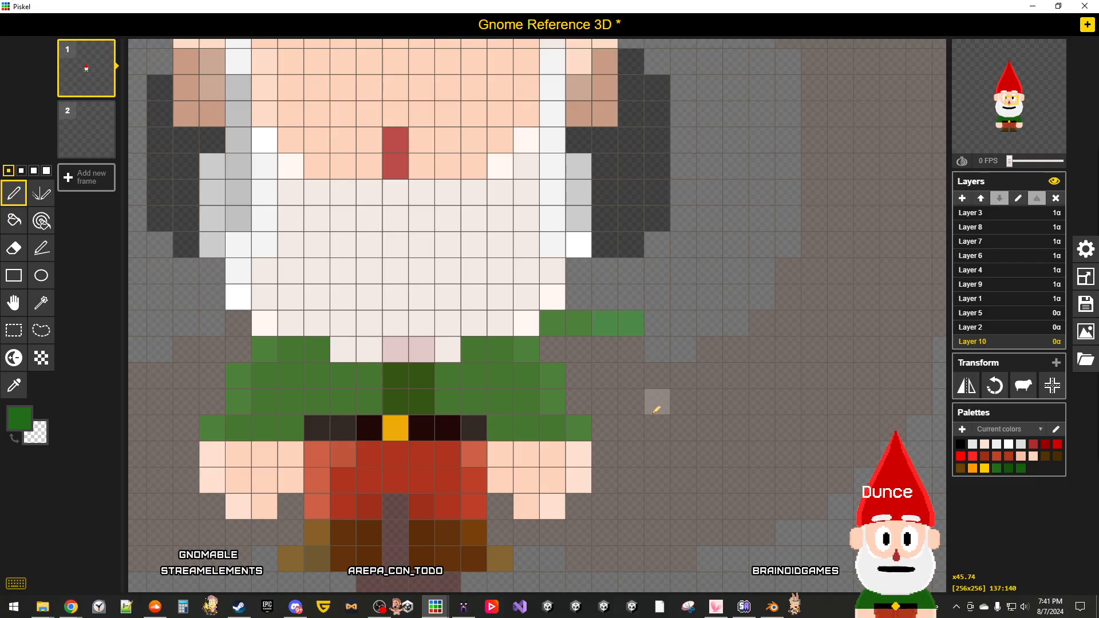
Step: Pick the hand's light skin highlight and outline the outstretched right hand with two pixels on top and two at its end
{"action": "left_click", "coordinate": [14, 385]}
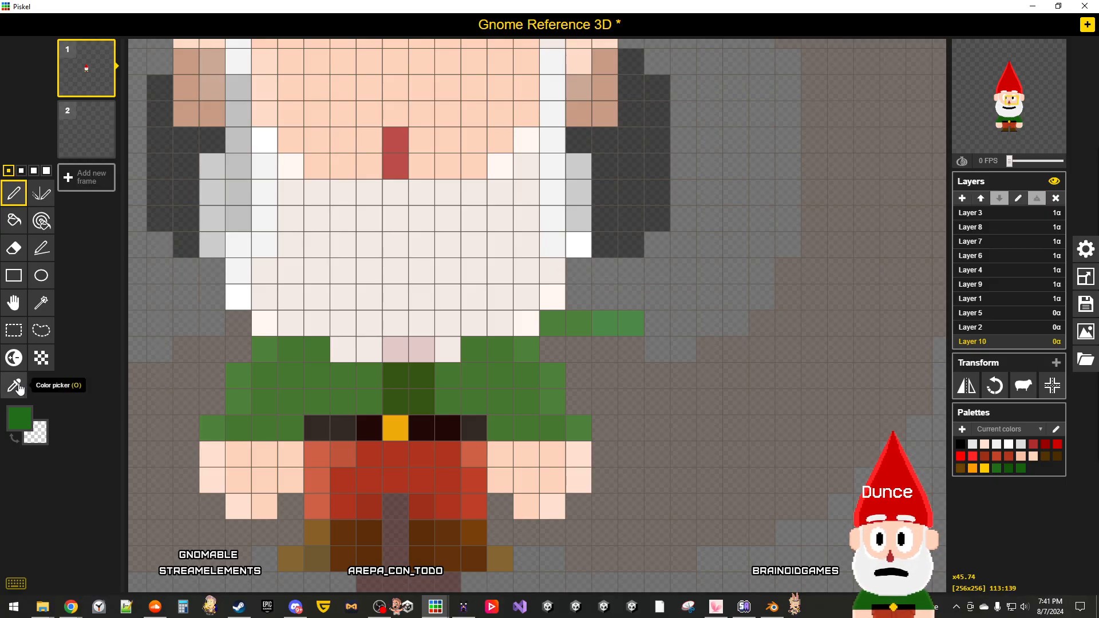
{"action": "left_click", "coordinate": [14, 193]}
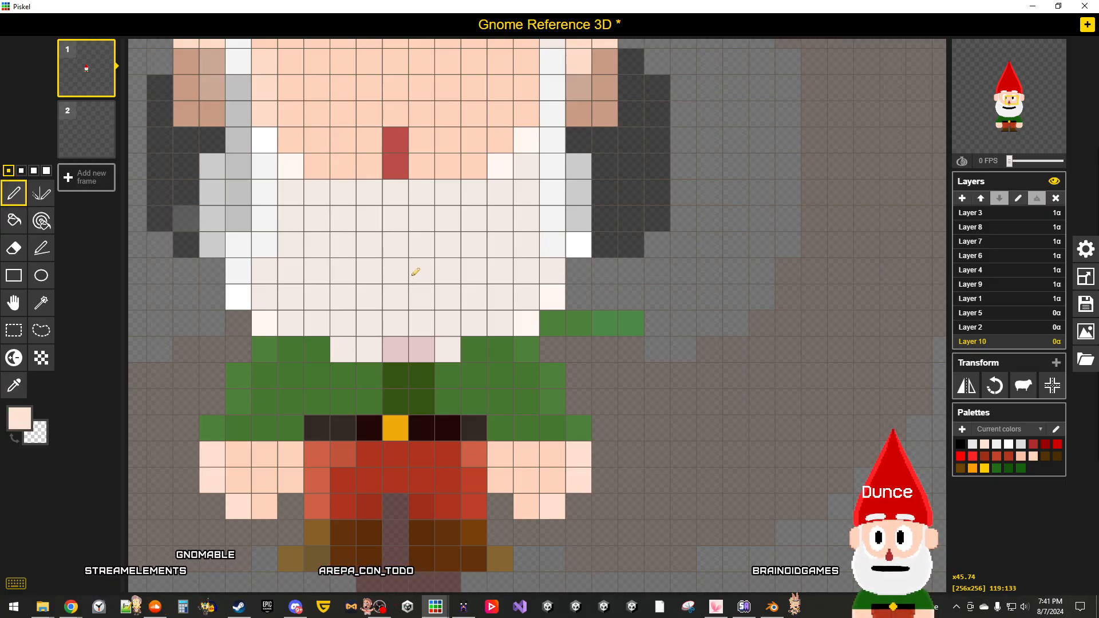
{"action": "left_click", "coordinate": [657, 323]}
{"action": "left_click_drag", "start_coordinate": [685, 321], "coordinate": [709, 345]}
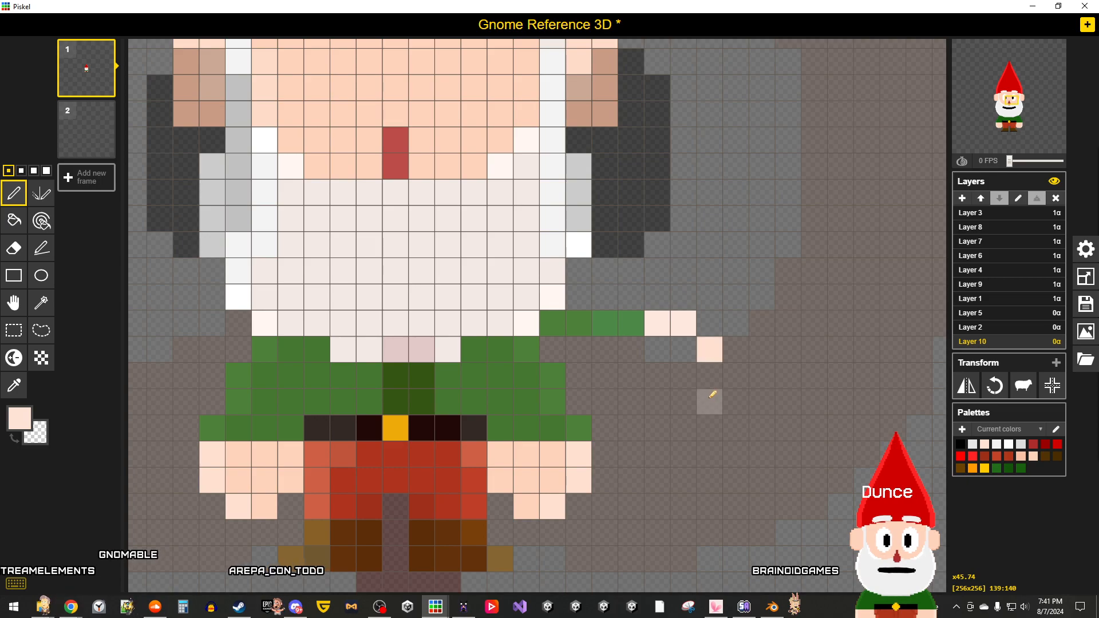
{"action": "left_click", "coordinate": [710, 375]}
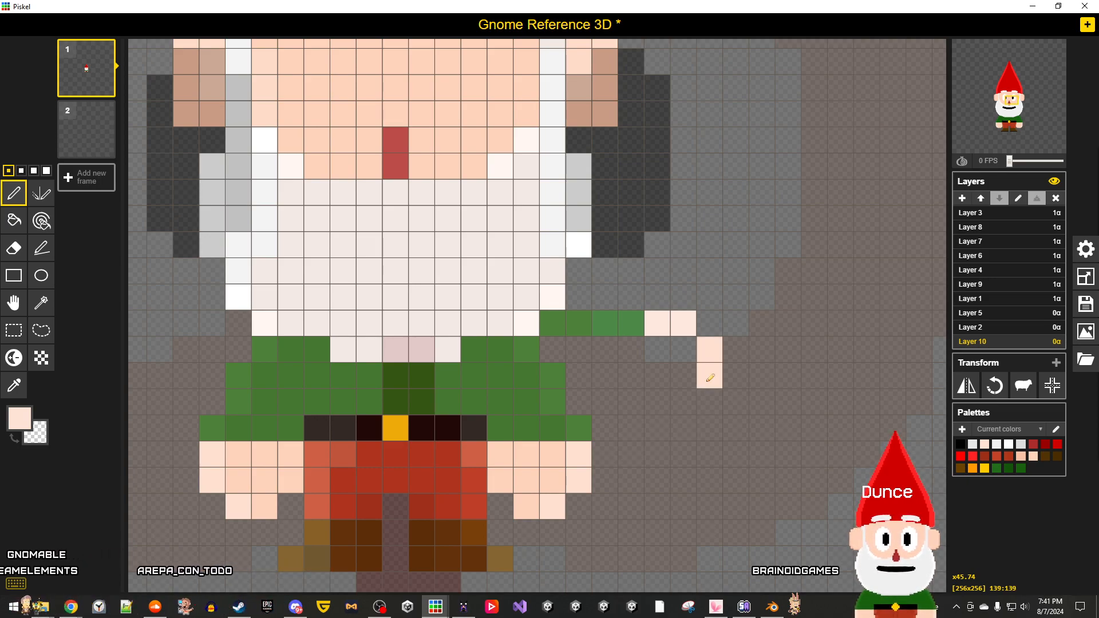
Step: Fill the outstretched right hand with the base skin colour and its sleeve with the shirt's dark green
{"action": "left_click", "coordinate": [3, 388]}
{"action": "left_click", "coordinate": [16, 197]}
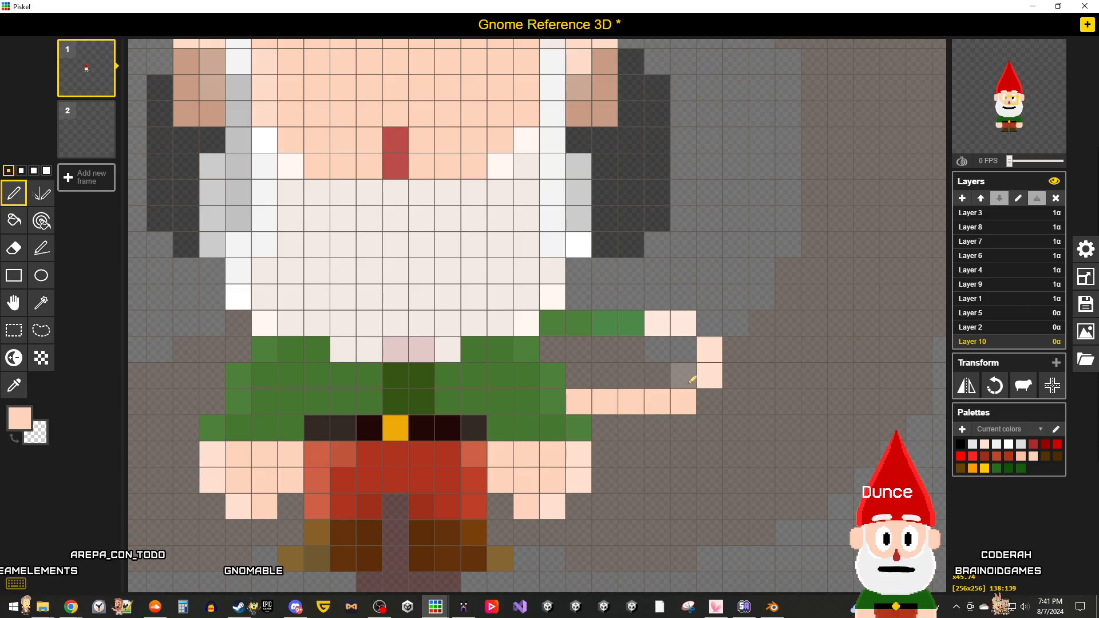
{"action": "left_click_drag", "start_coordinate": [691, 380], "coordinate": [609, 376]}
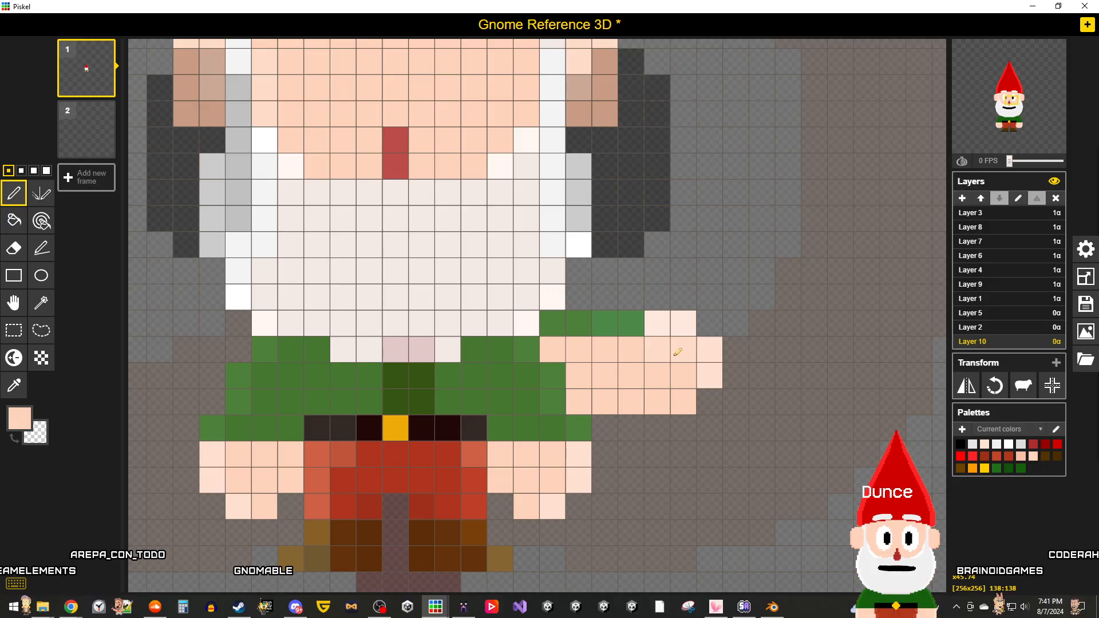
{"action": "left_click", "coordinate": [22, 394]}
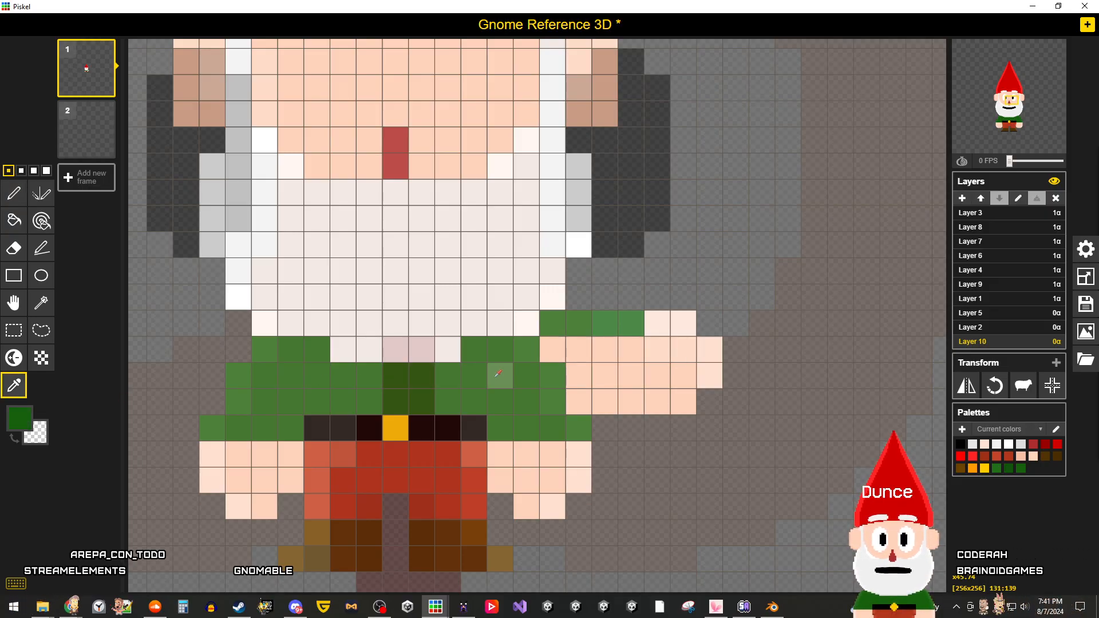
{"action": "left_click", "coordinate": [14, 194]}
{"action": "mouse_move", "coordinate": [630, 400]}
{"action": "left_mouse_down"}
{"action": "mouse_move", "coordinate": [540, 385]}
{"action": "mouse_move", "coordinate": [526, 351]}
{"action": "mouse_move", "coordinate": [626, 346]}
{"action": "mouse_move", "coordinate": [618, 375]}
{"action": "mouse_move", "coordinate": [572, 376]}
{"action": "left_mouse_up"}
Step: Select the small gnome's old hanging right cuff and hand and delete them
{"action": "left_click", "coordinate": [16, 336]}
{"action": "left_click_drag", "start_coordinate": [604, 507], "coordinate": [492, 421]}
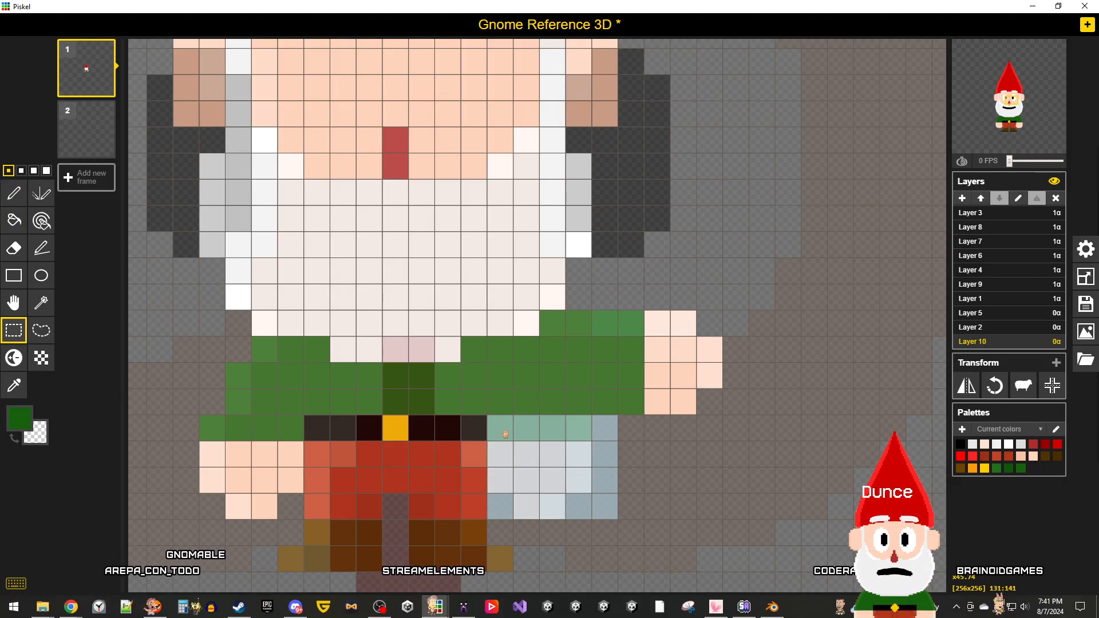
{"action": "key", "text": "Delete"}
{"action": "scroll", "coordinate": [600, 457], "scroll_direction": "down", "scroll_amount": 3}
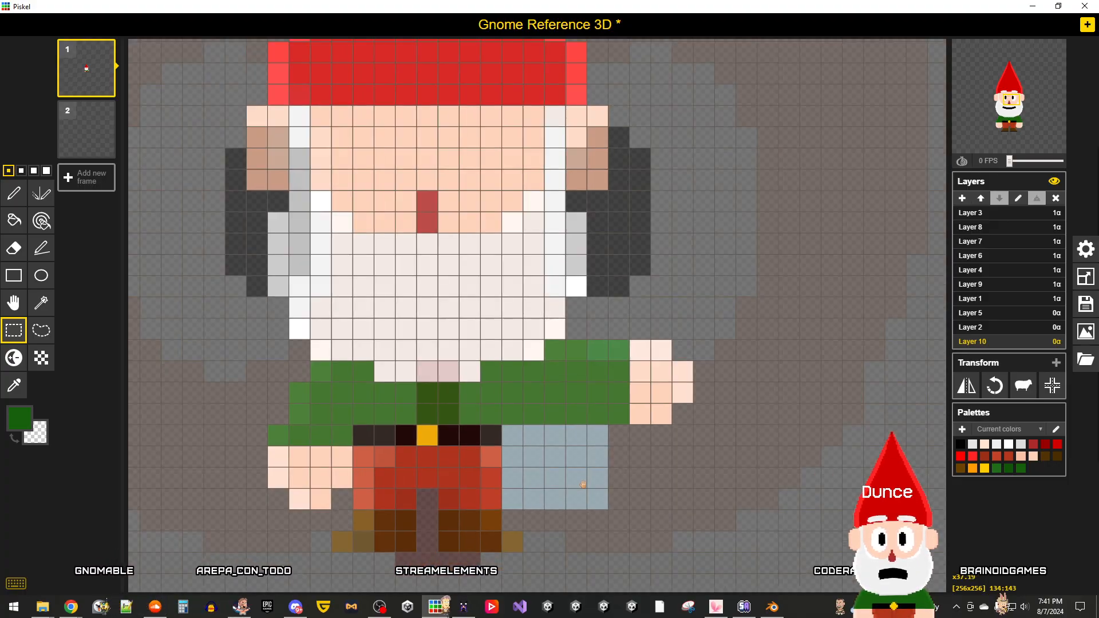
Step: Draw the outstretched left arm's upper edge in the lighter green and outline its hand in the light skin highlight
{"action": "left_click", "coordinate": [14, 385]}
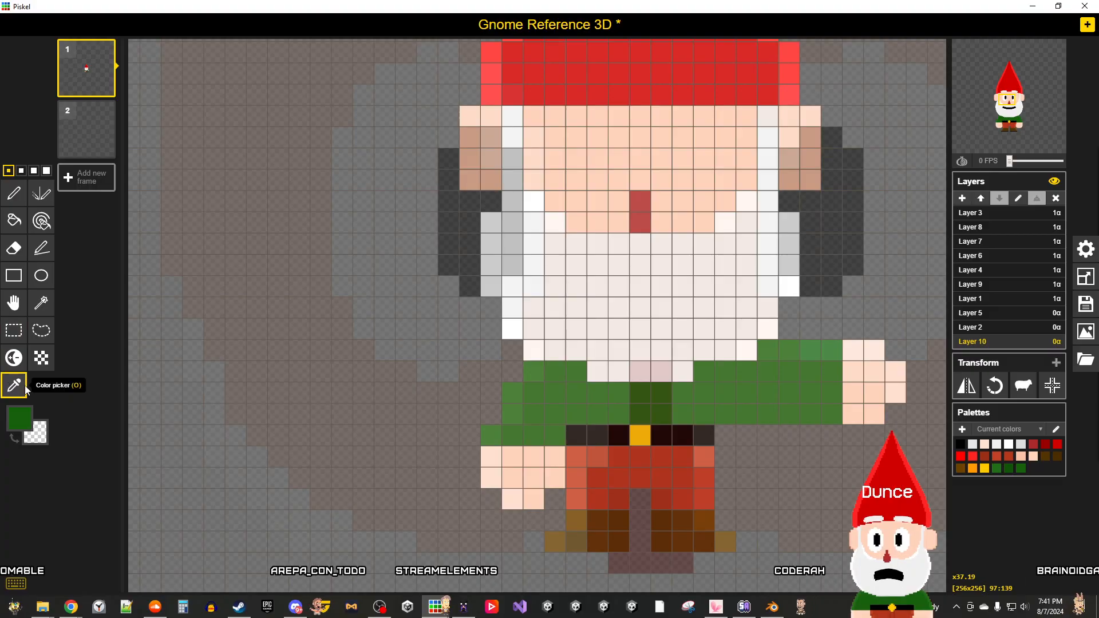
{"action": "left_click", "coordinate": [14, 194]}
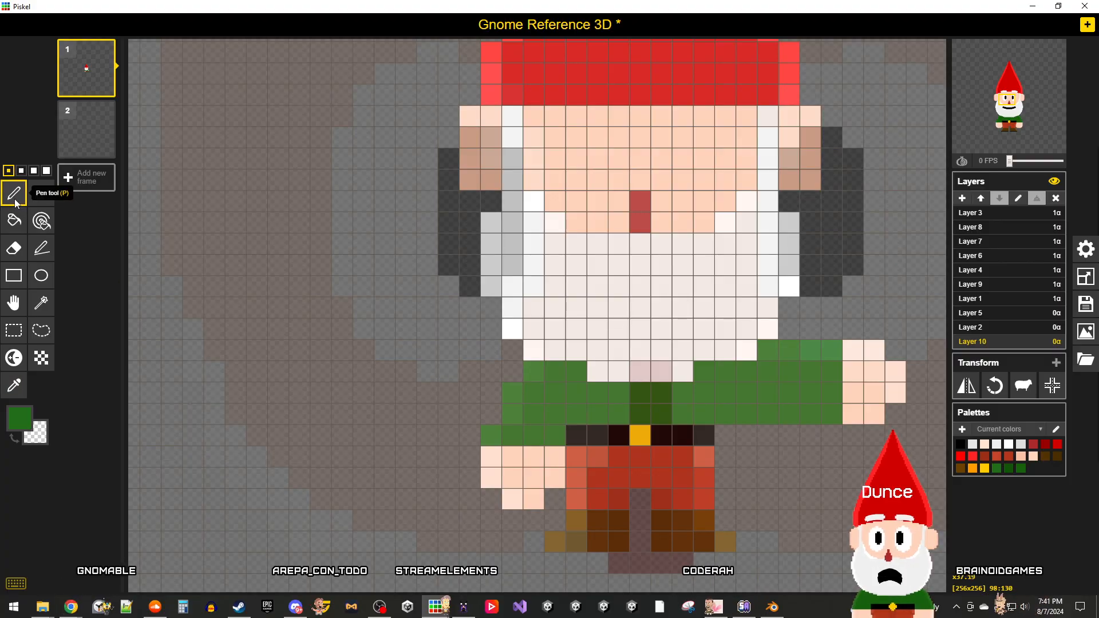
{"action": "scroll", "coordinate": [458, 332], "scroll_direction": "up", "scroll_amount": 3}
{"action": "scroll", "coordinate": [522, 338], "scroll_direction": "down", "scroll_amount": 3}
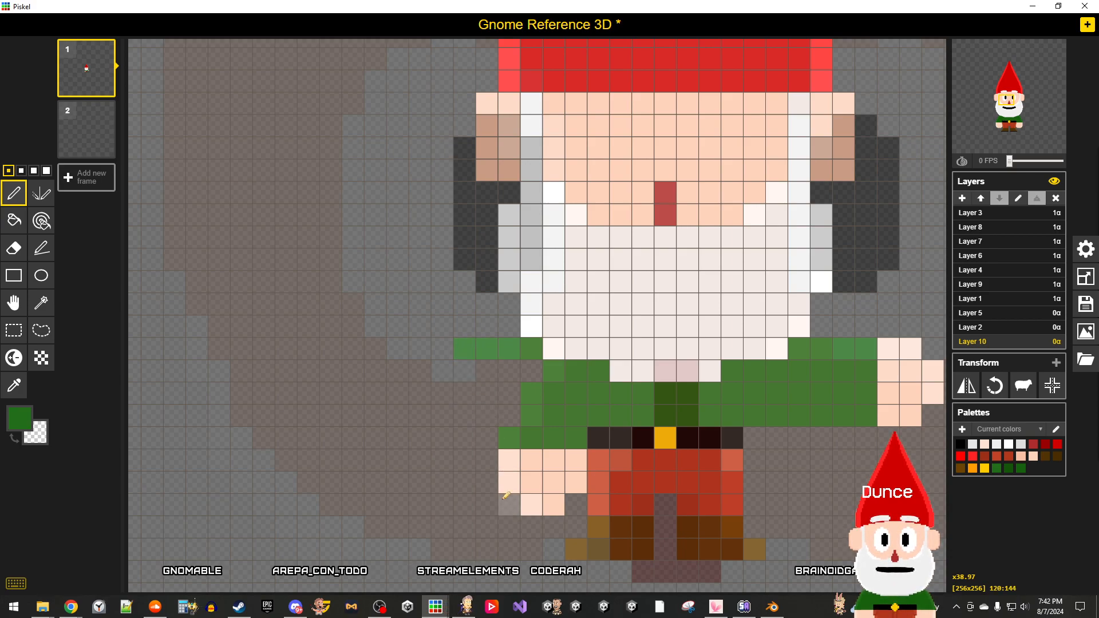
{"action": "left_click", "coordinate": [519, 461]}
{"action": "left_click", "coordinate": [14, 193]}
{"action": "mouse_move", "coordinate": [442, 348]}
{"action": "left_mouse_down"}
{"action": "mouse_move", "coordinate": [420, 348]}
{"action": "mouse_move", "coordinate": [397, 393]}
{"action": "left_mouse_up"}
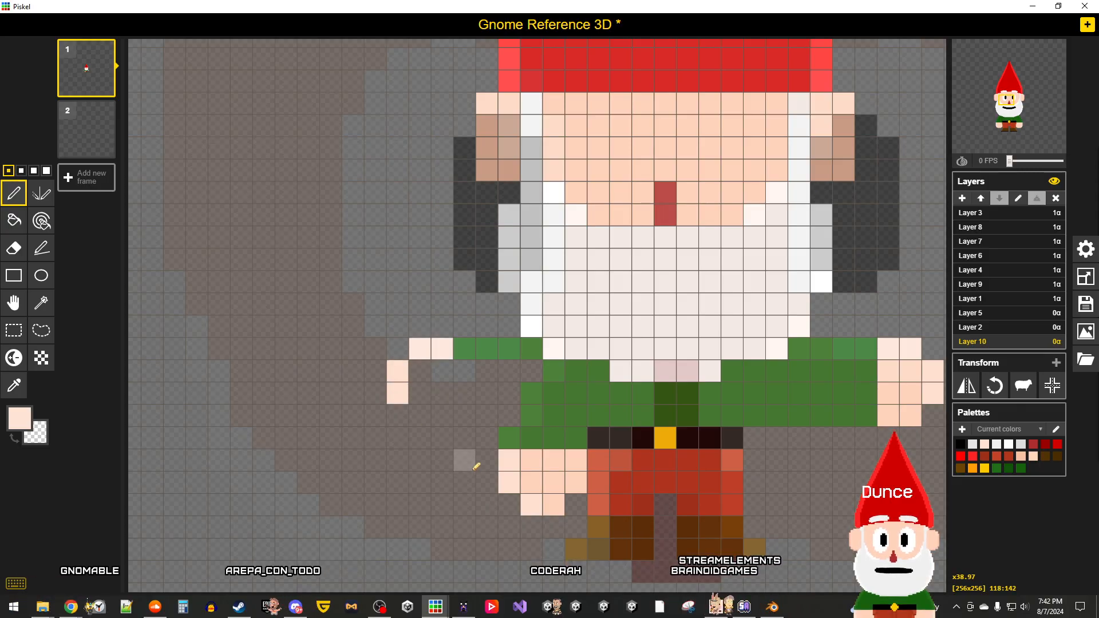
Step: Fill the outstretched left hand with the base skin colour and its sleeve with the shirt's dark green
{"action": "left_click", "coordinate": [14, 385]}
{"action": "left_click", "coordinate": [13, 193]}
{"action": "scroll", "coordinate": [477, 404], "scroll_direction": "up", "scroll_amount": 2}
{"action": "mouse_move", "coordinate": [412, 418]}
{"action": "left_mouse_down"}
{"action": "mouse_move", "coordinate": [492, 421]}
{"action": "mouse_move", "coordinate": [516, 390]}
{"action": "mouse_move", "coordinate": [426, 367]}
{"action": "mouse_move", "coordinate": [441, 387]}
{"action": "mouse_move", "coordinate": [496, 391]}
{"action": "left_mouse_up"}
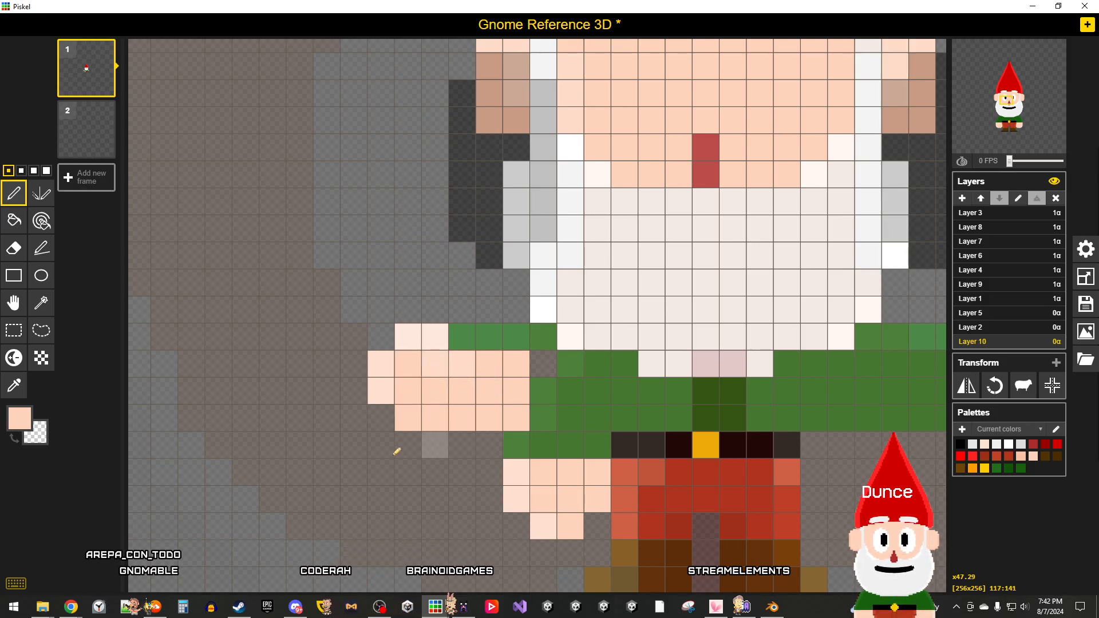
{"action": "left_click", "coordinate": [13, 385]}
{"action": "left_click", "coordinate": [13, 193]}
{"action": "mouse_move", "coordinate": [518, 418]}
{"action": "left_mouse_down"}
{"action": "mouse_move", "coordinate": [490, 417]}
{"action": "mouse_move", "coordinate": [461, 391]}
{"action": "mouse_move", "coordinate": [491, 361]}
{"action": "mouse_move", "coordinate": [577, 368]}
{"action": "mouse_move", "coordinate": [508, 380]}
{"action": "mouse_move", "coordinate": [470, 371]}
{"action": "left_mouse_up"}
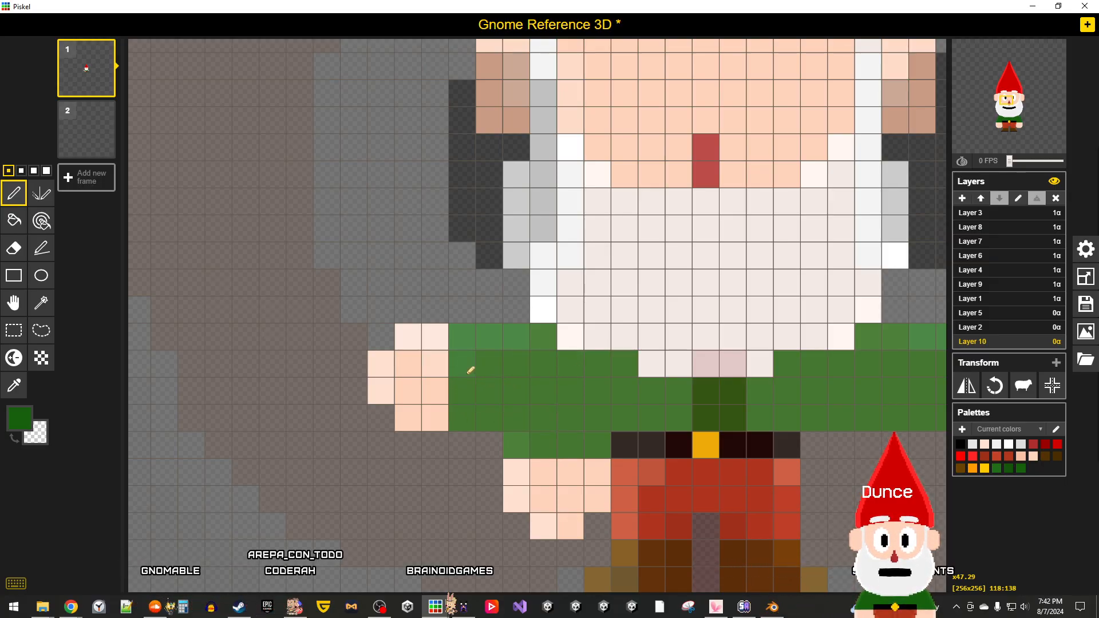
Step: Select the small gnome's old hanging left cuff and hand and delete them
{"action": "scroll", "coordinate": [554, 503], "scroll_direction": "down", "scroll_amount": 2}
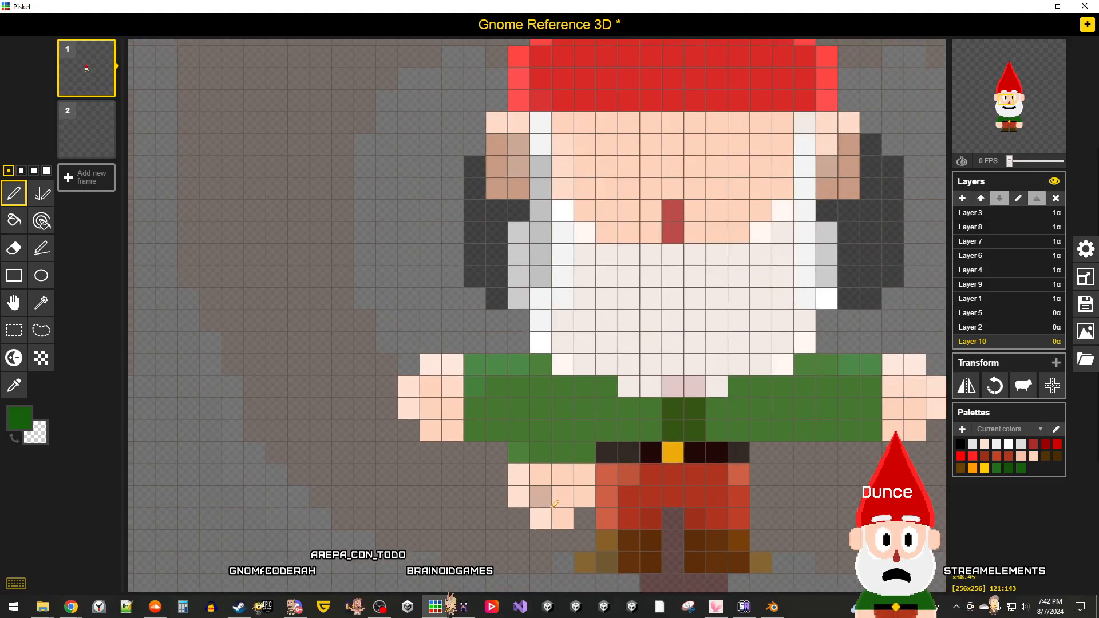
{"action": "left_click", "coordinate": [14, 330]}
{"action": "left_click", "coordinate": [532, 477]}
{"action": "left_click_drag", "start_coordinate": [532, 477], "coordinate": [584, 525]}
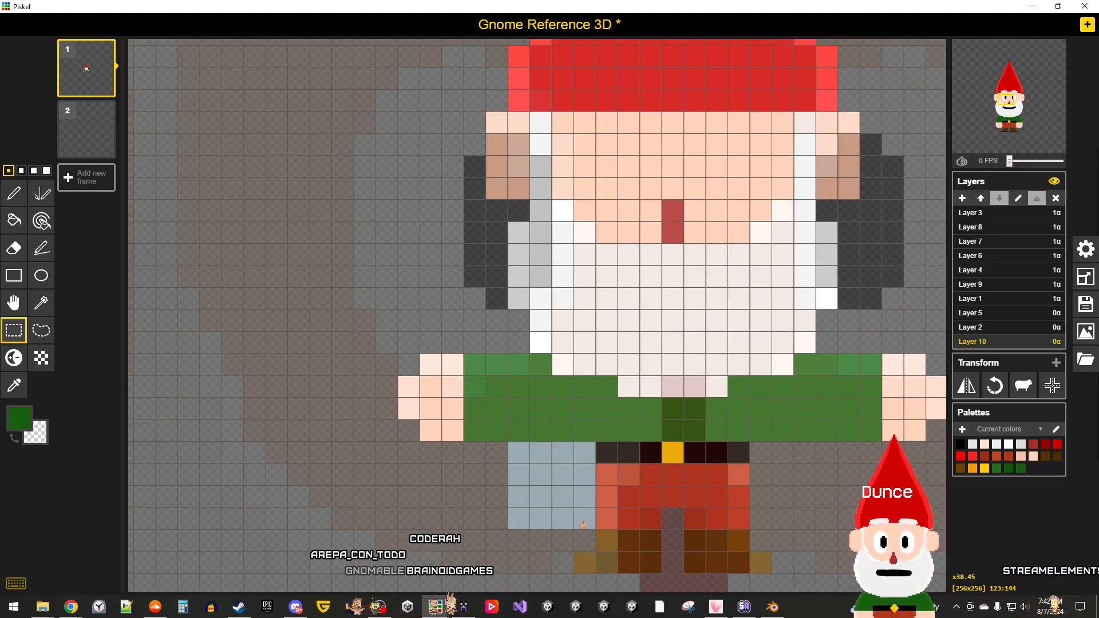
{"action": "left_click", "coordinate": [420, 500]}
{"action": "middle_click_drag", "start_coordinate": [512, 515], "coordinate": [338, 481]}
{"action": "scroll", "coordinate": [603, 487], "scroll_direction": "down", "scroll_amount": 3}
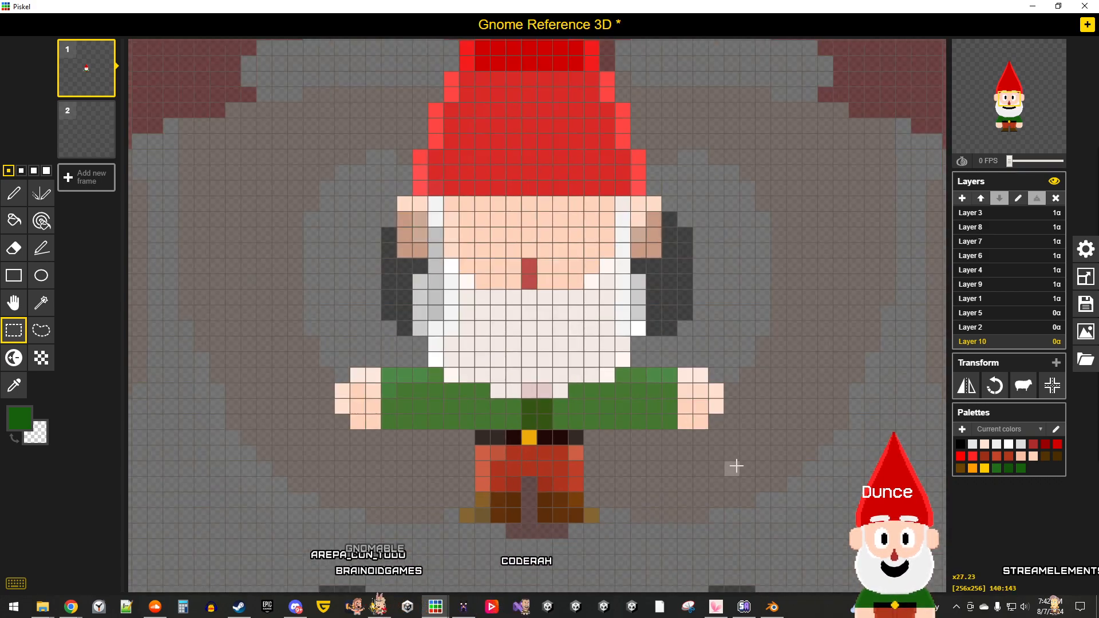
Step: Select each outstretched hand and move it one pixel inward to shorten both of the small gnome's sleeves
{"action": "scroll", "coordinate": [736, 465], "scroll_direction": "down", "scroll_amount": 5}
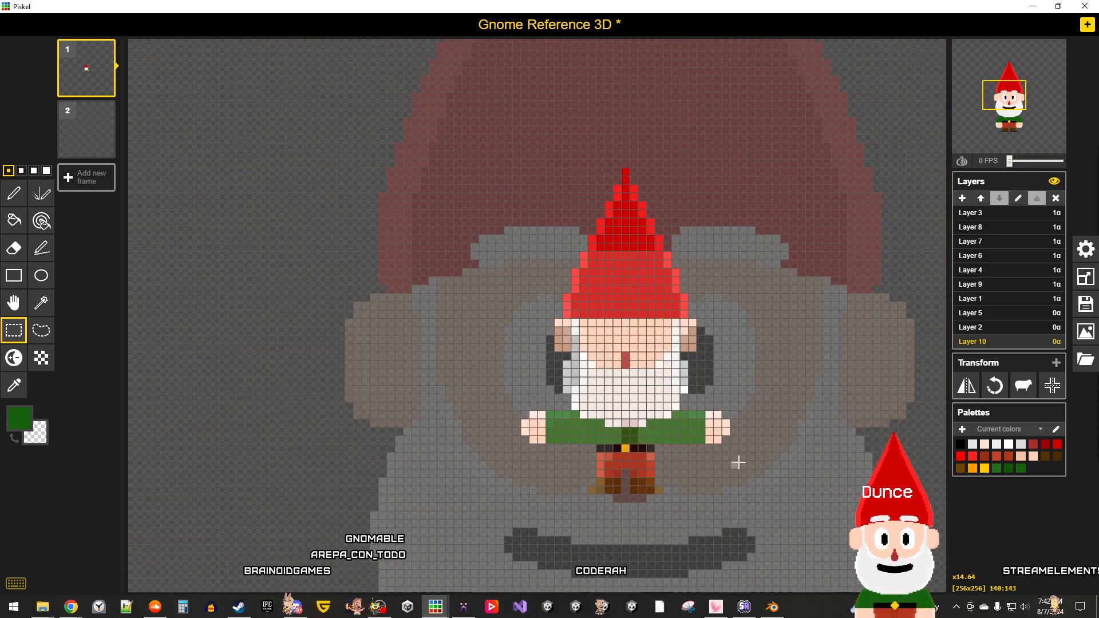
{"action": "scroll", "coordinate": [739, 462], "scroll_direction": "up", "scroll_amount": 10}
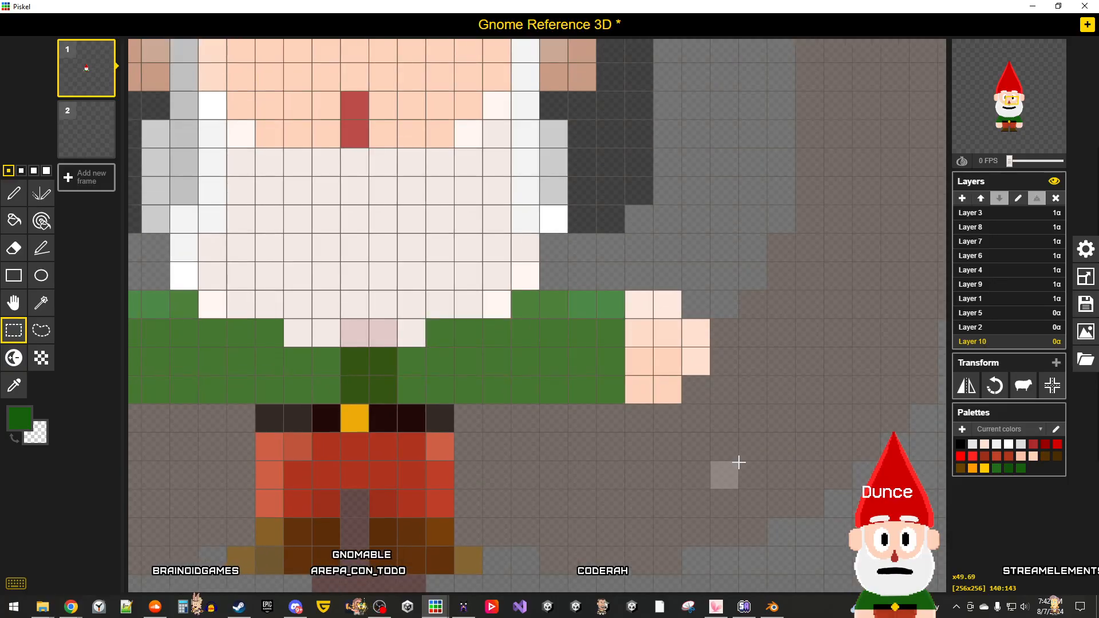
{"action": "left_click_drag", "start_coordinate": [839, 418], "coordinate": [621, 277]}
{"action": "left_click", "coordinate": [622, 277]}
{"action": "scroll", "coordinate": [627, 255], "scroll_direction": "down", "scroll_amount": 3}
{"action": "middle_click_drag", "start_coordinate": [624, 348], "coordinate": [732, 390]}
{"action": "mouse_move", "coordinate": [292, 306]}
{"action": "left_mouse_down"}
{"action": "mouse_move", "coordinate": [352, 408]}
{"action": "mouse_move", "coordinate": [341, 380]}
{"action": "mouse_move", "coordinate": [351, 368]}
{"action": "left_mouse_up"}
{"action": "left_click", "coordinate": [456, 473]}
Step: Examine the small gnome's outstretched arms and compare its proportions with the large faded reference gnome
{"action": "scroll", "coordinate": [457, 473], "scroll_direction": "down", "scroll_amount": 2}
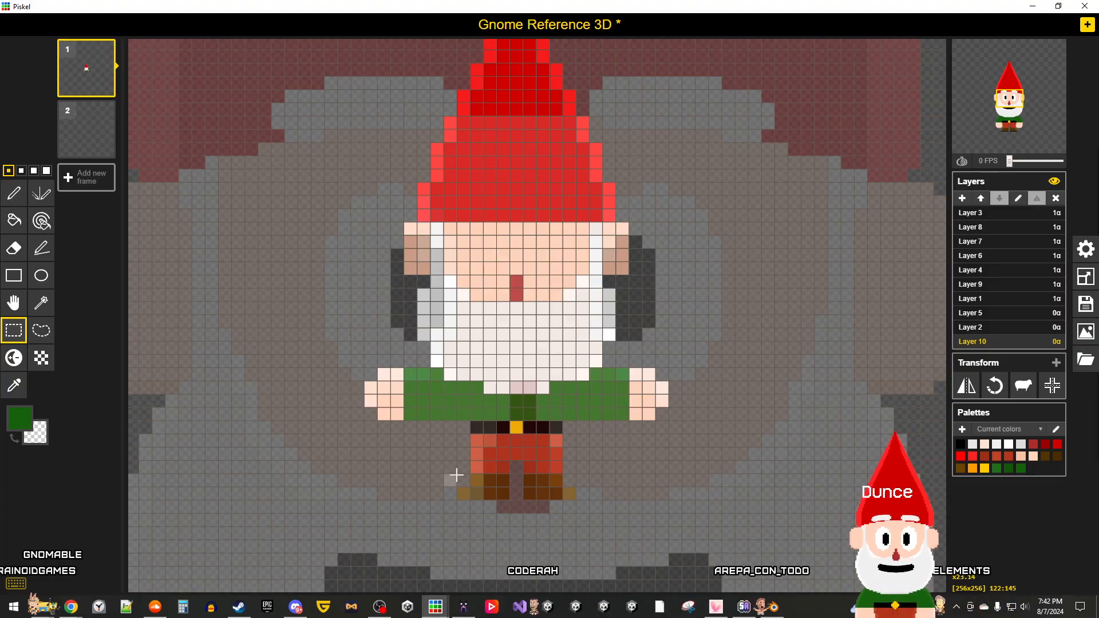
{"action": "scroll", "coordinate": [659, 500], "scroll_direction": "down", "scroll_amount": 2}
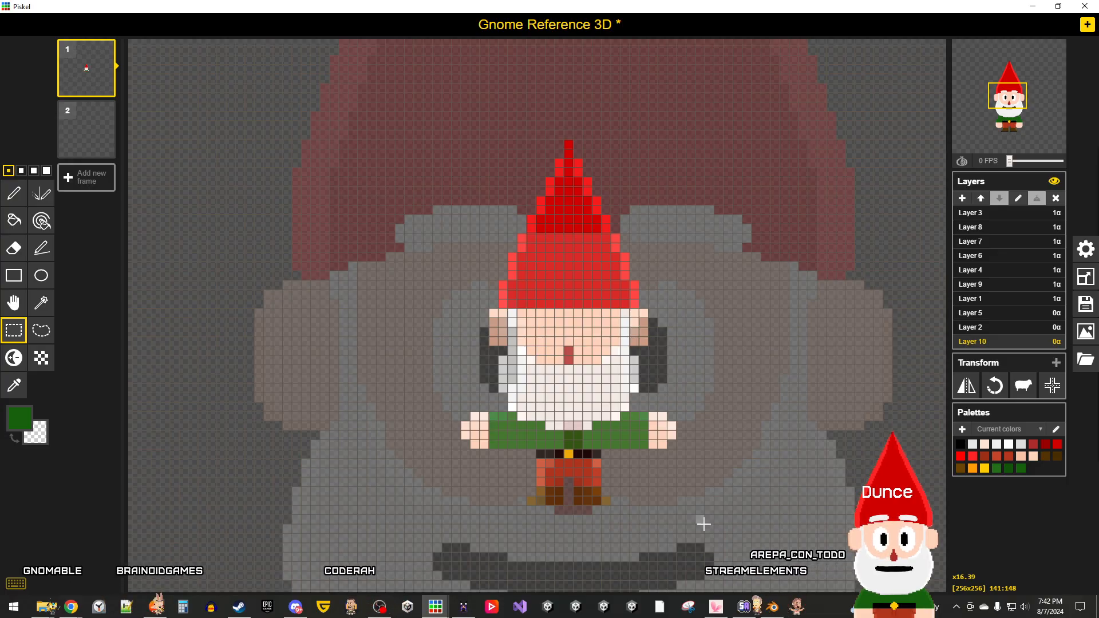
{"action": "scroll", "coordinate": [704, 524], "scroll_direction": "up", "scroll_amount": 1}
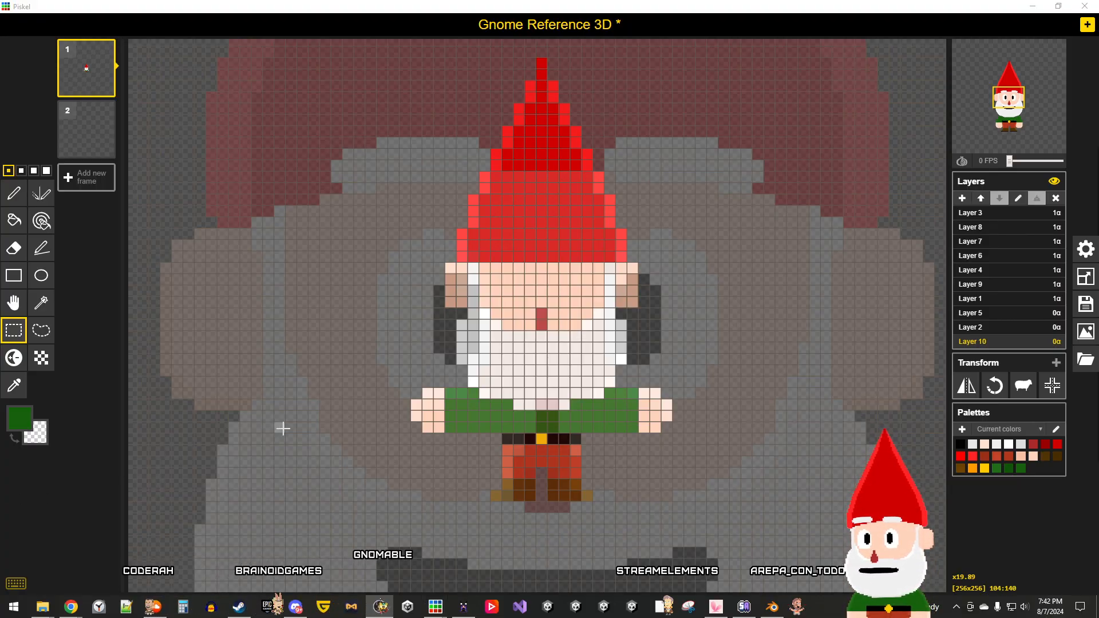
{"action": "scroll", "coordinate": [452, 420], "scroll_direction": "down", "scroll_amount": 4}
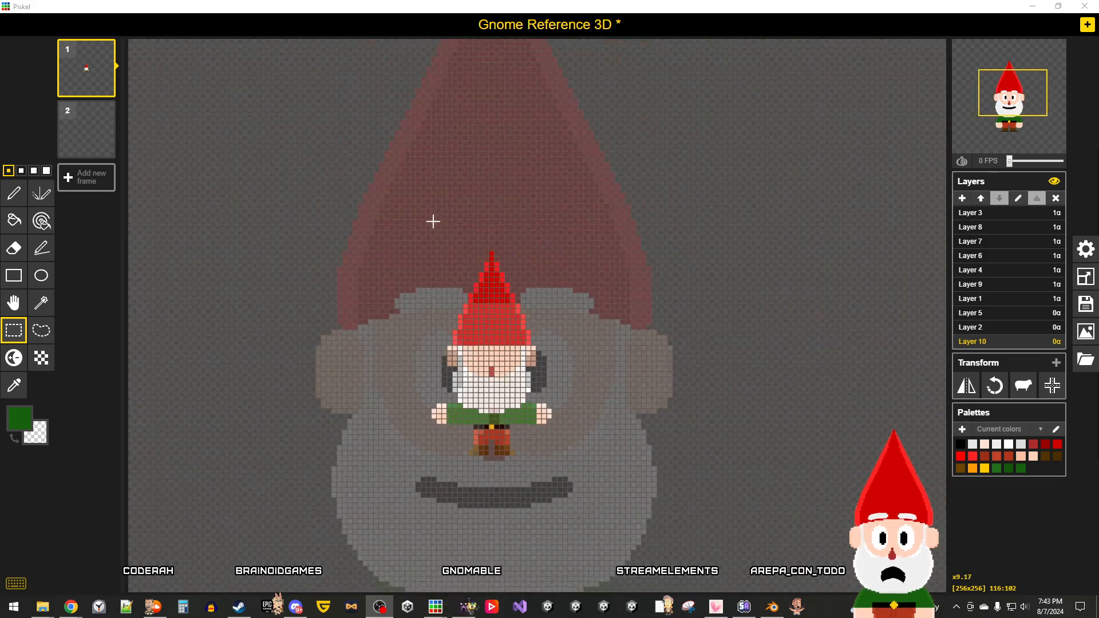
{"action": "scroll", "coordinate": [434, 222], "scroll_direction": "down", "scroll_amount": 2}
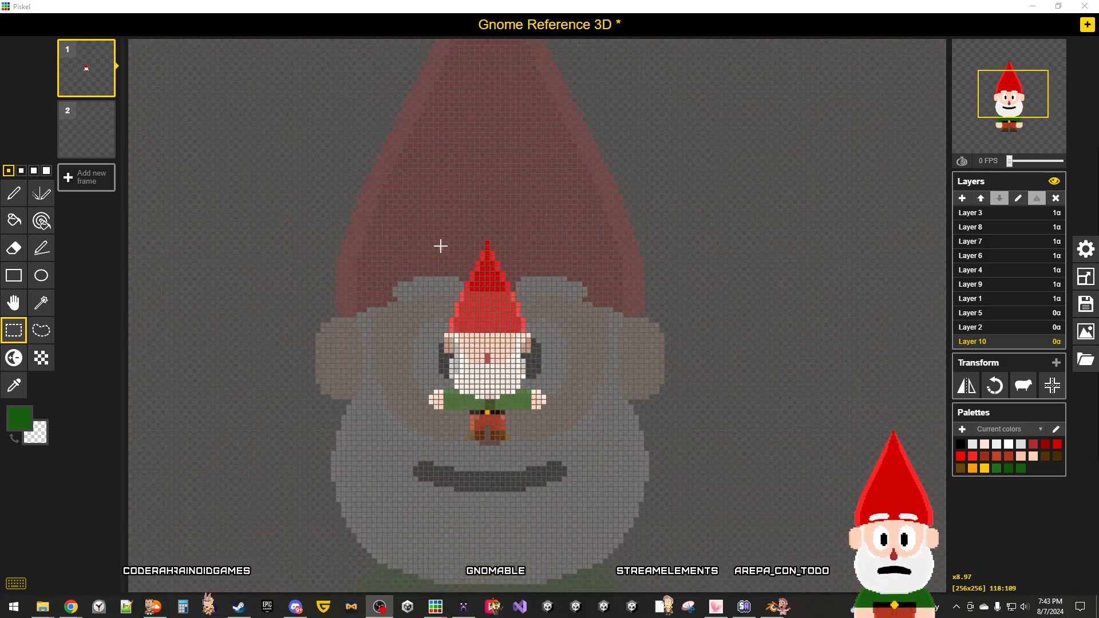
{"action": "scroll", "coordinate": [439, 244], "scroll_direction": "down", "scroll_amount": 1}
{"action": "scroll", "coordinate": [440, 247], "scroll_direction": "up", "scroll_amount": 1}
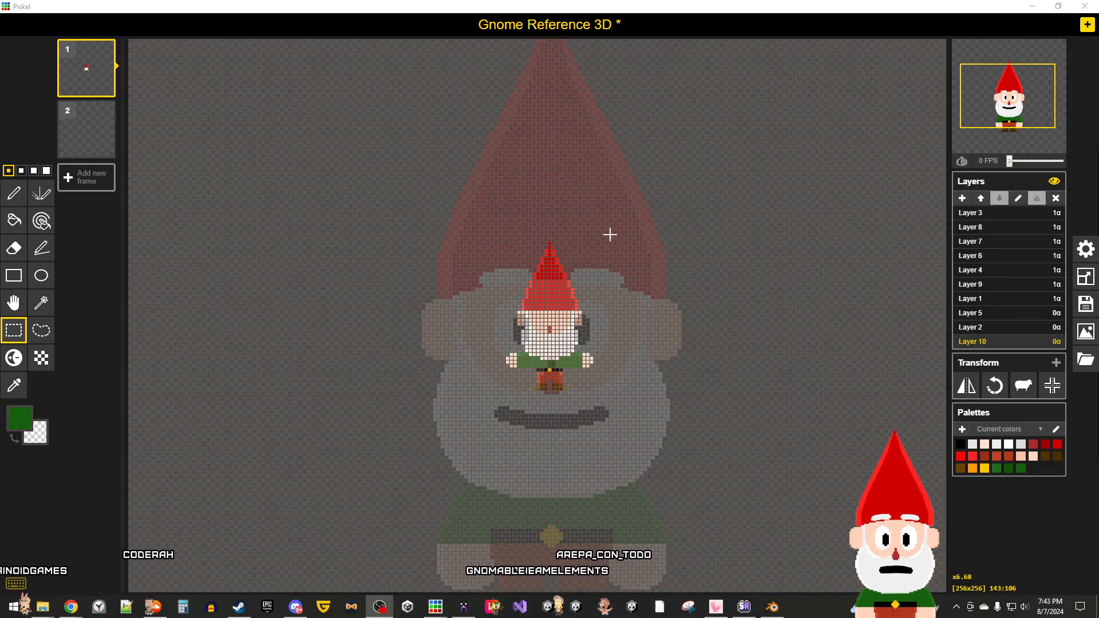
{"action": "scroll", "coordinate": [610, 234], "scroll_direction": "down", "scroll_amount": 2}
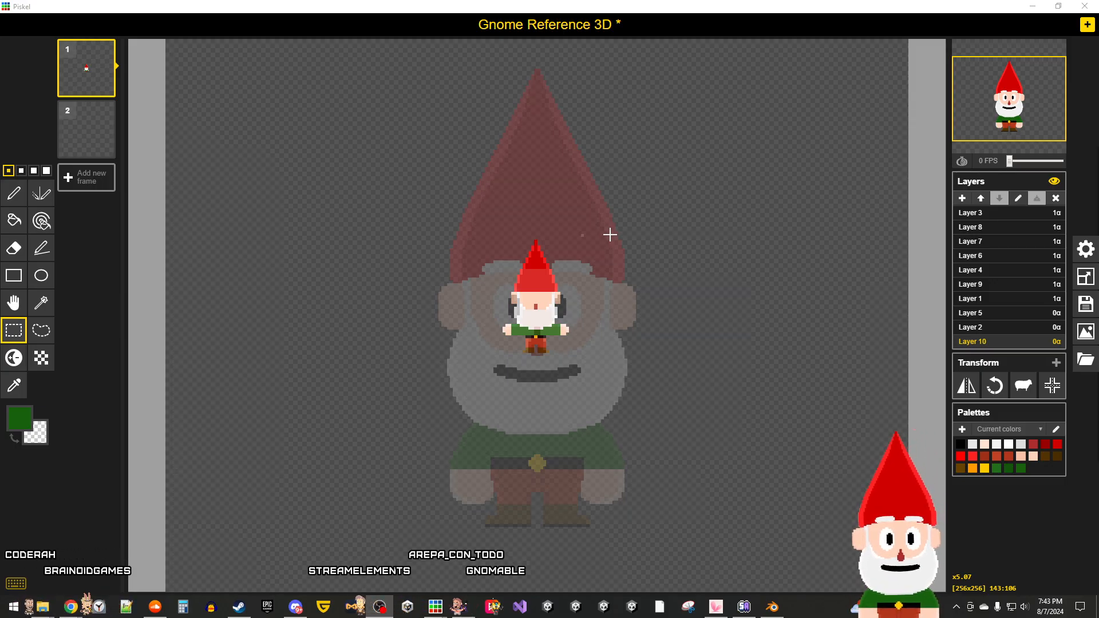
{"action": "scroll", "coordinate": [554, 353], "scroll_direction": "up", "scroll_amount": 5}
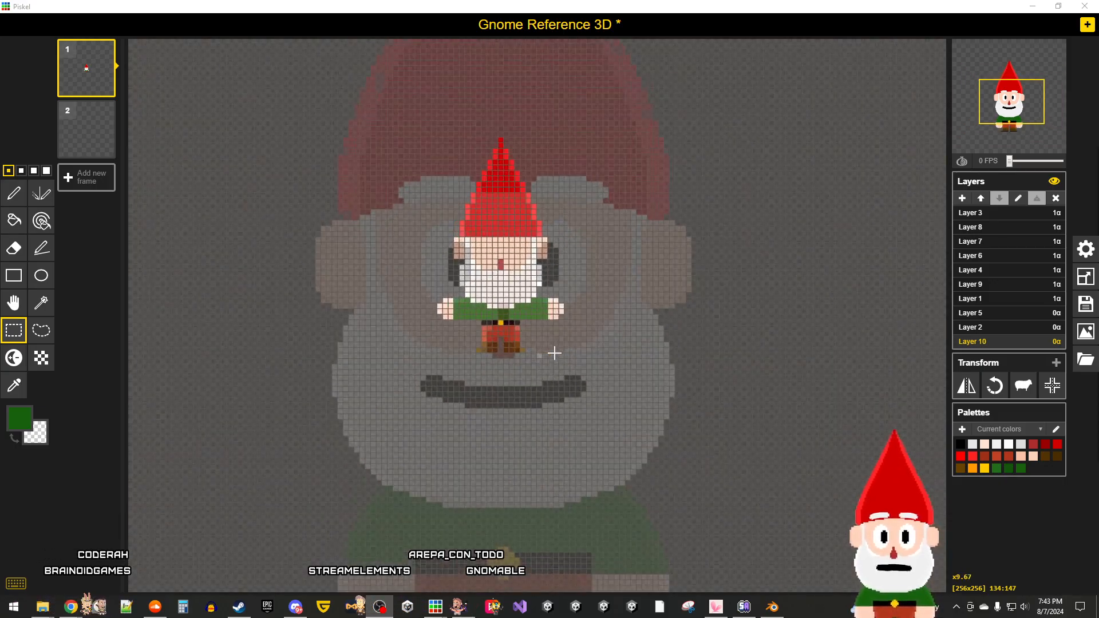
Step: Examine the small gnome at several magnifications to judge how long and thick the large gnome's outstretched arms need to be
{"action": "scroll", "coordinate": [554, 353], "scroll_direction": "down", "scroll_amount": 5}
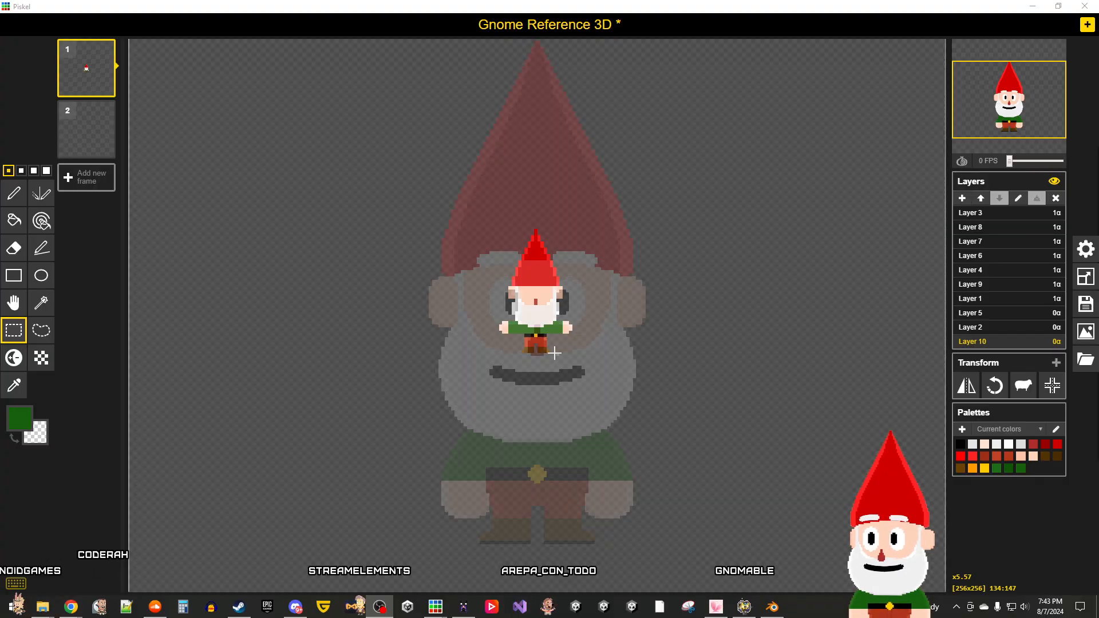
{"action": "scroll", "coordinate": [554, 354], "scroll_direction": "down", "scroll_amount": 2}
{"action": "scroll", "coordinate": [554, 354], "scroll_direction": "up", "scroll_amount": 2}
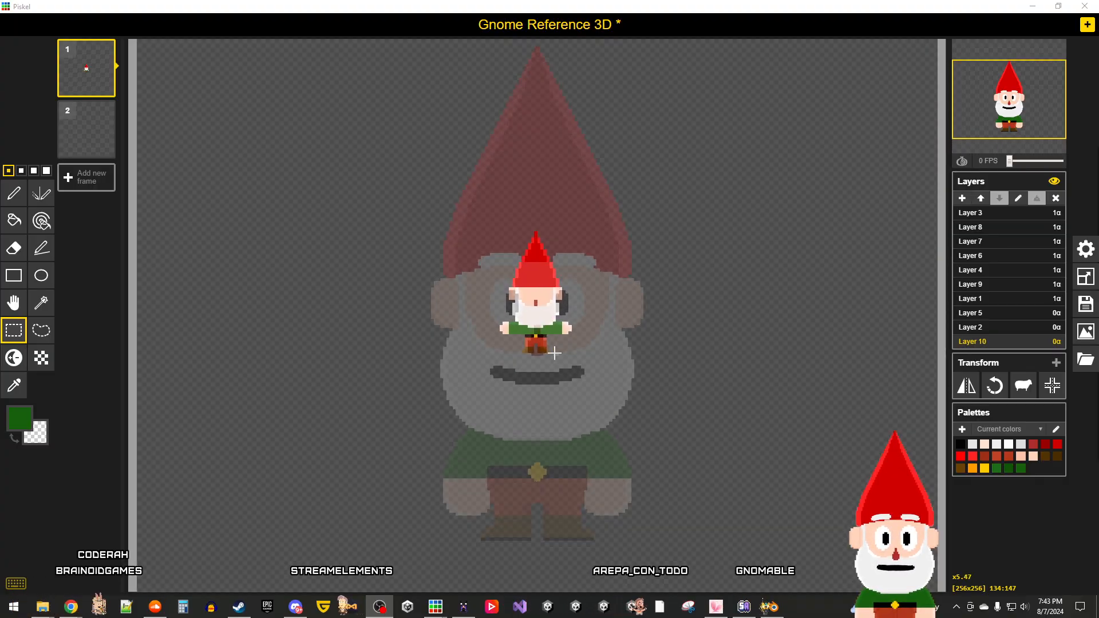
{"action": "scroll", "coordinate": [554, 353], "scroll_direction": "up", "scroll_amount": 2}
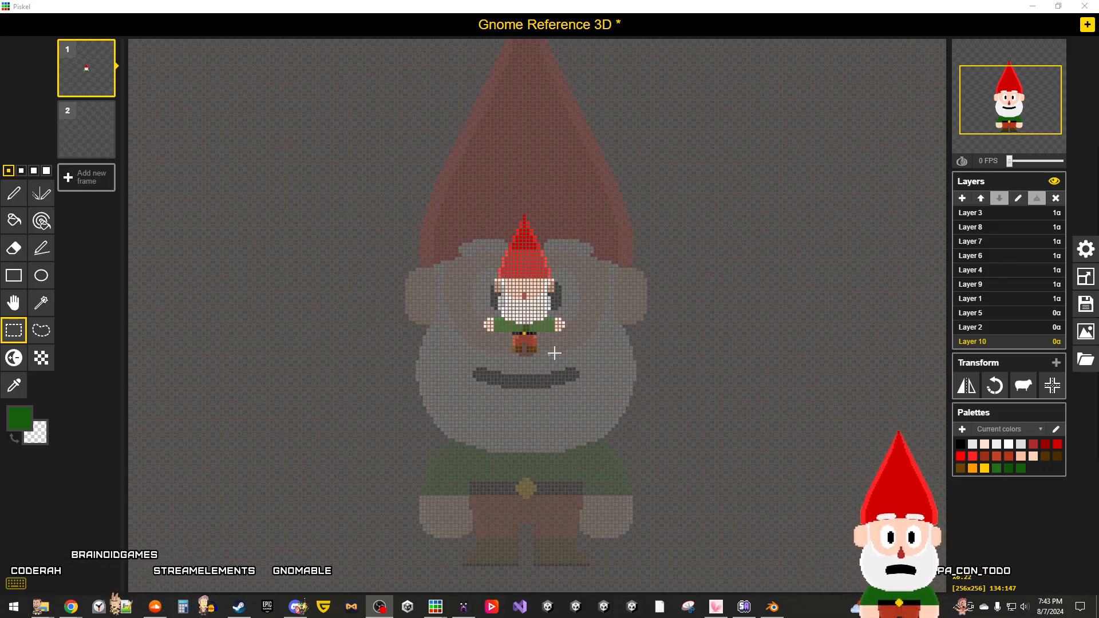
{"action": "scroll", "coordinate": [554, 353], "scroll_direction": "up", "scroll_amount": 5}
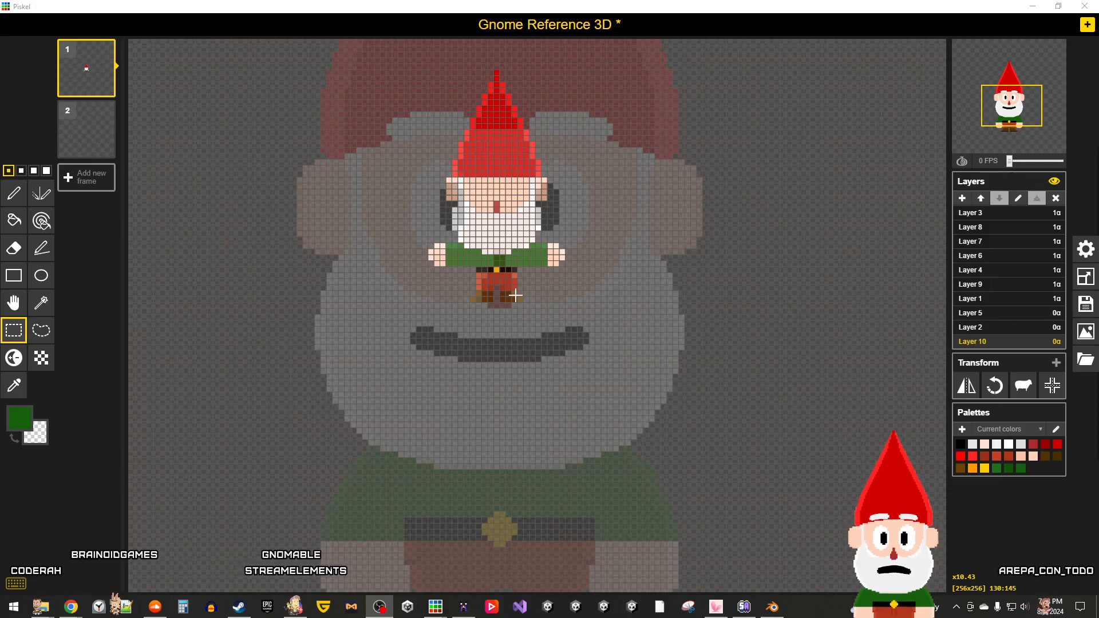
{"action": "scroll", "coordinate": [515, 295], "scroll_direction": "down", "scroll_amount": 5}
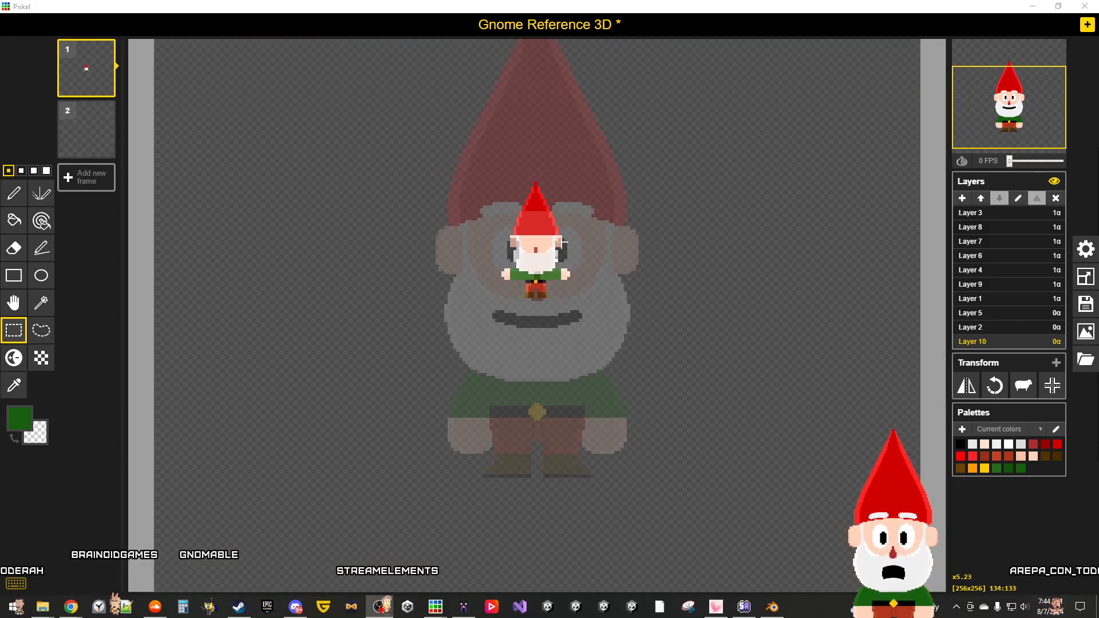
{"action": "scroll", "coordinate": [553, 300], "scroll_direction": "up", "scroll_amount": 1}
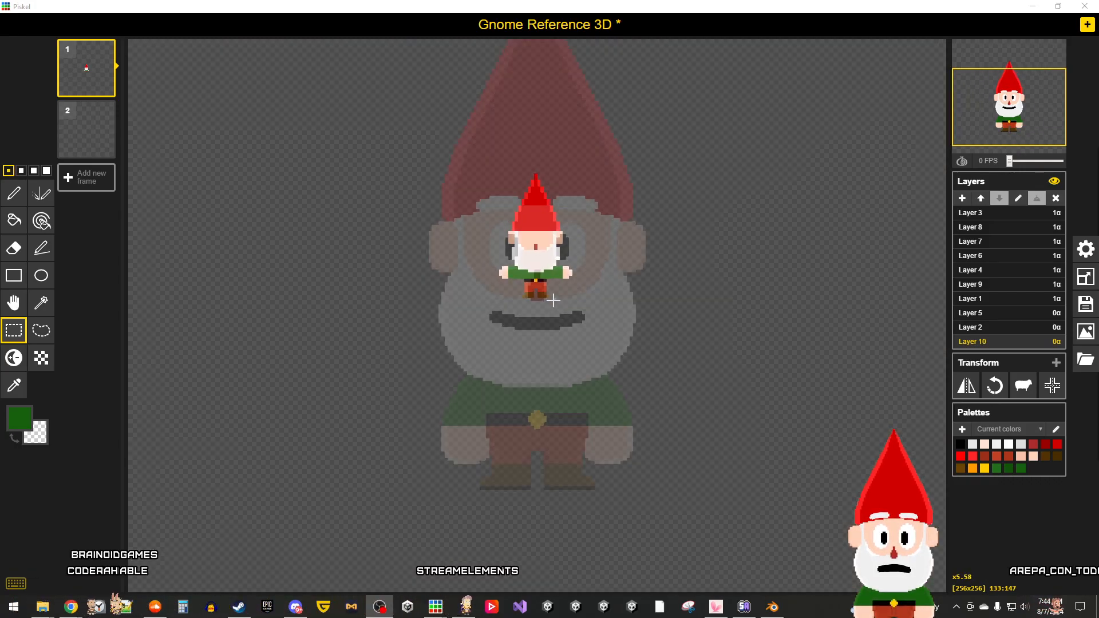
{"action": "scroll", "coordinate": [553, 300], "scroll_direction": "up", "scroll_amount": 3}
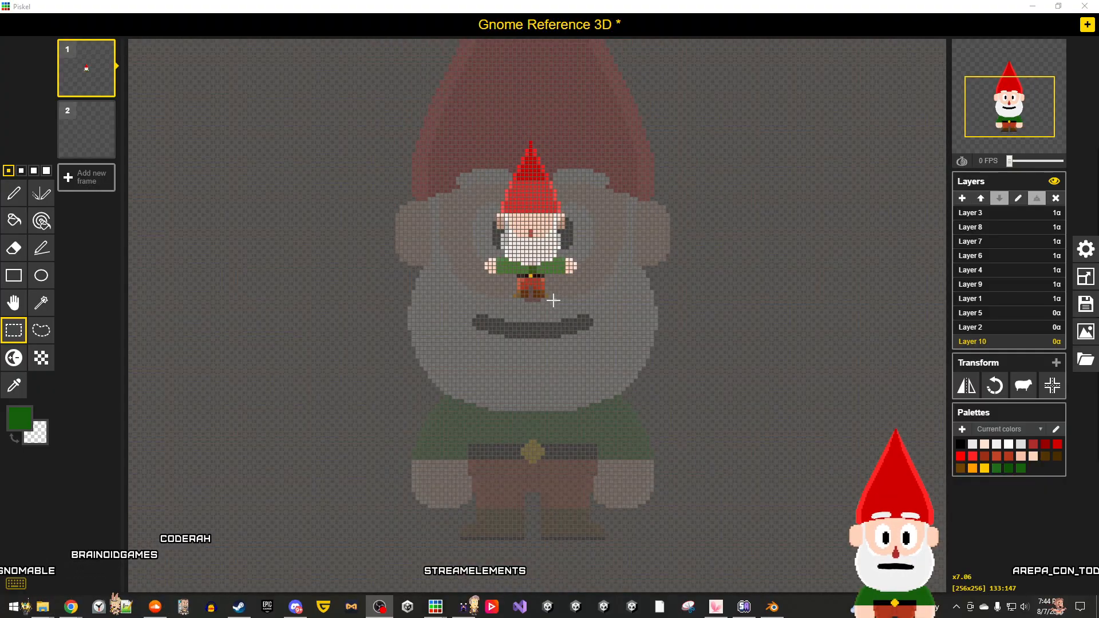
Step: On Layer 1, outline an outstretched arm in the light skin edge colour: a top edge about 26 pixels long and an outer end about 19 pixels tall
{"action": "left_click", "coordinate": [993, 317]}
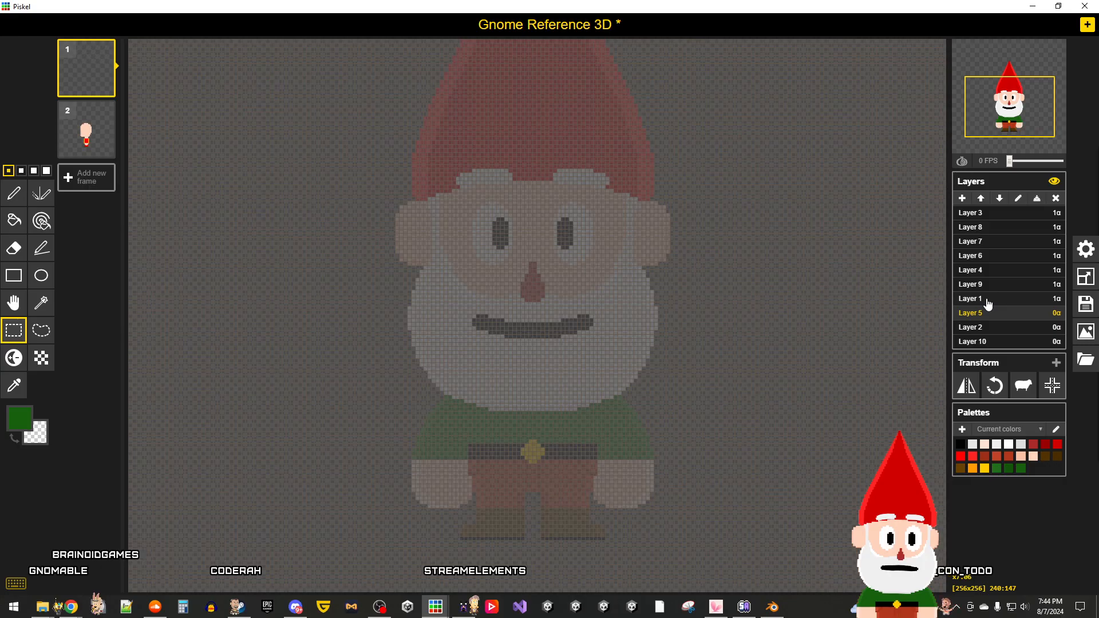
{"action": "left_click", "coordinate": [988, 300]}
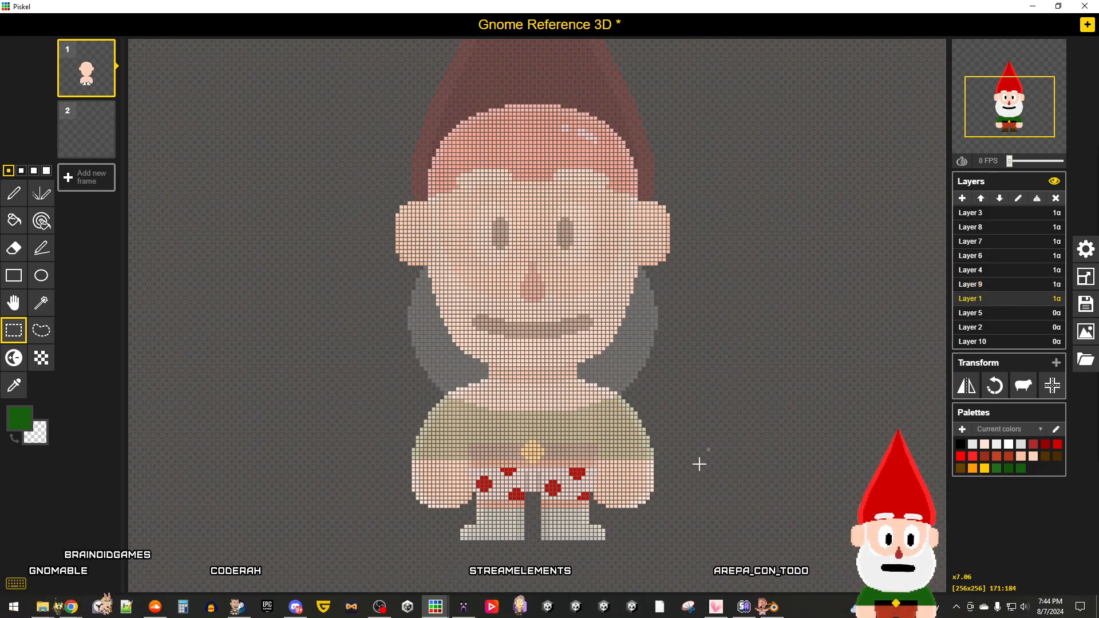
{"action": "scroll", "coordinate": [705, 455], "scroll_direction": "up", "scroll_amount": 6}
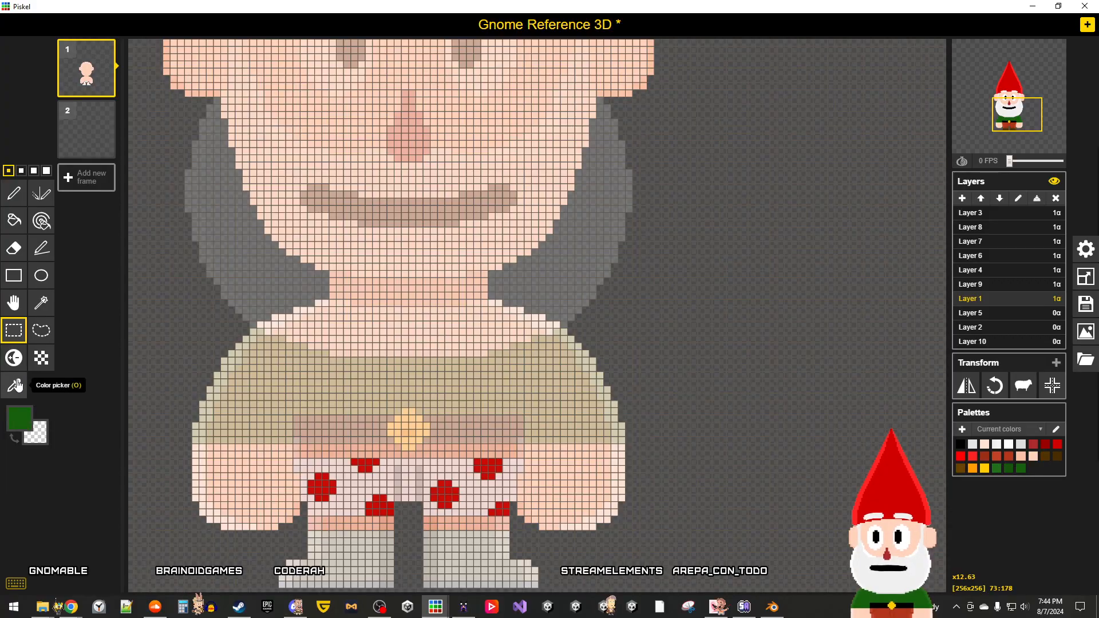
{"action": "left_click", "coordinate": [15, 387]}
{"action": "left_click", "coordinate": [518, 308]}
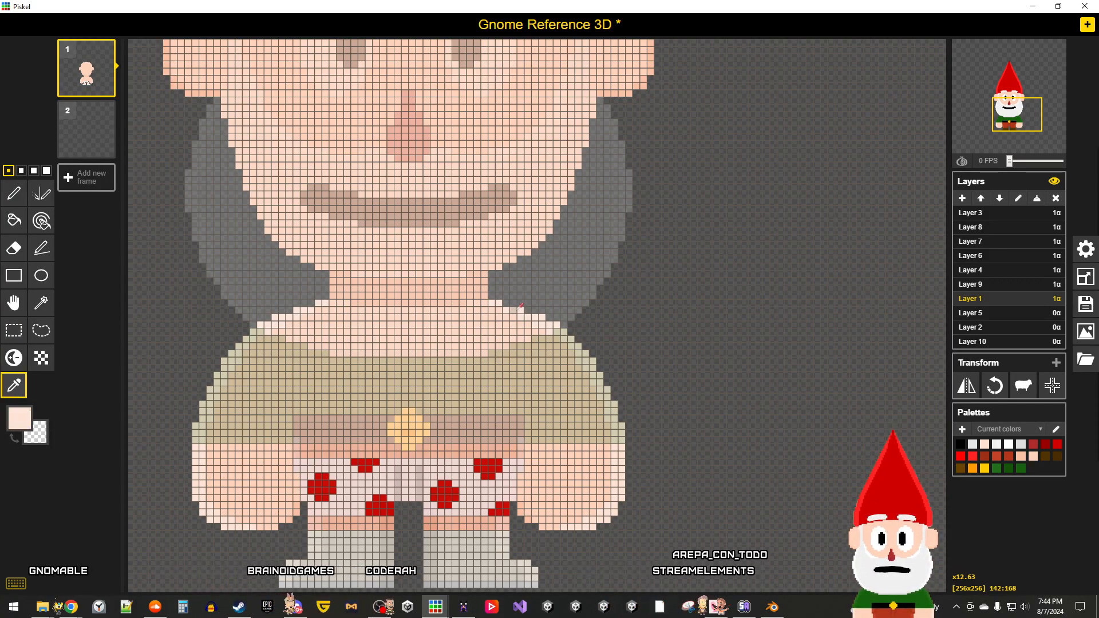
{"action": "left_click", "coordinate": [14, 193]}
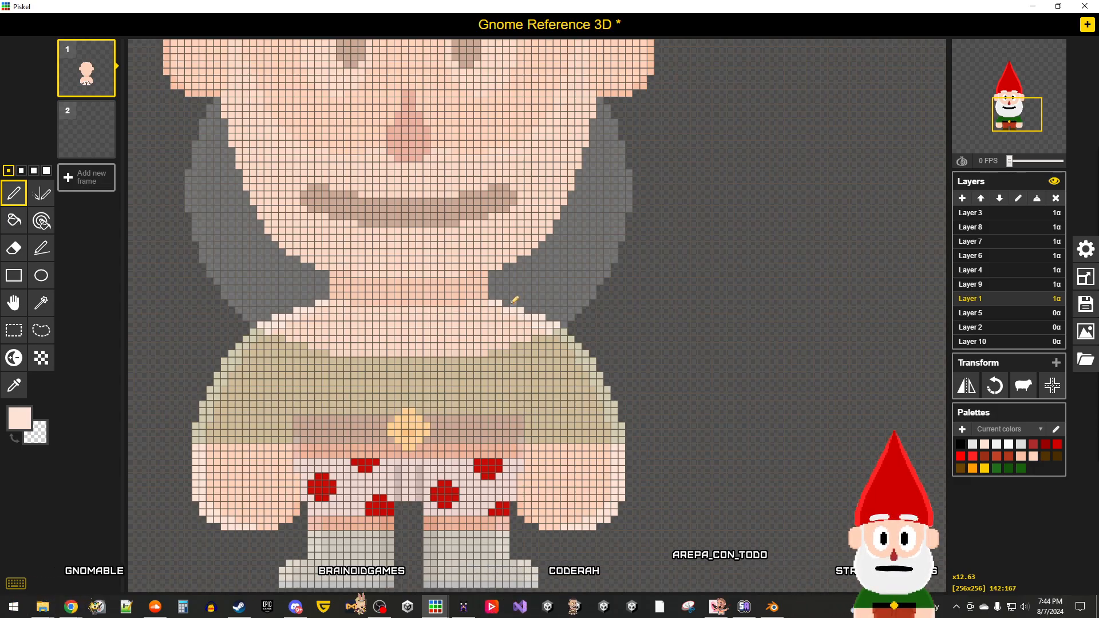
{"action": "left_click_drag", "start_coordinate": [625, 302], "coordinate": [636, 302]}
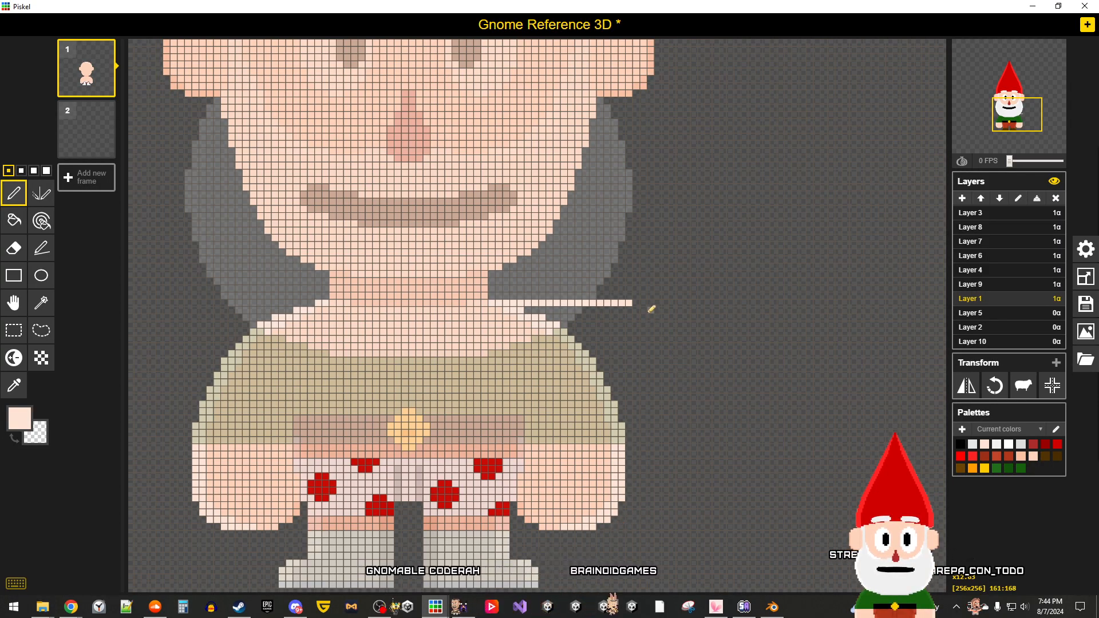
{"action": "mouse_move", "coordinate": [642, 302]}
{"action": "left_mouse_down"}
{"action": "mouse_move", "coordinate": [704, 302]}
{"action": "mouse_move", "coordinate": [706, 433]}
{"action": "left_mouse_up"}
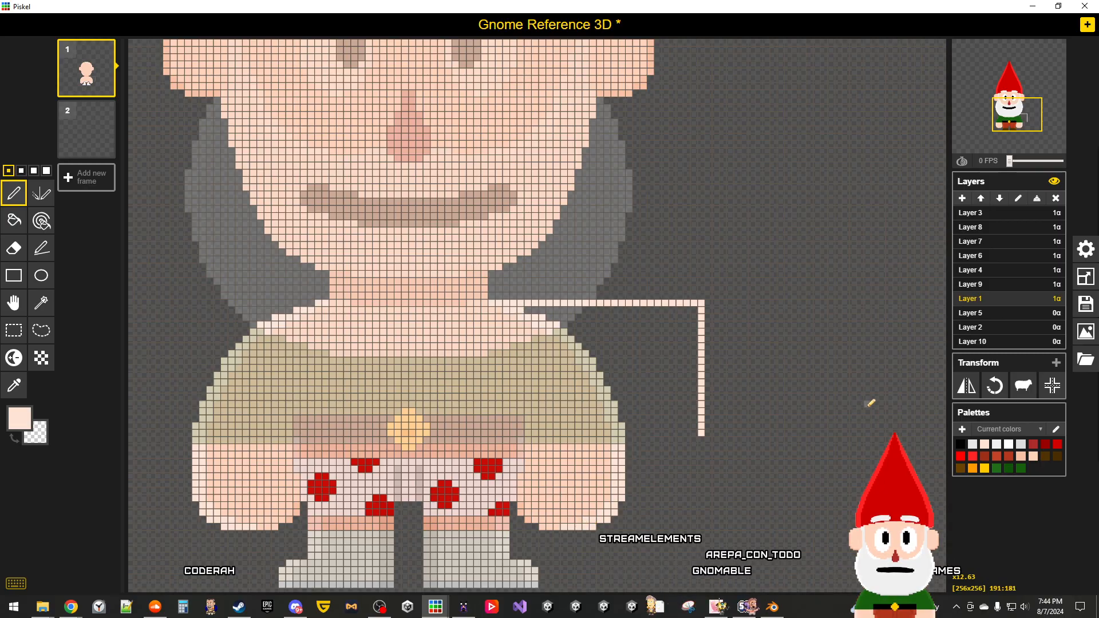
Step: Check the small gnome's arm proportions on Layer 10, then return to Layer 1
{"action": "left_click", "coordinate": [979, 312]}
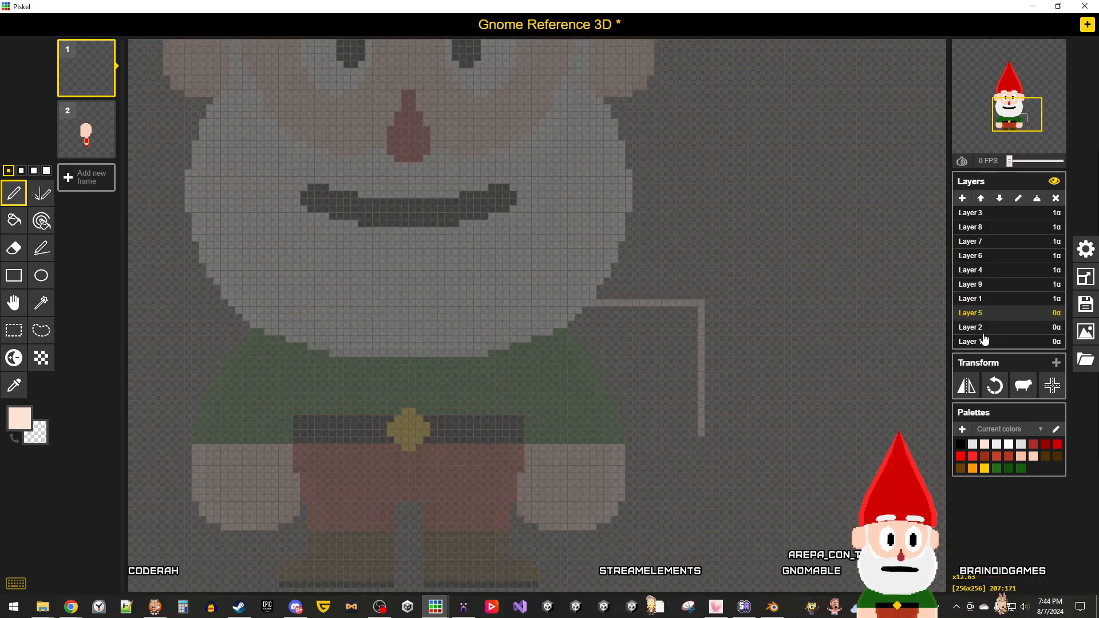
{"action": "left_click", "coordinate": [982, 327]}
{"action": "left_click", "coordinate": [982, 342]}
{"action": "scroll", "coordinate": [703, 372], "scroll_direction": "down", "scroll_amount": 2}
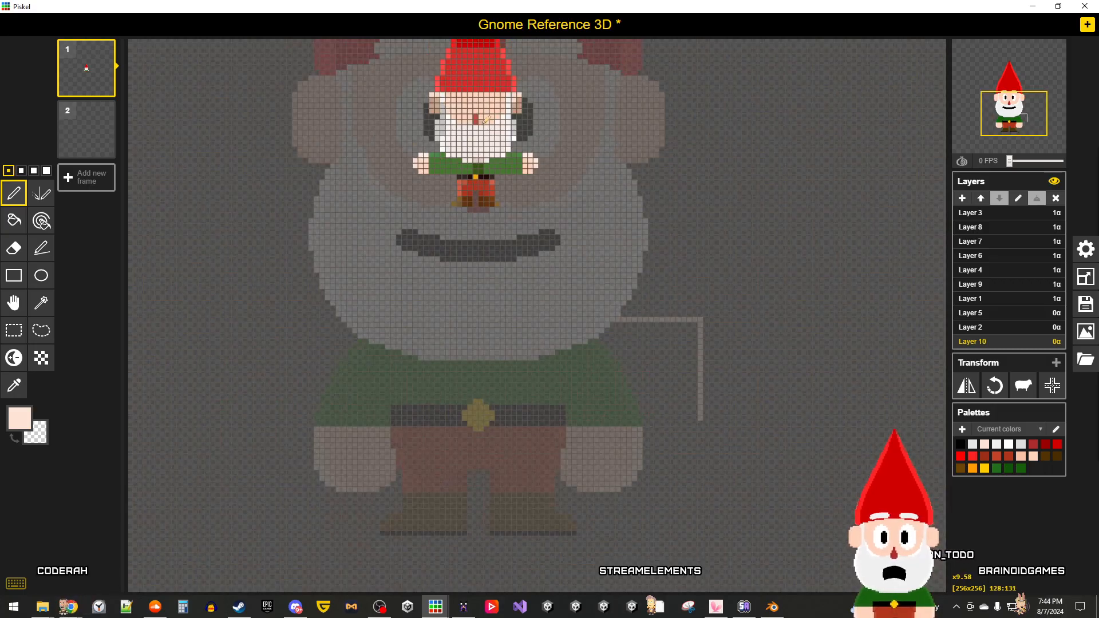
{"action": "scroll", "coordinate": [486, 120], "scroll_direction": "up", "scroll_amount": 6}
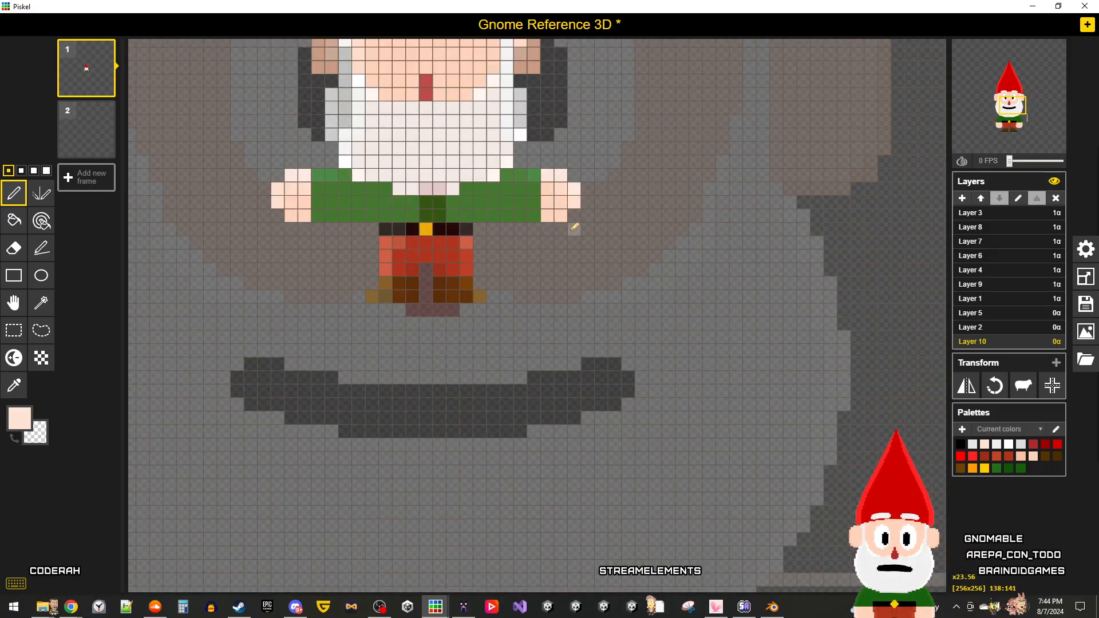
{"action": "left_click", "coordinate": [982, 327]}
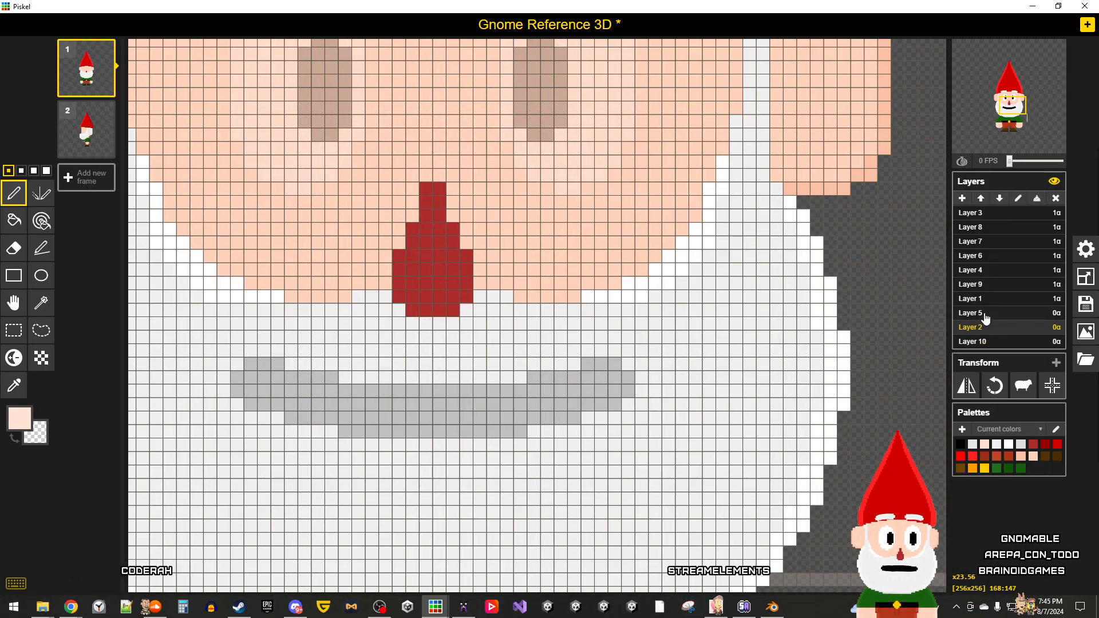
{"action": "left_click", "coordinate": [983, 314]}
{"action": "left_click", "coordinate": [981, 300]}
Step: Shorten the arm outline's outer end by about 3 pixels and close the outline with a straight bottom edge back to the body
{"action": "scroll", "coordinate": [855, 371], "scroll_direction": "down", "scroll_amount": 3}
{"action": "middle_click_drag", "start_coordinate": [857, 393], "coordinate": [737, 261]}
{"action": "scroll", "coordinate": [736, 261], "scroll_direction": "up", "scroll_amount": 2}
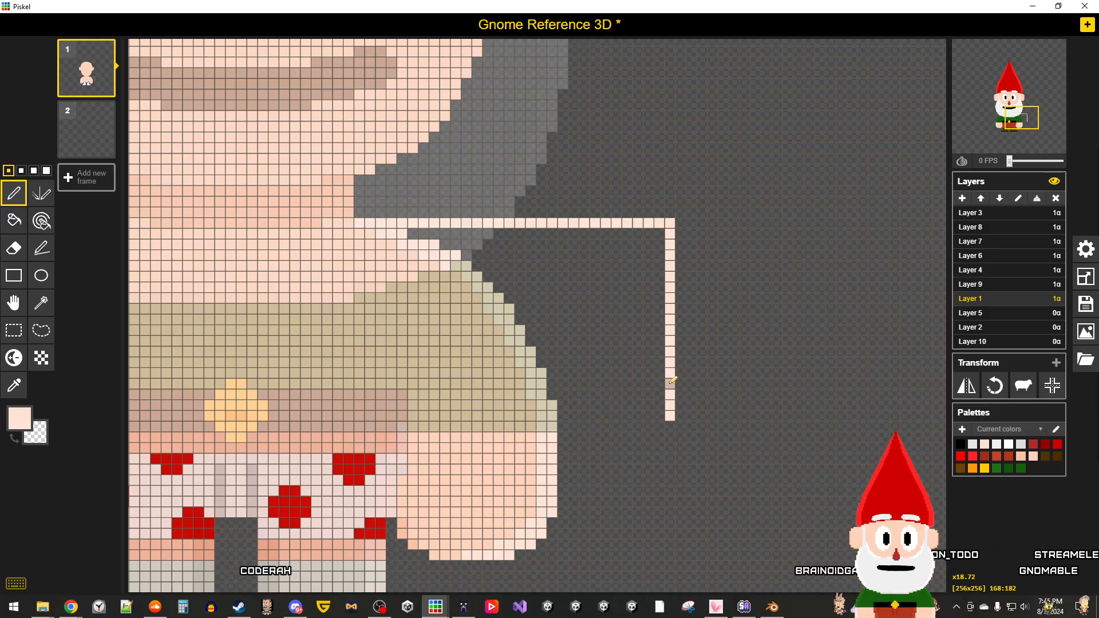
{"action": "right_click_drag", "start_coordinate": [673, 380], "coordinate": [673, 413]}
{"action": "scroll", "coordinate": [674, 417], "scroll_direction": "down", "scroll_amount": 2}
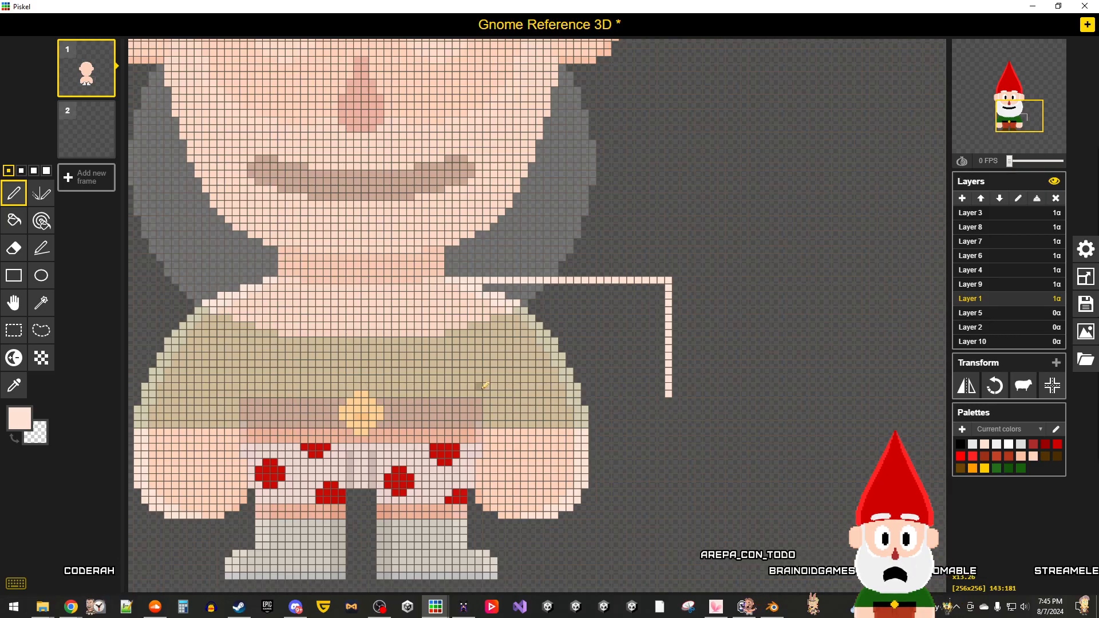
{"action": "left_click_drag", "start_coordinate": [584, 394], "coordinate": [664, 394]}
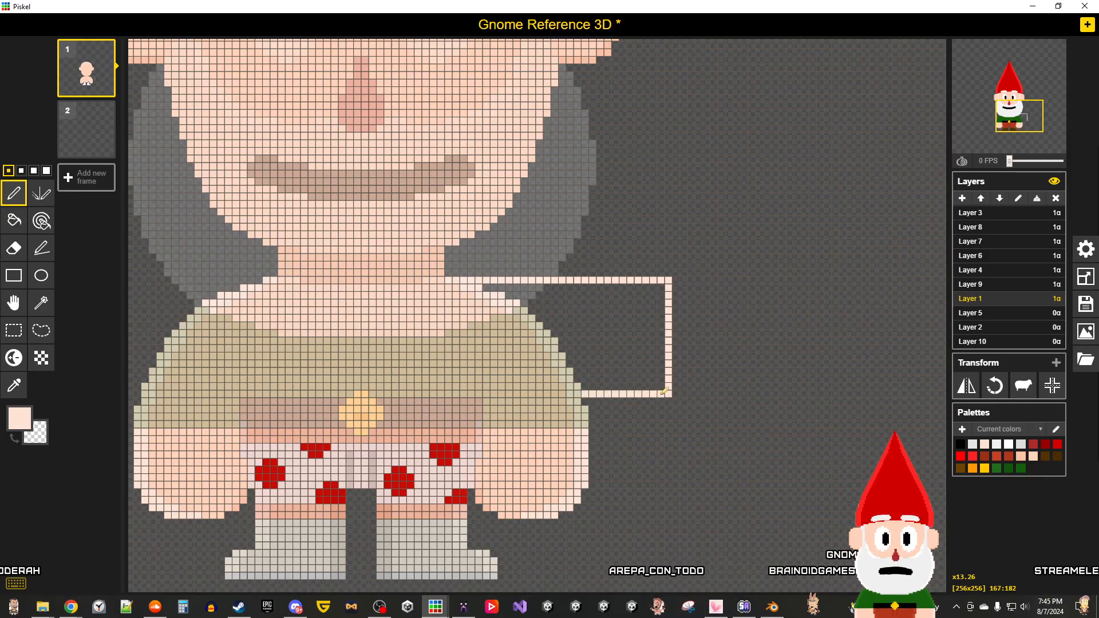
{"action": "scroll", "coordinate": [669, 452], "scroll_direction": "up", "scroll_amount": 2}
{"action": "scroll", "coordinate": [668, 452], "scroll_direction": "down", "scroll_amount": 3}
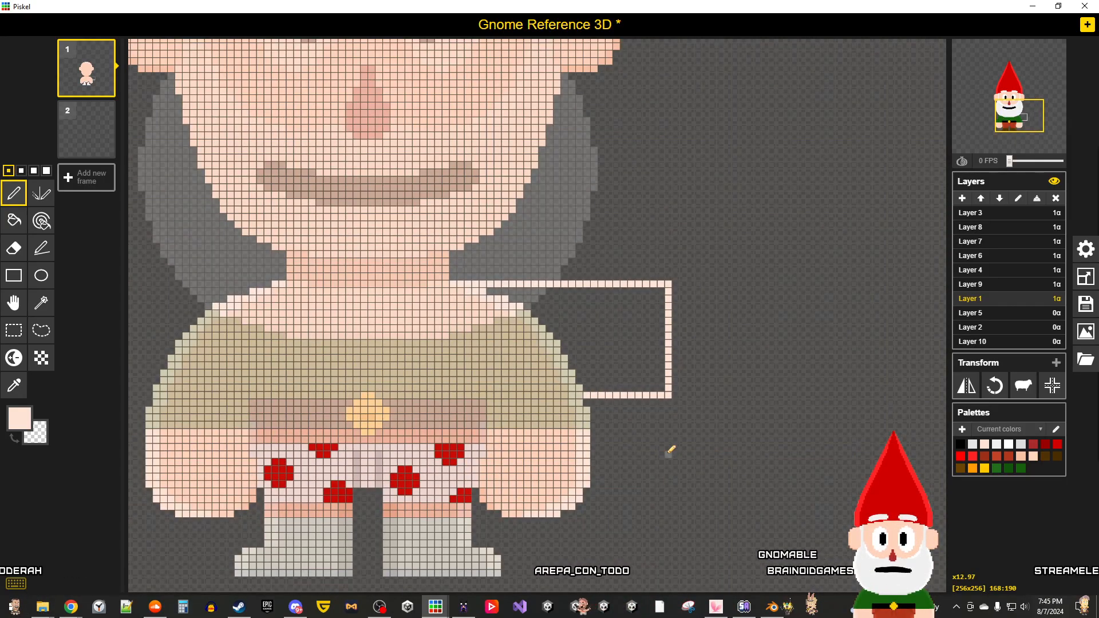
Step: Select the old hanging forearm and hand beneath the new arm outline, including the leftover pixels beside the shorts, and delete them
{"action": "scroll", "coordinate": [668, 453], "scroll_direction": "down", "scroll_amount": 2}
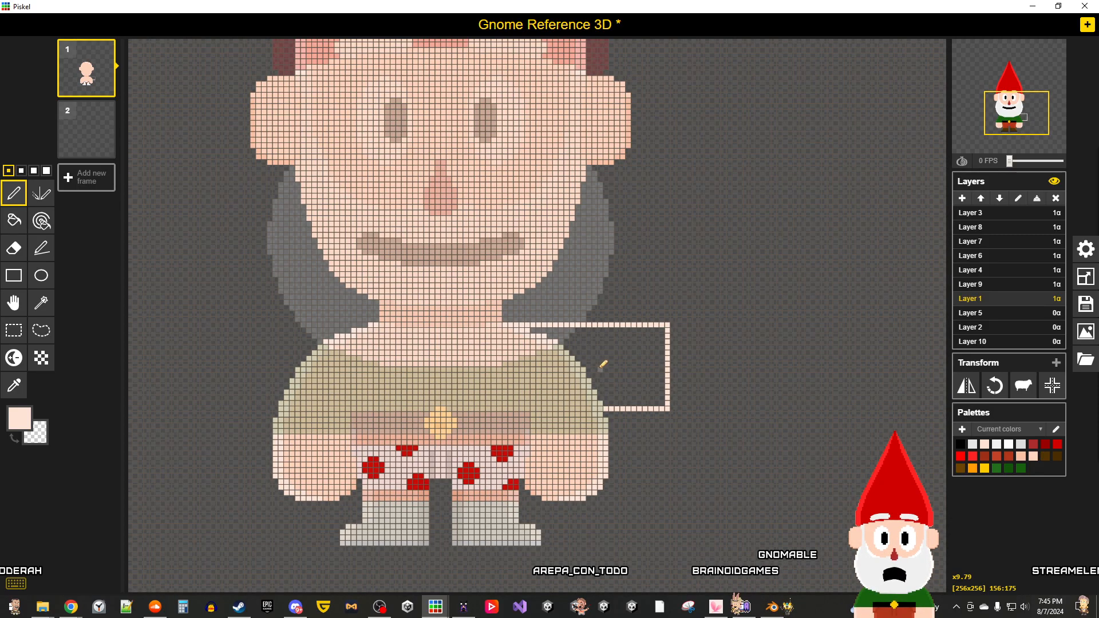
{"action": "scroll", "coordinate": [601, 366], "scroll_direction": "up", "scroll_amount": 2}
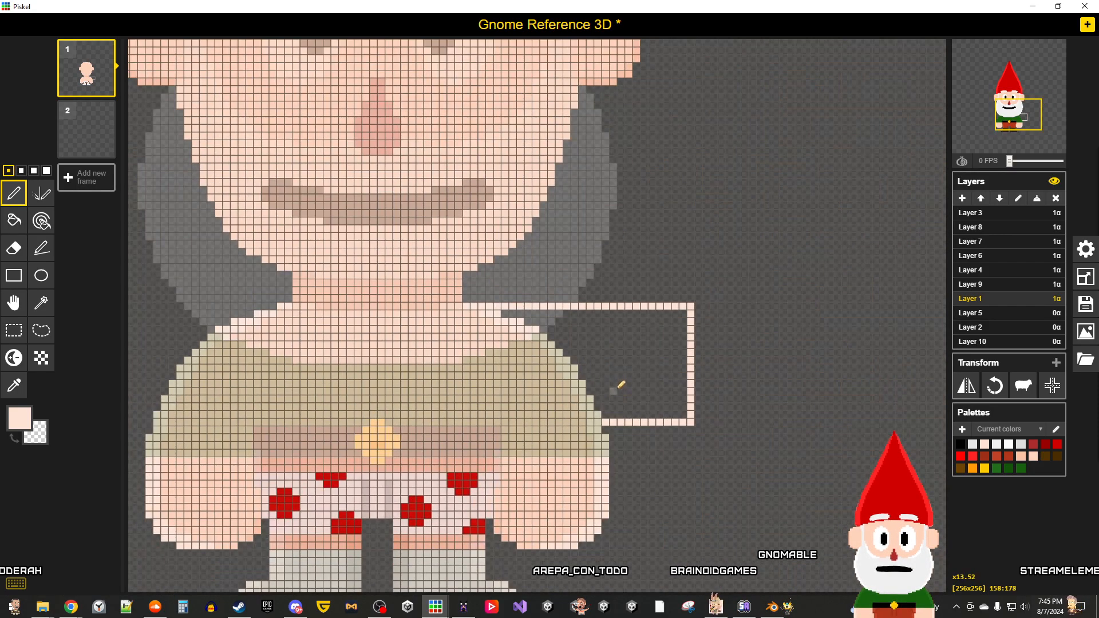
{"action": "left_click", "coordinate": [13, 331]}
{"action": "left_click_drag", "start_coordinate": [690, 561], "coordinate": [504, 431]}
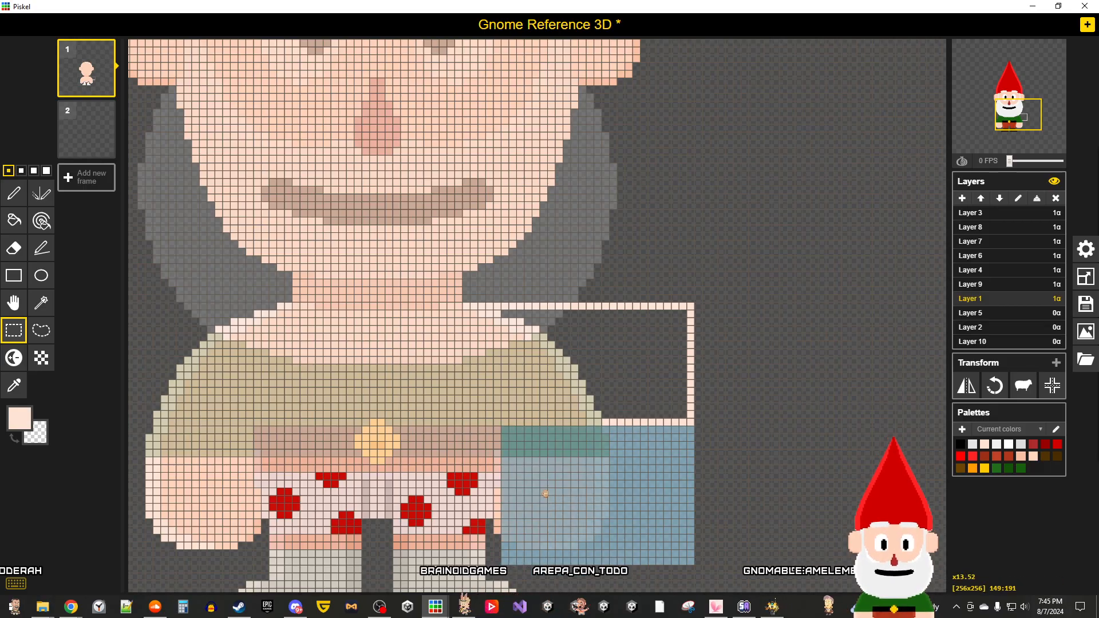
{"action": "scroll", "coordinate": [542, 539], "scroll_direction": "up", "scroll_amount": 4}
{"action": "middle_click_drag", "start_coordinate": [540, 543], "coordinate": [541, 429]}
{"action": "left_click", "coordinate": [580, 491]}
{"action": "left_click_drag", "start_coordinate": [538, 429], "coordinate": [476, 344]}
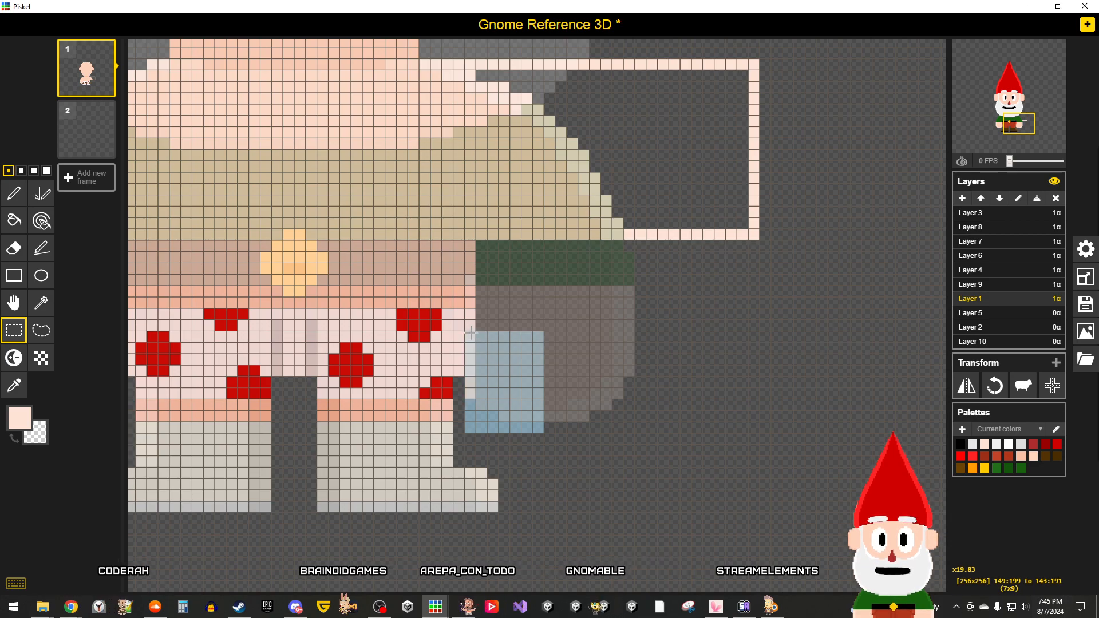
{"action": "left_click", "coordinate": [601, 440]}
{"action": "scroll", "coordinate": [530, 432], "scroll_direction": "up", "scroll_amount": 4}
{"action": "left_click_drag", "start_coordinate": [493, 395], "coordinate": [445, 295]}
{"action": "left_click", "coordinate": [521, 418]}
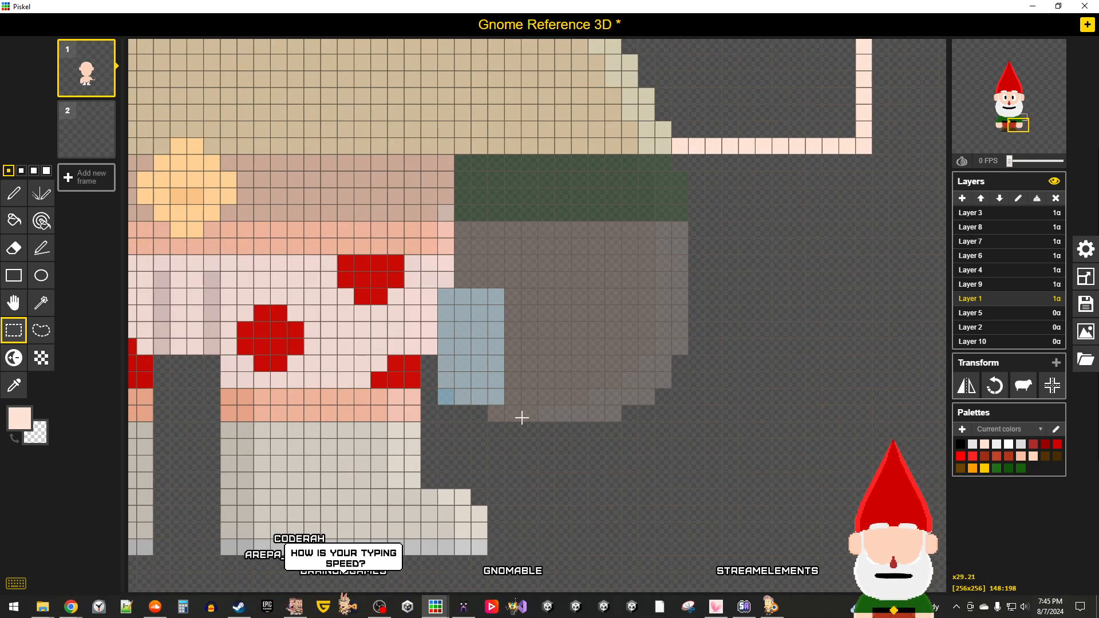
Step: Sample the base skin colour and paint it over the light edge pixels at the shoulder beside the new arm
{"action": "scroll", "coordinate": [585, 382], "scroll_direction": "down", "scroll_amount": 6}
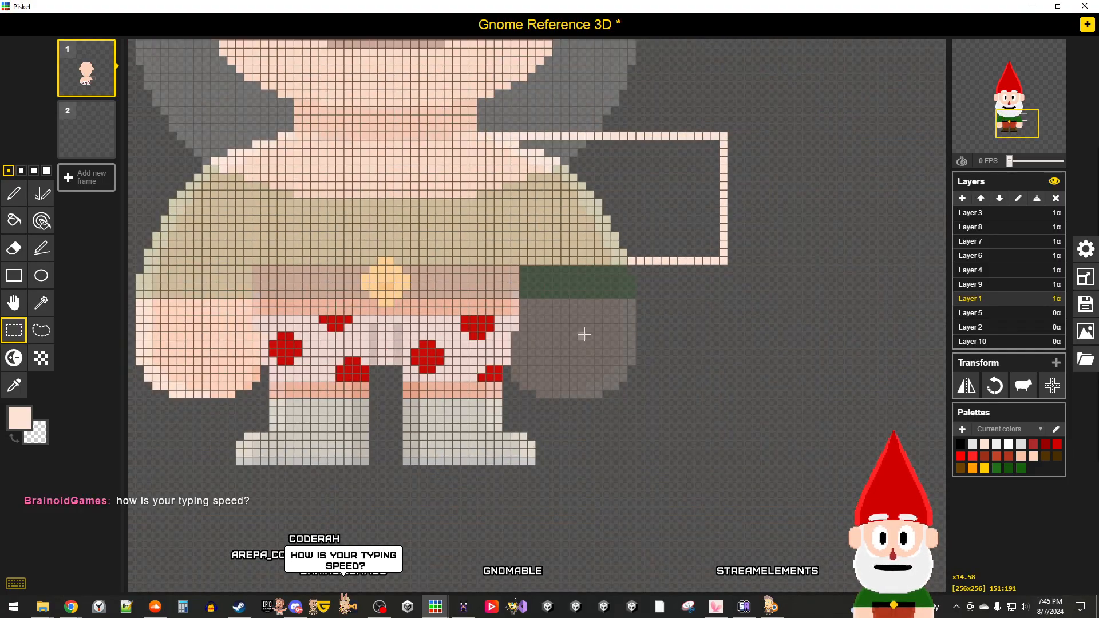
{"action": "middle_click_drag", "start_coordinate": [589, 323], "coordinate": [573, 356]}
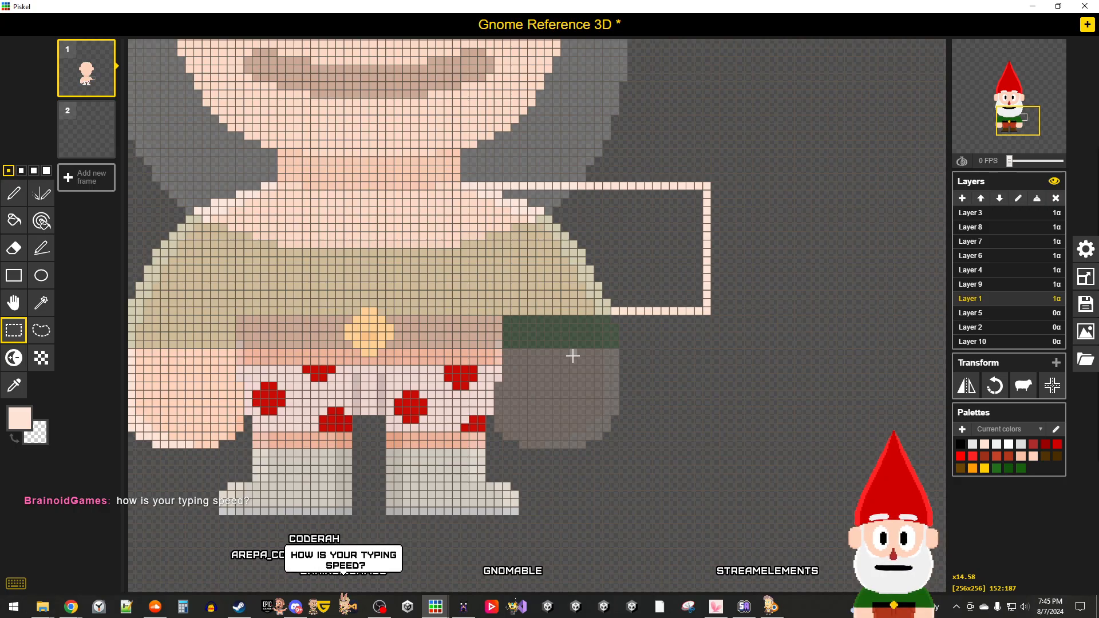
{"action": "scroll", "coordinate": [572, 356], "scroll_direction": "down", "scroll_amount": 1}
{"action": "left_click", "coordinate": [14, 386]}
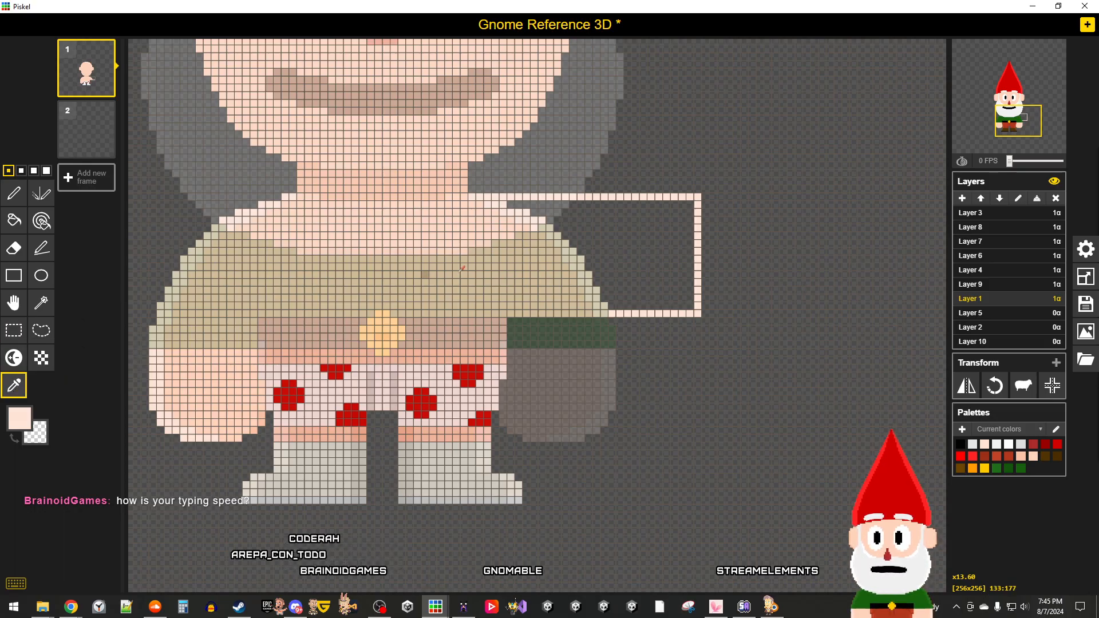
{"action": "left_click", "coordinate": [14, 194]}
{"action": "scroll", "coordinate": [599, 305], "scroll_direction": "up", "scroll_amount": 4}
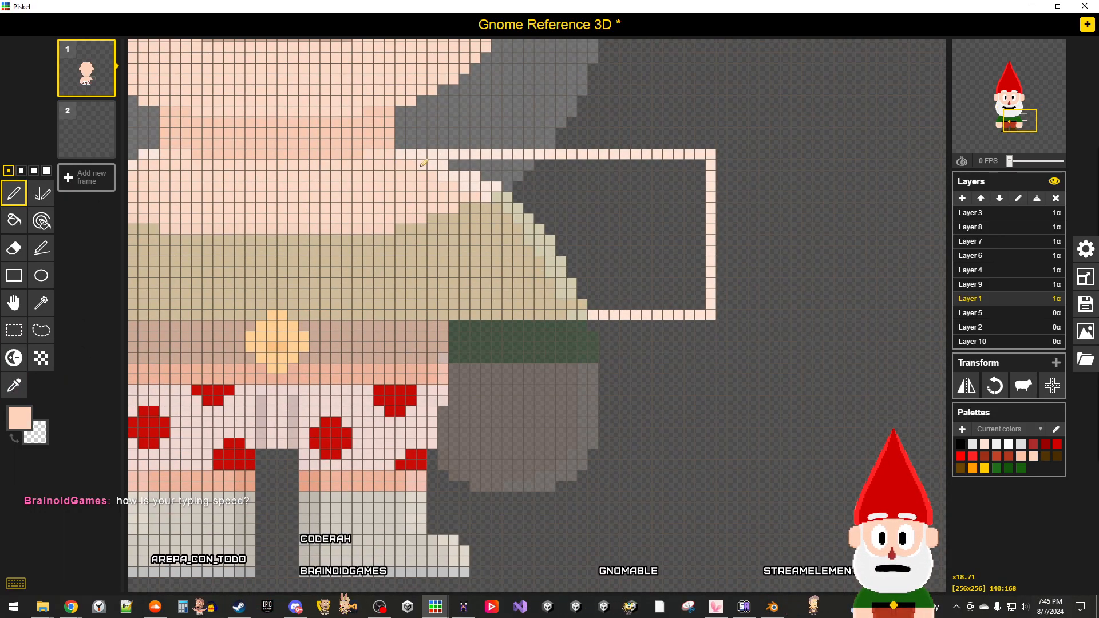
Step: Fill the outlined outstretched arm on Layer 1 with the base skin colour
{"action": "left_click", "coordinate": [14, 220]}
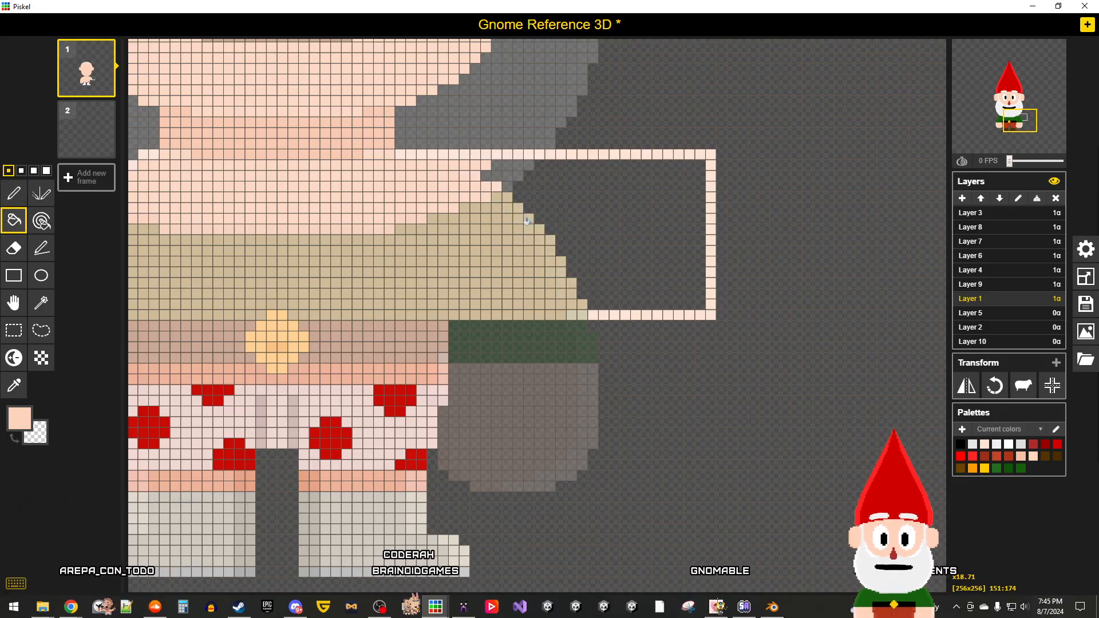
{"action": "left_click", "coordinate": [609, 238]}
{"action": "scroll", "coordinate": [612, 337], "scroll_direction": "down", "scroll_amount": 2}
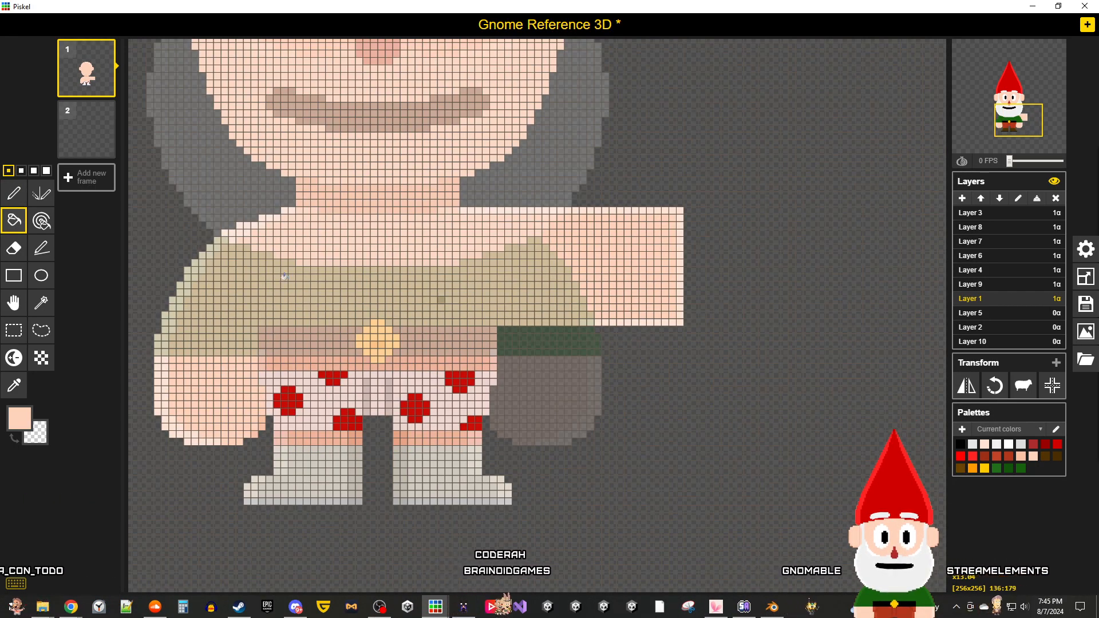
{"action": "left_click", "coordinate": [13, 194]}
{"action": "scroll", "coordinate": [653, 337], "scroll_direction": "up", "scroll_amount": 2}
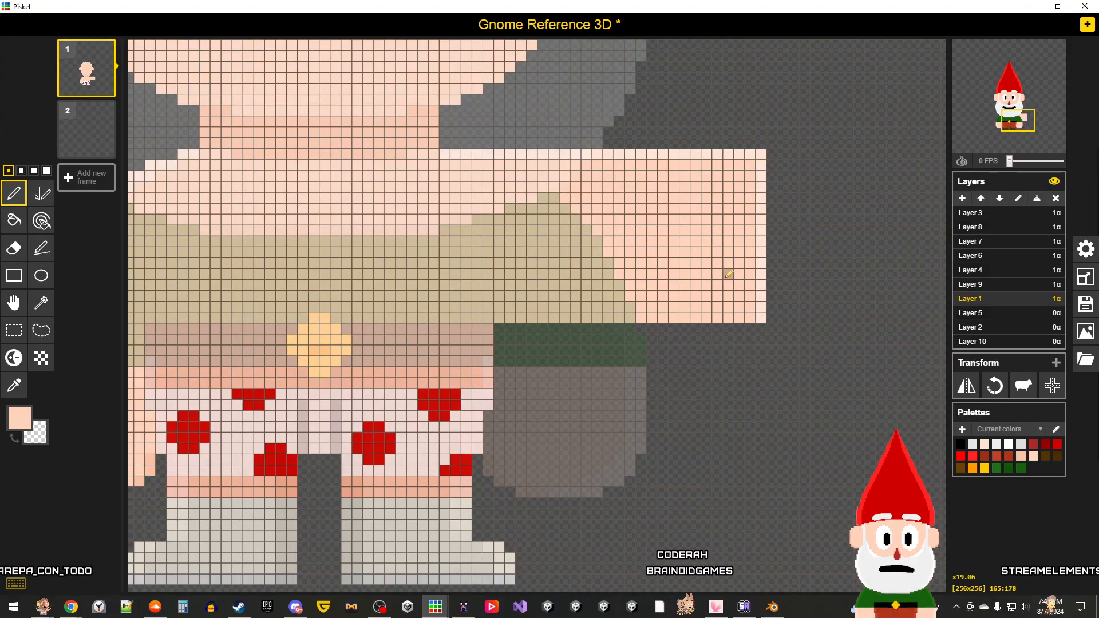
{"action": "scroll", "coordinate": [725, 268], "scroll_direction": "down", "scroll_amount": 1}
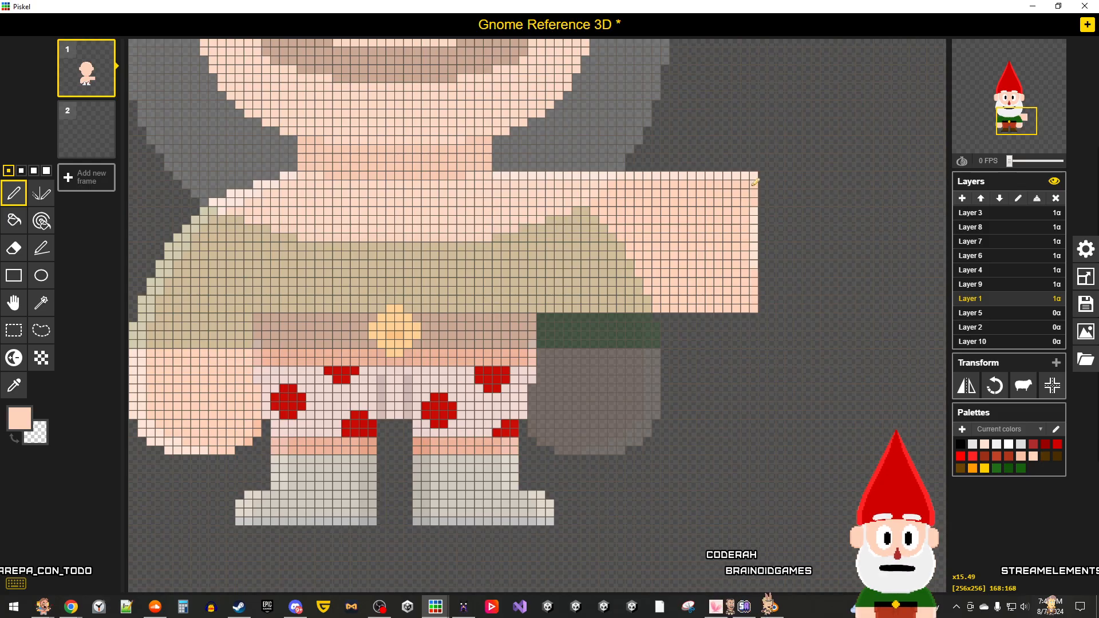
Step: Sample the light skin highlight colour and outline a rounded hand about 4 pixels wide at the outstretched arm's outer end
{"action": "scroll", "coordinate": [736, 315], "scroll_direction": "down", "scroll_amount": 2}
{"action": "scroll", "coordinate": [735, 313], "scroll_direction": "up", "scroll_amount": 3}
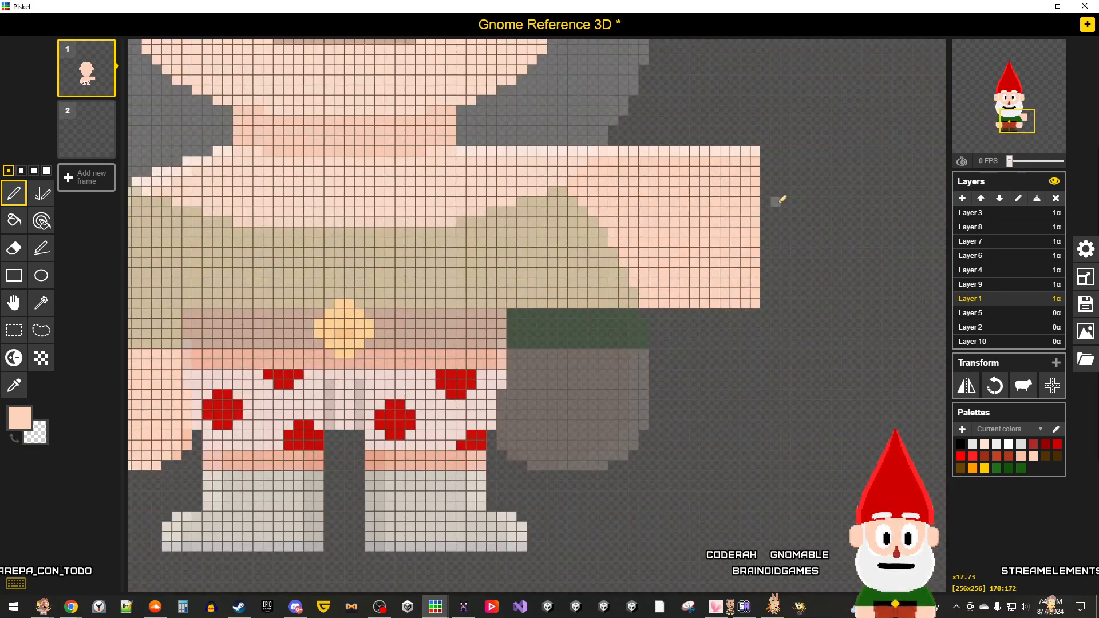
{"action": "scroll", "coordinate": [746, 303], "scroll_direction": "down", "scroll_amount": 1}
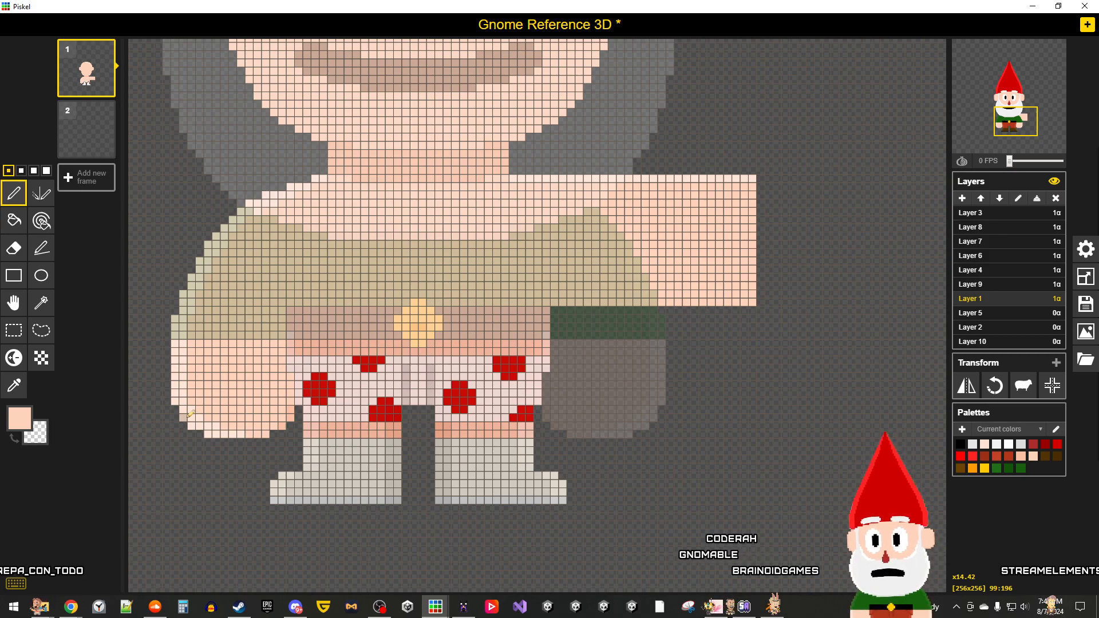
{"action": "left_click", "coordinate": [14, 386]}
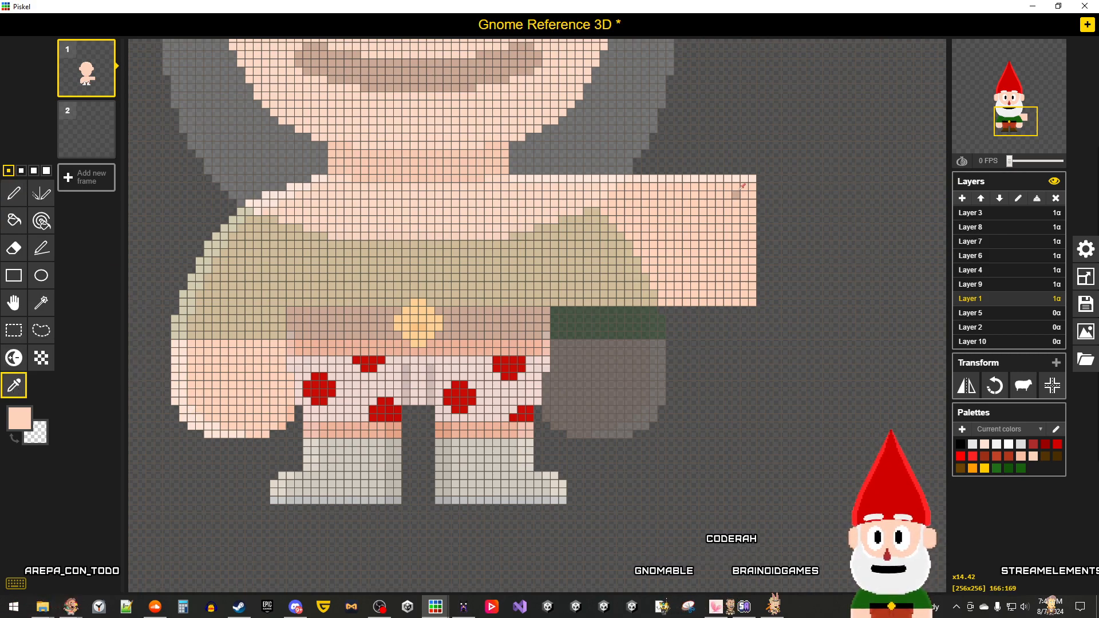
{"action": "left_click", "coordinate": [14, 193]}
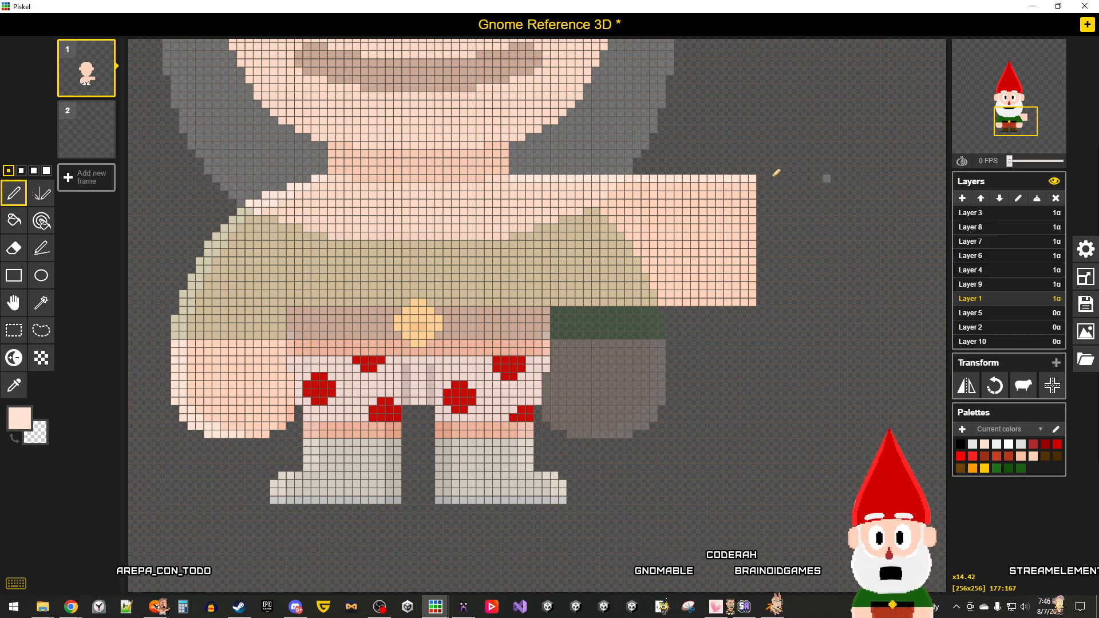
{"action": "left_click_drag", "start_coordinate": [760, 187], "coordinate": [769, 187]}
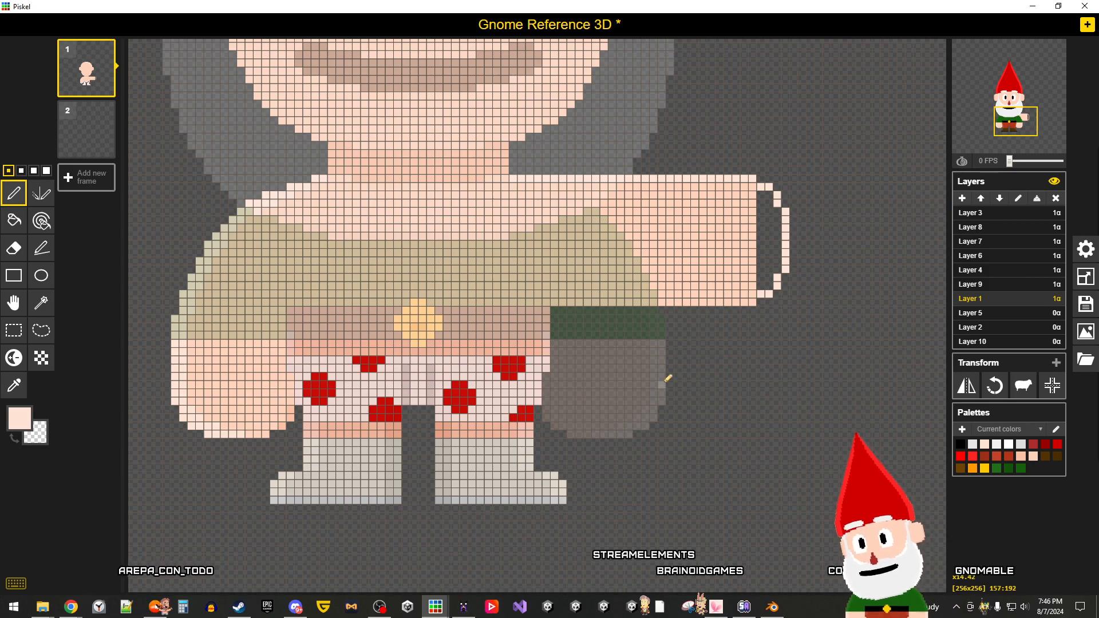
Step: Sample the base skin colour from the arm and fill the outlined hand on Layer 1 with it
{"action": "left_click", "coordinate": [14, 385]}
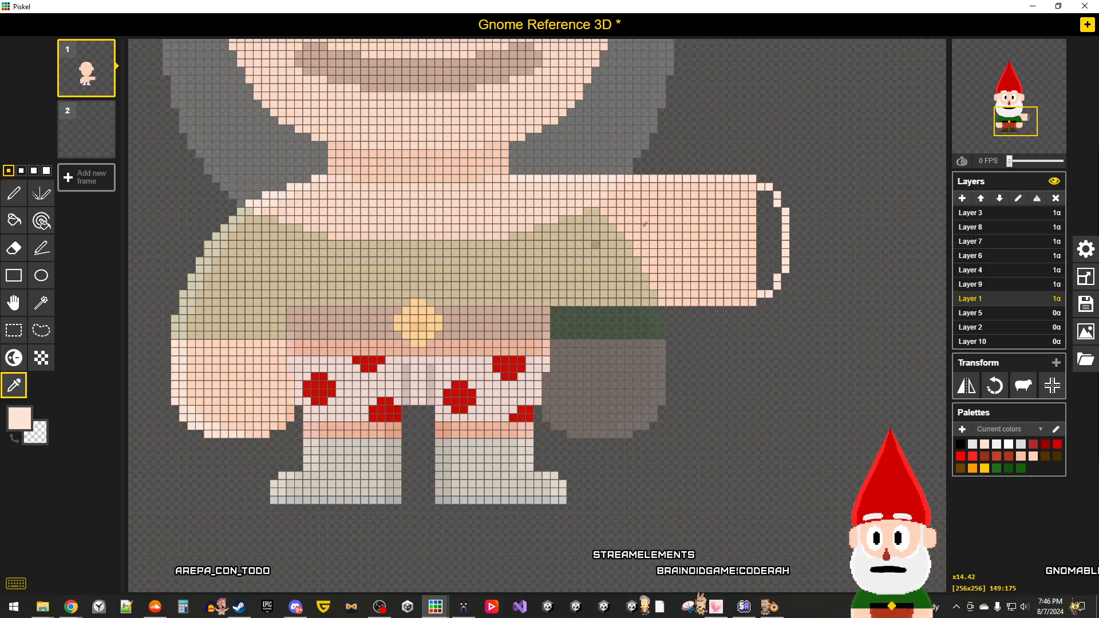
{"action": "left_click", "coordinate": [14, 220]}
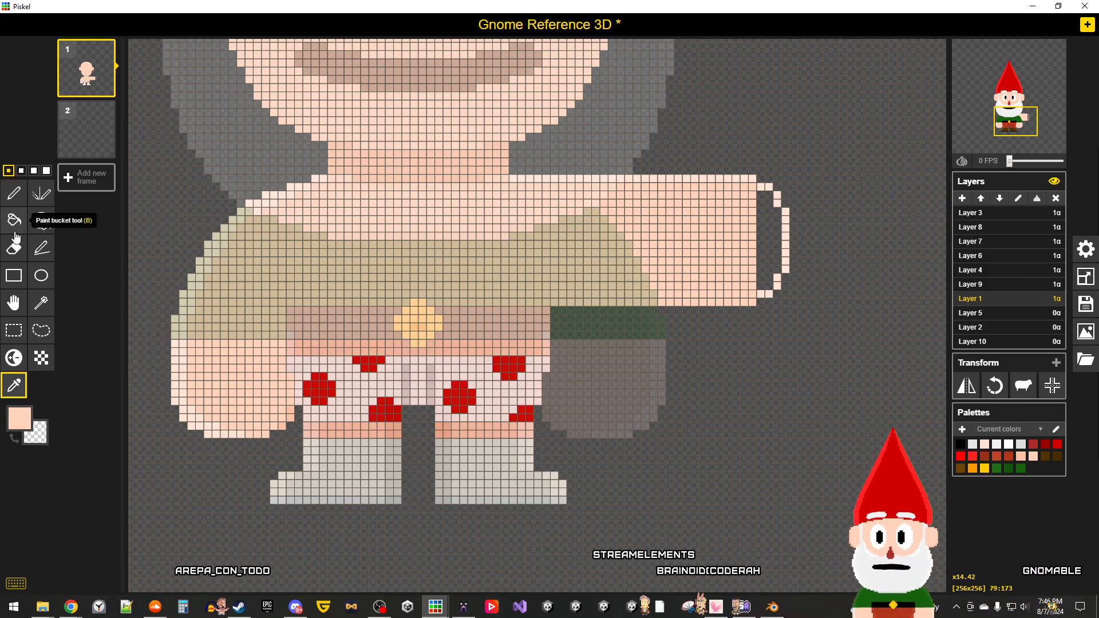
{"action": "left_click", "coordinate": [768, 211]}
{"action": "scroll", "coordinate": [789, 330], "scroll_direction": "up", "scroll_amount": 1}
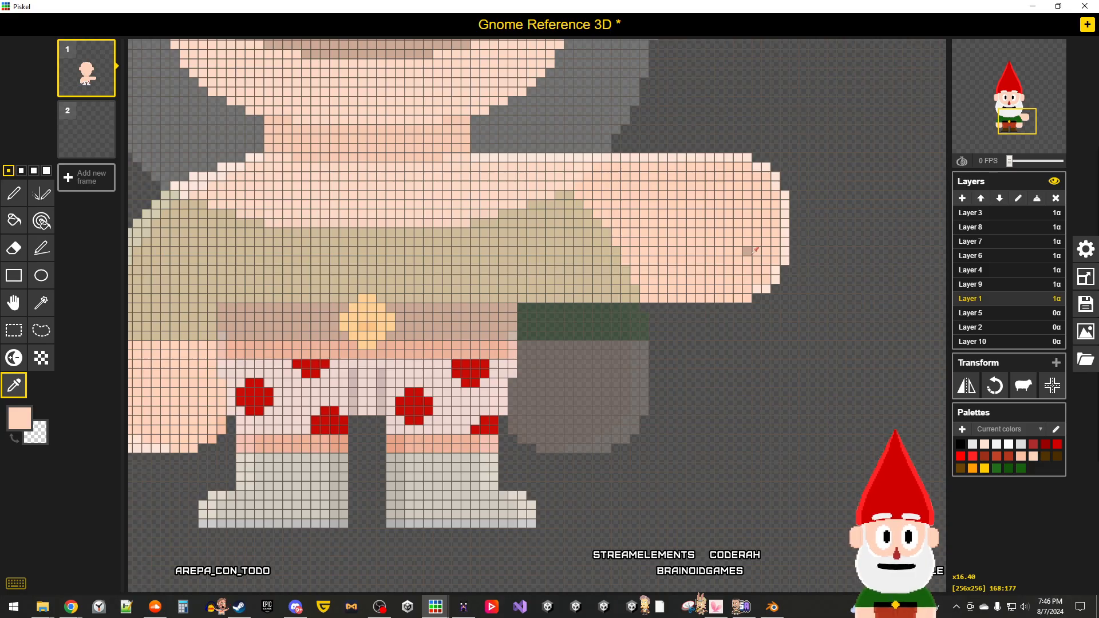
{"action": "left_click", "coordinate": [15, 194]}
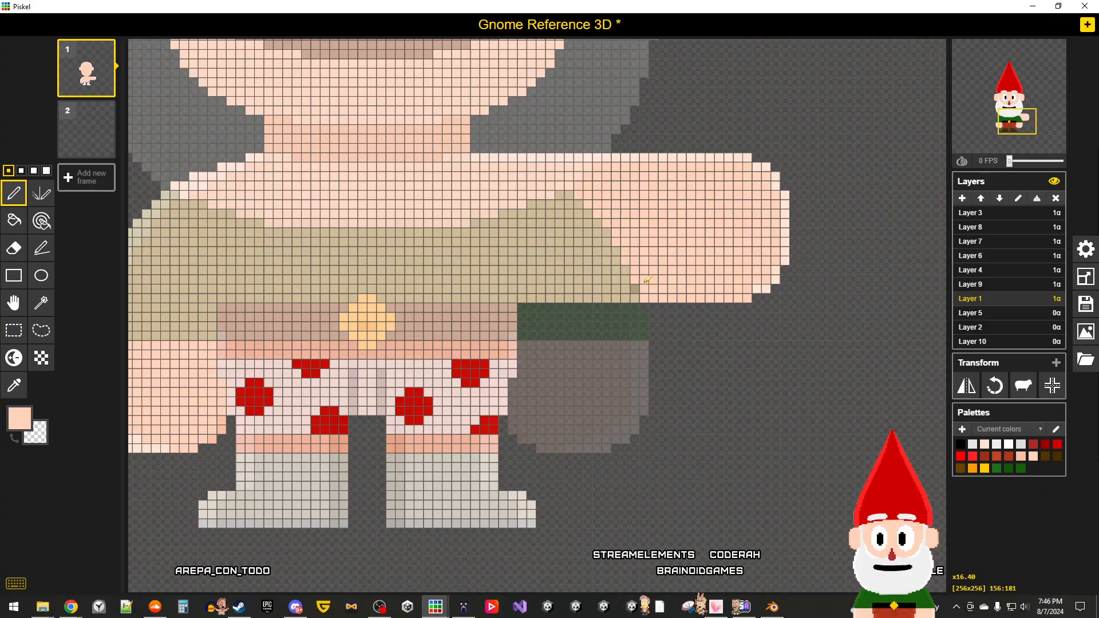
{"action": "scroll", "coordinate": [727, 248], "scroll_direction": "down", "scroll_amount": 2}
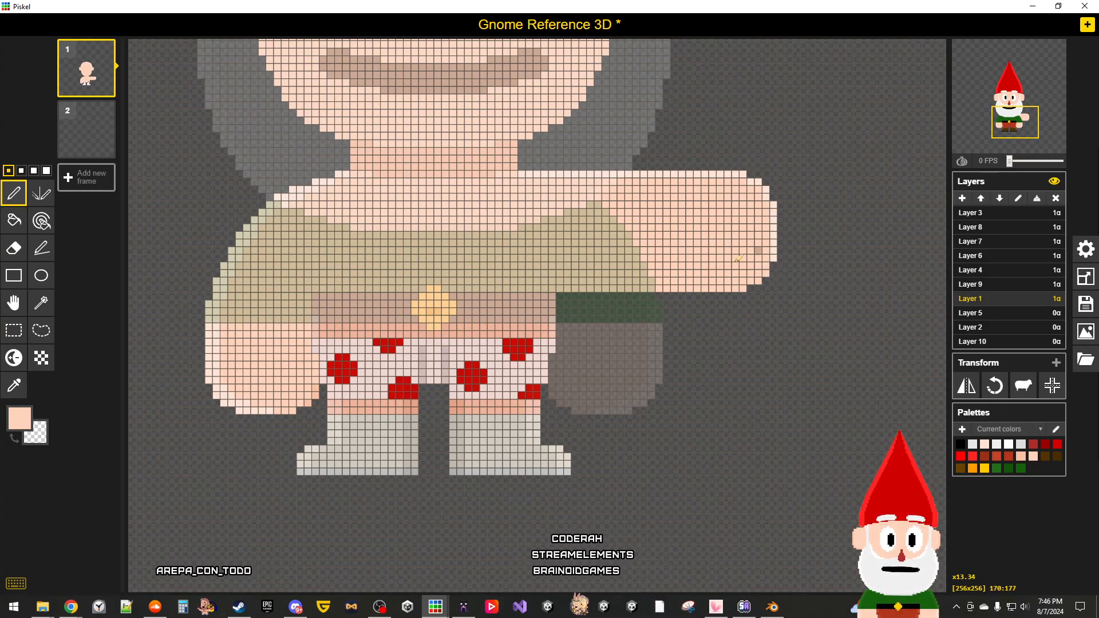
Step: Sample a darker skin shade and try it as a shadow line along the outstretched arm's lower edge
{"action": "left_click", "coordinate": [14, 385]}
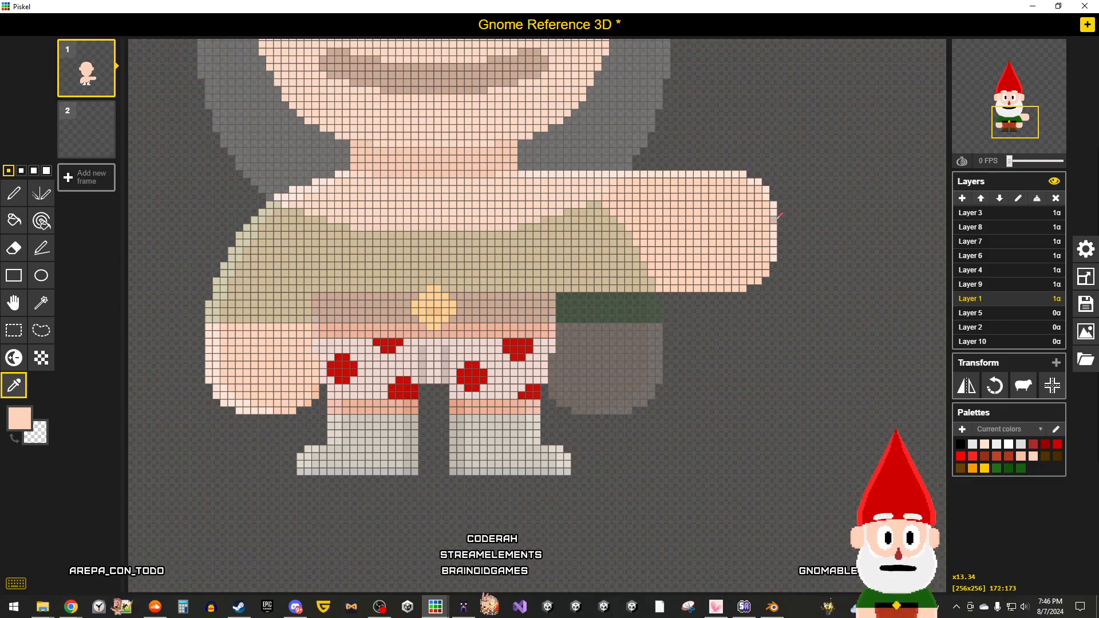
{"action": "left_click", "coordinate": [723, 265]}
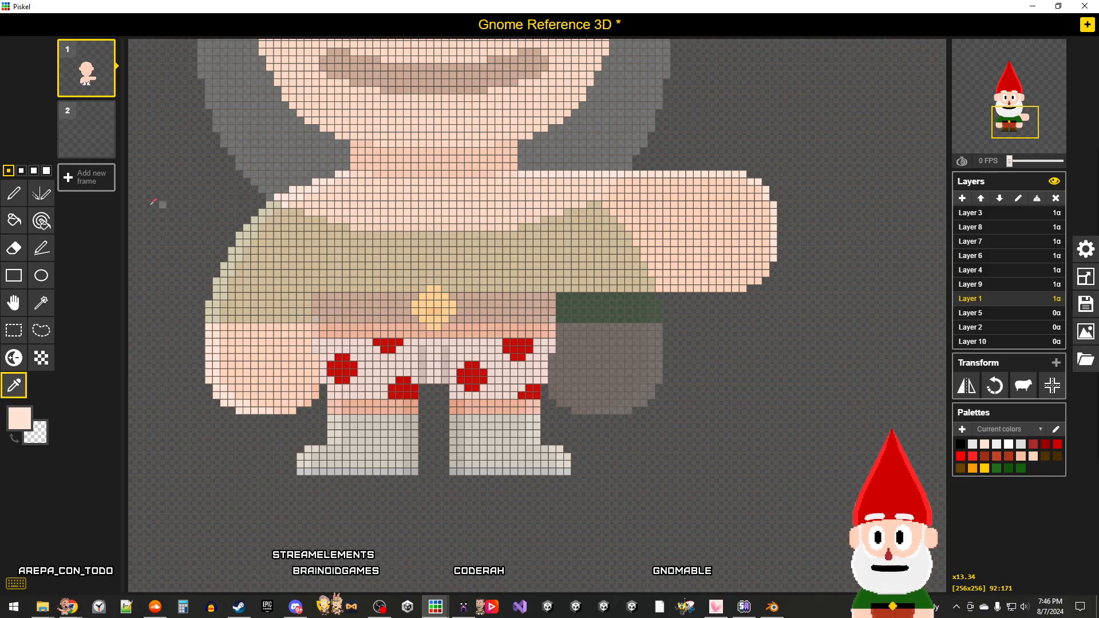
{"action": "left_click", "coordinate": [41, 248]}
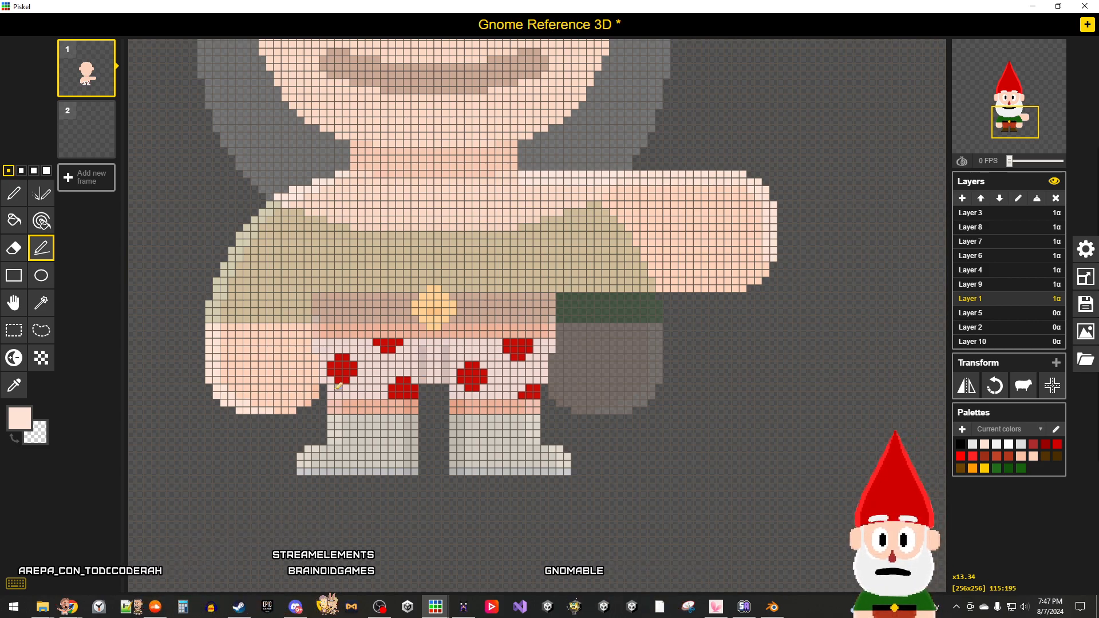
{"action": "left_click", "coordinate": [14, 386]}
{"action": "left_click", "coordinate": [259, 382]}
{"action": "left_click", "coordinate": [14, 193]}
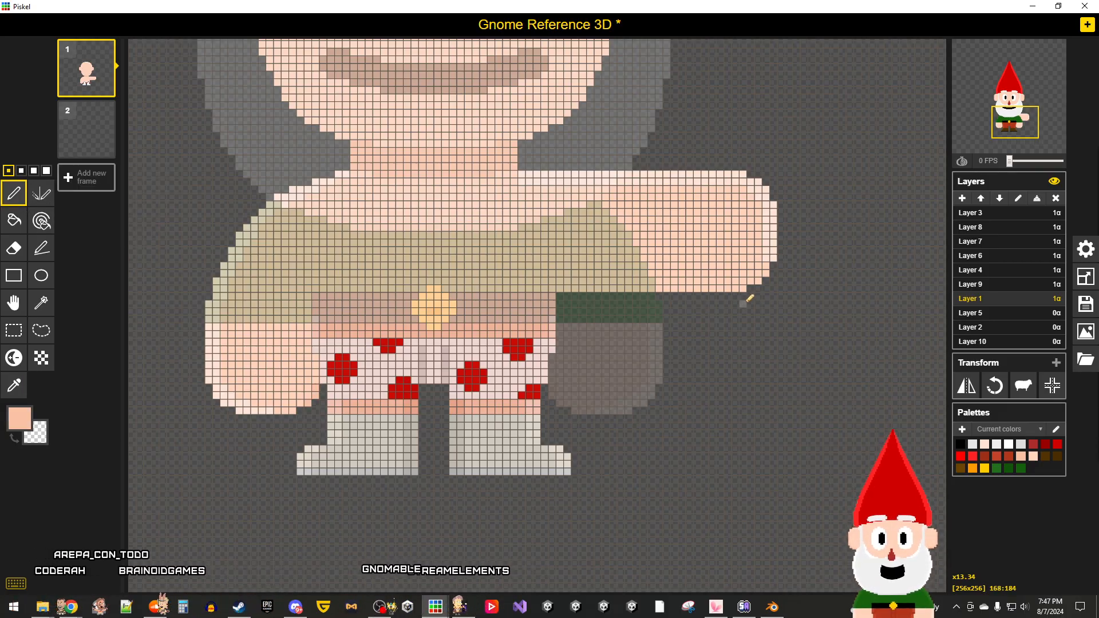
{"action": "left_click_drag", "start_coordinate": [695, 295], "coordinate": [636, 295]}
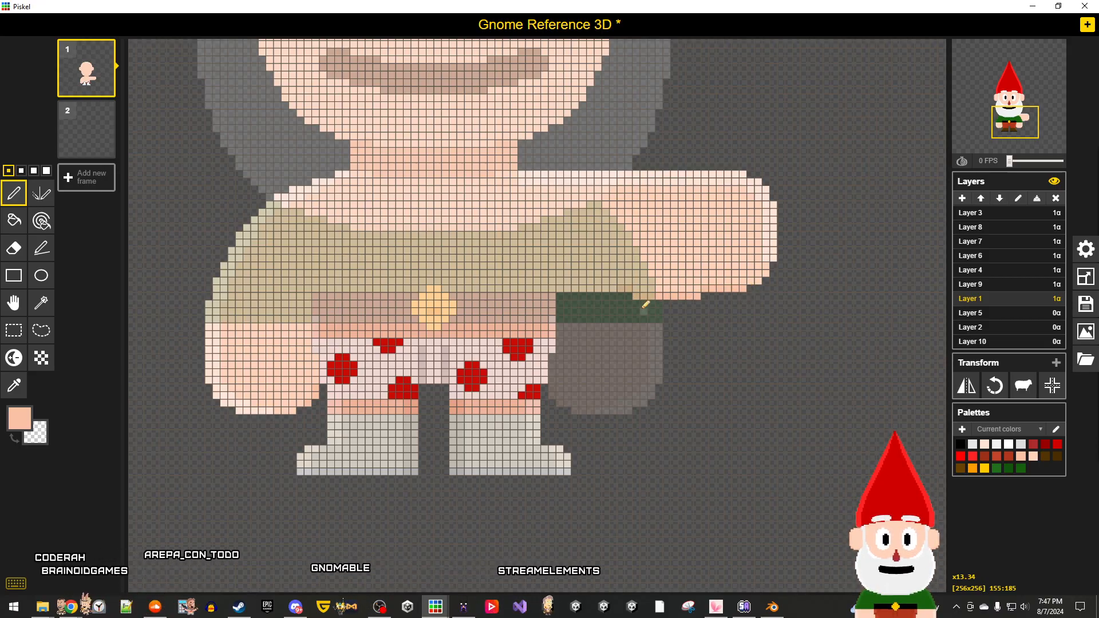
{"action": "key", "text": "ctrl+z"}
{"action": "left_click_drag", "start_coordinate": [743, 290], "coordinate": [673, 289]}
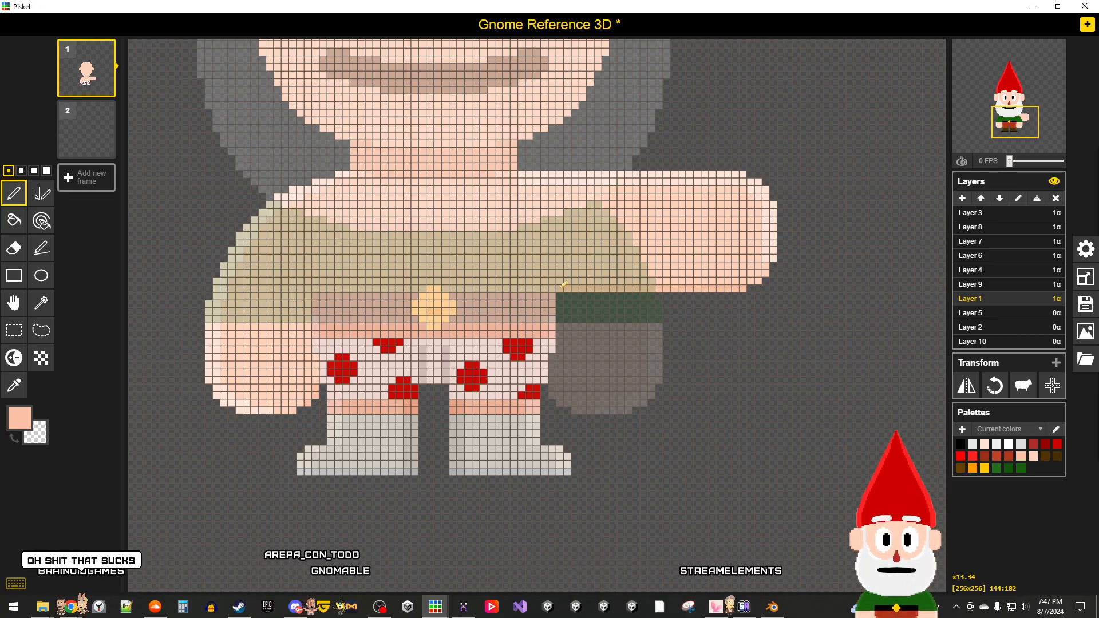
{"action": "scroll", "coordinate": [633, 326], "scroll_direction": "down", "scroll_amount": 2}
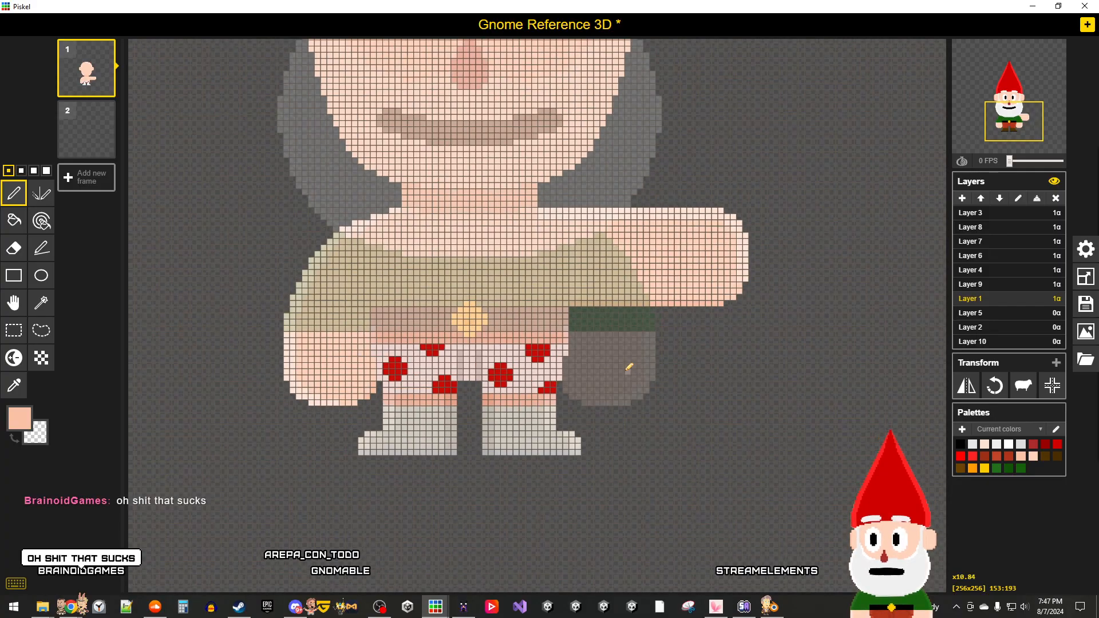
{"action": "scroll", "coordinate": [629, 367], "scroll_direction": "down", "scroll_amount": 1}
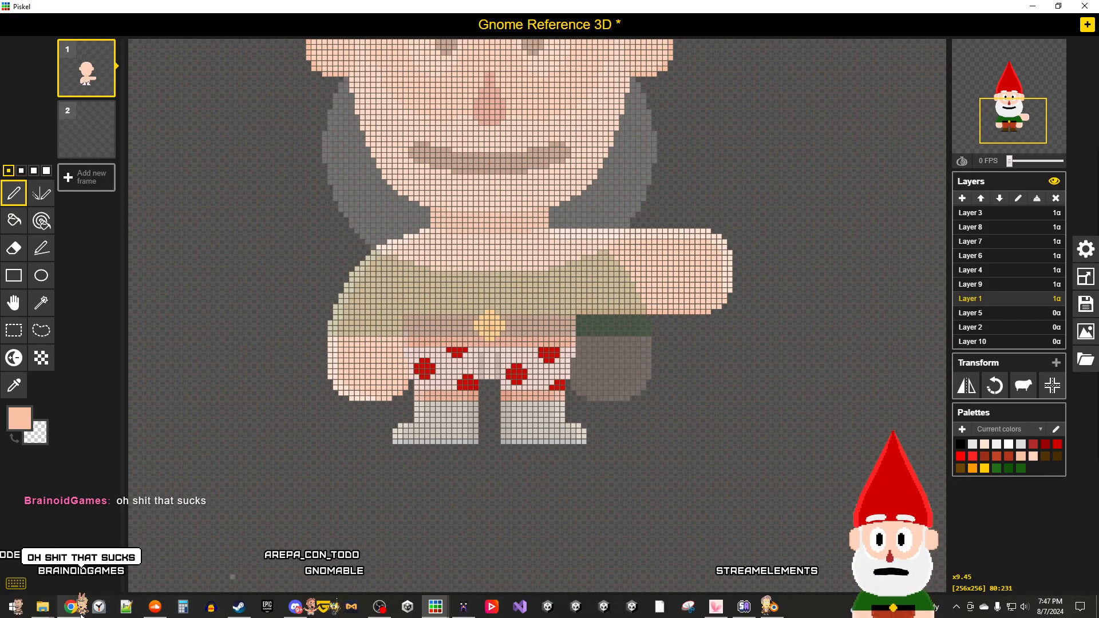
Step: Switch to Chrome and search the web for "typing speed test" in a new tab
{"action": "left_click", "coordinate": [296, 560]}
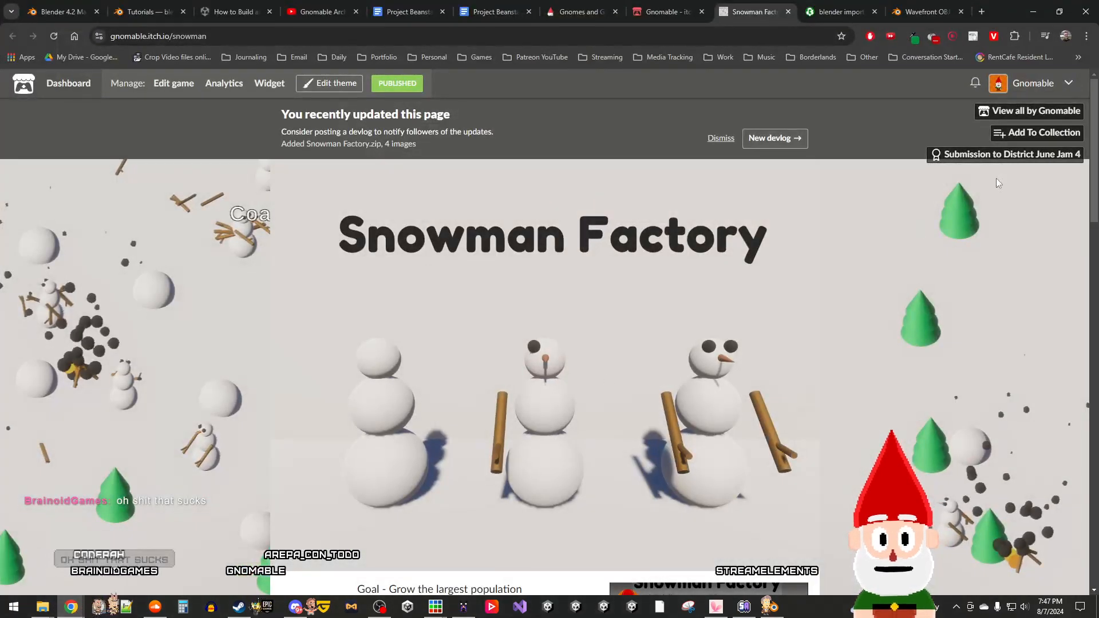
{"action": "left_click", "coordinate": [982, 12]}
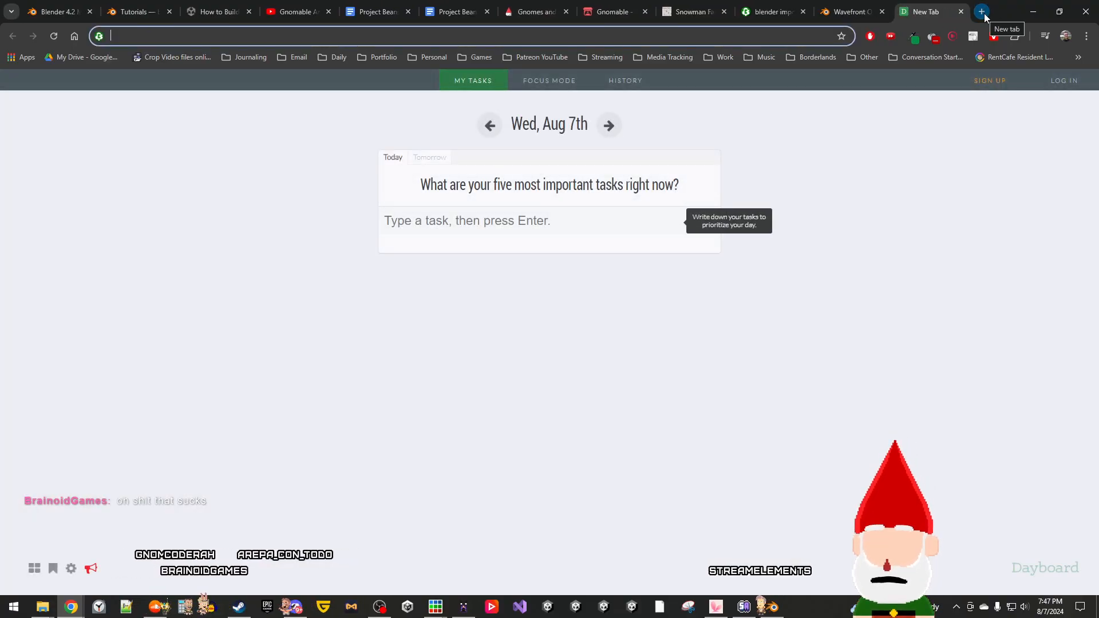
{"action": "type", "text": "typing spee"}
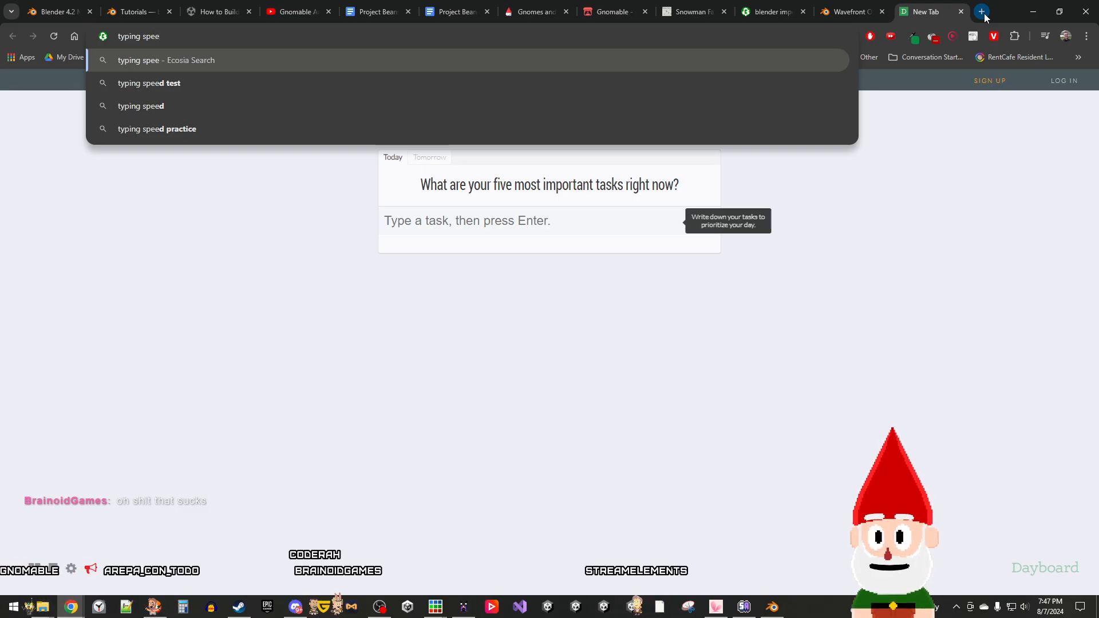
{"action": "key", "text": "Down"}
{"action": "key", "text": "Return"}
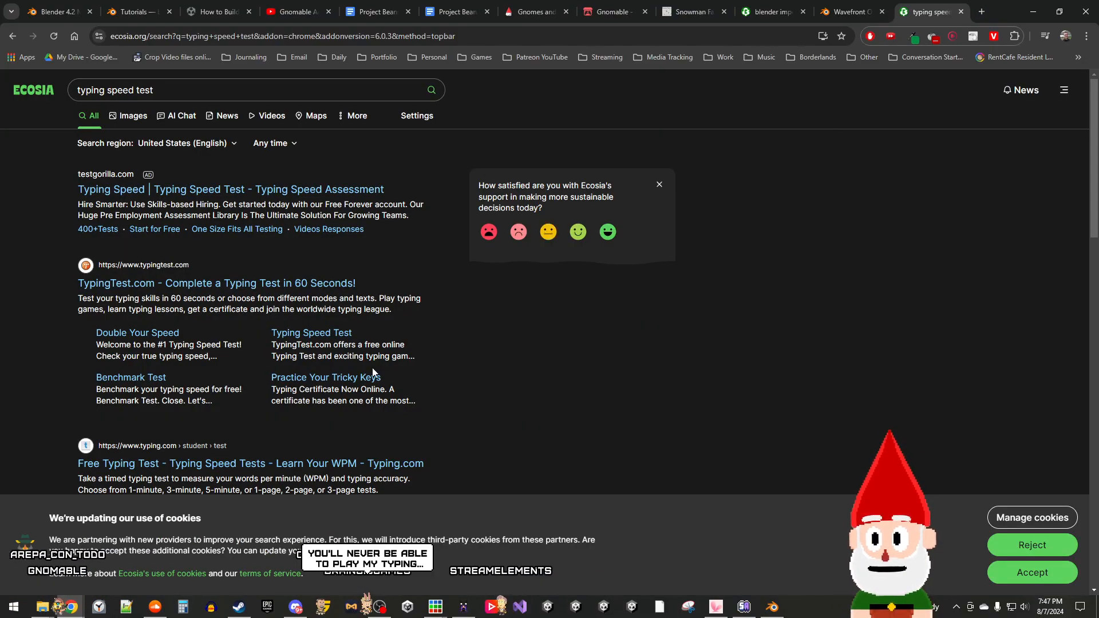
Step: Open TypingTest.com from the search results and start the 1 Minute Test with Medium Text
{"action": "scroll", "coordinate": [413, 369], "scroll_direction": "down", "scroll_amount": 1}
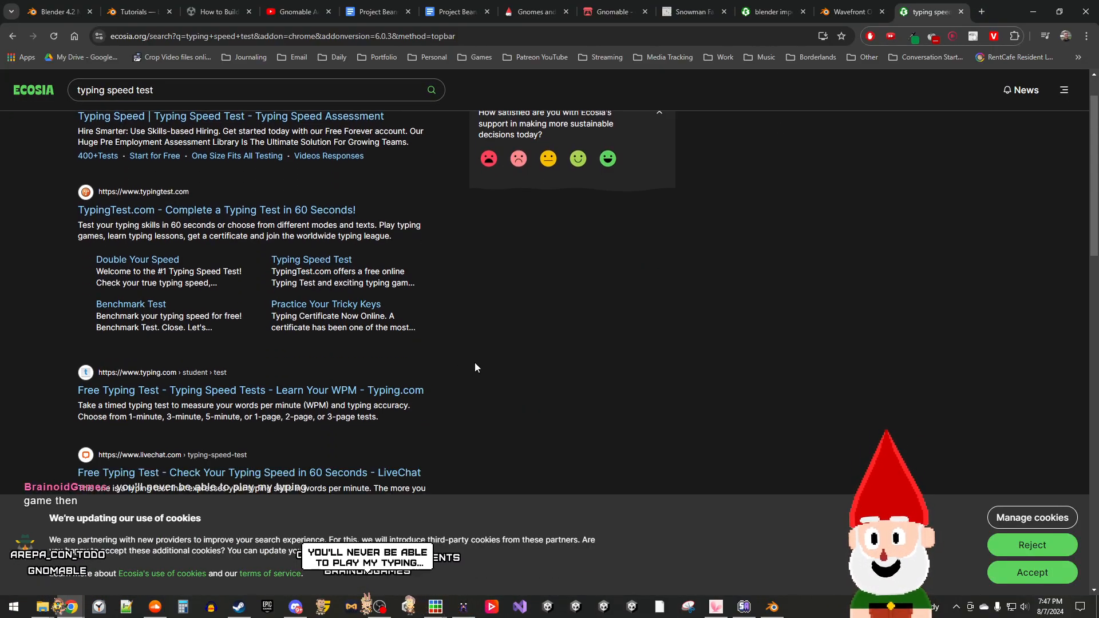
{"action": "scroll", "coordinate": [475, 363], "scroll_direction": "up", "scroll_amount": 1}
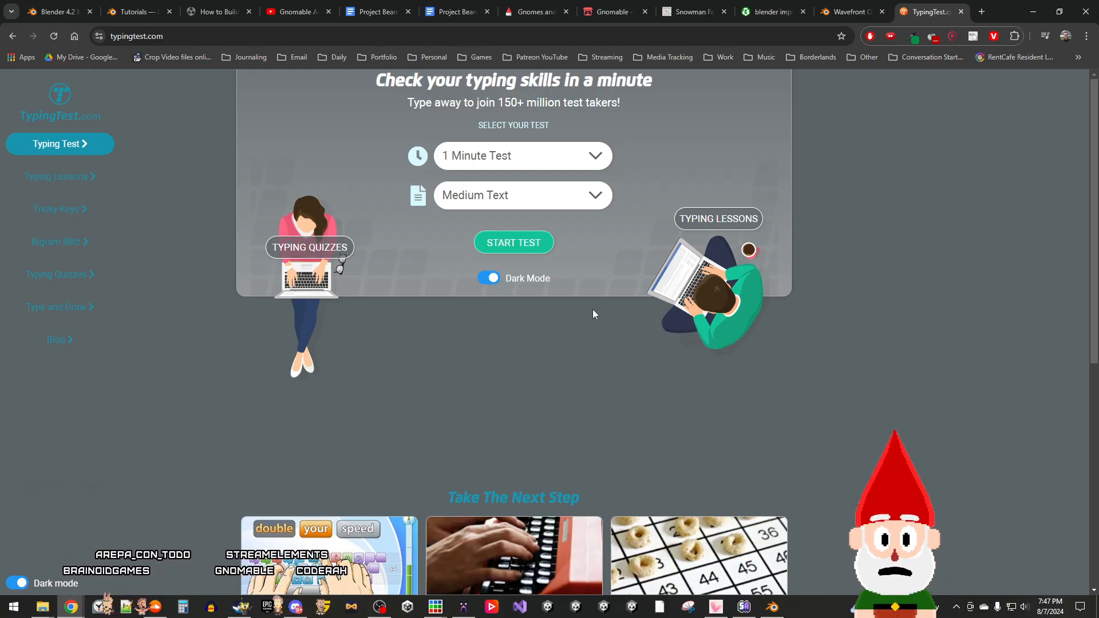
{"action": "left_click", "coordinate": [530, 246]}
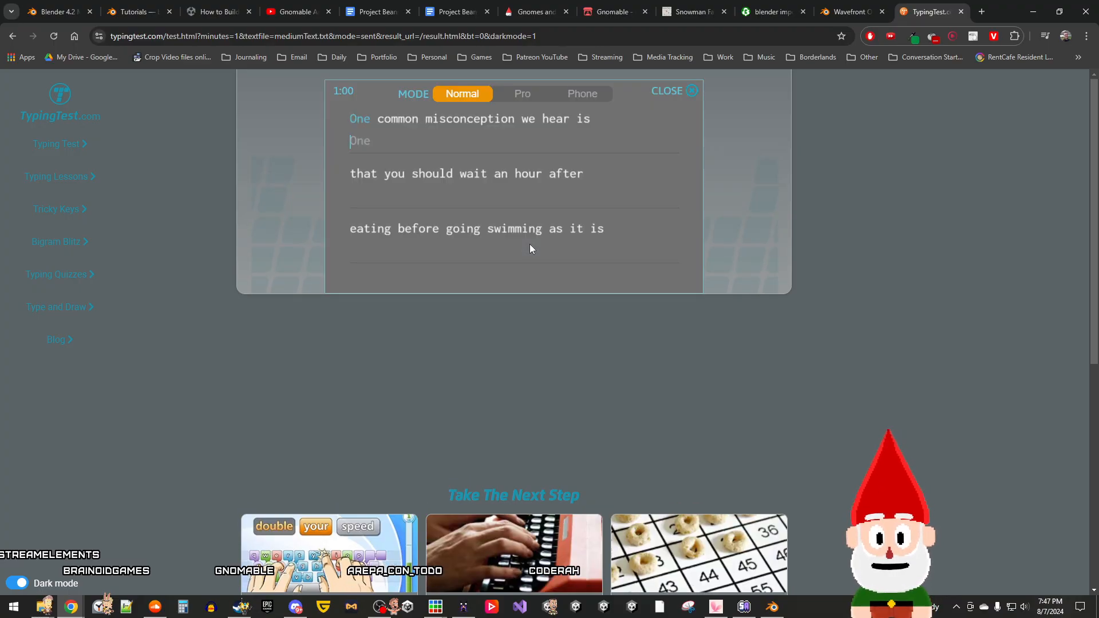
Step: Transcribe the first line of the timed test, "One common misconception we hear is", and begin the second line
{"action": "type", "text": "on"}
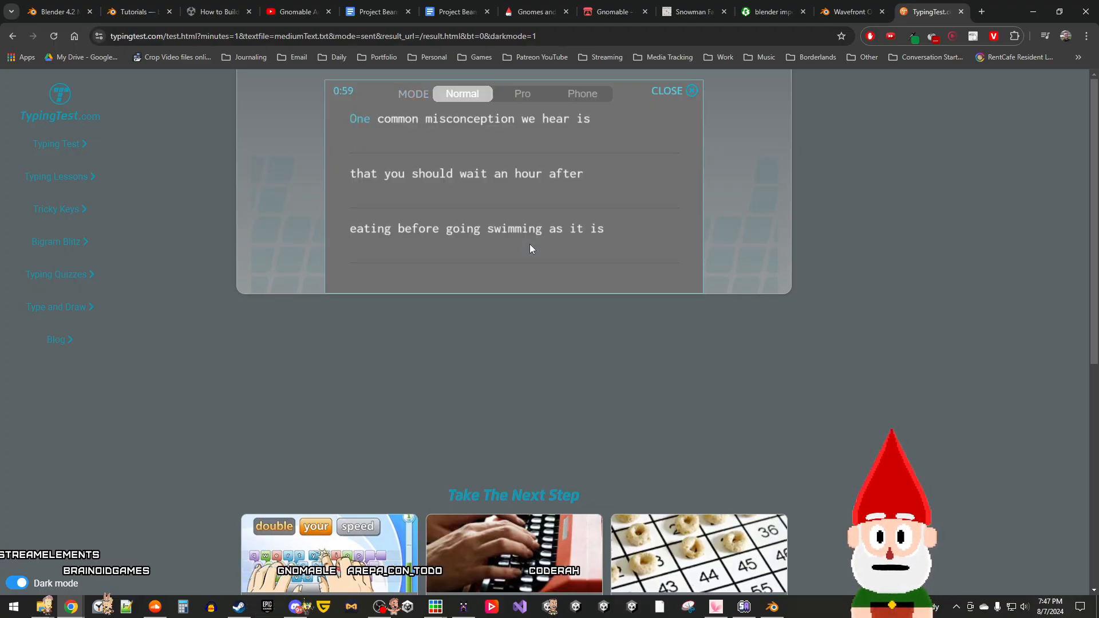
{"action": "type", "text": "ne co"}
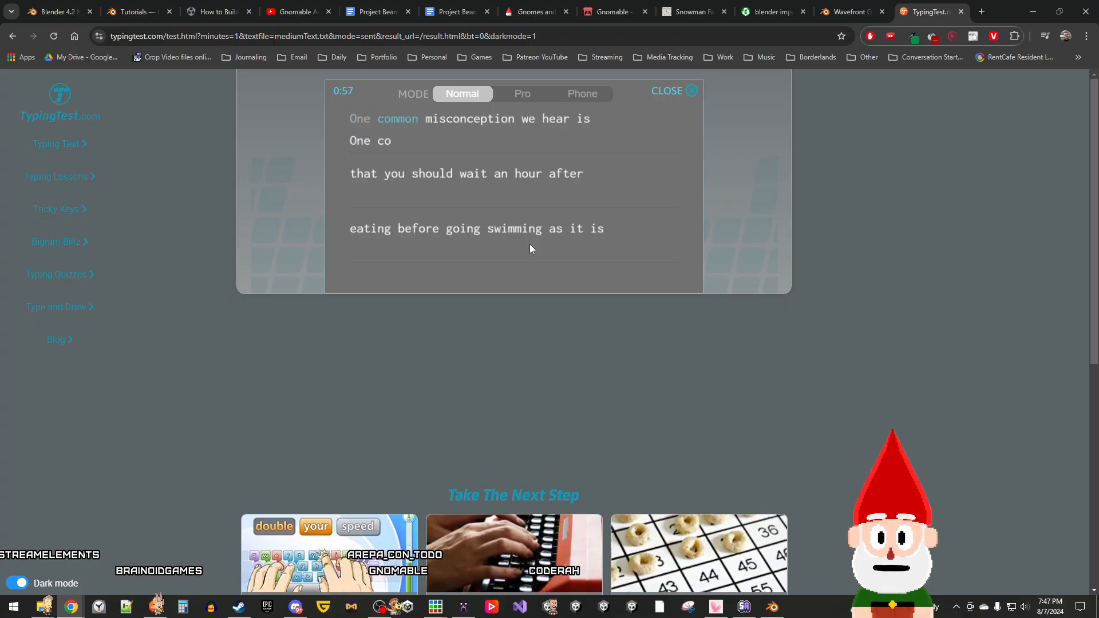
{"action": "type", "text": "mmon mis"}
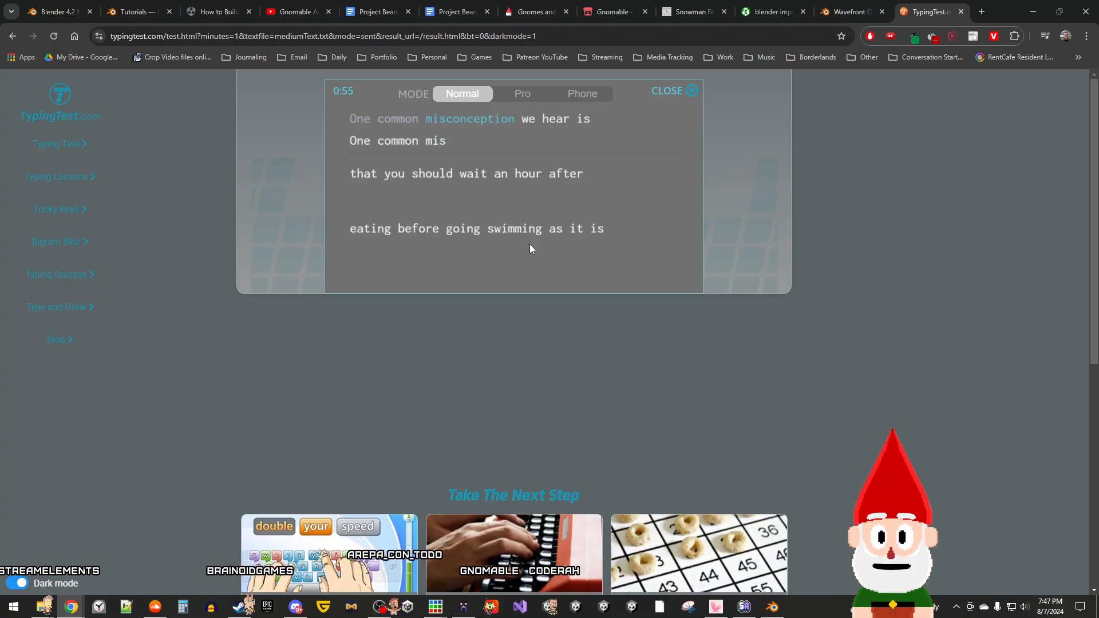
{"action": "type", "text": "concepo"}
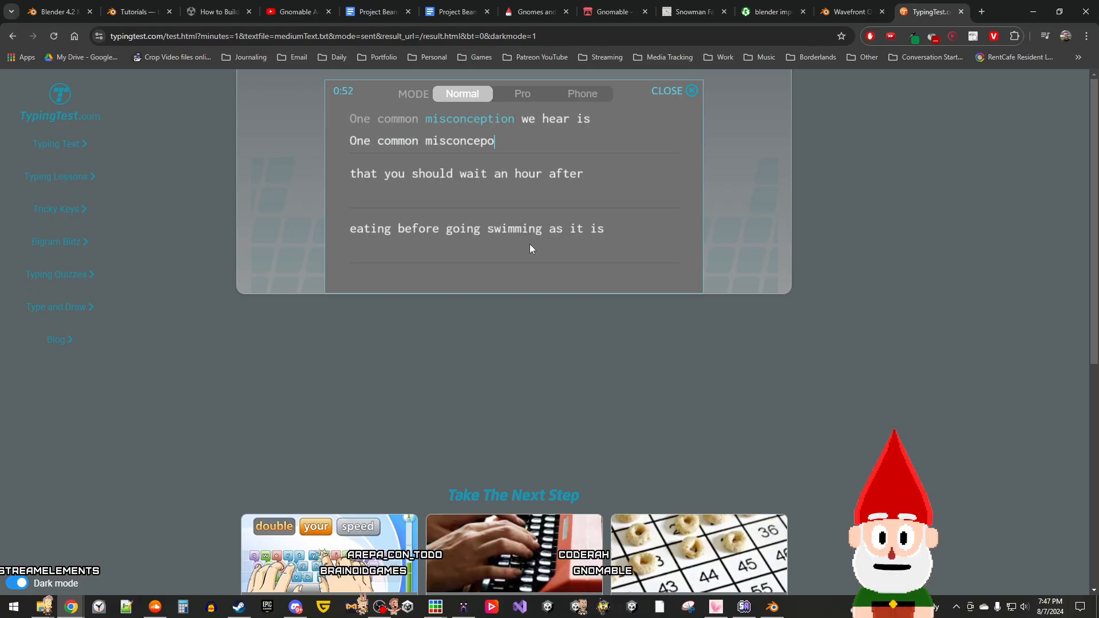
{"action": "key", "text": "BackSpace"}
{"action": "type", "text": "tion e"}
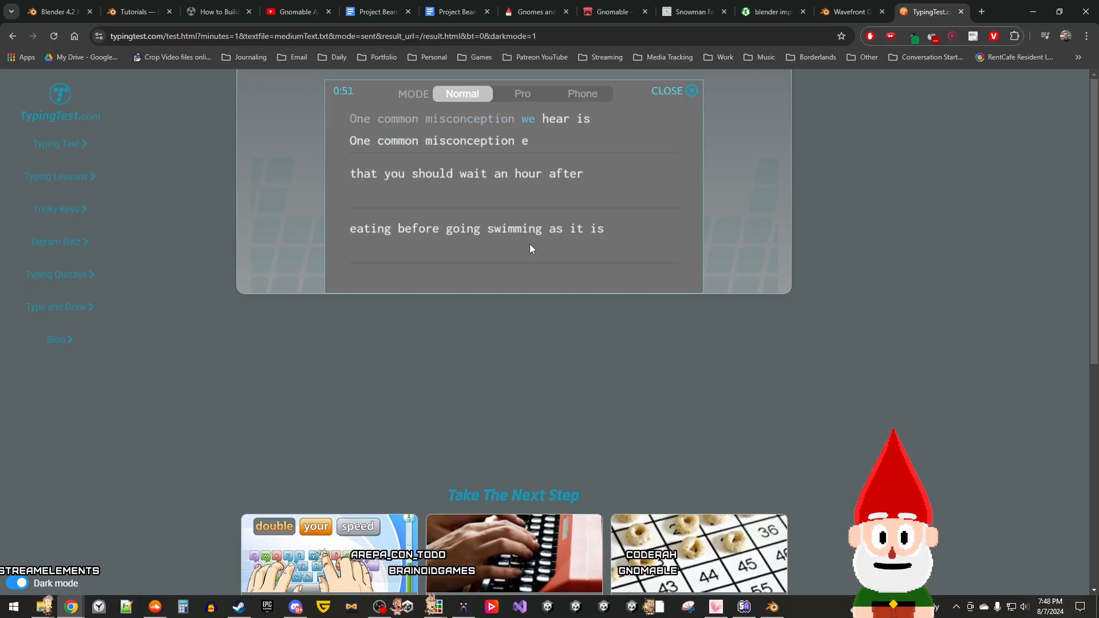
{"action": "key", "text": "BackSpace"}
{"action": "type", "text": "we hear"}
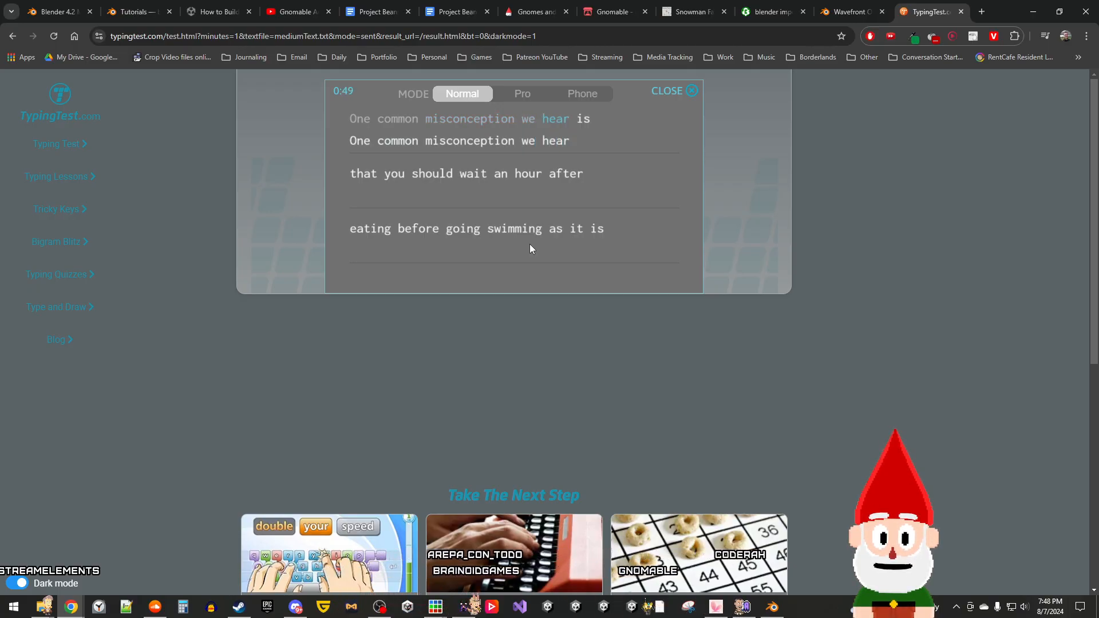
{"action": "type", "text": " is that you coul"}
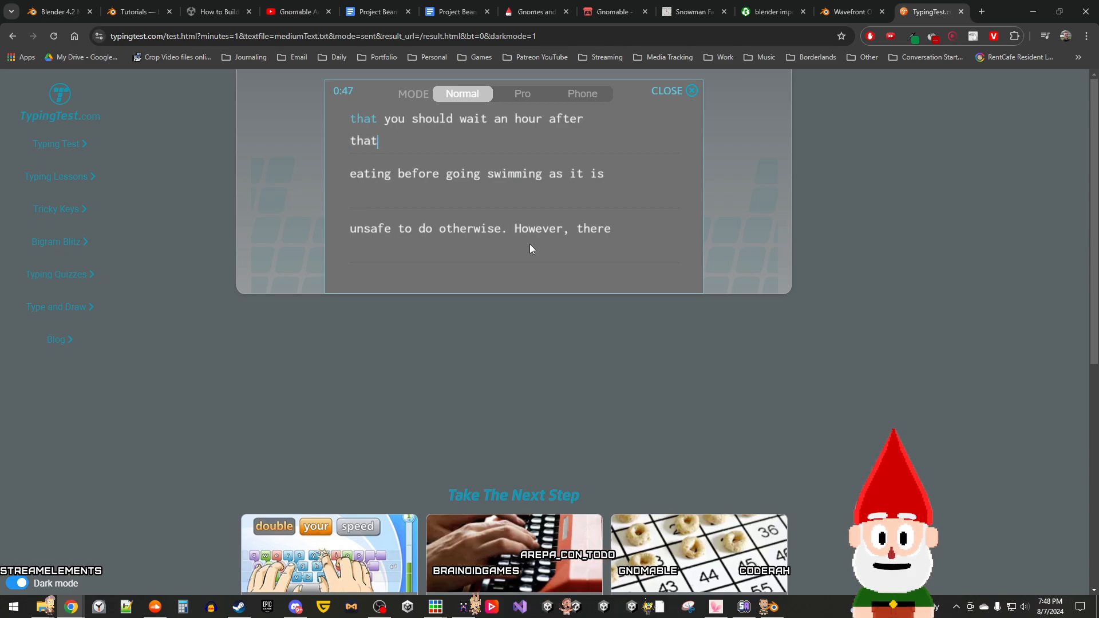
Step: Complete the second test line, "that you should wait an hour after", and add "eating" on the third
{"action": "key", "text": "BackSpace"}
{"action": "key", "text": "BackSpace"}
{"action": "key", "text": "BackSpace"}
{"action": "key", "text": "BackSpace"}
{"action": "type", "text": "sou"}
{"action": "key", "text": "BackSpace"}
{"action": "key", "text": "BackSpace"}
{"action": "type", "text": "h"}
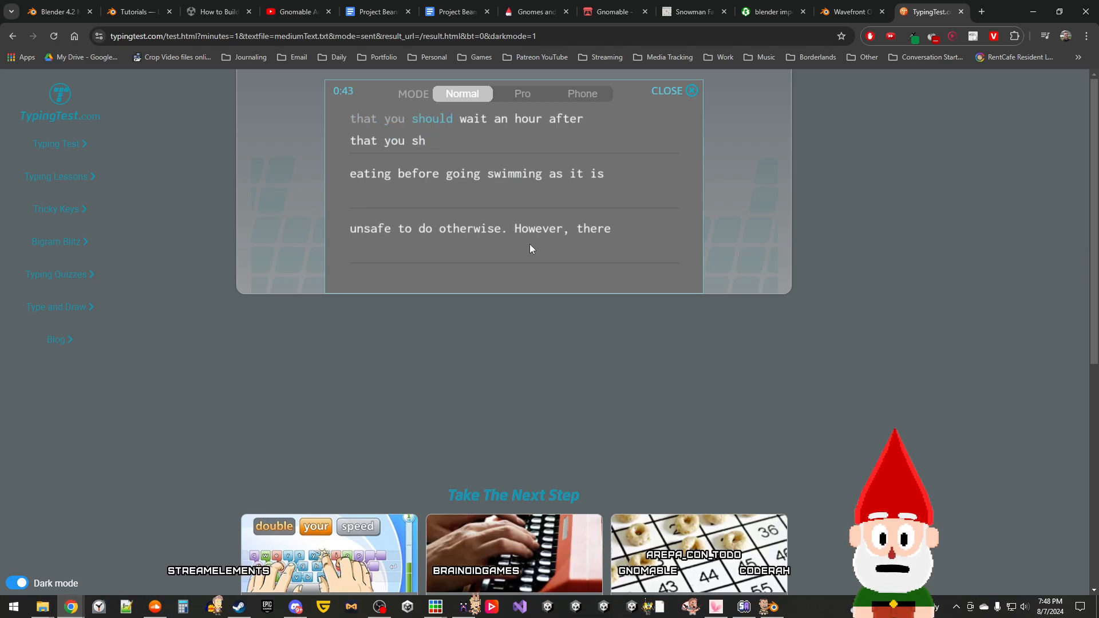
{"action": "type", "text": "ould wa"}
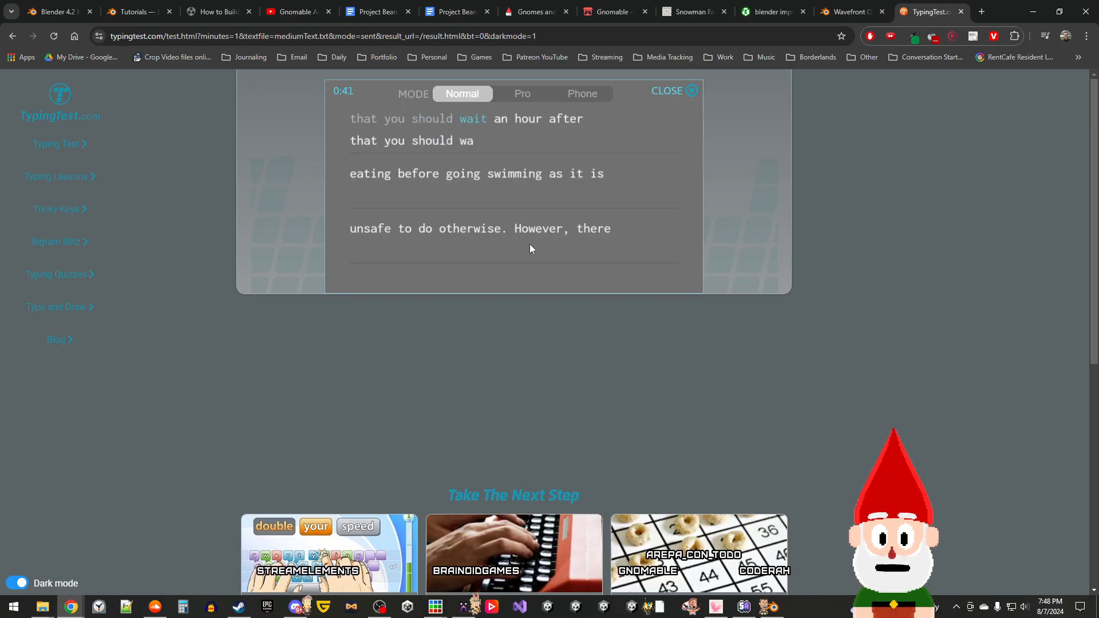
{"action": "type", "text": "it a"}
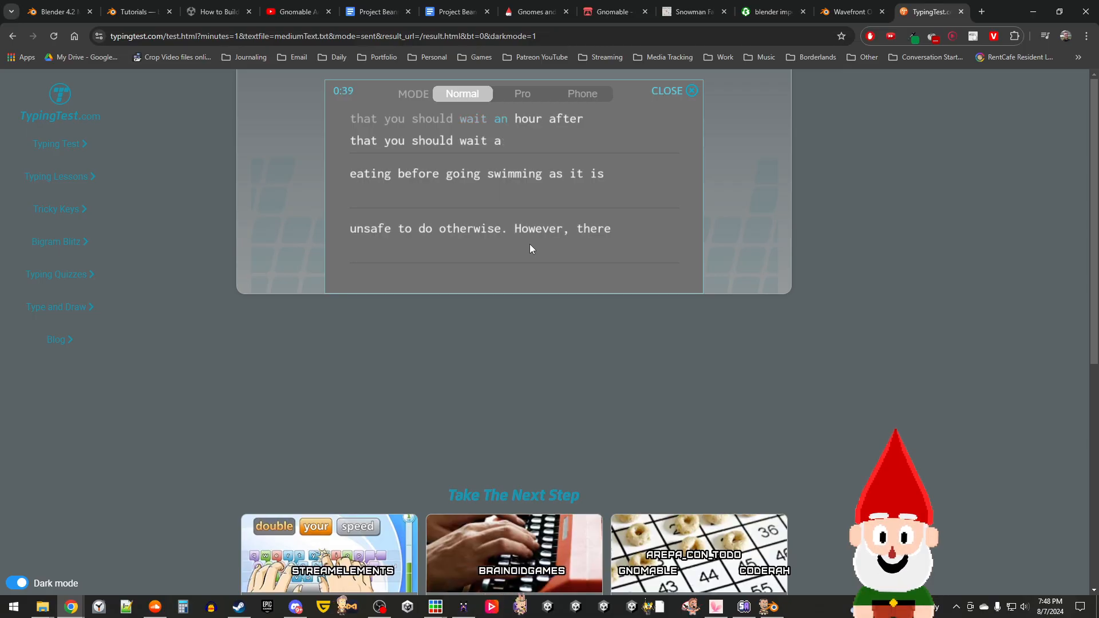
{"action": "type", "text": "n hour"}
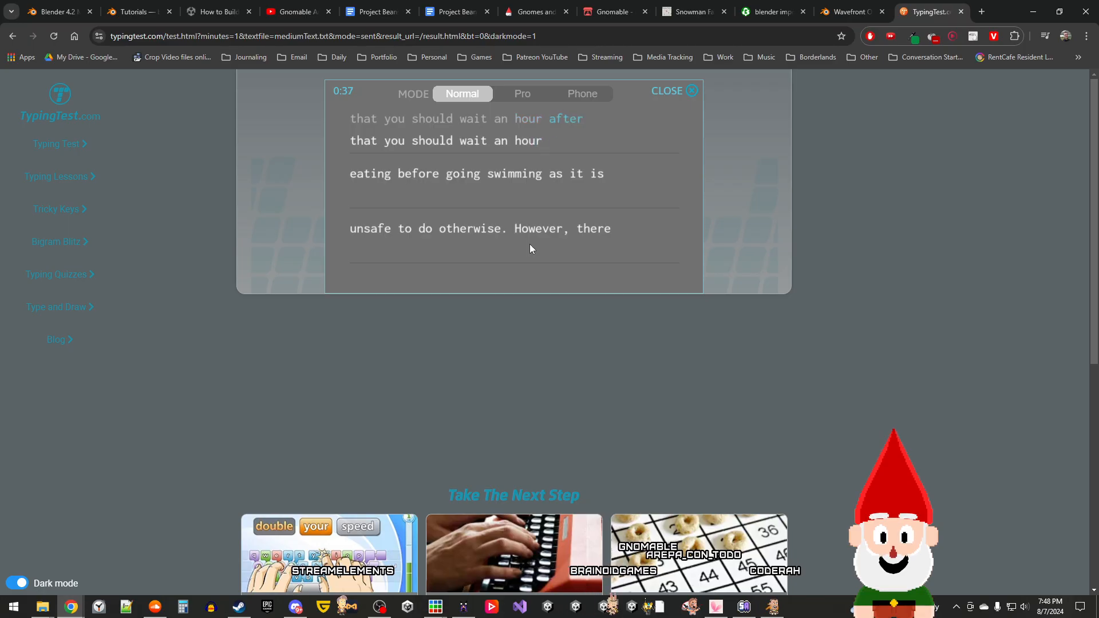
{"action": "type", "text": " after eating"}
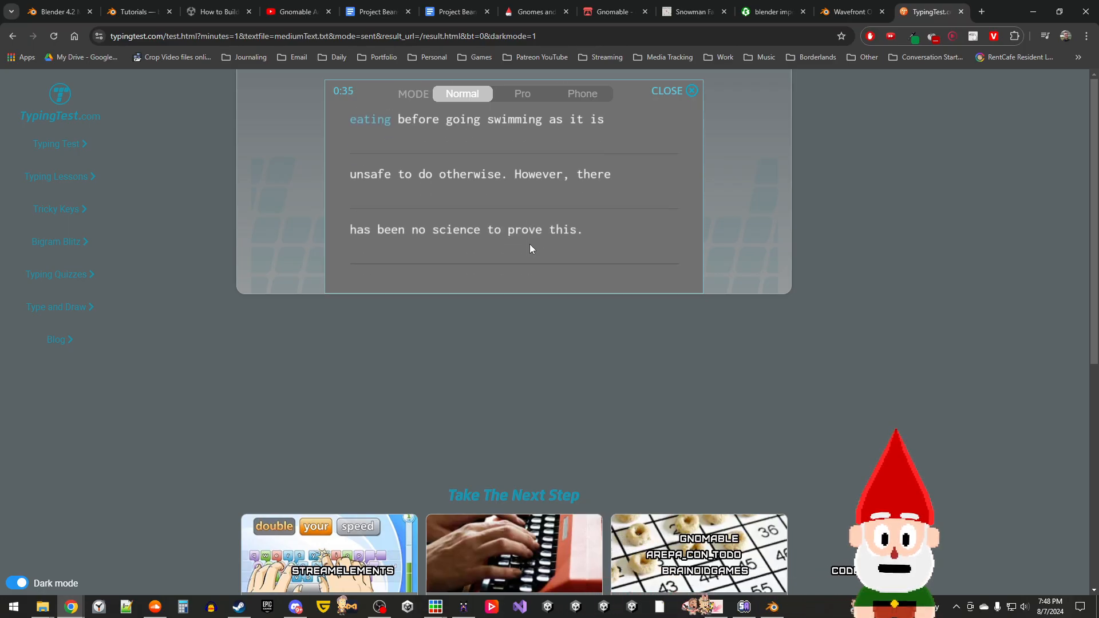
Step: Finish the third test line, "eating before going swimming as it is", and begin the fourth
{"action": "type", "text": " b"}
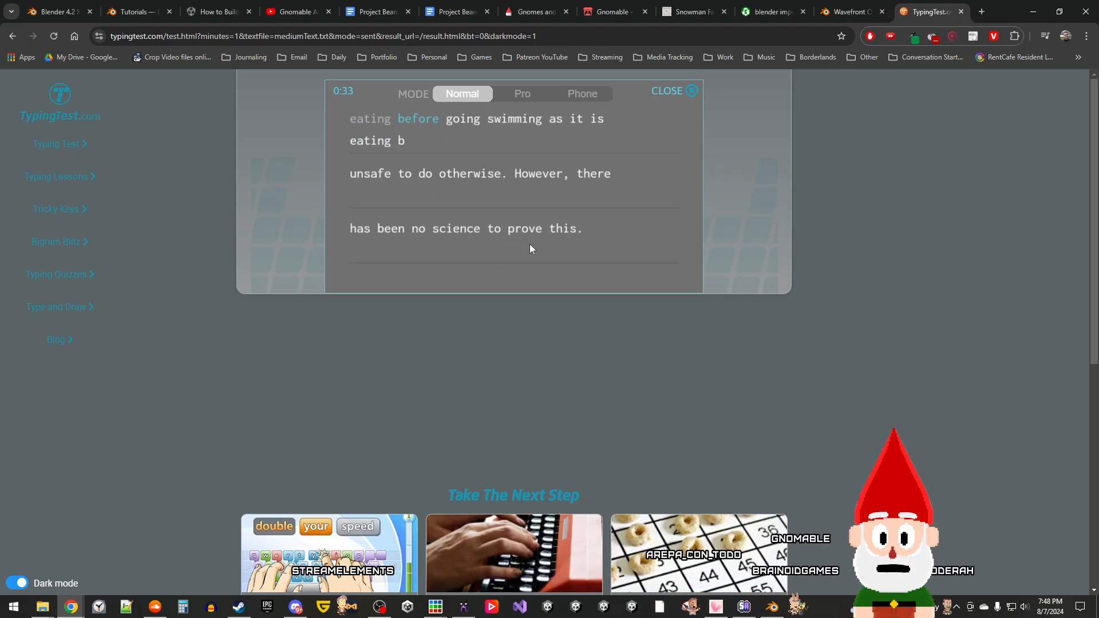
{"action": "type", "text": "efore going s"}
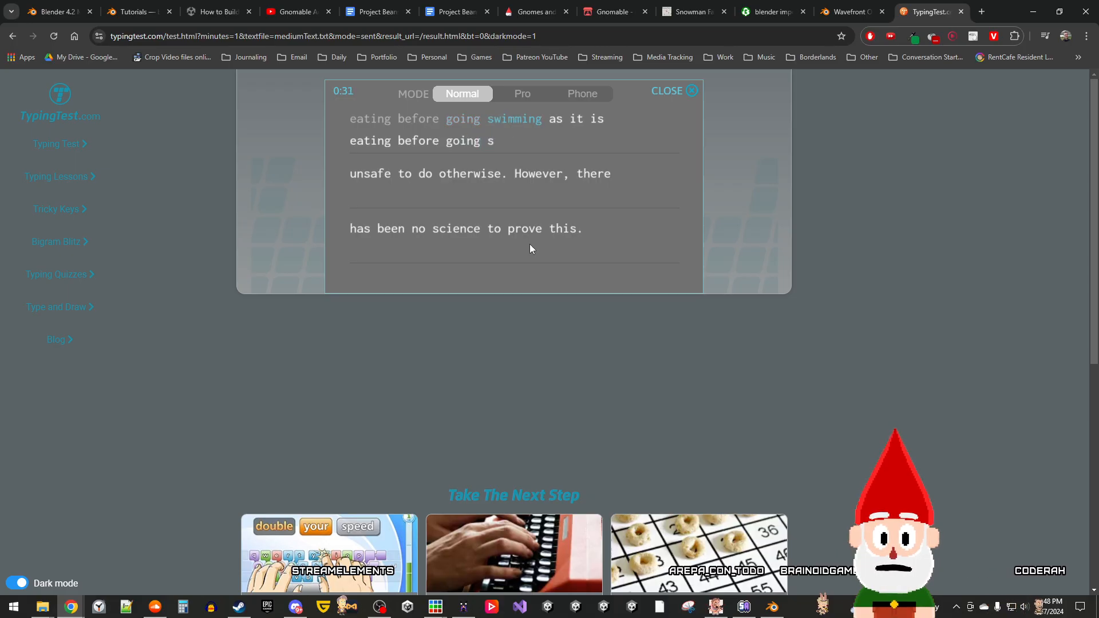
{"action": "type", "text": "wimming as"}
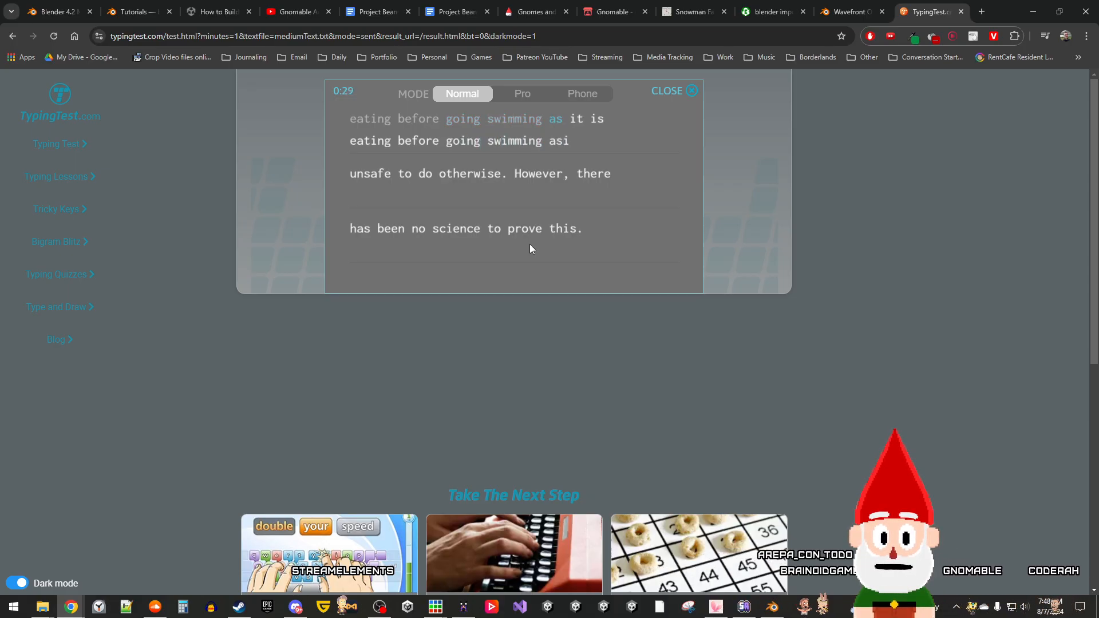
{"action": "key", "text": "BackSpace"}
{"action": "type", "text": "s it"}
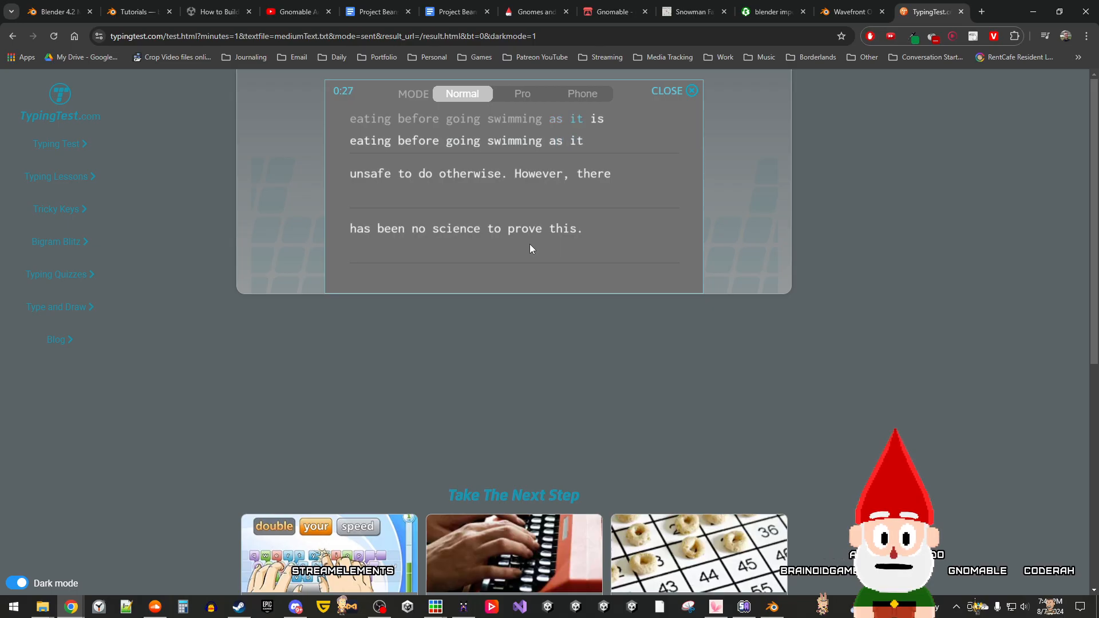
{"action": "type", "text": " is unscr"}
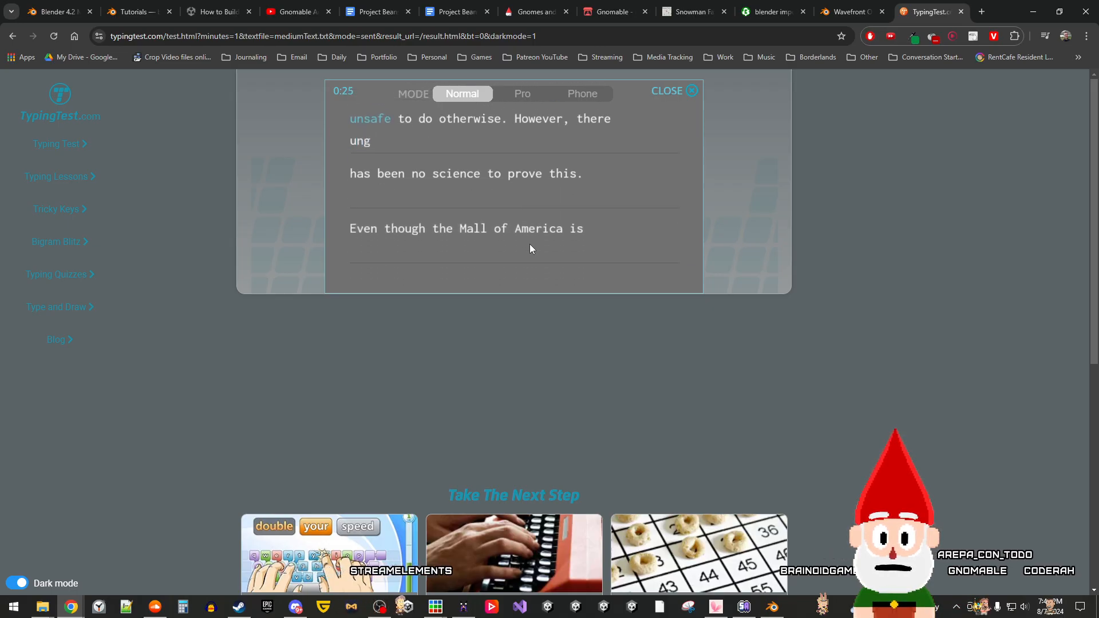
Step: Correct the misspelled opening word of the fourth test line to read "unsafe"
{"action": "key", "text": "BackSpace"}
{"action": "type", "text": "ge"}
{"action": "key", "text": "BackSpace"}
{"action": "key", "text": "BackSpace"}
{"action": "key", "text": "BackSpace"}
{"action": "type", "text": "re"}
{"action": "key", "text": "BackSpace"}
{"action": "key", "text": "BackSpace"}
{"action": "type", "text": "fe"}
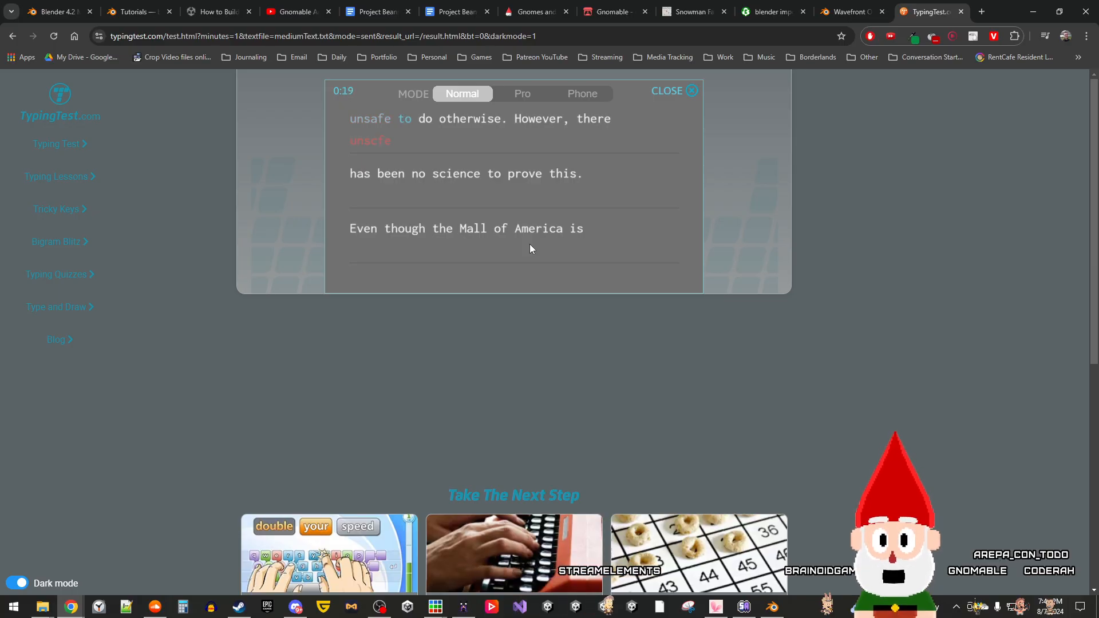
{"action": "key", "text": "BackSpace"}
{"action": "key", "text": "BackSpace"}
{"action": "key", "text": "BackSpace"}
{"action": "type", "text": "af"}
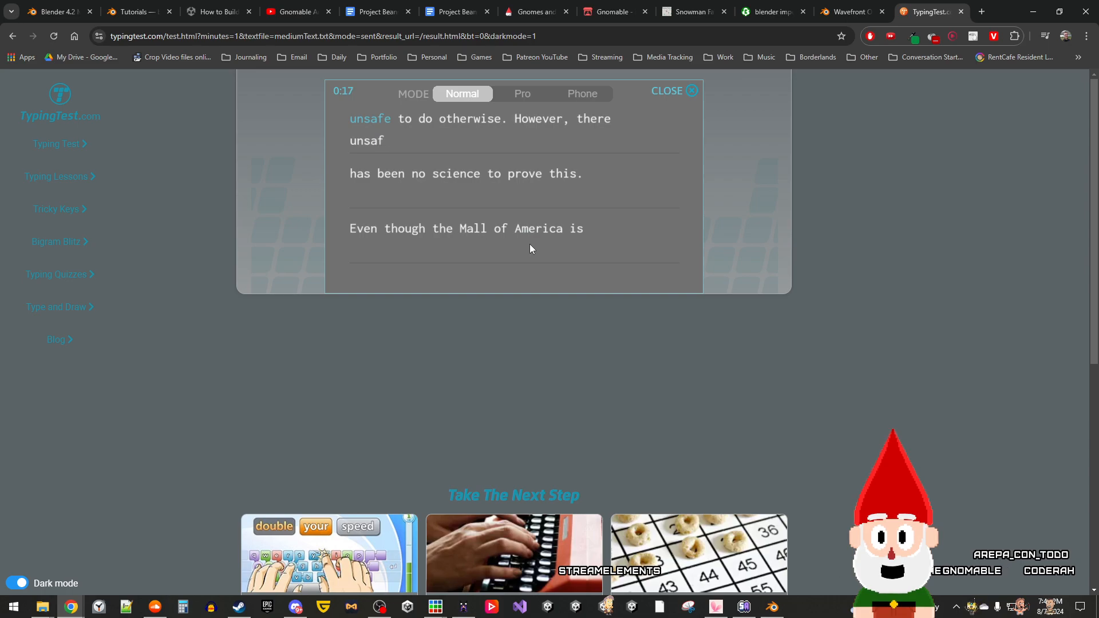
Step: Continue the fourth test line with "to do otherwise." and start the word "However" before time runs out
{"action": "type", "text": "e to do otherswisa"}
{"action": "key", "text": "BackSpace"}
{"action": "type", "text": "w. "}
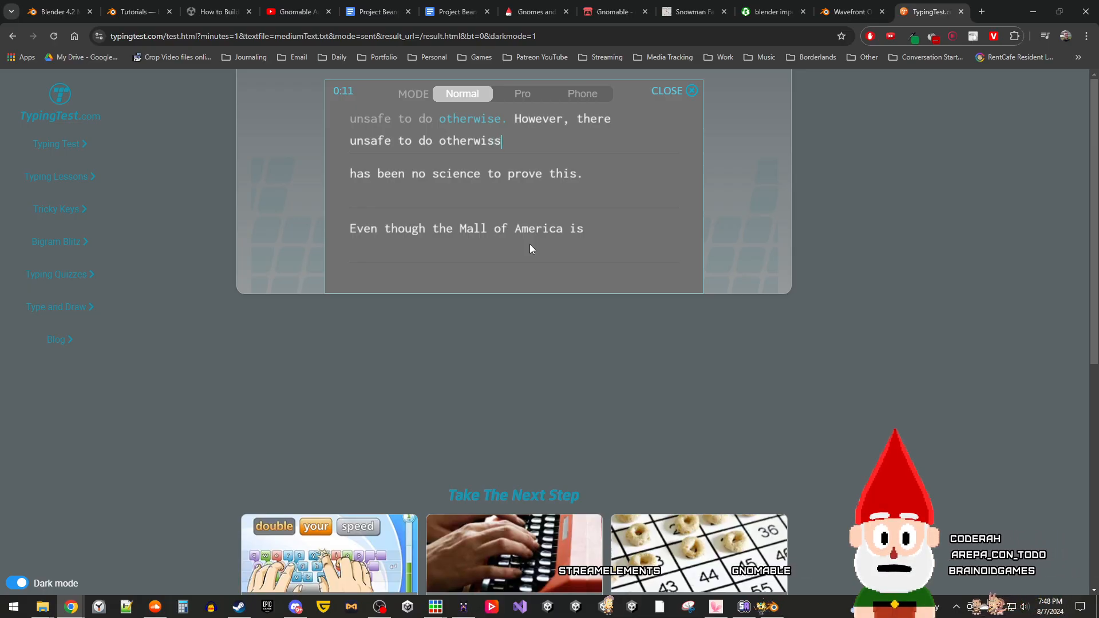
{"action": "type", "text": "H"}
{"action": "key", "text": "BackSpace"}
{"action": "key", "text": "BackSpace"}
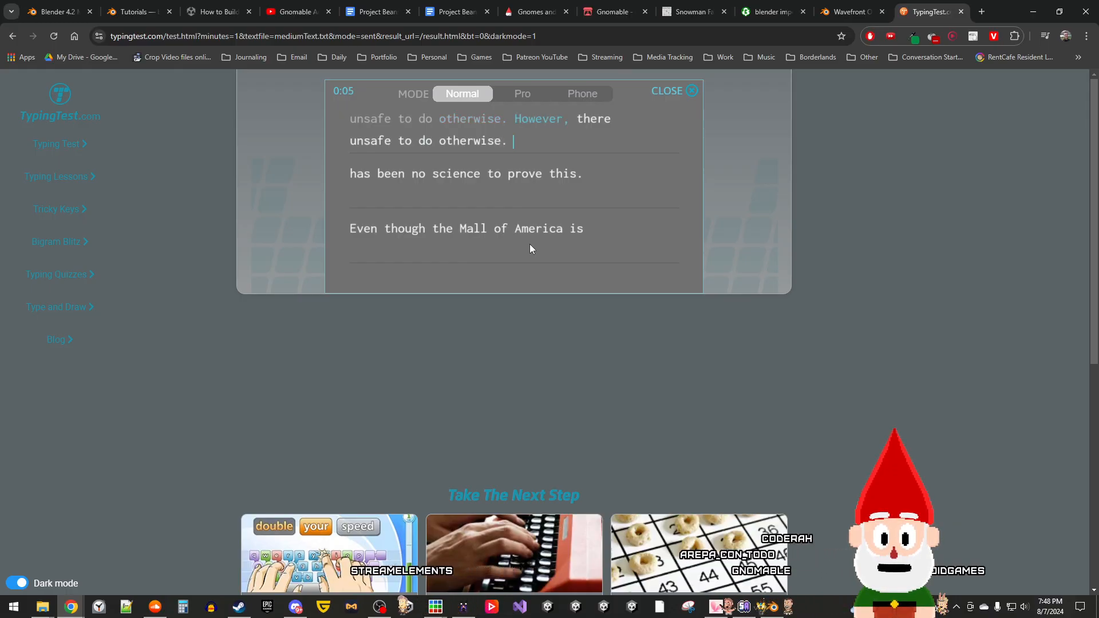
{"action": "type", "text": "owe"}
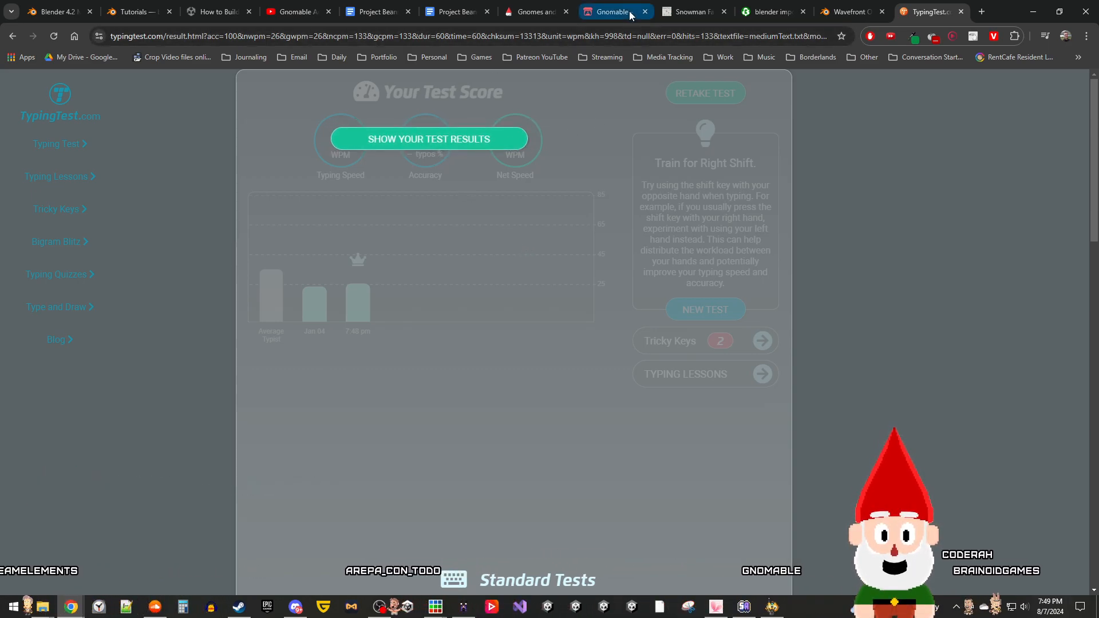
Step: Reveal the typing test results and examine the average typist's bar in the score chart
{"action": "left_click", "coordinate": [612, 11]}
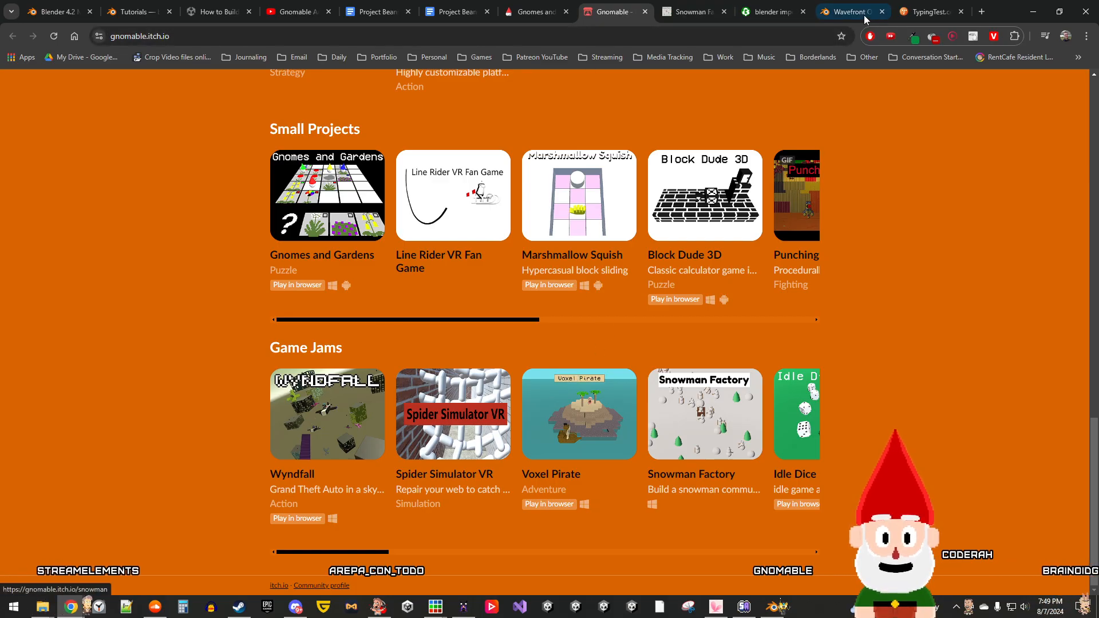
{"action": "left_click", "coordinate": [925, 12]}
{"action": "left_click", "coordinate": [442, 145]}
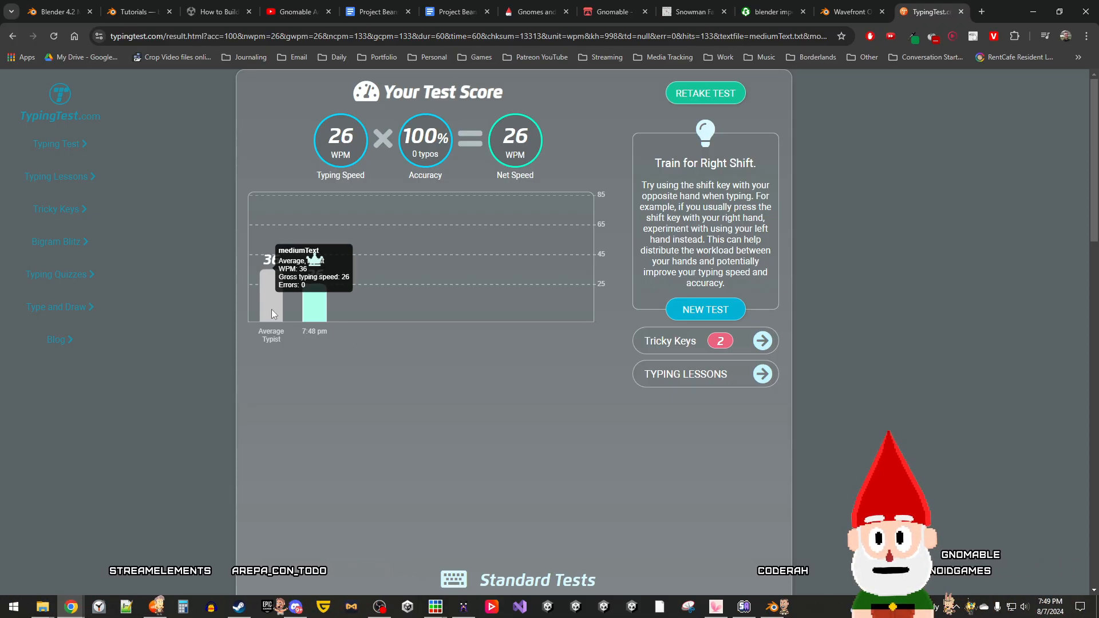
{"action": "mouse_move", "coordinate": [271, 318]}
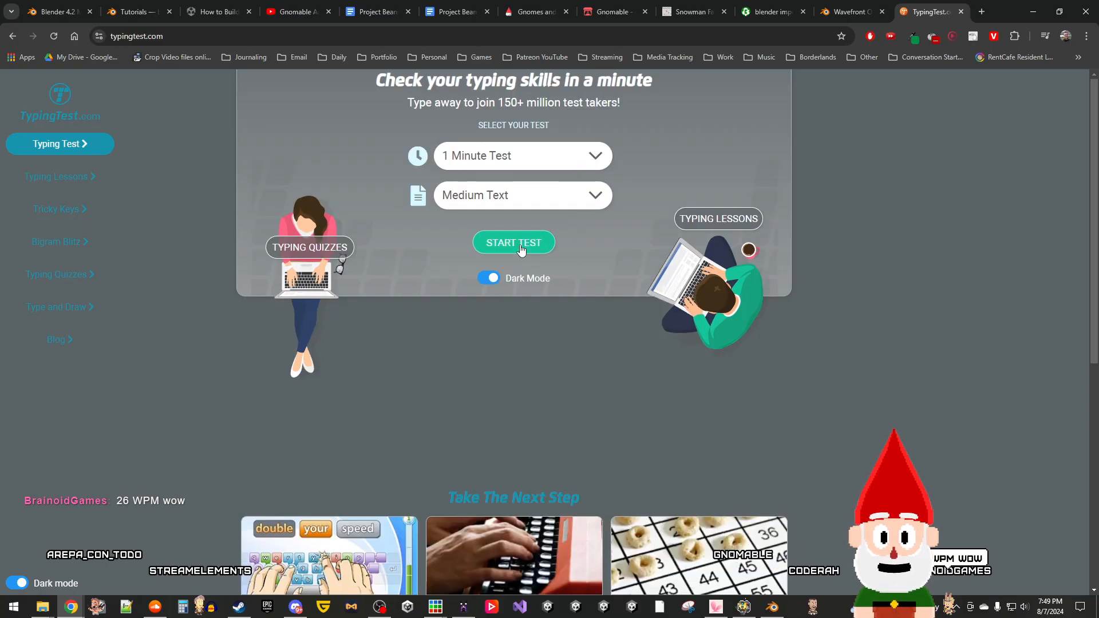
Step: Start another 1 Minute Test with Medium Text and enter its first line, "A homeless man once found a check for"
{"action": "left_click", "coordinate": [521, 247]}
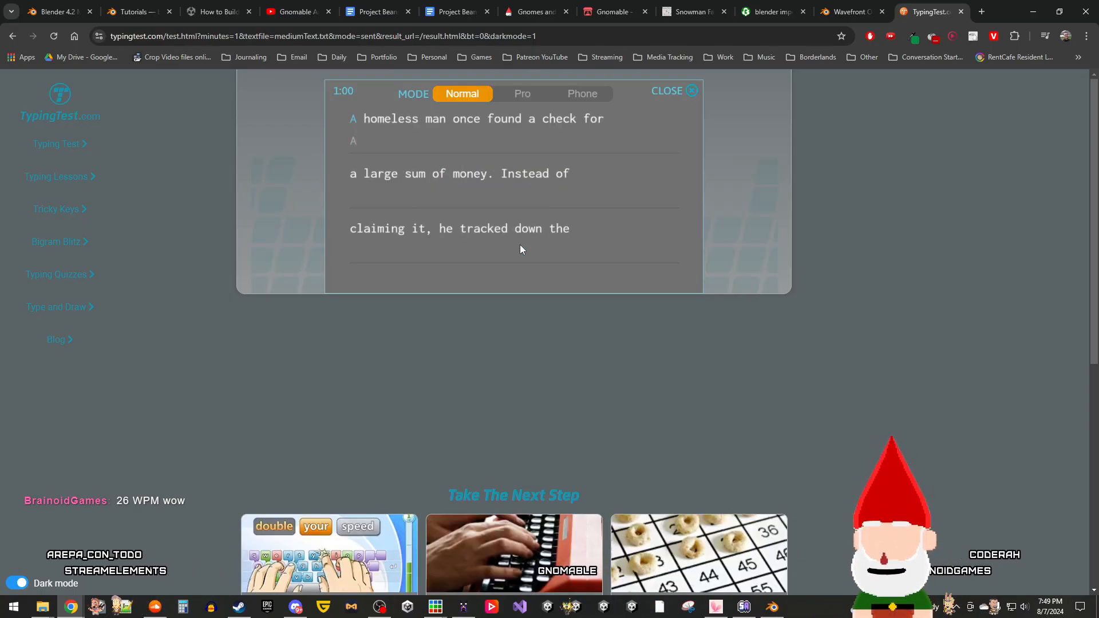
{"action": "type", "text": "A homele"}
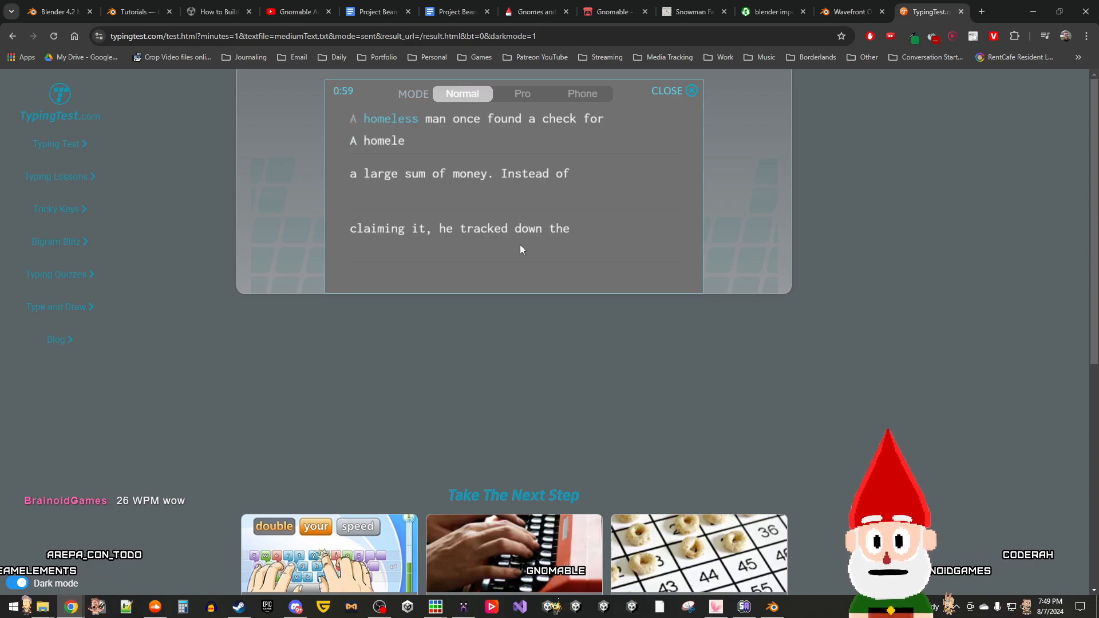
{"action": "type", "text": "ss man once"}
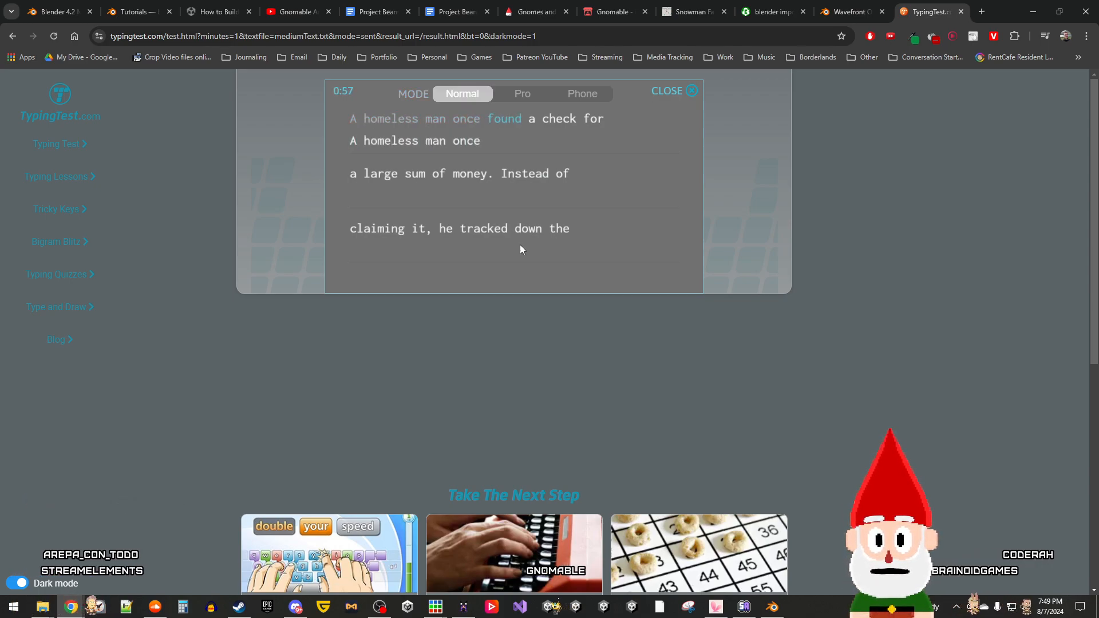
{"action": "type", "text": " found a che"}
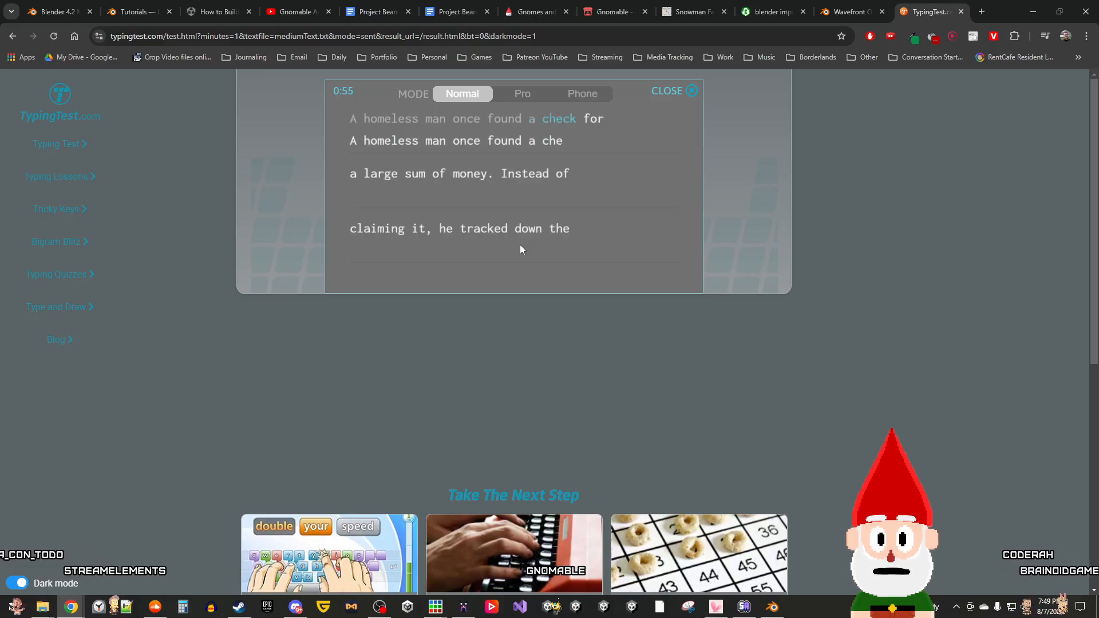
{"action": "type", "text": "ck for a"}
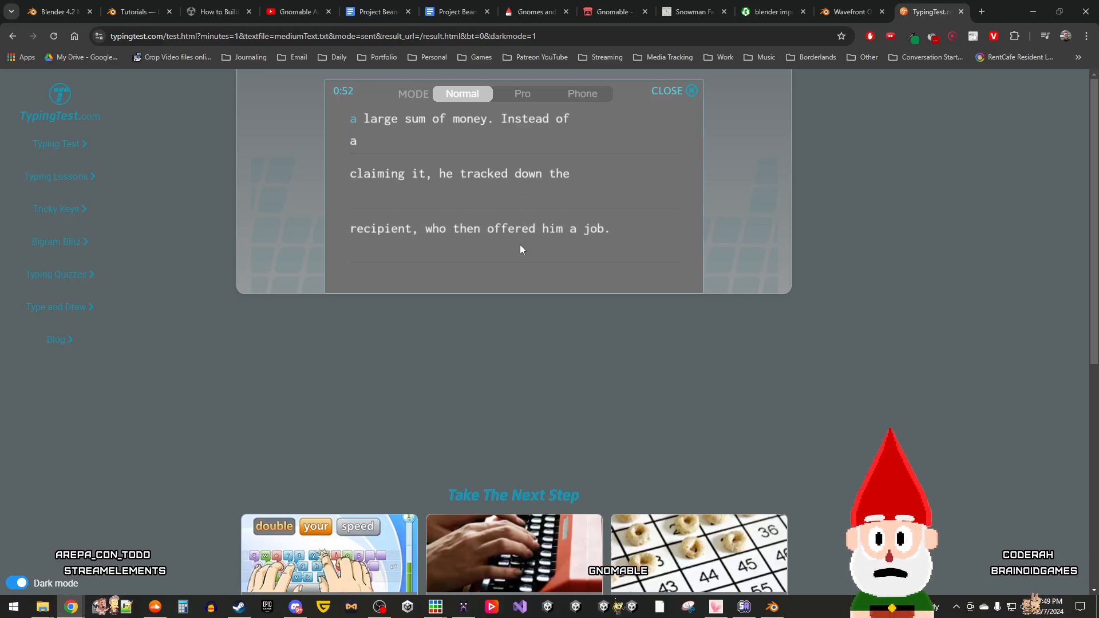
Step: Enter the second line of the new test, "a large sum of money. Instead of"
{"action": "type", "text": " large"}
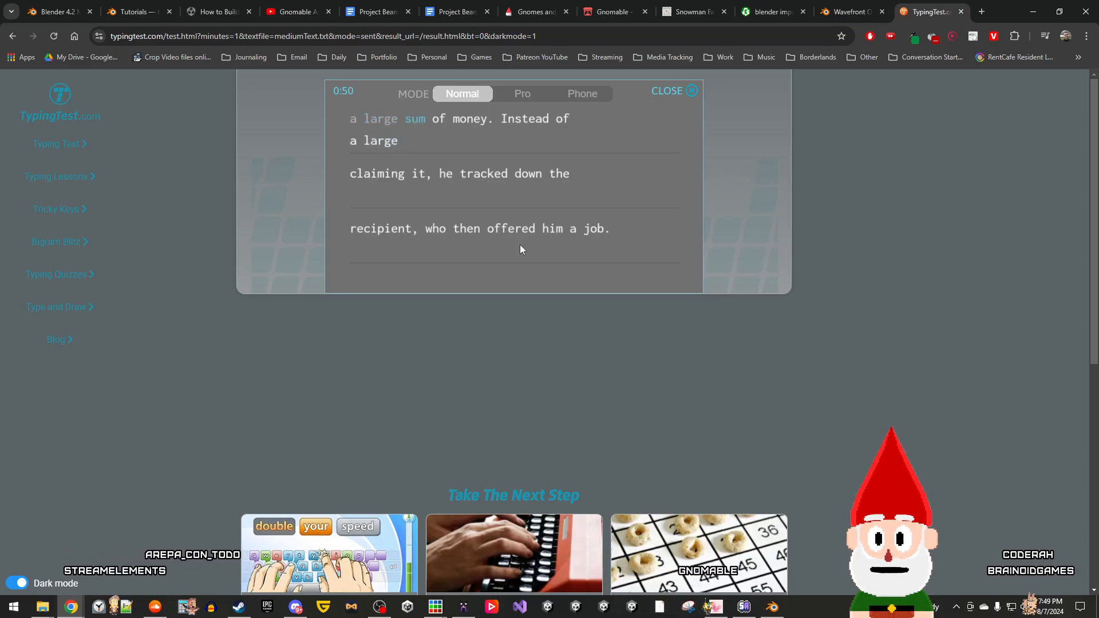
{"action": "type", "text": " sum of mone"}
{"action": "type", "text": "r"}
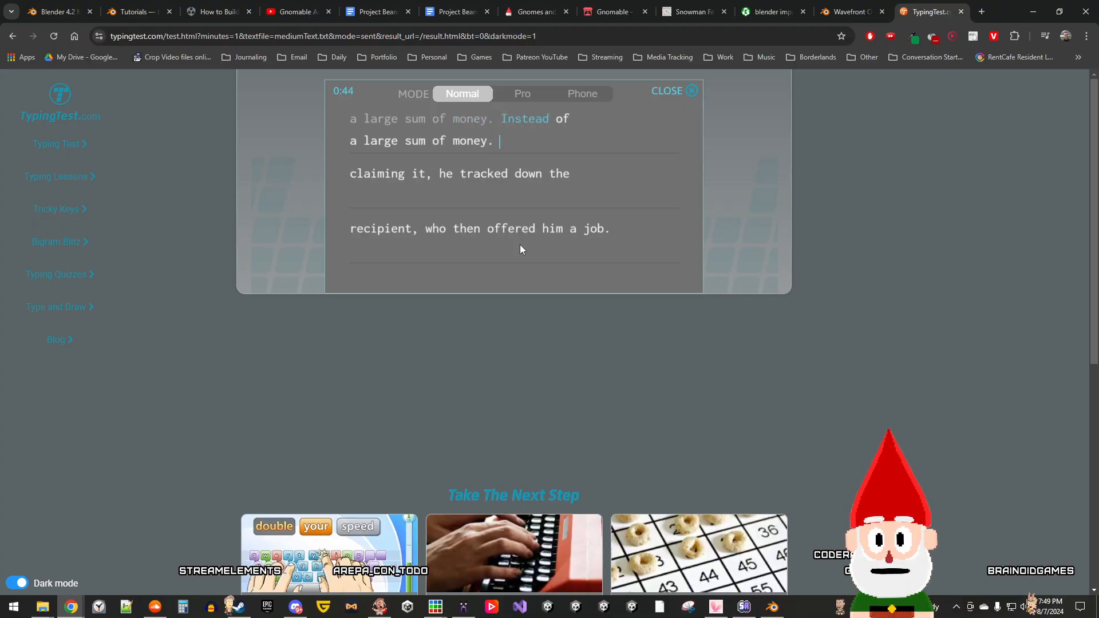
{"action": "type", "text": "ead of cal"}
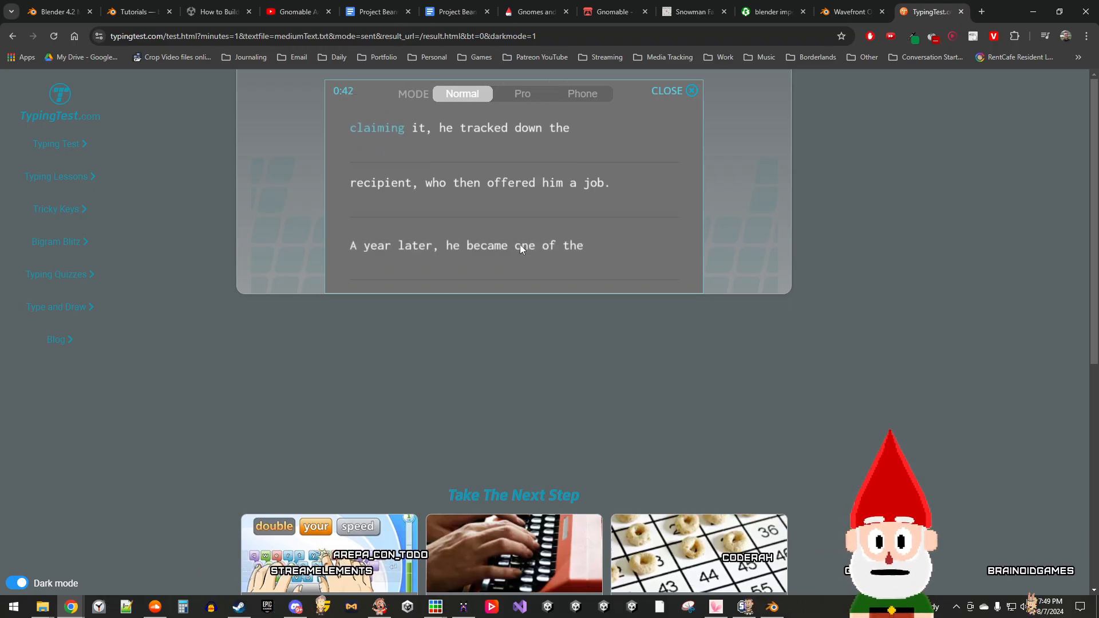
Step: Enter the third line of the typing test, "claiming it, he tracked down the"
{"action": "type", "text": "imgin"}
{"action": "key", "text": "BackSpace"}
{"action": "key", "text": "BackSpace"}
{"action": "key", "text": "BackSpace"}
{"action": "key", "text": "BackSpace"}
{"action": "key", "text": "BackSpace"}
{"action": "key", "text": "BackSpace"}
{"action": "key", "text": "BackSpace"}
{"action": "type", "text": "lai"}
{"action": "key", "text": "BackSpace"}
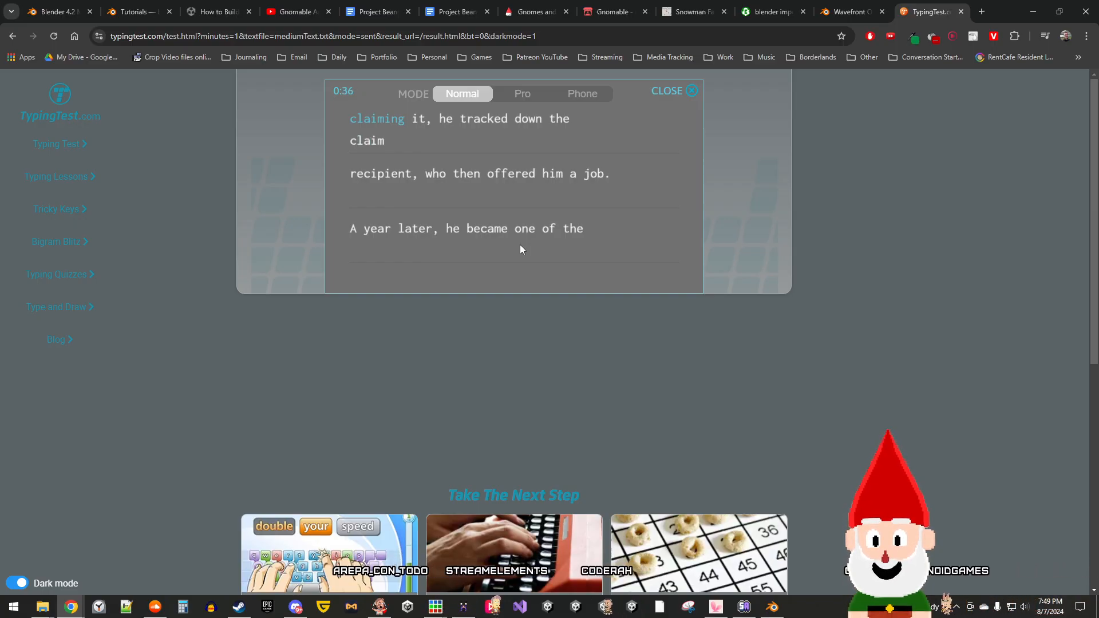
{"action": "type", "text": "iming it ,"}
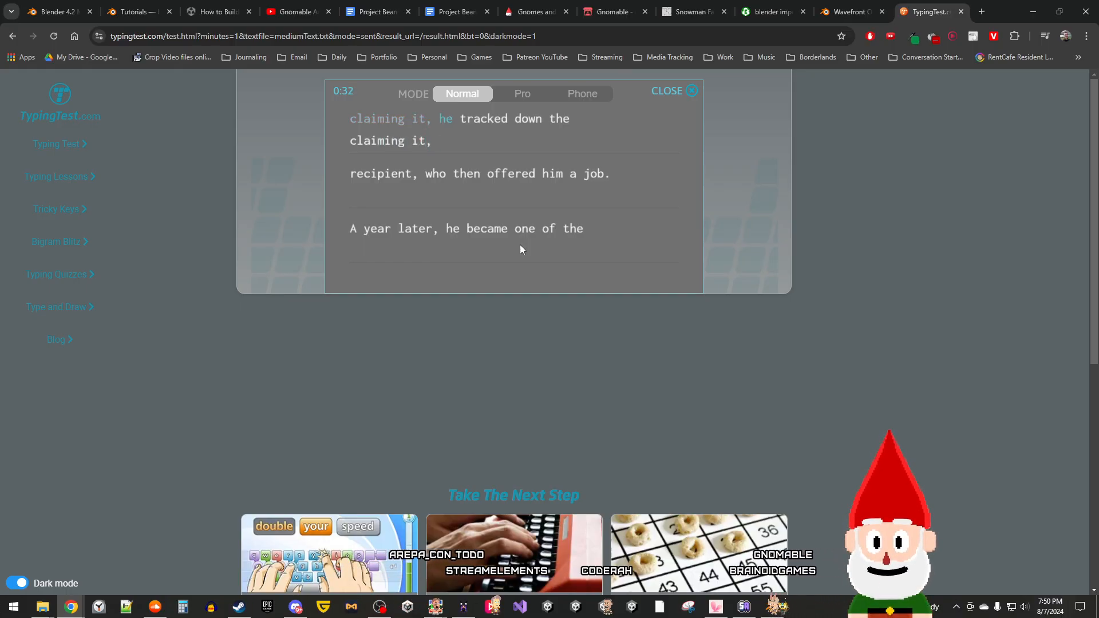
{"action": "type", "text": " he tracked down the rec"}
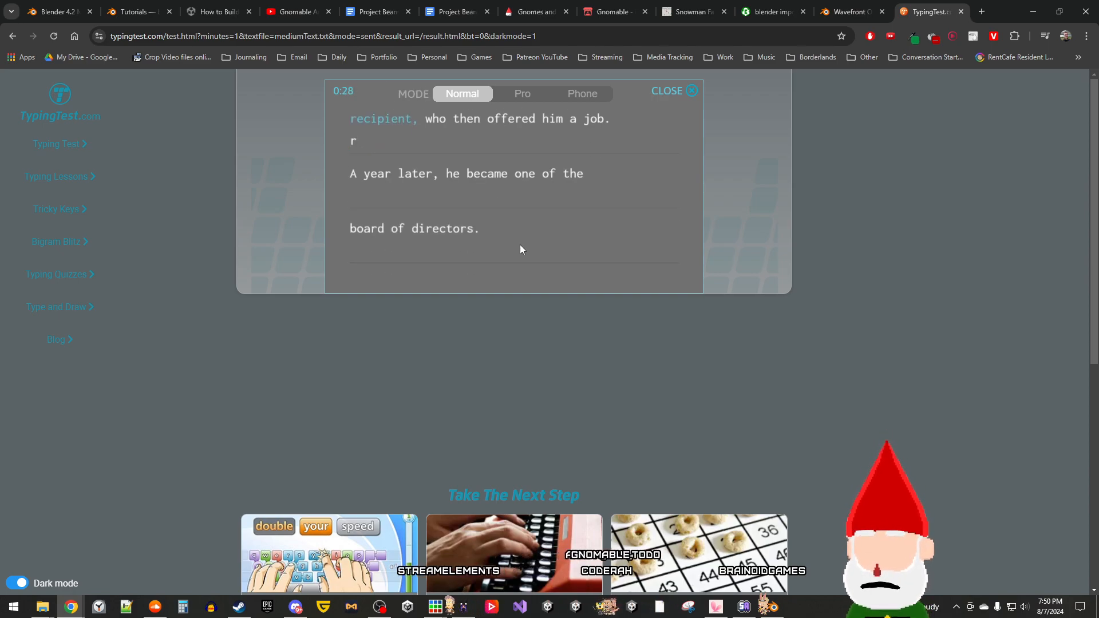
Step: Enter the fourth line of the typing test, "recipient, who then offered him a job."
{"action": "type", "text": "i"}
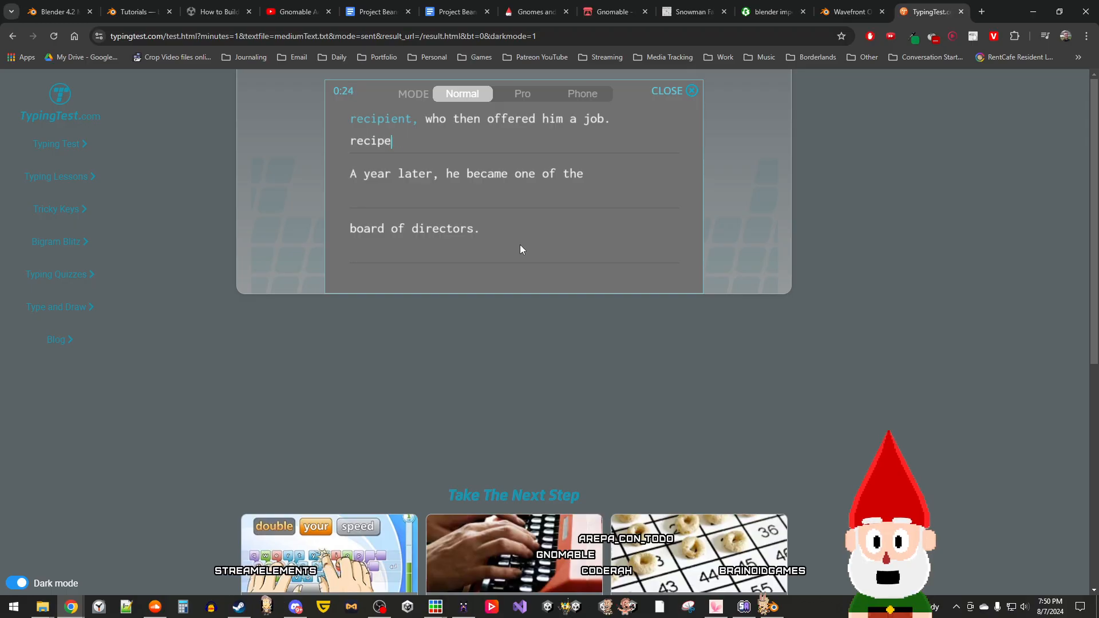
{"action": "type", "text": "pient"}
{"action": "key", "text": "BackSpace"}
{"action": "key", "text": "BackSpace"}
{"action": "type", "text": "t, "}
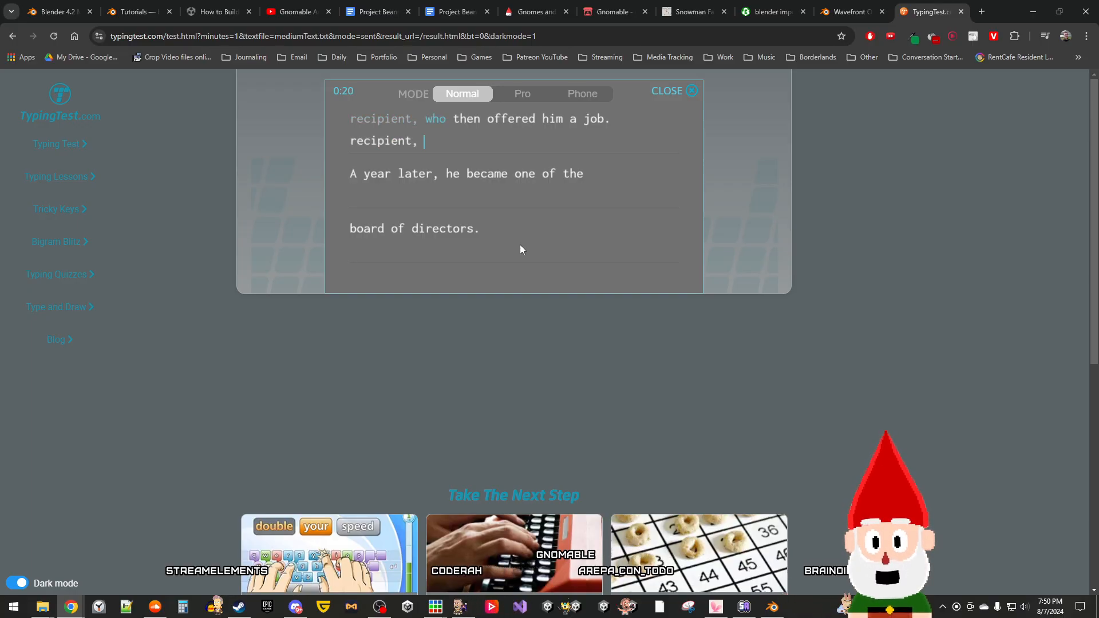
{"action": "type", "text": "who then offered t"}
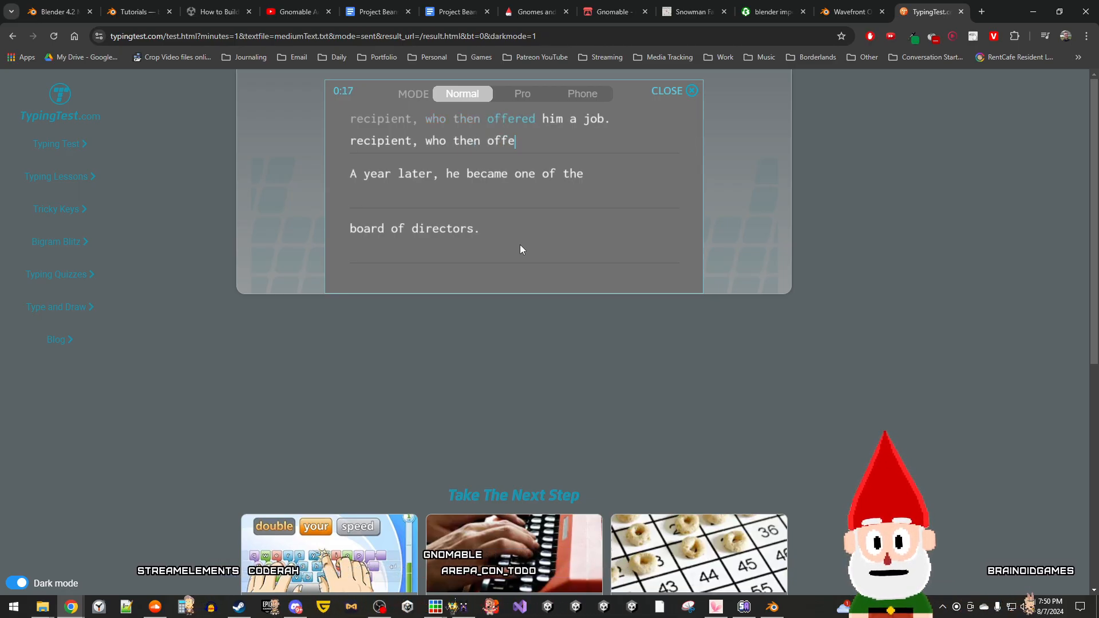
{"action": "key", "text": "BackSpace"}
{"action": "type", "text": "him a "}
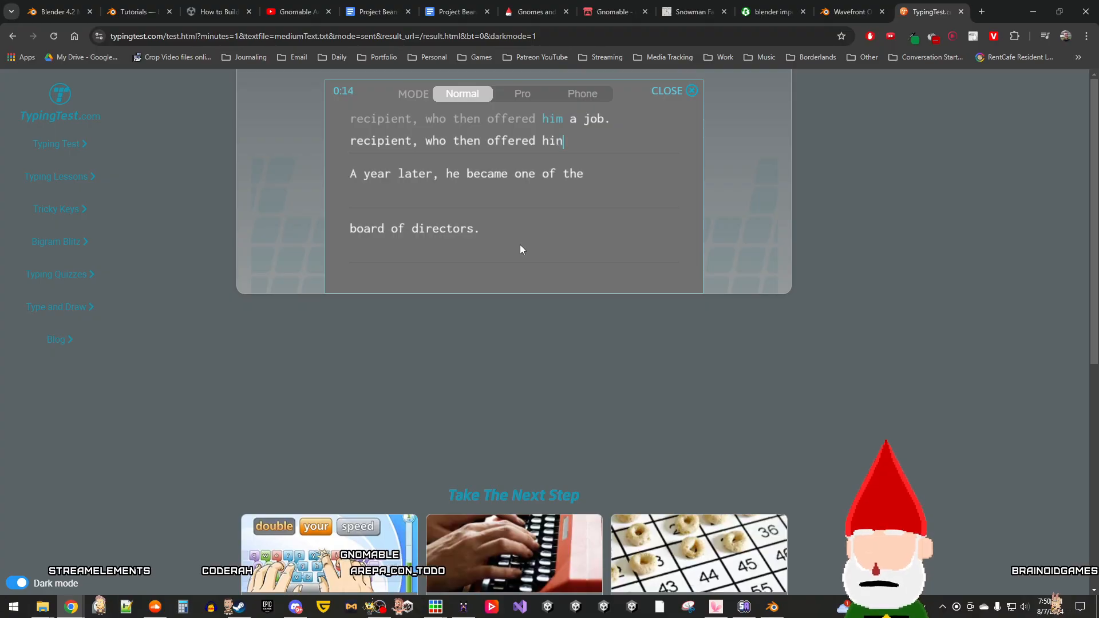
{"action": "type", "text": "job."}
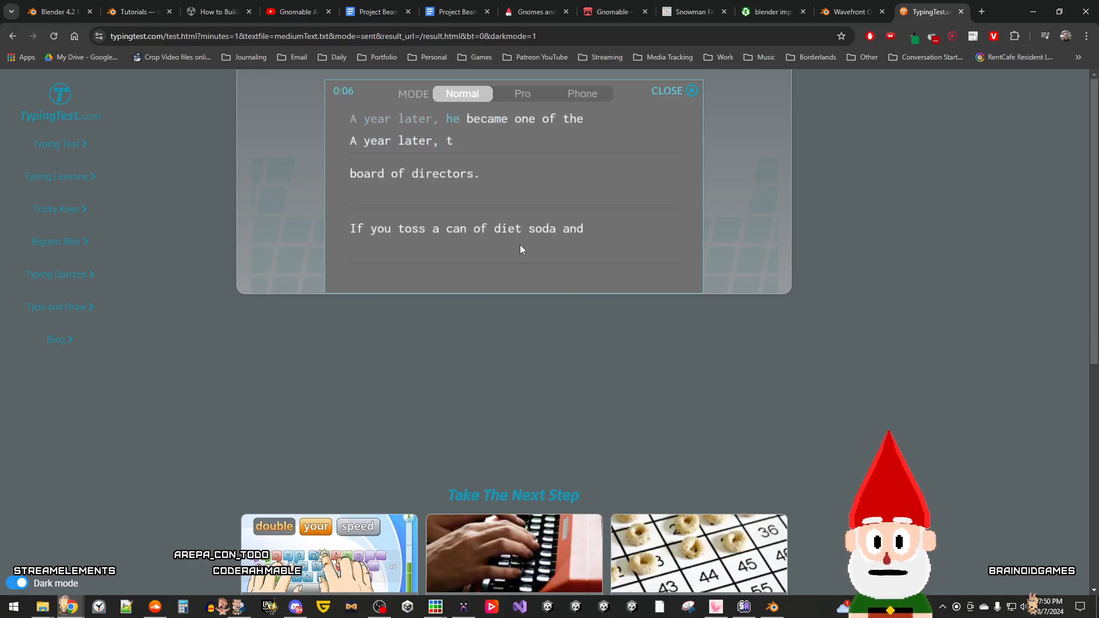
Step: Continue the fifth test line with "he became one of the" until time runs out, and reveal the test results
{"action": "type", "text": "e becam"}
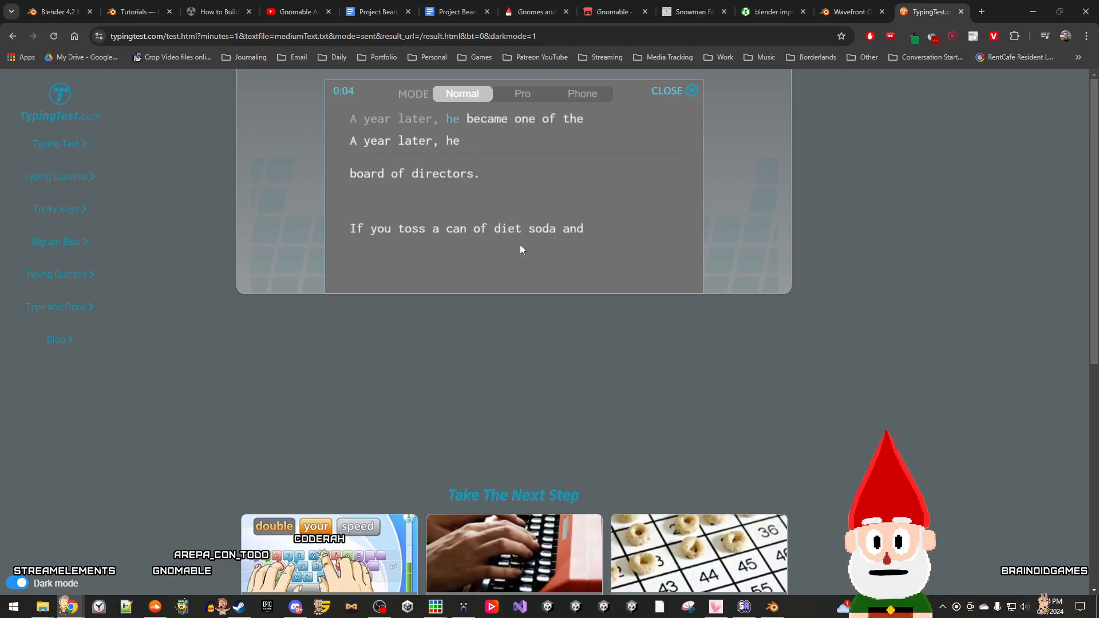
{"action": "type", "text": "e one of th"}
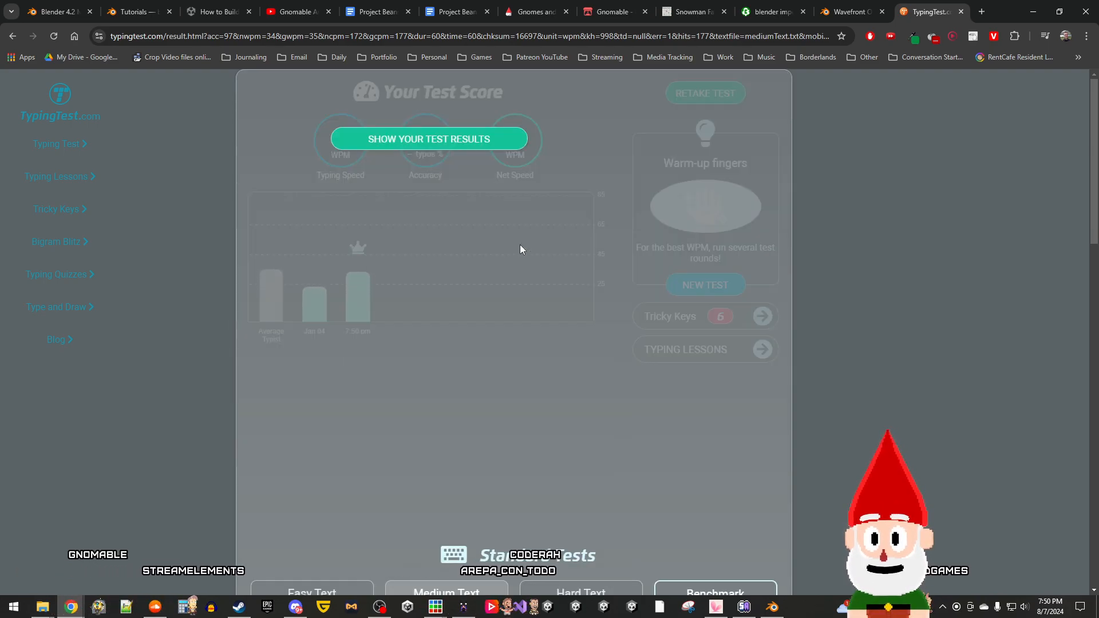
{"action": "left_click", "coordinate": [469, 139]}
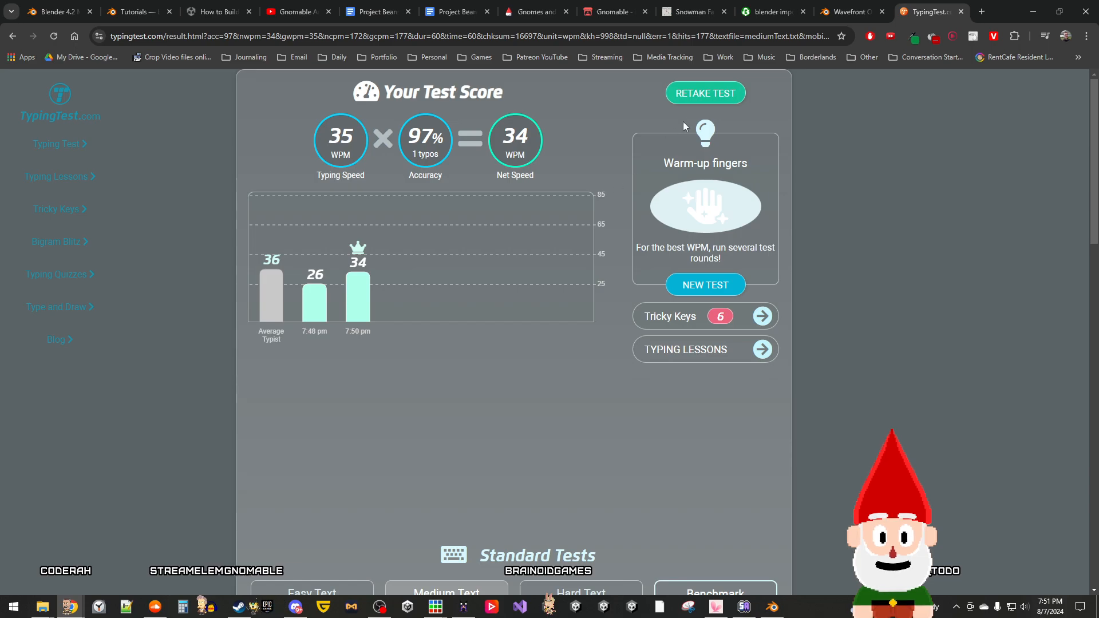
Step: Retake the 1 Minute Test with Medium Text and enter its first line, "The drink, Snapple, is known to have"
{"action": "left_click", "coordinate": [700, 95]}
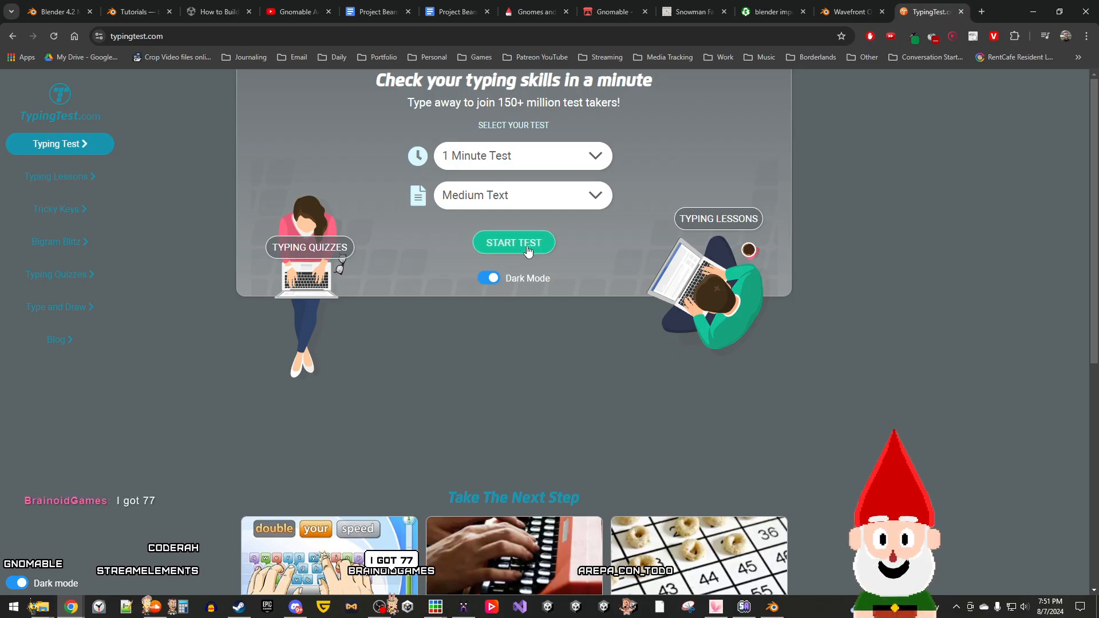
{"action": "left_click", "coordinate": [528, 251]}
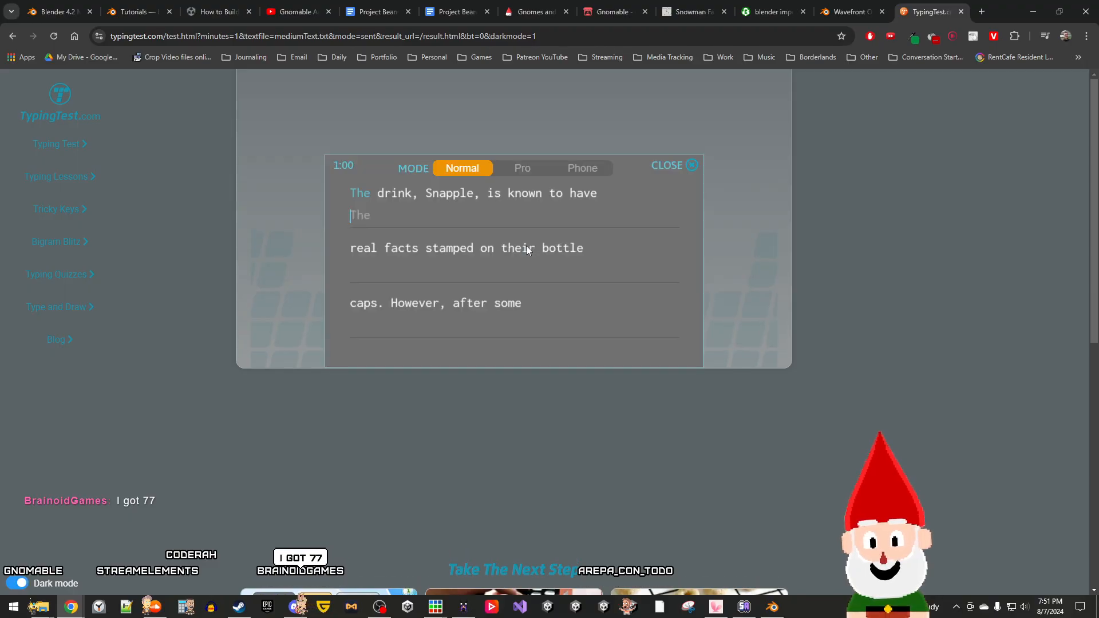
{"action": "type", "text": "The d"}
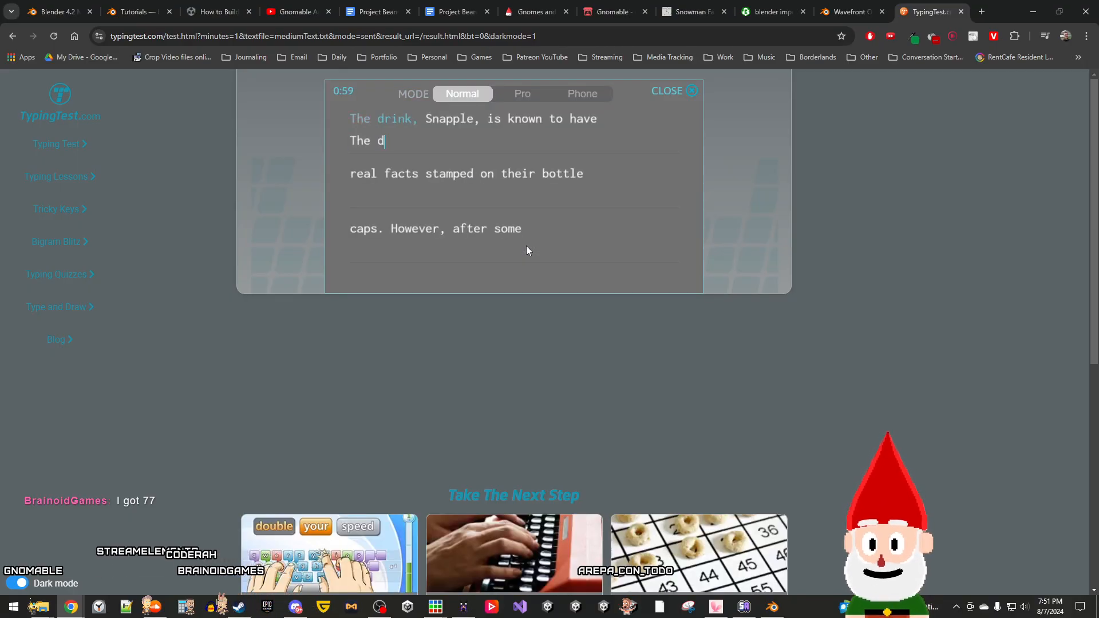
{"action": "type", "text": "rink, SAn"}
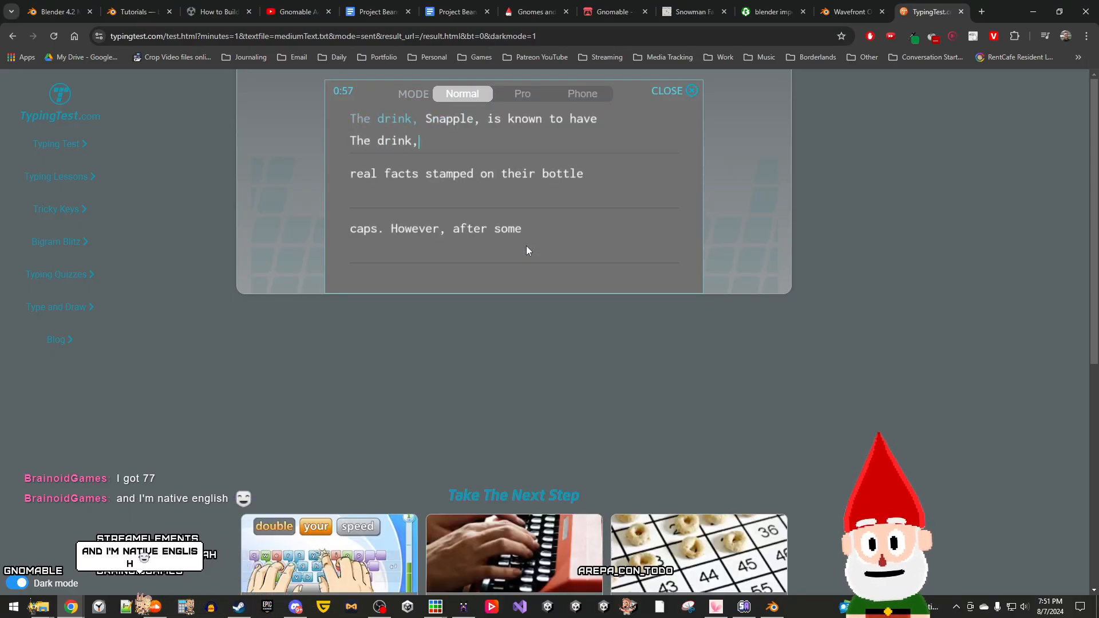
{"action": "key", "text": "BackSpace"}
{"action": "key", "text": "BackSpace"}
{"action": "type", "text": "ma"}
{"action": "key", "text": "BackSpace"}
{"action": "key", "text": "BackSpace"}
{"action": "type", "text": "nap"}
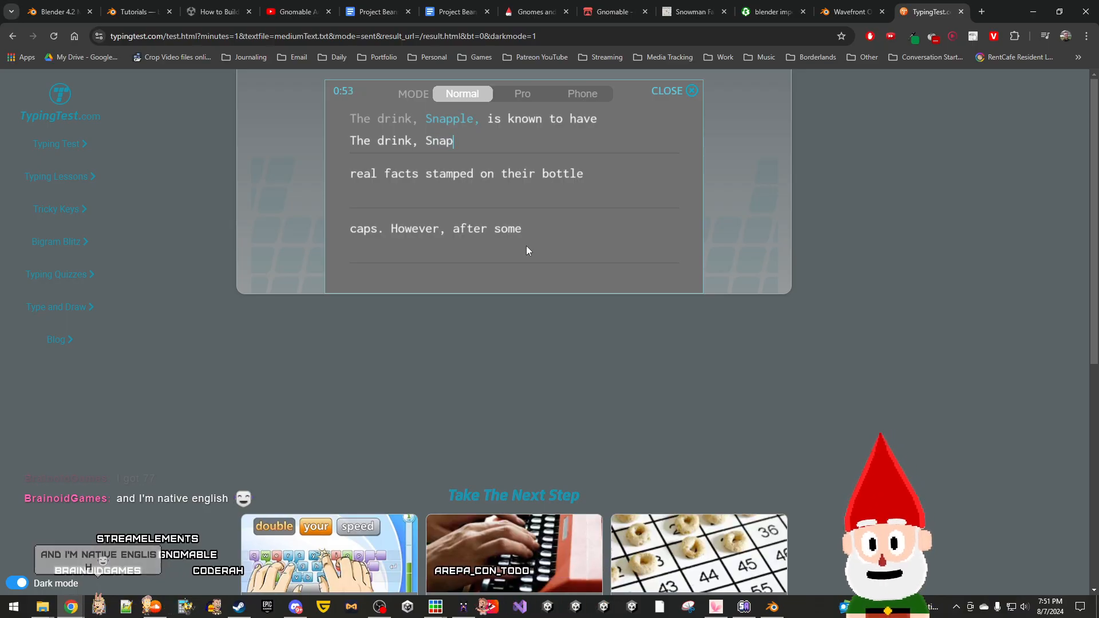
{"action": "type", "text": "ple, is h"}
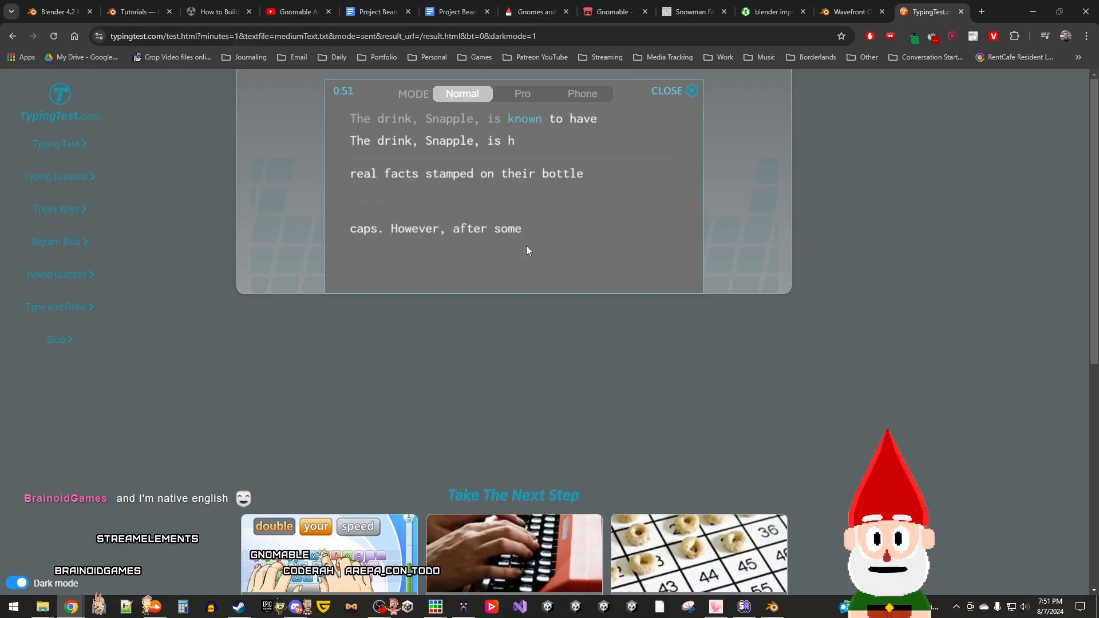
{"action": "type", "text": "konw to"}
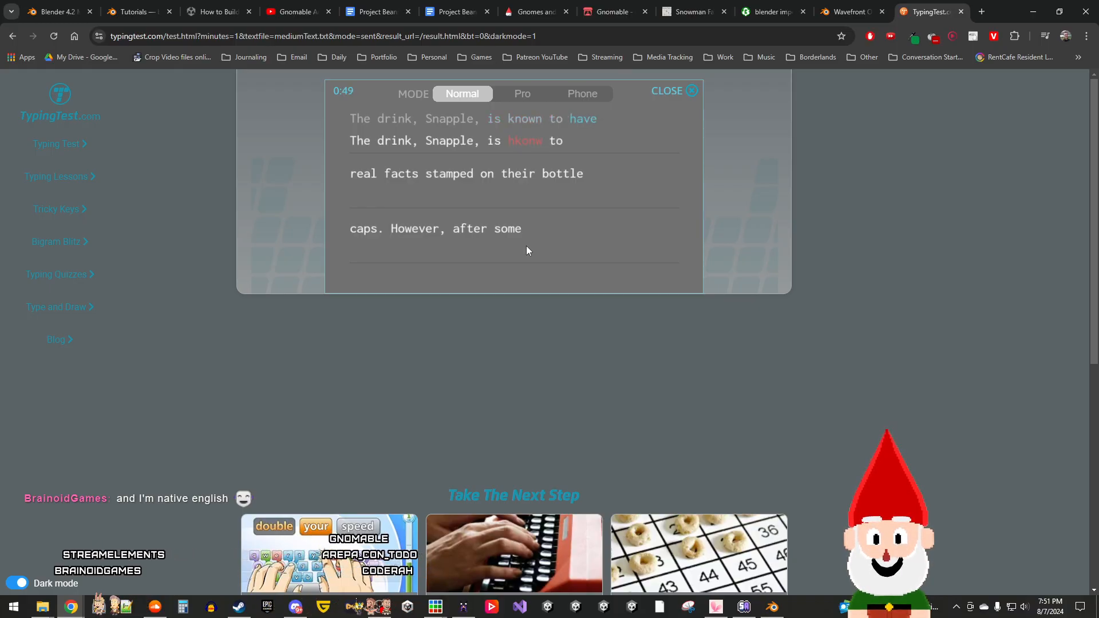
{"action": "type", "text": " have real f"}
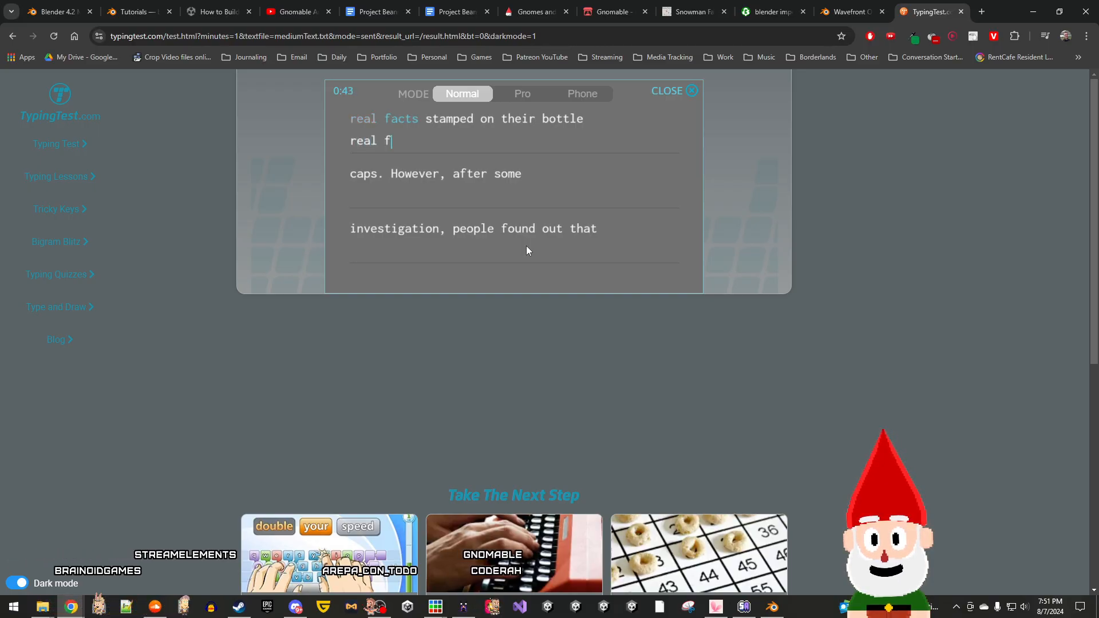
Step: Enter the second line of the Snapple test, "real facts stamped on their bottle"
{"action": "type", "text": "acte"}
{"action": "key", "text": "BackSpace"}
{"action": "type", "text": "s "}
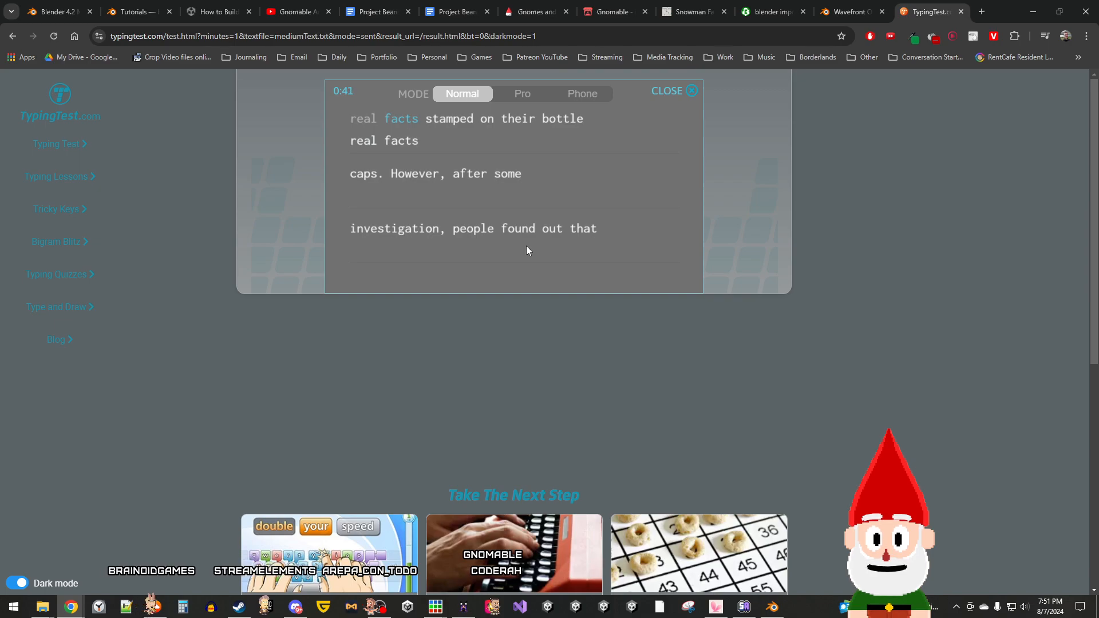
{"action": "type", "text": "stame"}
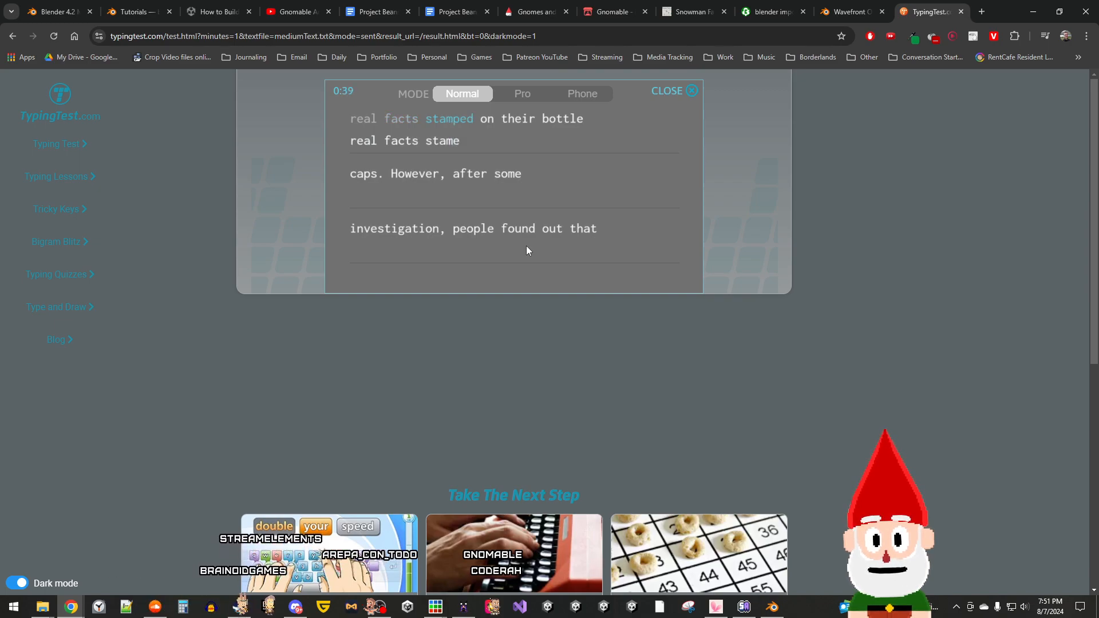
{"action": "type", "text": "]po on theis nop"}
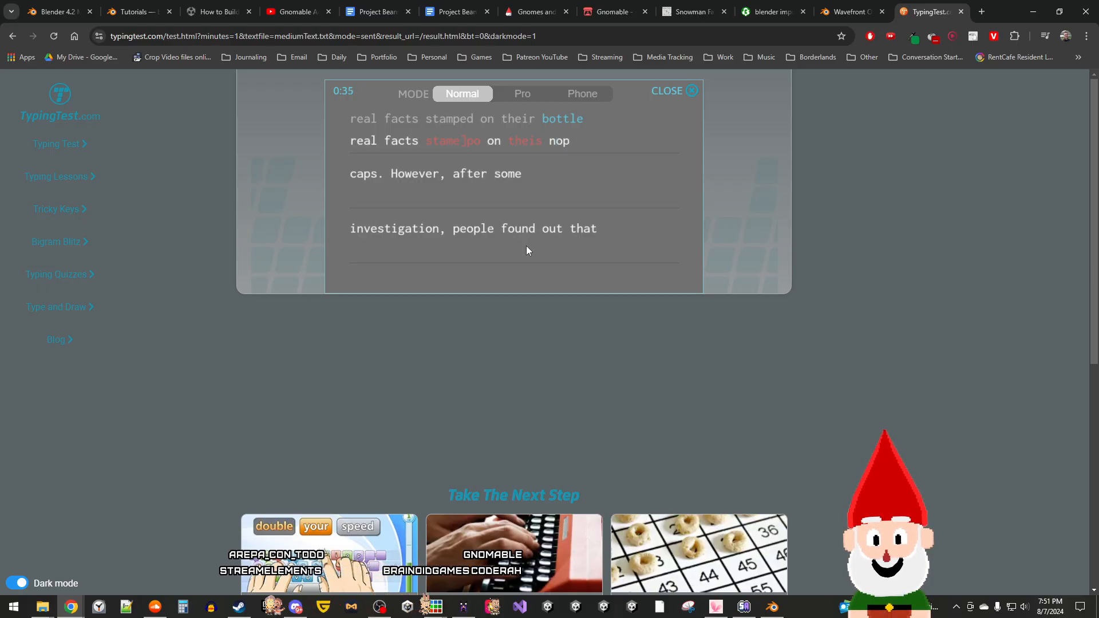
{"action": "key", "text": "BackSpace"}
{"action": "key", "text": "BackSpace"}
{"action": "key", "text": "BackSpace"}
{"action": "type", "text": "bottle "}
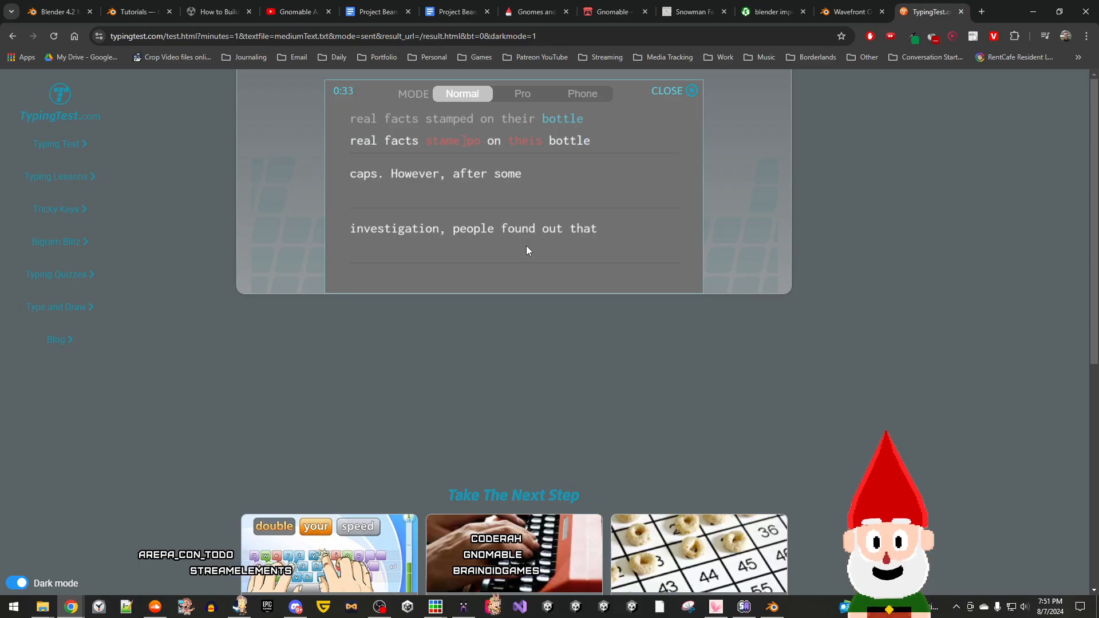
Step: Enter the third line of the Snapple test, "caps. However, after some", and the following word "investigation,"
{"action": "type", "text": "caps"}
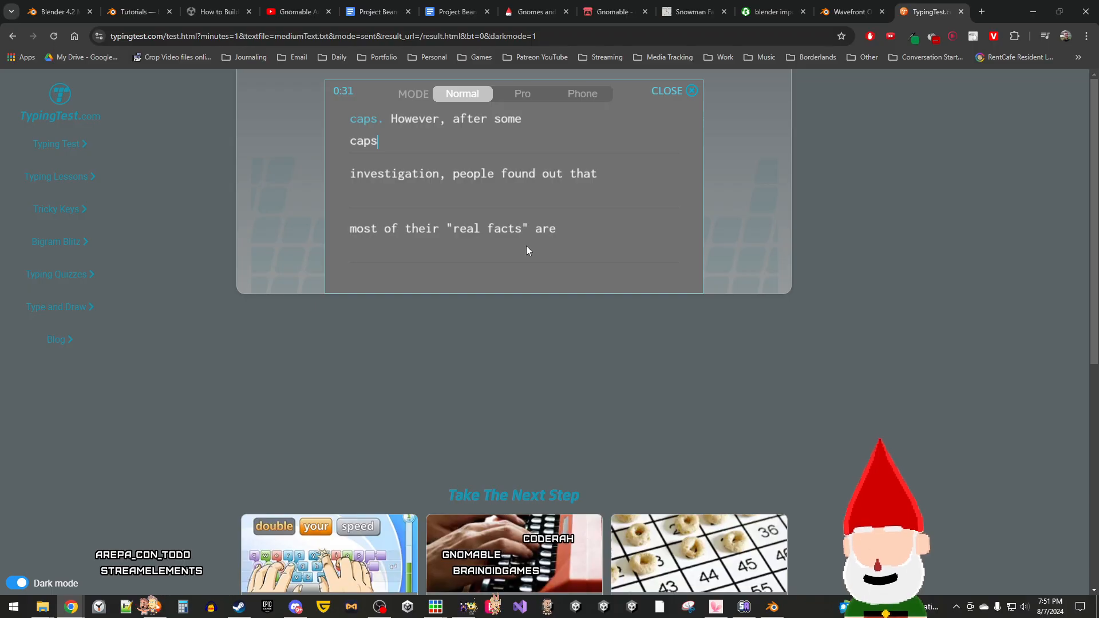
{"action": "type", "text": ". howe"}
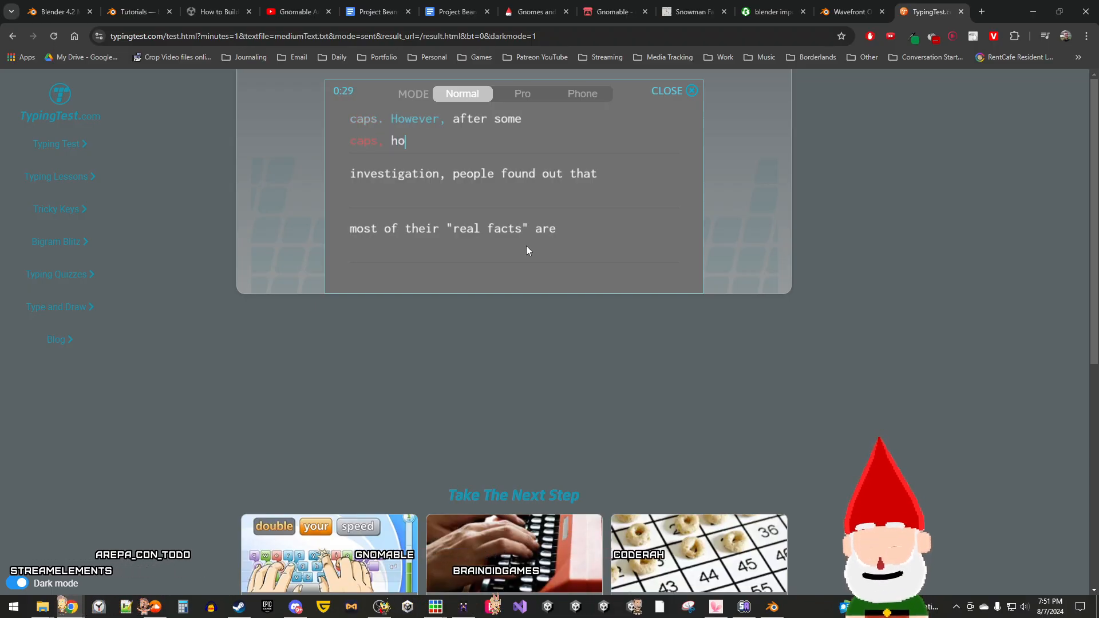
{"action": "key", "text": "BackSpace"}
{"action": "key", "text": "BackSpace"}
{"action": "type", "text": "wev"}
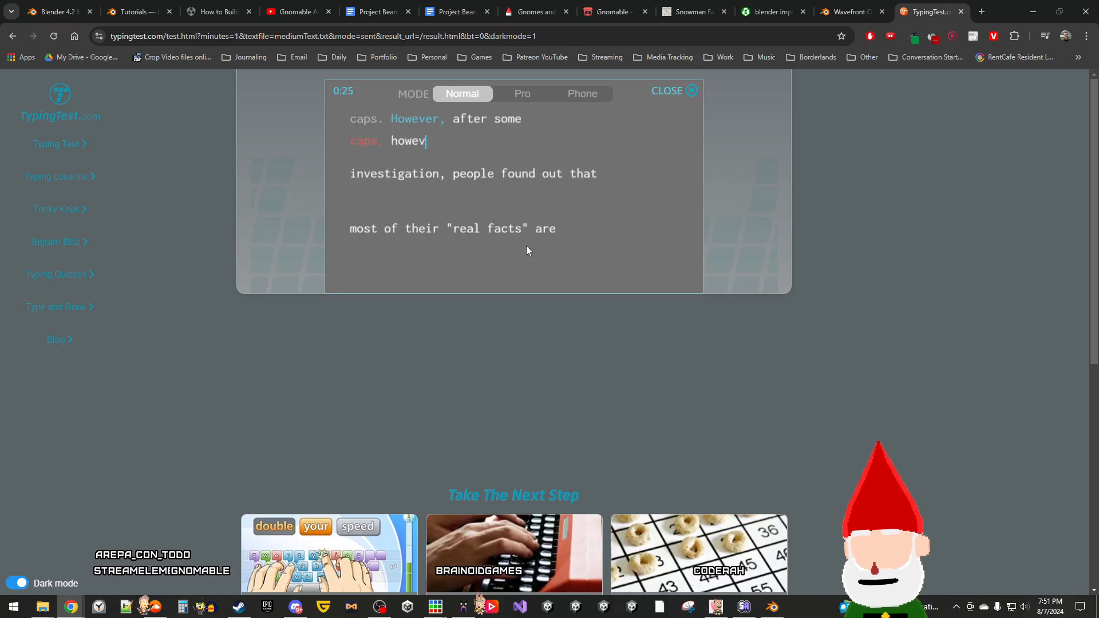
{"action": "type", "text": "er after "}
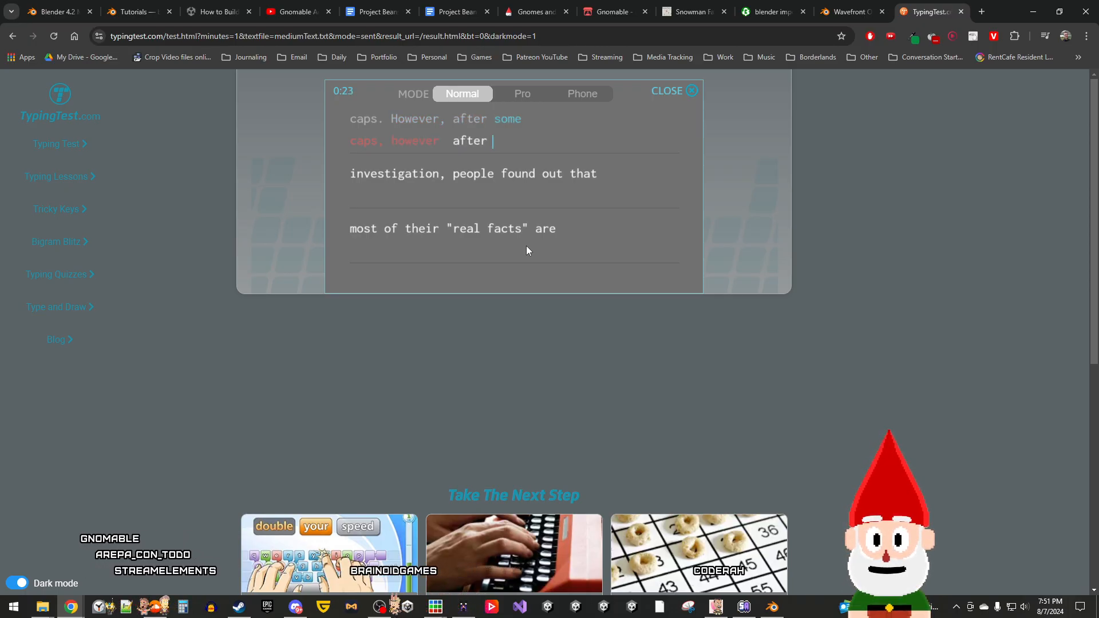
{"action": "type", "text": "some investionage "}
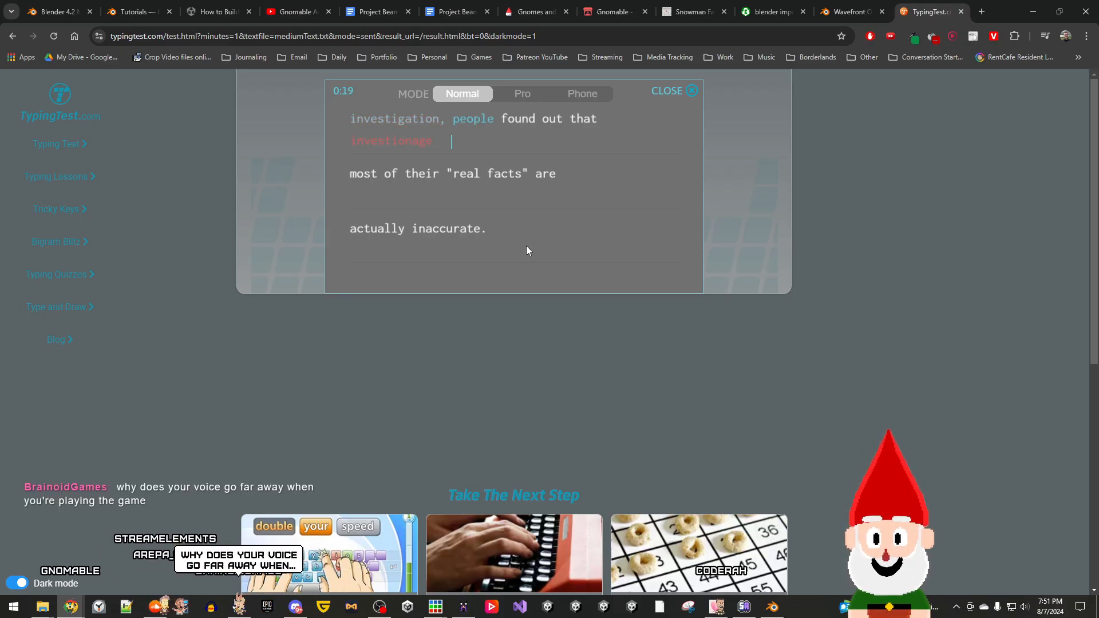
Step: Break off the Snapple test at the word "people" and reveal the test results
{"action": "type", "text": "peonp"}
{"action": "key", "text": "BackSpace"}
{"action": "key", "text": "BackSpace"}
{"action": "key", "text": "BackSpace"}
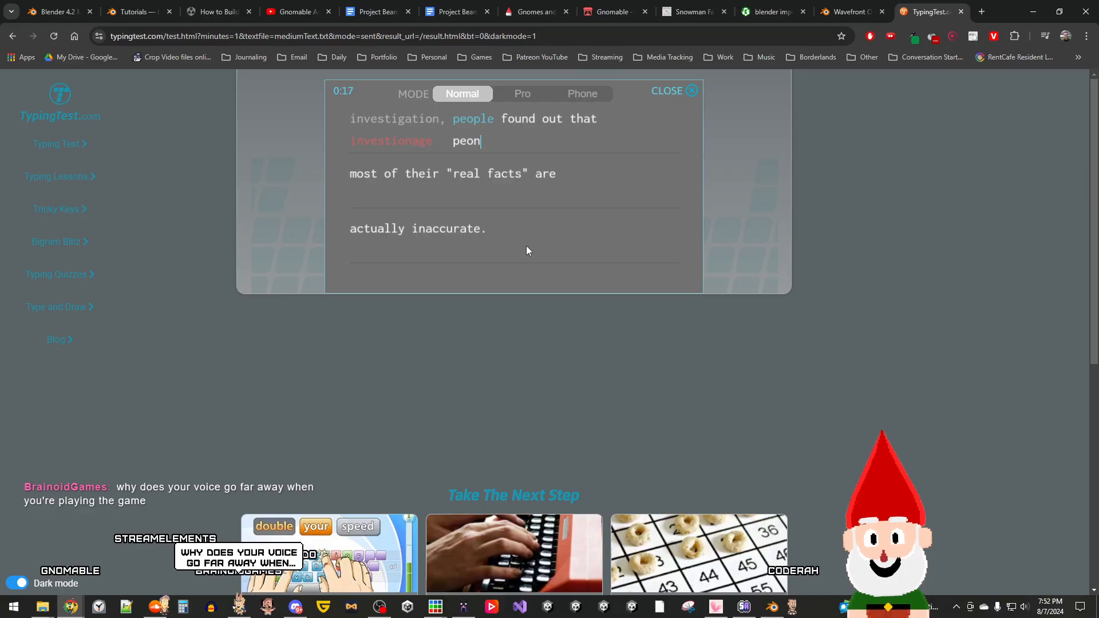
{"action": "left_click", "coordinate": [671, 89]}
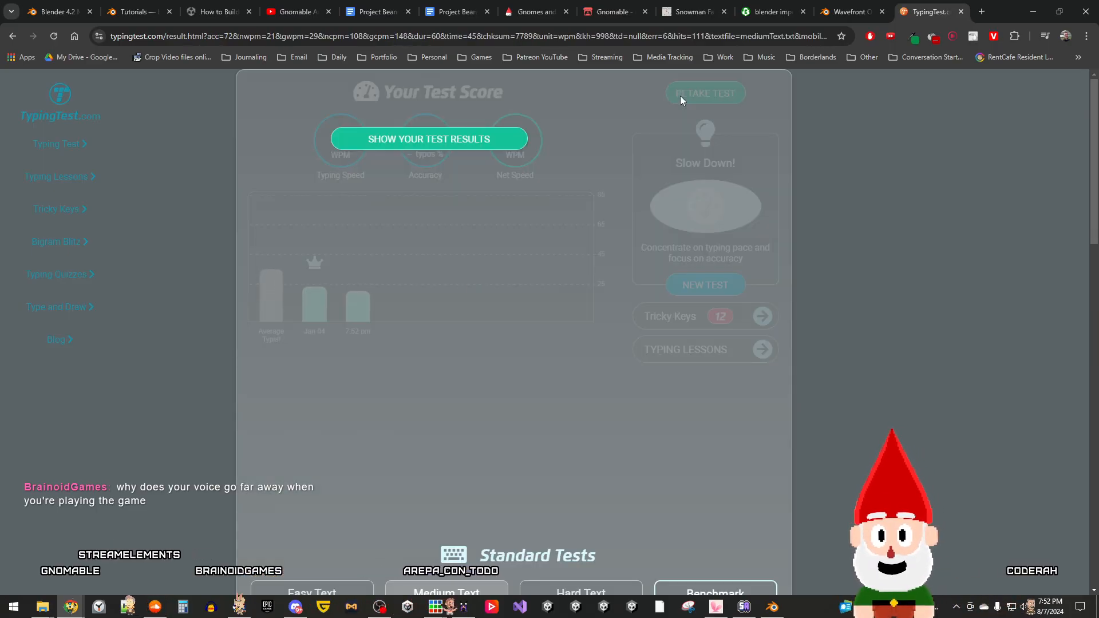
{"action": "left_click", "coordinate": [457, 143]}
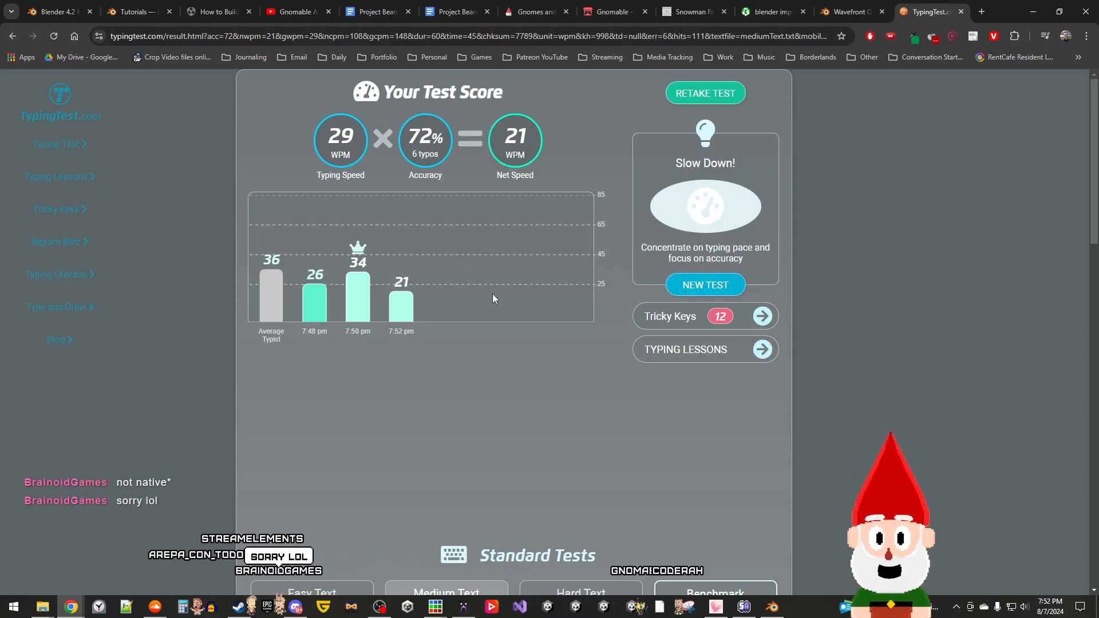
Step: Start another 1 Minute Test with Medium Text and enter its first line, "Bamboo is a very sustainable material"
{"action": "left_click", "coordinate": [687, 95]}
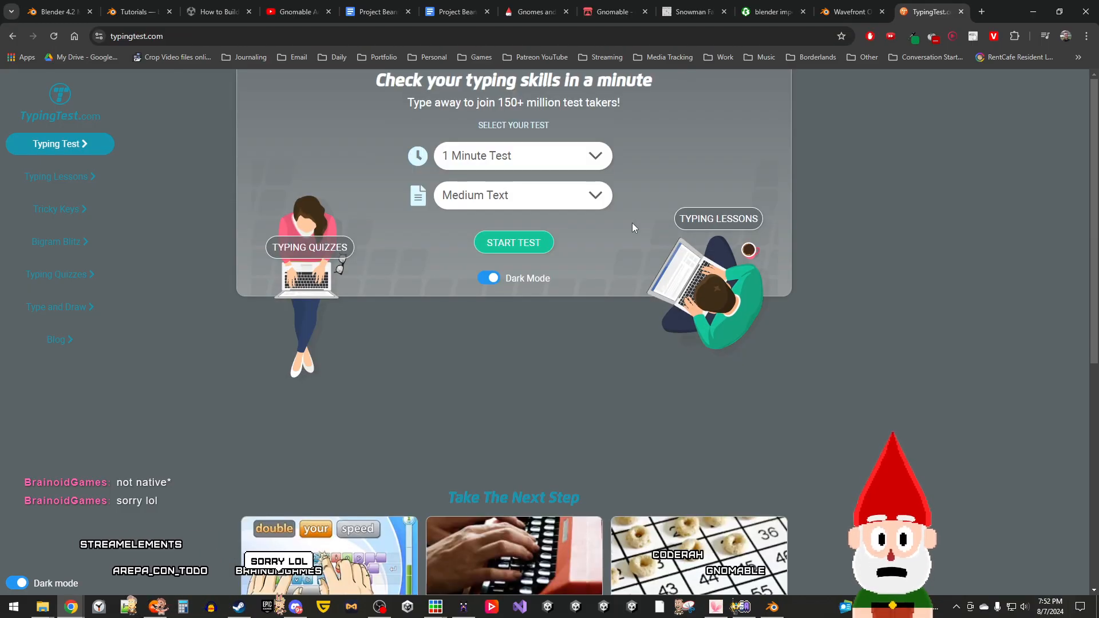
{"action": "left_click", "coordinate": [513, 242]}
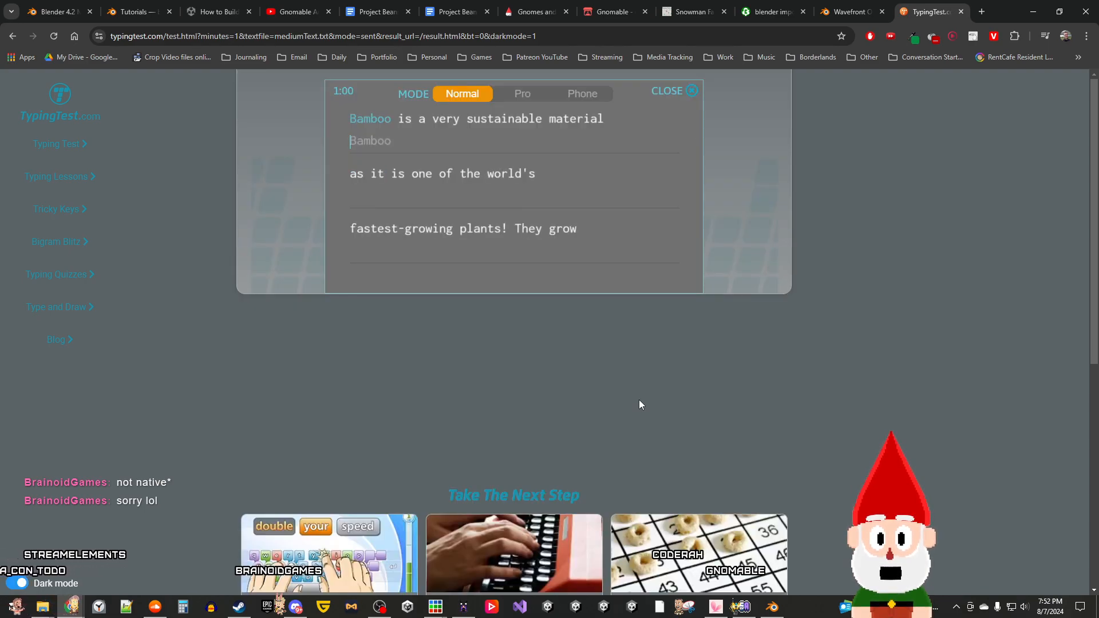
{"action": "type", "text": "Bama"}
{"action": "key", "text": "BackSpace"}
{"action": "type", "text": "boo is "}
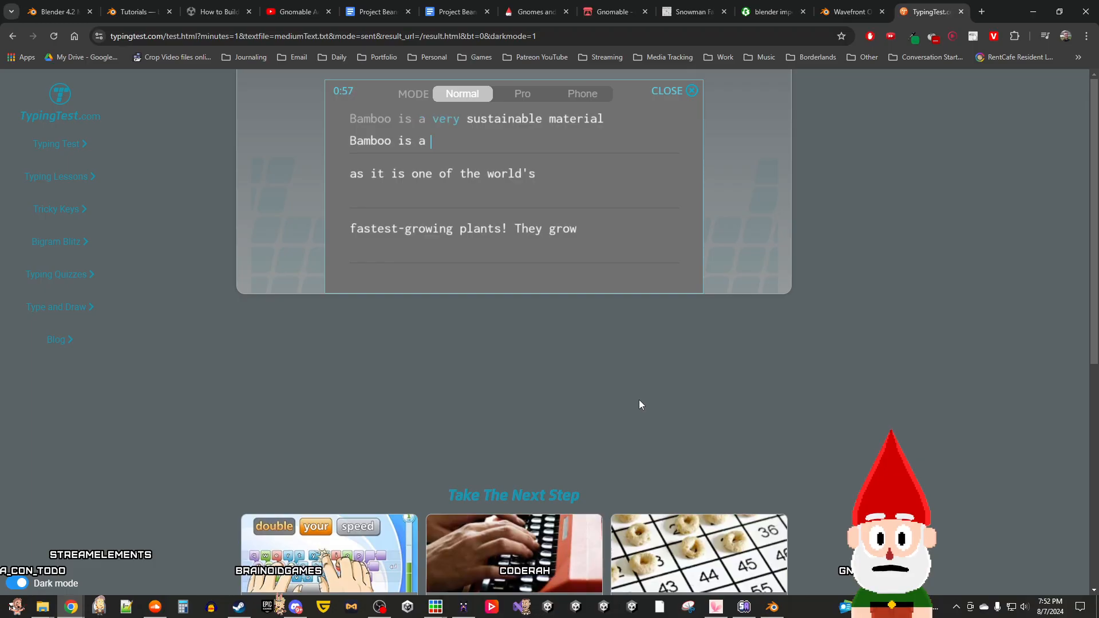
{"action": "type", "text": "a very sustainable material "}
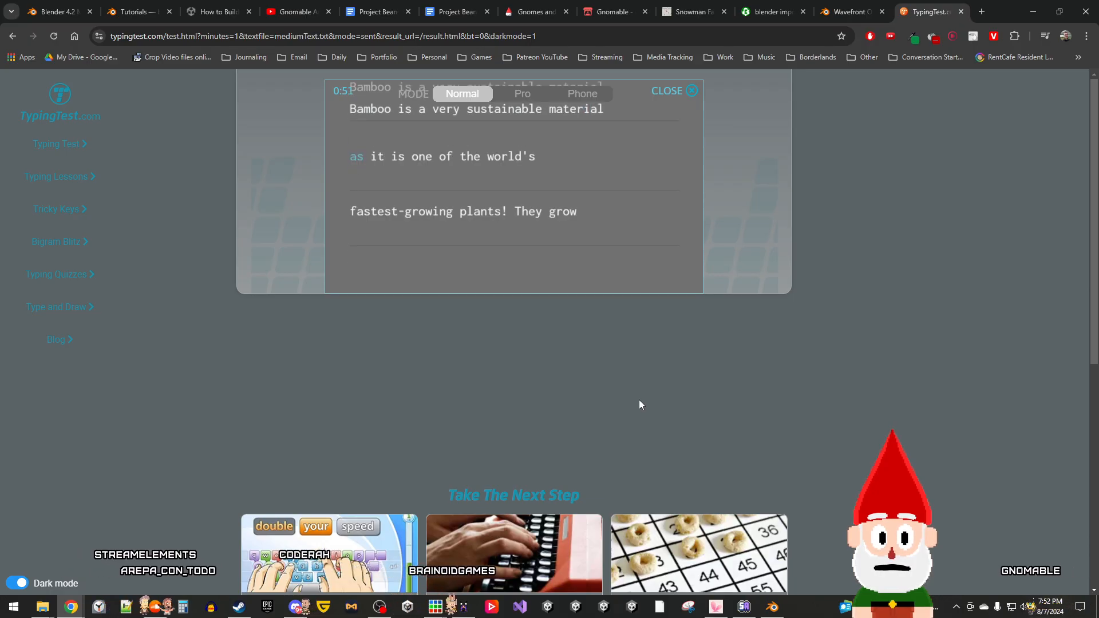
Step: Enter the second line of the Bamboo test, "as it is one of the world's"
{"action": "type", "text": "as it is one of the worls"}
{"action": "key", "text": "BackSpace"}
{"action": "type", "text": "d's"}
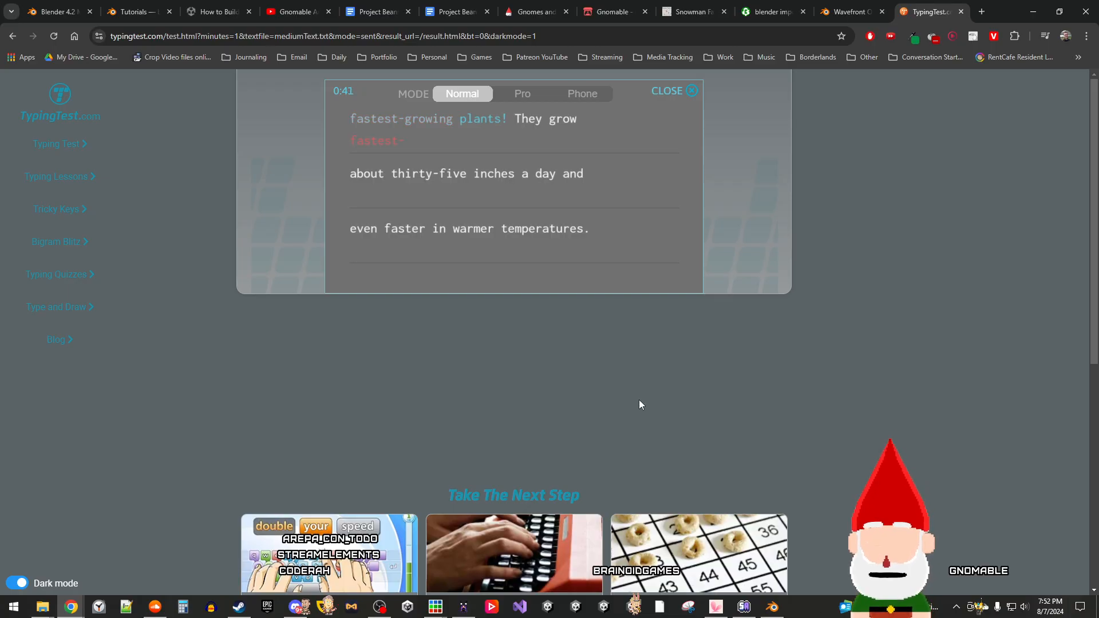
Step: Enter the third line of the Bamboo test, "fastest-growing plants! They grow"
{"action": "type", "text": "fastest-grom"}
{"action": "key", "text": "BackSpace"}
{"action": "type", "text": "wi"}
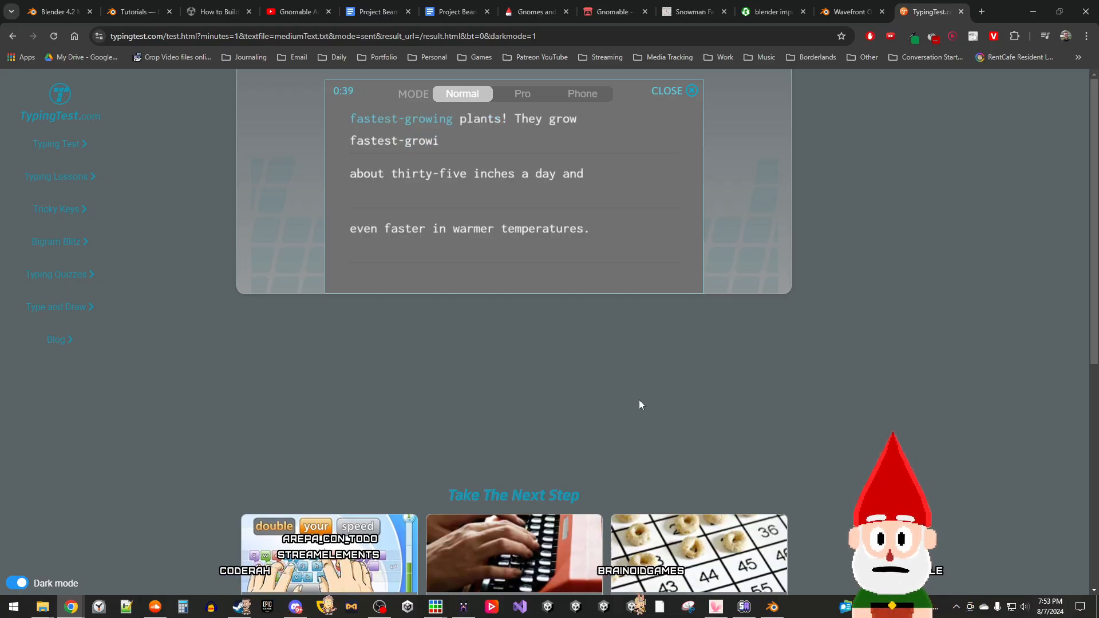
{"action": "type", "text": "ng palants"}
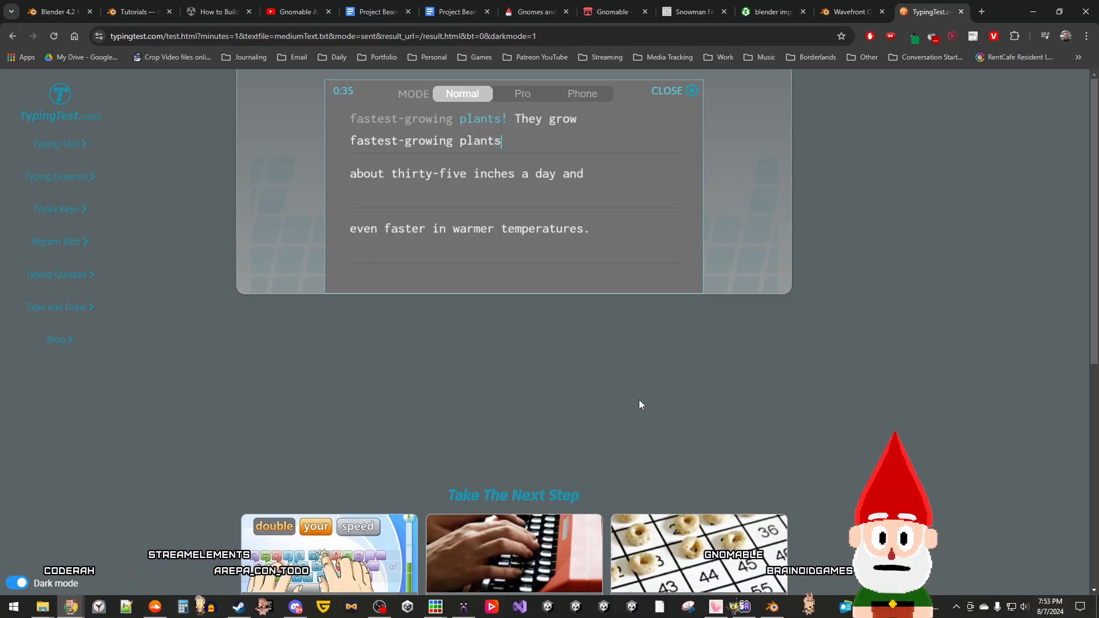
{"action": "type", "text": "! th"}
{"action": "key", "text": "BackSpace"}
{"action": "key", "text": "BackSpace"}
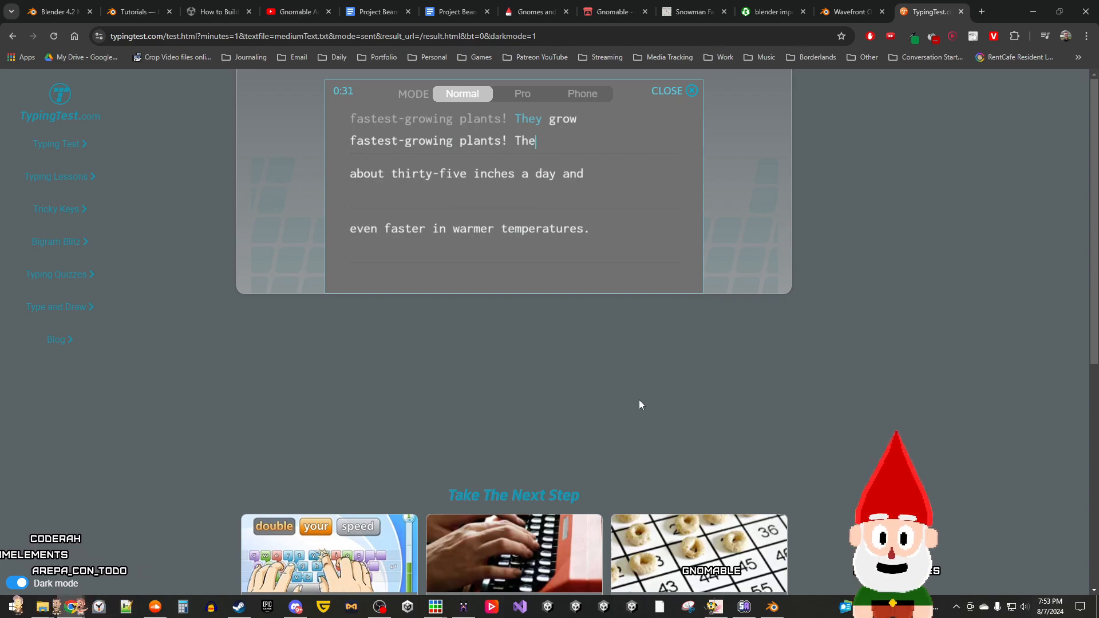
{"action": "type", "text": "They grow about"}
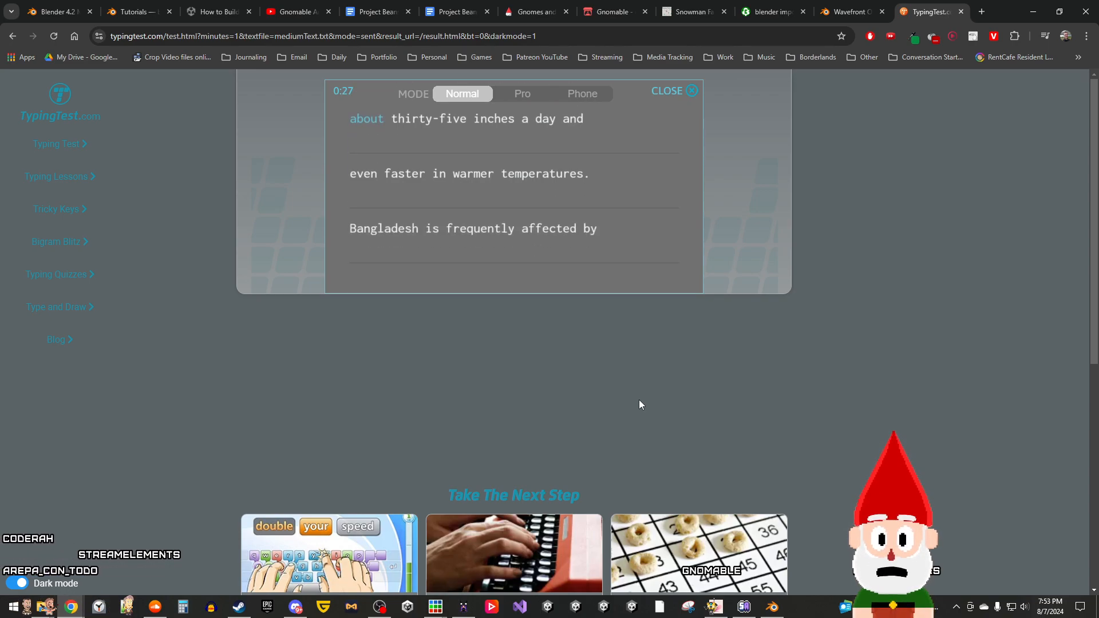
Step: Enter the fourth line of the Bamboo test, "about thirty-five inches a day and"
{"action": "type", "text": " thirt"}
{"action": "type", "text": "y89"}
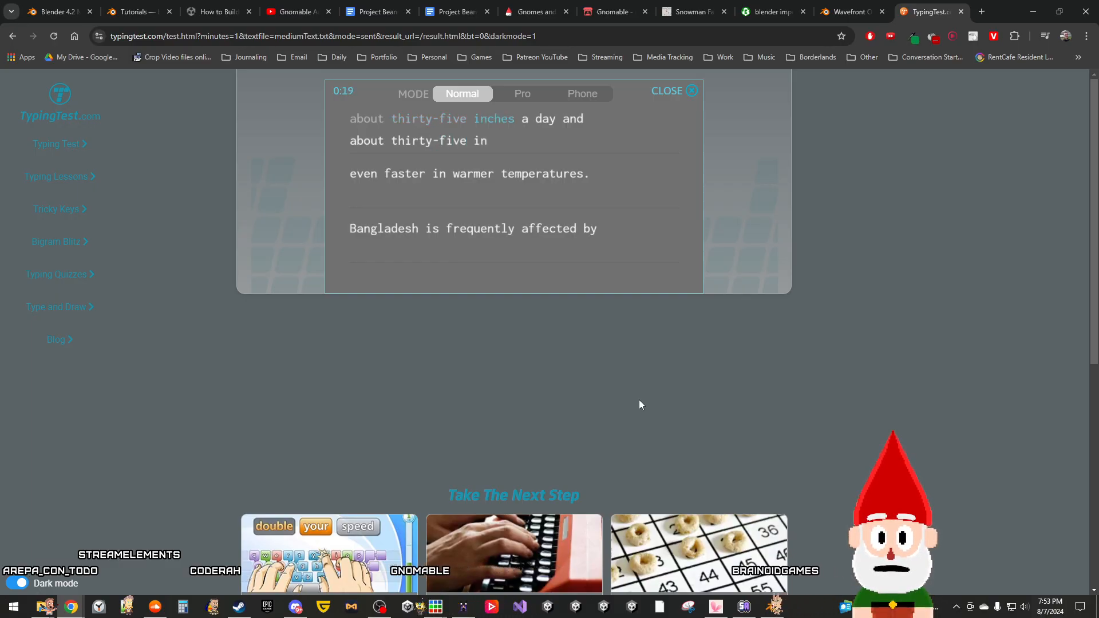
{"action": "type", "text": "hes a"}
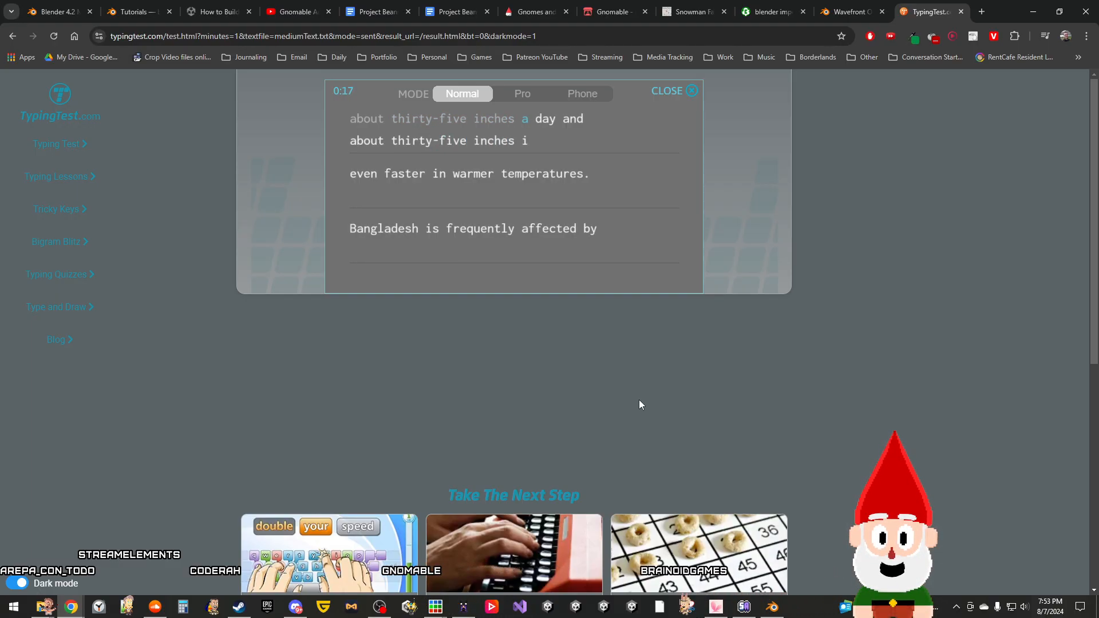
{"action": "type", "text": " day and e"}
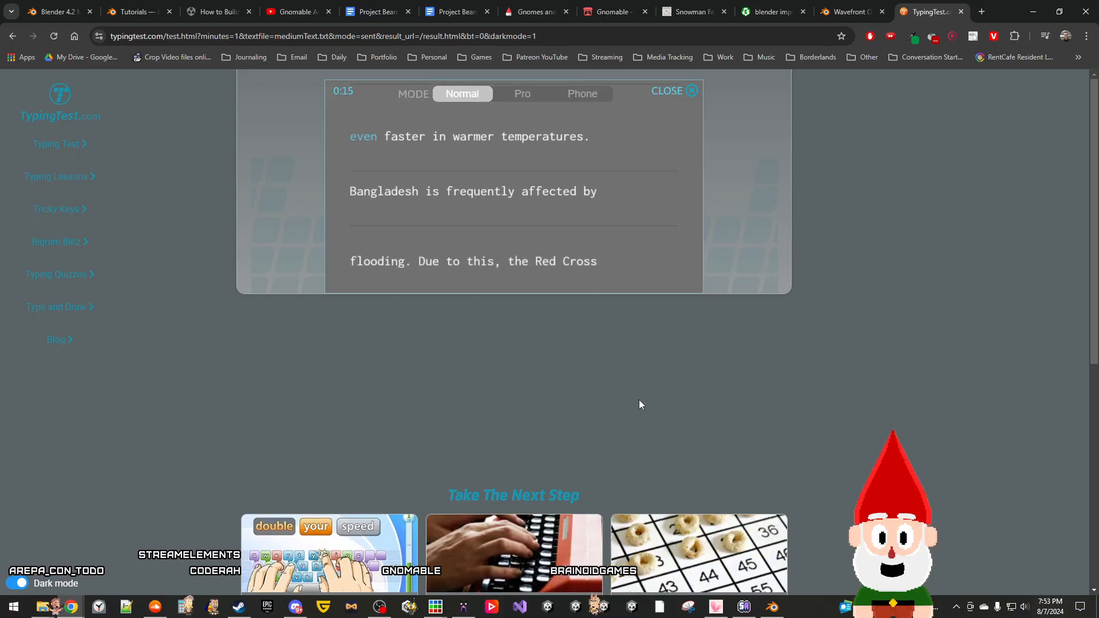
Step: Enter the first two words of the test's fifth line, "even faster", correcting the mistyped letters
{"action": "type", "text": "vber"}
{"action": "key", "text": "BackSpace"}
{"action": "key", "text": "BackSpace"}
{"action": "key", "text": "BackSpace"}
{"action": "key", "text": "BackSpace"}
{"action": "type", "text": "ee"}
{"action": "key", "text": "BackSpace"}
{"action": "key", "text": "BackSpace"}
{"action": "type", "text": "n faster"}
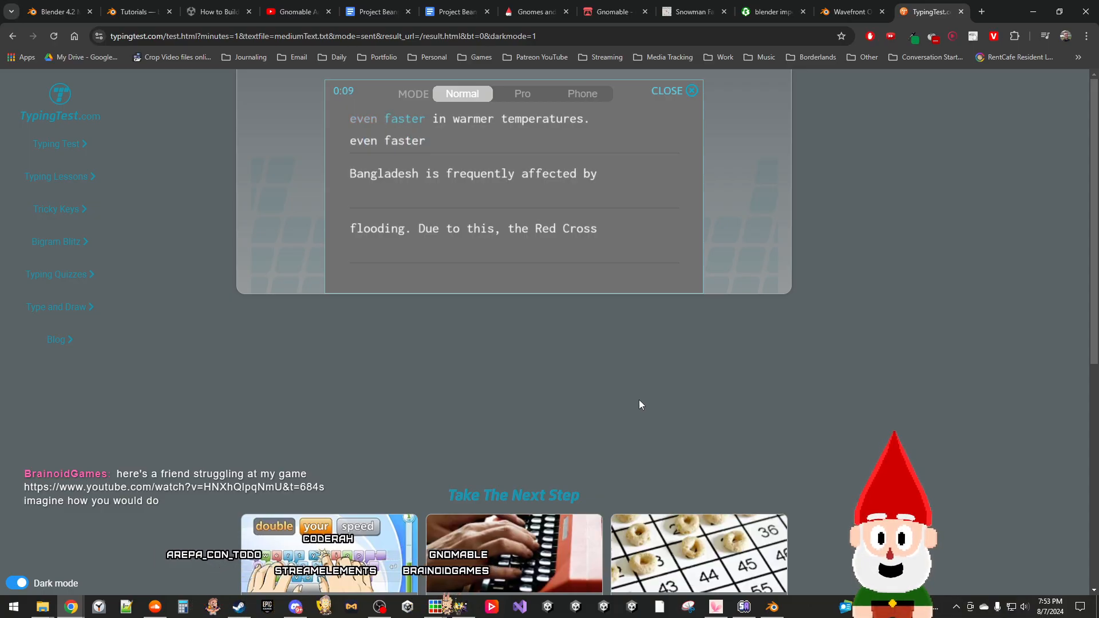
Step: Complete the fifth line with "in warmer temperatures." and reveal the test results once the time runs out
{"action": "type", "text": " in warme"}
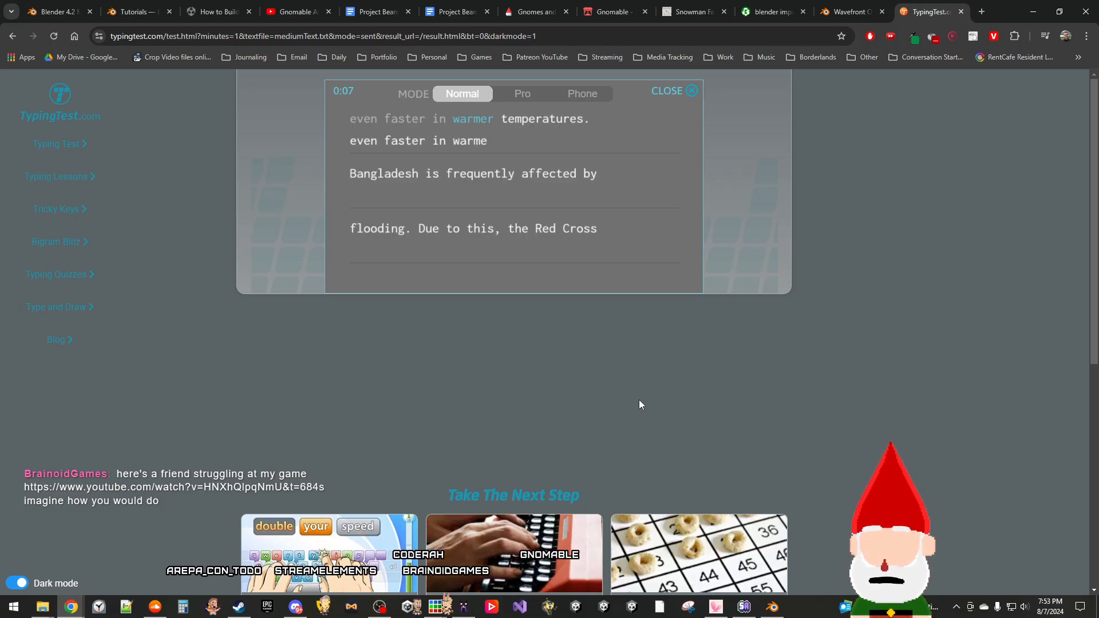
{"action": "type", "text": "r tem"}
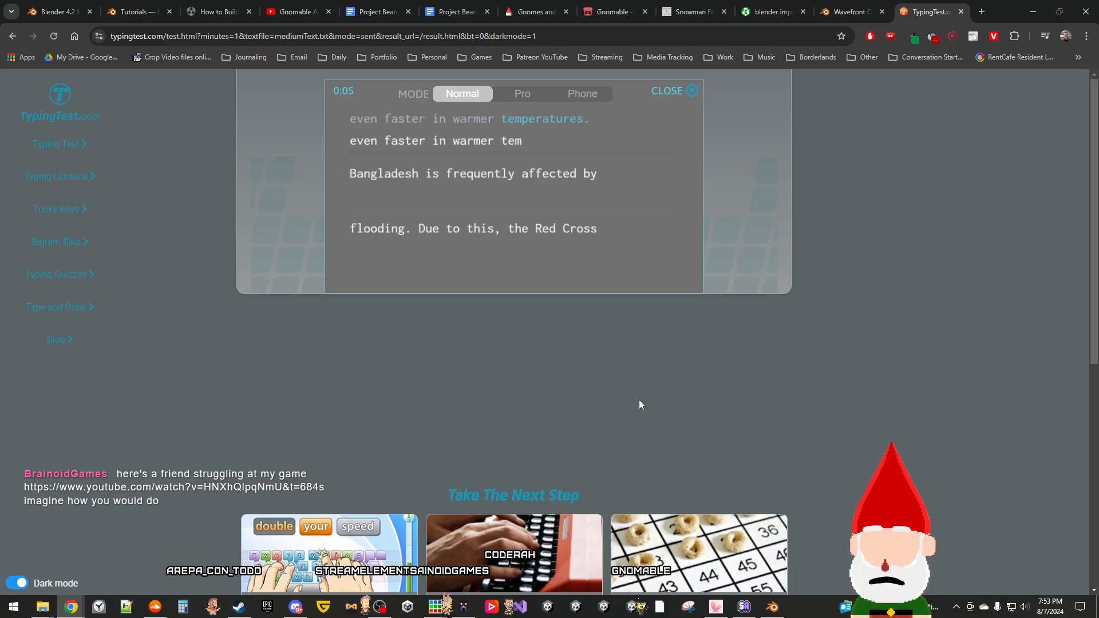
{"action": "type", "text": "peratures. Ba"}
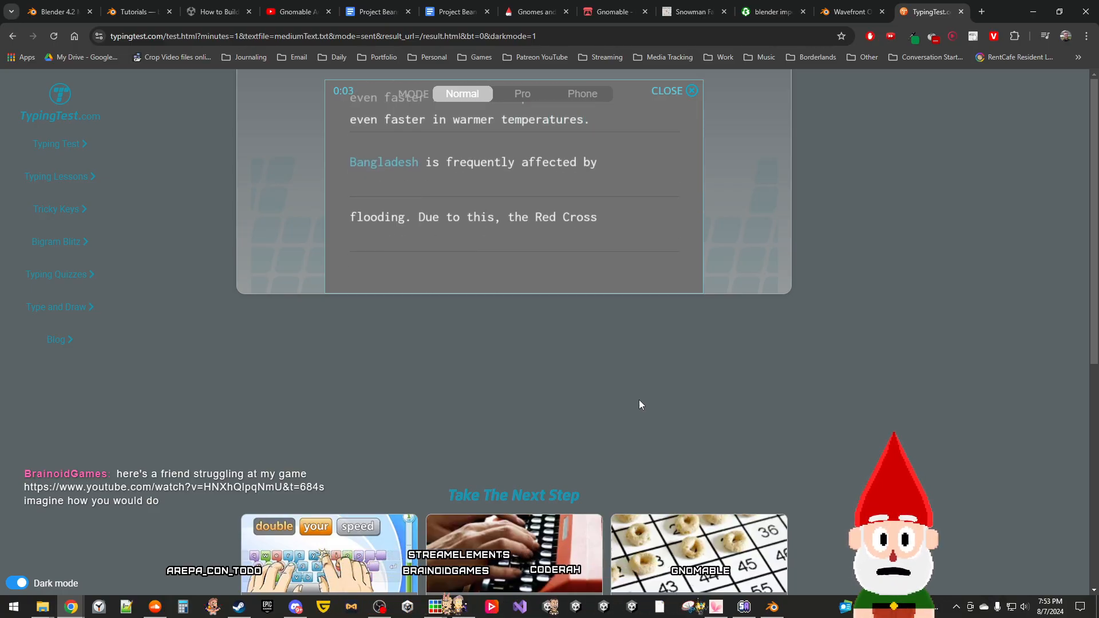
{"action": "type", "text": "ng"}
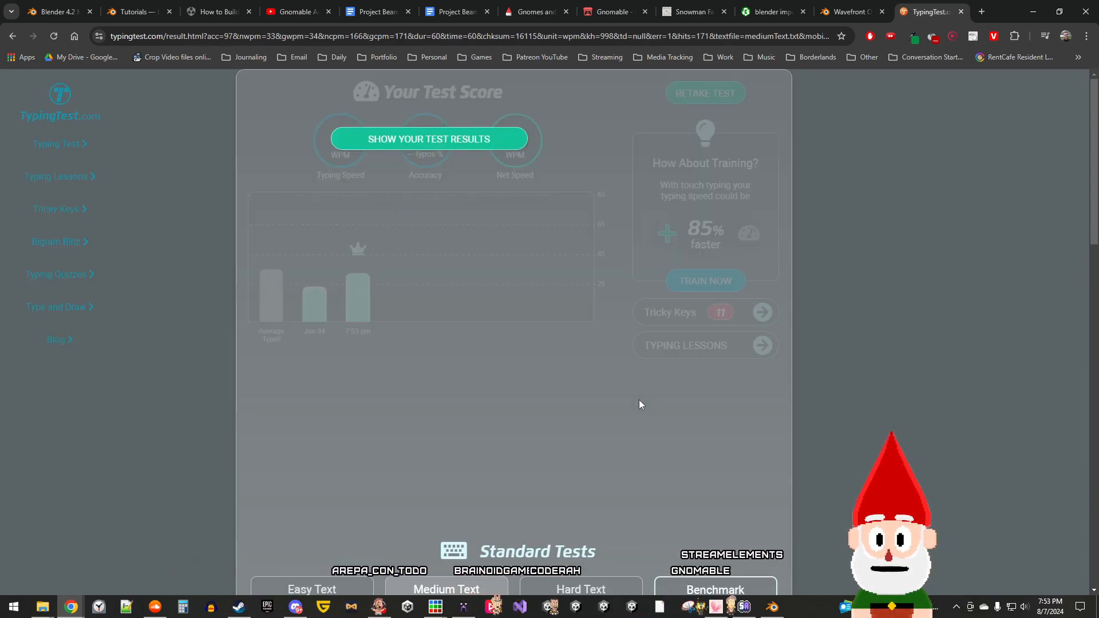
{"action": "left_click", "coordinate": [443, 139]}
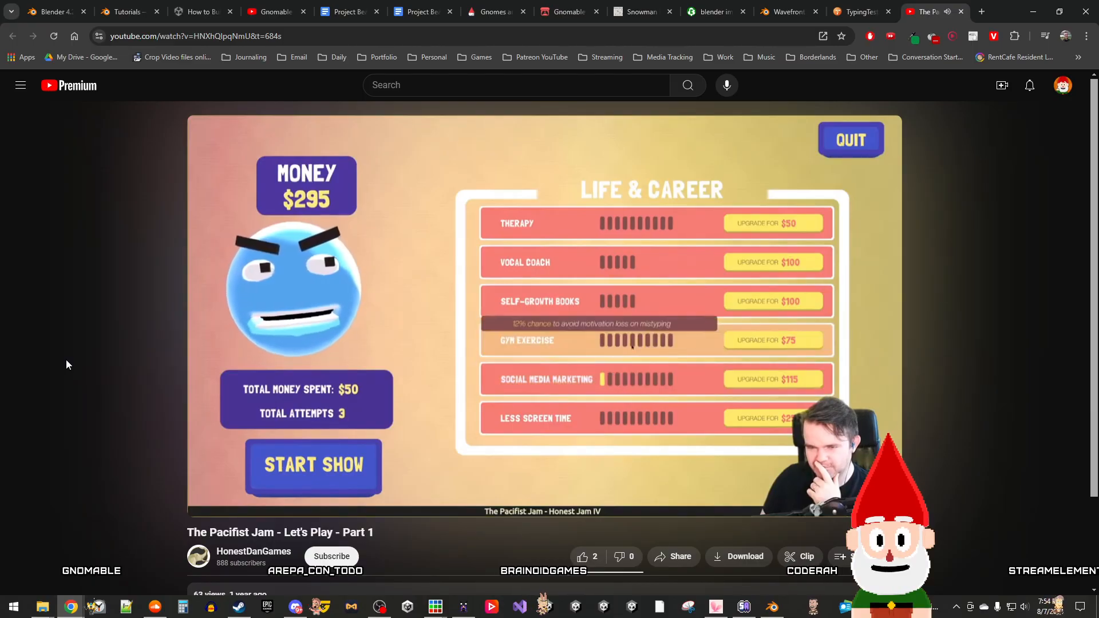
Step: Glance over the Pacifist Jam video page and set the video's playback speed to 2
{"action": "scroll", "coordinate": [67, 360], "scroll_direction": "down", "scroll_amount": 2}
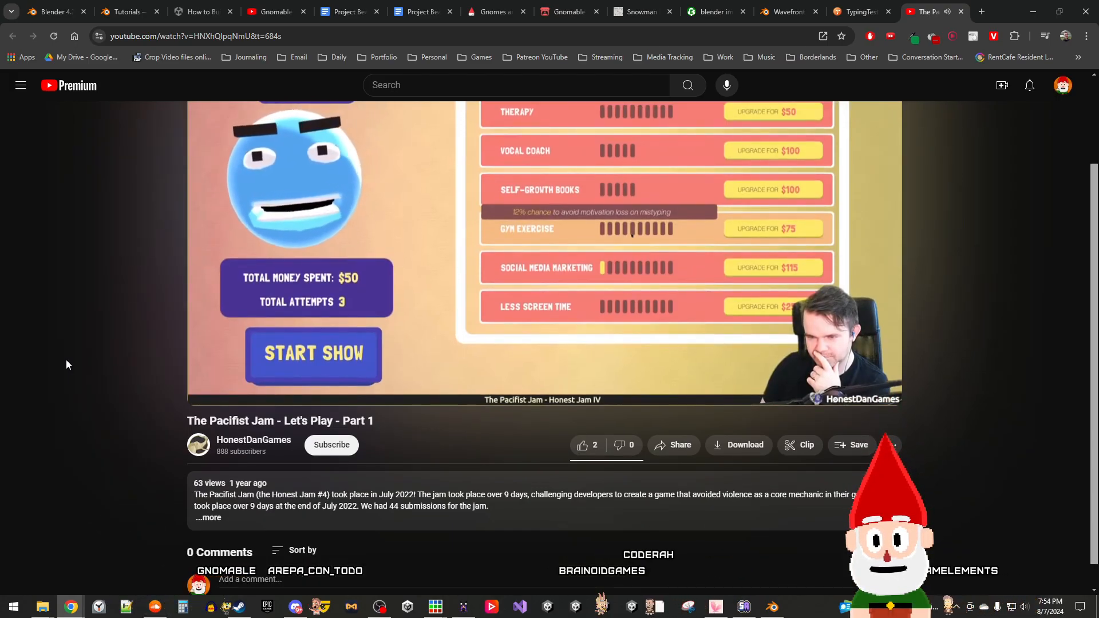
{"action": "scroll", "coordinate": [66, 360], "scroll_direction": "up", "scroll_amount": 2}
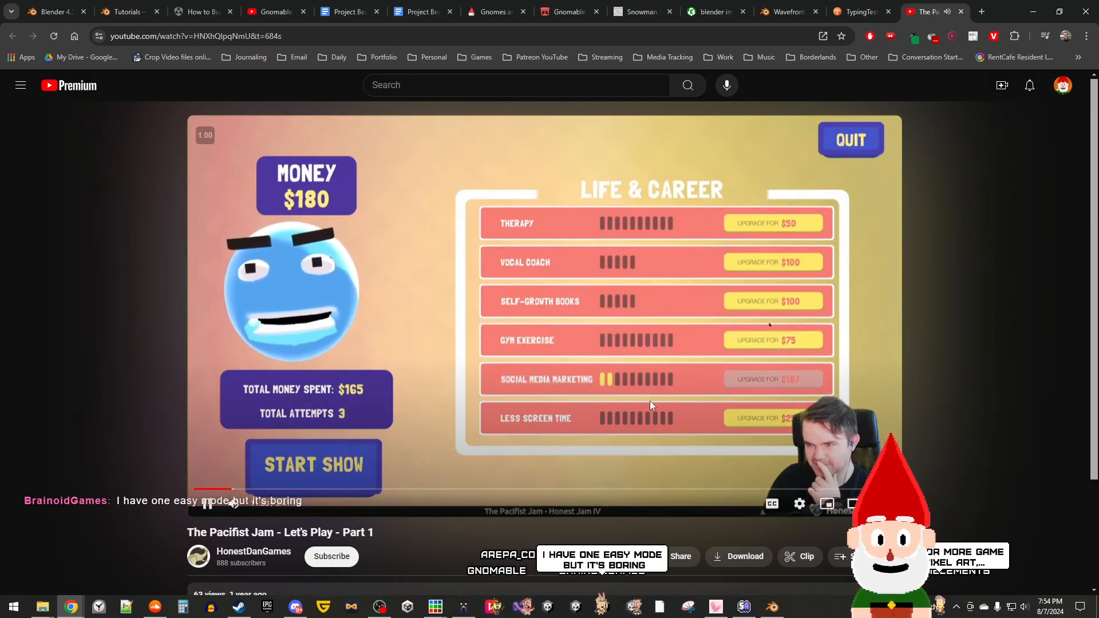
{"action": "left_click", "coordinate": [800, 503]}
{"action": "left_click", "coordinate": [797, 453]}
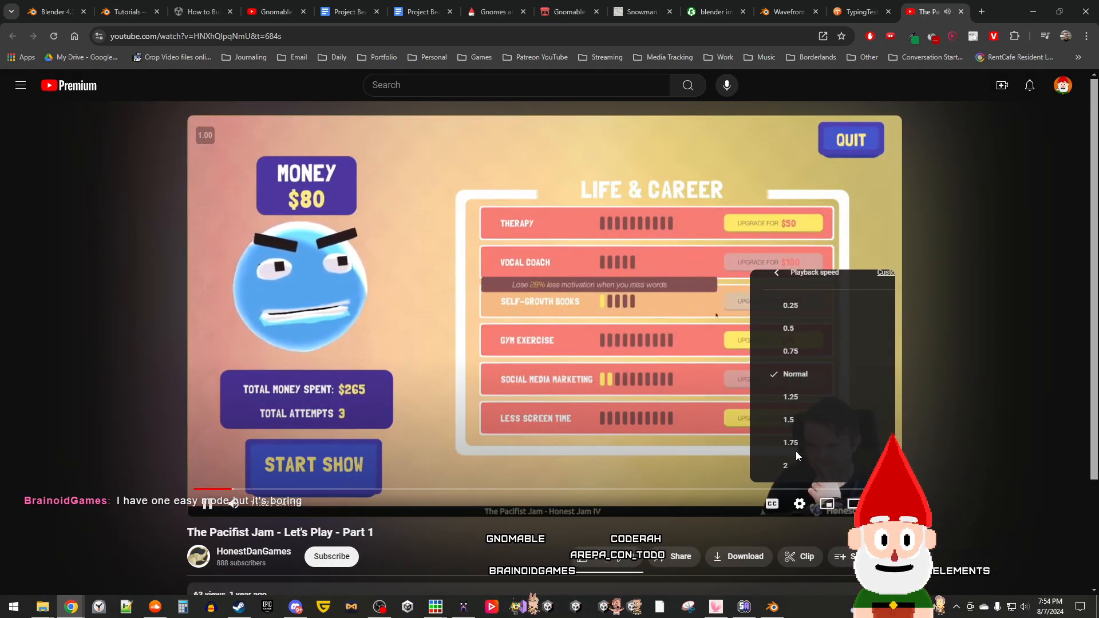
{"action": "left_click", "coordinate": [798, 466]}
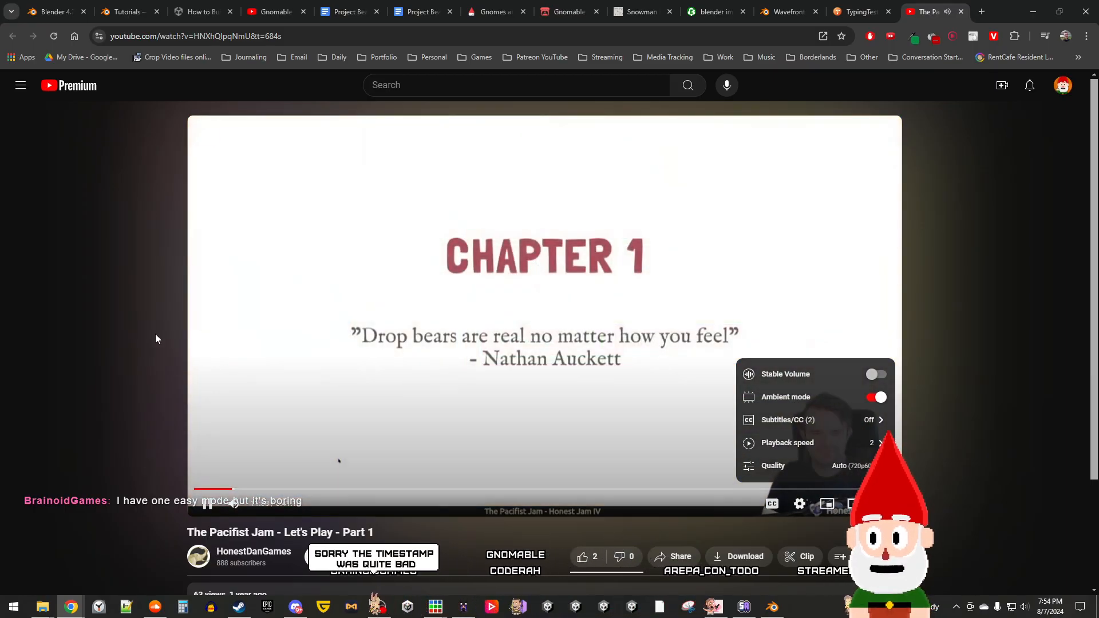
{"action": "left_click", "coordinate": [155, 334]}
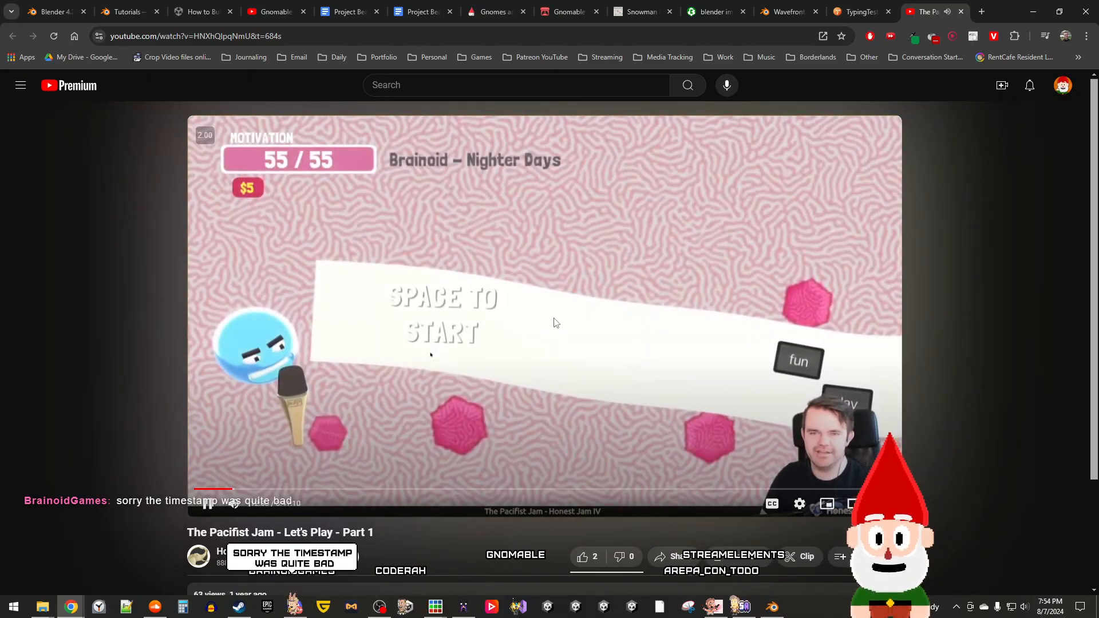
Step: Return to the typing test results and compare the latest scores with the average typist's bar
{"action": "key", "text": "ctrl+shift+Tab"}
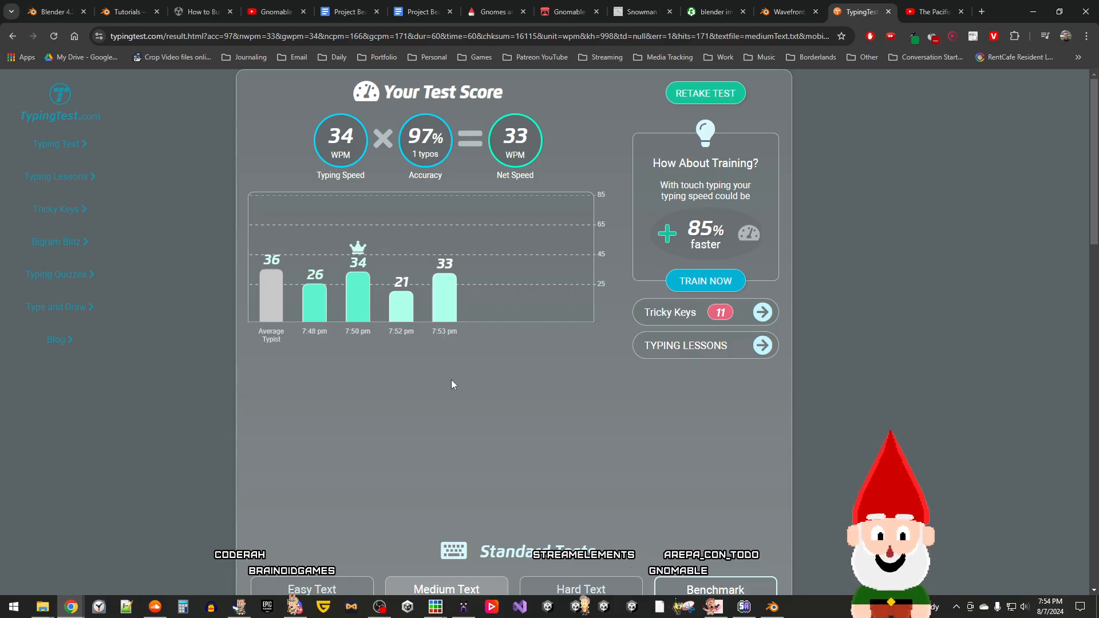
{"action": "left_click", "coordinate": [922, 12]}
{"action": "left_click", "coordinate": [857, 18]}
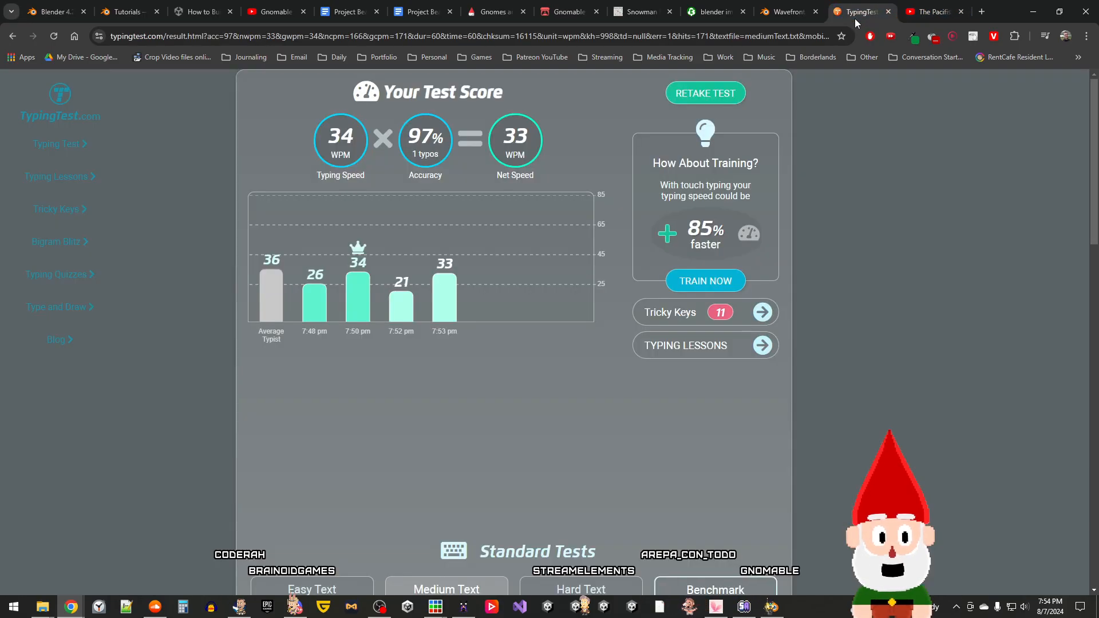
{"action": "mouse_move", "coordinate": [276, 270]}
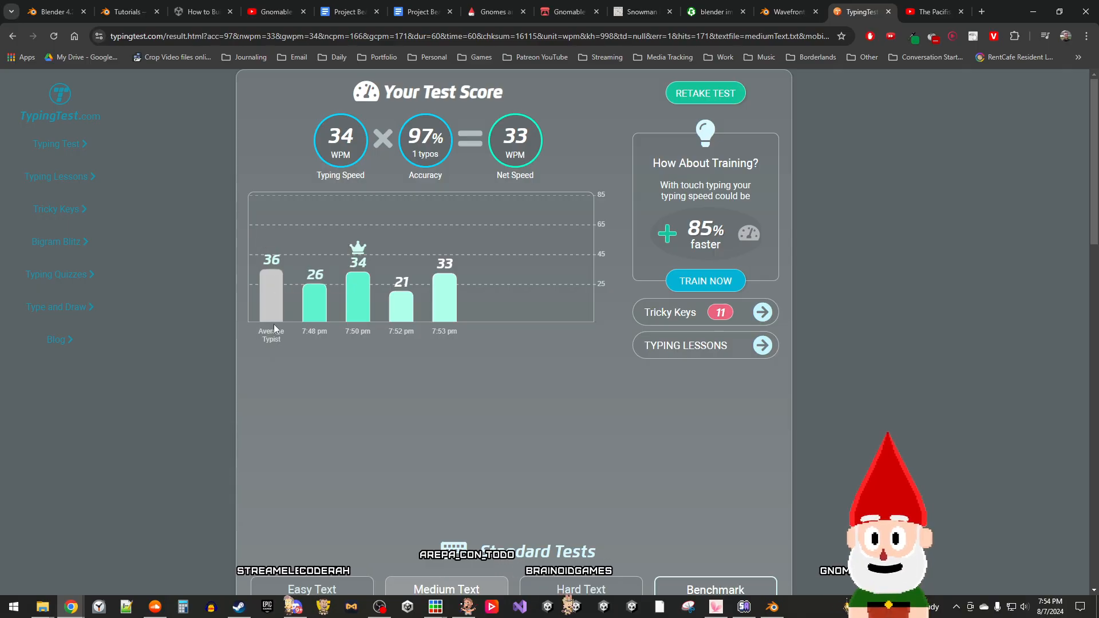
Step: Return to the Pacifist Jam video, pause it, rewind one minute to 11:53 and resume playback
{"action": "left_click", "coordinate": [930, 11]}
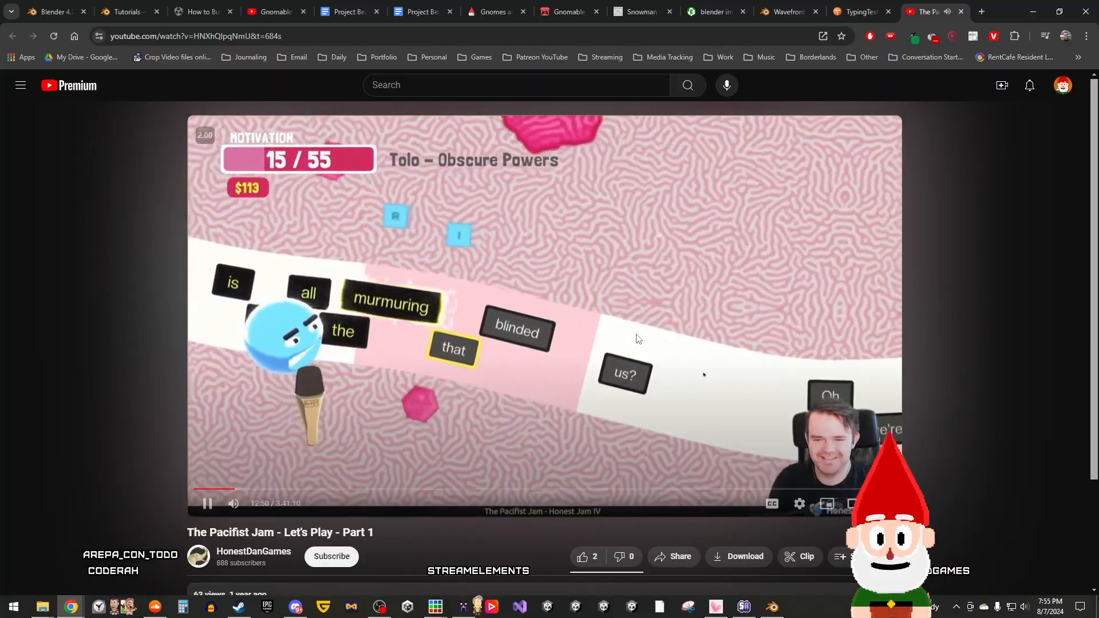
{"action": "left_click", "coordinate": [620, 327]}
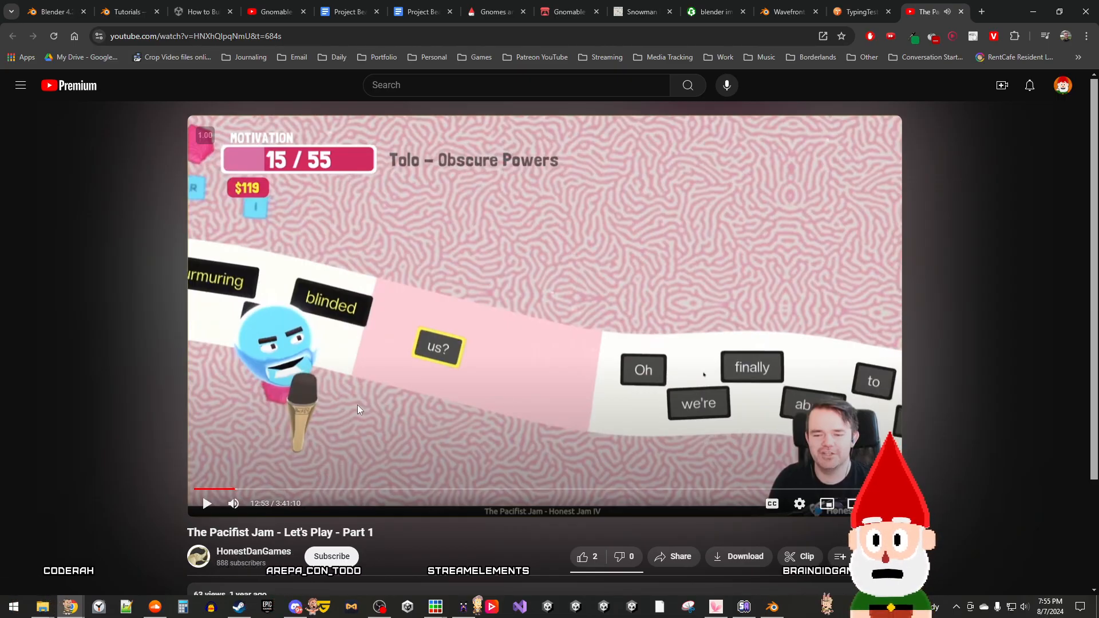
{"action": "key", "text": "Left"}
{"action": "key", "text": "Left"}
{"action": "key", "text": "Left"}
{"action": "key", "text": "Left"}
{"action": "key", "text": "Left"}
{"action": "key", "text": "Left"}
{"action": "key", "text": "Left"}
{"action": "key", "text": "Left"}
{"action": "key", "text": "Left"}
{"action": "key", "text": "Left"}
{"action": "key", "text": "Left"}
{"action": "key", "text": "Left"}
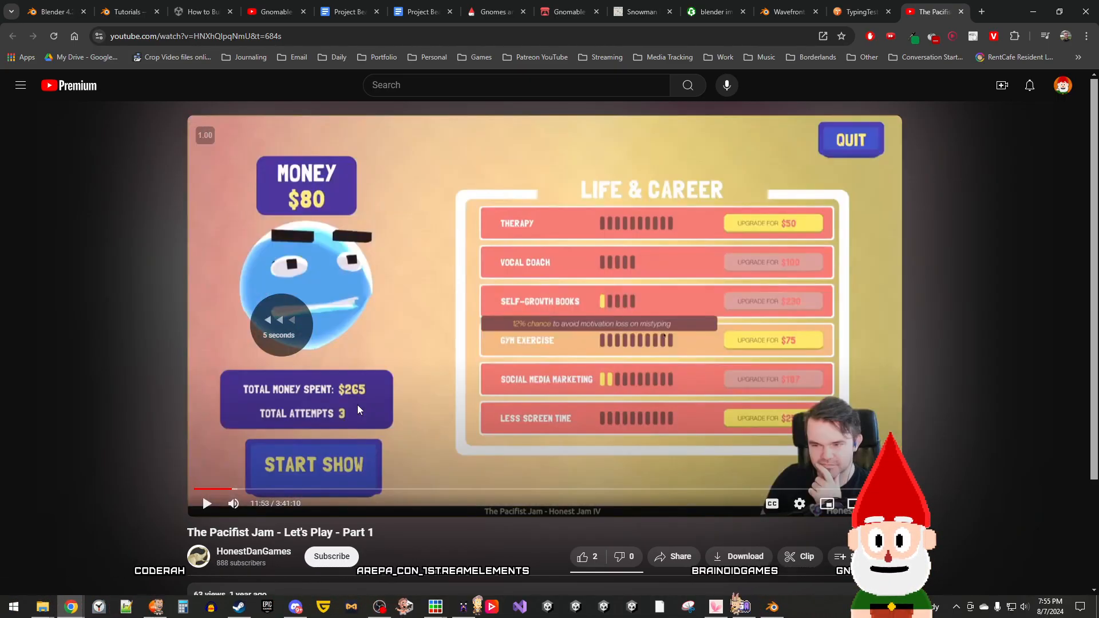
{"action": "key", "text": "space"}
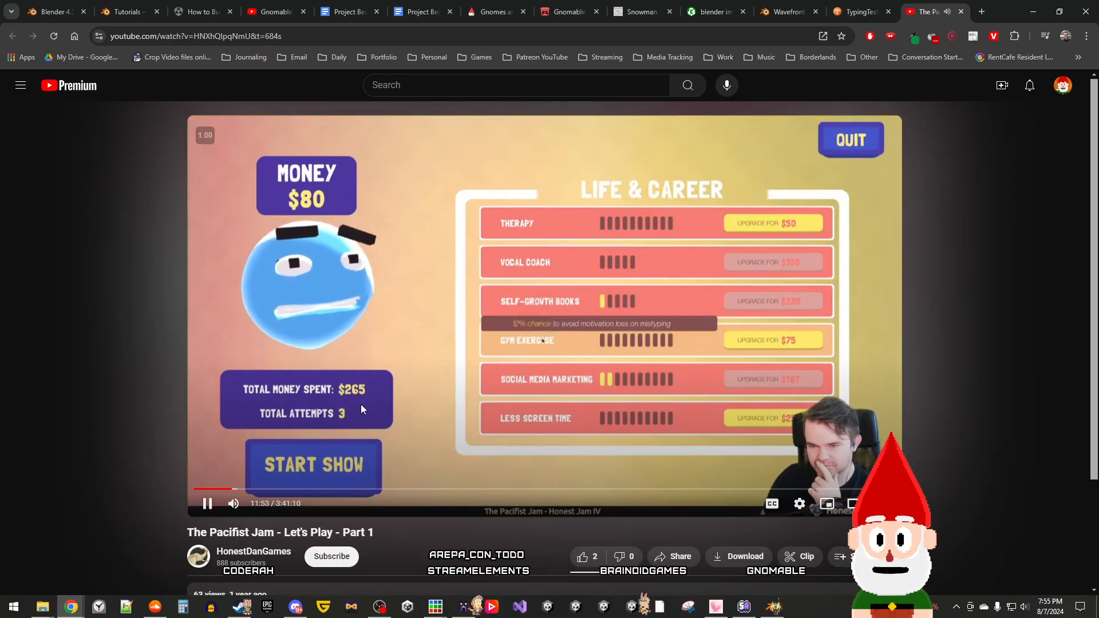
Step: Look over the video's description while it plays and pause the video at 12:05
{"action": "scroll", "coordinate": [389, 410], "scroll_direction": "down", "scroll_amount": 2}
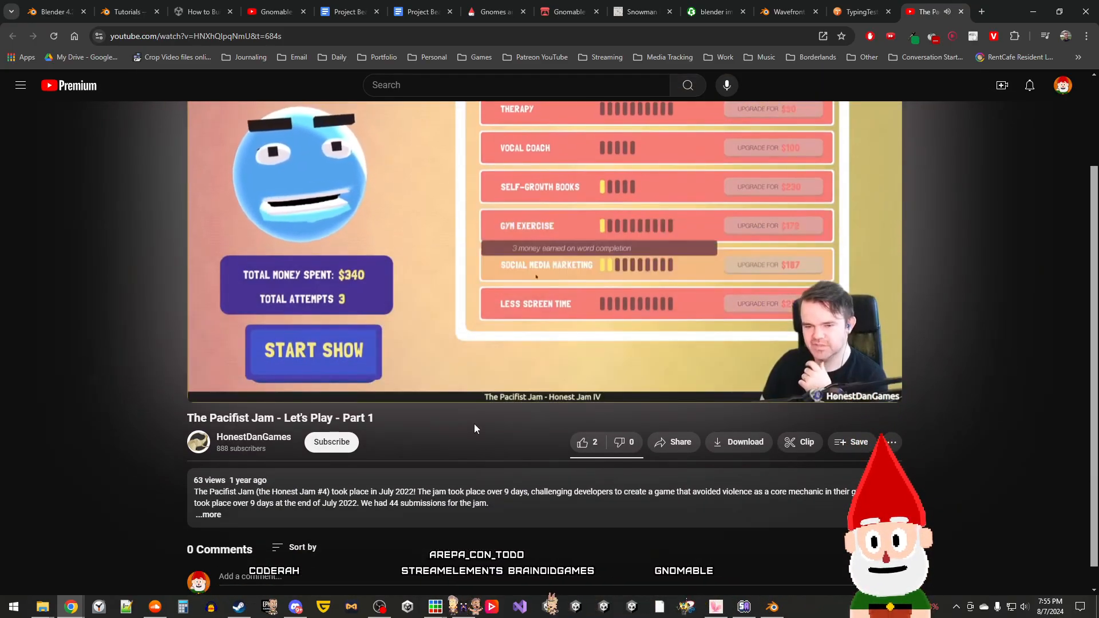
{"action": "scroll", "coordinate": [480, 429], "scroll_direction": "up", "scroll_amount": 2}
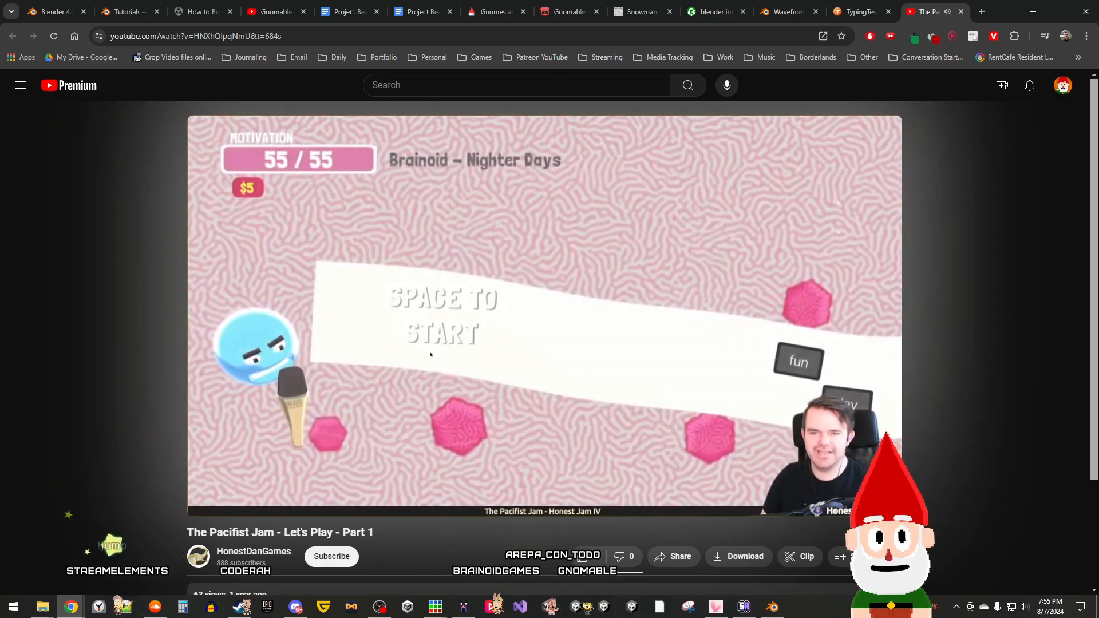
{"action": "left_click", "coordinate": [615, 336]}
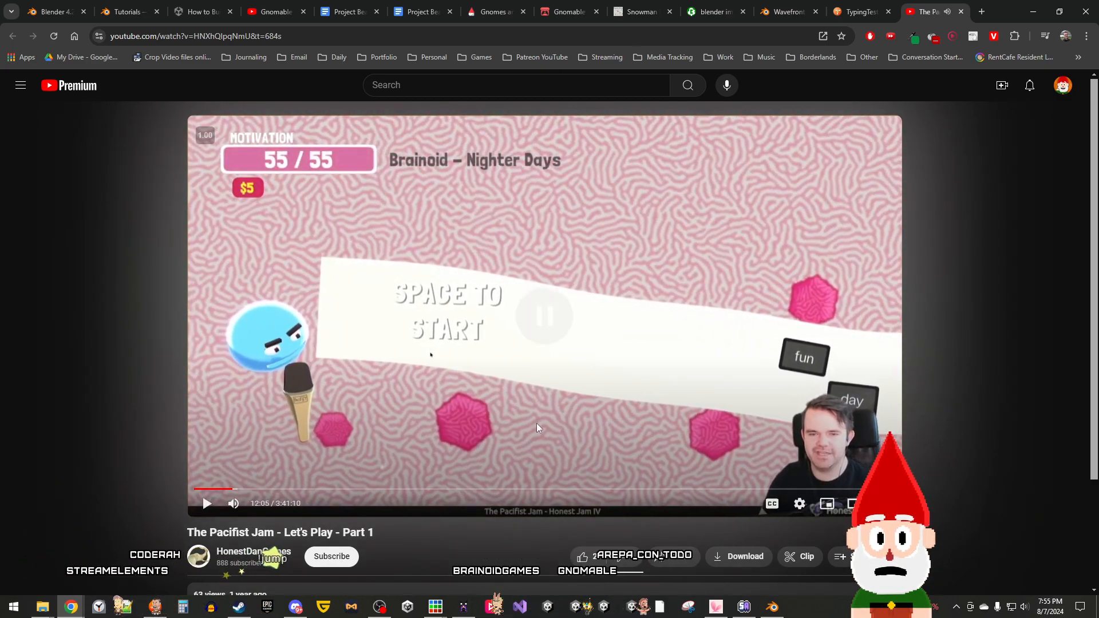
{"action": "scroll", "coordinate": [512, 455], "scroll_direction": "down", "scroll_amount": 2}
{"action": "scroll", "coordinate": [515, 453], "scroll_direction": "up", "scroll_amount": 2}
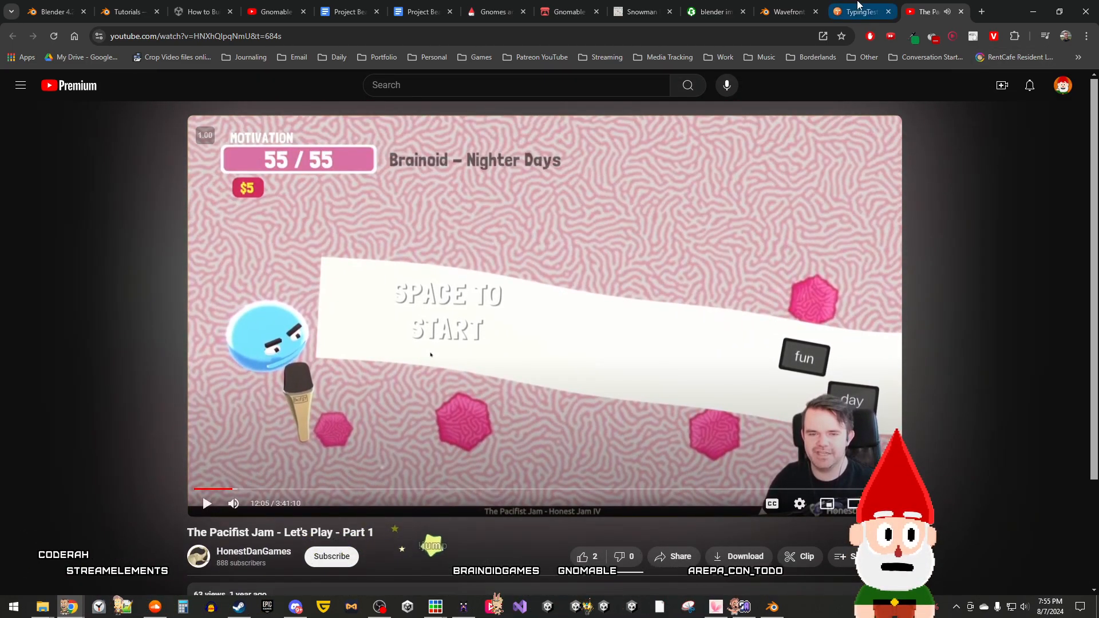
Step: Minimize the browser to return to Piskel and pick the light skin color from the gnome's shoulder
{"action": "left_click", "coordinate": [862, 9]}
{"action": "left_click", "coordinate": [1033, 12]}
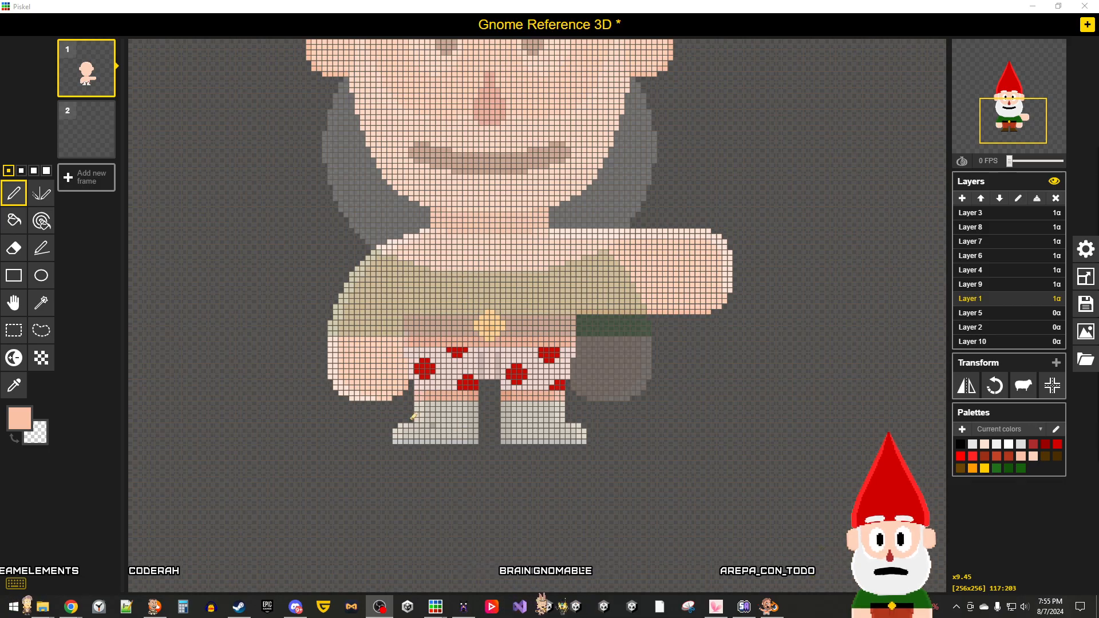
{"action": "left_click", "coordinate": [14, 386]}
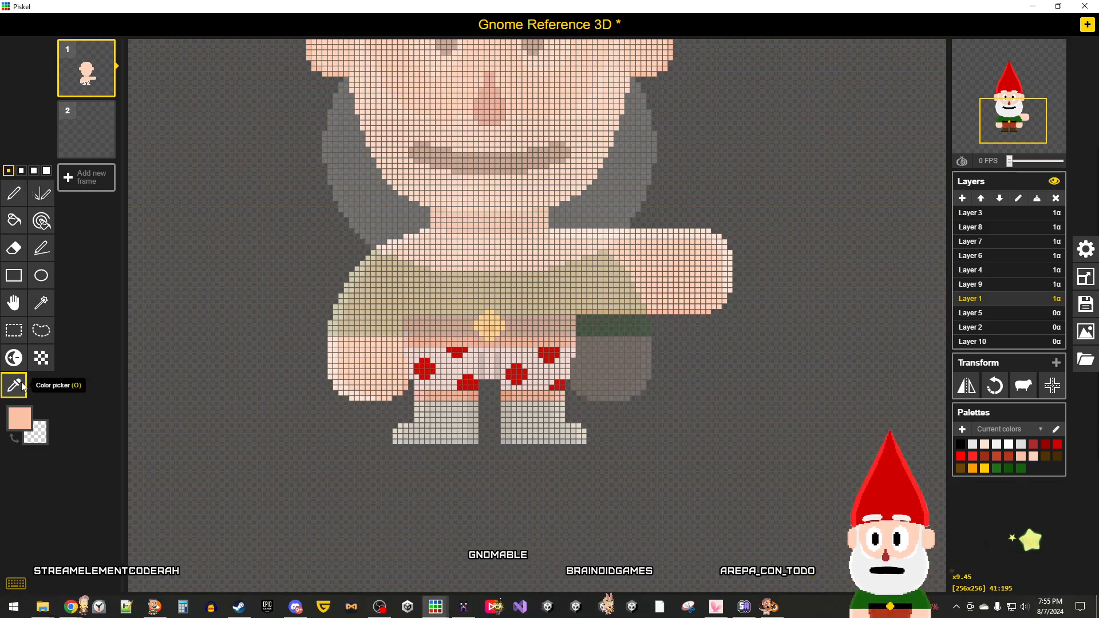
{"action": "left_click", "coordinate": [396, 236]}
Step: Copy the outstretched arm on Layer 1, flip the layer horizontally and paste the copy so both arms are outstretched
{"action": "scroll", "coordinate": [396, 237], "scroll_direction": "up", "scroll_amount": 2}
{"action": "scroll", "coordinate": [397, 236], "scroll_direction": "down", "scroll_amount": 1}
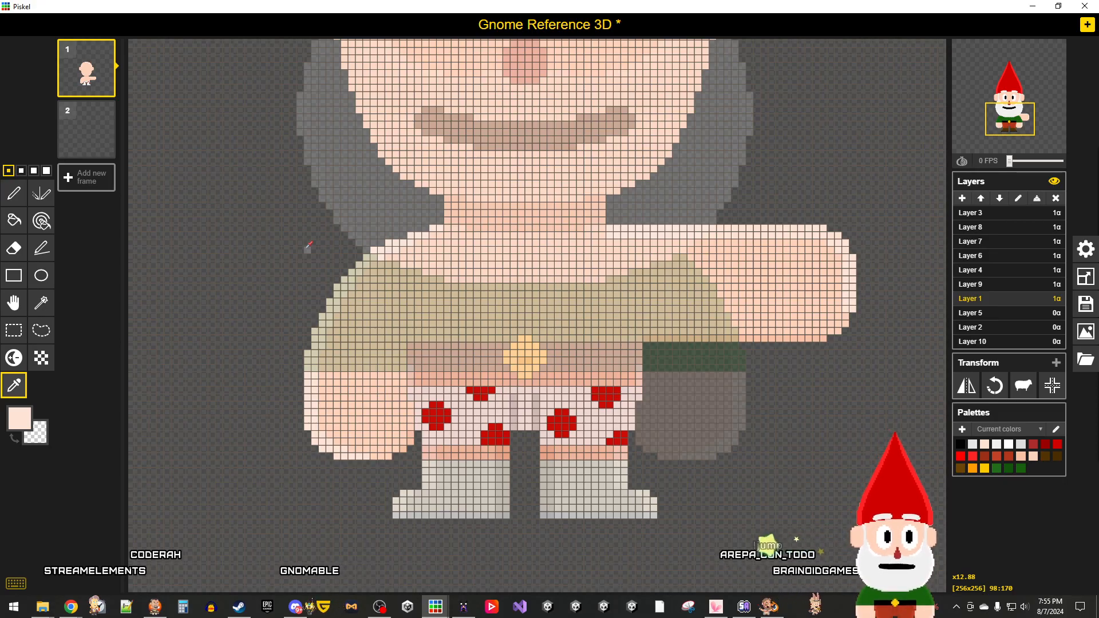
{"action": "left_click", "coordinate": [13, 331]}
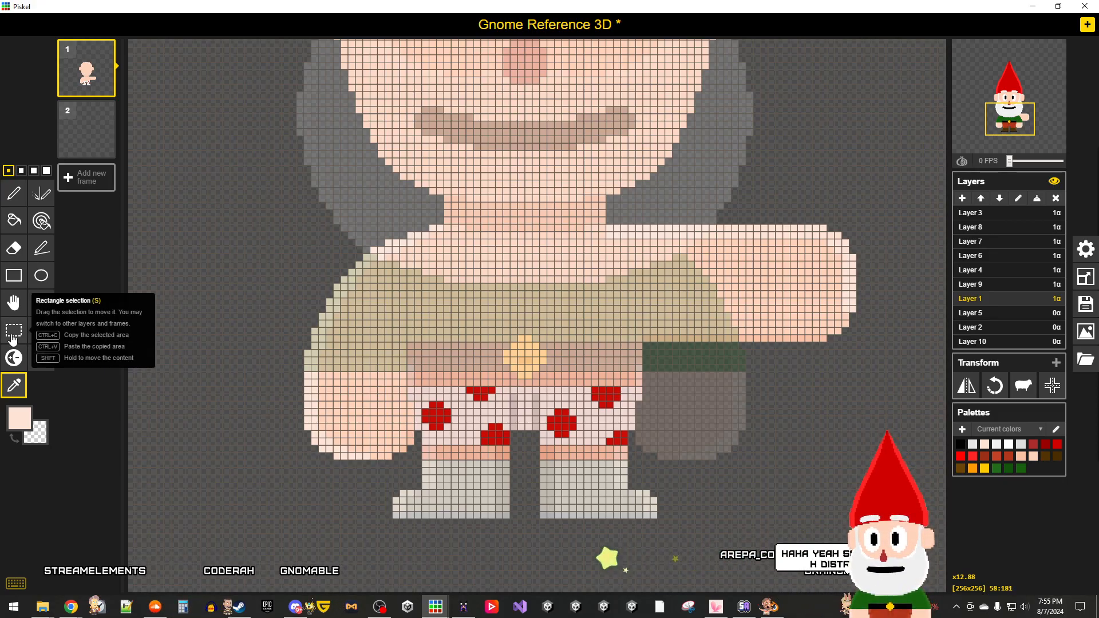
{"action": "left_click_drag", "start_coordinate": [884, 340], "coordinate": [615, 222]}
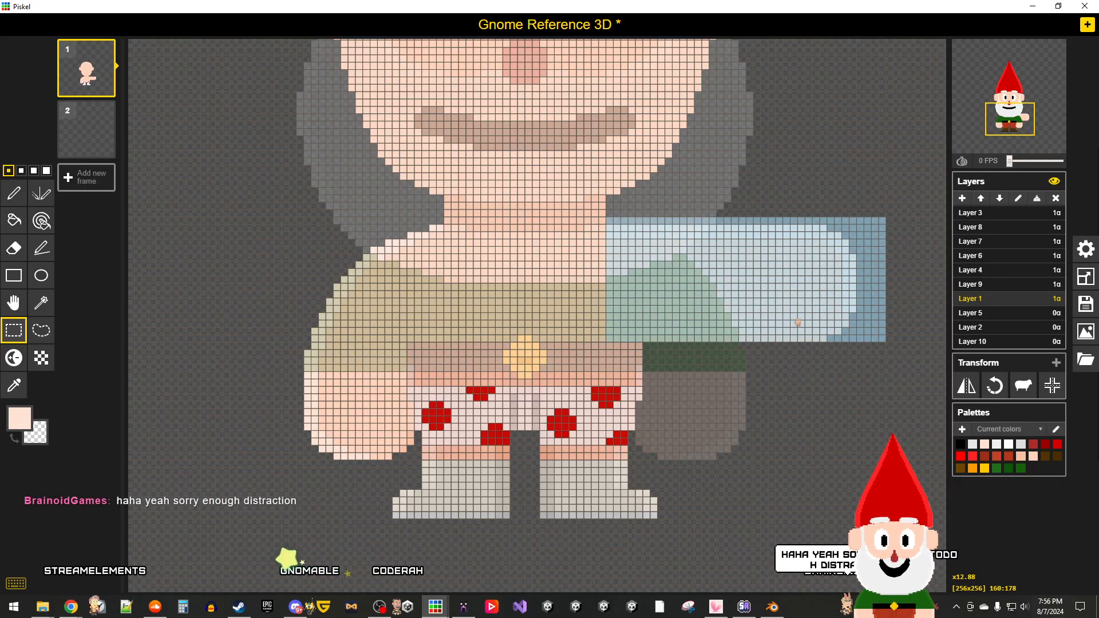
{"action": "left_click", "coordinate": [967, 386]}
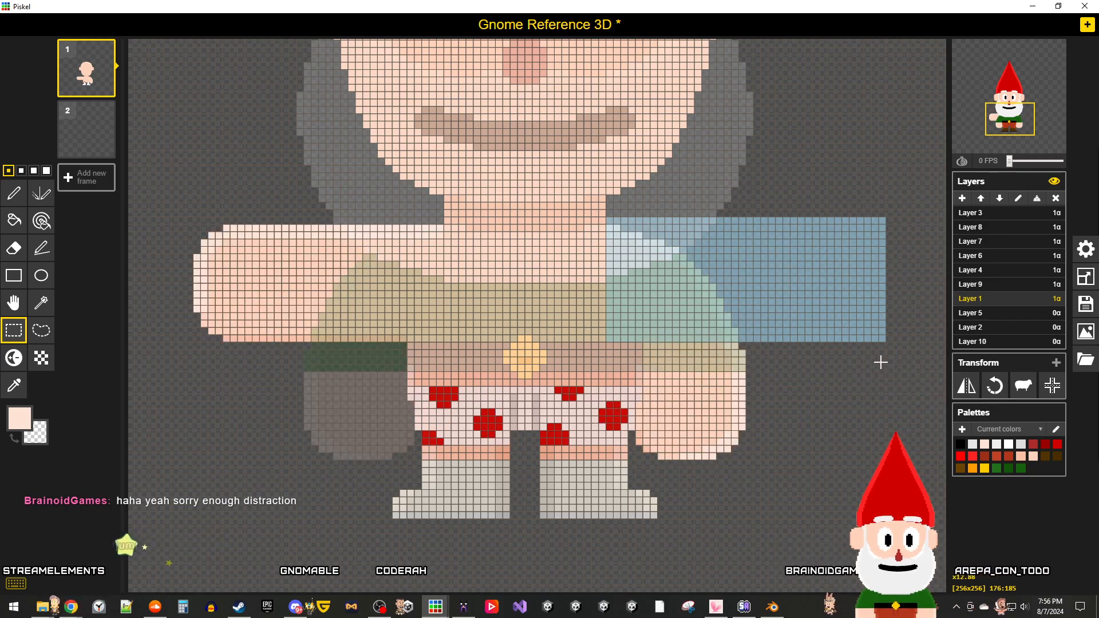
{"action": "key", "text": "Delete"}
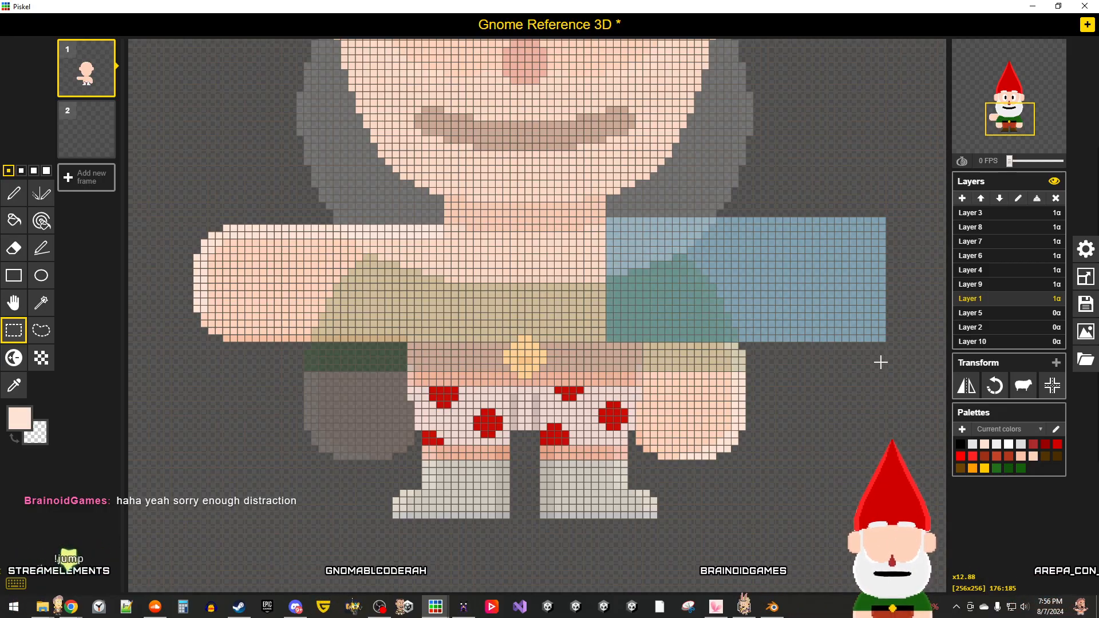
{"action": "key", "text": "ctrl+z"}
Step: Delete the leftover lowered arm and hand beneath the outstretched arm on Layer 1
{"action": "left_click", "coordinate": [809, 459]}
{"action": "mouse_move", "coordinate": [834, 474]}
{"action": "left_mouse_down"}
{"action": "mouse_move", "coordinate": [662, 369]}
{"action": "mouse_move", "coordinate": [647, 346]}
{"action": "left_mouse_up"}
{"action": "key", "text": "Delete"}
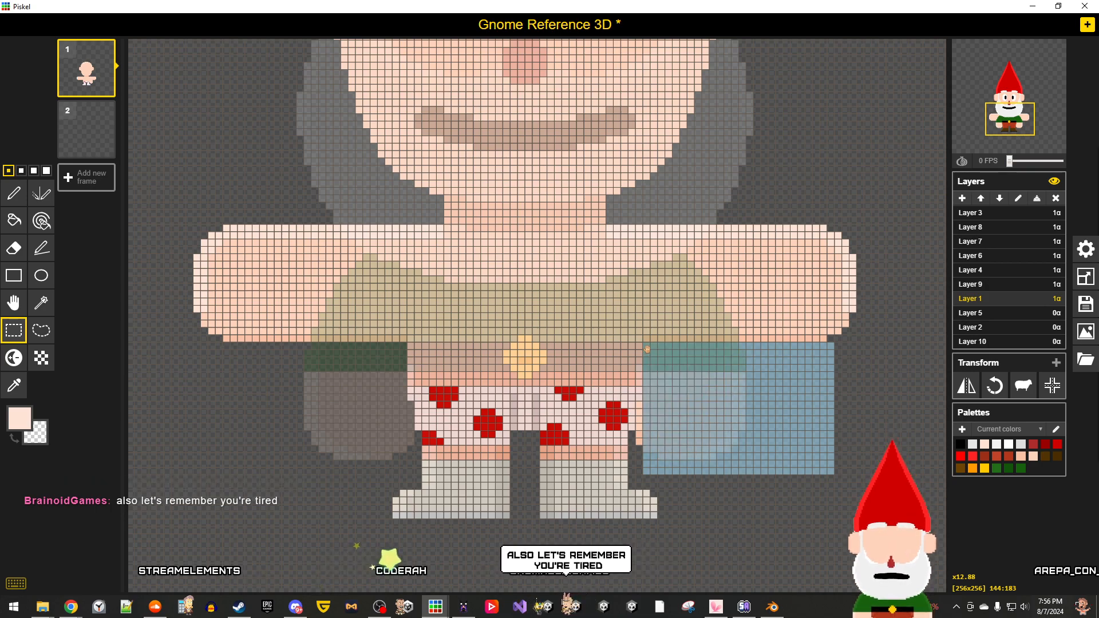
{"action": "left_click_drag", "start_coordinate": [685, 480], "coordinate": [636, 406]}
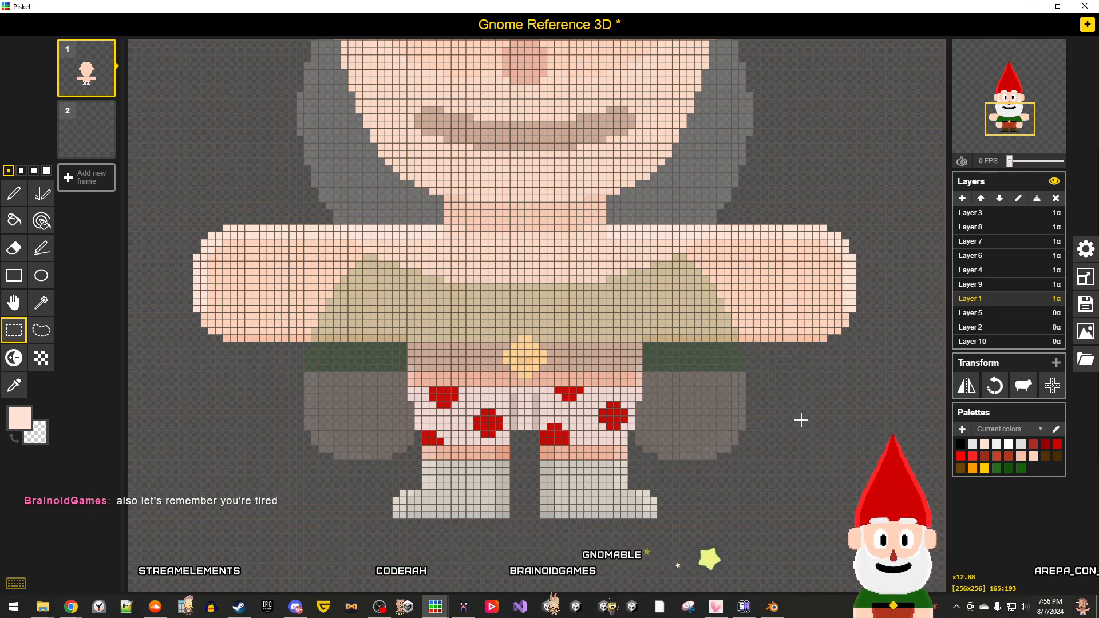
Step: Examine the body with both arms outstretched and compare Layer 1 with Layers 5 and 9
{"action": "scroll", "coordinate": [801, 420], "scroll_direction": "down", "scroll_amount": 8}
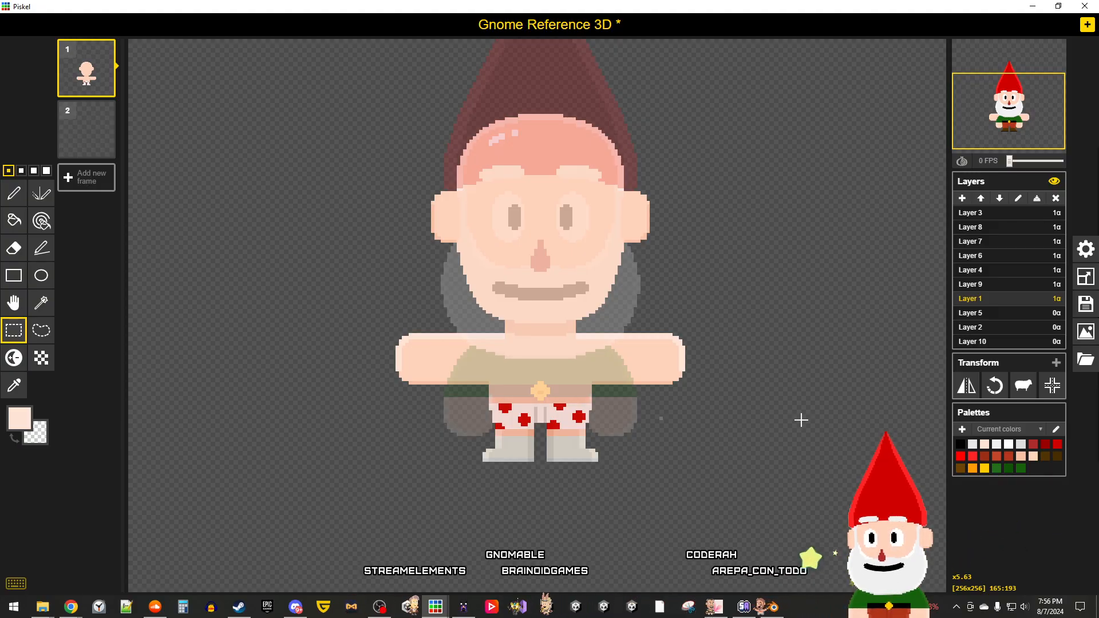
{"action": "scroll", "coordinate": [802, 420], "scroll_direction": "up", "scroll_amount": 4}
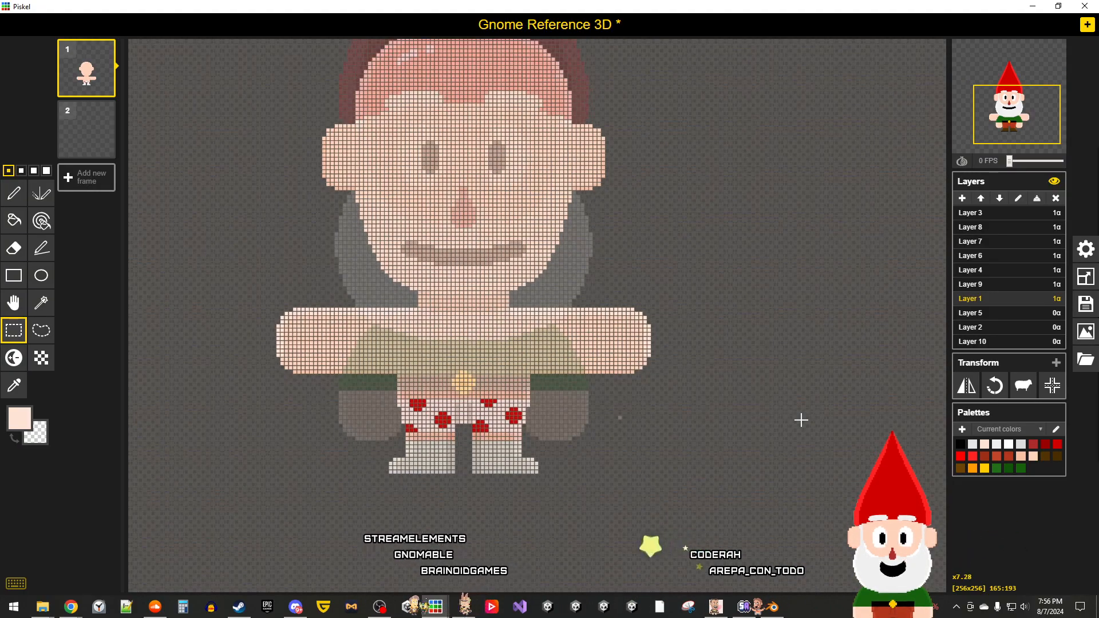
{"action": "scroll", "coordinate": [801, 420], "scroll_direction": "down", "scroll_amount": 4}
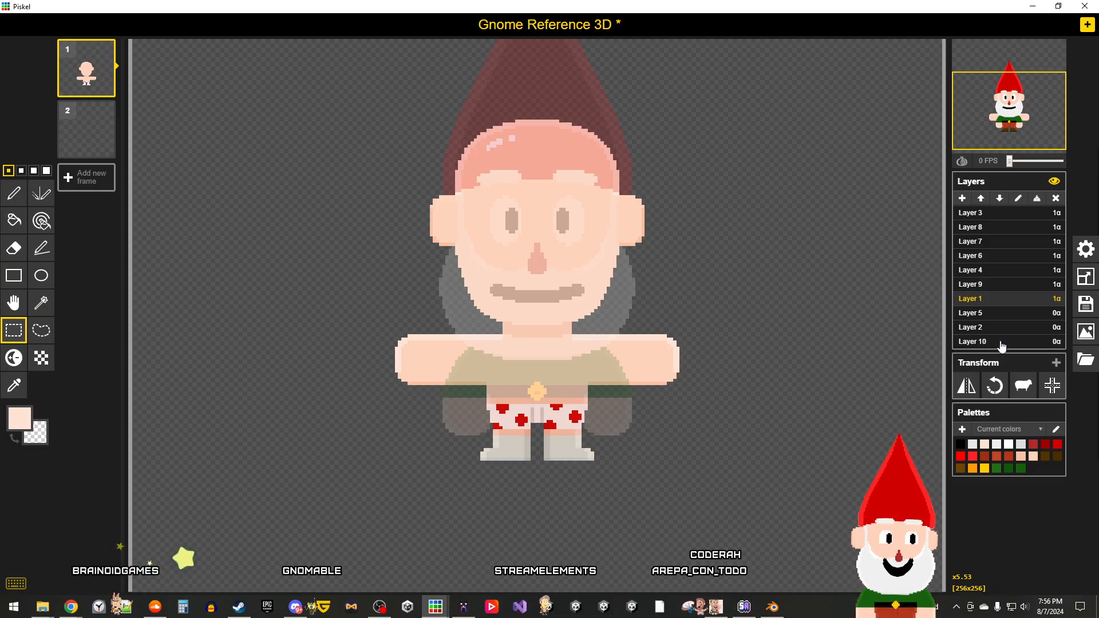
{"action": "left_click", "coordinate": [995, 314]}
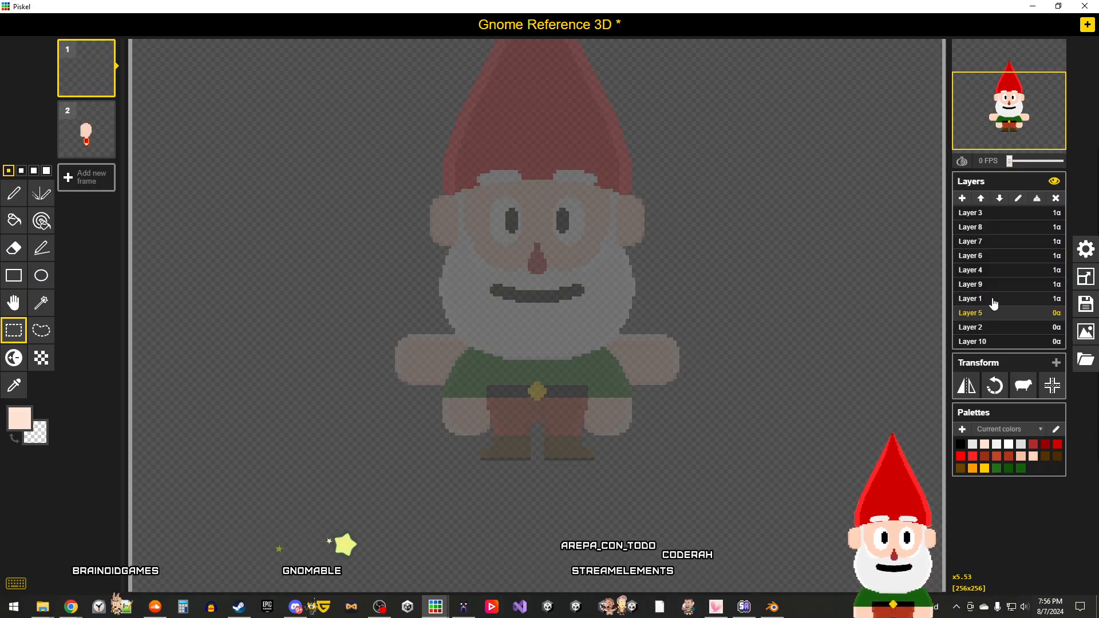
{"action": "left_click", "coordinate": [995, 301]}
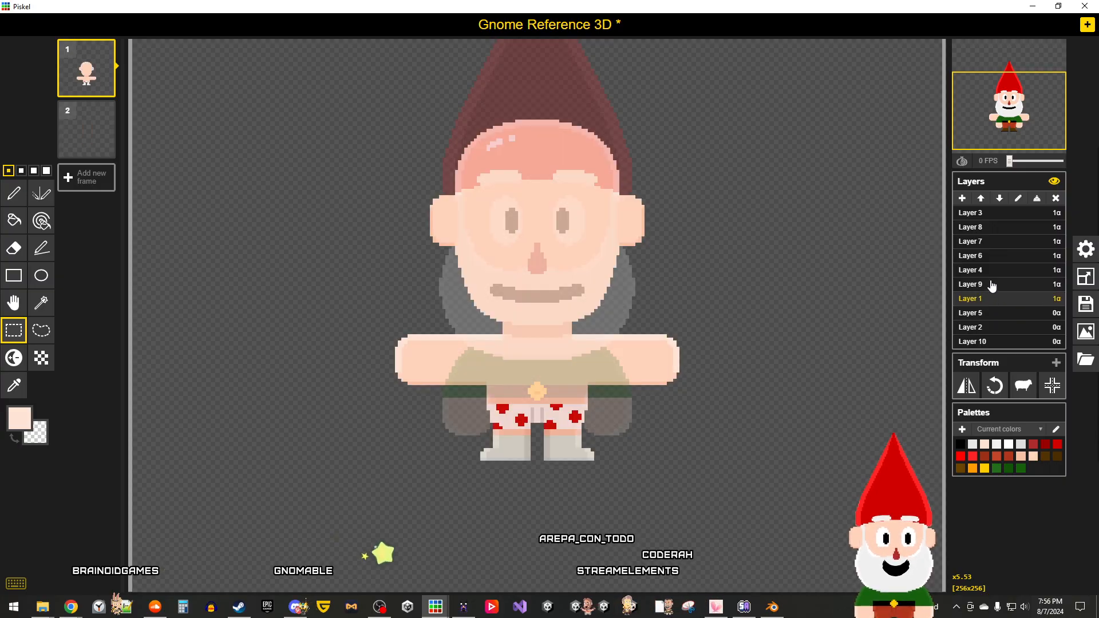
{"action": "left_click", "coordinate": [998, 314]}
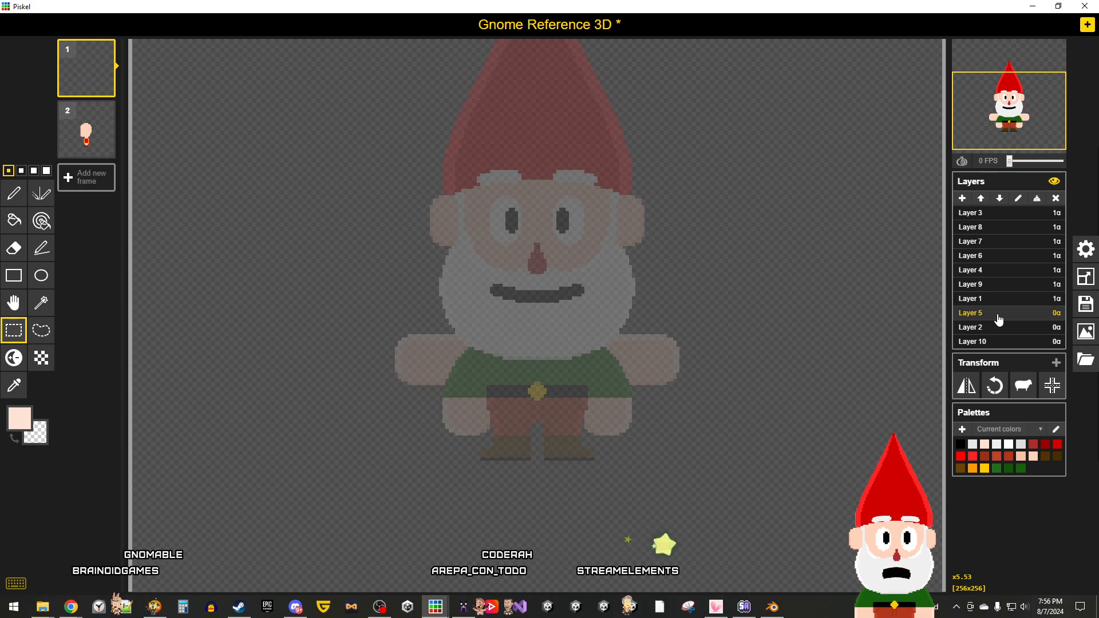
{"action": "scroll", "coordinate": [920, 324], "scroll_direction": "up", "scroll_amount": 3}
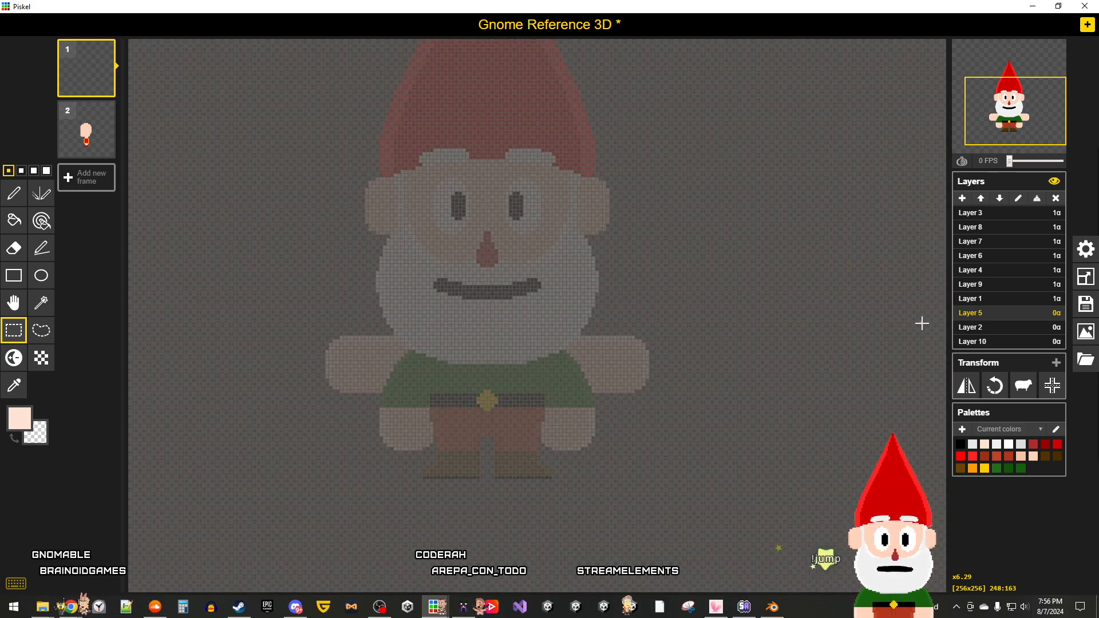
{"action": "left_click", "coordinate": [989, 286]}
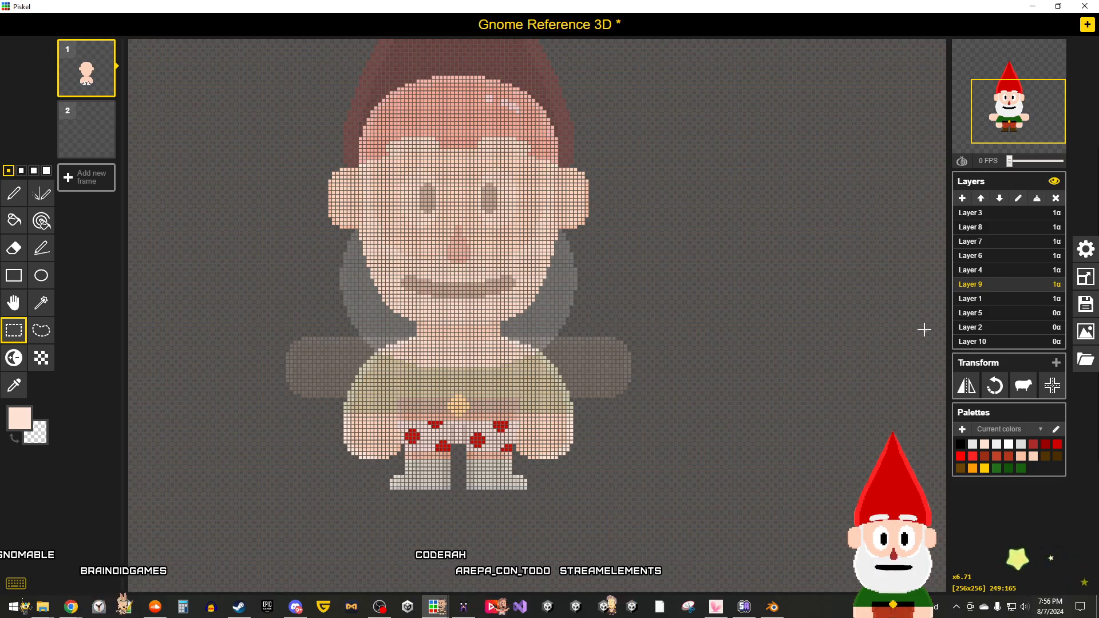
Step: Make the clothing on Layer 4 active and pick the green from the shirt's shoulder edge
{"action": "left_click", "coordinate": [990, 270]}
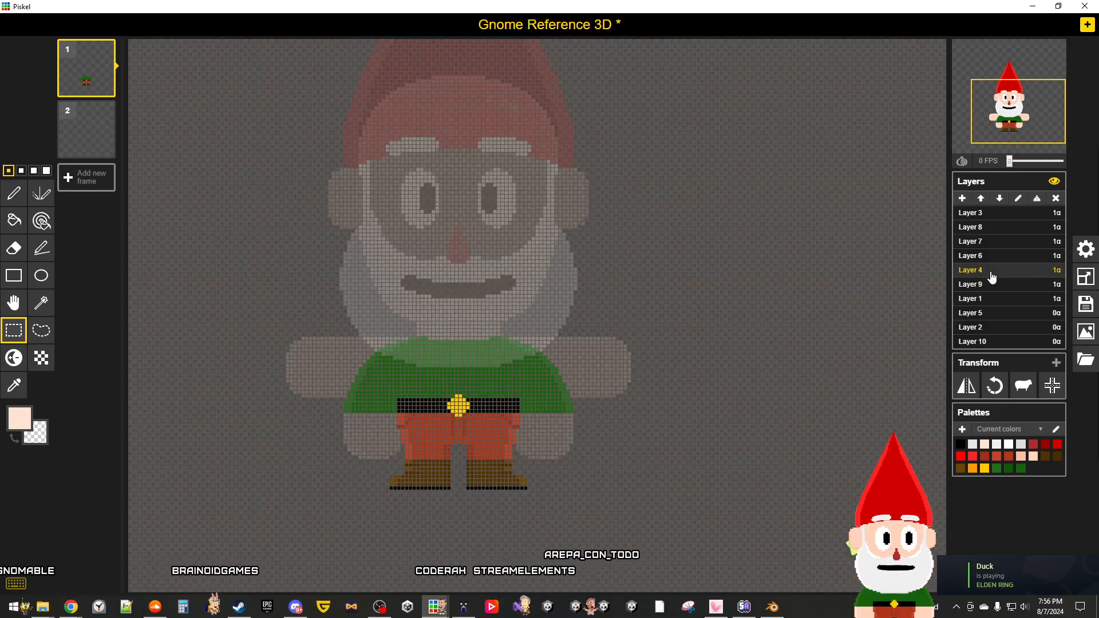
{"action": "scroll", "coordinate": [675, 432], "scroll_direction": "up", "scroll_amount": 2}
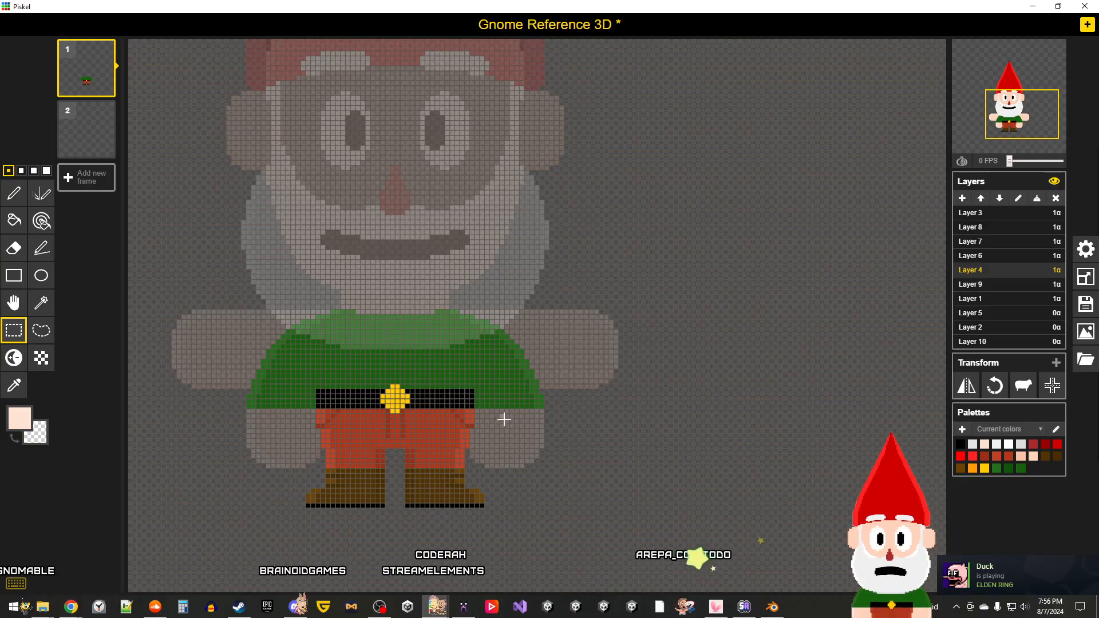
{"action": "left_click", "coordinate": [16, 394]}
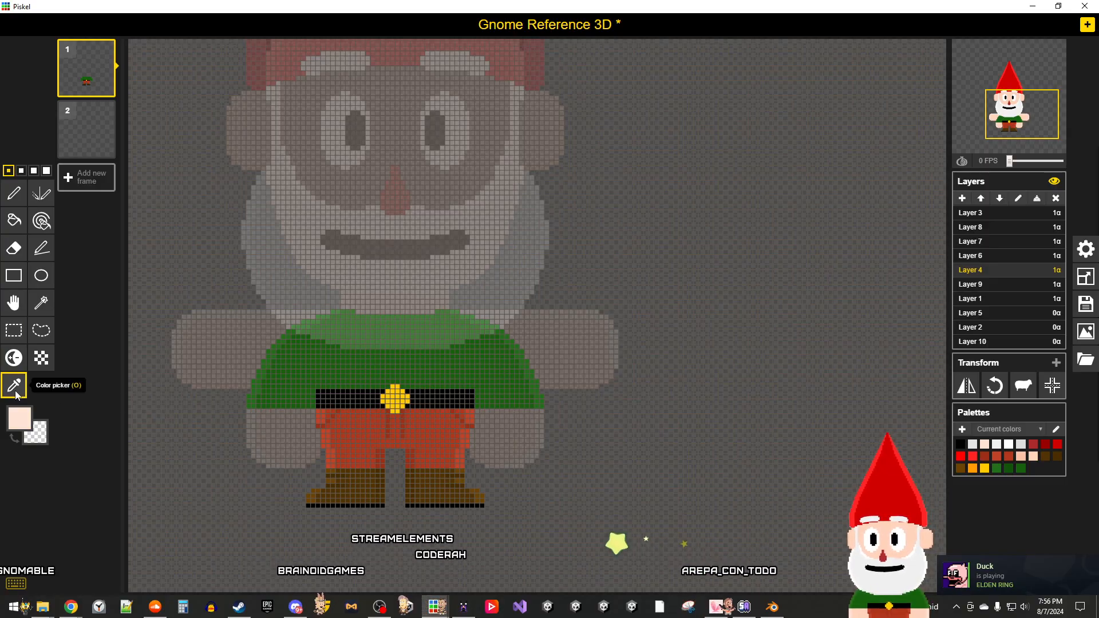
{"action": "left_click", "coordinate": [508, 328]}
{"action": "scroll", "coordinate": [508, 329], "scroll_direction": "up", "scroll_amount": 3}
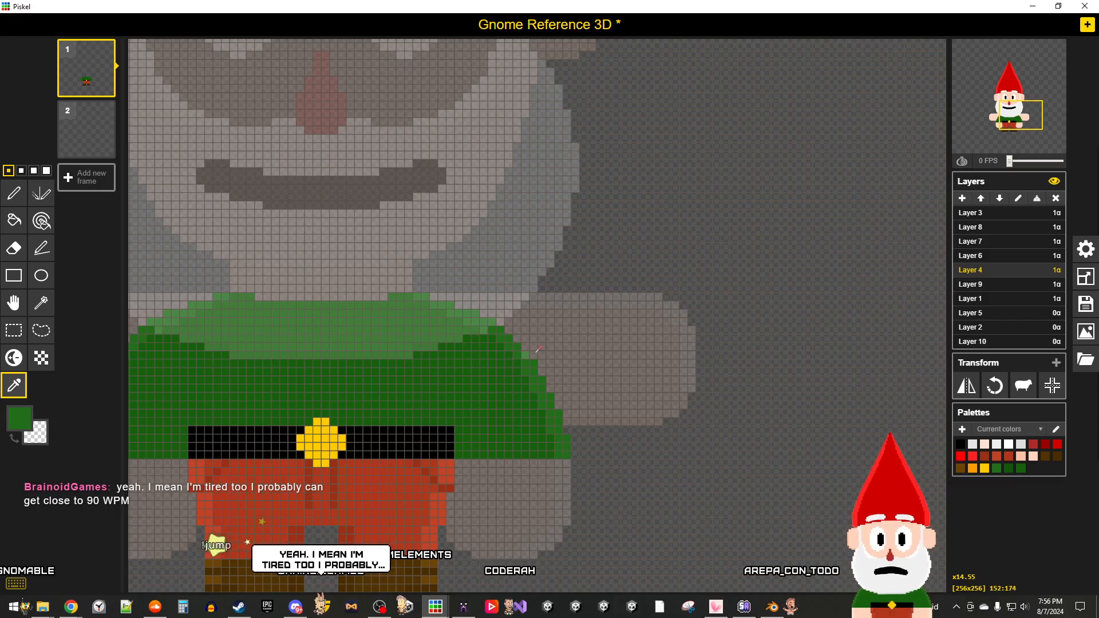
{"action": "scroll", "coordinate": [628, 404], "scroll_direction": "down", "scroll_amount": 1}
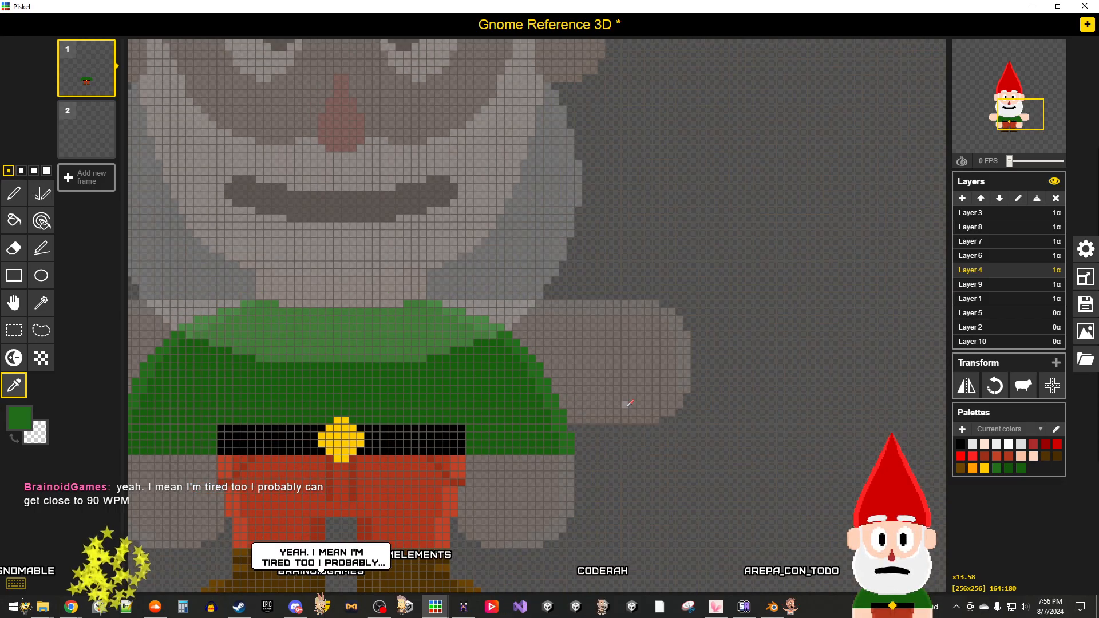
{"action": "scroll", "coordinate": [576, 482], "scroll_direction": "up", "scroll_amount": 4}
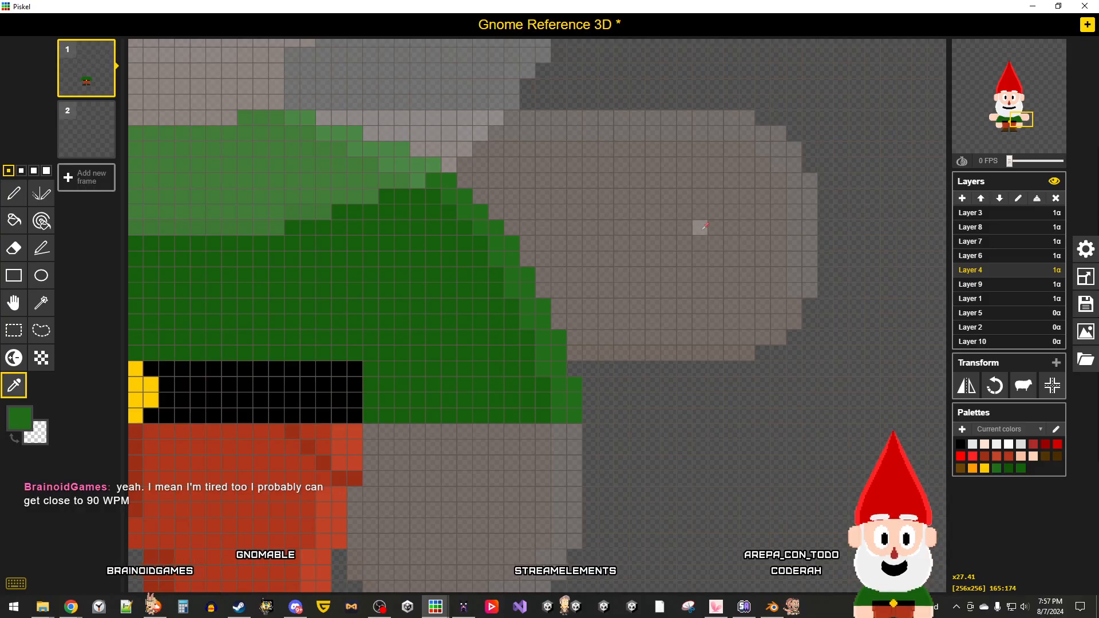
{"action": "scroll", "coordinate": [708, 221], "scroll_direction": "down", "scroll_amount": 4}
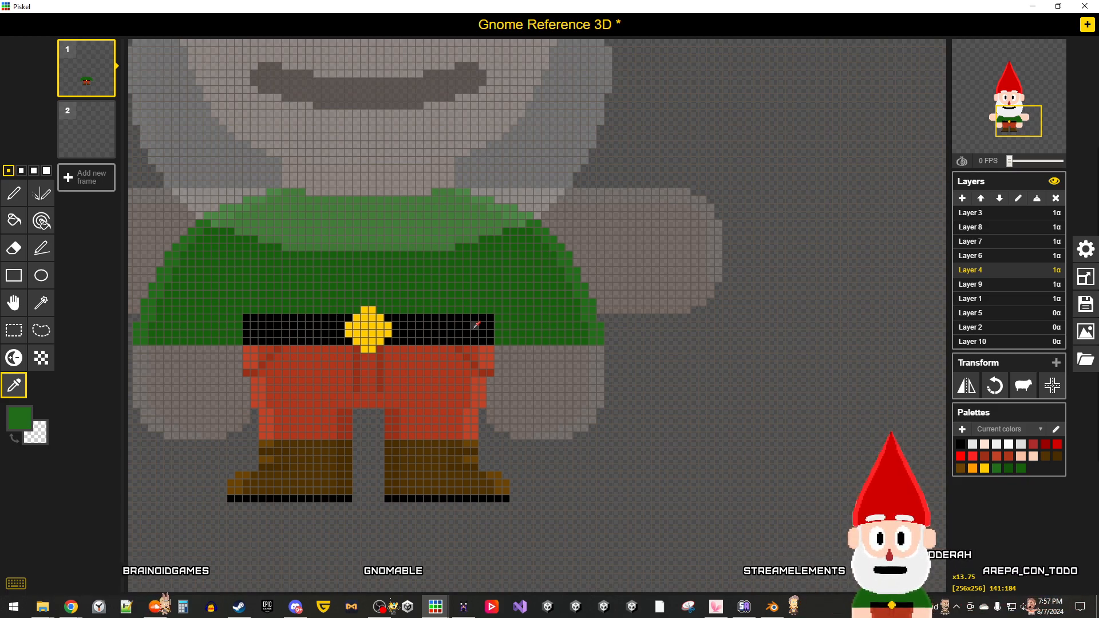
{"action": "scroll", "coordinate": [476, 325], "scroll_direction": "down", "scroll_amount": 1}
{"action": "scroll", "coordinate": [476, 325], "scroll_direction": "down", "scroll_amount": 1}
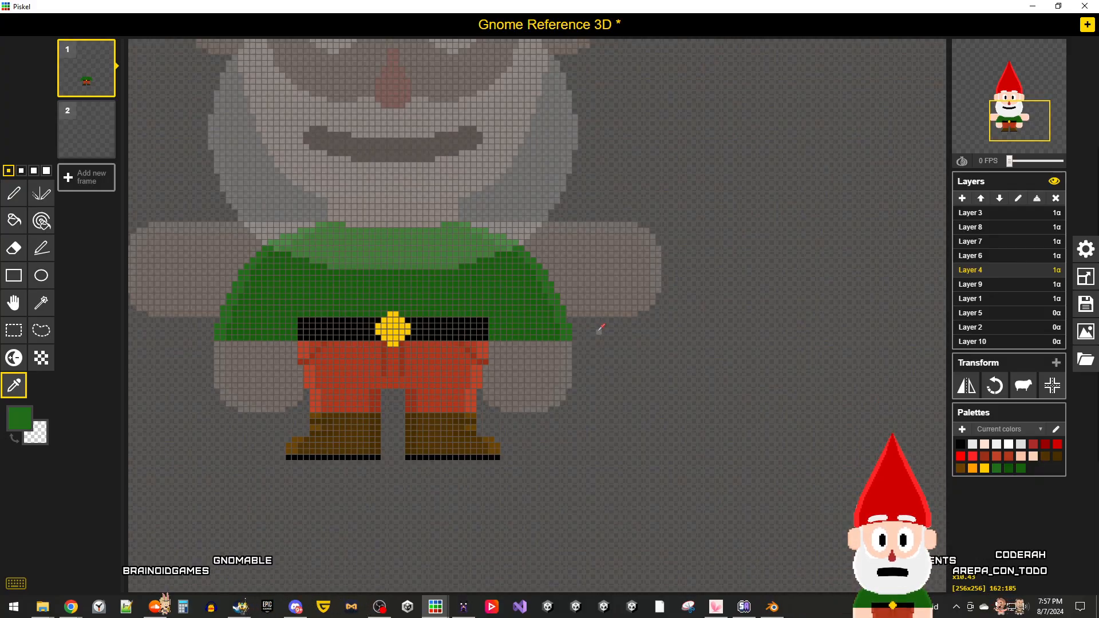
Step: Switch to the Chrome browser and search the web for "practice typing" in a new tab
{"action": "mouse_move", "coordinate": [71, 607]}
{"action": "left_click", "coordinate": [309, 558]}
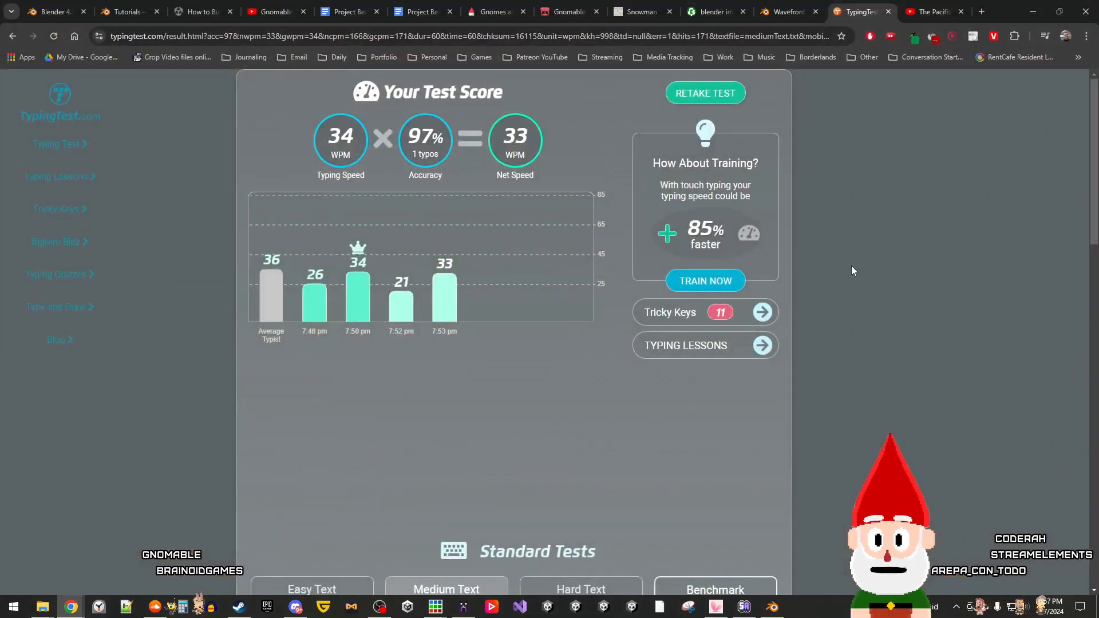
{"action": "left_click", "coordinate": [978, 13]}
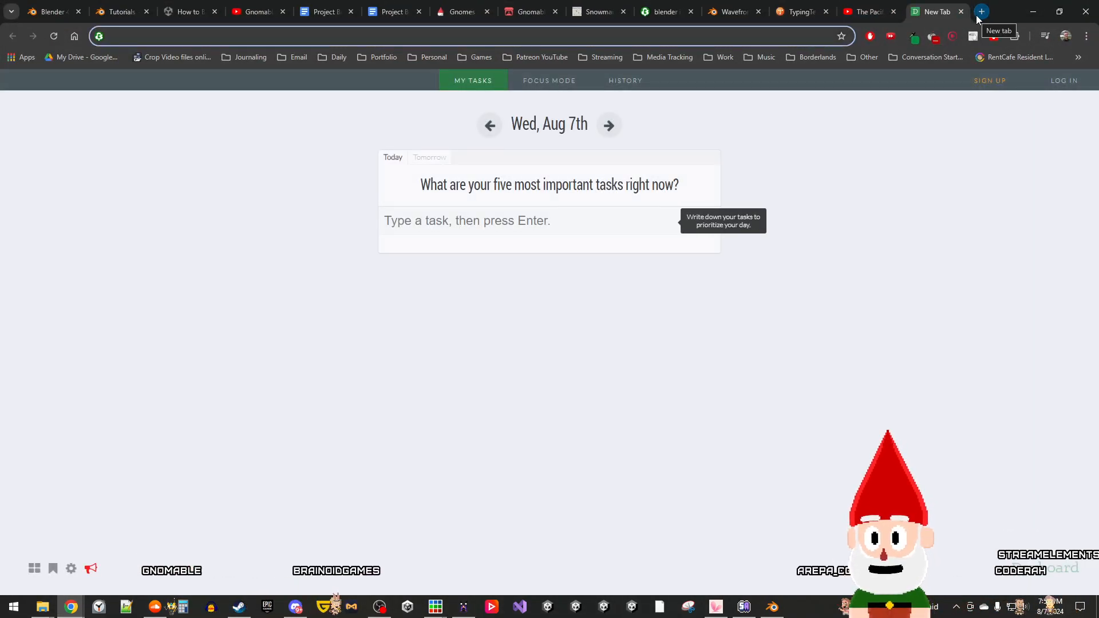
{"action": "type", "text": "pract"}
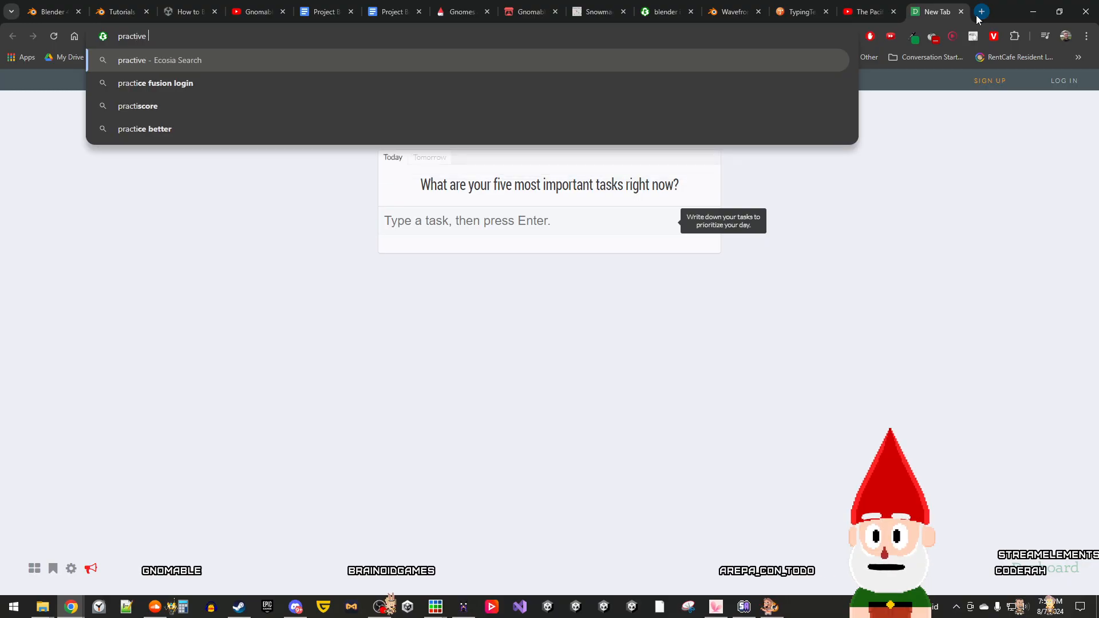
{"action": "type", "text": "ice tyo"}
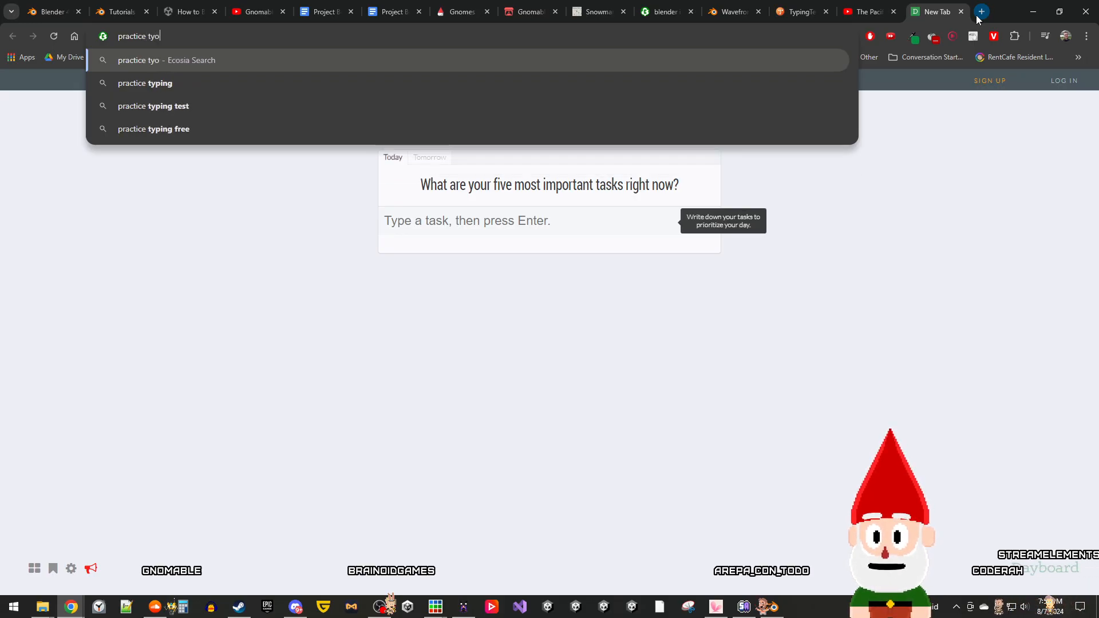
{"action": "key", "text": "Down"}
{"action": "key", "text": "Return"}
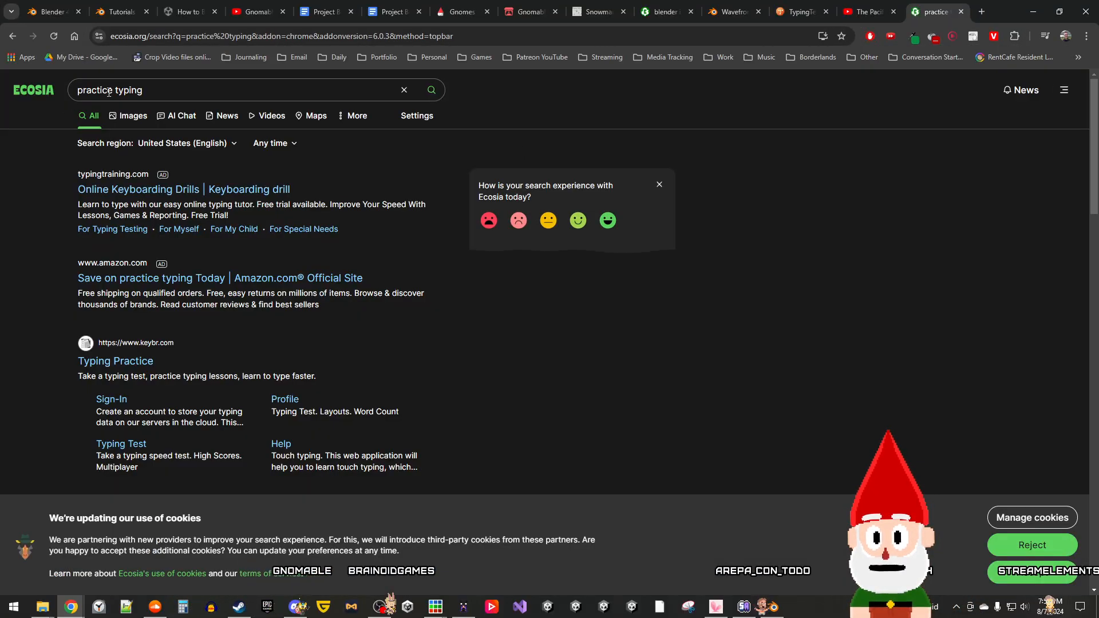
Step: Change the web search to "improve typing speed" and run it
{"action": "double_click", "coordinate": [108, 93]}
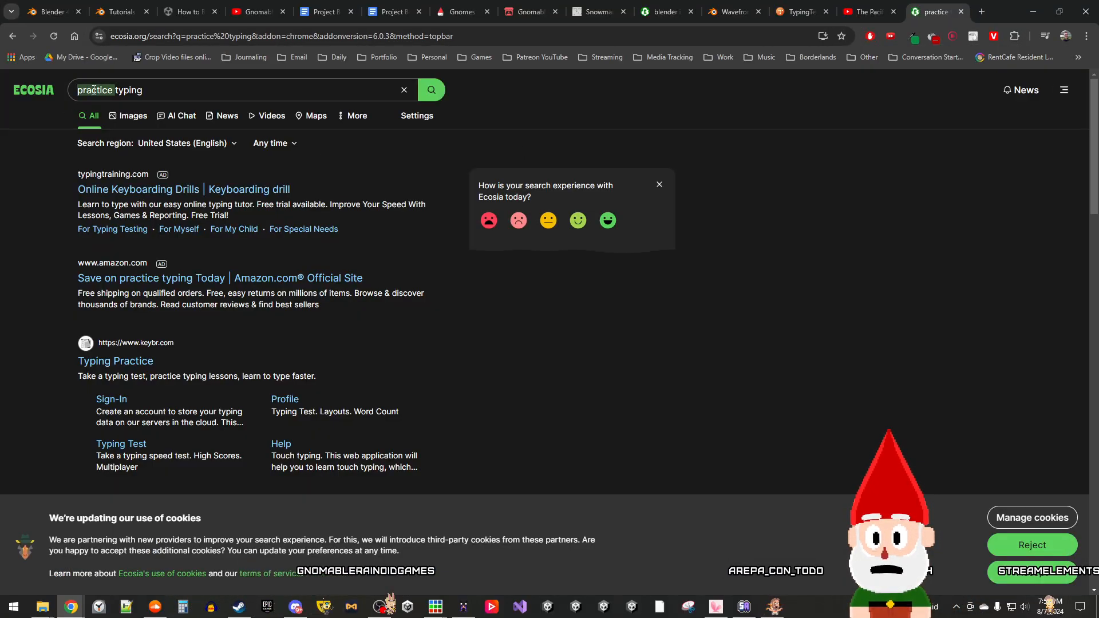
{"action": "key", "text": "BackSpace"}
{"action": "type", "text": "imp"}
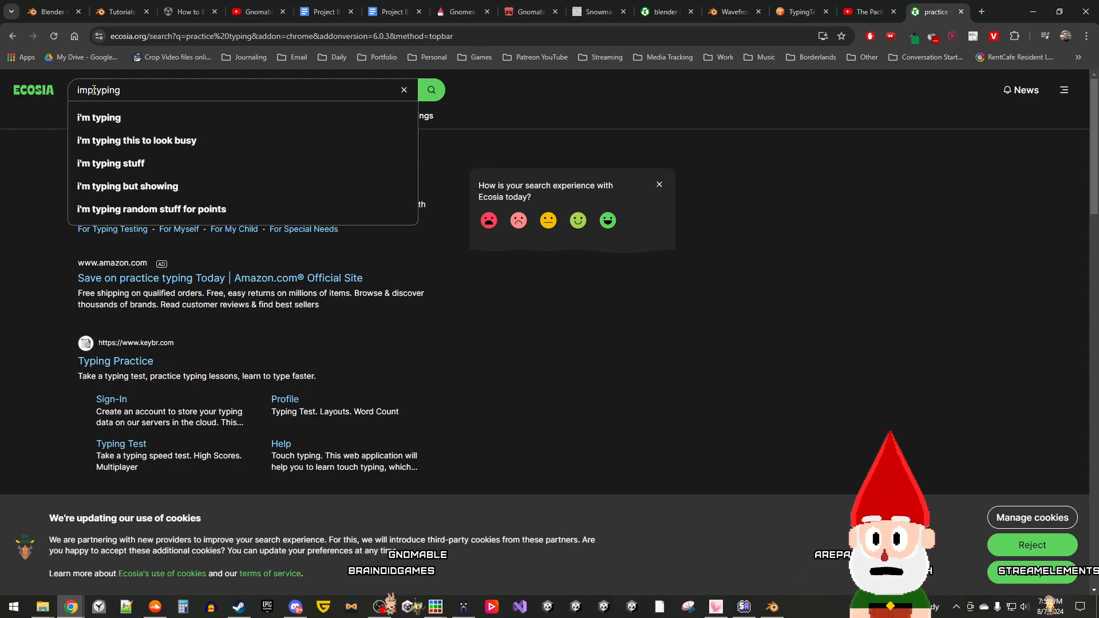
{"action": "type", "text": "rove t"}
{"action": "key", "text": "BackSpace"}
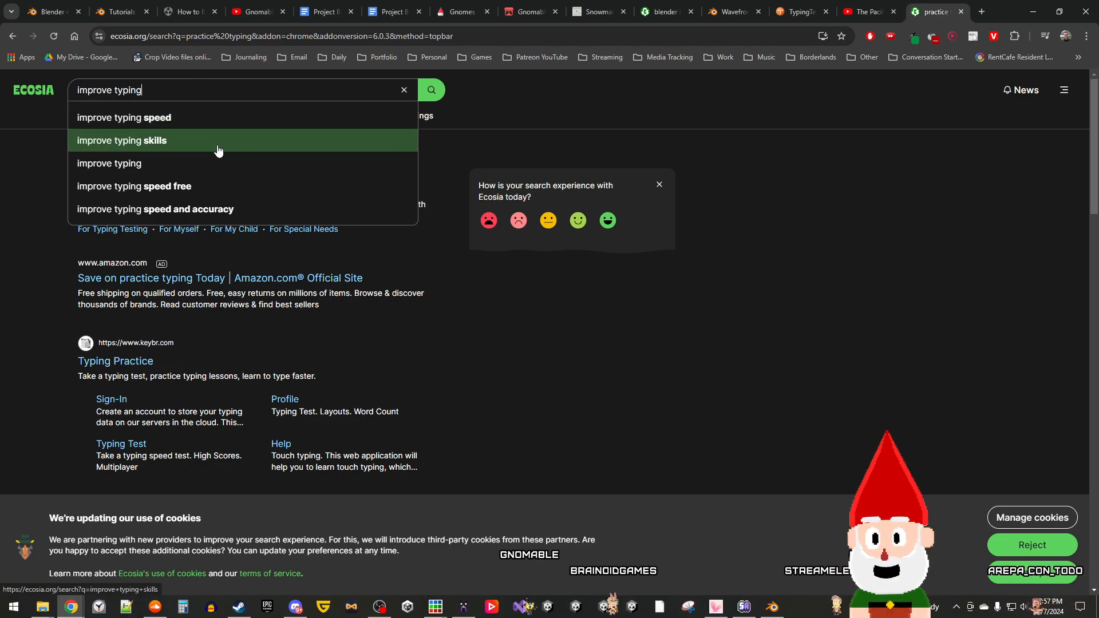
{"action": "left_click", "coordinate": [206, 88]}
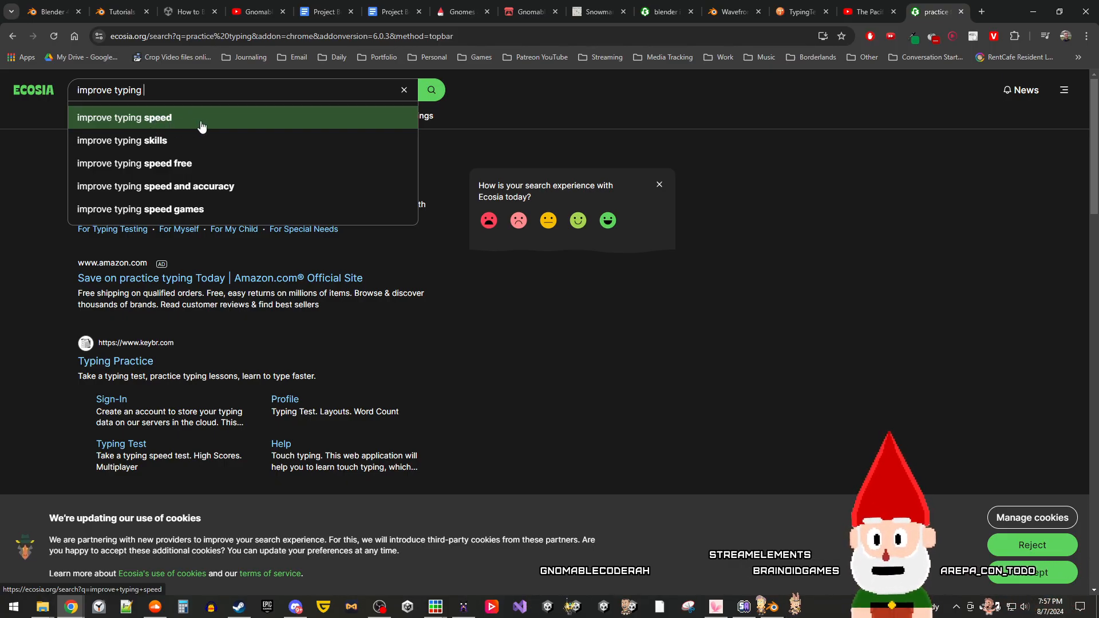
{"action": "left_click", "coordinate": [245, 117]}
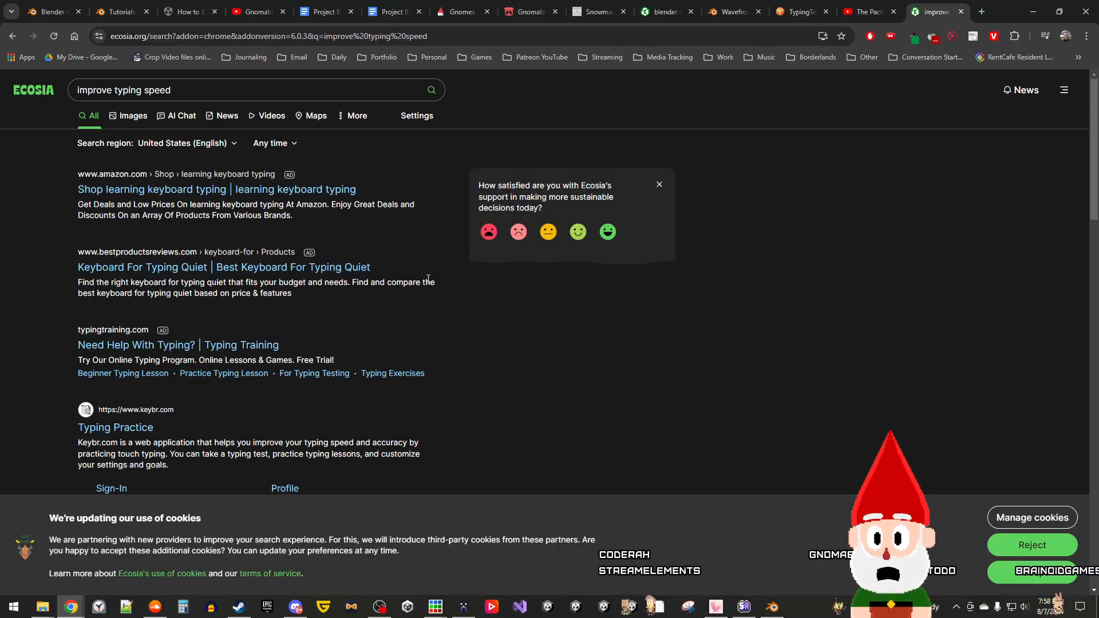
Step: Look through the search results and open the keybr.com Typing Practice result in a new tab
{"action": "scroll", "coordinate": [427, 279], "scroll_direction": "down", "scroll_amount": 2}
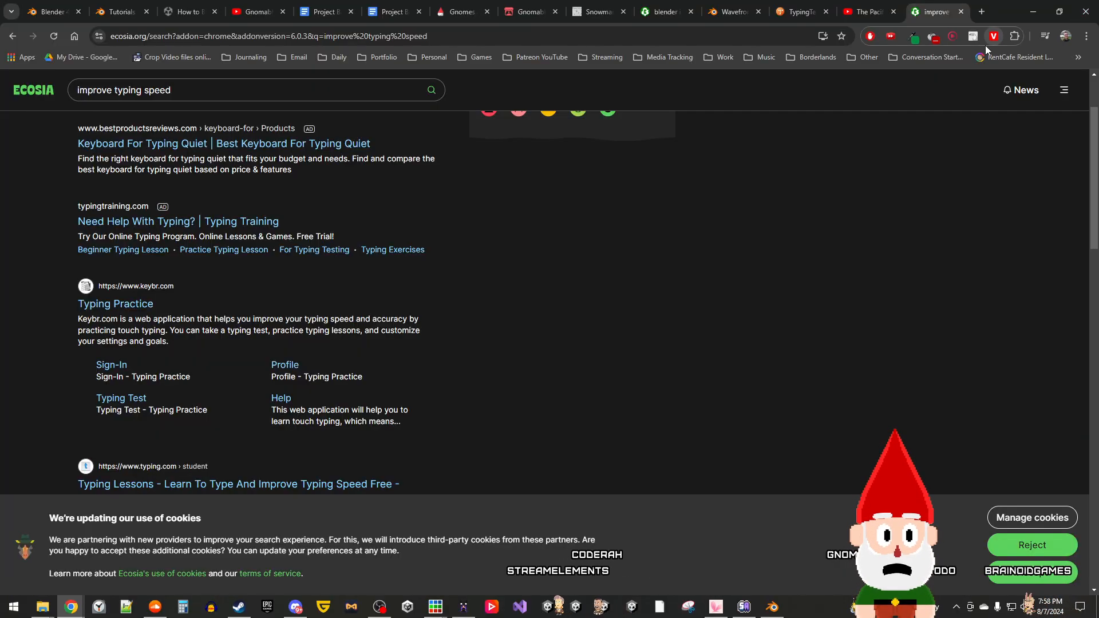
{"action": "left_click", "coordinate": [973, 36]}
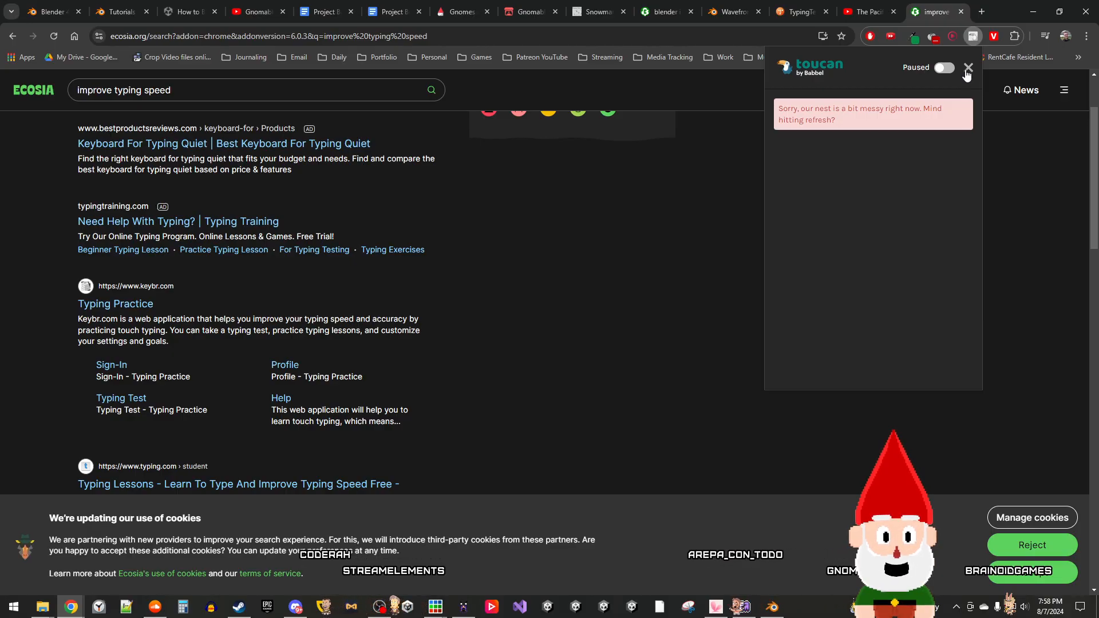
{"action": "left_click", "coordinate": [1005, 13]}
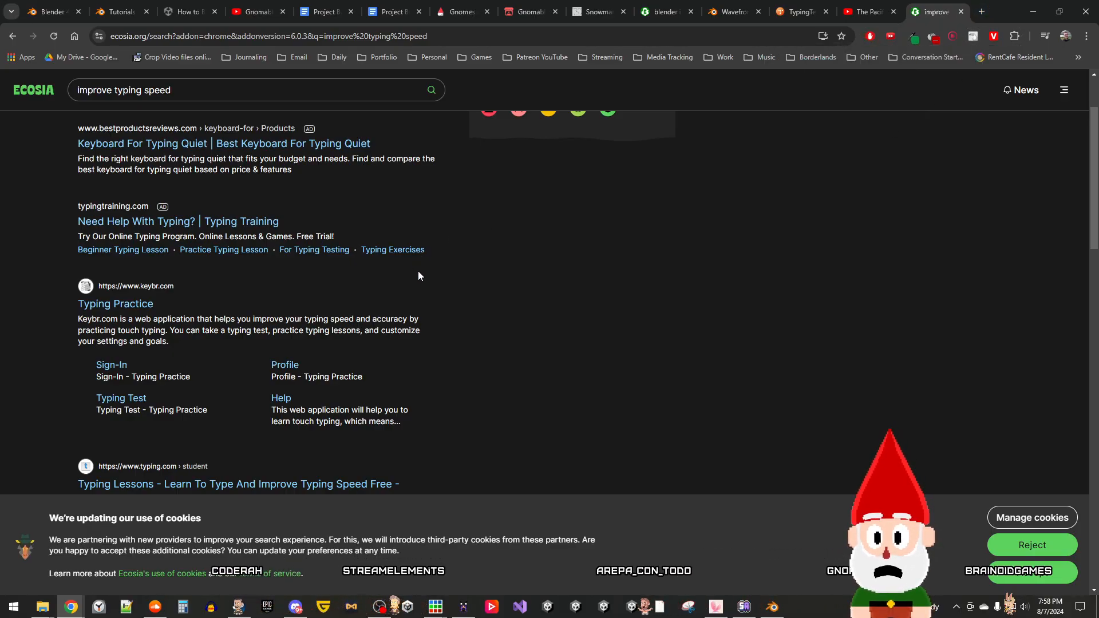
{"action": "scroll", "coordinate": [418, 276], "scroll_direction": "down", "scroll_amount": 1}
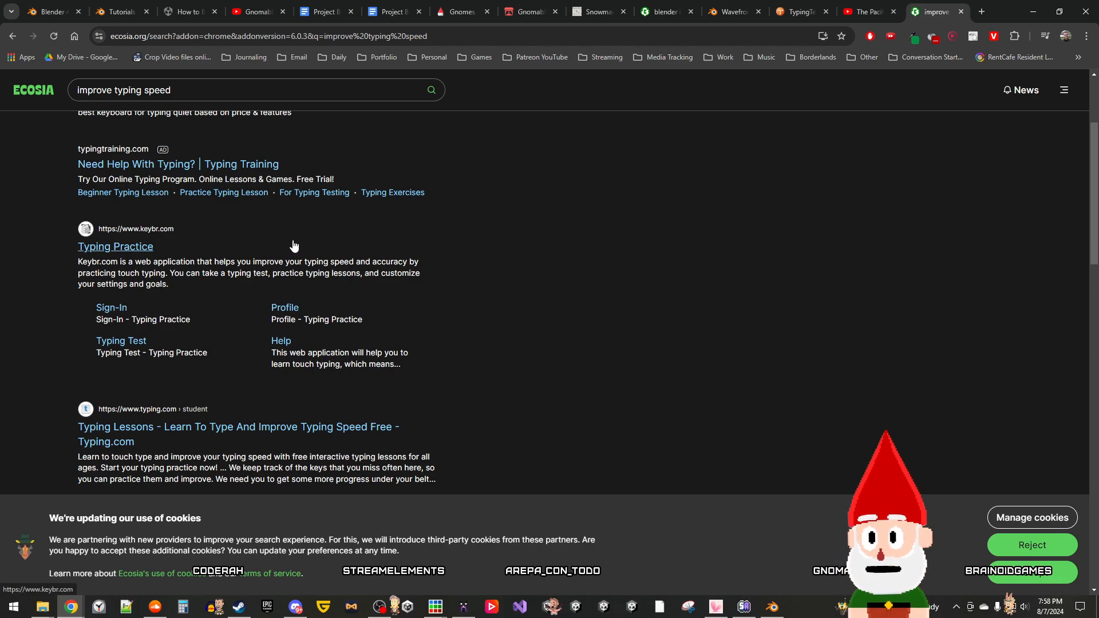
{"action": "scroll", "coordinate": [170, 269], "scroll_direction": "up", "scroll_amount": 3}
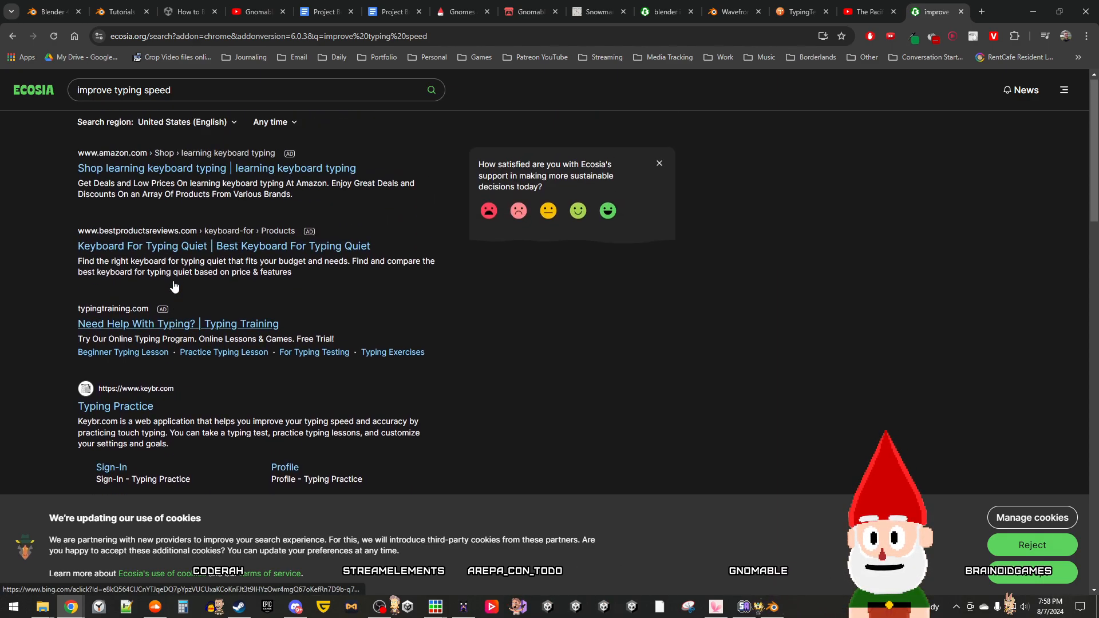
{"action": "scroll", "coordinate": [173, 286], "scroll_direction": "down", "scroll_amount": 6}
{"action": "scroll", "coordinate": [175, 286], "scroll_direction": "up", "scroll_amount": 3}
{"action": "right_click", "coordinate": [127, 263]}
{"action": "left_click", "coordinate": [172, 266]}
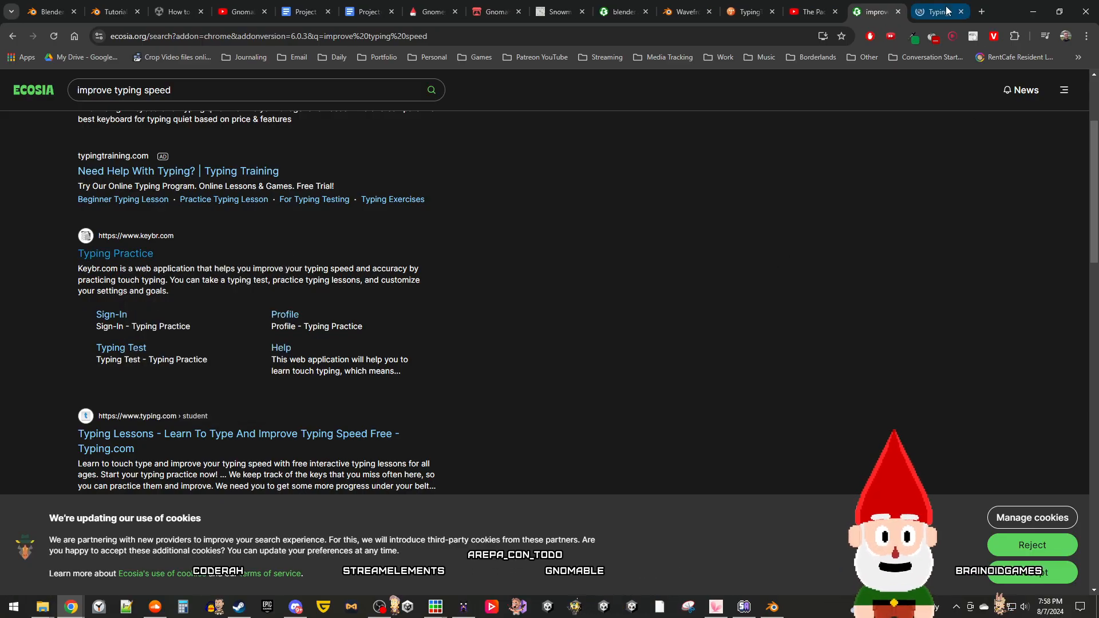
{"action": "left_click", "coordinate": [946, 10]}
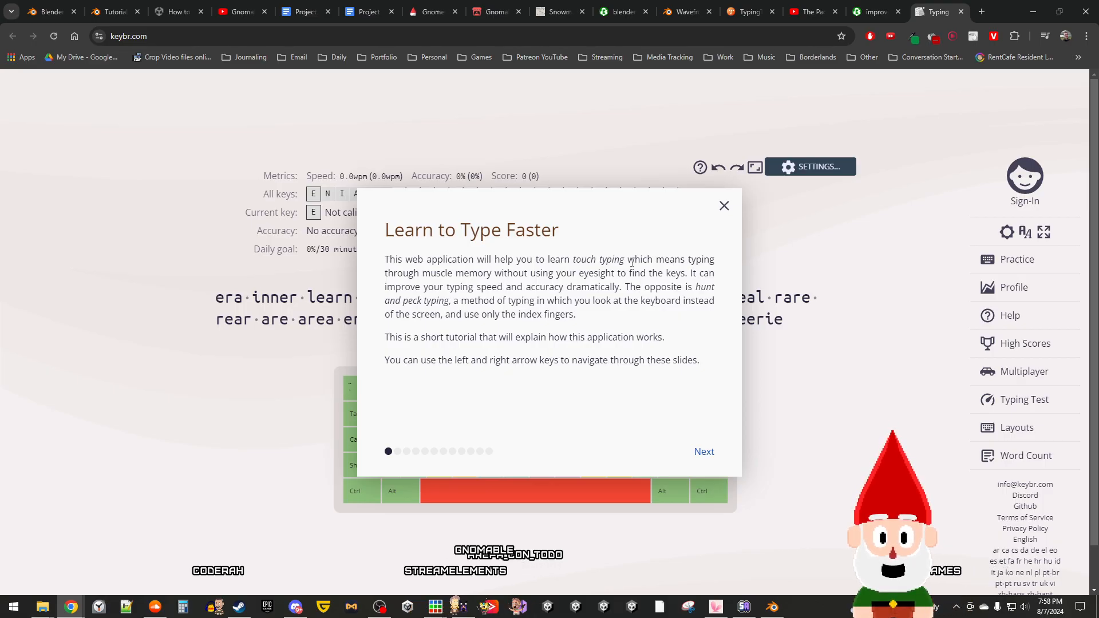
Step: Read the first four slides of the keybr.com touch-typing introduction and return to its first slide
{"action": "scroll", "coordinate": [647, 306], "scroll_direction": "down", "scroll_amount": 1}
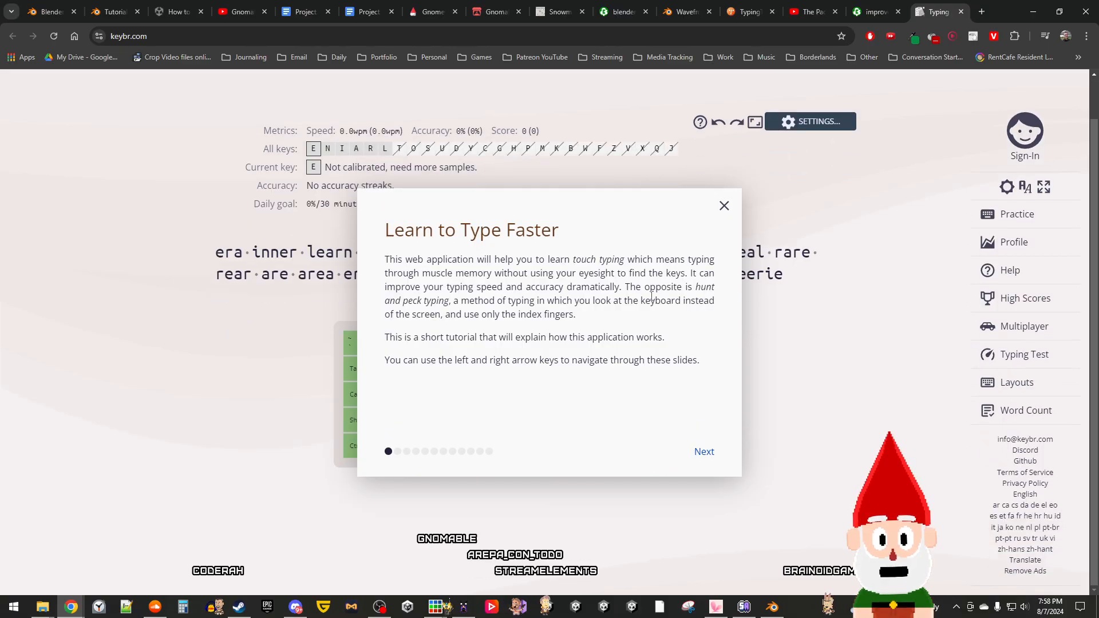
{"action": "scroll", "coordinate": [652, 296], "scroll_direction": "up", "scroll_amount": 1}
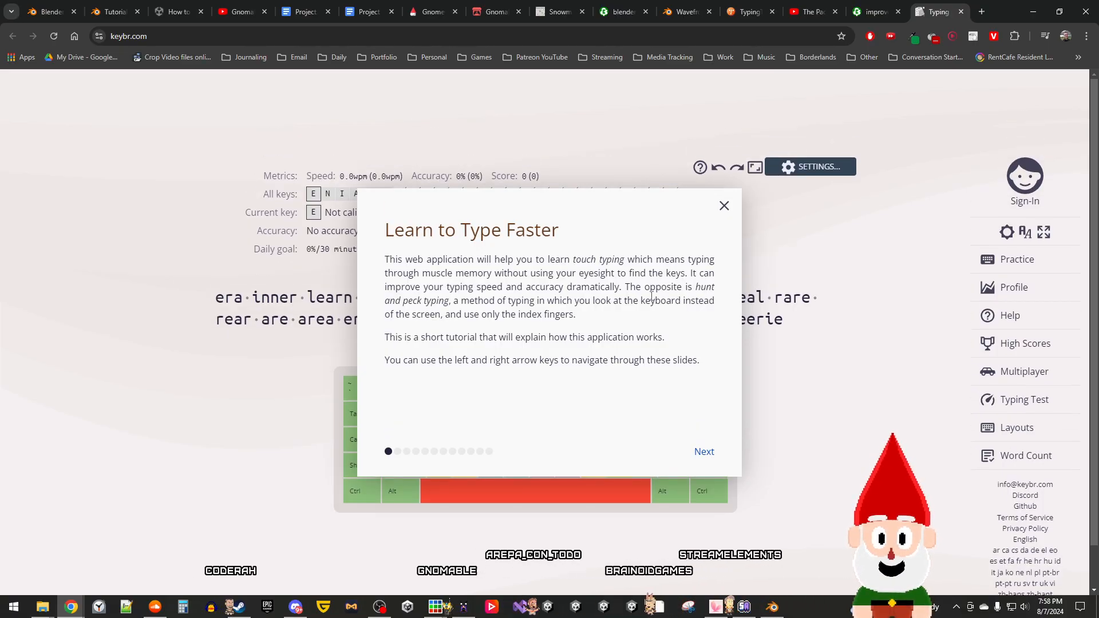
{"action": "left_click", "coordinate": [703, 453]}
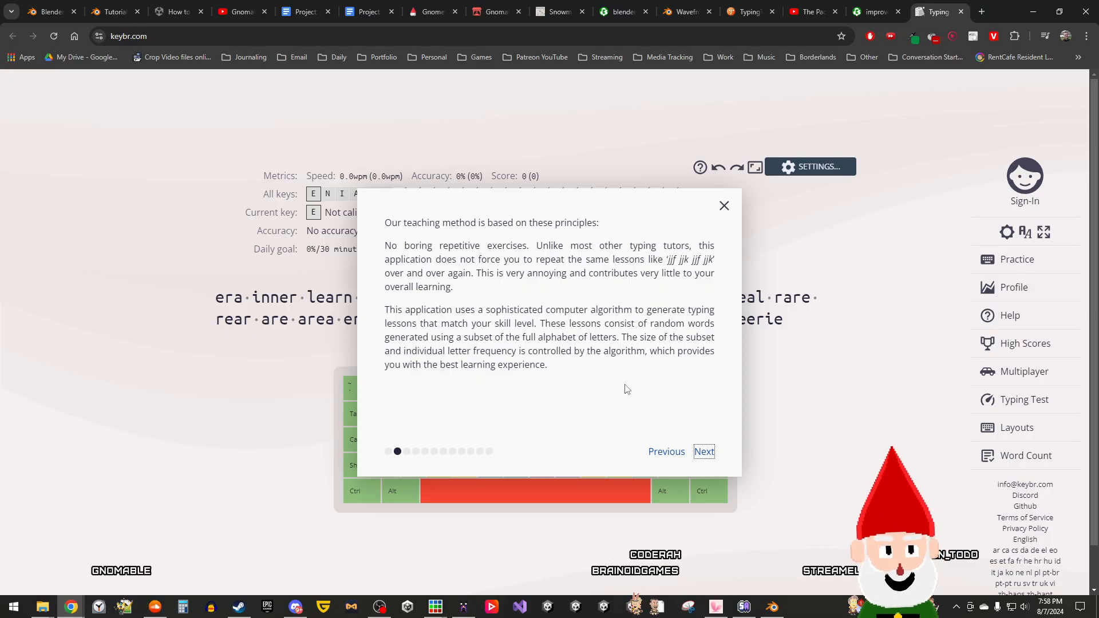
{"action": "left_click", "coordinate": [702, 452]}
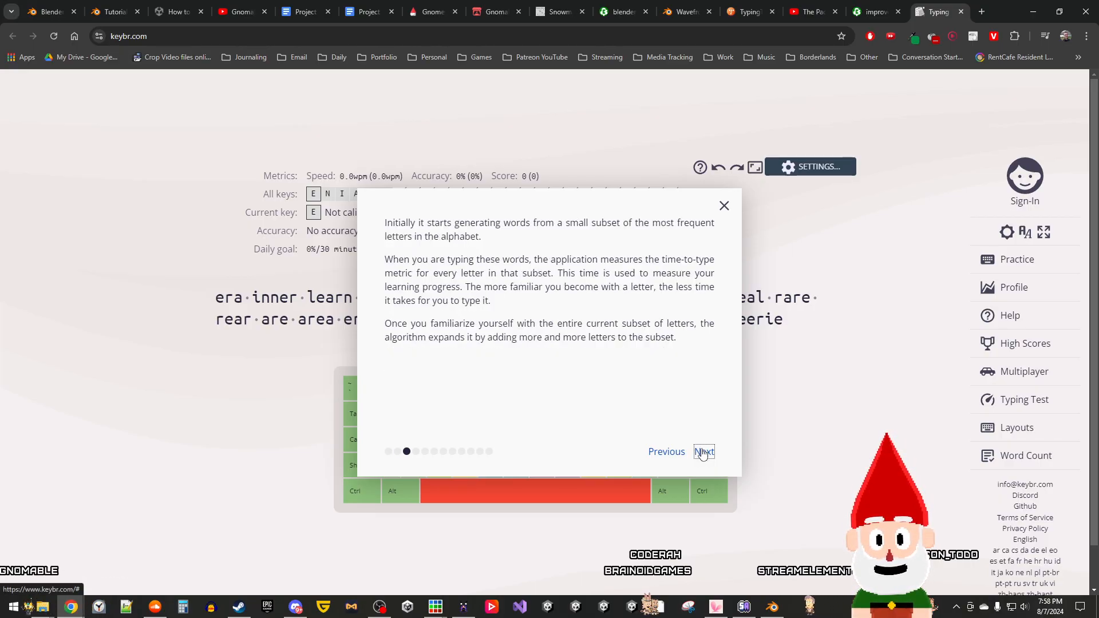
{"action": "left_click", "coordinate": [703, 452]}
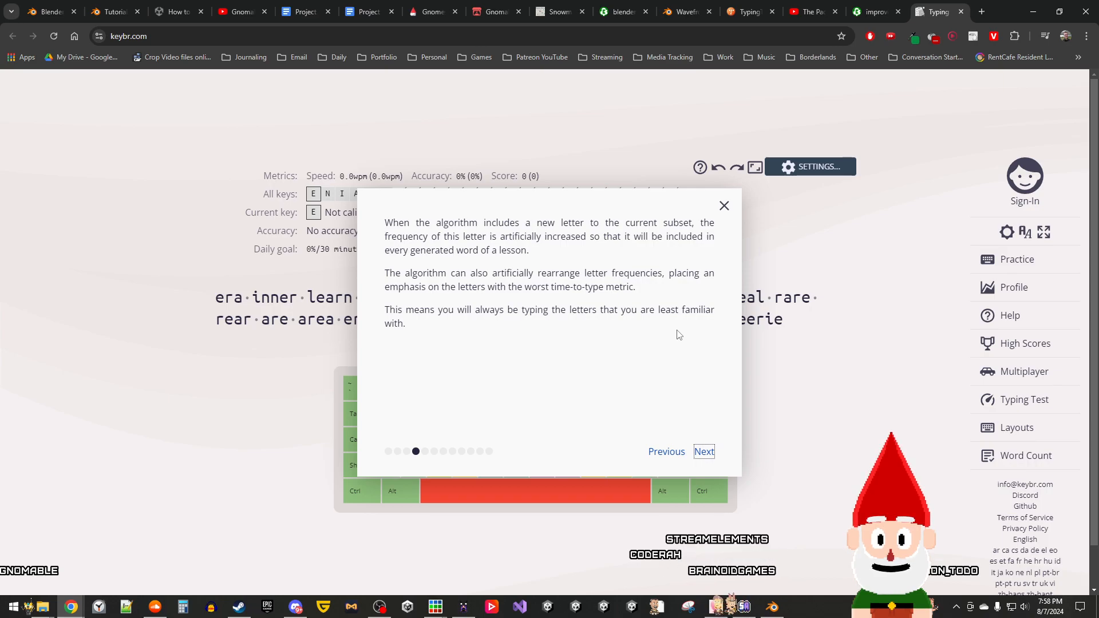
{"action": "left_click", "coordinate": [663, 452]}
{"action": "left_click", "coordinate": [663, 452]}
{"action": "left_click", "coordinate": [664, 453]}
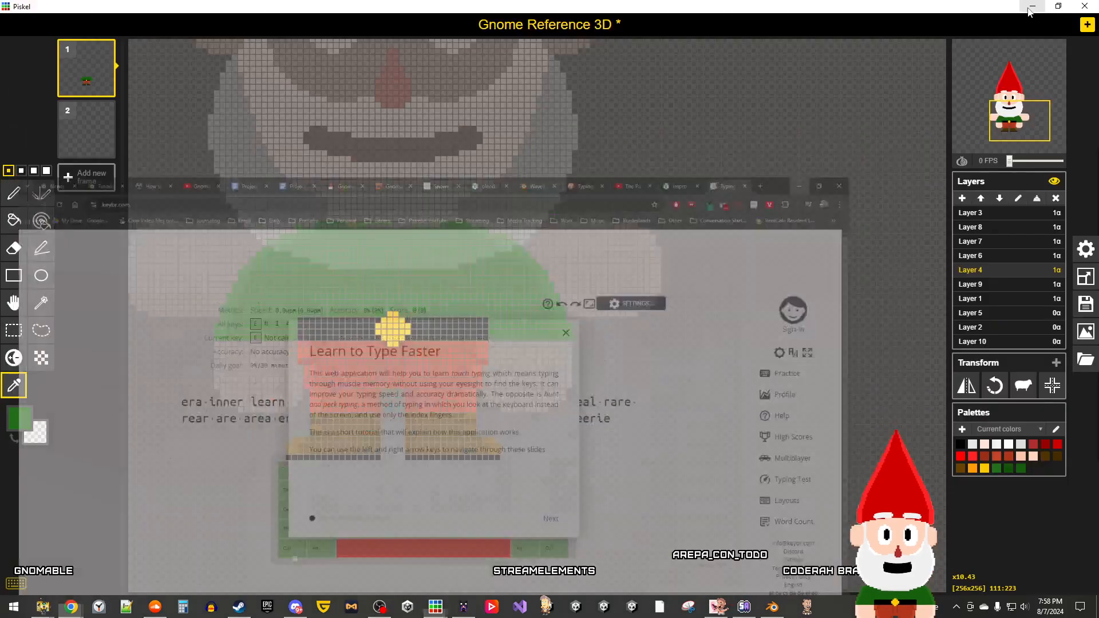
{"action": "scroll", "coordinate": [630, 286], "scroll_direction": "down", "scroll_amount": 3}
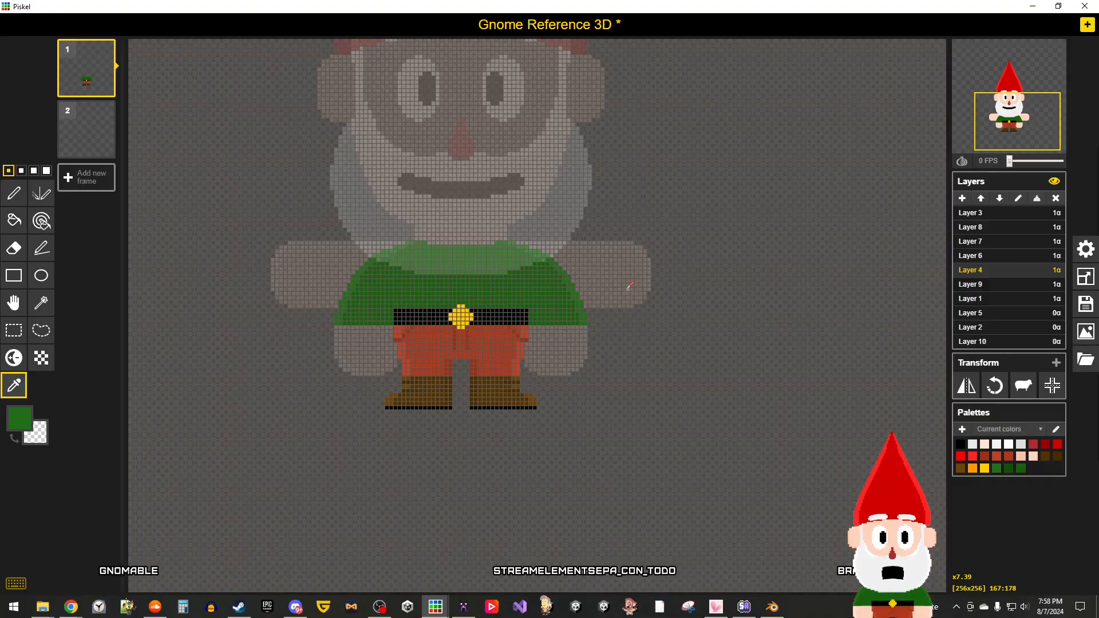
{"action": "scroll", "coordinate": [630, 286], "scroll_direction": "up", "scroll_amount": 3}
{"action": "scroll", "coordinate": [635, 351], "scroll_direction": "down", "scroll_amount": 2}
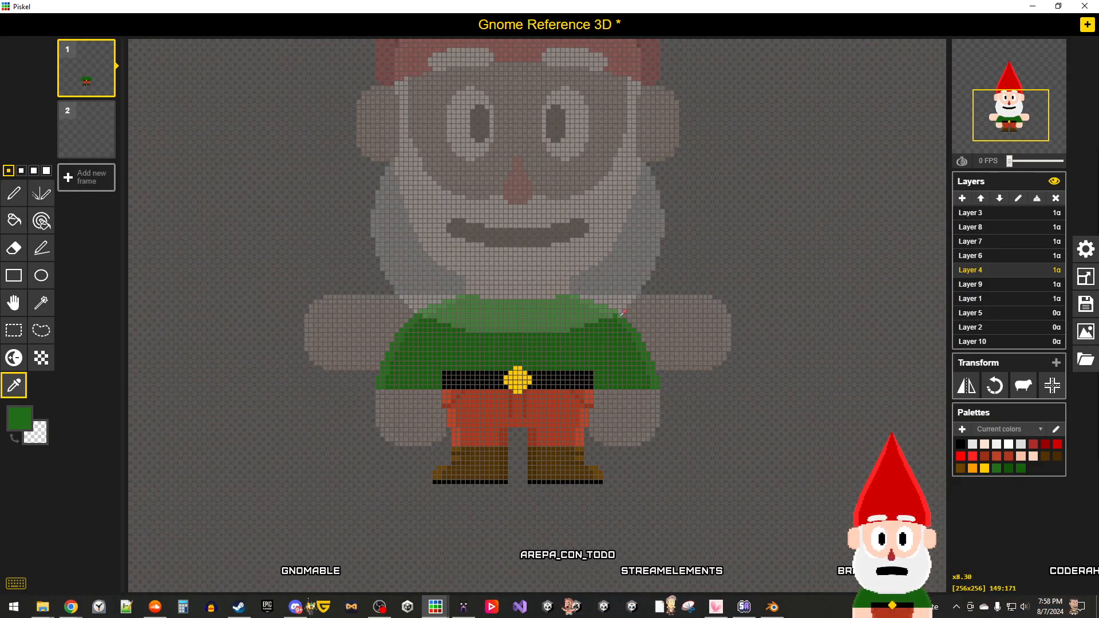
{"action": "scroll", "coordinate": [623, 313], "scroll_direction": "up", "scroll_amount": 3}
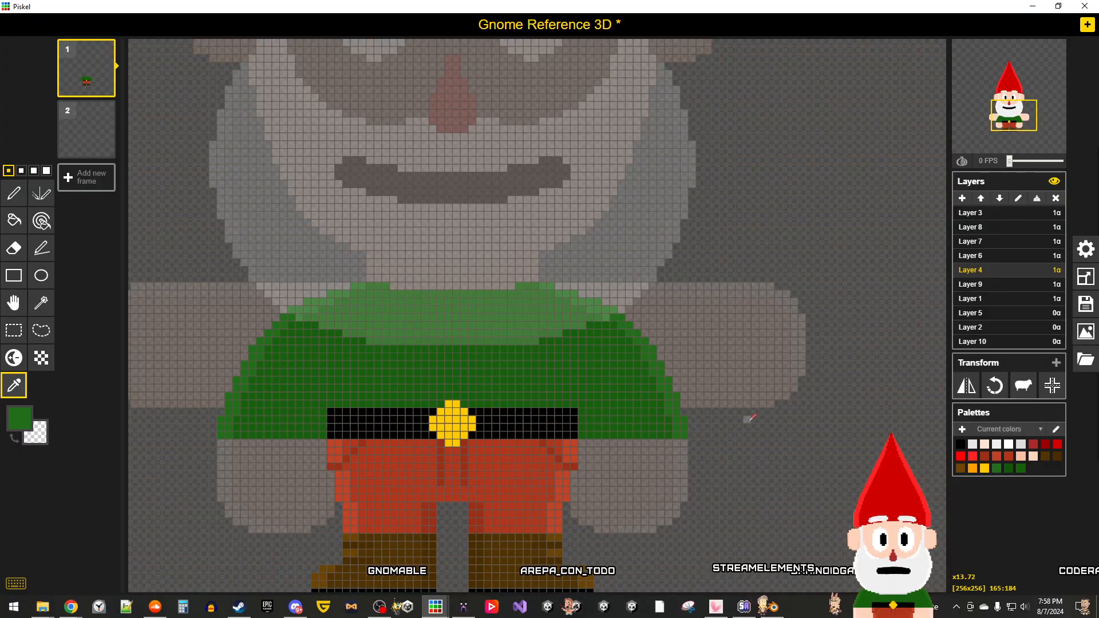
{"action": "scroll", "coordinate": [750, 418], "scroll_direction": "down", "scroll_amount": 1}
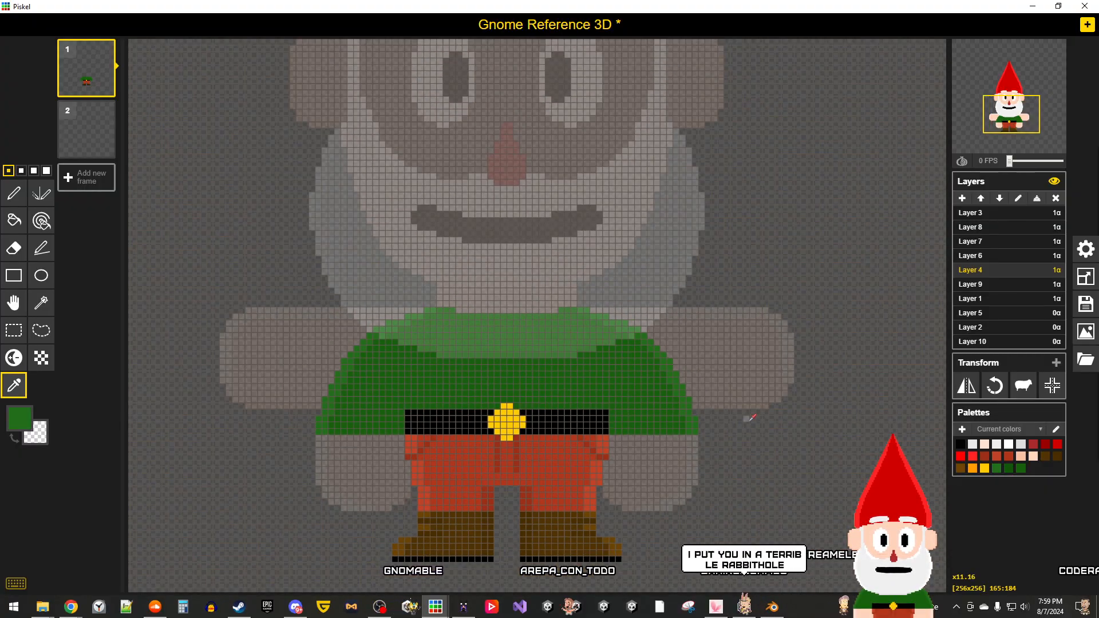
{"action": "scroll", "coordinate": [750, 418], "scroll_direction": "up", "scroll_amount": 1}
{"action": "scroll", "coordinate": [750, 418], "scroll_direction": "up", "scroll_amount": 1}
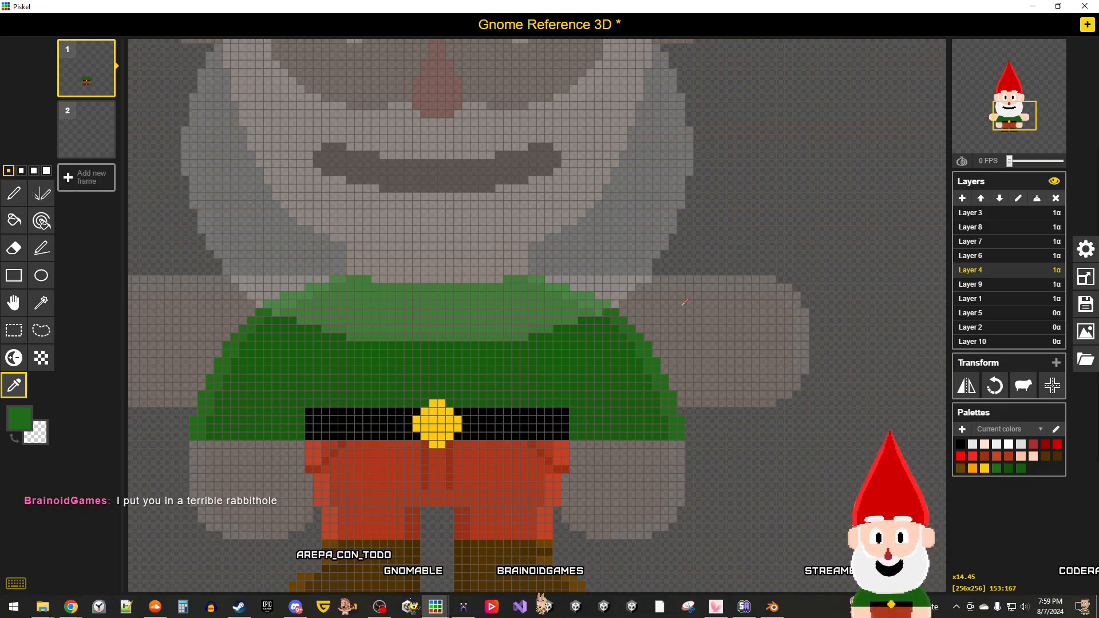
{"action": "scroll", "coordinate": [722, 325], "scroll_direction": "up", "scroll_amount": 1}
{"action": "scroll", "coordinate": [694, 335], "scroll_direction": "down", "scroll_amount": 1}
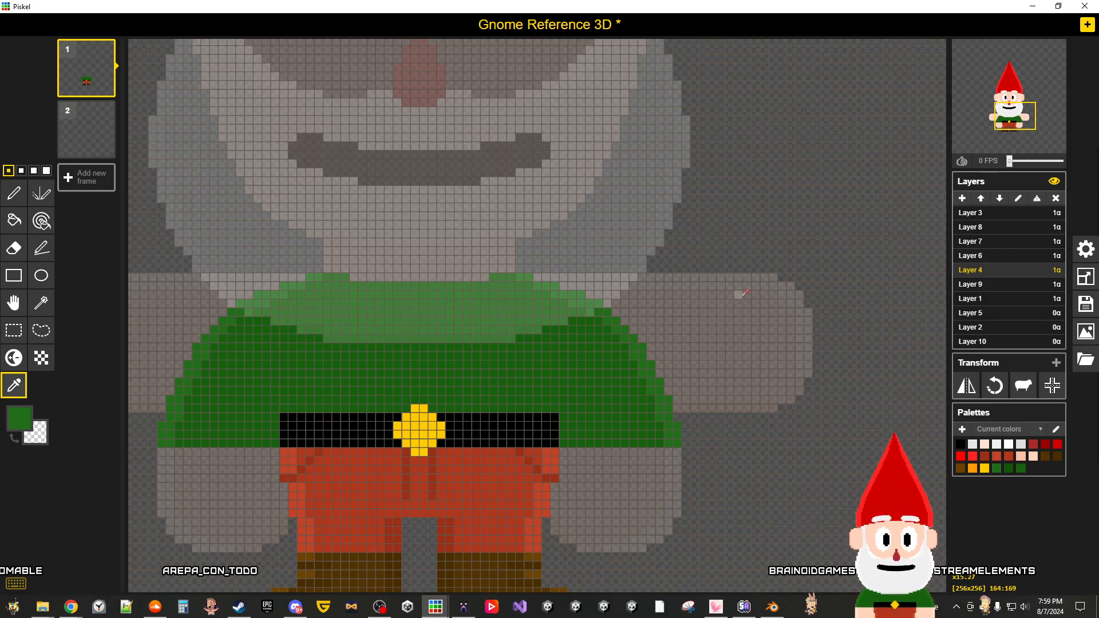
Step: Draw a two-pixel-high medium green band along the upper edge of the gnome's right-hand arm, from the shoulder to the cuff
{"action": "left_click", "coordinate": [14, 193]}
{"action": "scroll", "coordinate": [675, 363], "scroll_direction": "up", "scroll_amount": 3}
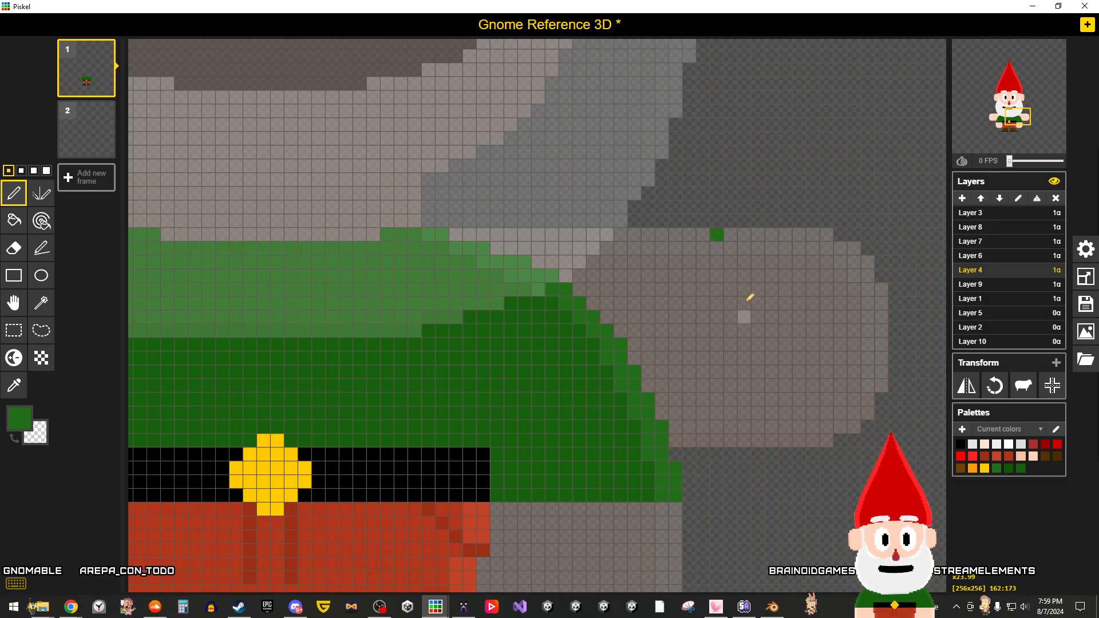
{"action": "scroll", "coordinate": [746, 308], "scroll_direction": "up", "scroll_amount": 2}
{"action": "scroll", "coordinate": [779, 229], "scroll_direction": "down", "scroll_amount": 5}
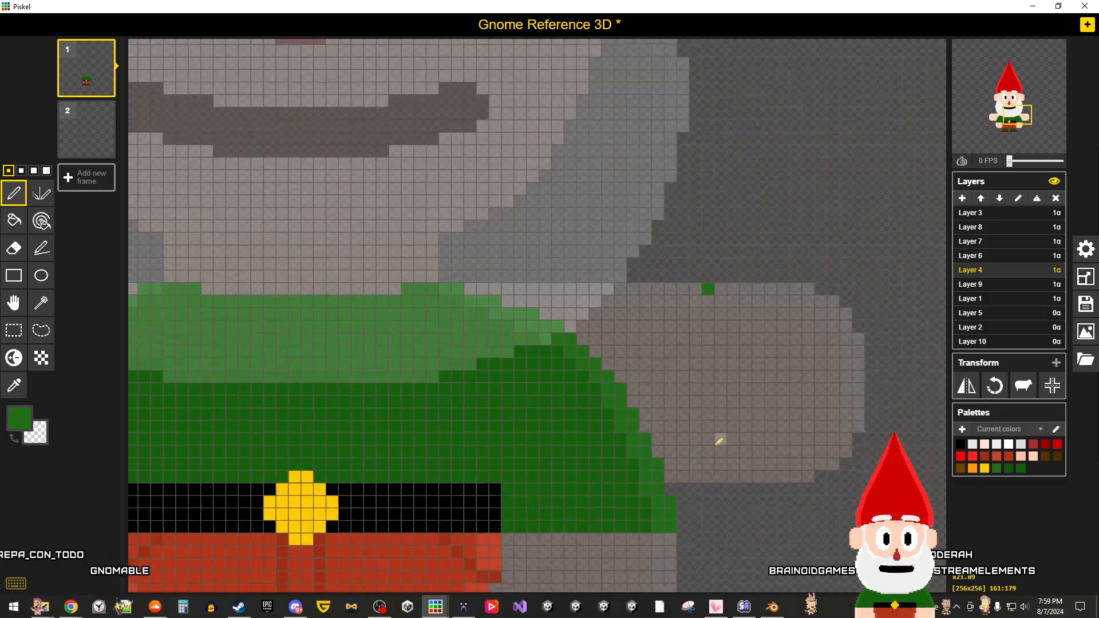
{"action": "left_click_drag", "start_coordinate": [710, 326], "coordinate": [565, 334]}
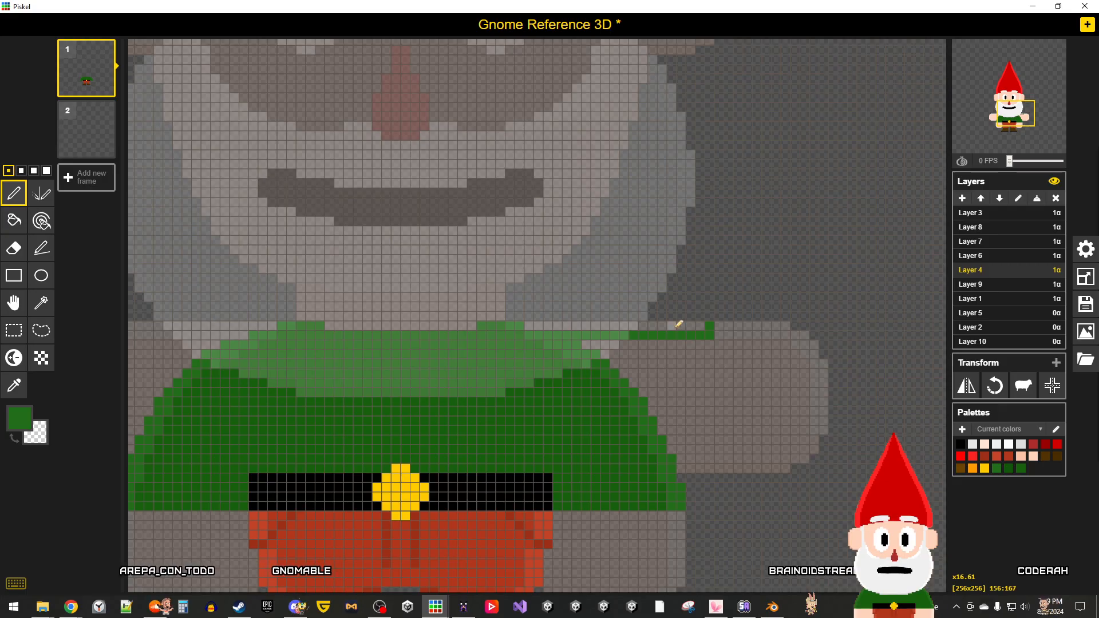
{"action": "left_click_drag", "start_coordinate": [686, 323], "coordinate": [580, 323]}
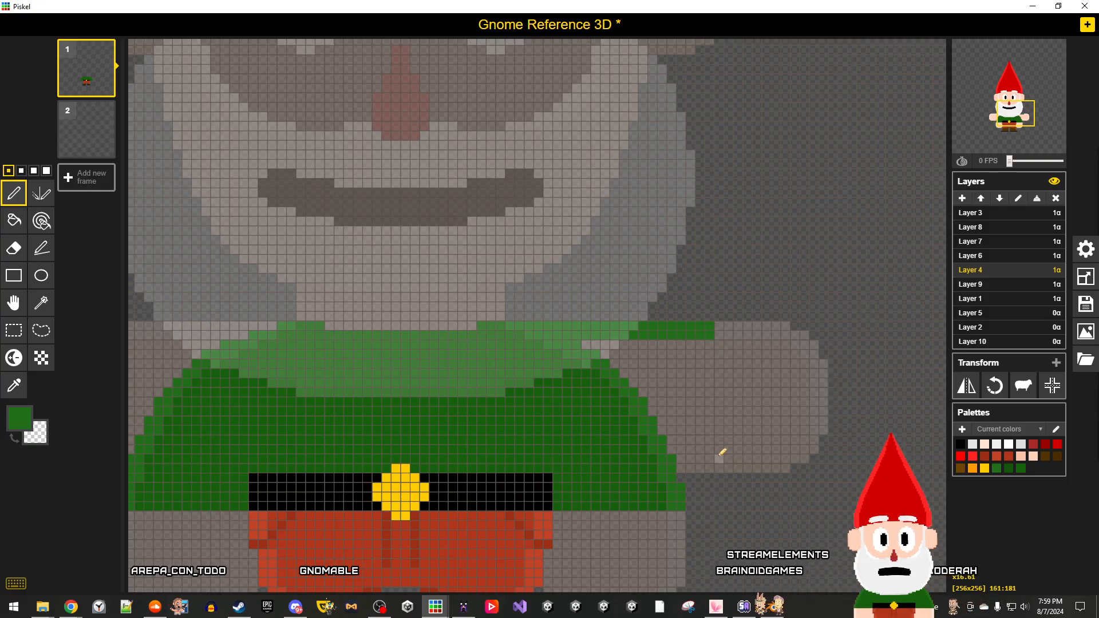
Step: Sample the shirt's dark green, outline the right-hand sleeve's cuff and underside, and fill the enclosed area
{"action": "left_click", "coordinate": [14, 385]}
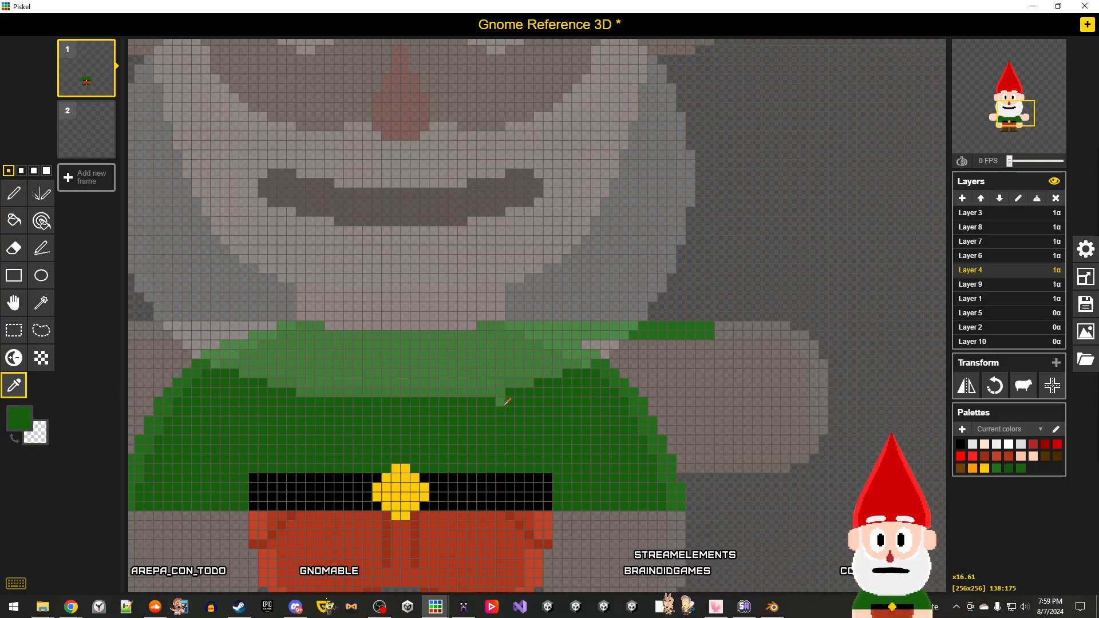
{"action": "left_click", "coordinate": [14, 194]}
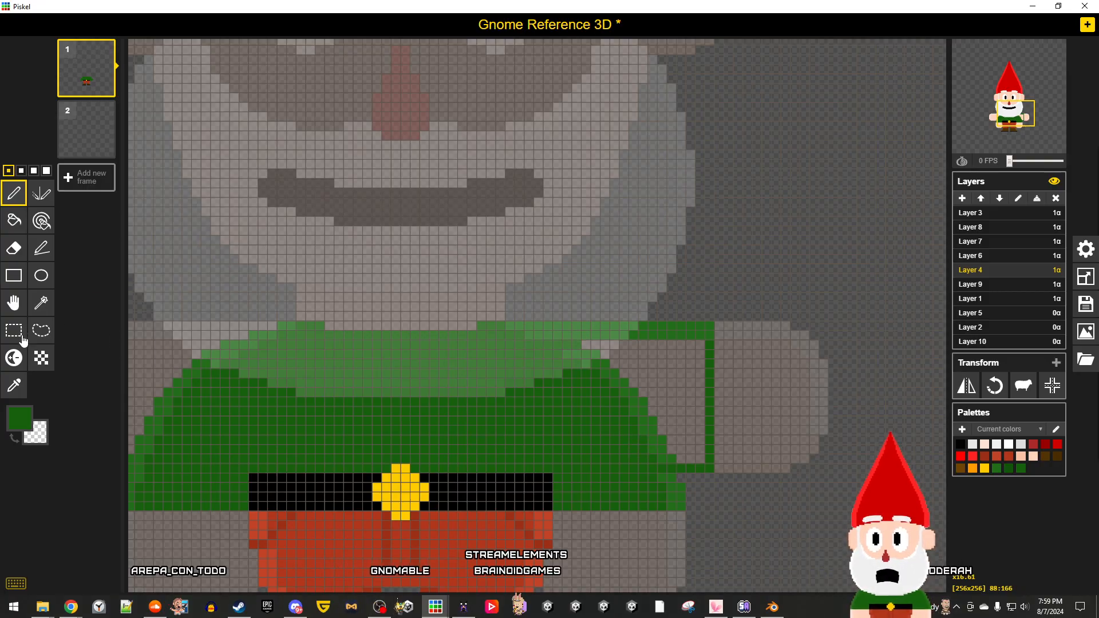
{"action": "left_click", "coordinate": [13, 220]}
{"action": "left_click", "coordinate": [673, 397]}
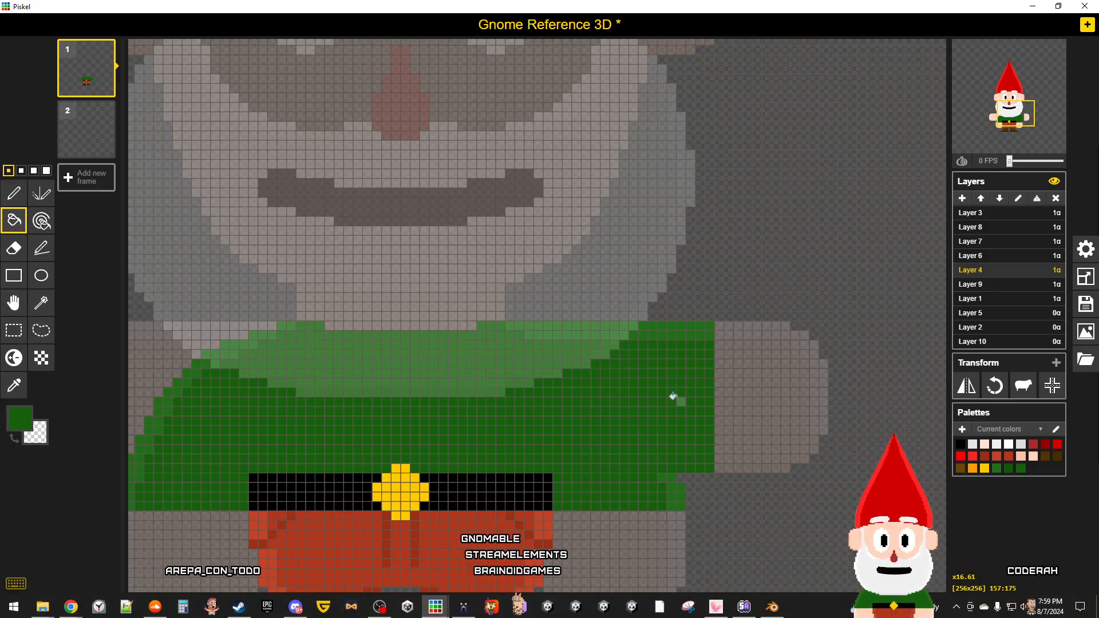
Step: Select the strip of shirt below the right-hand sleeve, beside the belt, and delete it
{"action": "scroll", "coordinate": [677, 591], "scroll_direction": "up", "scroll_amount": 2}
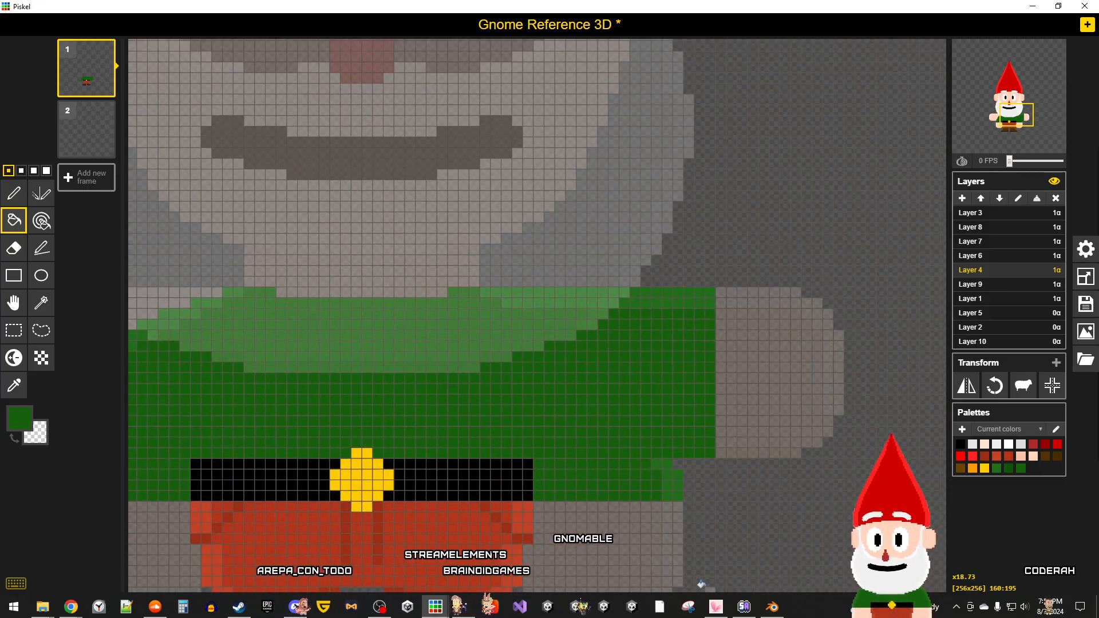
{"action": "scroll", "coordinate": [700, 584], "scroll_direction": "up", "scroll_amount": 5}
{"action": "left_click", "coordinate": [14, 330]}
{"action": "left_click_drag", "start_coordinate": [729, 506], "coordinate": [474, 418]}
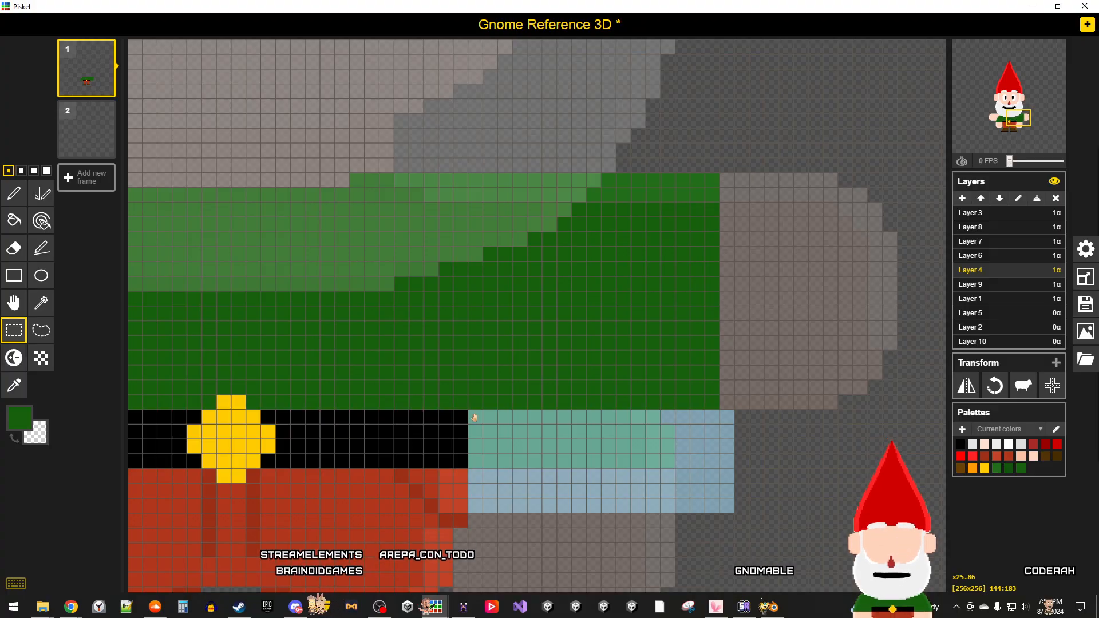
{"action": "scroll", "coordinate": [734, 528], "scroll_direction": "down", "scroll_amount": 5}
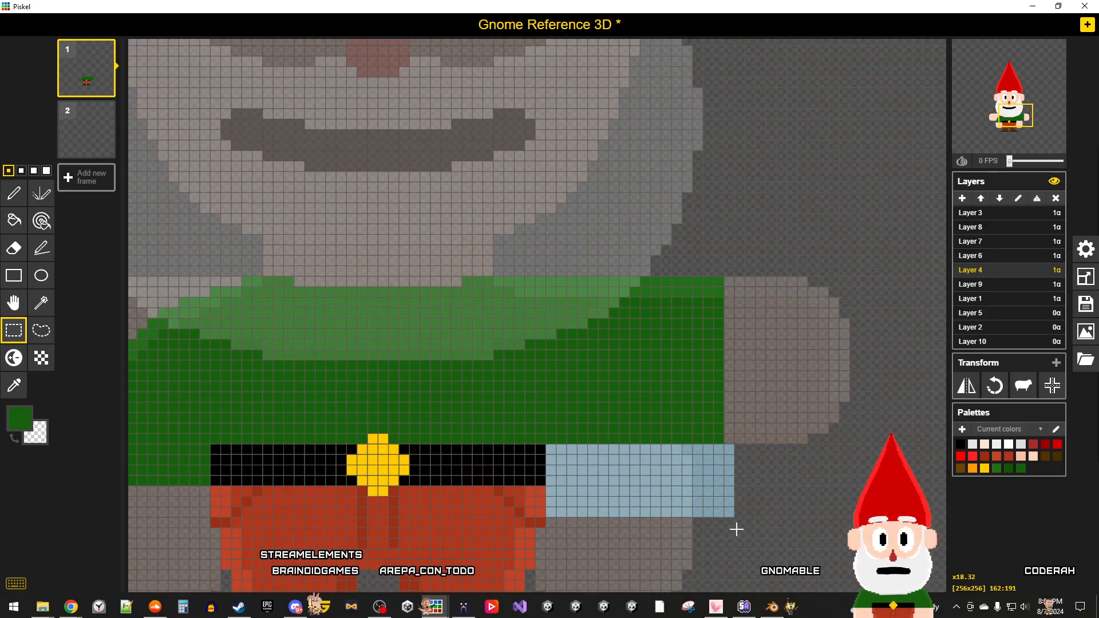
{"action": "scroll", "coordinate": [737, 530], "scroll_direction": "down", "scroll_amount": 3}
{"action": "left_click", "coordinate": [711, 577]}
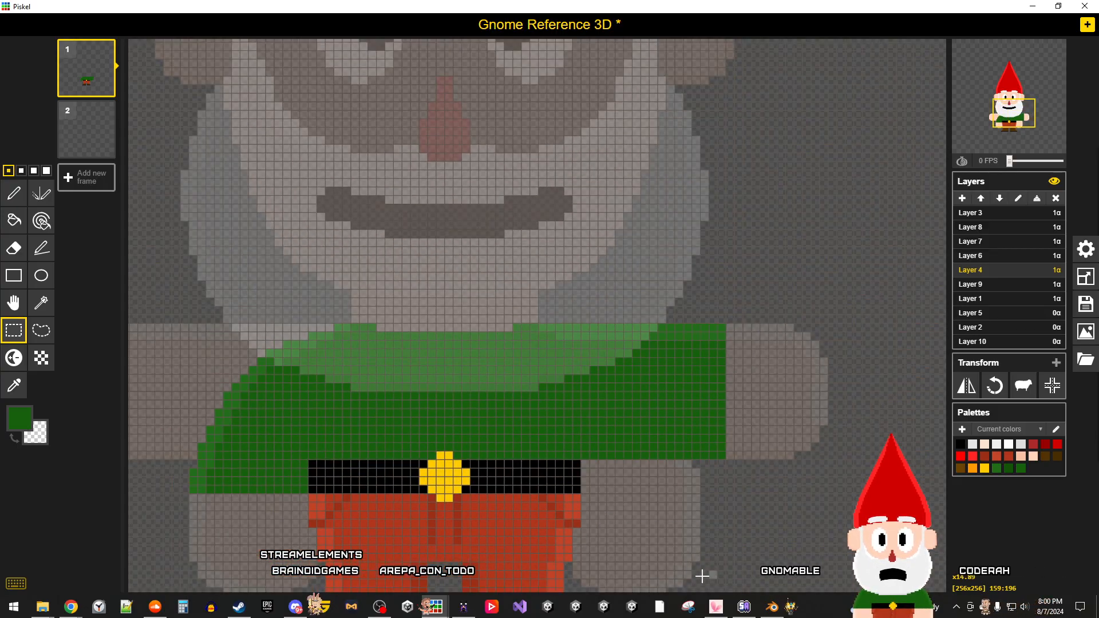
{"action": "scroll", "coordinate": [509, 551], "scroll_direction": "down", "scroll_amount": 2}
{"action": "scroll", "coordinate": [315, 528], "scroll_direction": "up", "scroll_amount": 3}
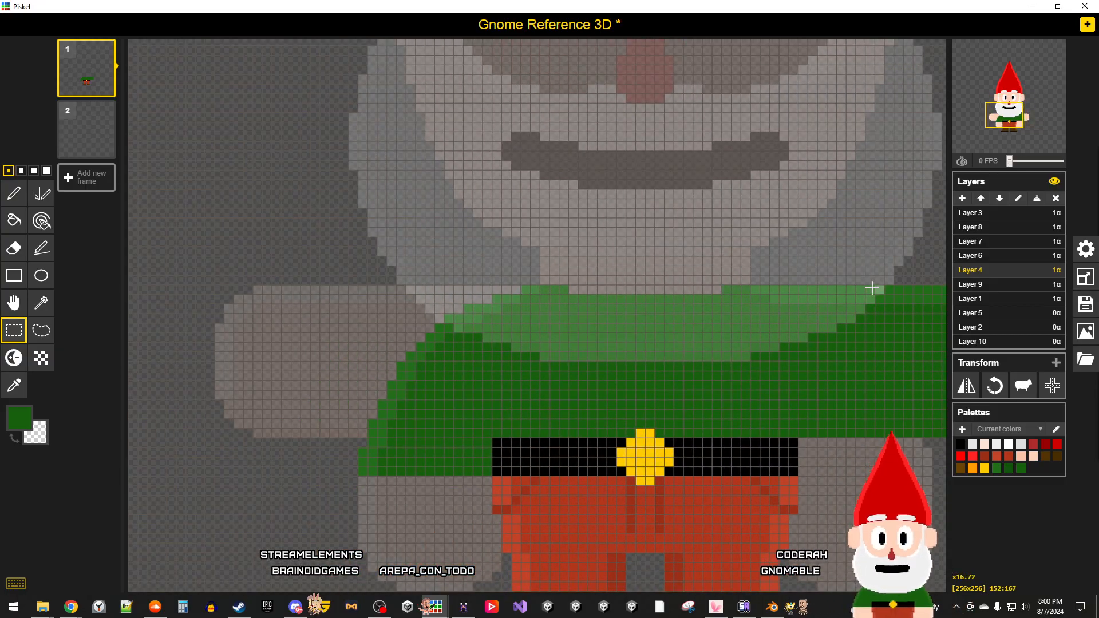
Step: Switch to Chrome, open guessthe.game in a new tab and look at the puzzle's first image
{"action": "mouse_move", "coordinate": [71, 606]}
{"action": "left_click", "coordinate": [319, 549]}
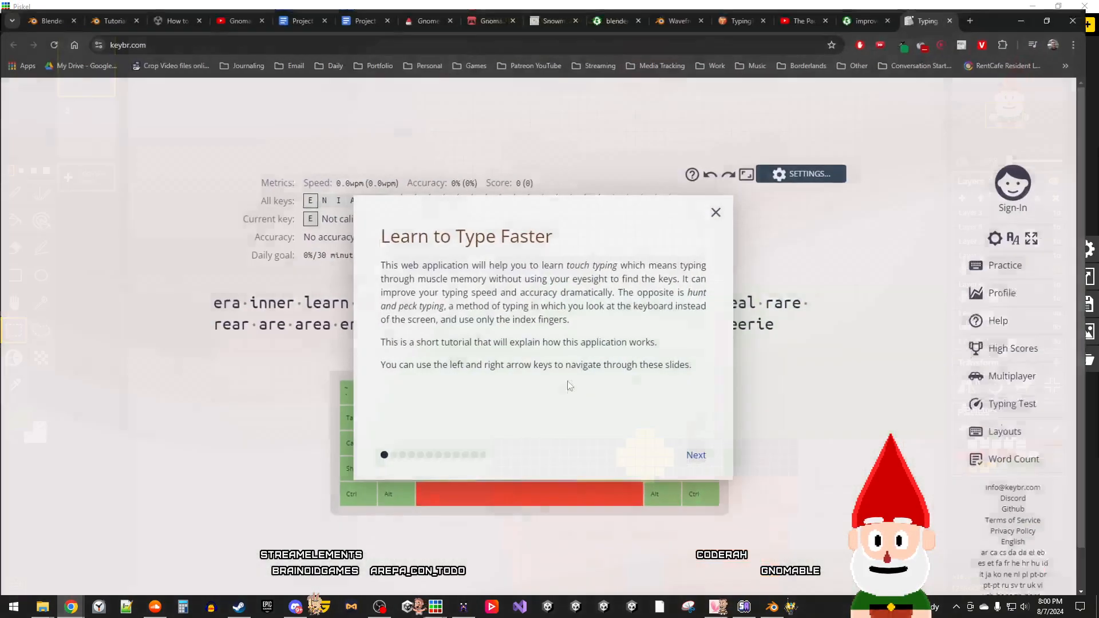
{"action": "left_click", "coordinate": [982, 12]}
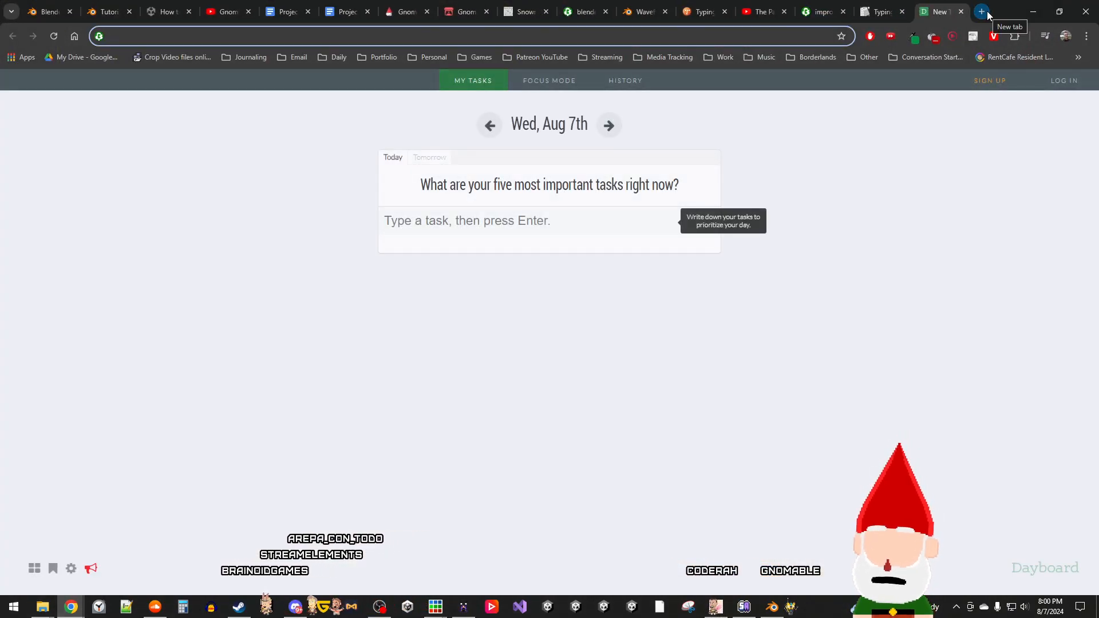
{"action": "type", "text": "gues"}
{"action": "key", "text": "Return"}
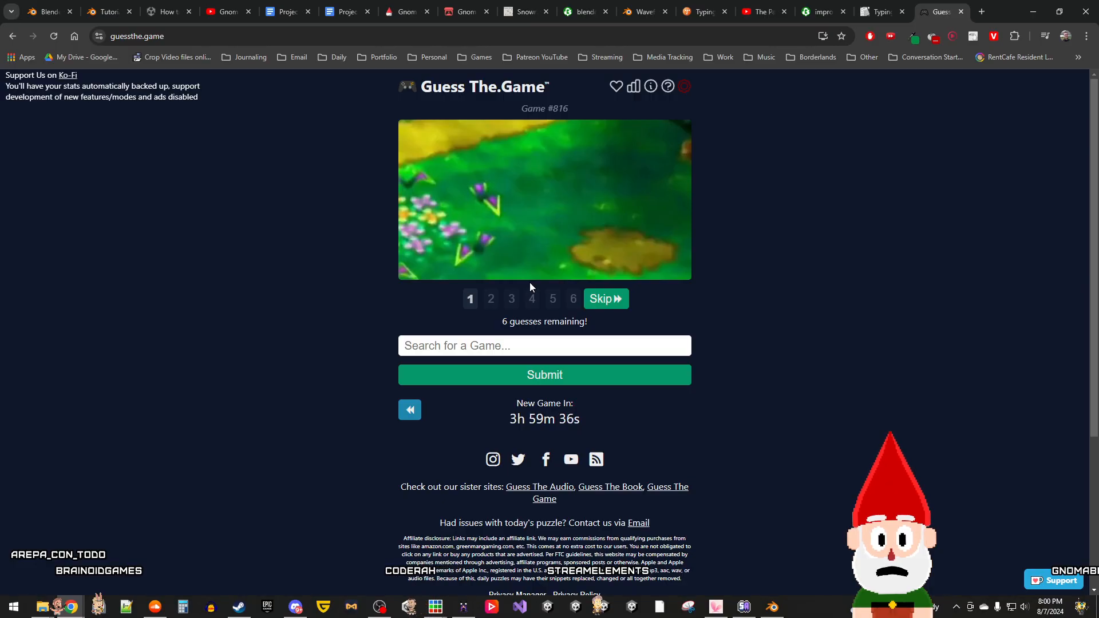
{"action": "left_click", "coordinate": [542, 196]}
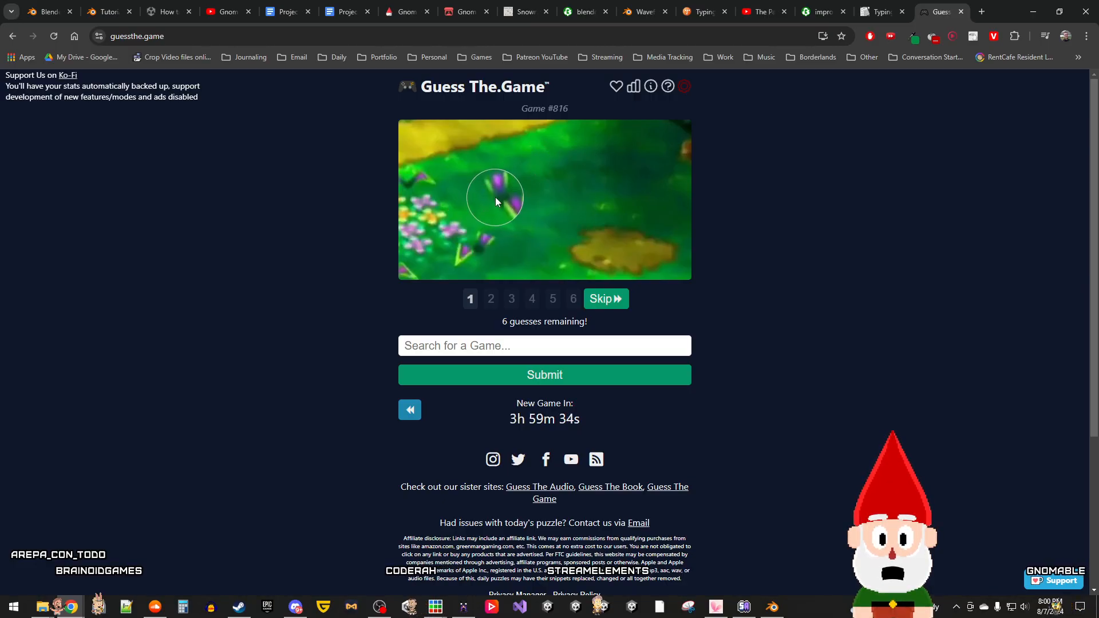
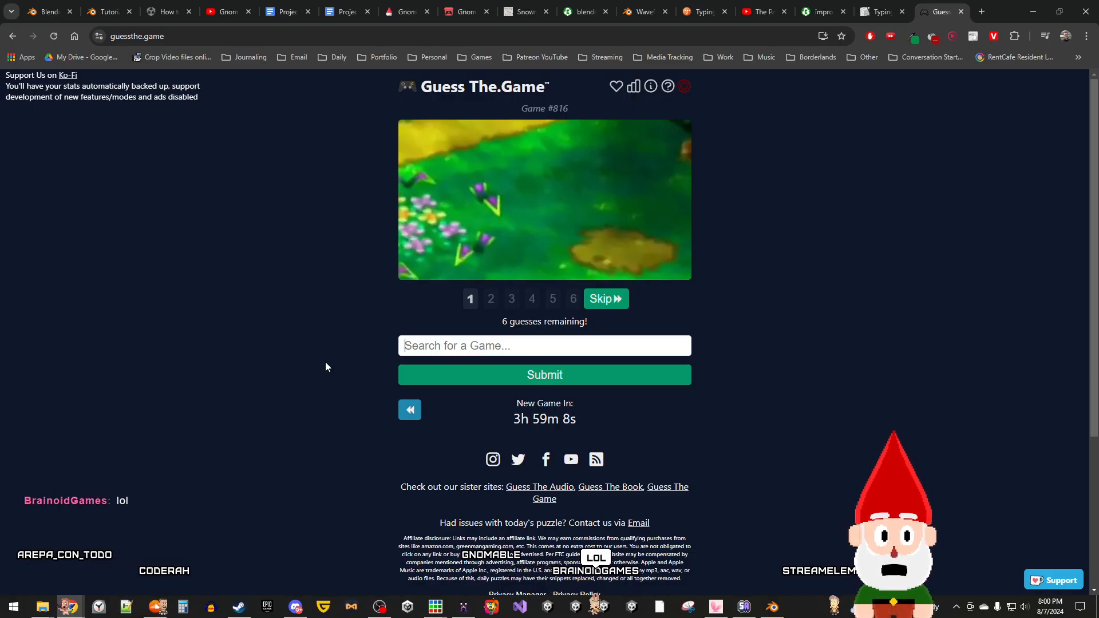
Step: Return to the gnome sprite in Piskel and bring the left-hand arm into view
{"action": "left_click", "coordinate": [1036, 14]}
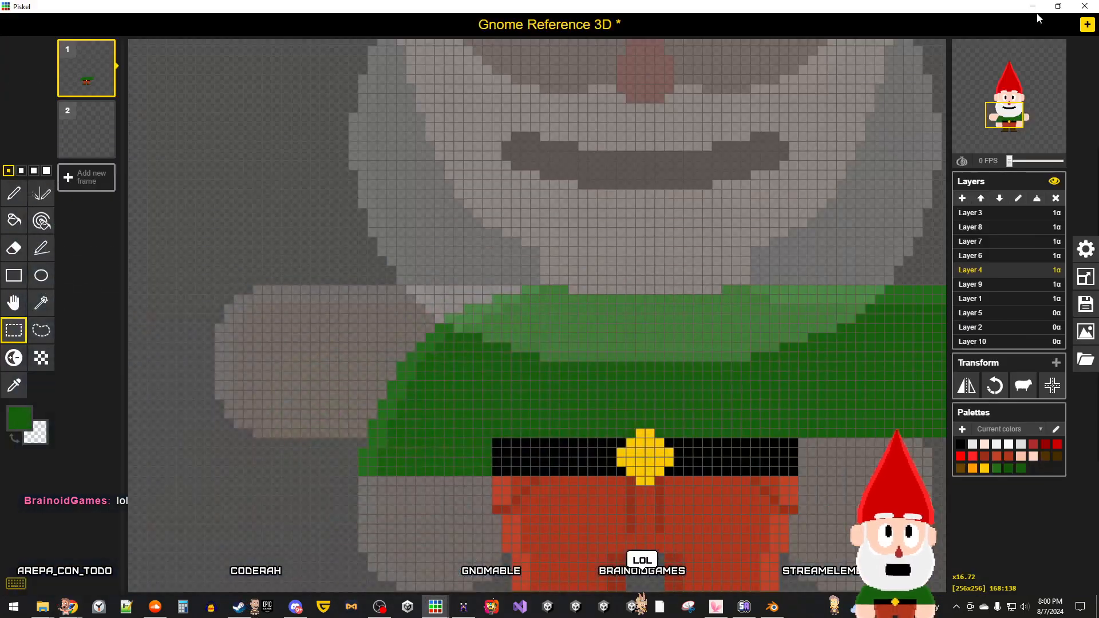
{"action": "scroll", "coordinate": [558, 369], "scroll_direction": "up", "scroll_amount": 2}
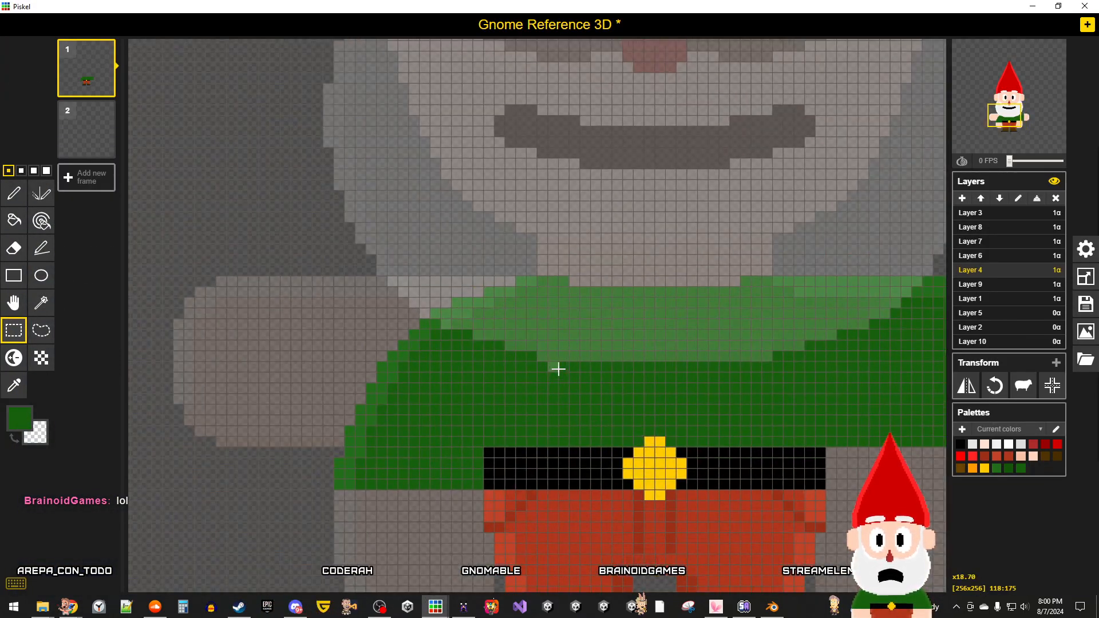
{"action": "scroll", "coordinate": [559, 369], "scroll_direction": "down", "scroll_amount": 3}
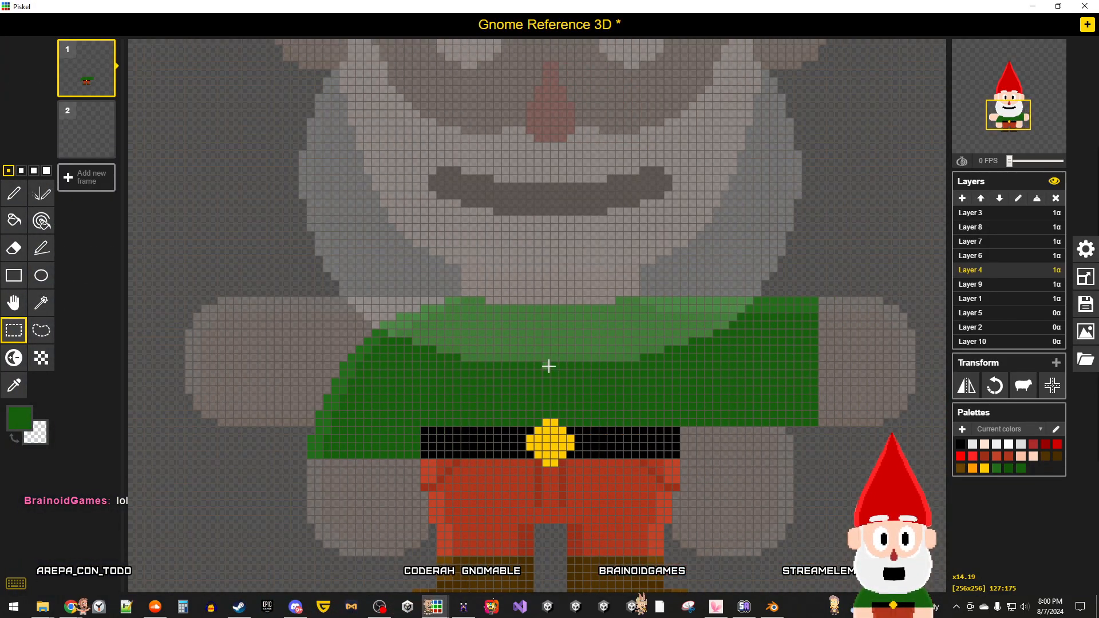
{"action": "scroll", "coordinate": [603, 363], "scroll_direction": "up", "scroll_amount": 1}
{"action": "scroll", "coordinate": [450, 389], "scroll_direction": "up", "scroll_amount": 1}
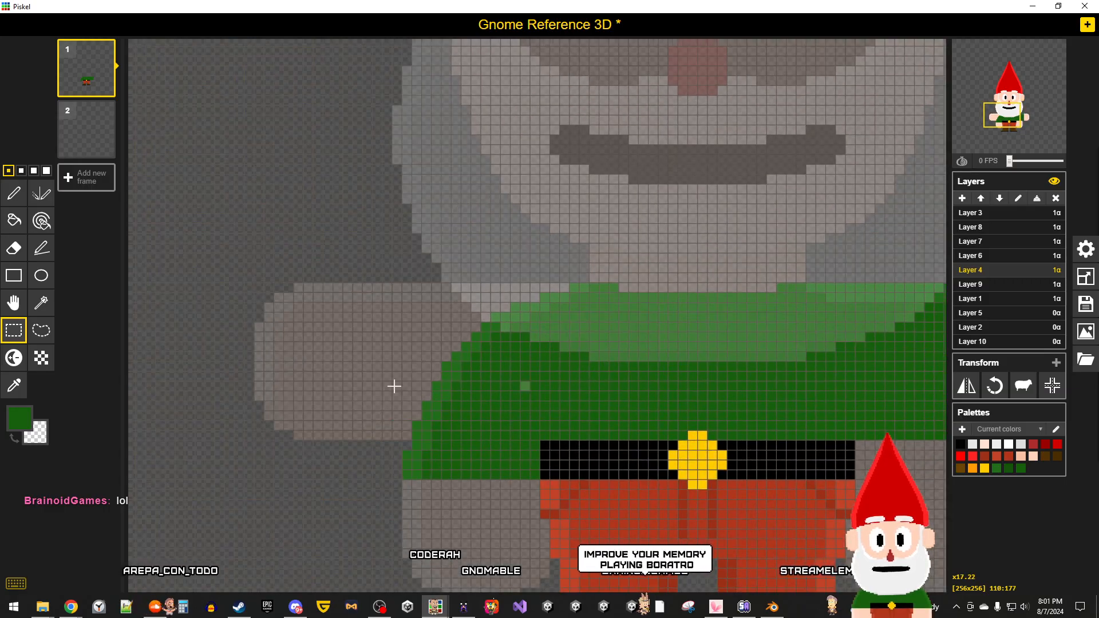
Step: Sample the shirt's medium green and draw a two-pixel-high band along the upper edge of the left-hand arm
{"action": "left_click", "coordinate": [15, 385]}
{"action": "left_click", "coordinate": [18, 202]}
{"action": "scroll", "coordinate": [544, 291], "scroll_direction": "up", "scroll_amount": 2}
{"action": "left_click_drag", "start_coordinate": [579, 282], "coordinate": [402, 283]}
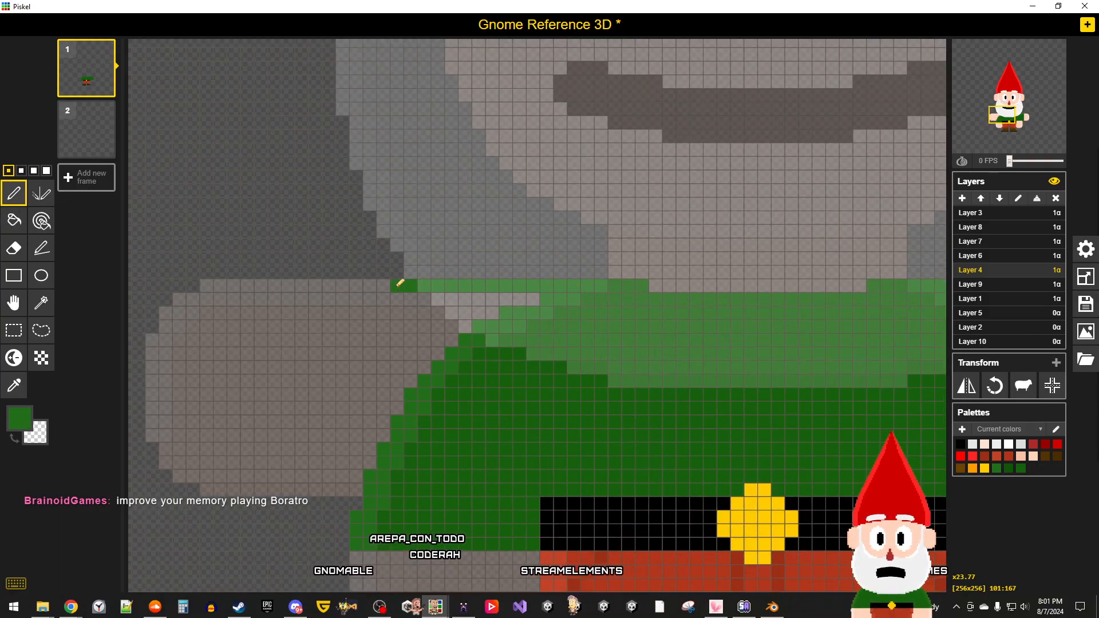
{"action": "scroll", "coordinate": [216, 280], "scroll_direction": "up", "scroll_amount": 2}
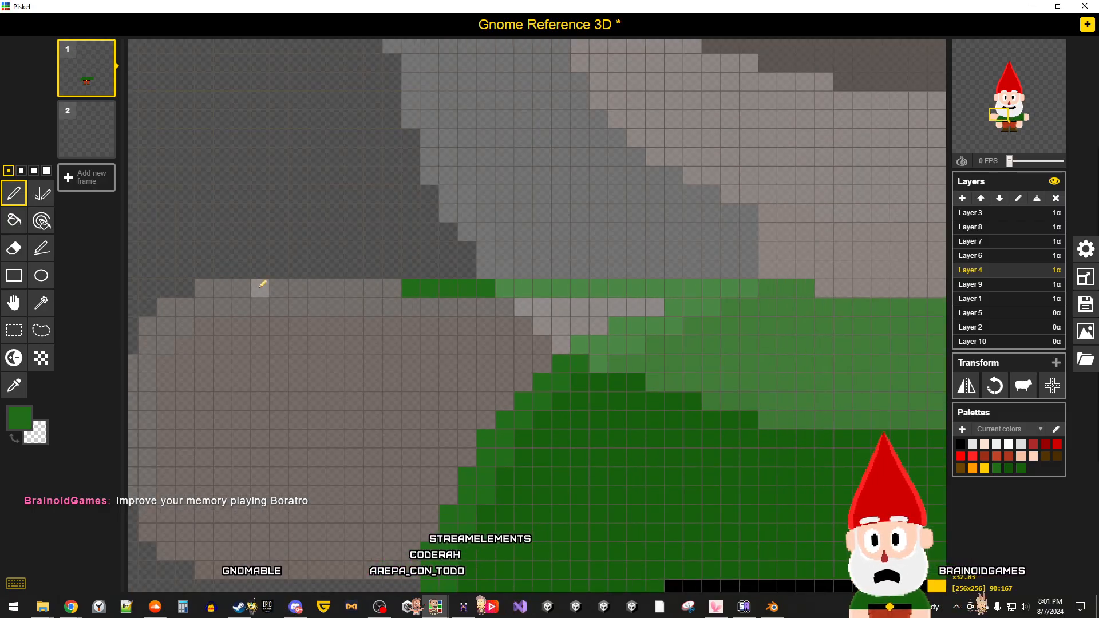
{"action": "left_click_drag", "start_coordinate": [392, 288], "coordinate": [351, 288]}
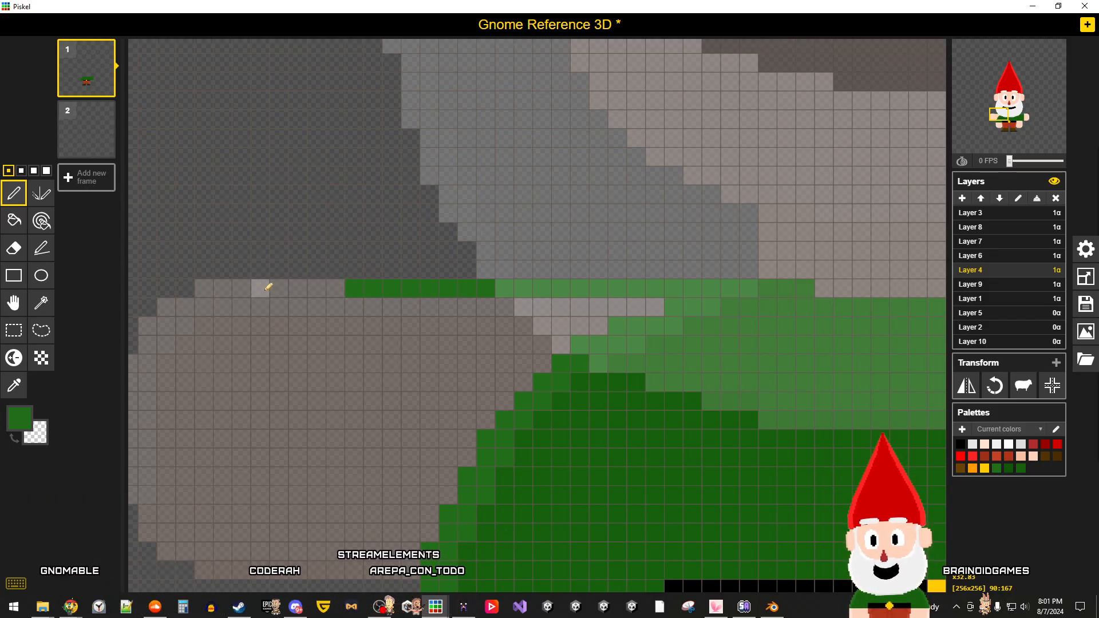
{"action": "scroll", "coordinate": [392, 318], "scroll_direction": "down", "scroll_amount": 2}
{"action": "left_click_drag", "start_coordinate": [369, 311], "coordinate": [578, 309]}
{"action": "scroll", "coordinate": [583, 359], "scroll_direction": "down", "scroll_amount": 2}
Step: Sample the shirt's dark green and outline the left-hand sleeve's cuff and underside
{"action": "left_click", "coordinate": [14, 385]}
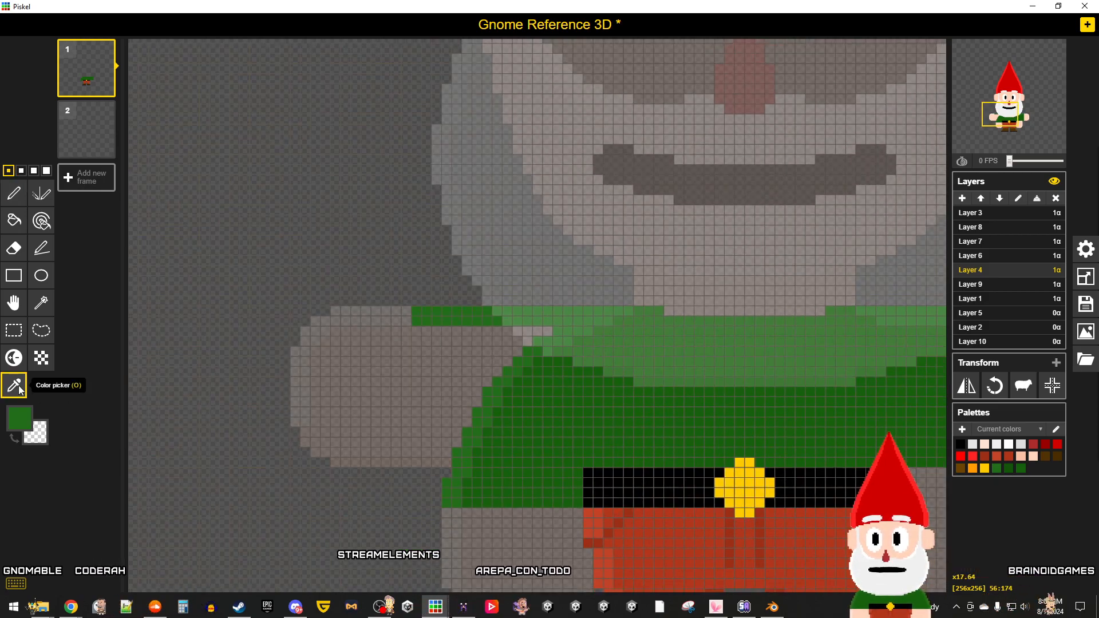
{"action": "left_click", "coordinate": [41, 248]}
{"action": "key", "text": "p"}
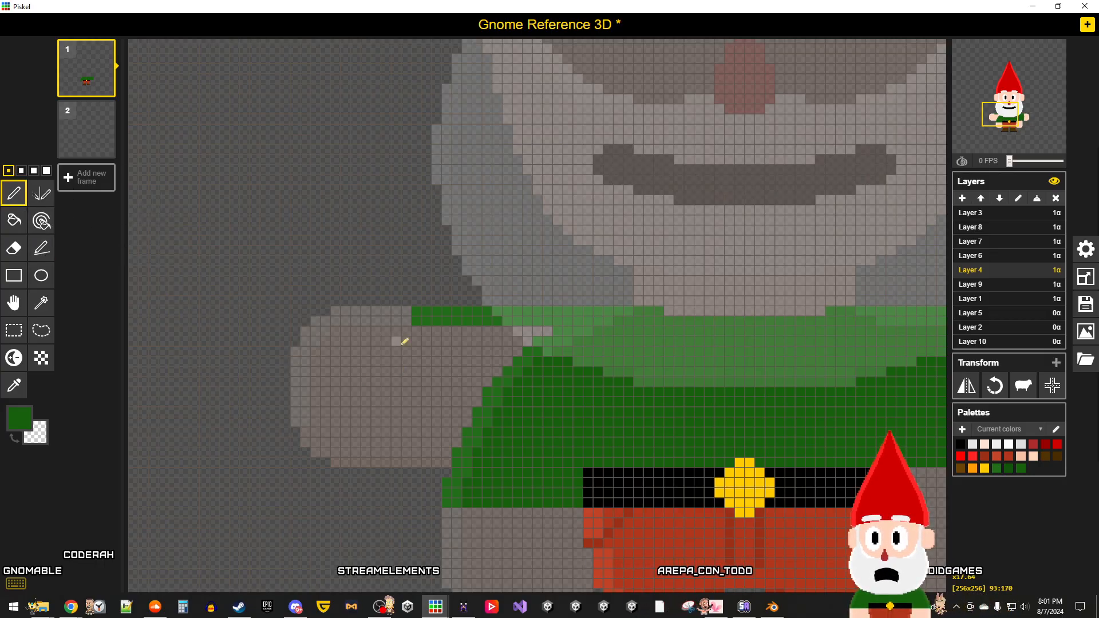
{"action": "left_click_drag", "start_coordinate": [420, 332], "coordinate": [416, 415]}
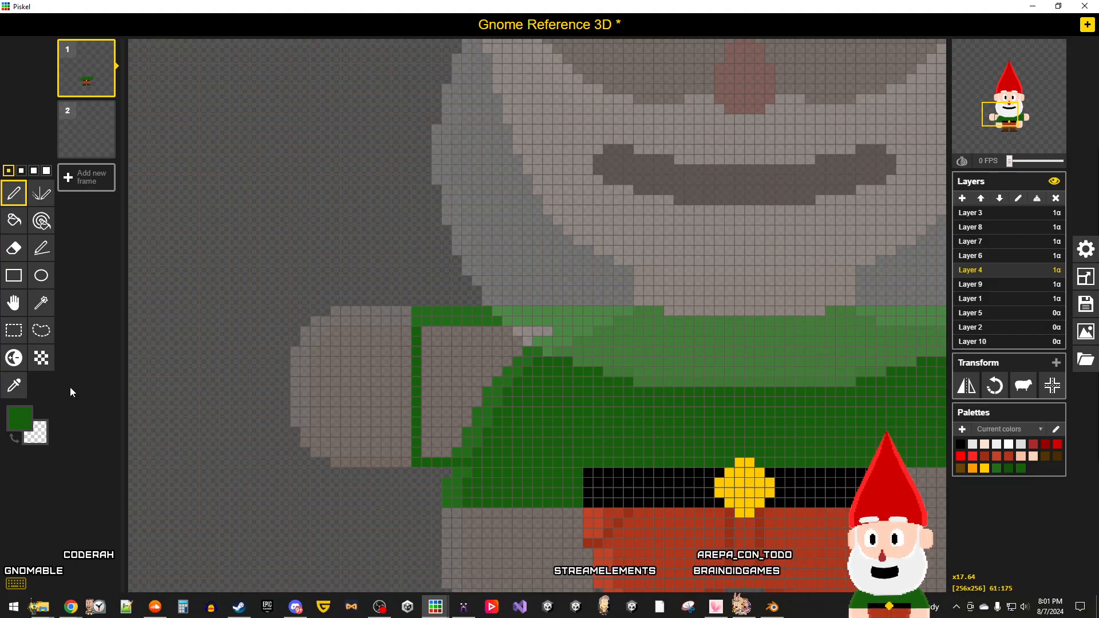
Step: Select the strip of shirt below the left-hand sleeve, beside the belt, and delete it
{"action": "left_click", "coordinate": [13, 330]}
{"action": "left_click_drag", "start_coordinate": [579, 524], "coordinate": [434, 477]}
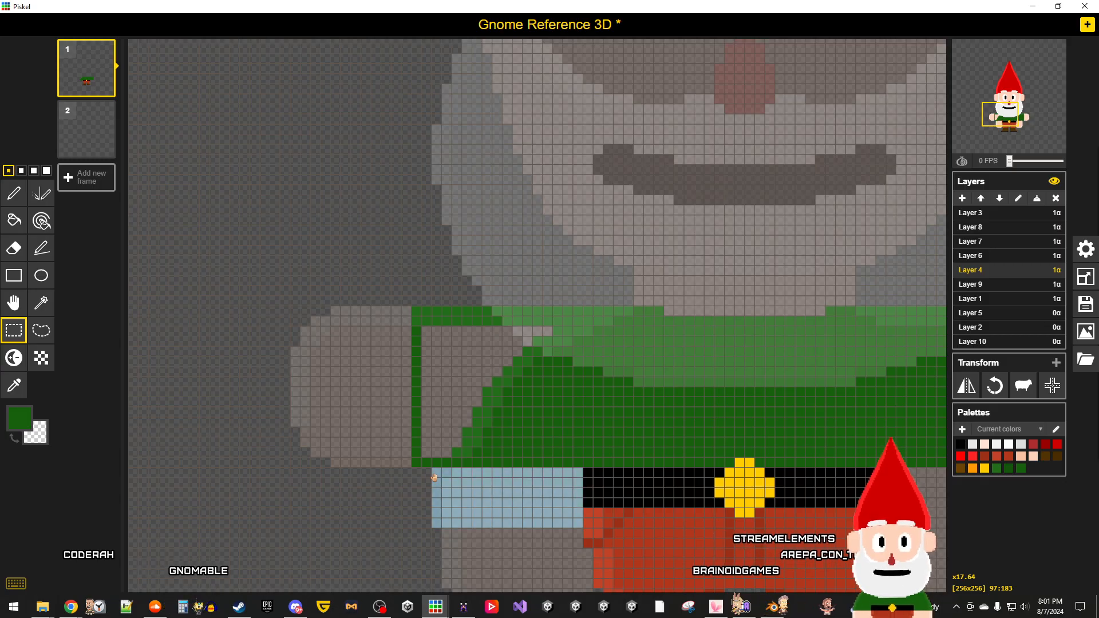
{"action": "left_click", "coordinate": [464, 535]}
Step: Fill the left-hand sleeve and the old shirt edge inside it with dark green, undoing the fill that covers the medium green shoulder band
{"action": "left_click", "coordinate": [14, 220]}
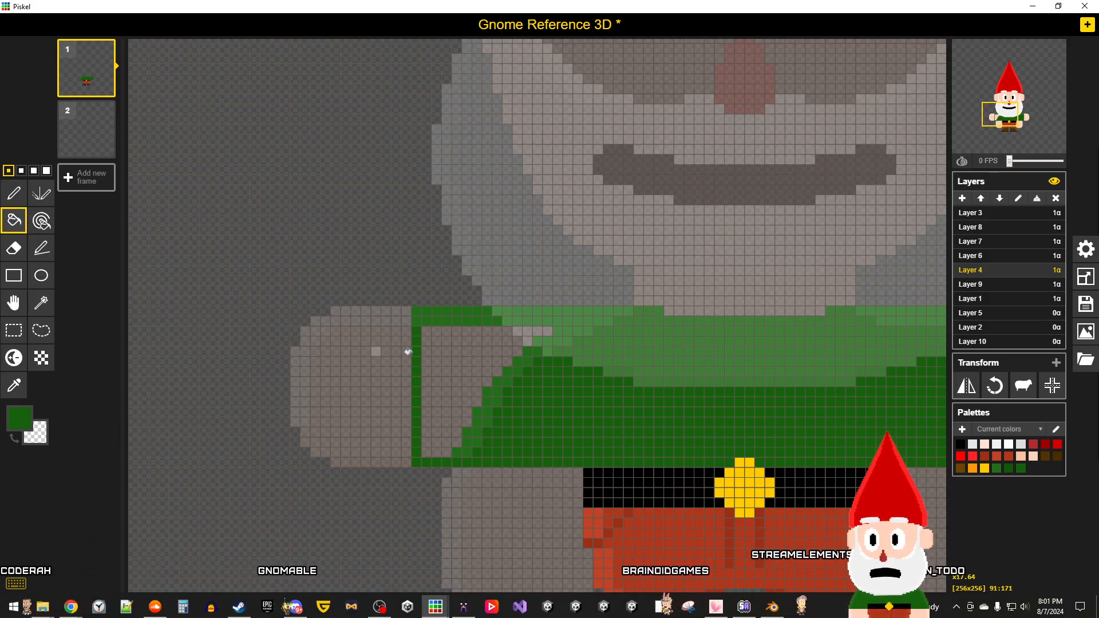
{"action": "left_click", "coordinate": [483, 380]}
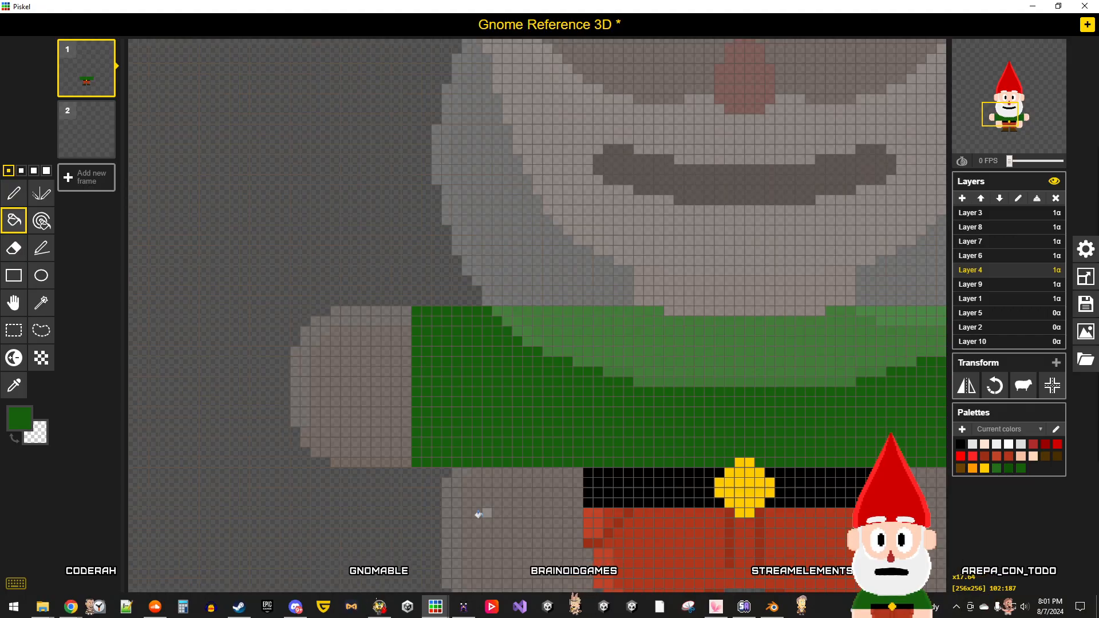
{"action": "key", "text": "ctrl+z"}
{"action": "key", "text": "p"}
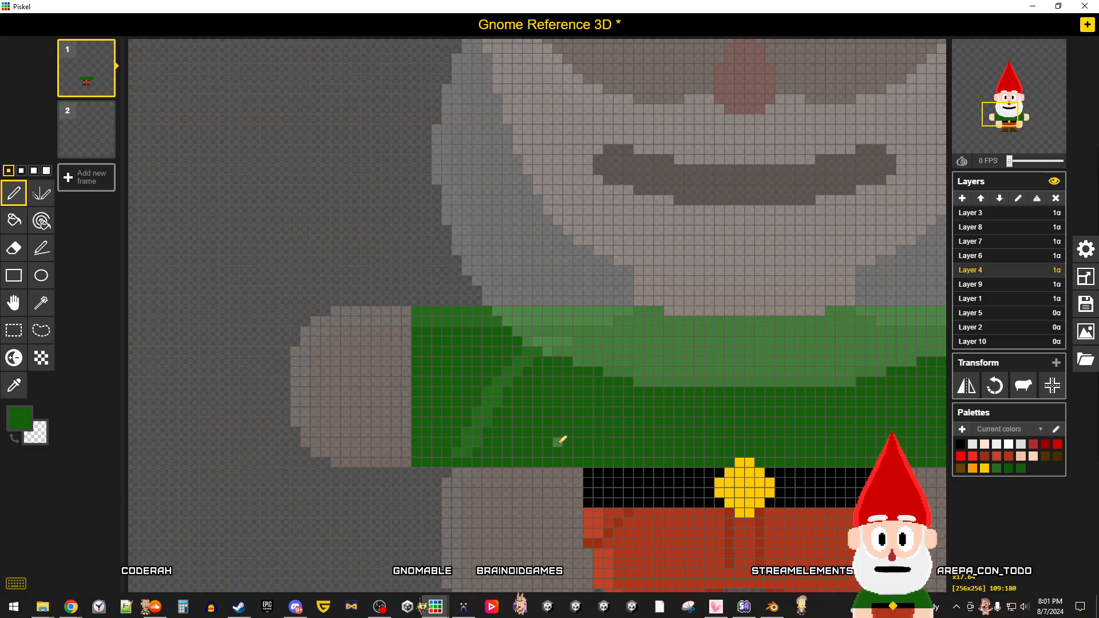
{"action": "left_click", "coordinate": [14, 220]}
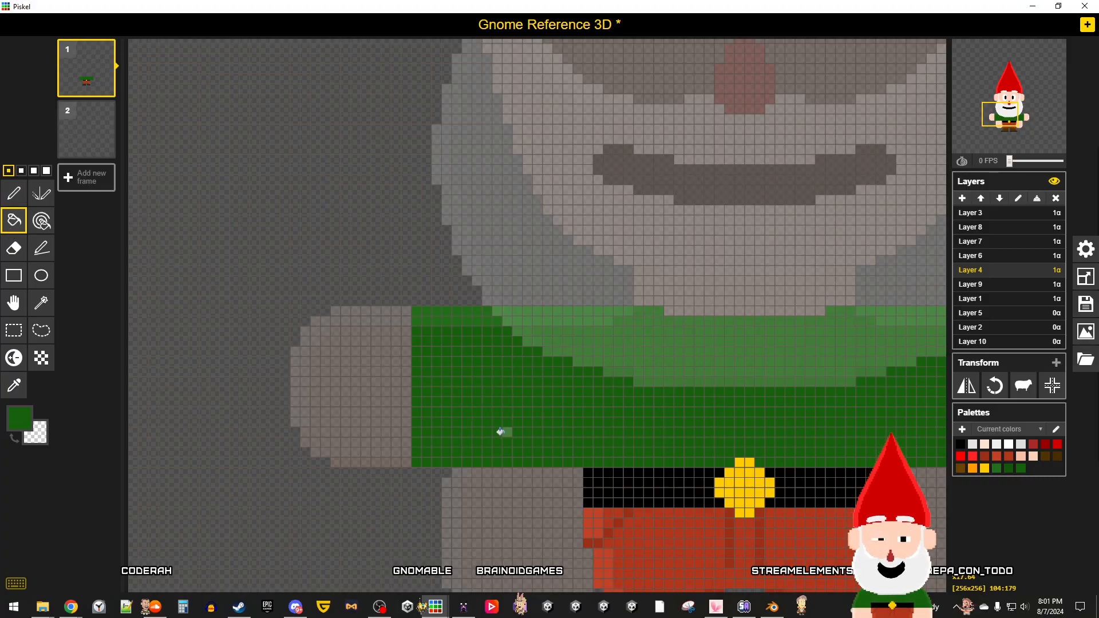
{"action": "scroll", "coordinate": [536, 475], "scroll_direction": "down", "scroll_amount": 2}
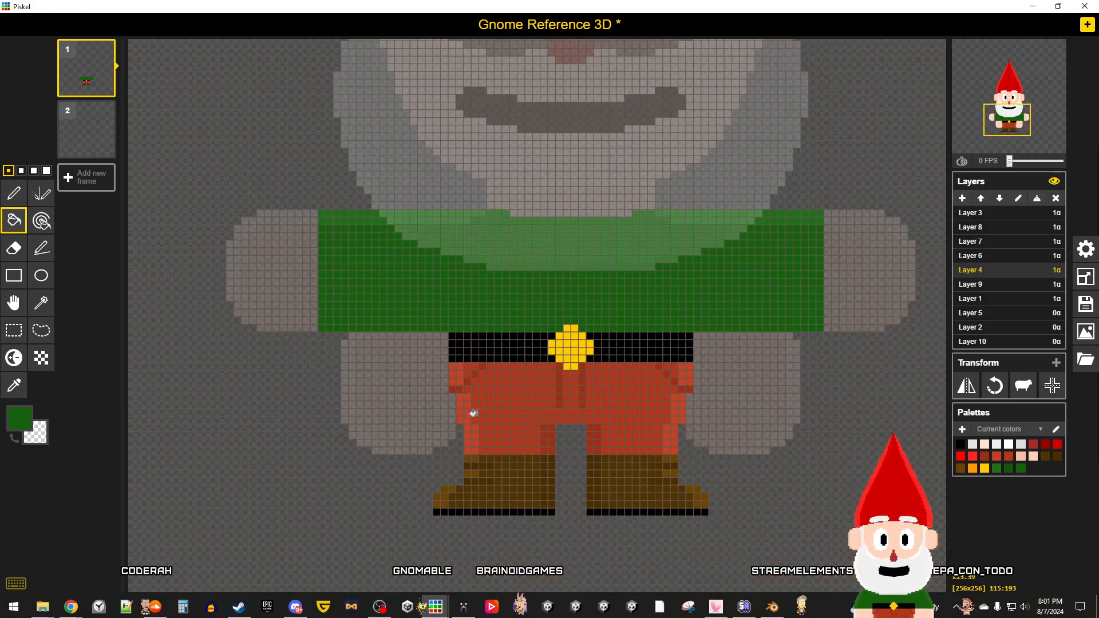
Step: Switch back to the Chrome window showing the Guess The.Game puzzle
{"action": "mouse_move", "coordinate": [81, 611]}
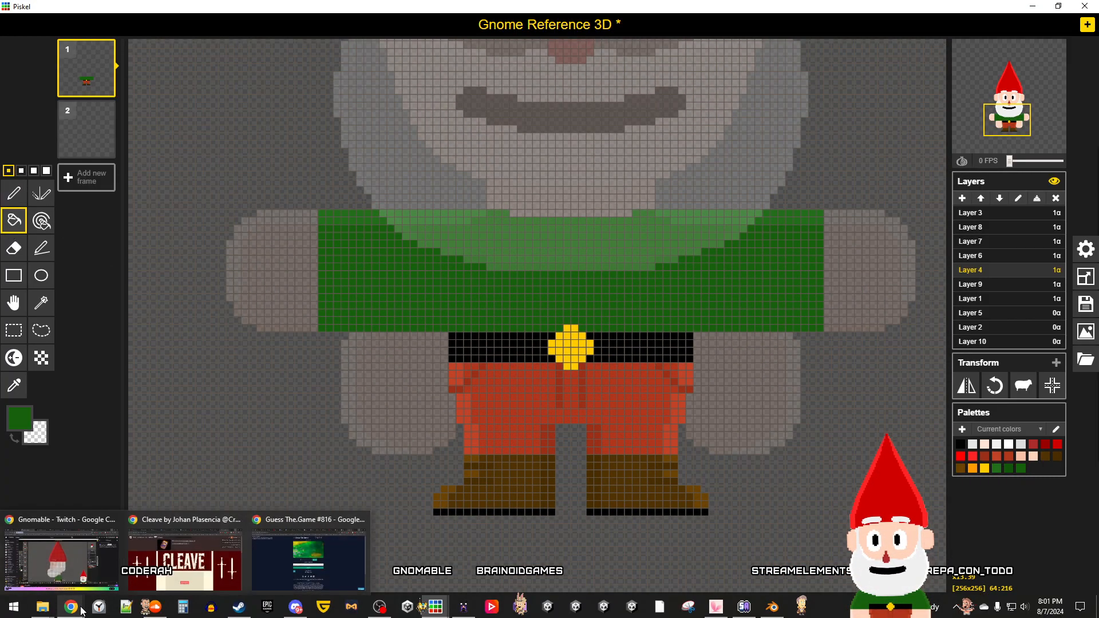
{"action": "left_click", "coordinate": [306, 575]}
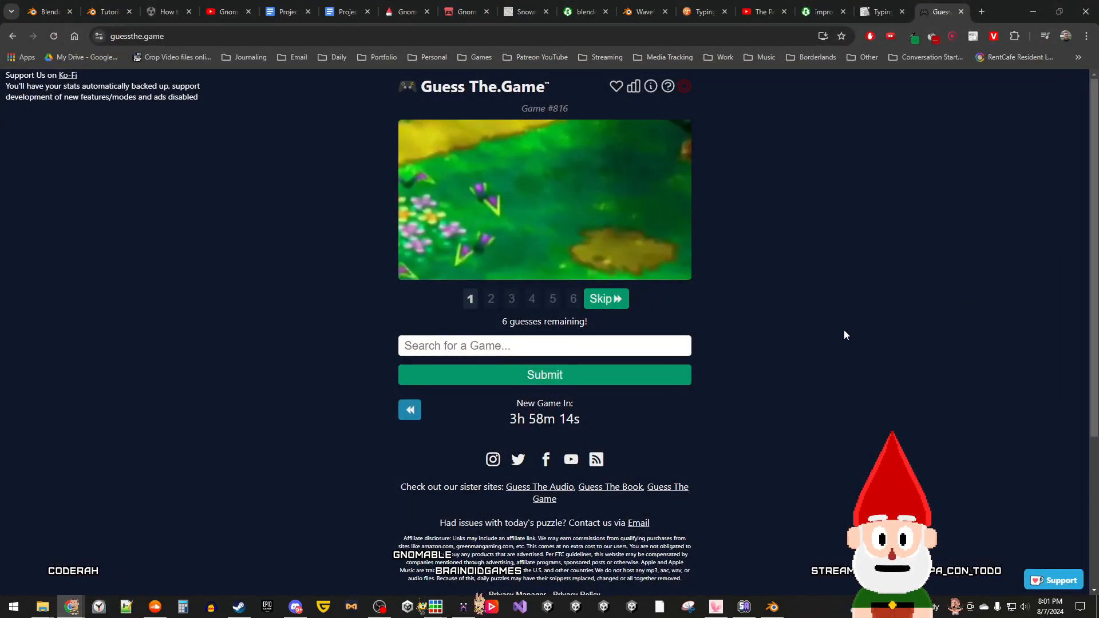
Step: Guess Bomberman Generation for Game #816 and share the results
{"action": "scroll", "coordinate": [844, 334], "scroll_direction": "down", "scroll_amount": 2}
{"action": "scroll", "coordinate": [844, 335], "scroll_direction": "up", "scroll_amount": 2}
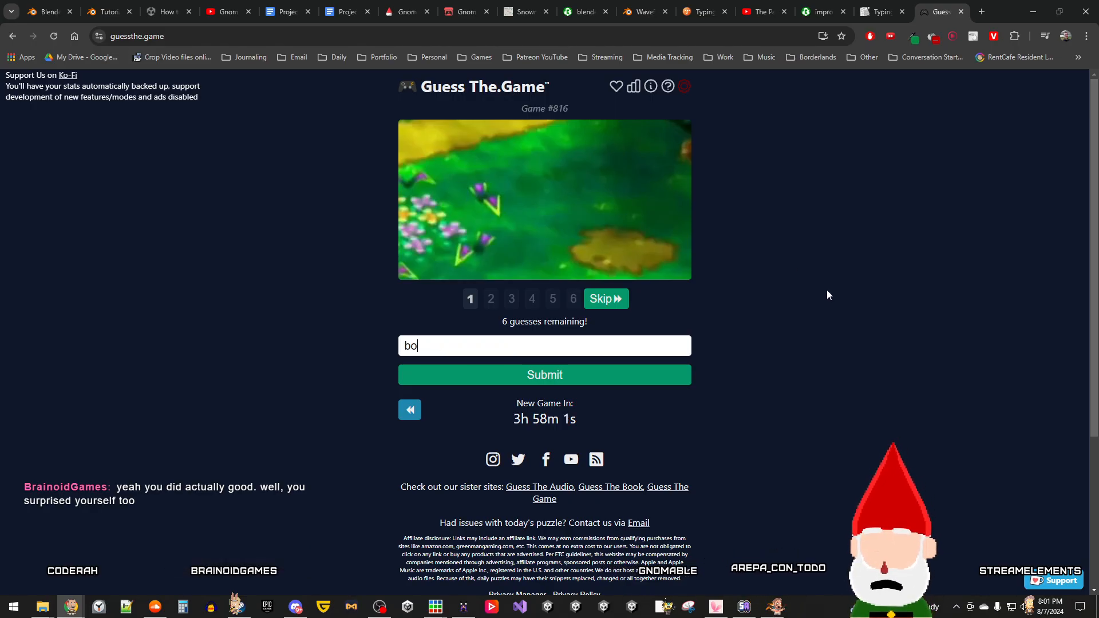
{"action": "type", "text": "mberman"}
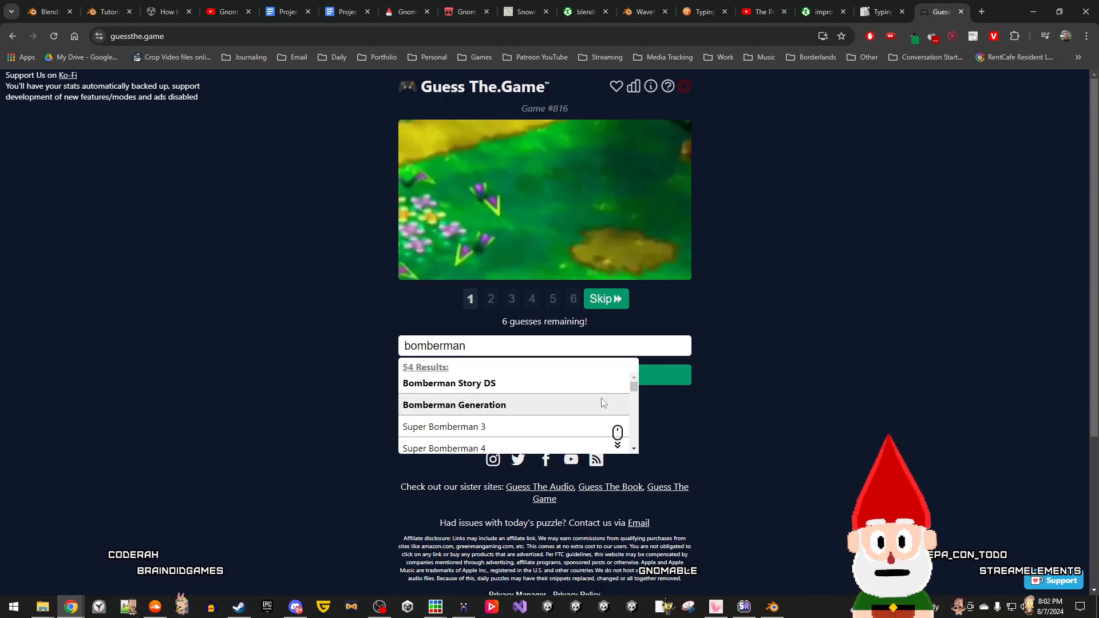
{"action": "left_click", "coordinate": [544, 406]}
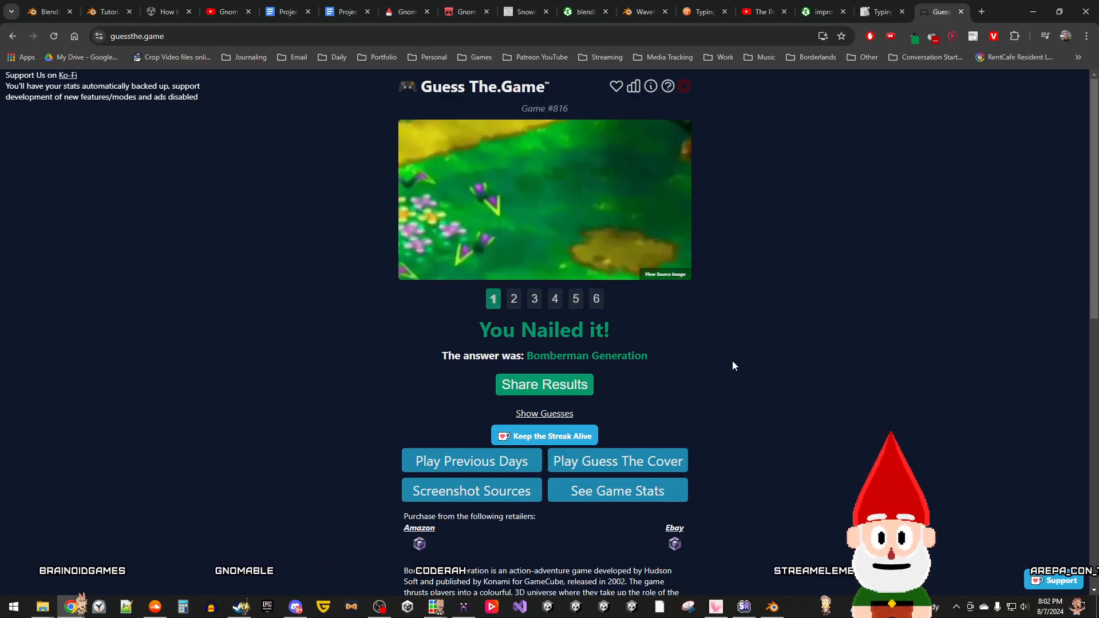
{"action": "left_click", "coordinate": [551, 385]}
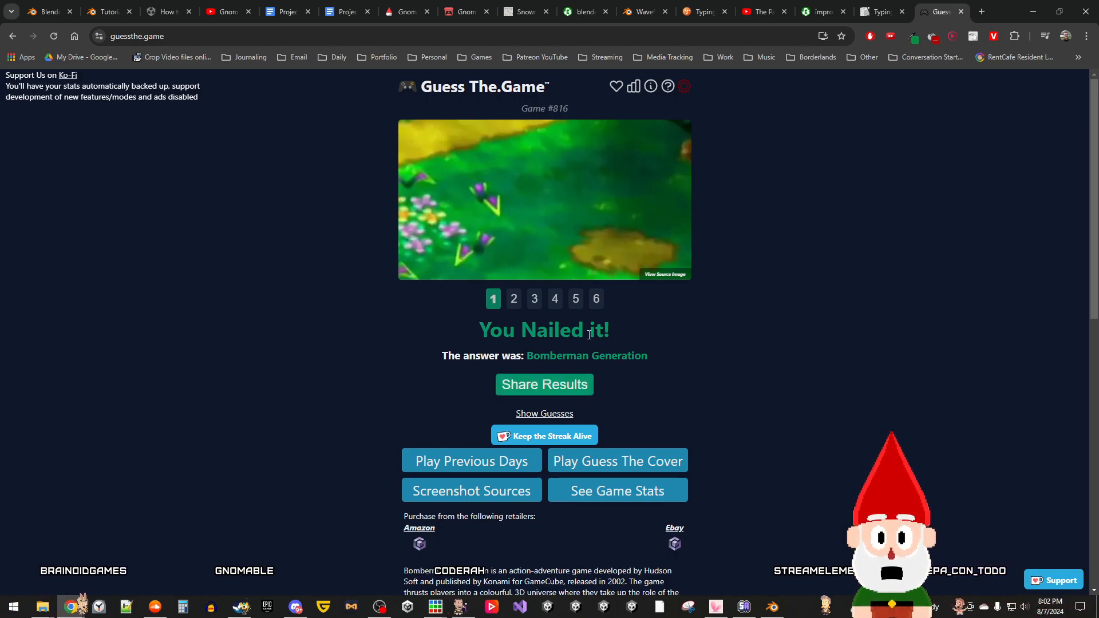
Step: Open the list of previous days' puzzles and start Day #815
{"action": "scroll", "coordinate": [699, 328], "scroll_direction": "down", "scroll_amount": 3}
{"action": "left_click", "coordinate": [443, 290]}
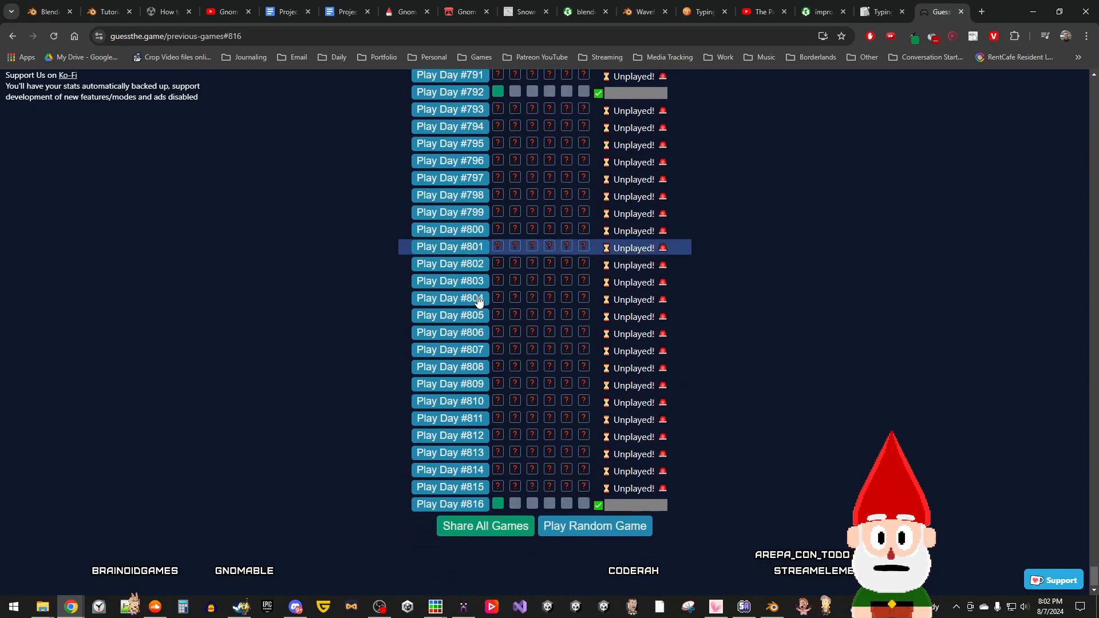
{"action": "left_click", "coordinate": [457, 492]}
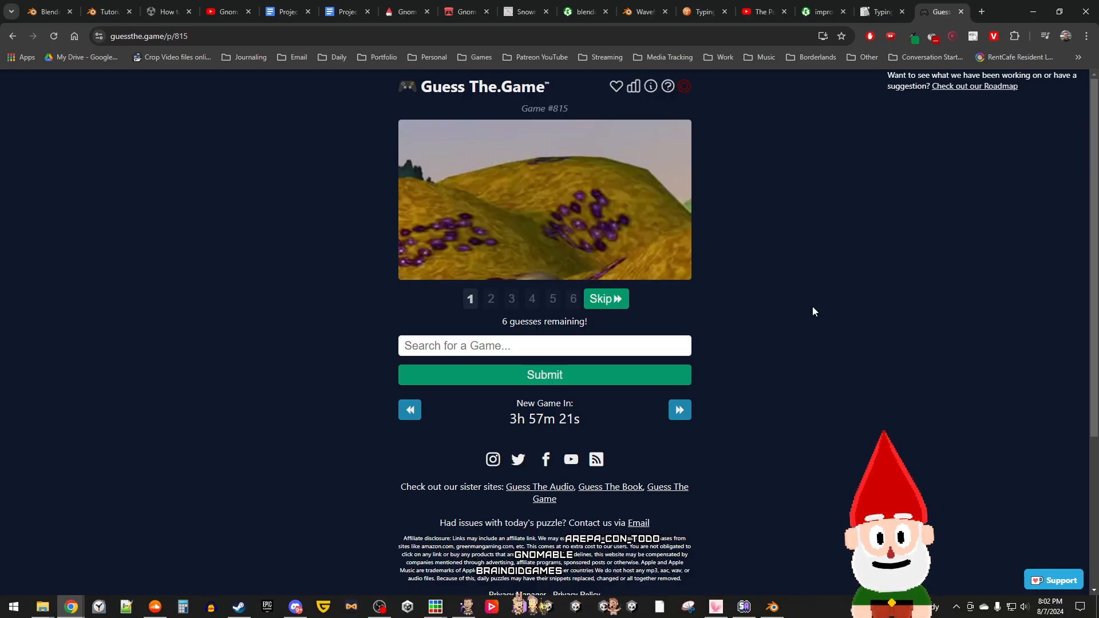
Step: Return to Piskel and examine the green sleeves against the rest of the gnome's body
{"action": "left_click", "coordinate": [1031, 12]}
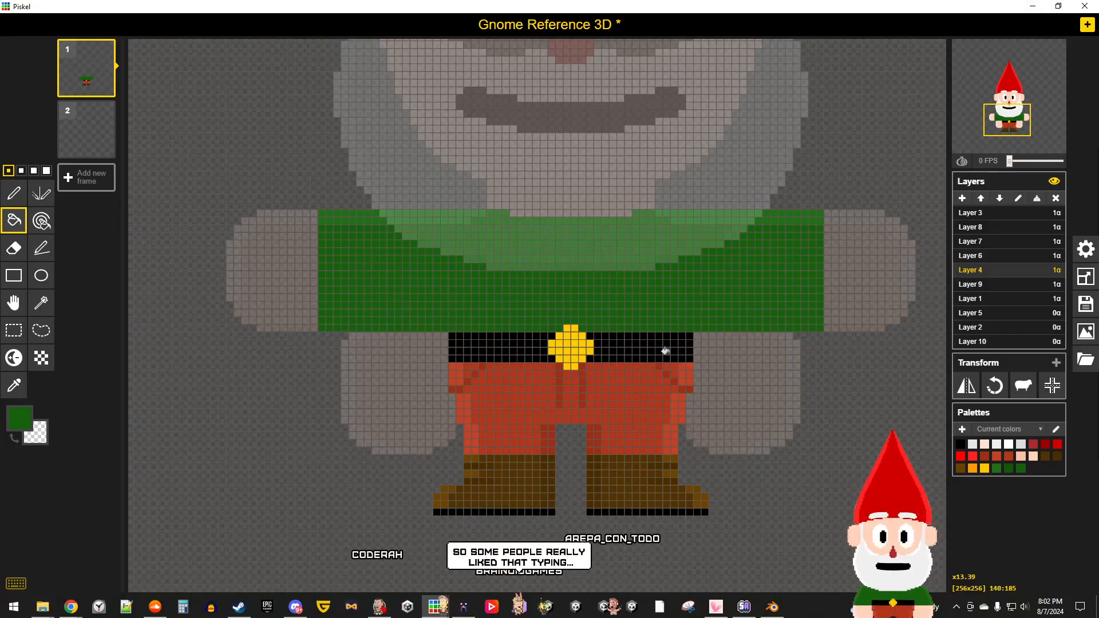
{"action": "scroll", "coordinate": [665, 351], "scroll_direction": "down", "scroll_amount": 2}
{"action": "middle_click_drag", "start_coordinate": [717, 312], "coordinate": [685, 378]}
{"action": "scroll", "coordinate": [694, 370], "scroll_direction": "down", "scroll_amount": 1}
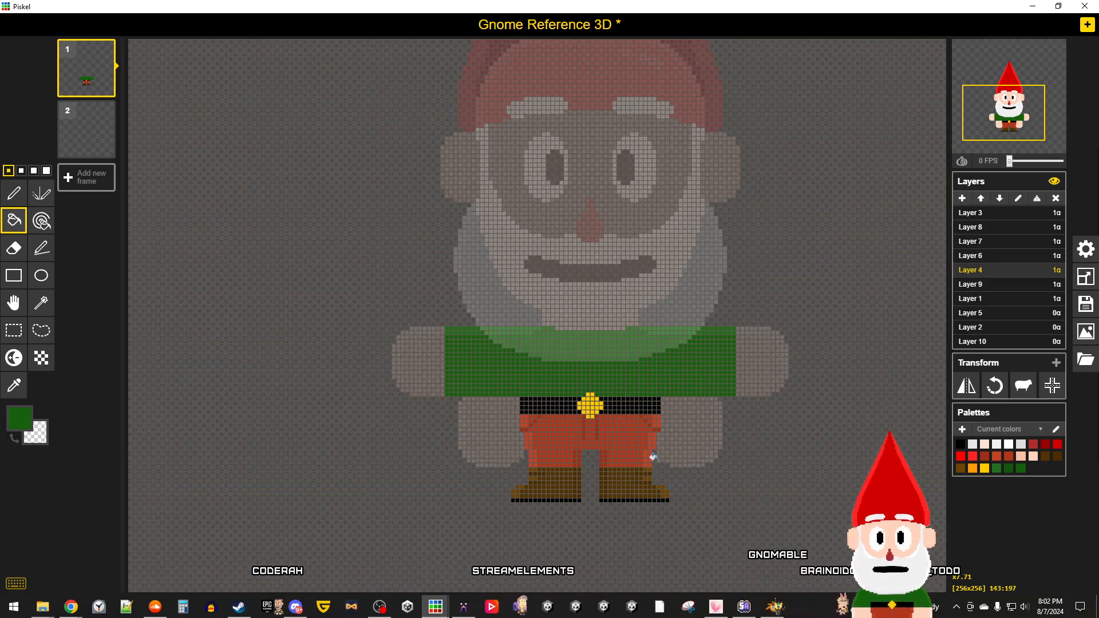
{"action": "scroll", "coordinate": [653, 458], "scroll_direction": "up", "scroll_amount": 2}
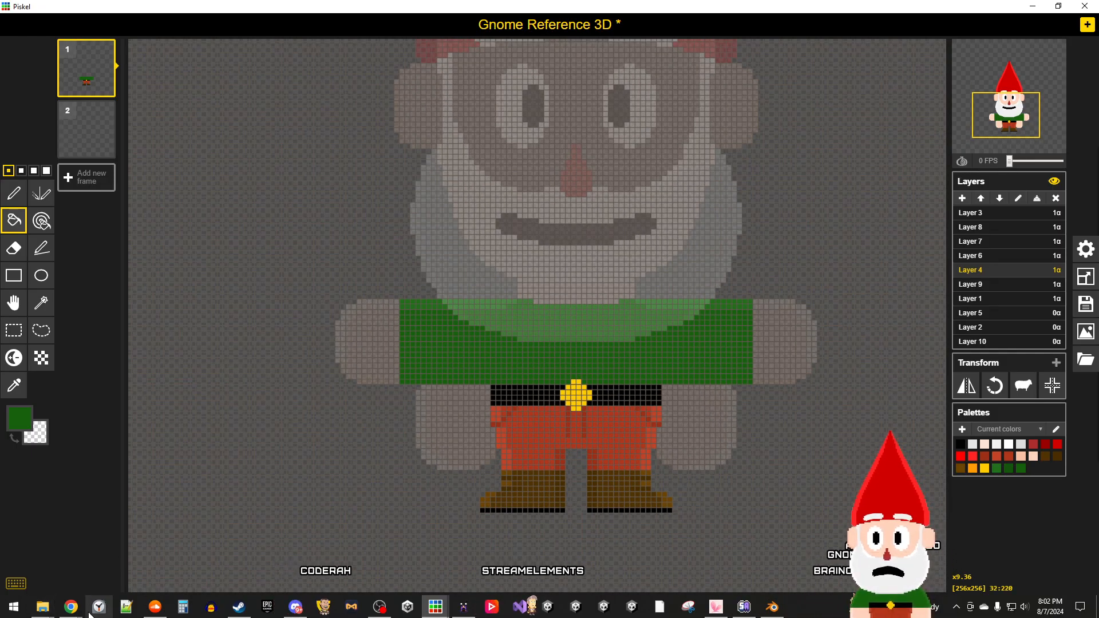
Step: Switch to Chrome and examine the YouTube page of "The Pacifist Jam - Let's Play - Part 1"
{"action": "mouse_move", "coordinate": [70, 613]}
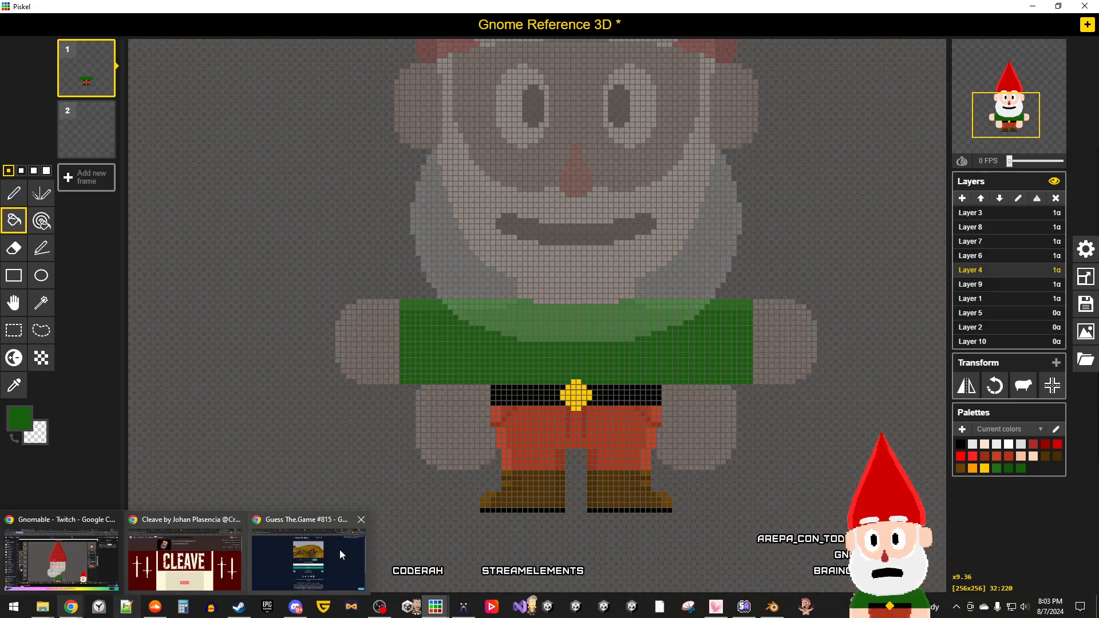
{"action": "left_click", "coordinate": [341, 548]}
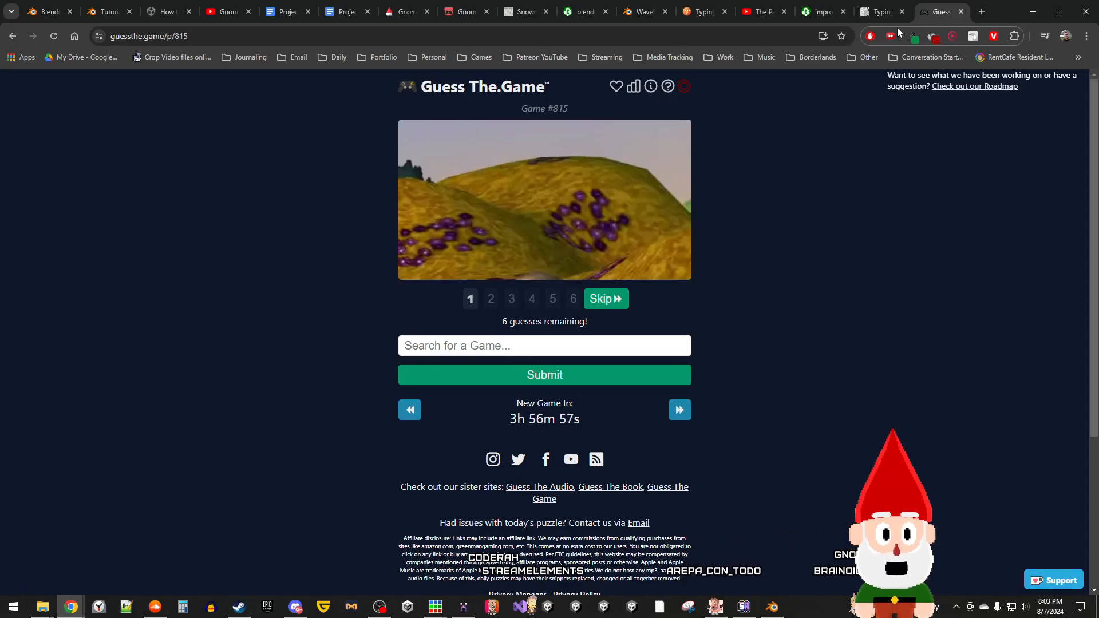
{"action": "left_click", "coordinate": [747, 11]}
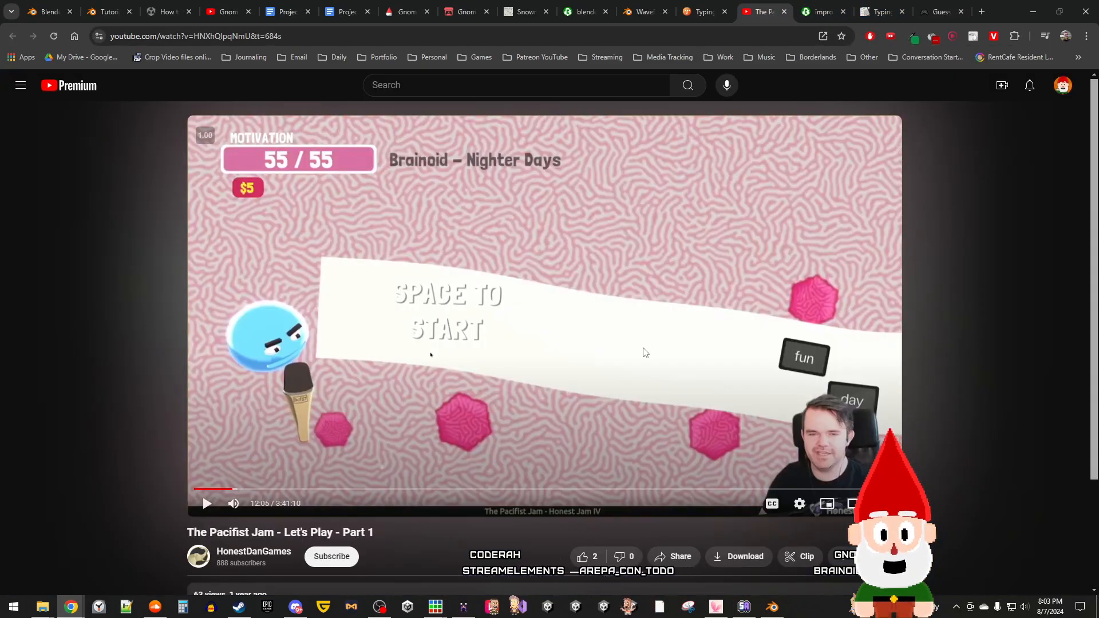
{"action": "scroll", "coordinate": [645, 351], "scroll_direction": "down", "scroll_amount": 2}
{"action": "scroll", "coordinate": [625, 344], "scroll_direction": "up", "scroll_amount": 2}
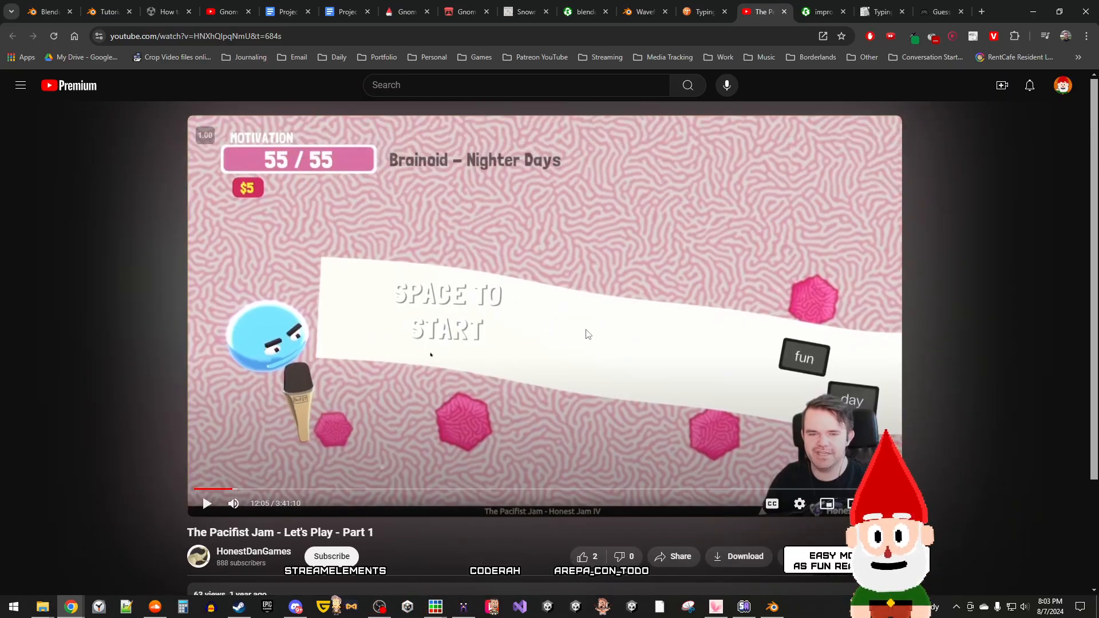
{"action": "scroll", "coordinate": [585, 334], "scroll_direction": "down", "scroll_amount": 2}
{"action": "scroll", "coordinate": [585, 334], "scroll_direction": "up", "scroll_amount": 2}
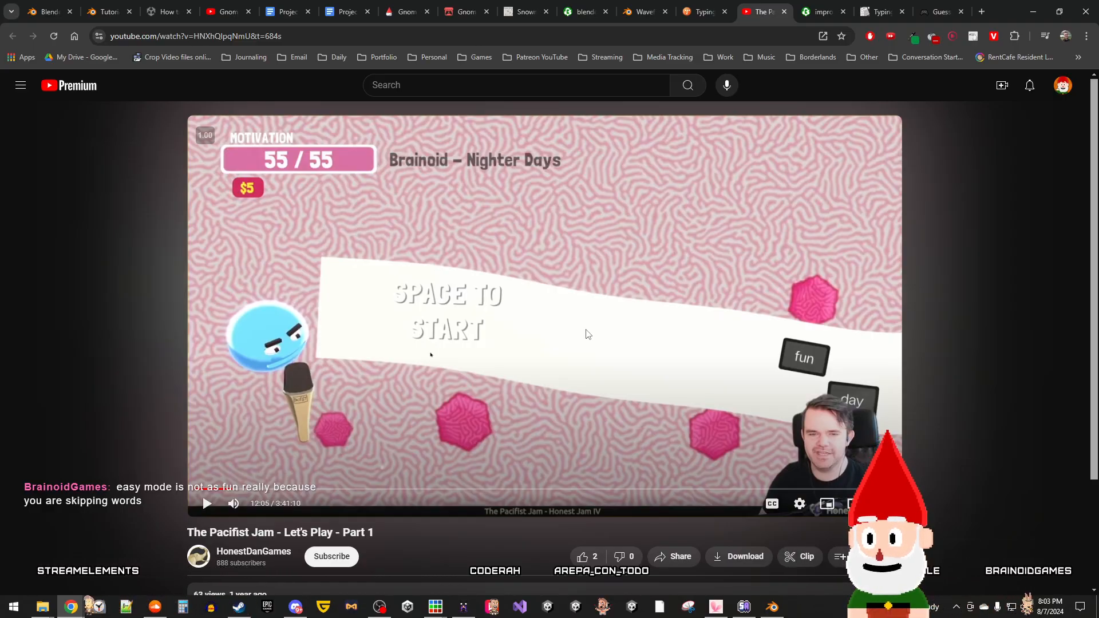
{"action": "scroll", "coordinate": [586, 334], "scroll_direction": "down", "scroll_amount": 2}
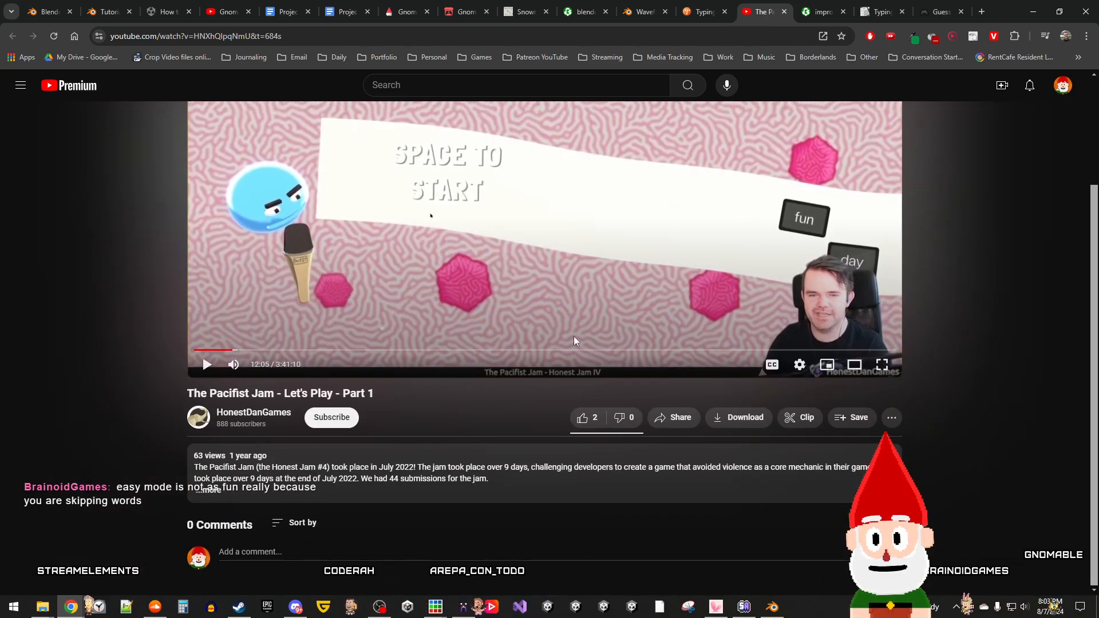
{"action": "scroll", "coordinate": [507, 403], "scroll_direction": "up", "scroll_amount": 2}
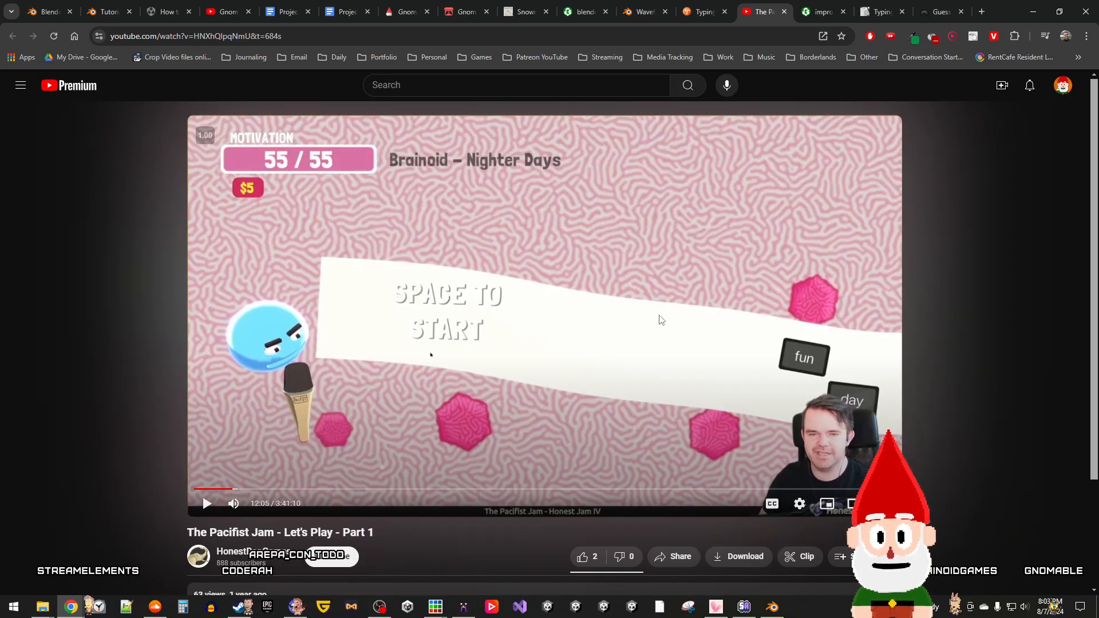
Step: Return to Piskel and inspect Layers 9, 1 and 5 to compare the gnome's body and arm poses
{"action": "left_click", "coordinate": [1034, 12]}
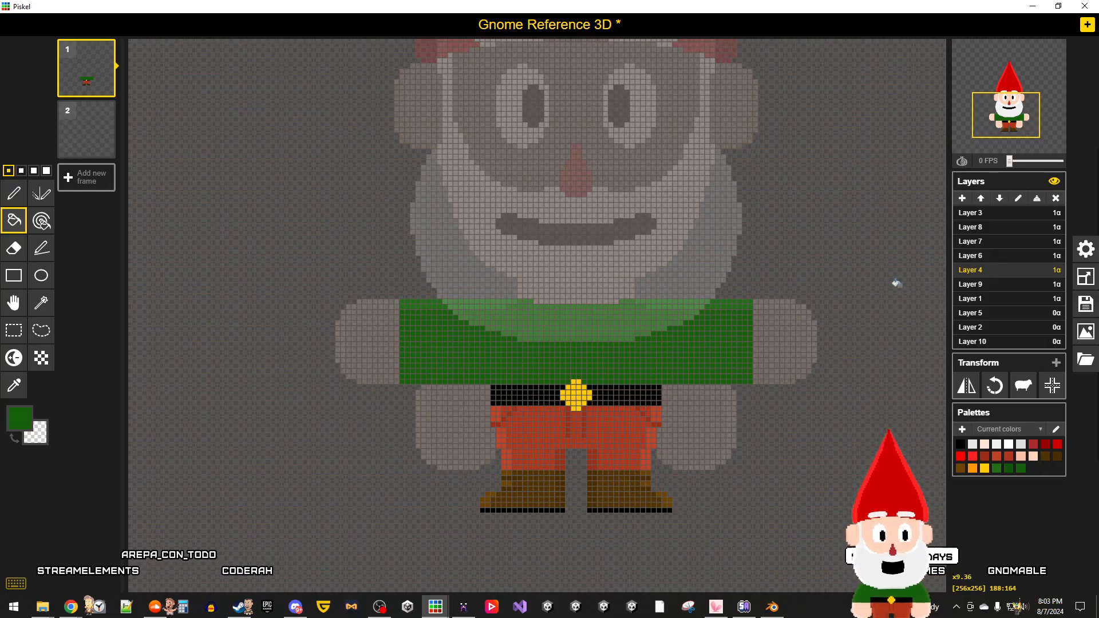
{"action": "scroll", "coordinate": [812, 298], "scroll_direction": "down", "scroll_amount": 1}
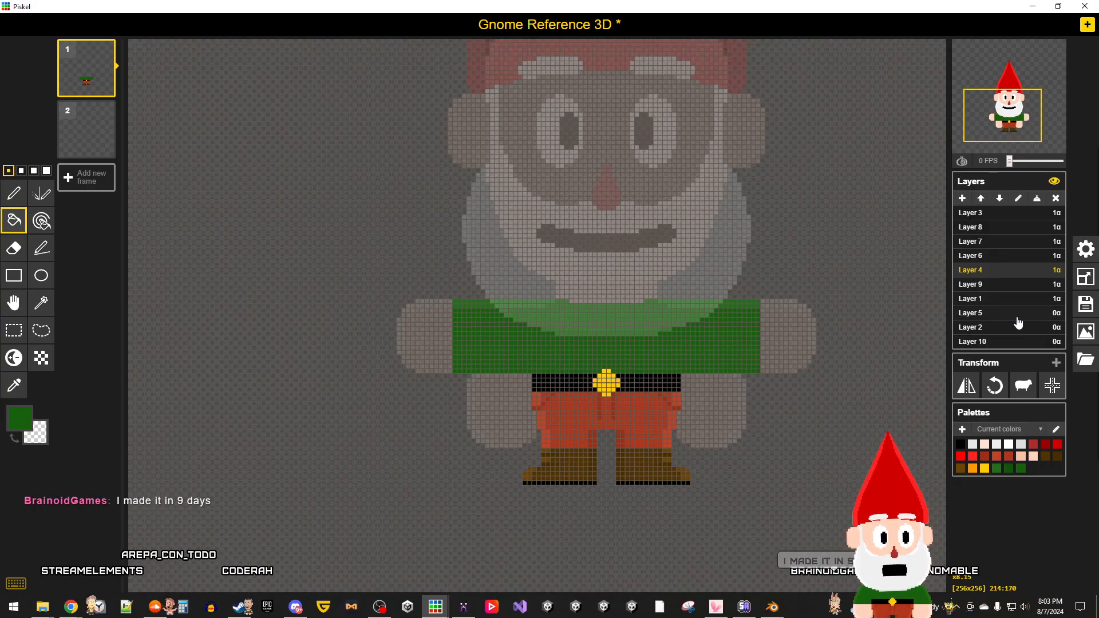
{"action": "left_click", "coordinate": [1006, 289]}
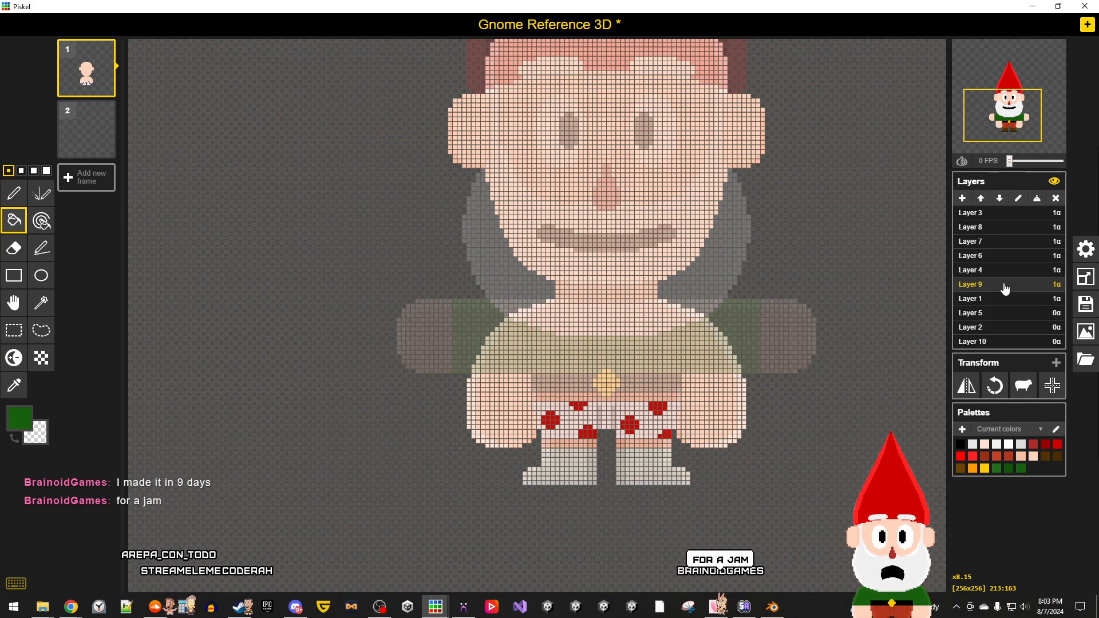
{"action": "left_click", "coordinate": [1006, 299]}
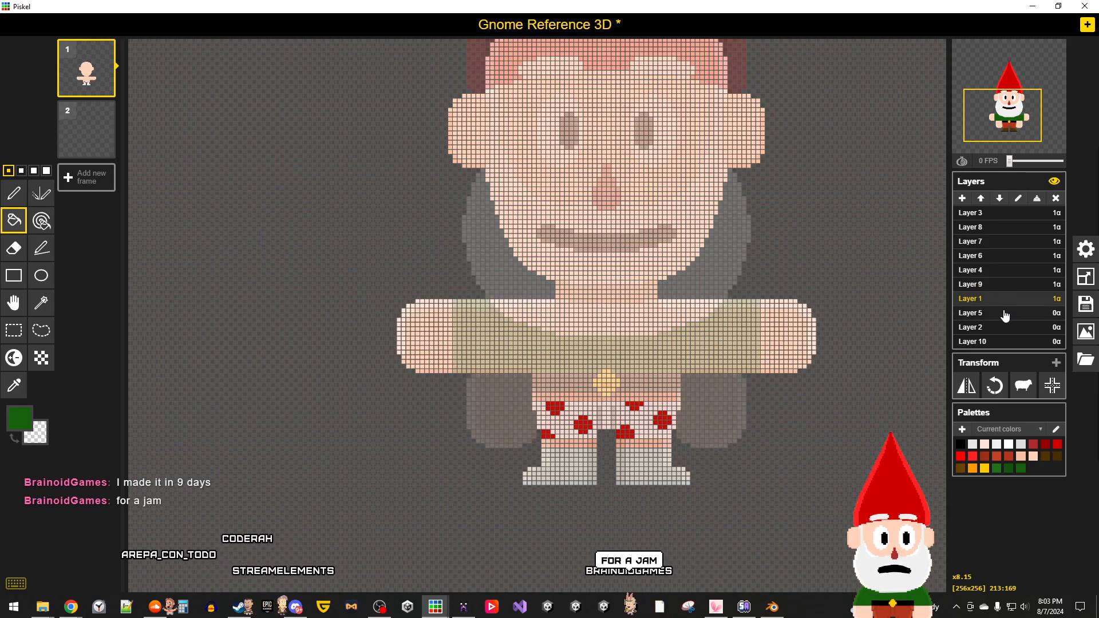
{"action": "left_click", "coordinate": [1006, 315]}
Step: Hide Layer 9, the body with lowered arms, by setting its opacity to 0, and save the sprite
{"action": "left_click", "coordinate": [1002, 287]}
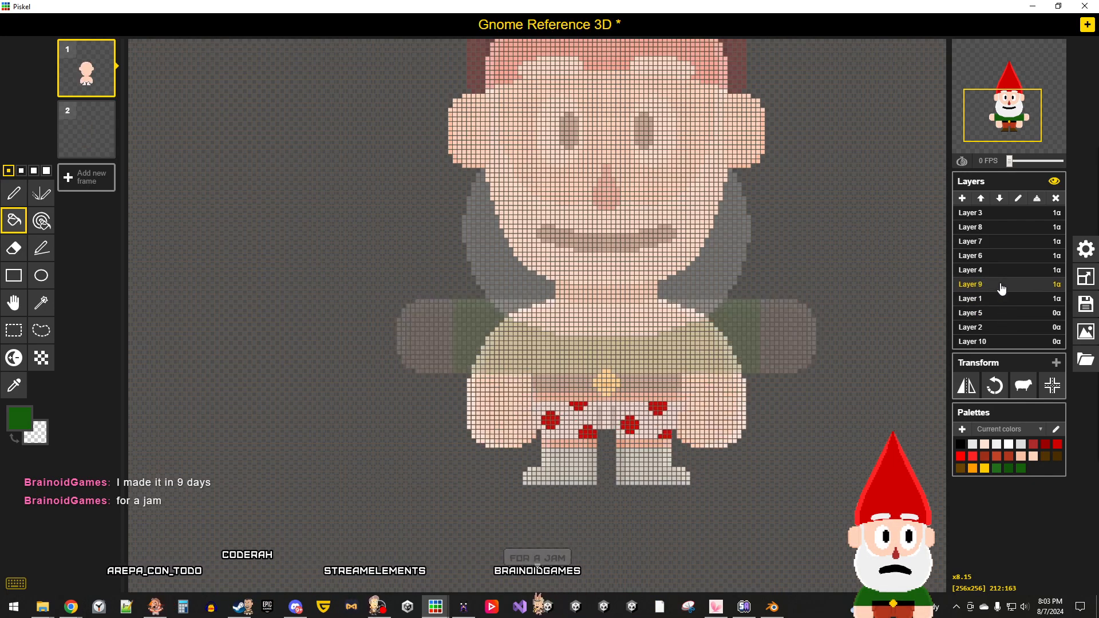
{"action": "scroll", "coordinate": [895, 277], "scroll_direction": "down", "scroll_amount": 2}
{"action": "left_click", "coordinate": [1056, 284]}
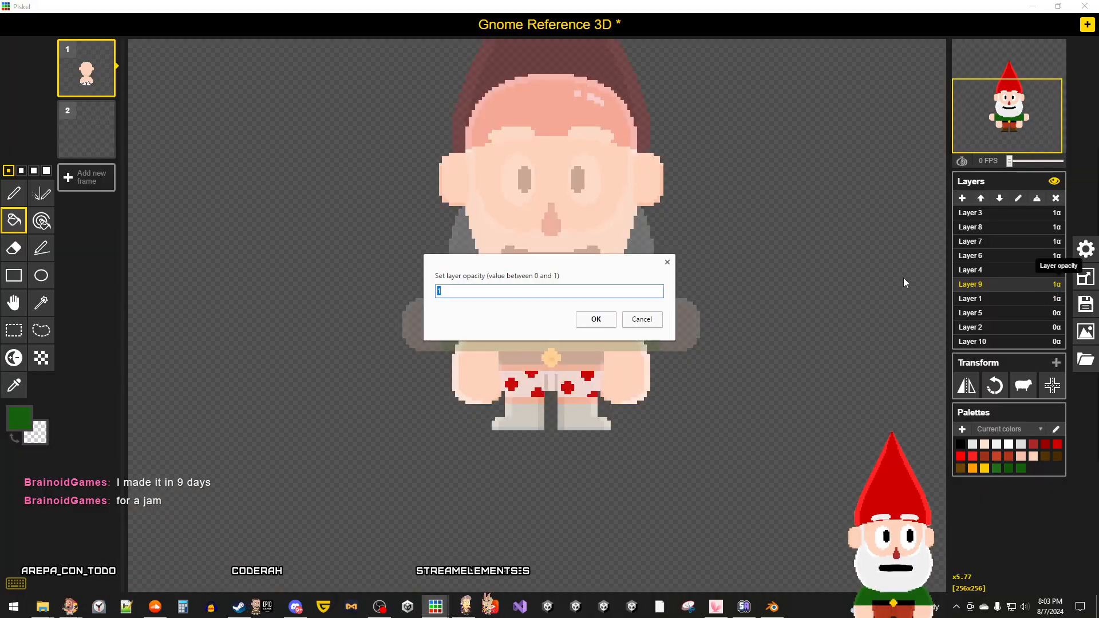
{"action": "type", "text": "0"}
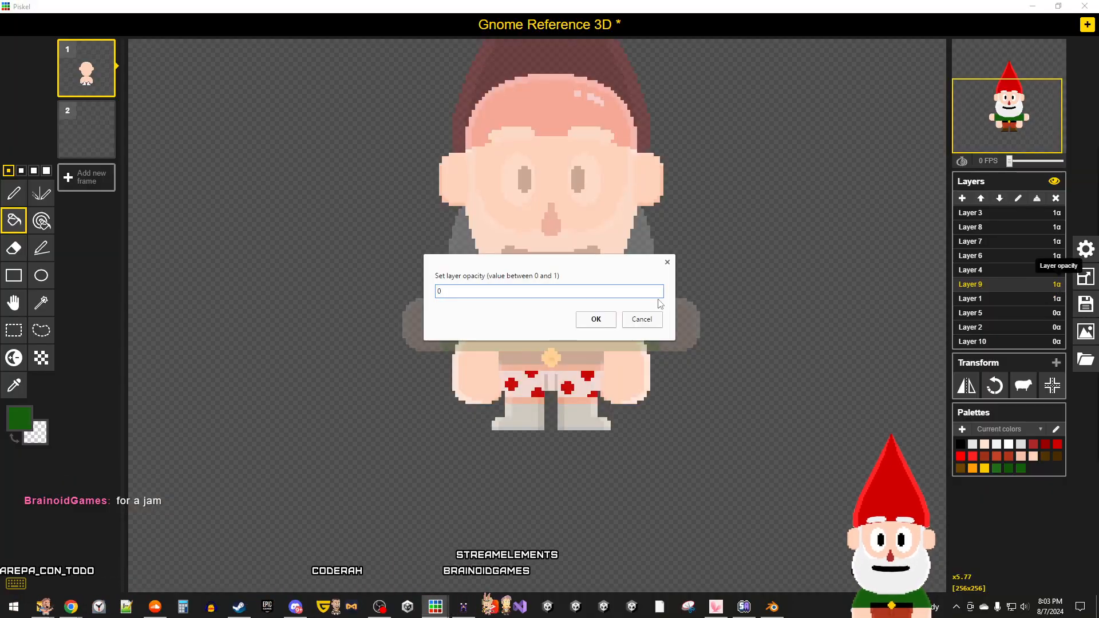
{"action": "key", "text": "Return"}
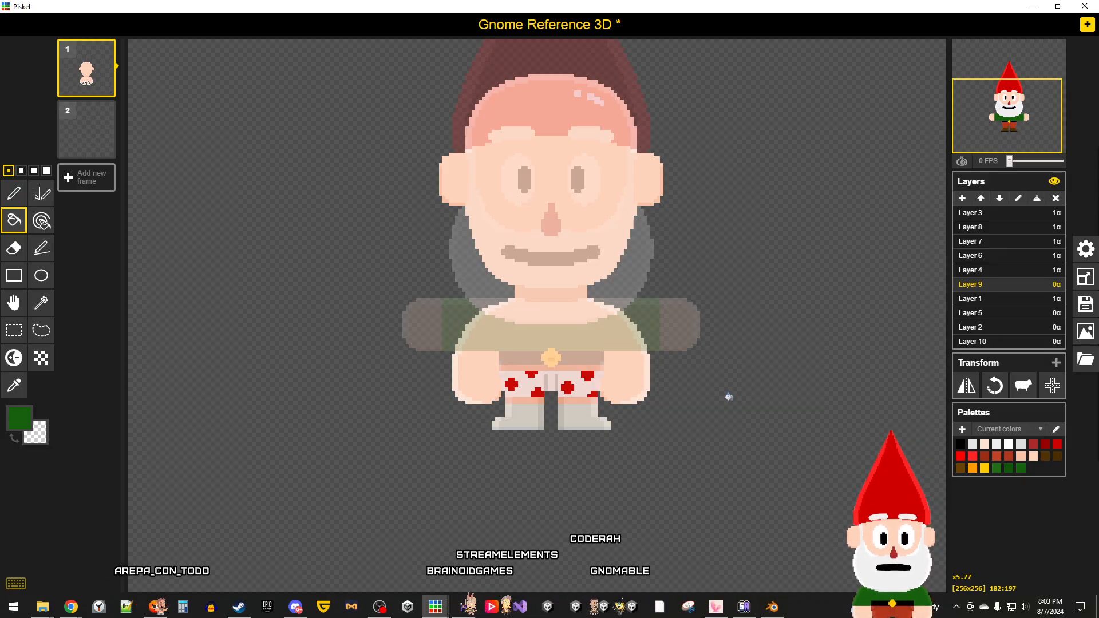
{"action": "left_click", "coordinate": [1086, 304]}
{"action": "left_click", "coordinate": [973, 268]}
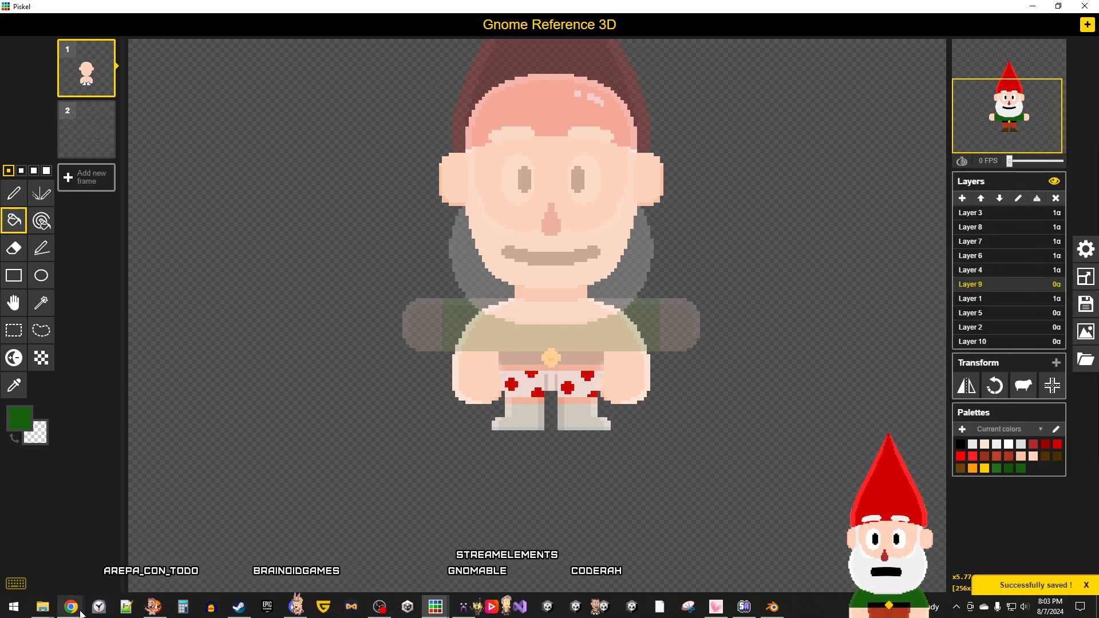
Step: Switch to Chrome and look through the open Guess The.Game, keybr.com and "improve typing speed" search pages
{"action": "mouse_move", "coordinate": [71, 607]}
{"action": "left_click", "coordinate": [263, 552]}
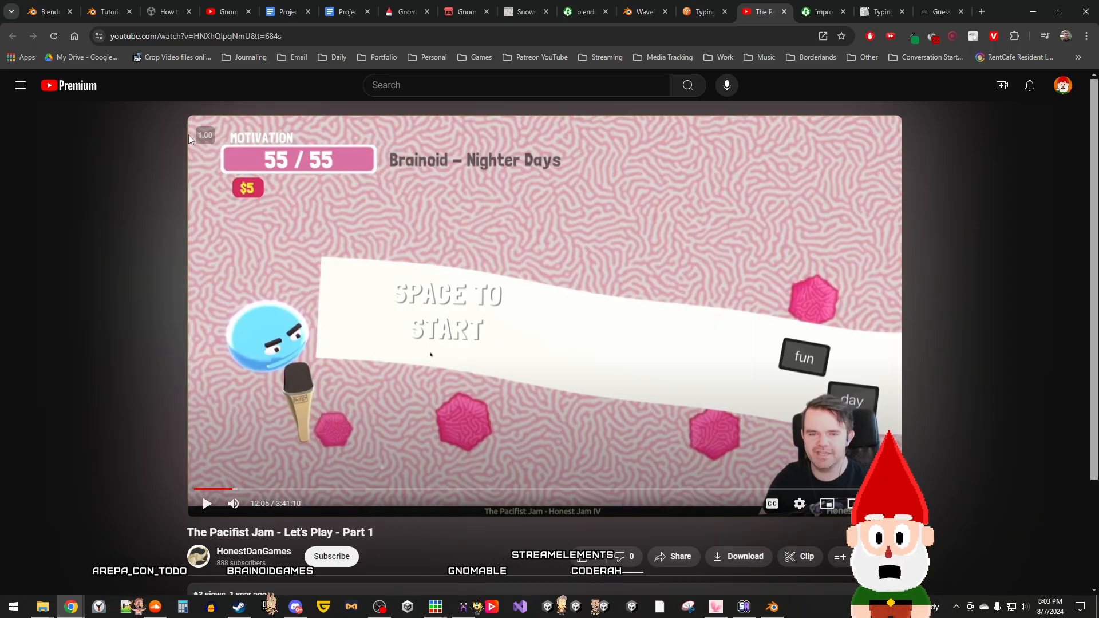
{"action": "left_click", "coordinate": [449, 20]}
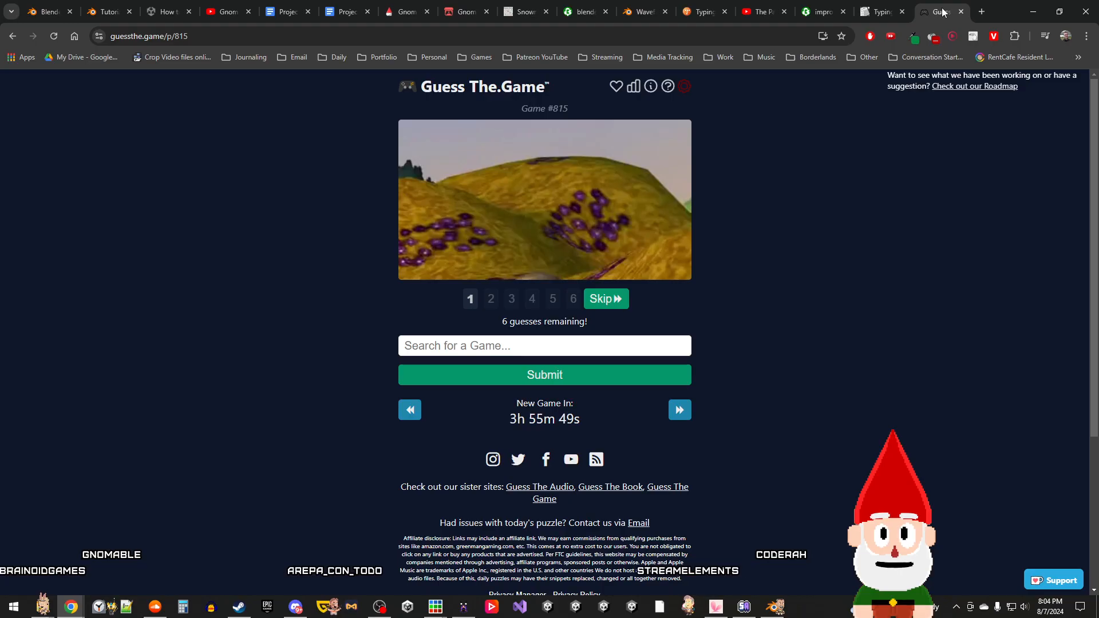
{"action": "left_click", "coordinate": [942, 12]}
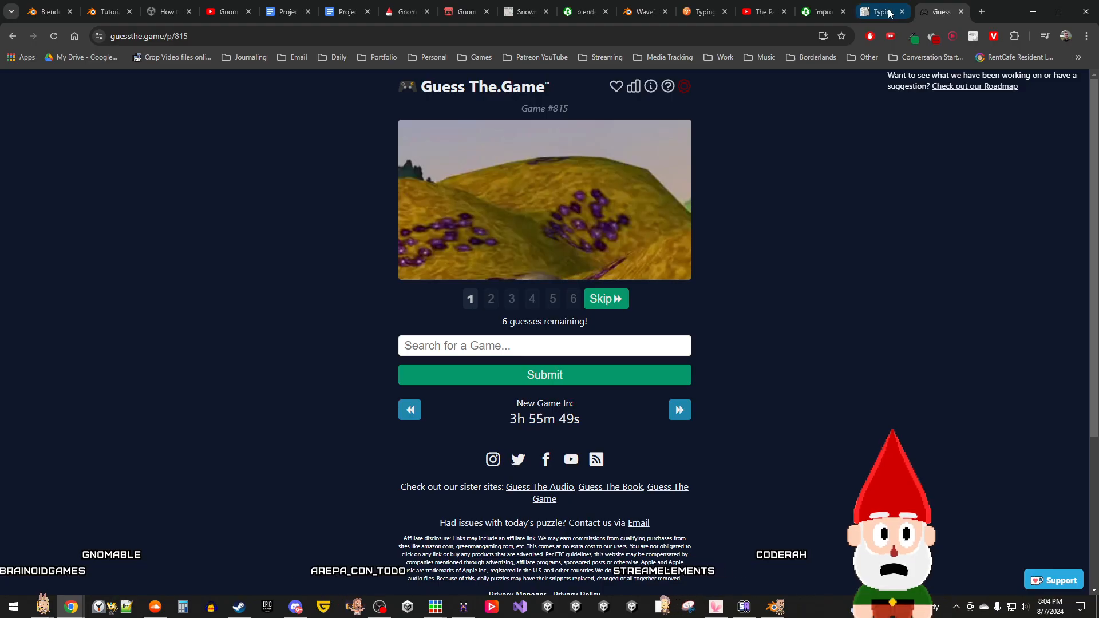
{"action": "left_click", "coordinate": [882, 11]}
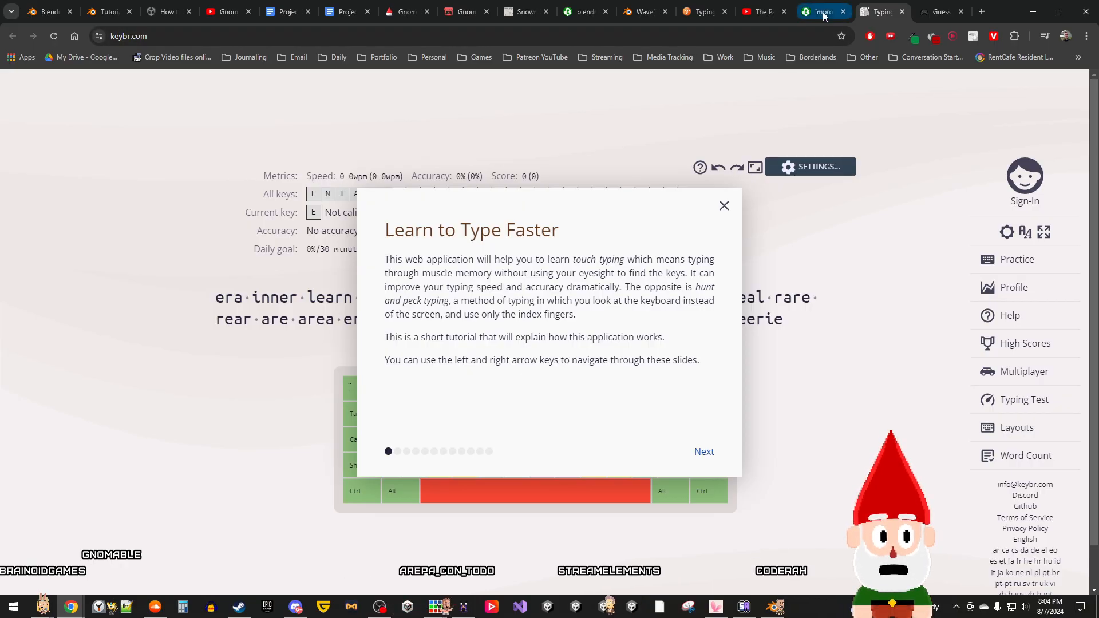
{"action": "left_click", "coordinate": [823, 12]}
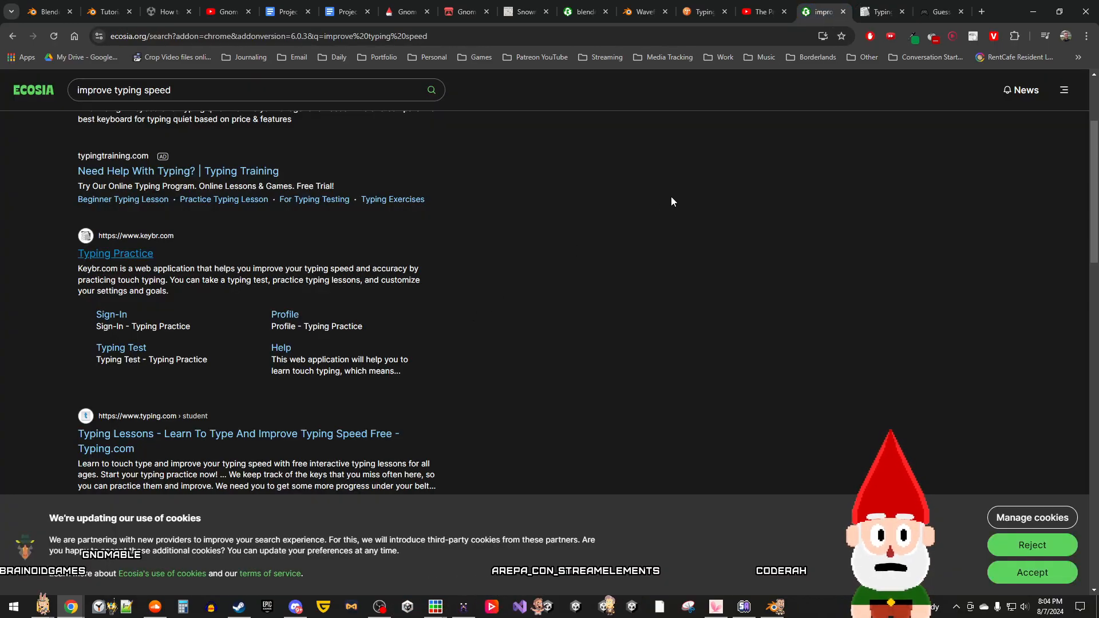
{"action": "left_click", "coordinate": [982, 11]}
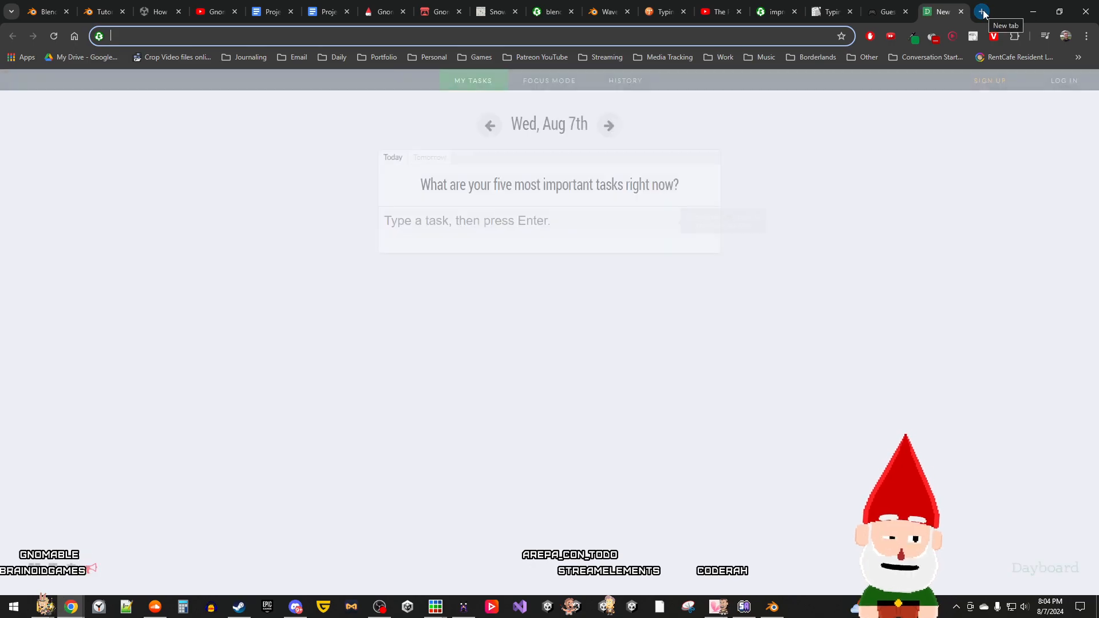
{"action": "type", "text": "br"}
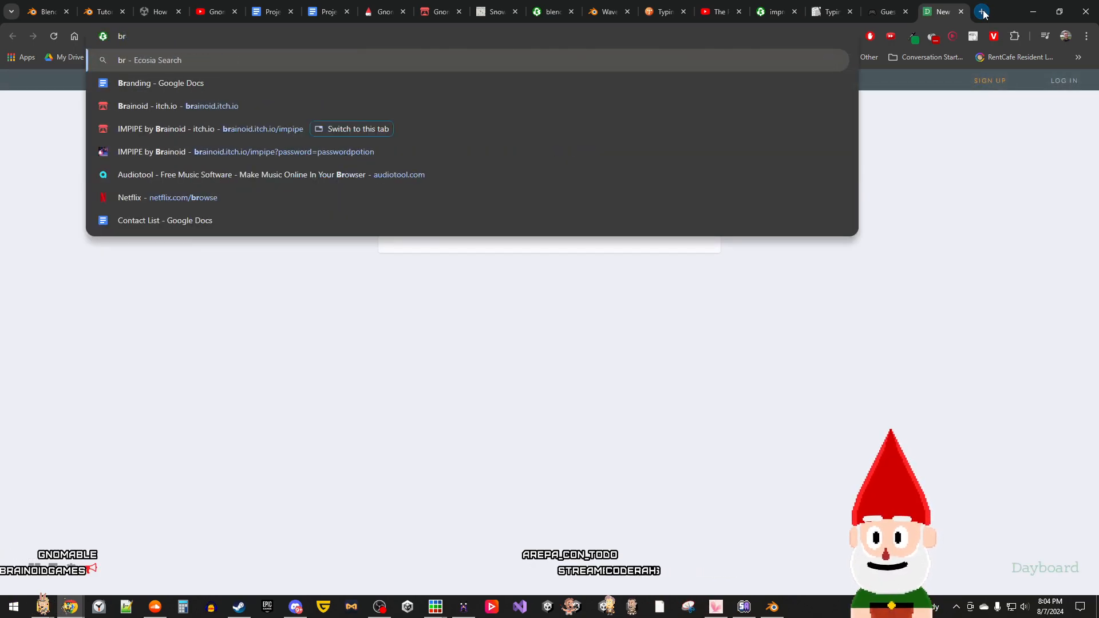
{"action": "left_click", "coordinate": [247, 106]}
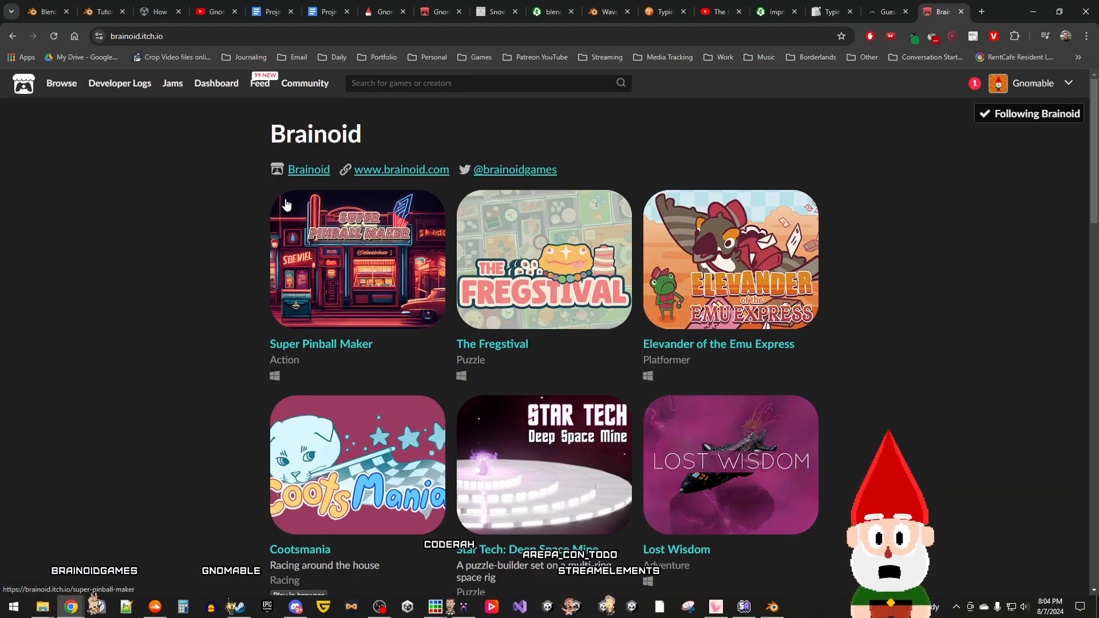
{"action": "right_click", "coordinate": [394, 172]}
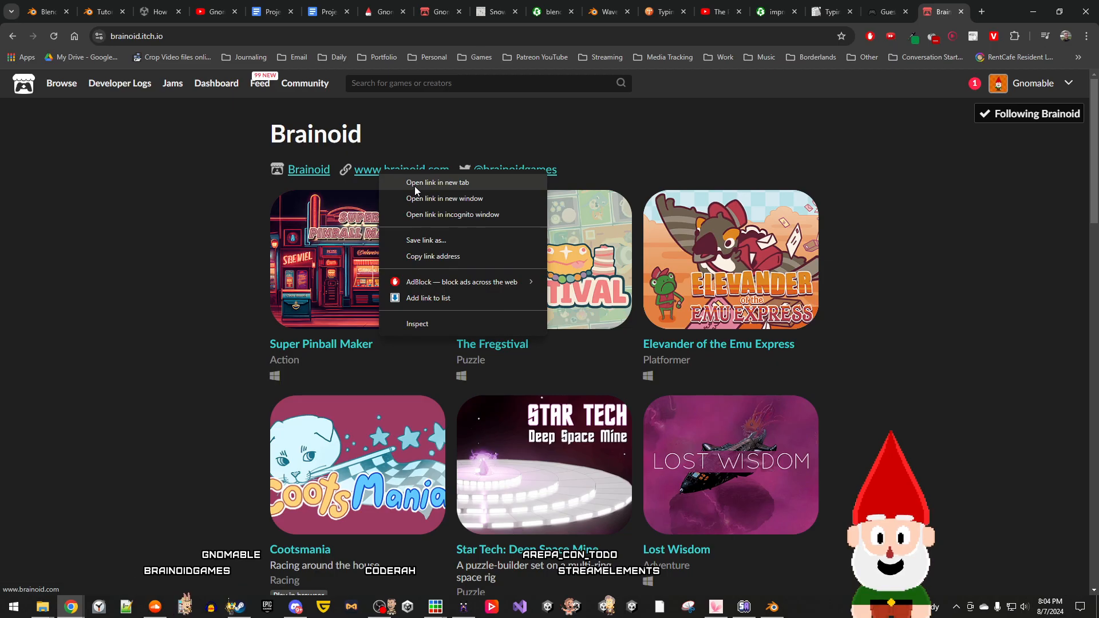
{"action": "left_click", "coordinate": [414, 187]}
{"action": "left_click", "coordinate": [944, 11]}
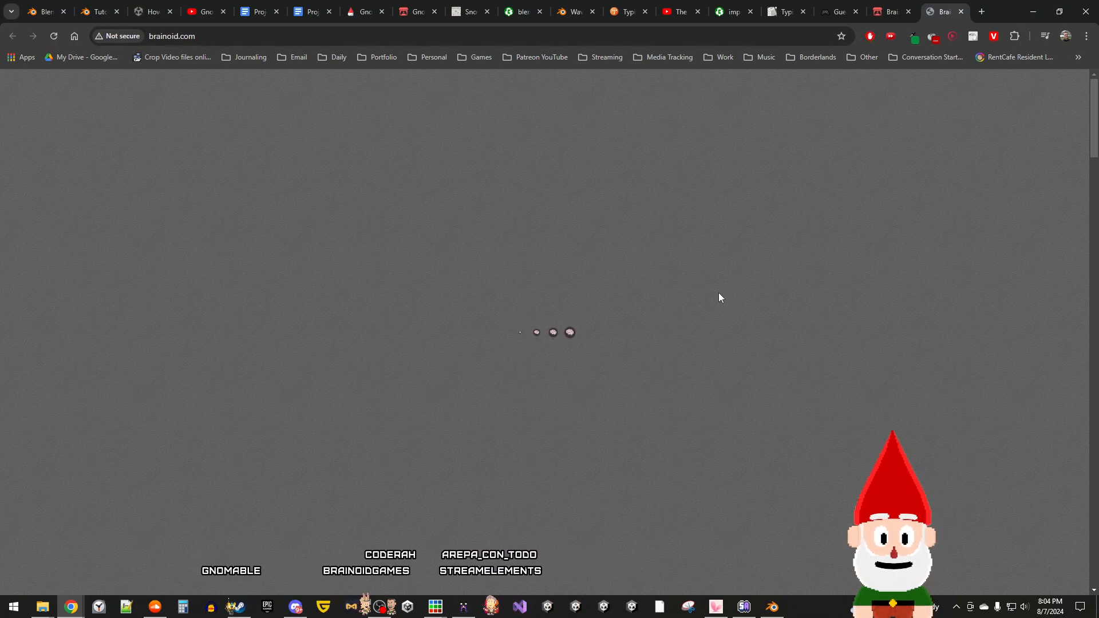
Step: Look over the Brainoid Games home page down to the Pop Lab section and open the page with more about Pop Lab
{"action": "scroll", "coordinate": [720, 298], "scroll_direction": "down", "scroll_amount": 7}
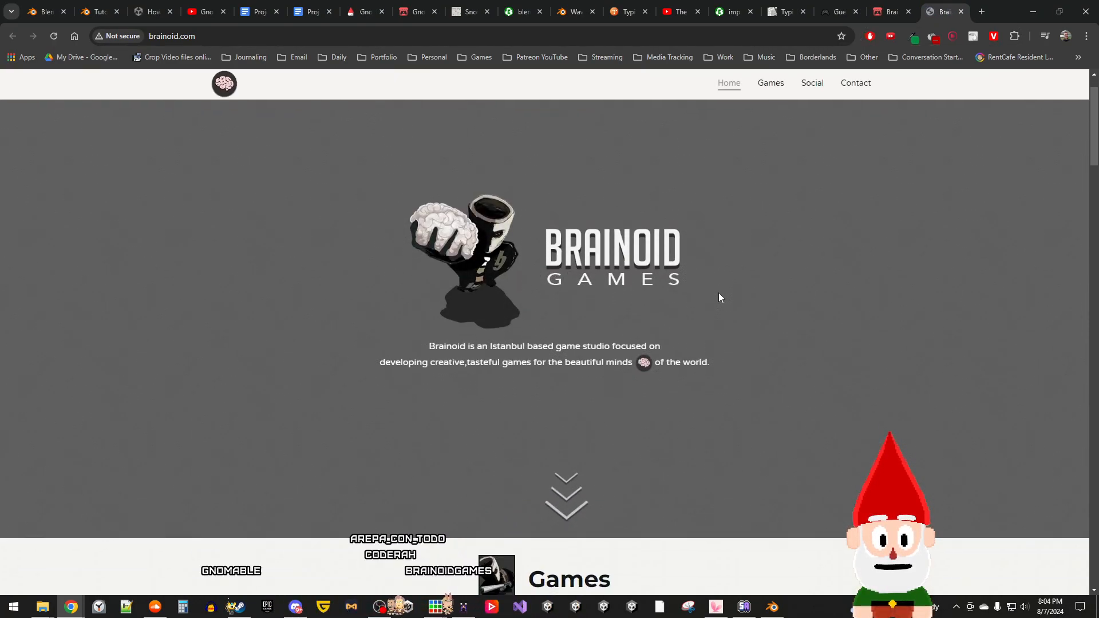
{"action": "scroll", "coordinate": [720, 298], "scroll_direction": "down", "scroll_amount": 2}
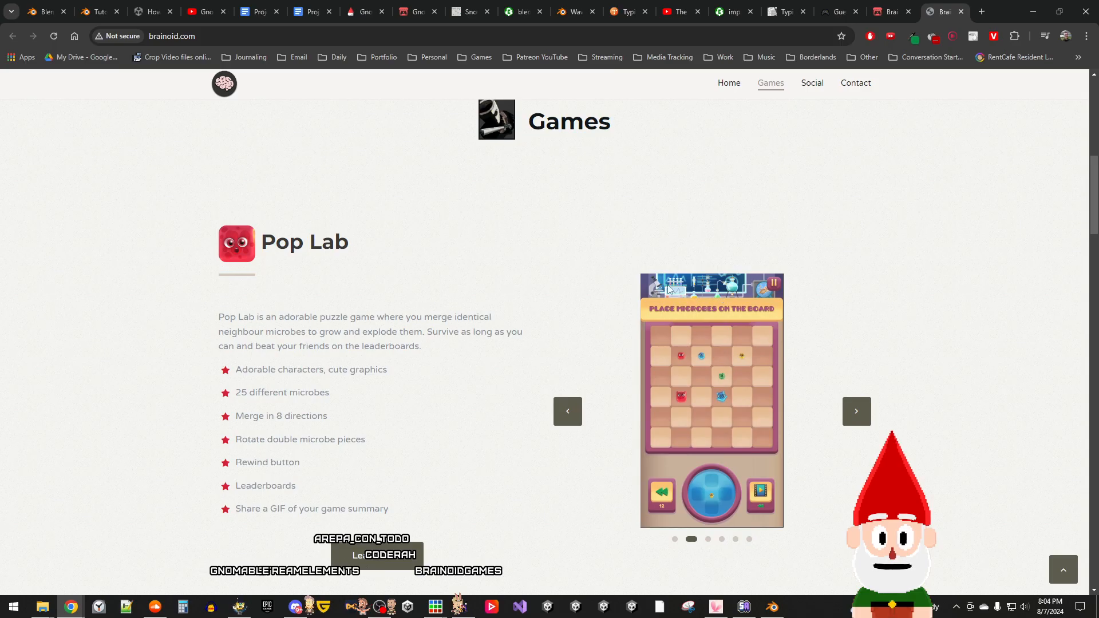
{"action": "scroll", "coordinate": [593, 271], "scroll_direction": "down", "scroll_amount": 1}
{"action": "scroll", "coordinate": [593, 271], "scroll_direction": "down", "scroll_amount": 3}
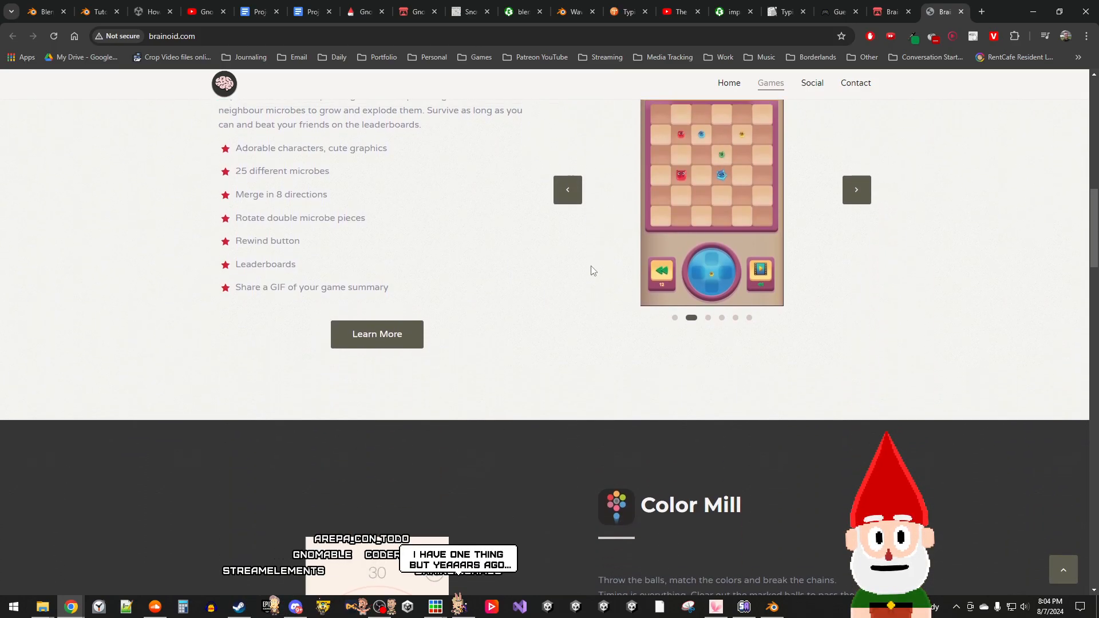
{"action": "scroll", "coordinate": [590, 270], "scroll_direction": "up", "scroll_amount": 4}
{"action": "scroll", "coordinate": [640, 329], "scroll_direction": "down", "scroll_amount": 2}
{"action": "scroll", "coordinate": [381, 367], "scroll_direction": "up", "scroll_amount": 1}
{"action": "scroll", "coordinate": [380, 368], "scroll_direction": "down", "scroll_amount": 1}
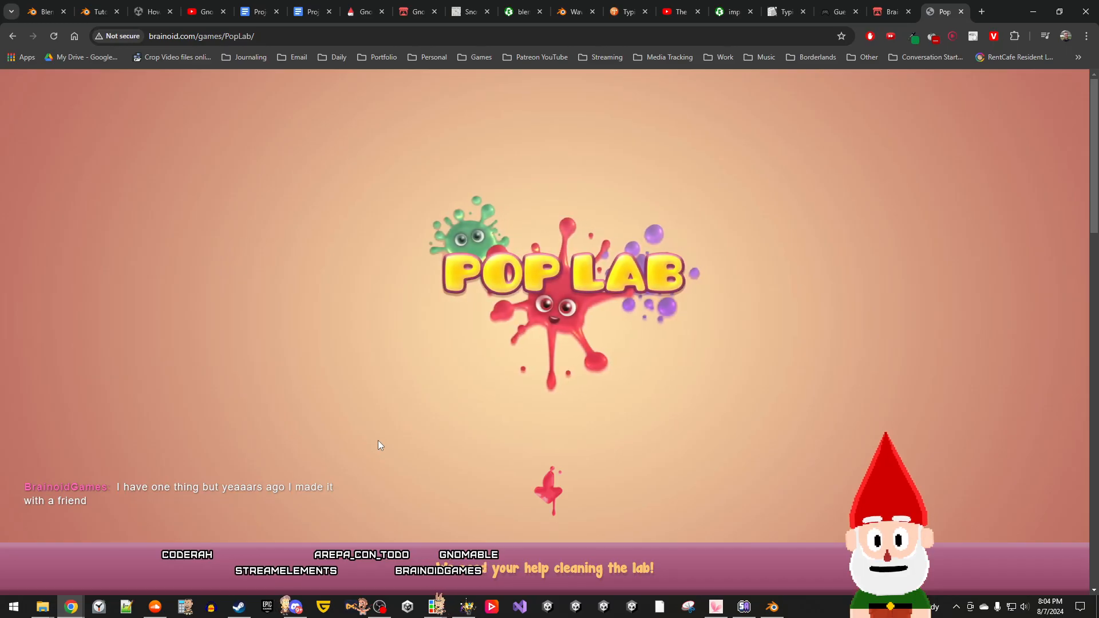
Step: Check Pop Lab's Google Play listing and close its tab
{"action": "scroll", "coordinate": [383, 445], "scroll_direction": "down", "scroll_amount": 7}
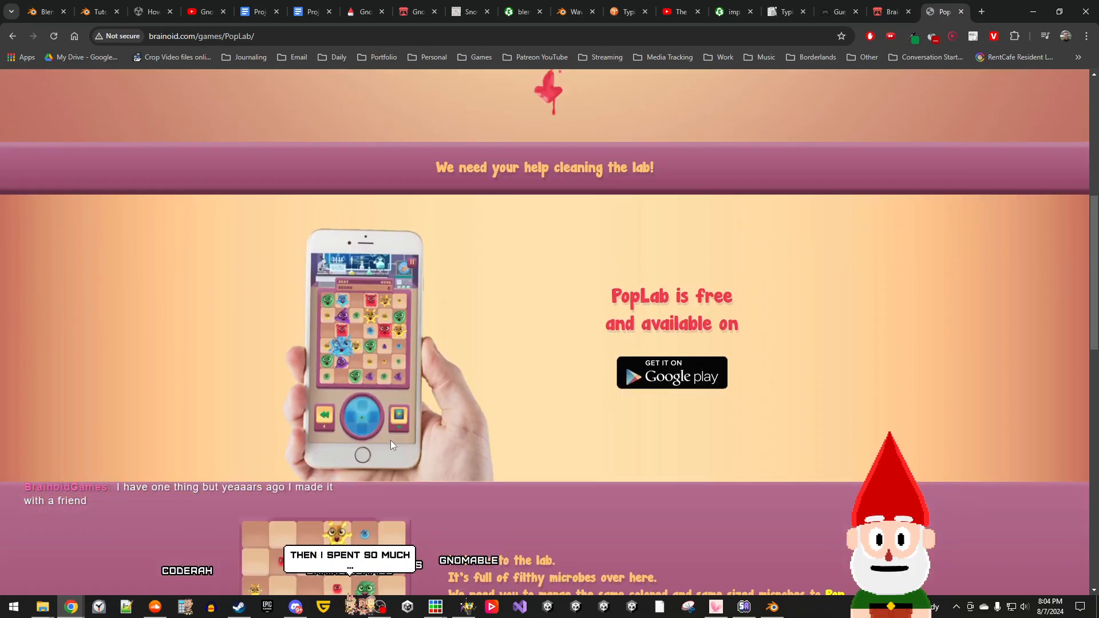
{"action": "left_click", "coordinate": [662, 381]}
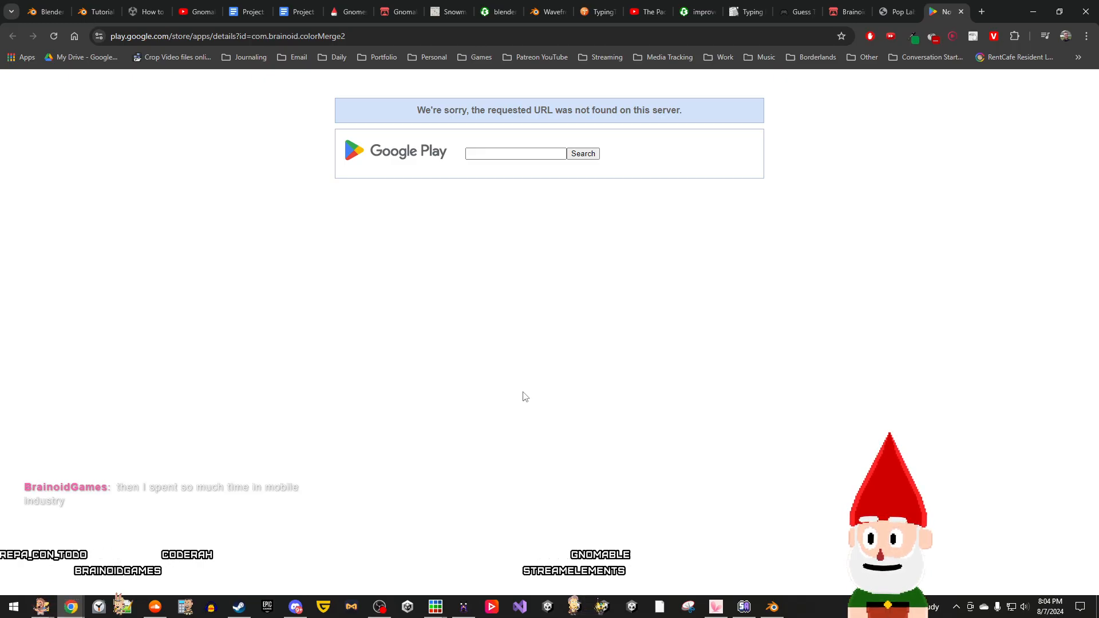
{"action": "left_click", "coordinate": [961, 11]}
Step: Look through the rest of the Pop Lab page, from the game description and trailer down to the screenshot gallery
{"action": "scroll", "coordinate": [734, 432], "scroll_direction": "down", "scroll_amount": 5}
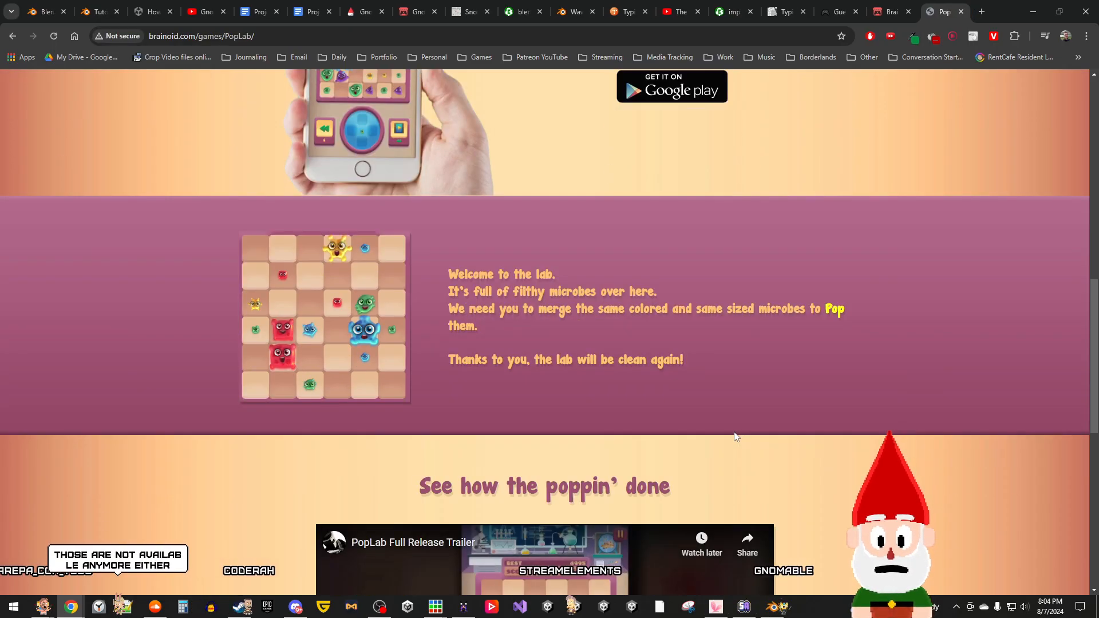
{"action": "scroll", "coordinate": [733, 431], "scroll_direction": "down", "scroll_amount": 2}
{"action": "scroll", "coordinate": [878, 451], "scroll_direction": "down", "scroll_amount": 3}
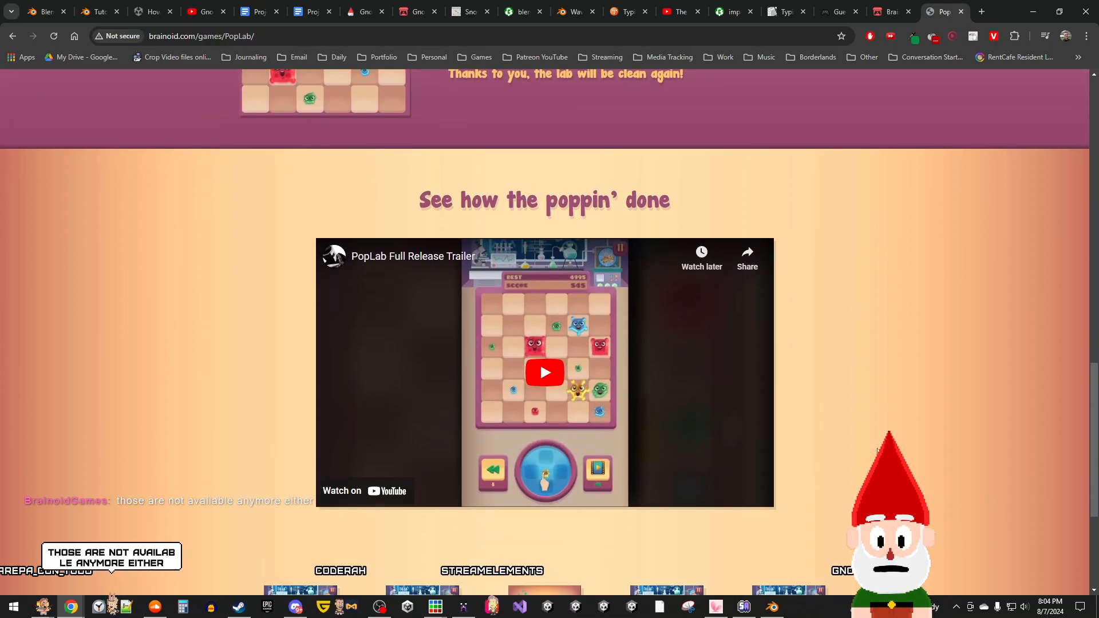
{"action": "scroll", "coordinate": [877, 452], "scroll_direction": "down", "scroll_amount": 3}
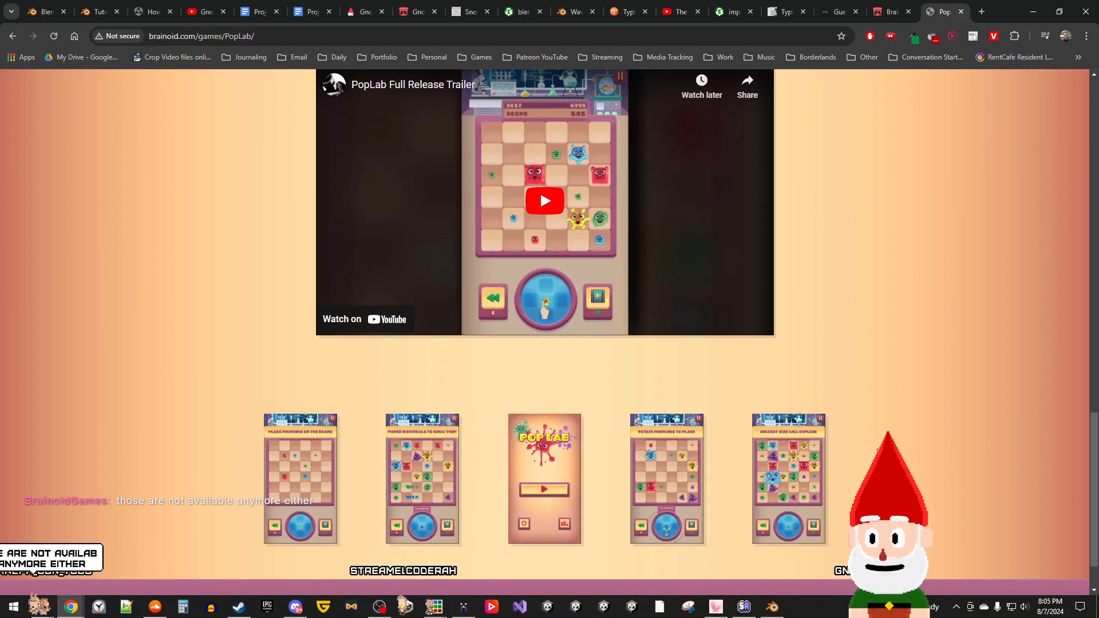
{"action": "scroll", "coordinate": [878, 450], "scroll_direction": "down", "scroll_amount": 1}
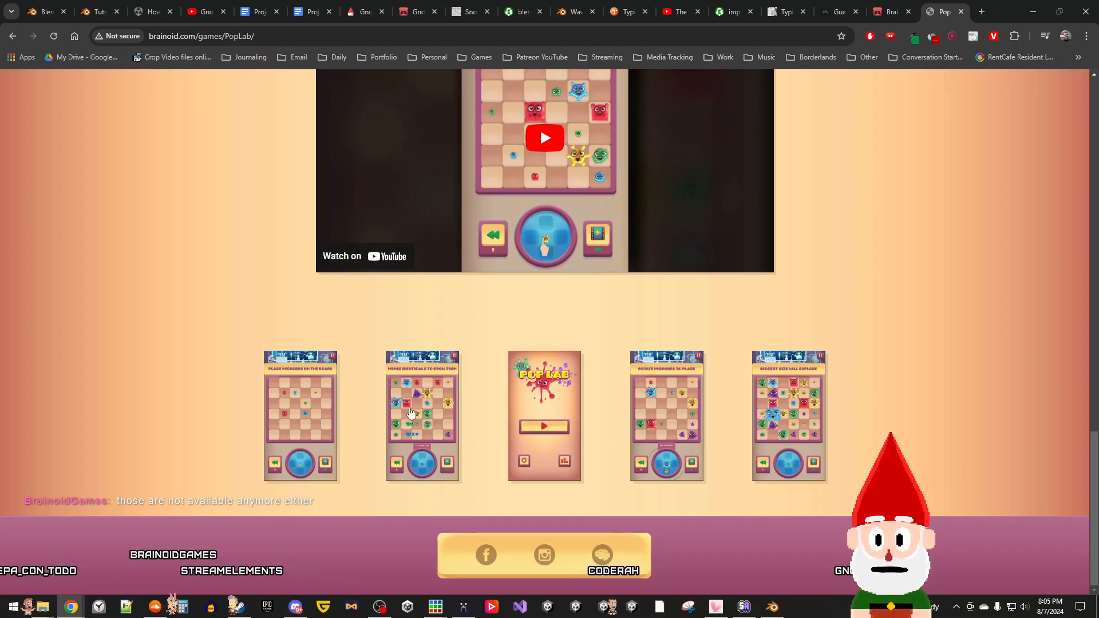
Step: View the Pop Lab screenshots of placing, merging and rotating microbes enlarged, and return to the trailer section
{"action": "left_click", "coordinate": [310, 400]}
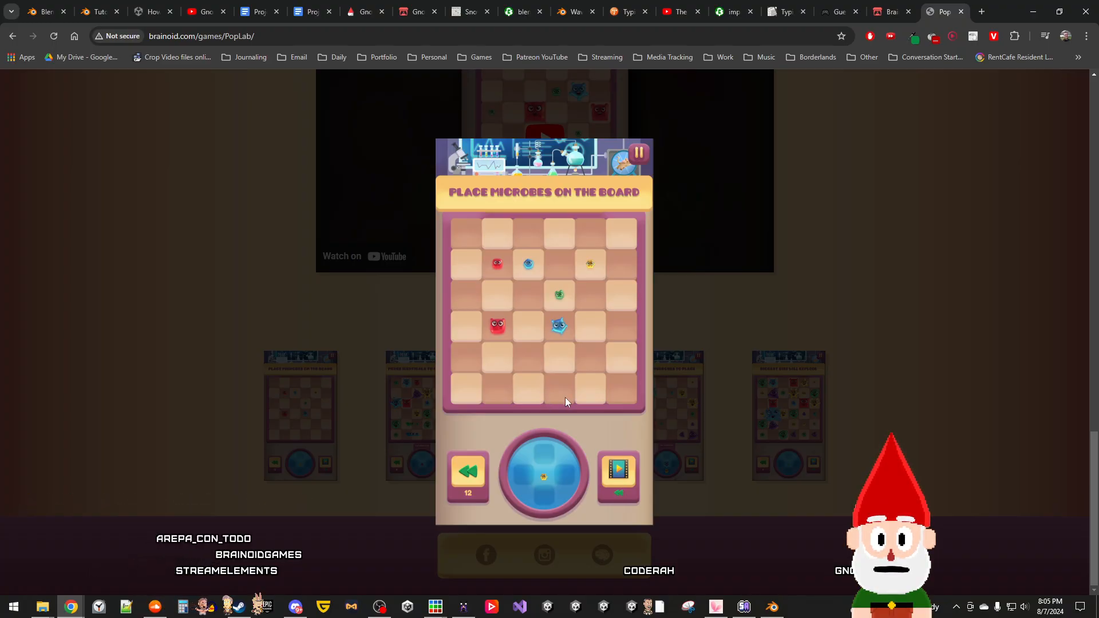
{"action": "left_click", "coordinate": [749, 406]}
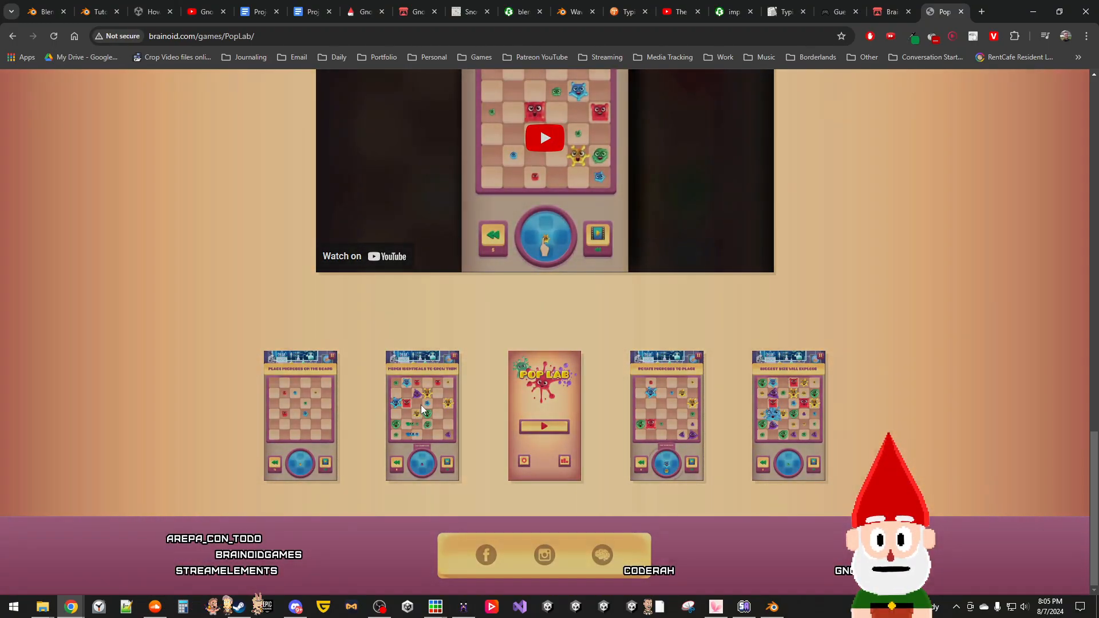
{"action": "left_click", "coordinate": [422, 408]}
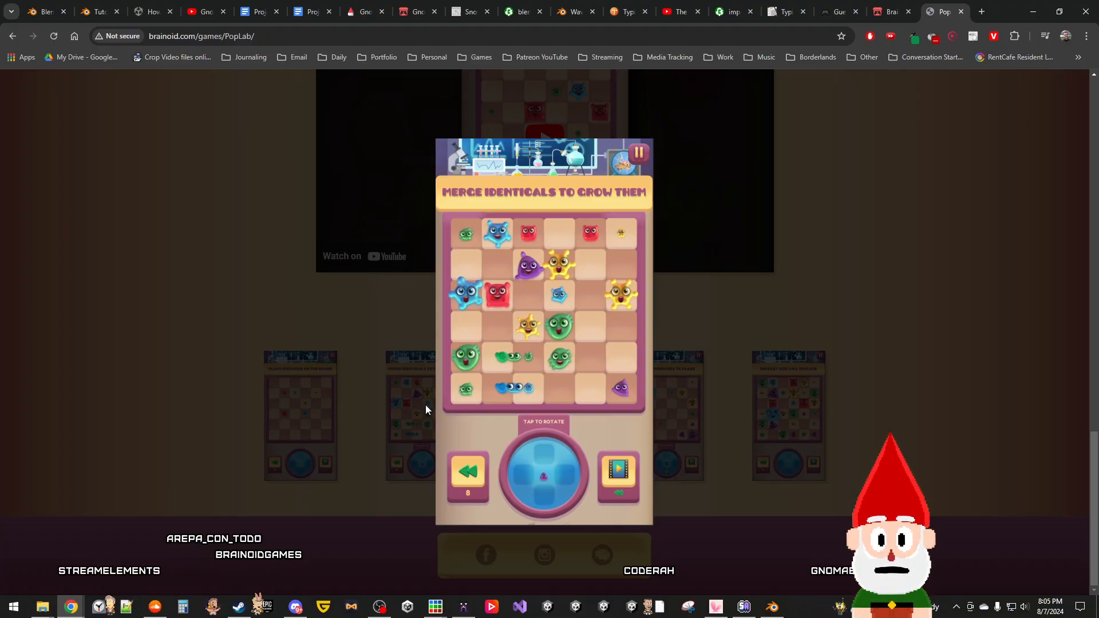
{"action": "left_click", "coordinate": [710, 399]}
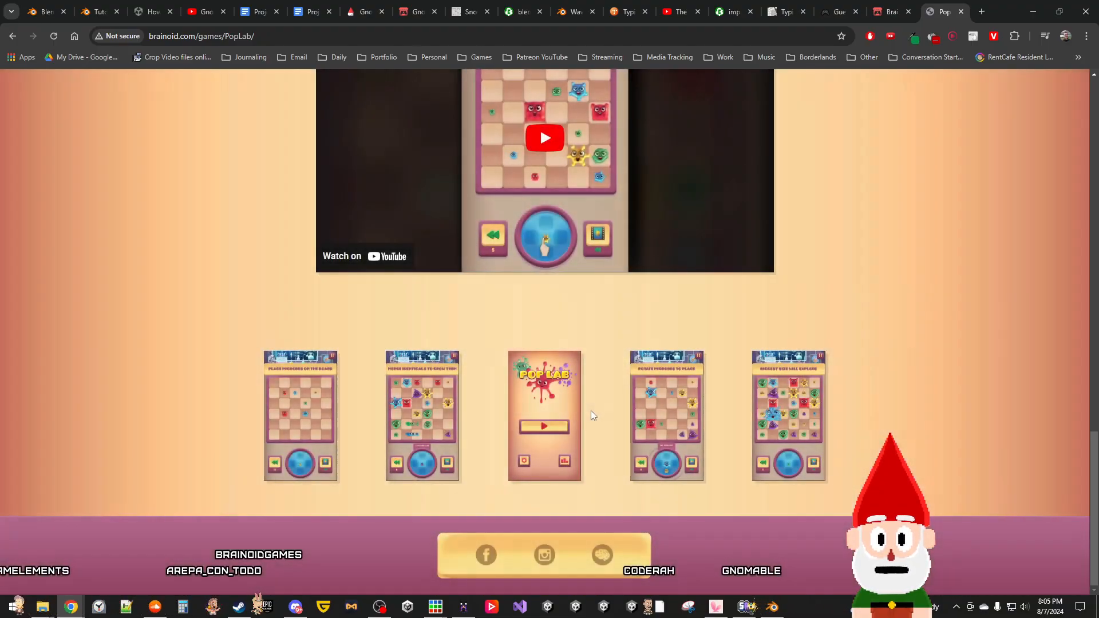
{"action": "left_click", "coordinate": [676, 416]}
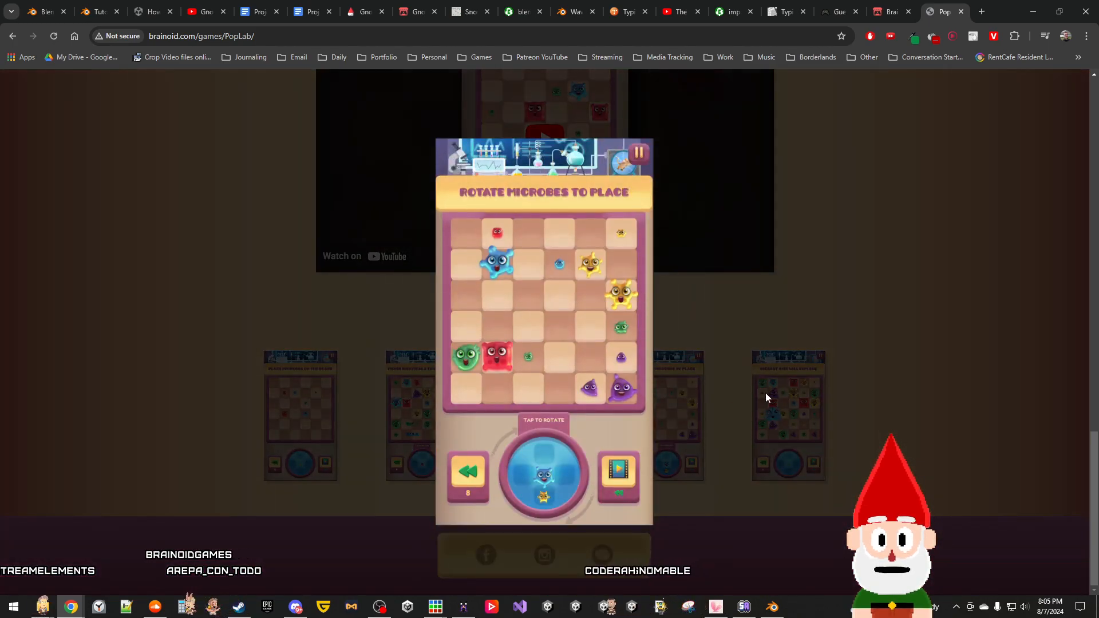
{"action": "left_click", "coordinate": [826, 389]}
{"action": "scroll", "coordinate": [826, 389], "scroll_direction": "up", "scroll_amount": 5}
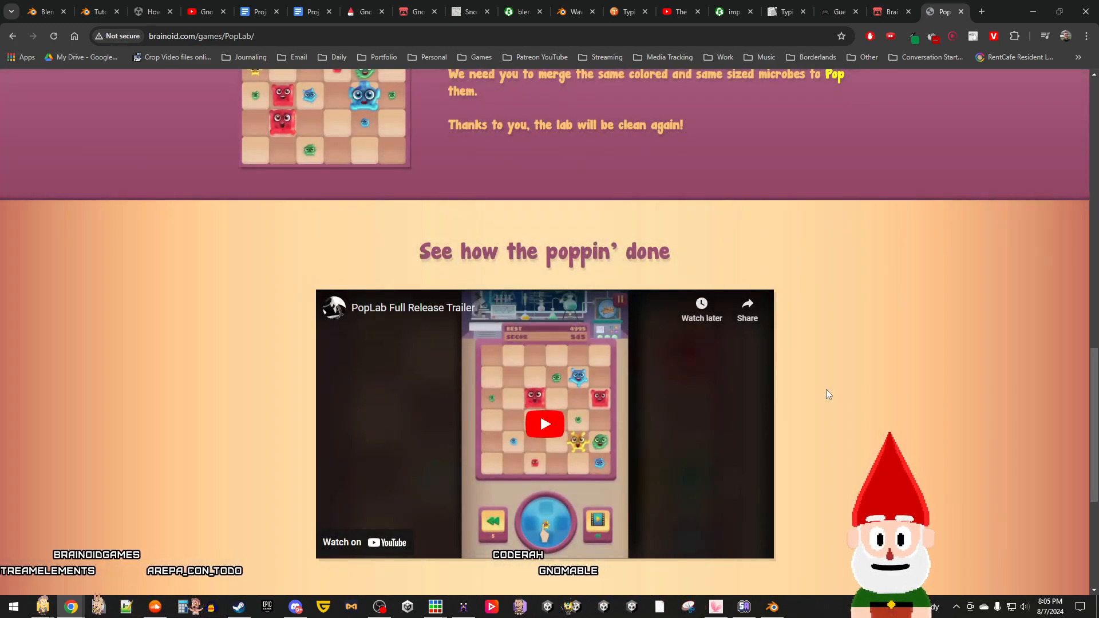
{"action": "scroll", "coordinate": [826, 389], "scroll_direction": "up", "scroll_amount": 5}
{"action": "scroll", "coordinate": [826, 392], "scroll_direction": "down", "scroll_amount": 5}
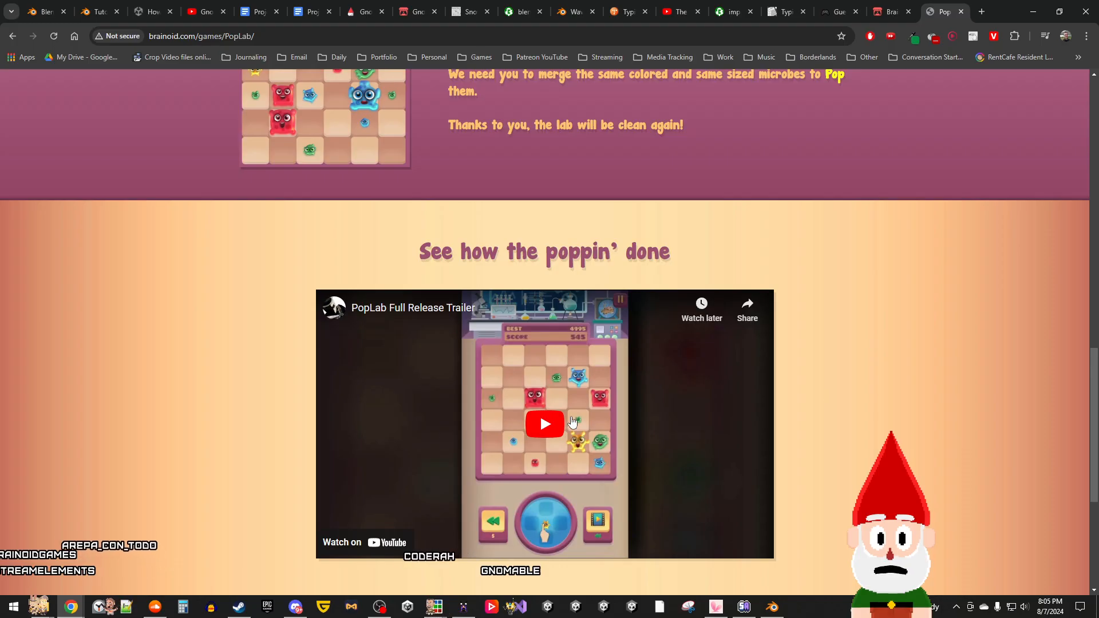
Step: Return to Piskel and view the gnome in a large separate preview window before closing it
{"action": "left_click", "coordinate": [1033, 12]}
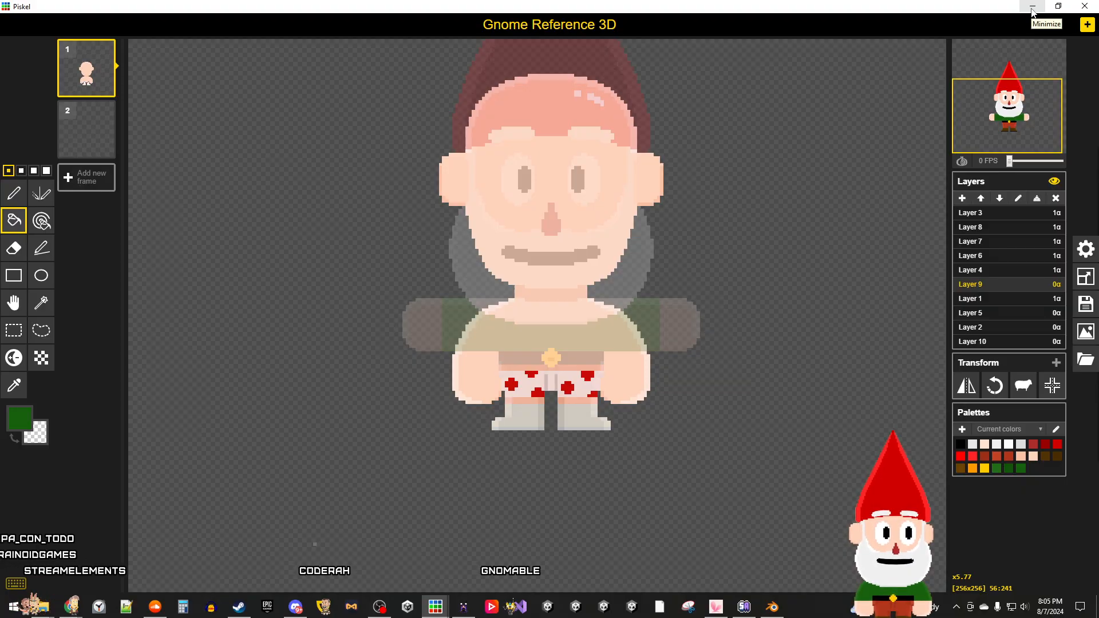
{"action": "left_click", "coordinate": [1051, 52]}
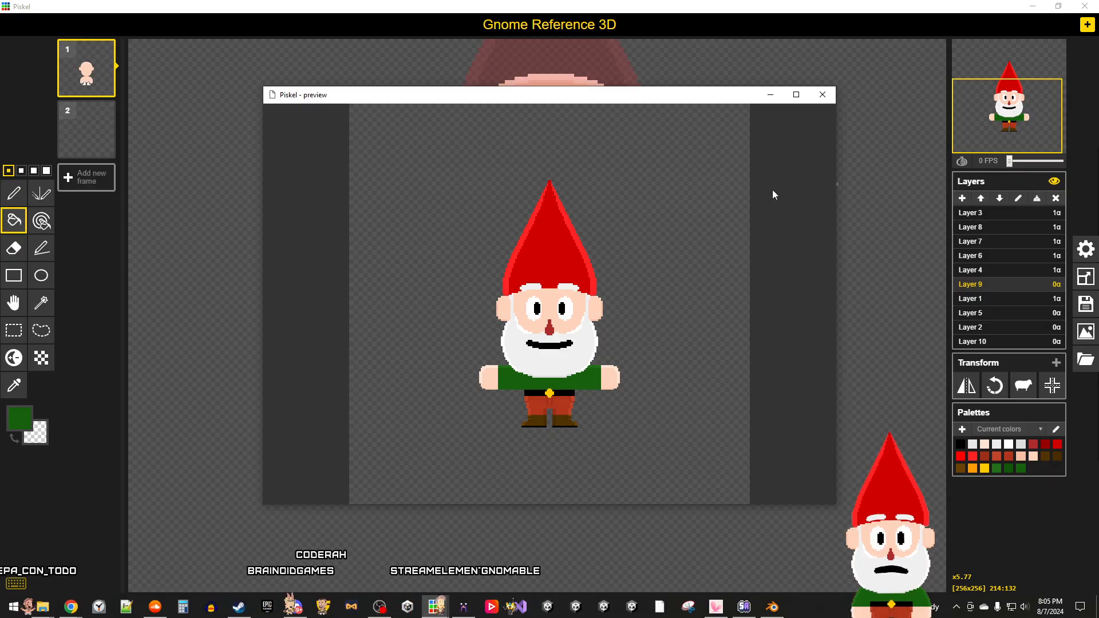
{"action": "left_click", "coordinate": [829, 98]}
Step: Inspect the small outstretched-arm gnome on Layer 10 against the full-size gnome
{"action": "left_click", "coordinate": [1002, 342]}
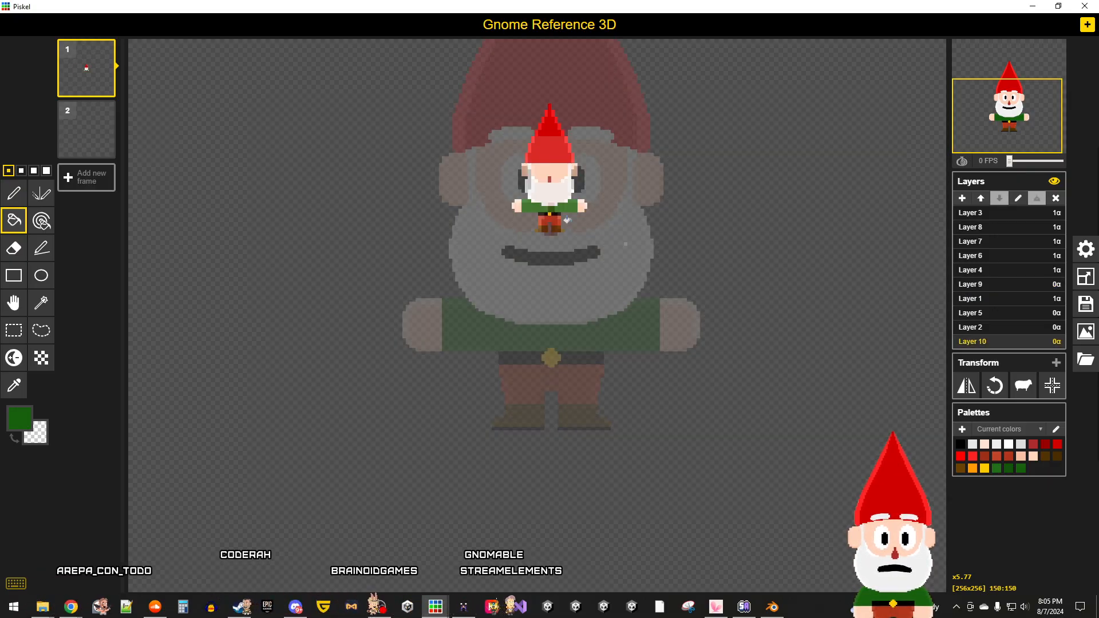
{"action": "scroll", "coordinate": [575, 203], "scroll_direction": "up", "scroll_amount": 2}
{"action": "scroll", "coordinate": [576, 203], "scroll_direction": "up", "scroll_amount": 4}
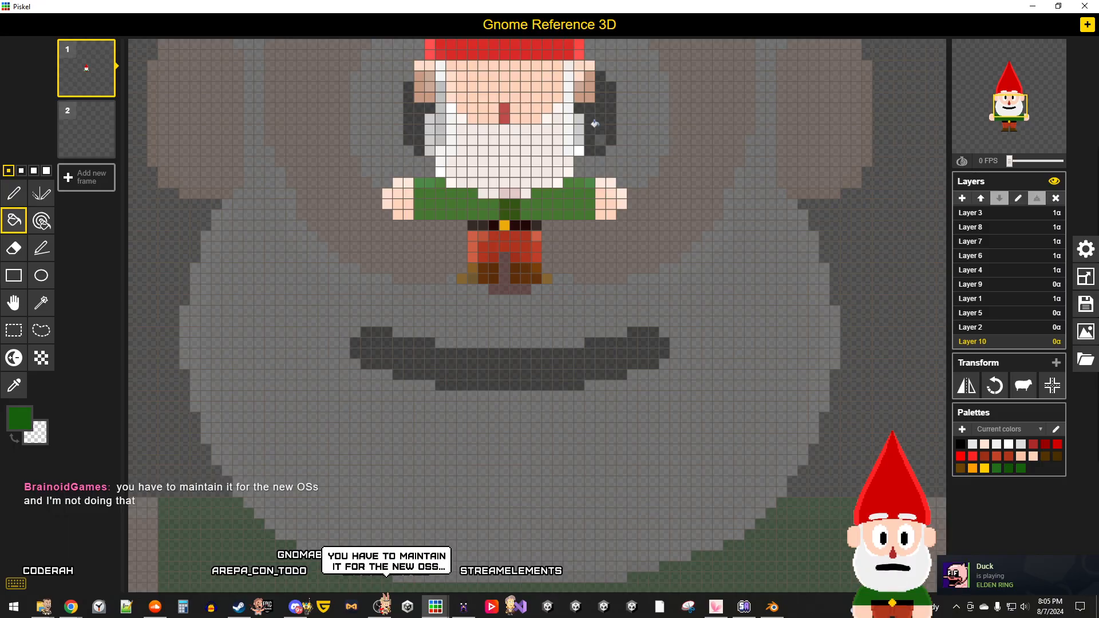
{"action": "scroll", "coordinate": [601, 138], "scroll_direction": "down", "scroll_amount": 3}
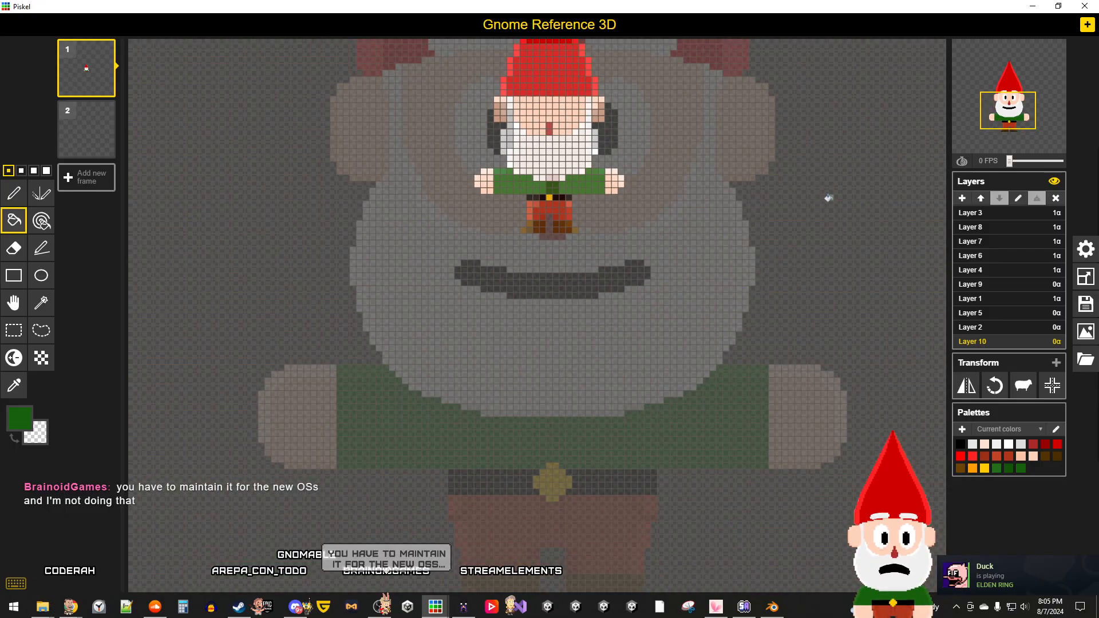
{"action": "scroll", "coordinate": [830, 376], "scroll_direction": "up", "scroll_amount": 2}
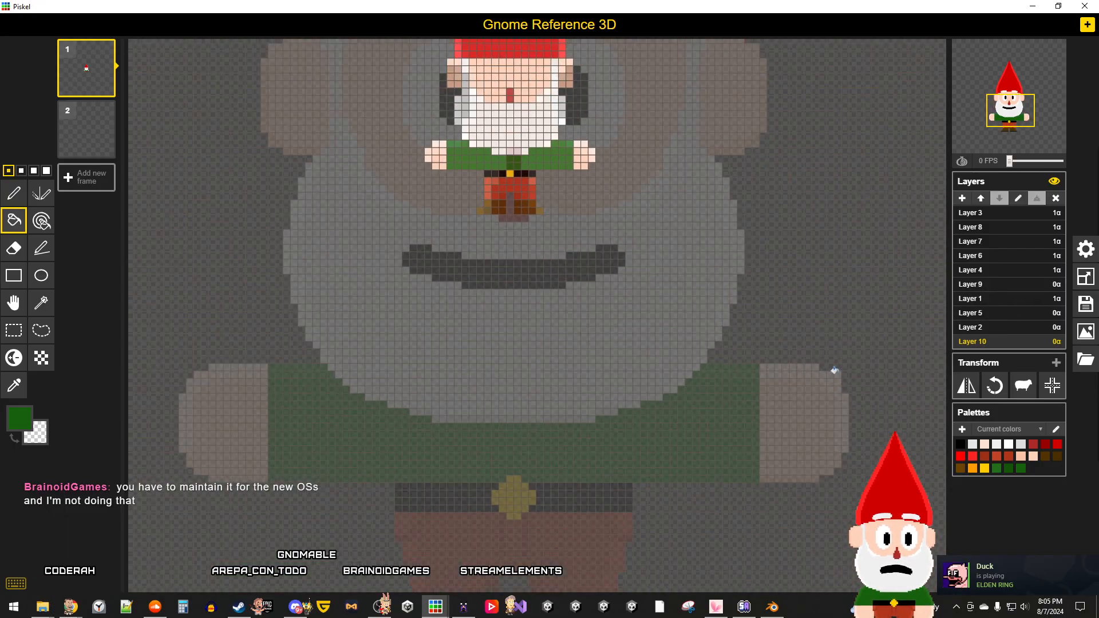
{"action": "scroll", "coordinate": [802, 326], "scroll_direction": "down", "scroll_amount": 2}
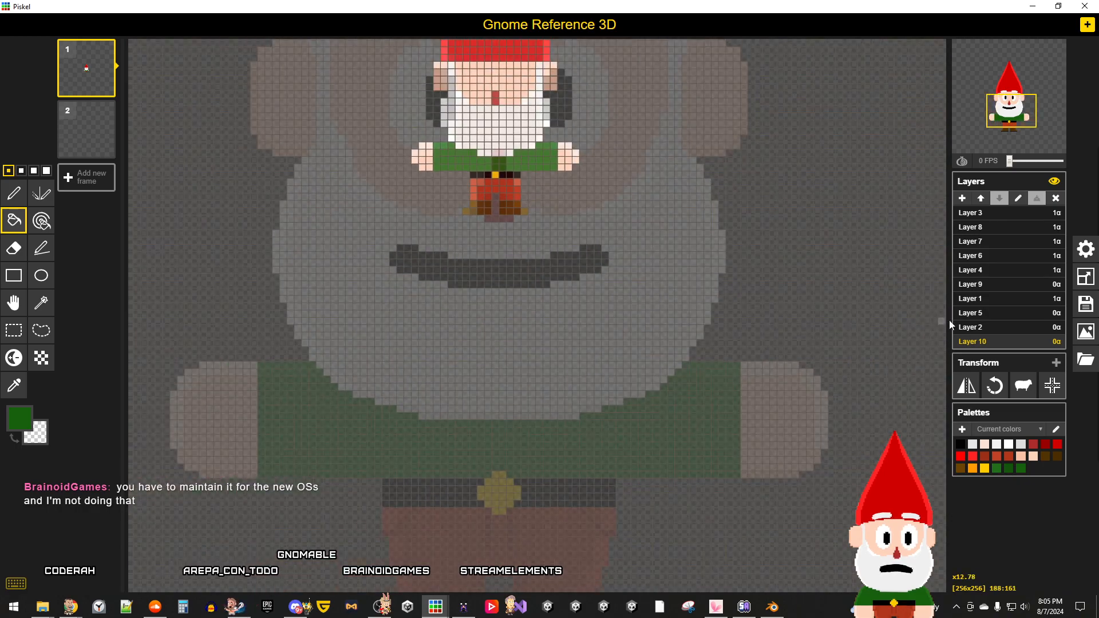
Step: Compare the gnome's arm poses and body parts across Layers 1, 9, 5 and 2
{"action": "left_click", "coordinate": [993, 299]}
{"action": "left_click", "coordinate": [993, 285]}
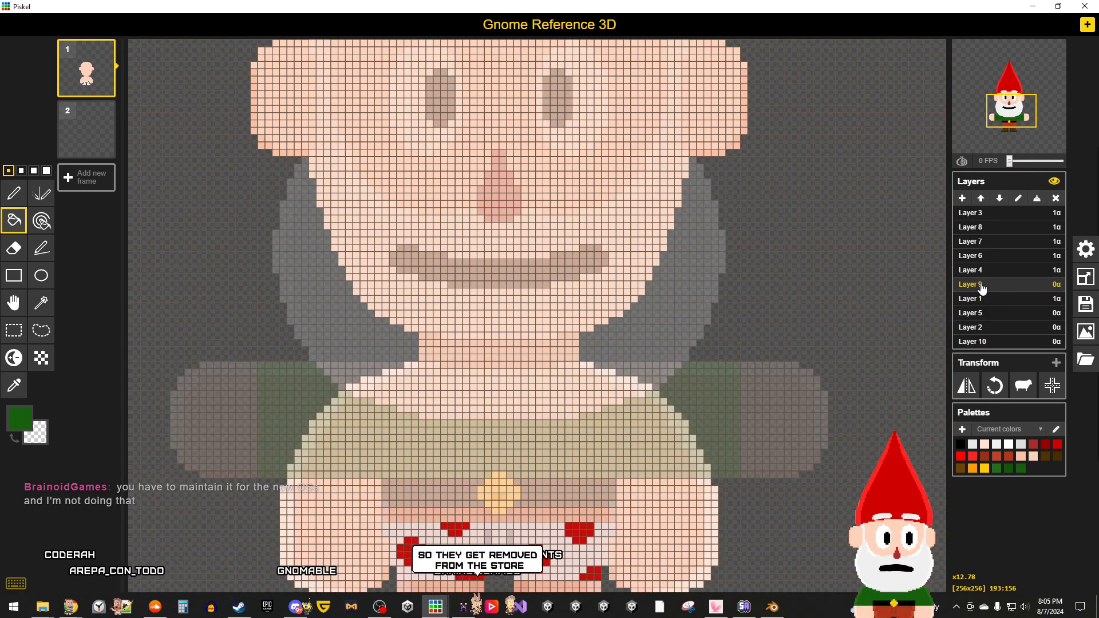
{"action": "left_click", "coordinate": [993, 314]}
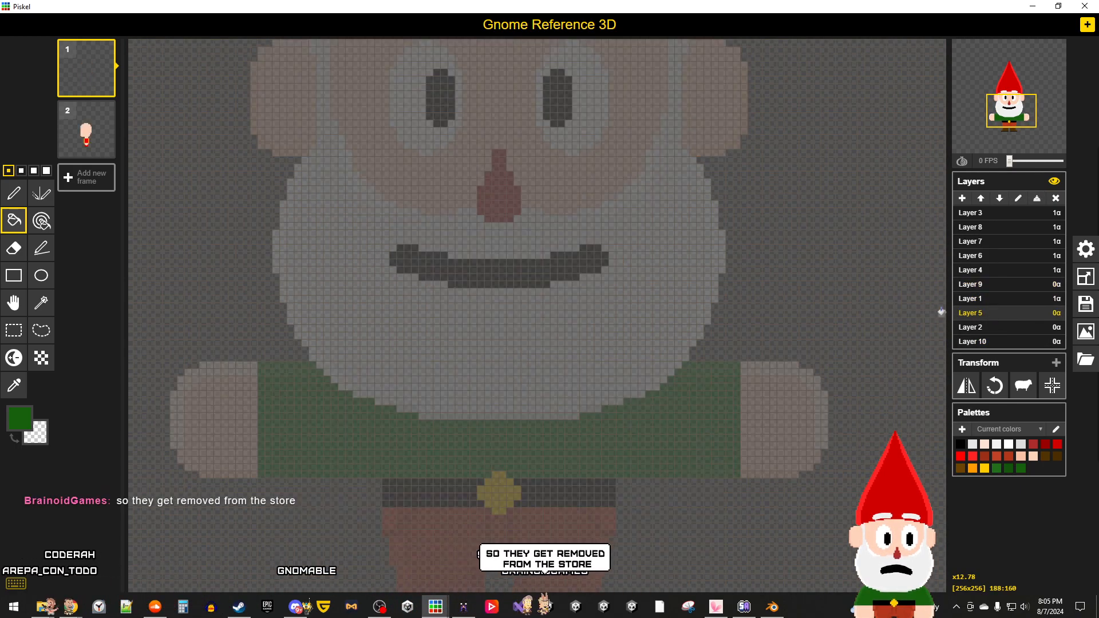
{"action": "left_click", "coordinate": [992, 328]}
{"action": "left_click", "coordinate": [992, 299]}
{"action": "left_click", "coordinate": [993, 286]}
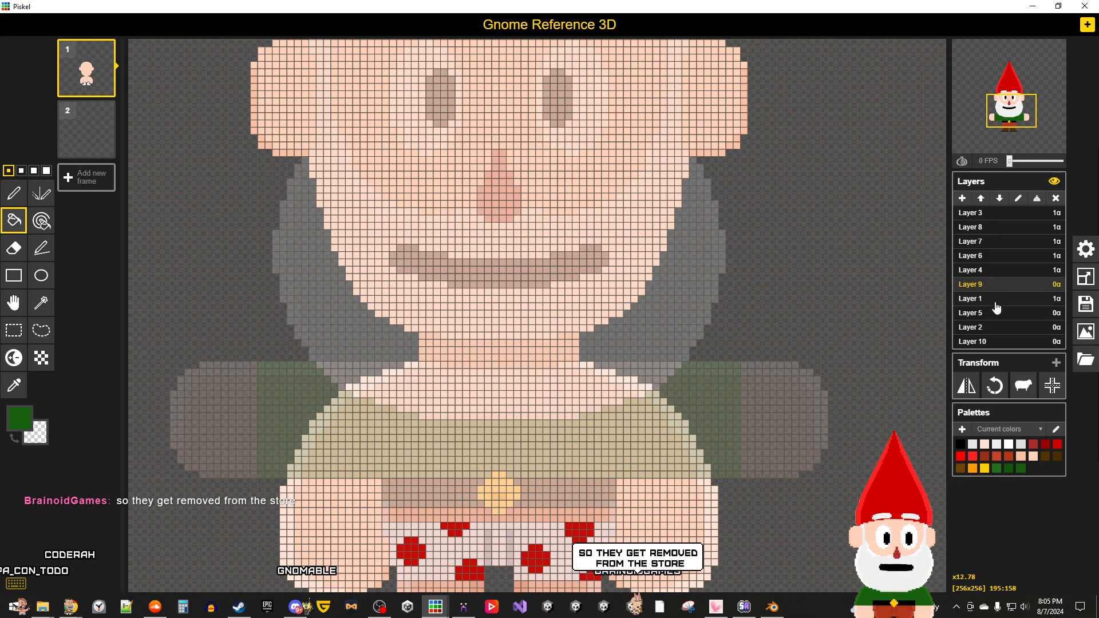
{"action": "left_click", "coordinate": [994, 299]}
{"action": "scroll", "coordinate": [840, 282], "scroll_direction": "down", "scroll_amount": 4}
{"action": "left_click", "coordinate": [992, 285]}
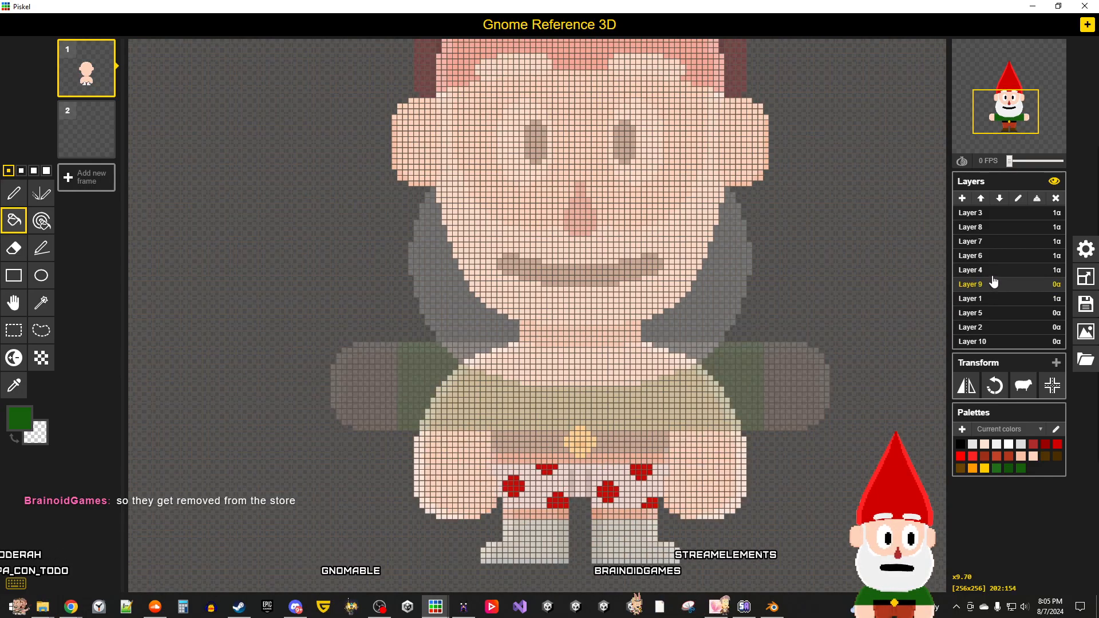
Step: Try a vertical green line rising from the right sleeve end on Layer 4, undo it, and save the sprite
{"action": "left_click", "coordinate": [993, 270]}
{"action": "scroll", "coordinate": [832, 294], "scroll_direction": "up", "scroll_amount": 3}
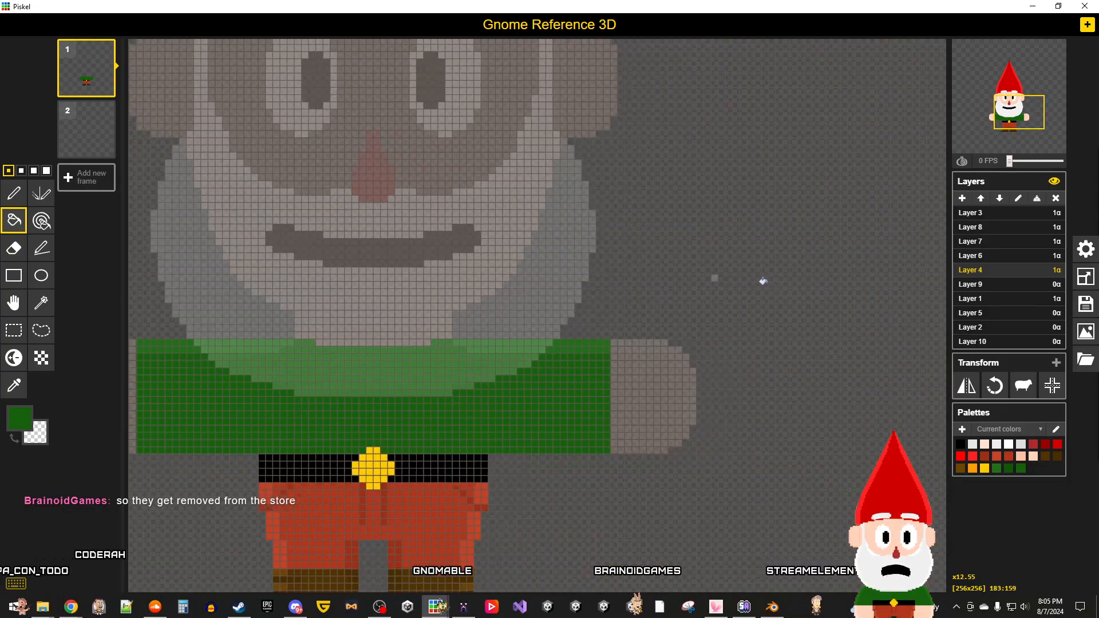
{"action": "scroll", "coordinate": [632, 306], "scroll_direction": "down", "scroll_amount": 3}
{"action": "left_click", "coordinate": [41, 248]}
{"action": "left_click_drag", "start_coordinate": [626, 324], "coordinate": [628, 159]}
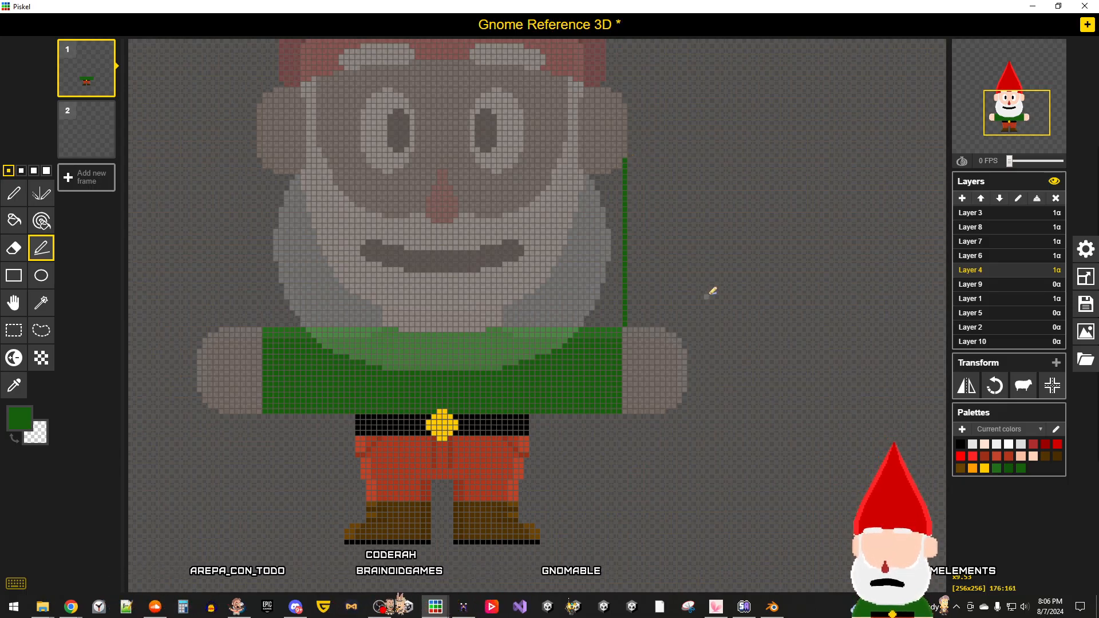
{"action": "key", "text": "ctrl+z"}
{"action": "key", "text": "ctrl+s"}
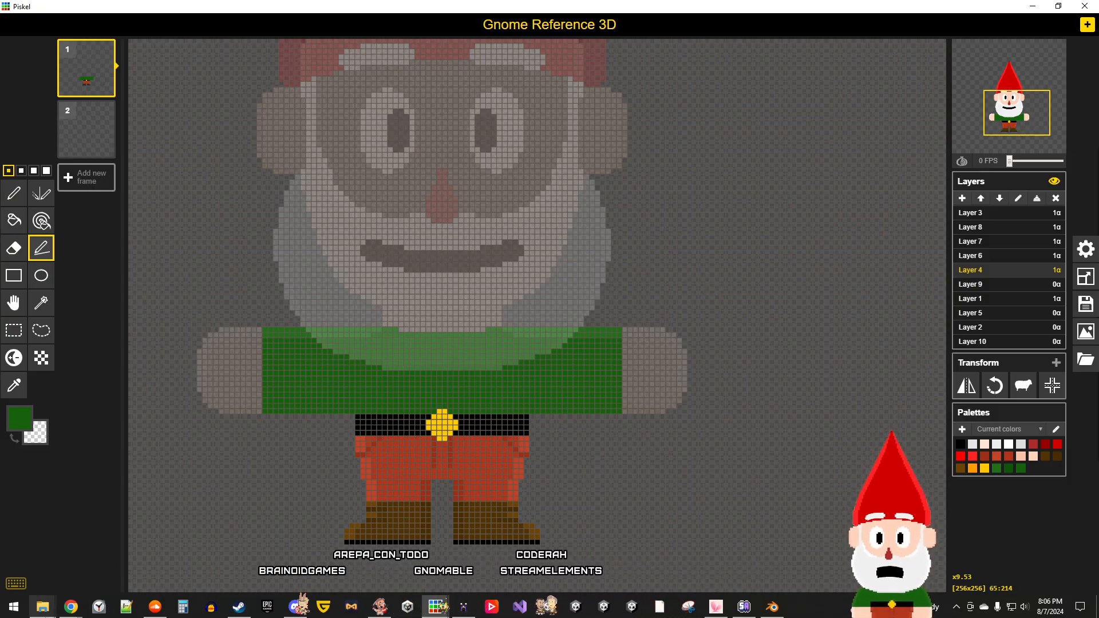
Step: Switch to Chrome and open the game developer's own portfolio website in a new tab
{"action": "mouse_move", "coordinate": [67, 613]}
{"action": "left_click", "coordinate": [331, 569]}
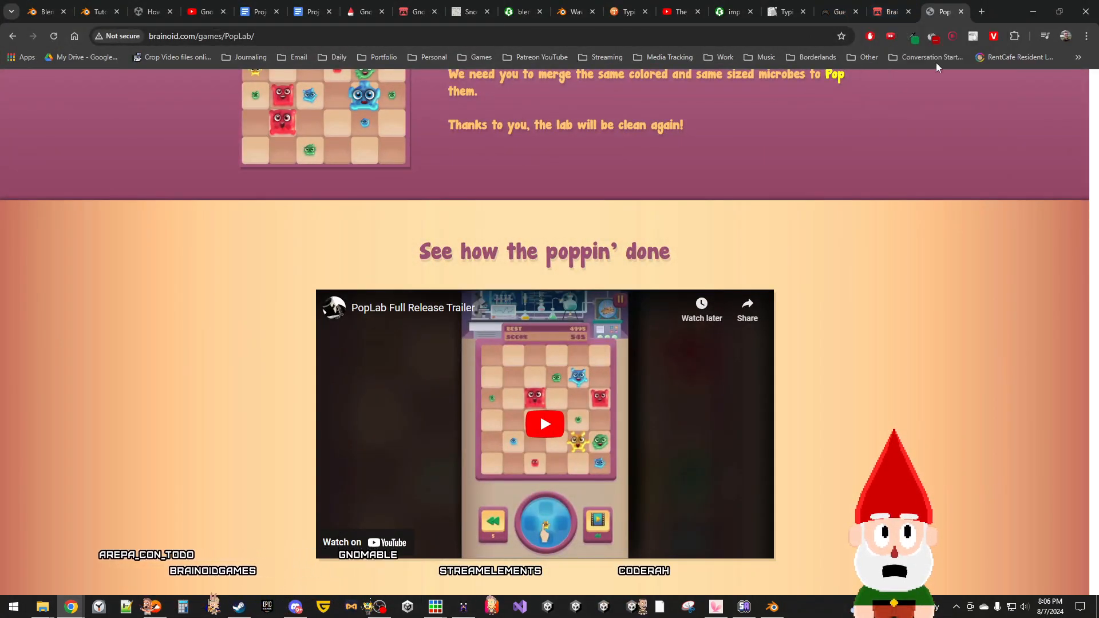
{"action": "left_click", "coordinate": [982, 12]}
{"action": "type", "text": "ryanspeterson.com"}
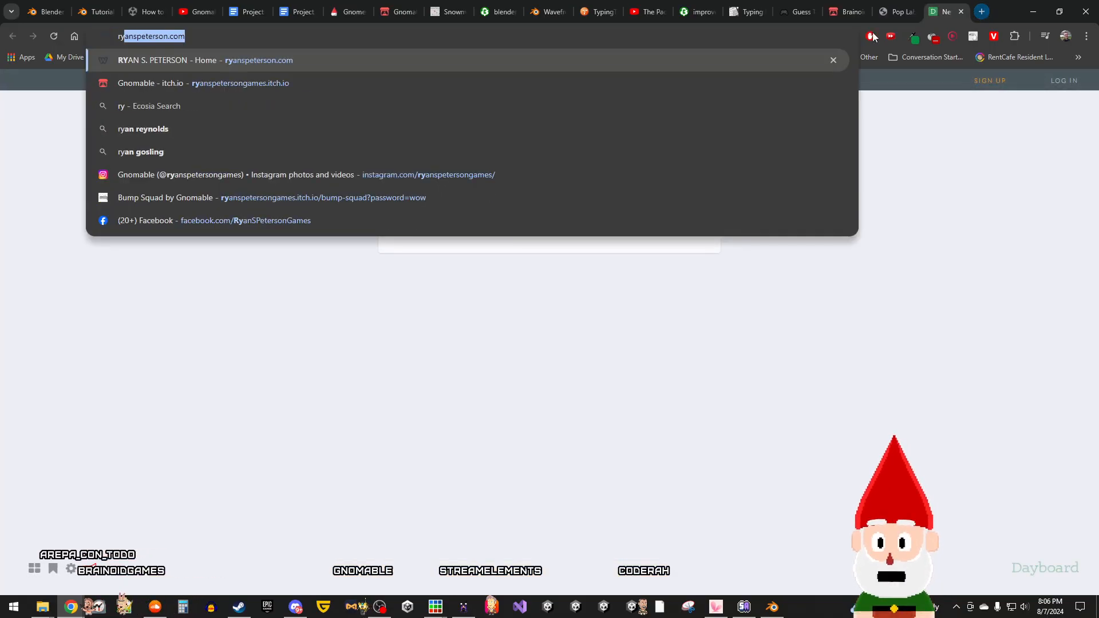
{"action": "left_click", "coordinate": [362, 56]}
Step: Open the Wispy page from the portfolio's 2014 video games in a new tab and view it
{"action": "mouse_move", "coordinate": [489, 153]}
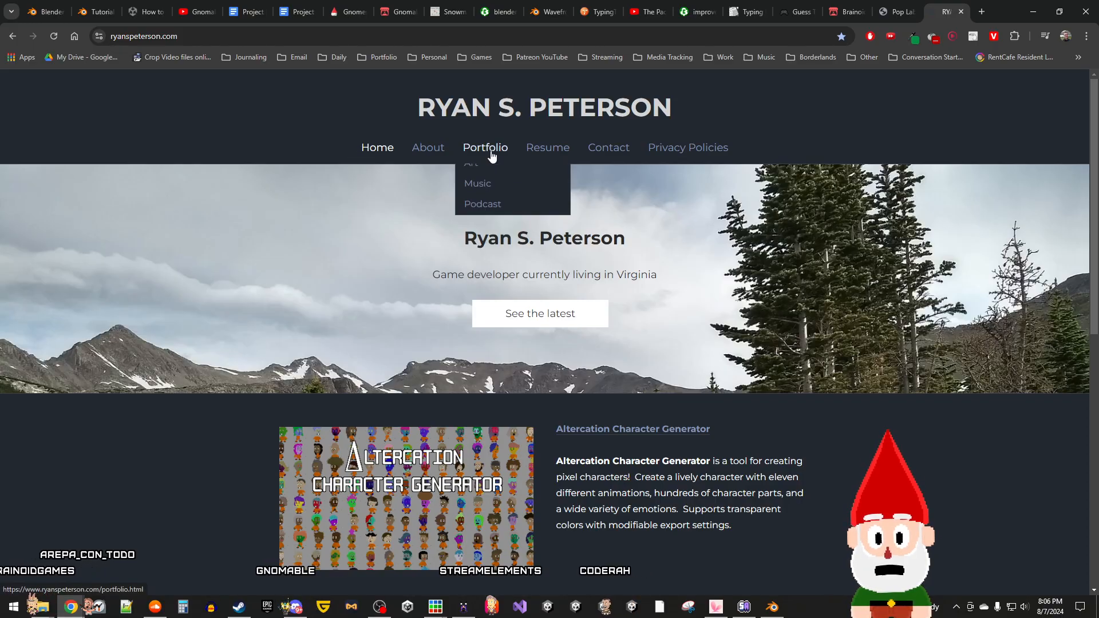
{"action": "mouse_move", "coordinate": [481, 195]}
{"action": "mouse_move", "coordinate": [613, 195]}
{"action": "mouse_move", "coordinate": [728, 371]}
{"action": "mouse_move", "coordinate": [724, 409]}
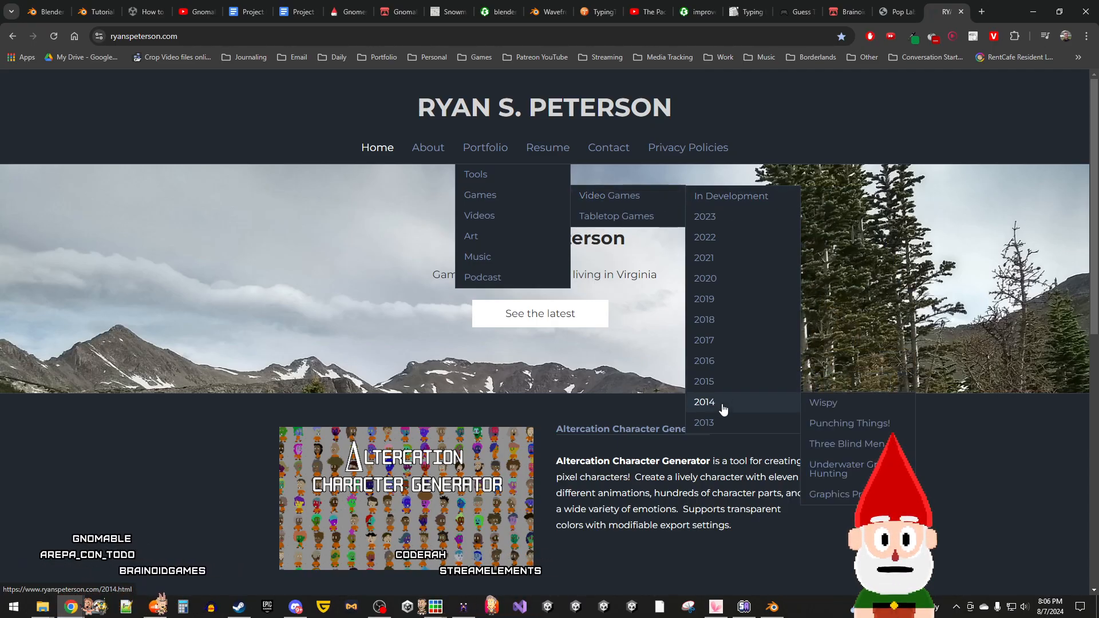
{"action": "middle_click", "coordinate": [824, 403]}
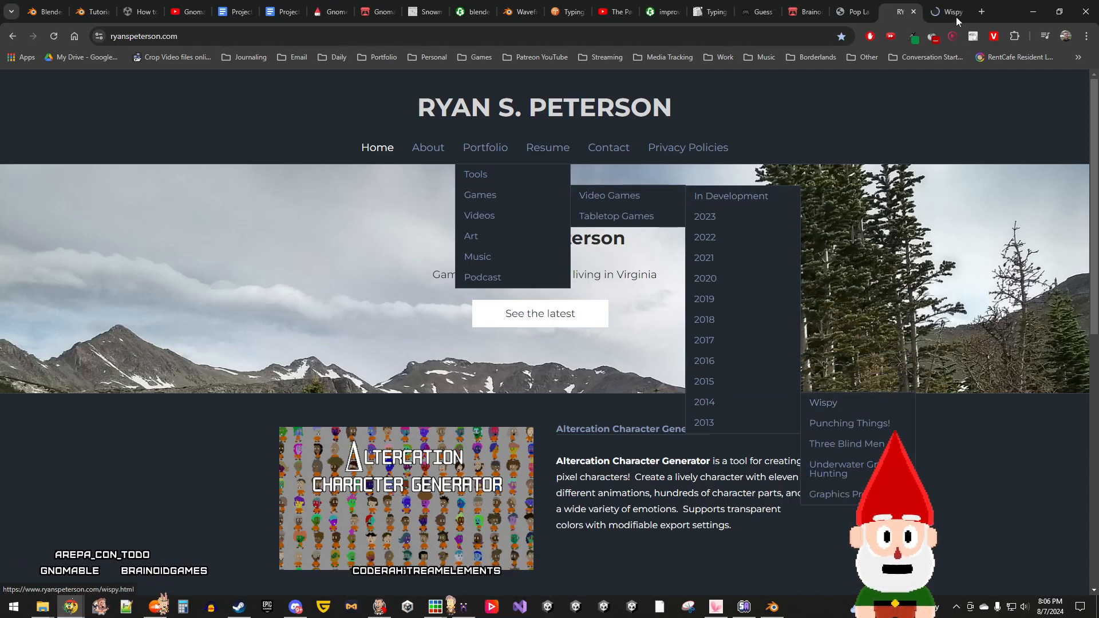
{"action": "left_click", "coordinate": [948, 17]}
Step: Open Wispy's Amazon App Store listing from its download section and look over the preview images
{"action": "scroll", "coordinate": [479, 391], "scroll_direction": "down", "scroll_amount": 5}
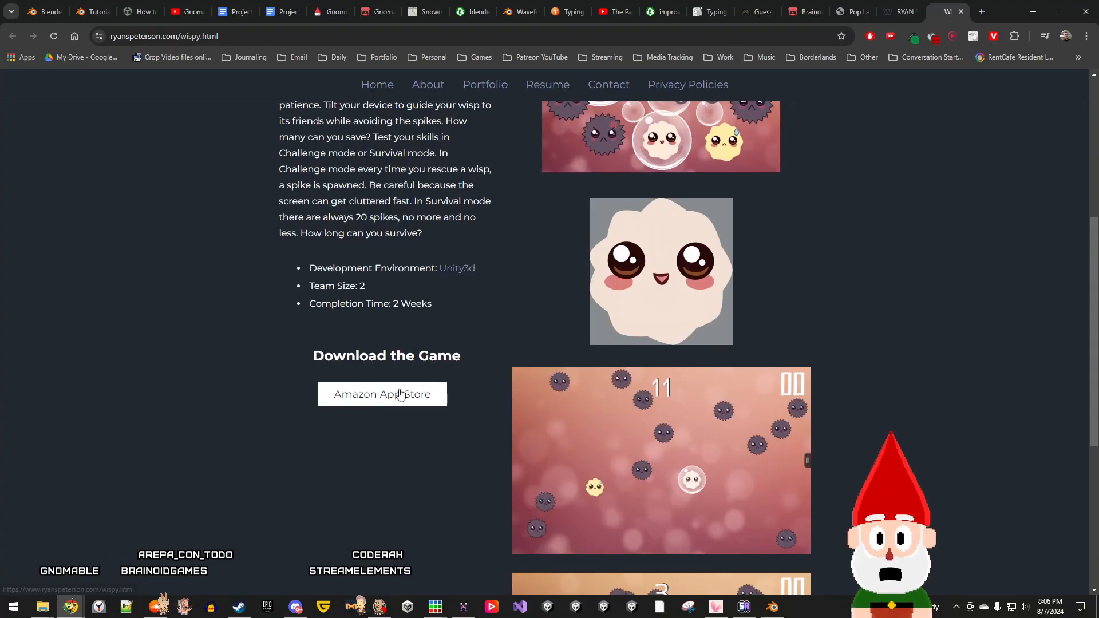
{"action": "left_click", "coordinate": [379, 402]}
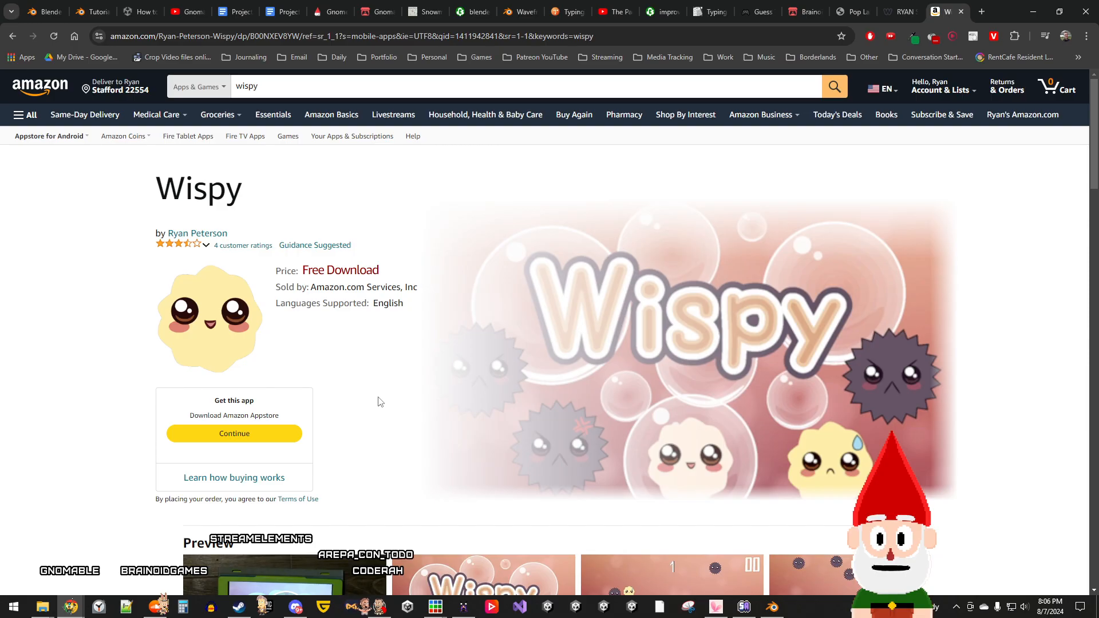
{"action": "scroll", "coordinate": [378, 402], "scroll_direction": "down", "scroll_amount": 3}
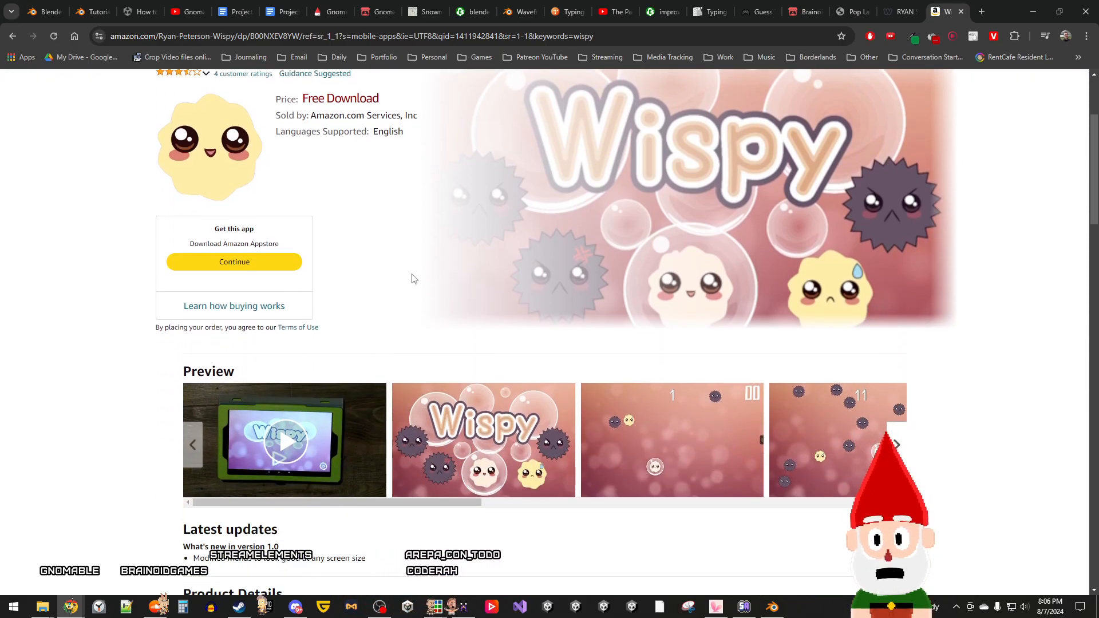
{"action": "scroll", "coordinate": [414, 278], "scroll_direction": "down", "scroll_amount": 1}
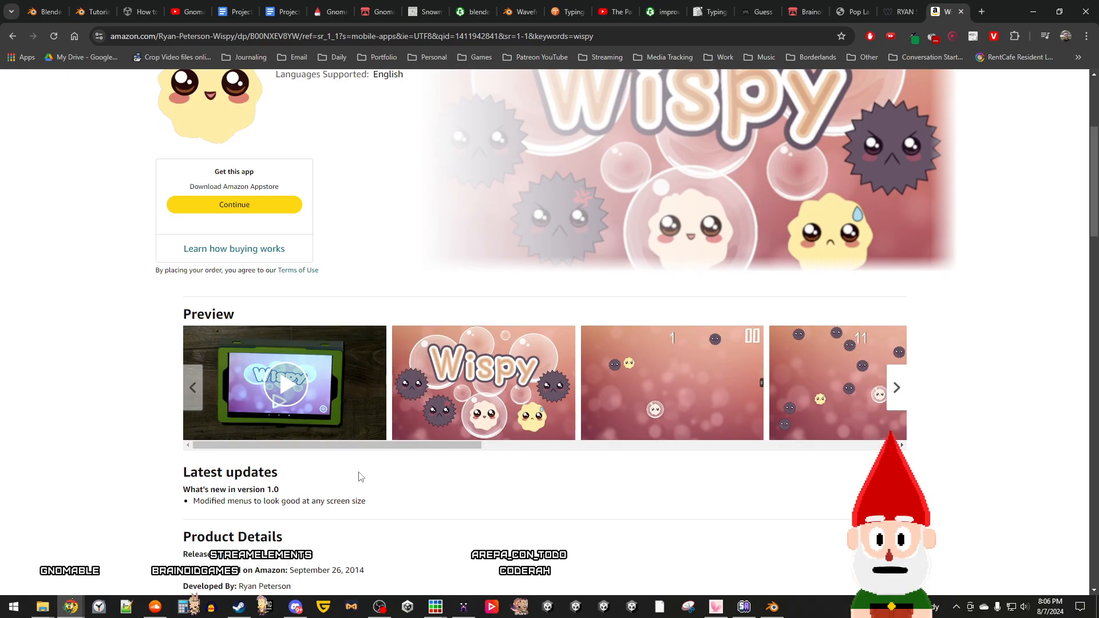
{"action": "left_click_drag", "start_coordinate": [281, 444], "coordinate": [152, 449]}
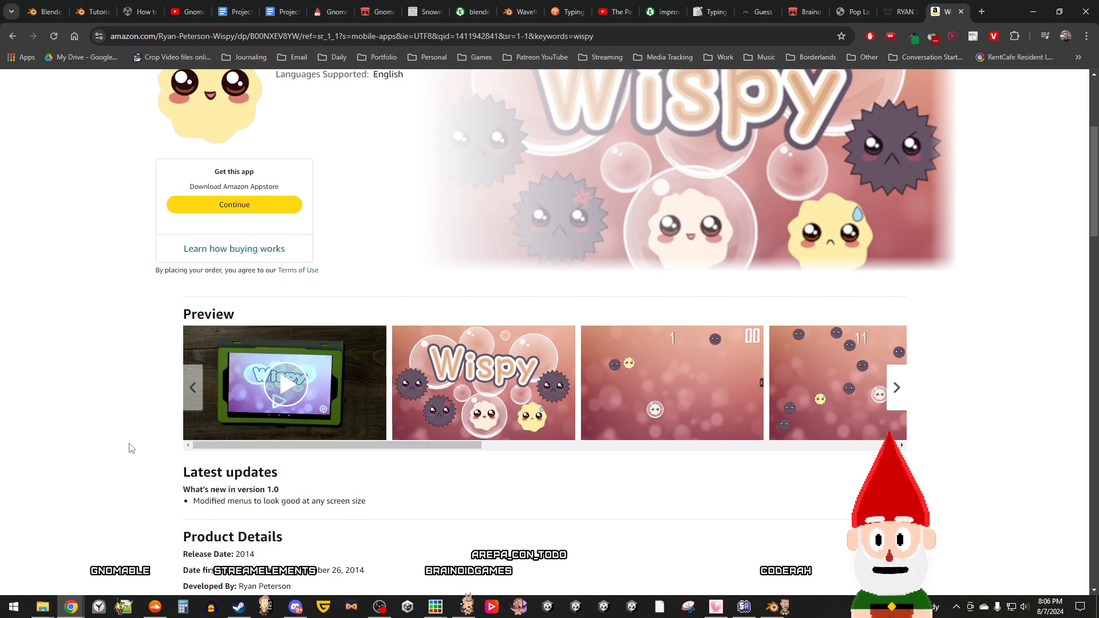
Step: Read Wispy's technical details and customer reviews on Amazon, and return to the preview section
{"action": "scroll", "coordinate": [92, 442], "scroll_direction": "down", "scroll_amount": 11}
{"action": "scroll", "coordinate": [92, 442], "scroll_direction": "down", "scroll_amount": 7}
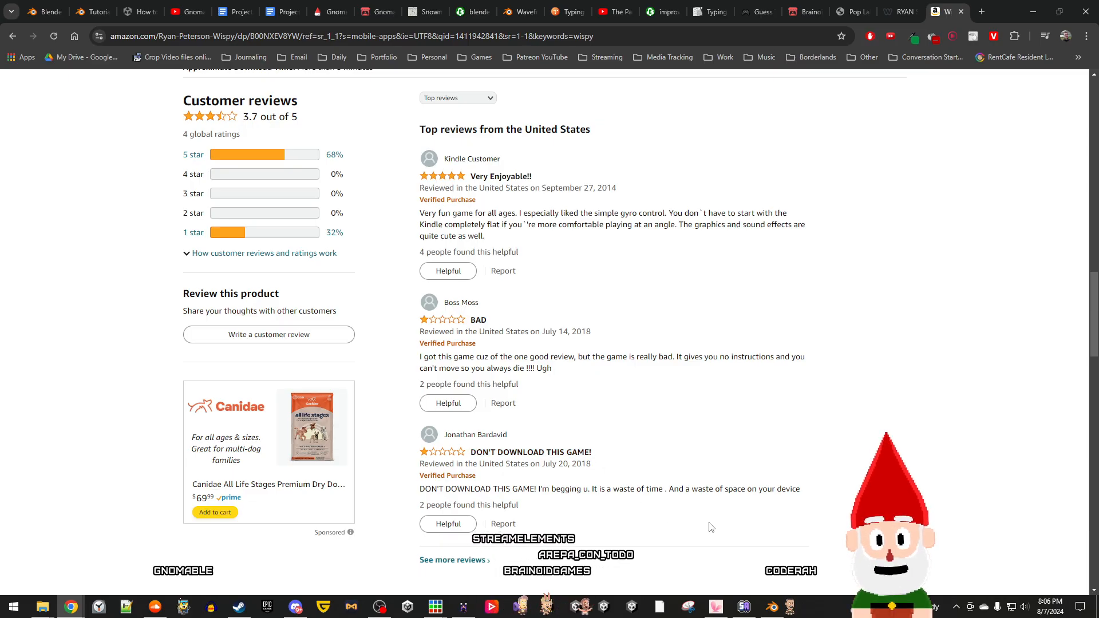
{"action": "scroll", "coordinate": [710, 526], "scroll_direction": "up", "scroll_amount": 18}
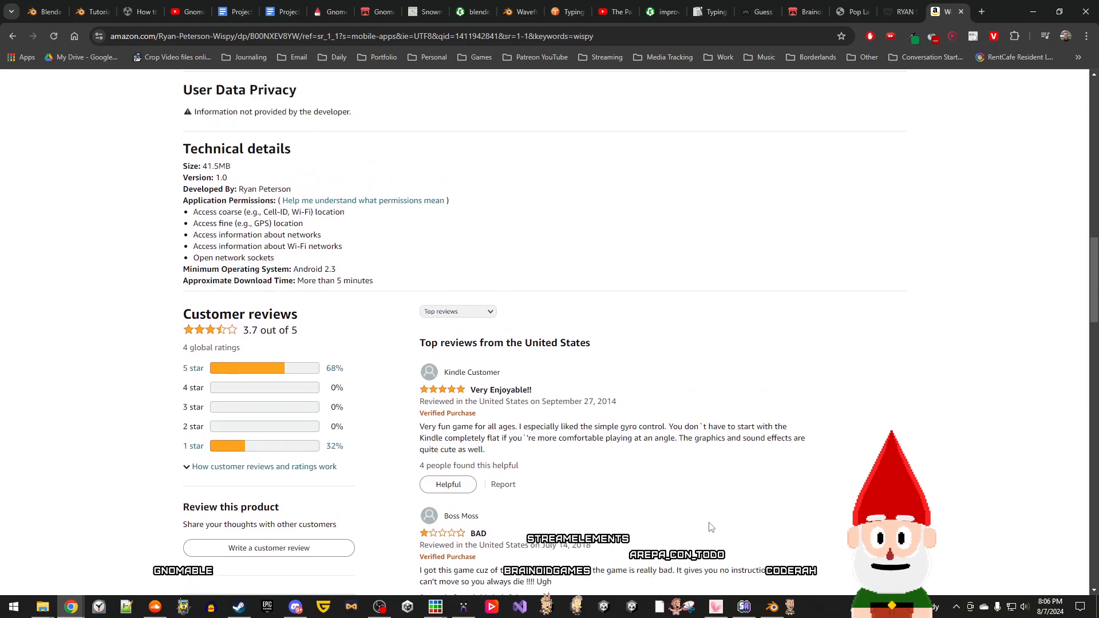
{"action": "scroll", "coordinate": [711, 526], "scroll_direction": "up", "scroll_amount": 5}
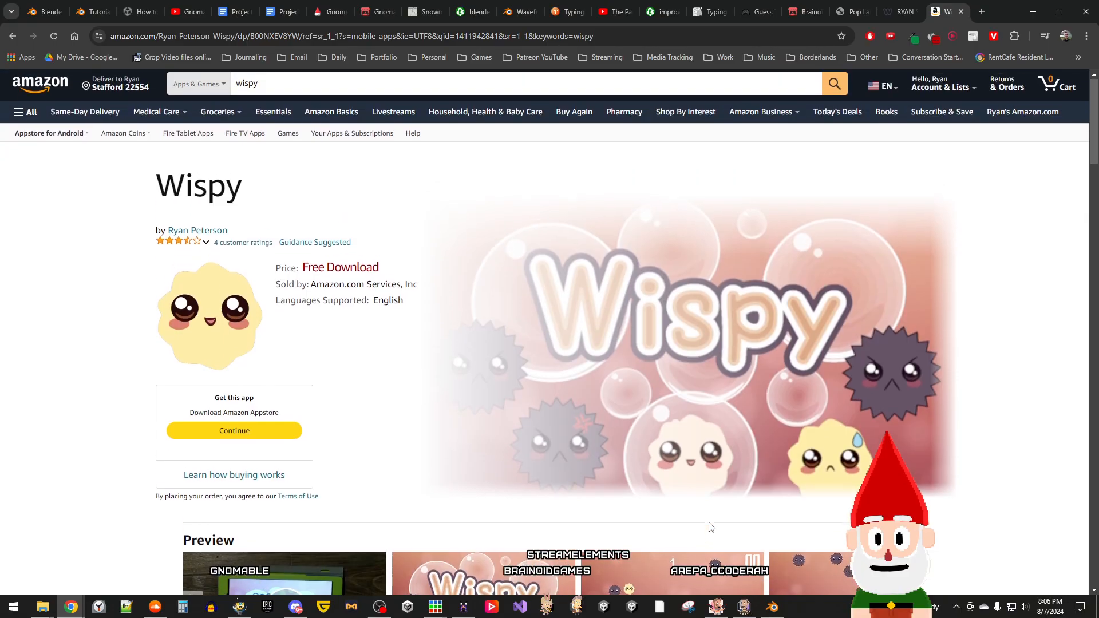
{"action": "scroll", "coordinate": [710, 526], "scroll_direction": "down", "scroll_amount": 1}
{"action": "scroll", "coordinate": [710, 526], "scroll_direction": "down", "scroll_amount": 2}
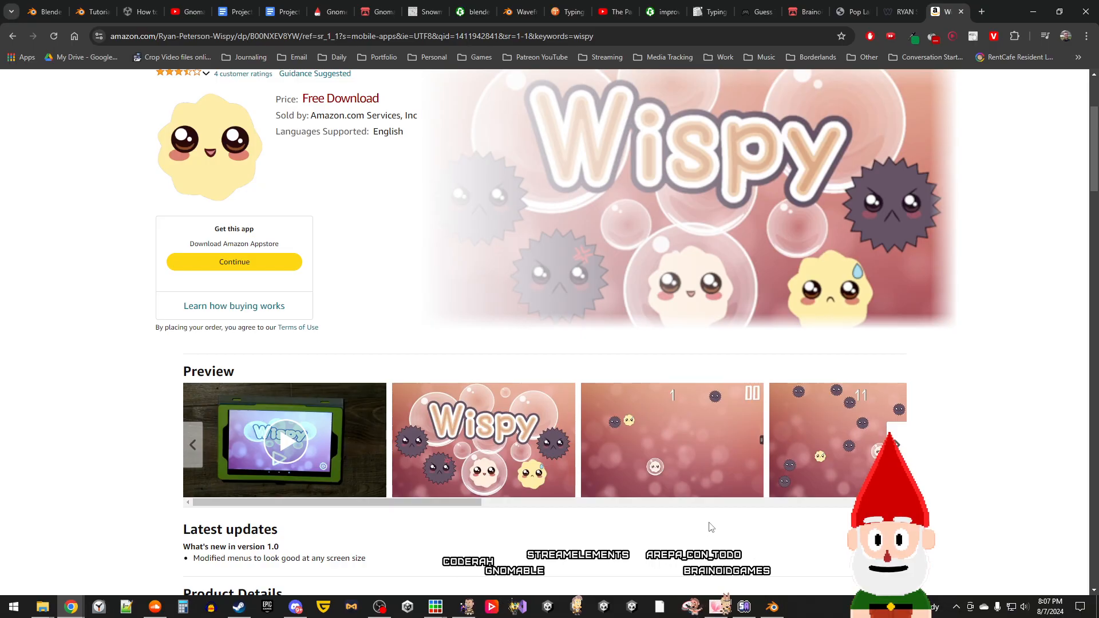
Step: Watch the Wispy preview video in full screen and close the video viewer
{"action": "left_click", "coordinate": [285, 442]}
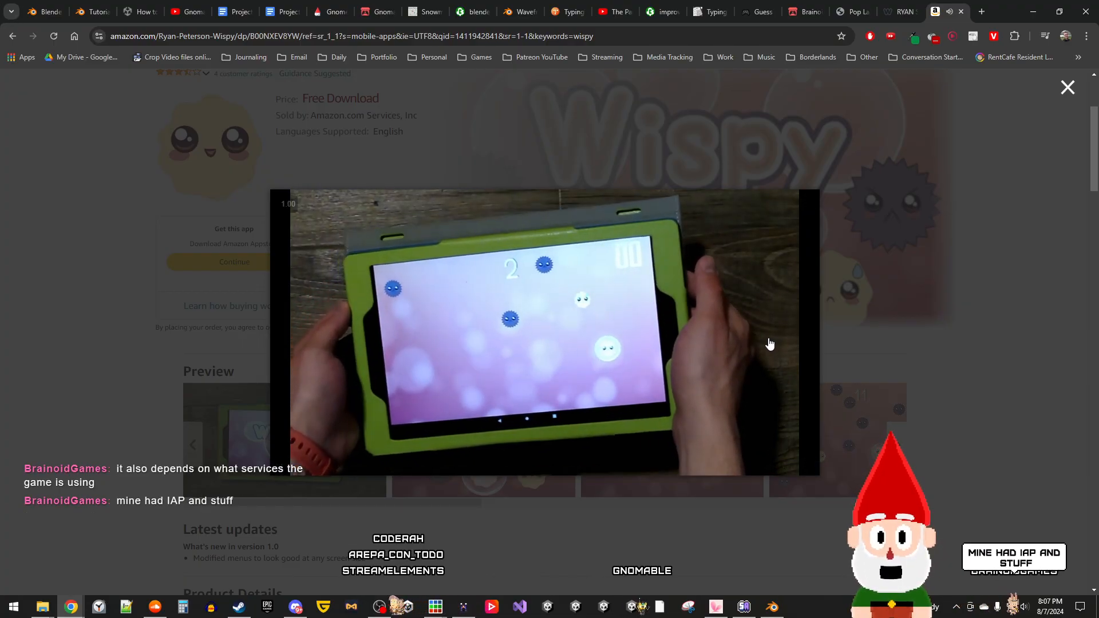
{"action": "left_click", "coordinate": [807, 203]}
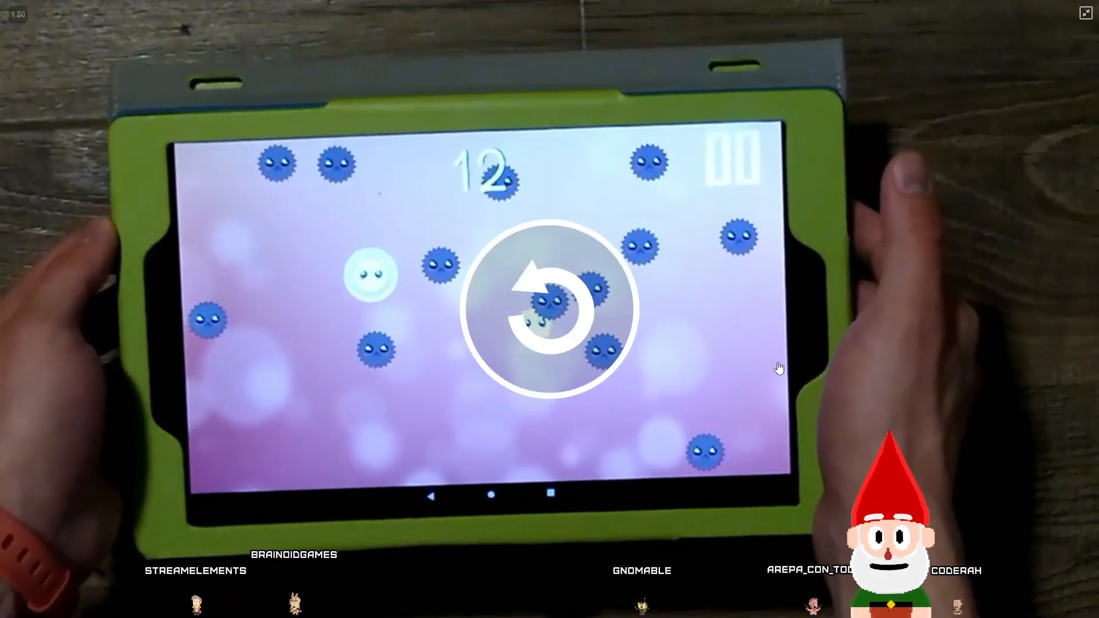
{"action": "left_click", "coordinate": [1086, 14]}
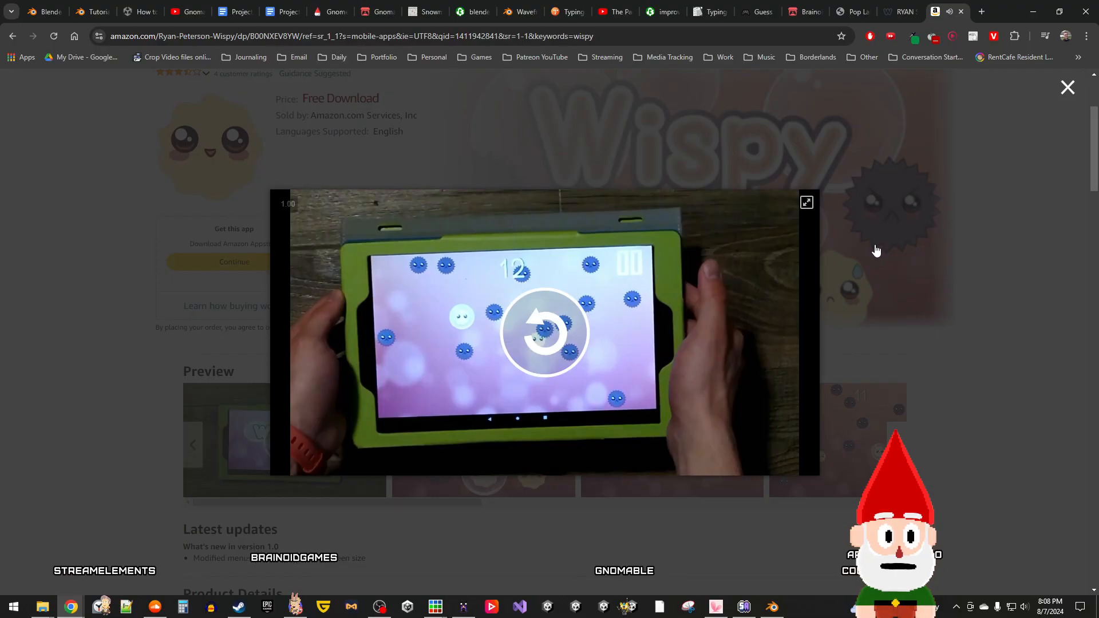
{"action": "left_click", "coordinate": [964, 298]}
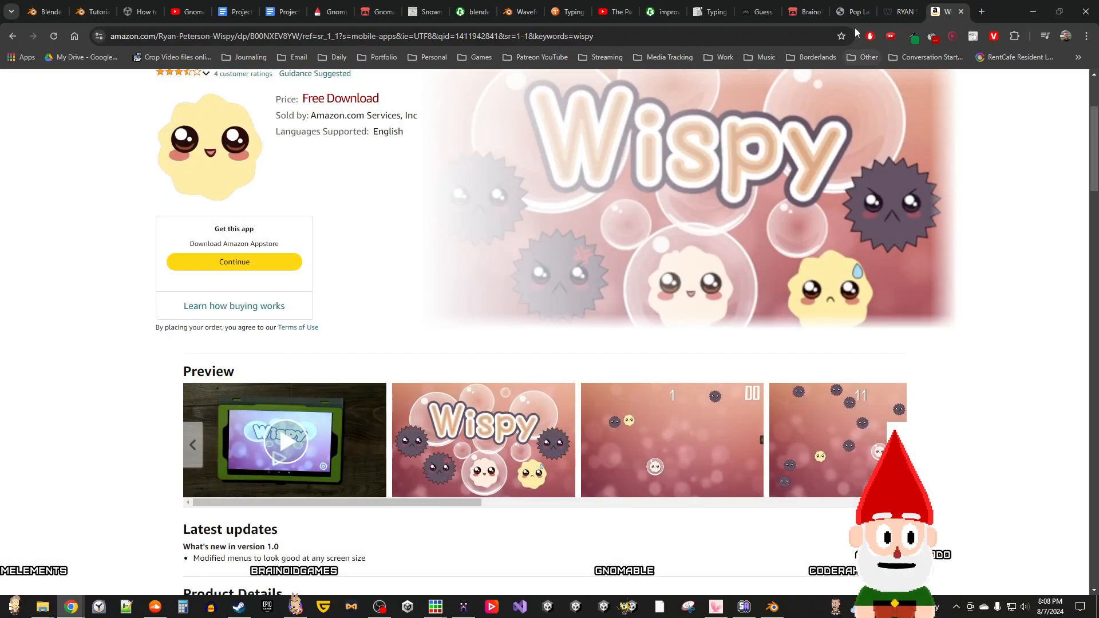
Step: Switch back to Piskel and inspect the side-view gnome's torso on Layer 2 of frame 2
{"action": "left_click", "coordinate": [1033, 11]}
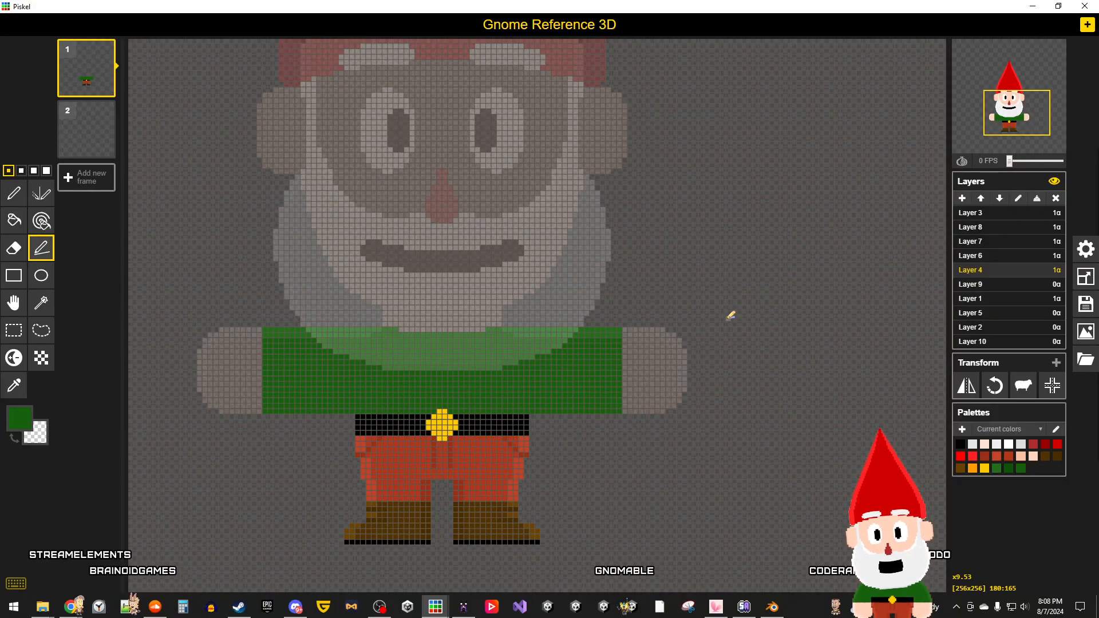
{"action": "scroll", "coordinate": [731, 316], "scroll_direction": "down", "scroll_amount": 3}
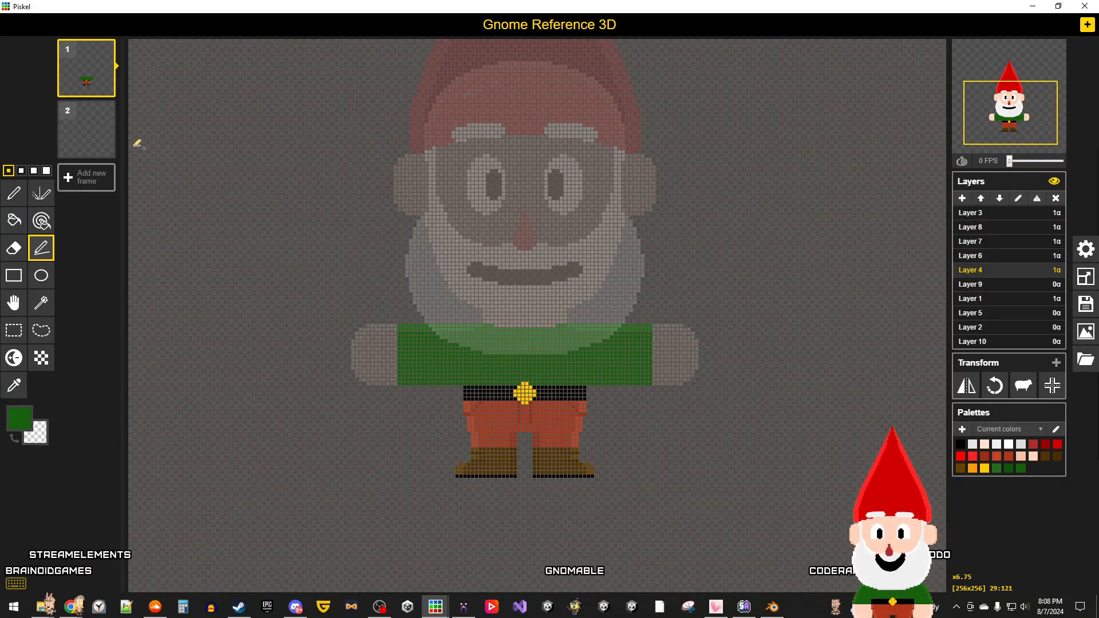
{"action": "left_click", "coordinate": [81, 138]}
{"action": "scroll", "coordinate": [630, 265], "scroll_direction": "down", "scroll_amount": 2}
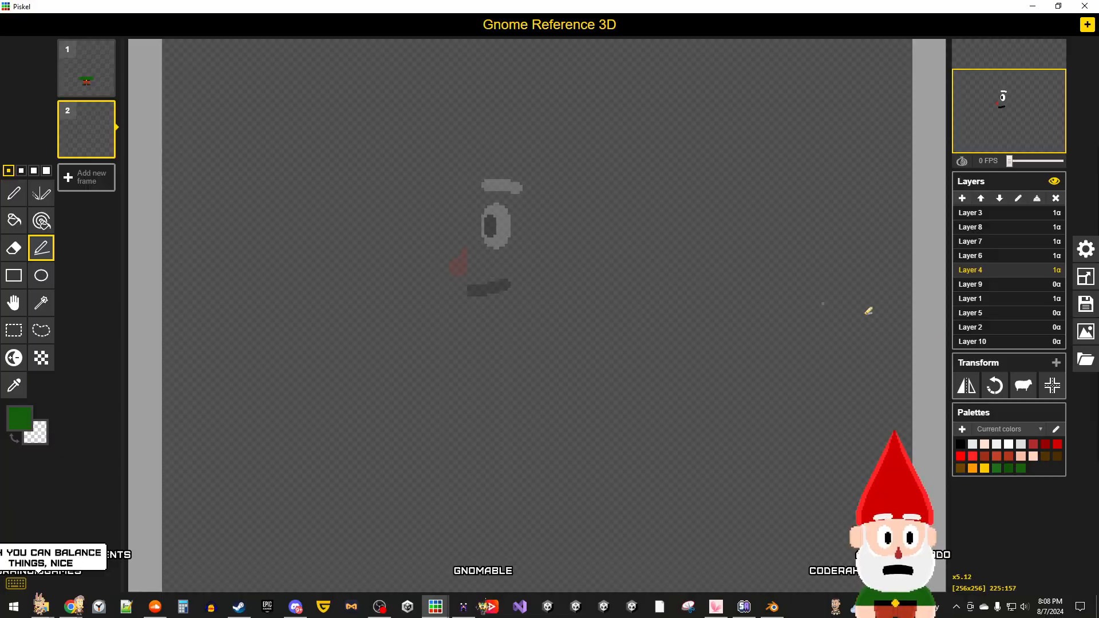
{"action": "left_click", "coordinate": [999, 344]}
{"action": "left_click", "coordinate": [993, 327]}
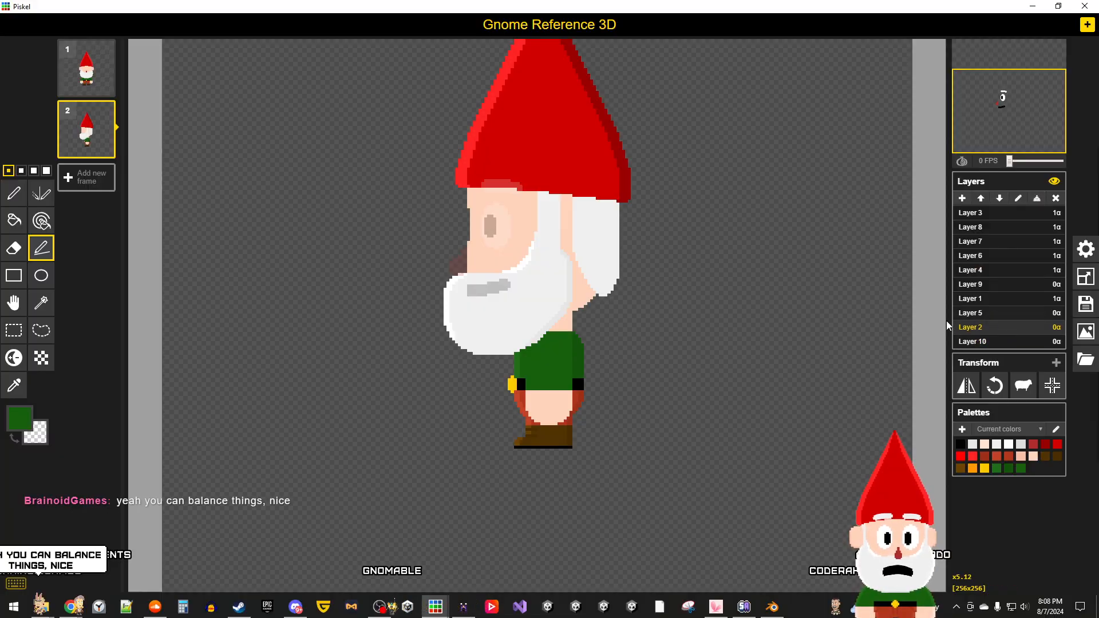
{"action": "scroll", "coordinate": [769, 327], "scroll_direction": "down", "scroll_amount": 1}
{"action": "scroll", "coordinate": [584, 405], "scroll_direction": "up", "scroll_amount": 5}
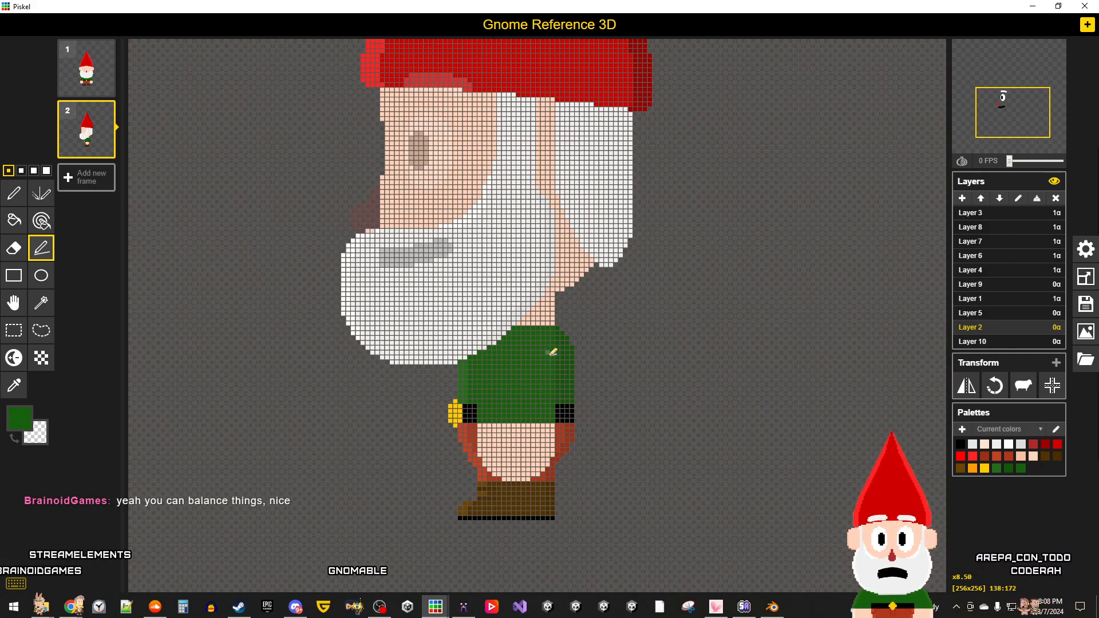
{"action": "scroll", "coordinate": [551, 351], "scroll_direction": "up", "scroll_amount": 2}
{"action": "scroll", "coordinate": [552, 351], "scroll_direction": "down", "scroll_amount": 1}
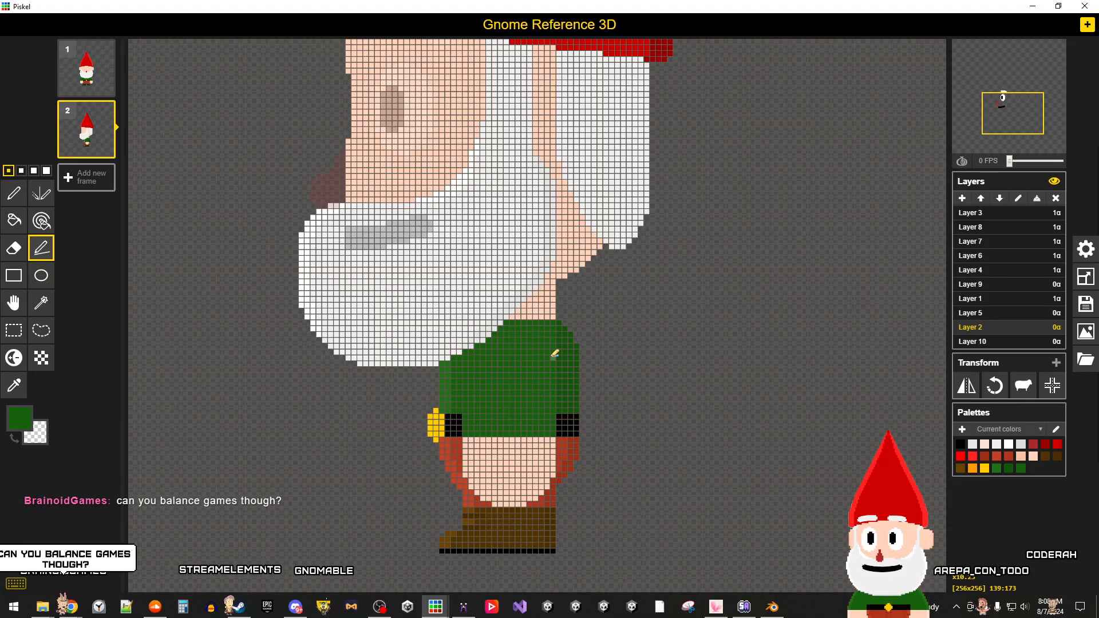
{"action": "scroll", "coordinate": [555, 354], "scroll_direction": "down", "scroll_amount": 2}
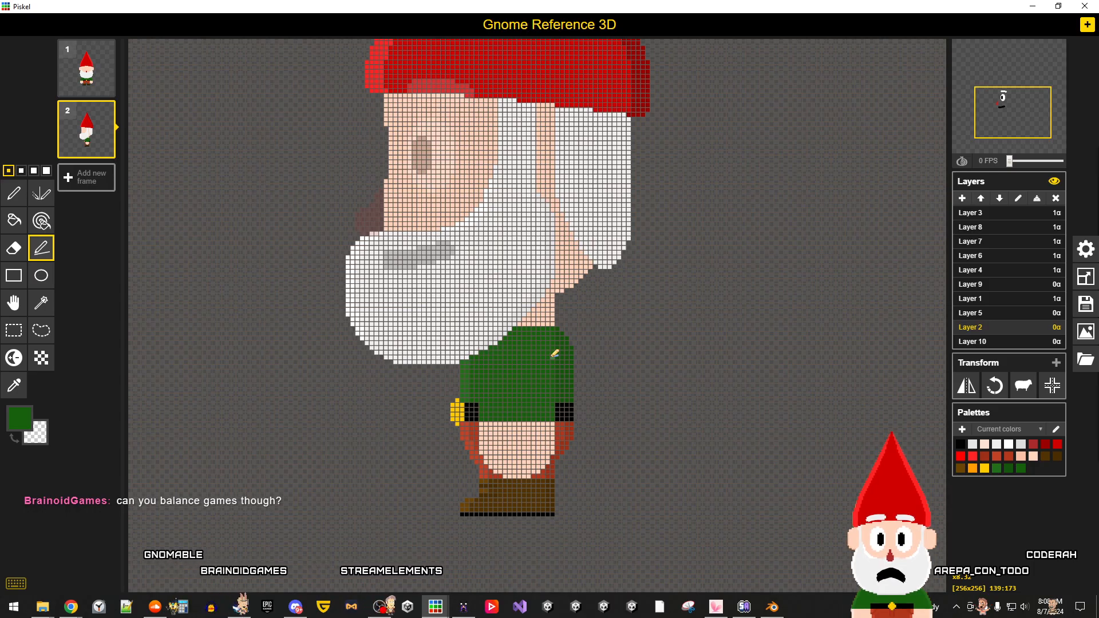
Step: Switch to Chrome and browse the Game Jams row on the Gnomable itch.io page
{"action": "mouse_move", "coordinate": [71, 607]}
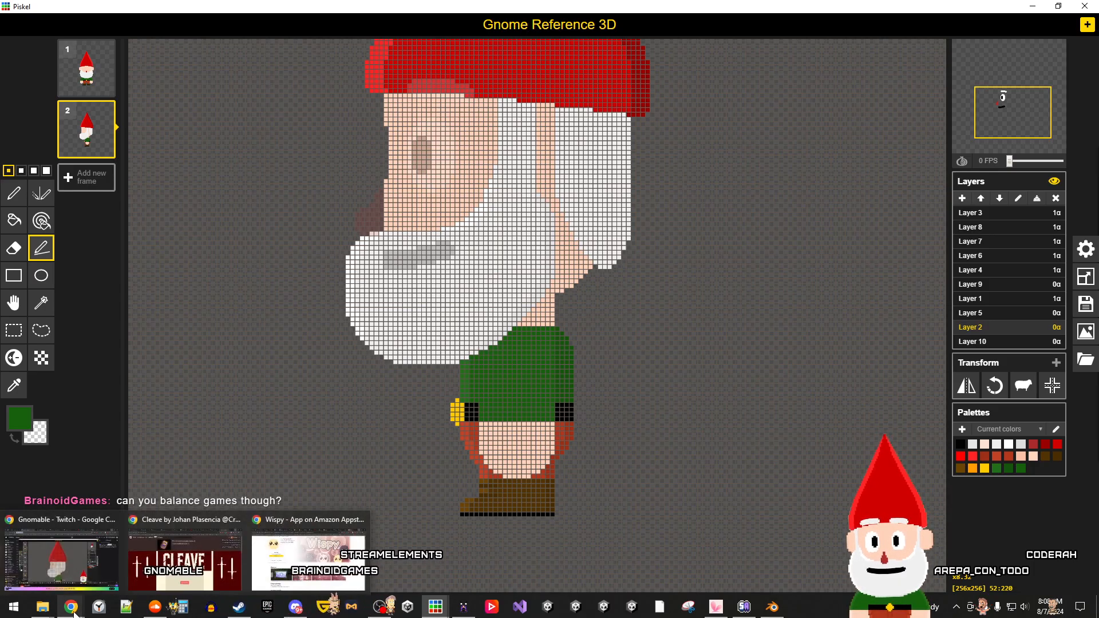
{"action": "left_click", "coordinate": [281, 574]}
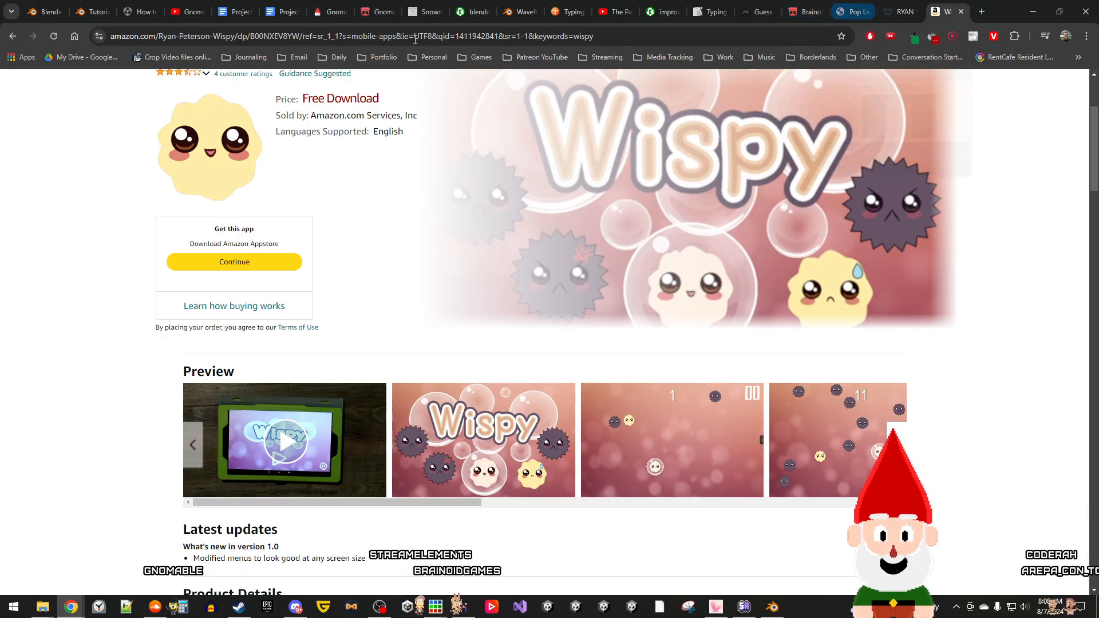
{"action": "left_click", "coordinate": [378, 16]}
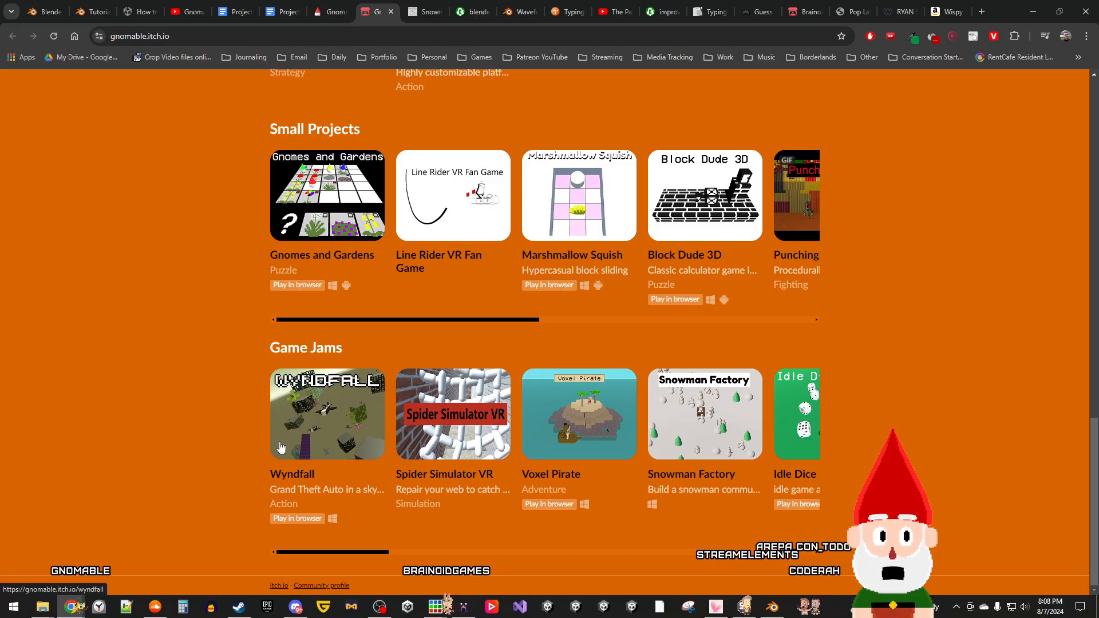
{"action": "left_click_drag", "start_coordinate": [320, 551], "coordinate": [397, 545]}
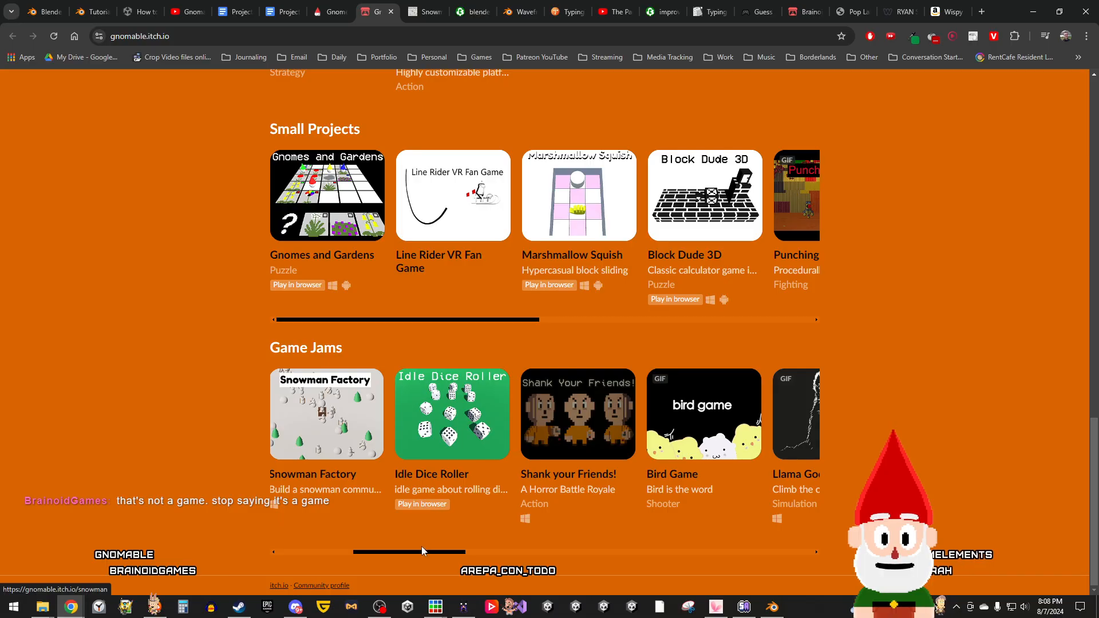
{"action": "left_click_drag", "start_coordinate": [429, 552], "coordinate": [328, 552]}
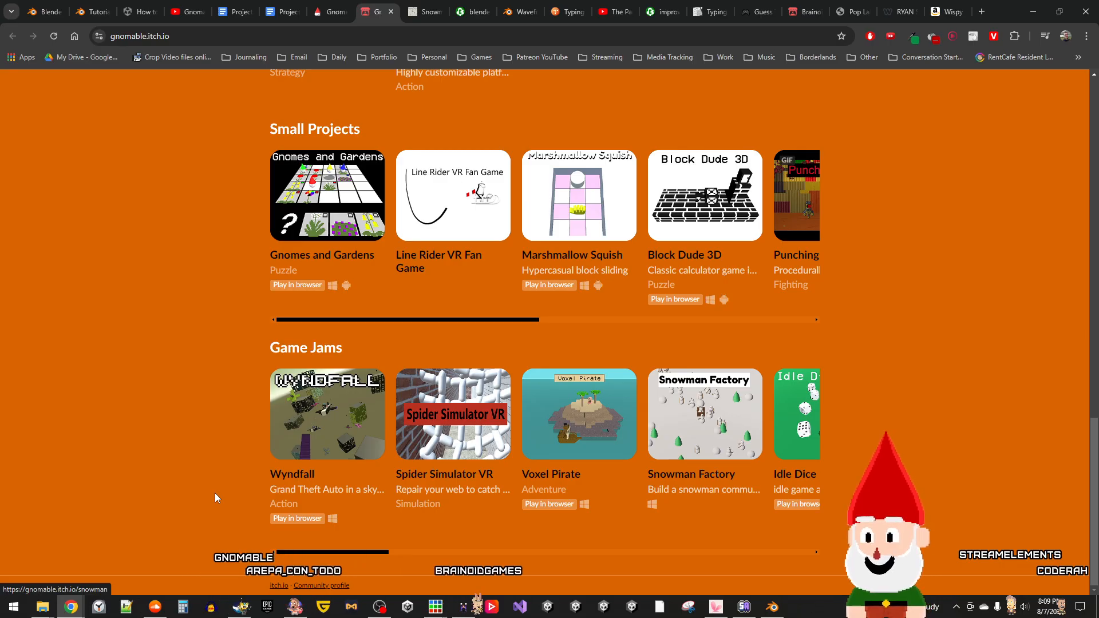
Step: Look over the Large Projects, Small Projects and Game Jams sections of the itch.io page
{"action": "scroll", "coordinate": [216, 495], "scroll_direction": "up", "scroll_amount": 2}
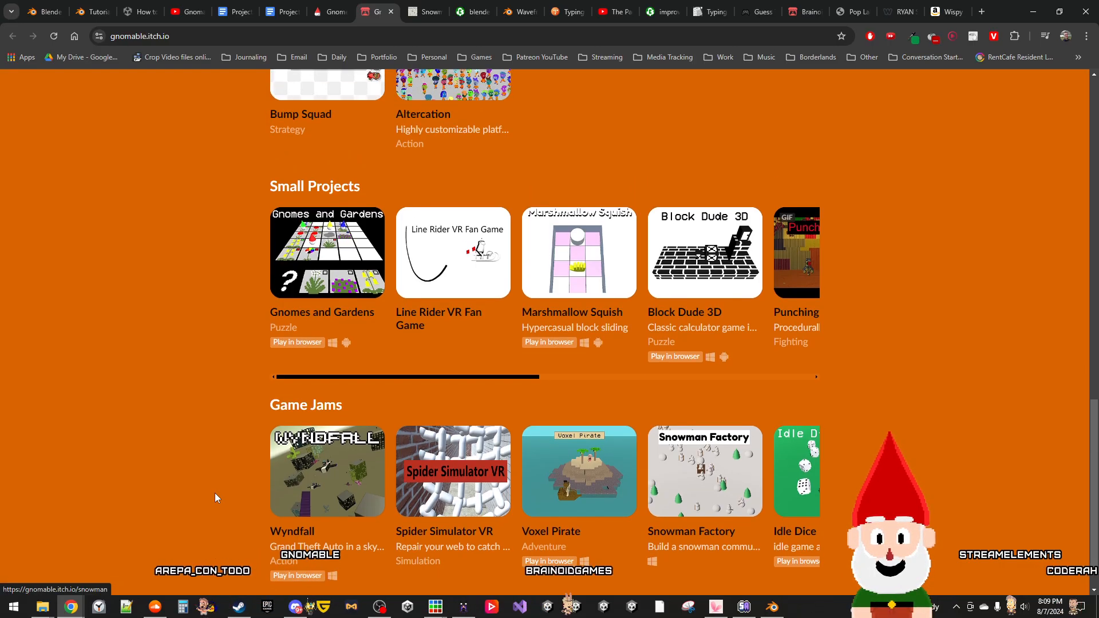
{"action": "scroll", "coordinate": [215, 494], "scroll_direction": "up", "scroll_amount": 1}
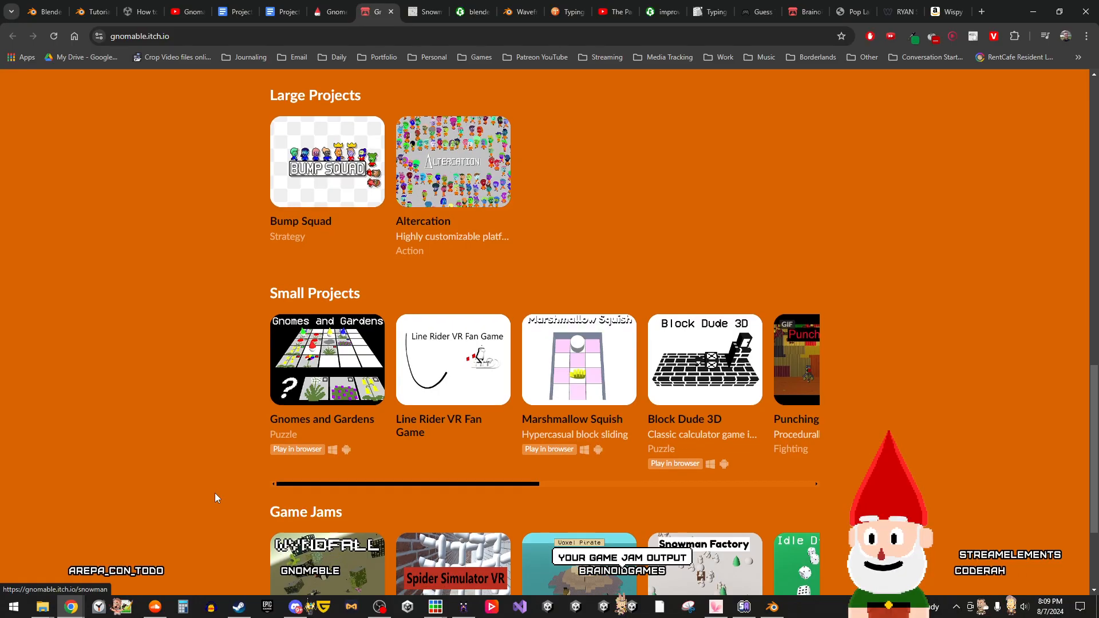
{"action": "scroll", "coordinate": [215, 493], "scroll_direction": "down", "scroll_amount": 3}
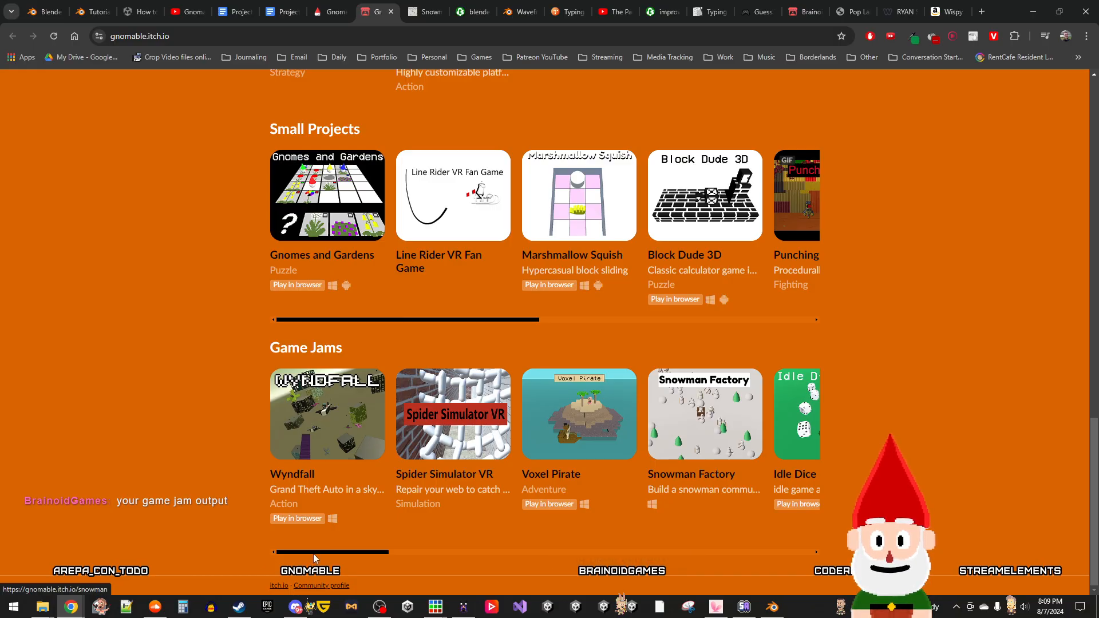
{"action": "left_click_drag", "start_coordinate": [320, 552], "coordinate": [243, 544]}
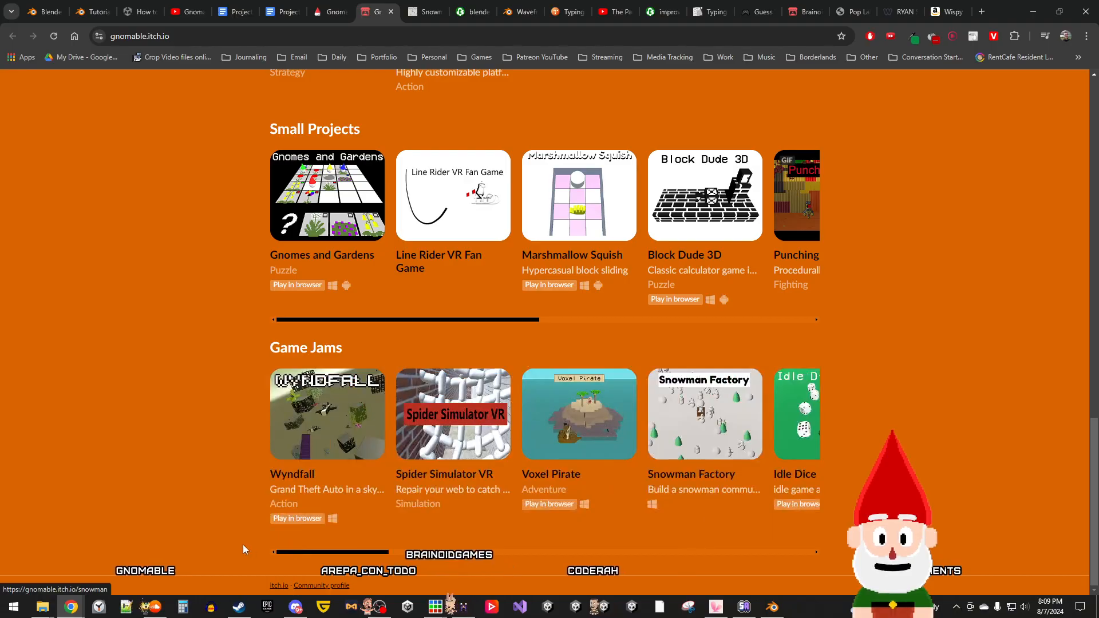
{"action": "scroll", "coordinate": [595, 422], "scroll_direction": "up", "scroll_amount": 15}
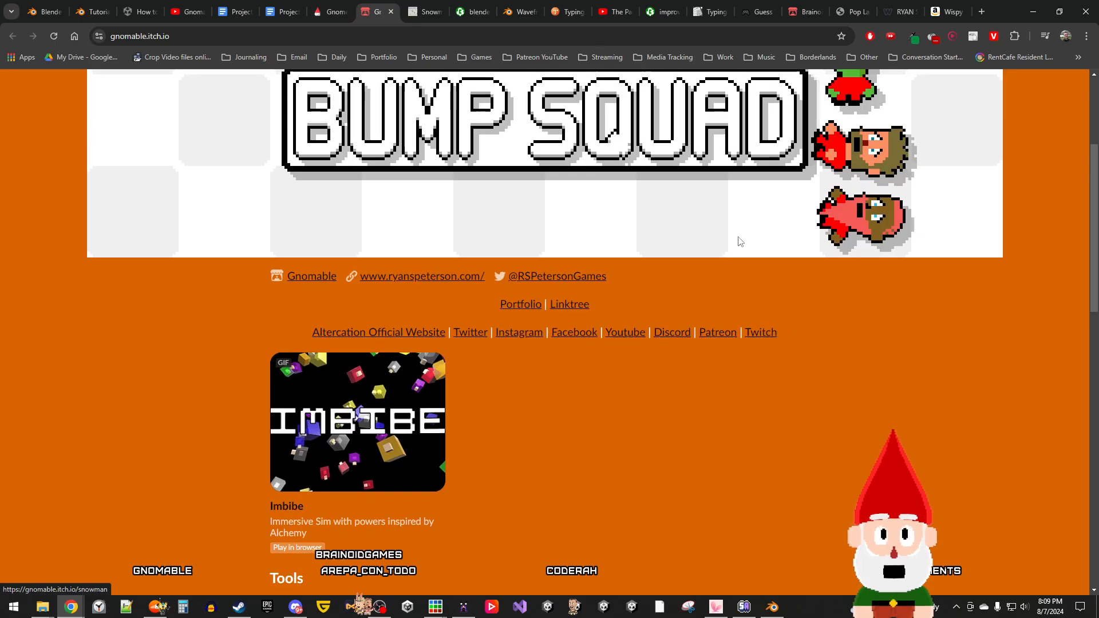
Step: Open the Fun project page in a new tab from the 2013 video games in the developer's website portfolio
{"action": "left_click", "coordinate": [908, 16]}
{"action": "mouse_move", "coordinate": [487, 150]}
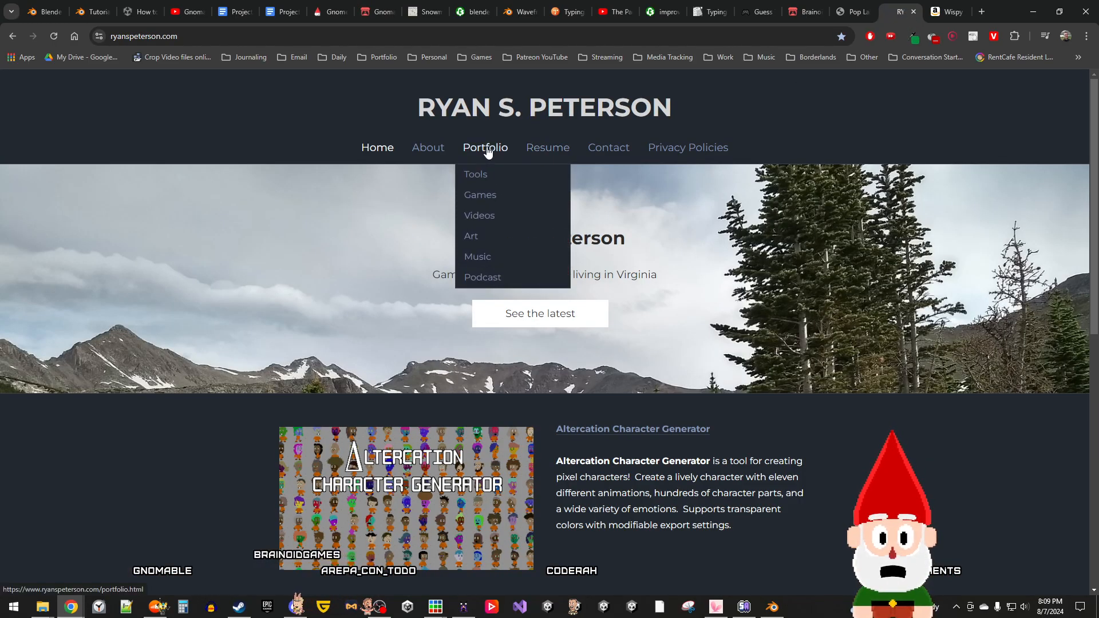
{"action": "mouse_move", "coordinate": [488, 202]}
{"action": "mouse_move", "coordinate": [602, 198]}
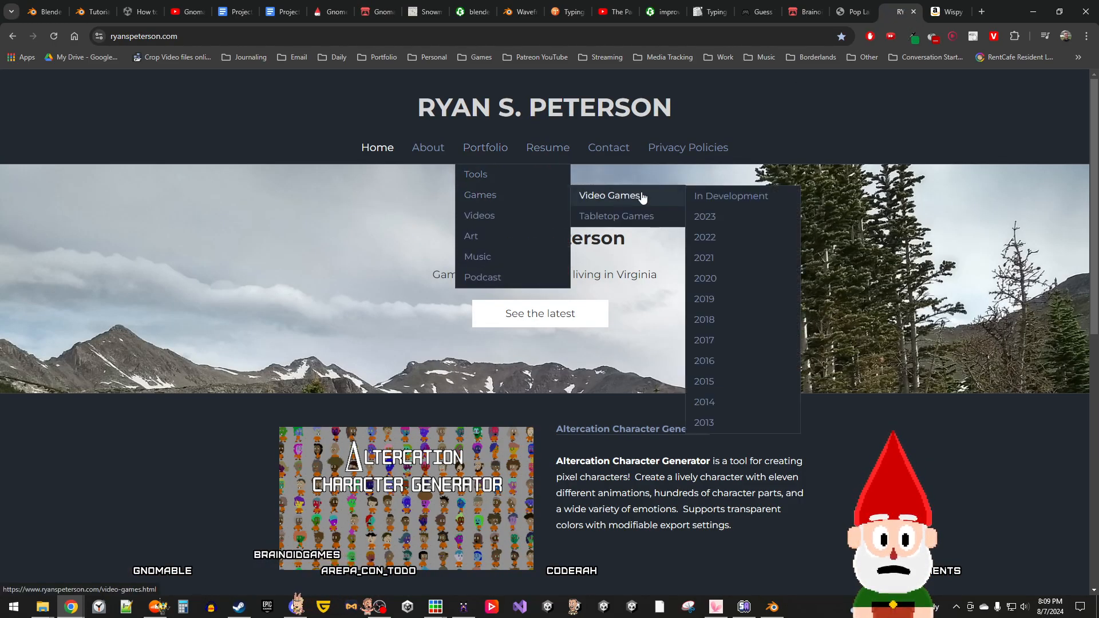
{"action": "mouse_move", "coordinate": [738, 409]}
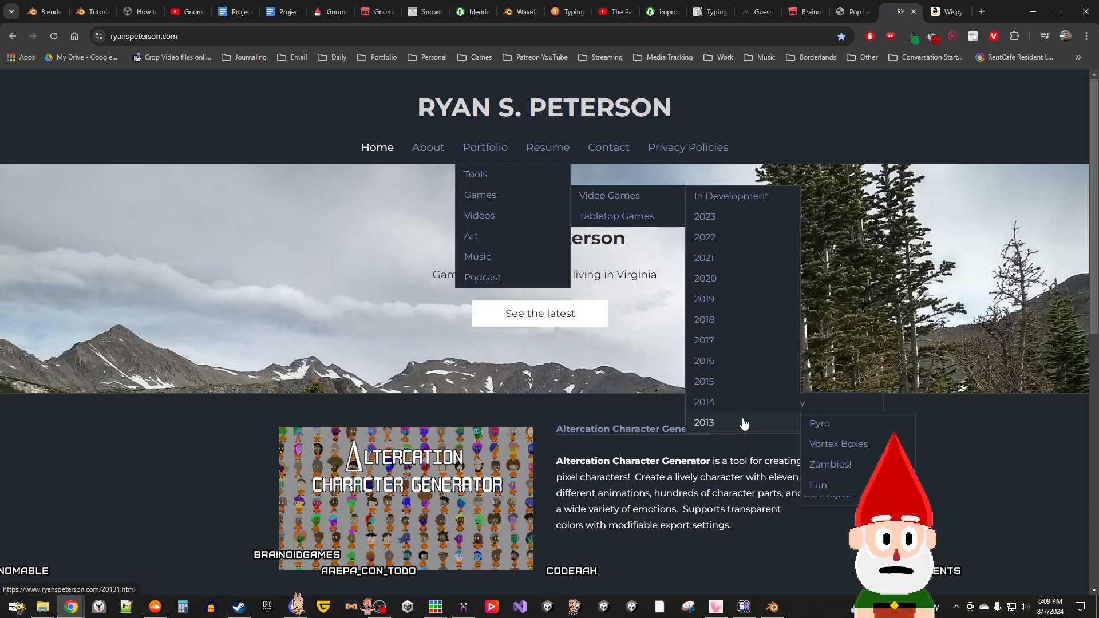
{"action": "middle_click", "coordinate": [839, 485]}
{"action": "left_click", "coordinate": [890, 16]}
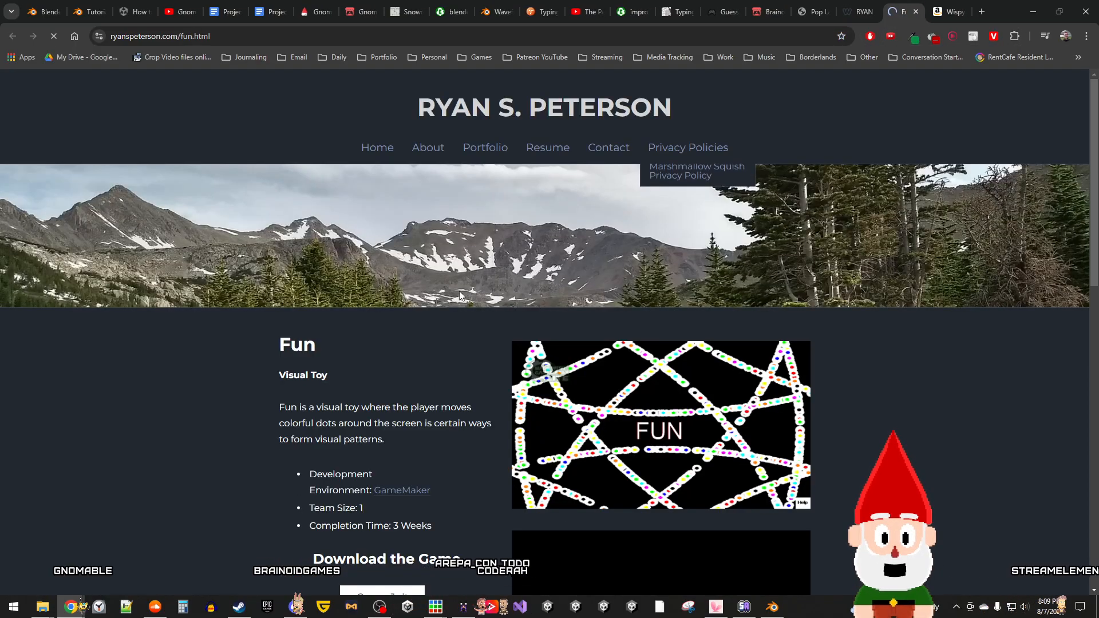
Step: Look over the Fun page's description and screenshots, and check its Itch.io download link
{"action": "scroll", "coordinate": [458, 292], "scroll_direction": "down", "scroll_amount": 4}
{"action": "scroll", "coordinate": [445, 295], "scroll_direction": "down", "scroll_amount": 7}
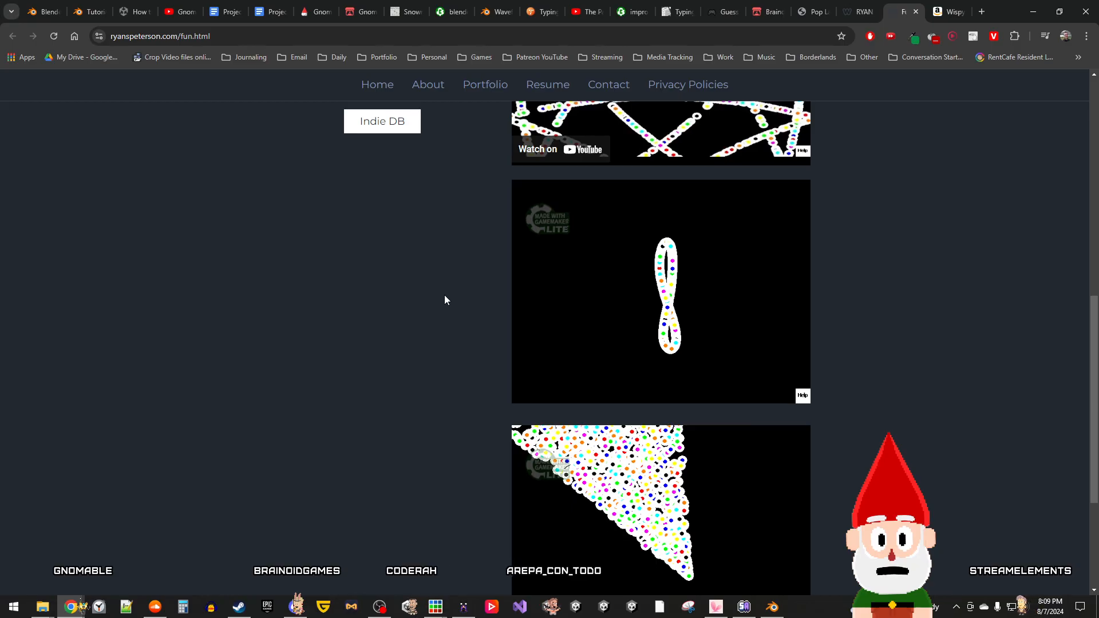
{"action": "scroll", "coordinate": [445, 299], "scroll_direction": "down", "scroll_amount": 2}
{"action": "scroll", "coordinate": [445, 299], "scroll_direction": "up", "scroll_amount": 4}
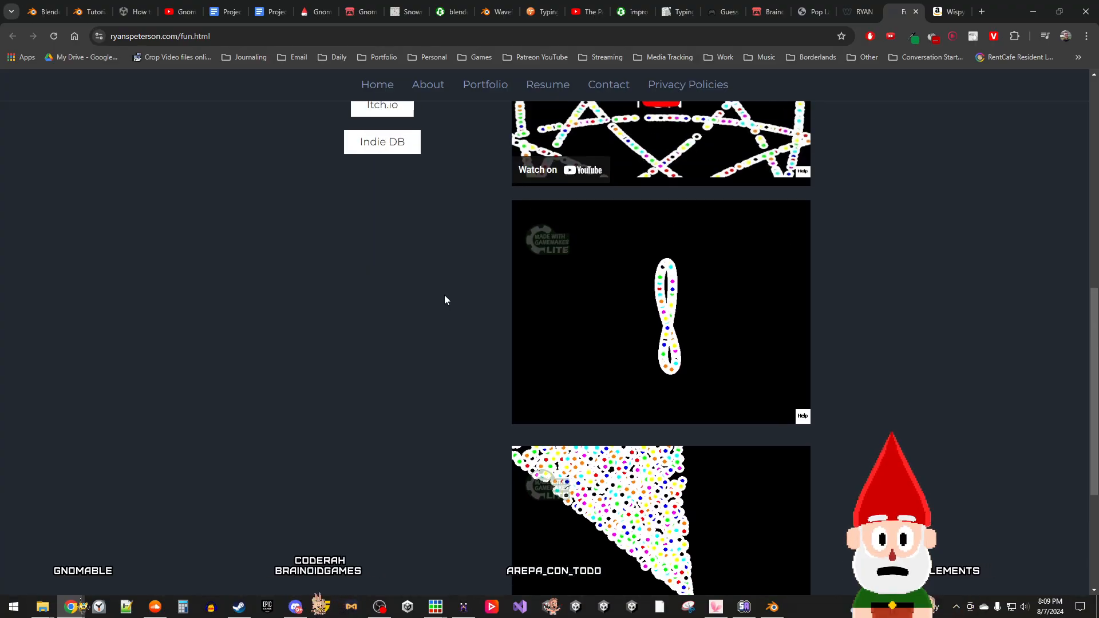
{"action": "scroll", "coordinate": [445, 298], "scroll_direction": "up", "scroll_amount": 6}
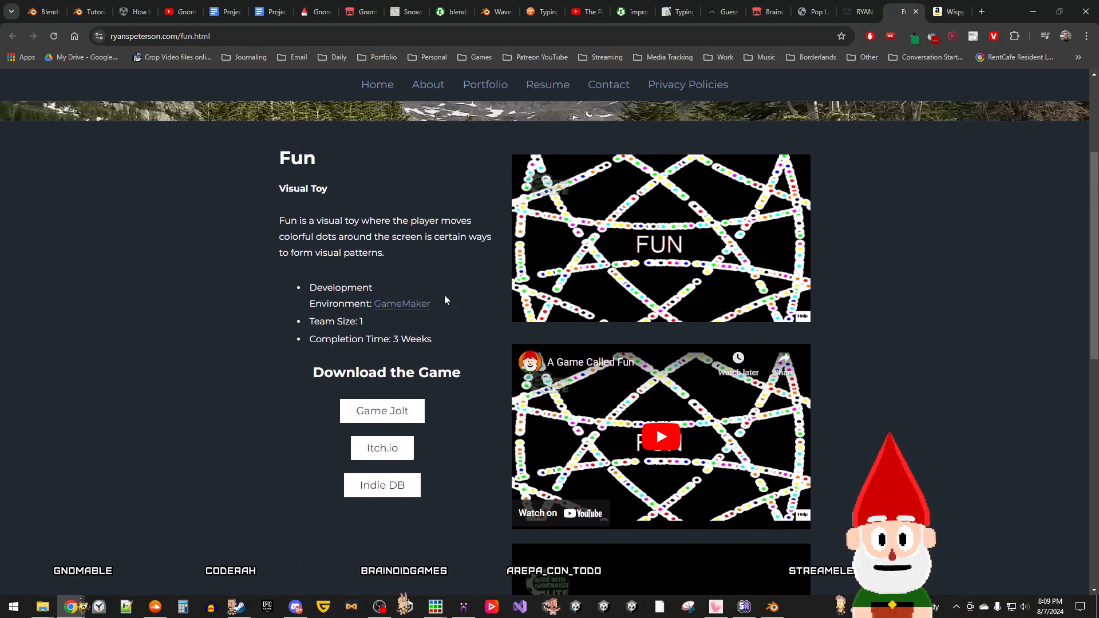
{"action": "left_click", "coordinate": [390, 452]}
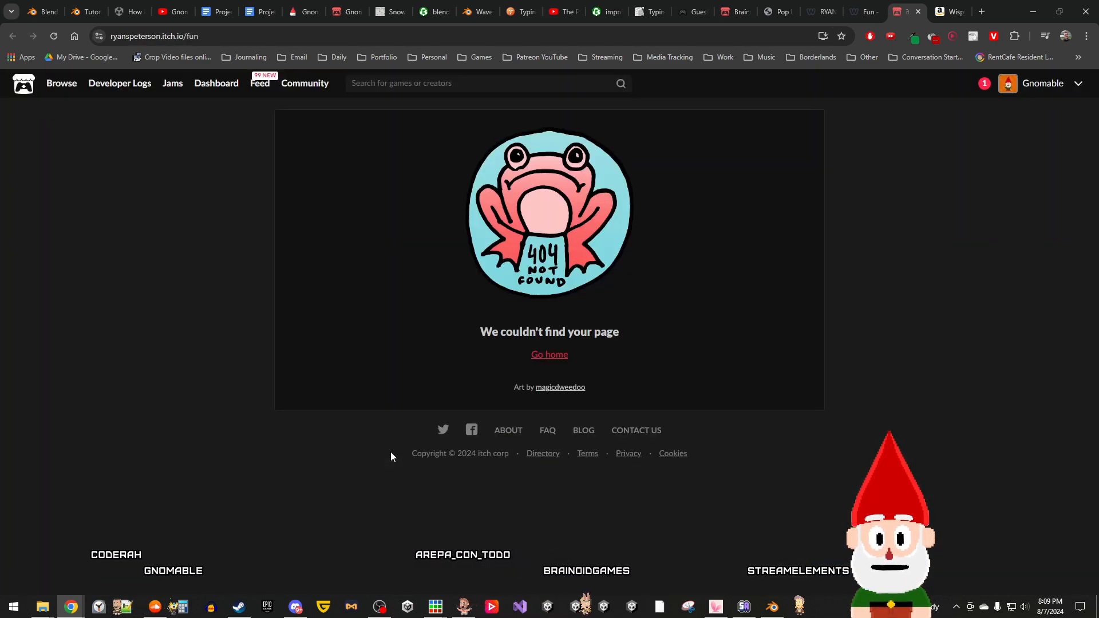
{"action": "left_click", "coordinate": [918, 12]}
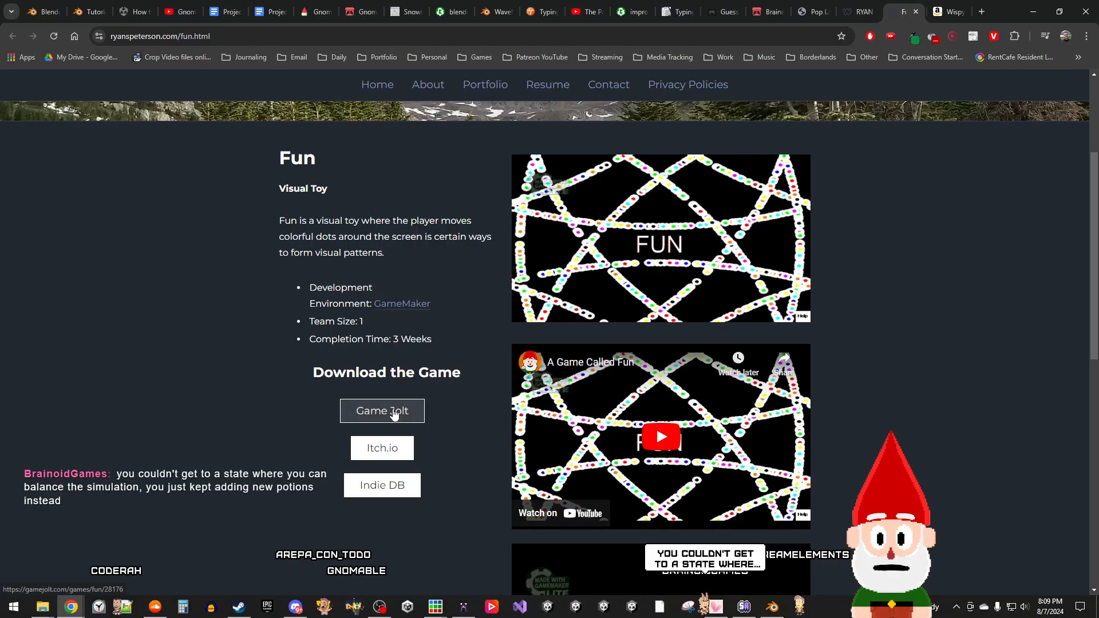
Step: Open Fun's Game Jolt page and dismiss the site announcement
{"action": "left_click", "coordinate": [382, 411]}
{"action": "left_click", "coordinate": [900, 12]}
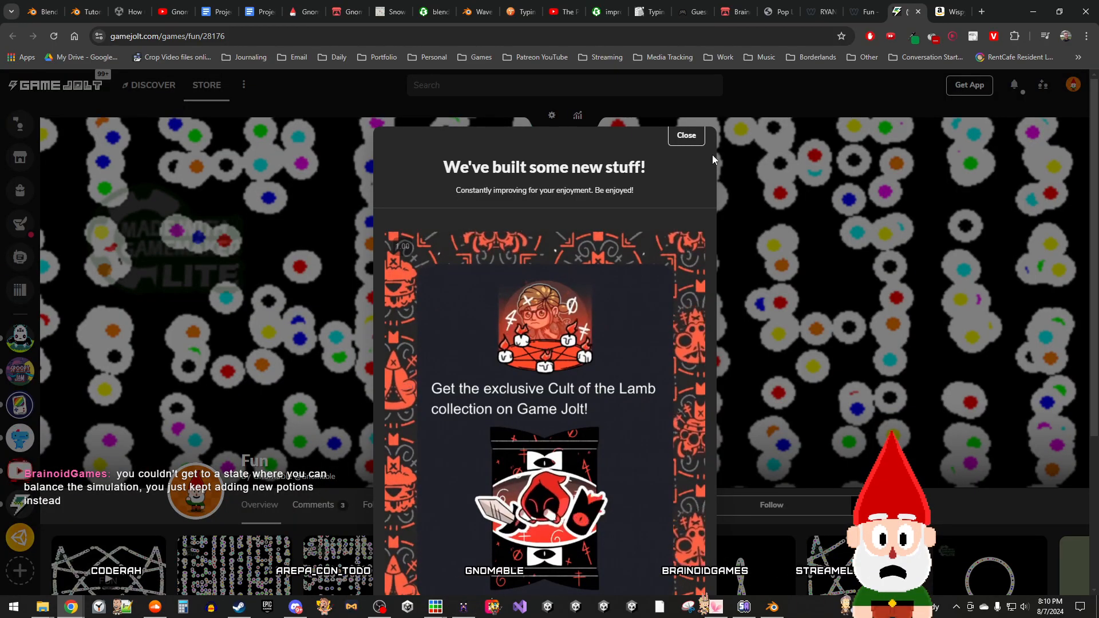
{"action": "left_click", "coordinate": [687, 135]}
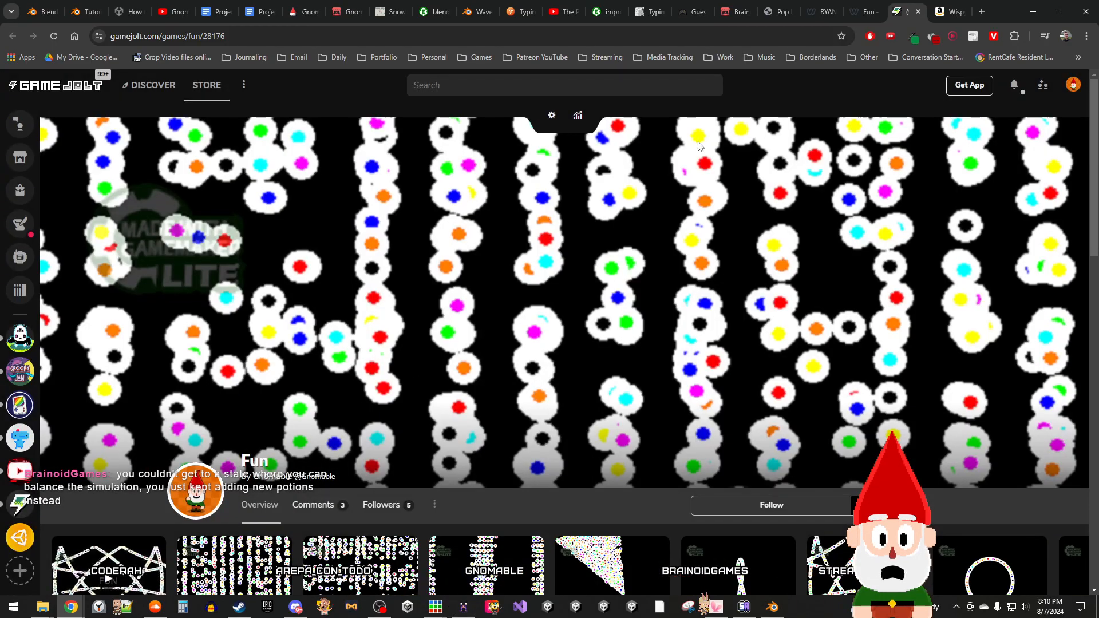
Step: Look through the screenshots, description and comments on Fun's Game Jolt page
{"action": "scroll", "coordinate": [712, 154], "scroll_direction": "down", "scroll_amount": 3}
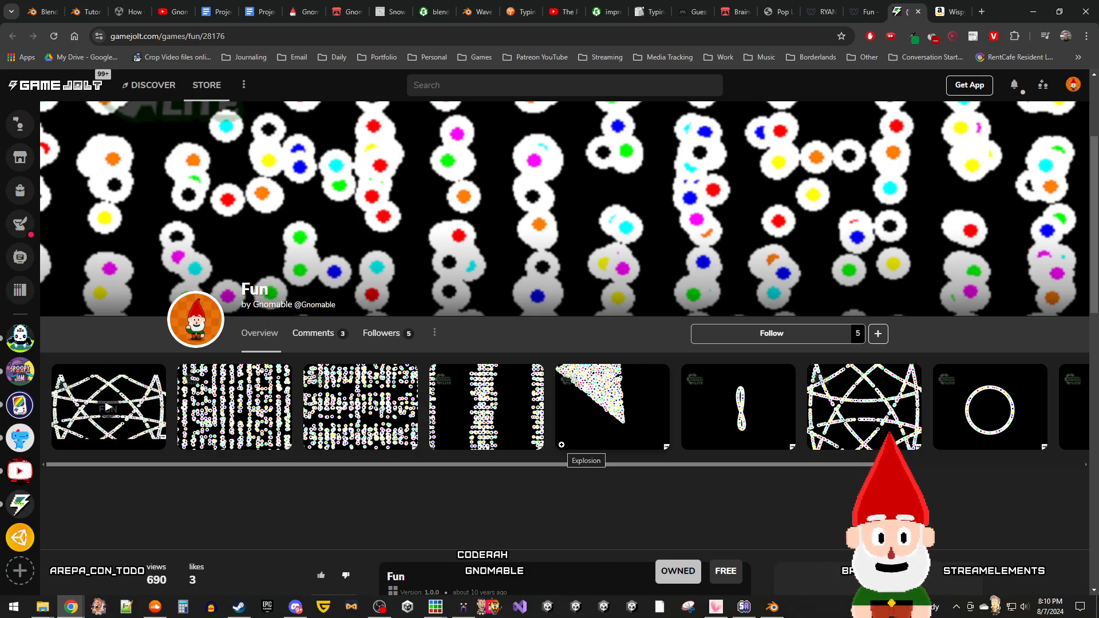
{"action": "scroll", "coordinate": [562, 444], "scroll_direction": "down", "scroll_amount": 2}
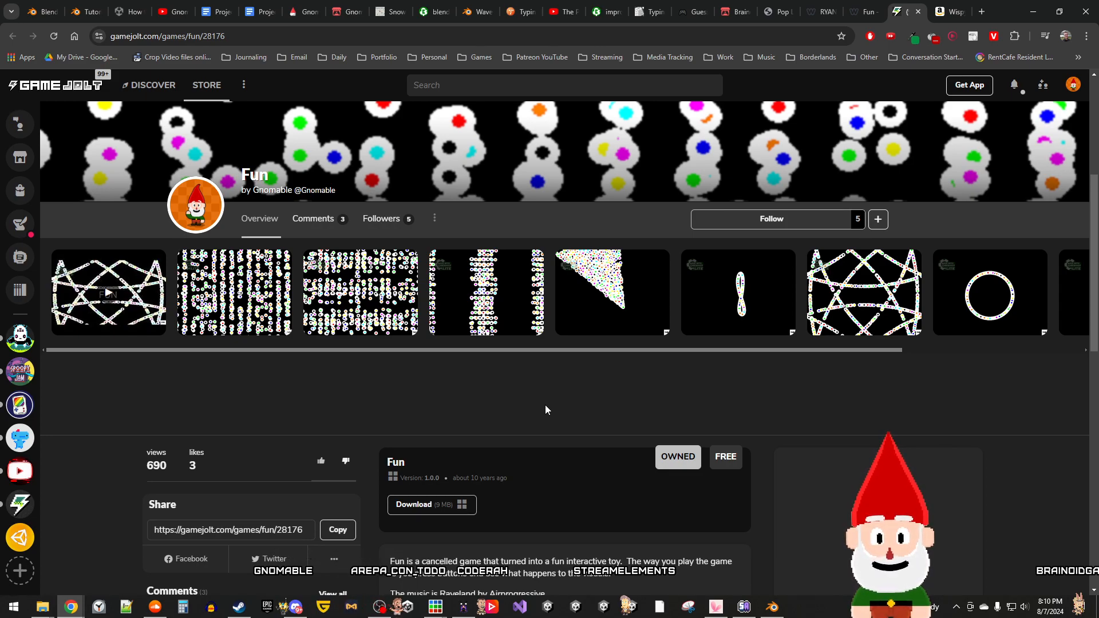
{"action": "scroll", "coordinate": [545, 406], "scroll_direction": "down", "scroll_amount": 2}
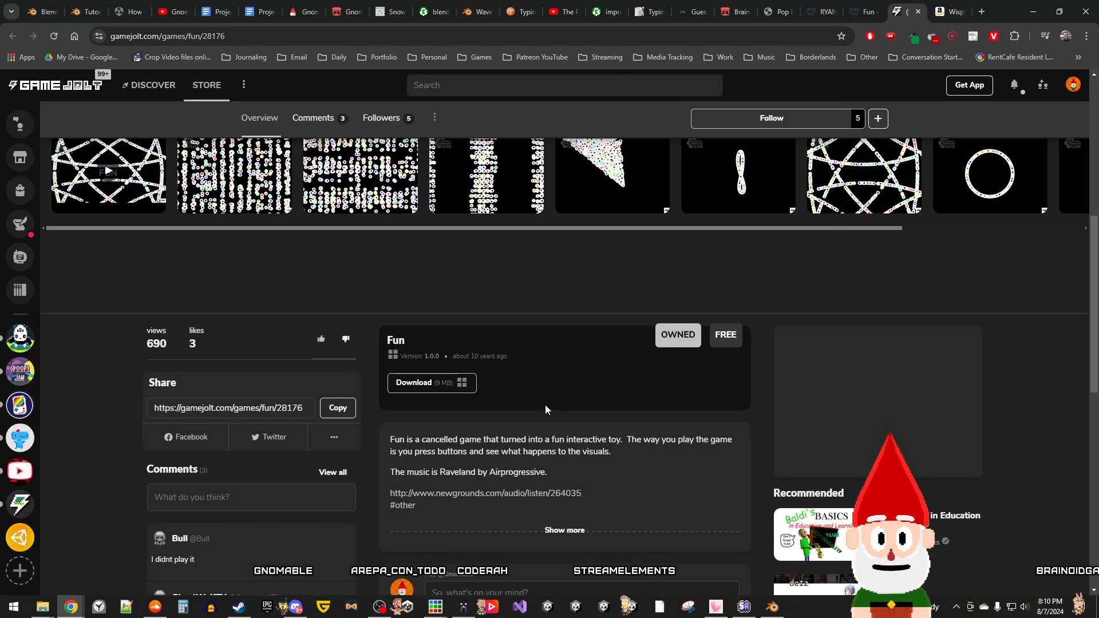
{"action": "scroll", "coordinate": [545, 405], "scroll_direction": "down", "scroll_amount": 2}
{"action": "scroll", "coordinate": [637, 397], "scroll_direction": "down", "scroll_amount": 1}
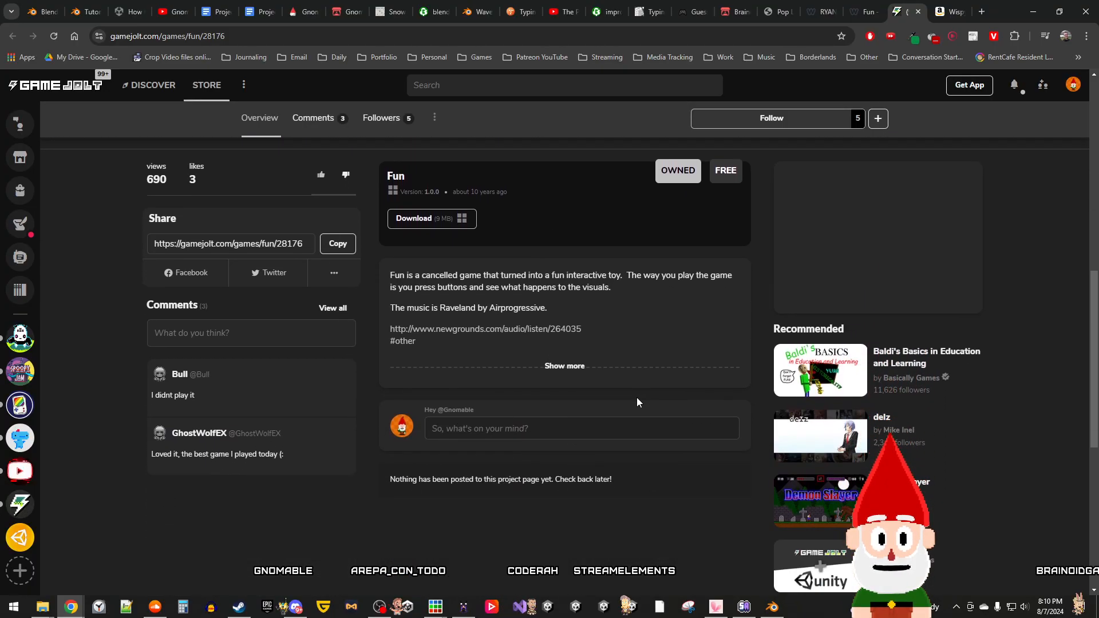
{"action": "scroll", "coordinate": [636, 397], "scroll_direction": "up", "scroll_amount": 5}
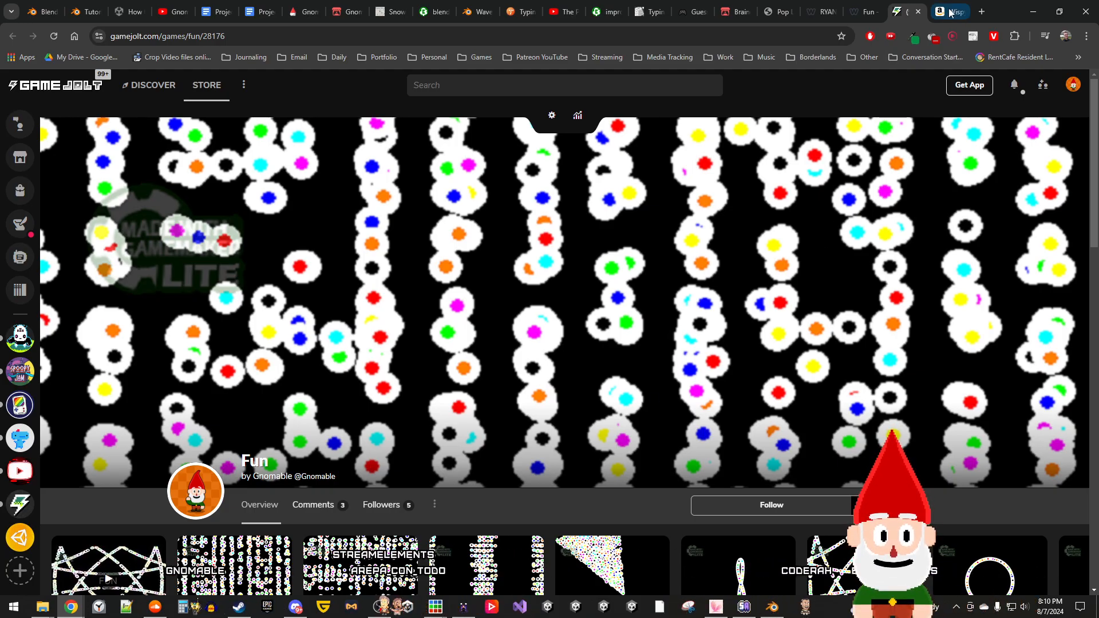
{"action": "key", "text": "ctrl+Tab"}
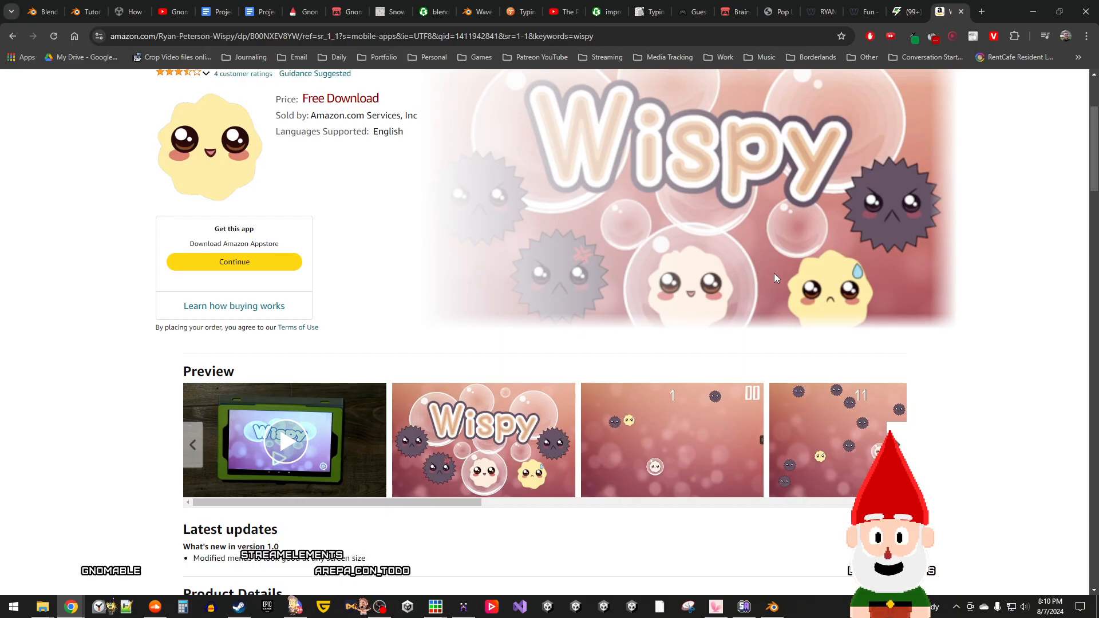
{"action": "left_click", "coordinate": [908, 13]}
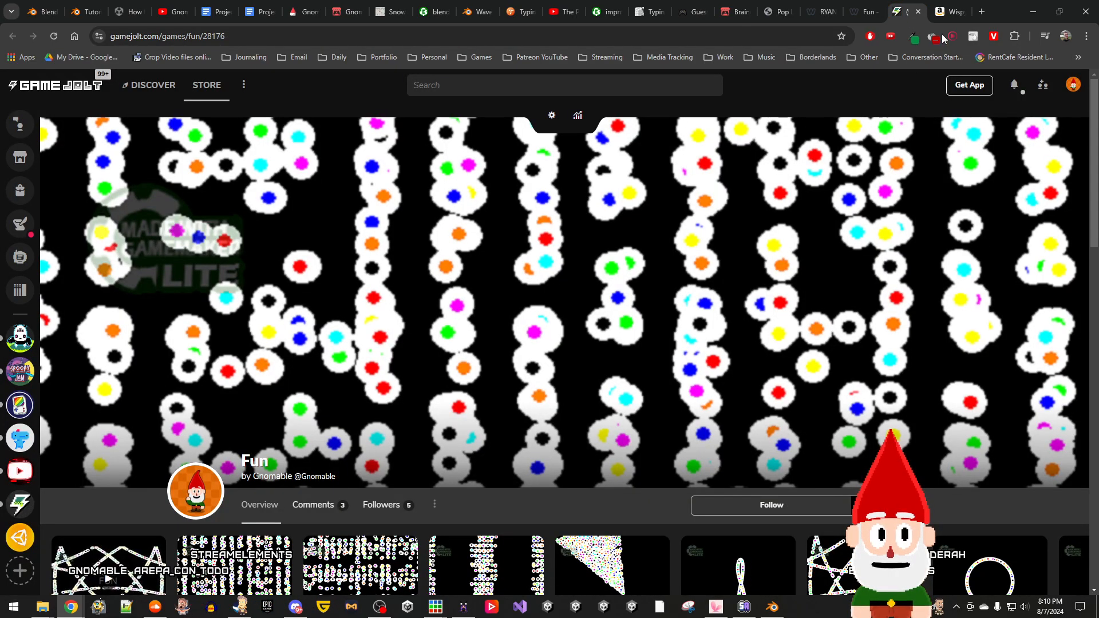
Step: Switch to Piskel and sample the light skin tone from the side-view gnome's lower body for the Pen tool
{"action": "key", "text": "alt+Tab"}
{"action": "scroll", "coordinate": [663, 304], "scroll_direction": "down", "scroll_amount": 1}
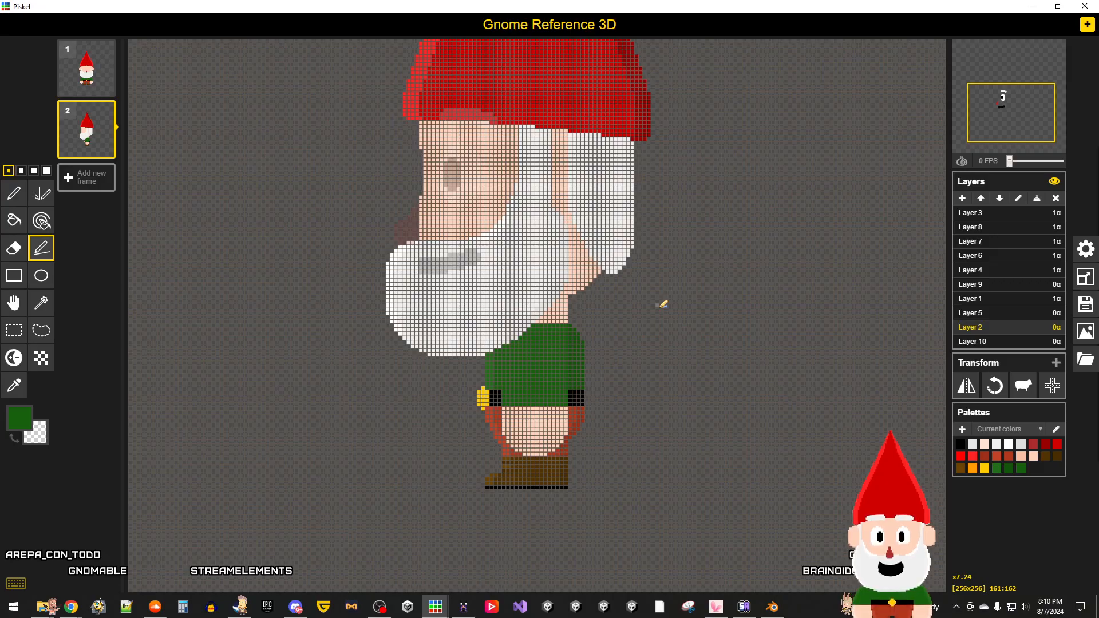
{"action": "scroll", "coordinate": [608, 348], "scroll_direction": "up", "scroll_amount": 2}
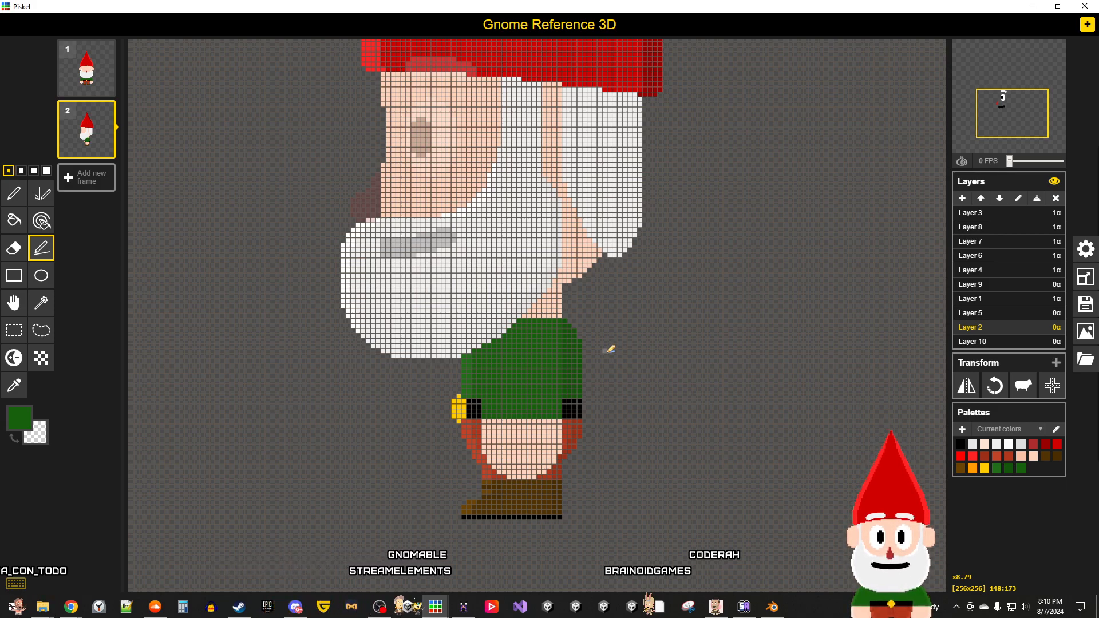
{"action": "scroll", "coordinate": [590, 353], "scroll_direction": "up", "scroll_amount": 4}
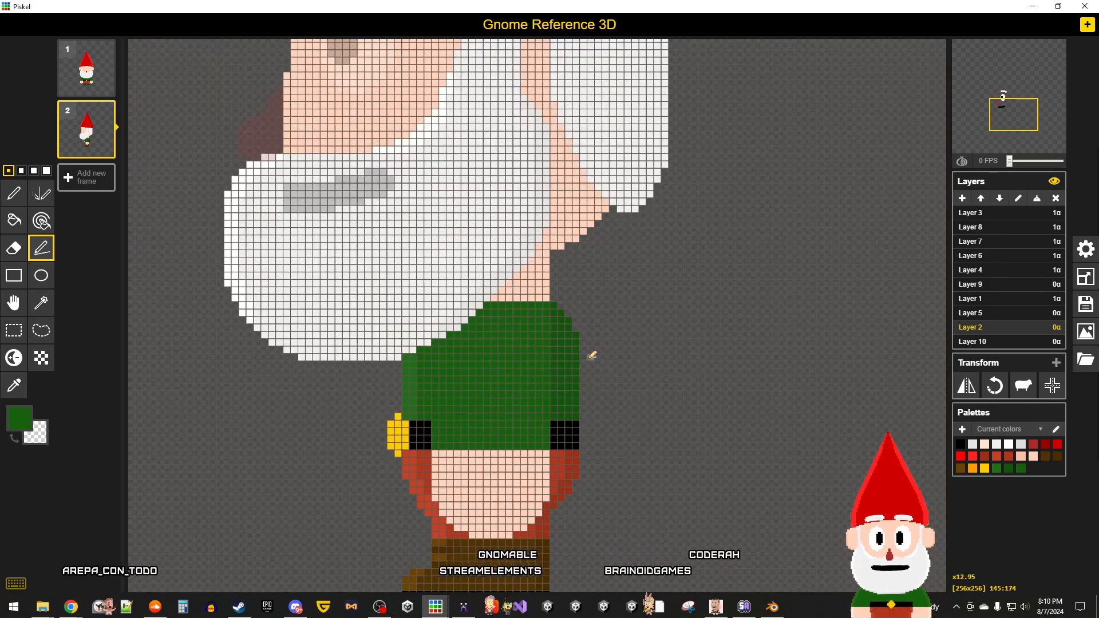
{"action": "left_click", "coordinate": [14, 385]}
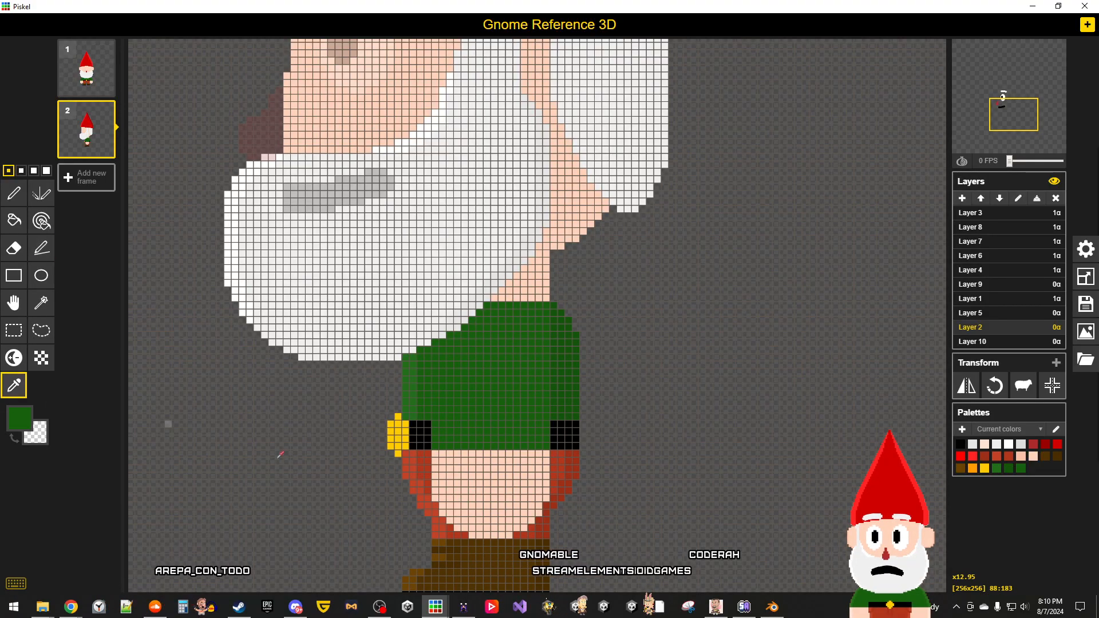
{"action": "left_click", "coordinate": [503, 487]}
{"action": "left_click", "coordinate": [14, 193]}
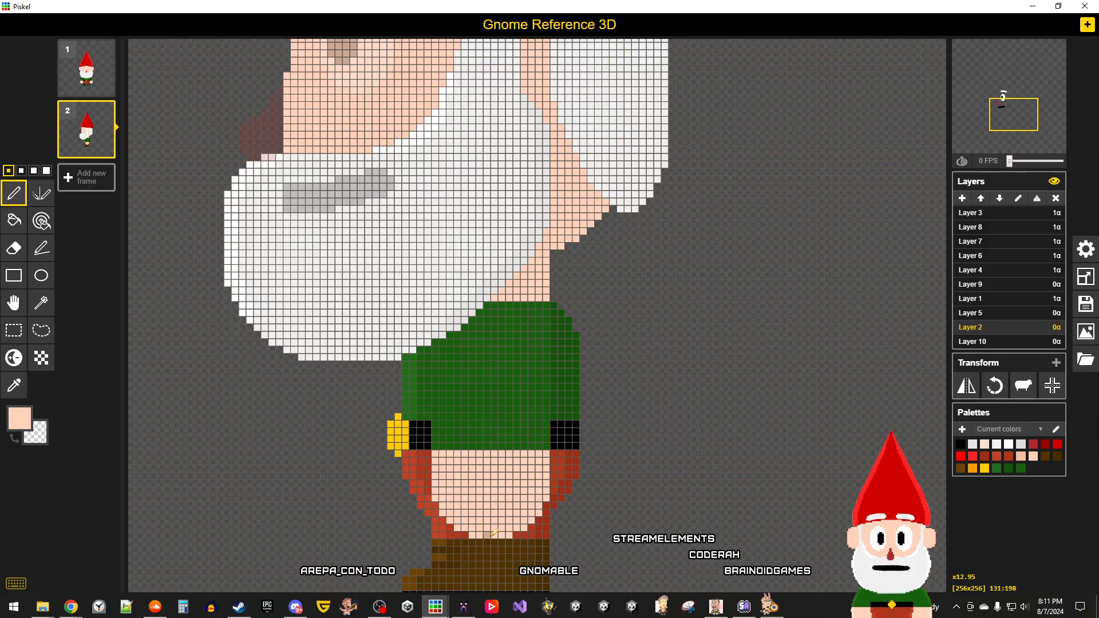
Step: Outline a skin-coloured circle about 16 pixels wide on the gnome's green torso, starting at the base of the neck, on Layer 2 of frame 2
{"action": "scroll", "coordinate": [499, 310], "scroll_direction": "up", "scroll_amount": 2}
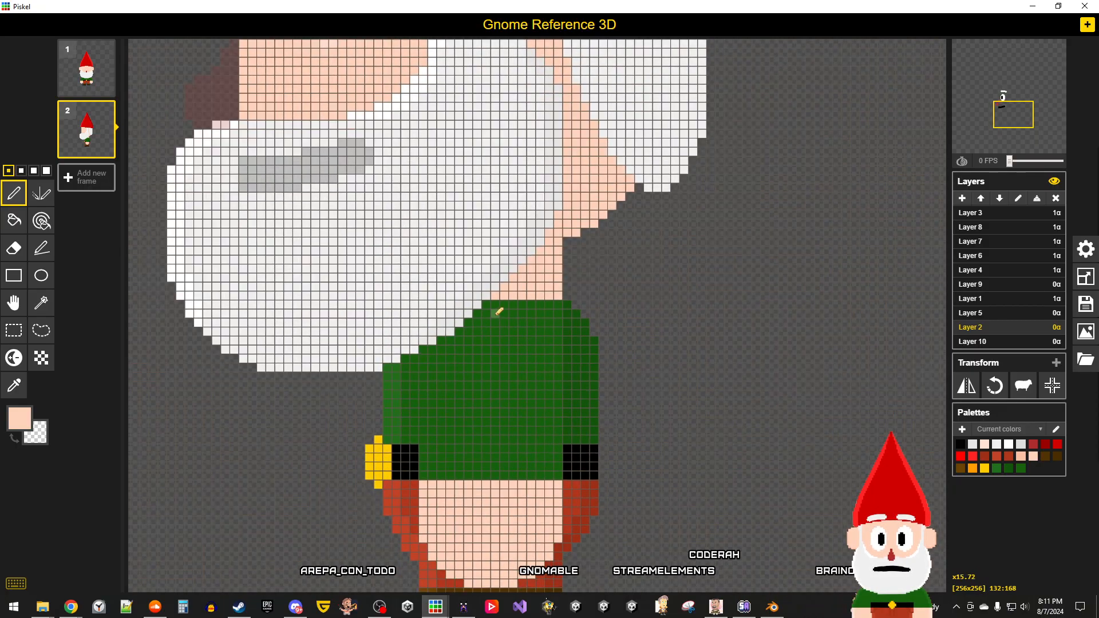
{"action": "scroll", "coordinate": [504, 306], "scroll_direction": "down", "scroll_amount": 3}
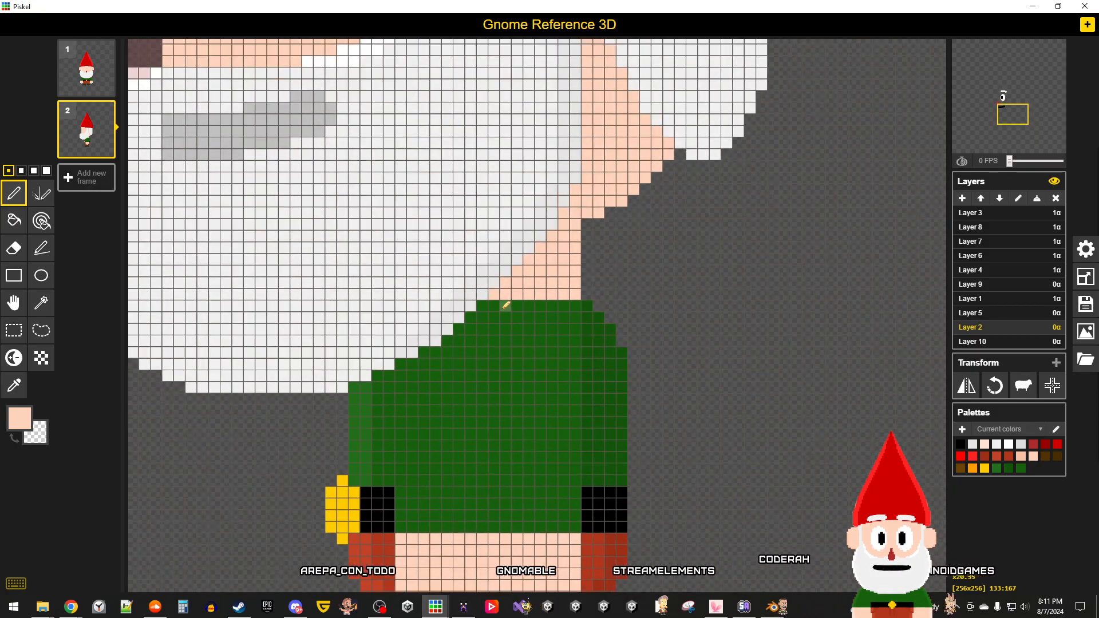
{"action": "middle_click_drag", "start_coordinate": [493, 587], "coordinate": [487, 469]}
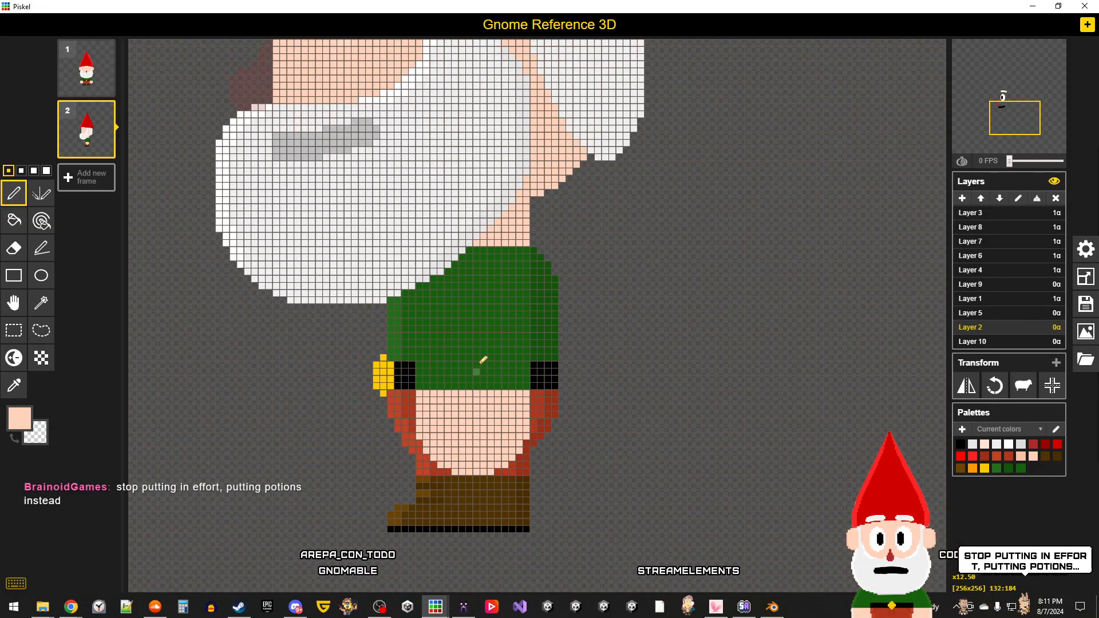
{"action": "scroll", "coordinate": [483, 364], "scroll_direction": "up", "scroll_amount": 2}
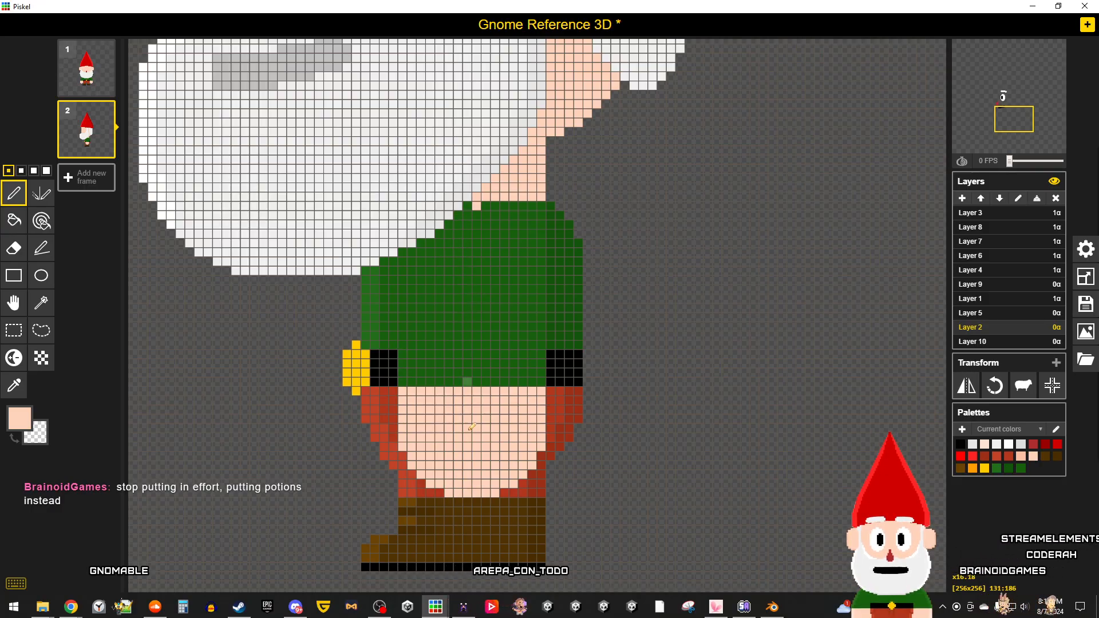
{"action": "left_click", "coordinate": [42, 250]}
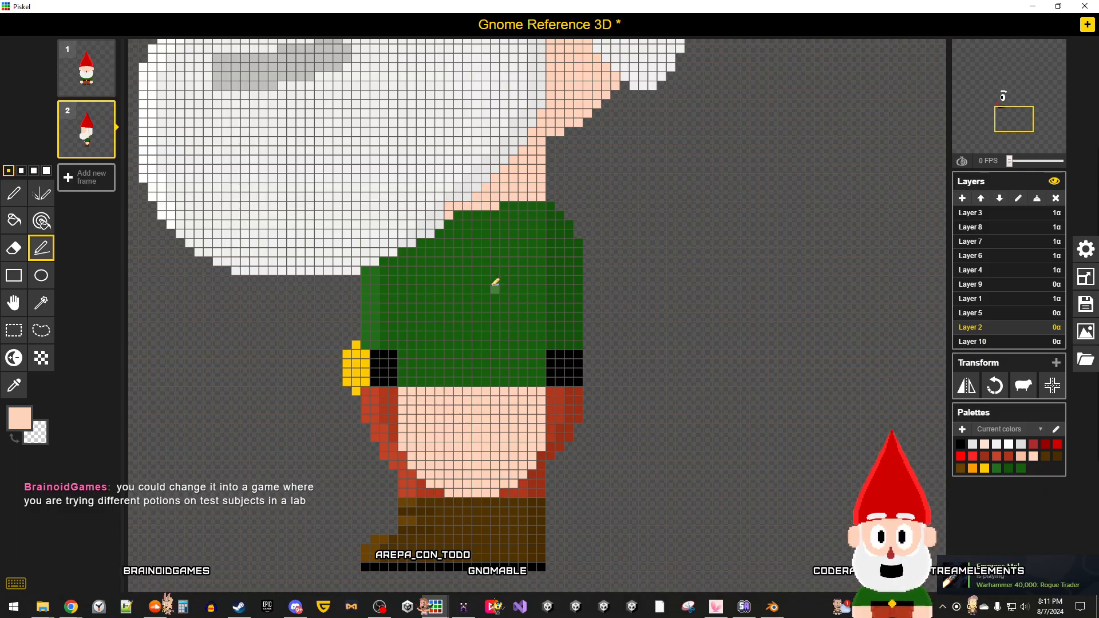
{"action": "left_click", "coordinate": [514, 216]}
{"action": "left_click", "coordinate": [518, 224]}
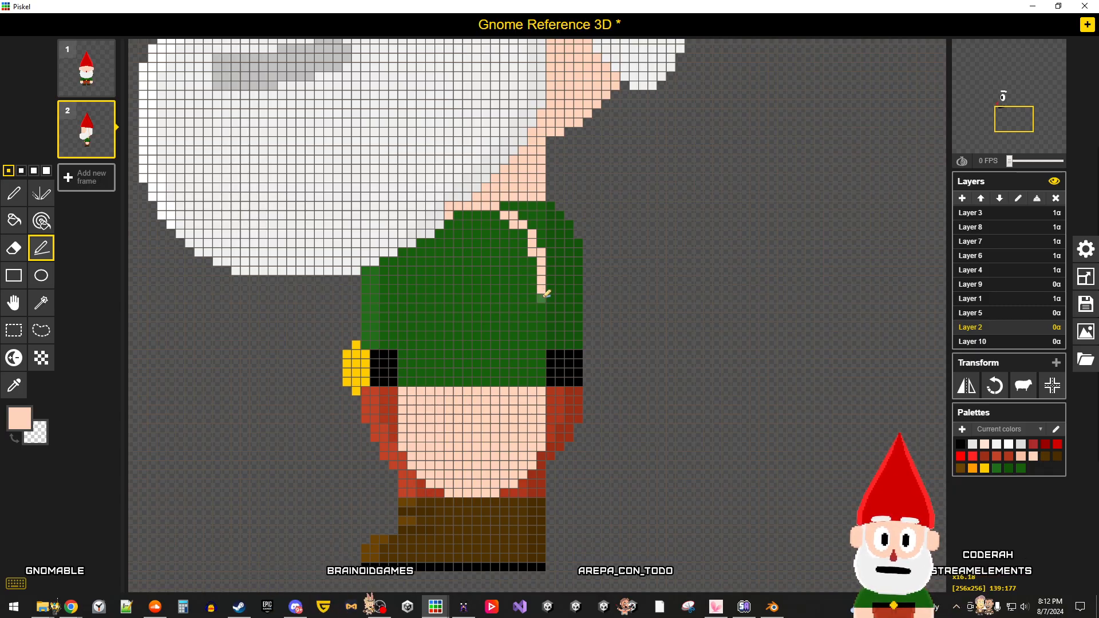
{"action": "mouse_move", "coordinate": [538, 306]}
{"action": "left_mouse_down"}
{"action": "mouse_move", "coordinate": [511, 336]}
{"action": "mouse_move", "coordinate": [463, 344]}
{"action": "left_mouse_up"}
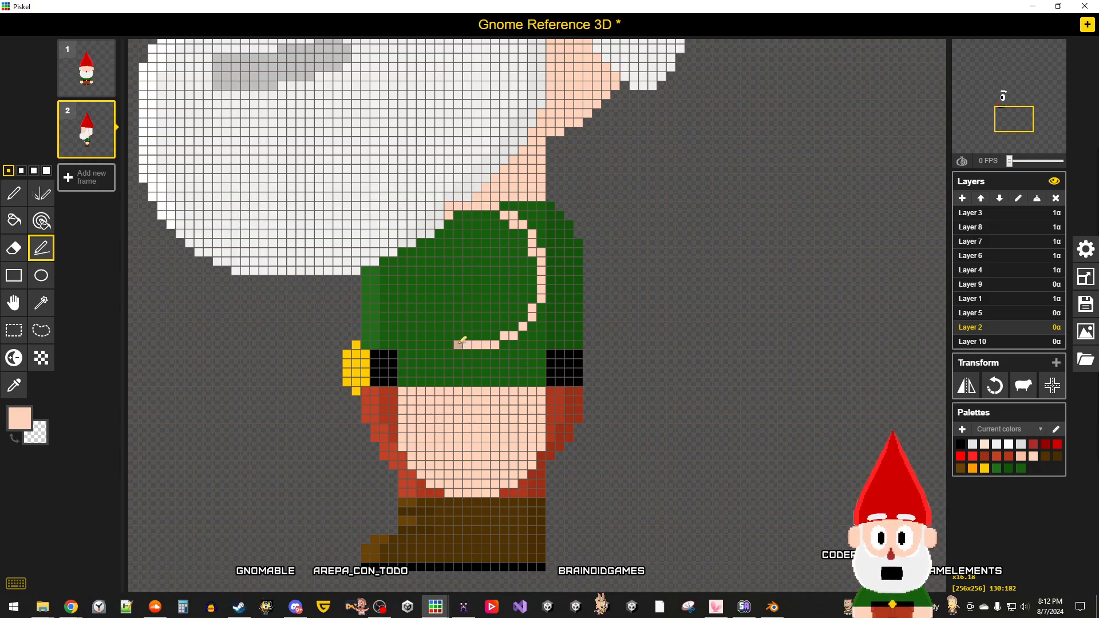
{"action": "left_click_drag", "start_coordinate": [455, 344], "coordinate": [449, 345]}
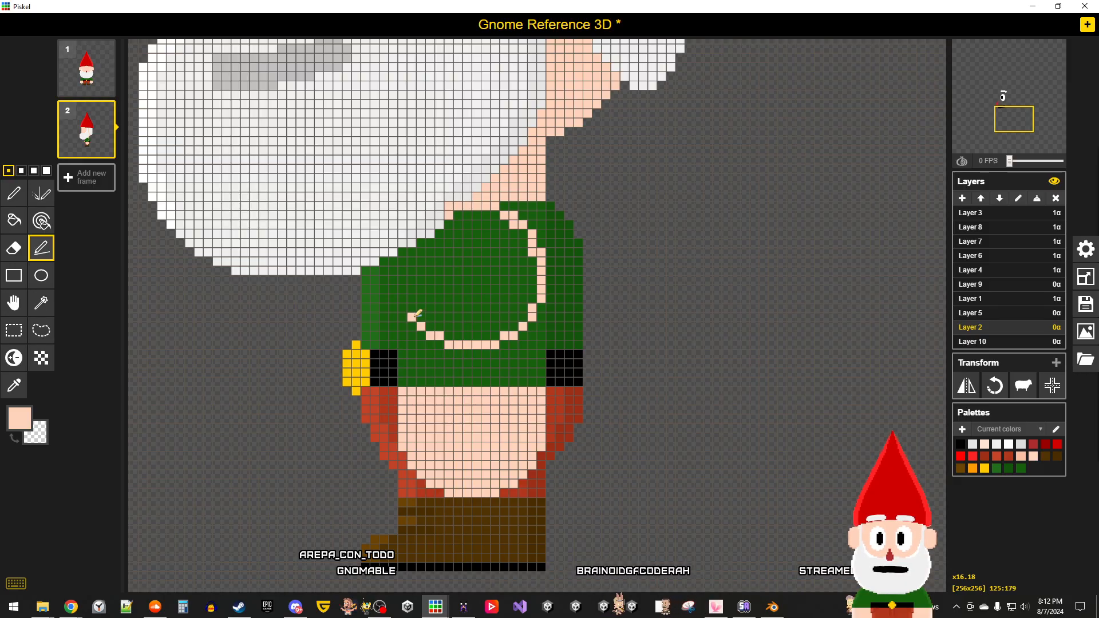
{"action": "left_click_drag", "start_coordinate": [403, 298], "coordinate": [401, 264]}
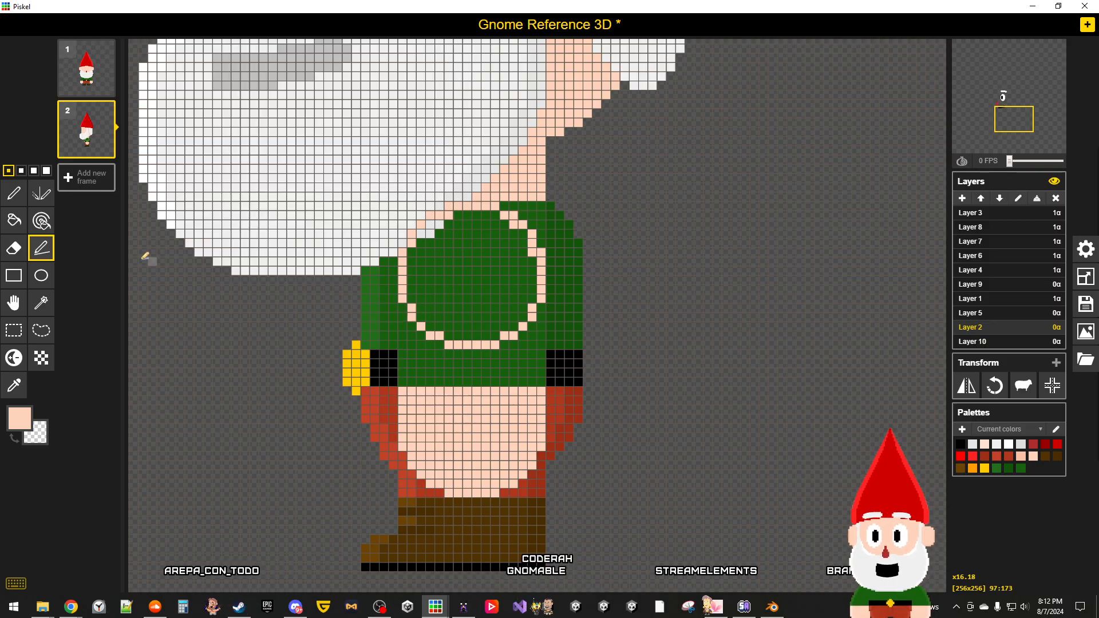
Step: Fill the circle on the gnome's torso with the light skin tone and check the shape
{"action": "left_click", "coordinate": [14, 220]}
{"action": "left_click", "coordinate": [486, 273]}
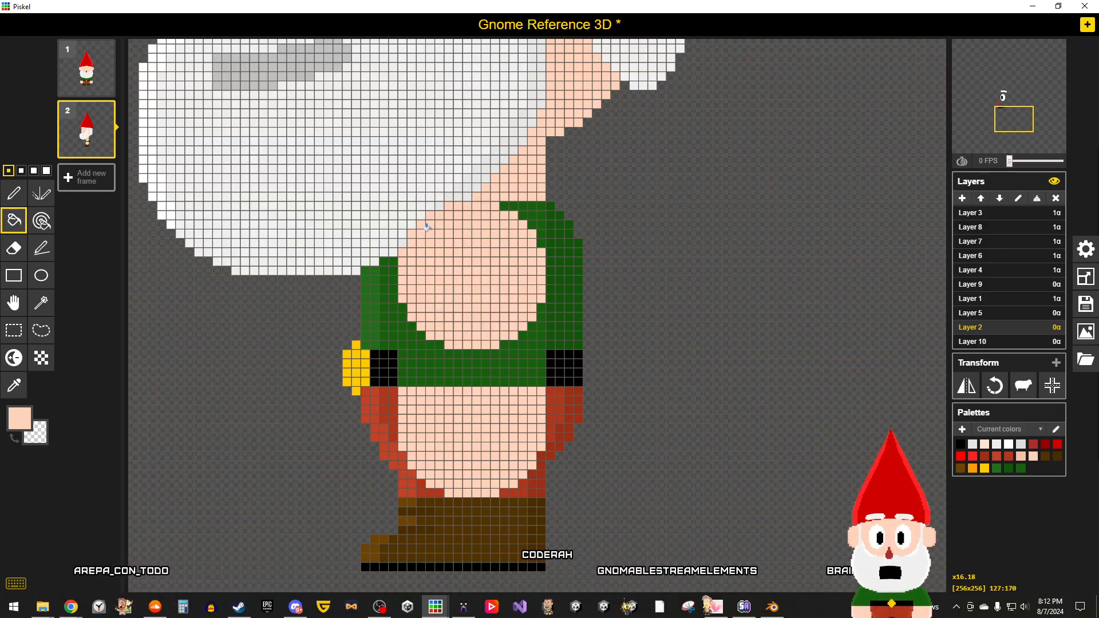
{"action": "scroll", "coordinate": [426, 227], "scroll_direction": "down", "scroll_amount": 5}
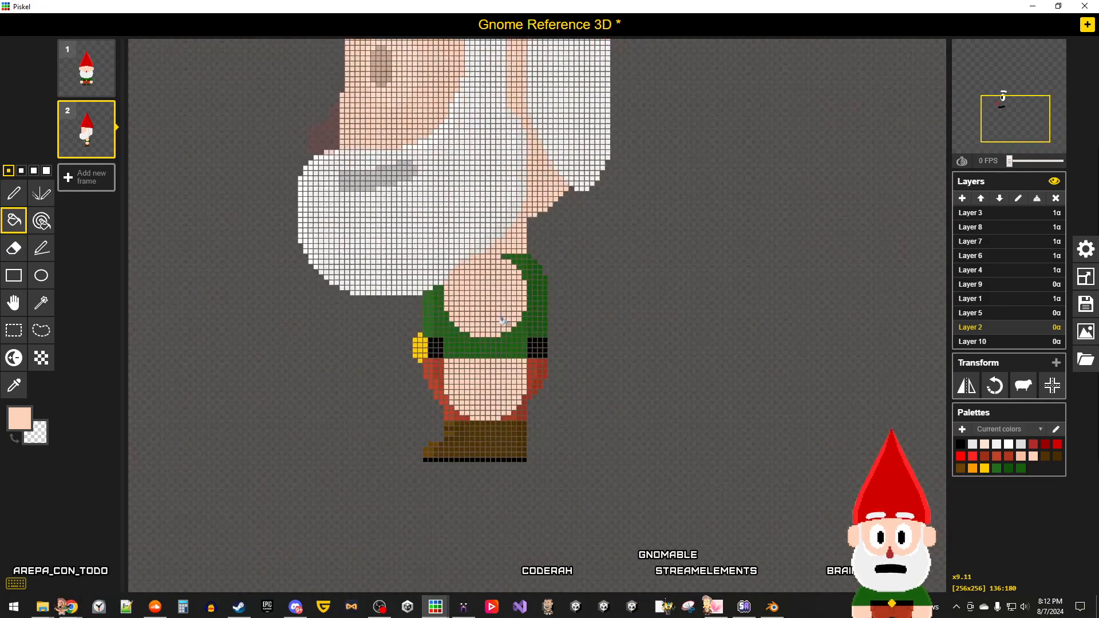
{"action": "scroll", "coordinate": [504, 320], "scroll_direction": "up", "scroll_amount": 3}
{"action": "scroll", "coordinate": [503, 422], "scroll_direction": "up", "scroll_amount": 2}
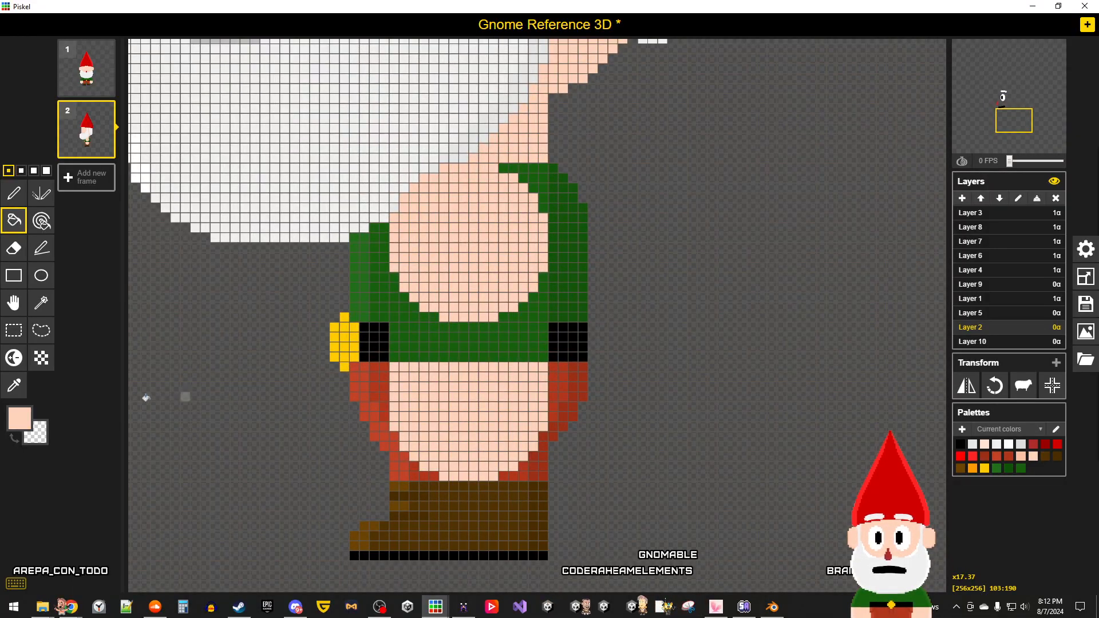
Step: Sample the brownish-red trouser colour and fill the skin-coloured lower body of the side-view gnome on frame 2 with it
{"action": "left_click", "coordinate": [355, 382]}
{"action": "left_click", "coordinate": [13, 220]}
{"action": "left_click", "coordinate": [479, 412]}
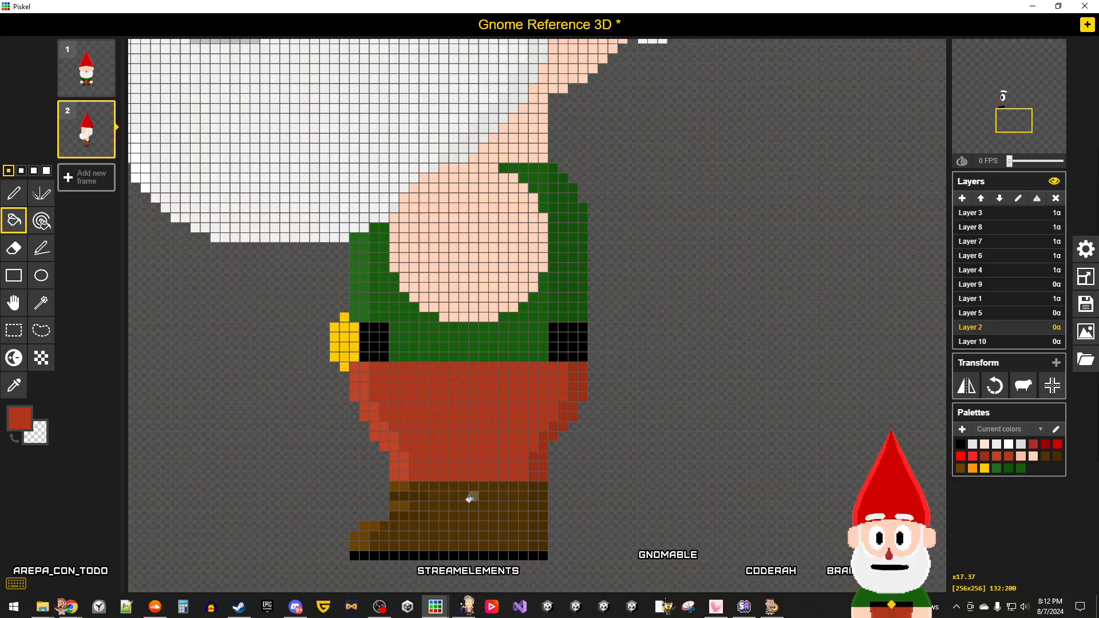
{"action": "scroll", "coordinate": [470, 501], "scroll_direction": "up", "scroll_amount": 2}
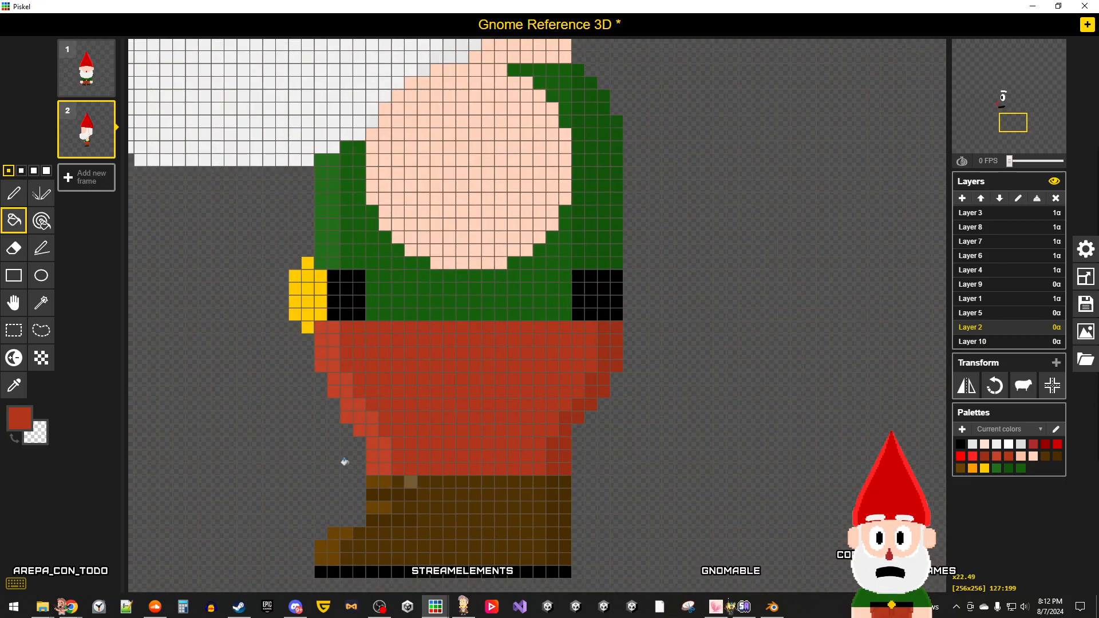
Step: Sample black from the belt, draw the belt's upper edge across the green torso, and fill the band beneath it black
{"action": "left_click", "coordinate": [17, 392]}
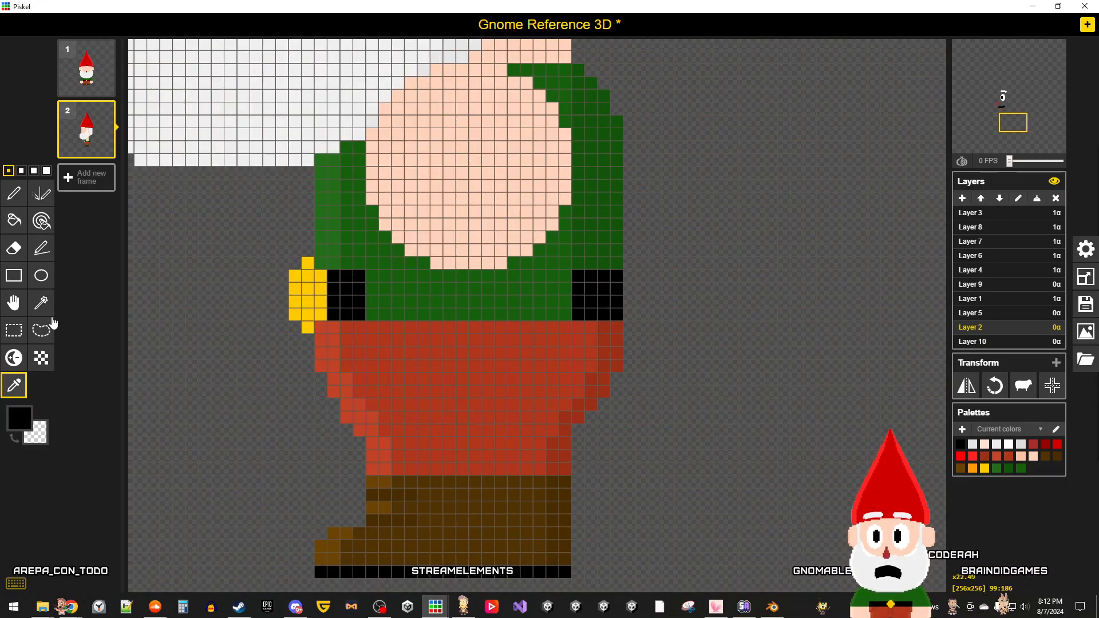
{"action": "key", "text": "p"}
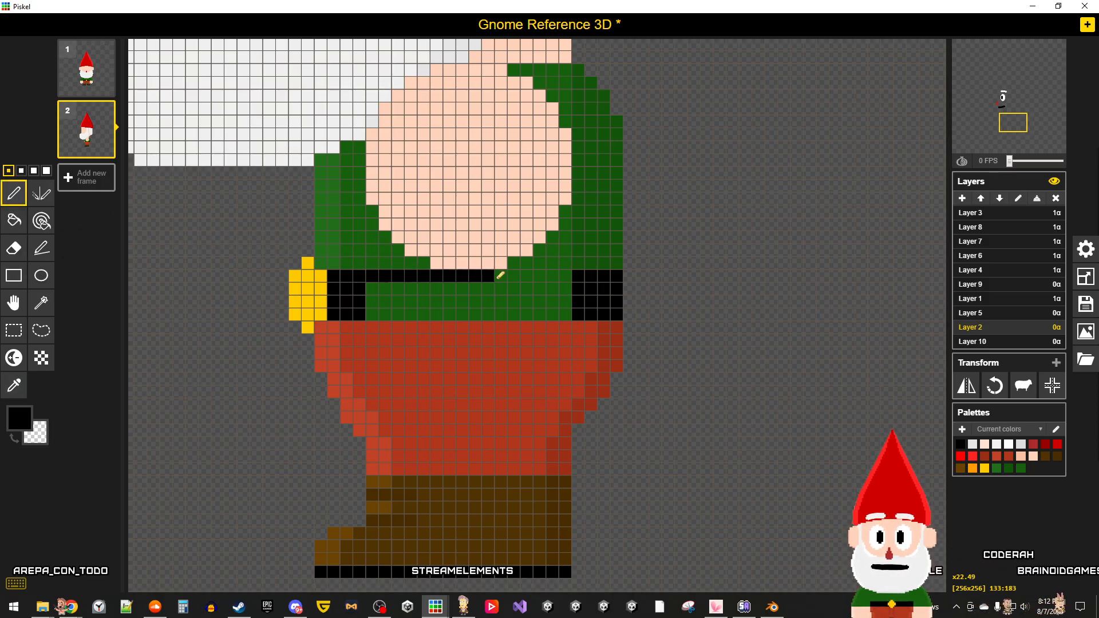
{"action": "left_click", "coordinate": [15, 220]}
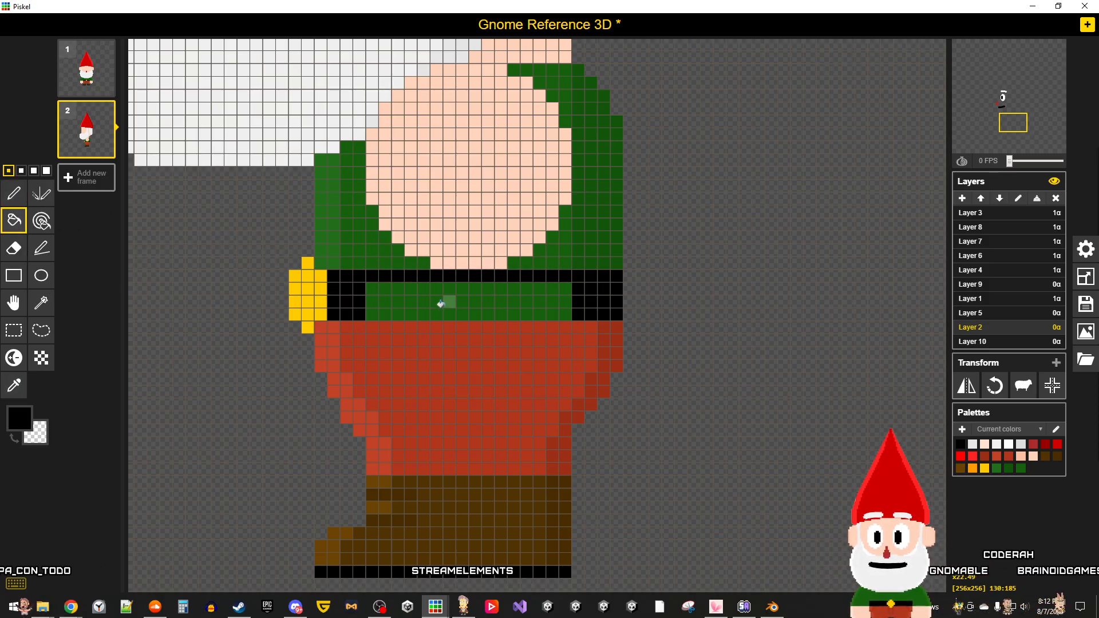
Step: Compare the finished side-view gnome on frame 2 with the front-view gnome on frame 1
{"action": "scroll", "coordinate": [518, 425], "scroll_direction": "down", "scroll_amount": 6}
{"action": "scroll", "coordinate": [564, 470], "scroll_direction": "down", "scroll_amount": 1}
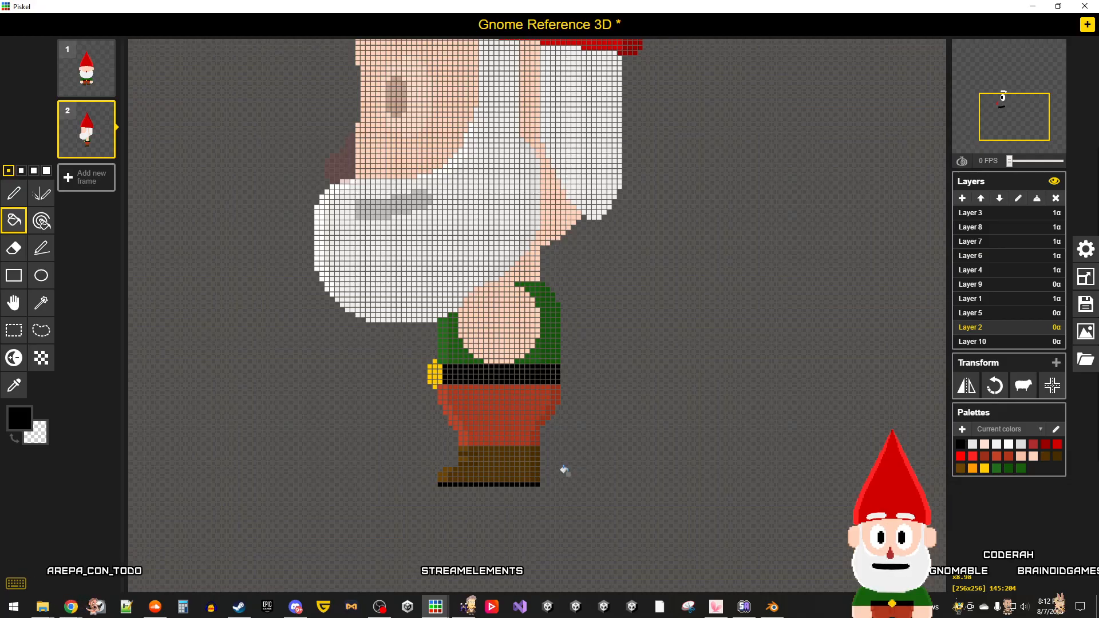
{"action": "mouse_move", "coordinate": [571, 469]}
{"action": "middle_mouse_down"}
{"action": "mouse_move", "coordinate": [559, 472]}
{"action": "mouse_move", "coordinate": [568, 475]}
{"action": "middle_mouse_up"}
{"action": "scroll", "coordinate": [568, 476], "scroll_direction": "down", "scroll_amount": 5}
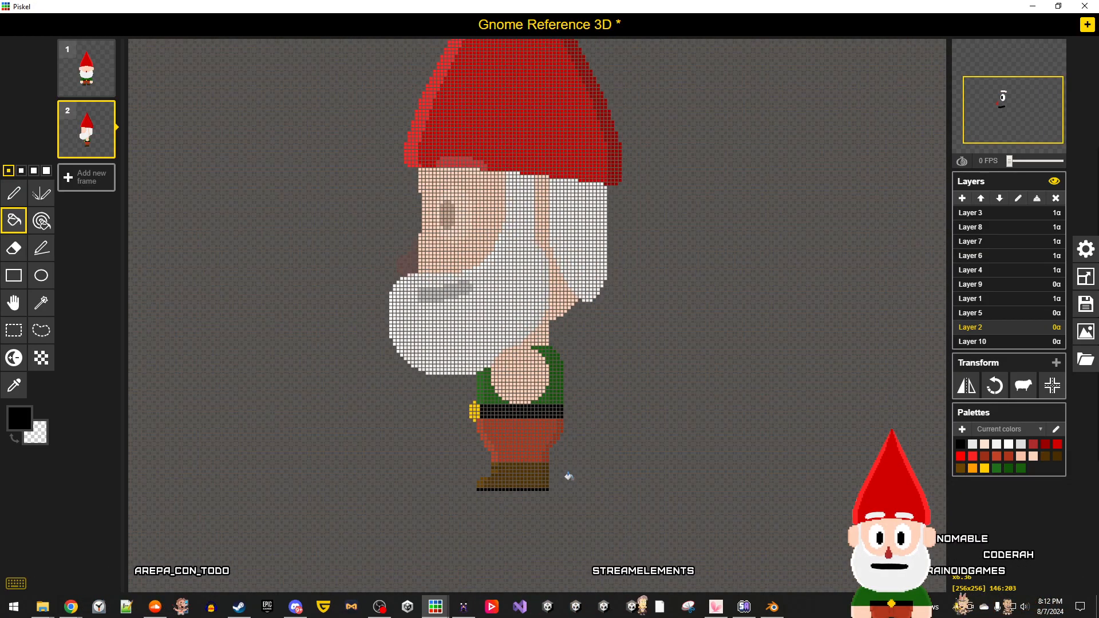
{"action": "key", "text": "Up"}
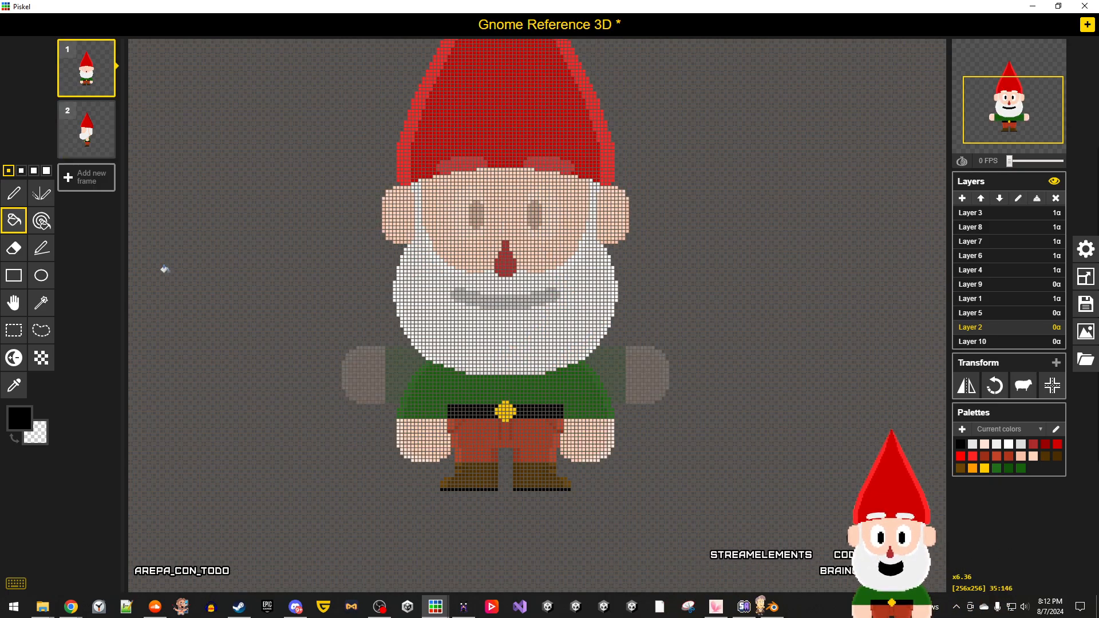
{"action": "left_click", "coordinate": [86, 125]}
{"action": "left_click", "coordinate": [89, 80]}
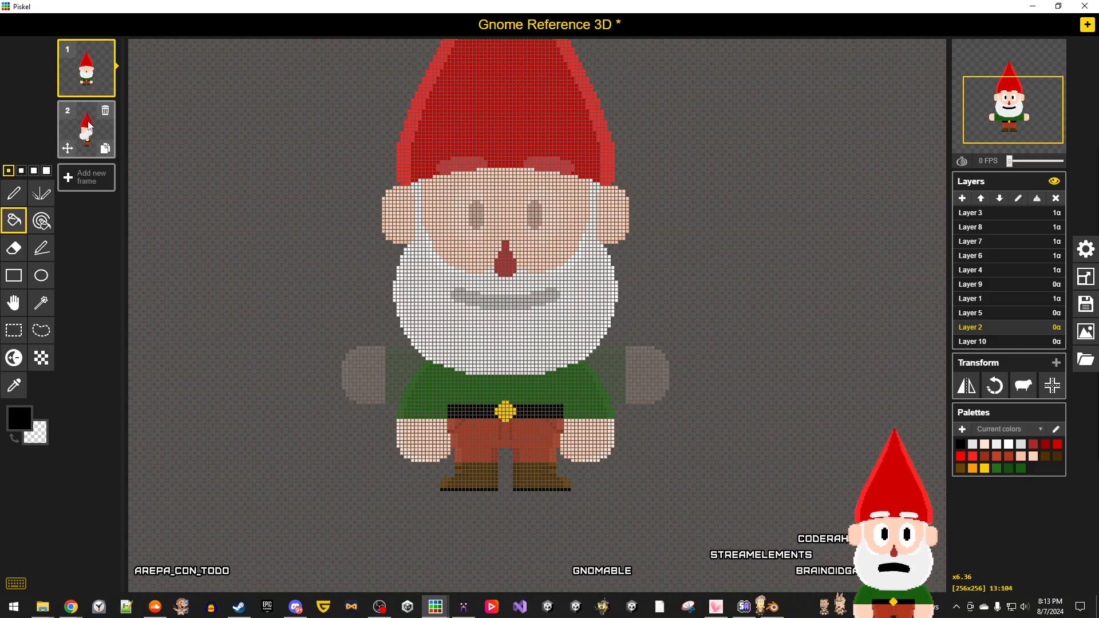
{"action": "key", "text": "Down"}
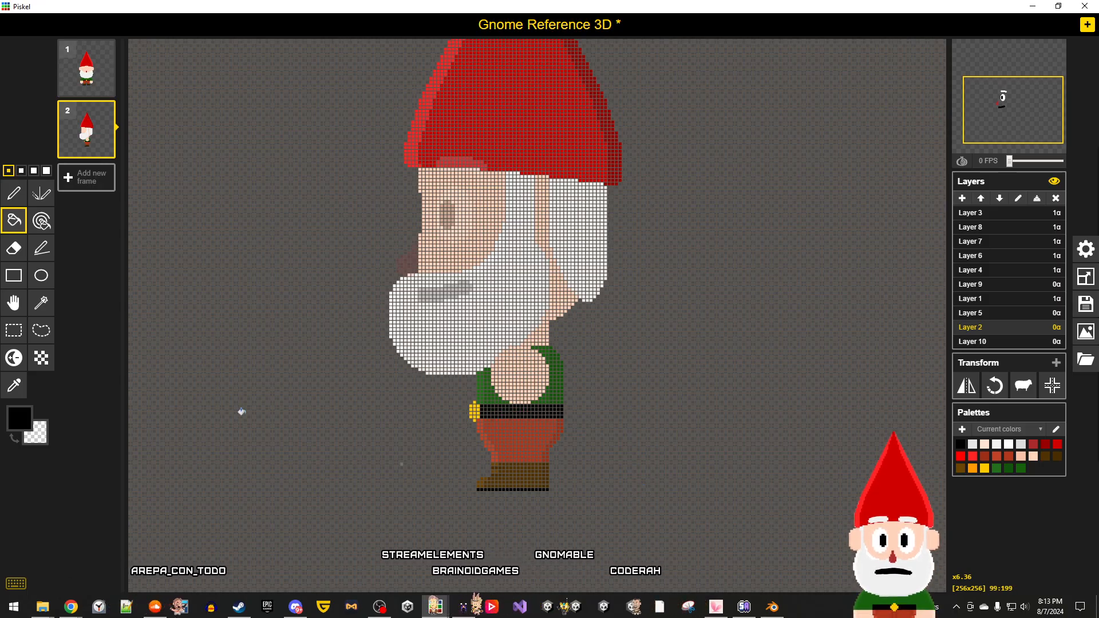
Step: Select the whole side-view gnome on Layer 2 of frame 2 with a 123x206 rectangle and copy it
{"action": "left_click", "coordinate": [14, 330]}
{"action": "left_click_drag", "start_coordinate": [655, 527], "coordinate": [313, 260]}
{"action": "left_click", "coordinate": [808, 444]}
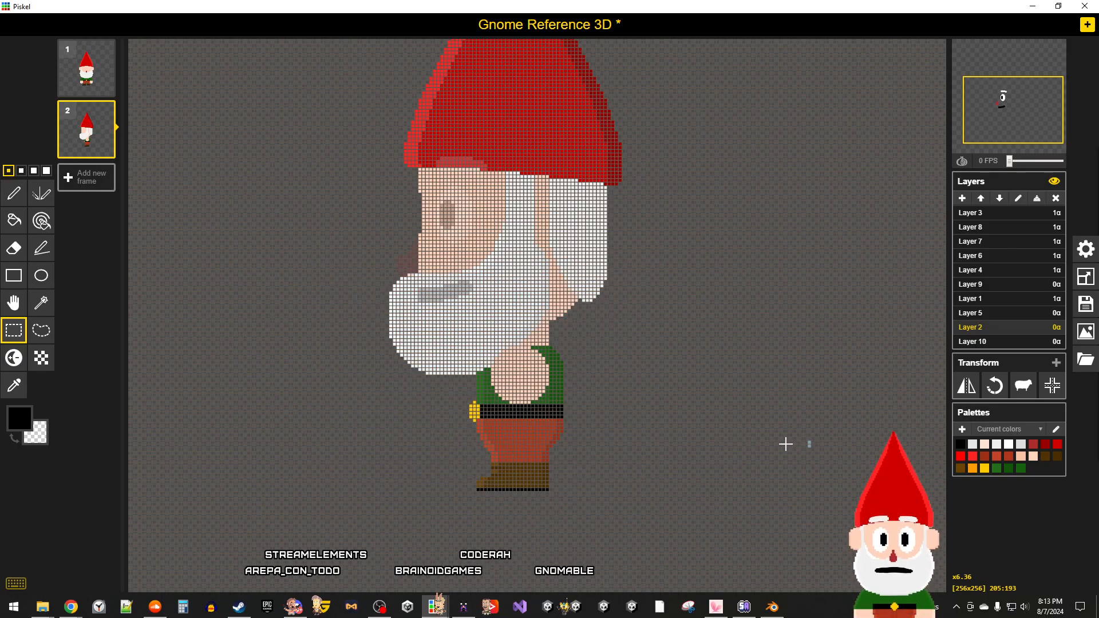
{"action": "scroll", "coordinate": [776, 443], "scroll_direction": "down", "scroll_amount": 6}
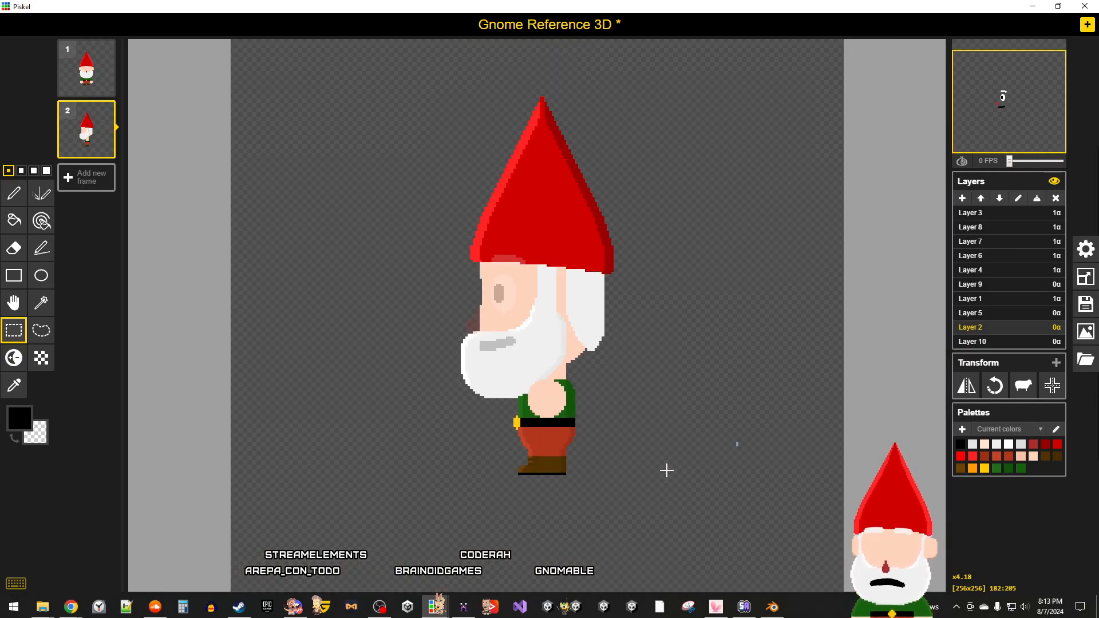
{"action": "left_click_drag", "start_coordinate": [427, 64], "coordinate": [720, 557]}
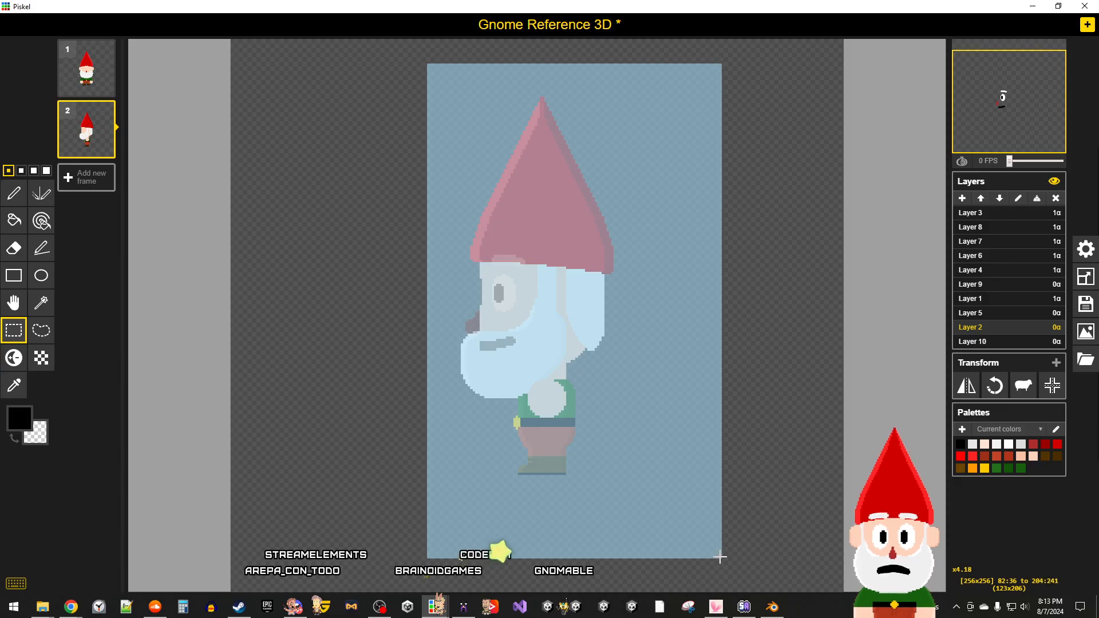
{"action": "left_click", "coordinate": [762, 478]}
{"action": "scroll", "coordinate": [675, 490], "scroll_direction": "up", "scroll_amount": 6}
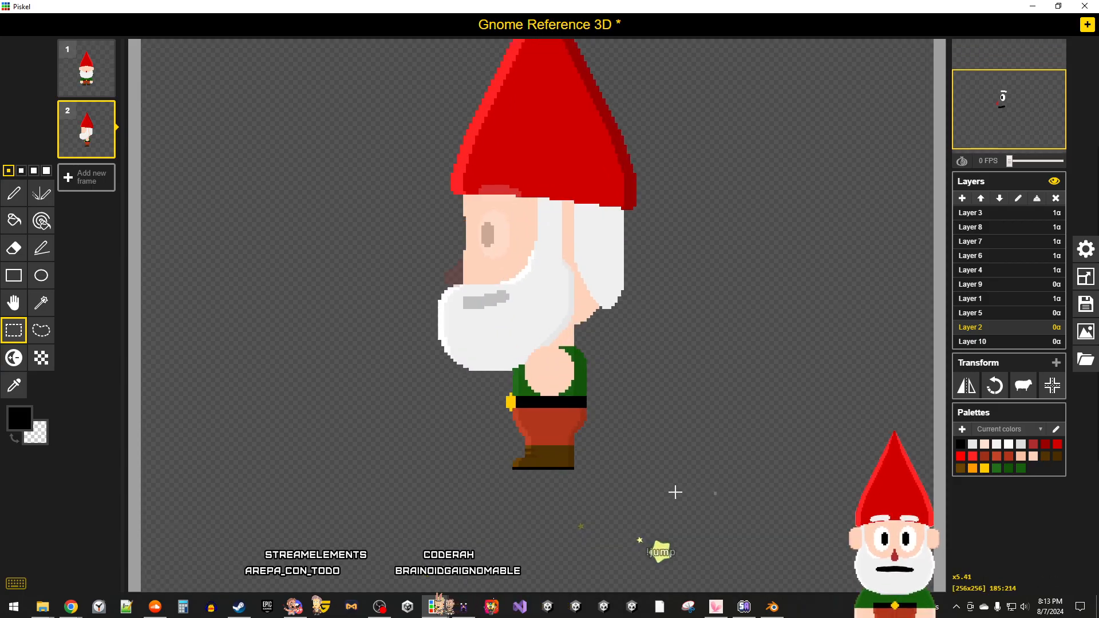
Step: Look through Layers 10, 2, 5, 1, 9, 4 and 6 to see what each contains on both frames
{"action": "left_click", "coordinate": [1003, 317]}
{"action": "left_click", "coordinate": [991, 340]}
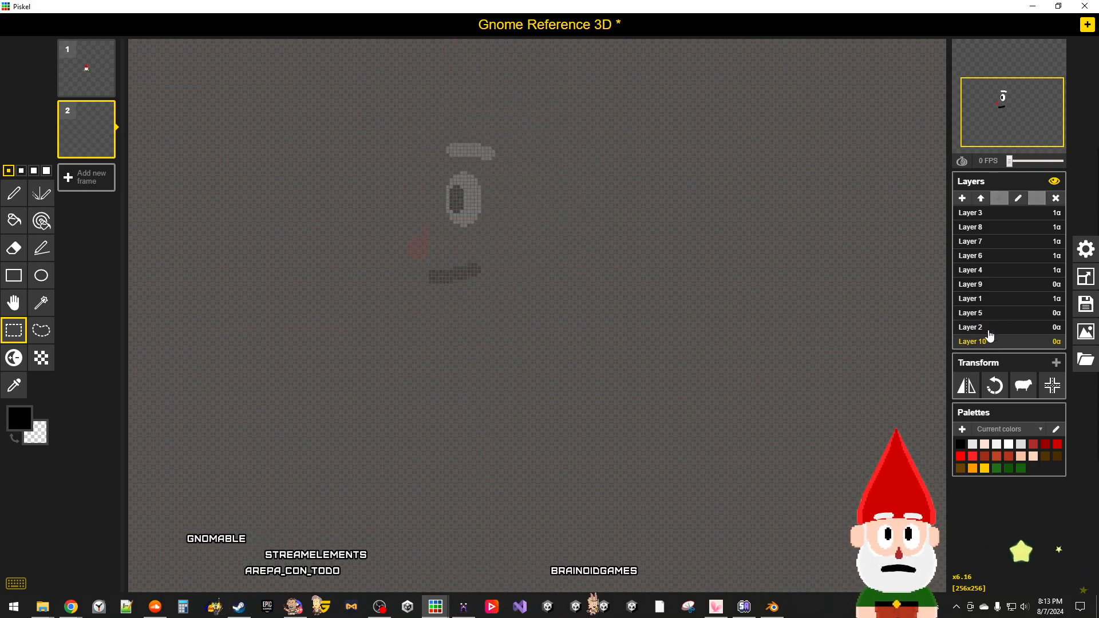
{"action": "left_click", "coordinate": [989, 328]}
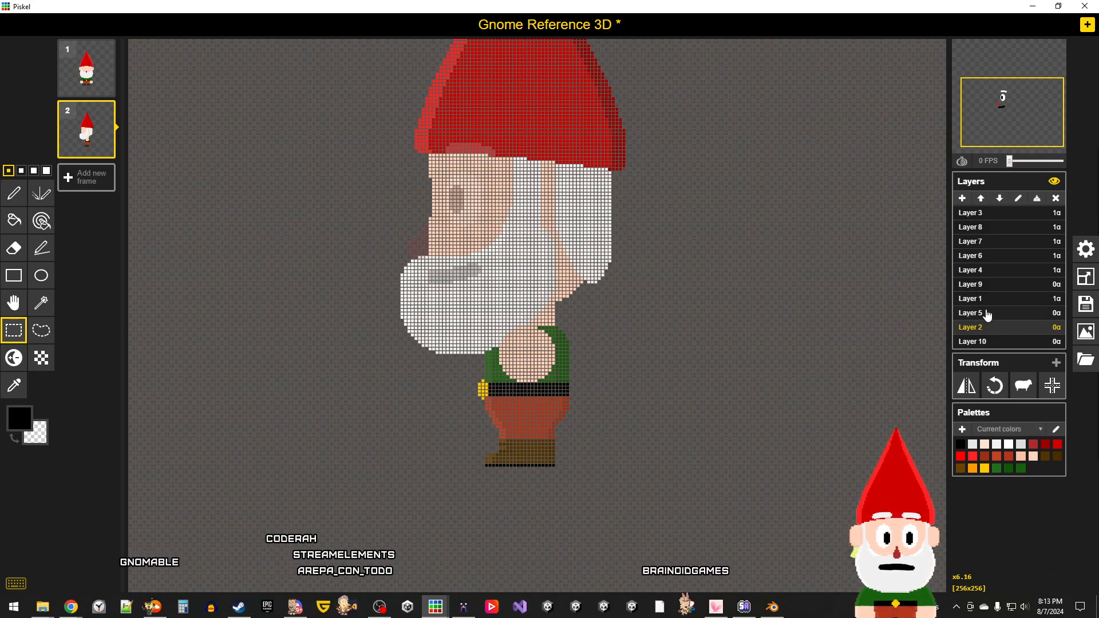
{"action": "left_click", "coordinate": [987, 314]}
{"action": "left_click", "coordinate": [986, 298]}
{"action": "left_click", "coordinate": [986, 285]}
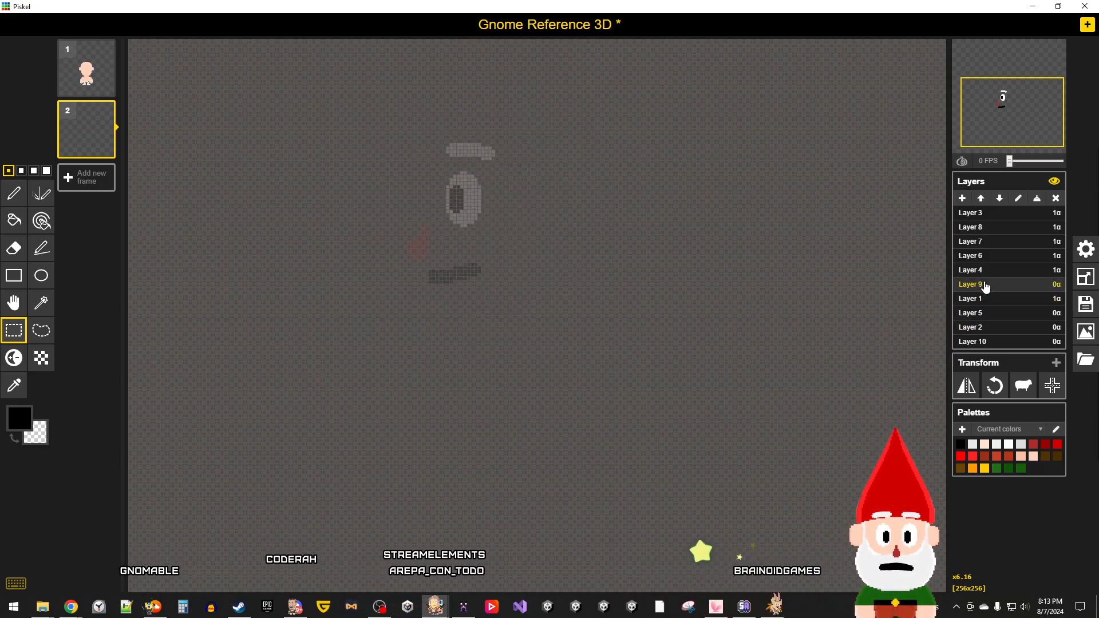
{"action": "left_click", "coordinate": [984, 272]}
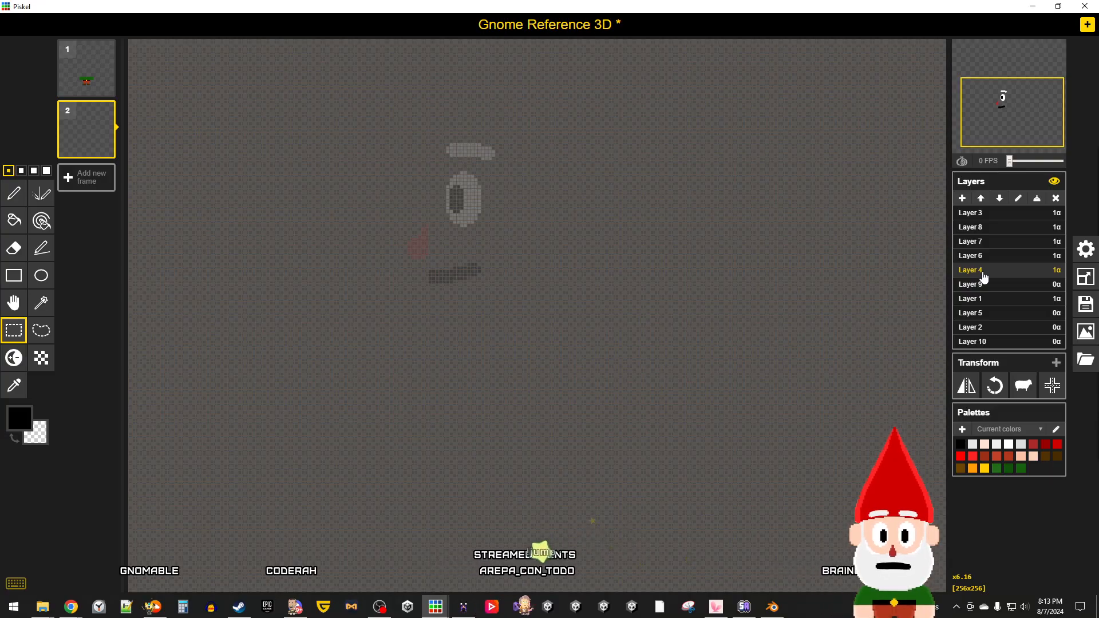
{"action": "left_click", "coordinate": [981, 259]}
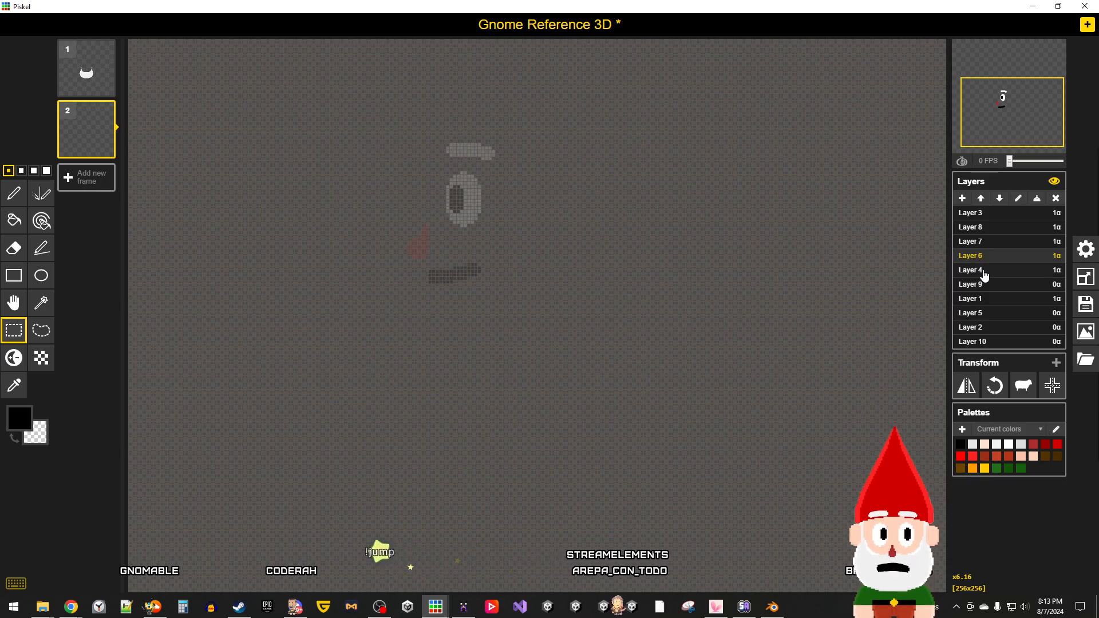
Step: Paste the copied side-view gnome onto the empty frame 2 of Layer 1 and check its placement
{"action": "left_click", "coordinate": [984, 271]}
{"action": "left_click", "coordinate": [986, 285]}
{"action": "left_click", "coordinate": [988, 299]}
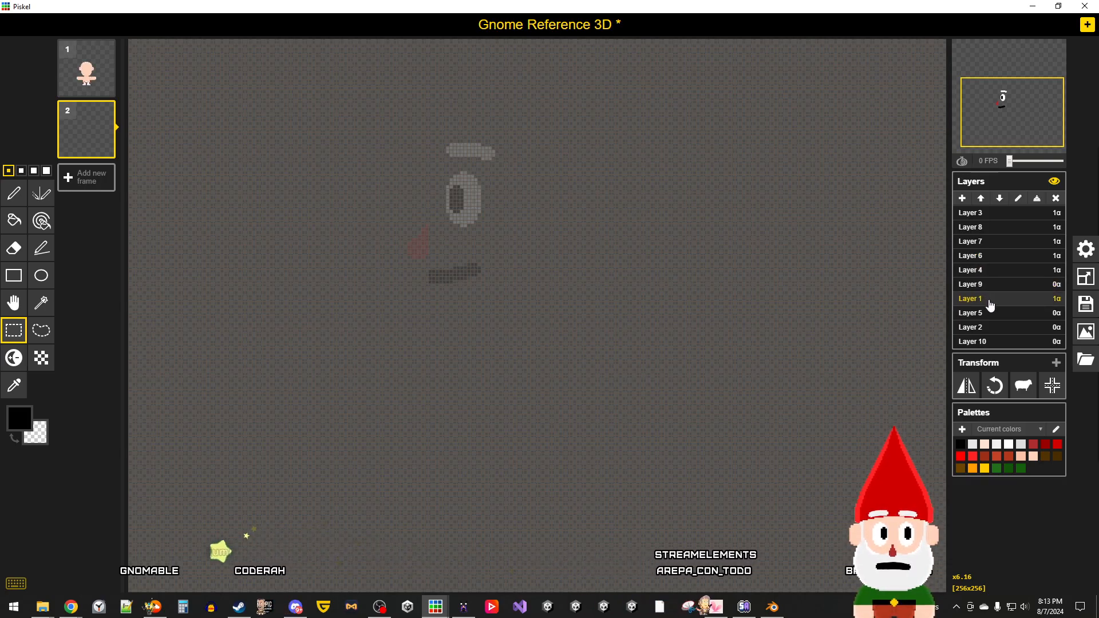
{"action": "left_click", "coordinate": [988, 313]}
{"action": "left_click", "coordinate": [988, 299]}
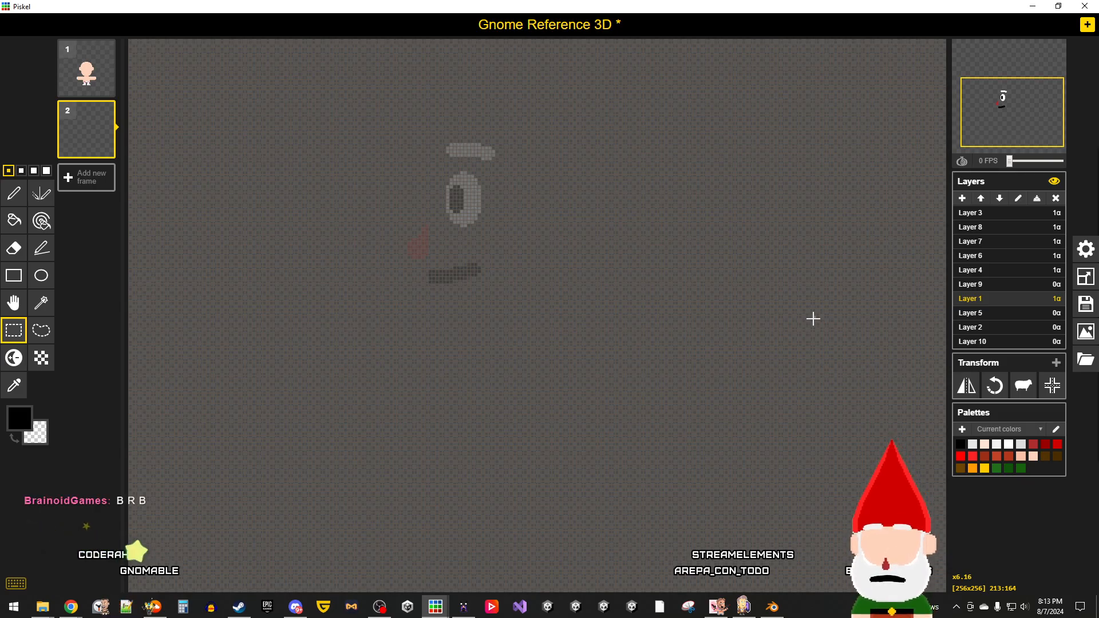
{"action": "key", "text": "ctrl+z"}
{"action": "scroll", "coordinate": [758, 380], "scroll_direction": "down", "scroll_amount": 2}
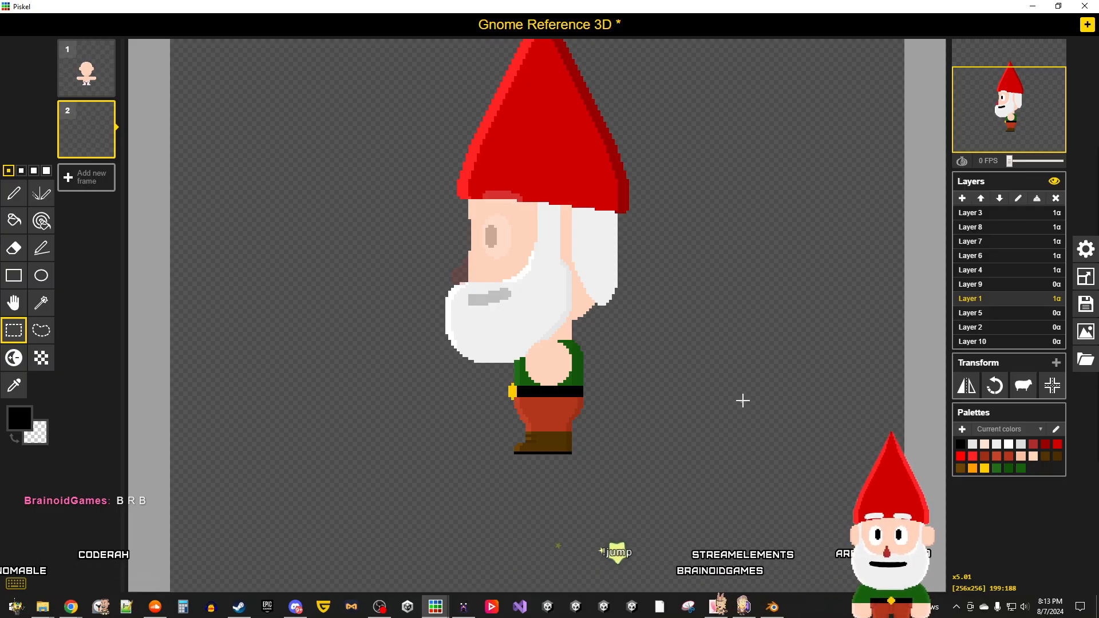
{"action": "scroll", "coordinate": [664, 444], "scroll_direction": "up", "scroll_amount": 2}
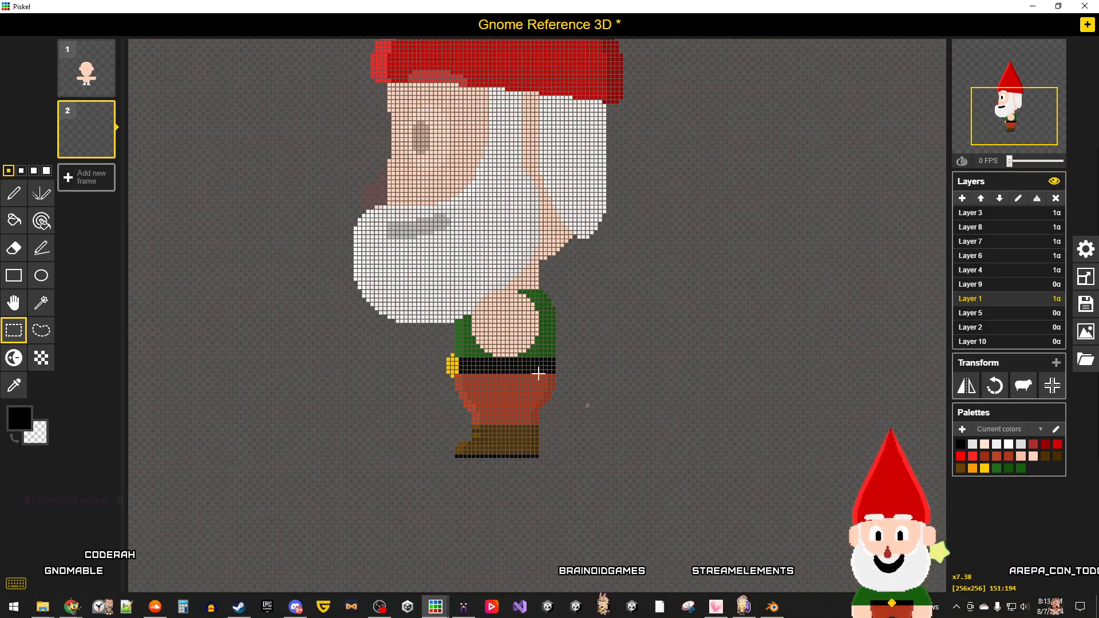
Step: Compare the pasted side view on Layer 1 with the front-view body on frame 1 and with the artwork on Layer 5
{"action": "left_click", "coordinate": [92, 80]}
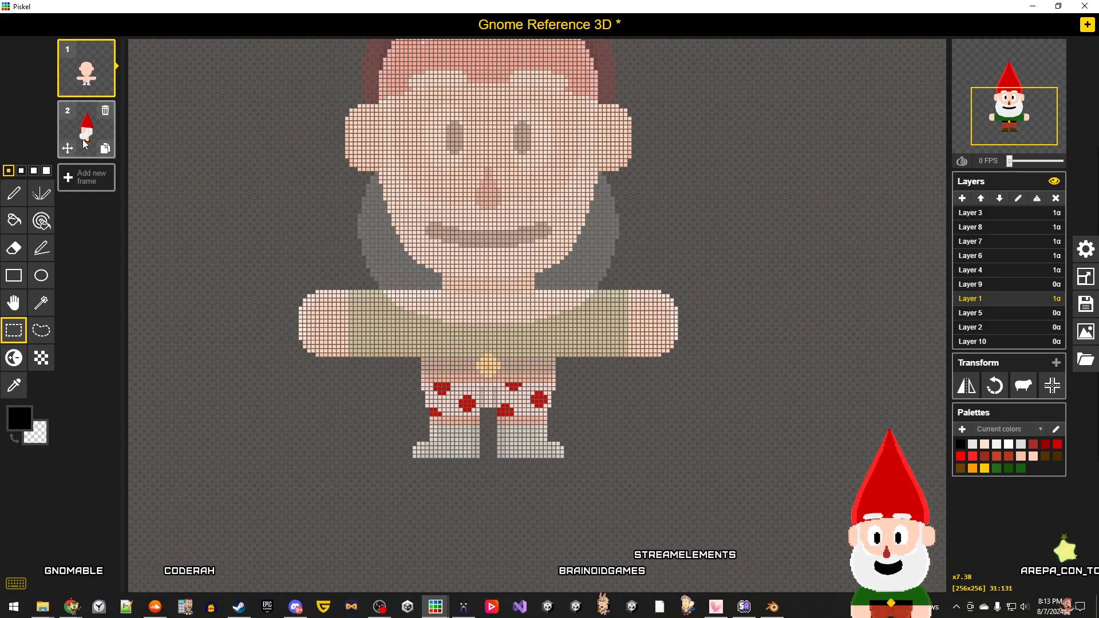
{"action": "left_click", "coordinate": [87, 143]}
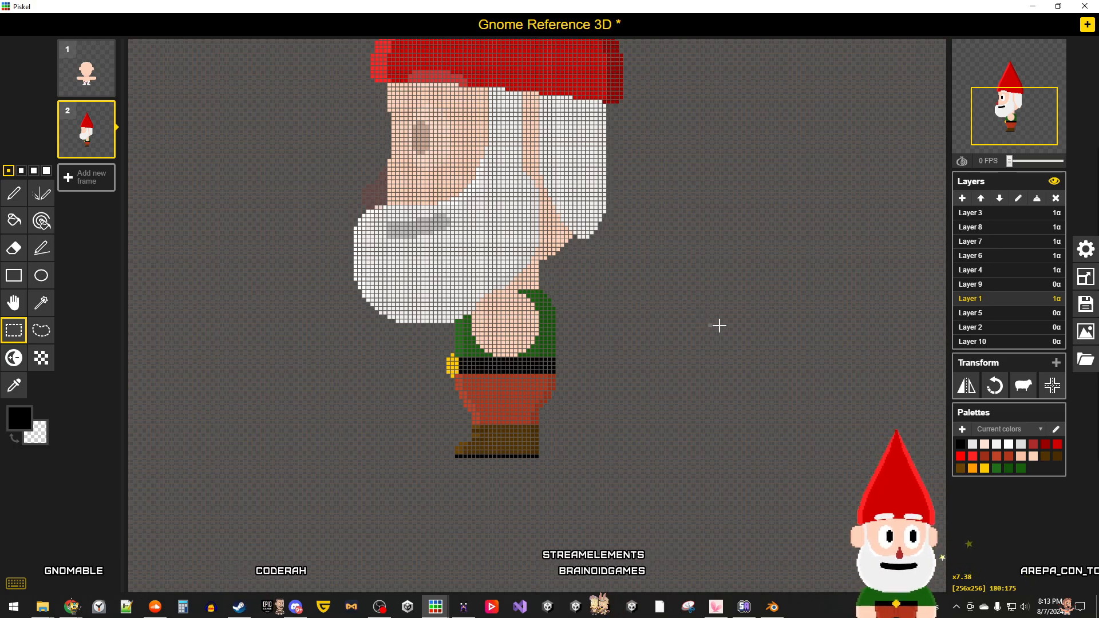
{"action": "left_click", "coordinate": [983, 341]}
{"action": "left_click", "coordinate": [981, 313]}
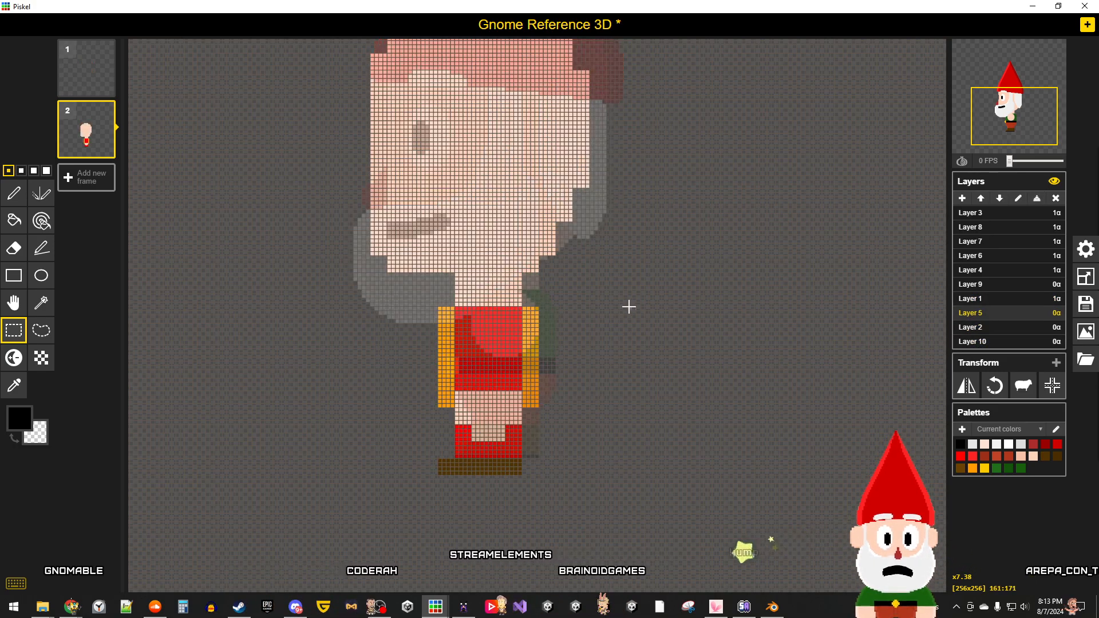
{"action": "scroll", "coordinate": [631, 307], "scroll_direction": "down", "scroll_amount": 1}
{"action": "left_click", "coordinate": [987, 299]}
{"action": "scroll", "coordinate": [715, 312], "scroll_direction": "down", "scroll_amount": 1}
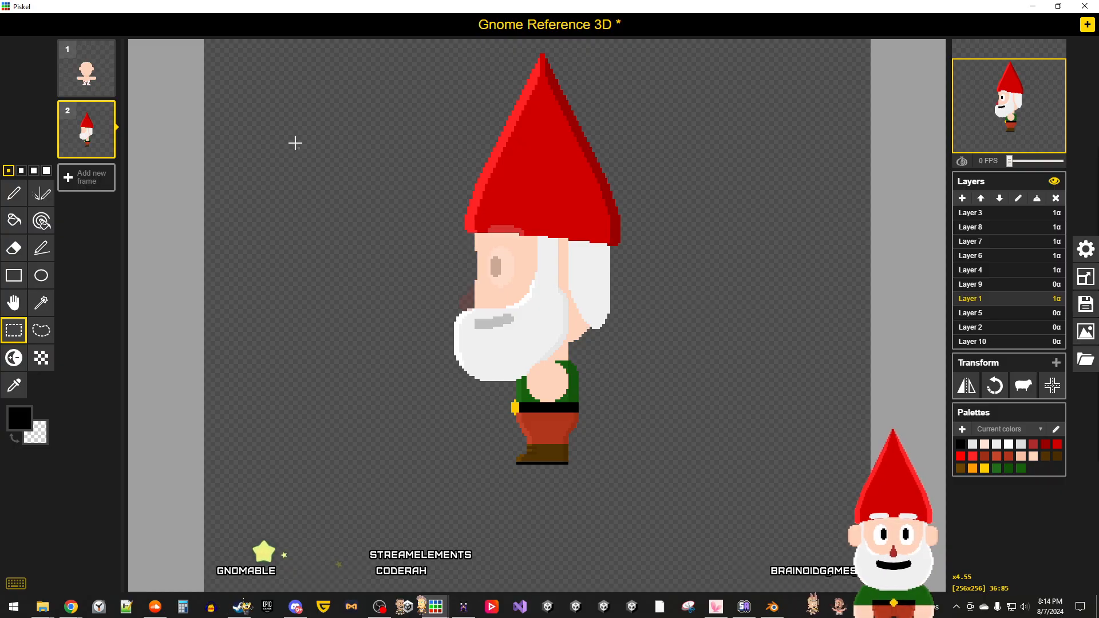
Step: Switch between the undressed front view on frame 1 and the clothed side view on frame 2 of Layer 1 to examine their proportions
{"action": "left_click", "coordinate": [91, 77]}
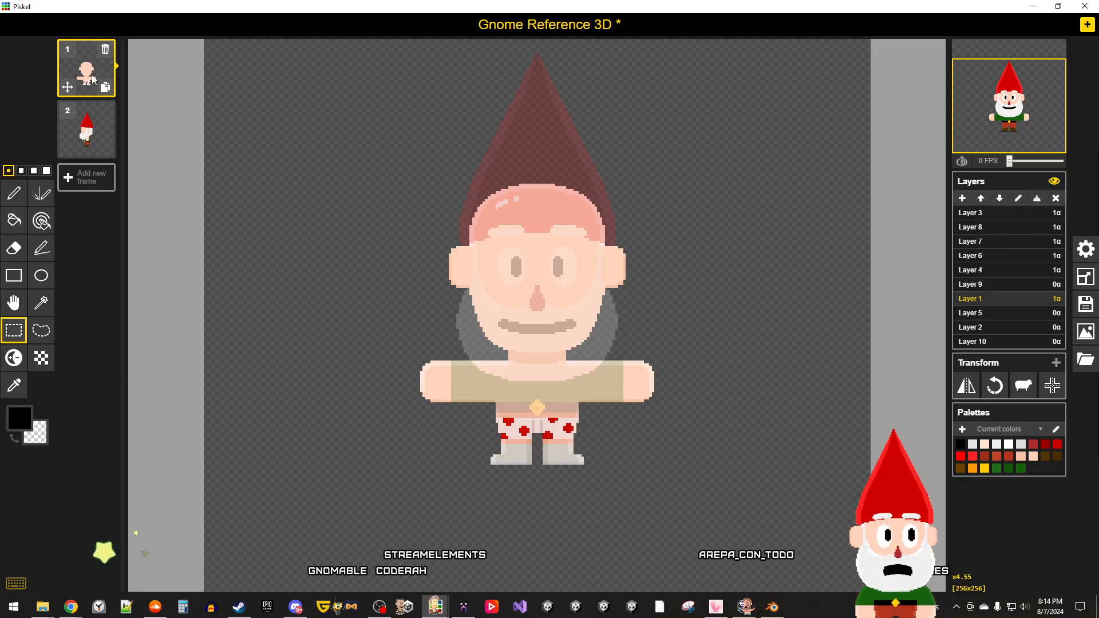
{"action": "left_click", "coordinate": [85, 130]}
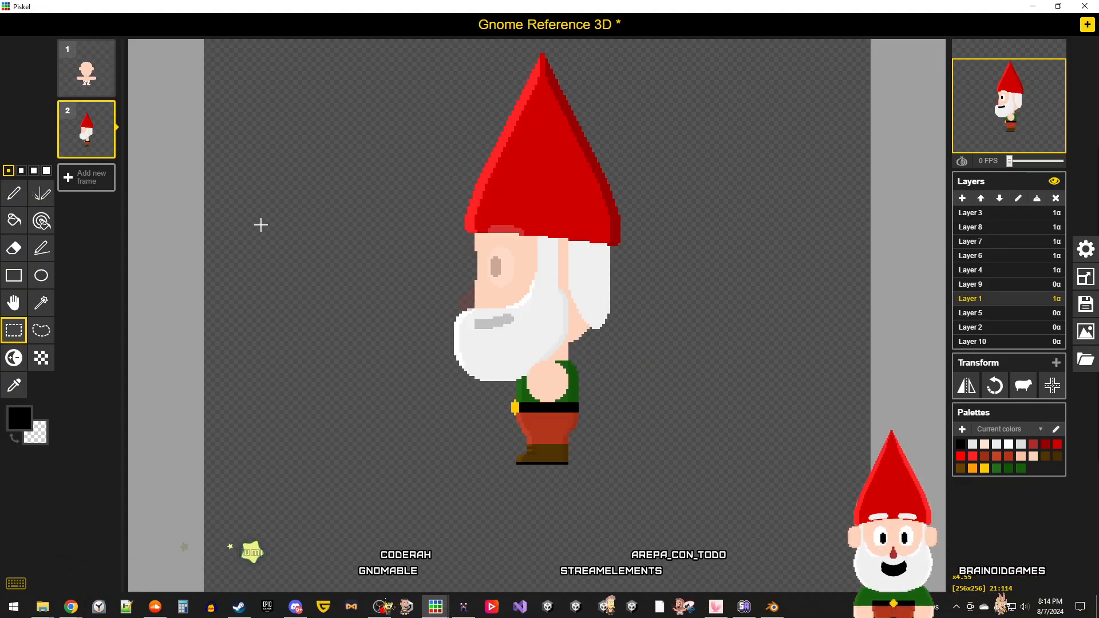
{"action": "scroll", "coordinate": [261, 225], "scroll_direction": "up", "scroll_amount": 1}
{"action": "scroll", "coordinate": [260, 225], "scroll_direction": "up", "scroll_amount": 1}
{"action": "scroll", "coordinate": [261, 225], "scroll_direction": "down", "scroll_amount": 1}
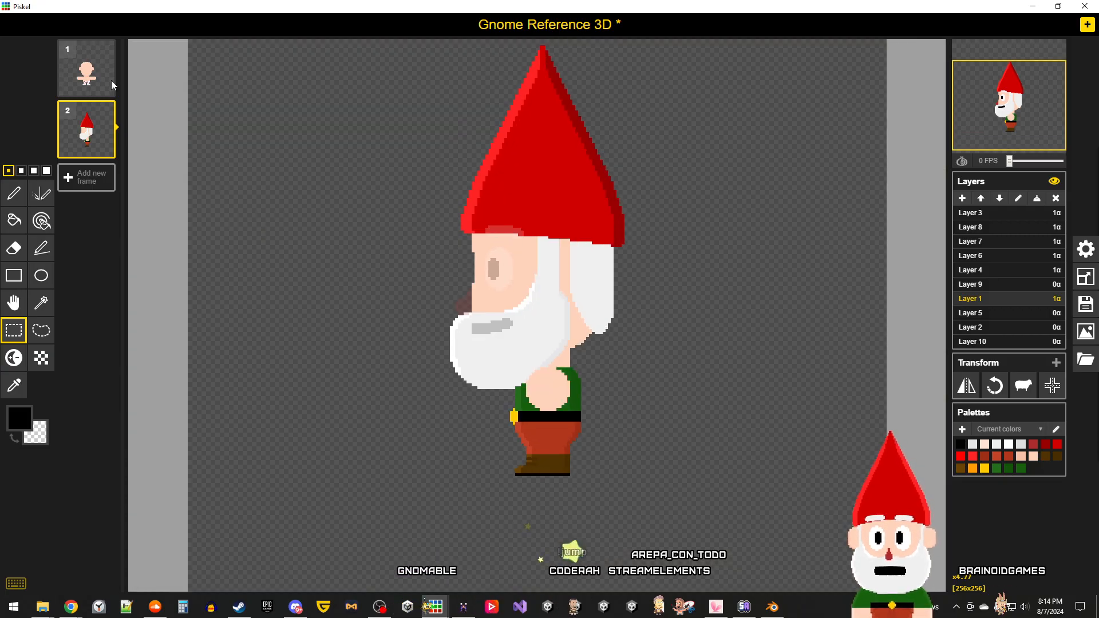
{"action": "left_click", "coordinate": [86, 67]}
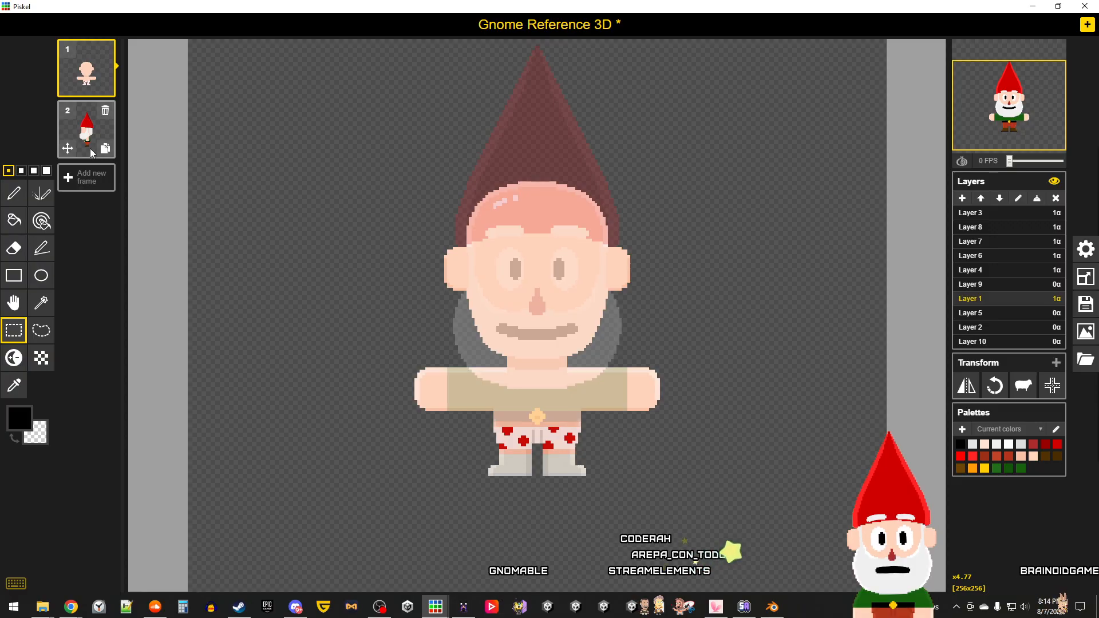
{"action": "left_click", "coordinate": [93, 148]}
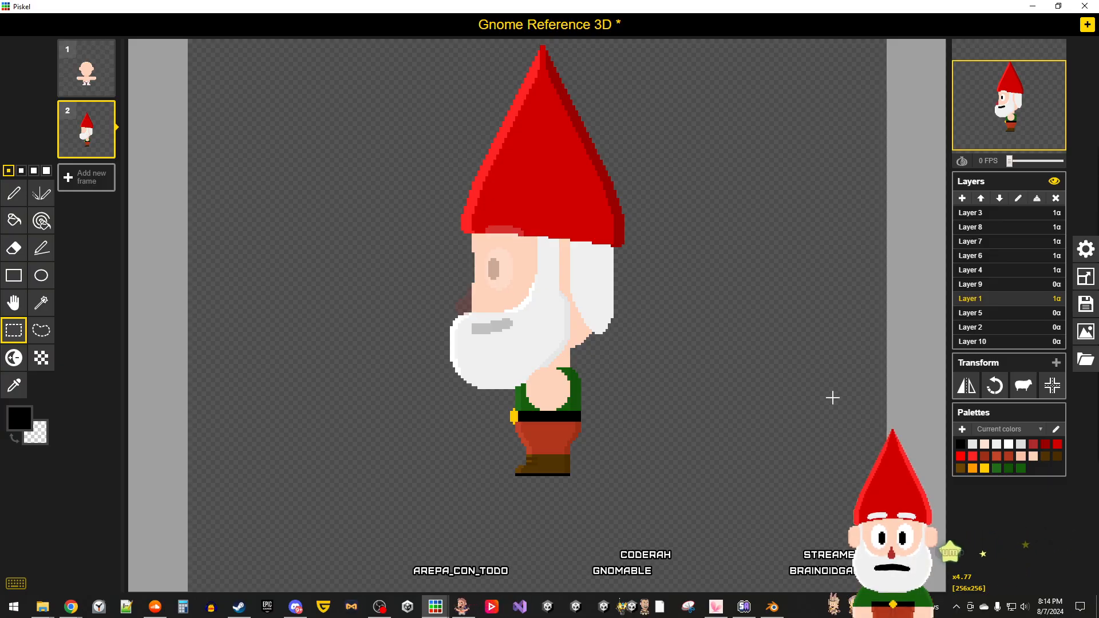
{"action": "scroll", "coordinate": [754, 417], "scroll_direction": "down", "scroll_amount": 1}
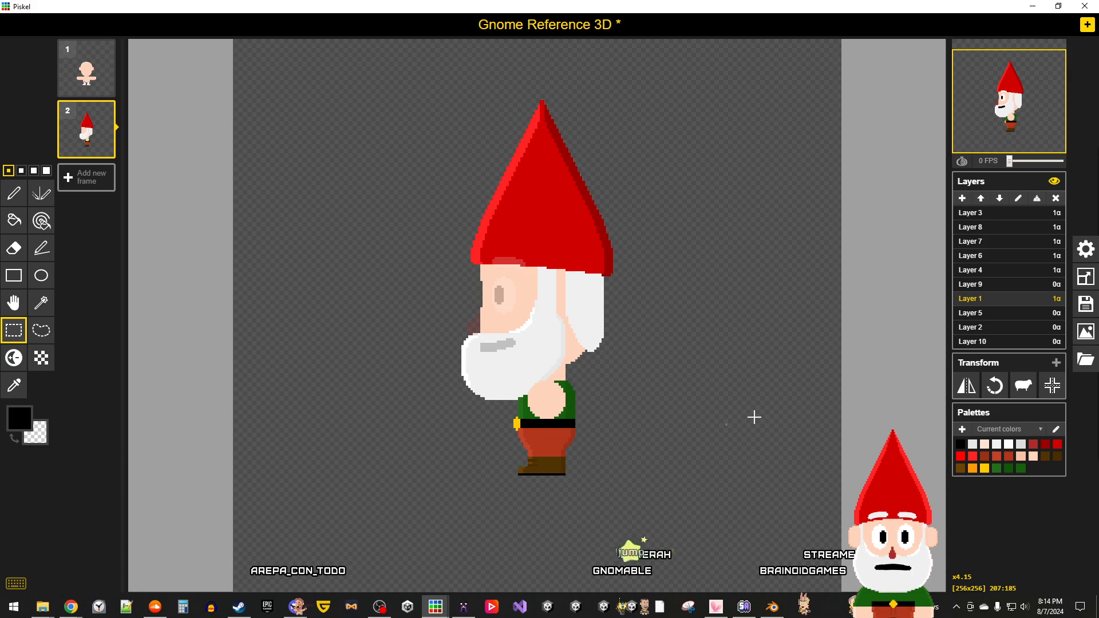
{"action": "scroll", "coordinate": [754, 417], "scroll_direction": "up", "scroll_amount": 4}
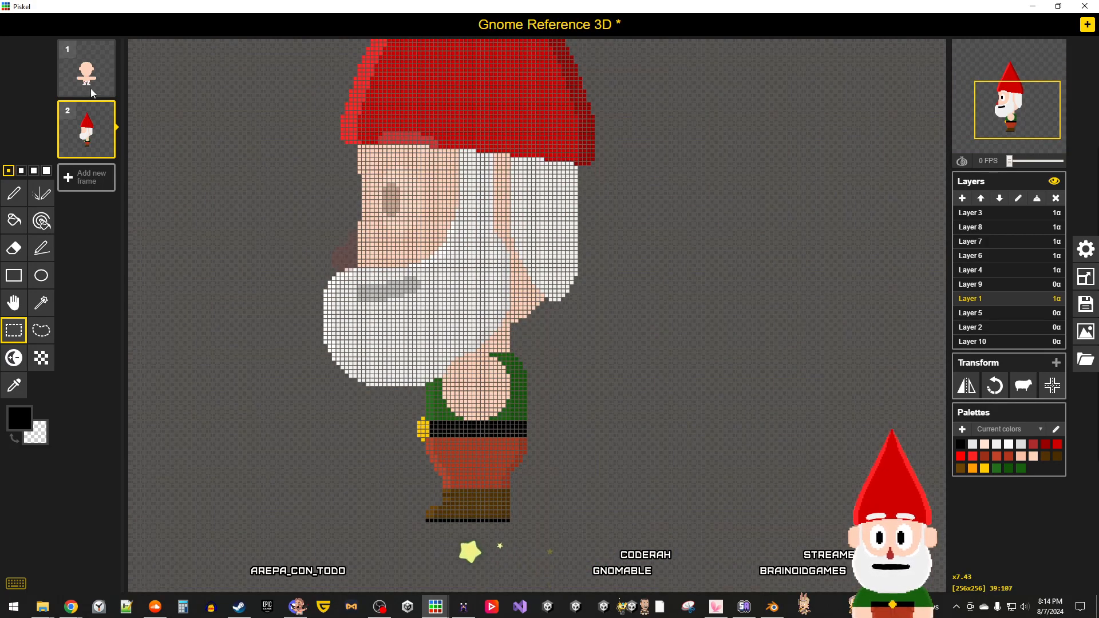
{"action": "scroll", "coordinate": [680, 287], "scroll_direction": "down", "scroll_amount": 2}
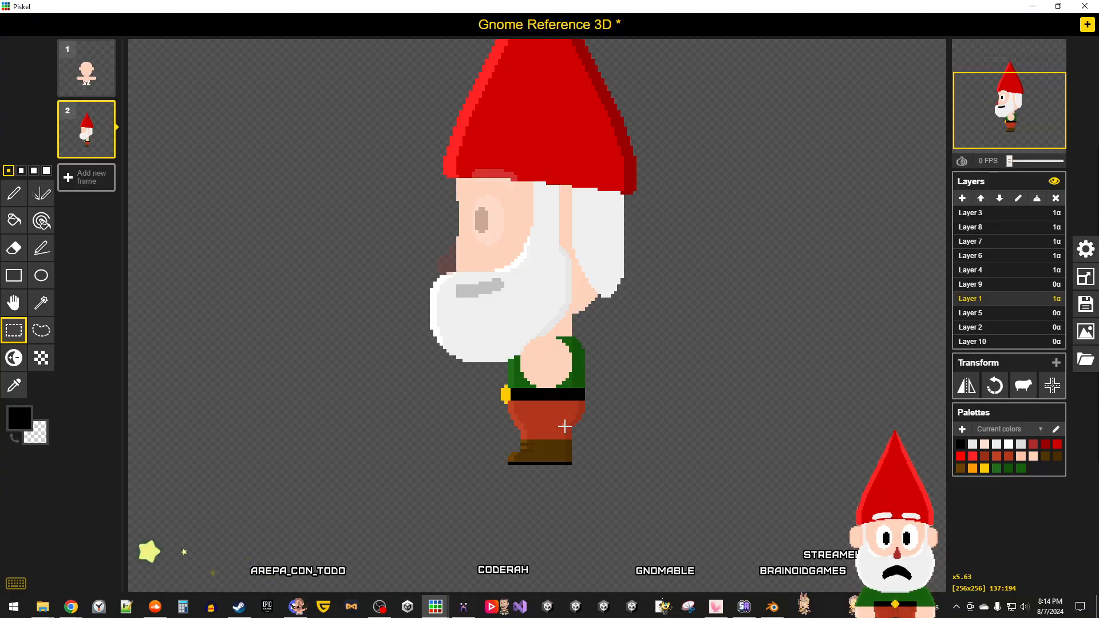
Step: Compare the front and side views on Layer 1, and check the side-view artwork on Layers 2 and 5
{"action": "scroll", "coordinate": [562, 427], "scroll_direction": "up", "scroll_amount": 2}
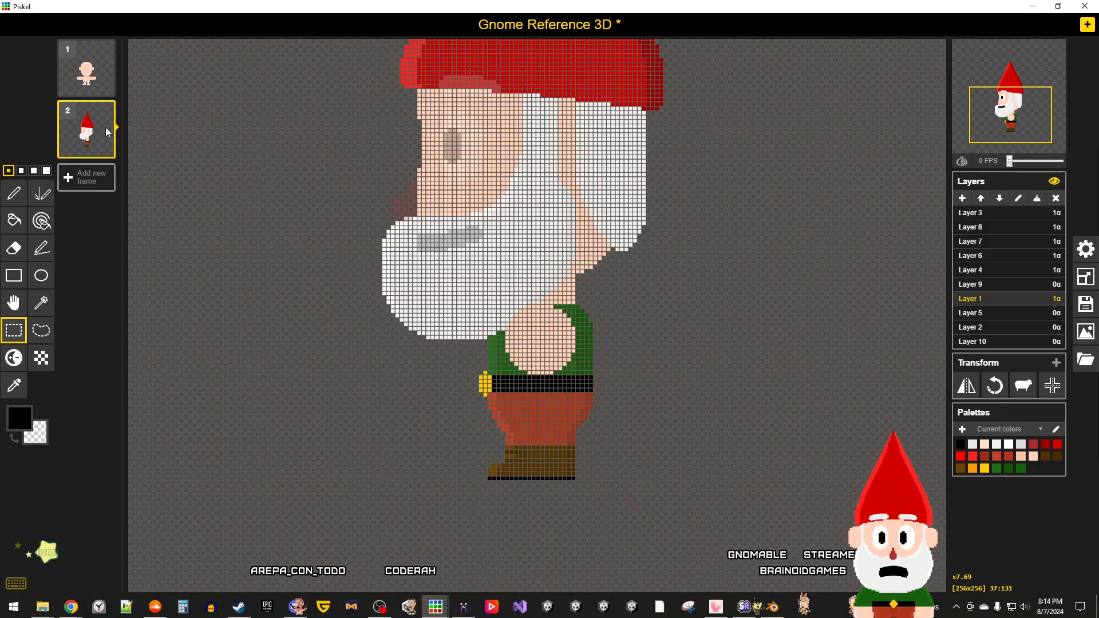
{"action": "left_click", "coordinate": [86, 74]}
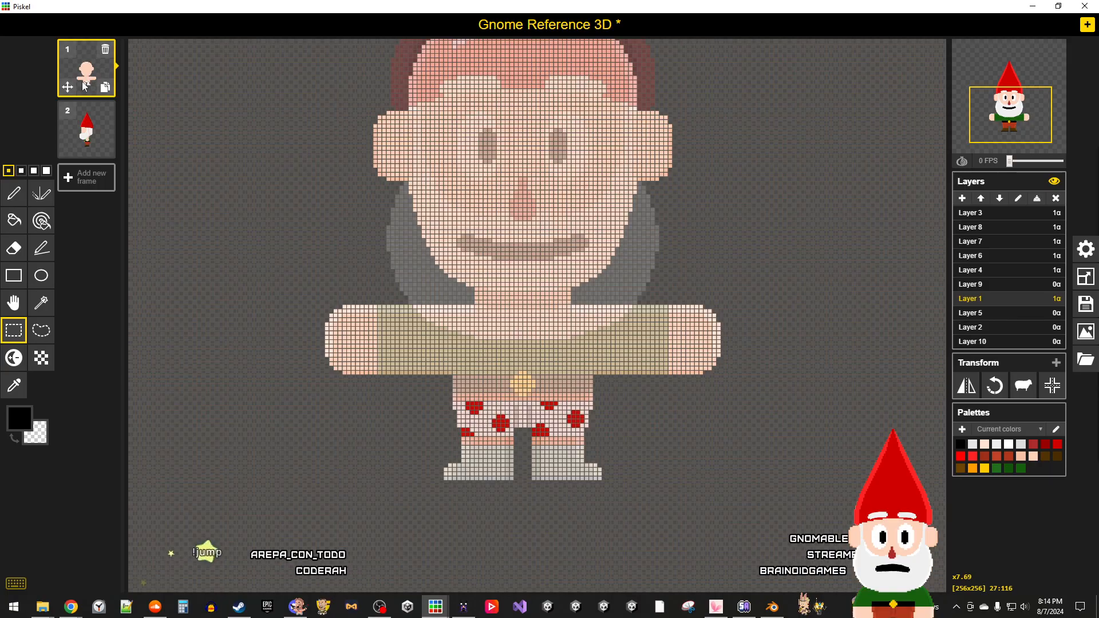
{"action": "left_click", "coordinate": [86, 129]}
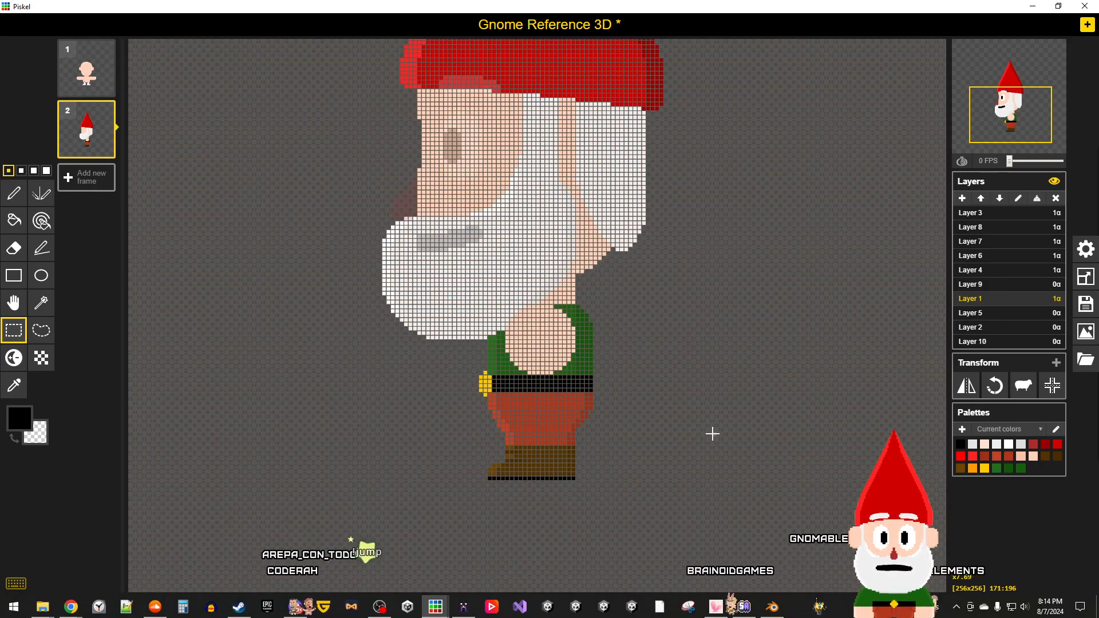
{"action": "scroll", "coordinate": [713, 433], "scroll_direction": "down", "scroll_amount": 2}
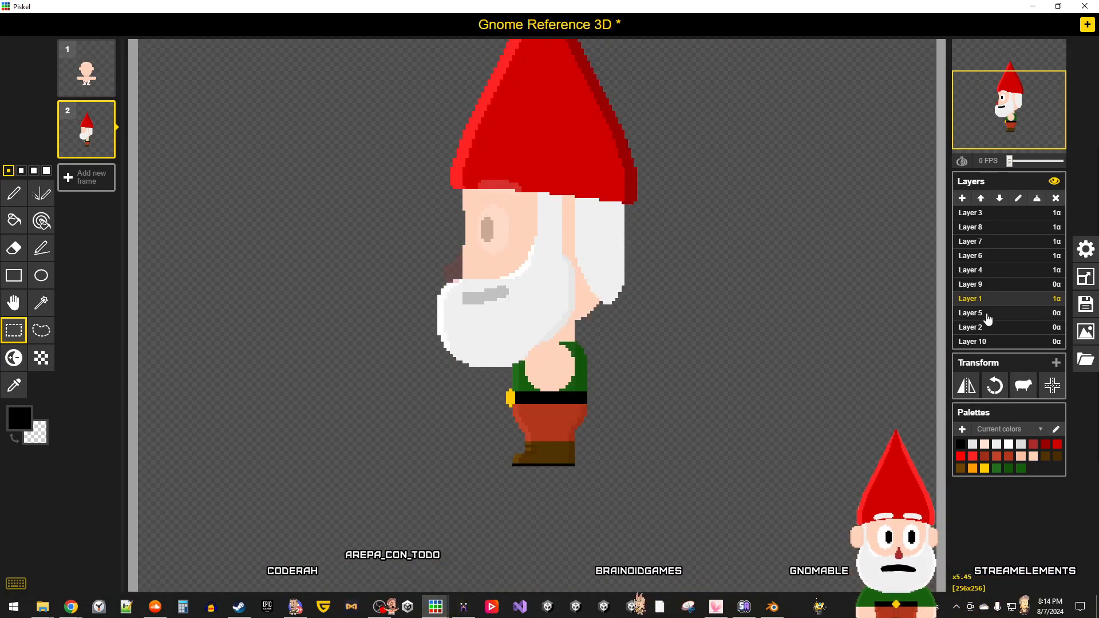
{"action": "left_click", "coordinate": [988, 339]}
{"action": "left_click", "coordinate": [989, 325]}
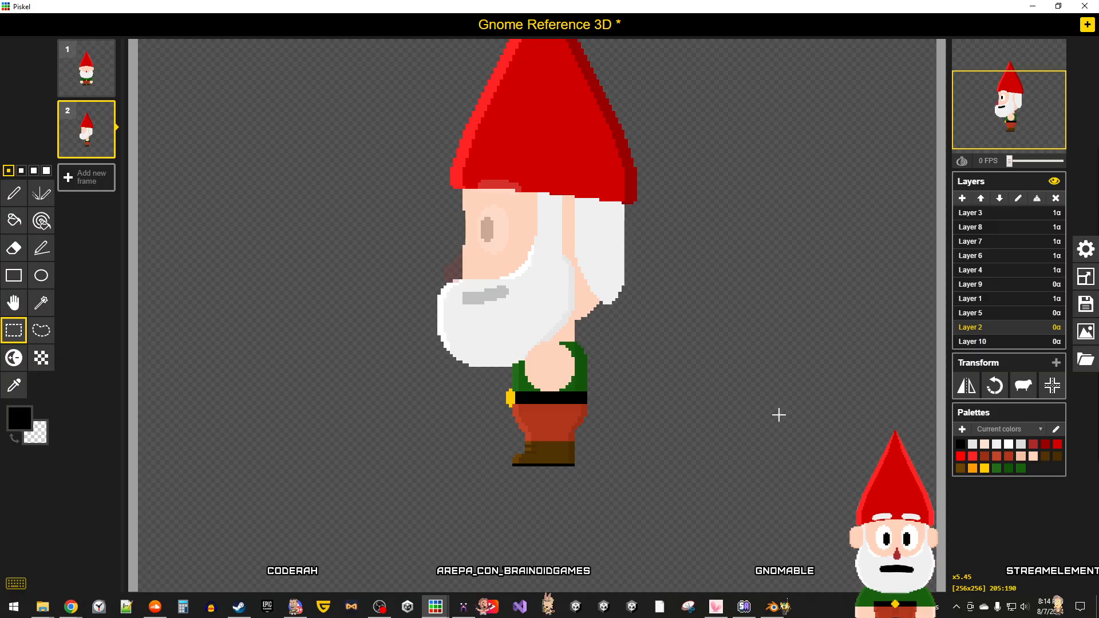
{"action": "scroll", "coordinate": [778, 415], "scroll_direction": "down", "scroll_amount": 2}
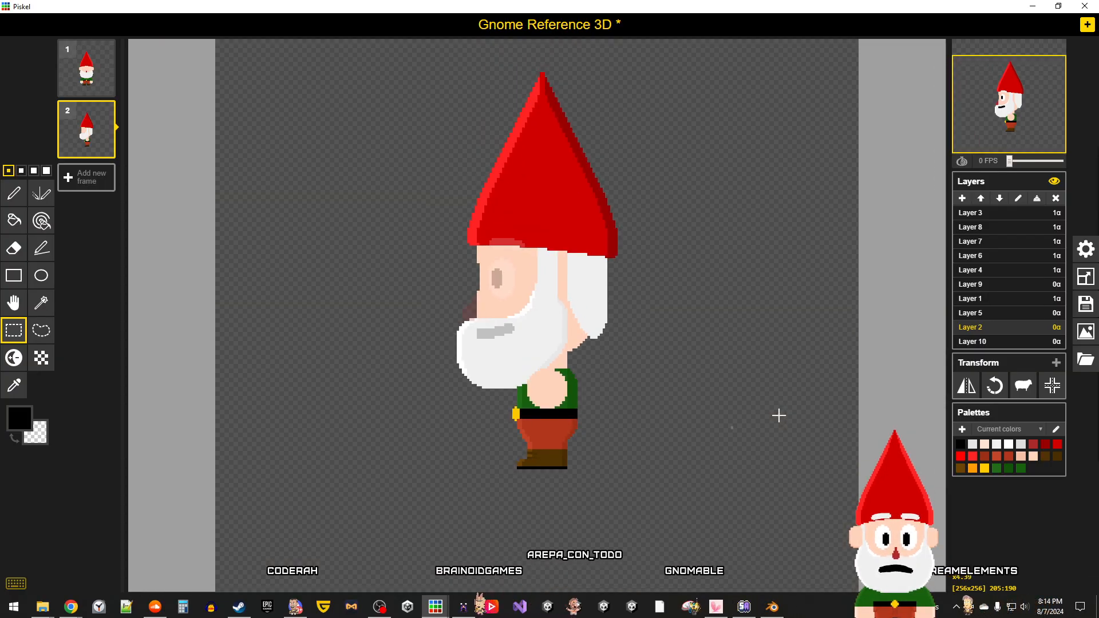
{"action": "left_click", "coordinate": [986, 300]}
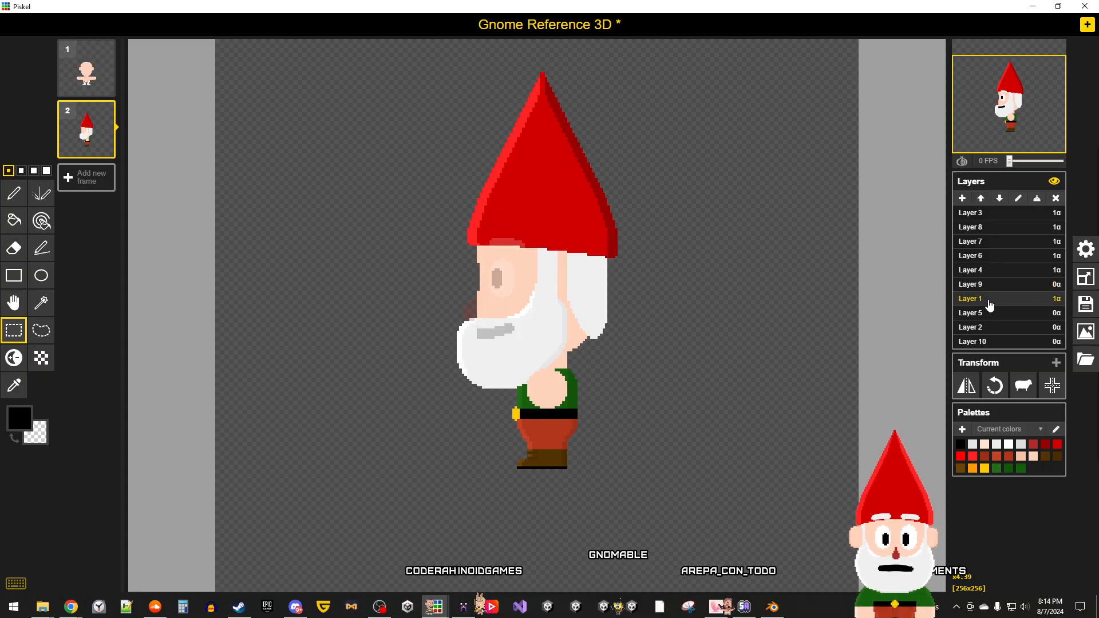
{"action": "left_click", "coordinate": [988, 314]}
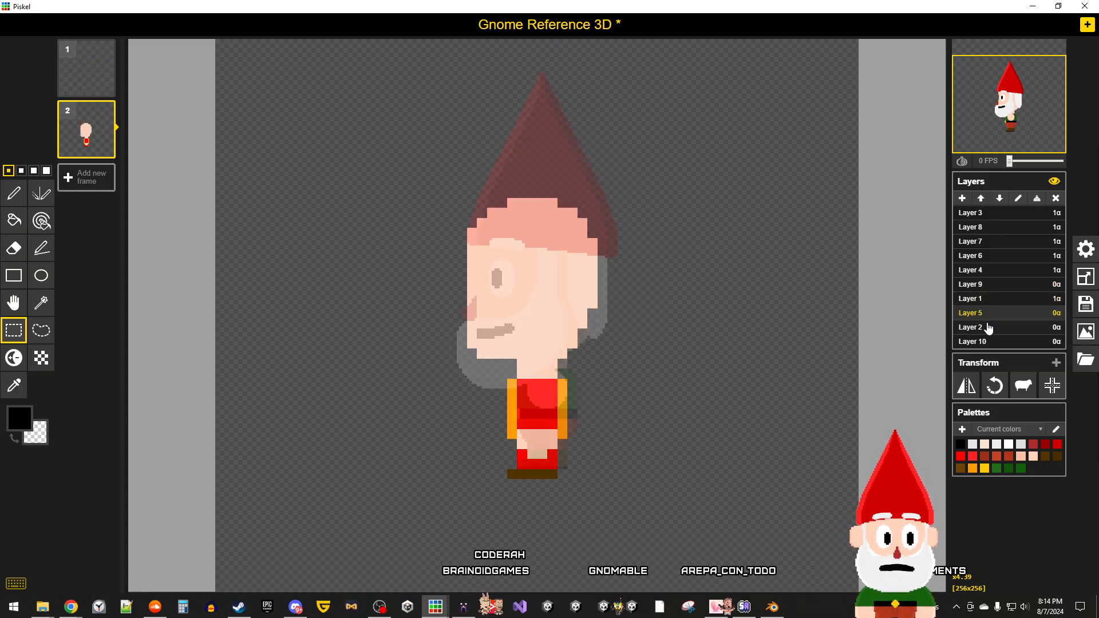
{"action": "left_click", "coordinate": [986, 299]}
Step: Undo the side-view paste on Layer 1 and the outstretched-arm edits on frame 2 of Layer 2, and save the sprite
{"action": "key", "text": "ctrl+z"}
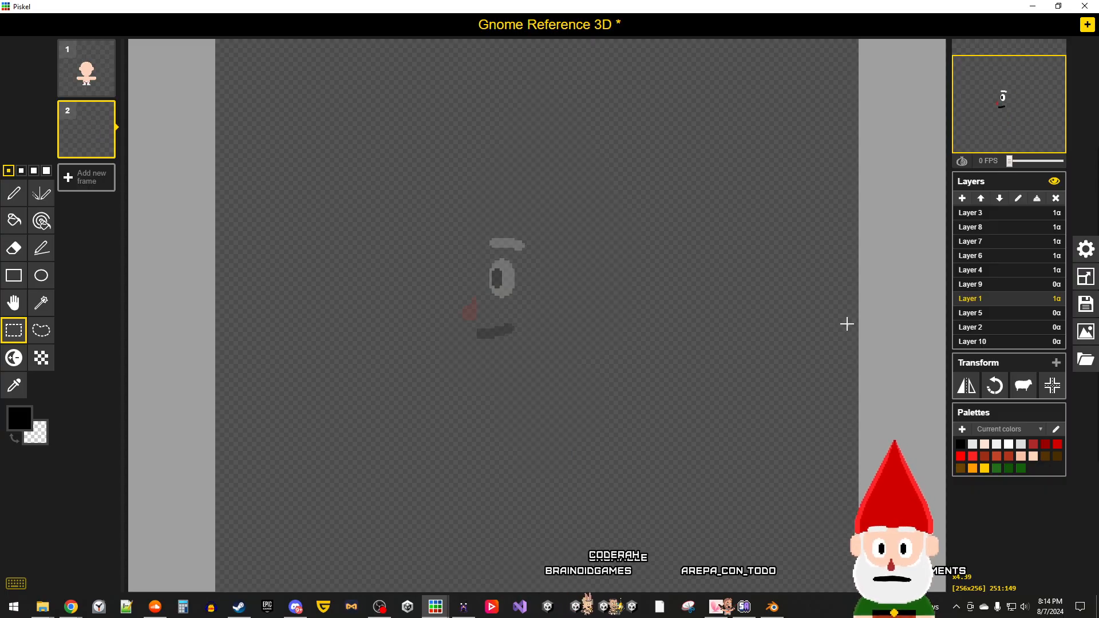
{"action": "key", "text": "ctrl+y"}
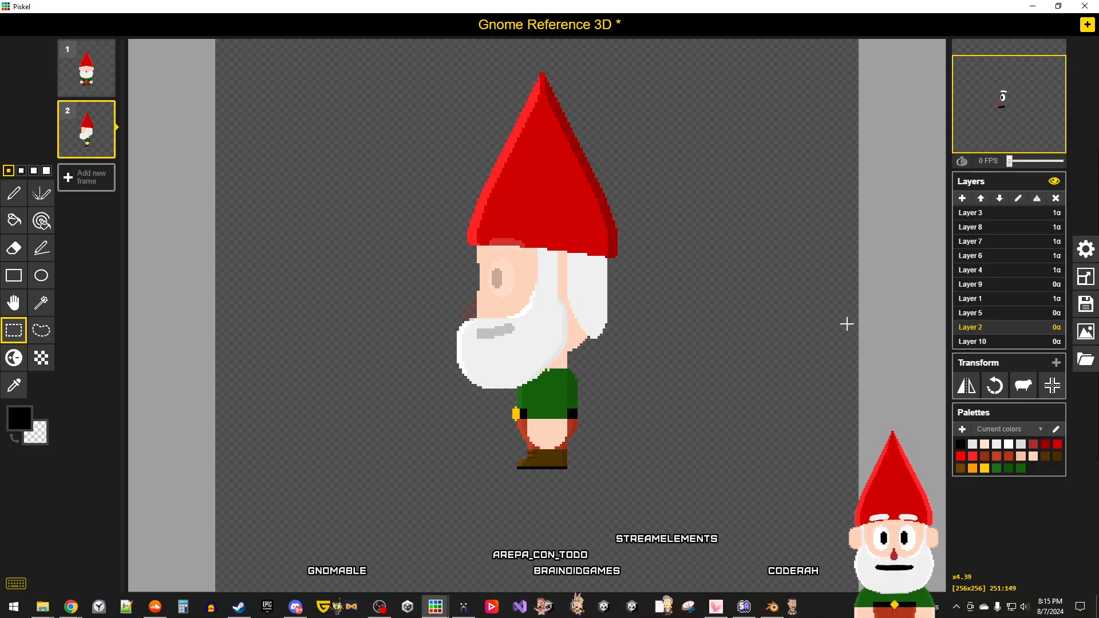
{"action": "key", "text": "ctrl+s"}
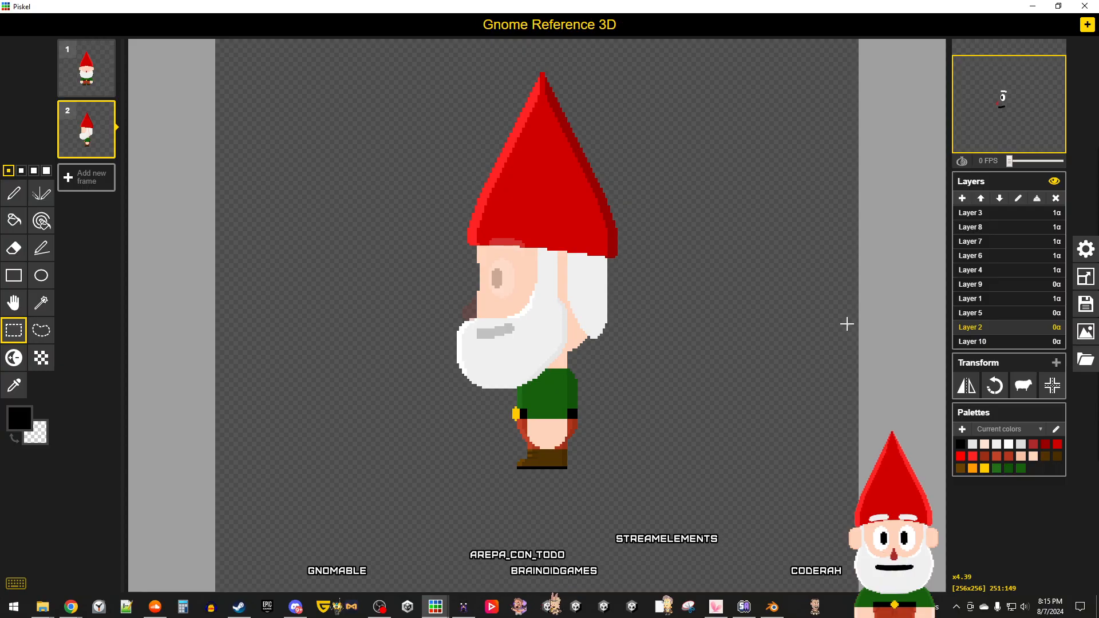
Step: Paste the outstretched-arm side-view gnome onto the empty frame 2 of Layer 1 and save the sprite
{"action": "left_click", "coordinate": [983, 300]}
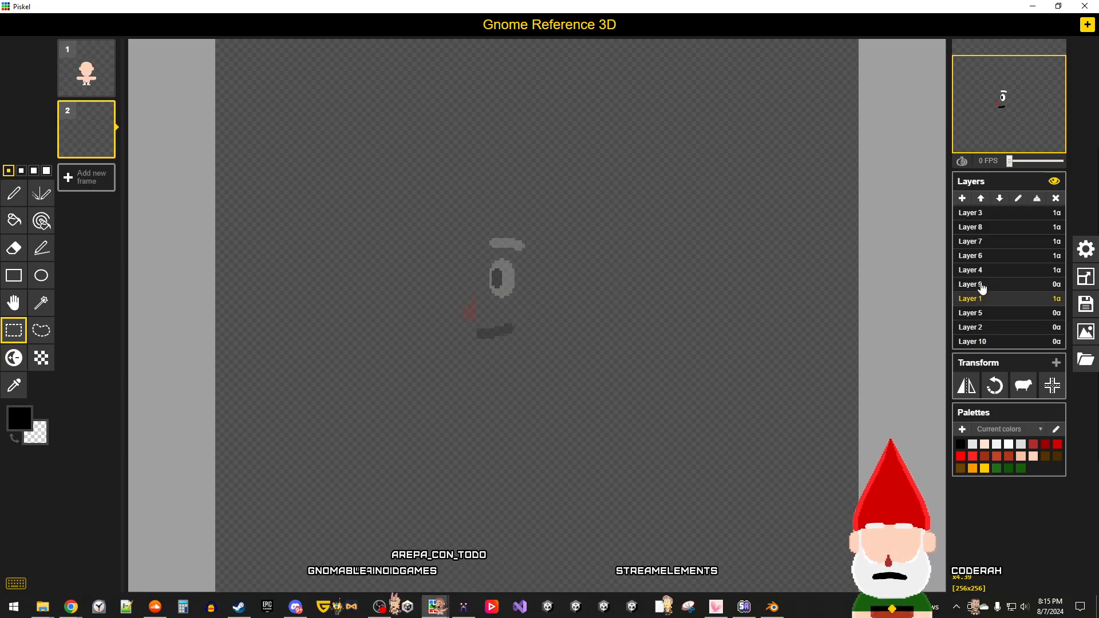
{"action": "scroll", "coordinate": [653, 311], "scroll_direction": "up", "scroll_amount": 1}
{"action": "scroll", "coordinate": [652, 311], "scroll_direction": "down", "scroll_amount": 1}
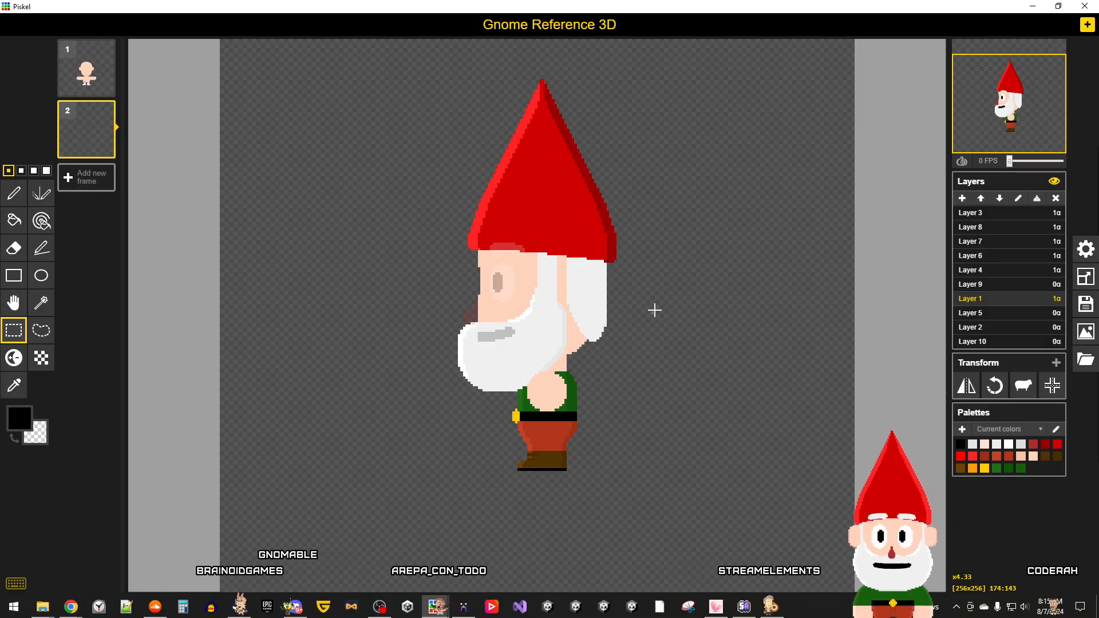
{"action": "left_click", "coordinate": [1086, 304]}
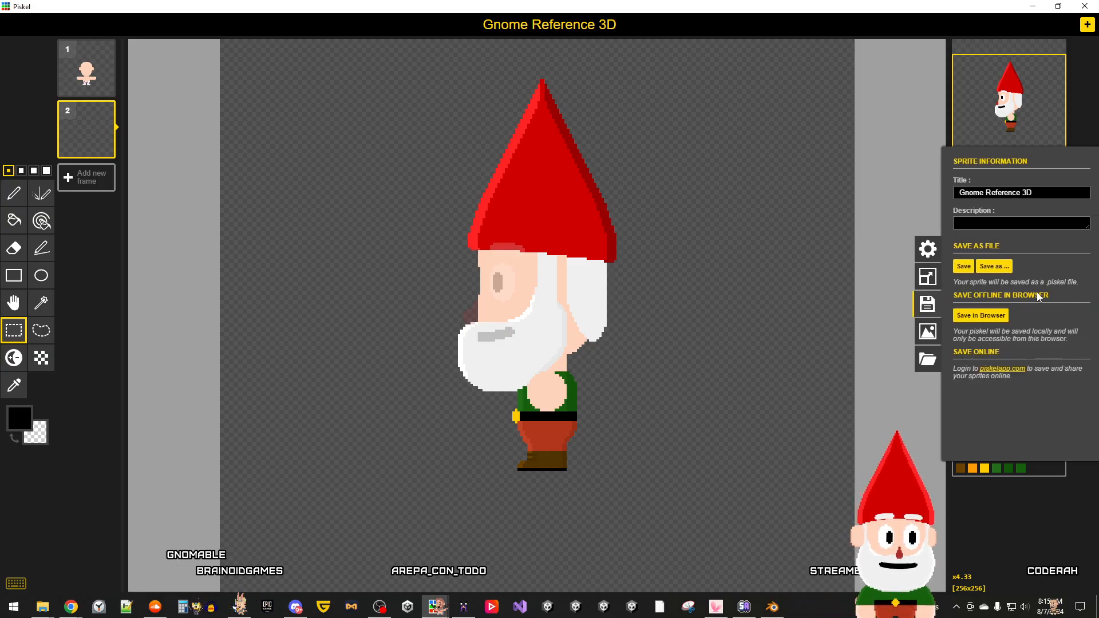
{"action": "left_click", "coordinate": [962, 266]}
Step: Flip repeatedly between frames 1 and 2 of Layer 1 to compare the front and side views' alignment and proportions
{"action": "scroll", "coordinate": [851, 308], "scroll_direction": "down", "scroll_amount": 2}
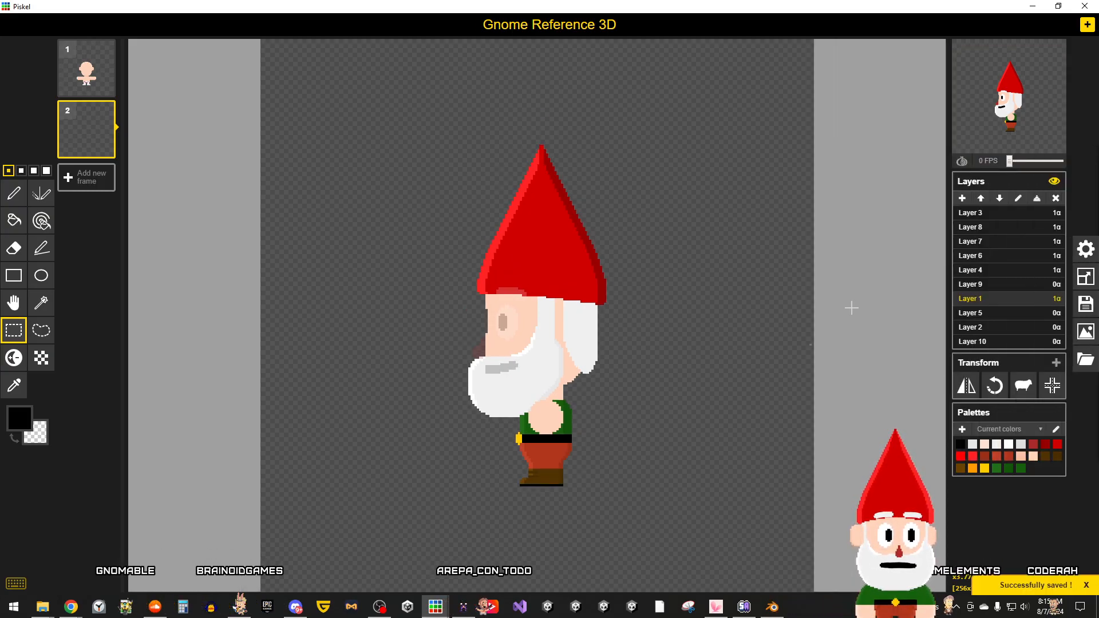
{"action": "key", "text": "Up"}
{"action": "key", "text": "Down"}
{"action": "key", "text": "Up"}
{"action": "key", "text": "Down"}
{"action": "key", "text": "Up"}
{"action": "key", "text": "Down"}
{"action": "key", "text": "Up"}
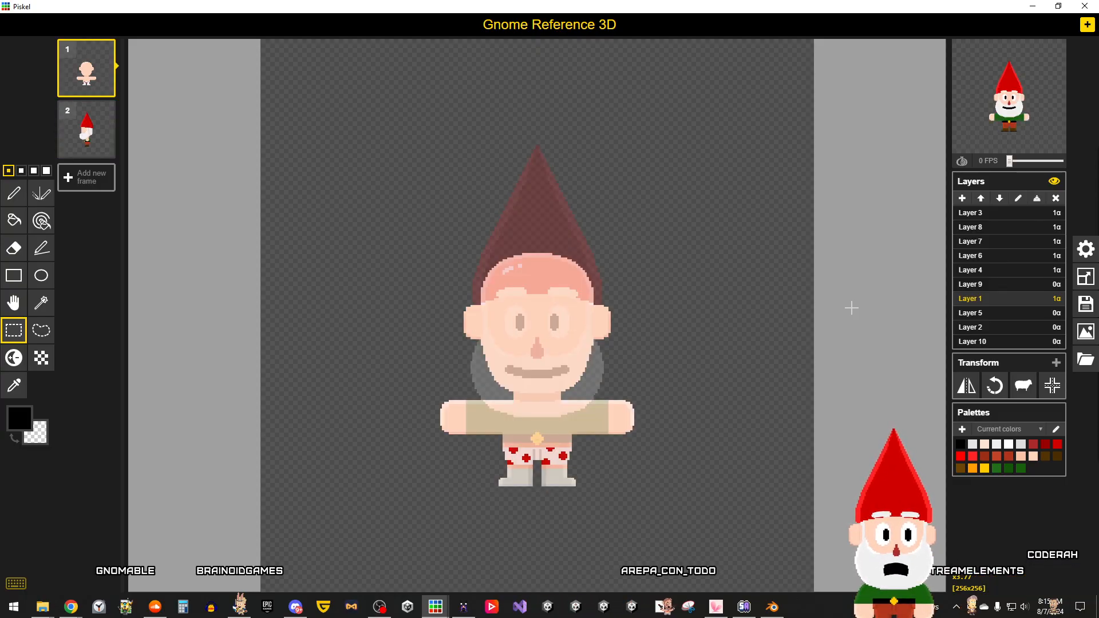
{"action": "key", "text": "Down"}
{"action": "key", "text": "Up"}
{"action": "key", "text": "Down"}
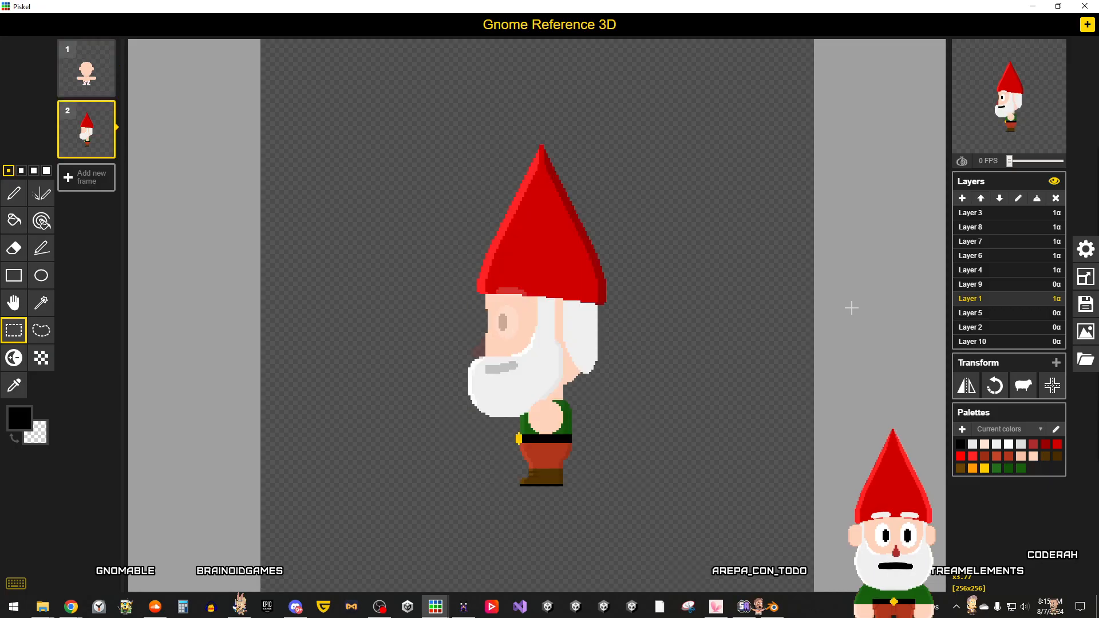
{"action": "key", "text": "Up"}
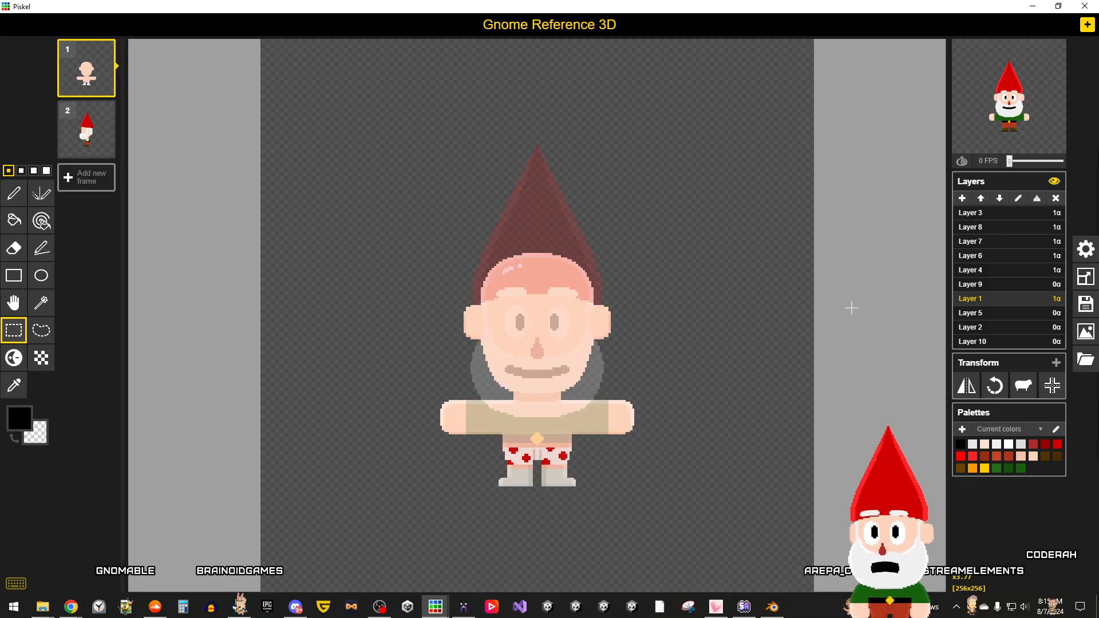
{"action": "key", "text": "Down"}
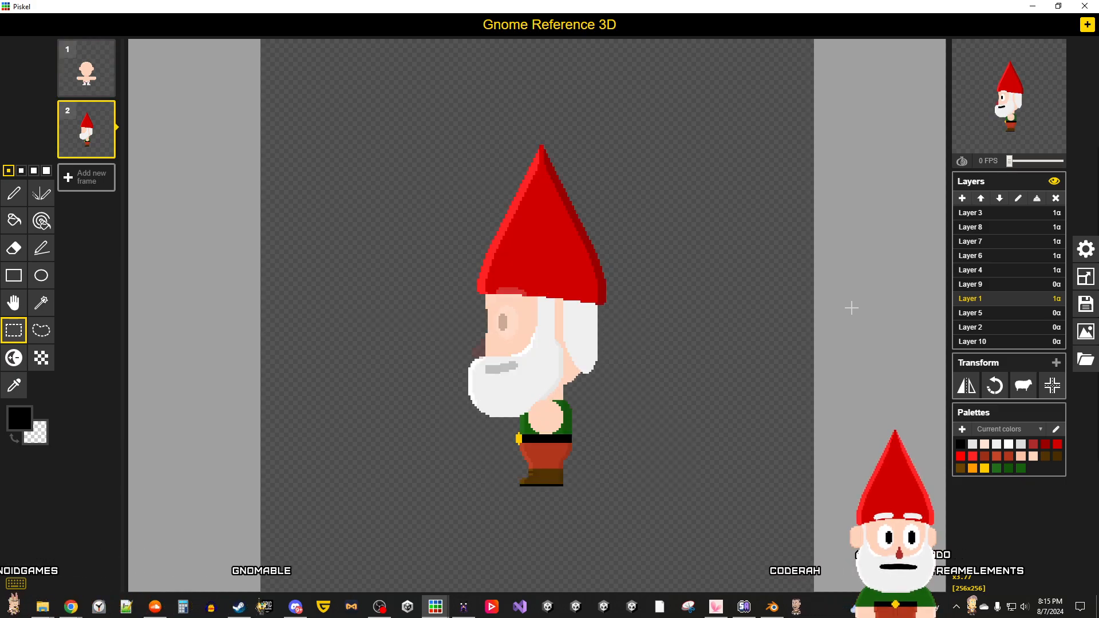
{"action": "key", "text": "Up"}
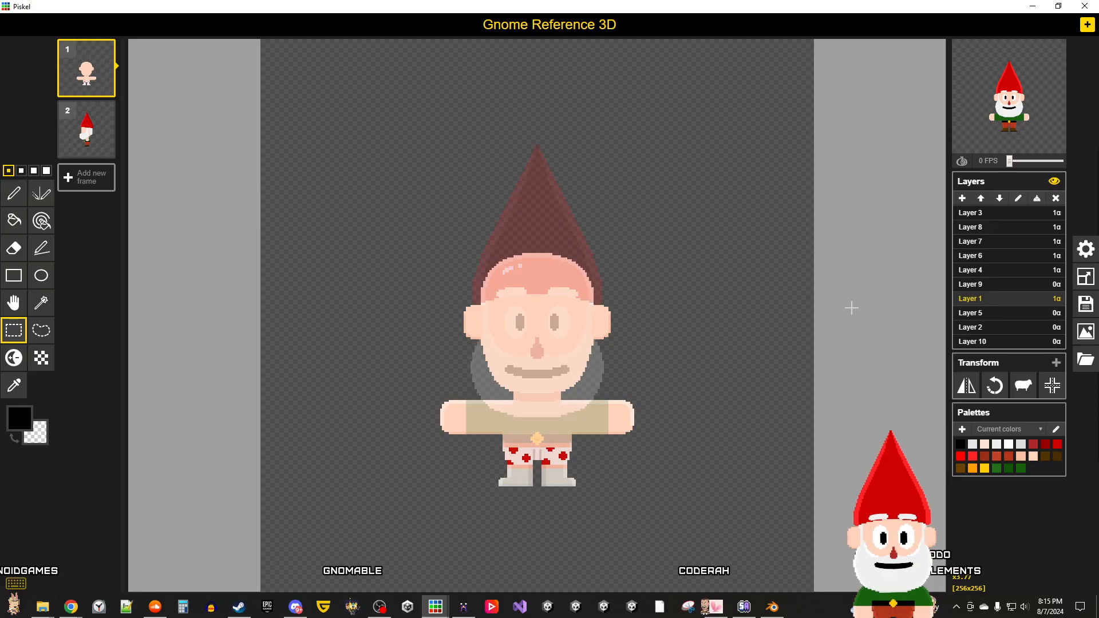
{"action": "key", "text": "Down"}
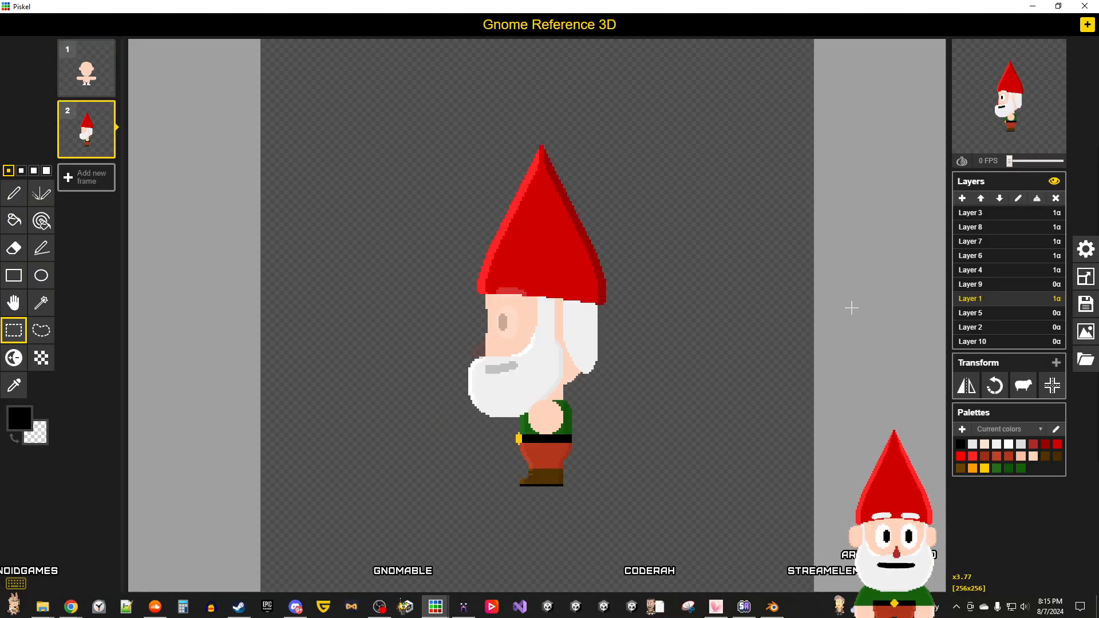
{"action": "key", "text": "Up"}
{"action": "key", "text": "Down"}
{"action": "key", "text": "Up"}
{"action": "key", "text": "Down"}
{"action": "key", "text": "Up"}
{"action": "key", "text": "Down"}
{"action": "key", "text": "Up"}
{"action": "key", "text": "Down"}
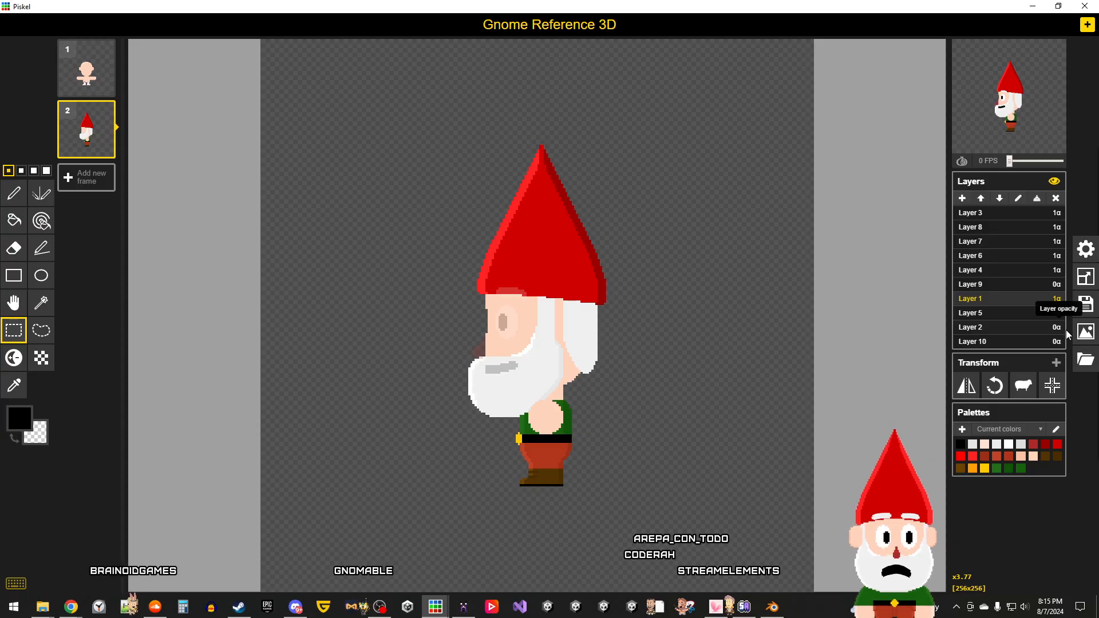
Step: Save the sprite and export the selected side-view frame 2 as a single PNG at 20x scale, 5120 x 5120
{"action": "left_click", "coordinate": [1089, 305]}
{"action": "left_click", "coordinate": [964, 267]}
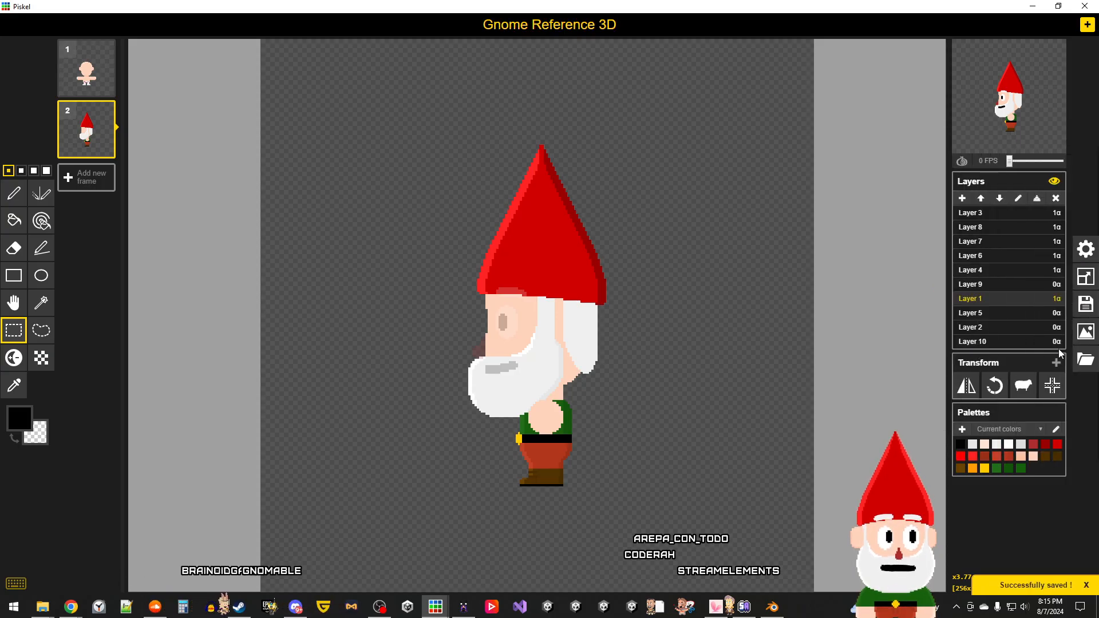
{"action": "left_click", "coordinate": [1085, 334]}
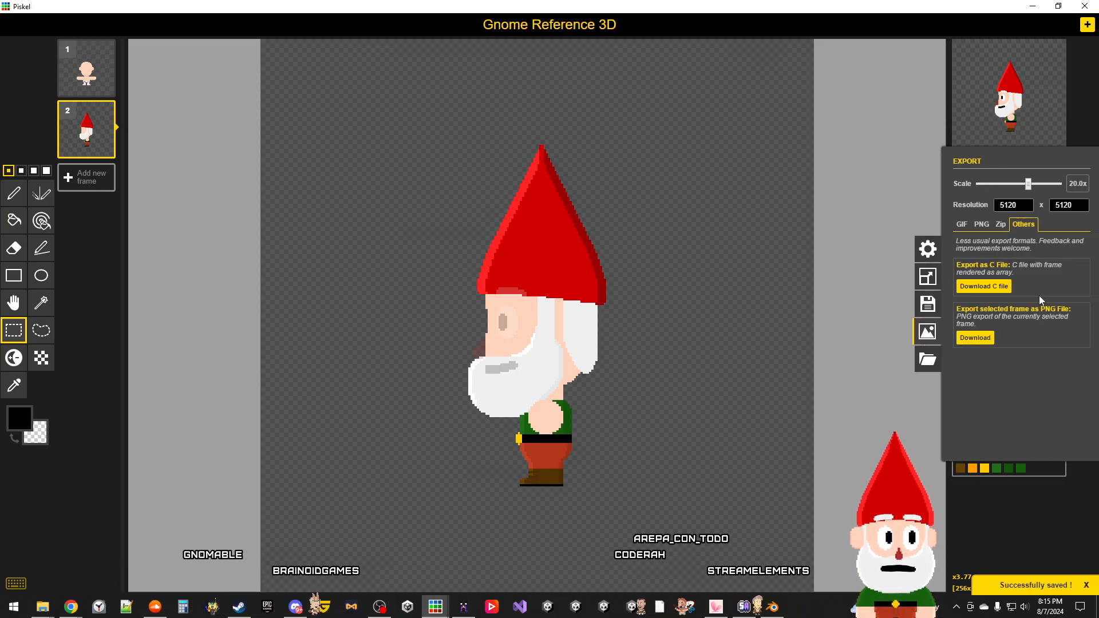
{"action": "left_click", "coordinate": [982, 224]}
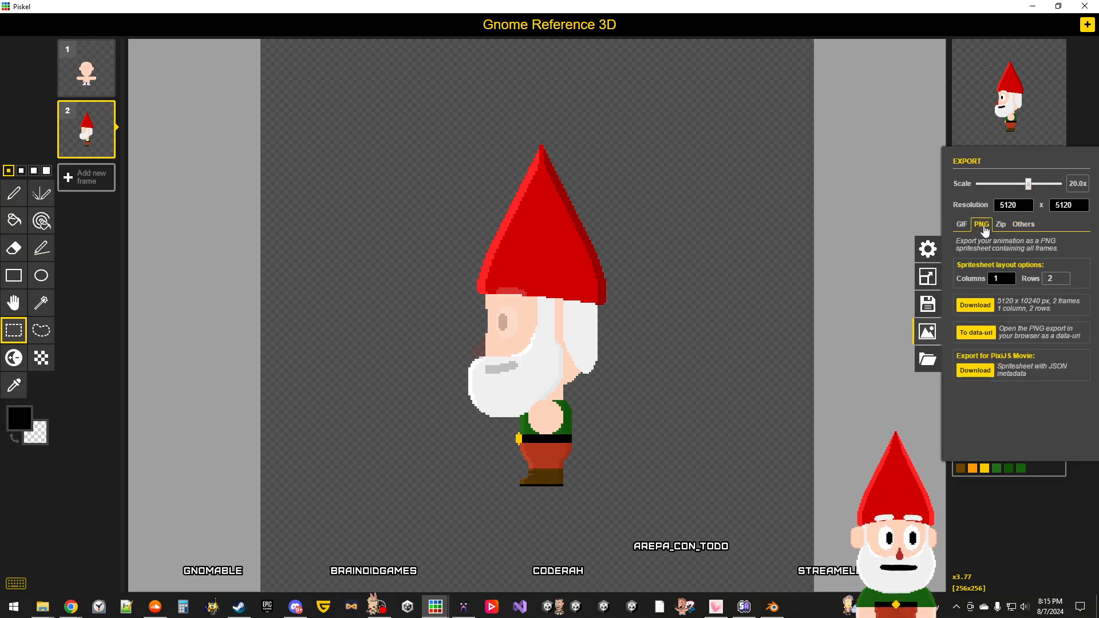
{"action": "left_click", "coordinate": [1022, 224]}
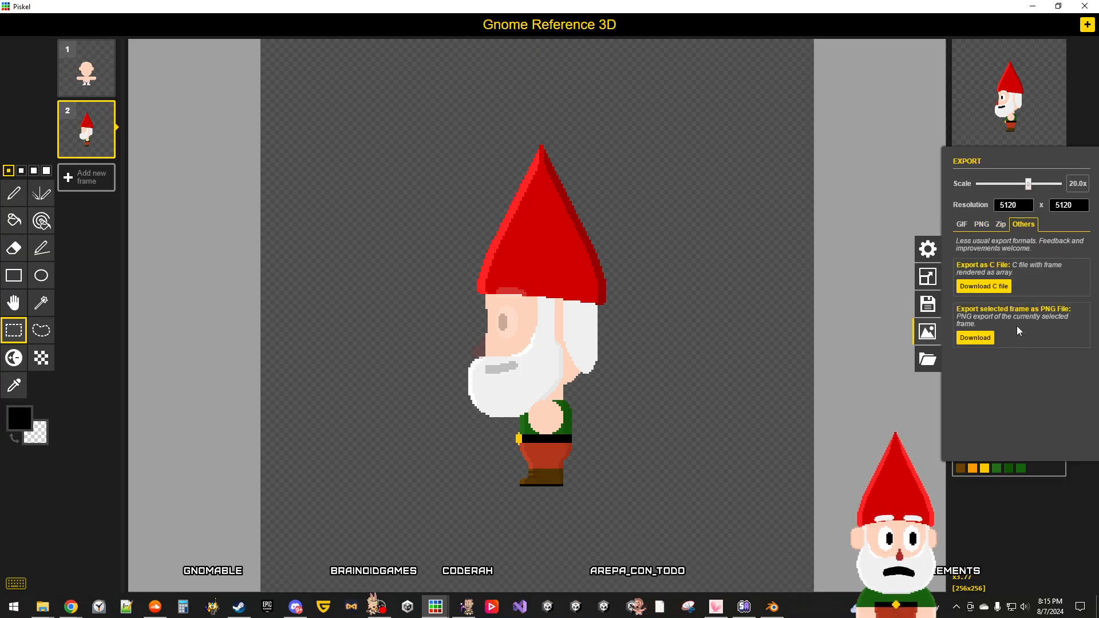
{"action": "left_click", "coordinate": [975, 337]}
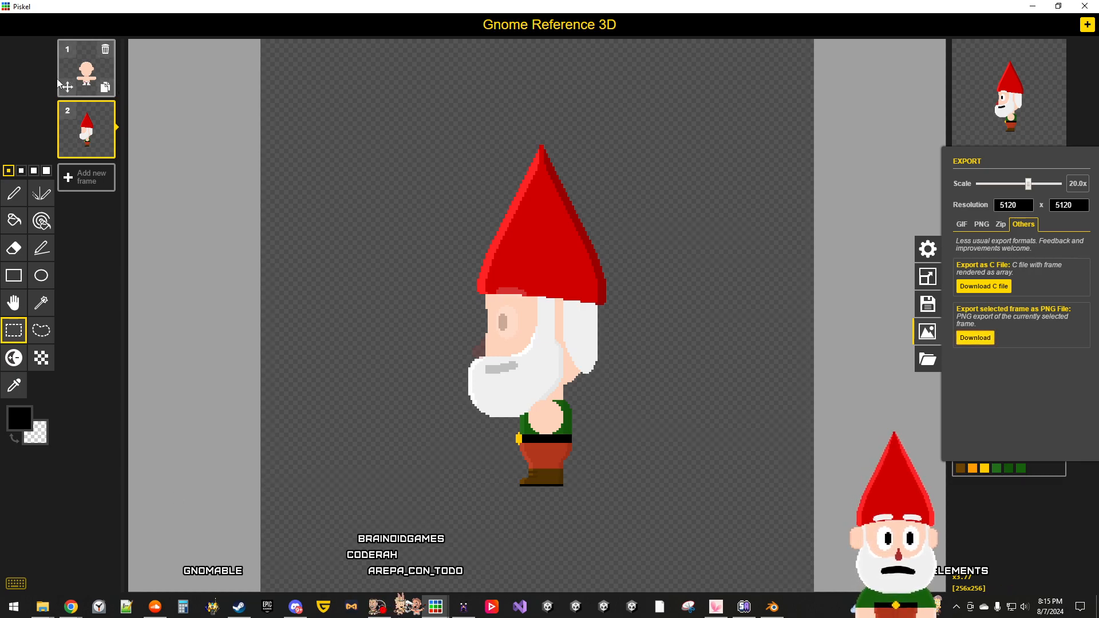
Step: Select the front-view frame 1 and open the export options for the selected frame
{"action": "left_click", "coordinate": [86, 76]}
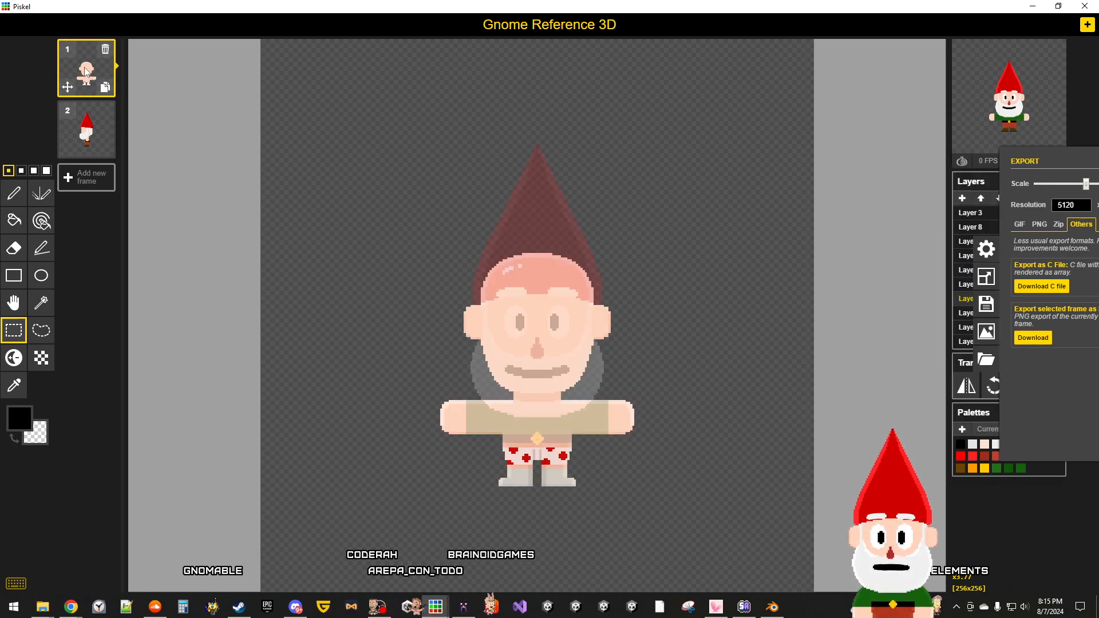
{"action": "left_click", "coordinate": [1086, 333]}
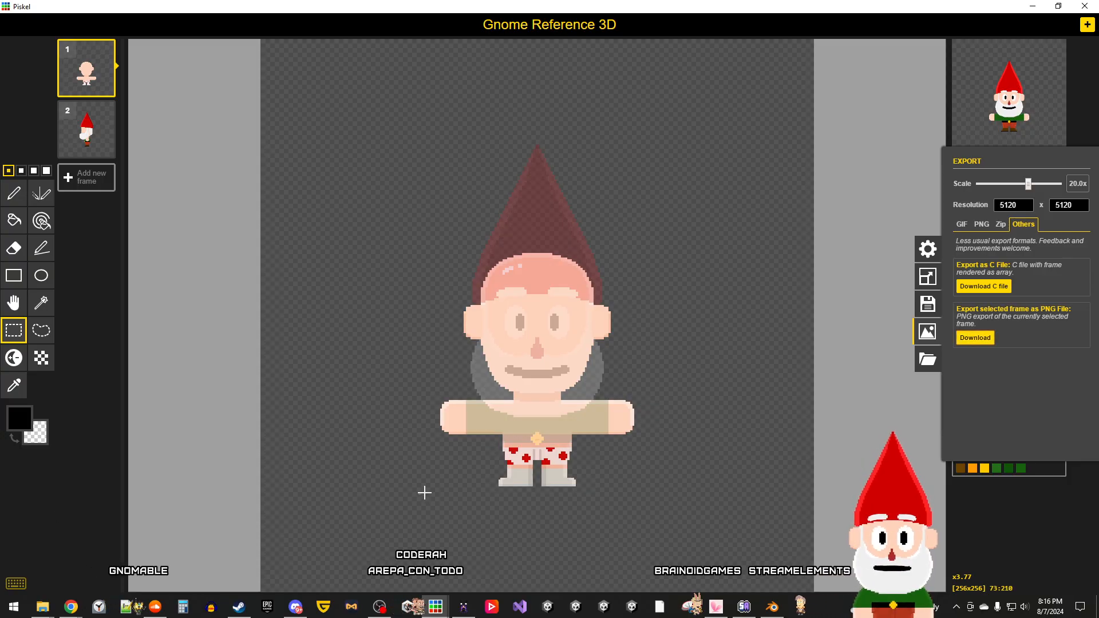
Step: Switch to the Gnomes project in Blender, change to the Modeling workspace and examine the front and side gnome reference images
{"action": "mouse_move", "coordinate": [424, 607]}
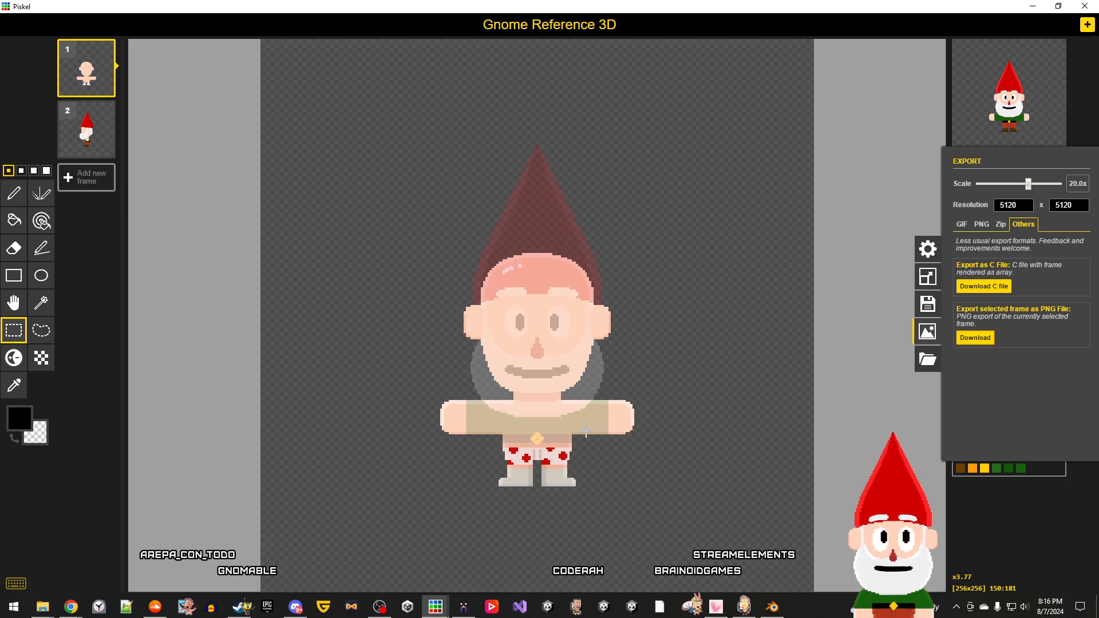
{"action": "left_click", "coordinate": [777, 612]}
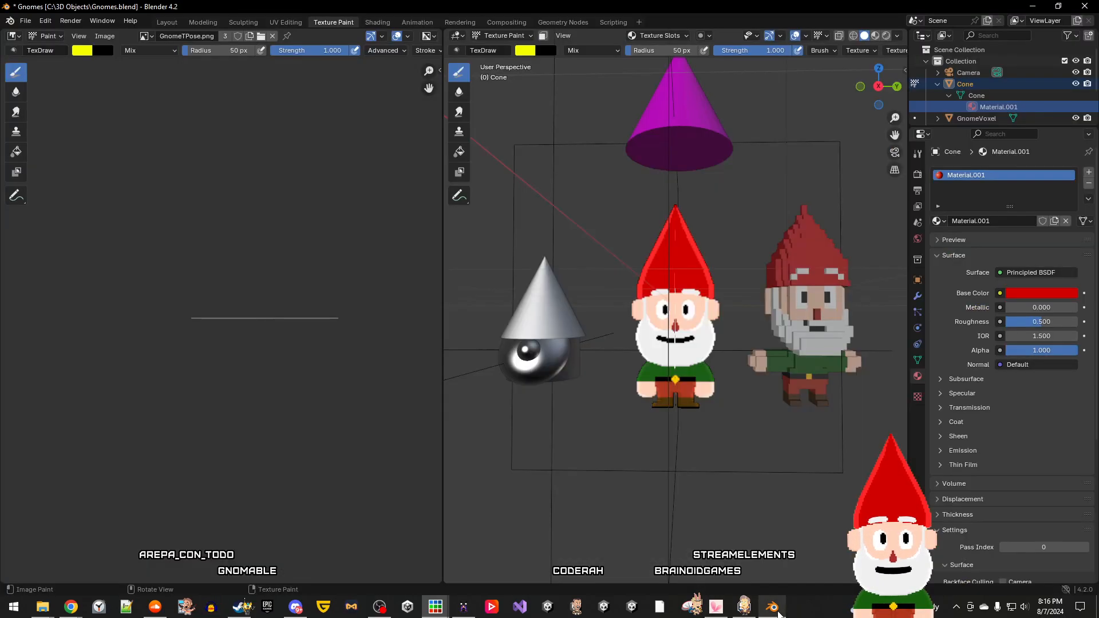
{"action": "scroll", "coordinate": [680, 496], "scroll_direction": "down", "scroll_amount": 4}
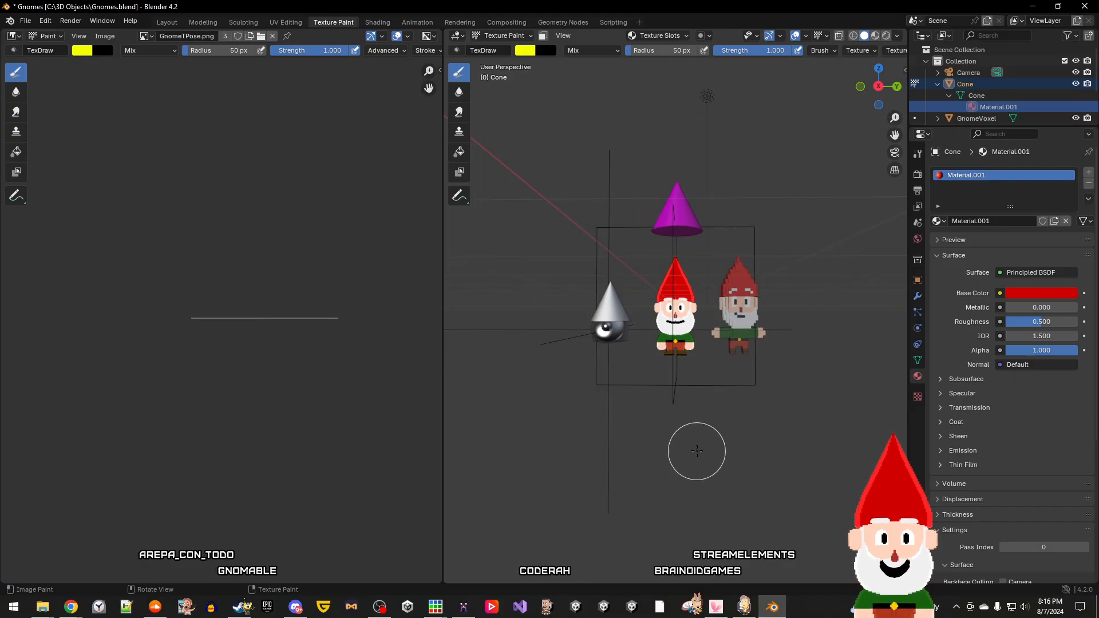
{"action": "scroll", "coordinate": [696, 451], "scroll_direction": "up", "scroll_amount": 4}
{"action": "mouse_move", "coordinate": [695, 449]}
{"action": "middle_mouse_down"}
{"action": "mouse_move", "coordinate": [654, 468]}
{"action": "mouse_move", "coordinate": [780, 473]}
{"action": "mouse_move", "coordinate": [738, 520]}
{"action": "mouse_move", "coordinate": [753, 466]}
{"action": "middle_mouse_up"}
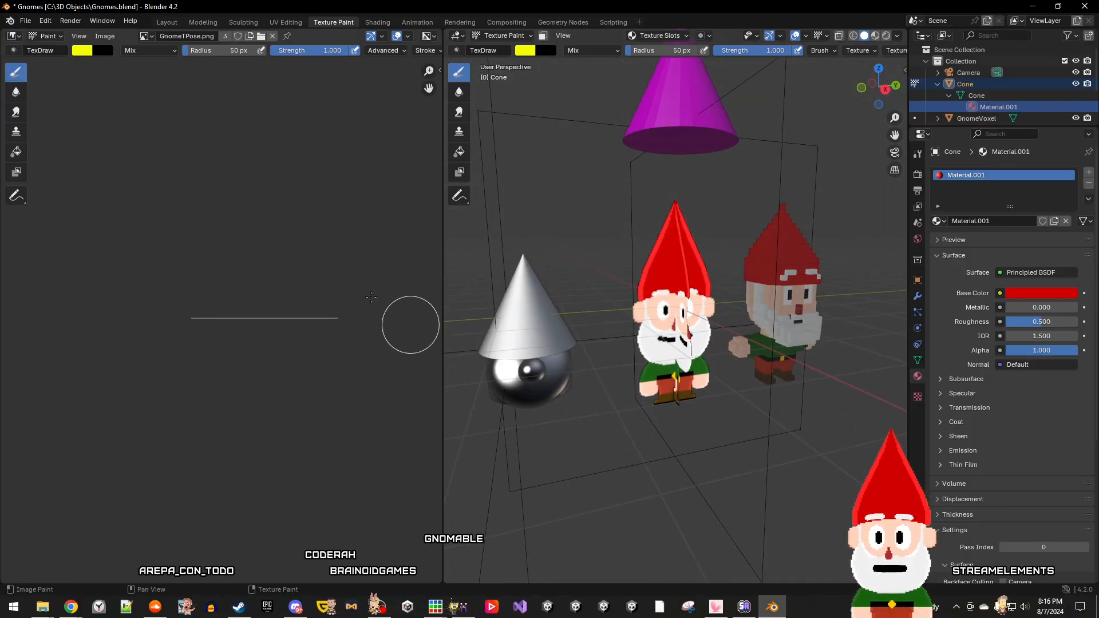
{"action": "left_click", "coordinate": [204, 22]}
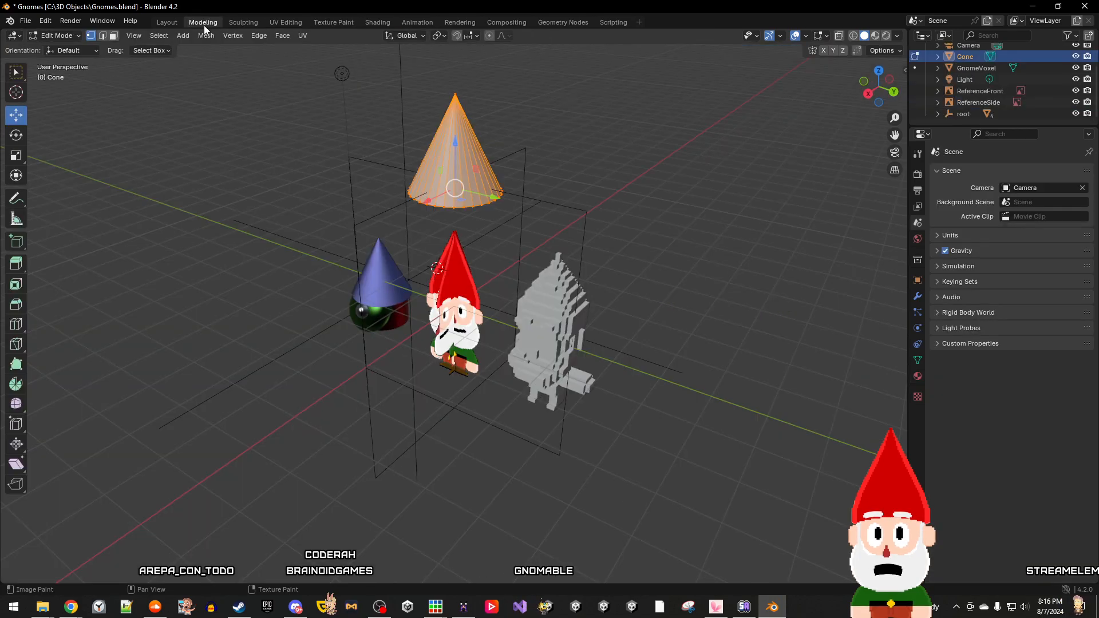
{"action": "scroll", "coordinate": [448, 393], "scroll_direction": "up", "scroll_amount": 2}
{"action": "scroll", "coordinate": [448, 393], "scroll_direction": "down", "scroll_amount": 3}
{"action": "middle_click_drag", "start_coordinate": [448, 393], "coordinate": [416, 341]}
{"action": "scroll", "coordinate": [593, 439], "scroll_direction": "up", "scroll_amount": 2}
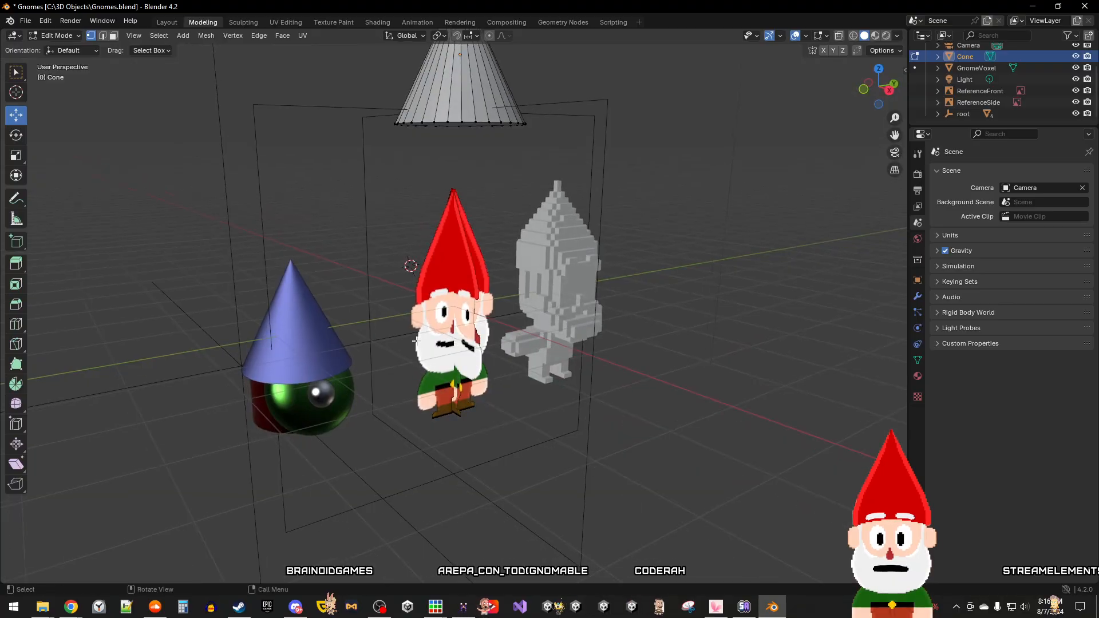
Step: Return to Object Mode and delete the old front and side gnome reference images from the scene
{"action": "scroll", "coordinate": [424, 342], "scroll_direction": "down", "scroll_amount": 4}
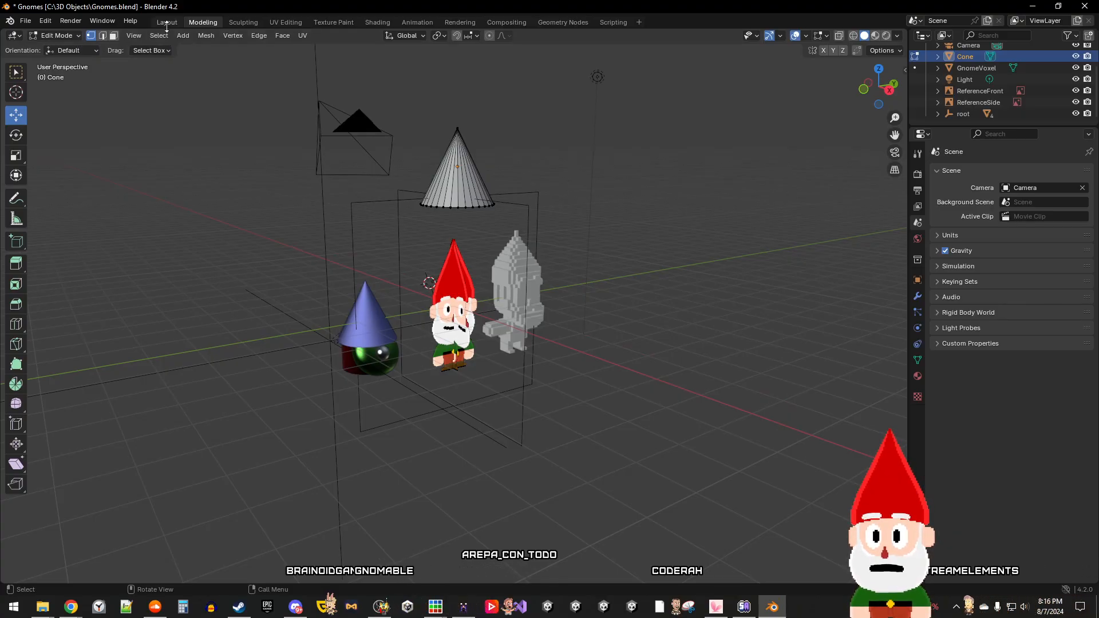
{"action": "left_click", "coordinate": [63, 36]}
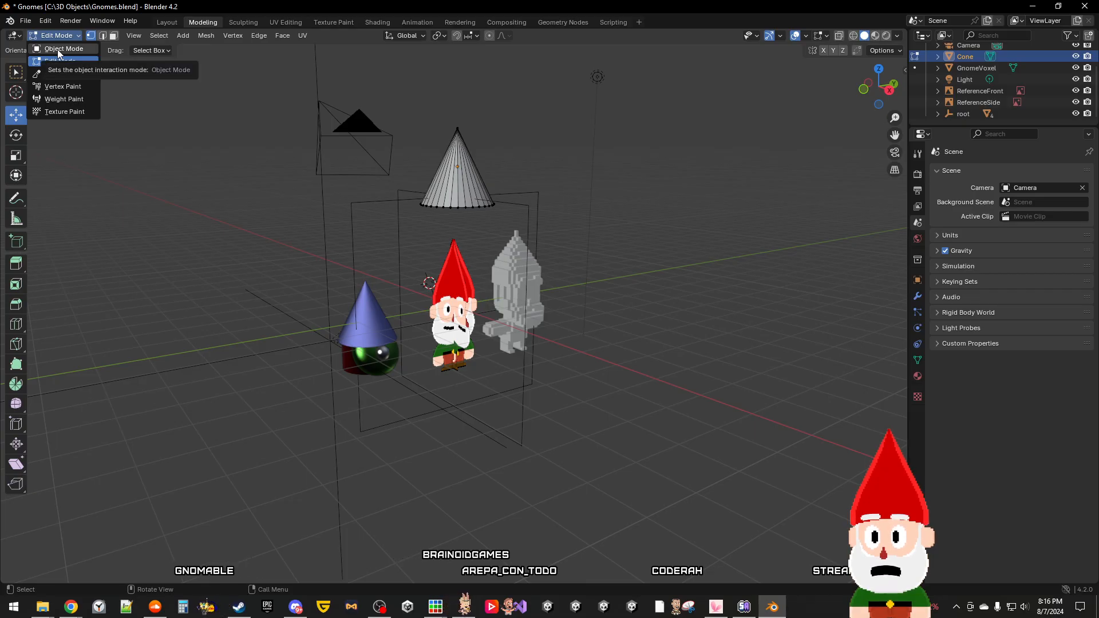
{"action": "left_click", "coordinate": [57, 49]}
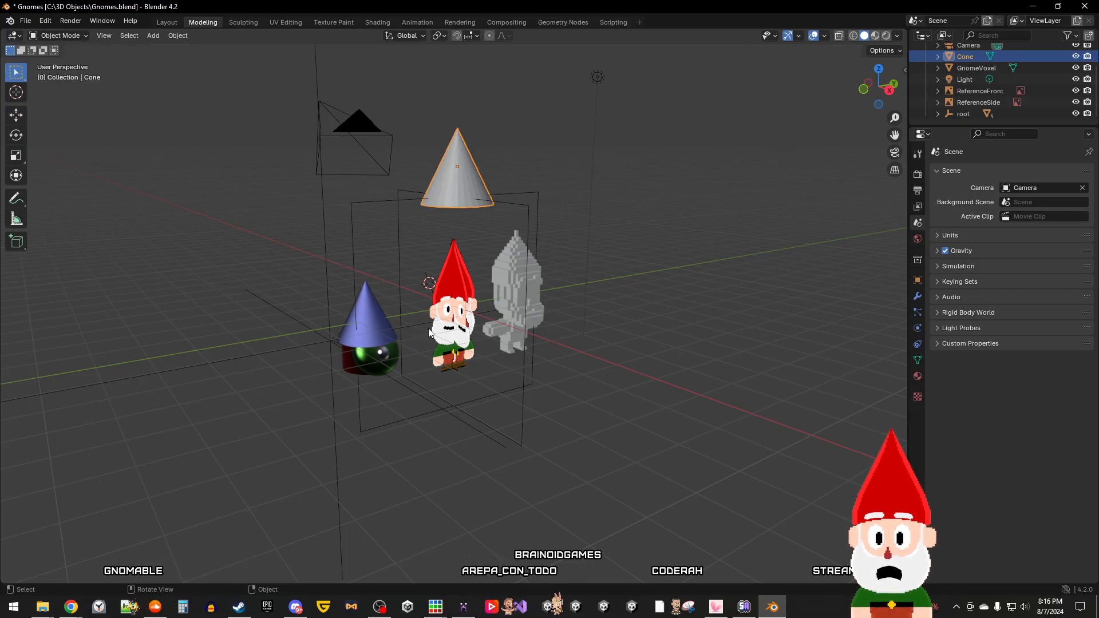
{"action": "left_click", "coordinate": [449, 333]}
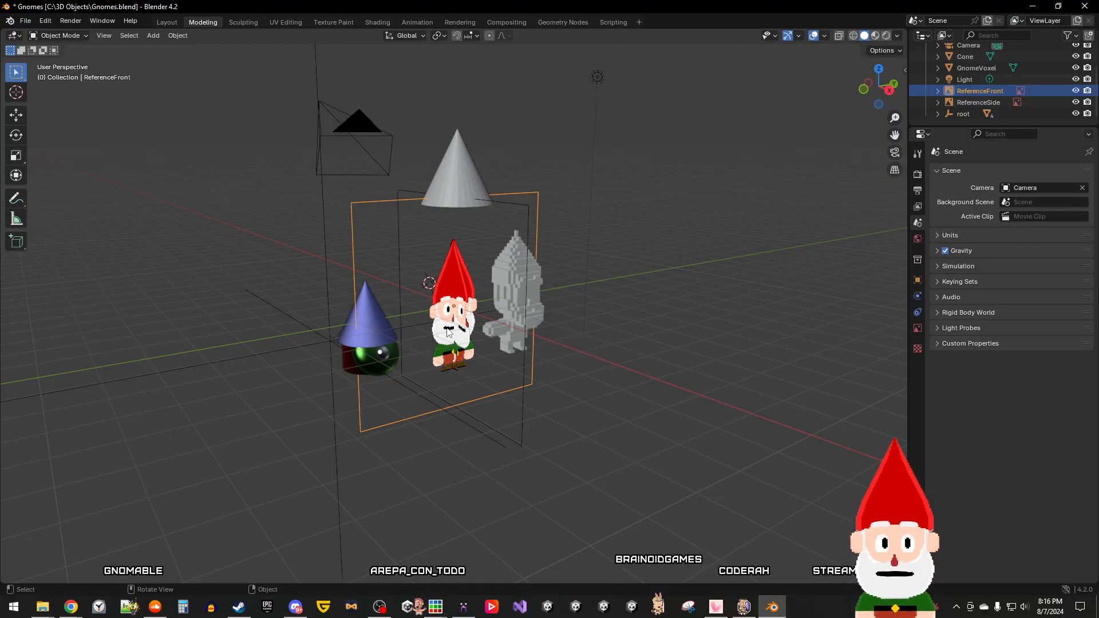
{"action": "key", "text": "Delete"}
{"action": "left_click", "coordinate": [452, 342]}
{"action": "key", "text": "Delete"}
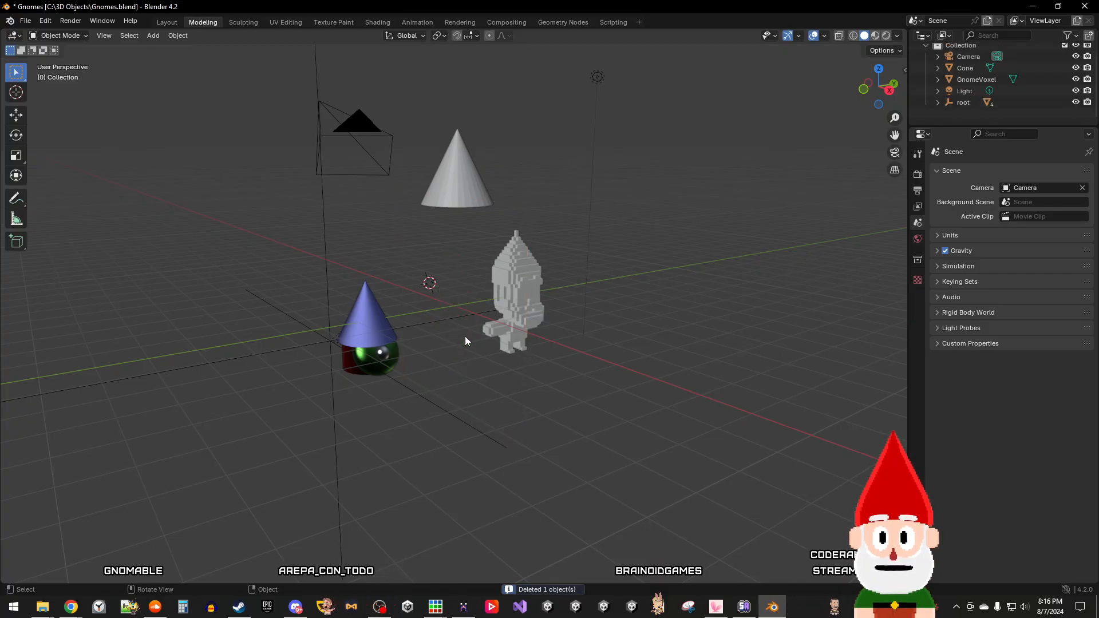
{"action": "scroll", "coordinate": [952, 104], "scroll_direction": "up", "scroll_amount": 1}
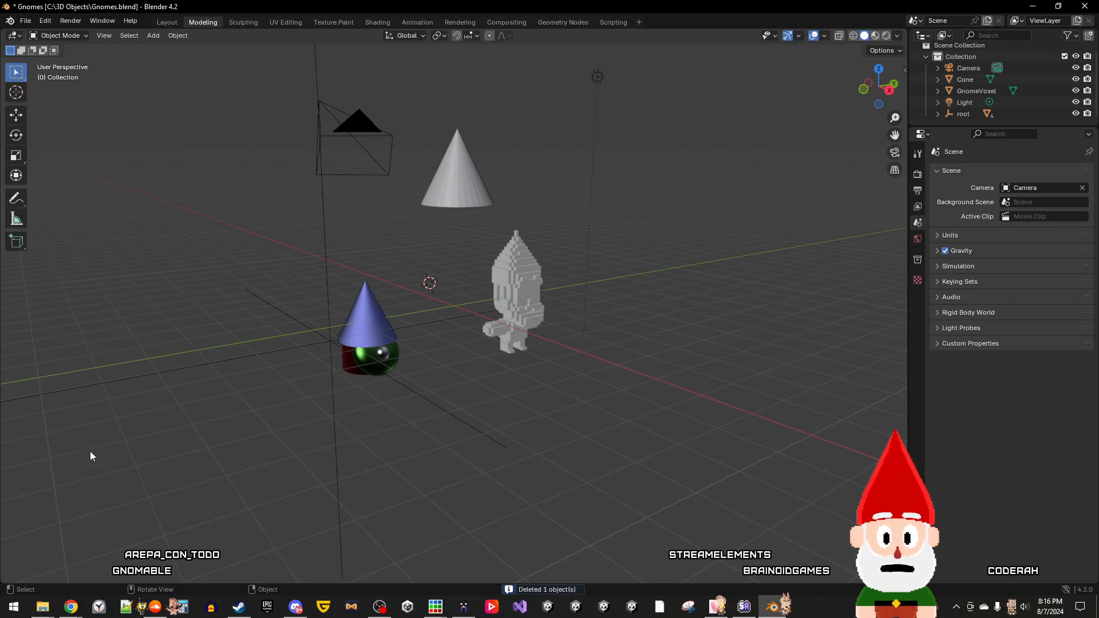
Step: Bring Gnome Reference 3D-1.png from the 3D Objects folder into the scene as a reference image and rename it ReferenceFront
{"action": "mouse_move", "coordinate": [42, 607]}
{"action": "mouse_move", "coordinate": [132, 560]}
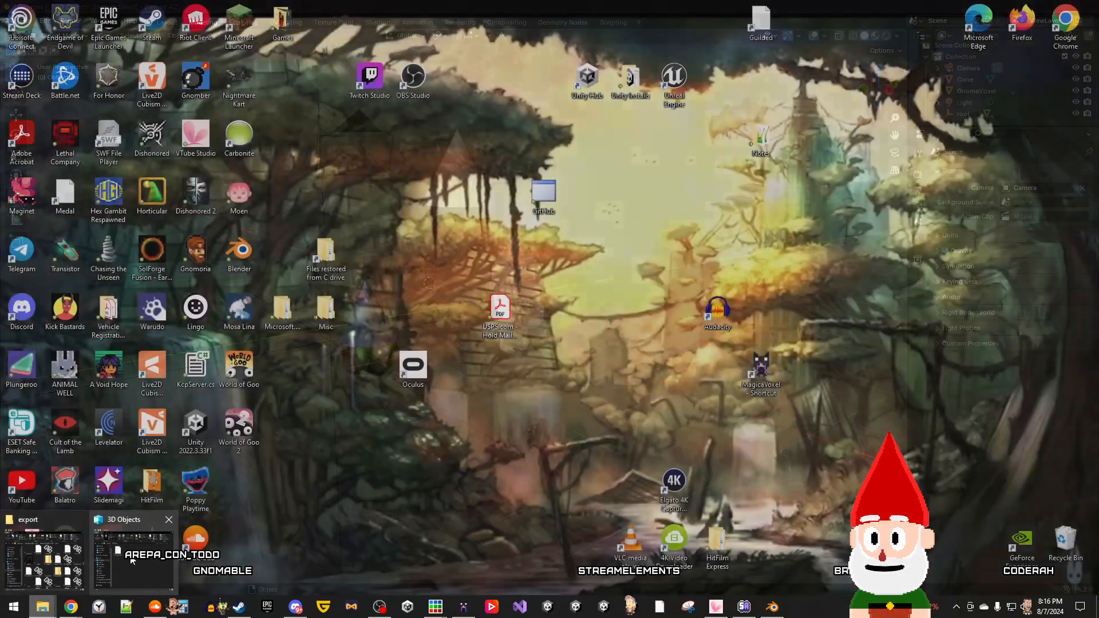
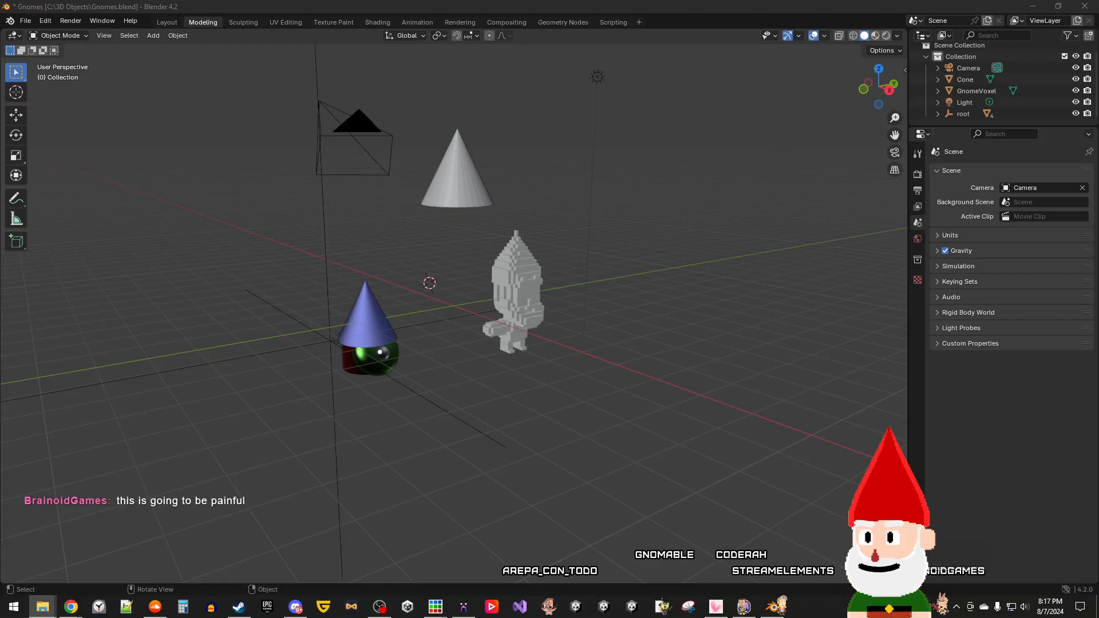
{"action": "left_click_drag", "start_coordinate": [346, 334], "coordinate": [345, 334]}
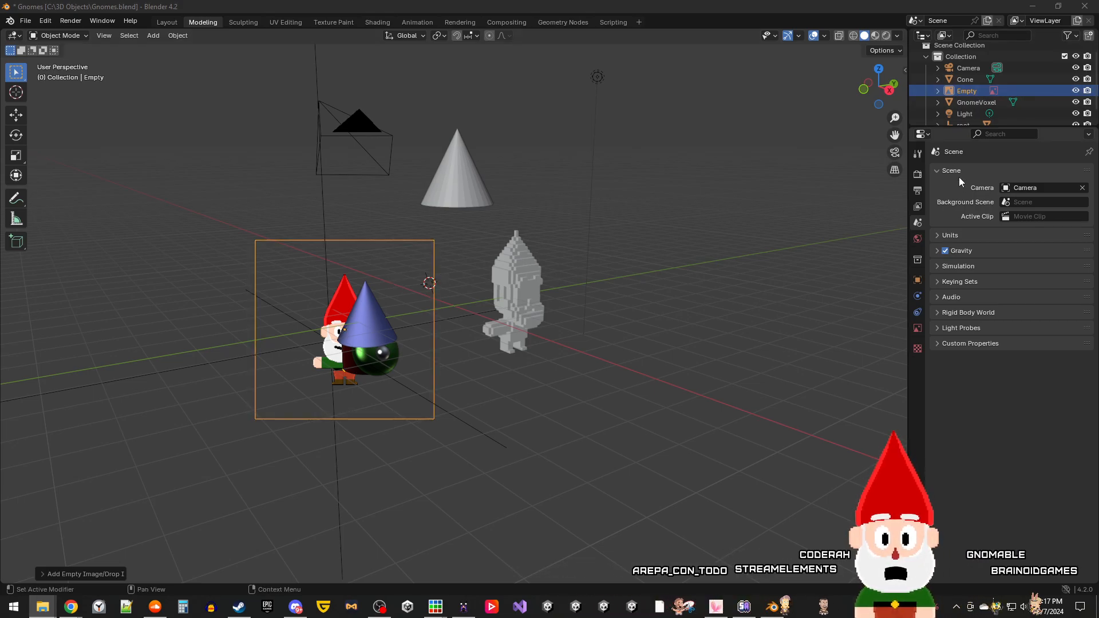
{"action": "left_click", "coordinate": [938, 91]}
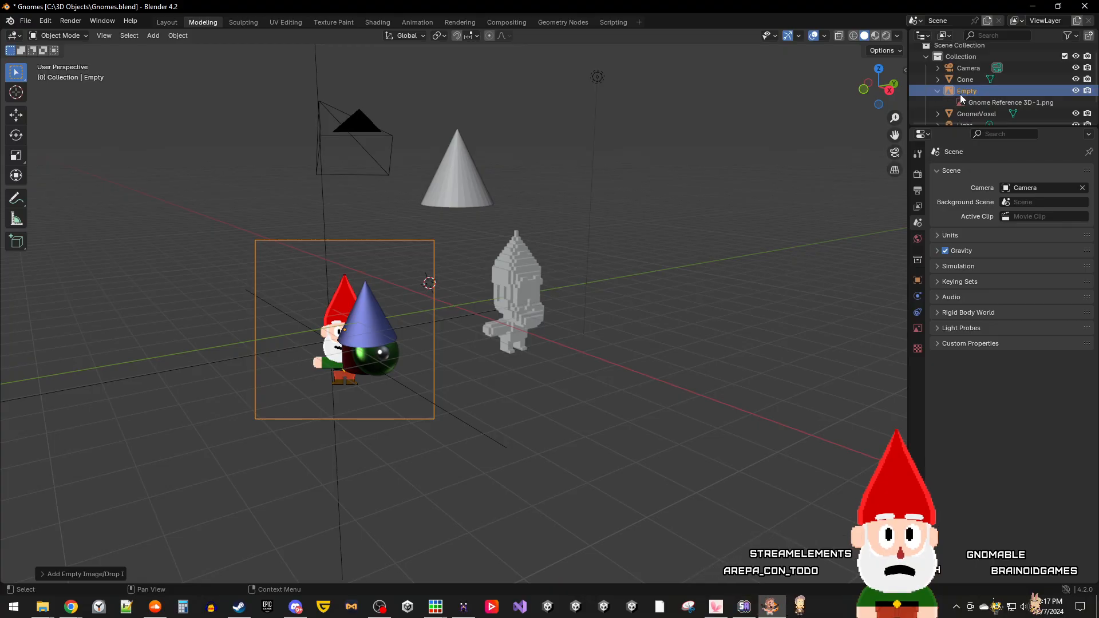
{"action": "left_click", "coordinate": [938, 91]}
{"action": "double_click", "coordinate": [972, 93]}
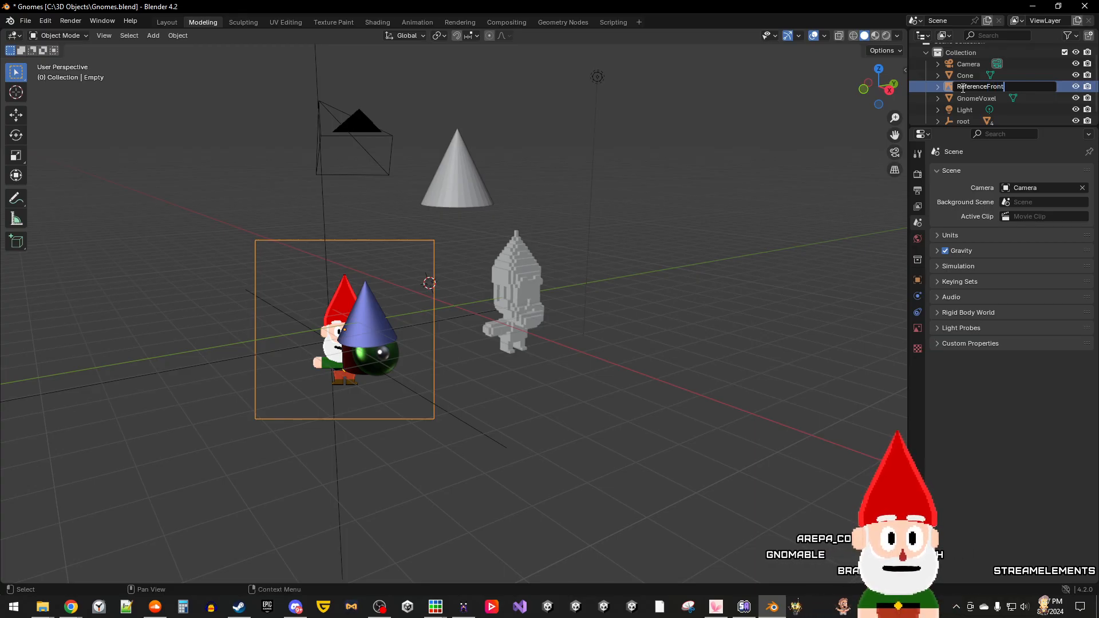
{"action": "key", "text": "Return"}
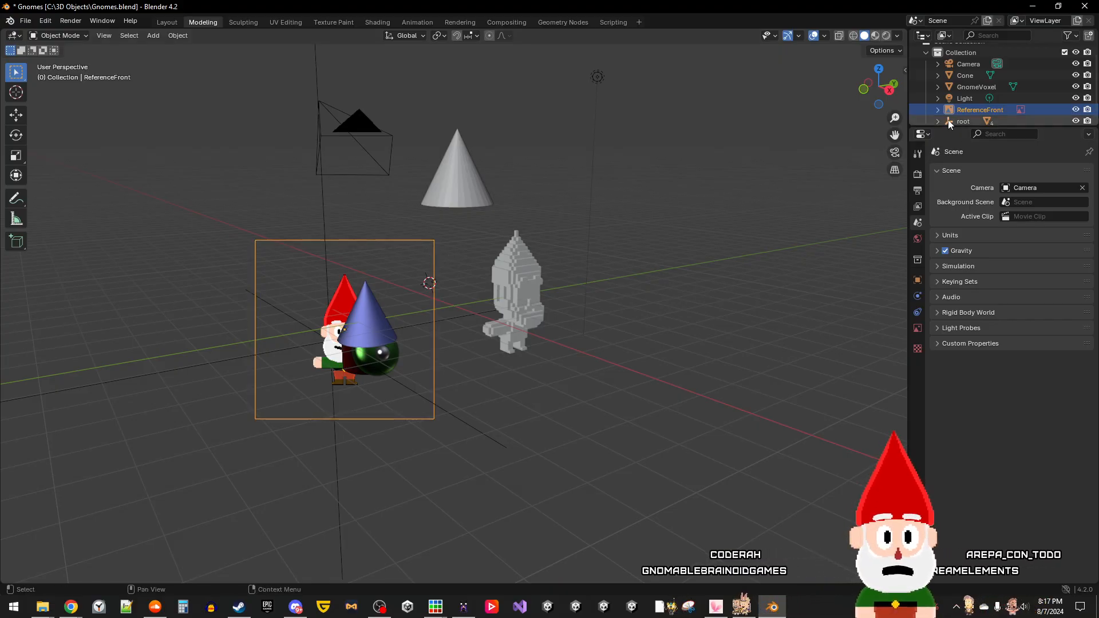
{"action": "left_click", "coordinate": [936, 233]}
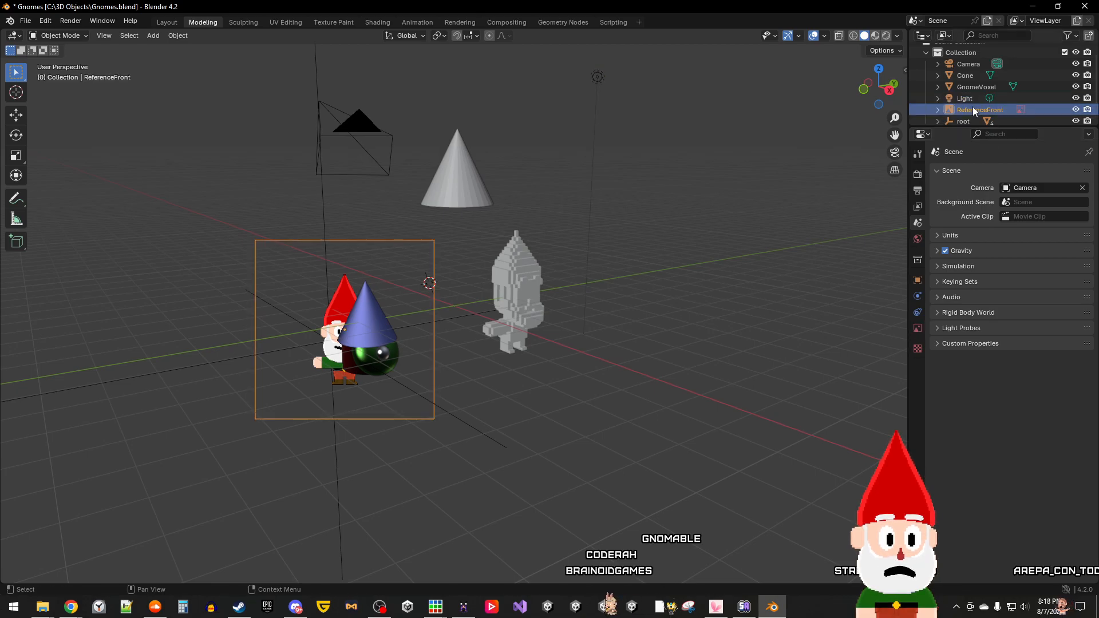
{"action": "left_click", "coordinate": [80, 37]}
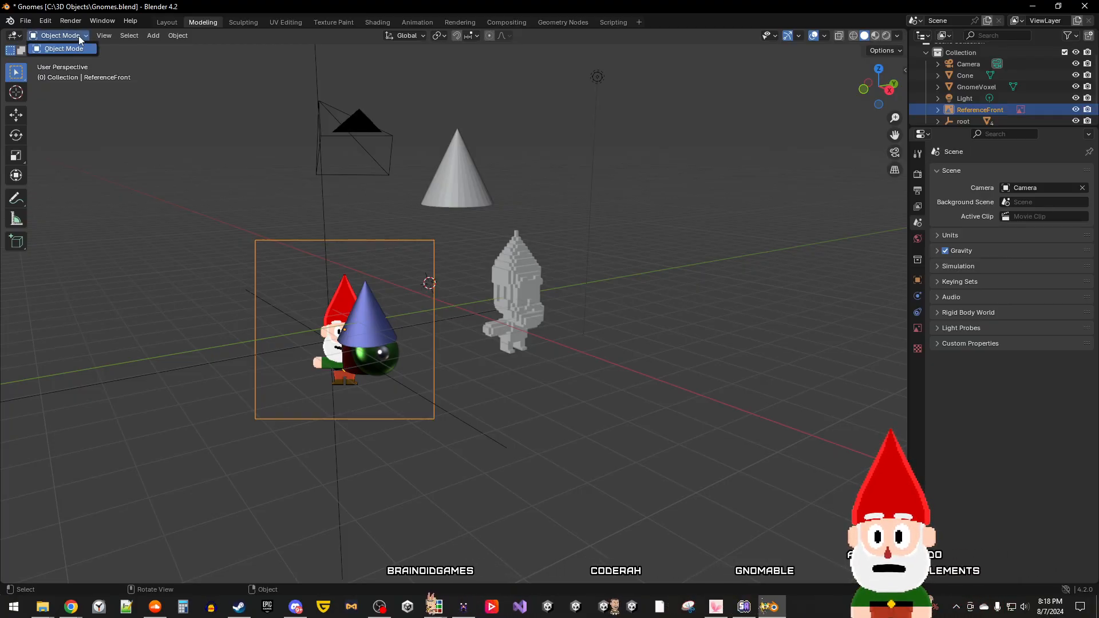
{"action": "left_click", "coordinate": [197, 264]}
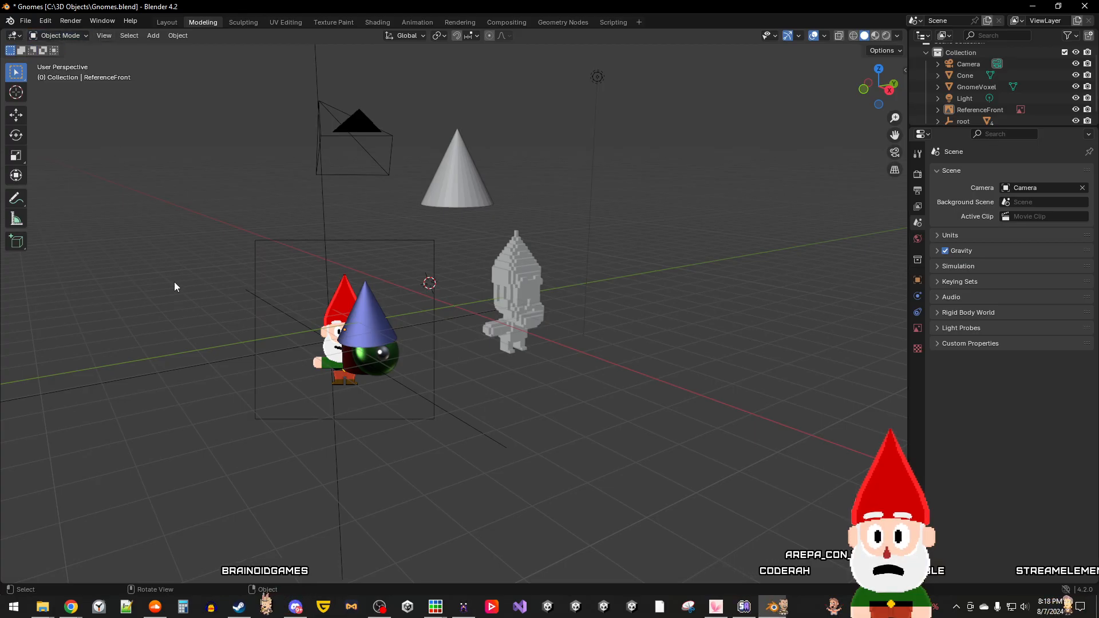
{"action": "left_click", "coordinate": [441, 184]}
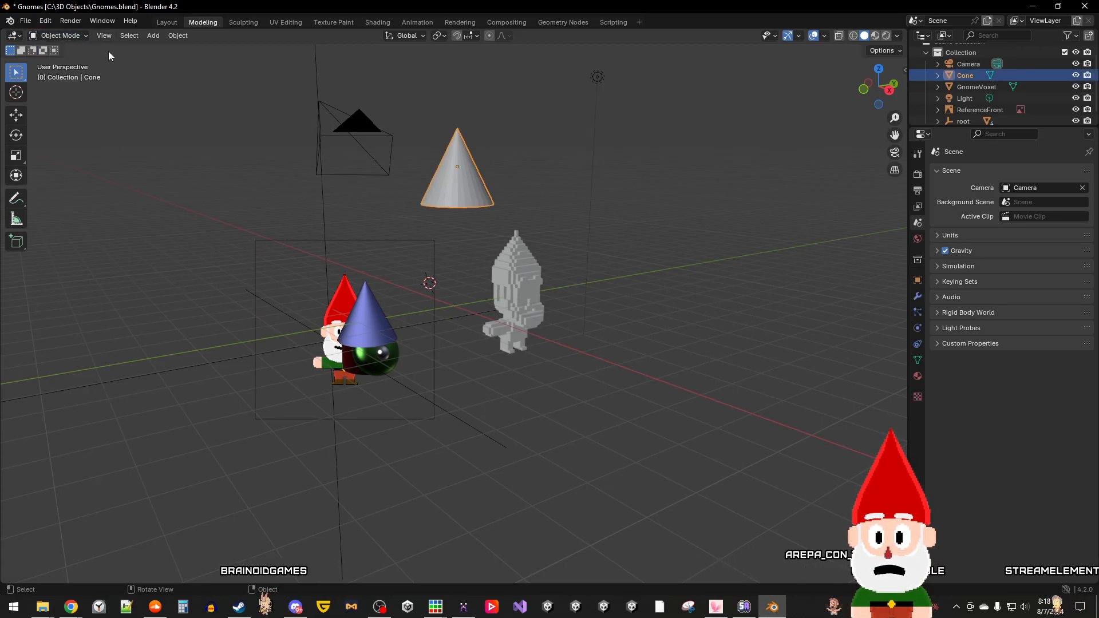
{"action": "left_click", "coordinate": [60, 36]}
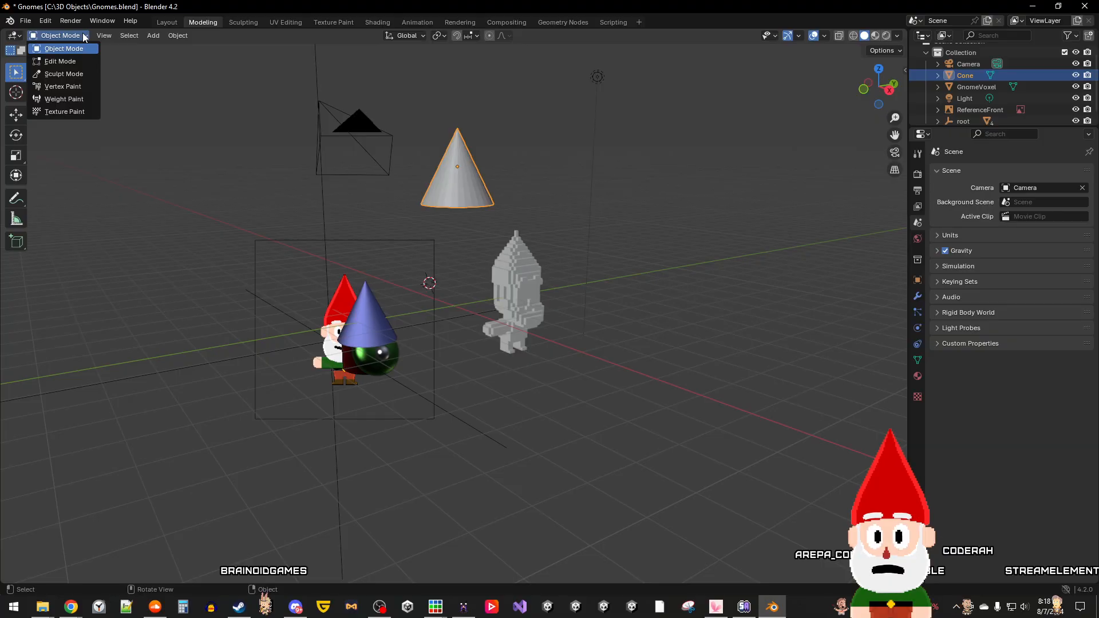
{"action": "left_click", "coordinate": [115, 202]}
{"action": "left_click", "coordinate": [287, 327]}
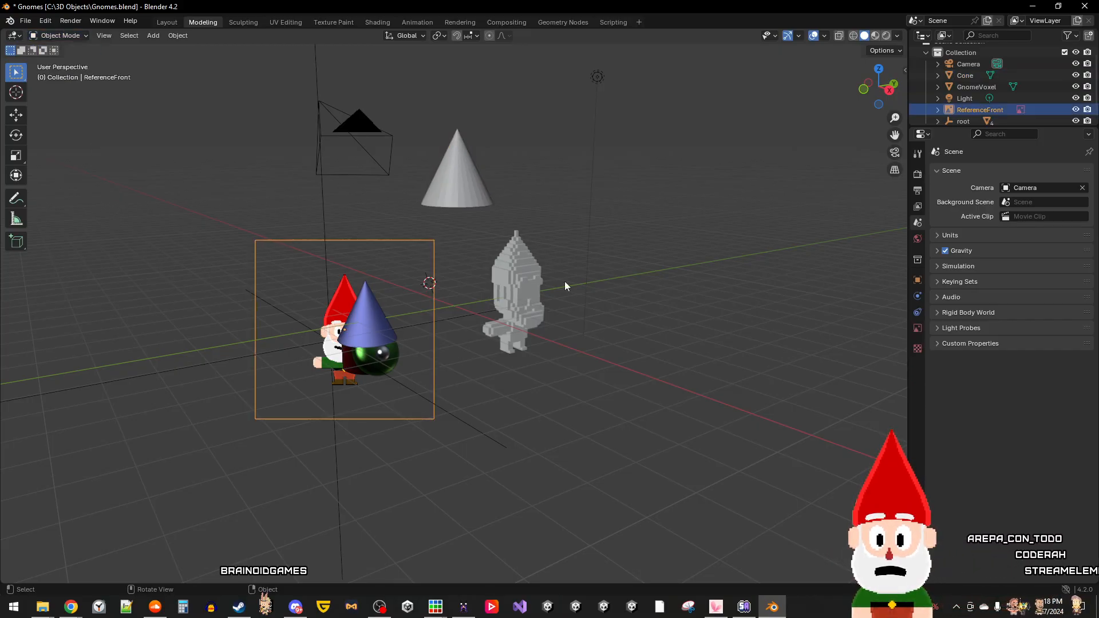
Step: Switch to the Layout workspace and set the ReferenceFront image's X, Y and Z location to 0 m
{"action": "left_click", "coordinate": [964, 100]}
{"action": "left_click", "coordinate": [970, 111]}
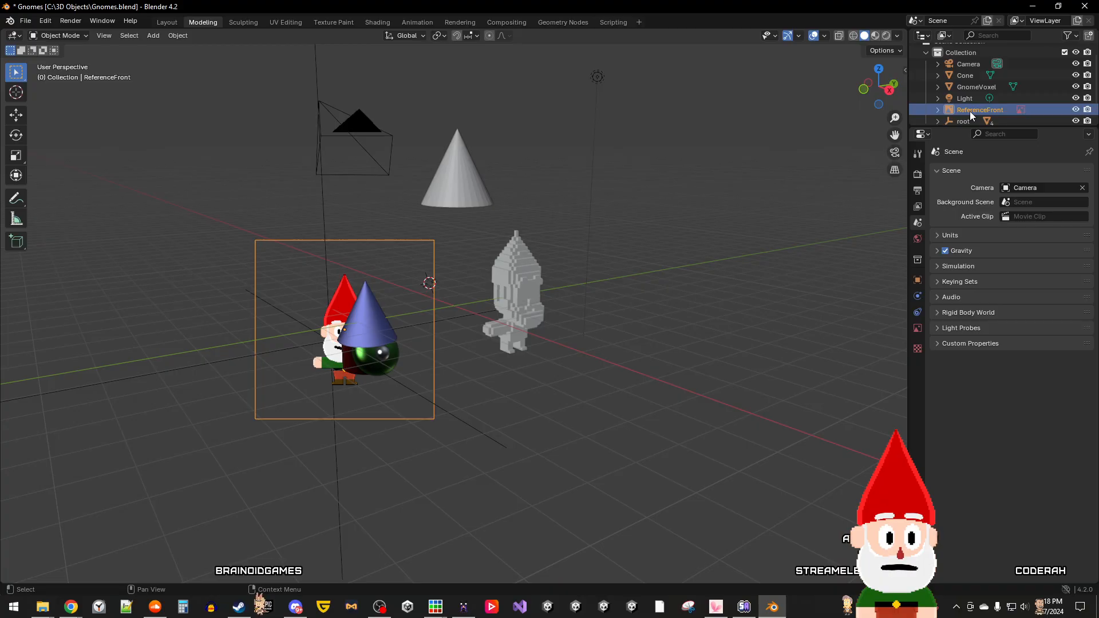
{"action": "left_click", "coordinate": [171, 25]}
{"action": "left_click", "coordinate": [520, 431]}
{"action": "left_click", "coordinate": [444, 255]}
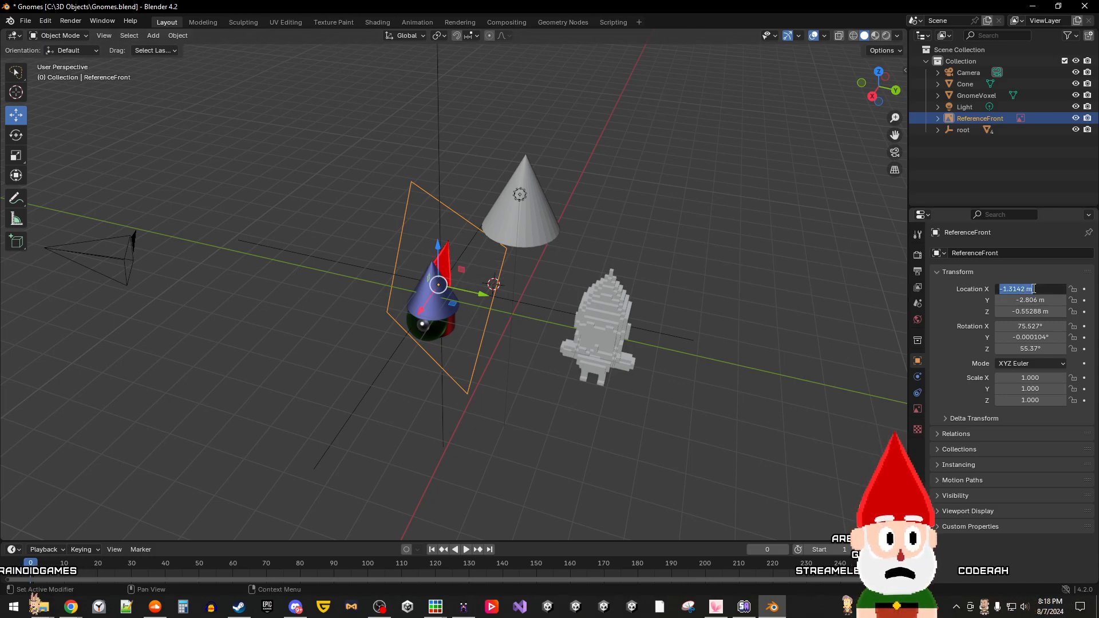
{"action": "type", "text": "0"}
{"action": "key", "text": "Return"}
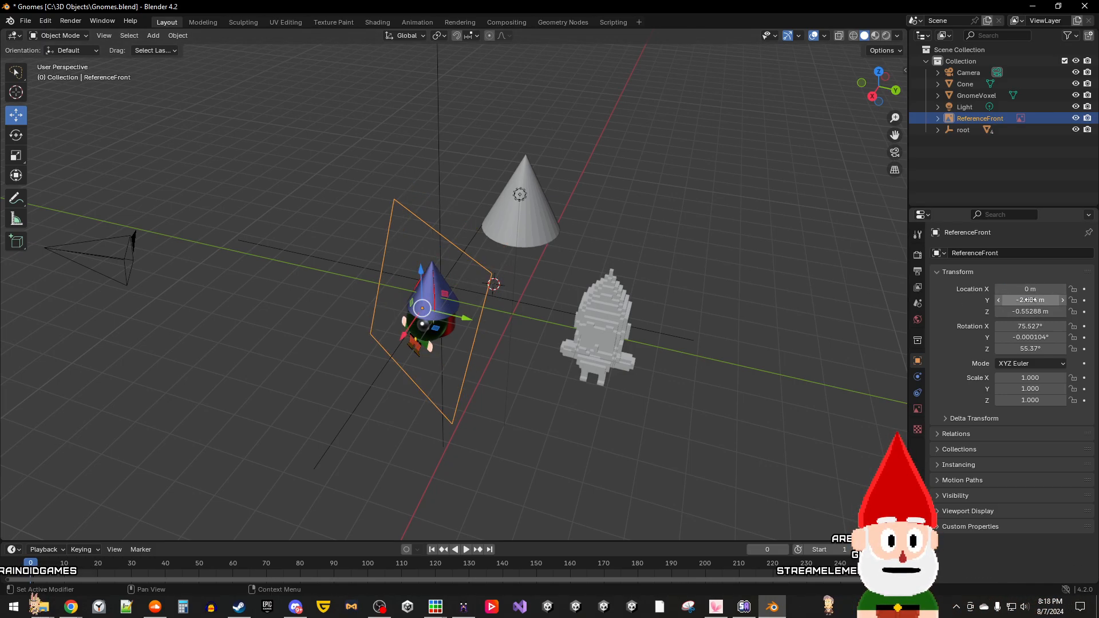
{"action": "type", "text": "0"}
{"action": "key", "text": "Return"}
{"action": "type", "text": "0"}
{"action": "key", "text": "Return"}
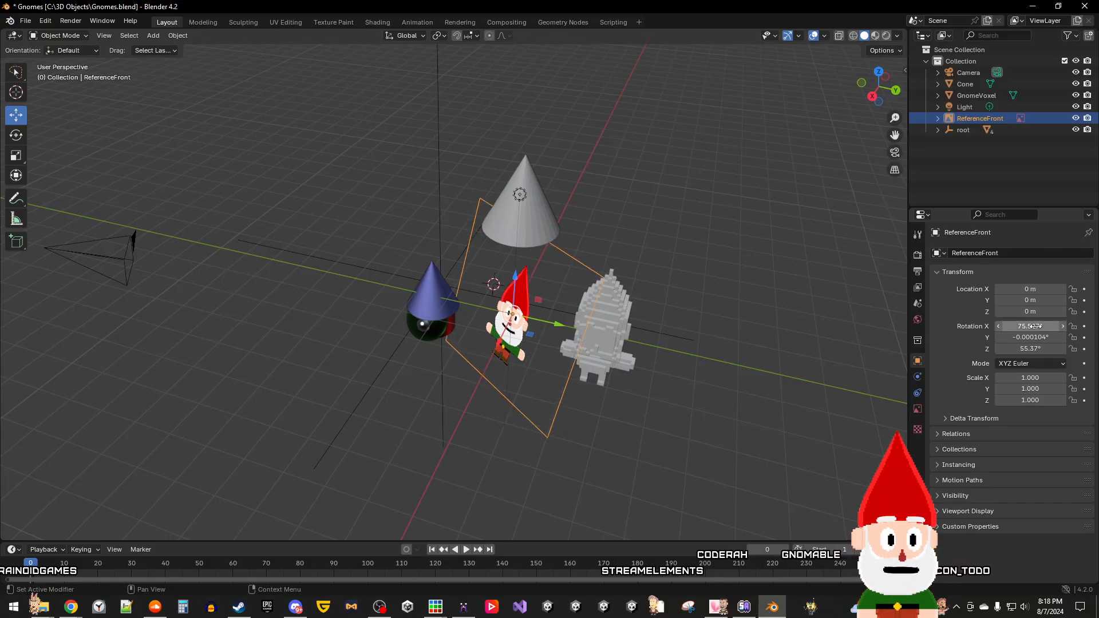
Step: Reset the ReferenceFront image's rotation to 0° on the Y, Z and X axes
{"action": "left_click", "coordinate": [1033, 337]}
{"action": "type", "text": "0"}
{"action": "key", "text": "Return"}
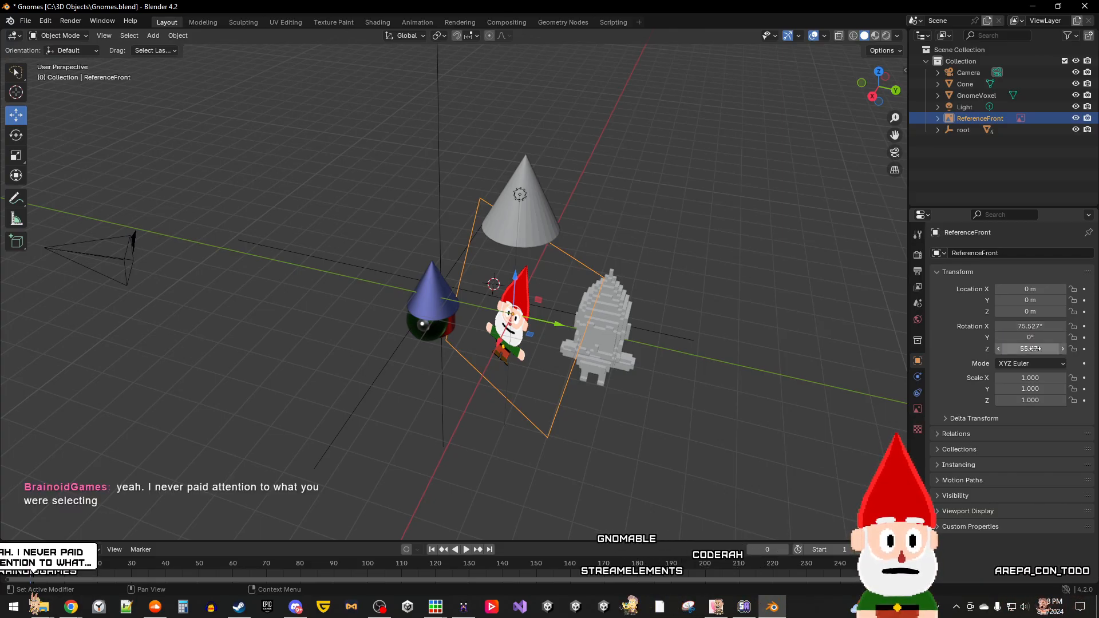
{"action": "left_click", "coordinate": [1029, 349]}
{"action": "type", "text": "0"}
{"action": "key", "text": "Return"}
{"action": "left_click", "coordinate": [1031, 326]}
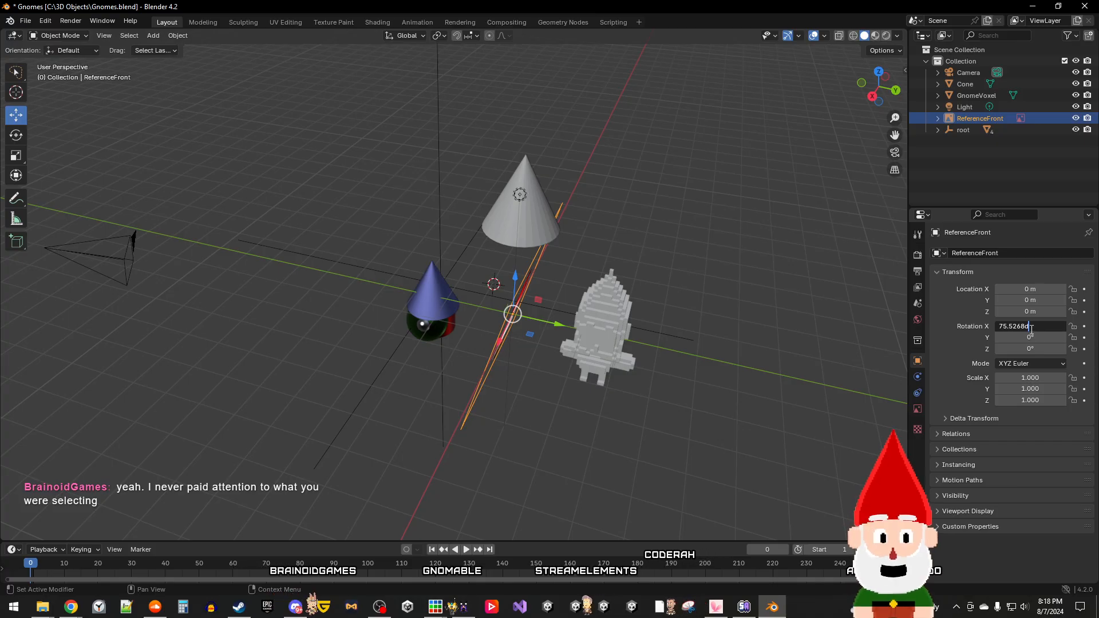
{"action": "left_click_drag", "start_coordinate": [1037, 329], "coordinate": [982, 320]}
{"action": "type", "text": "0"}
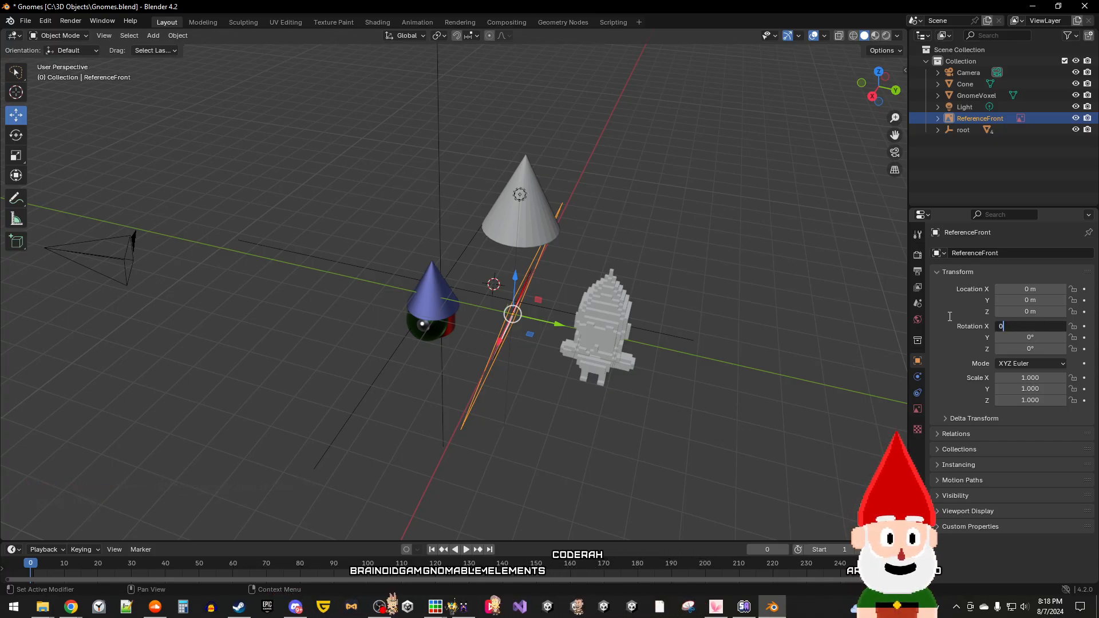
{"action": "key", "text": "Return"}
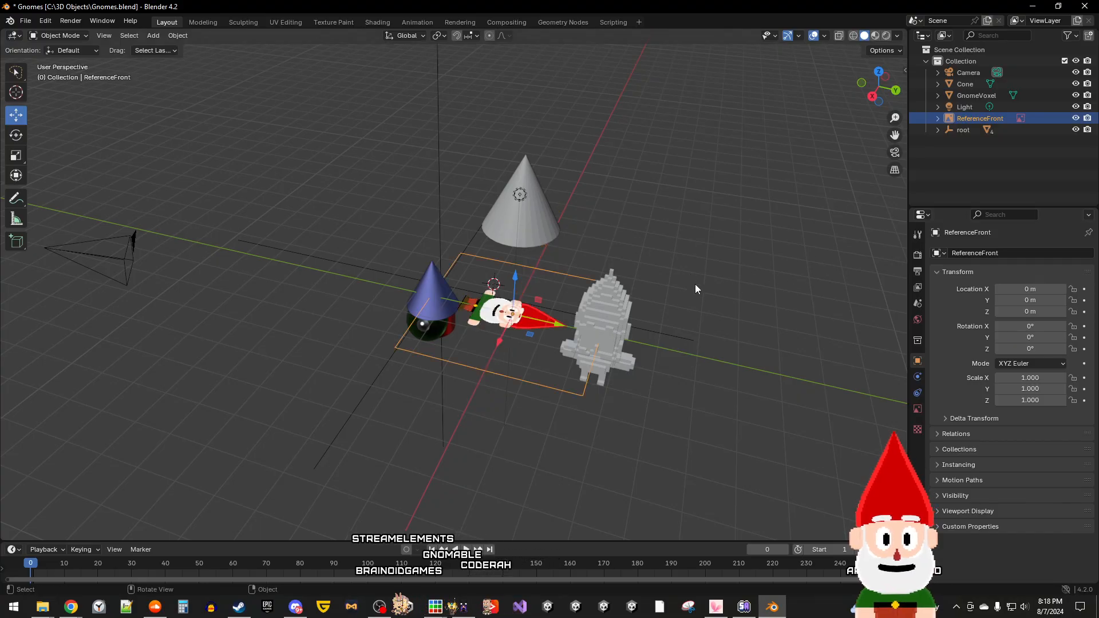
Step: Stand the ReferenceFront image upright by setting its X rotation to 90° and Z rotation to 90°, and deselect it
{"action": "left_click", "coordinate": [1034, 326]}
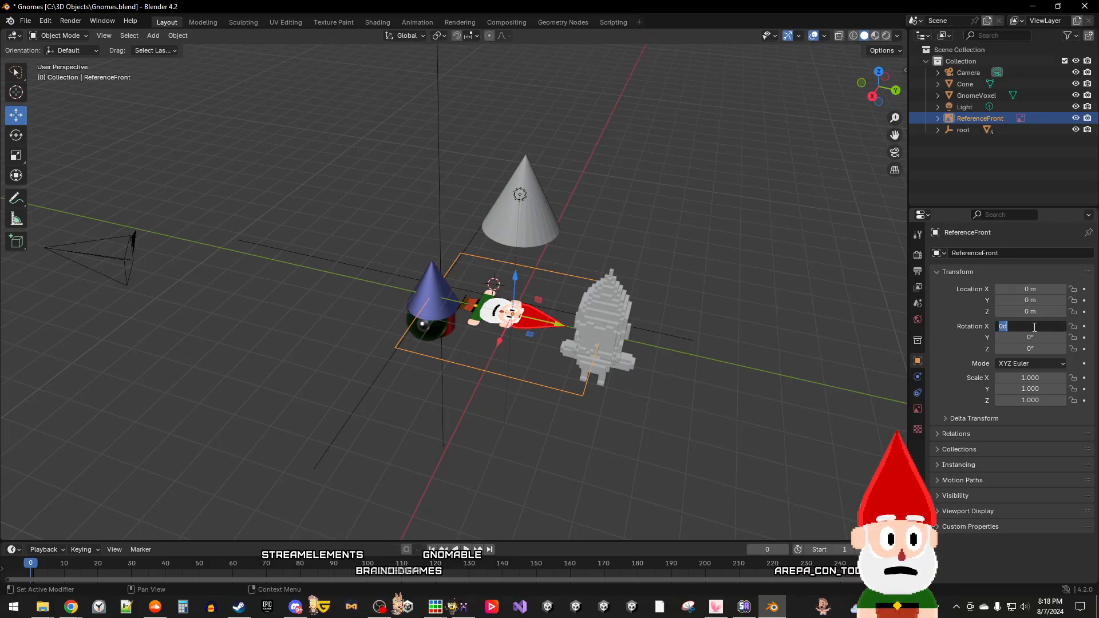
{"action": "type", "text": "90"}
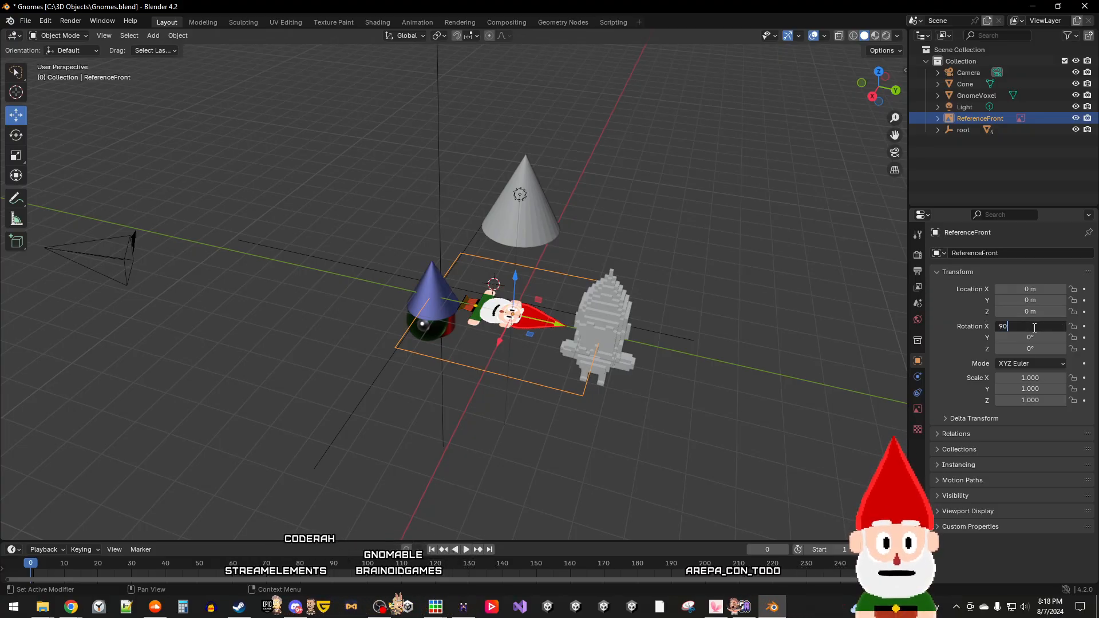
{"action": "key", "text": "Return"}
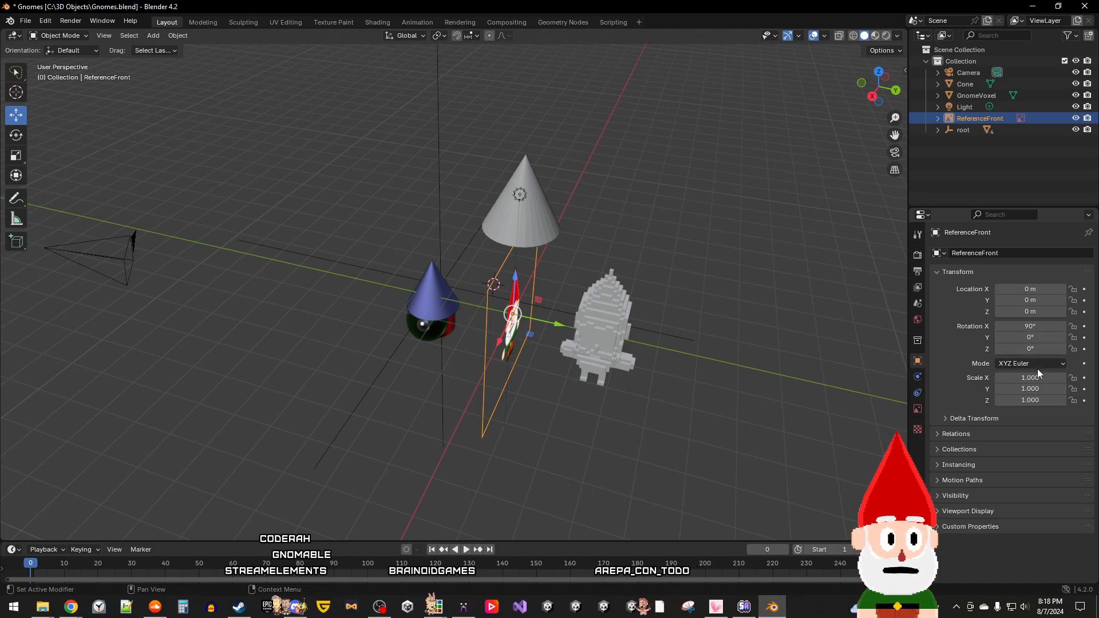
{"action": "left_click", "coordinate": [1034, 349]}
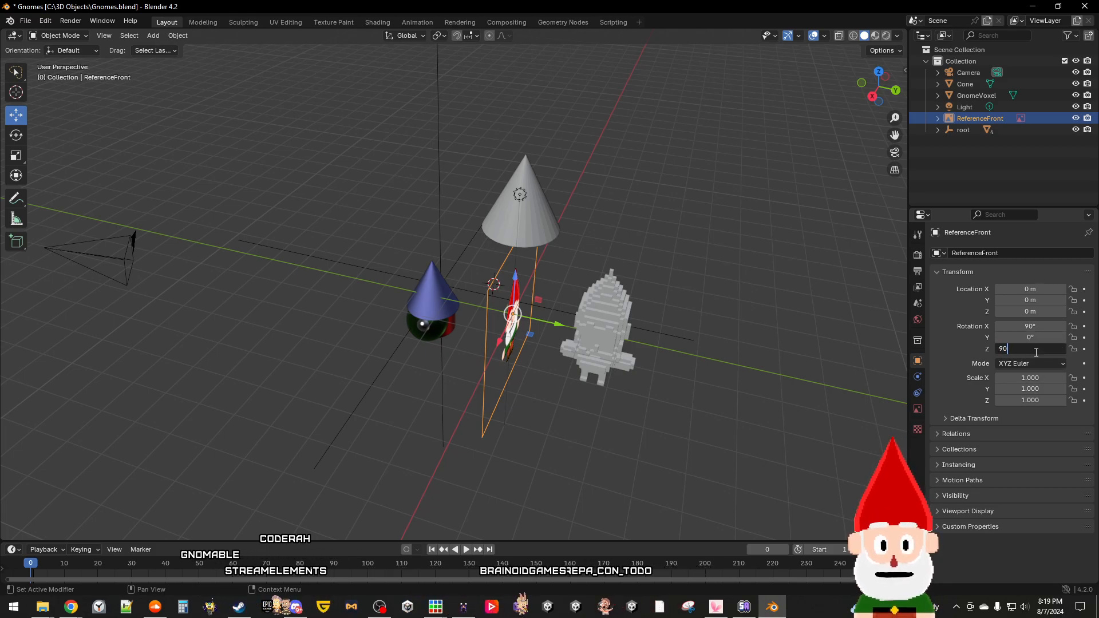
{"action": "type", "text": "90"}
{"action": "key", "text": "Return"}
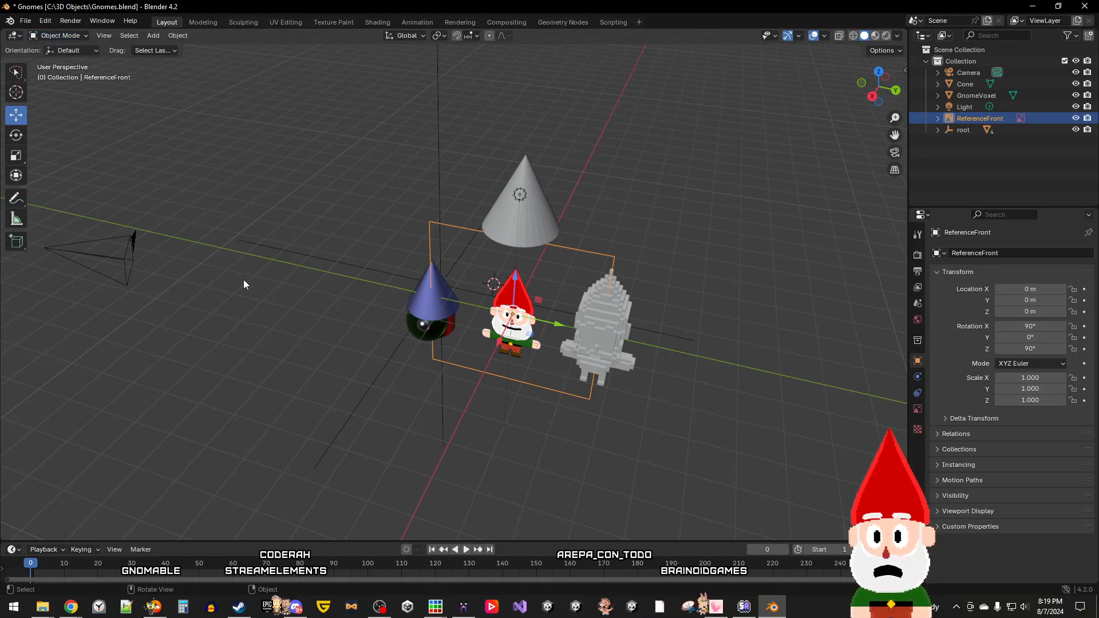
{"action": "left_click", "coordinate": [255, 366]}
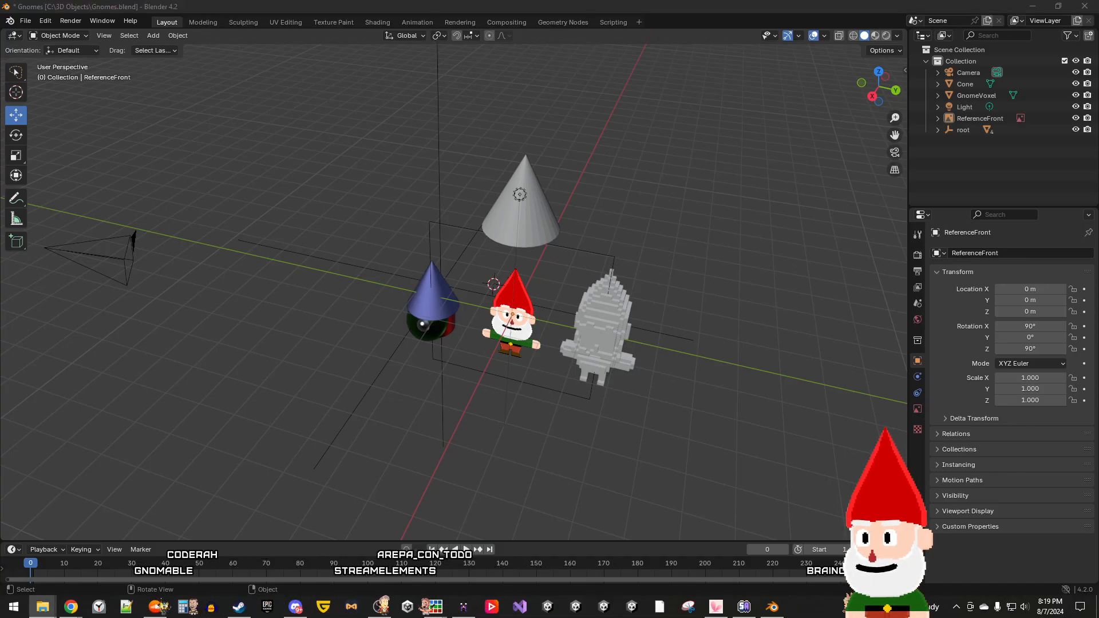
Step: Bring the side-view image Gnome Reference 3D-2.png into the scene as a reference and set its X, Y and Z location to 0 m
{"action": "left_click_drag", "start_coordinate": [238, 378], "coordinate": [258, 371]}
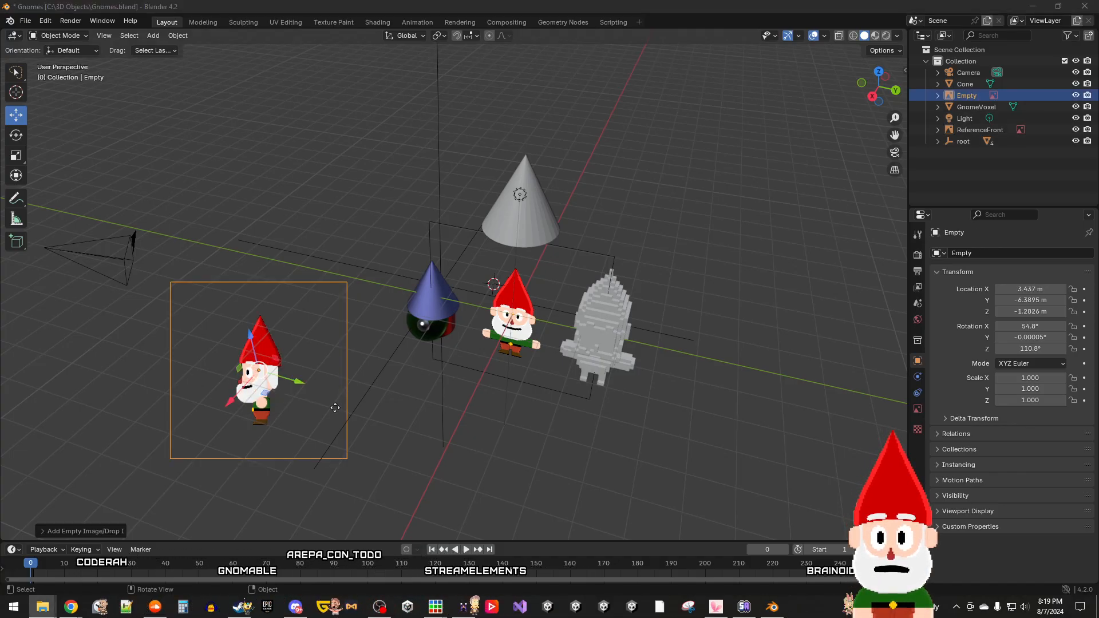
{"action": "left_click", "coordinate": [1031, 289]}
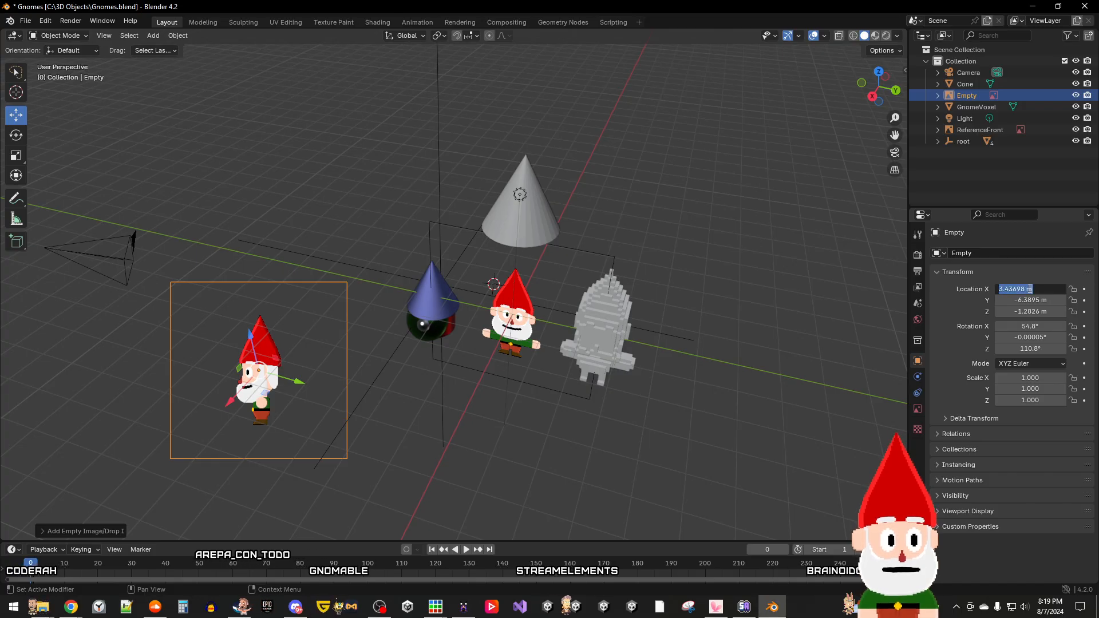
{"action": "type", "text": "0"}
{"action": "key", "text": "Tab"}
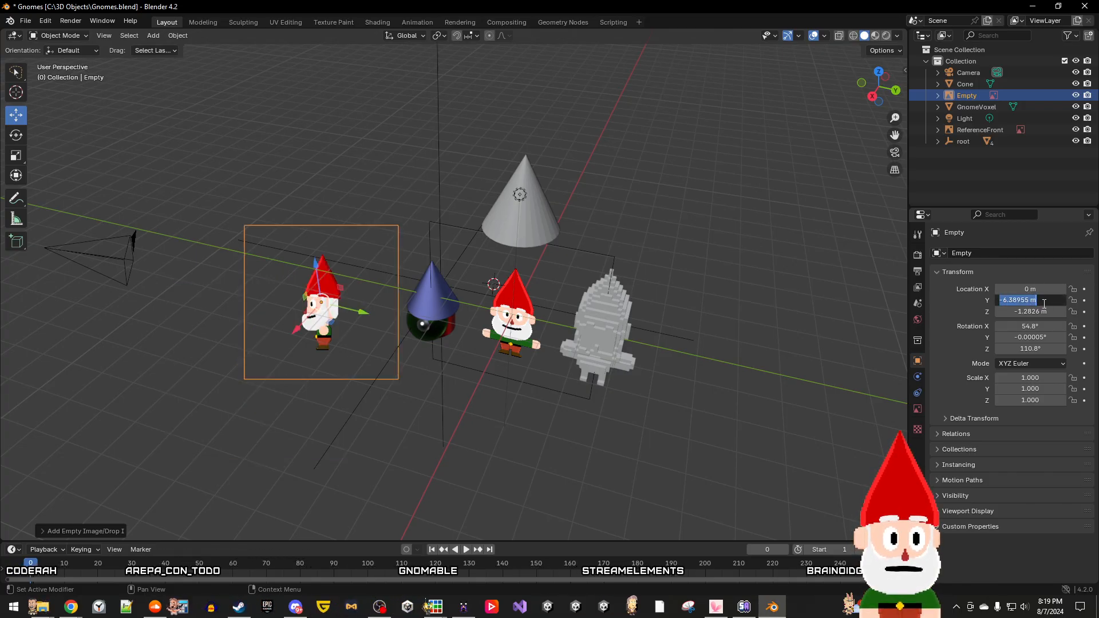
{"action": "type", "text": "0"}
{"action": "key", "text": "Return"}
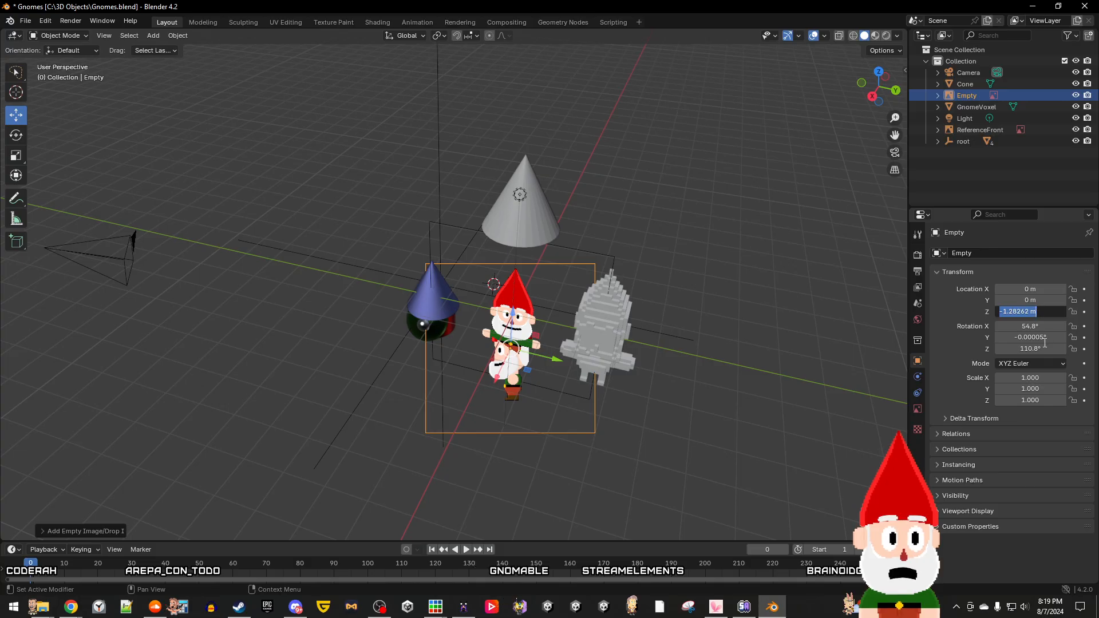
{"action": "type", "text": "0"}
{"action": "key", "text": "Return"}
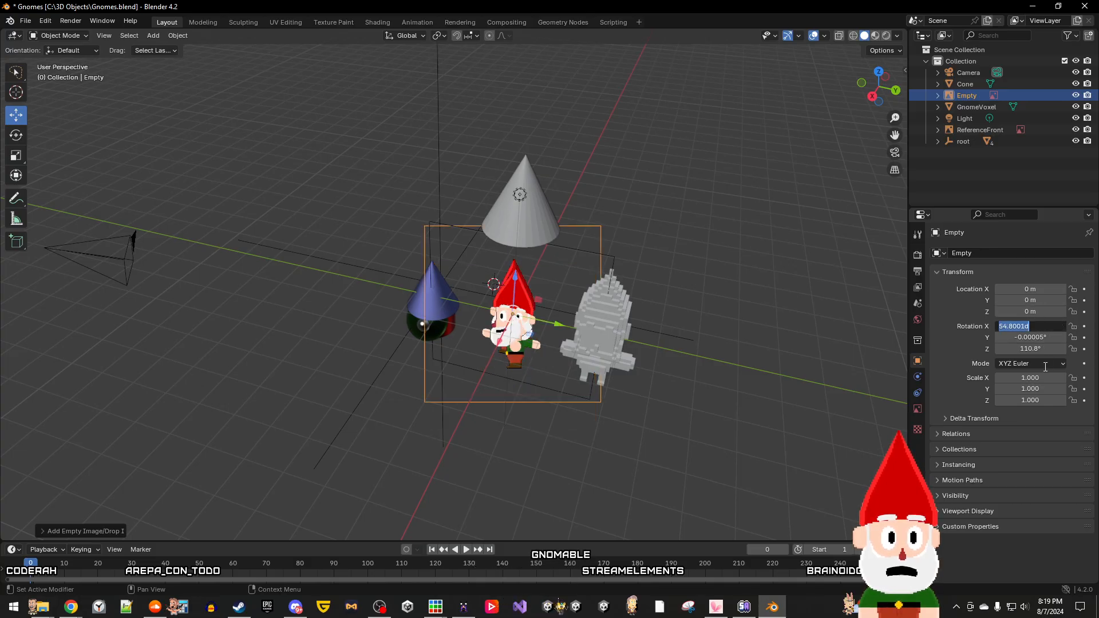
Step: Reset the side-view reference image's rotation to 0° on the X, Y and Z axes
{"action": "type", "text": "0"}
{"action": "key", "text": "Return"}
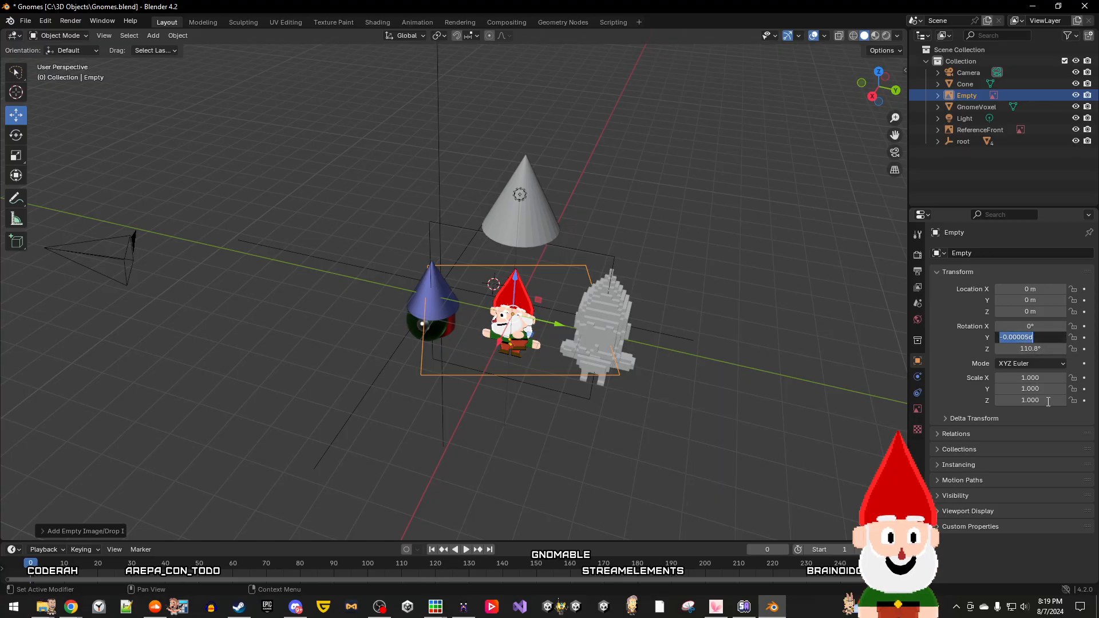
{"action": "type", "text": "0"}
{"action": "key", "text": "Return"}
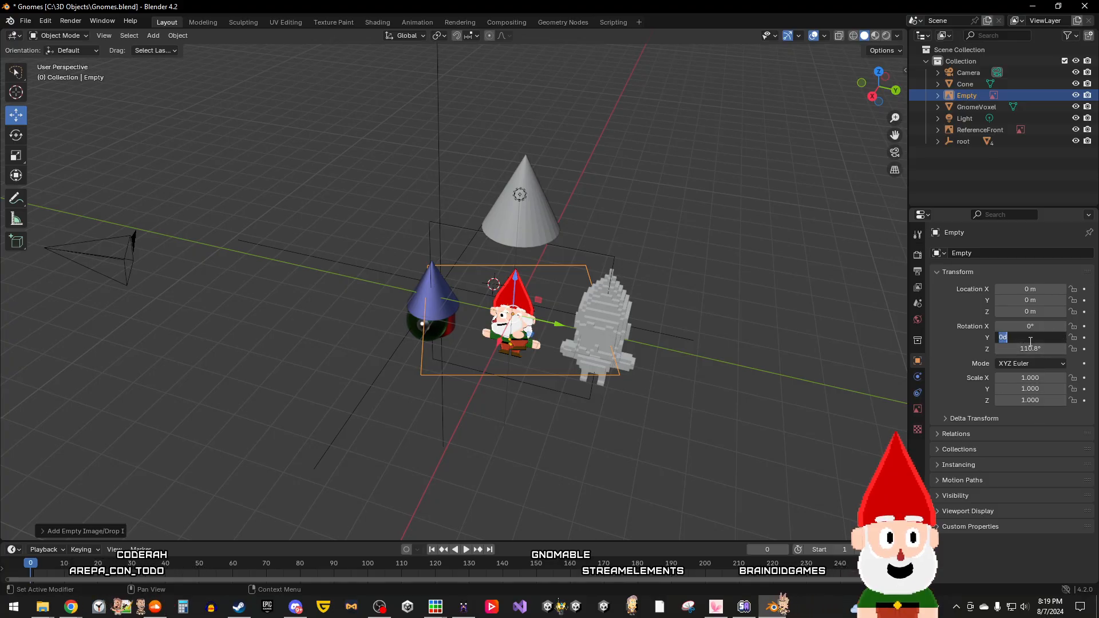
{"action": "left_click", "coordinate": [1036, 351]}
{"action": "type", "text": "0"}
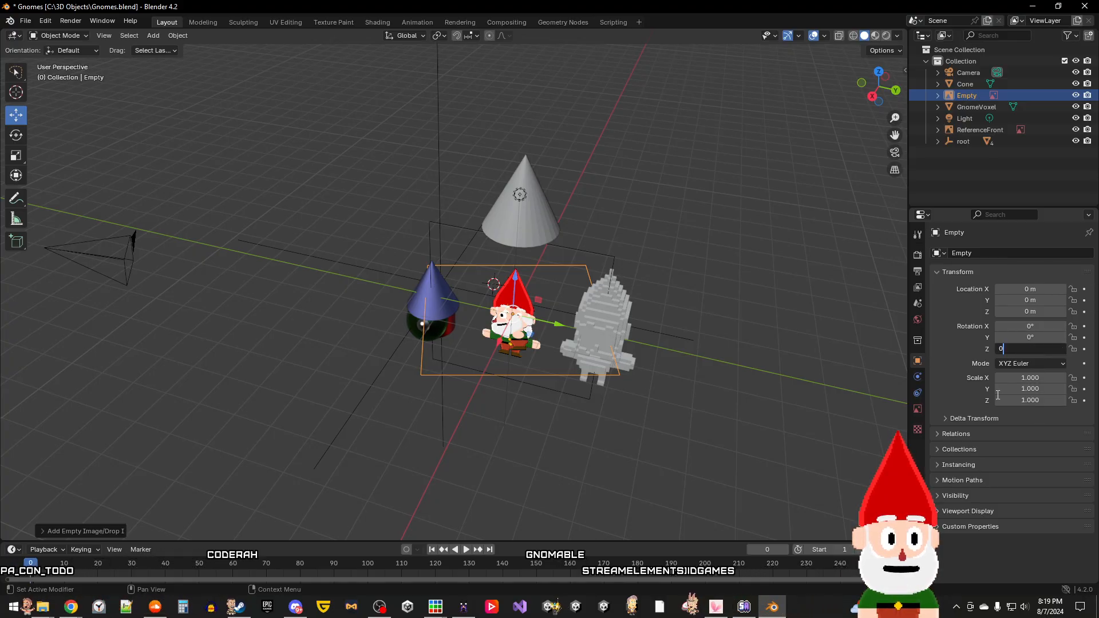
{"action": "key", "text": "Return"}
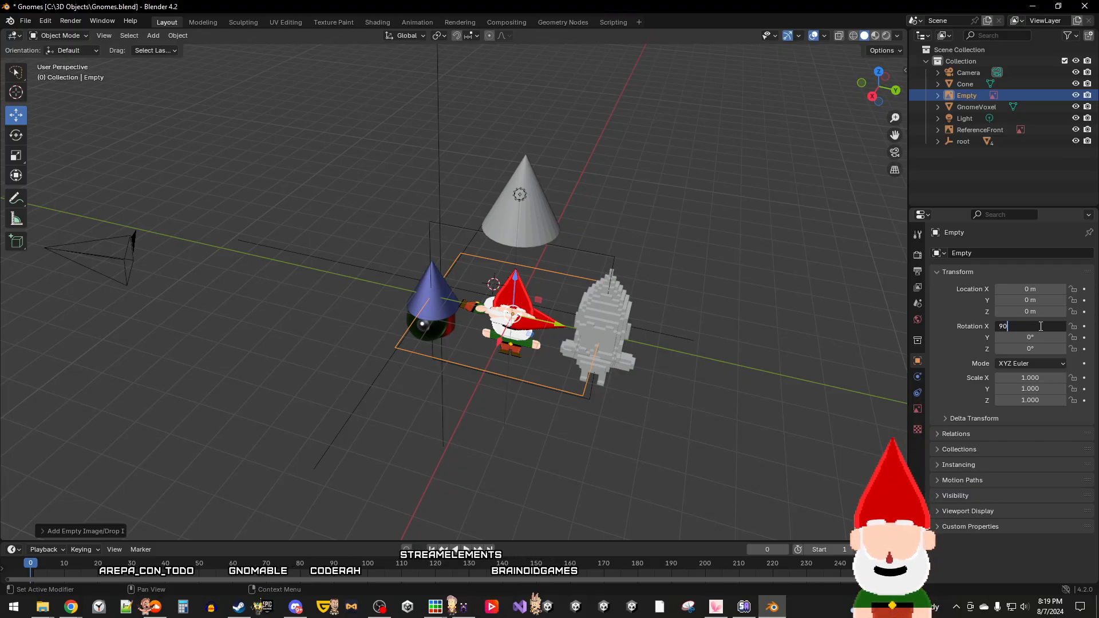
Step: Stand the side-view reference image upright by setting its X rotation to 90° and Z rotation to 180°
{"action": "key", "text": "Return"}
{"action": "middle_click_drag", "start_coordinate": [603, 443], "coordinate": [558, 394]}
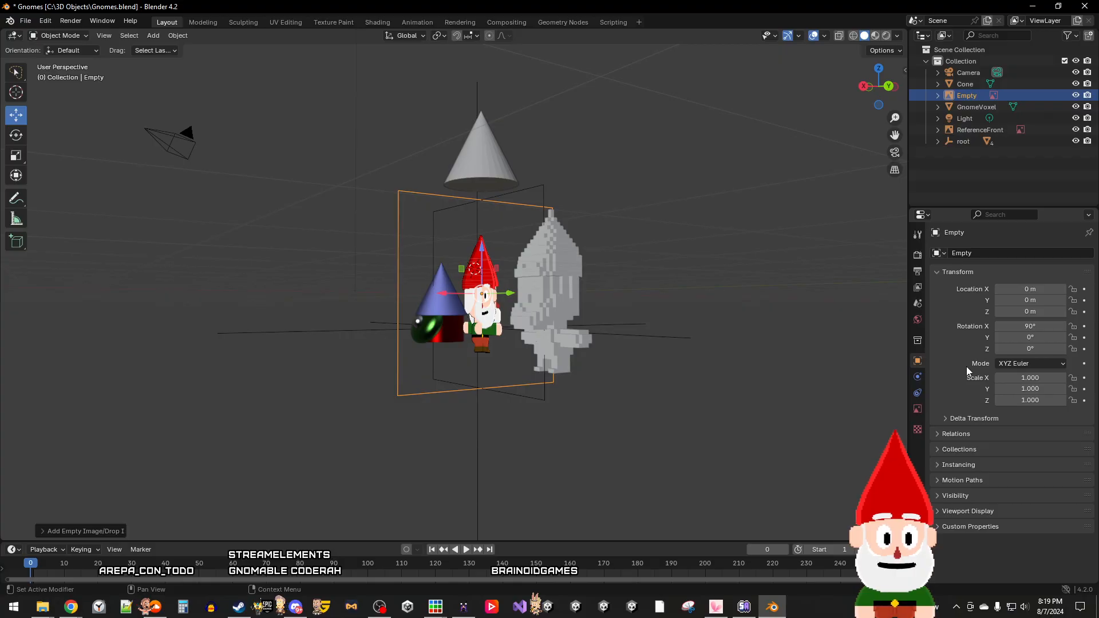
{"action": "left_click", "coordinate": [1031, 348]}
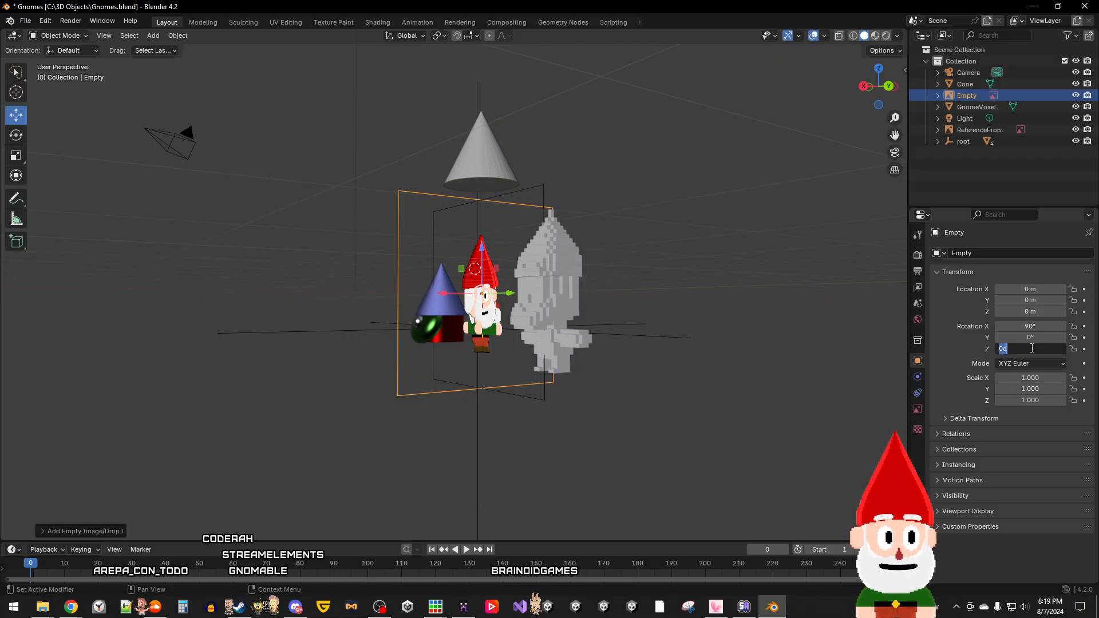
{"action": "type", "text": "180"}
{"action": "key", "text": "Return"}
{"action": "middle_click_drag", "start_coordinate": [706, 438], "coordinate": [790, 449]}
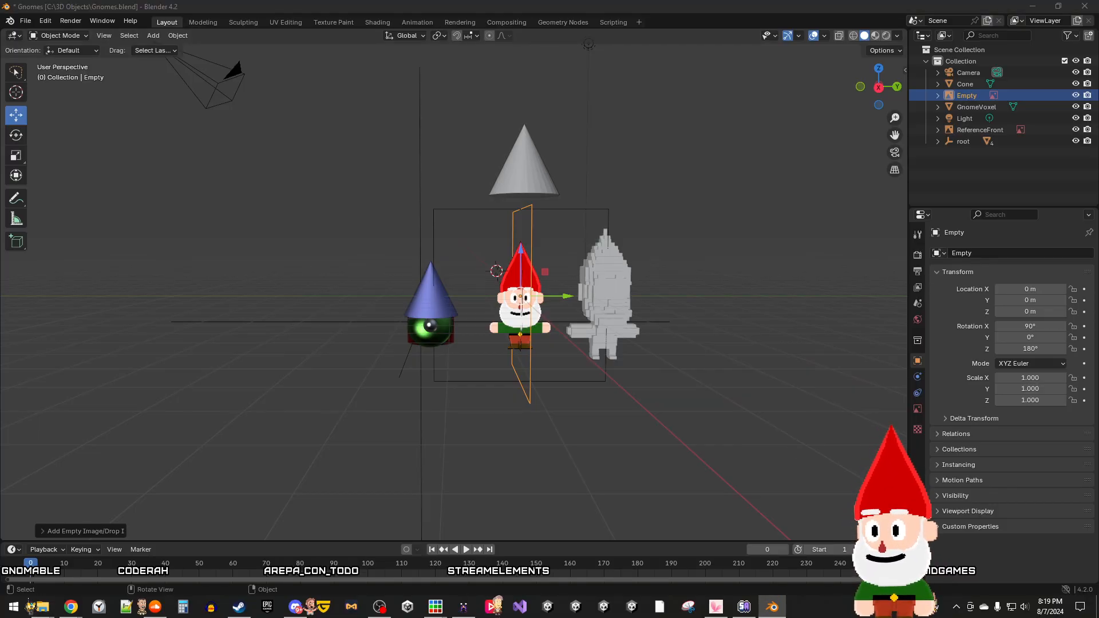
{"action": "middle_click_drag", "start_coordinate": [809, 336], "coordinate": [599, 284]}
{"action": "scroll", "coordinate": [710, 350], "scroll_direction": "up", "scroll_amount": 3}
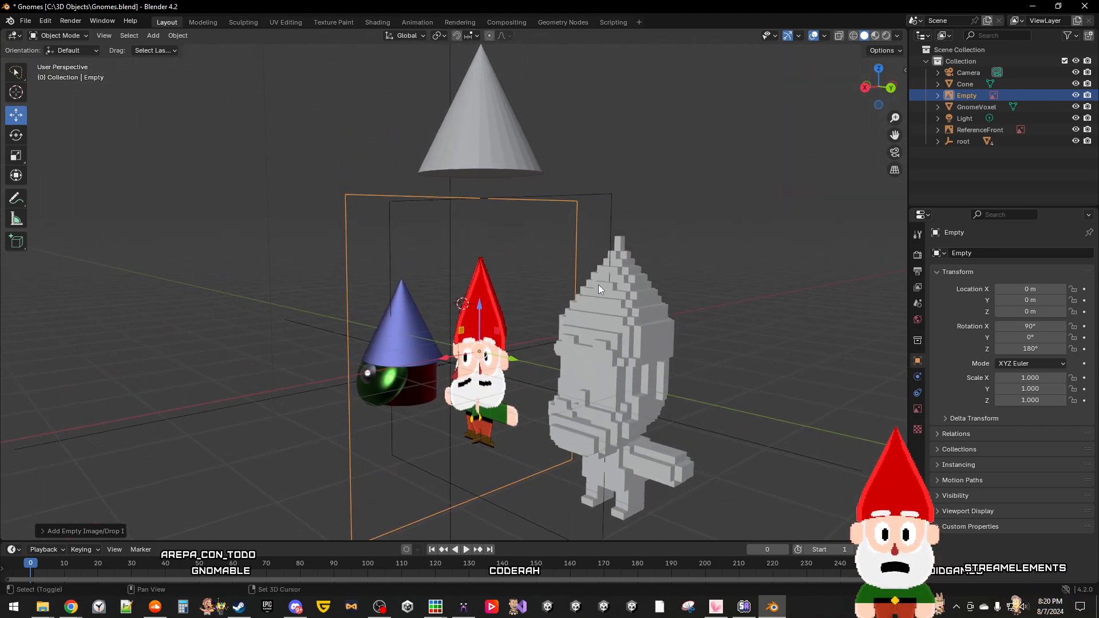
{"action": "middle_click_drag", "start_coordinate": [542, 336], "coordinate": [510, 383]}
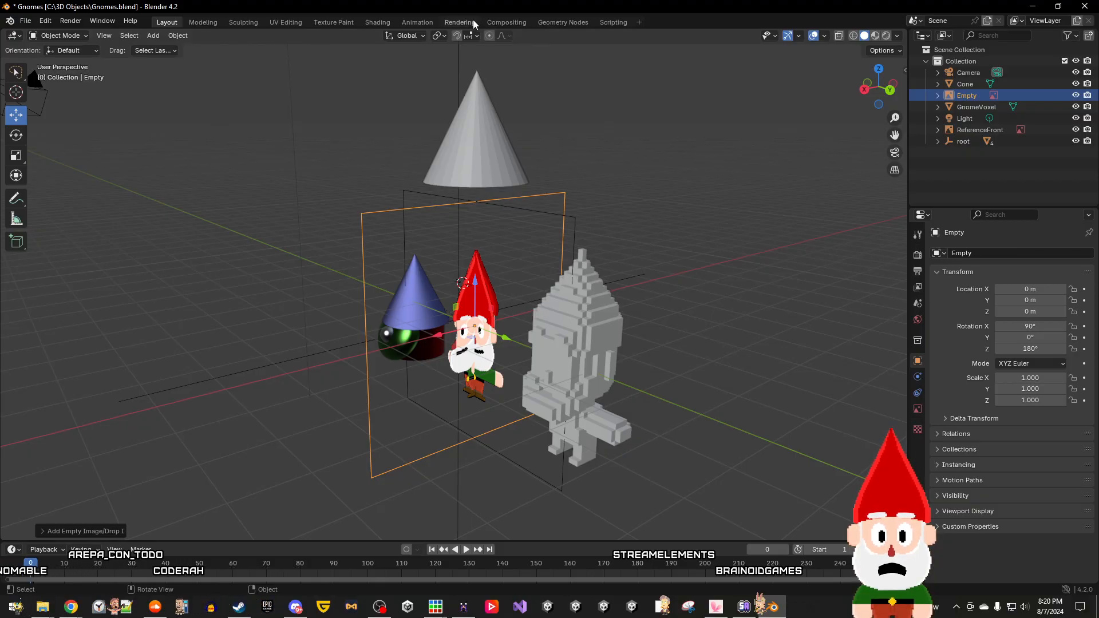
Step: Switch to the Modeling workspace
{"action": "left_click", "coordinate": [208, 24]}
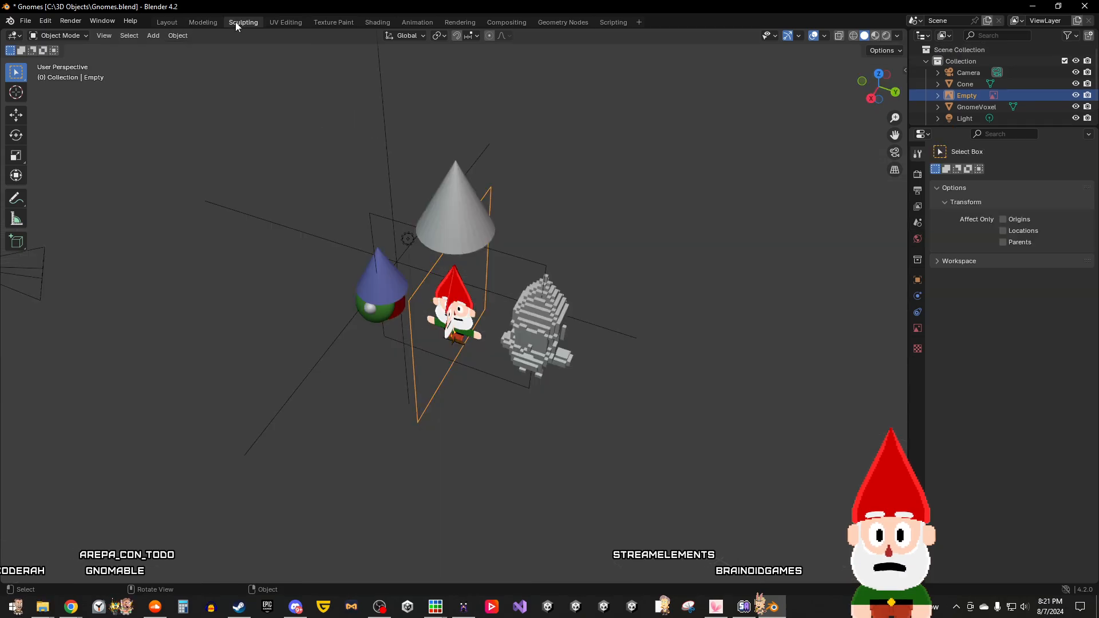
{"action": "left_click", "coordinate": [283, 21]}
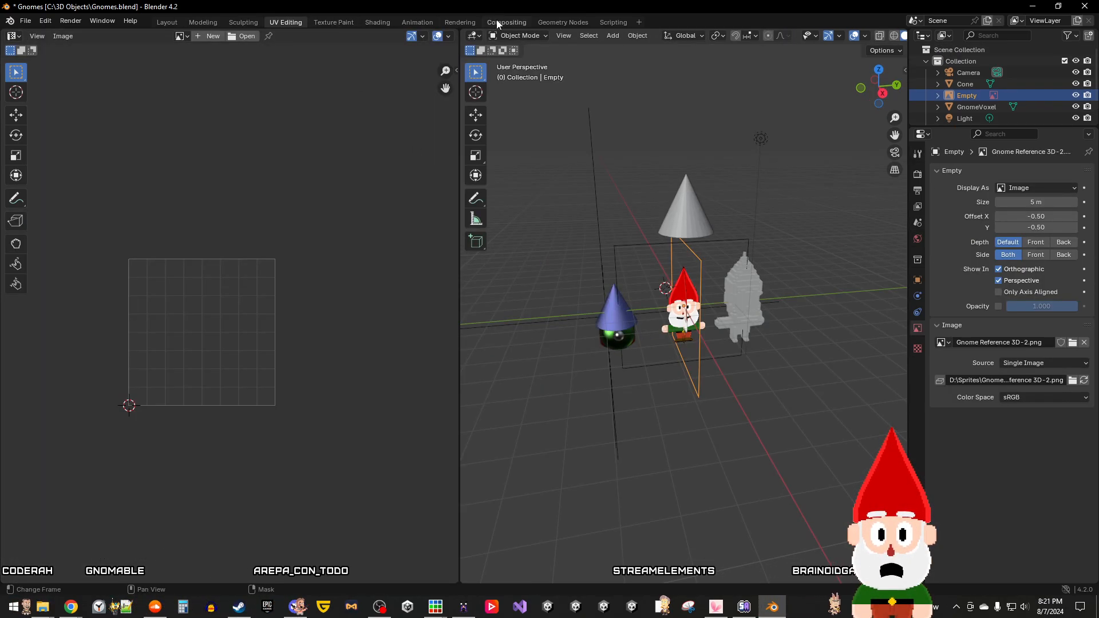
{"action": "left_click", "coordinate": [451, 22]}
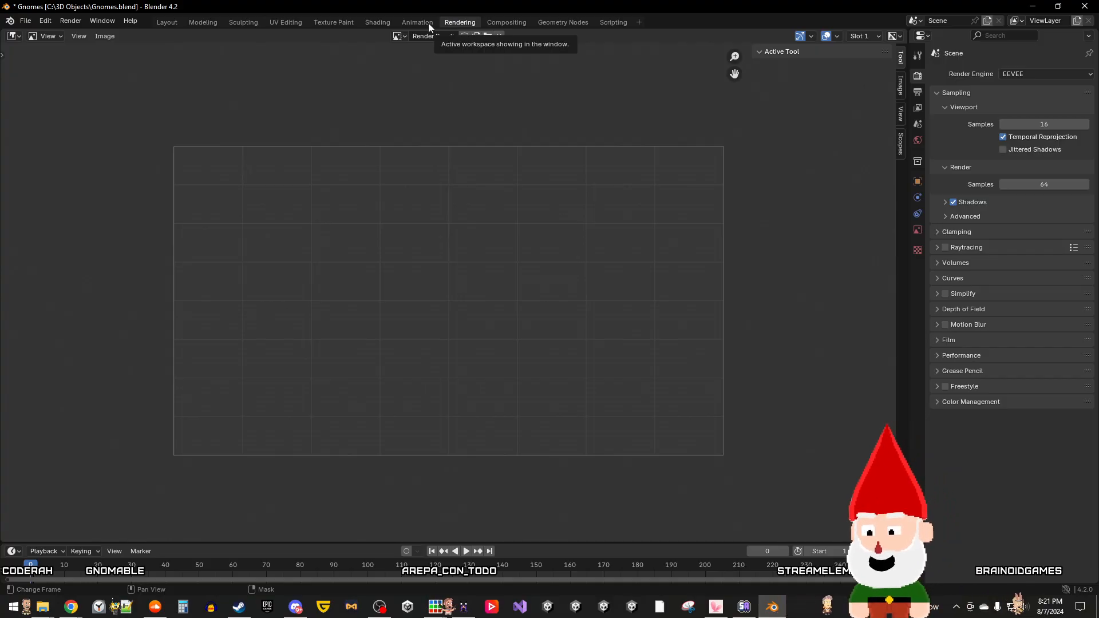
{"action": "left_click", "coordinate": [203, 23]}
{"action": "mouse_move", "coordinate": [587, 315]}
{"action": "middle_mouse_down"}
{"action": "mouse_move", "coordinate": [574, 329]}
{"action": "mouse_move", "coordinate": [424, 304]}
{"action": "mouse_move", "coordinate": [672, 304]}
{"action": "mouse_move", "coordinate": [556, 294]}
{"action": "mouse_move", "coordinate": [578, 302]}
{"action": "middle_mouse_up"}
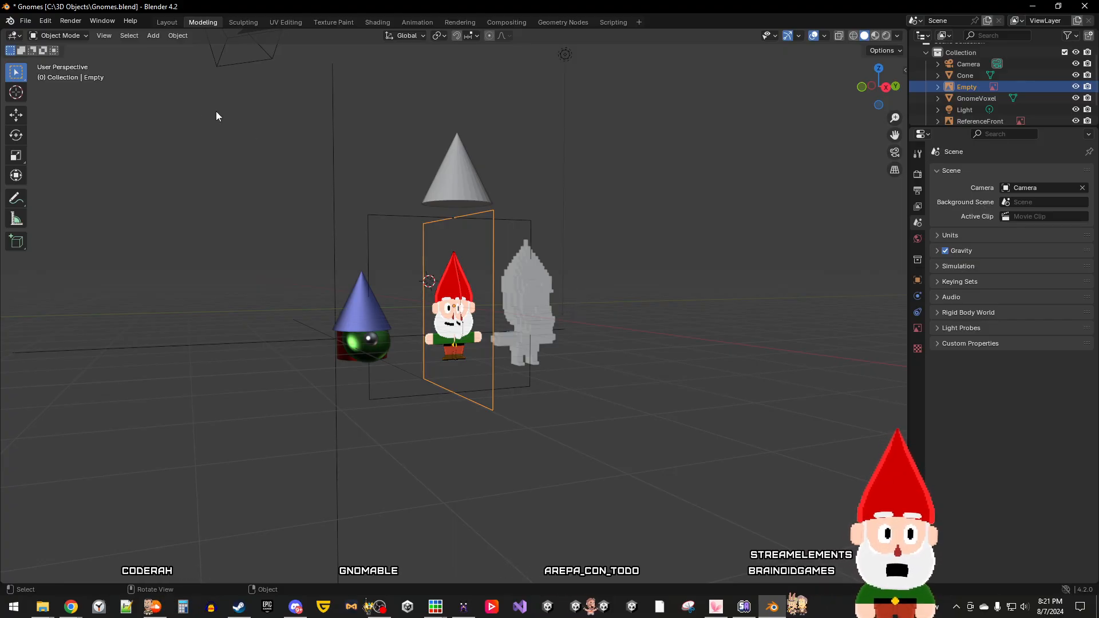
Step: Save the Gnomes.blend file
{"action": "left_click", "coordinate": [26, 21]}
{"action": "mouse_move", "coordinate": [45, 21]}
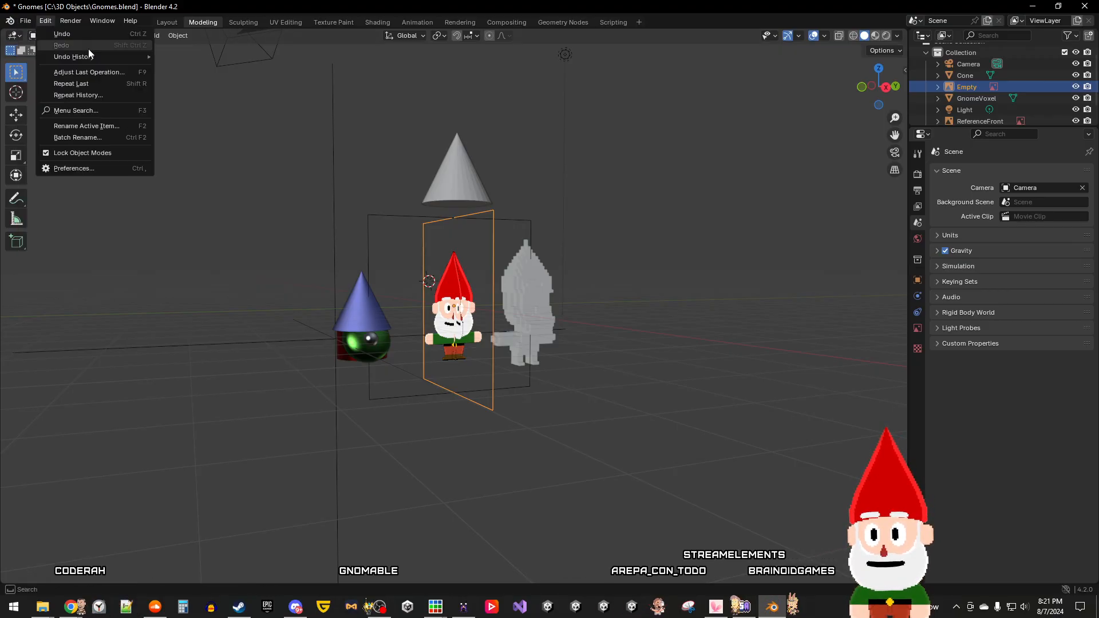
{"action": "left_click", "coordinate": [24, 21]}
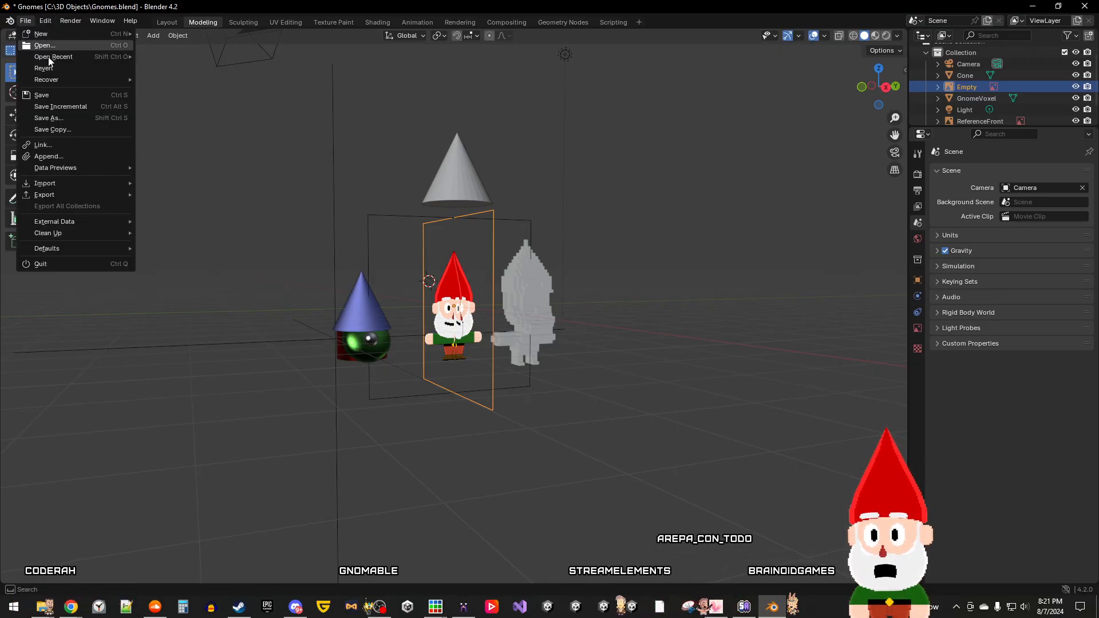
{"action": "left_click", "coordinate": [67, 93]}
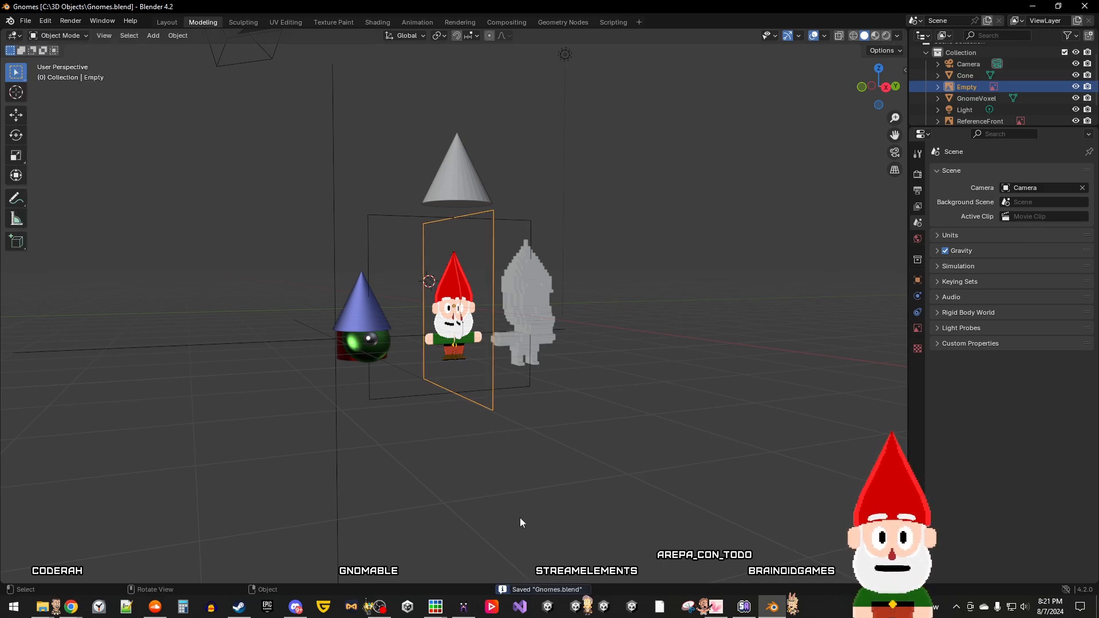
Step: Switch to the Piskel window holding Gnome Reference 3D and save the sprite to its file
{"action": "mouse_move", "coordinate": [468, 610]}
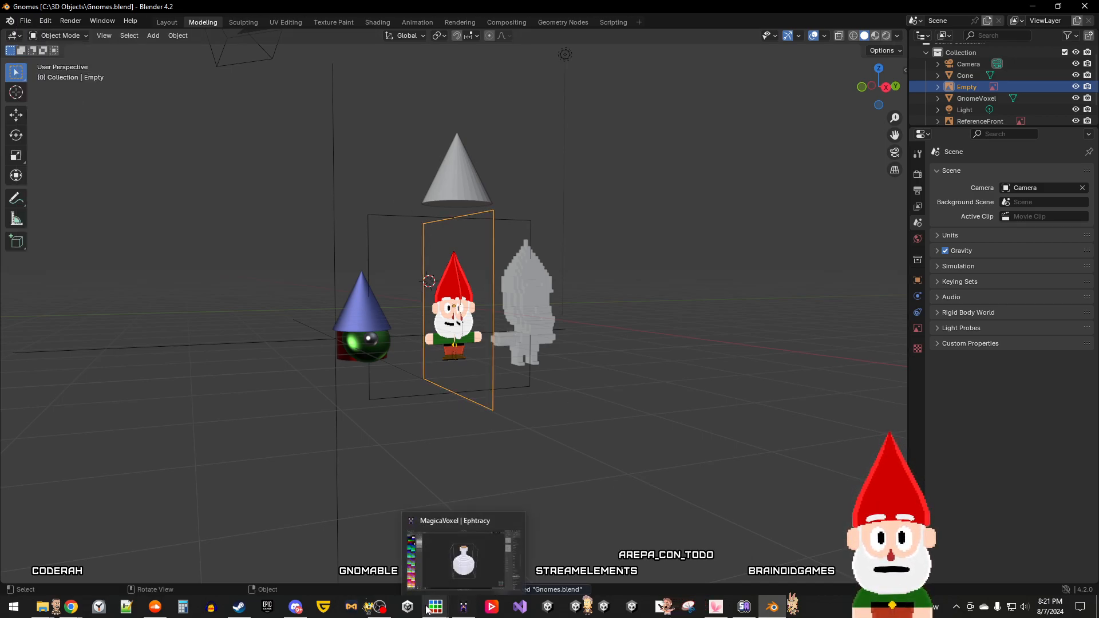
{"action": "mouse_move", "coordinate": [429, 609]}
{"action": "mouse_move", "coordinate": [786, 564]}
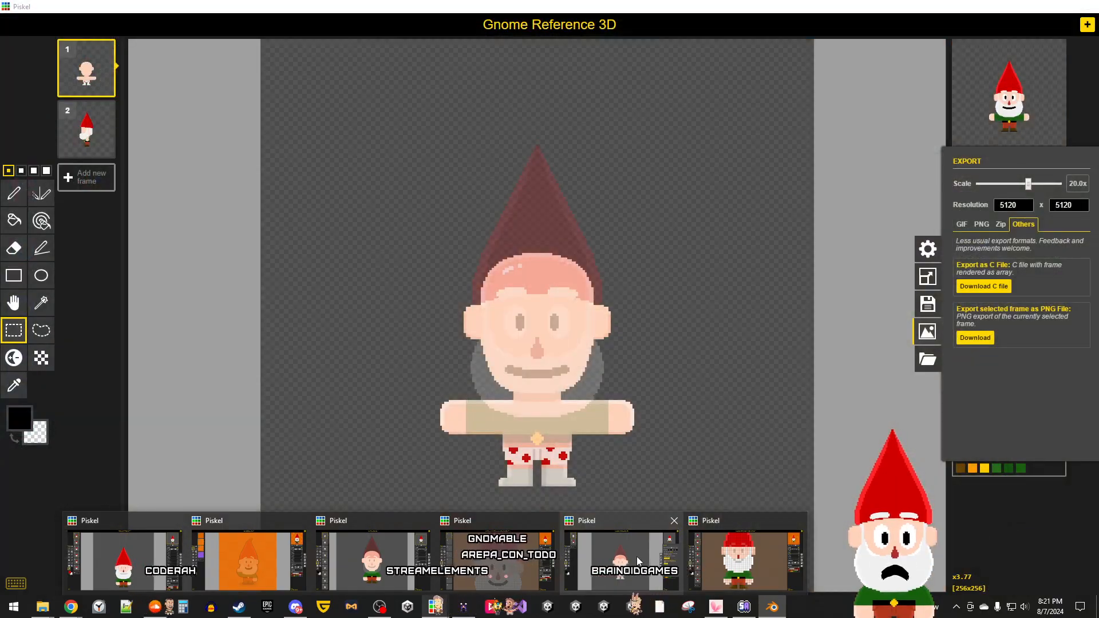
{"action": "left_click", "coordinate": [637, 556]}
{"action": "left_click", "coordinate": [991, 509]}
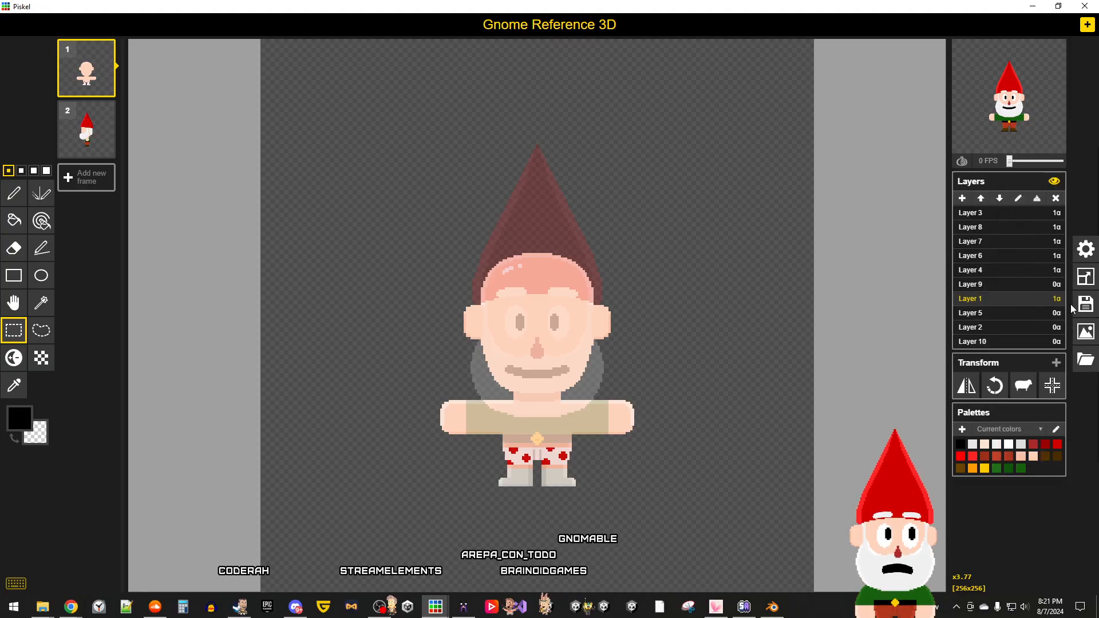
{"action": "left_click", "coordinate": [1085, 304]}
{"action": "left_click", "coordinate": [965, 264]}
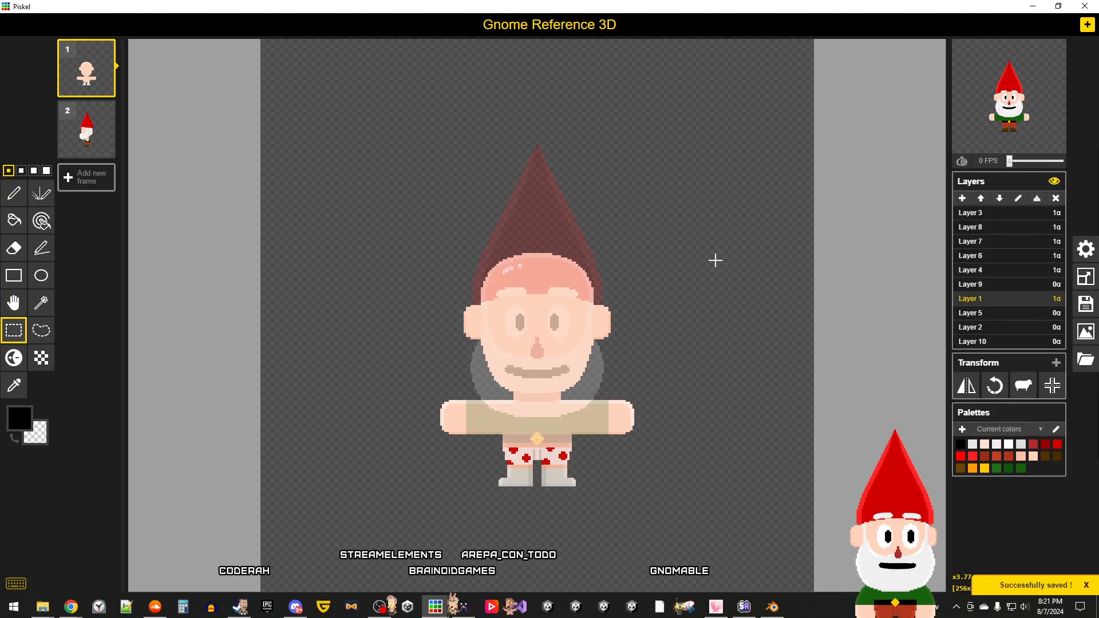
{"action": "key", "text": "Down"}
{"action": "key", "text": "Up"}
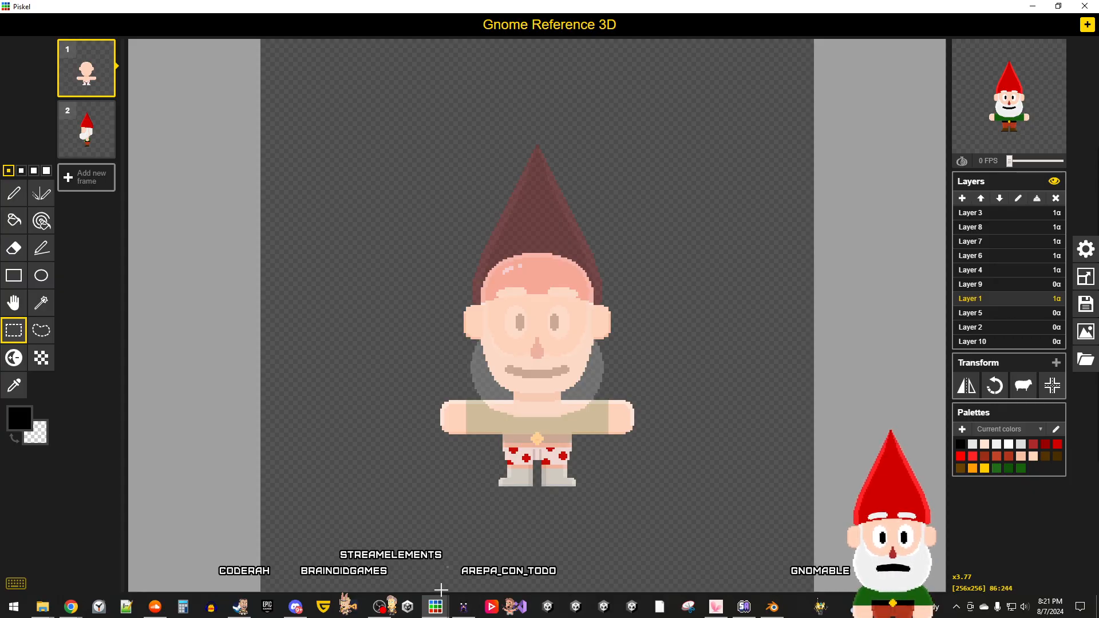
{"action": "mouse_move", "coordinate": [437, 604]}
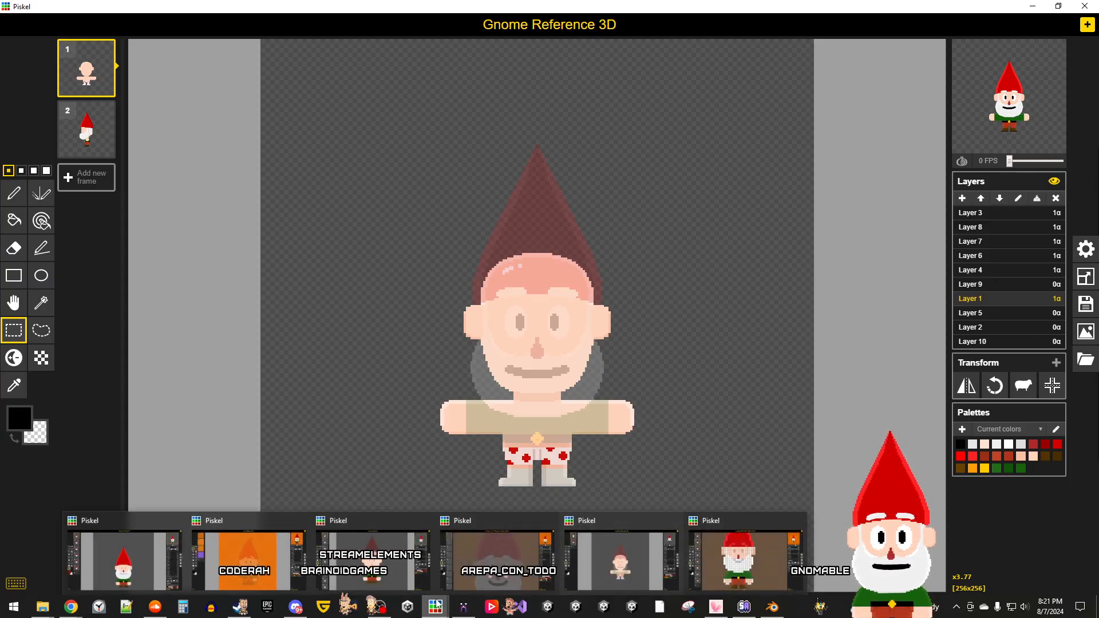
{"action": "mouse_move", "coordinate": [537, 550]}
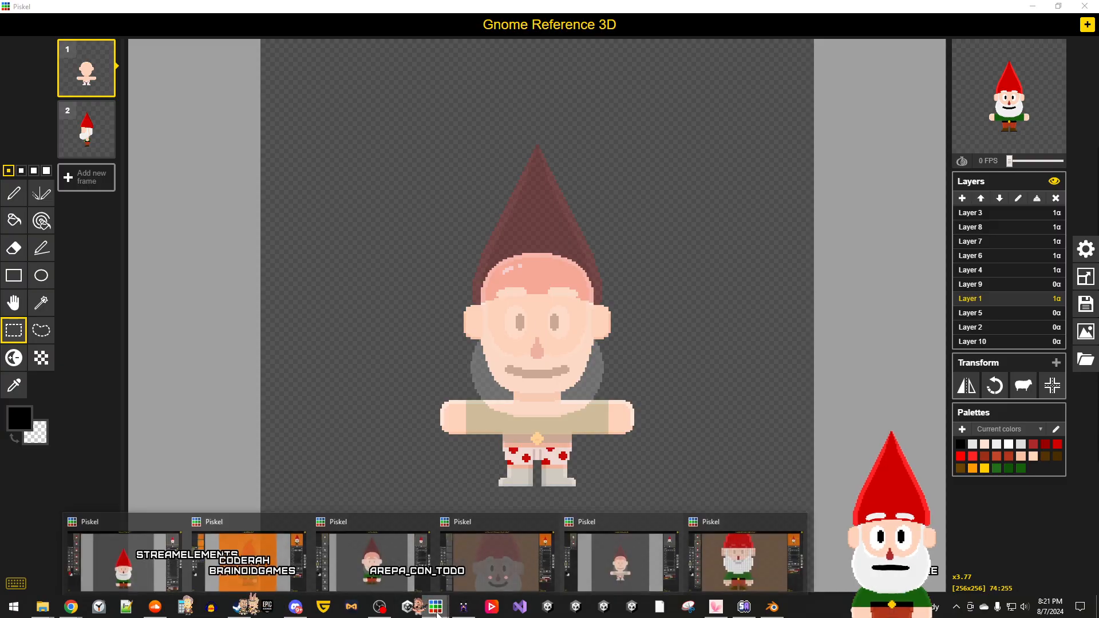
{"action": "left_click", "coordinate": [746, 564]}
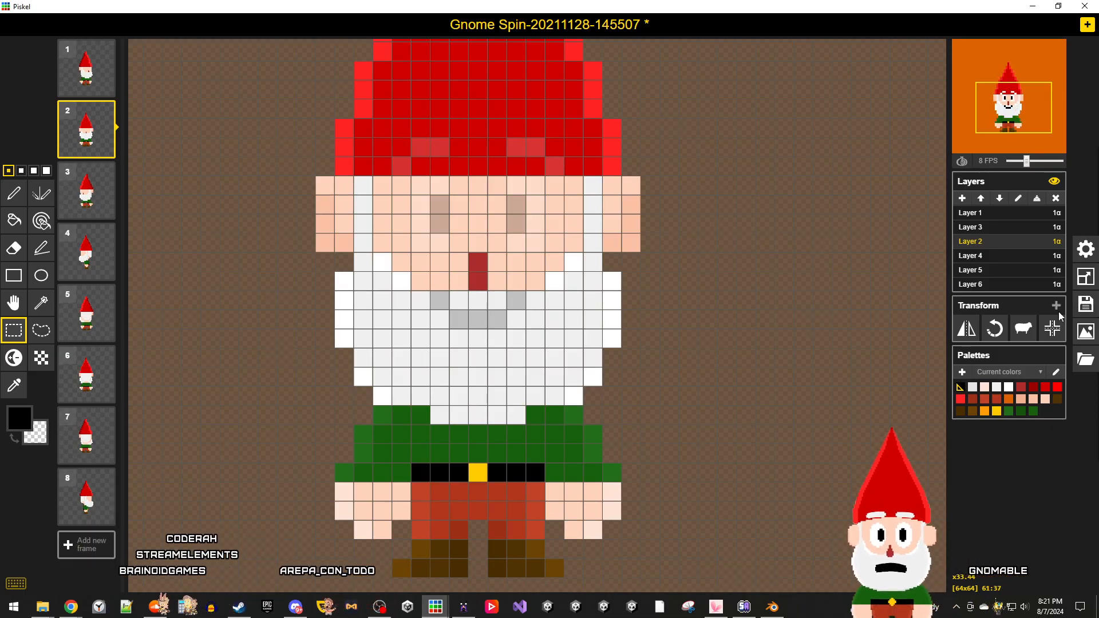
{"action": "left_click", "coordinate": [1086, 304]}
{"action": "left_click", "coordinate": [985, 267]}
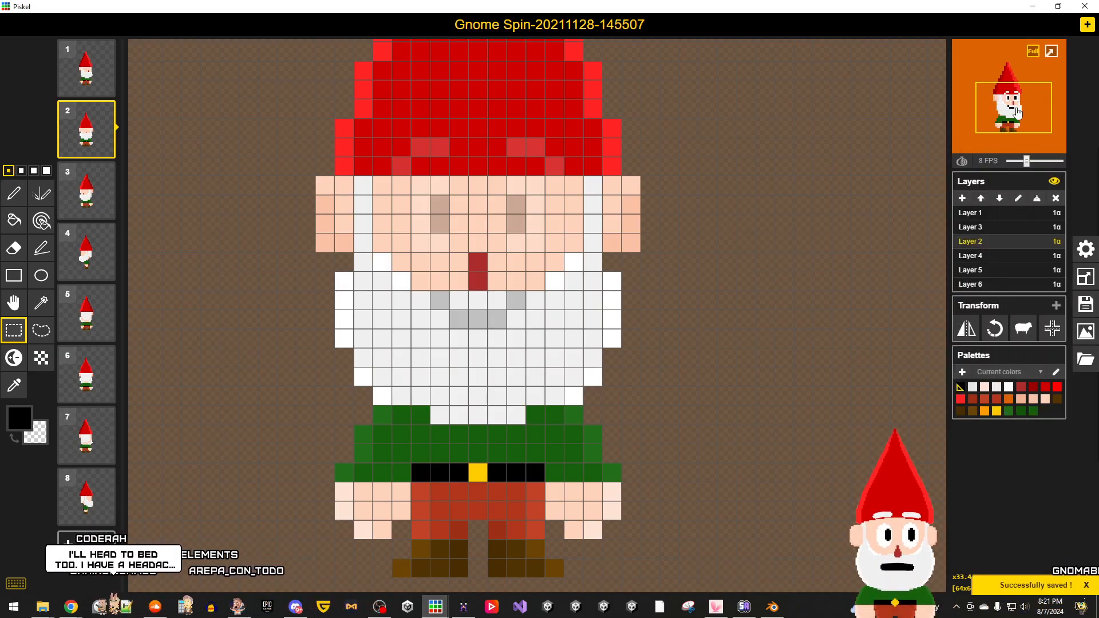
{"action": "left_click", "coordinate": [1084, 6]}
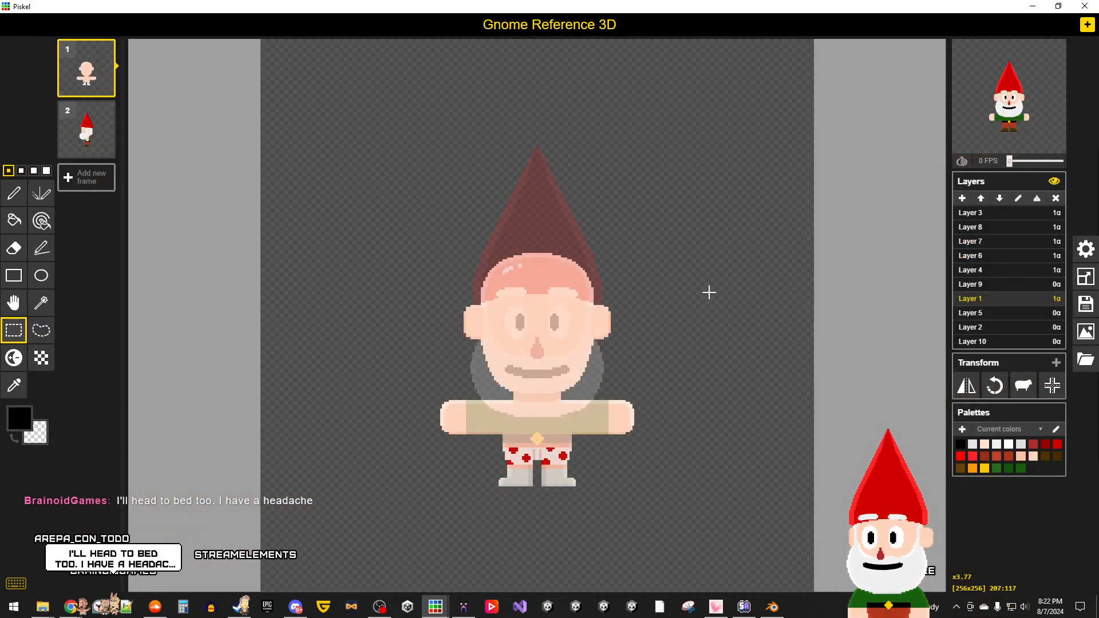
Step: Save the Gnome Reference 3D sprite once more and close its Piskel window
{"action": "left_click", "coordinate": [1086, 308]}
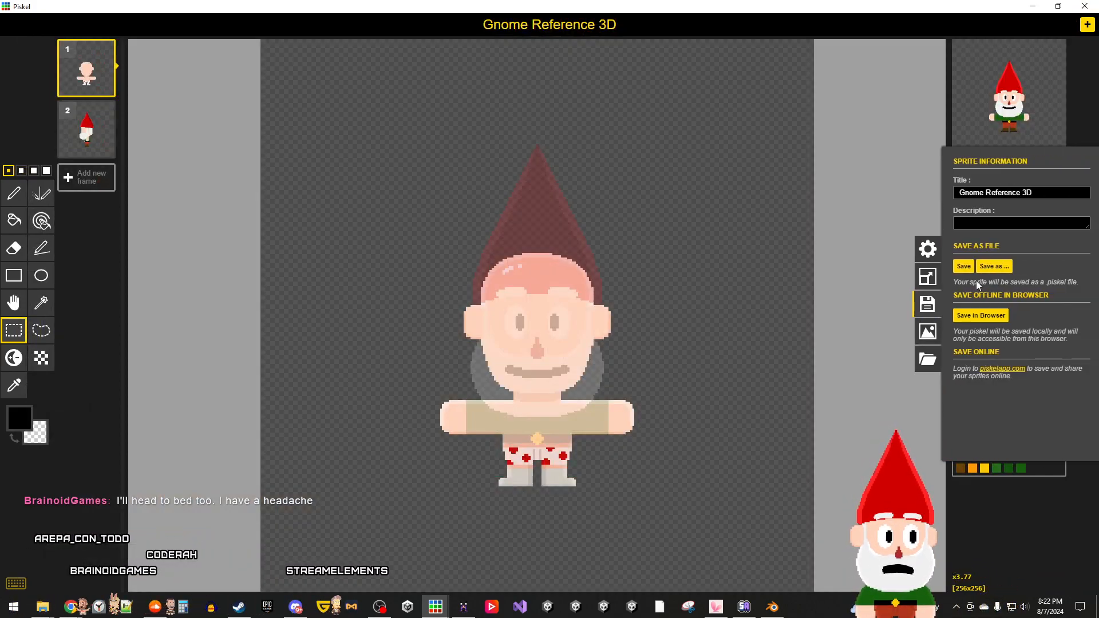
{"action": "left_click", "coordinate": [973, 268]}
{"action": "left_click", "coordinate": [1084, 5]}
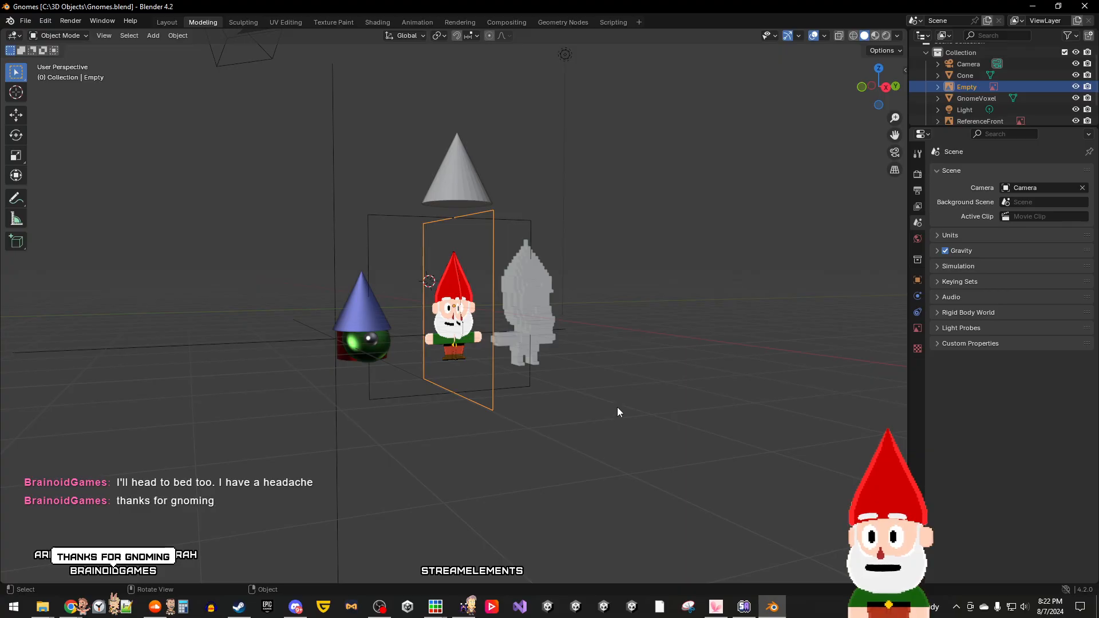
{"action": "mouse_move", "coordinate": [436, 607]}
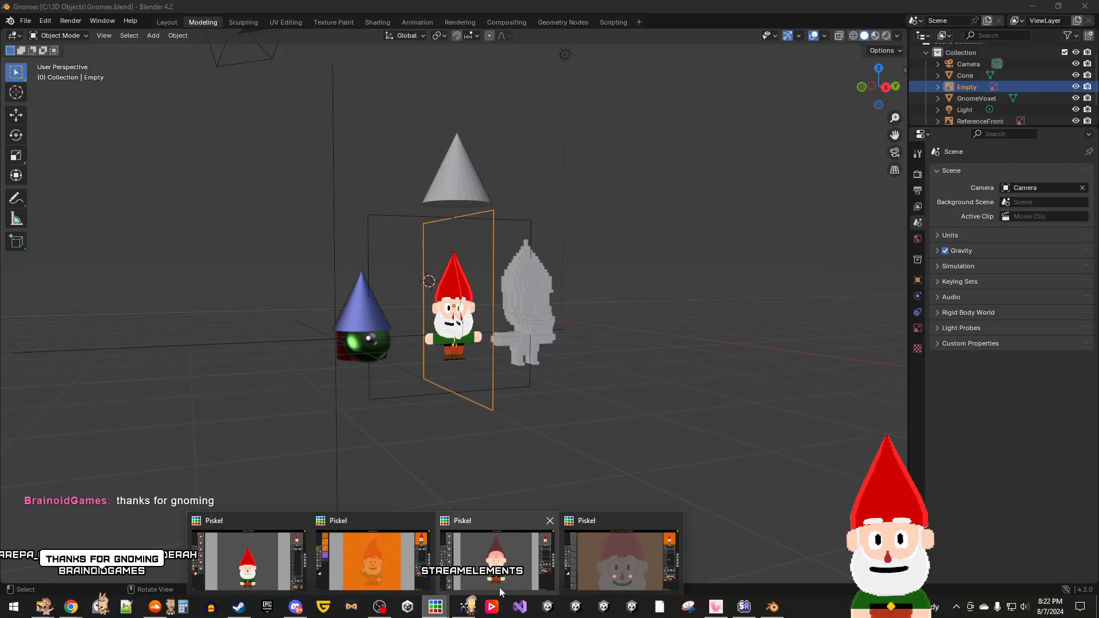
{"action": "left_click", "coordinate": [617, 558]}
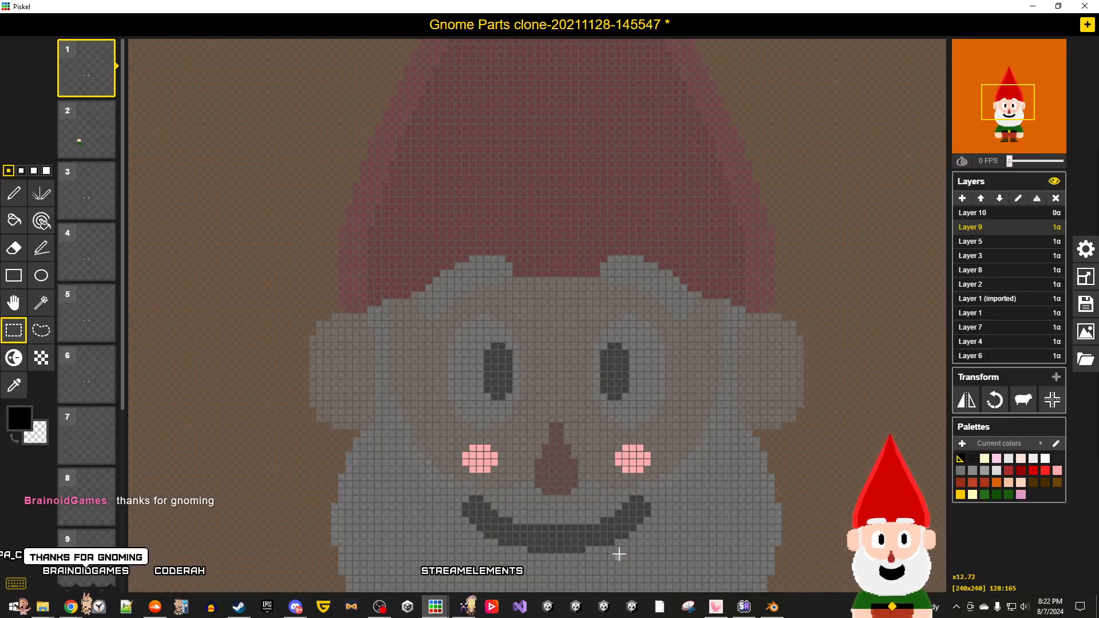
{"action": "left_click", "coordinate": [1086, 304]}
{"action": "left_click", "coordinate": [962, 267]}
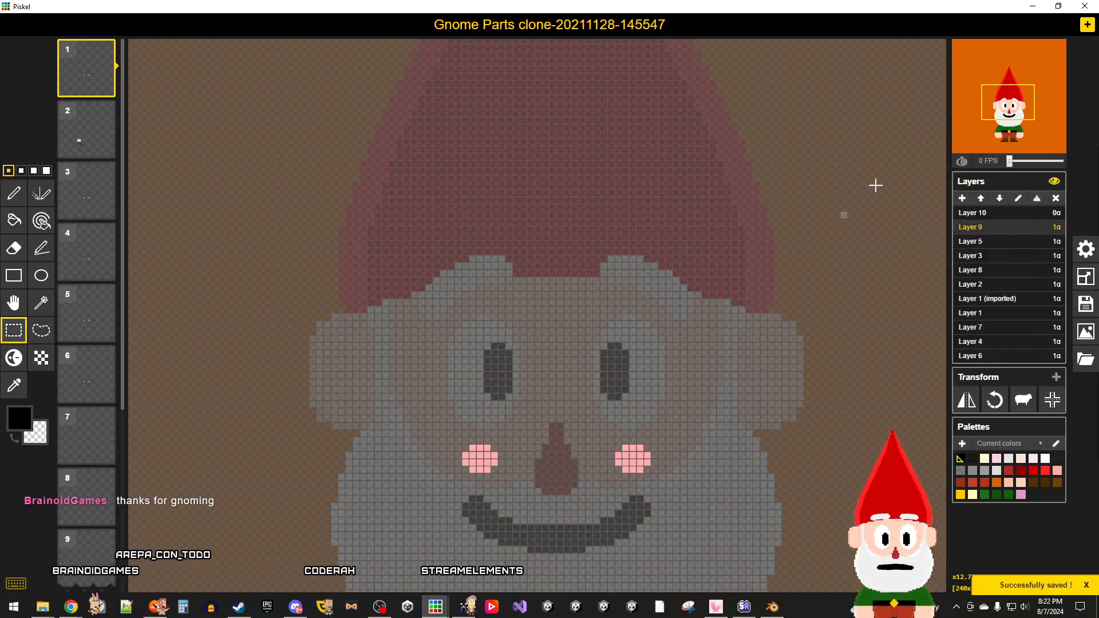
{"action": "left_click", "coordinate": [1083, 7]}
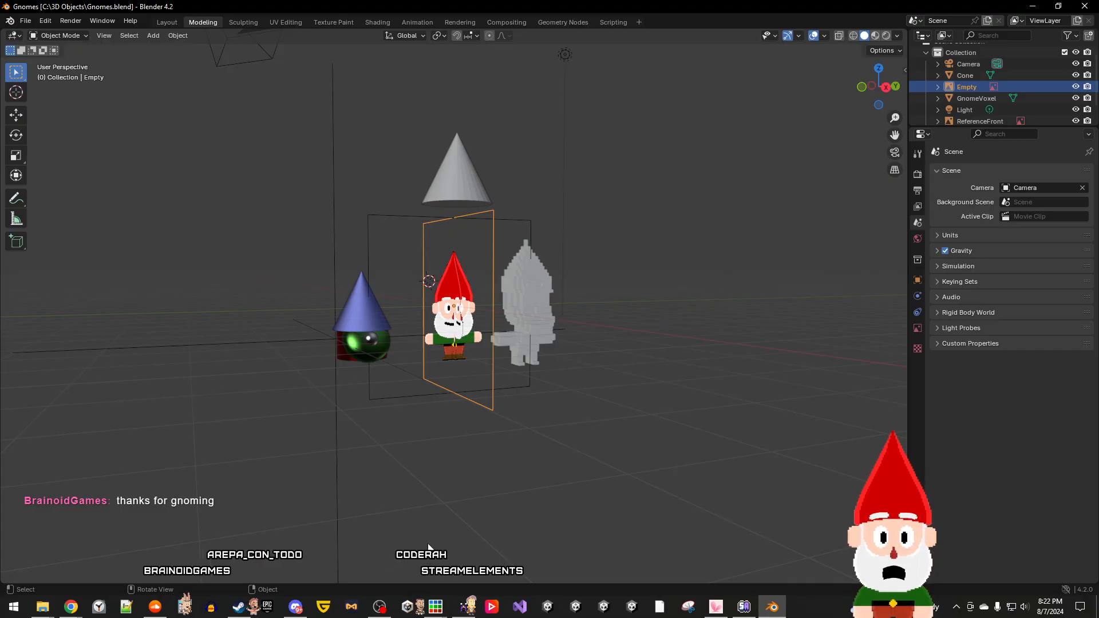
Step: Switch to the Gnome Anime sprite in Piskel, save it to its file and close its window
{"action": "mouse_move", "coordinate": [445, 612]}
{"action": "left_click", "coordinate": [560, 558]}
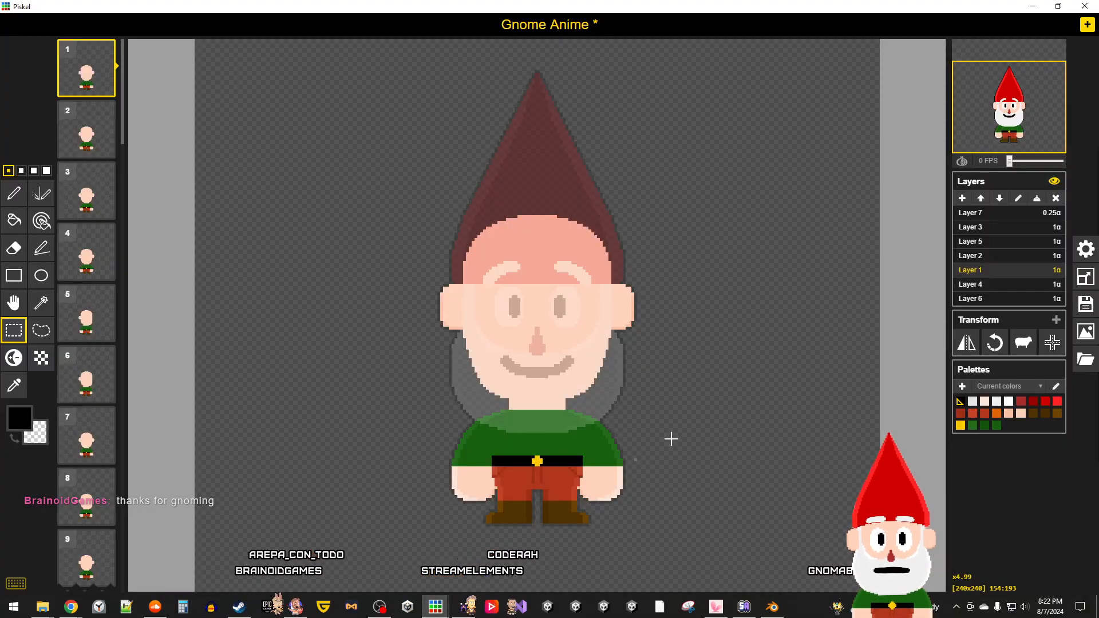
{"action": "left_click", "coordinate": [1086, 303]}
{"action": "left_click", "coordinate": [961, 267]}
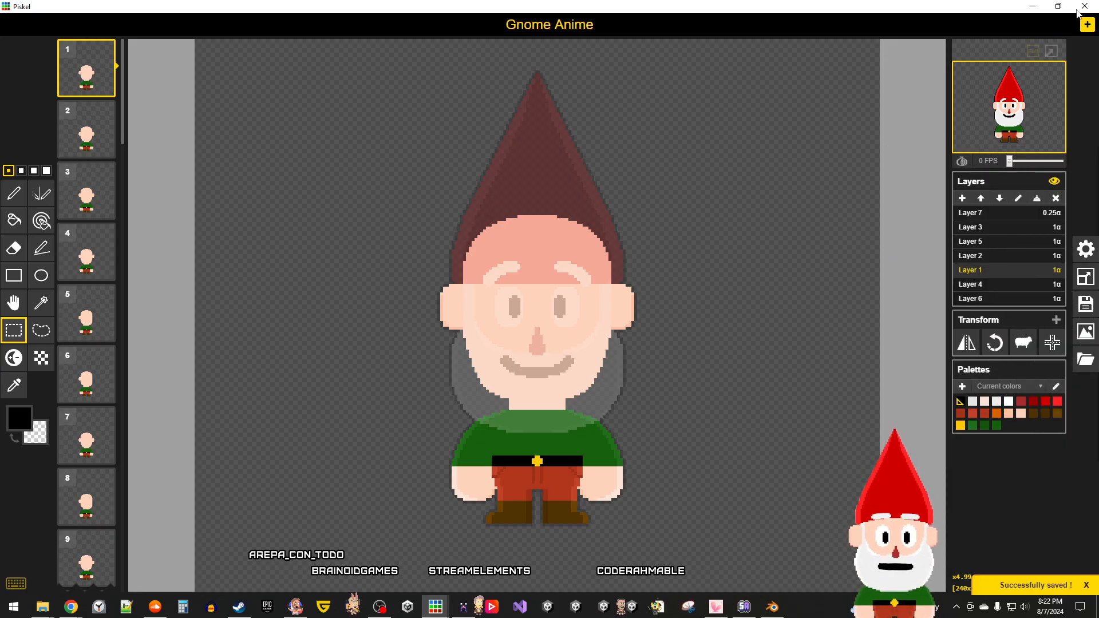
{"action": "left_click", "coordinate": [1084, 6]}
Step: Save the Gnomable Icon sprite to its file in Piskel and close its window
{"action": "left_click", "coordinate": [437, 609]}
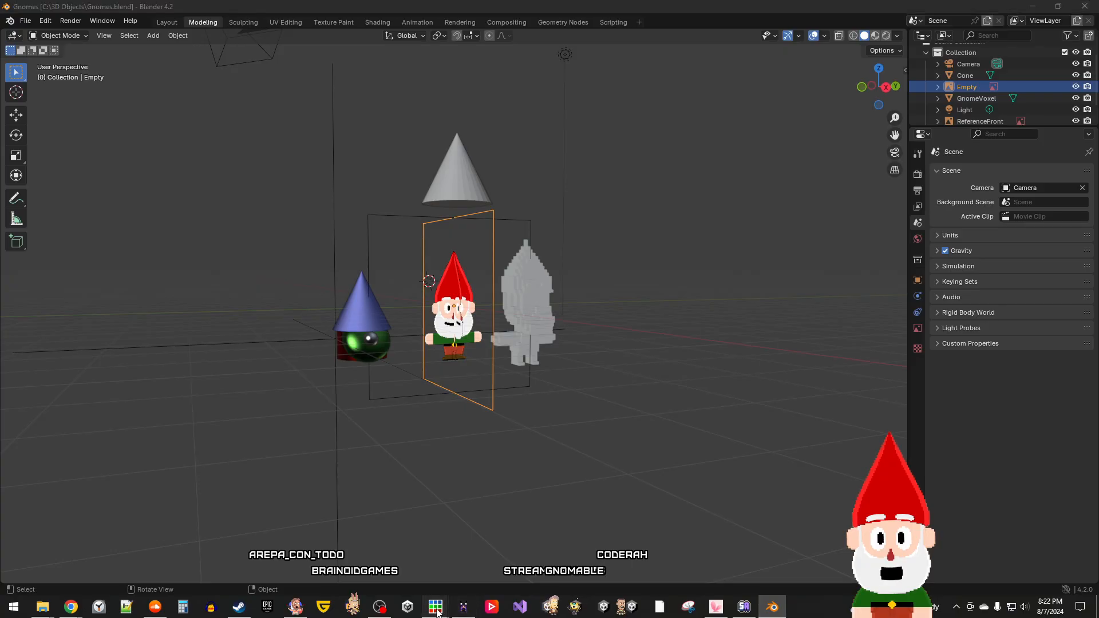
{"action": "left_click", "coordinate": [492, 561]}
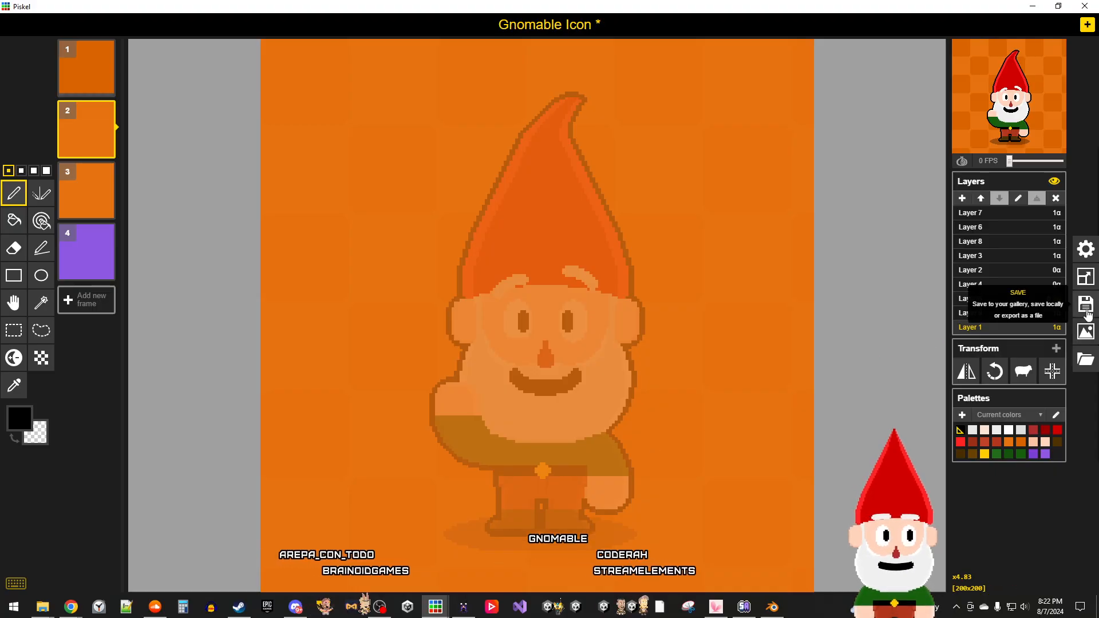
{"action": "left_click", "coordinate": [1086, 305]}
{"action": "left_click", "coordinate": [975, 269]}
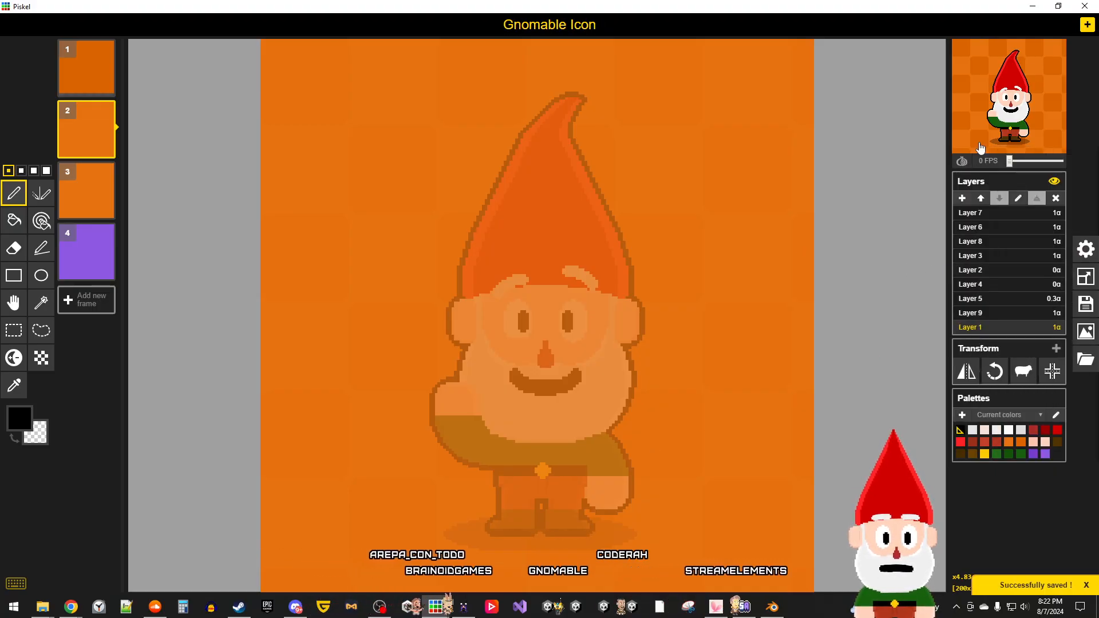
Step: Bring up the last Piskel window with Gnome Model V5, save the sprite to its file and close it
{"action": "left_click", "coordinate": [440, 608]}
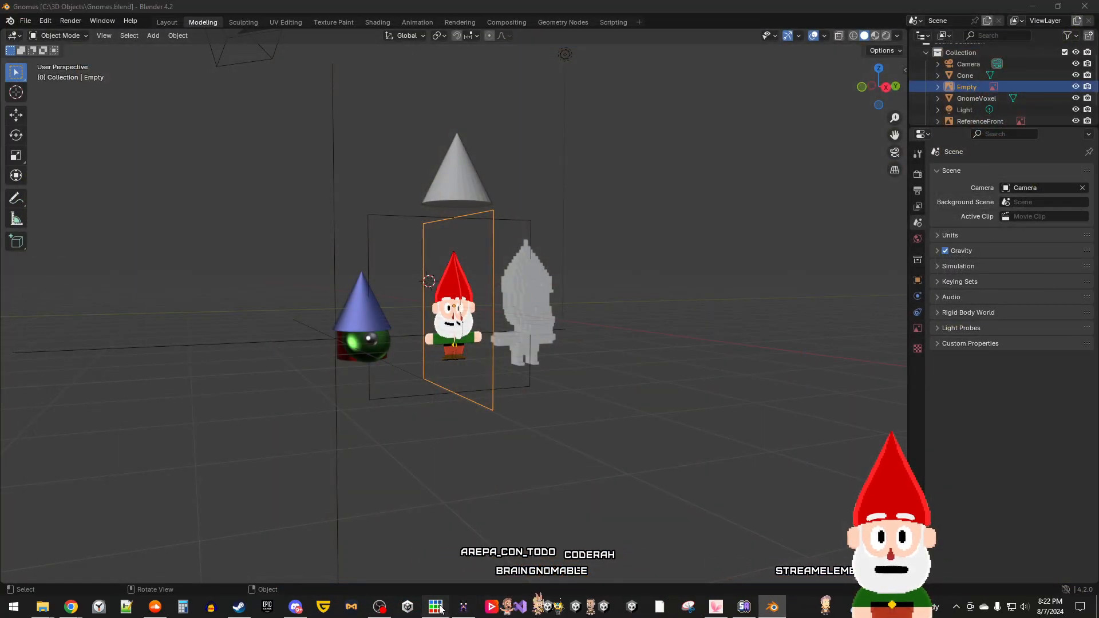
{"action": "left_click", "coordinate": [440, 608]}
{"action": "left_click", "coordinate": [1083, 305]}
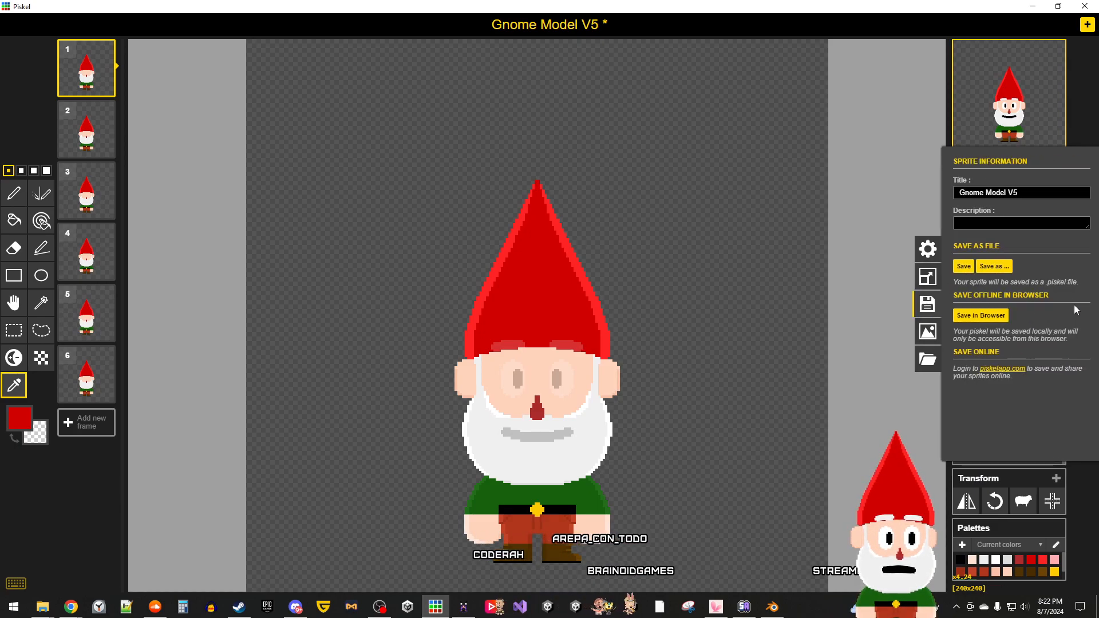
{"action": "left_click", "coordinate": [964, 266]}
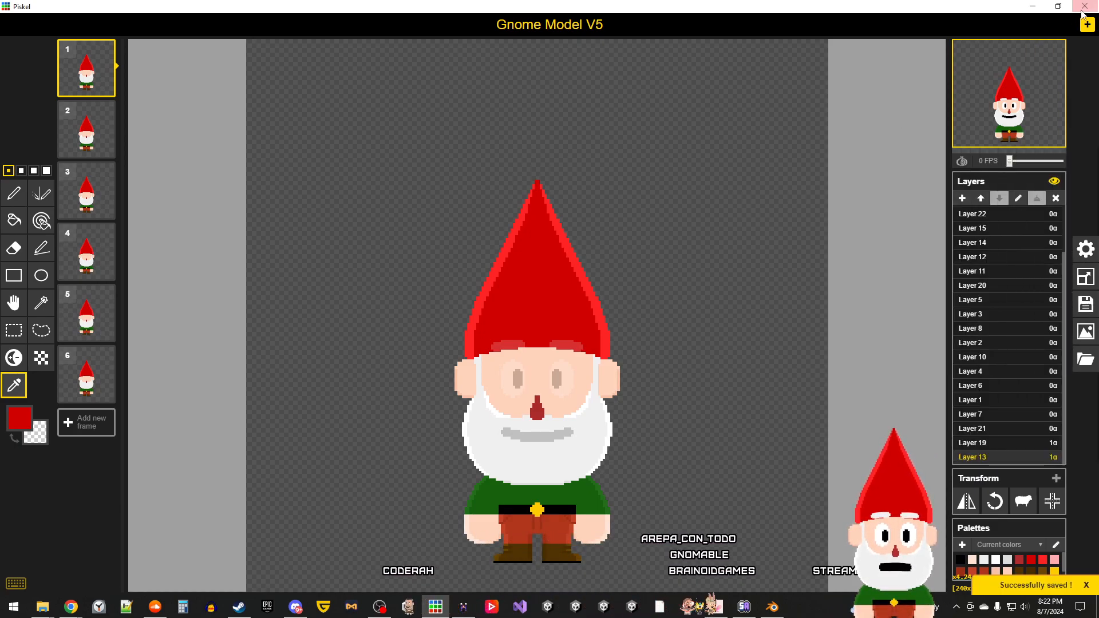
{"action": "left_click", "coordinate": [1082, 8]}
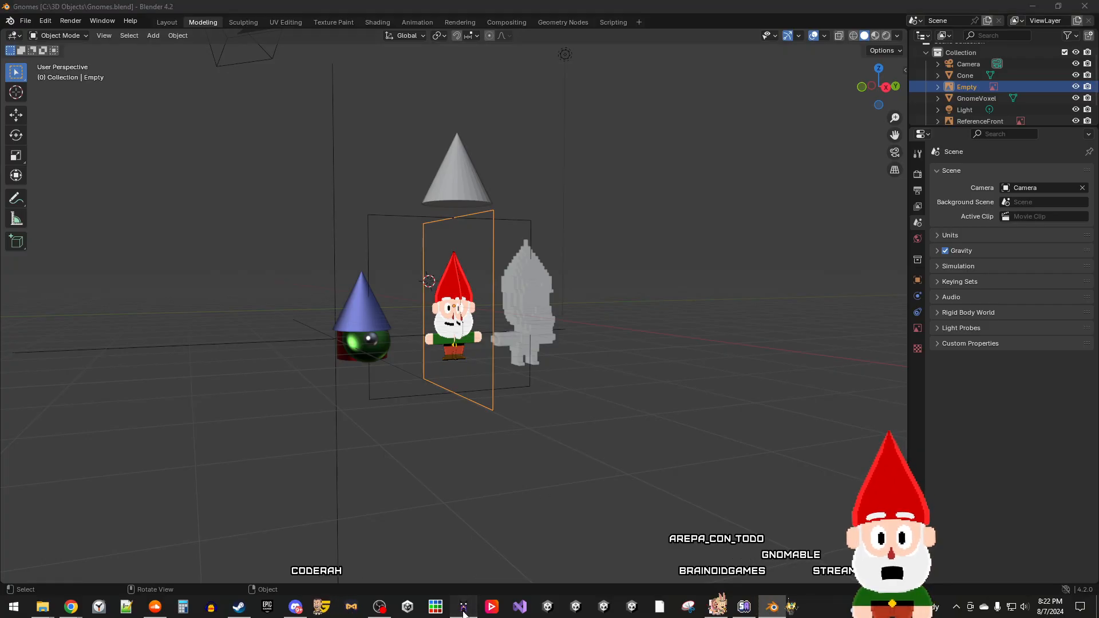
Step: Switch to MagicaVoxel with the PotionBottle model open and close the program
{"action": "left_click", "coordinate": [464, 608]}
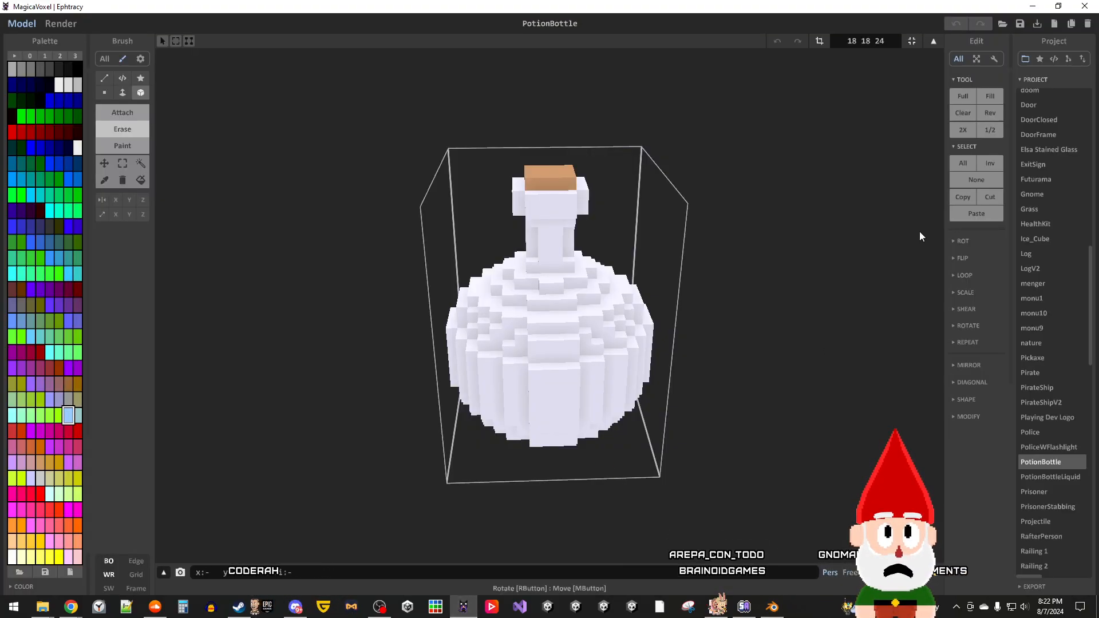
{"action": "left_click", "coordinate": [1090, 7]}
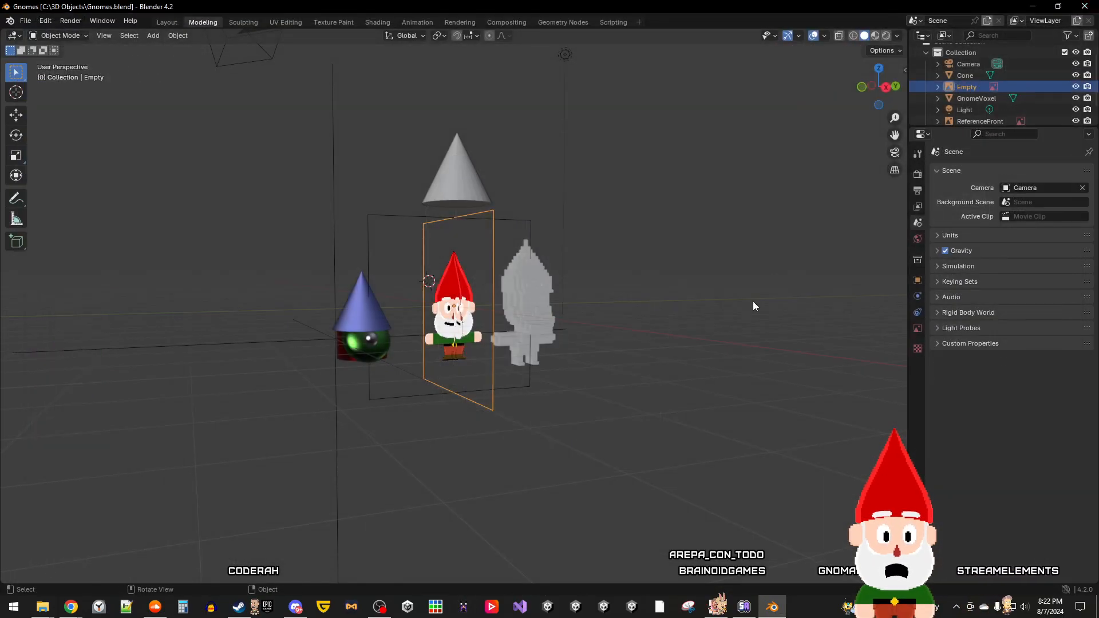